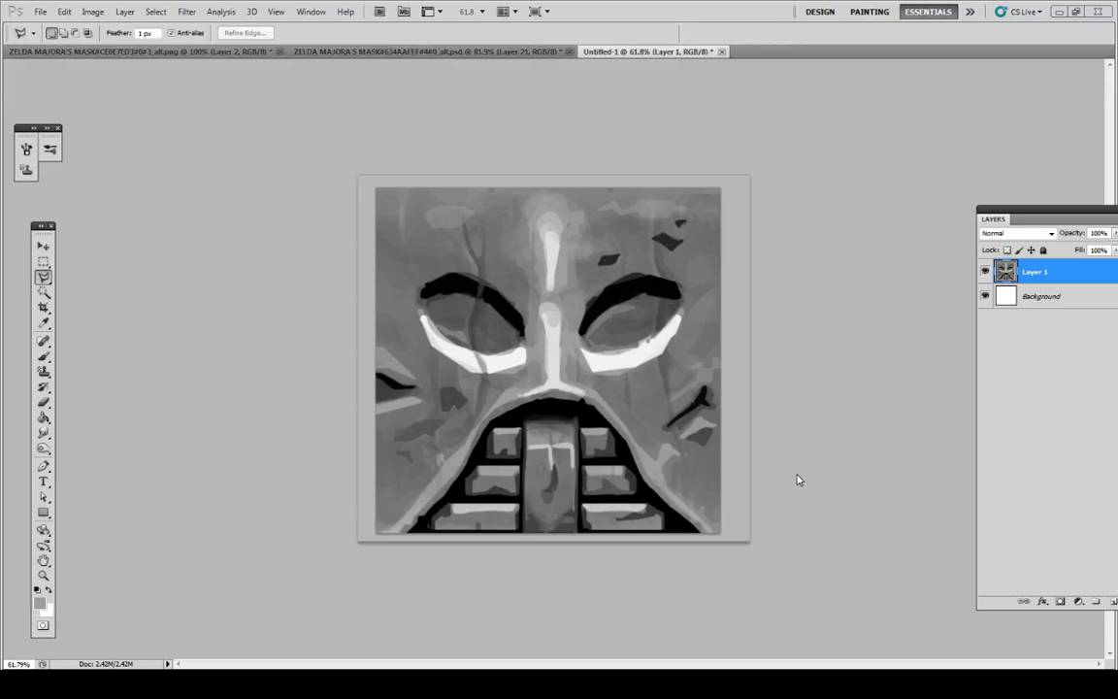
Step: Close the Untitled-1 document and discard its changes
click(43, 575)
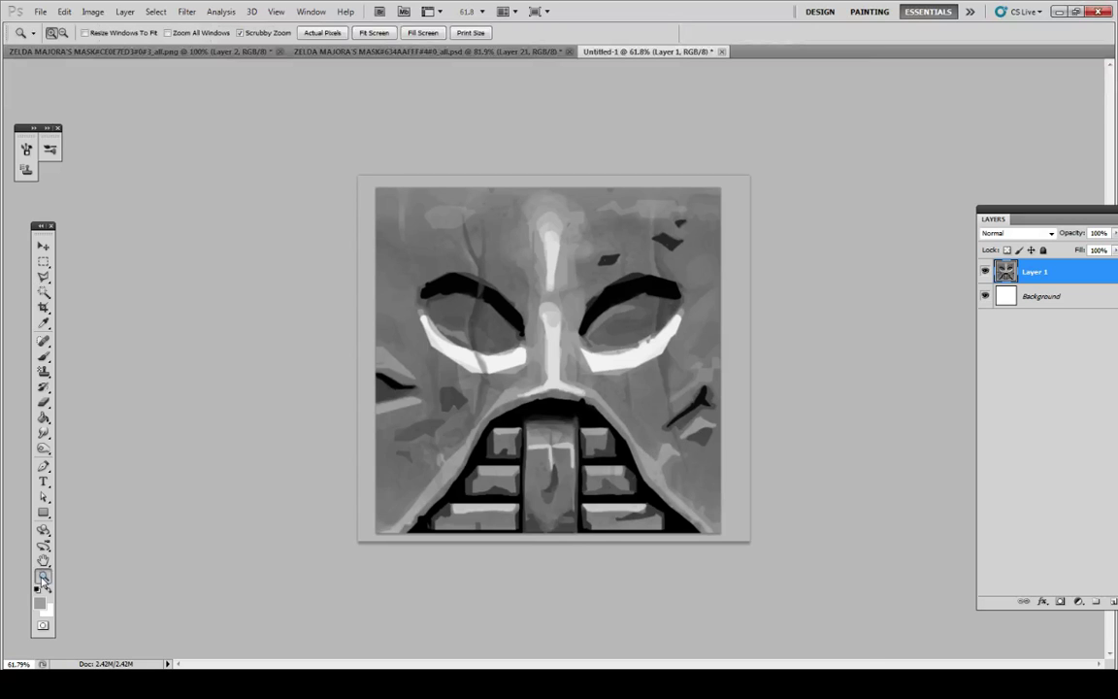
double_click(43, 576)
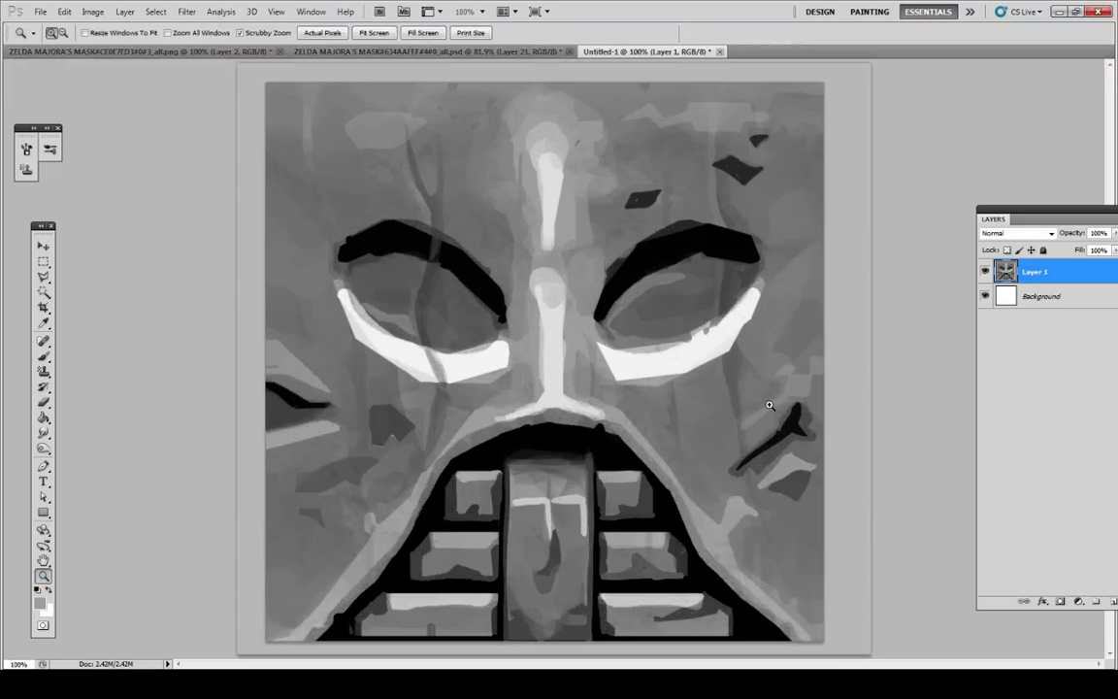
key(ctrl+w)
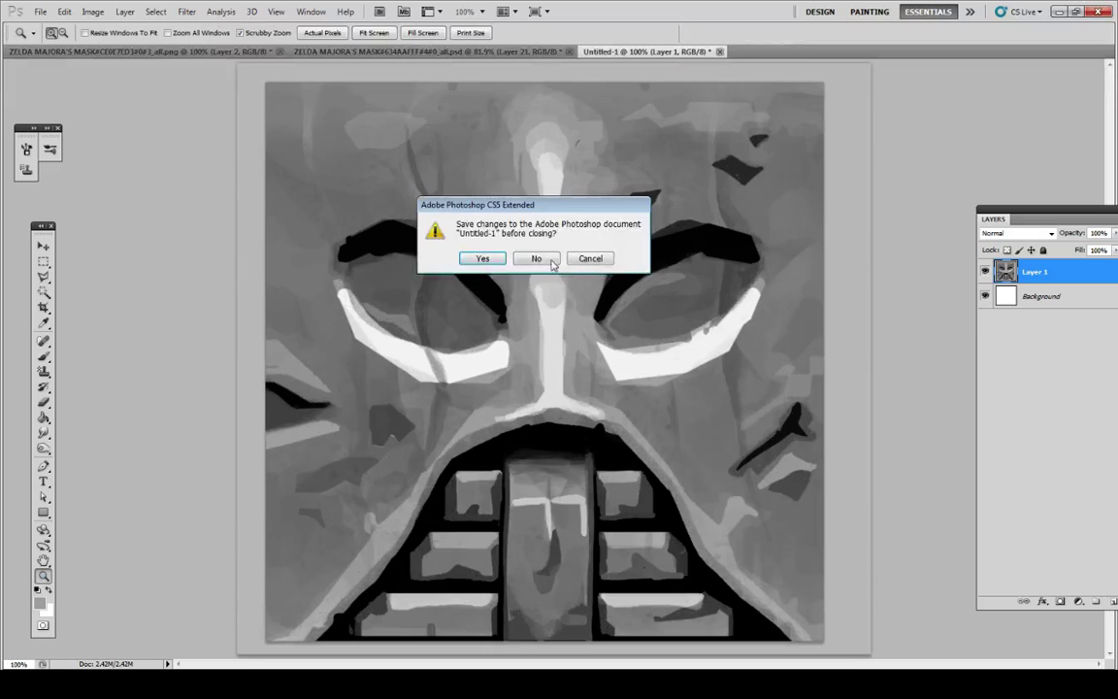
click(531, 258)
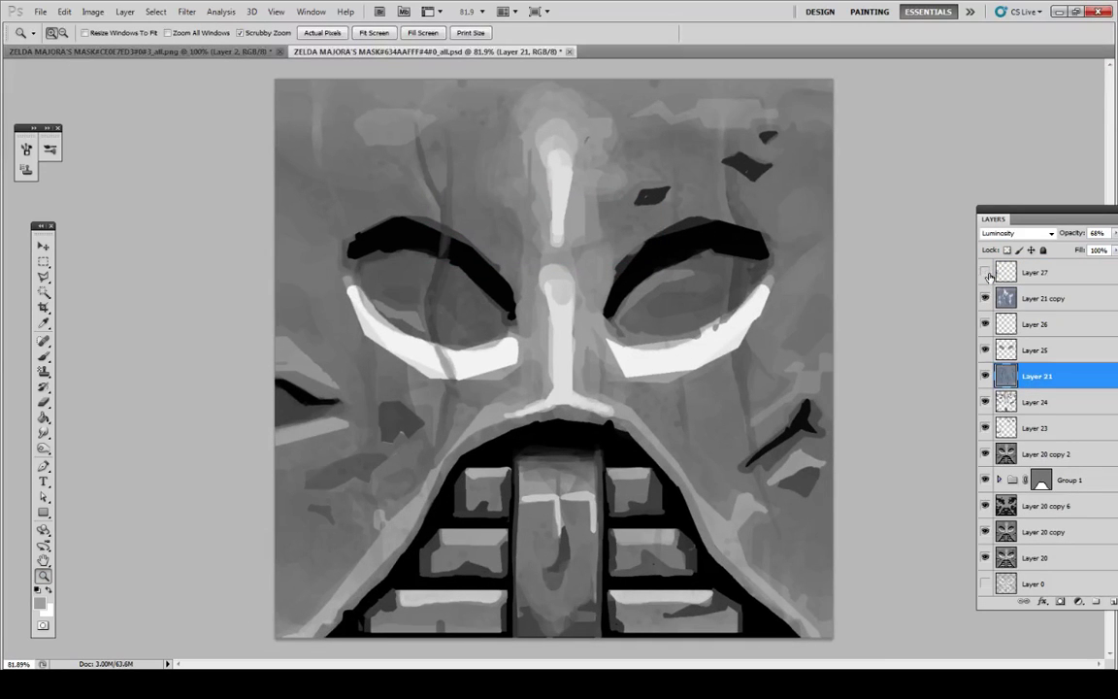
Step: Make Layer 27 the active layer and lengthen and reposition the Layers panel so it shows the full layer list
click(1014, 273)
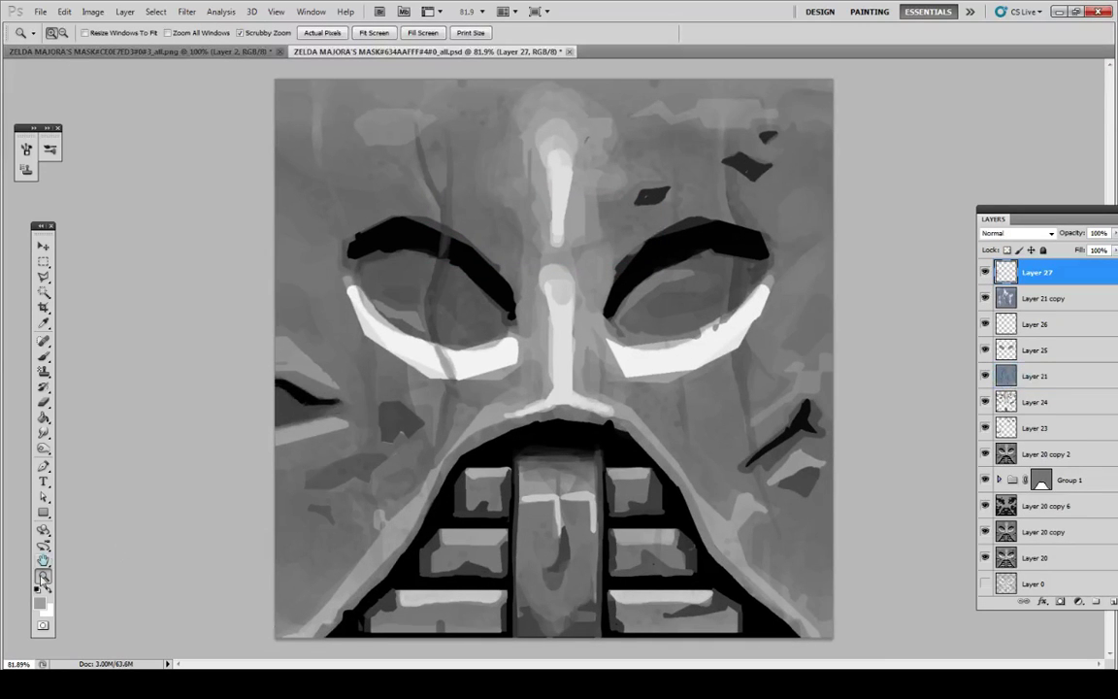
double_click(42, 576)
drag(626, 665, 585, 665)
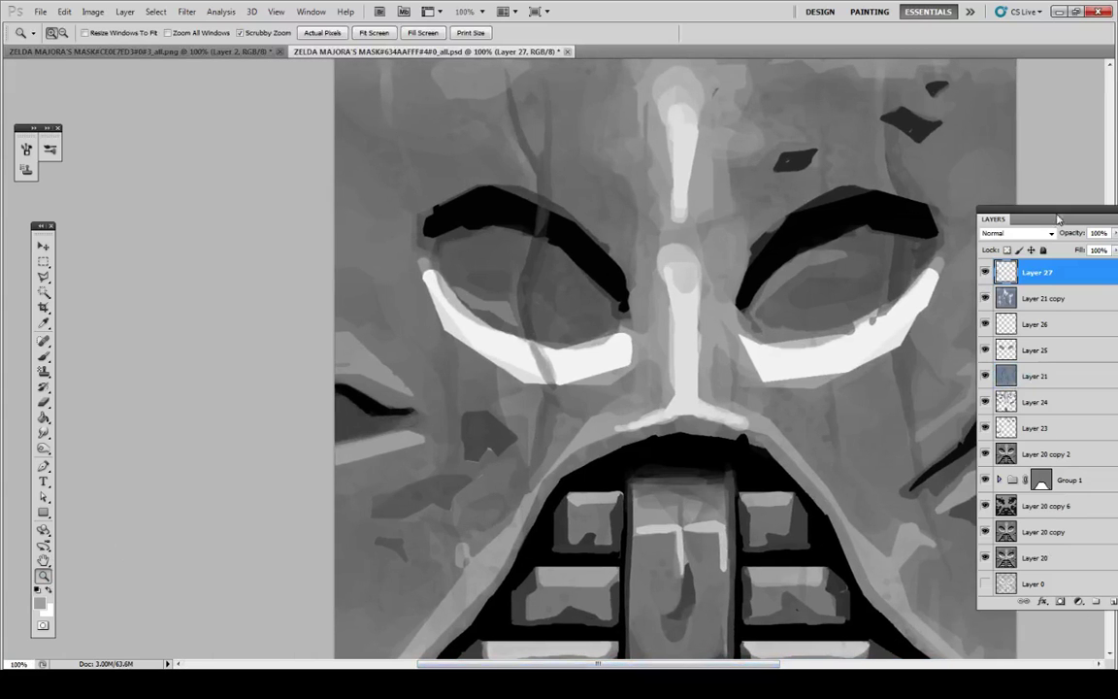
drag(1057, 220, 1117, 222)
key(F7)
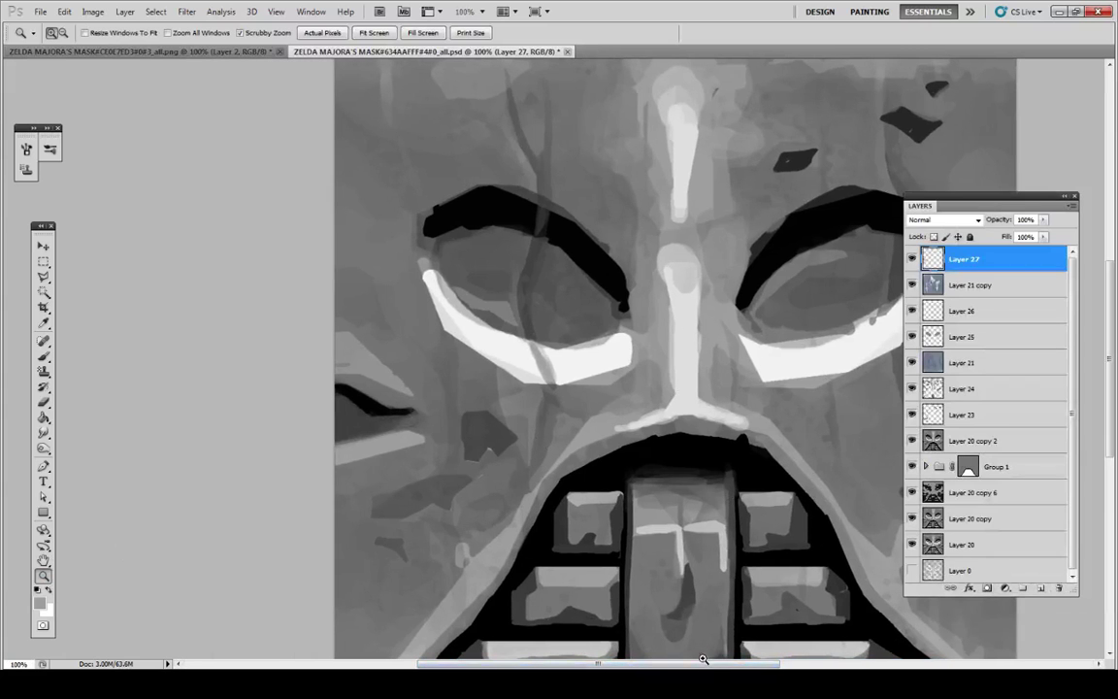
scroll(703, 659, right, 2)
key(F7)
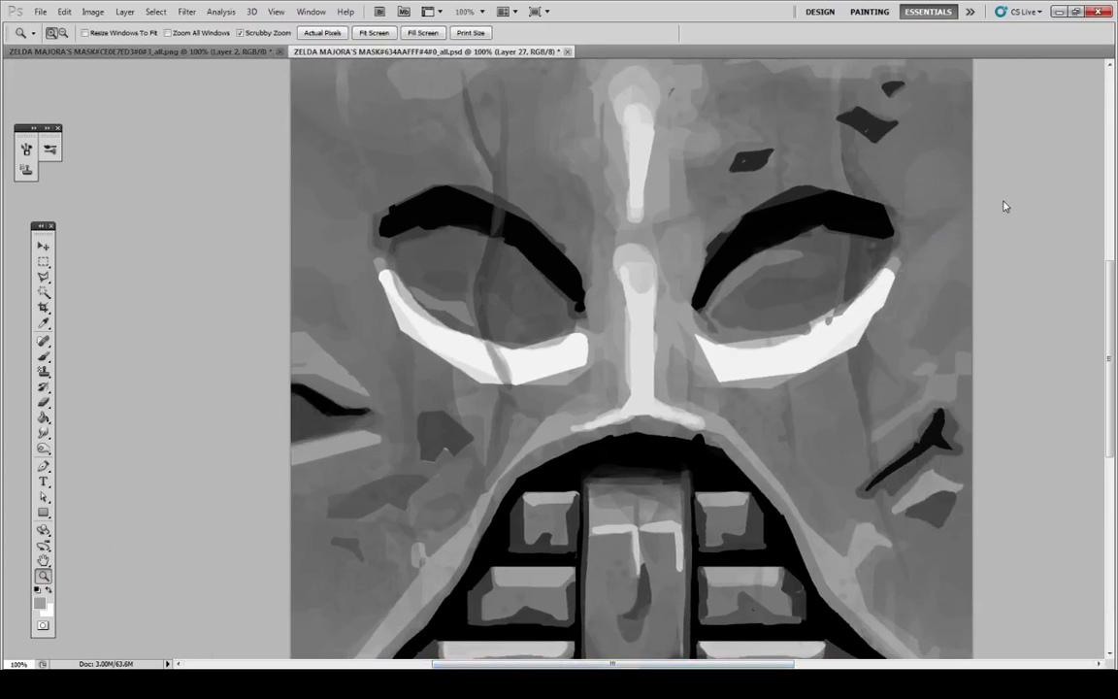
key(F7)
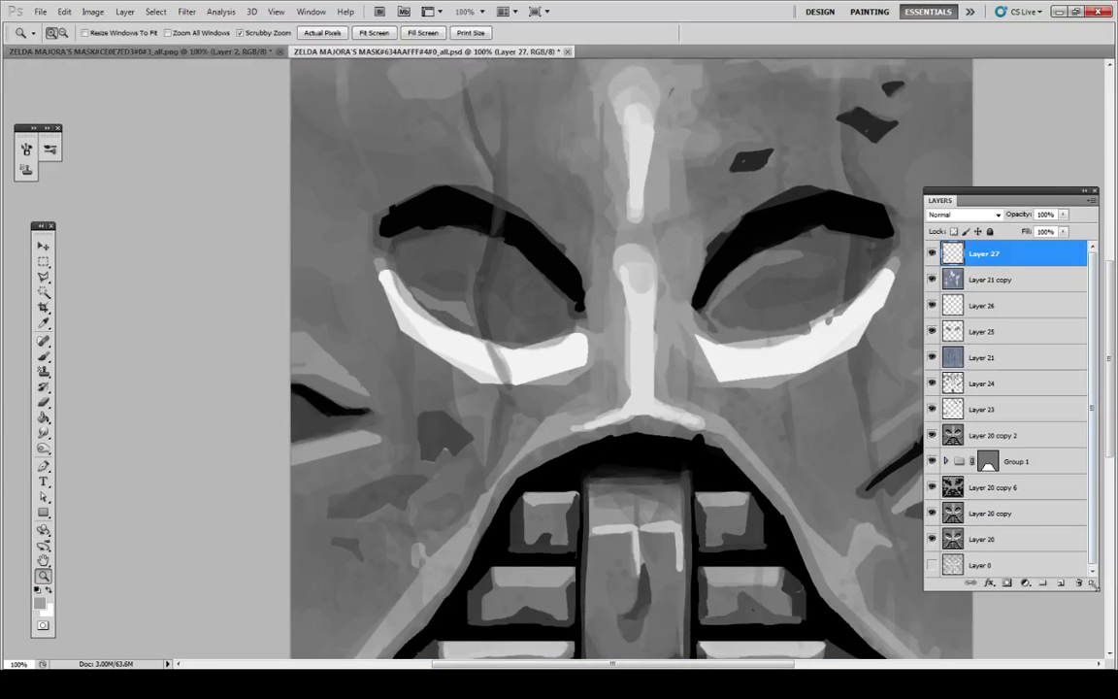
drag(1096, 586, 1097, 620)
drag(1052, 201, 1047, 203)
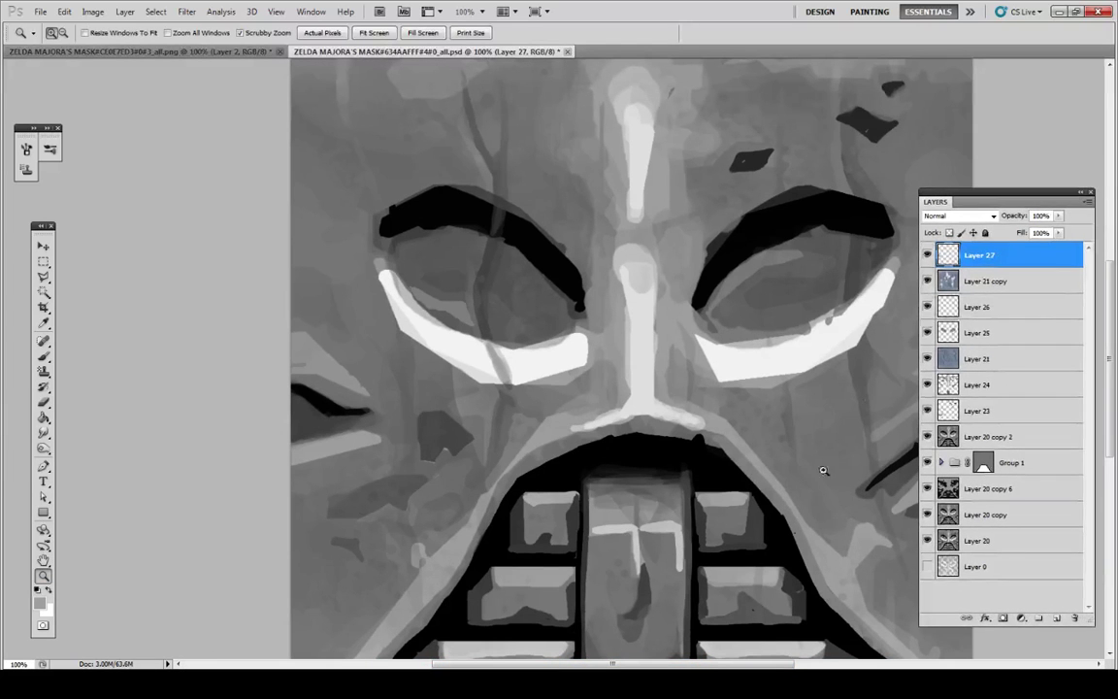
scroll(660, 559, right, 3)
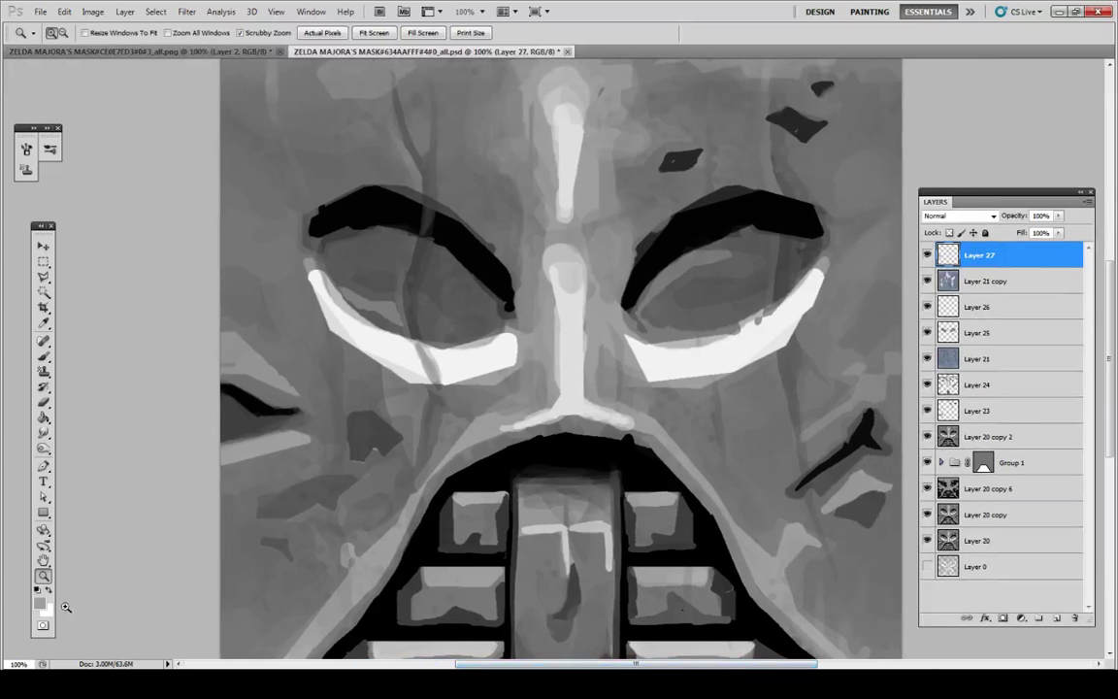
Step: Sample dark grey from the mask's upper right tooth and set the brush to 11 px at 52% opacity
drag(623, 525, 598, 505)
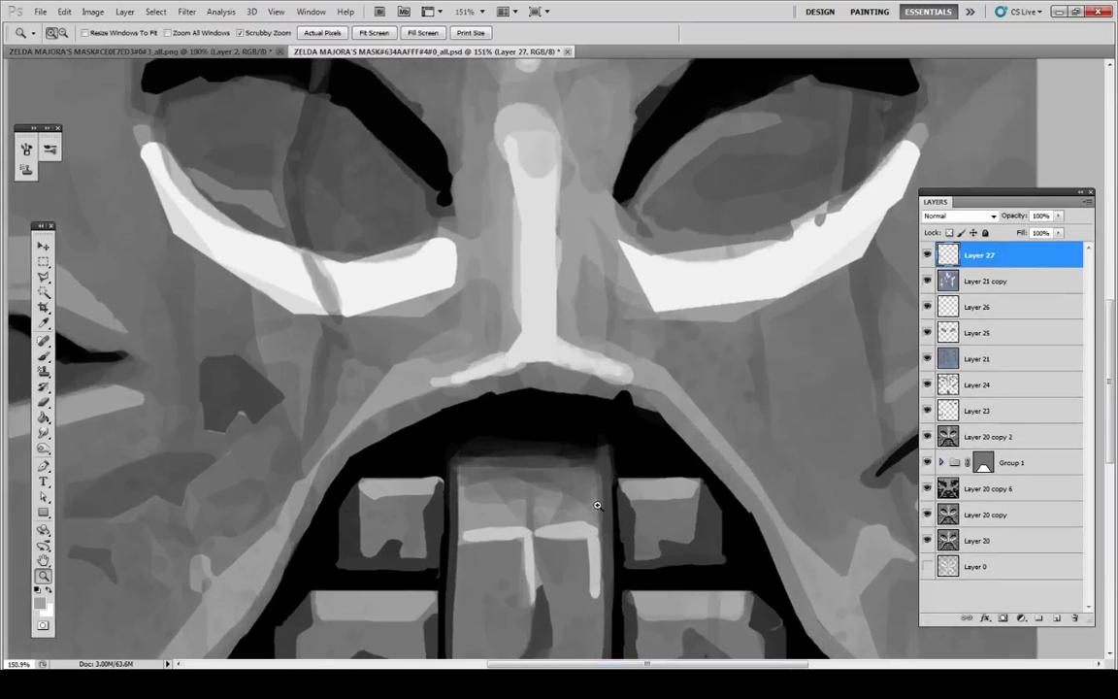
key(i)
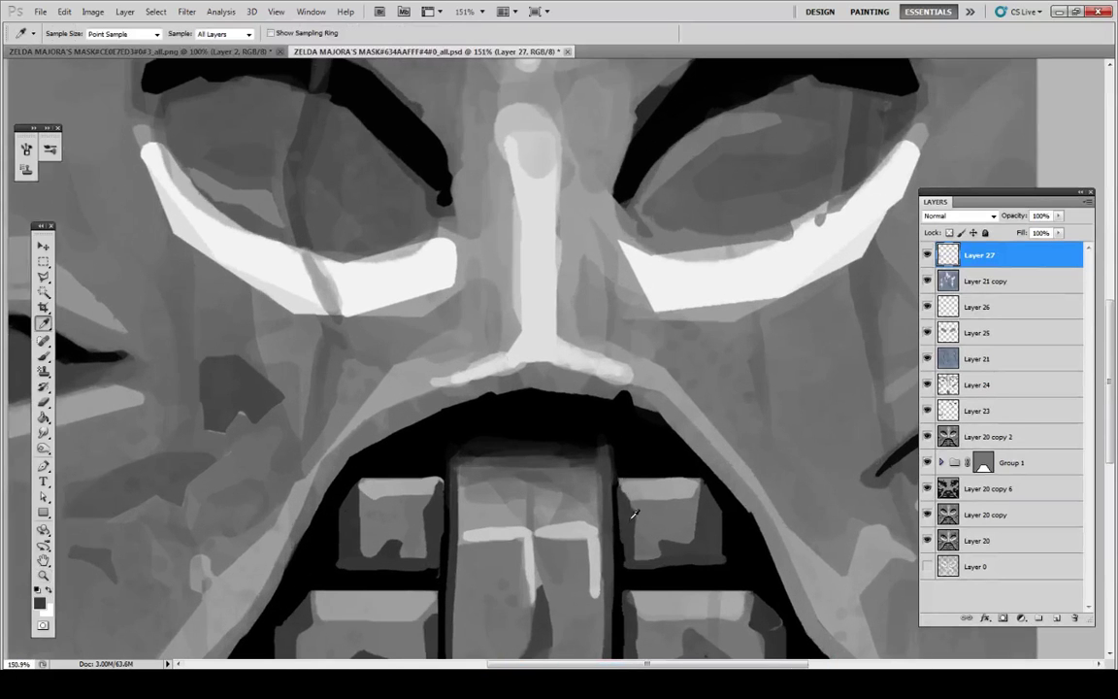
key(b)
click(273, 35)
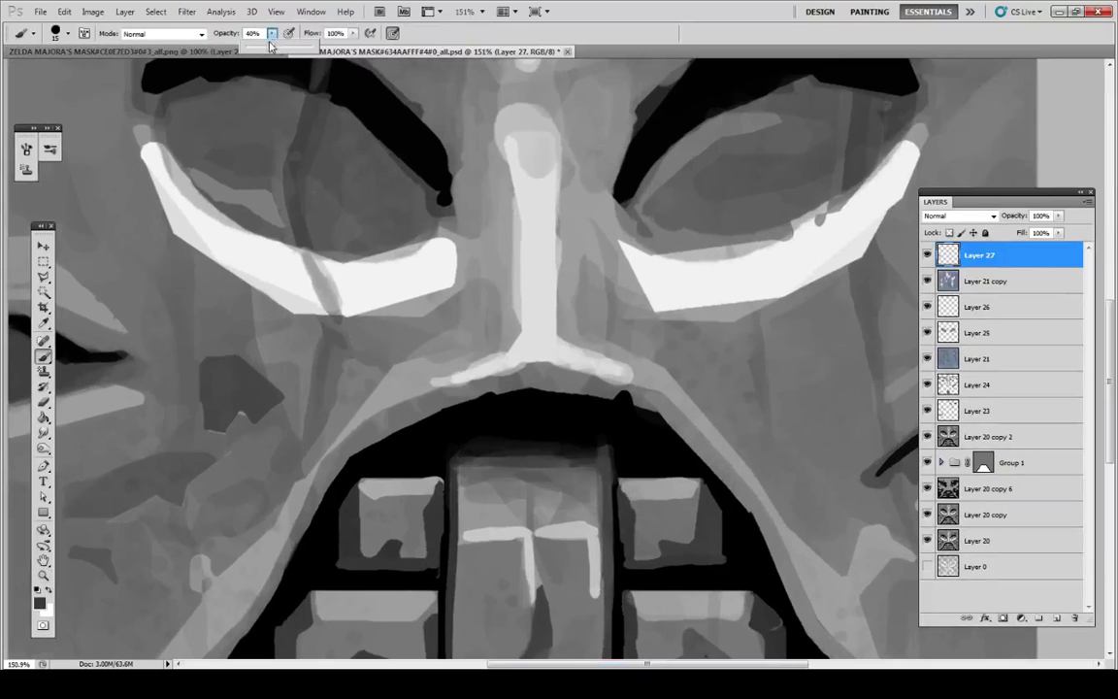
drag(245, 45, 237, 44)
click(67, 37)
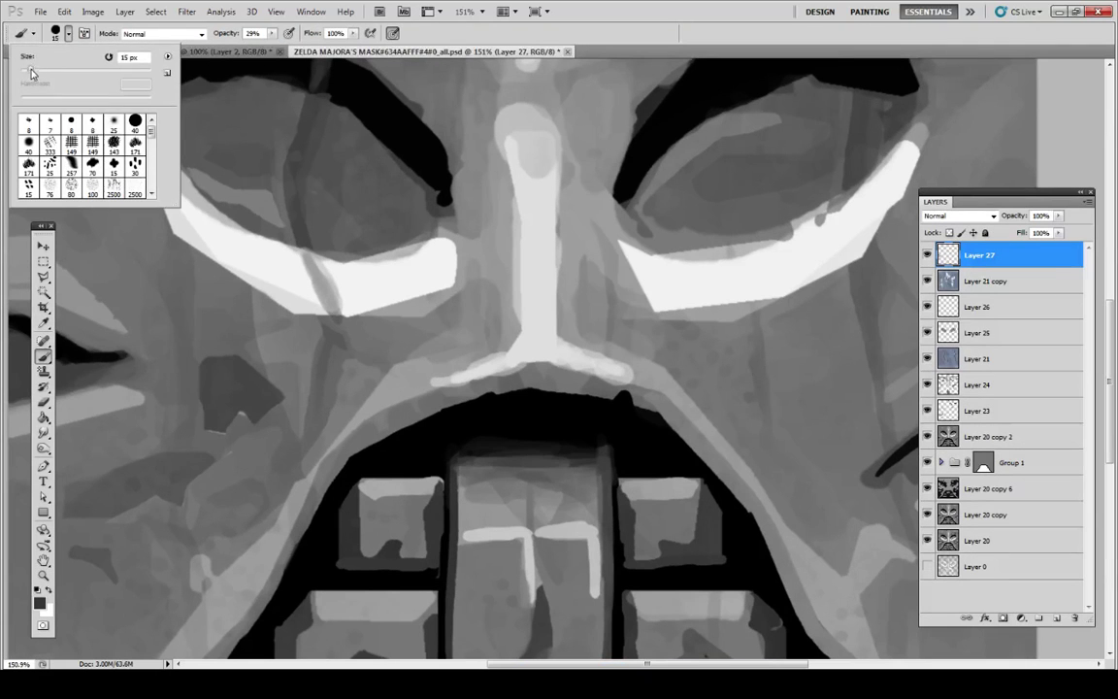
drag(31, 71, 27, 71)
click(270, 34)
drag(272, 48, 289, 50)
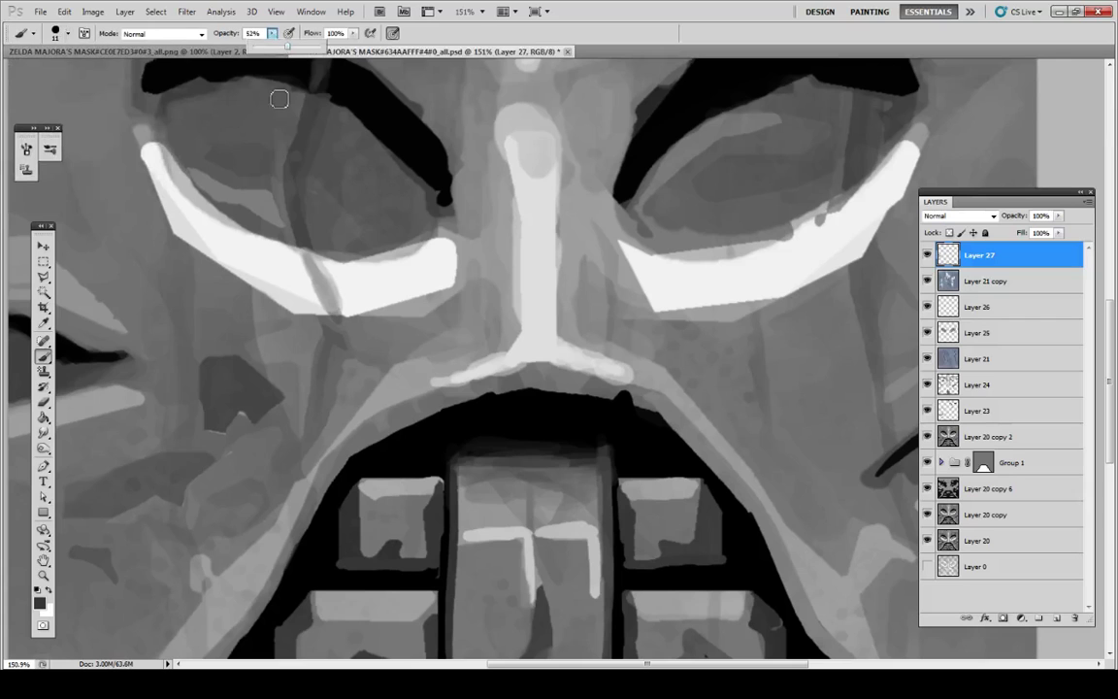
Step: Paint dark grey along the left edge of the upper right tooth and sample black from the gap beneath it
key(i)
key(b)
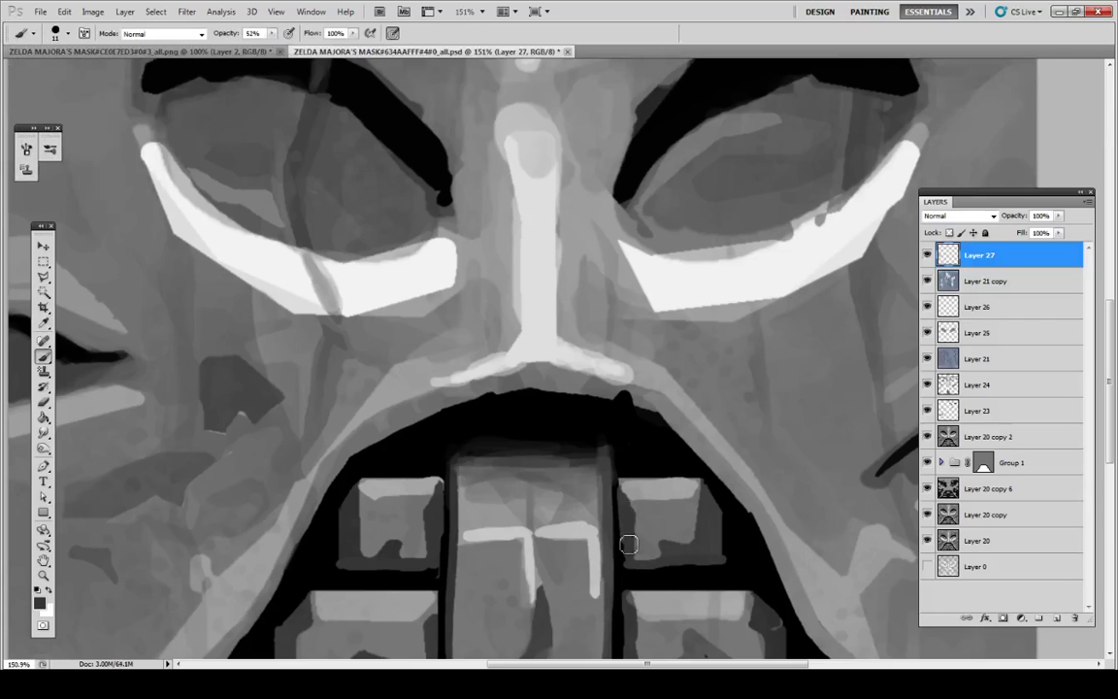
key(i)
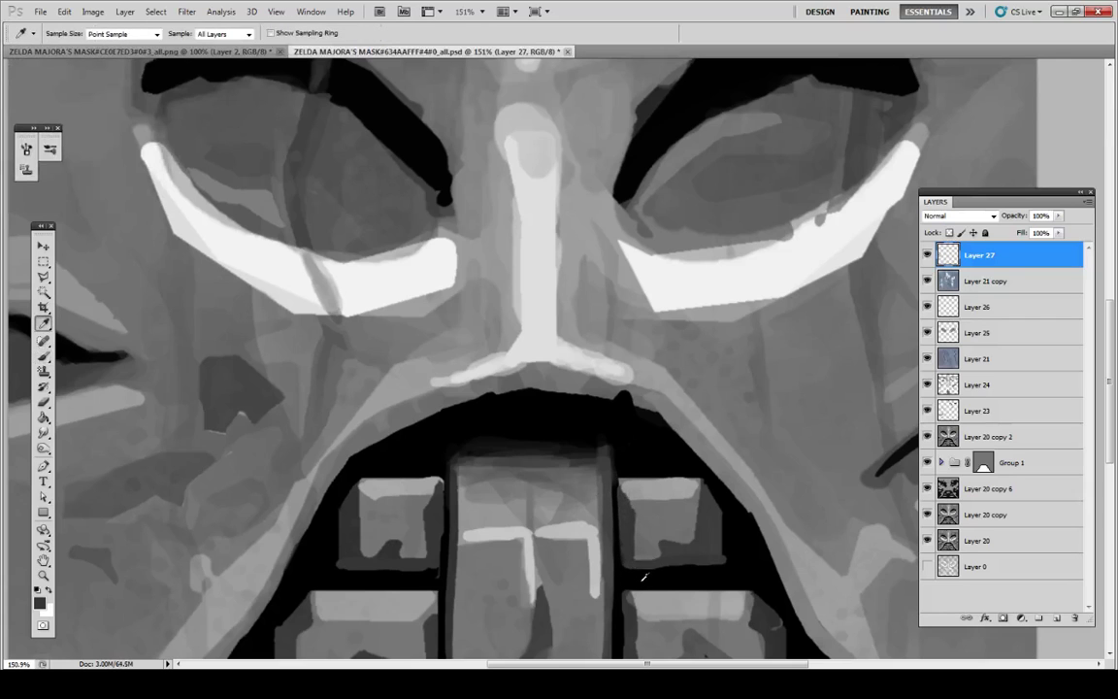
click(642, 577)
key(b)
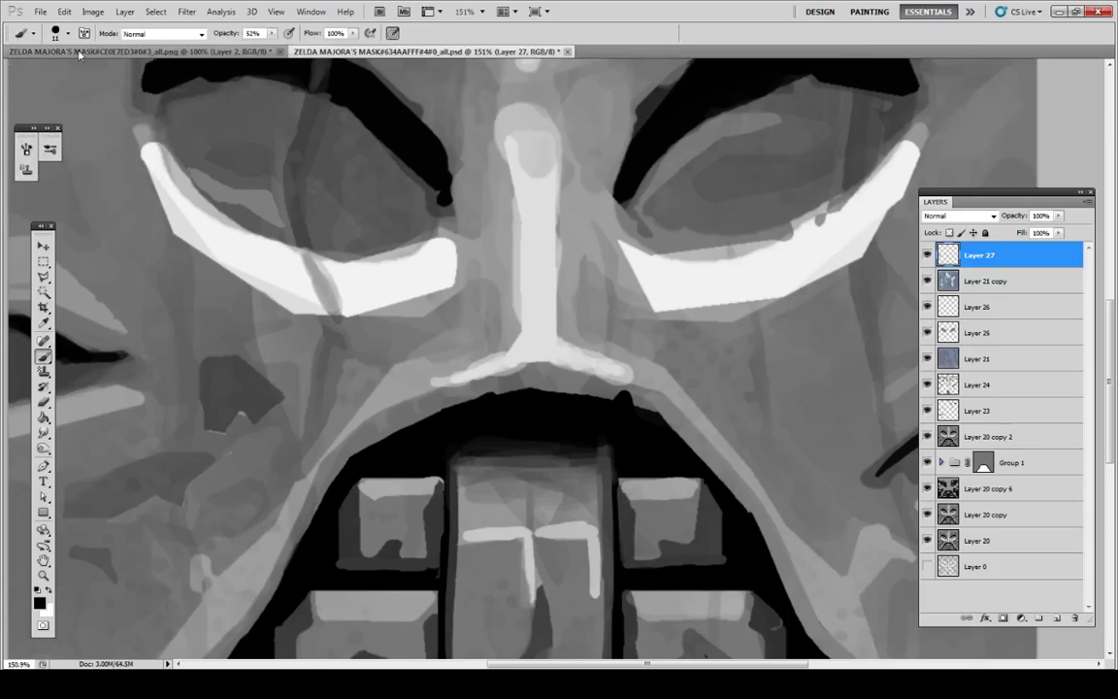
click(81, 33)
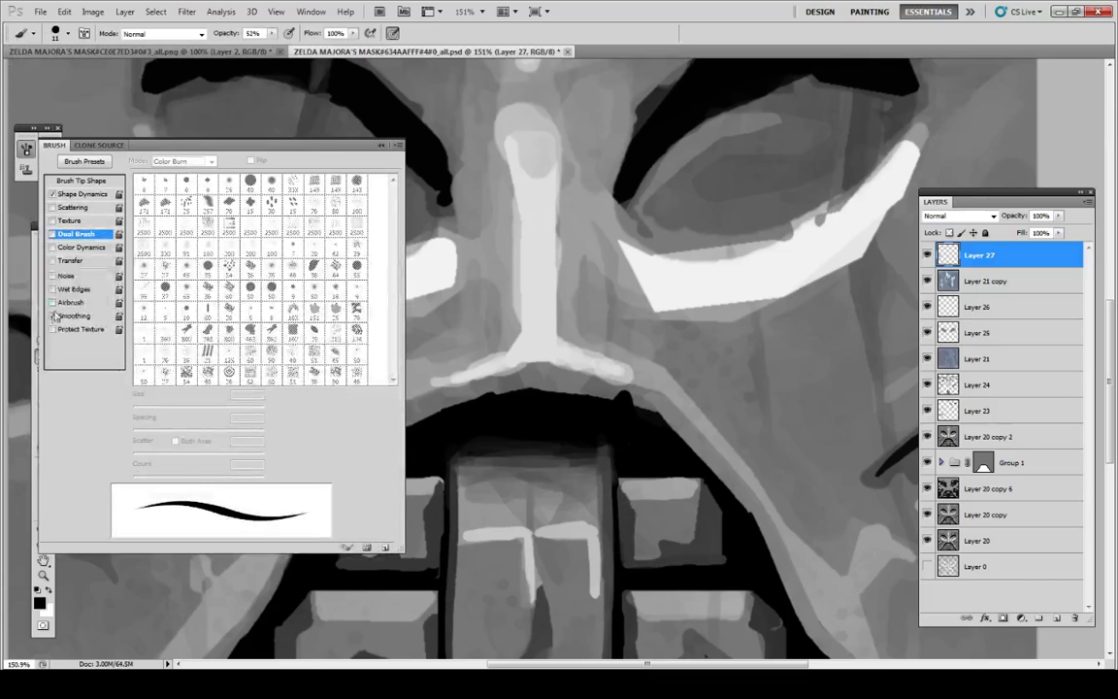
click(398, 145)
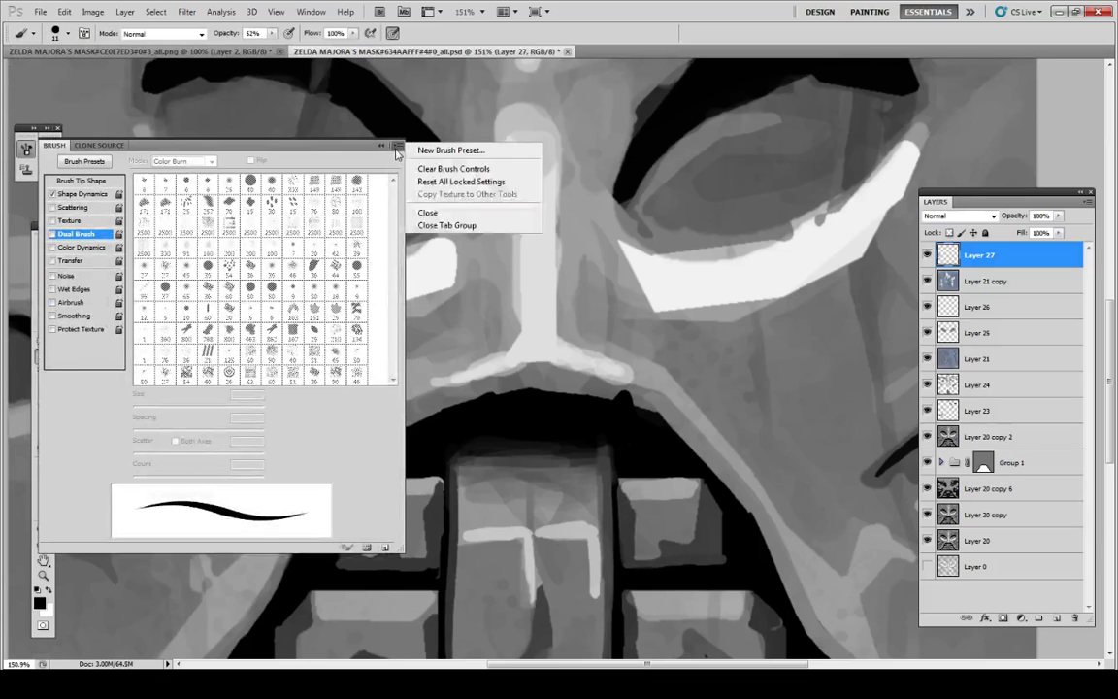
click(400, 194)
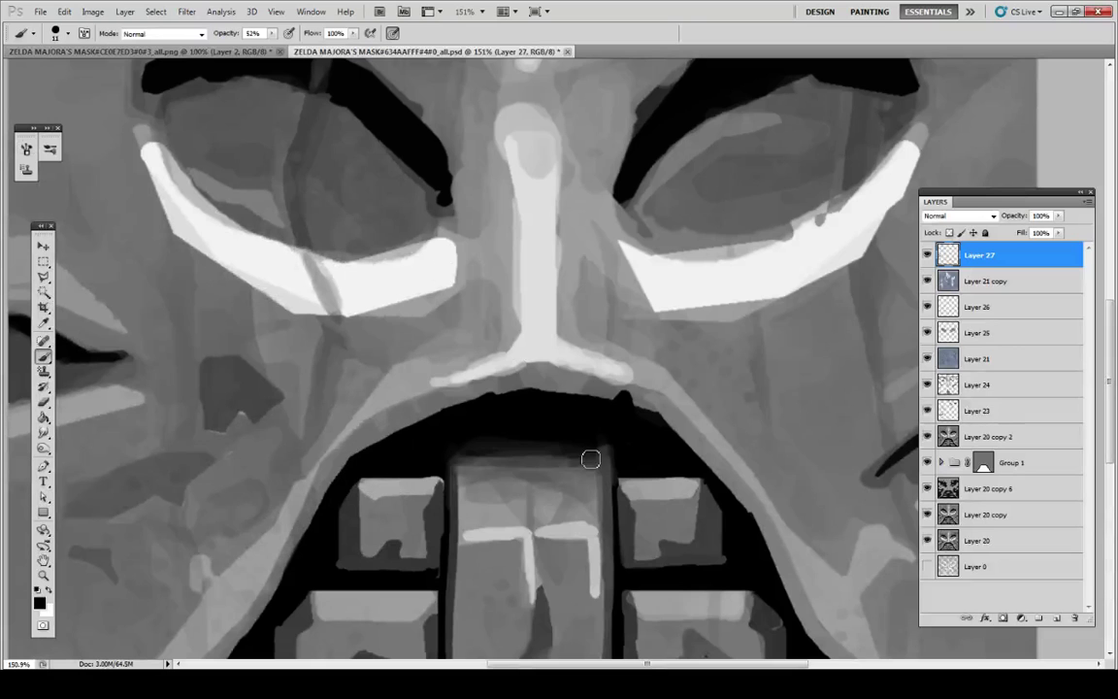
Step: Clean up the facets and lower edge of the upper right tooth with black and greys sampled around it
key(i)
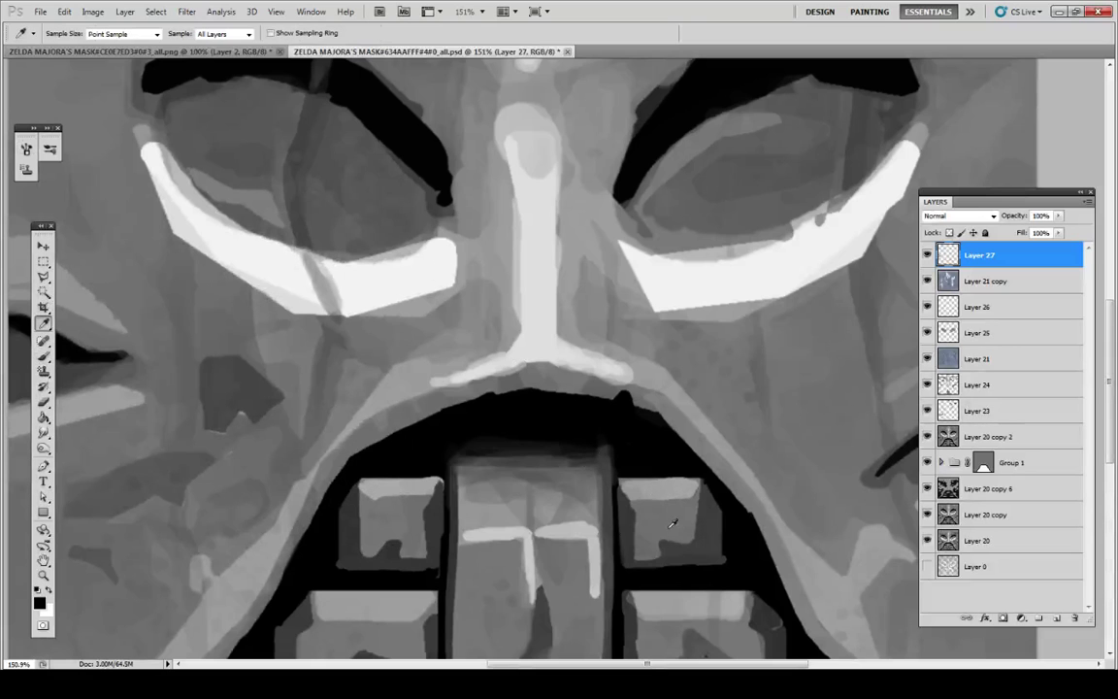
alt+click(638, 544)
alt+click(638, 496)
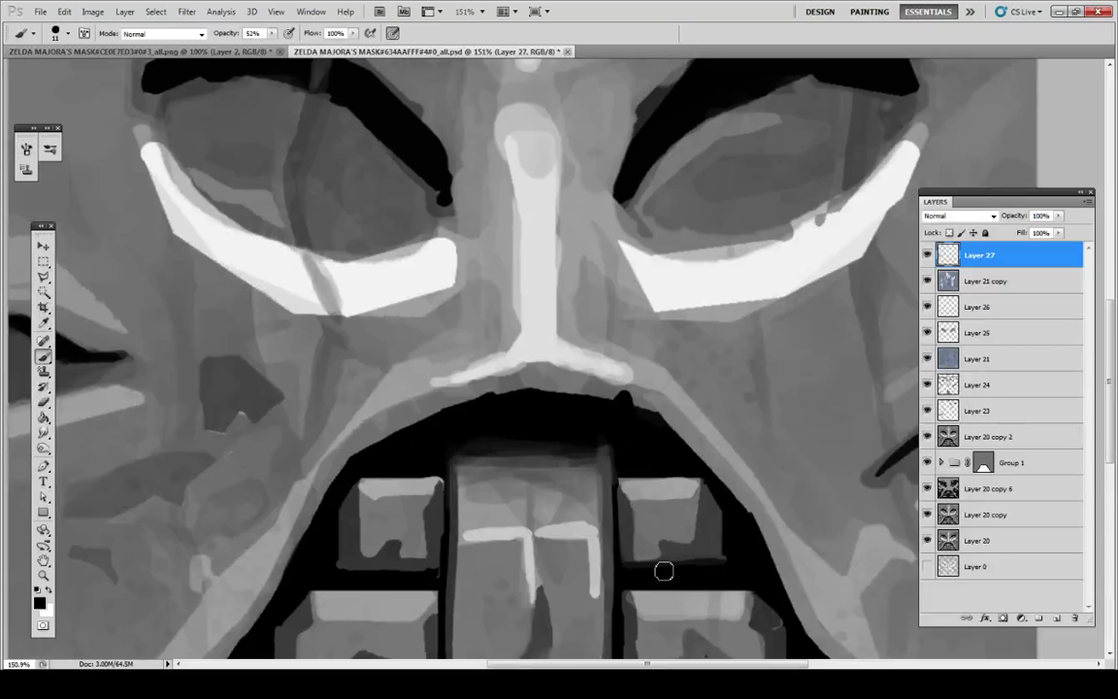
alt+click(642, 563)
key(alt)
alt+click(680, 550)
alt+click(676, 555)
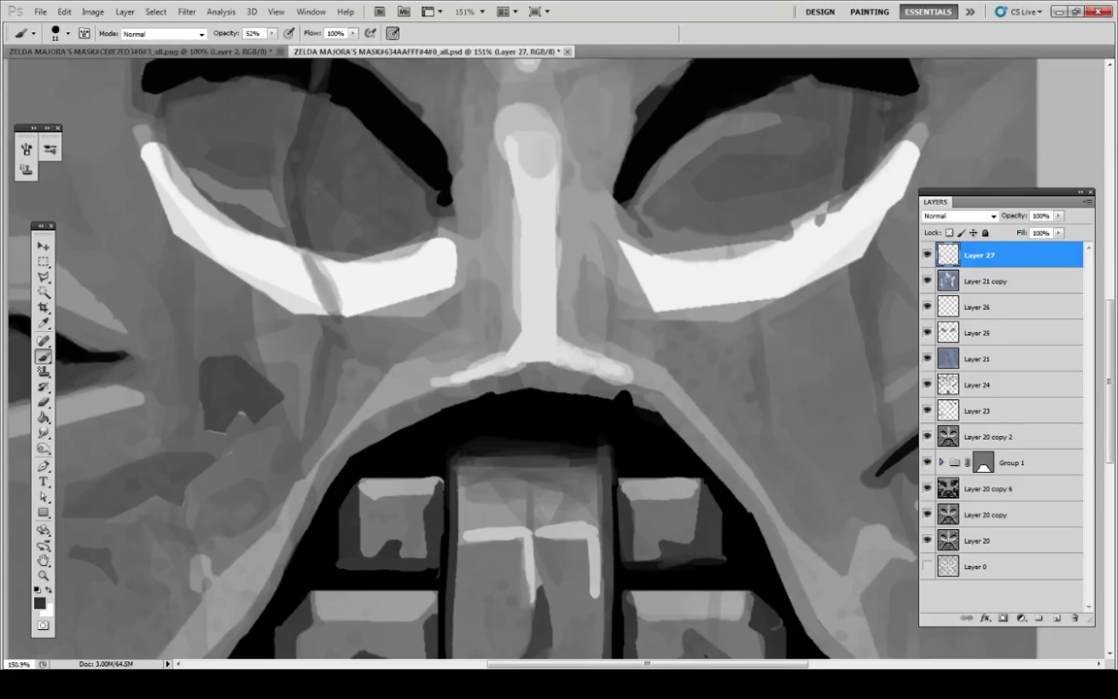
Step: Shade the right side of the upper left tooth with greys sampled from the tooth and its surroundings
alt+click(459, 520)
alt+click(424, 528)
alt+click(434, 527)
drag(433, 518, 434, 554)
alt+click(423, 498)
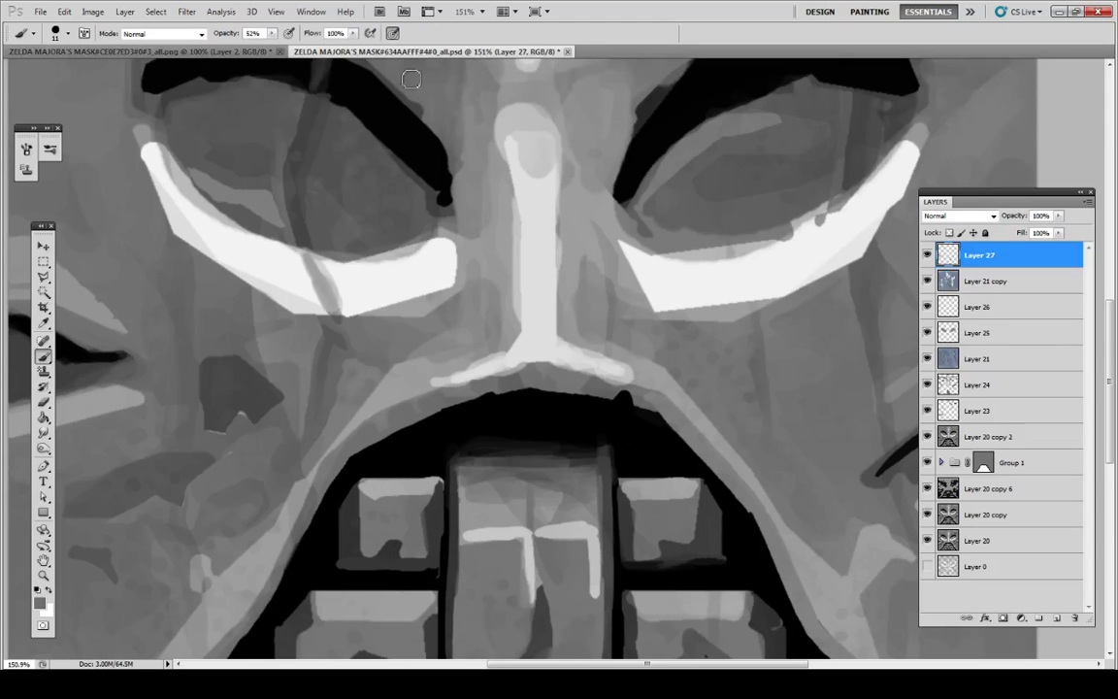
Step: Choose the round 8 px brush preset and turn off its Dual Brush option
click(68, 34)
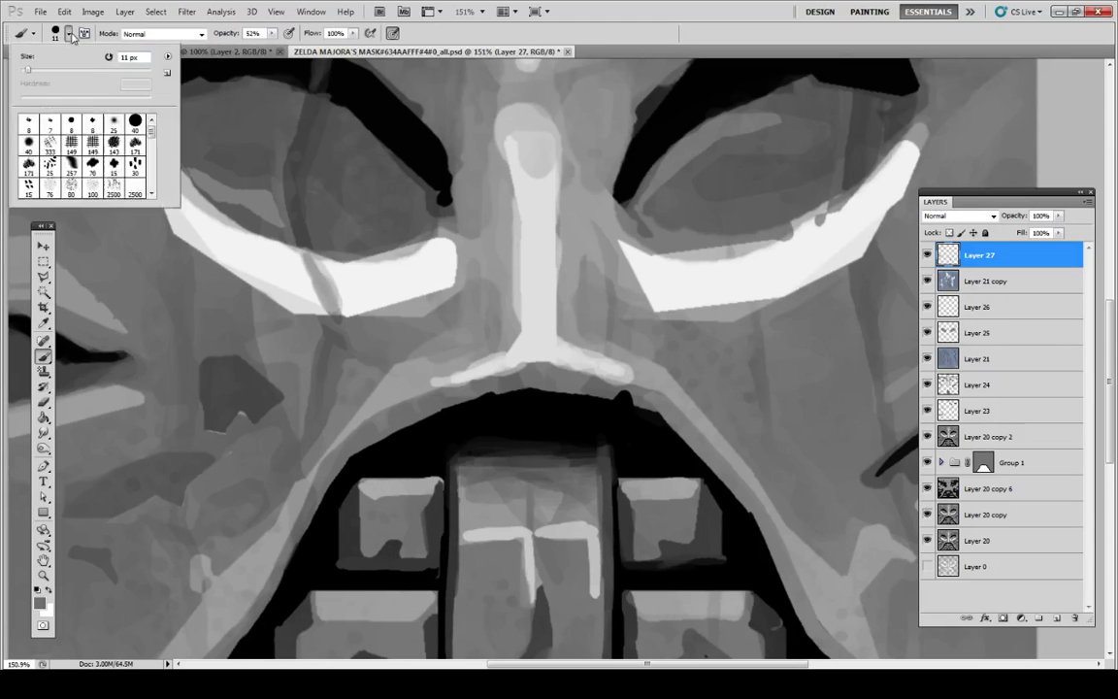
click(67, 120)
click(85, 33)
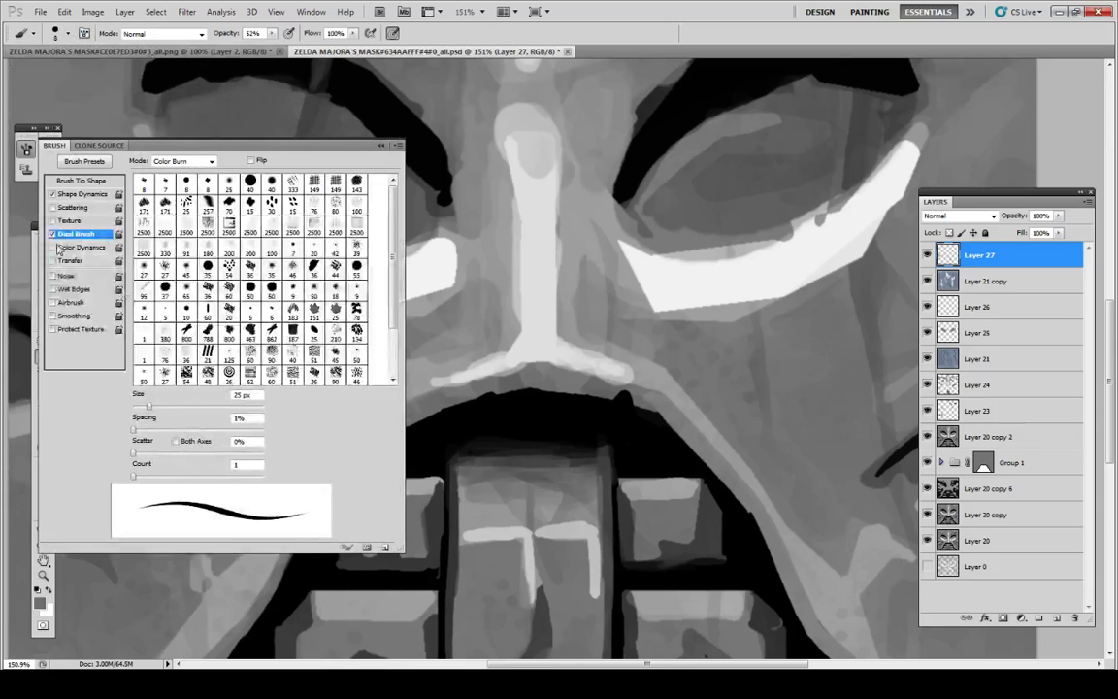
click(53, 235)
click(397, 146)
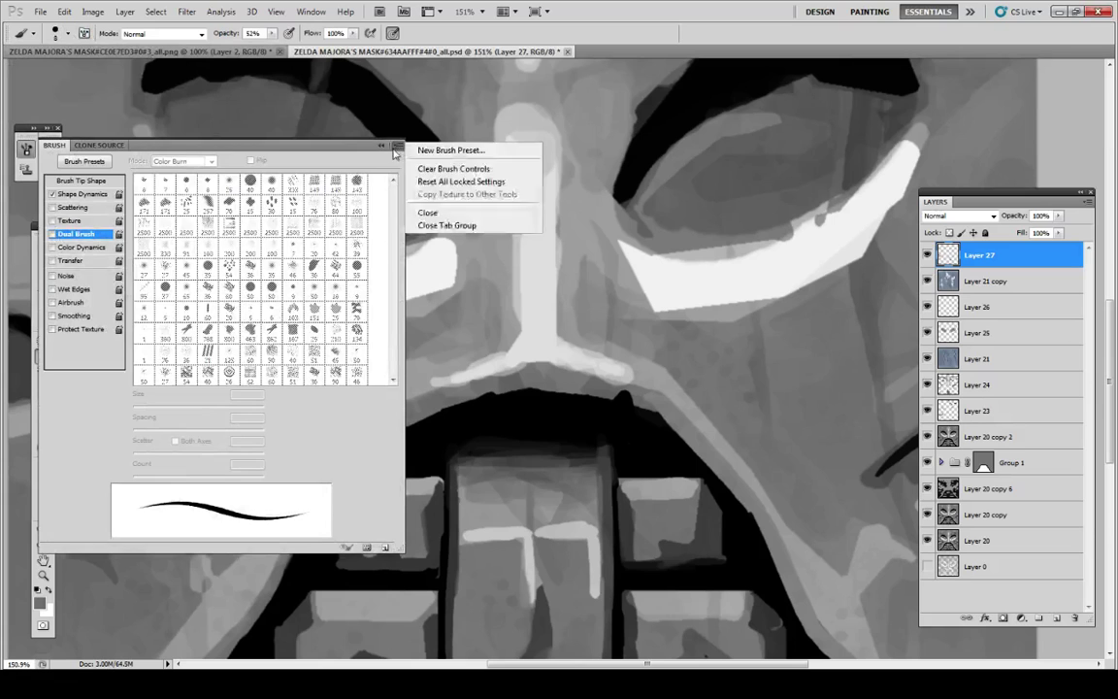
click(381, 146)
click(381, 146)
Step: Paint grey strokes on the face beside the nose bridge and undo the latest ones
drag(462, 339, 487, 332)
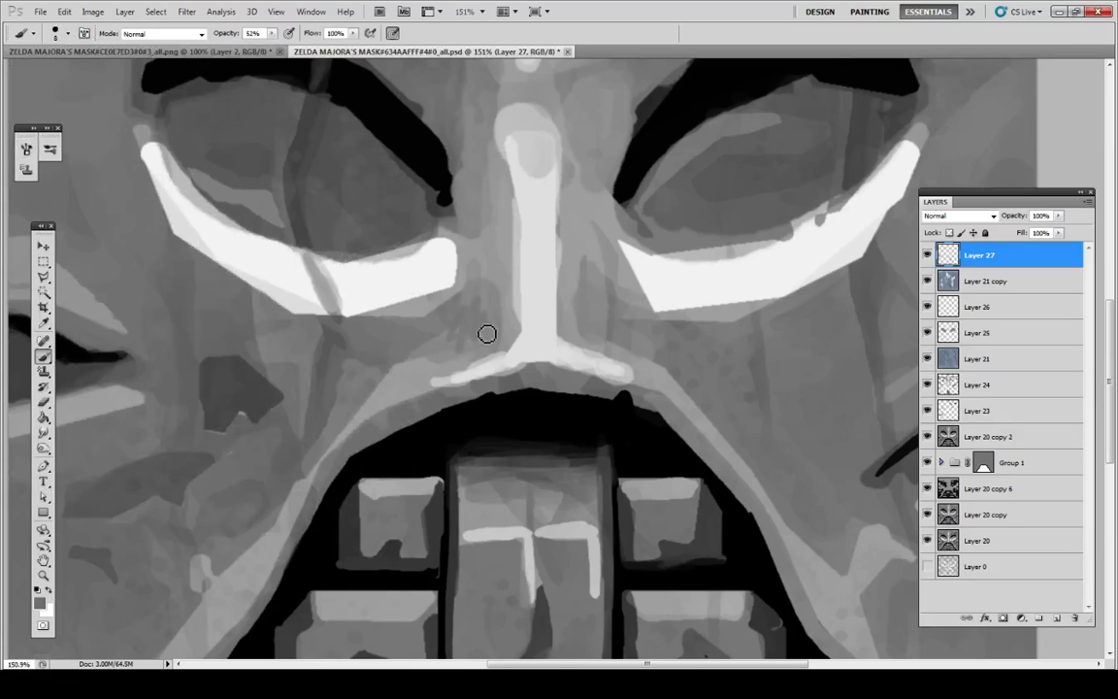
drag(516, 236, 484, 280)
key(ctrl+alt+z)
key(ctrl+alt+z)
key(ctrl+alt+z)
Step: Try blending sampled black and greys into the upper left edge of the mouth
key(i)
key(b)
key(i)
key(b)
alt+click(619, 408)
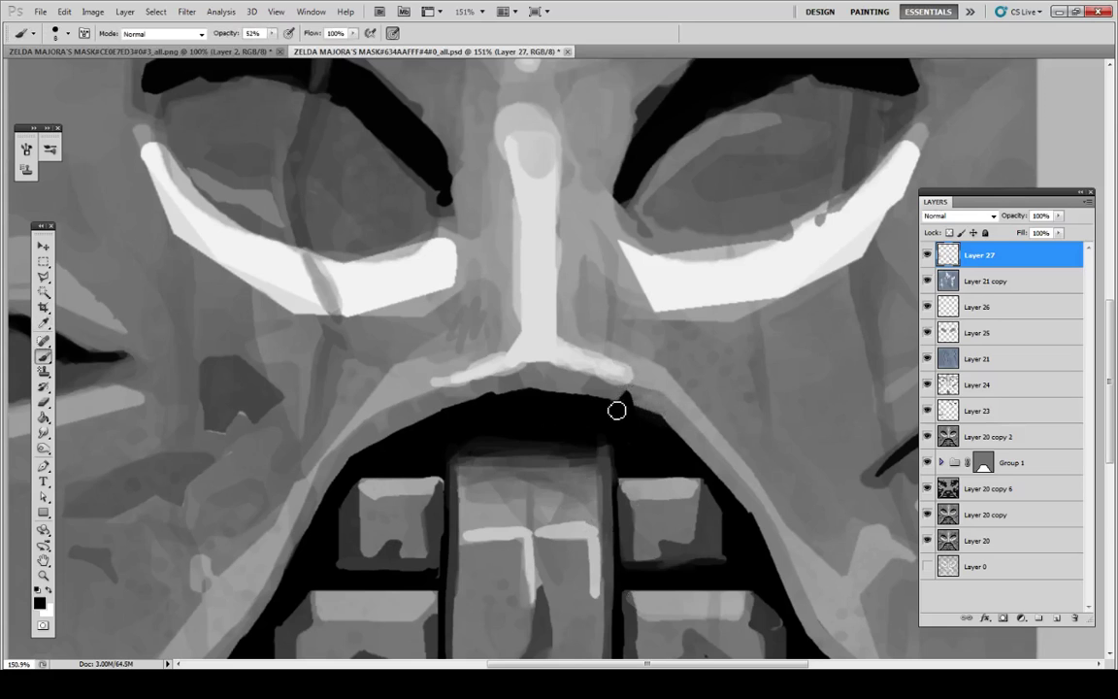
mouse_move(367, 462)
mouse_down()
mouse_move(353, 455)
mouse_move(369, 436)
mouse_move(352, 451)
mouse_up()
alt+click(353, 446)
alt+click(360, 442)
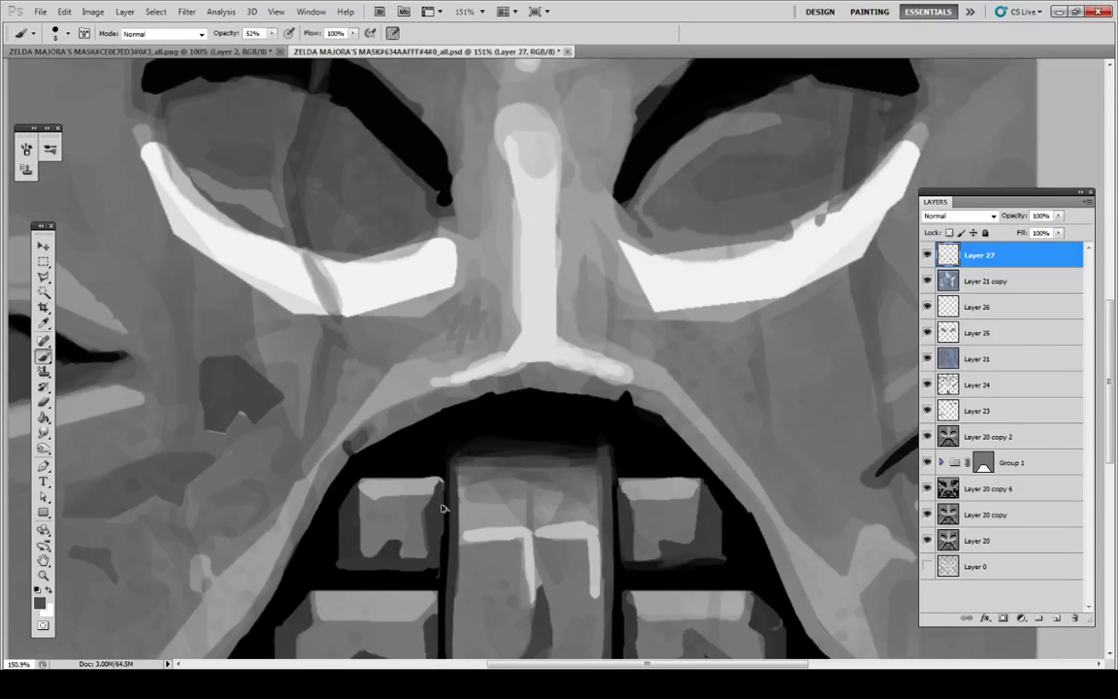
Step: Paint a black band over the left half of the mouth's upper rim on a new layer, and add another empty layer
click(1057, 618)
alt+click(369, 450)
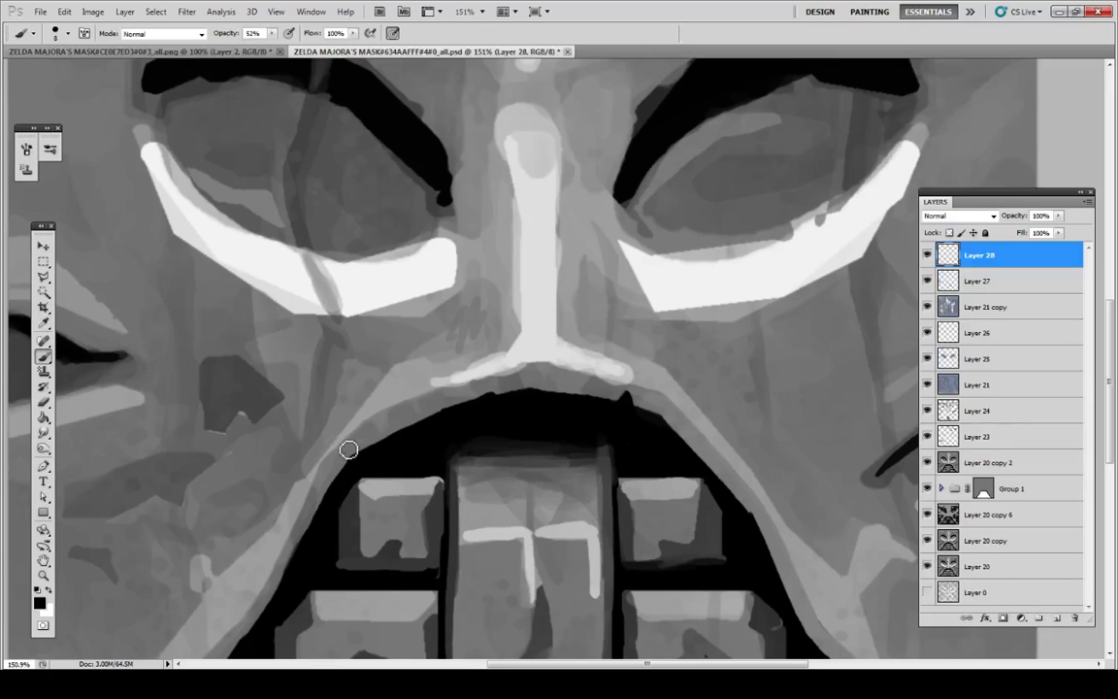
mouse_move(345, 452)
mouse_down()
mouse_move(444, 392)
mouse_move(507, 377)
mouse_move(529, 388)
mouse_move(362, 441)
mouse_move(405, 419)
mouse_move(370, 449)
mouse_move(410, 431)
mouse_move(379, 429)
mouse_move(527, 377)
mouse_move(523, 385)
mouse_move(530, 368)
mouse_up()
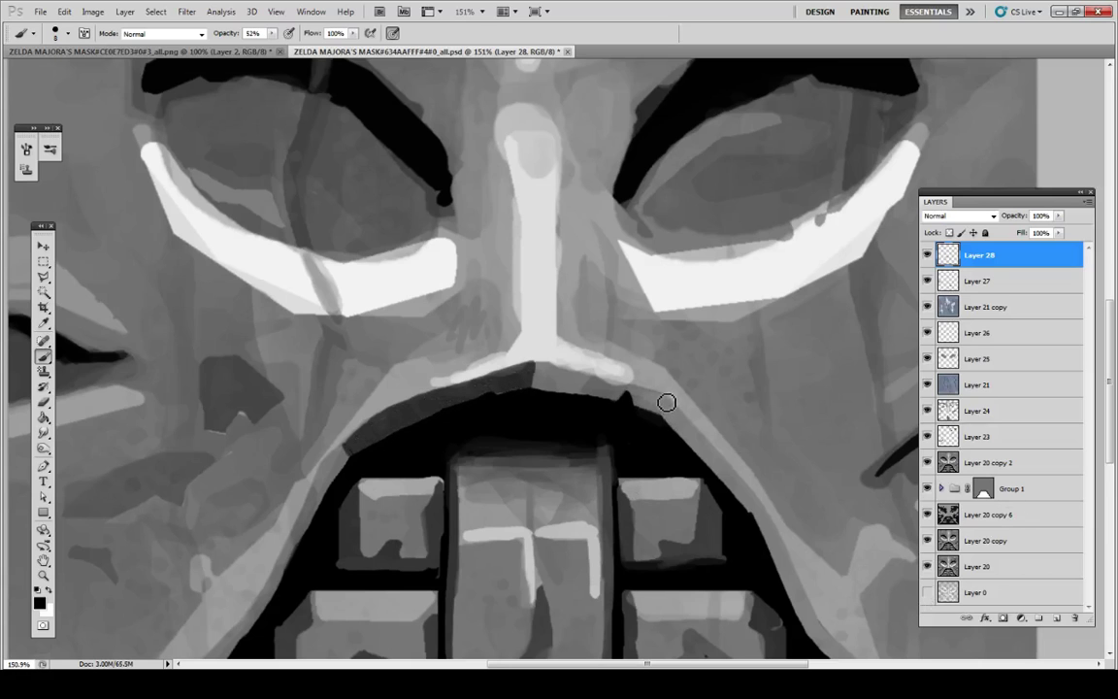
key(ctrl+shift+alt+n)
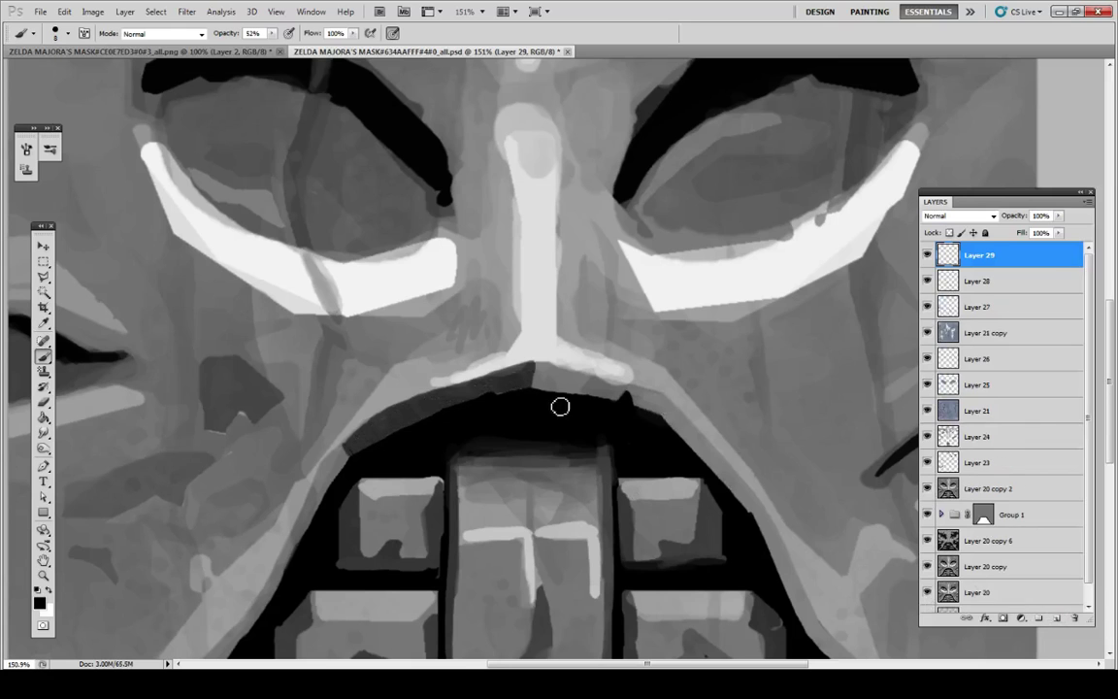
Step: Paint the black band over the right part of the mouth's upper rim and reduce both rim layers' opacity, Layer 29 to 66%
mouse_move(539, 368)
mouse_down()
mouse_move(662, 401)
mouse_move(657, 424)
mouse_move(624, 398)
mouse_move(548, 391)
mouse_move(555, 381)
mouse_move(586, 396)
mouse_move(643, 394)
mouse_up()
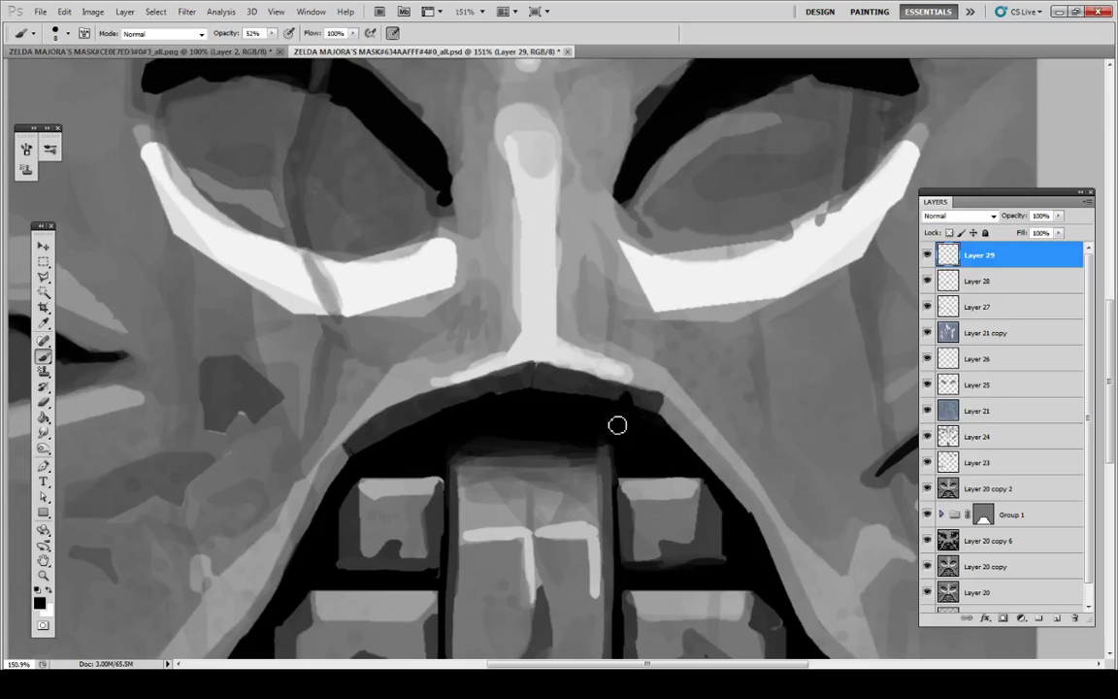
double_click(1009, 281)
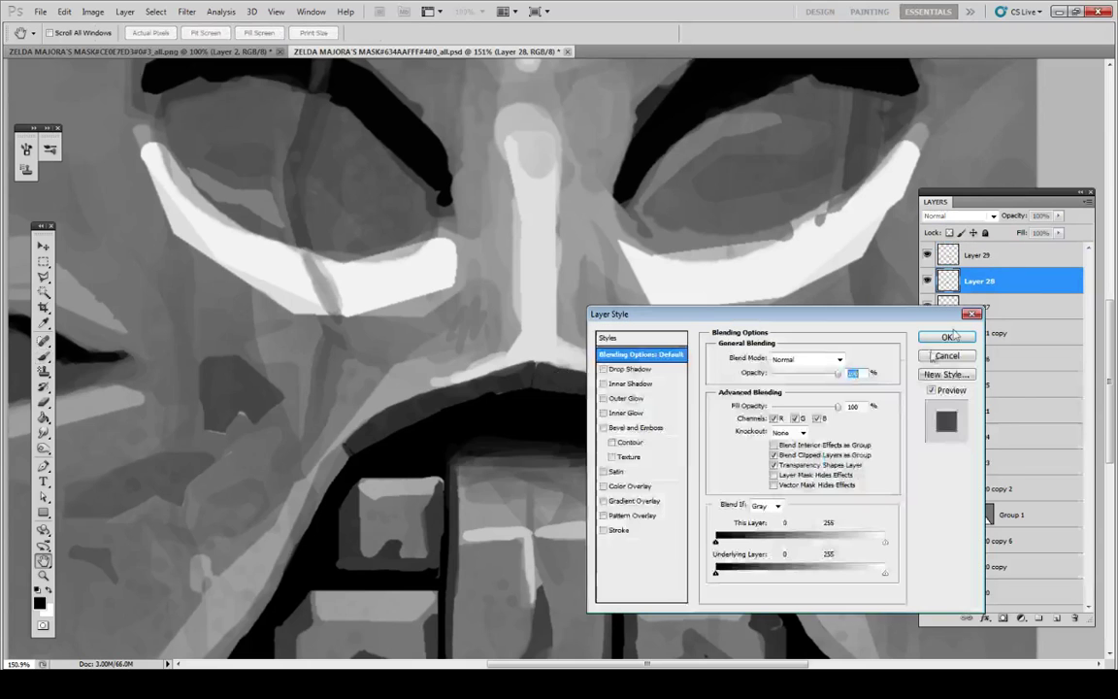
drag(805, 376, 799, 379)
click(947, 337)
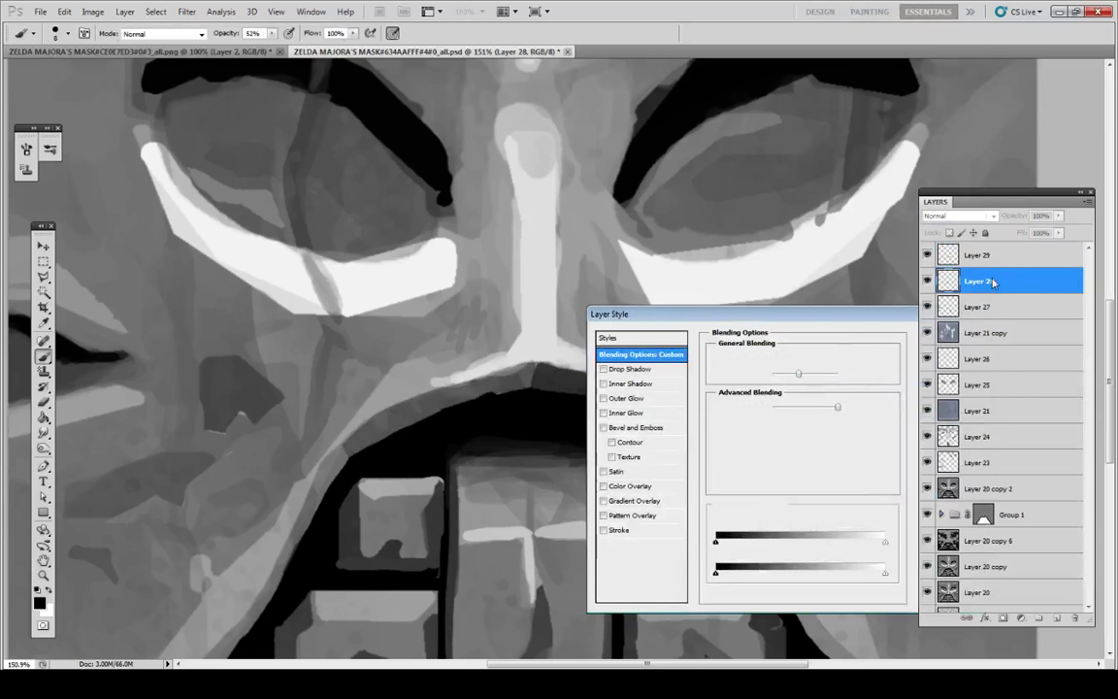
double_click(1009, 260)
drag(838, 375, 801, 377)
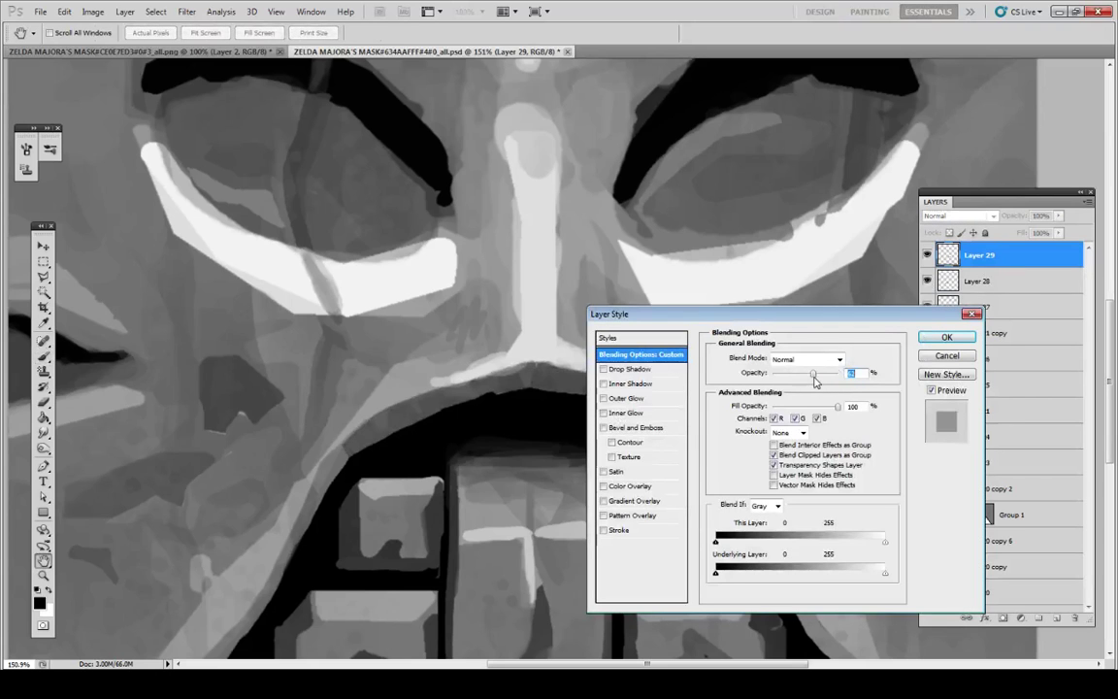
drag(888, 315, 1021, 303)
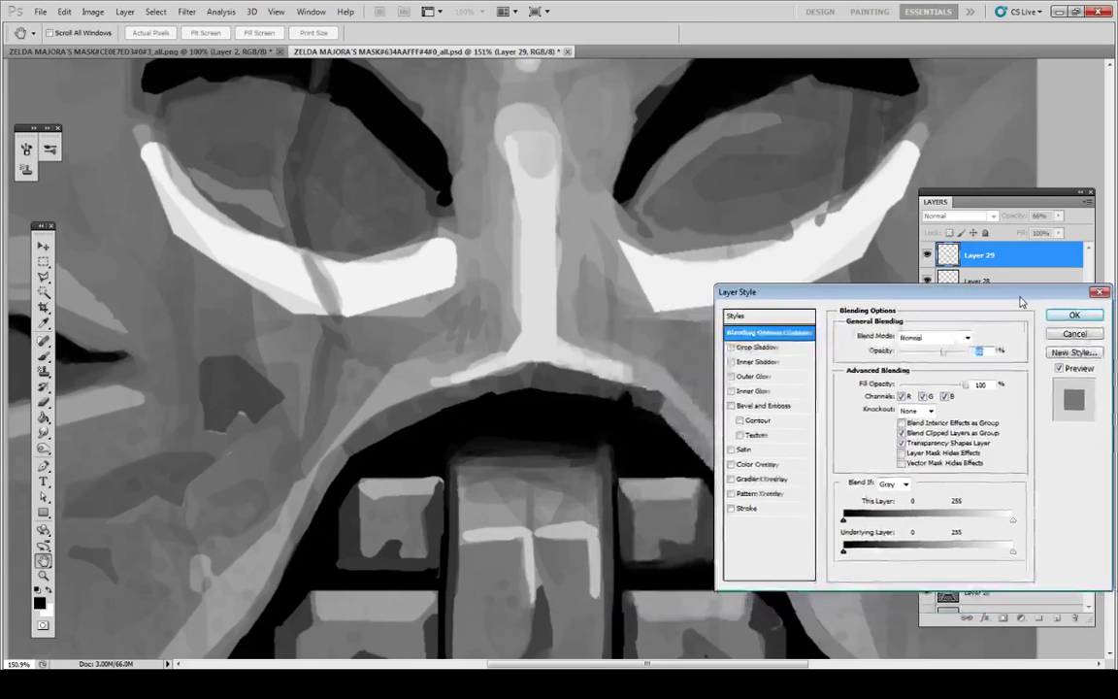
click(1074, 315)
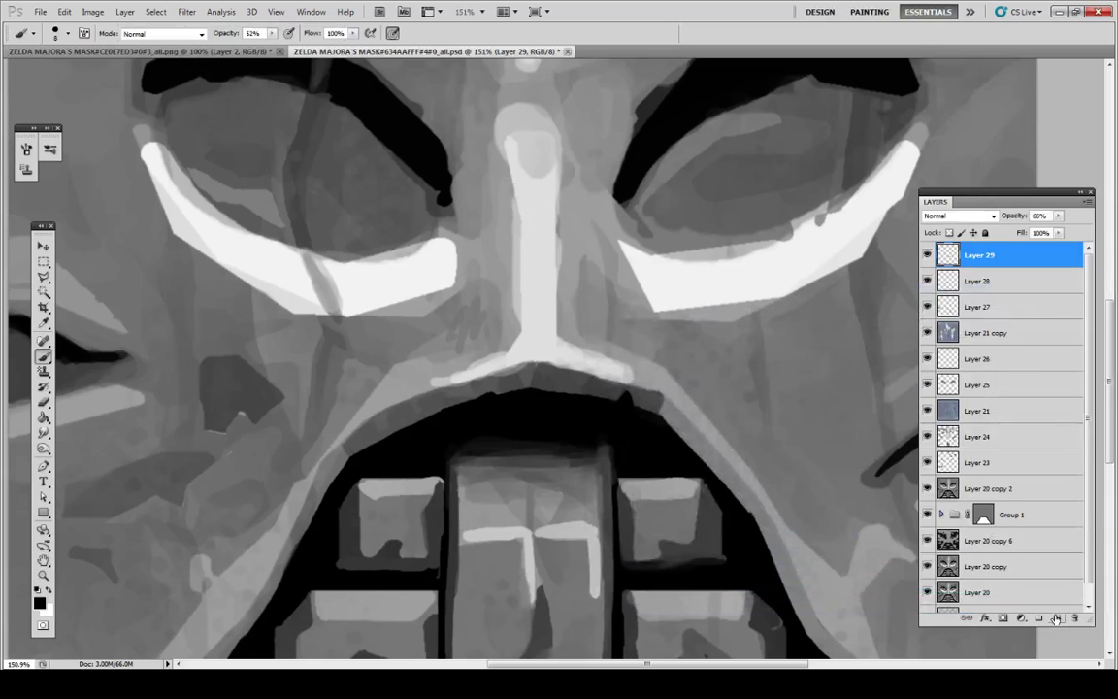
Step: Paint a black band down the upper right side of the mouth rim on a new layer at 34% opacity
click(1056, 618)
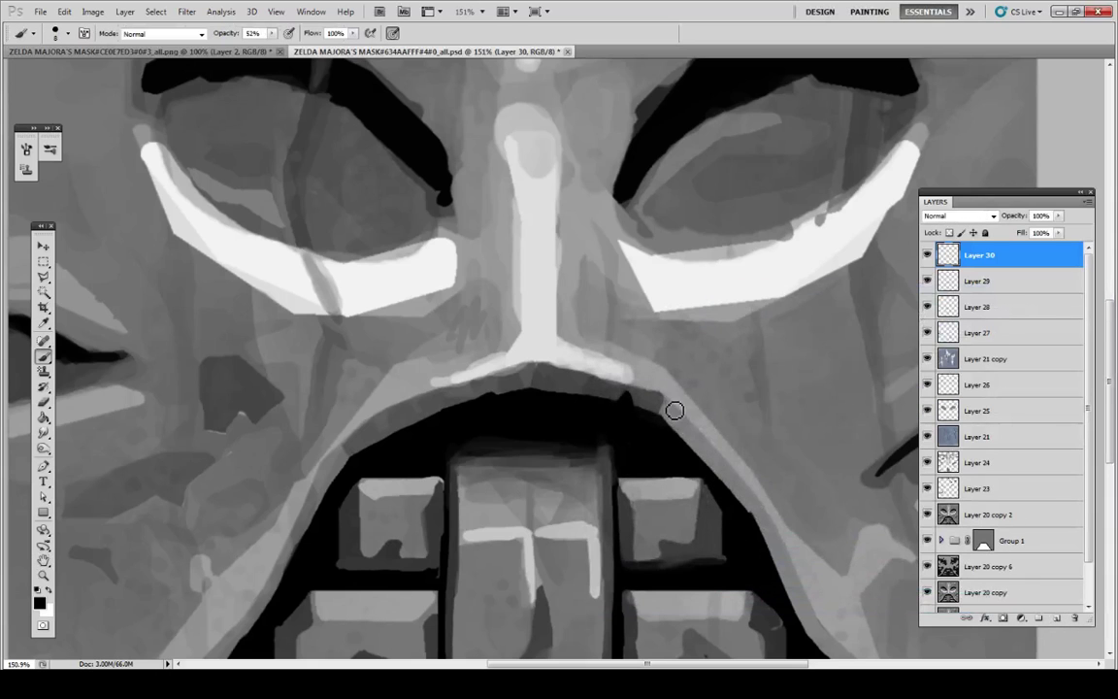
drag(669, 402, 757, 505)
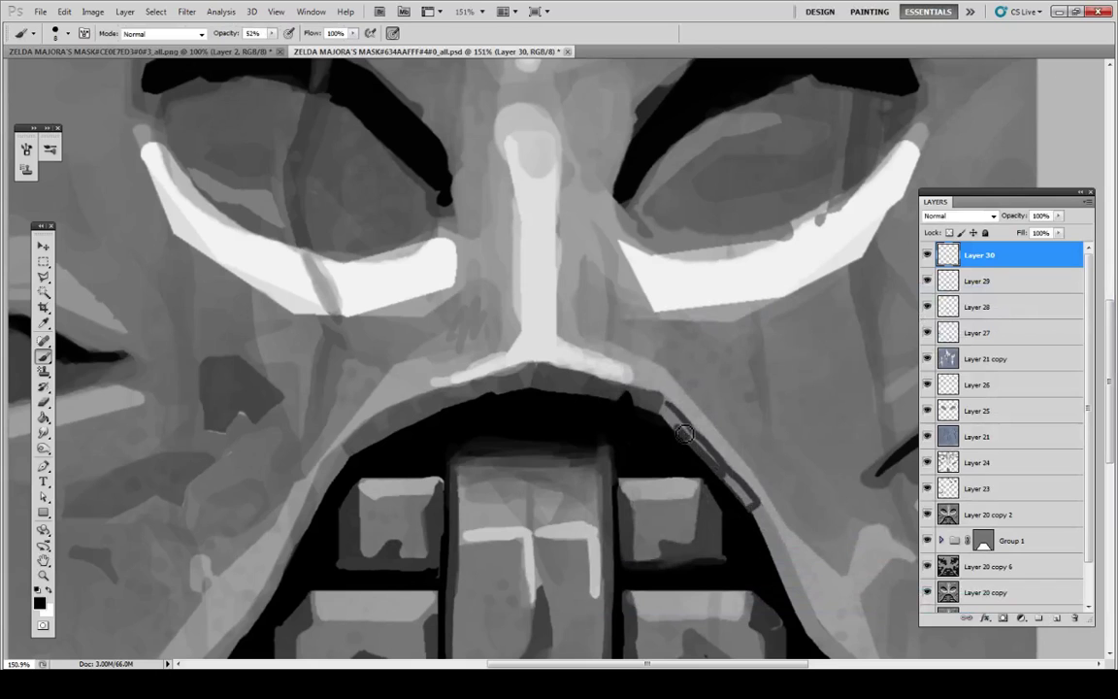
mouse_move(684, 433)
mouse_down()
mouse_move(671, 407)
mouse_move(698, 443)
mouse_move(684, 436)
mouse_up()
drag(621, 393, 750, 509)
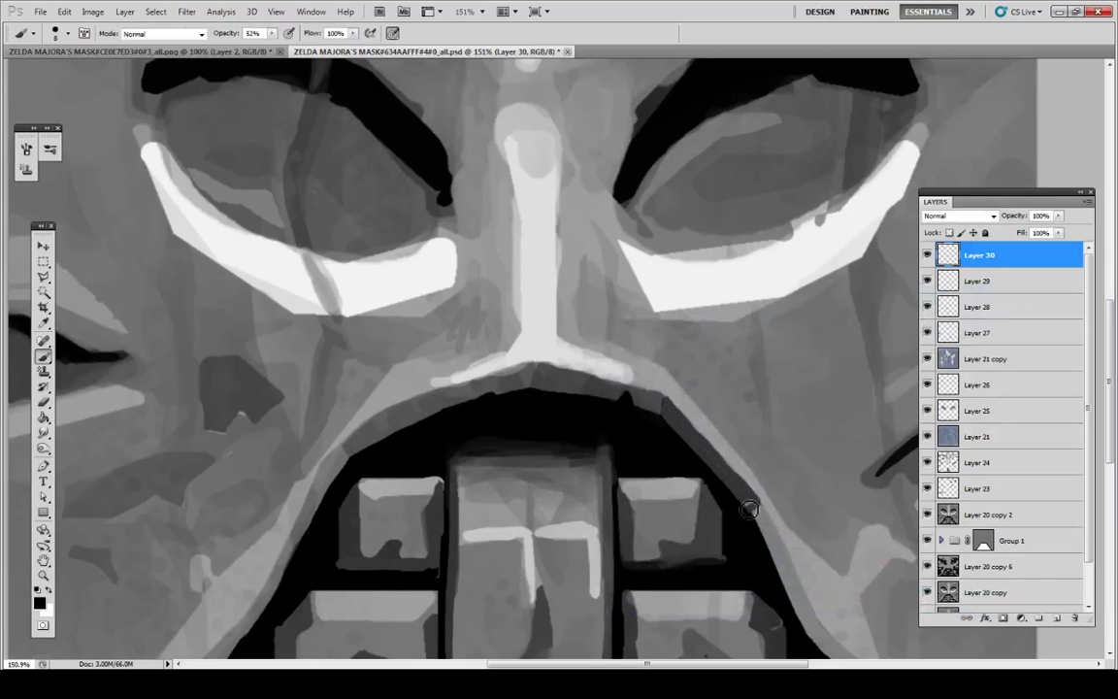
double_click(1013, 258)
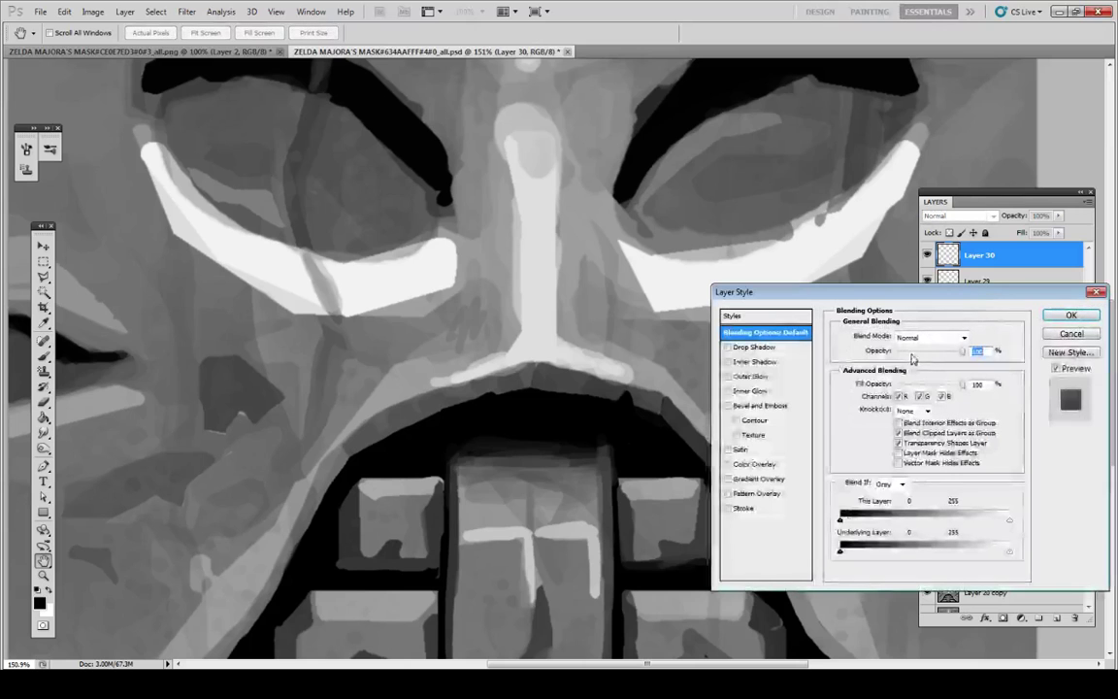
click(911, 353)
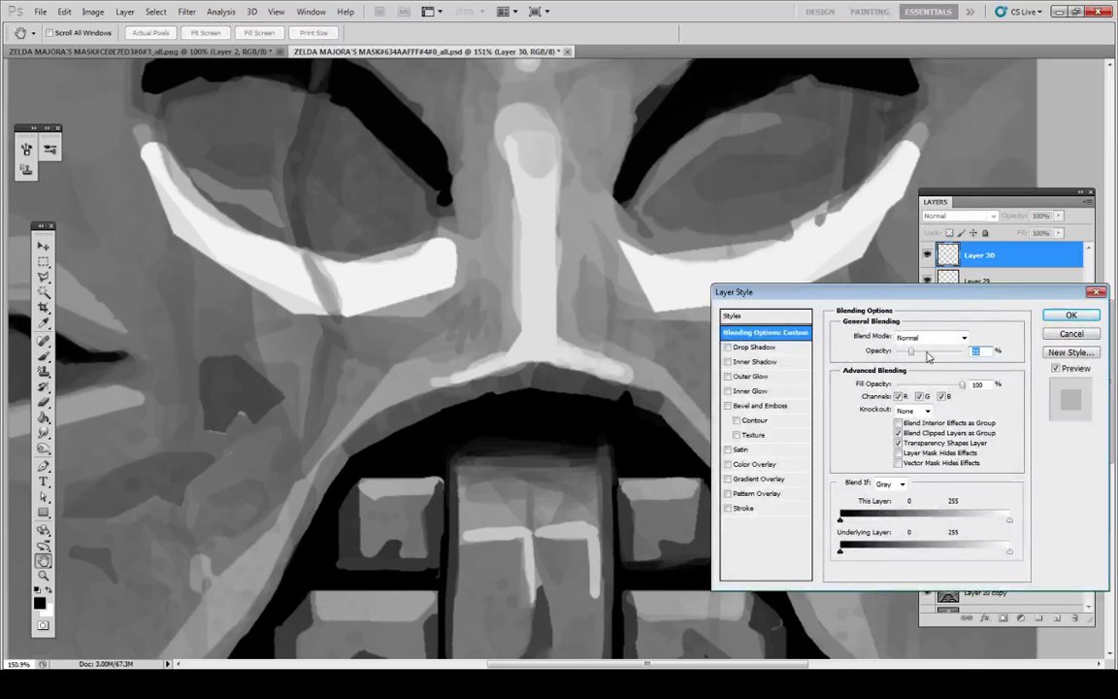
key(Return)
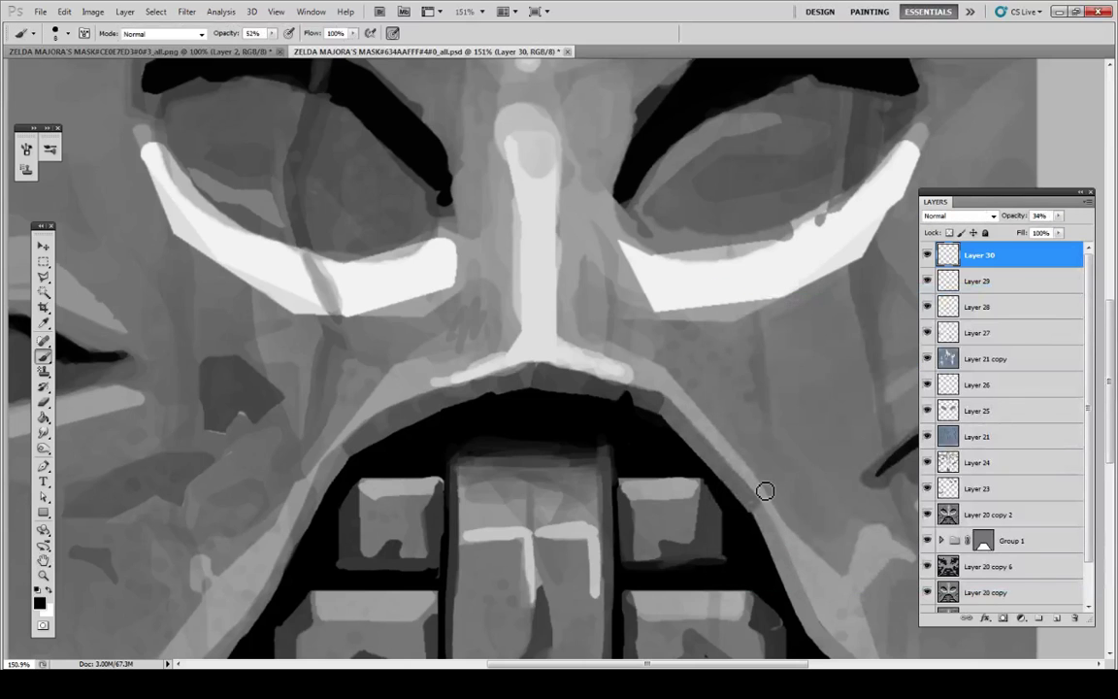
Step: Continue the translucent black band along the lower right and lower left edges of the mouth on Layer 30
scroll(765, 491, down, 5)
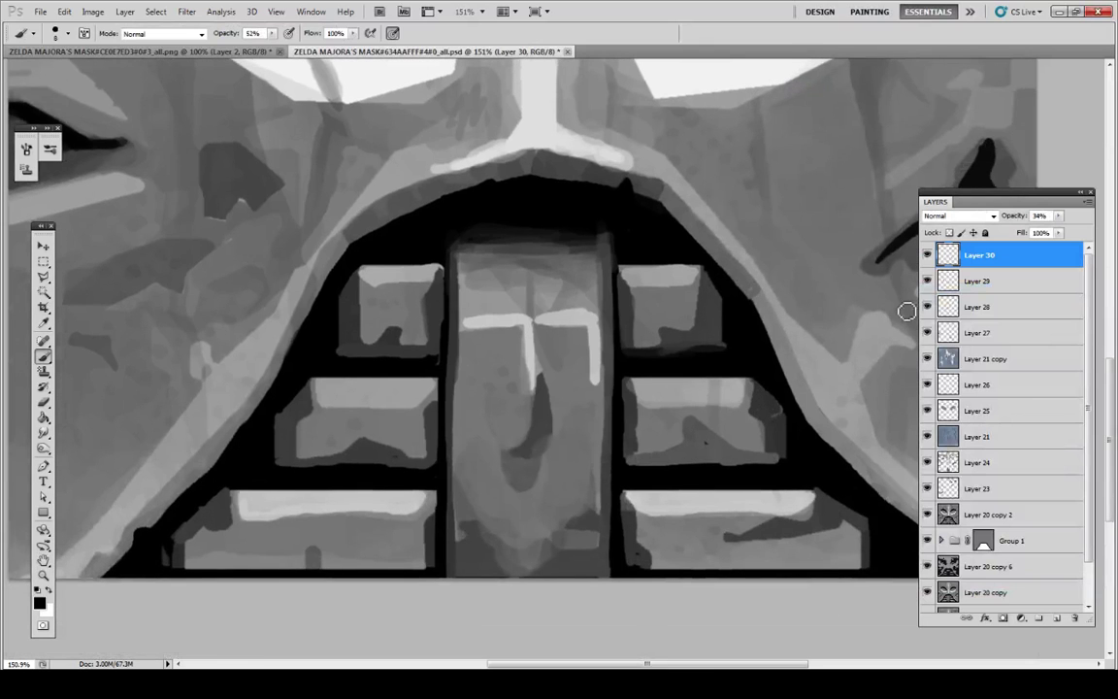
drag(1009, 203, 1047, 197)
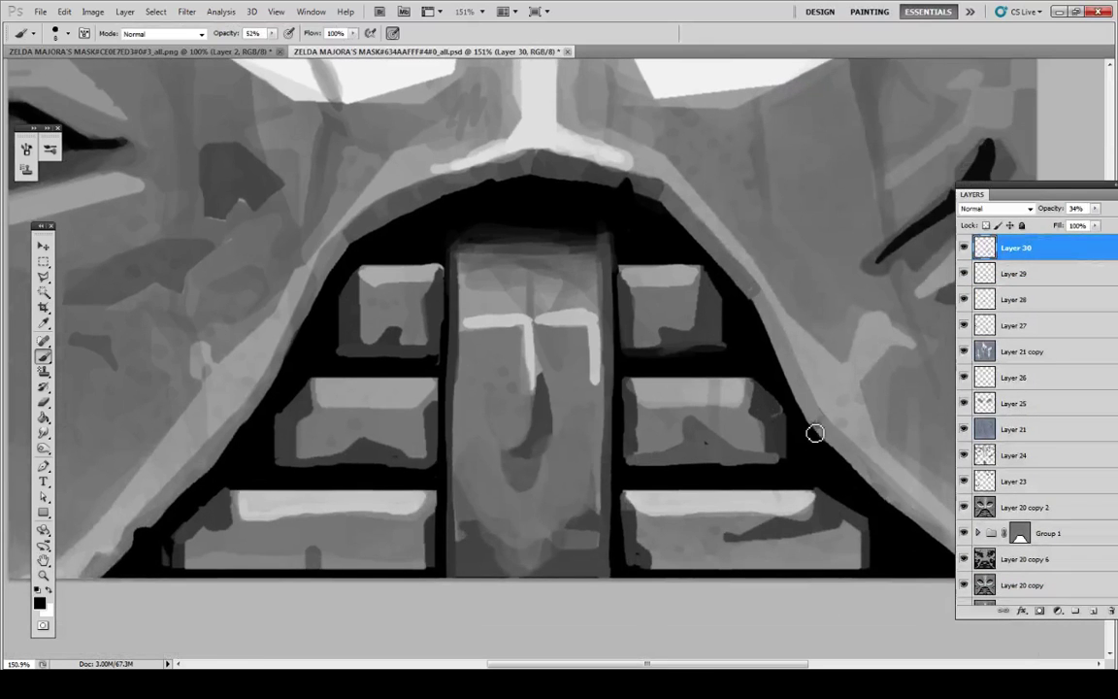
mouse_move(832, 429)
mouse_down()
mouse_move(895, 486)
mouse_move(883, 506)
mouse_move(838, 448)
mouse_move(882, 484)
mouse_up()
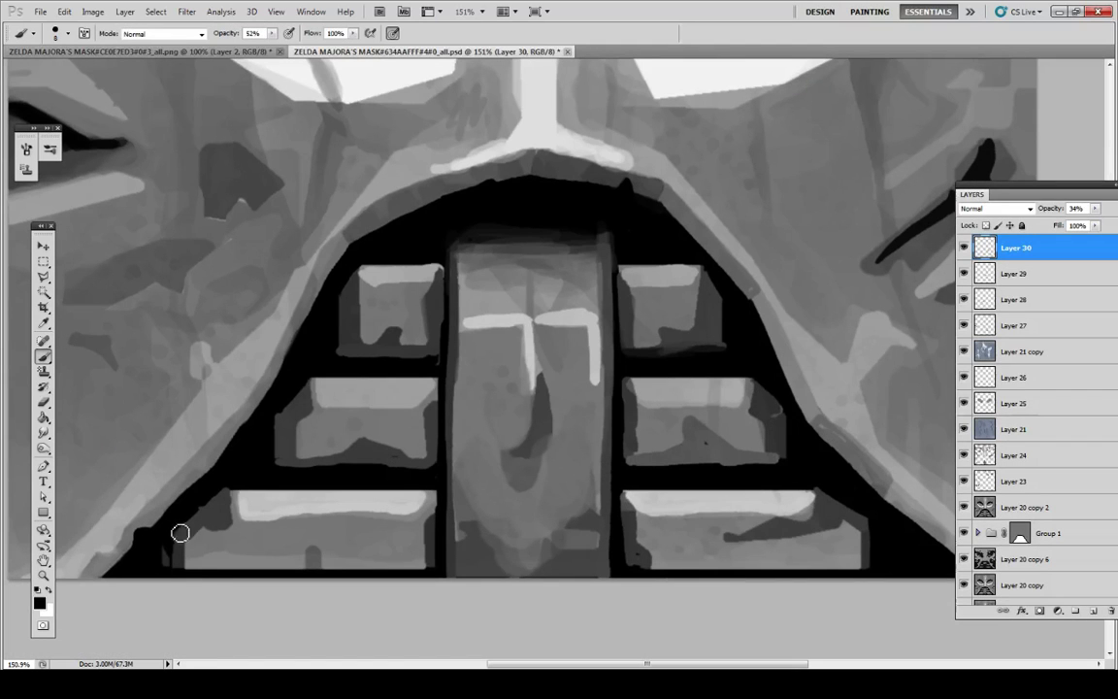
drag(250, 417, 112, 555)
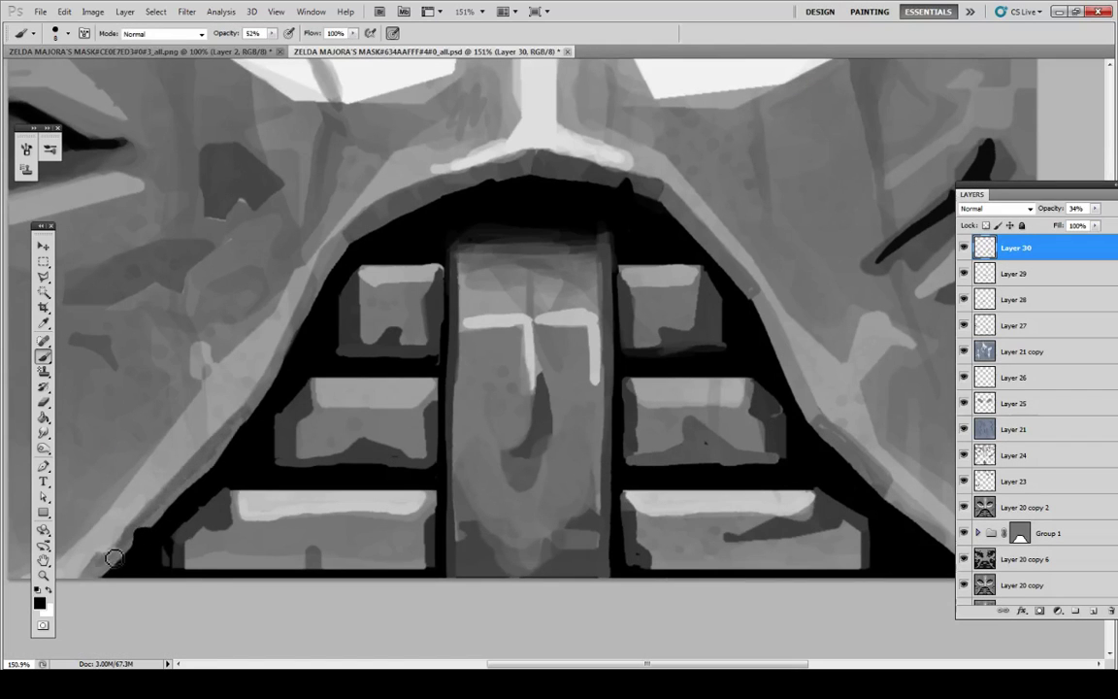
drag(167, 506, 121, 565)
drag(190, 485, 245, 428)
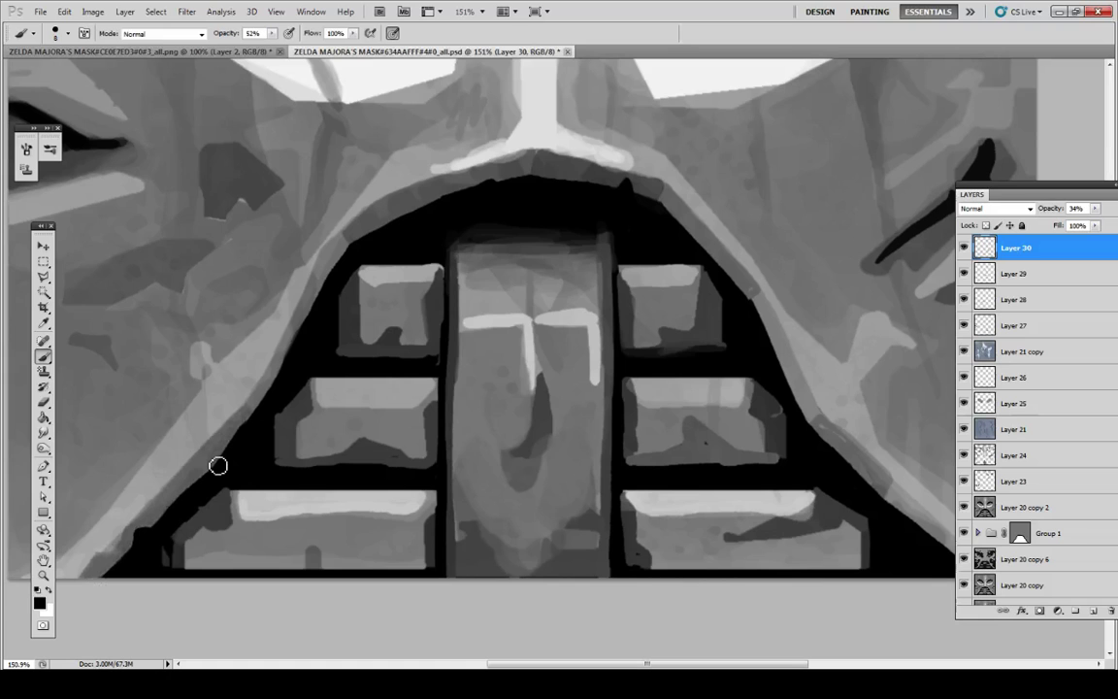
Step: Compare the whole mask at 100% zoom with Layer 30 hidden and shown
key(ctrl+alt+0)
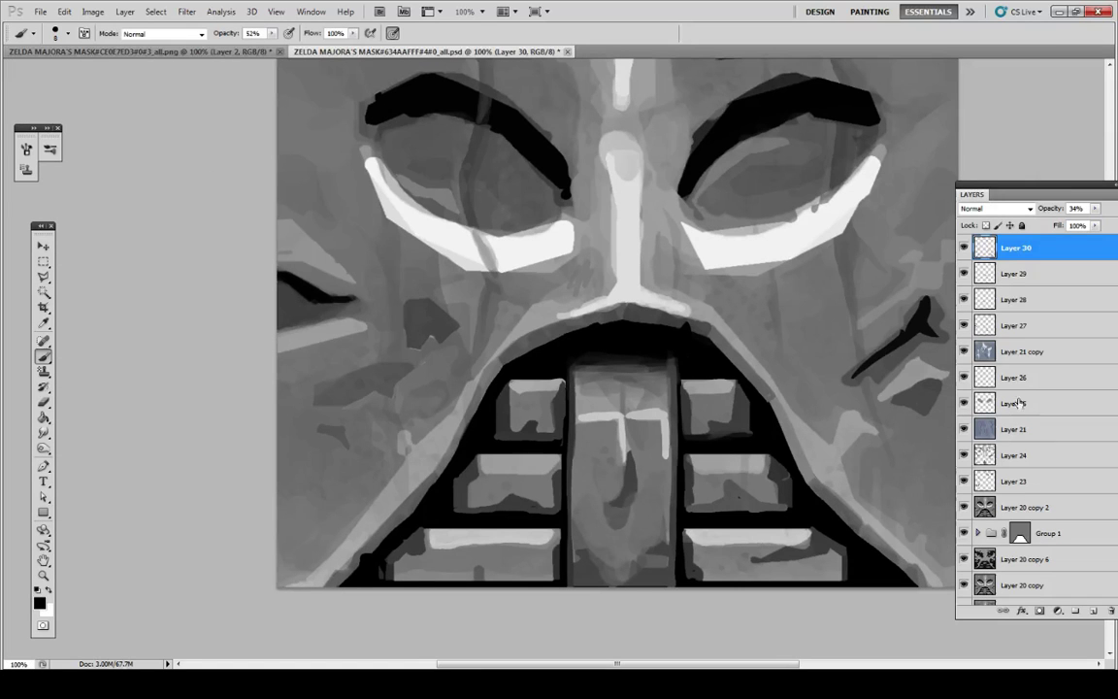
click(965, 251)
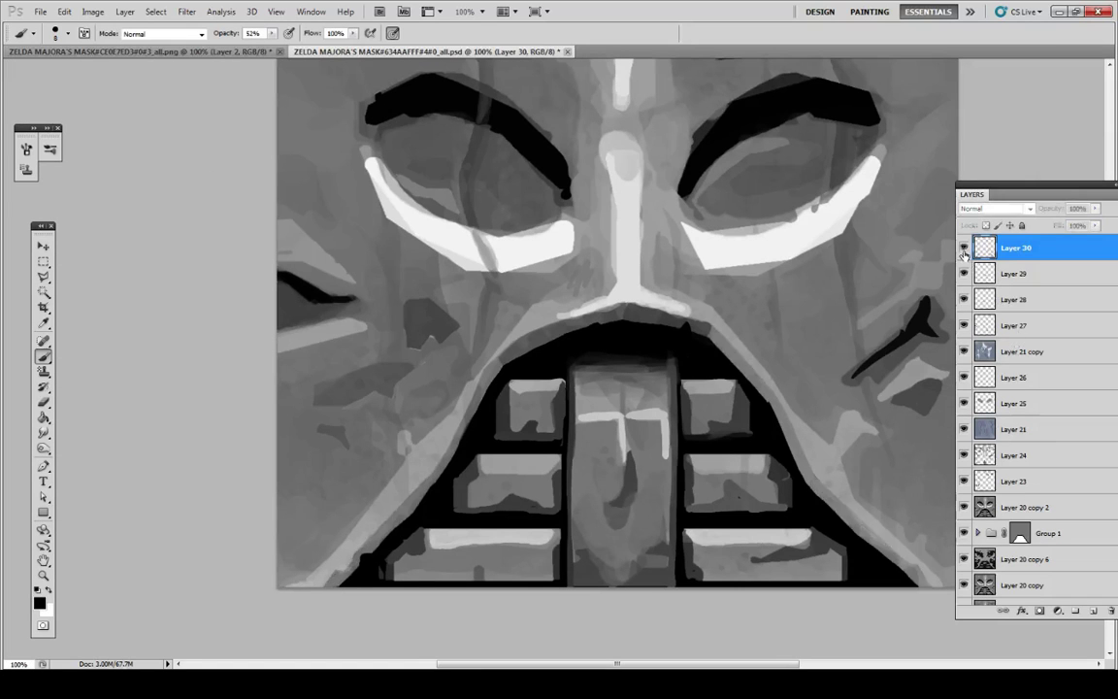
click(965, 252)
drag(1057, 195, 1039, 194)
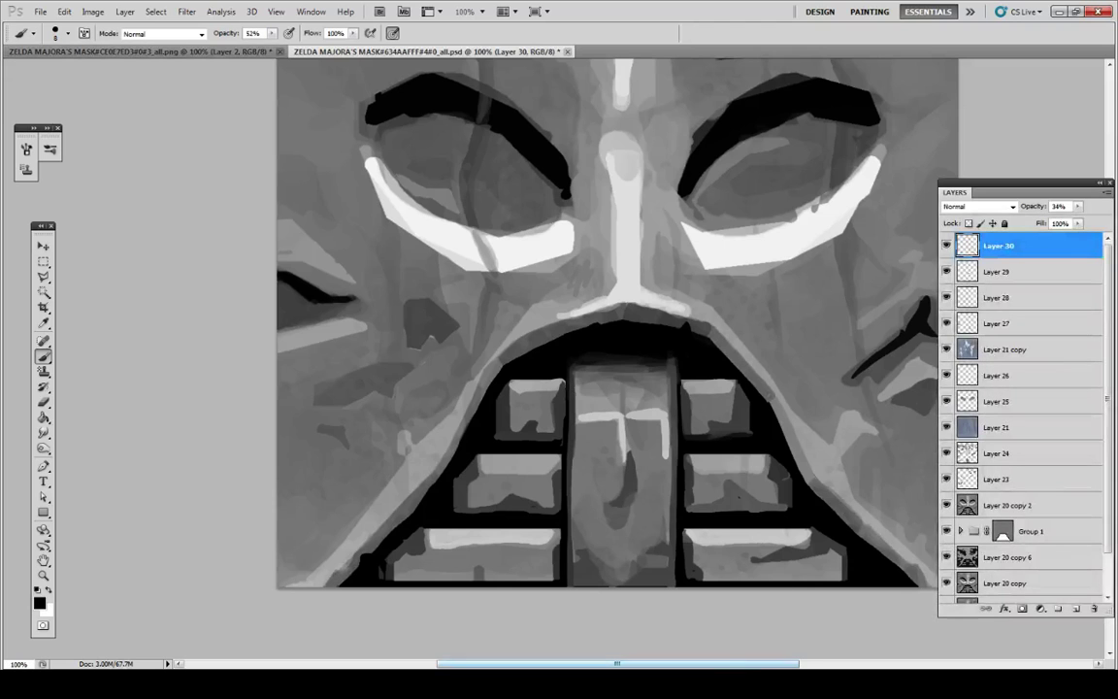
Step: Duplicate Layer 29 and all the layers below it, and merge the duplicates into a single layer
drag(752, 664, 764, 665)
click(1036, 279)
drag(1108, 520, 1107, 560)
shift+click(1035, 573)
shift+click(1029, 589)
right_click(1032, 416)
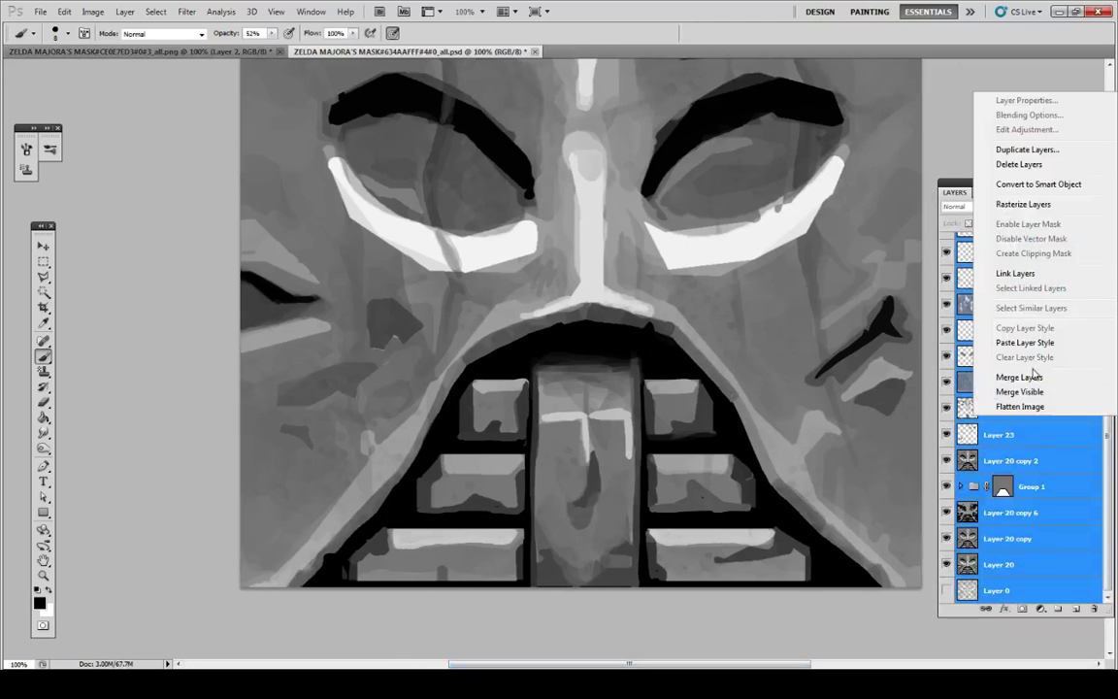
click(1026, 150)
key(Return)
right_click(1020, 298)
click(1026, 584)
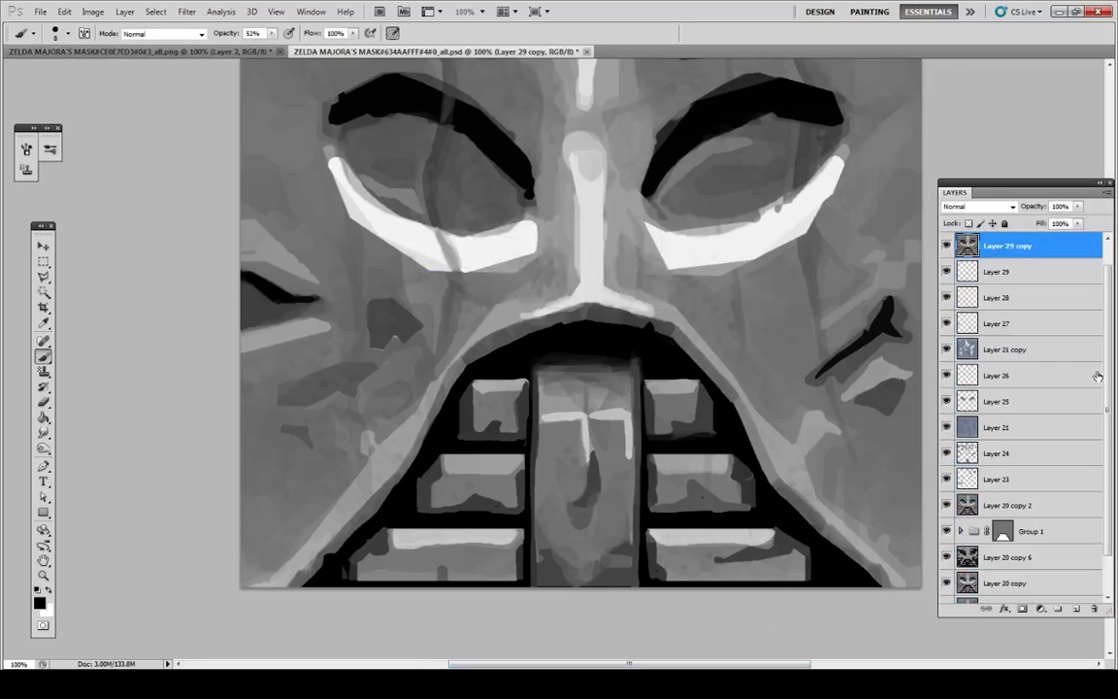
Step: Move the original layers from Layer 29 down to Layer 20 into a new group, collapse it and hide it
drag(1107, 352, 1107, 325)
click(1018, 300)
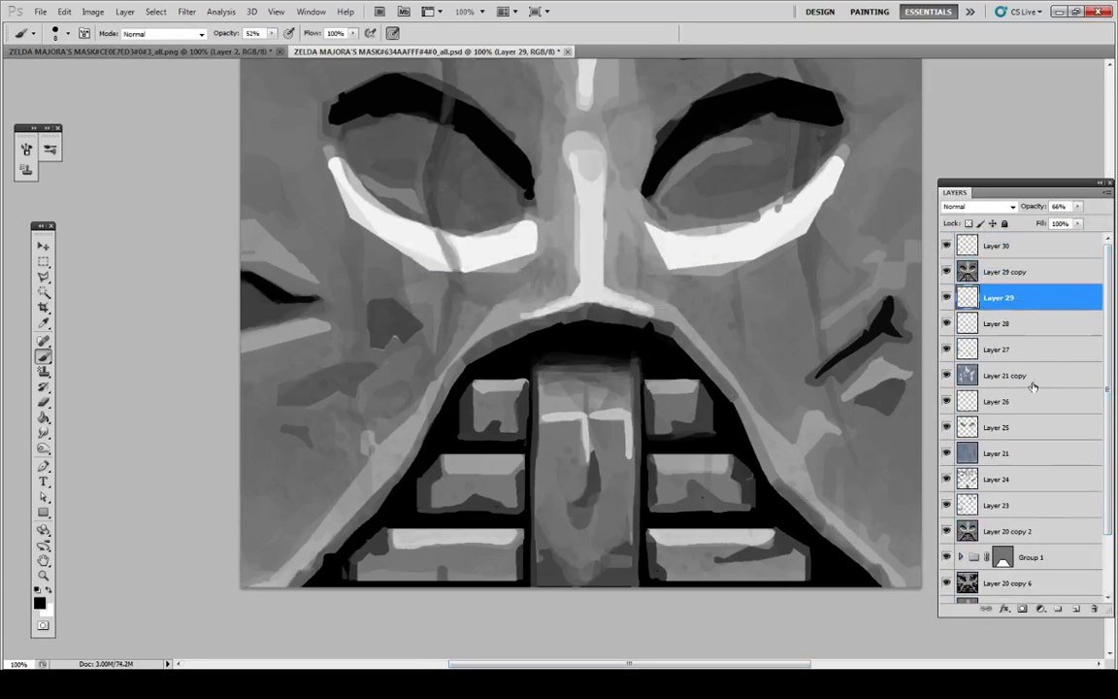
click(1057, 608)
scroll(999, 479, down, 3)
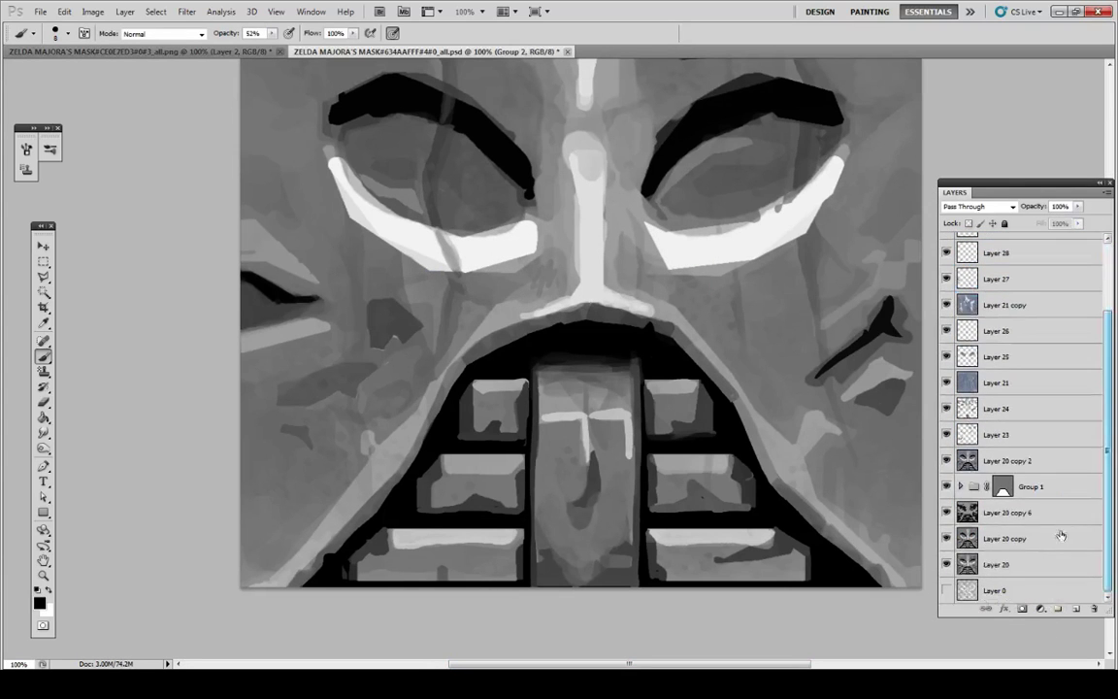
click(1067, 564)
key(h)
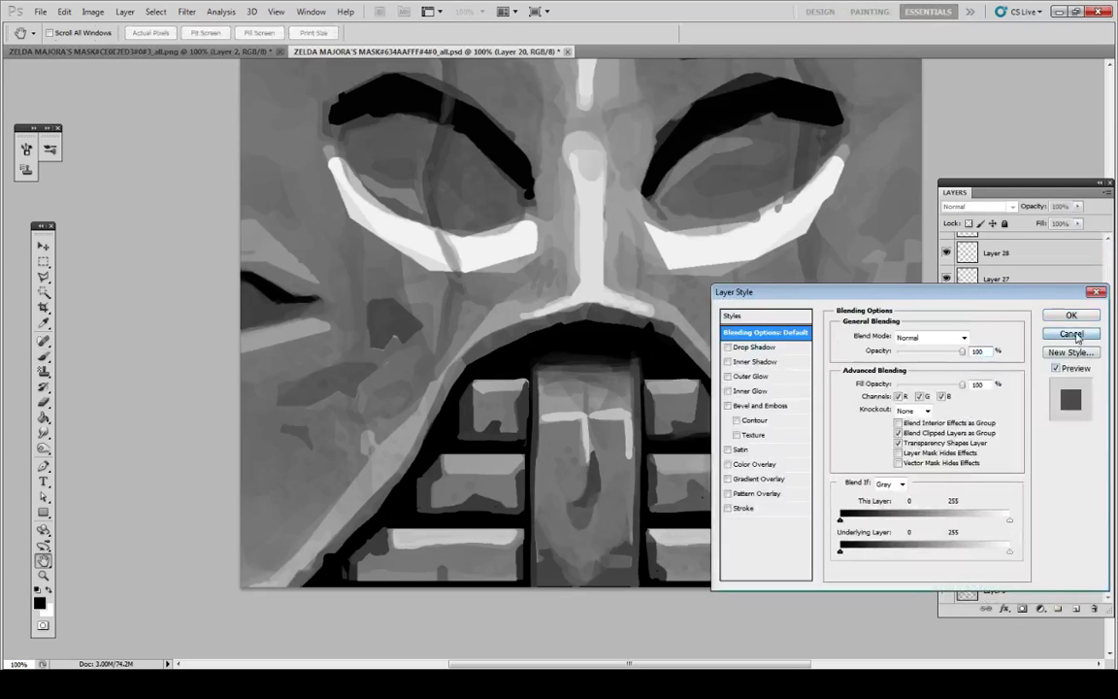
click(1075, 333)
drag(1108, 491, 1110, 418)
shift+click(1028, 312)
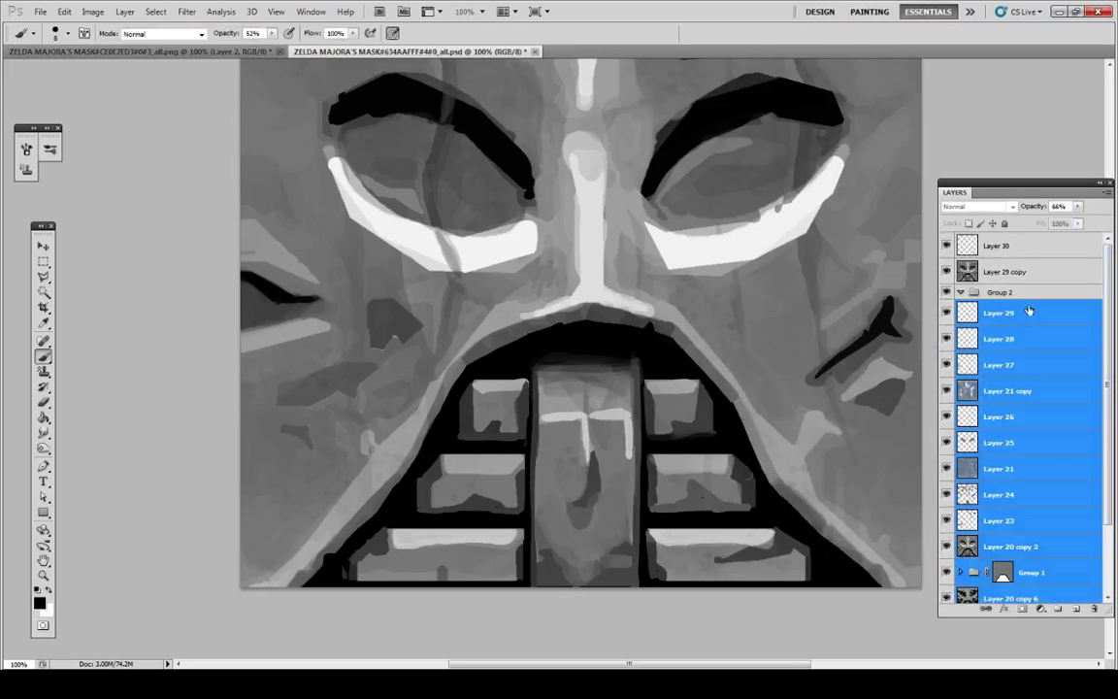
drag(1029, 312, 1021, 294)
click(959, 293)
click(948, 292)
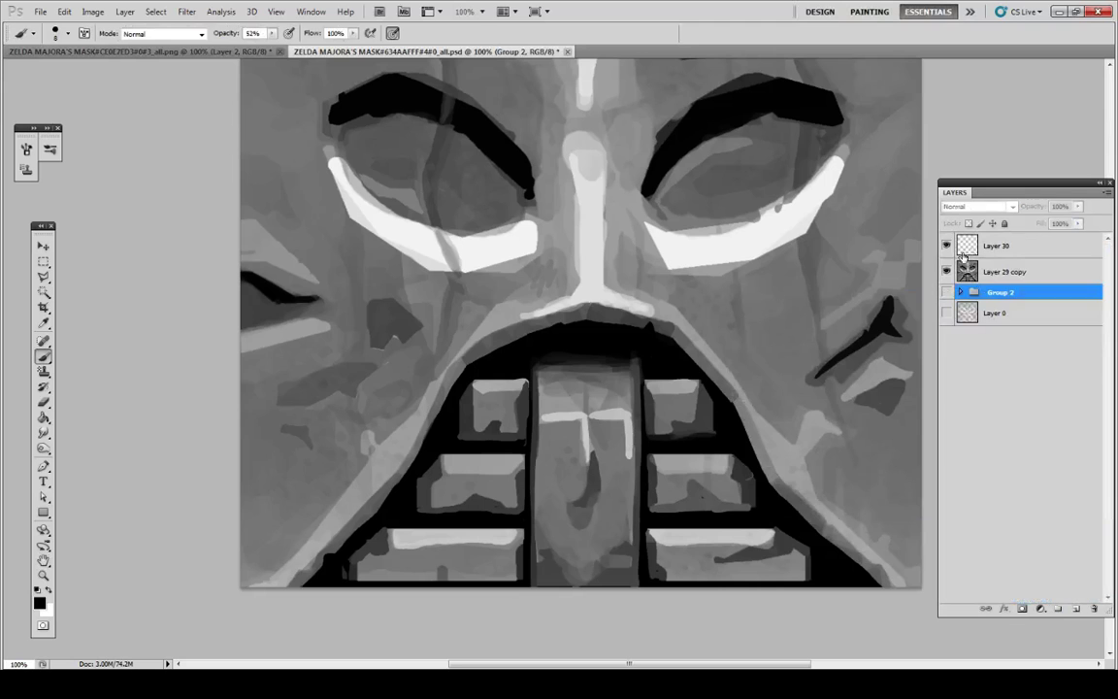
Step: Merge Layer 30 with the flattened Layer 29 copy
click(982, 246)
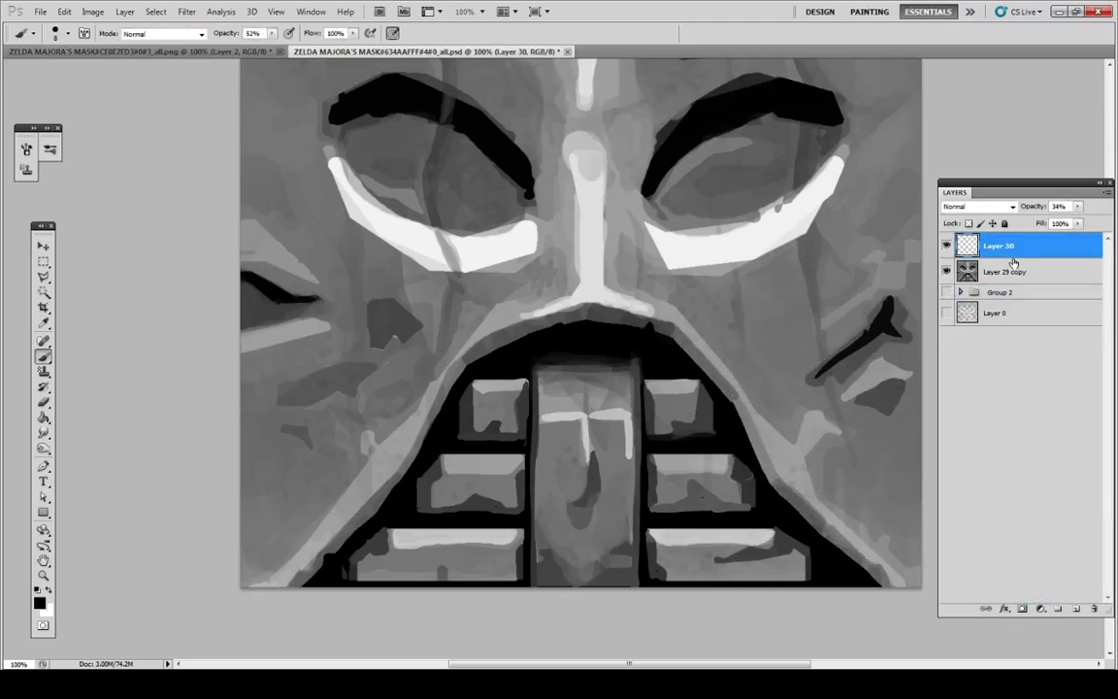
shift+click(1012, 271)
right_click(970, 238)
click(985, 494)
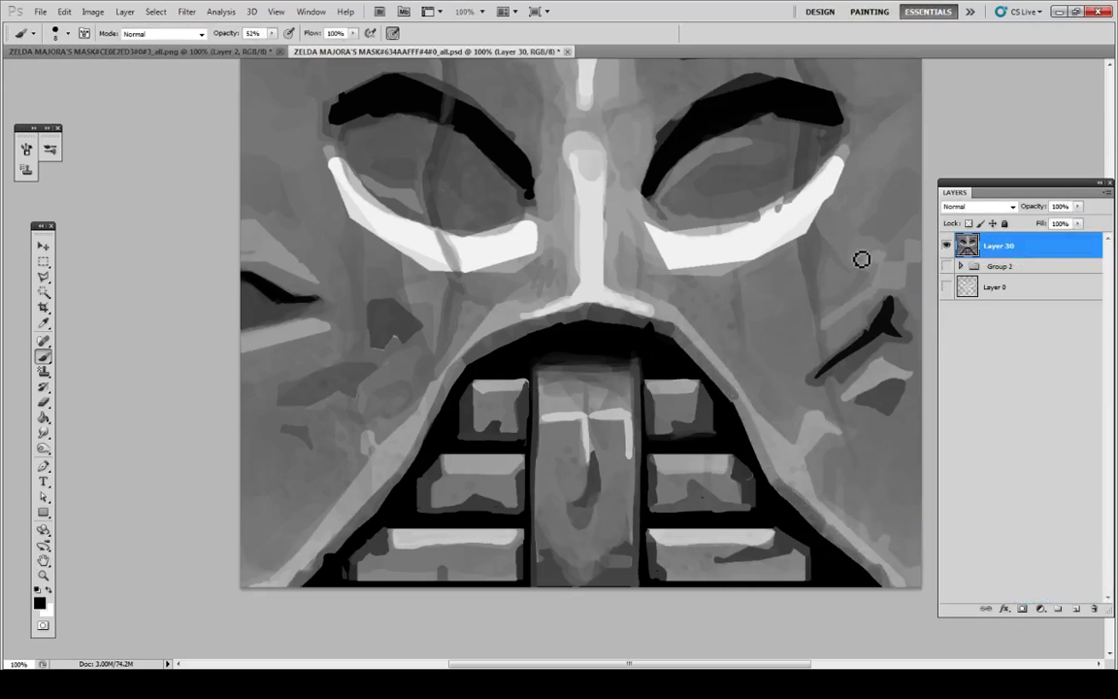
Step: Sample greys from the right cheek and brush over the light streak above the black scar
alt+click(889, 268)
drag(890, 290, 870, 312)
alt+click(888, 288)
Step: Sample dark greys and black from the mouth's upper edge and repaint the rim beneath the nose
click(552, 360)
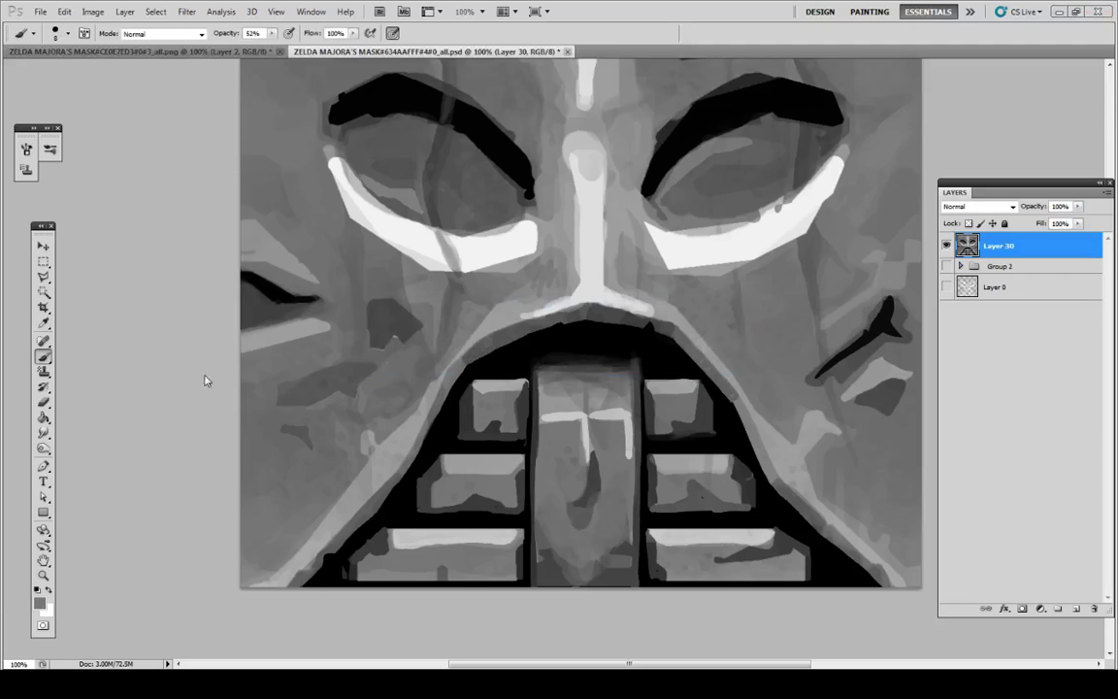
key(i)
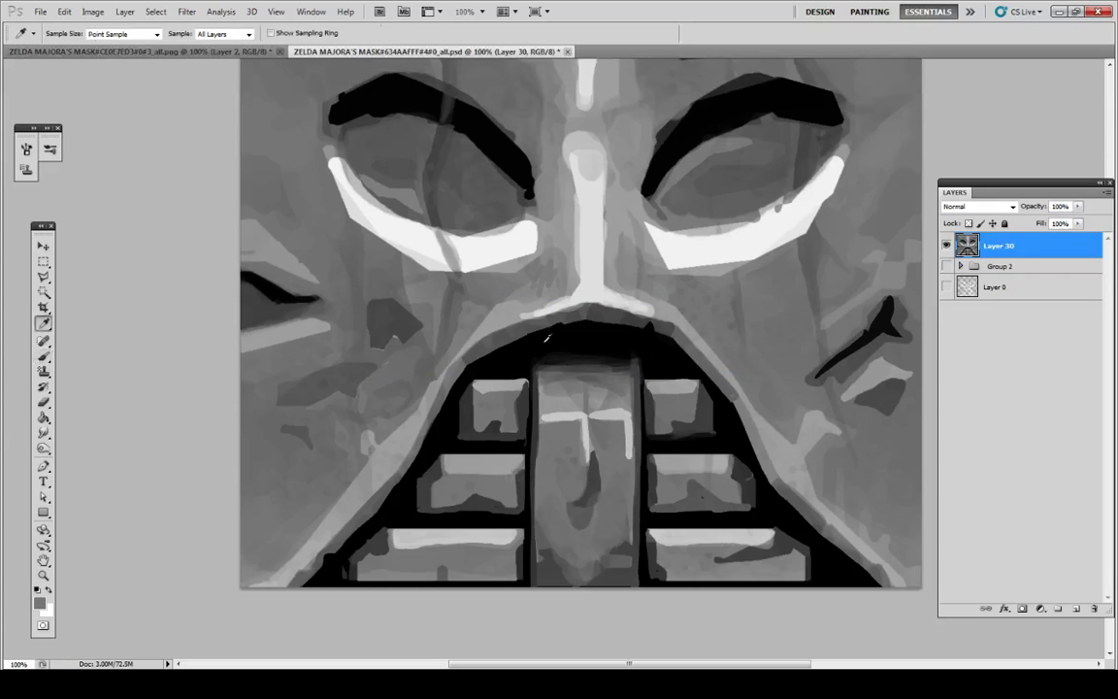
key(b)
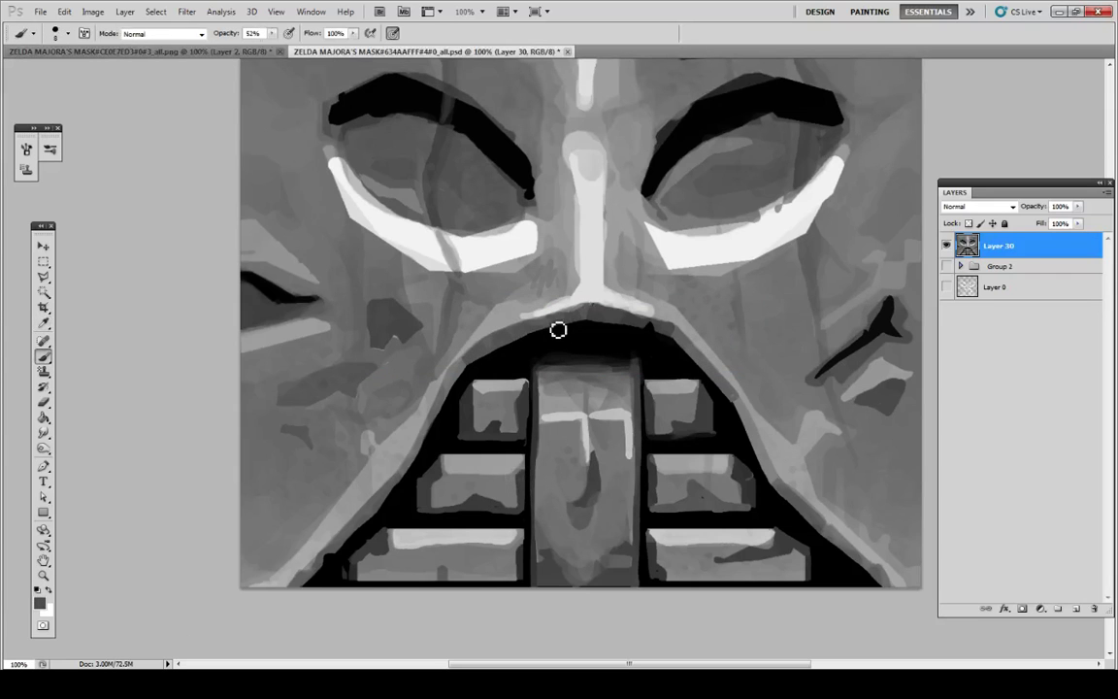
key(i)
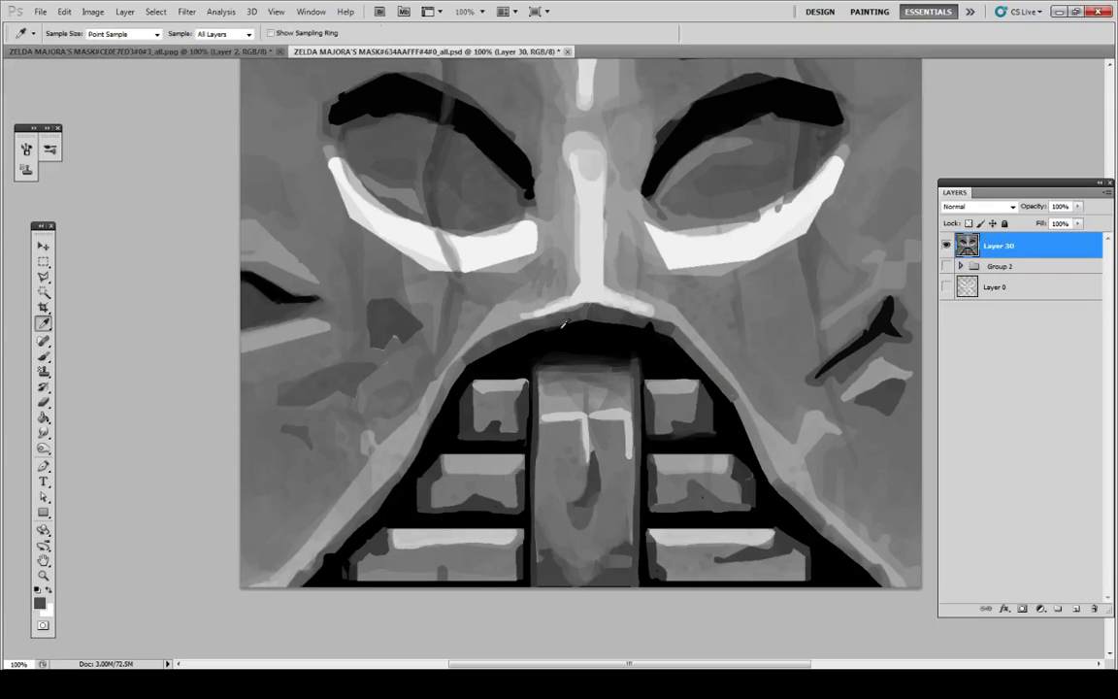
click(557, 330)
key(b)
alt+click(586, 307)
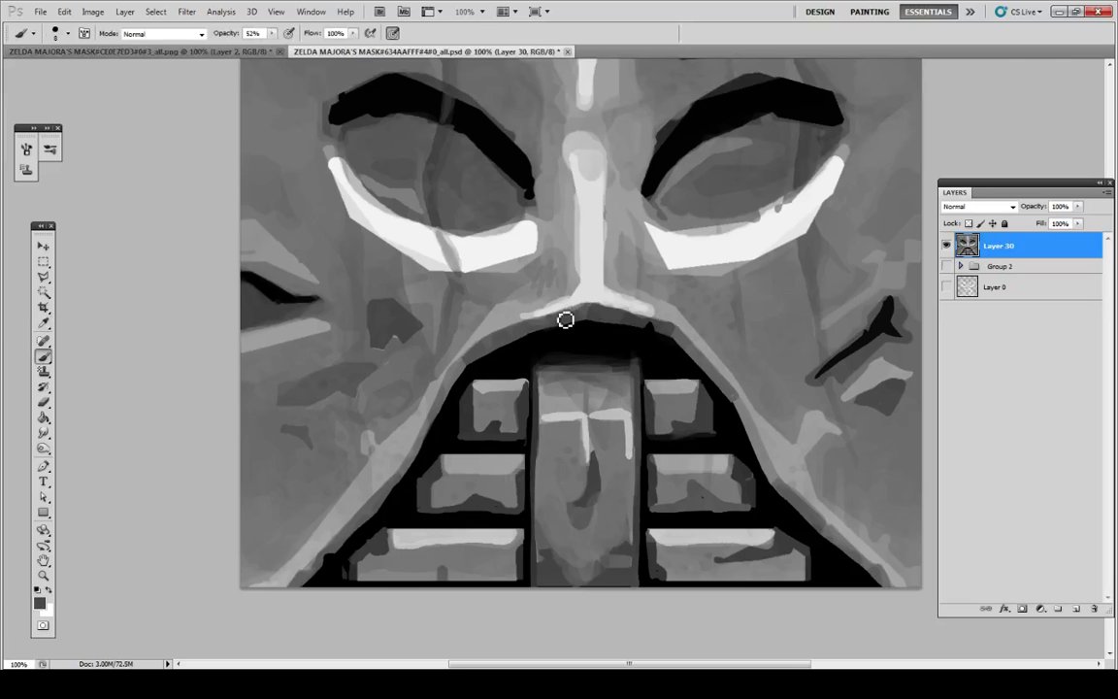
Step: Sample light and mid greys under the nose and brush the left end of the white highlight into a tapered edge
alt+click(544, 297)
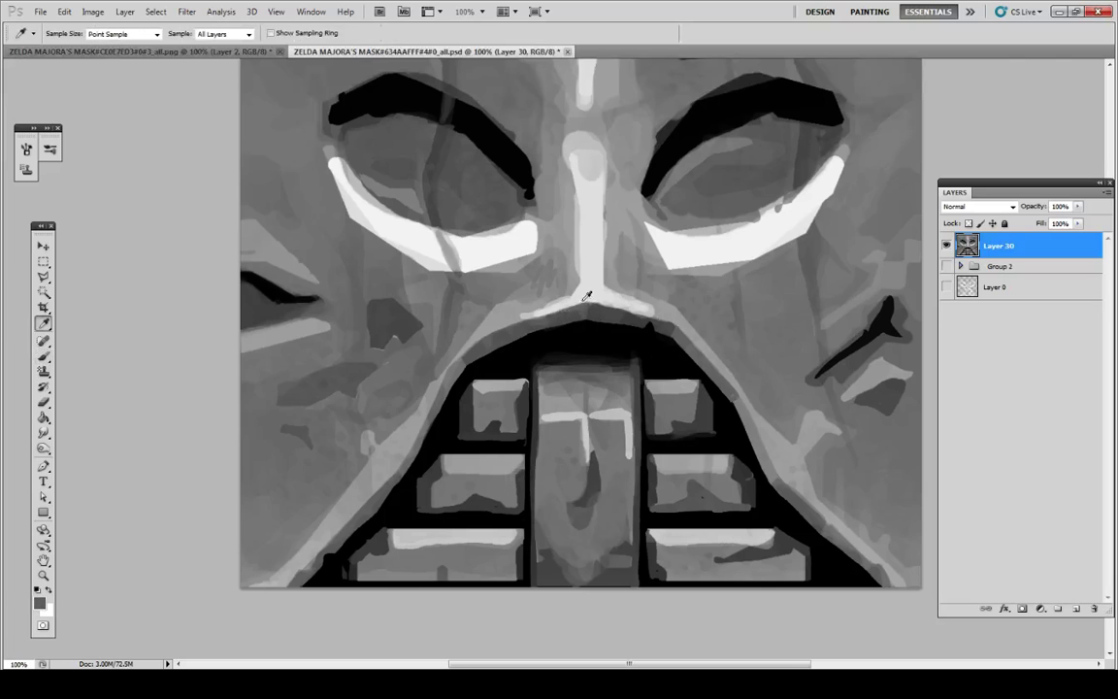
alt+click(553, 313)
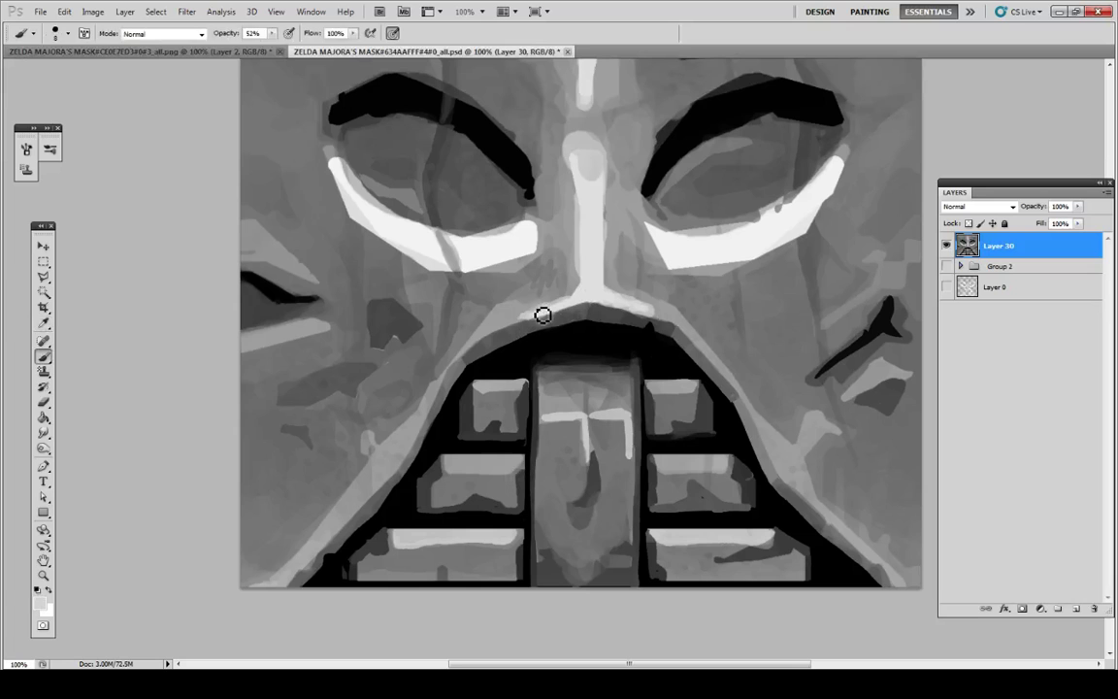
alt+click(534, 315)
alt+click(561, 306)
alt+click(561, 309)
alt+click(542, 305)
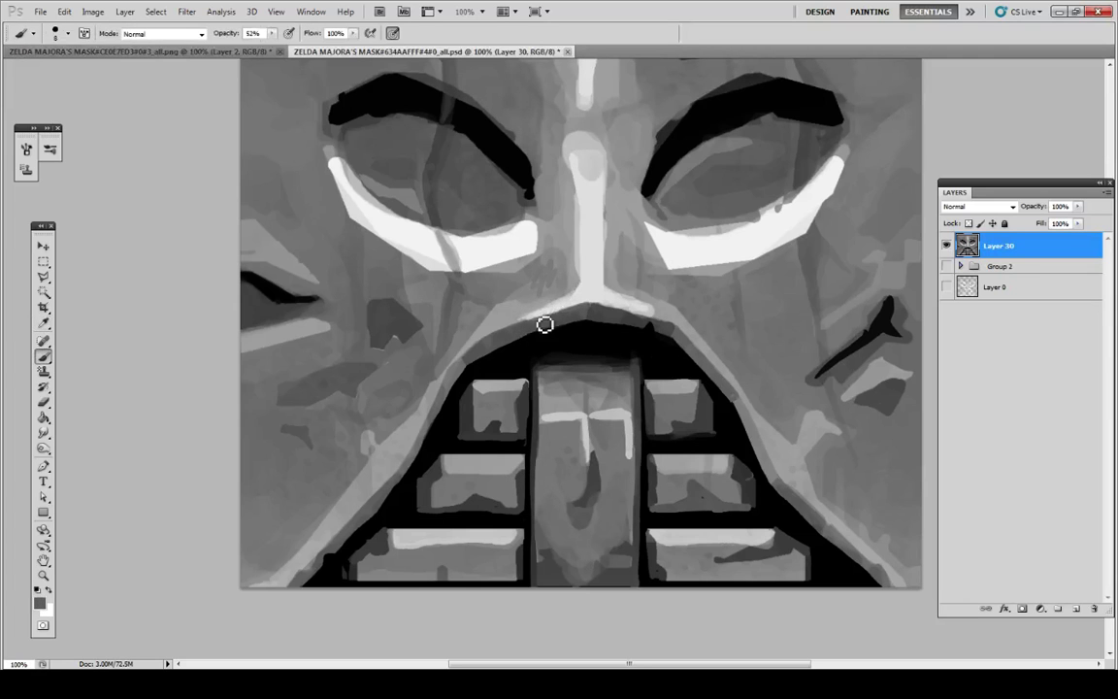
Step: Sample greys along the mouth rim's upper-left curve and brush its edge smooth
key(alt)
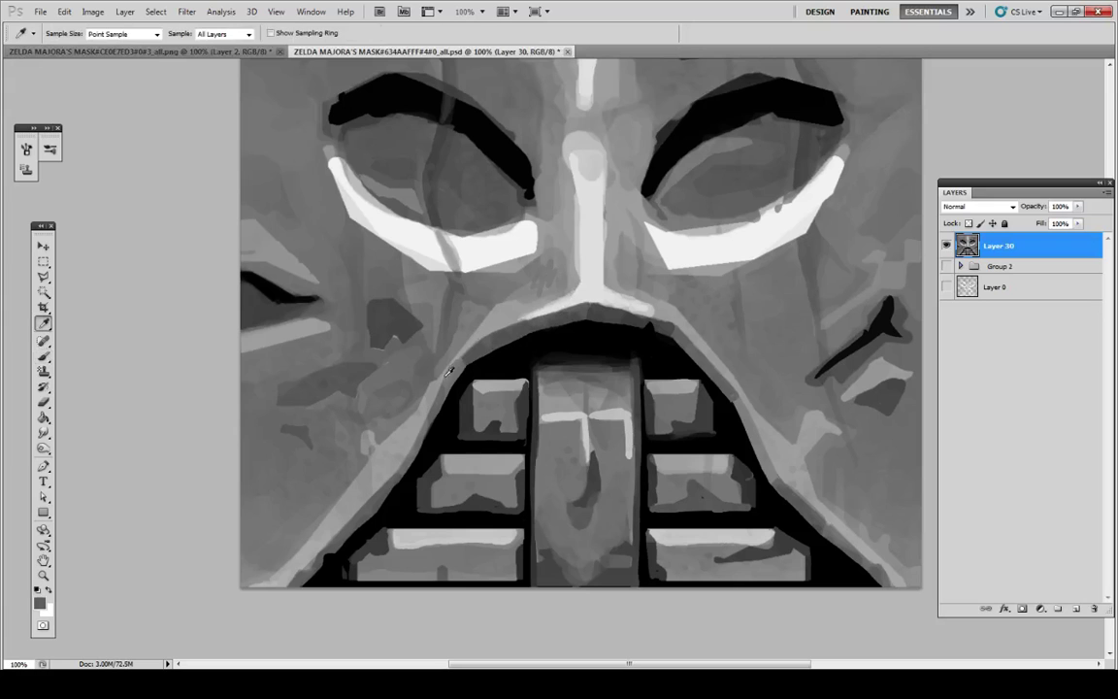
alt+click(447, 377)
key(alt)
alt+click(469, 359)
alt+click(493, 347)
key(alt)
Step: Sample greys along the mouth rim's right side and paint over its rough edge beside the upper teeth
alt+click(734, 393)
drag(743, 410, 762, 455)
alt+click(747, 417)
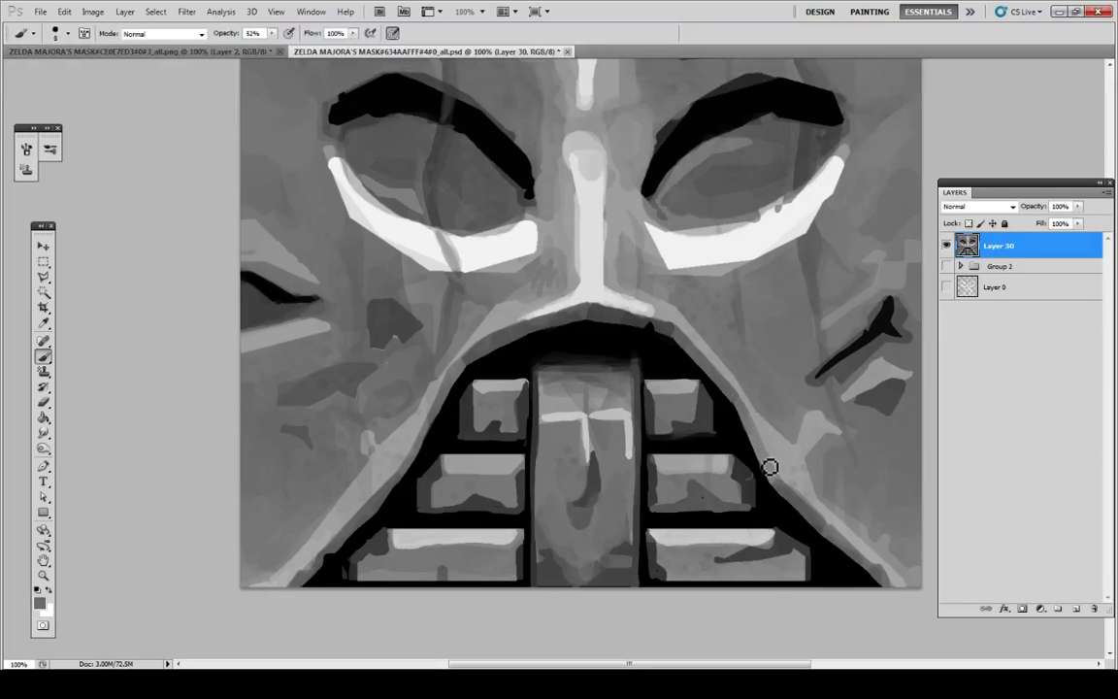
right_click(769, 467)
click(773, 474)
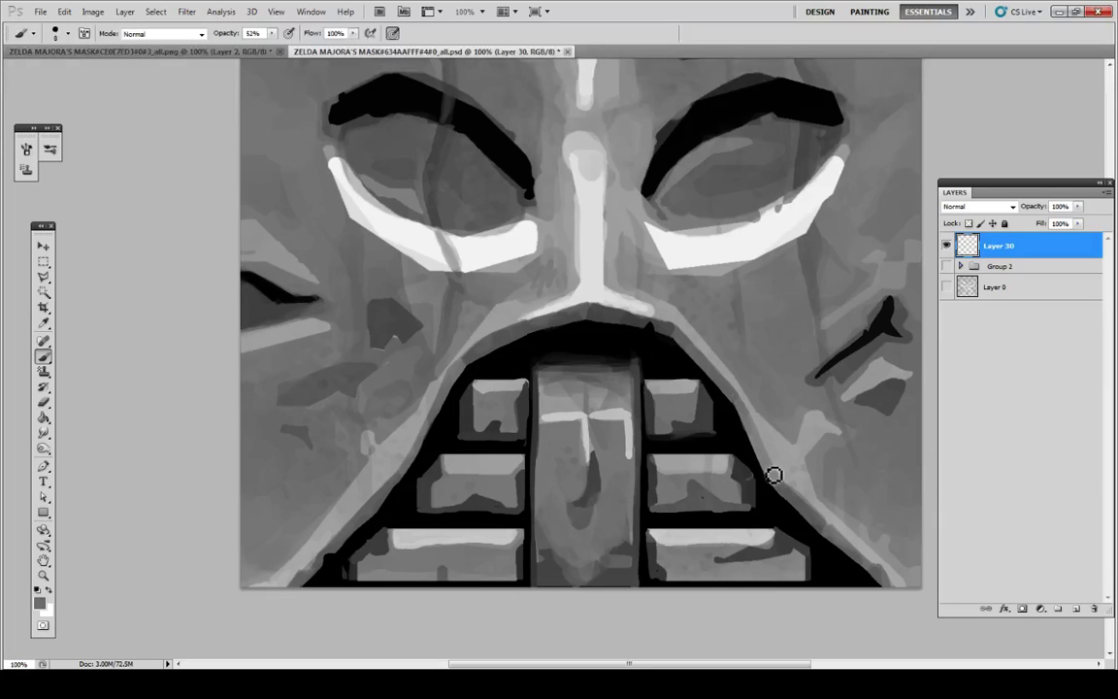
alt+click(742, 398)
drag(723, 381, 702, 358)
Step: Taper the right end of the white highlight under the nose and blend the adjoining rim and skin with sampled greys
alt+click(652, 325)
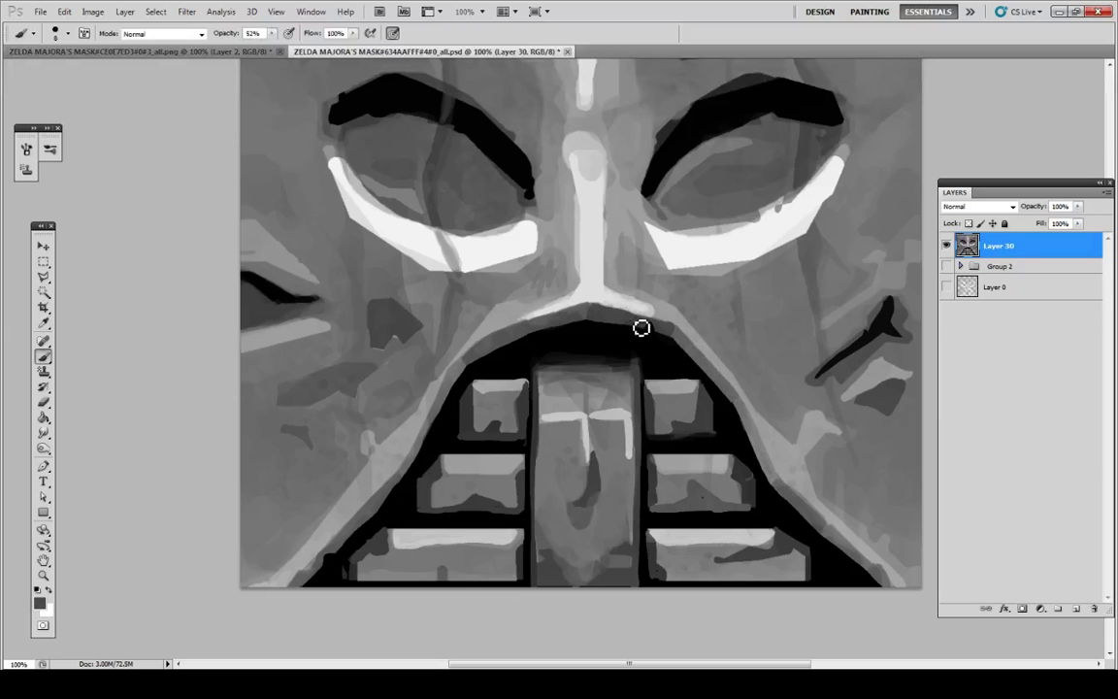
key(alt)
drag(639, 324, 656, 318)
alt+click(653, 311)
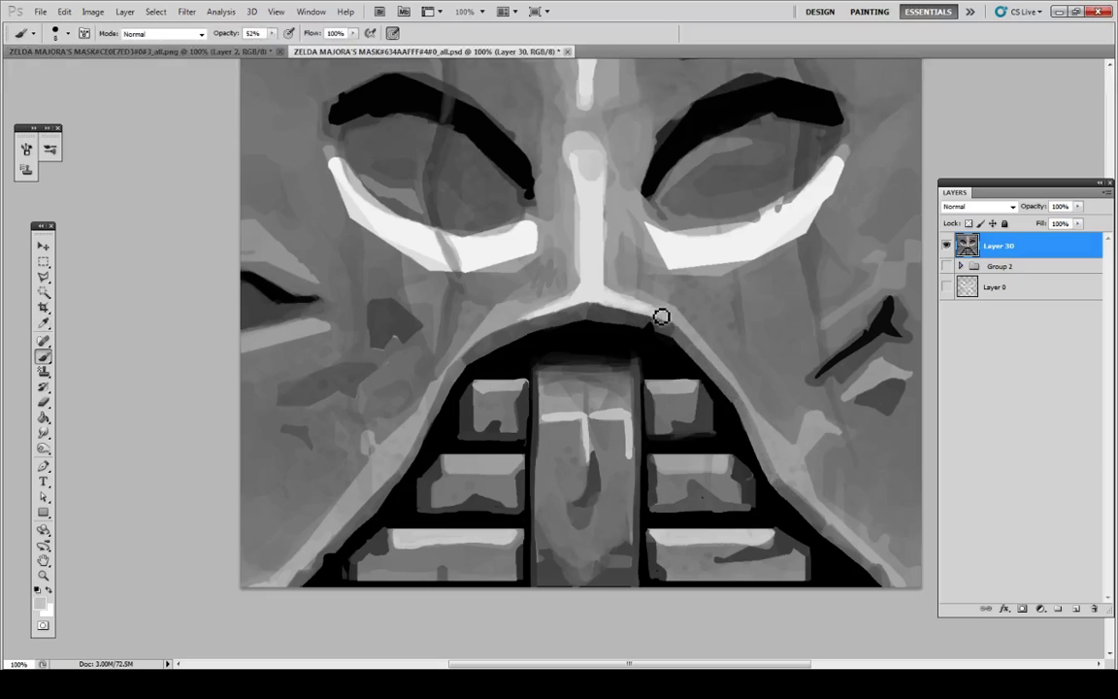
alt+click(654, 306)
alt+click(641, 298)
drag(668, 319, 638, 313)
alt+click(636, 308)
key(alt)
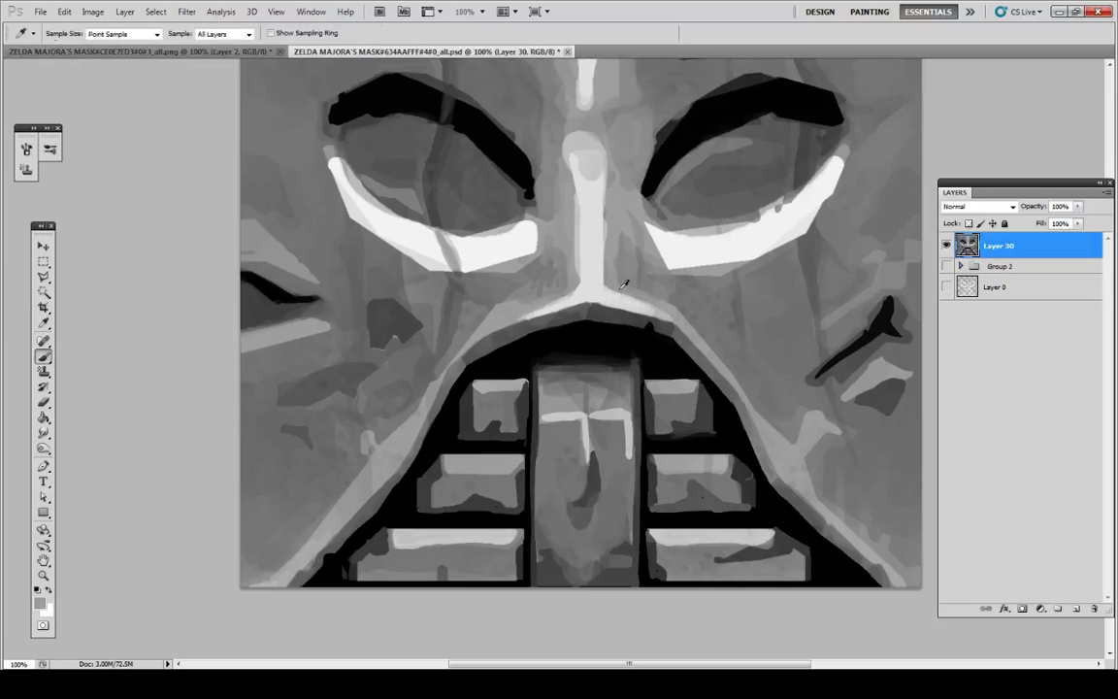
alt+click(624, 283)
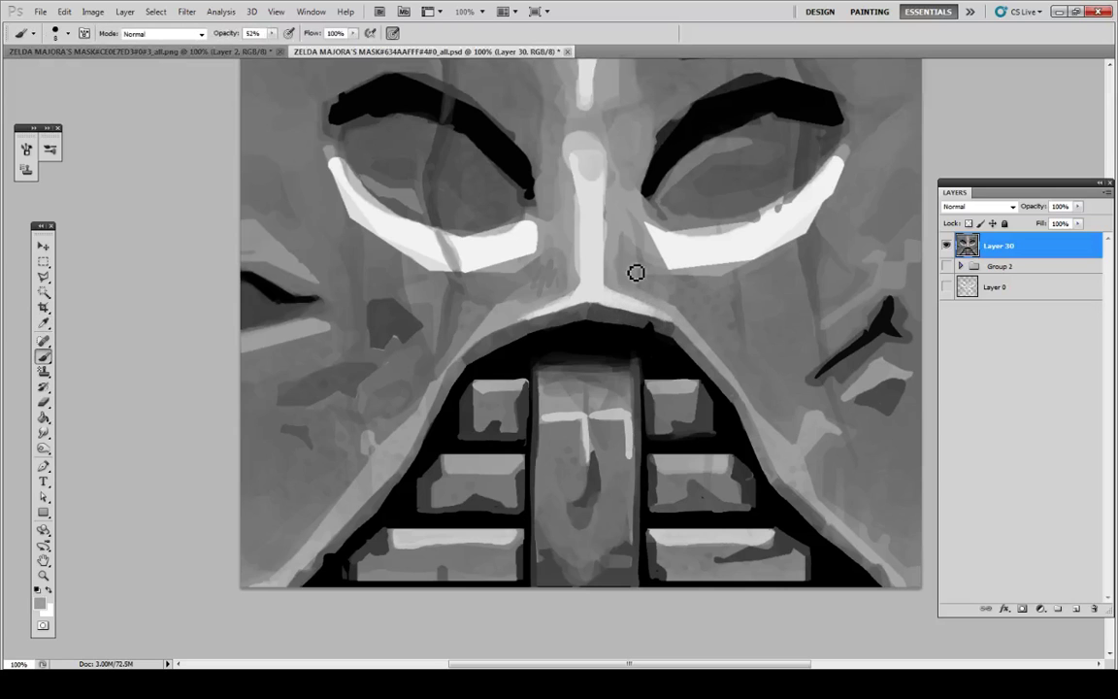
key(alt)
Step: Repaint the dark wedge-shaped mark on the left cheek with sampled greys, giving it a cleaner outline
alt+click(277, 580)
key(alt)
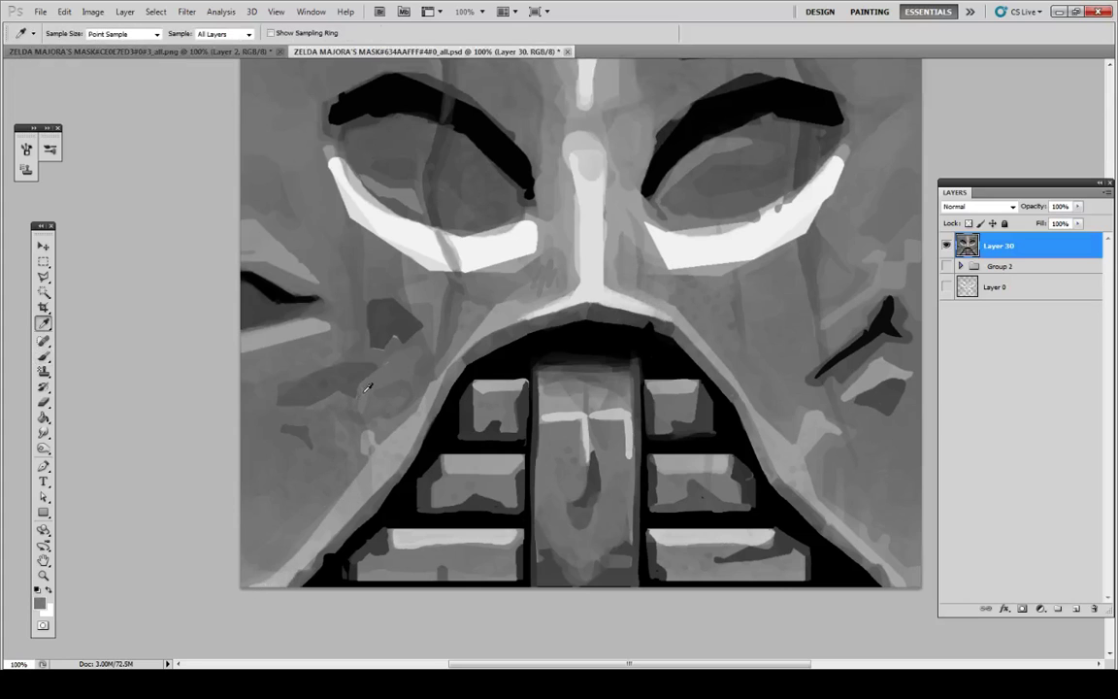
drag(364, 393, 369, 414)
alt+click(392, 337)
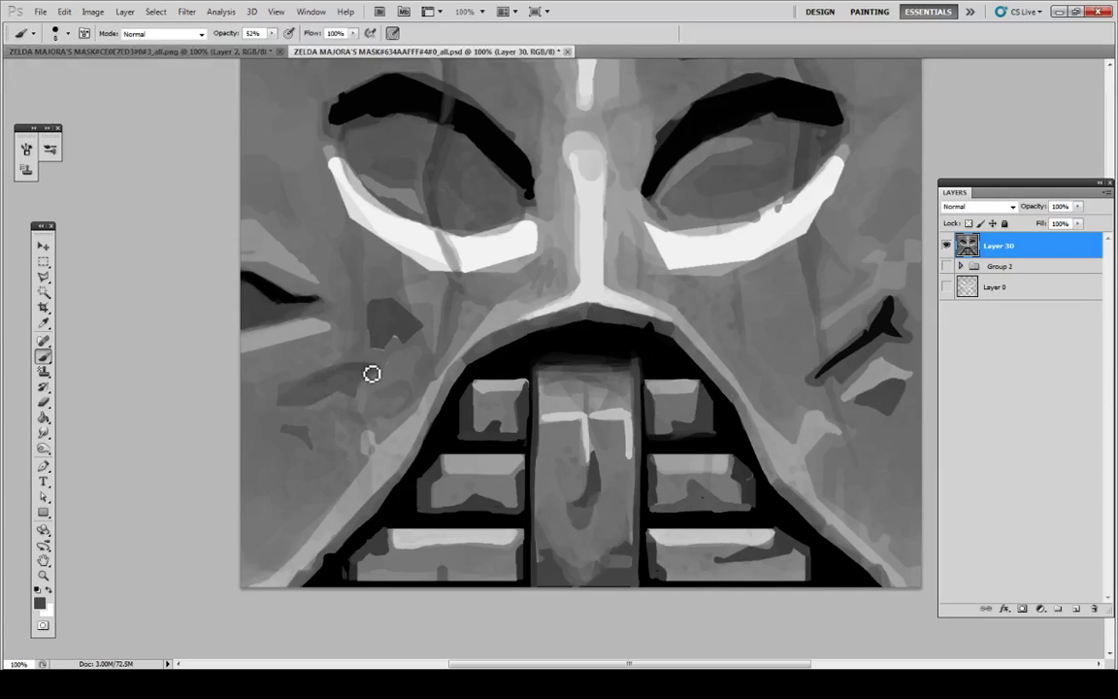
drag(372, 373, 300, 393)
alt+click(311, 361)
alt+click(283, 390)
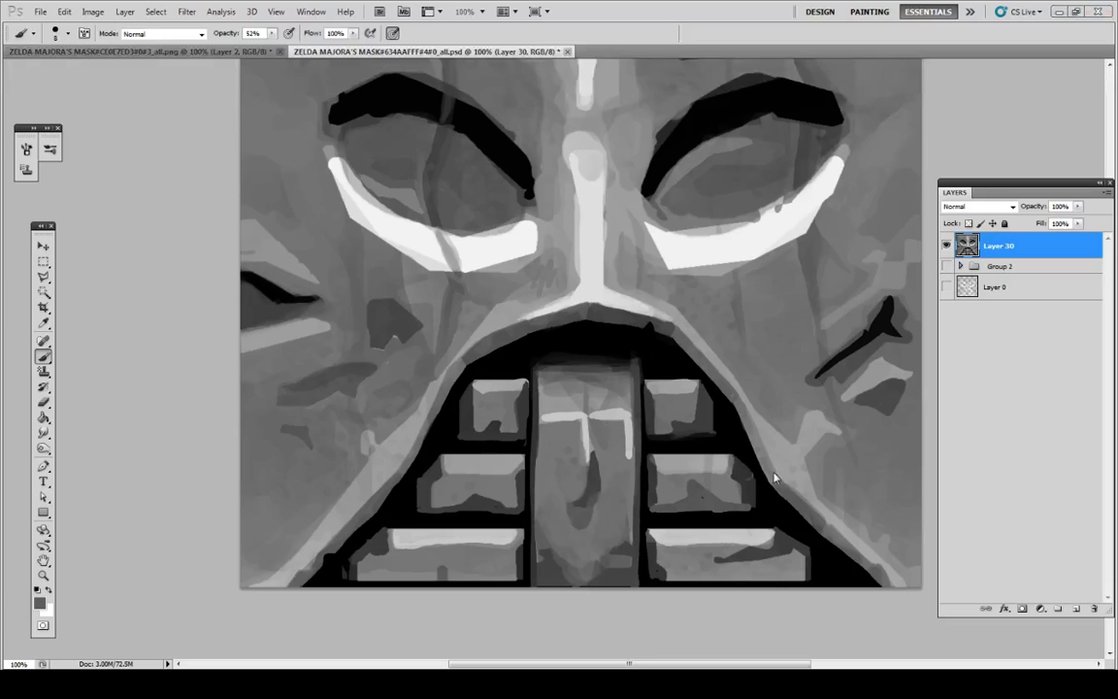
Step: Repaint the lower-right stretch of the mouth rim with sampled greys to clean up its dark and light bands
key(alt)
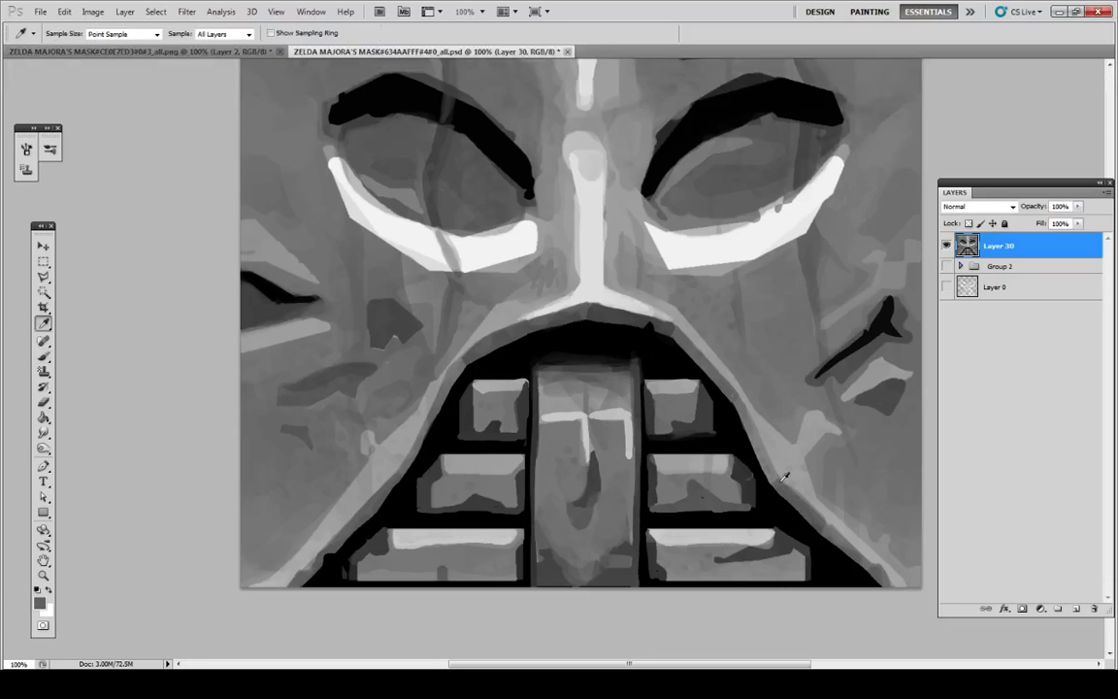
key(alt)
key(alt)
key(alt)
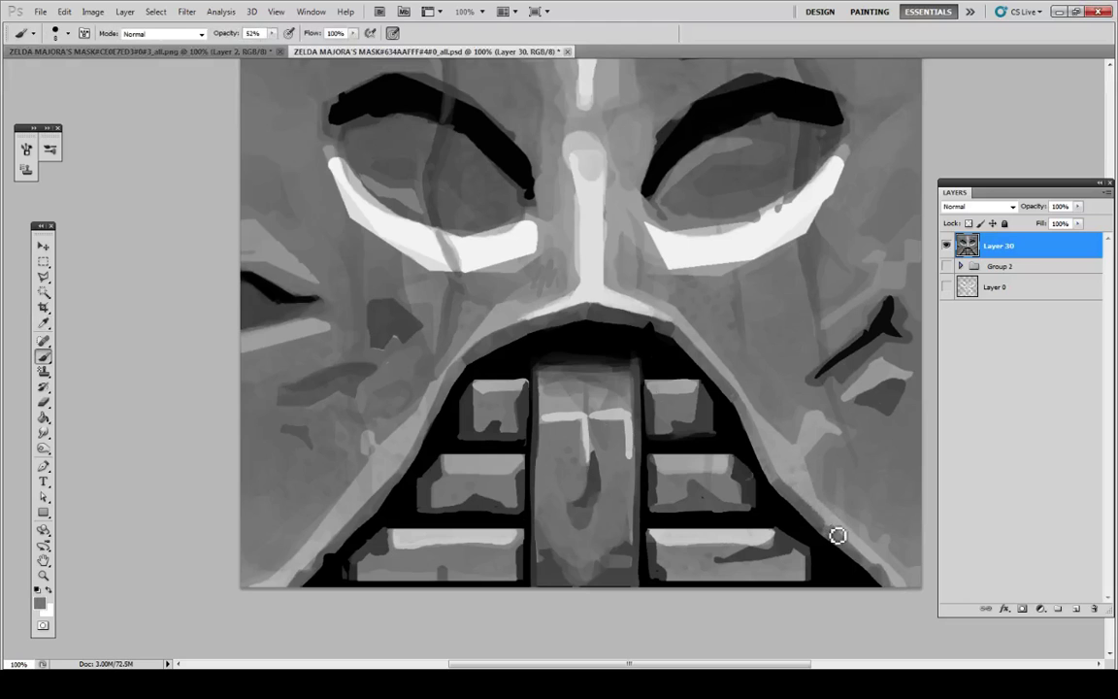
alt+click(754, 502)
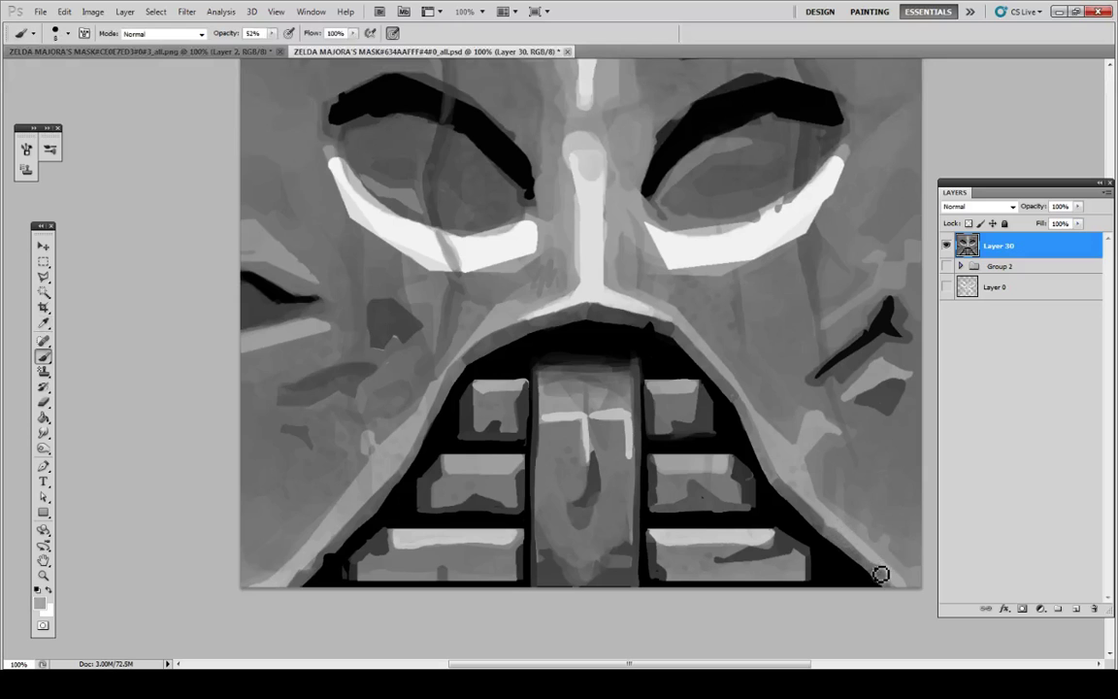
alt+click(871, 562)
key(ctrl+shift+alt+e)
key(i)
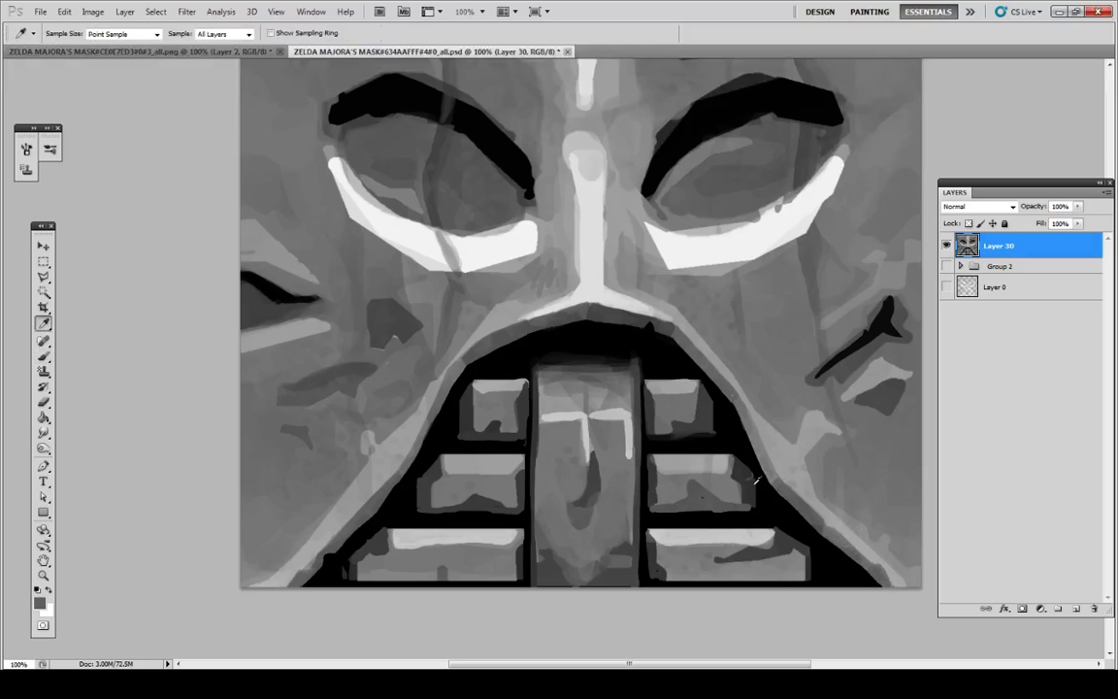
key(b)
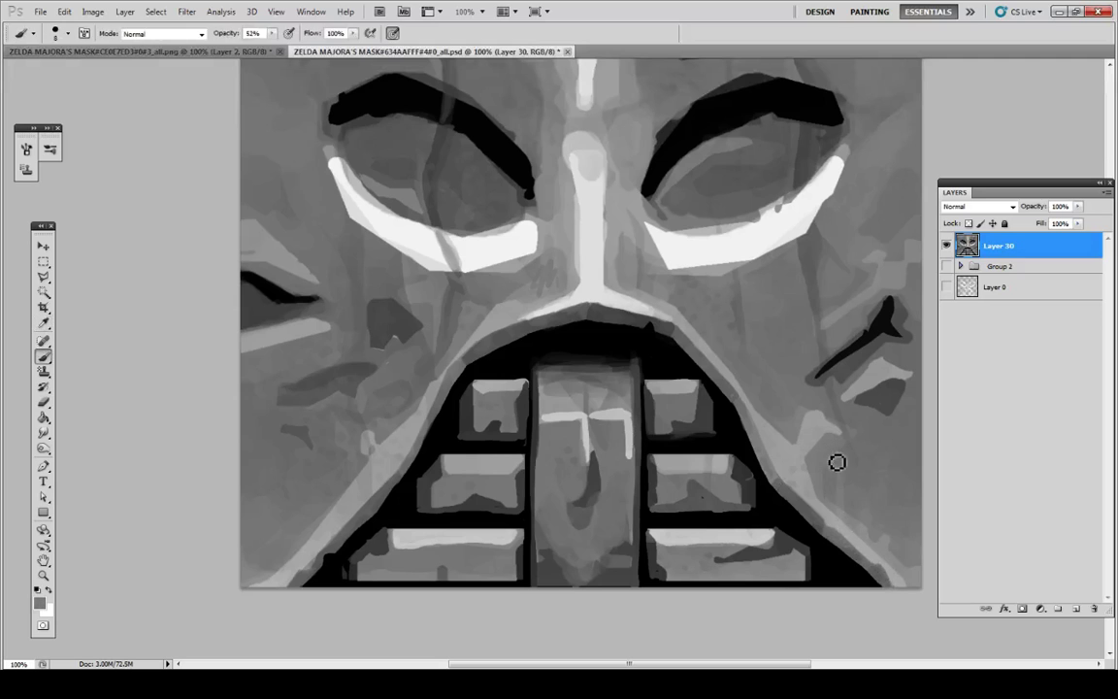
Step: Sample neighbouring greys and blend the shading on the lower right cheek beside the mouth rim
key(alt)
key(alt)
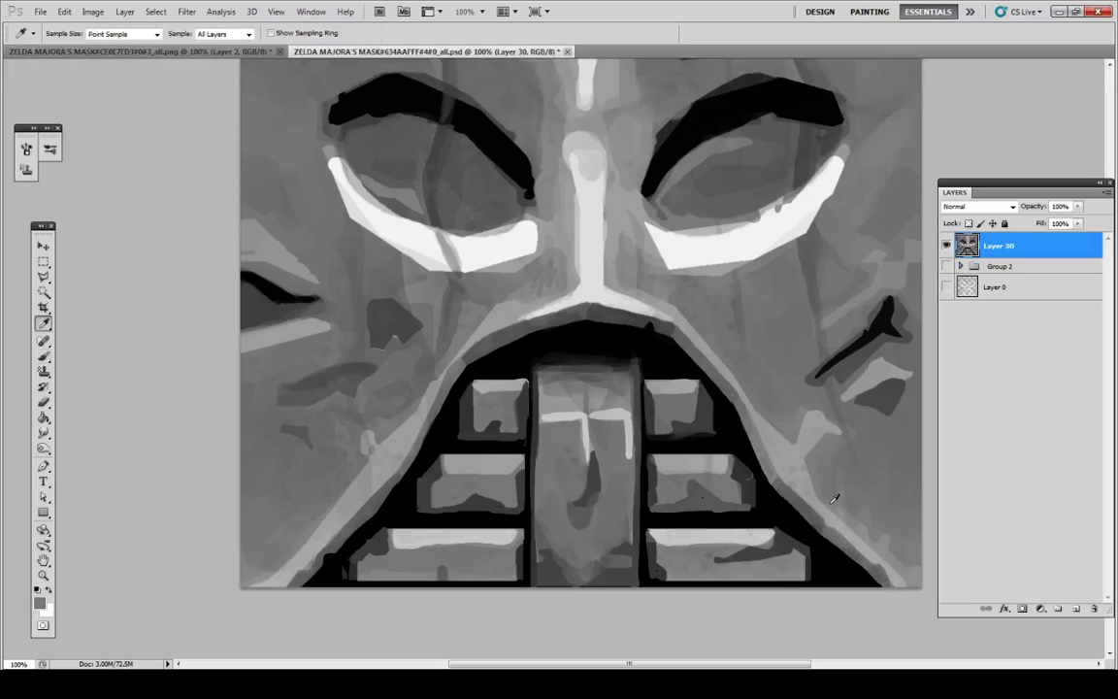
key(alt)
key(alt)
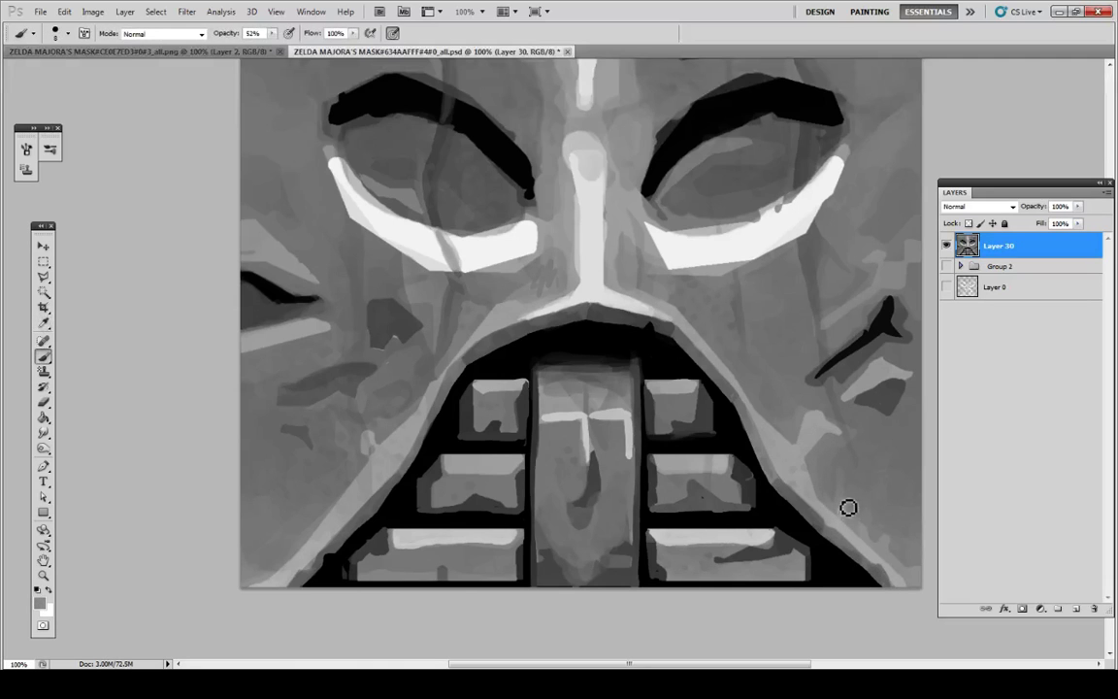
key(alt)
key(alt)
key(alt)
key(alt)
key(alt)
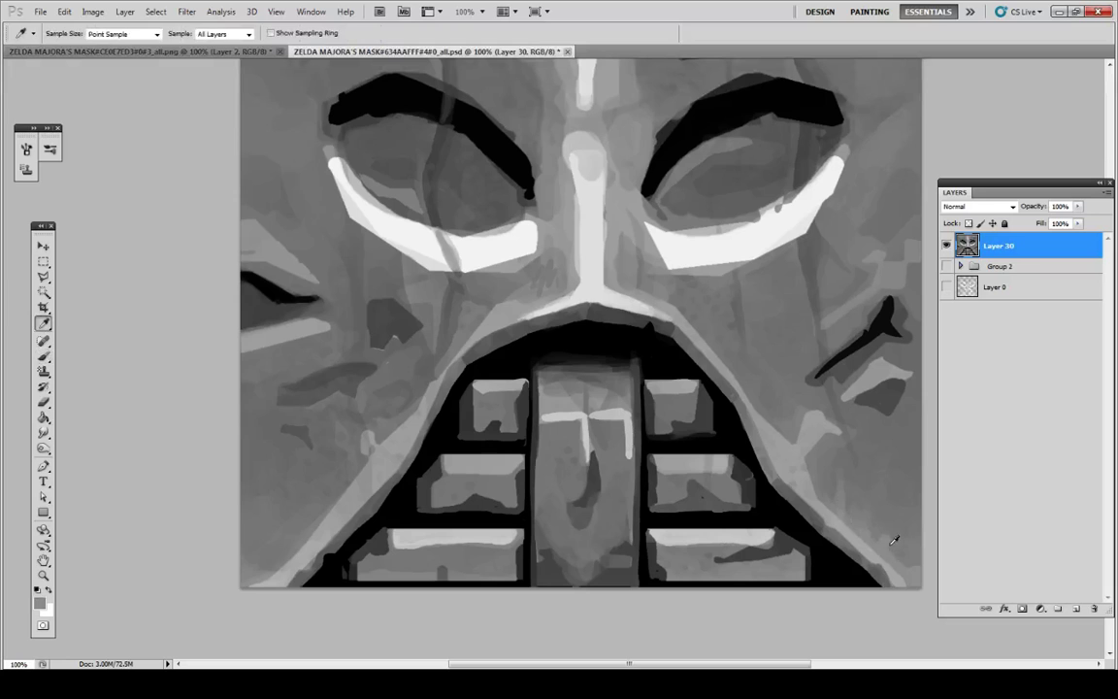
Step: Reshape the light patch above the mouth rim on the right cheek into a cleaner point using sampled greys
key(alt)
key(alt)
key(alt)
key(alt)
key(alt)
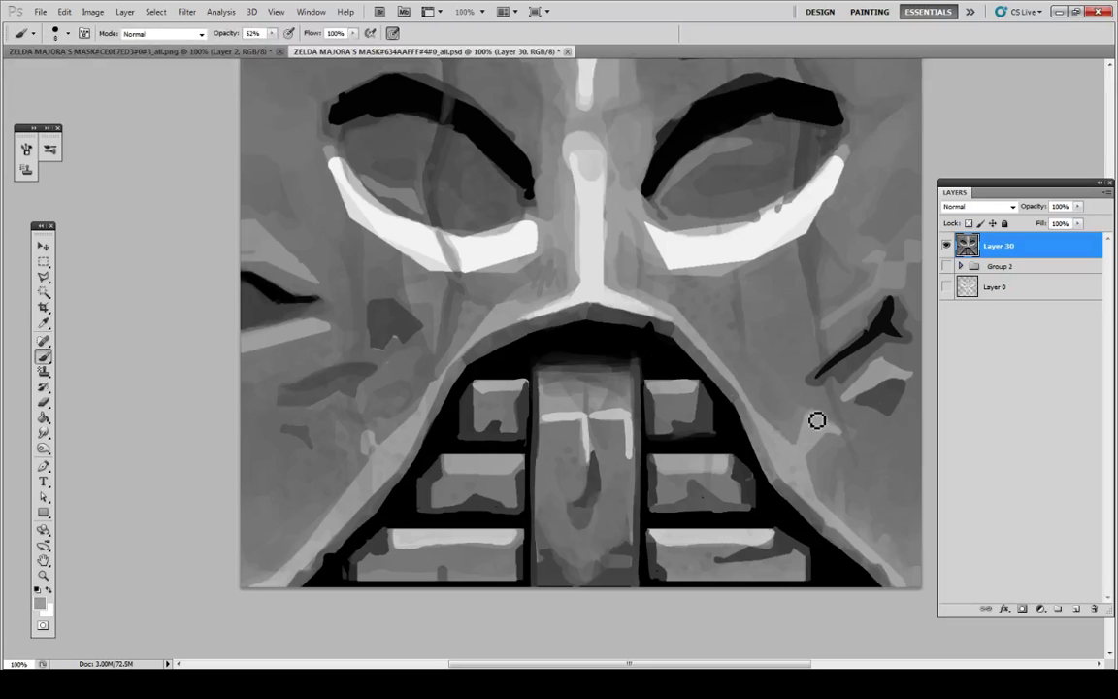
key(alt)
key(alt)
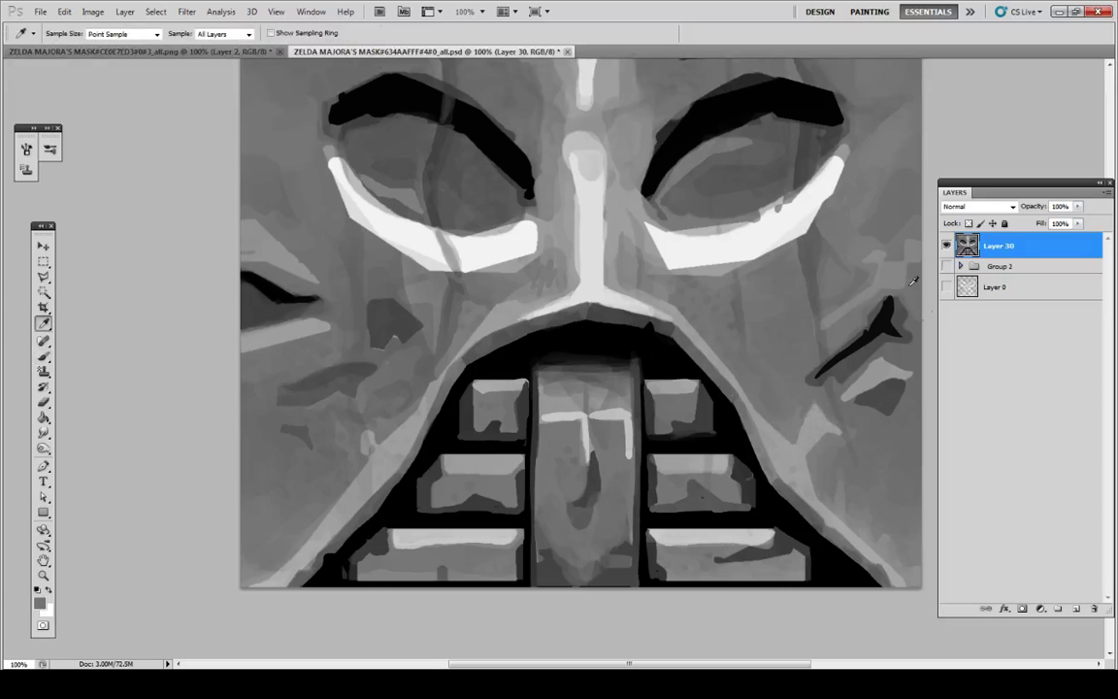
Step: Expand Group 2 and duplicate its Layer 20 under the name 7
click(961, 266)
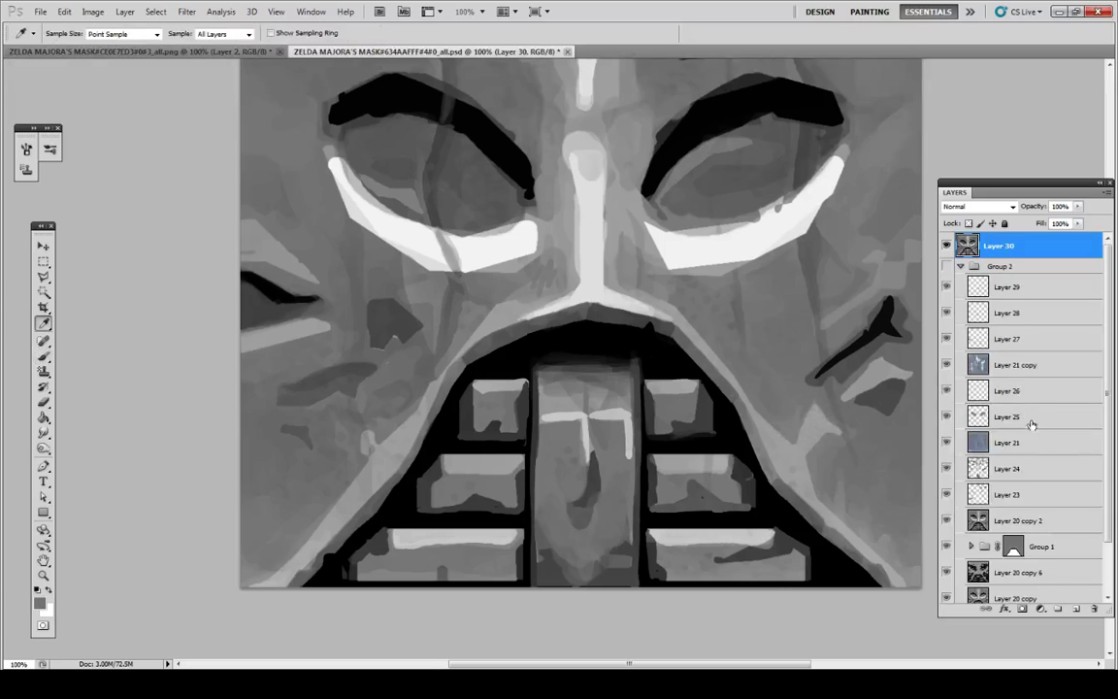
drag(1106, 533, 1109, 589)
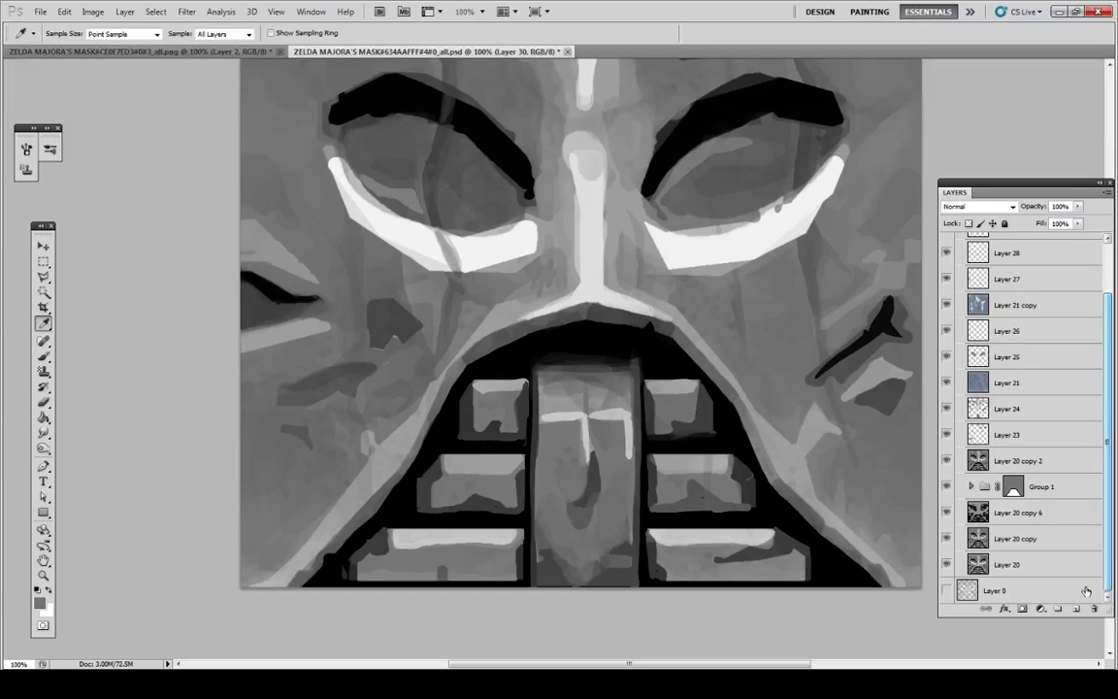
right_click(1018, 561)
click(1025, 294)
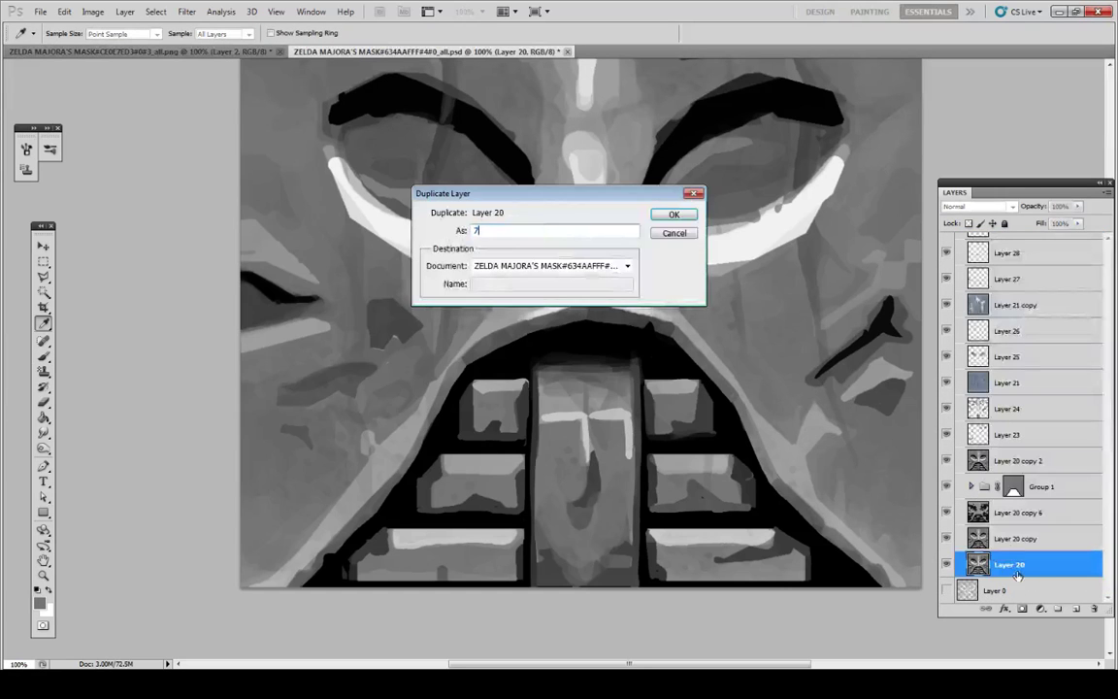
text(7)
key(Return)
Step: Move layer 7 out of Group 2 to the top of the layer stack and collapse the group
drag(1030, 408, 1047, 270)
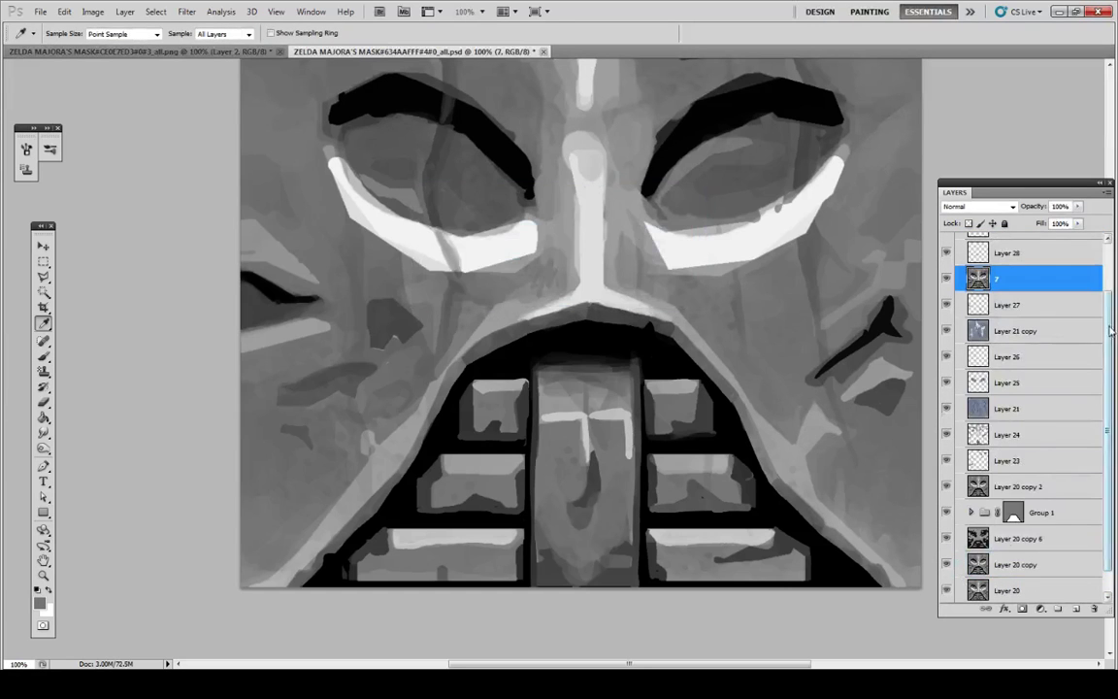
drag(1107, 359, 1107, 306)
drag(1053, 343, 1039, 240)
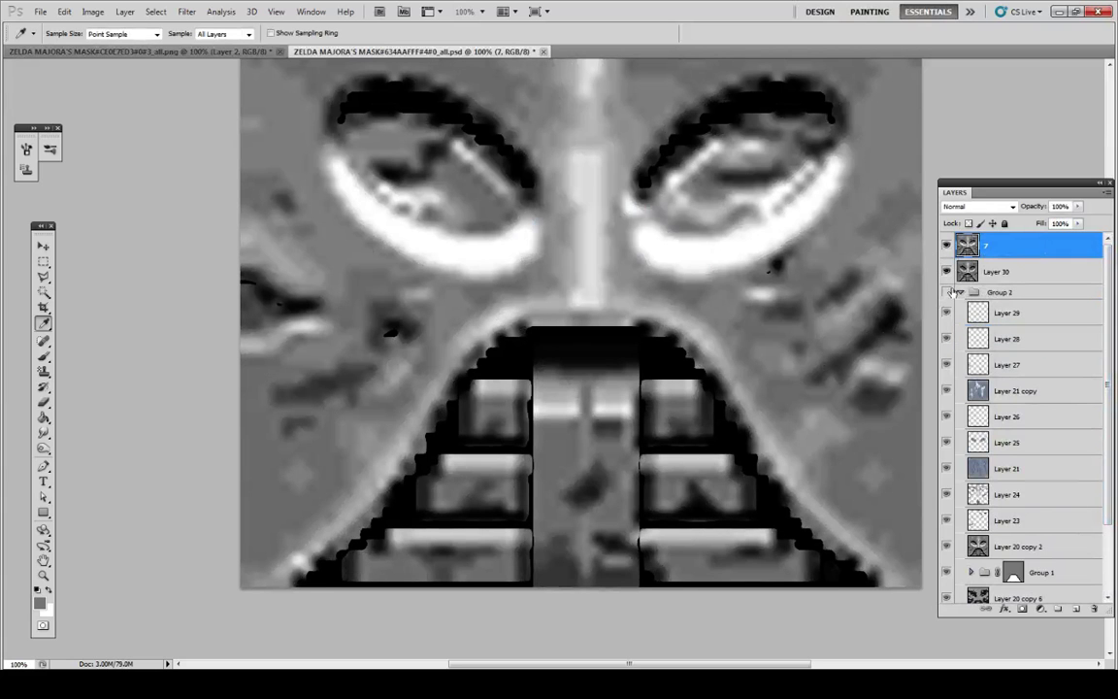
click(957, 291)
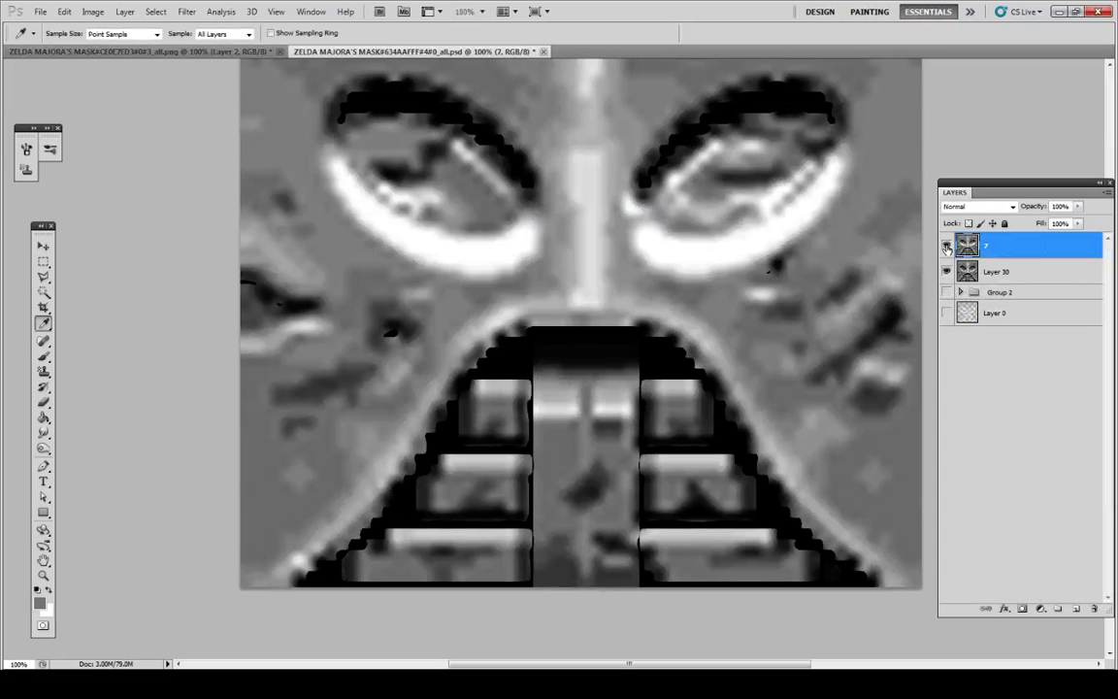
Step: Toggle layer 7's visibility to compare the original texture with the painted version, leaving layer 7 hidden
click(947, 247)
click(946, 248)
click(947, 249)
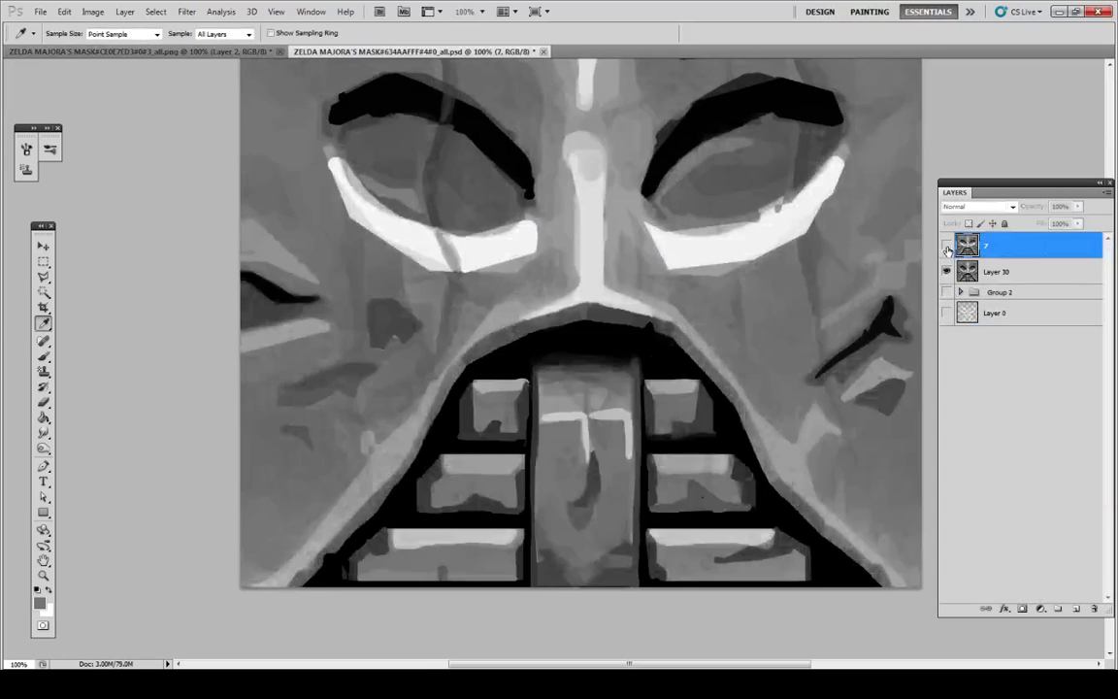
Step: Compare the painting with the original texture on layer 7, hide layer 7, and make Layer 30 the active layer
click(947, 250)
click(947, 249)
key(b)
click(983, 272)
Step: Tone down the light pointed patch above the mouth rim on the right cheek with sampled mid greys
key(i)
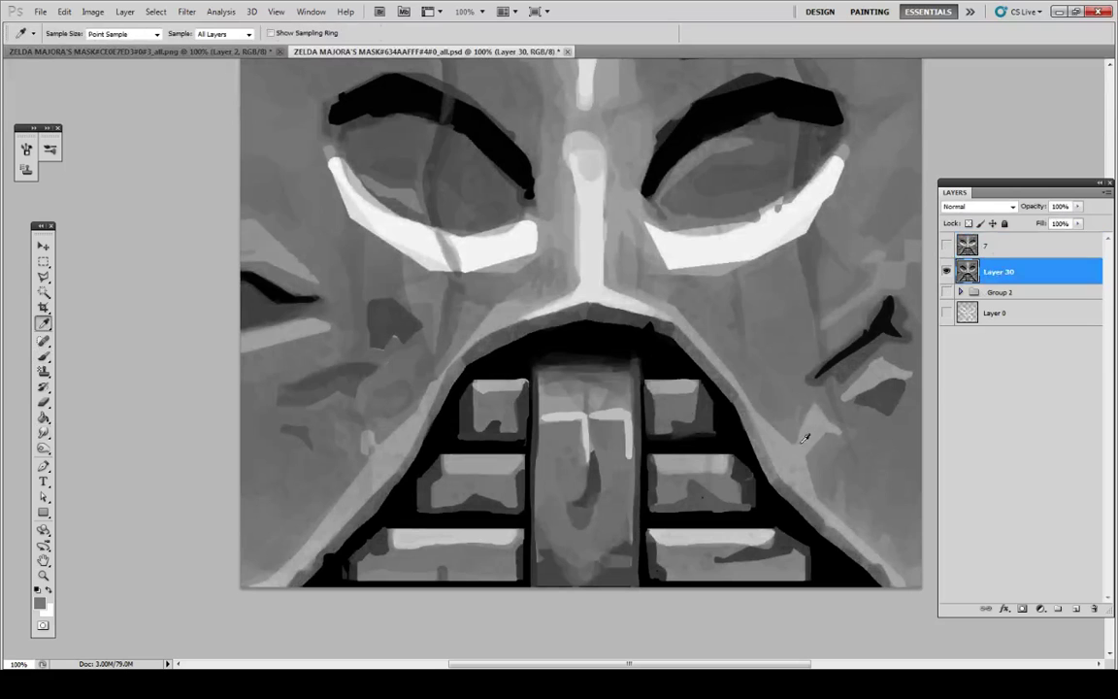
key(b)
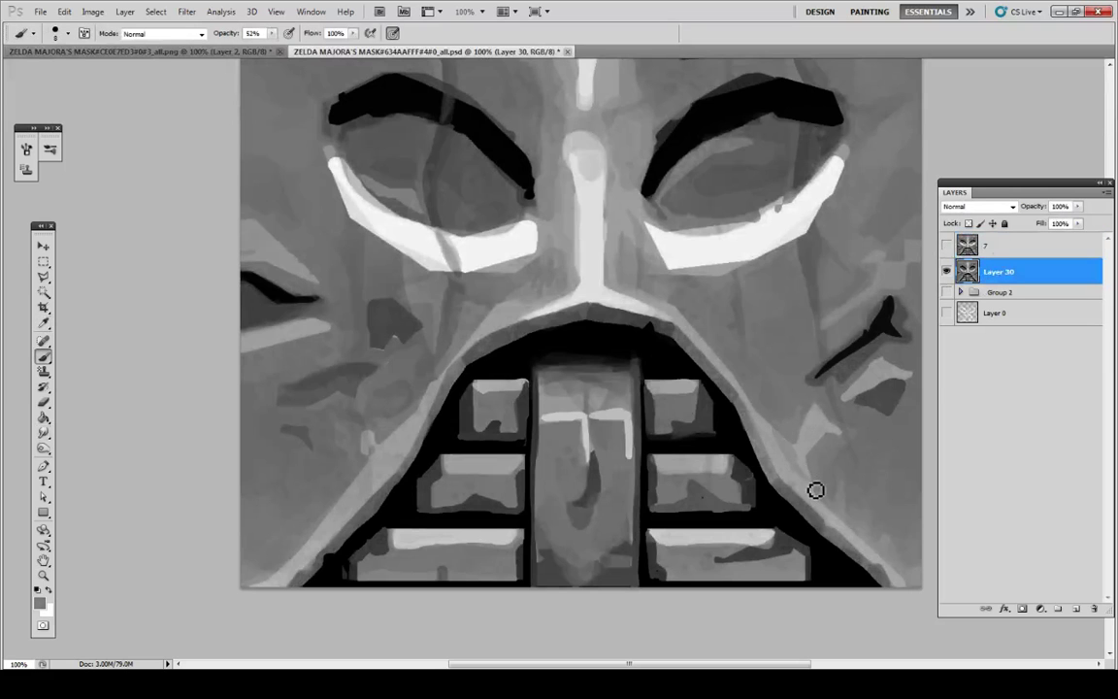
mouse_move(792, 445)
mouse_down()
mouse_move(816, 425)
mouse_move(835, 440)
mouse_up()
key(i)
key(b)
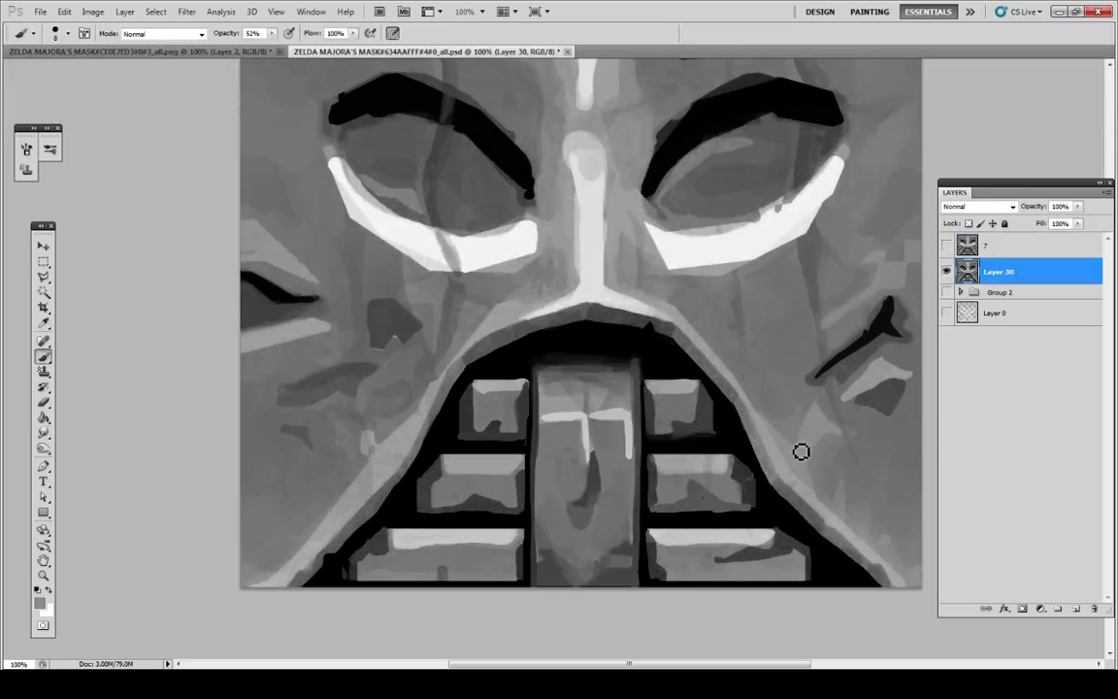
alt+click(801, 454)
mouse_move(801, 456)
mouse_down()
mouse_move(801, 433)
mouse_move(850, 435)
mouse_move(853, 446)
mouse_move(849, 428)
mouse_move(865, 458)
mouse_up()
Step: Blend the right cheek around the softened patch and below the scar using greys sampled from the surrounding skin
alt+click(829, 427)
alt+click(843, 420)
alt+click(839, 412)
key(alt)
alt+click(850, 432)
drag(861, 449, 866, 475)
key(alt)
key(alt)
key(alt)
key(alt)
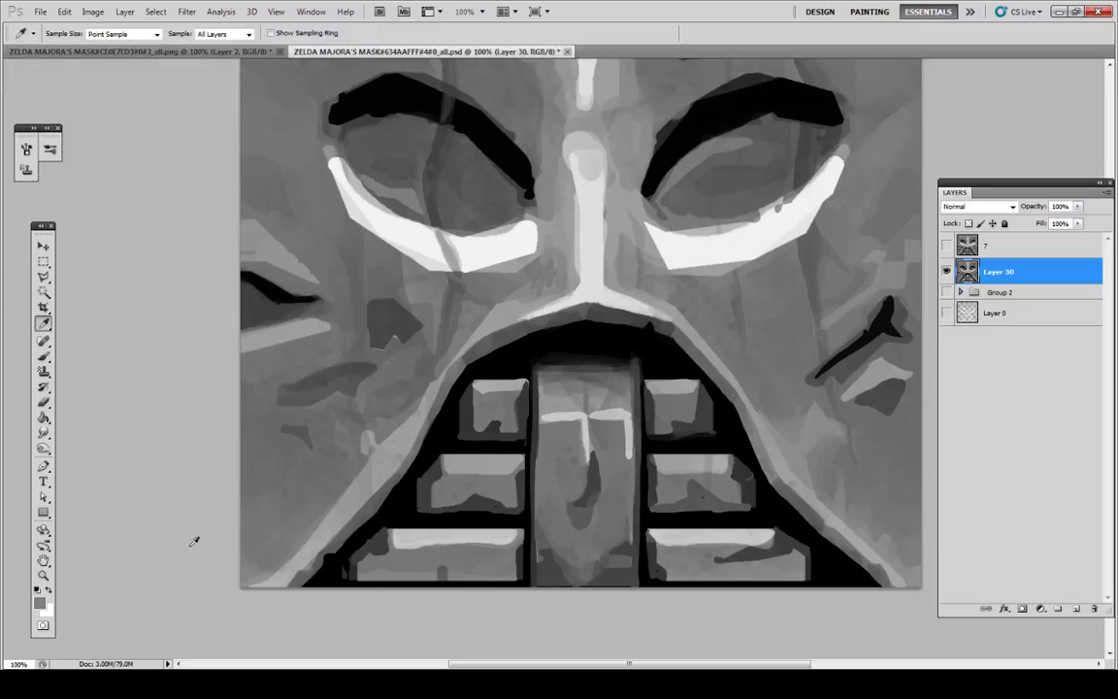
Step: Smooth the left mouth rim beside the upper teeth with greys sampled from the rim
key(alt+Tab)
key(r)
key(i)
alt+click(433, 414)
drag(434, 442, 444, 416)
alt+click(442, 435)
key(alt)
Step: Paint a light grey highlight along the mouth's upper right rim and tidy its dark edge up to the nose base
alt+click(666, 311)
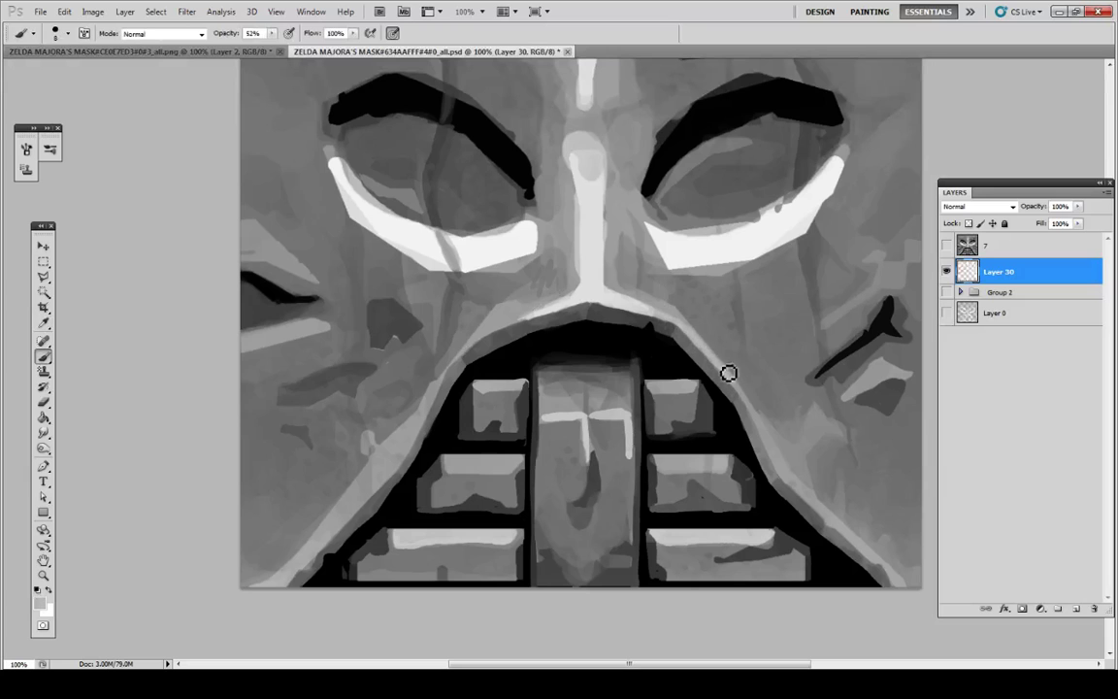
key(alt)
key(alt)
alt+click(683, 336)
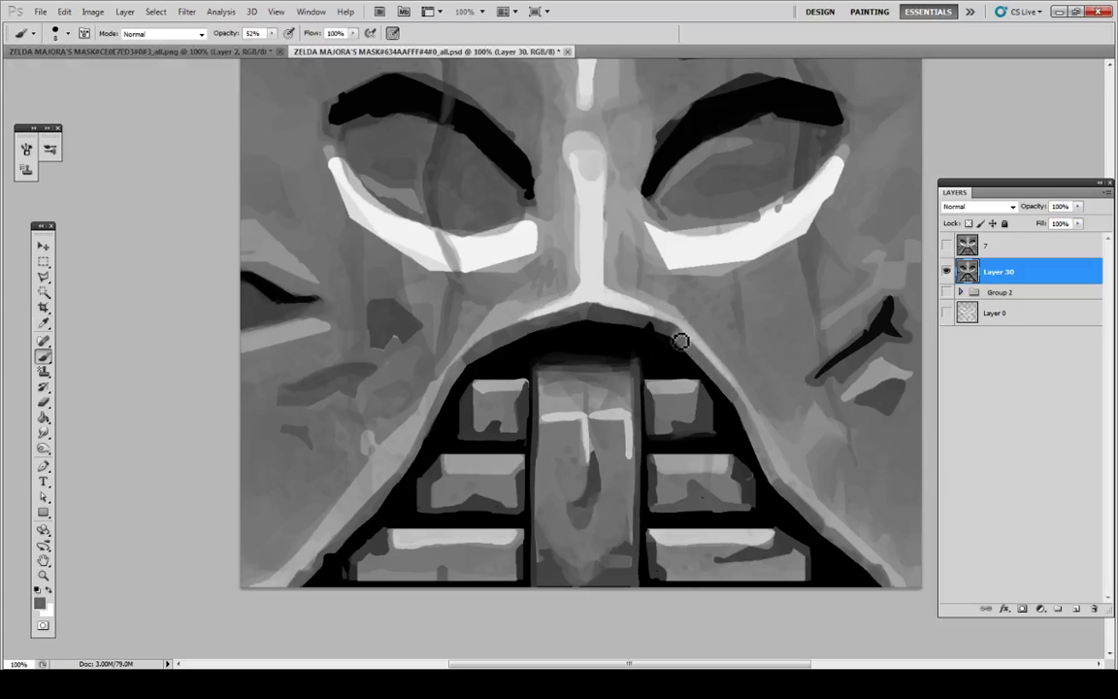
key(alt)
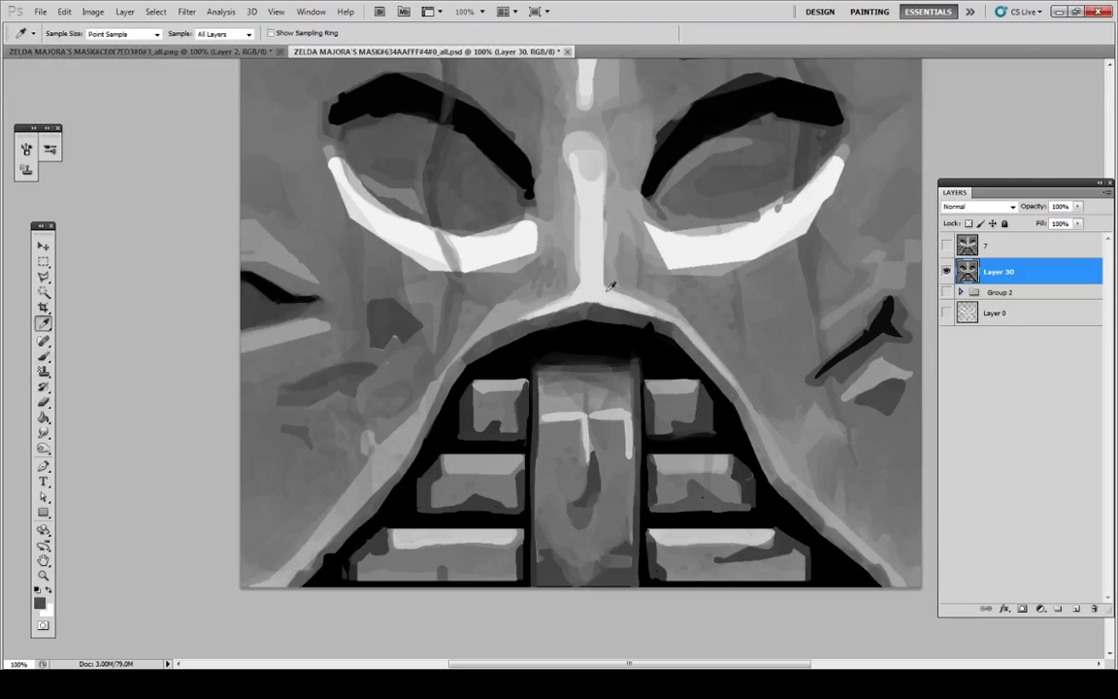
alt+click(595, 307)
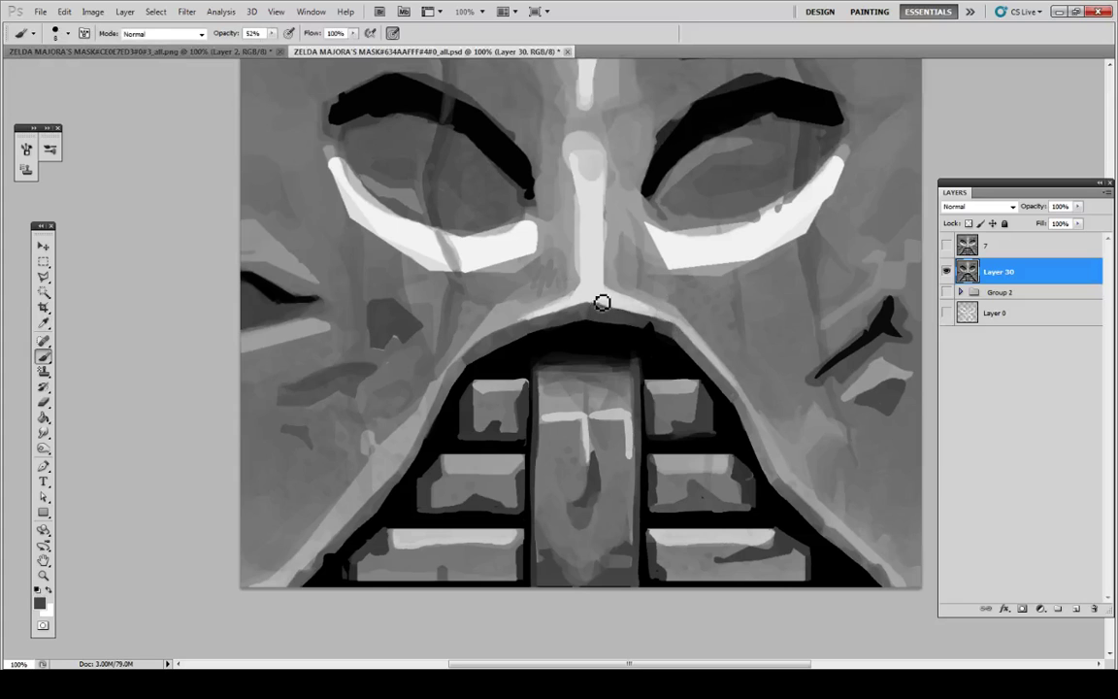
alt+click(580, 291)
key(alt)
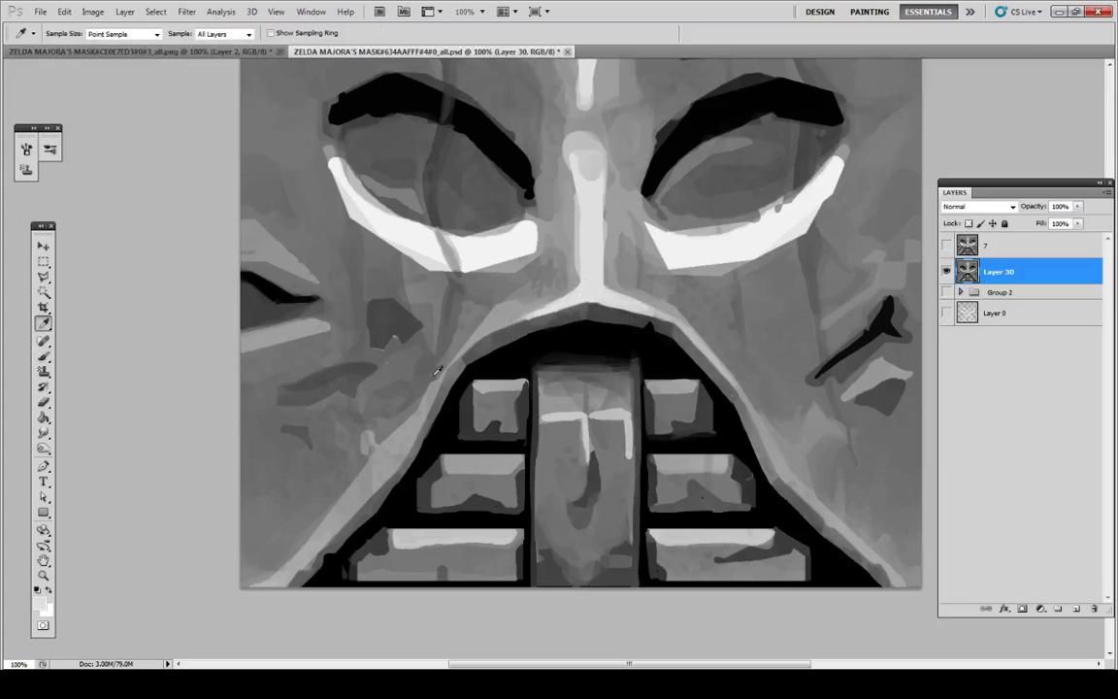
Step: Check against layer 7, hide it, and even out the lower left mouth rim on Layer 30 with lighter sampled greys
click(947, 246)
click(947, 245)
alt+click(392, 432)
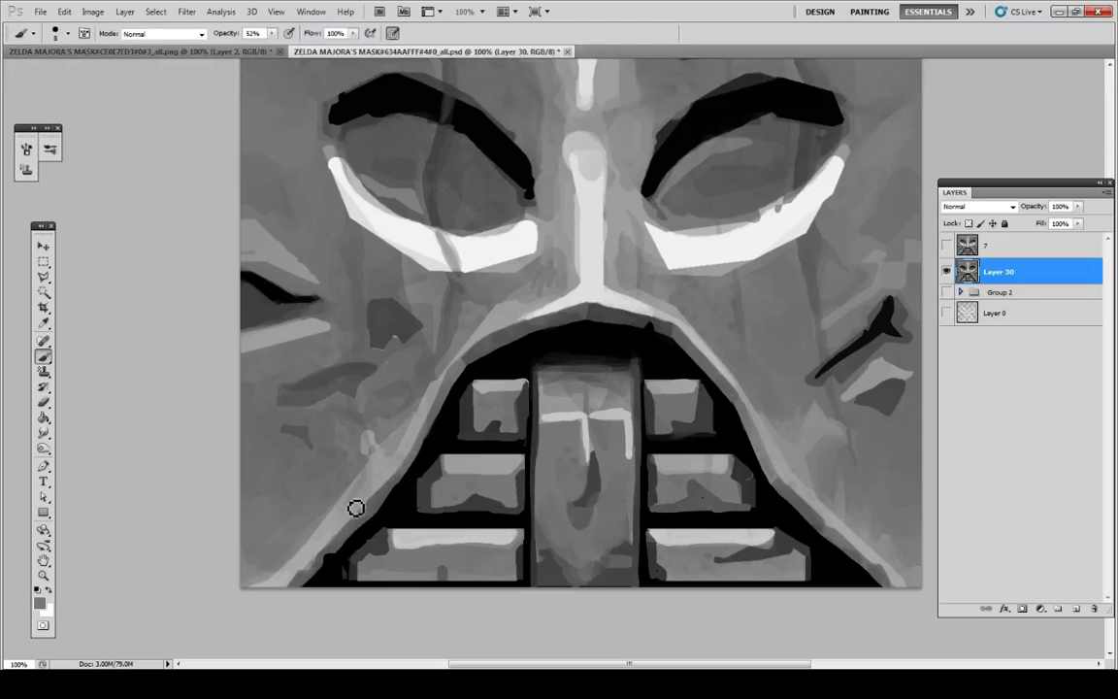
key(alt)
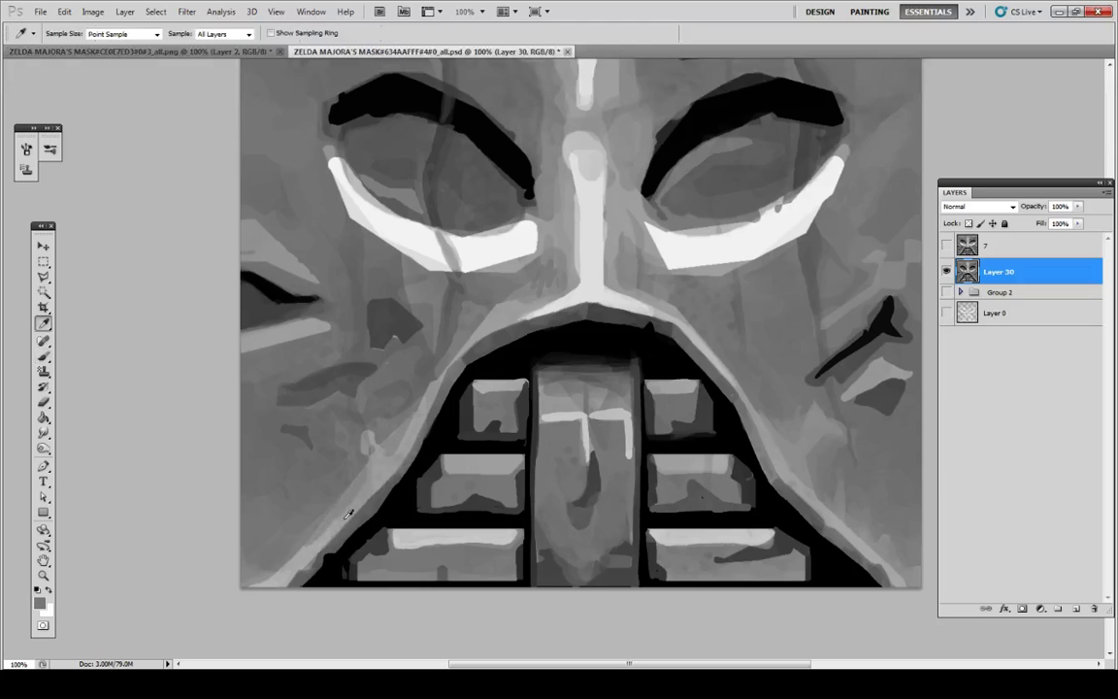
key(alt)
key(alt)
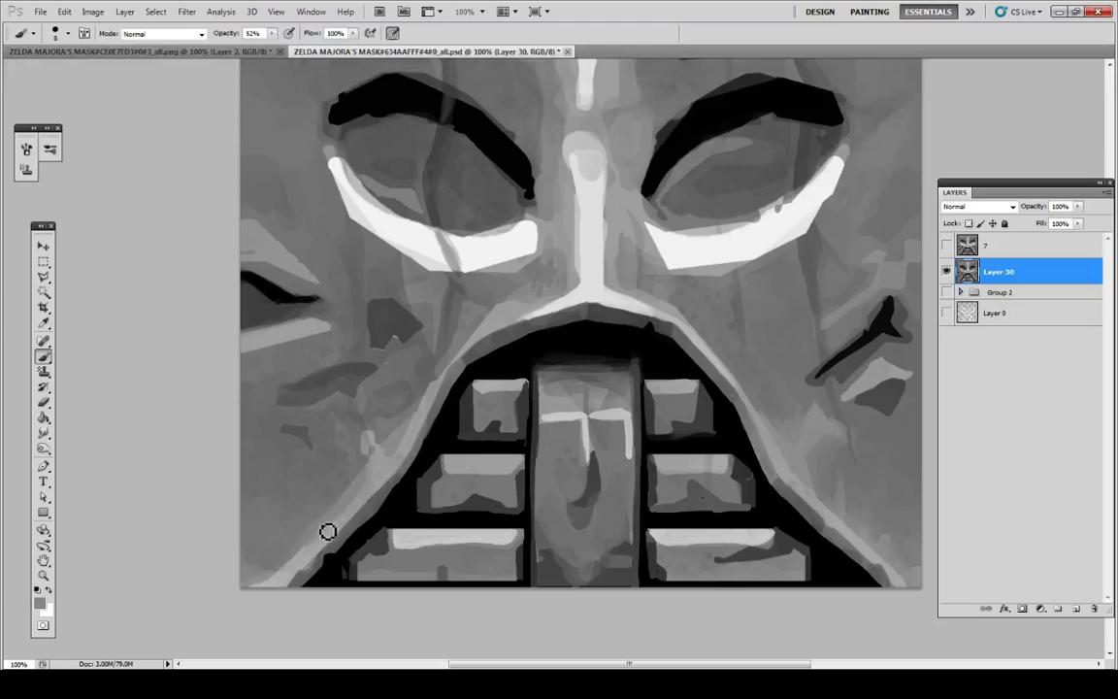
key(alt)
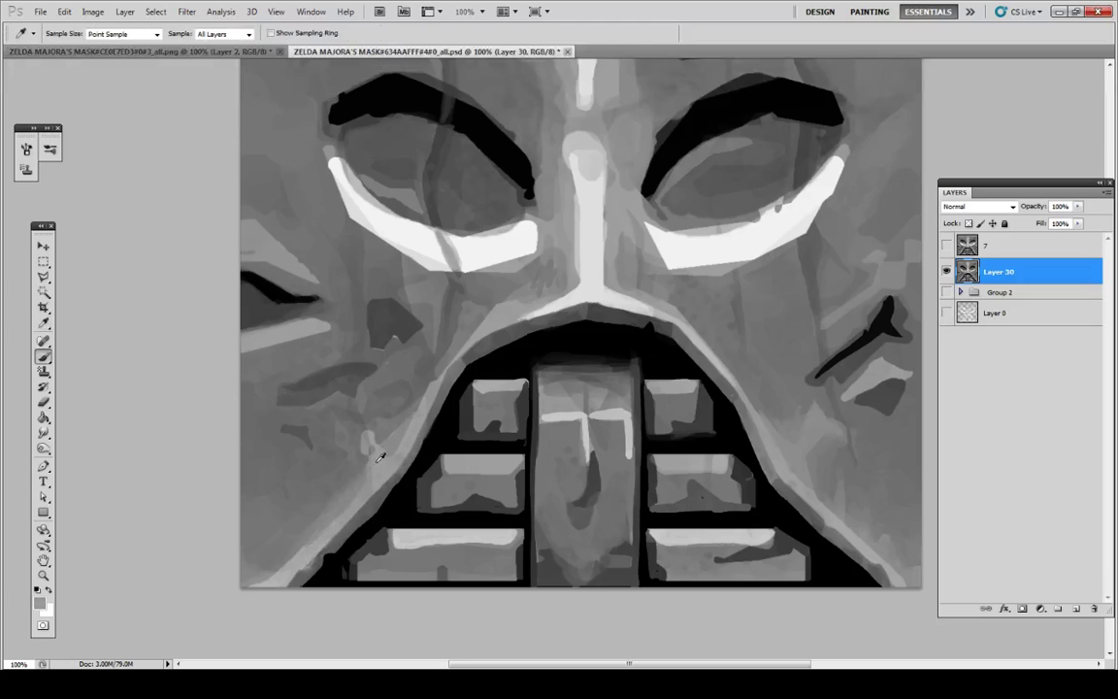
key(alt)
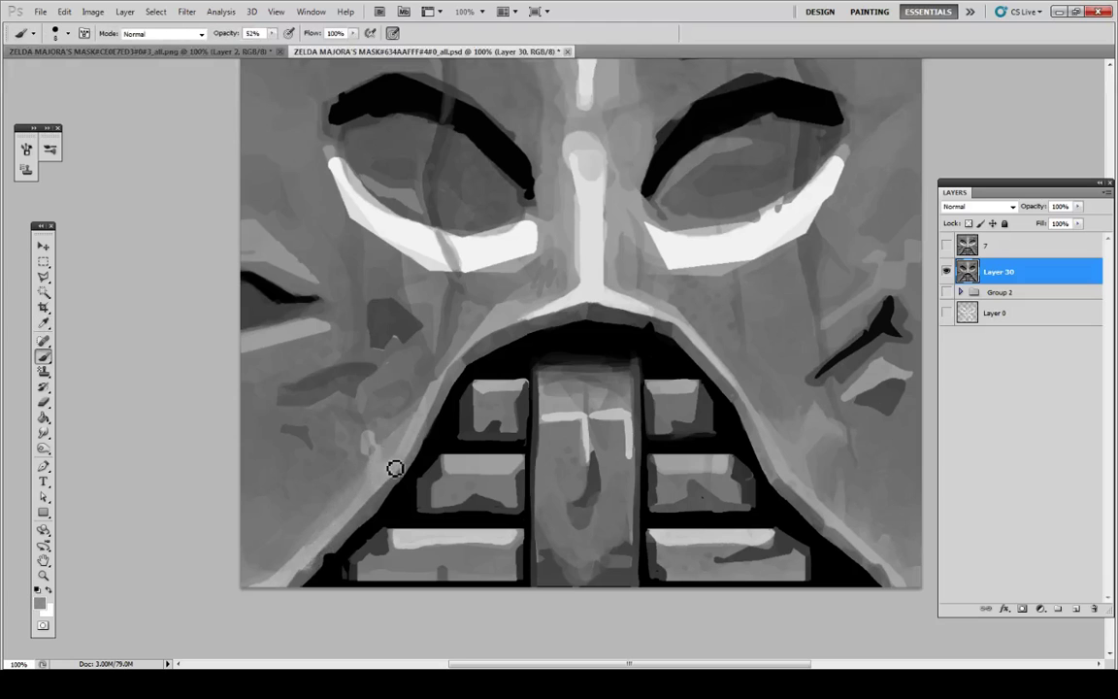
key(alt)
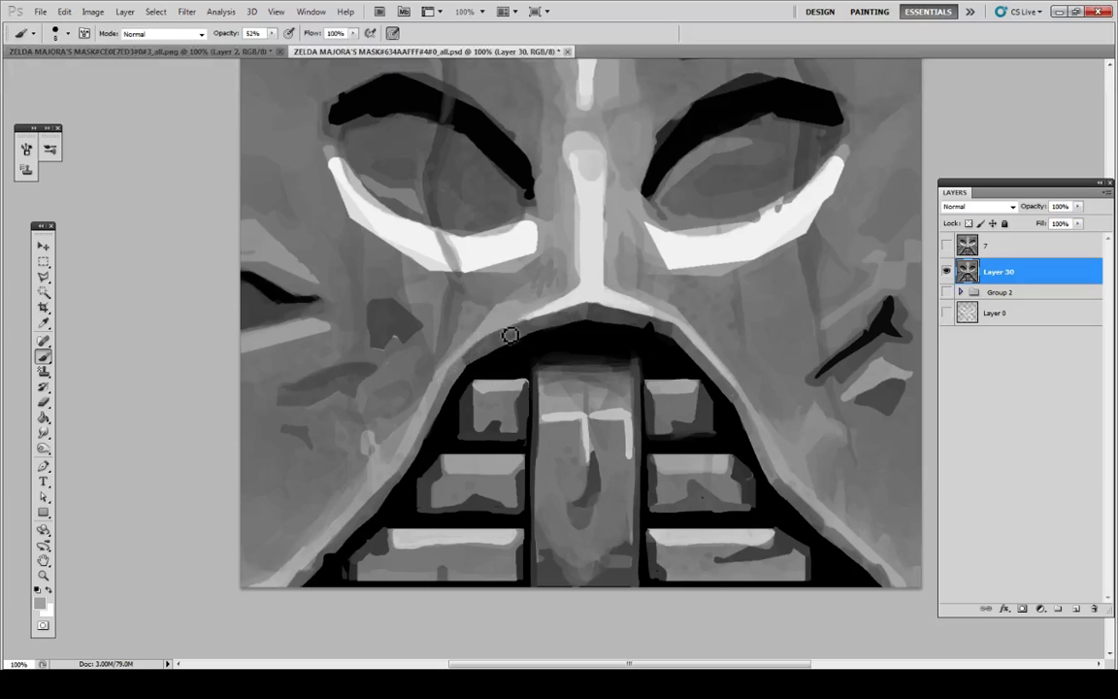
Step: Extend the light highlight from the nose base down the mouth's upper left rim using sampled light greys
key(alt)
key(alt)
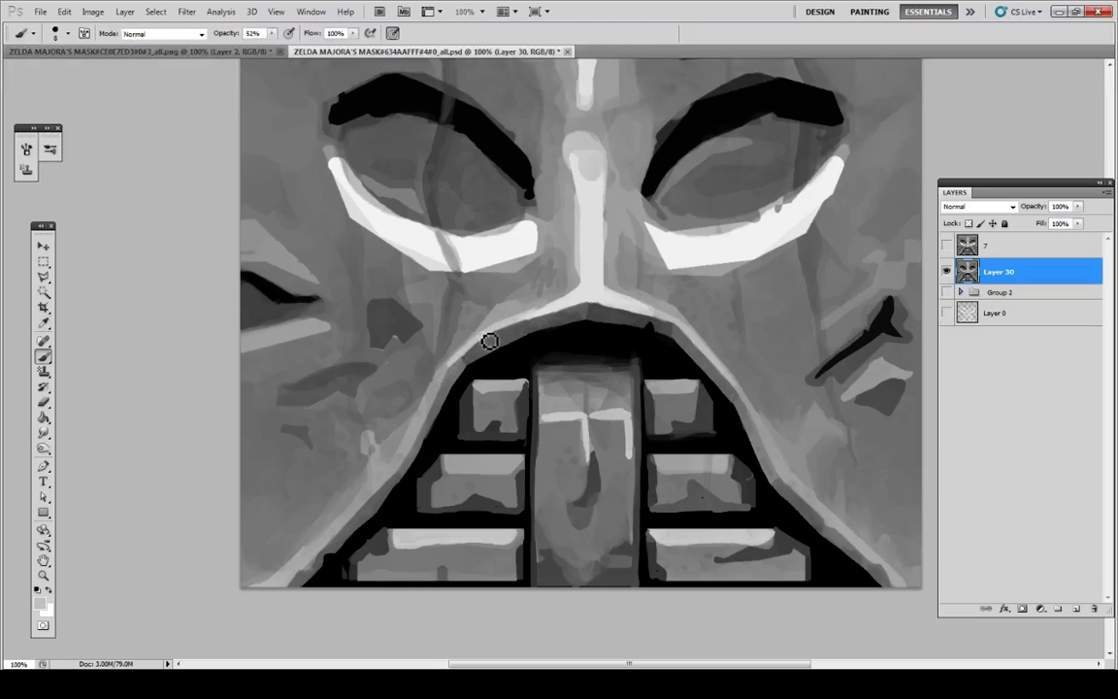
key(alt)
key(alt)
key(alt)
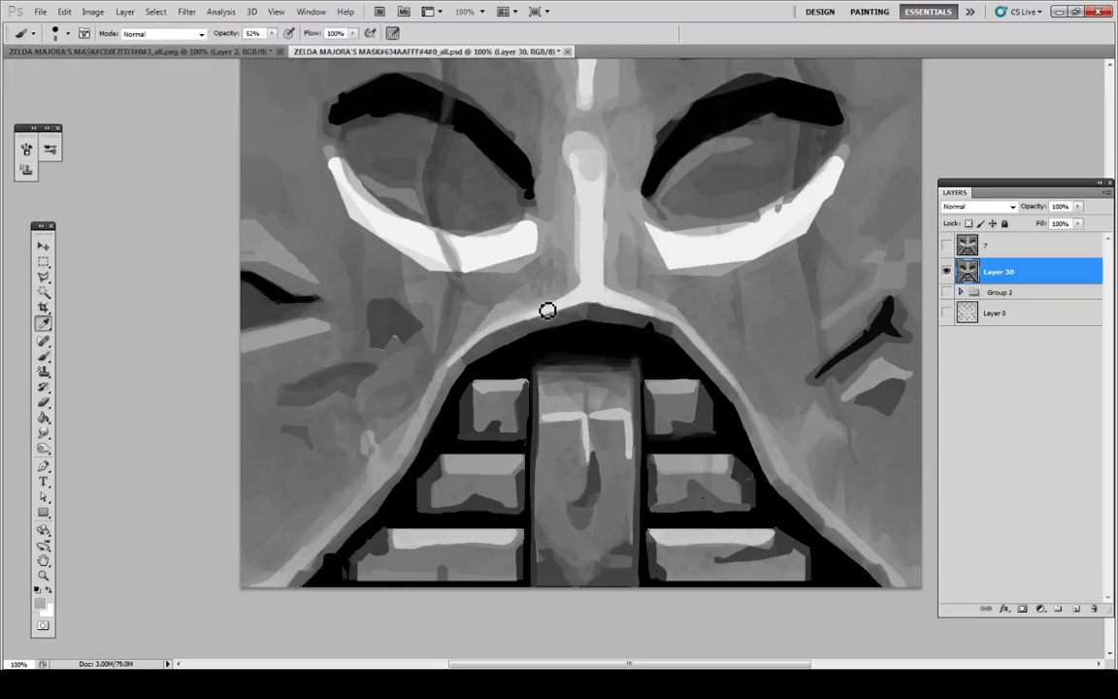
key(alt)
key(alt)
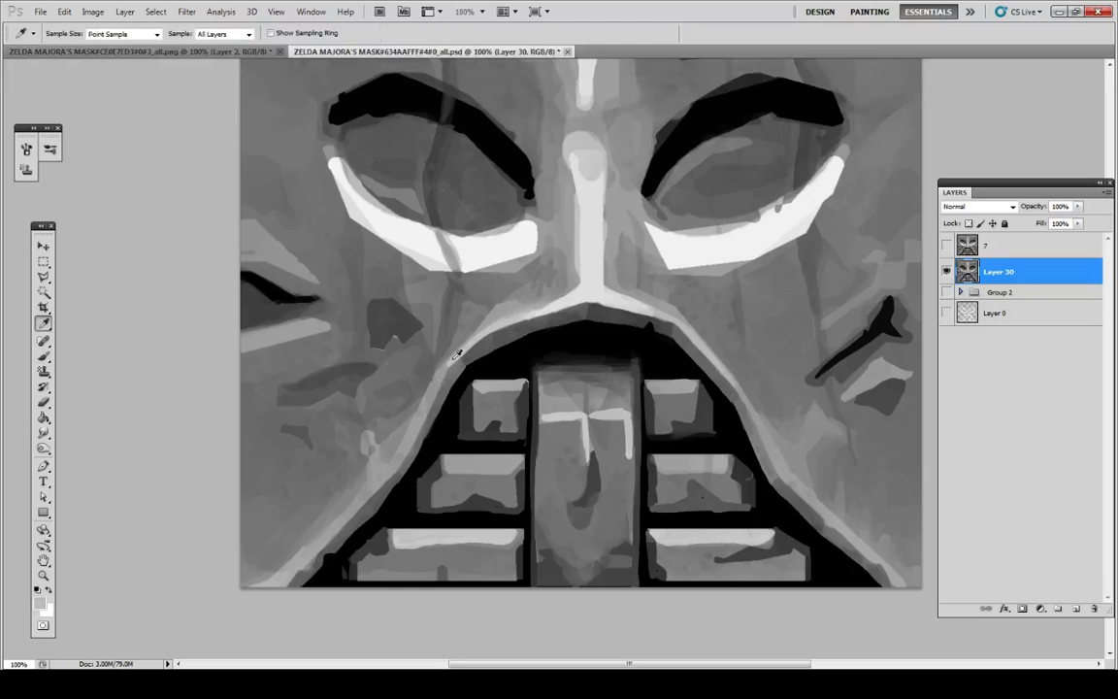
key(alt)
key(alt)
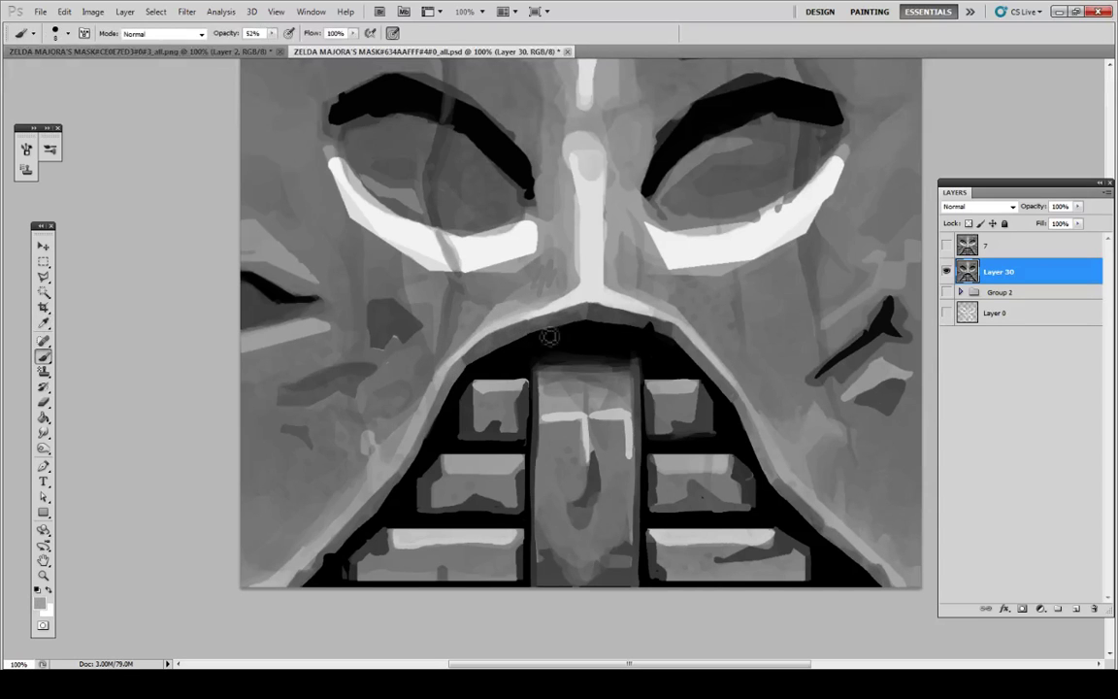
Step: Blend the left cheek beside the upper left mouth rim and below the left eye with sampled mid greys
key(alt)
key(alt)
key(alt)
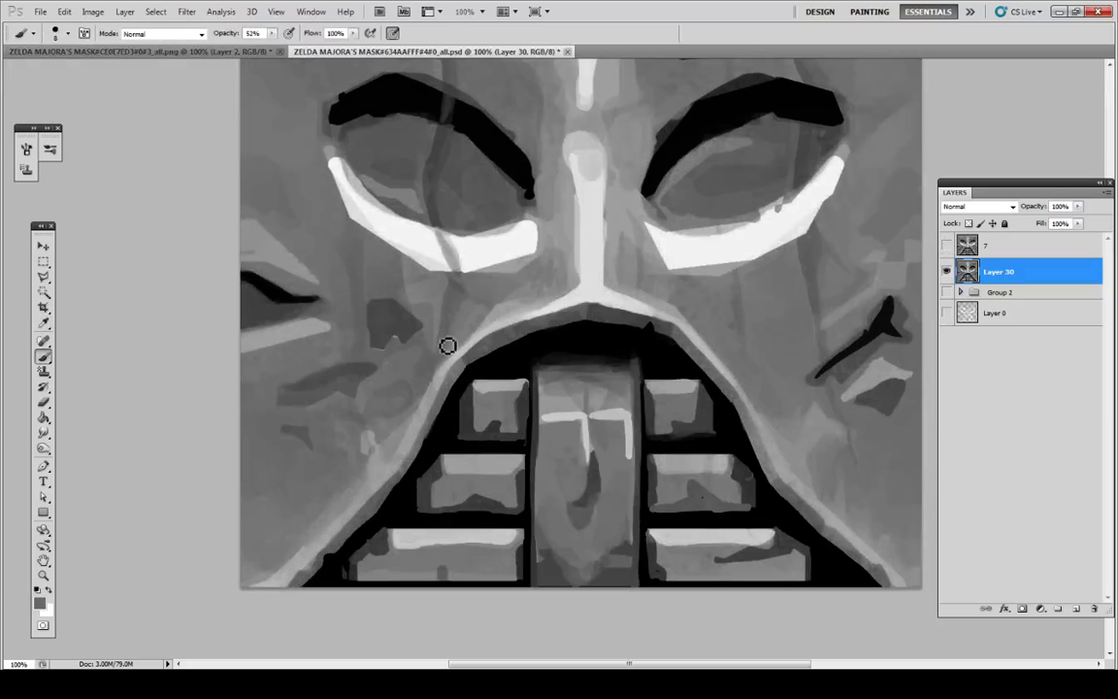
key(alt)
key(alt)
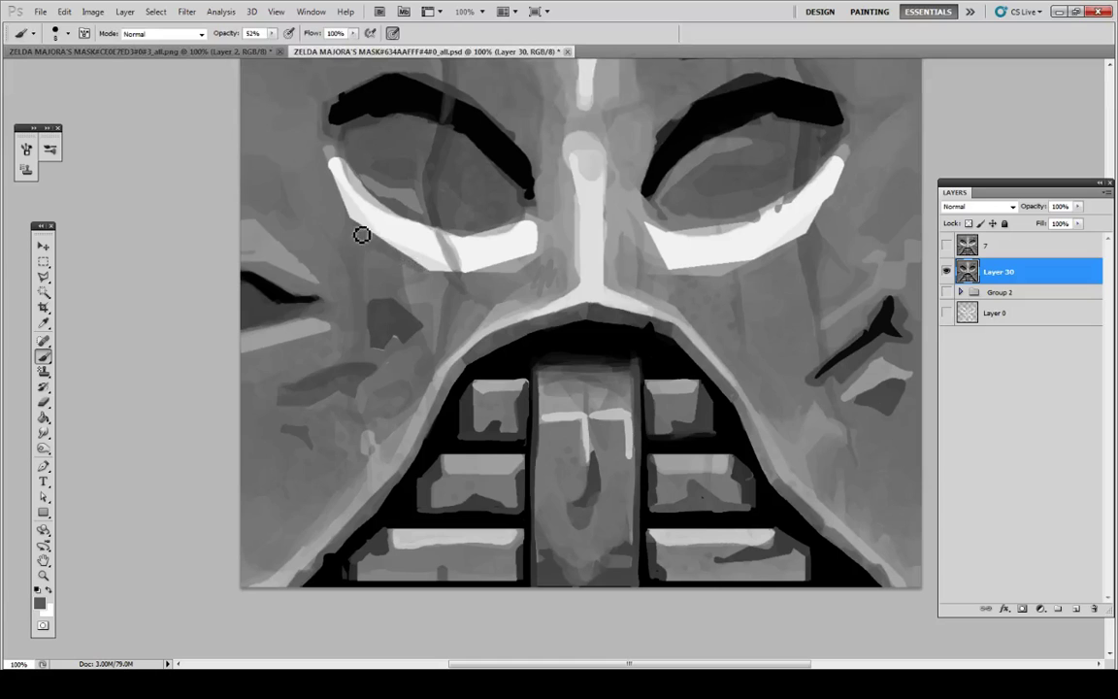
key(alt)
key(alt)
key(alt)
Step: Compare the current painting with the original texture on layer 7, leaving layer 7 hidden
key(alt+Tab)
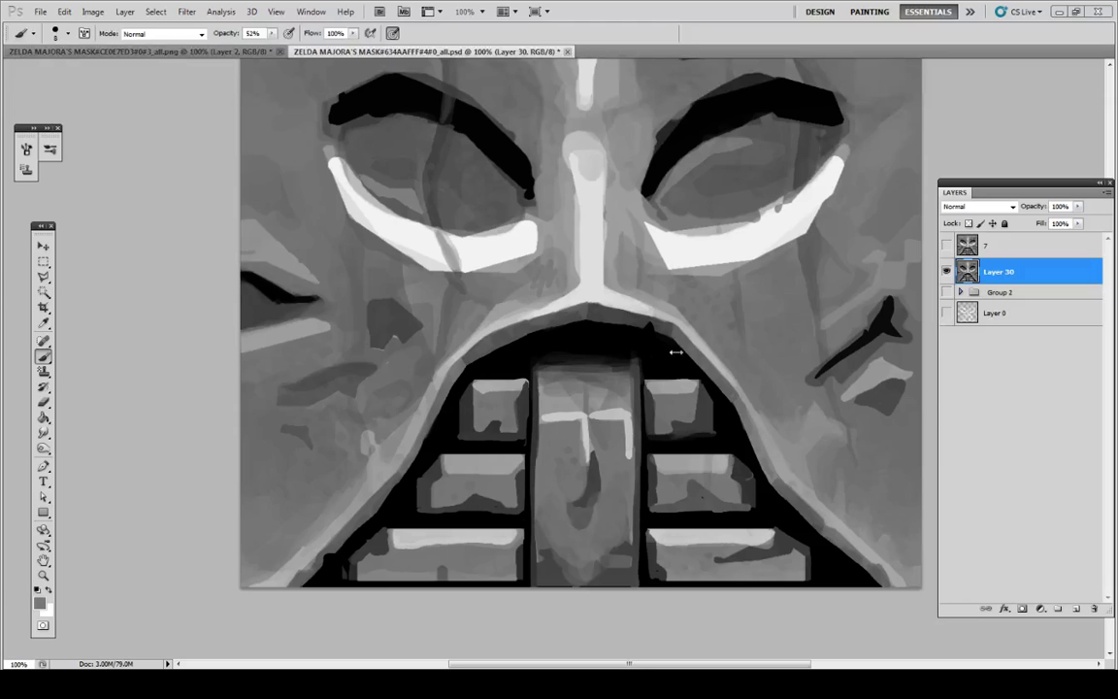
key(i)
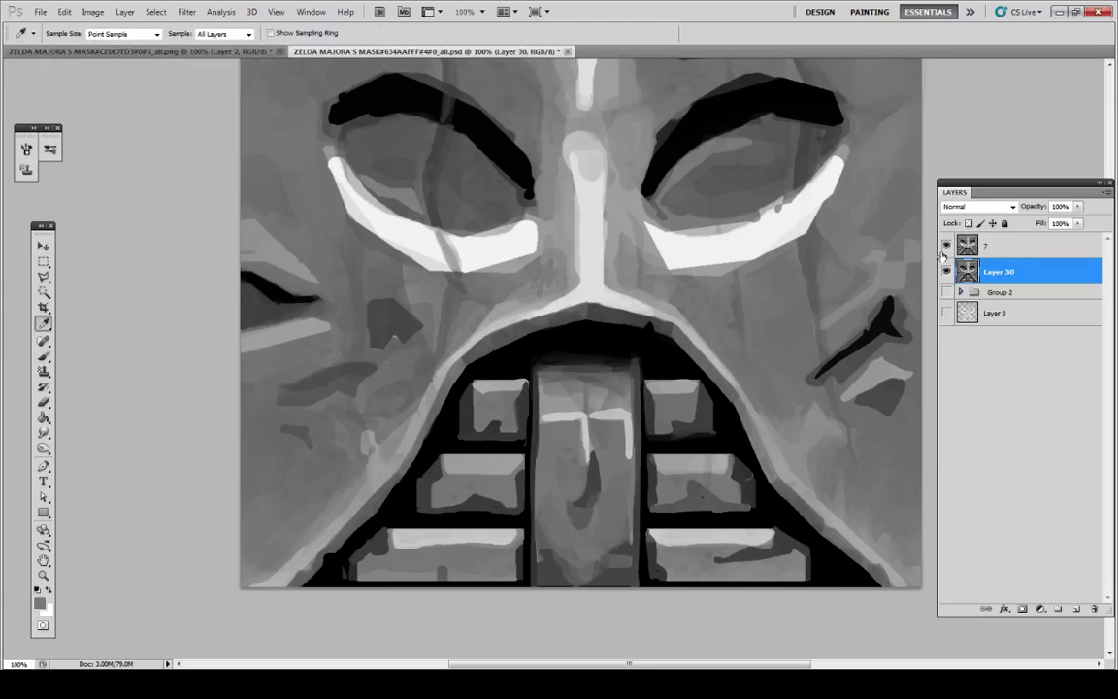
click(946, 244)
Step: Clean up the lower left corner of the mouth with sampled black and dark grey along the inner rim edge
key(b)
alt+click(337, 571)
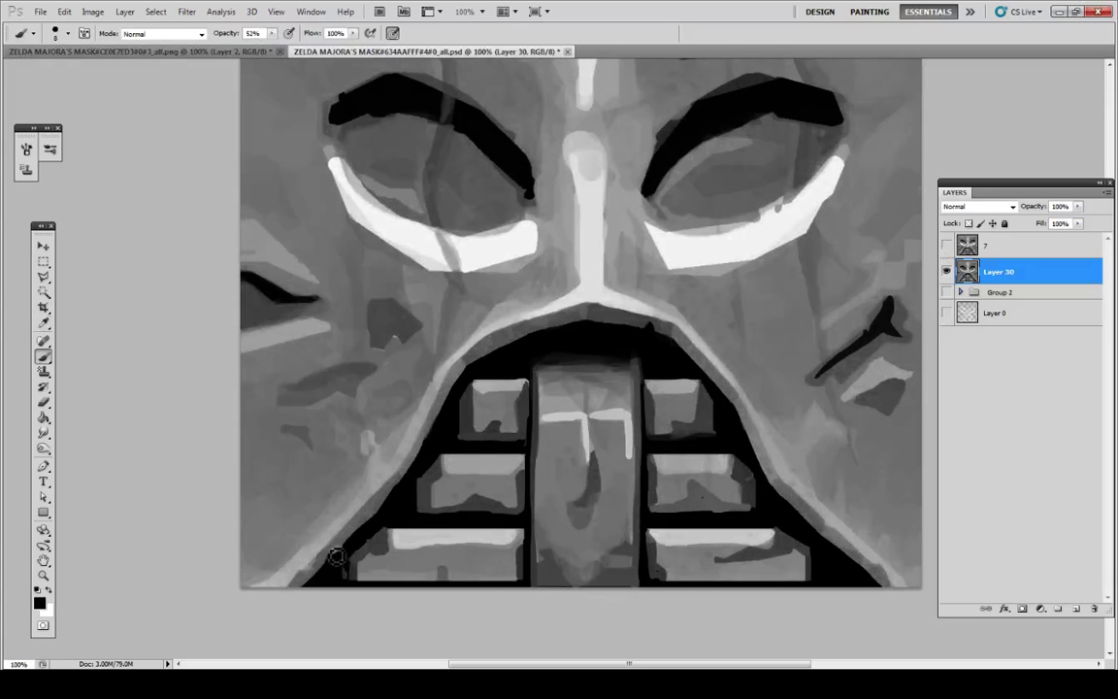
key(i)
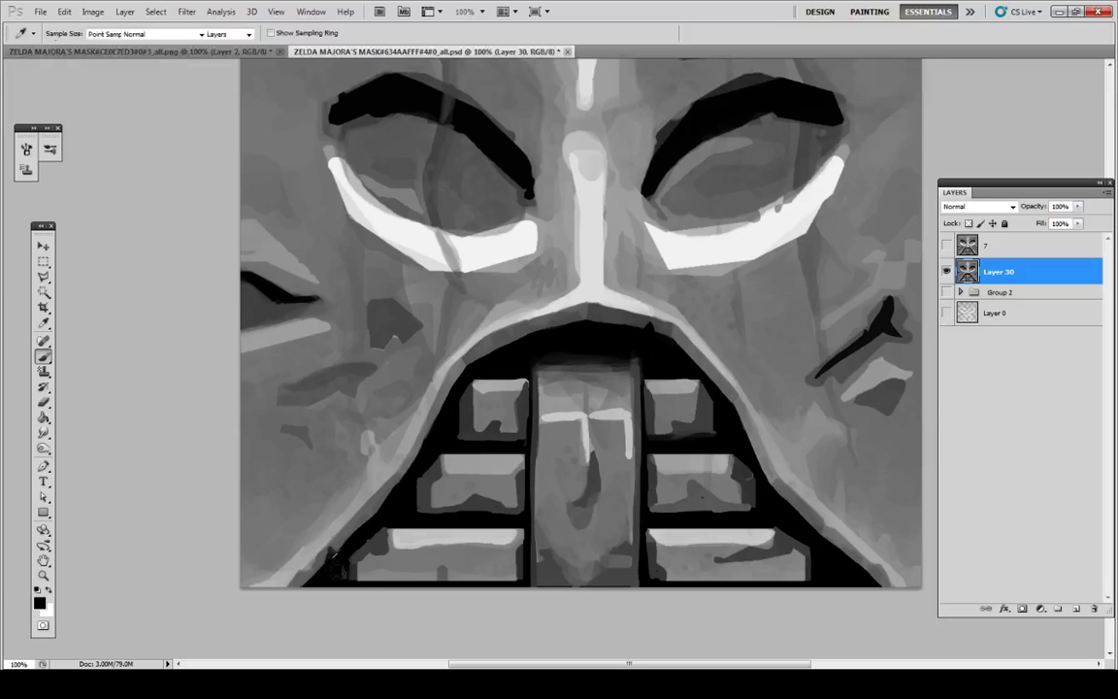
click(319, 562)
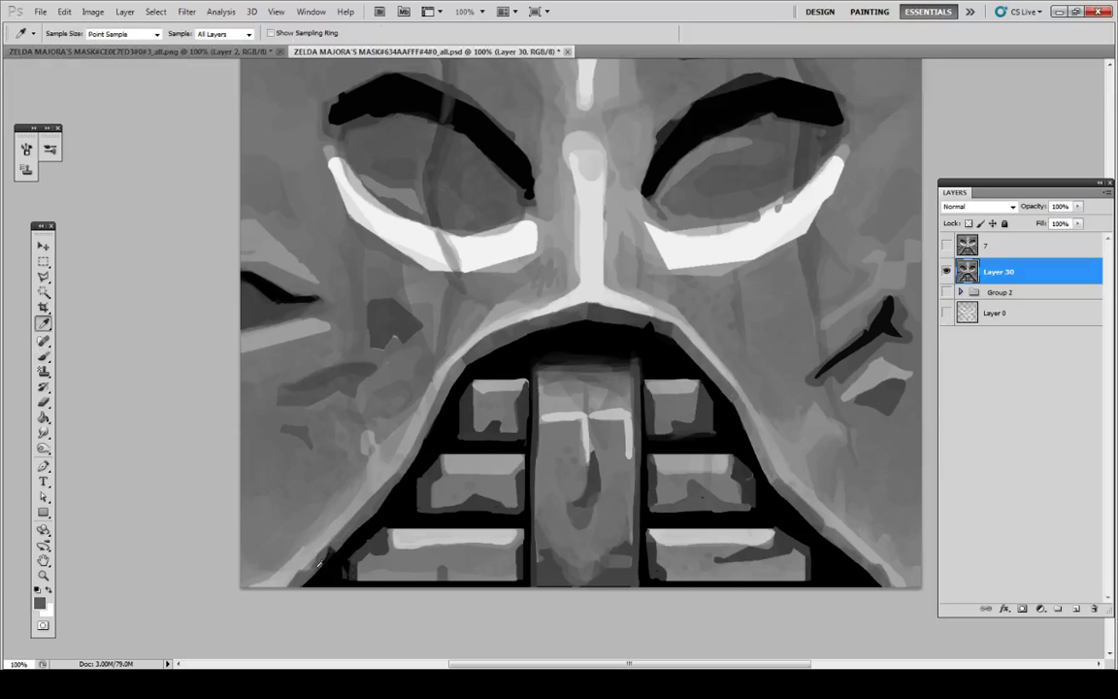
key(b)
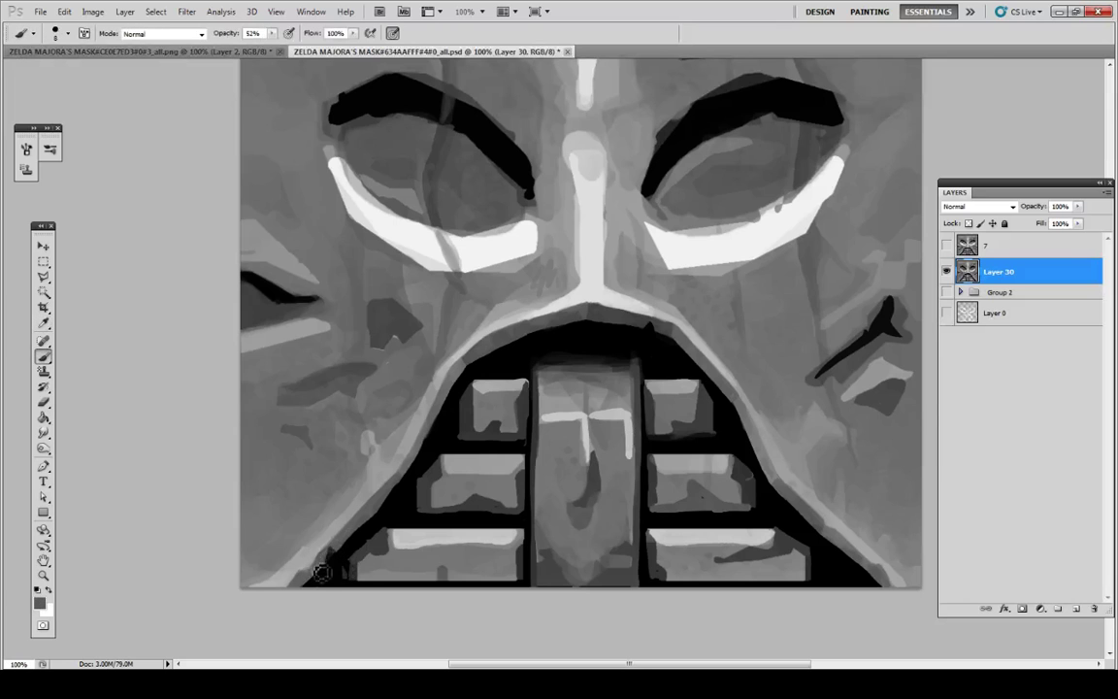
key(i)
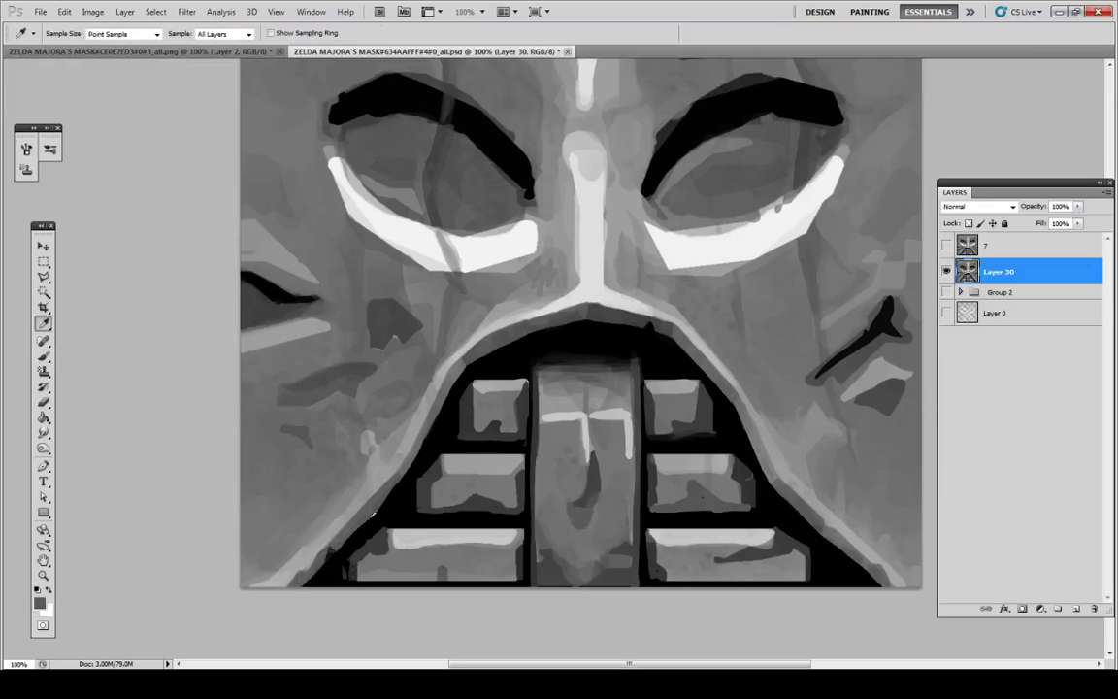
key(b)
drag(310, 577, 322, 564)
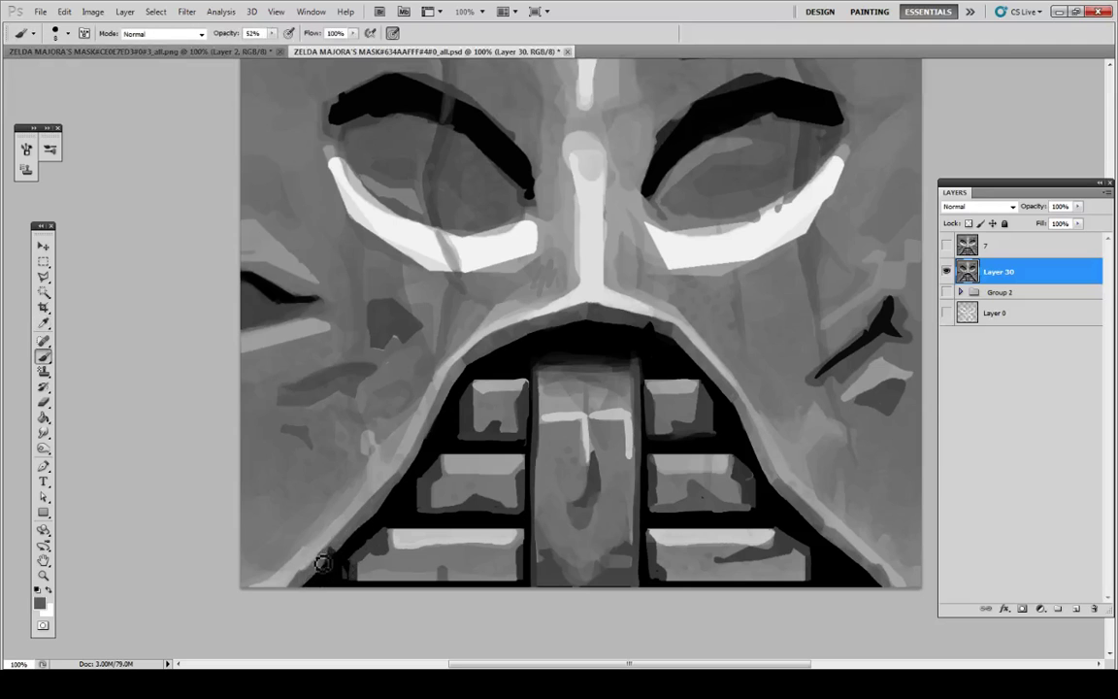
Step: Refine the bend in the left mouth rim beside the upper teeth and add a small light accent sampled from the eye
key(i)
alt+click(443, 385)
drag(446, 399, 449, 394)
key(b)
alt+click(437, 394)
alt+click(481, 250)
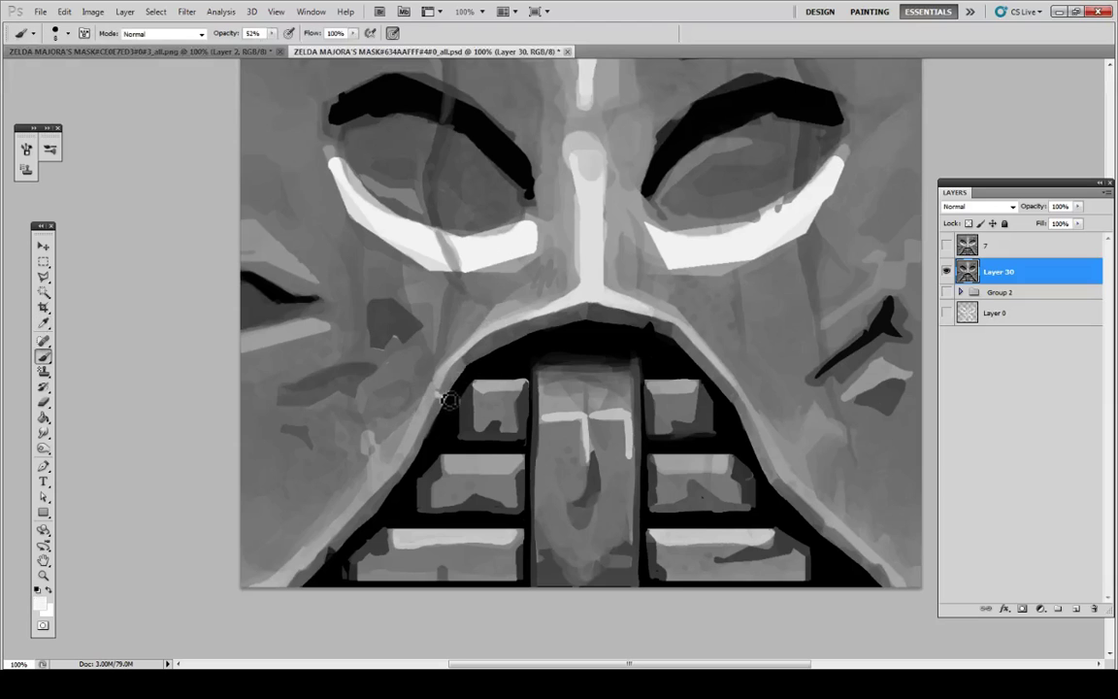
alt+click(444, 398)
alt+click(444, 400)
alt+click(450, 406)
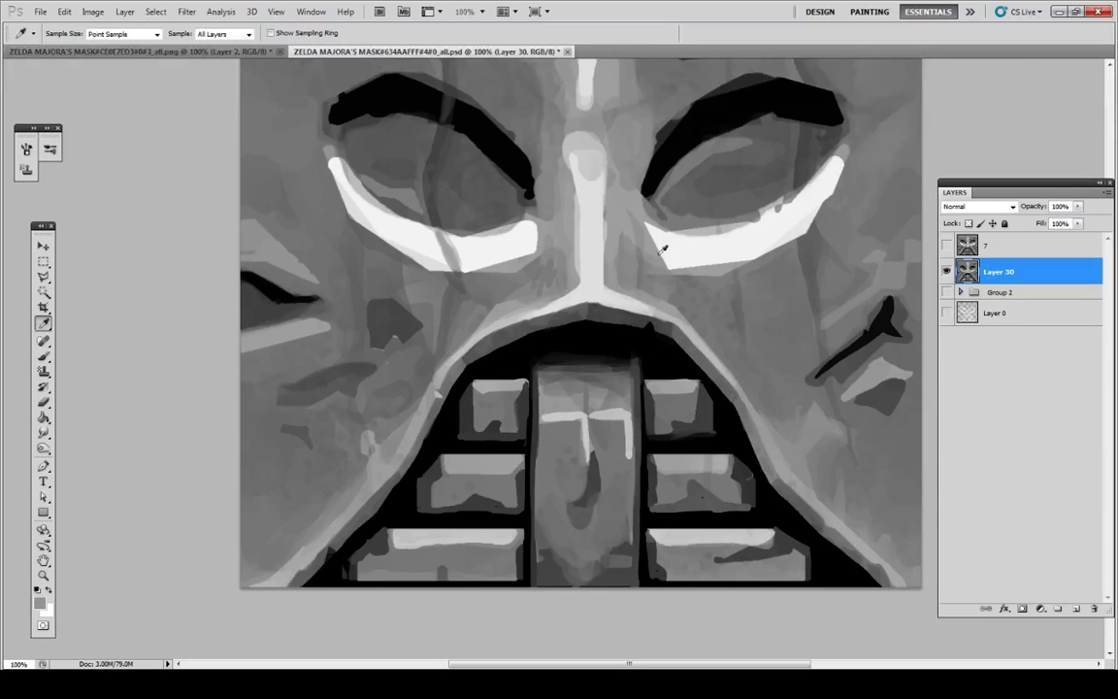
Step: Clean up the inner mouth rim right of its peak and the left rim's bend beside the upper teeth with sampled greys
alt+click(645, 317)
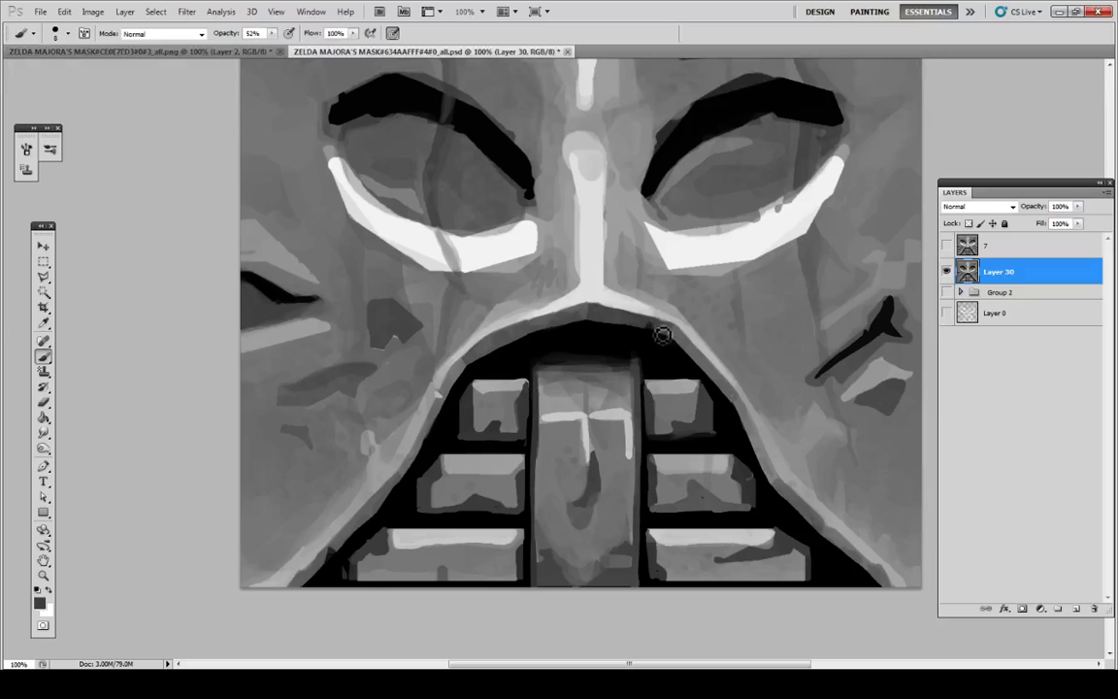
alt+click(664, 322)
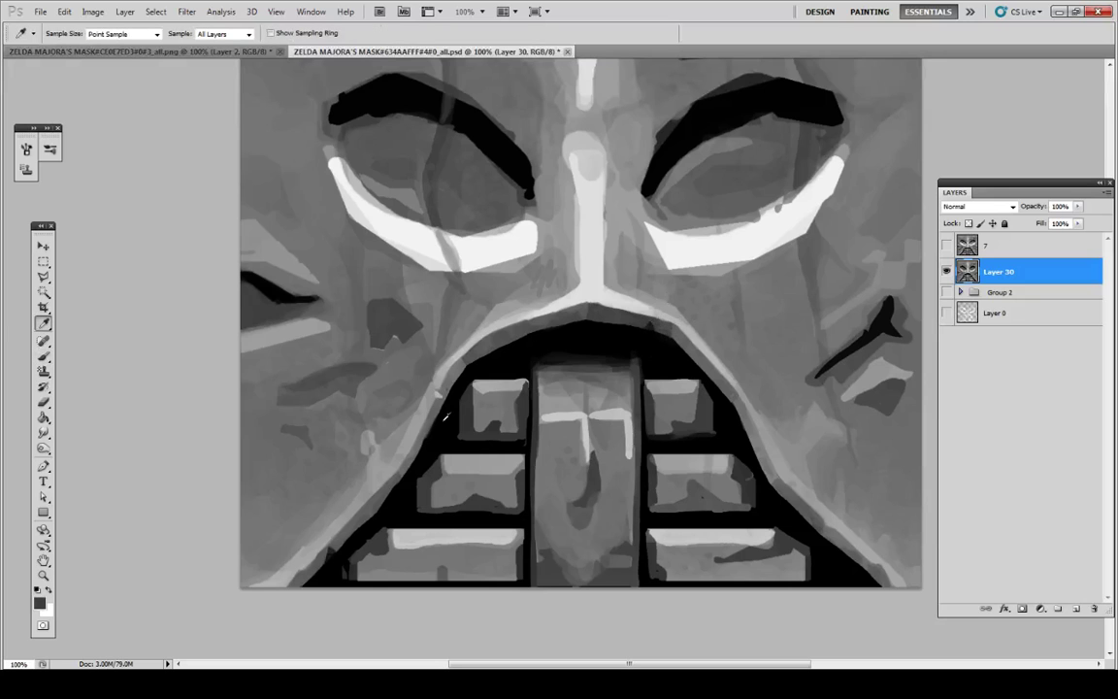
alt+click(443, 392)
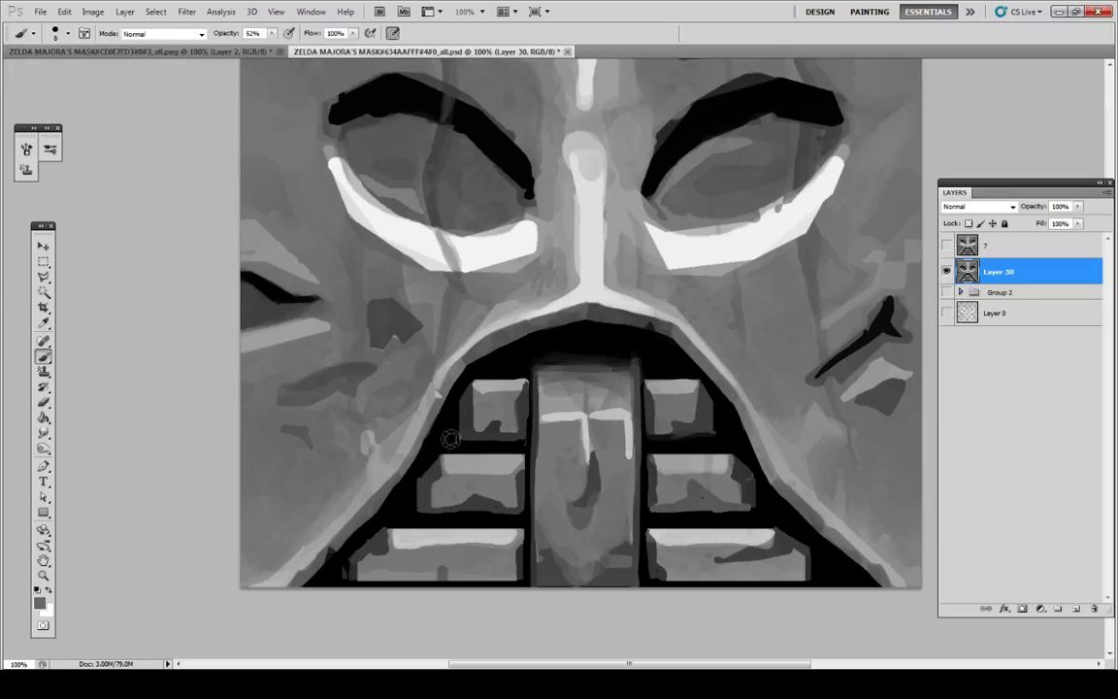
alt+click(436, 382)
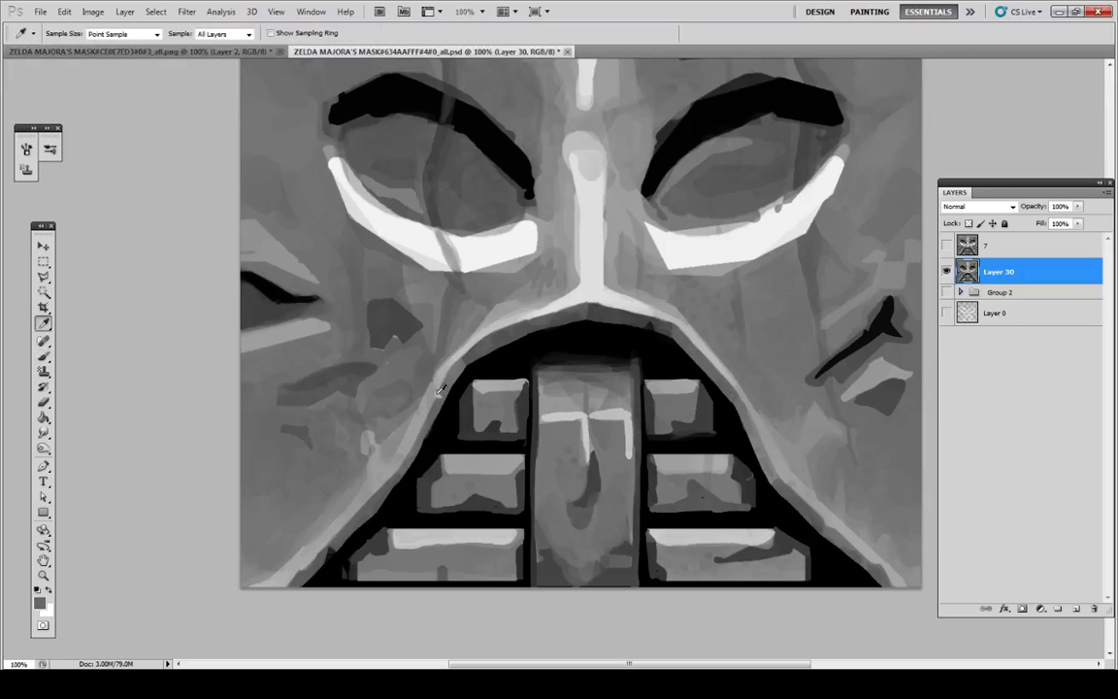
alt+click(440, 390)
drag(436, 394, 444, 387)
alt+click(441, 393)
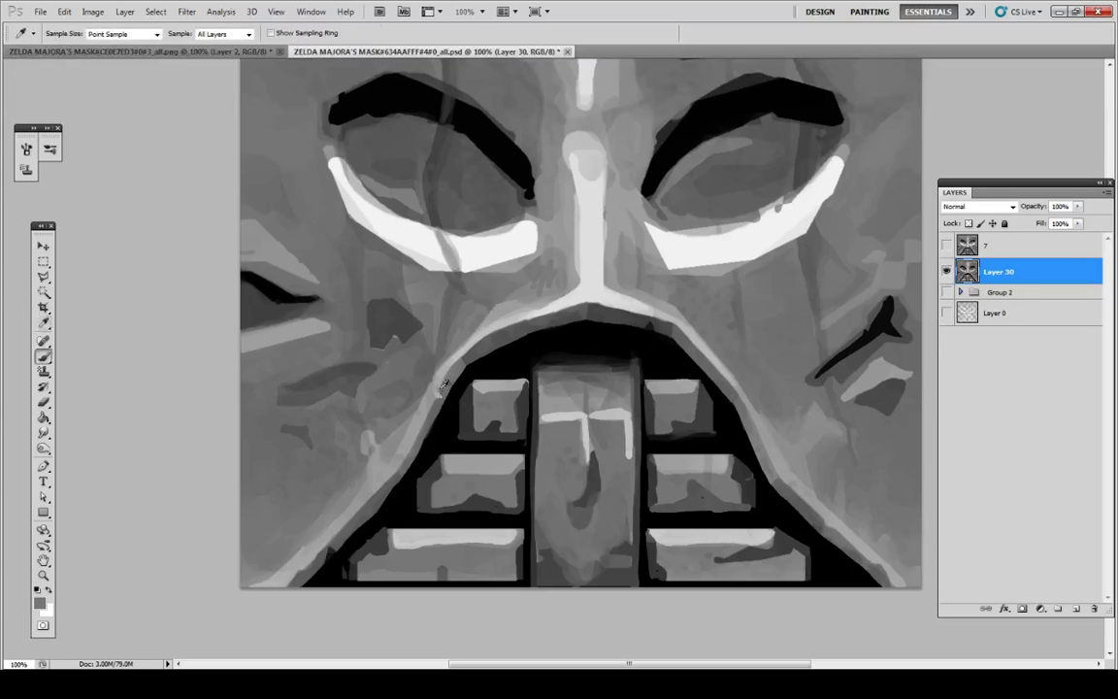
alt+click(443, 390)
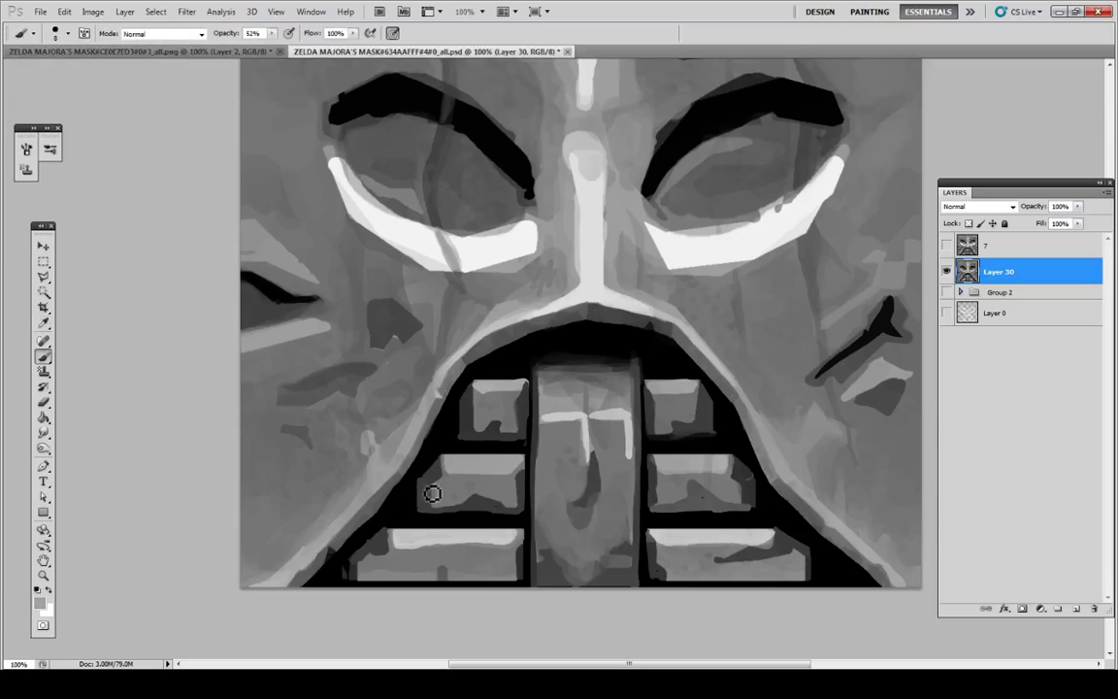
Step: Rework the inner rim edge at the mouth's lower left corner with sampled black and greys, adding a small dark notch
alt+click(335, 556)
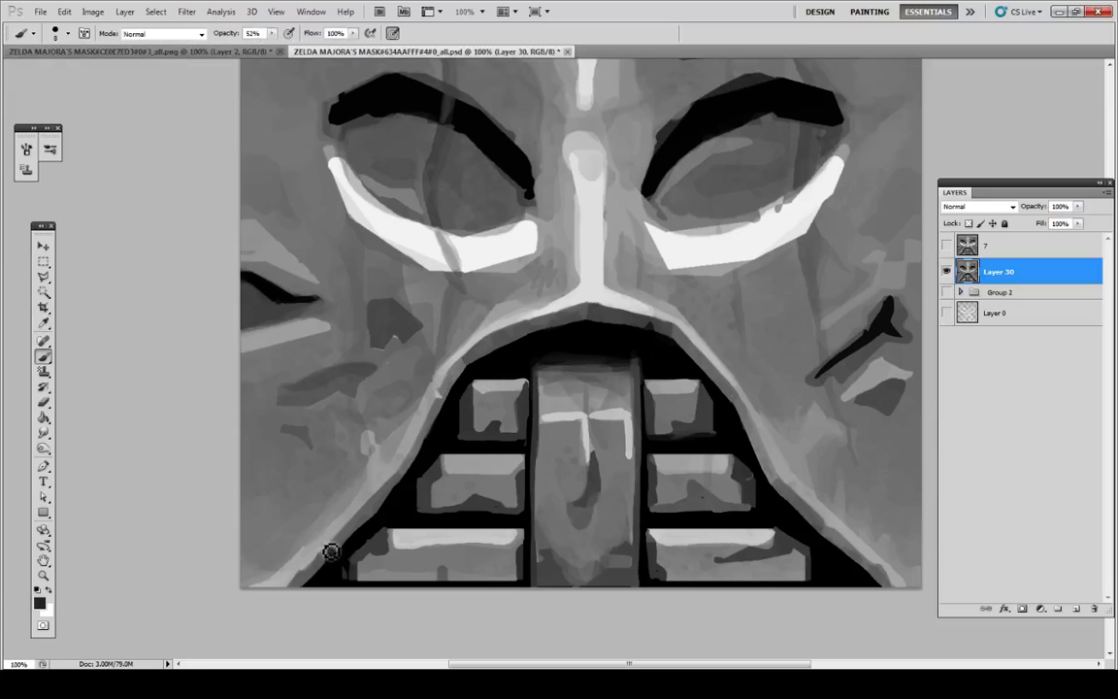
drag(323, 547, 344, 567)
alt+click(325, 544)
alt+click(332, 565)
alt+click(328, 553)
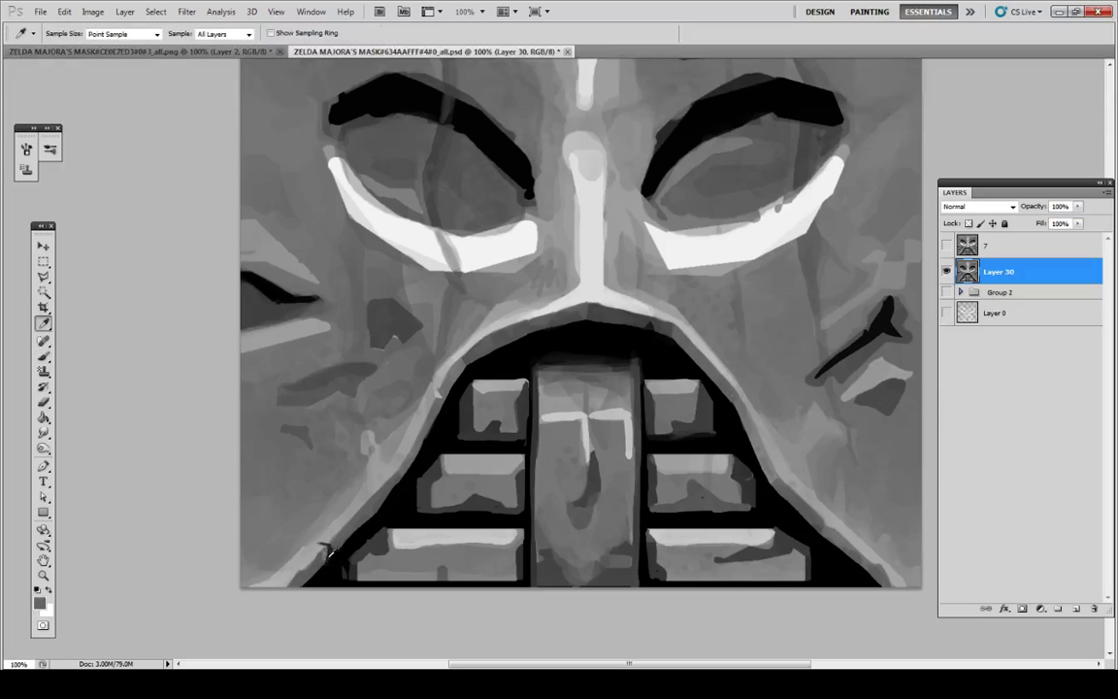
alt+click(339, 560)
alt+click(324, 548)
mouse_move(336, 562)
mouse_down()
mouse_move(323, 555)
mouse_move(333, 580)
mouse_up()
alt+click(321, 557)
Step: Touch up the outer edge of the upper left tooth and compare the painting with the original texture on layer 7
mouse_move(465, 423)
mouse_down()
mouse_move(469, 402)
mouse_move(461, 435)
mouse_up()
key(alt)
alt+click(511, 366)
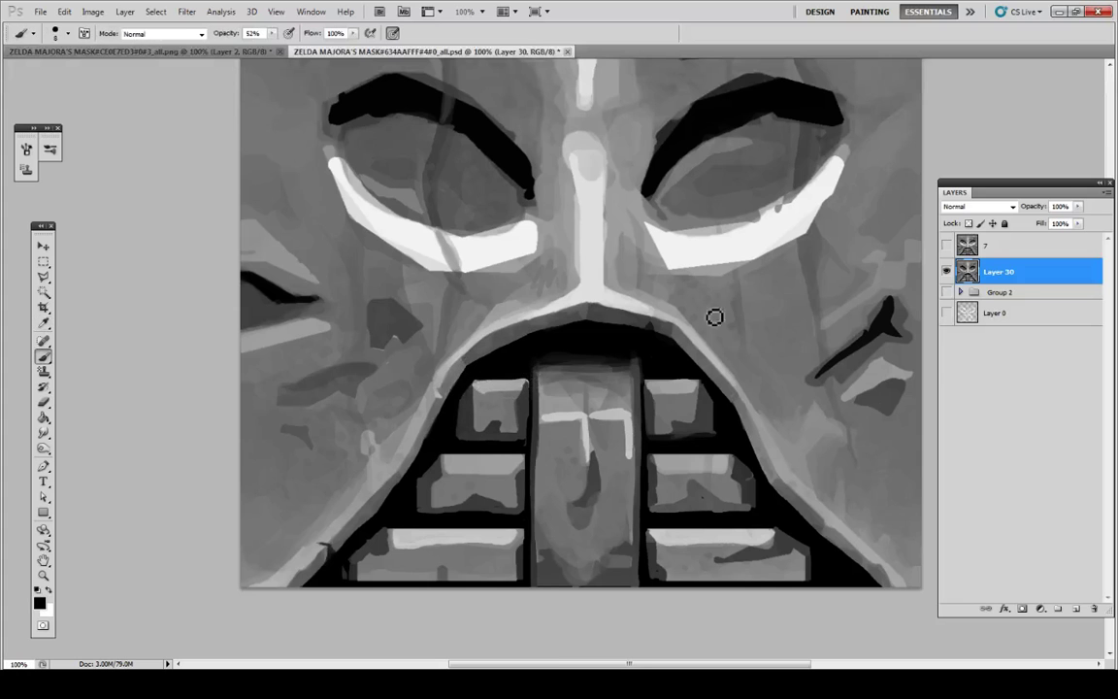
click(946, 245)
click(946, 245)
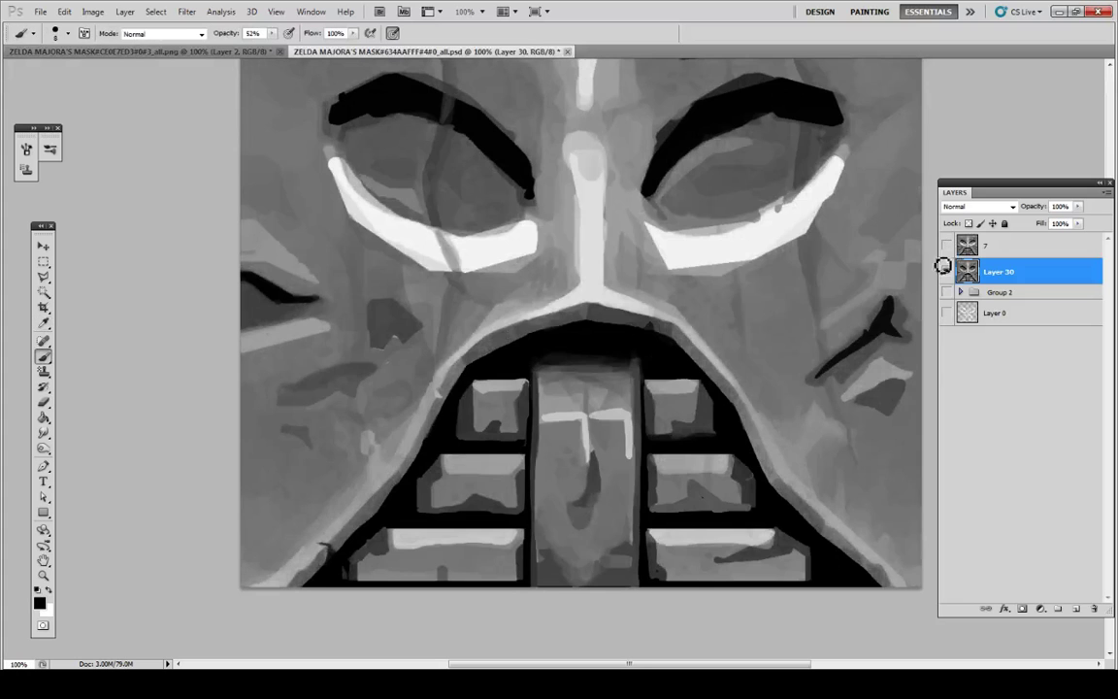
Step: Even out the upper left tooth's face with sampled mid grey and tighten its borders with sampled black
alt+click(481, 396)
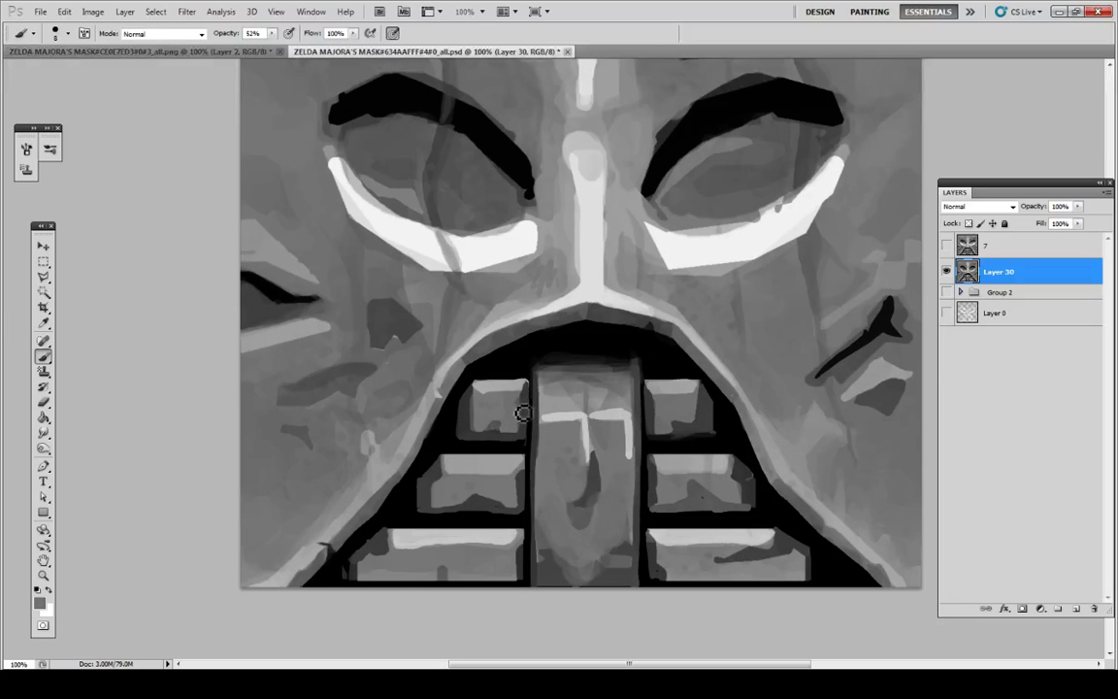
key(i)
click(482, 441)
key(b)
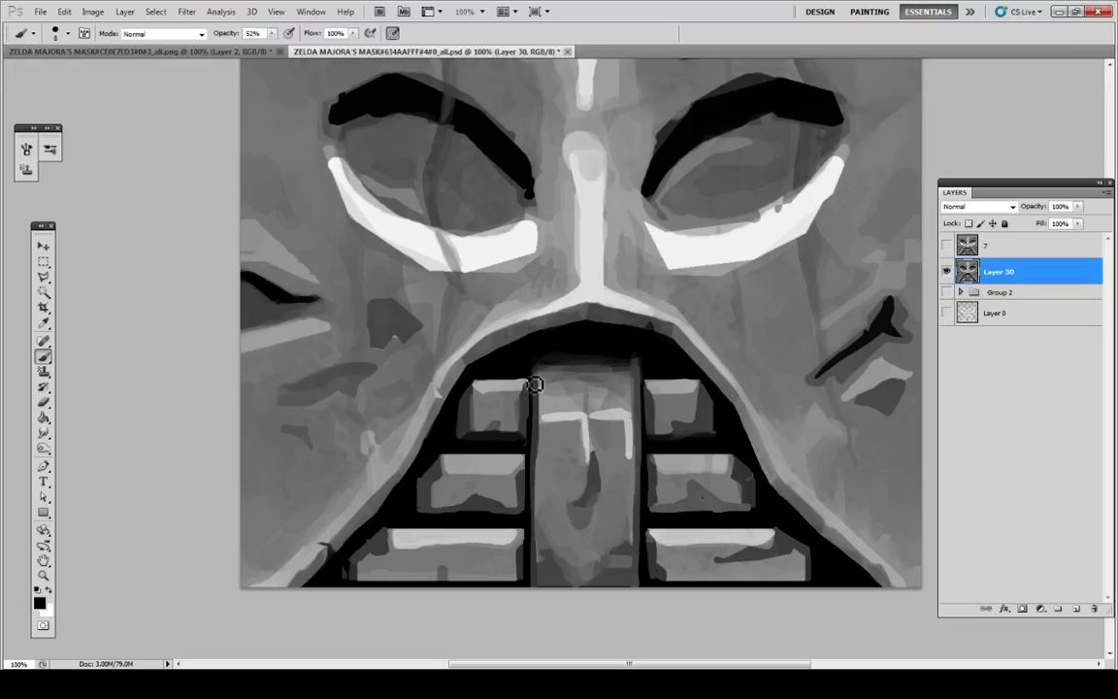
key(i)
key(b)
key(i)
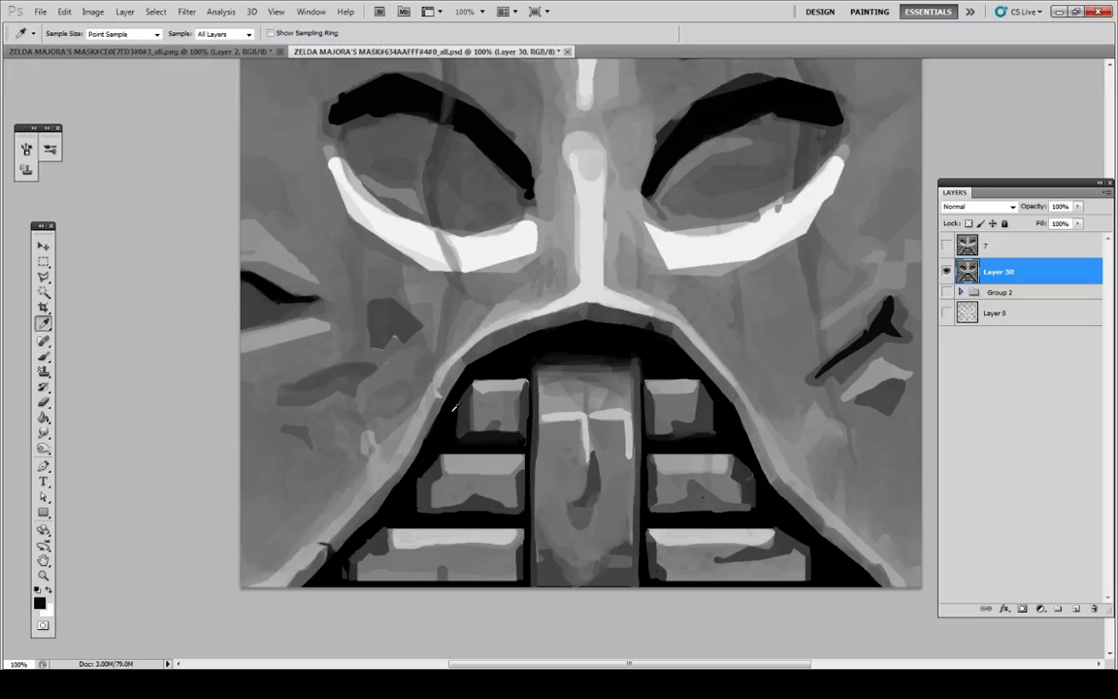
key(b)
key(i)
key(b)
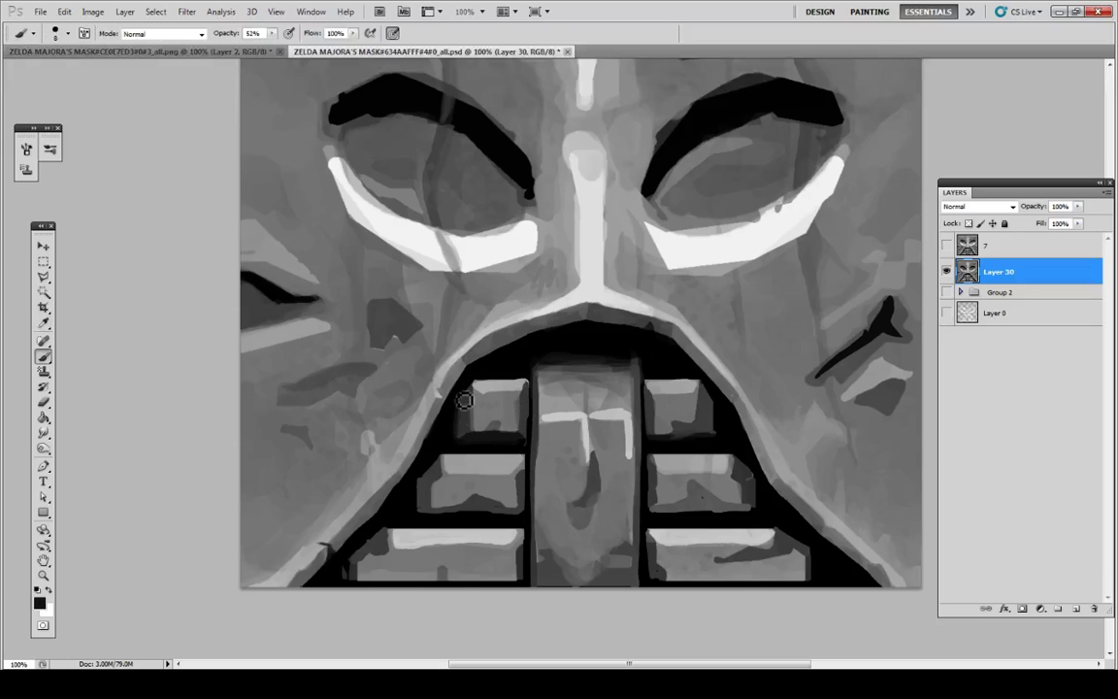
Step: Soften the outer and lower bevels of the upper left tooth into the surrounding black with sampled dark greys
key(i)
key(b)
key(i)
key(b)
key(i)
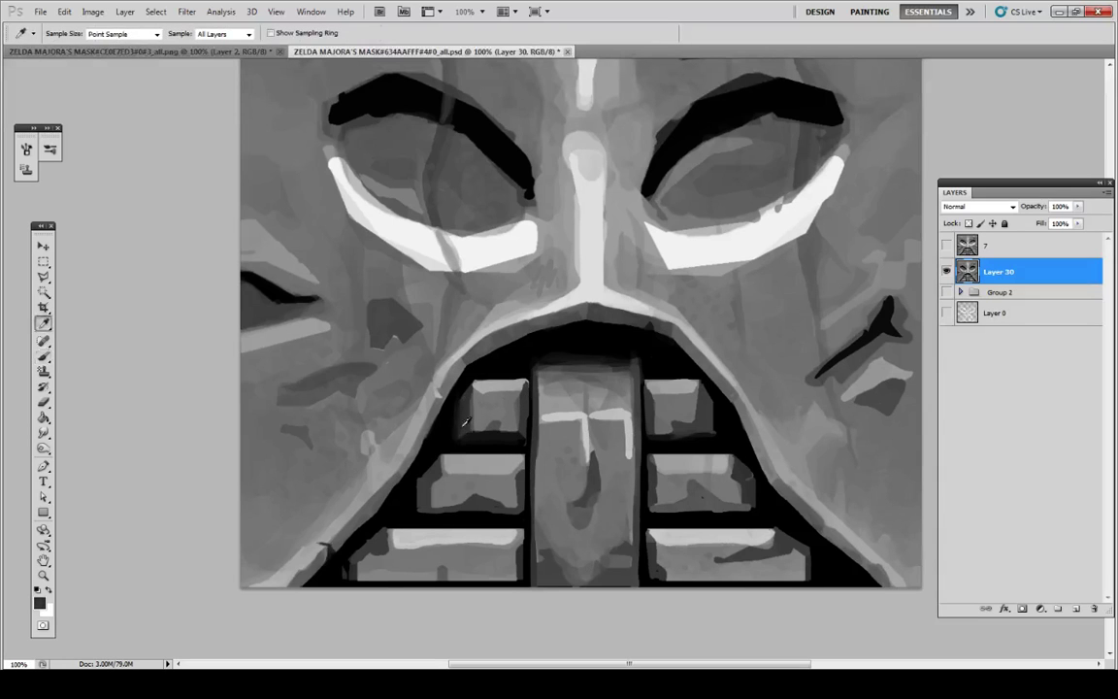
key(b)
key(i)
key(b)
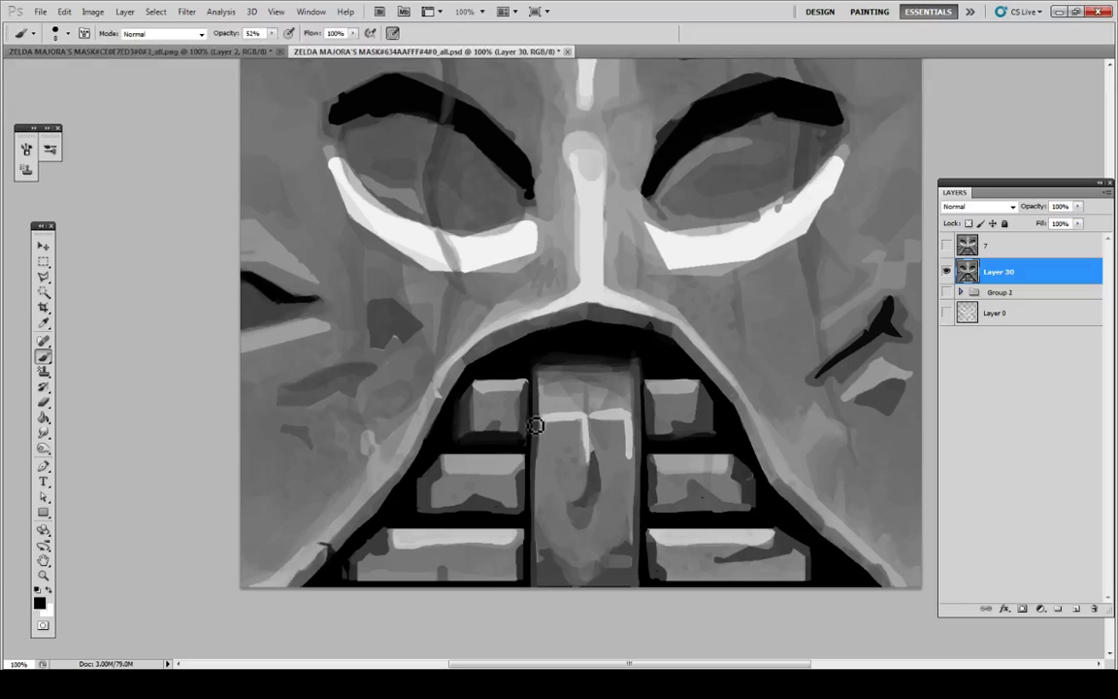
key(i)
key(b)
key(i)
key(b)
key(i)
key(b)
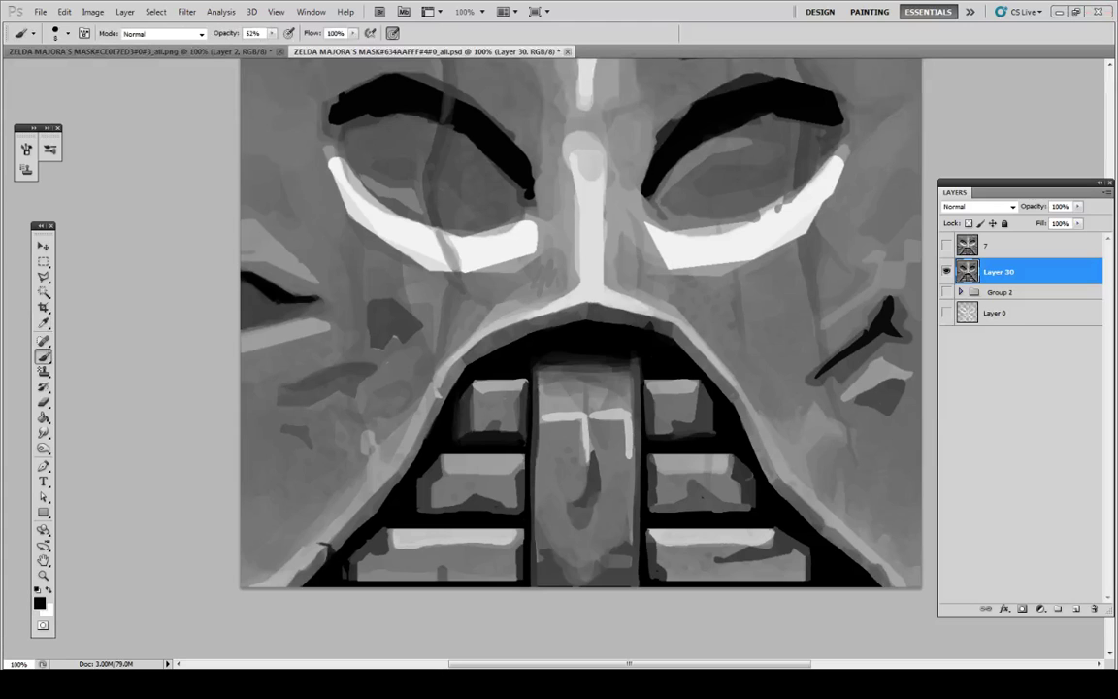
Step: Check the tongue against layer 7 and blend the right half of its crossbar highlight upward with sampled light greys
key(i)
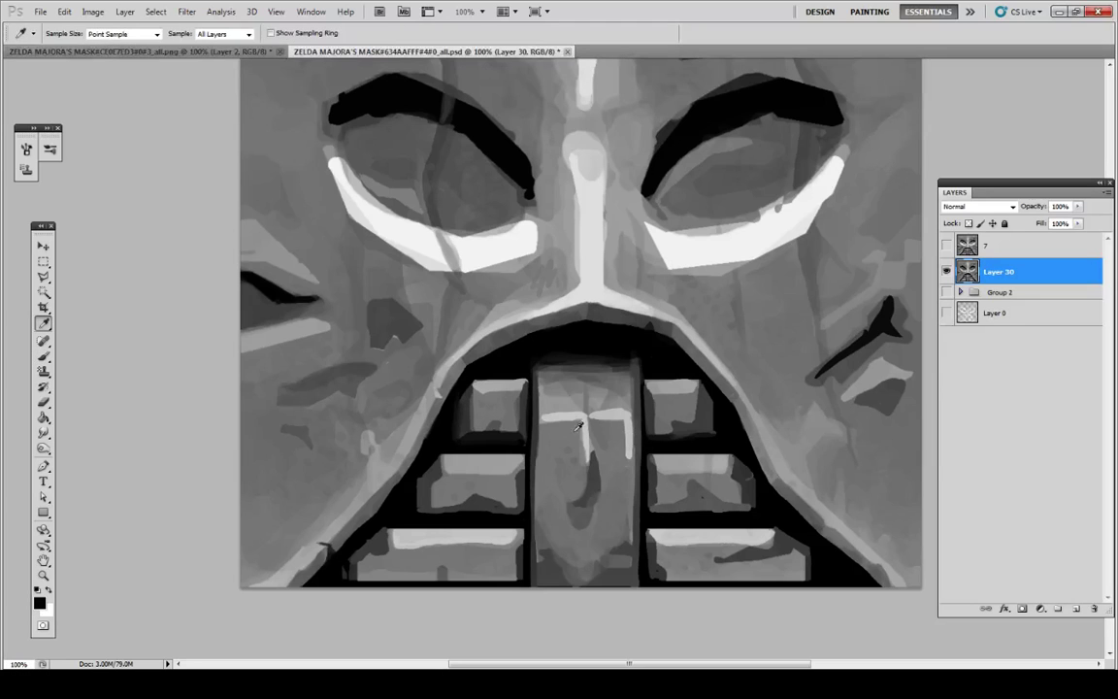
click(947, 246)
click(947, 245)
mouse_move(599, 419)
mouse_down()
mouse_move(624, 415)
mouse_move(607, 412)
mouse_up()
alt+click(603, 403)
alt+click(617, 401)
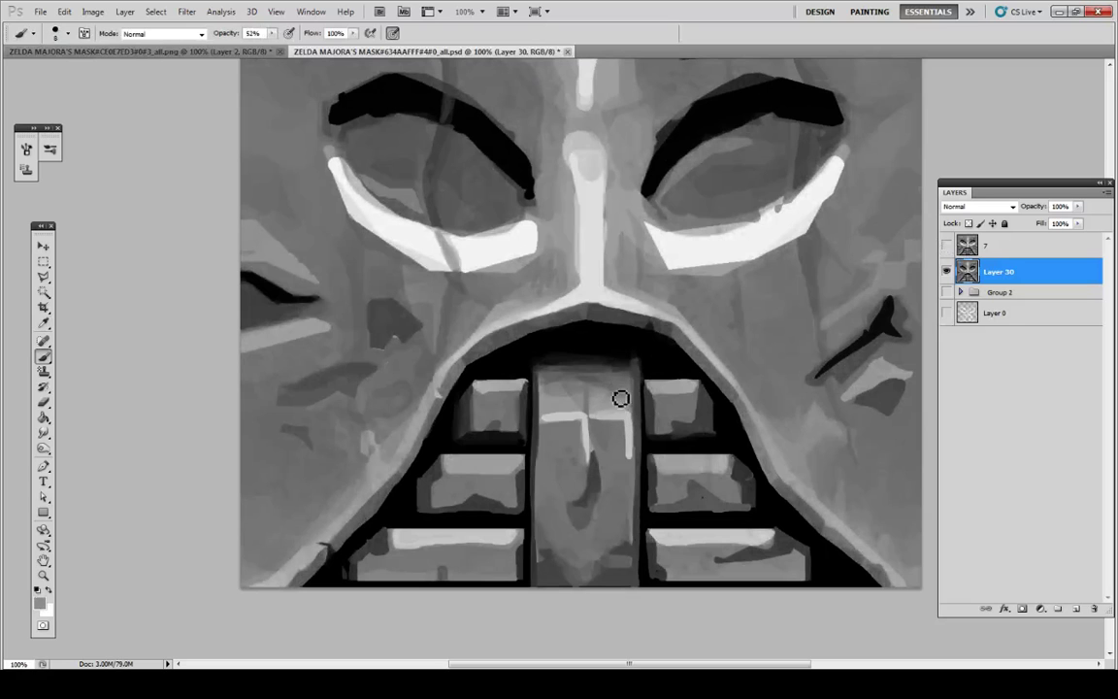
alt+click(613, 415)
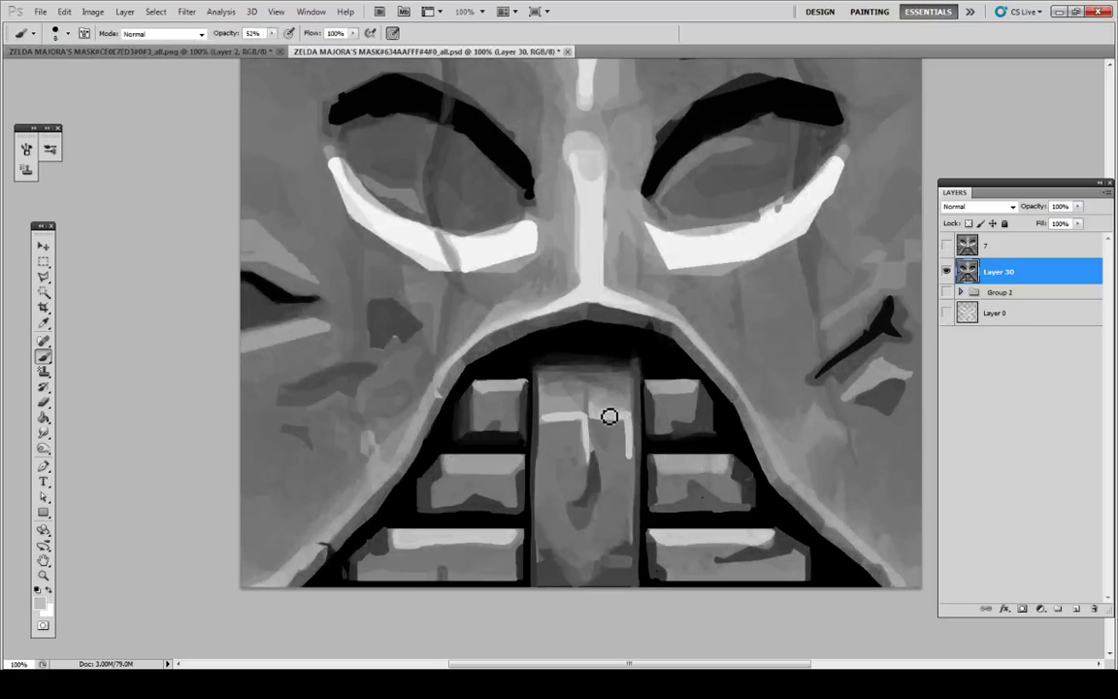
alt+click(602, 402)
mouse_move(621, 421)
mouse_down()
mouse_move(611, 416)
mouse_move(632, 417)
mouse_up()
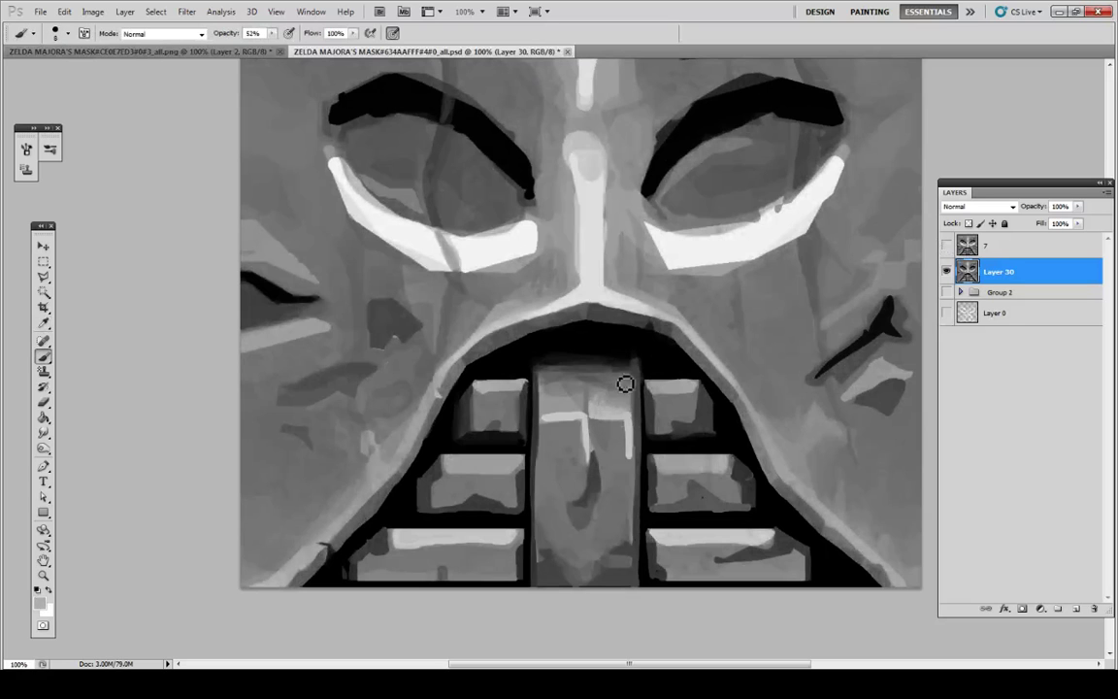
Step: Blend the left half of the tongue's crossbar highlight upward with sampled light greys
alt+click(551, 414)
mouse_move(549, 410)
mouse_down()
mouse_move(546, 419)
mouse_move(581, 416)
mouse_up()
alt+click(551, 405)
alt+click(561, 400)
alt+click(583, 415)
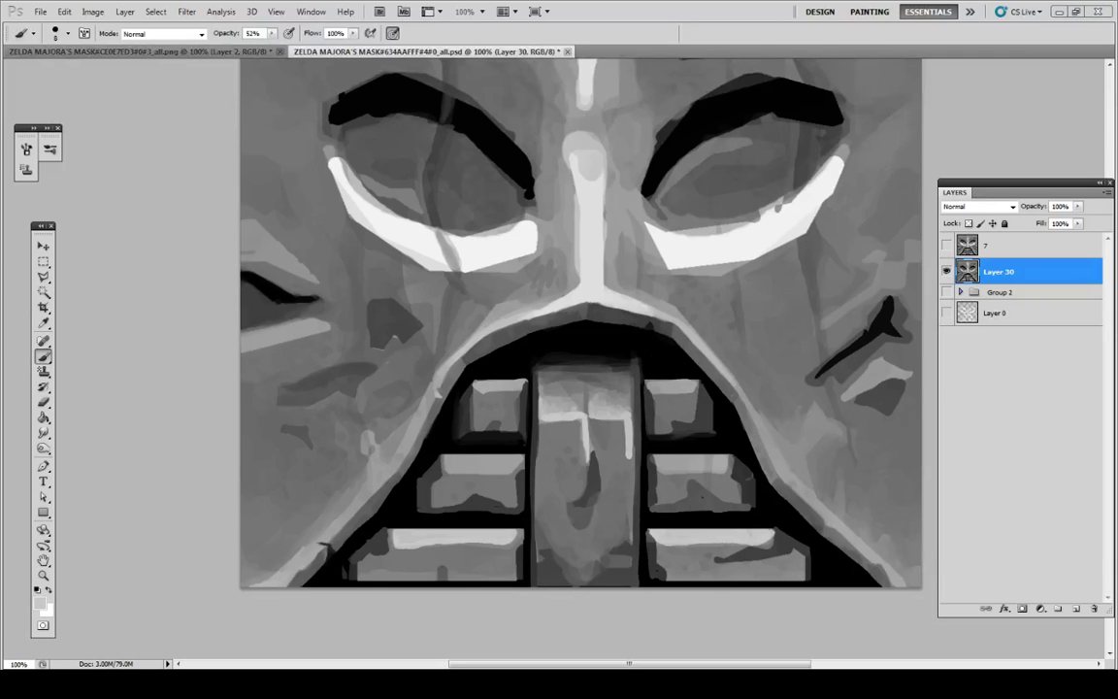
Step: Compare the repainted tongue highlight with the original texture on layer 7, leaving layer 7 hidden
click(948, 244)
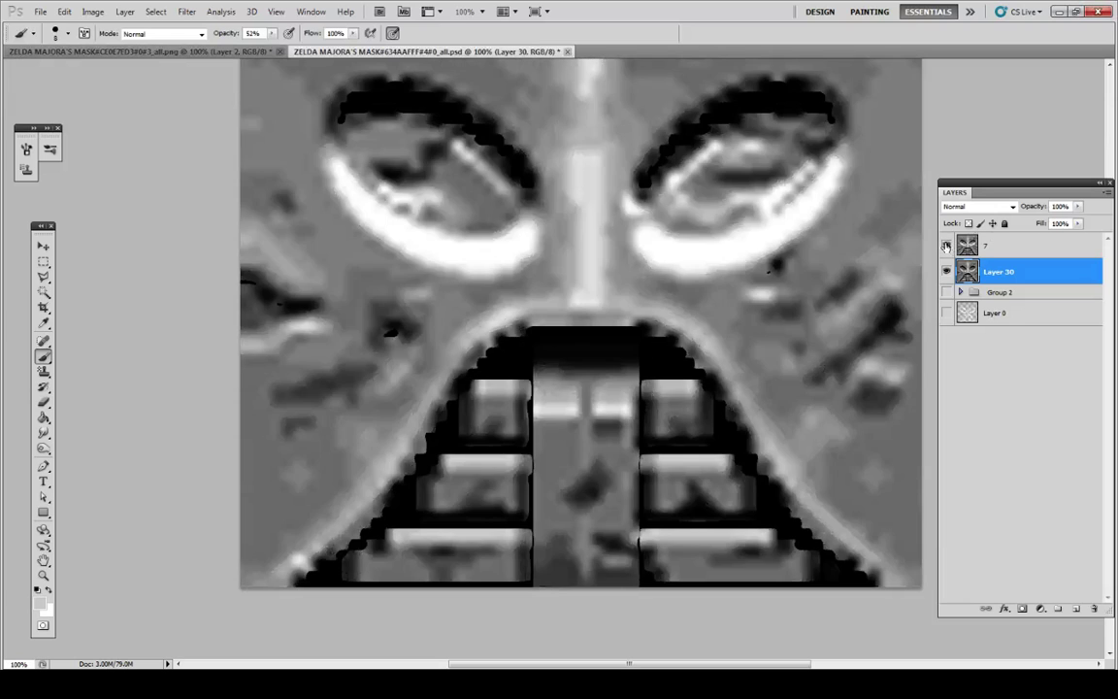
click(948, 245)
click(947, 244)
click(947, 244)
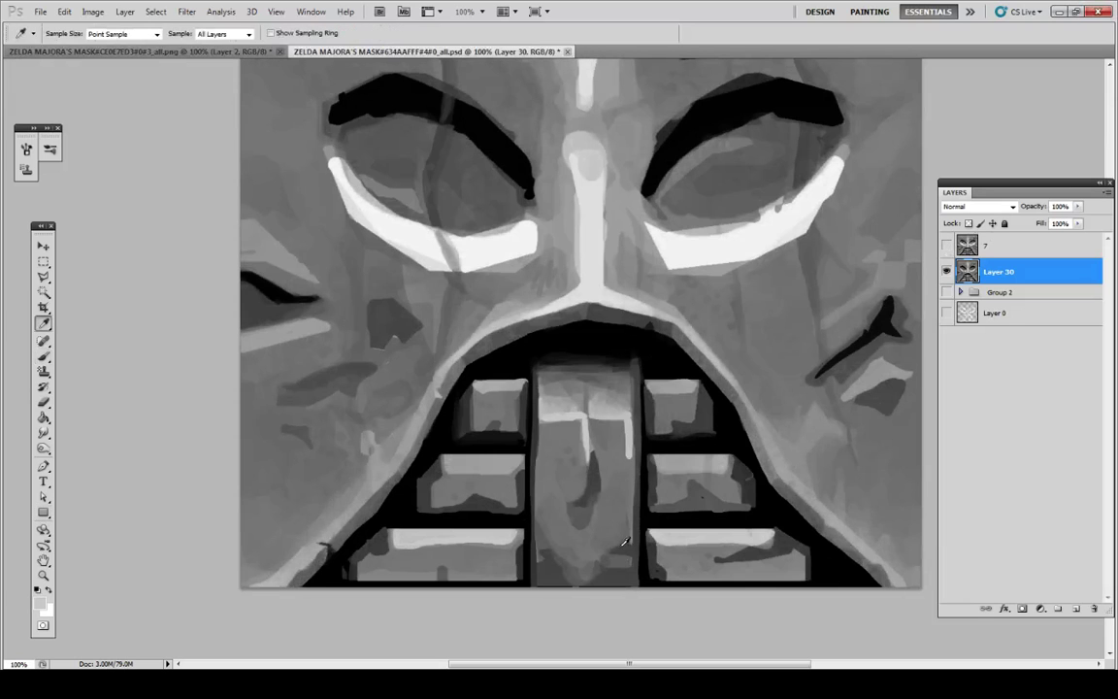
Step: Repaint the lower part of the tongue with sampled mid and dark greys, reshaping the dark patches and its left edge
alt+click(563, 487)
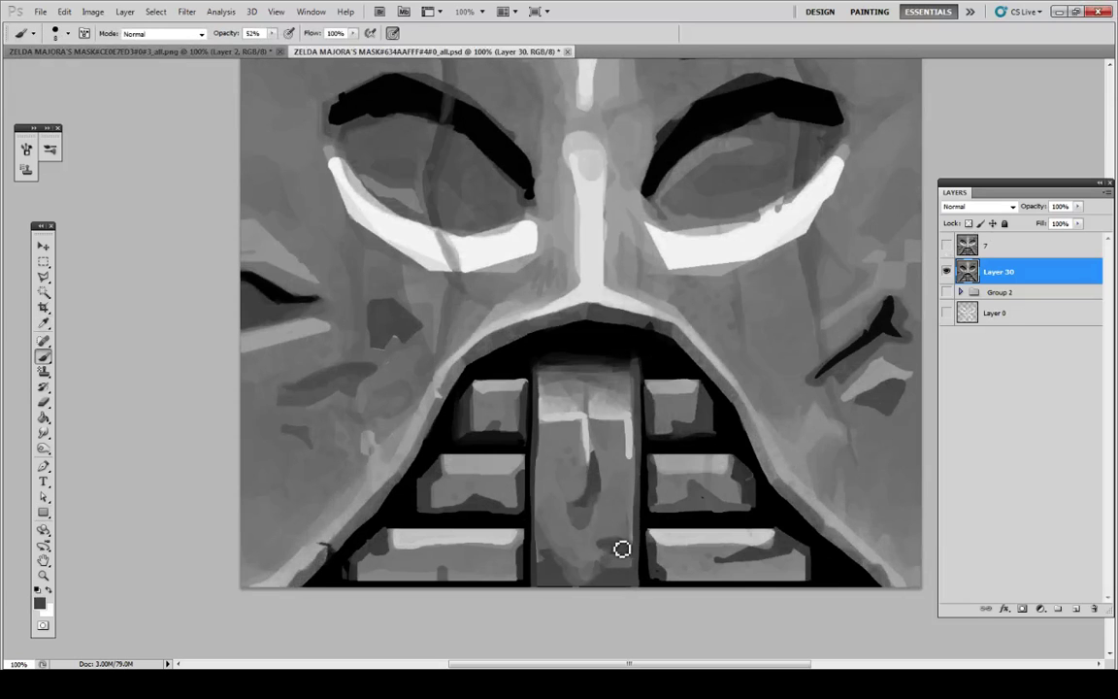
key(i)
mouse_move(604, 549)
mouse_down()
mouse_move(628, 571)
mouse_move(596, 596)
mouse_move(626, 586)
mouse_move(617, 571)
mouse_move(563, 569)
mouse_move(580, 599)
mouse_up()
alt+click(617, 579)
alt+click(562, 566)
alt+click(554, 564)
alt+click(546, 541)
drag(546, 543, 552, 584)
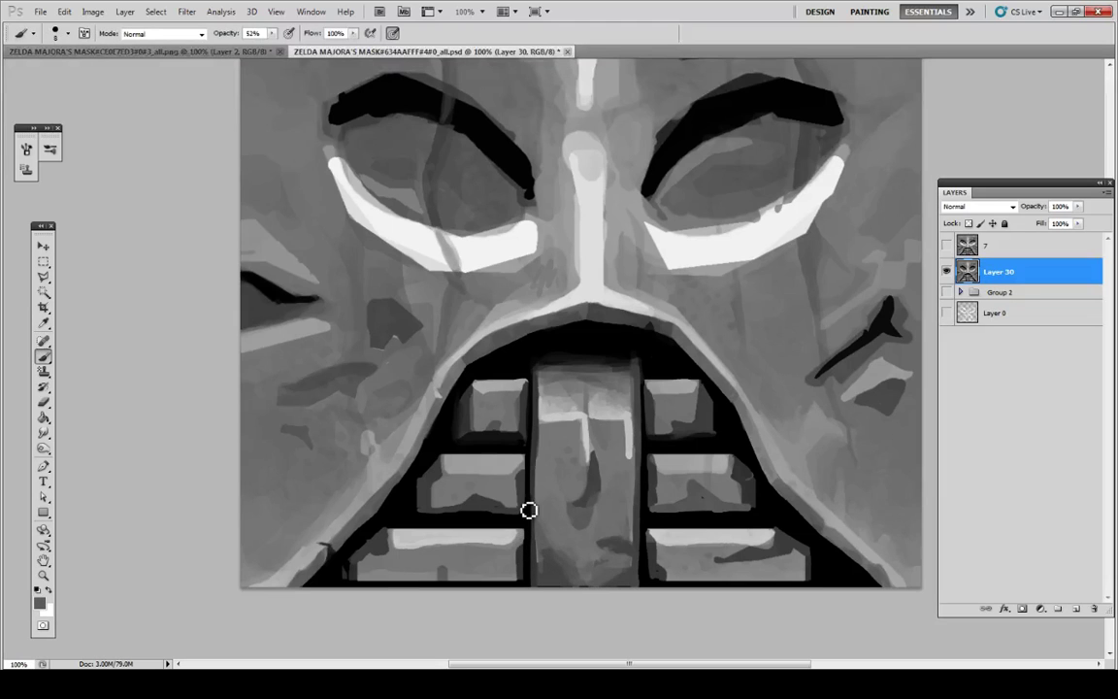
key(i)
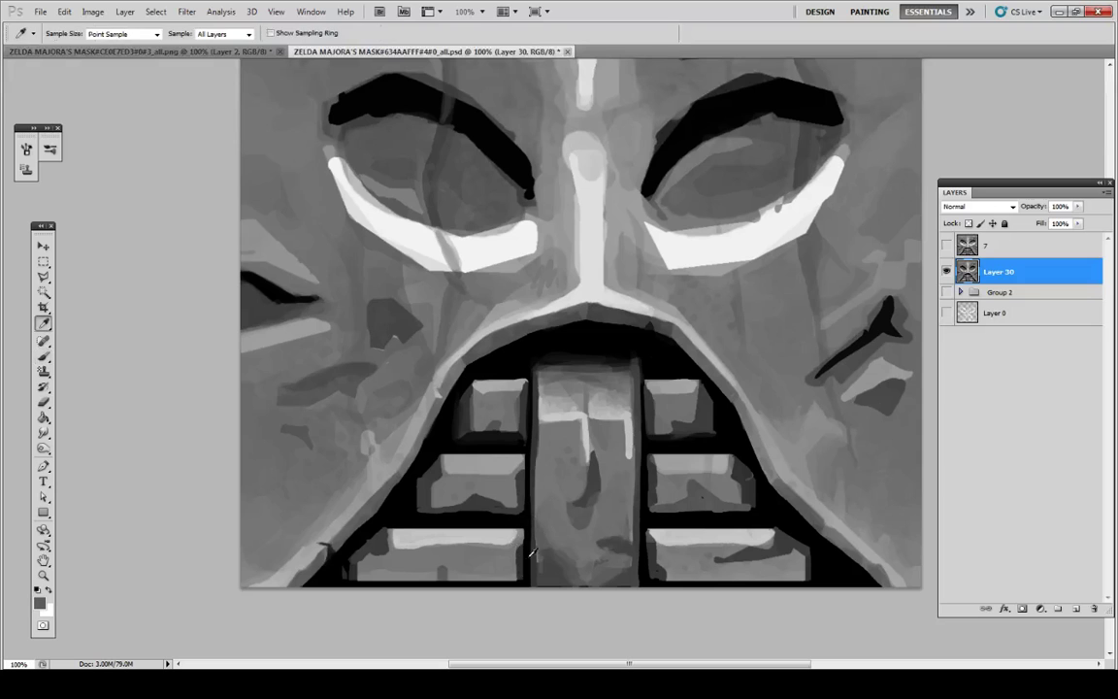
key(b)
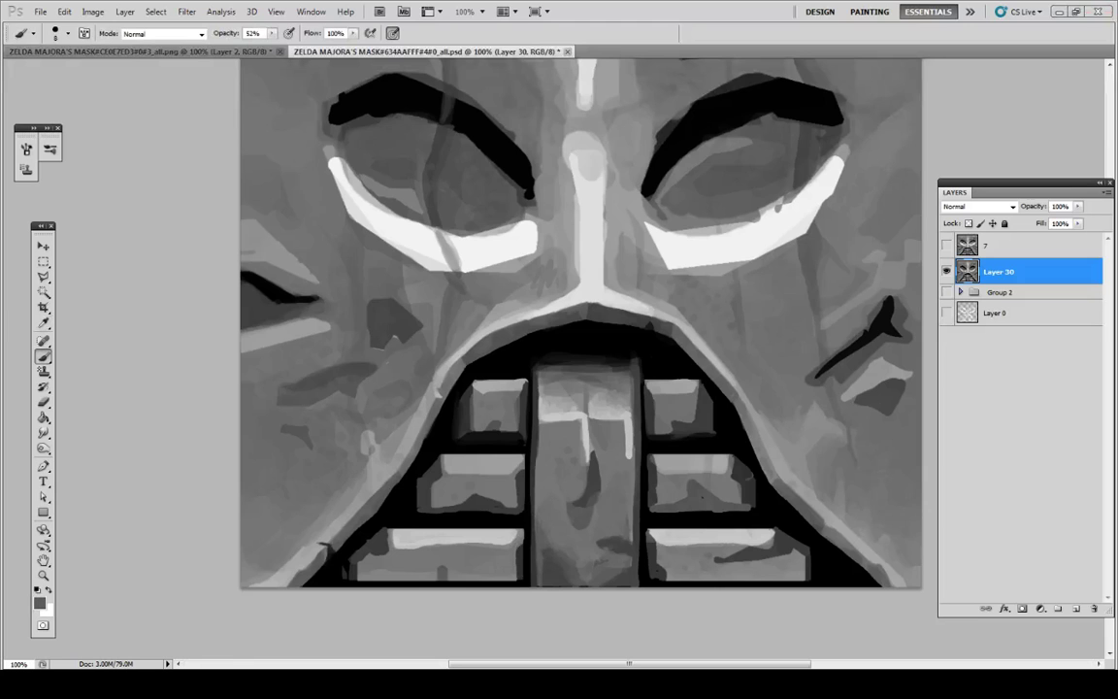
click(533, 472)
Step: Darken the lower and outer edges of the middle left tooth with sampled near-black
alt+click(479, 440)
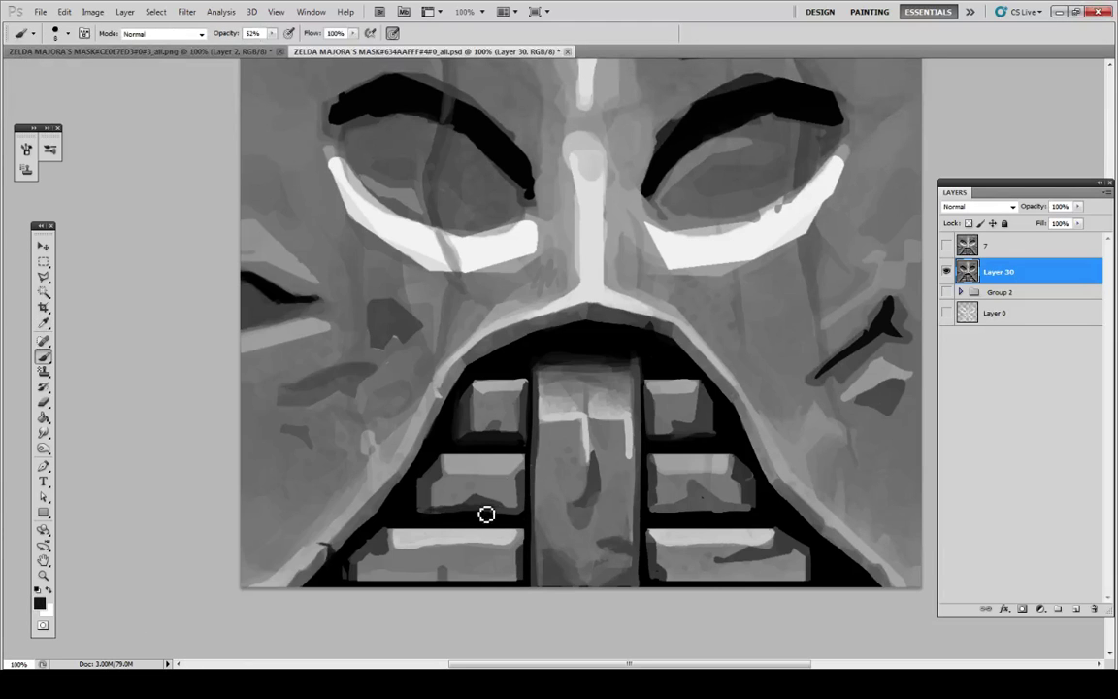
key(alt)
drag(423, 516, 490, 520)
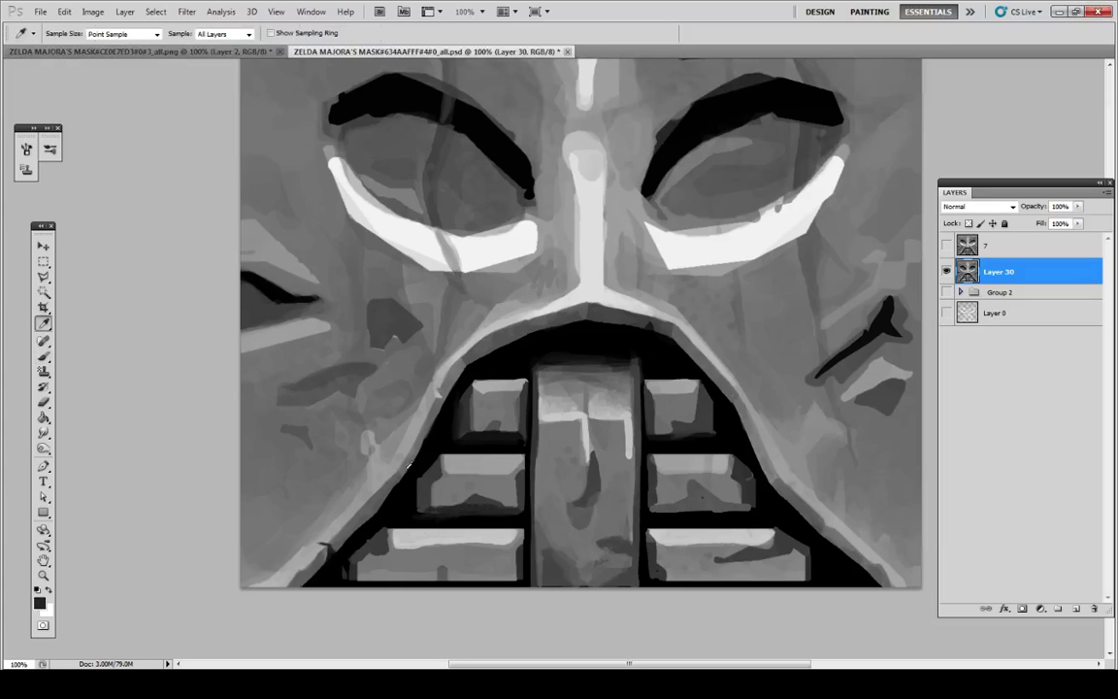
key(alt)
alt+click(415, 480)
key(alt)
Step: Blend the shadow along the bottom of the middle left tooth's face with sampled mid and dark greys
alt+click(464, 481)
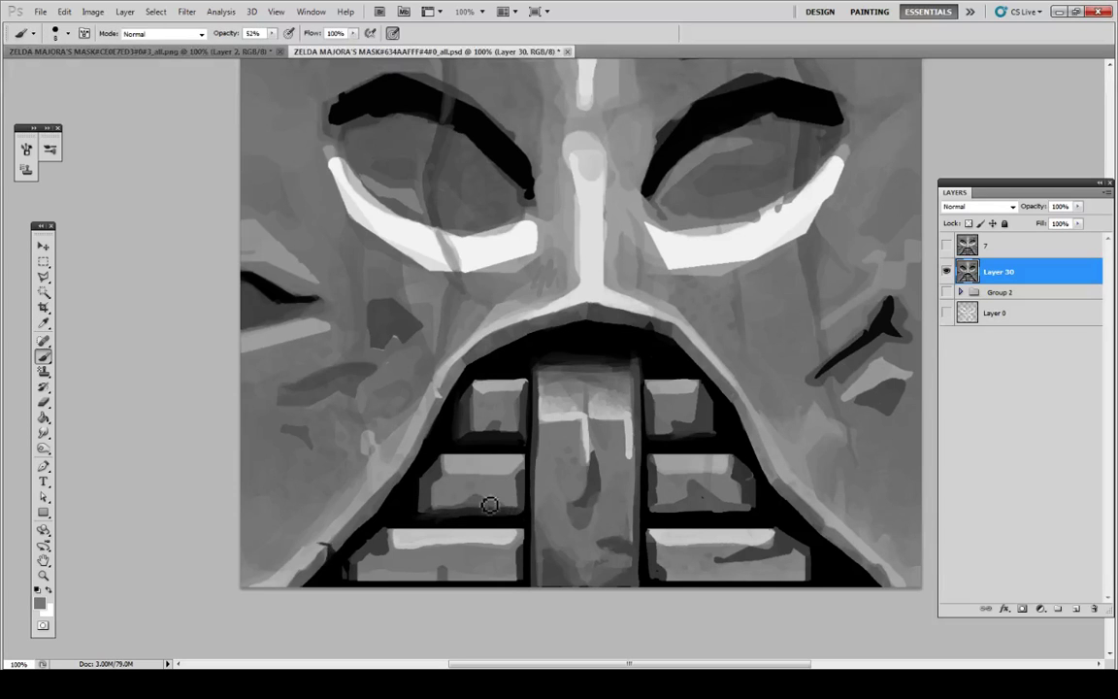
alt+click(476, 515)
alt+click(485, 512)
alt+click(473, 511)
alt+click(479, 513)
alt+click(488, 510)
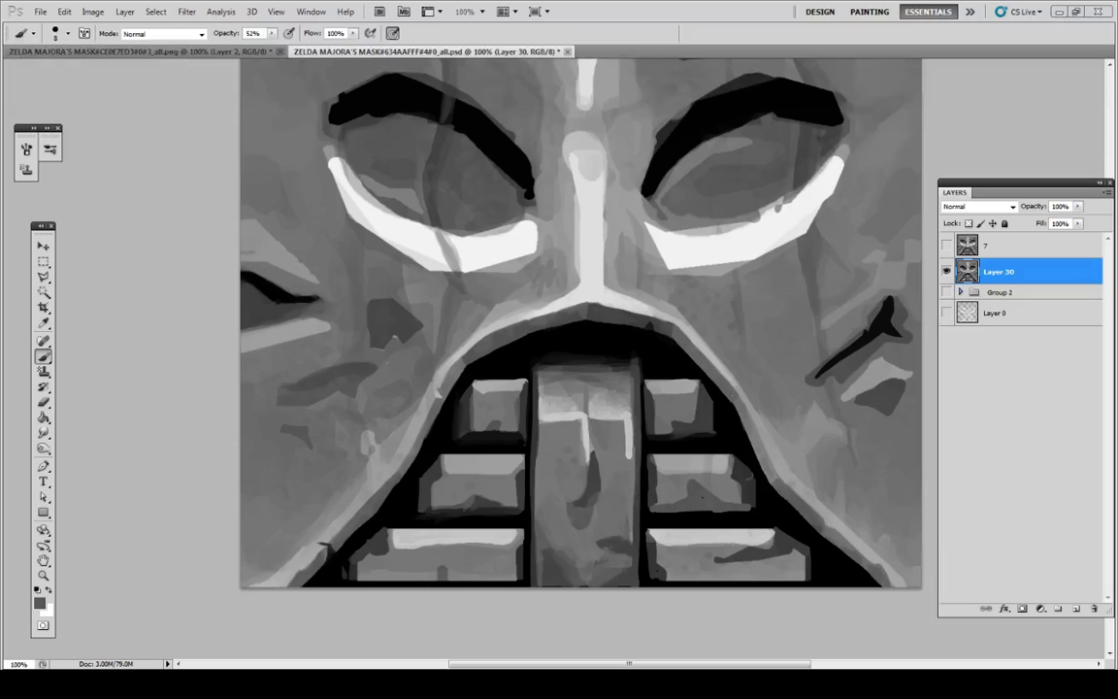
Step: Compare the retouched teeth and tongue with the original texture on layer 7, leaving layer 7 hidden
key(i)
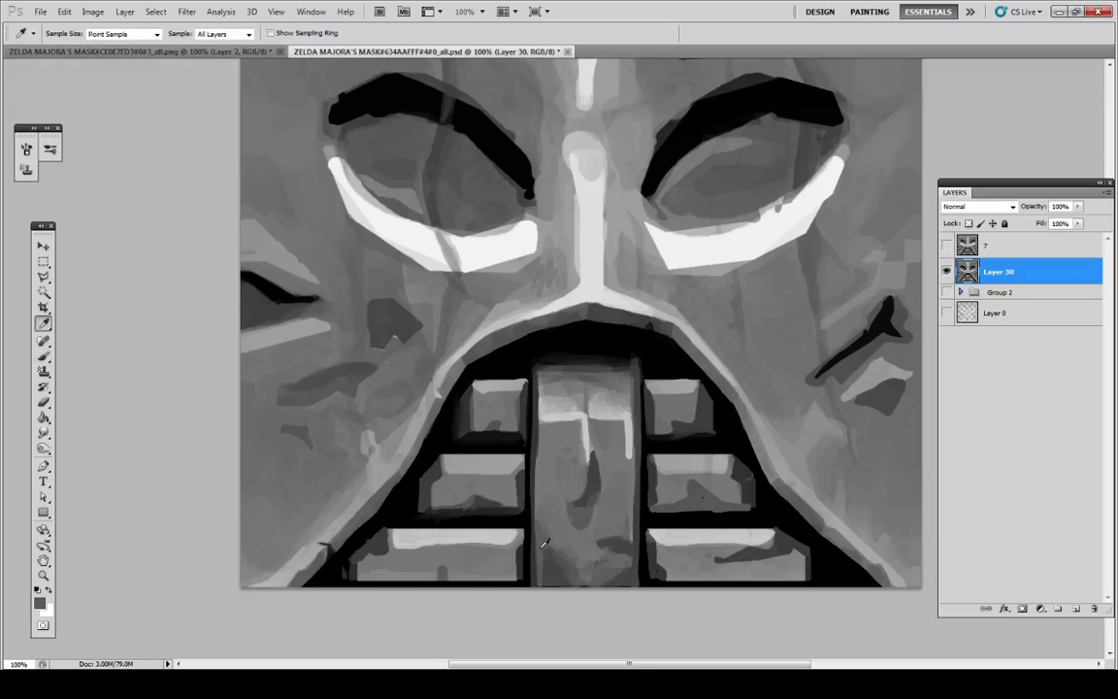
key(b)
click(946, 246)
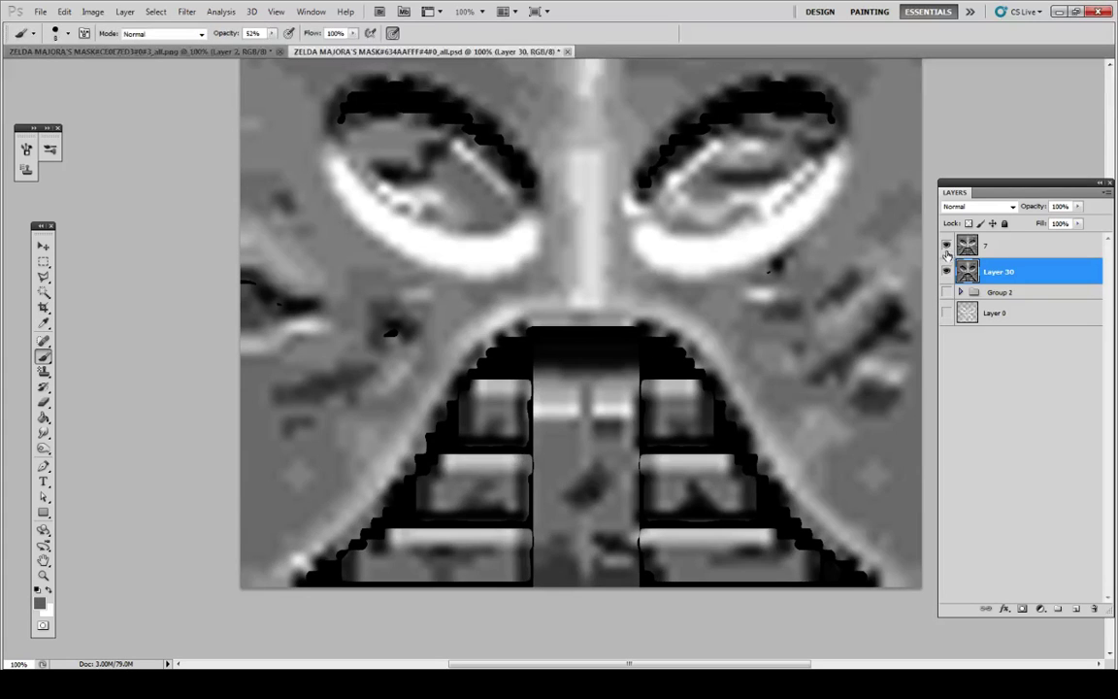
click(946, 247)
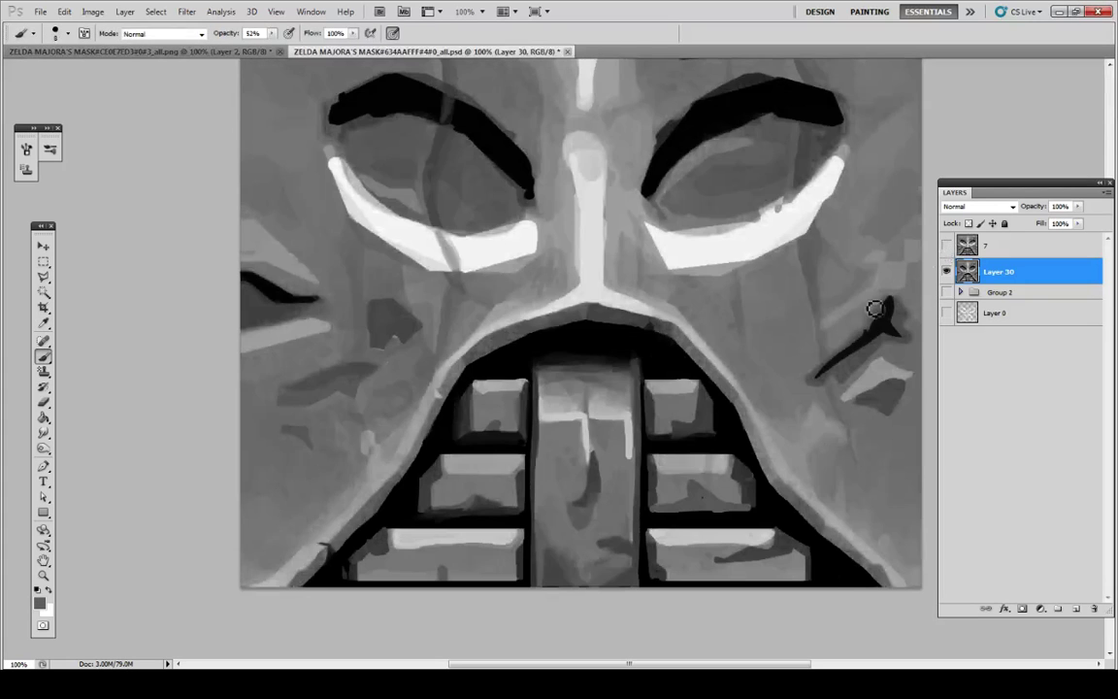
Step: Rework the dark patches at the bottom of the tongue with sampled greys, checking them against layer 7
mouse_move(575, 576)
mouse_down()
mouse_move(566, 559)
mouse_move(581, 596)
mouse_move(564, 549)
mouse_up()
alt+click(594, 559)
alt+click(587, 571)
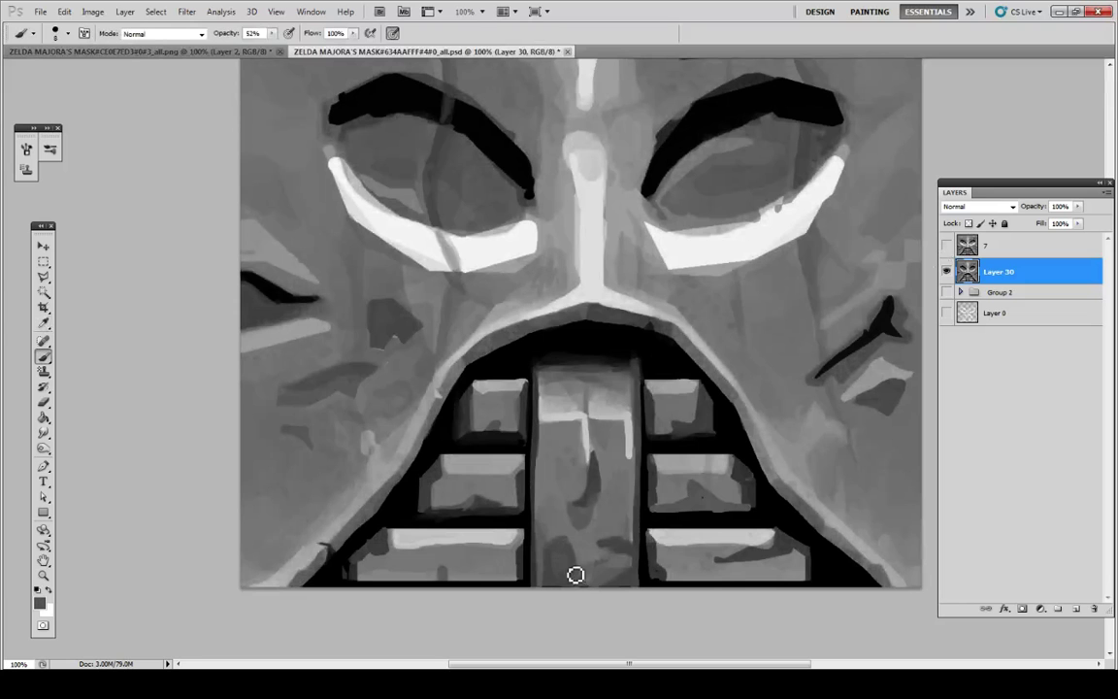
alt+click(568, 563)
key(i)
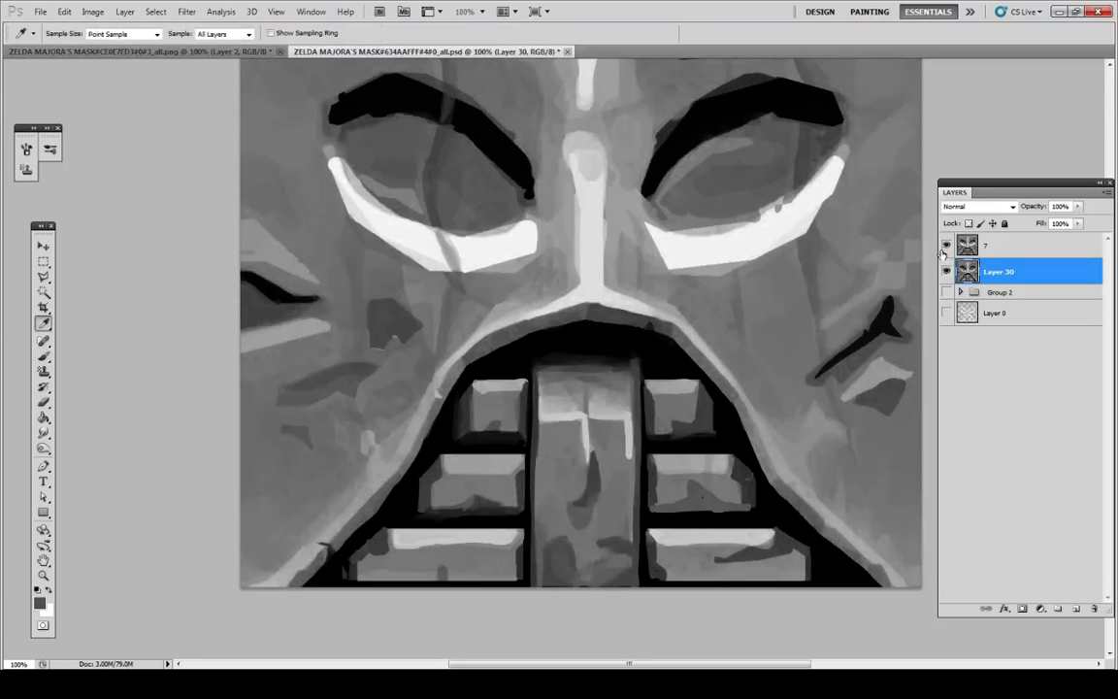
click(946, 245)
click(946, 245)
Step: Paint out the bright central streak below the tongue's highlight band and blend the band's left half with sampled greys
alt+click(580, 454)
drag(588, 432, 591, 467)
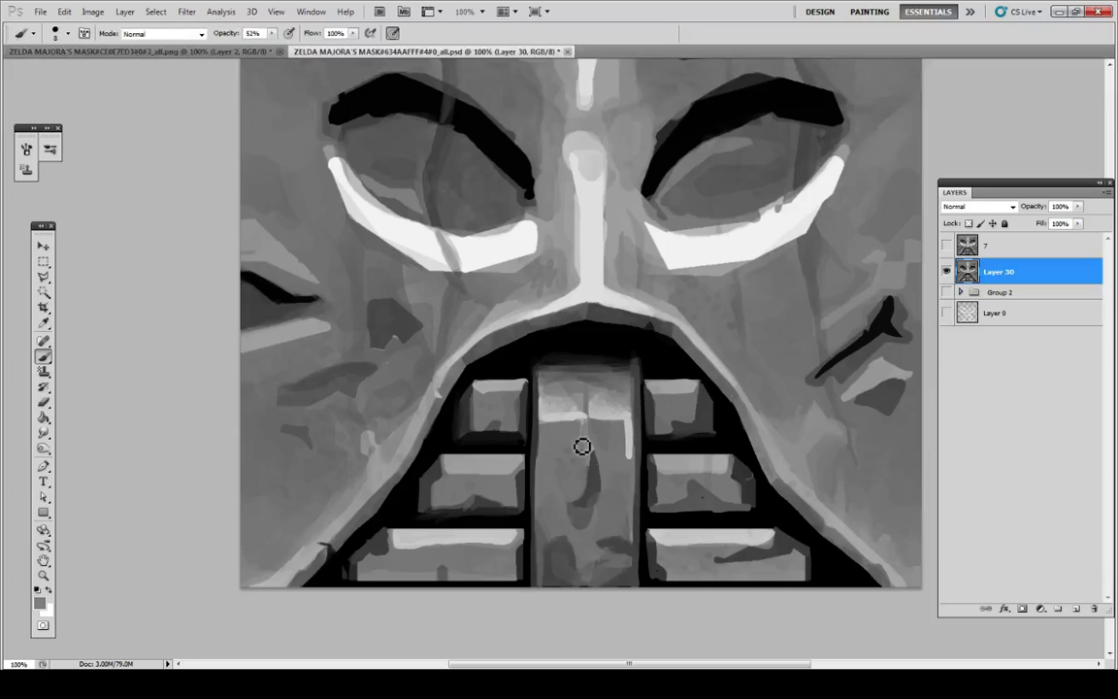
alt+click(549, 414)
drag(548, 425, 585, 411)
alt+click(564, 406)
alt+click(581, 400)
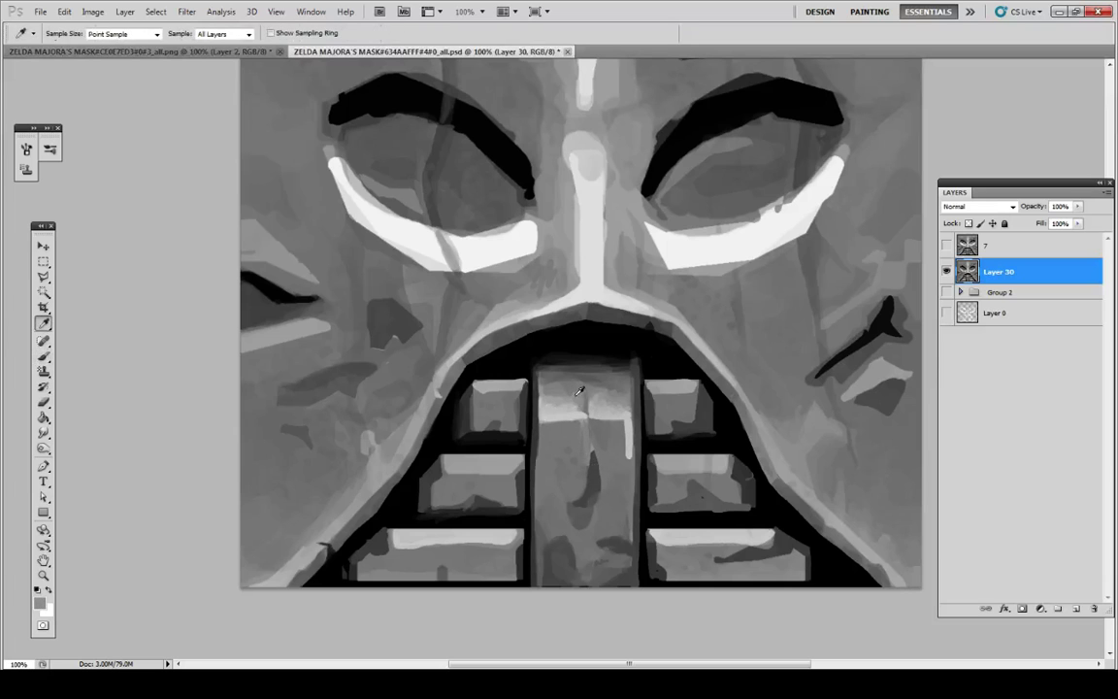
alt+click(573, 373)
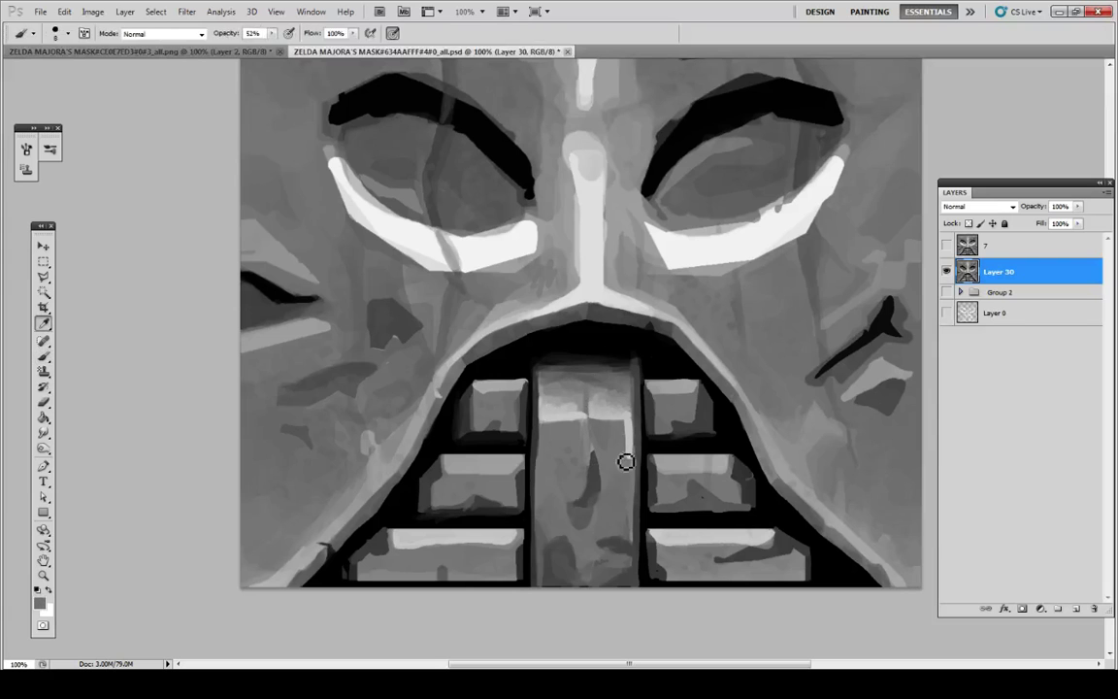
Step: Check the tongue against layer 7, then smooth the tongue's left side with sampled mid and dark greys
click(947, 244)
click(947, 245)
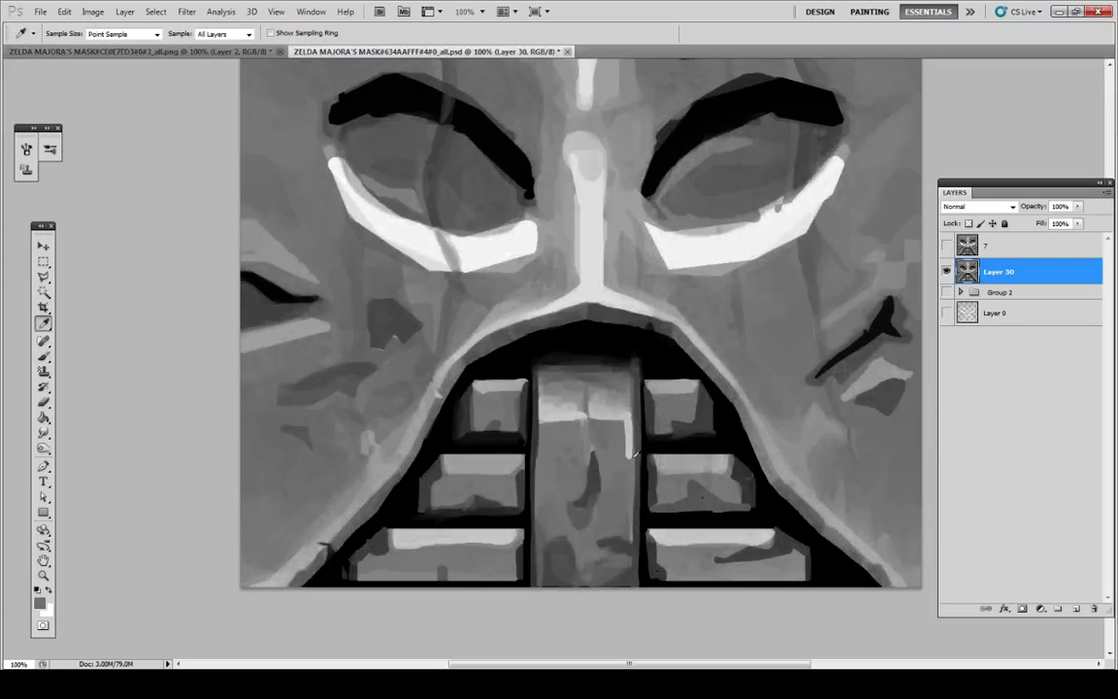
alt+click(638, 457)
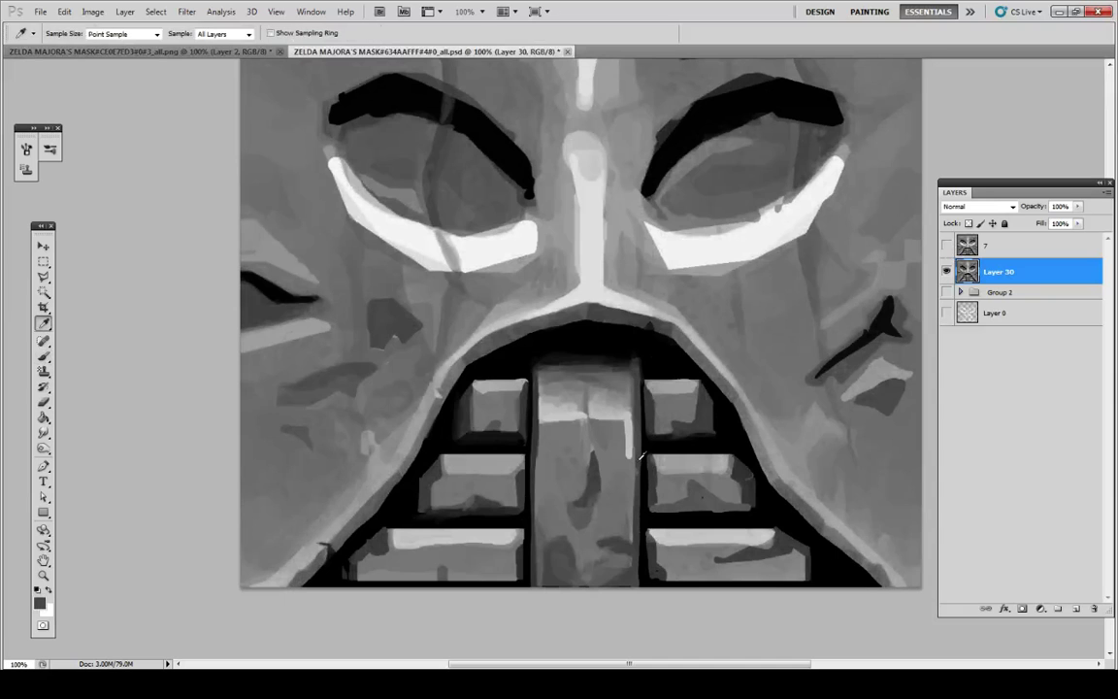
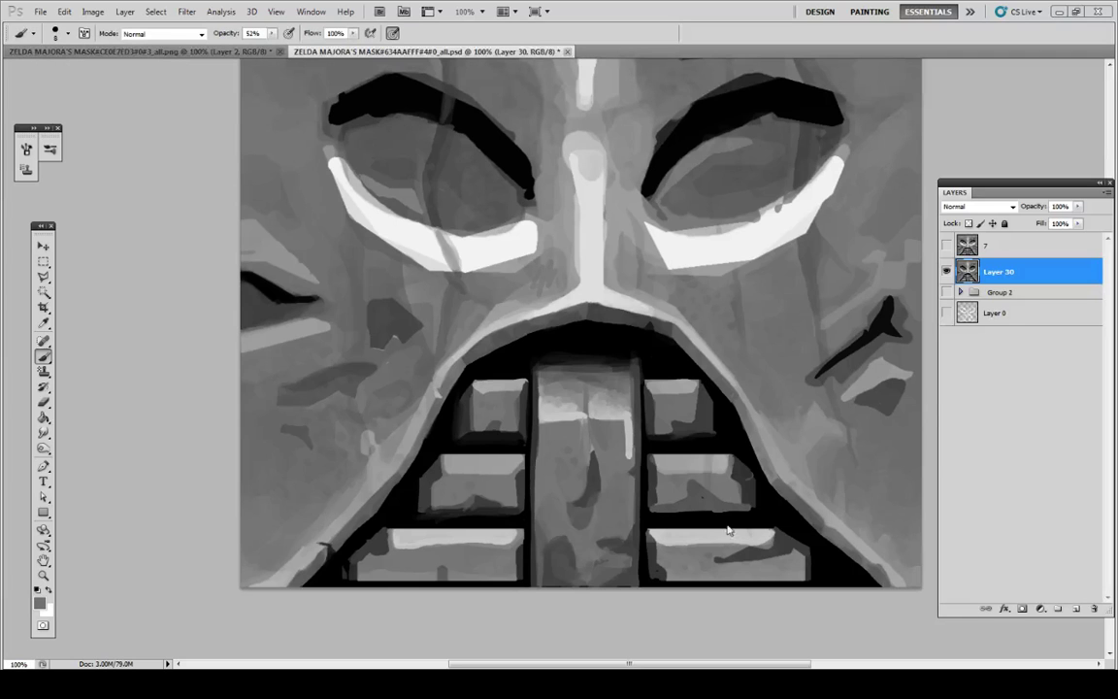
key(i)
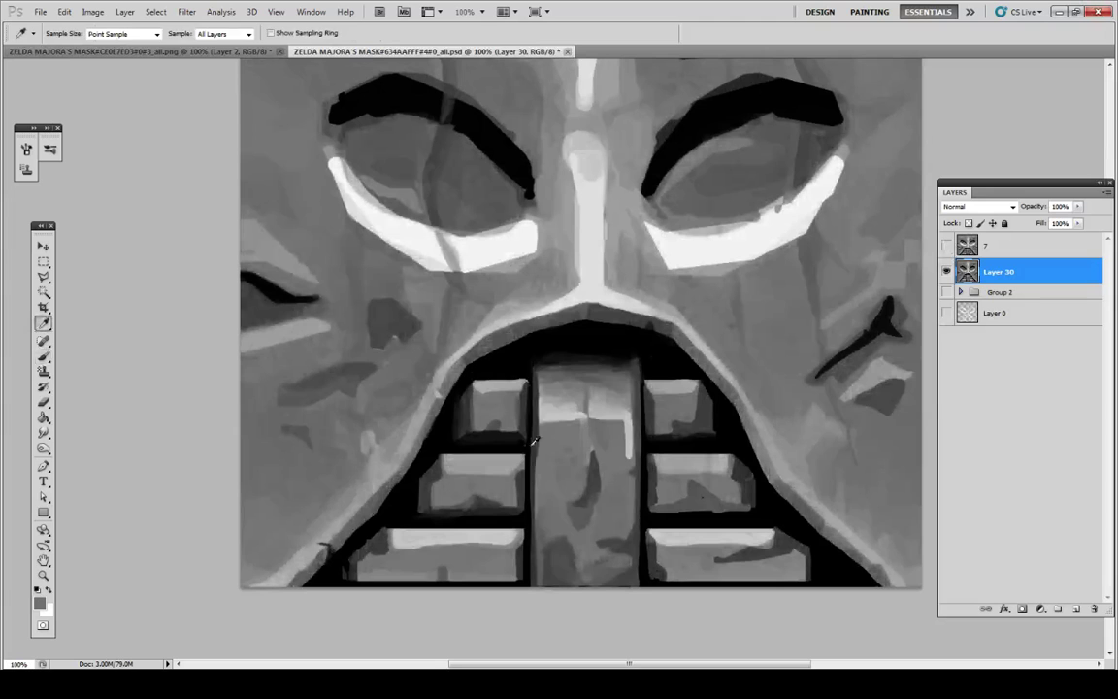
alt+click(549, 443)
drag(547, 446, 544, 494)
alt+click(540, 435)
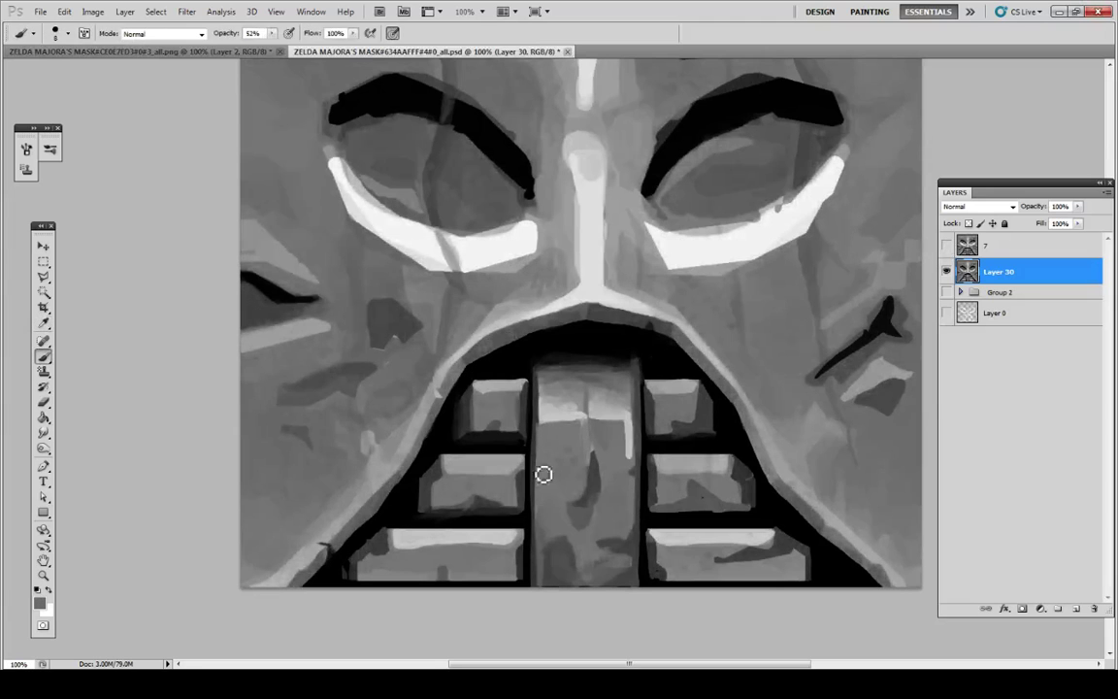
alt+click(536, 497)
Step: Clean up the outer edges of the tongue with sampled near-black and dark grey
key(alt)
key(alt)
key(alt)
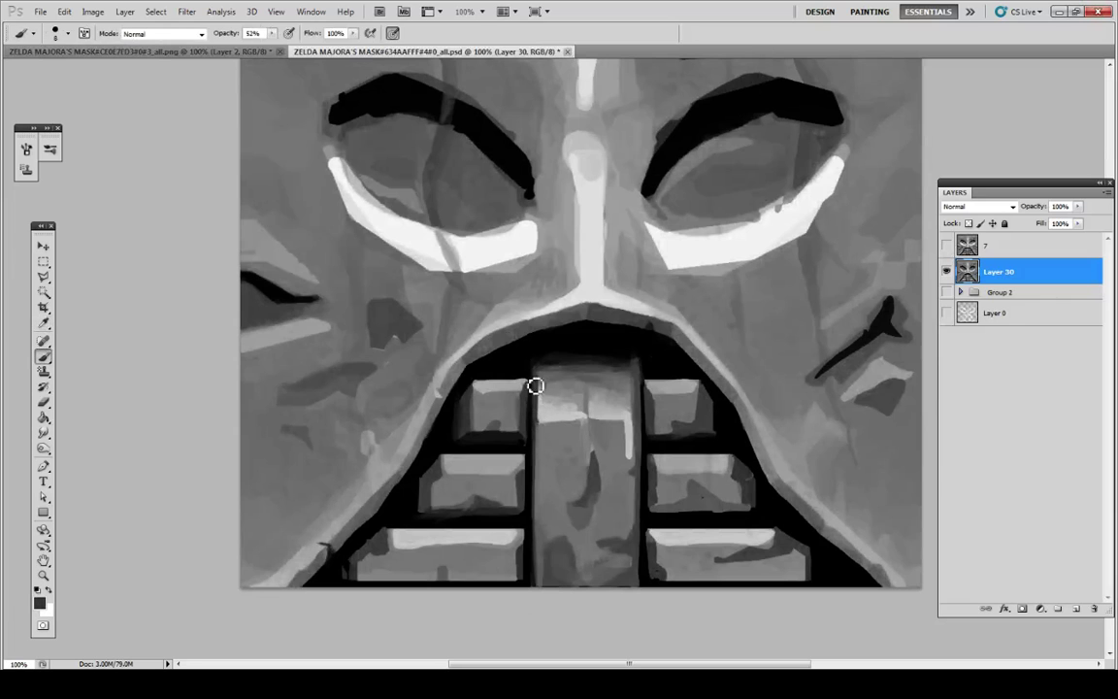
key(alt)
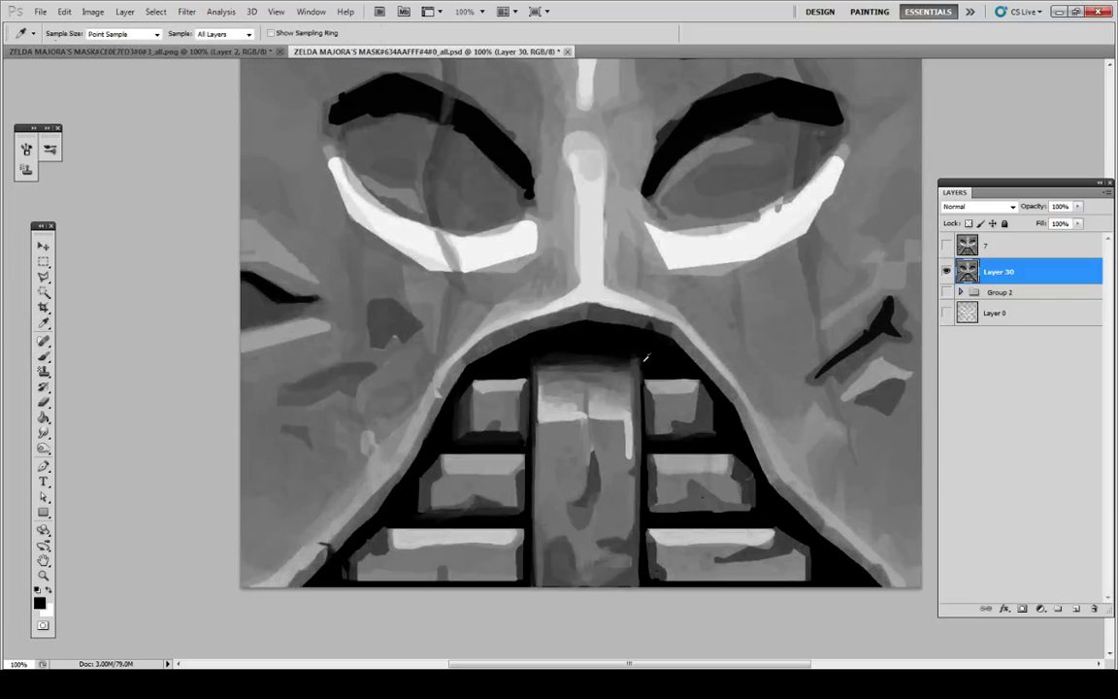
key(alt)
key(alt)
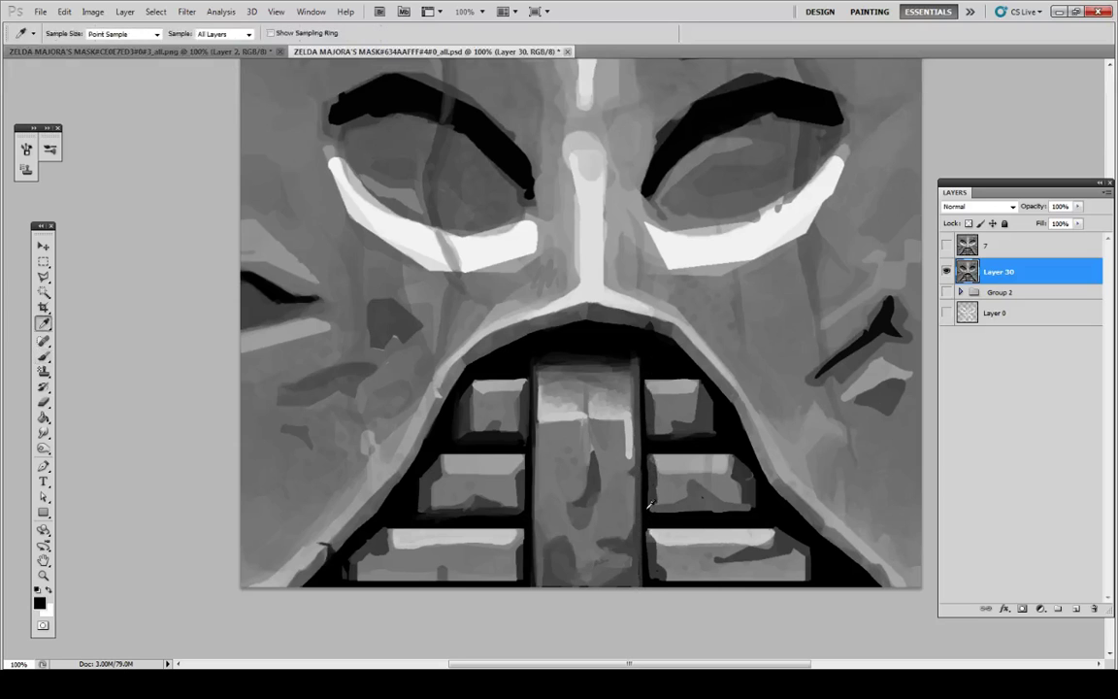
key(alt)
Step: Compare with layer 7 and reshape the dark patch in the middle of the tongue using sampled greys
key(alt+Tab)
click(946, 246)
click(946, 246)
key(b)
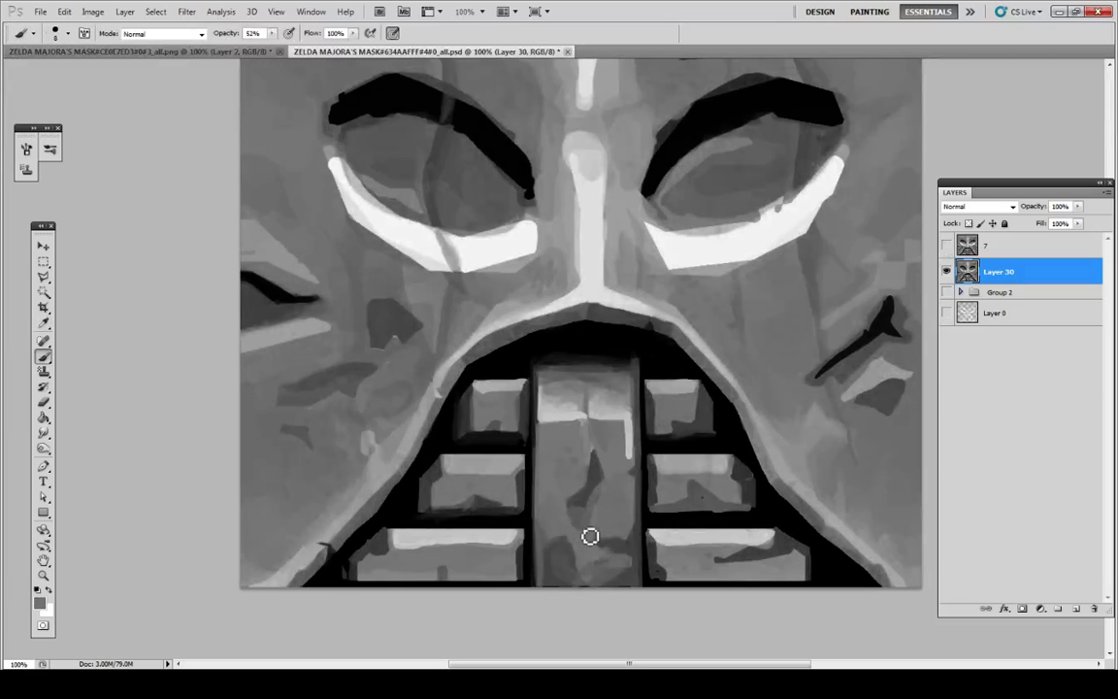
key(i)
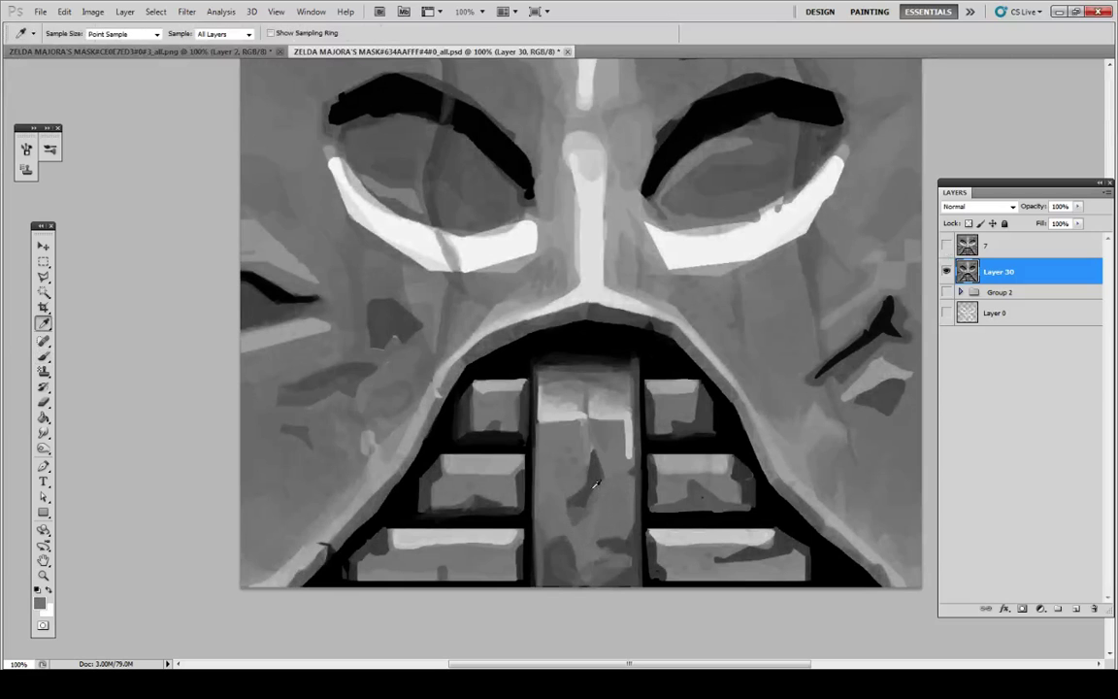
key(b)
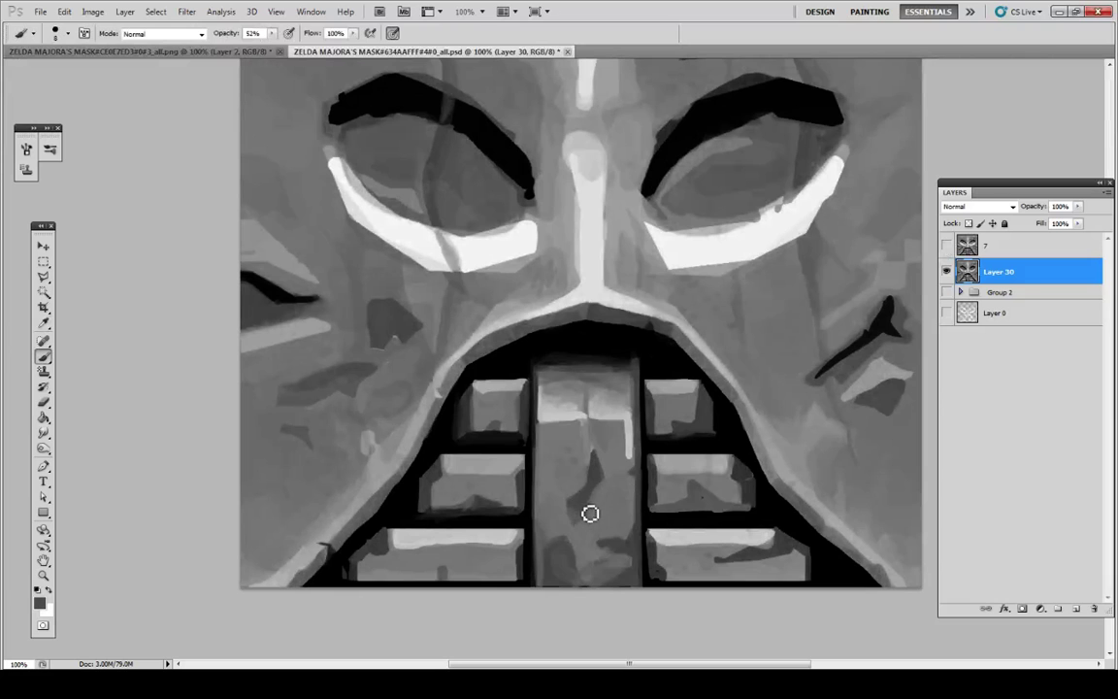
Step: Paint a light edge along the lower right of the tongue's central dark patch and soften it with sampled greys
key(i)
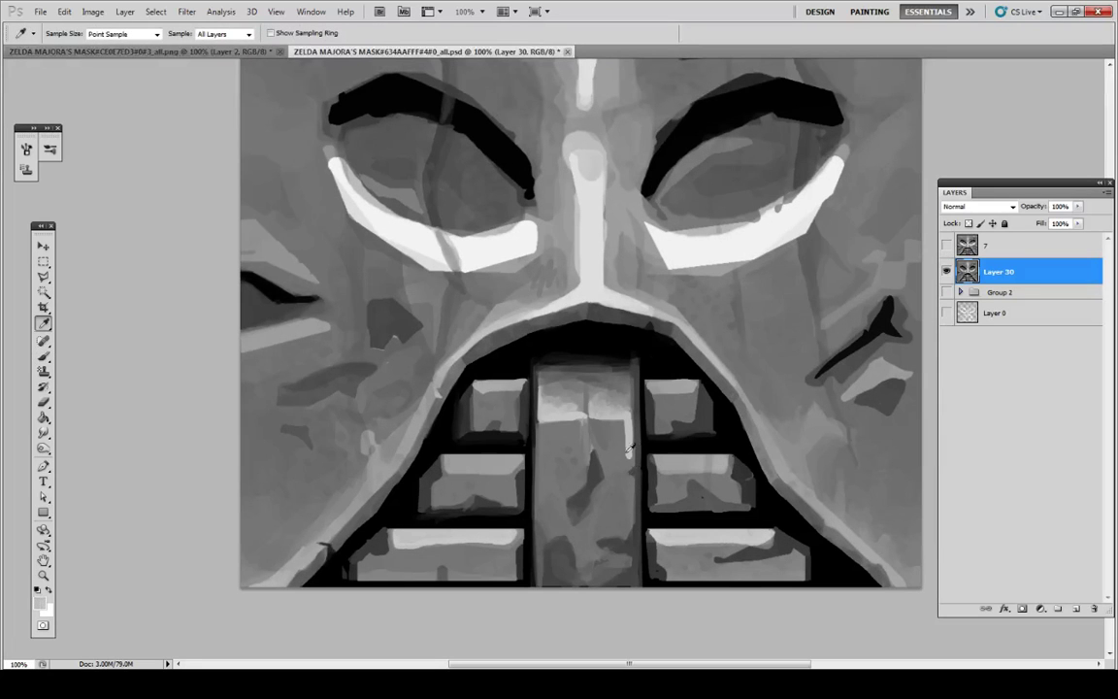
key(b)
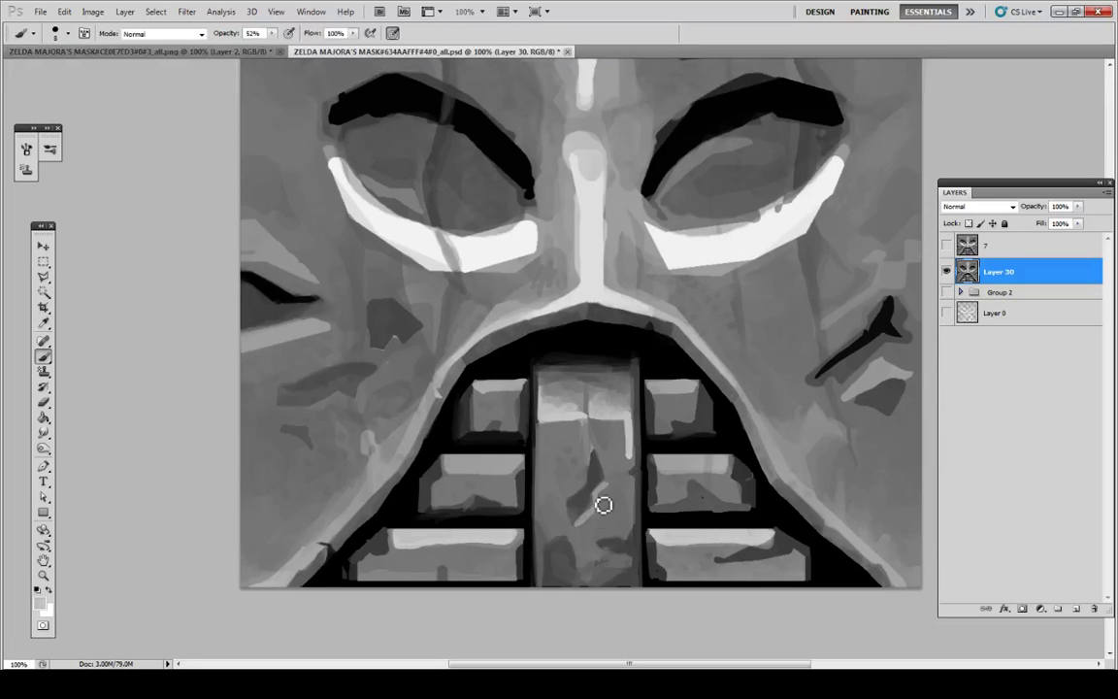
key(i)
click(606, 507)
key(b)
alt+click(622, 492)
Step: Deepen the core of the tongue's central dark patch with sampled near-black and dark grey
key(i)
click(642, 449)
key(b)
key(i)
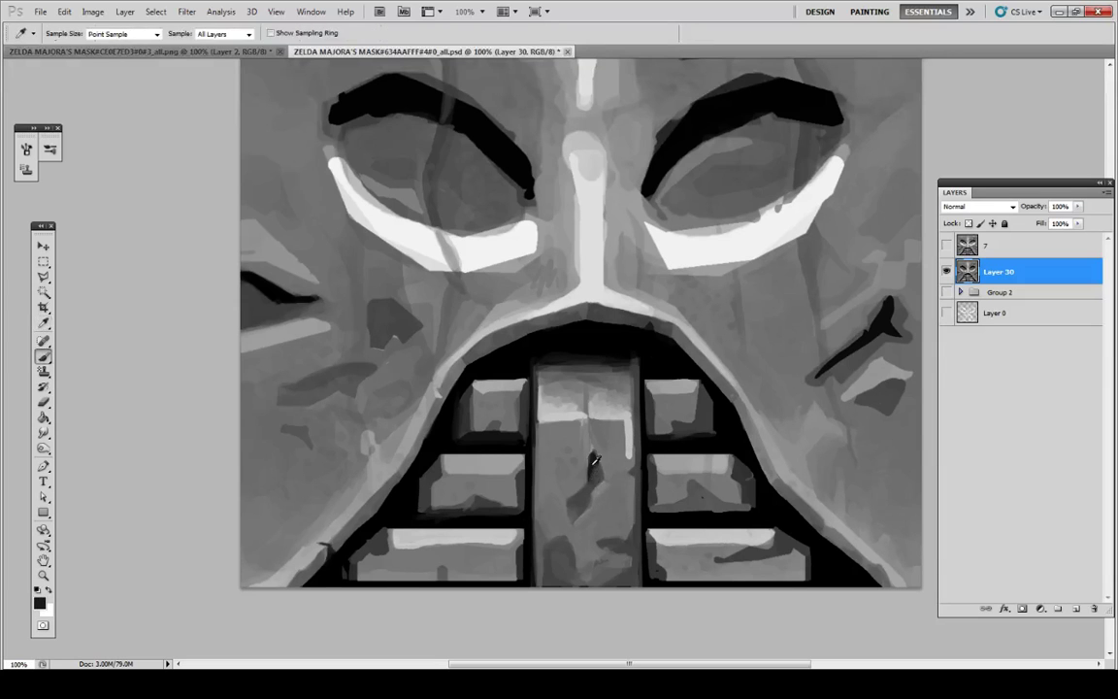
click(591, 467)
key(b)
alt+click(596, 470)
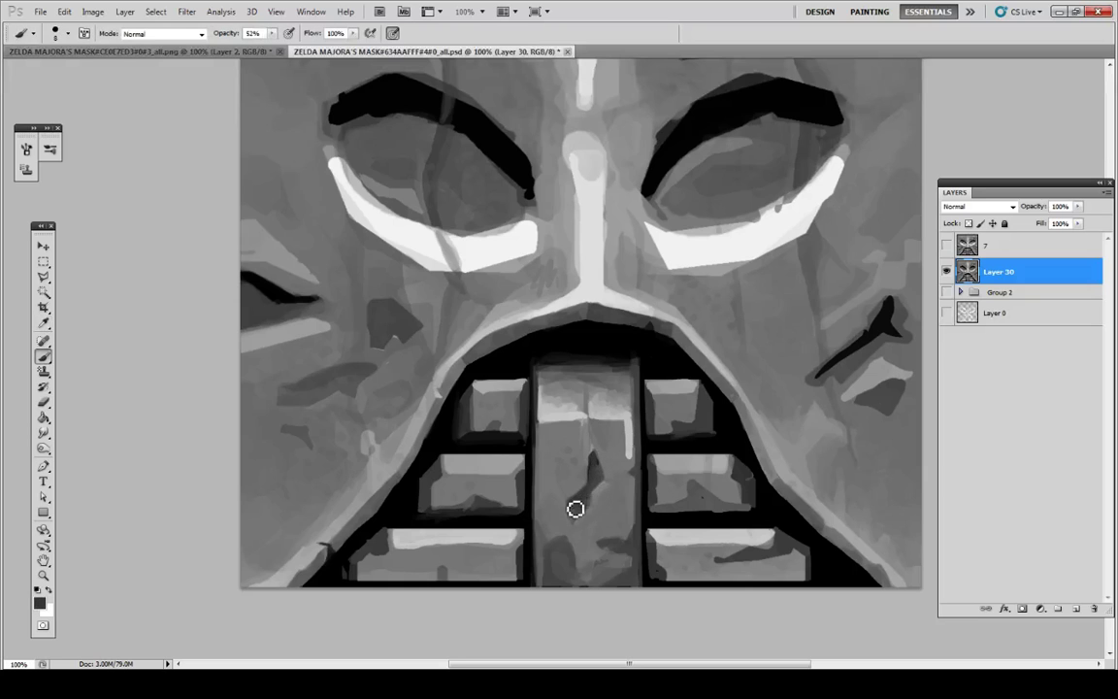
Step: Blend the near-black upper part of the tongue's central crack into its surroundings with sampled dark greys
key(i)
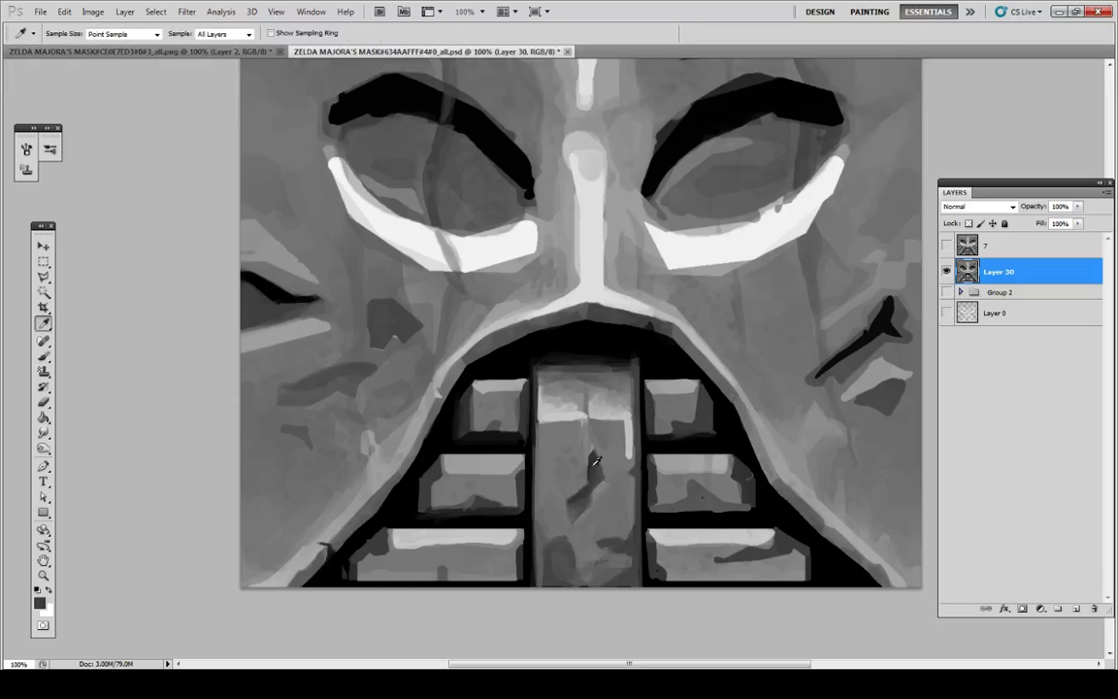
key(b)
key(i)
key(b)
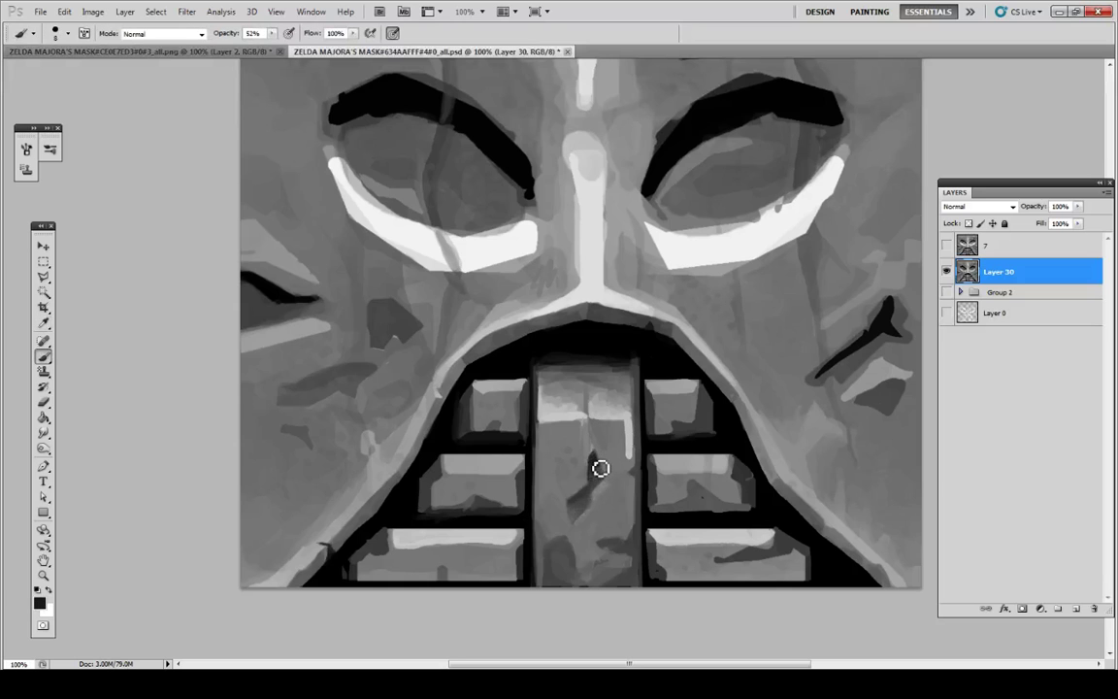
key(i)
alt+click(605, 473)
key(0)
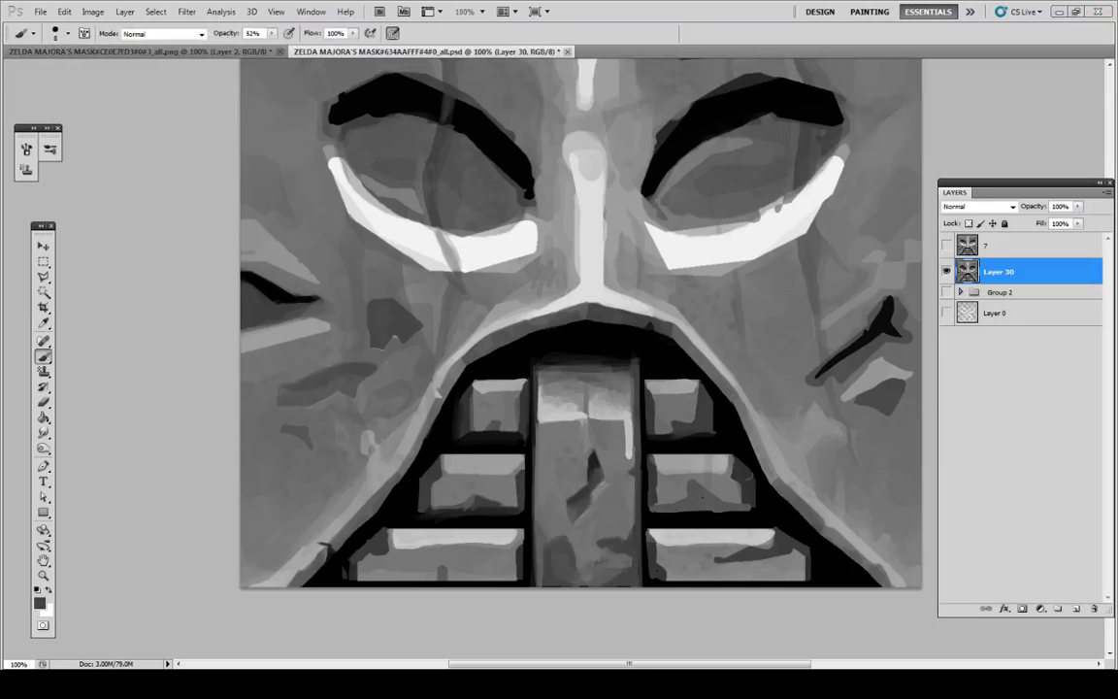
Step: Paint a dark grey streak across the face of the bottom left tooth, using layer 7 as reference and leaving it hidden
key(i)
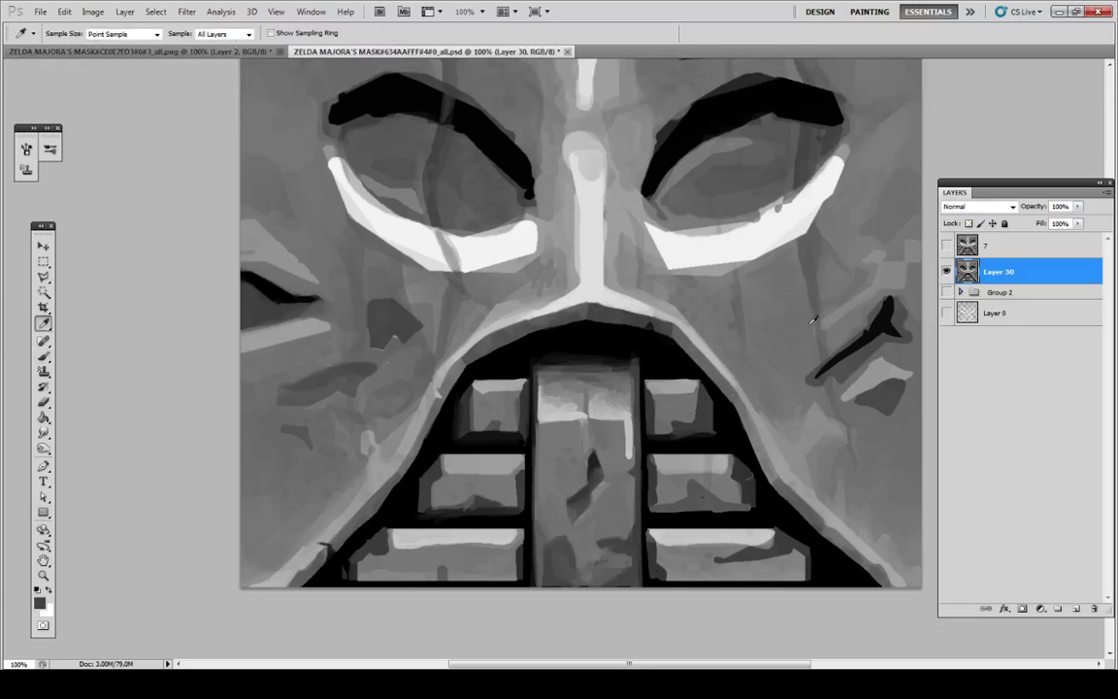
click(947, 247)
click(947, 247)
click(947, 247)
key(b)
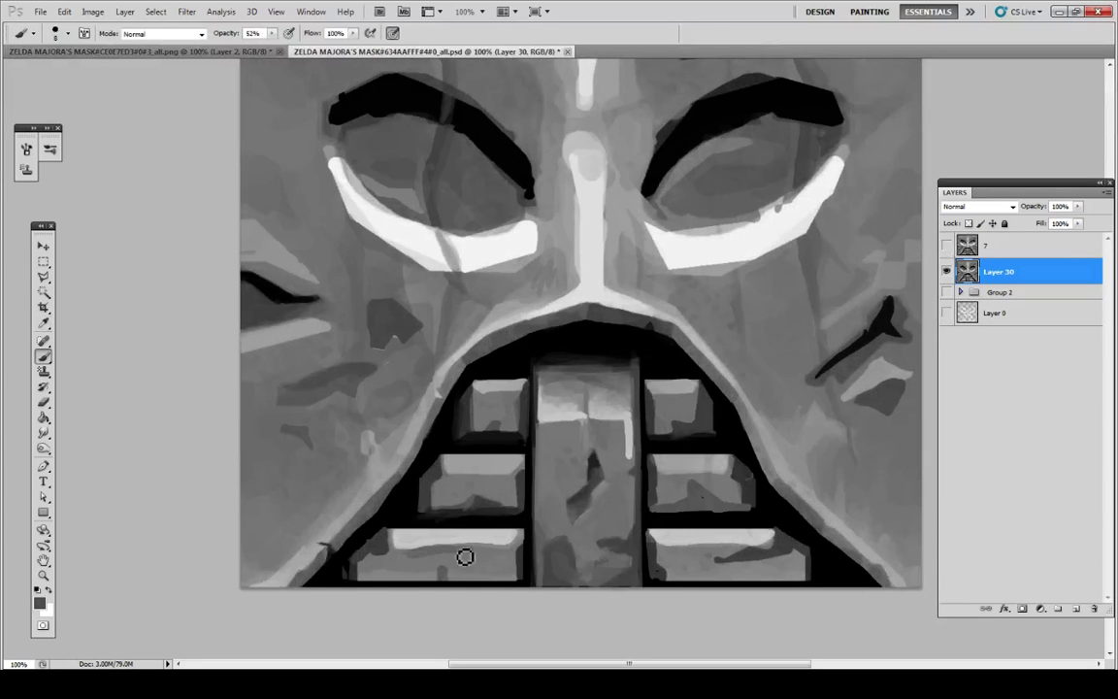
click(947, 244)
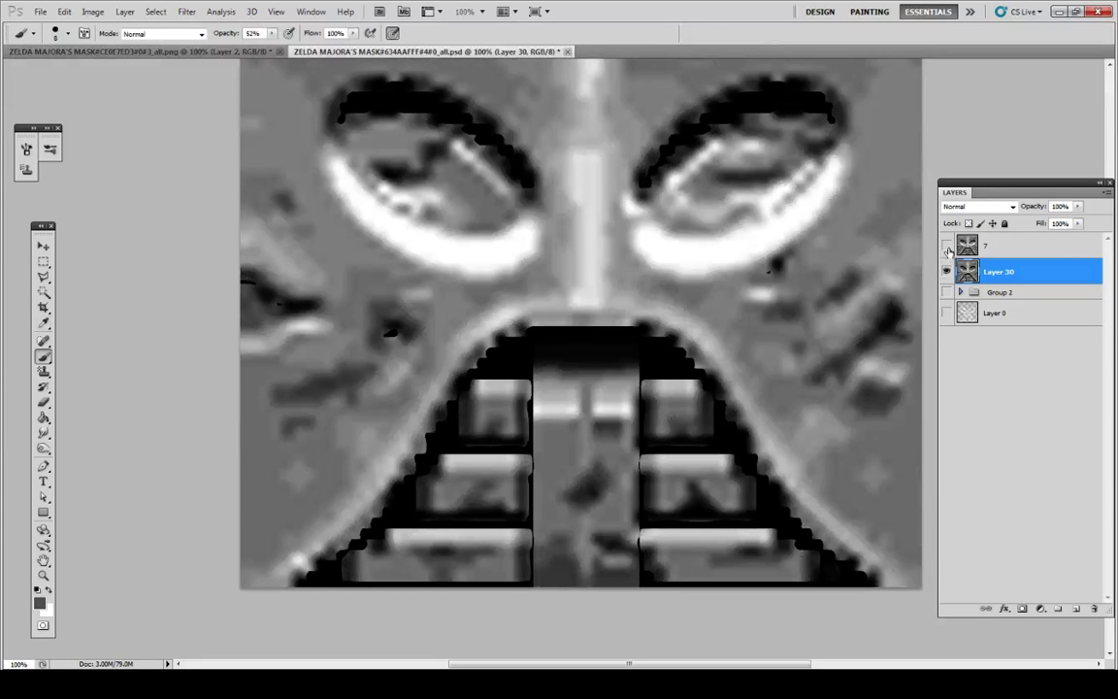
click(946, 245)
click(947, 245)
key(i)
key(b)
click(946, 245)
Step: Soften the bright streak down the tongue's right side and blend the middle of its highlight band with sampled greys
key(u)
key(b)
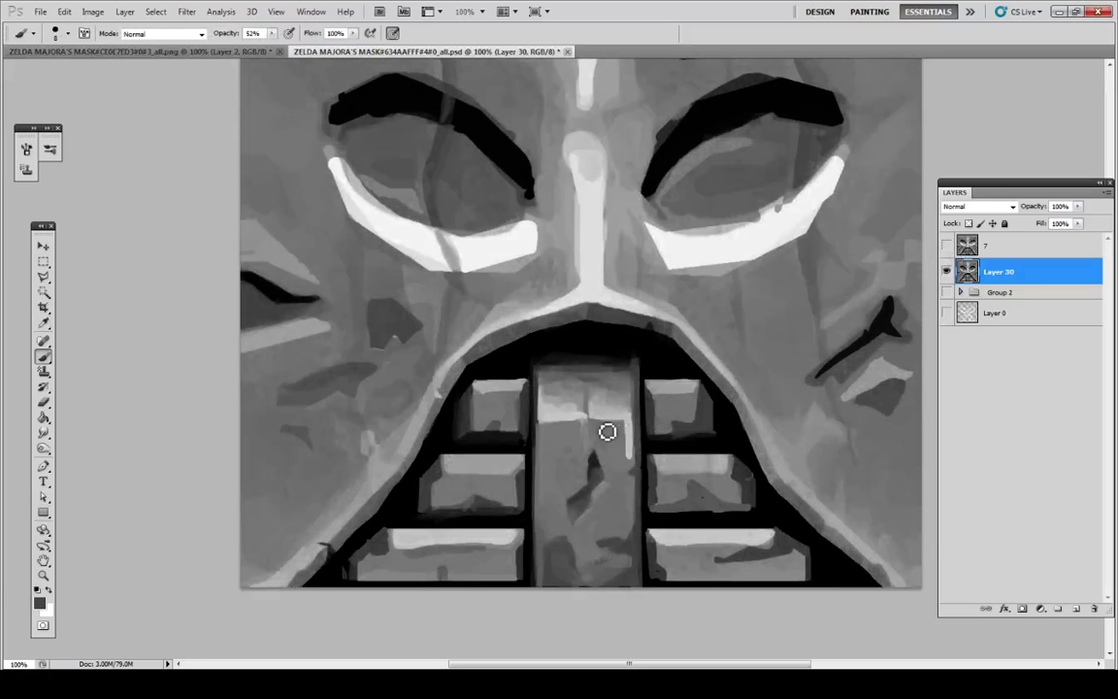
mouse_move(624, 433)
mouse_down()
mouse_move(634, 464)
mouse_move(634, 437)
mouse_up()
alt+click(631, 449)
alt+click(626, 427)
alt+click(617, 407)
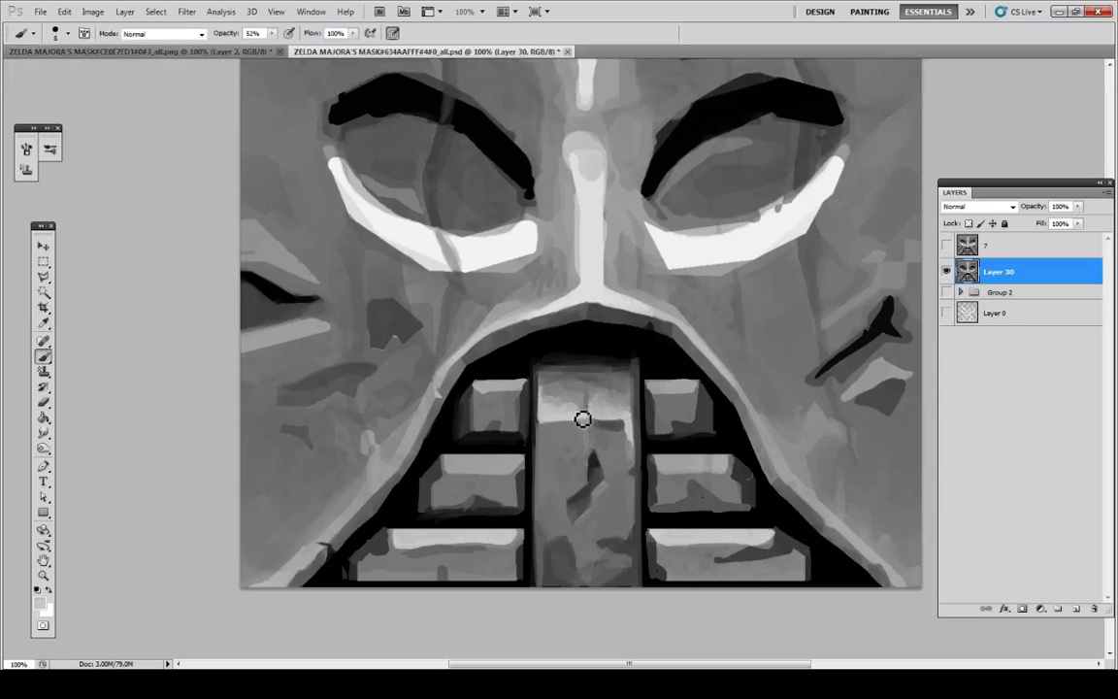
drag(582, 419, 590, 399)
alt+click(596, 421)
alt+click(592, 384)
Step: Compare the tongue with layer 7, hide layer 7 again and reselect Layer 30 for painting
click(940, 248)
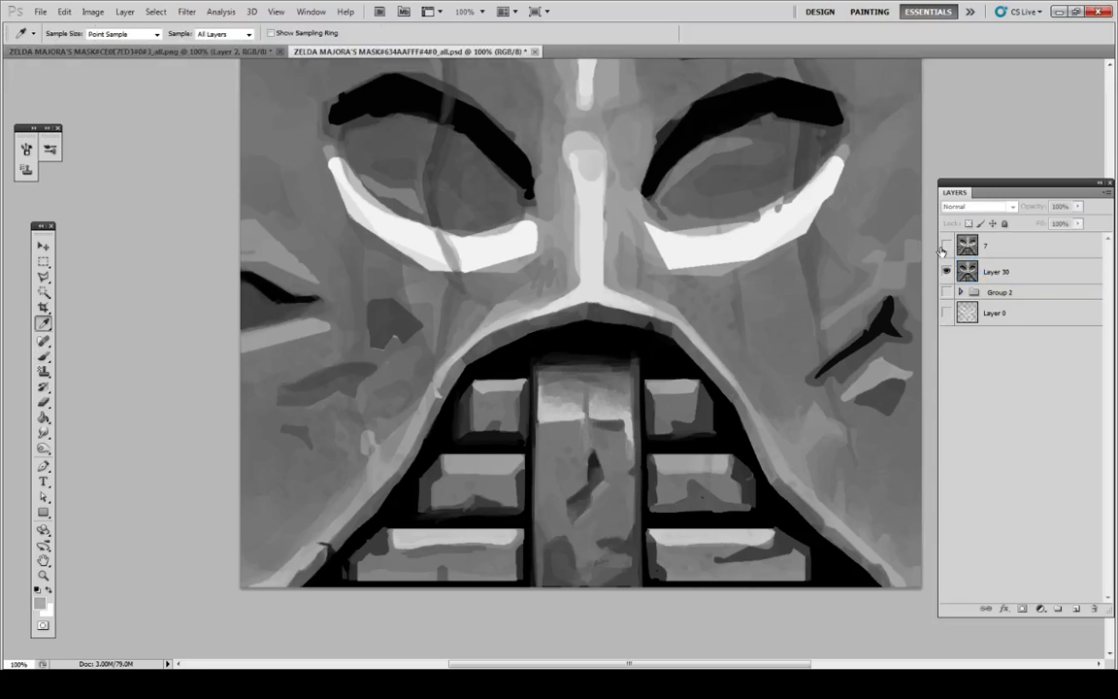
click(943, 248)
click(944, 245)
key(u)
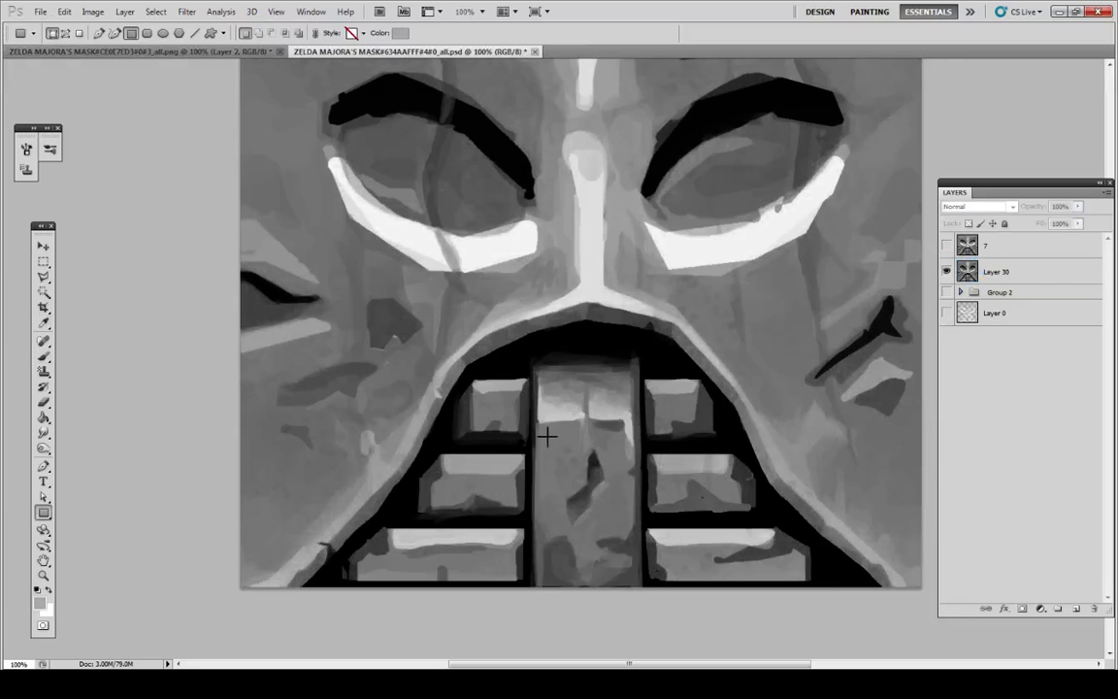
key(b)
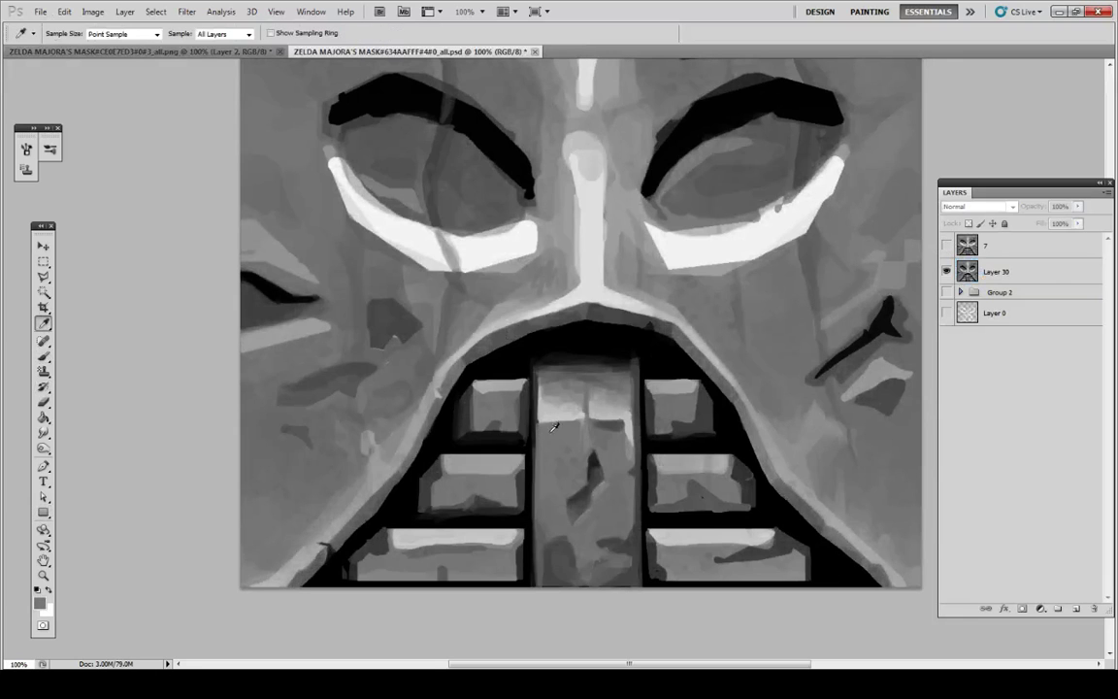
click(543, 430)
click(531, 260)
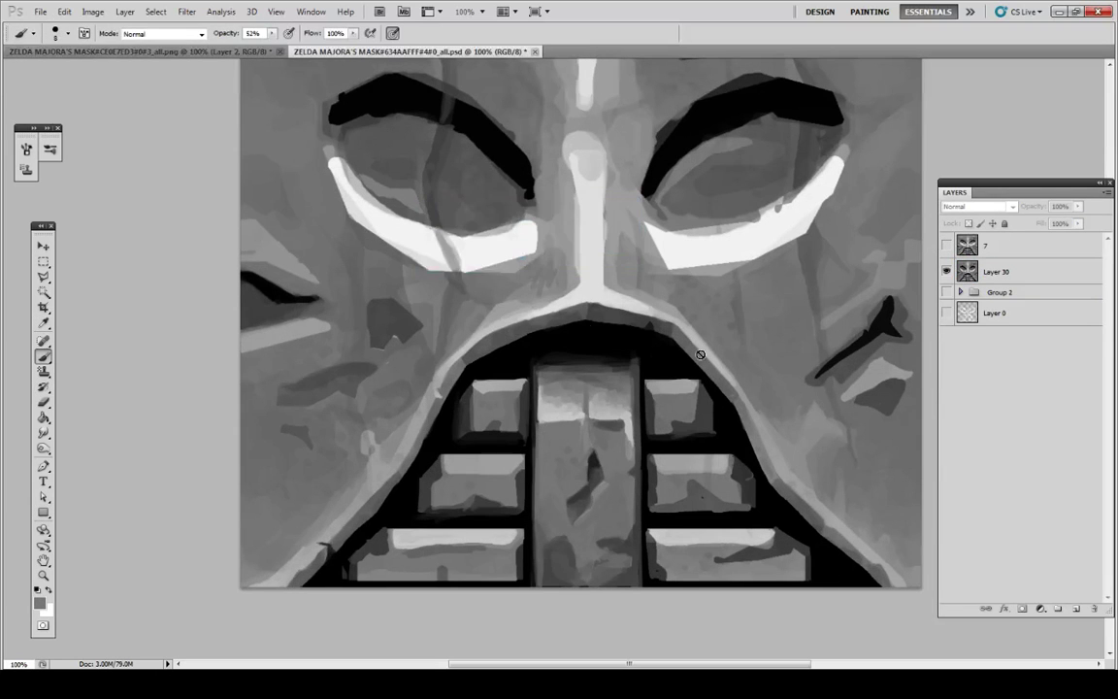
click(998, 272)
Step: Touch up the tongue highlight's lower edge with light grey and darken the tongue's left edge with sampled near-black and greys
key(i)
key(b)
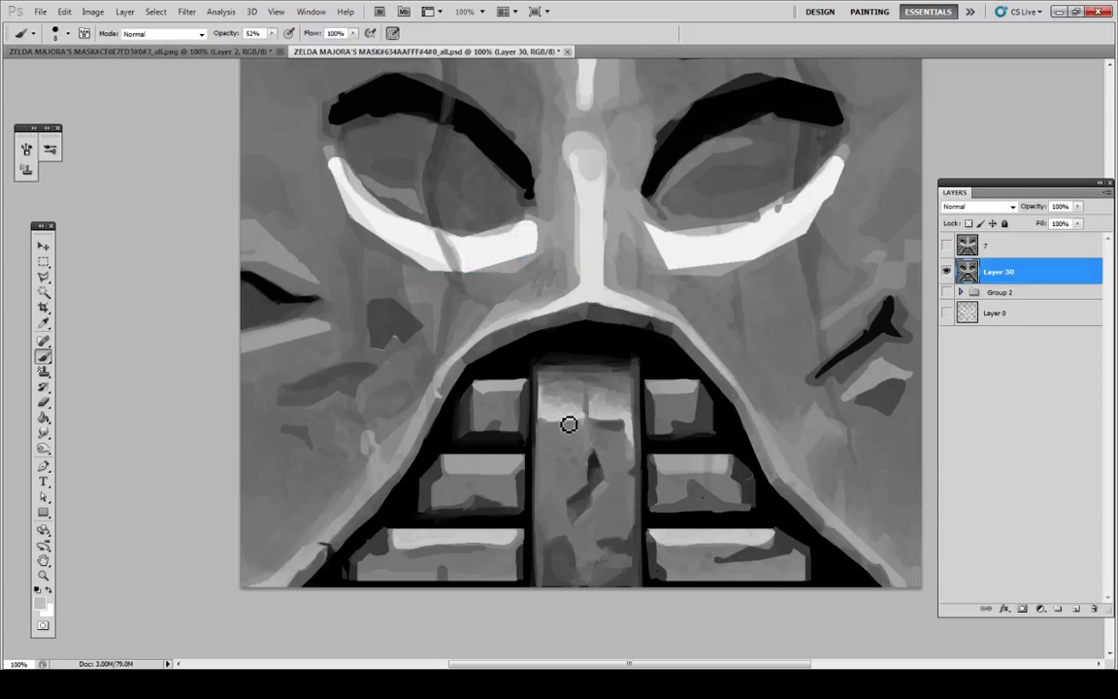
key(i)
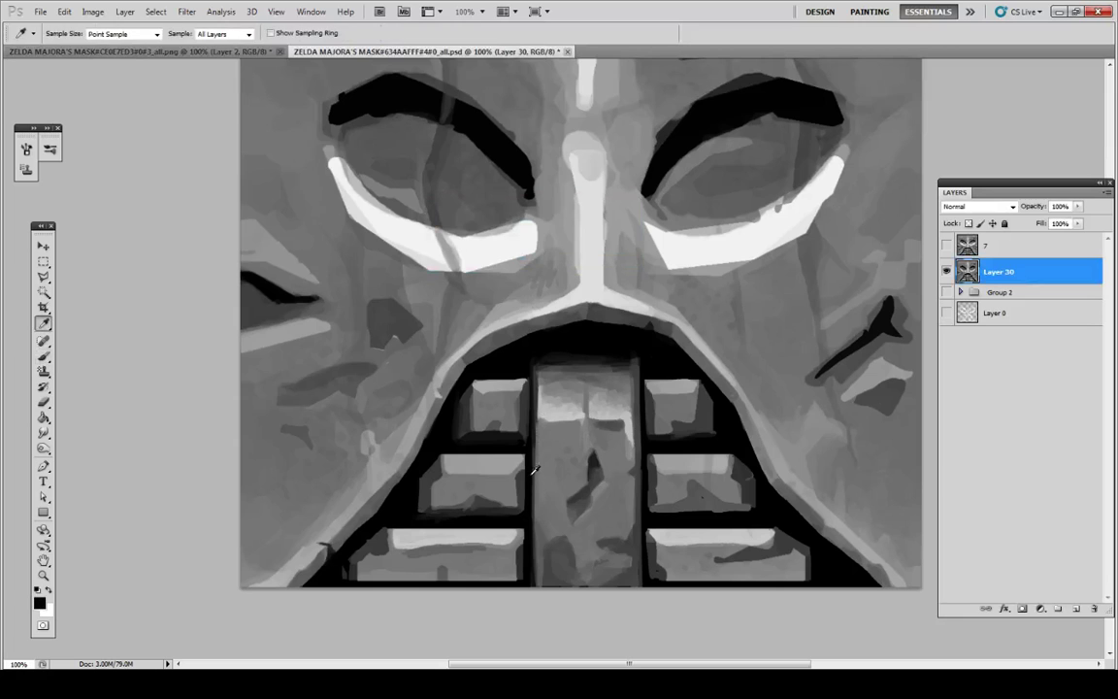
key(b)
alt+click(546, 466)
alt+click(538, 454)
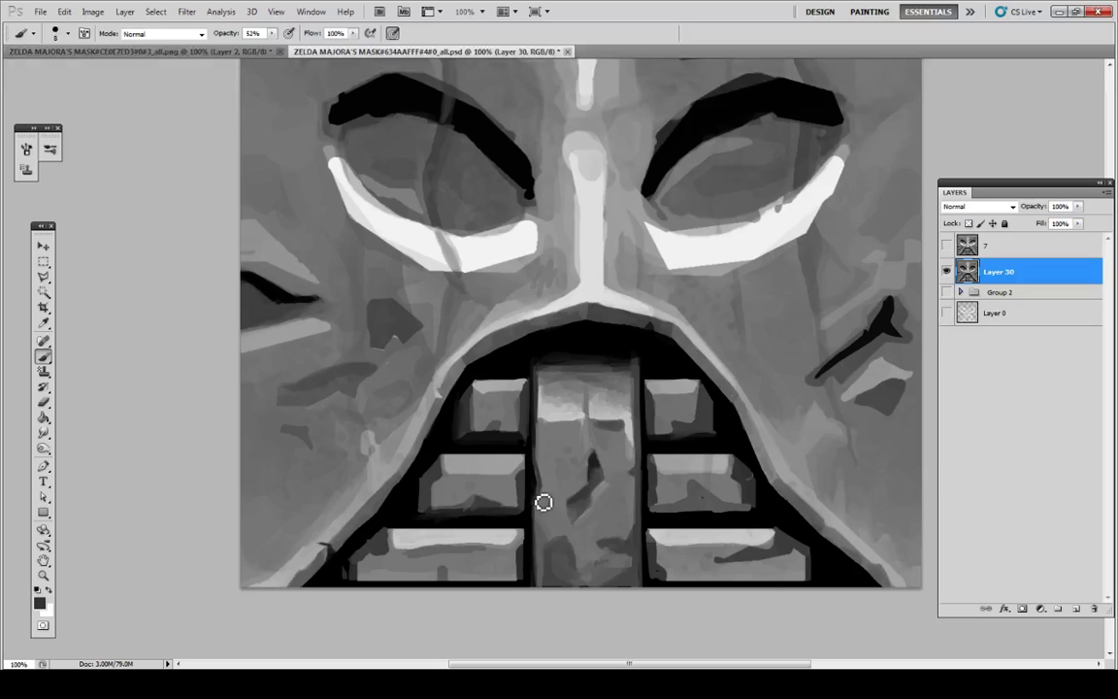
Step: Refine the tongue's left edge beside the middle tooth with sampled black and grey tones
alt+click(546, 497)
key(i)
alt+click(616, 413)
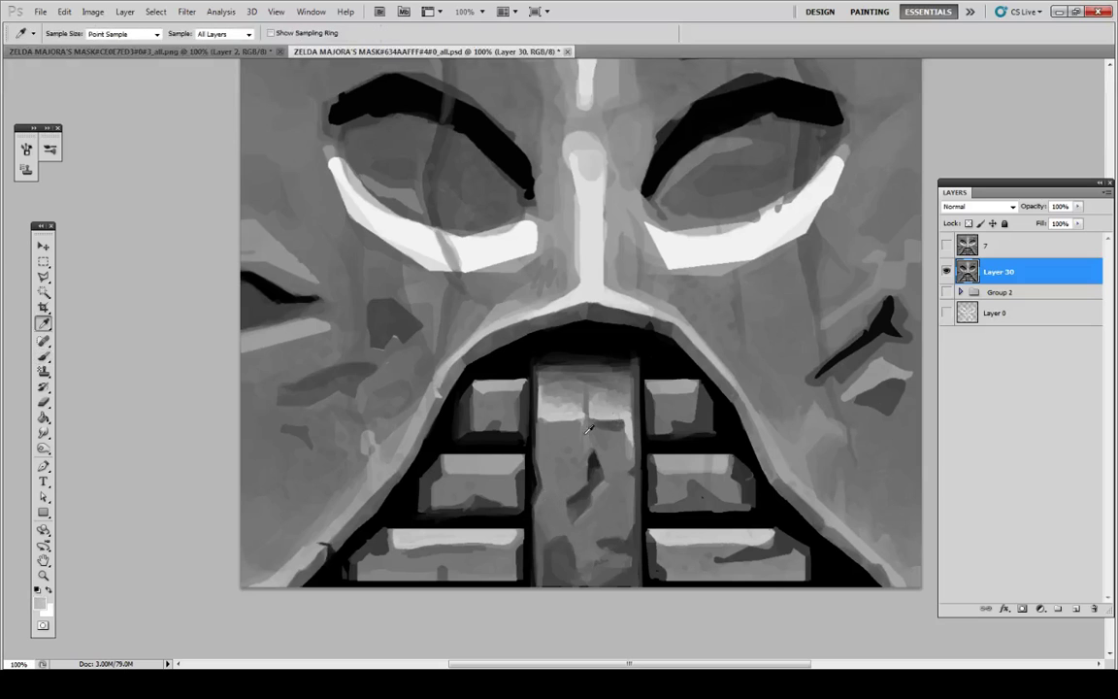
alt+click(533, 498)
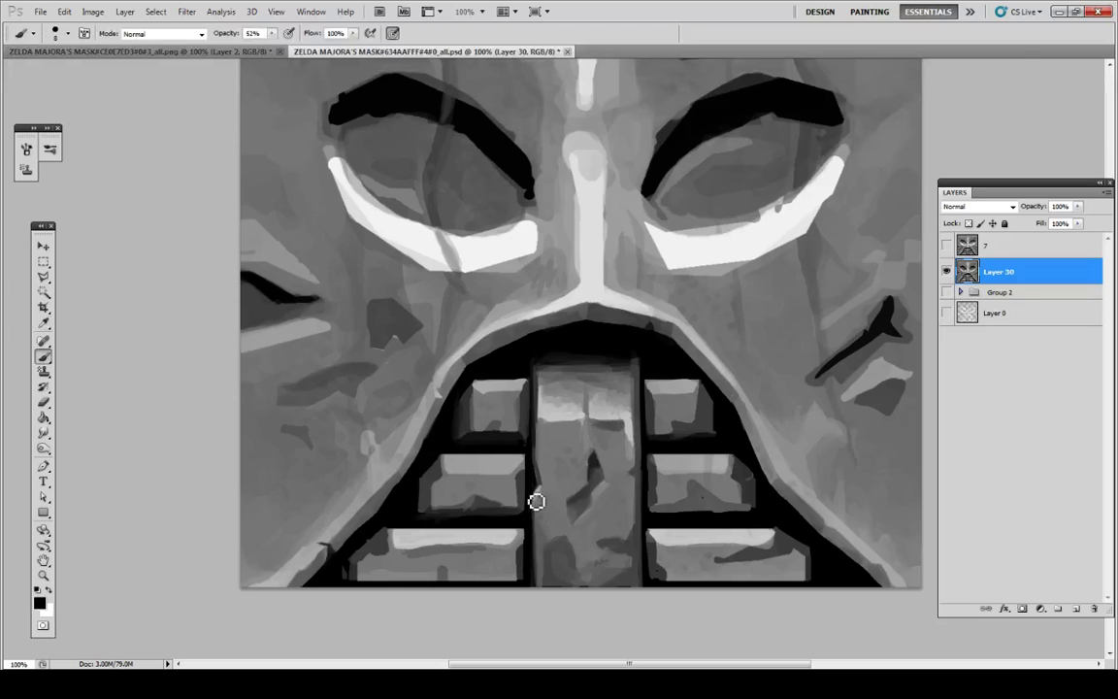
alt+click(534, 493)
alt+click(543, 464)
alt+right_click(542, 491)
alt+click(540, 461)
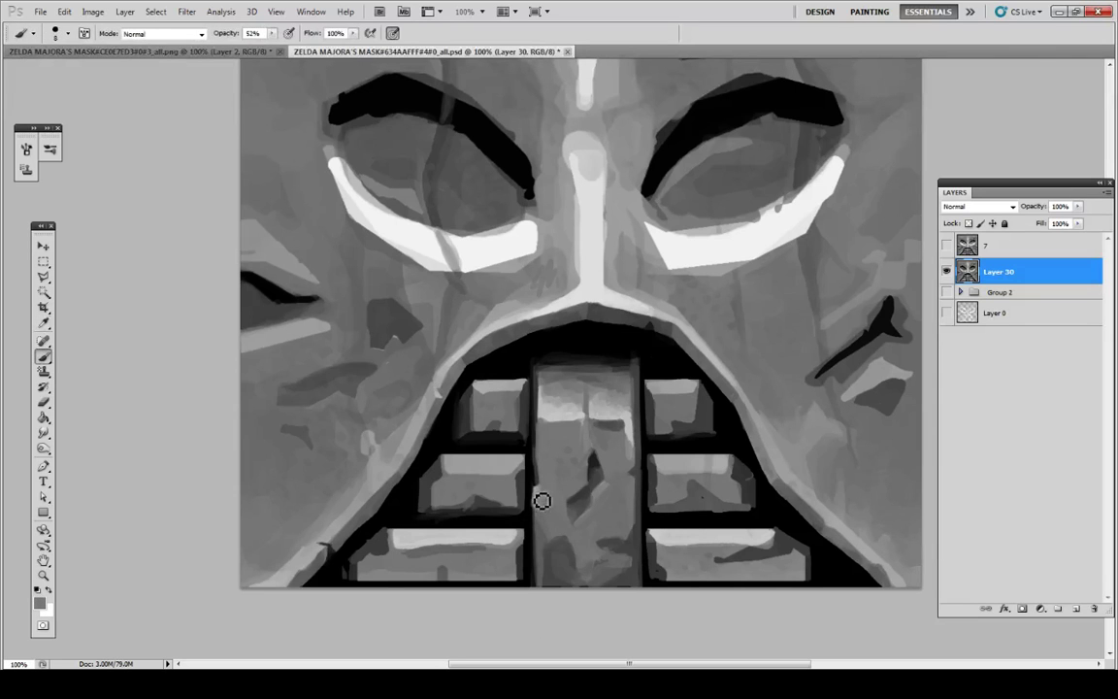
Step: Shade the lower part of the tongue's left edge with sampled mid and dark greys
alt+click(536, 498)
alt+click(537, 534)
alt+click(545, 549)
key(alt)
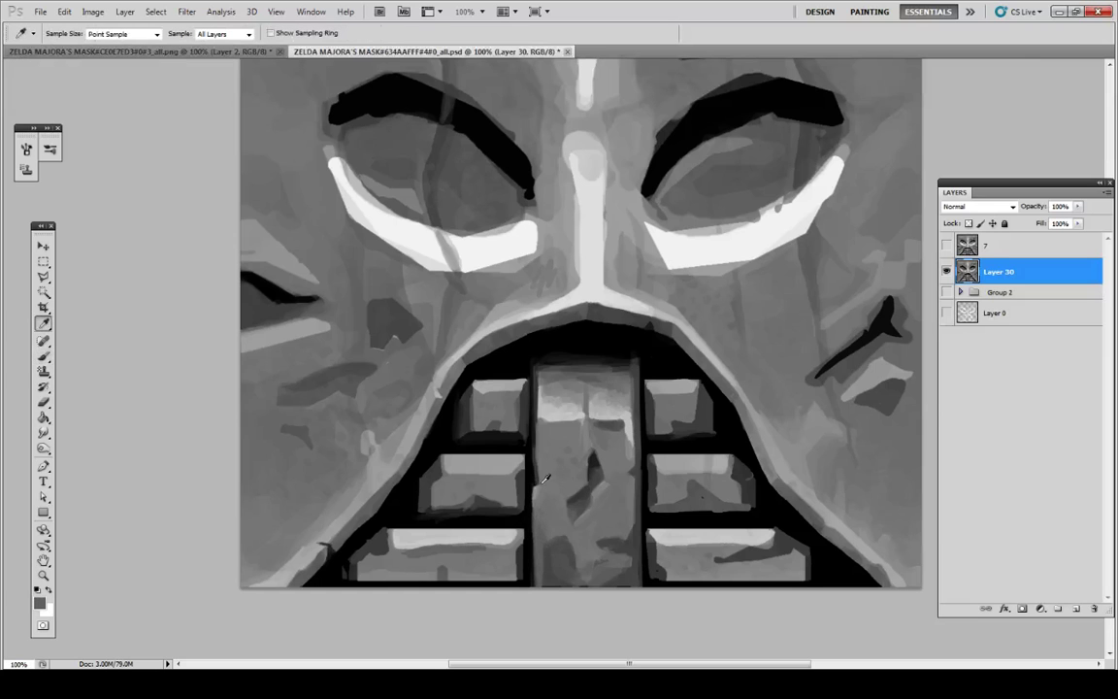
Step: Compare the painted tongue and teeth with layer 7 and hide layer 7 again
click(948, 246)
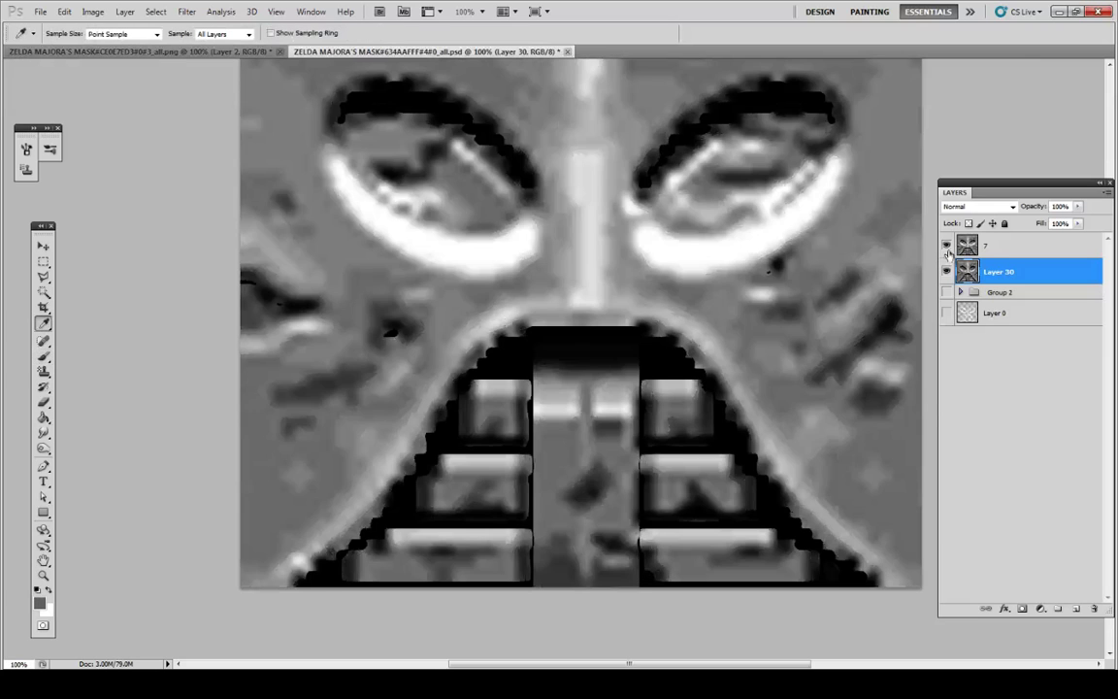
click(948, 246)
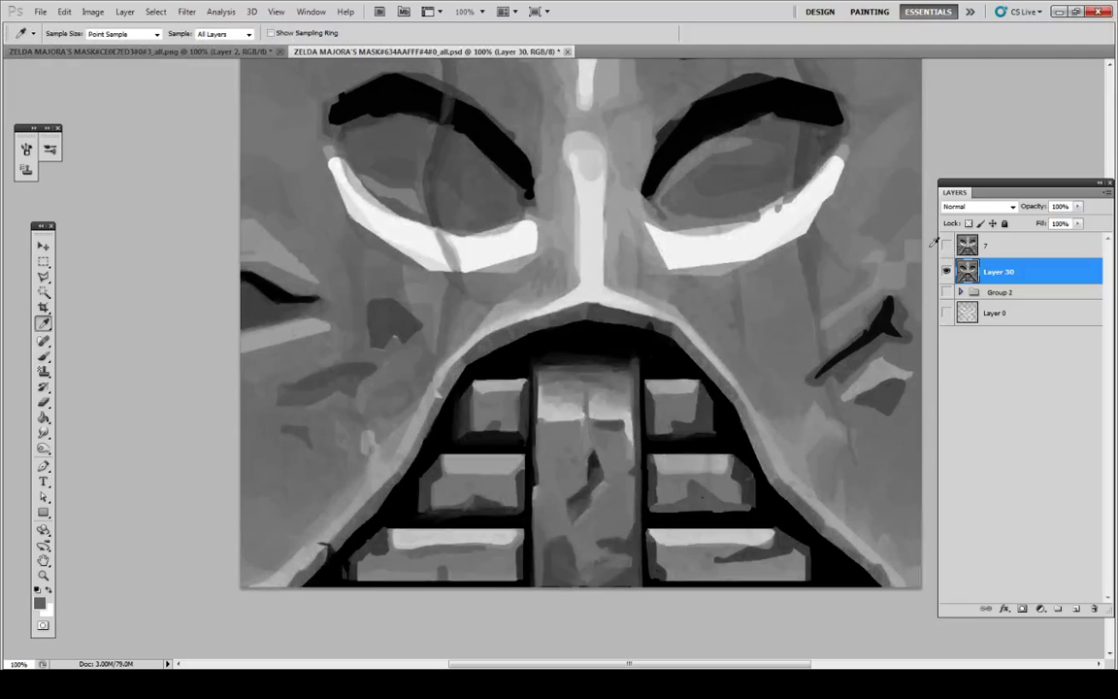
click(945, 244)
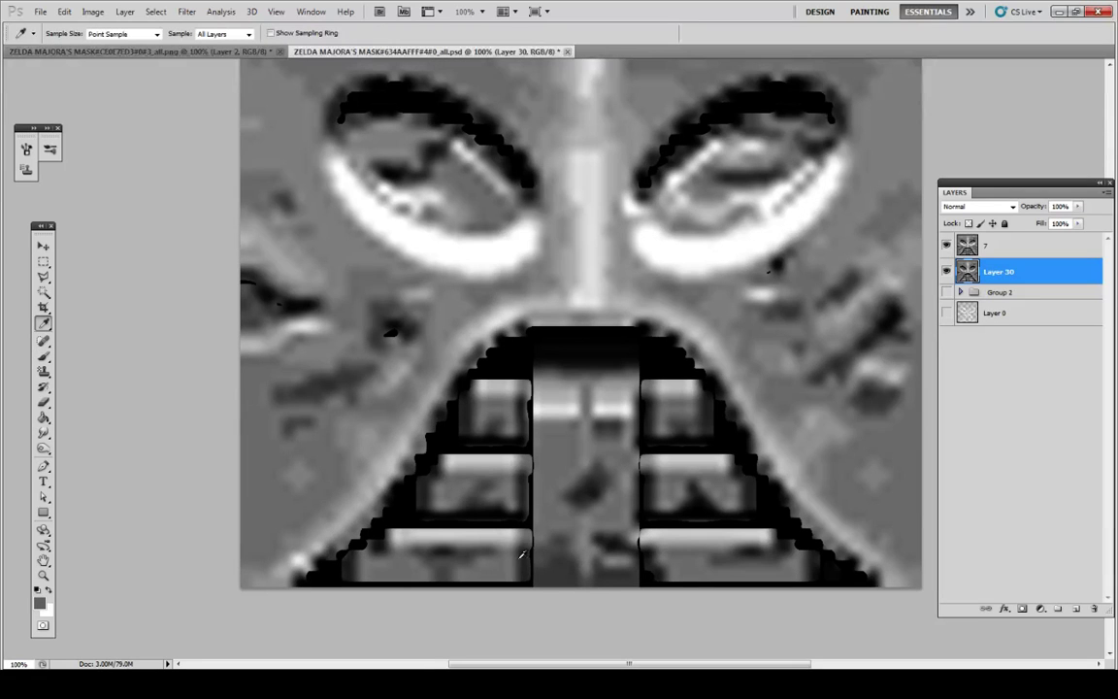
click(945, 245)
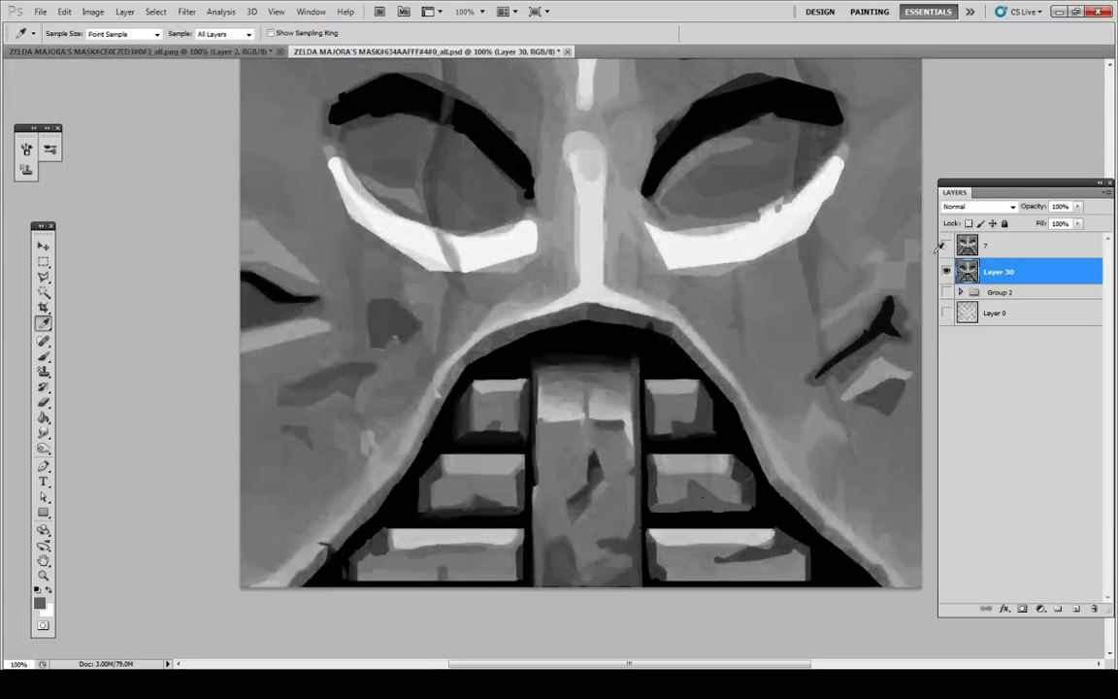
Step: Paint a dark grey bevel along the tongue-side edges of the bottom and middle right teeth
alt+click(652, 540)
drag(656, 549, 655, 581)
alt+click(647, 521)
key(alt)
mouse_move(657, 494)
mouse_down()
mouse_move(656, 510)
mouse_move(658, 475)
mouse_up()
key(alt)
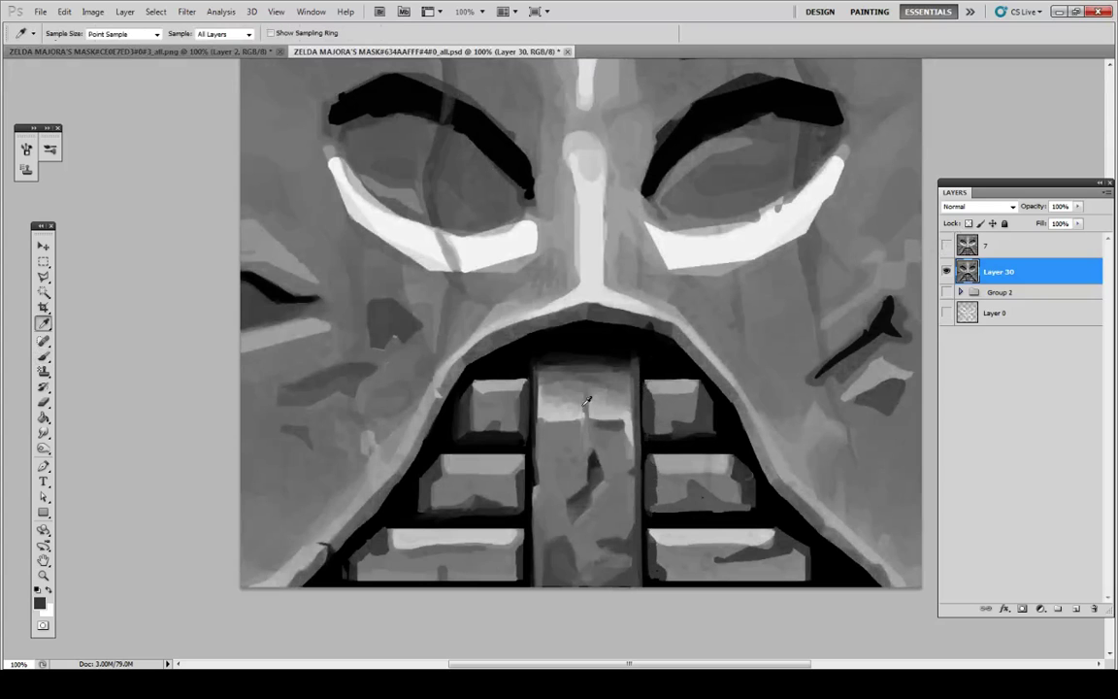
Step: Add dark grey shading to the tongue-side edges of the middle and bottom left teeth
mouse_move(531, 508)
mouse_down()
mouse_move(531, 472)
mouse_move(533, 511)
mouse_move(530, 470)
mouse_move(532, 517)
mouse_up()
key(alt)
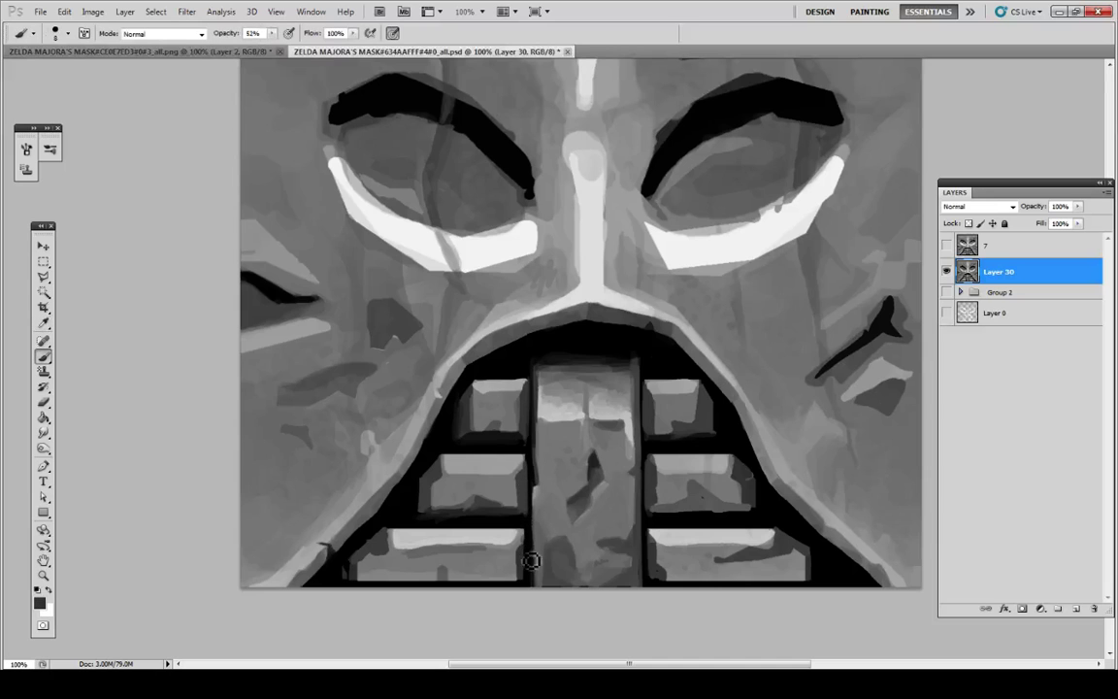
key(alt)
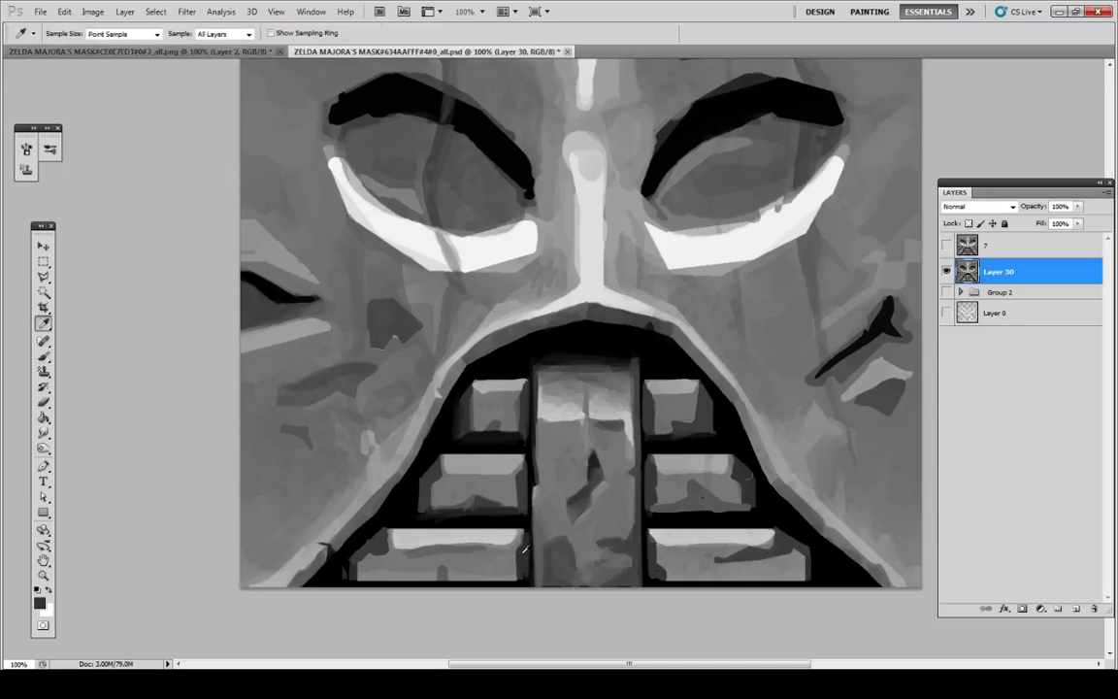
drag(527, 551, 530, 581)
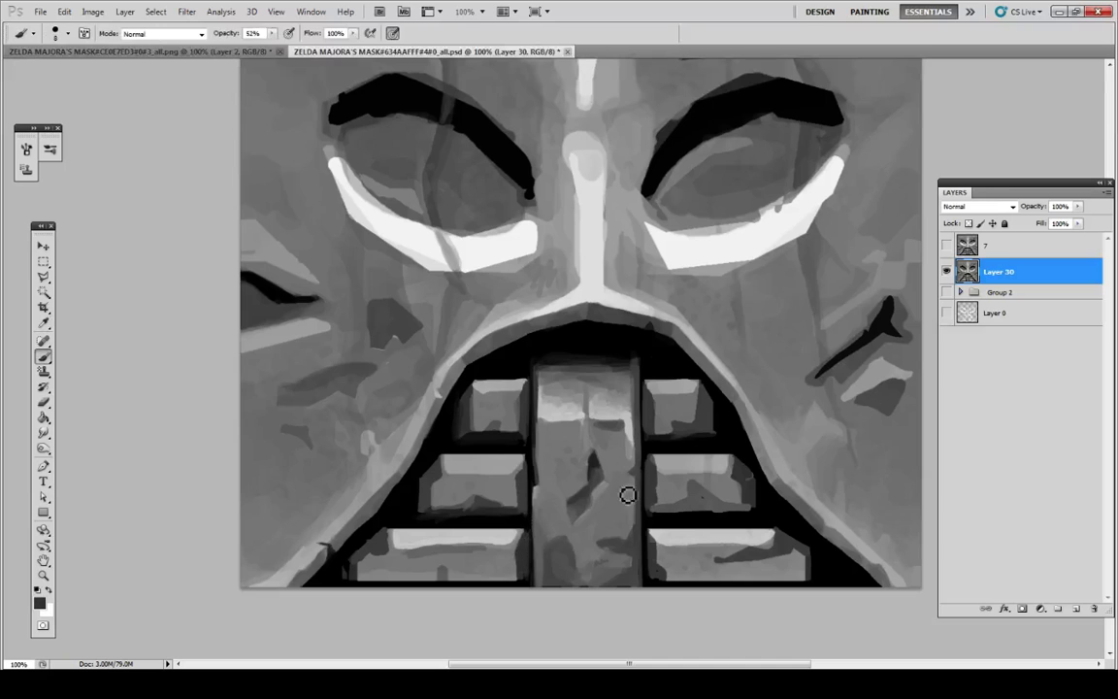
Step: Clean up the tongue-side corners and gaps of the right teeth with sampled black and dark grey
alt+click(658, 549)
alt+click(660, 576)
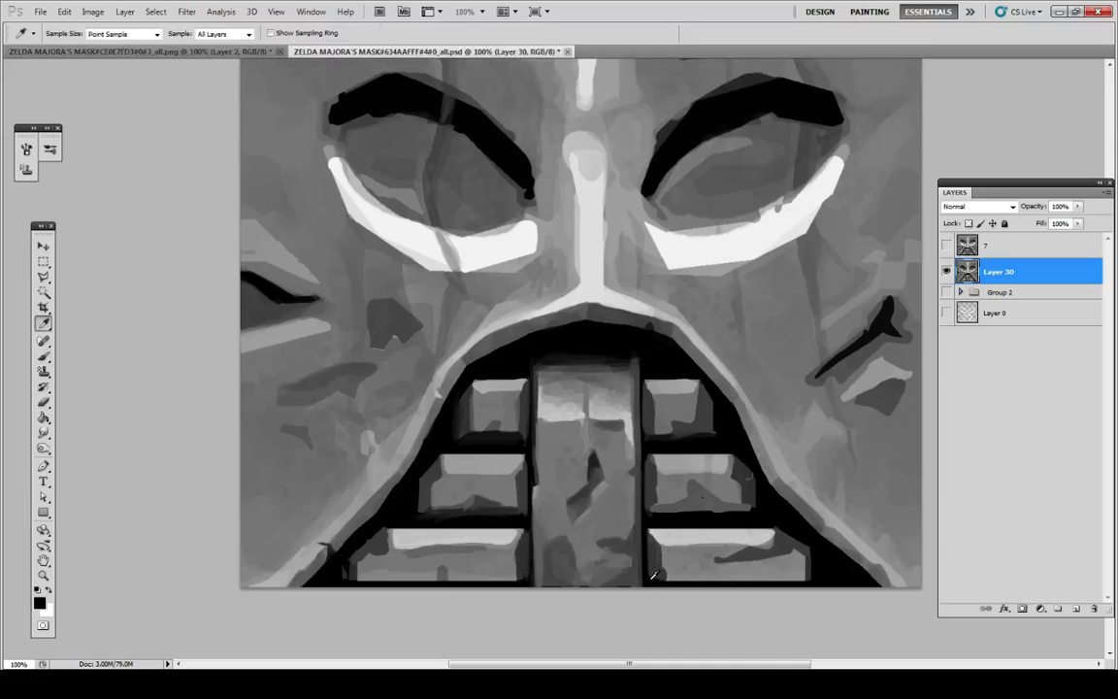
key(alt)
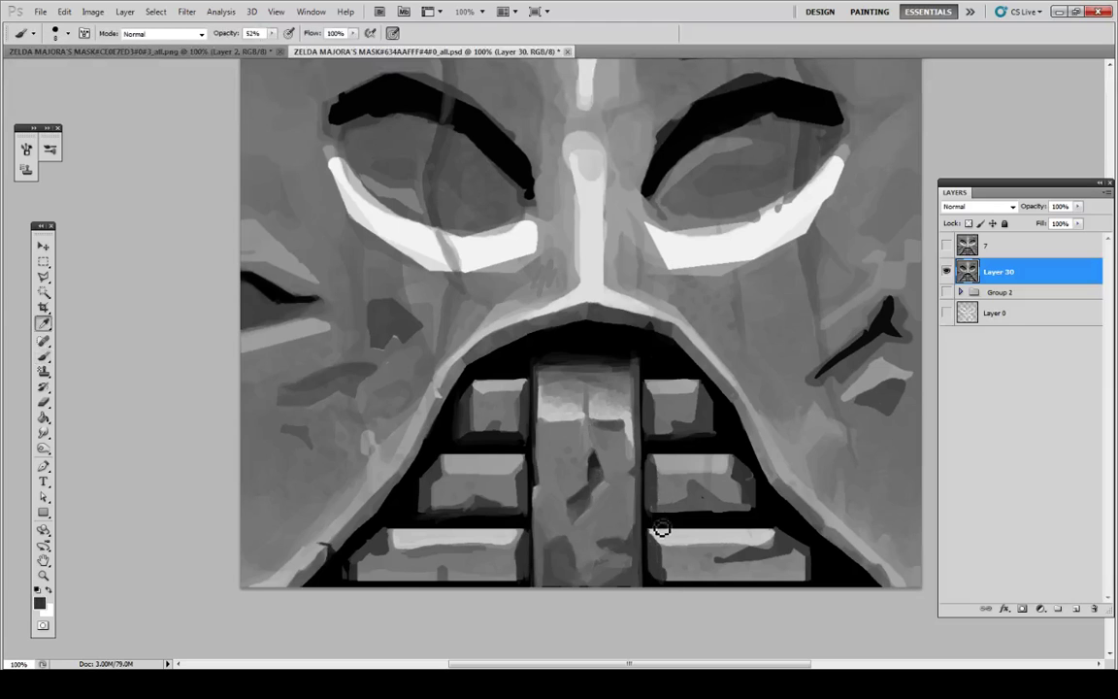
alt+click(660, 527)
alt+click(660, 443)
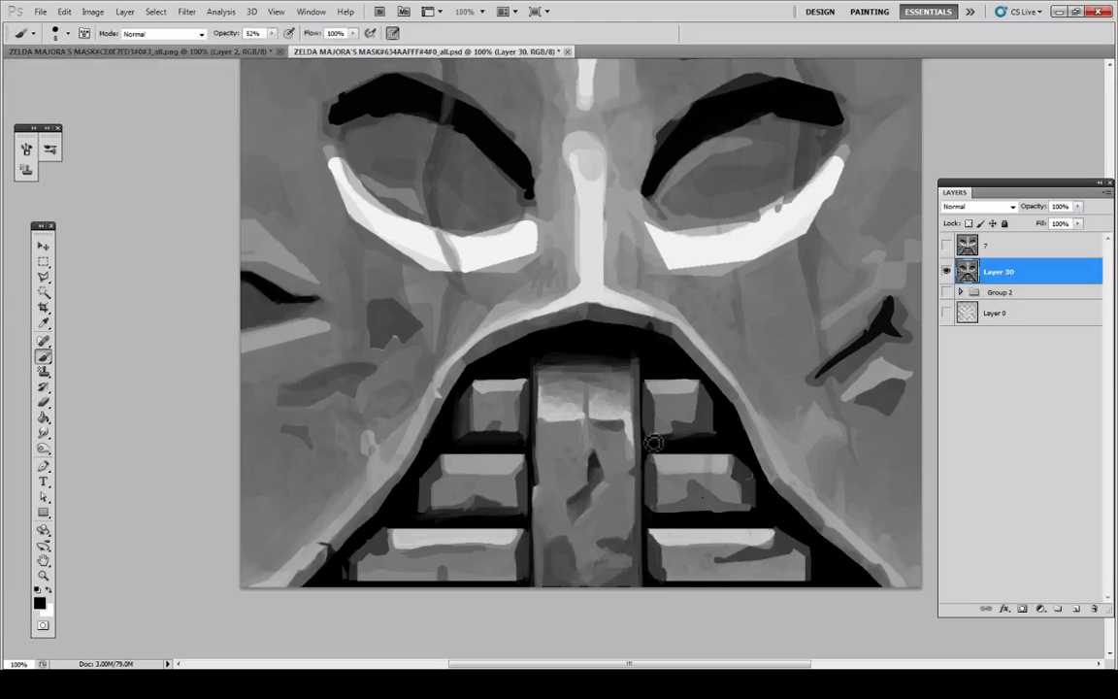
drag(657, 442, 654, 449)
key(alt)
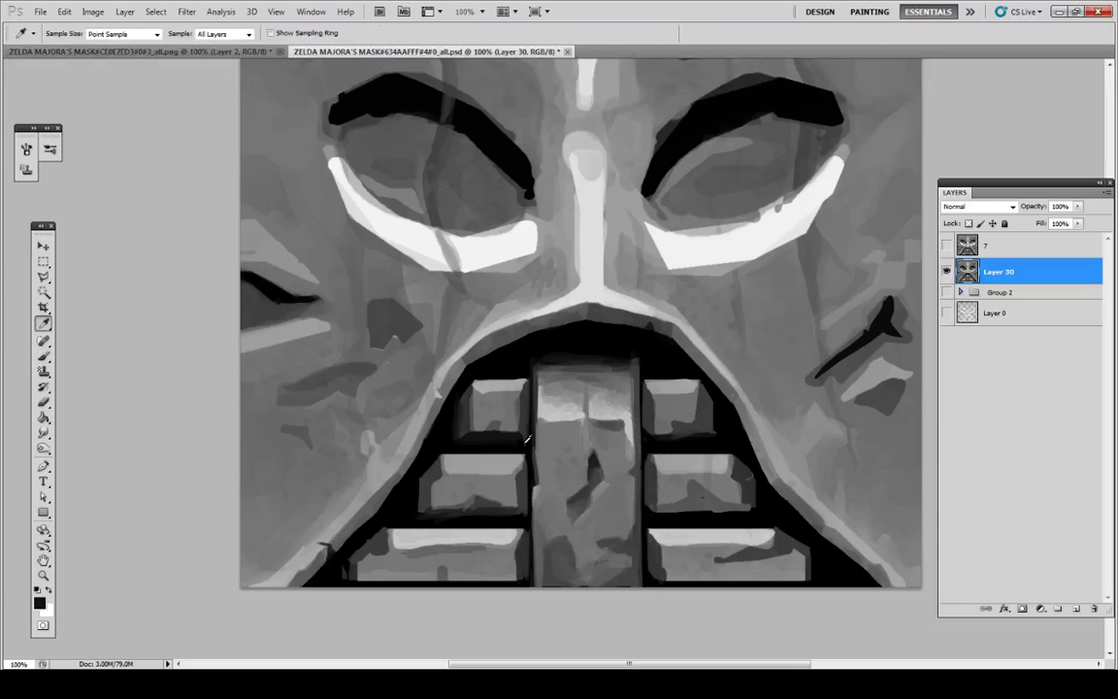
Step: Touch up the left teeth's tongue-side edges and the gaps between them with dark grey and black
key(alt)
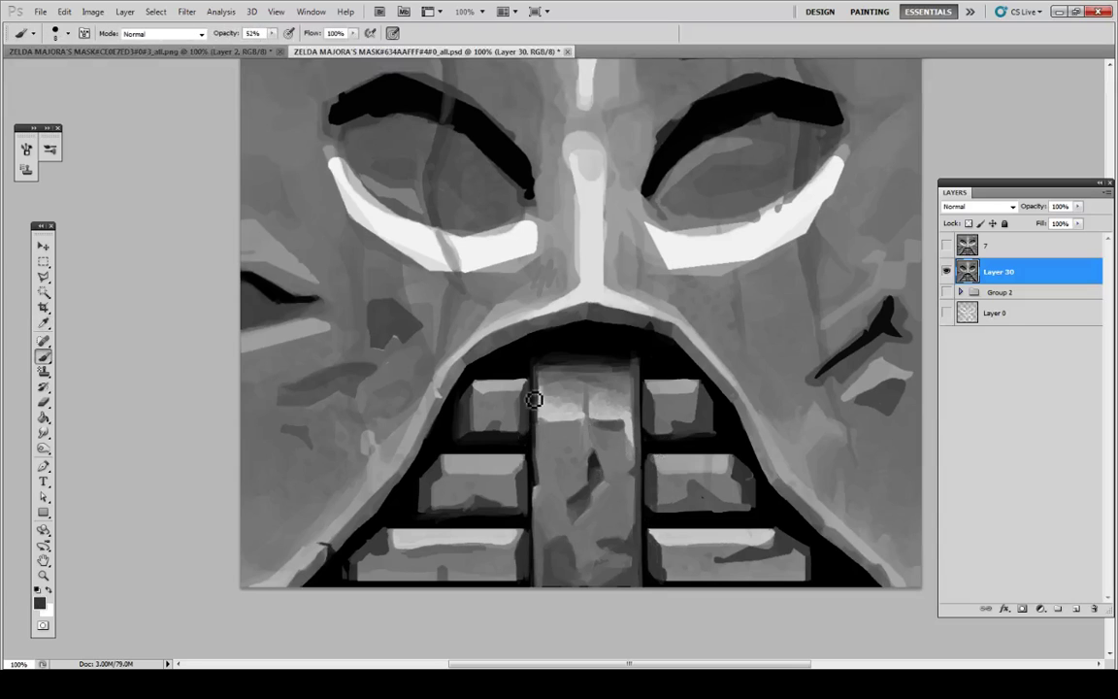
key(alt)
key(alt)
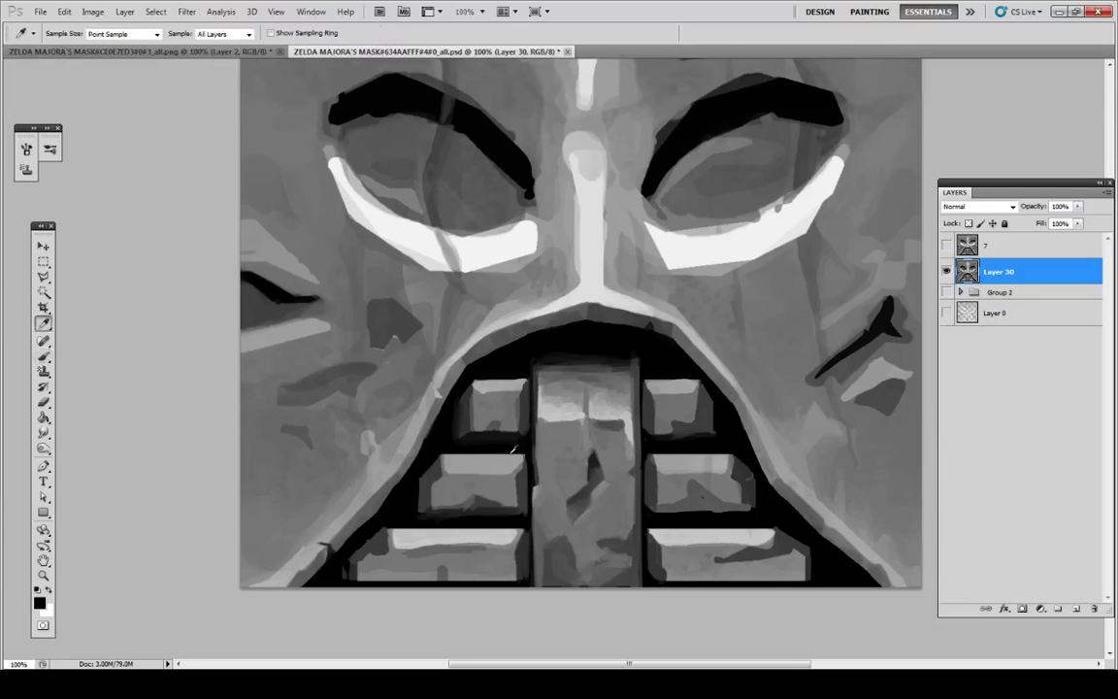
key(alt)
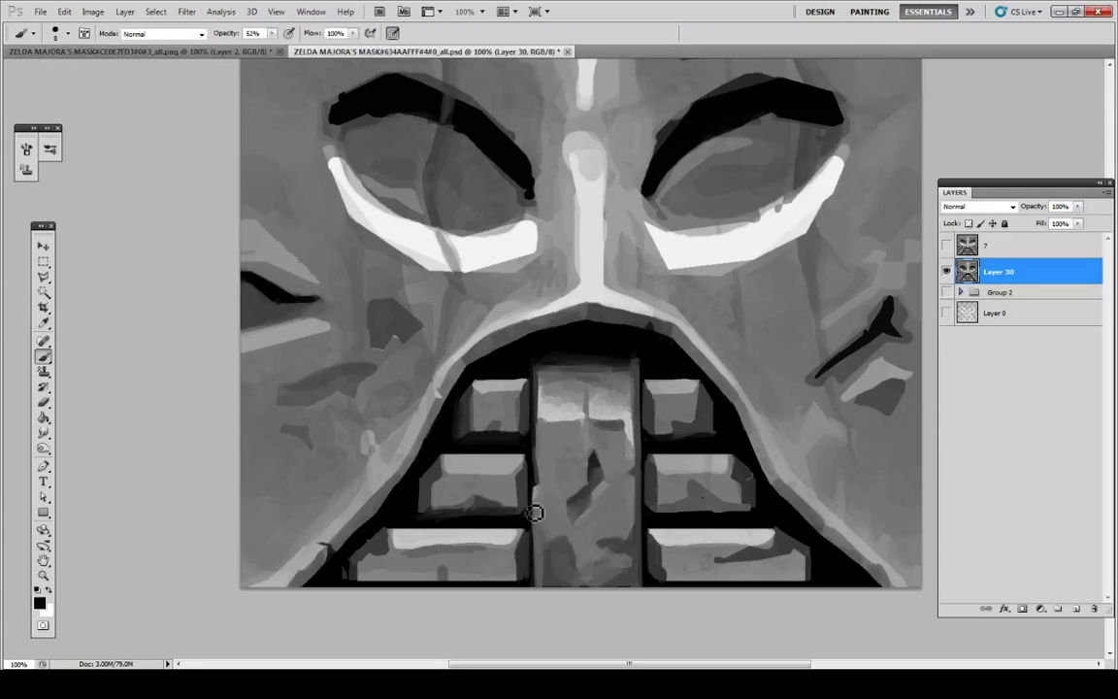
key(alt)
key(alt)
Step: Check the right cheek against layer 7, hide it again and paint sampled dark greys over the black scar
click(946, 246)
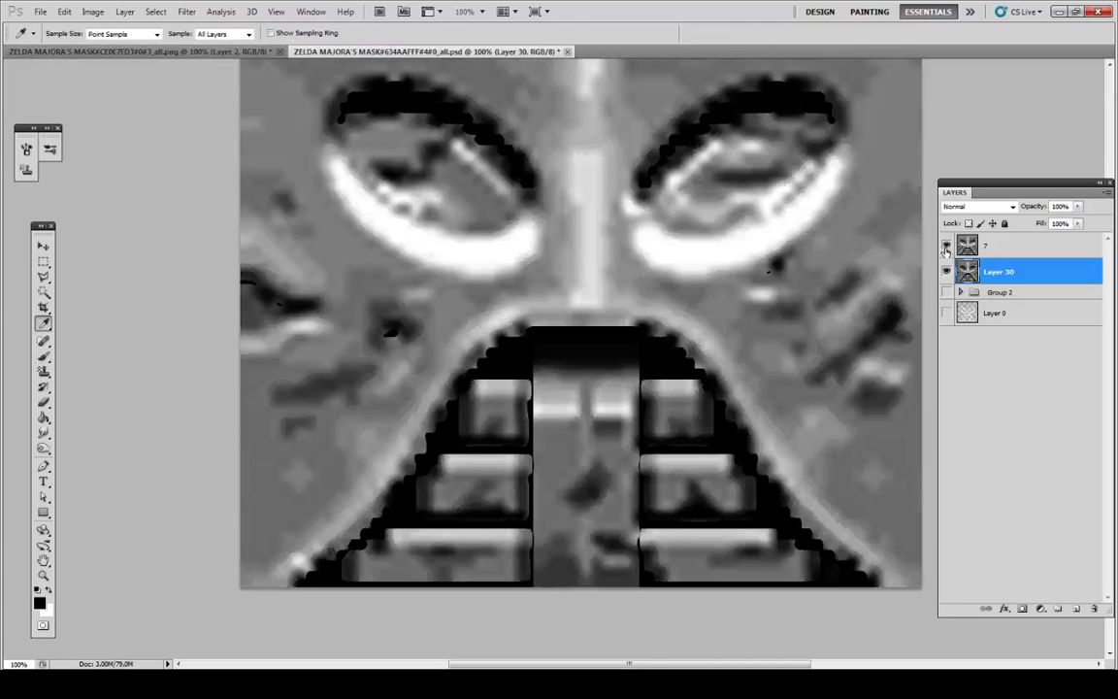
click(947, 247)
alt+click(841, 339)
drag(879, 319, 834, 363)
drag(877, 321, 839, 350)
alt+click(878, 320)
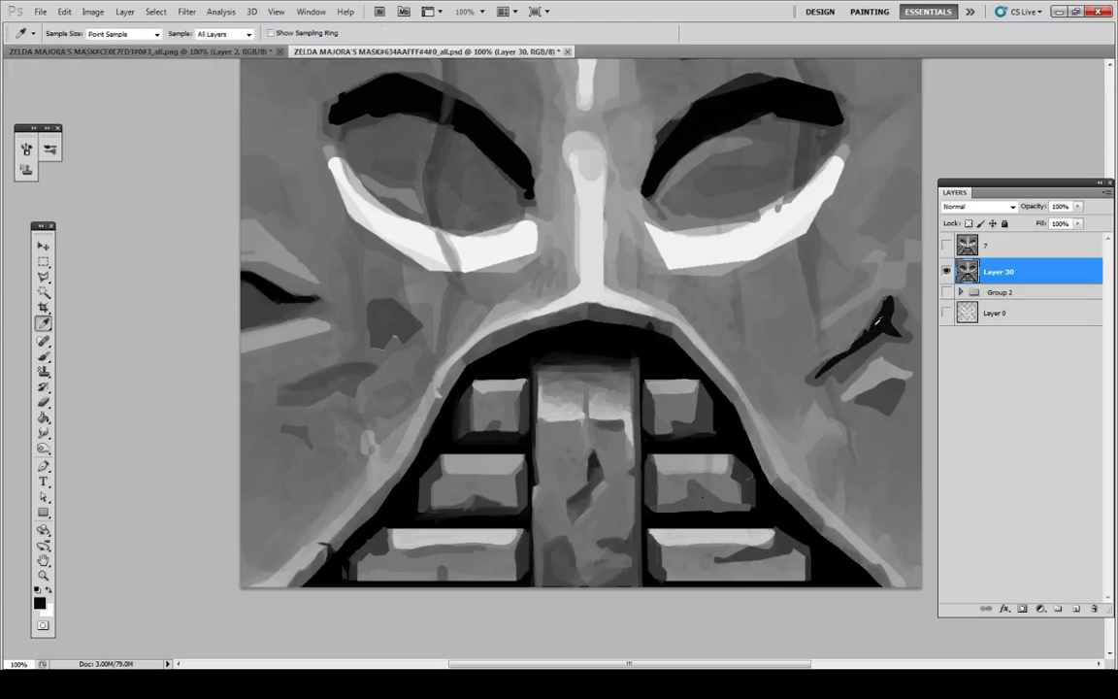
alt+click(870, 315)
mouse_move(888, 322)
mouse_down()
mouse_move(864, 349)
mouse_move(875, 323)
mouse_move(870, 335)
mouse_move(901, 316)
mouse_move(899, 332)
mouse_move(870, 351)
mouse_move(894, 341)
mouse_move(834, 371)
mouse_up()
Step: Thin the right cheek scar by painting its fork and lower edge with sampled dark greys
alt+click(868, 339)
alt+click(866, 321)
alt+click(887, 322)
alt+click(900, 319)
alt+click(856, 347)
alt+click(820, 353)
alt+click(835, 373)
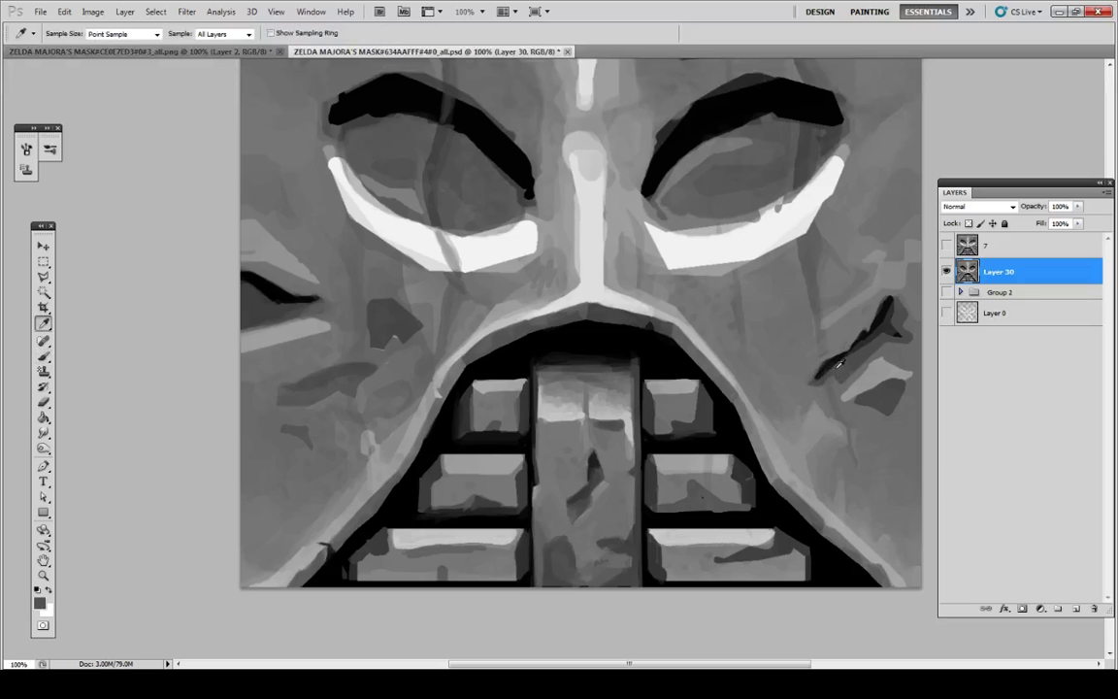
key(alt)
alt+click(842, 371)
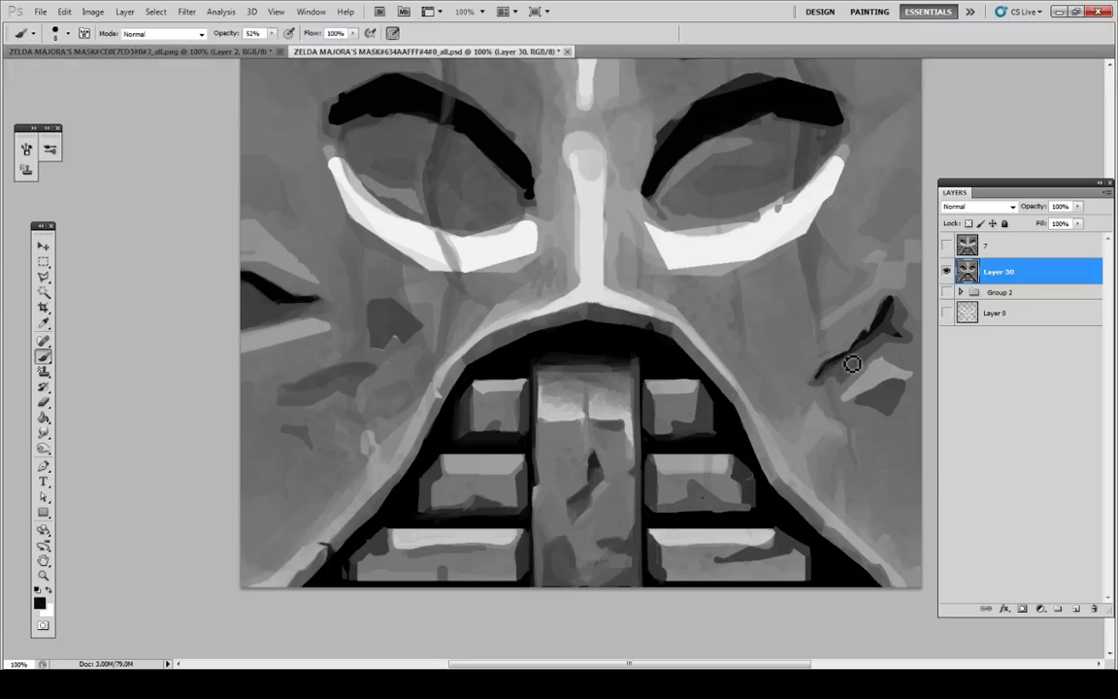
Step: Repaint the middle and right fork of the cheek scar with near-black and blend its outer edge with grey
drag(854, 354, 865, 342)
alt+click(873, 347)
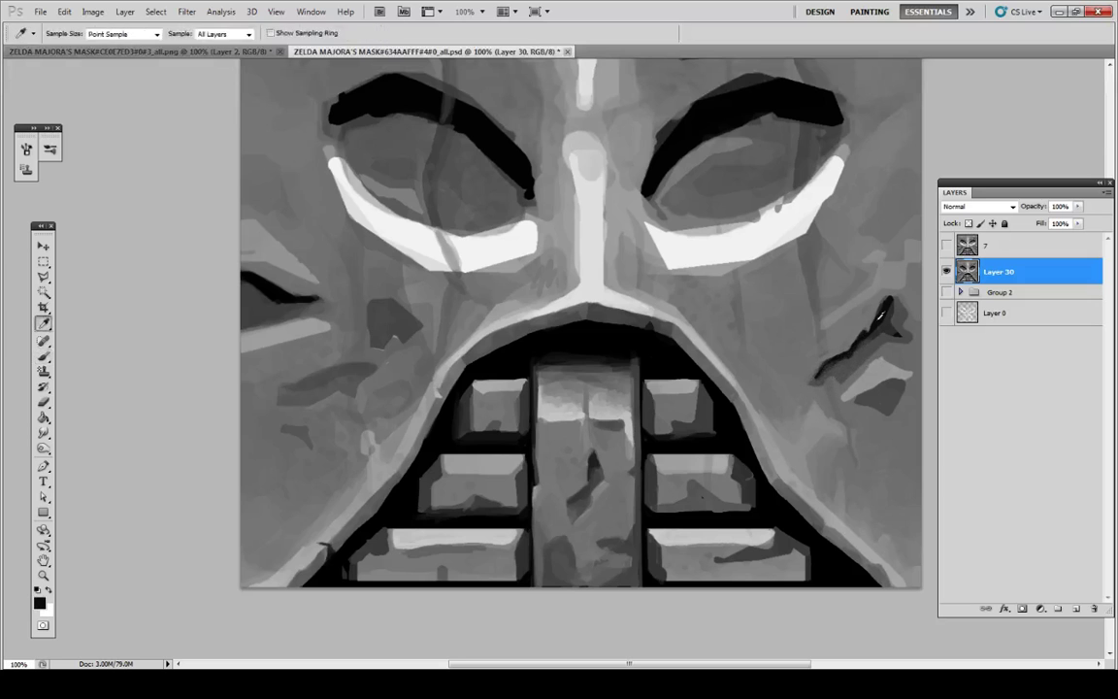
alt+click(870, 350)
alt+click(894, 327)
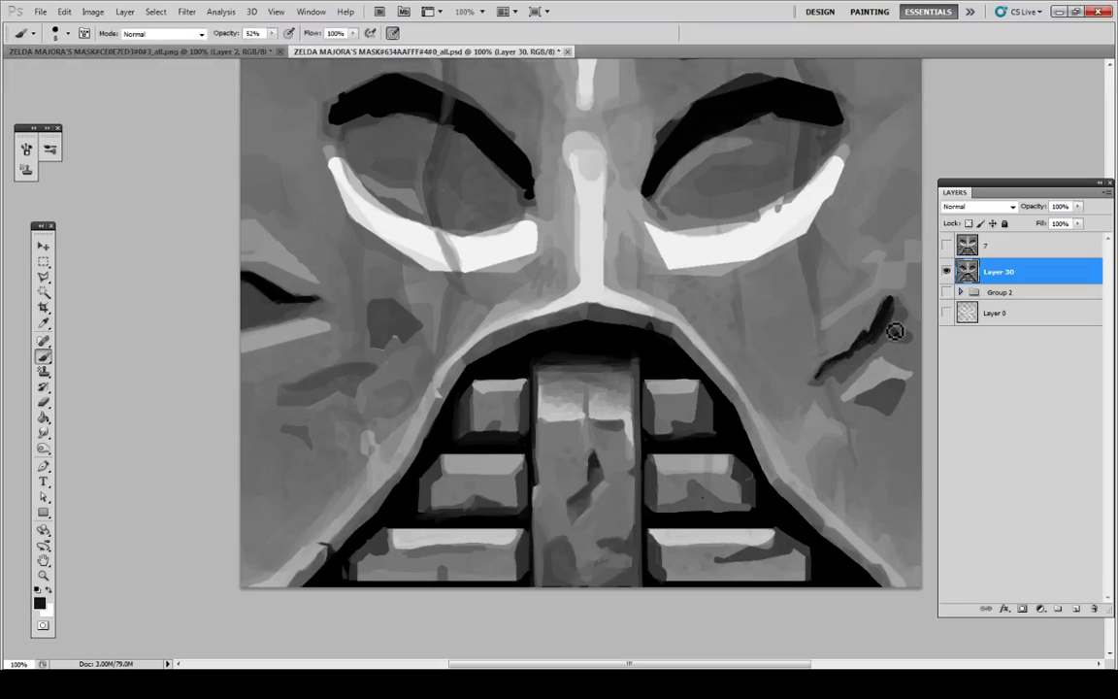
drag(896, 329, 888, 343)
alt+click(905, 308)
drag(903, 325, 901, 319)
Step: Compare the repainted cheek scar with layer 7 and leave layer 7 hidden
click(948, 245)
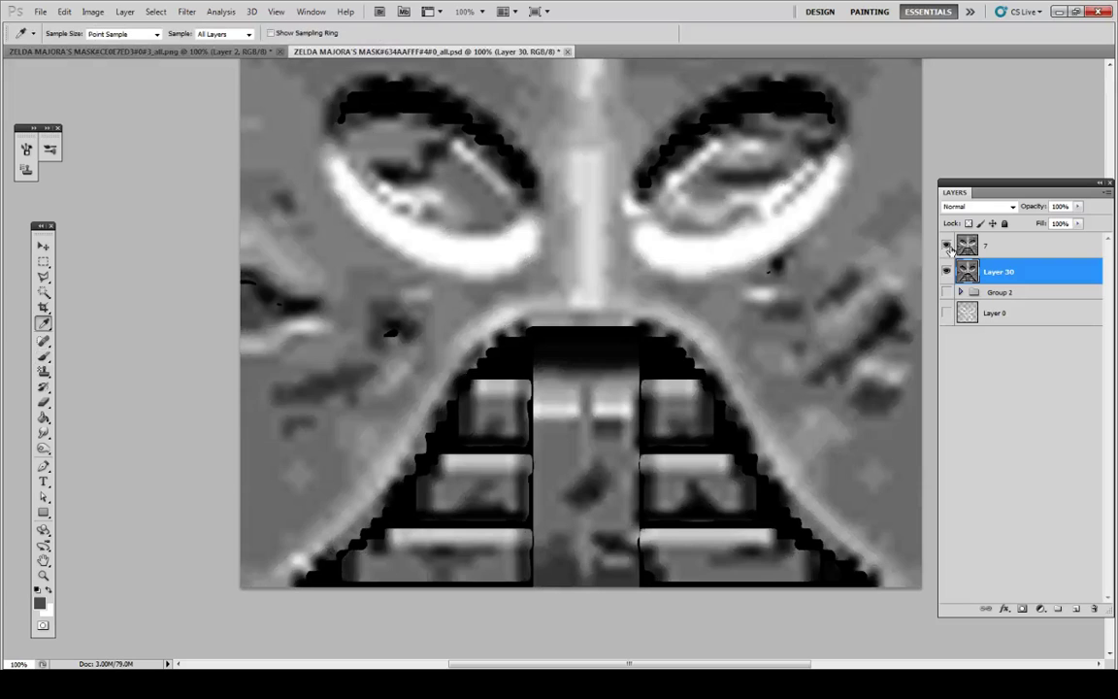
click(949, 247)
click(948, 247)
click(948, 247)
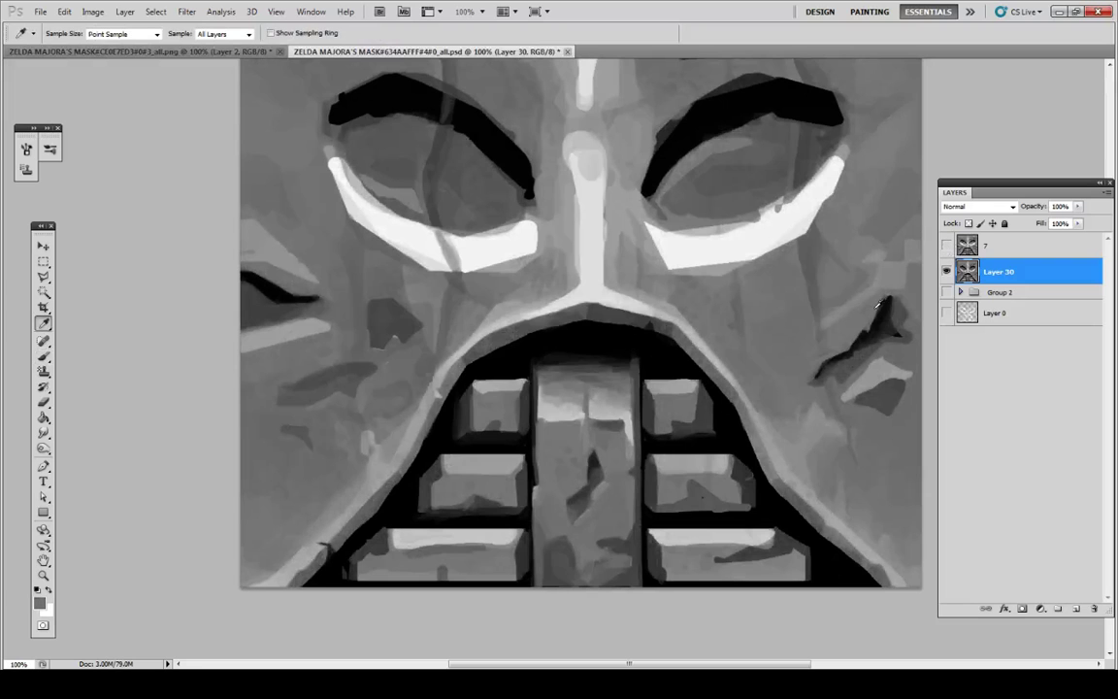
Step: Trim the upper edge and tip of the right cheek scar with sampled greys and soften its dark interior
key(b)
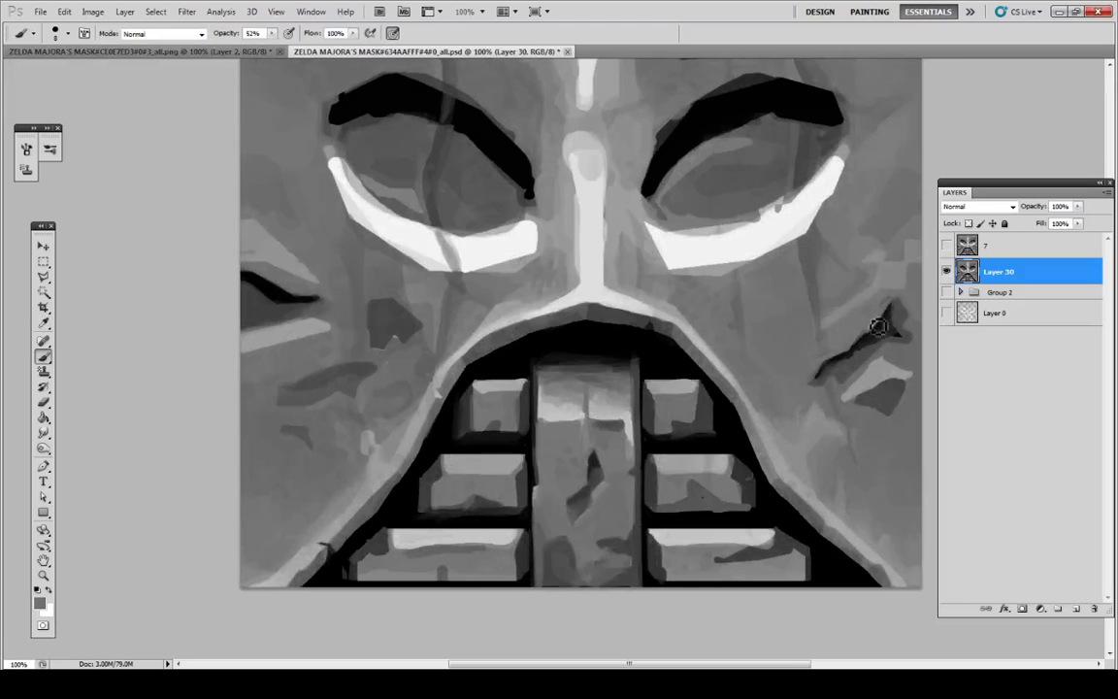
alt+click(877, 340)
alt+click(869, 337)
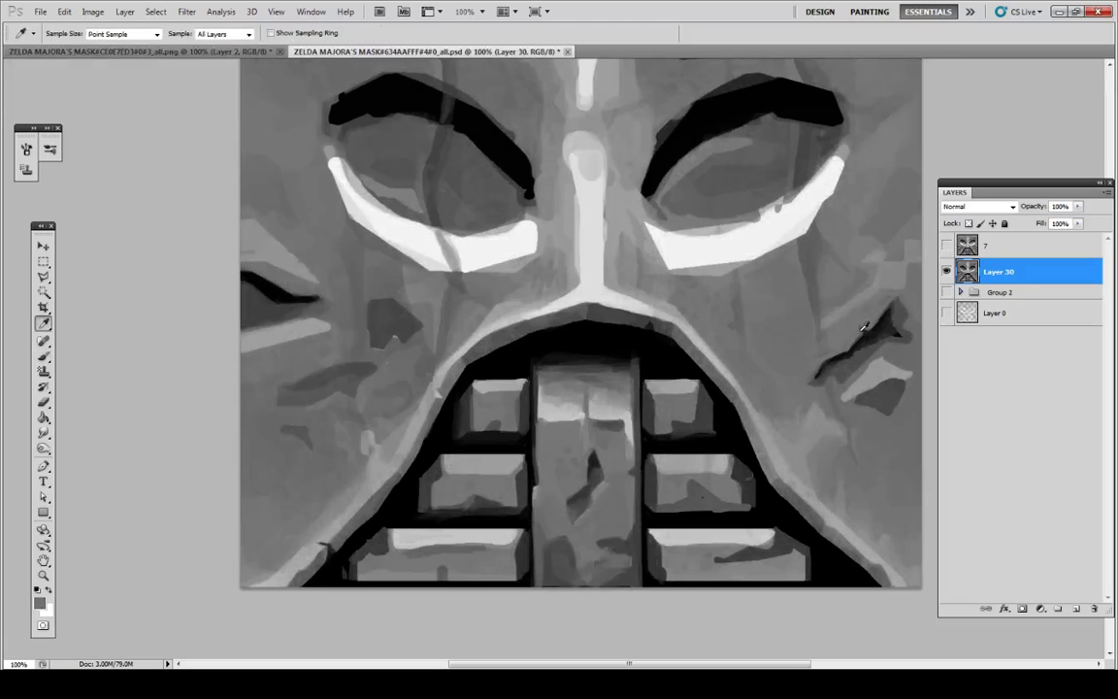
alt+click(873, 343)
alt+click(873, 344)
alt+click(872, 337)
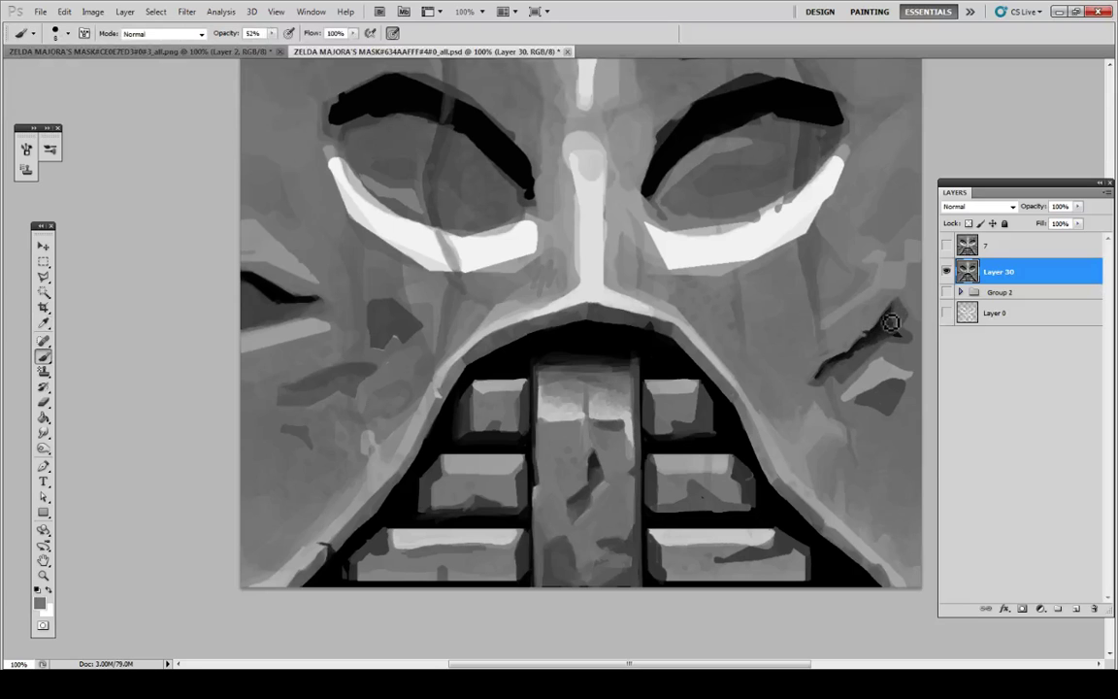
Step: Using layer 7 as reference, shade the light ridge below the right cheek scar with sampled greys
click(946, 246)
alt+click(796, 338)
mouse_move(887, 388)
mouse_down()
mouse_move(885, 370)
mouse_move(886, 352)
mouse_move(849, 405)
mouse_move(885, 375)
mouse_move(862, 389)
mouse_move(851, 375)
mouse_move(863, 361)
mouse_move(853, 390)
mouse_move(884, 362)
mouse_move(874, 344)
mouse_move(855, 375)
mouse_up()
alt+click(894, 372)
alt+click(918, 377)
alt+click(910, 377)
alt+click(898, 357)
Step: Narrow the ridge highlight below the cheek scar and blend its left end and upper side with darker greys
alt+click(876, 360)
alt+click(866, 388)
alt+click(863, 368)
alt+click(875, 354)
alt+click(870, 366)
alt+click(855, 376)
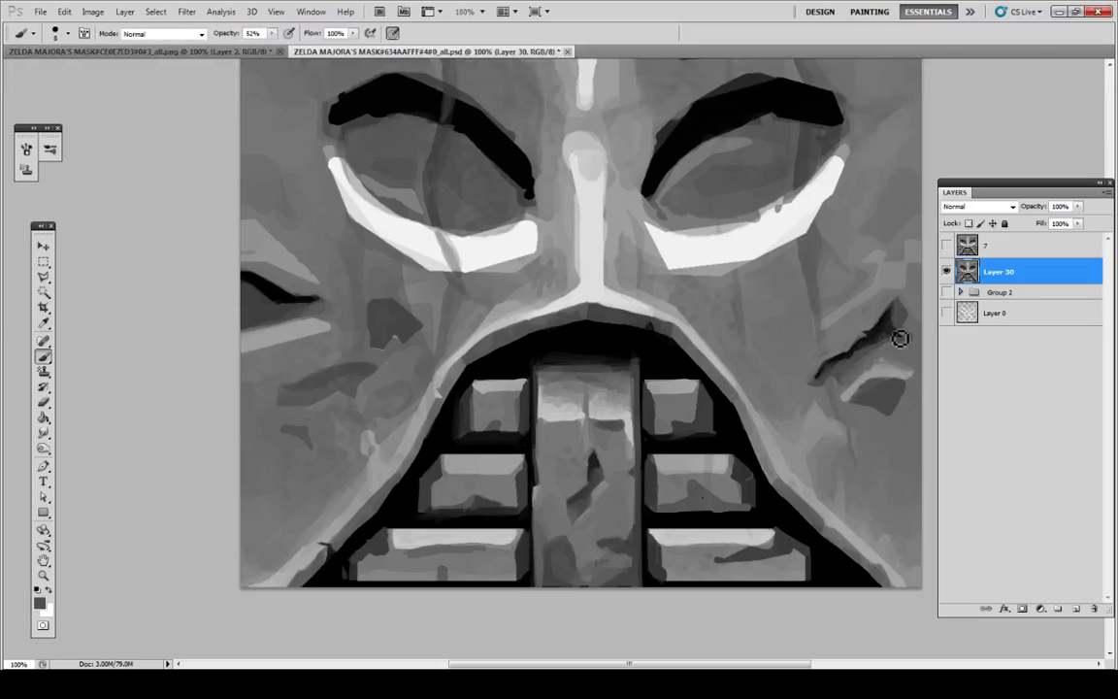
Step: Blend the light patches above the right cheek scar and around its left end with sampled greys
alt+click(903, 281)
mouse_move(900, 282)
mouse_down()
mouse_move(913, 269)
mouse_move(923, 281)
mouse_up()
alt+click(910, 291)
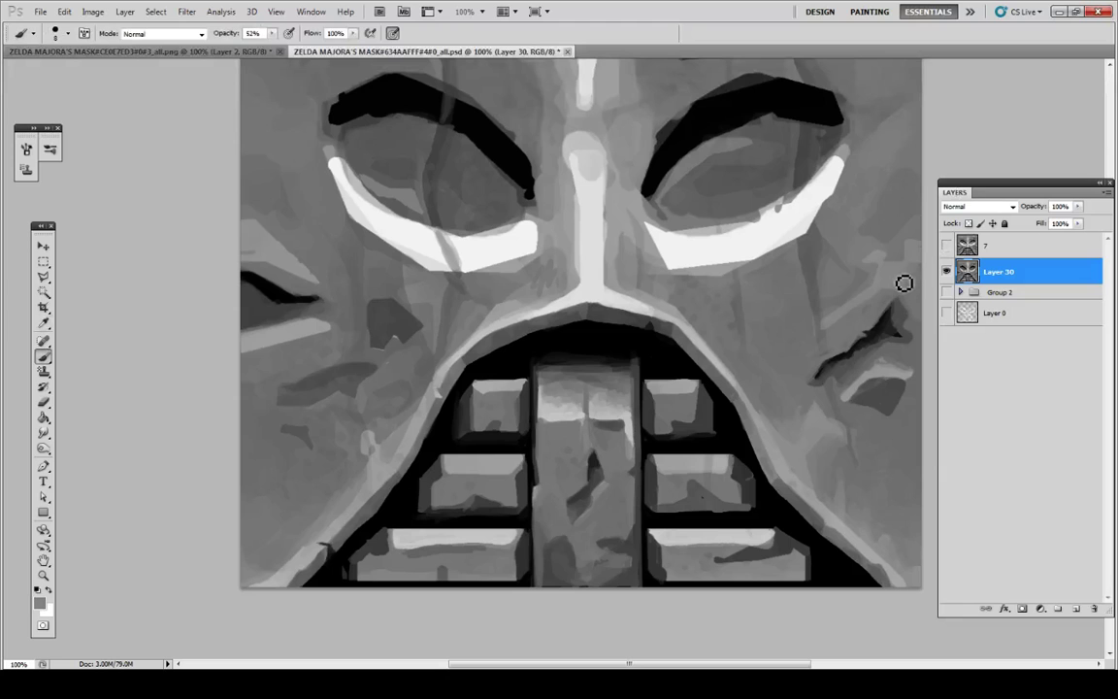
alt+click(874, 291)
alt+click(841, 332)
drag(830, 341, 831, 353)
Step: Paint a dark crack down the right cheek and up across the right eye's white lower lid with sampled greys
alt+click(805, 313)
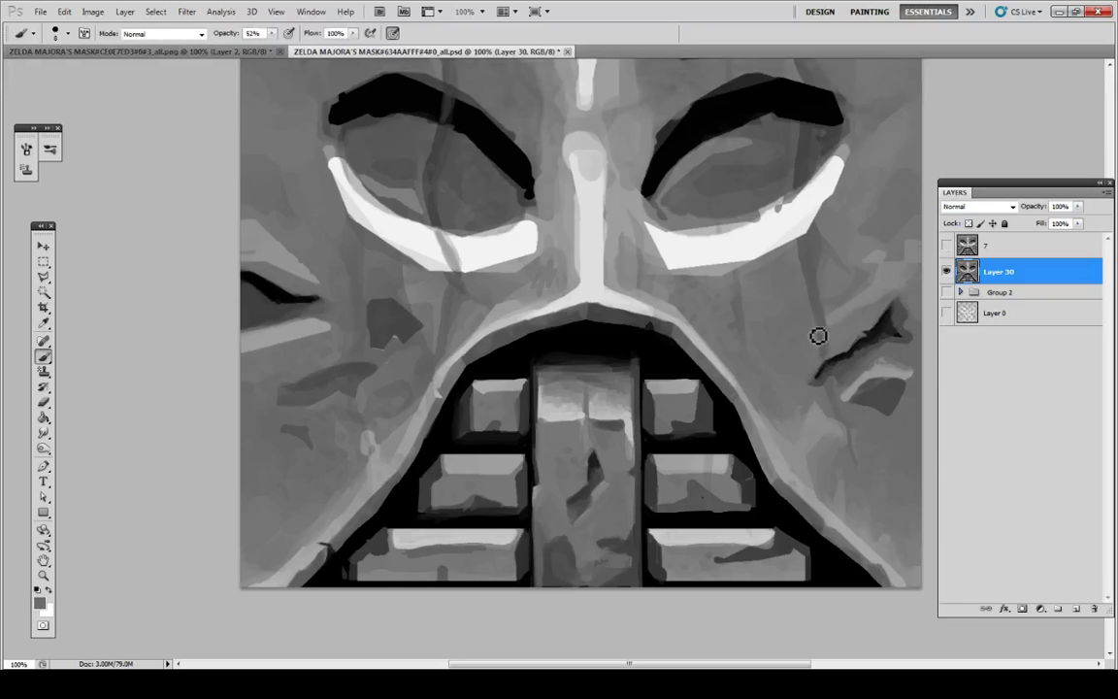
key(i)
key(b)
key(i)
key(b)
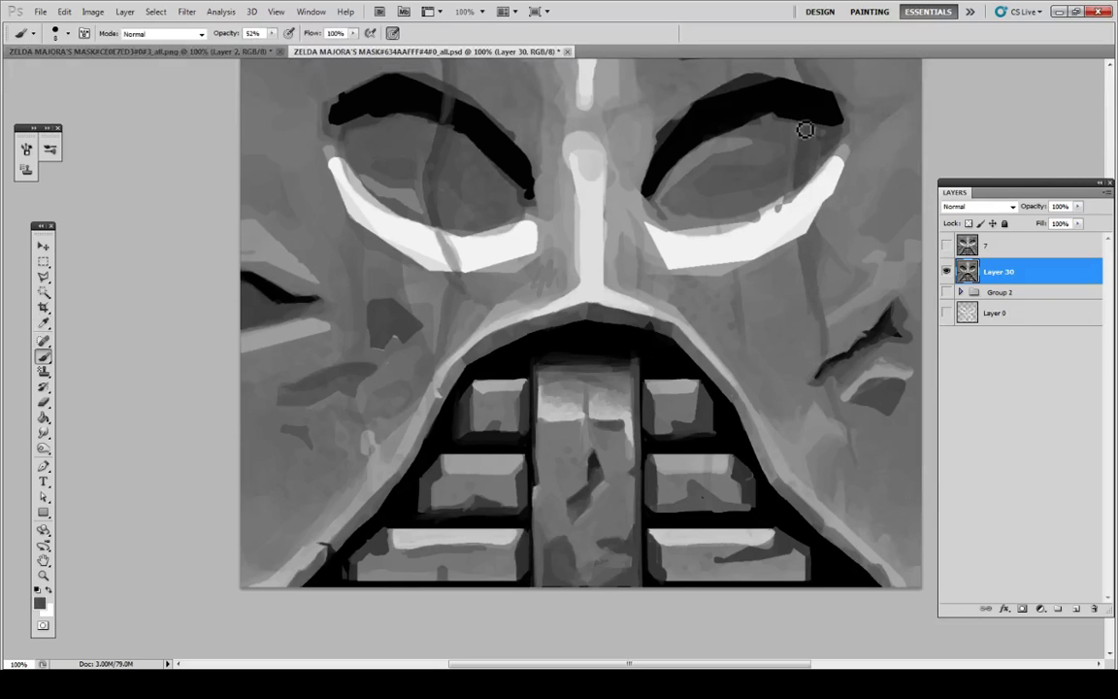
mouse_move(795, 217)
mouse_down()
mouse_move(799, 205)
mouse_move(810, 236)
mouse_up()
alt+click(803, 165)
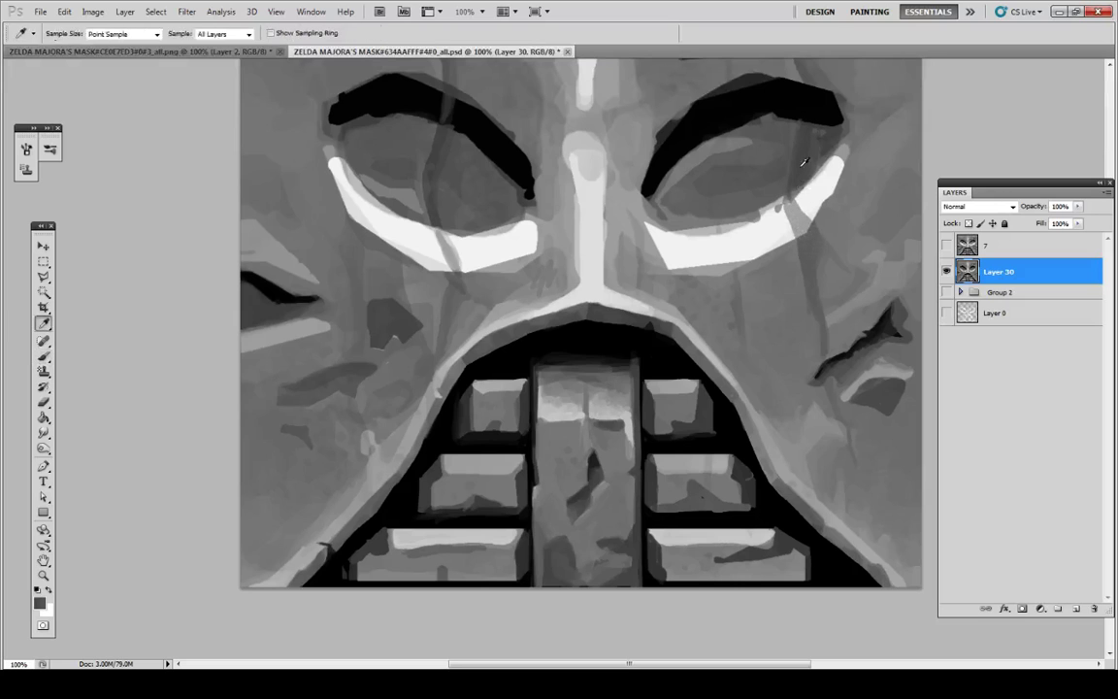
key(i)
key(b)
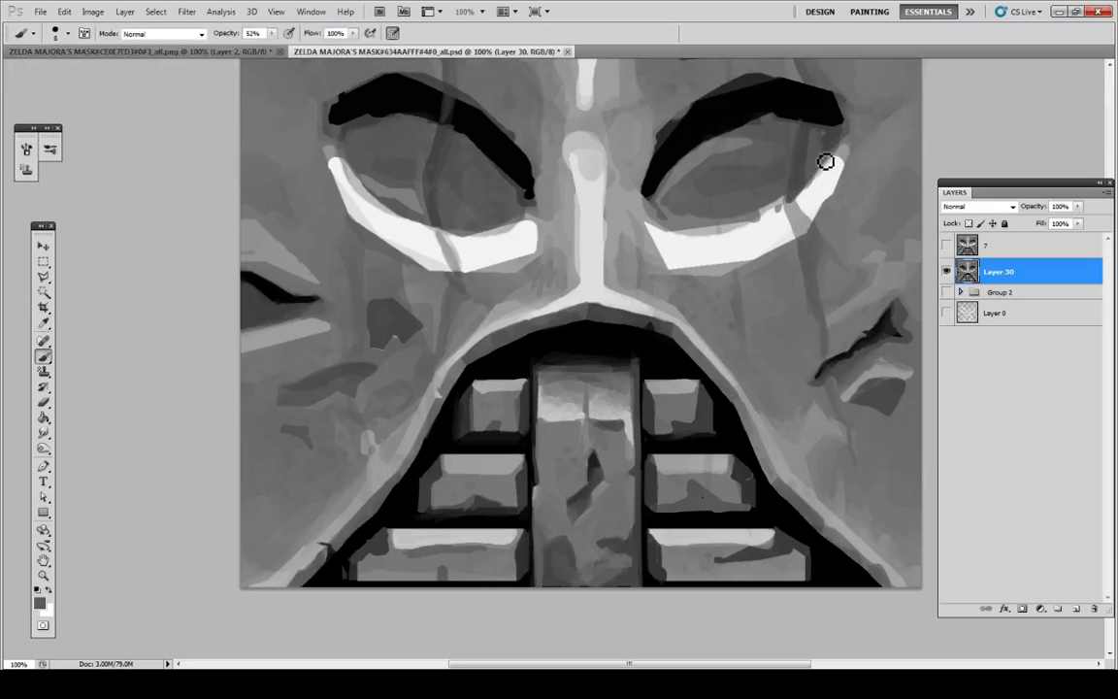
Step: Tone down the outer tip of the right eye's white lower lid with light grey and trim its edge
alt+click(821, 182)
alt+click(840, 150)
drag(843, 162, 834, 167)
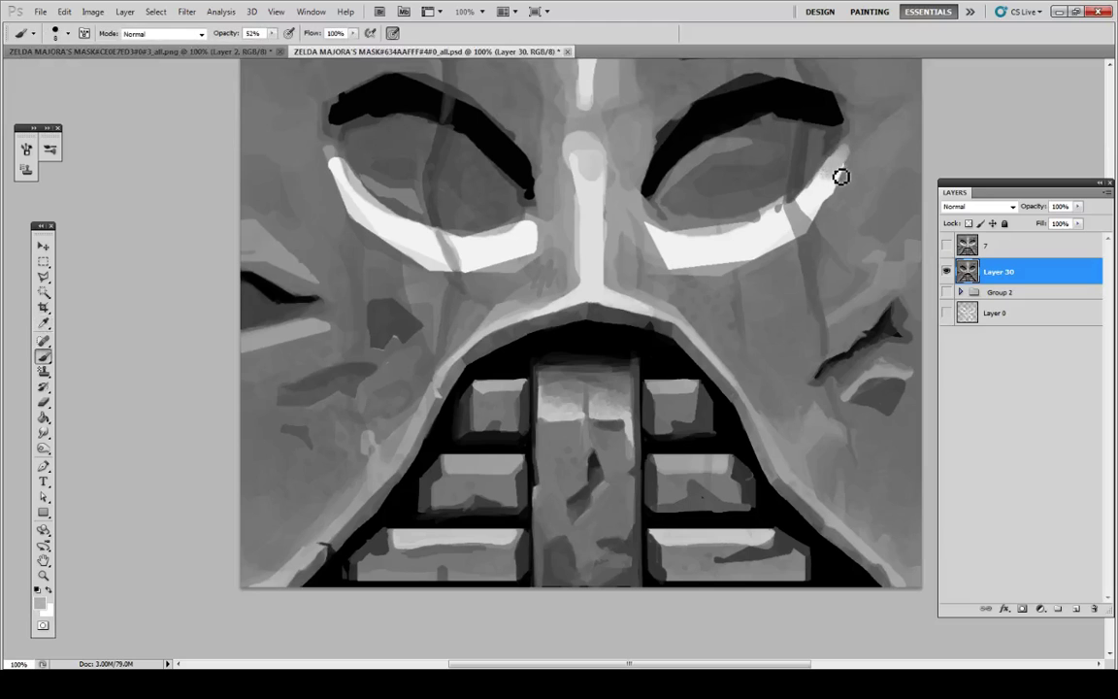
alt+click(862, 248)
key(alt)
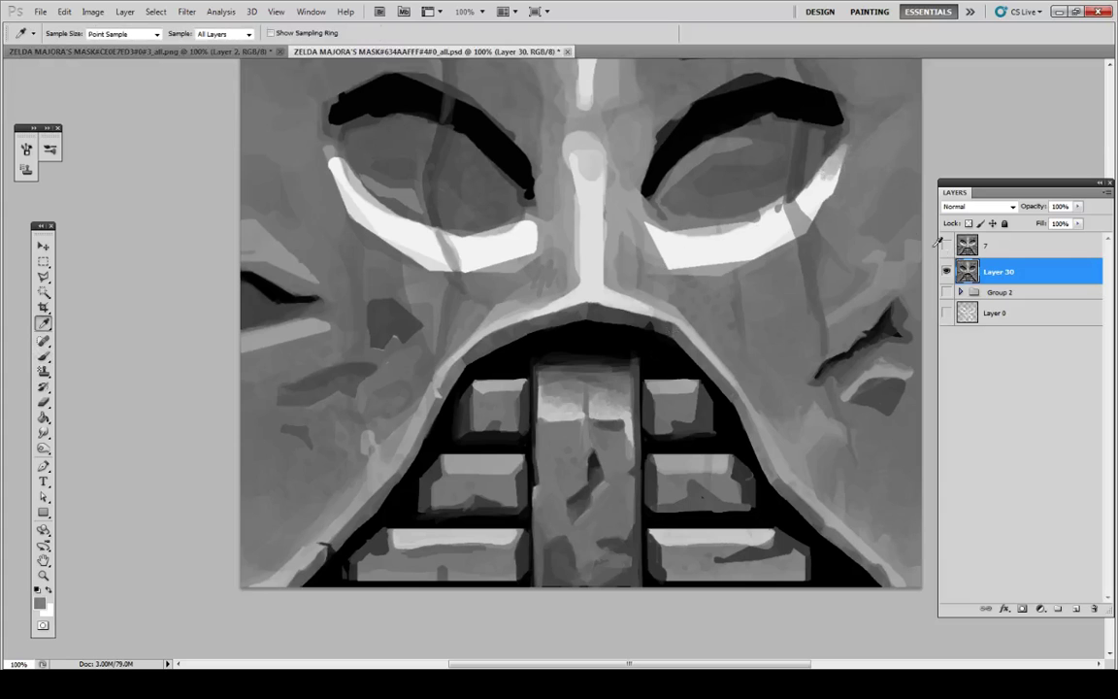
Step: Check against layer 7, then darken the upper edge of the chip in the left cheek with black
scroll(765, 187, up, 3)
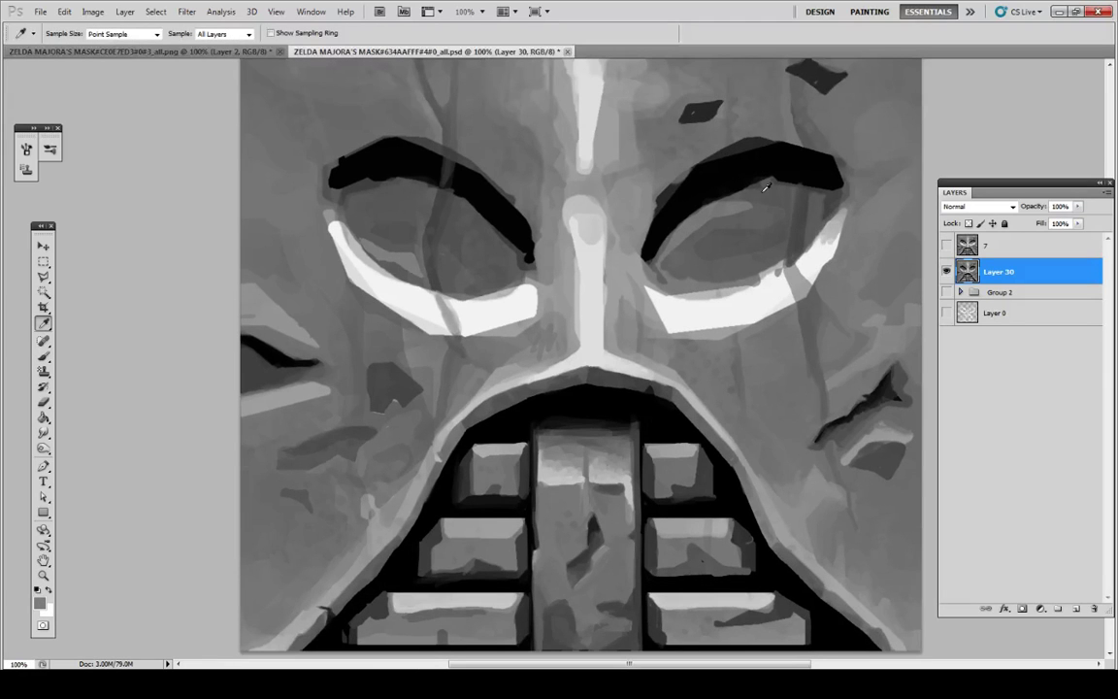
click(946, 247)
click(946, 247)
key(b)
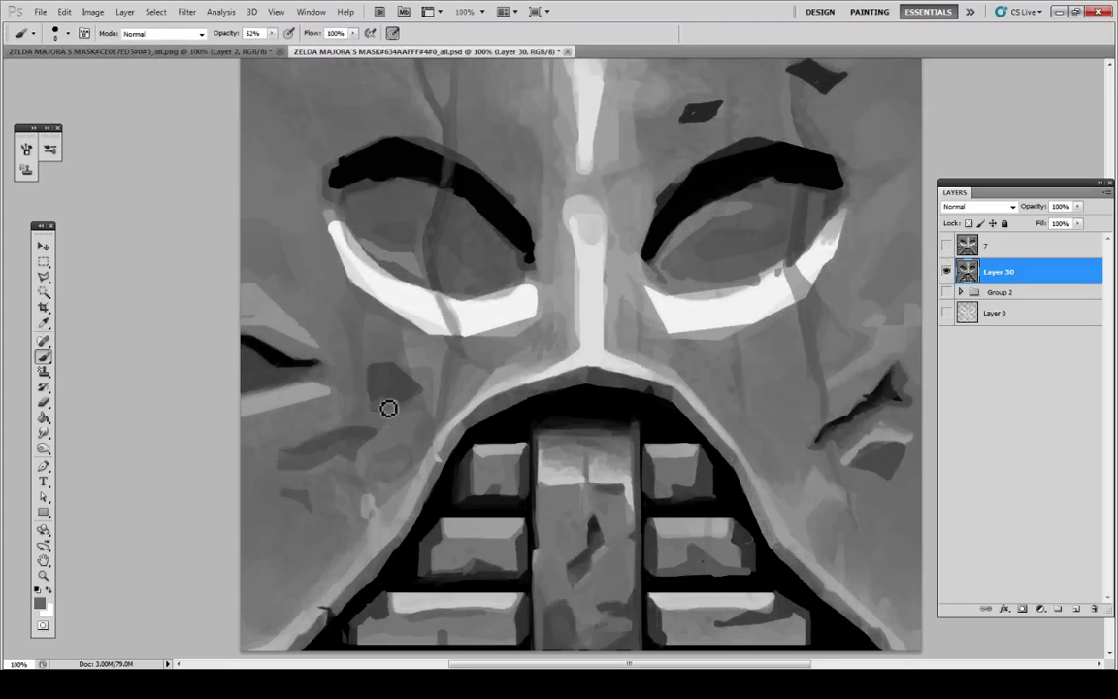
key(i)
click(385, 390)
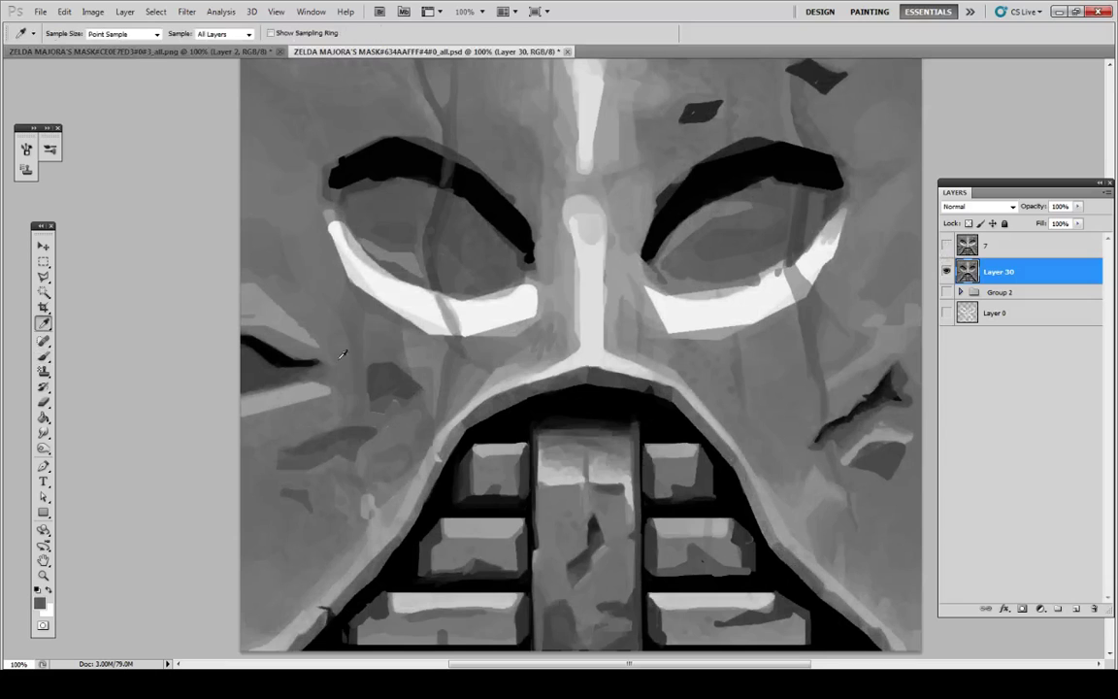
key(b)
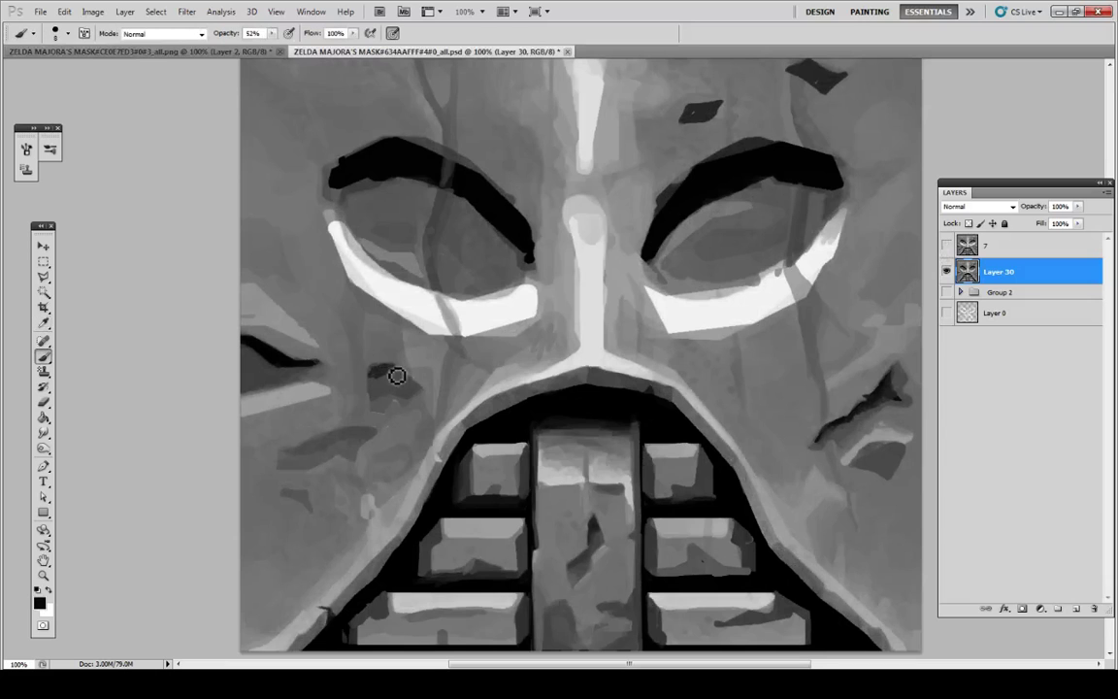
key(i)
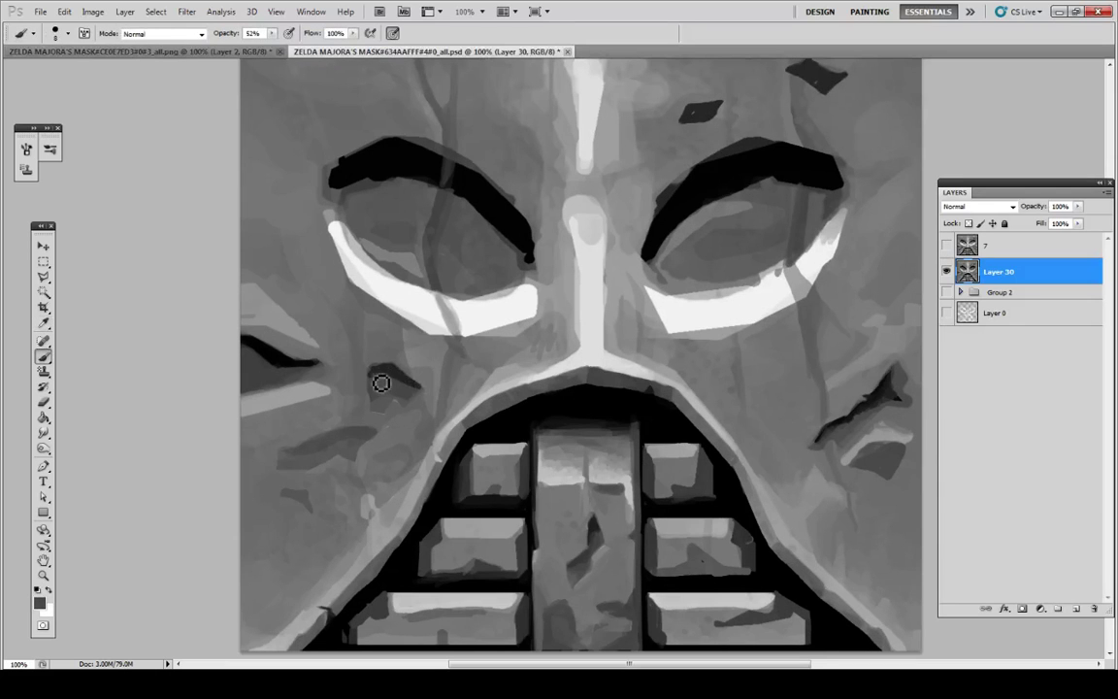
Step: Blend the left cheek chip's dark upper edge into its interior with sampled greys
drag(384, 384, 380, 387)
alt+click(388, 368)
key(i)
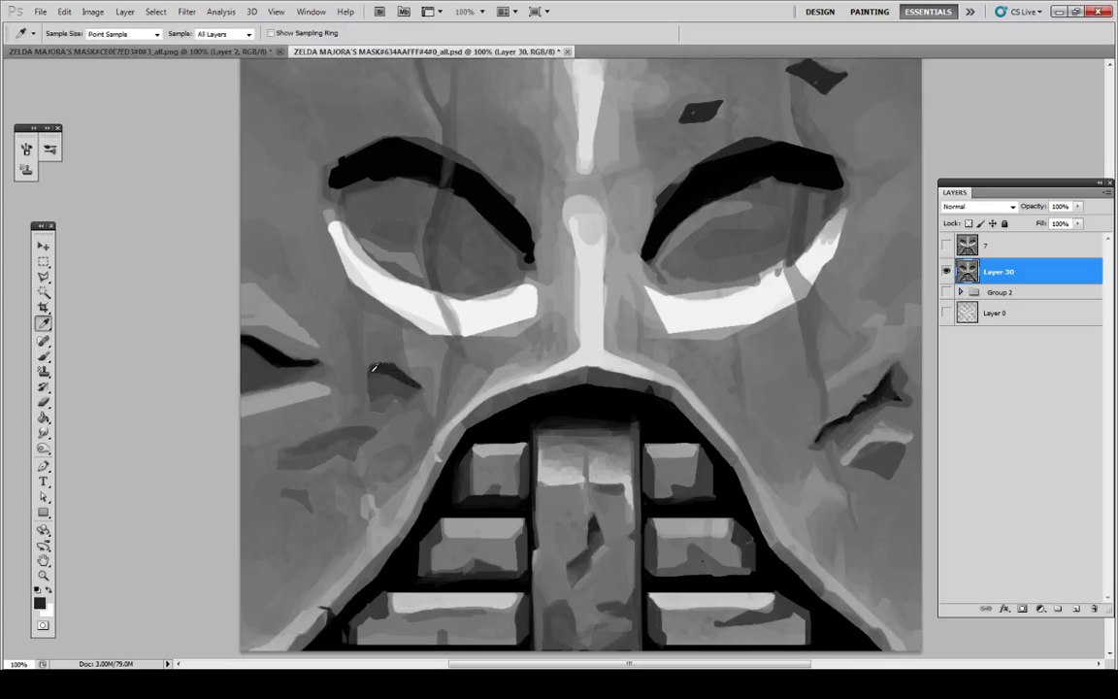
alt+click(384, 374)
mouse_move(382, 382)
mouse_down()
mouse_move(401, 375)
mouse_move(417, 391)
mouse_move(373, 390)
mouse_up()
alt+click(368, 373)
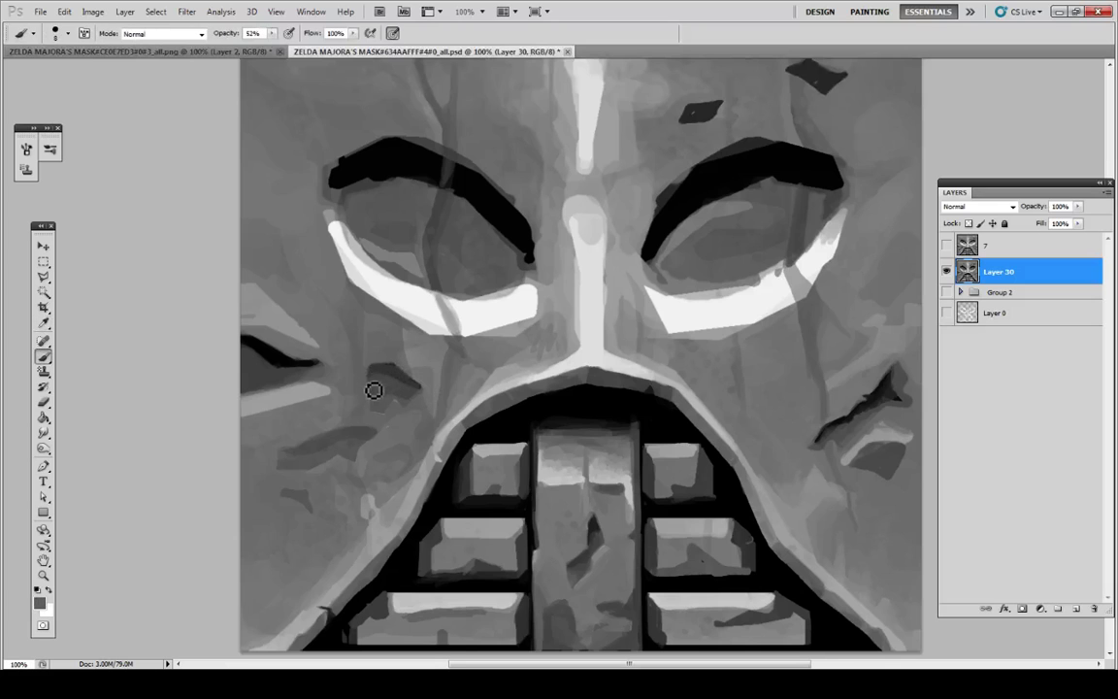
Step: Paint a thin light highlight along the left cheek chip's lower edge and tone it down with sampled grey
alt+click(415, 414)
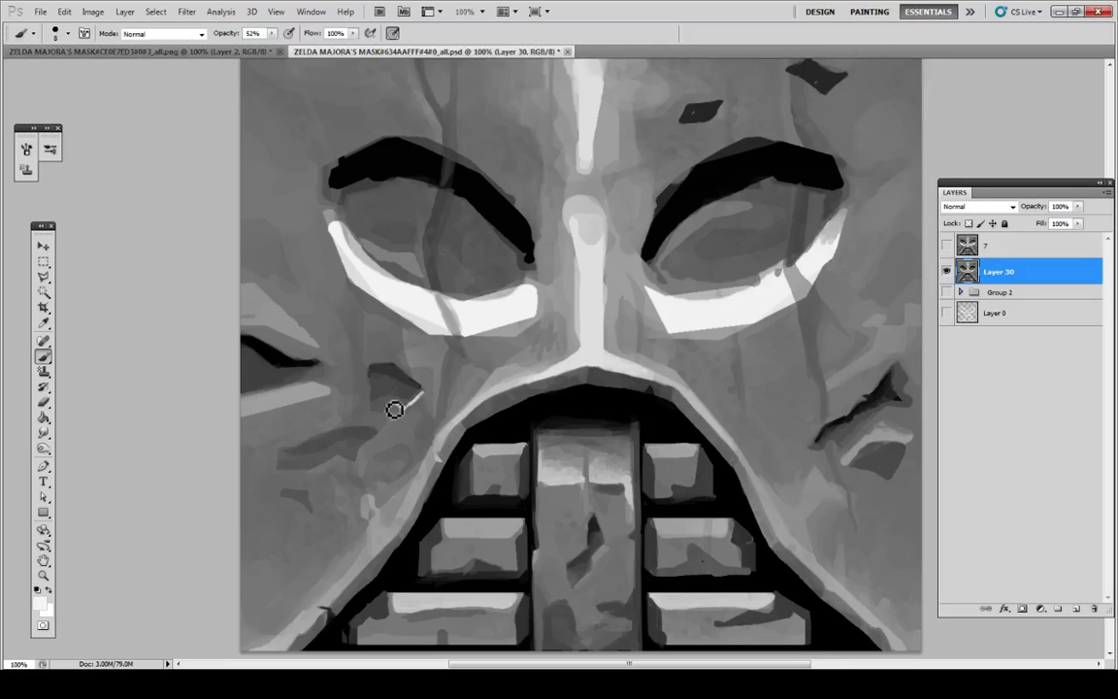
alt+click(385, 412)
drag(384, 414, 375, 408)
alt+click(387, 420)
alt+click(380, 421)
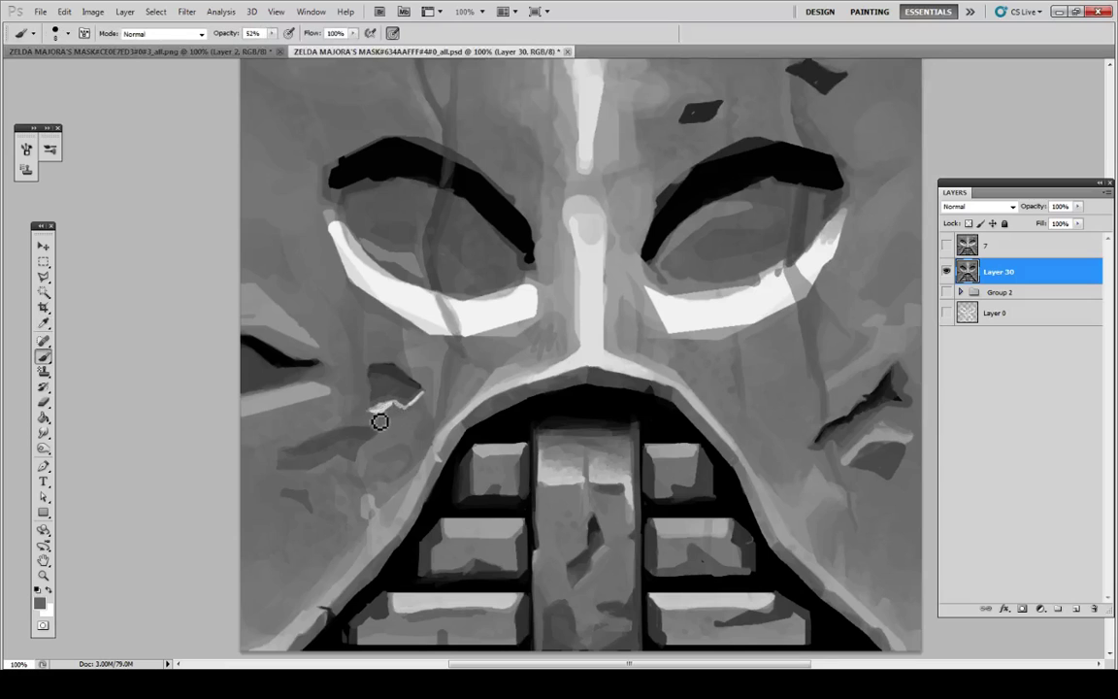
drag(410, 414, 427, 402)
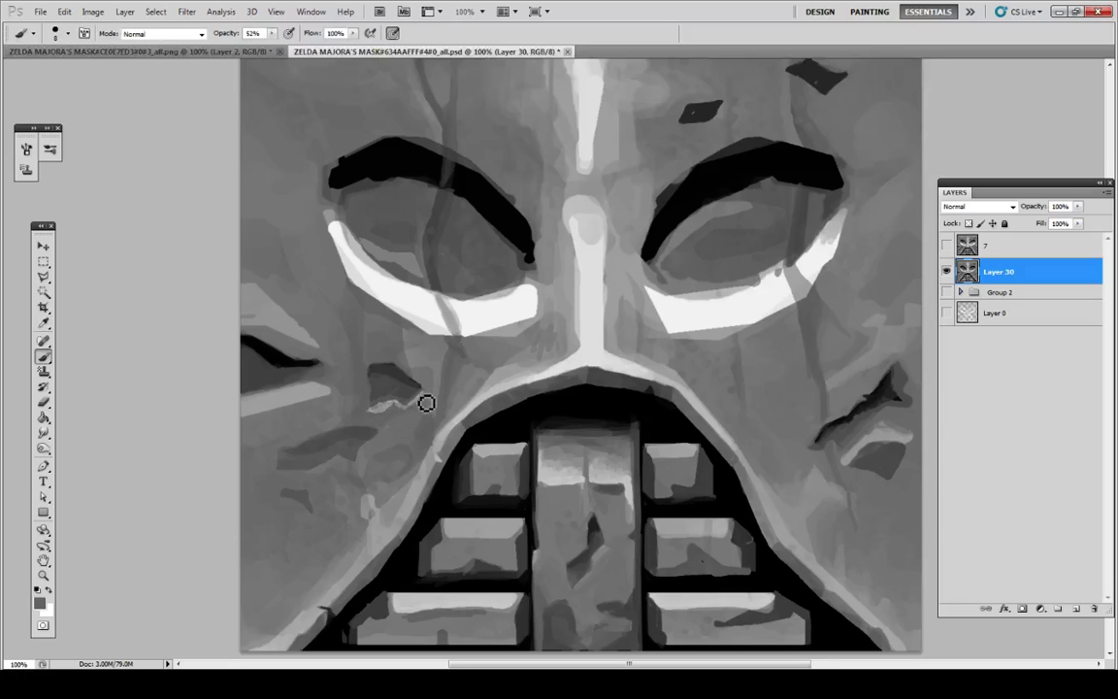
alt+click(429, 400)
Step: Refine the left cheek chip's left and upper edges and blend the surface between it and the mouth with sampled greys
alt+click(366, 359)
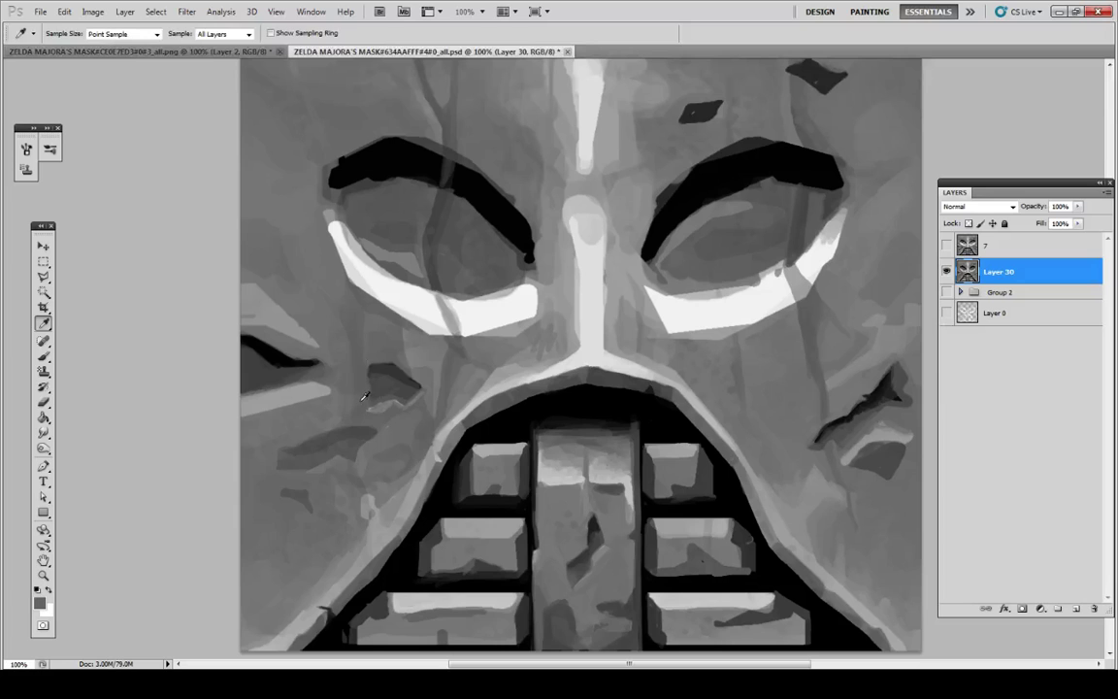
drag(372, 419, 369, 419)
alt+click(374, 350)
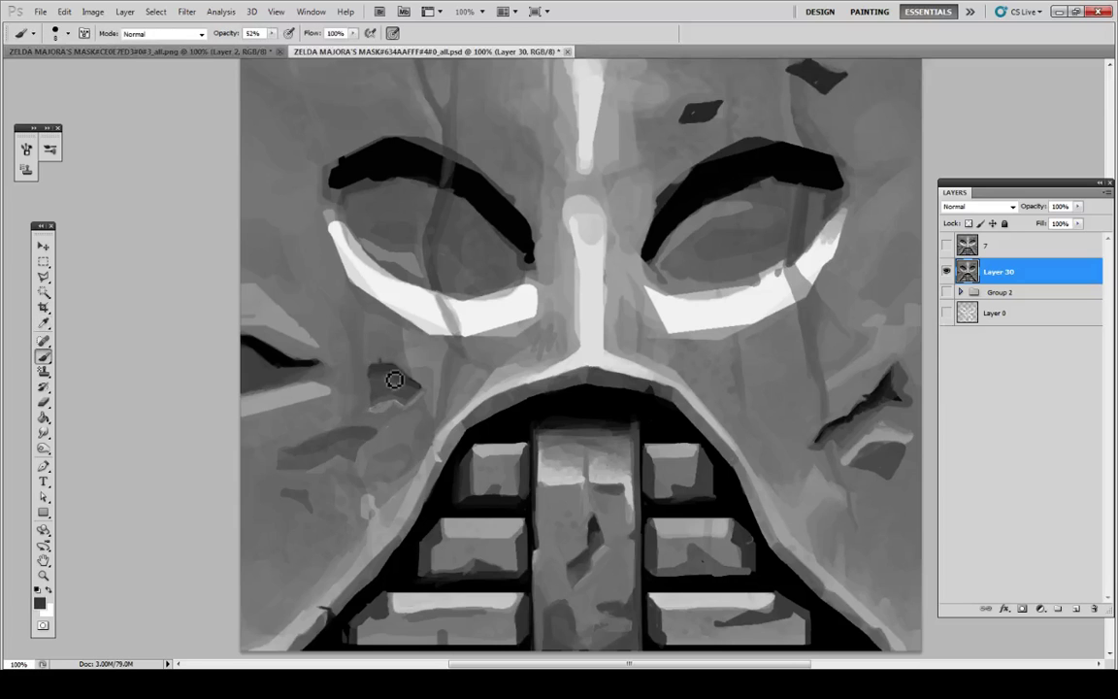
key(alt)
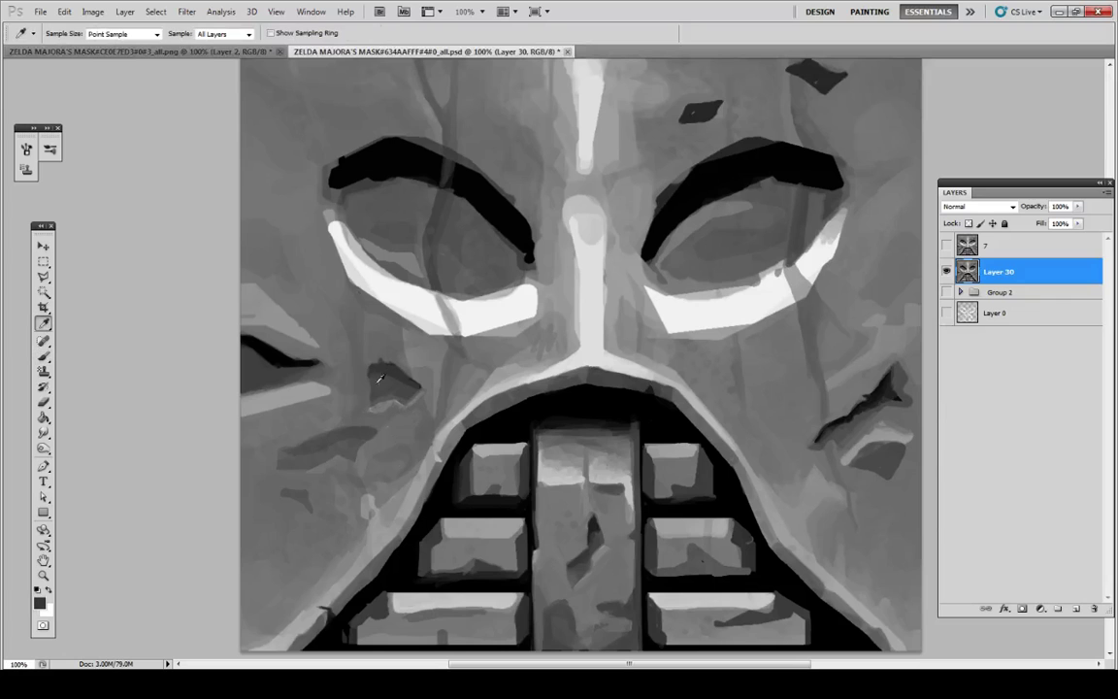
alt+click(434, 409)
drag(428, 411, 440, 414)
key(alt)
key(alt)
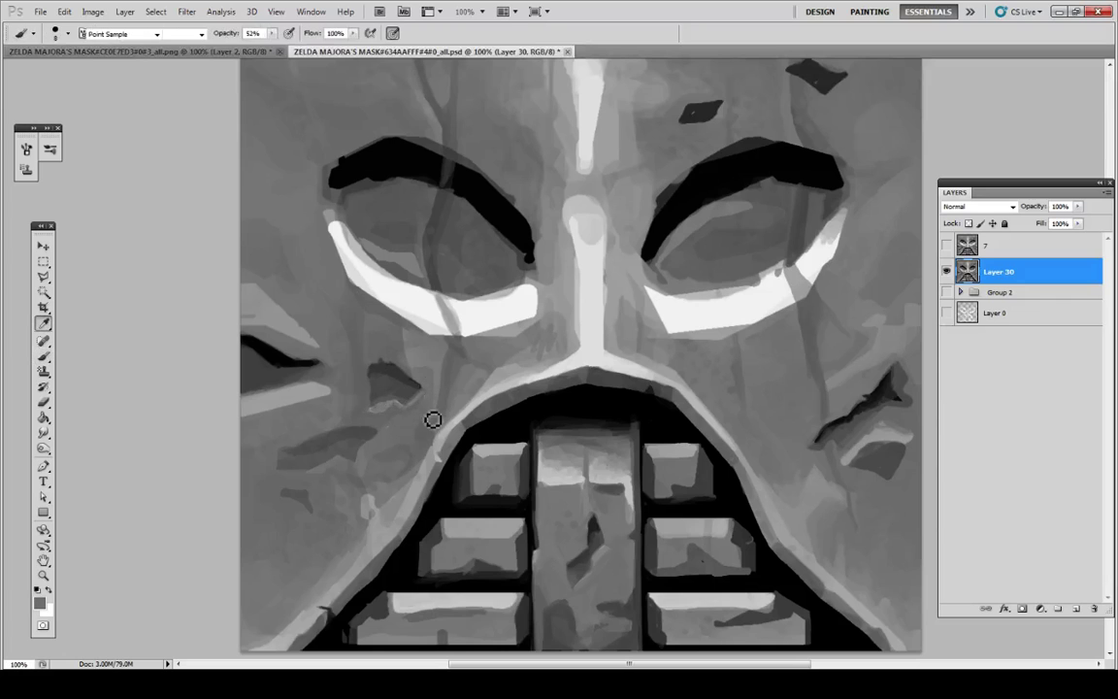
Step: Compare with layer 7 and brighten and reshape the light ridge below the left cheek scar
key(alt+Tab)
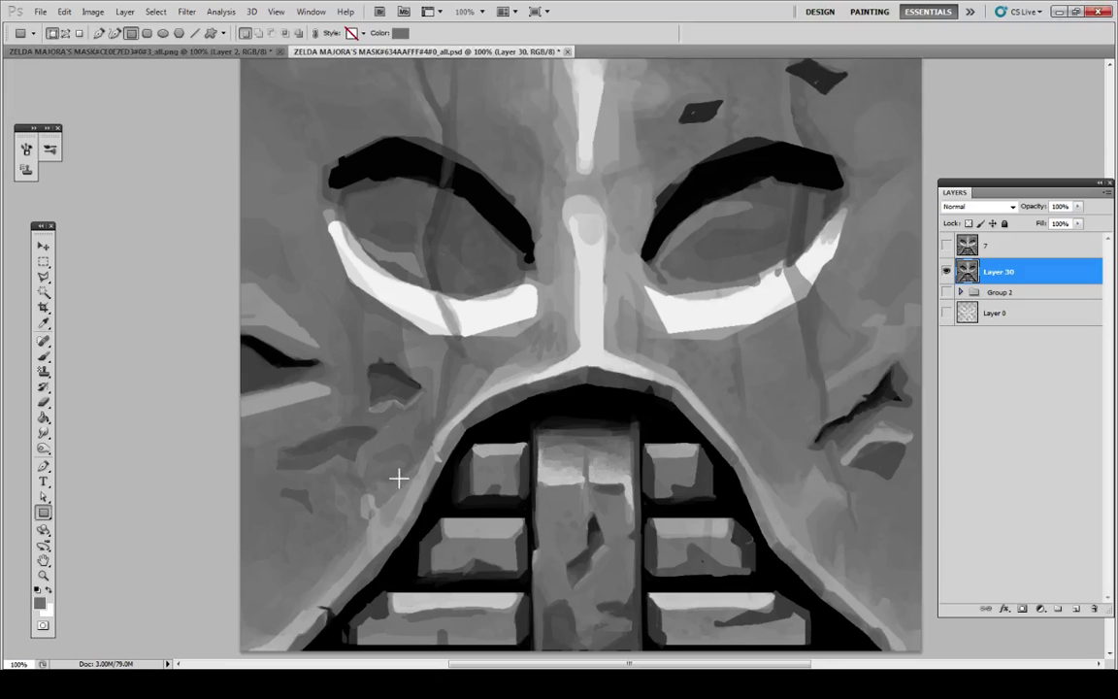
click(946, 246)
click(946, 246)
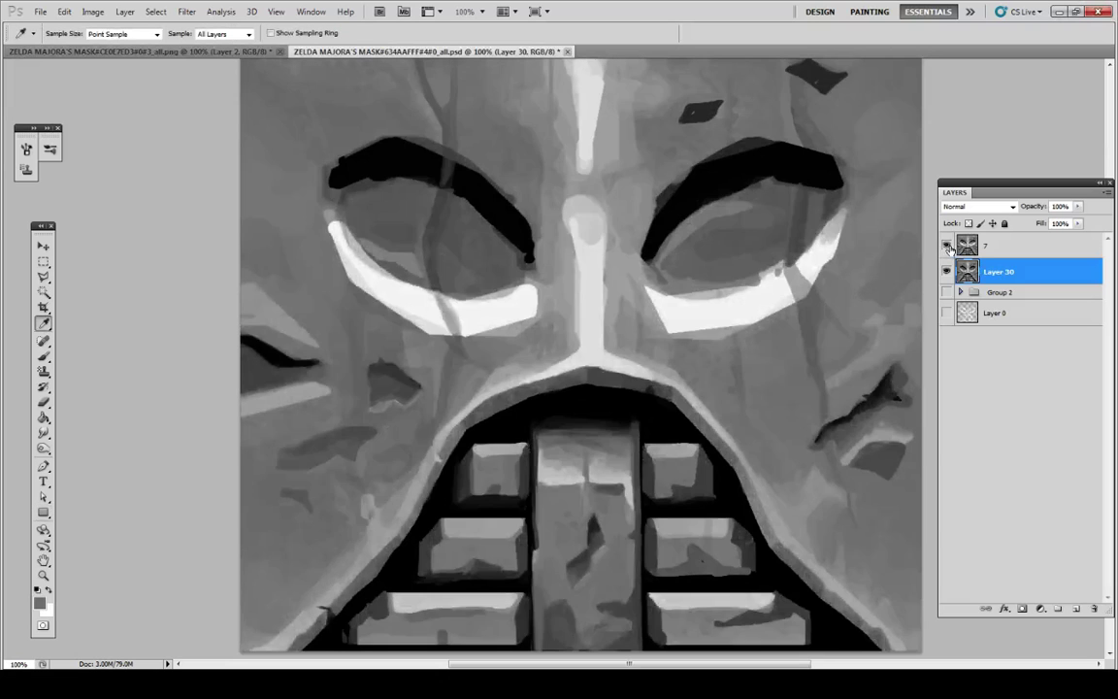
click(946, 246)
click(946, 247)
key(b)
alt+click(406, 287)
mouse_move(324, 392)
mouse_down()
mouse_move(247, 414)
mouse_move(287, 386)
mouse_move(340, 382)
mouse_up()
alt+click(283, 396)
alt+click(276, 376)
alt+click(337, 384)
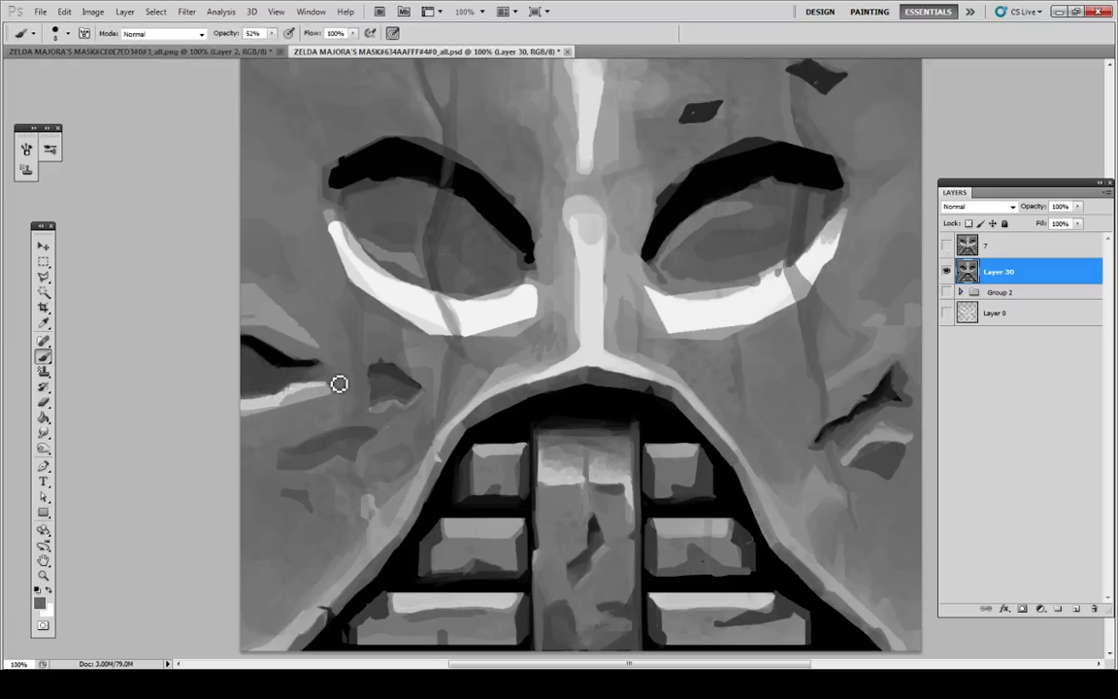
Step: Thicken the black inner tip of the left cheek scar and trim the end of the ridge below it
alt+click(313, 365)
alt+click(302, 377)
drag(304, 377, 319, 373)
alt+click(314, 367)
key(alt)
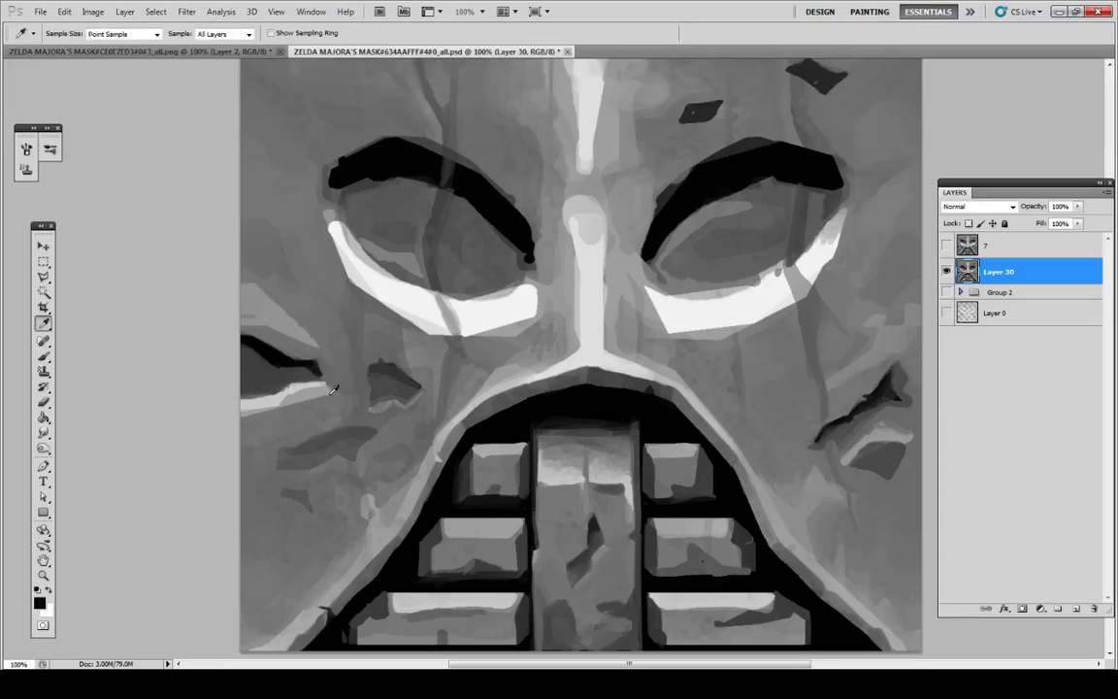
alt+click(331, 391)
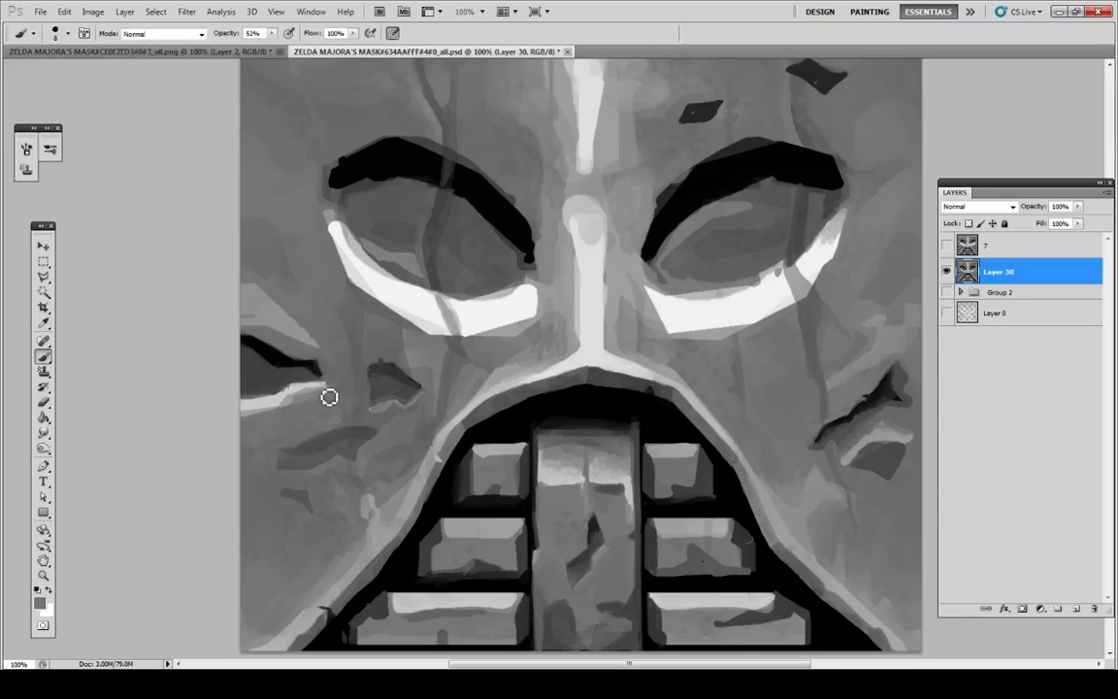
key(alt)
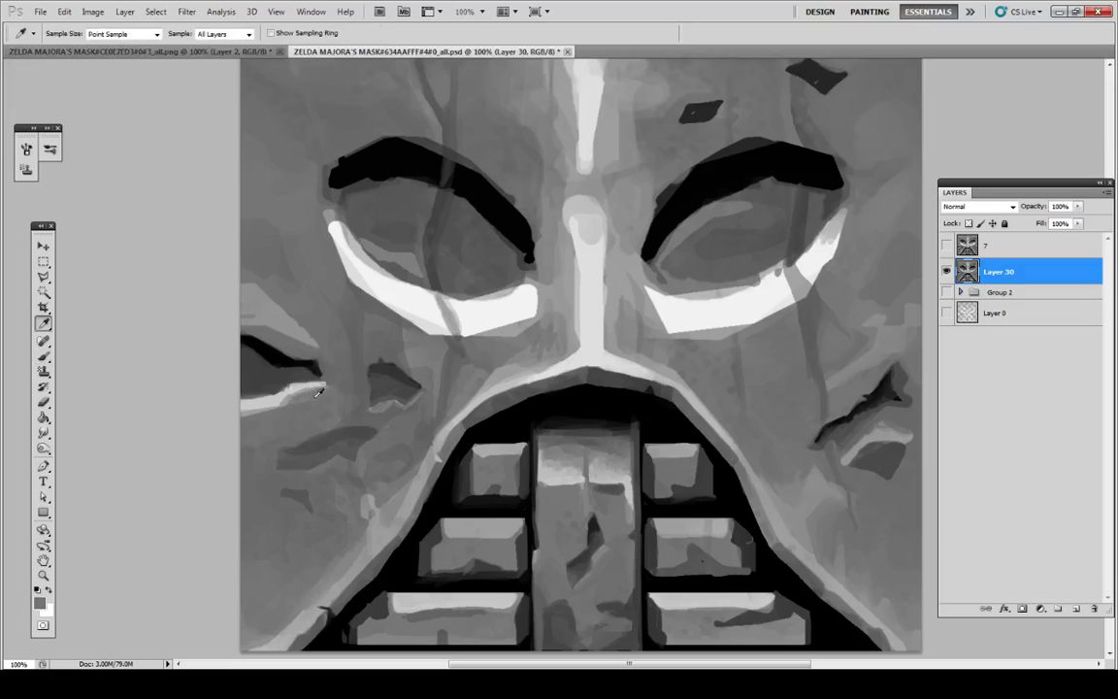
Step: Shade the interior of the left cheek scar with sampled dark greys below its black upper edge
alt+click(298, 370)
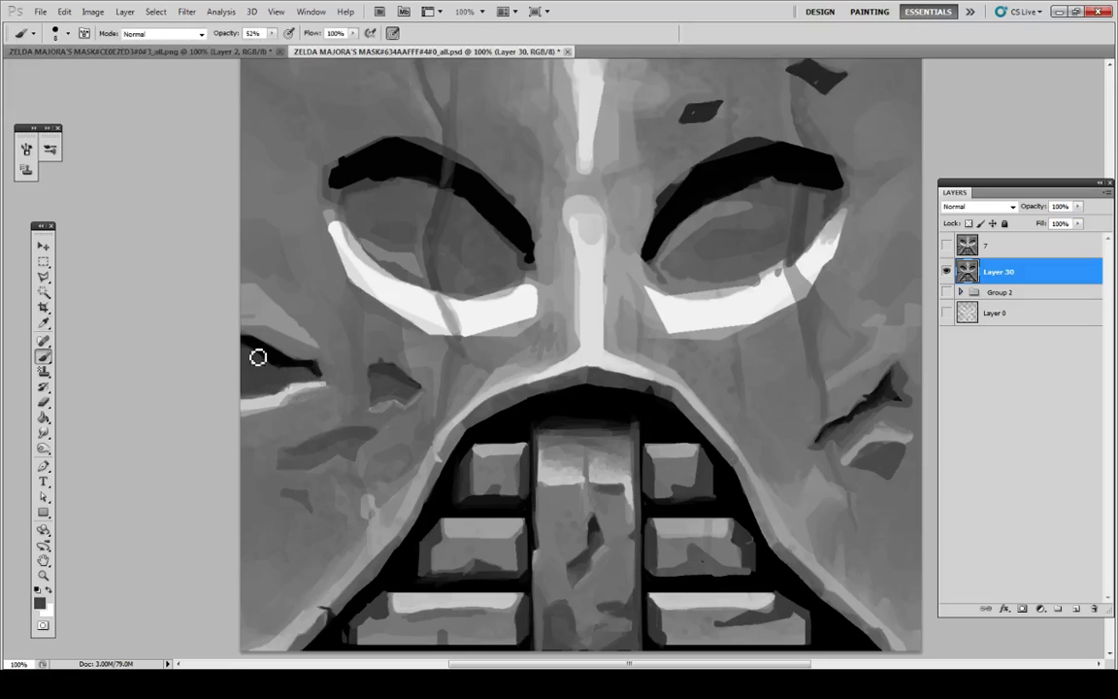
key(alt)
key(alt)
drag(249, 369, 293, 376)
key(alt)
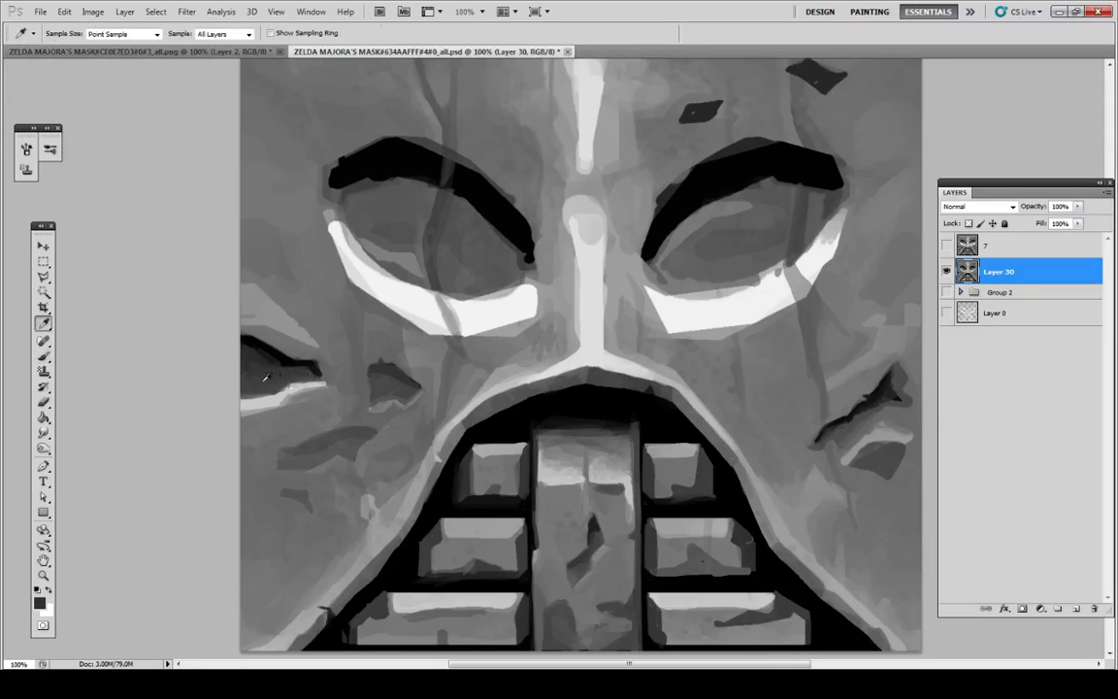
key(alt)
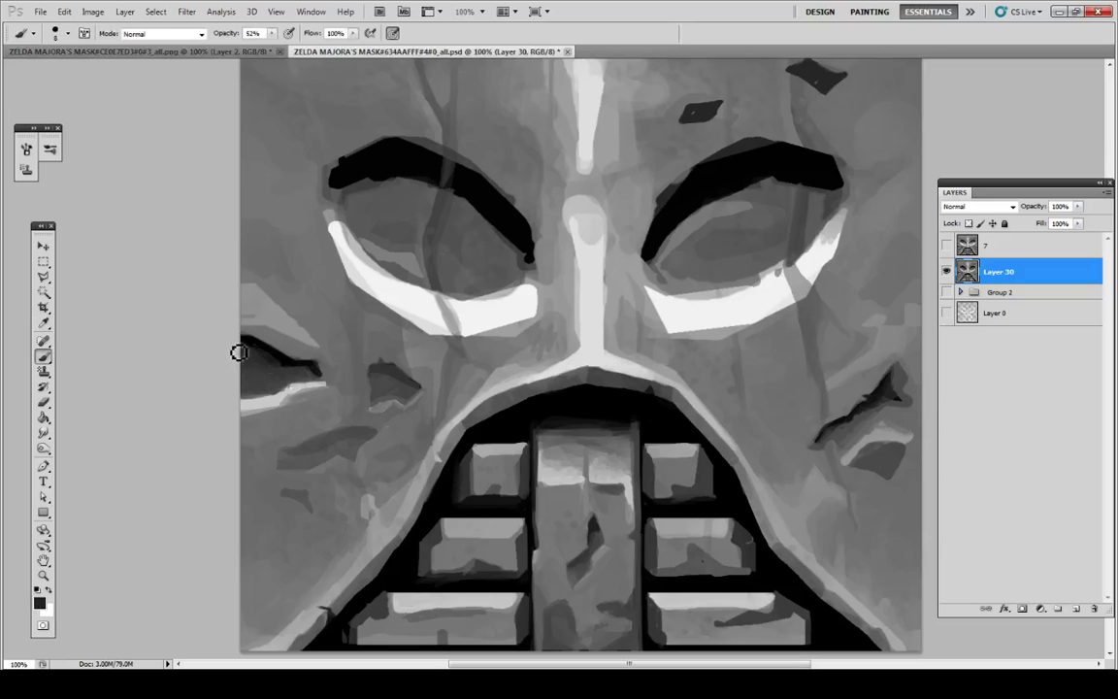
key(alt)
mouse_move(253, 357)
mouse_down()
mouse_move(289, 380)
mouse_move(253, 357)
mouse_up()
key(alt)
alt+click(304, 372)
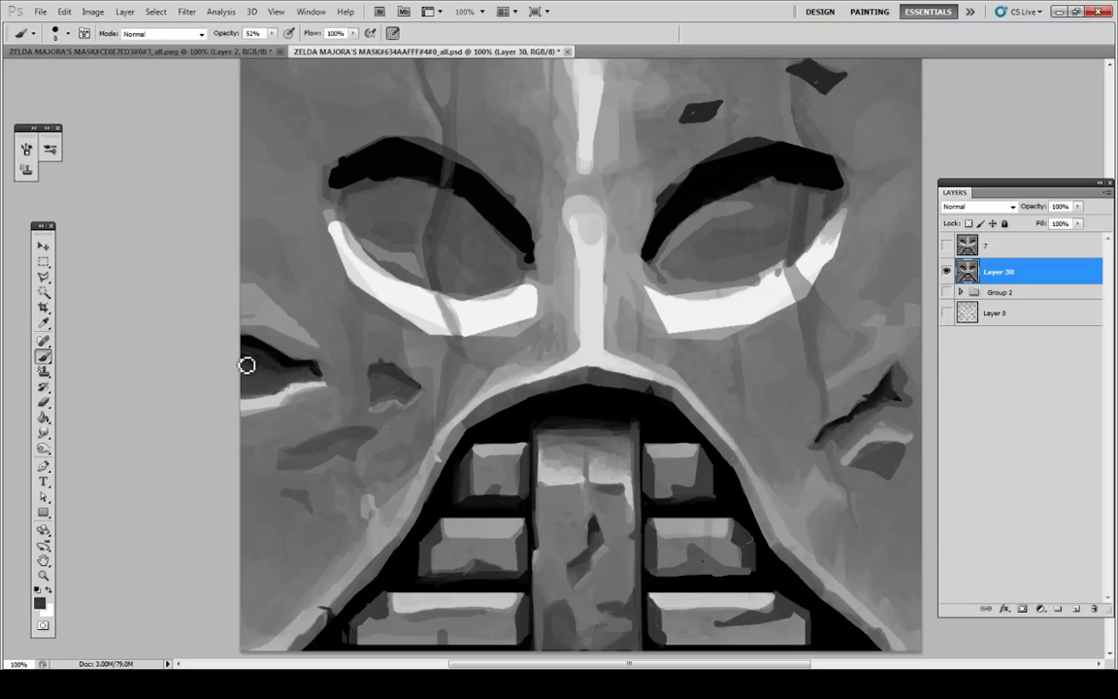
key(alt)
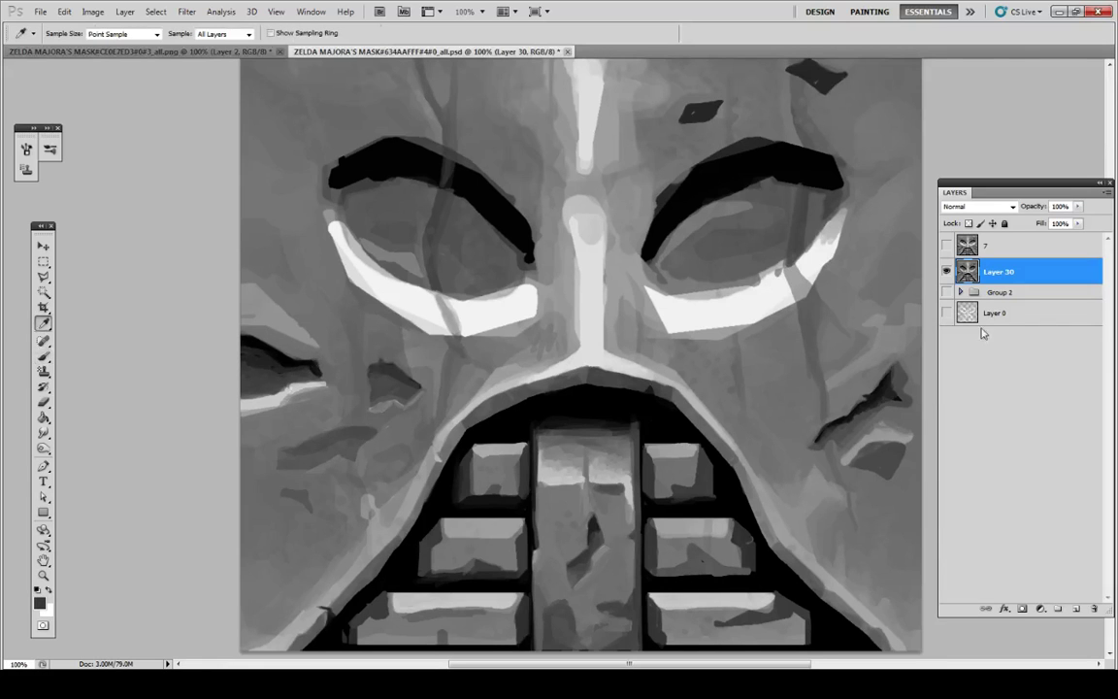
Step: Add small light grey specks beside the right cheek chip and on the cheek below it with sampled greys
drag(923, 419, 918, 472)
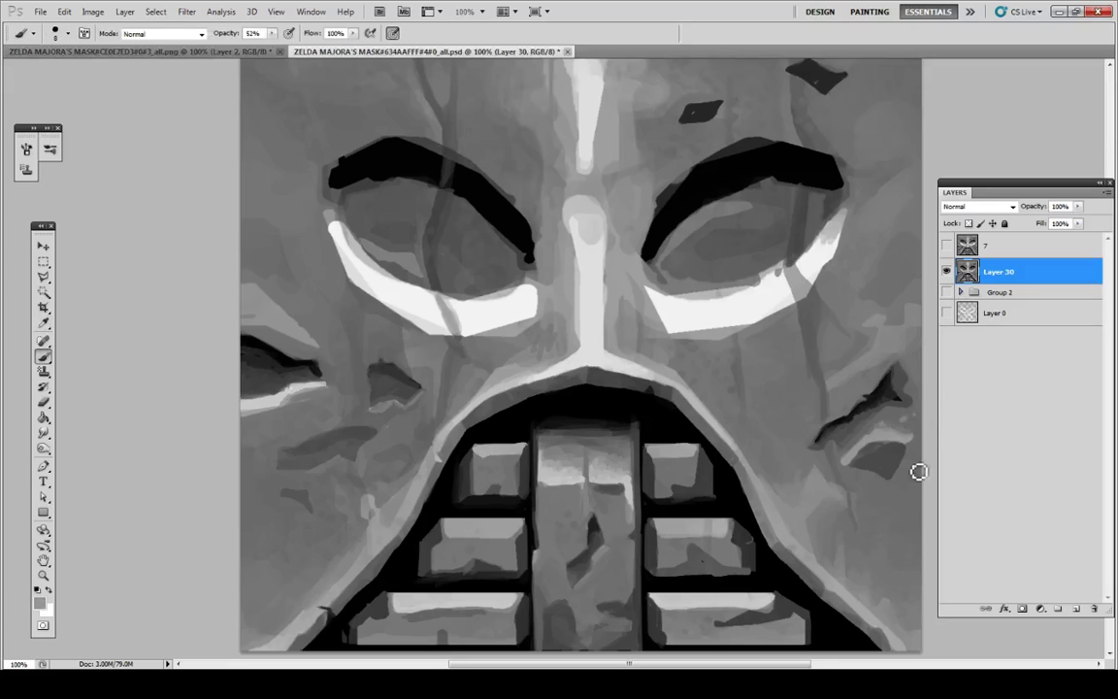
key(alt)
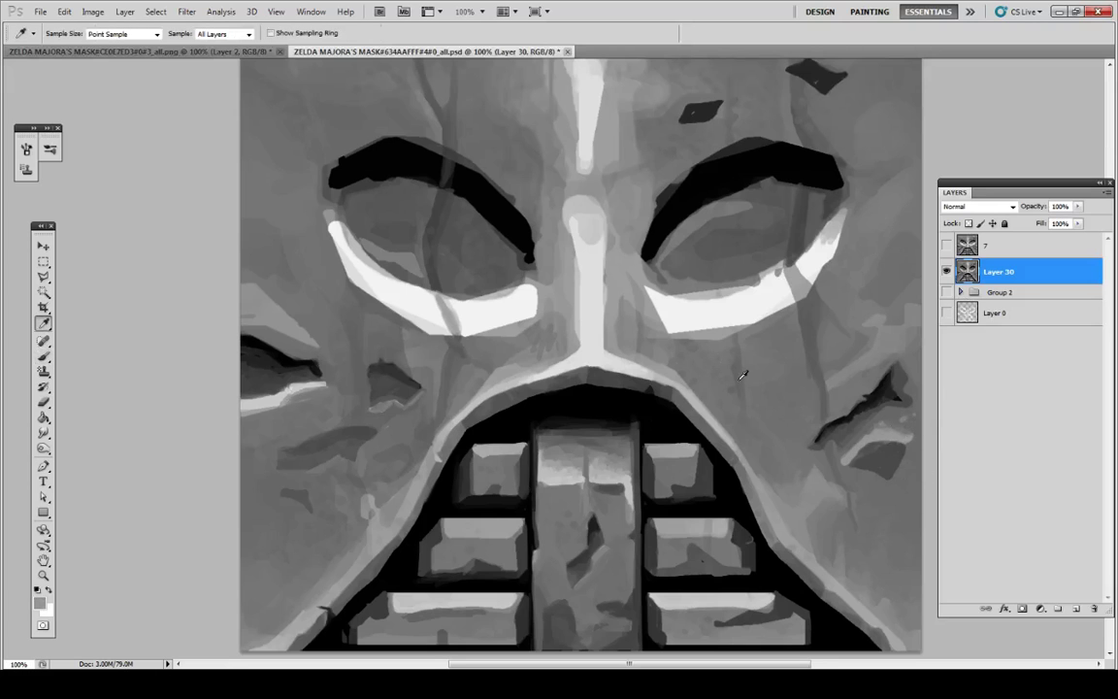
key(alt)
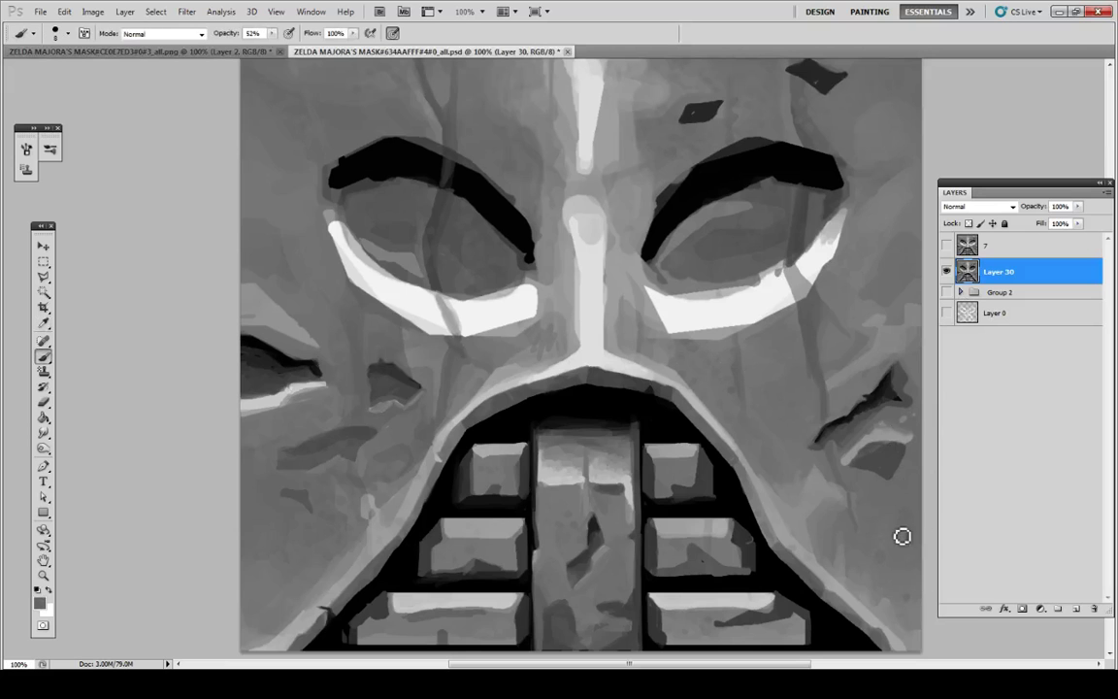
alt+click(898, 431)
alt+click(899, 432)
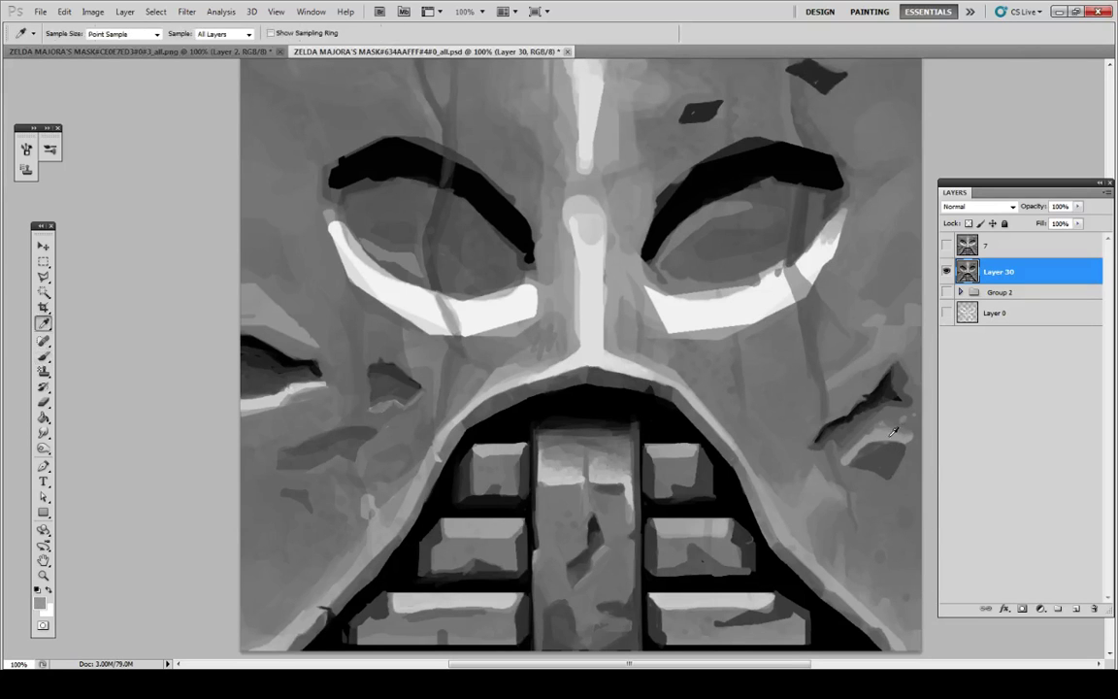
click(885, 526)
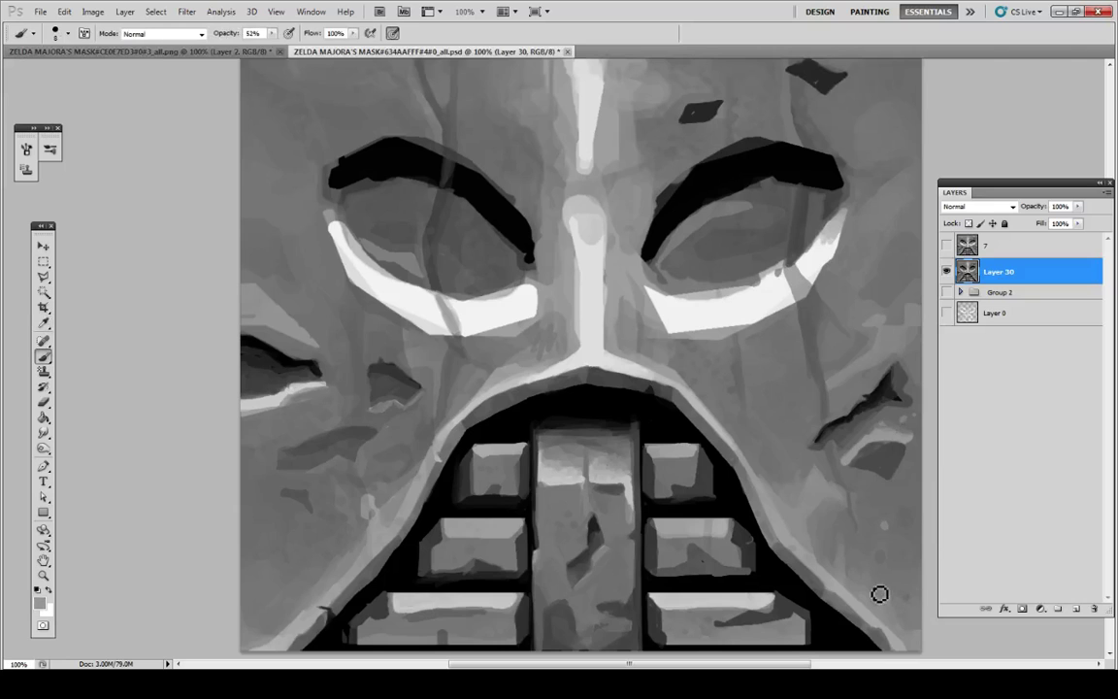
Step: Paint a lighter patch on the right cheek along the outer side of the mouth rim and blend it with sampled greys
key(alt)
key(alt)
key(alt)
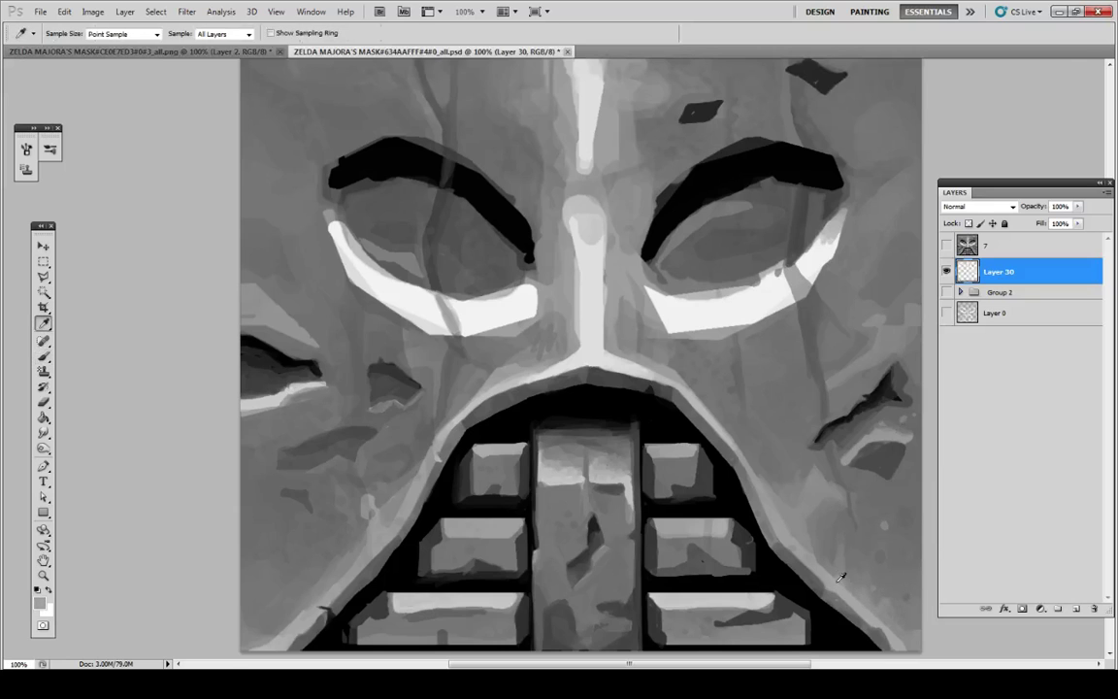
alt+click(886, 628)
drag(878, 620, 902, 643)
key(alt)
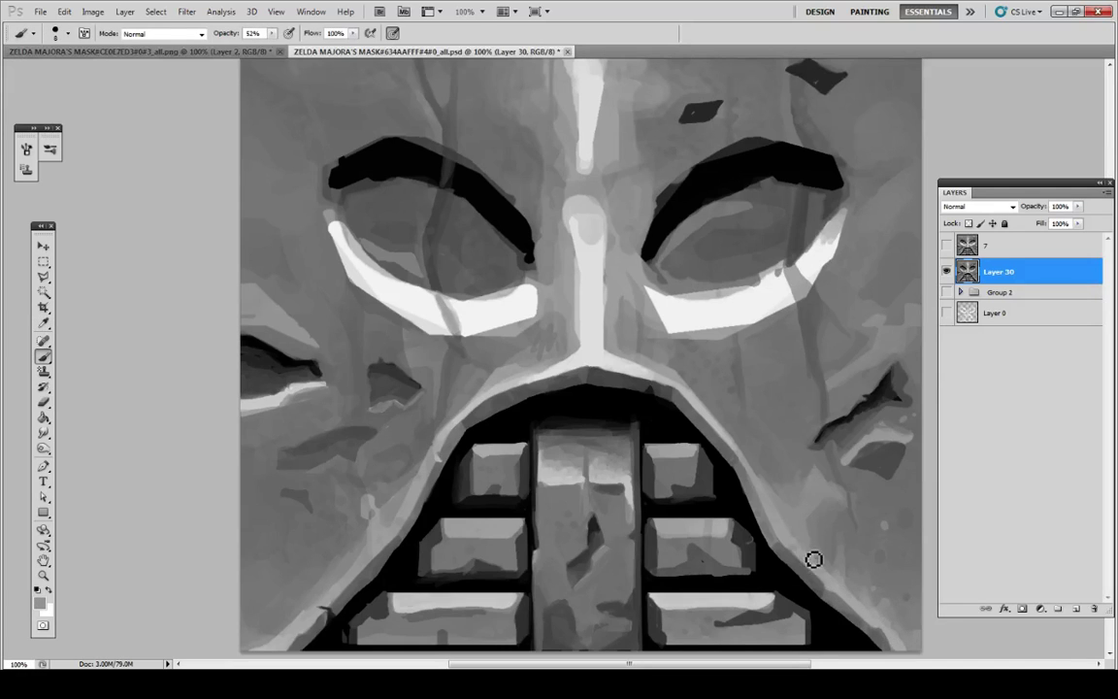
key(alt)
key(alt)
key(alt)
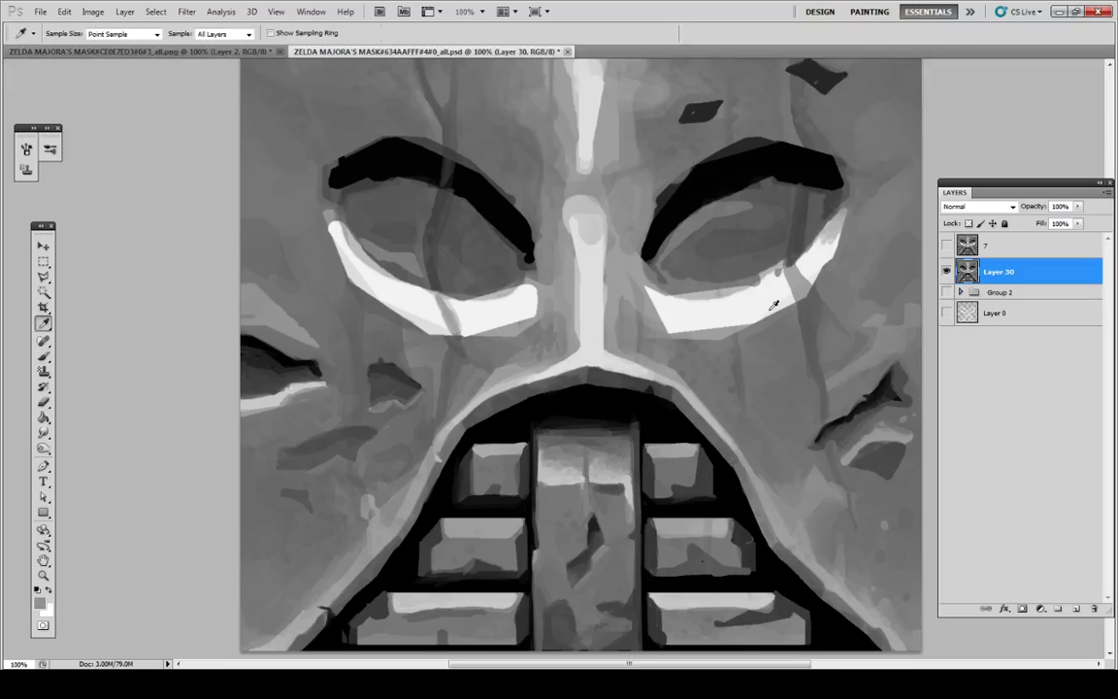
key(alt)
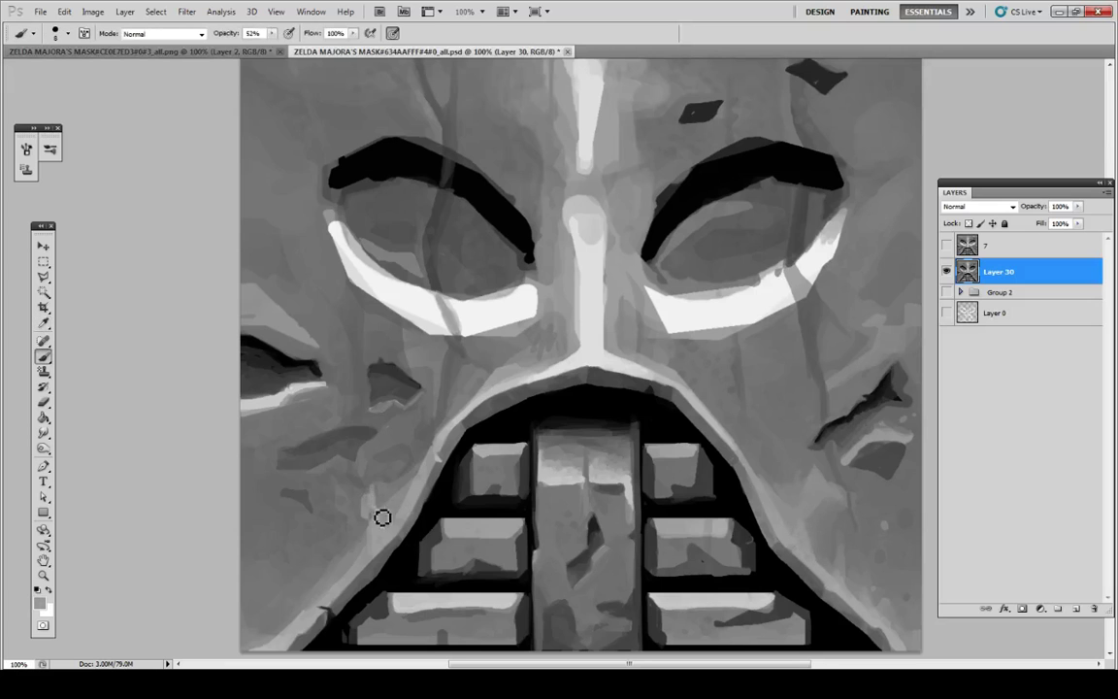
Step: Paint a light patch on the left cheek against the outer side of the mouth rim and compare it with layer 7
drag(380, 531, 377, 526)
alt+click(372, 526)
key(alt)
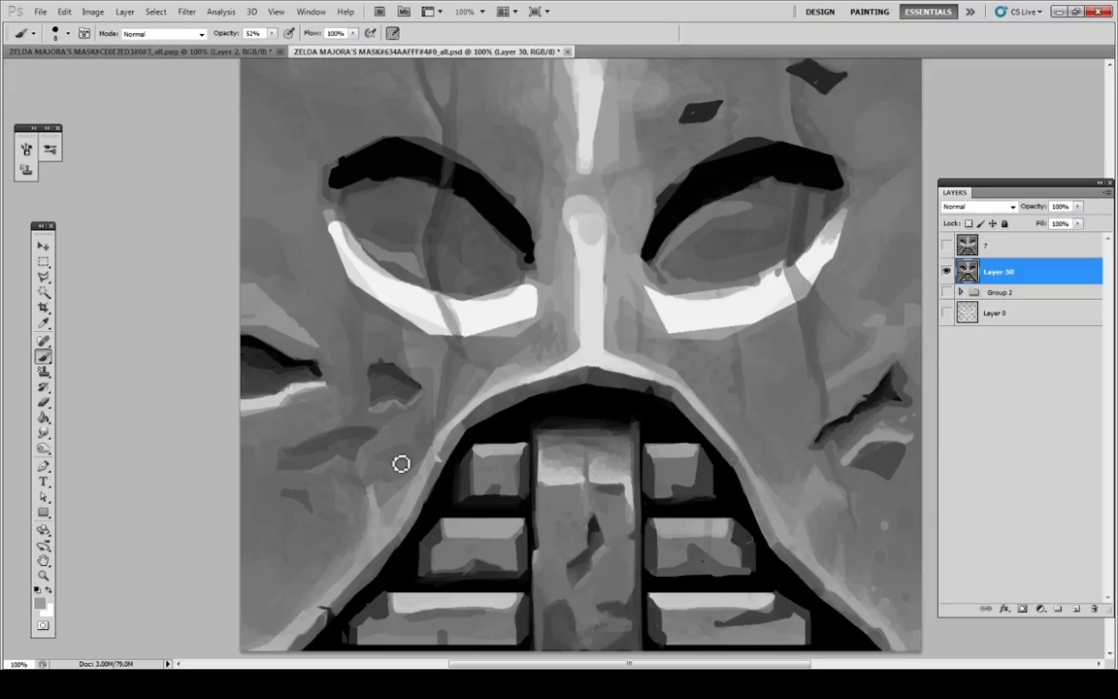
key(alt)
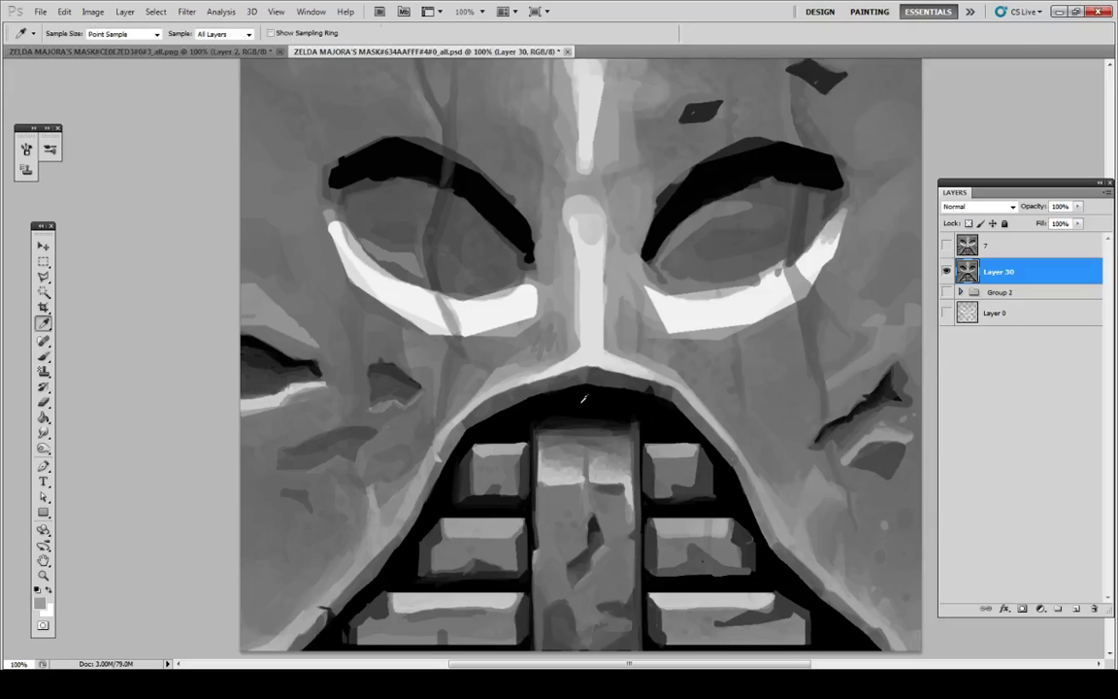
click(947, 246)
click(948, 246)
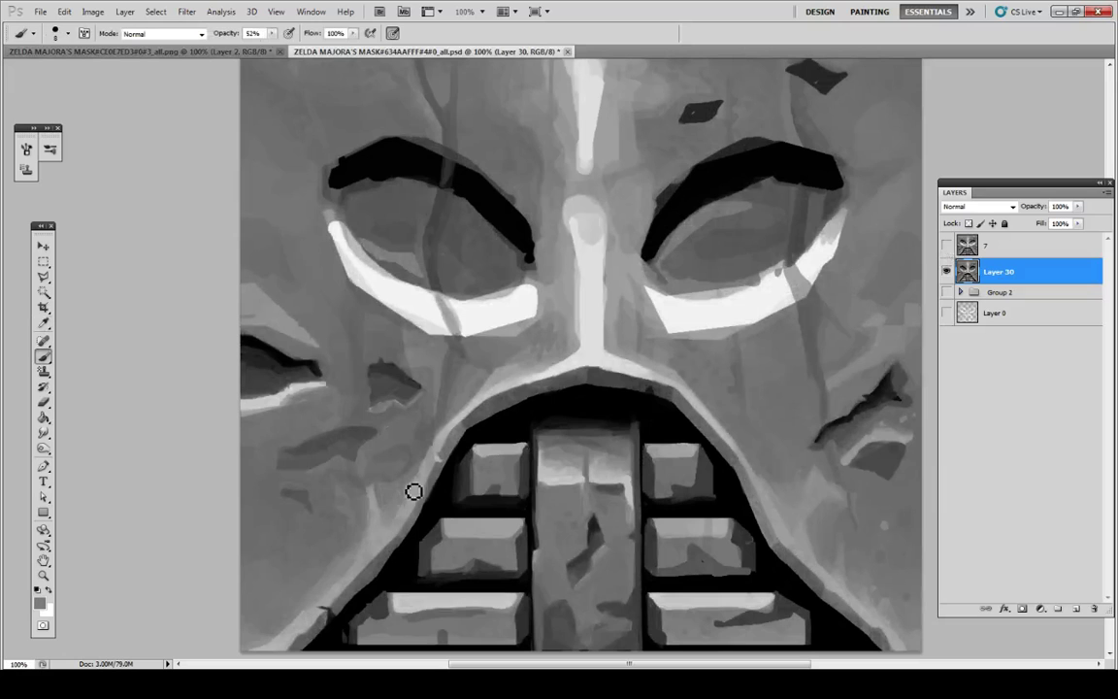
Step: Extend the light patch beside the left mouth rim outward and upward, blending its edges into the cheek with sampled greys
alt+click(359, 501)
mouse_move(353, 498)
mouse_down()
mouse_move(367, 497)
mouse_move(362, 543)
mouse_move(374, 524)
mouse_move(357, 546)
mouse_move(342, 514)
mouse_move(402, 462)
mouse_up()
alt+click(356, 522)
alt+click(352, 507)
alt+click(342, 492)
alt+click(357, 489)
alt+click(368, 473)
alt+click(394, 465)
alt+click(389, 474)
alt+click(406, 456)
key(alt)
Step: Compare with layer 7 and shade the surface between the long left cheek chip and the mouth rim with sampled greys
click(946, 245)
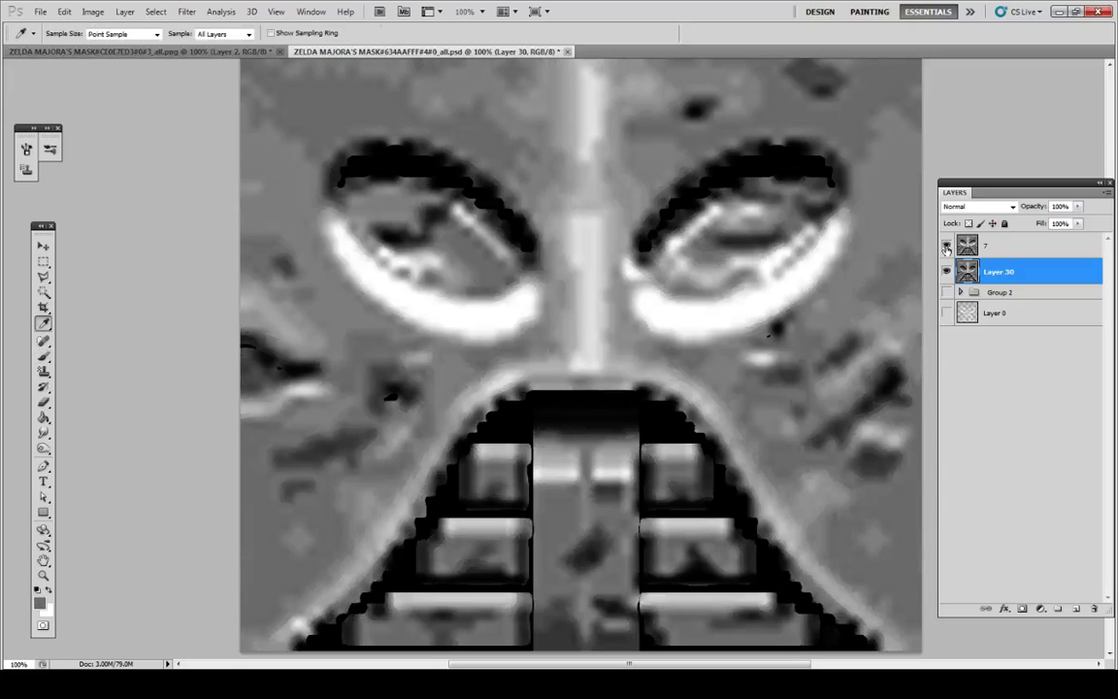
click(947, 245)
key(b)
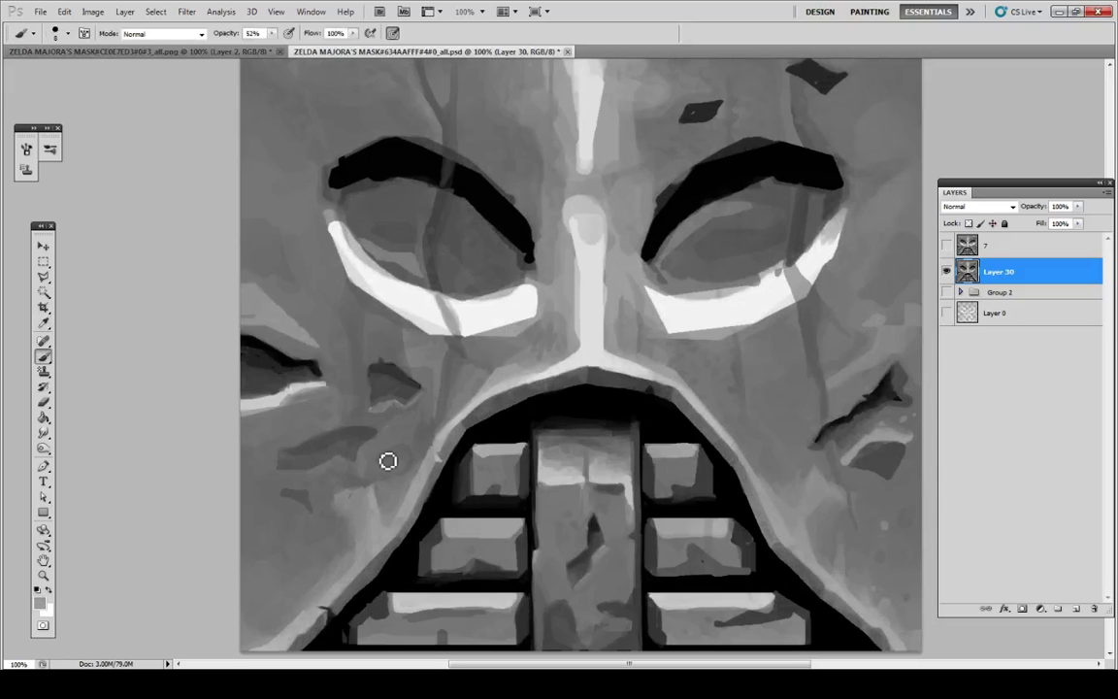
mouse_move(372, 457)
mouse_down()
mouse_move(407, 418)
mouse_move(383, 460)
mouse_move(425, 422)
mouse_move(395, 457)
mouse_move(374, 458)
mouse_move(415, 436)
mouse_move(379, 462)
mouse_move(417, 442)
mouse_move(401, 442)
mouse_move(386, 469)
mouse_move(386, 421)
mouse_move(397, 455)
mouse_up()
alt+click(388, 466)
alt+click(389, 431)
alt+click(424, 428)
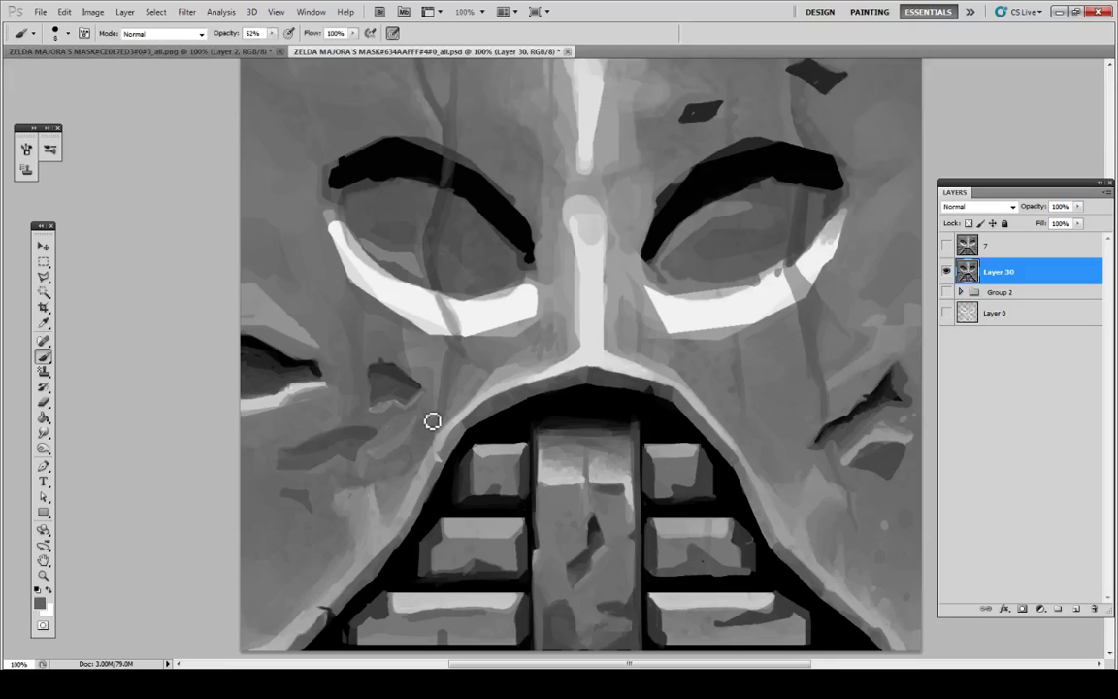
mouse_move(420, 449)
mouse_down()
mouse_move(384, 472)
mouse_move(418, 492)
mouse_move(394, 498)
mouse_up()
alt+click(398, 452)
alt+click(403, 485)
alt+click(401, 485)
scroll(645, 407, down, 3)
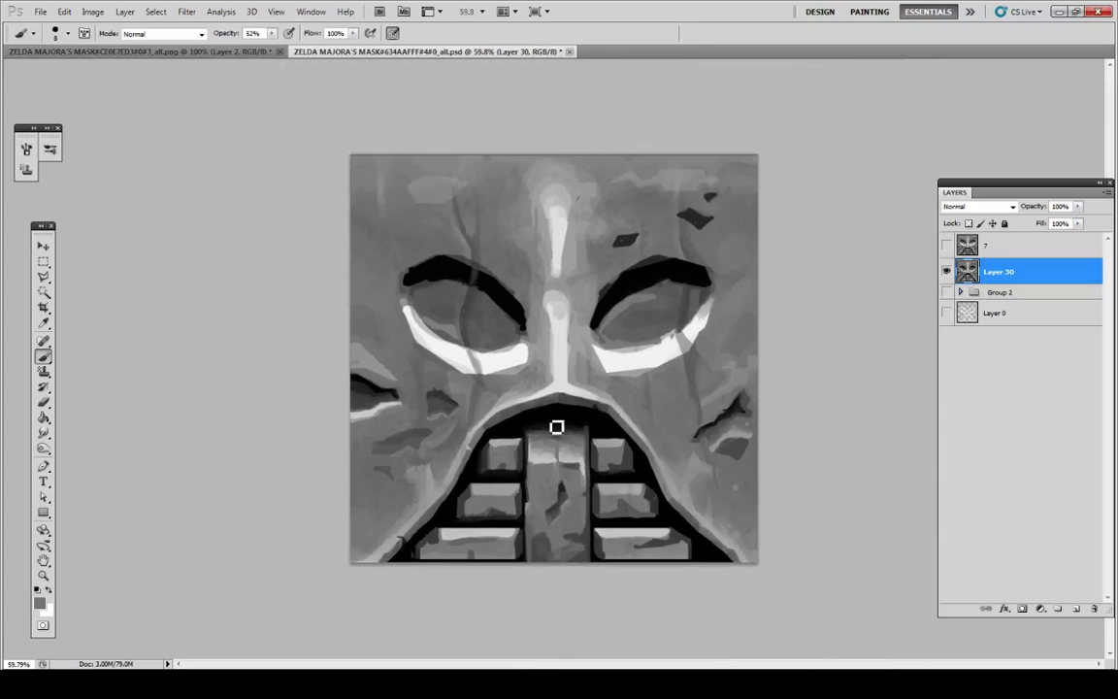
Step: Paint a dark crack between the forehead and nose highlights and two small chips on the nose highlight's edges, comparing with layer 7
scroll(577, 388, up, 1)
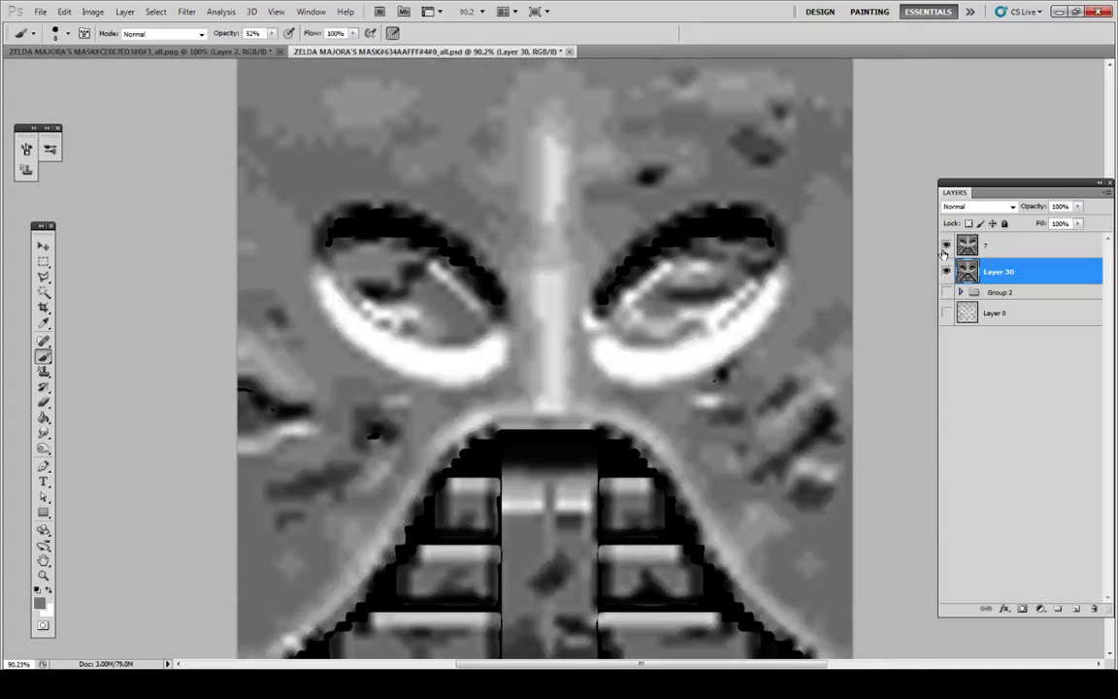
key(u)
key(b)
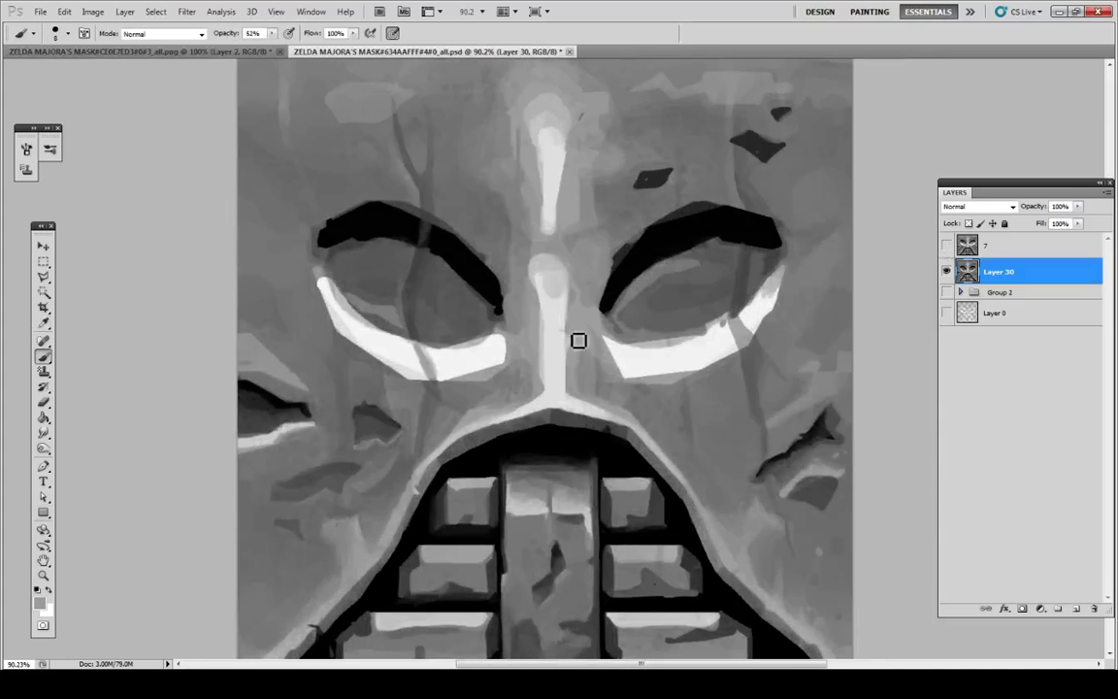
key(i)
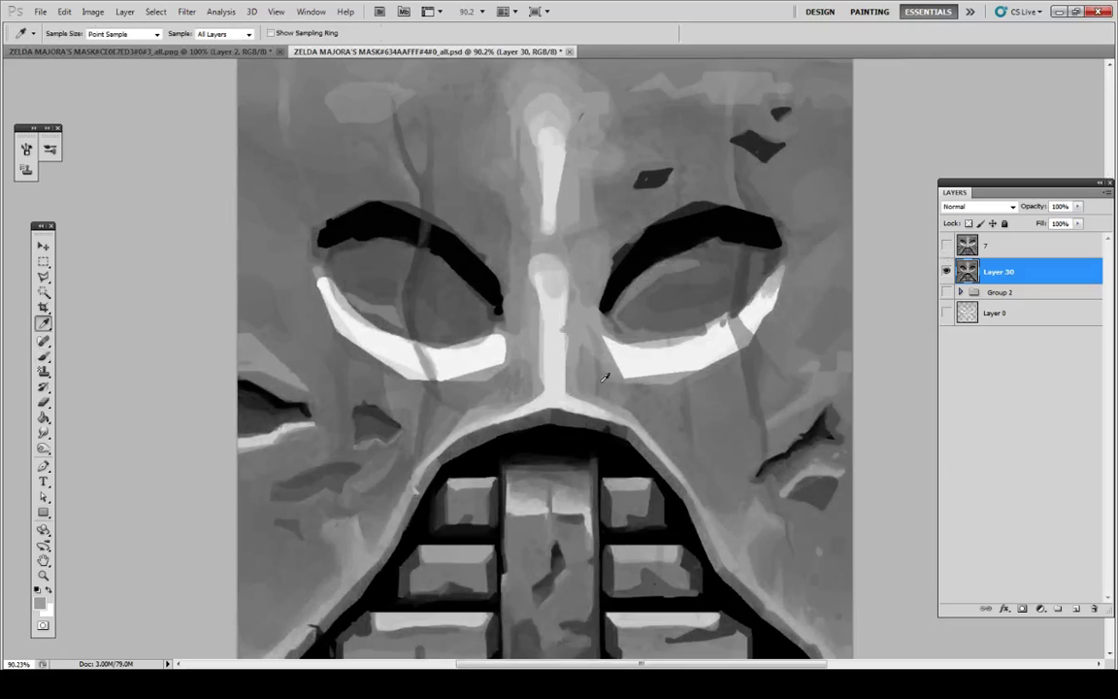
key(b)
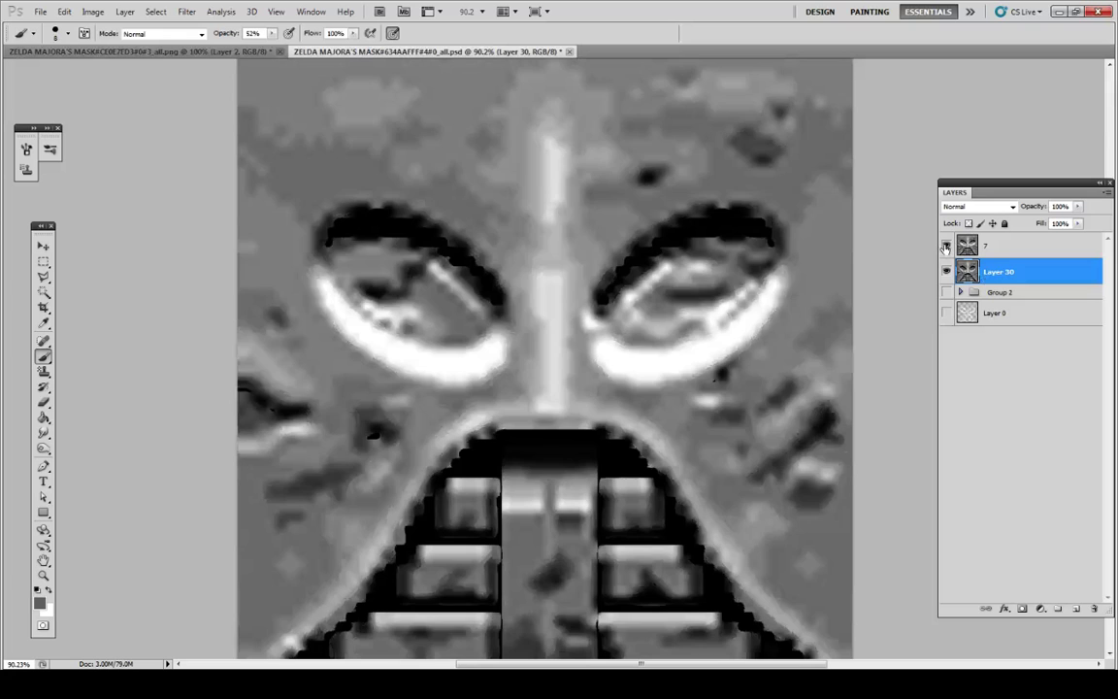
drag(555, 247, 591, 245)
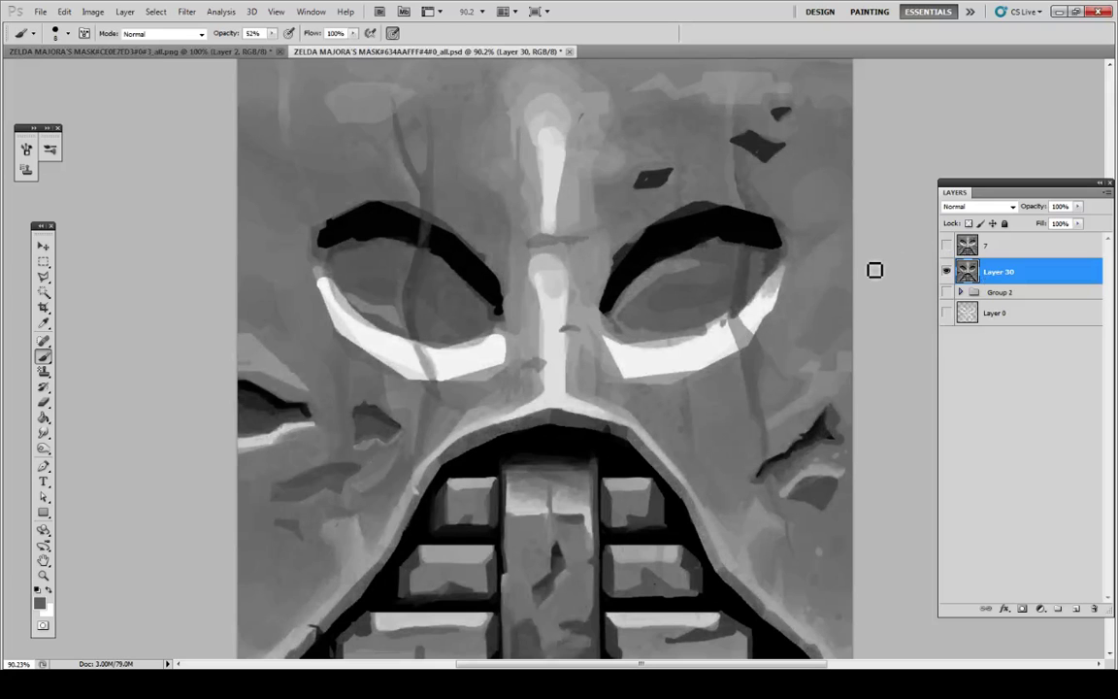
scroll(874, 270, up, 2)
click(946, 245)
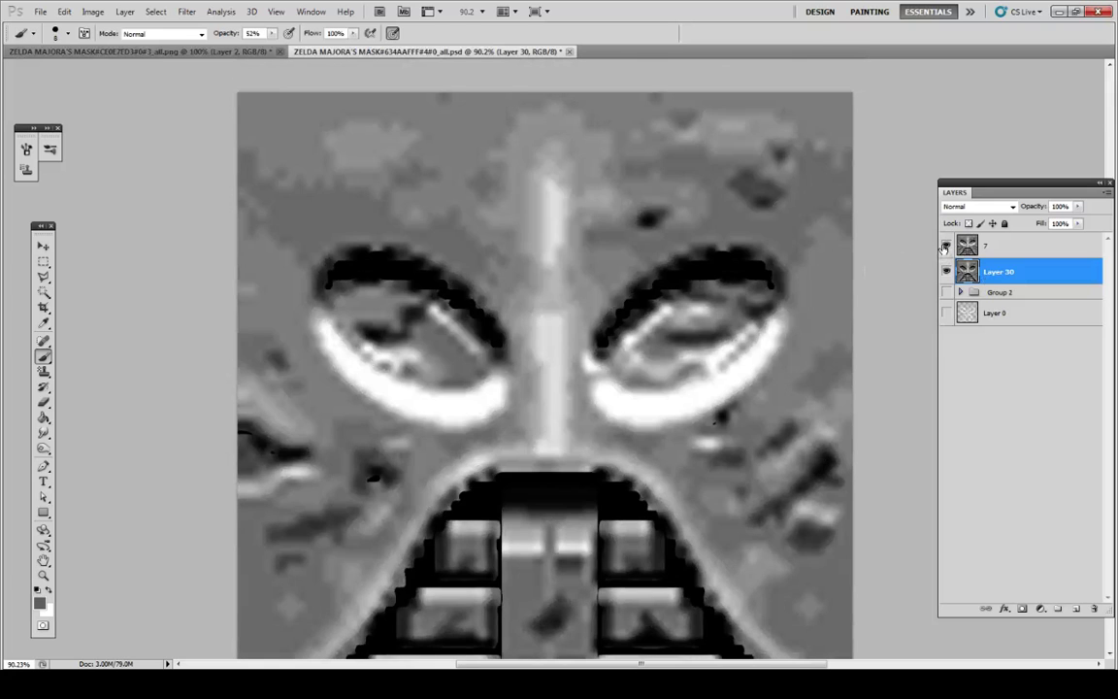
click(946, 246)
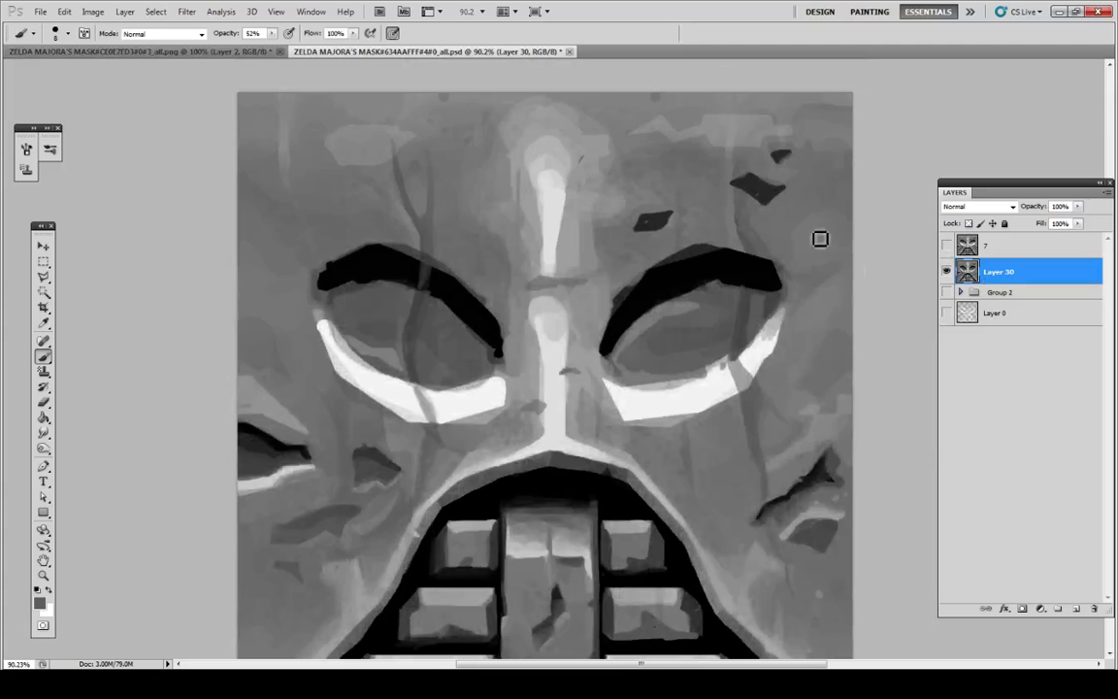
Step: Paint a small grey chip on the lower right edge of the forehead highlight and darken its upper edge
alt+click(568, 249)
alt+click(569, 233)
key(alt)
key(alt)
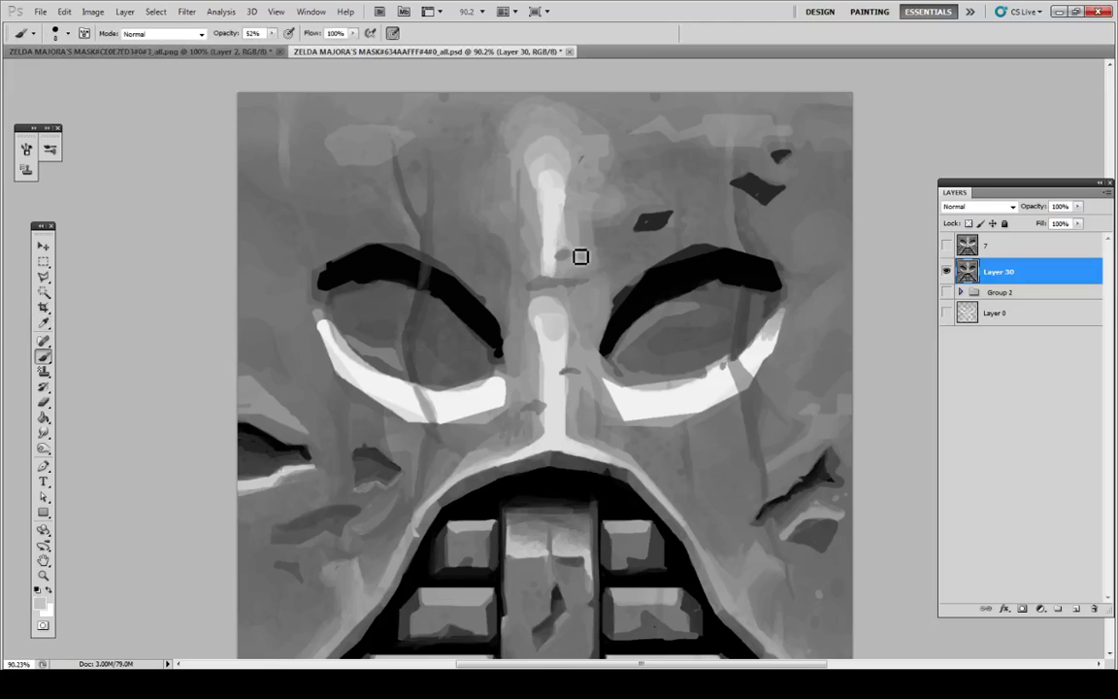
alt+click(573, 231)
key(alt)
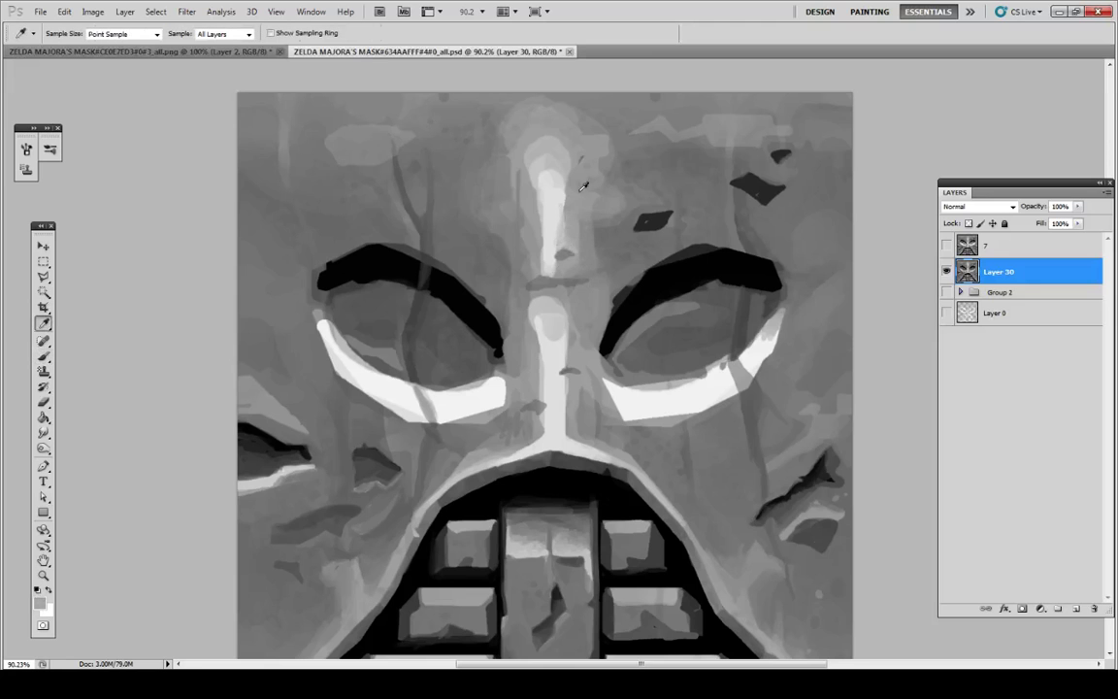
alt+click(643, 282)
alt+click(568, 254)
key(alt)
drag(567, 253, 574, 257)
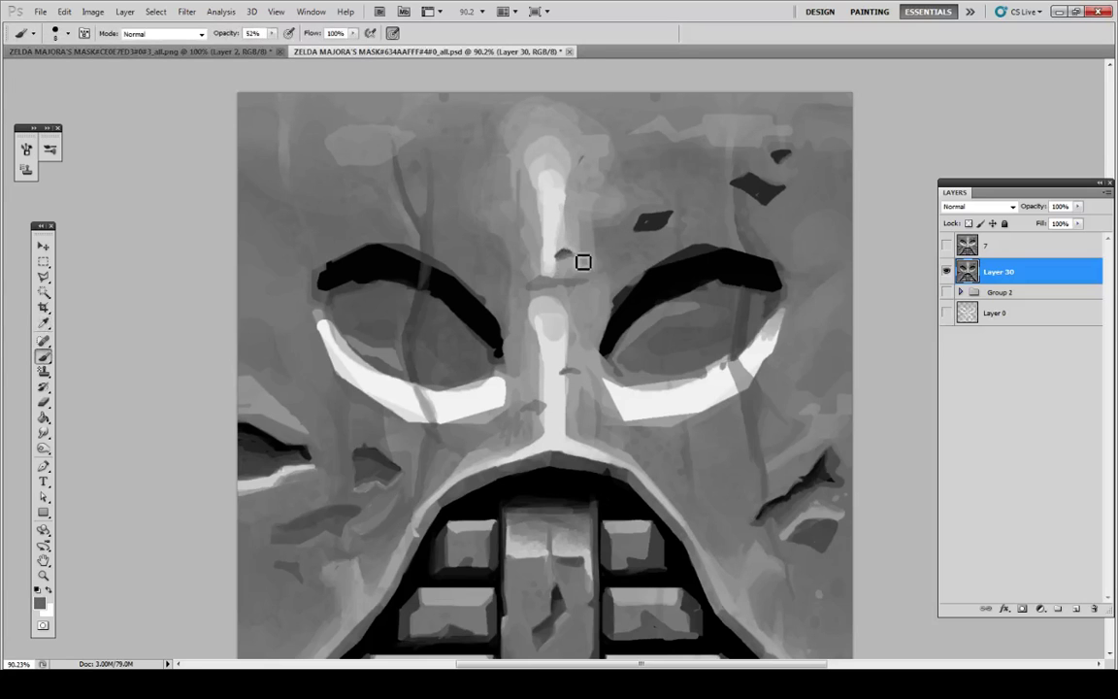
Step: Widen the base of the forehead highlight into a light edge above the horizontal crack and sharpen the crack's outline
alt+click(560, 250)
alt+click(556, 247)
key(alt)
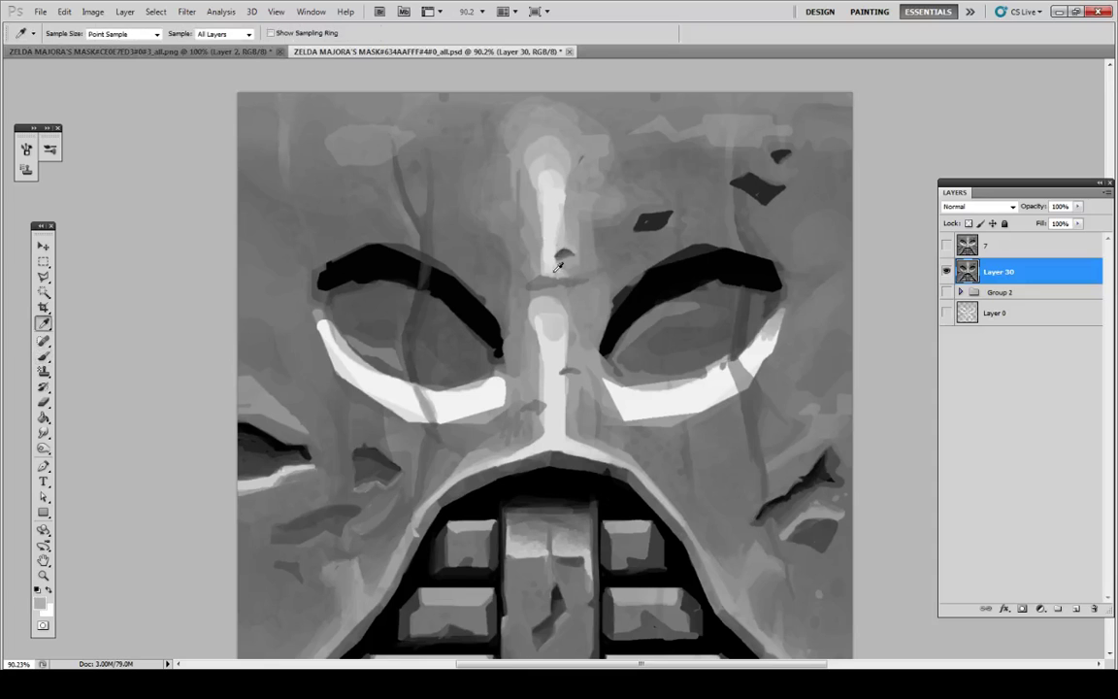
drag(586, 284, 546, 280)
alt+click(550, 278)
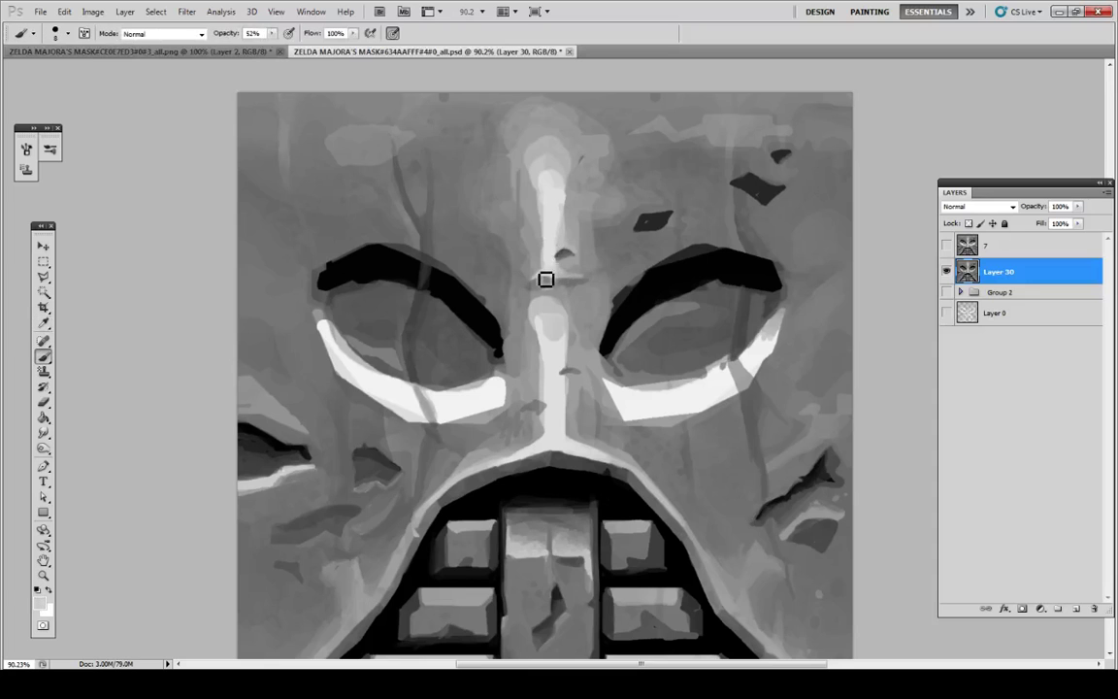
alt+click(540, 286)
key(alt)
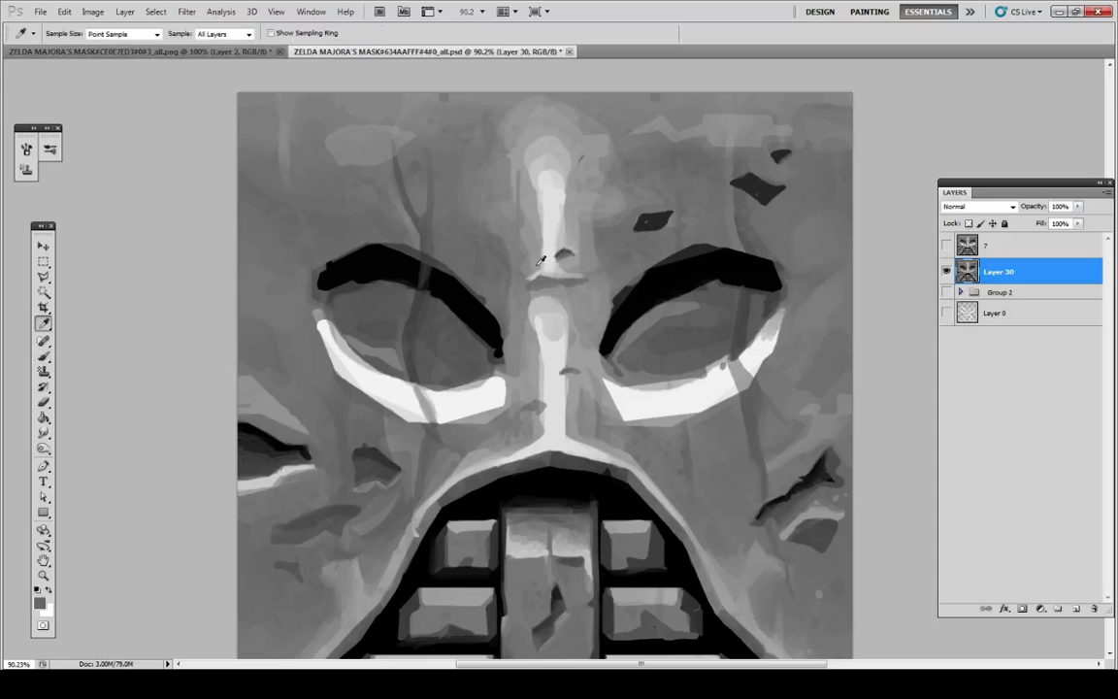
Step: Blend the left side of the forehead highlight above the horizontal crack with sampled mid greys
alt+click(539, 264)
mouse_move(532, 282)
mouse_down()
mouse_move(540, 289)
mouse_move(524, 277)
mouse_move(541, 253)
mouse_up()
alt+click(534, 263)
alt+click(516, 256)
alt+click(532, 244)
alt+click(538, 243)
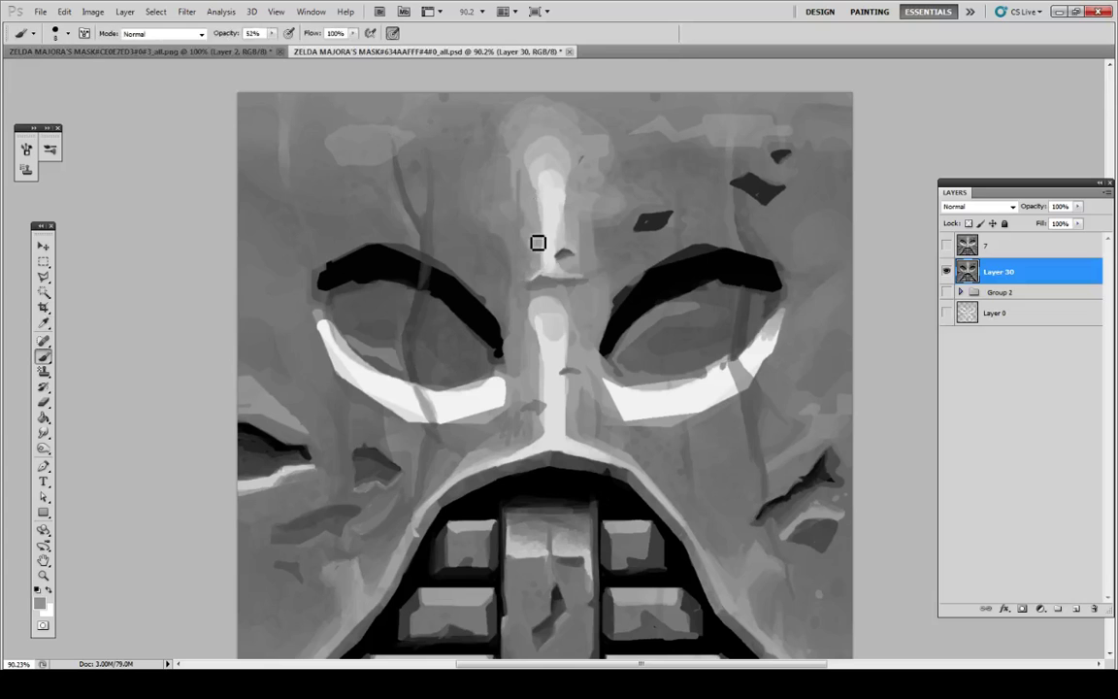
Step: Reshape the top of the nose highlight below the horizontal crack and soften its left edge with sampled greys
key(alt)
key(alt)
key(alt)
key(alt)
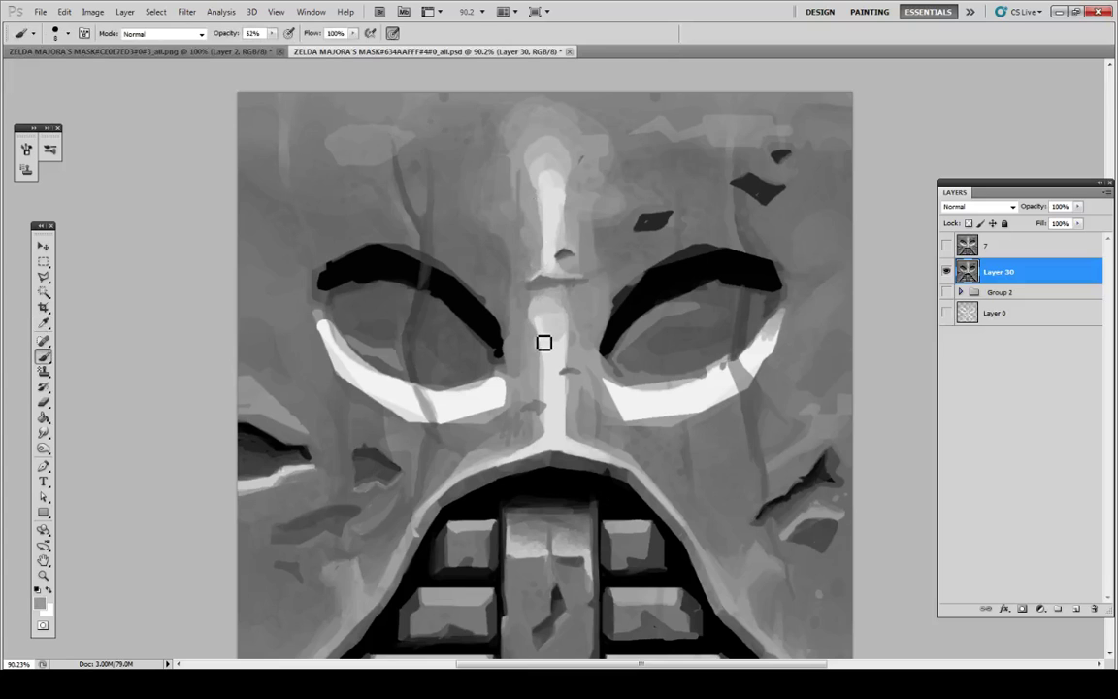
alt+click(549, 348)
alt+click(544, 361)
alt+click(543, 355)
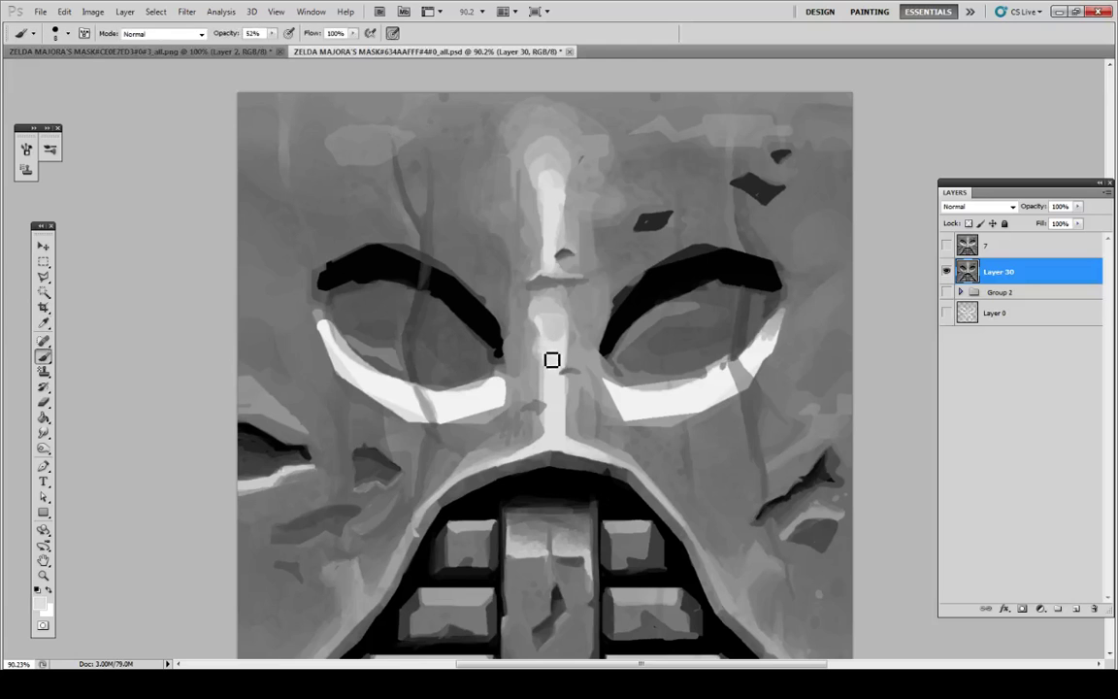
Step: Soften the lower left edge of the nose highlight around the small chip with sampled light and mid greys
alt+click(546, 270)
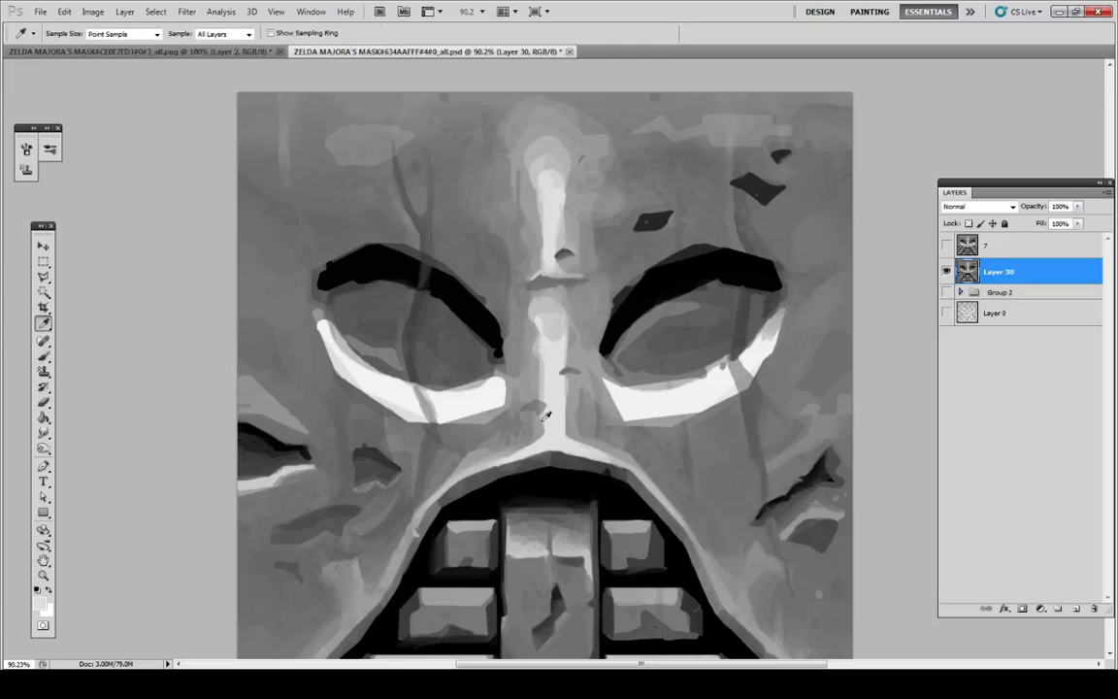
alt+click(546, 416)
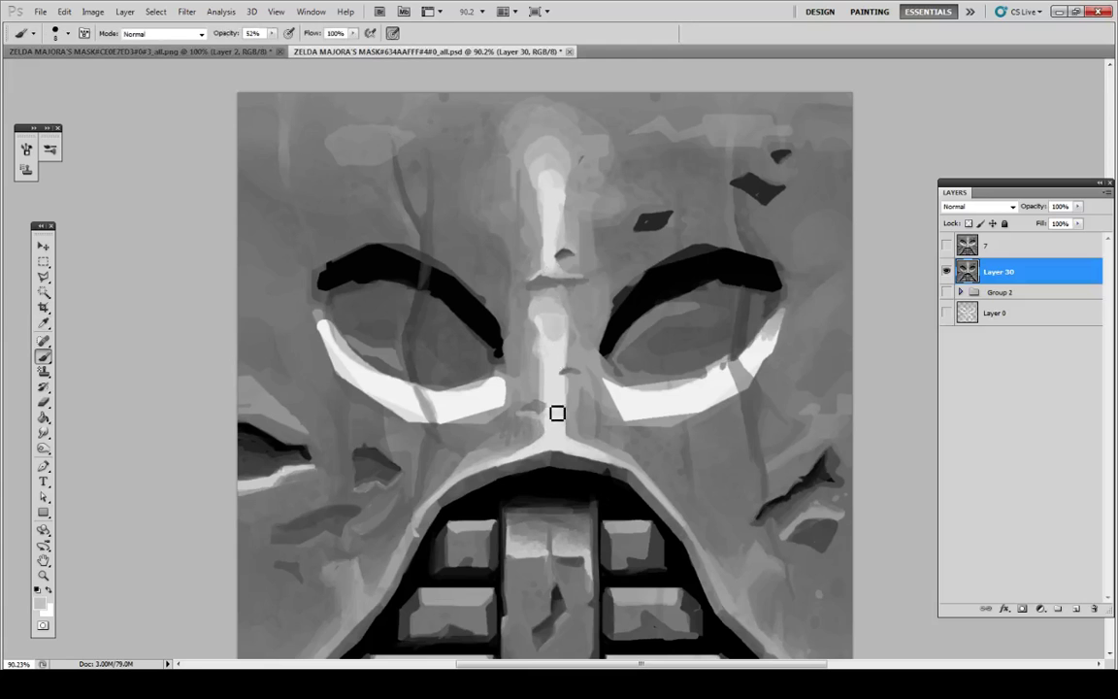
alt+click(550, 412)
alt+click(541, 393)
alt+click(542, 393)
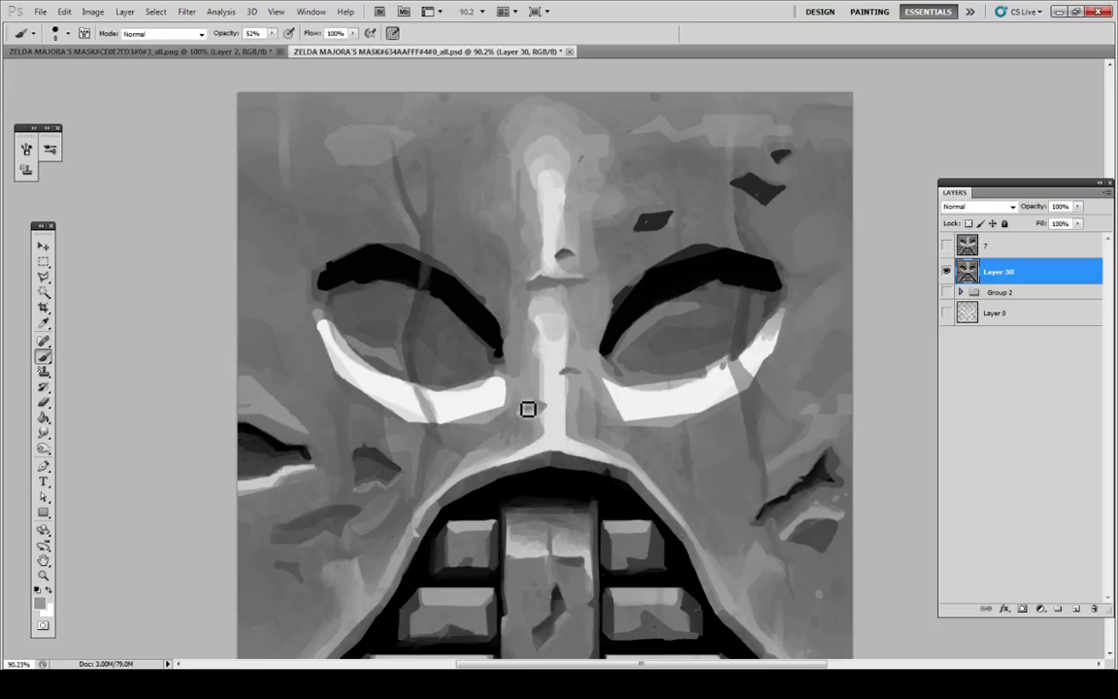
Step: Darken the upper edge of the small chip on the nose highlight's lower left side and refine its shape with sampled greys
key(alt)
alt+click(612, 332)
drag(534, 406, 546, 411)
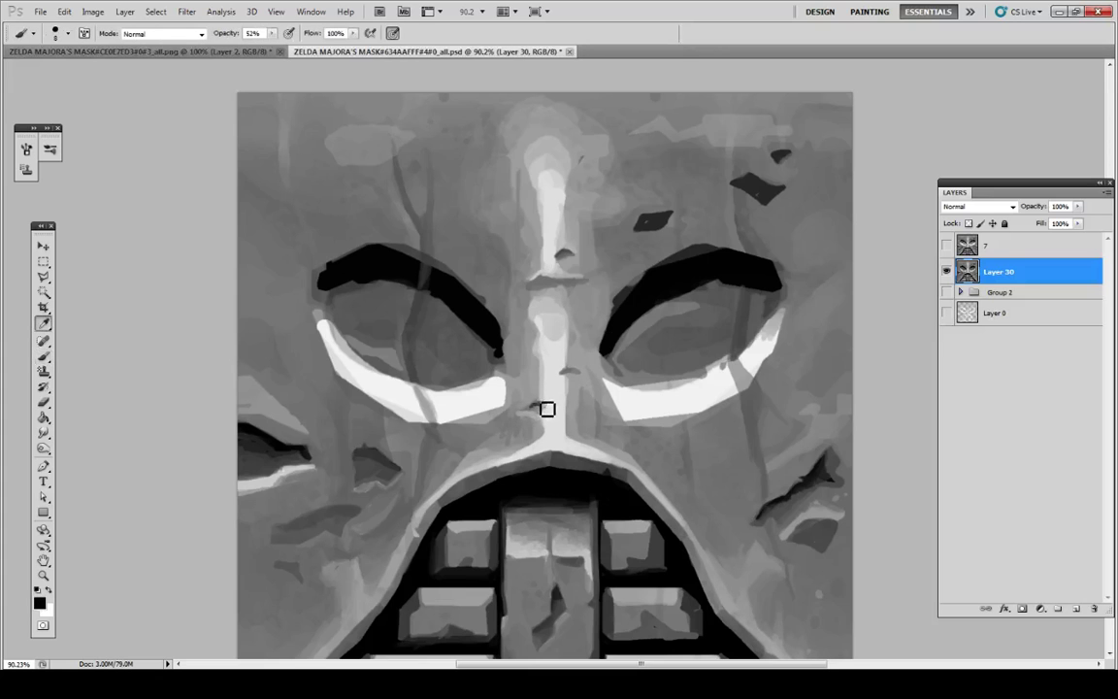
alt+click(545, 411)
alt+click(537, 411)
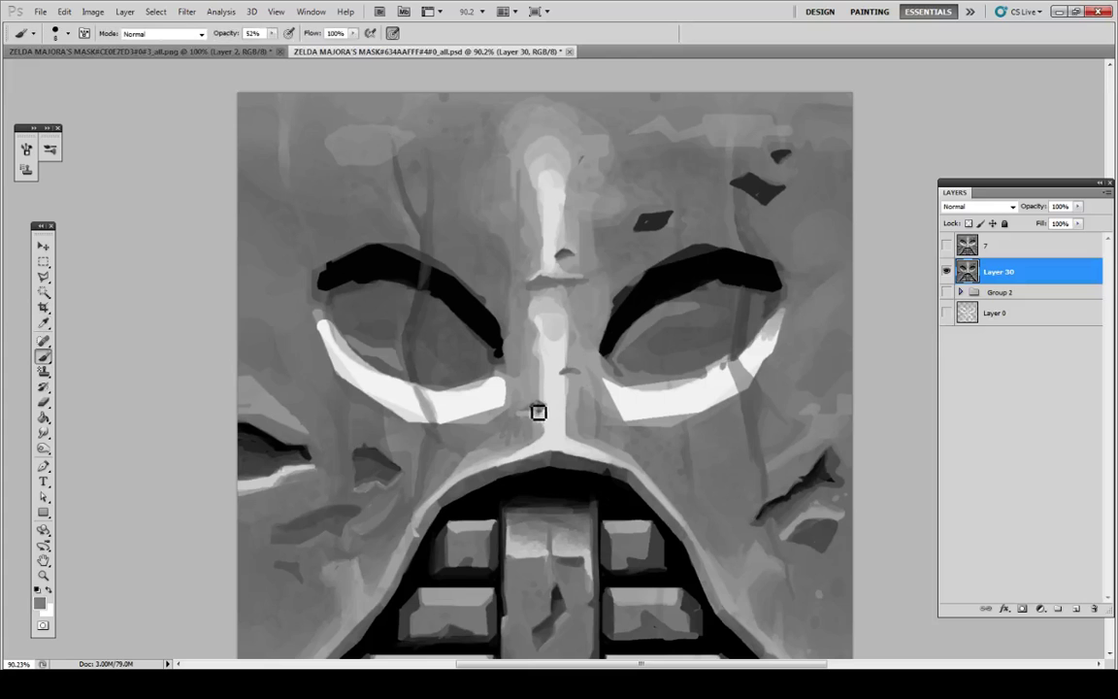
alt+click(541, 406)
alt+click(536, 406)
drag(540, 409, 536, 408)
alt+click(530, 417)
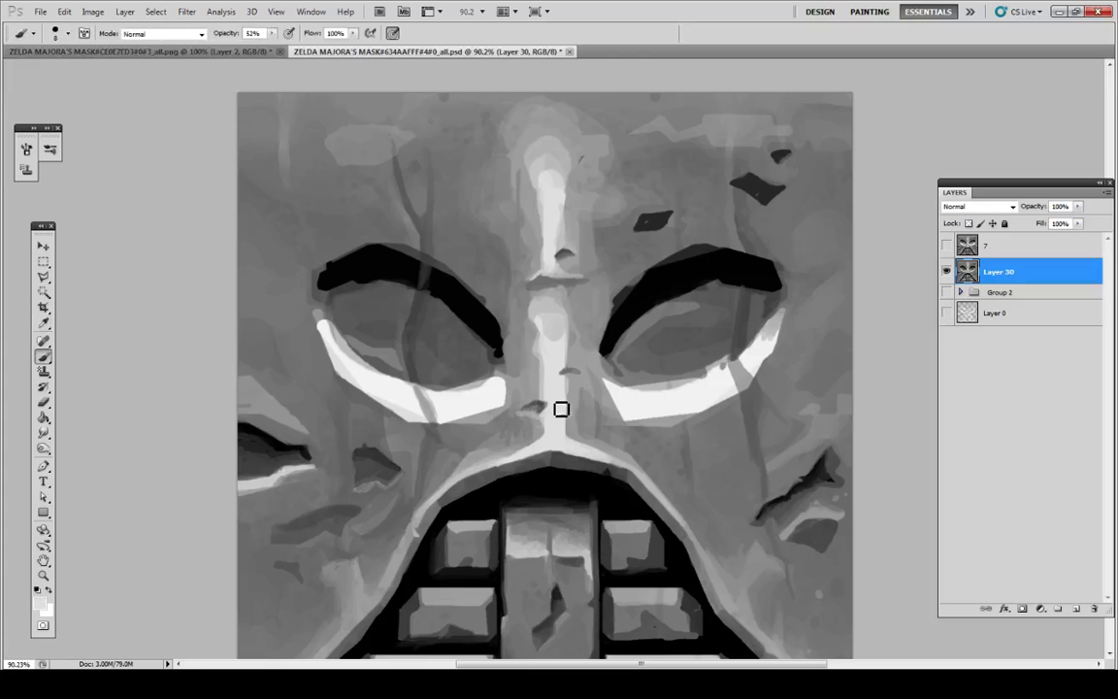
Step: Paint a light edge beneath the small nose chip and blend the highlight's left edge down towards the mouth rim
alt+click(539, 422)
alt+click(546, 427)
alt+click(539, 427)
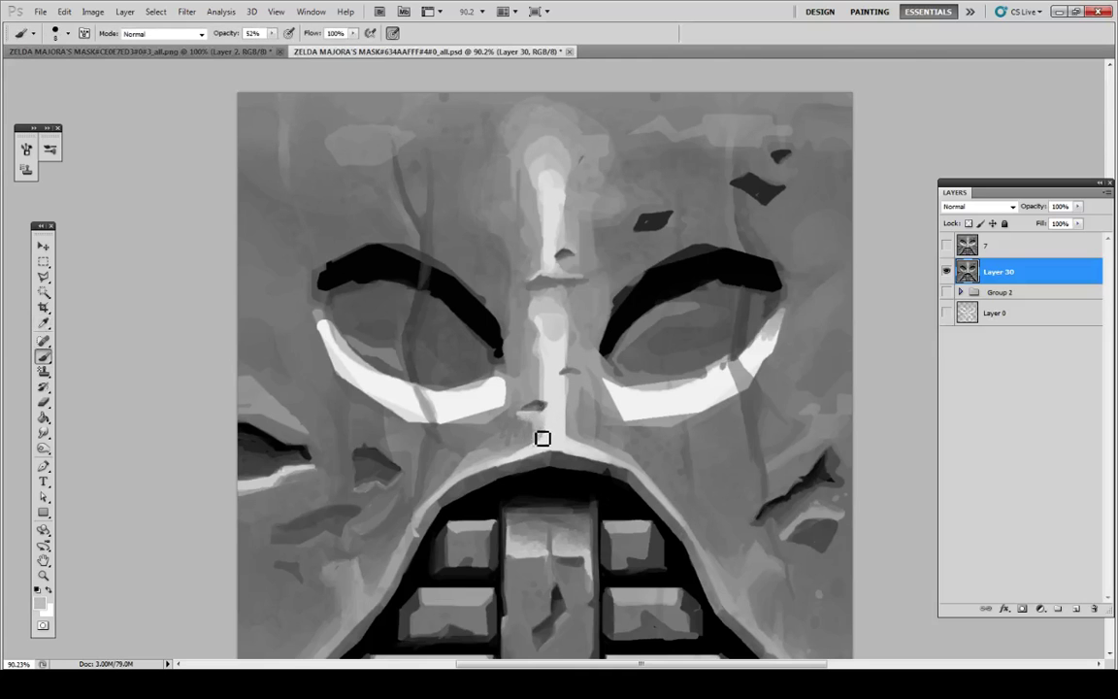
alt+click(538, 430)
drag(541, 424, 545, 441)
alt+click(550, 438)
alt+click(547, 430)
drag(539, 405, 539, 399)
alt+click(542, 390)
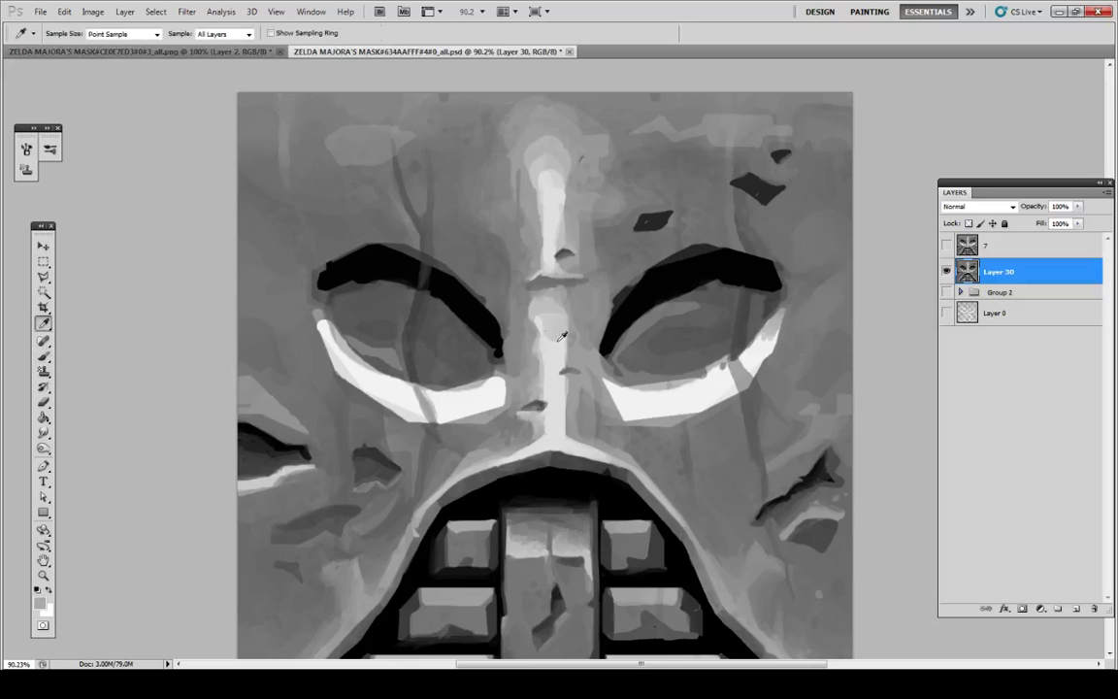
Step: Smooth the top of the nose highlight below the horizontal crack with sampled light greys
drag(556, 330, 547, 321)
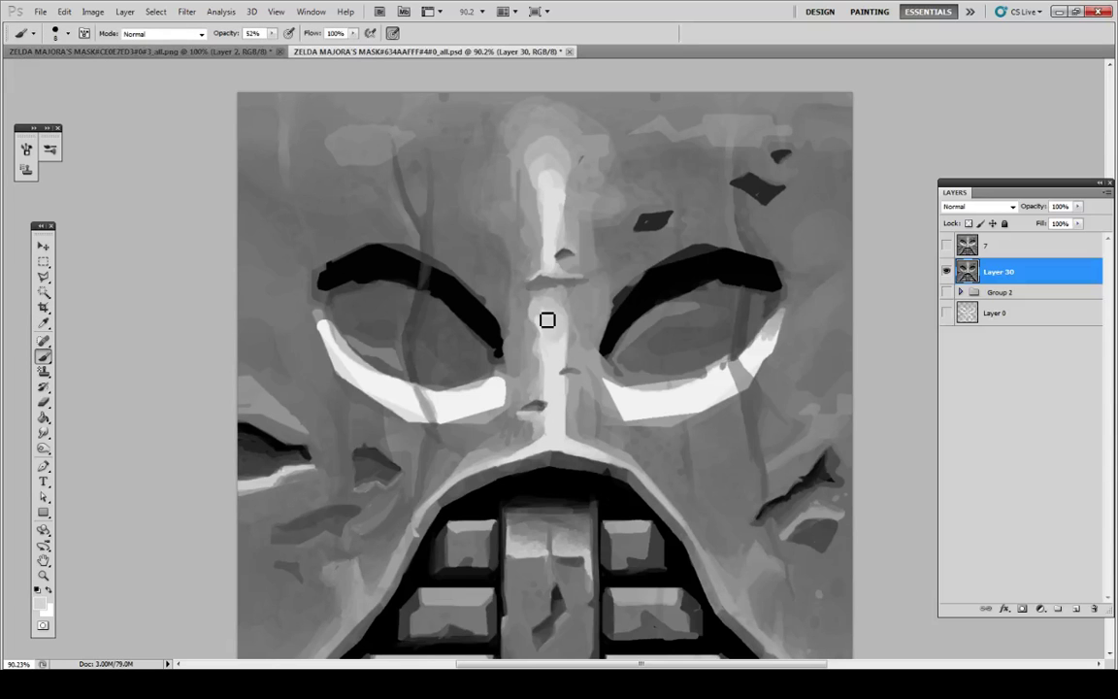
alt+click(564, 323)
key(alt)
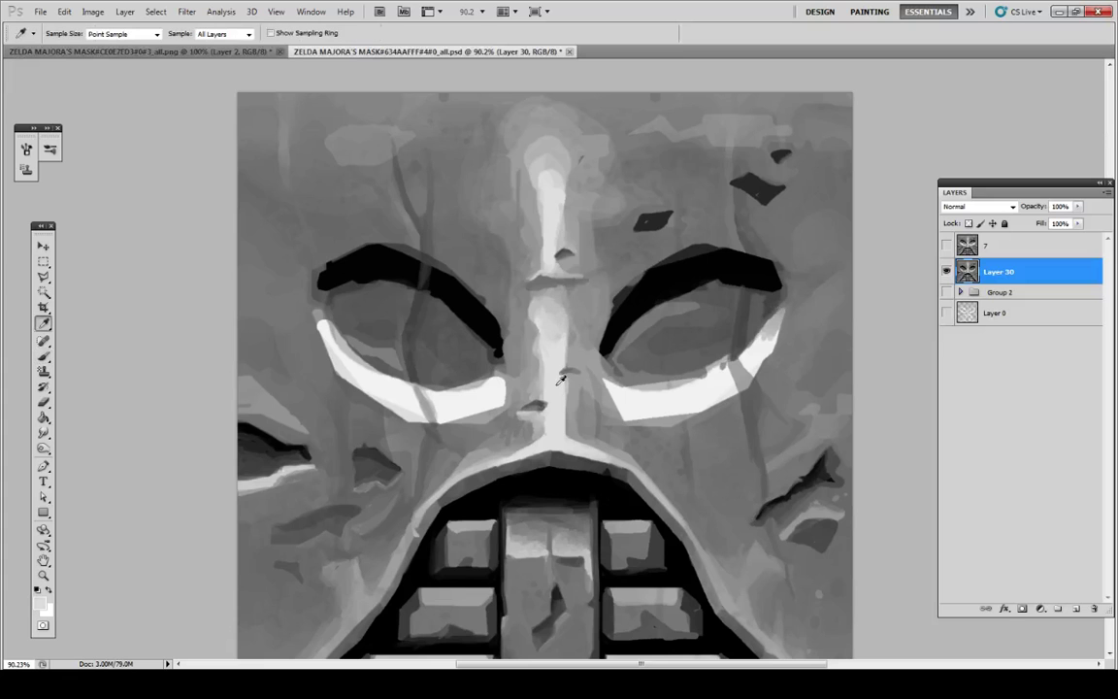
key(alt)
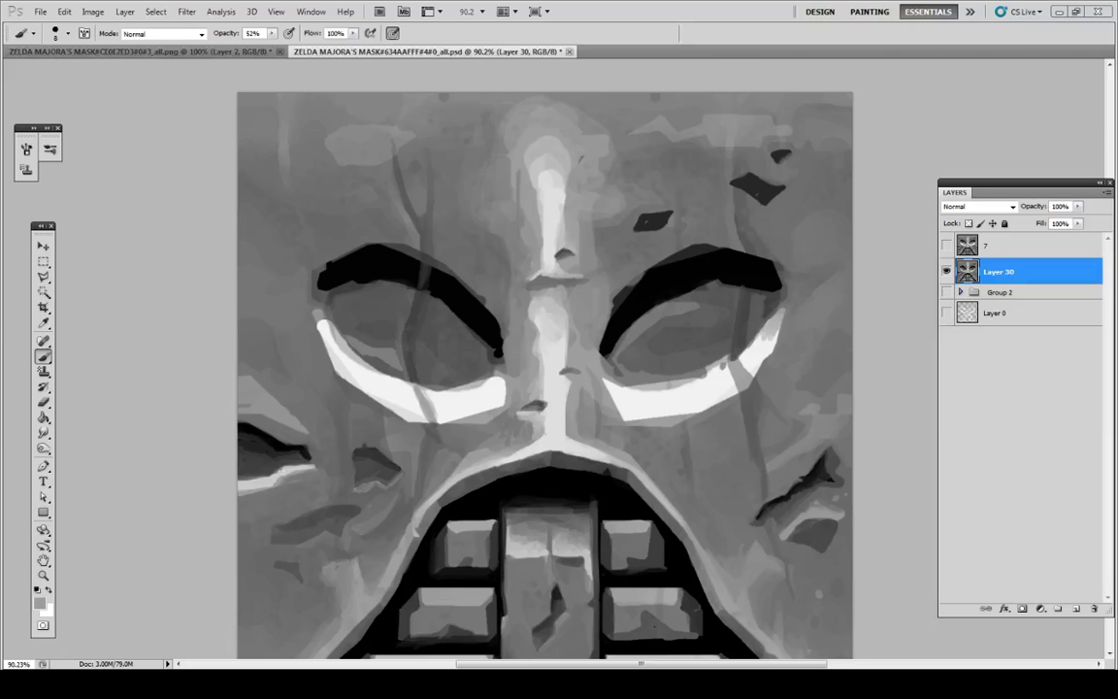
Step: Compare with layer 7, extend the right eye's white lower lid towards the nose on Layer 30 and shade its upper edge light grey
key(i)
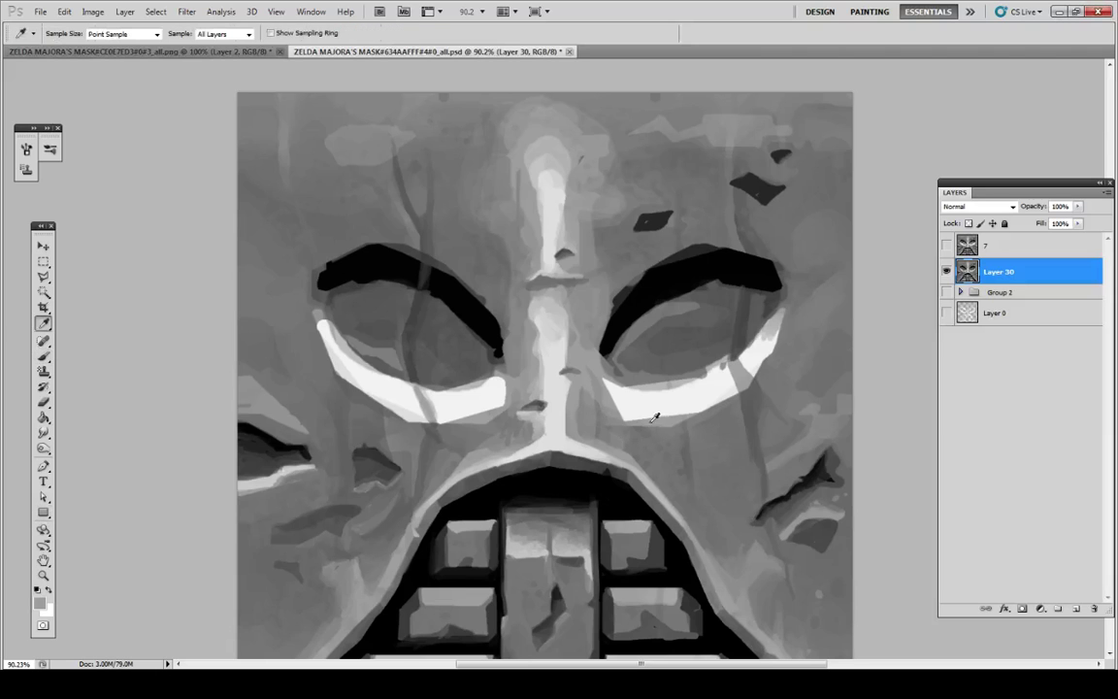
click(947, 246)
click(967, 245)
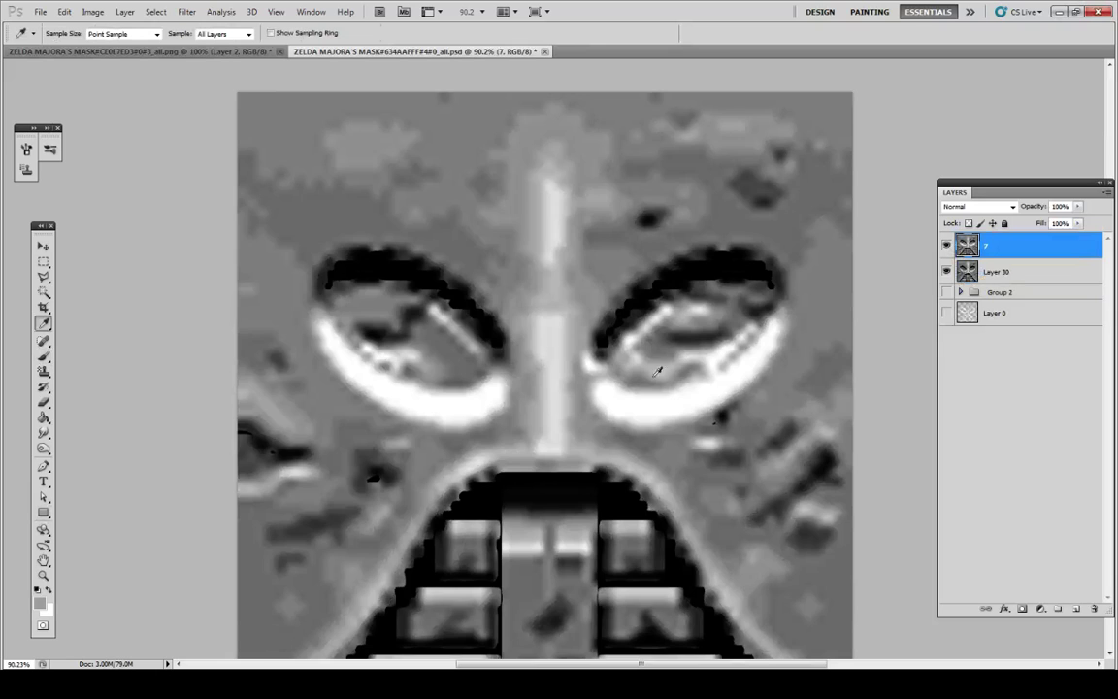
click(948, 246)
click(968, 272)
key(b)
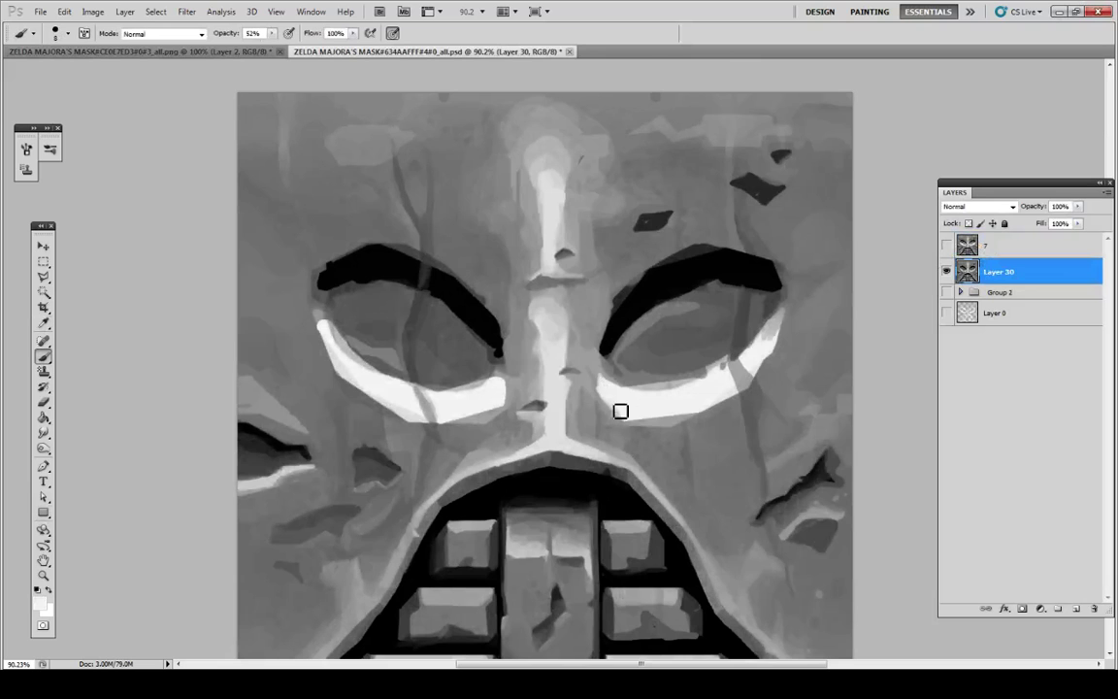
alt+click(648, 391)
drag(621, 391, 649, 397)
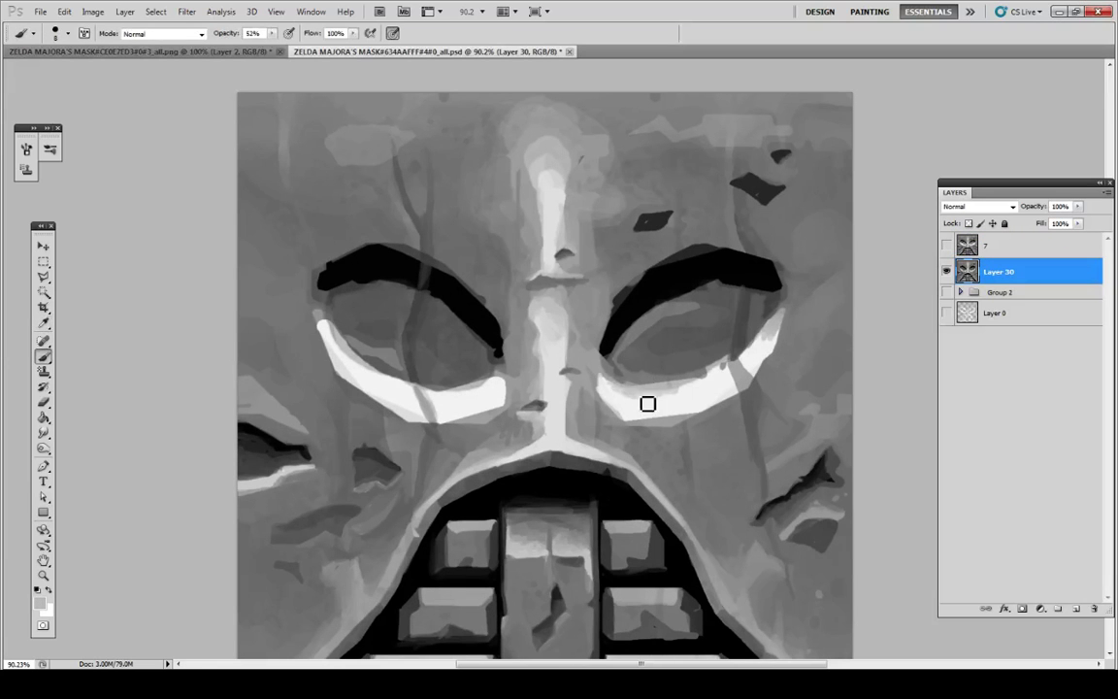
alt+click(625, 398)
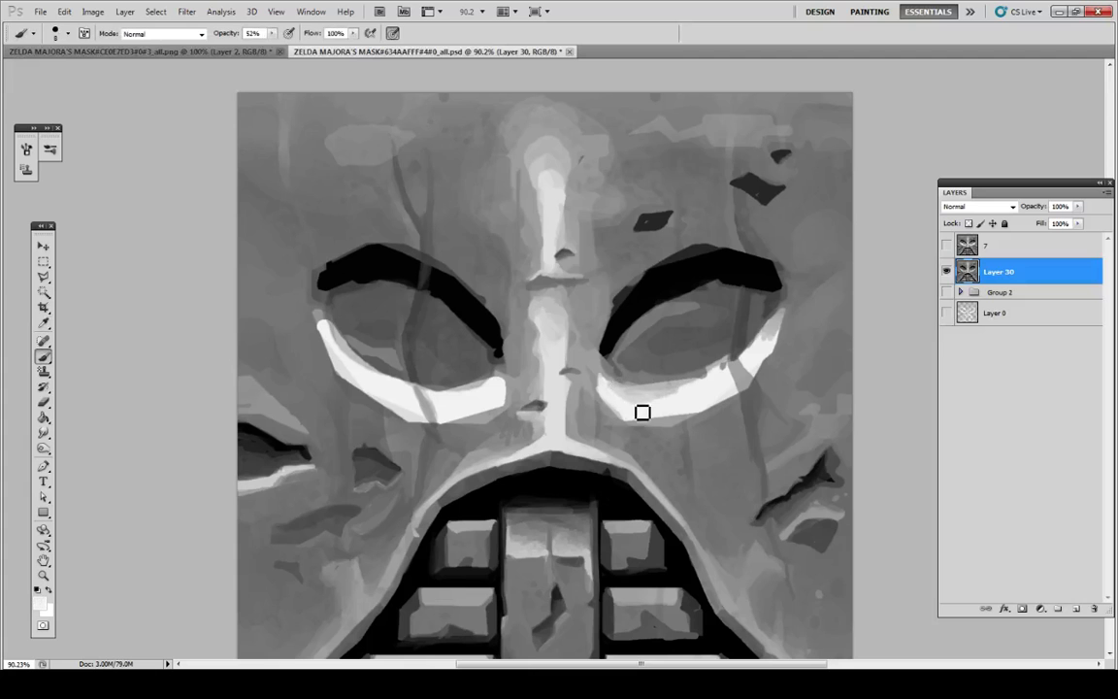
key(alt)
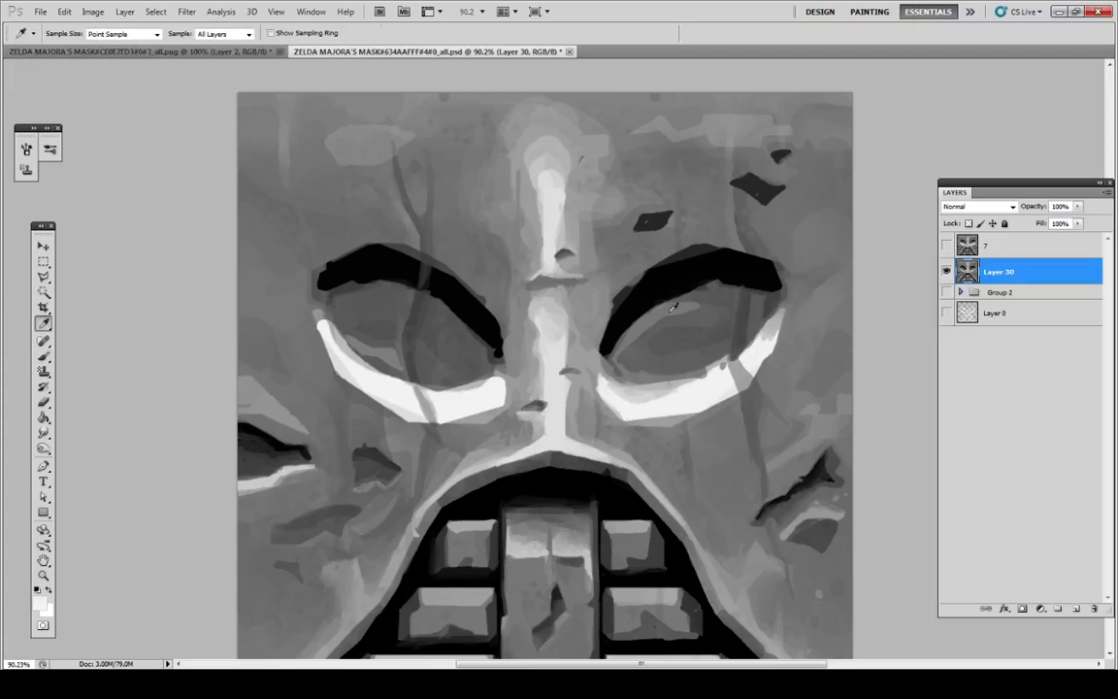
Step: Check the right eye against layer 7 and paint a dark grey crease across its interior
click(946, 246)
click(946, 247)
click(946, 246)
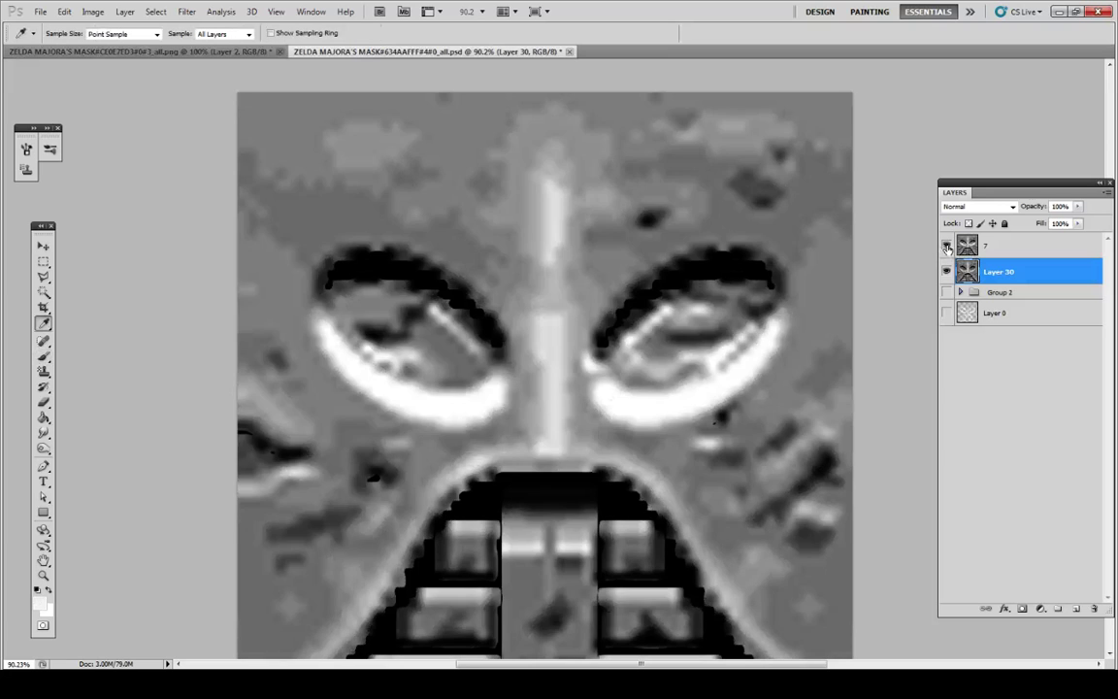
click(946, 247)
mouse_move(736, 324)
mouse_down()
mouse_move(681, 343)
mouse_move(735, 328)
mouse_move(676, 341)
mouse_up()
key(alt)
alt+click(660, 345)
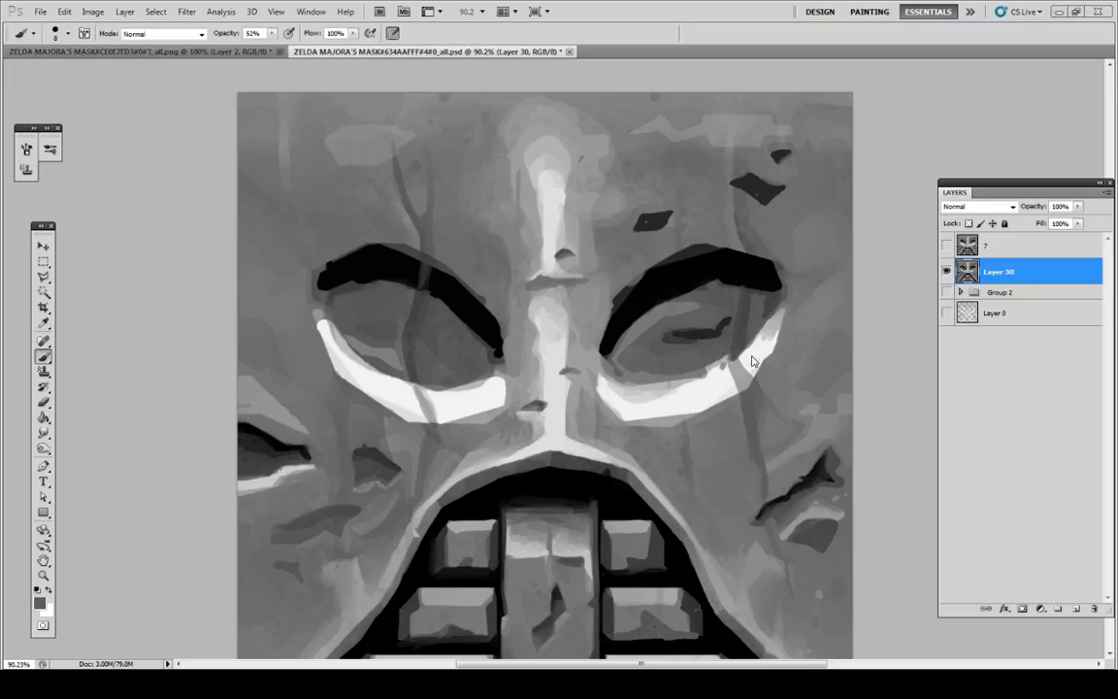
Step: Deepen the crease inside the right eye with near-black and sharpen its upper edge with sampled grey
key(alt)
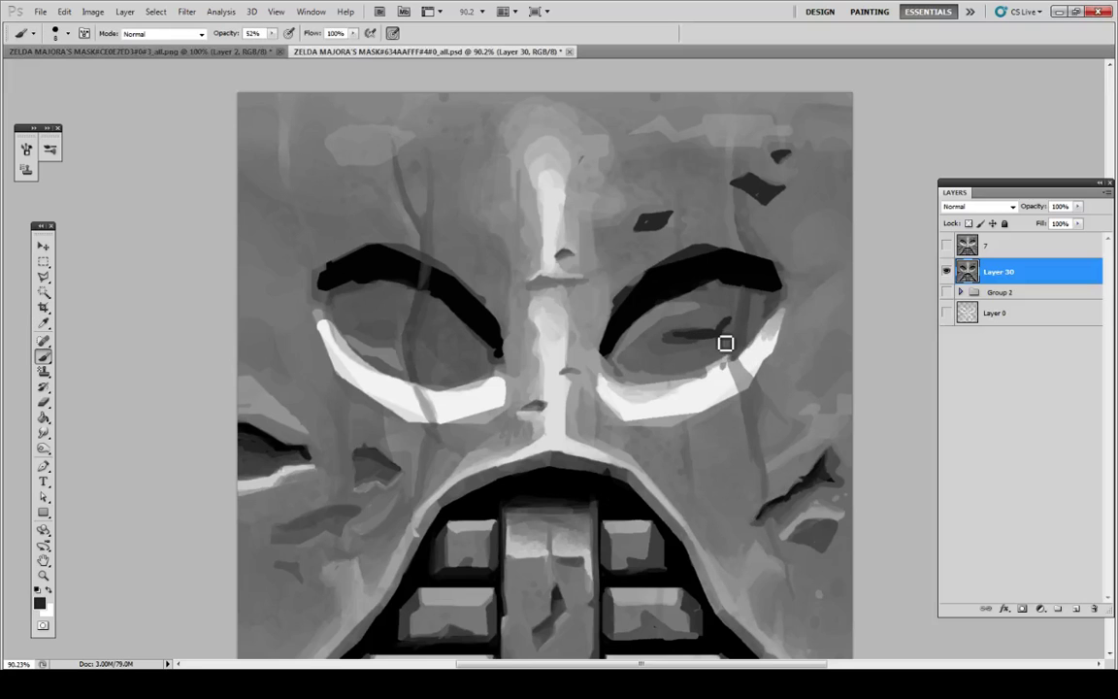
key(alt)
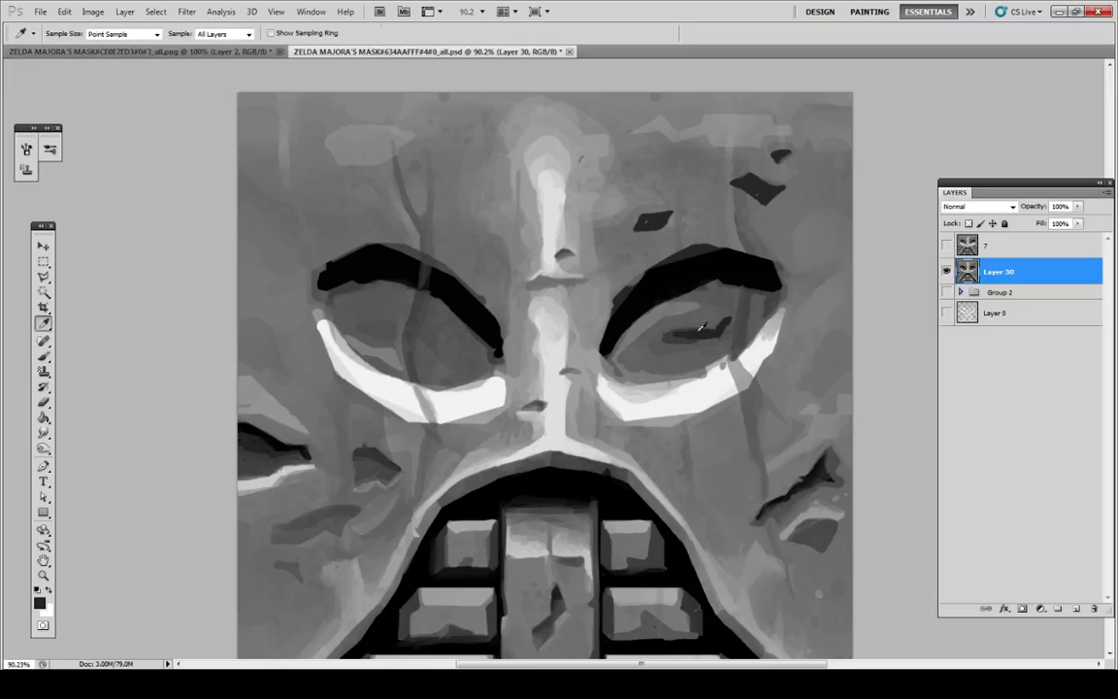
alt+click(708, 328)
drag(708, 331, 726, 330)
alt+click(698, 335)
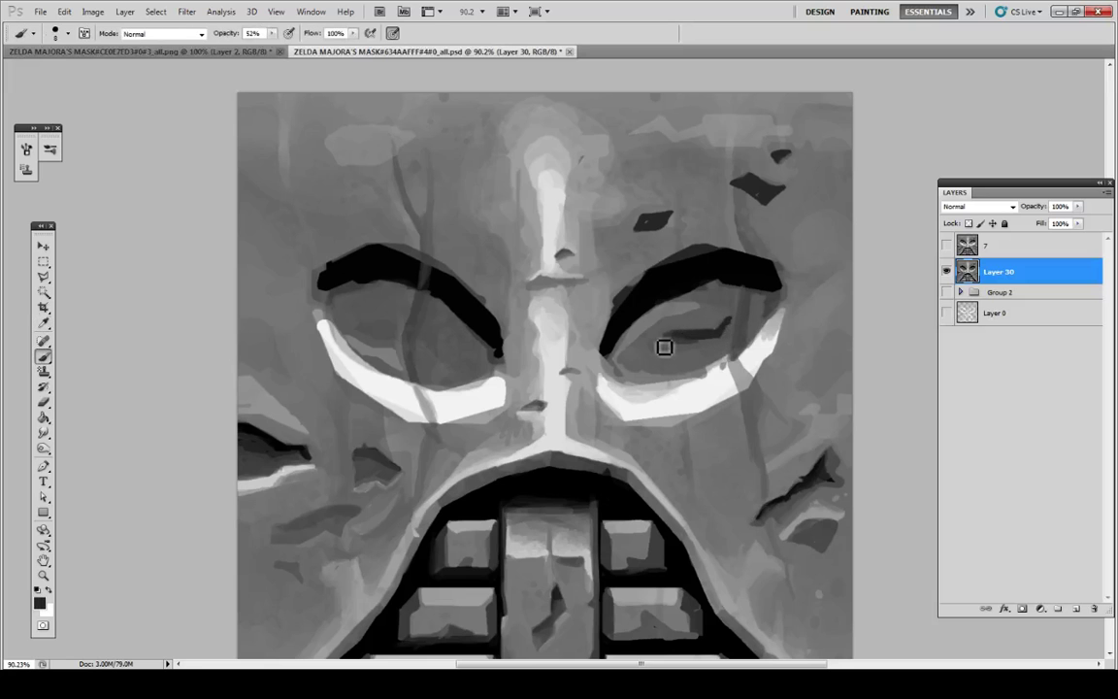
Step: Extend the right eye's crease towards the nose and soften its underside with sampled dark greys
drag(664, 347, 677, 354)
alt+click(671, 347)
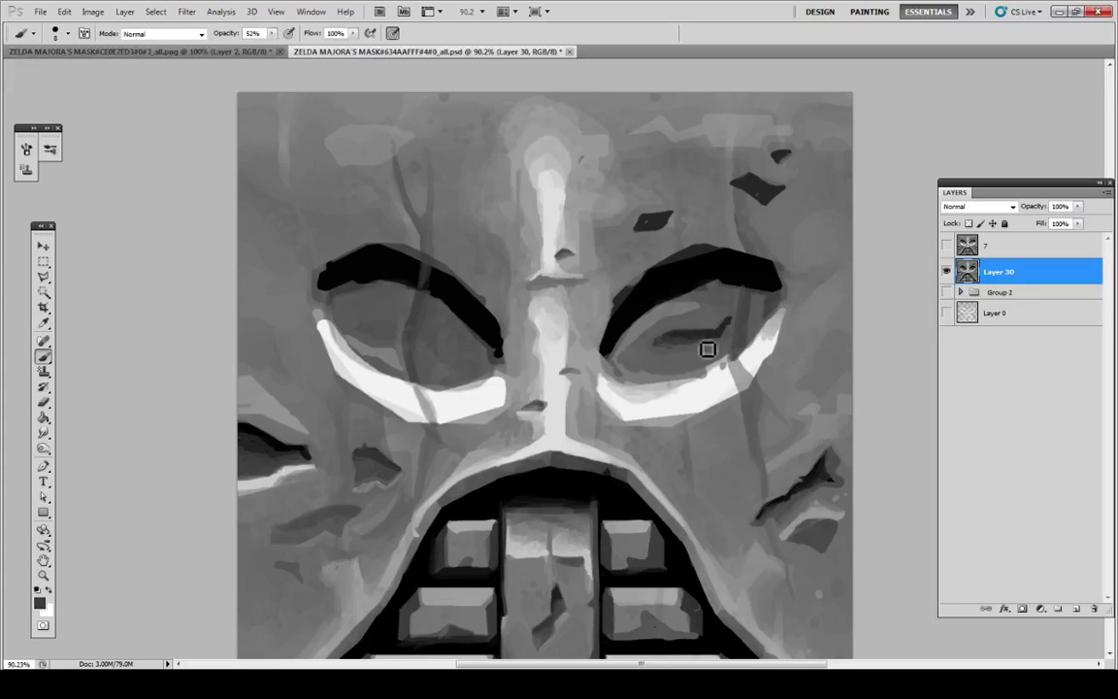
key(alt)
key(alt)
drag(652, 340, 728, 324)
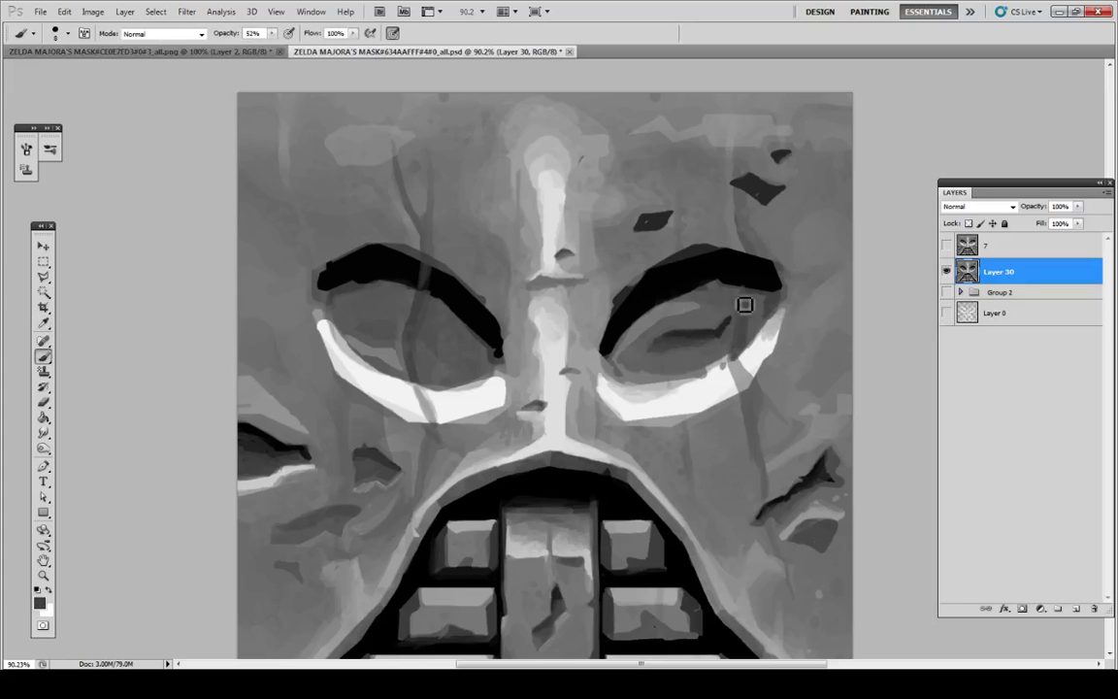
key(alt)
key(alt)
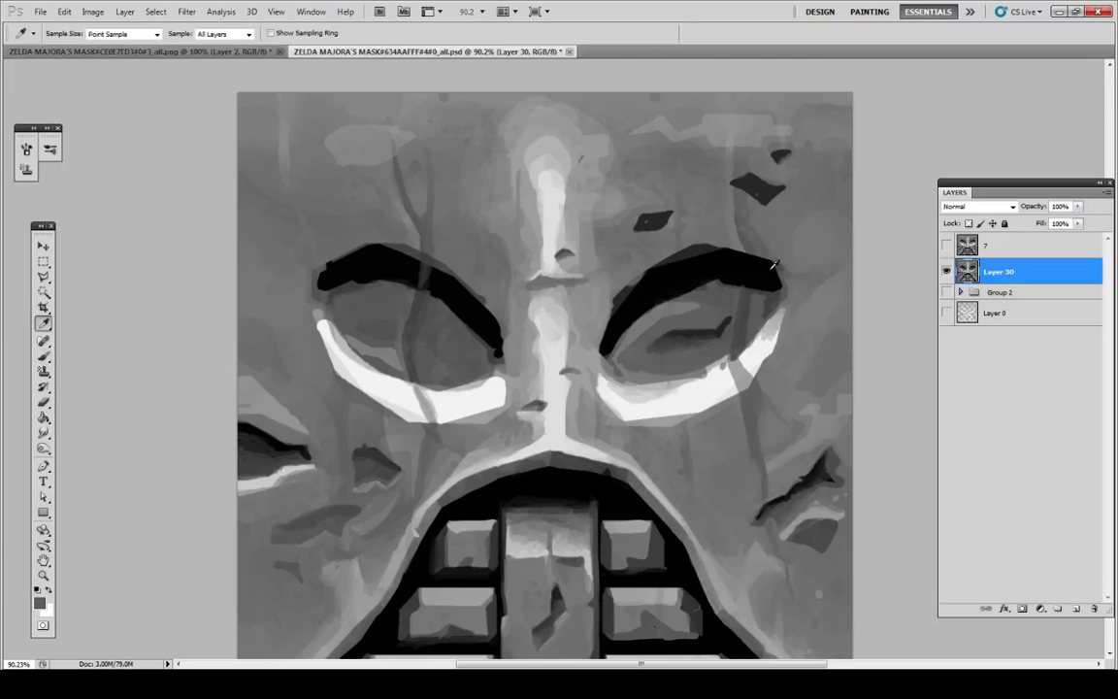
Step: Paint a lighter grey band above the crease in the right eye and compare it with layer 7
alt+click(694, 303)
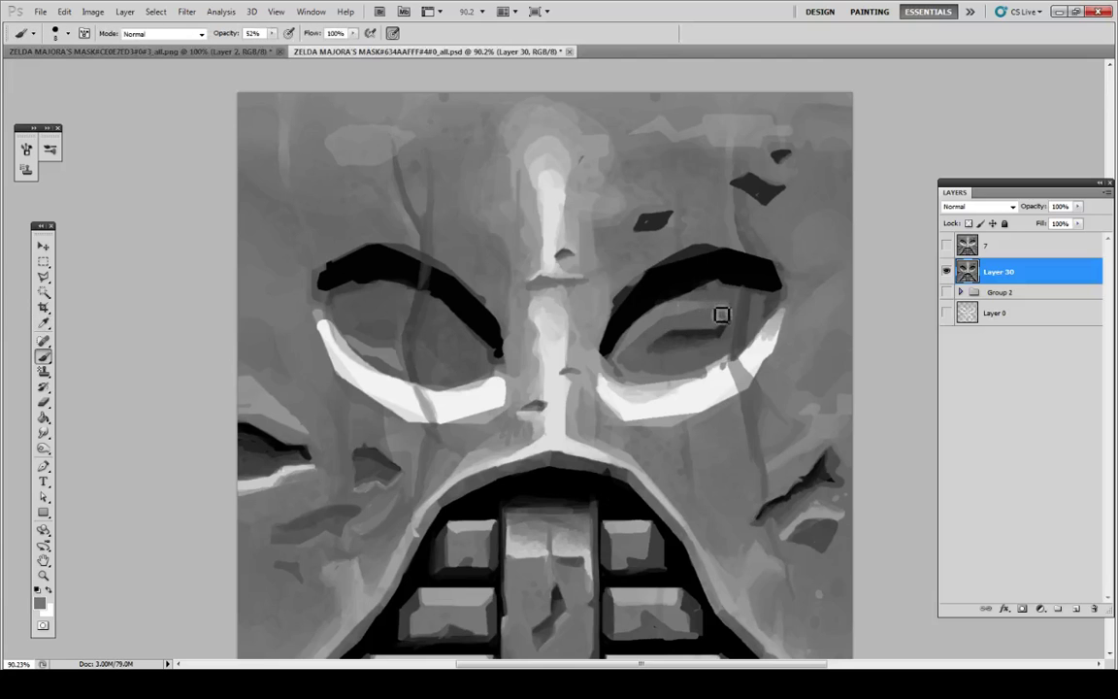
alt+click(724, 371)
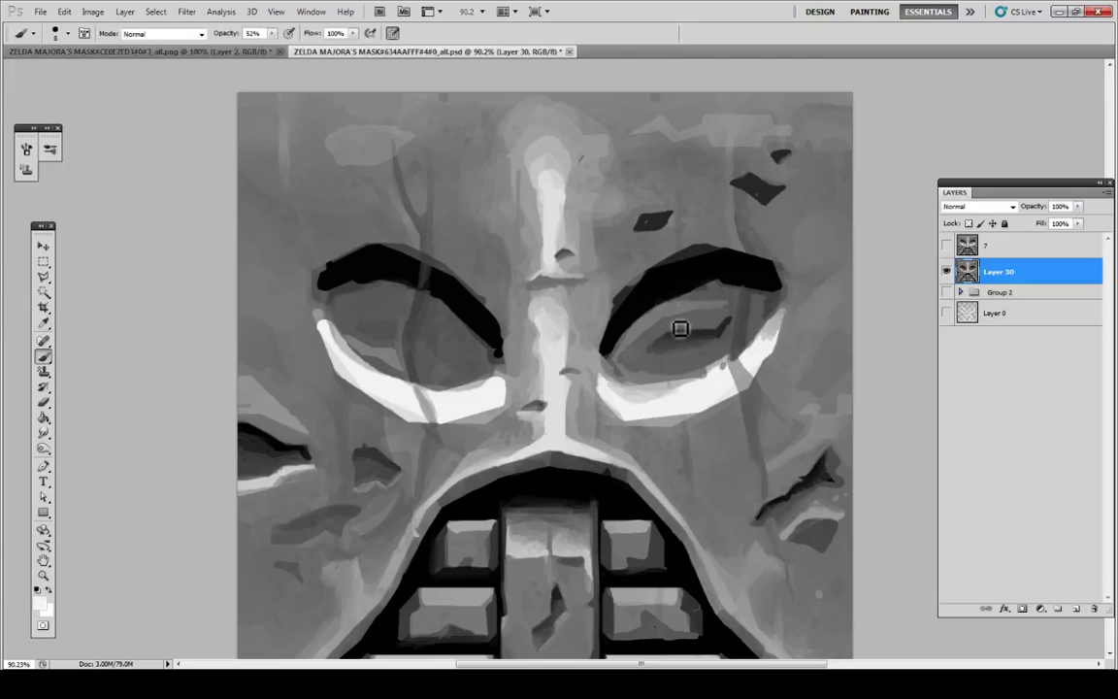
key(alt)
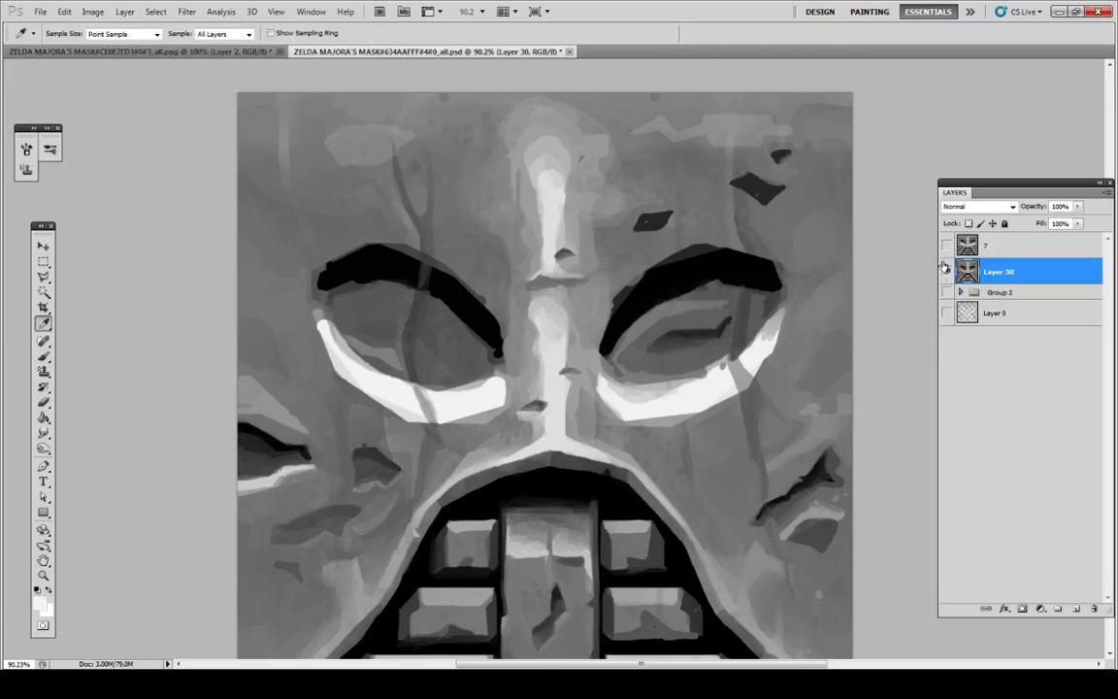
click(946, 245)
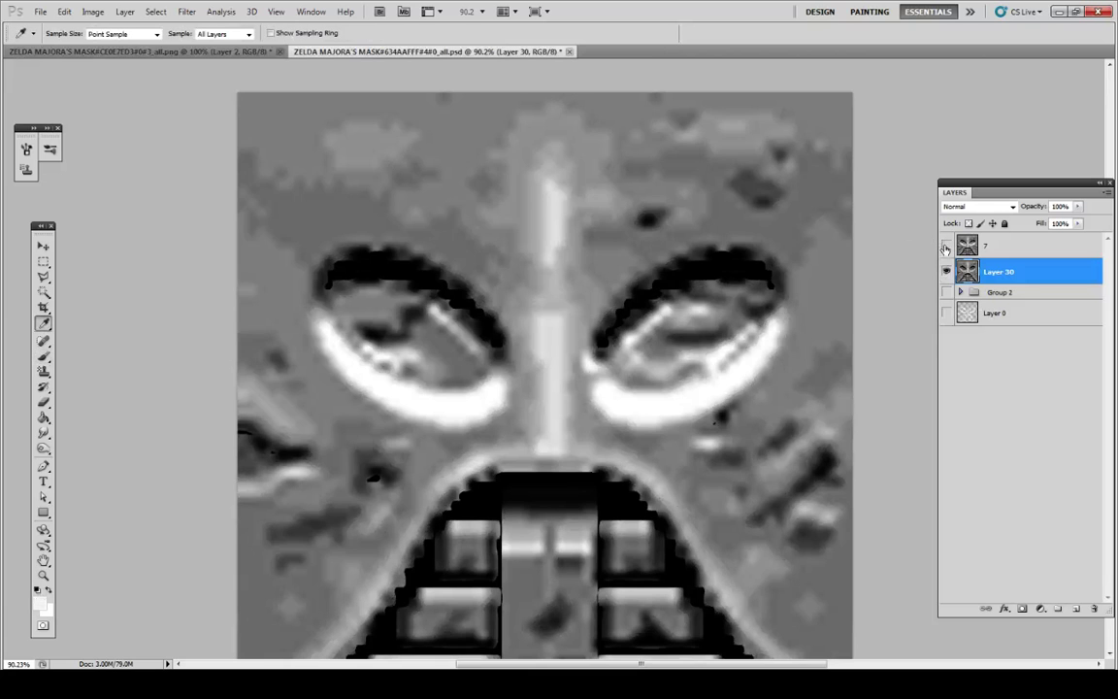
click(946, 246)
Step: Shade the lower edge of the right eye's black upper lid with sampled dark greys
mouse_move(777, 294)
mouse_down()
mouse_move(713, 285)
mouse_move(657, 311)
mouse_move(624, 346)
mouse_up()
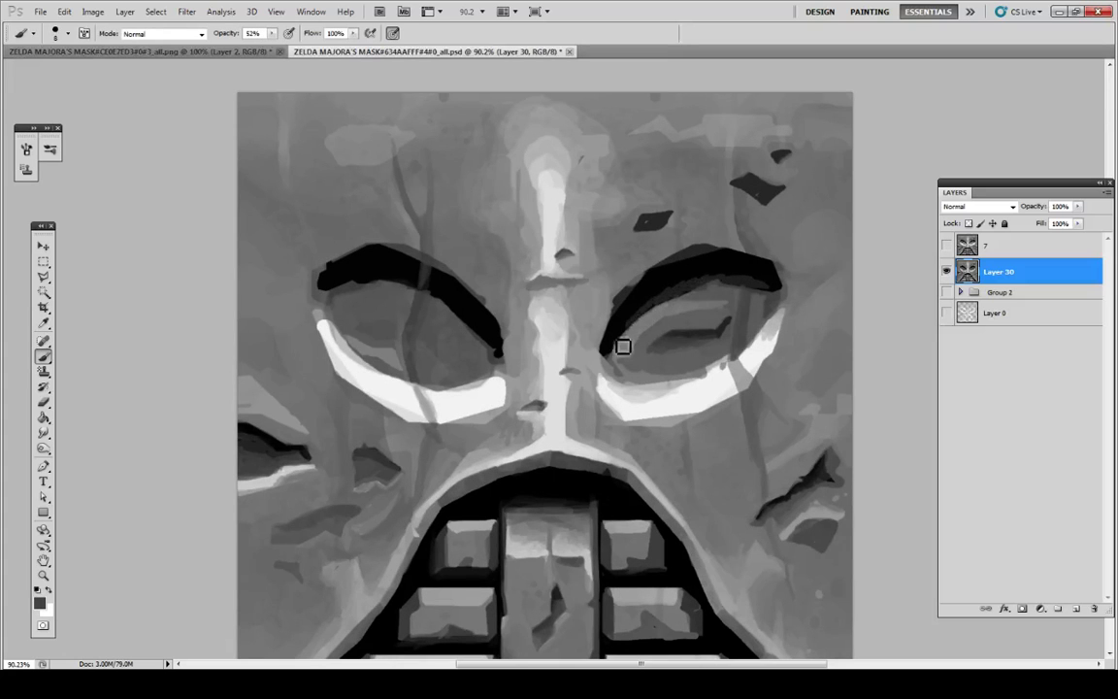
alt+click(737, 273)
mouse_move(739, 281)
mouse_down()
mouse_move(769, 299)
mouse_move(721, 284)
mouse_move(678, 290)
mouse_move(613, 352)
mouse_move(625, 326)
mouse_move(610, 353)
mouse_move(641, 312)
mouse_move(724, 281)
mouse_up()
alt+click(742, 288)
alt+click(677, 293)
alt+click(646, 309)
alt+click(643, 310)
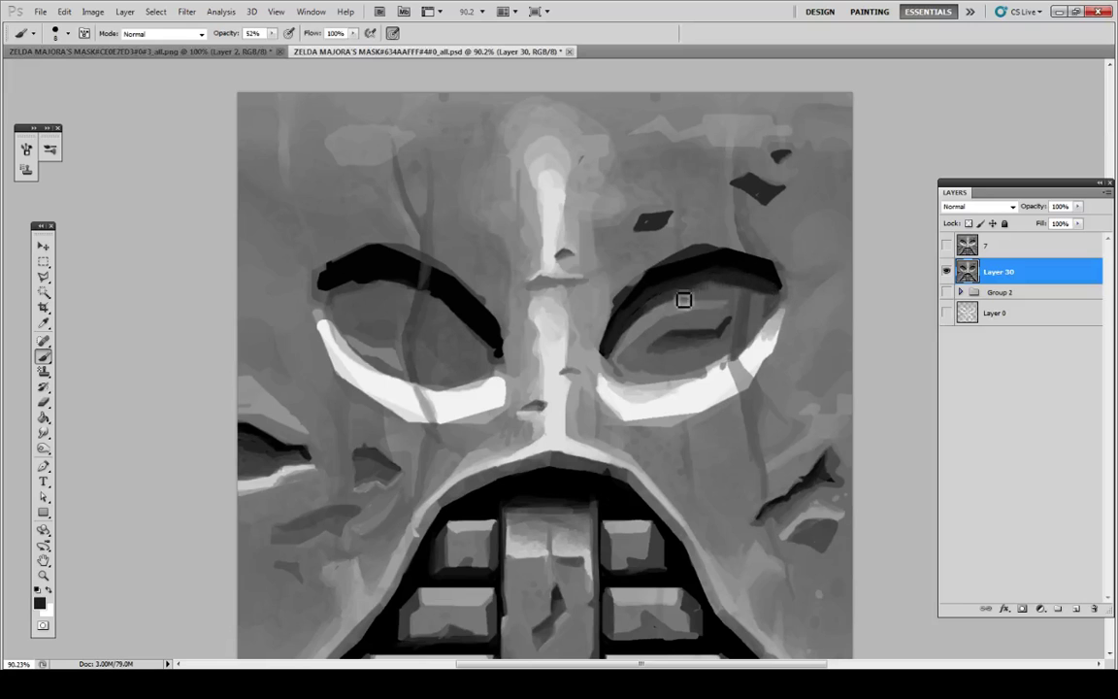
Step: Compare the right eye with layer 7 and blend the grey just beneath its upper lid
key(i)
key(b)
click(946, 245)
click(946, 245)
key(i)
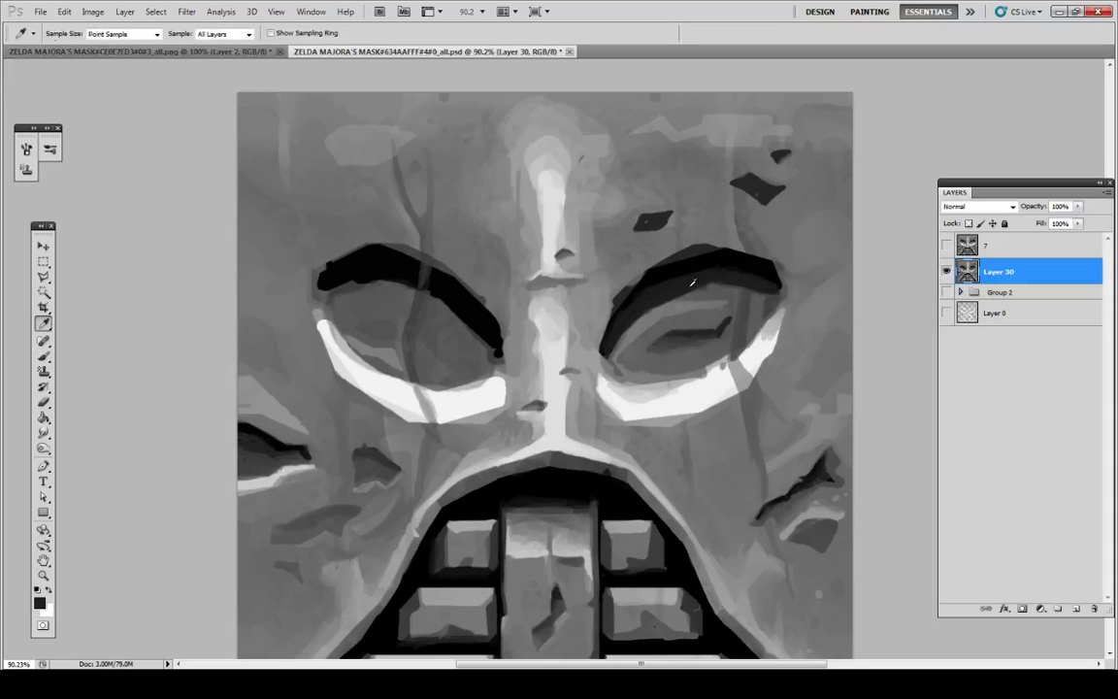
alt+click(712, 288)
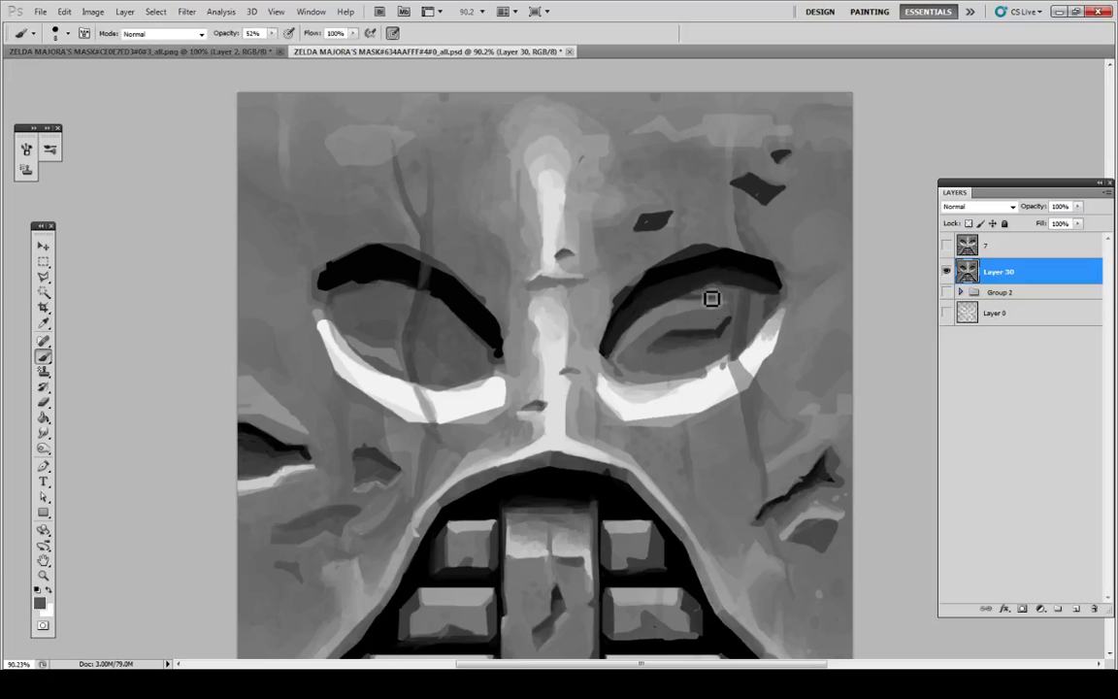
key(i)
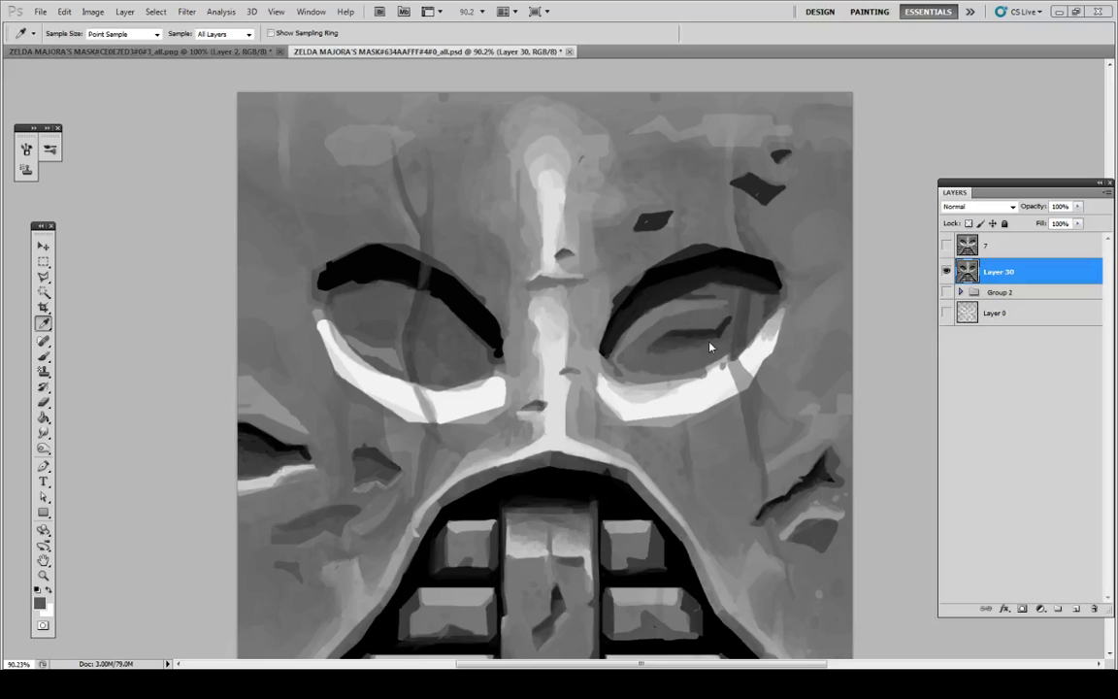
Step: Check layer 7 again and clean the outer edge of the right upper lid on the nose side with sampled grey
click(947, 245)
click(947, 245)
alt+click(637, 264)
alt+click(638, 267)
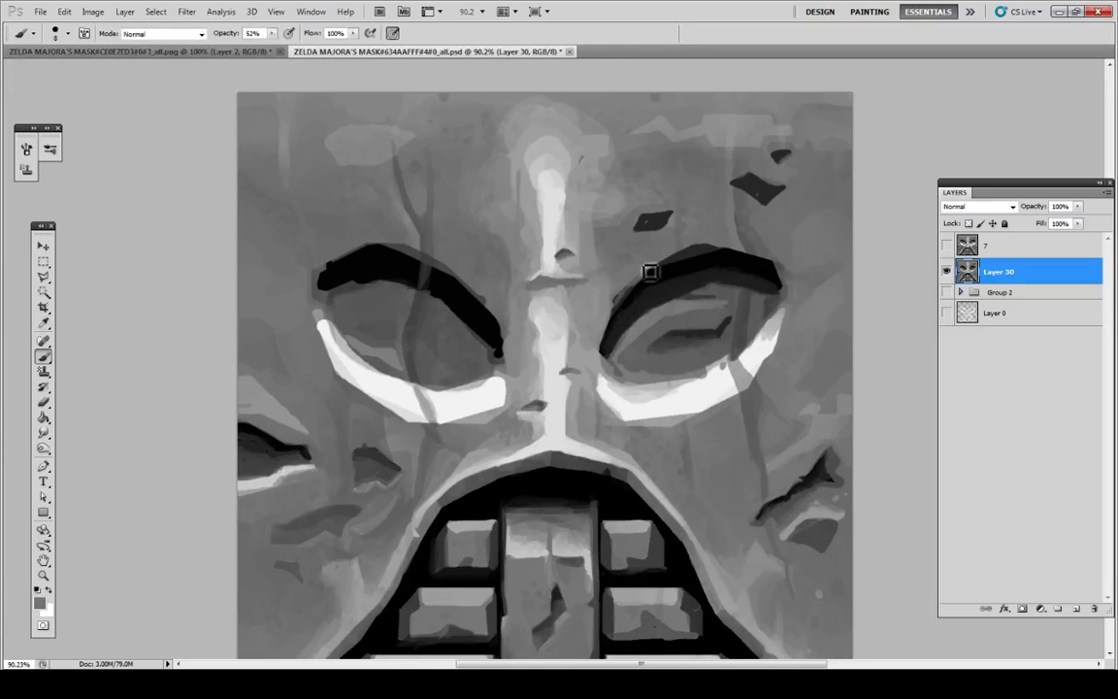
drag(632, 287, 621, 313)
alt+click(624, 307)
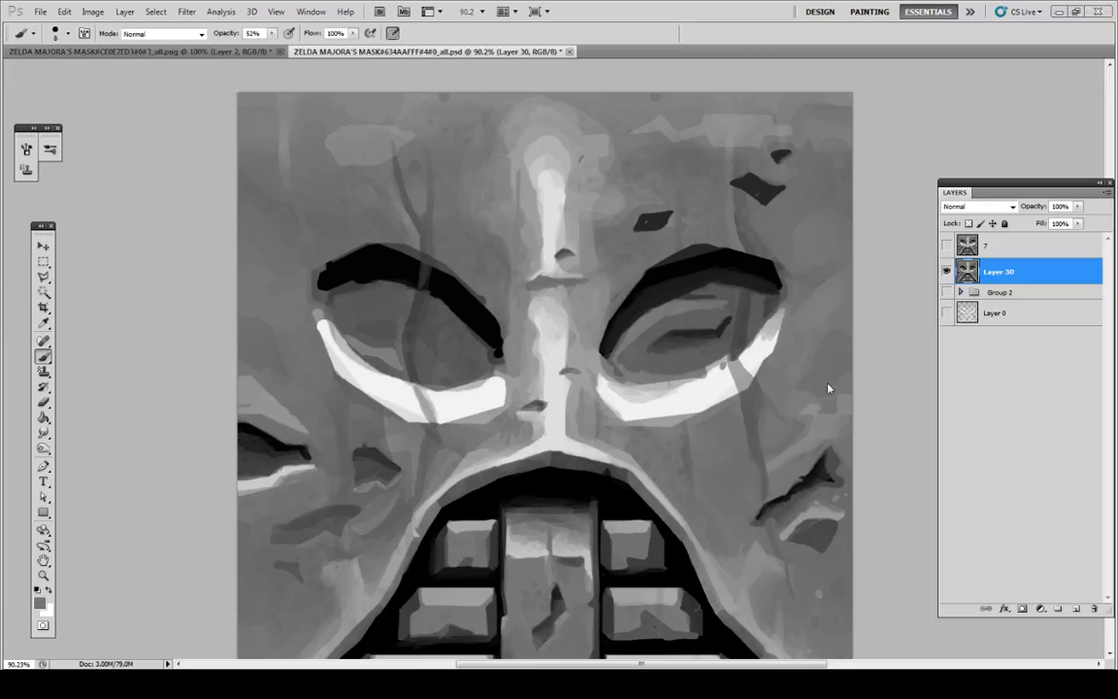
Step: Compare with layer 7 and build up the upper edge of the right eye's upper lid with black
key(ctrl+z)
key(ctrl+z)
key(ctrl+z)
key(ctrl+z)
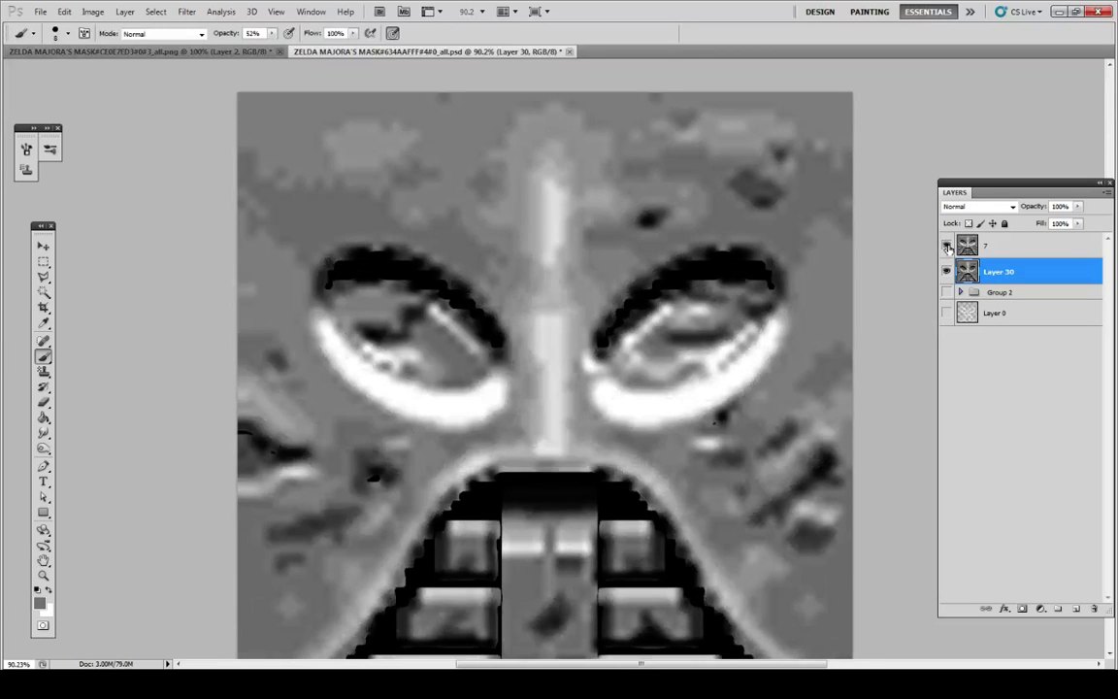
alt+click(725, 251)
mouse_move(745, 242)
mouse_down()
mouse_move(726, 249)
mouse_move(762, 258)
mouse_move(748, 247)
mouse_move(669, 276)
mouse_move(737, 255)
mouse_up()
alt+click(712, 255)
alt+click(643, 233)
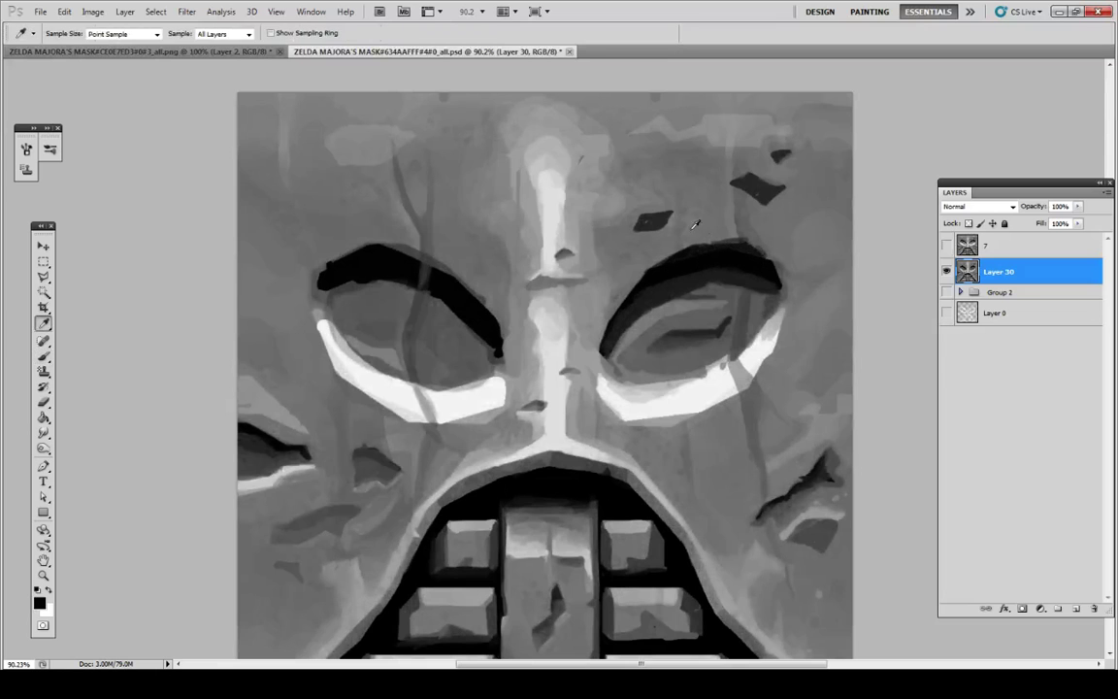
Step: Check reference layer 7 and paint the peak on the right eye's black brow with sampled grey and black on Layer 30
key(alt)
click(946, 245)
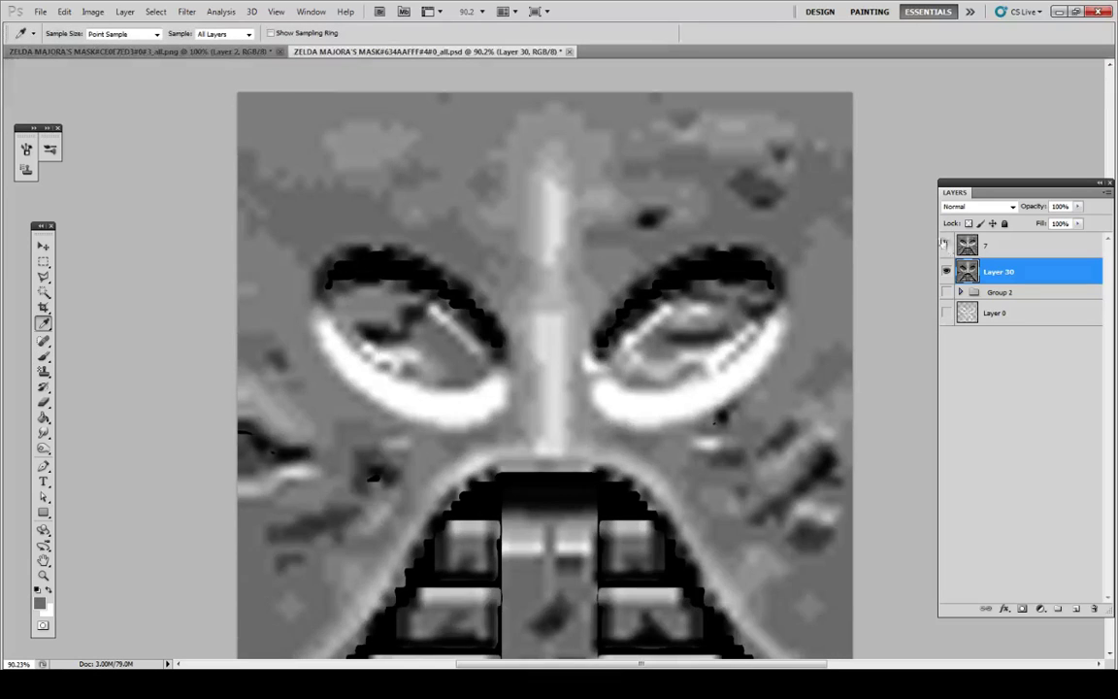
click(946, 244)
key(alt)
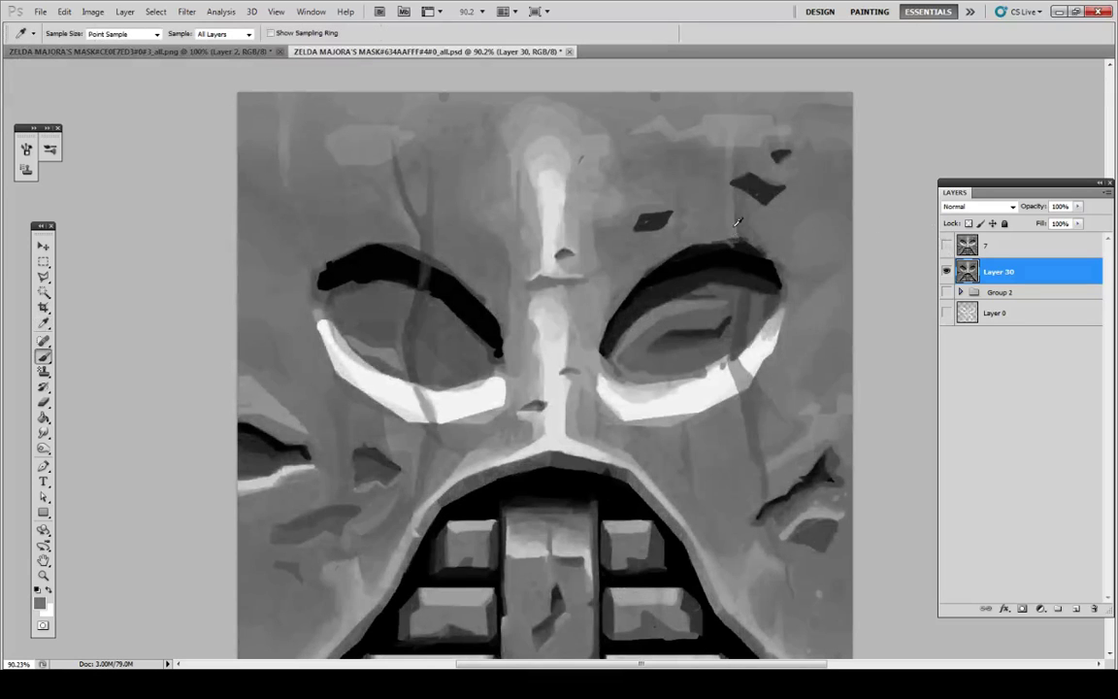
key(alt)
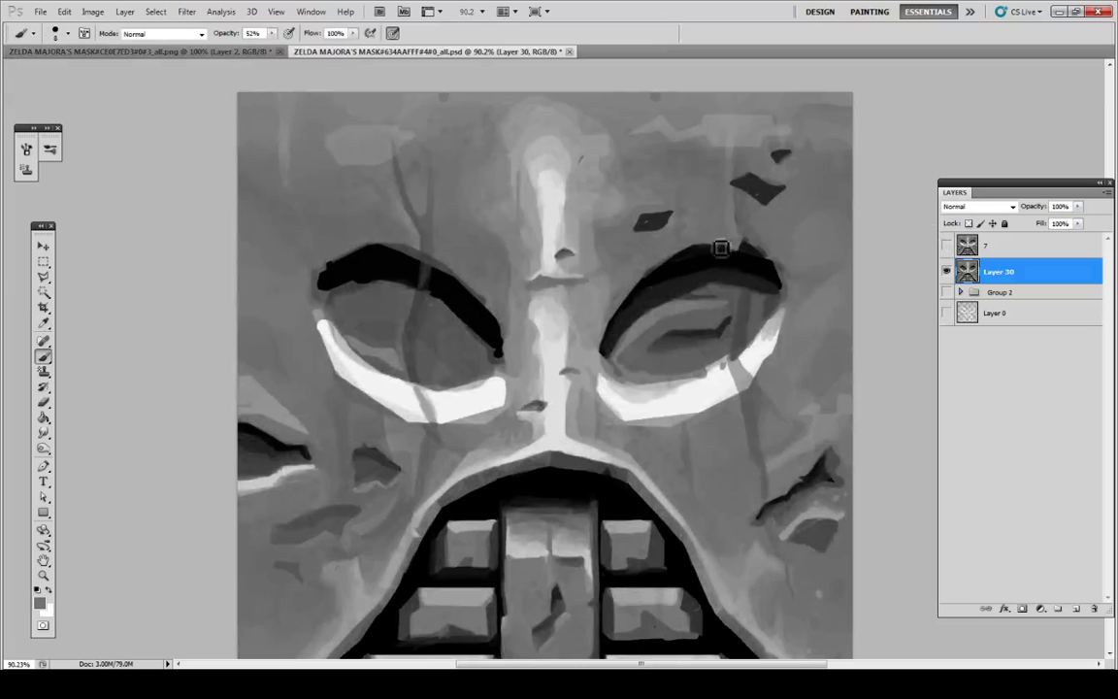
key(alt)
alt+click(750, 253)
key(alt)
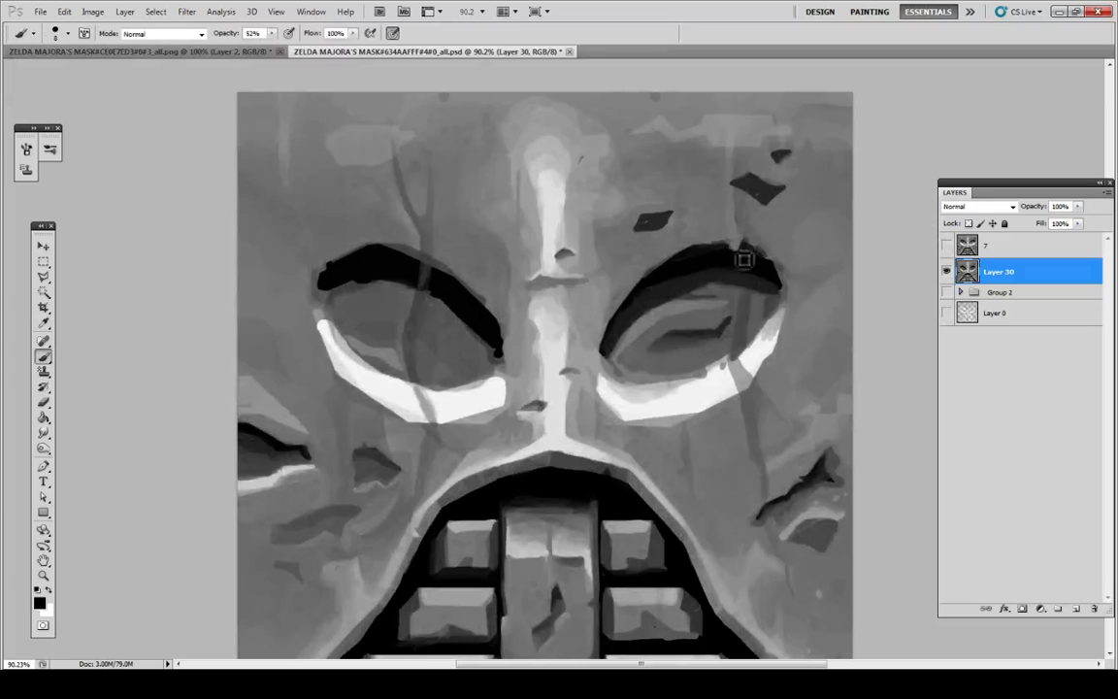
key(alt)
alt+click(724, 227)
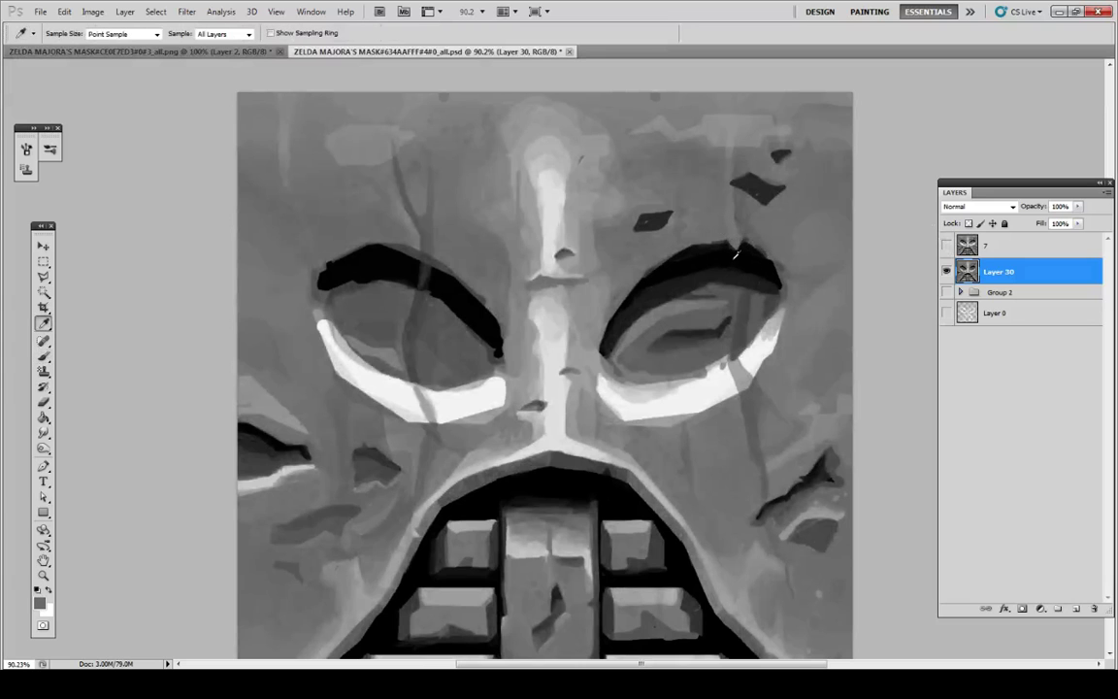
alt+click(734, 254)
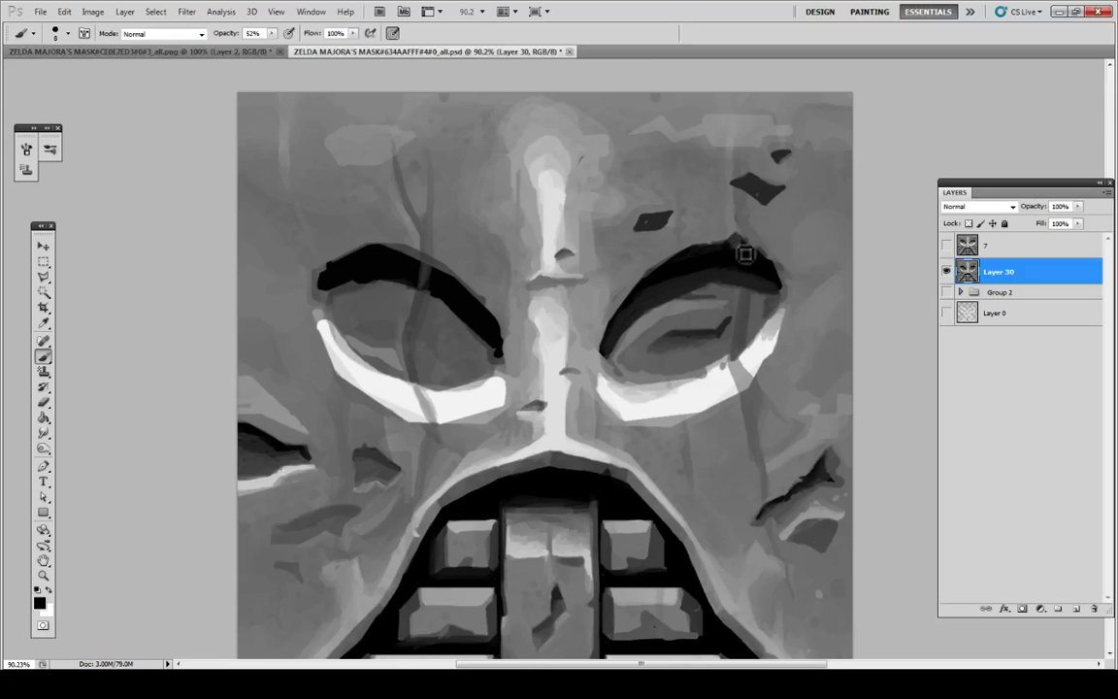
Step: Touch up the upper edge of the right brow with sampled dark and mid greys
alt+click(734, 236)
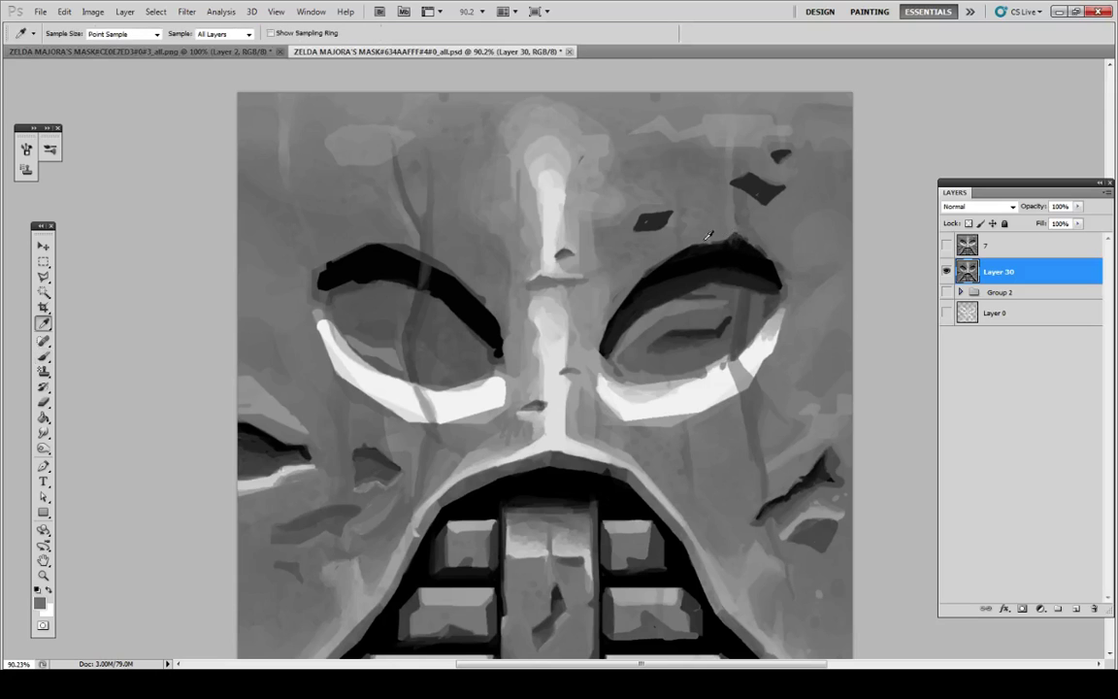
drag(695, 257, 712, 252)
alt+click(667, 251)
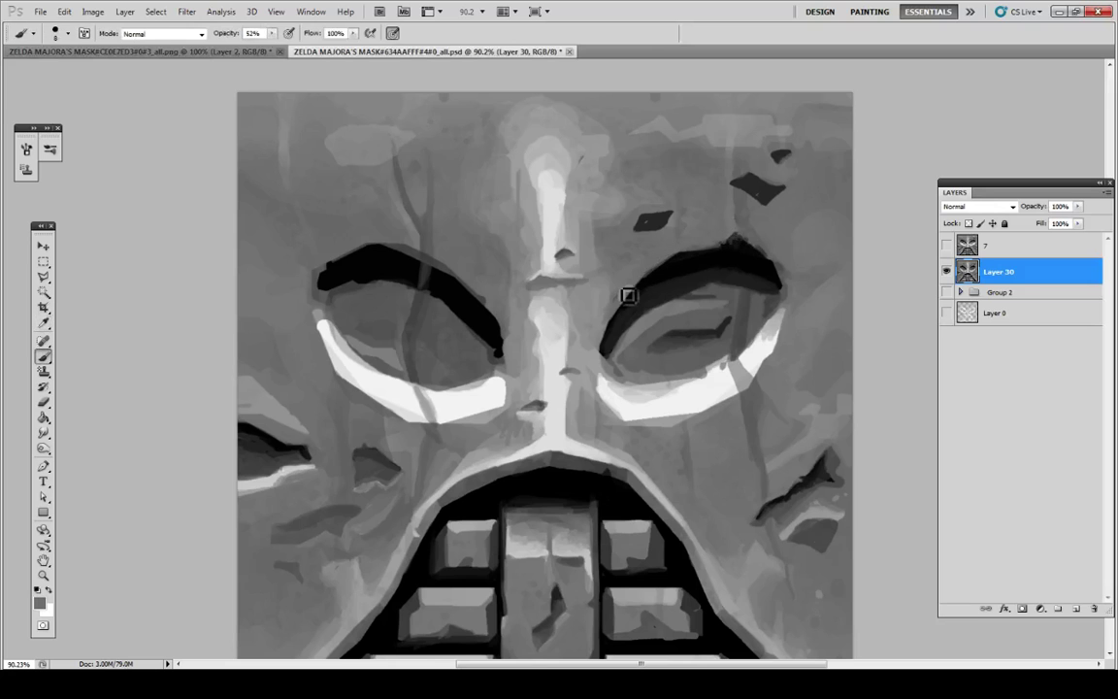
Step: Fill the dark grey band along the underside of the right brow with black on Layer 30 using the Paint Bucket
key(alt)
click(974, 245)
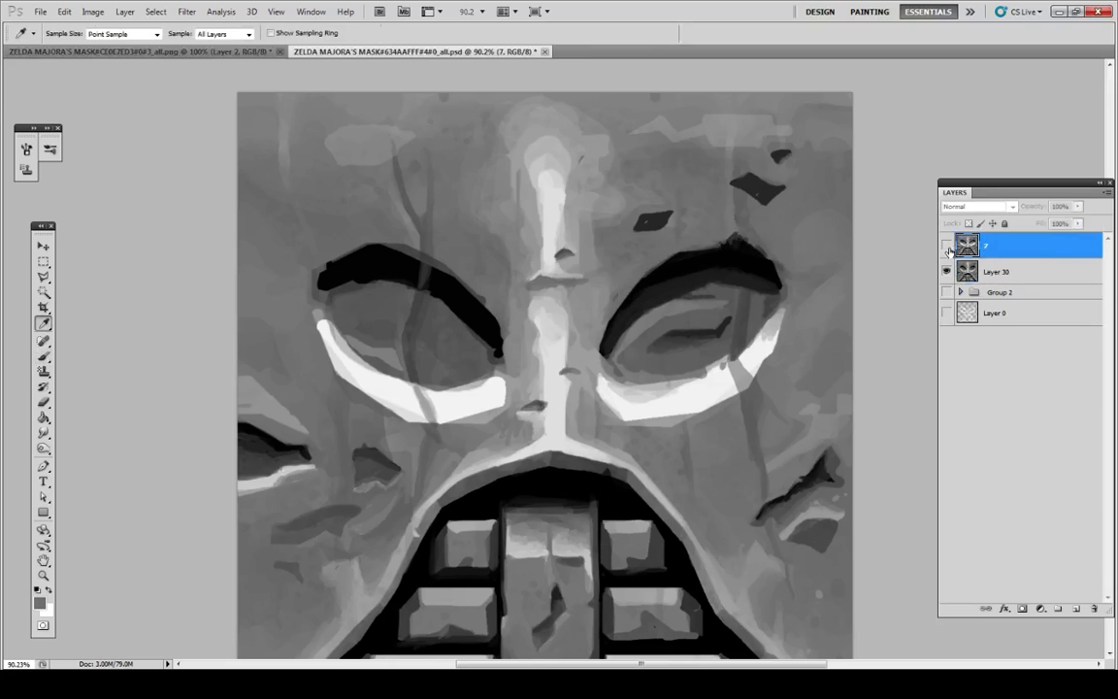
double_click(949, 249)
click(1072, 335)
key(g)
click(654, 289)
click(521, 245)
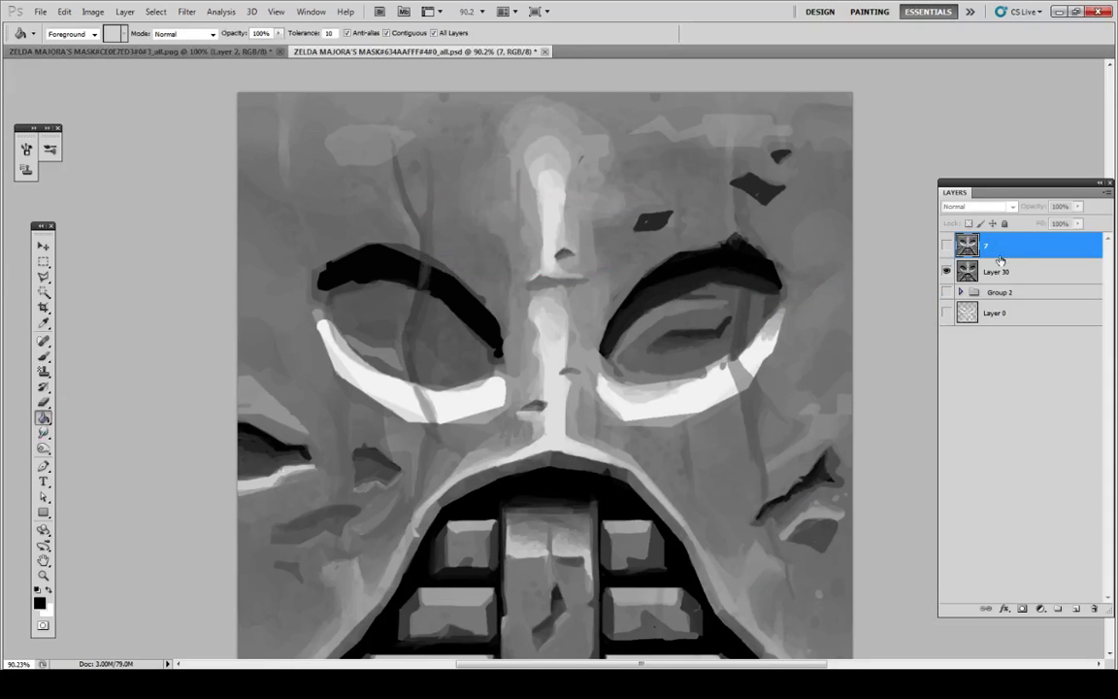
click(682, 284)
click(525, 259)
click(982, 273)
click(678, 280)
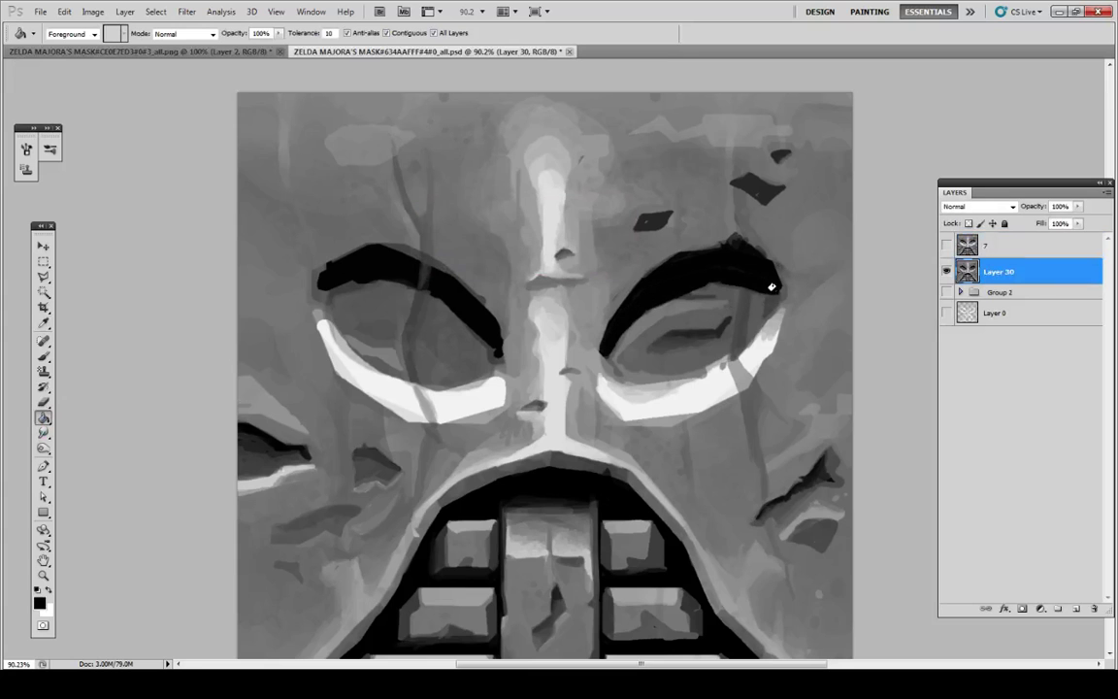
Step: Brush sampled dark grey along the outer edge of the right brow down to the inner eye corner
key(i)
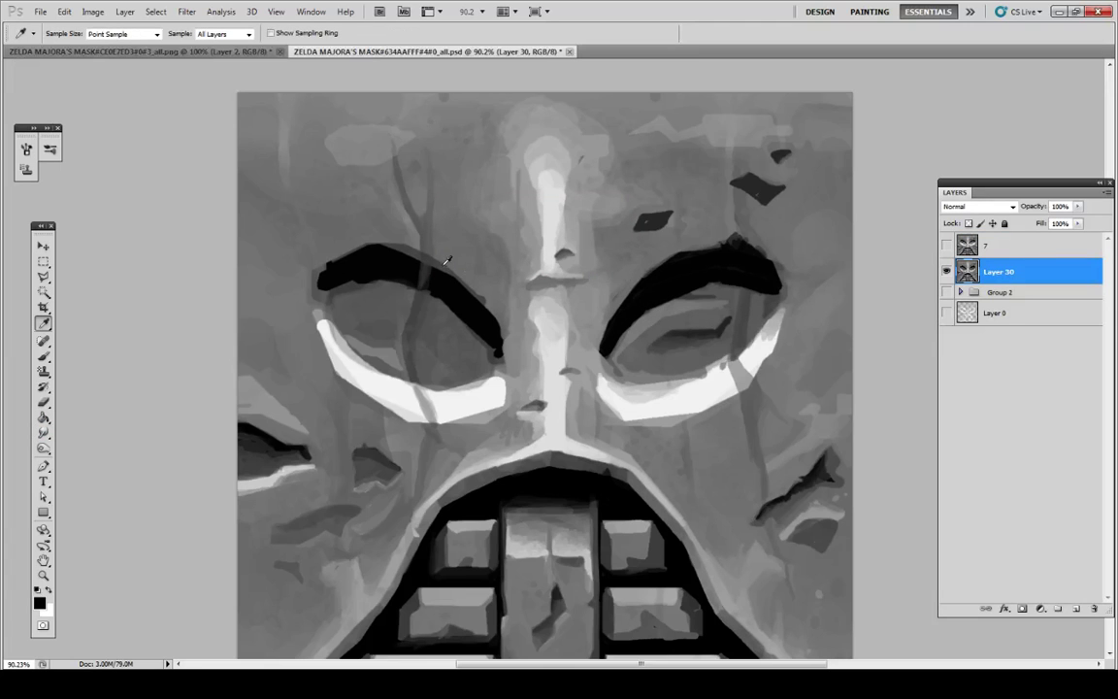
key(b)
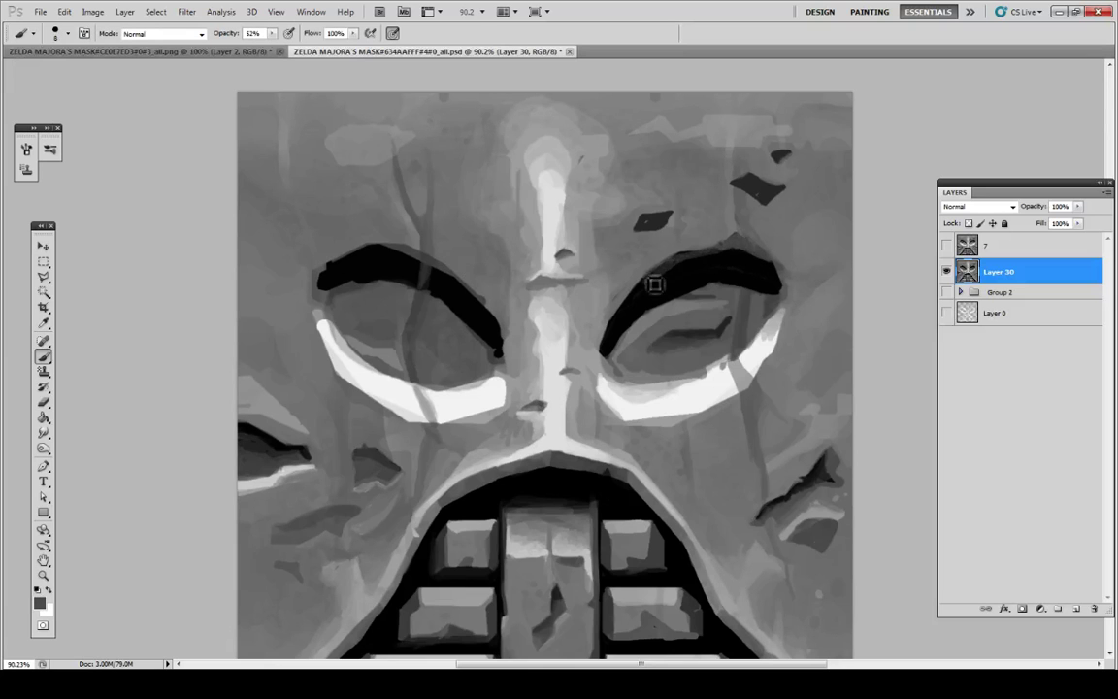
drag(648, 291, 605, 355)
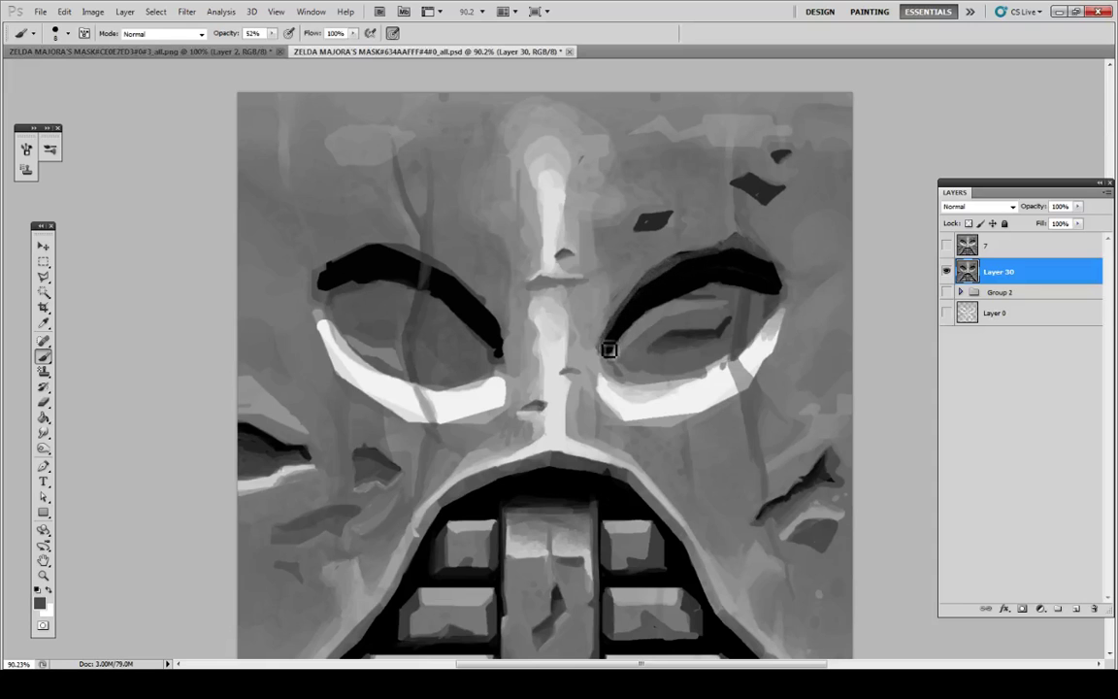
alt+click(603, 356)
Step: Blend the upper edge of the right brow using sampled near-black and dark grey tones
alt+click(669, 264)
alt+click(668, 270)
drag(662, 272, 688, 271)
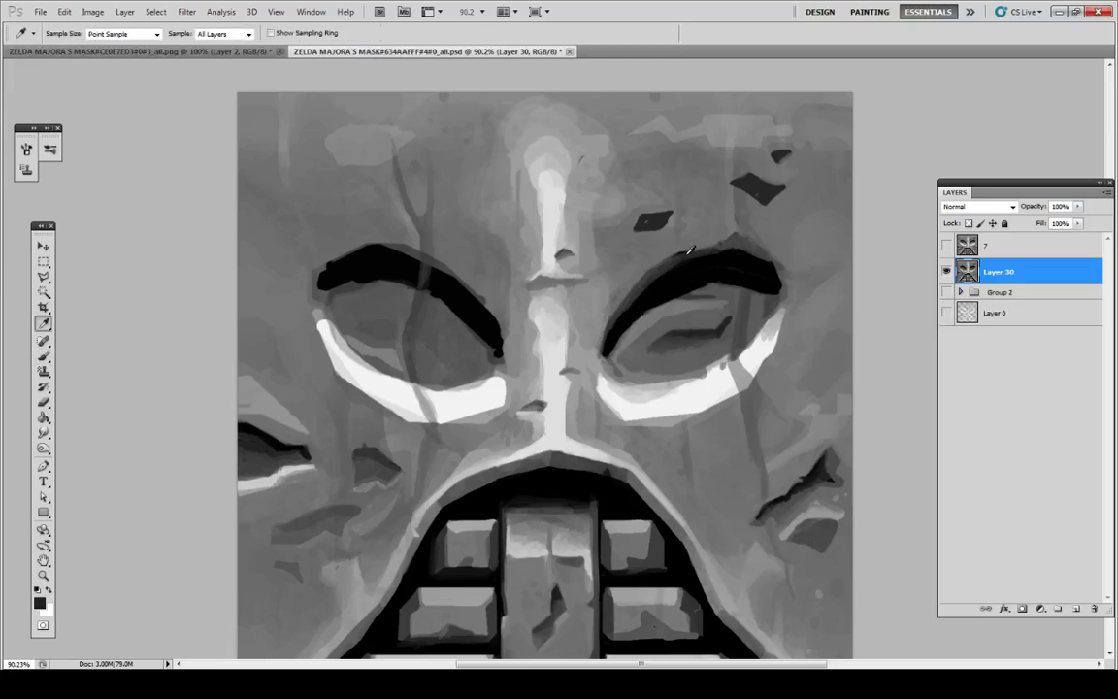
alt+click(669, 266)
key(alt)
alt+click(726, 264)
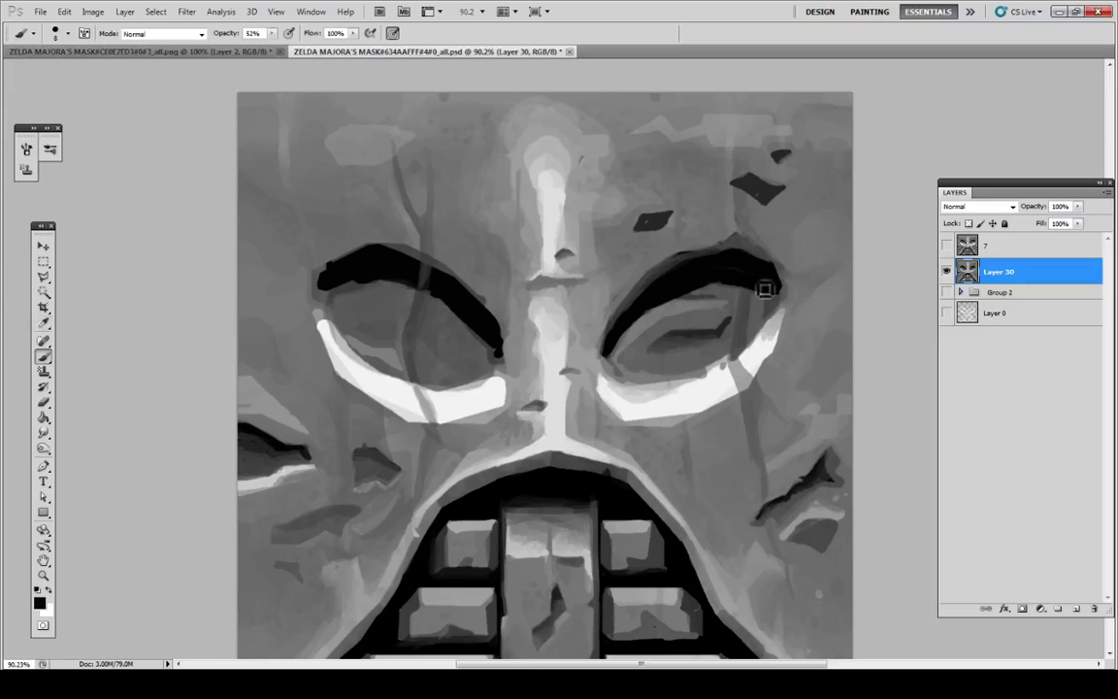
Step: Compare against reference layer 7 and repaint the lower inner part of the right eye with a sampled mid grey
click(946, 246)
click(946, 245)
click(947, 246)
click(946, 246)
key(alt)
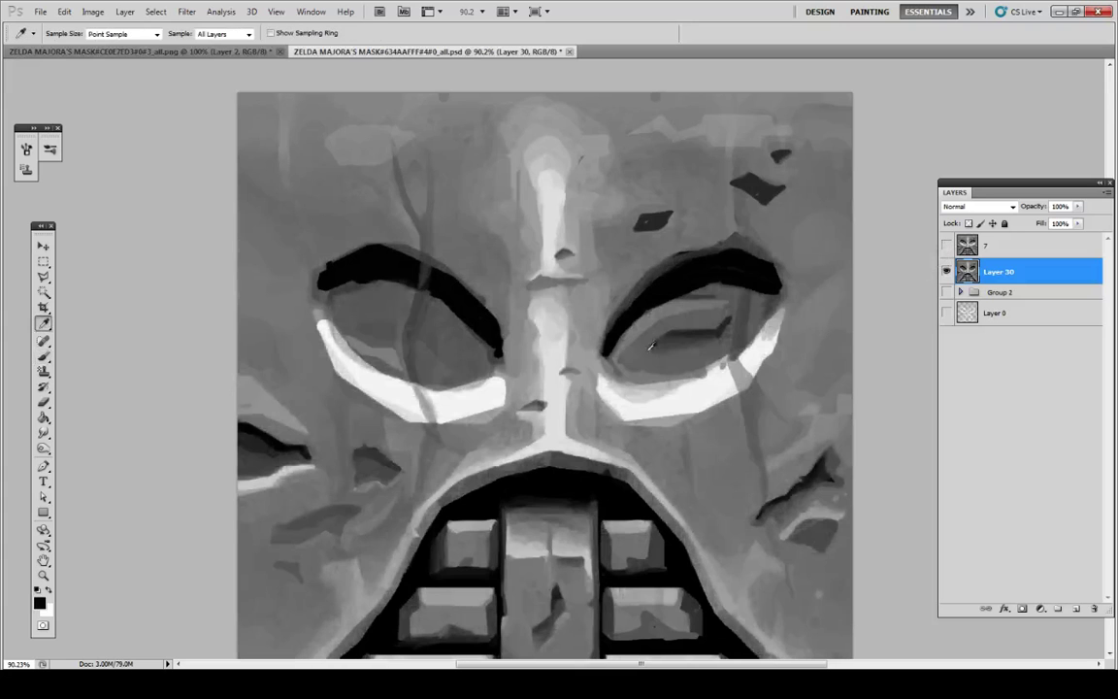
alt+click(650, 347)
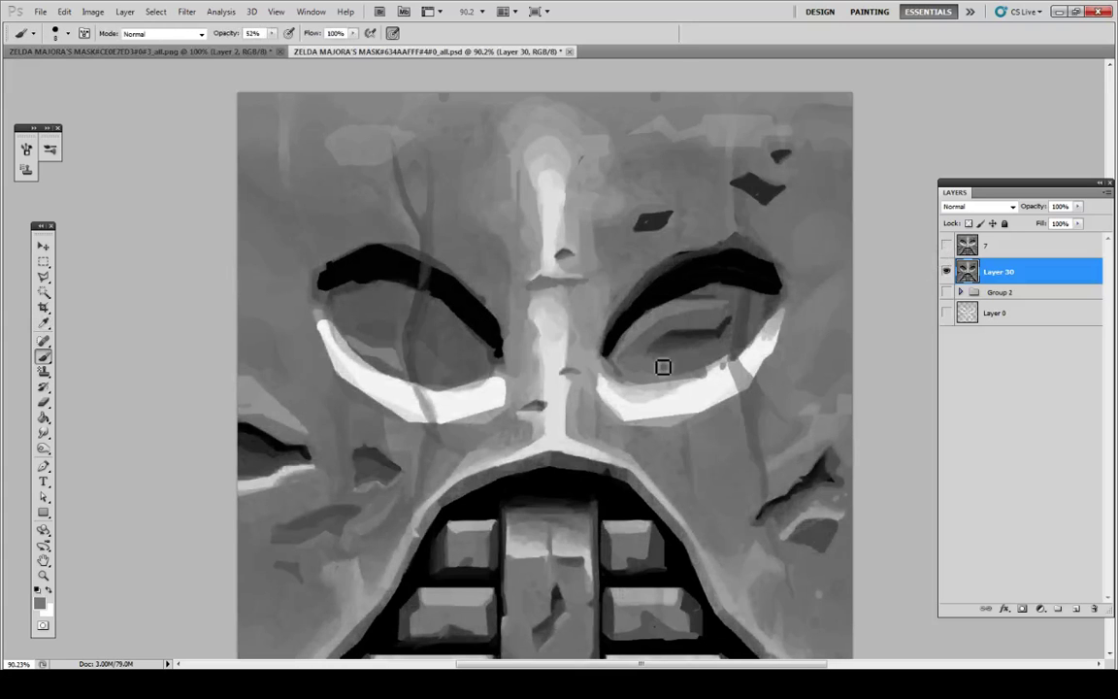
key(alt)
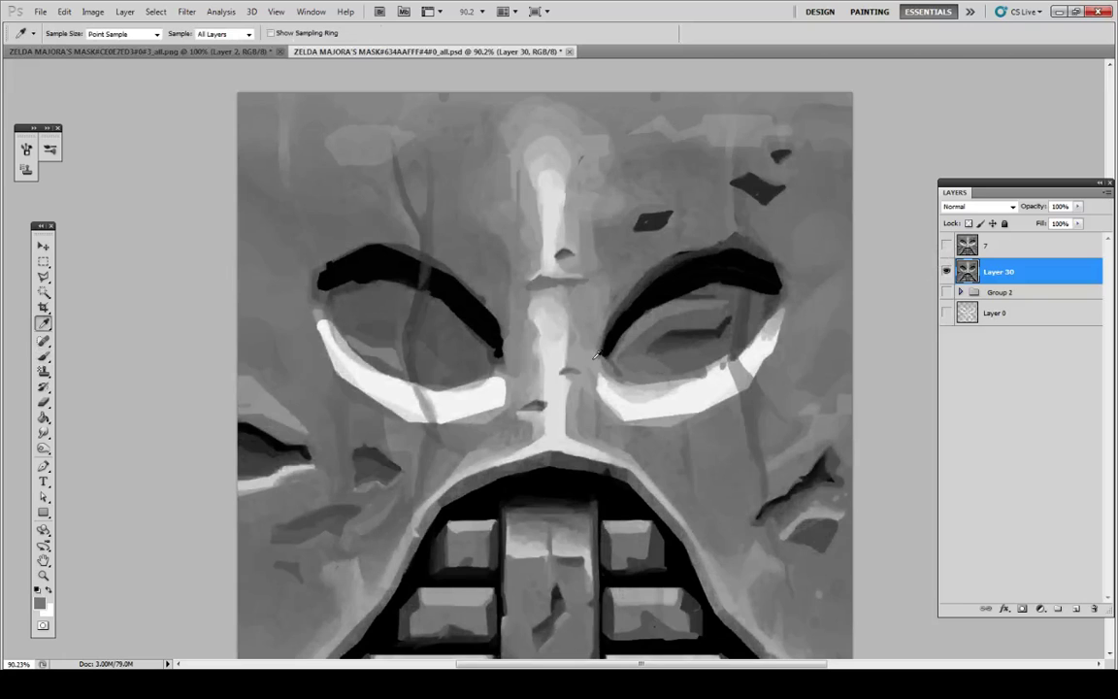
Step: Soften the light band above the dark crease in the right eye with sampled greys
key(alt+Tab)
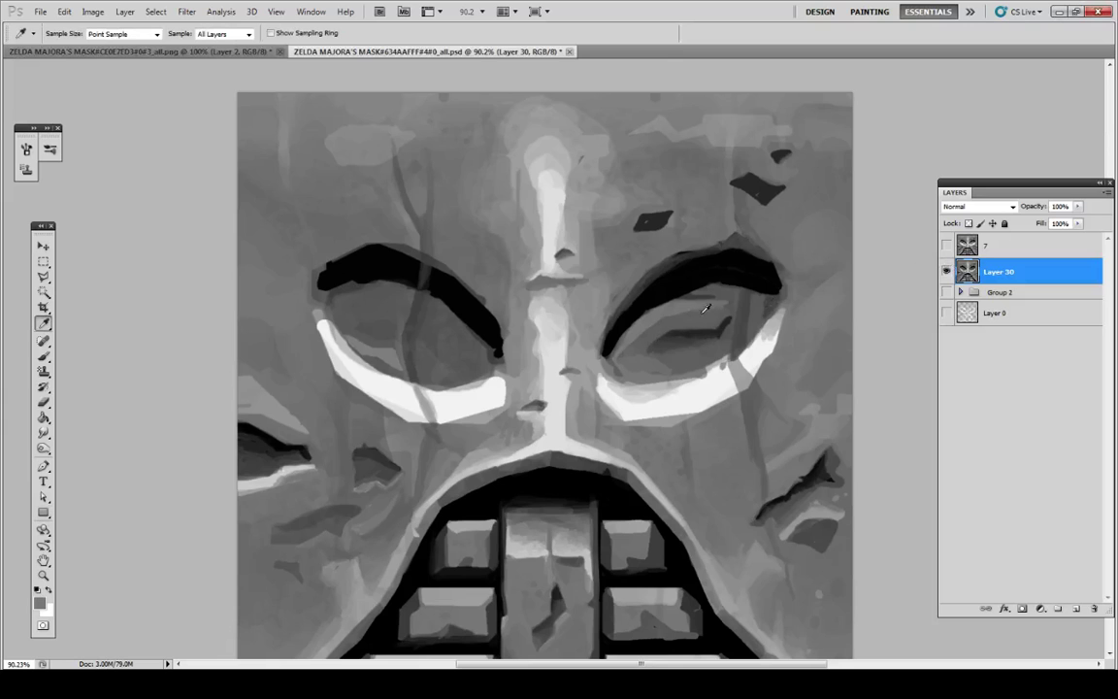
key(b)
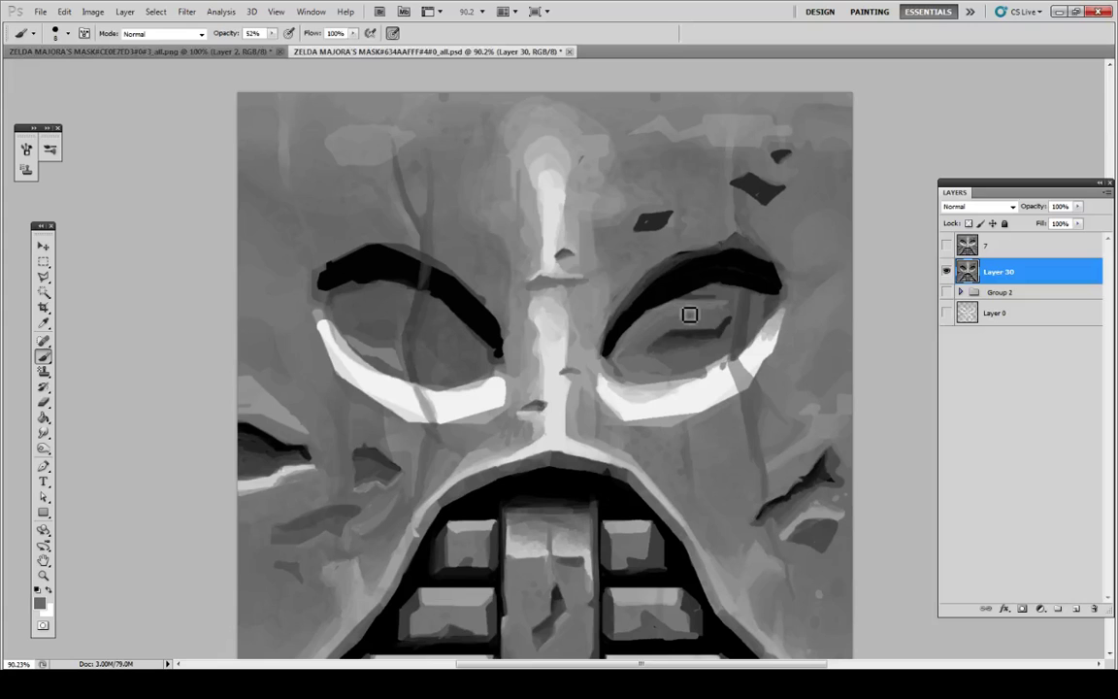
key(i)
key(b)
key(i)
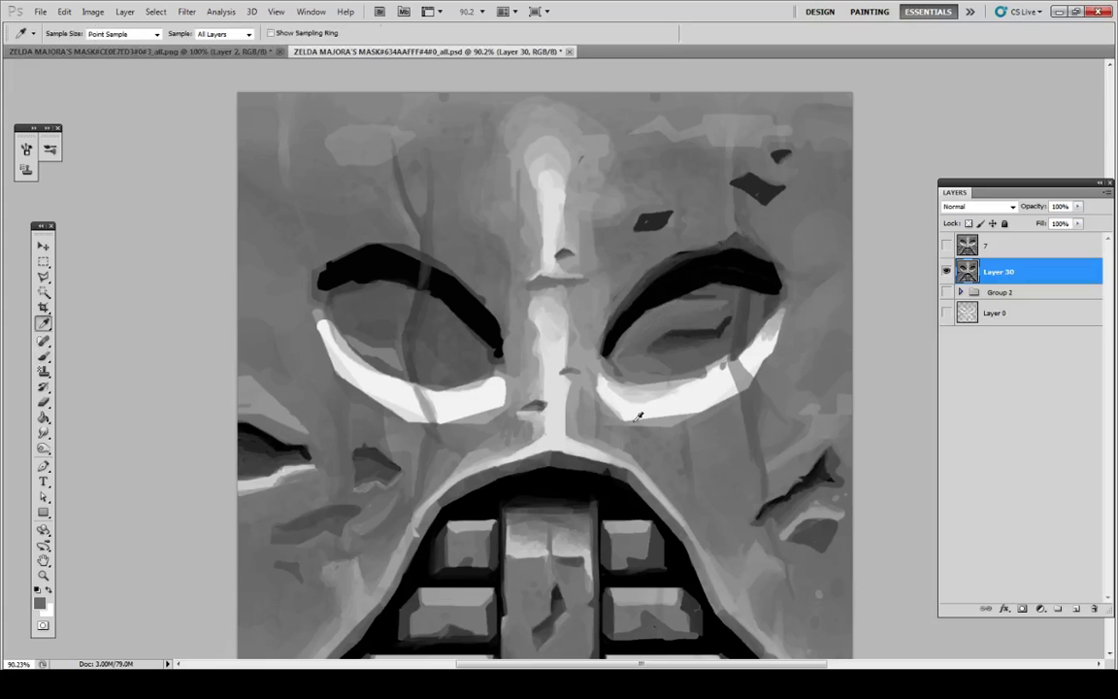
Step: Blend the rounded top of the central forehead highlight with light greys sampled from around it
click(531, 143)
key(b)
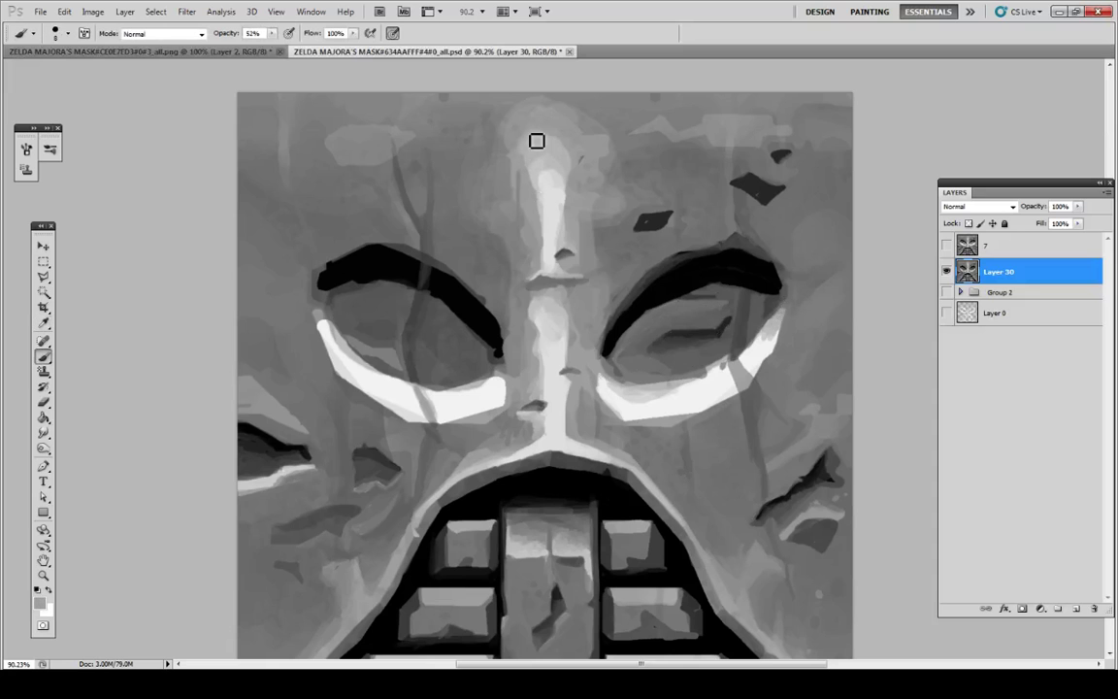
key(i)
key(b)
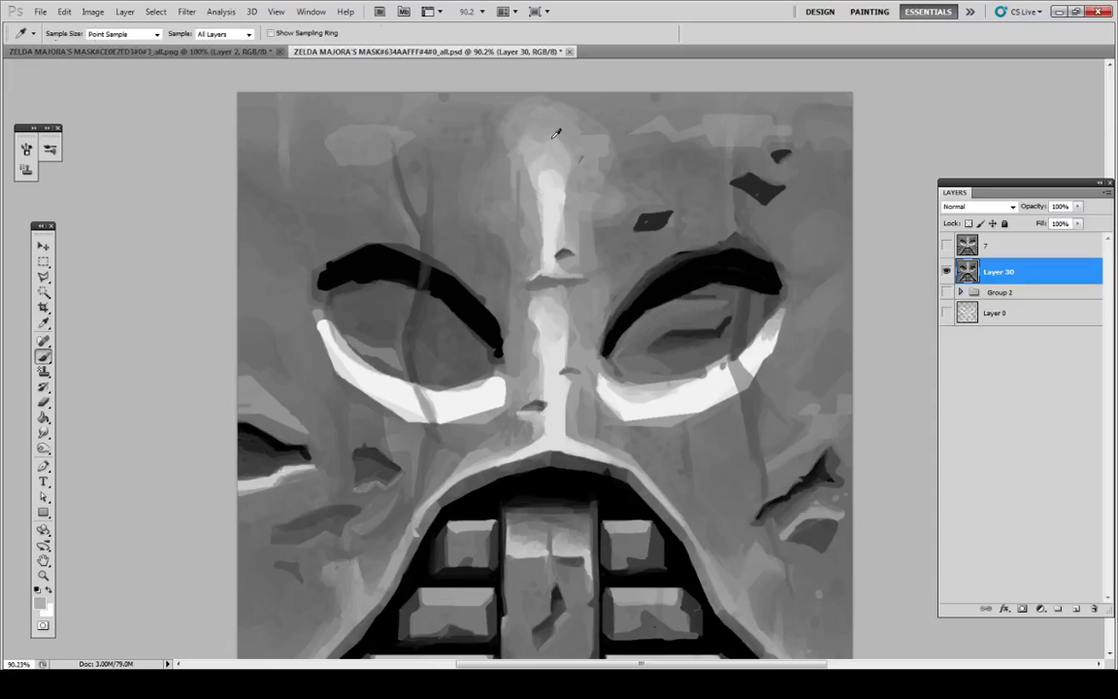
key(i)
click(582, 136)
key(b)
Step: Brighten the upper core of the forehead ridge highlight with sampled near-white tones
alt+click(556, 151)
alt+click(554, 185)
mouse_move(552, 165)
mouse_down()
mouse_move(544, 182)
mouse_move(562, 179)
mouse_up()
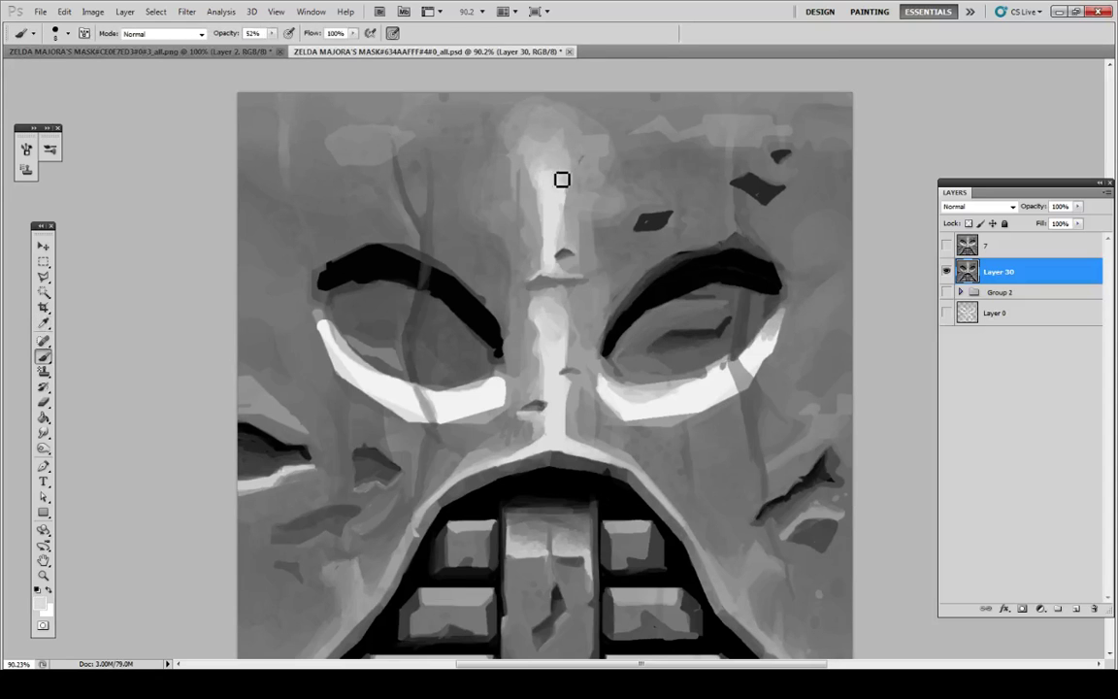
alt+click(548, 169)
alt+click(573, 185)
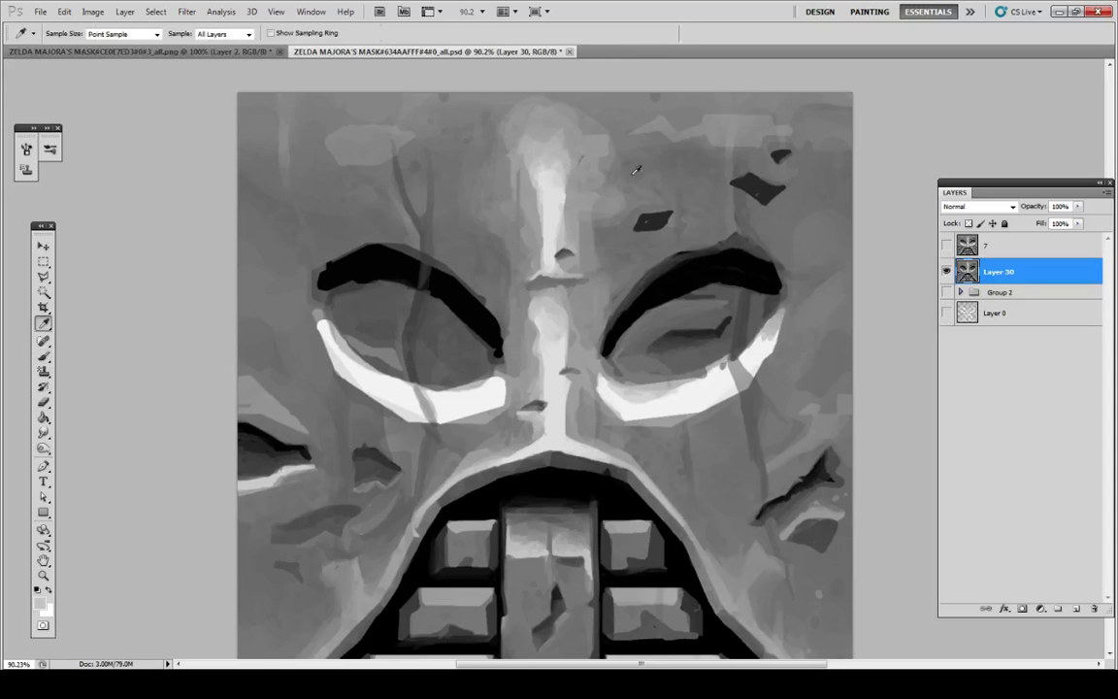
Step: Smooth the forehead surface beside the ridge, on the right eye's side, with sampled mid greys
alt+click(605, 209)
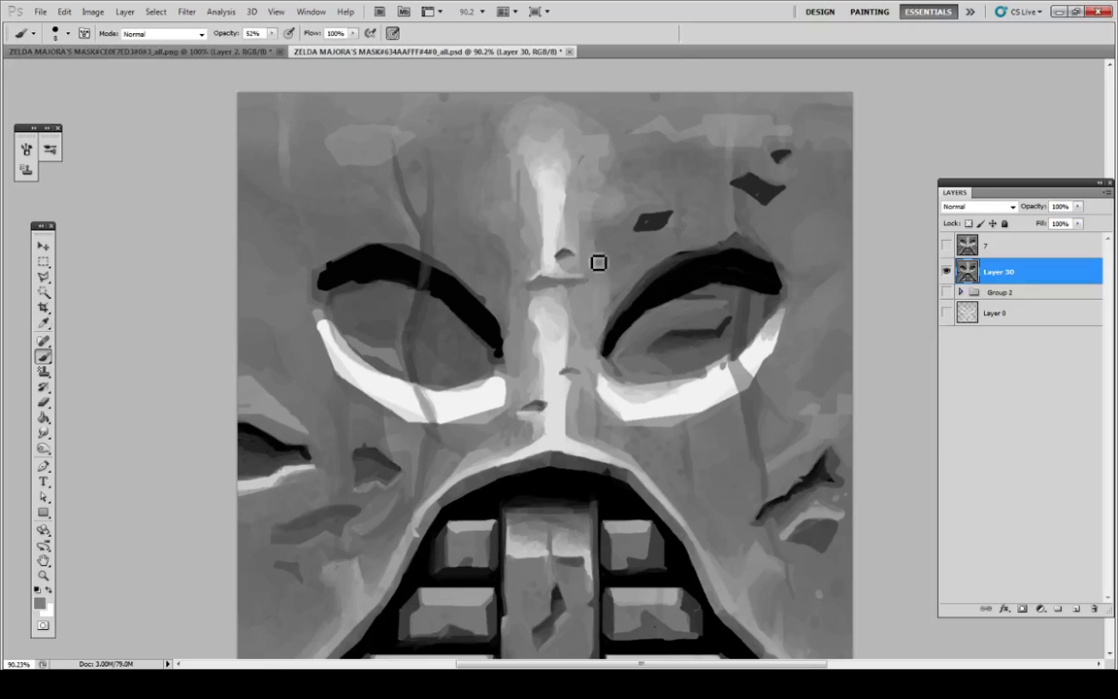
alt+click(617, 254)
alt+click(618, 201)
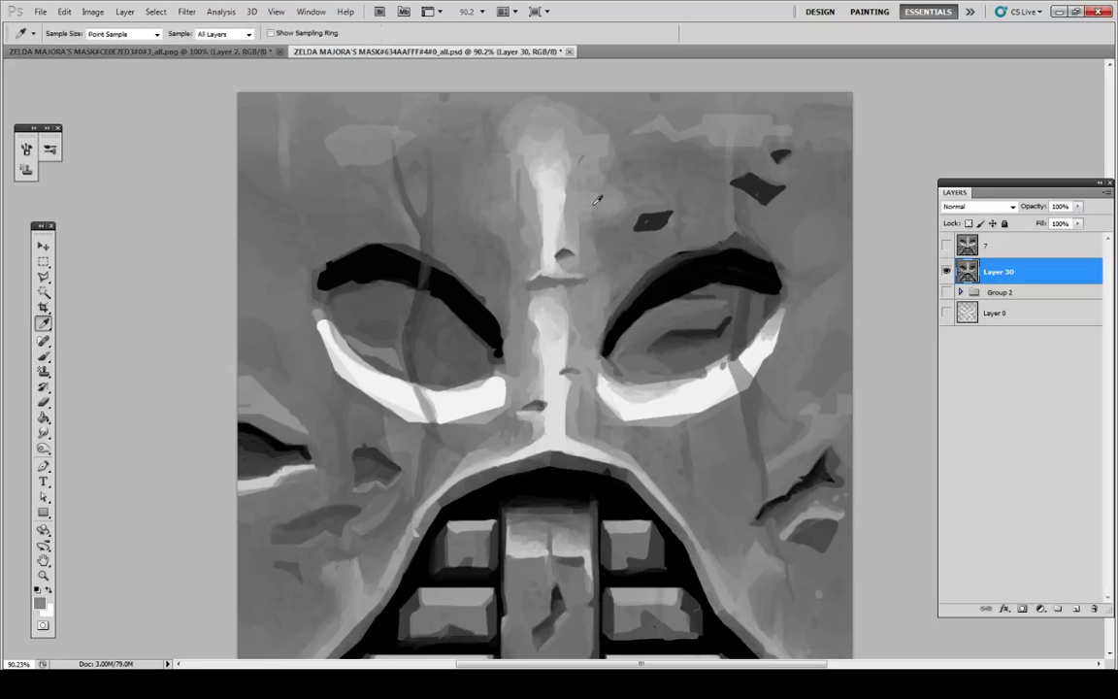
alt+click(591, 204)
drag(619, 208, 586, 223)
Step: Paint over the lower part of the dark chip above the right eye with sampled grey, leaving a thin crack
key(alt)
alt+click(676, 226)
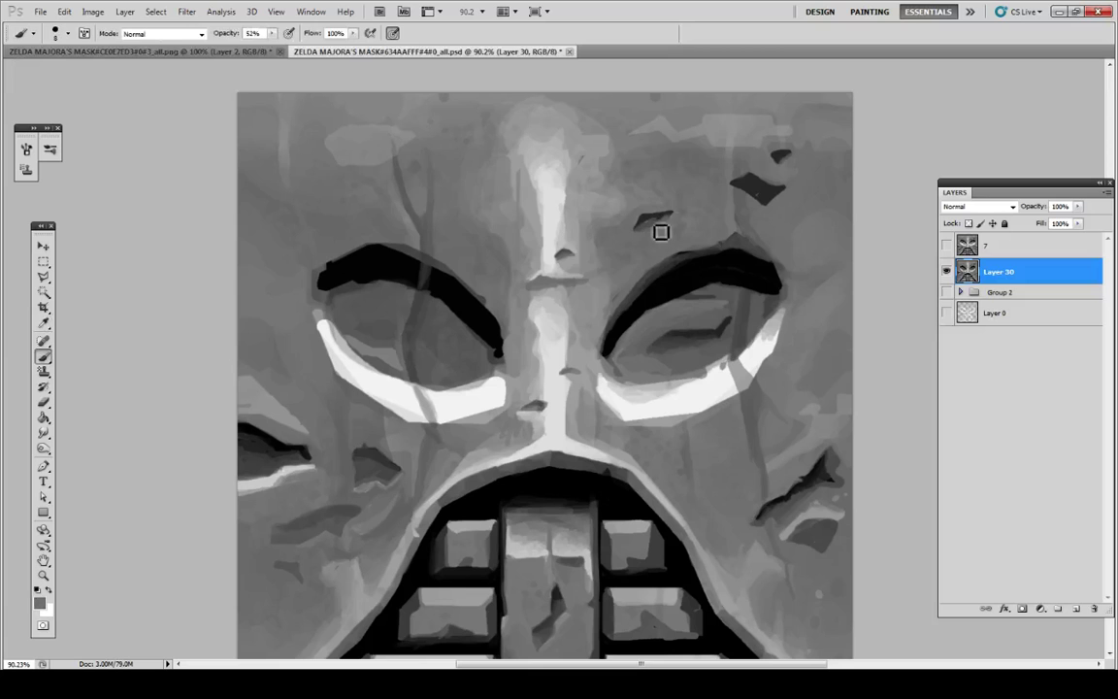
alt+click(661, 222)
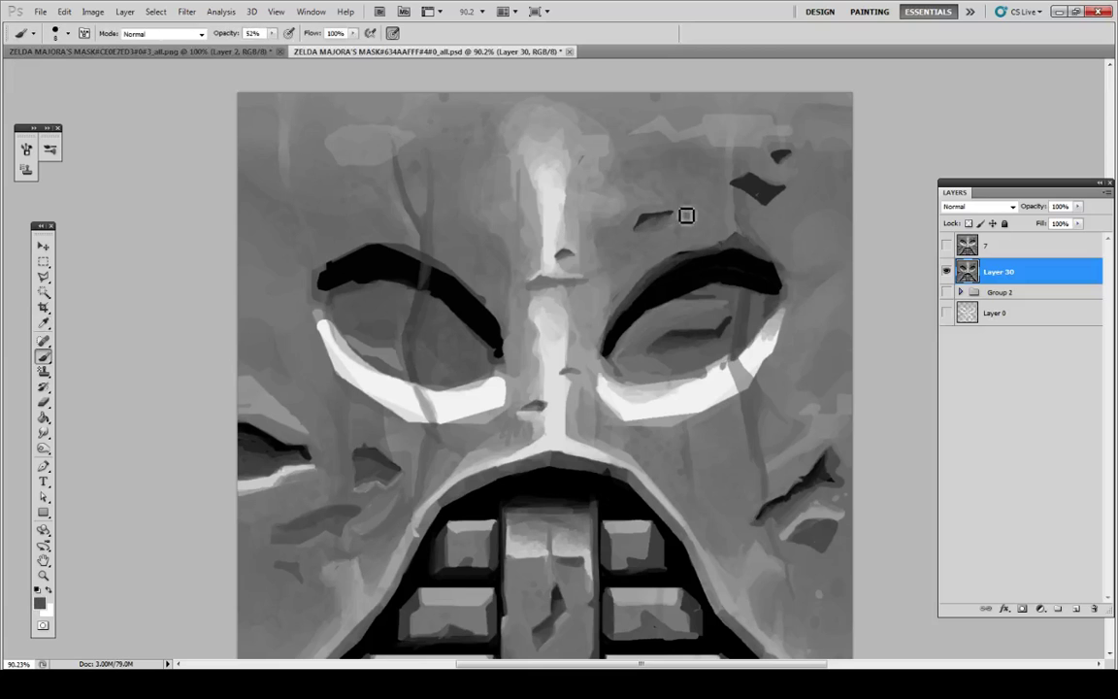
alt+click(602, 207)
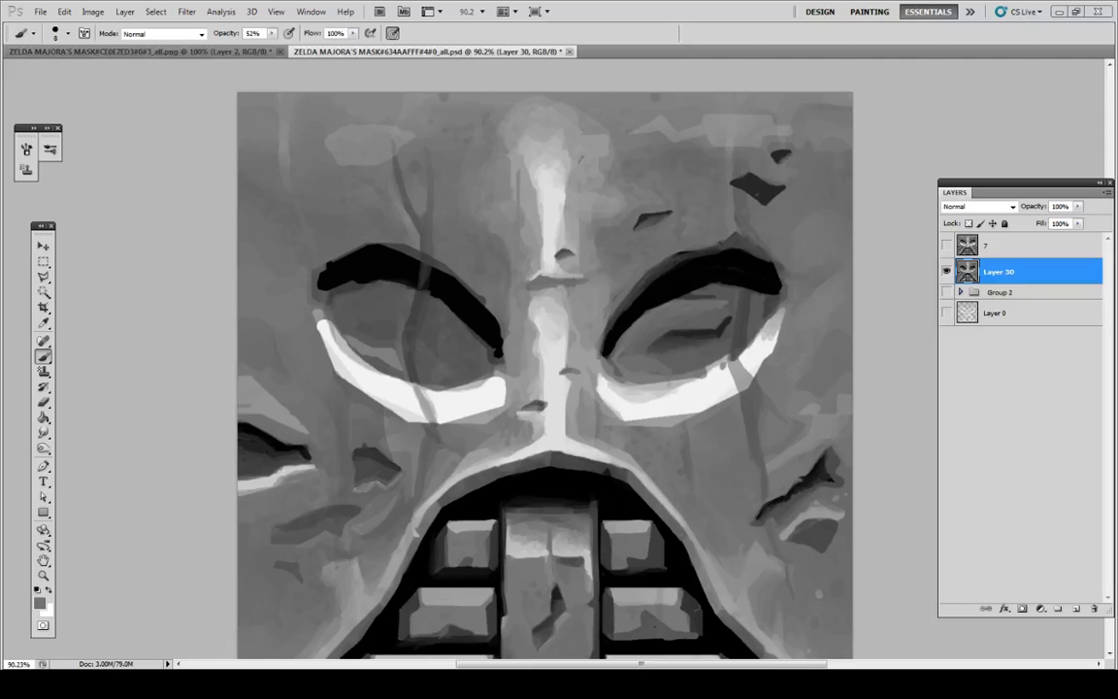
Step: Check reference layer 7 and cover the lower half of the large upper-right forehead chip with sampled surrounding grey
click(947, 246)
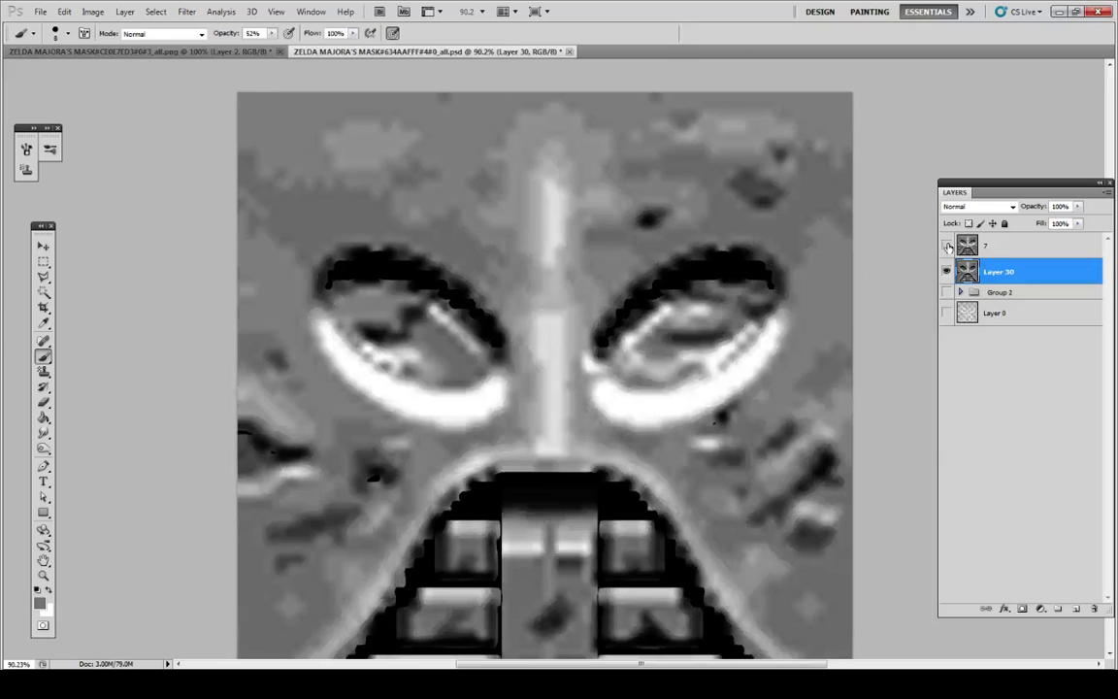
click(948, 245)
alt+click(784, 216)
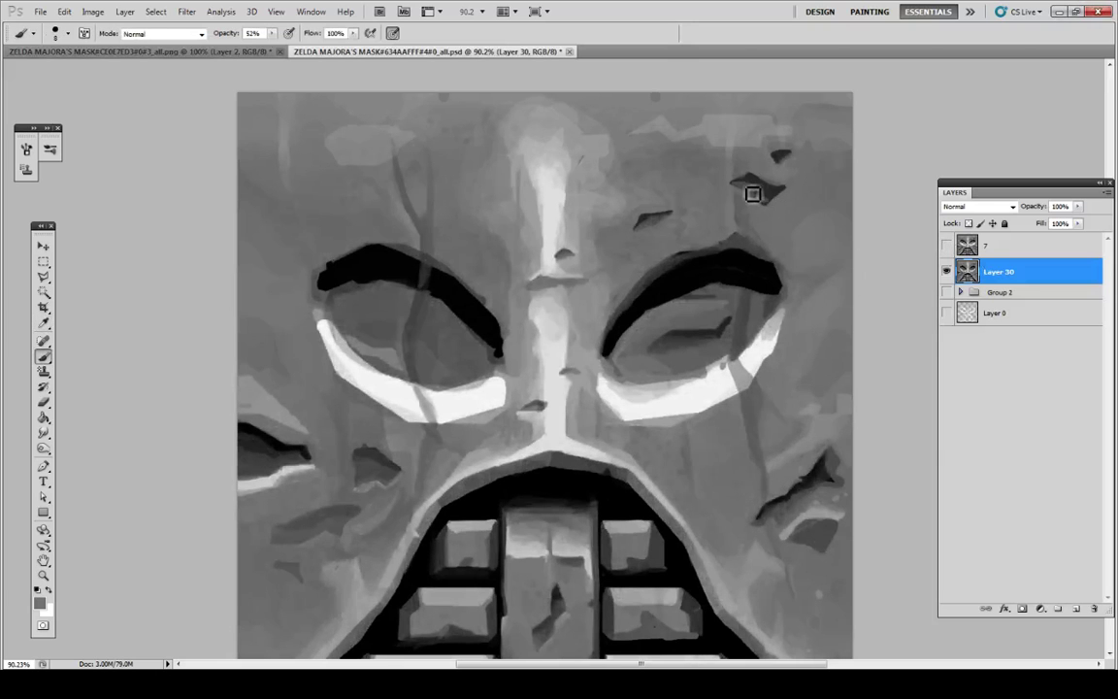
mouse_move(753, 194)
mouse_down()
mouse_move(777, 206)
mouse_move(765, 206)
mouse_up()
alt+click(756, 195)
alt+click(769, 190)
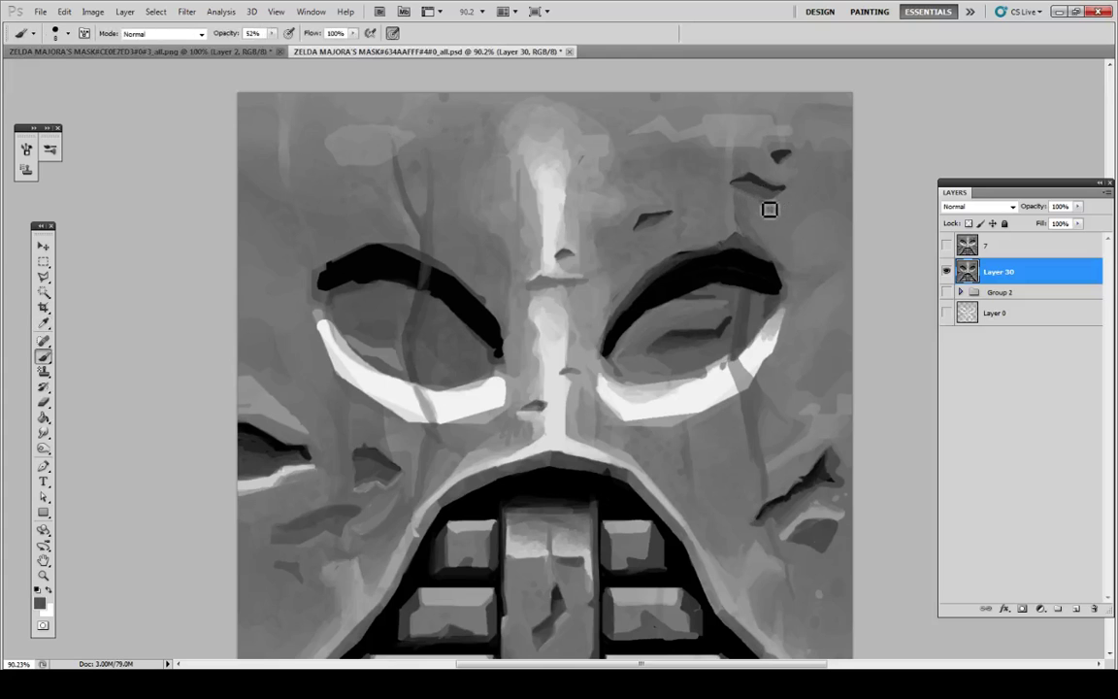
Step: Blend the surface just beneath the upper-right forehead crack with sampled greys
alt+click(774, 205)
alt+click(763, 195)
drag(752, 191, 775, 200)
key(alt)
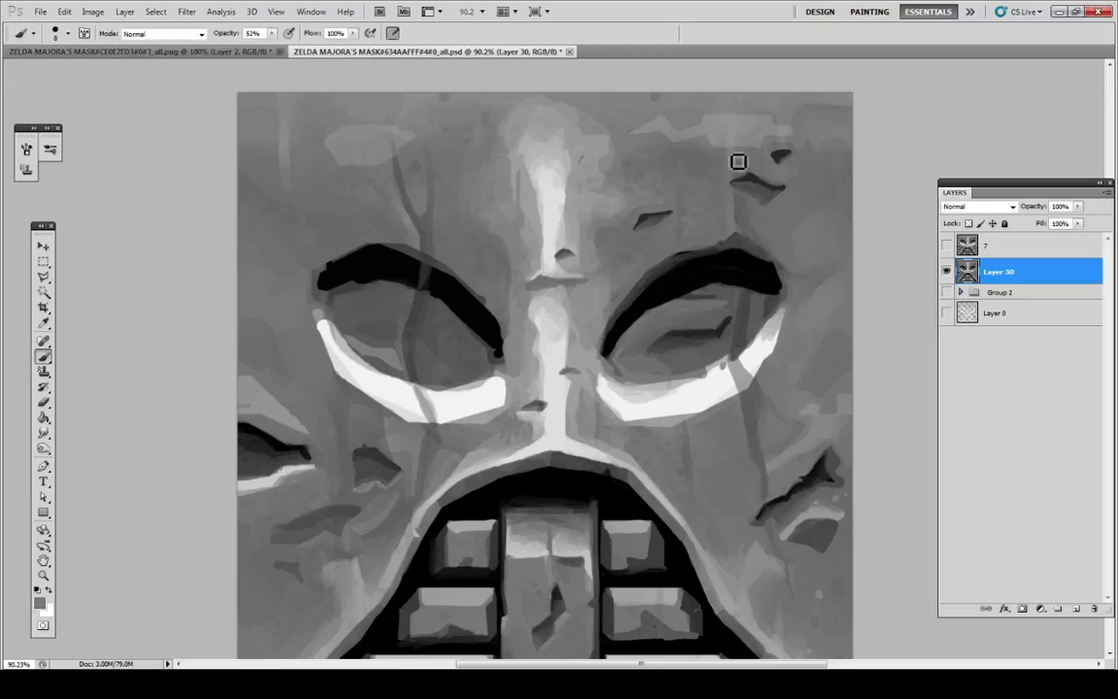
Step: Refine the upper-right forehead crack, covering its lower fill with sampled surrounding grey and restating the thin line with sampled dark grey
alt+click(726, 158)
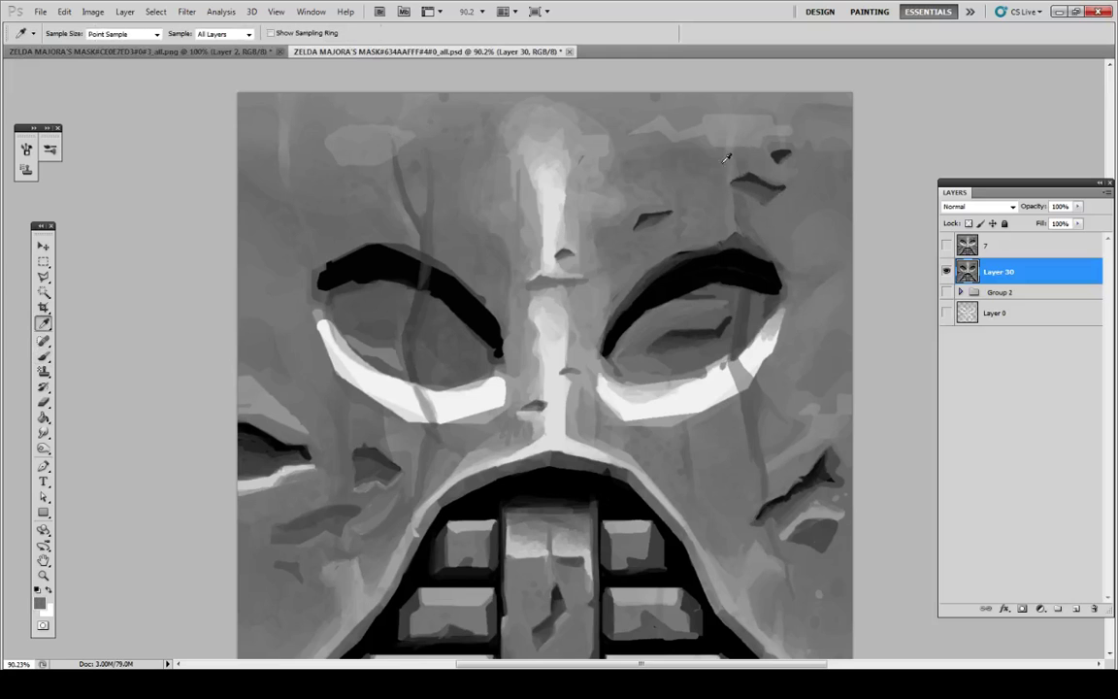
drag(729, 167, 734, 182)
alt+click(744, 179)
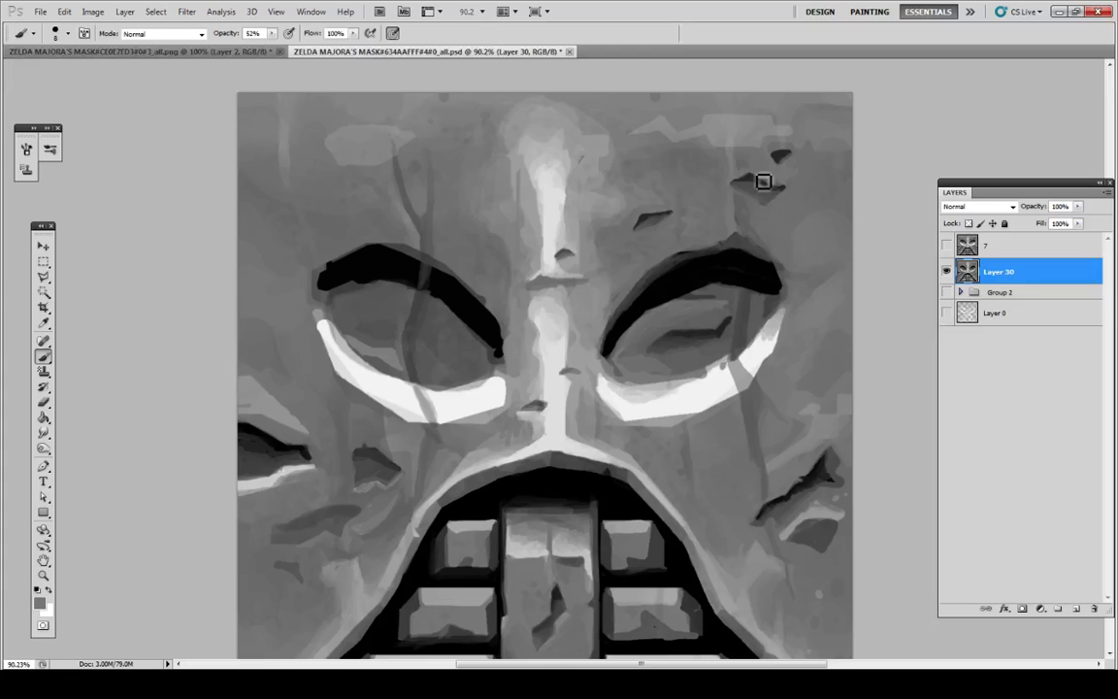
alt+click(756, 172)
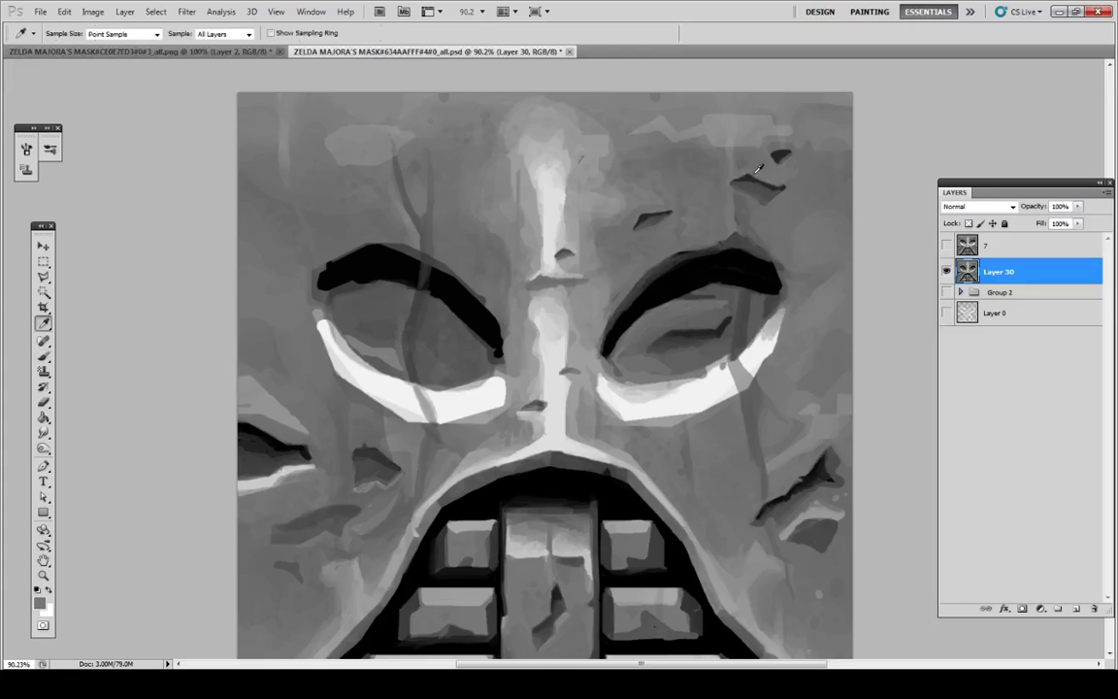
alt+click(756, 182)
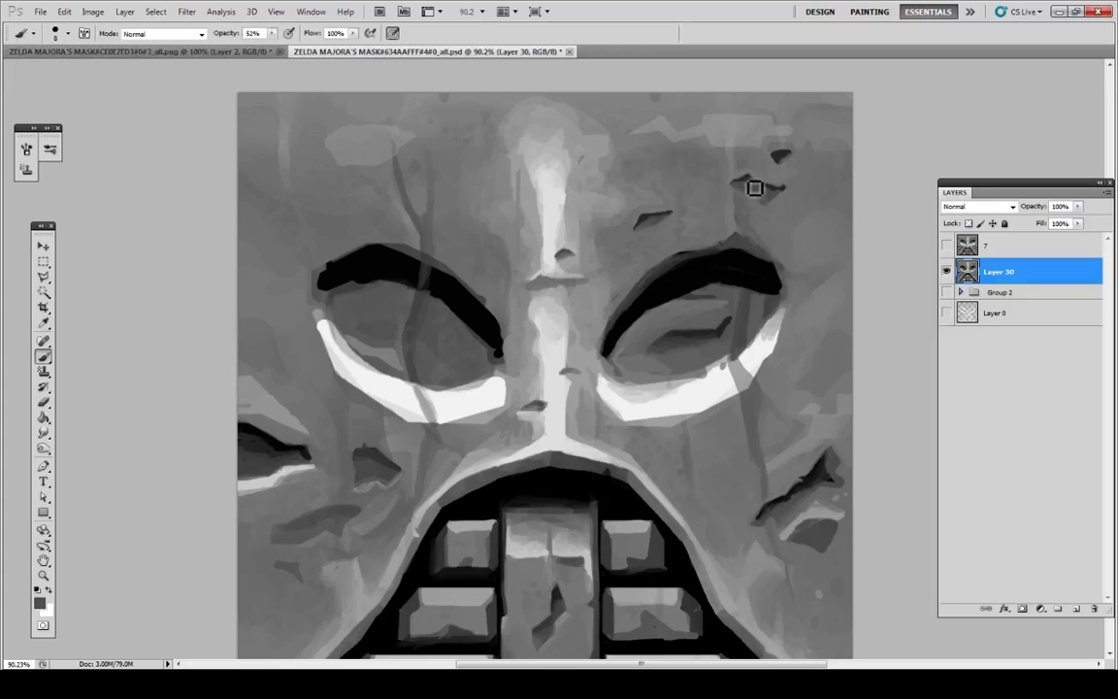
drag(753, 188, 775, 197)
alt+click(753, 183)
alt+click(760, 183)
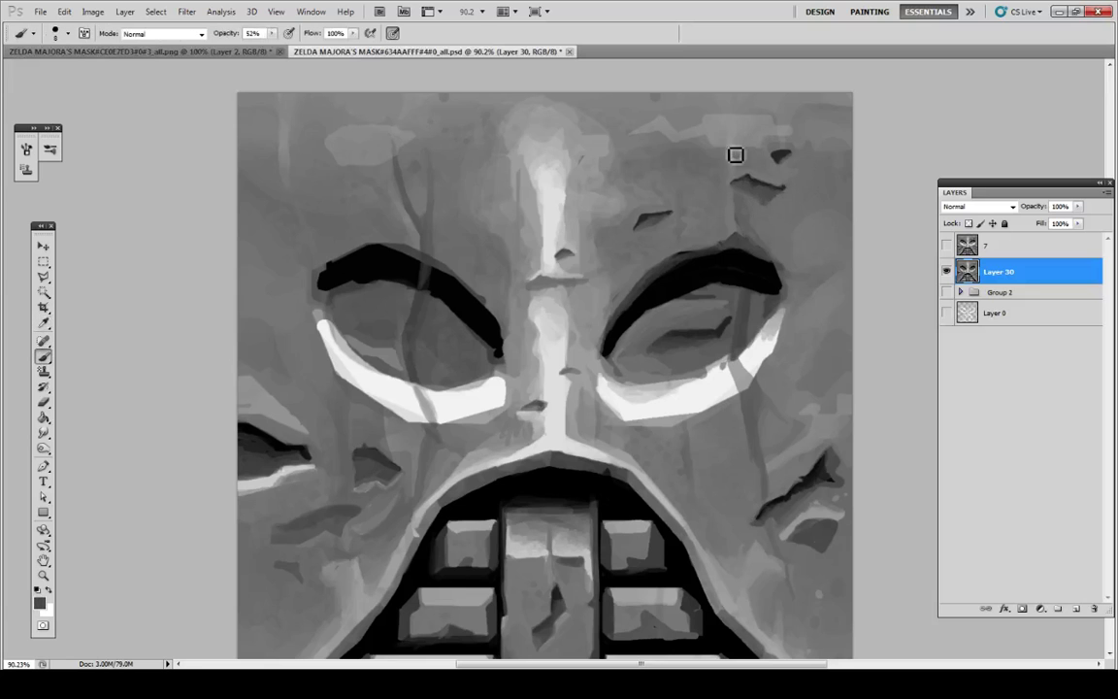
alt+click(755, 193)
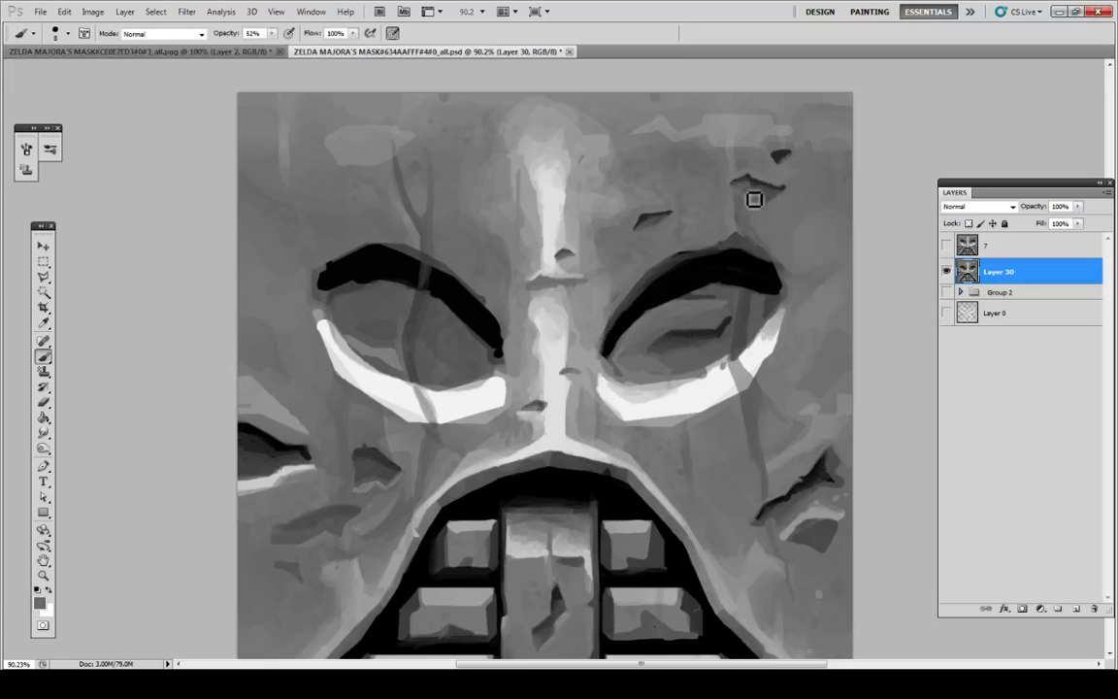
alt+click(766, 190)
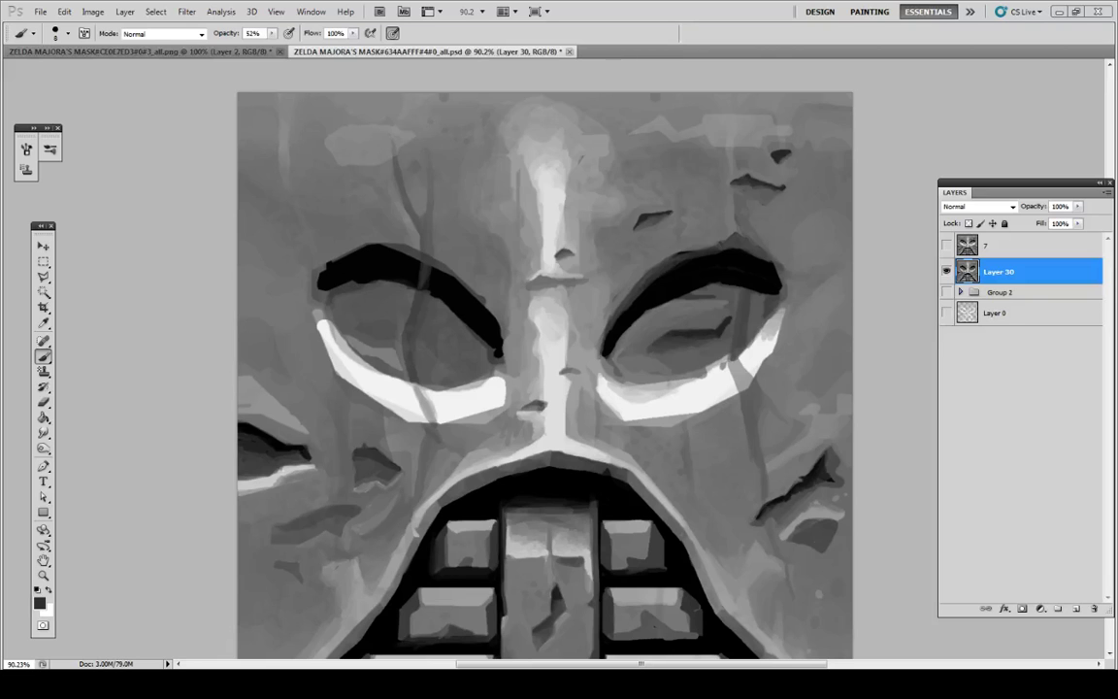
Step: Check reference layer 7 and paint over the dark crack and light patch inside the right eye with sampled grey and a size 30 brush
key(i)
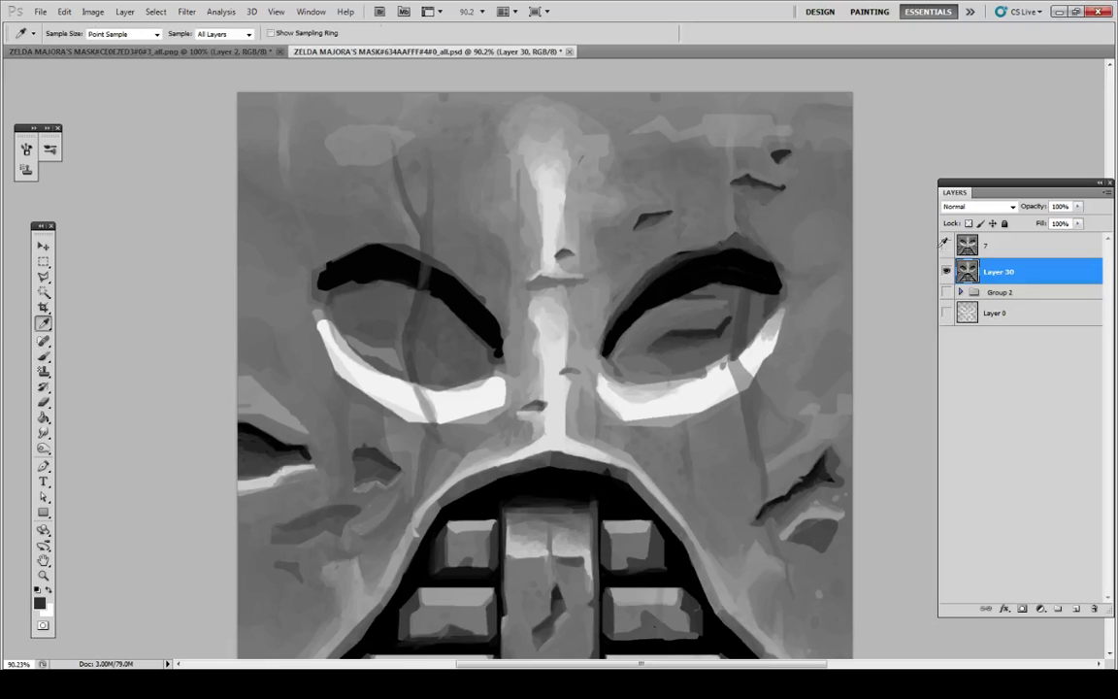
click(946, 247)
click(946, 247)
click(947, 248)
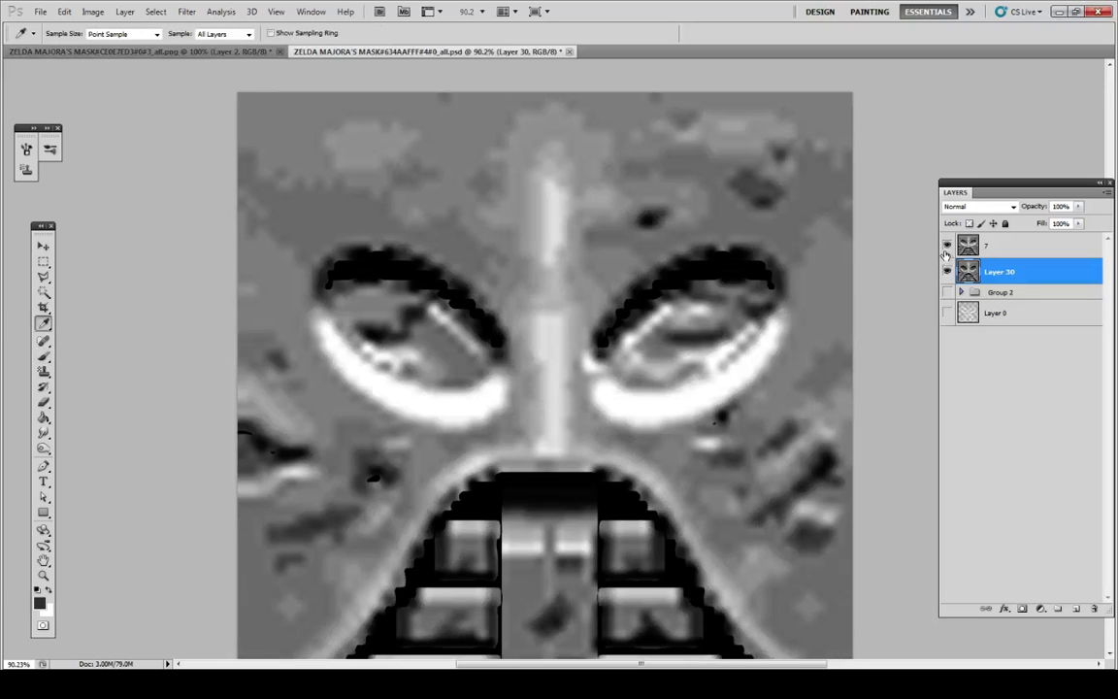
click(946, 247)
key(b)
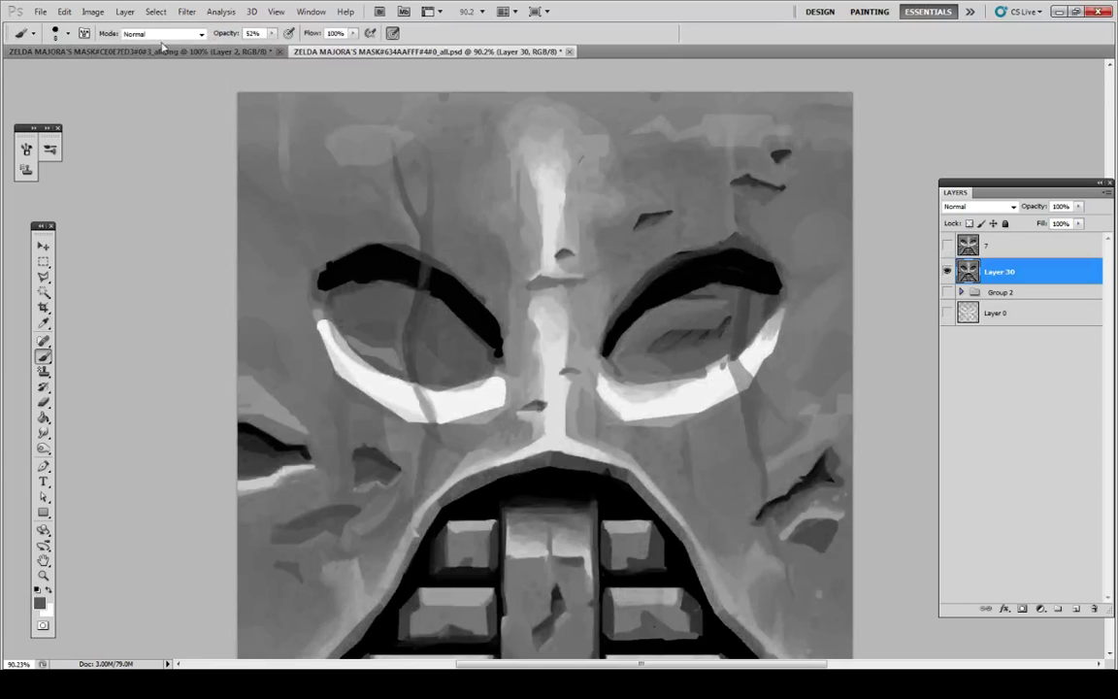
click(66, 33)
click(37, 69)
click(171, 253)
alt+click(656, 319)
mouse_move(654, 340)
mouse_down()
mouse_move(726, 331)
mouse_move(671, 326)
mouse_move(705, 317)
mouse_move(719, 329)
mouse_move(745, 310)
mouse_move(719, 345)
mouse_up()
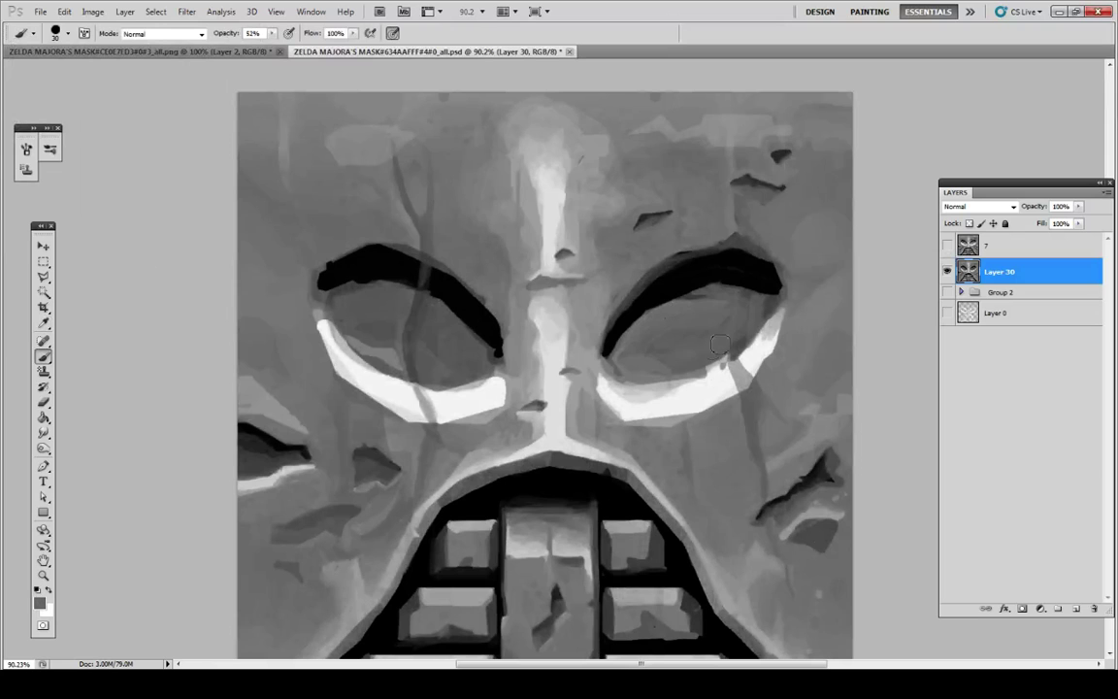
click(725, 366)
alt+click(724, 302)
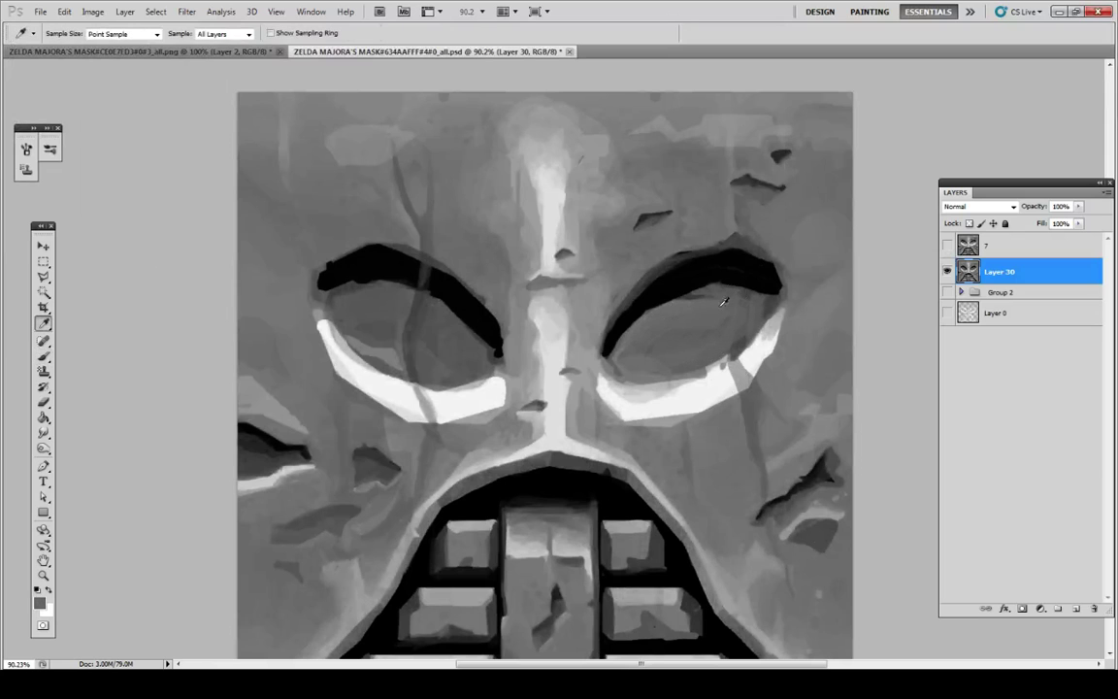
mouse_move(706, 300)
mouse_down()
mouse_move(677, 309)
mouse_move(741, 303)
mouse_up()
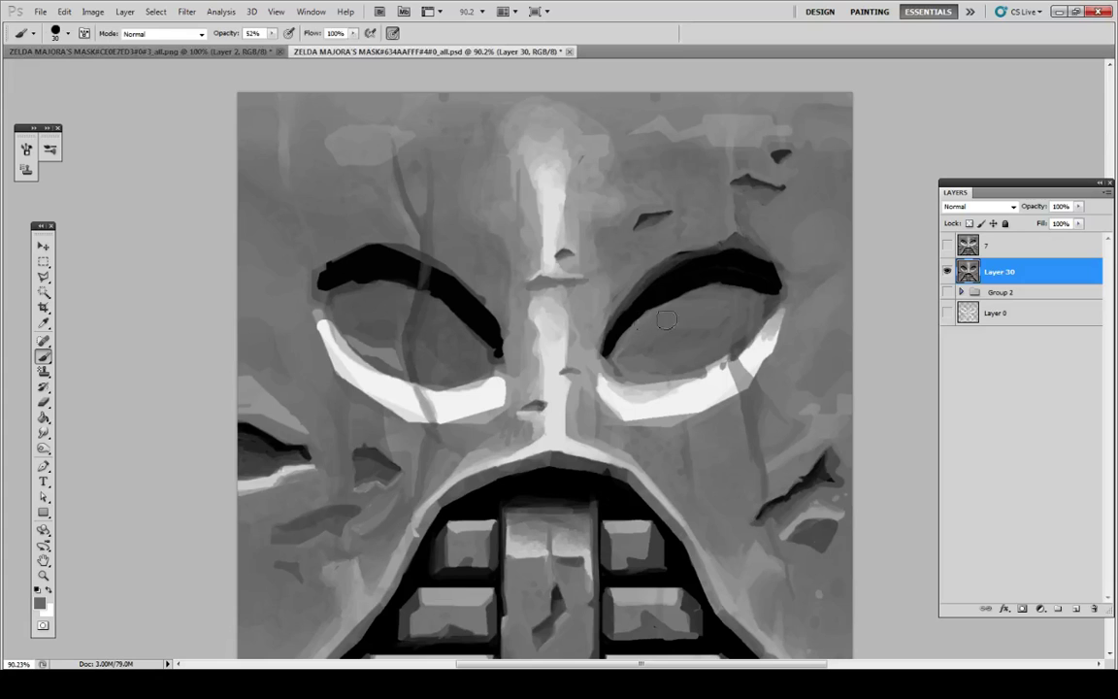
Step: Paint a broad darker grey shadow across the lower half of the right eye's interior
key(i)
key(u)
key(i)
click(741, 352)
key(b)
mouse_move(728, 330)
mouse_down()
mouse_move(658, 349)
mouse_move(740, 337)
mouse_up()
alt+click(670, 353)
alt+click(681, 354)
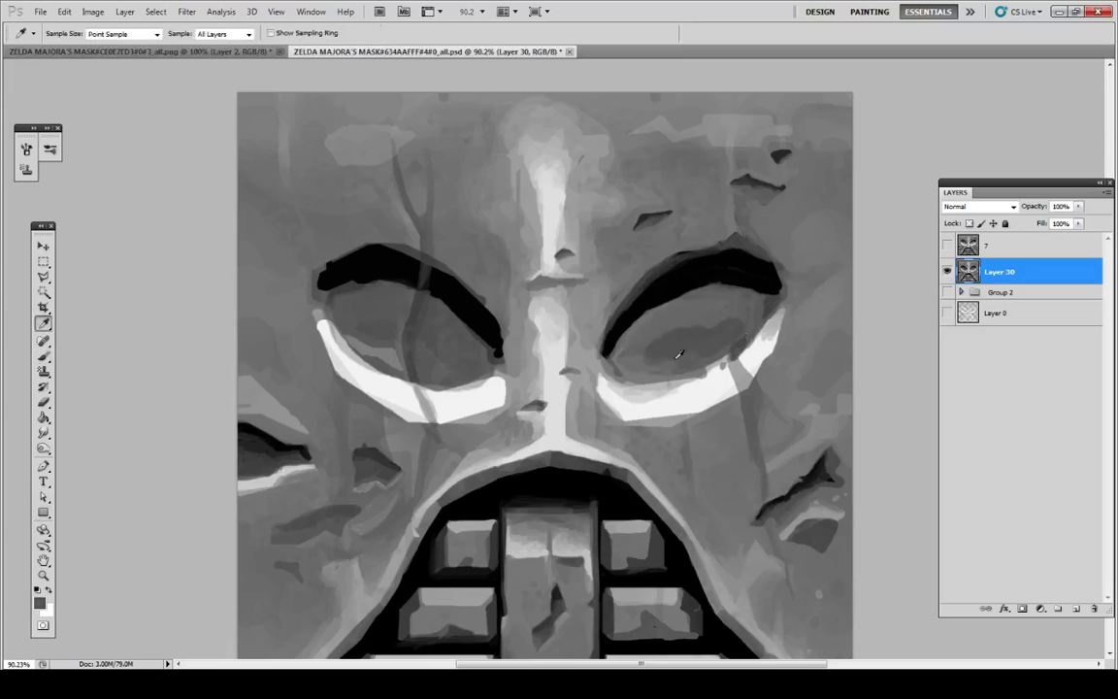
mouse_move(639, 364)
mouse_down()
mouse_move(687, 359)
mouse_move(732, 334)
mouse_up()
alt+click(737, 333)
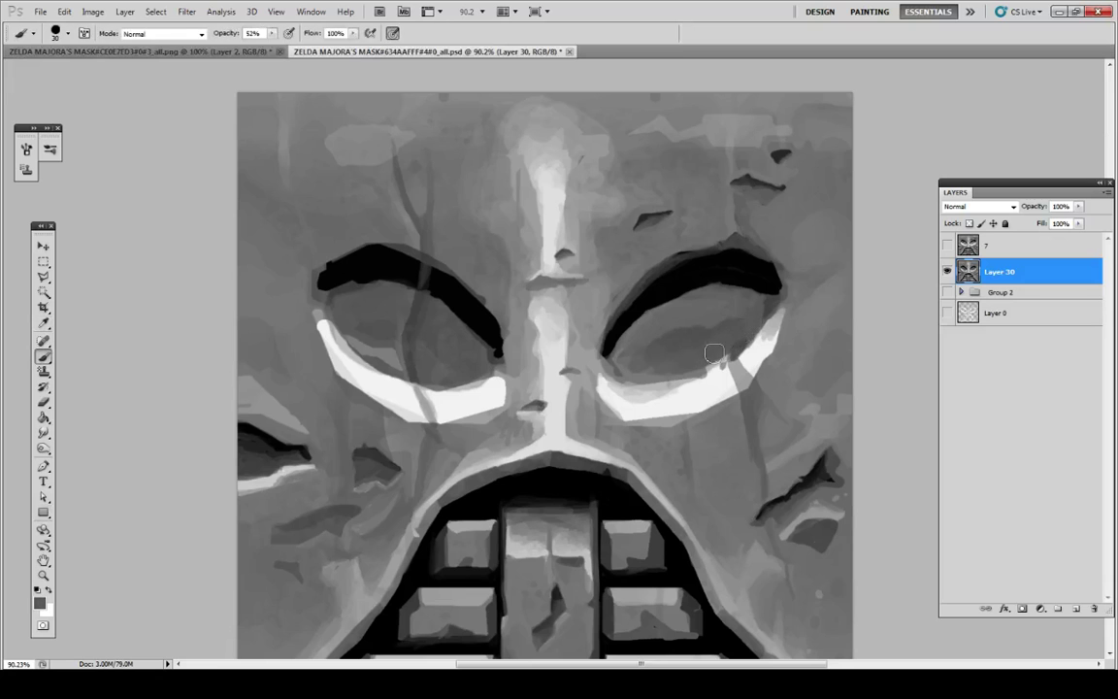
Step: Blend the shadow along the right eye's lower edge, just above the white rim, with sampled greys
key(i)
alt+click(660, 350)
drag(634, 367, 679, 379)
alt+click(670, 369)
alt+click(641, 376)
Step: Thin the underside of the black right brow and soften it into the eye with sampled greys
alt+click(678, 321)
mouse_move(658, 325)
mouse_down()
mouse_move(708, 288)
mouse_move(662, 309)
mouse_up()
alt+click(707, 288)
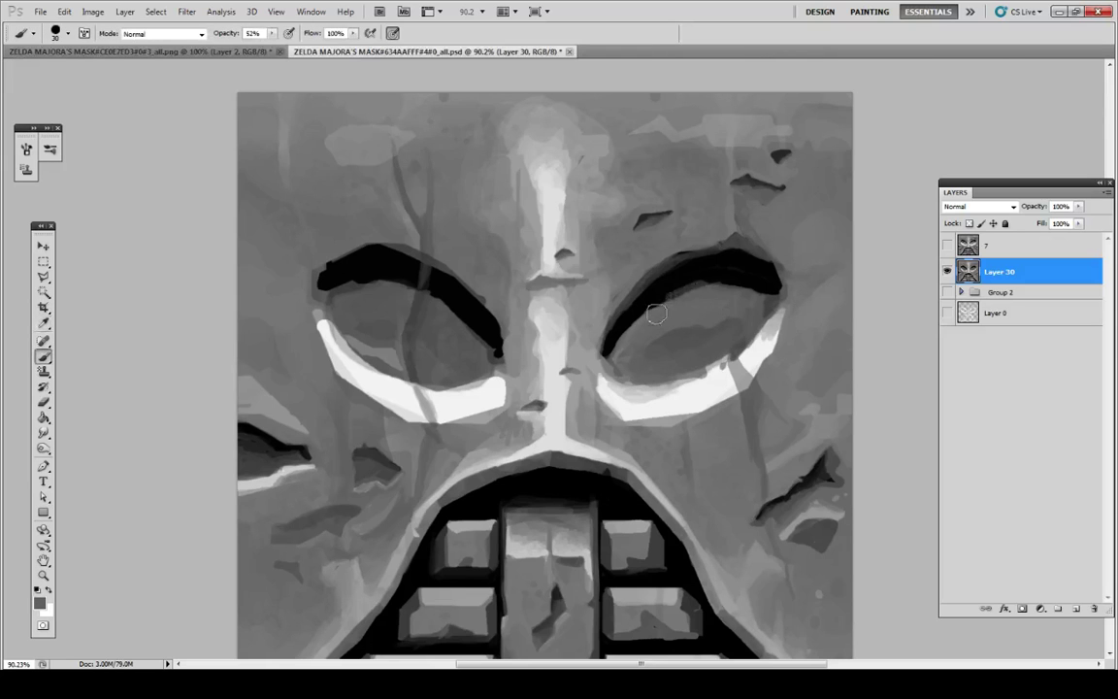
mouse_move(728, 284)
mouse_down()
mouse_move(696, 289)
mouse_move(757, 285)
mouse_move(713, 274)
mouse_move(758, 287)
mouse_move(667, 300)
mouse_move(624, 340)
mouse_move(656, 327)
mouse_move(634, 355)
mouse_up()
alt+click(719, 280)
alt+click(650, 334)
alt+click(663, 332)
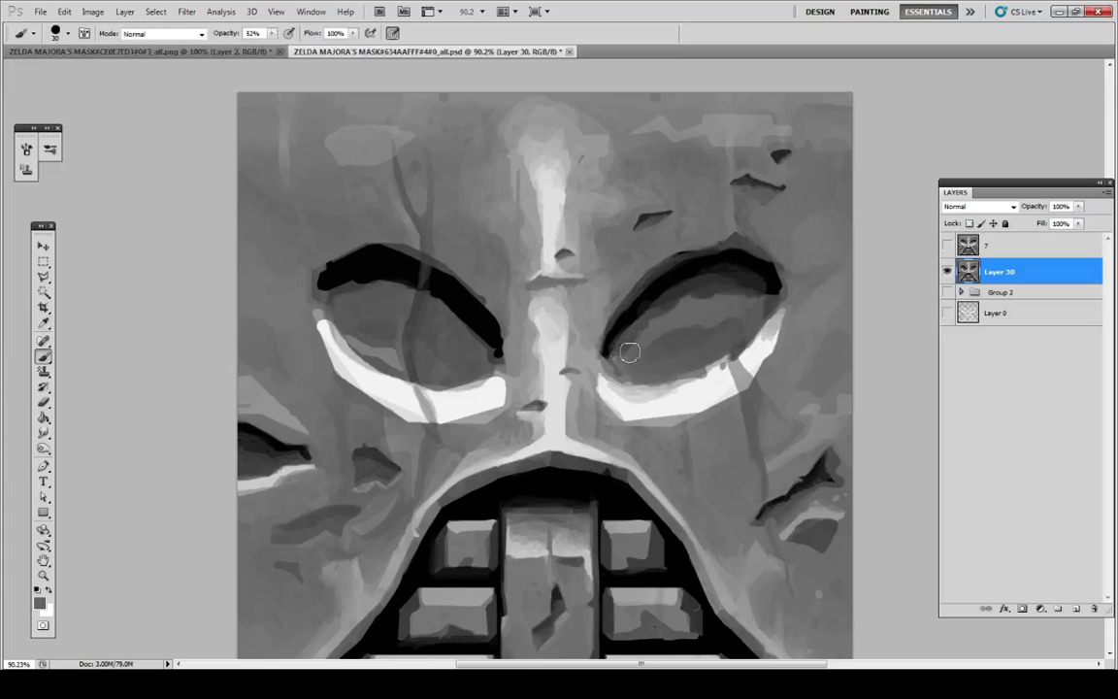
Step: Blend the upper interior of the right eye beneath the brow with sampled light and dark greys
alt+click(699, 304)
drag(677, 306, 744, 298)
alt+click(718, 283)
alt+click(737, 302)
mouse_move(669, 306)
mouse_down()
mouse_move(646, 332)
mouse_move(667, 308)
mouse_move(714, 293)
mouse_move(704, 290)
mouse_move(748, 297)
mouse_up()
alt+click(656, 322)
alt+click(723, 296)
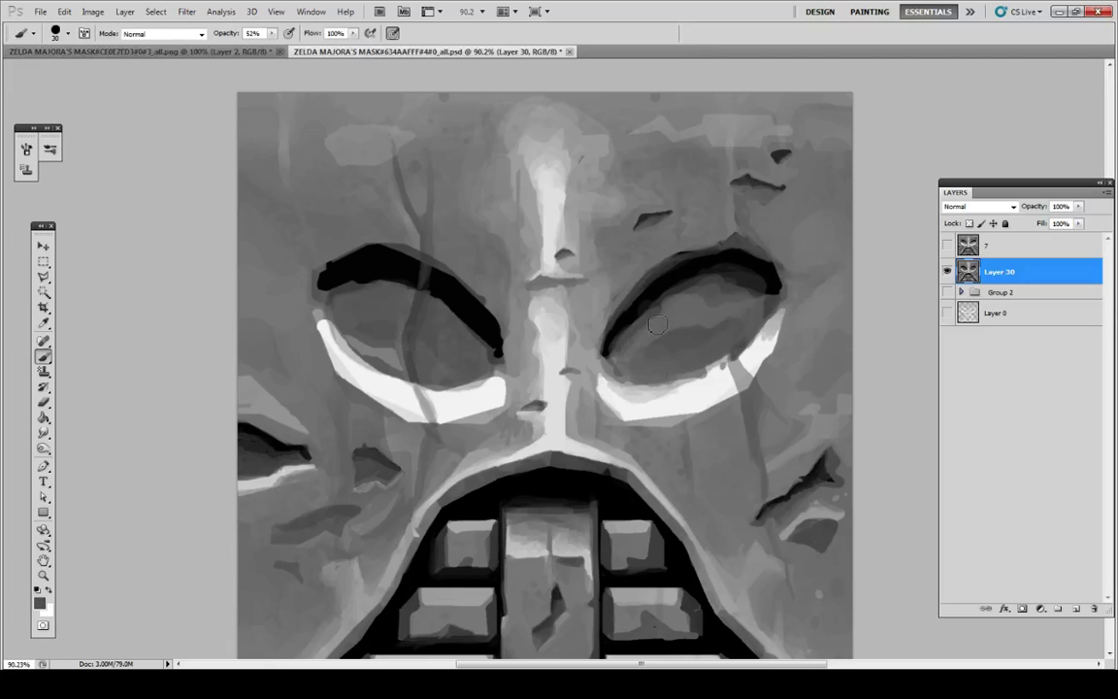
Step: Trim the outer end of the right brow with sampled surrounding grey and soften its edges with sampled dark tones
alt+click(760, 224)
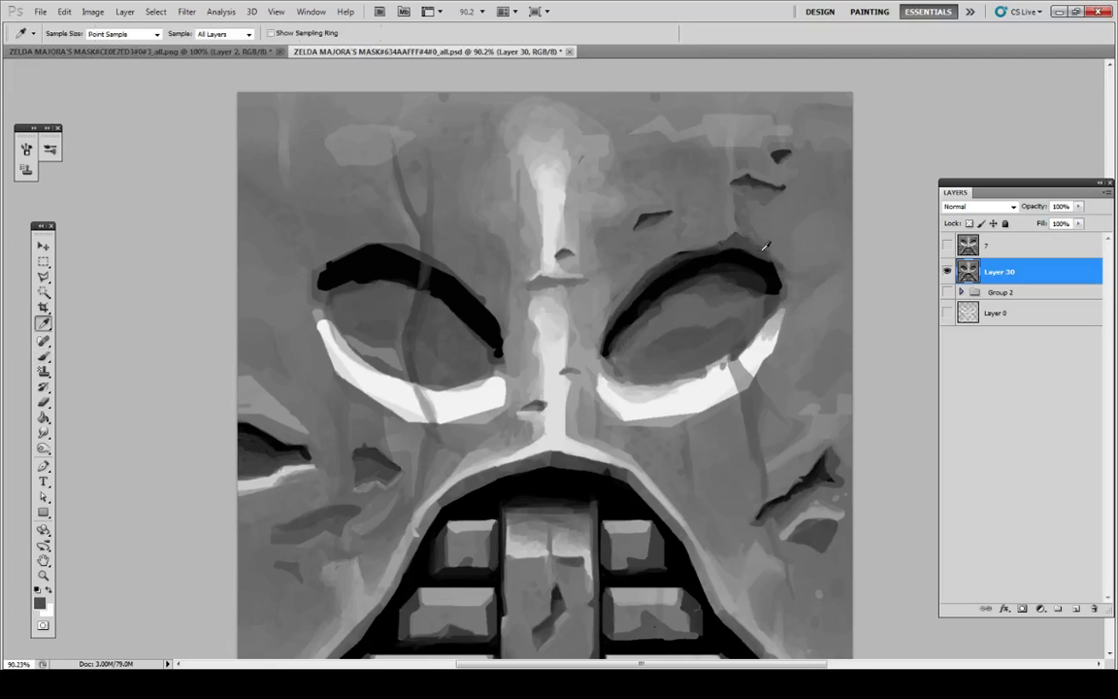
alt+click(786, 268)
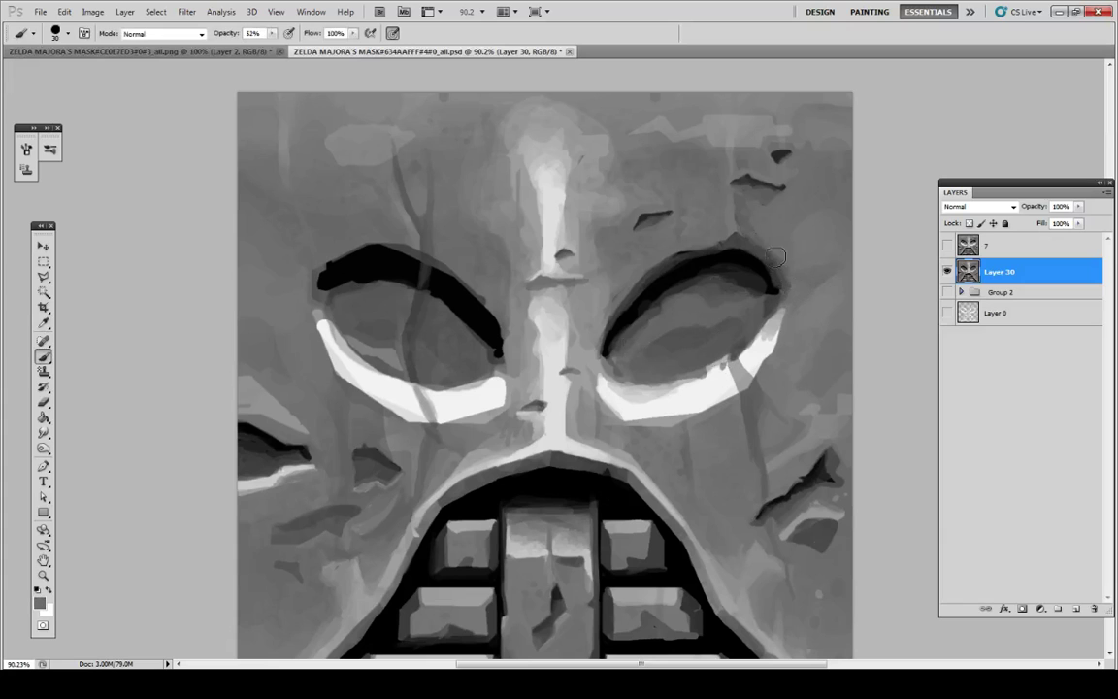
alt+click(741, 256)
mouse_move(757, 261)
mouse_down()
mouse_move(689, 262)
mouse_move(775, 283)
mouse_up()
alt+click(702, 263)
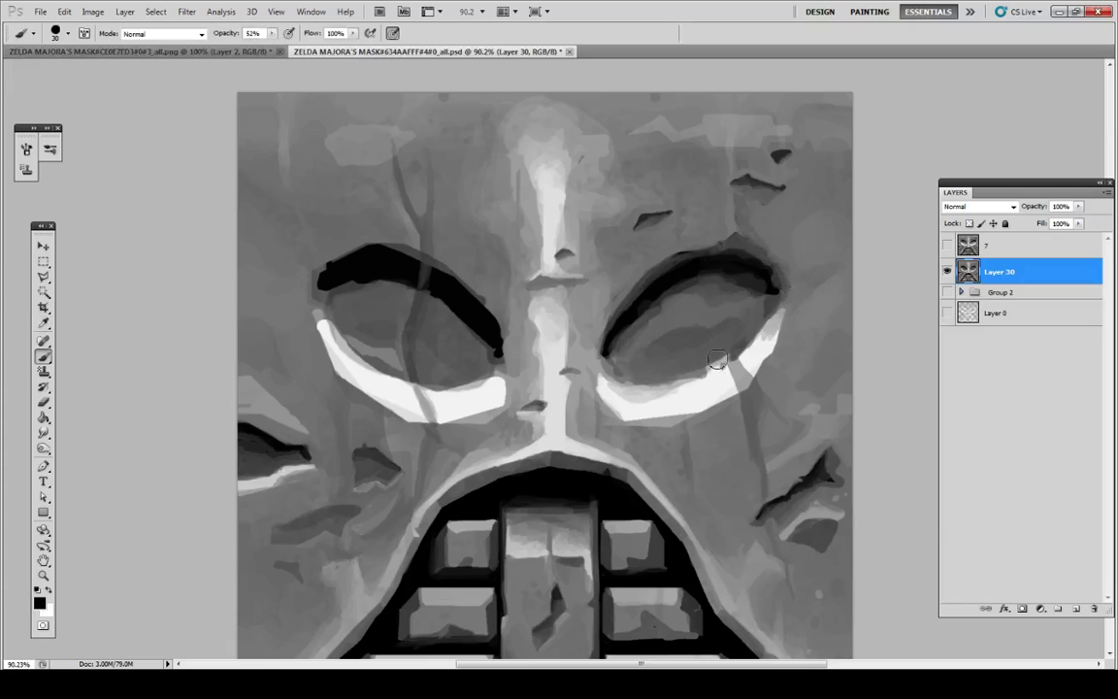
alt+click(673, 287)
alt+click(673, 284)
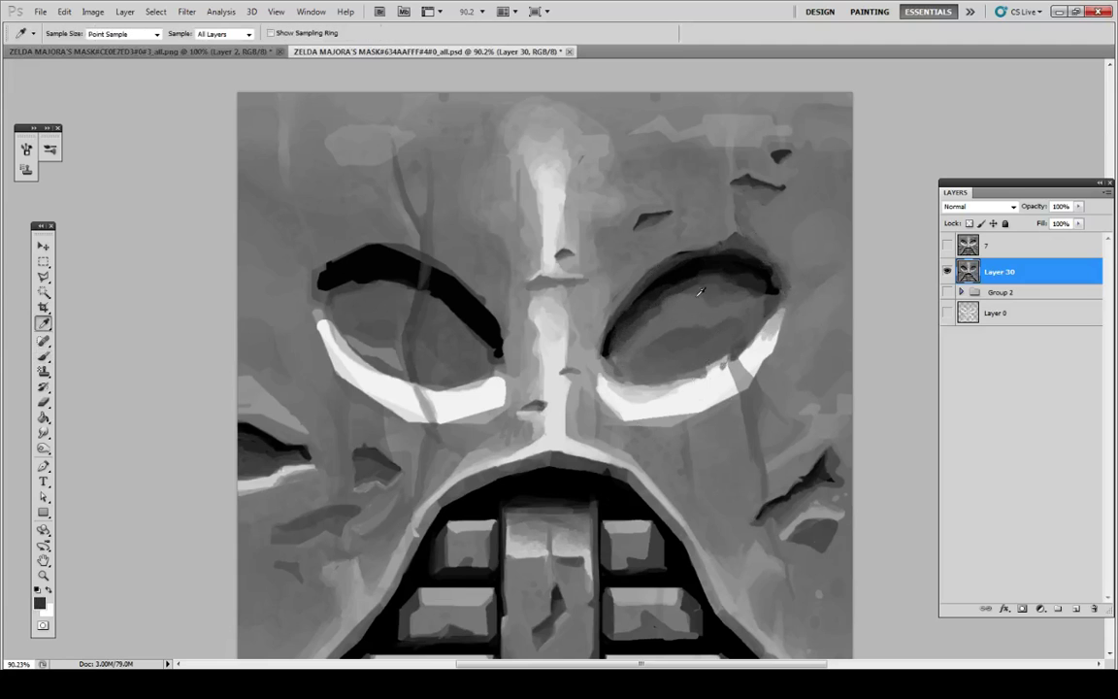
key(b)
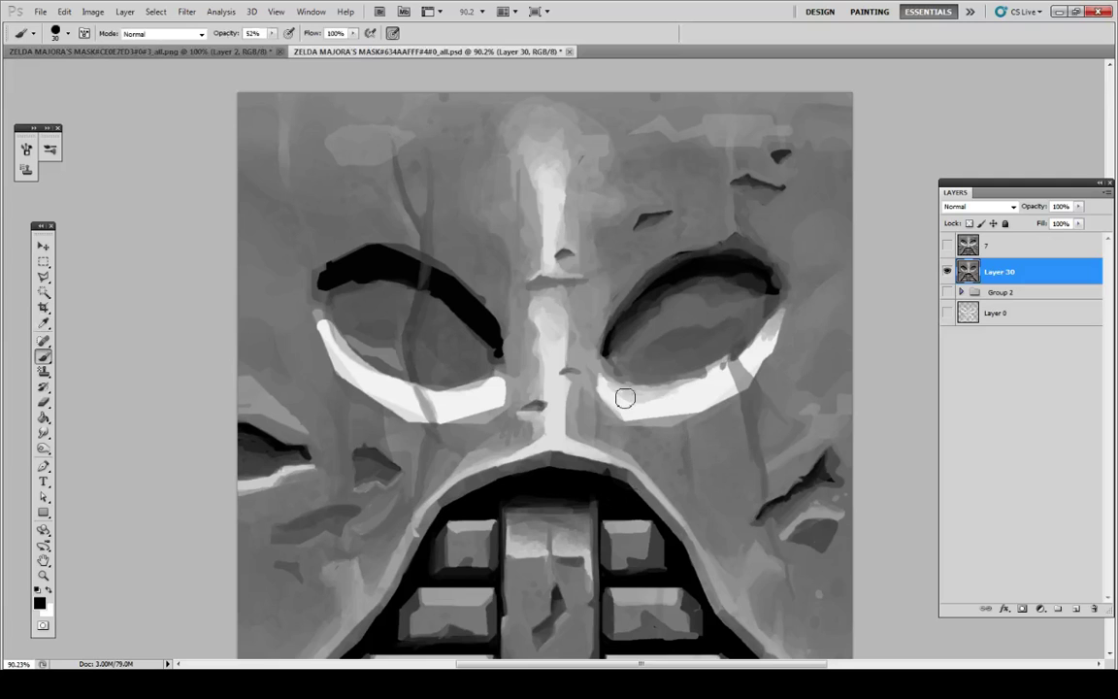
Step: Thin the underside of the black left brow by painting sampled eye grey along its length
key(i)
click(443, 314)
key(b)
mouse_move(442, 302)
mouse_down()
mouse_move(484, 338)
mouse_move(451, 310)
mouse_move(488, 360)
mouse_move(474, 332)
mouse_move(397, 279)
mouse_move(345, 277)
mouse_move(388, 262)
mouse_move(382, 282)
mouse_move(309, 281)
mouse_move(319, 268)
mouse_move(317, 289)
mouse_move(326, 266)
mouse_move(325, 296)
mouse_up()
alt+click(497, 343)
alt+click(458, 303)
Step: Soften the top and outer end of the left brow into the eye with sampled dark greys
alt+click(408, 289)
alt+click(371, 273)
alt+click(388, 271)
alt+click(382, 282)
alt+click(371, 276)
alt+click(328, 245)
alt+click(333, 294)
alt+click(331, 273)
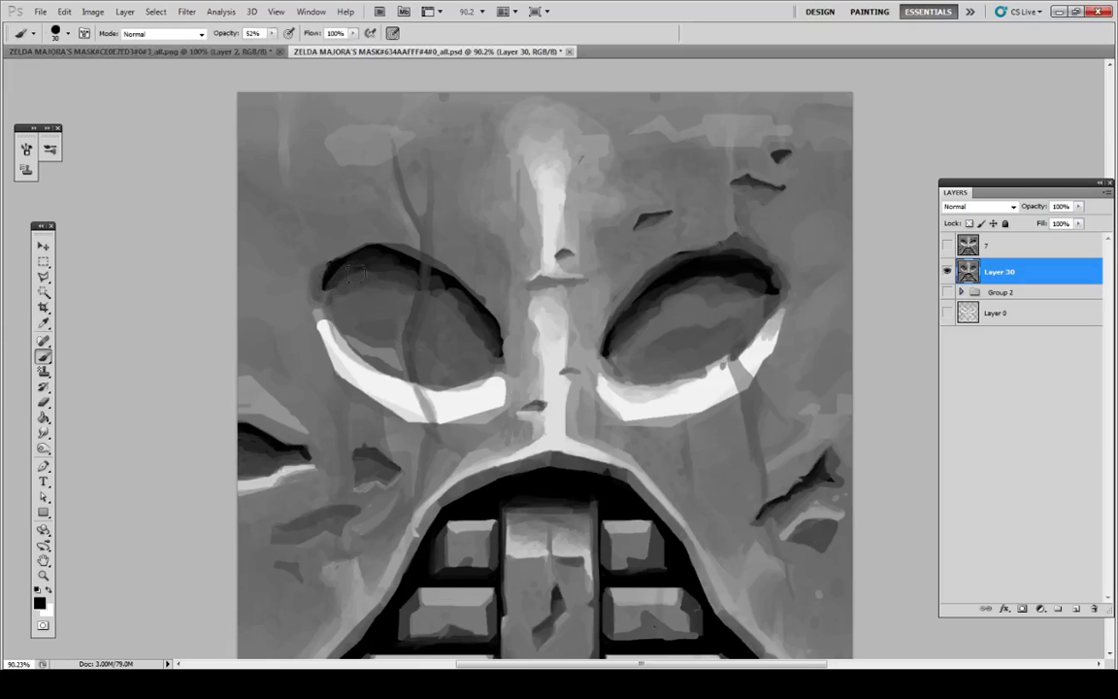
Step: Clean up the outer contour of the left brow with greys sampled from the forehead around it
key(i)
click(291, 235)
key(b)
key(i)
click(364, 237)
key(b)
Step: Reduce the brush size to 13 and reinforce the upper arc of the left brow with sampled black
click(54, 34)
drag(33, 66, 26, 66)
click(135, 293)
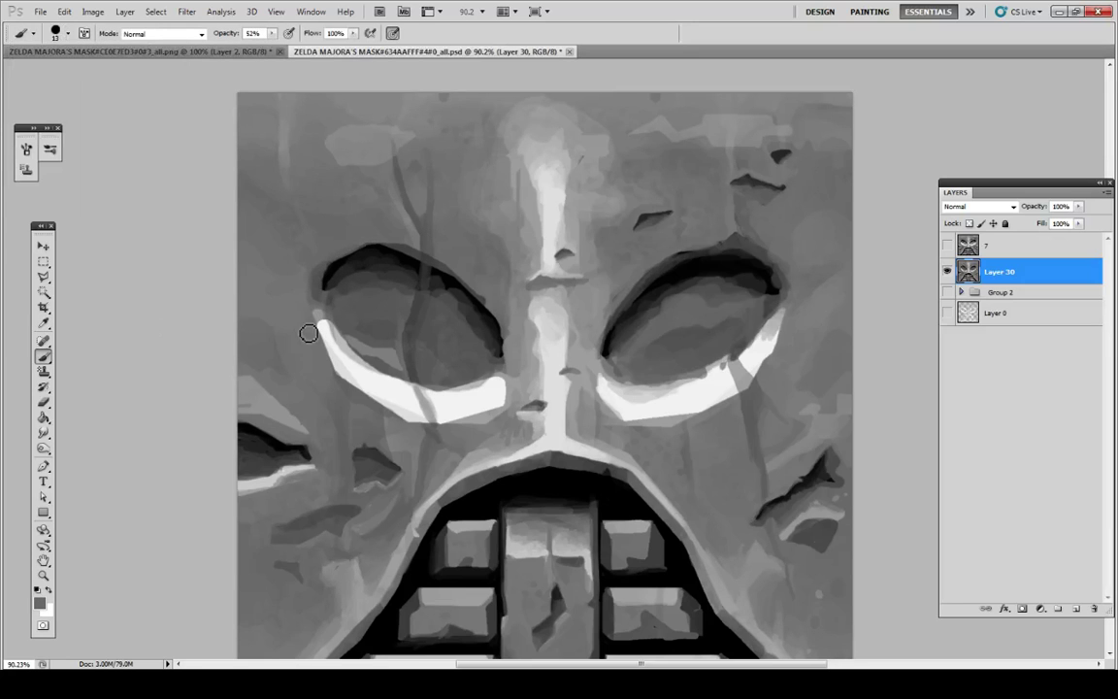
key(i)
click(382, 254)
key(b)
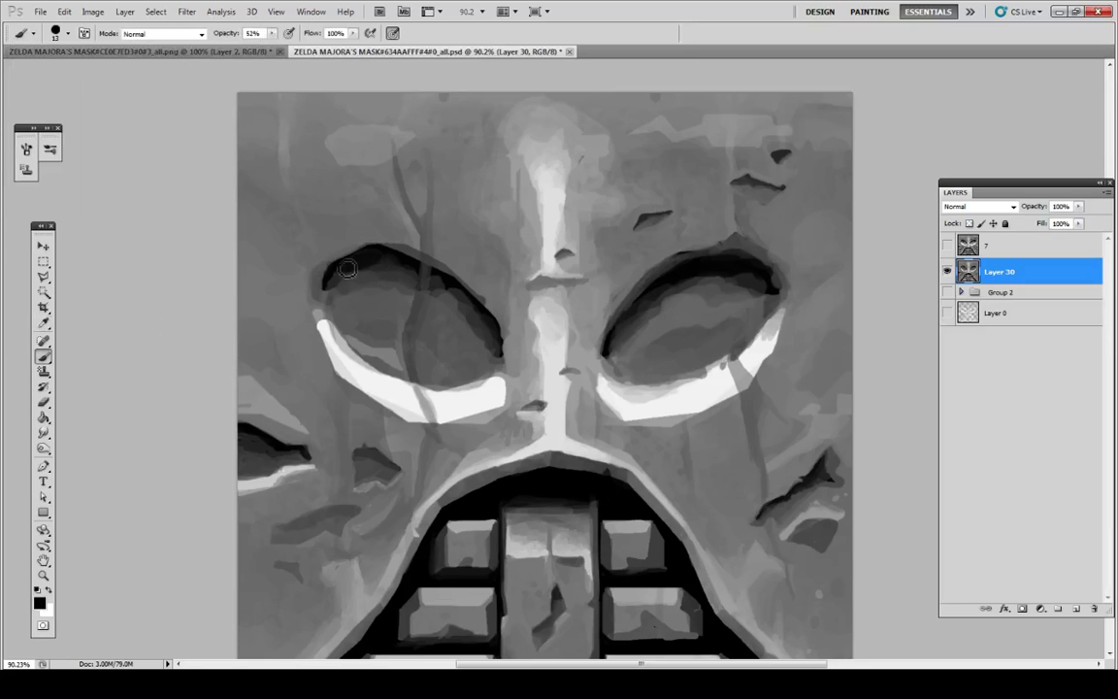
drag(347, 268, 397, 262)
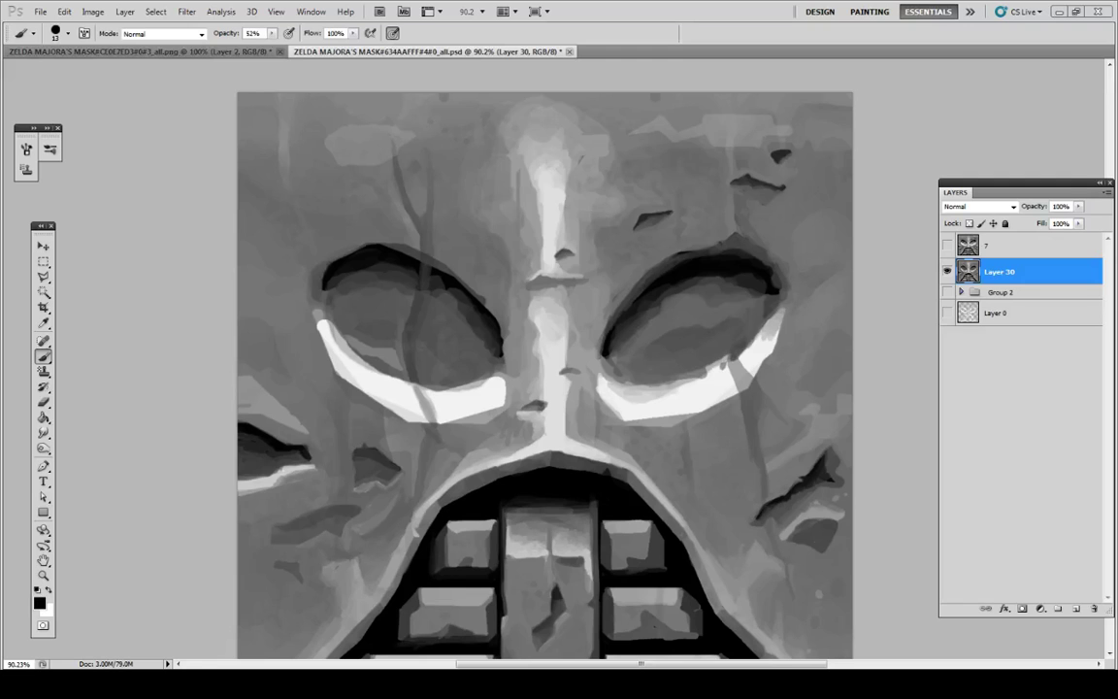
Step: Extend the inner end of the left brow down to the eye corner with sampled dark tones
key(i)
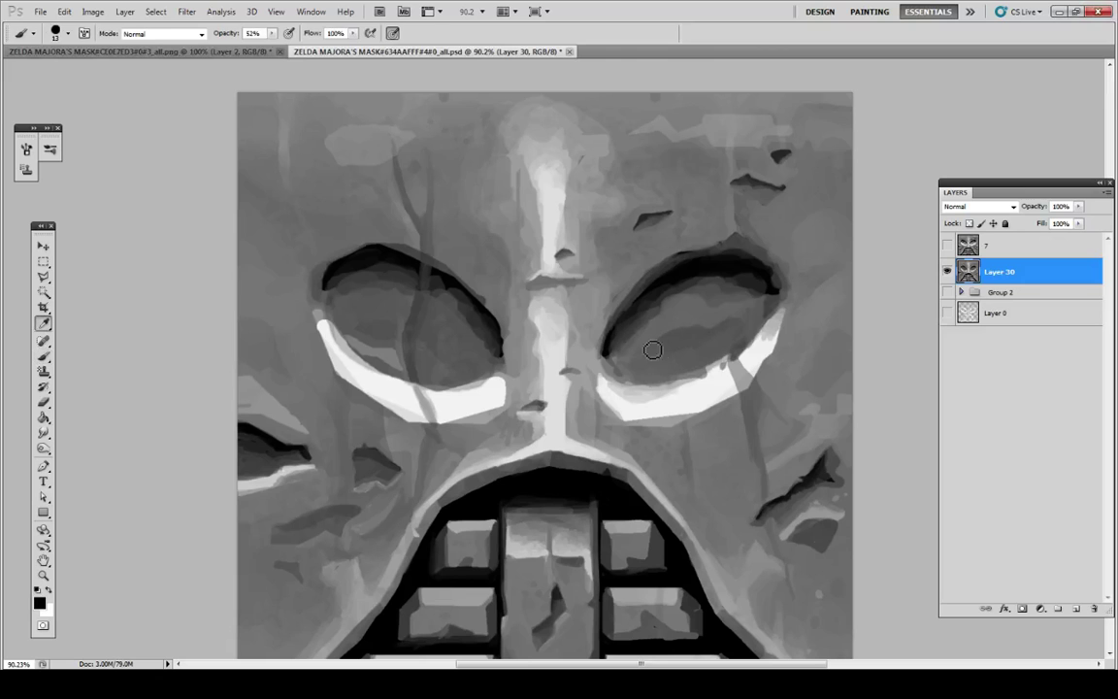
key(b)
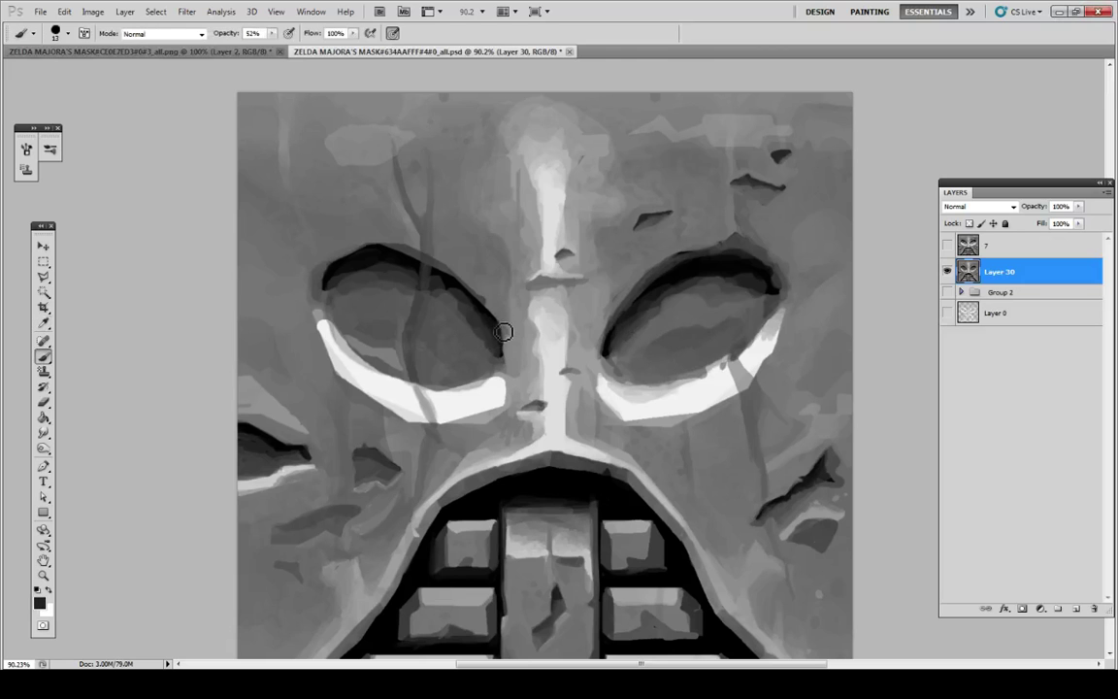
alt+click(488, 308)
drag(505, 340, 507, 362)
alt+click(494, 330)
alt+click(481, 346)
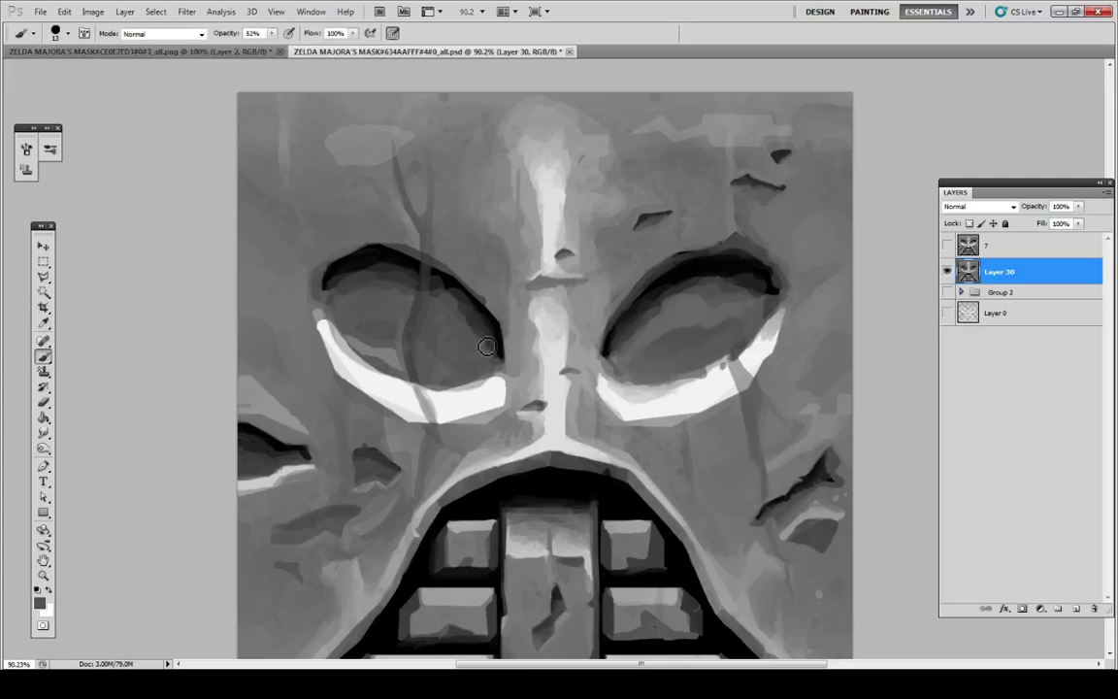
Step: Blend the underside of the left brow where the vertical crack crosses it with sampled greys
drag(433, 305, 424, 278)
alt+click(443, 276)
alt+click(441, 299)
alt+click(409, 268)
alt+click(443, 288)
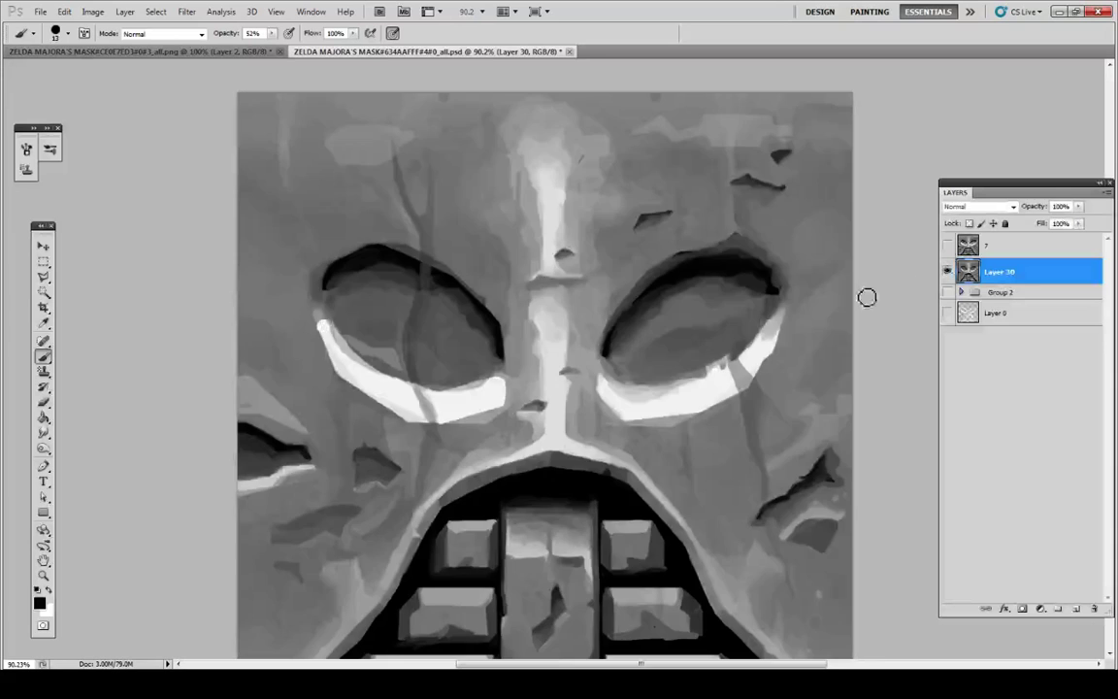
Step: Soften the inner underside of the right brow into the eye with sampled dark and mid greys
key(u)
key(i)
click(631, 319)
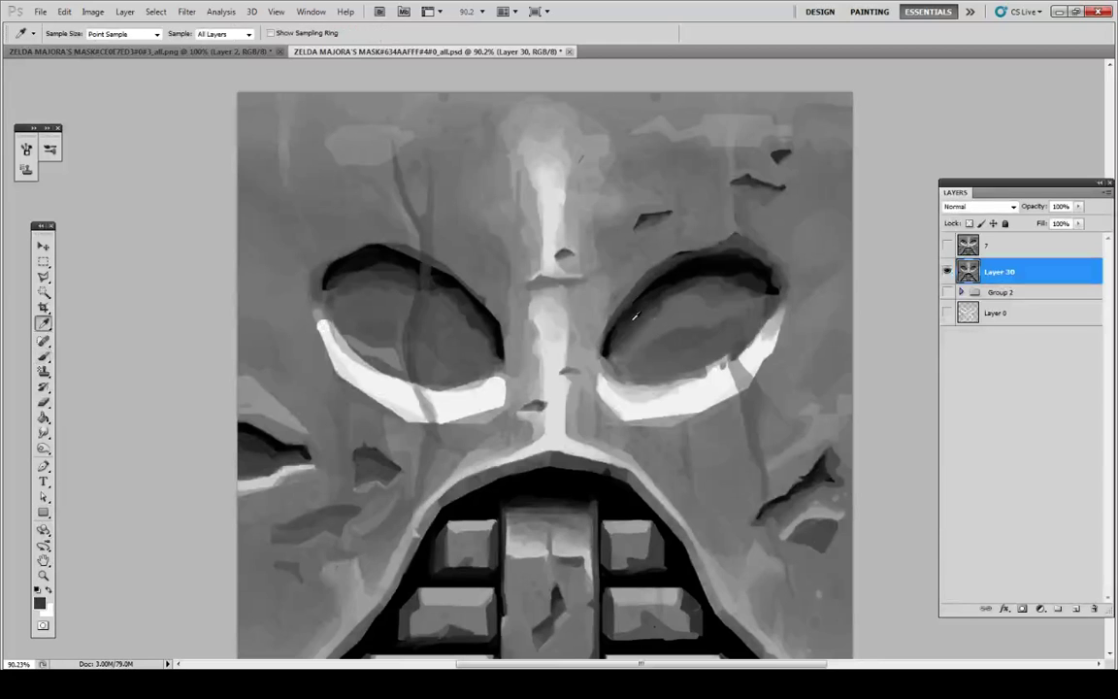
key(b)
alt+click(659, 305)
alt+click(670, 325)
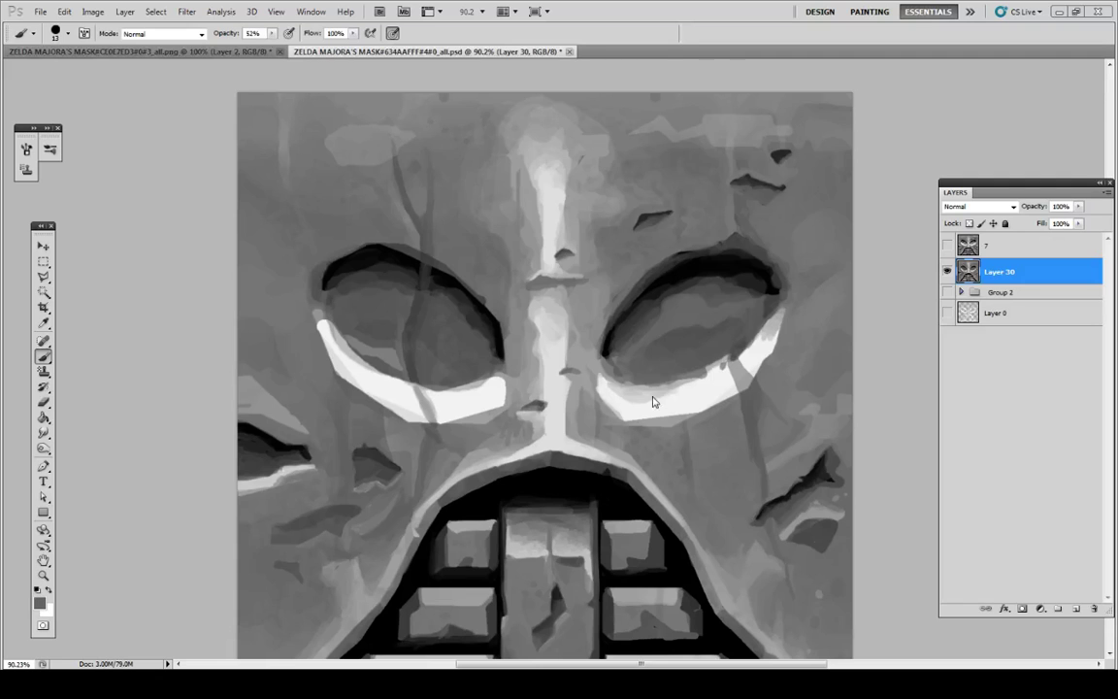
Step: Touch up the inner tip of the white rim under the right eye with sampled white
key(u)
key(i)
click(606, 389)
key(b)
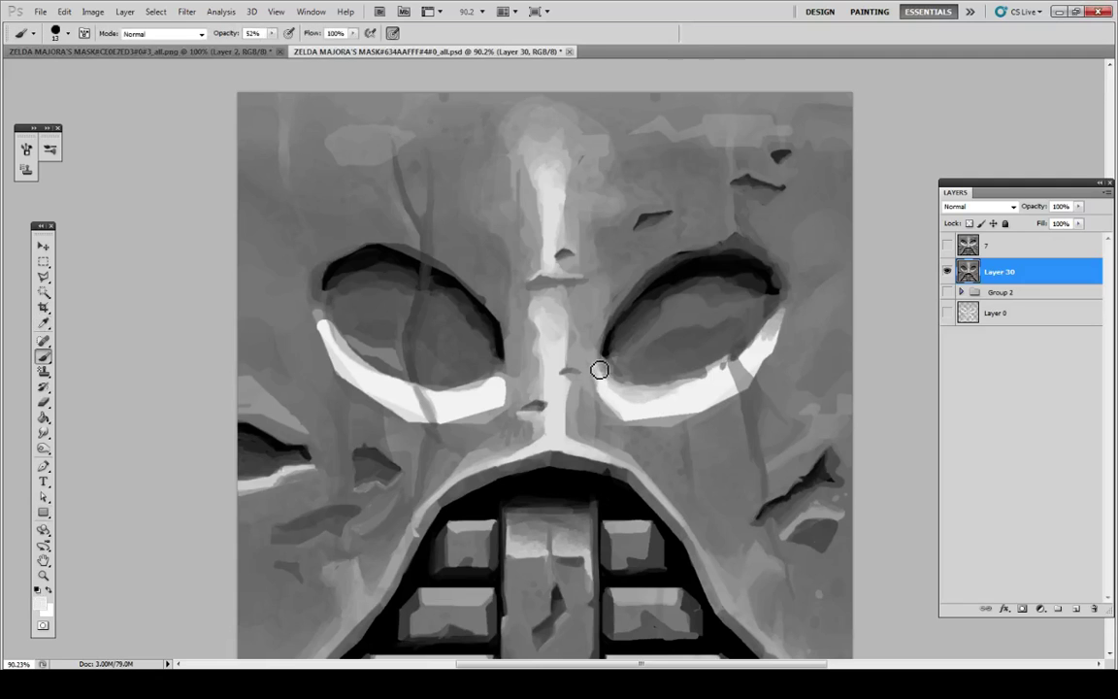
alt+click(601, 372)
Step: Taper the inner end of the right eye's white rim and blend the surface beside the nose ridge with sampled grey
key(i)
click(598, 410)
key(b)
drag(593, 383, 613, 456)
alt+click(584, 372)
alt+click(611, 427)
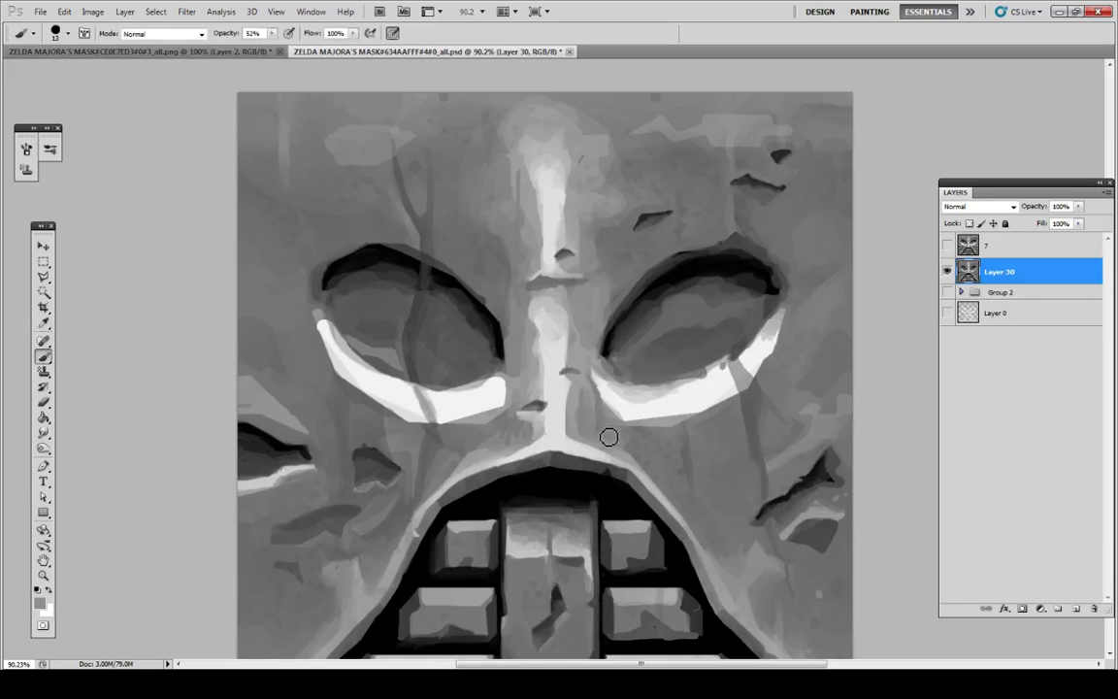
Step: Blend the lower inner edge of the right eye's white rim with sampled greys and restore its body with sampled white
key(alt)
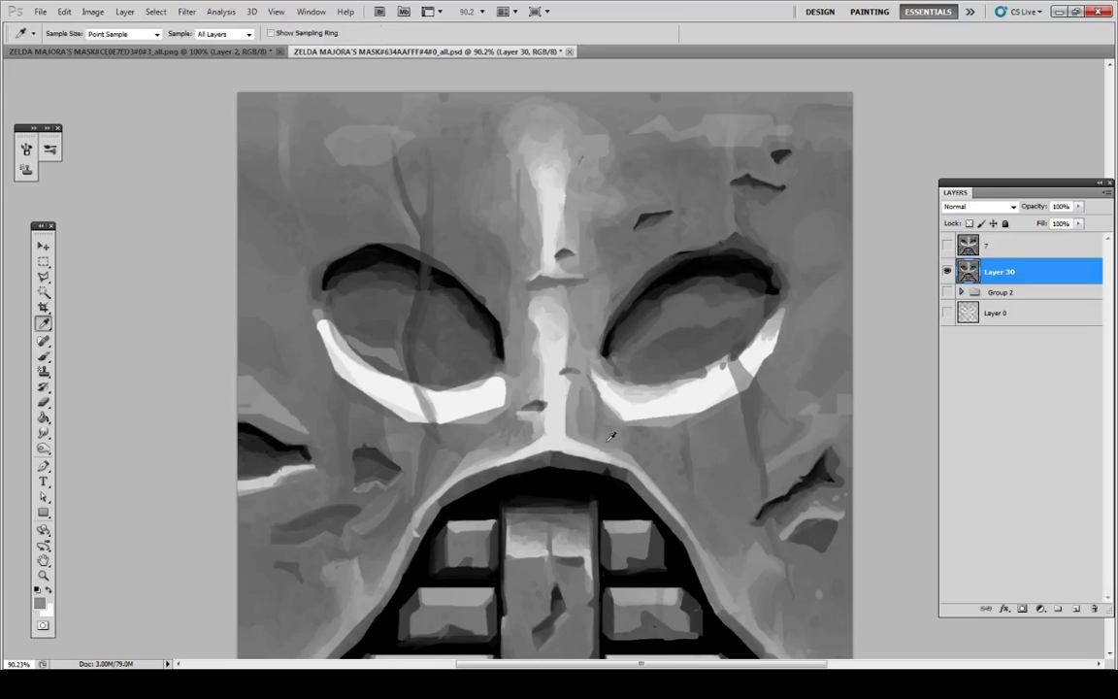
alt+click(609, 442)
mouse_move(612, 428)
mouse_down()
mouse_move(635, 441)
mouse_move(641, 421)
mouse_up()
alt+click(638, 420)
alt+click(636, 418)
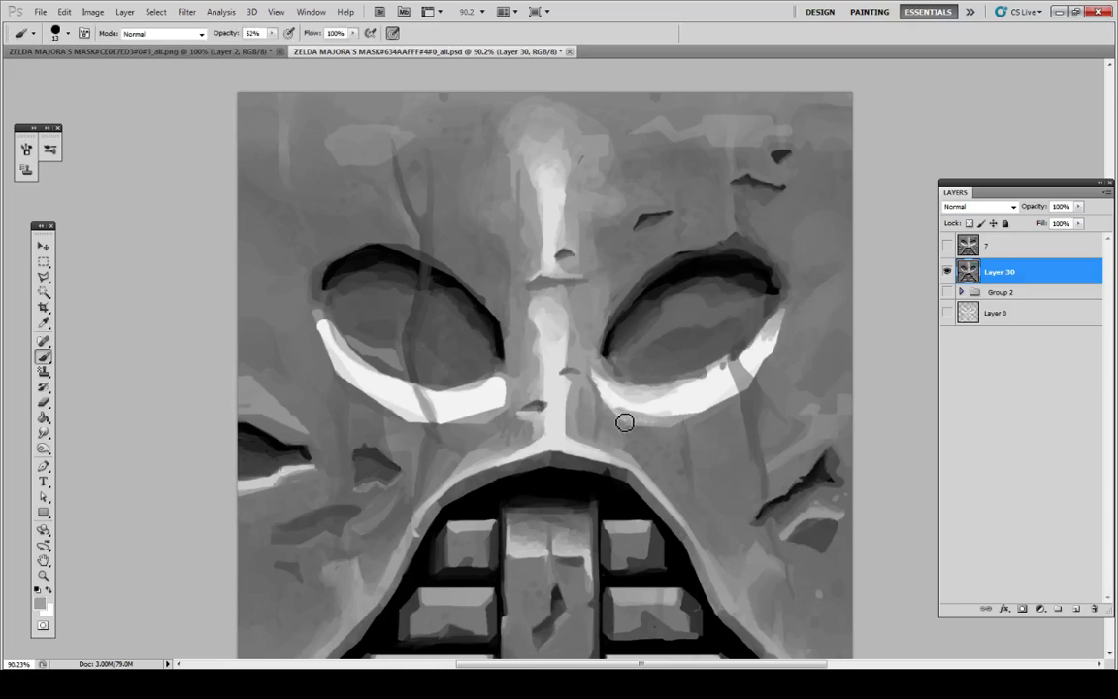
alt+click(648, 419)
alt+click(671, 412)
drag(629, 413, 646, 403)
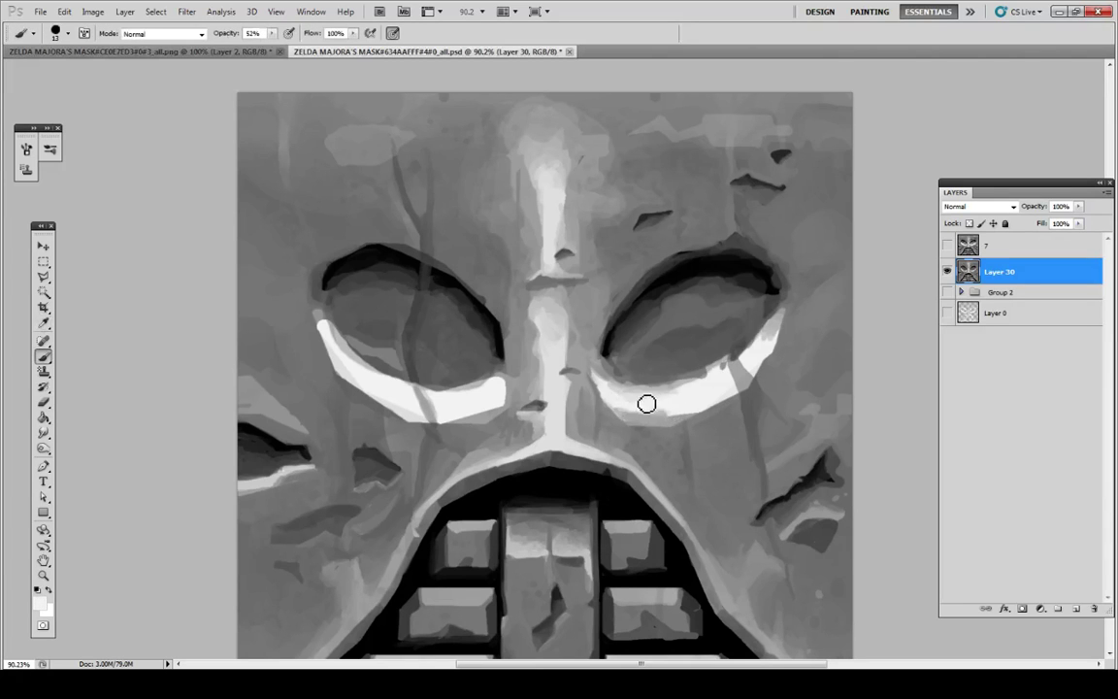
Step: Reshape the notch where the crack cuts the right eye's white rim, using sampled dark and light greys
alt+click(762, 381)
alt+click(732, 379)
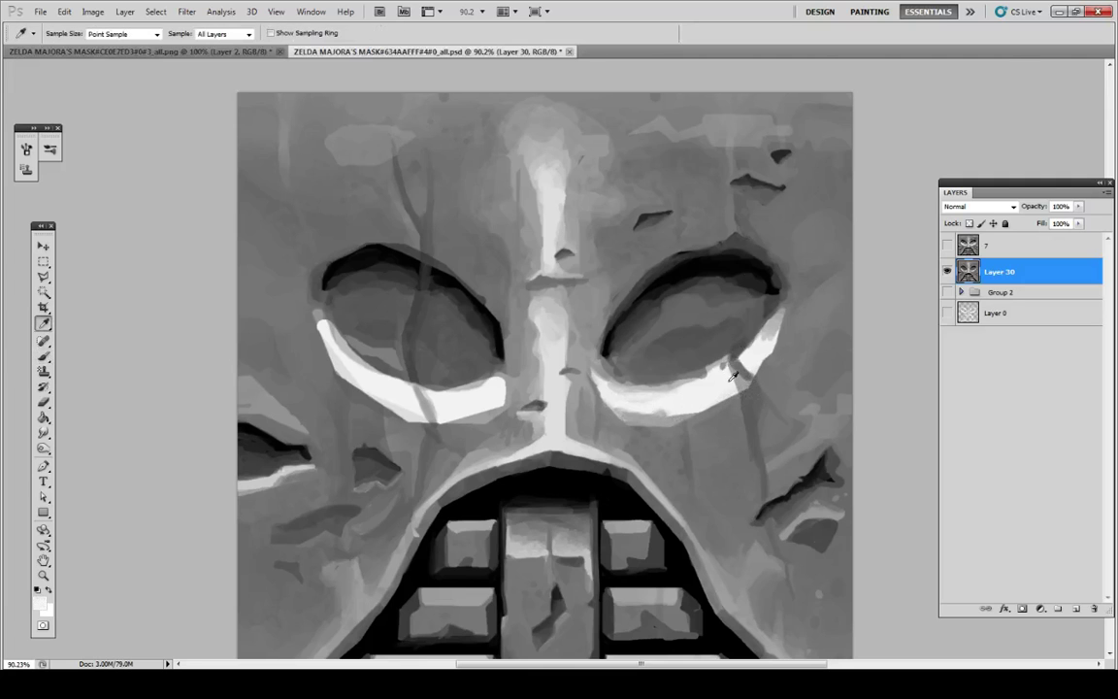
alt+click(746, 391)
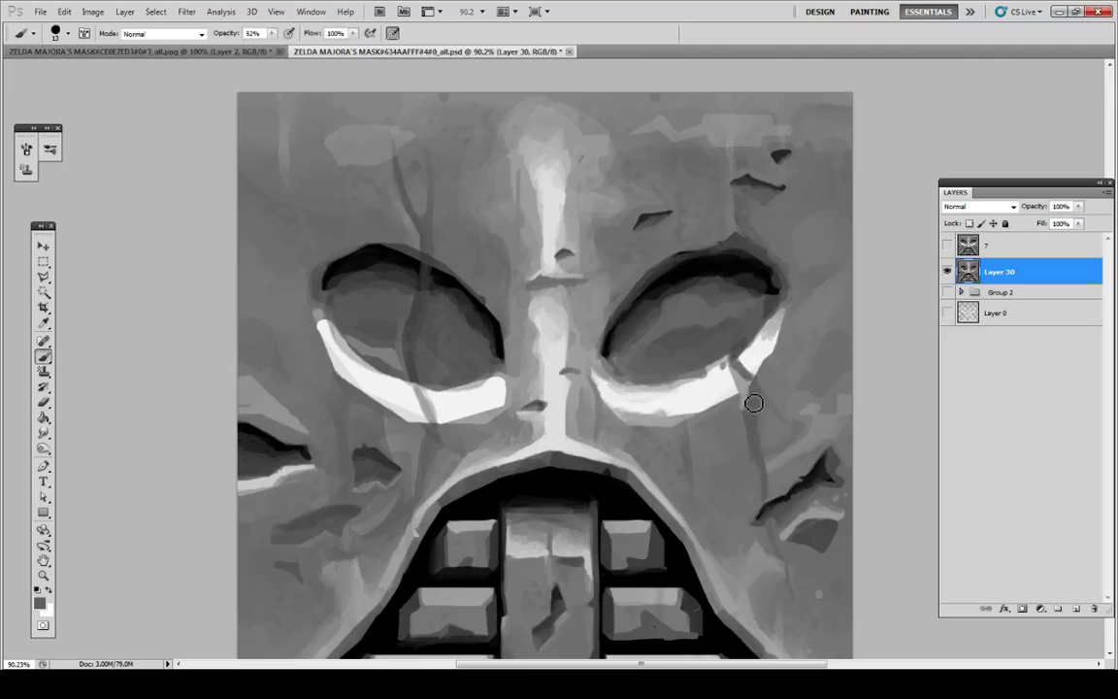
alt+click(737, 378)
alt+click(728, 360)
alt+click(713, 376)
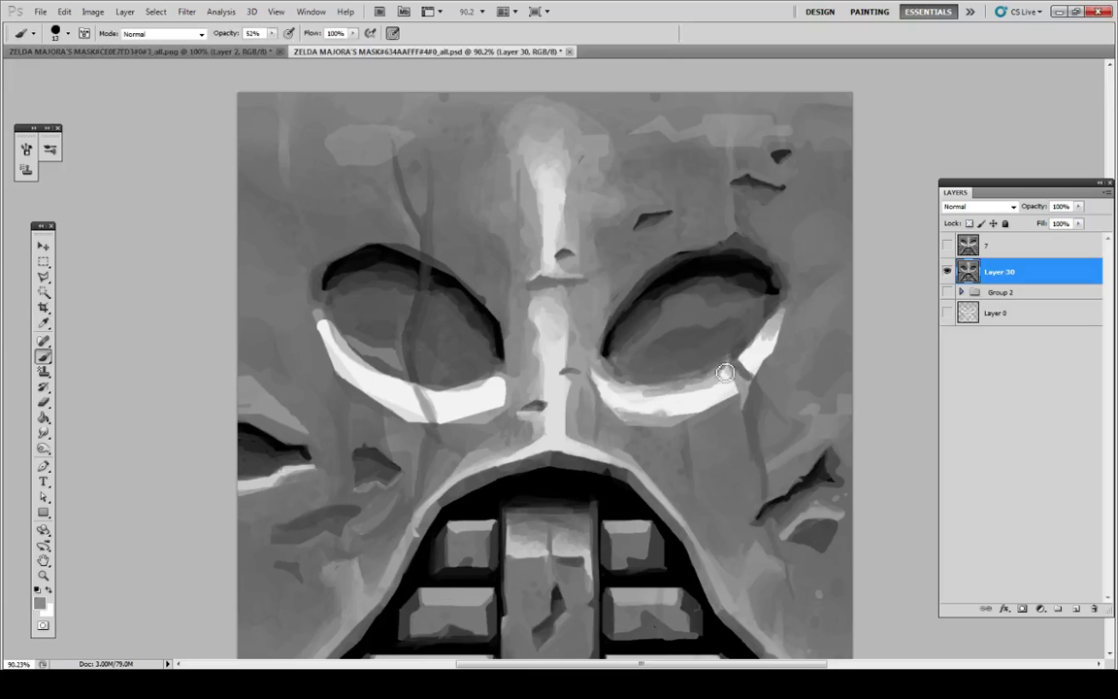
Step: Touch up the inner stretch and the outer segment of the right eye's white rim with sampled whites
key(alt)
alt+click(618, 383)
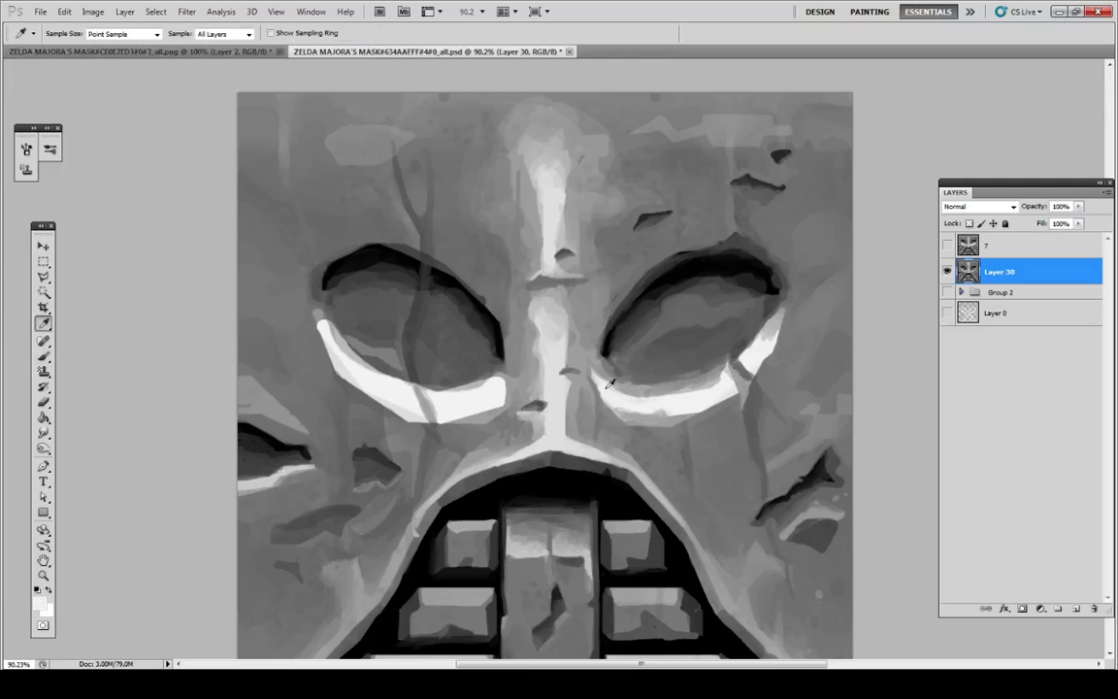
mouse_move(629, 402)
mouse_down()
mouse_move(732, 389)
mouse_move(690, 394)
mouse_move(727, 375)
mouse_move(669, 400)
mouse_move(607, 388)
mouse_move(654, 405)
mouse_up()
alt+click(752, 343)
drag(760, 345, 776, 332)
alt+click(771, 340)
Step: Smooth the surface along the outer underside of the right eye's rim with sampled greys
alt+click(783, 353)
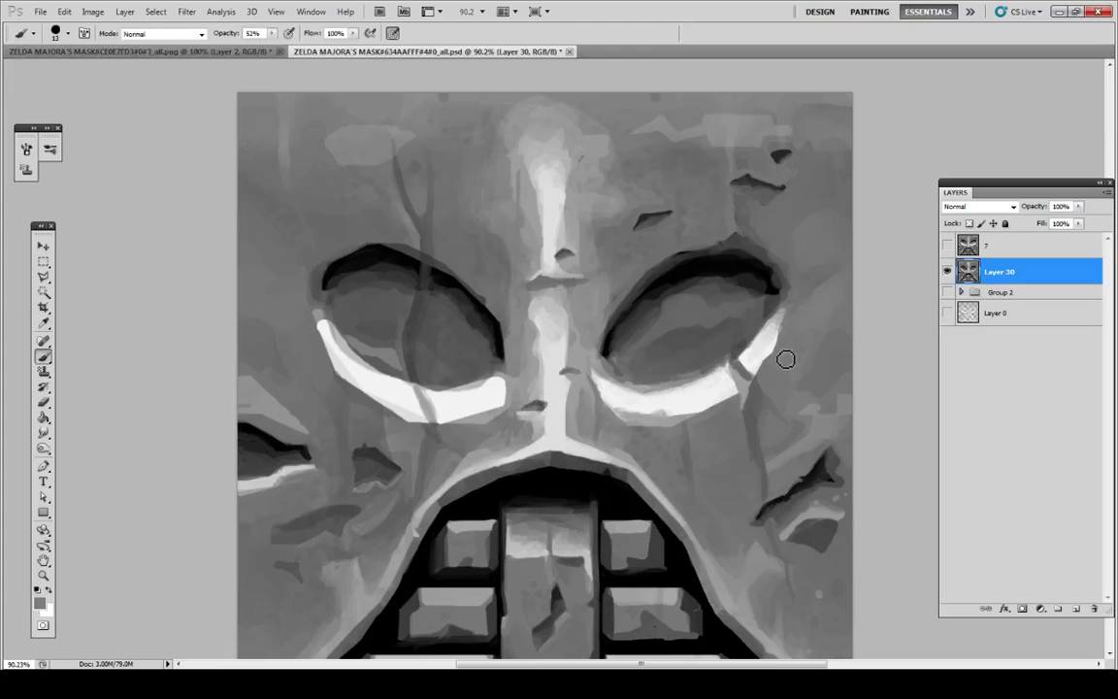
alt+click(782, 359)
alt+click(776, 368)
alt+click(738, 389)
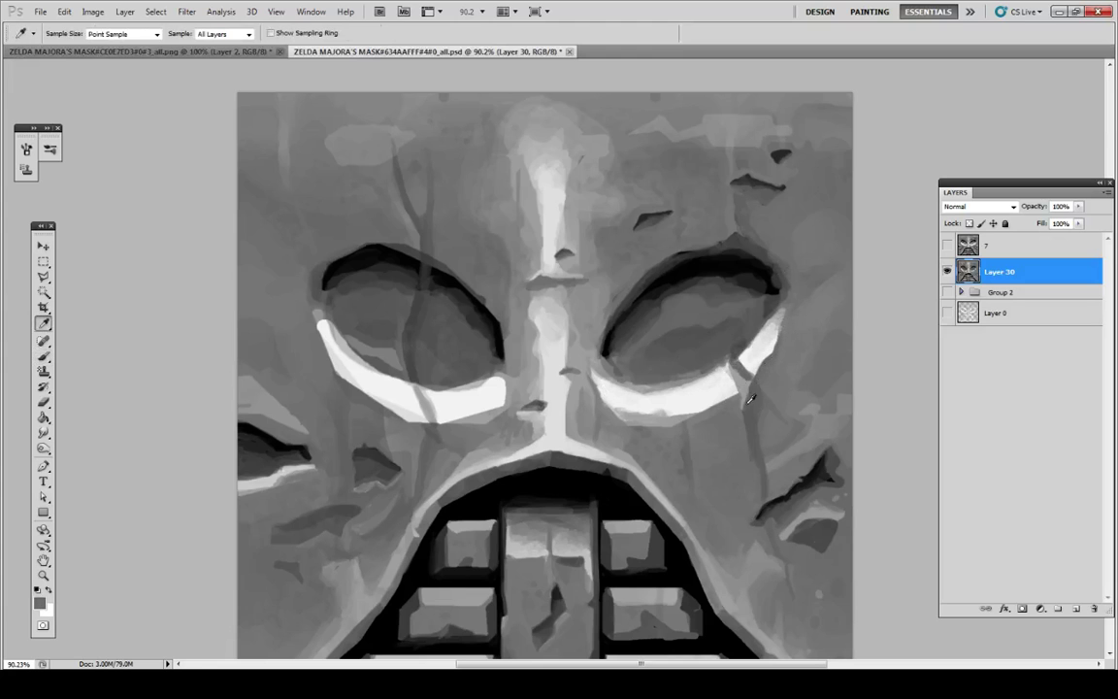
Step: Blend the cheek surface directly below the right eye's white rim with sampled mid greys
alt+click(680, 440)
alt+click(670, 441)
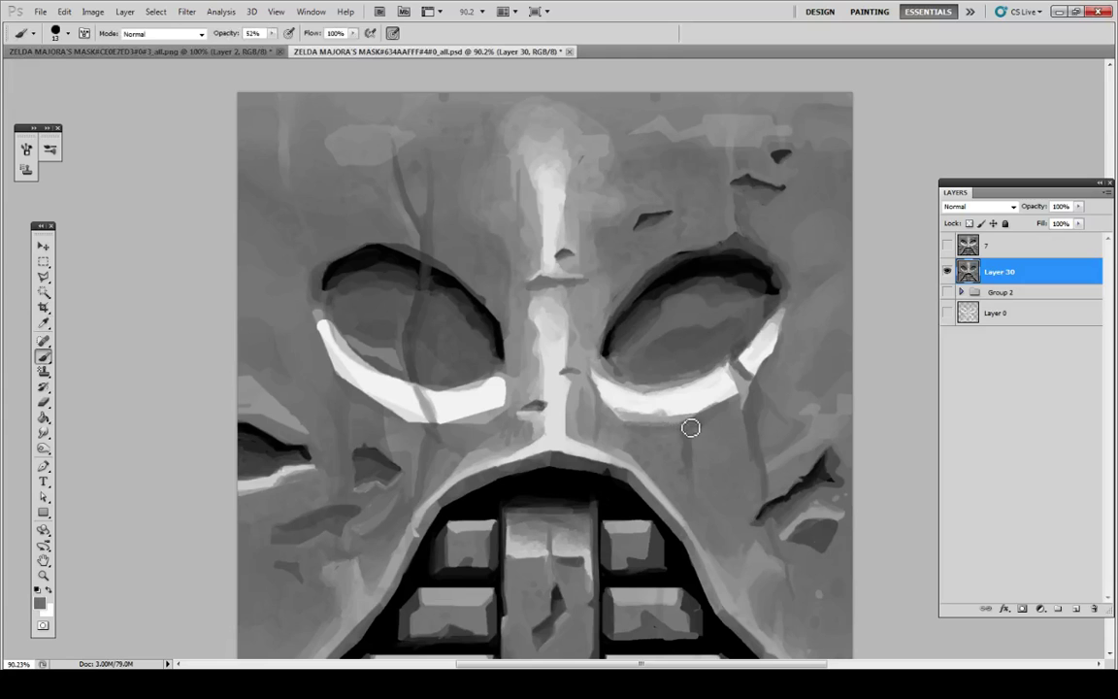
alt+click(713, 417)
alt+click(737, 398)
alt+click(745, 398)
Step: Clean up the cheek beside the crack running down from the right eye's rim with sampled greys
alt+click(749, 439)
alt+click(746, 444)
key(i)
key(b)
alt+click(747, 443)
drag(746, 449, 753, 455)
alt+click(747, 468)
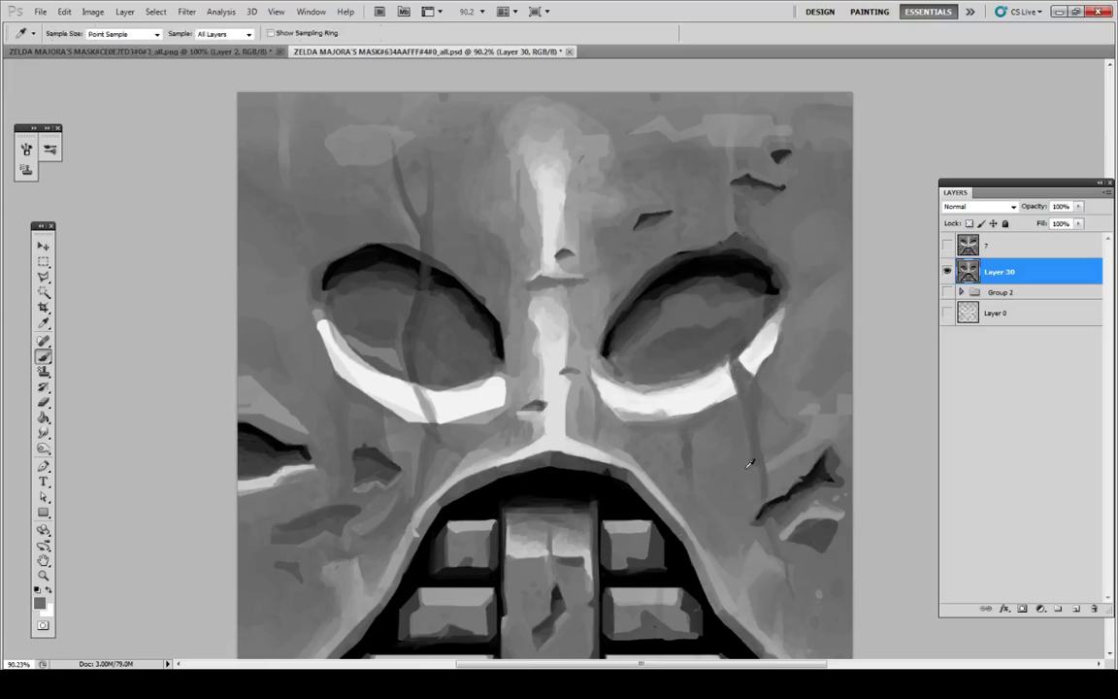
Step: Paint a thin white highlight along the outer edge of the crack below the right eye's rim
key(b)
key(i)
key(b)
key(i)
key(b)
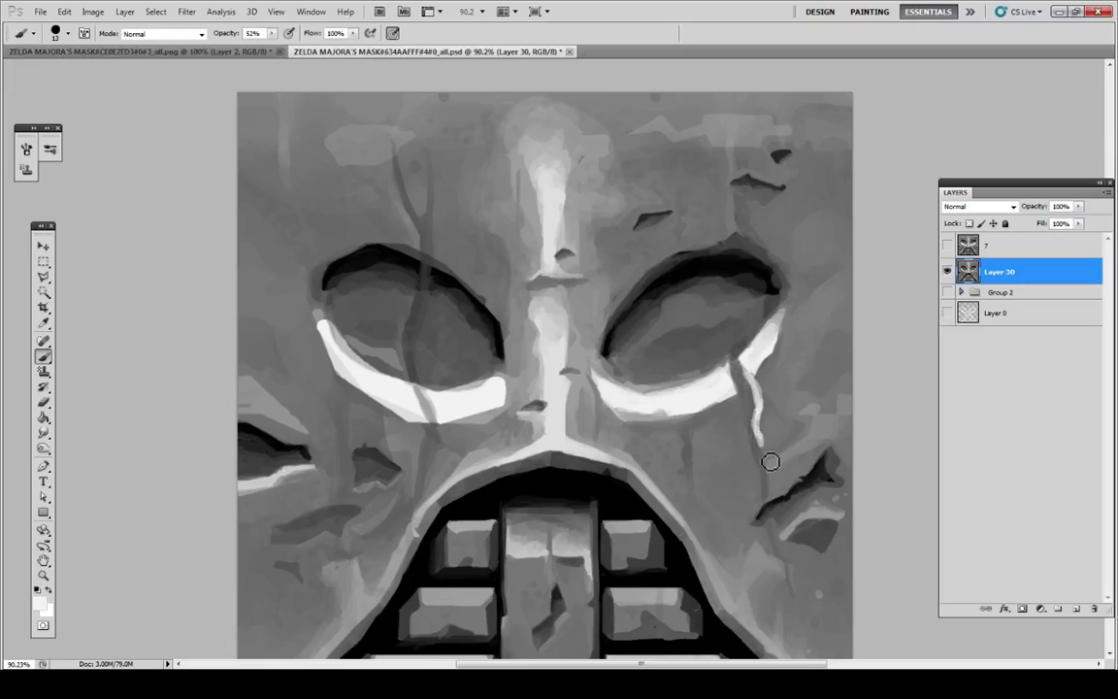
key(i)
key(b)
key(i)
click(764, 413)
key(b)
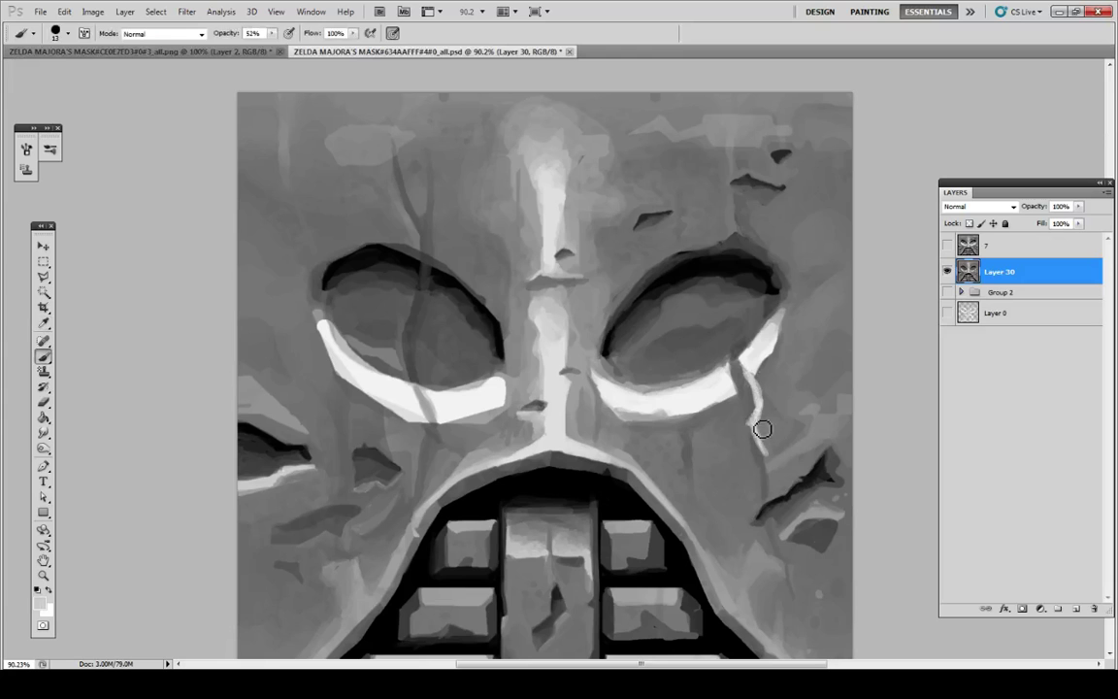
Step: Thin and tone down the crack's white edge highlight with sampled greys
key(i)
key(b)
key(i)
click(757, 433)
key(b)
key(i)
click(755, 435)
key(b)
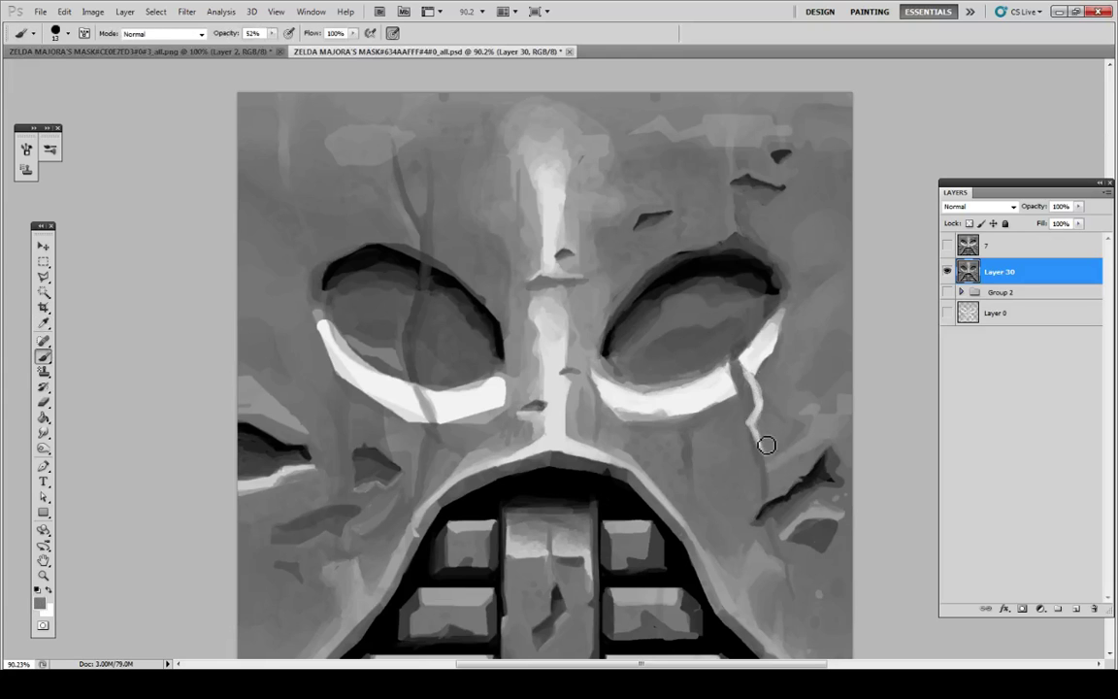
key(i)
click(765, 443)
key(b)
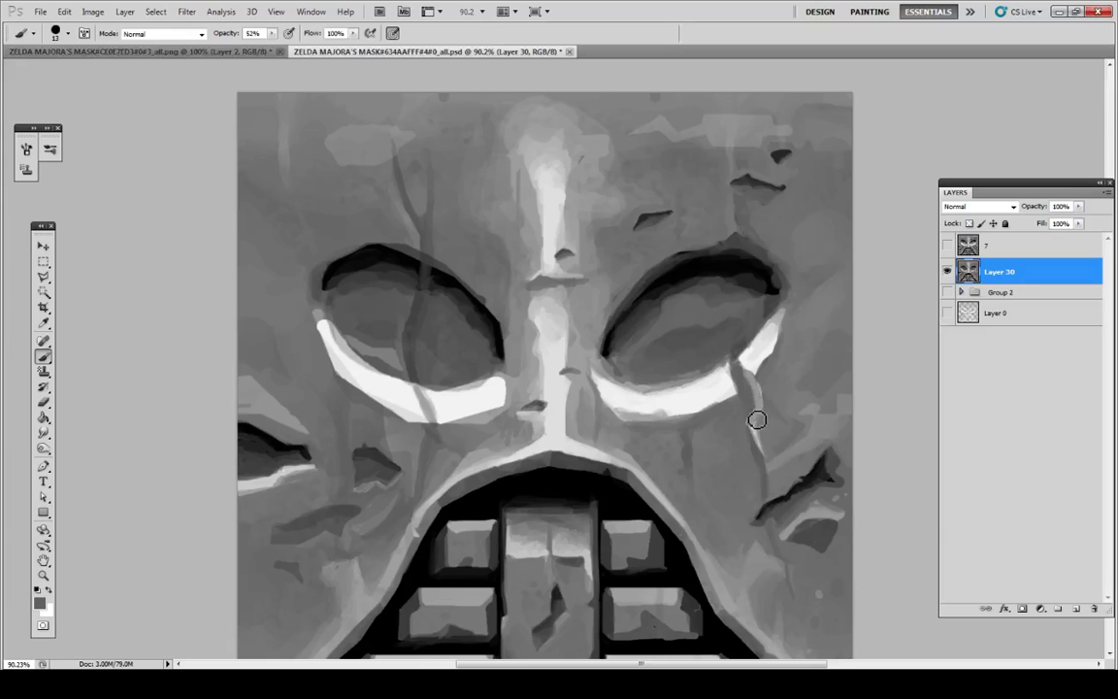
Step: Deepen the upper part of the crack below the right eye's rim with sampled dark grey
alt+click(756, 410)
alt+click(742, 346)
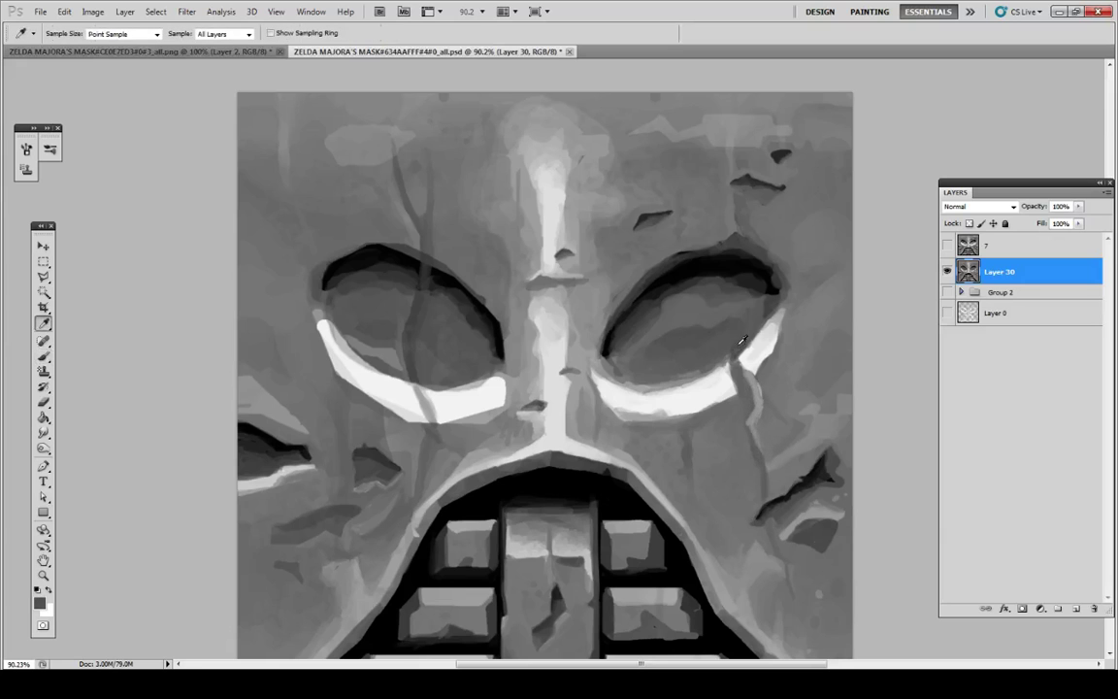
key(i)
click(747, 409)
key(b)
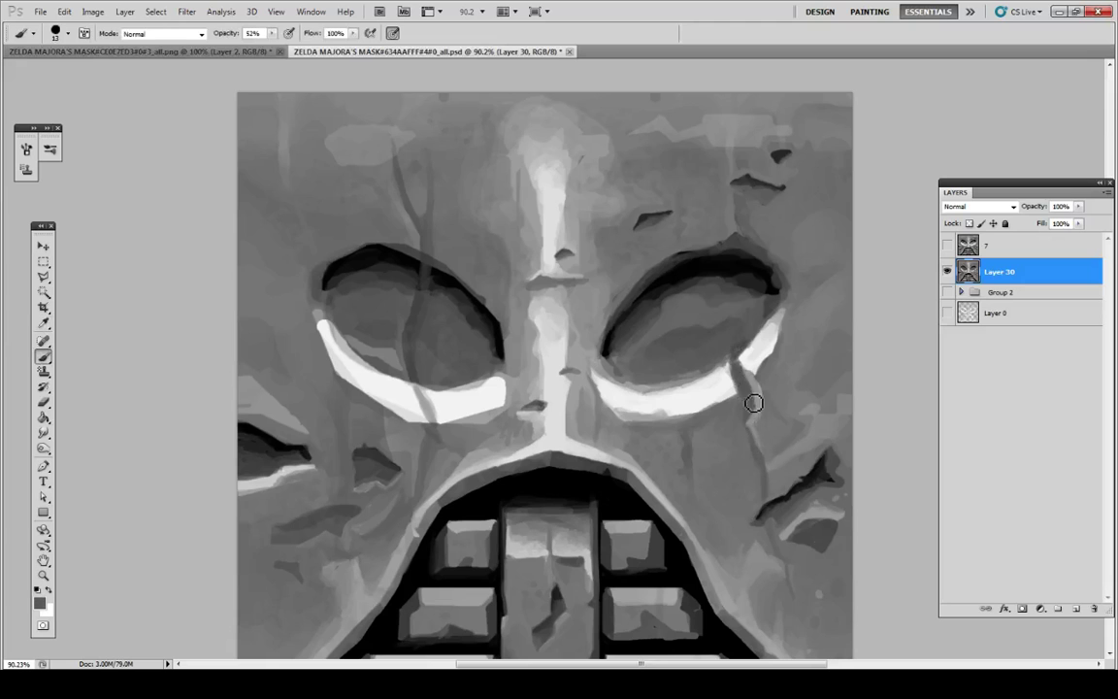
key(i)
click(752, 412)
key(b)
Step: Sharpen the crack's jagged bend and its light edge on the right cheek by alternating sampled dark and light greys
key(i)
click(755, 394)
key(b)
key(i)
click(754, 418)
key(b)
key(i)
click(766, 410)
key(b)
key(i)
click(760, 396)
key(b)
key(i)
click(765, 412)
key(b)
key(i)
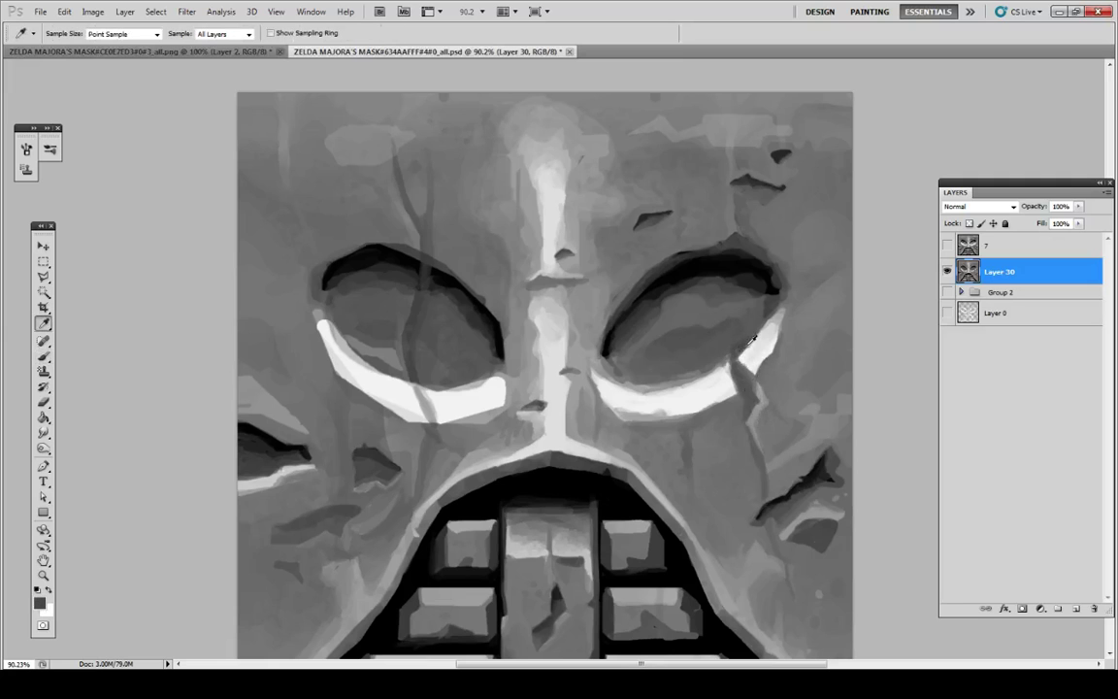
Step: Shade the outer segment of the right eye's white rim with a sampled light grey
alt+click(748, 346)
alt+click(763, 335)
mouse_move(759, 346)
mouse_down()
mouse_move(765, 340)
mouse_move(754, 358)
mouse_up()
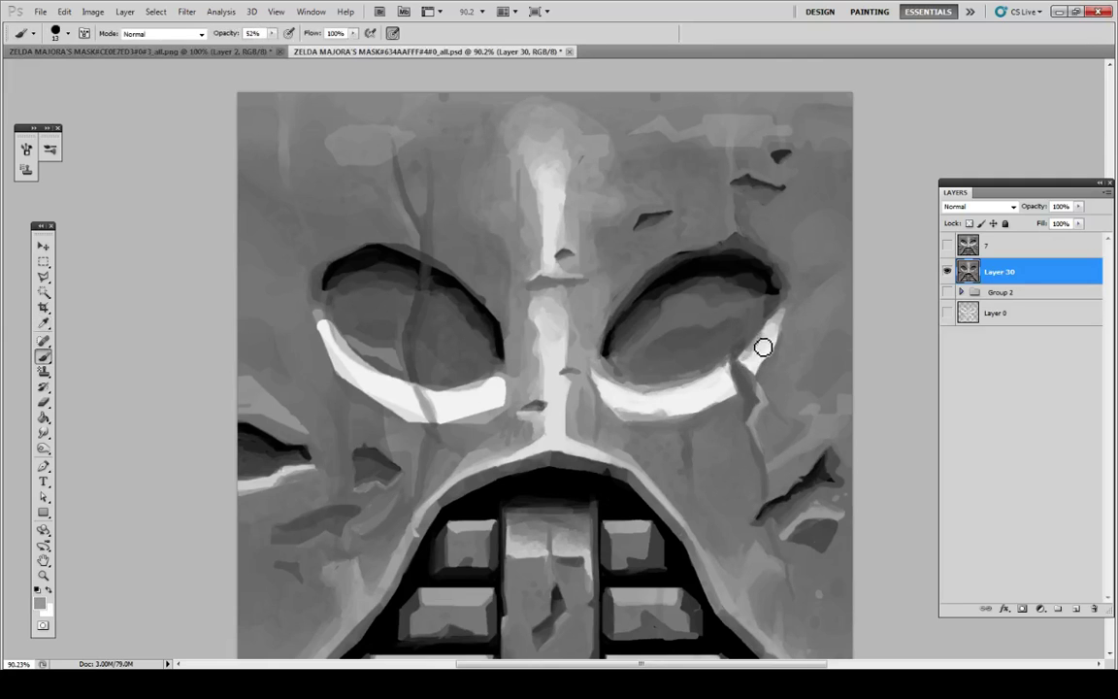
key(i)
key(b)
key(i)
key(b)
key(i)
key(b)
key(i)
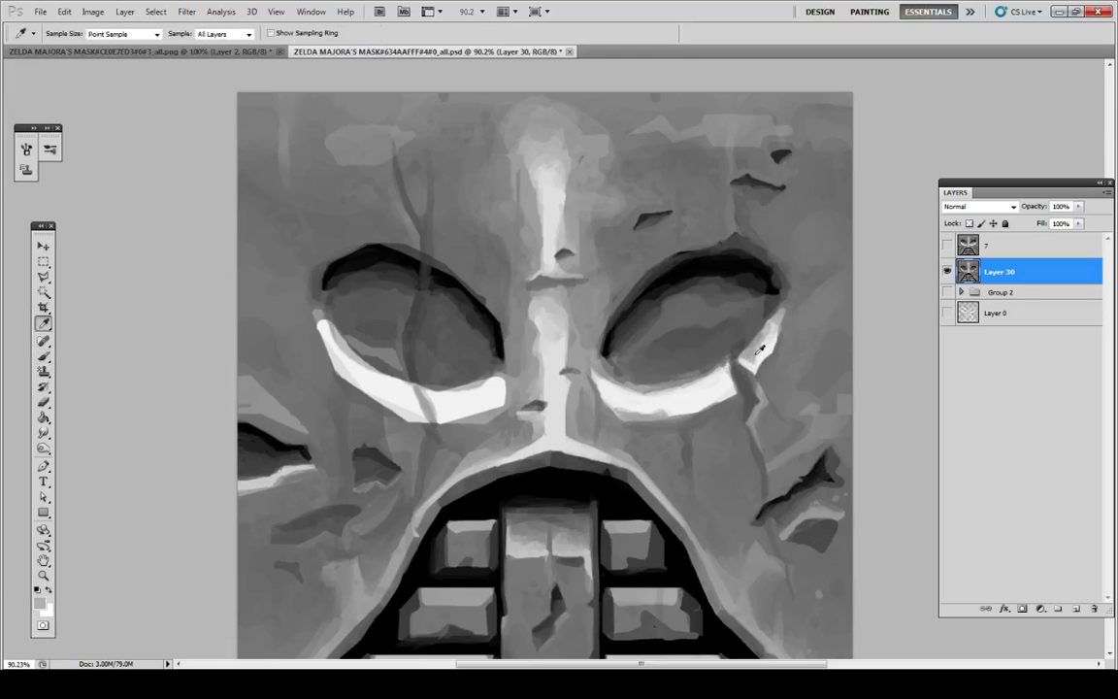
Step: Blend the shading on the rim's outer segment back up to its tip with sampled off-whites
key(b)
key(i)
key(b)
key(i)
key(b)
key(i)
key(b)
key(i)
key(b)
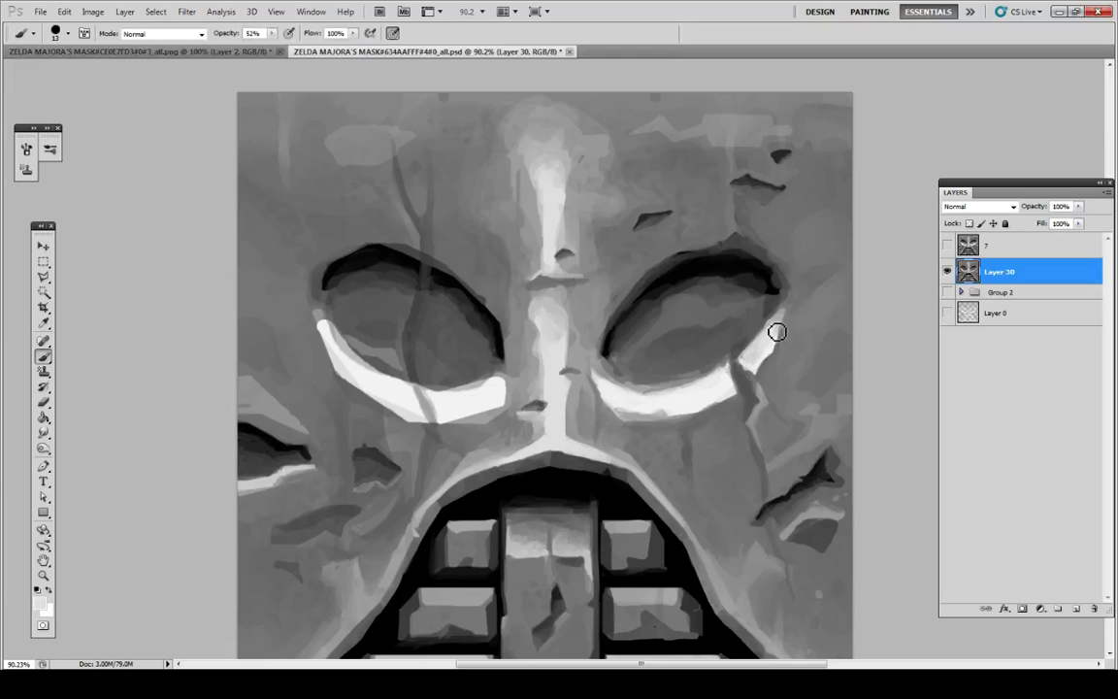
key(i)
key(b)
Step: Add soft grey tonal variation along the main stretch of the right eye's white rim and blend it with sampled off-white
key(i)
click(747, 376)
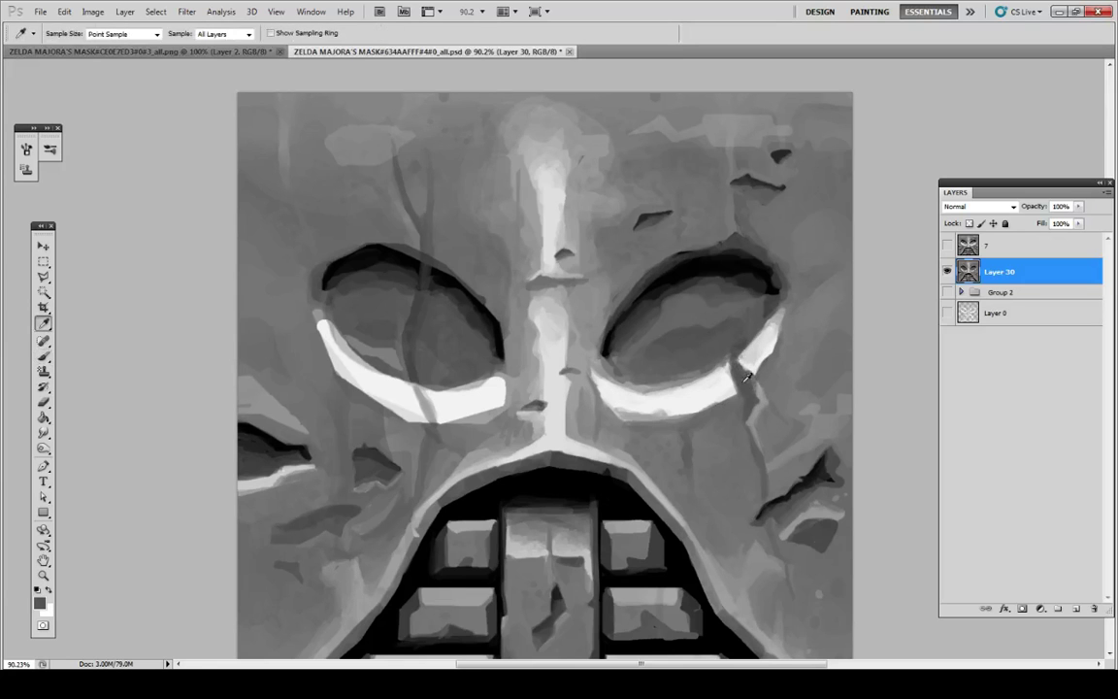
key(b)
mouse_move(747, 377)
mouse_down()
mouse_move(694, 408)
mouse_move(722, 389)
mouse_move(681, 407)
mouse_move(725, 381)
mouse_move(724, 394)
mouse_move(657, 408)
mouse_move(691, 402)
mouse_up()
key(i)
click(685, 391)
key(b)
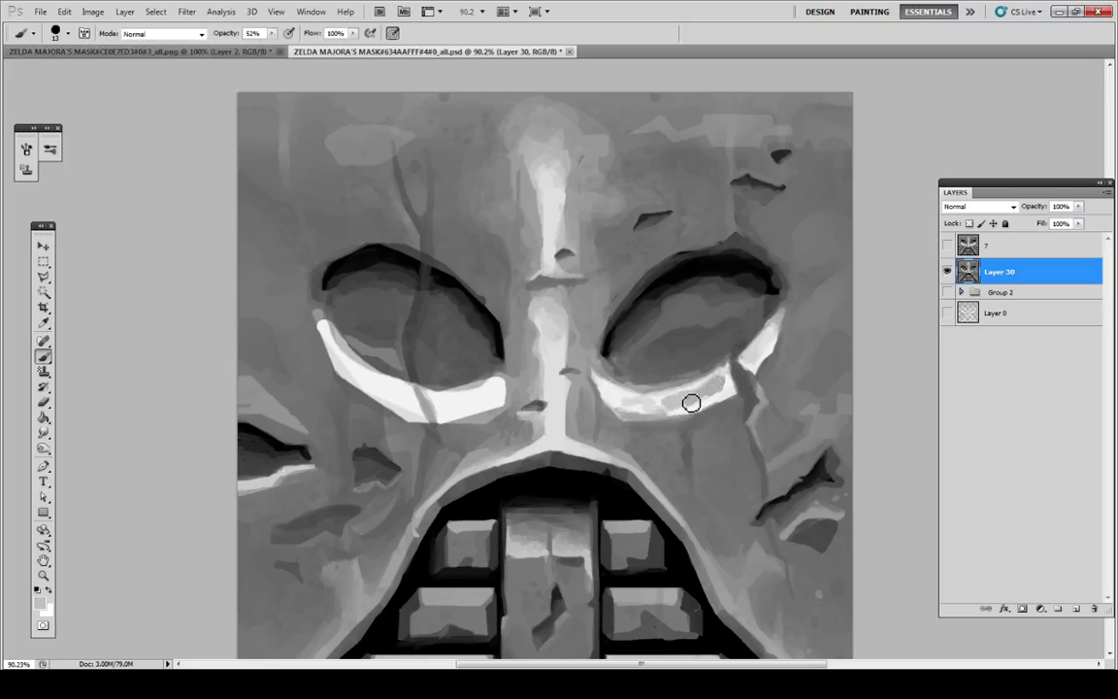
key(i)
key(b)
mouse_move(618, 384)
mouse_down()
mouse_move(649, 404)
mouse_move(688, 390)
mouse_move(693, 403)
mouse_move(728, 387)
mouse_move(700, 390)
mouse_up()
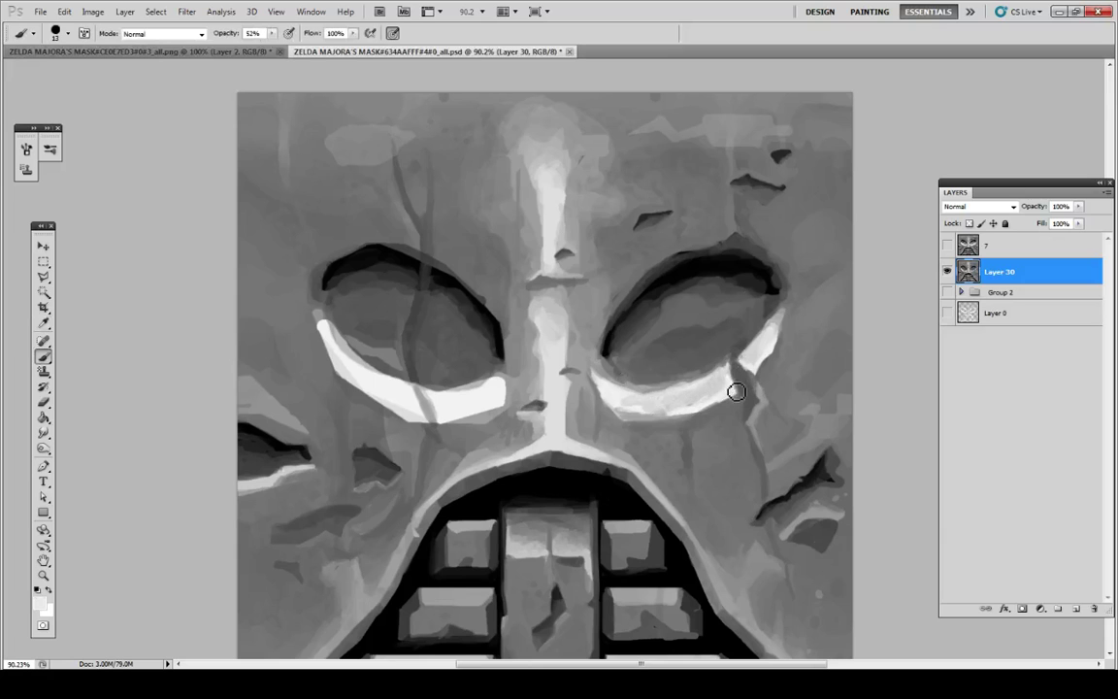
Step: Redefine the broken end of the right eye's white rim beside the crack with sampled white and dark grey
key(i)
key(b)
alt+click(735, 386)
alt+click(735, 388)
alt+click(745, 395)
alt+click(719, 354)
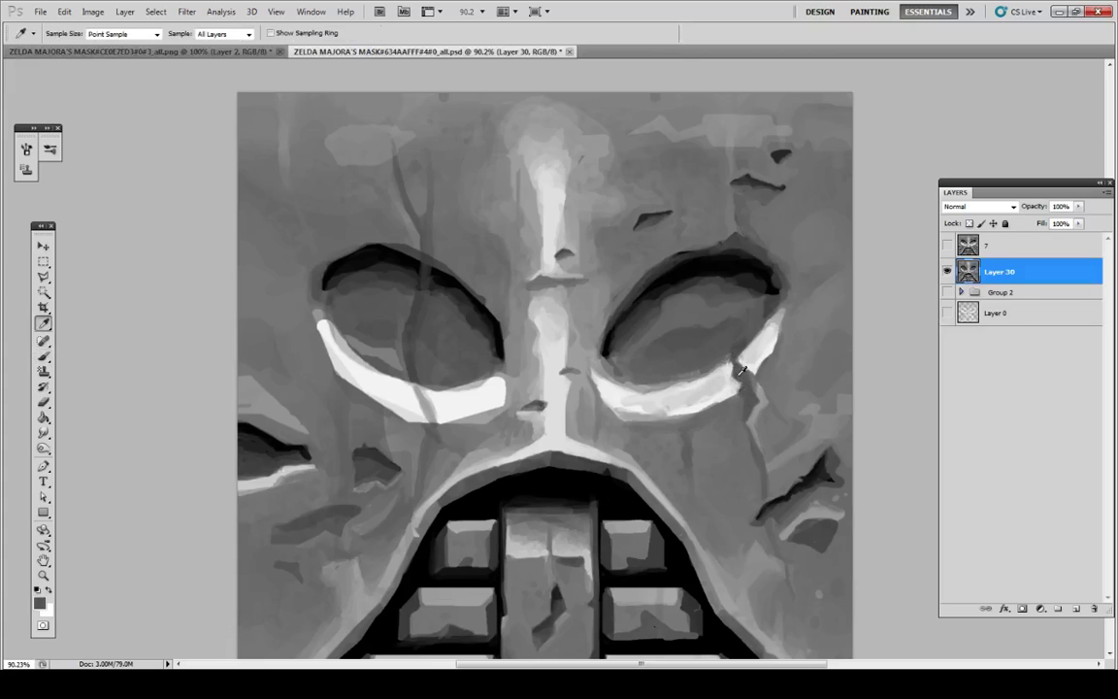
alt+click(730, 377)
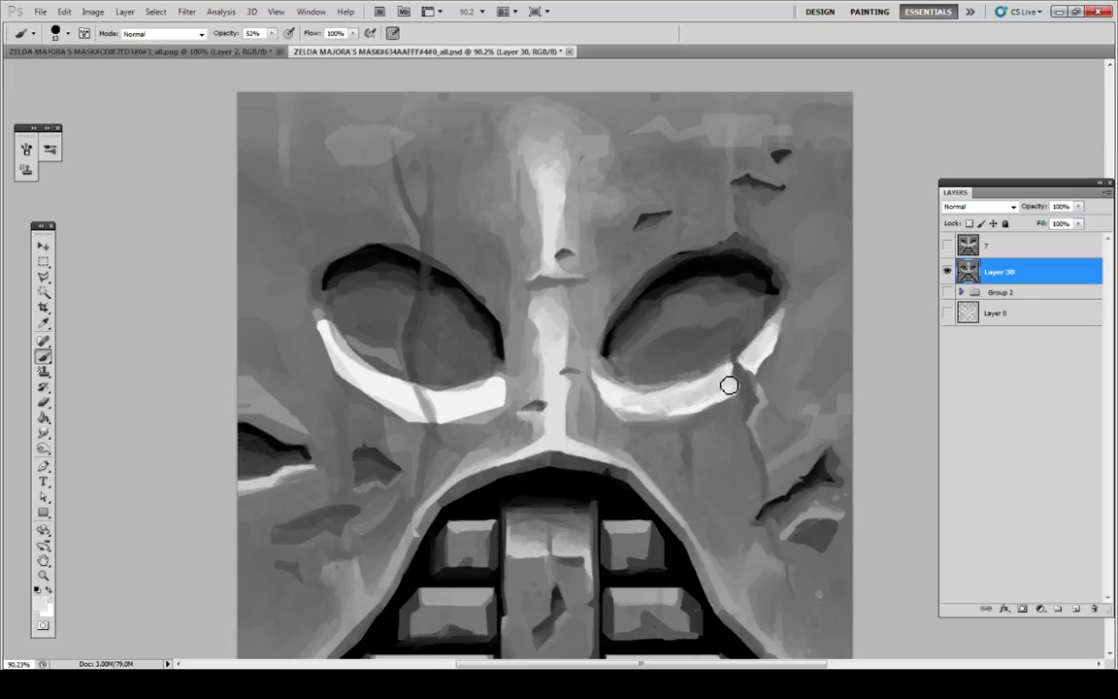
drag(729, 384, 736, 388)
alt+click(716, 388)
mouse_move(739, 375)
mouse_down()
mouse_move(747, 387)
mouse_move(745, 375)
mouse_up()
Step: Refine the upper crack's dark core and outer edge just below the rim with sampled greys
alt+click(742, 373)
alt+click(746, 384)
alt+click(749, 400)
drag(760, 418, 768, 406)
Step: Darken the lower crack toward the right cheek gash with sampled dark grey and trim its edges with mid grey
alt+click(829, 475)
key(alt)
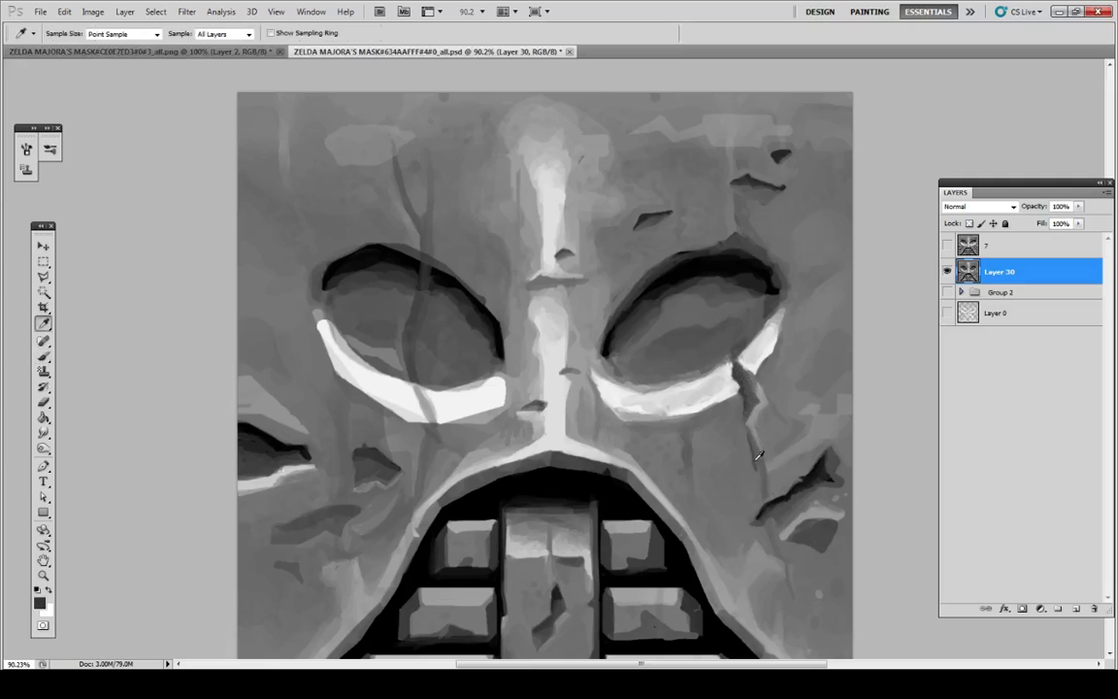
key(alt)
key(alt)
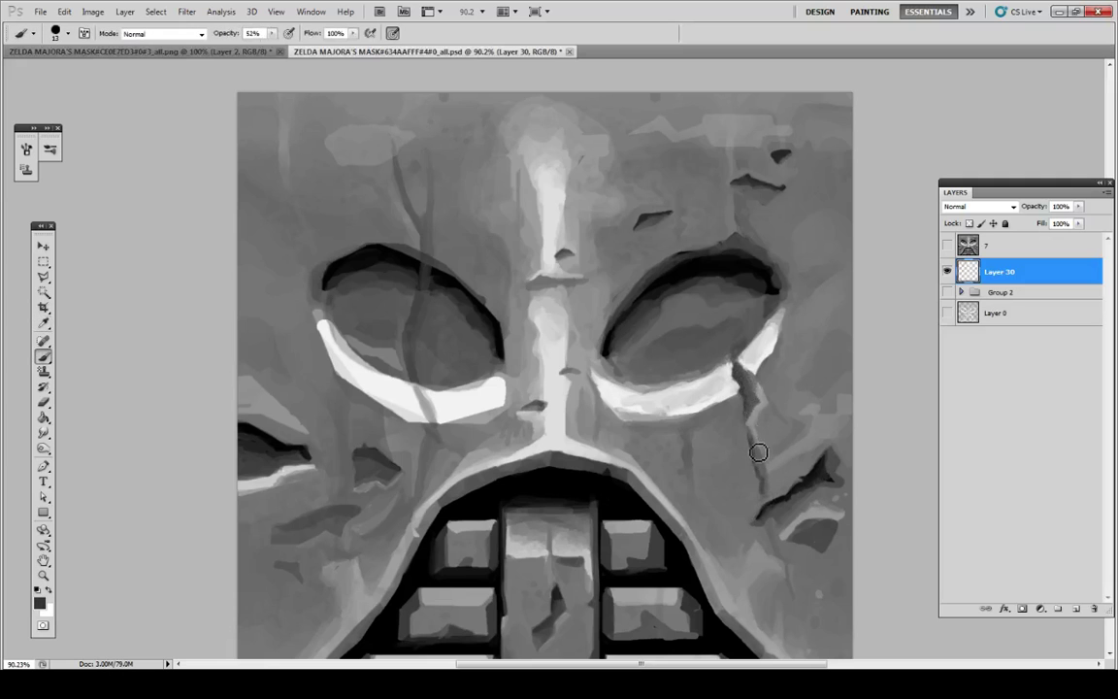
key(alt)
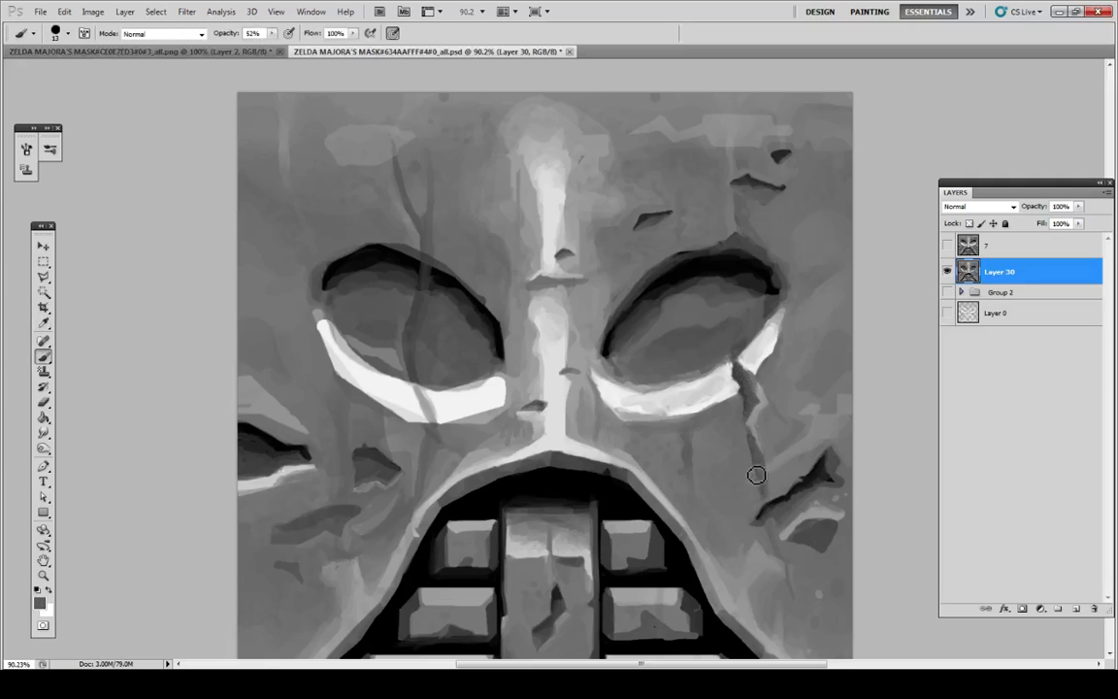
key(alt)
key(alt)
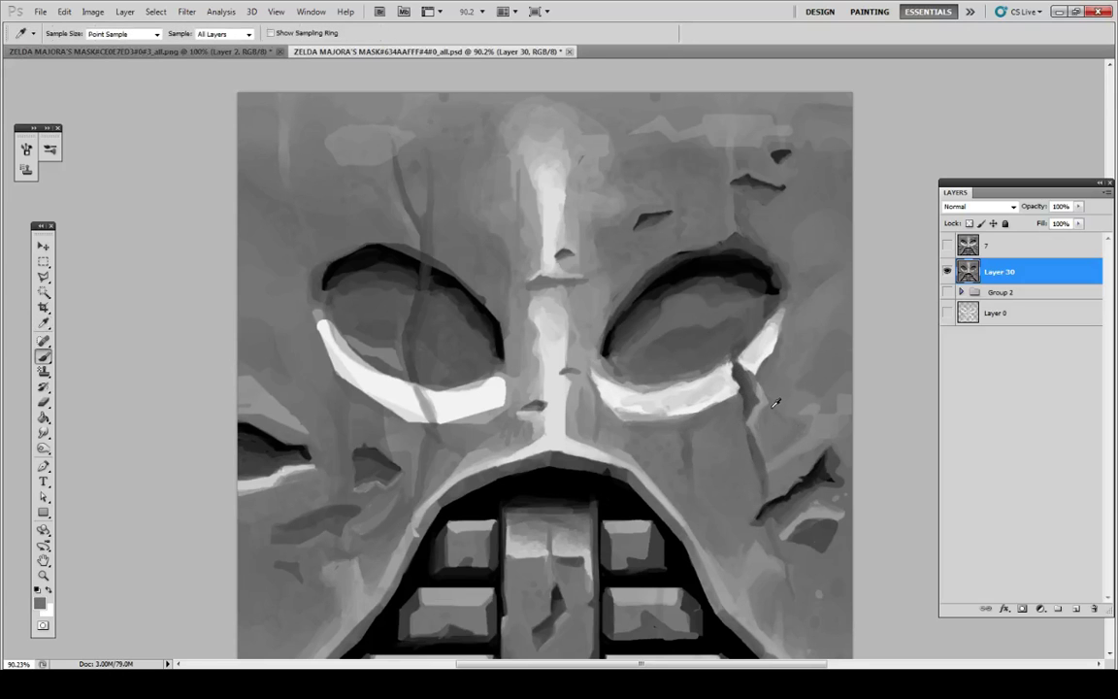
mouse_move(766, 433)
mouse_down()
mouse_move(781, 445)
mouse_move(769, 417)
mouse_up()
alt+click(822, 468)
alt+click(769, 421)
alt+click(777, 403)
key(alt)
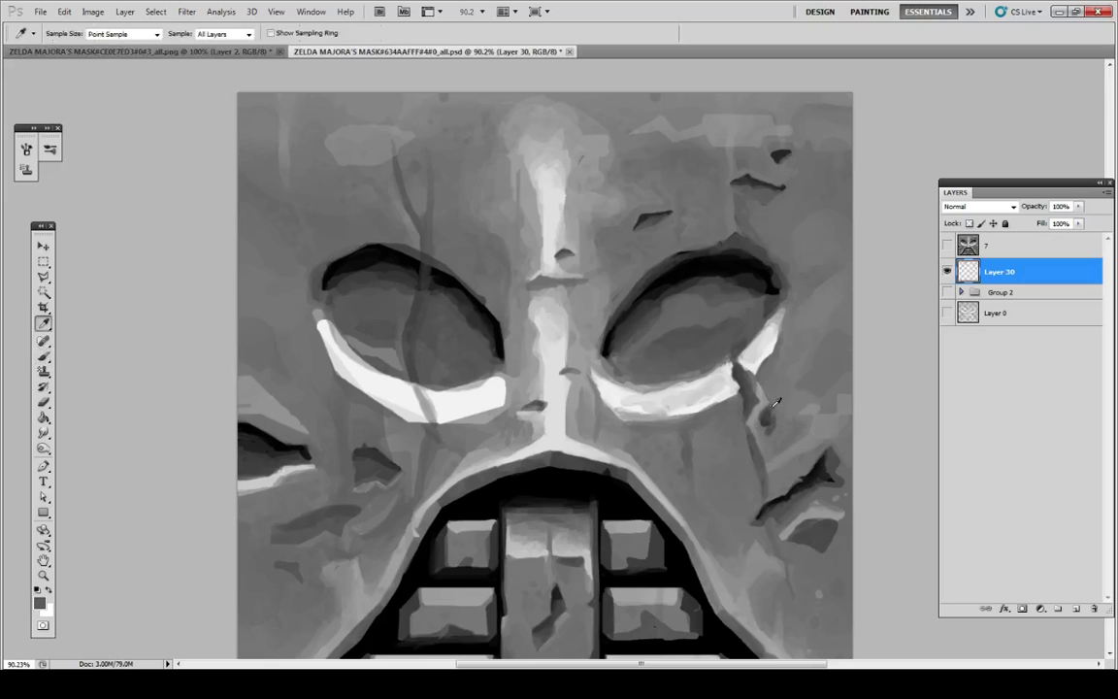
alt+click(769, 432)
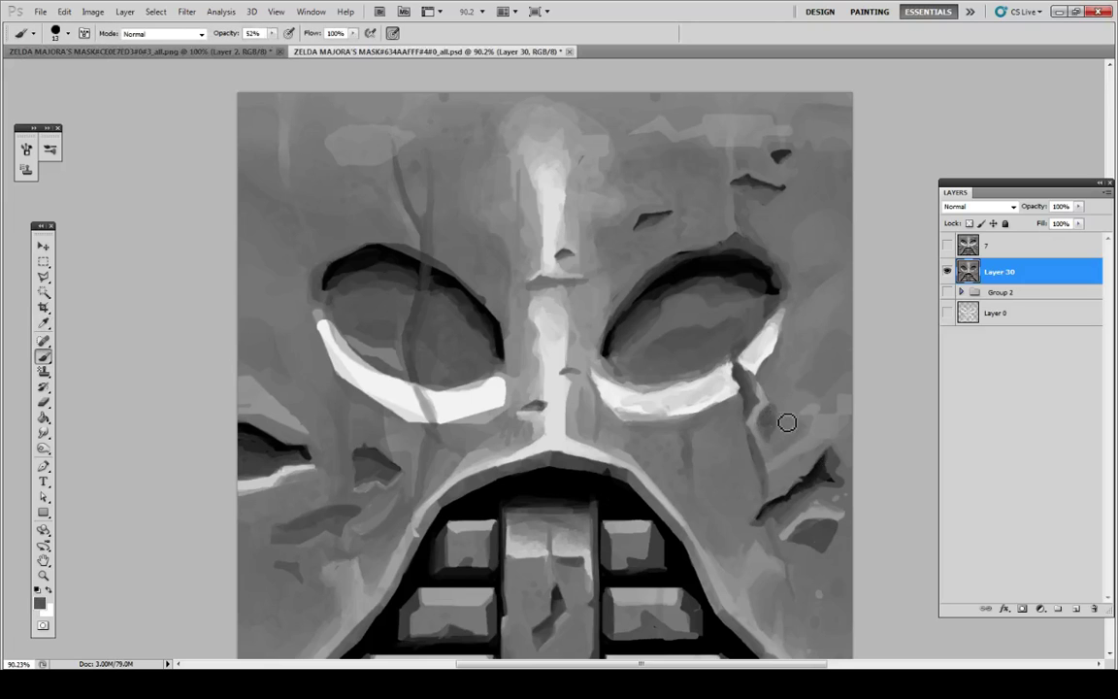
alt+click(787, 423)
drag(774, 418, 775, 439)
key(alt)
key(alt)
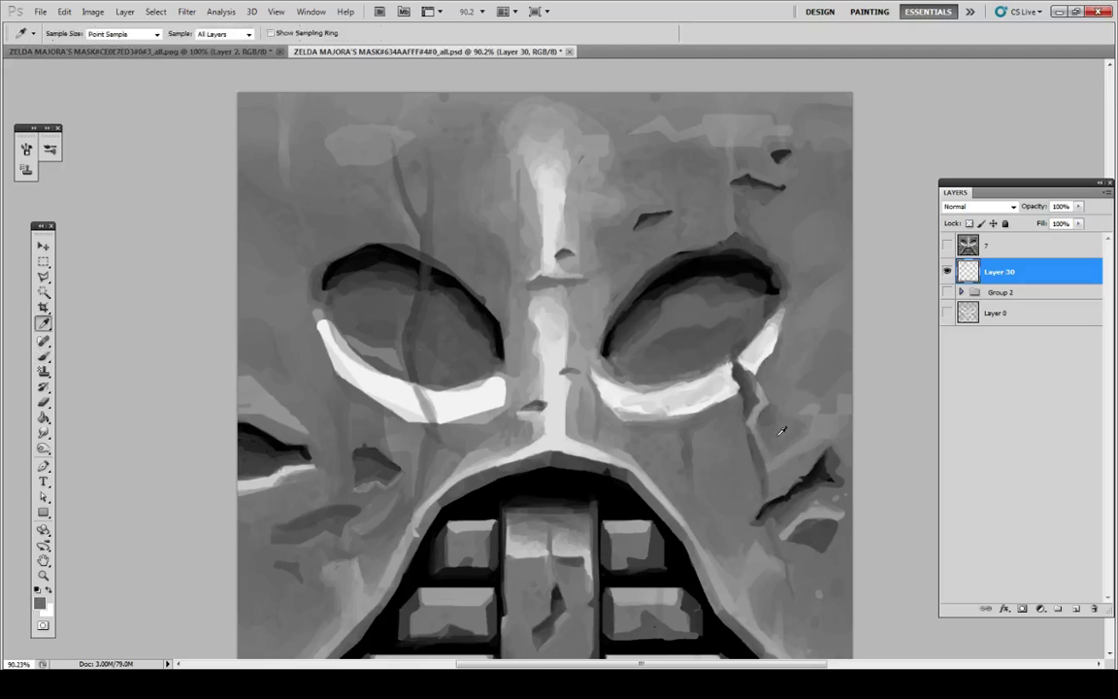
key(alt)
Step: Repaint the junction of the nose ridge and mouth arch with sampled off-white, grey and dark tones, checking the reference texture first
click(950, 250)
click(948, 247)
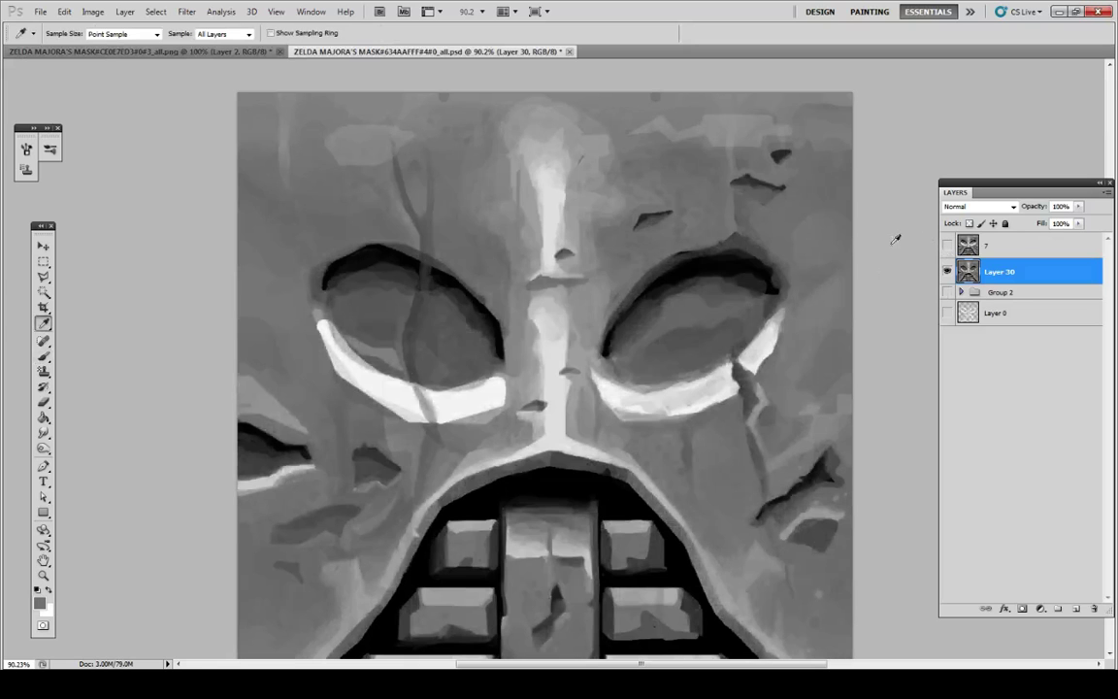
alt+click(565, 432)
drag(555, 454, 543, 456)
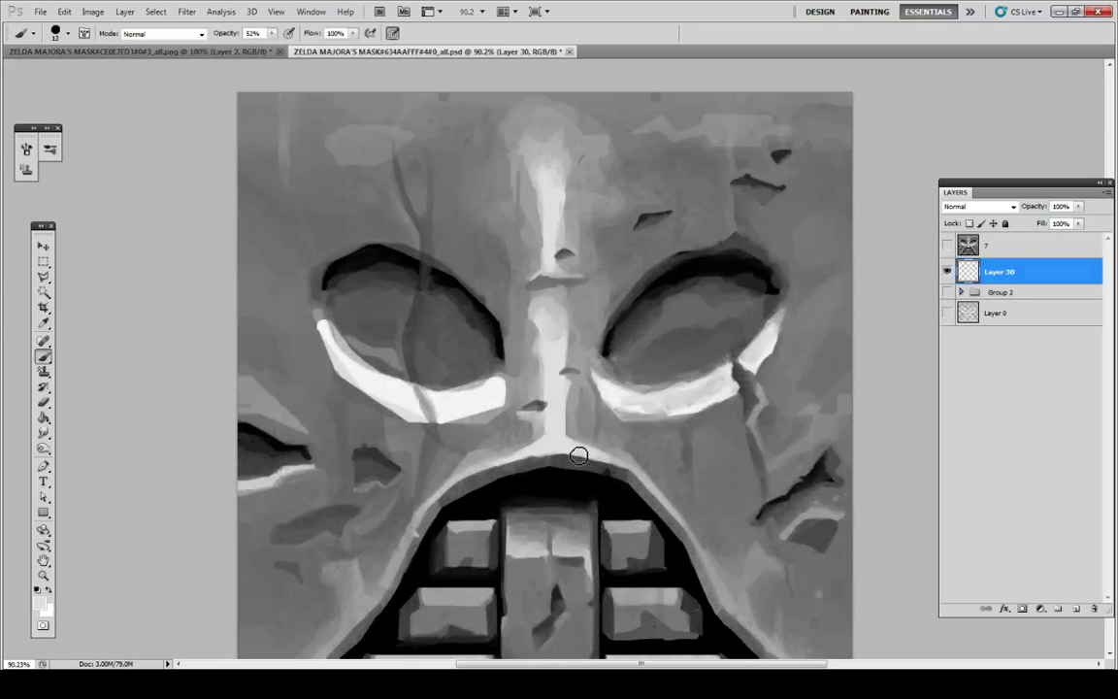
alt+click(543, 466)
drag(543, 471, 569, 472)
alt+click(568, 437)
drag(572, 412, 569, 422)
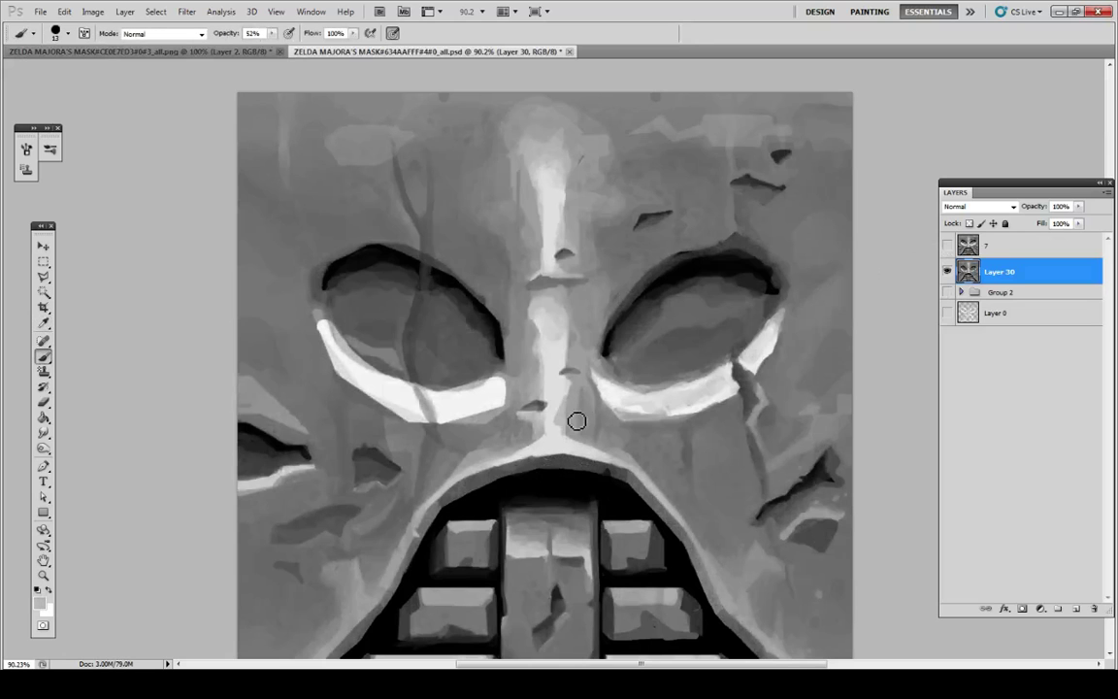
Step: Blend the lower nose ridge's right side into the mouth arch with sampled mid grey and off-white
alt+click(585, 401)
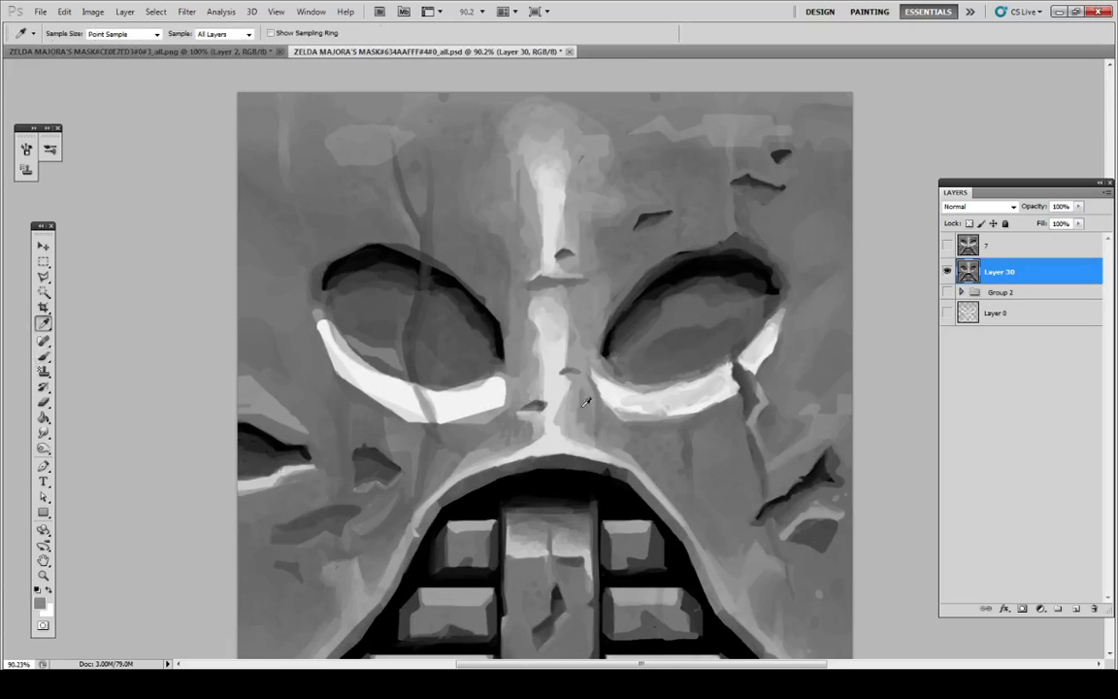
drag(586, 419, 589, 434)
drag(560, 406, 576, 446)
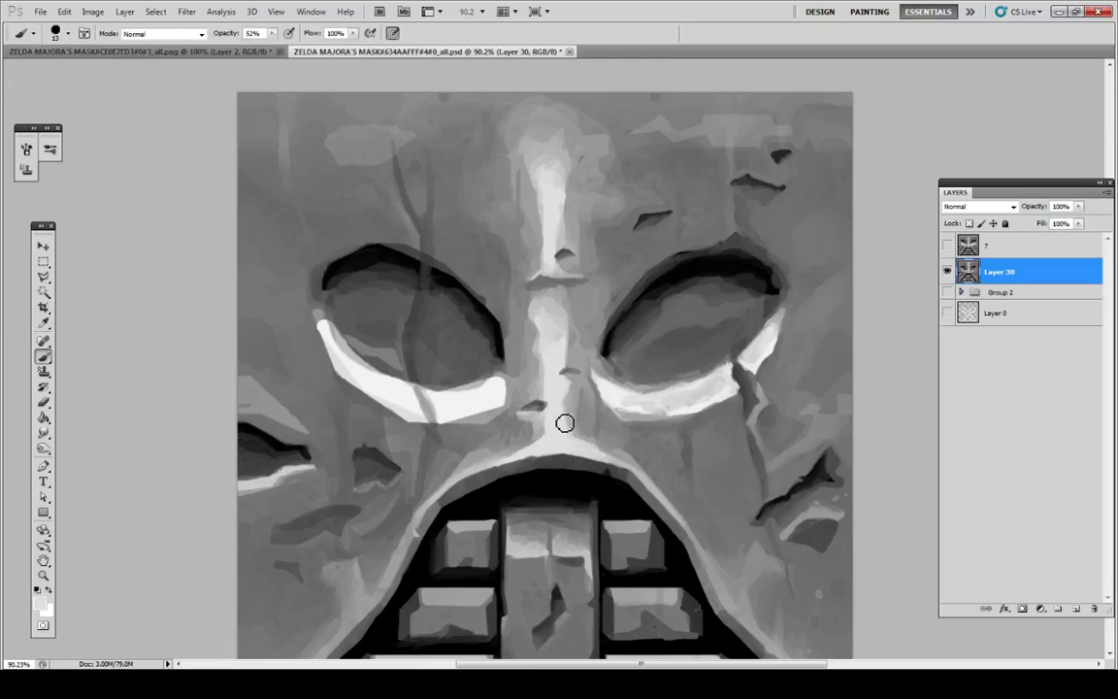
key(alt)
key(alt)
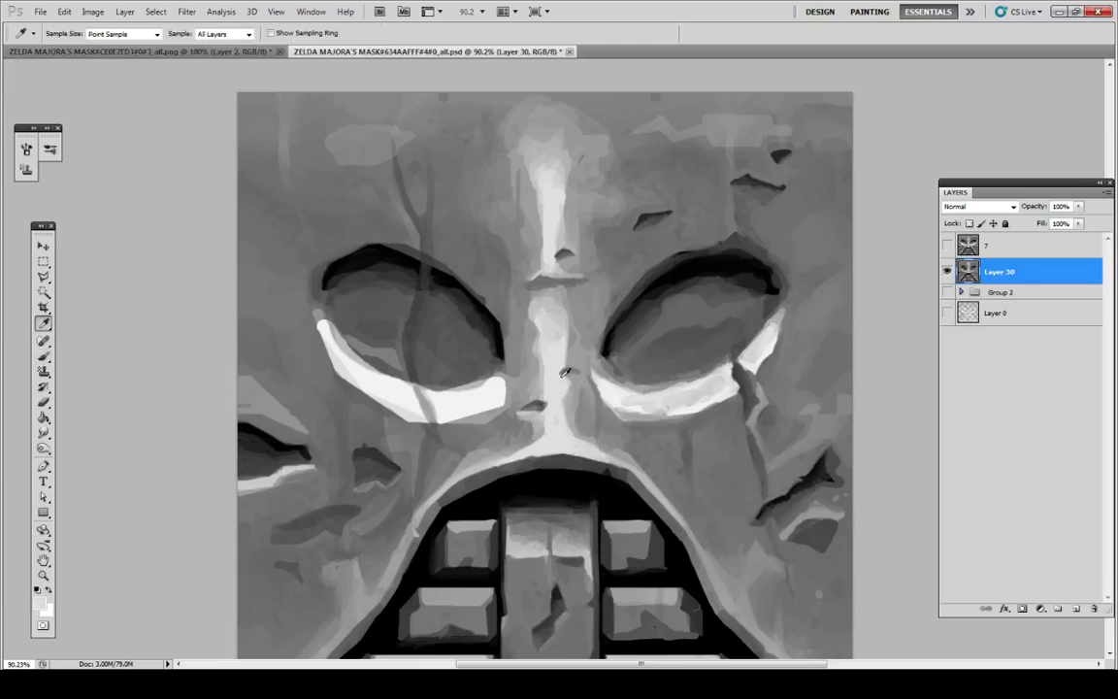
Step: Refine the small notch on the right side of the lower nose ridge with sampled dark grey, light grey and off-white
alt+click(562, 376)
alt+click(576, 387)
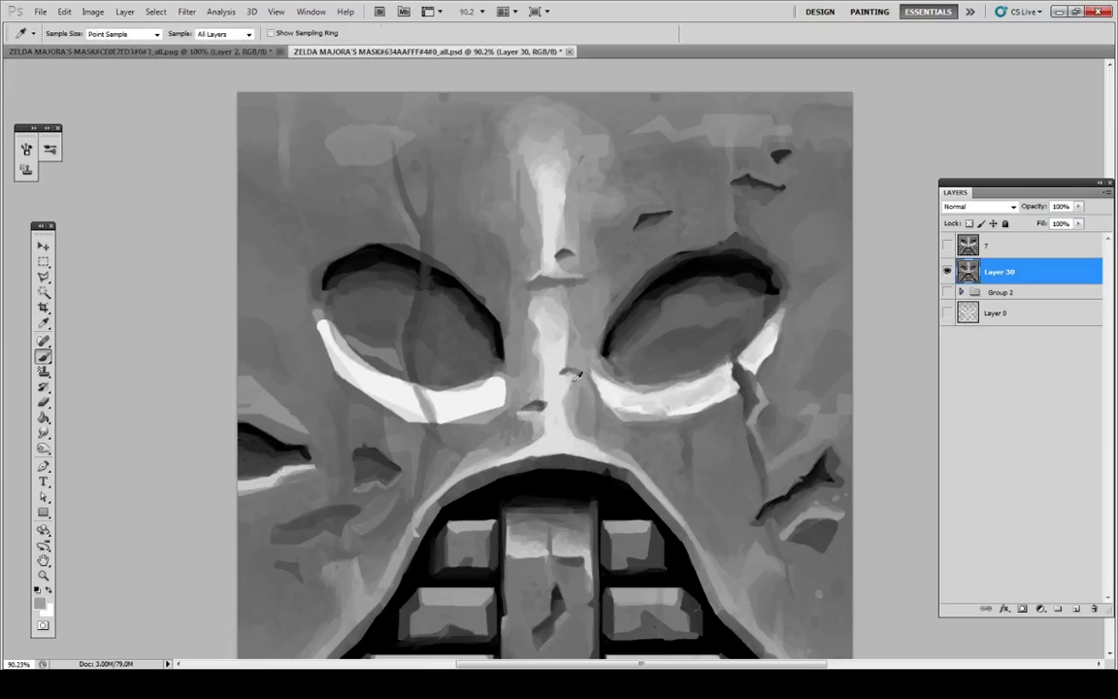
key(alt)
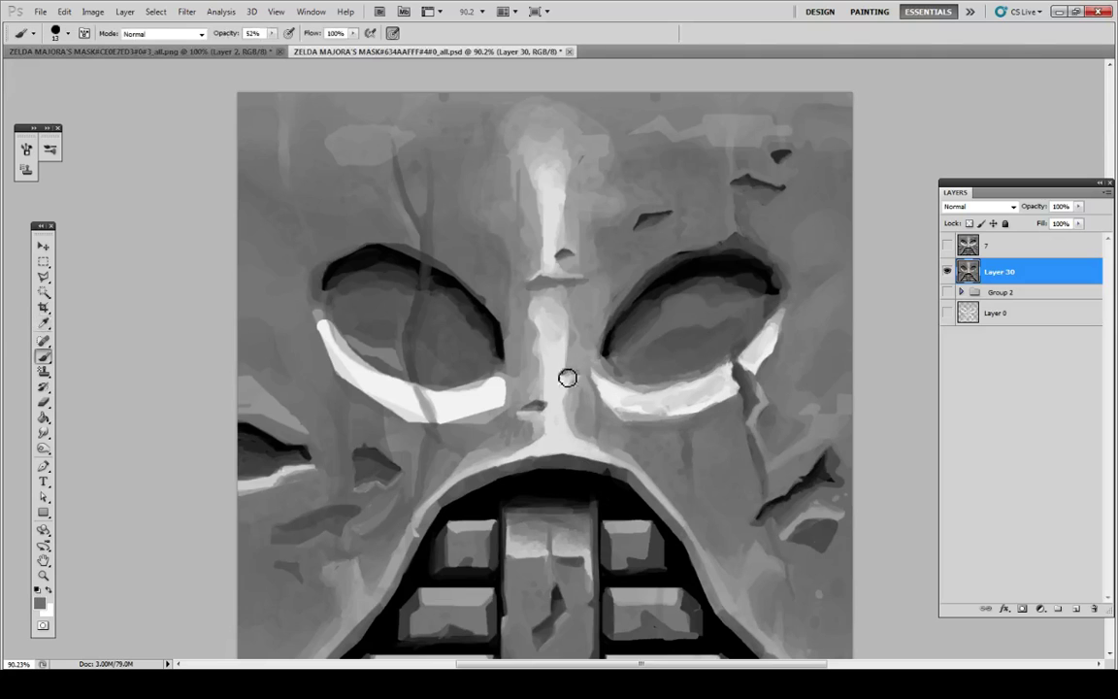
alt+click(571, 363)
alt+click(567, 365)
alt+click(574, 364)
alt+click(583, 345)
key(alt)
alt+click(567, 372)
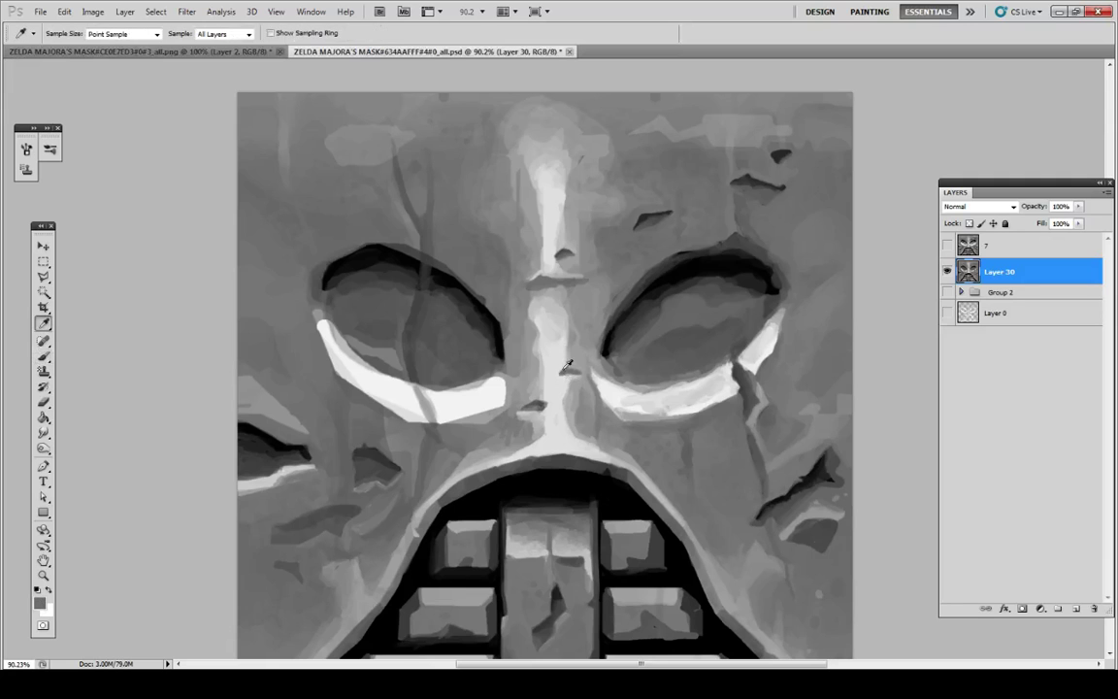
alt+click(562, 381)
key(alt)
Step: Paint over the small dark notch above the nose ridge's horizontal crack with sampled off-white and light grey
drag(564, 262, 561, 268)
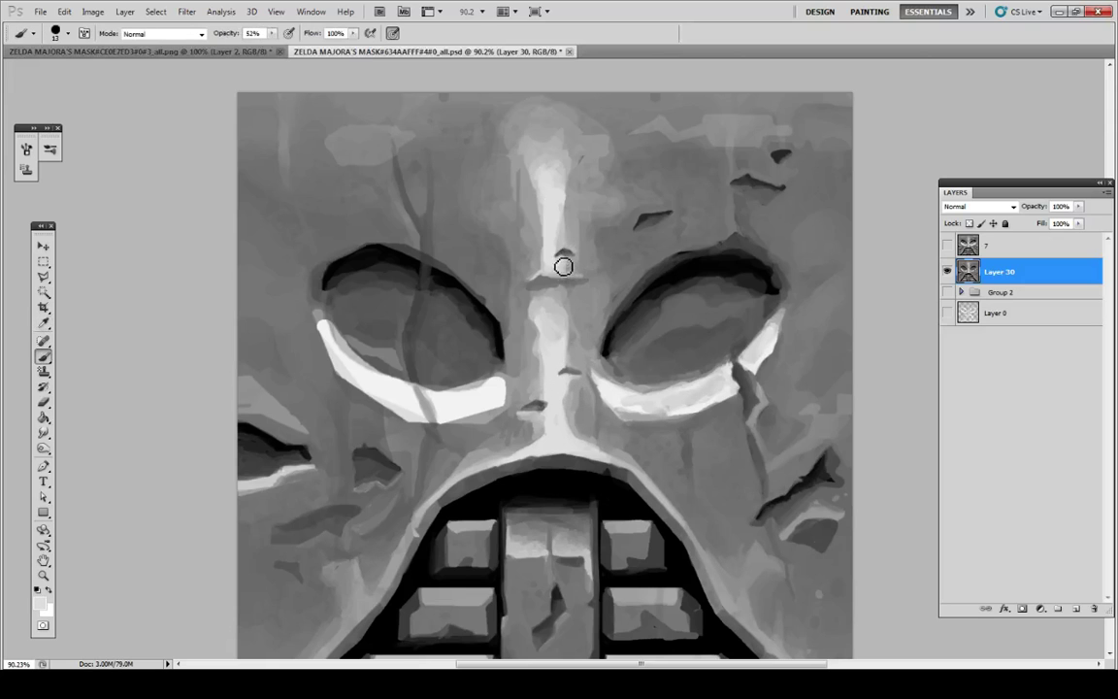
alt+click(575, 264)
key(i)
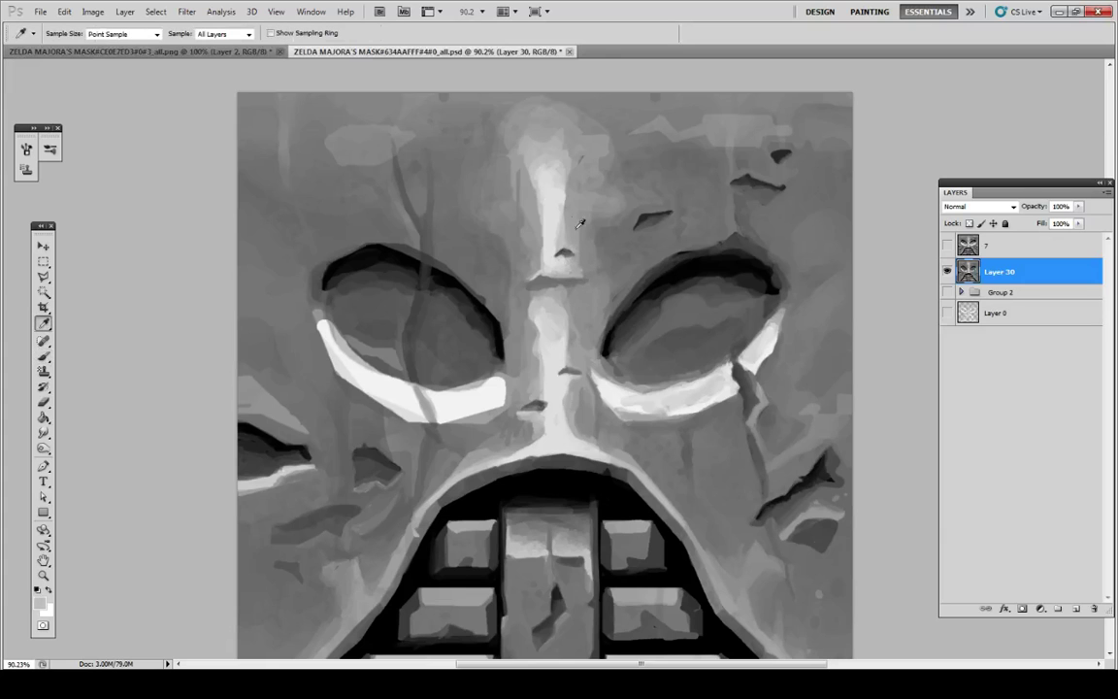
alt+click(561, 236)
mouse_move(564, 252)
mouse_down()
mouse_move(574, 262)
mouse_move(558, 261)
mouse_up()
alt+click(572, 235)
key(i)
Step: Make Layer 0 visible and reactivate Layer 30 for painting
key(alt+[)
key(alt+[)
alt+click(947, 312)
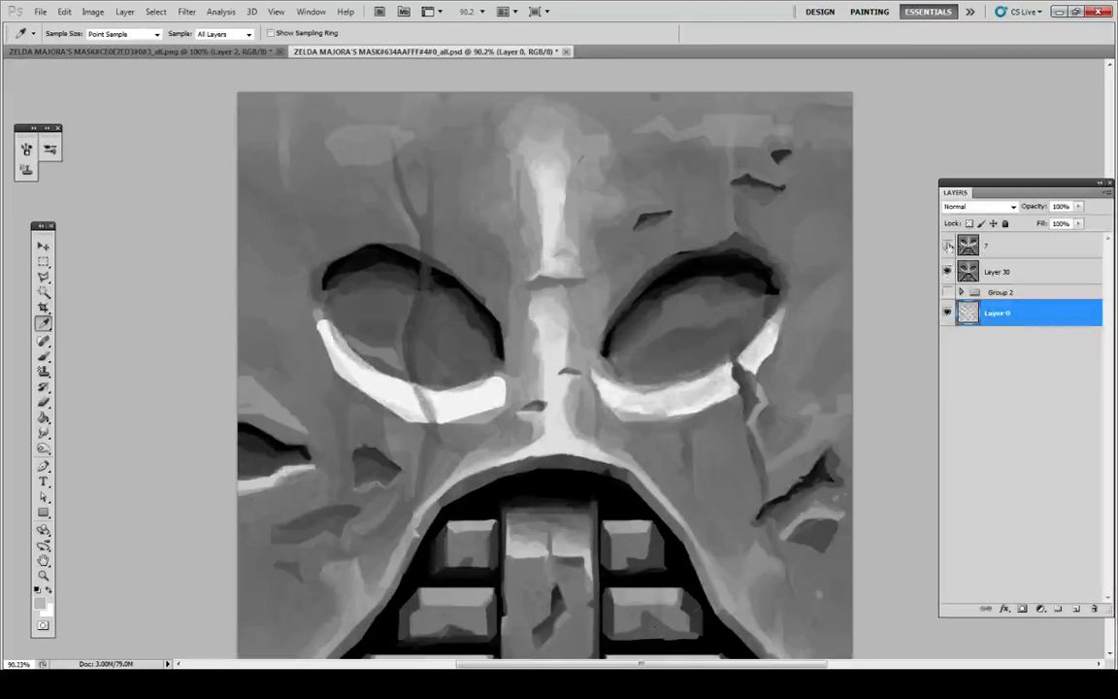
click(967, 272)
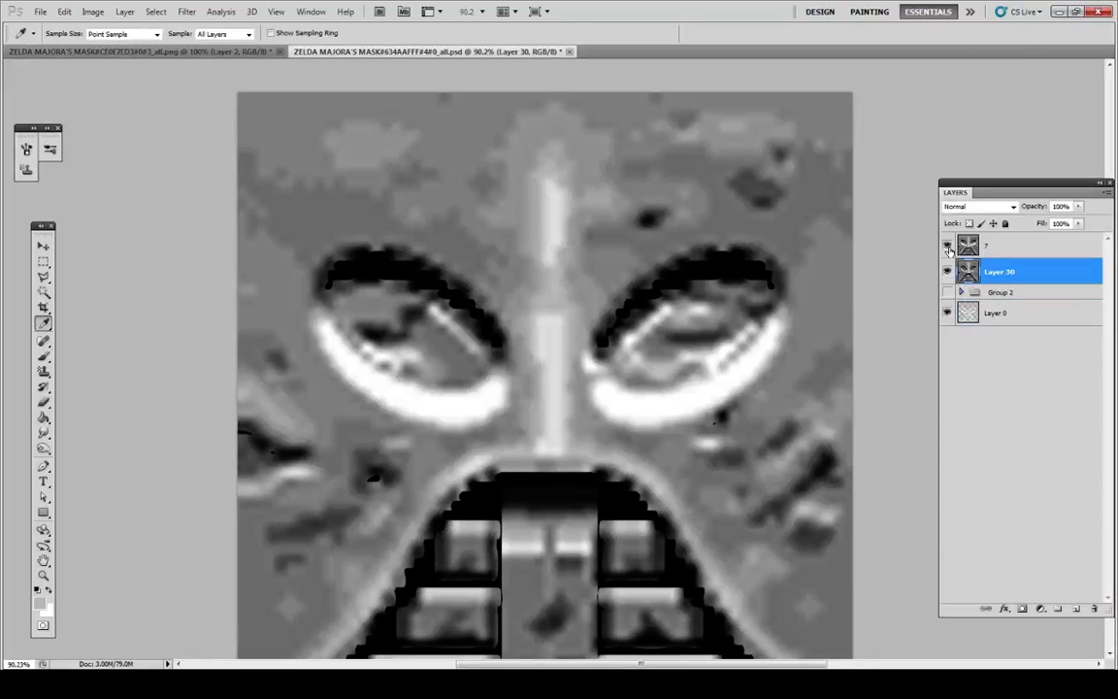
Step: Compare the repainted mask with the original low-resolution texture on layer 7
click(947, 247)
click(948, 245)
click(948, 246)
key(u)
key(y)
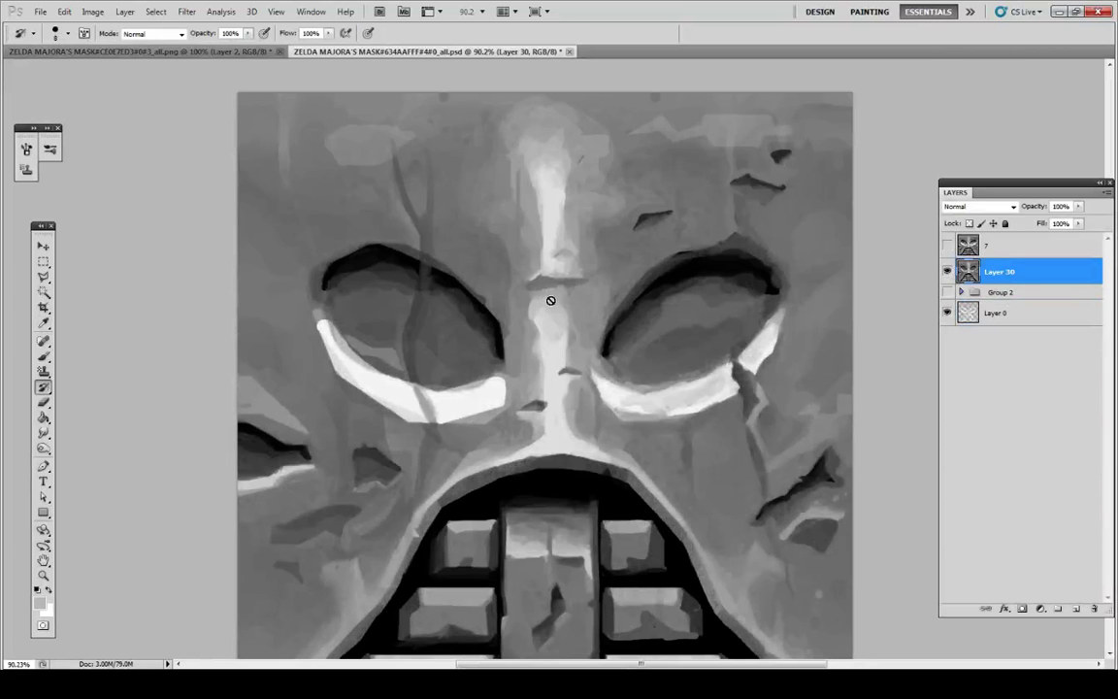
key(b)
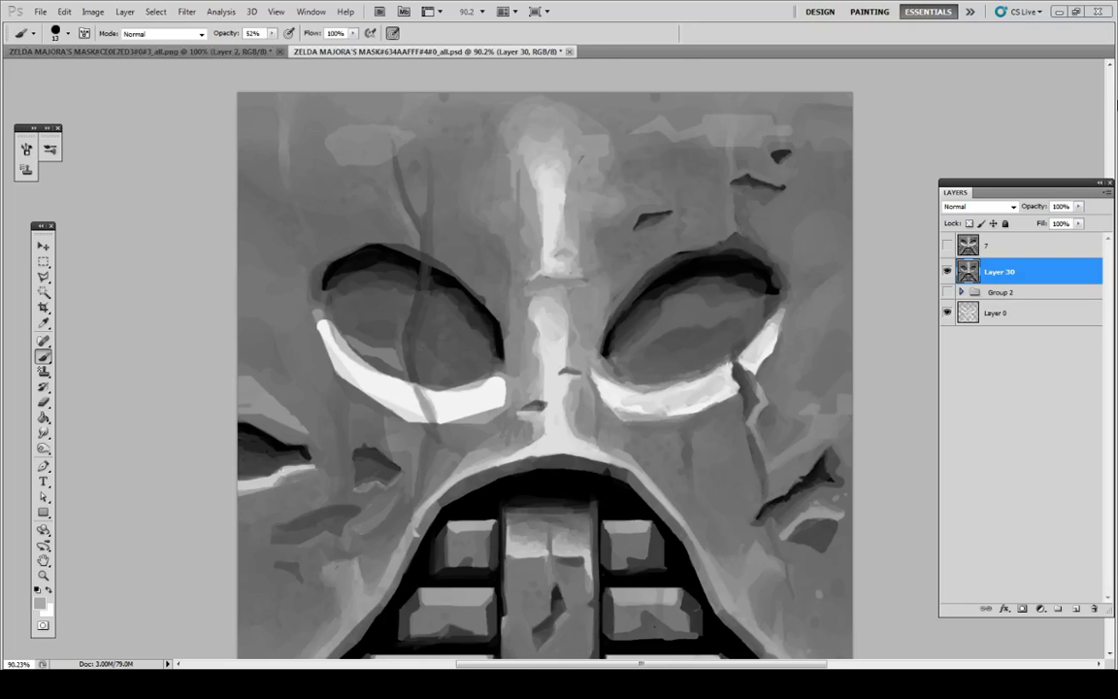
click(941, 243)
click(941, 243)
click(941, 242)
click(940, 242)
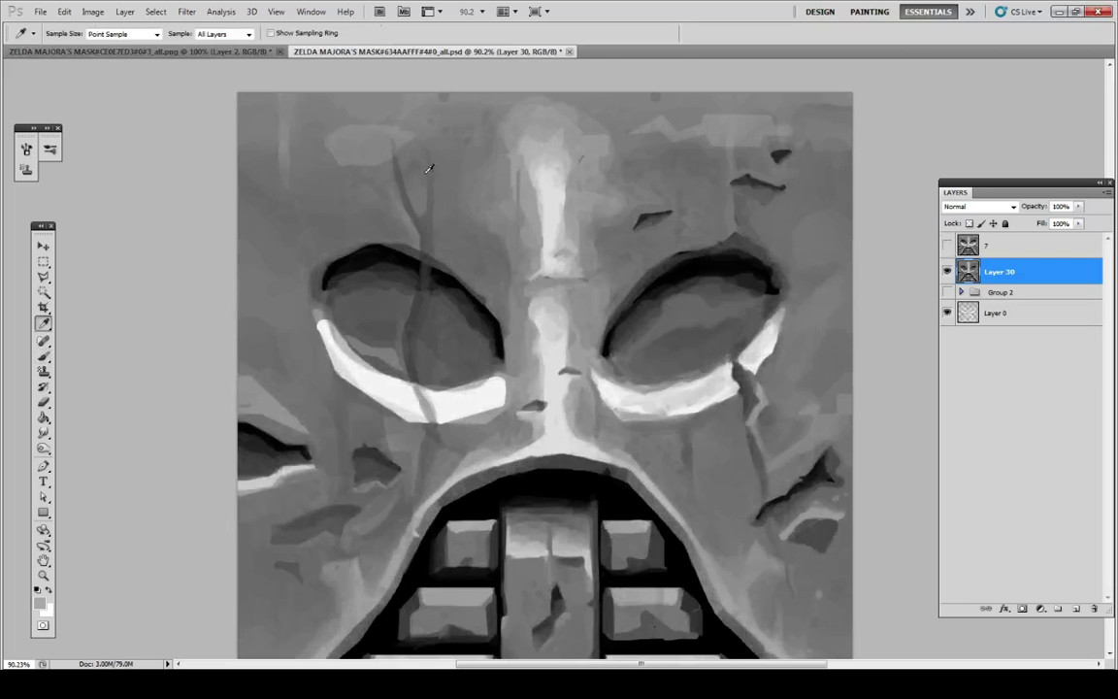
Step: Create a new layer above Layer 30 and paint broad off-white strokes over the left forehead with a 66 px brush
alt+click(484, 182)
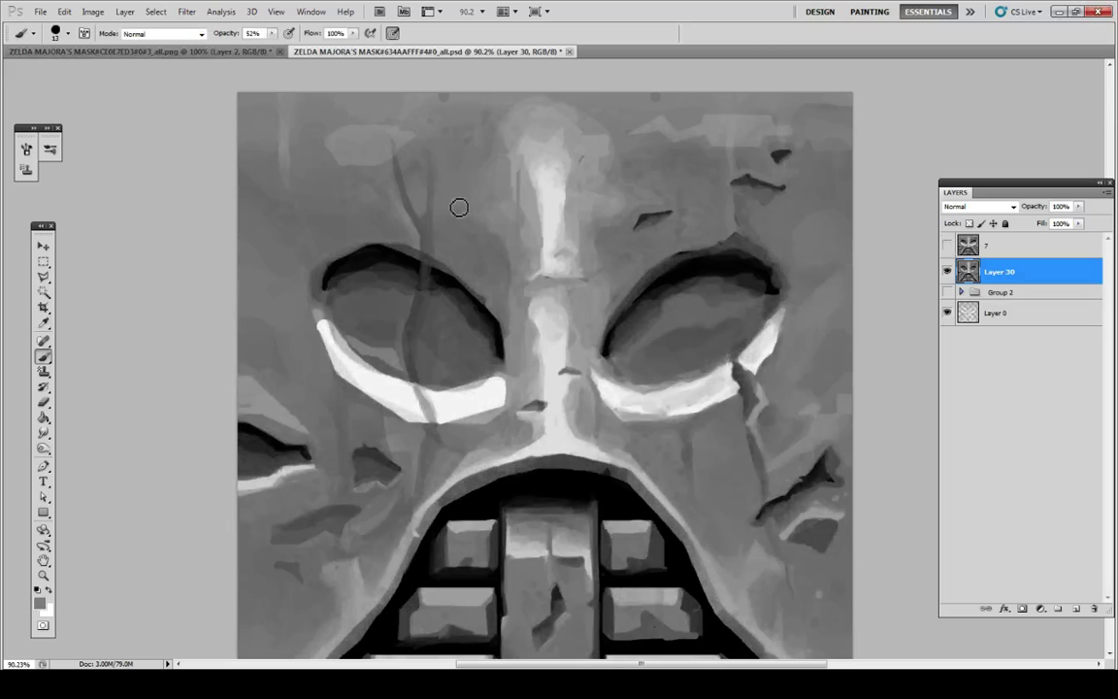
click(1077, 608)
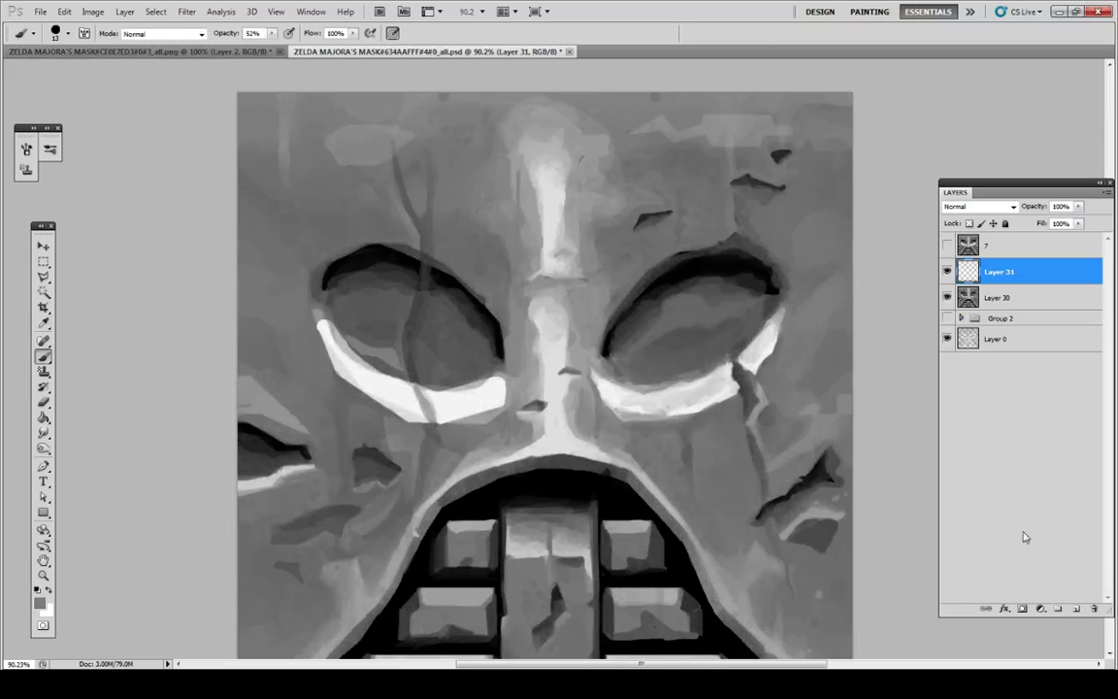
click(54, 33)
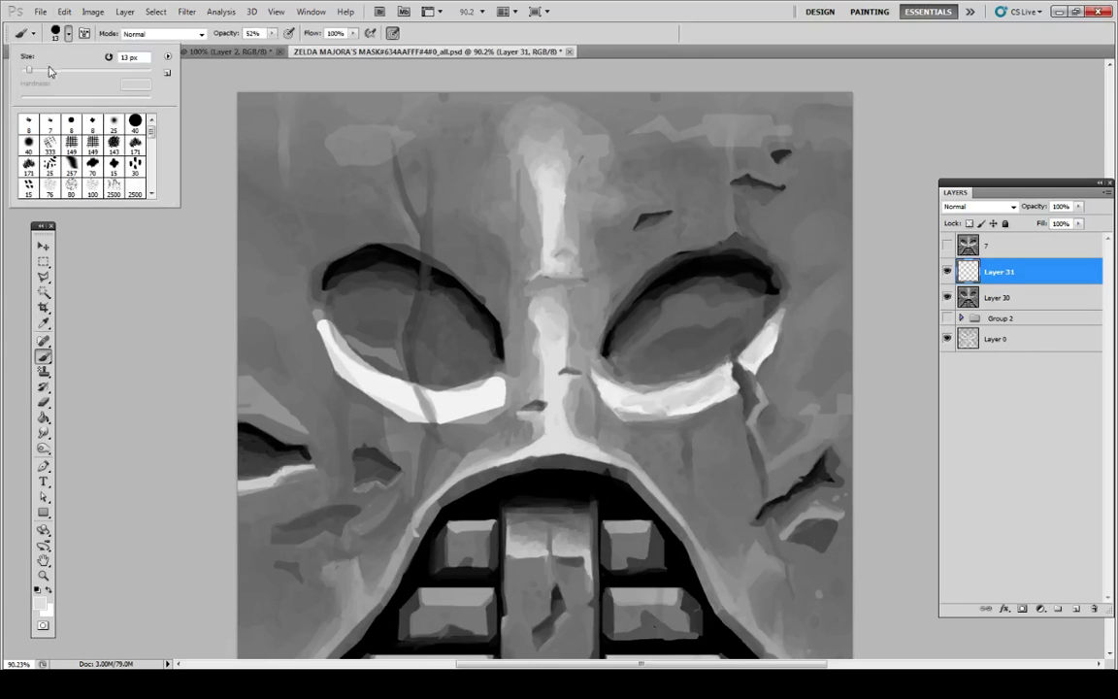
drag(48, 68, 60, 70)
mouse_move(301, 142)
mouse_down()
mouse_move(295, 149)
mouse_move(296, 135)
mouse_move(490, 173)
mouse_up()
Step: Check the original texture's light areas and extend the pale strokes along the forehead's upper edge
click(946, 246)
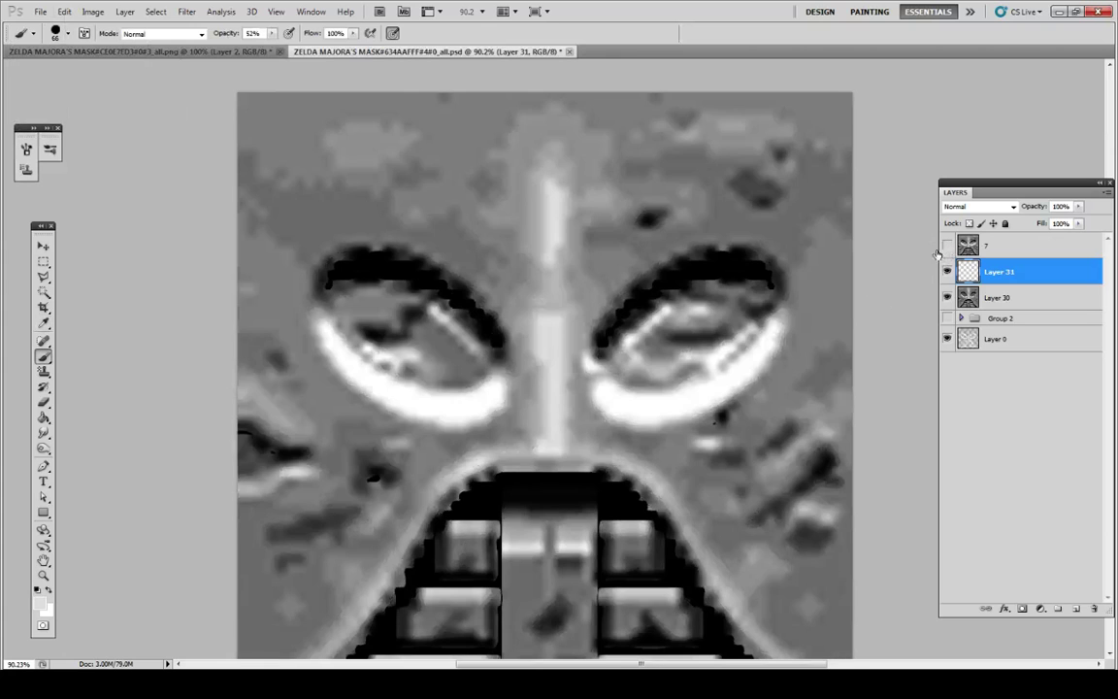
click(946, 246)
mouse_move(669, 102)
mouse_down()
mouse_move(610, 126)
mouse_move(637, 111)
mouse_move(816, 89)
mouse_move(609, 102)
mouse_move(521, 76)
mouse_move(489, 152)
mouse_move(434, 102)
mouse_move(243, 97)
mouse_up()
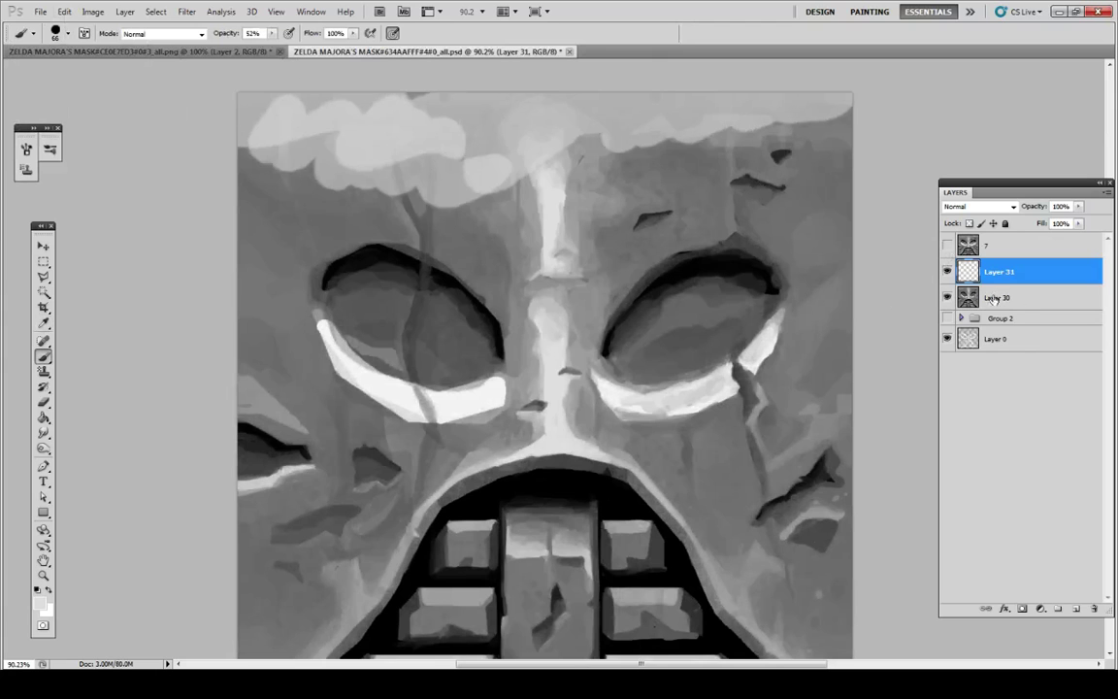
Step: Paint pale patches on the left cheek and beside the right eye's outer corner, guided by the original texture
click(946, 246)
click(946, 245)
mouse_move(349, 505)
mouse_down()
mouse_move(311, 466)
mouse_move(326, 495)
mouse_move(349, 505)
mouse_move(334, 529)
mouse_up()
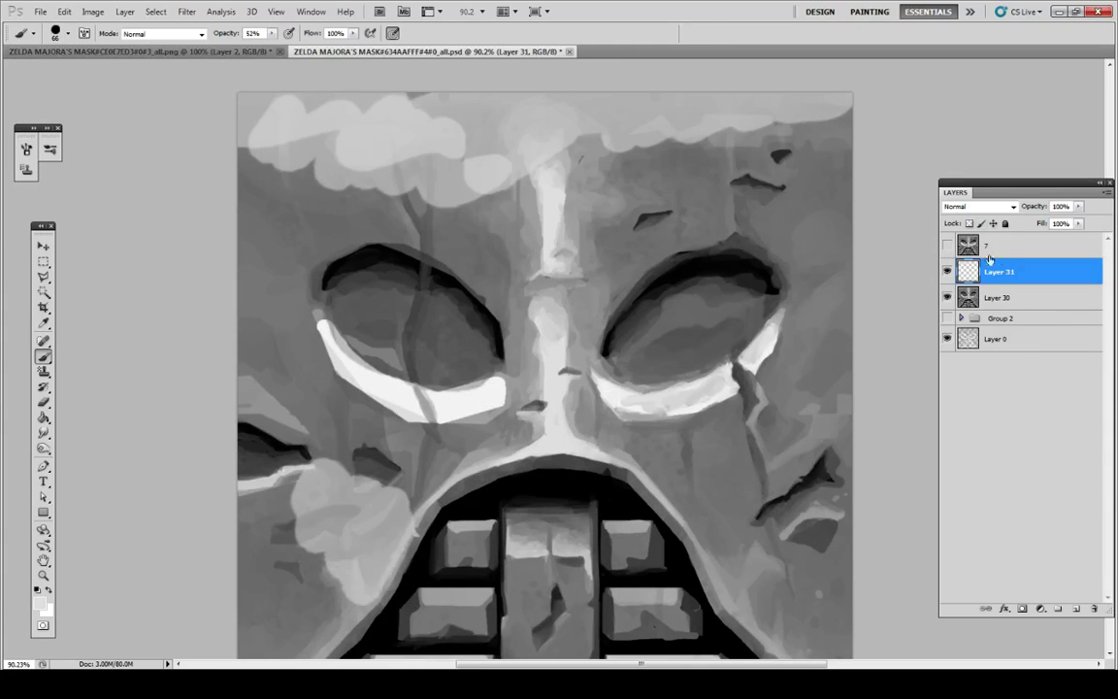
click(946, 246)
click(946, 245)
Step: Lower the opacity of the pale strokes on Layer 31 to 15% in its blending options
double_click(1039, 273)
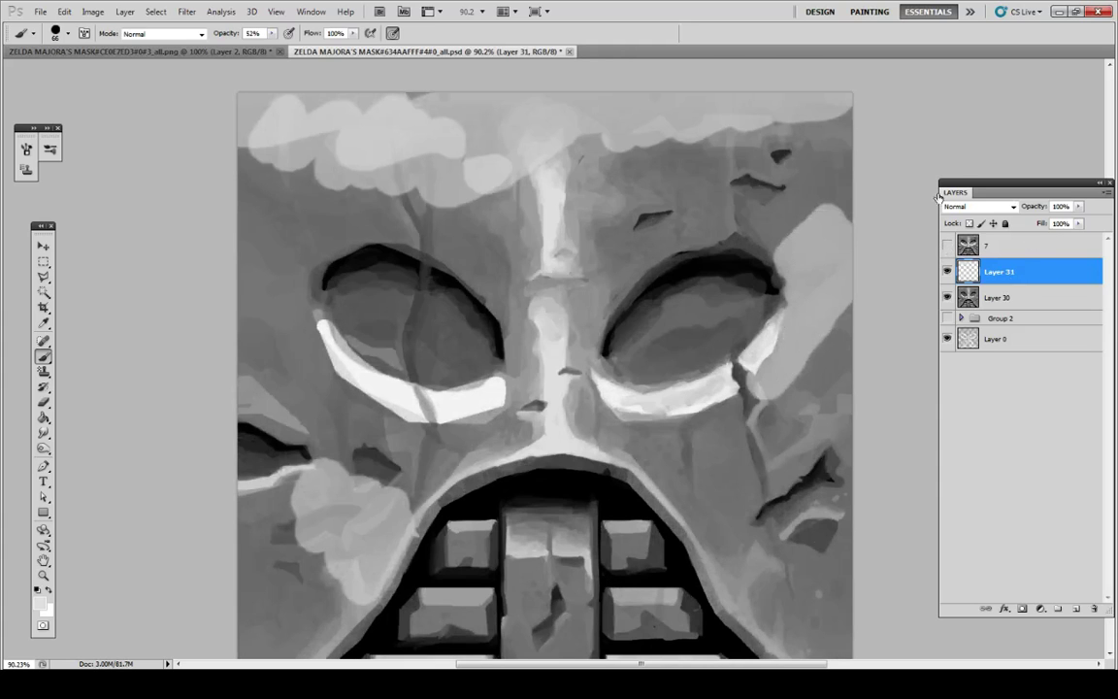
text(12)
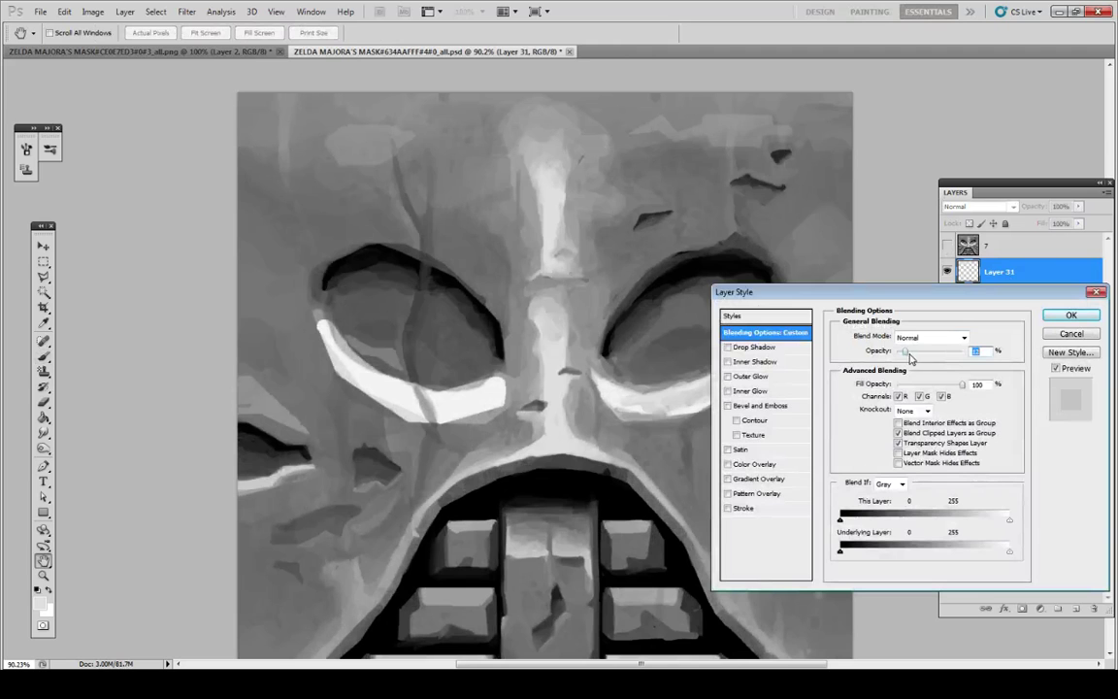
click(1072, 317)
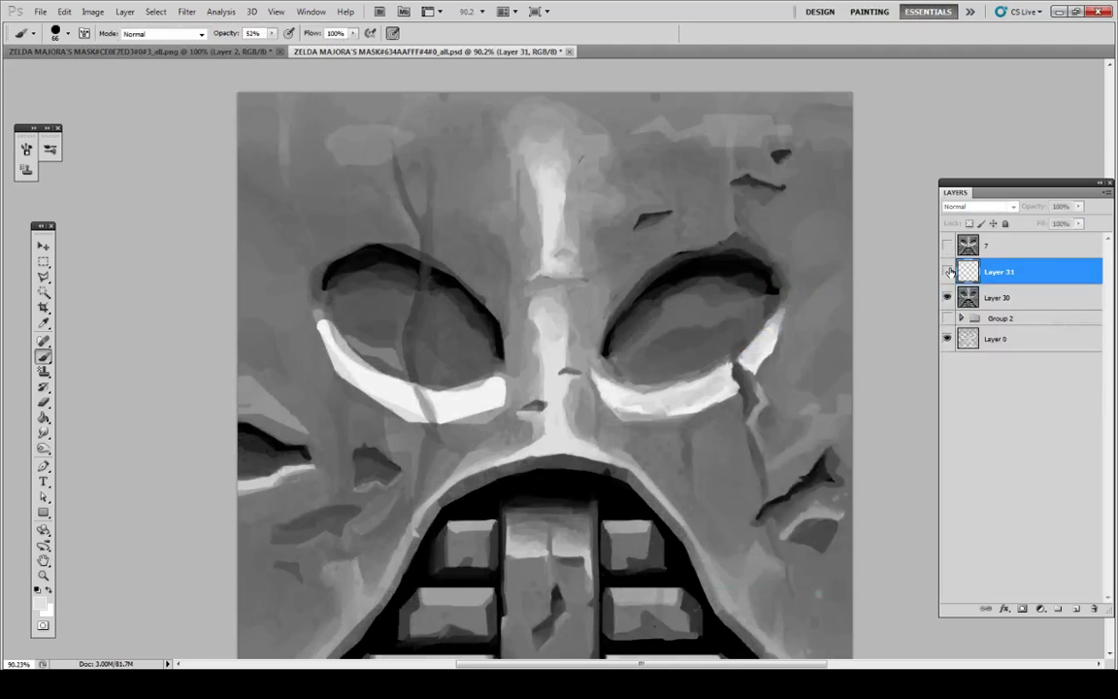
double_click(1044, 262)
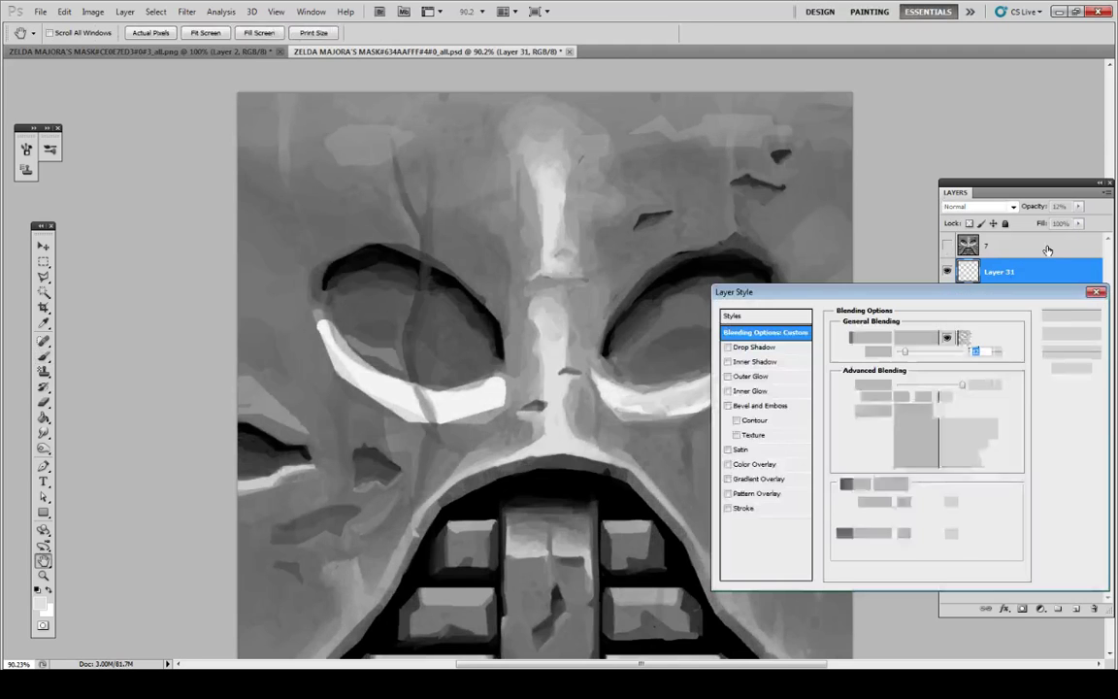
key(Return)
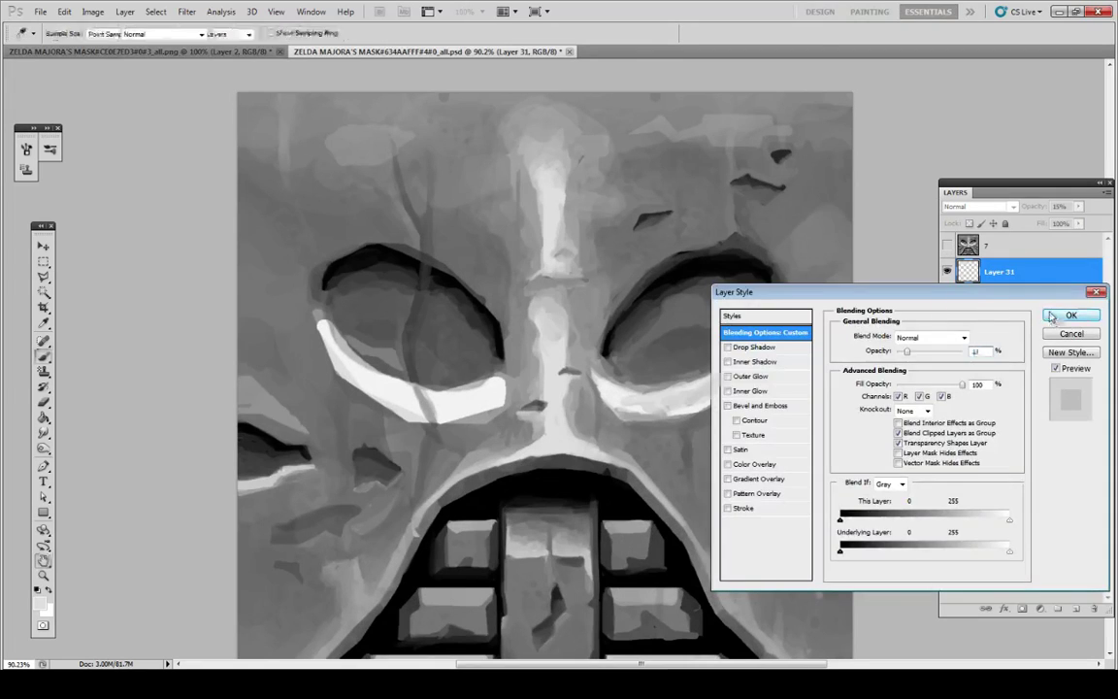
Step: Merge Layer 31 with Layer 30 into a single painting layer
key(b)
shift+click(1014, 298)
right_click(1019, 294)
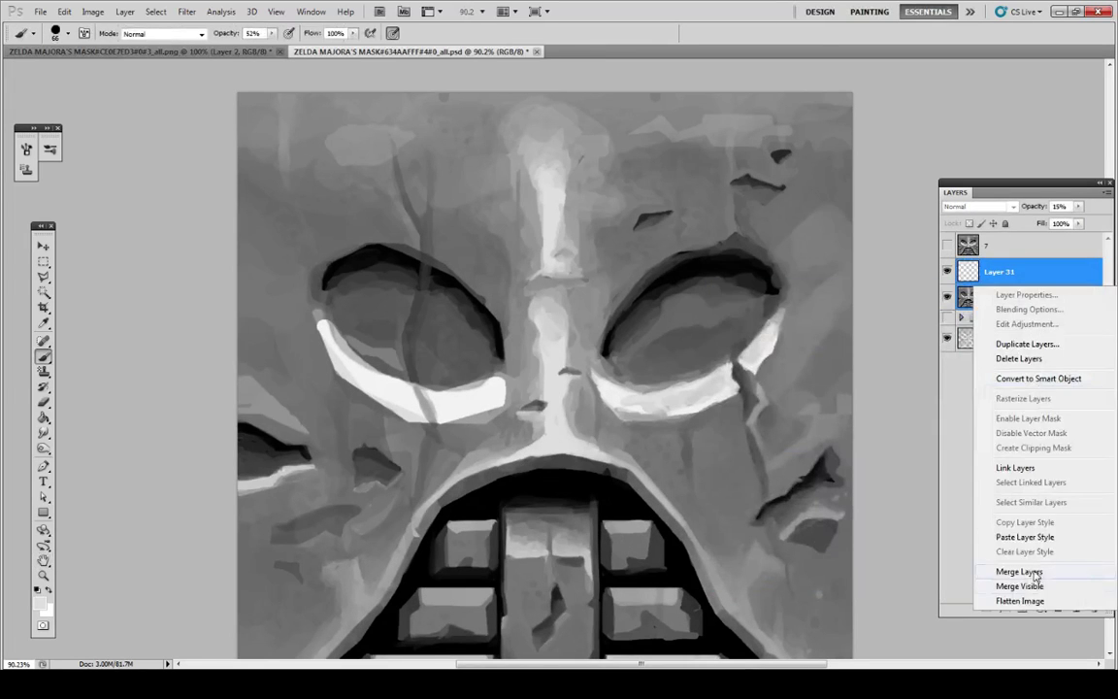
click(999, 638)
Step: Soften the tonal transitions on the left forehead above the eye with large brush strokes of sampled mid greys
key(r)
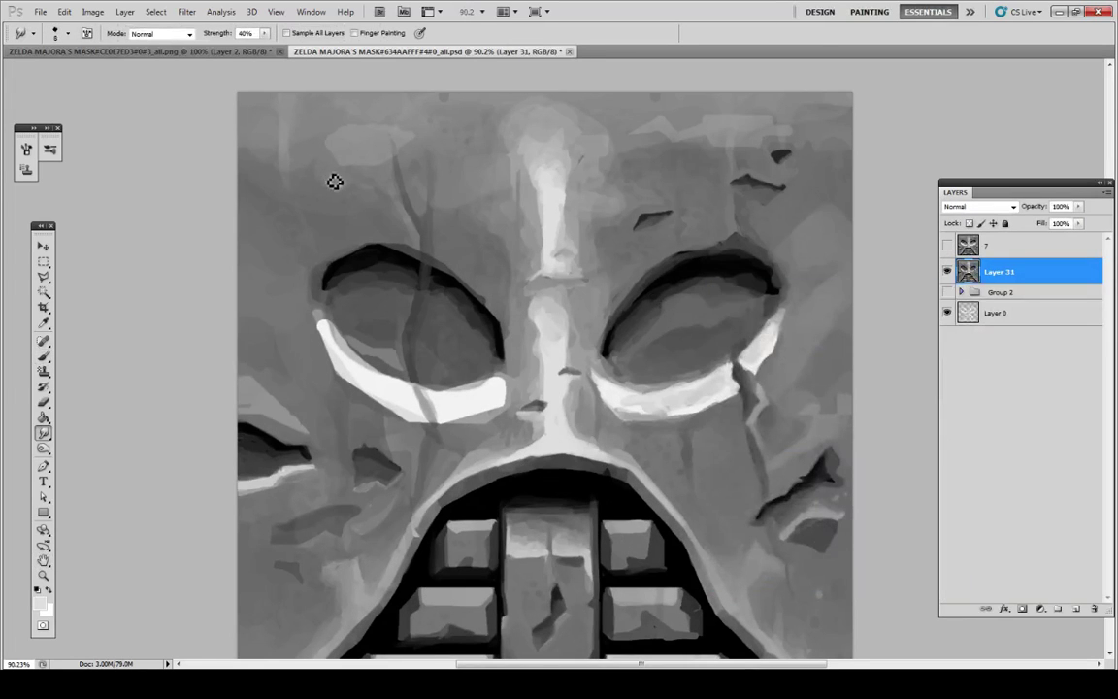
key(p)
key(b)
alt+click(333, 167)
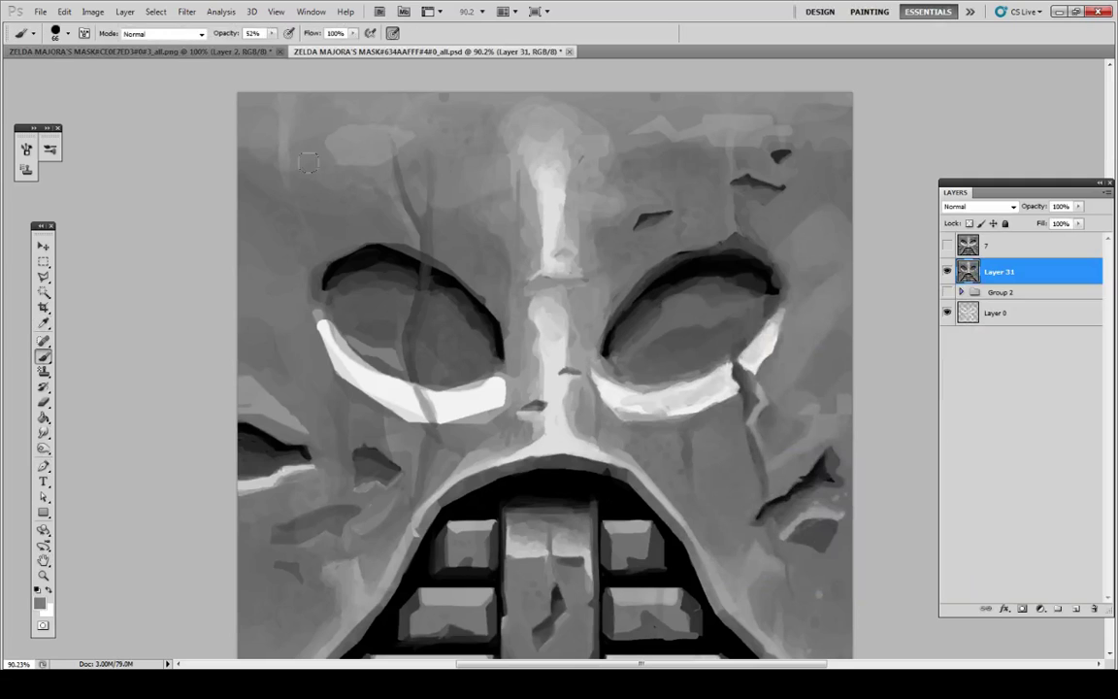
drag(305, 161, 310, 165)
alt+click(323, 177)
key(i)
key(b)
key(i)
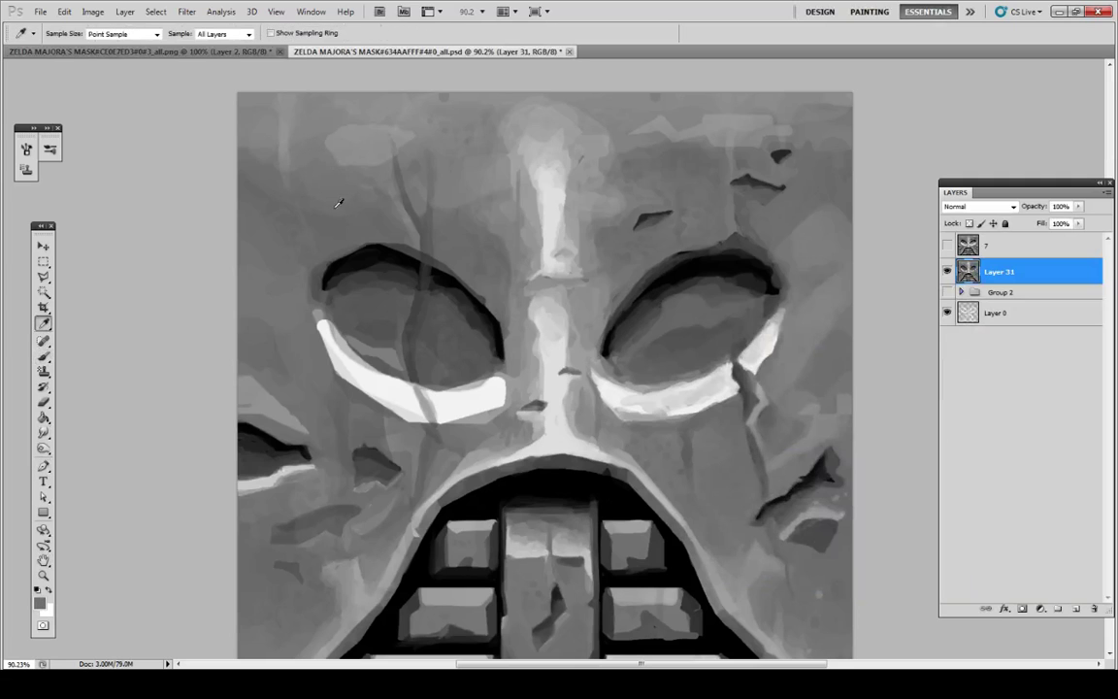
key(b)
key(i)
Step: Add an empty layer above Layer 31 and make Layer 31 active again for painting
click(1074, 610)
click(982, 297)
key(b)
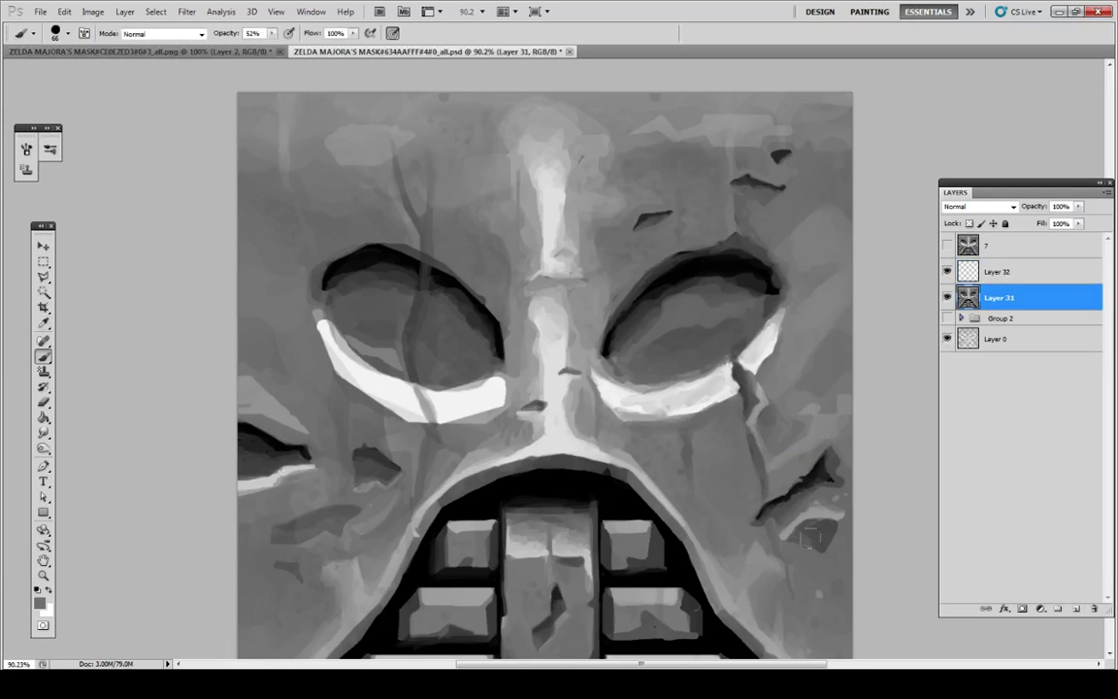
Step: Paint over the dark chip beneath the right cheek gash with sampled mid grey
key(i)
key(b)
key(i)
key(b)
alt+click(816, 554)
mouse_move(802, 545)
mouse_down()
mouse_move(823, 528)
mouse_move(813, 523)
mouse_up()
key(i)
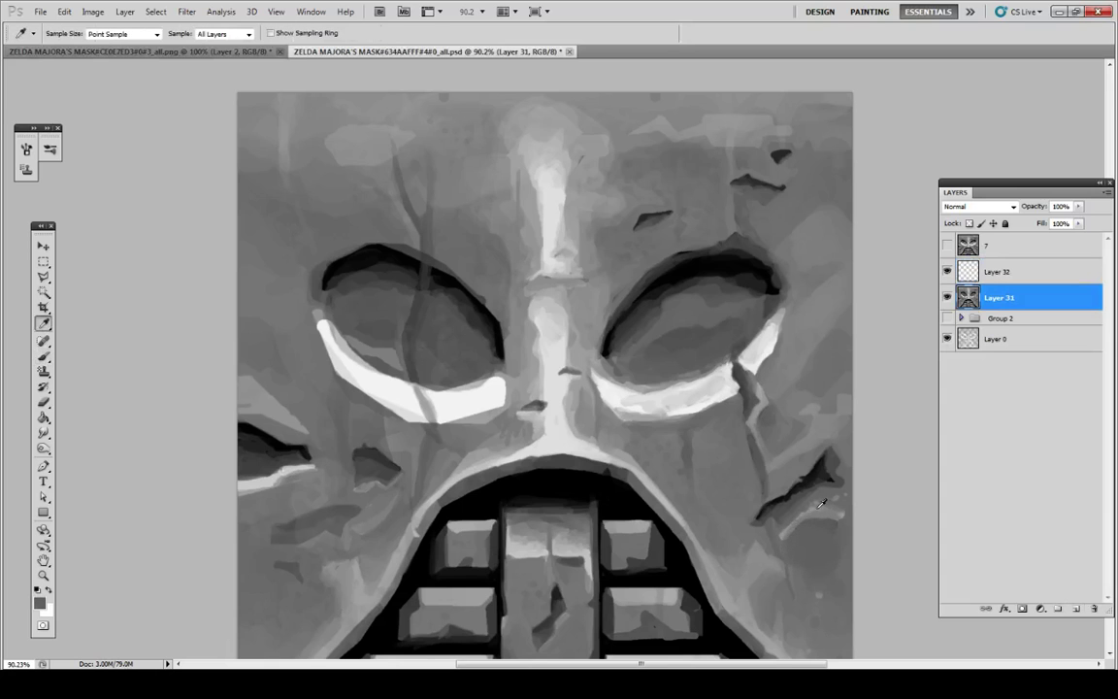
Step: Reduce the brush size to 16 px and sample mid greys around the right cheek gash
key(b)
click(68, 33)
click(34, 69)
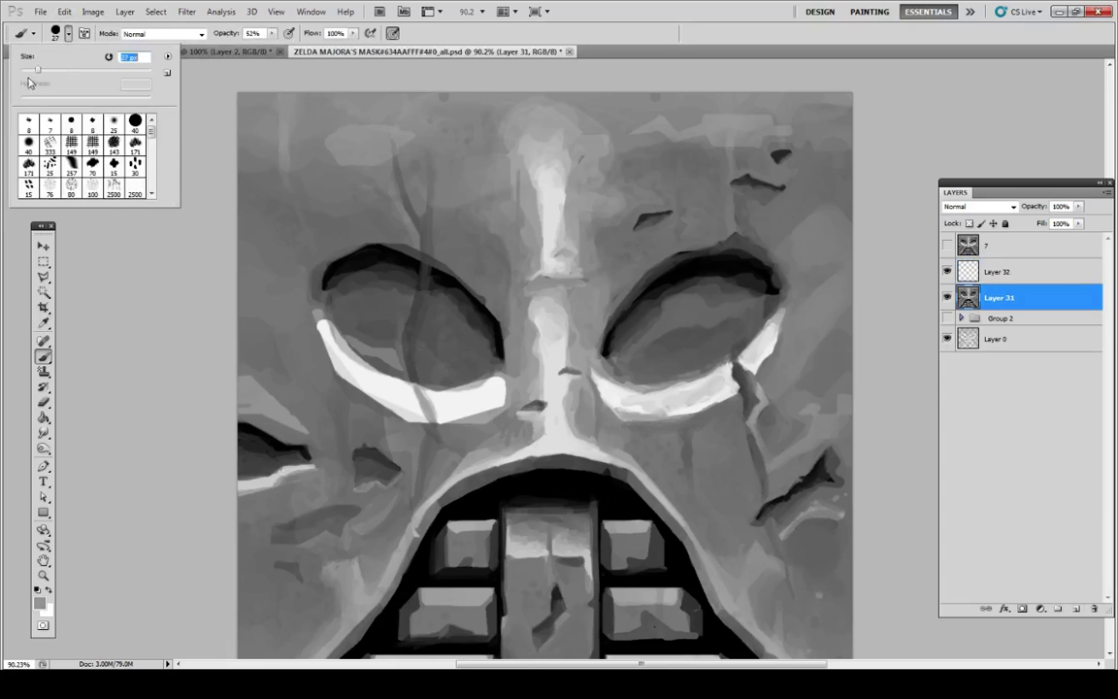
key(Return)
key(i)
key(b)
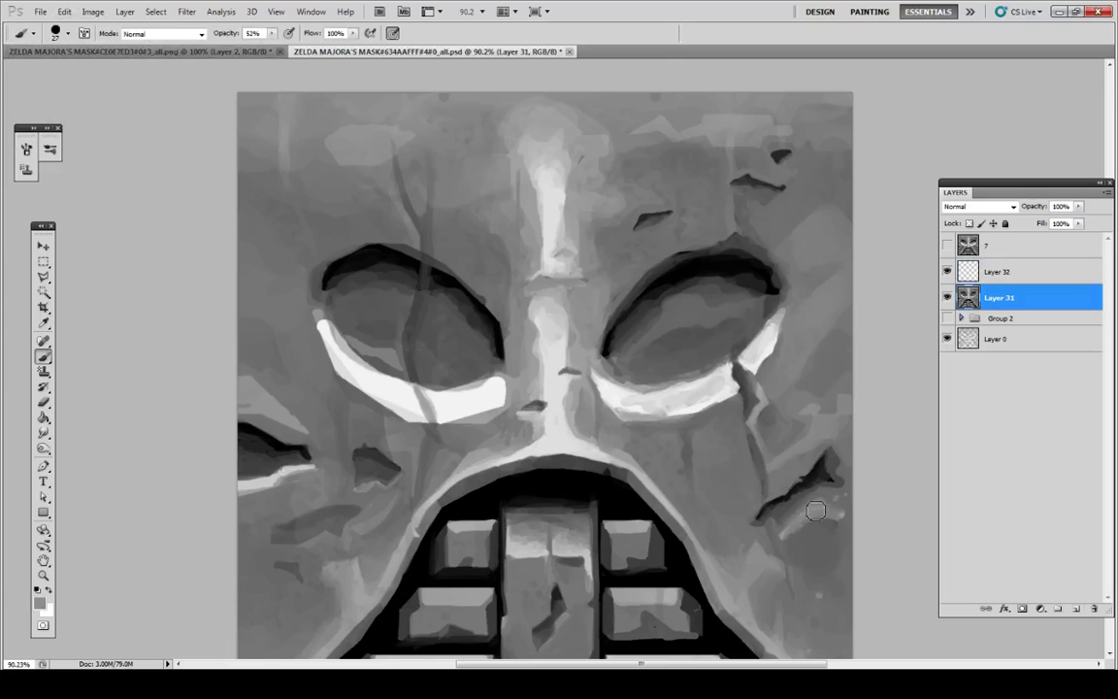
key(i)
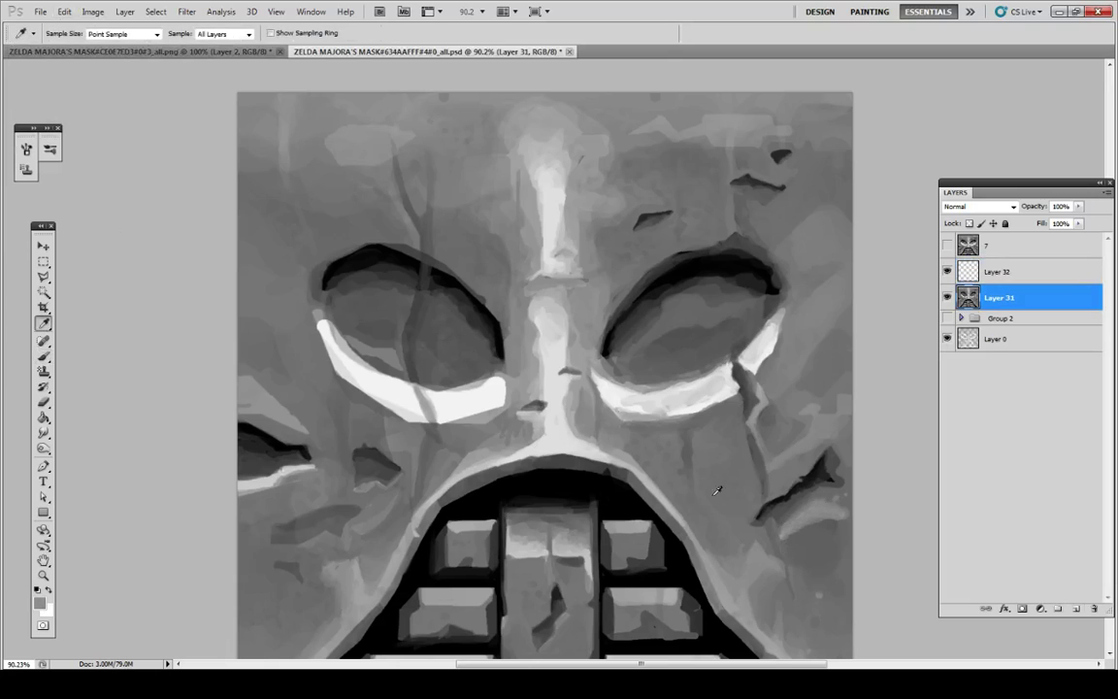
key(b)
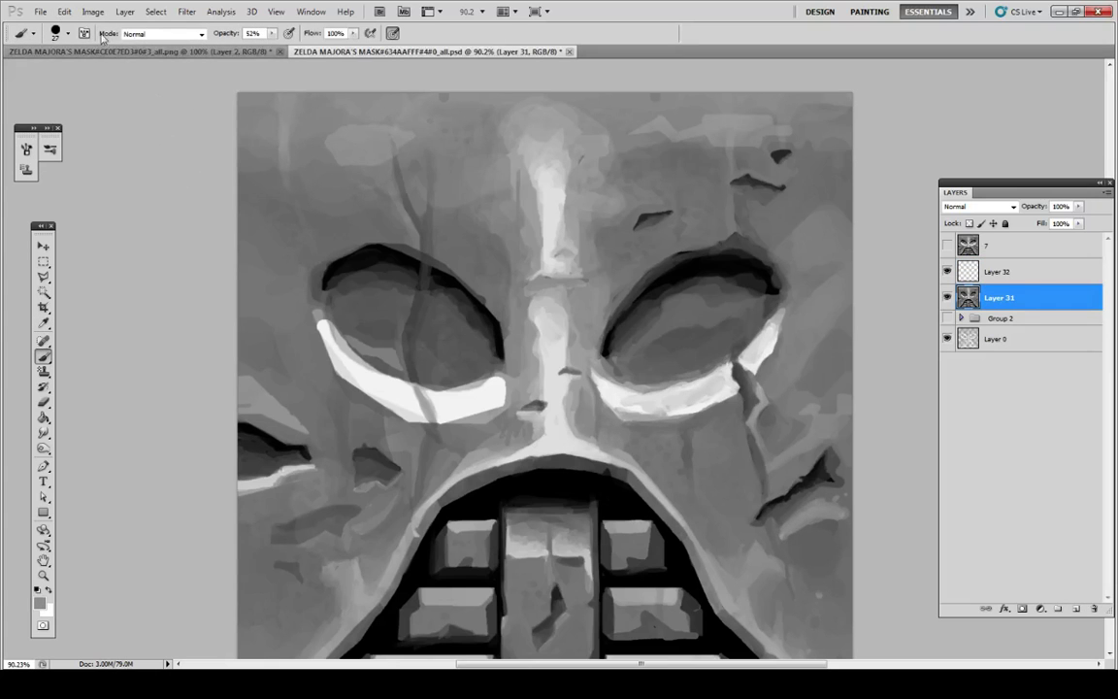
click(66, 33)
key(i)
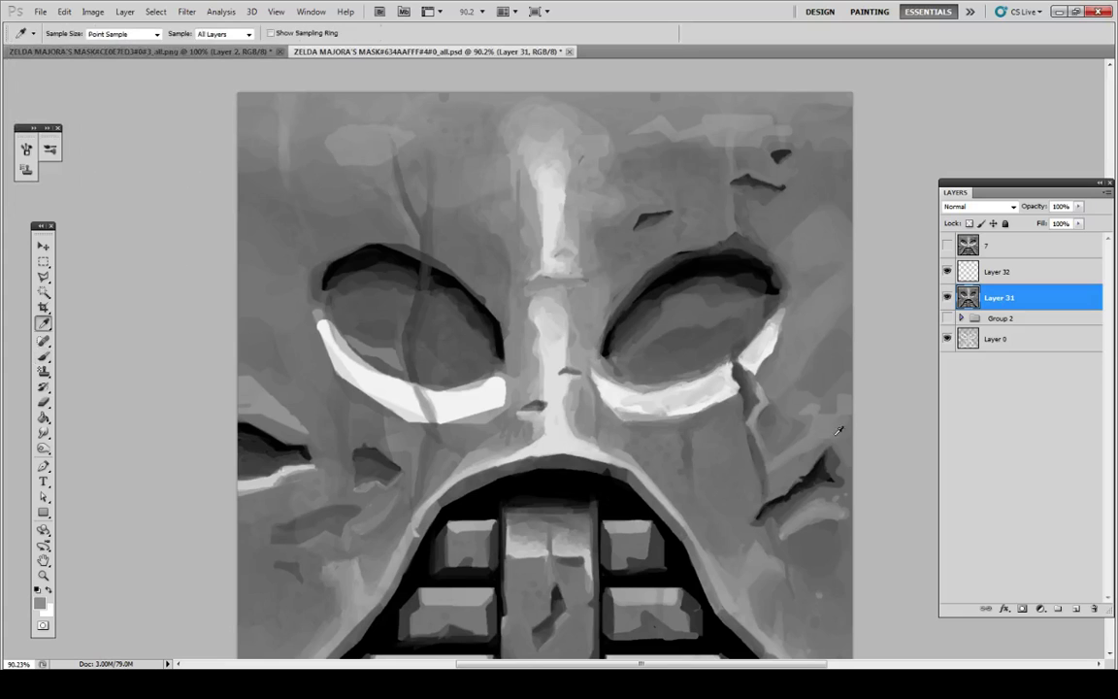
key(b)
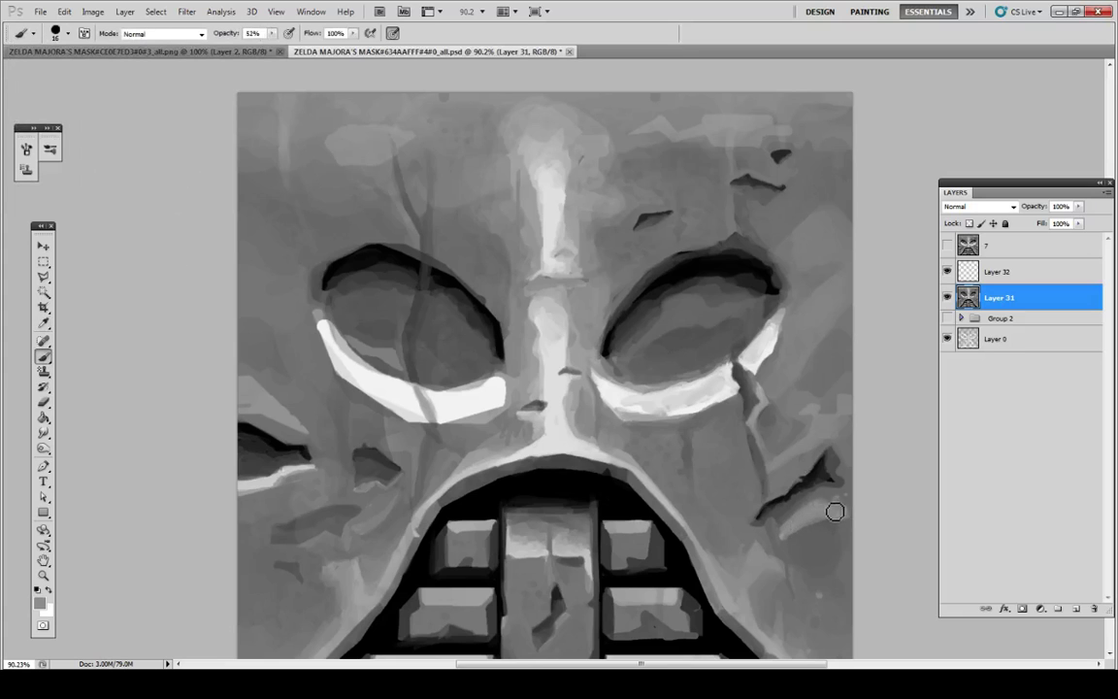
Step: Tone down the light edge beneath the right cheek gash with sampled mid greys
alt+click(845, 502)
mouse_move(853, 509)
mouse_down()
mouse_move(807, 533)
mouse_move(846, 528)
mouse_move(786, 530)
mouse_up()
alt+click(850, 483)
alt+click(833, 519)
alt+click(802, 506)
alt+click(810, 513)
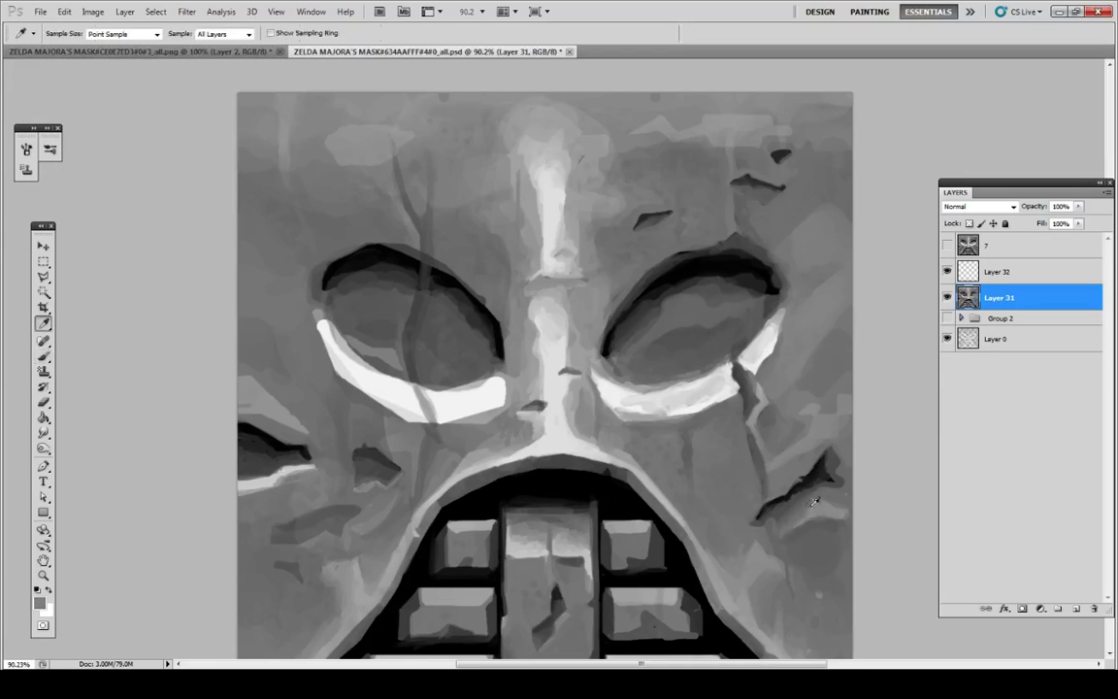
Step: Shade the crack running down from the inner end of the right cheek gash with sampled darker greys
alt+click(805, 514)
key(alt)
alt+click(783, 511)
drag(783, 520, 781, 557)
alt+click(796, 497)
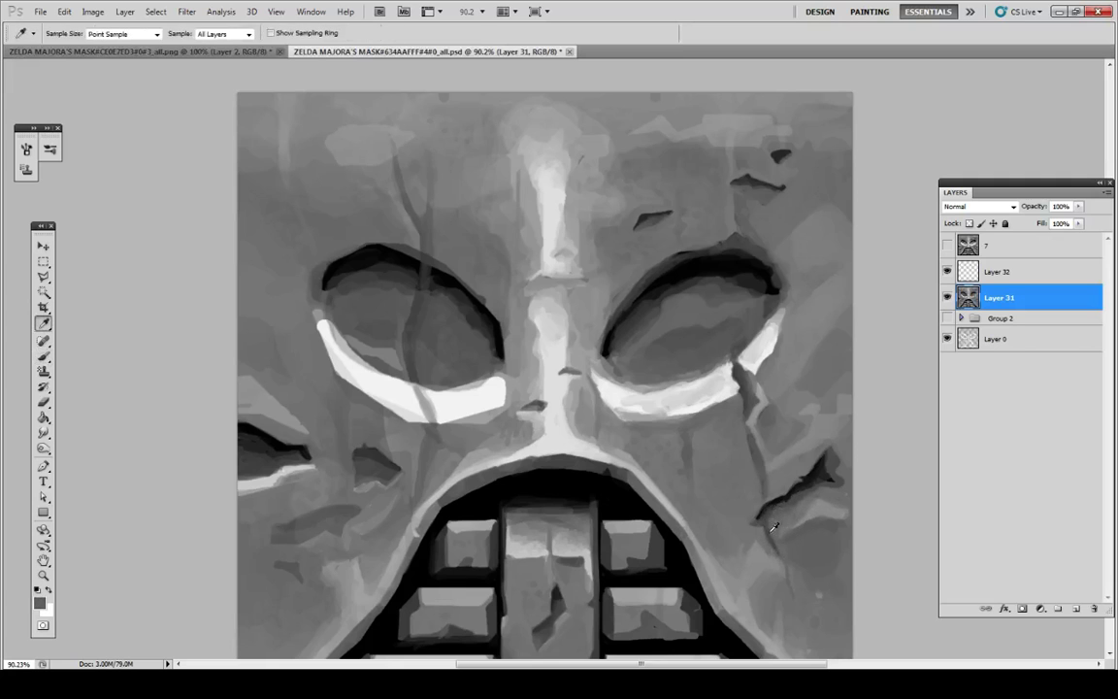
key(alt)
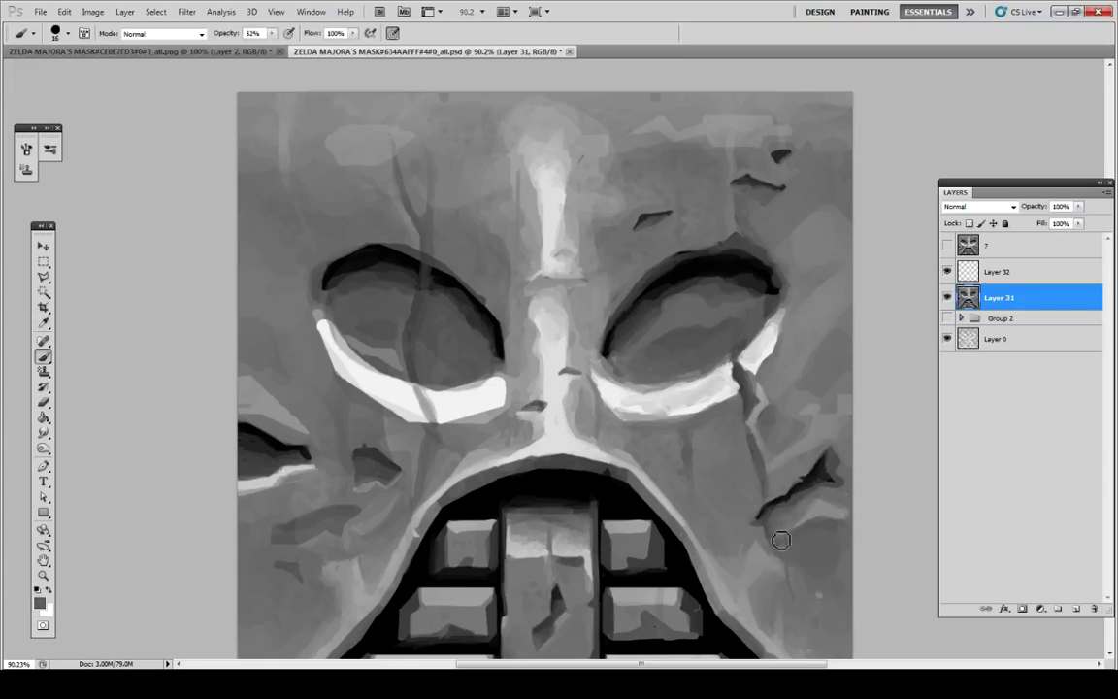
key(alt)
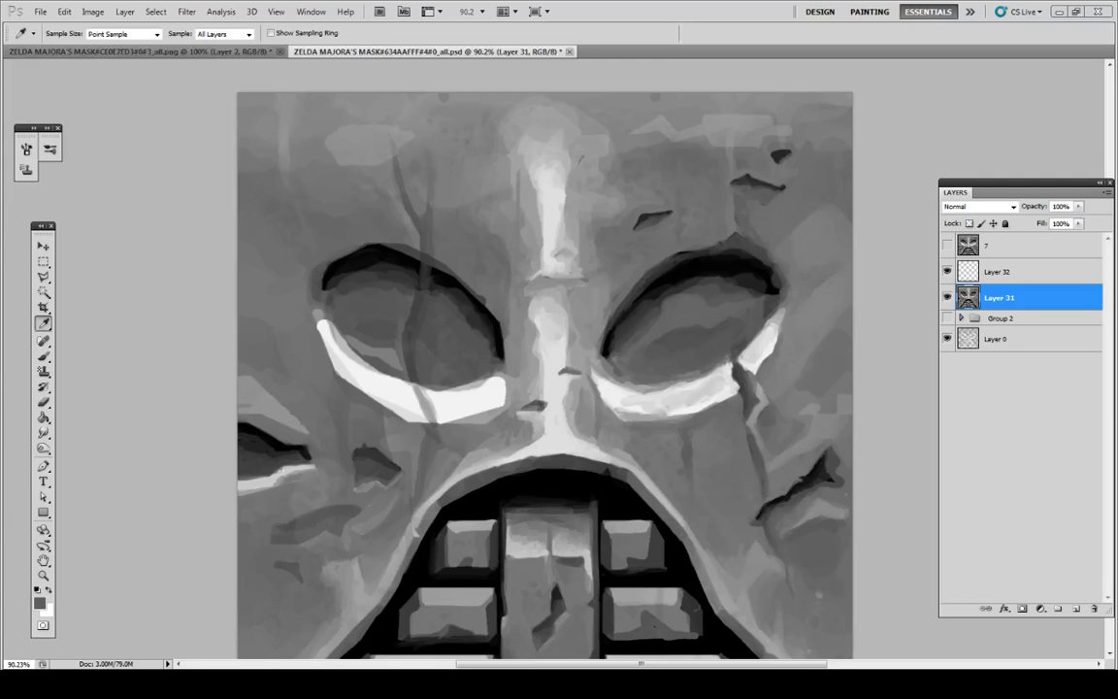
Step: Refine the outer end and lower lip of the right cheek gash with sampled dark and mid greys
key(b)
mouse_move(836, 486)
mouse_down()
mouse_move(843, 476)
mouse_move(847, 494)
mouse_up()
alt+click(840, 481)
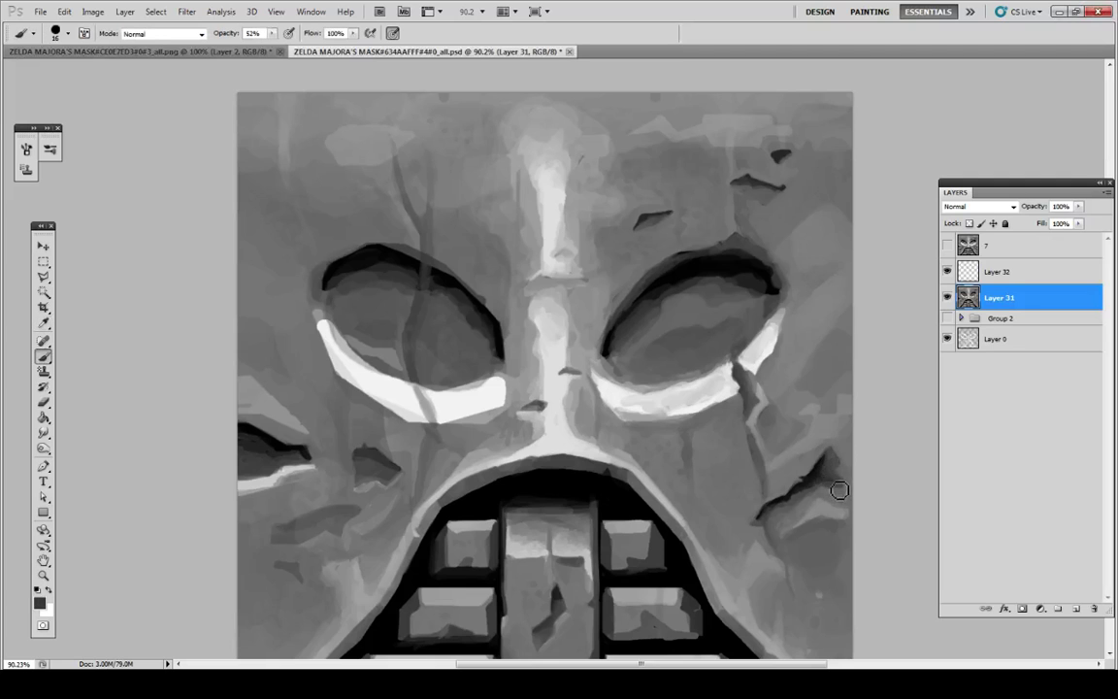
alt+click(839, 490)
alt+click(842, 493)
alt+click(843, 501)
mouse_move(841, 501)
mouse_down()
mouse_move(846, 512)
mouse_move(827, 499)
mouse_up()
alt+click(829, 512)
alt+click(821, 499)
key(alt)
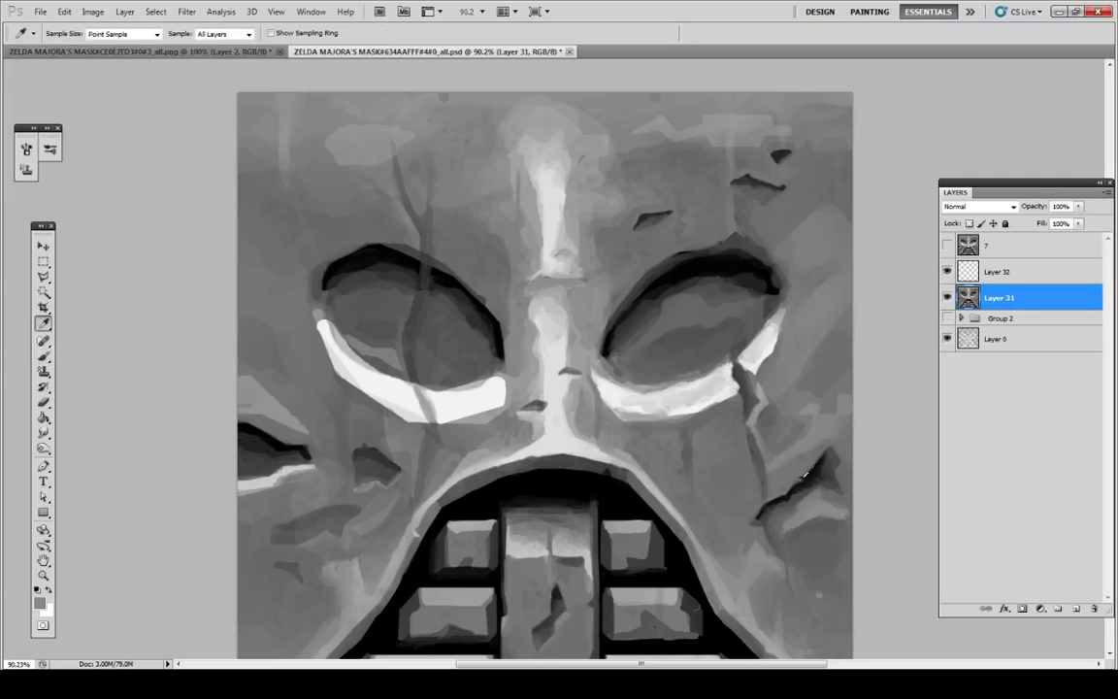
Step: Round off the inner tip of the left eye's white lower rim with sampled near-white
alt+click(490, 385)
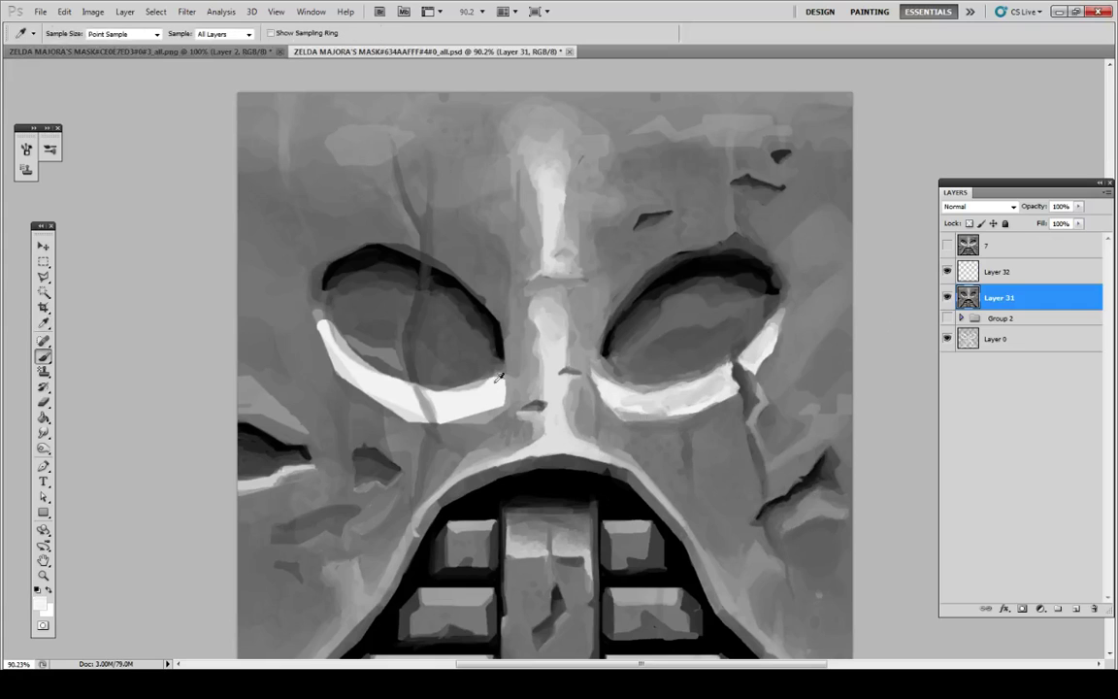
drag(498, 379, 509, 394)
key(i)
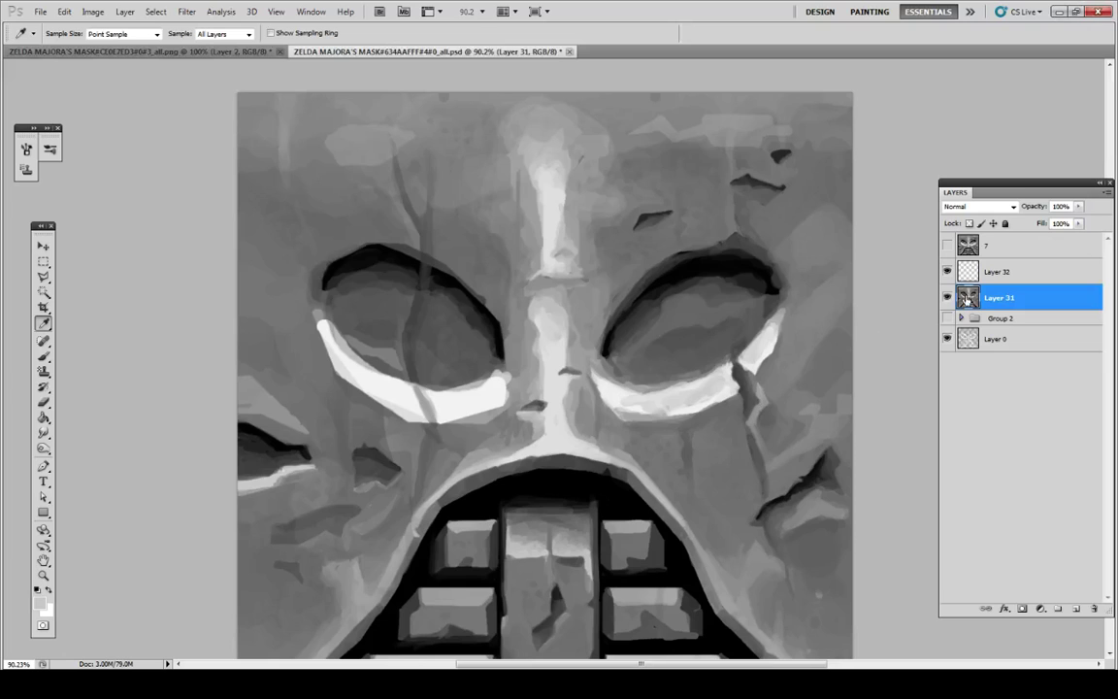
Step: Extend the inner tip of the right eye's white lower rim upward, comparing it with the low-resolution reference layer 7
click(947, 298)
click(947, 298)
click(949, 247)
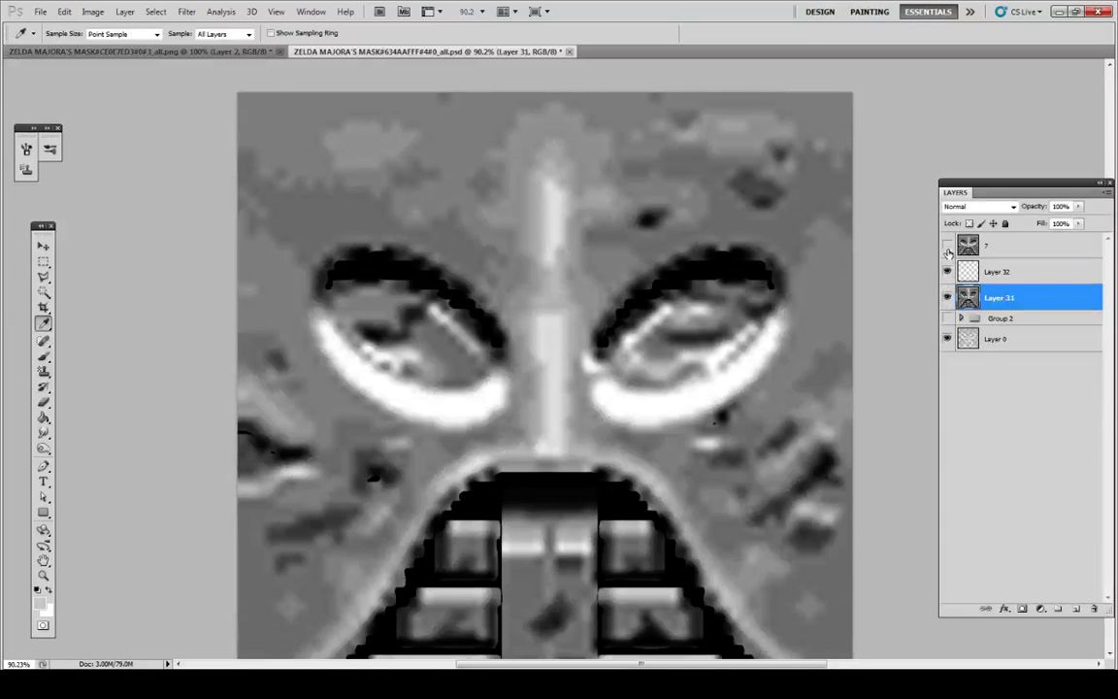
click(948, 246)
alt+click(608, 381)
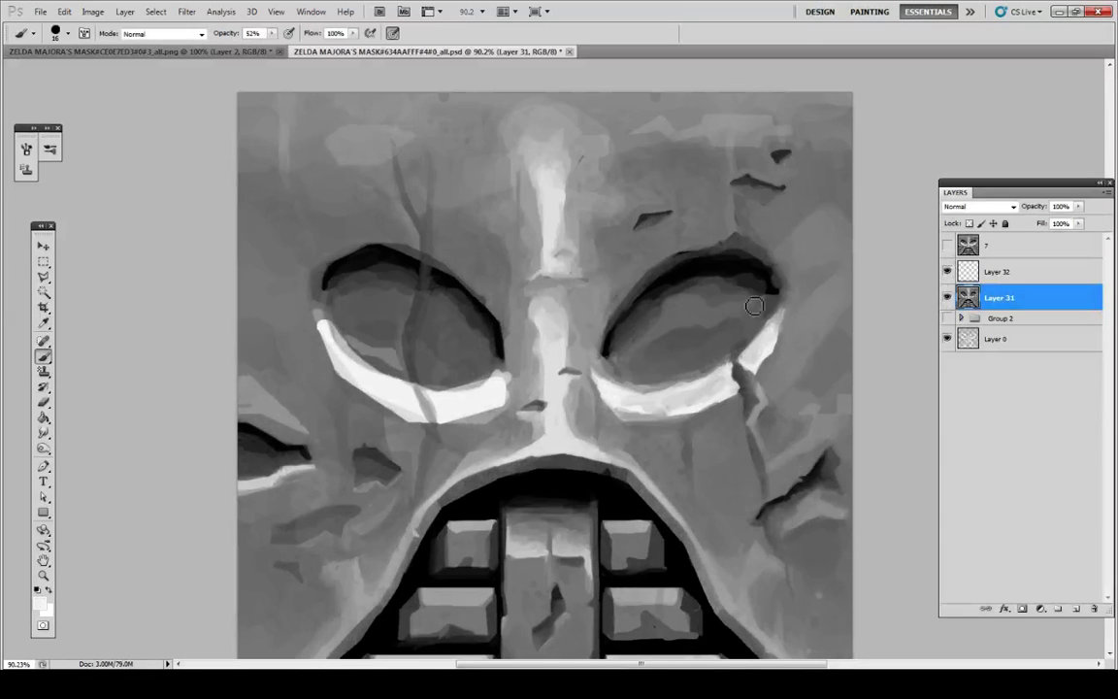
click(948, 247)
click(948, 246)
key(b)
alt+click(621, 369)
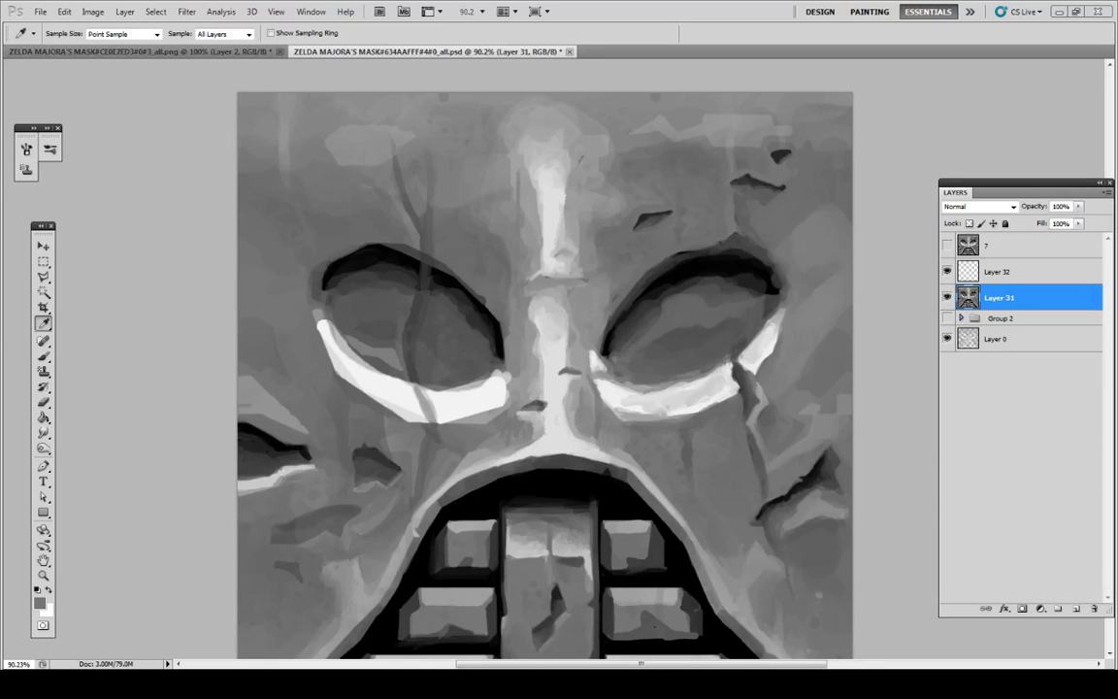
click(949, 249)
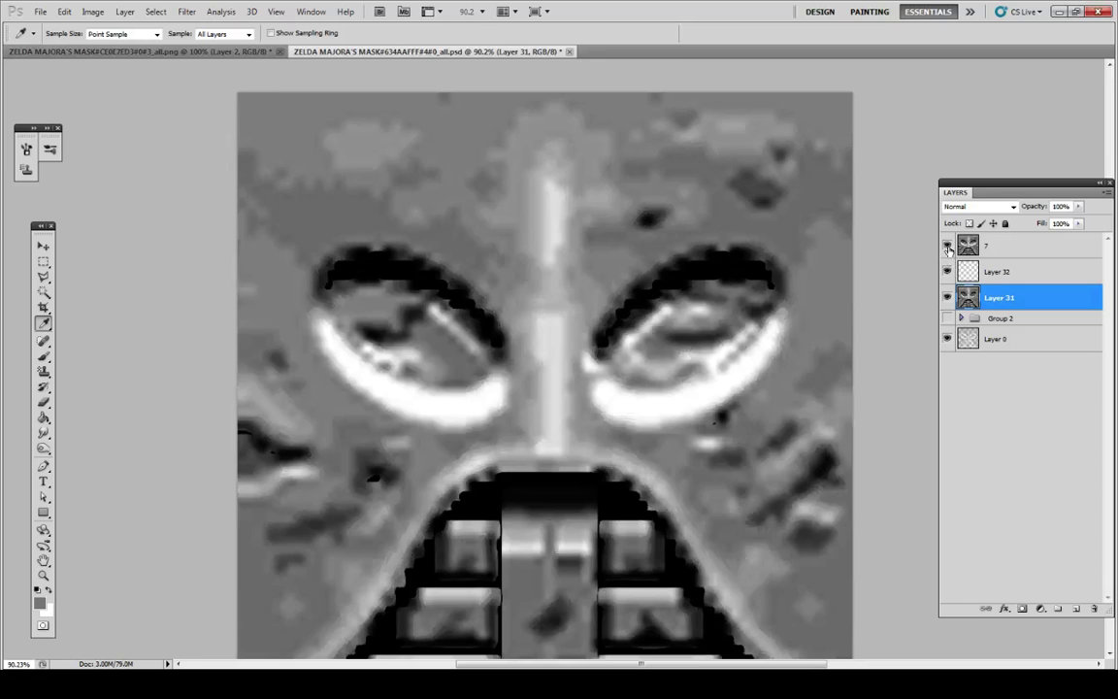
click(949, 249)
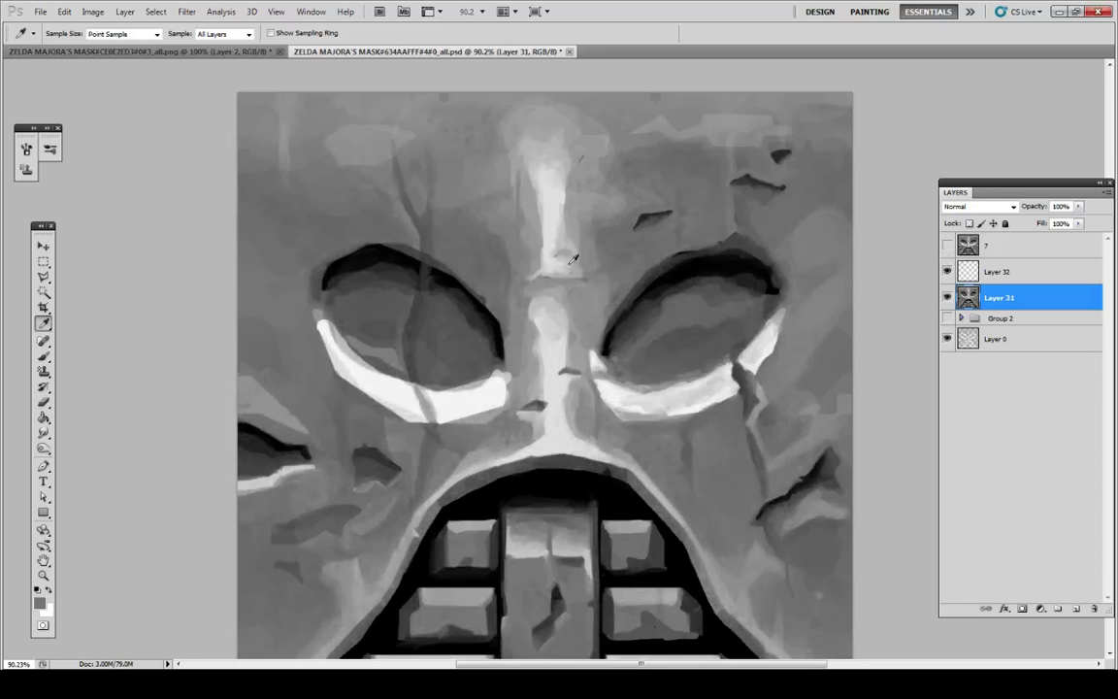
Step: Repaint the light edge above the nose ridge crease and its right end with sampled light greys
key(b)
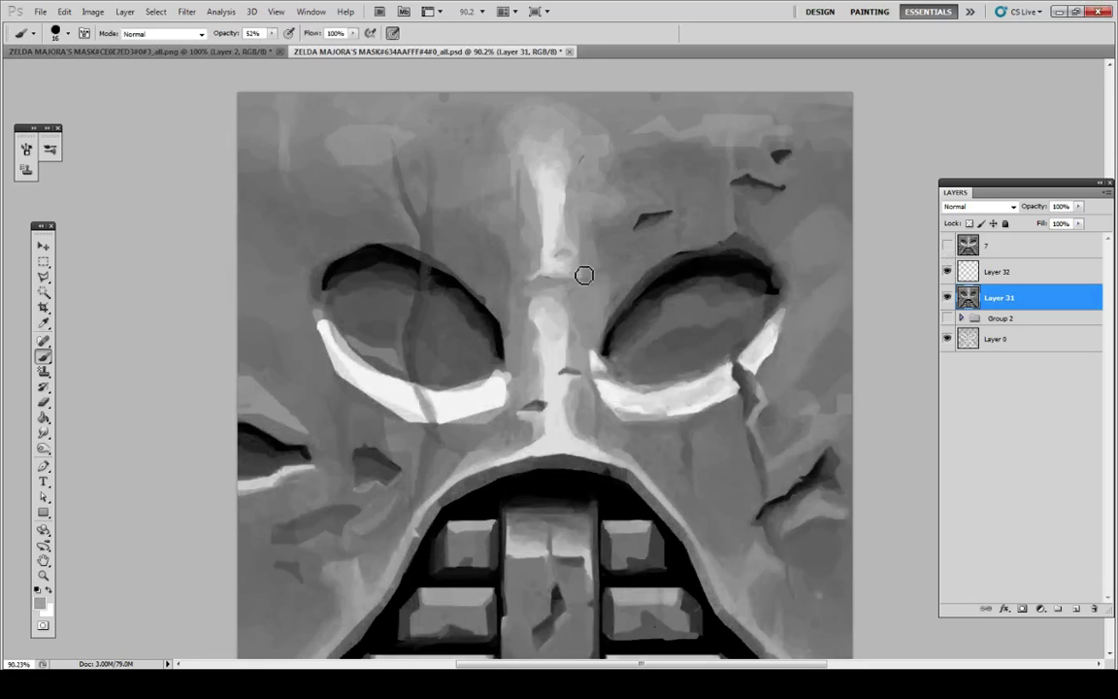
mouse_move(582, 272)
mouse_down()
mouse_move(595, 279)
mouse_move(583, 275)
mouse_up()
alt+click(582, 262)
key(b)
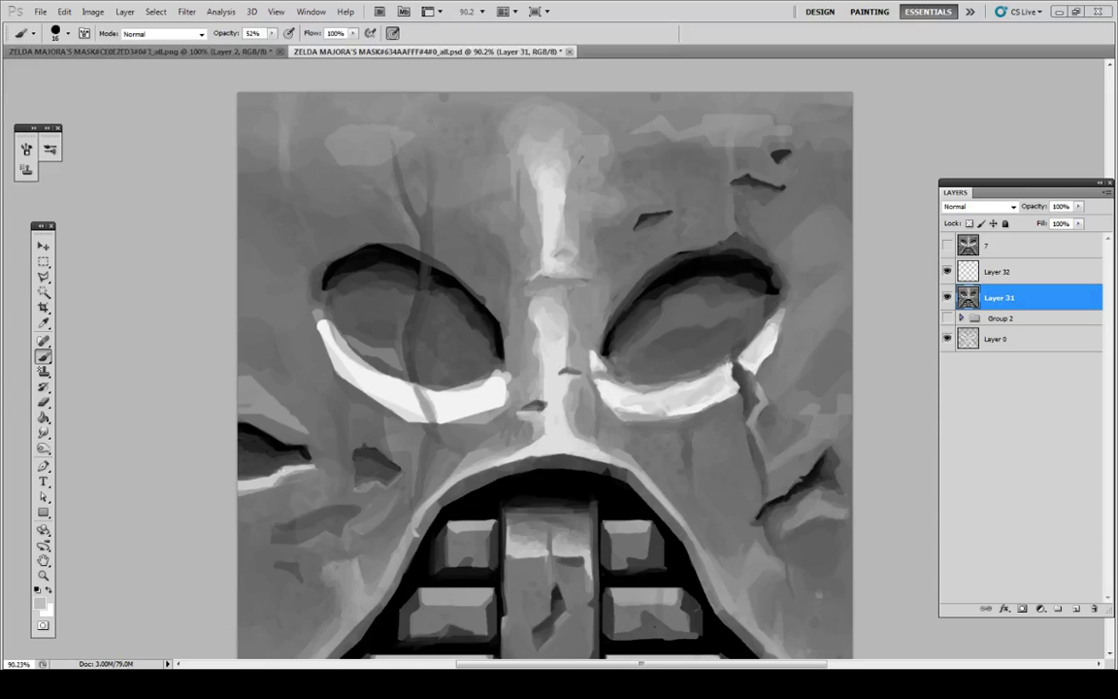
alt+click(557, 263)
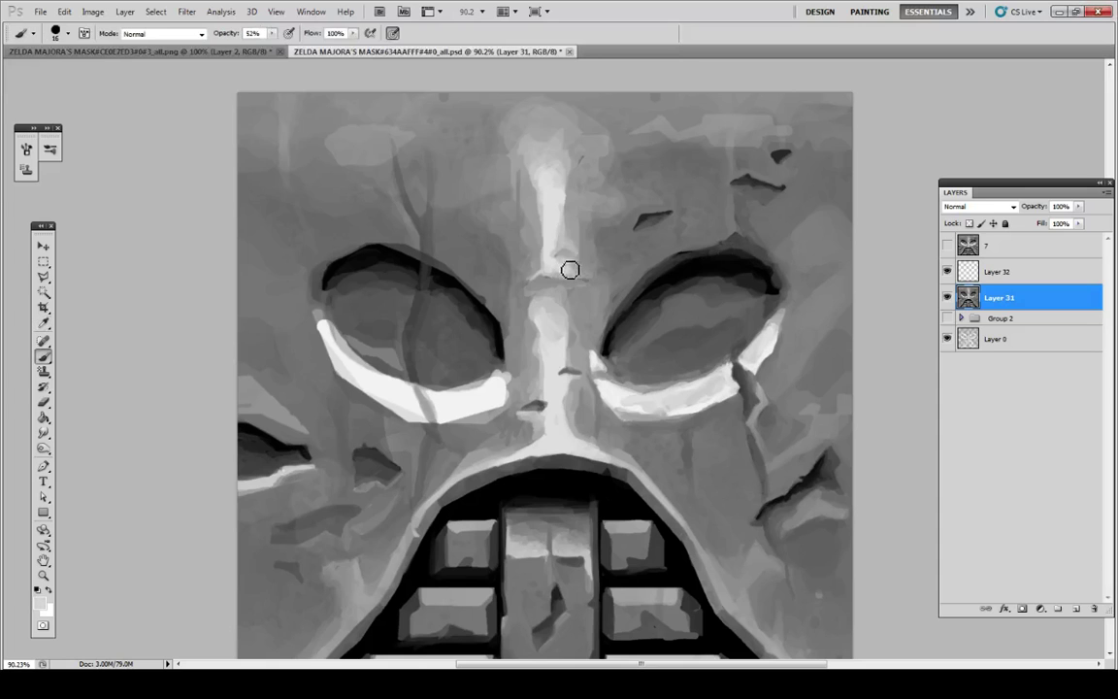
drag(569, 270, 556, 273)
Step: Darken the crease across the nose ridge with sampled dark grey and blend the tones just beneath it
alt+click(651, 221)
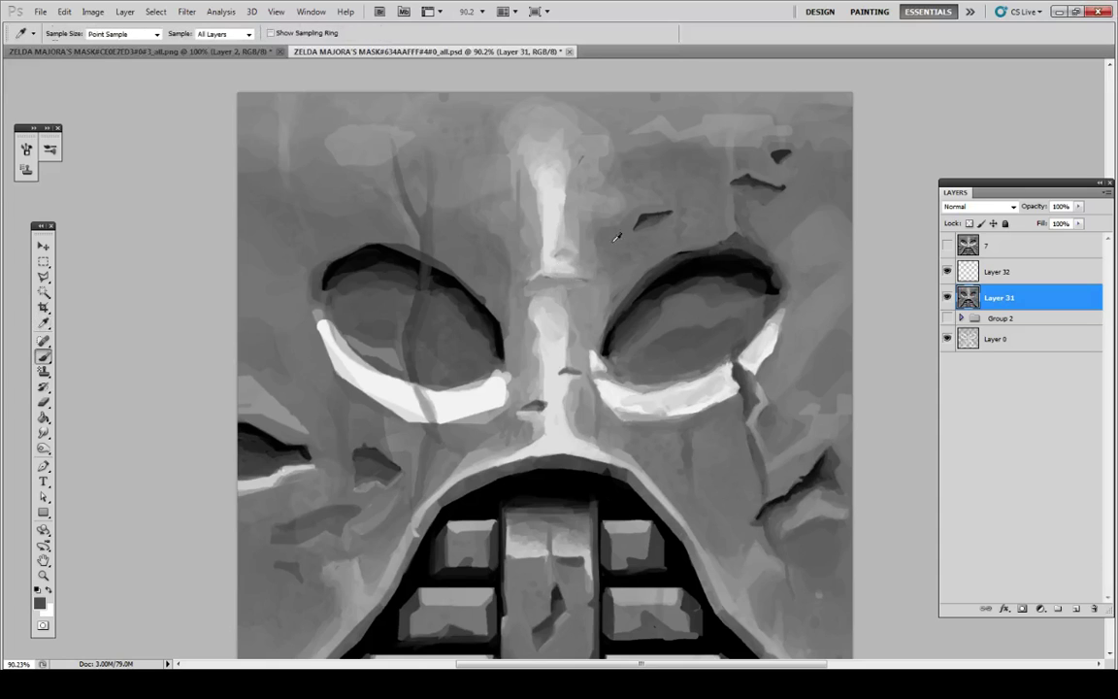
alt+click(549, 285)
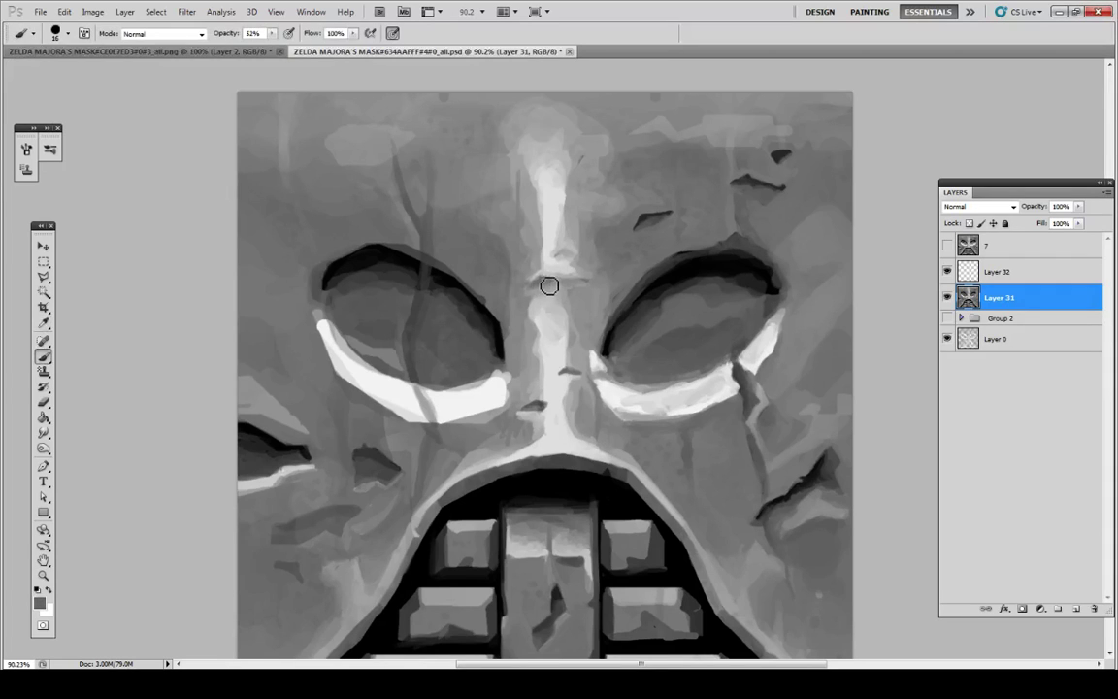
alt+click(561, 273)
mouse_move(554, 288)
mouse_down()
mouse_move(582, 287)
mouse_move(544, 294)
mouse_up()
alt+click(554, 288)
alt+click(547, 295)
alt+click(548, 292)
alt+click(551, 299)
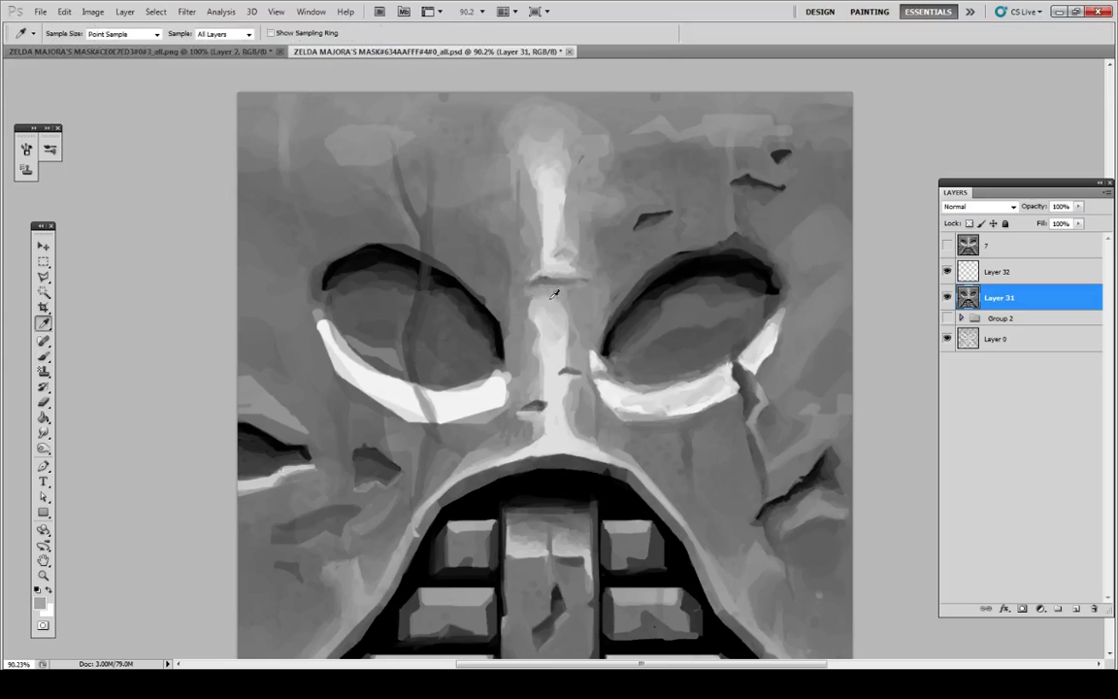
alt+click(533, 288)
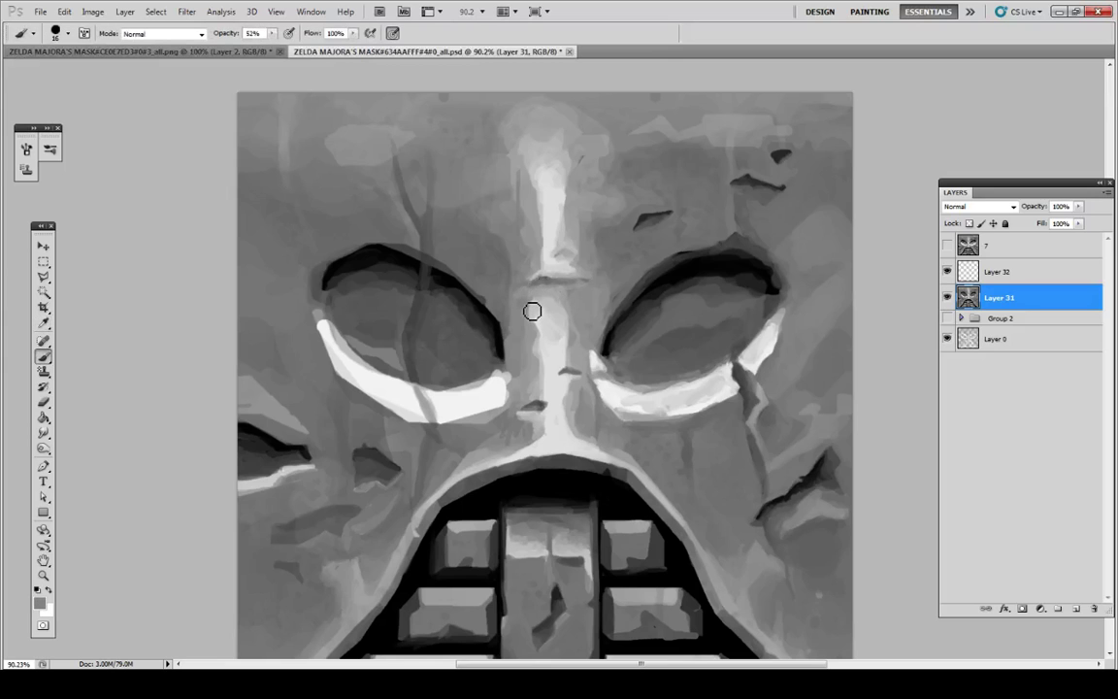
Step: Blend the greys between the left eye and nose ridge and dab small dark specks above the eye's inner edge
alt+click(531, 304)
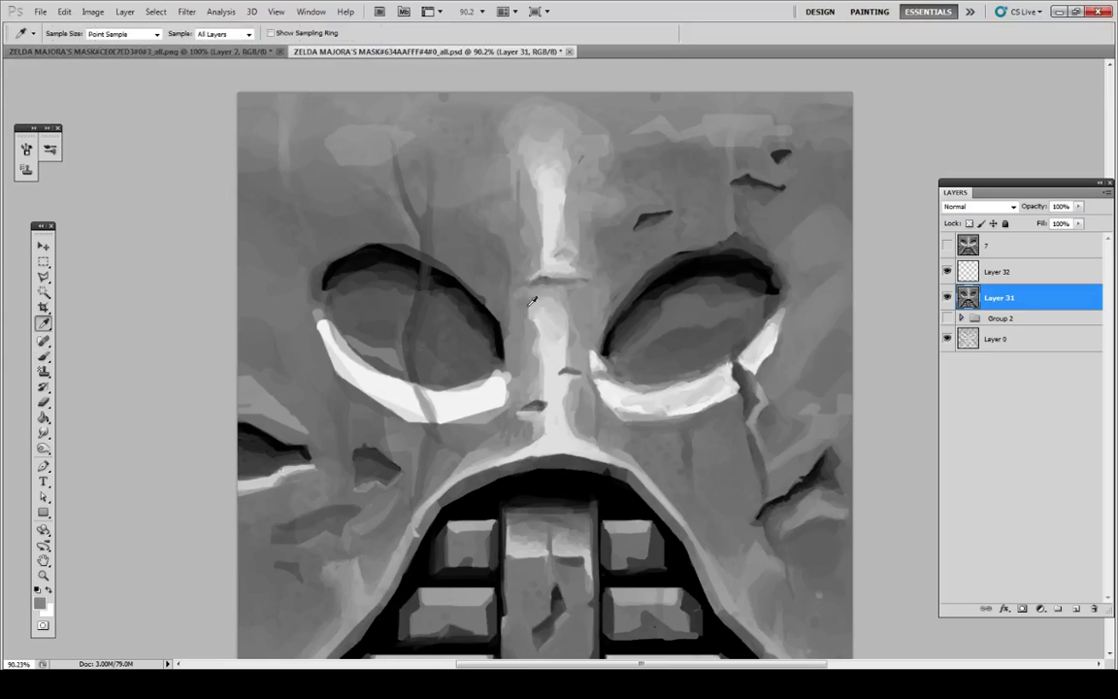
alt+click(500, 251)
alt+click(508, 250)
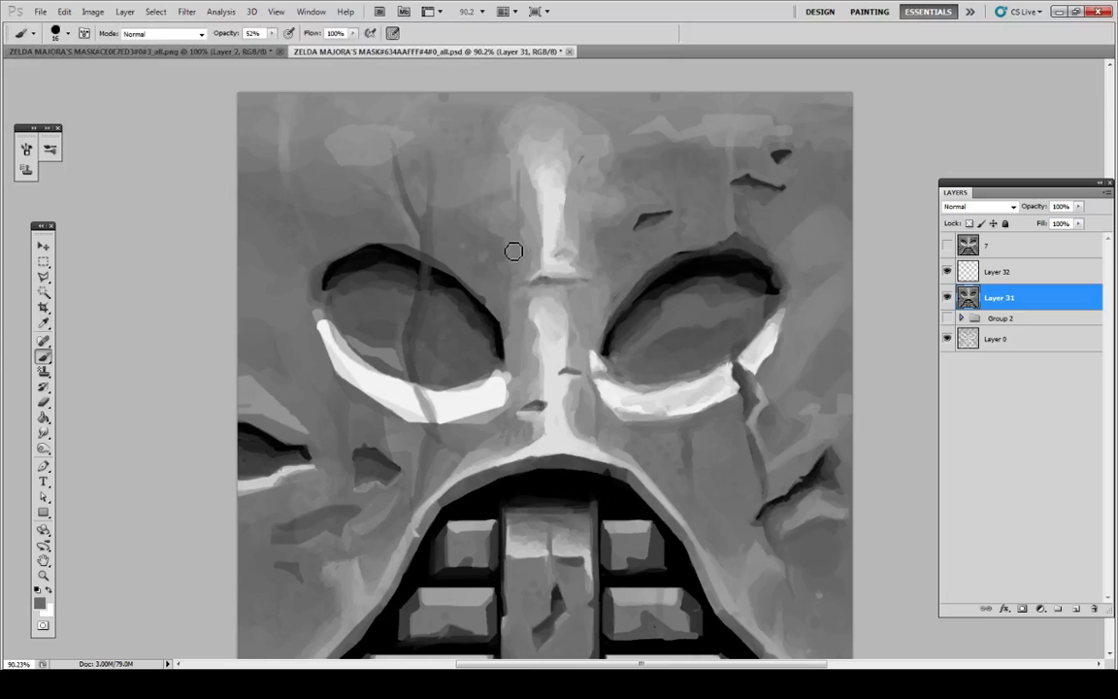
drag(514, 249, 507, 250)
alt+click(508, 229)
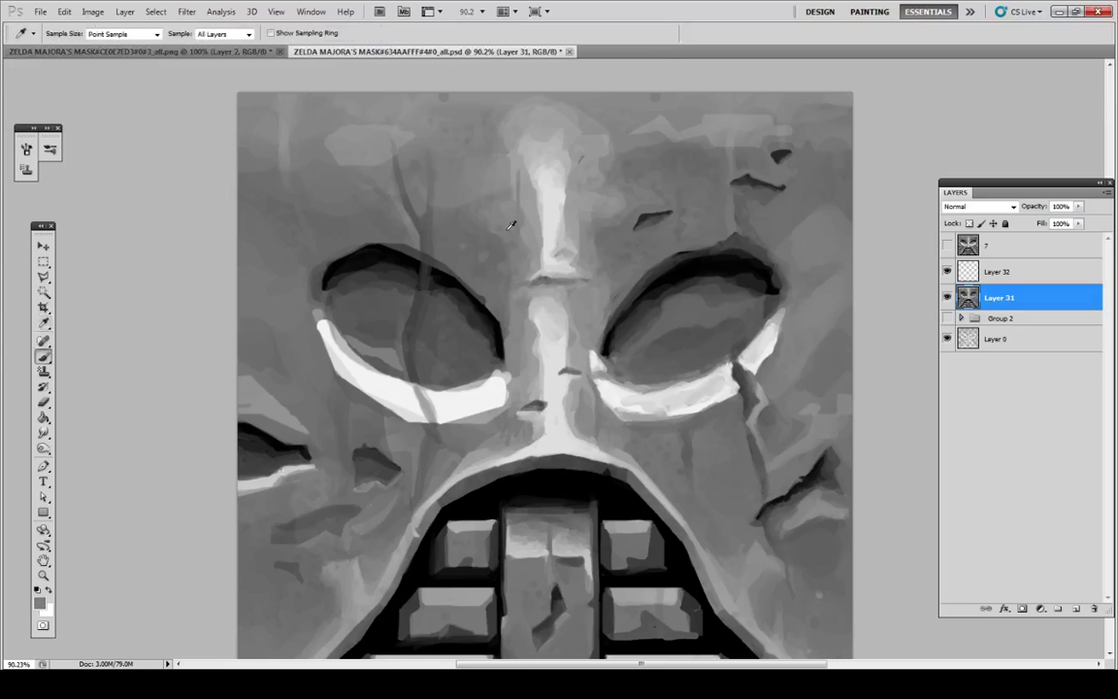
alt+click(477, 288)
alt+click(478, 264)
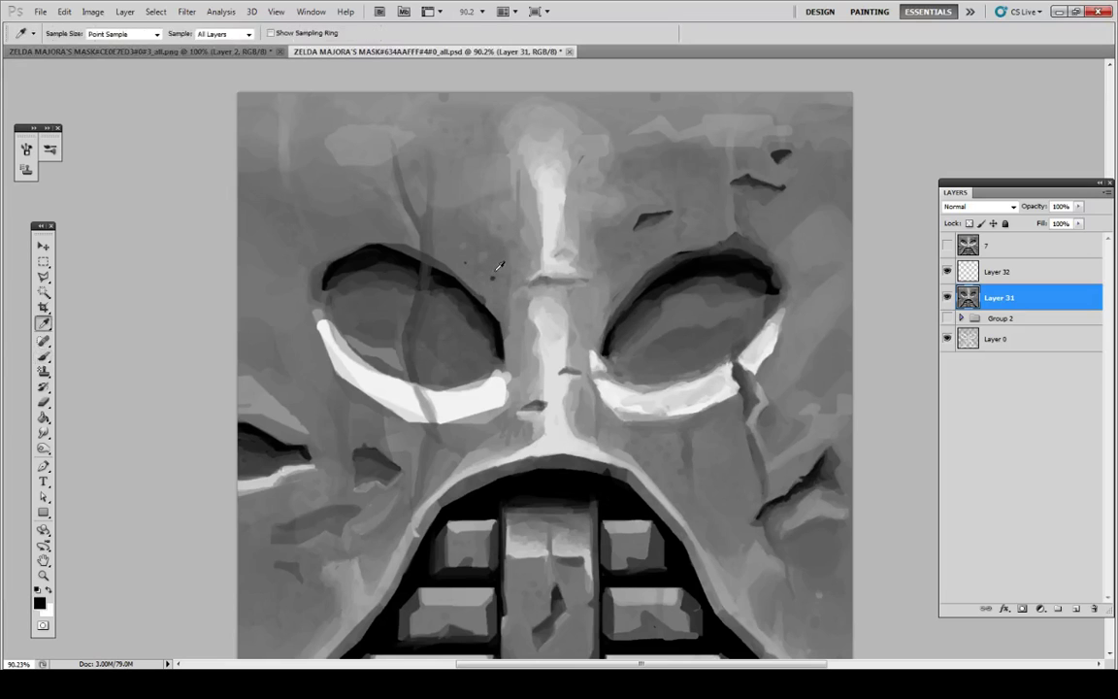
drag(475, 268, 507, 294)
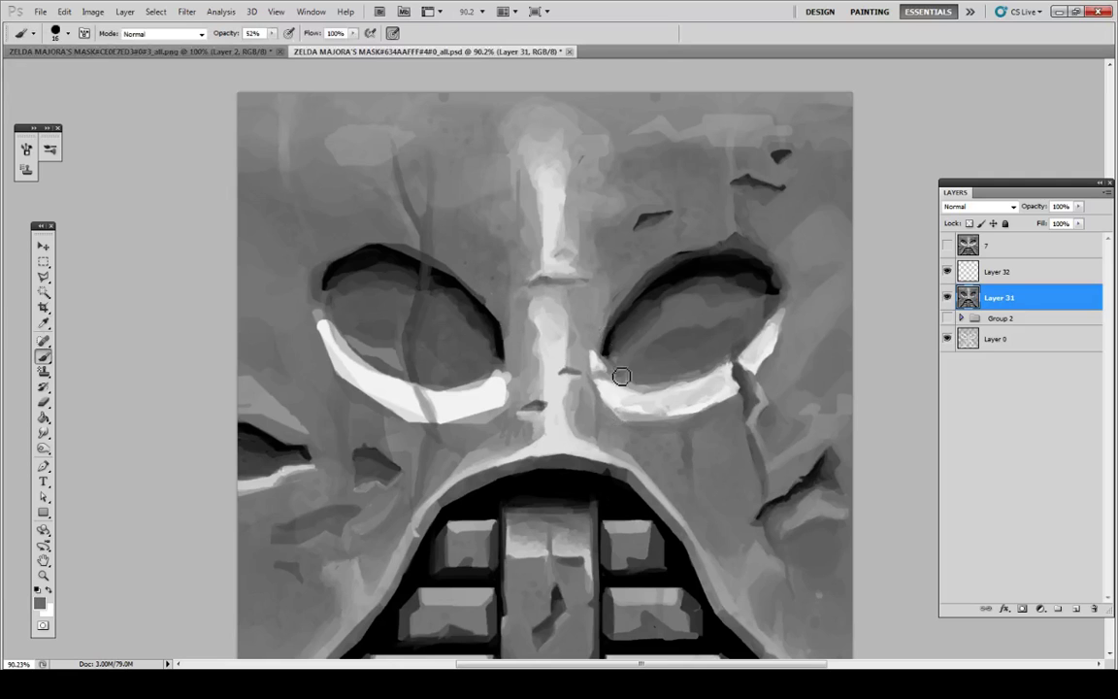
Step: Blend sampled light greys into the nose ridge just below the crease and compare the painting with reference layer 7
key(alt)
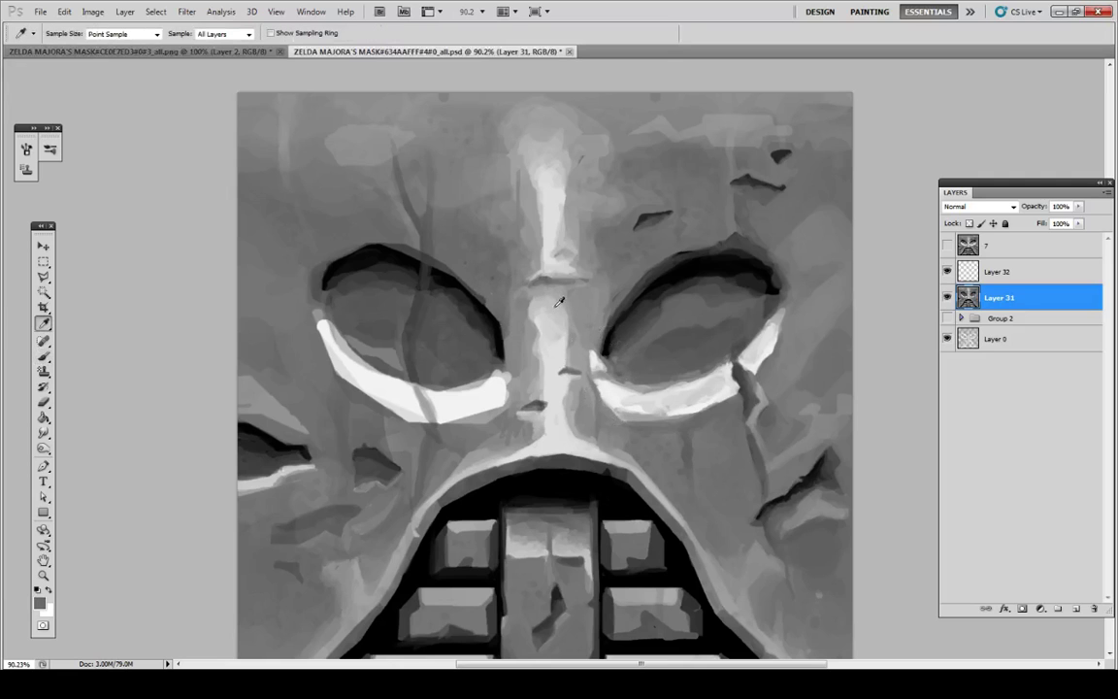
alt+click(556, 306)
alt+click(548, 302)
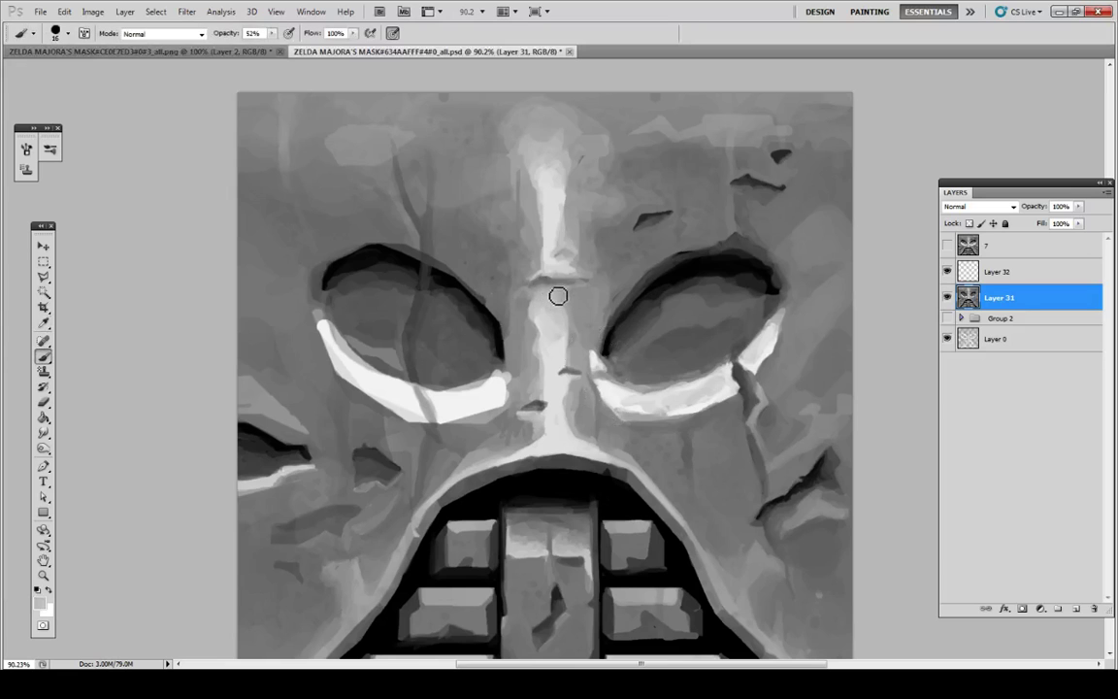
mouse_move(558, 296)
mouse_down()
mouse_move(574, 294)
mouse_move(554, 310)
mouse_up()
alt+click(577, 301)
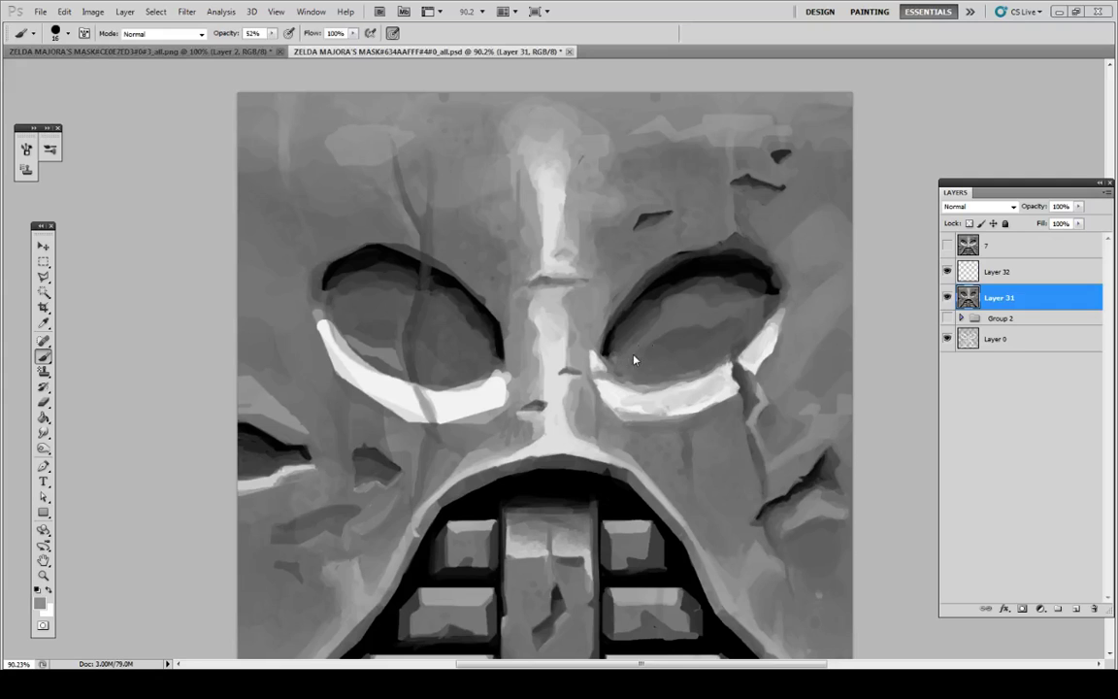
click(949, 249)
click(949, 250)
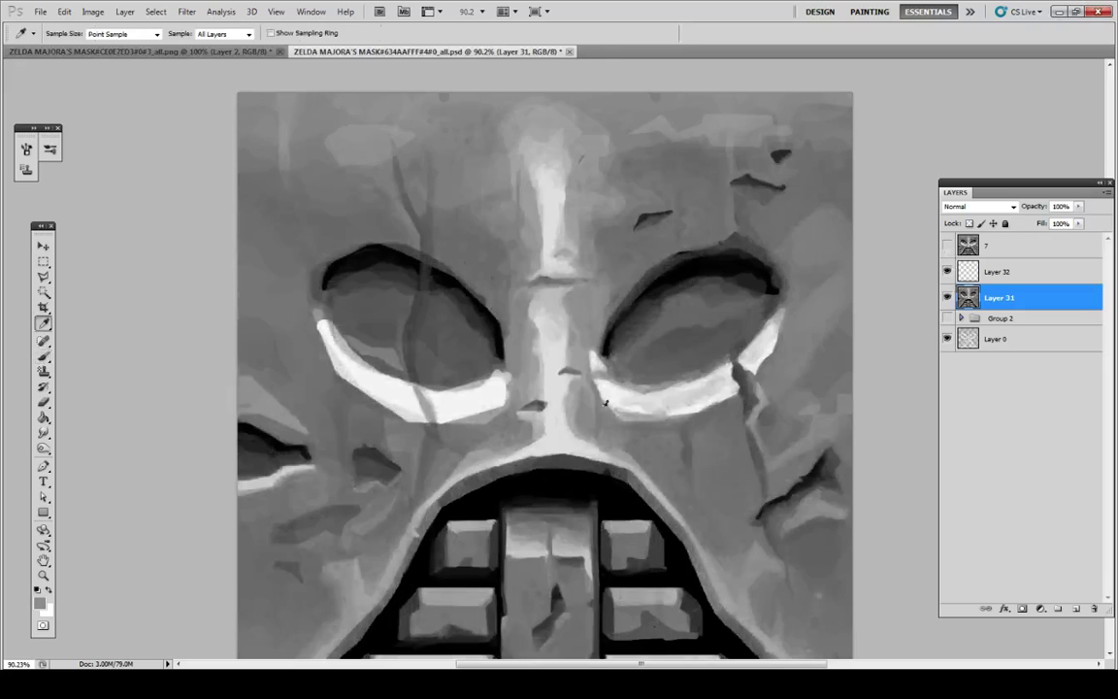
Step: Repaint the lower edge of the white rim beneath the right eye with sampled light tones
alt+click(614, 398)
drag(614, 399, 668, 416)
alt+click(642, 400)
alt+click(652, 398)
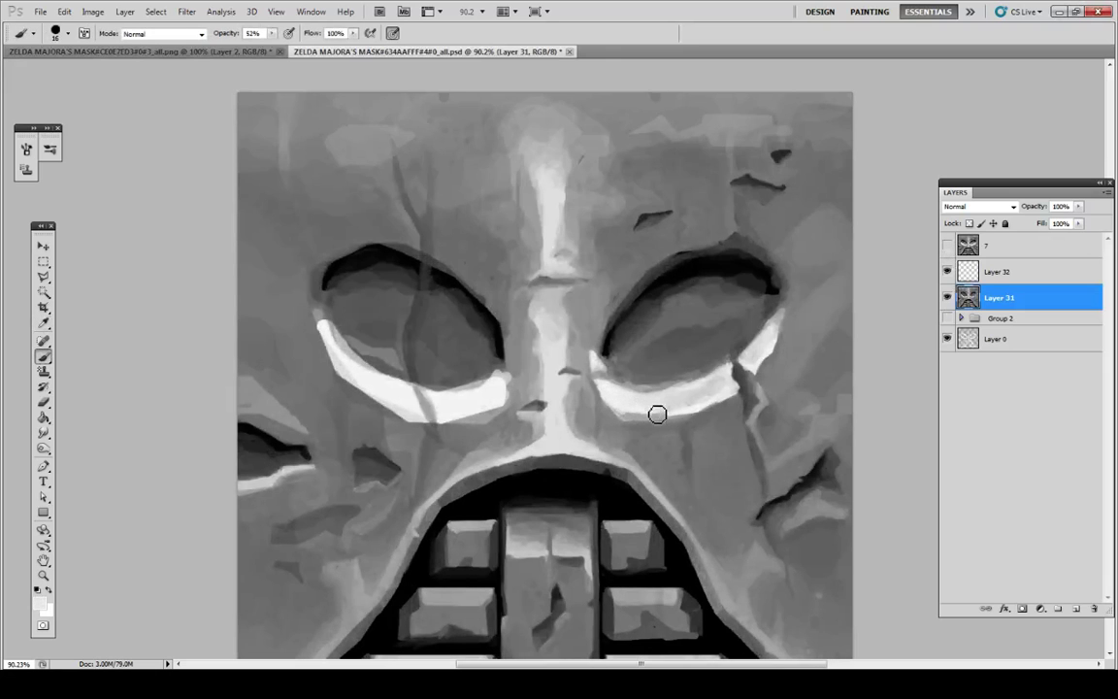
key(i)
alt+click(661, 416)
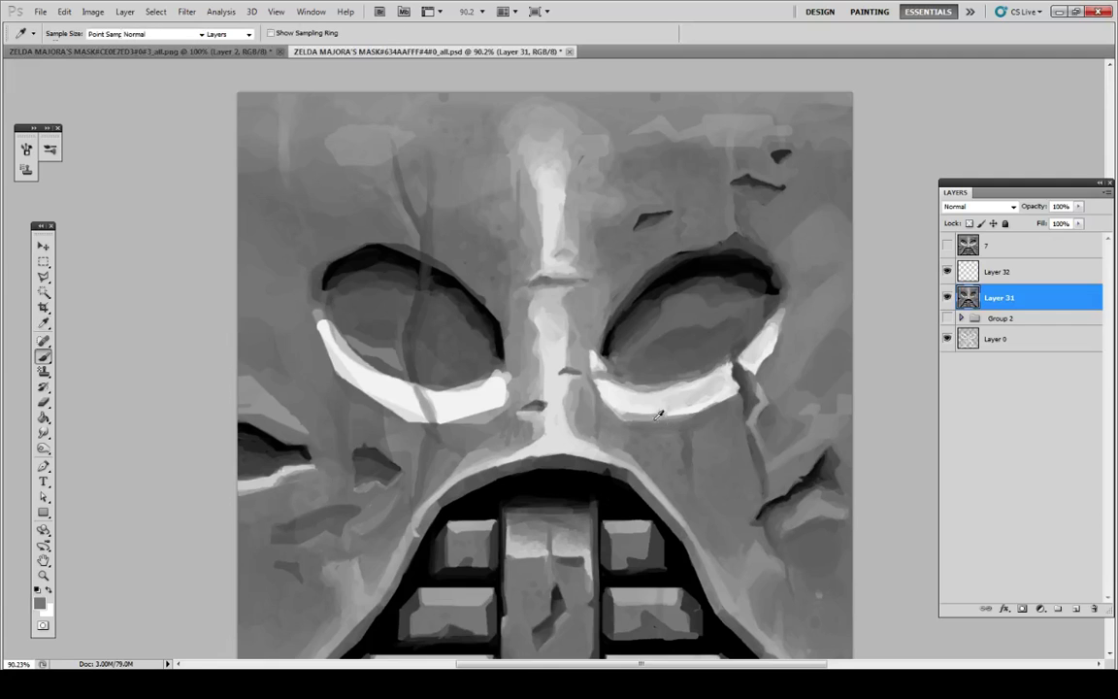
Step: Trim the underside of the right eye's white rim with sampled cheek greys and even out its lower contour
mouse_move(695, 424)
mouse_down()
mouse_move(641, 429)
mouse_move(599, 392)
mouse_move(609, 432)
mouse_move(621, 419)
mouse_move(659, 419)
mouse_up()
alt+click(651, 362)
alt+click(607, 401)
alt+click(621, 428)
alt+click(641, 397)
alt+click(656, 431)
alt+click(623, 399)
alt+click(635, 403)
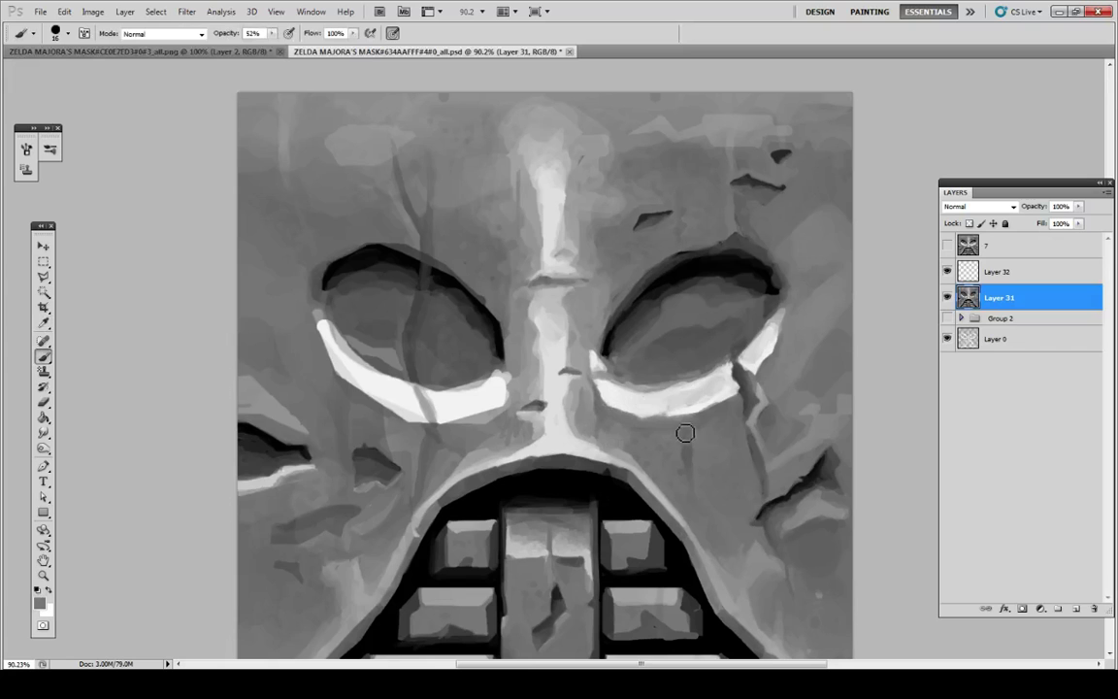
Step: Compare with reference layer 7 and extend the right eye's black upper rim down into its inner corner
alt+click(606, 351)
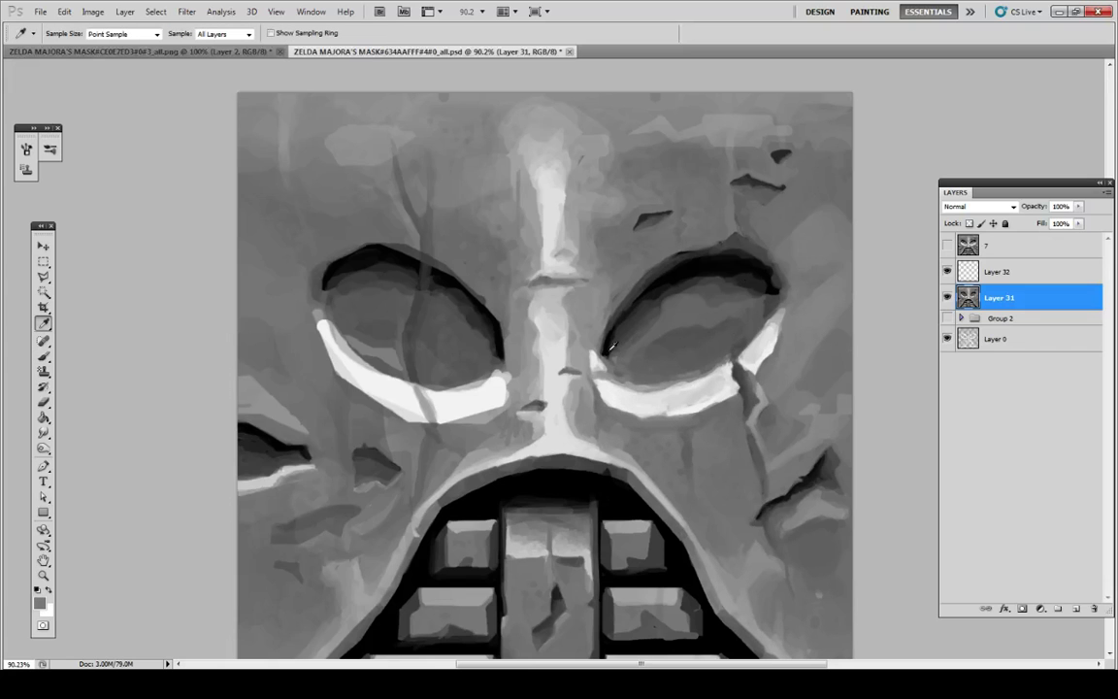
click(947, 246)
click(947, 245)
alt+click(596, 363)
mouse_move(589, 343)
mouse_down()
mouse_move(598, 366)
mouse_move(594, 347)
mouse_move(599, 355)
mouse_move(618, 328)
mouse_move(602, 353)
mouse_move(615, 350)
mouse_up()
alt+click(593, 350)
alt+click(595, 347)
alt+click(599, 355)
alt+click(597, 330)
alt+click(603, 348)
Step: Blend sampled dark greys along the underside of the right eye's upper shadow near the inner corner
alt+click(619, 325)
alt+click(629, 318)
alt+click(631, 328)
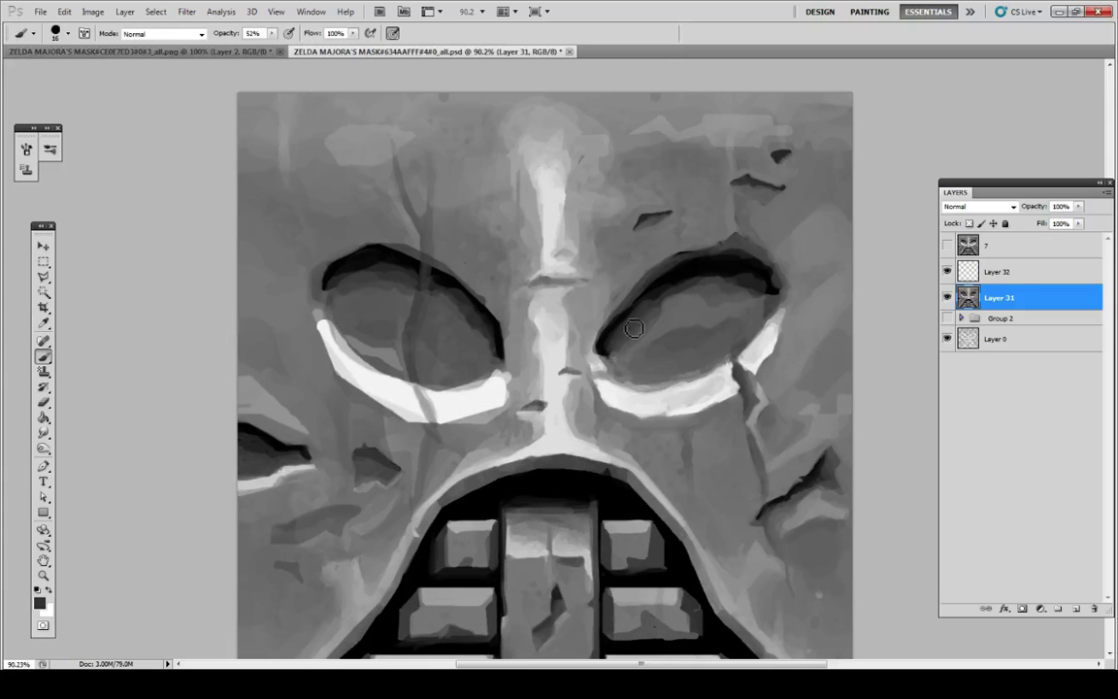
alt+click(669, 293)
alt+click(655, 297)
drag(657, 301, 638, 318)
alt+click(655, 296)
Step: Paint a light grey edge above the left cheek gash with a smaller brush and sampled tones
key(bracketleft)
key(bracketleft)
key(bracketleft)
alt+click(267, 413)
mouse_move(268, 414)
mouse_down()
mouse_move(307, 439)
mouse_move(268, 396)
mouse_move(356, 397)
mouse_move(247, 414)
mouse_move(285, 424)
mouse_up()
alt+click(279, 391)
alt+click(358, 391)
alt+click(282, 403)
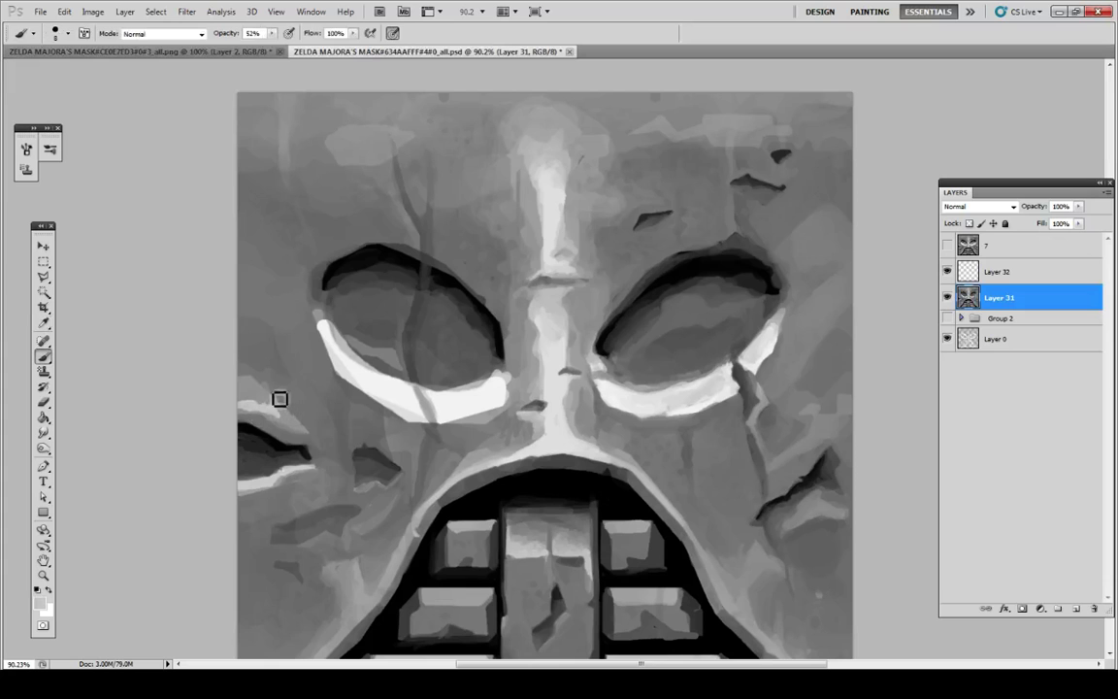
Step: Set the brush to 40 px and 46% opacity and blend light greys into the highlight above the left cheek gash
click(62, 33)
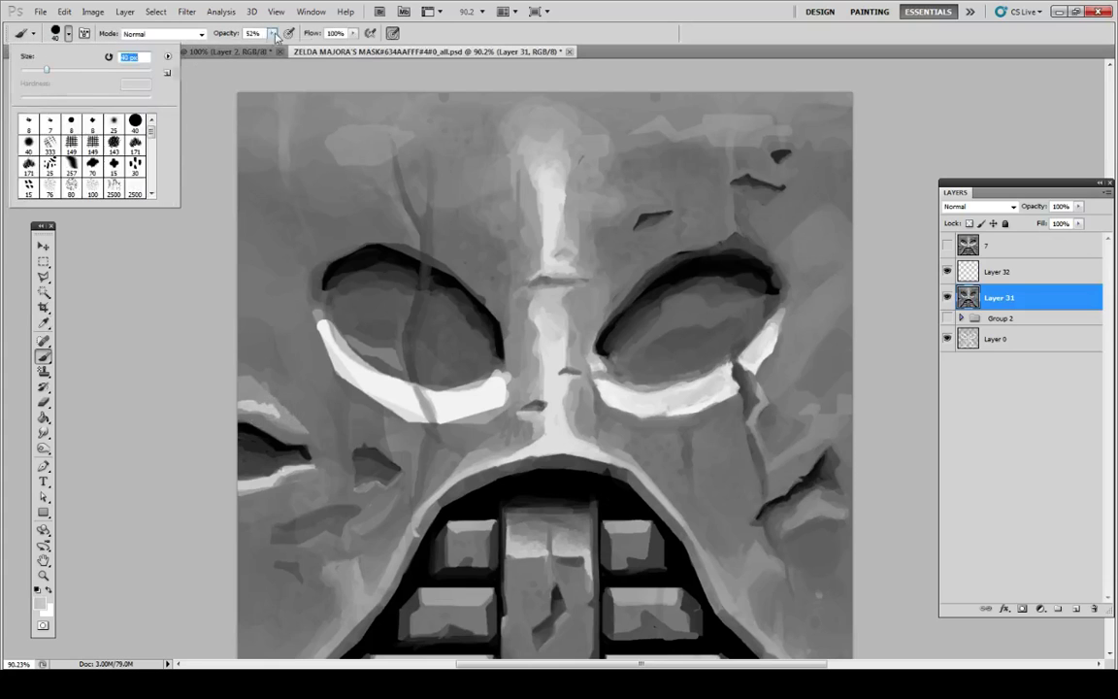
drag(276, 37, 270, 48)
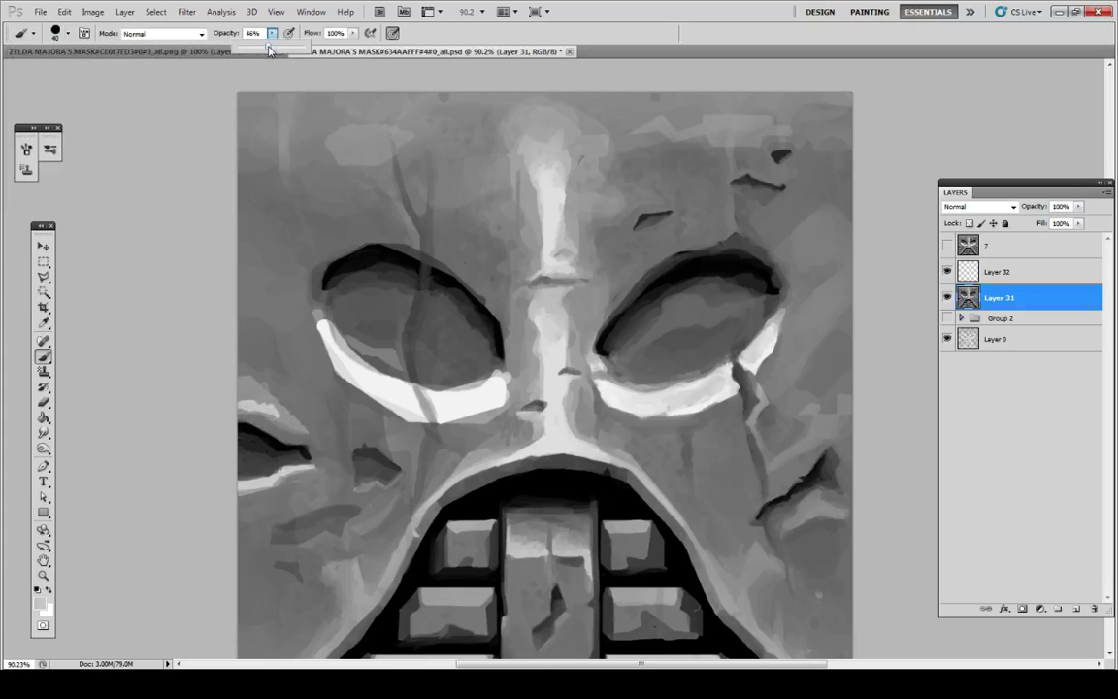
drag(244, 400, 281, 419)
alt+click(257, 395)
alt+click(252, 372)
drag(246, 376, 284, 401)
alt+click(254, 366)
Step: Soften the fade from the left gash's highlight into the surrounding cheek with sampled mid greys
alt+click(293, 386)
mouse_move(251, 353)
mouse_down()
mouse_move(271, 374)
mouse_move(245, 321)
mouse_move(254, 374)
mouse_move(294, 412)
mouse_up()
alt+click(265, 344)
alt+click(292, 366)
alt+click(281, 388)
alt+click(303, 408)
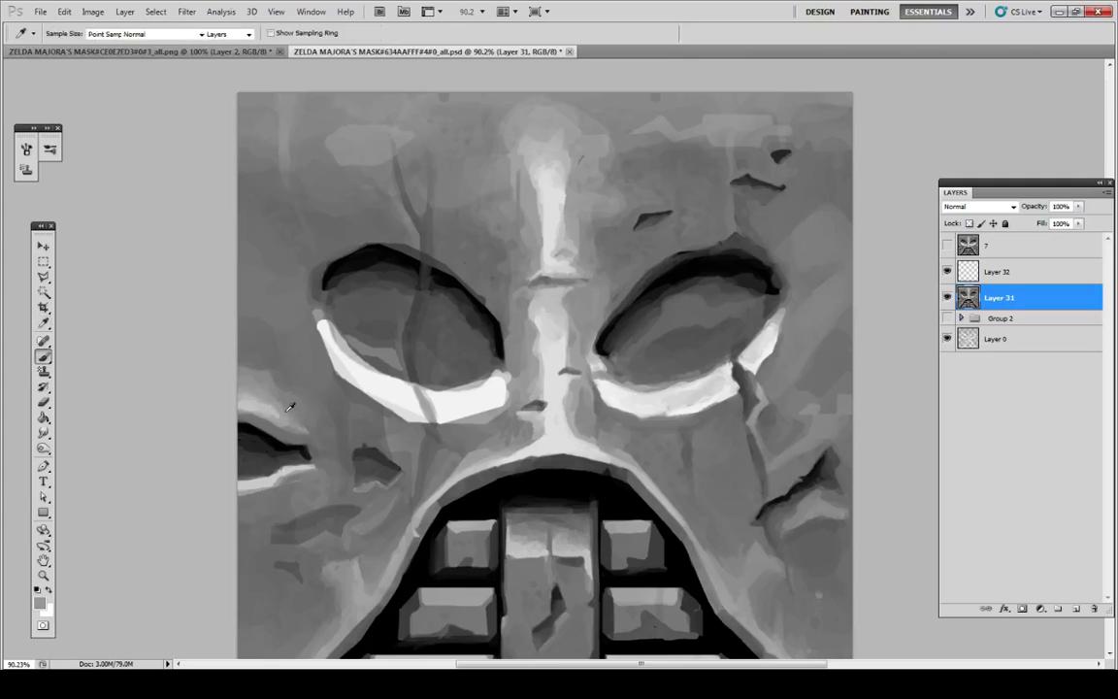
alt+click(294, 416)
drag(285, 422, 259, 381)
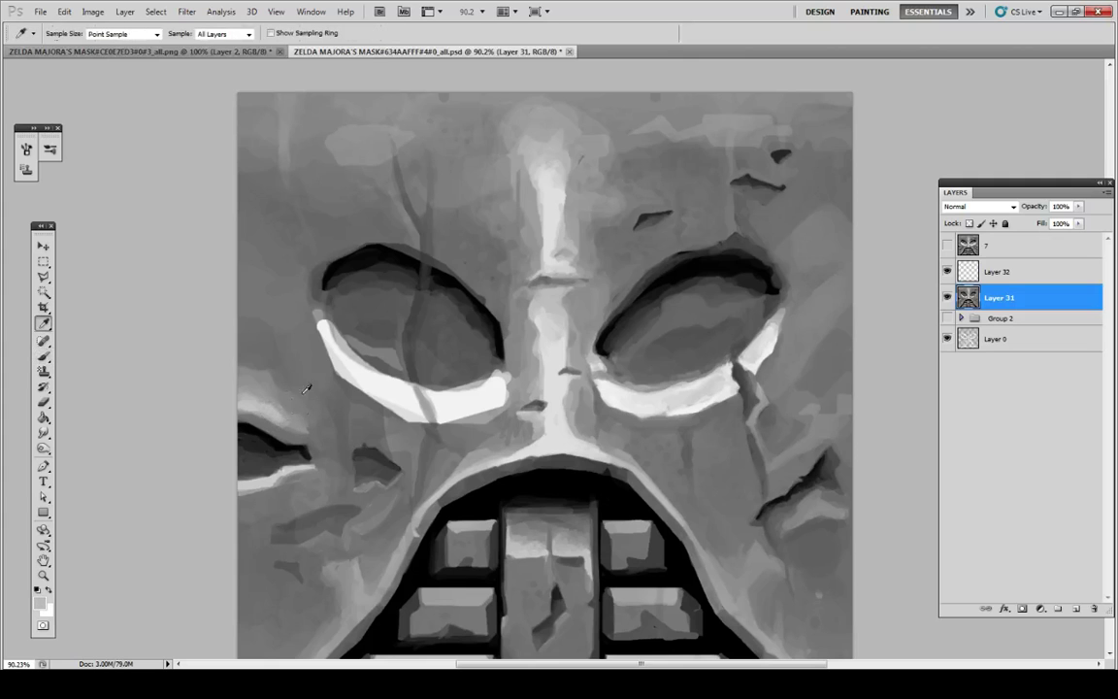
alt+click(286, 371)
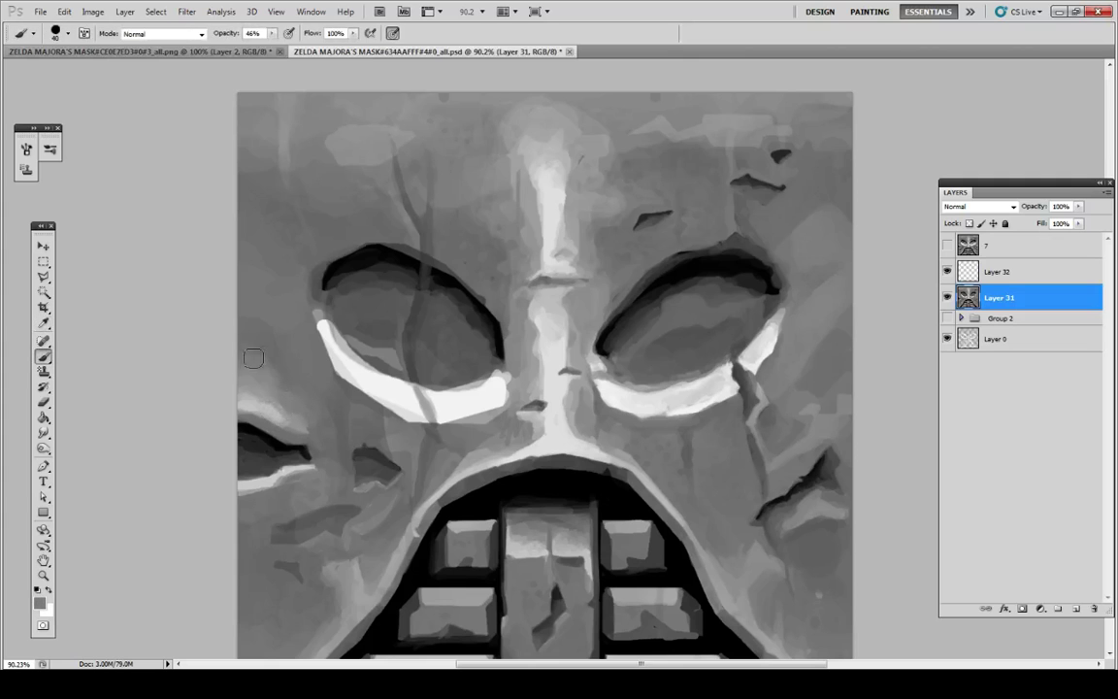
Step: Check reference layer 7 and paint darker grey patches along the mask's left edge above the gash highlight
key(alt)
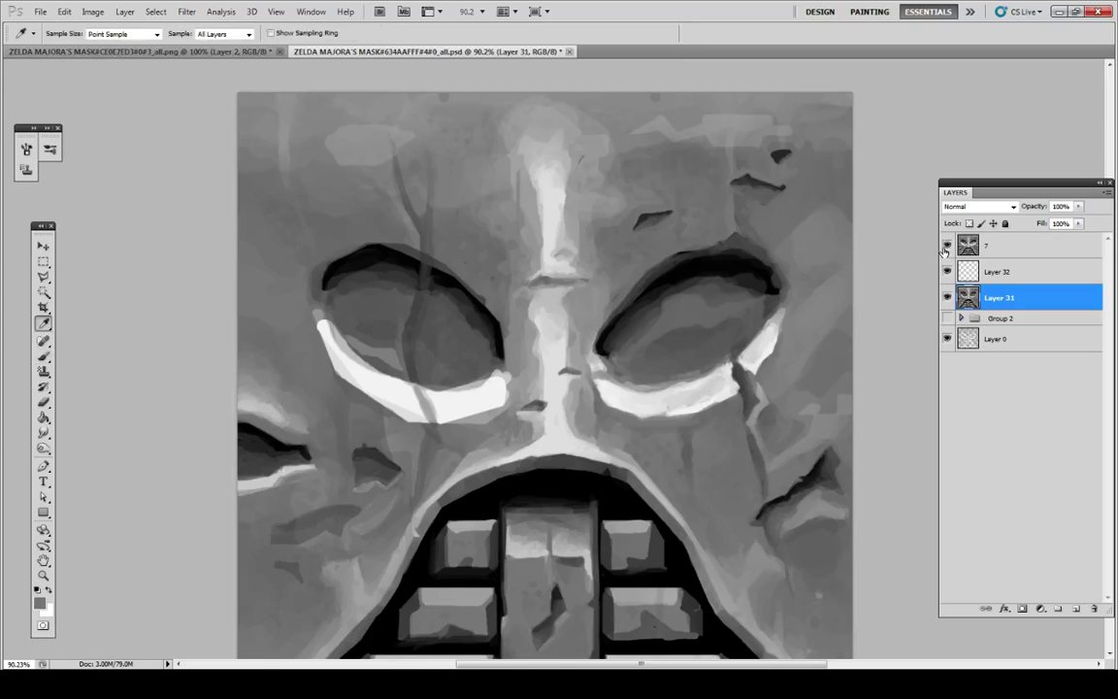
click(946, 245)
alt+click(380, 329)
drag(260, 332, 272, 341)
alt+click(279, 335)
key(alt)
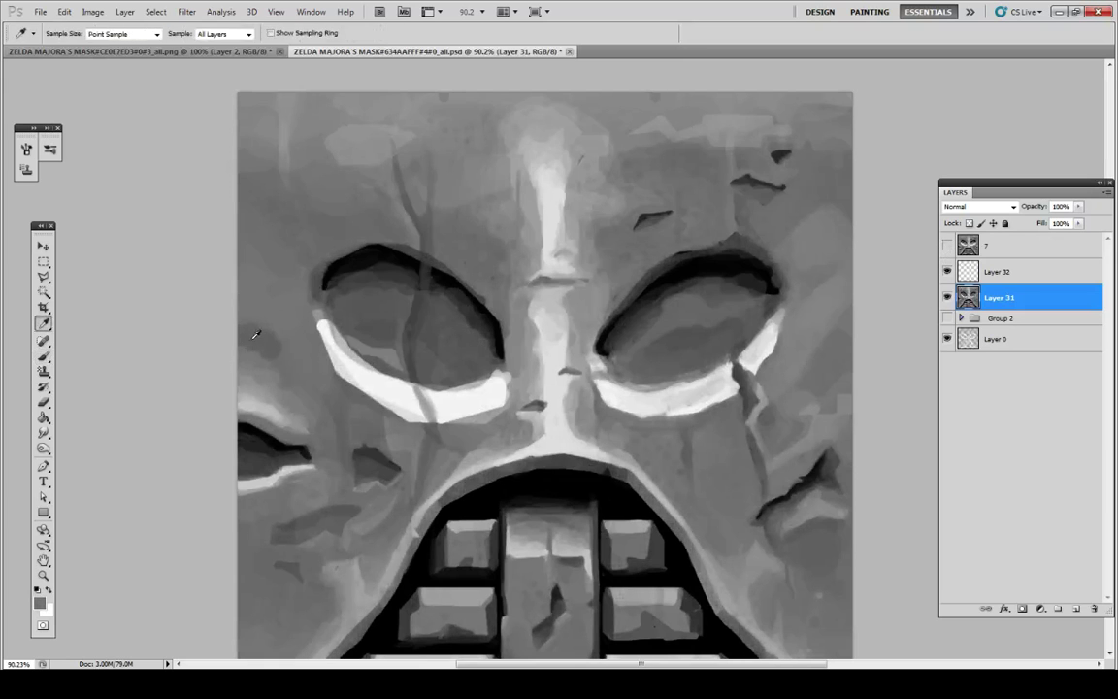
key(alt)
key(alt)
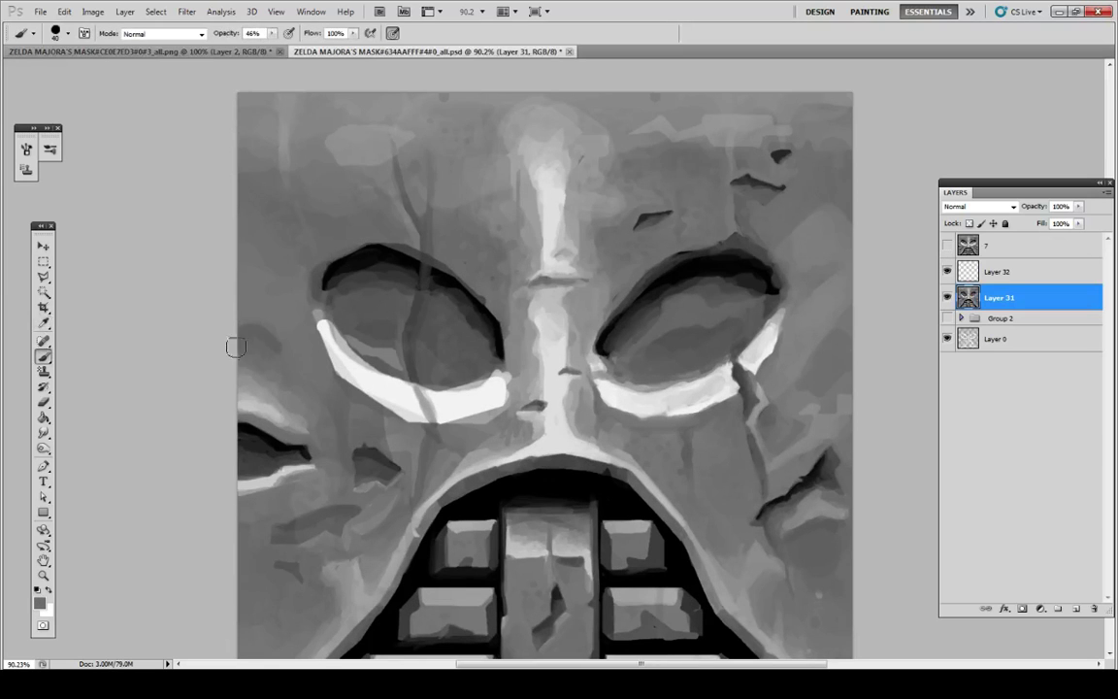
key(alt)
key(alt)
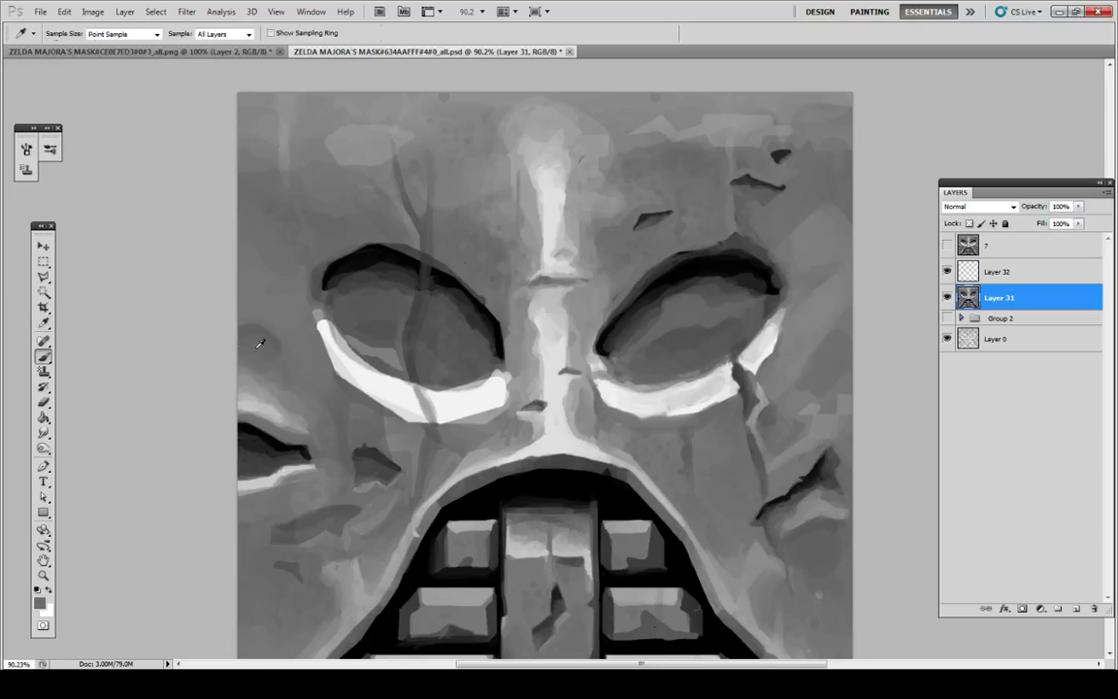
key(alt)
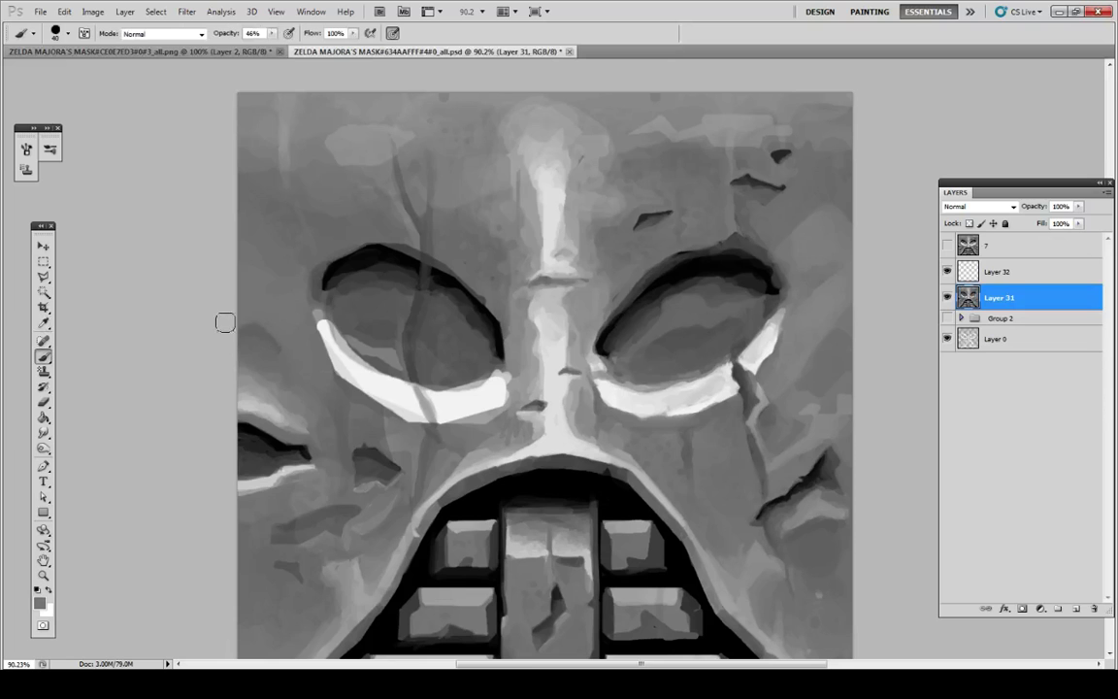
key(alt)
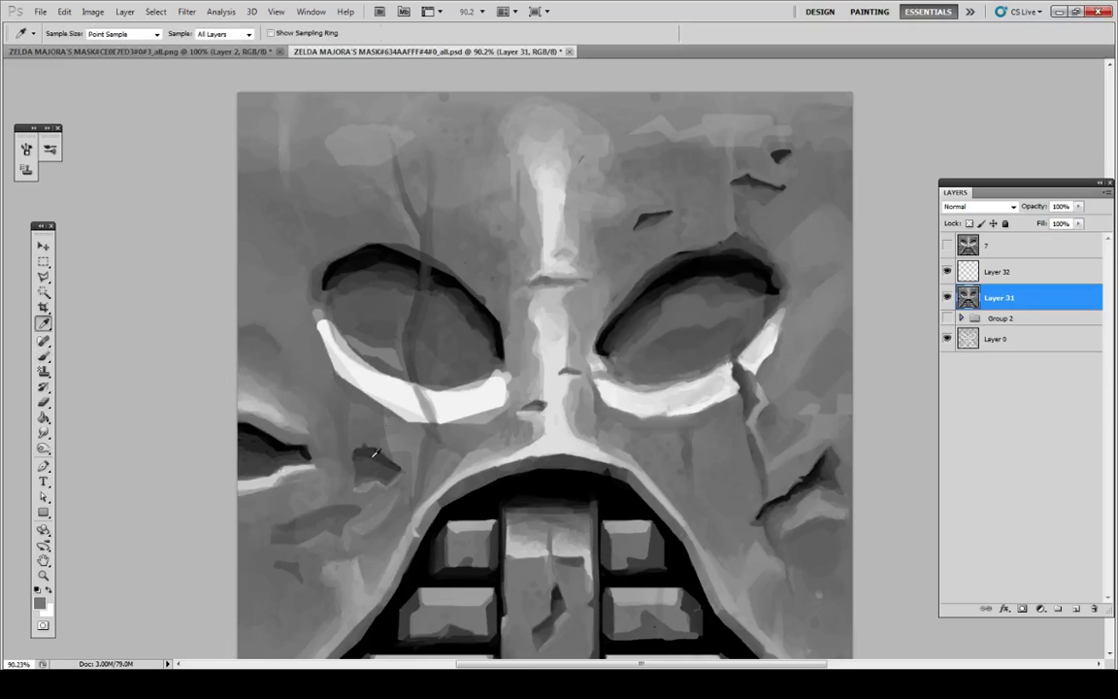
Step: Compare with reference layer 7 and darken the inside of the left cheek gash with a sampled near-black
click(948, 248)
click(948, 249)
click(276, 448)
key(b)
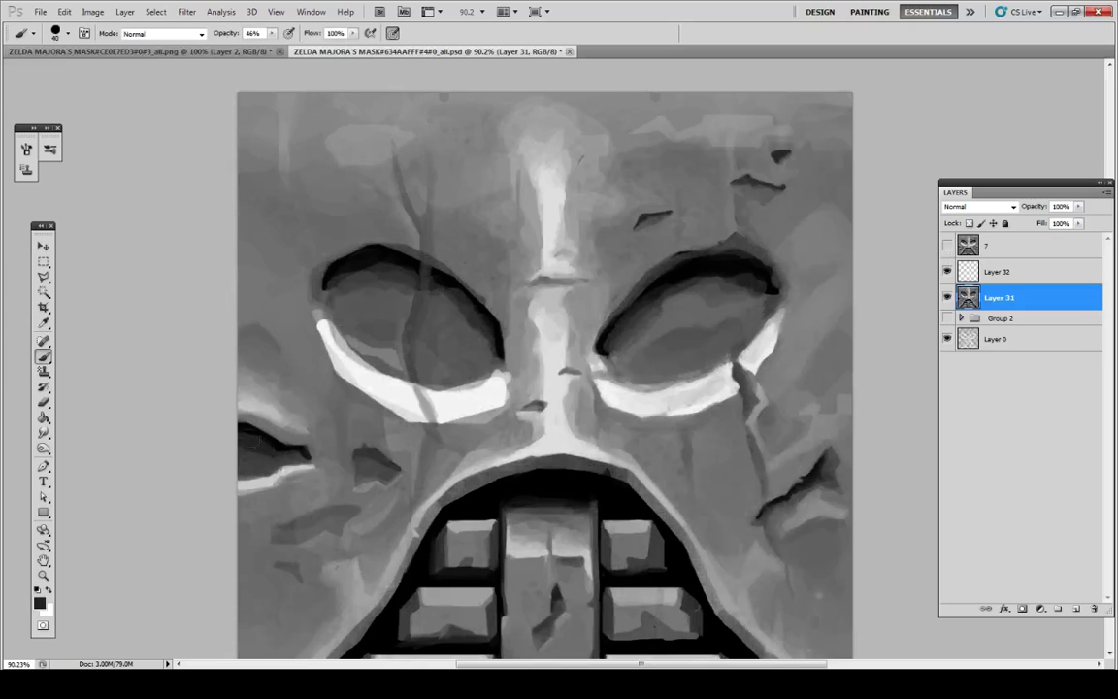
drag(287, 452, 235, 458)
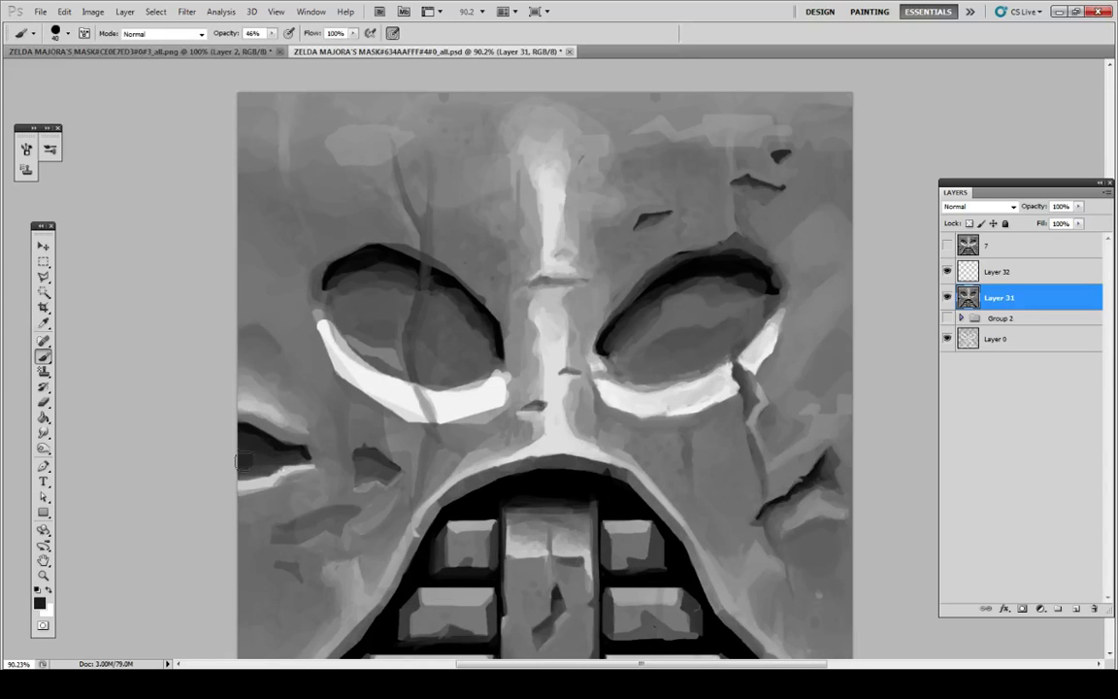
key(i)
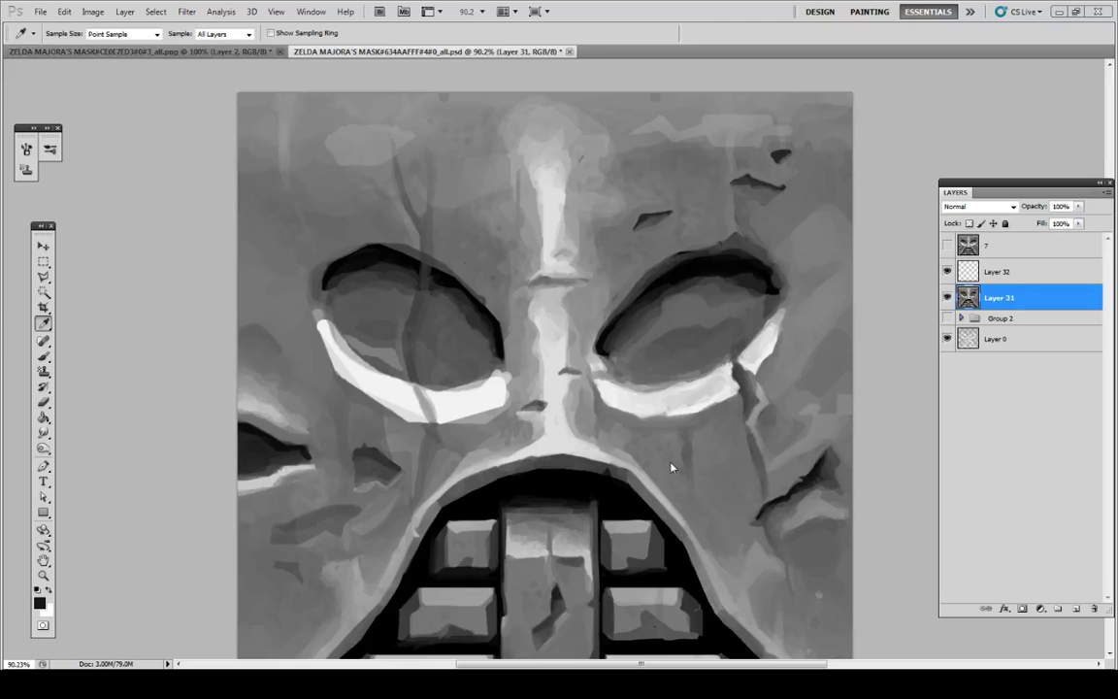
Step: Check reference layer 7 and shade the outer part of the left eye's upper shadow with sampled dark greys
click(948, 247)
key(b)
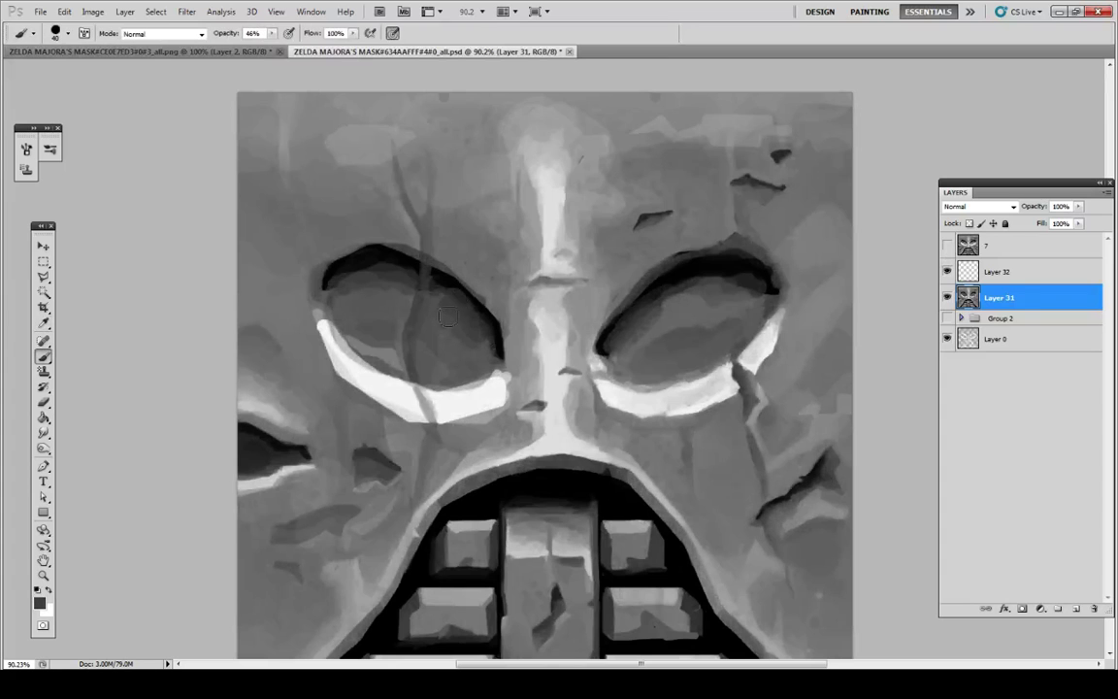
alt+click(368, 275)
alt+click(367, 290)
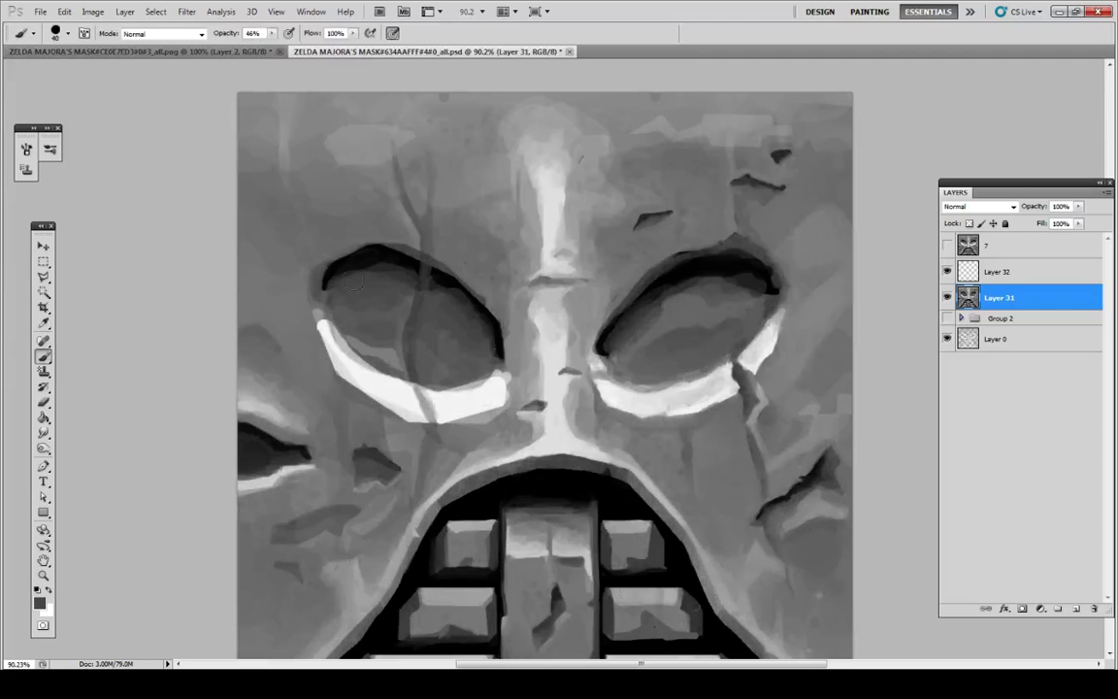
alt+click(369, 268)
alt+click(365, 263)
mouse_move(342, 265)
mouse_down()
mouse_move(390, 265)
mouse_move(465, 295)
mouse_move(367, 241)
mouse_up()
Step: Blend sampled dark greys along the inner stretch of the left eye's upper black rim
alt+click(449, 279)
alt+click(463, 297)
alt+click(454, 302)
alt+click(442, 270)
alt+click(424, 251)
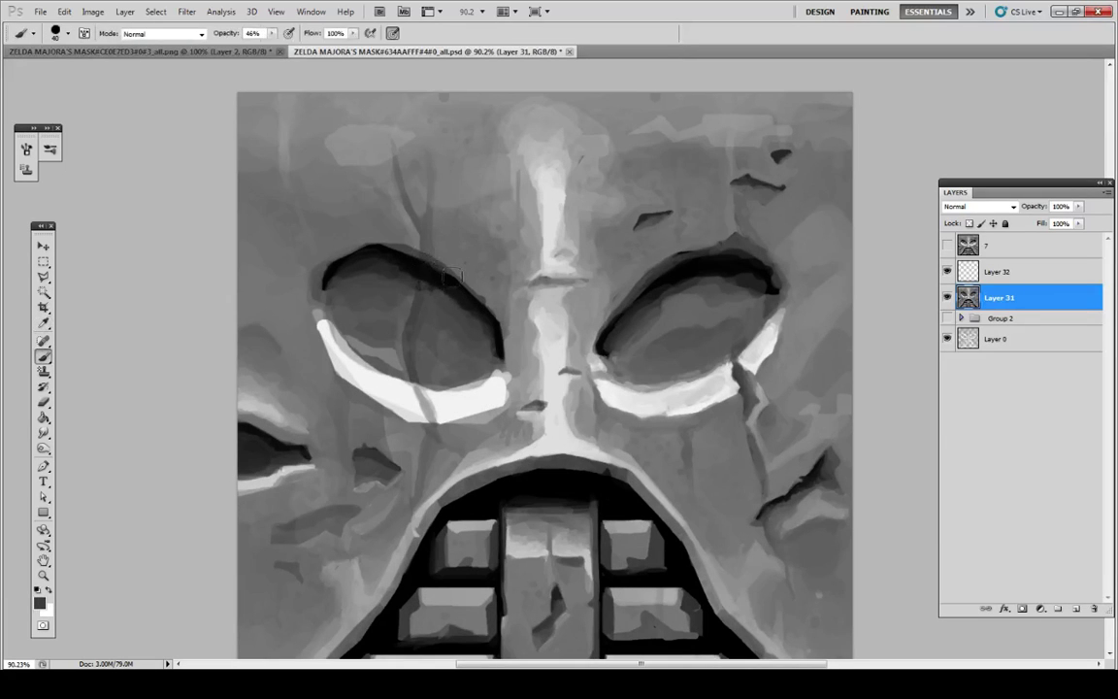
Step: Darken the crack where it crosses the left eye's upper rim with sampled black and clean up its sides
alt+click(425, 265)
key(alt)
key(alt)
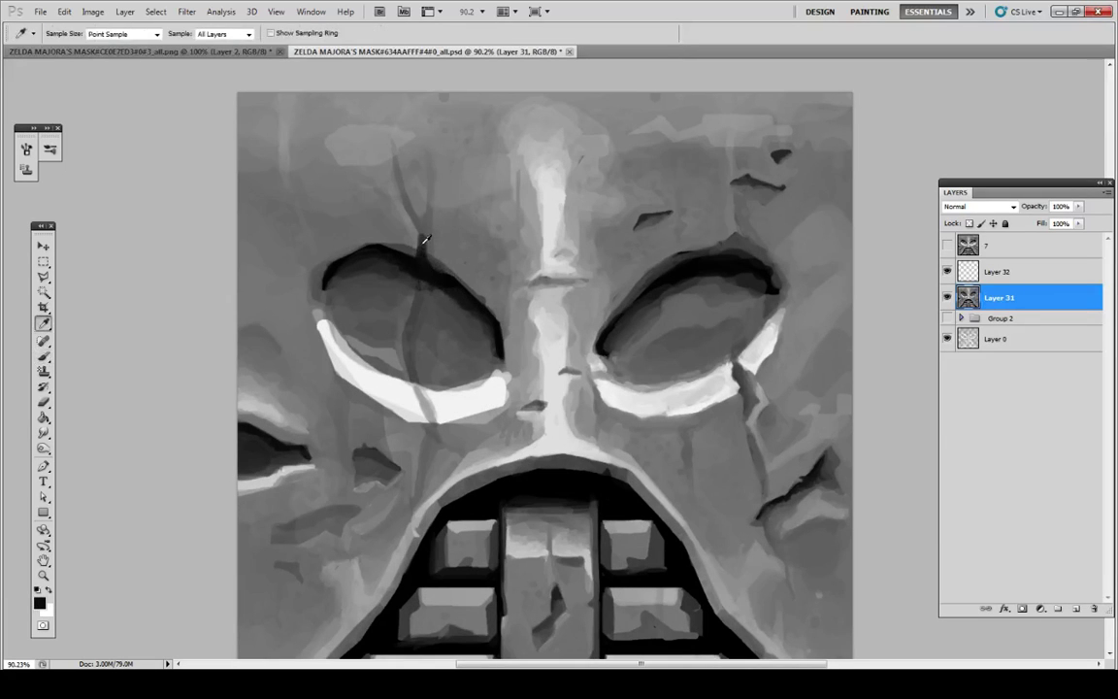
alt+click(412, 233)
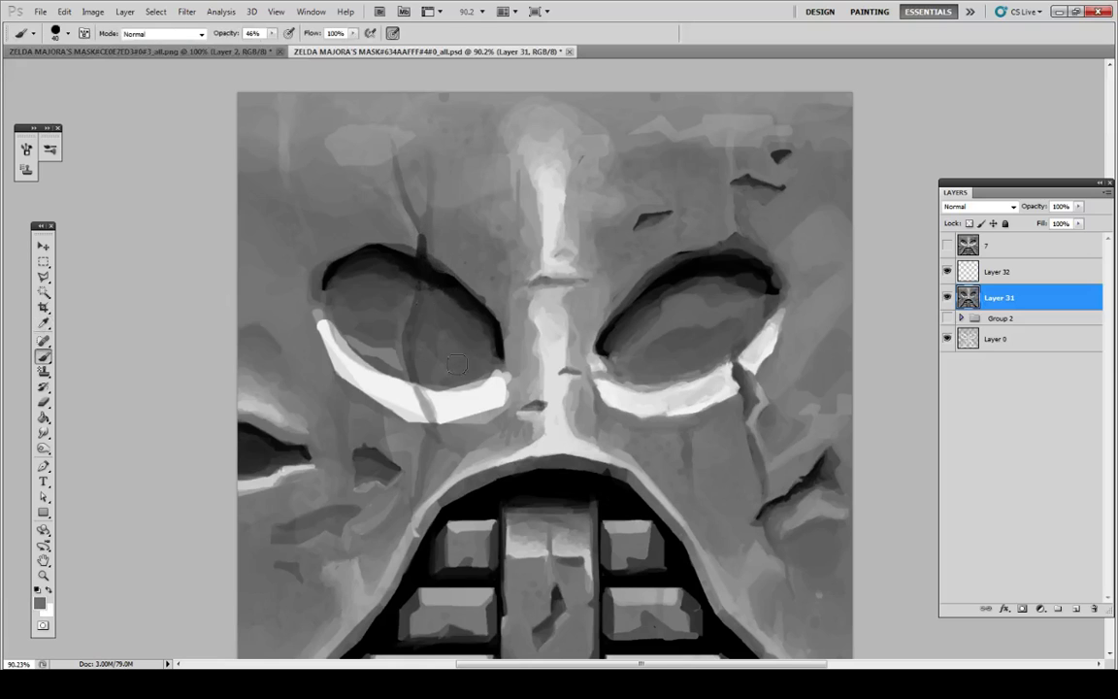
key(alt)
key(alt)
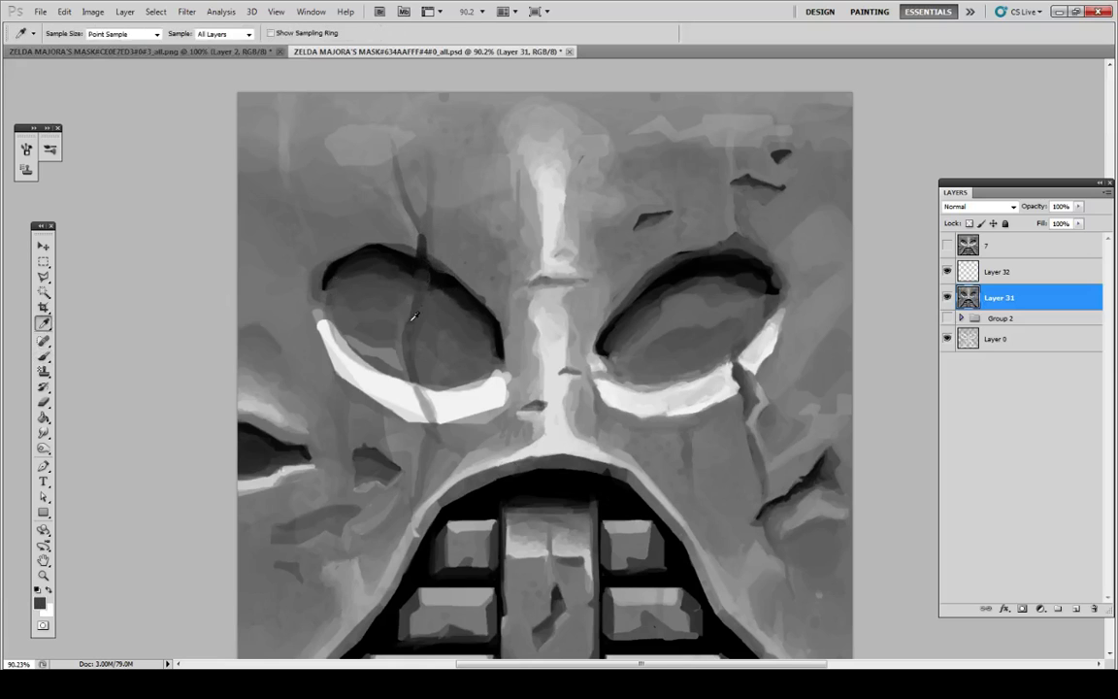
alt+click(433, 283)
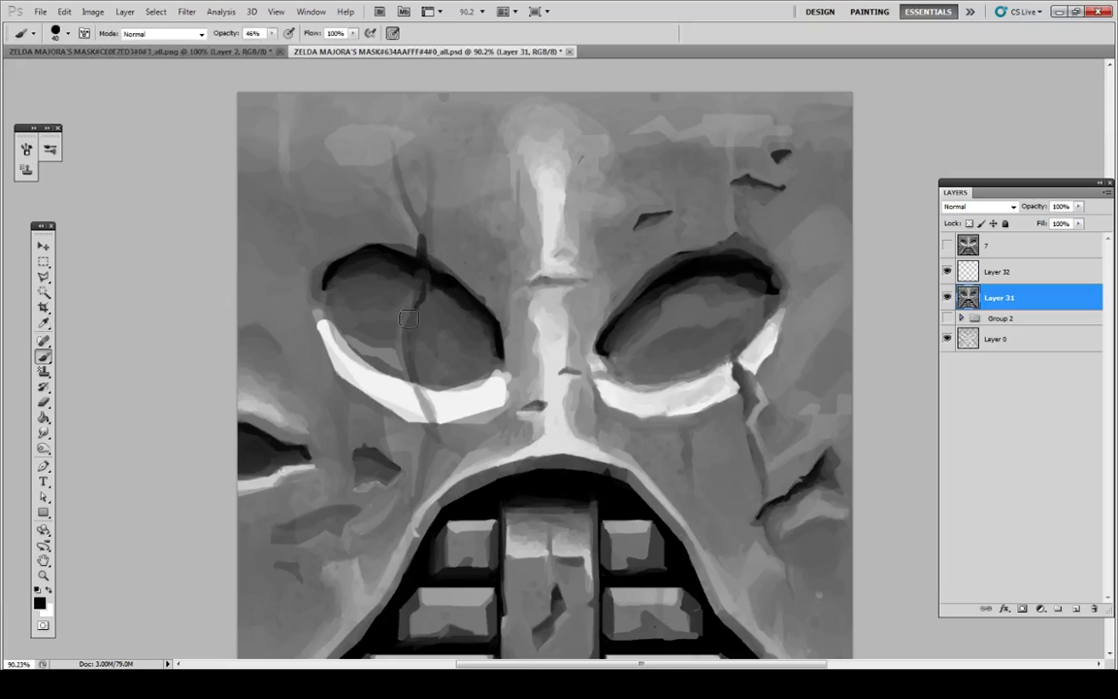
Step: Reduce the brush to 16 px and refine the dark crack running down inside the left eye
click(60, 33)
click(28, 72)
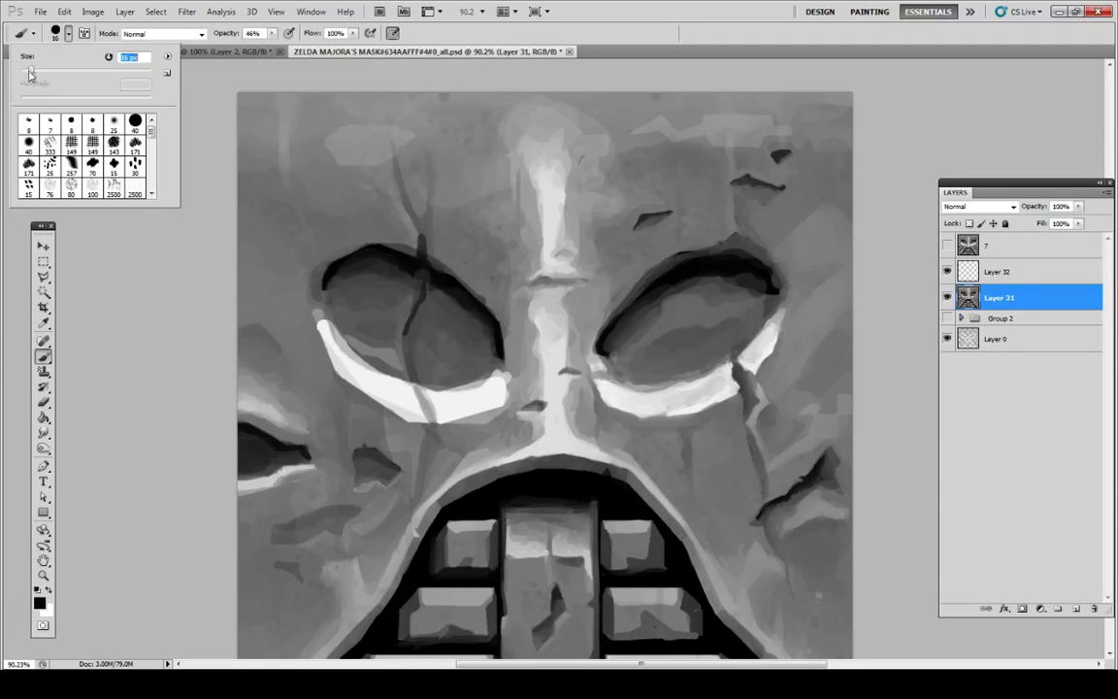
click(229, 77)
alt+click(434, 304)
mouse_move(435, 303)
mouse_down()
mouse_move(409, 345)
mouse_move(414, 375)
mouse_move(401, 321)
mouse_move(408, 329)
mouse_move(423, 298)
mouse_up()
alt+click(416, 335)
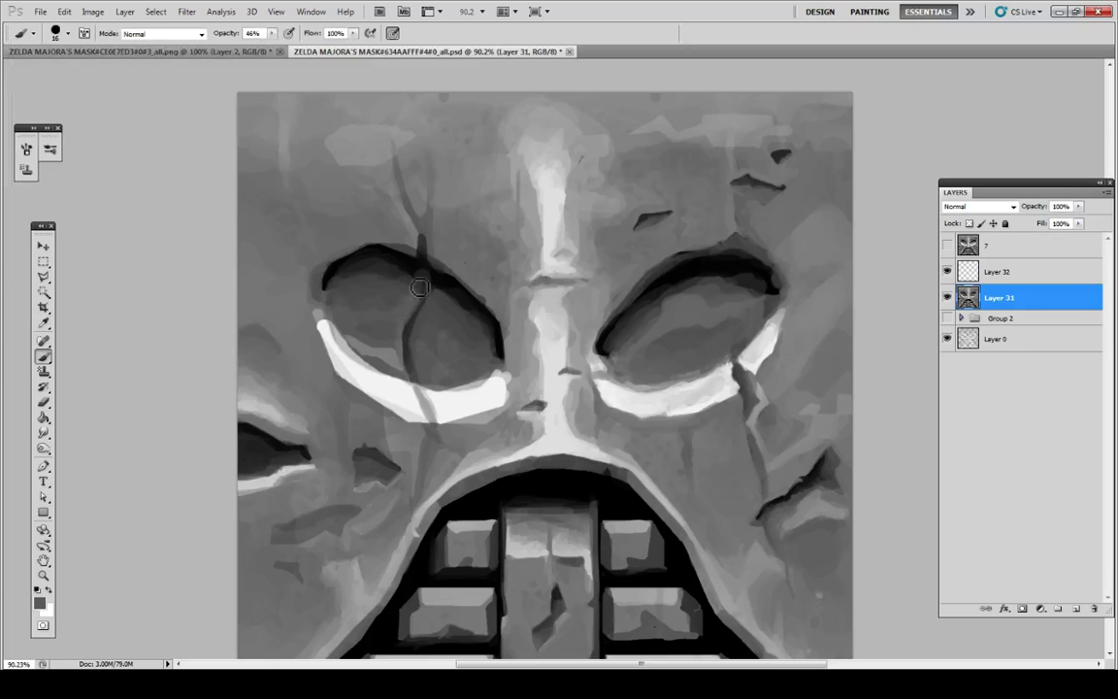
Step: Strengthen the crack inside the left eye from the upper rim to the white rim with sampled dark greys
alt+click(429, 288)
alt+click(429, 268)
mouse_move(428, 275)
mouse_down()
mouse_move(423, 317)
mouse_move(435, 320)
mouse_move(419, 351)
mouse_move(438, 317)
mouse_move(408, 372)
mouse_up()
alt+click(427, 271)
alt+click(423, 316)
alt+click(433, 320)
alt+click(415, 366)
alt+click(402, 362)
alt+click(393, 359)
key(alt)
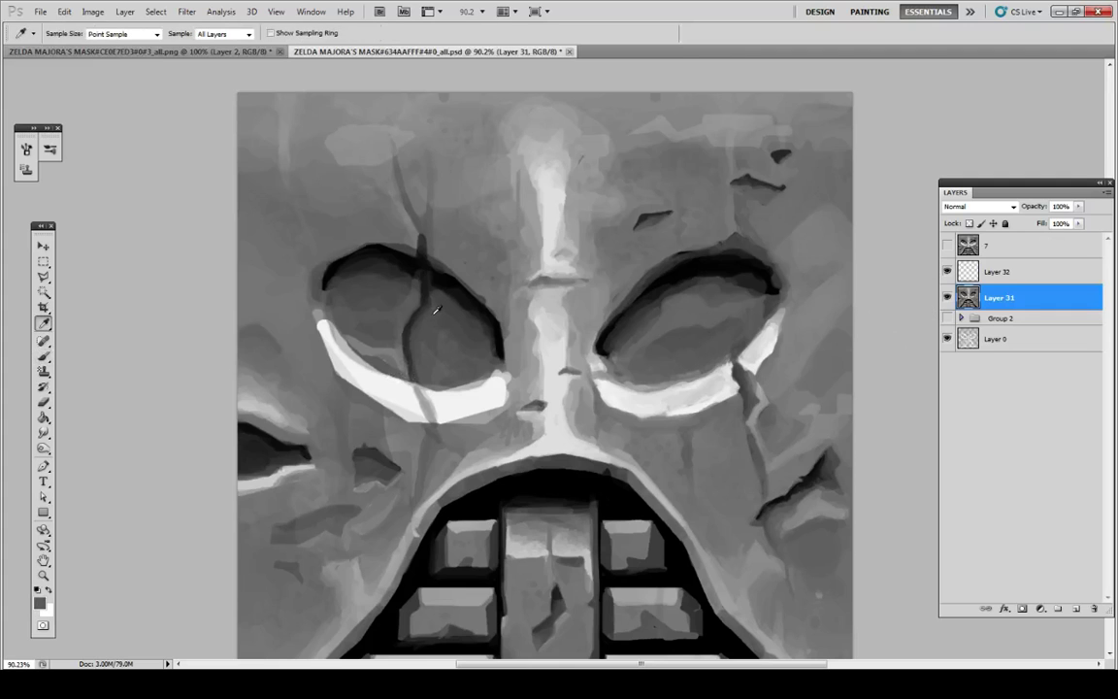
Step: Blend the inner side of the left eye's crack with sampled dark grey and compare with reference layer 7
alt+click(441, 305)
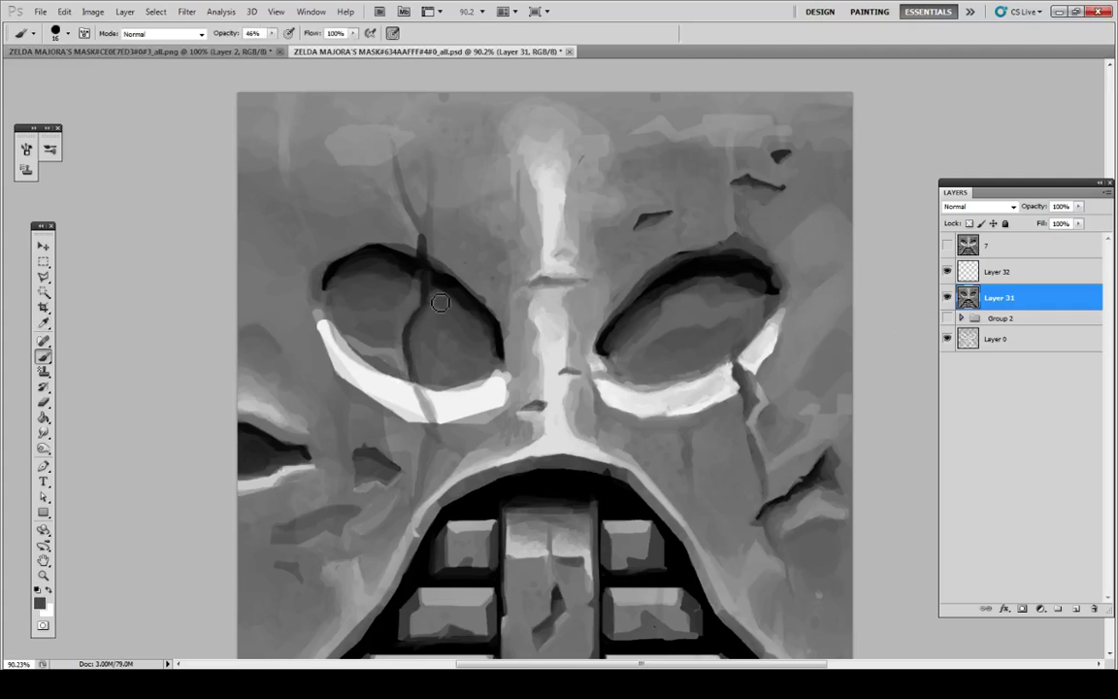
mouse_move(439, 305)
mouse_down()
mouse_move(424, 313)
mouse_move(415, 366)
mouse_up()
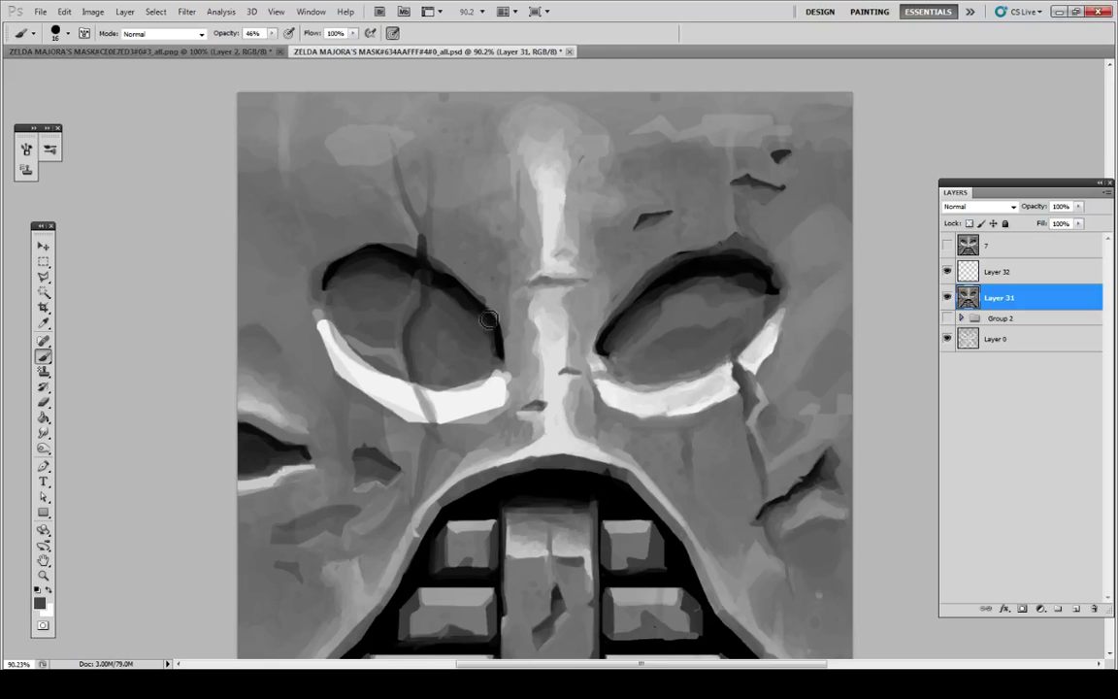
click(947, 245)
click(948, 245)
key(u)
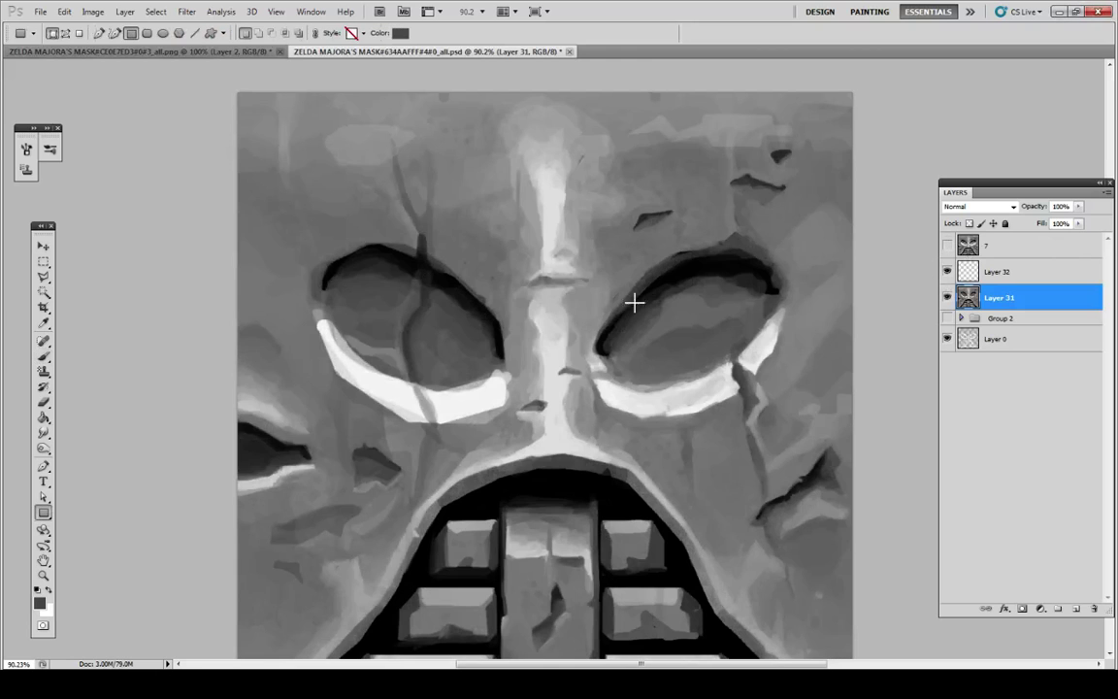
key(b)
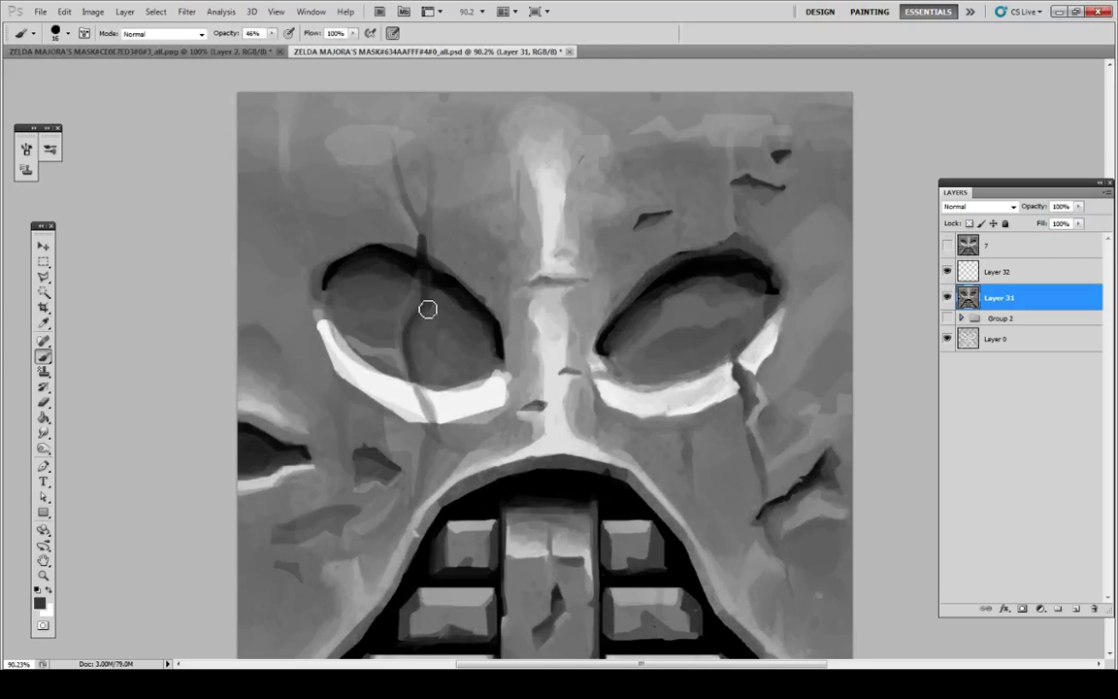
Step: Paint a dark branch off the crack toward the left eye's outer side and blend the greys around it
mouse_move(393, 329)
mouse_down()
mouse_move(427, 342)
mouse_move(425, 365)
mouse_up()
alt+click(427, 315)
alt+click(434, 314)
alt+click(407, 333)
alt+click(415, 334)
alt+click(410, 338)
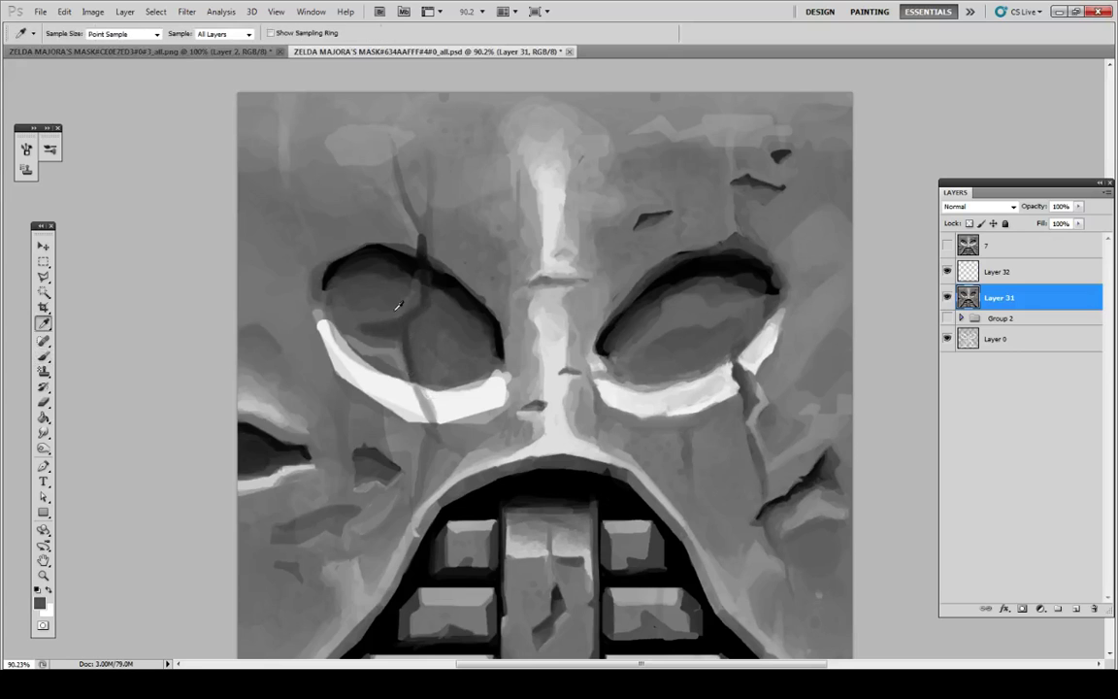
Step: Darken the branch crack inside the left eye and blend its upper edge with sampled greys
alt+click(370, 328)
drag(361, 326, 392, 331)
alt+click(372, 329)
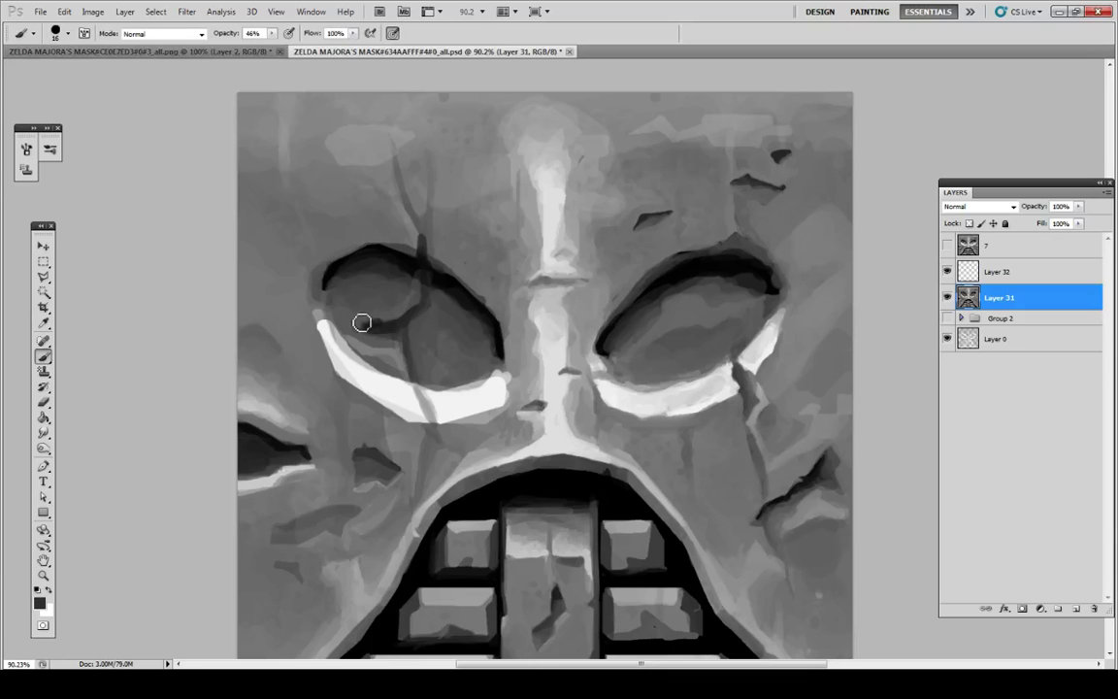
alt+click(395, 310)
mouse_move(383, 316)
mouse_down()
mouse_move(380, 334)
mouse_move(365, 331)
mouse_up()
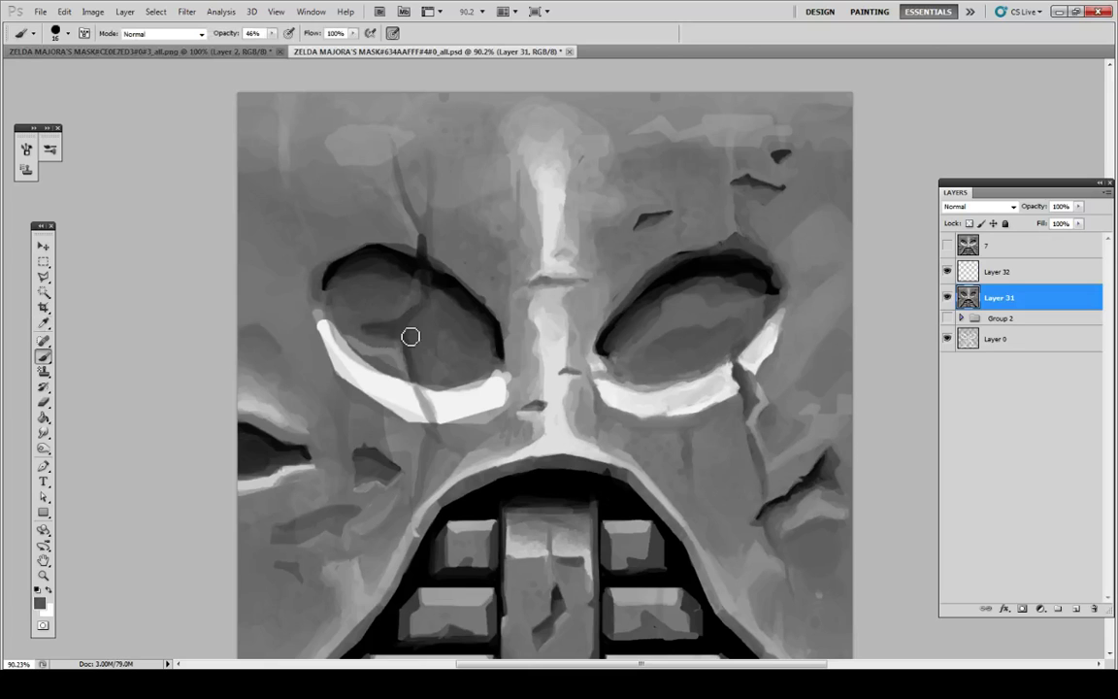
Step: Paint and blend the lighter grey edge beneath the branch crack in the left eye using sampled tones
alt+click(391, 305)
alt+click(377, 346)
alt+click(366, 337)
mouse_move(366, 338)
mouse_down()
mouse_move(406, 352)
mouse_move(399, 343)
mouse_move(396, 356)
mouse_move(363, 355)
mouse_move(354, 345)
mouse_move(404, 367)
mouse_move(403, 355)
mouse_move(379, 353)
mouse_move(389, 340)
mouse_move(371, 348)
mouse_move(354, 334)
mouse_move(371, 349)
mouse_move(361, 350)
mouse_move(406, 376)
mouse_up()
alt+click(401, 352)
alt+click(391, 354)
alt+click(384, 364)
alt+click(392, 352)
alt+click(395, 346)
alt+click(381, 331)
alt+click(377, 341)
alt+click(369, 276)
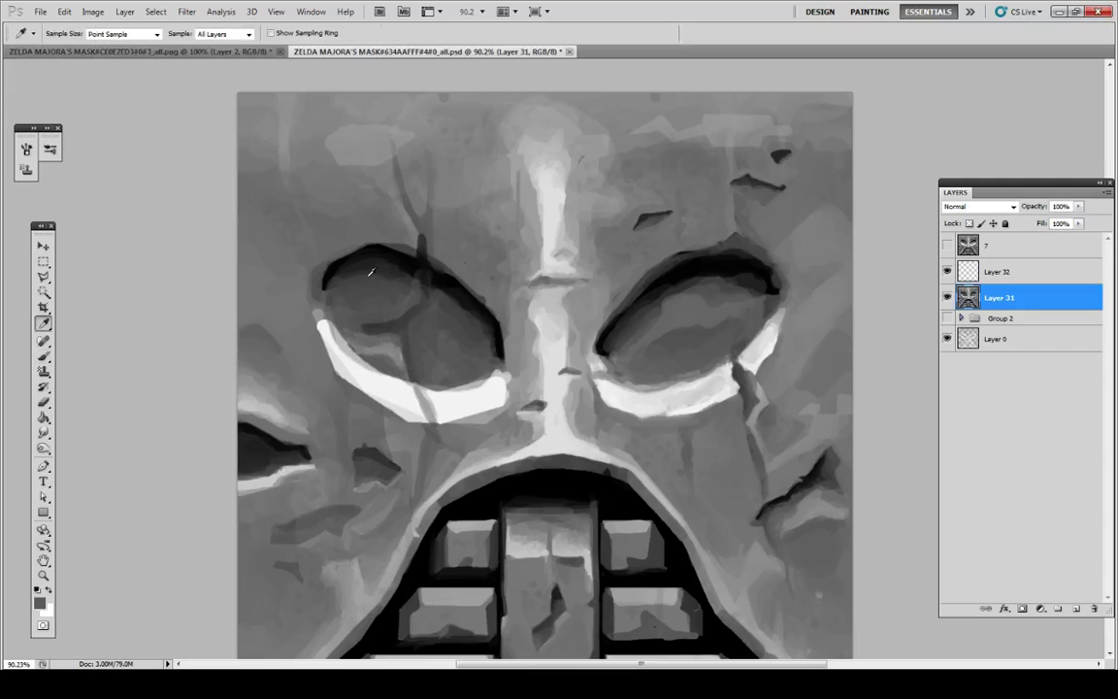
Step: Darken the crack where it crosses the left eye's upper rim with sampled darks
alt+click(433, 275)
drag(422, 269, 427, 290)
alt+click(432, 245)
drag(432, 243, 431, 267)
alt+click(417, 404)
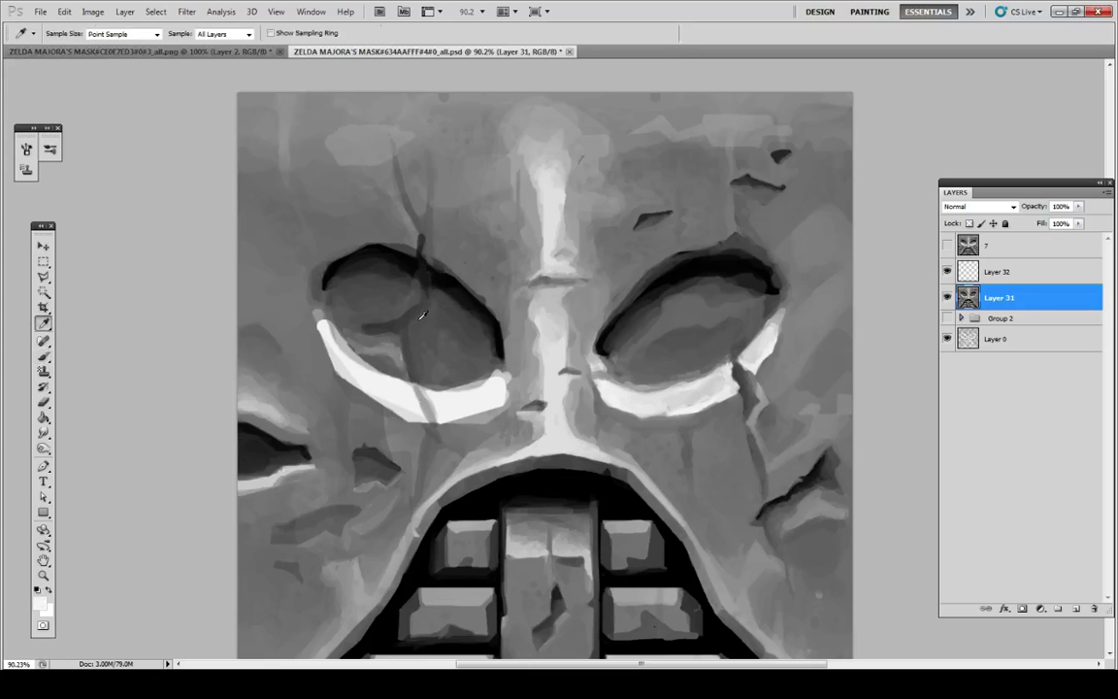
alt+click(429, 245)
alt+click(432, 244)
Step: Blend the greys beside the crack just above the left eye's upper rim with sampled tones
mouse_move(433, 256)
mouse_down()
mouse_move(430, 241)
mouse_move(444, 272)
mouse_move(459, 268)
mouse_move(468, 284)
mouse_move(444, 256)
mouse_up()
alt+click(444, 232)
alt+click(446, 270)
alt+click(445, 256)
alt+click(430, 251)
alt+click(450, 257)
Step: Compare with reference layer 7, then soften the left eye's white rim and the greys inside its outer corner
click(947, 247)
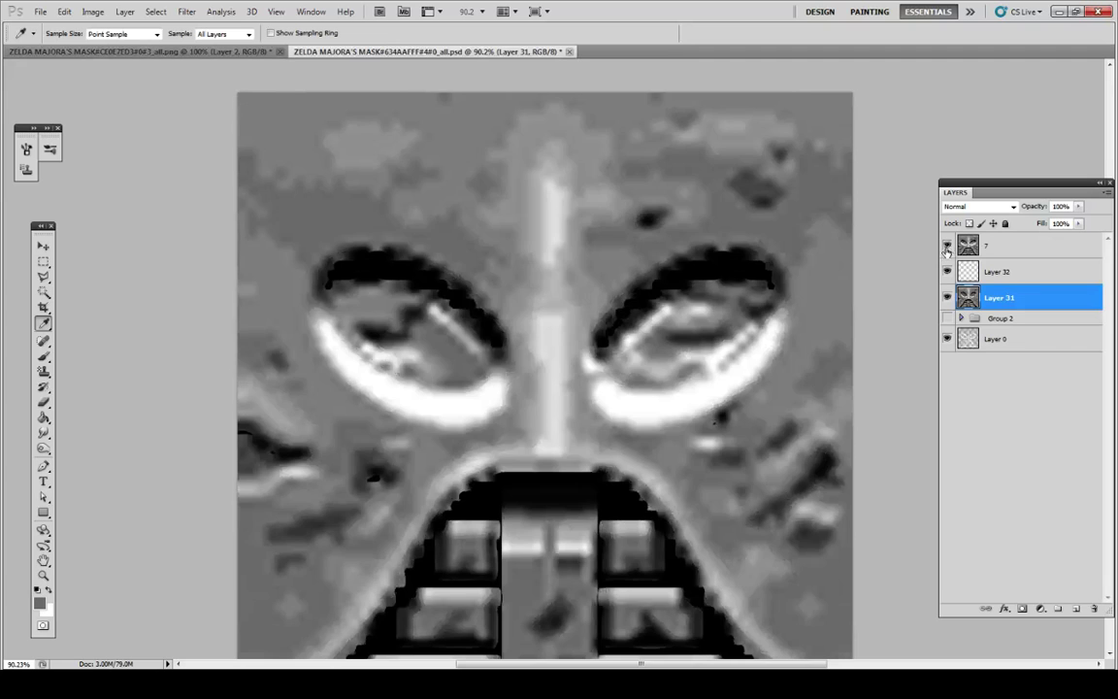
click(947, 247)
alt+click(324, 320)
mouse_move(320, 314)
mouse_down()
mouse_move(352, 369)
mouse_move(364, 371)
mouse_move(351, 355)
mouse_move(394, 367)
mouse_up()
alt+click(326, 322)
alt+click(340, 351)
alt+click(370, 357)
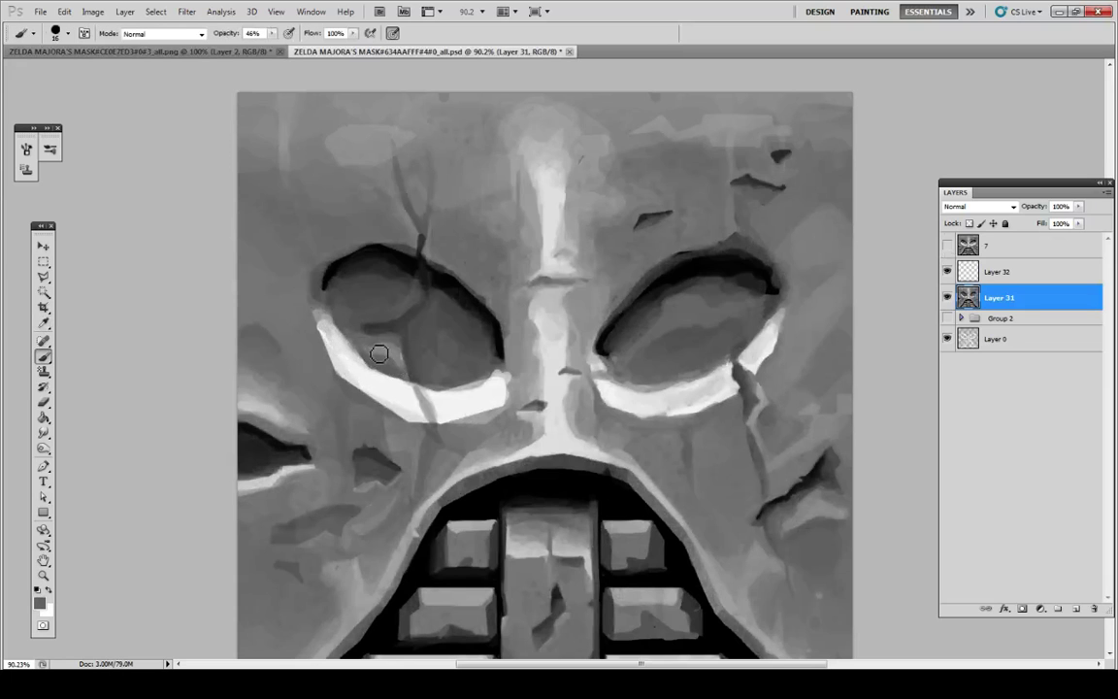
key(alt)
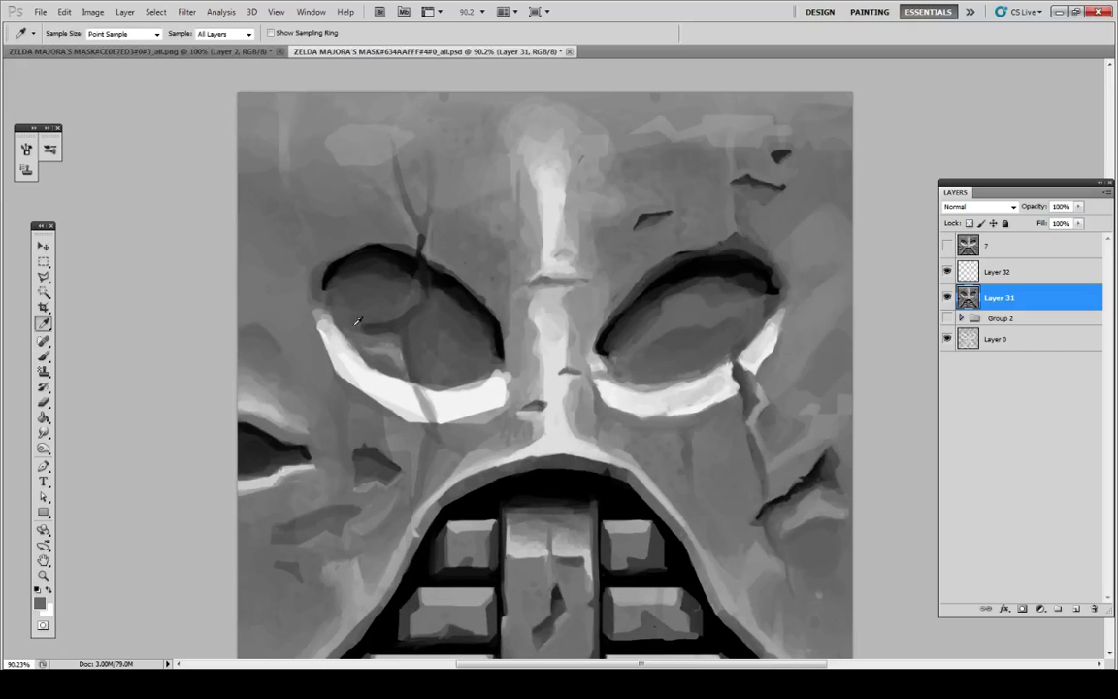
drag(377, 352, 405, 372)
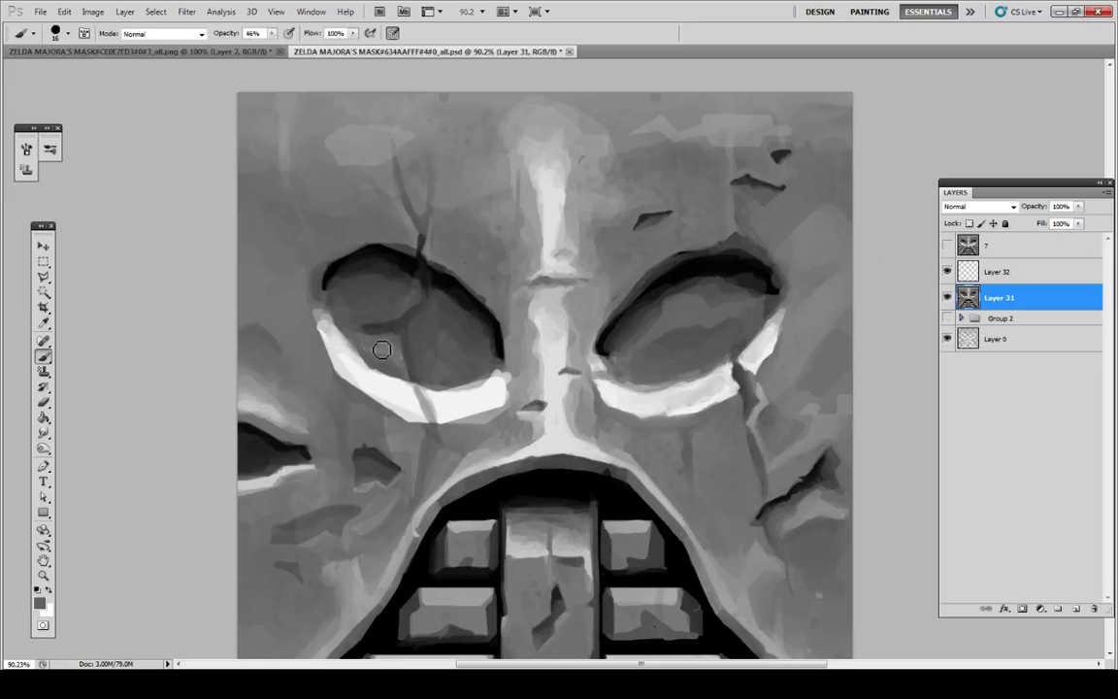
Step: Darken the crack cutting through the left eye's white lower rim with sampled greys
alt+click(424, 399)
drag(419, 393, 425, 396)
key(alt)
alt+click(485, 308)
mouse_move(426, 401)
mouse_down()
mouse_move(419, 390)
mouse_move(438, 412)
mouse_up()
alt+click(424, 397)
alt+click(430, 404)
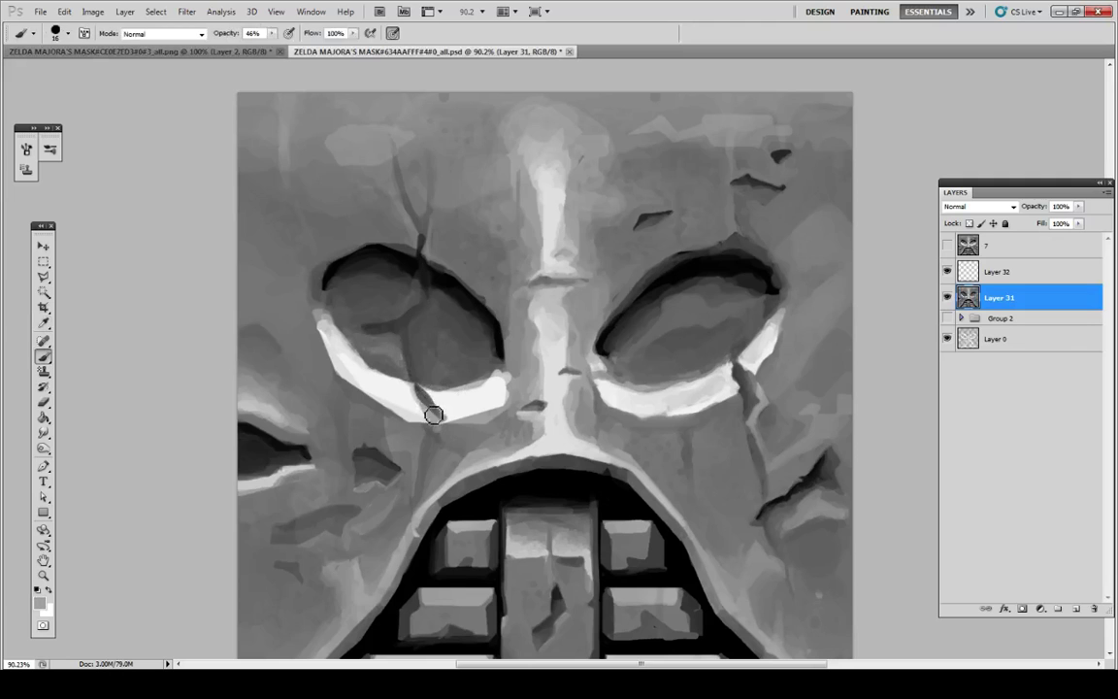
Step: Paint a light highlight edge along the crack below the left eye's white rim and sample the surrounding grey
alt+click(448, 407)
mouse_move(433, 424)
mouse_down()
mouse_move(425, 499)
mouse_move(434, 456)
mouse_up()
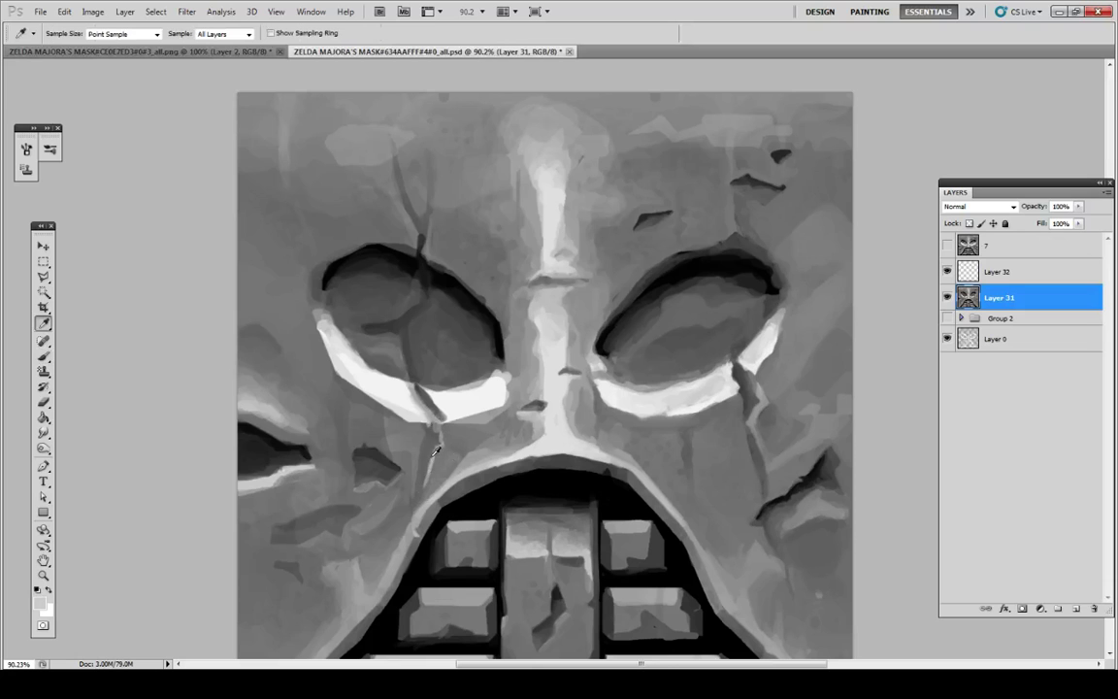
alt+click(436, 453)
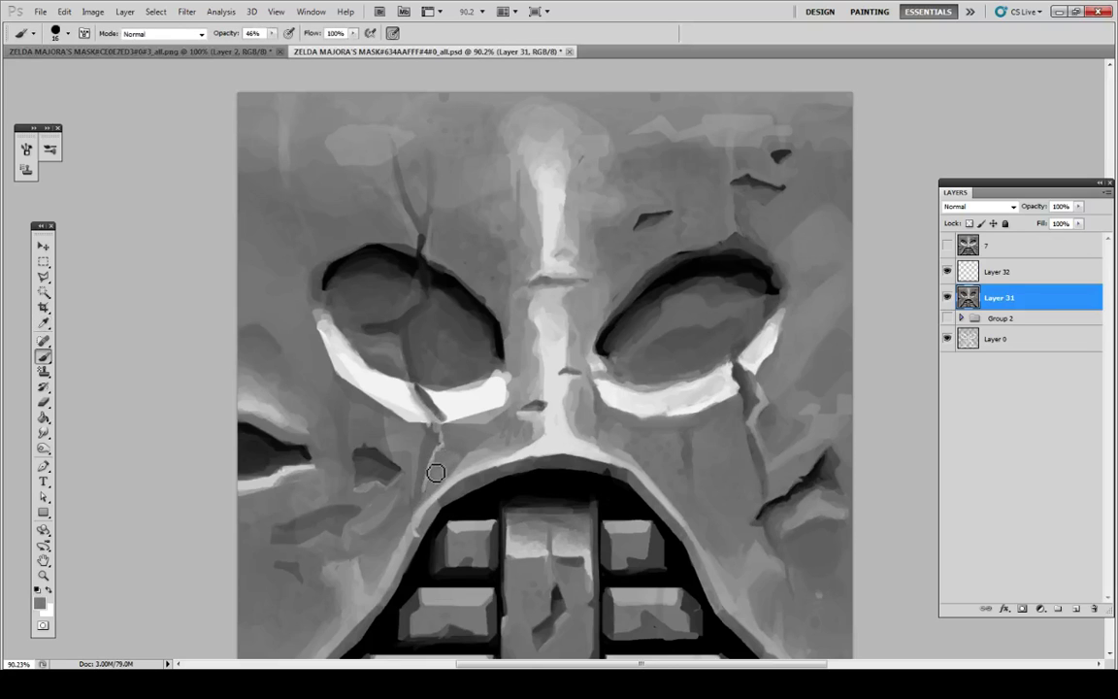
Step: Save a copy of the texture as a non-interlaced PNG over the existing file in the Mask Giant folder
key(ctrl+alt+s)
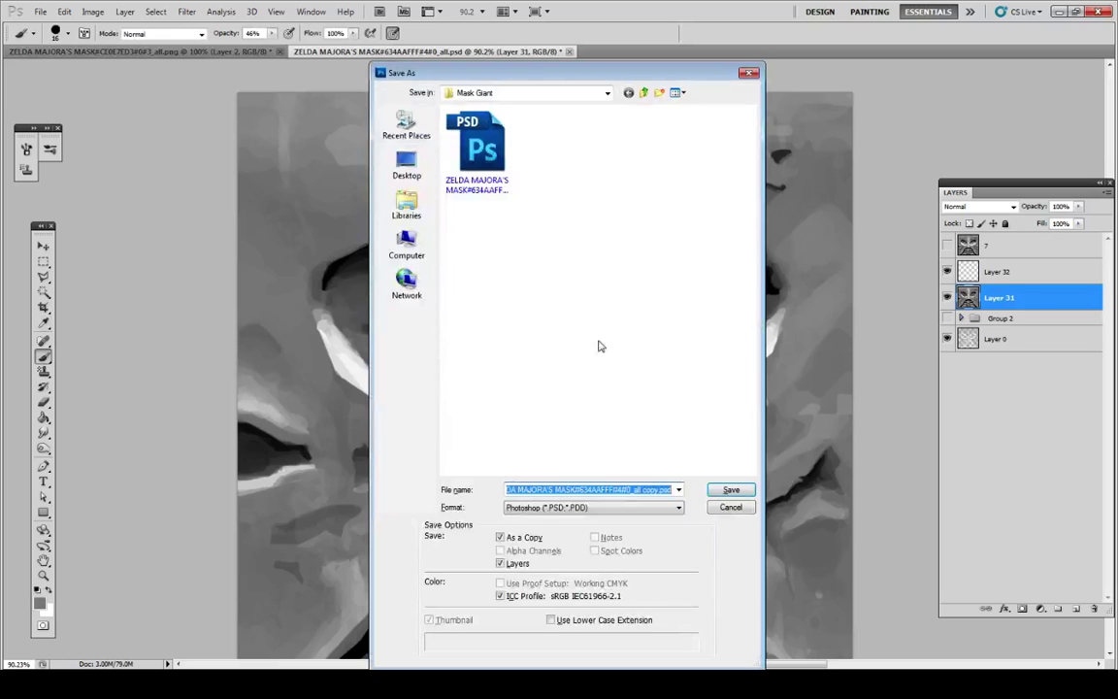
click(630, 506)
click(522, 592)
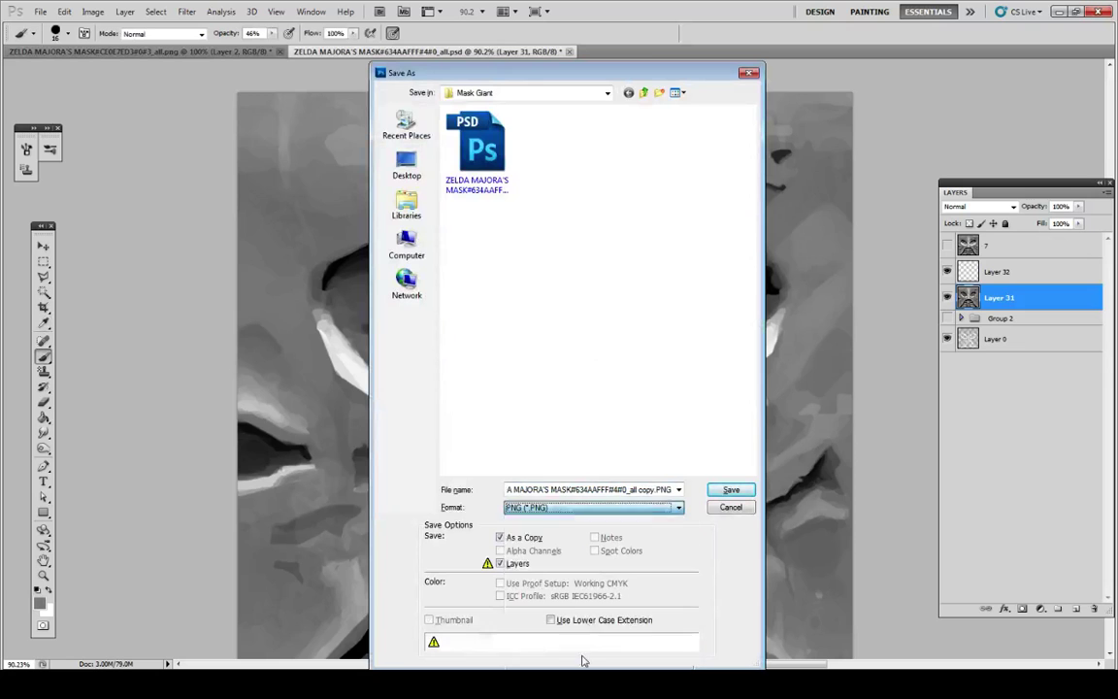
double_click(479, 170)
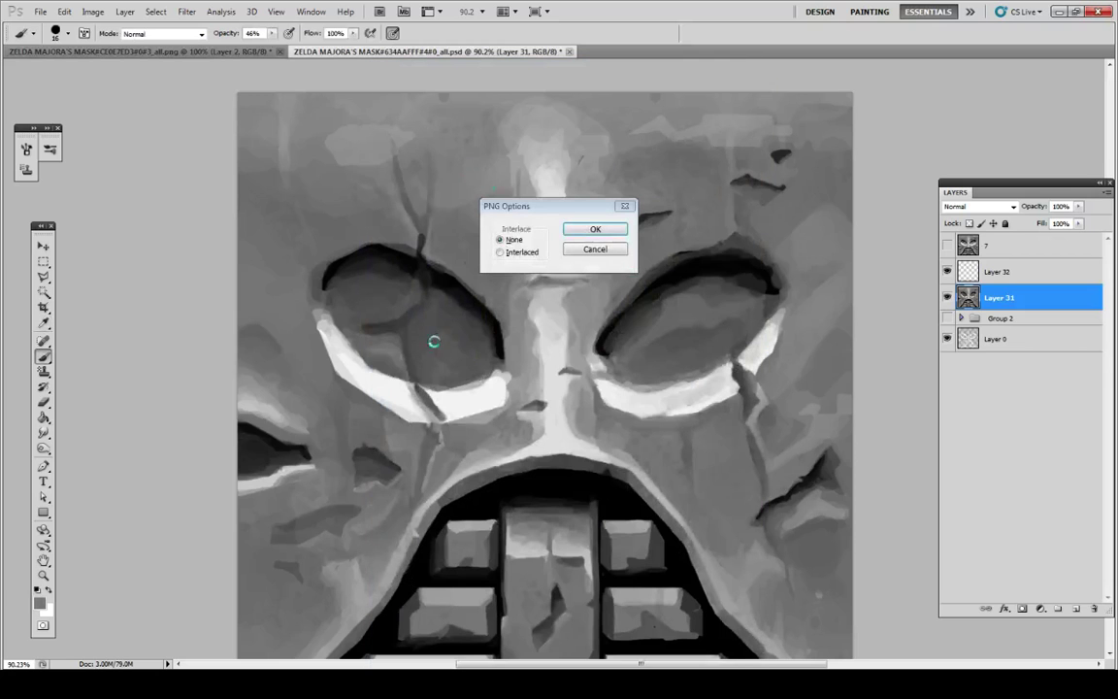
key(Return)
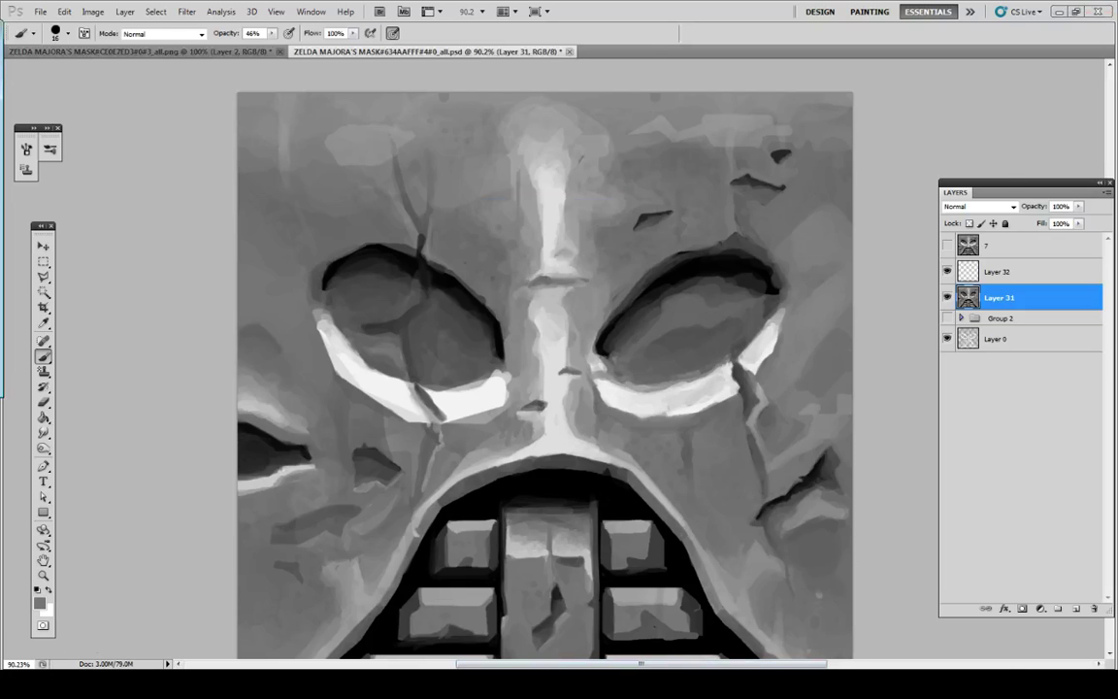
Step: Switch to the Project64 emulator to check the mask in game and load a different saved state
key(alt+Tab)
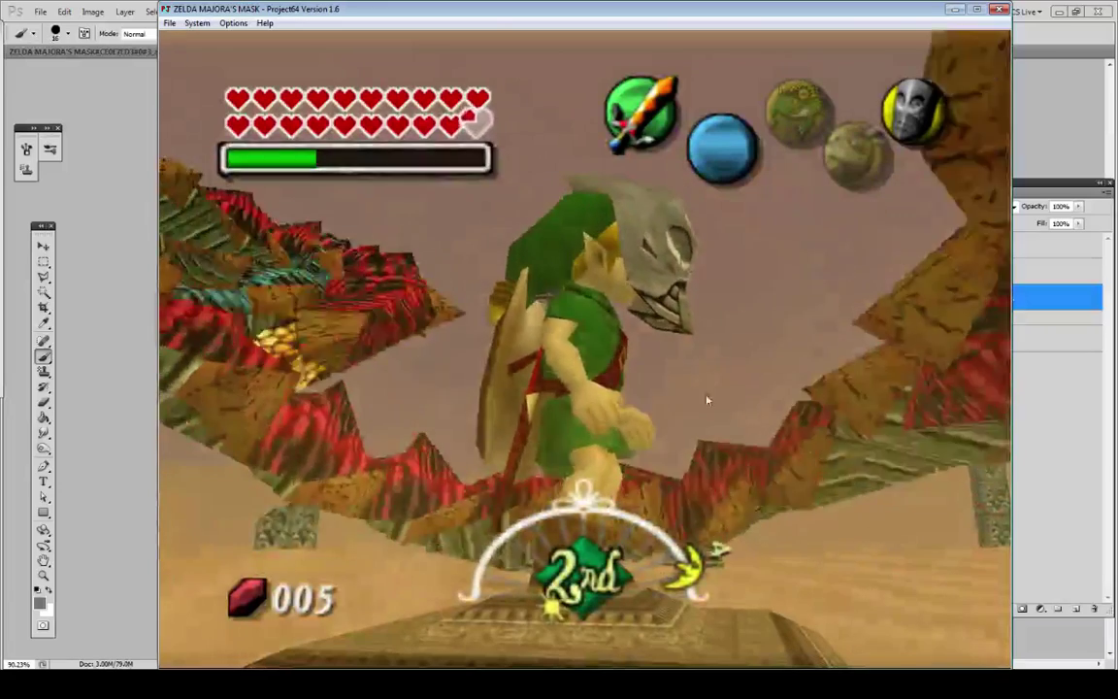
key(alt+Tab)
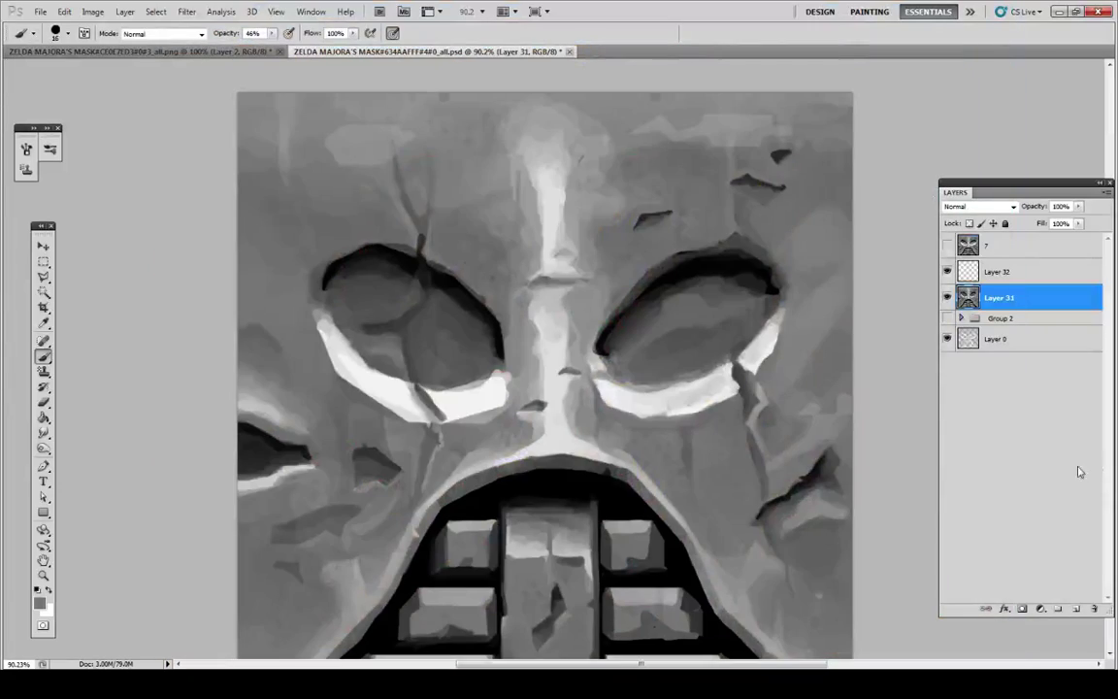
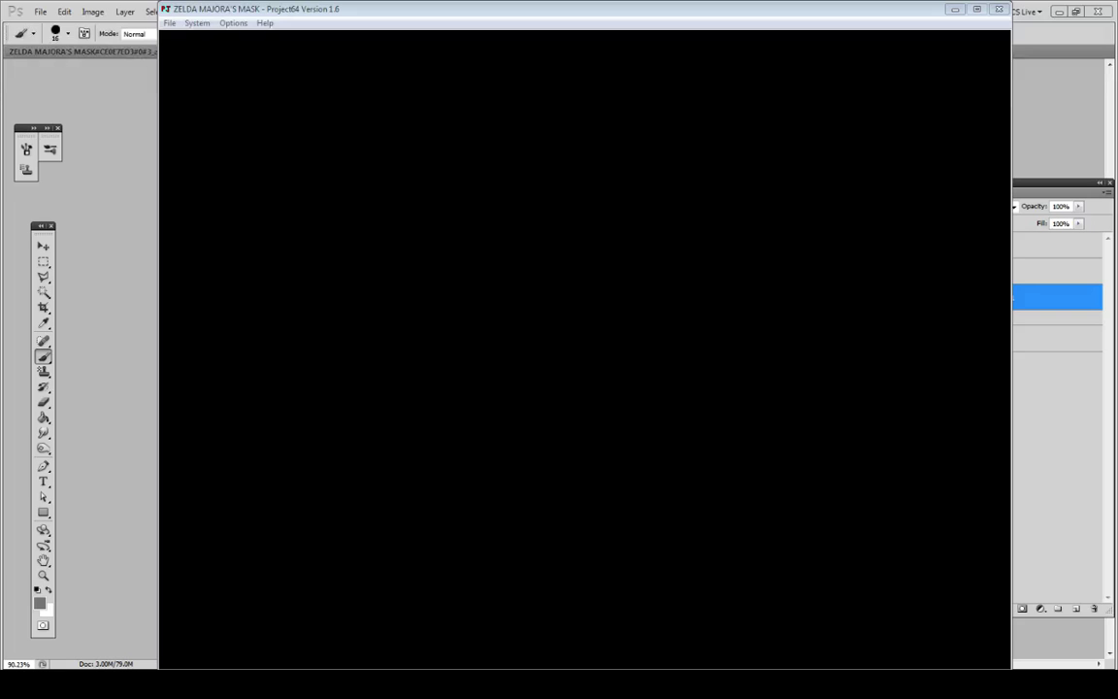
click(530, 340)
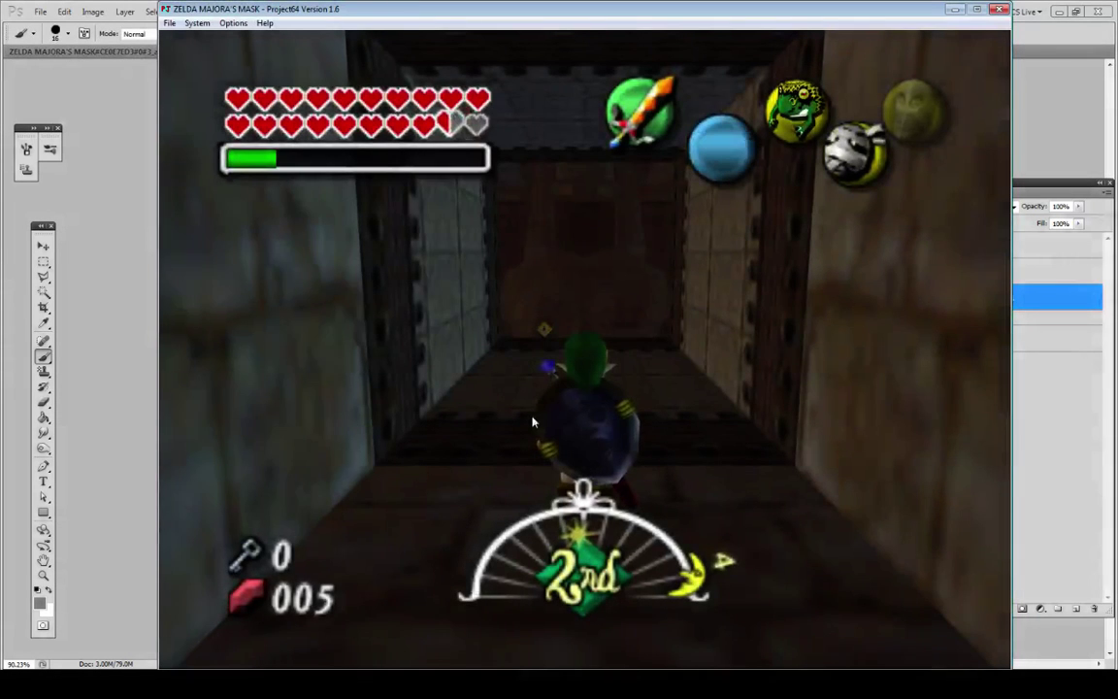
key(F7)
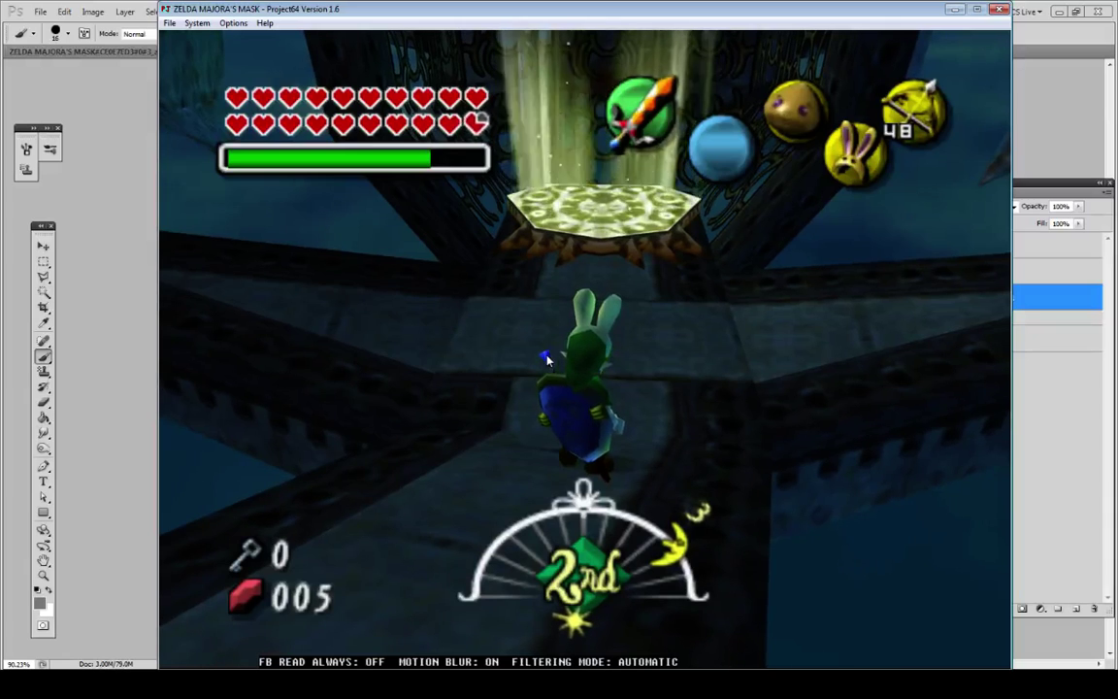
Step: Guide the character through the glowing portal and into the pit to reach the desert boss arena
key(Up)
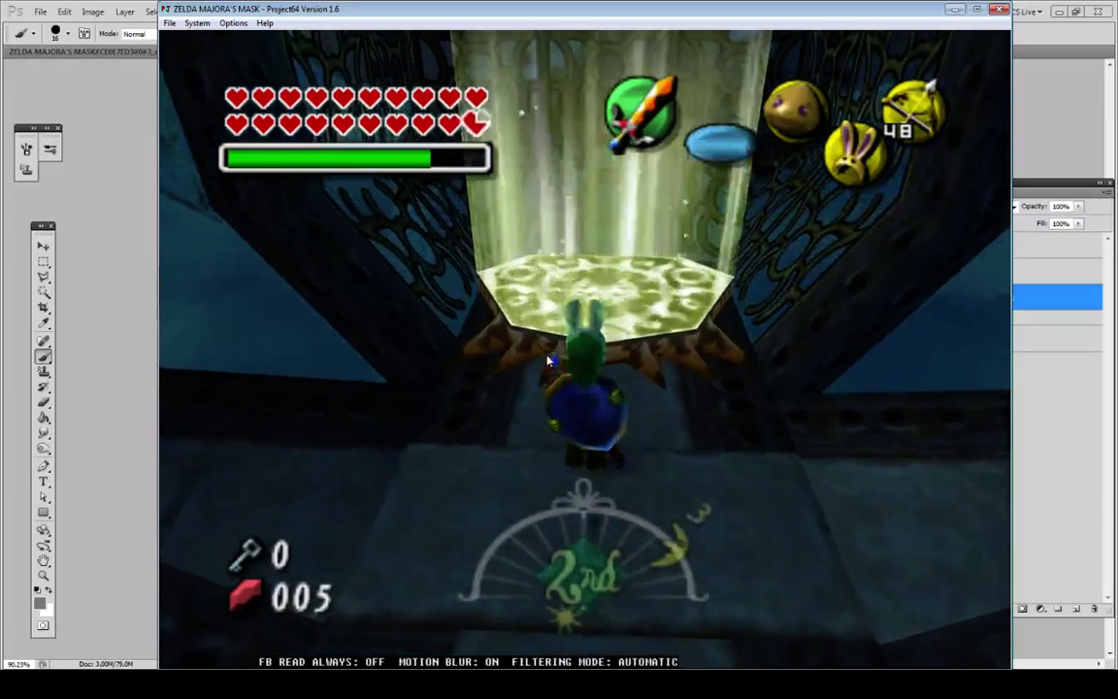
key(Up)
key(x)
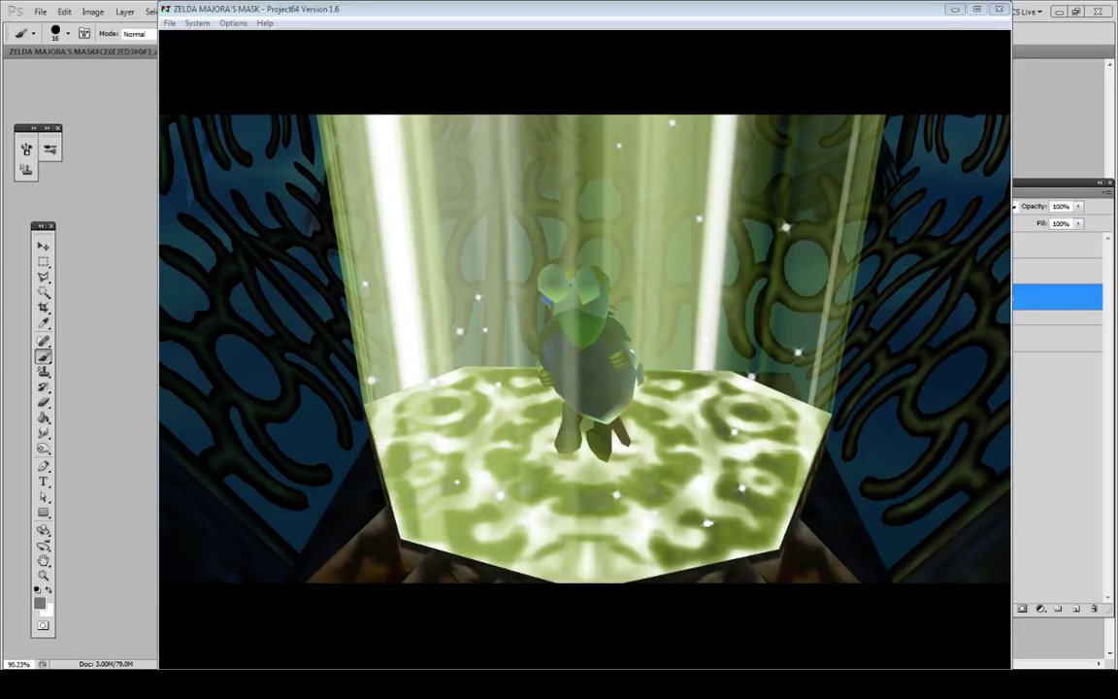
click(647, 435)
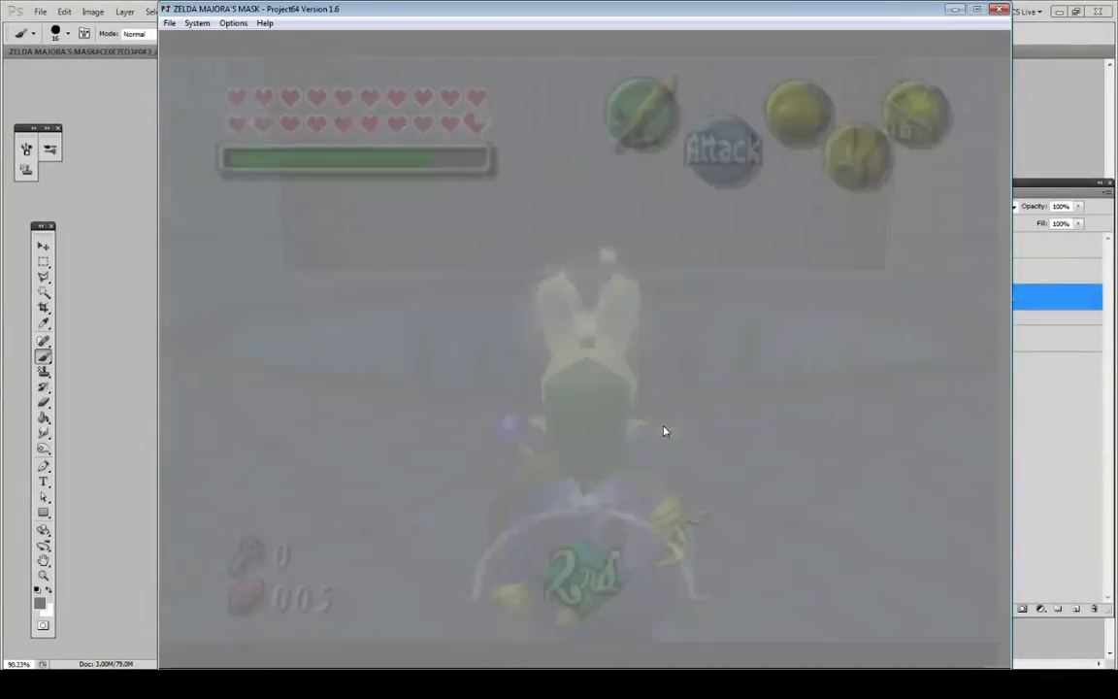
key(Up)
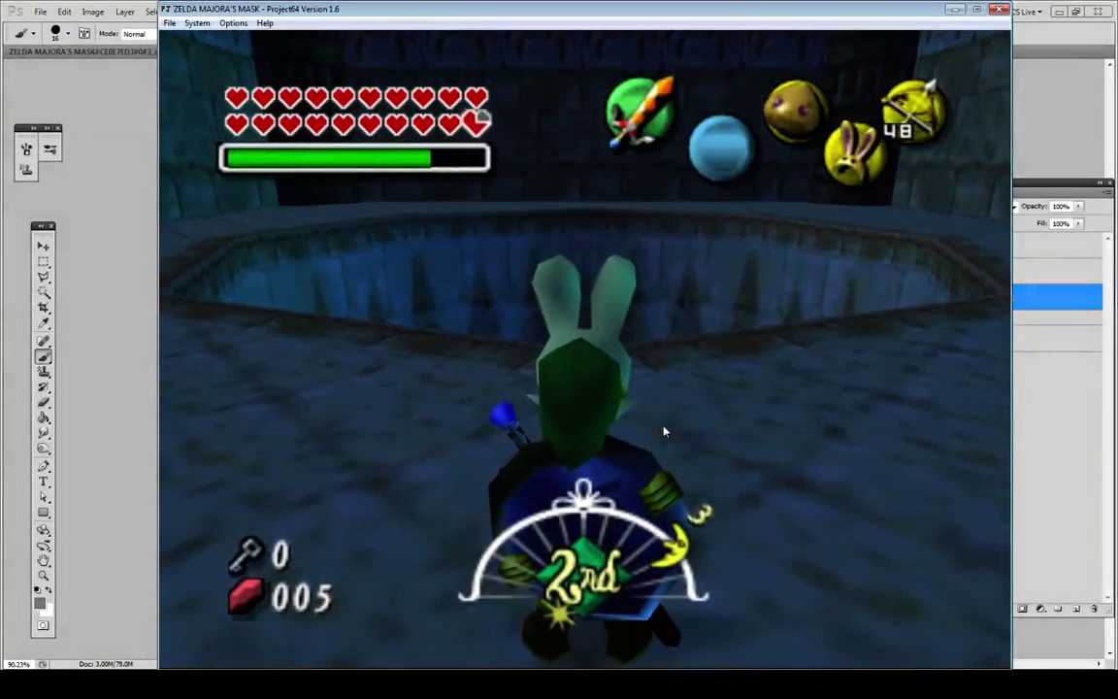
key(Up)
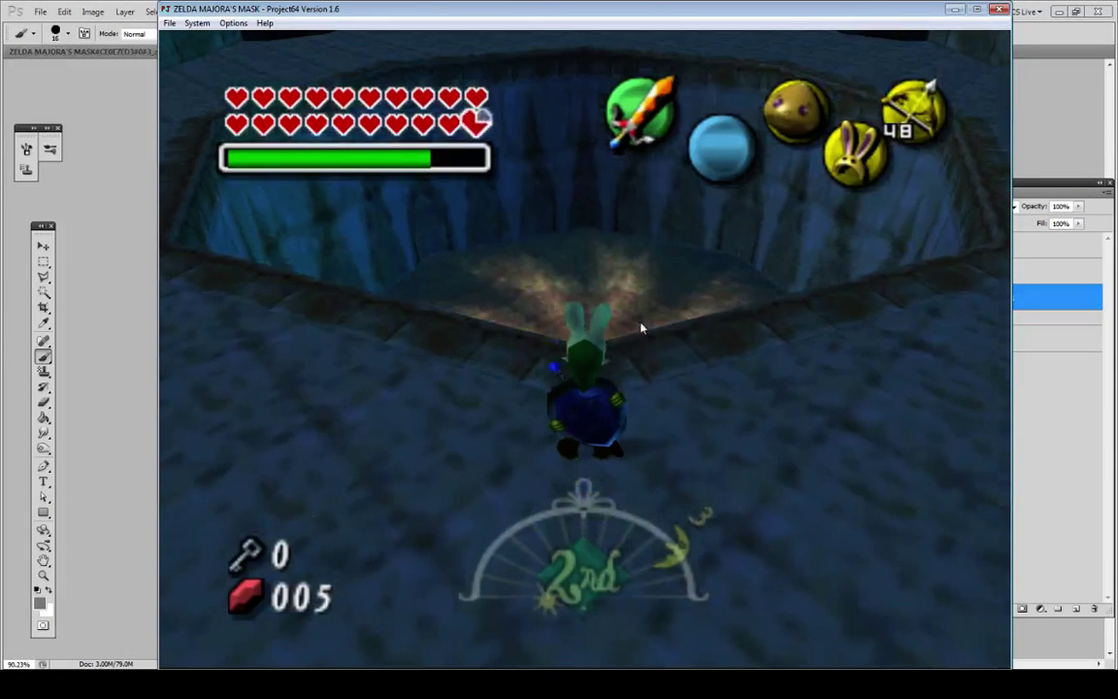
key(Up)
key(Up)
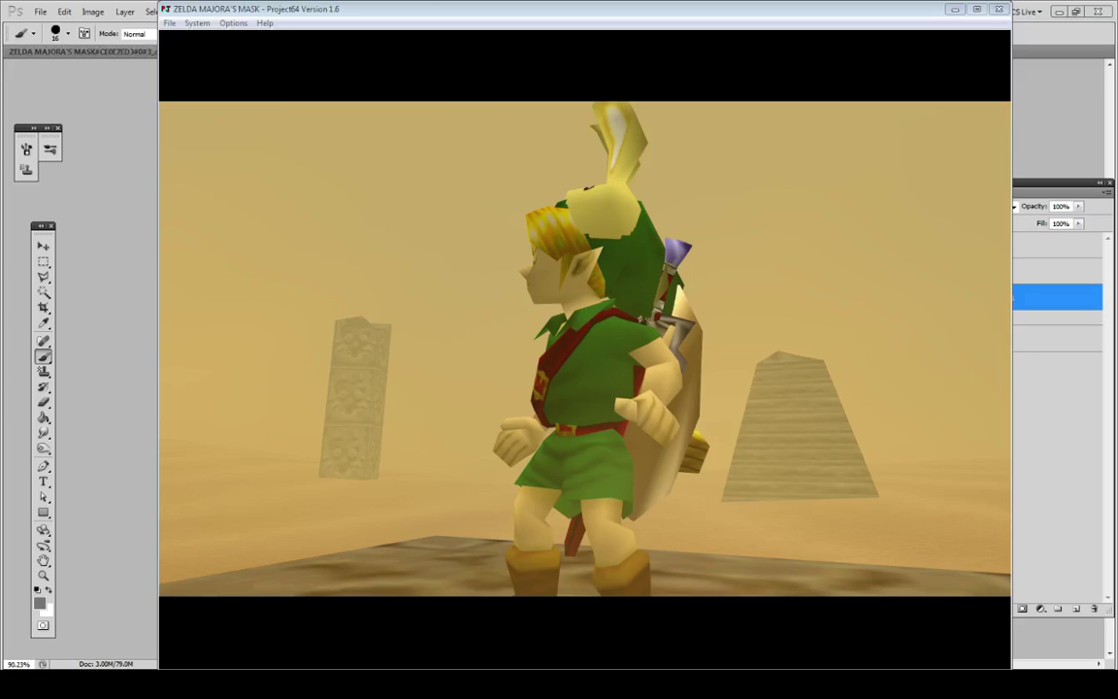
Step: Return to Photoshop, select Layer 32 and compare the painting with reference layer 7
click(137, 334)
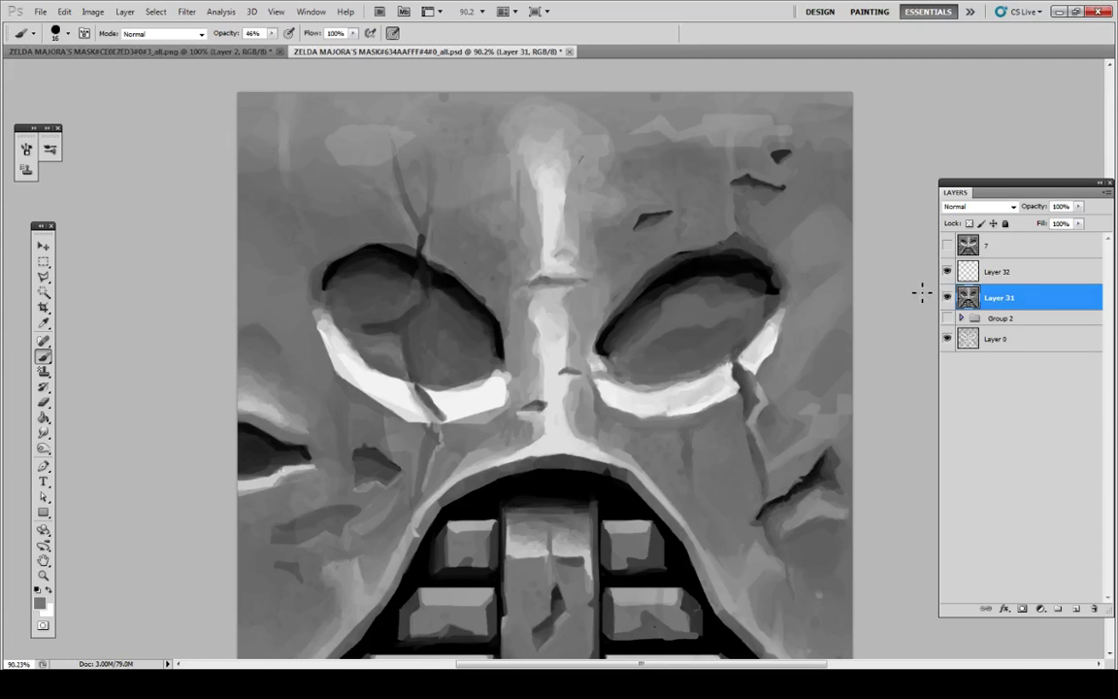
click(971, 272)
click(947, 246)
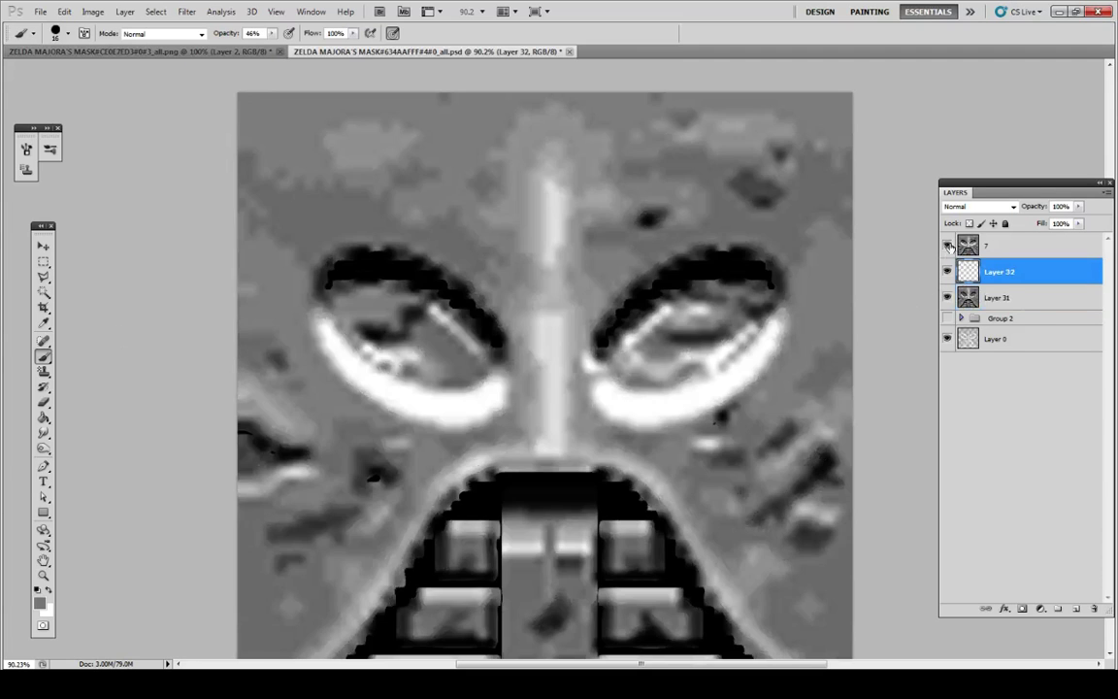
click(947, 246)
click(947, 246)
click(948, 247)
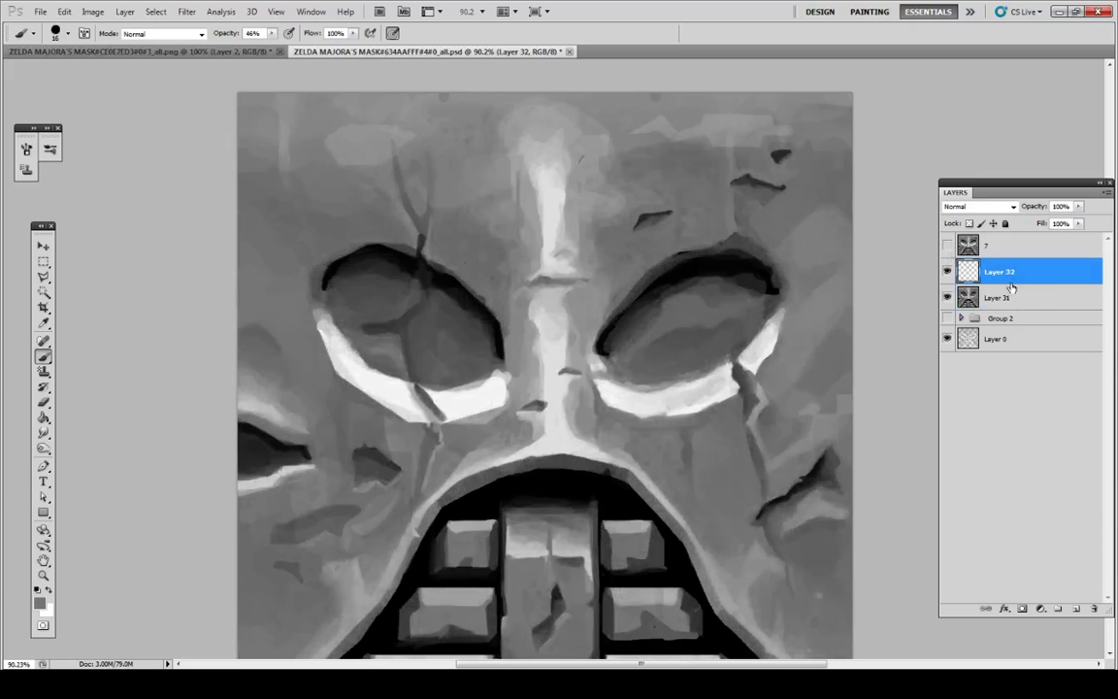
Step: Add a new layer, sample black from the left eye's rim and paint a dark brow shape with a 61 px brush
click(1074, 610)
key(i)
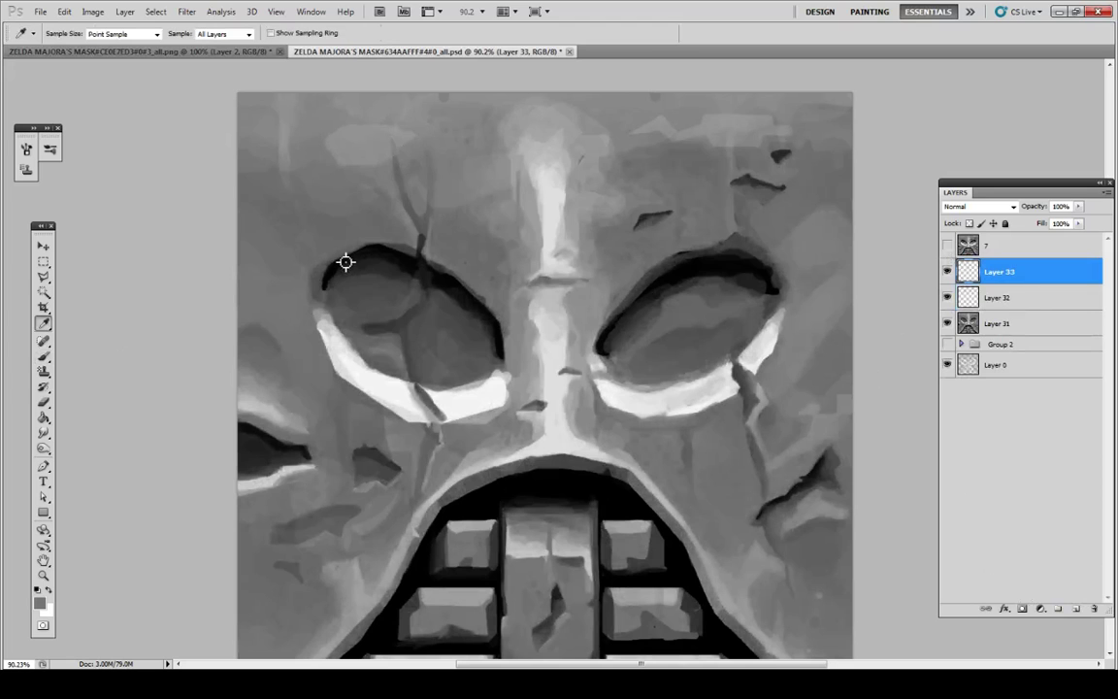
click(344, 267)
key(b)
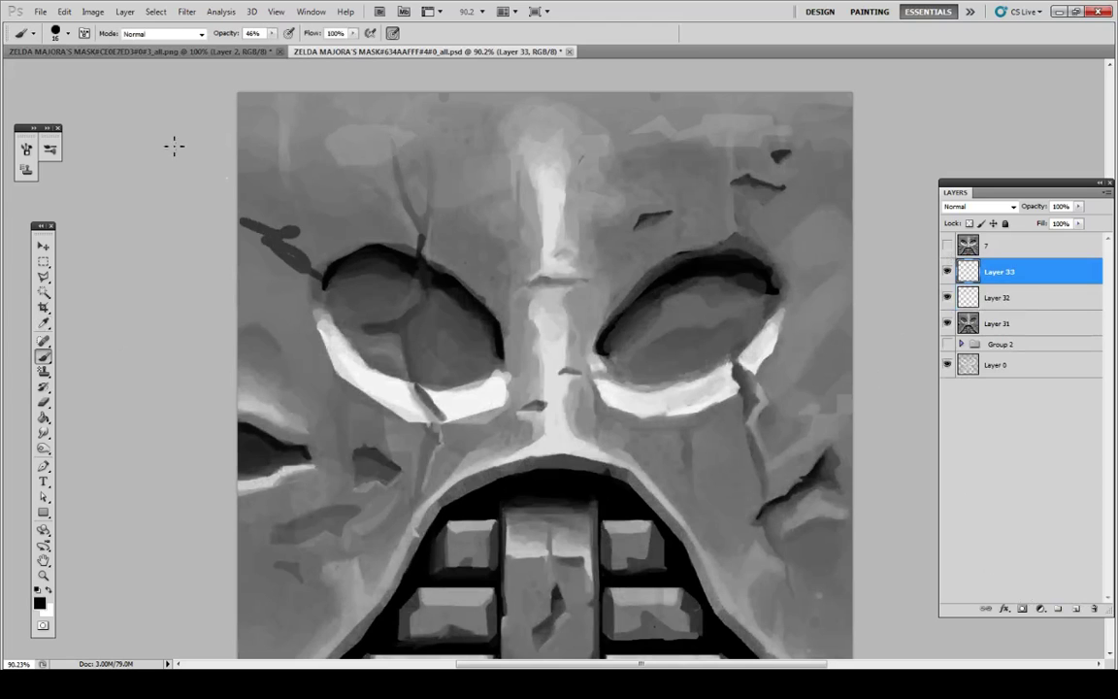
click(56, 33)
mouse_move(243, 209)
mouse_down()
mouse_move(339, 238)
mouse_move(333, 262)
mouse_up()
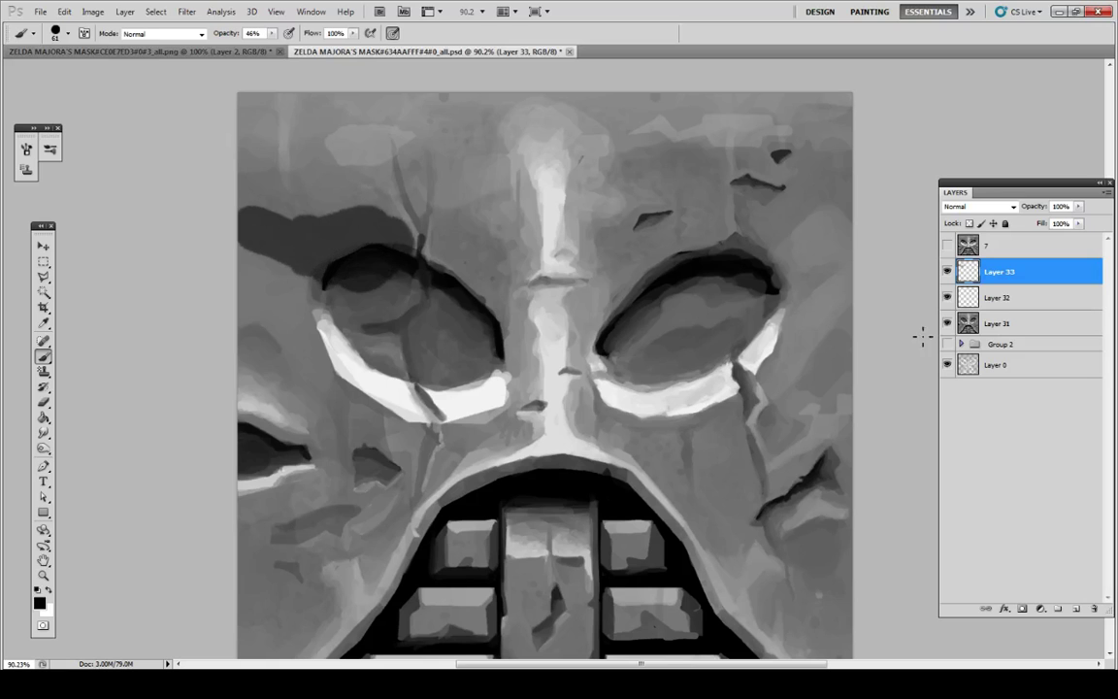
Step: Compare the painting with reference layer 7 and select Layer 33 again
click(943, 248)
click(947, 246)
click(947, 247)
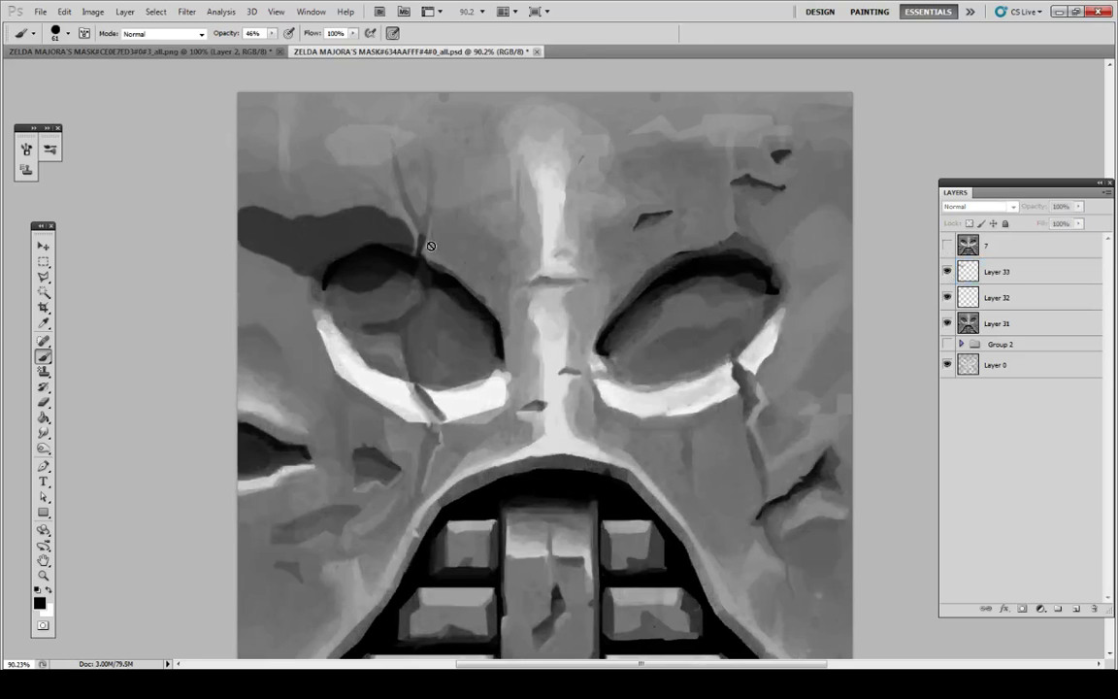
click(431, 246)
click(537, 287)
click(990, 274)
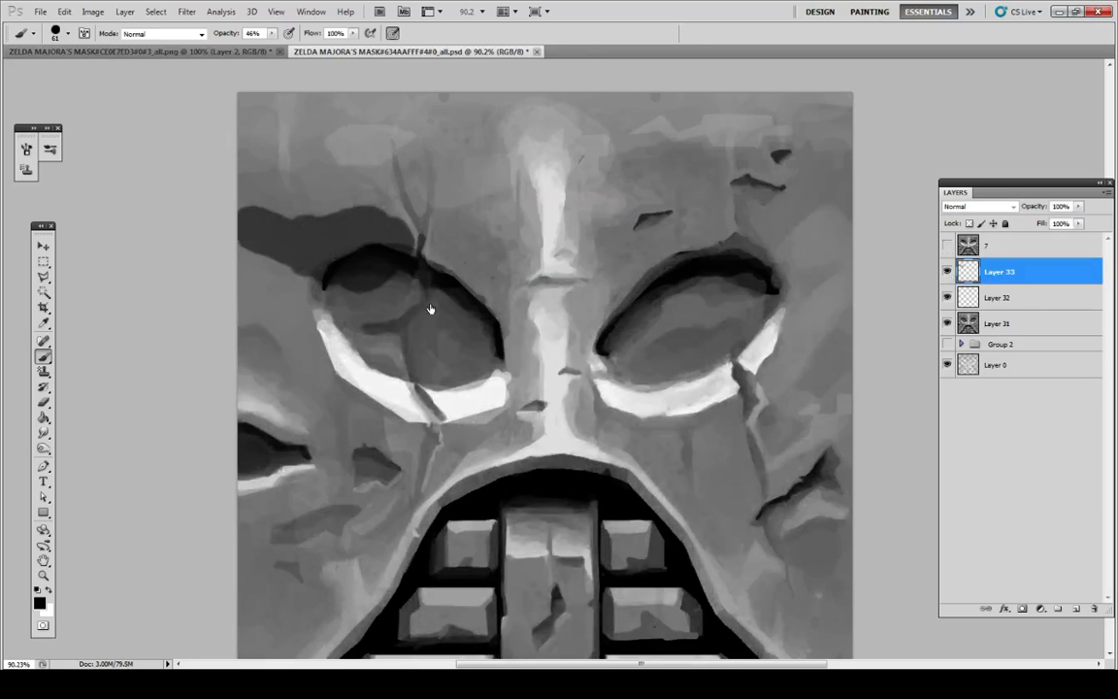
Step: Undo the dark brow shape painted above the left eye on Layer 33
drag(556, 291, 557, 293)
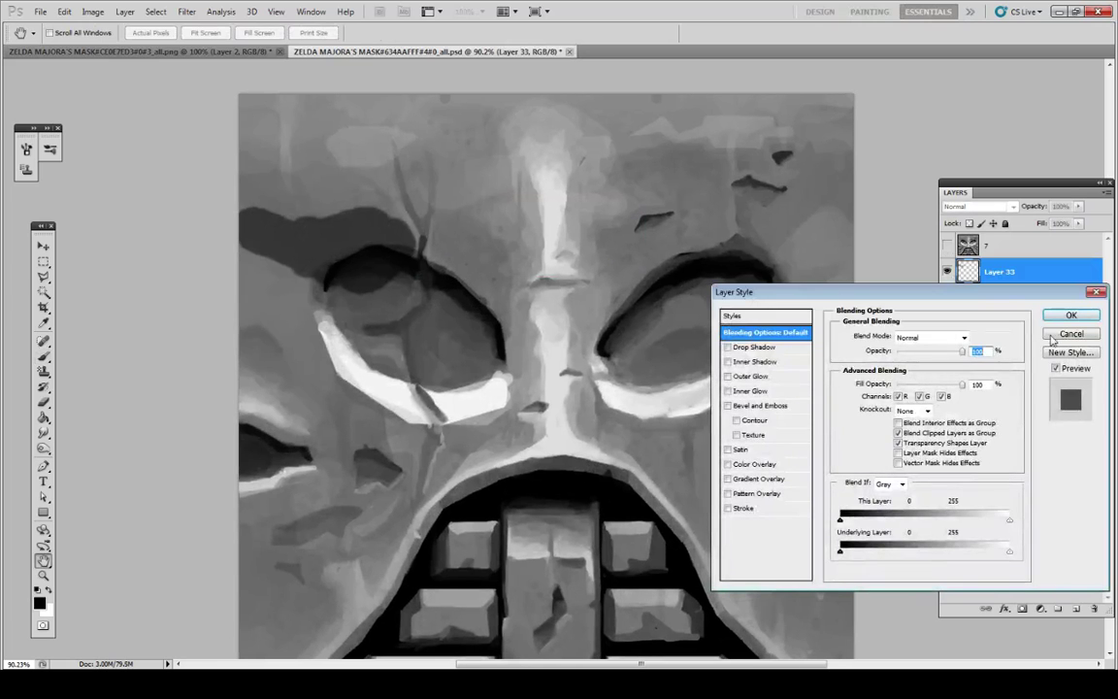
click(1054, 335)
key(ctrl+z)
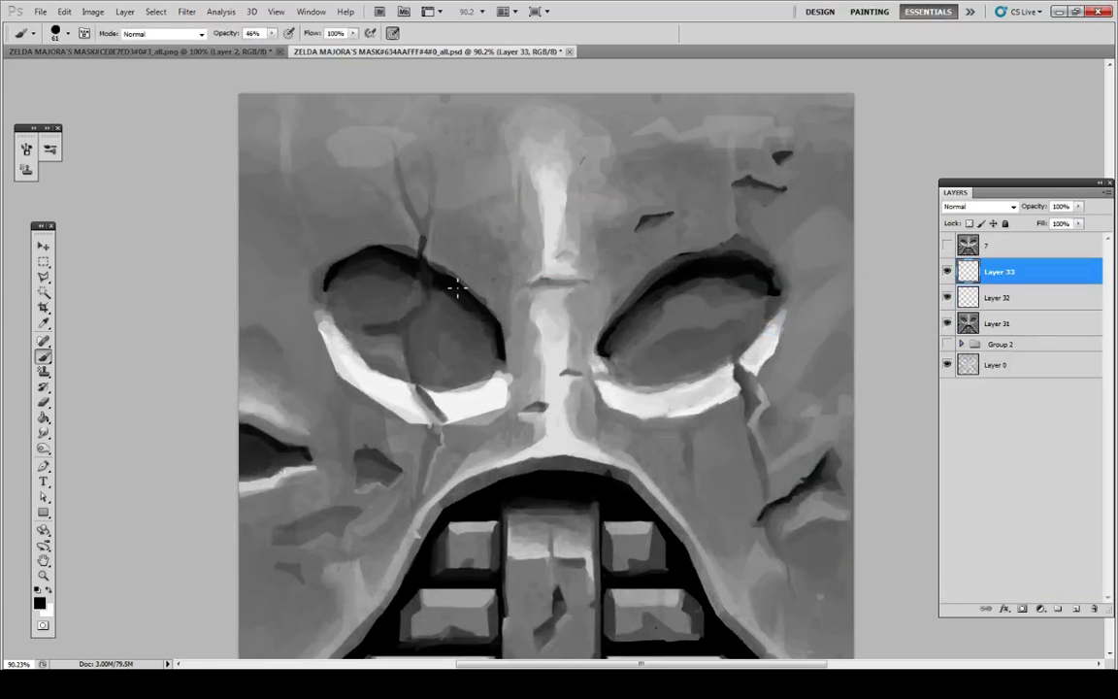
Step: Paint a new dark brow shadow on Layer 33 from the mask's left edge over the left eye, using a 61 px brush at 46% opacity
key(u)
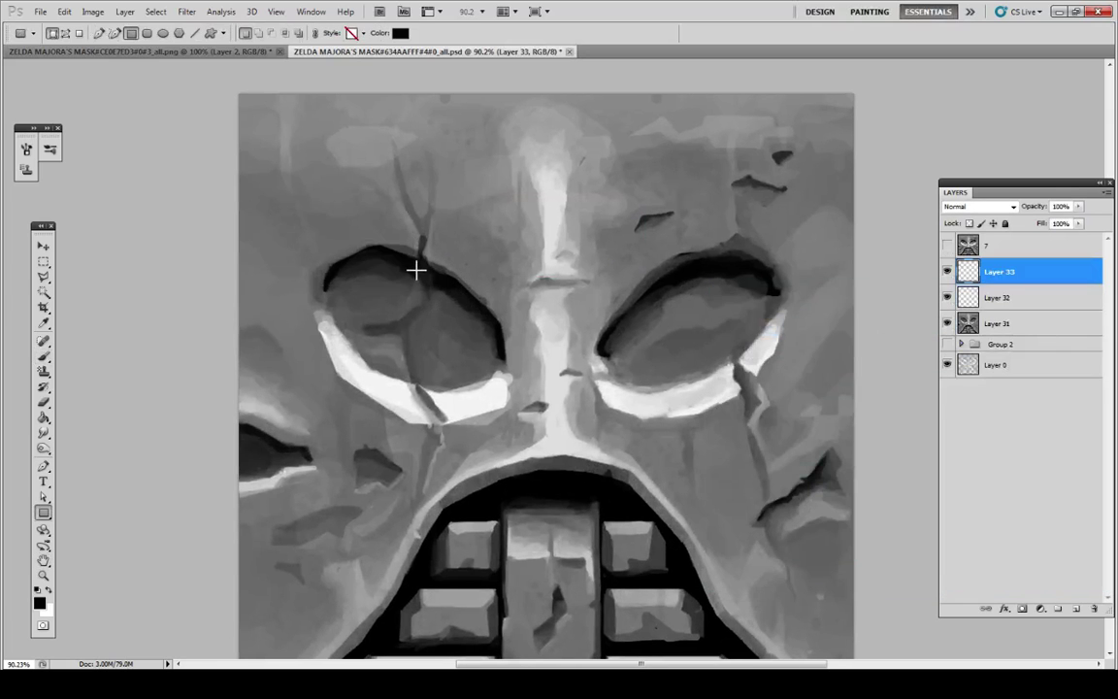
key(i)
key(b)
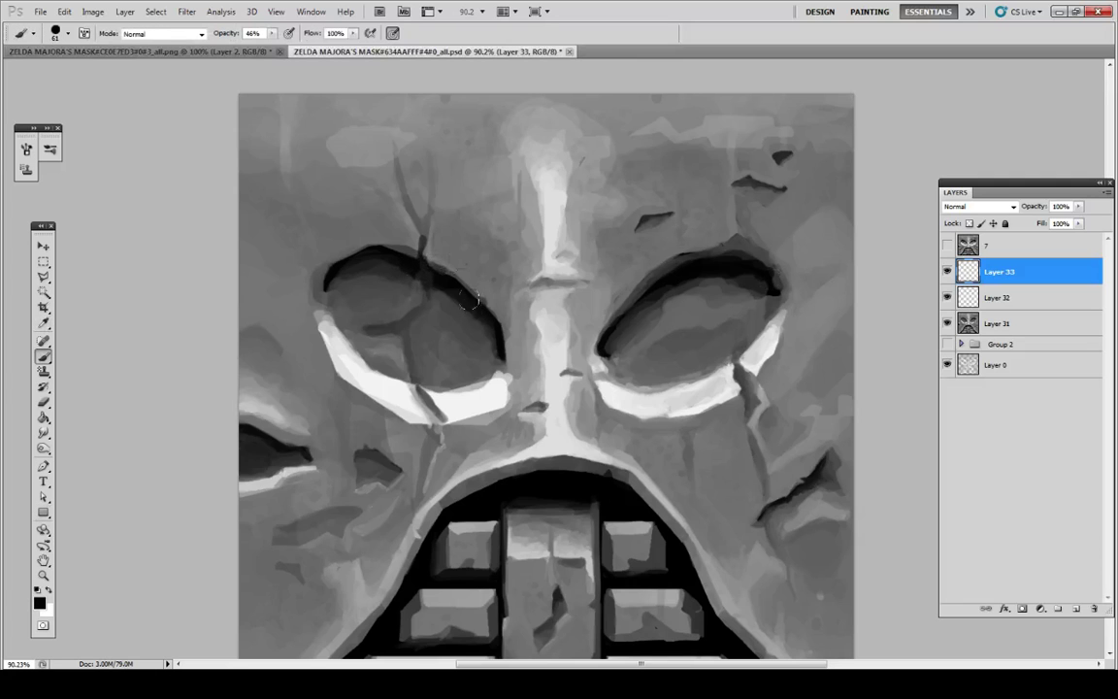
mouse_move(469, 301)
mouse_down()
mouse_move(455, 253)
mouse_move(411, 260)
mouse_move(366, 239)
mouse_move(254, 220)
mouse_move(313, 250)
mouse_up()
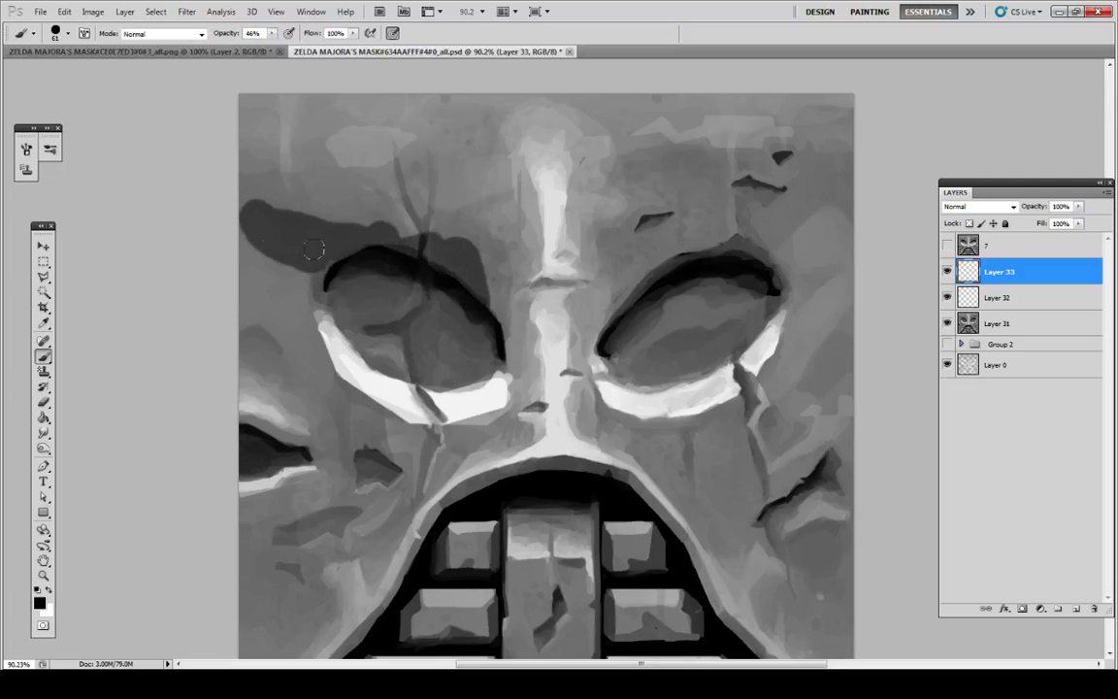
drag(243, 210, 294, 236)
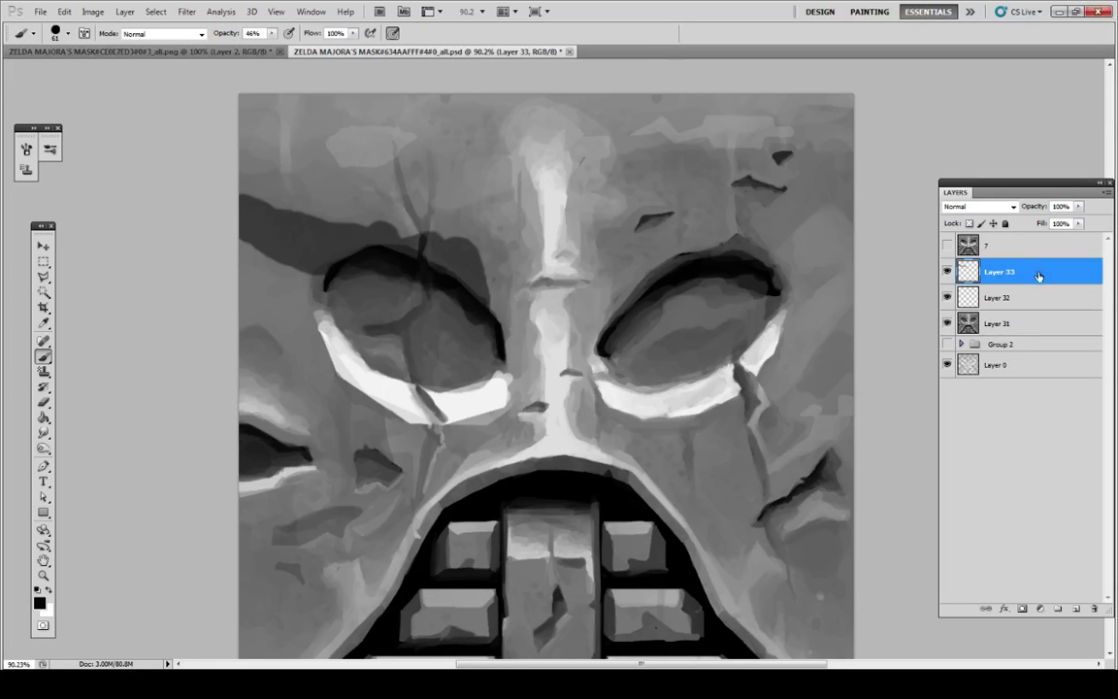
Step: Lower the opacity of Layer 33 to 47% so the brow shadow blends in
double_click(1008, 281)
drag(961, 351, 927, 353)
click(1071, 315)
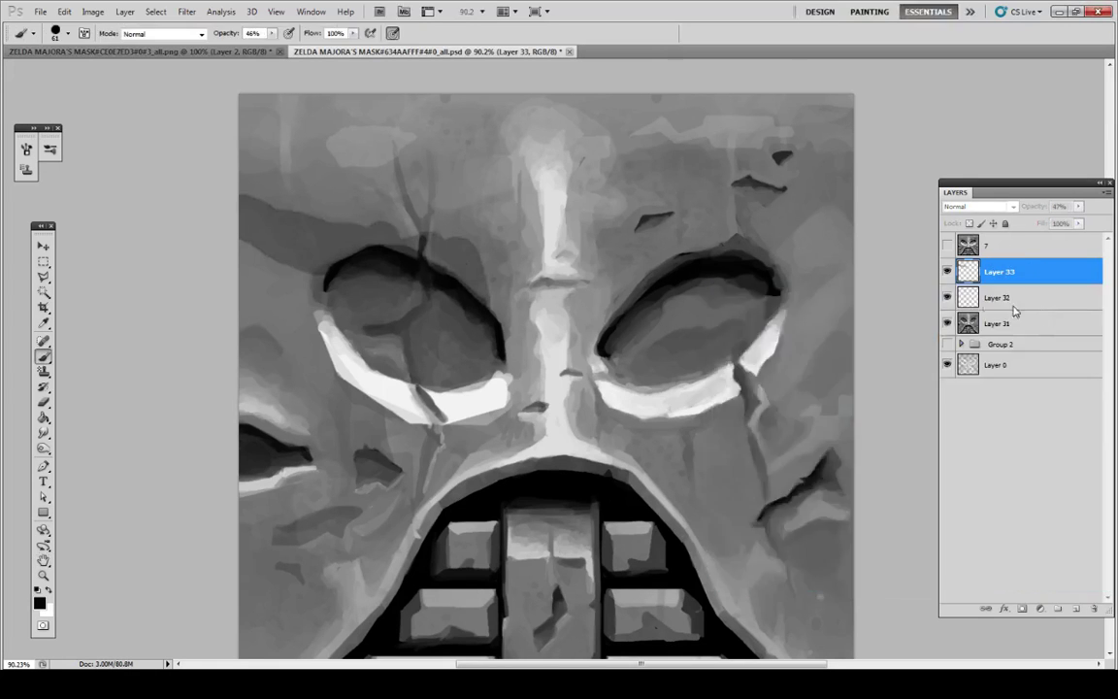
Step: Trim the brow shadow's edges above the left eye with a 33 px eraser at 100% opacity
click(54, 405)
click(218, 33)
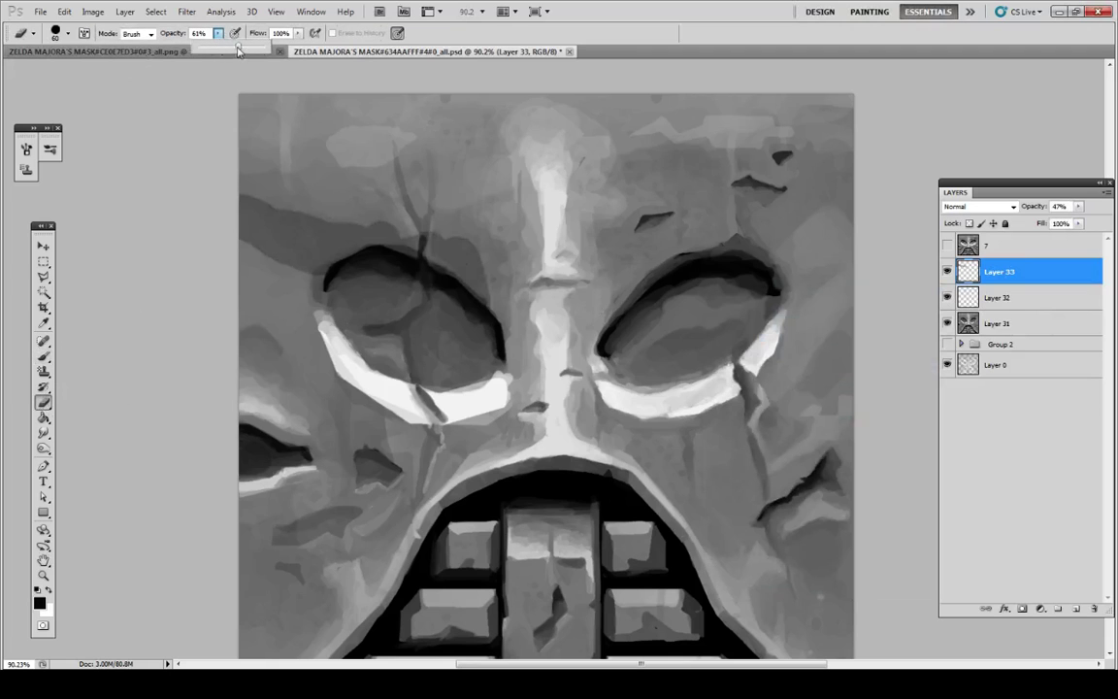
click(66, 35)
drag(66, 71, 59, 65)
click(219, 35)
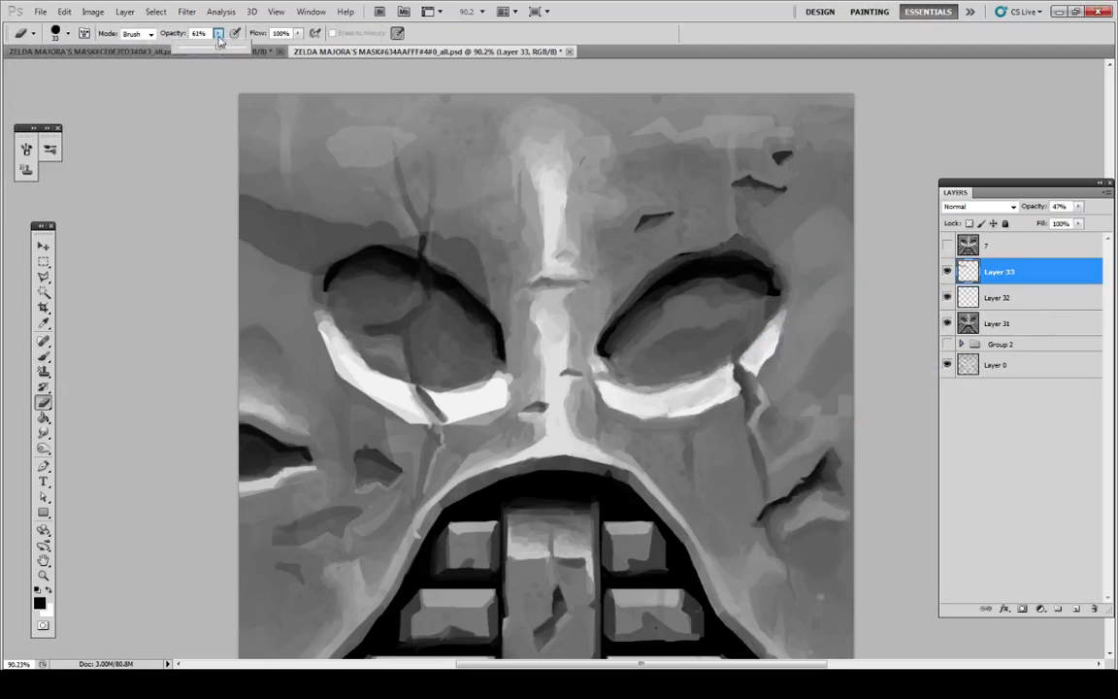
drag(219, 40, 255, 47)
click(232, 169)
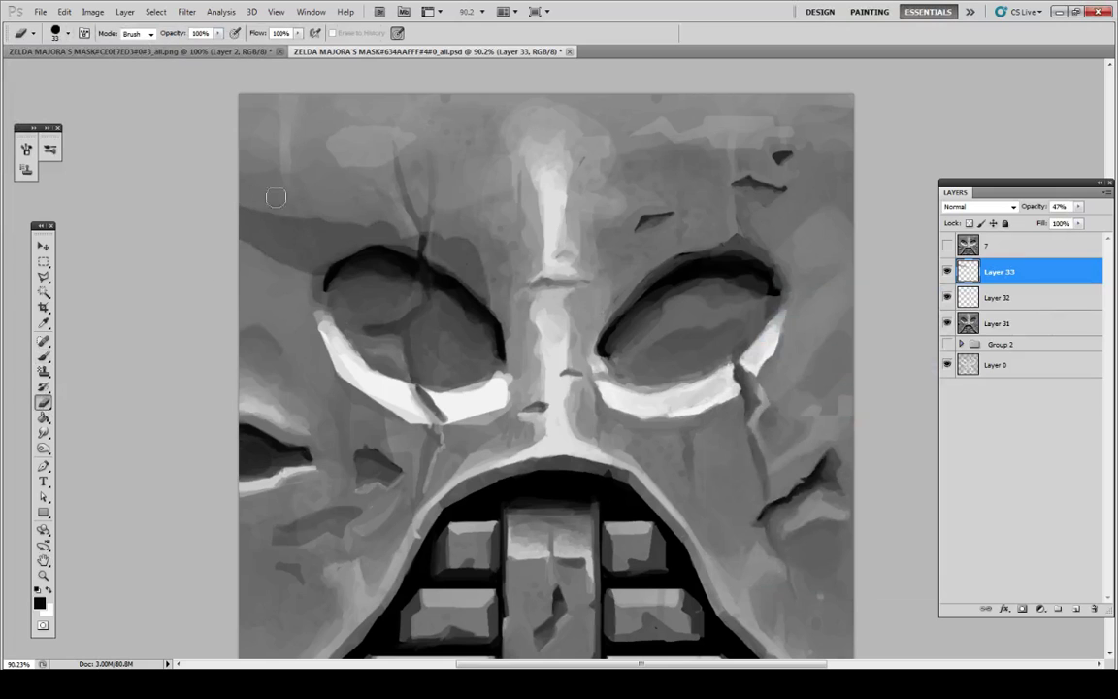
mouse_move(299, 210)
mouse_down()
mouse_move(366, 223)
mouse_move(412, 208)
mouse_move(393, 217)
mouse_move(461, 234)
mouse_up()
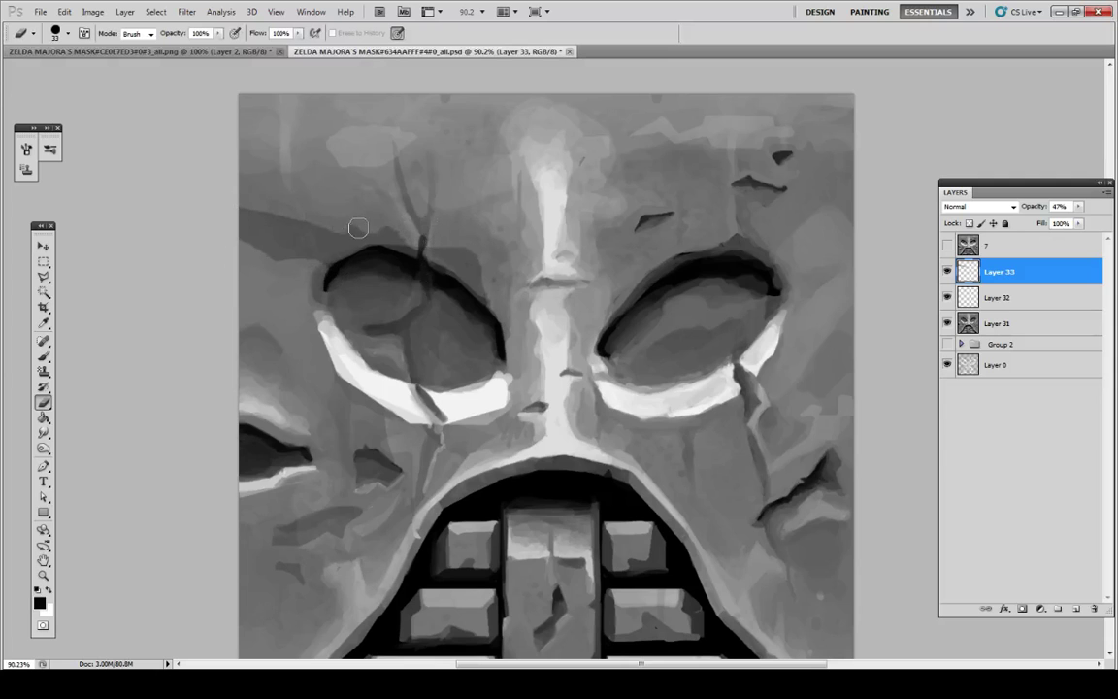
Step: Set up the Smudge tool with the textured 78 px brush tip
key(u)
key(i)
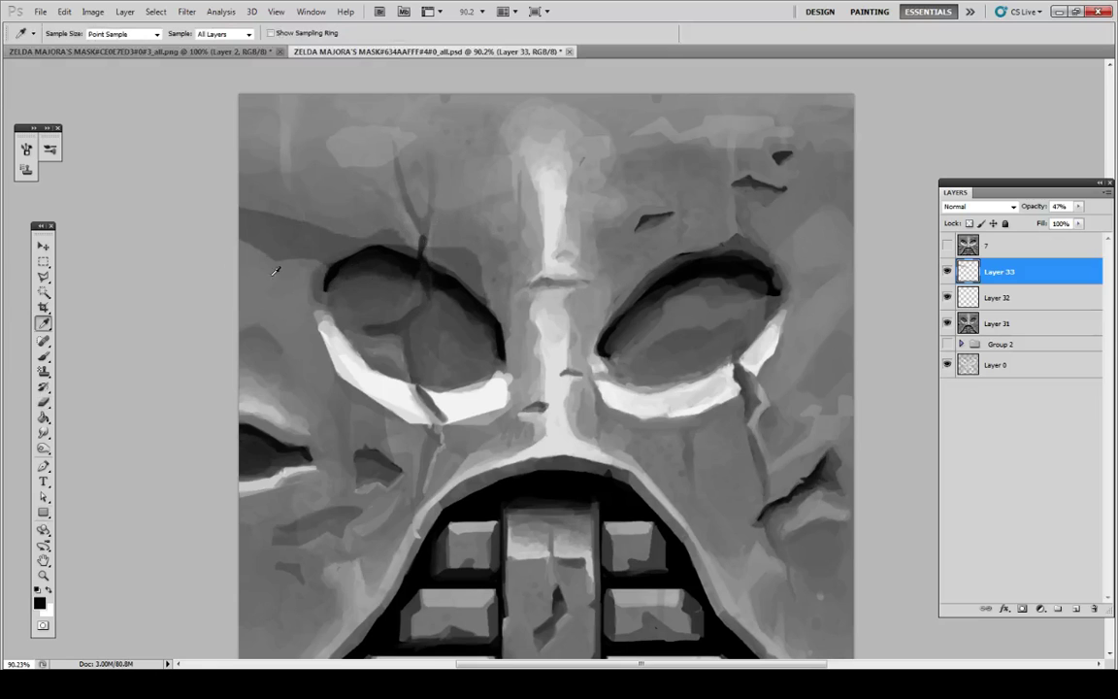
click(42, 433)
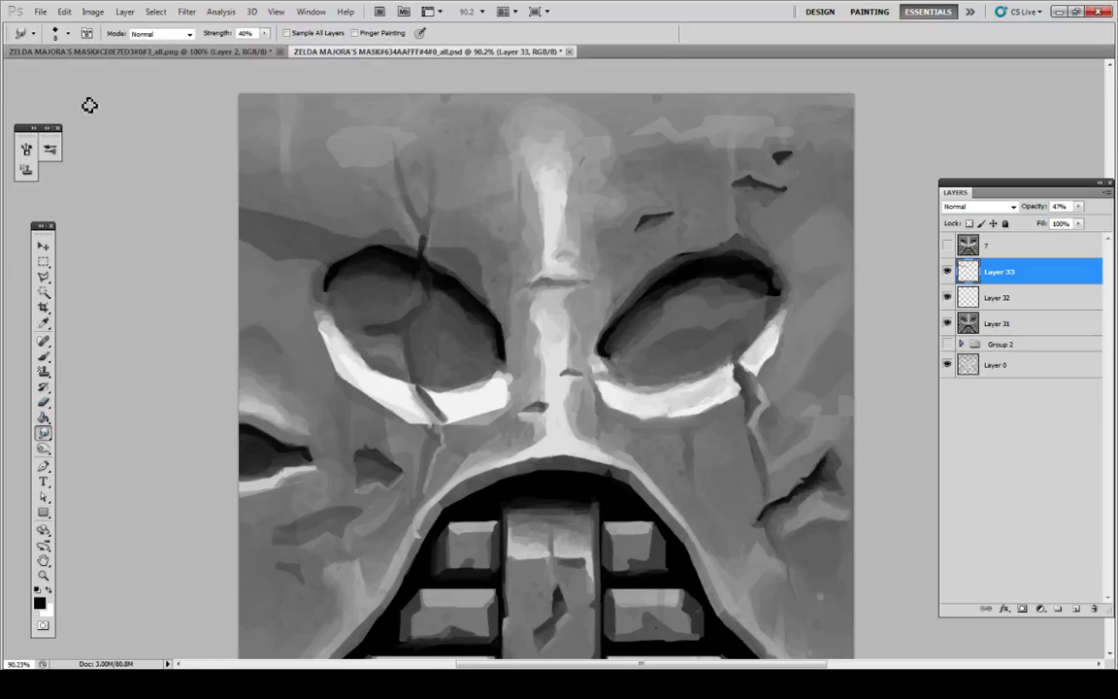
click(68, 36)
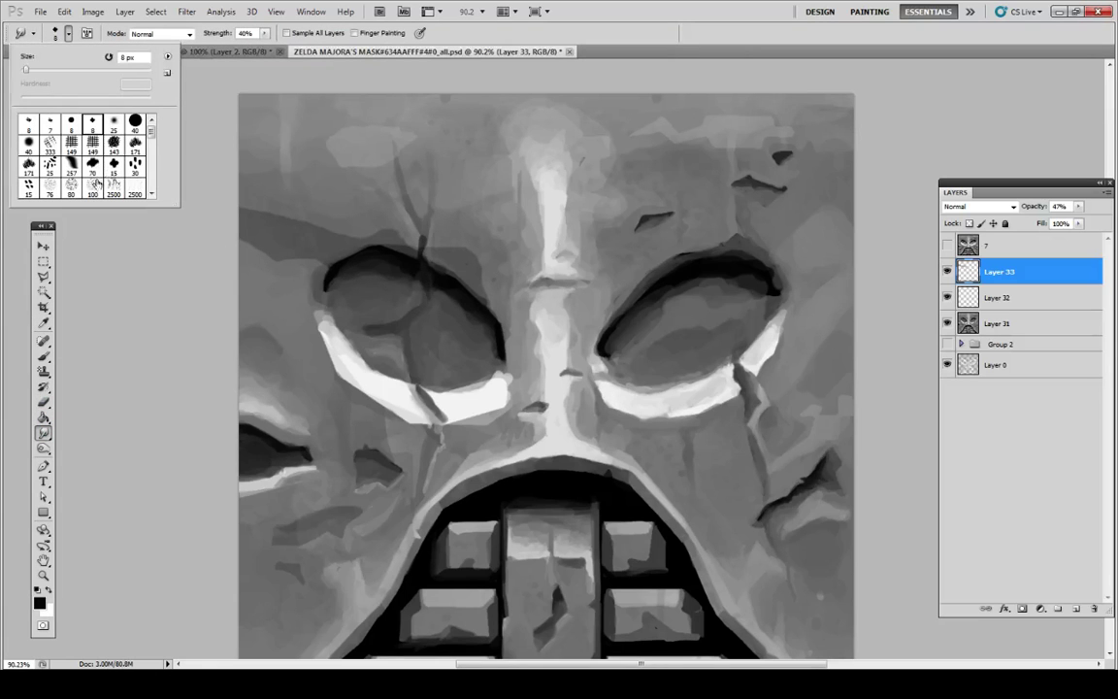
drag(151, 121, 152, 184)
click(135, 144)
click(215, 236)
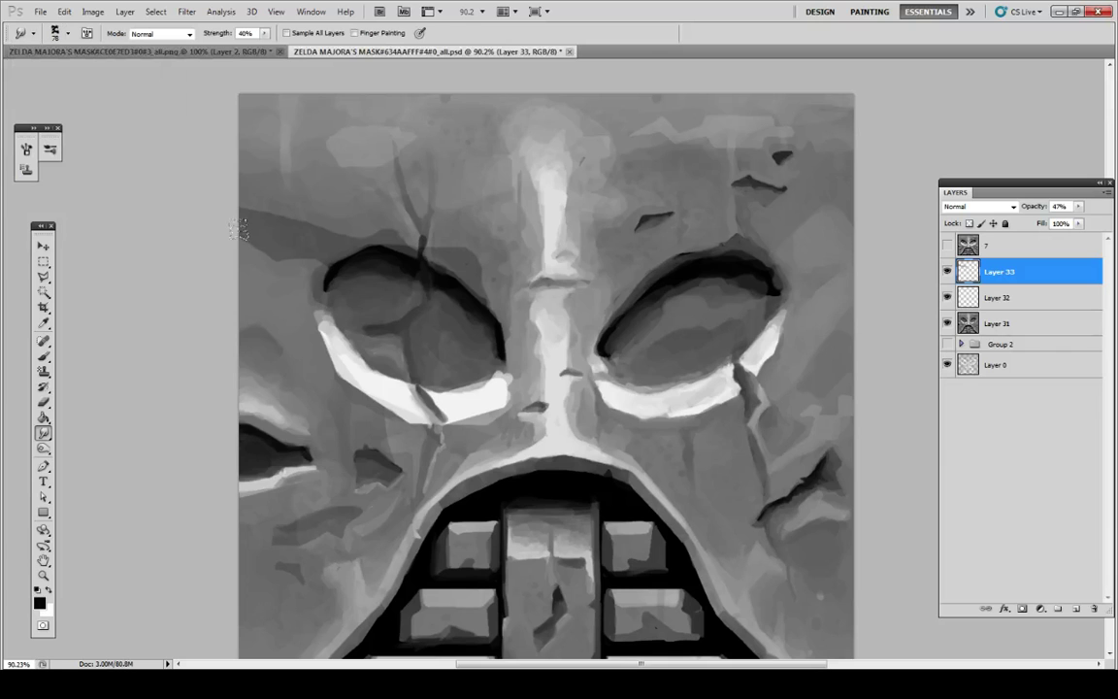
Step: Merge Layer 33, Layer 32 and Layer 31 into one layer
shift+click(1029, 323)
right_click(961, 277)
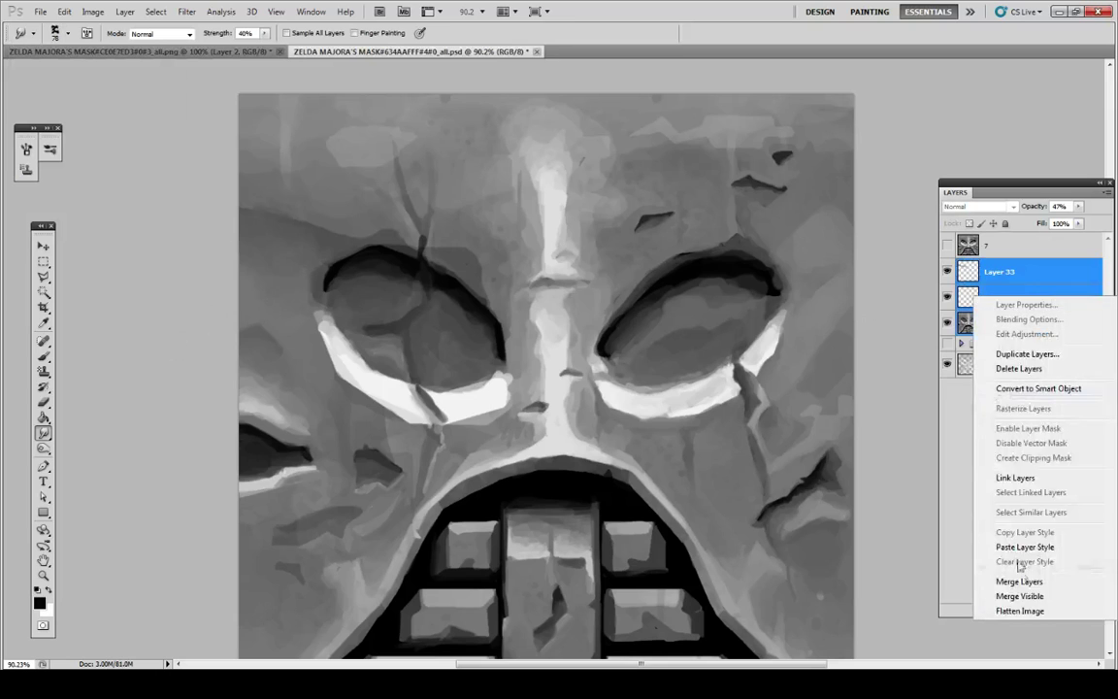
click(982, 578)
Step: Reduce the smudge brush size and soften the shading inside both eye sockets
click(54, 32)
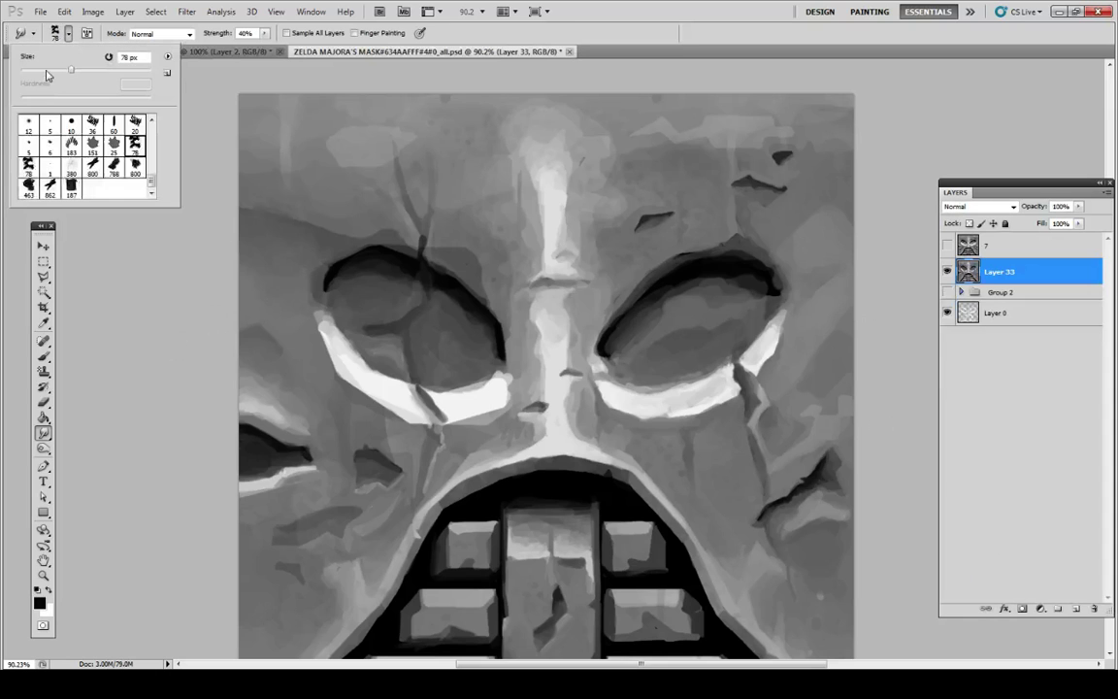
click(44, 72)
mouse_move(637, 349)
mouse_down()
mouse_move(625, 353)
mouse_move(651, 313)
mouse_move(751, 279)
mouse_move(707, 283)
mouse_move(672, 334)
mouse_up()
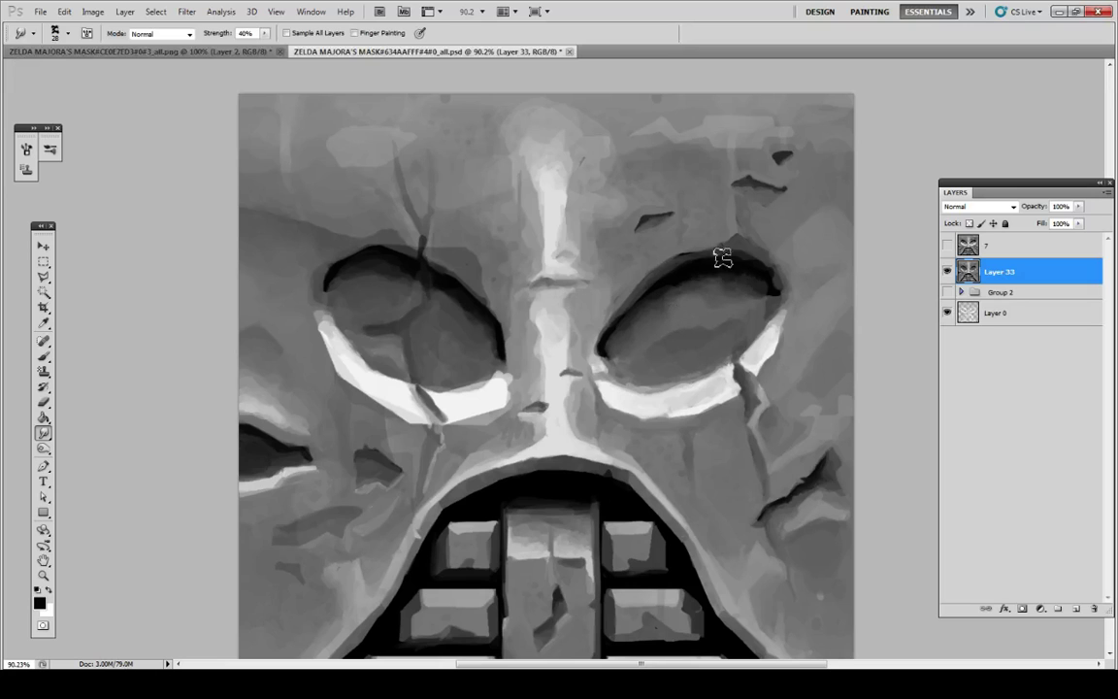
mouse_move(459, 344)
mouse_down()
mouse_move(401, 361)
mouse_move(369, 347)
mouse_move(395, 342)
mouse_move(384, 302)
mouse_move(353, 293)
mouse_up()
Step: Set the brush to 16 px and touch up the crack at the left eye's upper rim with sampled dark grey
key(i)
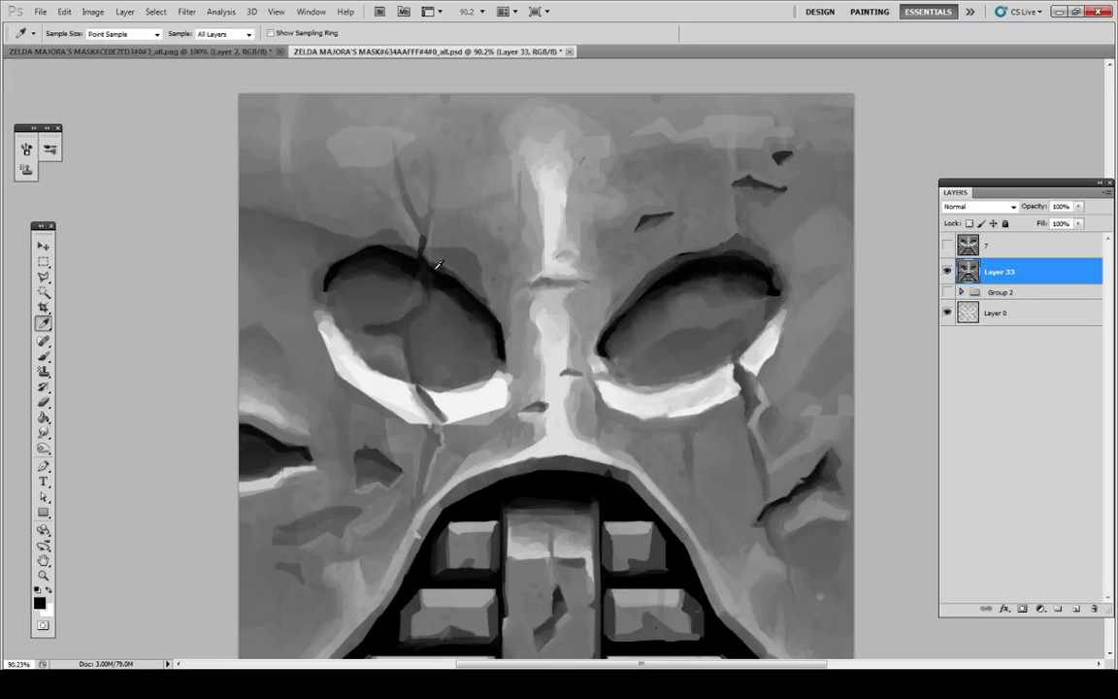
key(b)
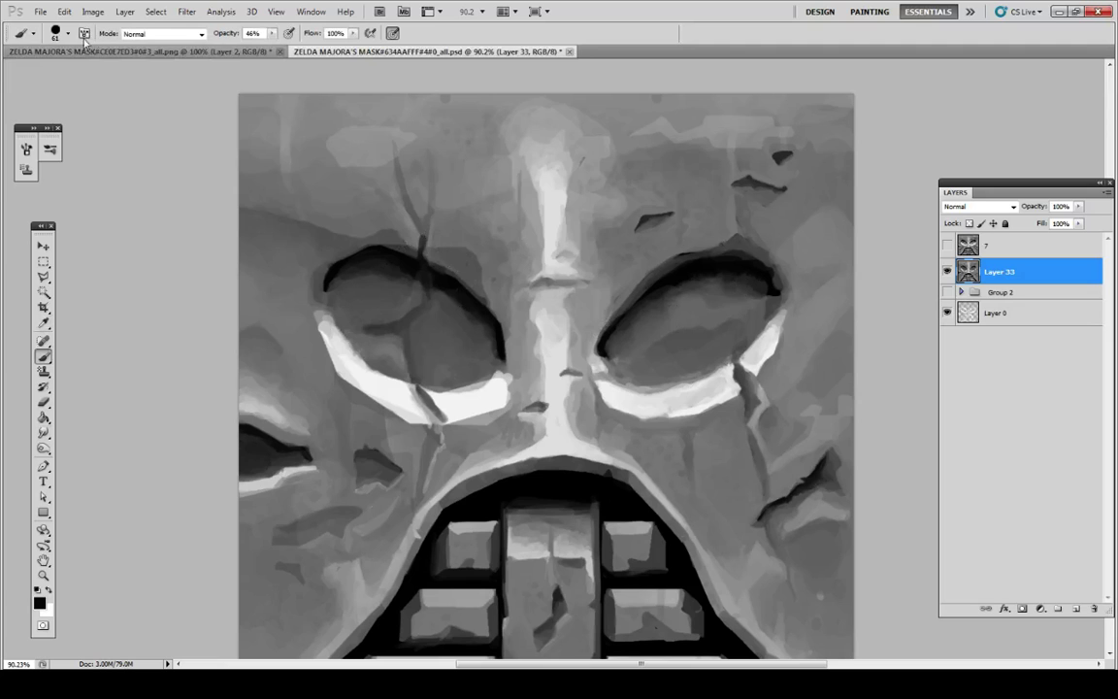
click(56, 35)
click(44, 74)
click(167, 249)
key(i)
key(b)
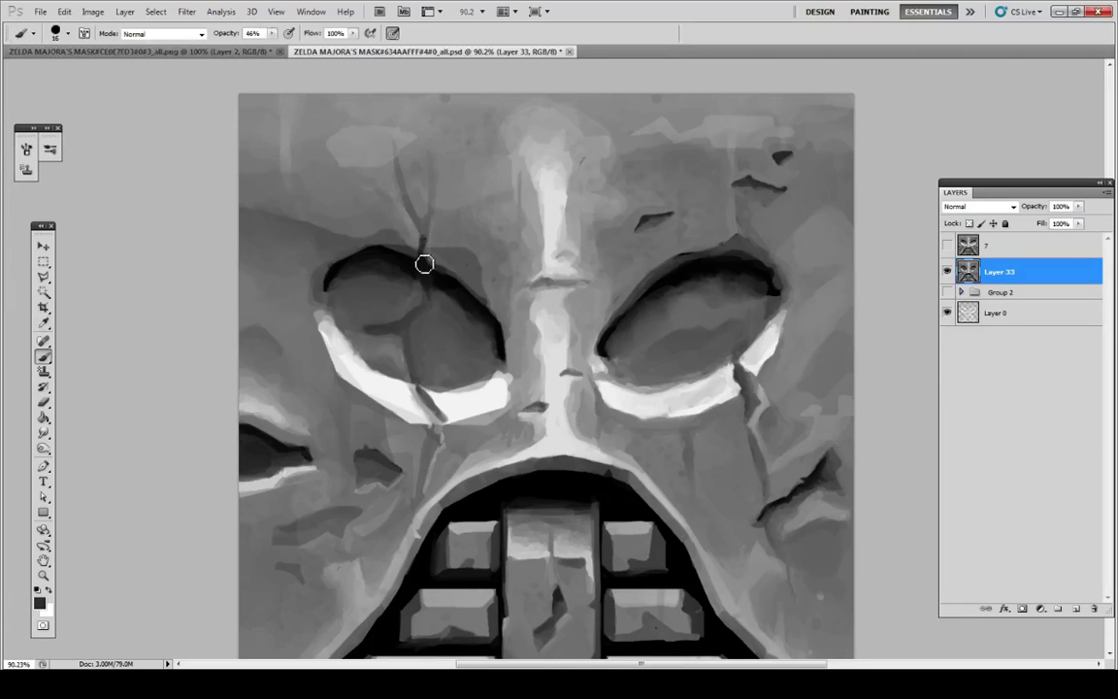
Step: Sample greys around the forked crack above the left eye and repaint the fork down to the rim
key(i)
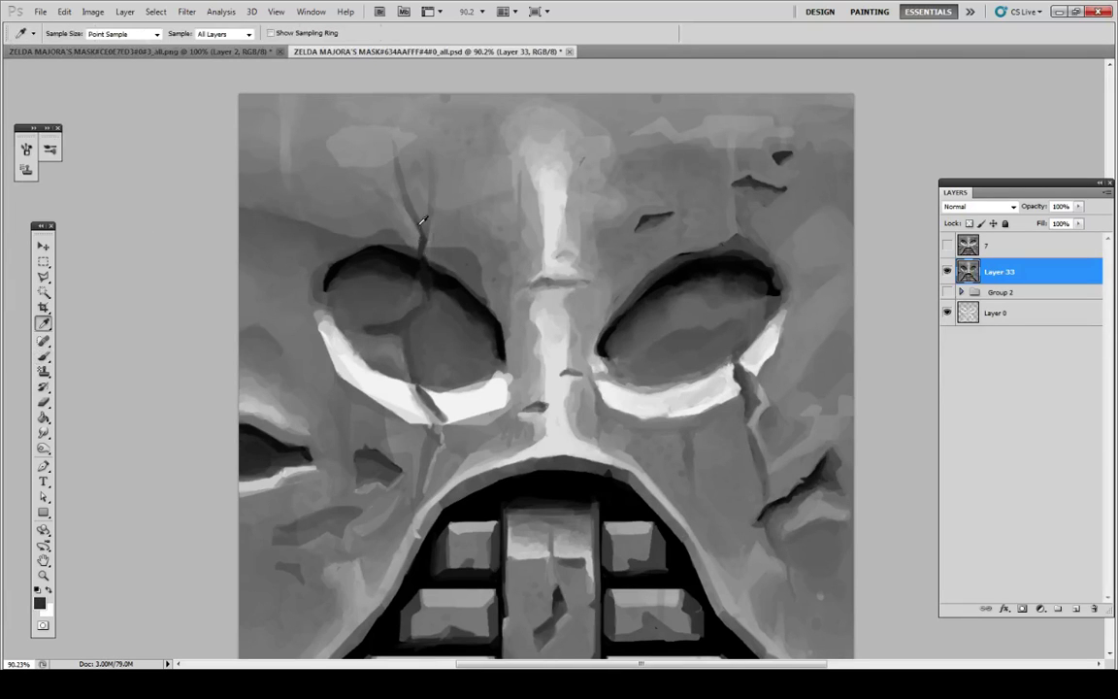
key(b)
key(i)
key(b)
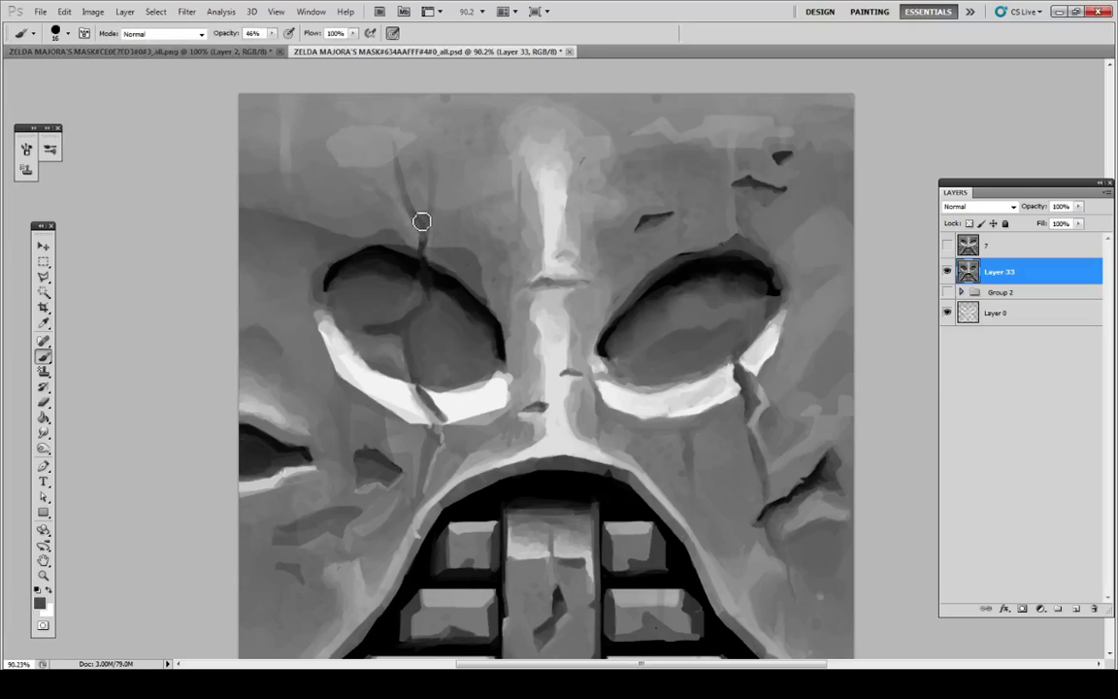
key(i)
key(i)
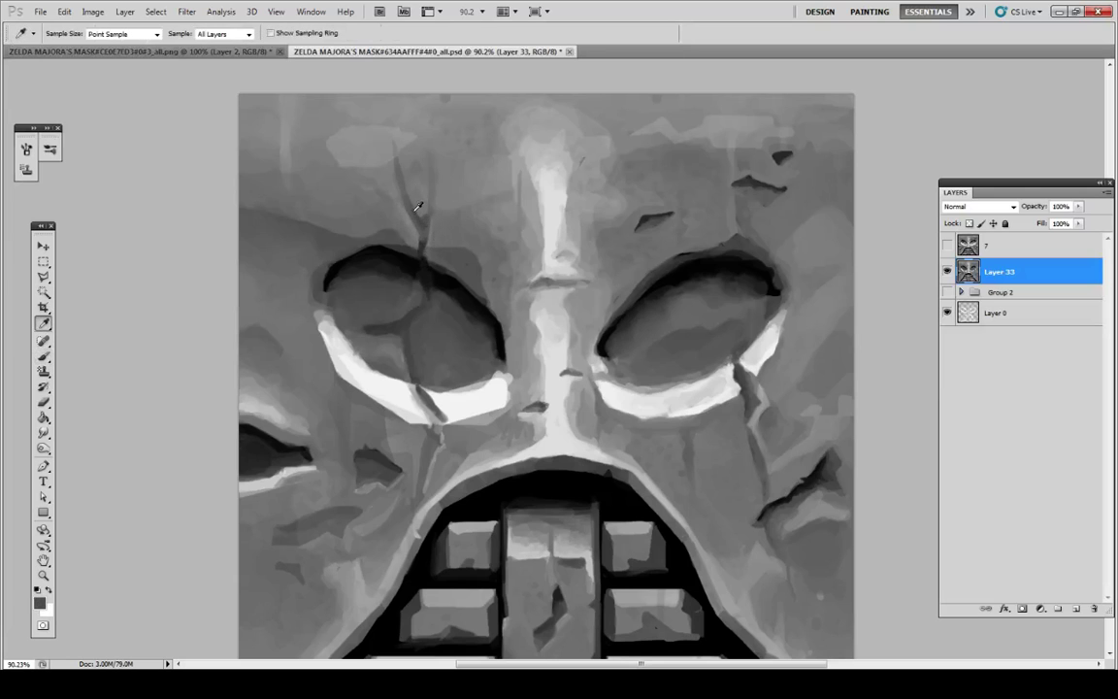
drag(420, 224, 421, 262)
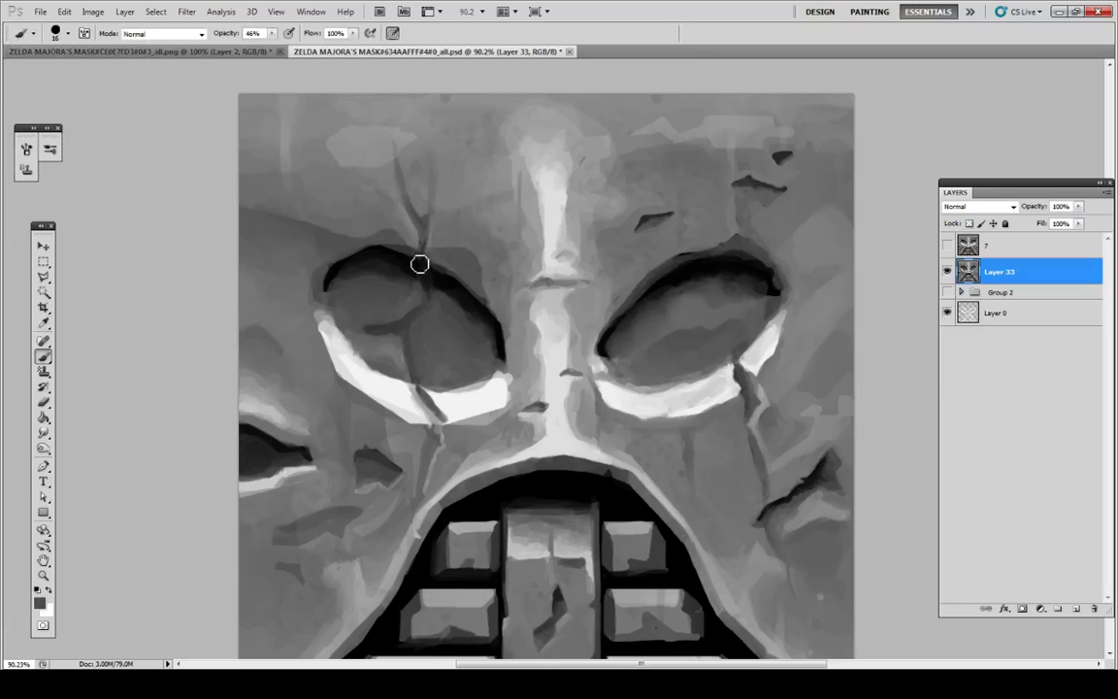
key(b)
Step: Sample dark tones at the left eye's rim and blend the crack where it crosses into the socket
alt+click(427, 261)
drag(427, 261, 433, 280)
alt+click(424, 268)
key(i)
key(b)
key(i)
Step: Sample nearby tones and repaint the top edge of the left eye's black rim
click(369, 218)
key(b)
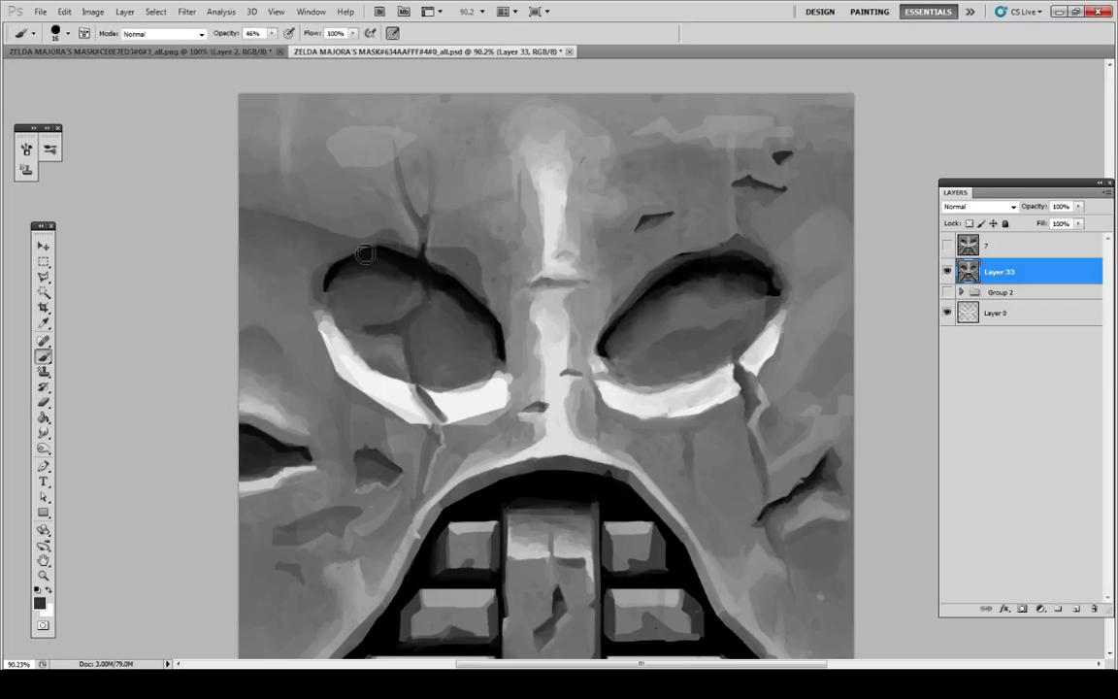
key(i)
mouse_move(356, 243)
mouse_down()
mouse_move(399, 248)
mouse_move(387, 239)
mouse_move(364, 258)
mouse_up()
alt+click(388, 250)
alt+click(372, 252)
key(i)
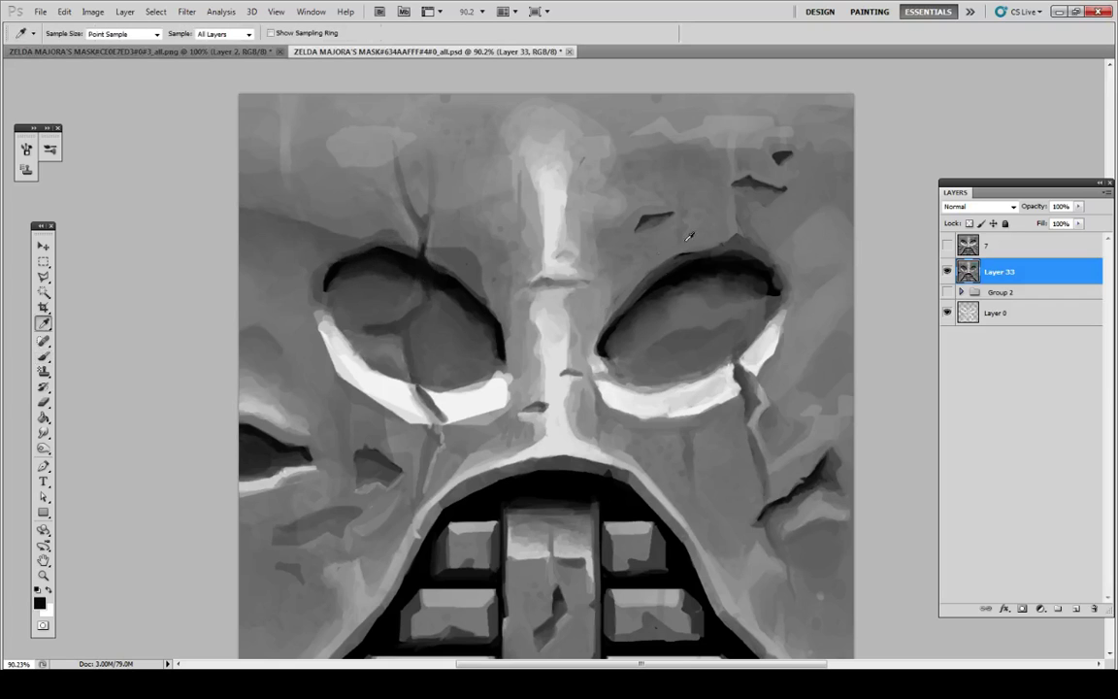
Step: Paint sampled dark grey shading above the left eye's upper rim and blend it into the brow shadow and black rim
key(b)
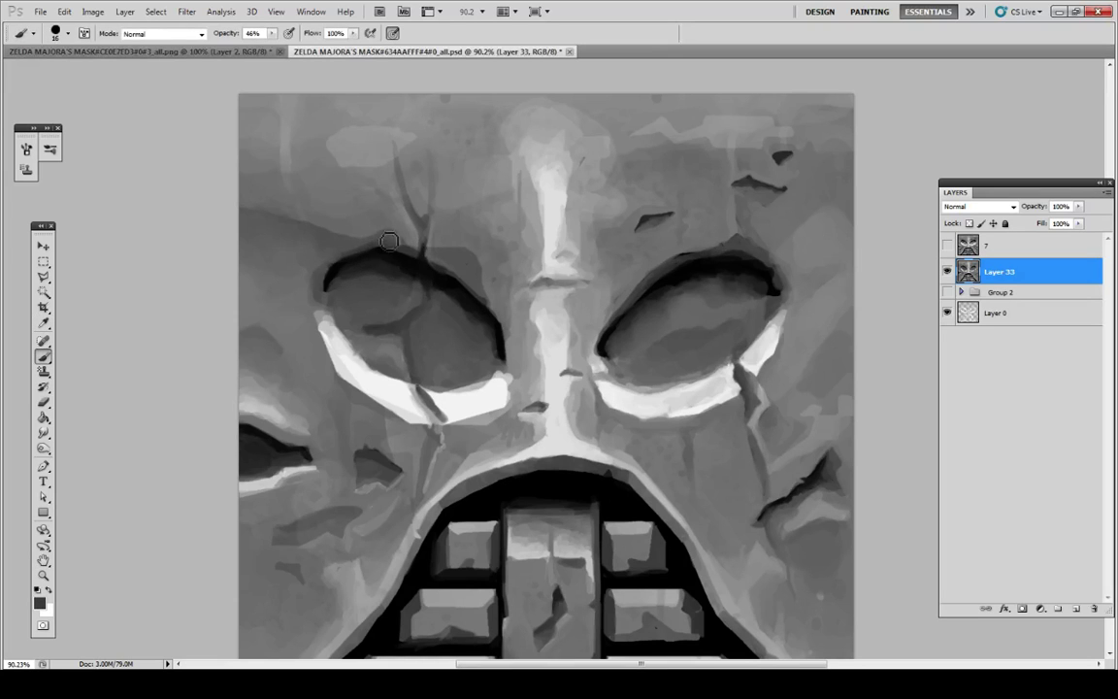
key(i)
key(b)
key(i)
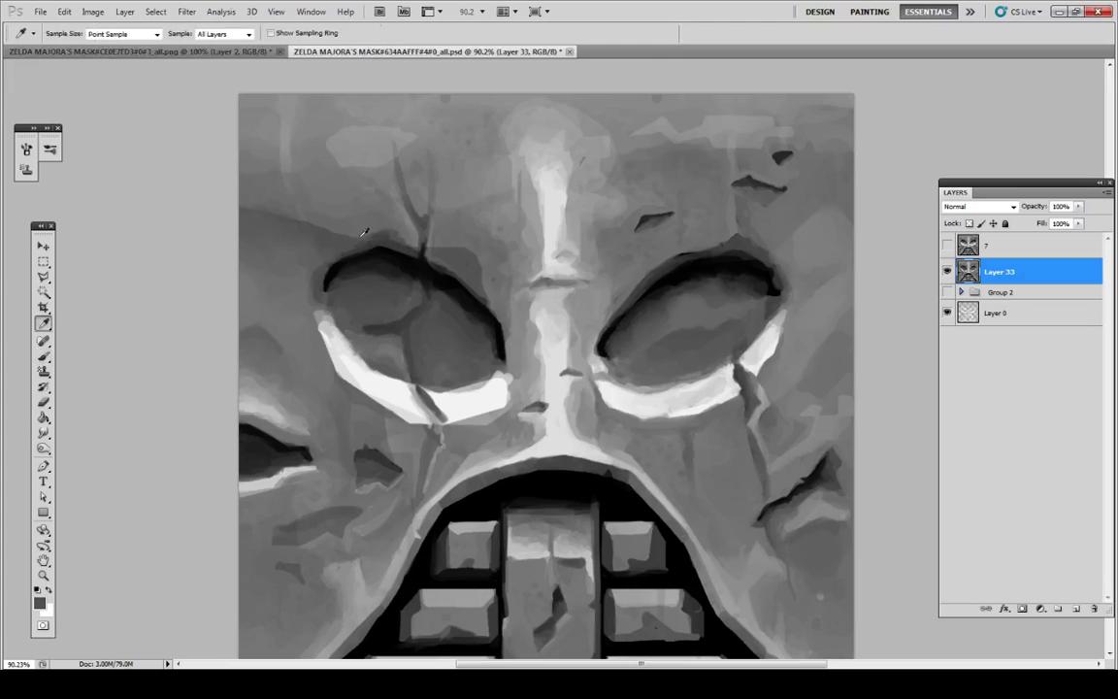
key(b)
key(i)
key(b)
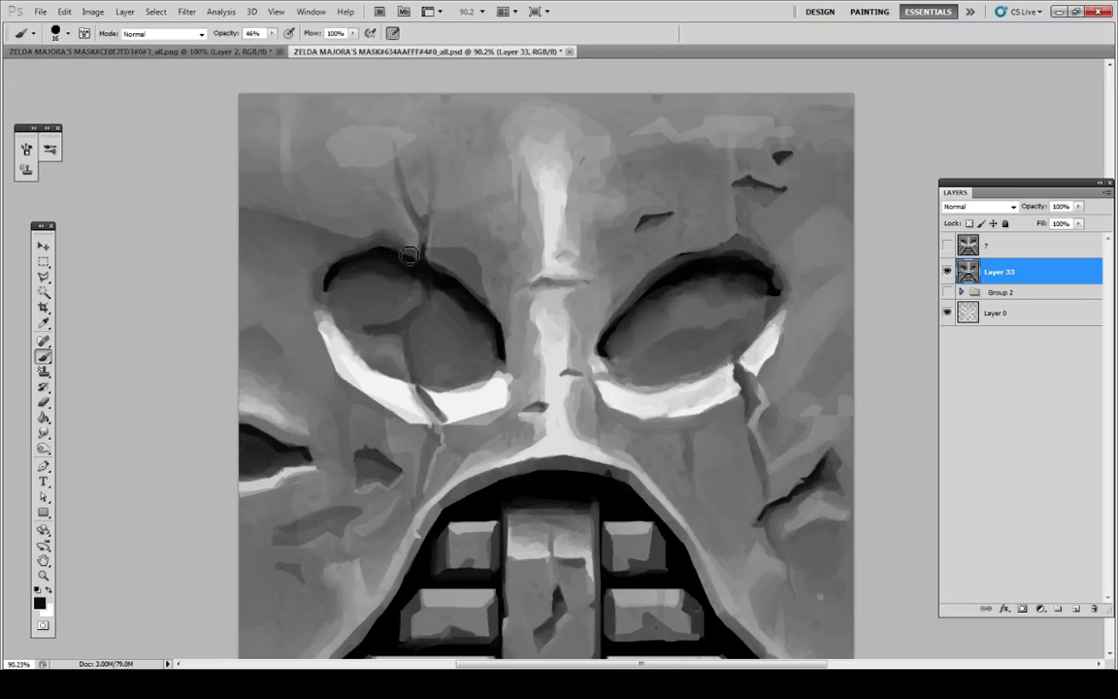
key(i)
key(b)
key(i)
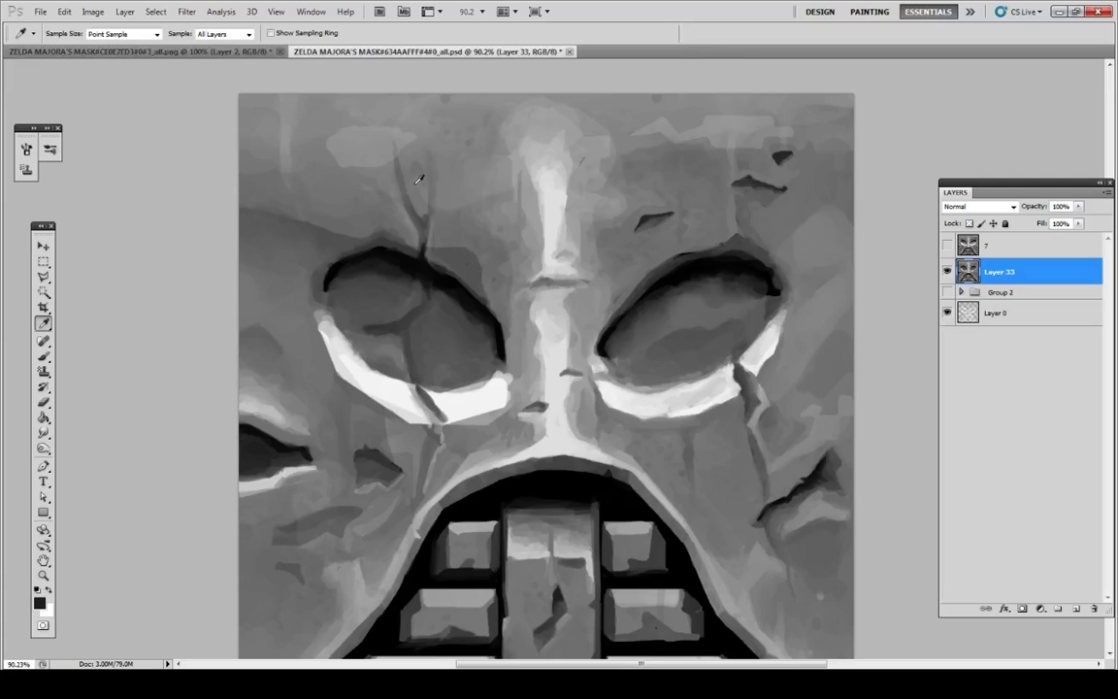
Step: Smudge the top of the central nose highlight, the upper edge of the mouth arch and the highlight above the far-left socket
key(k)
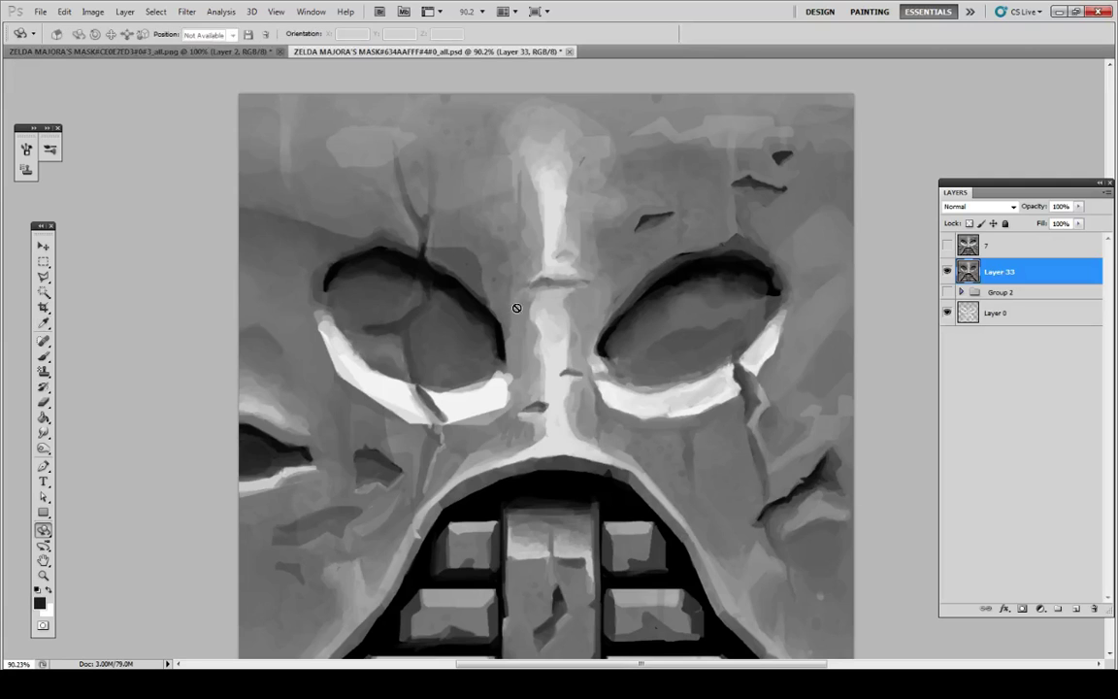
key(i)
key(l)
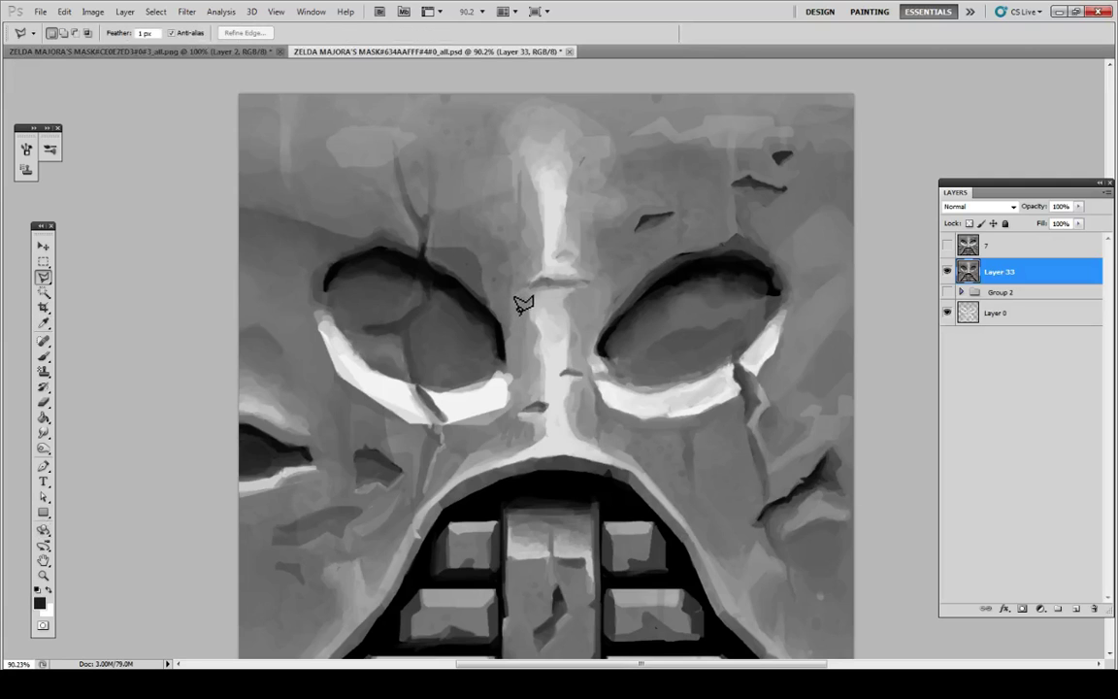
key(m)
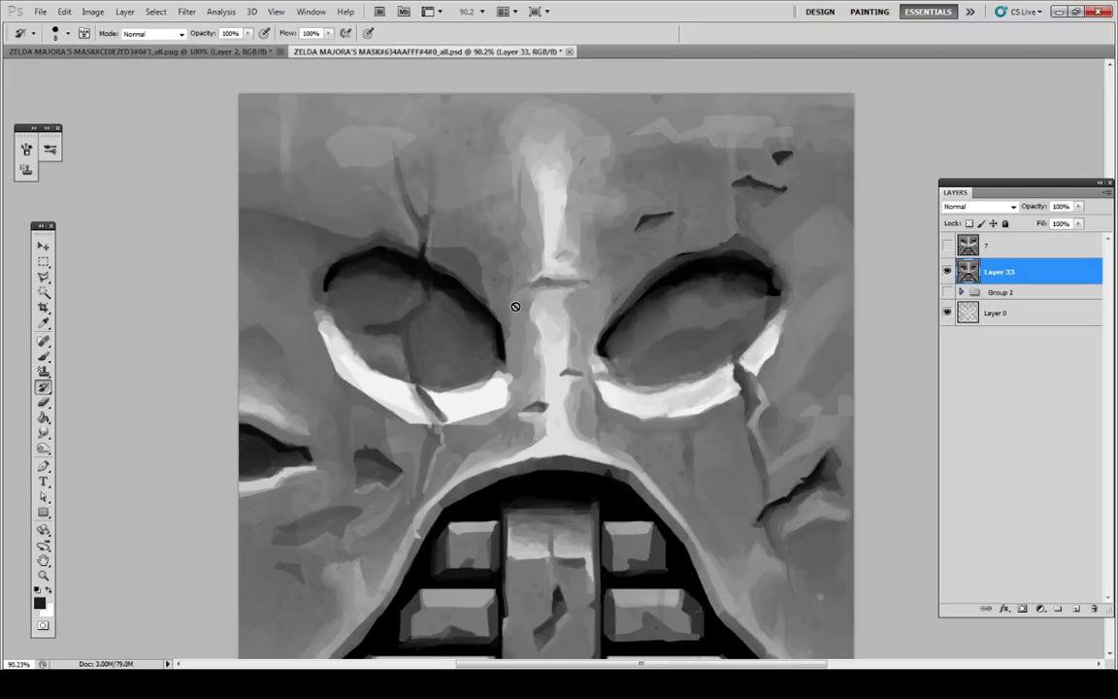
key(b)
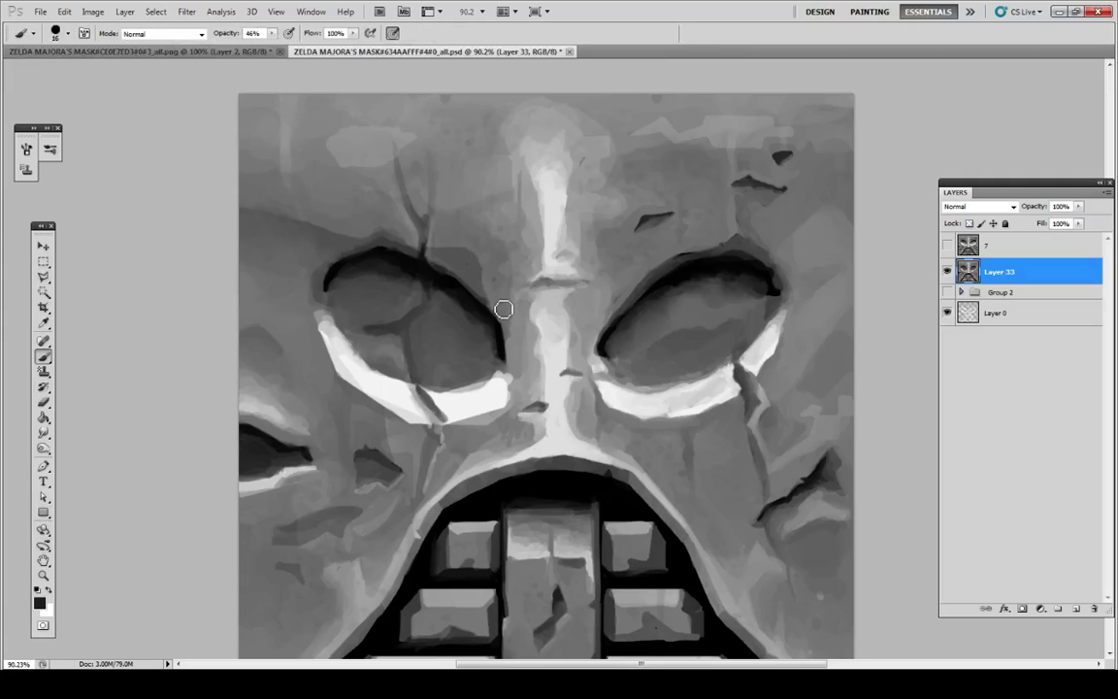
key(p)
key(r)
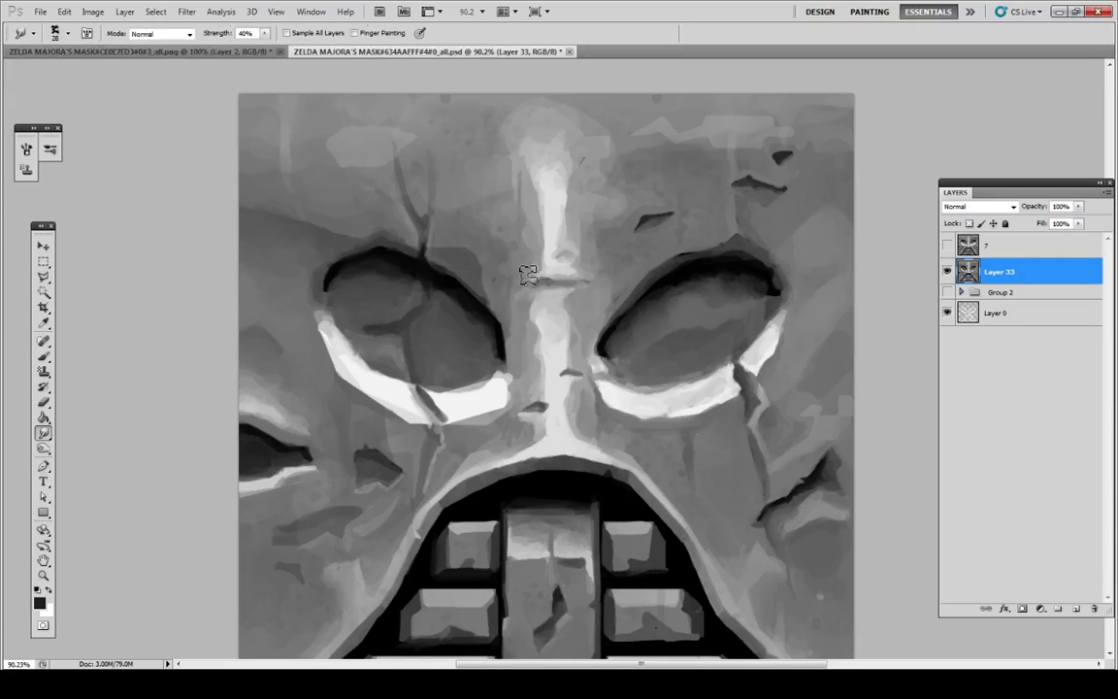
mouse_move(545, 168)
mouse_down()
mouse_move(561, 137)
mouse_move(524, 145)
mouse_move(559, 133)
mouse_move(555, 167)
mouse_up()
mouse_move(611, 473)
mouse_down()
mouse_move(599, 428)
mouse_move(603, 437)
mouse_move(543, 392)
mouse_move(520, 409)
mouse_move(477, 393)
mouse_move(499, 436)
mouse_up()
drag(298, 421, 241, 389)
Step: Sample the dark tone of the right eye's upper rim and set the brush to 34 px and 30% opacity
key(p)
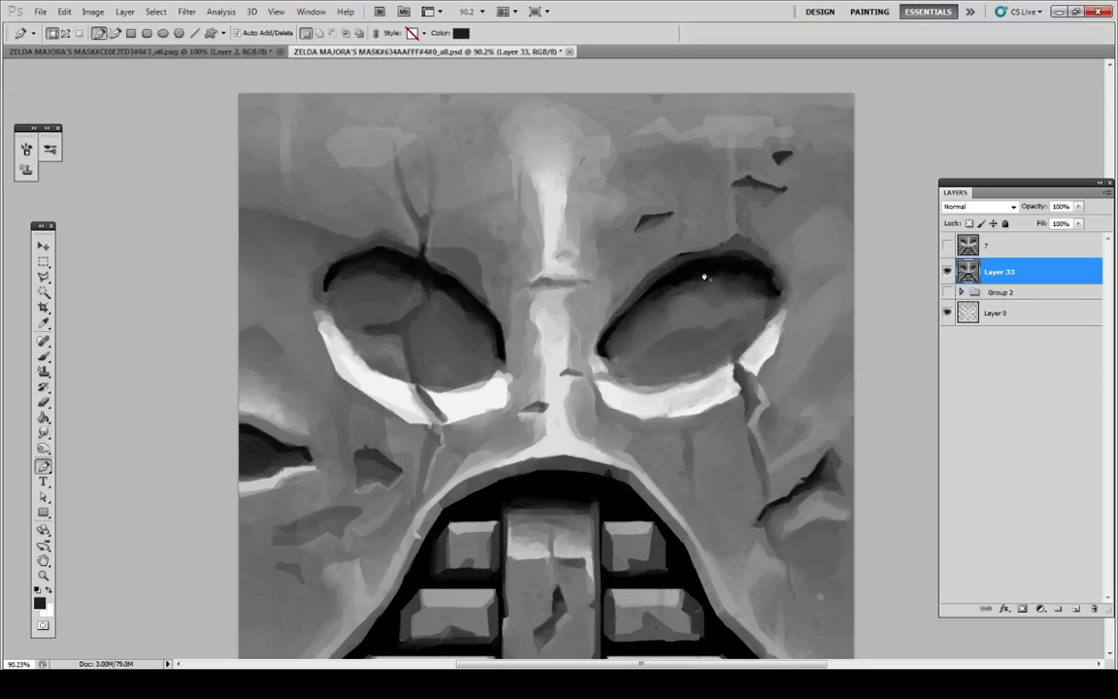
key(i)
click(702, 271)
key(b)
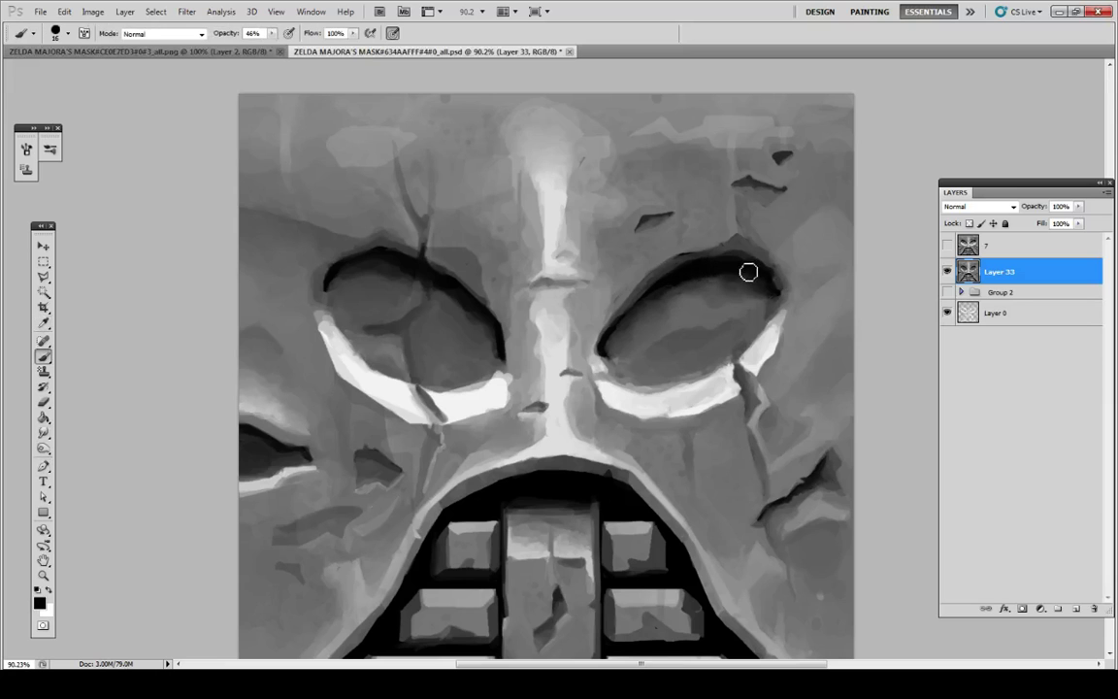
click(271, 33)
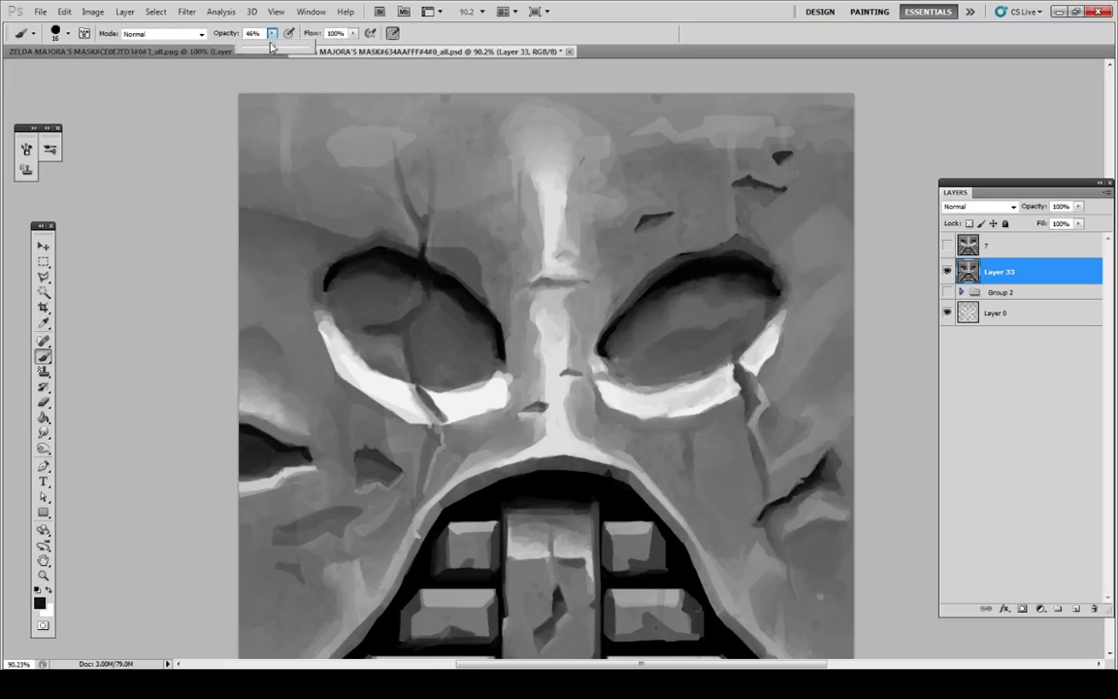
drag(271, 45, 261, 46)
click(67, 34)
drag(28, 64, 37, 66)
click(159, 269)
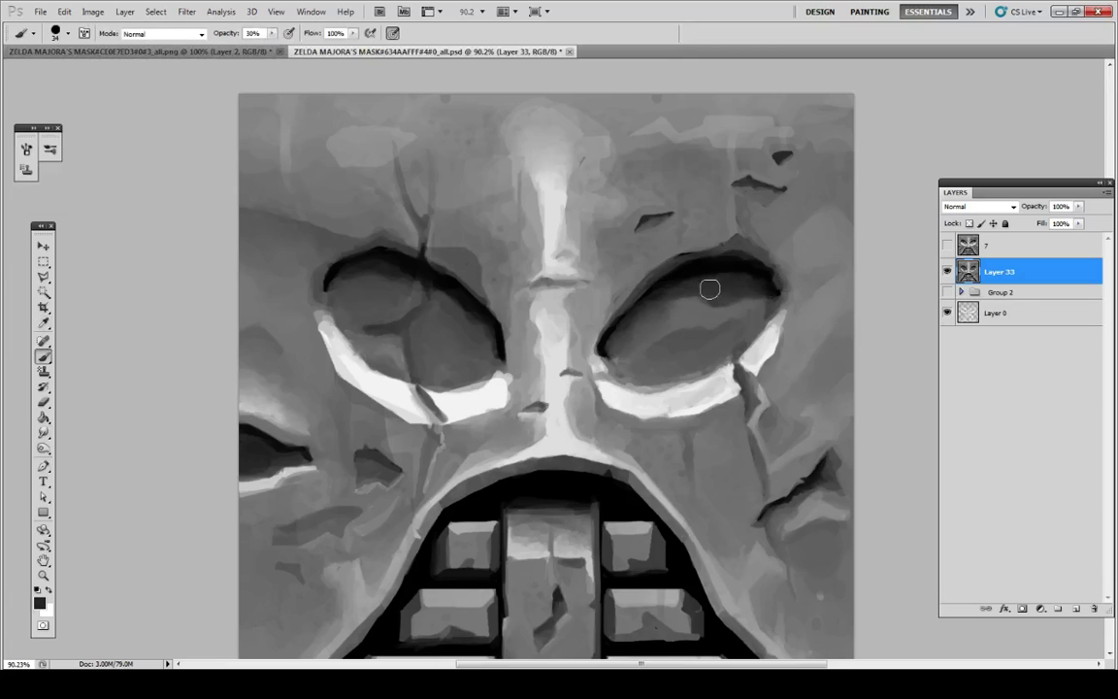
Step: Sample greys inside the right eye and blend the socket shading beneath its black upper rim
alt+click(723, 310)
mouse_move(706, 305)
mouse_down()
mouse_move(664, 308)
mouse_move(649, 336)
mouse_up()
alt+click(681, 285)
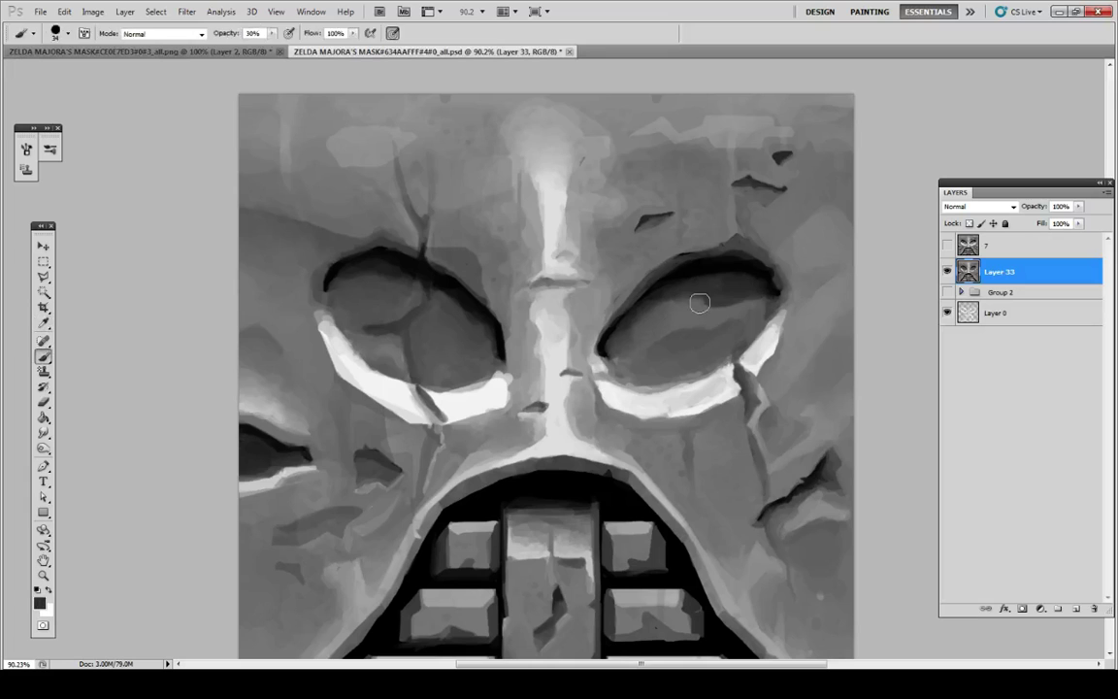
alt+click(683, 295)
mouse_move(724, 302)
mouse_down()
mouse_move(756, 298)
mouse_move(666, 309)
mouse_up()
alt+click(724, 302)
alt+click(702, 275)
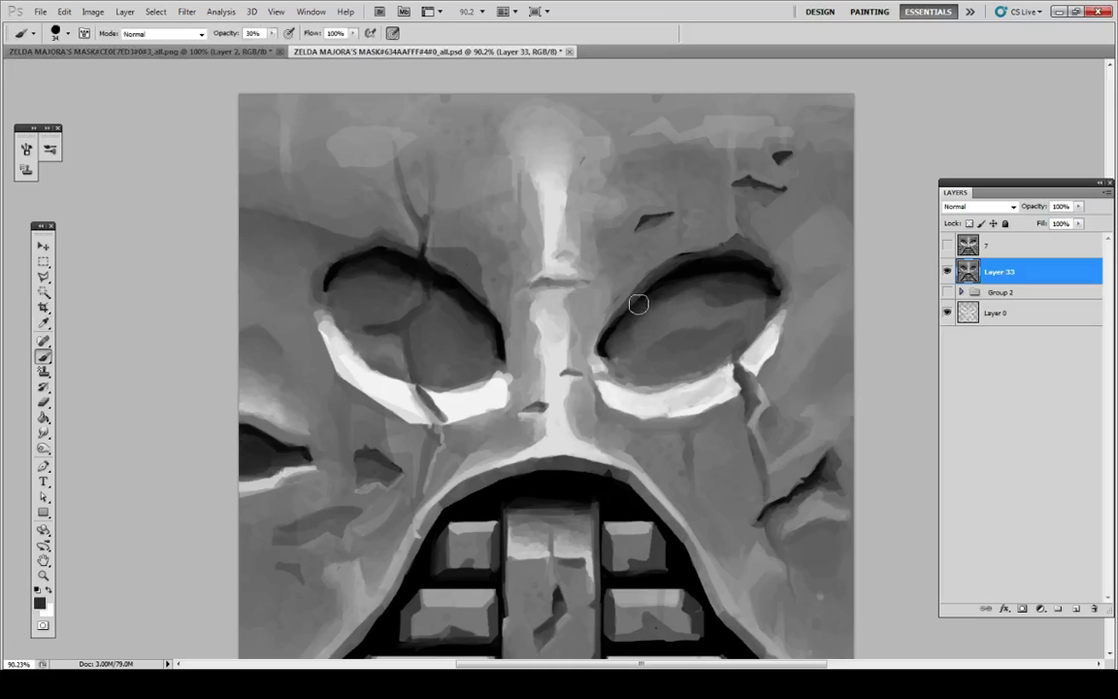
Step: Sample dark and mid greys along the right eye's inner corner and soften the rim's transition into the socket
alt+click(641, 303)
key(alt)
alt+click(622, 331)
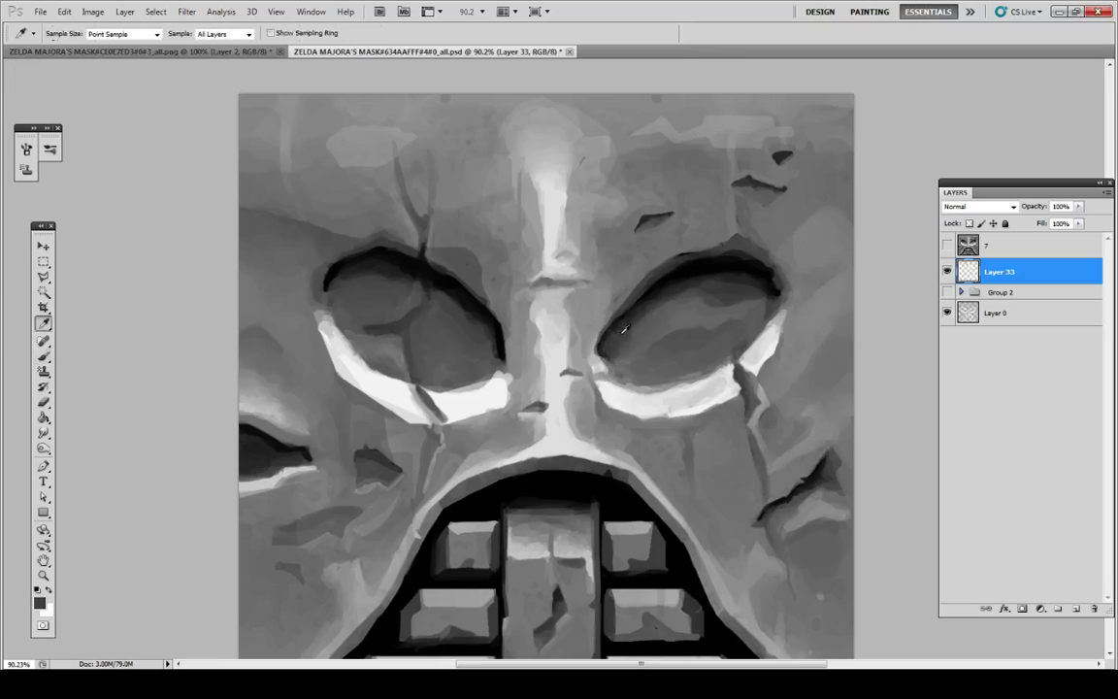
alt+click(659, 293)
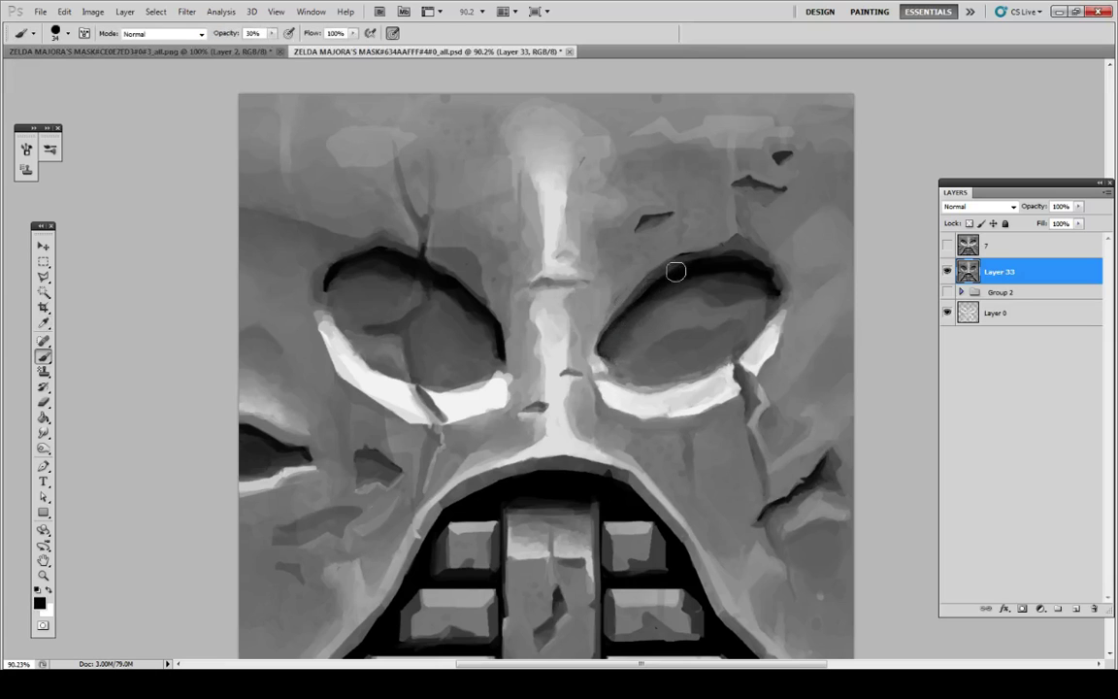
key(alt)
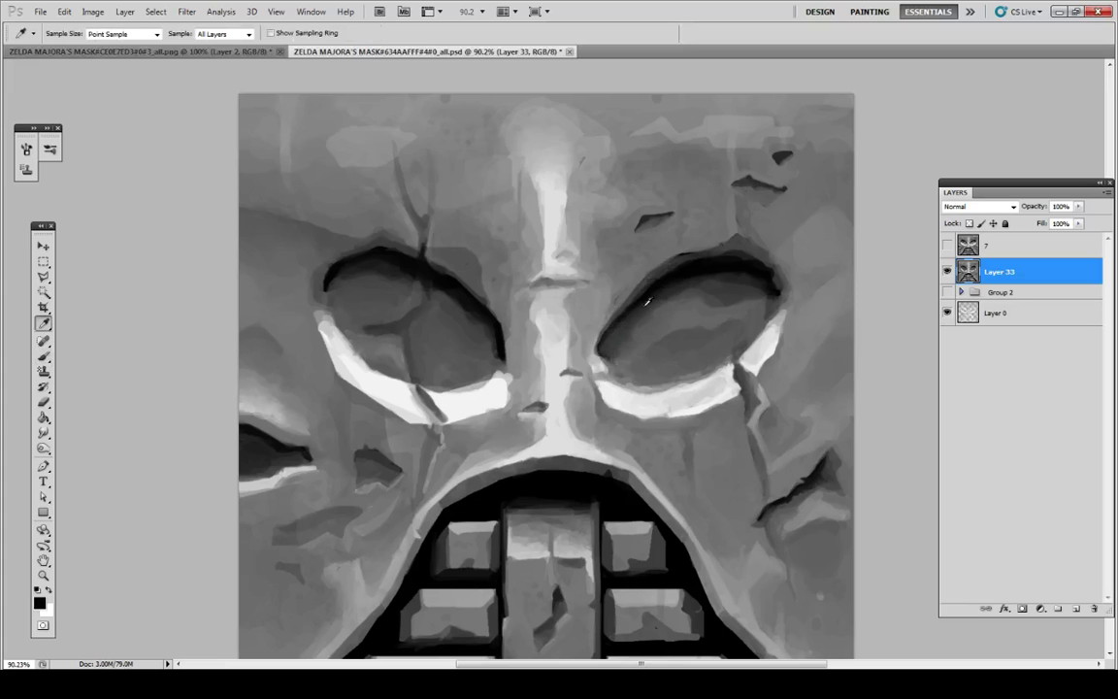
alt+click(672, 305)
alt+click(642, 326)
drag(649, 322, 634, 342)
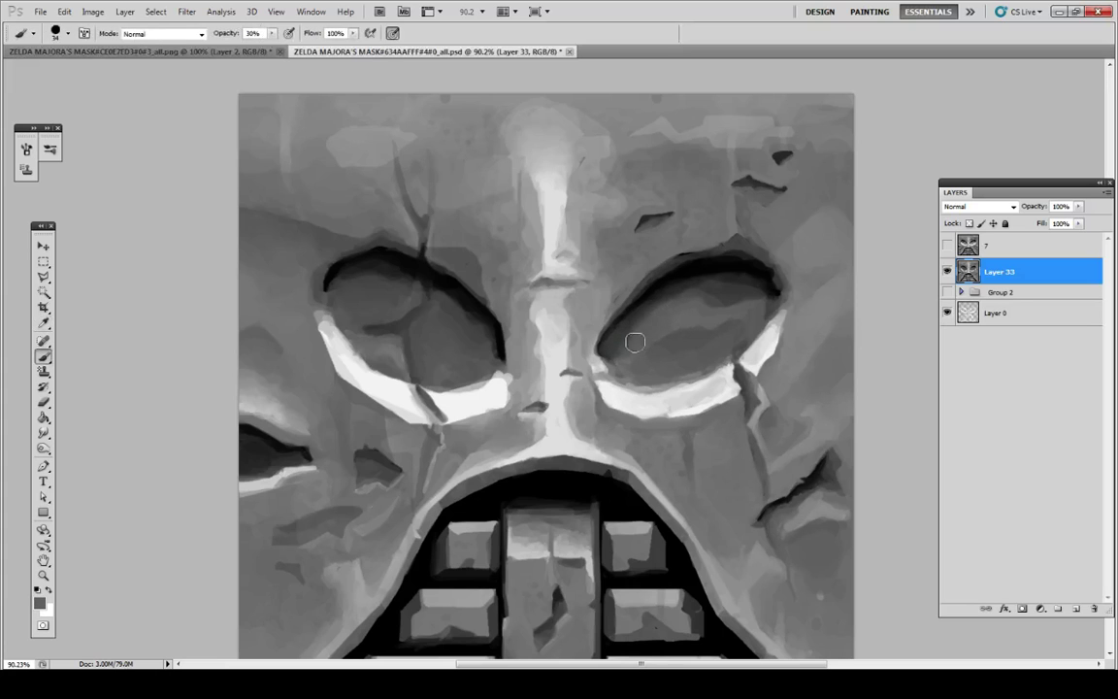
key(alt)
key(alt)
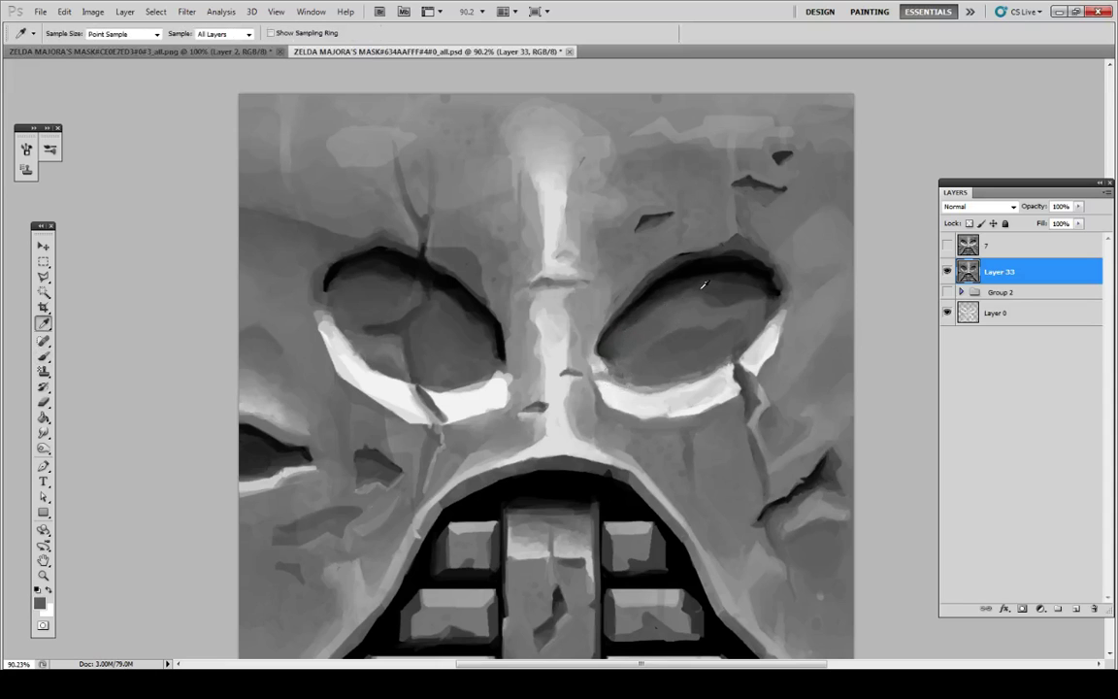
key(alt)
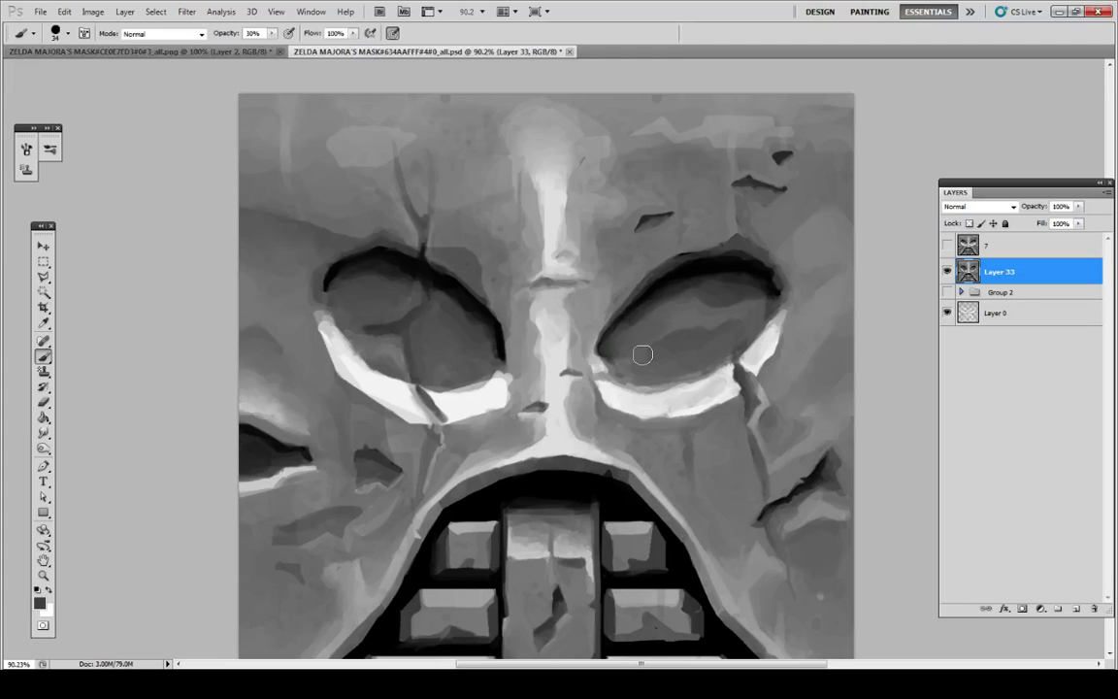
Step: Sample the dark grey above the right eye and paint it along the upper rim's outer edge
key(r)
key(i)
key(b)
key(i)
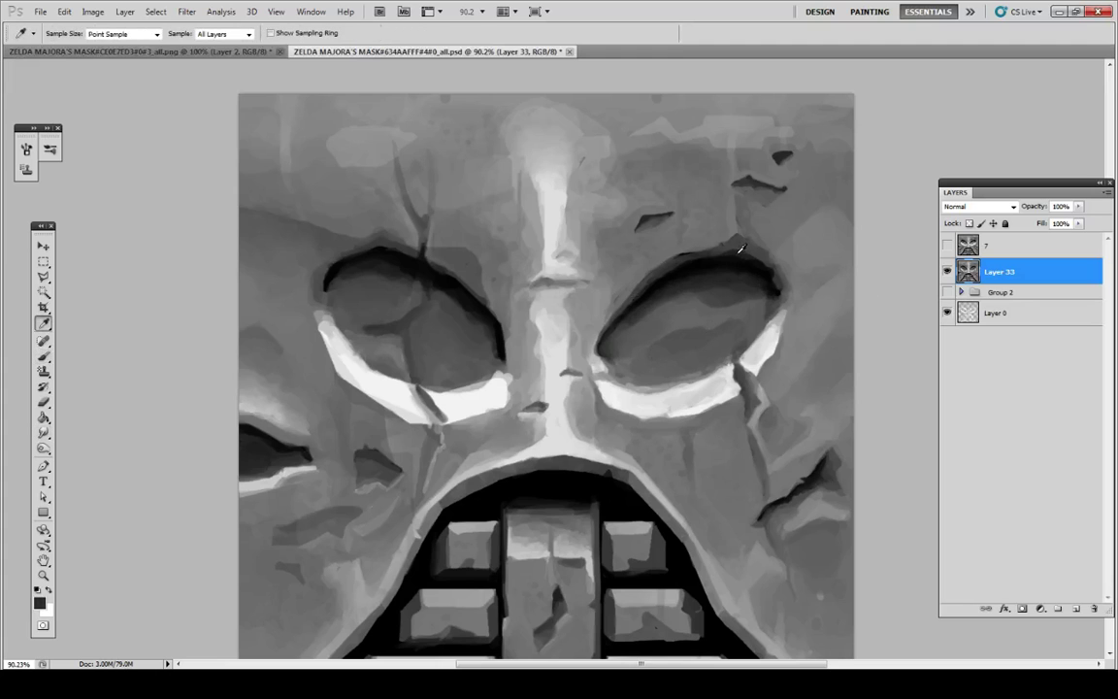
click(742, 252)
key(b)
mouse_move(721, 254)
mouse_down()
mouse_move(698, 262)
mouse_move(731, 244)
mouse_move(691, 259)
mouse_up()
Step: Sample rim and brow-shadow tones and blend the top of the right eye's black rim into its surroundings
alt+click(732, 239)
alt+click(704, 264)
alt+click(703, 262)
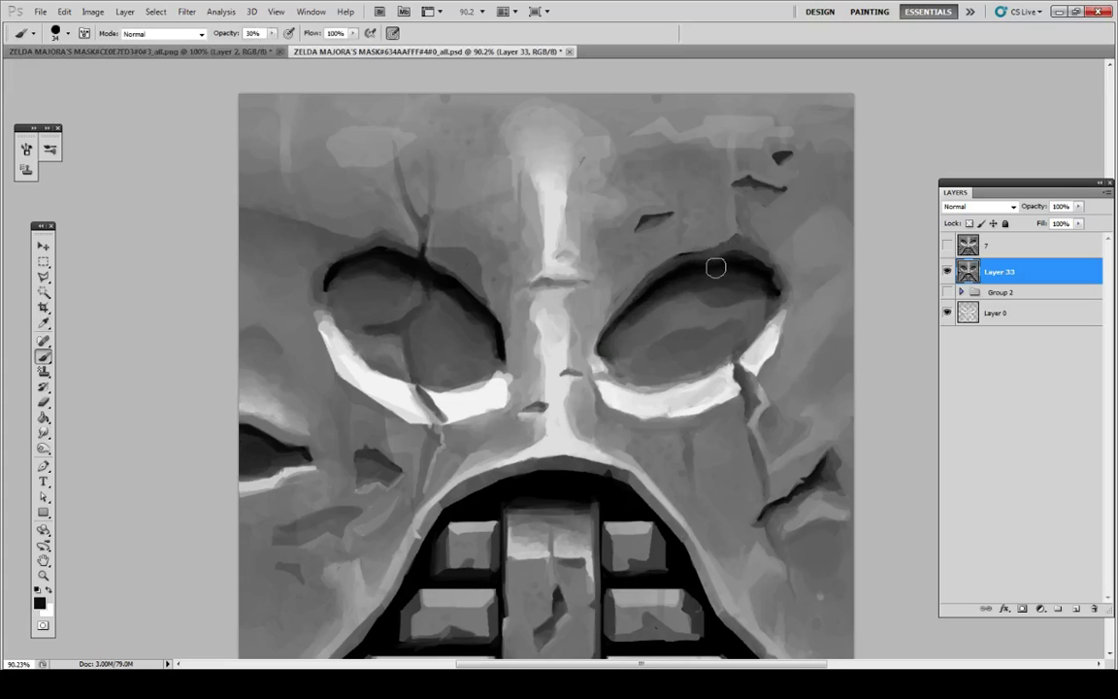
alt+click(752, 266)
alt+click(711, 272)
alt+click(745, 277)
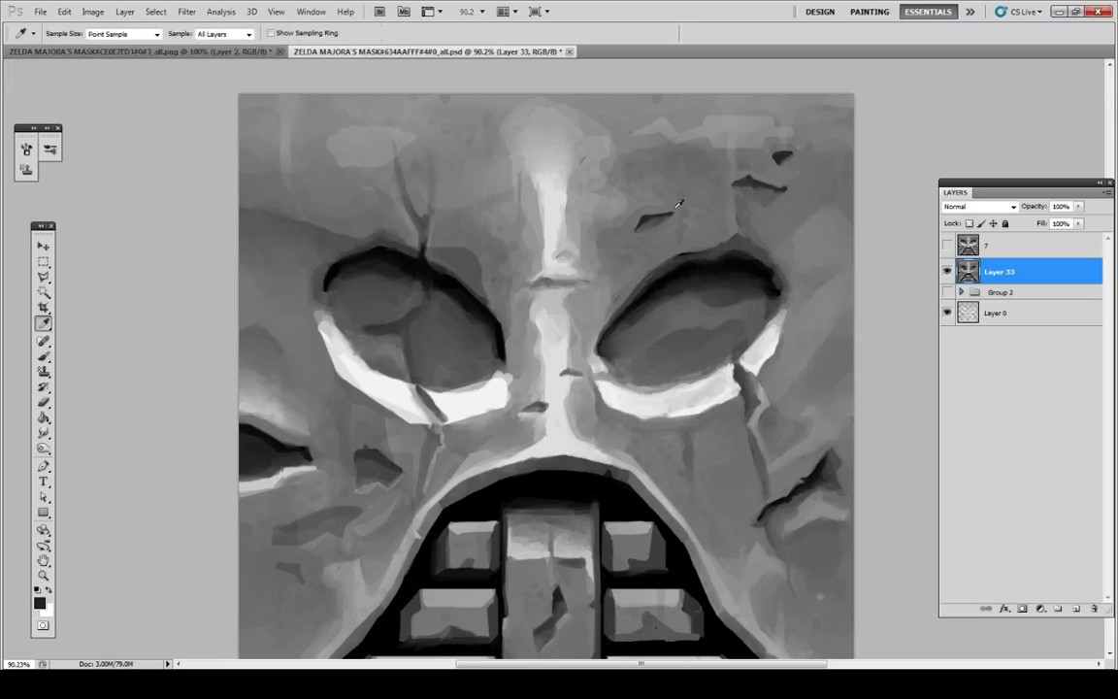
Step: Paint a thin vertical crack rising from the right eye's upper rim beside the wedge-shaped chip, blending the grey around it
alt+click(688, 254)
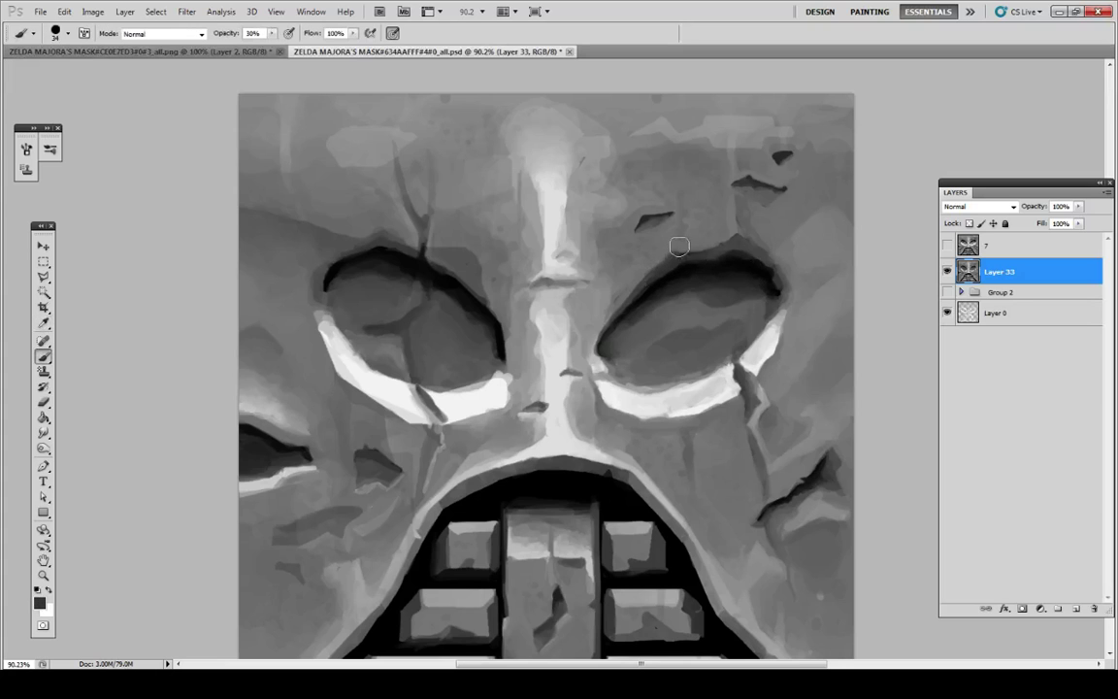
alt+click(679, 219)
key(alt)
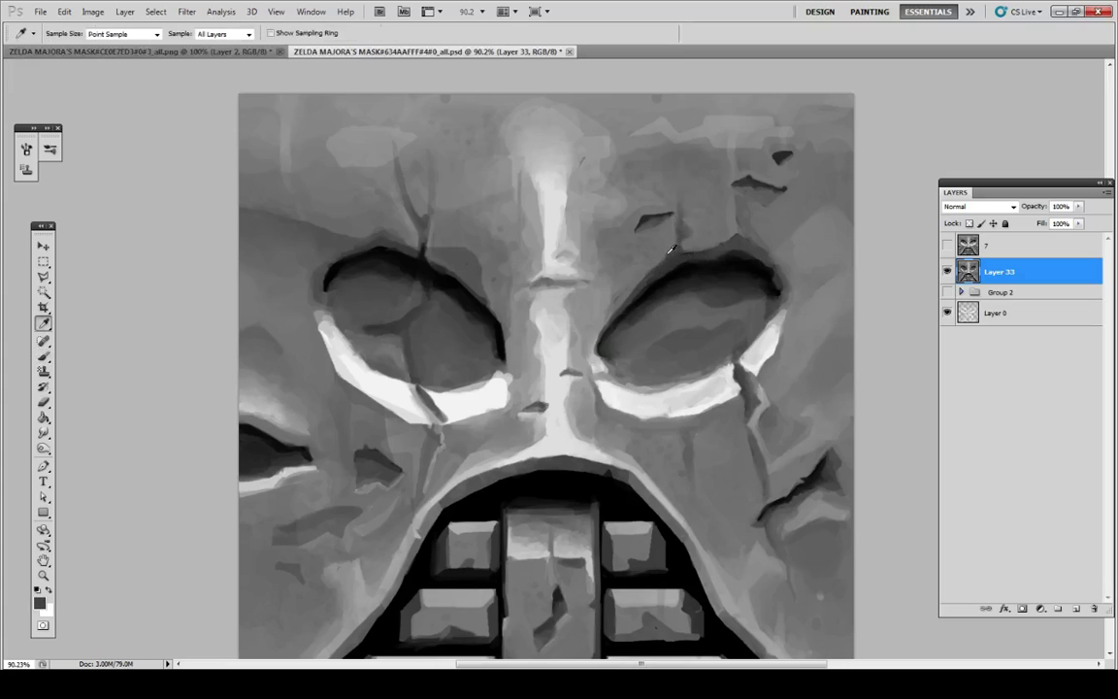
alt+click(670, 239)
drag(674, 233, 633, 304)
Step: Sample the rim's black tones and reinforce the right eye's black edge on the side facing the nose
alt+click(669, 262)
alt+click(653, 283)
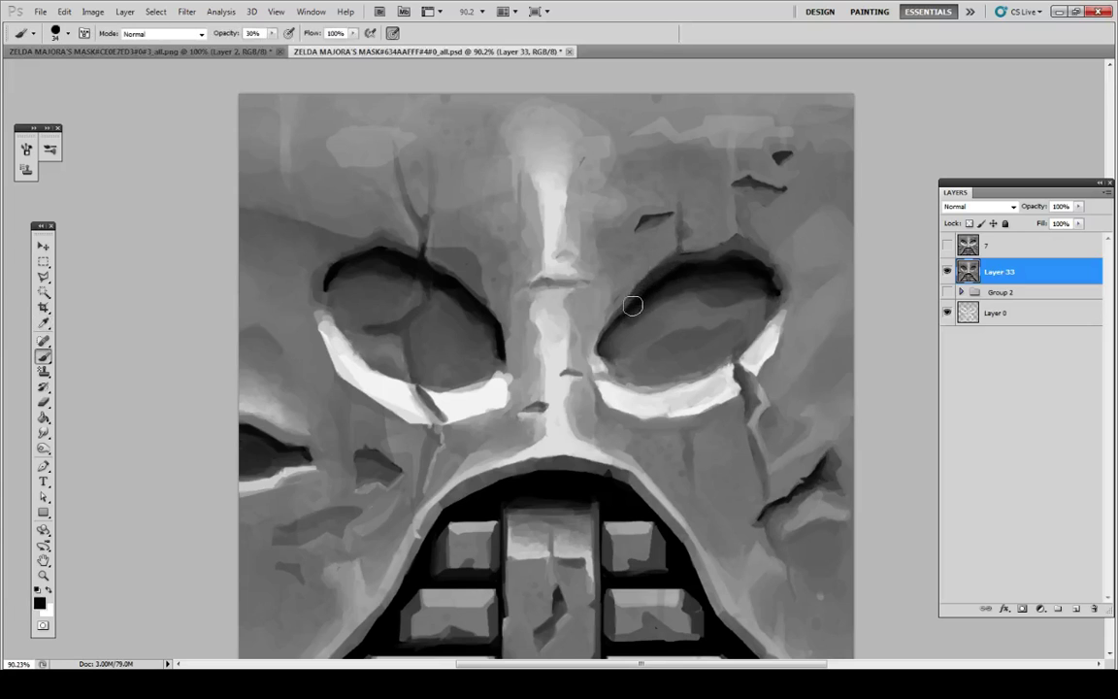
alt+click(626, 313)
key(alt)
key(alt+Tab)
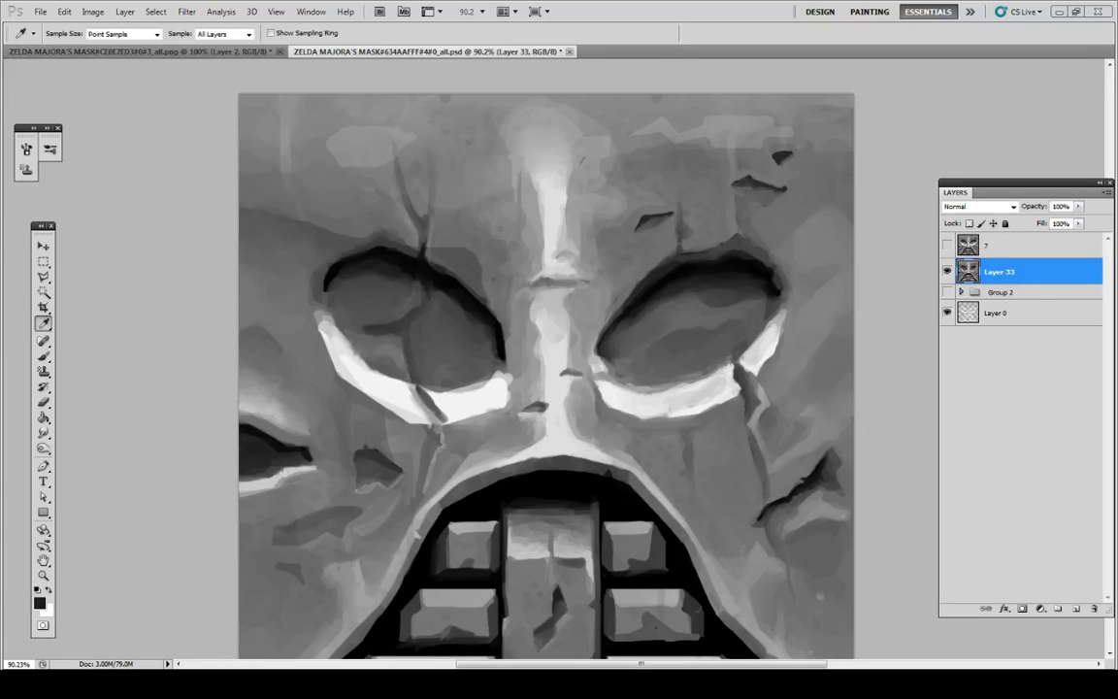
Step: Sample nearby skin greys and paint them along the outside of the right eye's rim on the nose side
key(b)
alt+click(647, 272)
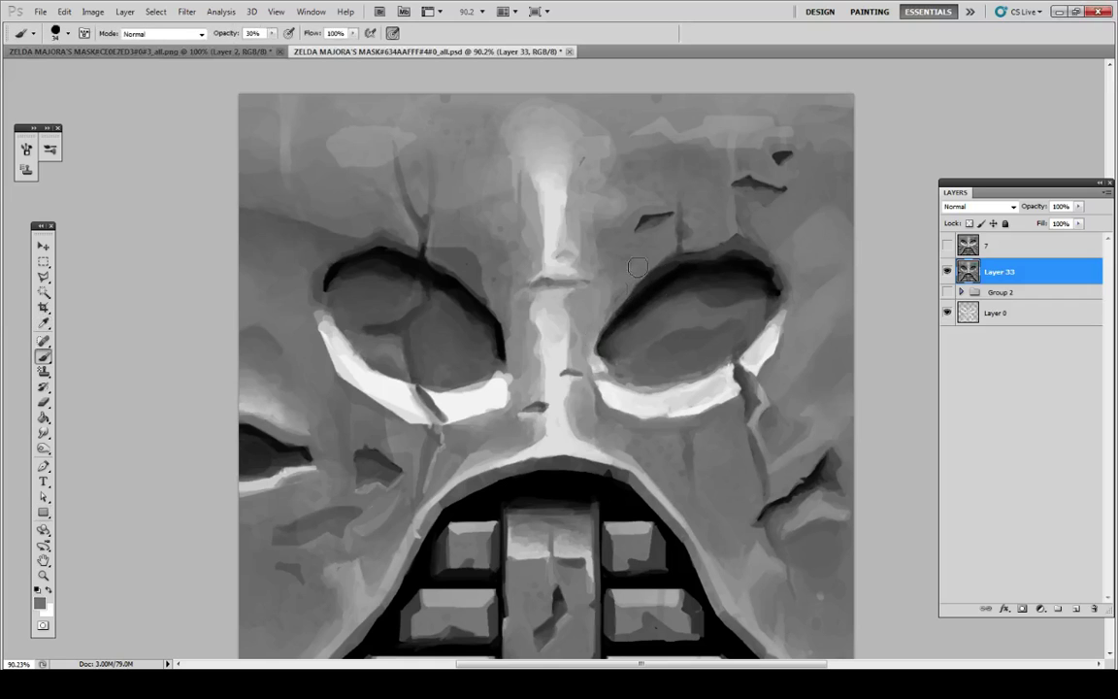
mouse_move(616, 299)
mouse_down()
mouse_move(613, 313)
mouse_move(639, 282)
mouse_up()
alt+click(621, 291)
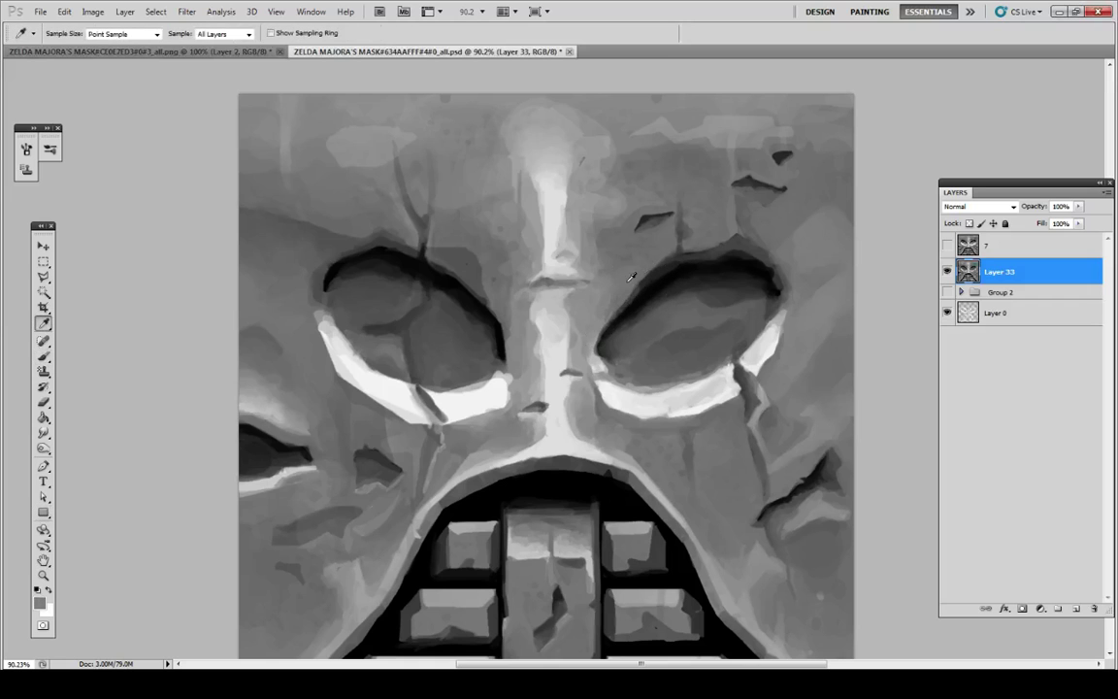
alt+click(628, 282)
Step: Sample the chip above the right eye and paint grey across its interior and lower edge
alt+click(646, 221)
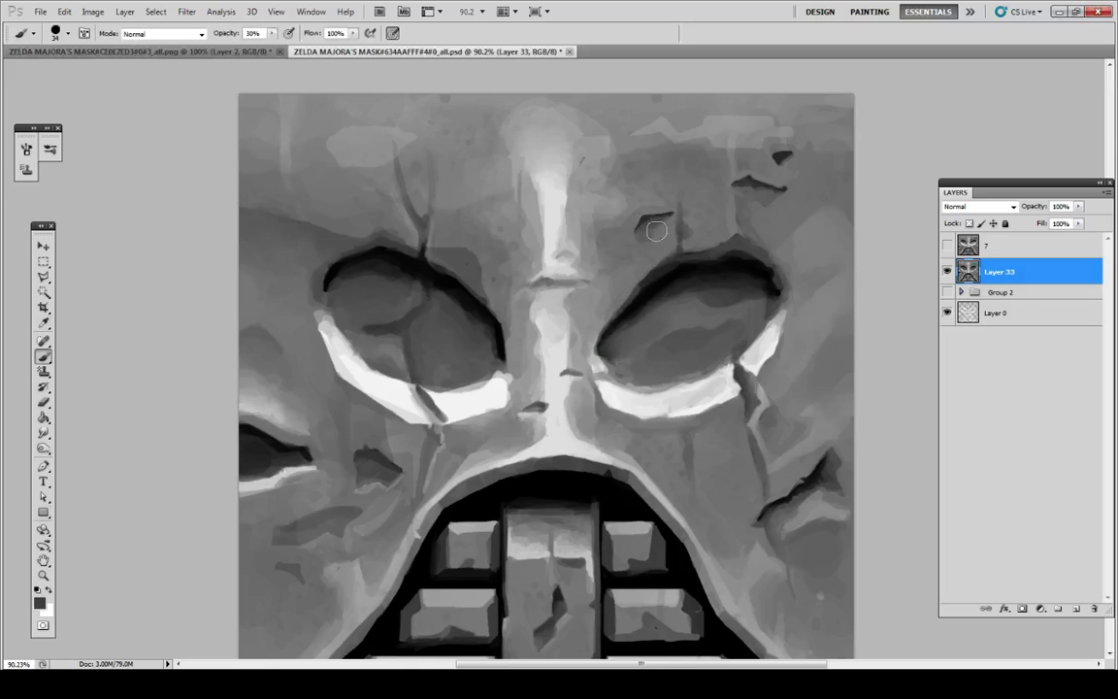
drag(656, 225, 649, 235)
alt+click(655, 236)
alt+click(641, 243)
alt+click(651, 235)
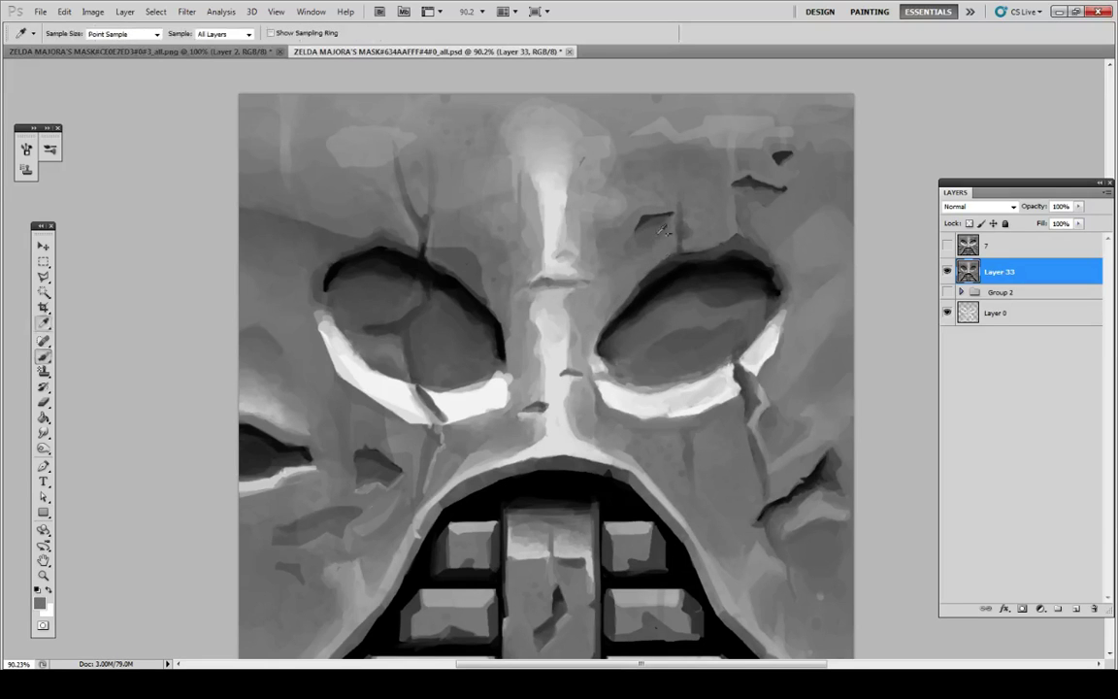
Step: Resample tones at the chip above the right eye and refine its dark interior and surrounding grey
key(alt)
key(alt)
key(alt)
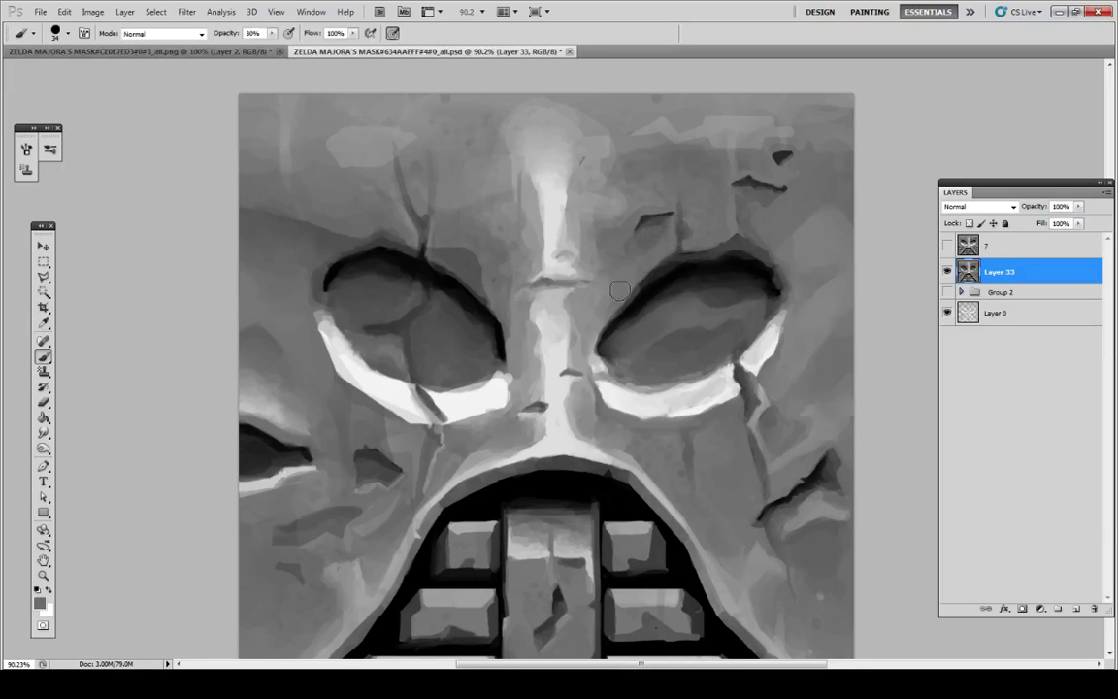
alt+click(641, 220)
key(alt)
key(alt)
Step: Sample forehead greys and paint over the light patch near the forehead's top edge above the right eye
alt+click(541, 107)
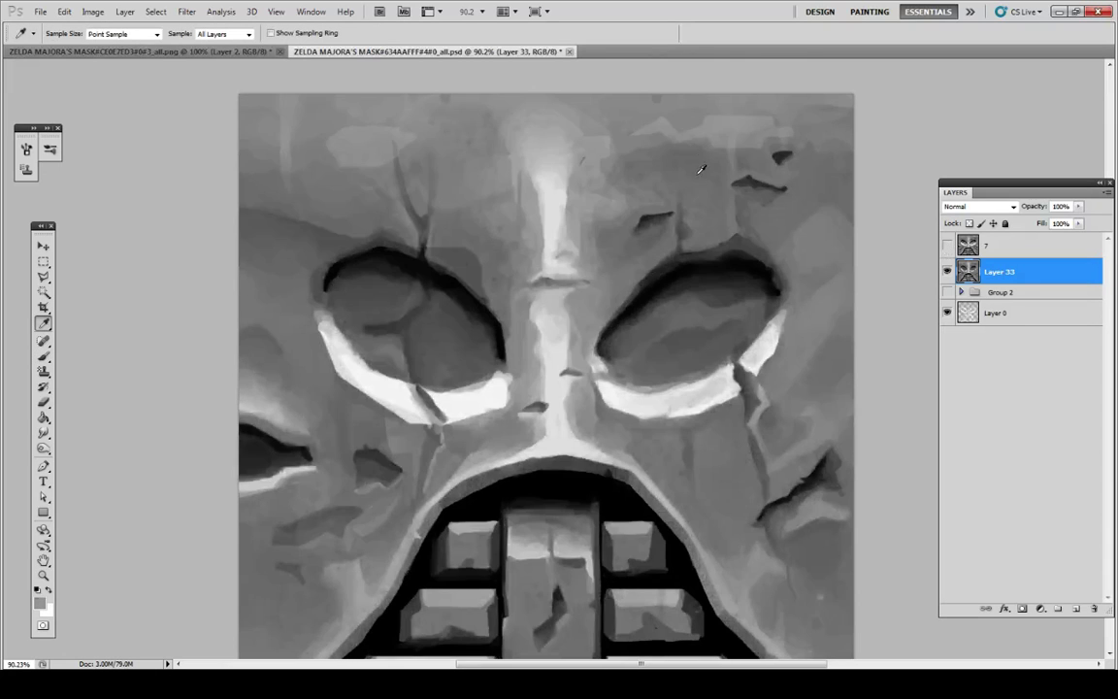
key(alt)
alt+click(666, 124)
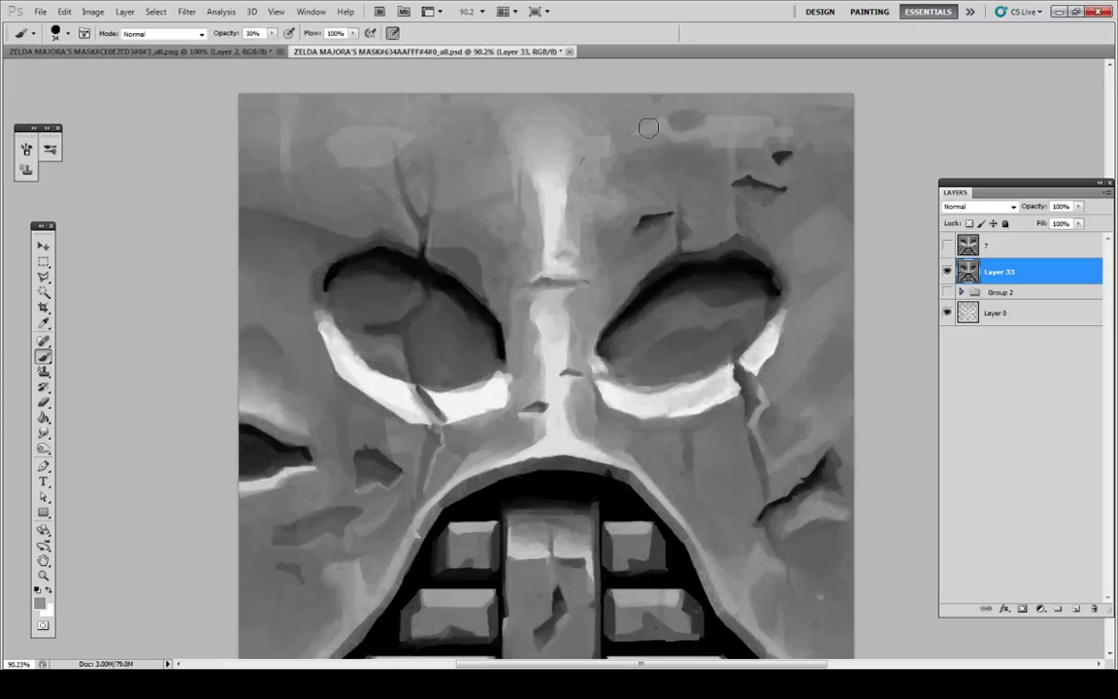
alt+click(657, 125)
key(alt)
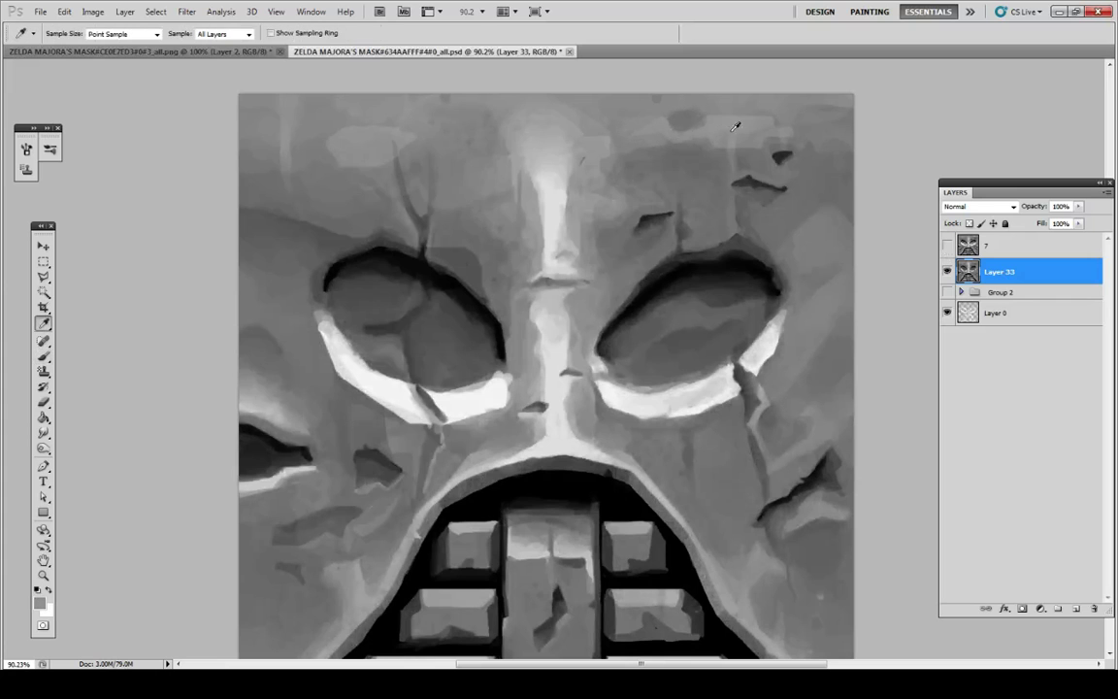
key(alt)
key(alt)
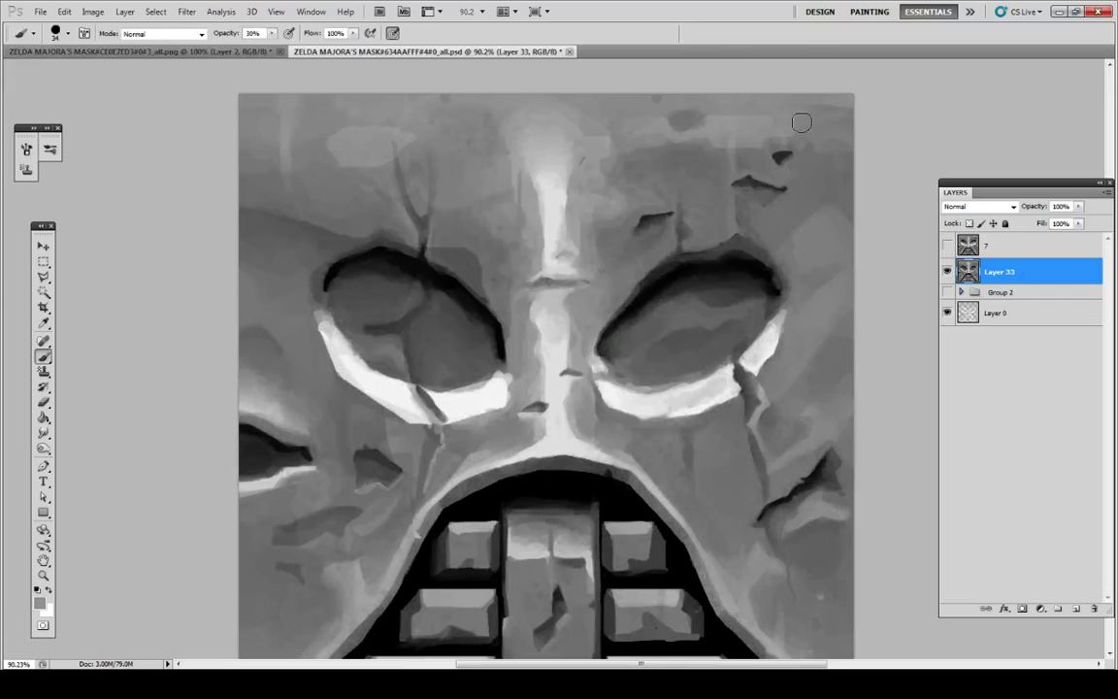
Step: Sample greys and blend the forehead patch between the nose highlight's upper end and the chip above the right eye
key(alt)
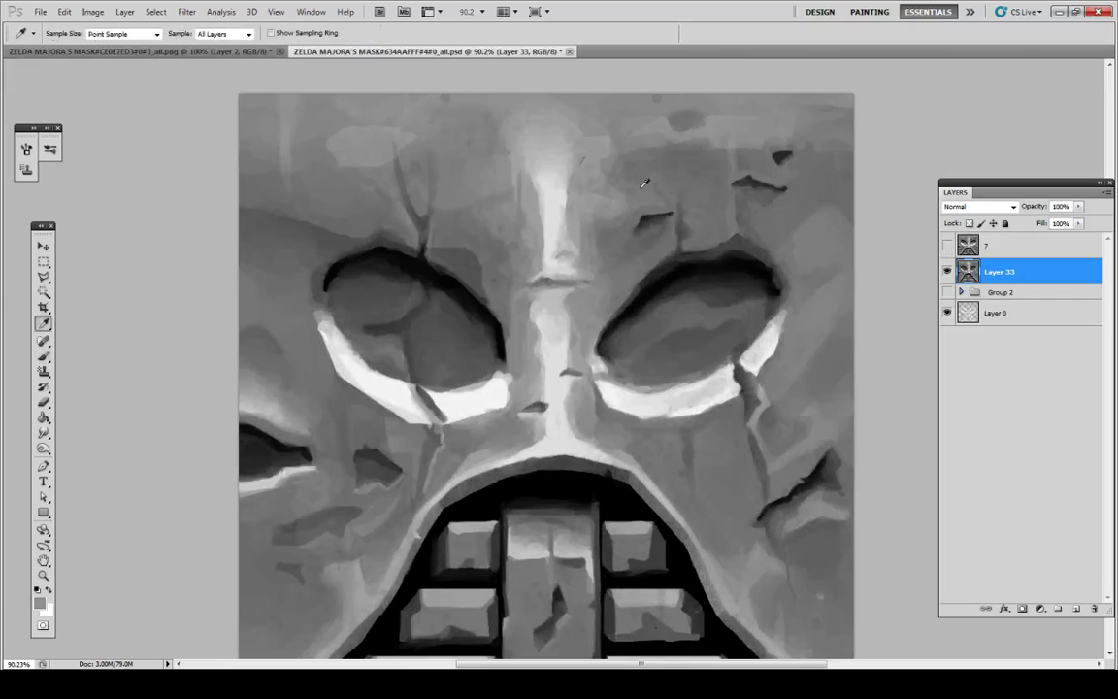
key(alt)
key(alt)
key(alt)
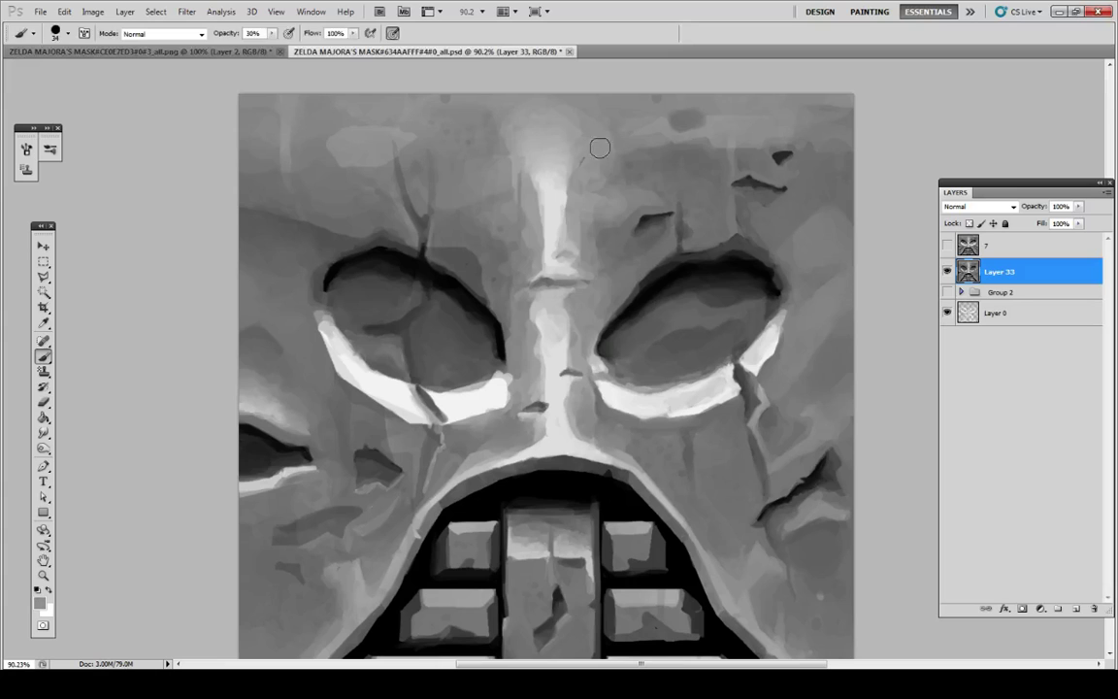
Step: Sample greys and paint a lighter patch inside the left eye, just beside the crack
key(alt)
key(alt)
alt+click(494, 428)
drag(437, 325, 426, 331)
mouse_move(430, 337)
mouse_down()
mouse_move(429, 322)
mouse_move(427, 335)
mouse_up()
alt+click(441, 363)
key(b)
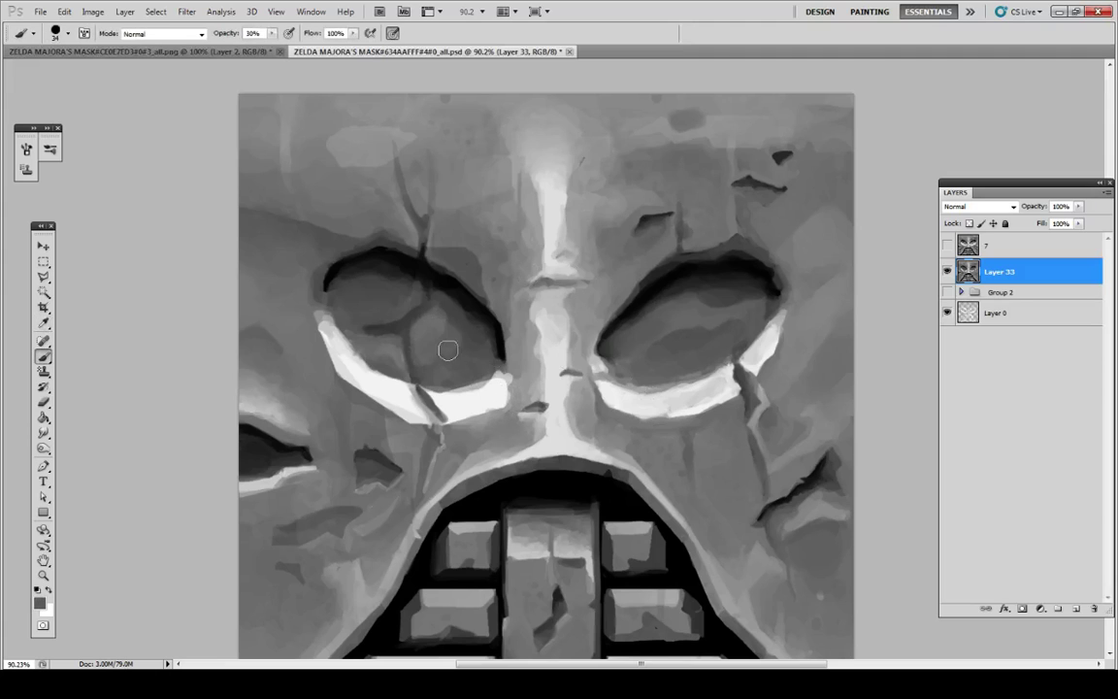
Step: Resample the left eye's interior greys and blend the lighter patch toward the eye's inner corner
alt+click(442, 324)
drag(469, 352, 462, 346)
alt+click(456, 338)
alt+click(443, 317)
drag(439, 305, 474, 331)
alt+click(441, 337)
alt+click(478, 402)
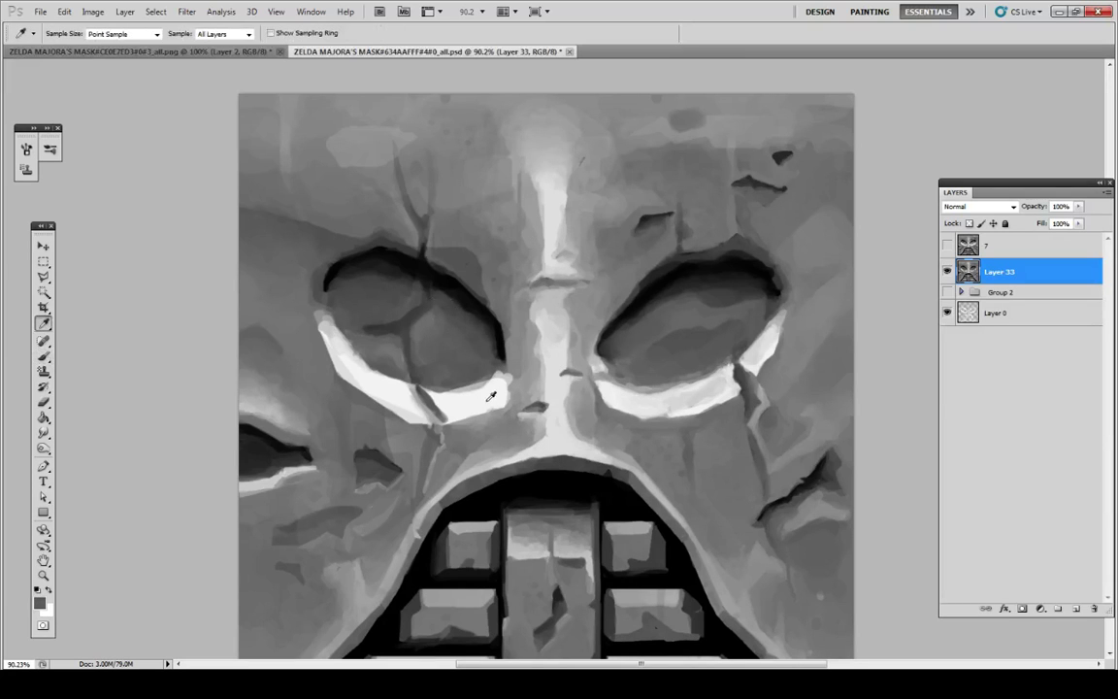
Step: Create a new layer and paint a light highlight inside the left eye beside the crack with a size 19 brush
click(1074, 607)
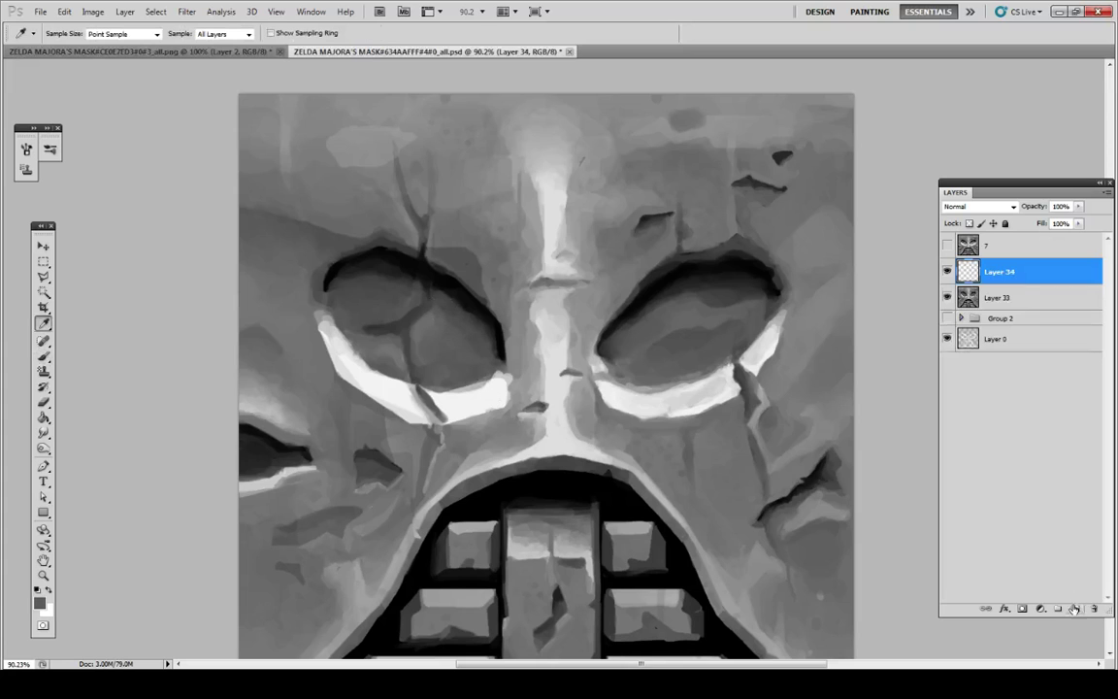
click(48, 355)
click(68, 33)
drag(46, 71, 36, 71)
click(107, 261)
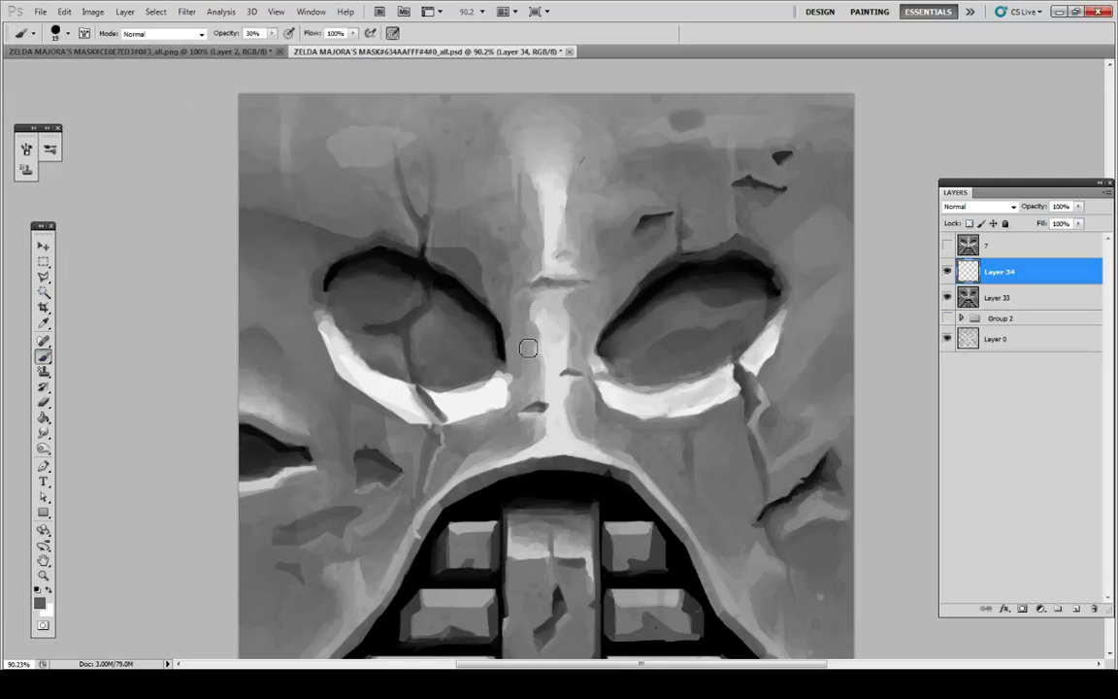
alt+click(471, 401)
mouse_move(417, 332)
mouse_down()
mouse_move(453, 321)
mouse_move(470, 331)
mouse_move(422, 338)
mouse_move(452, 333)
mouse_move(479, 349)
mouse_move(467, 341)
mouse_move(478, 337)
mouse_move(487, 348)
mouse_move(444, 315)
mouse_move(418, 358)
mouse_up()
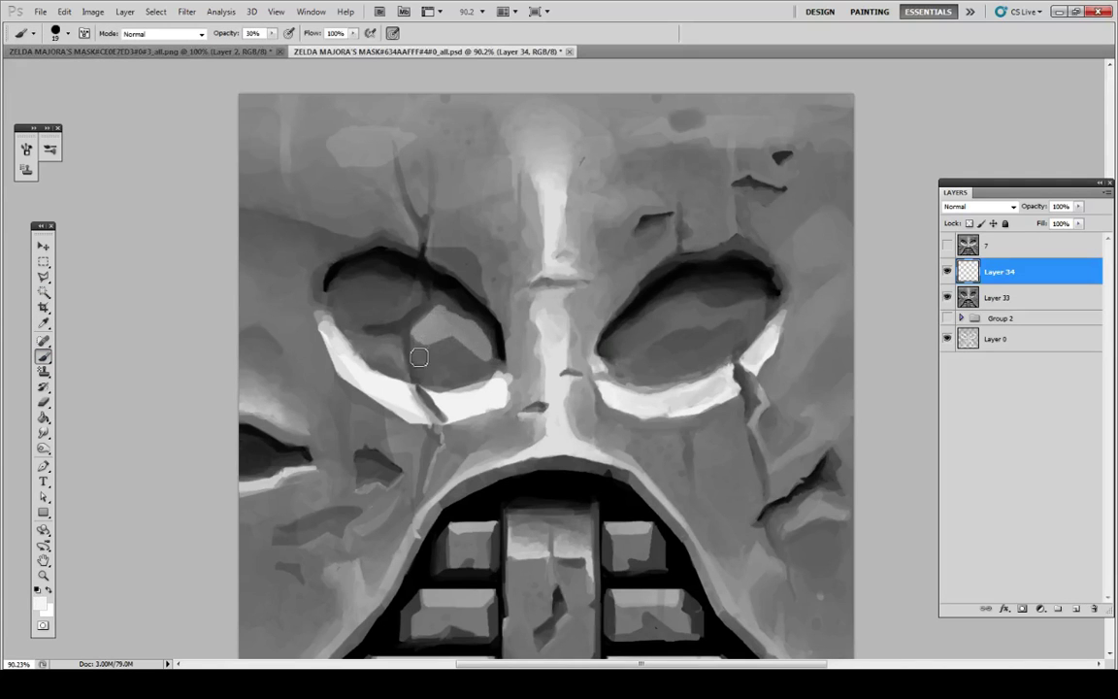
Step: Add another new layer and paint dark tones over the branching crack inside the left eye
click(1076, 609)
alt+click(641, 215)
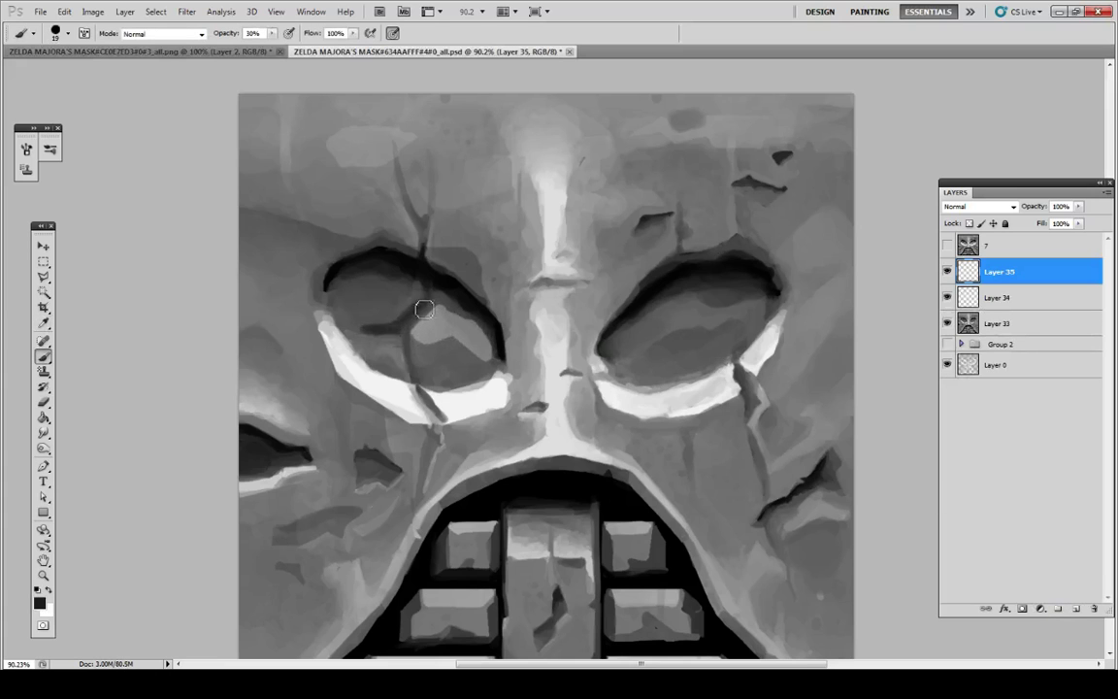
alt+click(394, 321)
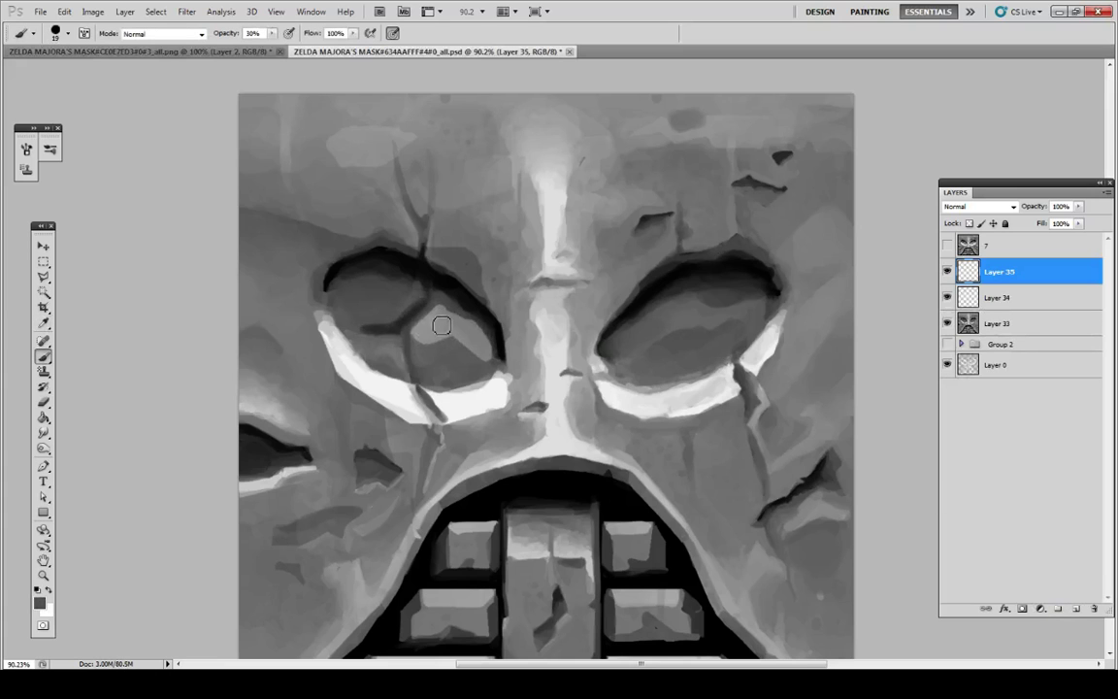
Step: Set the eye highlight layer's opacity to 29% and the crack layer's opacity to 50%
double_click(1018, 298)
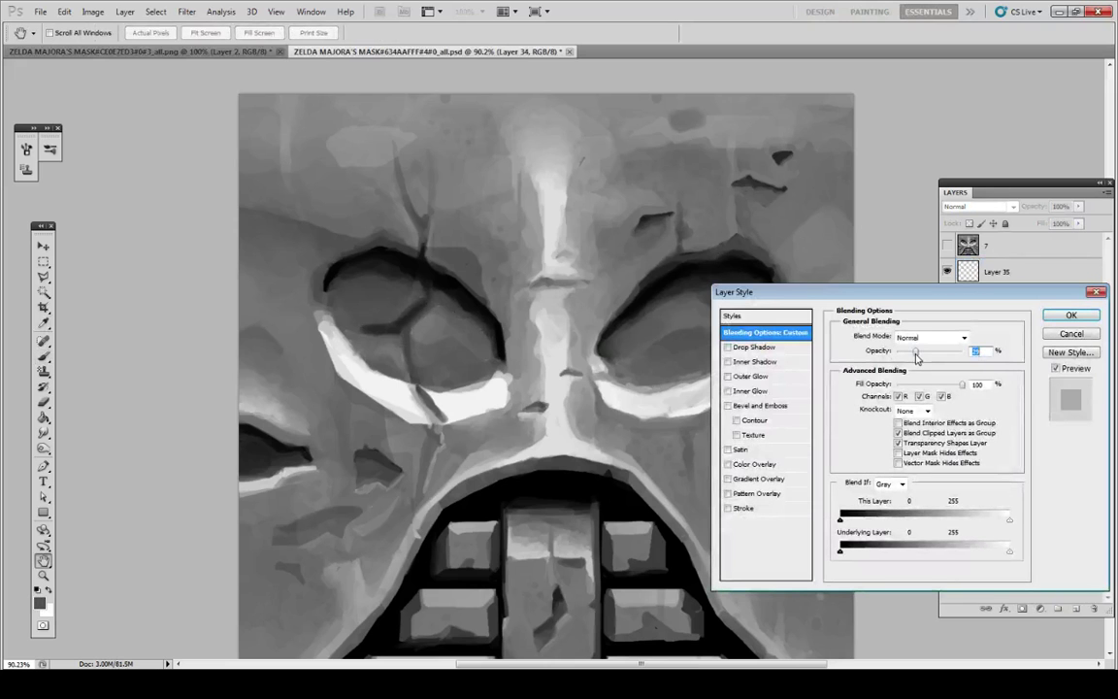
click(1069, 316)
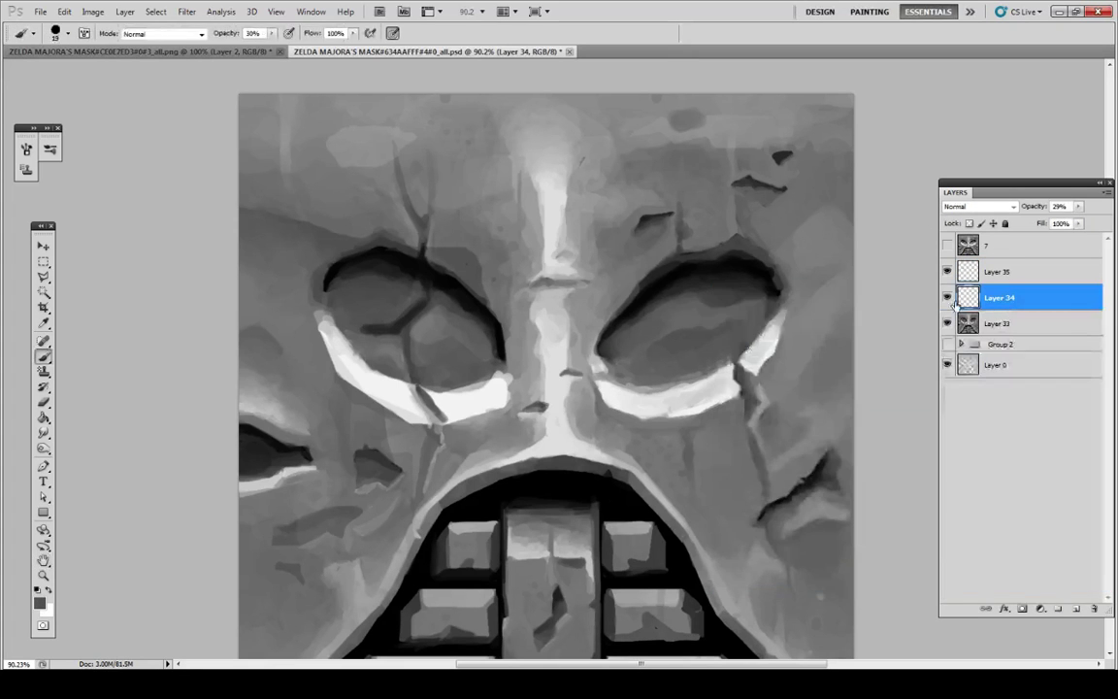
click(1000, 276)
double_click(1009, 277)
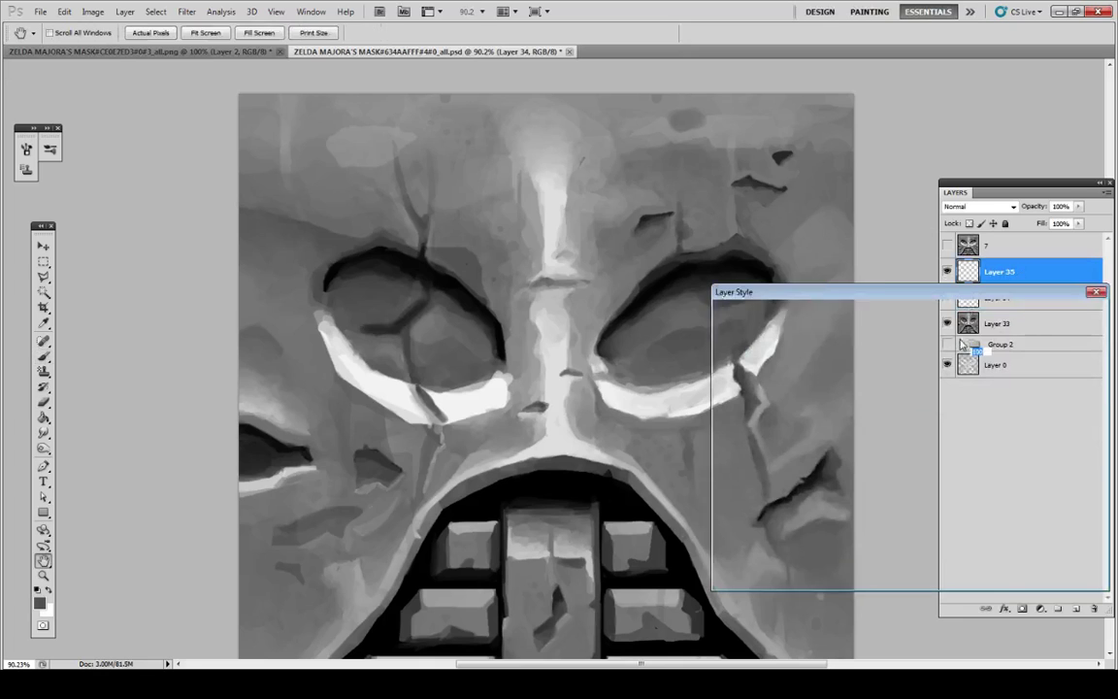
click(1050, 317)
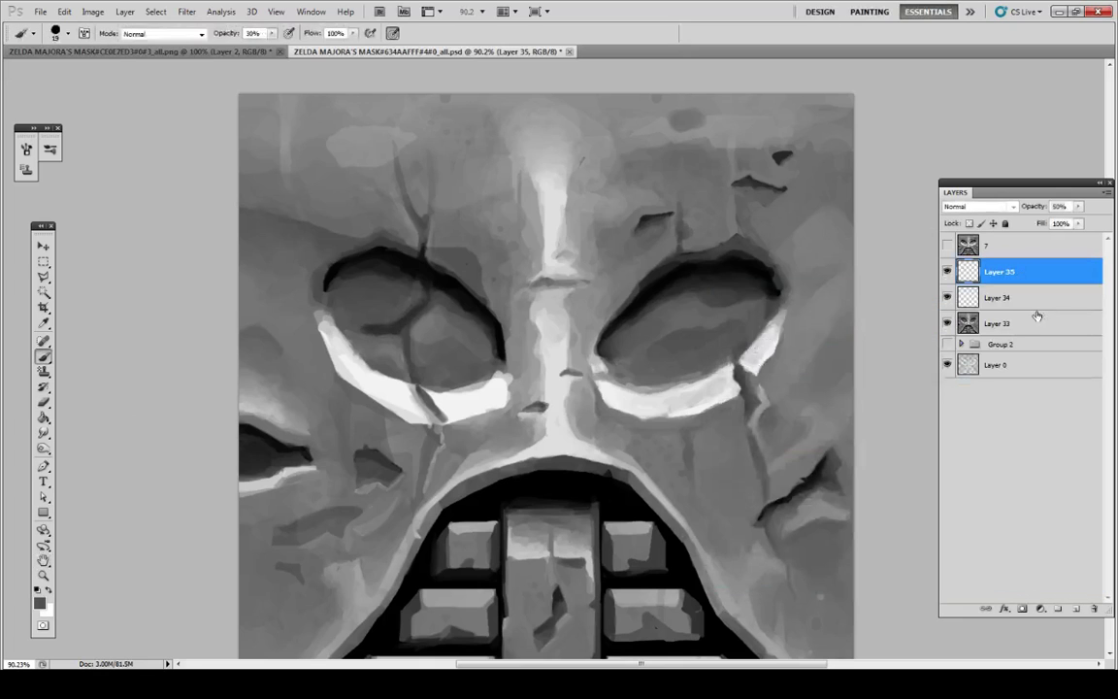
Step: Erase parts of the dark crack strokes in the left eye, and merge the crack and highlight layers with the main painting layer
click(43, 404)
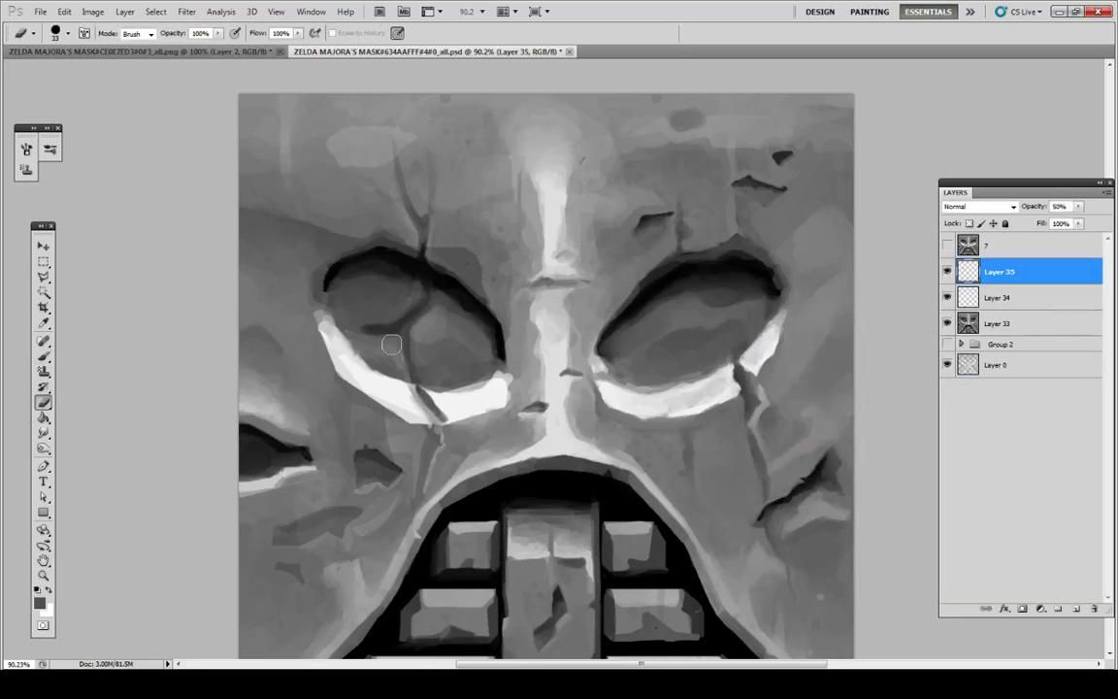
drag(391, 345, 425, 318)
shift+click(1027, 303)
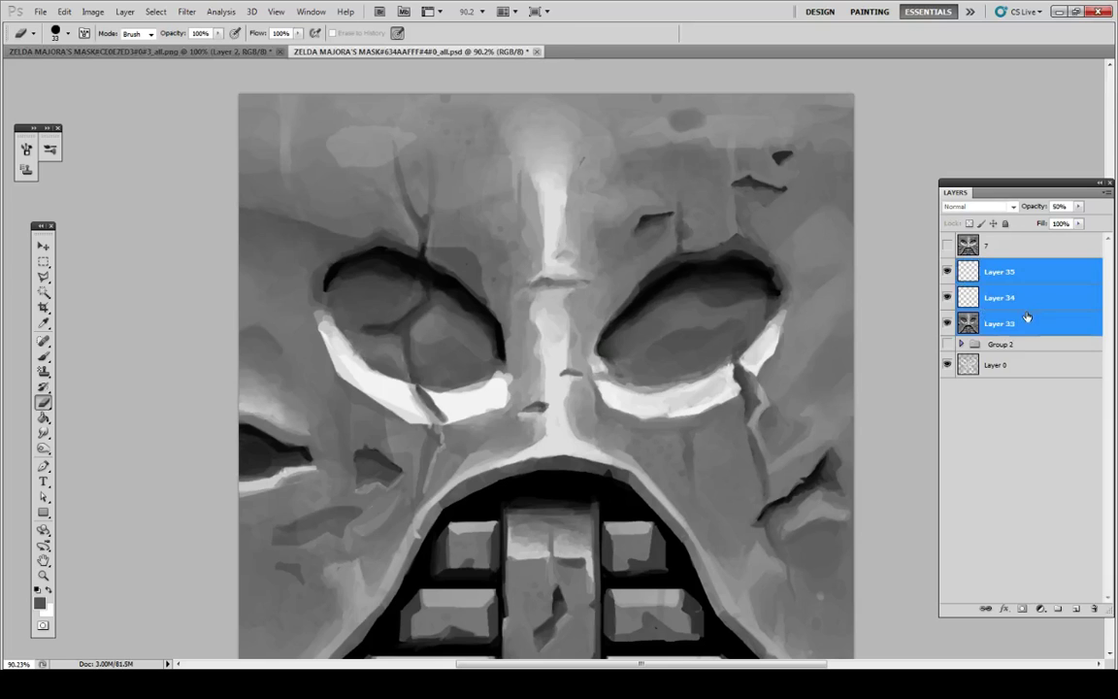
right_click(1024, 307)
click(1019, 593)
Step: Sample neighbouring greys and blend the tones around the crack and across the outer half of the left eye
key(b)
alt+click(424, 322)
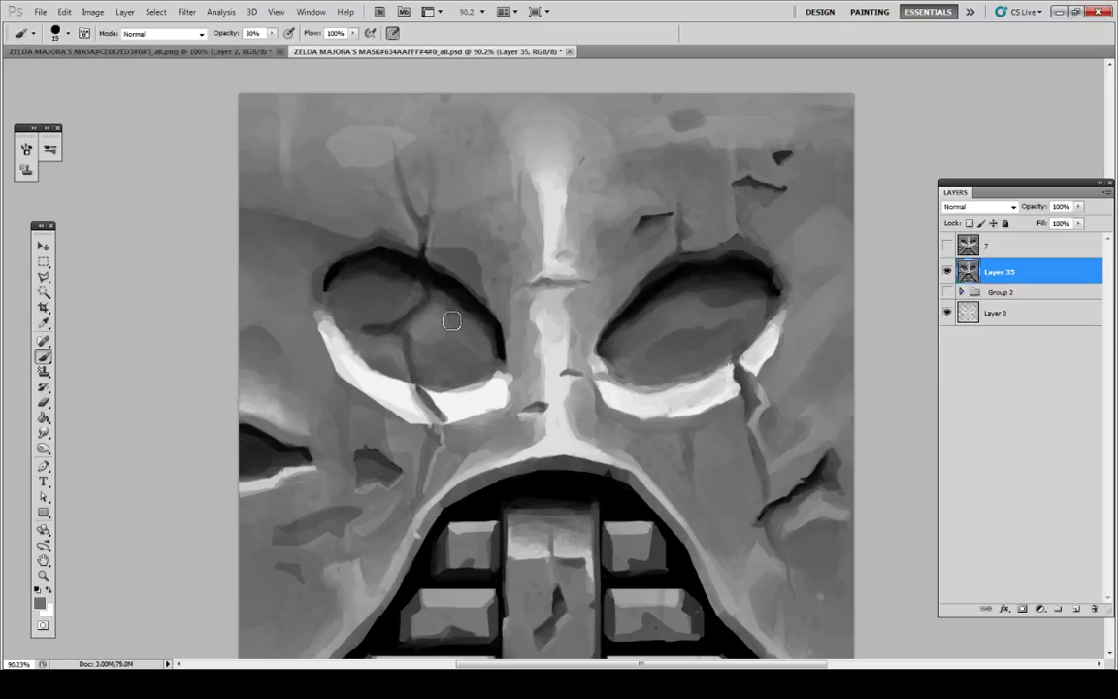
alt+click(420, 329)
mouse_move(425, 342)
mouse_down()
mouse_move(420, 374)
mouse_move(414, 331)
mouse_move(369, 336)
mouse_move(327, 300)
mouse_move(381, 344)
mouse_move(397, 337)
mouse_move(330, 313)
mouse_up()
alt+click(416, 331)
alt+click(399, 337)
alt+click(367, 331)
alt+click(336, 306)
alt+click(375, 337)
alt+click(378, 339)
alt+click(391, 336)
alt+click(416, 396)
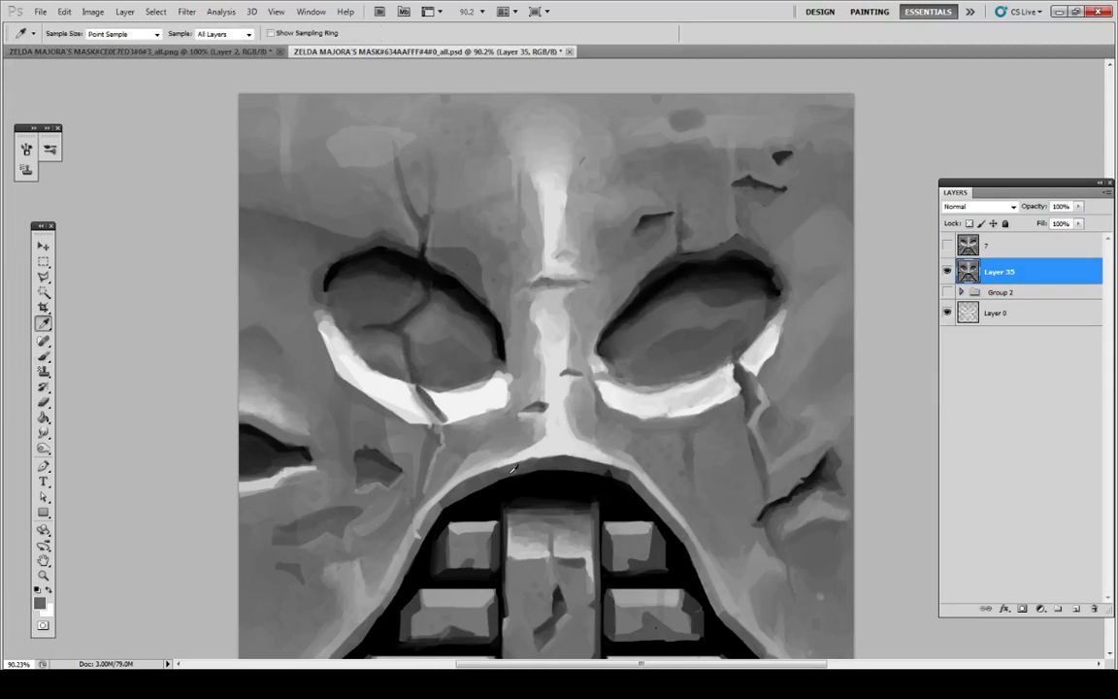
Step: Sample mid greys and smooth the left eye's interior between the crack and its lower inner edge
alt+click(468, 362)
alt+click(465, 372)
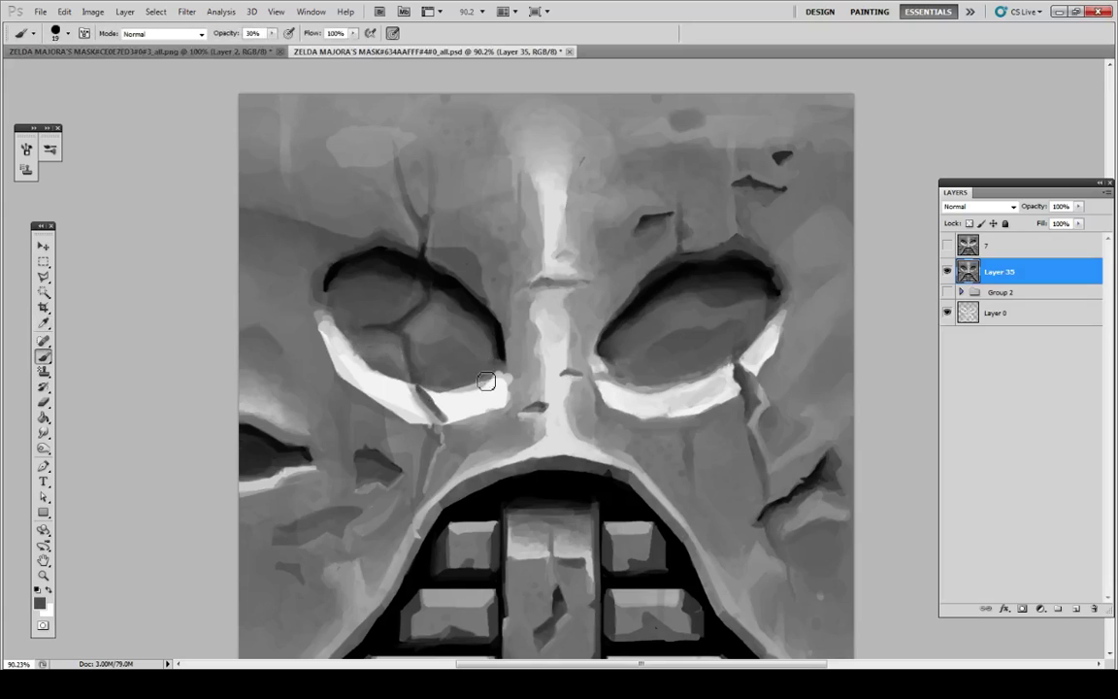
alt+click(451, 351)
drag(440, 342, 403, 346)
alt+click(425, 340)
alt+click(479, 395)
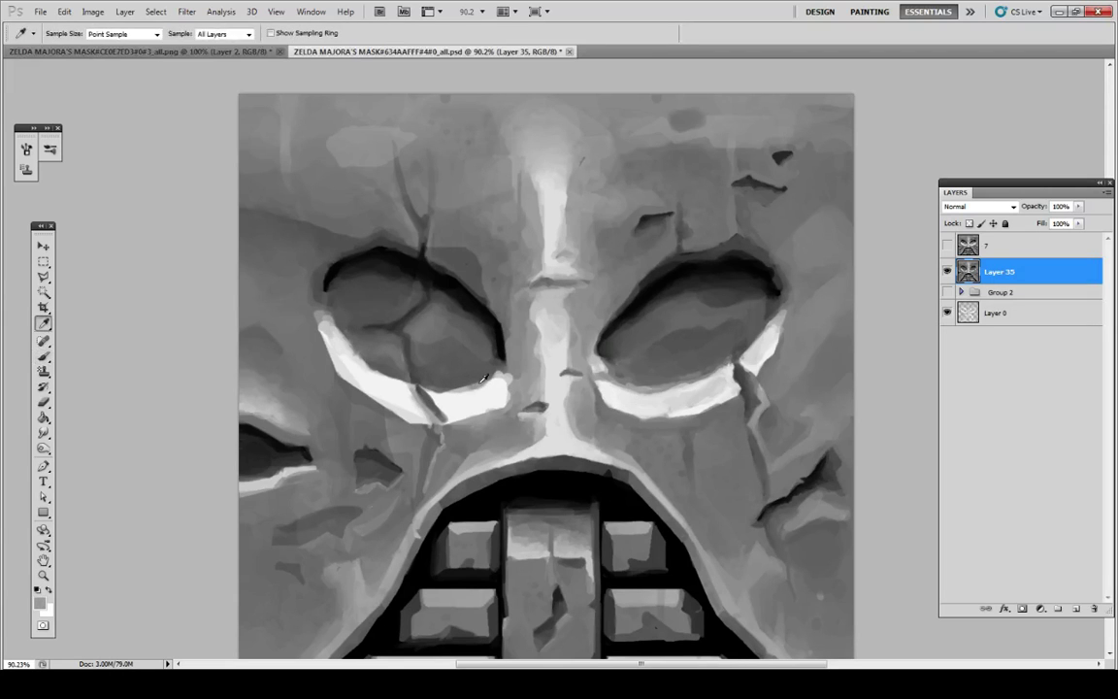
Step: Refine the upper edge of the left eye's white rim and trim its inner end with sampled greys
alt+click(474, 387)
drag(450, 392, 467, 384)
alt+click(466, 383)
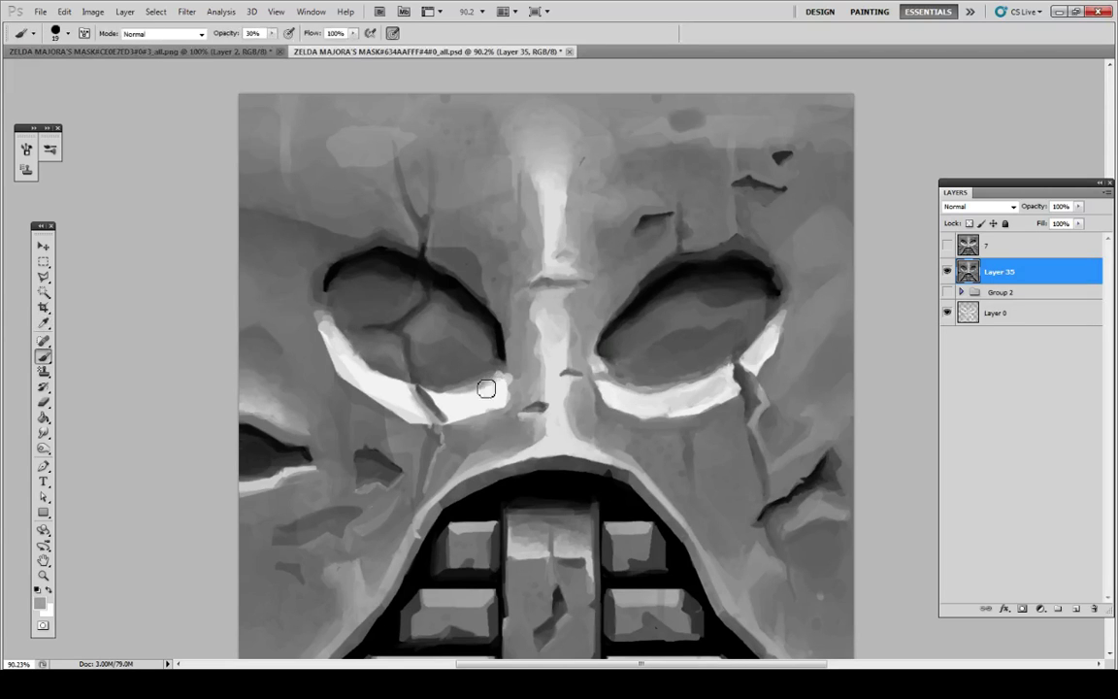
alt+click(468, 385)
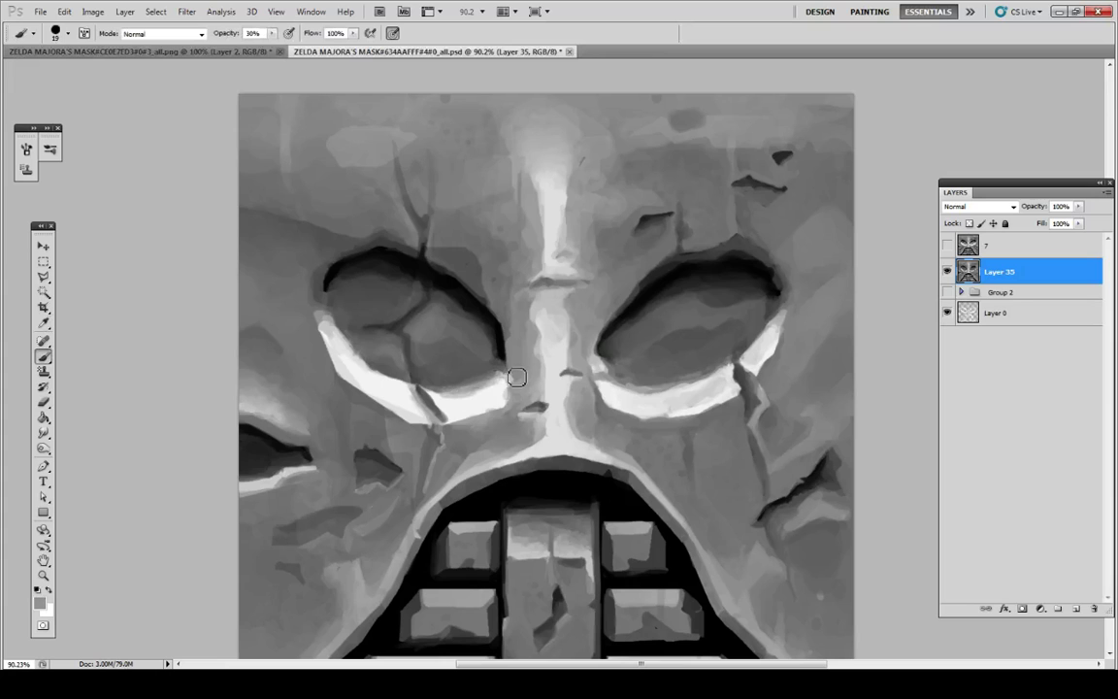
alt+click(501, 389)
alt+click(525, 369)
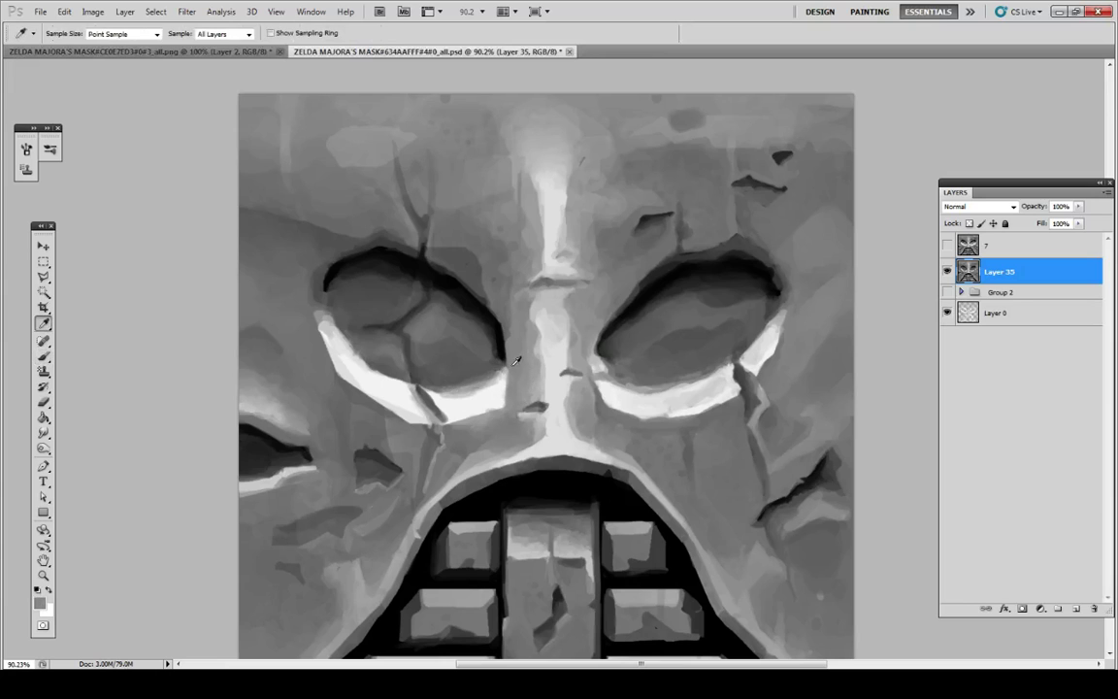
alt+click(523, 396)
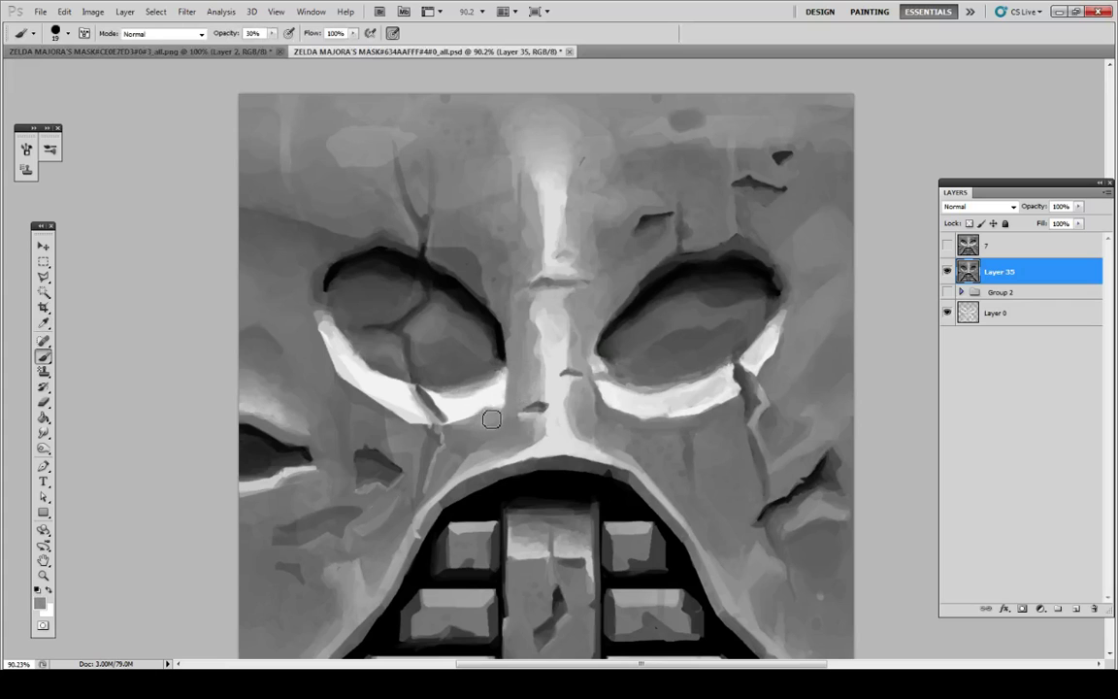
Step: Paint a dark chip into the lower edge of the left eye's white rim and blend it with sampled greys
alt+click(450, 442)
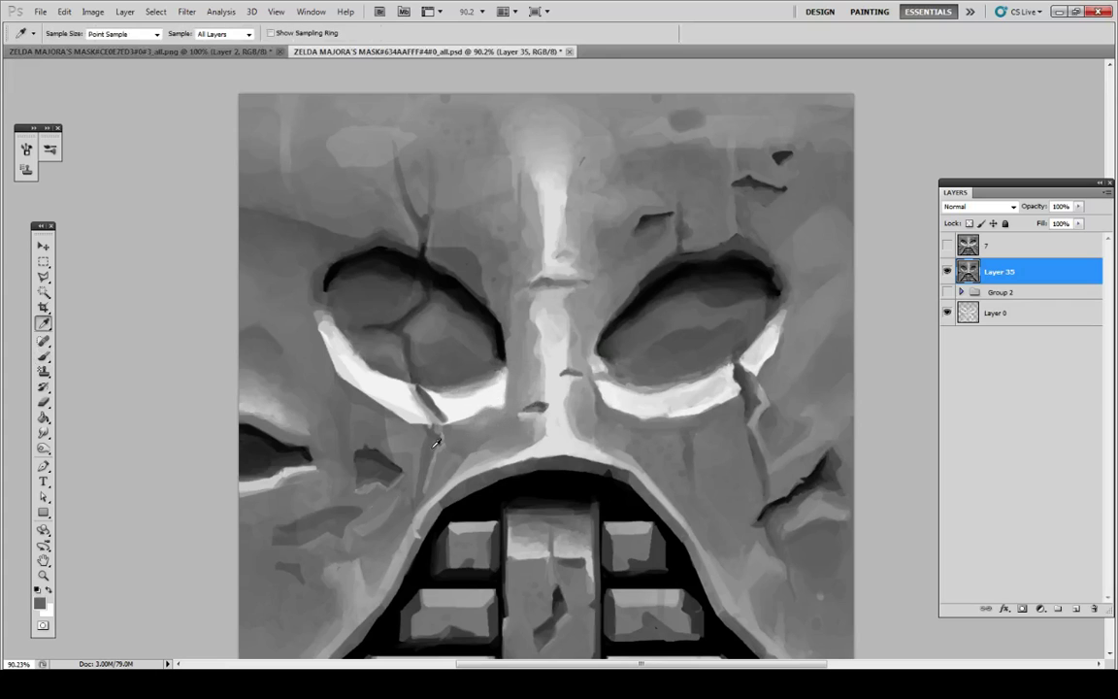
alt+click(488, 417)
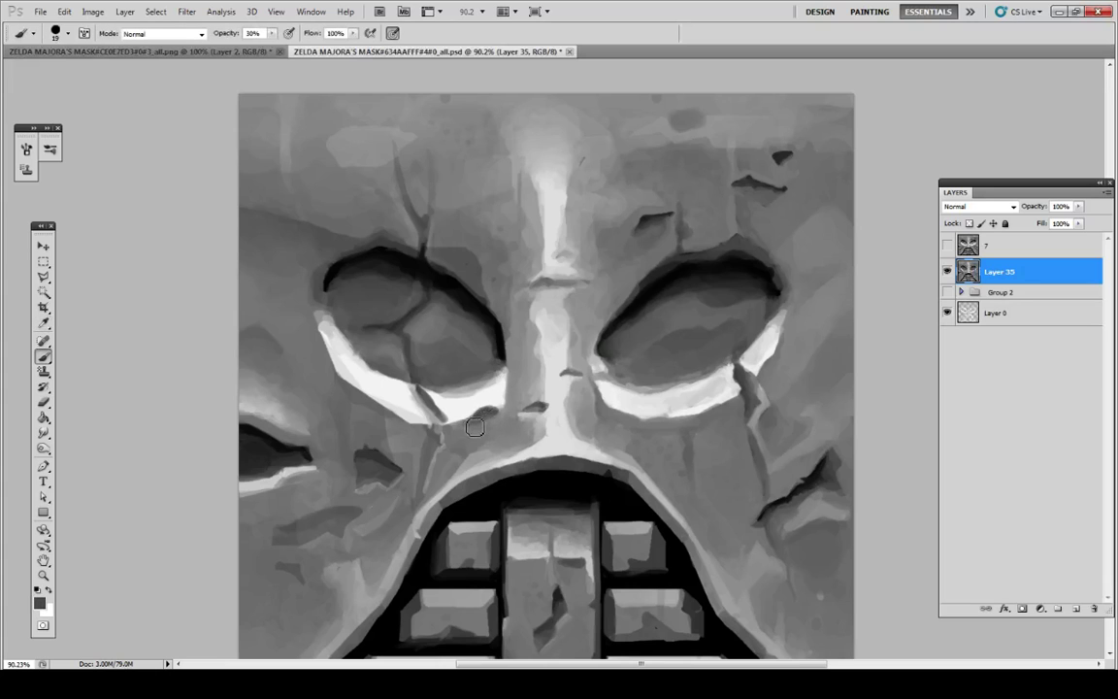
alt+click(468, 430)
alt+click(485, 407)
alt+click(502, 407)
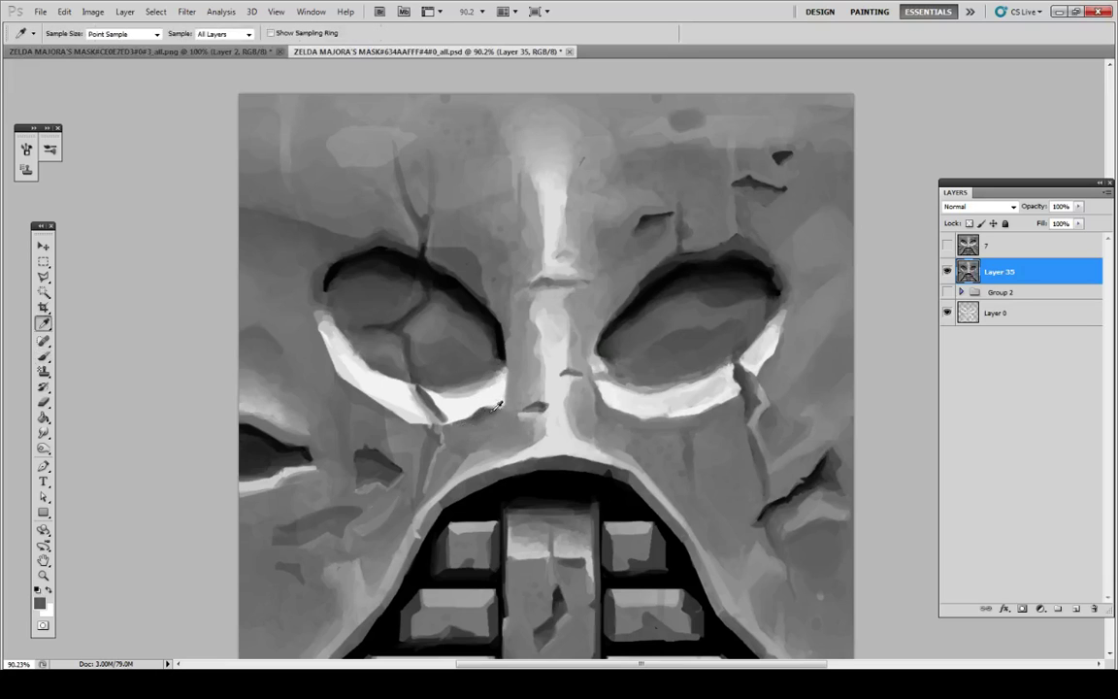
alt+click(474, 430)
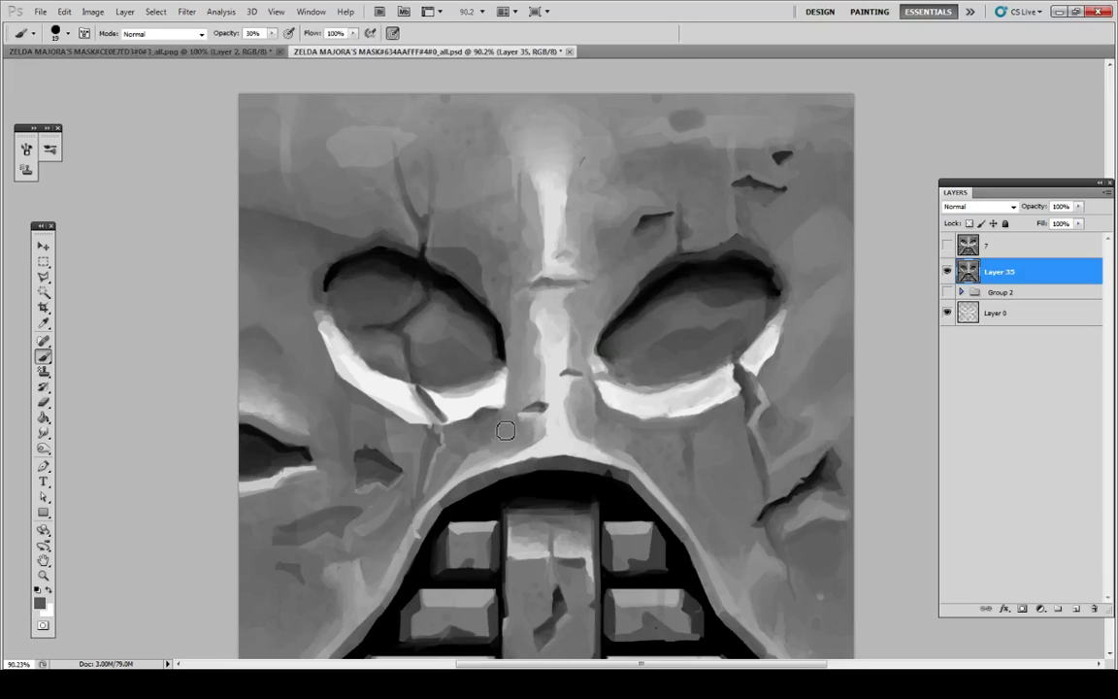
Step: Sample and blend greys between the left eye's inner corner and the nose highlight, up to the dark patch above the eye
alt+click(502, 419)
alt+click(489, 429)
alt+click(512, 403)
alt+click(521, 390)
alt+click(522, 397)
alt+click(522, 374)
alt+click(518, 338)
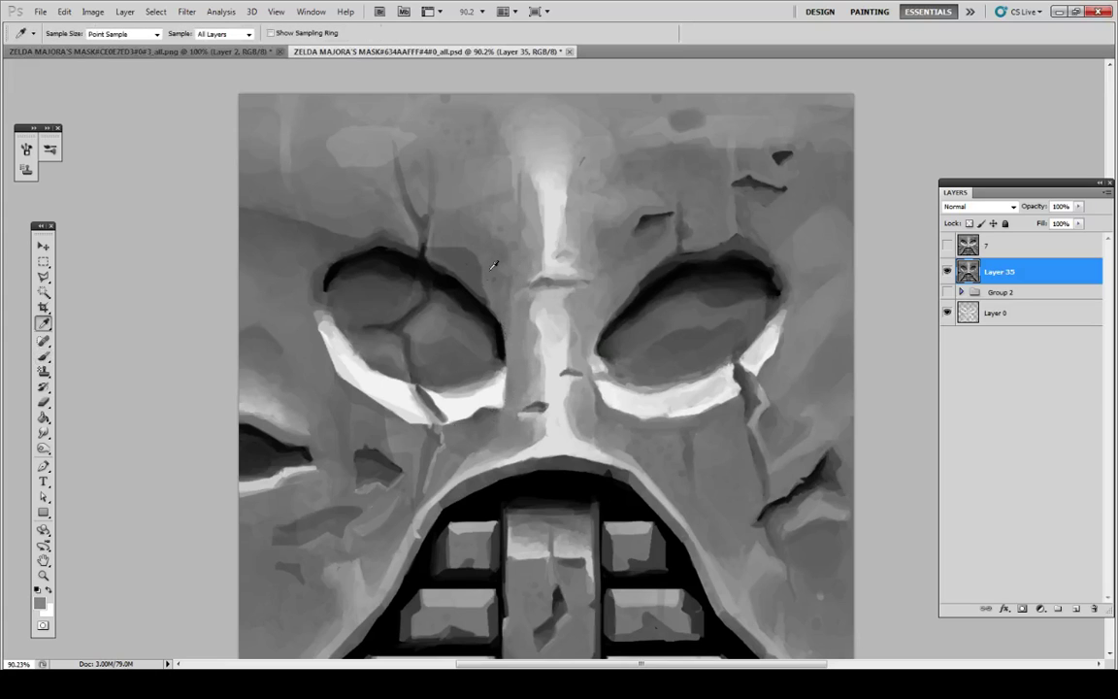
alt+click(477, 386)
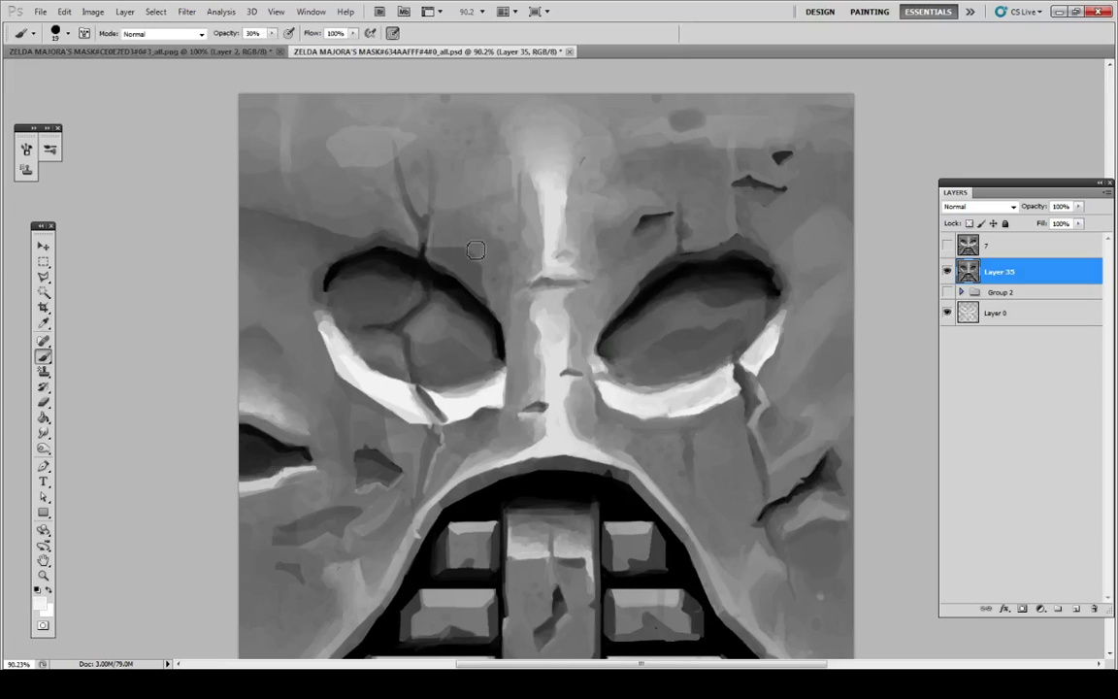
Step: Paint a thin light edge around the chipped plane above the left eye's inner brow, joining the forehead crack
mouse_move(476, 250)
mouse_down()
mouse_move(491, 295)
mouse_move(479, 253)
mouse_move(434, 249)
mouse_move(468, 241)
mouse_move(482, 254)
mouse_move(478, 246)
mouse_move(442, 245)
mouse_up()
alt+click(474, 230)
alt+click(453, 254)
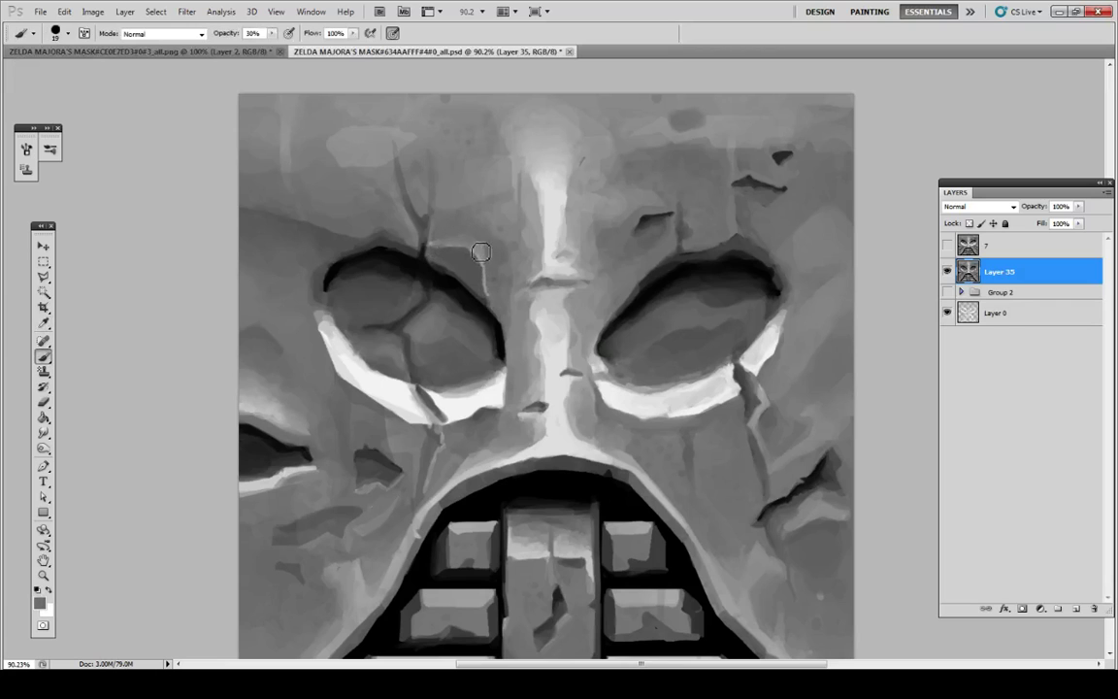
alt+click(486, 242)
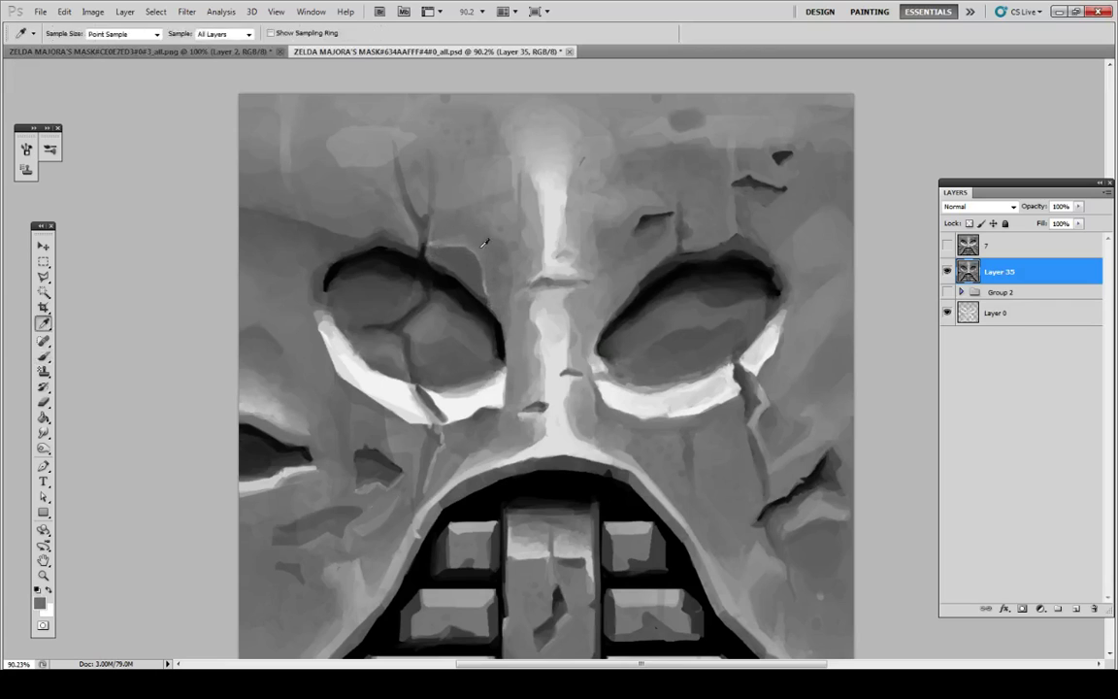
drag(480, 242, 457, 239)
Step: Shade the inside of the brow chip with sampled darker greys and blend it into the surrounding stone
alt+click(449, 259)
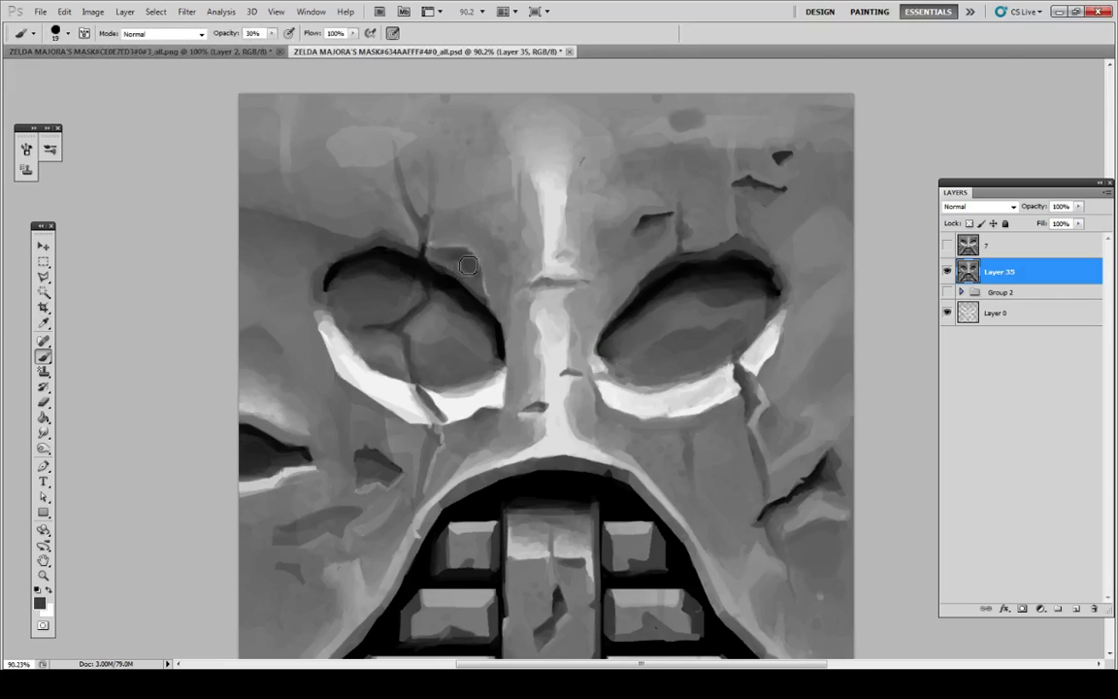
drag(469, 264, 495, 290)
alt+click(474, 261)
alt+click(461, 272)
alt+click(496, 251)
Step: Break up the white rim under the left eye's inner corner with sampled light greys and a rougher edge
key(u)
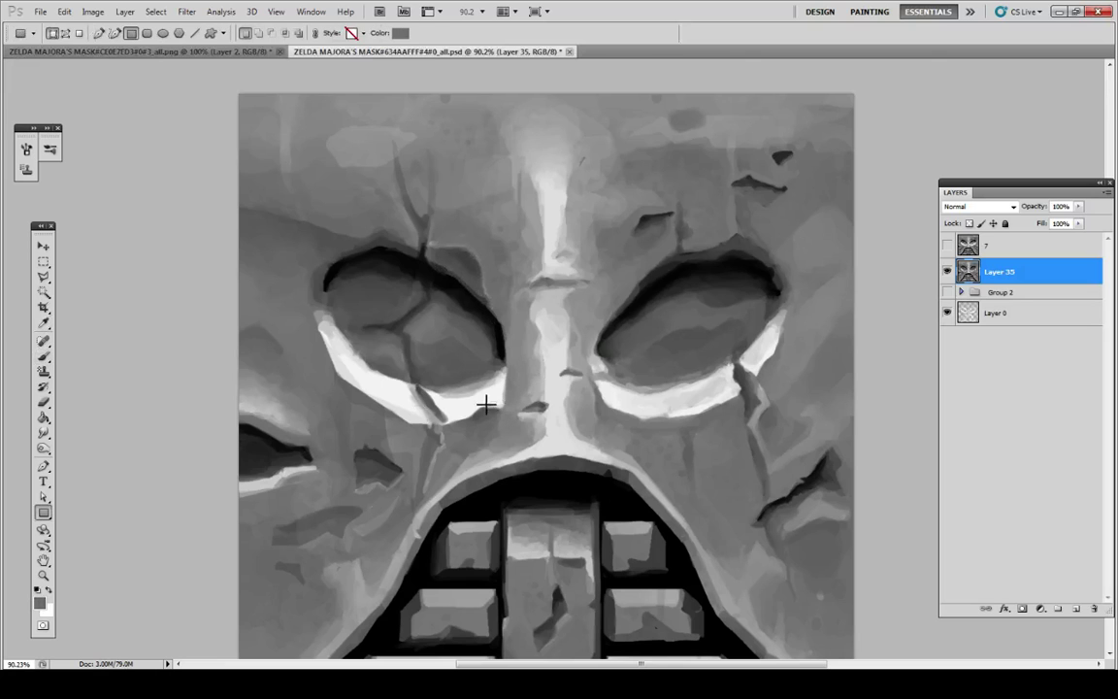
key(b)
alt+click(463, 406)
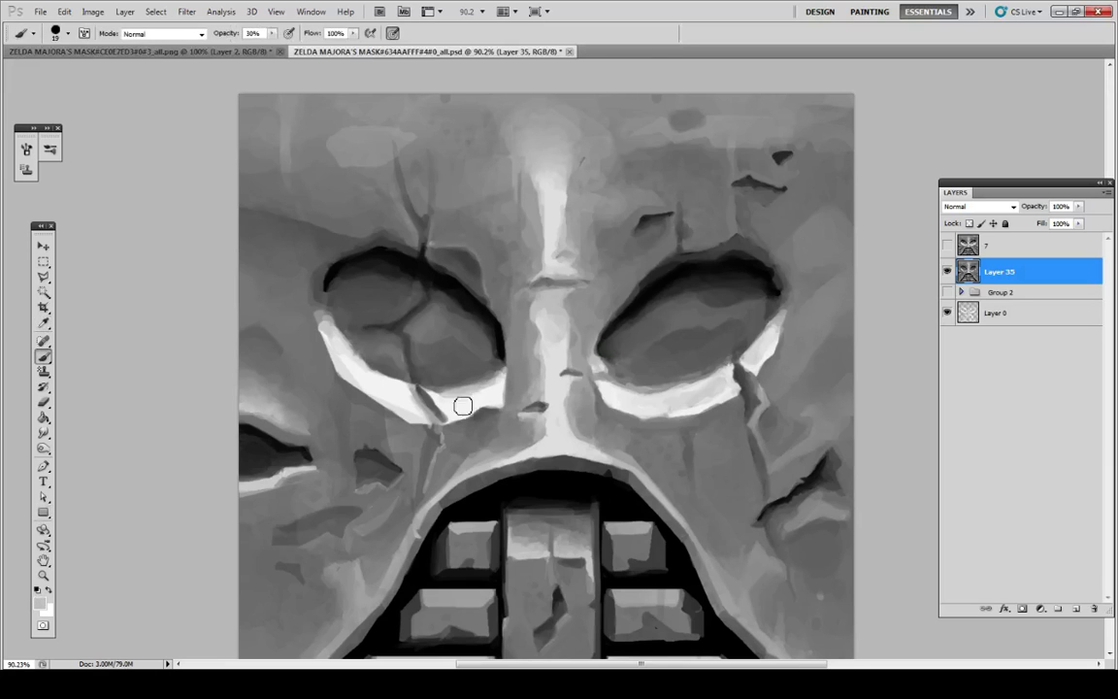
key(i)
mouse_move(483, 415)
mouse_down()
mouse_move(448, 405)
mouse_move(499, 397)
mouse_move(446, 403)
mouse_move(456, 408)
mouse_move(481, 405)
mouse_move(437, 388)
mouse_move(479, 405)
mouse_up()
alt+click(494, 399)
alt+click(480, 400)
alt+click(481, 396)
alt+click(499, 394)
alt+click(463, 393)
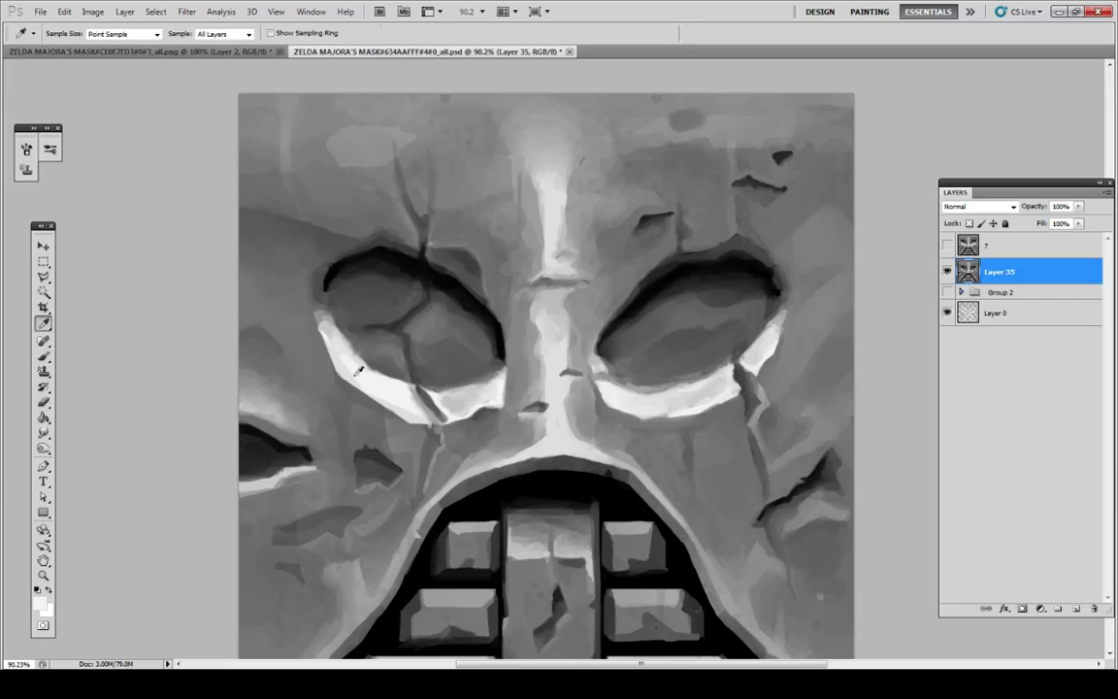
Step: Tone the outer part of the white rim below the left eye with grey, leaving a bright edge
alt+click(375, 422)
mouse_move(400, 393)
mouse_down()
mouse_move(358, 374)
mouse_move(417, 413)
mouse_move(342, 358)
mouse_move(374, 382)
mouse_up()
alt+click(373, 383)
key(alt)
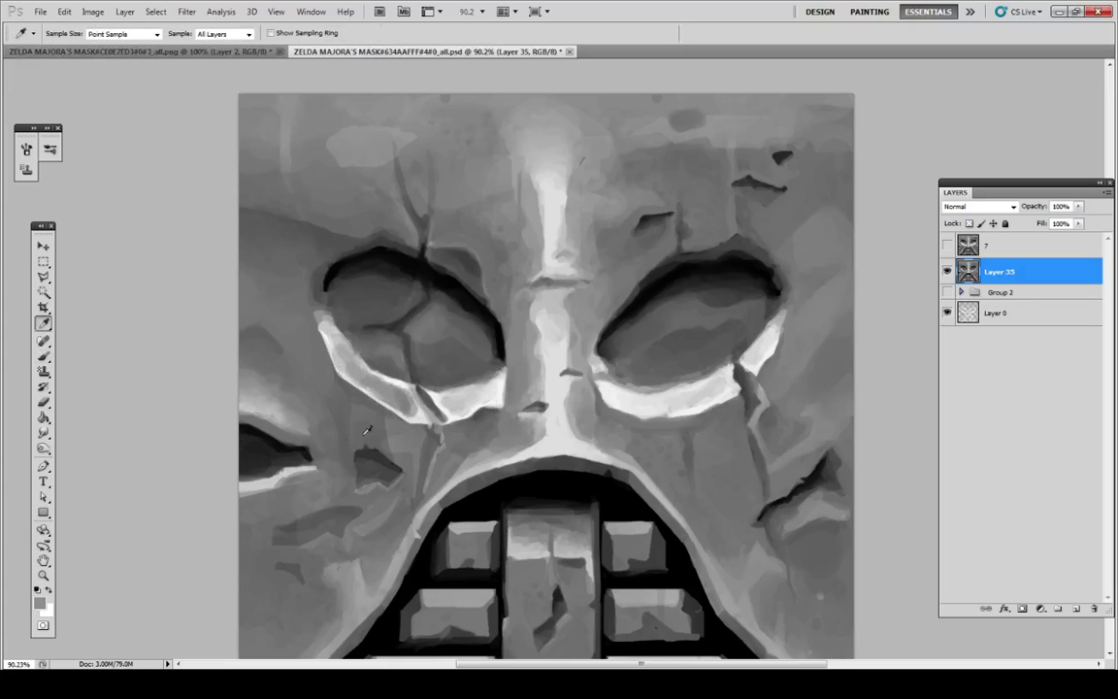
alt+click(444, 401)
mouse_move(413, 407)
mouse_down()
mouse_move(332, 333)
mouse_move(381, 385)
mouse_move(346, 367)
mouse_move(408, 416)
mouse_move(404, 393)
mouse_move(340, 348)
mouse_move(410, 410)
mouse_move(348, 336)
mouse_up()
Step: Extend the left eye's rim upward around the outer corner with blended mid-grey strokes
alt+click(308, 300)
drag(302, 290, 326, 325)
alt+click(325, 321)
alt+click(319, 316)
key(alt)
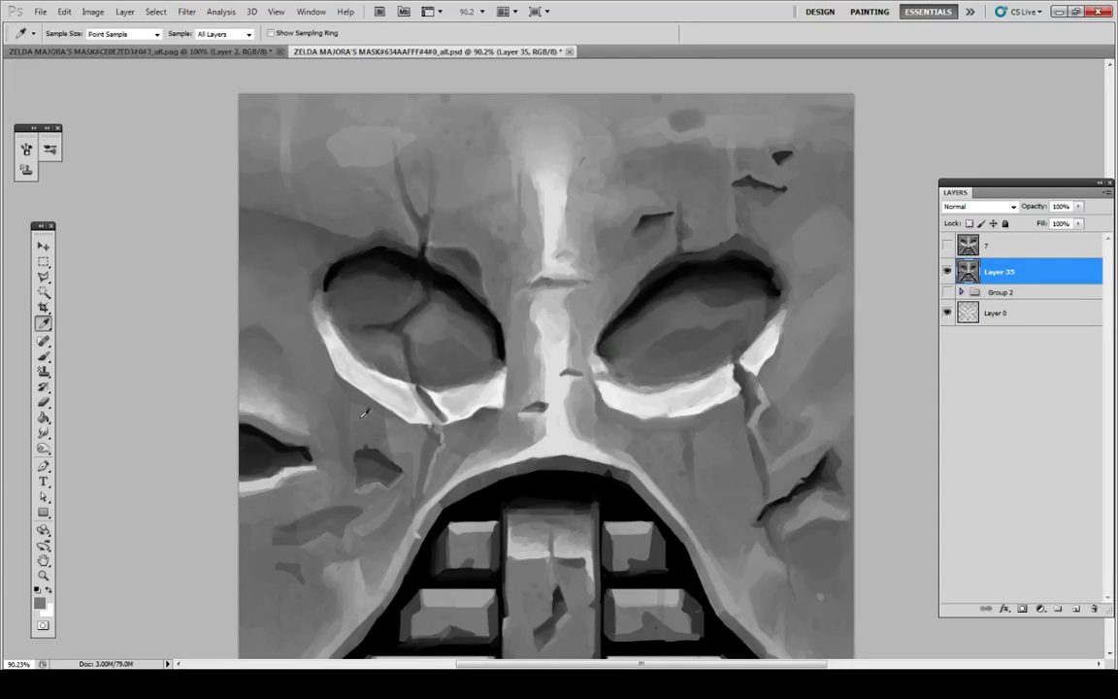
Step: Extend the black shadow at the right eye's outer corner into a short point and blend it into the cheek
alt+click(788, 293)
alt+click(783, 293)
mouse_move(781, 295)
mouse_down()
mouse_move(781, 327)
mouse_move(803, 294)
mouse_up()
alt+click(791, 308)
alt+click(805, 309)
alt+click(809, 283)
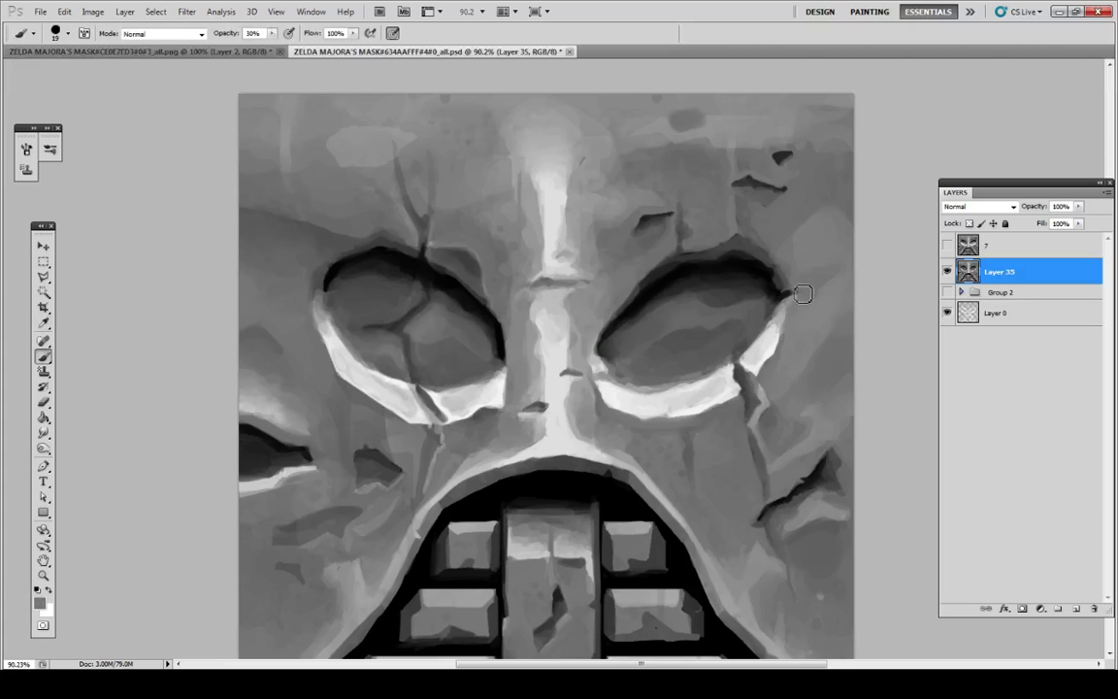
alt+click(821, 290)
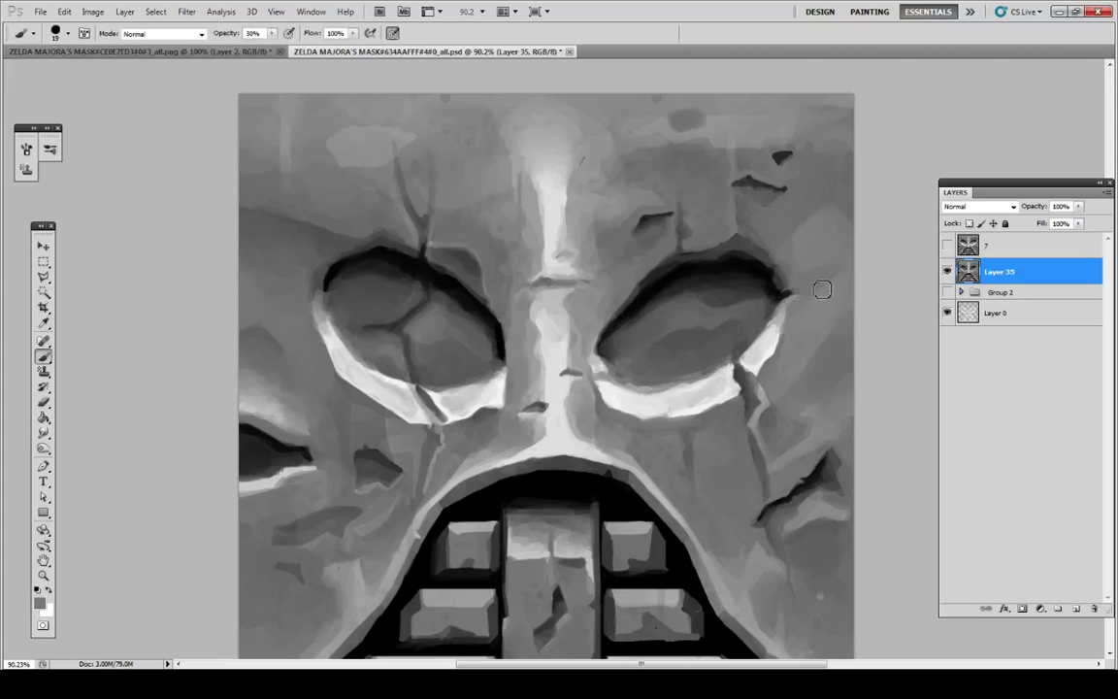
alt+click(723, 414)
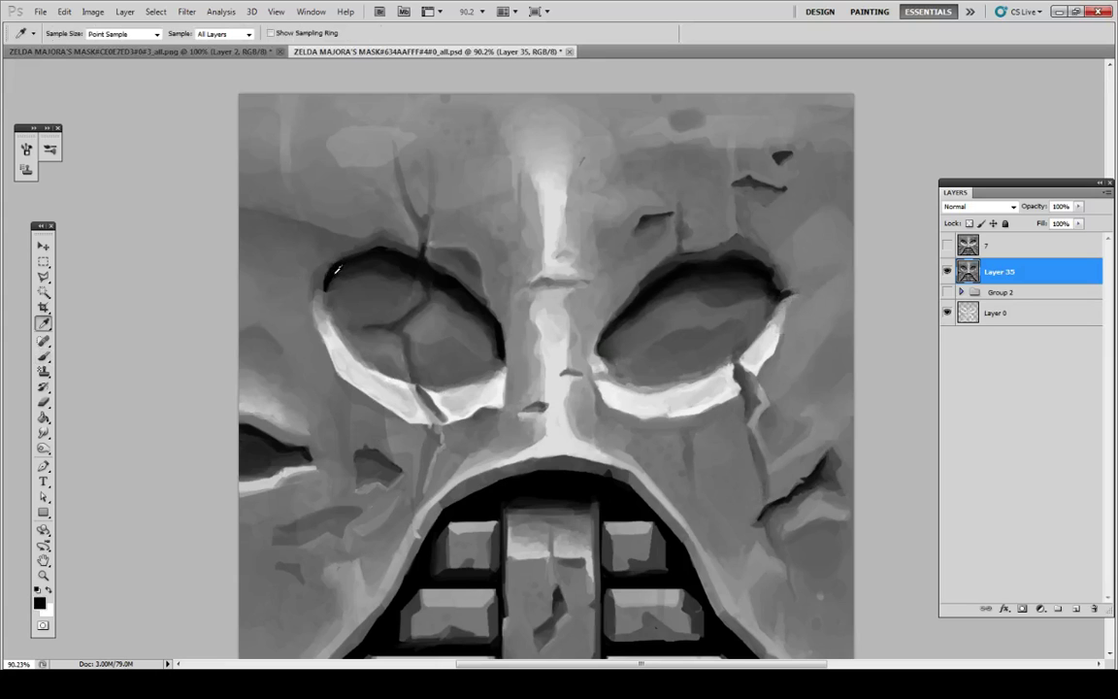
Step: Sharpen the black shadow at the left eye's upper outer corner using sampled black and dark greys
alt+click(336, 268)
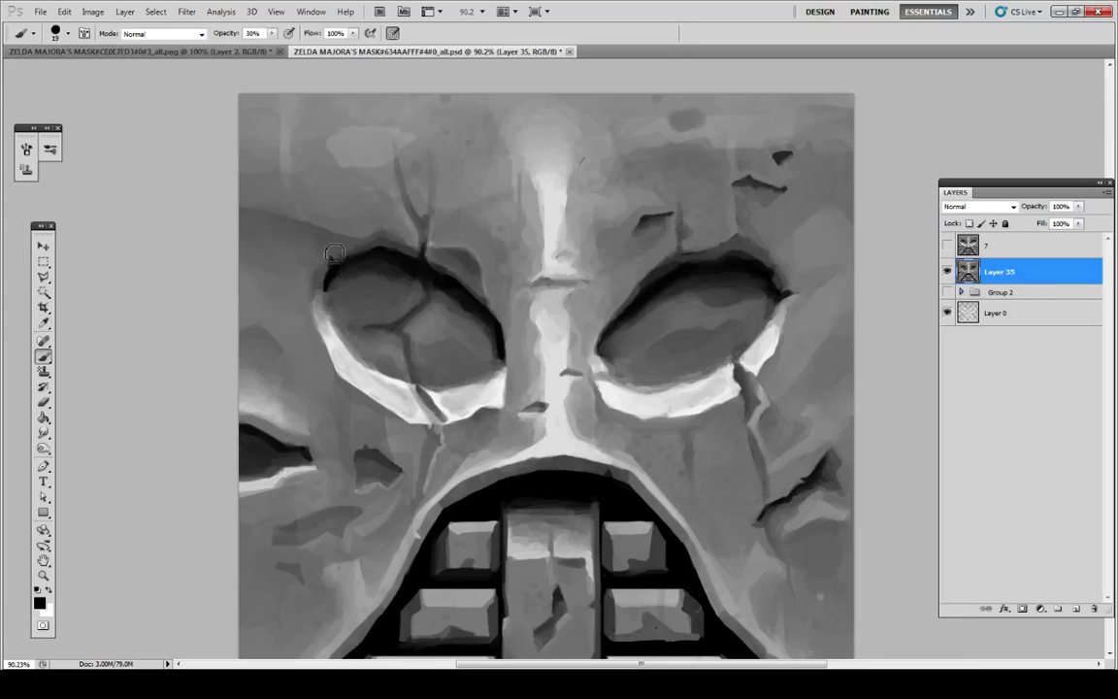
alt+click(335, 277)
alt+click(332, 288)
alt+click(331, 289)
alt+click(336, 283)
alt+click(354, 279)
alt+click(353, 279)
alt+click(330, 258)
Step: Add subtle dark blotches and tonal variation to the stone surface inside the left eye
alt+click(389, 302)
alt+click(509, 241)
alt+click(412, 314)
alt+click(453, 295)
alt+click(352, 309)
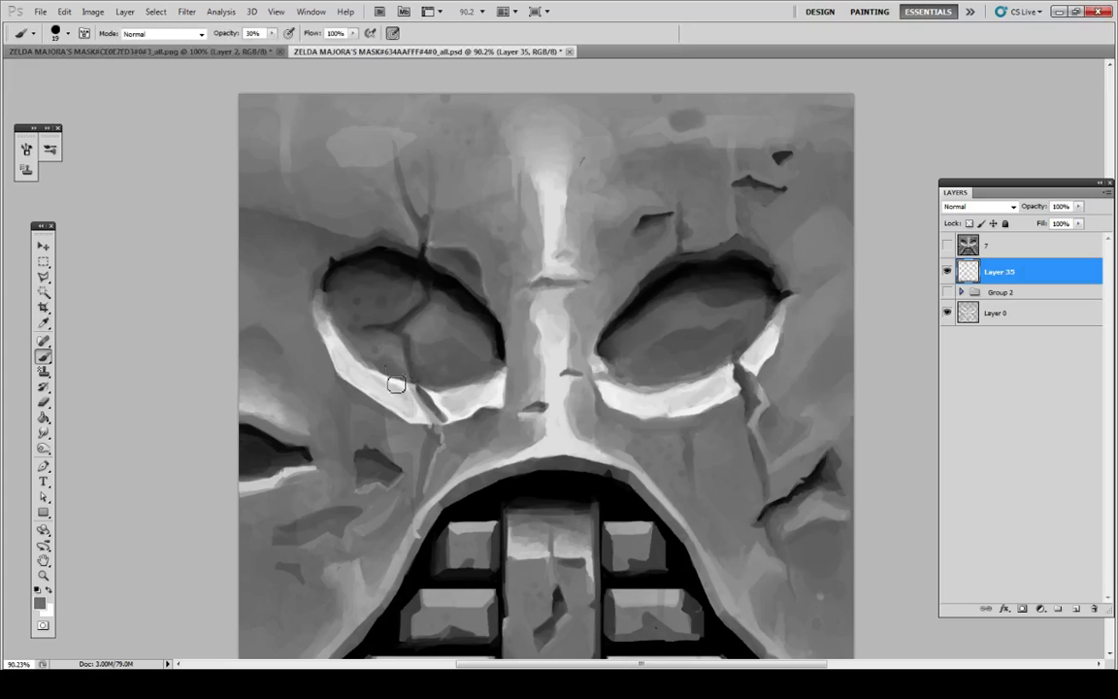
alt+click(374, 355)
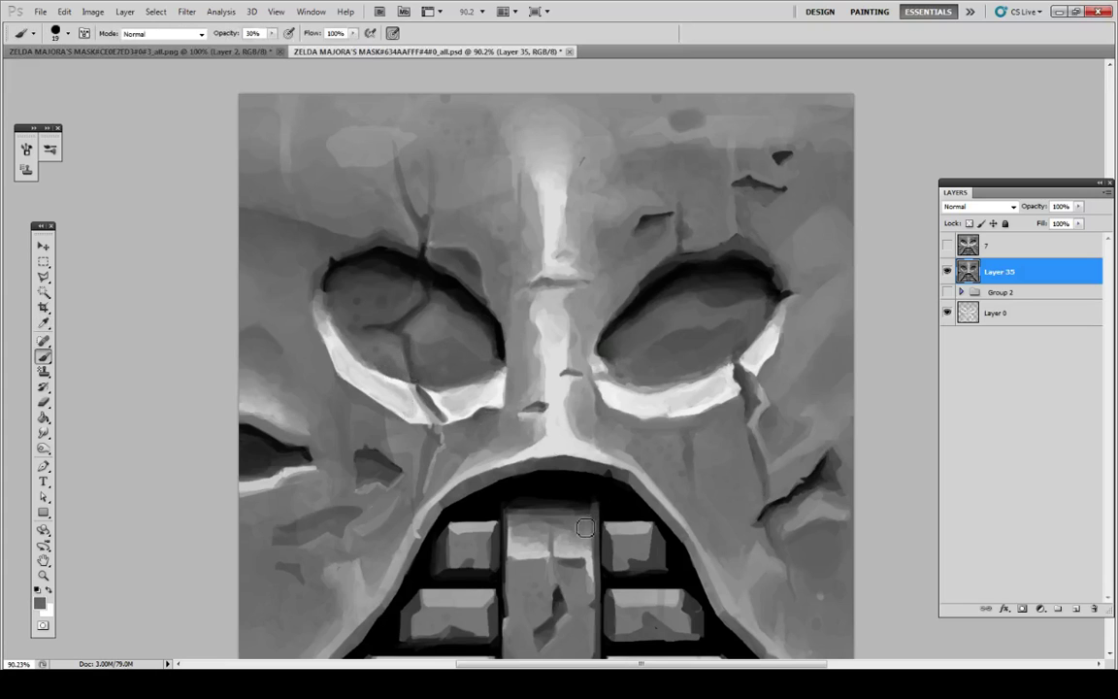
Step: Blend the grey tones beside the nose bridge next to the left eye and down toward the mouth arch
alt+click(486, 422)
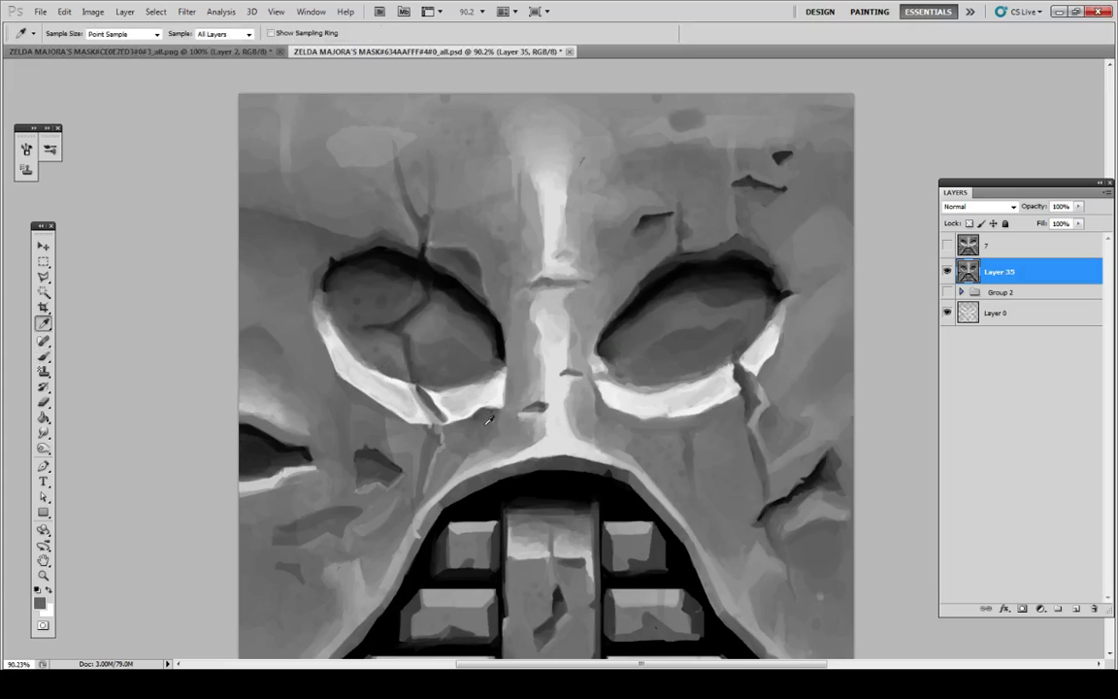
drag(517, 377, 514, 338)
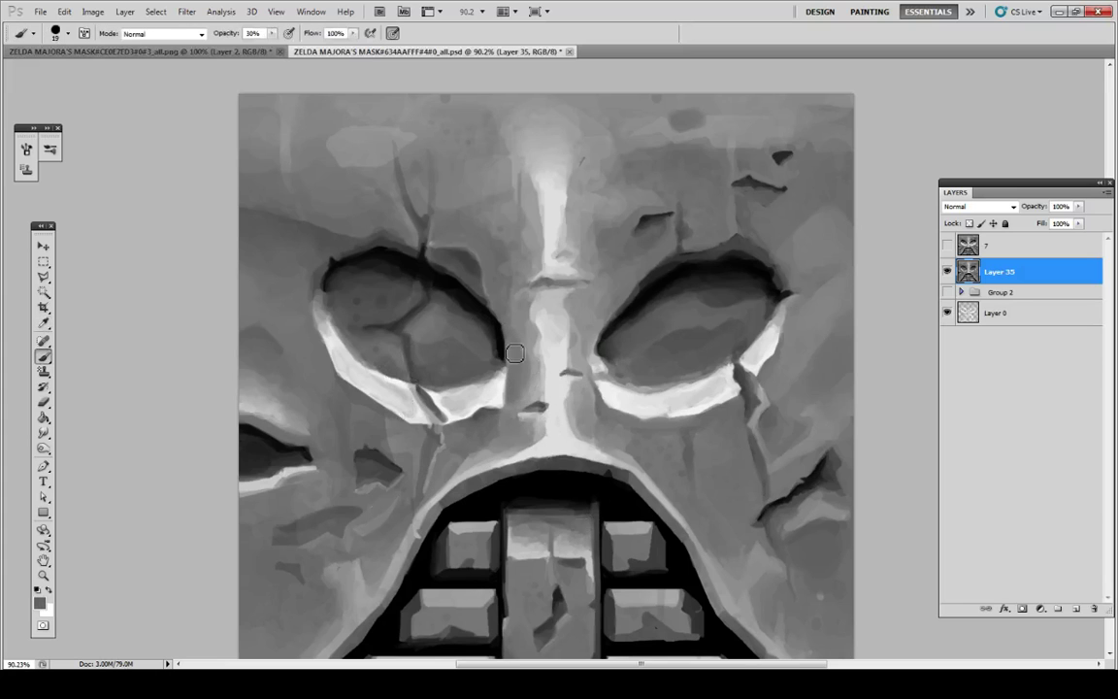
alt+click(512, 378)
mouse_move(512, 377)
mouse_down()
mouse_move(514, 406)
mouse_move(529, 361)
mouse_up()
alt+click(525, 384)
alt+click(530, 363)
alt+click(531, 337)
alt+click(491, 427)
alt+click(476, 453)
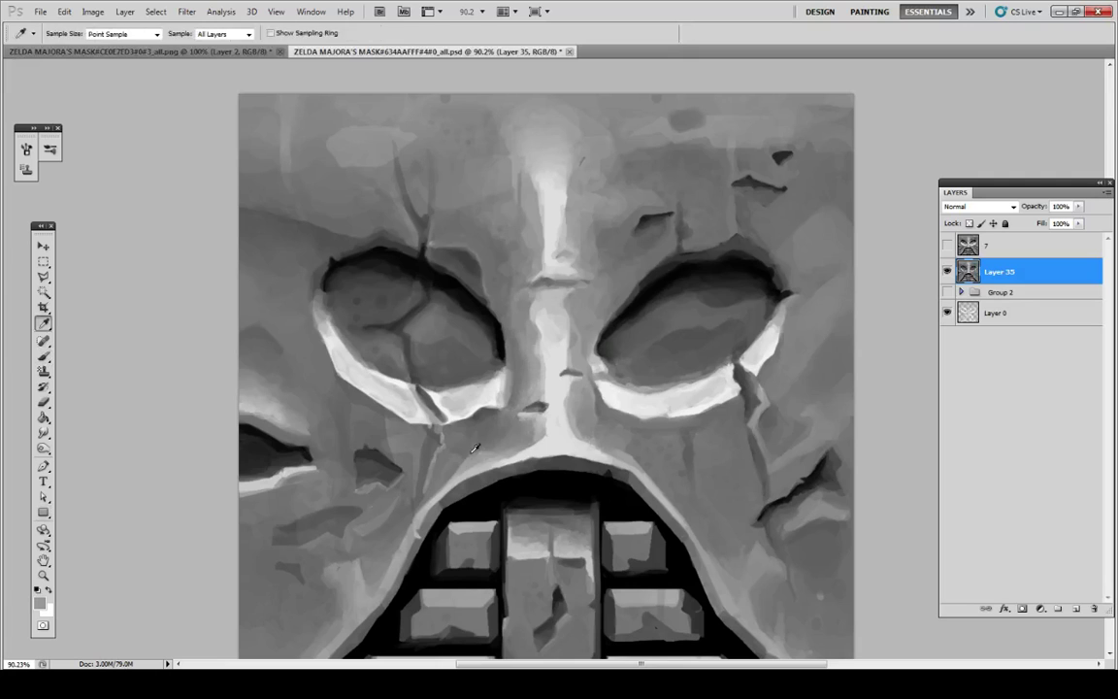
alt+click(501, 461)
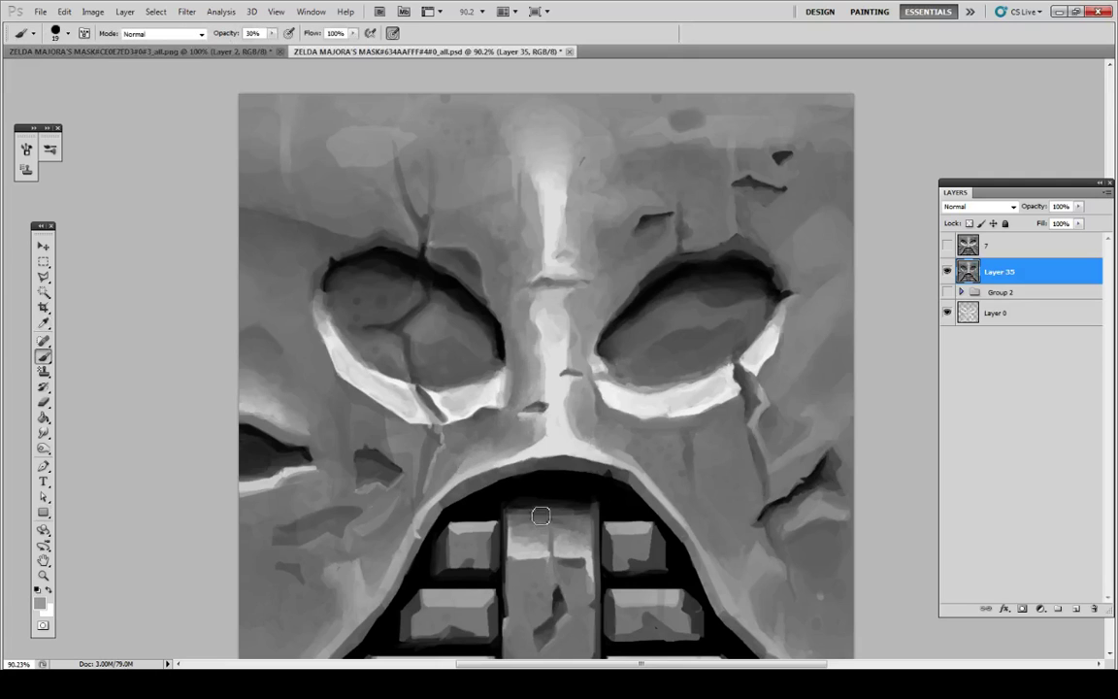
Step: Set the brush size to 34 px and retouch the lower central tongue and neighbouring teeth with sampled grey
key(bracketleft)
scroll(492, 432, down, 3)
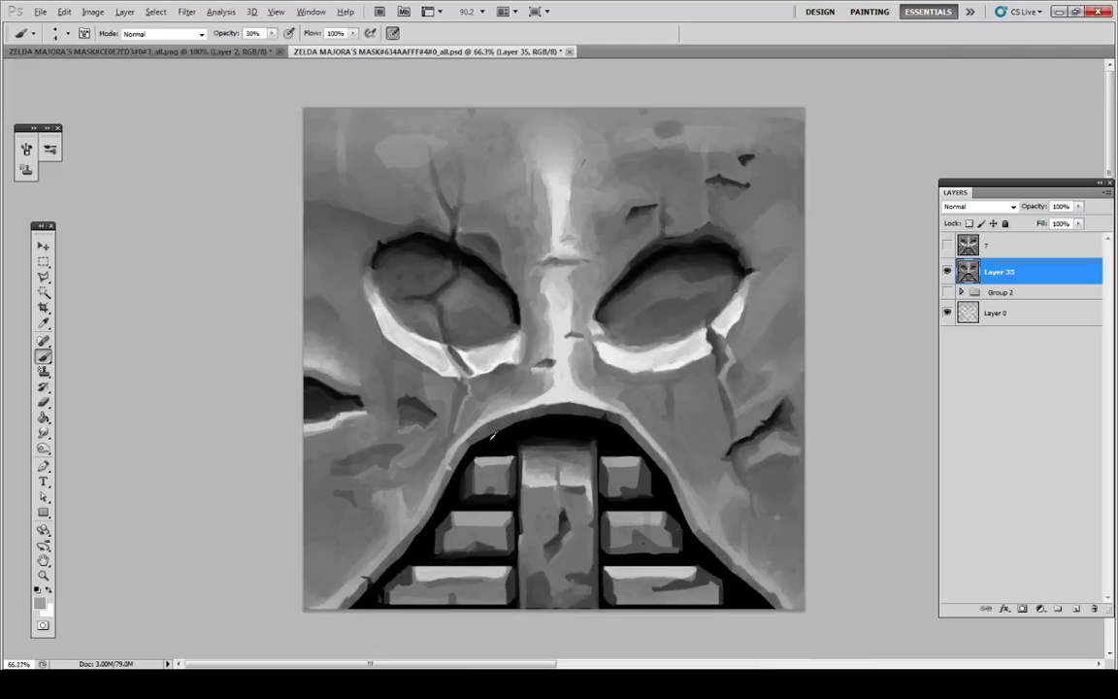
scroll(492, 434, down, 2)
scroll(491, 427, up, 1)
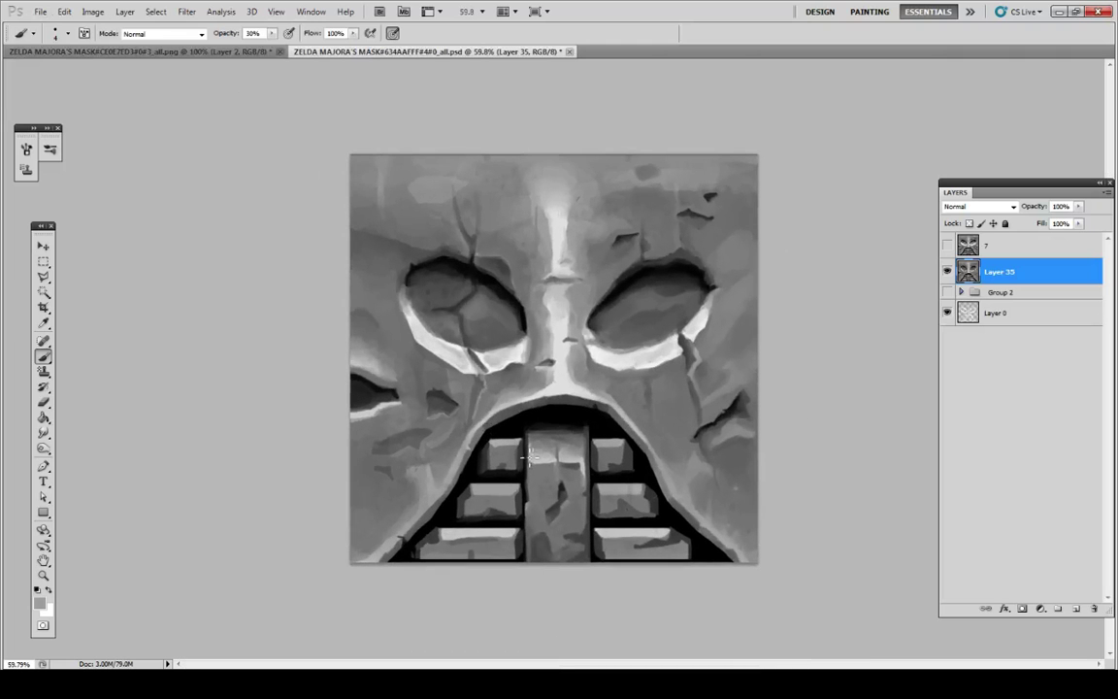
scroll(582, 418, up, 2)
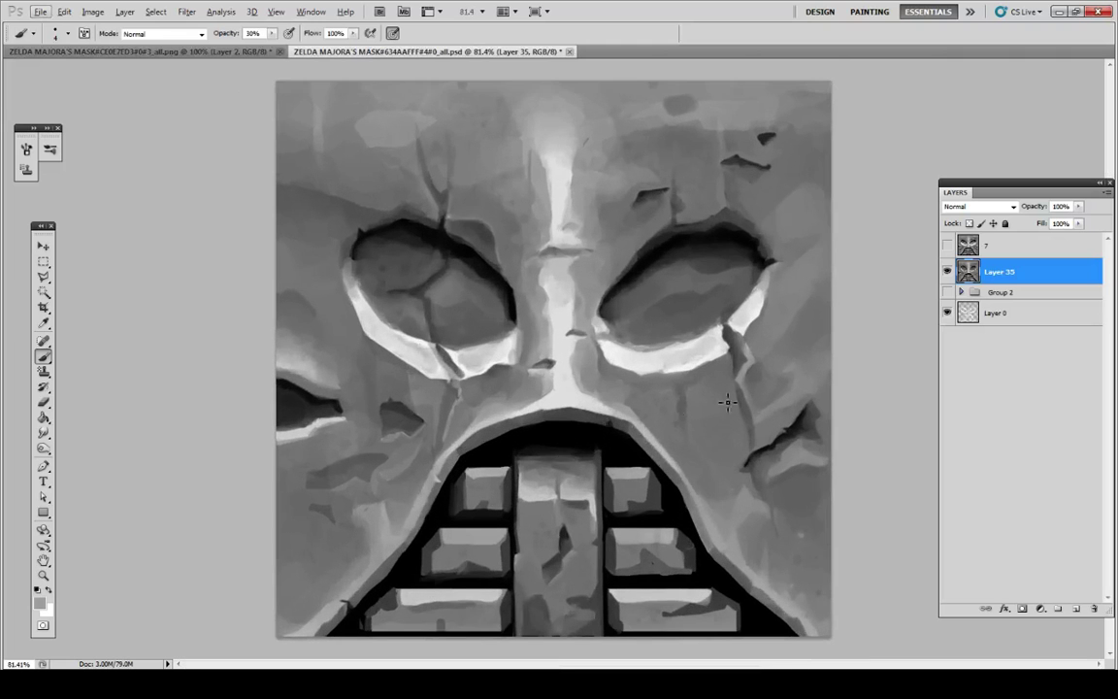
scroll(864, 357, up, 1)
scroll(868, 374, down, 3)
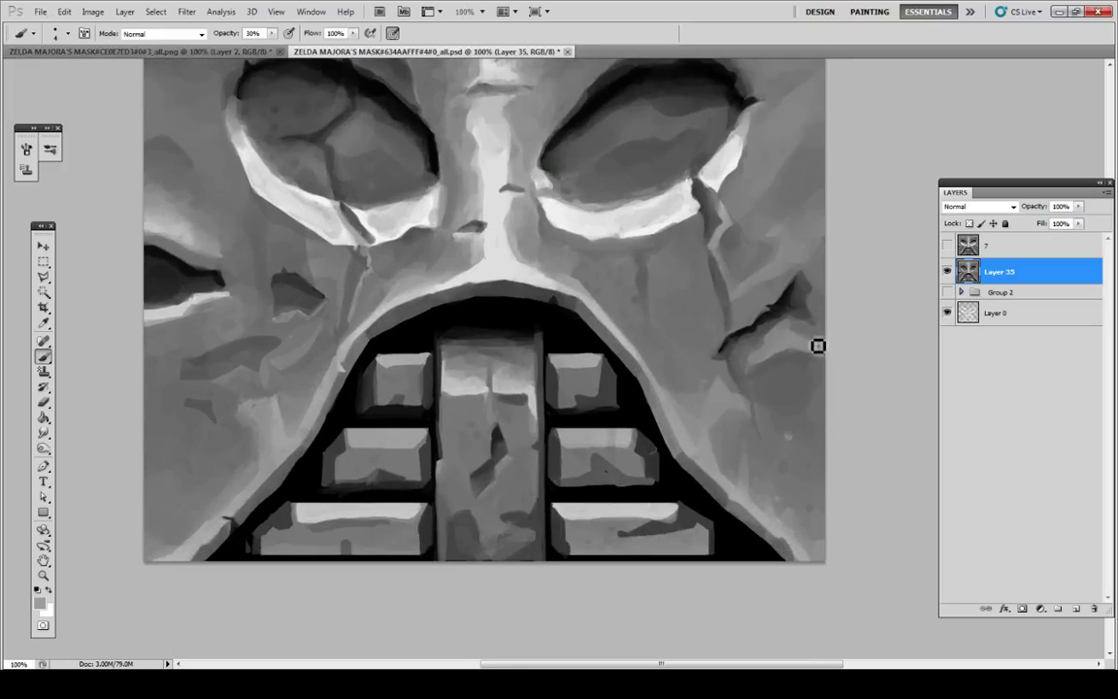
key(u)
key(i)
click(463, 493)
key(b)
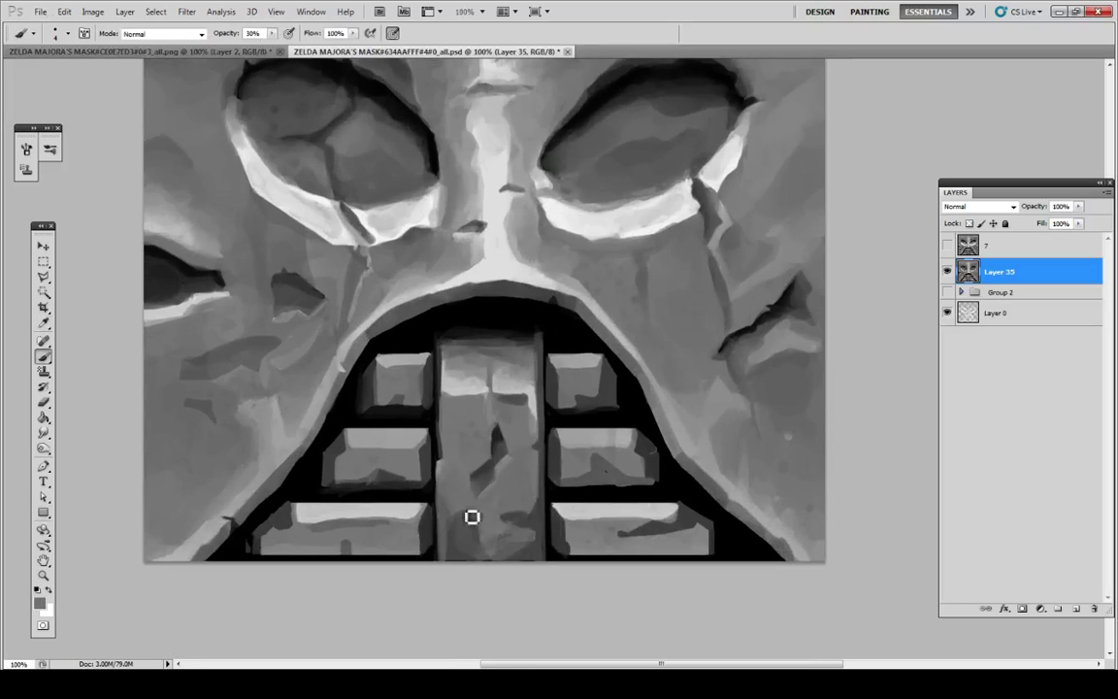
click(58, 35)
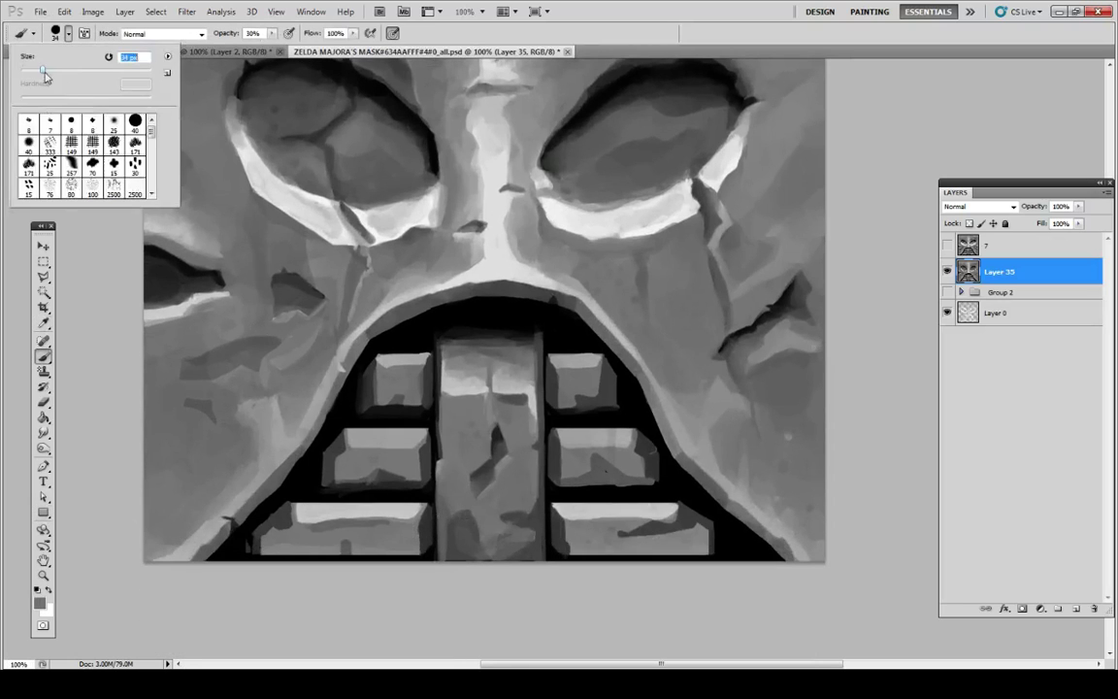
click(84, 270)
key(i)
click(415, 452)
key(b)
drag(413, 470, 432, 493)
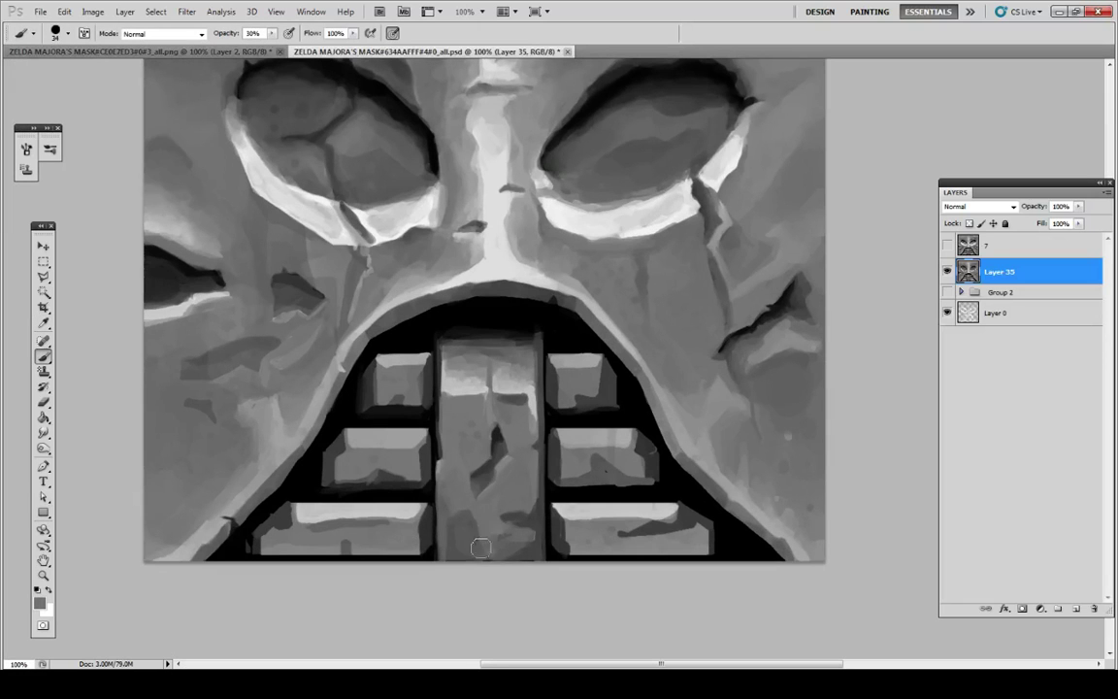
mouse_move(503, 514)
mouse_down()
mouse_move(521, 534)
mouse_move(529, 466)
mouse_up()
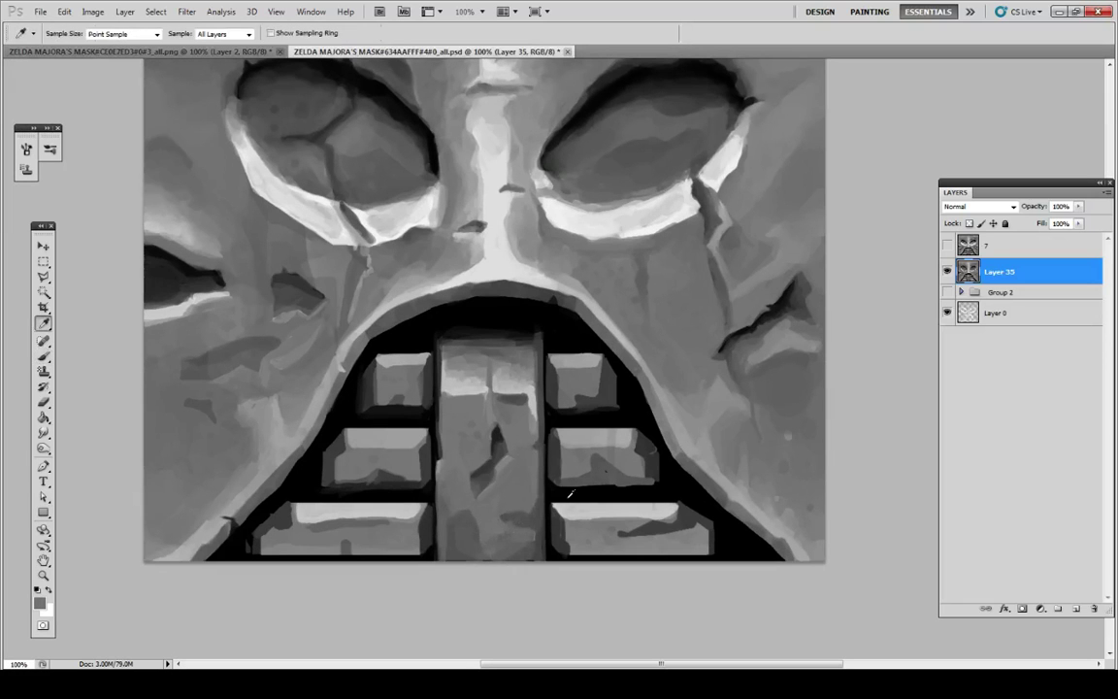
Step: Paint black shadows over the lower parts of the tongue and teeth on a new layer
alt+click(567, 495)
click(1077, 608)
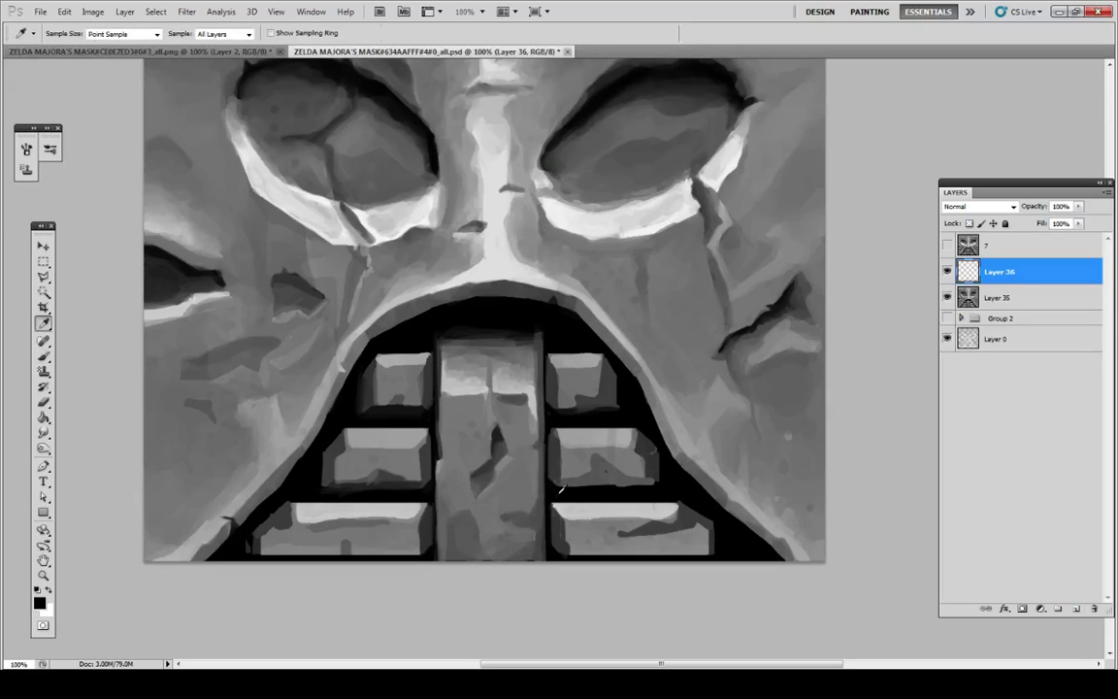
mouse_move(469, 535)
mouse_down()
mouse_move(522, 560)
mouse_move(527, 517)
mouse_move(459, 517)
mouse_move(447, 549)
mouse_move(529, 560)
mouse_up()
mouse_move(515, 467)
mouse_down()
mouse_move(499, 490)
mouse_move(636, 495)
mouse_move(590, 482)
mouse_move(622, 477)
mouse_move(337, 483)
mouse_move(418, 475)
mouse_up()
mouse_move(380, 399)
mouse_down()
mouse_move(425, 400)
mouse_move(384, 407)
mouse_up()
drag(591, 404, 563, 407)
drag(563, 408, 613, 411)
mouse_move(374, 516)
mouse_down()
mouse_move(382, 545)
mouse_move(250, 555)
mouse_move(269, 566)
mouse_move(409, 541)
mouse_move(279, 551)
mouse_up()
Step: Apply a Gaussian Blur with a 13.0 pixel radius to the mouth shadow layer
click(186, 12)
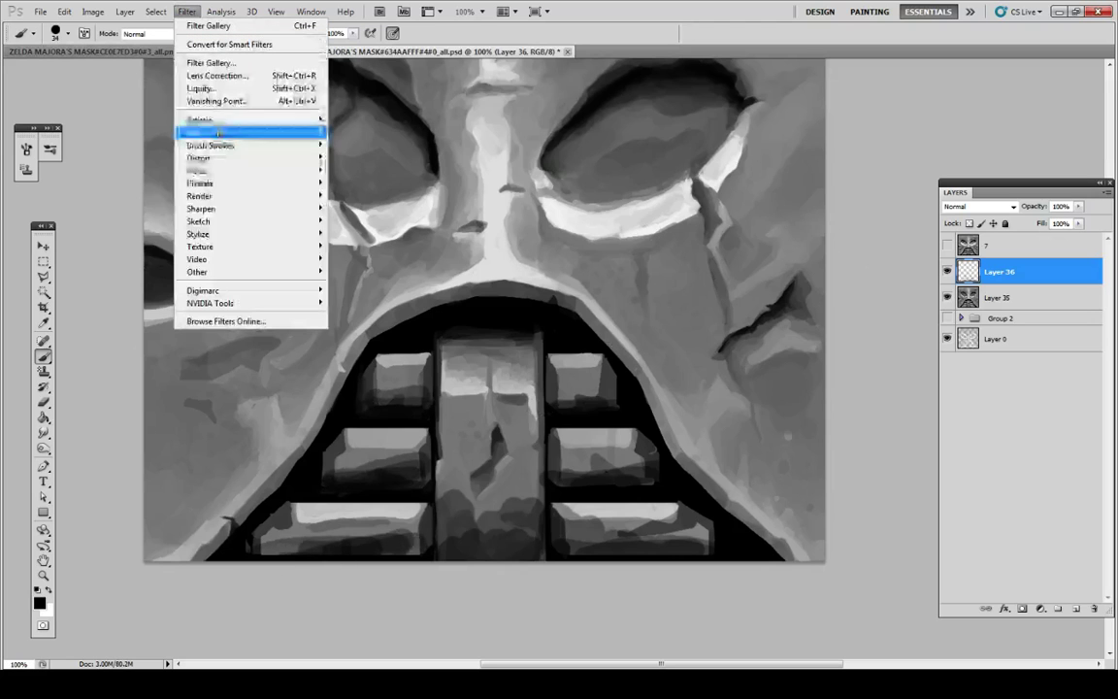
mouse_move(211, 134)
click(141, 183)
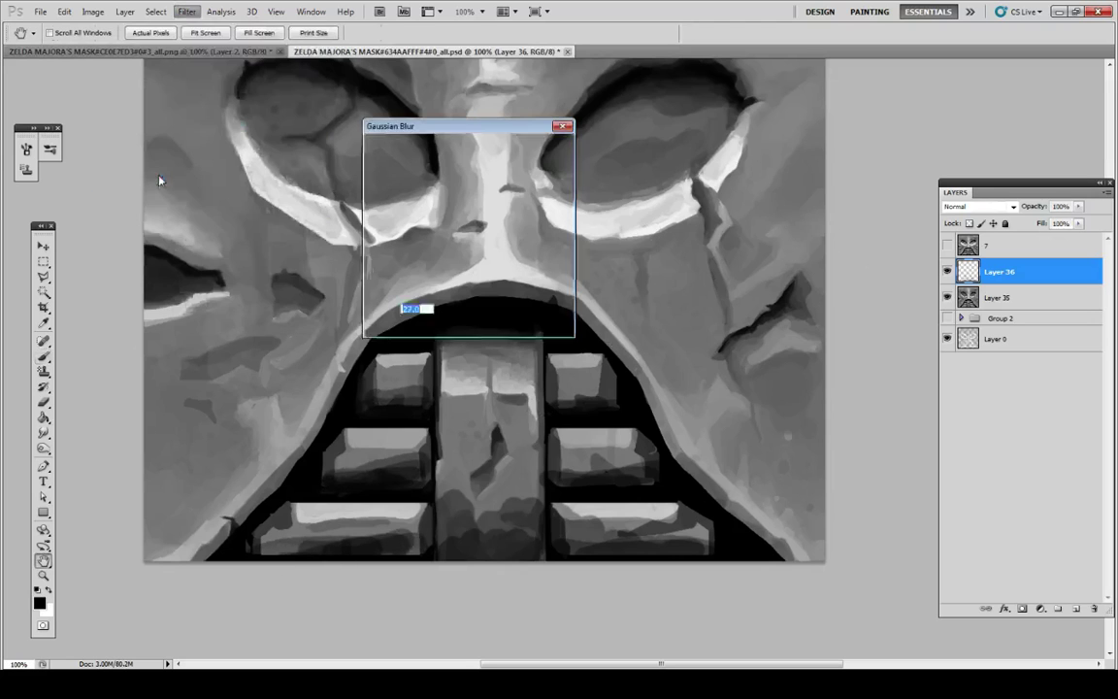
mouse_move(439, 326)
mouse_down()
mouse_move(406, 327)
mouse_move(431, 335)
mouse_up()
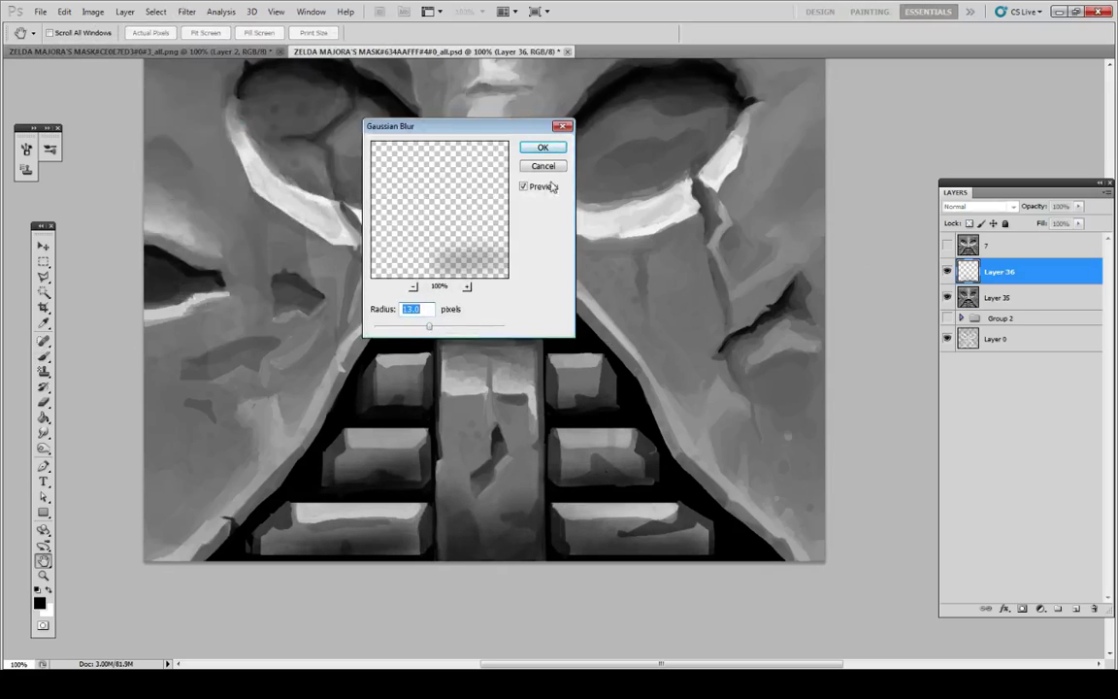
key(Return)
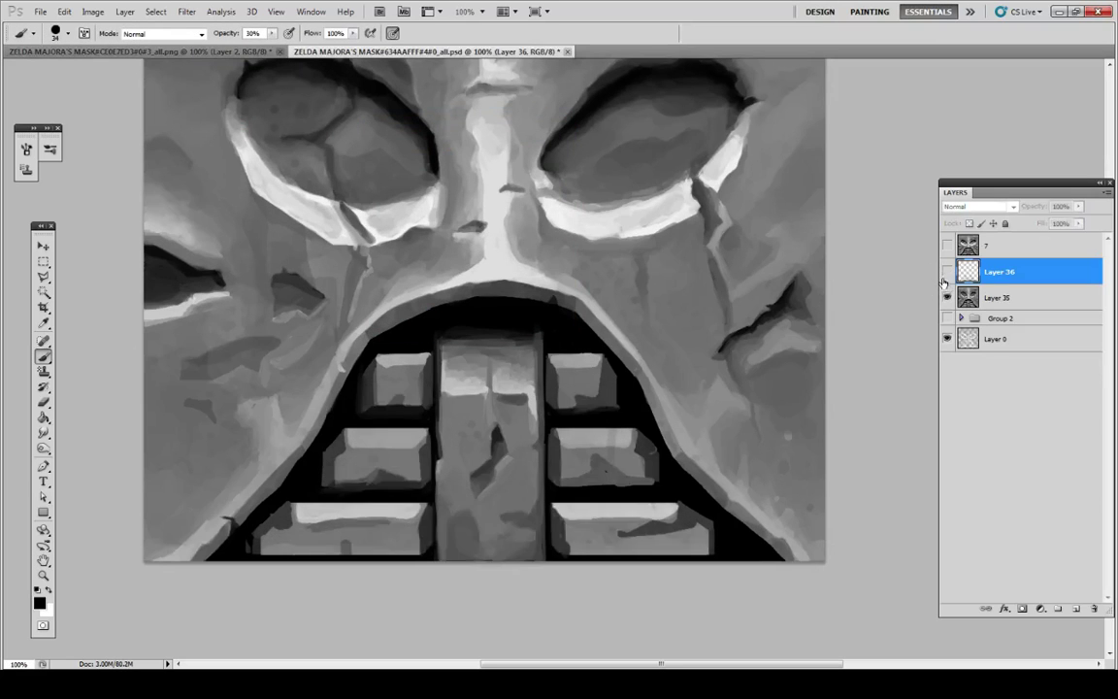
Step: Reduce the opacity of the blurred shadow layer to 67%
scroll(908, 321, down, 3)
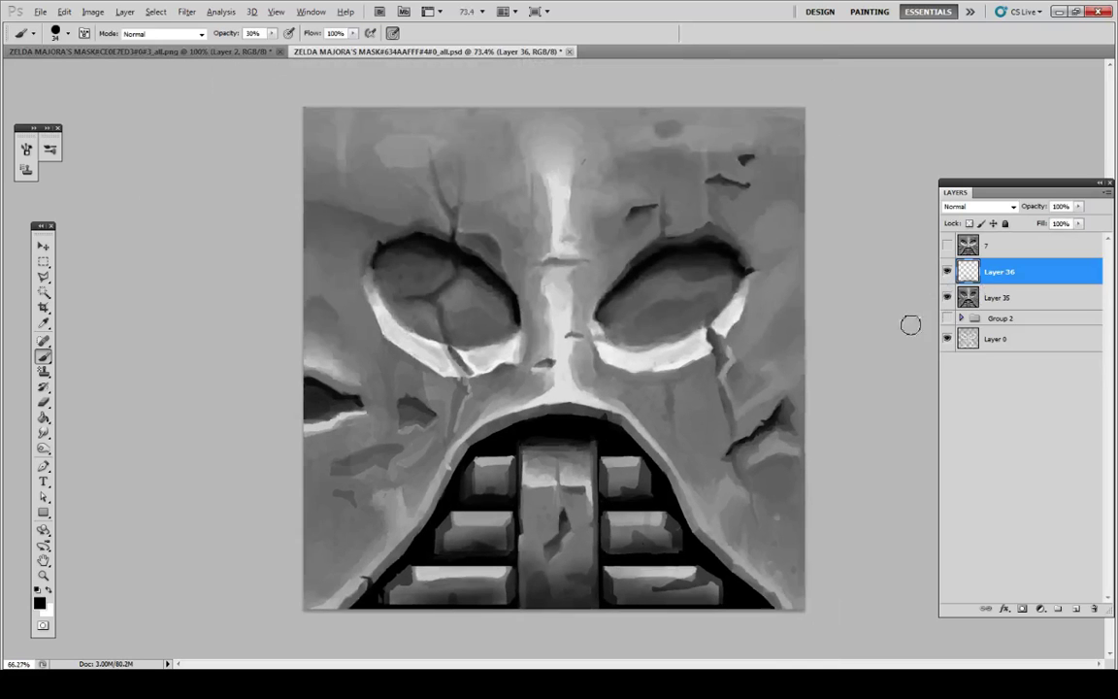
key(ctrl+l)
double_click(967, 272)
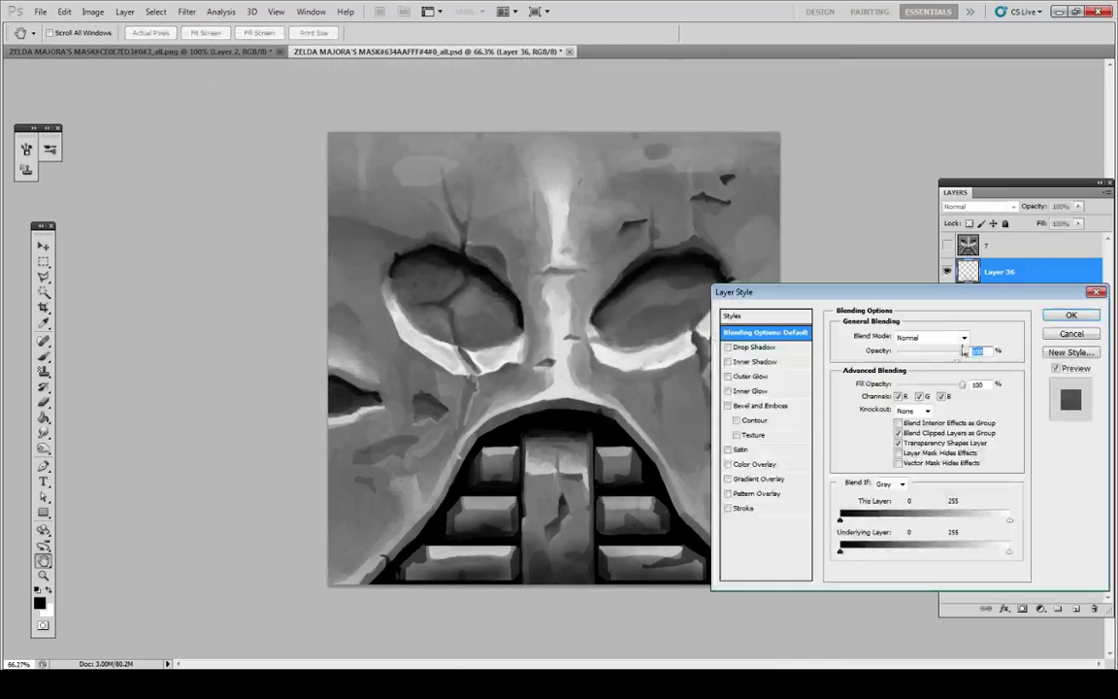
drag(961, 354, 941, 358)
click(1068, 316)
key(b)
Step: Merge the shadow layer Layer 36 with the painting layer Layer 35
ctrl+click(1014, 299)
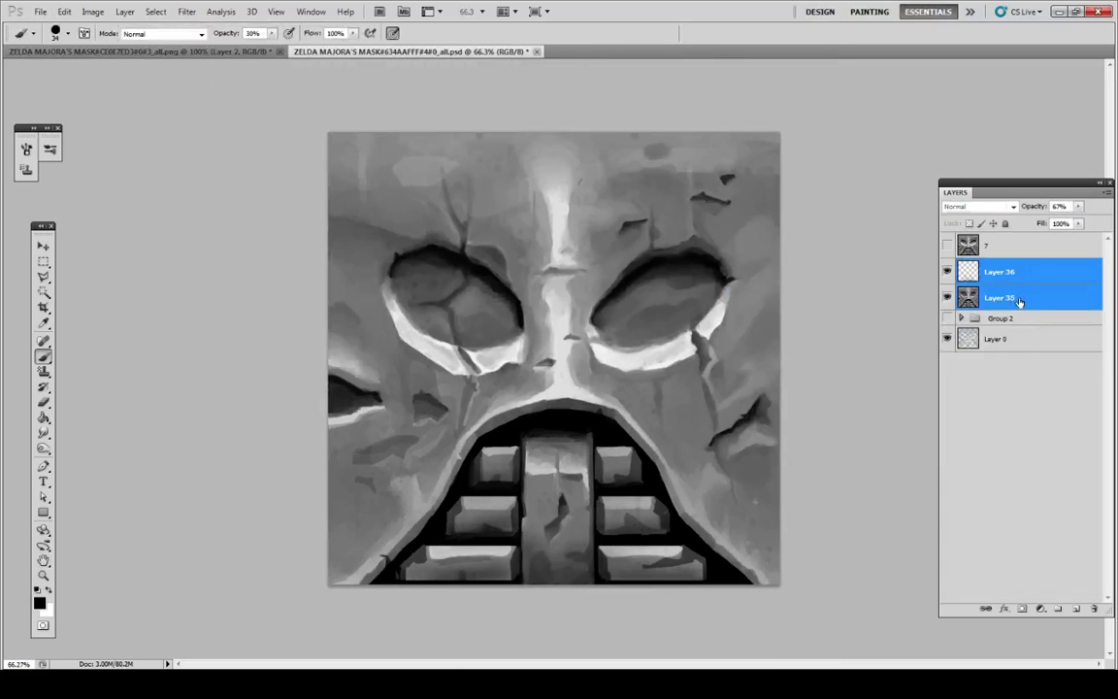
right_click(971, 295)
click(1021, 580)
key(i)
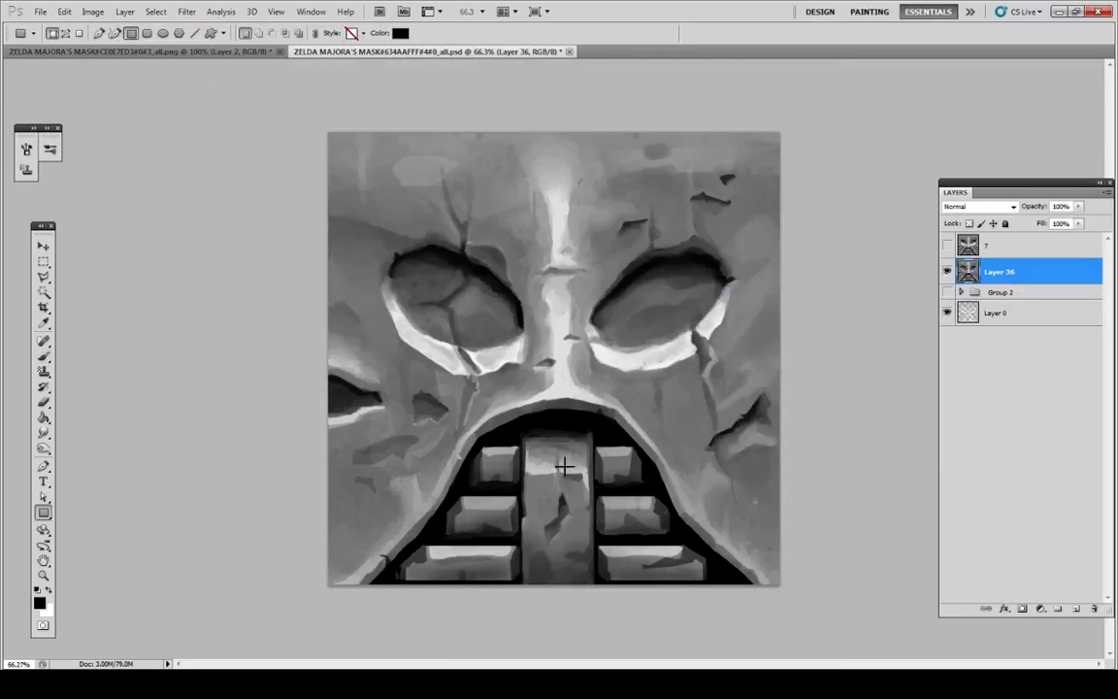
Step: Sample nearby greys and touch up the shading and highlight on the upper part of the tongue
alt+click(534, 429)
mouse_move(534, 430)
mouse_down()
mouse_move(581, 435)
mouse_move(551, 426)
mouse_move(582, 430)
mouse_move(541, 432)
mouse_up()
alt+click(568, 430)
alt+click(571, 440)
alt+click(551, 427)
alt+click(564, 429)
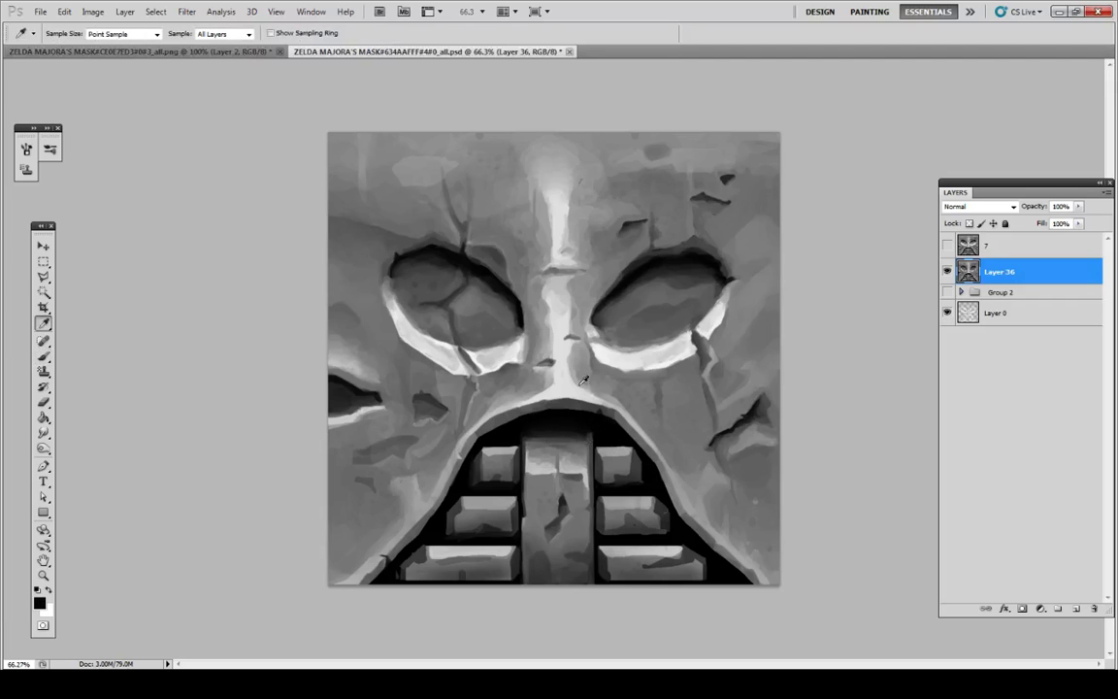
Step: Paint translucent black shadows over the upper parts of both eye sockets on a new layer with a 30% opacity brush
click(1074, 609)
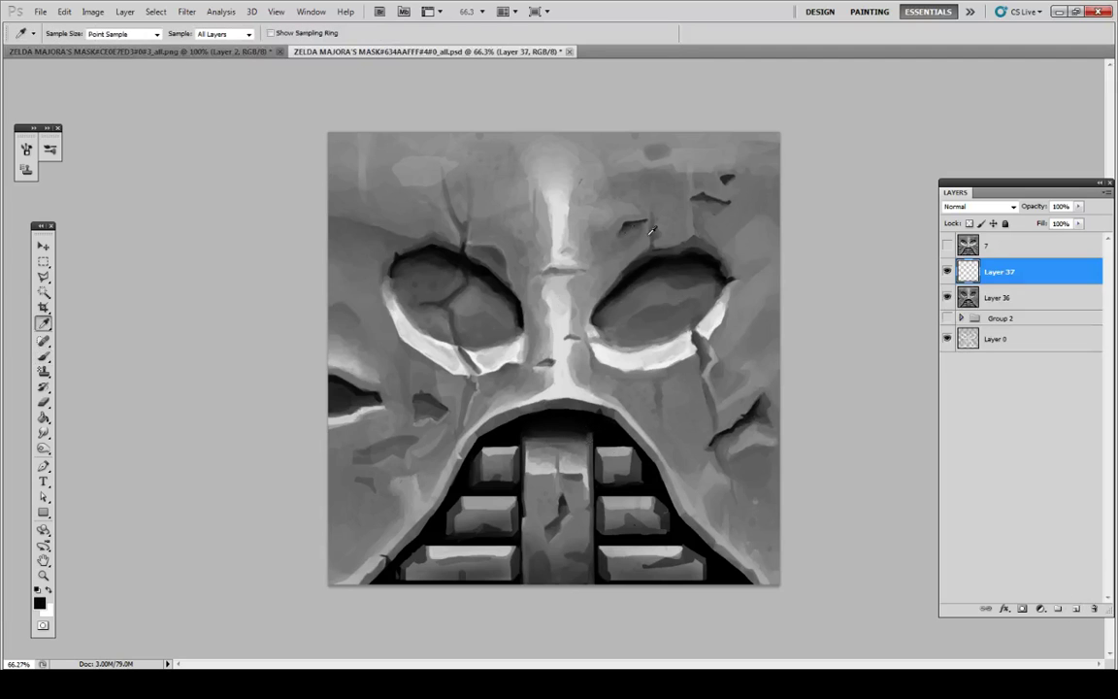
key(b)
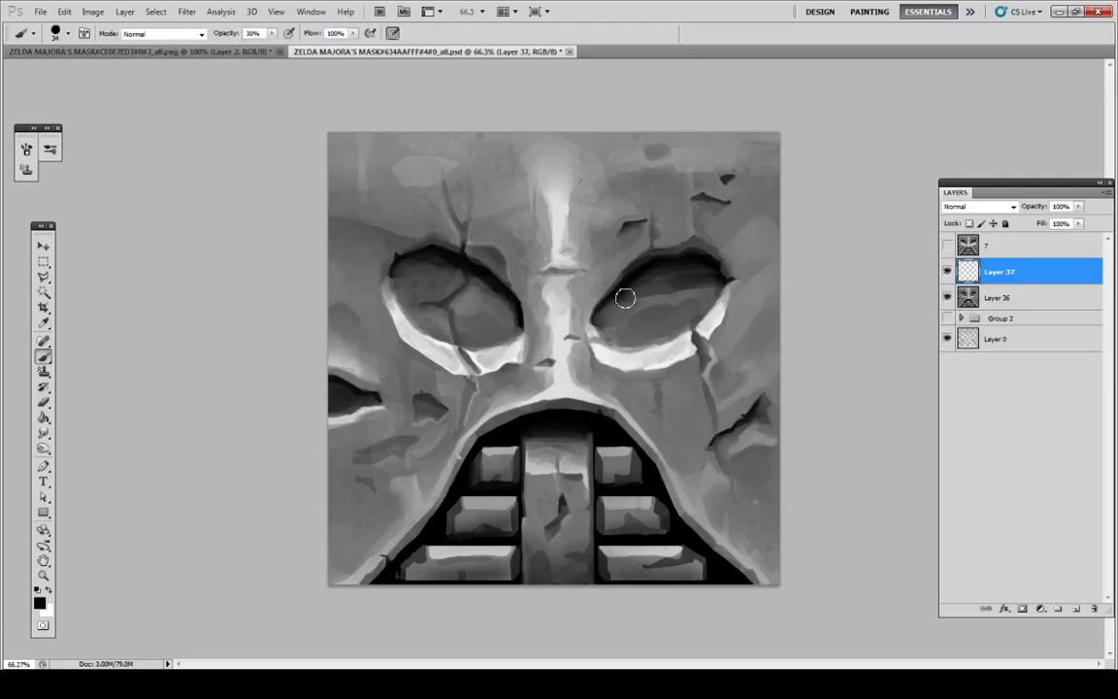
key(ctrl+z)
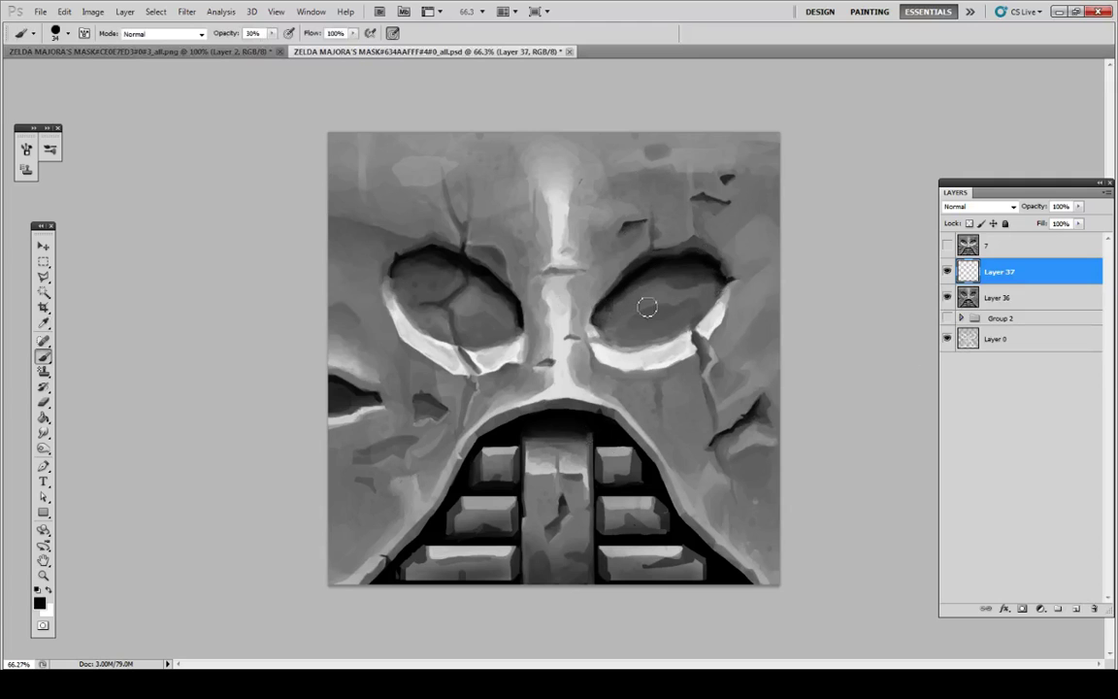
mouse_move(623, 305)
mouse_down()
mouse_move(708, 267)
mouse_move(650, 293)
mouse_move(658, 281)
mouse_move(714, 279)
mouse_move(638, 277)
mouse_up()
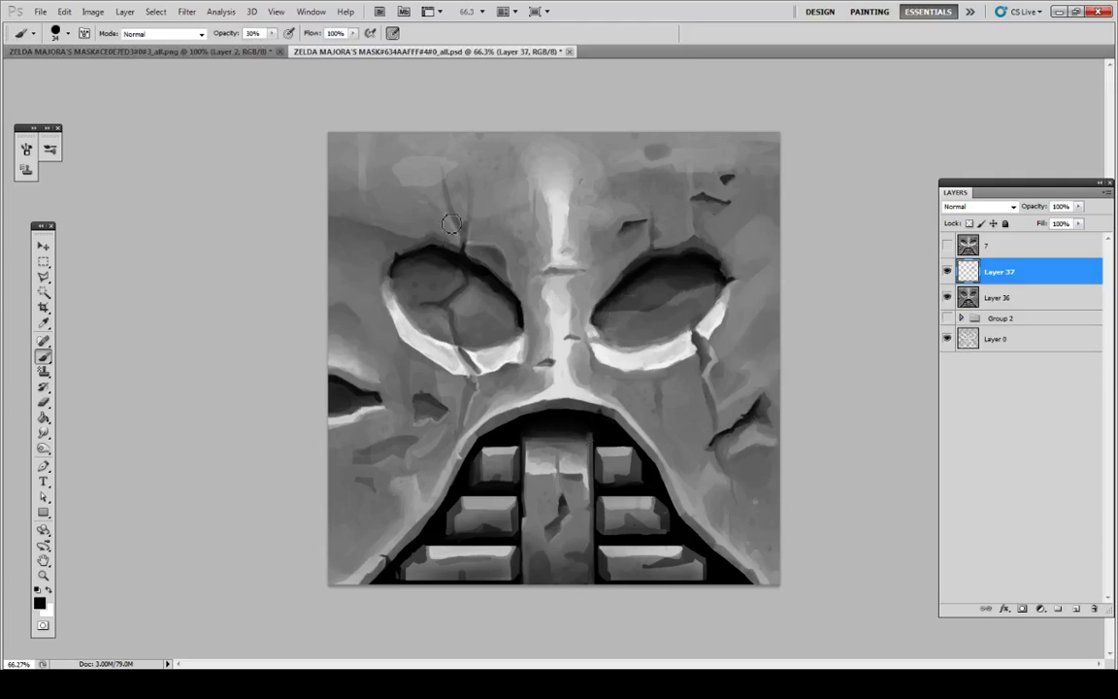
drag(396, 271, 511, 309)
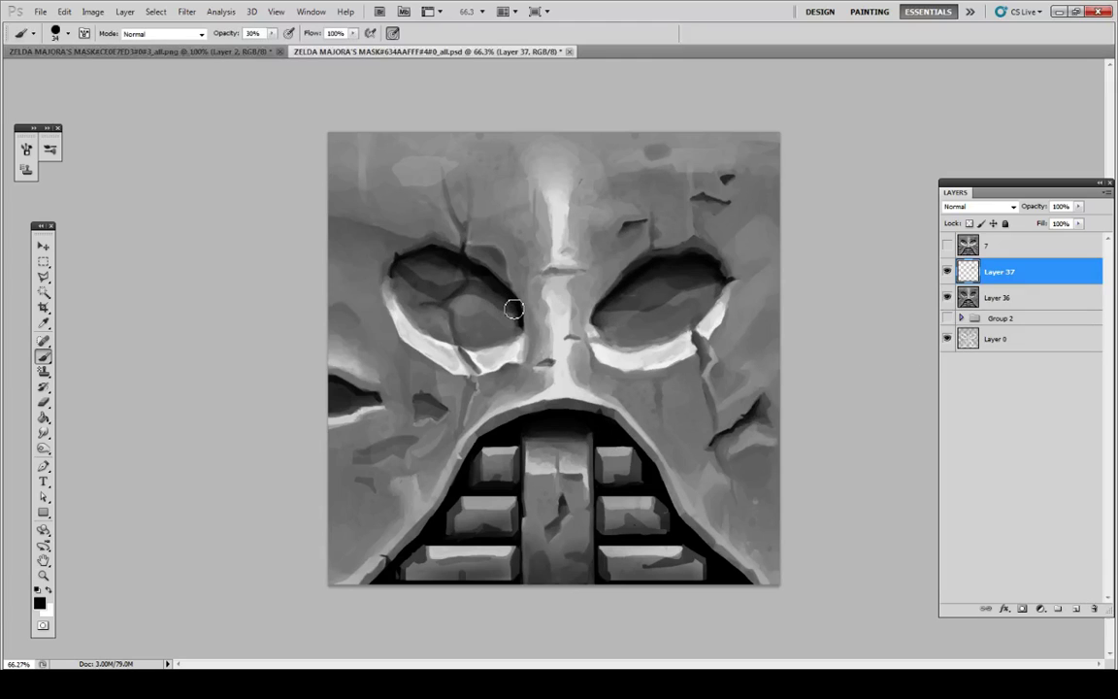
key(ctrl+z)
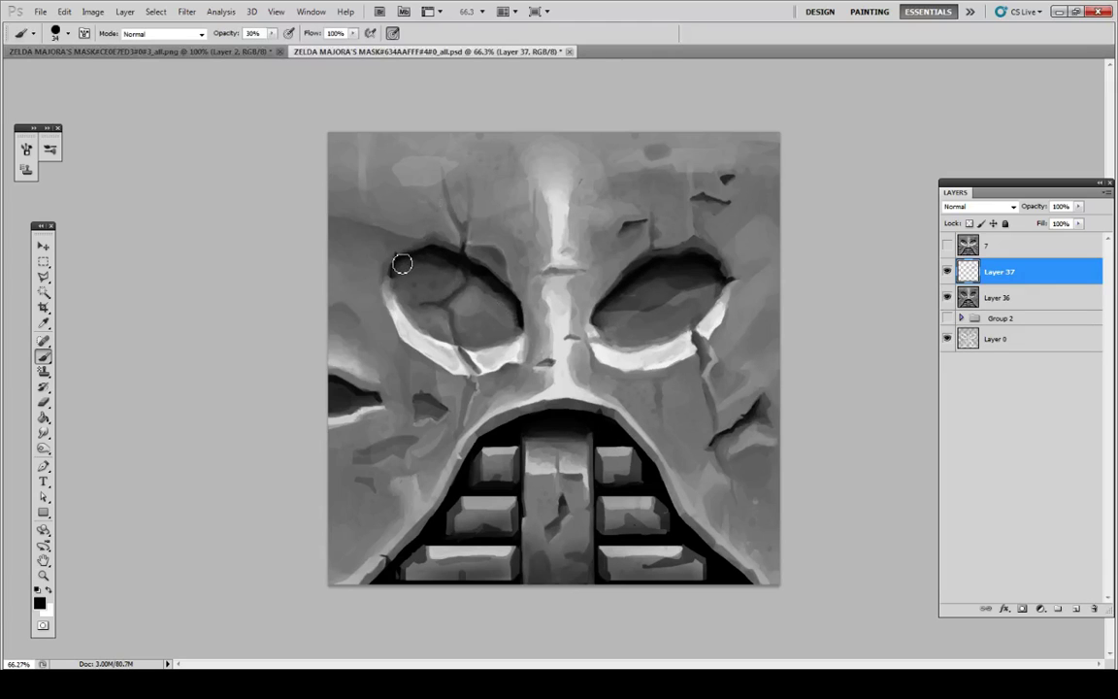
mouse_move(399, 259)
mouse_down()
mouse_move(462, 277)
mouse_move(445, 282)
mouse_move(516, 311)
mouse_up()
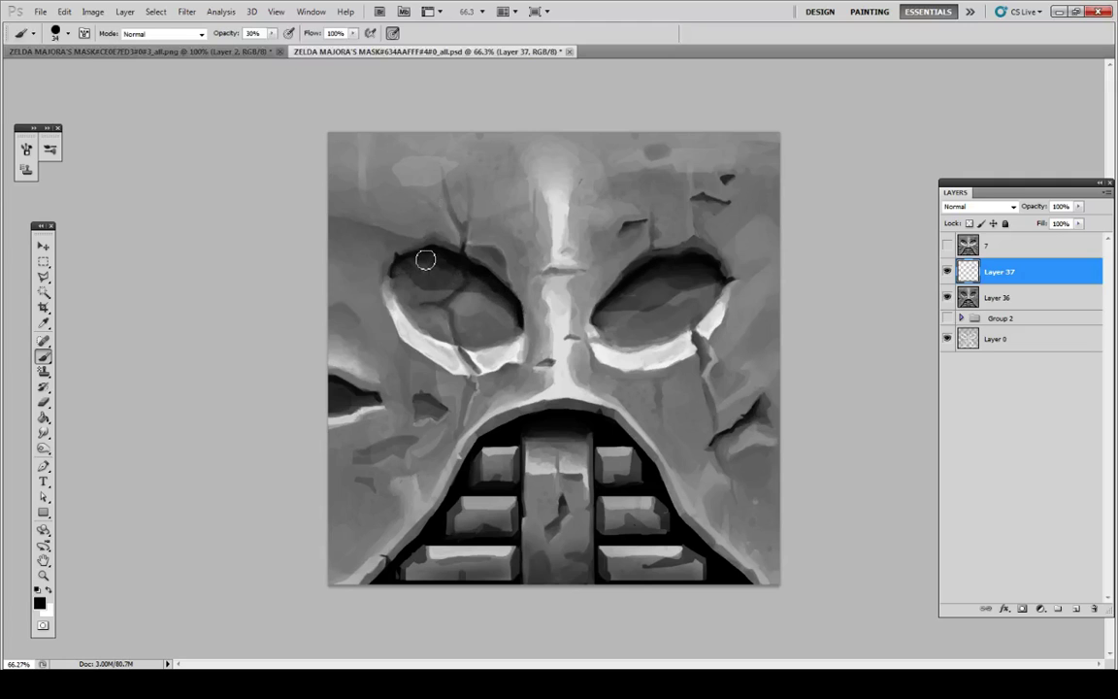
drag(425, 258, 483, 278)
mouse_move(644, 295)
mouse_down()
mouse_move(672, 292)
mouse_move(665, 285)
mouse_up()
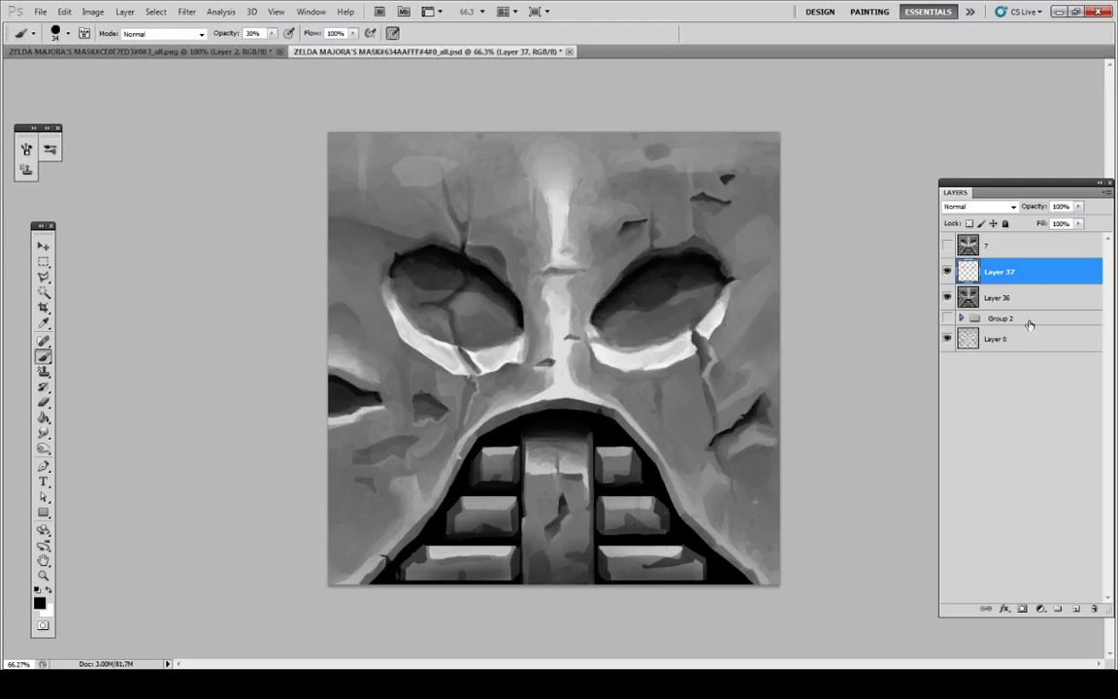
Step: Duplicate the eye shadow layer three times and merge the copies with the original into one layer
right_click(1039, 275)
click(1053, 329)
right_click(1029, 288)
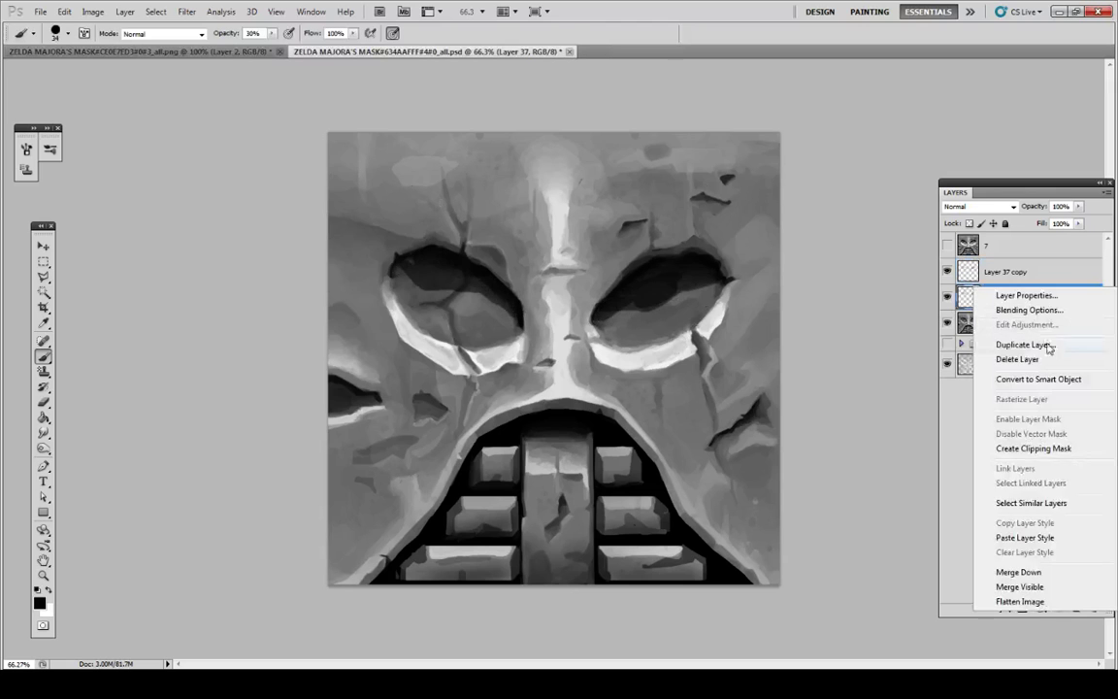
click(1050, 347)
right_click(1027, 283)
click(1024, 345)
shift+click(1010, 347)
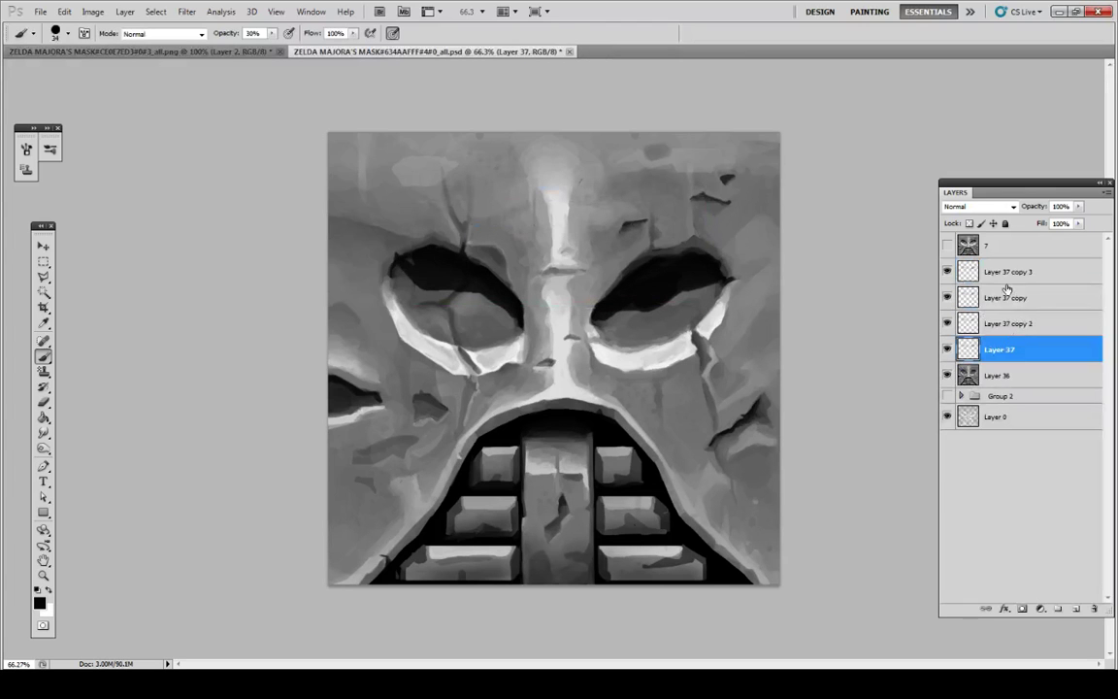
right_click(975, 277)
click(1019, 563)
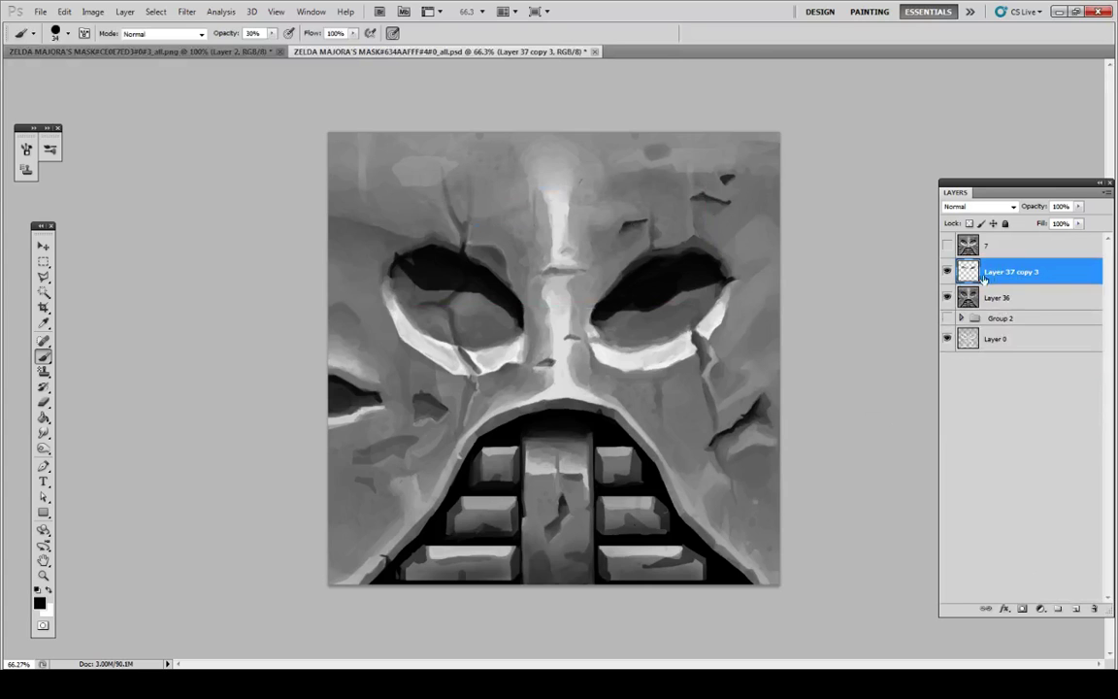
Step: Duplicate the merged eye shadow layer and brush more black across the upper part of the eye socket
right_click(975, 272)
click(1025, 330)
key(Return)
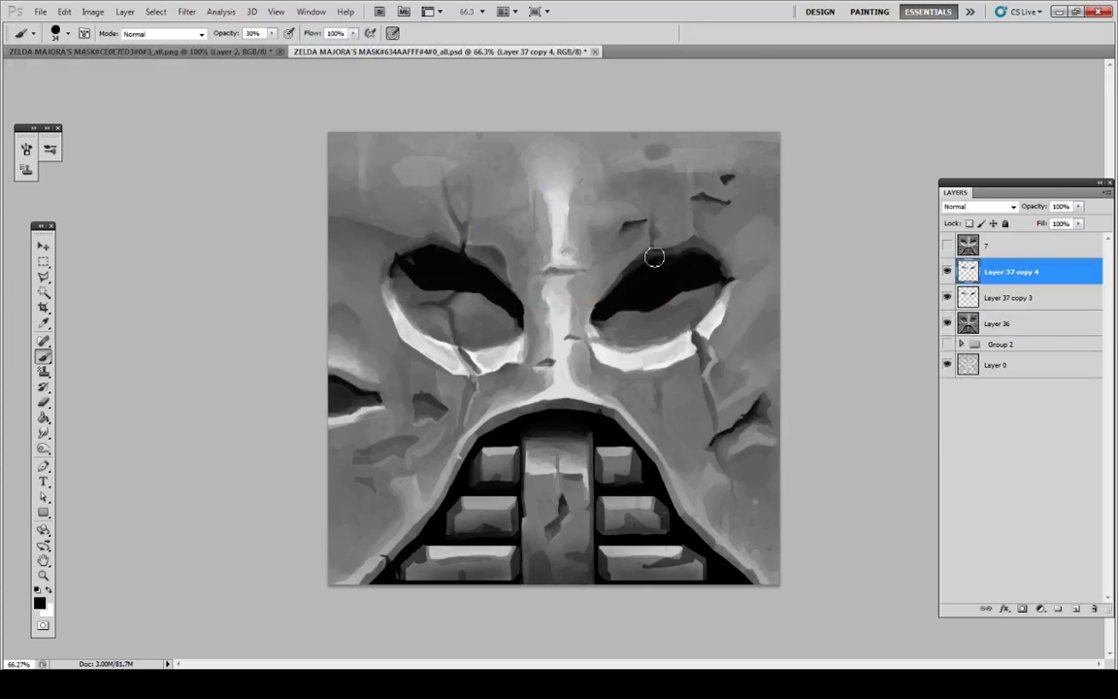
key(i)
key(b)
mouse_move(411, 279)
mouse_down()
mouse_move(394, 270)
mouse_move(482, 287)
mouse_up()
Step: Set the blend mode of Layer 37 copy 4 to Multiply with 28% opacity
double_click(1067, 272)
click(964, 337)
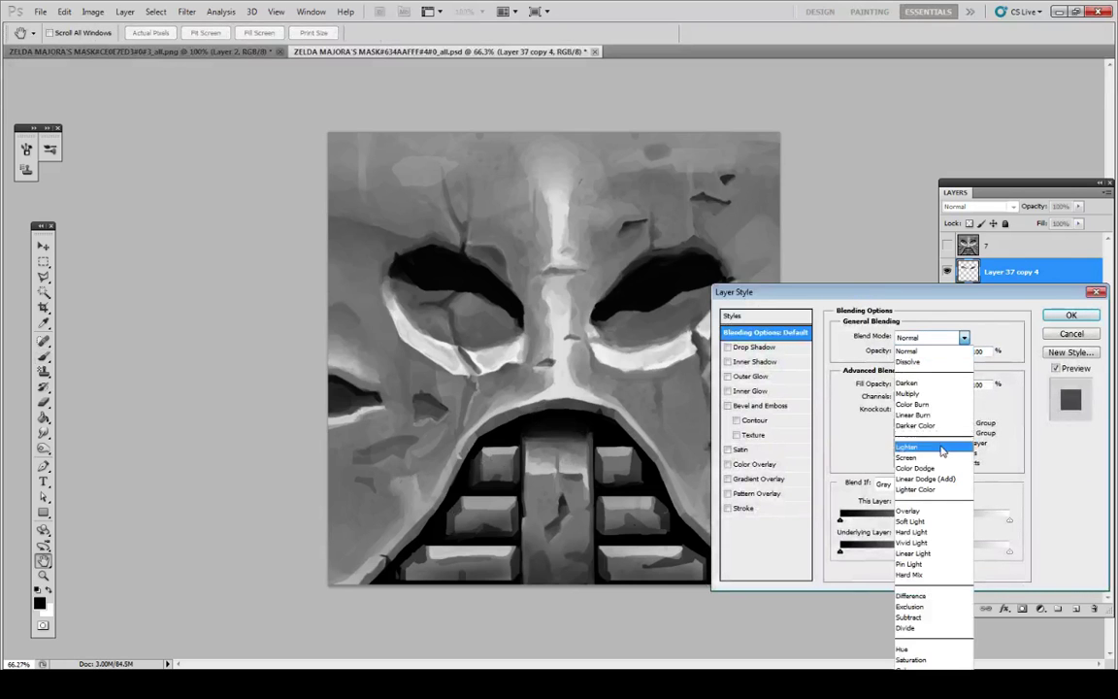
click(914, 404)
click(932, 337)
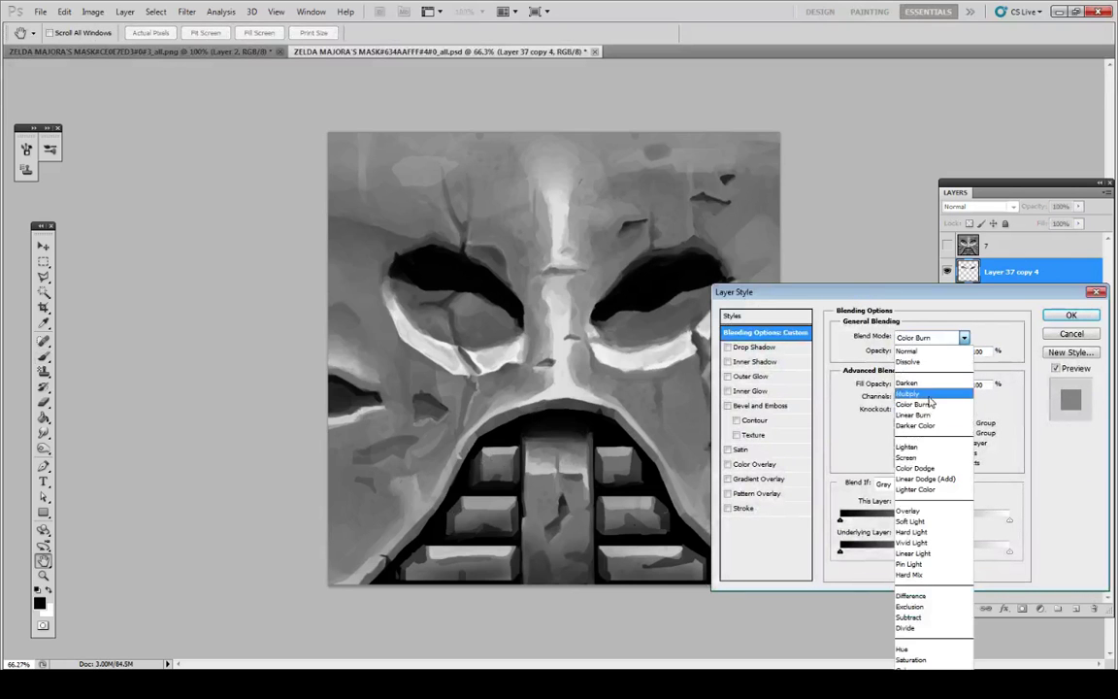
click(930, 395)
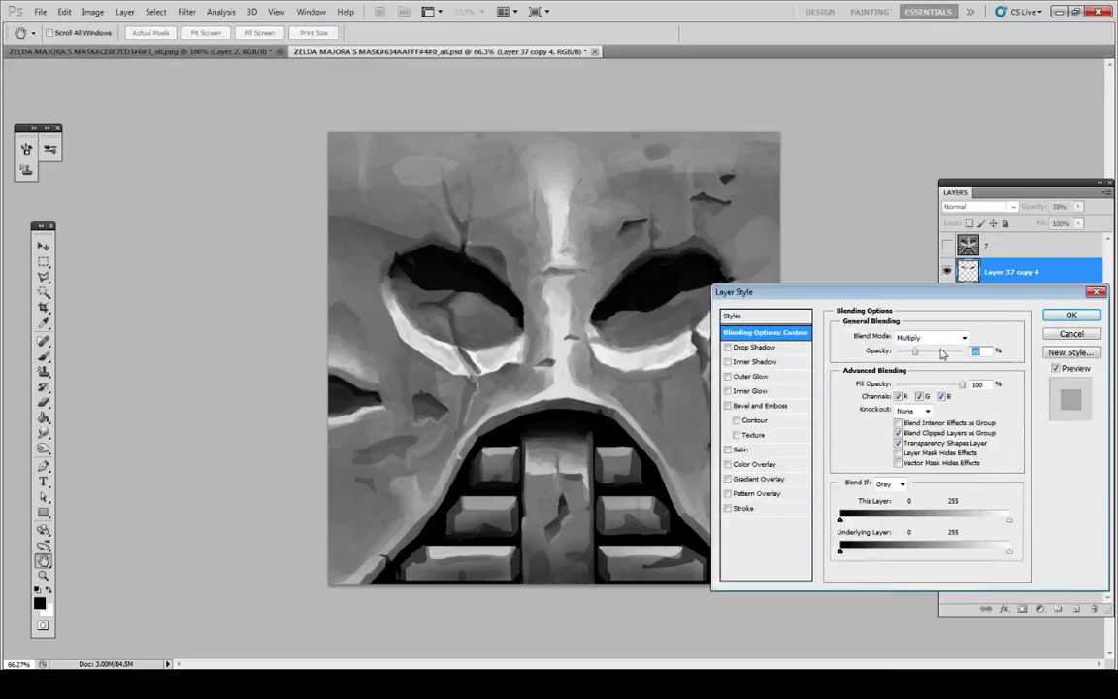
key(Return)
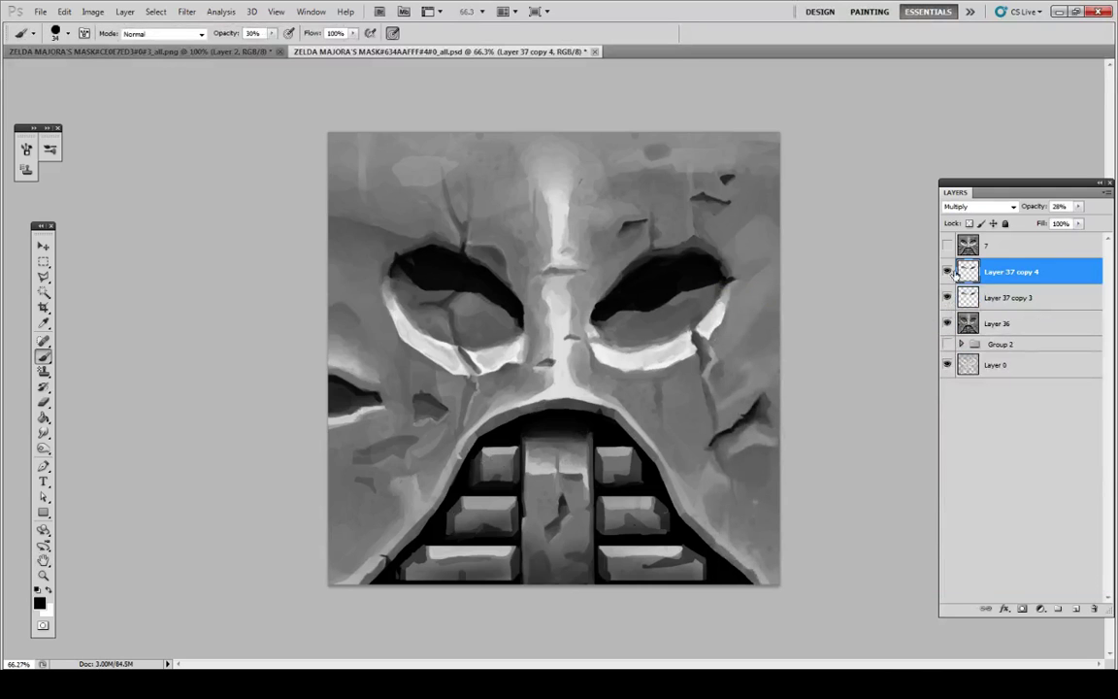
Step: Delete Layer 37 copy 3 and compare the image with Layer 37 copy 4 hidden and shown
click(1009, 298)
key(Delete)
click(1018, 274)
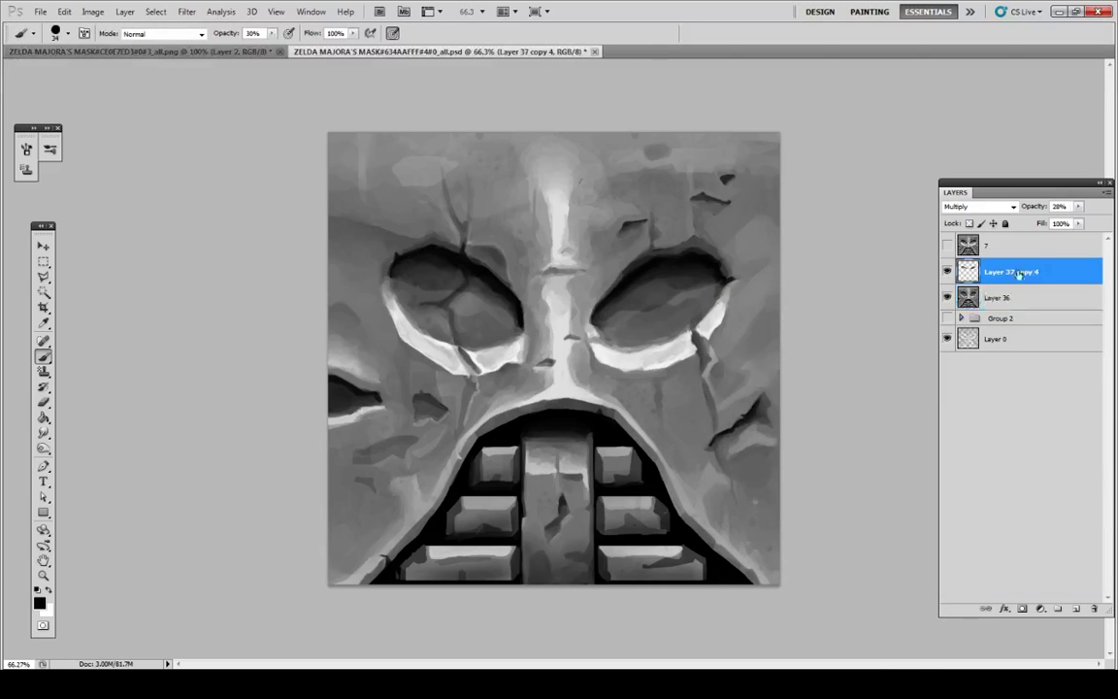
click(947, 272)
click(948, 273)
Step: Sample a light grey from the eye rim and paint soft highlights along the mouth's outer rim on a new layer
alt+click(512, 335)
click(1077, 609)
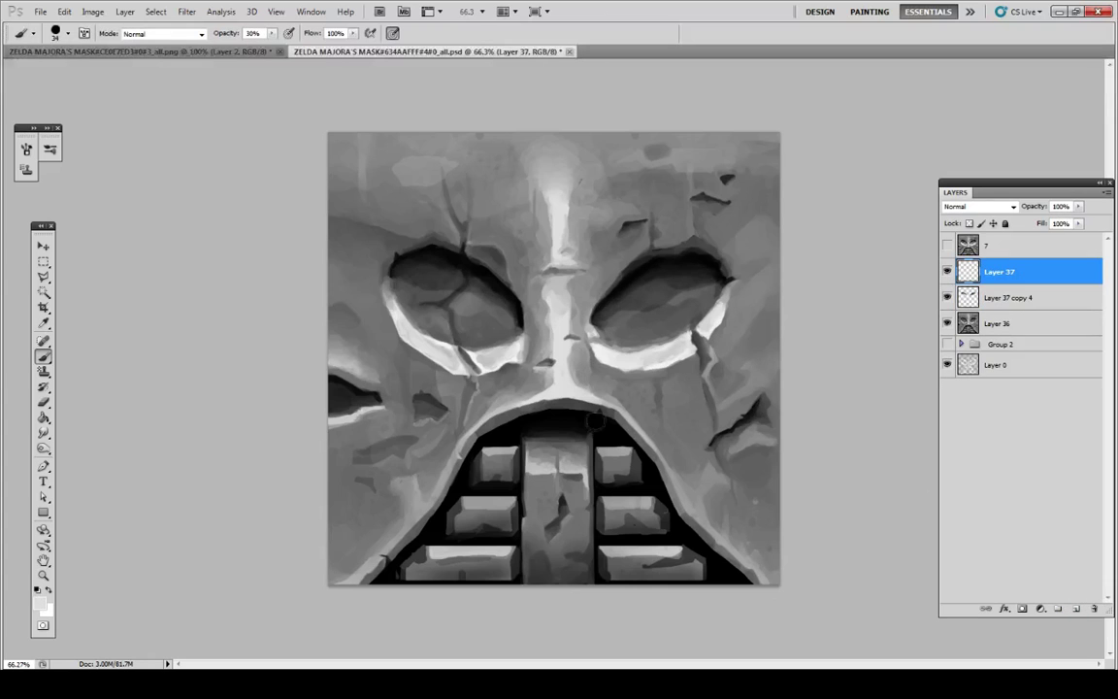
mouse_move(468, 436)
mouse_down()
mouse_move(411, 514)
mouse_move(441, 455)
mouse_move(527, 375)
mouse_up()
mouse_move(592, 383)
mouse_down()
mouse_move(633, 403)
mouse_move(706, 516)
mouse_move(544, 474)
mouse_move(572, 469)
mouse_move(532, 473)
mouse_move(584, 479)
mouse_move(615, 461)
mouse_up()
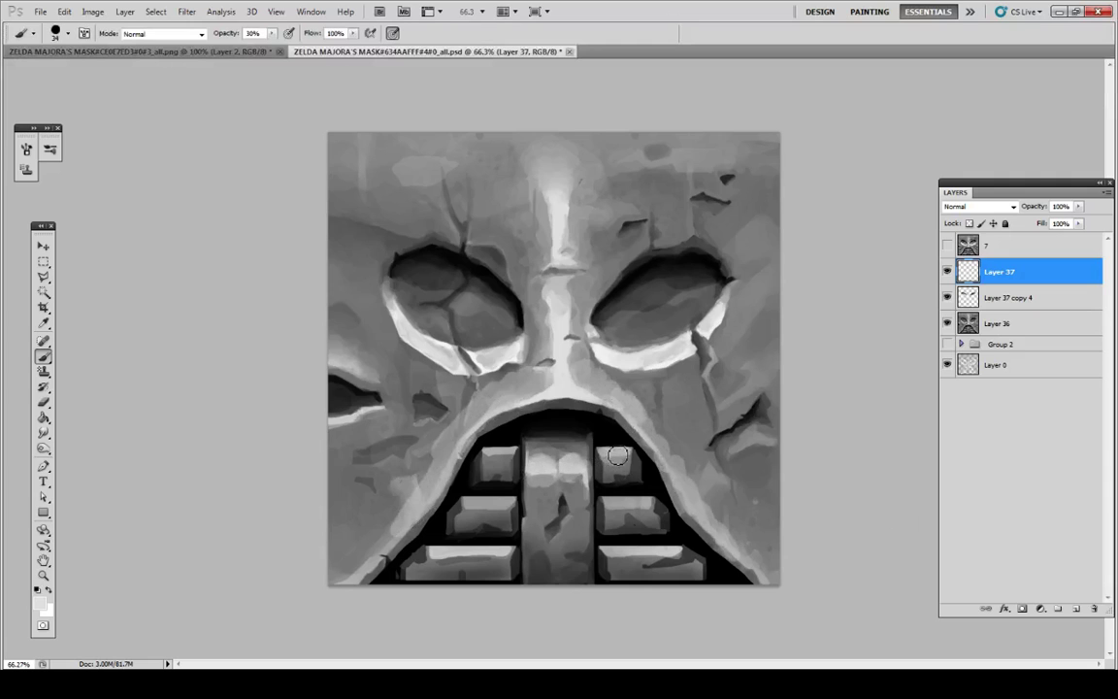
Step: Brush light grey highlights over the tops of the teeth and the lower nose bridge
mouse_move(510, 455)
mouse_down()
mouse_move(524, 482)
mouse_move(488, 459)
mouse_move(488, 511)
mouse_move(462, 507)
mouse_move(648, 506)
mouse_up()
drag(631, 553, 676, 551)
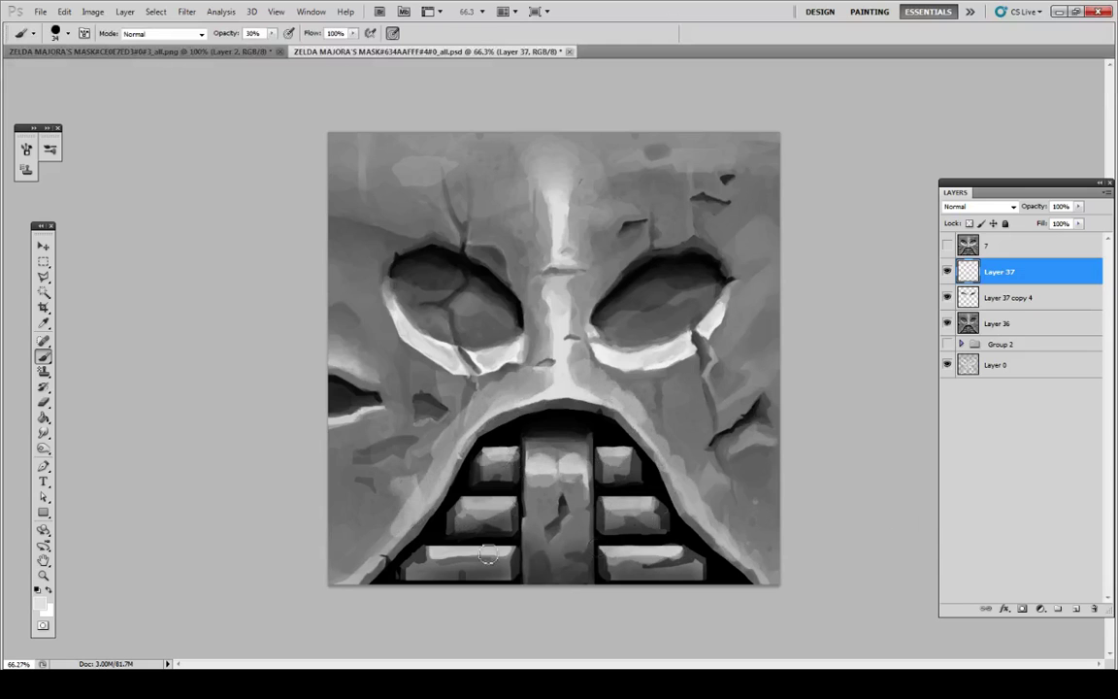
mouse_move(489, 556)
mouse_down()
mouse_move(466, 561)
mouse_move(515, 555)
mouse_up()
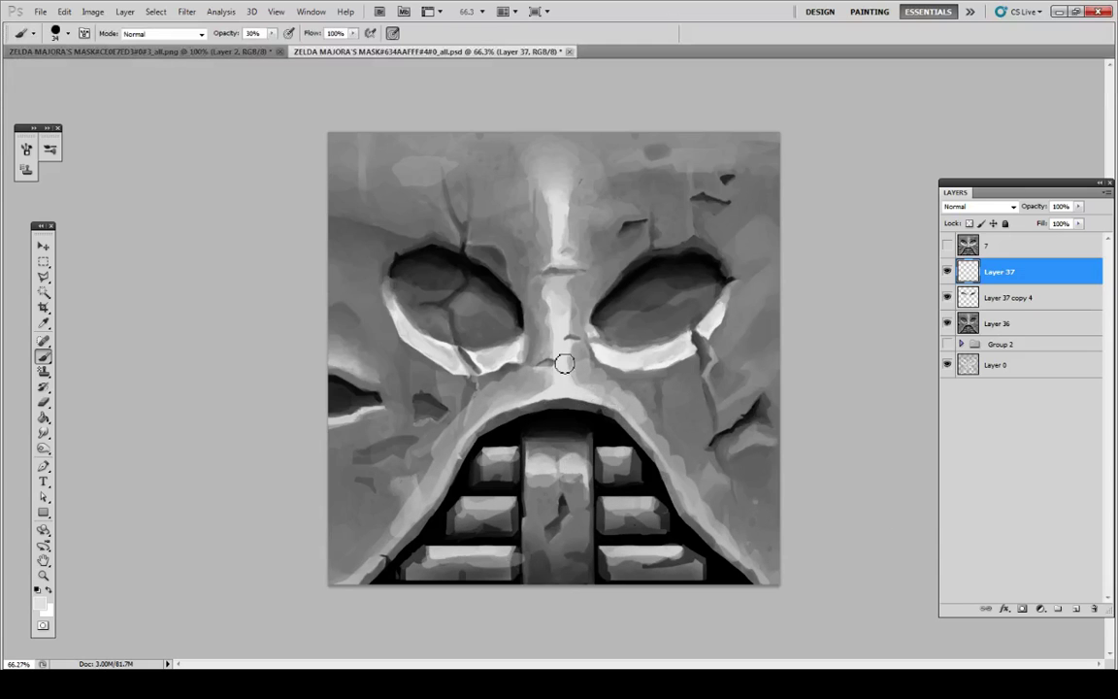
drag(564, 364, 564, 384)
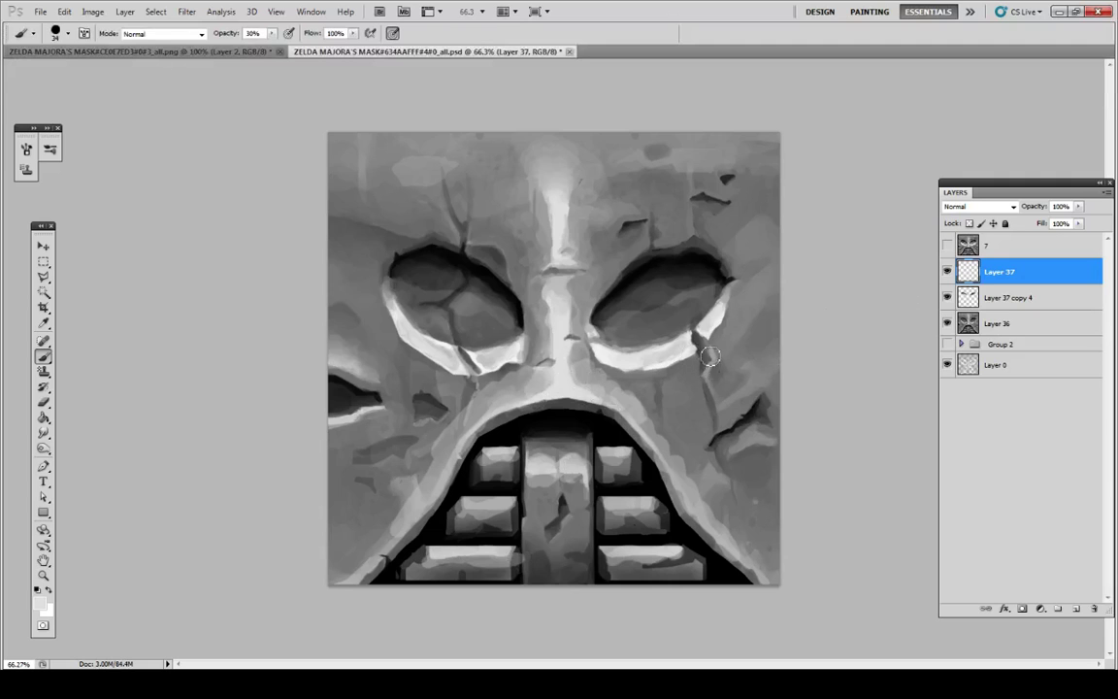
Step: Set the blend mode of the highlight layer Layer 37 to Soft Light
double_click(1053, 274)
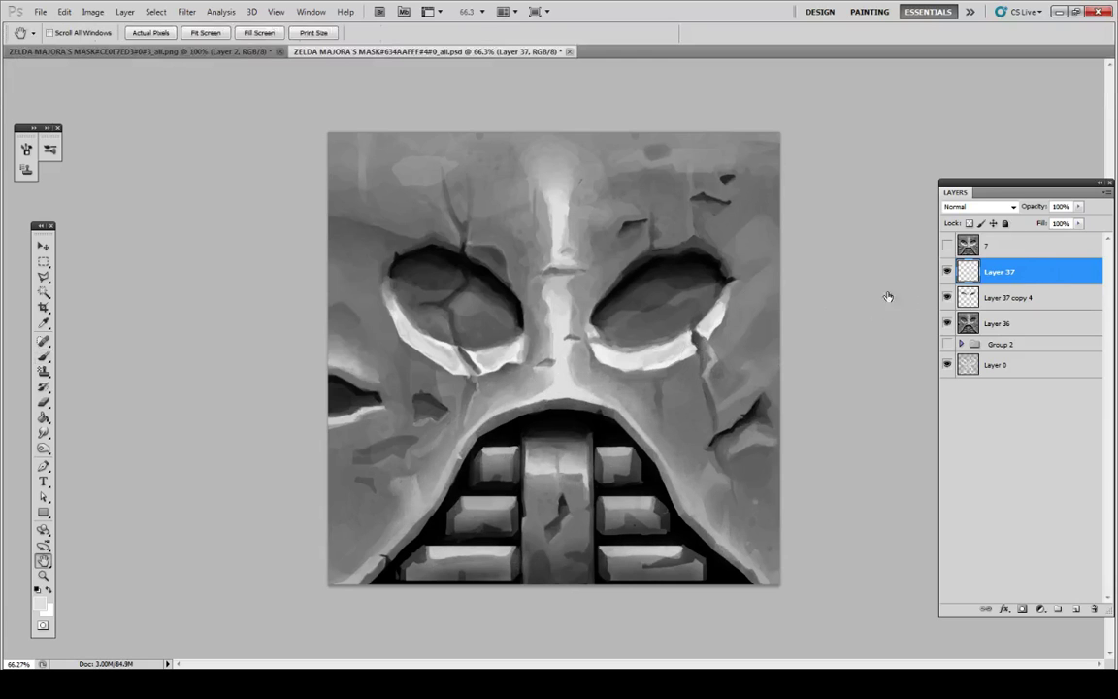
click(930, 337)
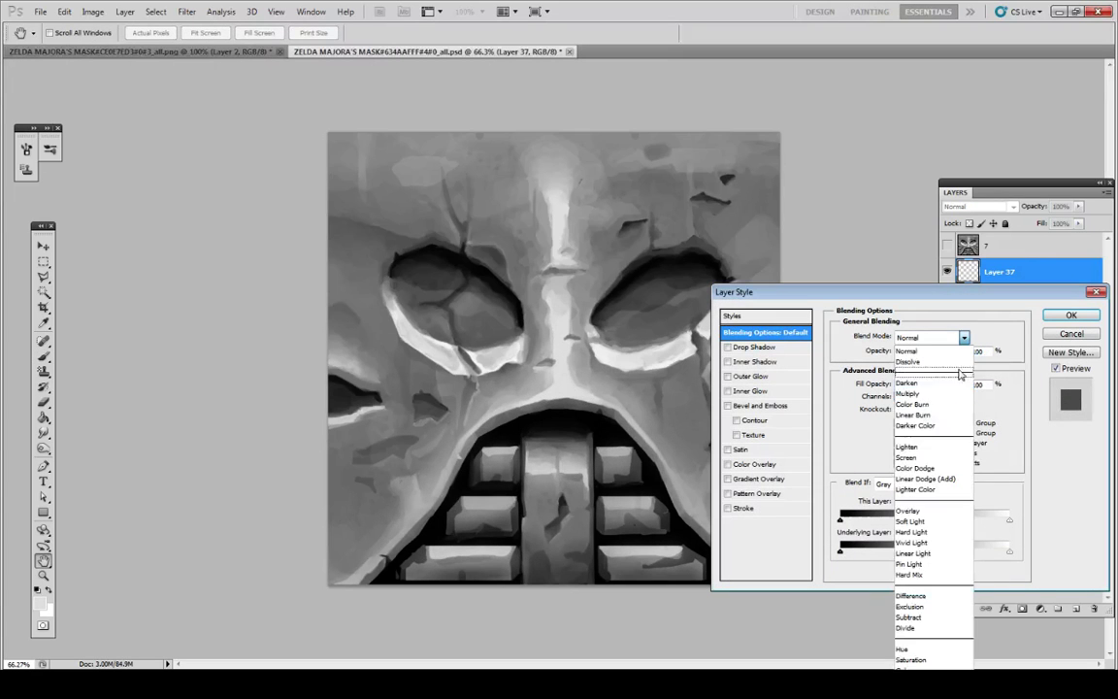
click(912, 521)
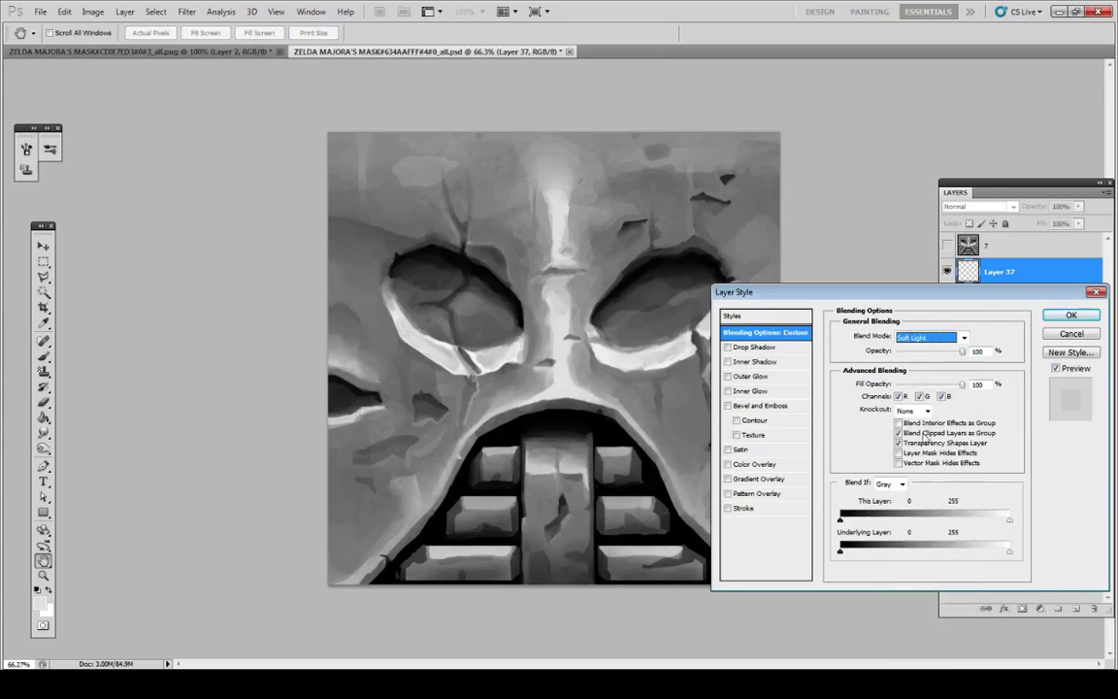
click(1071, 314)
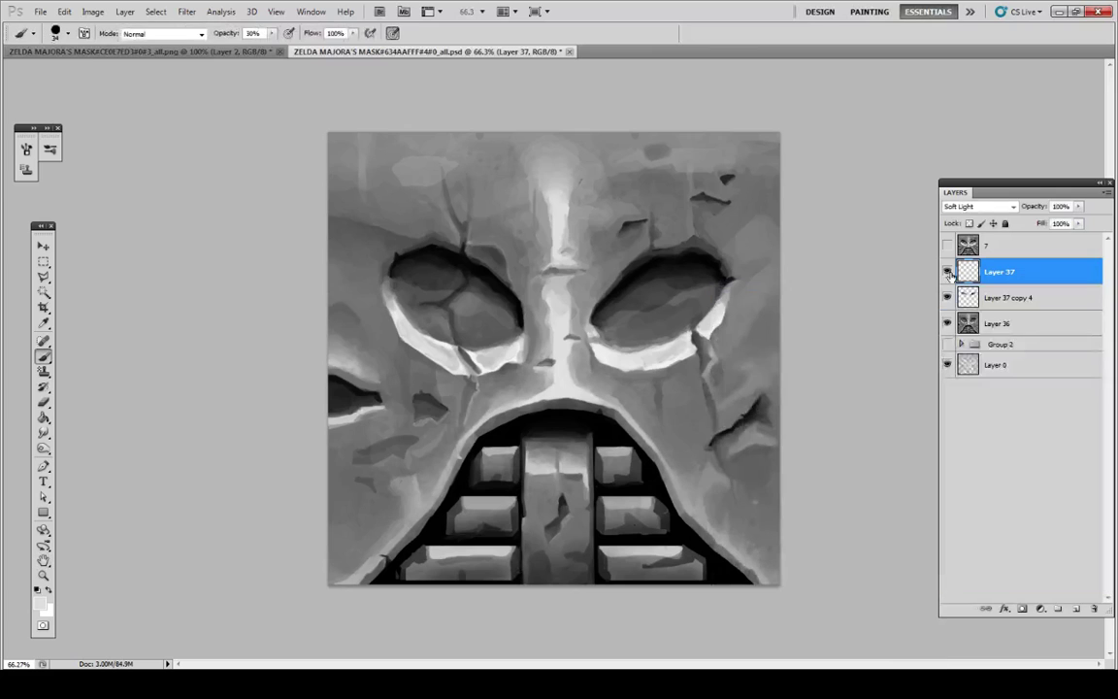
Step: Limit the highlight layer's blending by splitting the Underlying Layer black point to 117 / 127
double_click(1025, 273)
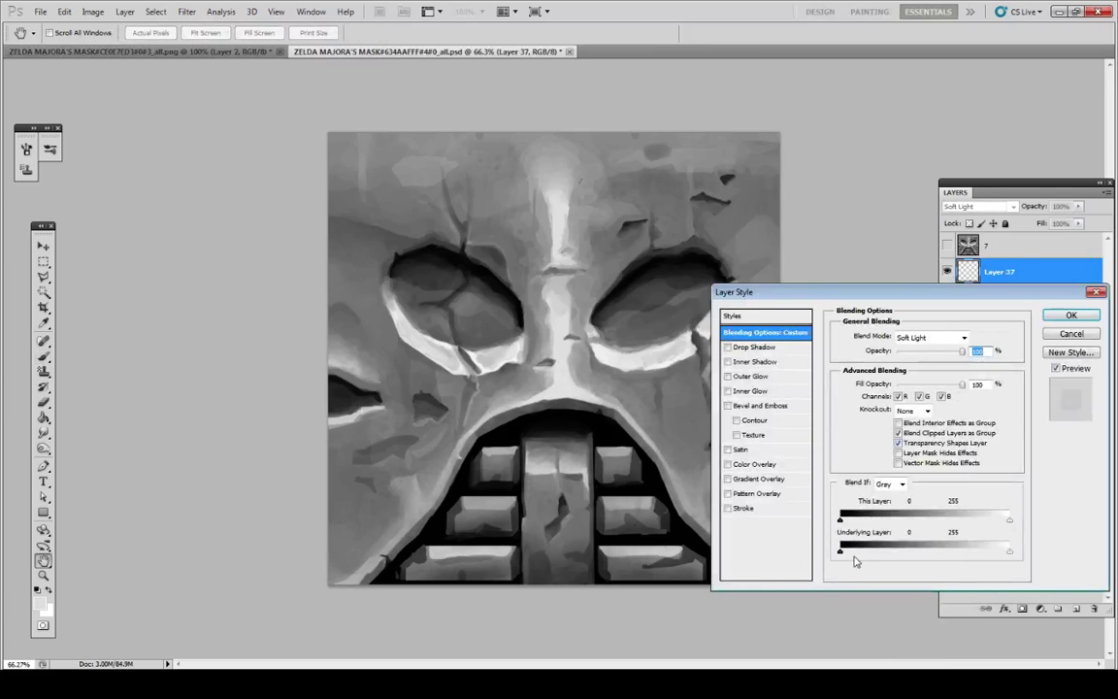
drag(906, 560, 921, 562)
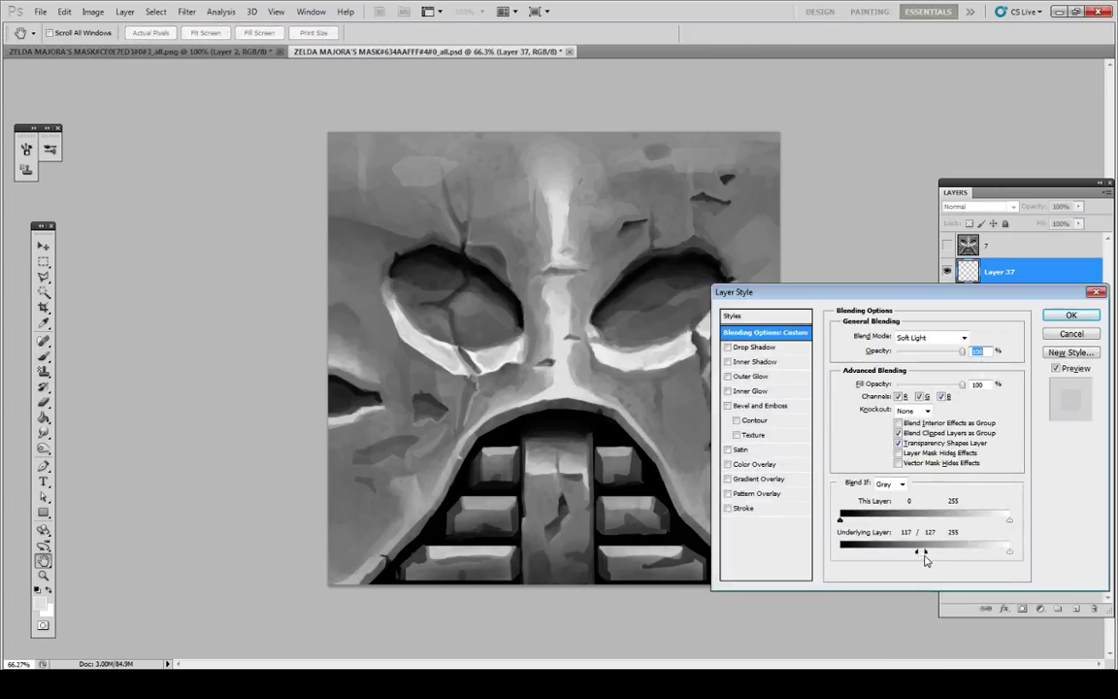
click(1071, 316)
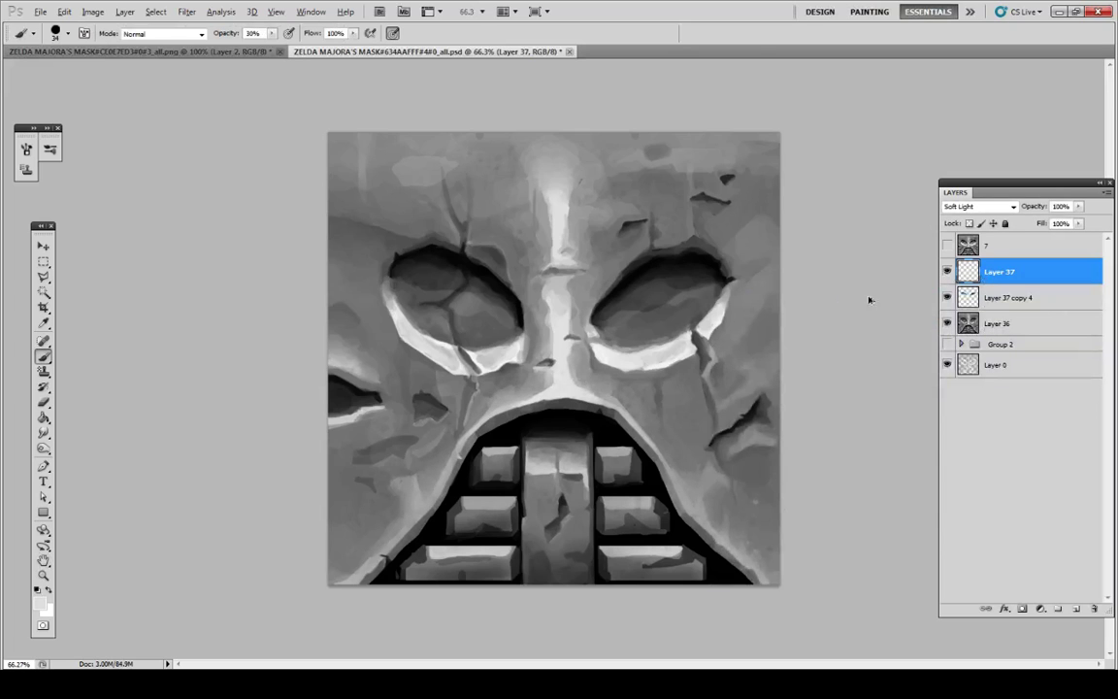
Step: Save the mask texture as a non-interlaced PNG copy in the Mask Giant folder
key(ctrl+alt+s)
click(562, 507)
click(524, 657)
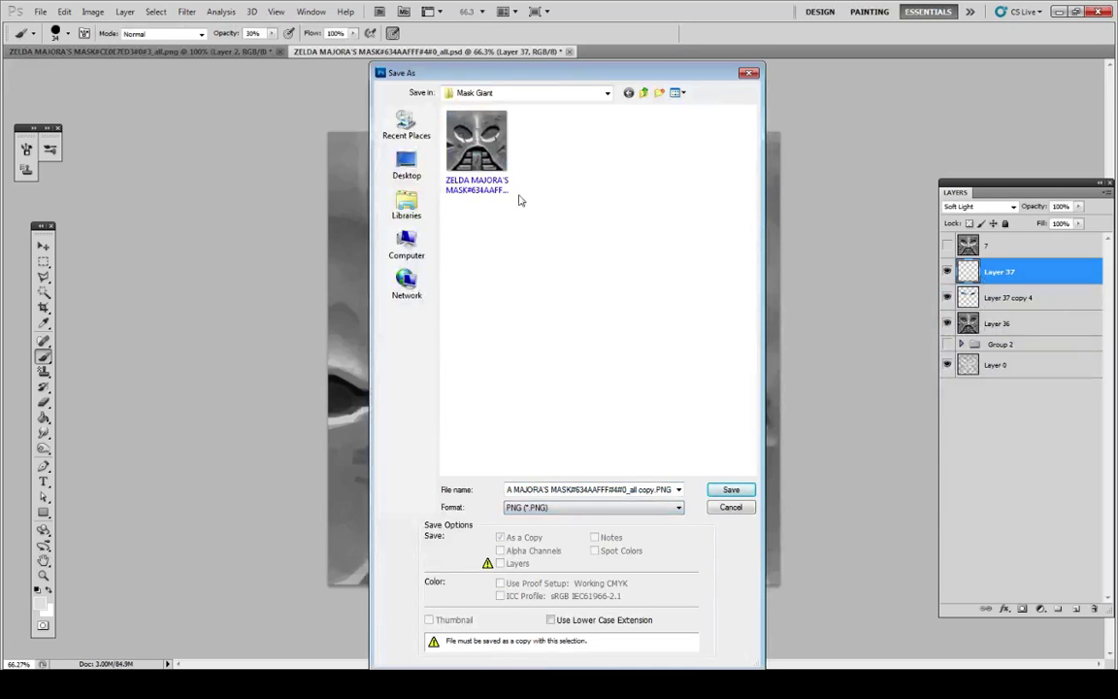
key(Return)
key(Return)
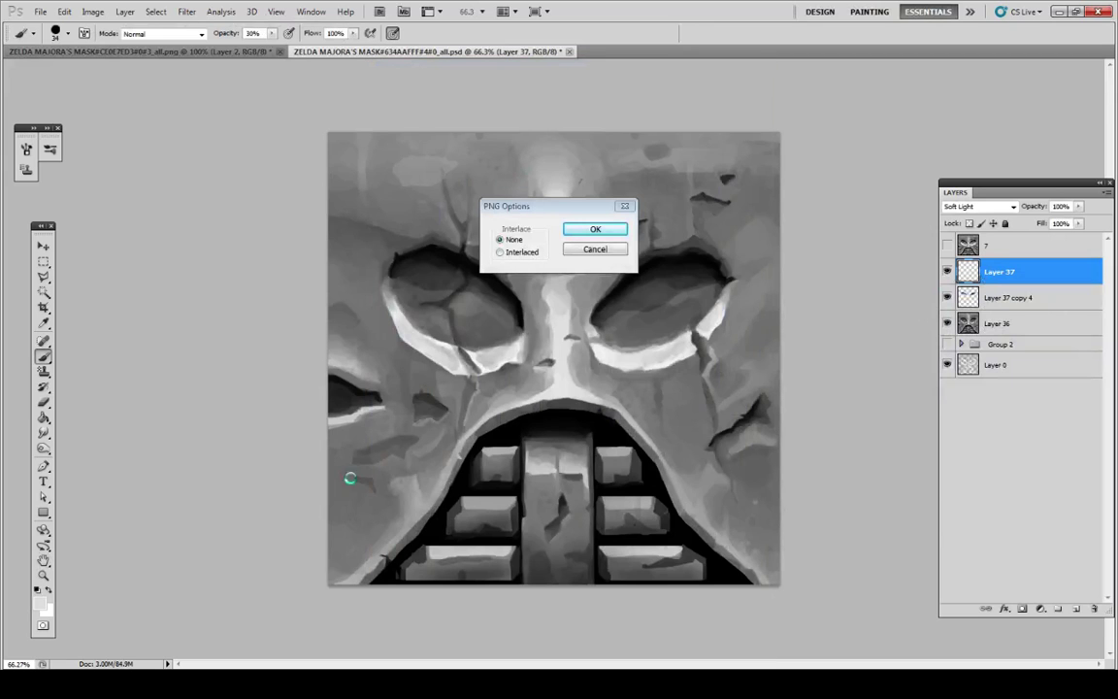
key(Return)
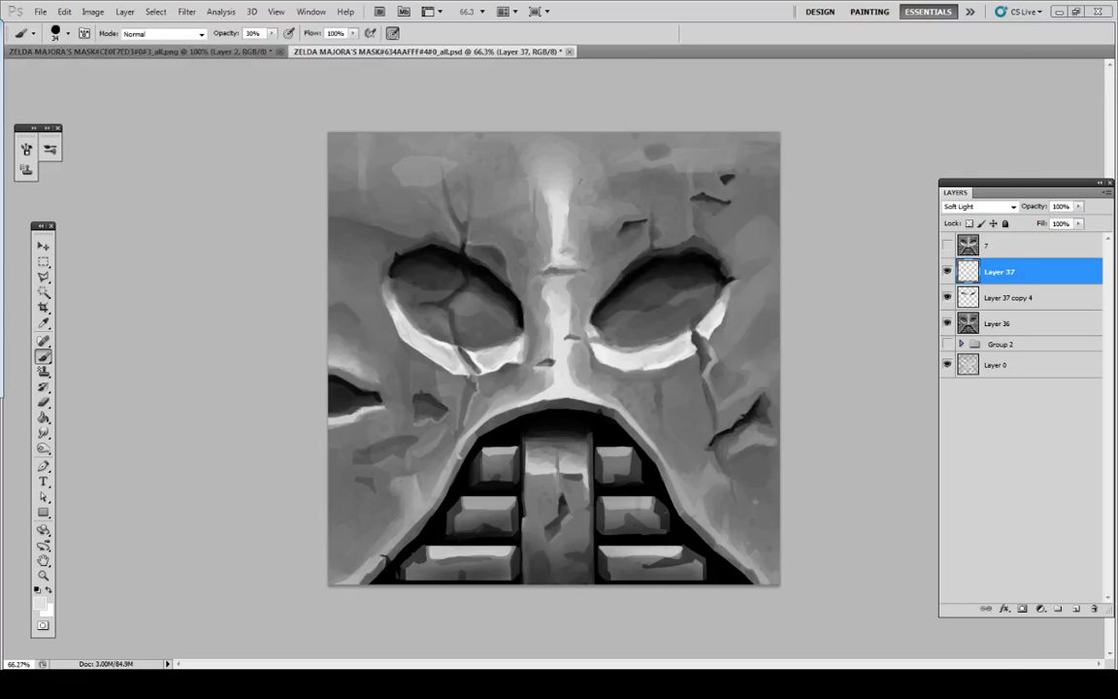
Step: Switch to Project64 and replace the Deku Mask item slot with the grey stone mask from the bottom row of the masks screen
click(604, 684)
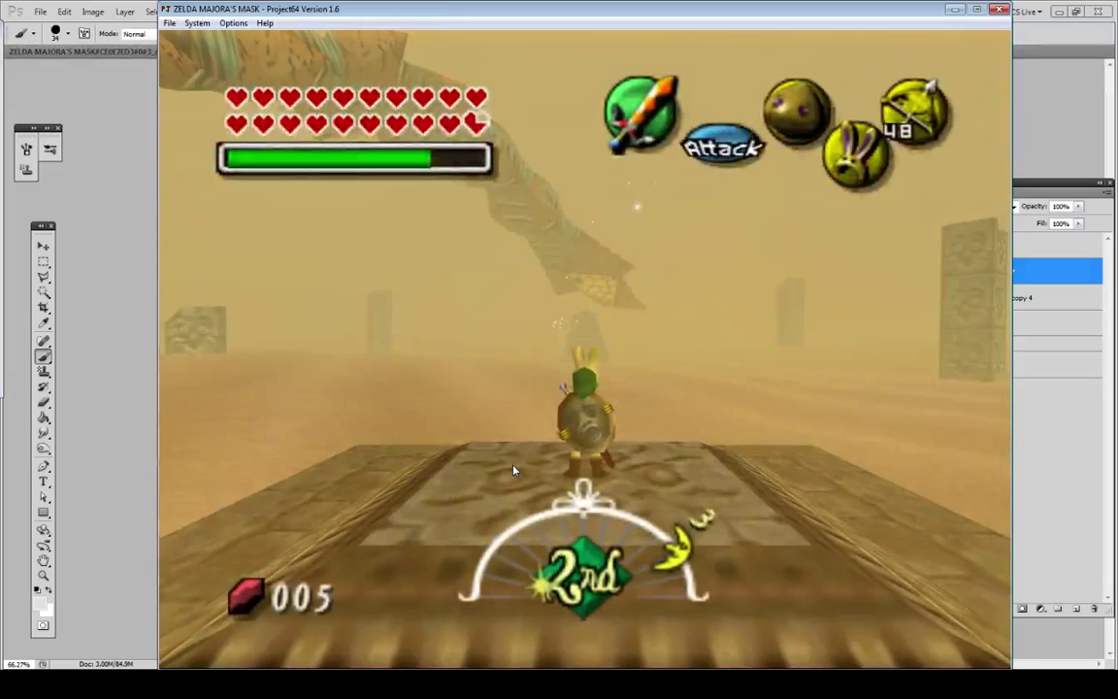
key(Delete)
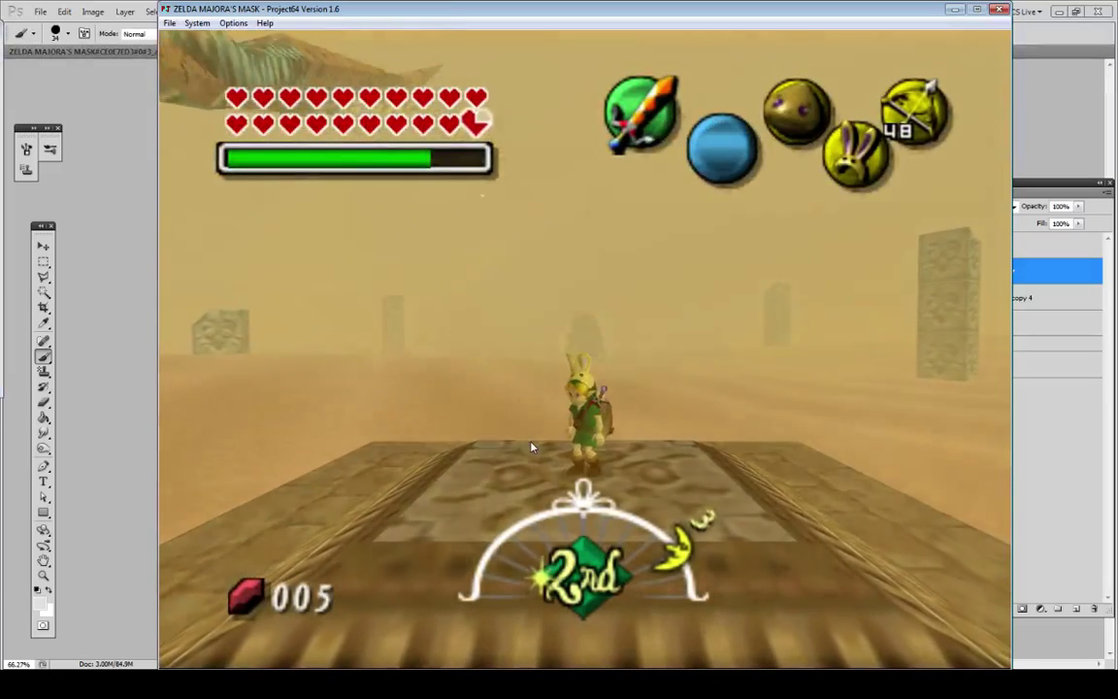
key(Return)
key(Left)
key(Left)
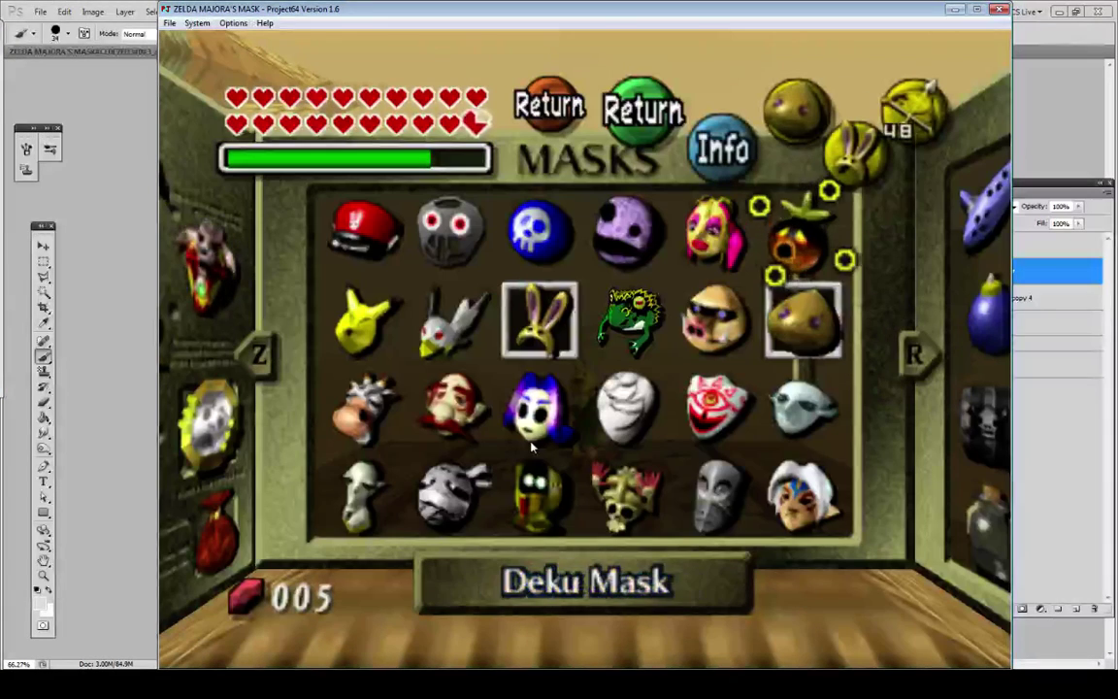
key(Down)
key(Down)
key(Down)
key(Delete)
key(Return)
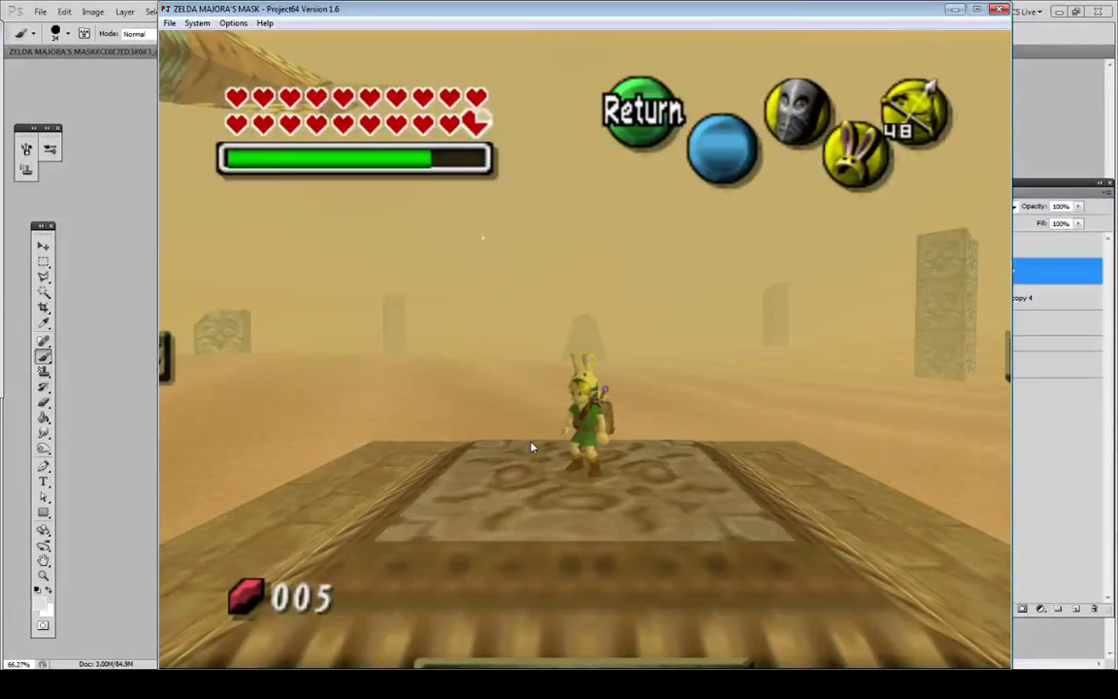
key(Delete)
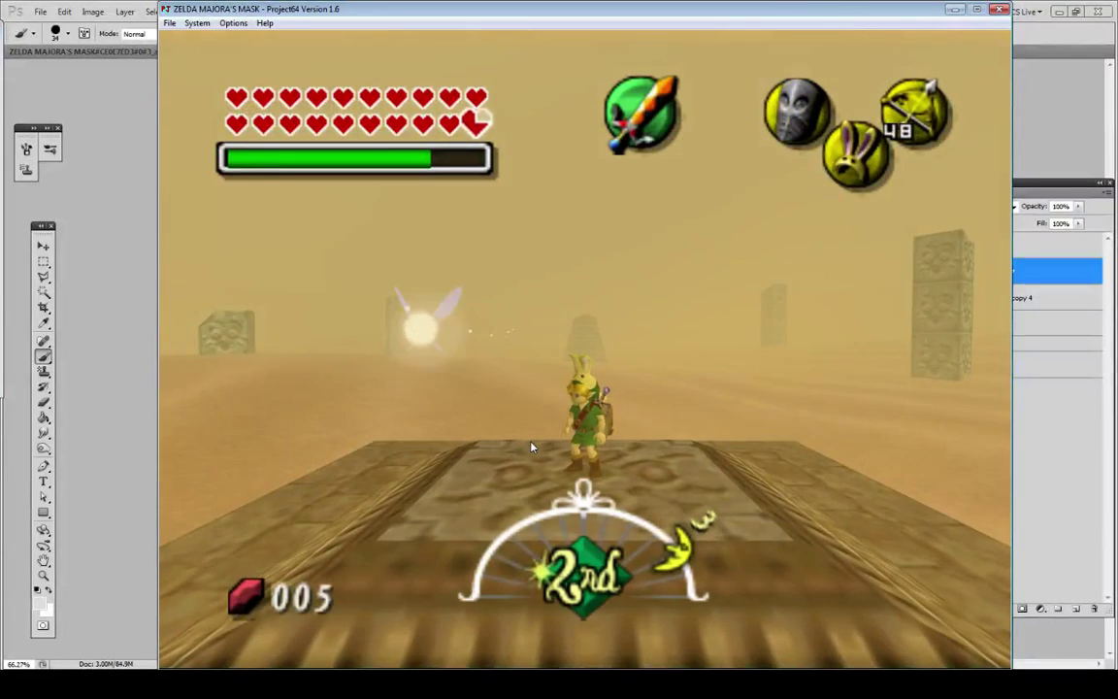
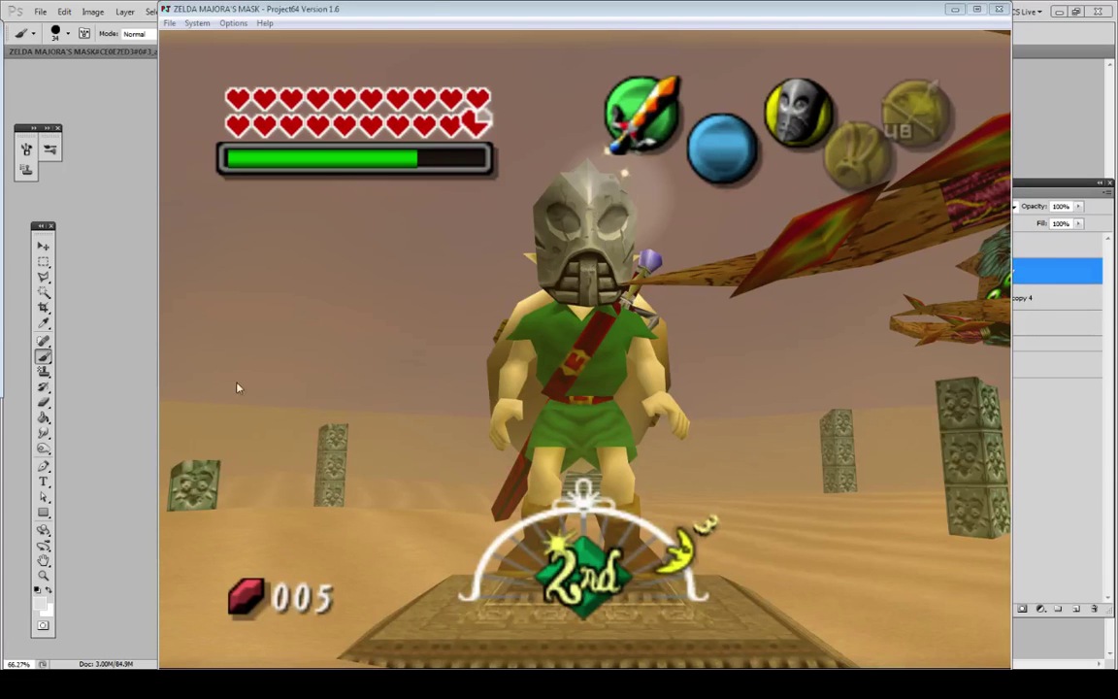
Step: Switch back to Photoshop and merge Layer 37, Layer 37 copy 4 and Layer 36 into one layer
click(110, 402)
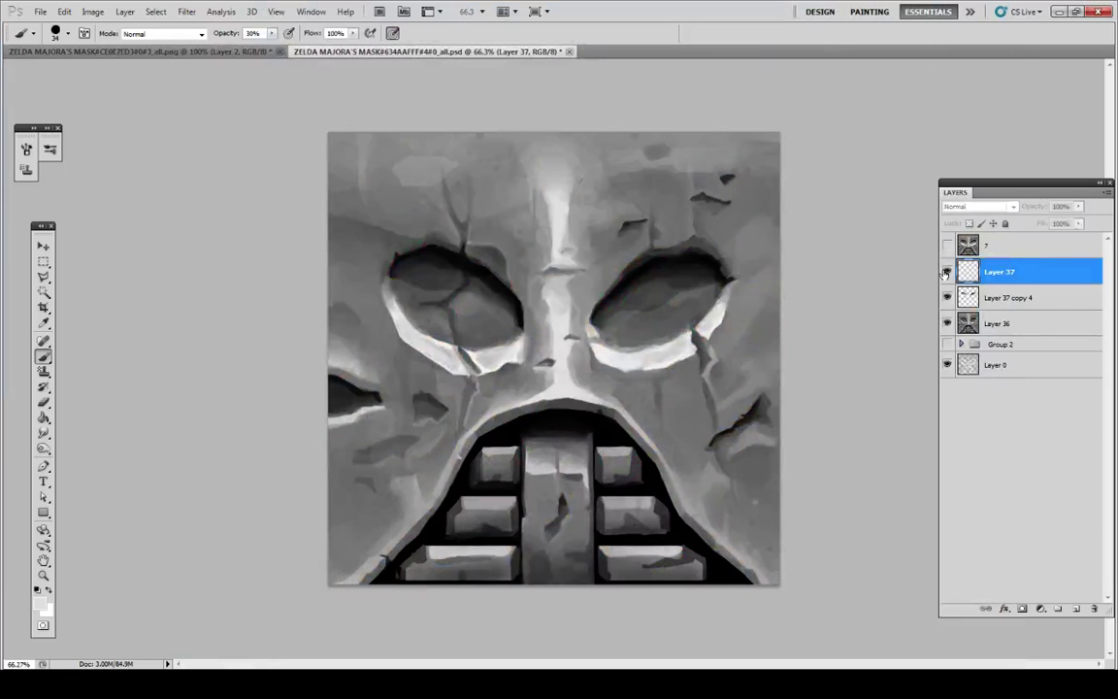
shift+click(999, 322)
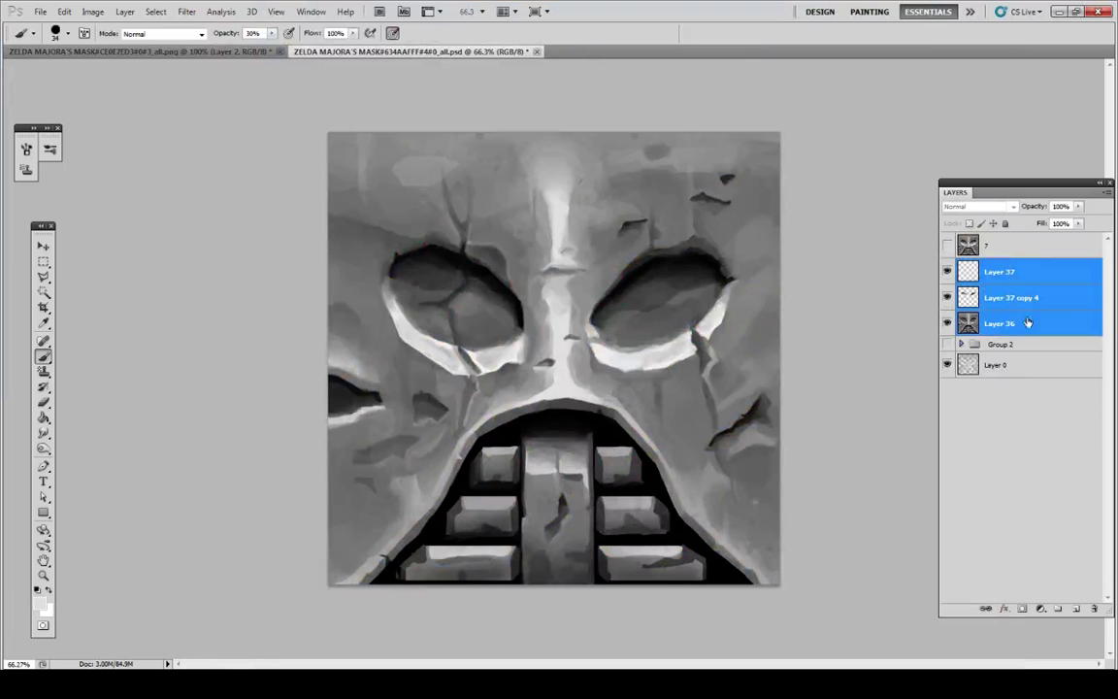
right_click(1007, 284)
click(1006, 599)
key(ctrl+e)
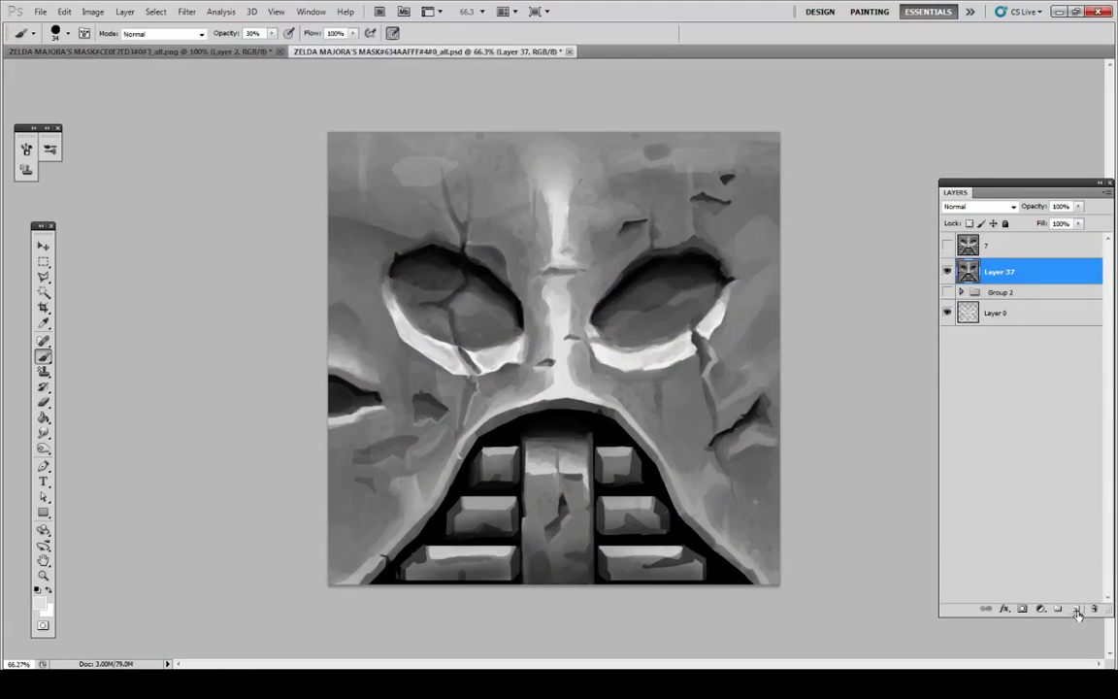
Step: Add a new layer and brush sampled black at 30% opacity over the top of the mouth and the outer ends of the left teeth
click(1075, 608)
key(i)
key(b)
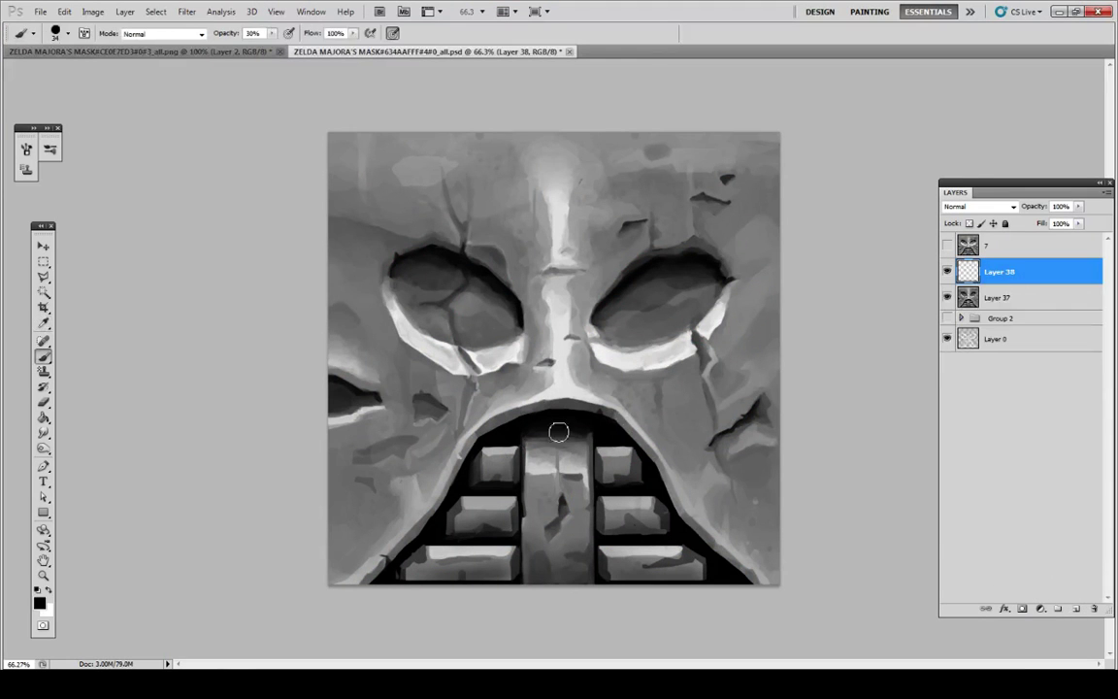
drag(523, 450, 595, 442)
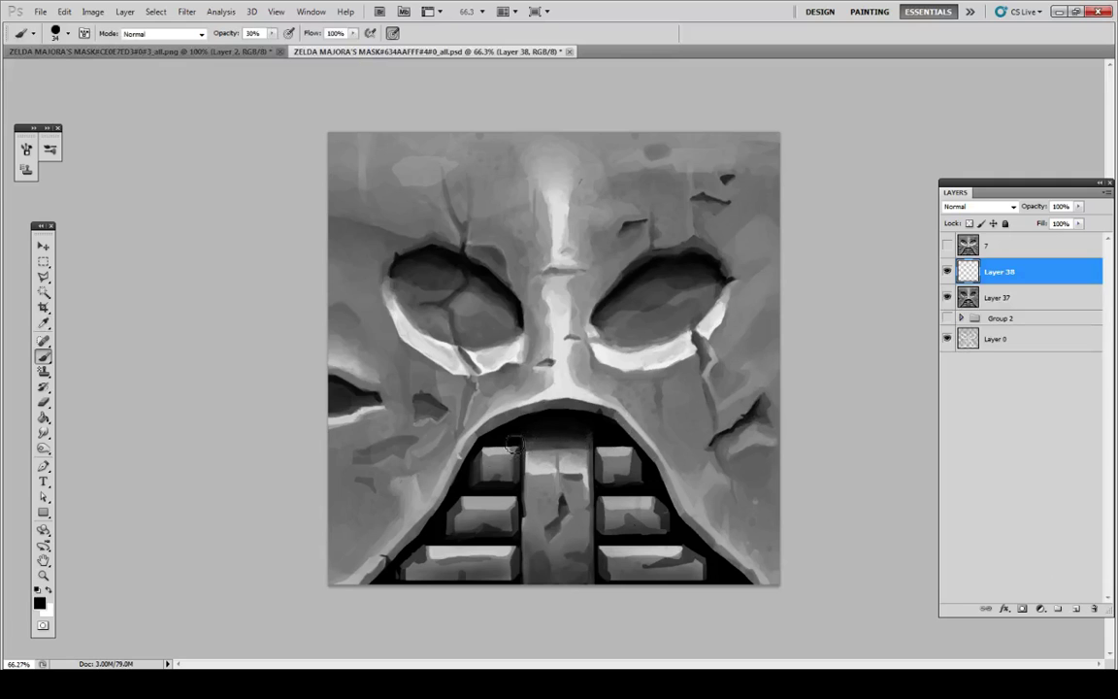
mouse_move(514, 444)
mouse_down()
mouse_move(476, 466)
mouse_move(461, 510)
mouse_up()
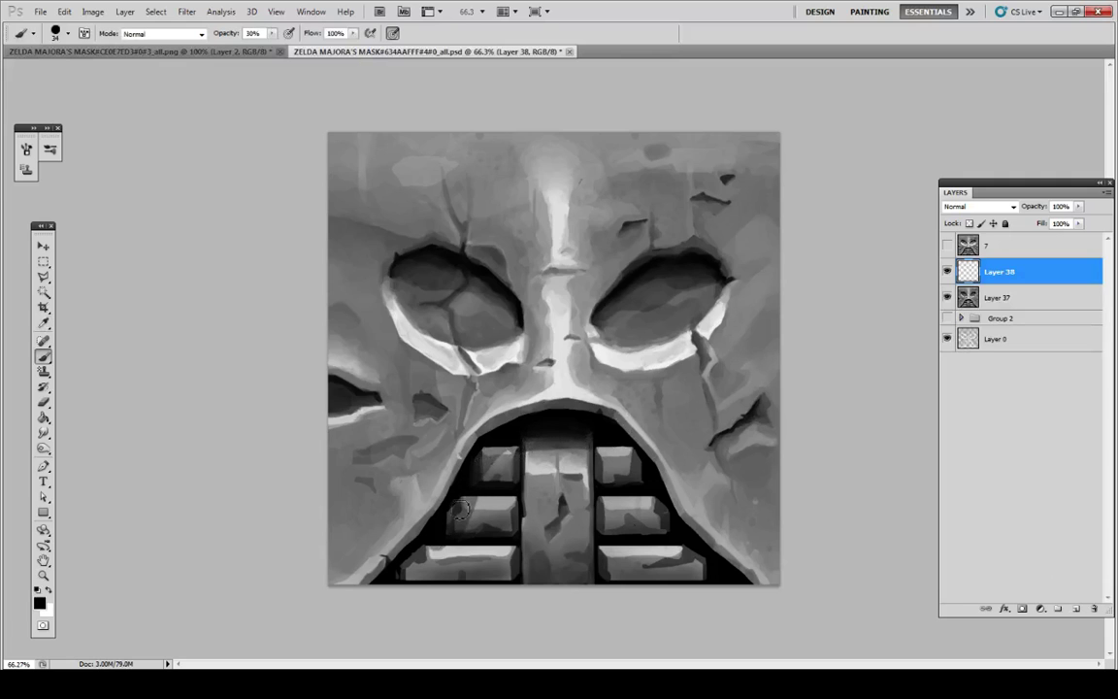
mouse_move(434, 552)
mouse_down()
mouse_move(400, 581)
mouse_move(435, 552)
mouse_up()
Step: Raise the brush opacity to 100% and paint a solid black band along the whole inner edge of the mouth arch
click(273, 33)
drag(269, 46, 583, 71)
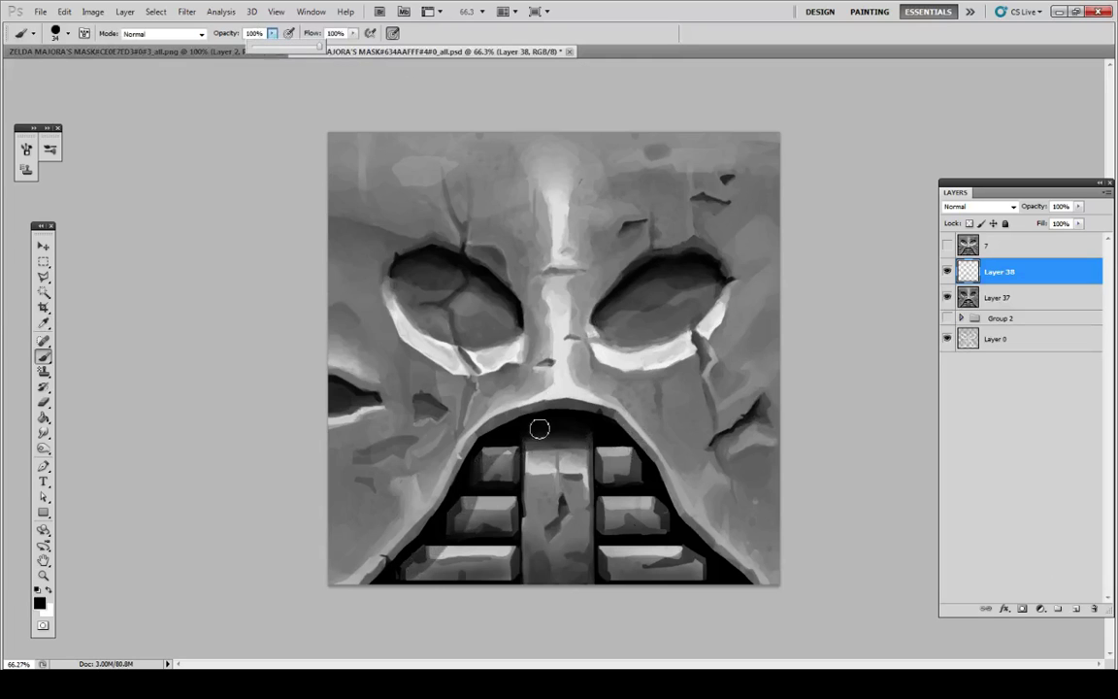
mouse_move(487, 456)
mouse_down()
mouse_move(554, 434)
mouse_move(590, 440)
mouse_move(544, 433)
mouse_move(611, 442)
mouse_move(640, 467)
mouse_move(611, 439)
mouse_move(641, 473)
mouse_up()
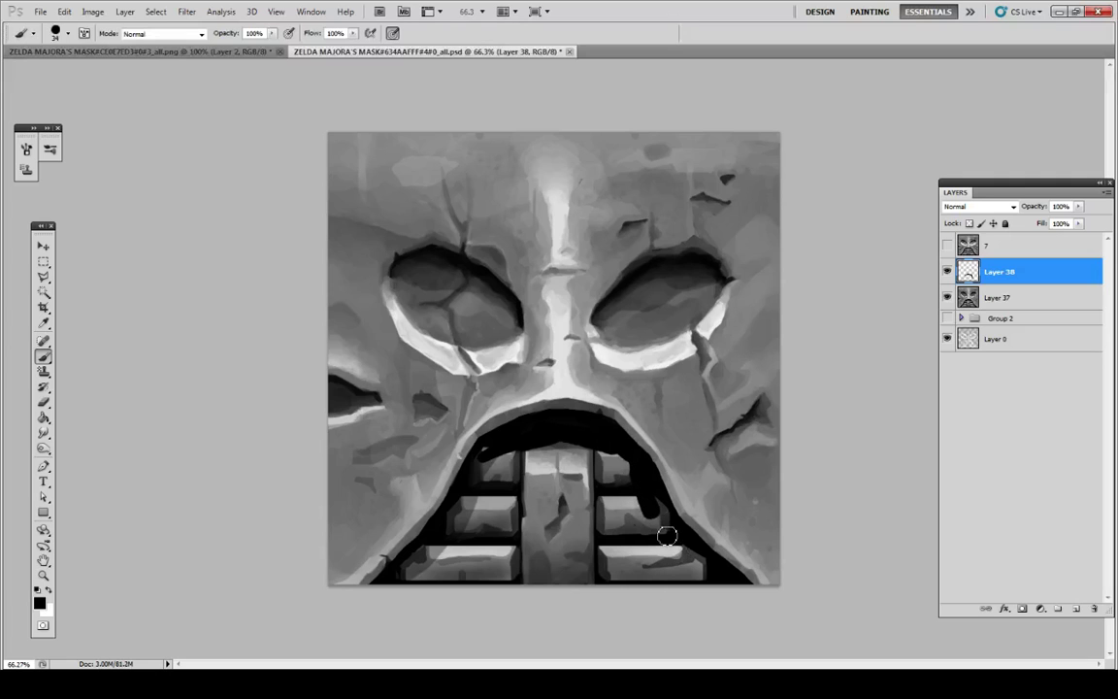
drag(668, 516, 701, 566)
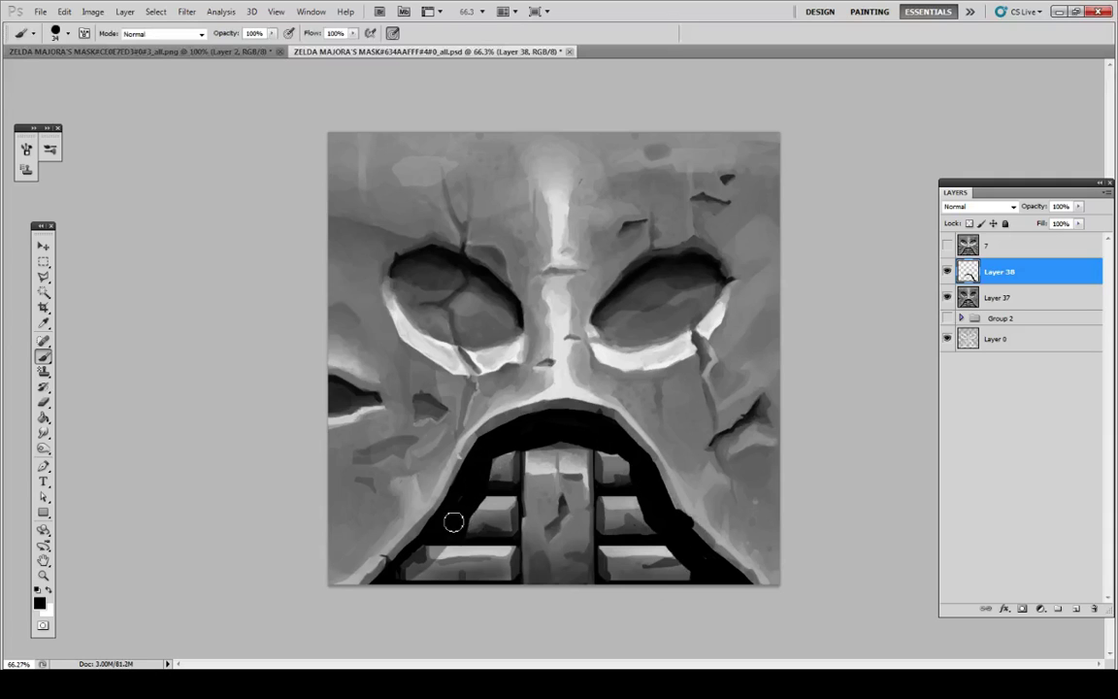
mouse_move(443, 541)
mouse_down()
mouse_move(394, 590)
mouse_move(410, 564)
mouse_move(379, 590)
mouse_up()
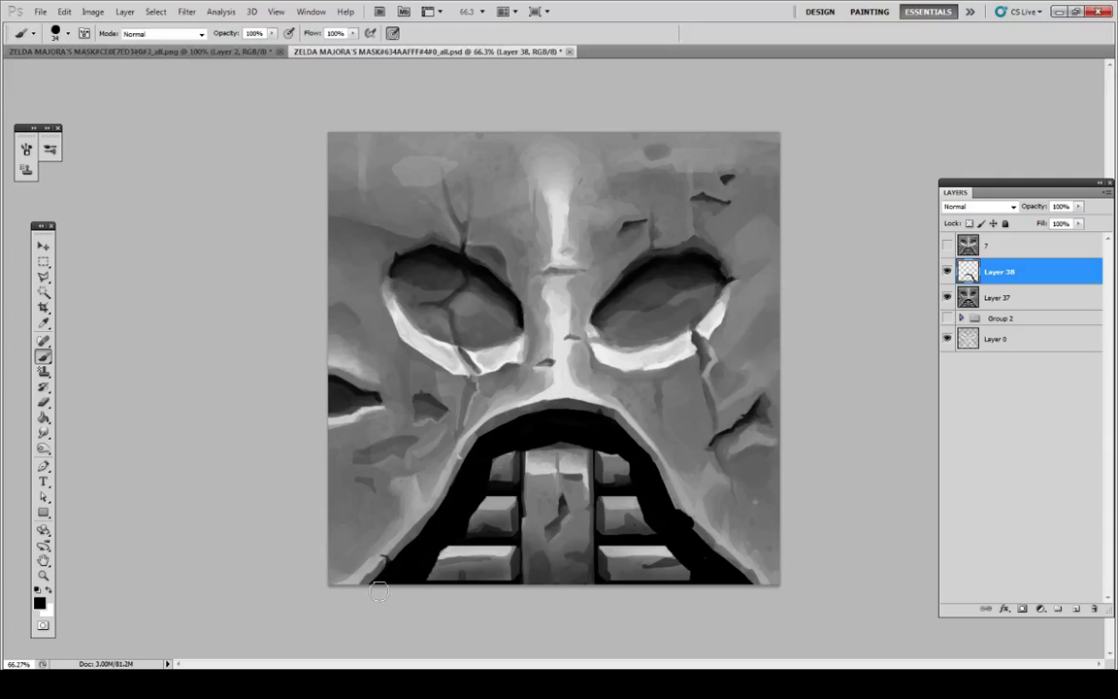
Step: Lower the opacity of the mouth shadow layer Layer 38 to 41%
double_click(1033, 267)
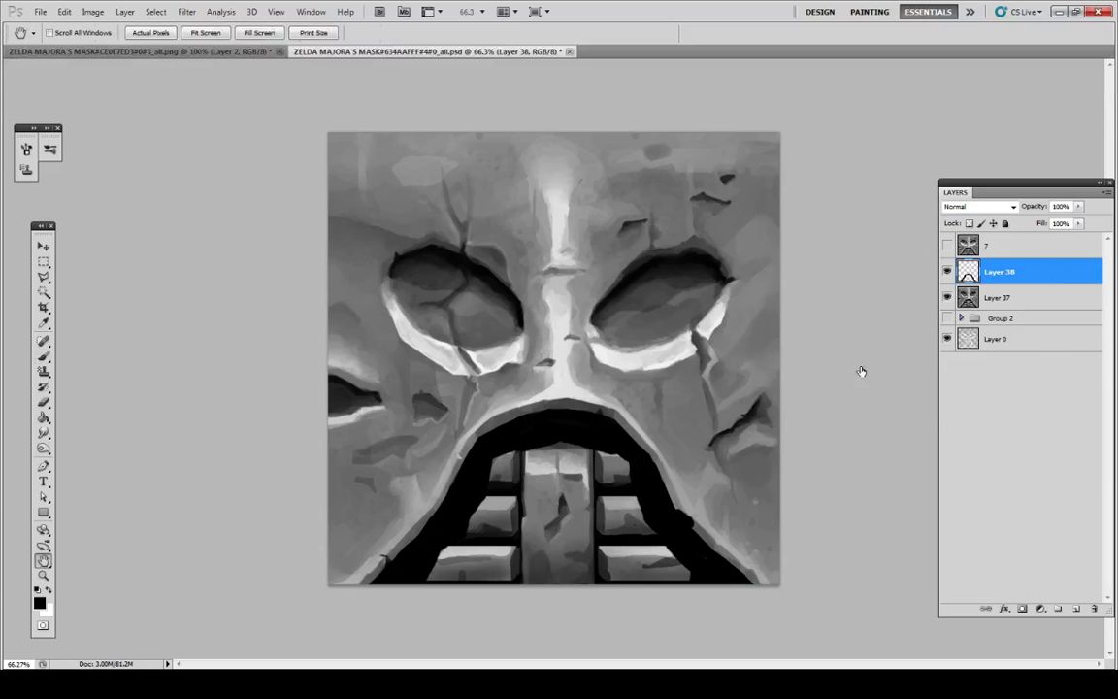
drag(961, 352, 922, 355)
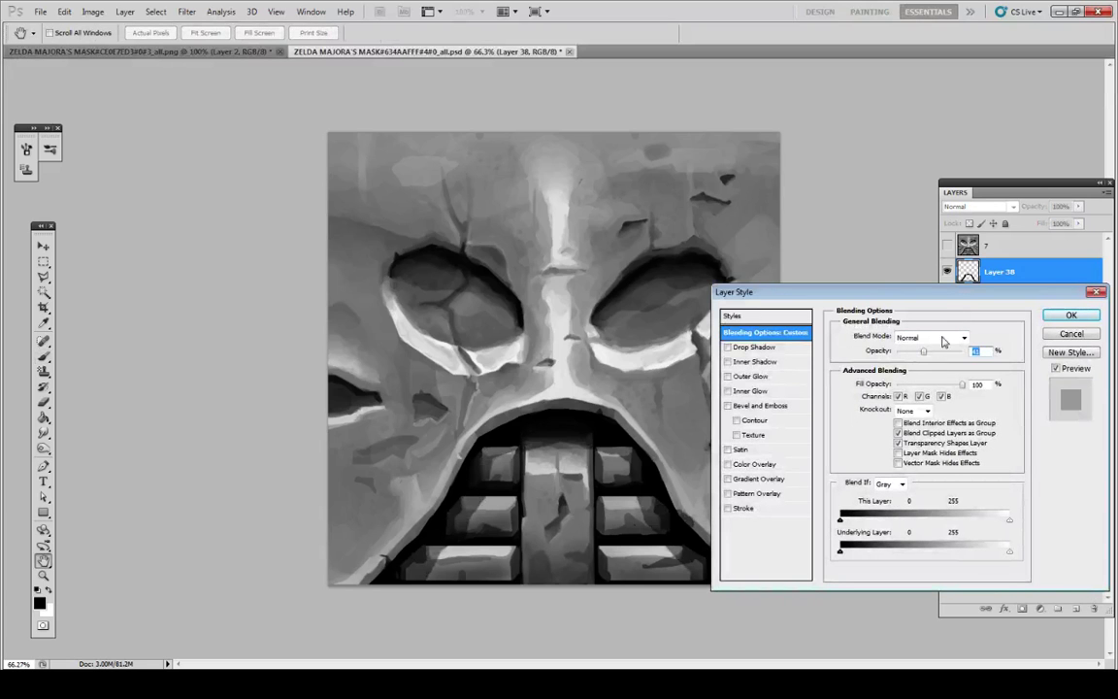
click(1068, 316)
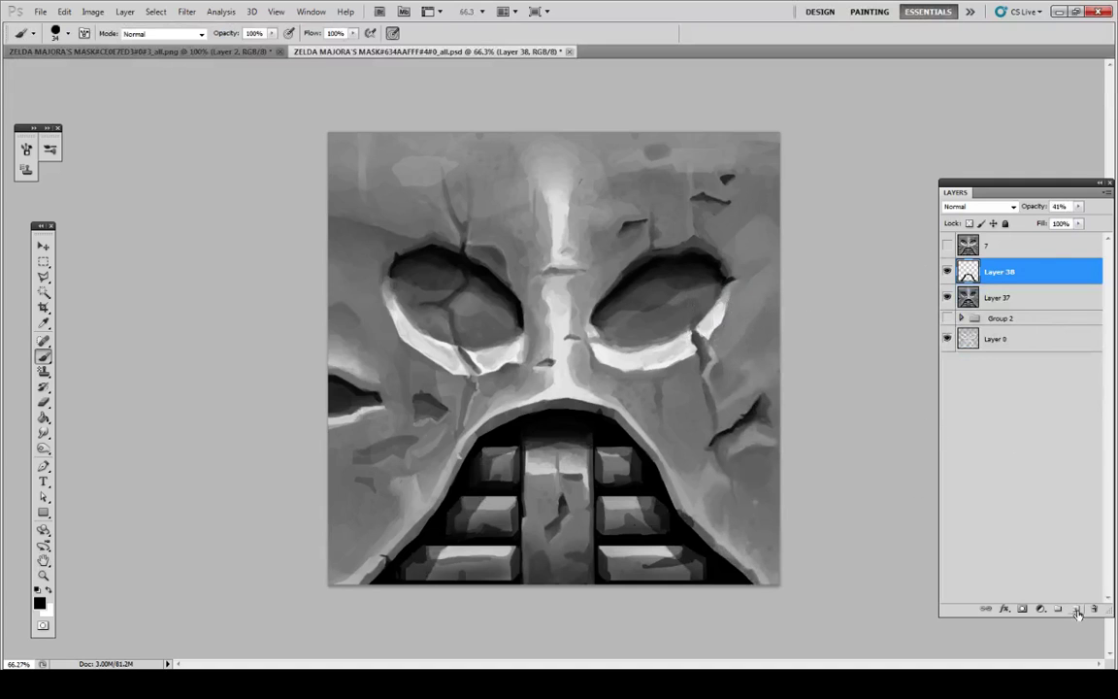
Step: Brush black shadows under the upper rims of both eye sockets on Layer 38
click(1076, 611)
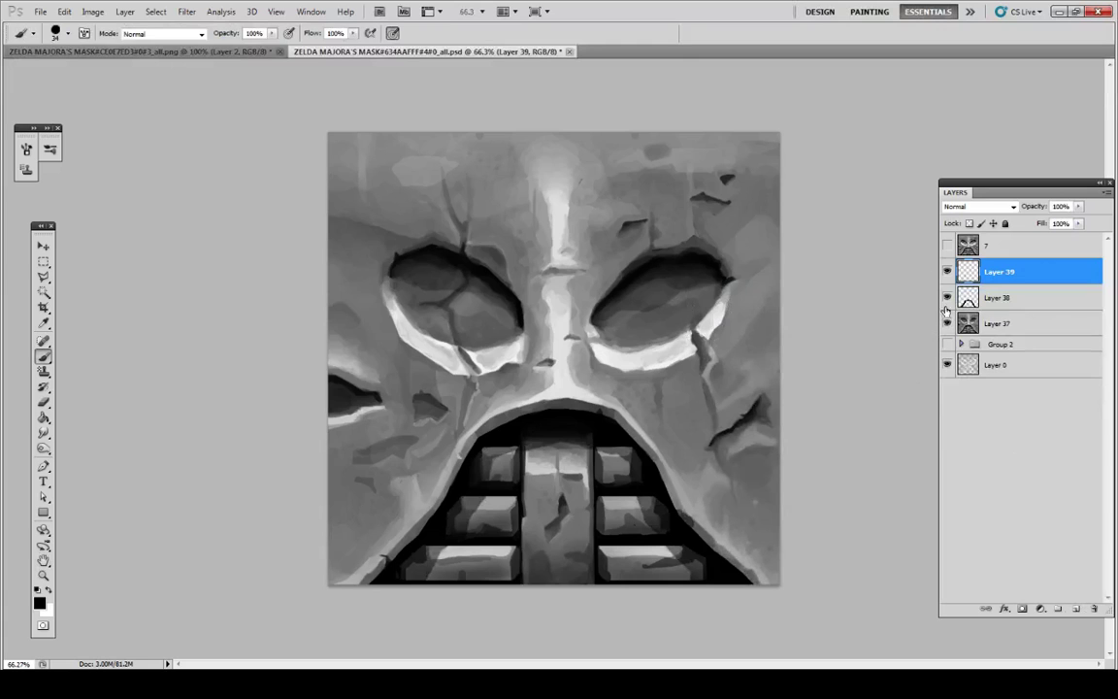
key(ctrl+z)
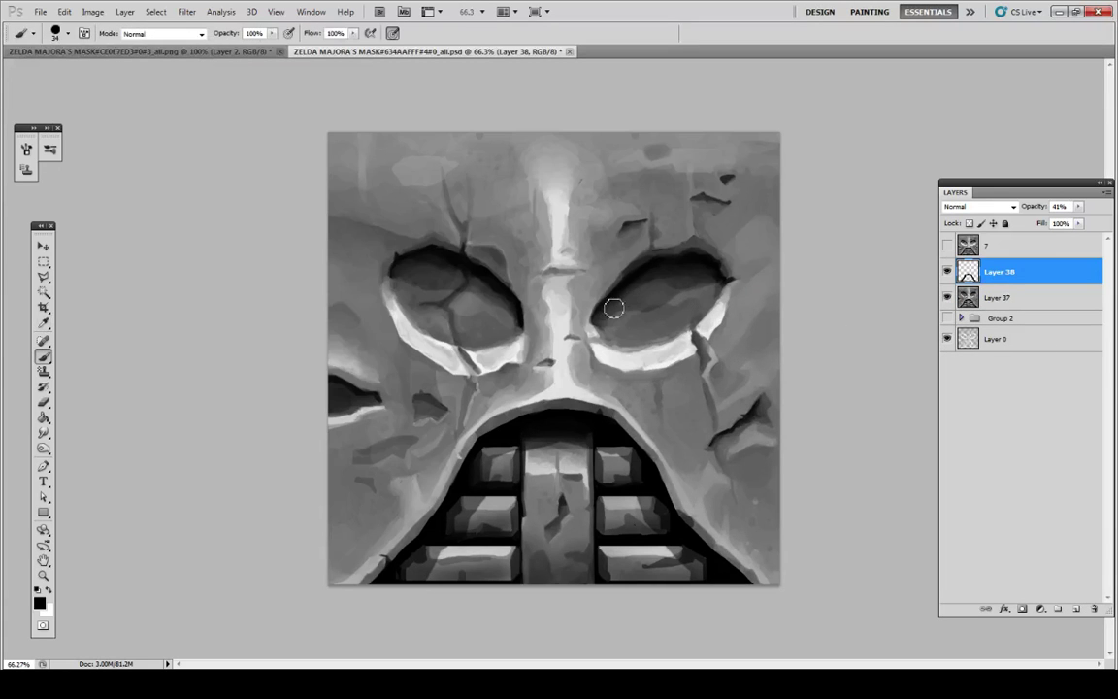
mouse_move(614, 308)
mouse_down()
mouse_move(684, 266)
mouse_move(702, 266)
mouse_move(650, 281)
mouse_move(715, 276)
mouse_move(620, 291)
mouse_move(632, 320)
mouse_move(659, 301)
mouse_move(610, 307)
mouse_move(701, 264)
mouse_move(659, 274)
mouse_move(709, 266)
mouse_up()
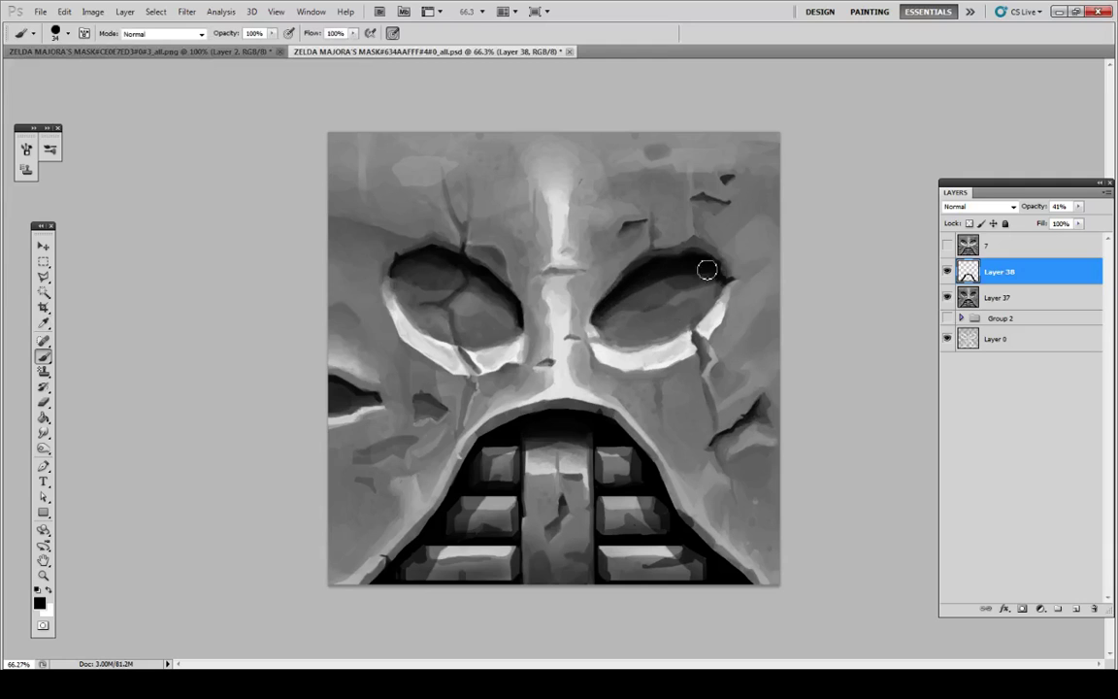
key(ctrl+z)
drag(618, 298, 691, 267)
mouse_move(483, 281)
mouse_down()
mouse_move(419, 262)
mouse_move(436, 259)
mouse_up()
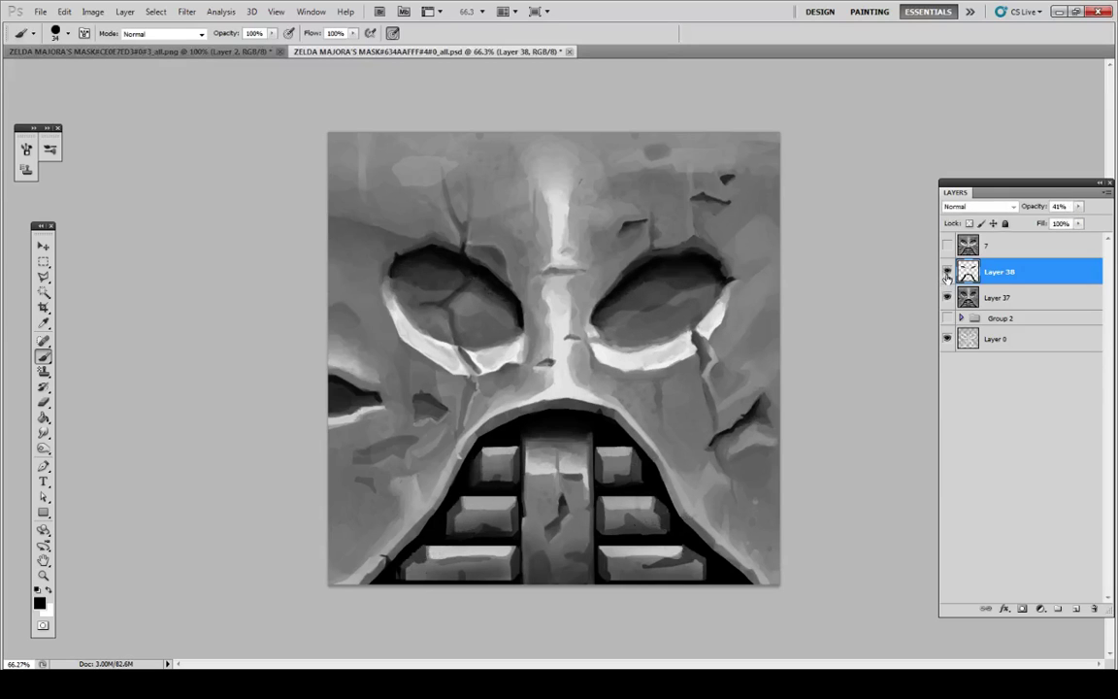
Step: Save the updated texture as a non-interlaced PNG over the existing mask file in the Mask Giant folder
key(ctrl+alt+s)
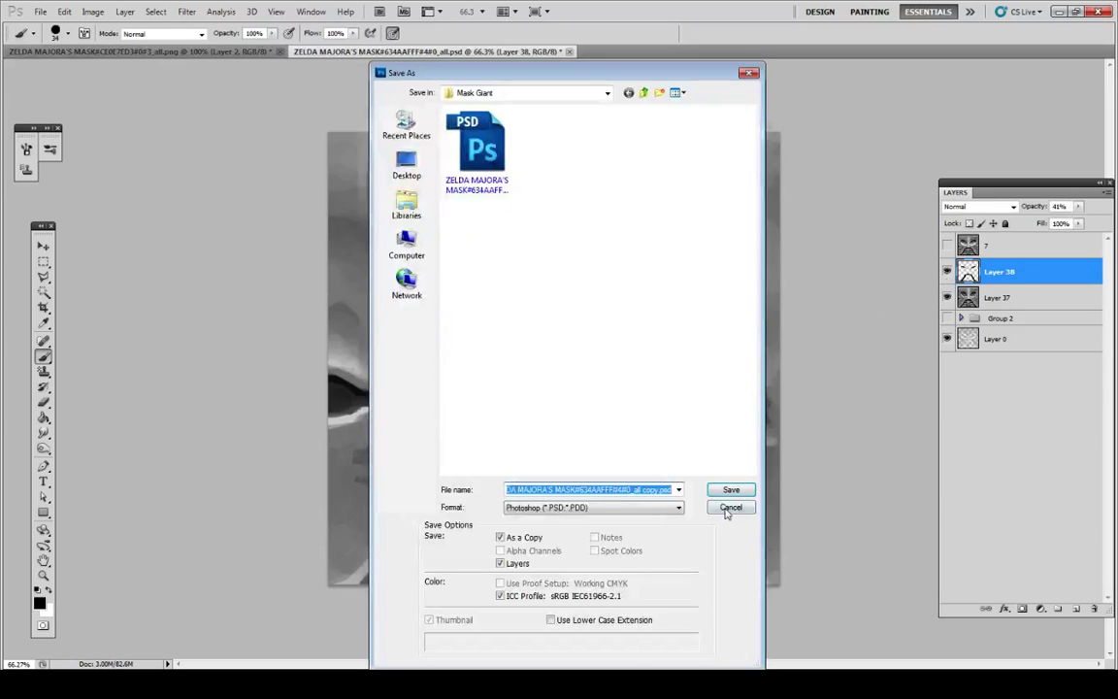
click(592, 506)
click(544, 638)
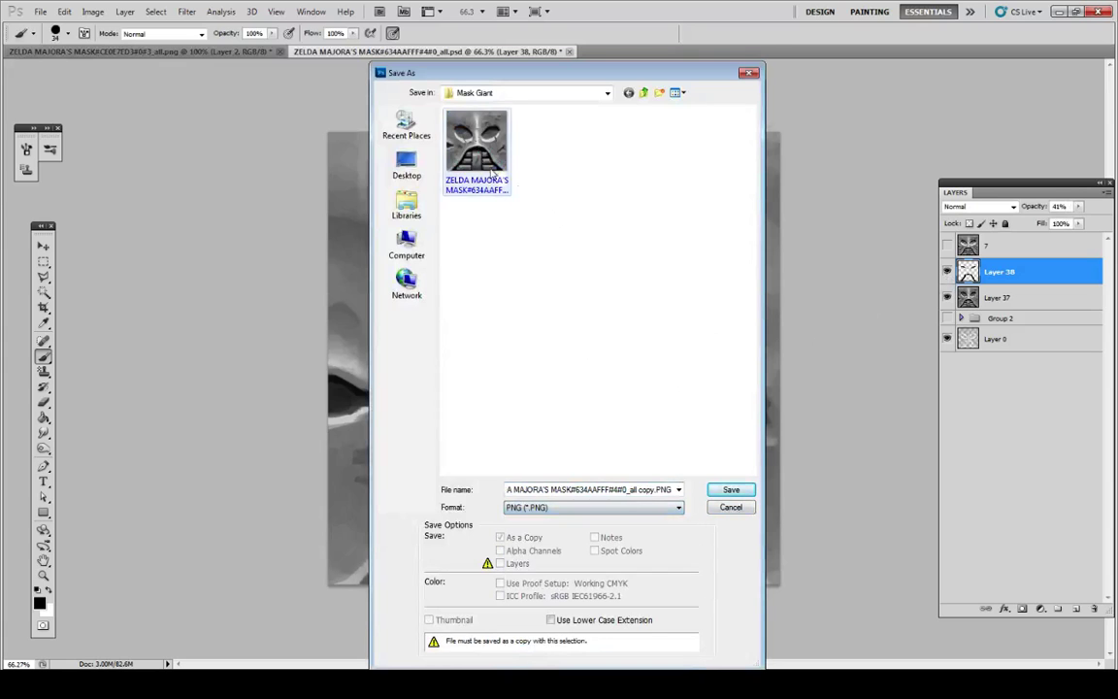
key(Return)
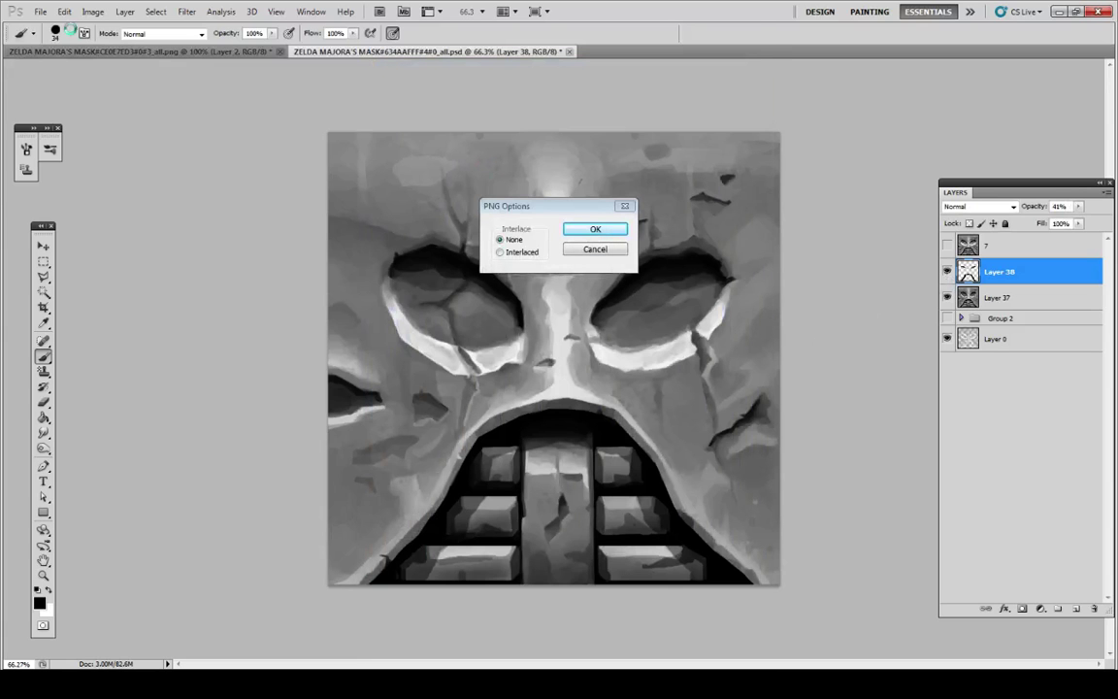
key(Return)
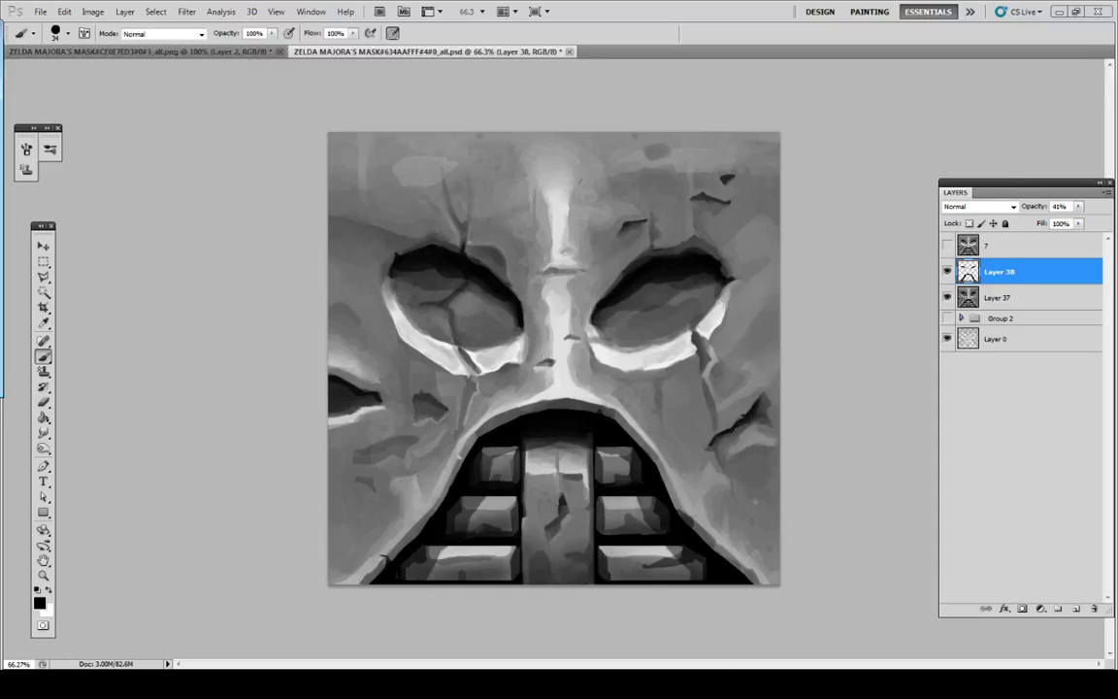
Step: Switch to Project64 to inspect the mask's mouth and eye shading in-game, and return to Photoshop
key(alt+Tab)
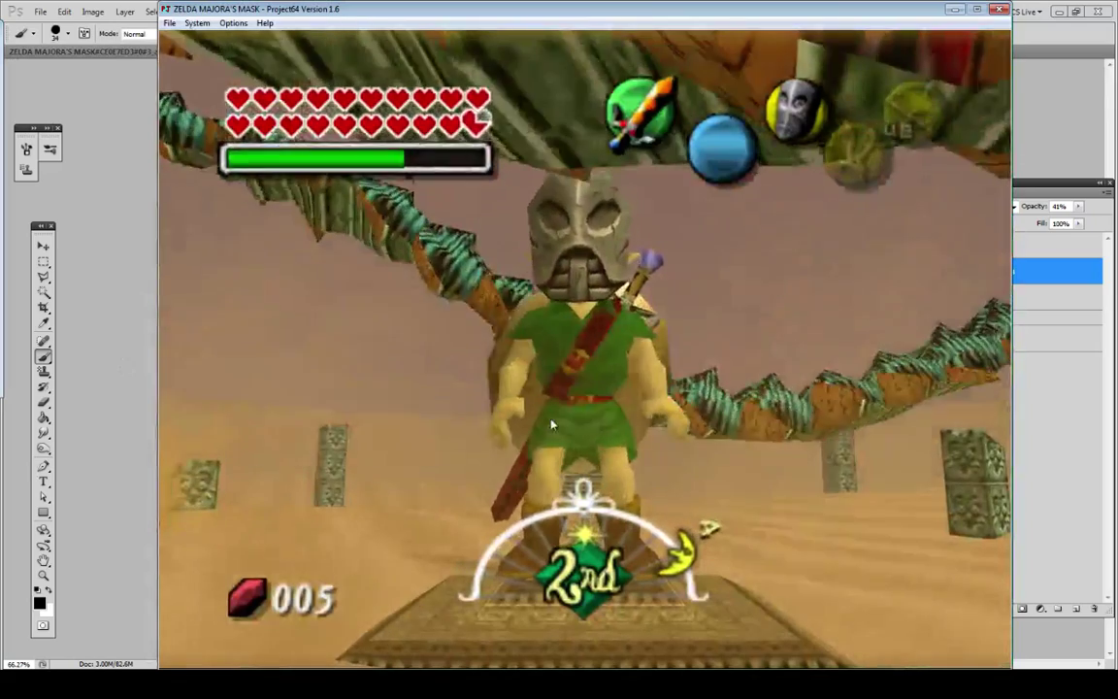
click(1, 381)
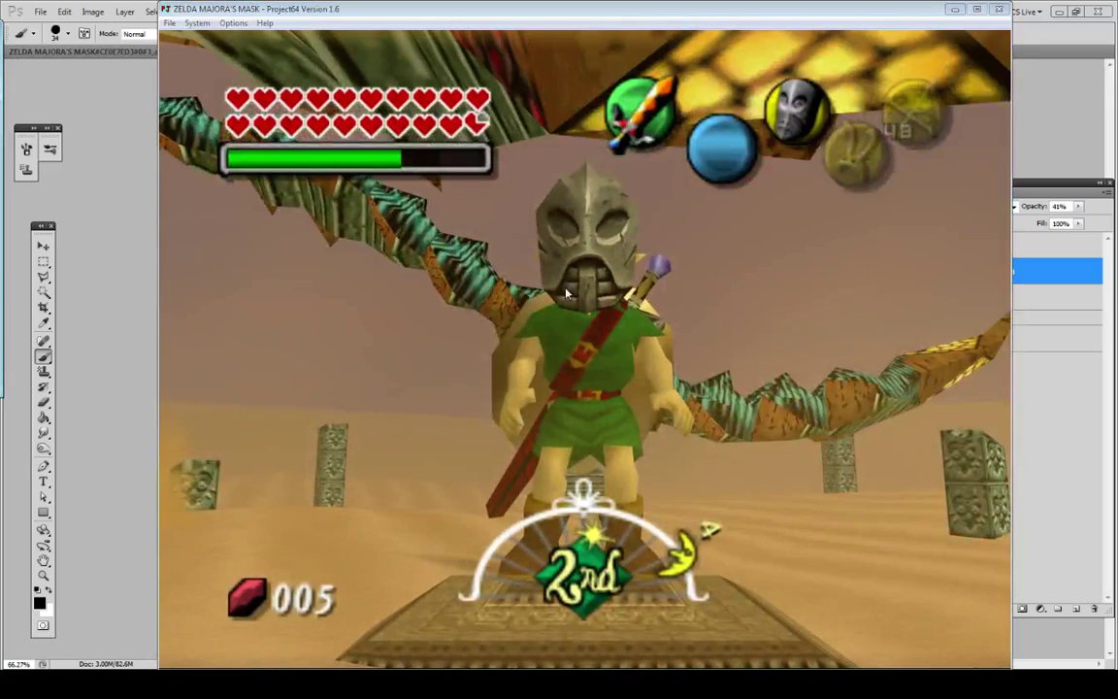
click(126, 410)
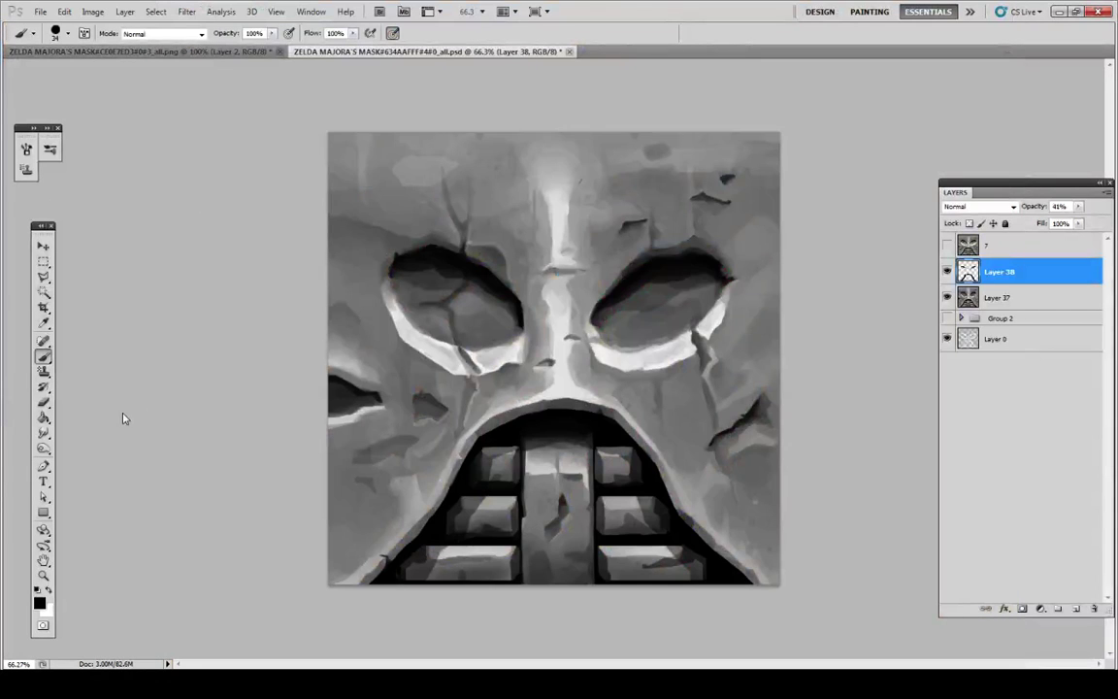
Step: Erase parts of the Layer 38 shadow from the faces of the side teeth with a 20 px eraser
click(42, 401)
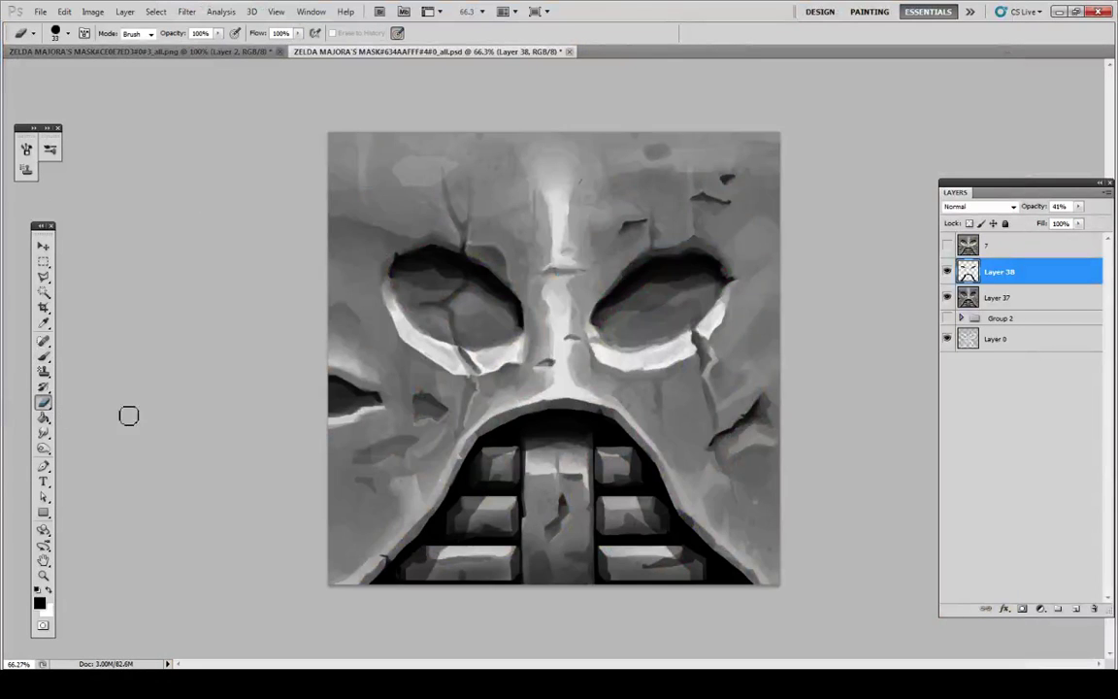
click(68, 34)
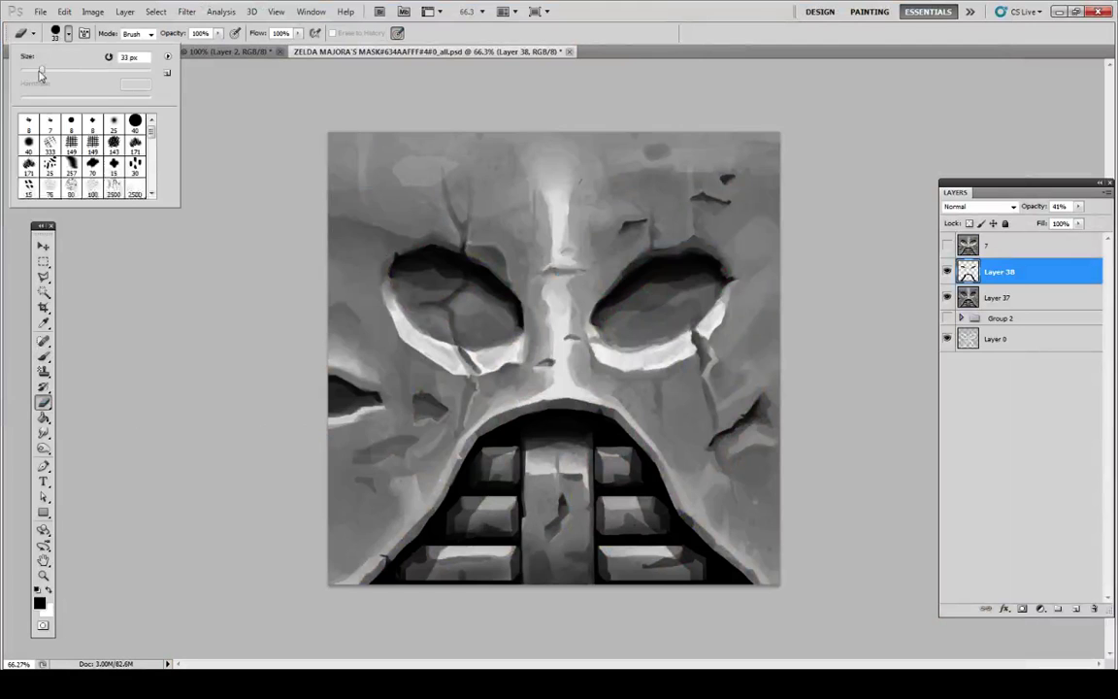
drag(37, 69, 33, 69)
click(477, 536)
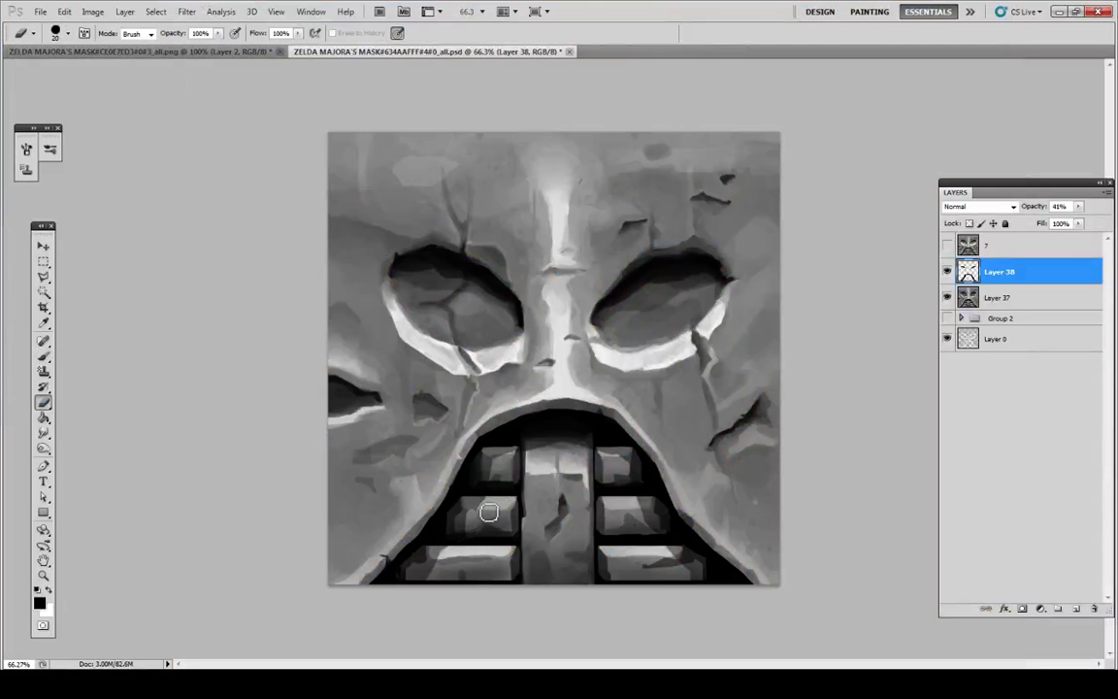
drag(497, 472, 497, 473)
drag(439, 561, 452, 558)
drag(654, 567, 667, 560)
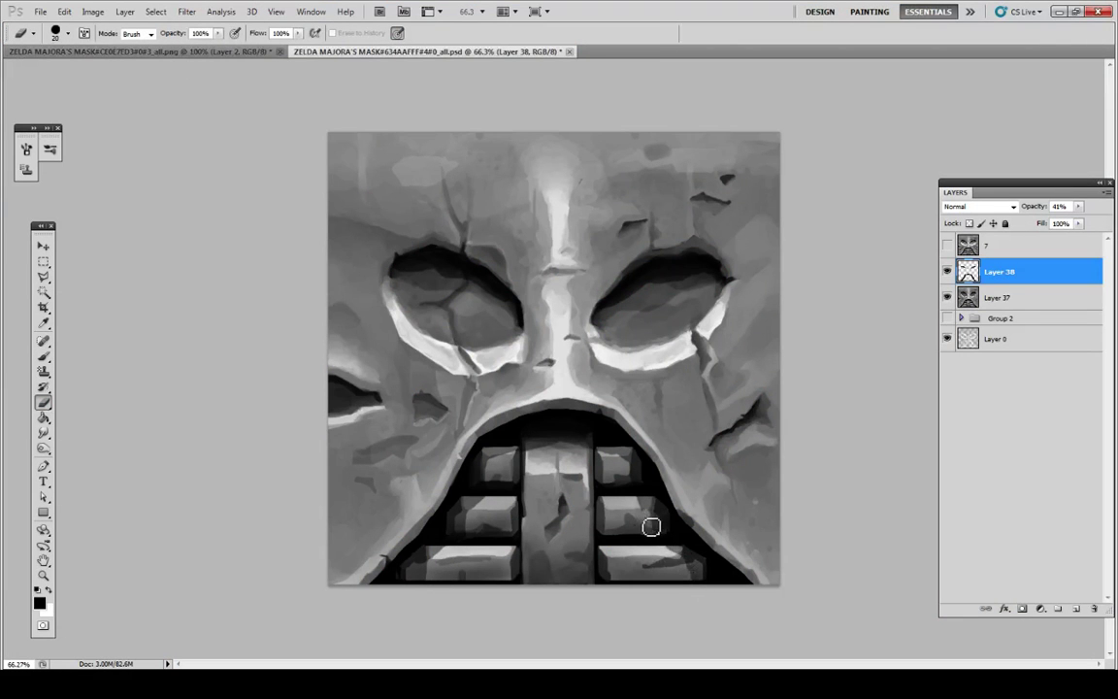
drag(648, 514, 647, 503)
Step: Brush a black shadow across the upper part of the central tooth on Layer 38, comparing with the mask in Project64
key(alt+Tab)
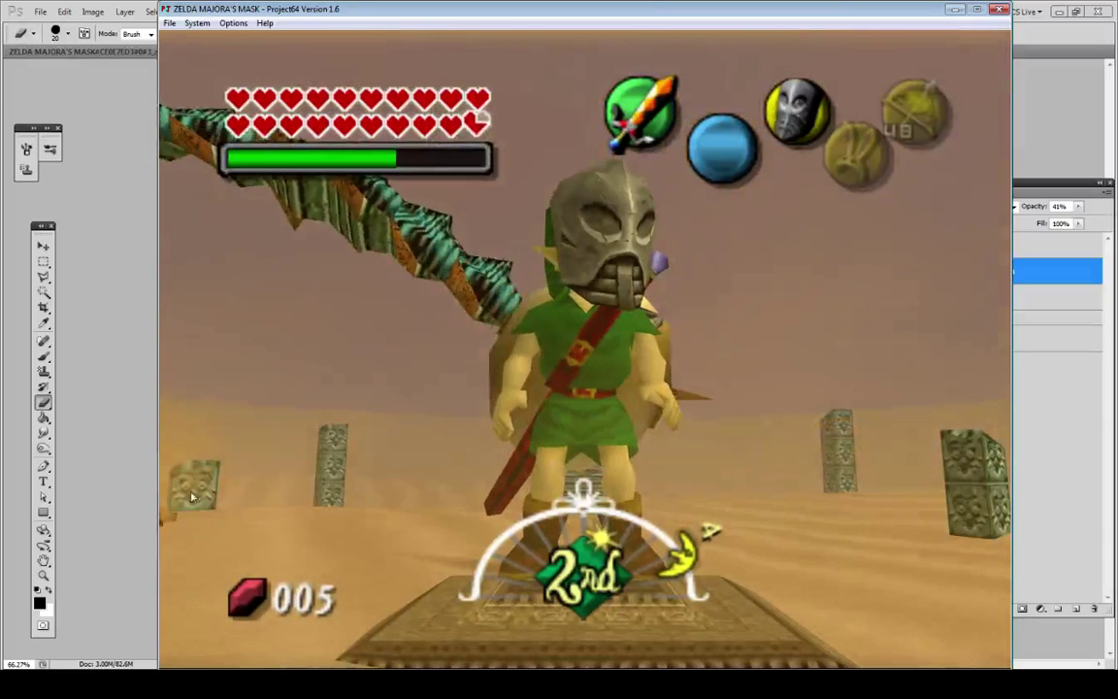
key(alt+Tab)
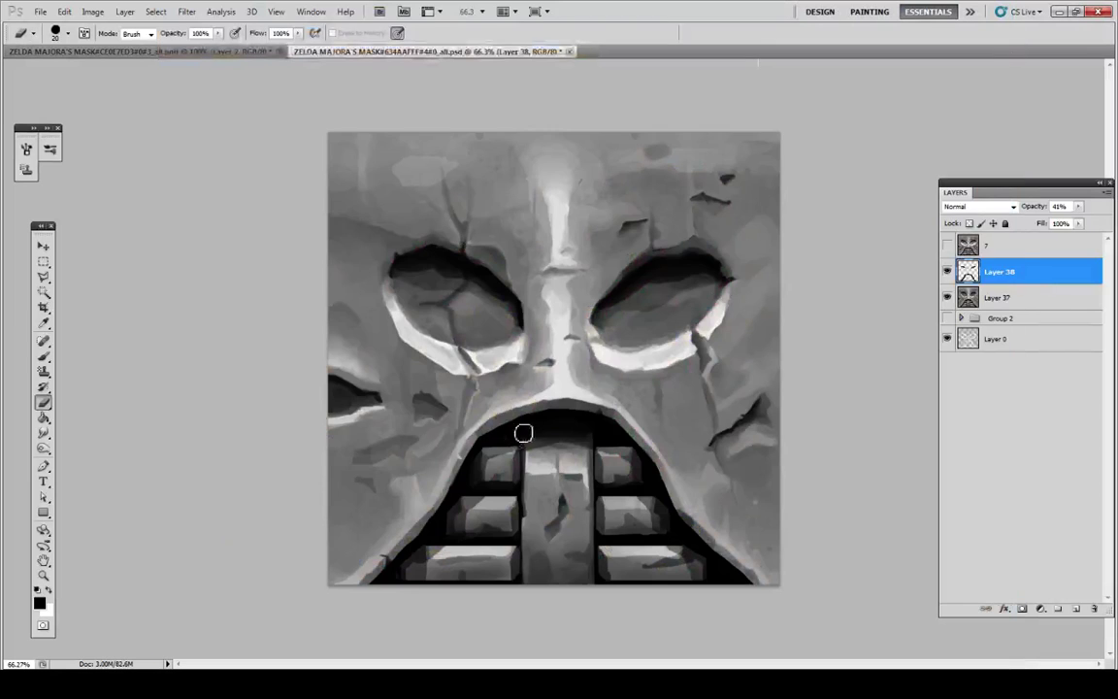
key(u)
key(i)
key(b)
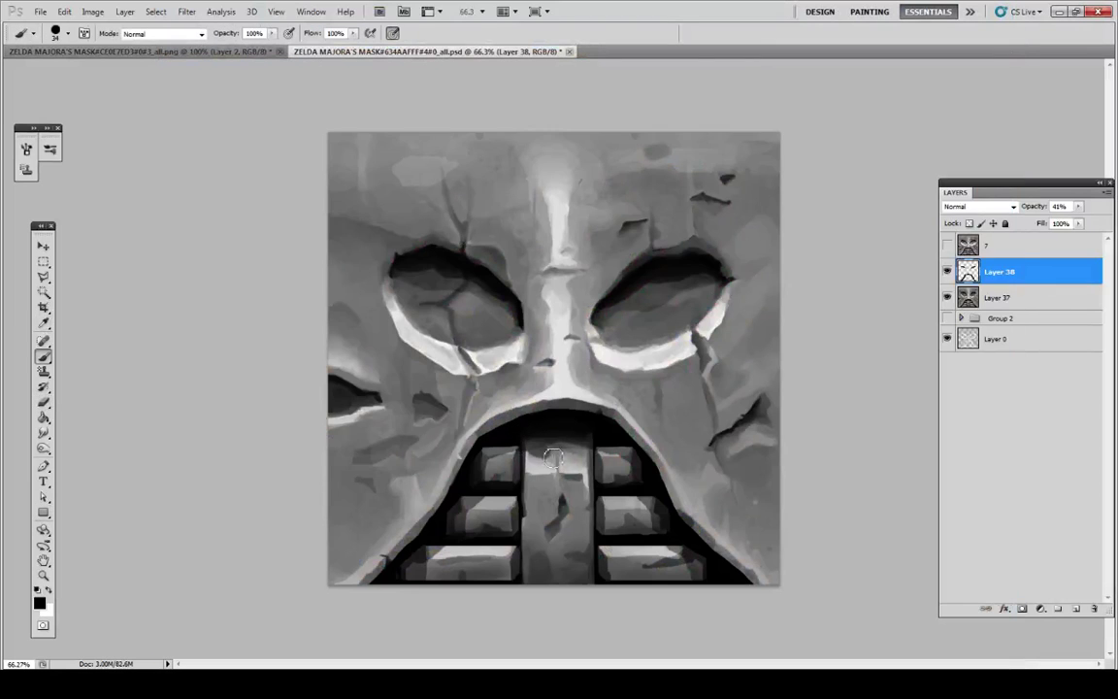
drag(552, 458, 587, 443)
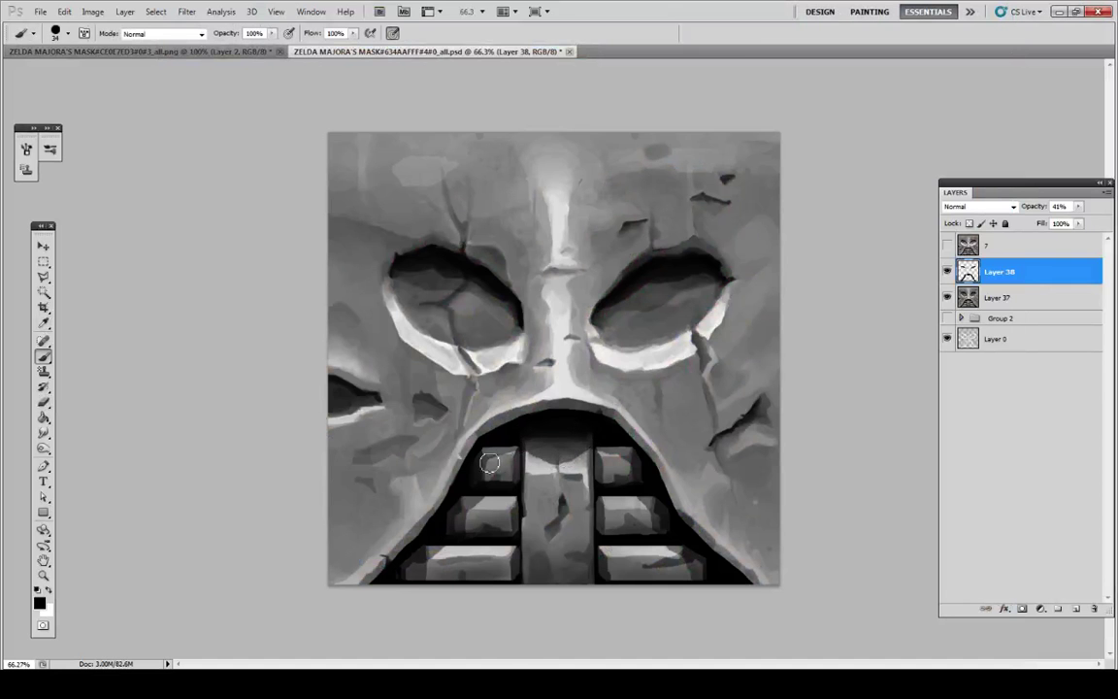
key(alt+Tab)
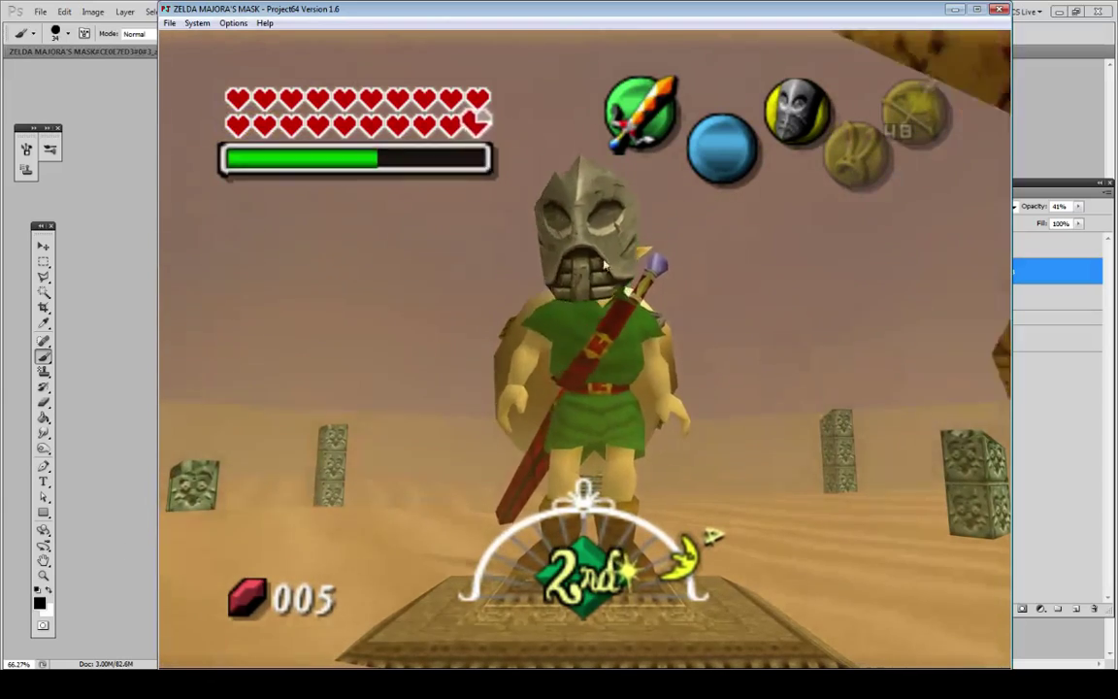
click(137, 484)
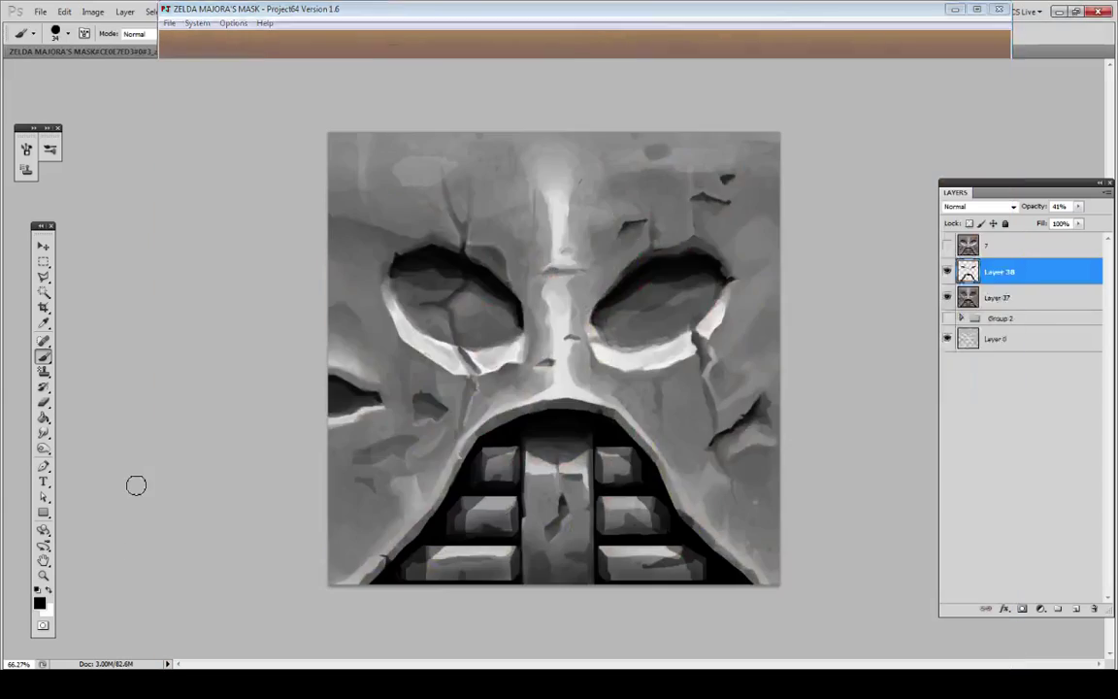
Step: Try to paint a sampled grey over the cheek crack at the texture's left edge on Layer 37
click(1019, 298)
key(i)
click(358, 430)
key(b)
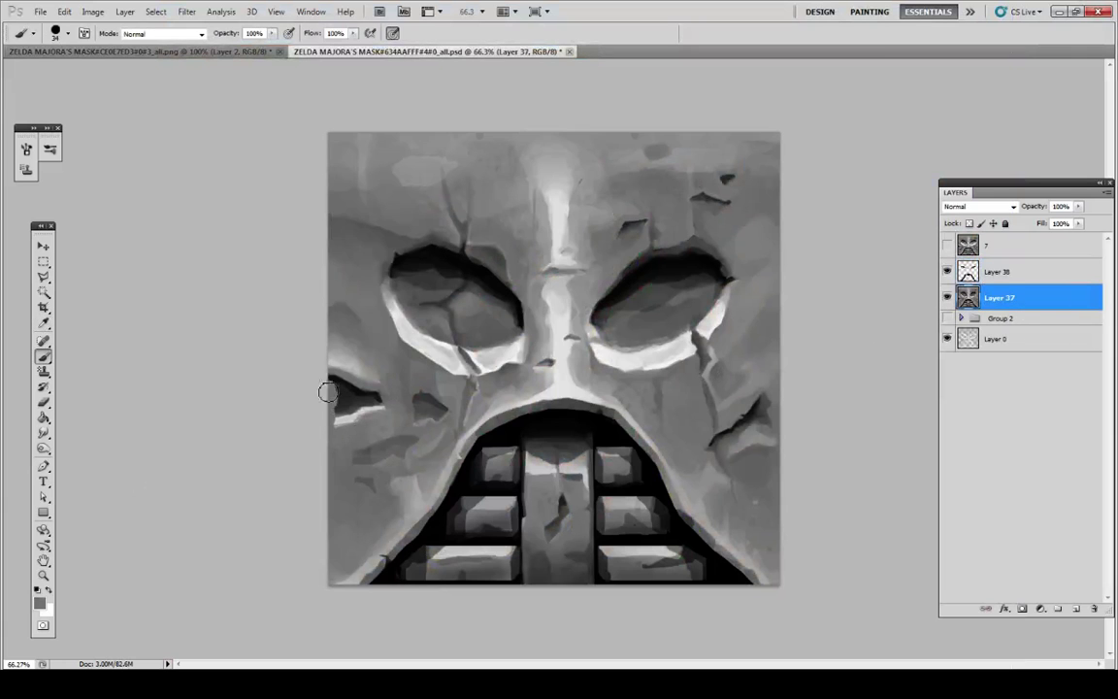
key(ctrl+z)
Step: Blend sampled greys over the cheek crack and its highlight at the texture's left edge on Layer 37, with the brush at 39% opacity
click(273, 34)
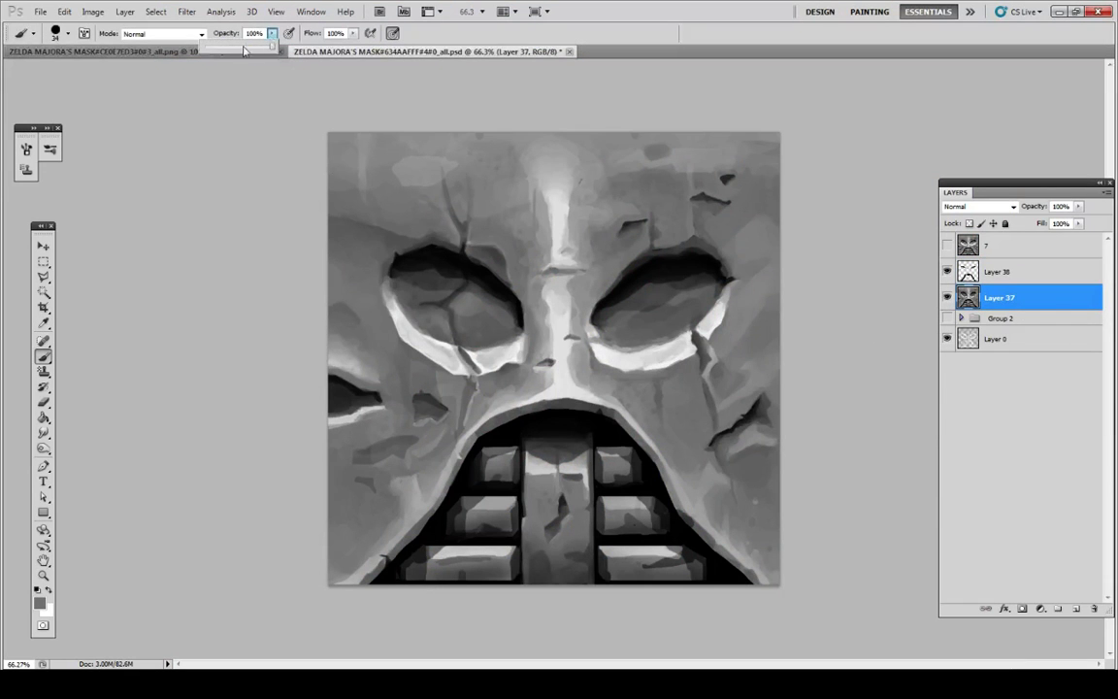
click(216, 48)
click(241, 205)
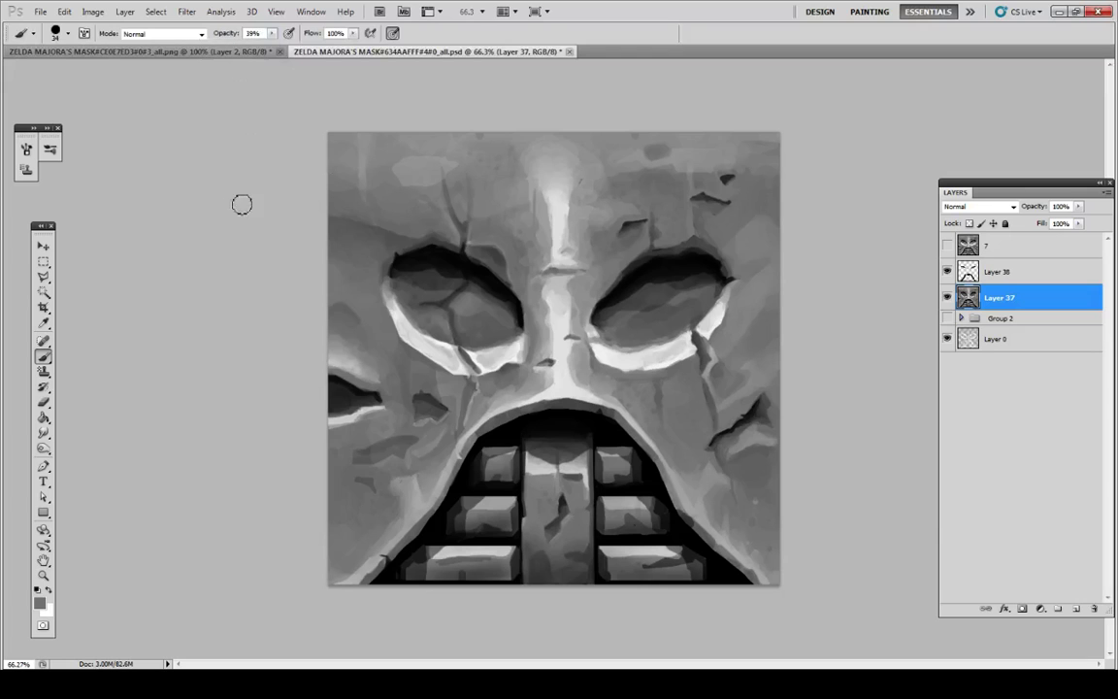
key(y)
key(u)
key(i)
key(b)
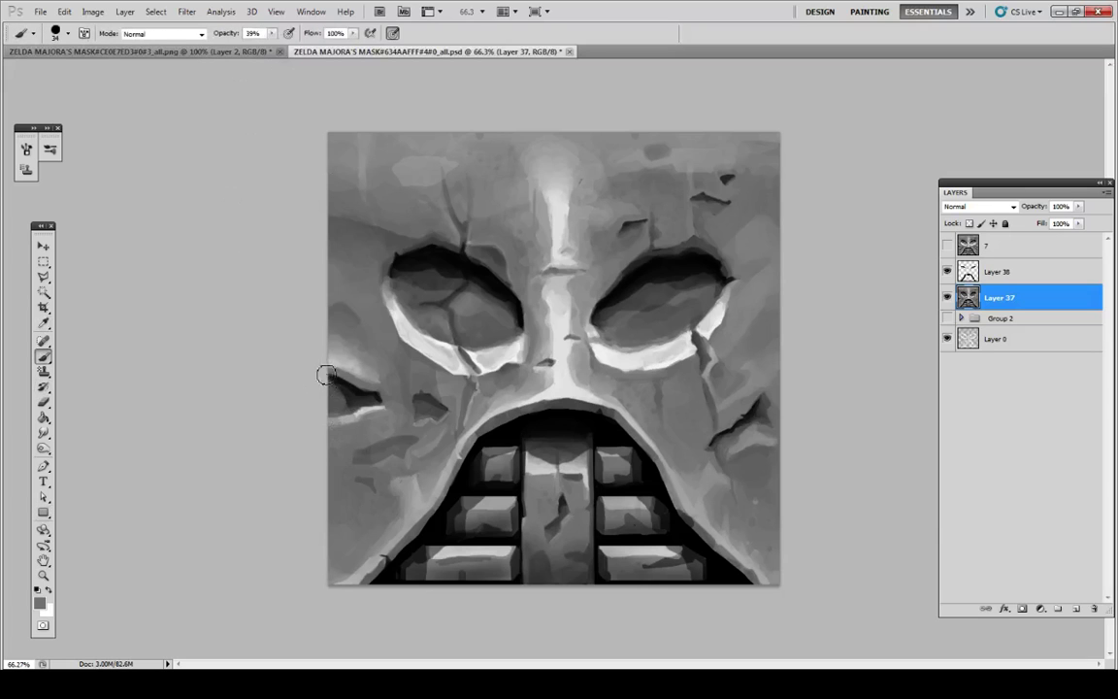
alt+click(340, 398)
drag(346, 402, 335, 417)
alt+click(344, 398)
alt+click(349, 417)
alt+click(340, 403)
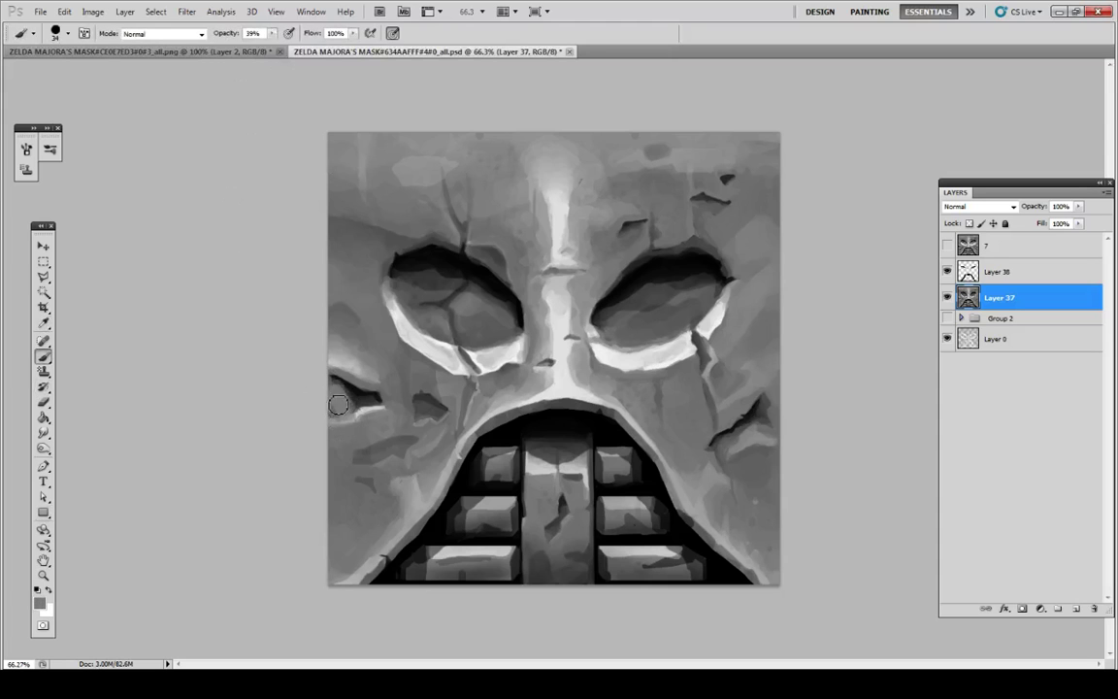
alt+click(336, 400)
alt+click(337, 405)
alt+click(347, 399)
alt+click(340, 392)
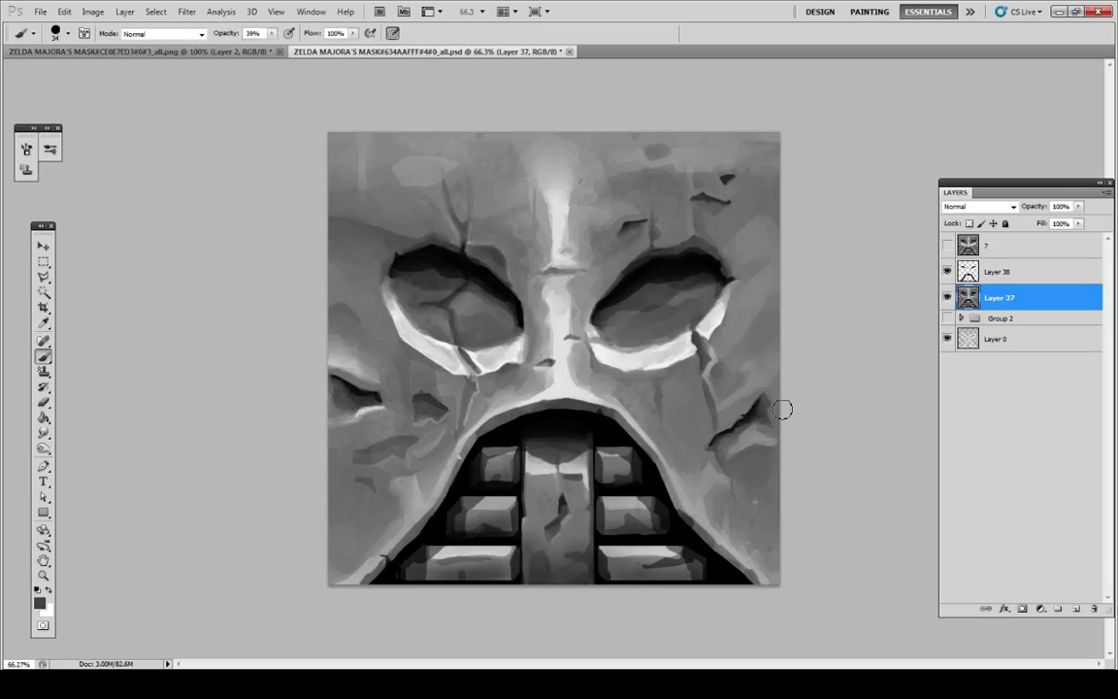
Step: Export the texture with the blended cheek crack as a non-interlaced PNG over the existing mask file in the Mask Giant folder
key(ctrl+alt+s)
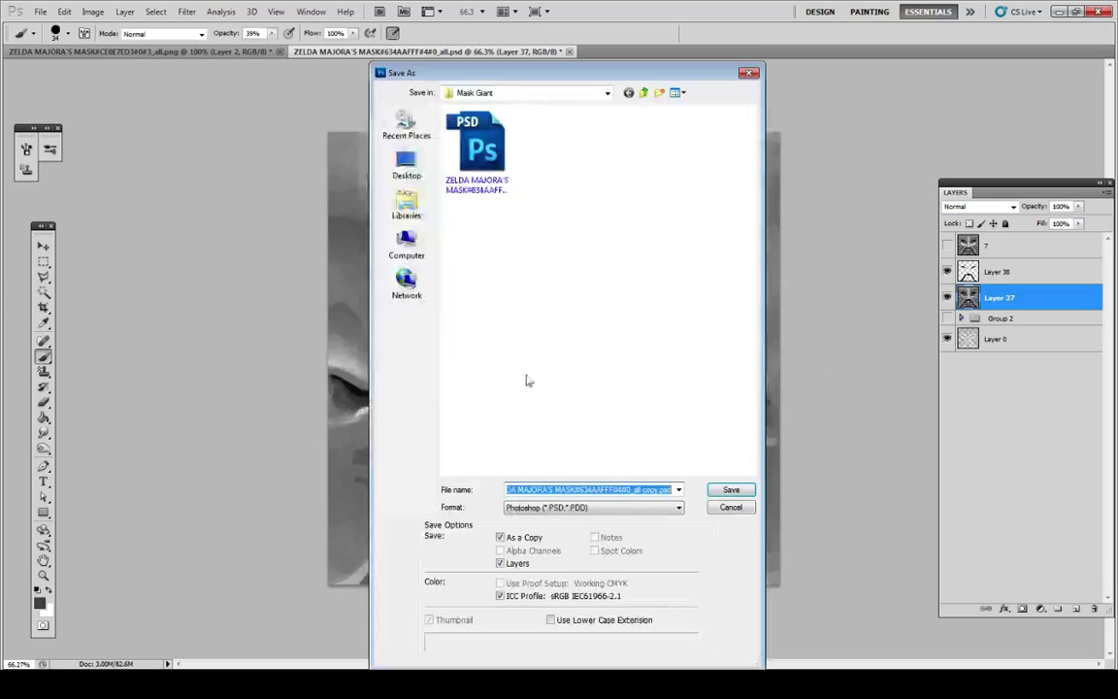
click(529, 508)
click(516, 659)
key(Return)
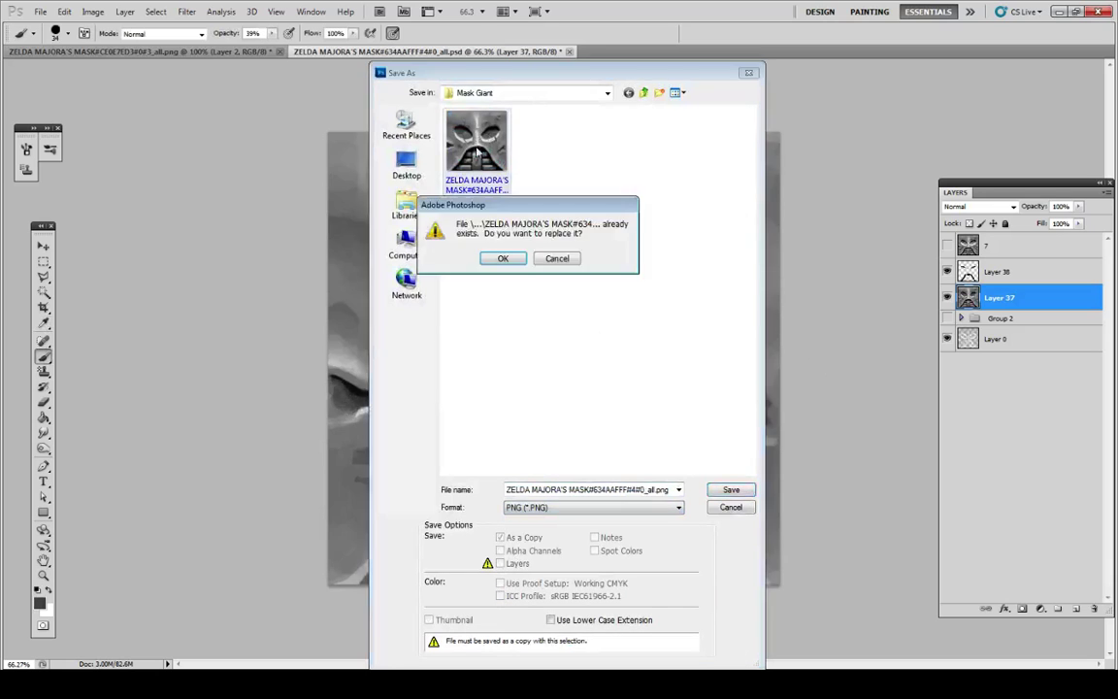
key(Return)
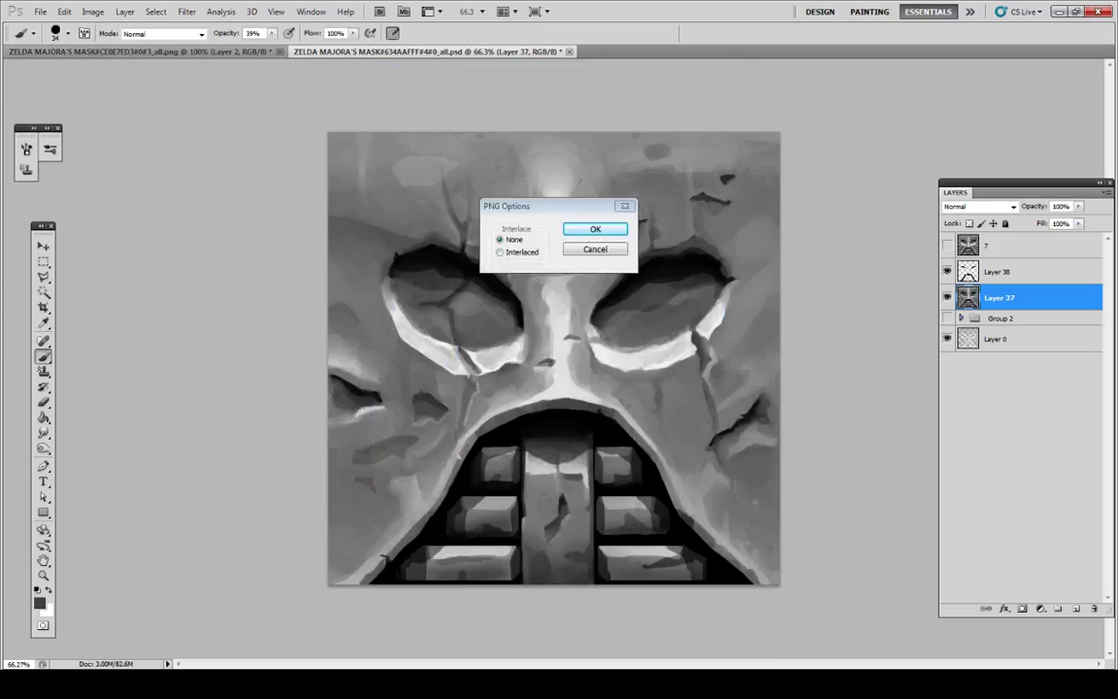
key(Return)
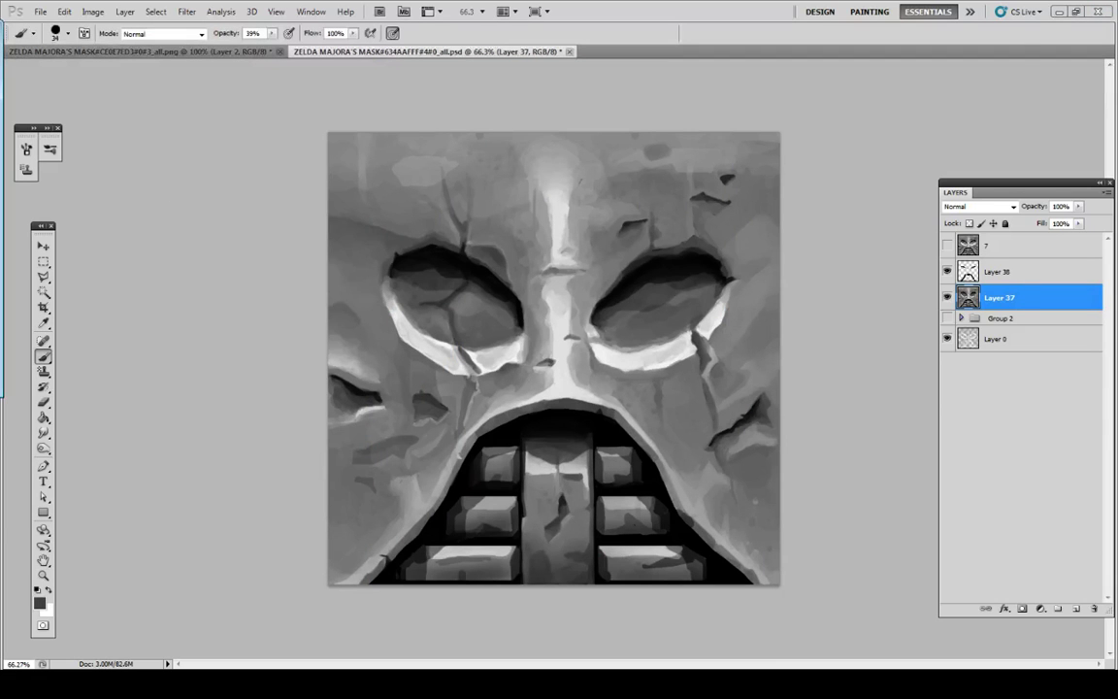
Step: Switch to Project64 to inspect the central tooth and cheek shading in-game, and return to Photoshop
key(alt+Tab)
key(r)
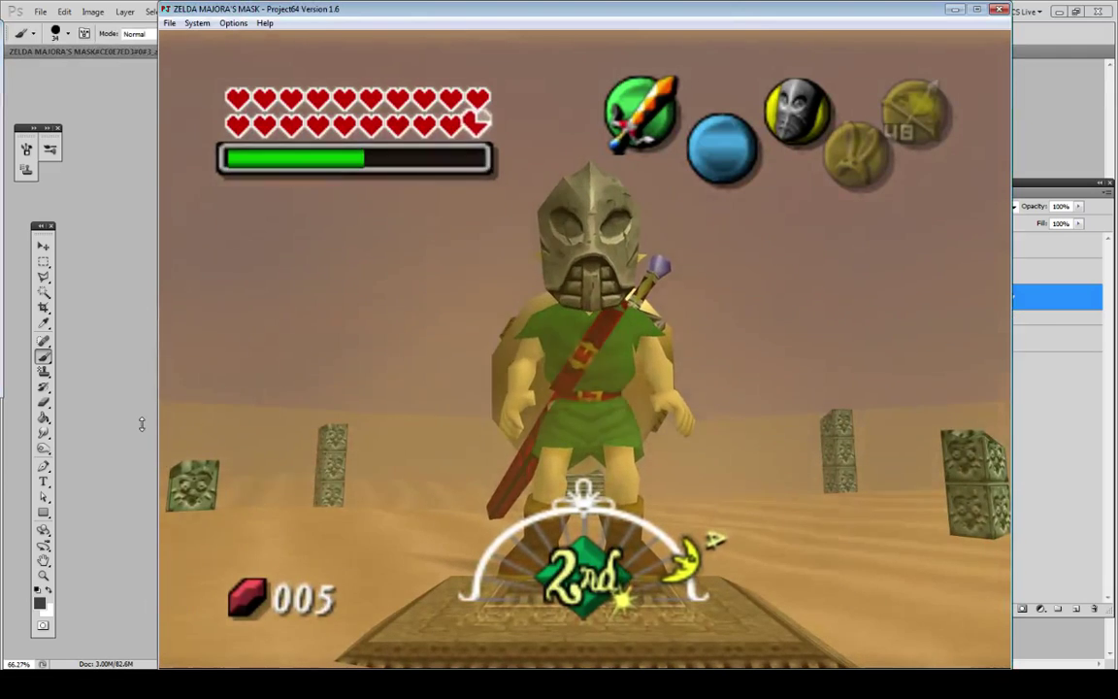
click(142, 427)
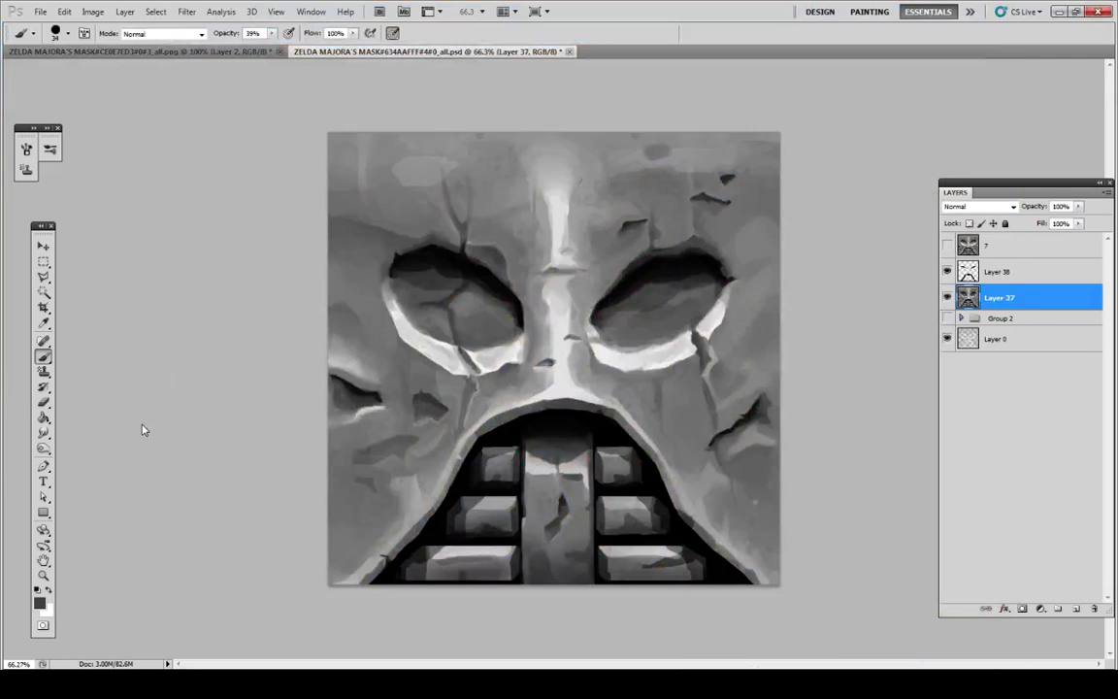
Step: Erase the Layer 38 shadow from the highlighted upper part of the central tooth with a 20 px eraser
click(45, 400)
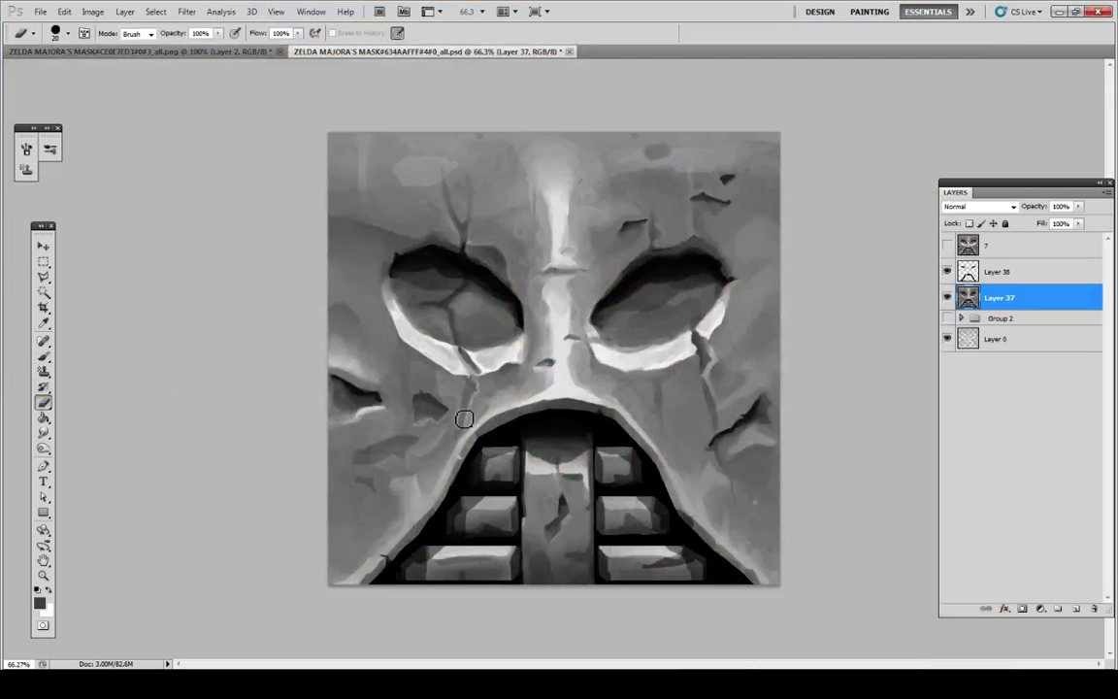
drag(552, 468, 595, 442)
key(alt+bracketright)
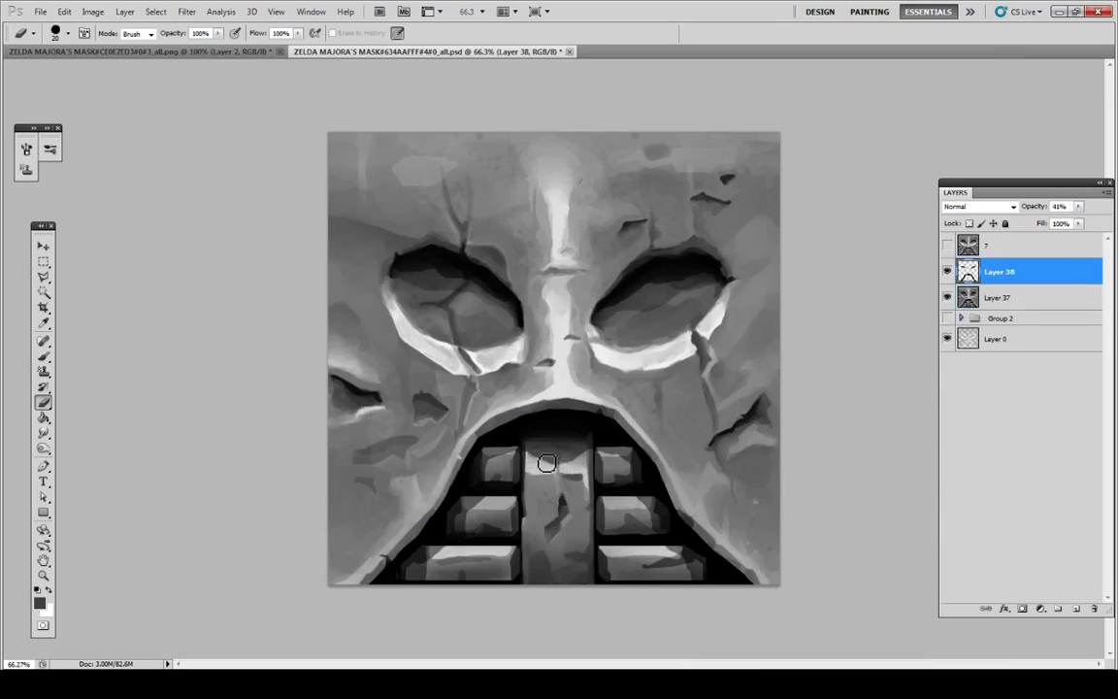
mouse_move(563, 473)
mouse_down()
mouse_move(596, 460)
mouse_move(566, 472)
mouse_move(631, 426)
mouse_move(611, 359)
mouse_move(584, 470)
mouse_up()
Step: Replace the mask's PNG in the Mask Giant folder with the texture showing the erased tooth shadow, without interlacing
key(ctrl+shift+s)
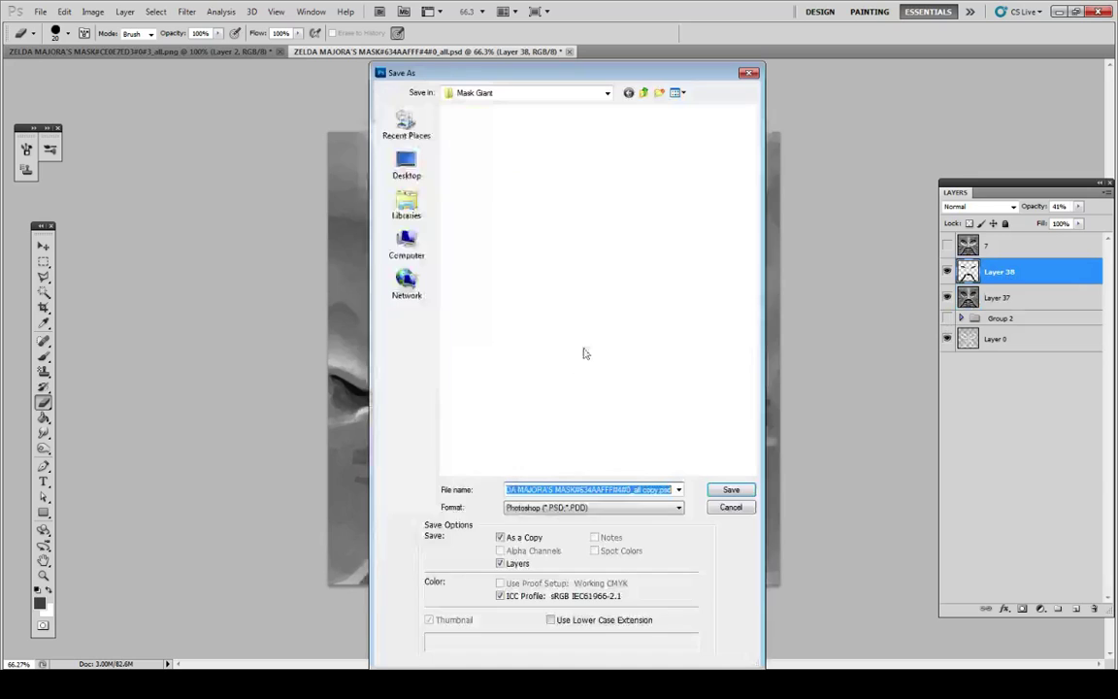
click(593, 506)
click(521, 594)
click(478, 140)
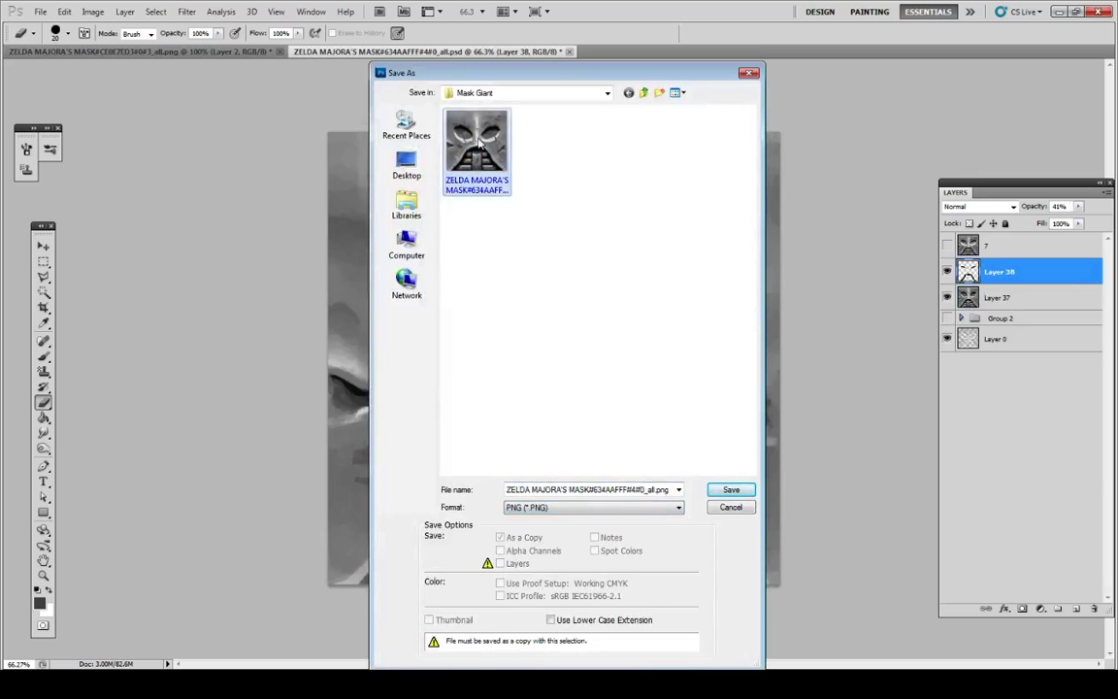
double_click(478, 141)
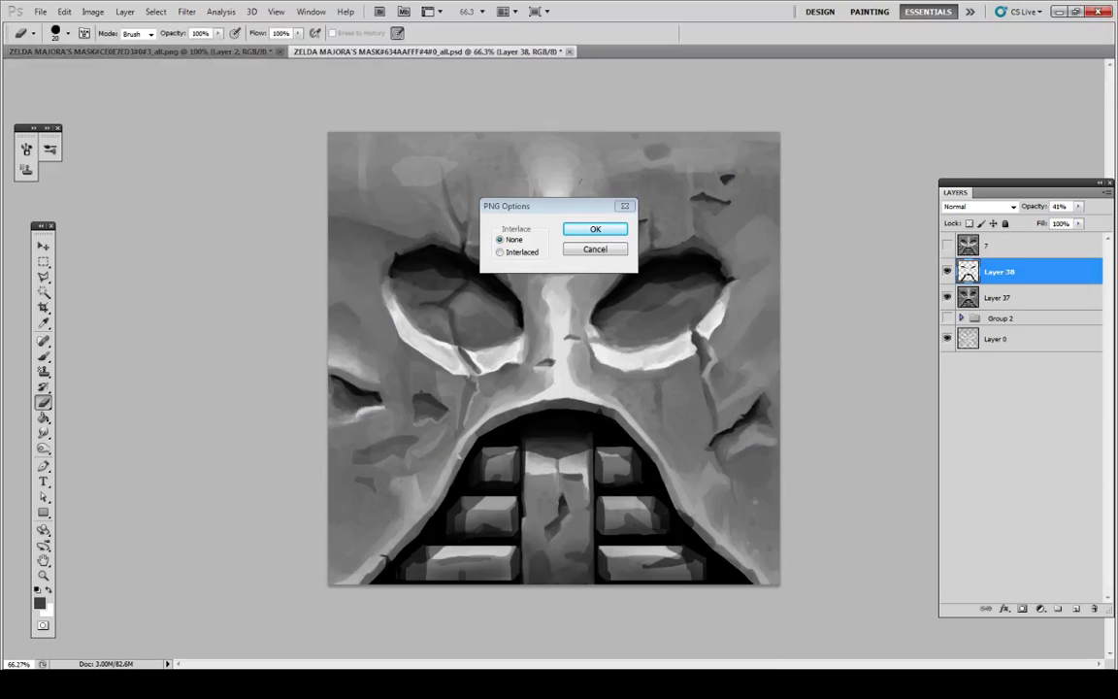
key(Return)
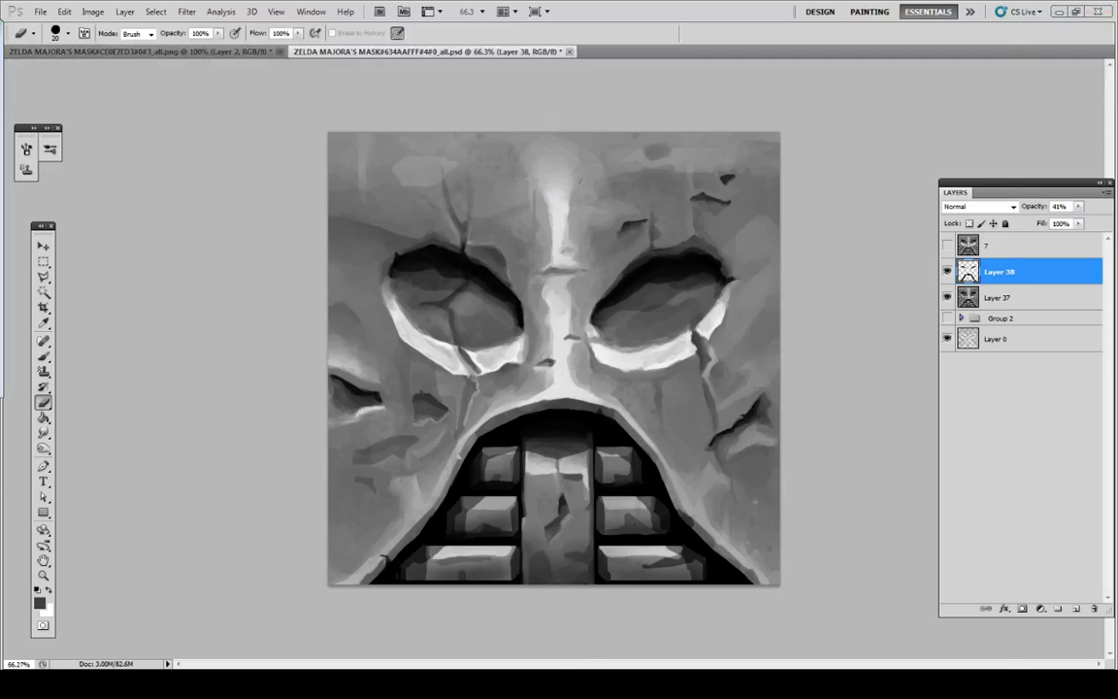
Step: Check the mask in Project64, and lighten the remaining Layer 38 shadow on the central tooth with the eraser at 44% opacity
key(alt+Tab)
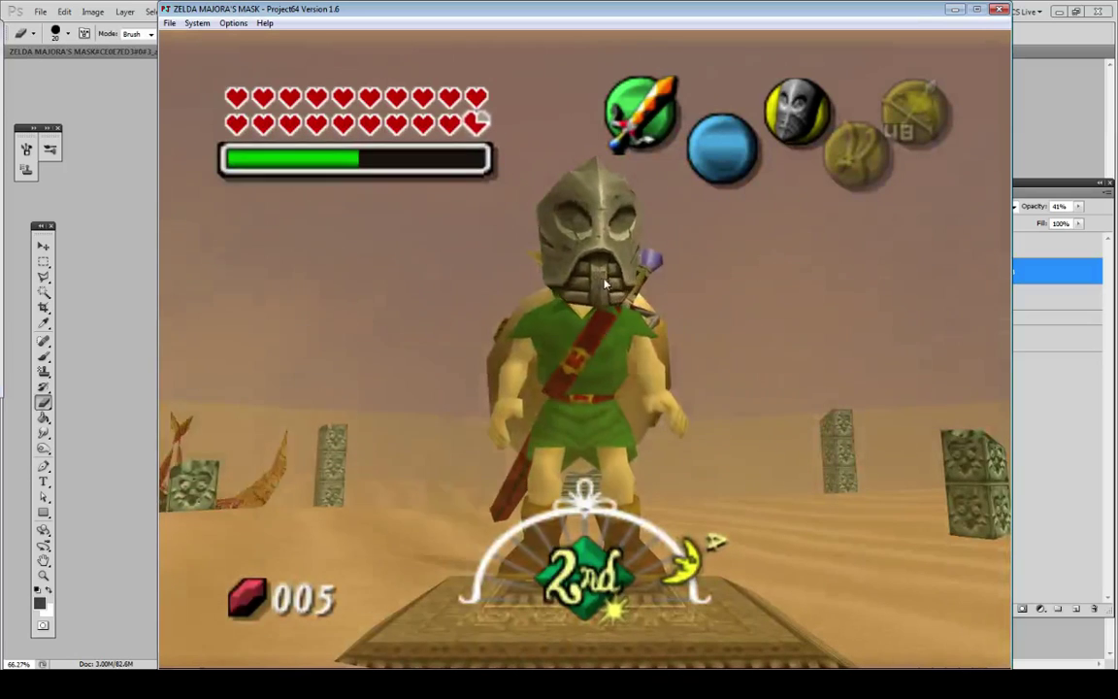
click(97, 378)
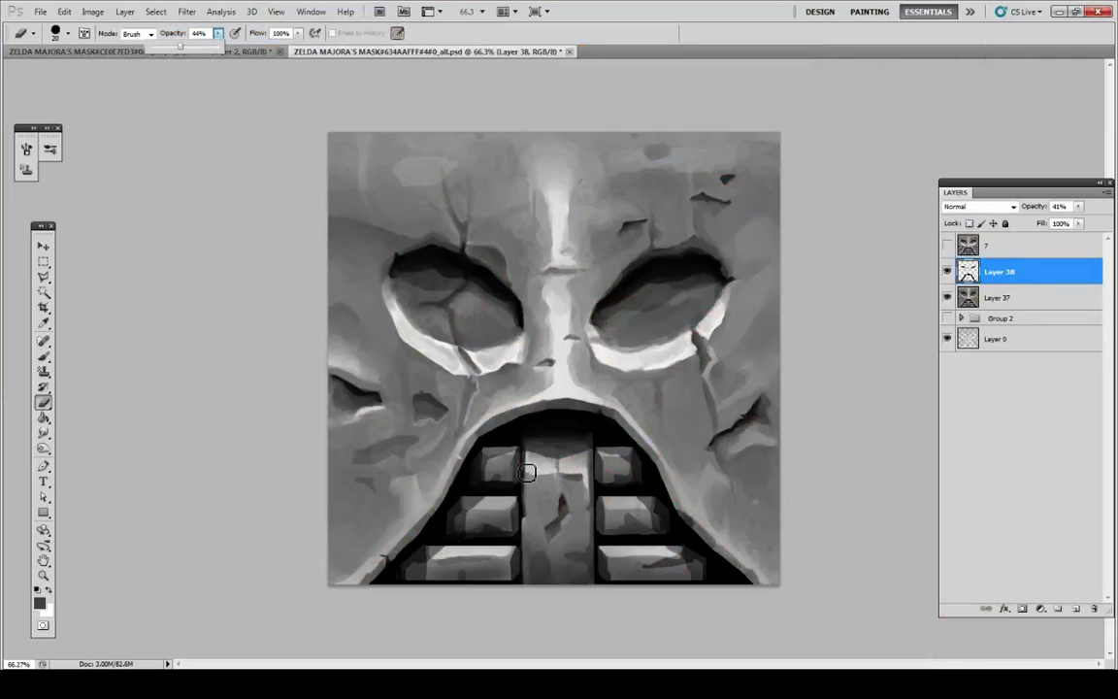
key(4)
key(4)
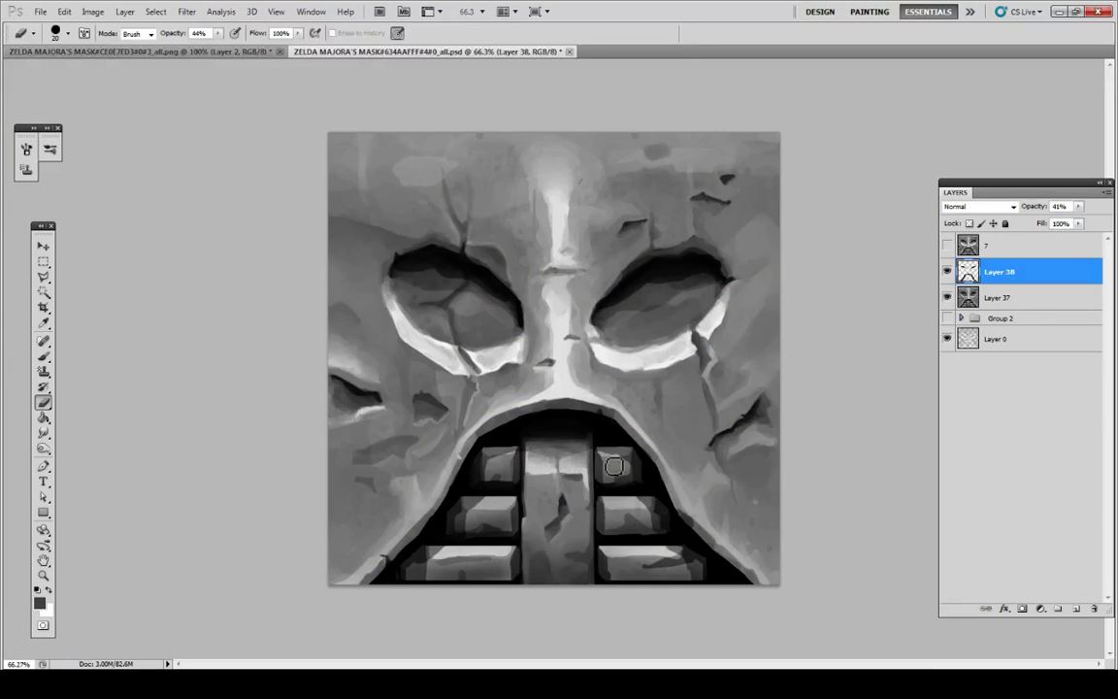
Step: Save the lightened-tooth version as a non-interlaced PNG over the existing mask file and inspect it in Project64
key(ctrl+alt+s)
click(527, 507)
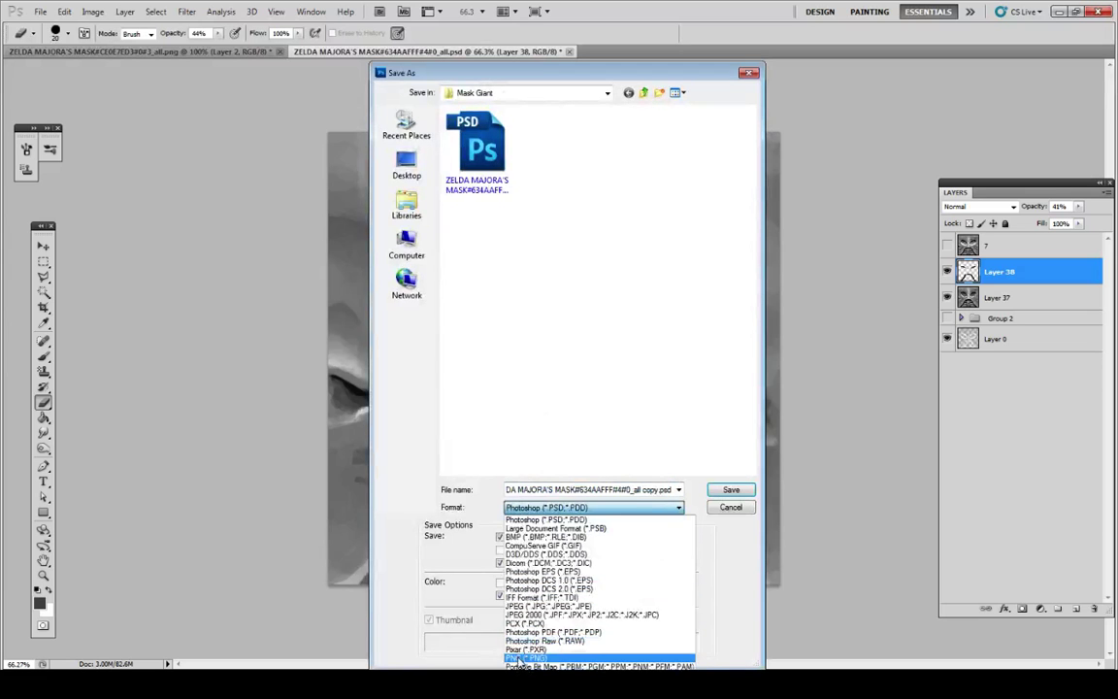
click(534, 659)
key(Return)
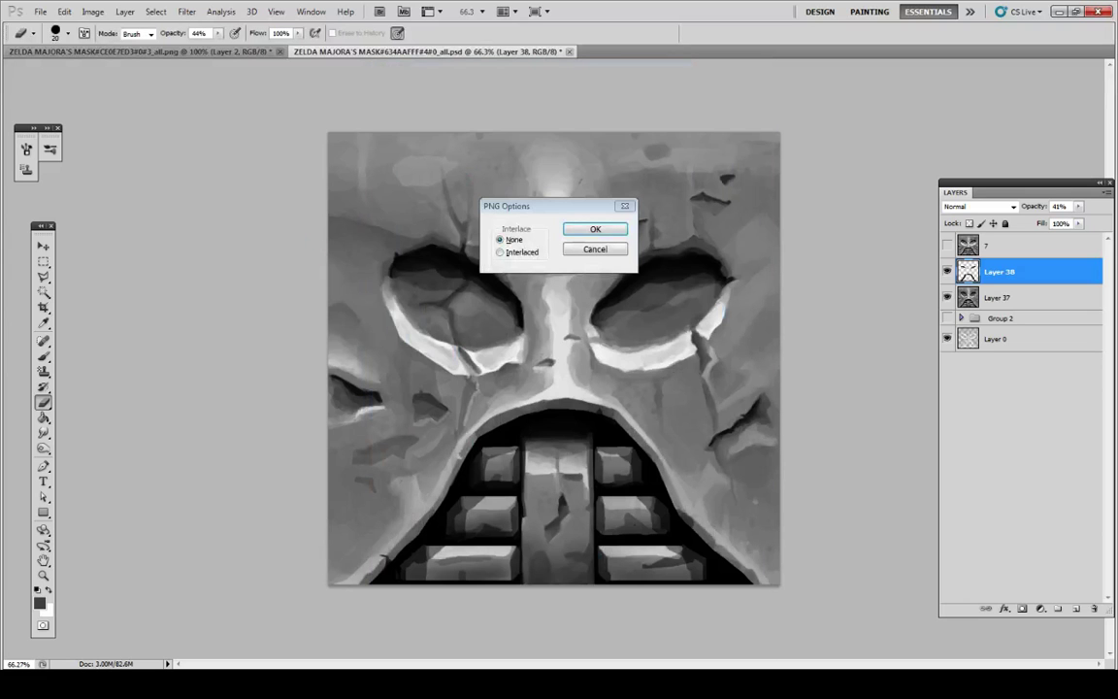
key(Return)
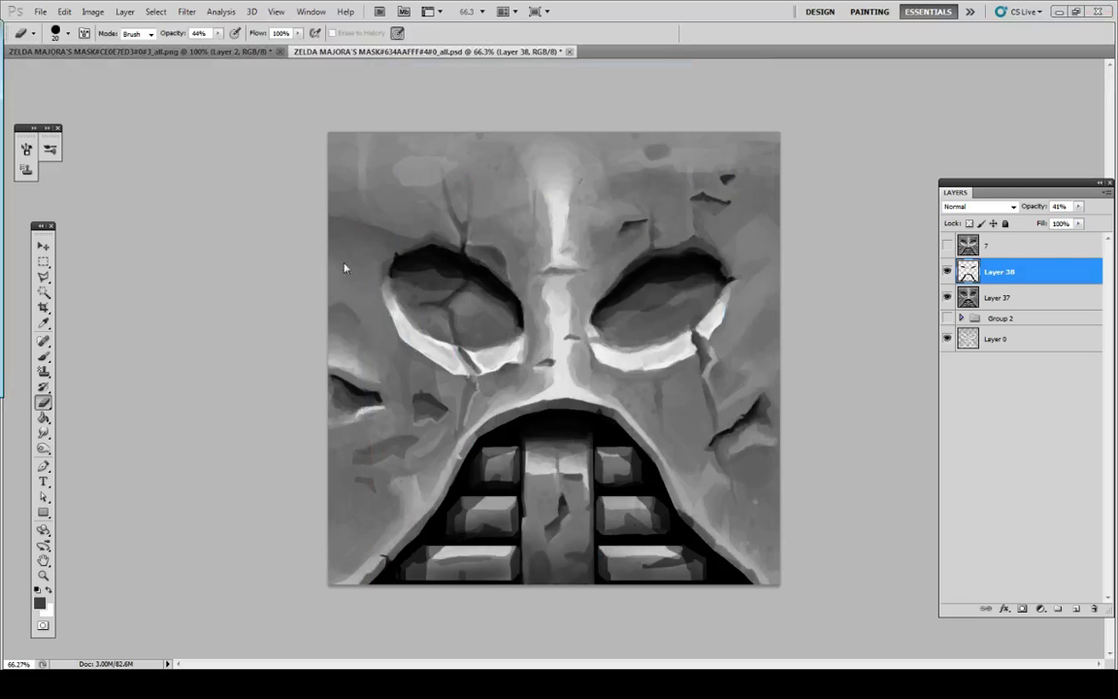
key(alt+Tab)
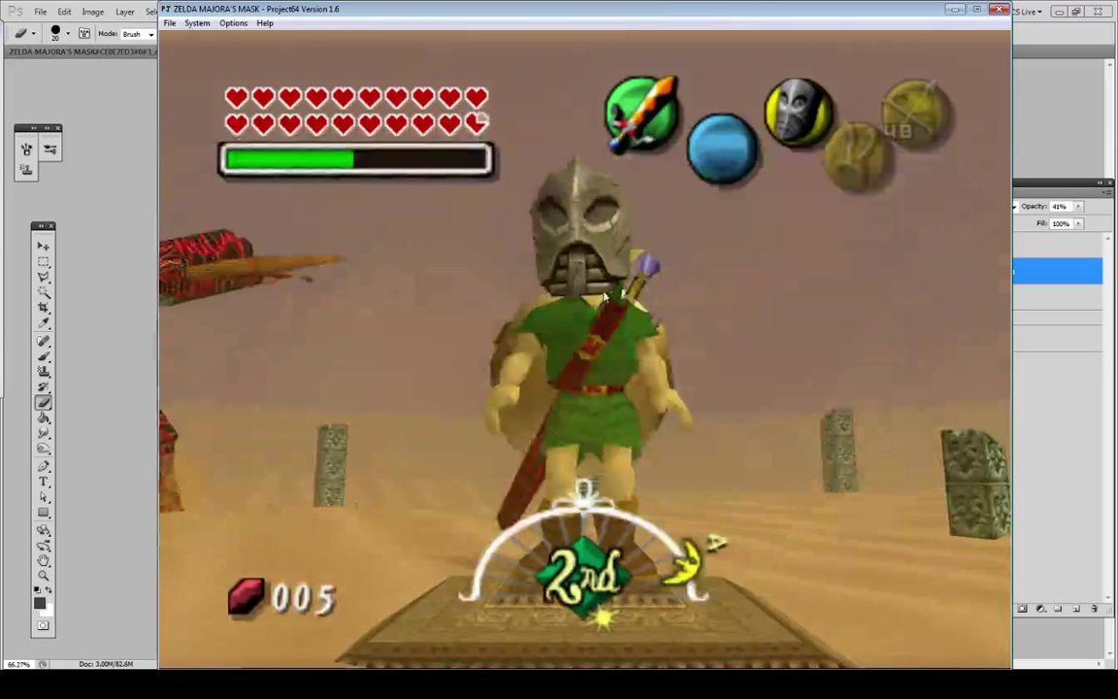
click(132, 284)
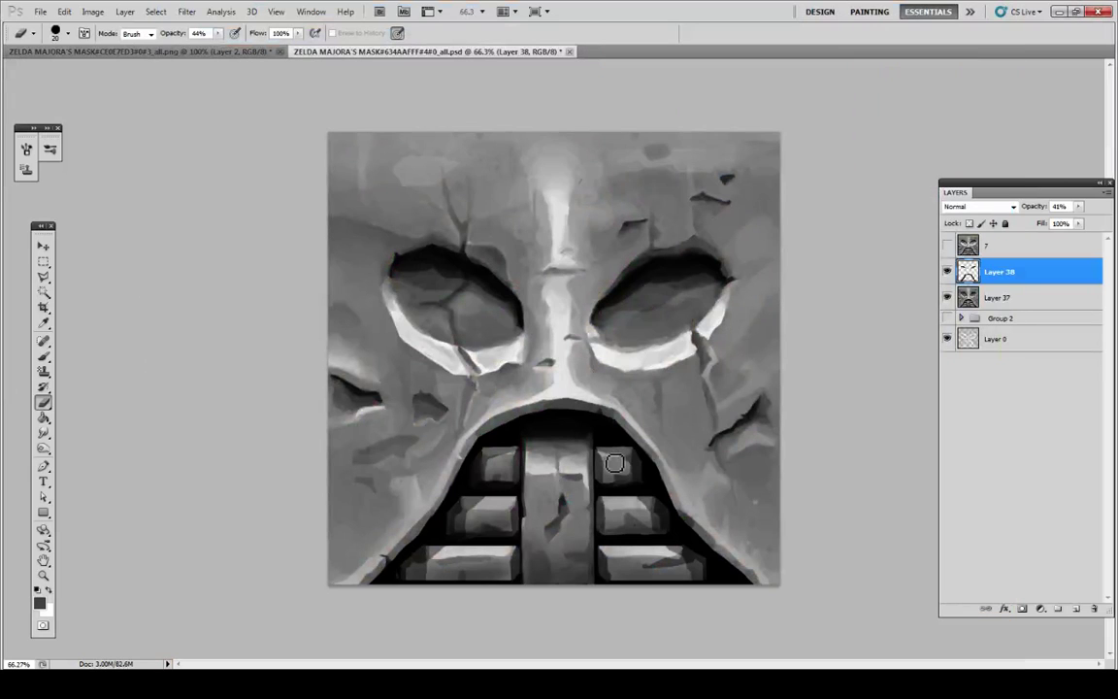
Step: Hide the Layer 38 shading and make Layer 37 active for brush work on the teeth
click(948, 271)
click(1000, 297)
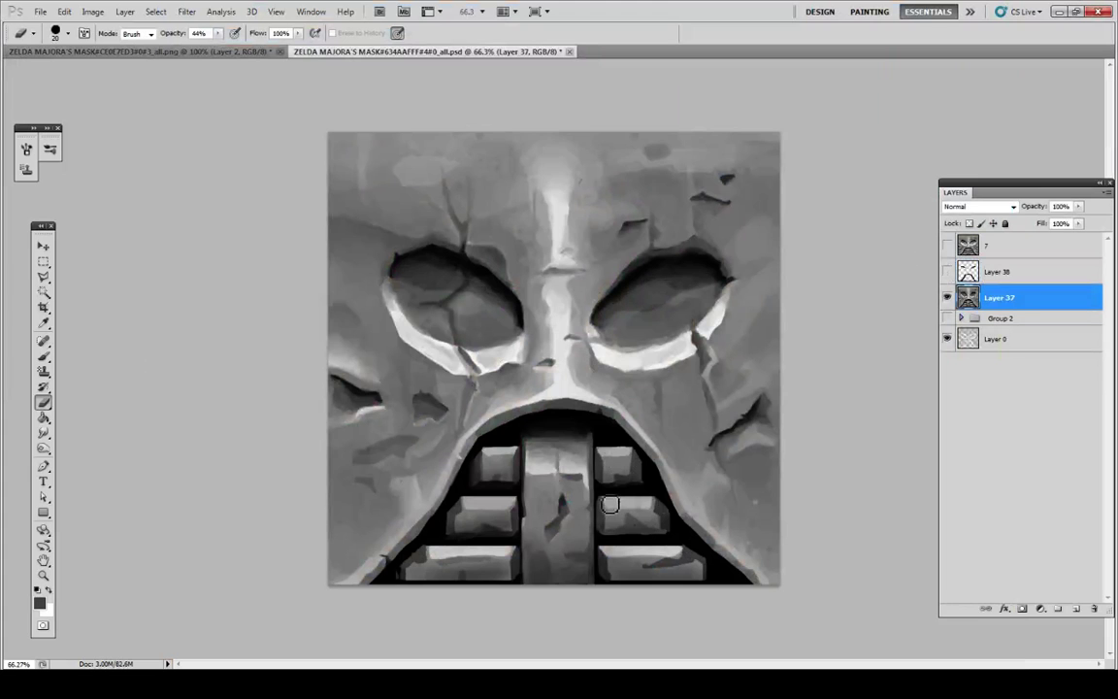
scroll(554, 474, up, 5)
scroll(554, 472, down, 5)
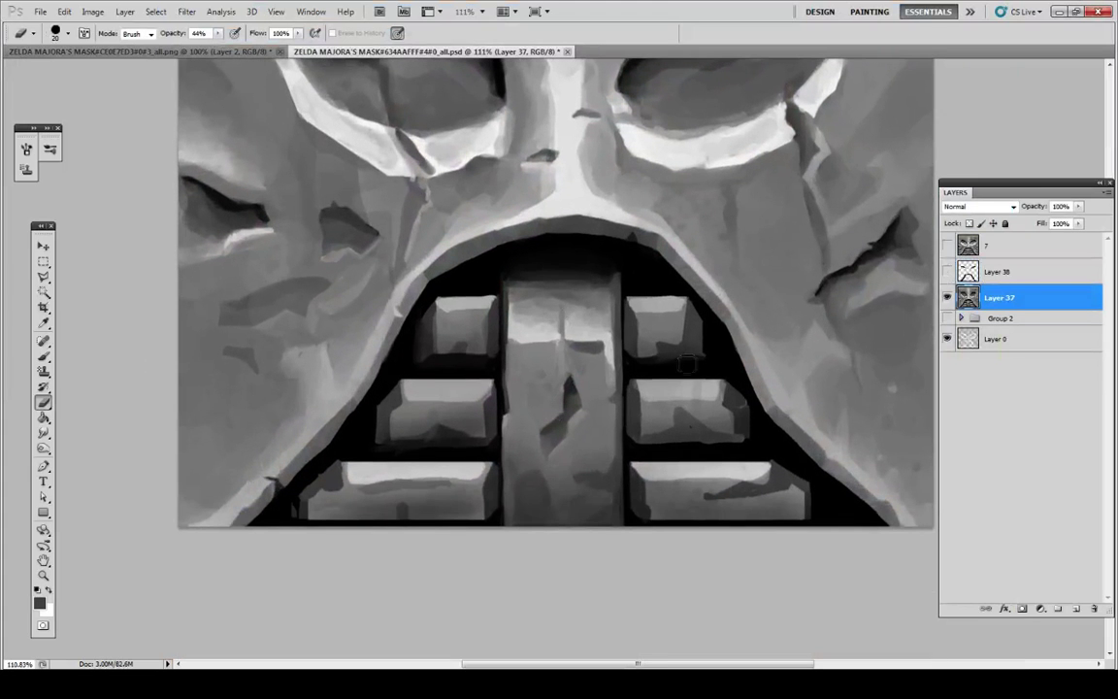
key(i)
key(b)
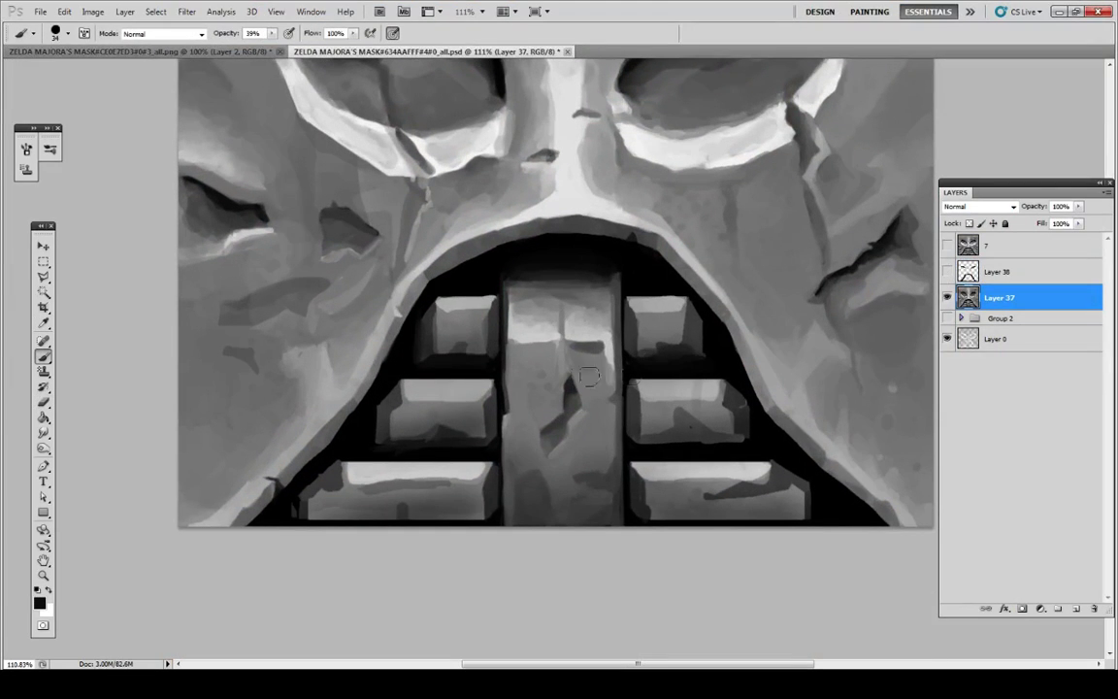
Step: Set the brush to 16 px at 54% opacity and reactivate Layer 37
key(alt+bracketright)
click(54, 36)
drag(37, 71, 31, 71)
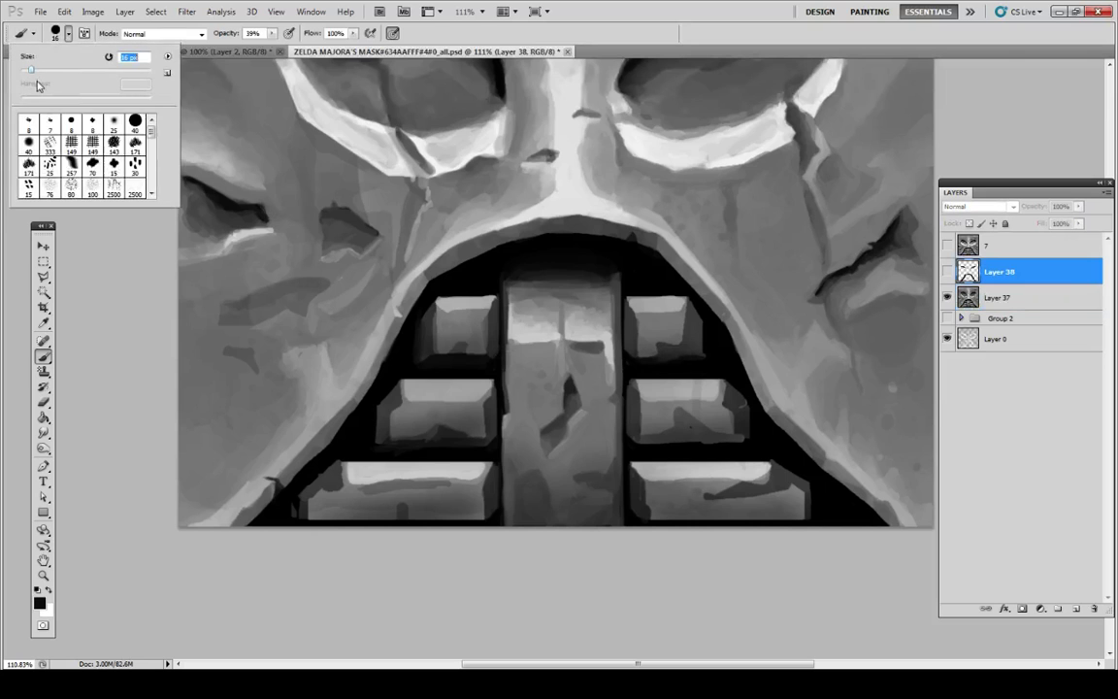
drag(270, 35, 279, 59)
click(153, 161)
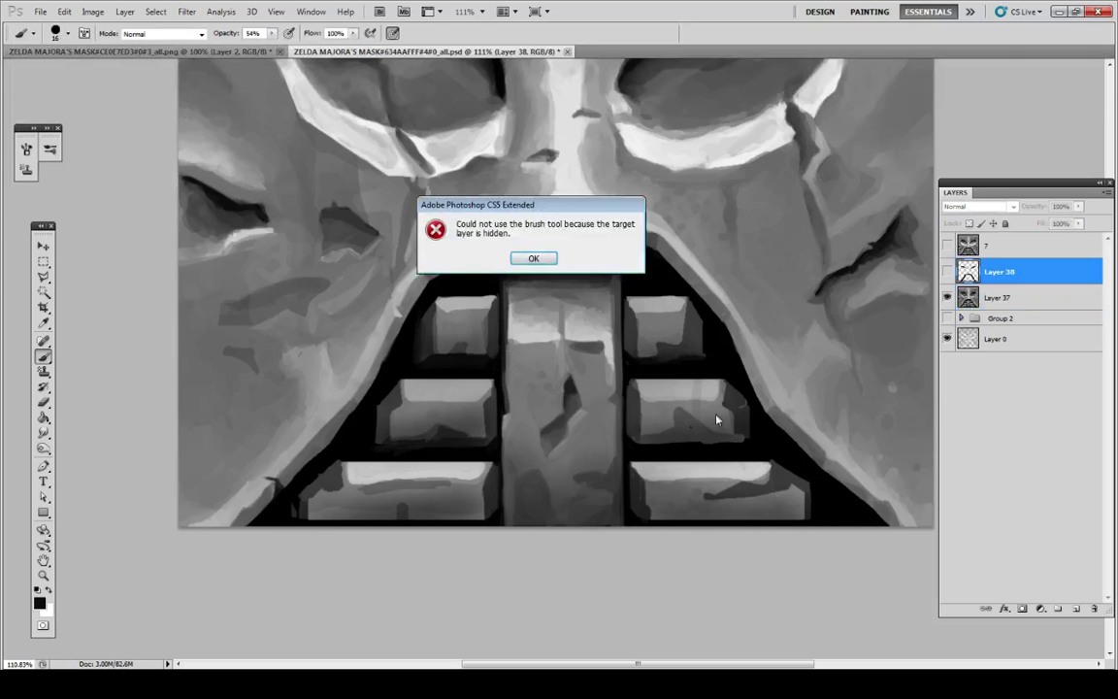
click(540, 256)
click(1020, 298)
key(i)
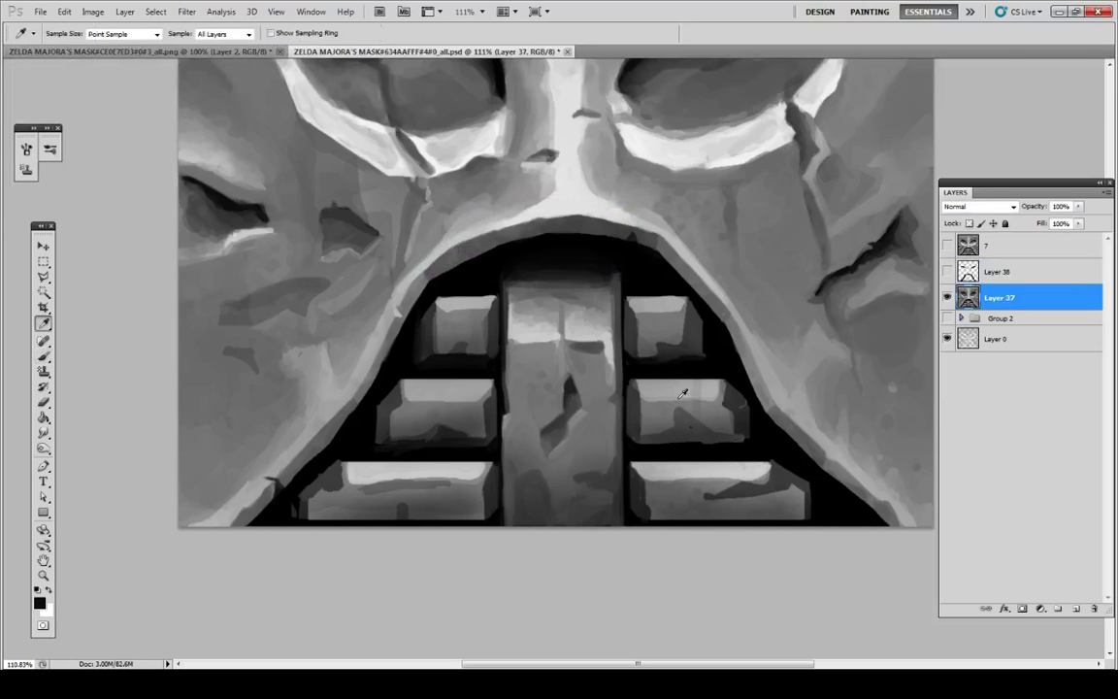
Step: Repaint the outer side bevel of the upper-right tooth with grey tones sampled from around it
key(b)
mouse_move(636, 367)
mouse_down()
mouse_move(692, 365)
mouse_move(704, 355)
mouse_move(699, 328)
mouse_up()
alt+click(699, 337)
alt+click(713, 329)
alt+click(699, 339)
key(b)
key(i)
key(b)
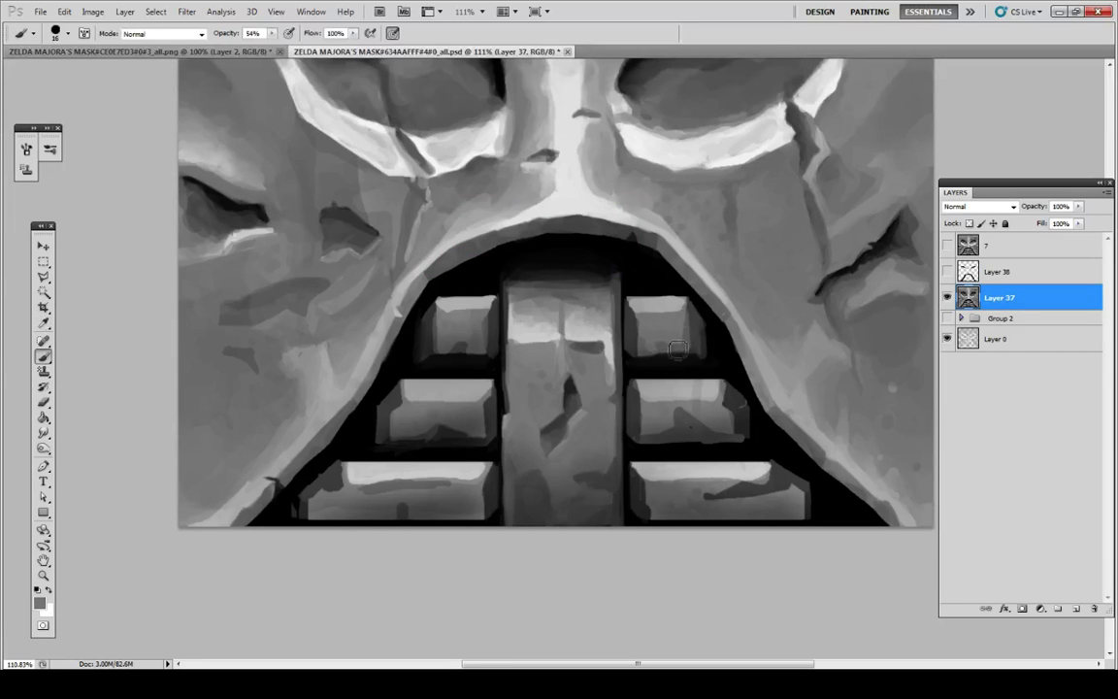
Step: Paint a dark pointed notch into the bottom edge of the upper-right tooth
key(i)
key(b)
alt+click(663, 358)
alt+click(652, 349)
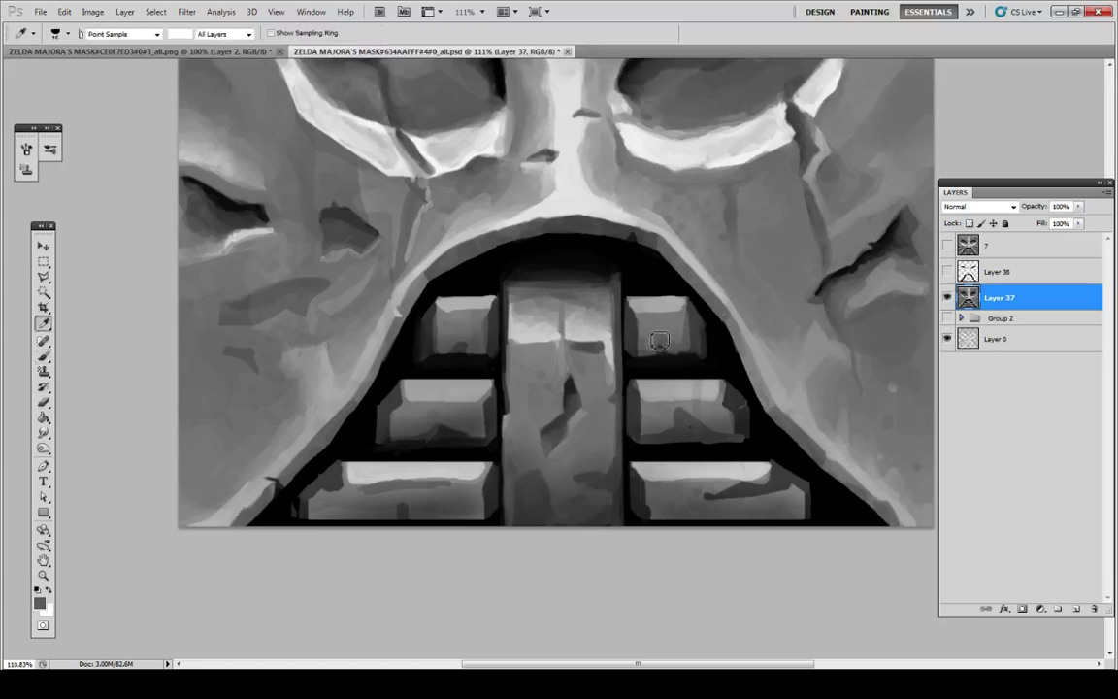
alt+click(661, 358)
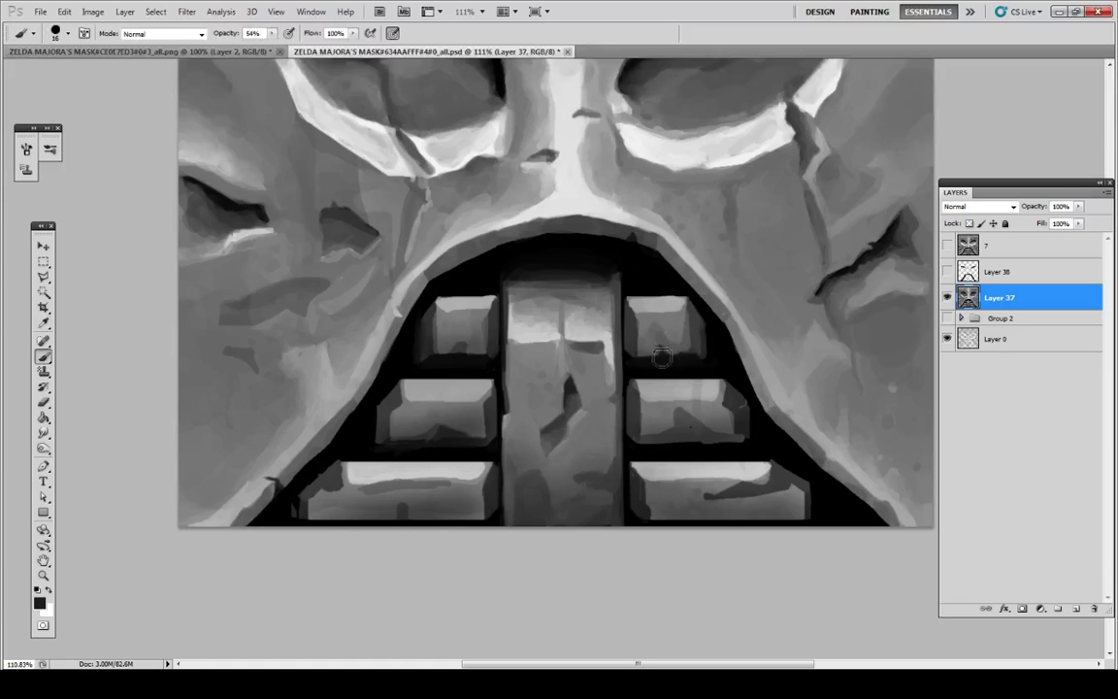
alt+click(665, 355)
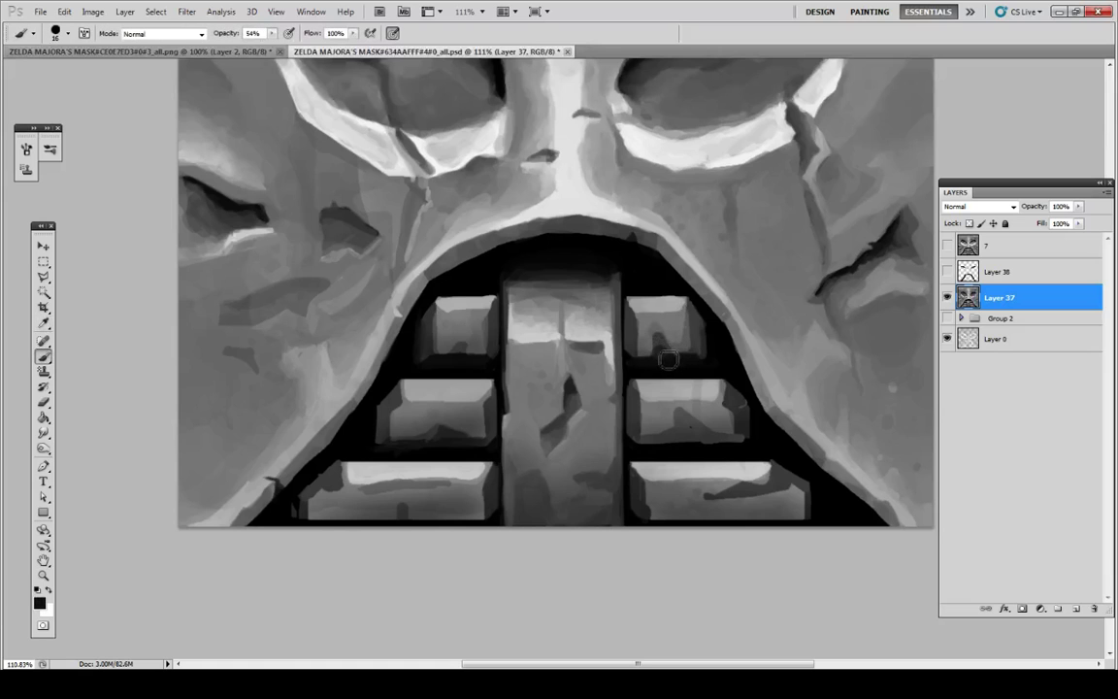
Step: Rework the front face and top highlight of the upper-right tooth with sampled mid and light greys
alt+click(659, 327)
alt+click(658, 299)
alt+click(653, 318)
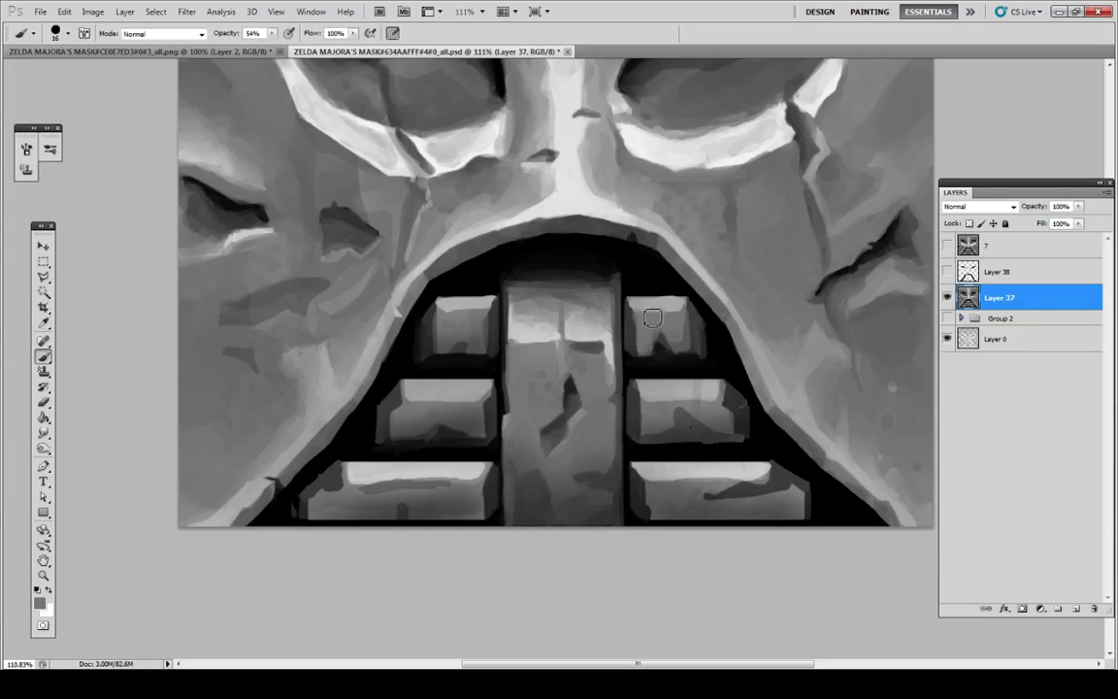
key(alt)
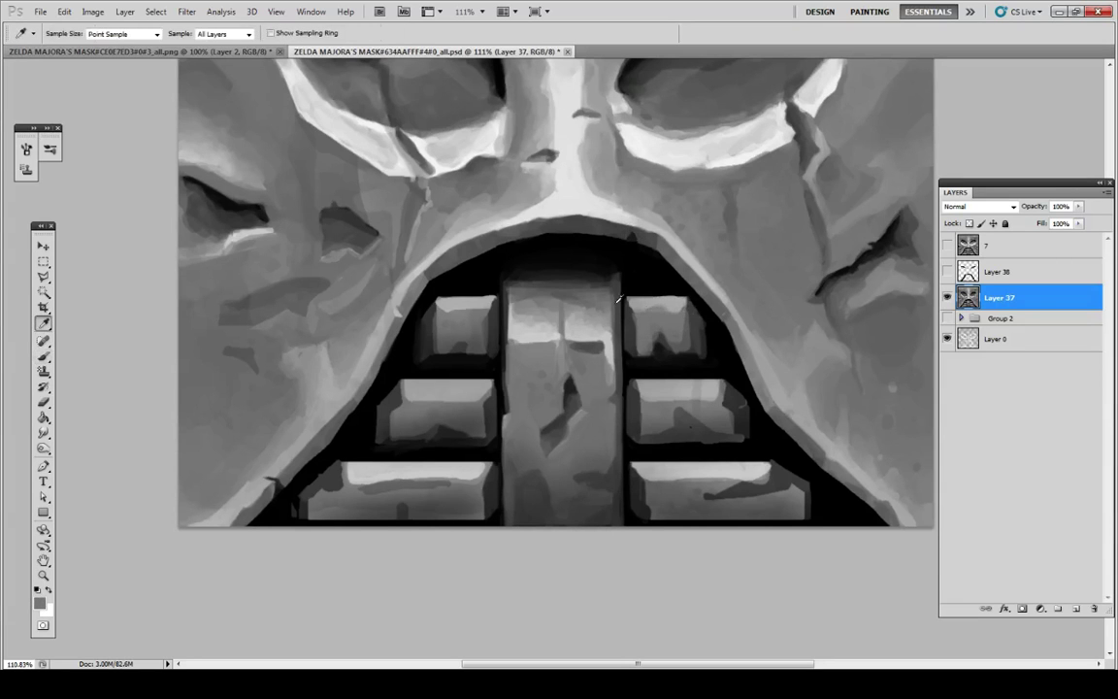
alt+click(635, 288)
alt+click(654, 305)
drag(653, 303, 671, 302)
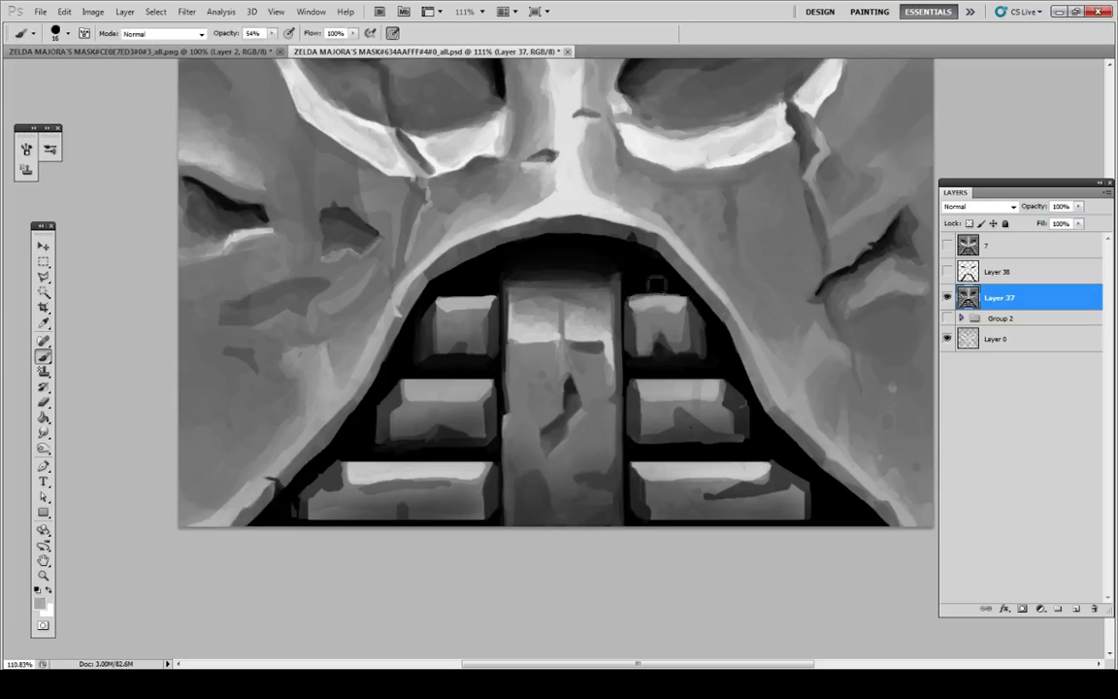
Step: Darken and clean the upper-right tooth's inner edge along the gap beside the central tooth
alt+click(631, 309)
alt+click(625, 299)
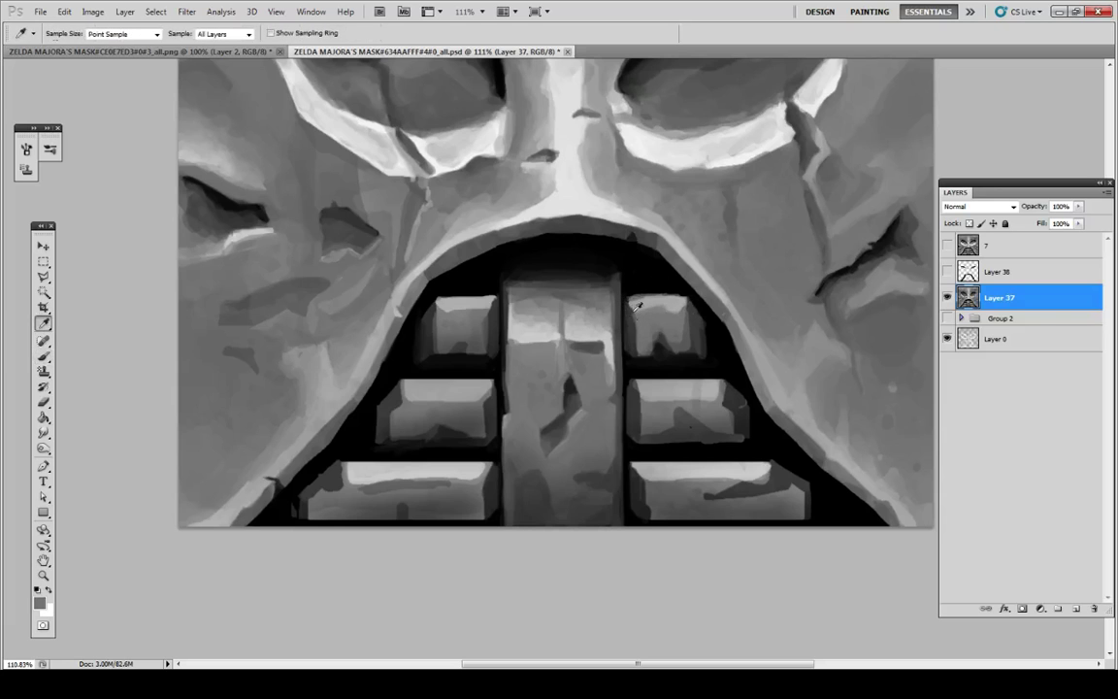
key(alt)
alt+click(624, 309)
drag(624, 309, 626, 354)
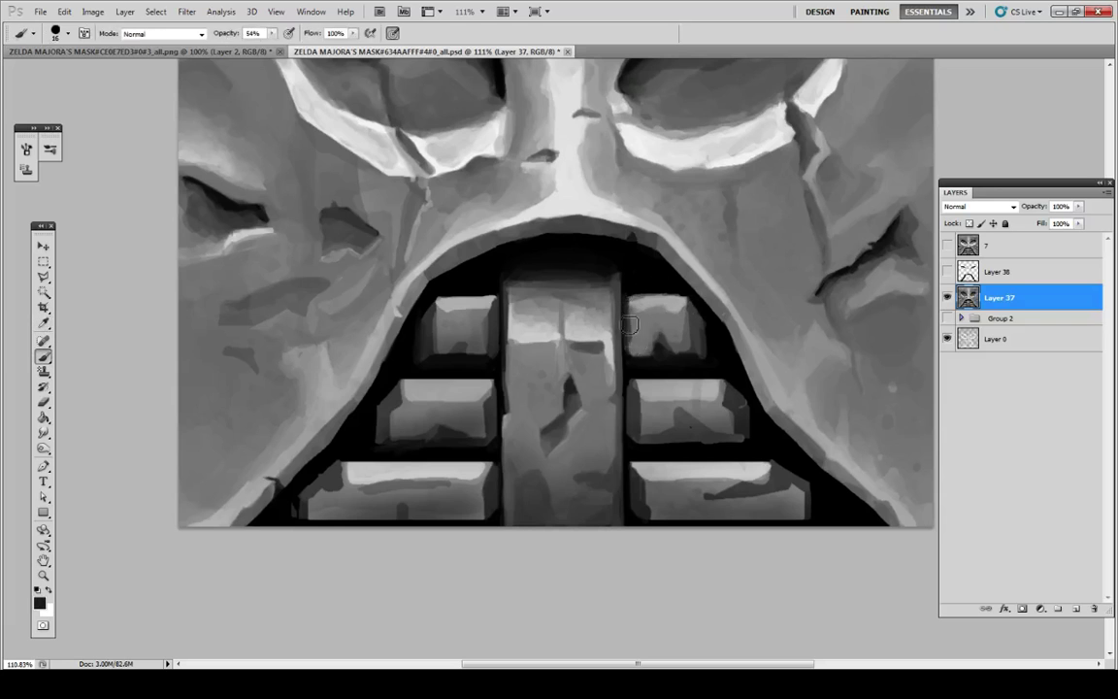
alt+click(640, 329)
key(alt)
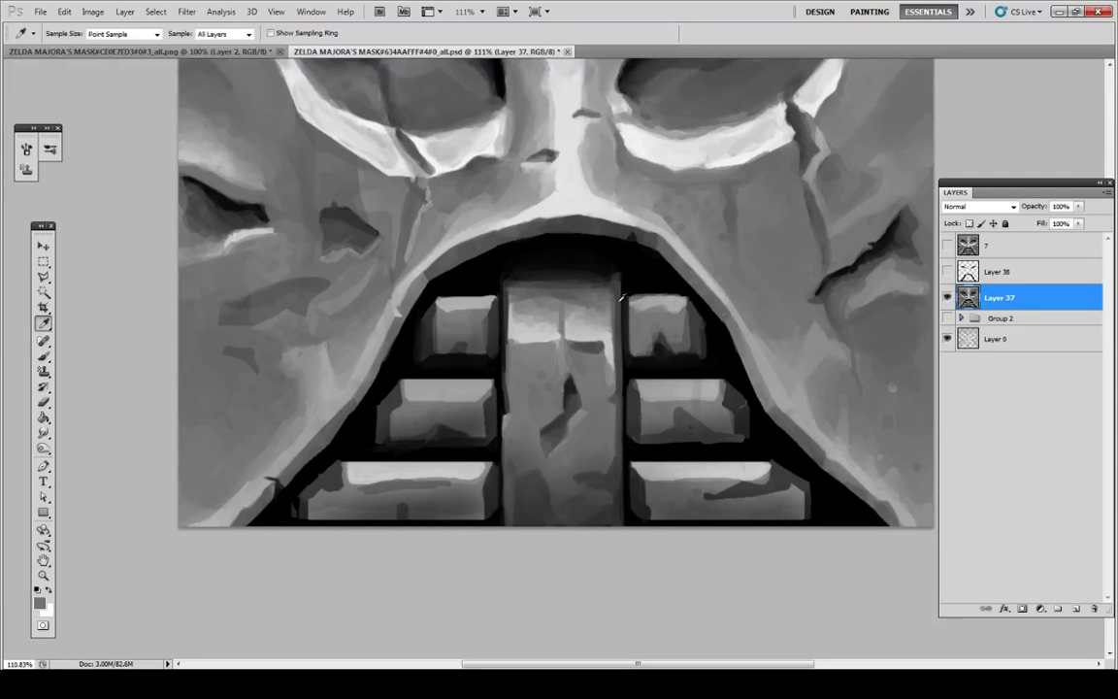
alt+click(626, 293)
mouse_move(625, 304)
mouse_down()
mouse_move(626, 353)
mouse_move(627, 342)
mouse_up()
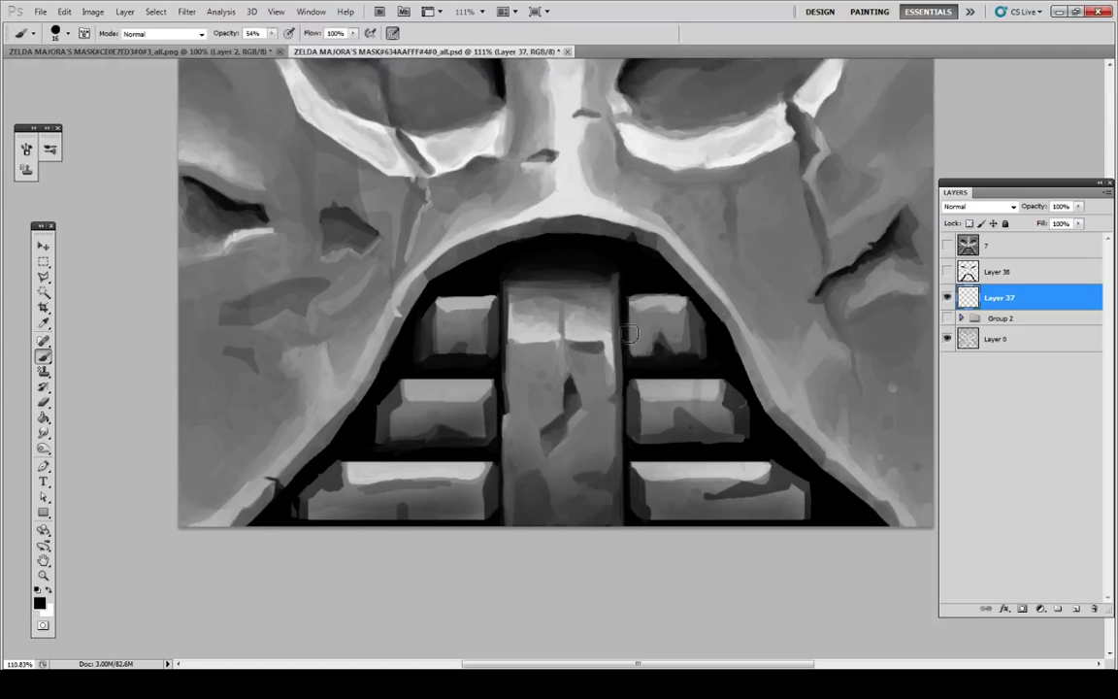
Step: Blend the upper-right tooth's front face and lower edge using greys sampled from its surface
alt+click(638, 320)
alt+click(638, 311)
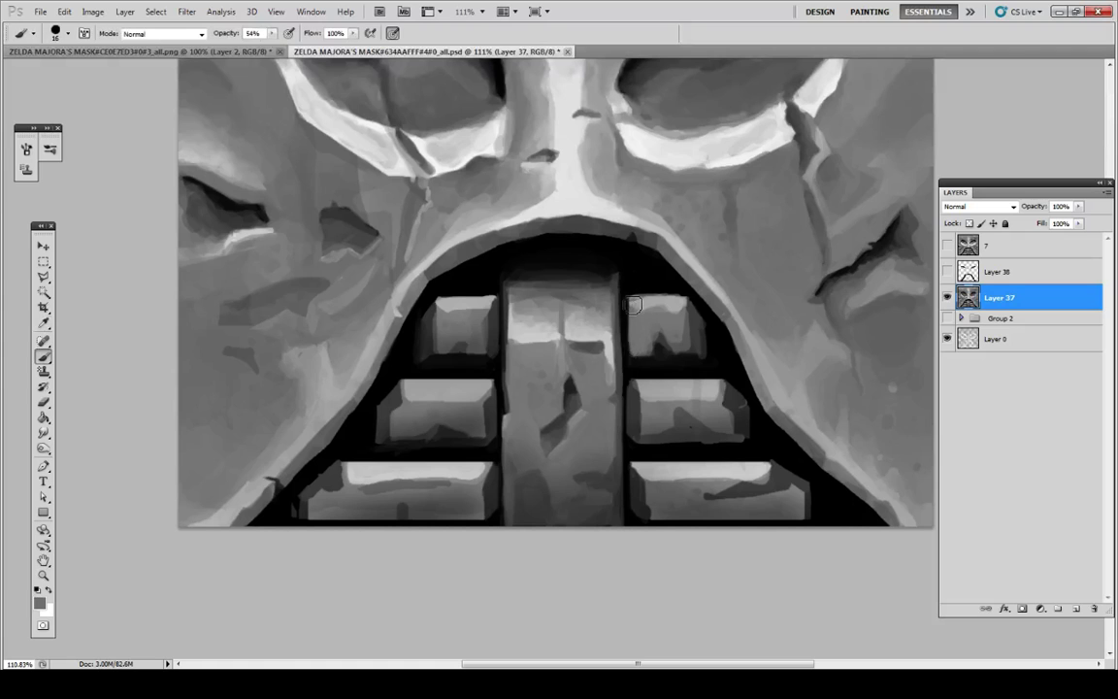
alt+click(654, 367)
mouse_move(635, 364)
mouse_down()
mouse_move(659, 329)
mouse_move(659, 344)
mouse_move(675, 346)
mouse_move(690, 321)
mouse_up()
alt+click(661, 326)
alt+click(673, 334)
alt+click(675, 342)
alt+click(690, 336)
Step: Shade the outer bevel and lower outer corner of the upper-right tooth with darker sampled greys
key(alt)
key(alt)
key(alt)
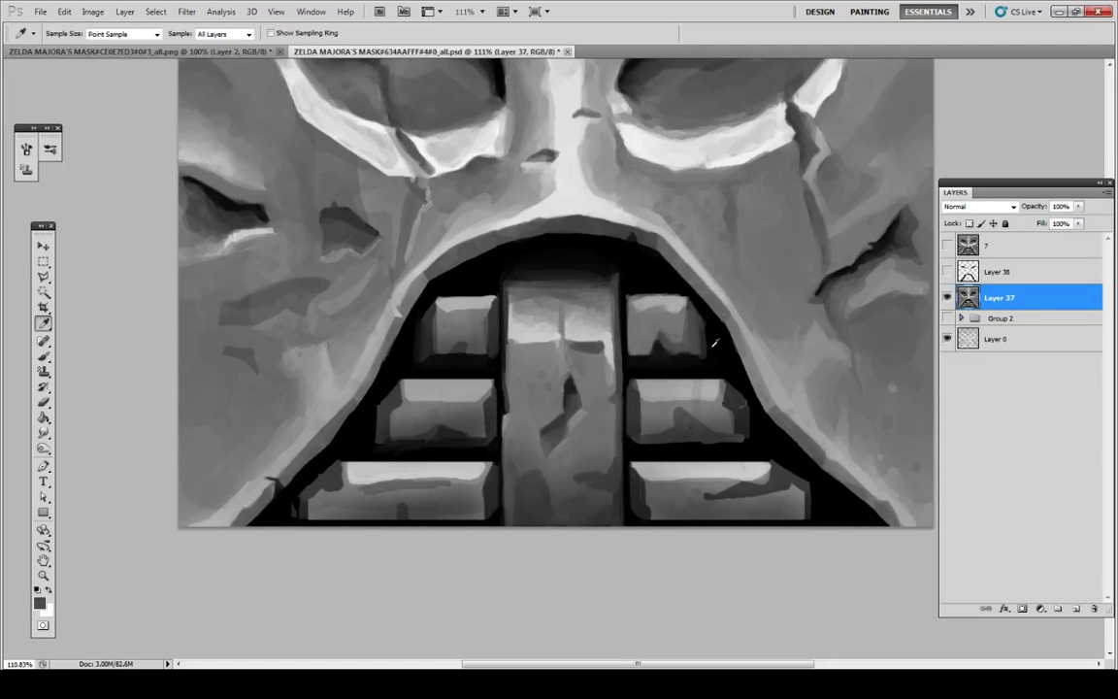
key(alt)
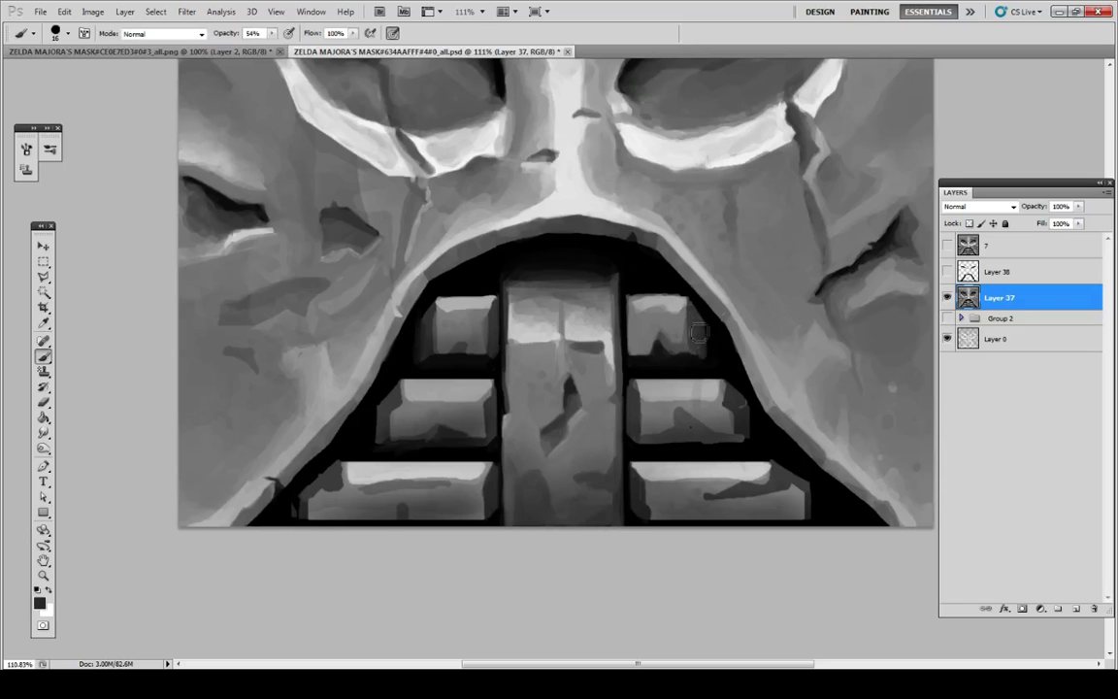
alt+click(690, 356)
alt+click(687, 336)
mouse_move(704, 369)
mouse_down()
mouse_move(688, 321)
mouse_move(686, 357)
mouse_move(676, 356)
mouse_up()
alt+click(677, 333)
alt+click(661, 341)
Step: Try black shading down the inner ends of the right-hand teeth on a new layer above Layer 37, and hide that layer
click(1078, 607)
key(i)
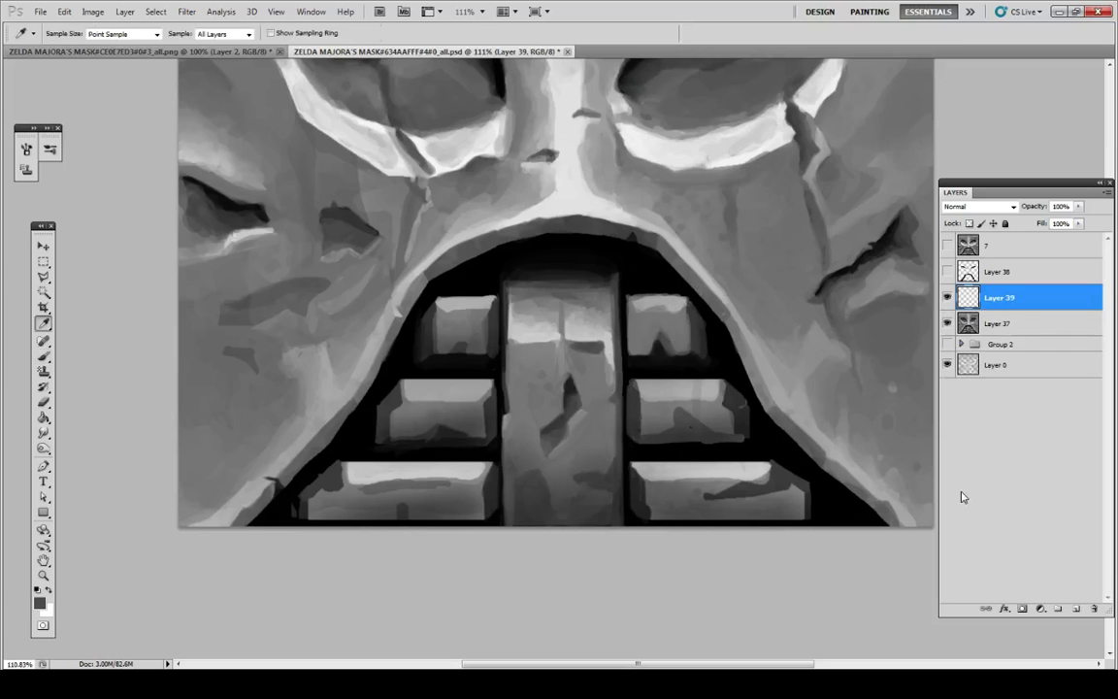
click(628, 264)
key(b)
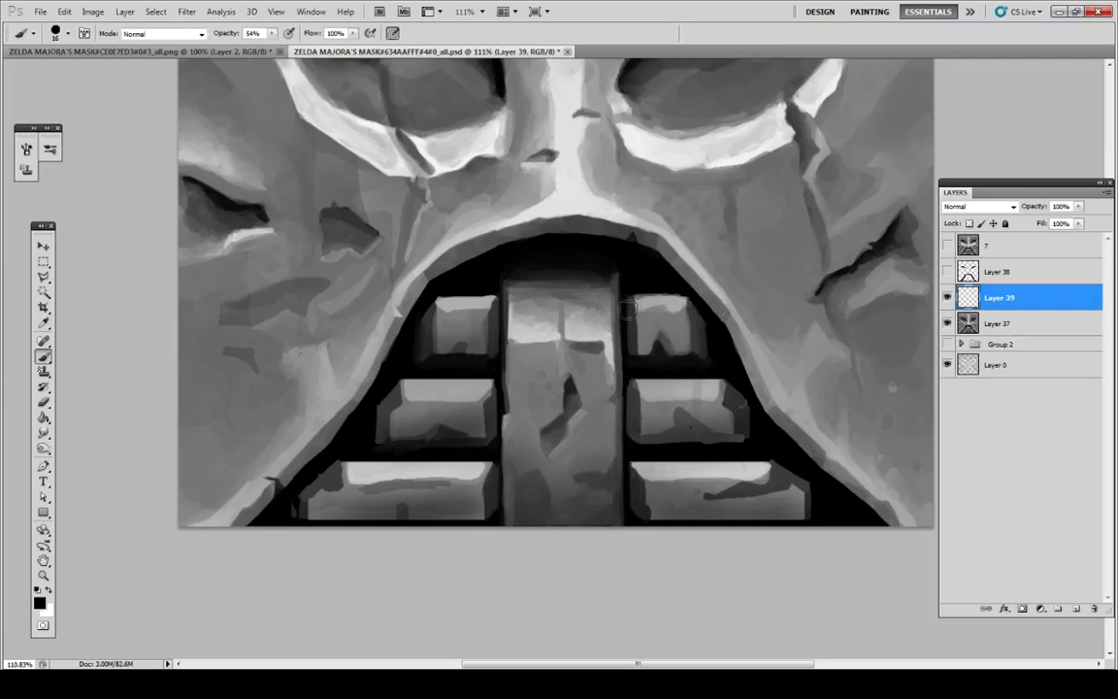
drag(632, 297, 636, 498)
click(948, 297)
Step: On Layer 37, soften the upper-right tooth's bottom notch and touch up its face with sampled grey
click(1000, 323)
key(i)
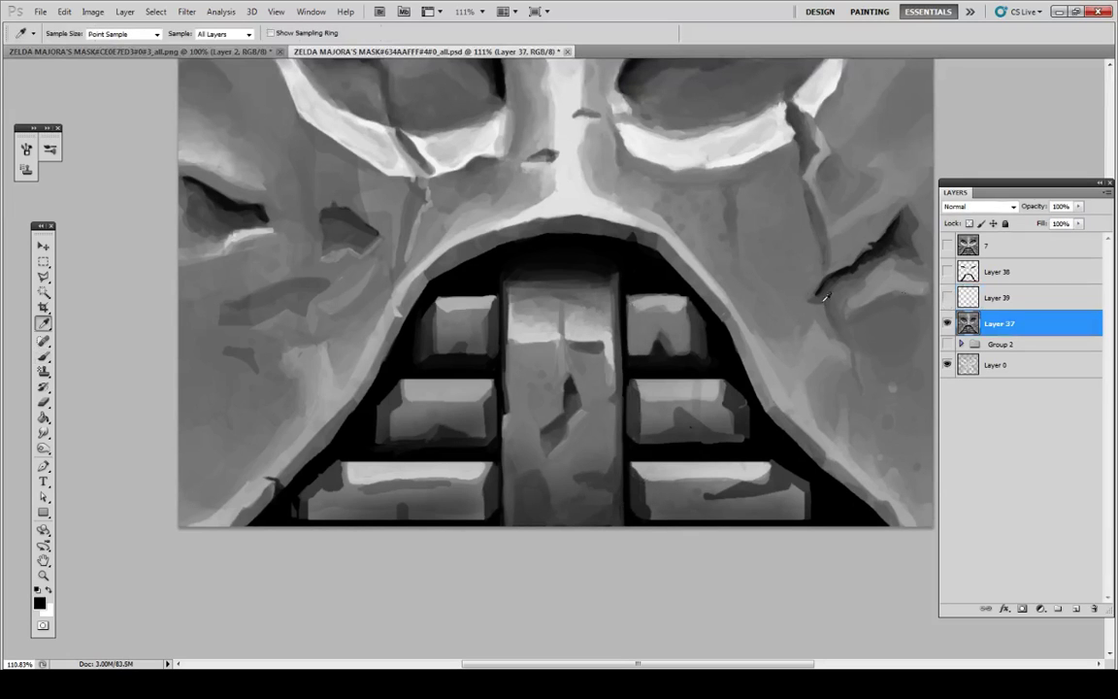
alt+click(690, 344)
mouse_move(670, 349)
mouse_down()
mouse_move(657, 352)
mouse_move(656, 294)
mouse_up()
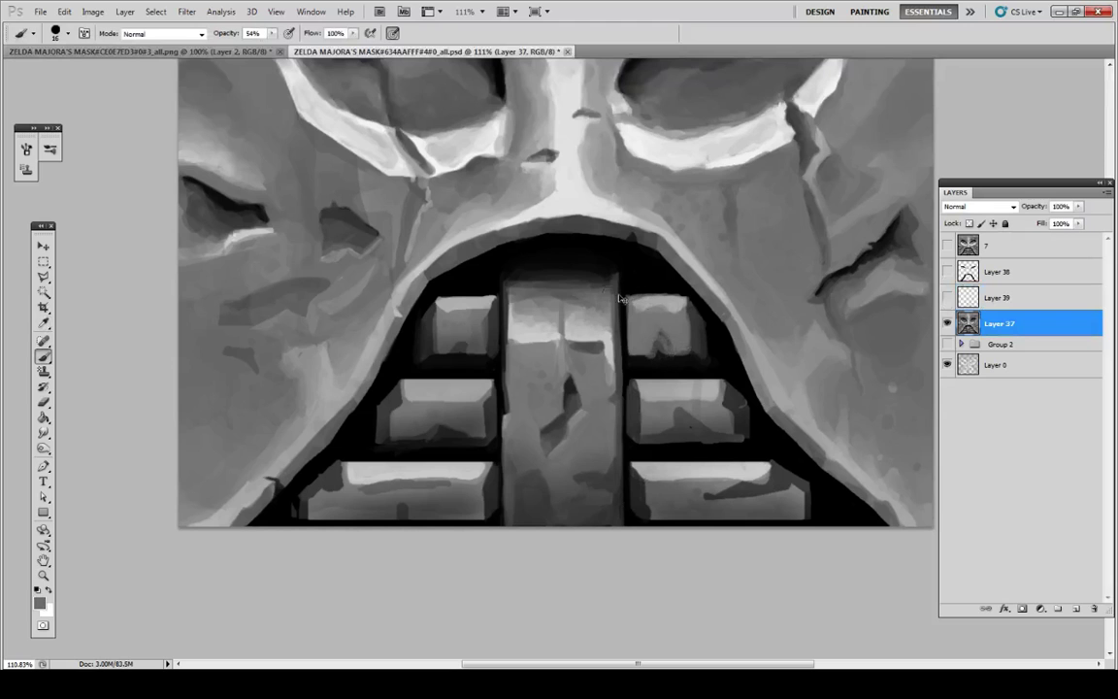
Step: Blend the outer bevel and upper outer corner of the upper-right tooth with the brush at 22% opacity
key(2)
key(2)
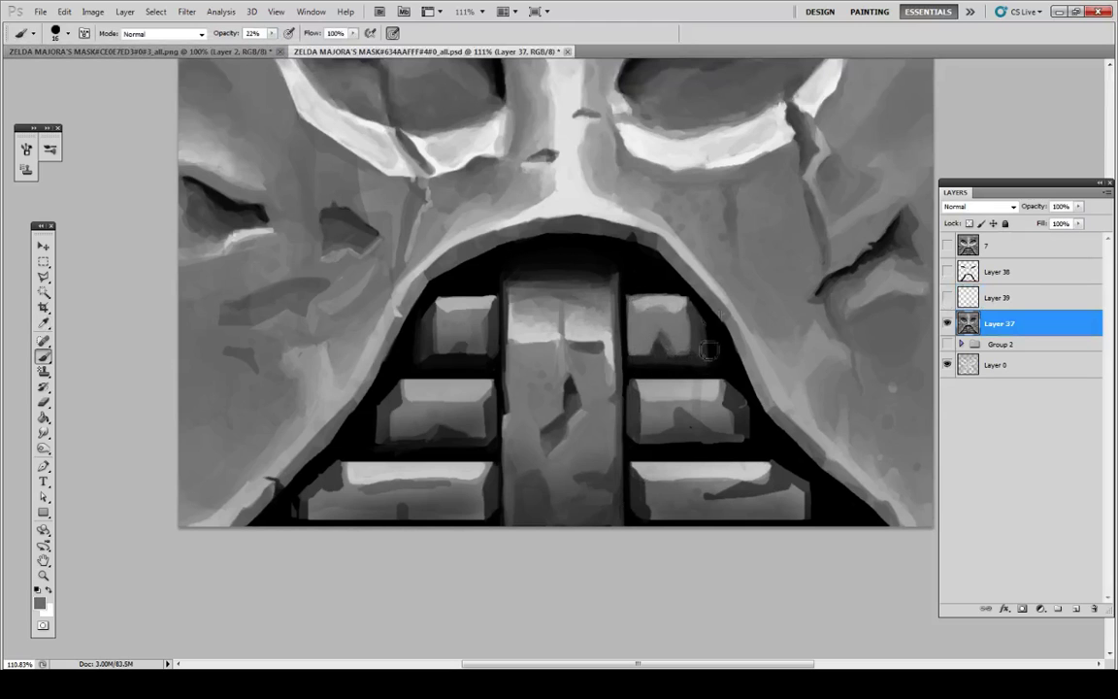
alt+click(699, 355)
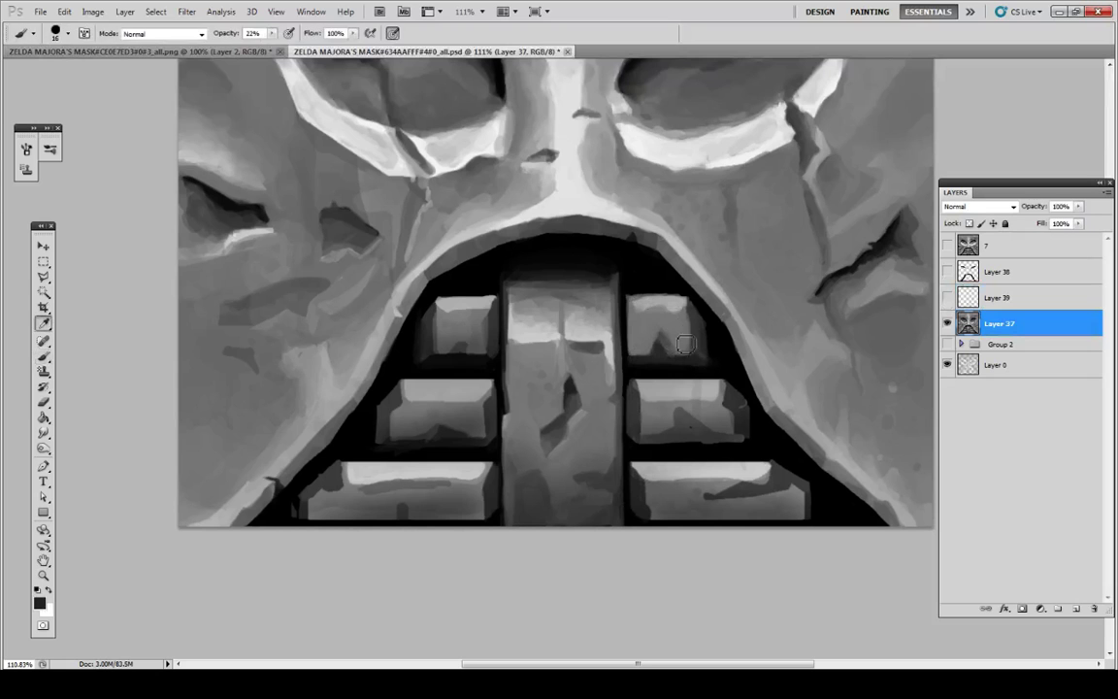
alt+click(685, 340)
alt+click(680, 306)
drag(685, 308, 690, 323)
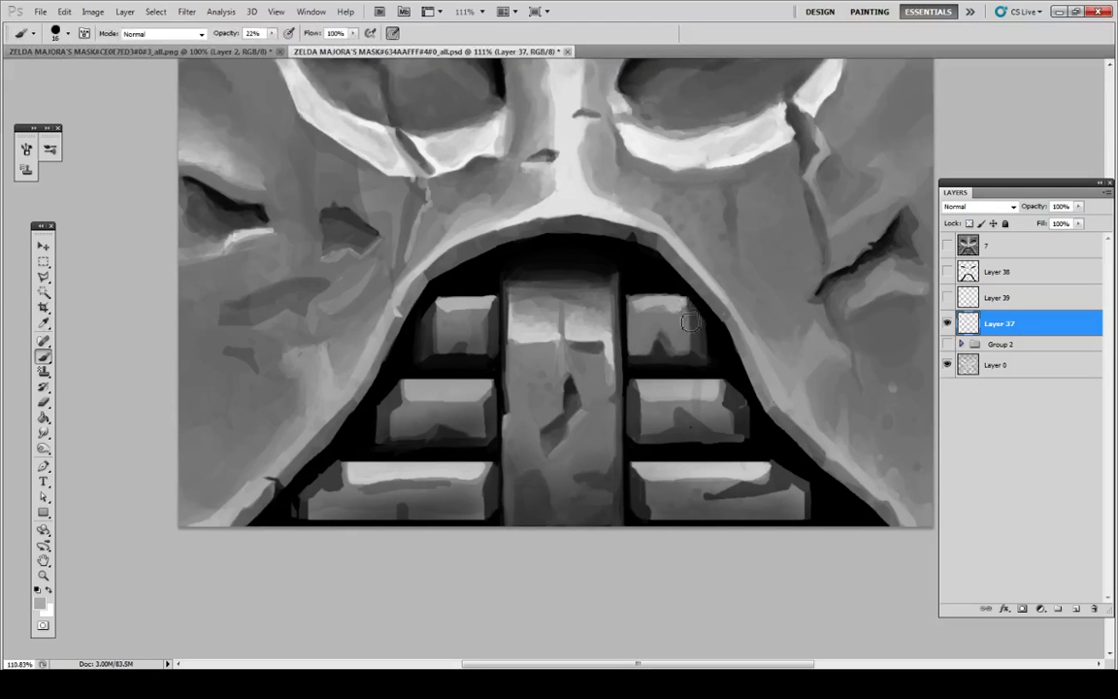
alt+click(636, 304)
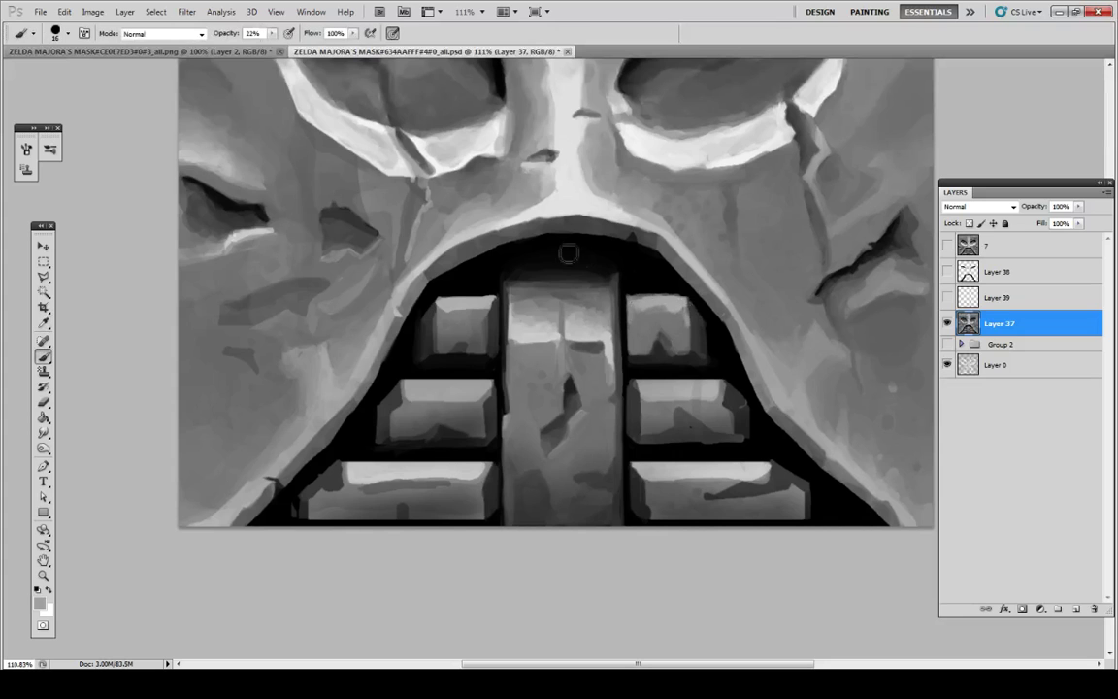
Step: Refine the upper-right tooth's face and outer bevel edge with a 13 px brush at 51% opacity
click(61, 33)
mouse_move(273, 34)
mouse_down()
mouse_move(278, 44)
mouse_move(262, 47)
mouse_up()
alt+click(641, 304)
alt+click(637, 332)
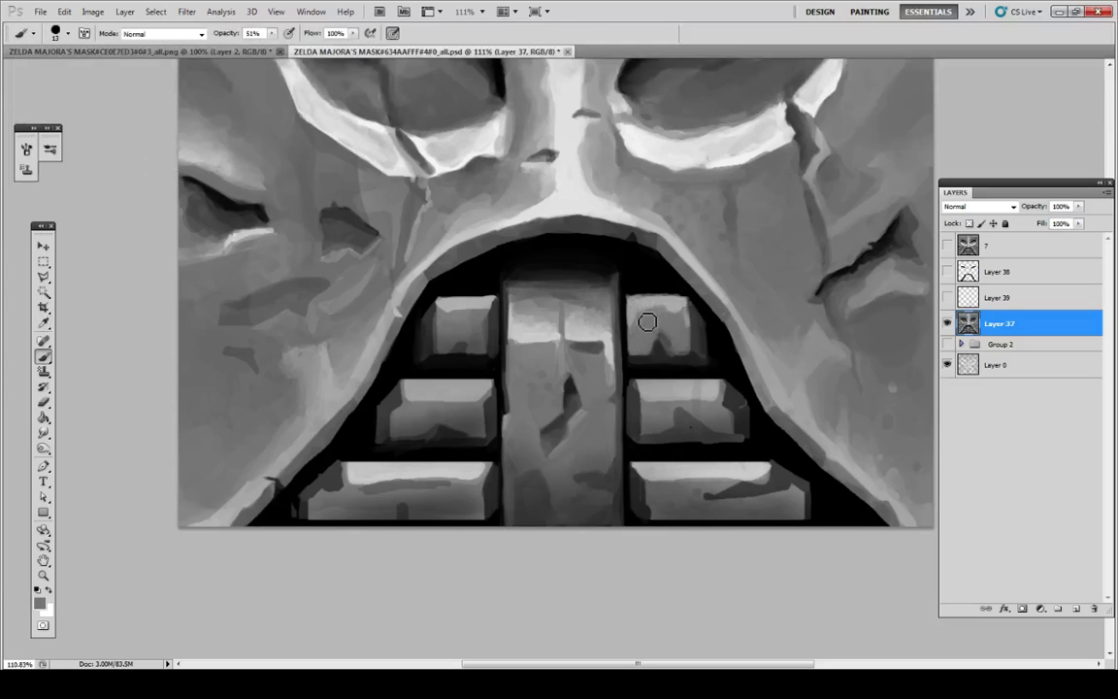
alt+click(698, 321)
drag(699, 323, 699, 330)
alt+click(698, 326)
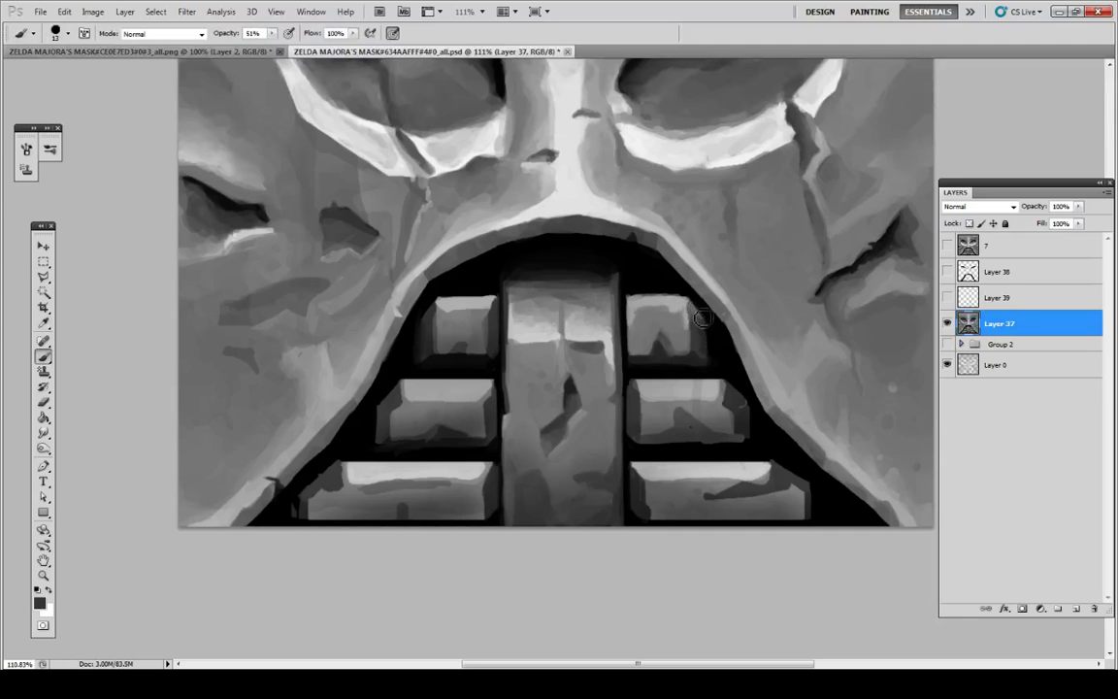
Step: Touch up the upper-right tooth's top edge and darken the notch at its base with sampled tones
alt+click(687, 325)
alt+click(636, 294)
alt+click(658, 304)
key(alt)
alt+click(659, 349)
drag(660, 350, 668, 353)
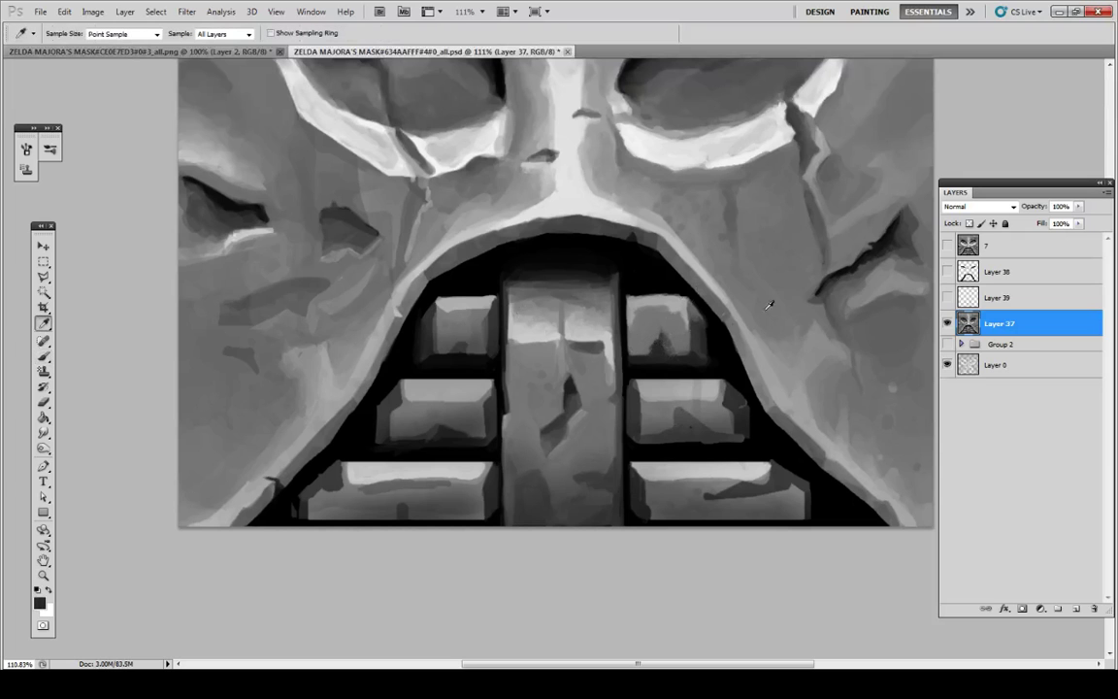
Step: Compare the painted teeth with the original texture on layer 7, and make Layer 37 active again
alt+click(939, 247)
click(946, 247)
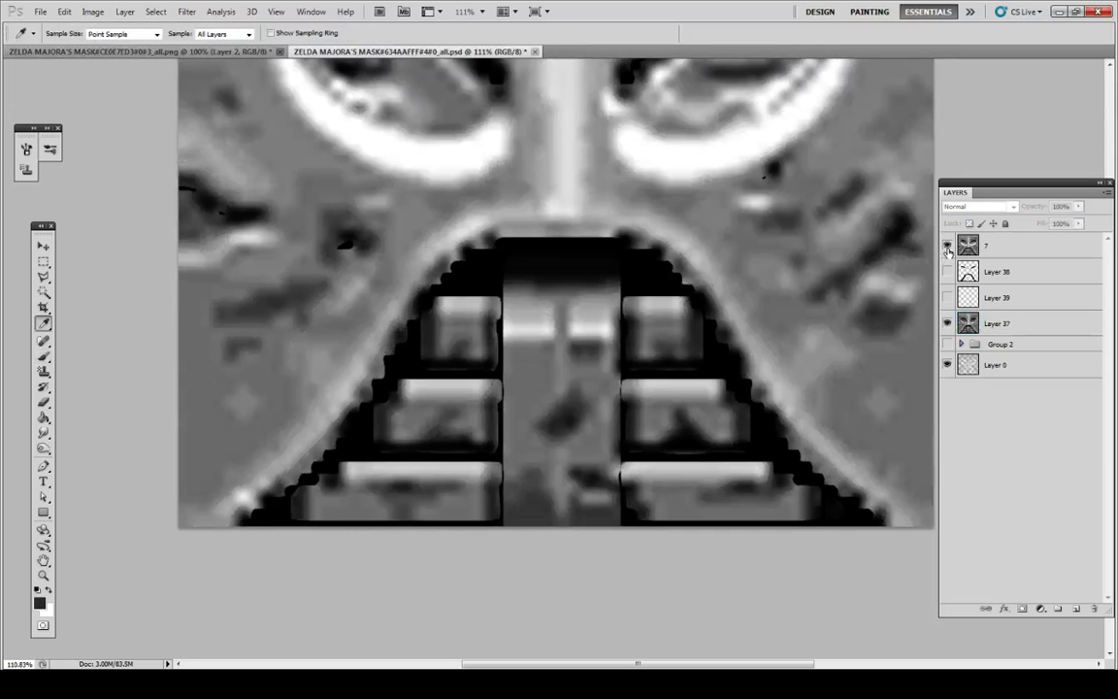
click(947, 249)
click(654, 333)
key(b)
click(650, 344)
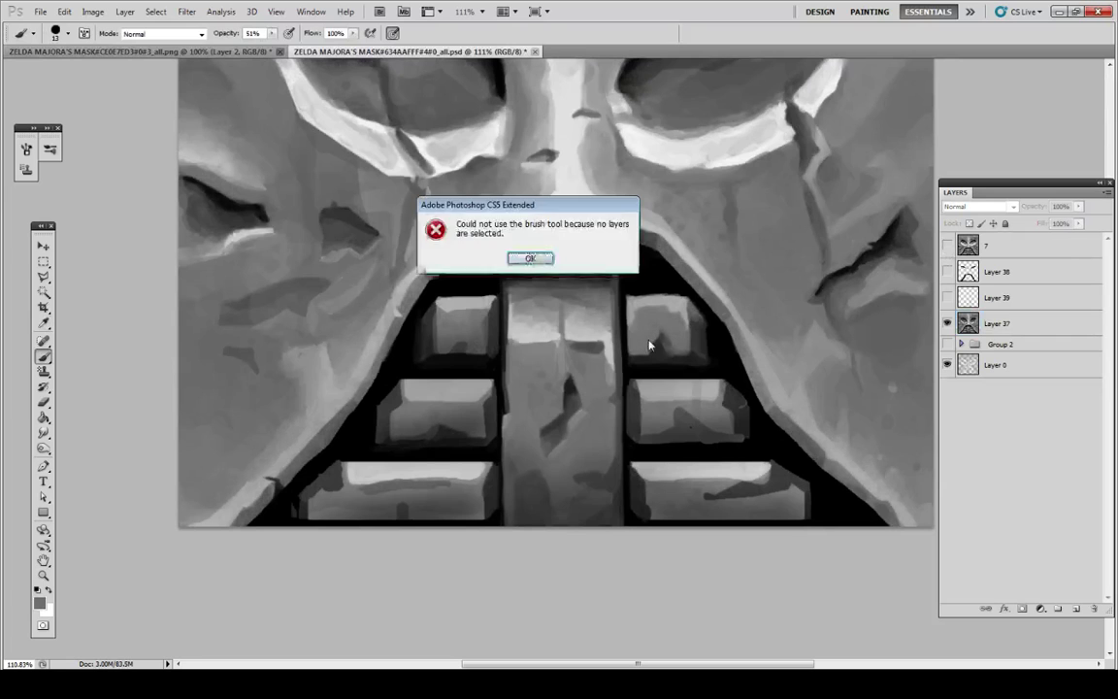
key(Return)
click(1012, 323)
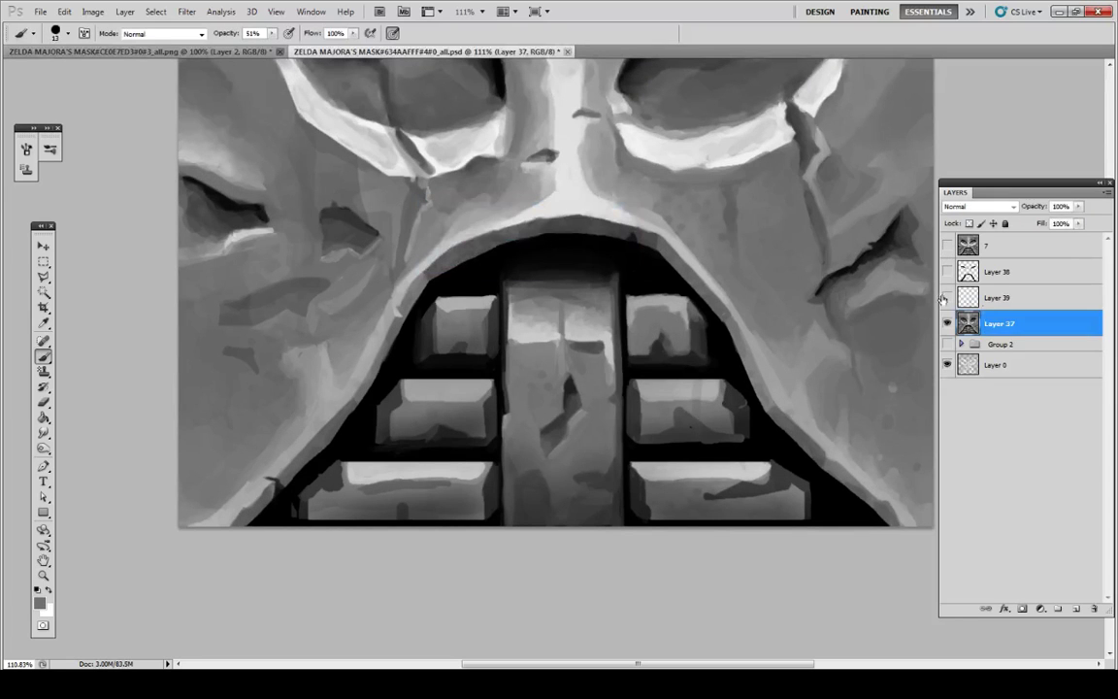
Step: Paint small darker pits and mottled grey marks onto the front face of the upper-right tooth
alt+click(647, 341)
click(654, 319)
alt+click(677, 328)
alt+click(653, 320)
drag(657, 325, 678, 332)
key(alt)
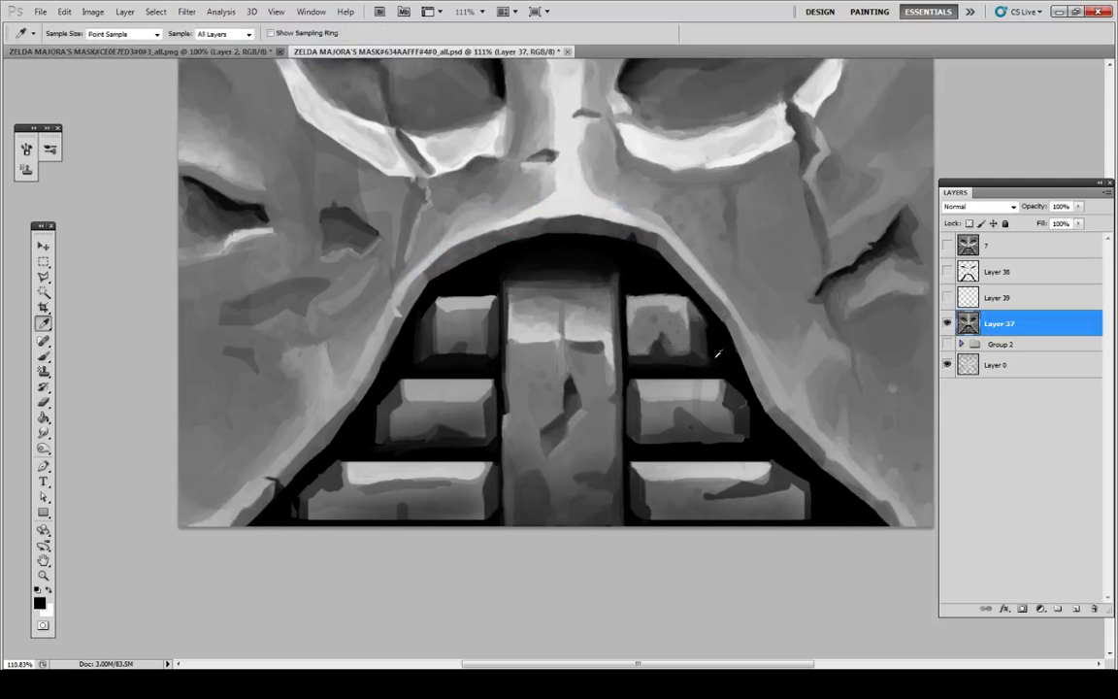
Step: Rework the dark notch at the base of the upper-right tooth using sampled dark and mid-grey tones
alt+click(718, 354)
alt+click(654, 347)
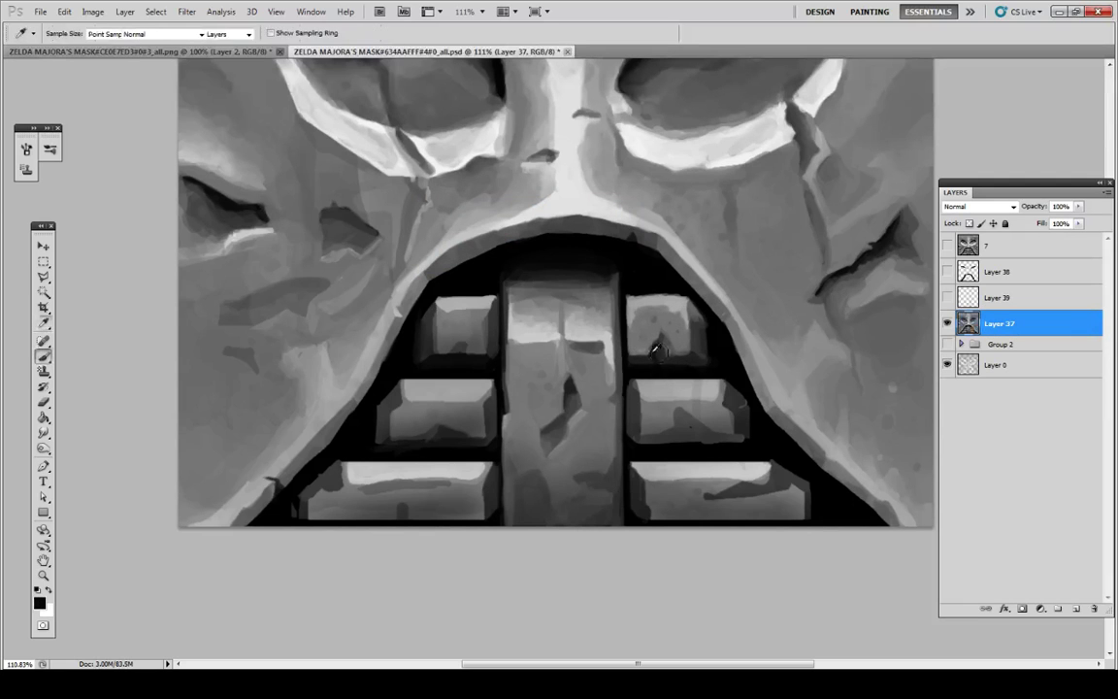
alt+click(664, 351)
mouse_move(659, 347)
mouse_down()
mouse_move(659, 363)
mouse_move(671, 354)
mouse_move(696, 361)
mouse_up()
alt+click(659, 352)
alt+click(668, 357)
alt+click(692, 351)
alt+click(692, 352)
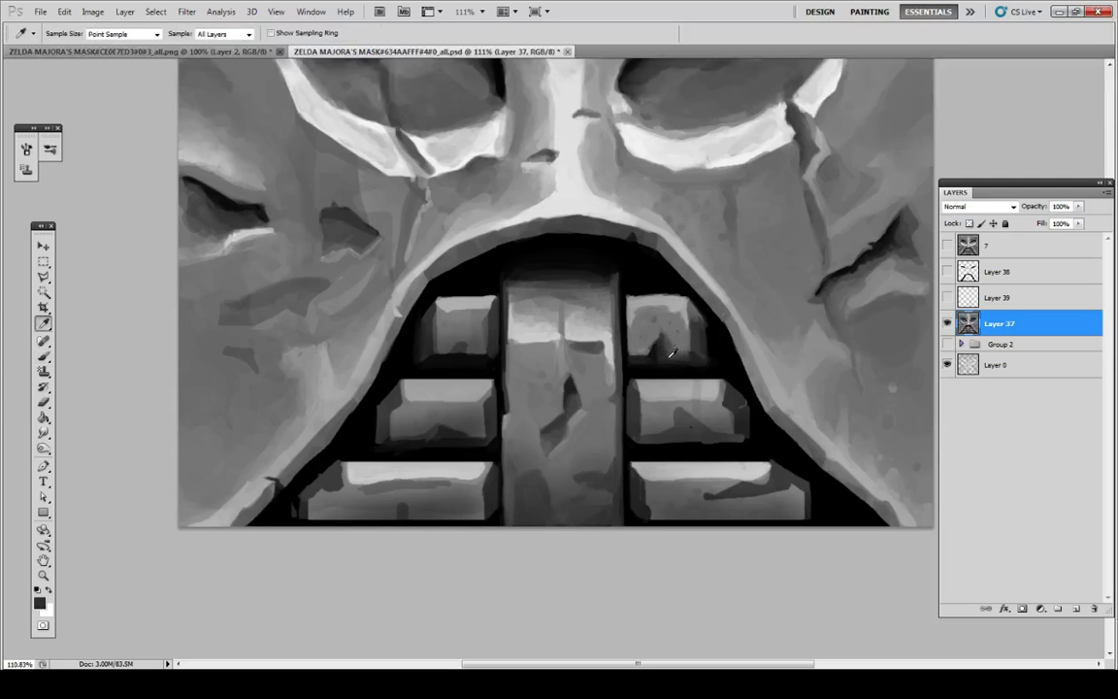
Step: Define the right side and pointed tip of the upper-right tooth's notch with sampled greys
mouse_move(673, 351)
mouse_down()
mouse_move(704, 364)
mouse_move(676, 357)
mouse_up()
alt+click(686, 356)
alt+click(681, 339)
key(alt)
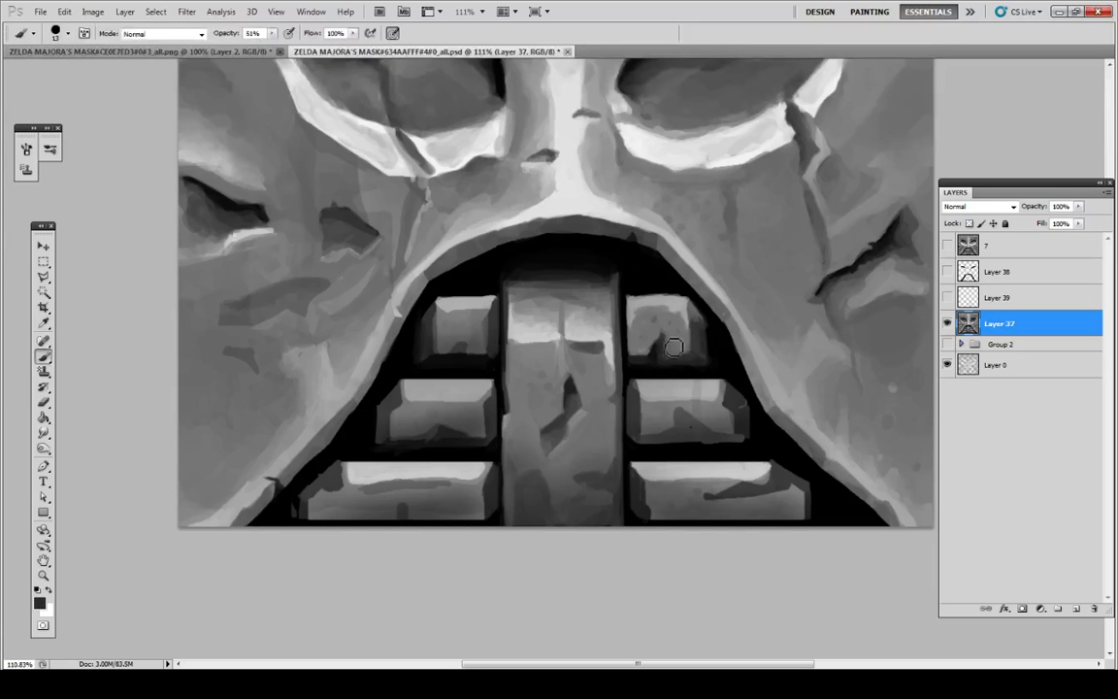
key(alt)
key(alt)
key(alt)
key(alt)
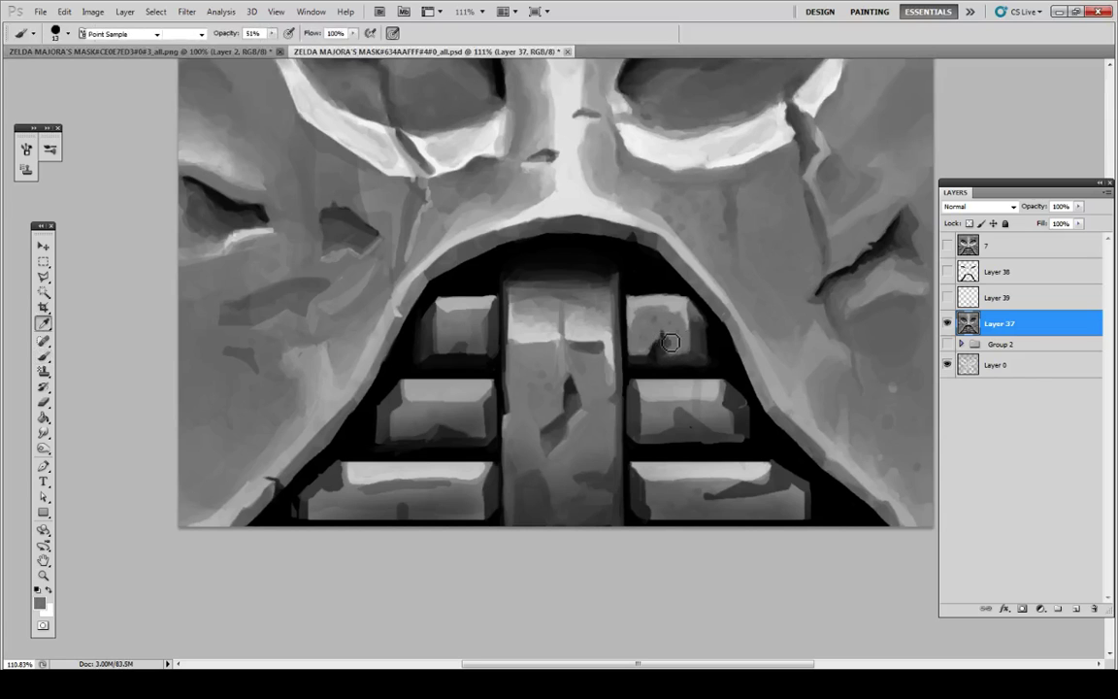
Step: Round off the outer top corner of the upper-right tooth and blend its side bevel
alt+click(683, 288)
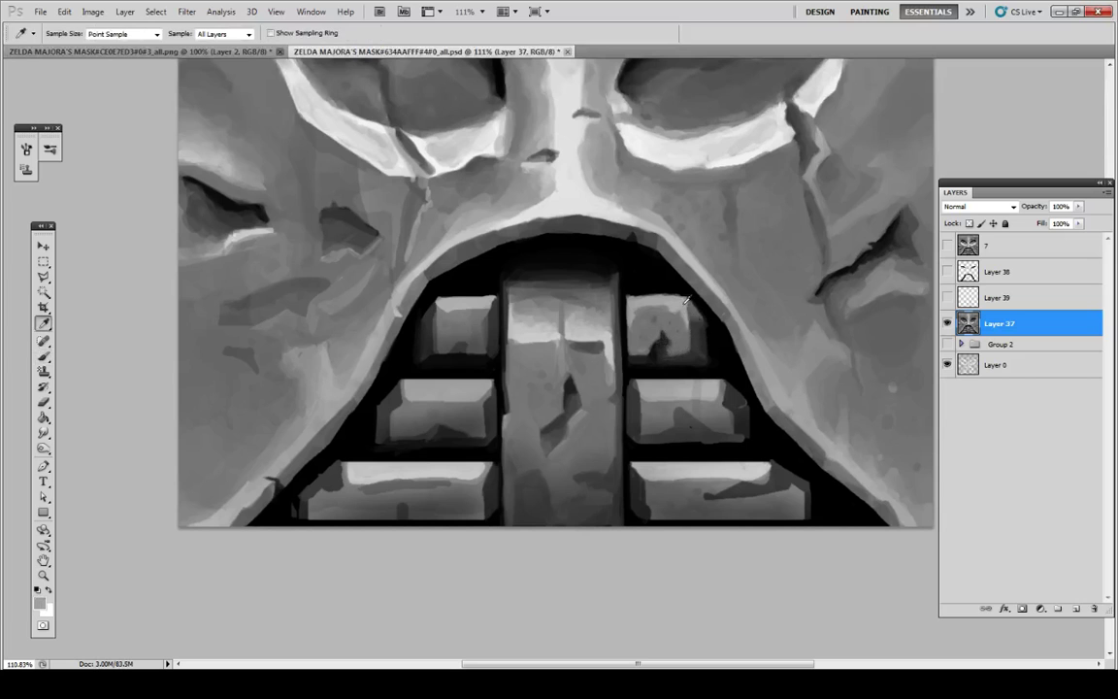
key(alt)
mouse_move(692, 313)
mouse_down()
mouse_move(729, 347)
mouse_move(717, 330)
mouse_move(651, 343)
mouse_move(695, 400)
mouse_move(675, 388)
mouse_move(657, 336)
mouse_up()
alt+click(689, 305)
alt+click(701, 324)
click(657, 336)
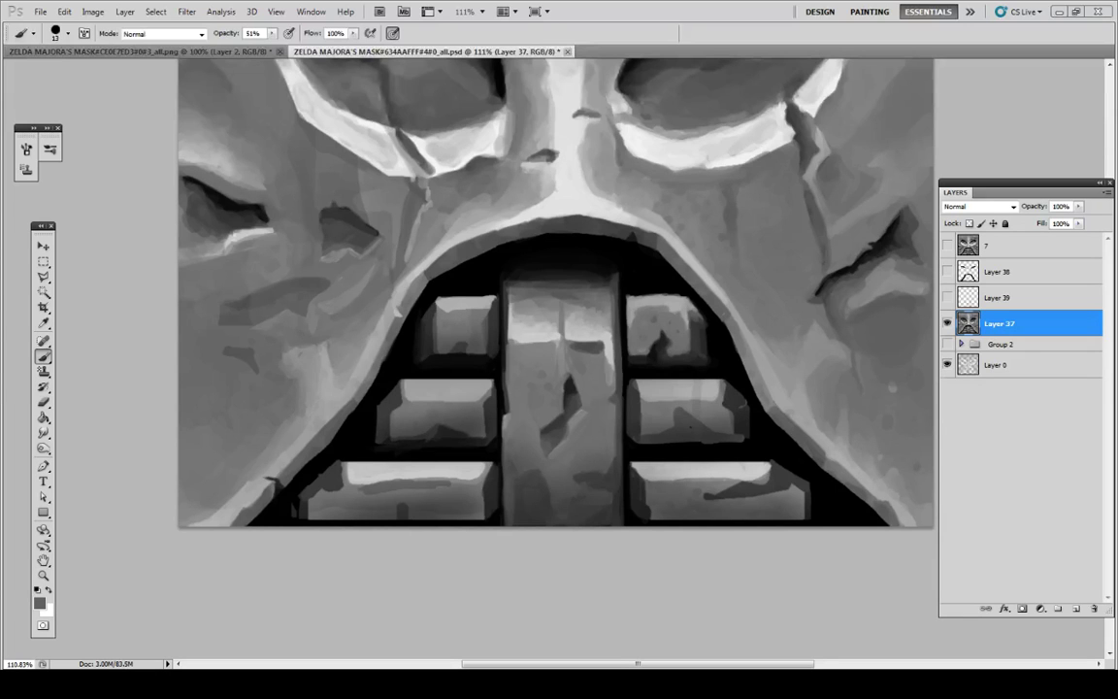
Step: Paint mid-grey over the lower part of the central pillar's crack to narrow it to a thin diagonal
alt+click(586, 394)
drag(589, 427, 566, 443)
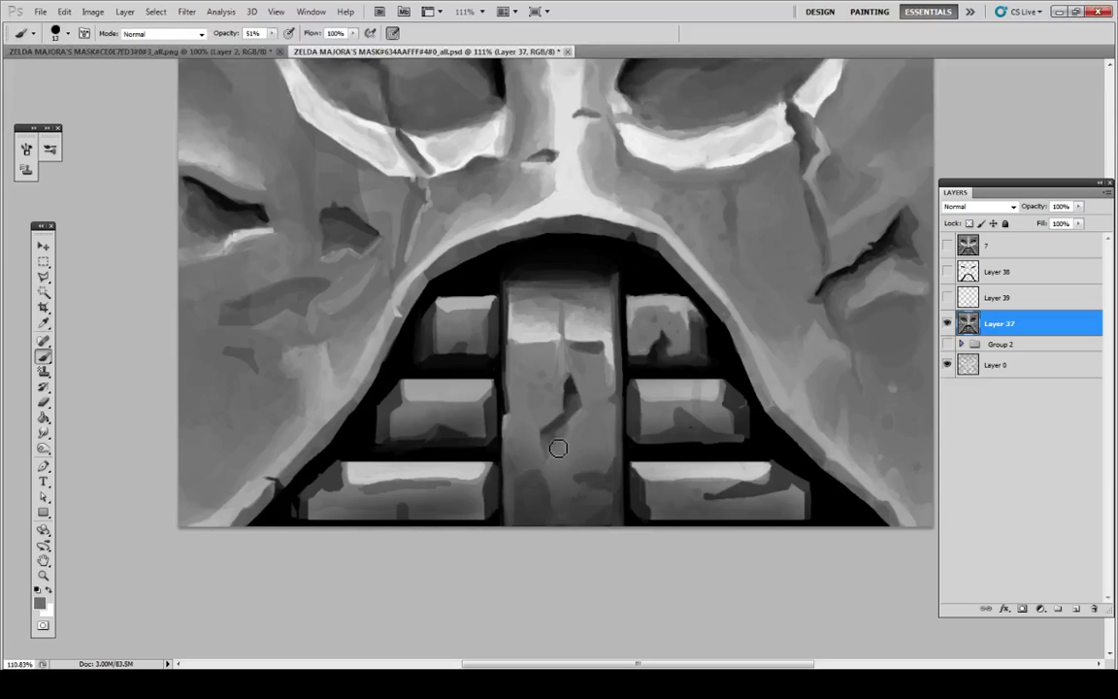
alt+click(559, 449)
alt+click(560, 449)
key(alt)
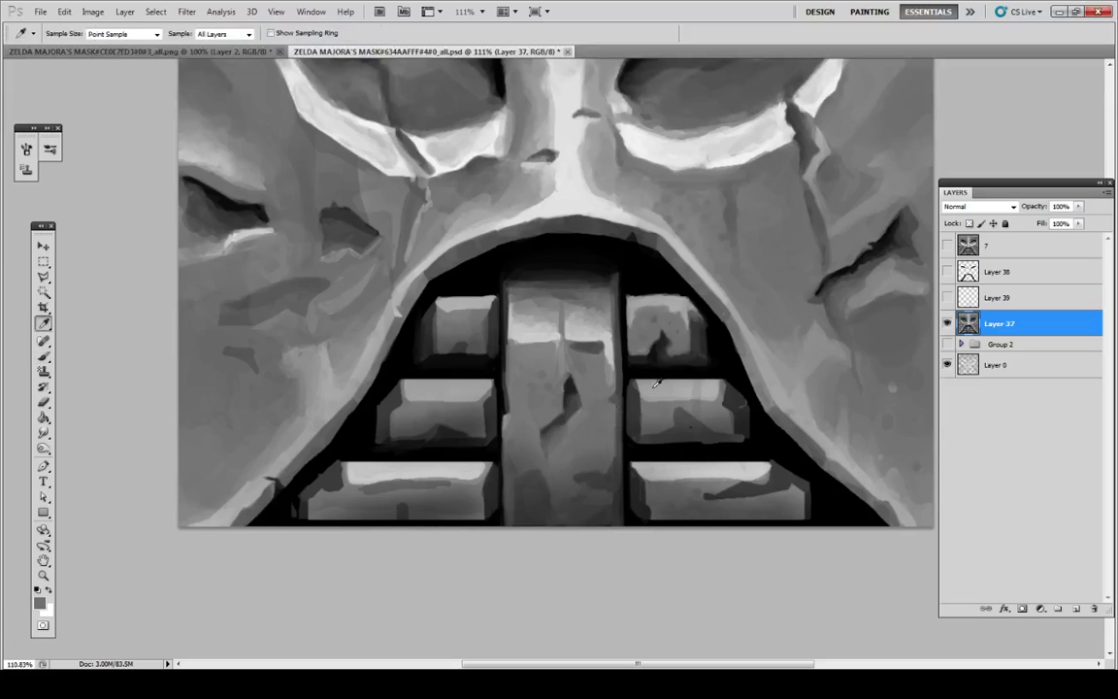
Step: Add a light highlight along the lower edge of the central pillar's crack and blend it downward into the stone
drag(586, 407, 560, 449)
alt+click(566, 466)
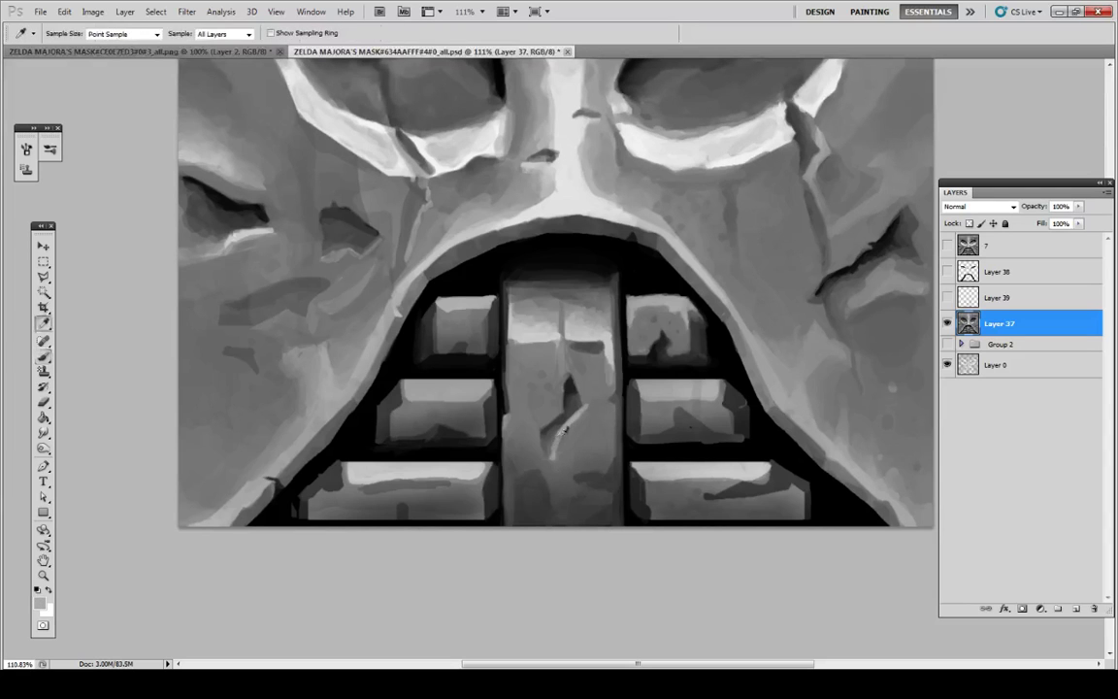
key(alt)
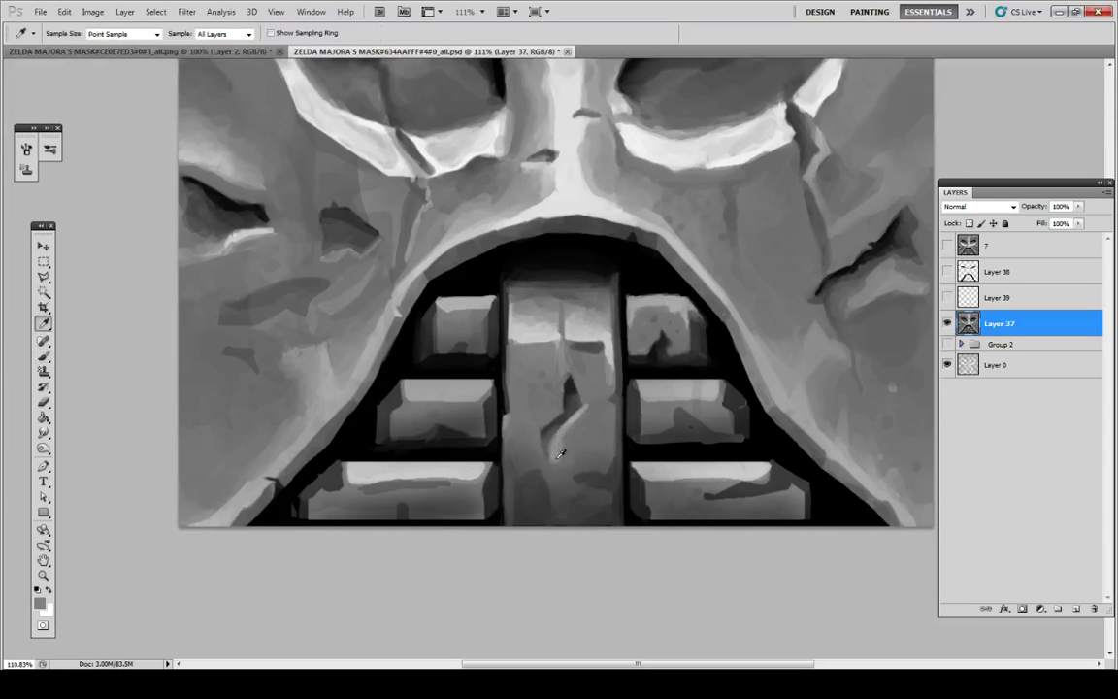
alt+click(564, 465)
drag(579, 422, 559, 473)
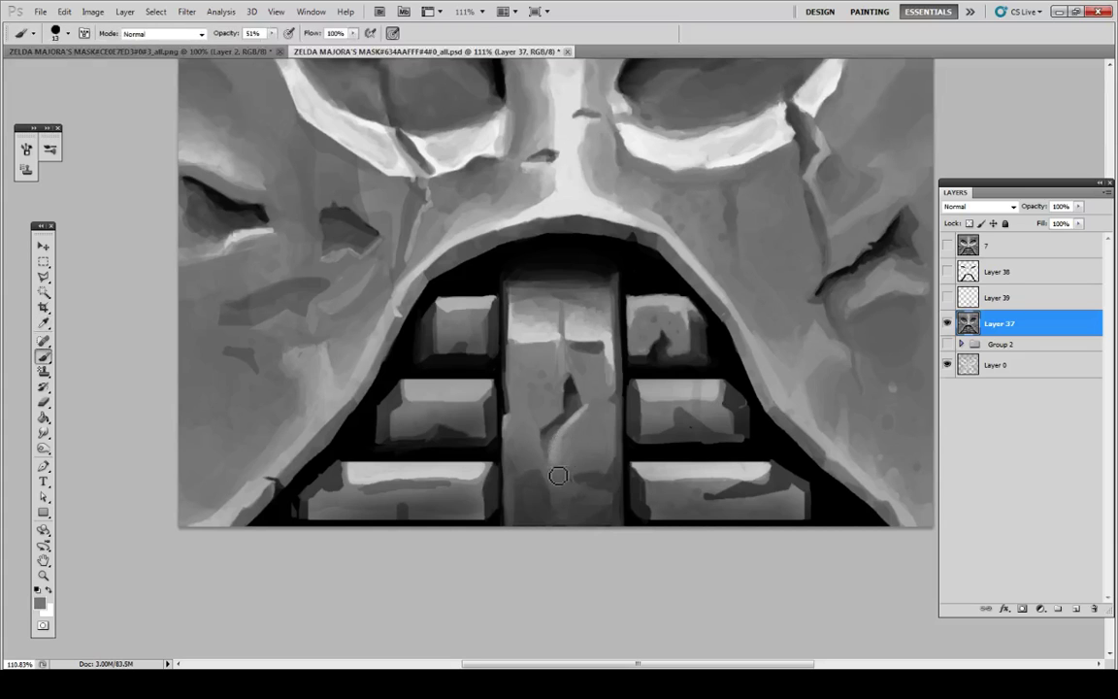
alt+click(569, 460)
key(alt)
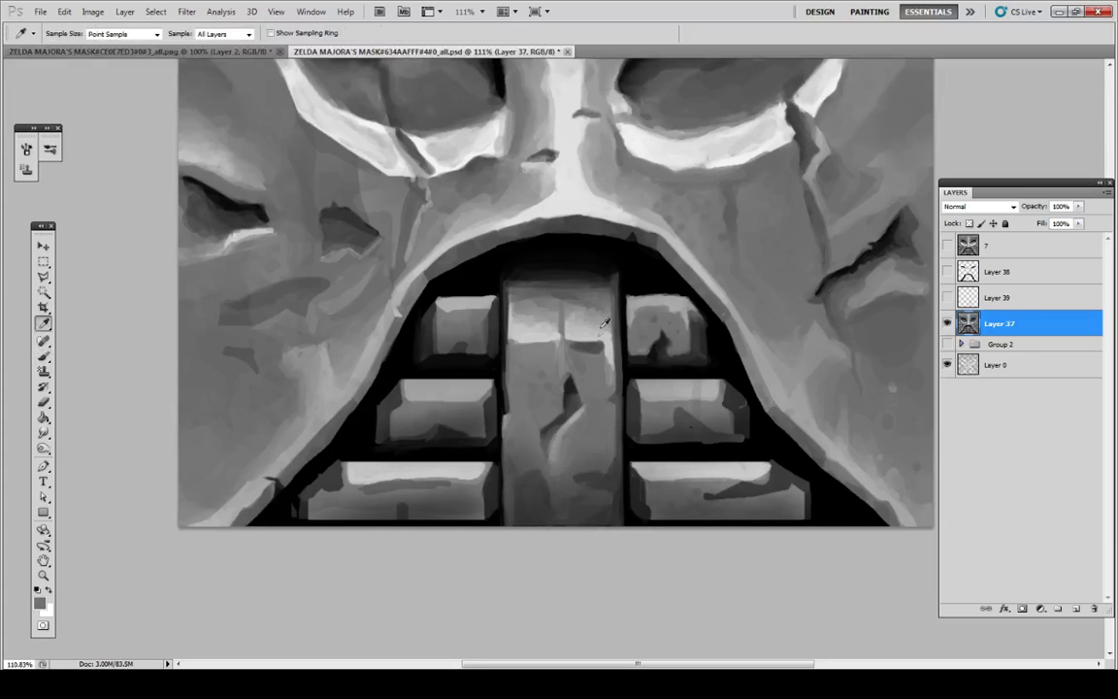
Step: Reshape the upper part of the central pillar's crack with dark tones and clean up the highlighted corner beside it
drag(574, 392, 583, 403)
alt+click(574, 402)
alt+click(573, 382)
alt+click(580, 396)
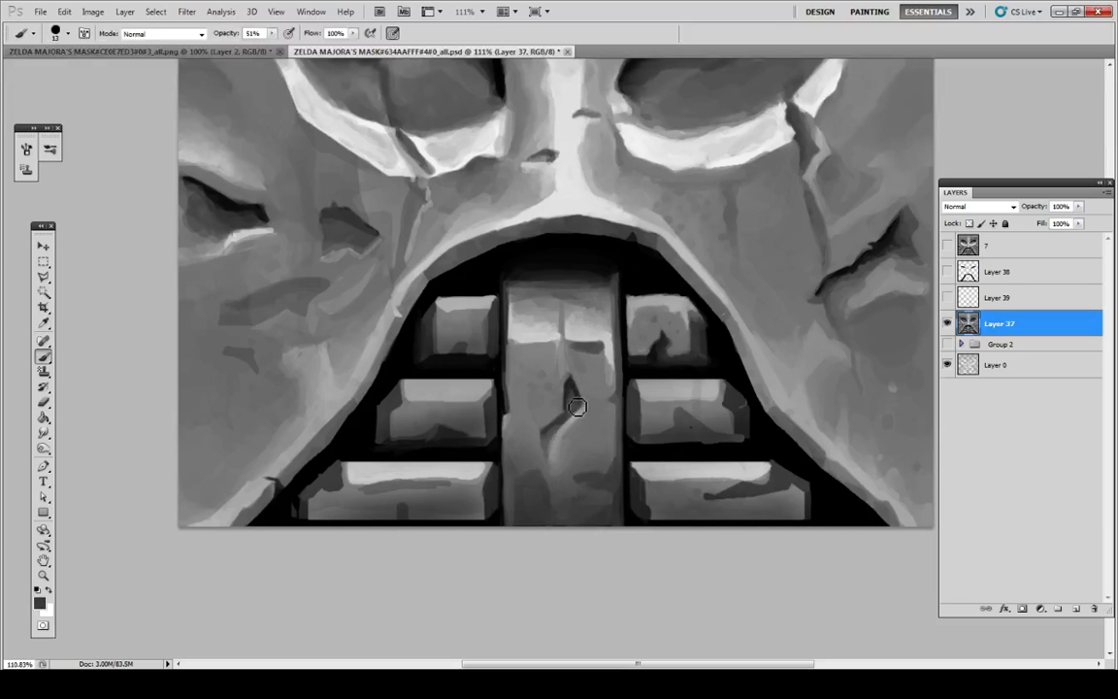
key(alt)
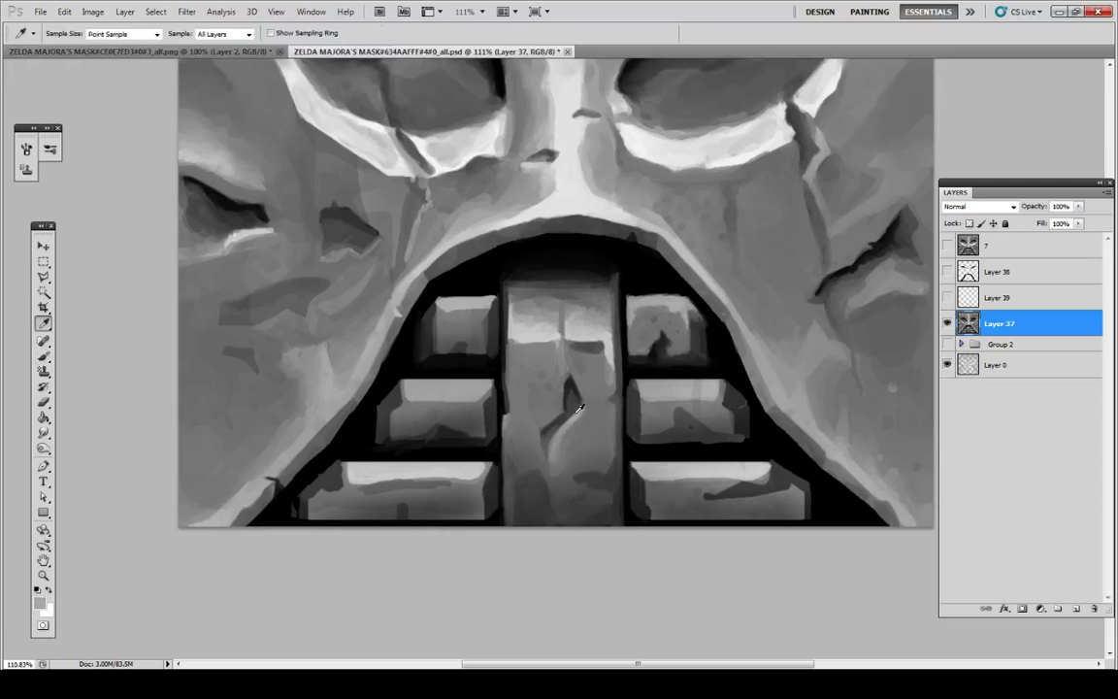
alt+click(577, 408)
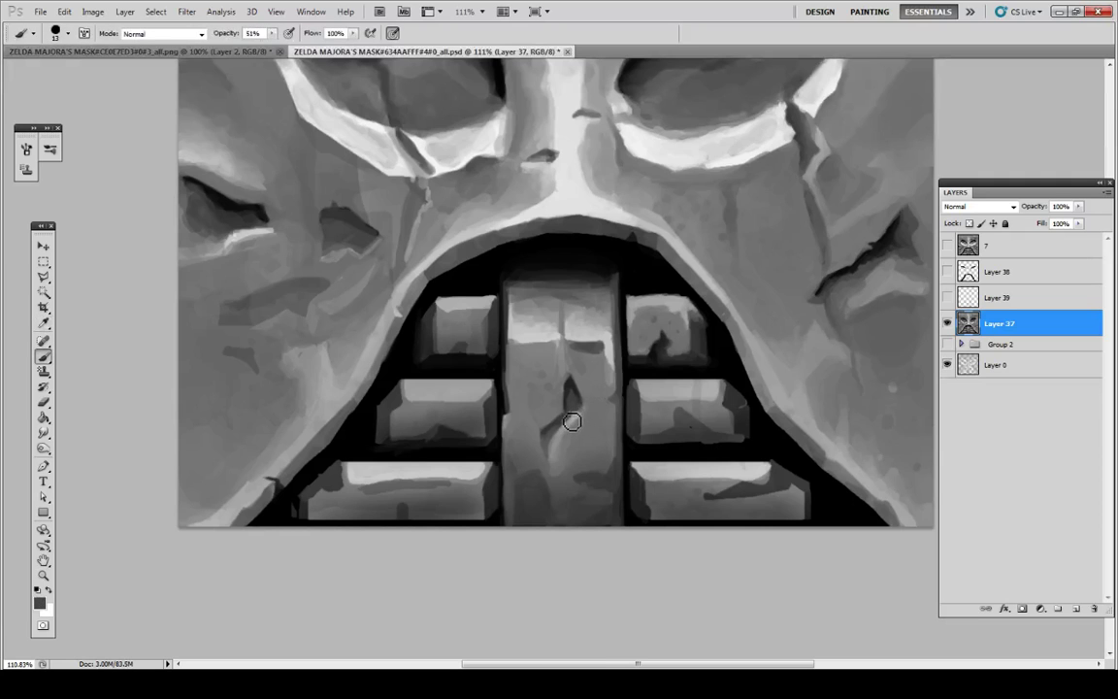
alt+click(579, 415)
alt+click(592, 411)
alt+click(591, 405)
alt+click(592, 377)
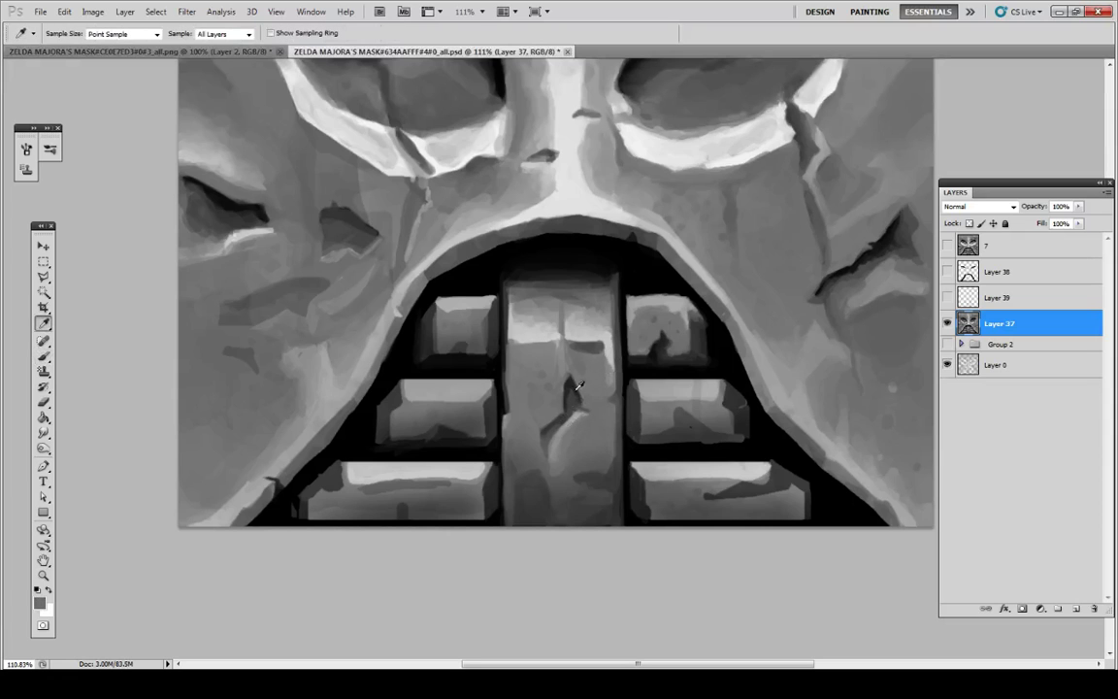
Step: Dab small dark pits around the crack on the central pillar with a sampled dark grey
alt+click(532, 499)
click(524, 414)
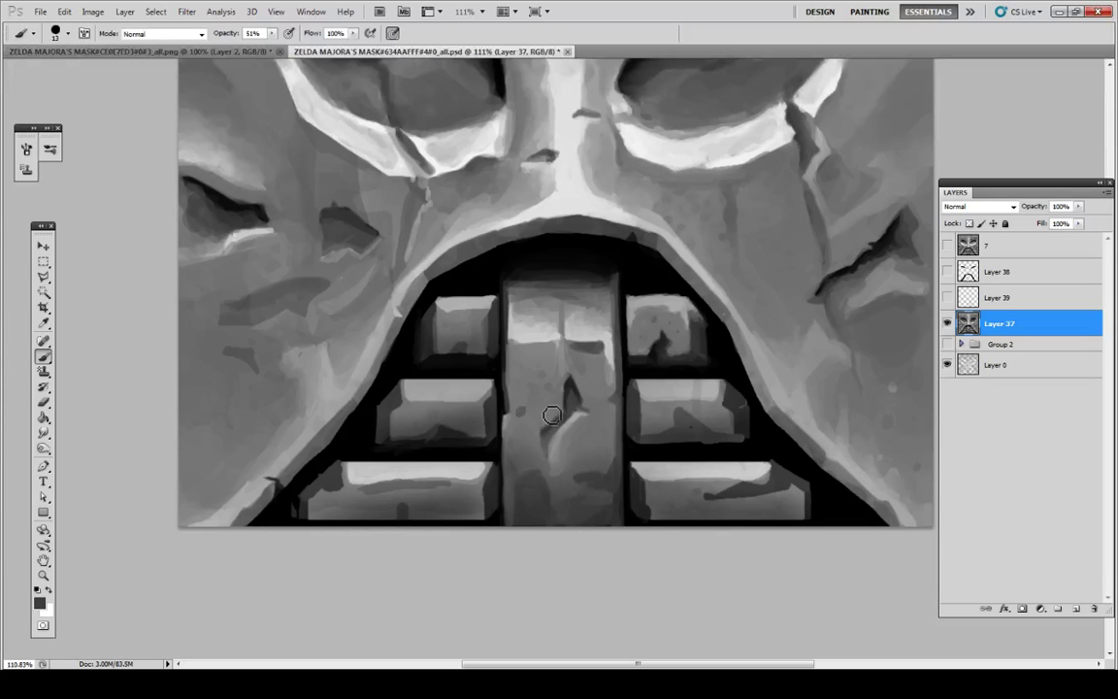
click(552, 415)
click(595, 447)
click(602, 426)
click(576, 443)
click(522, 459)
click(526, 439)
Step: Soften the dark pits on the central pillar and add subtler grey marks near its left side
alt+click(590, 427)
drag(602, 447, 595, 448)
alt+click(607, 450)
alt+click(532, 388)
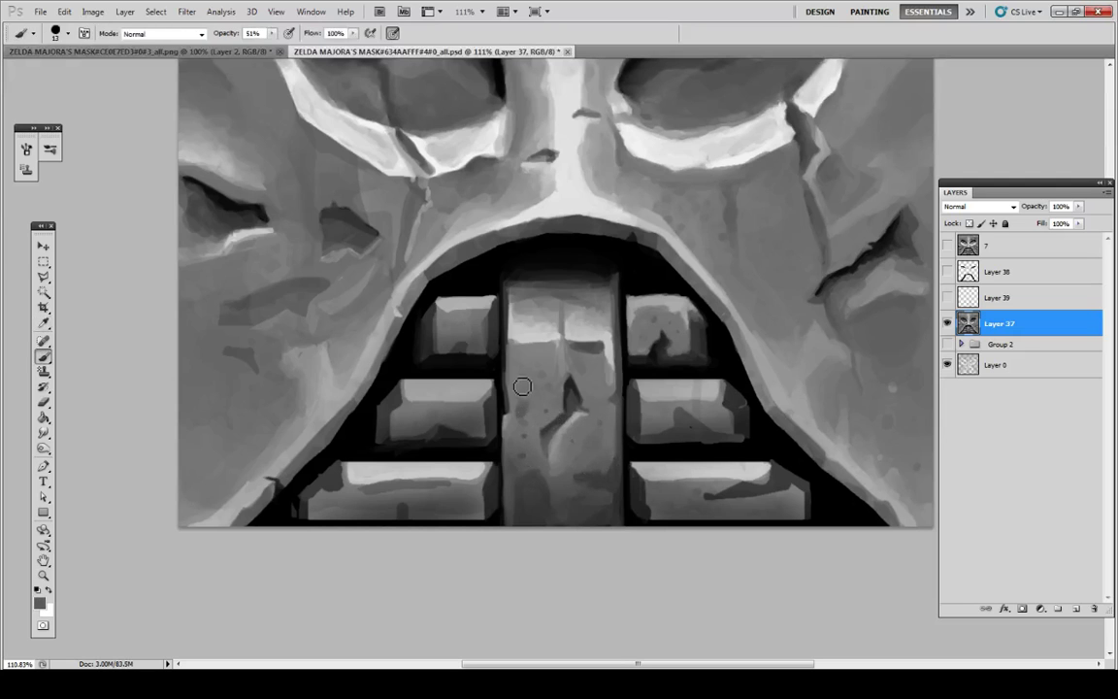
alt+click(529, 404)
drag(526, 421, 519, 424)
click(550, 414)
alt+click(534, 432)
Step: Dab light grey spots across the central pillar's face from below the top bevel to the base
alt+click(604, 344)
click(525, 367)
click(599, 390)
click(587, 455)
click(563, 490)
click(528, 463)
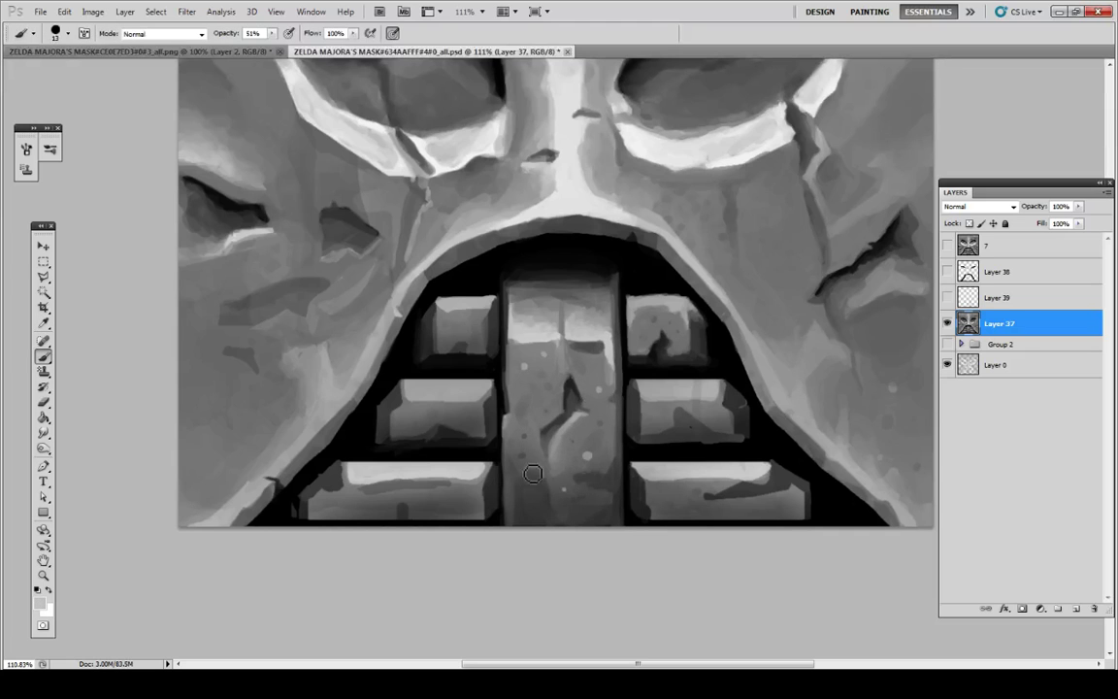
click(534, 505)
Step: Tone down the light spots near the central pillar's base with sampled darker greys
alt+click(539, 492)
click(535, 506)
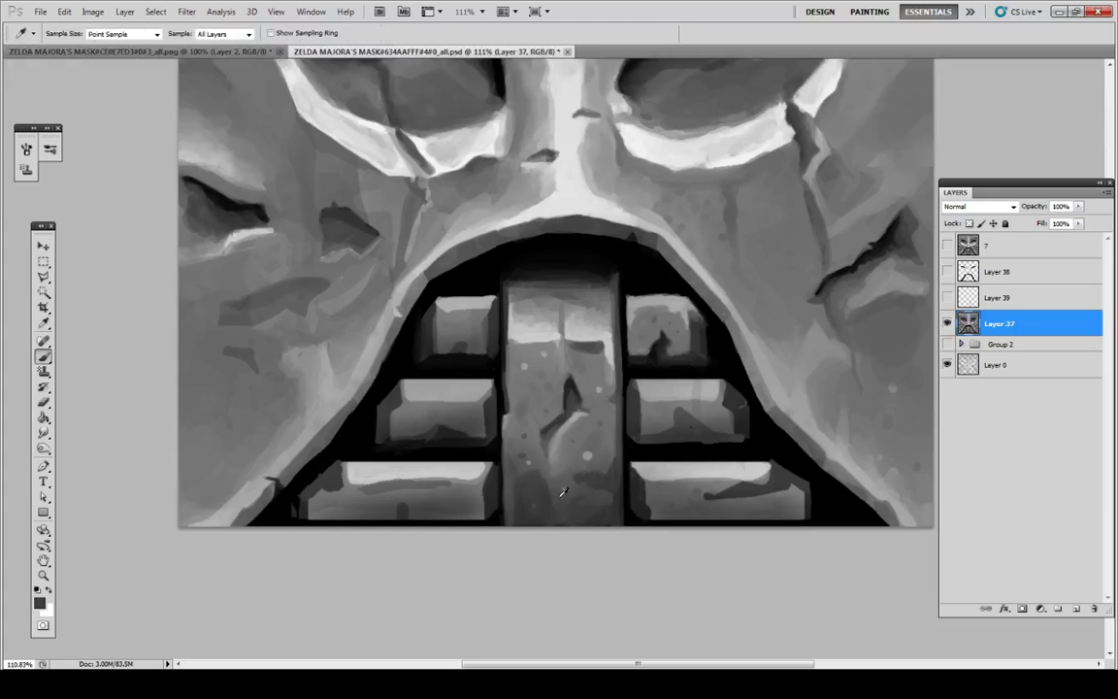
alt+click(562, 496)
click(565, 492)
alt+click(570, 473)
click(573, 496)
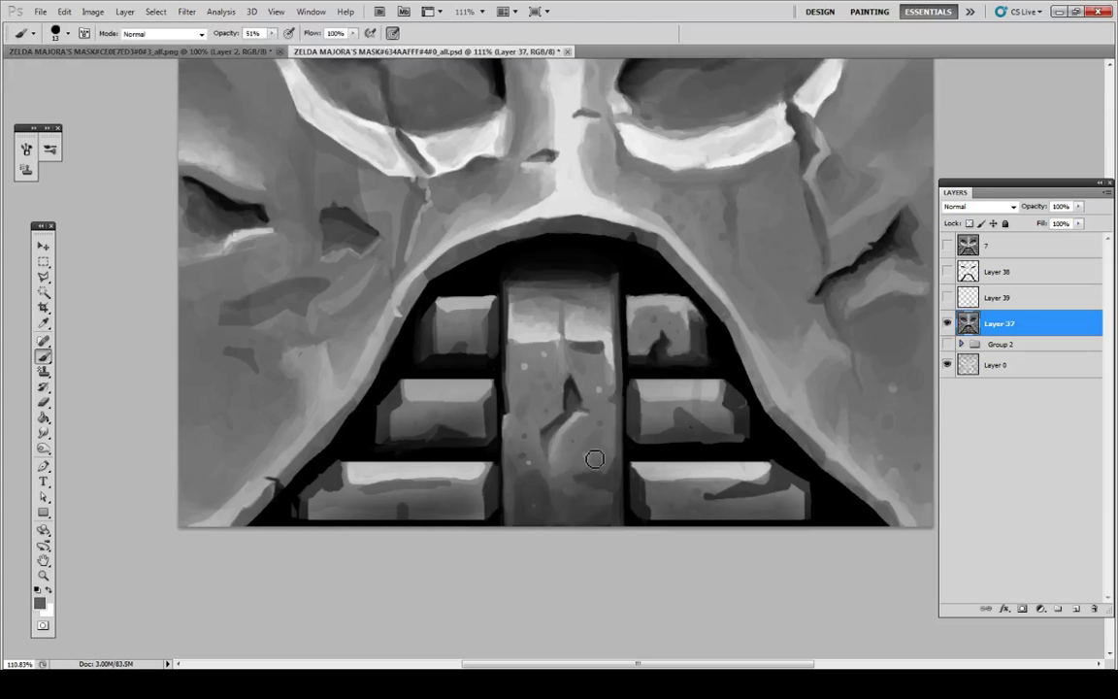
Step: Blend the remaining light spots on the middle and upper parts of the central pillar into the surrounding stone
alt+click(599, 439)
click(587, 455)
alt+click(544, 457)
click(530, 466)
alt+click(526, 467)
key(alt)
key(alt)
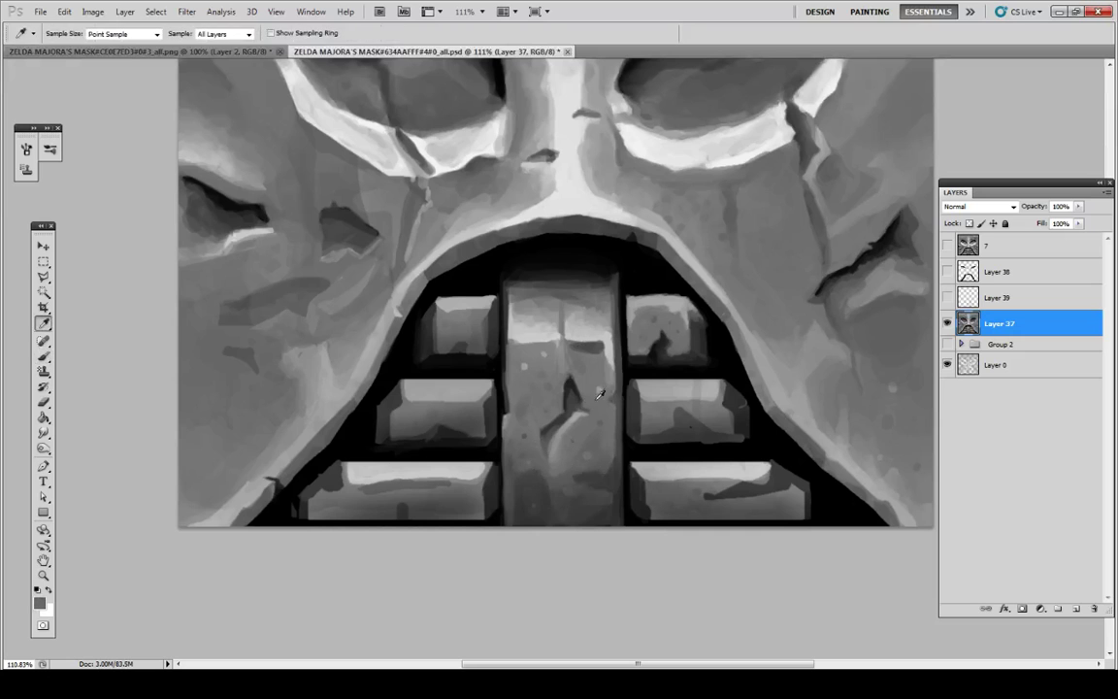
click(602, 391)
alt+click(553, 362)
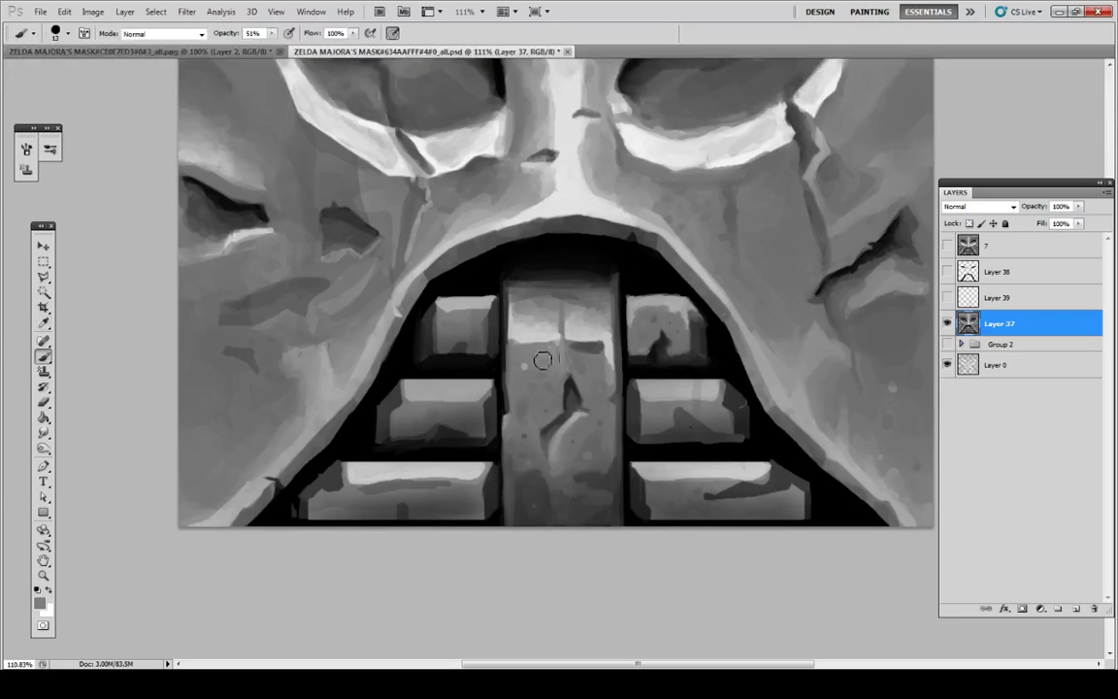
key(alt)
key(alt)
Step: Paint a short dark horizontal crack near the lower right edge of the central pillar and refine its upper edge
mouse_move(621, 469)
mouse_down()
mouse_move(607, 470)
mouse_move(593, 480)
mouse_move(628, 484)
mouse_up()
alt+click(603, 476)
alt+click(618, 482)
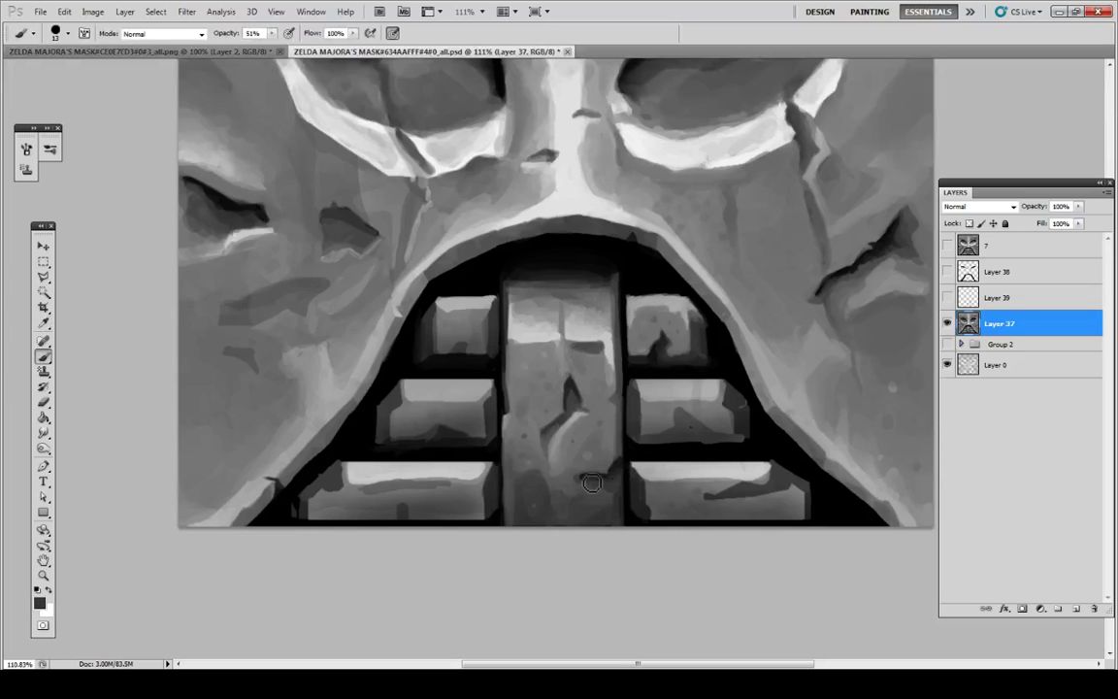
key(alt)
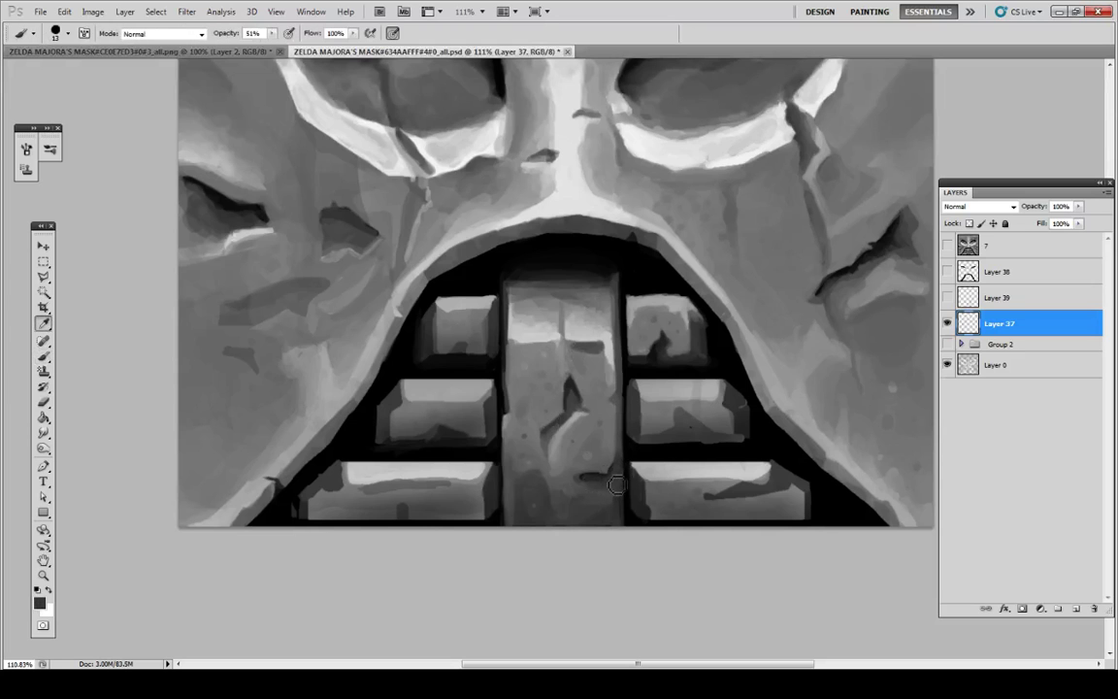
key(alt)
key(alt)
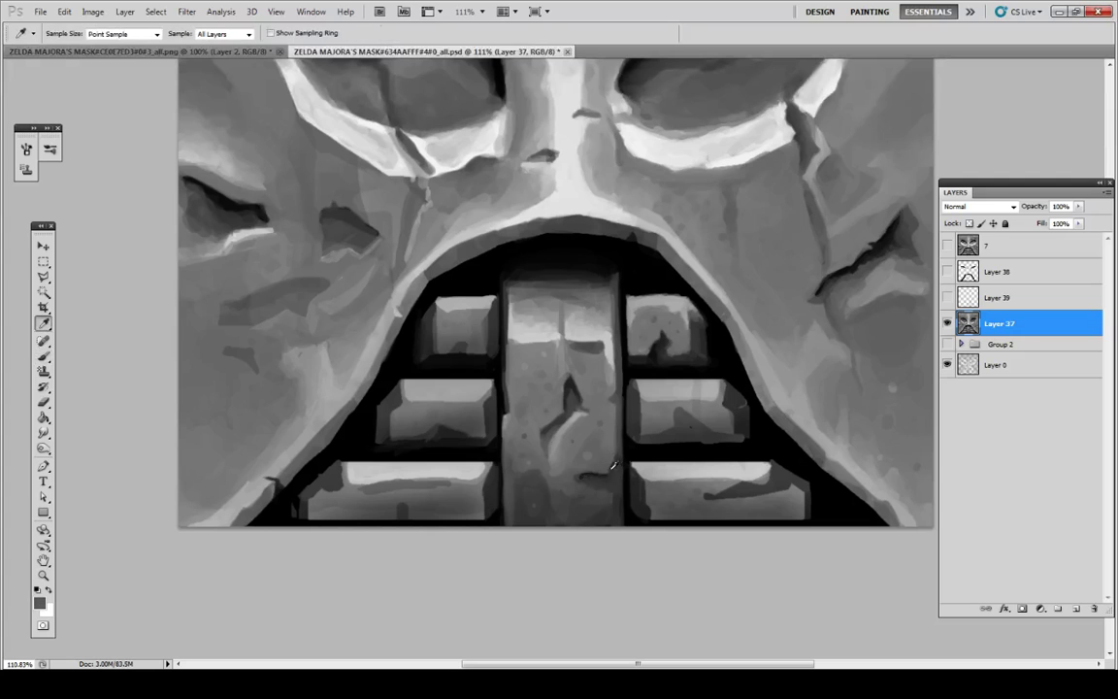
Step: Lighten the stone just below the short horizontal crack near the central pillar's base
drag(581, 489, 606, 501)
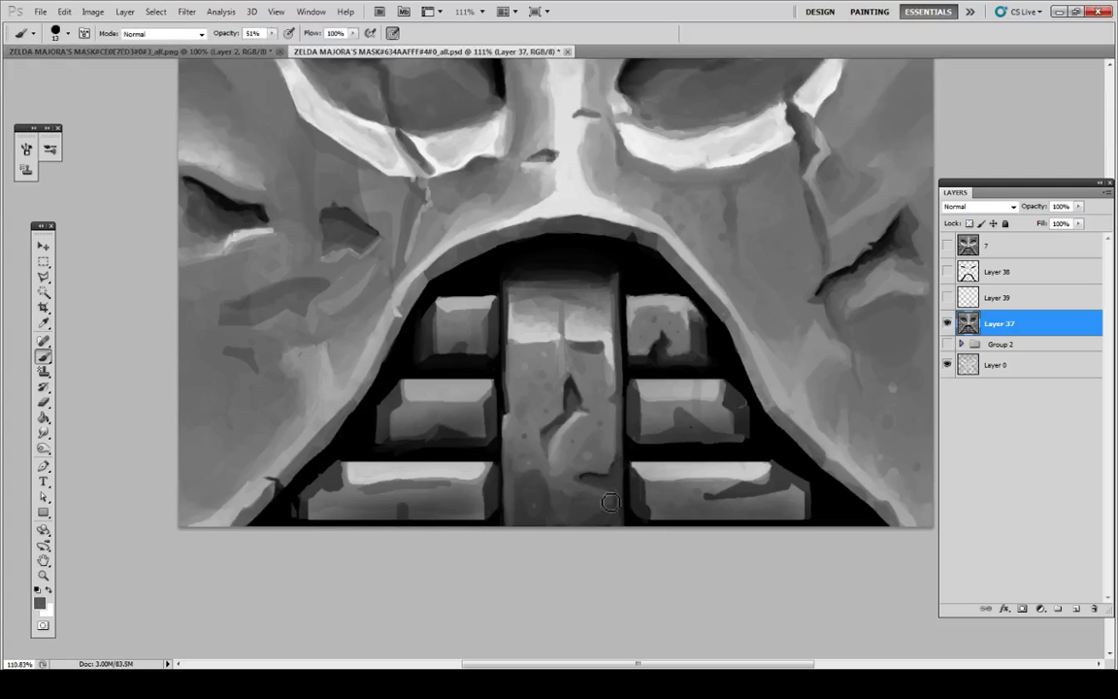
key(alt)
key(alt)
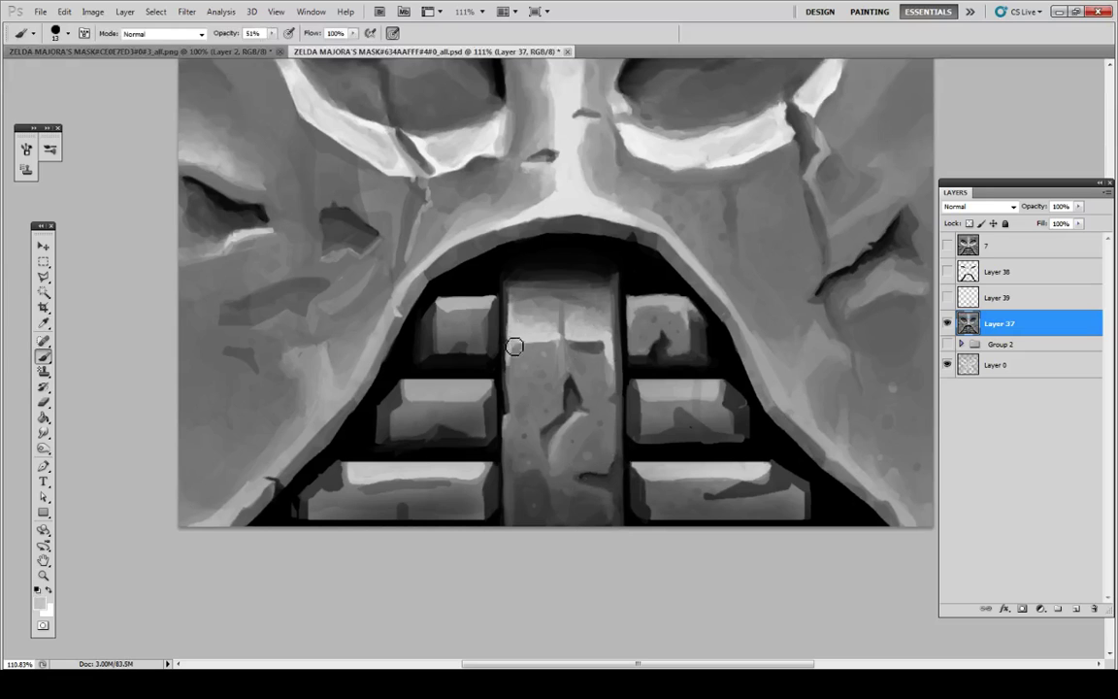
Step: Highlight the central pillar's left edge just below the top bevel and blend it with sampled greys
key(alt)
alt+click(519, 350)
alt+click(517, 340)
key(alt)
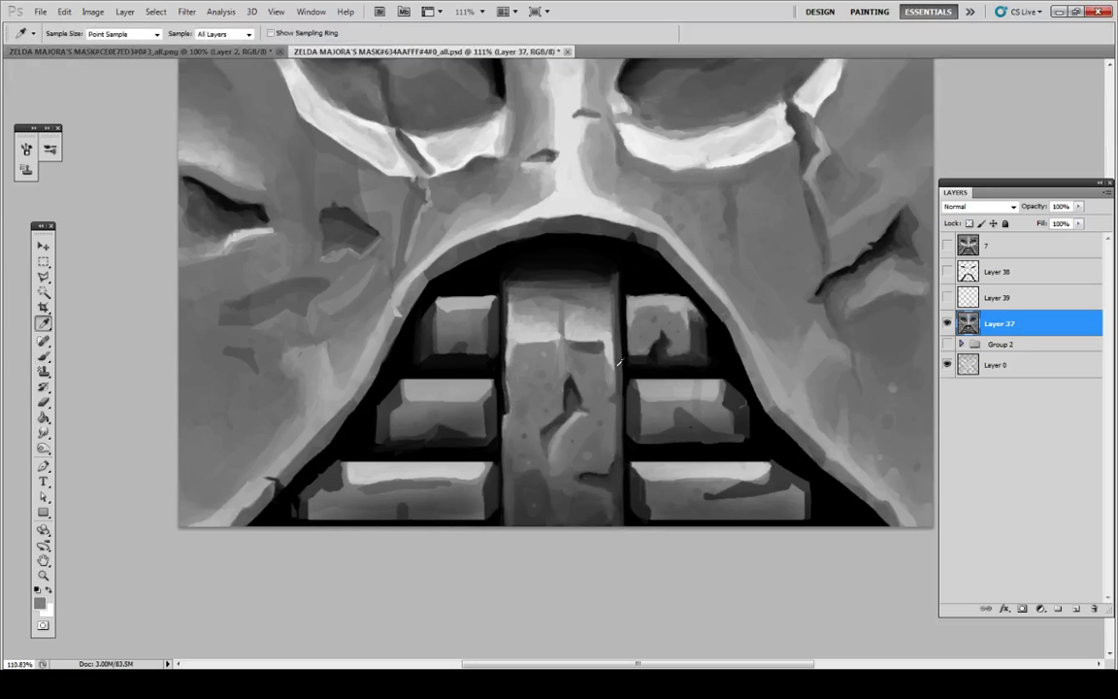
Step: Paint a small dark chip into the central pillar's right edge, level with the crack
alt+click(611, 357)
drag(613, 362, 622, 411)
alt+click(611, 391)
alt+click(628, 391)
alt+click(621, 402)
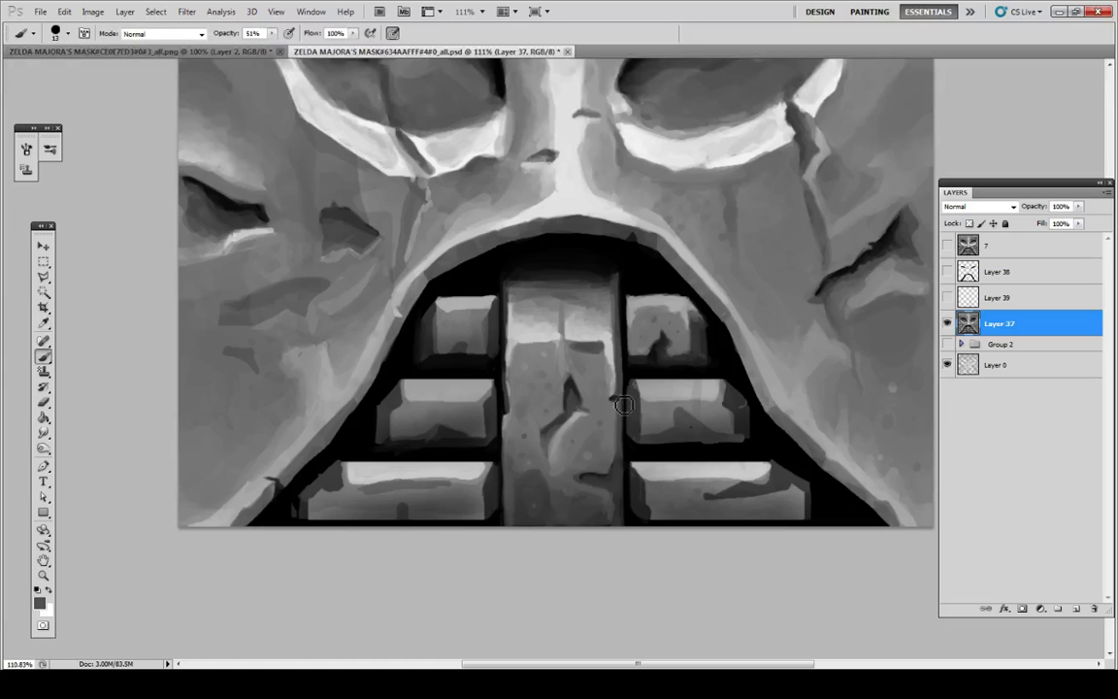
key(alt)
key(alt)
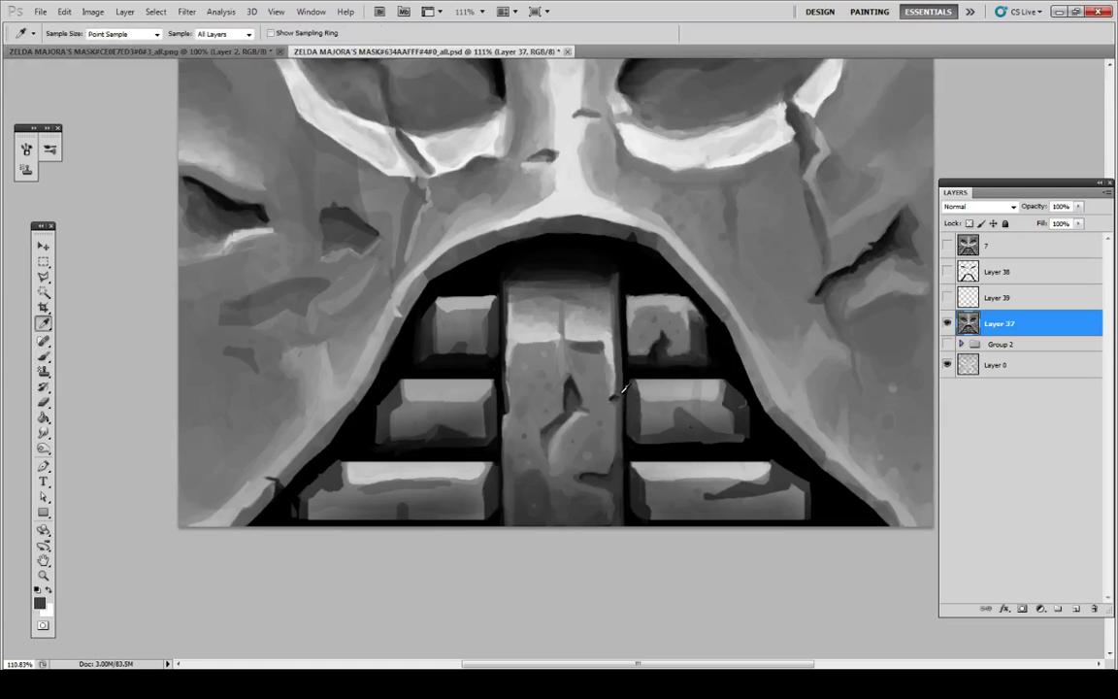
Step: Touch up the central pillar's right edge highlight above the small chip with sampled light greys
alt+click(610, 392)
alt+click(609, 379)
drag(613, 391, 609, 372)
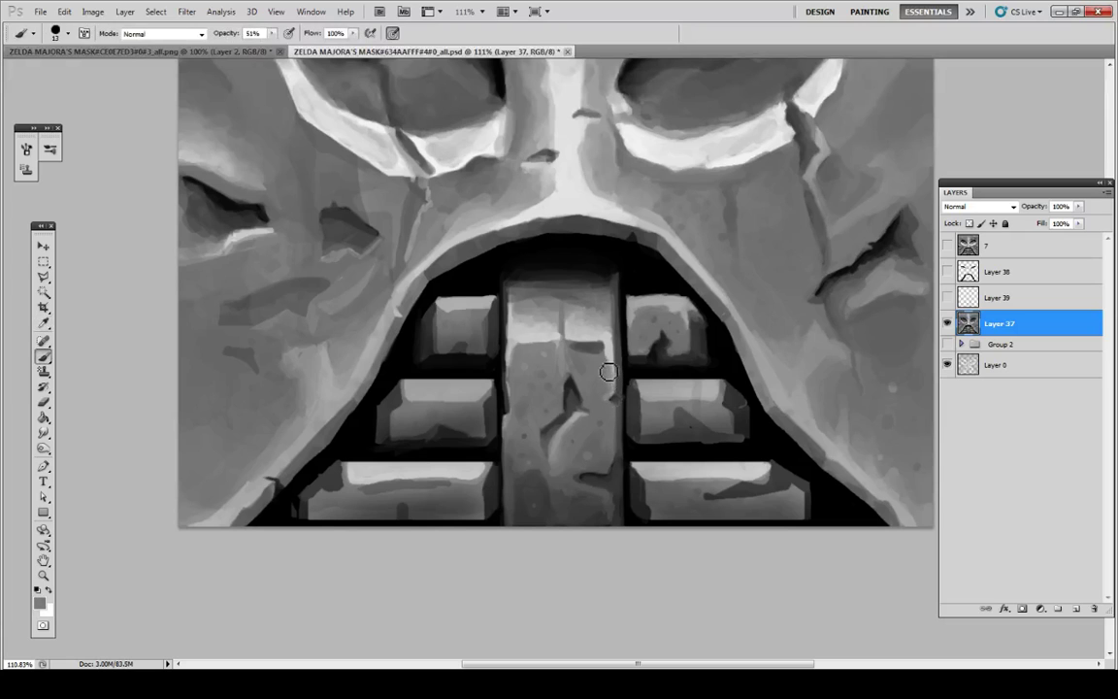
key(alt)
key(alt)
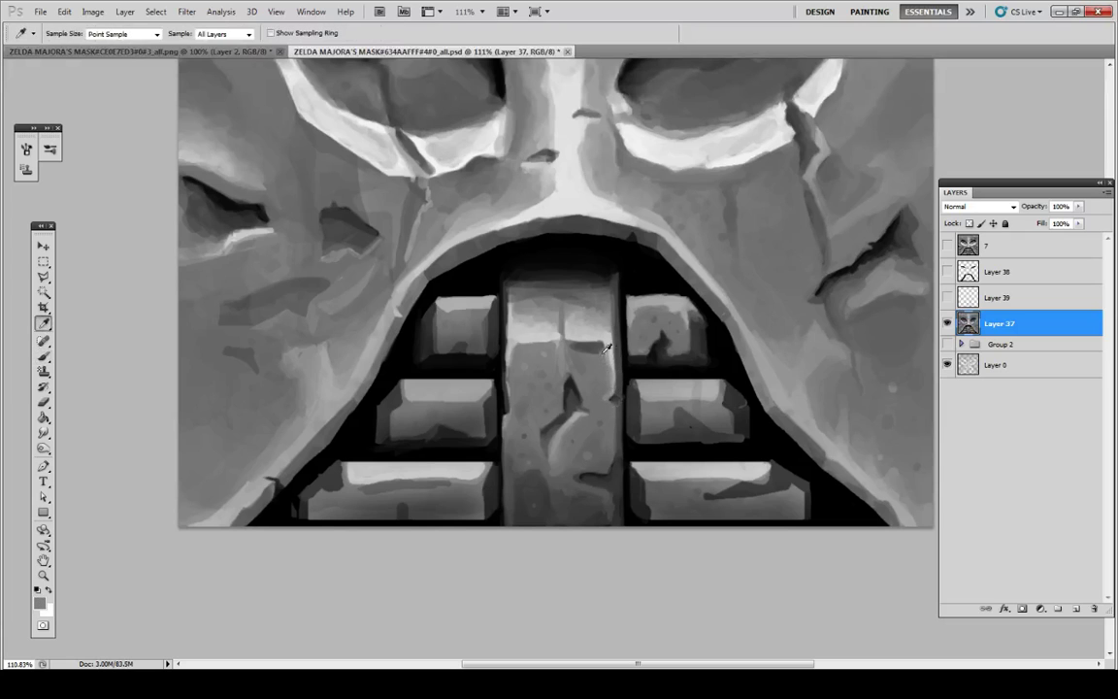
Step: Soften the dark shadow beneath the right half of the central pillar's top bevel by extending its grey downward
alt+click(603, 352)
drag(603, 358, 587, 357)
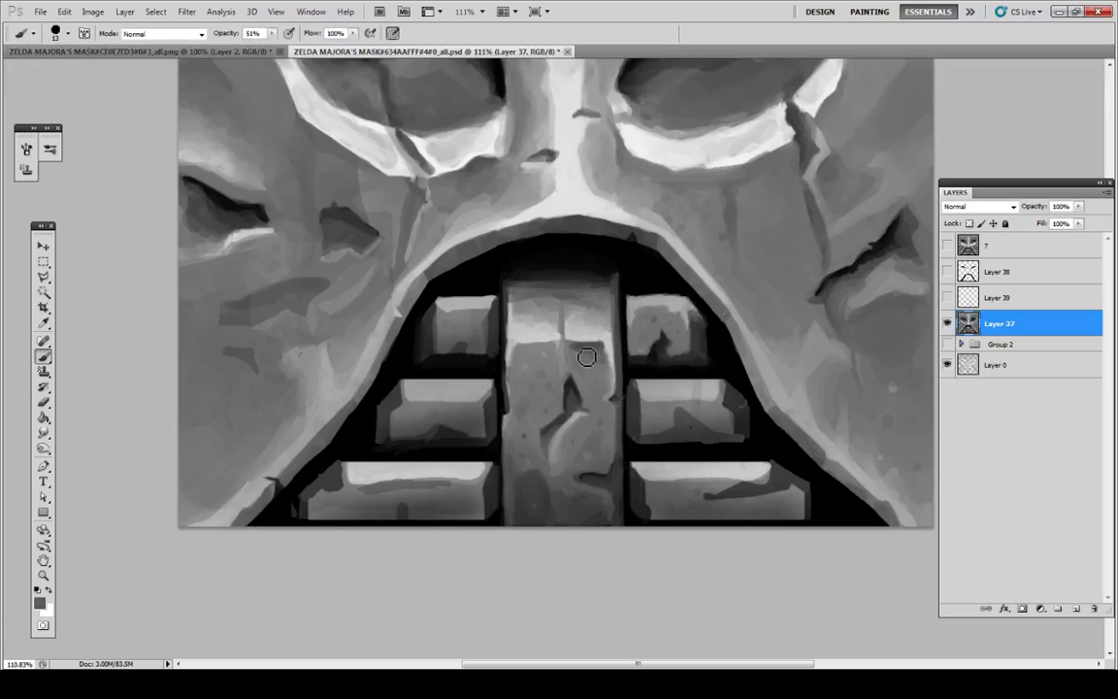
key(alt)
key(alt)
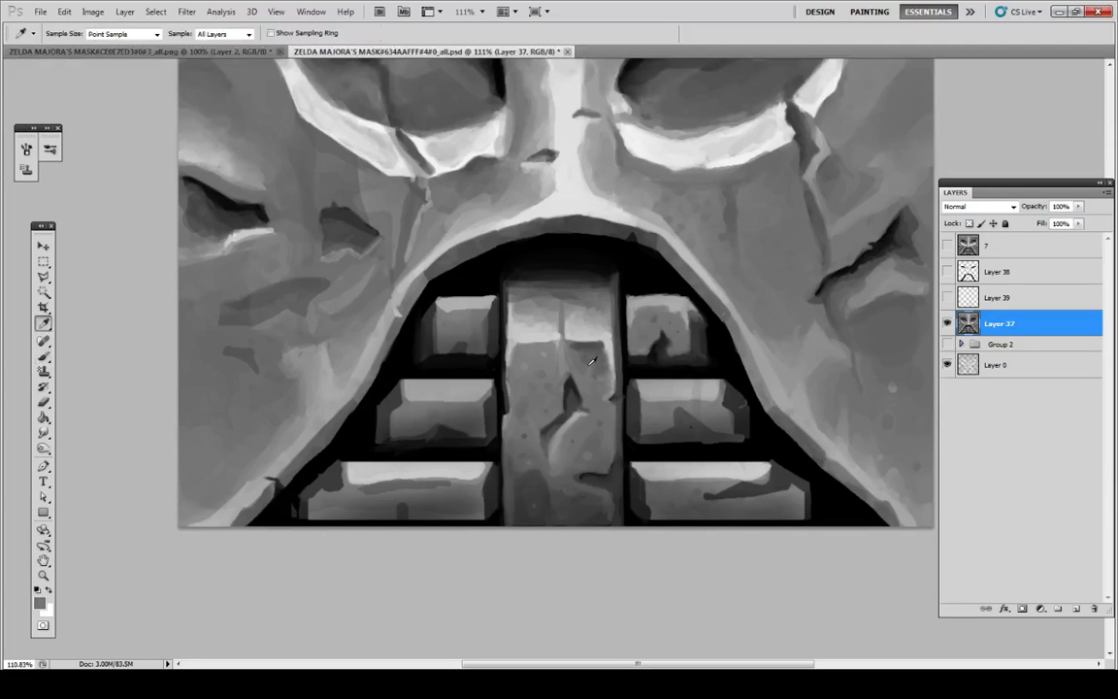
Step: Even out the shadow directly beneath the central pillar's top bevel with sampled mid and dark greys
key(alt)
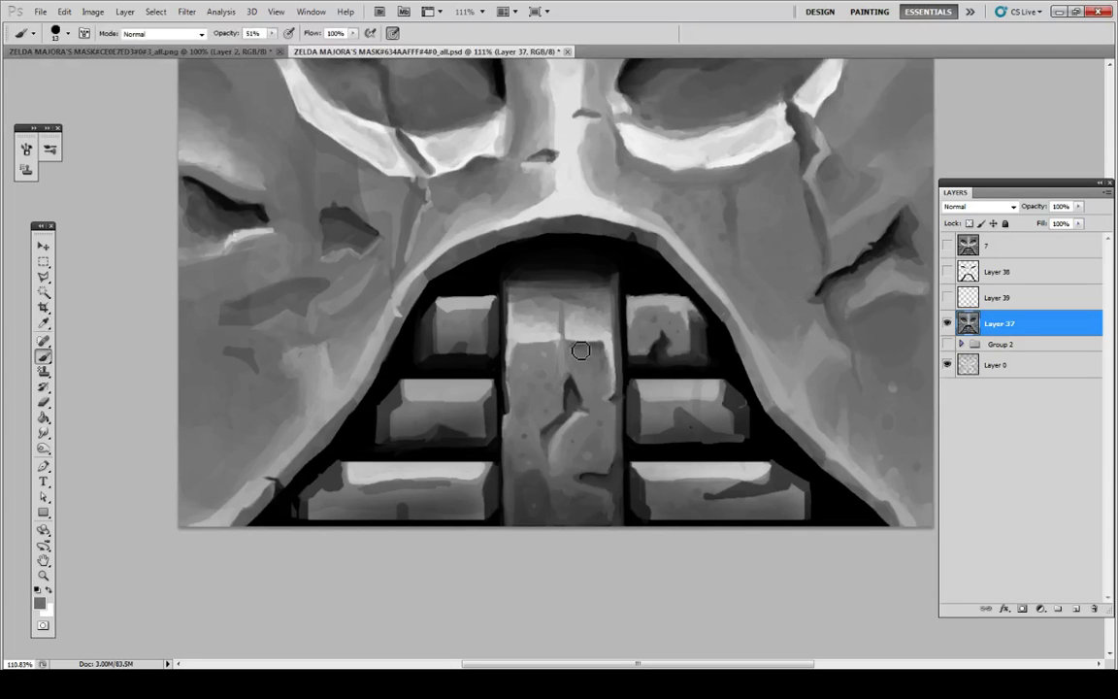
key(alt)
alt+click(591, 345)
key(alt)
alt+click(580, 344)
drag(552, 351, 537, 351)
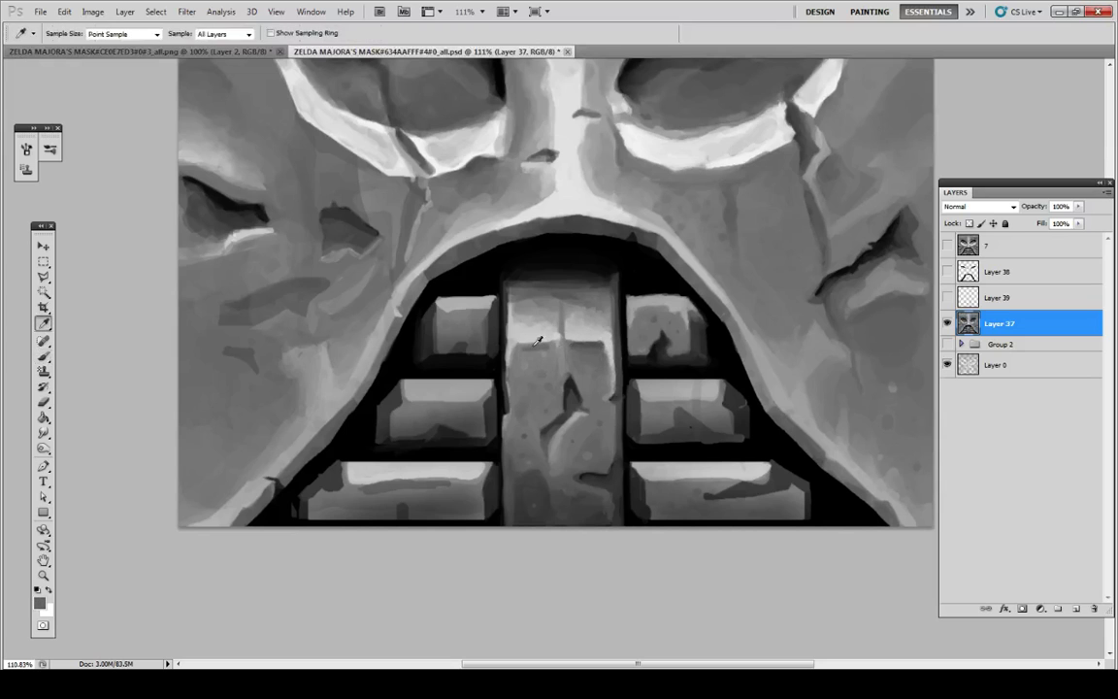
alt+click(538, 342)
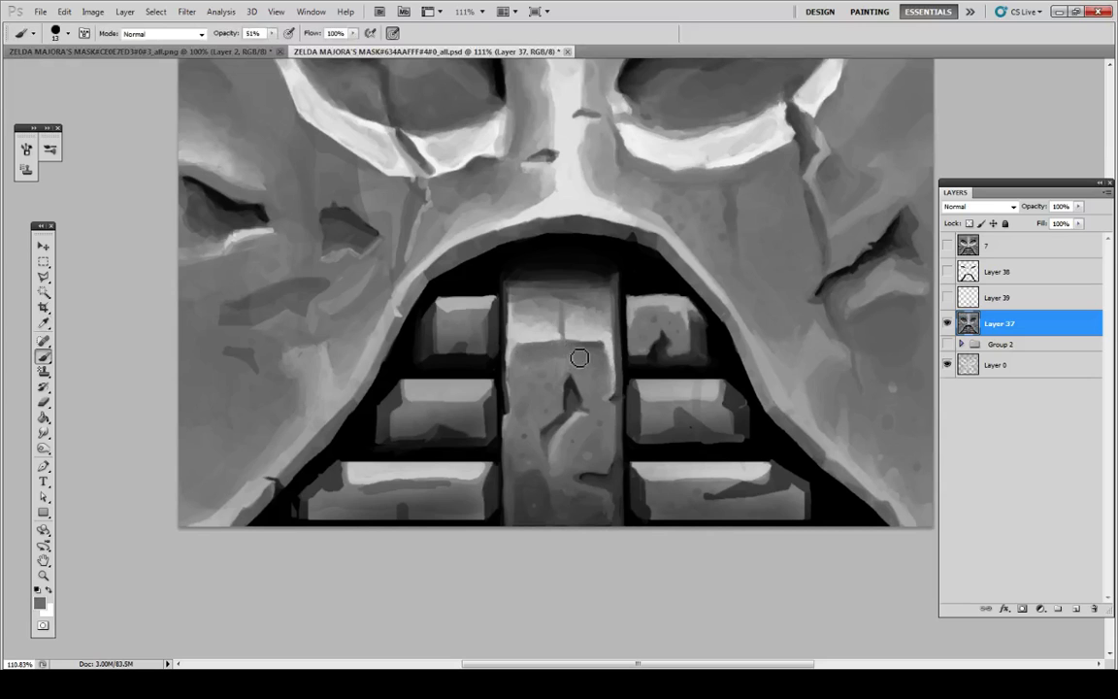
Step: Refine the thin vertical groove running from the central pillar's top bevel down to the crack with sampled greys
key(i)
alt+click(563, 328)
mouse_move(565, 336)
mouse_down()
mouse_move(569, 358)
mouse_move(569, 339)
mouse_up()
alt+click(569, 359)
alt+click(568, 360)
key(b)
key(i)
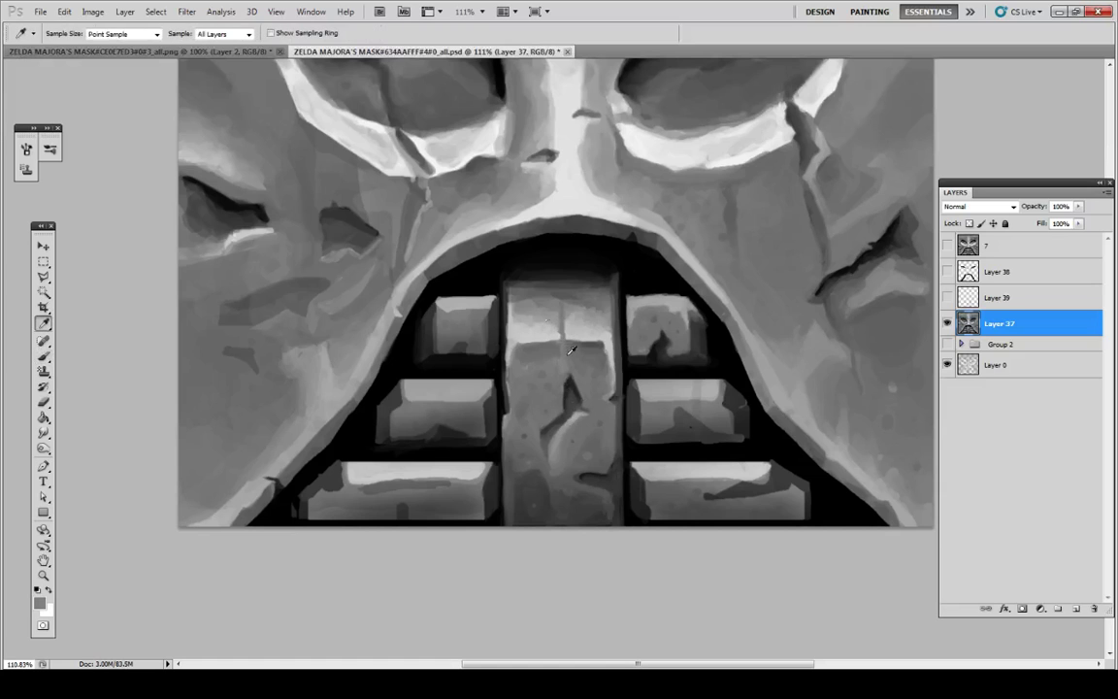
key(b)
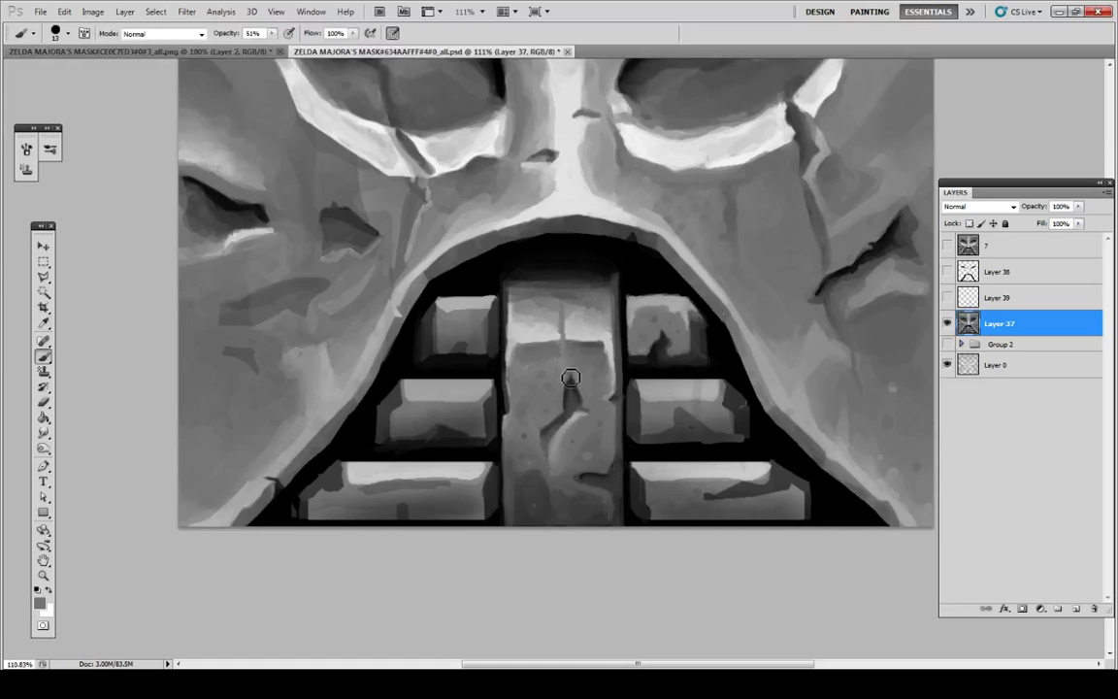
Step: Narrow the upper part of the central pillar's crack by painting sampled stone greys over its right side
alt+click(579, 376)
alt+click(583, 371)
key(i)
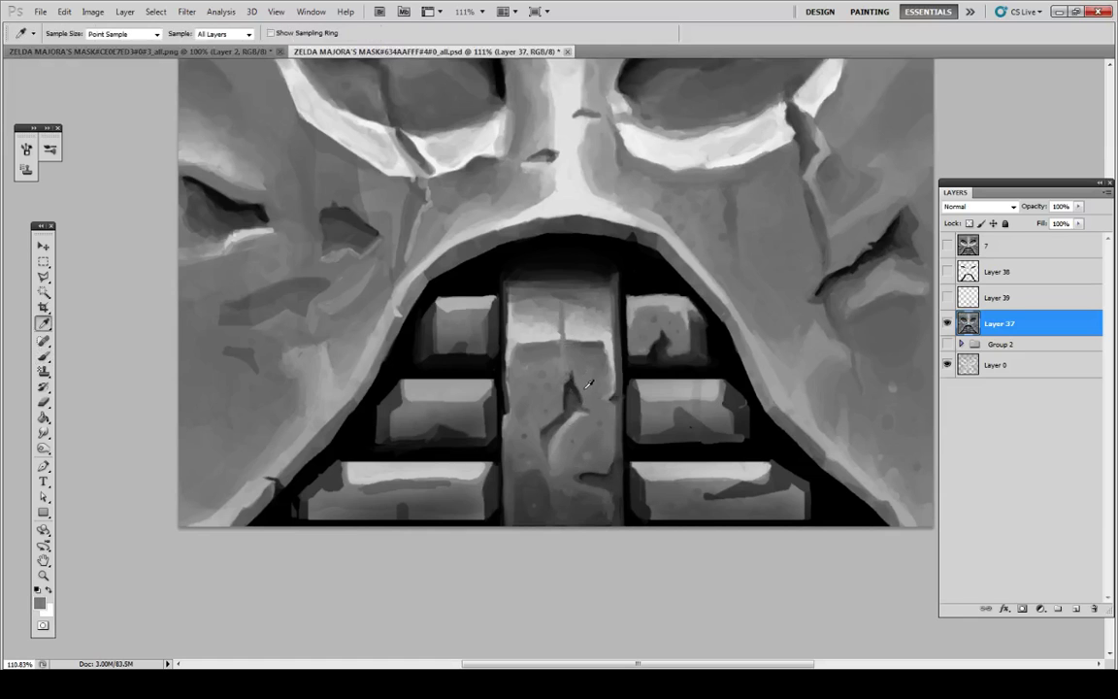
key(b)
key(i)
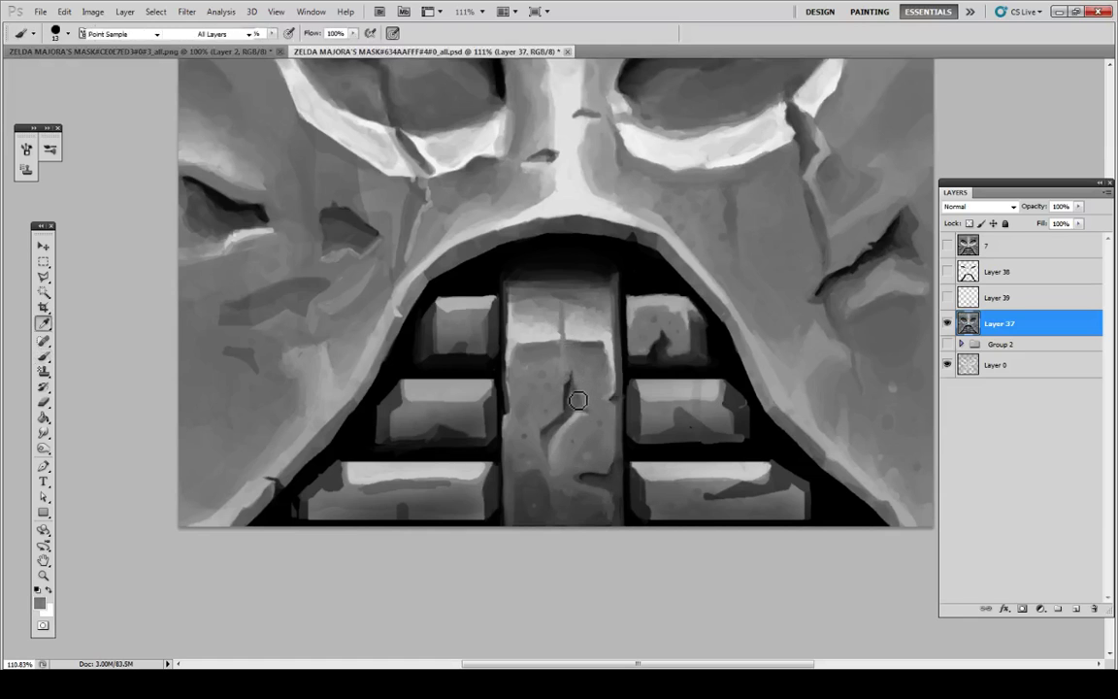
key(b)
key(i)
key(b)
key(i)
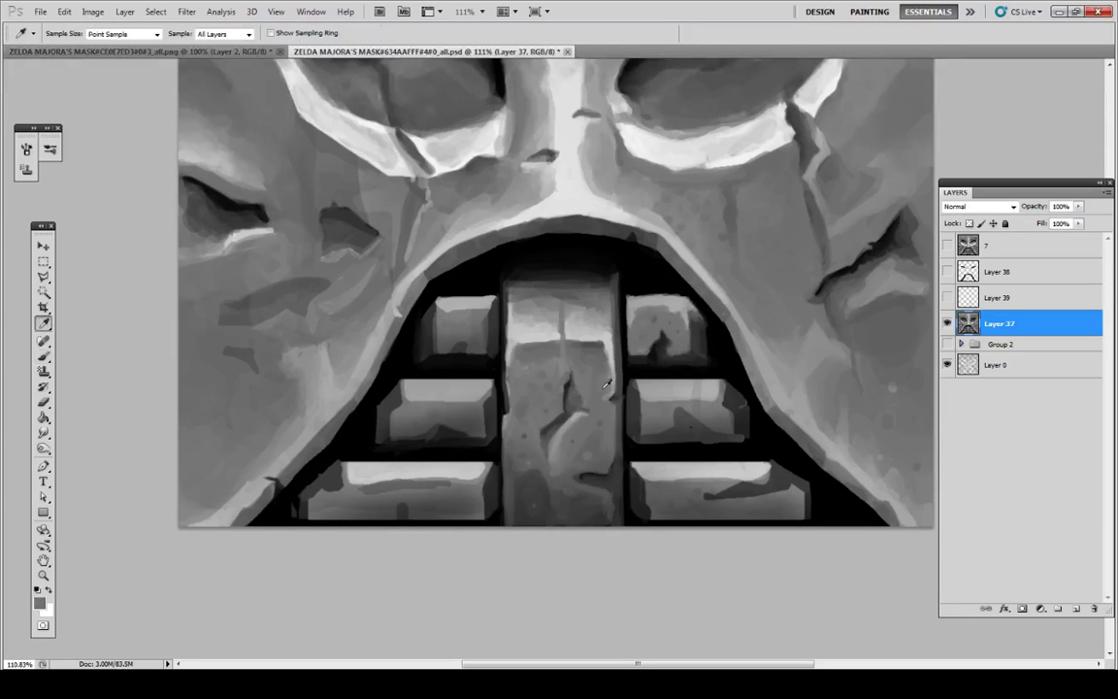
Step: Reshape the lower bend of the central pillar's crack with sampled dark and mid greys, discarding the last dark stroke
key(b)
key(i)
key(b)
key(i)
key(b)
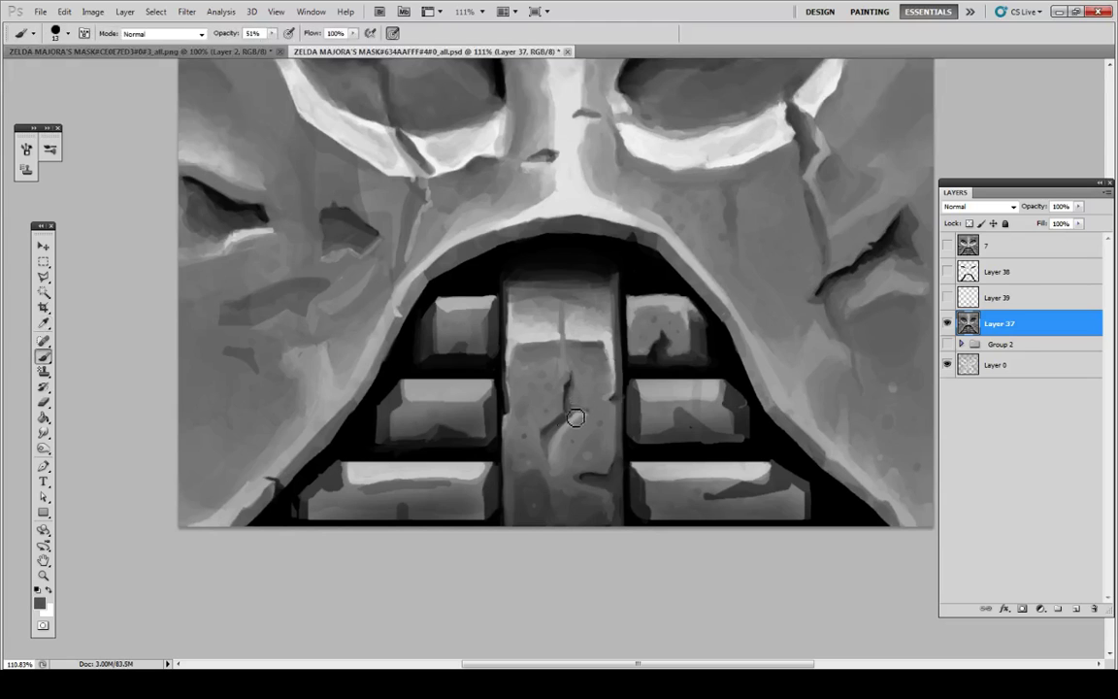
key(i)
key(b)
key(i)
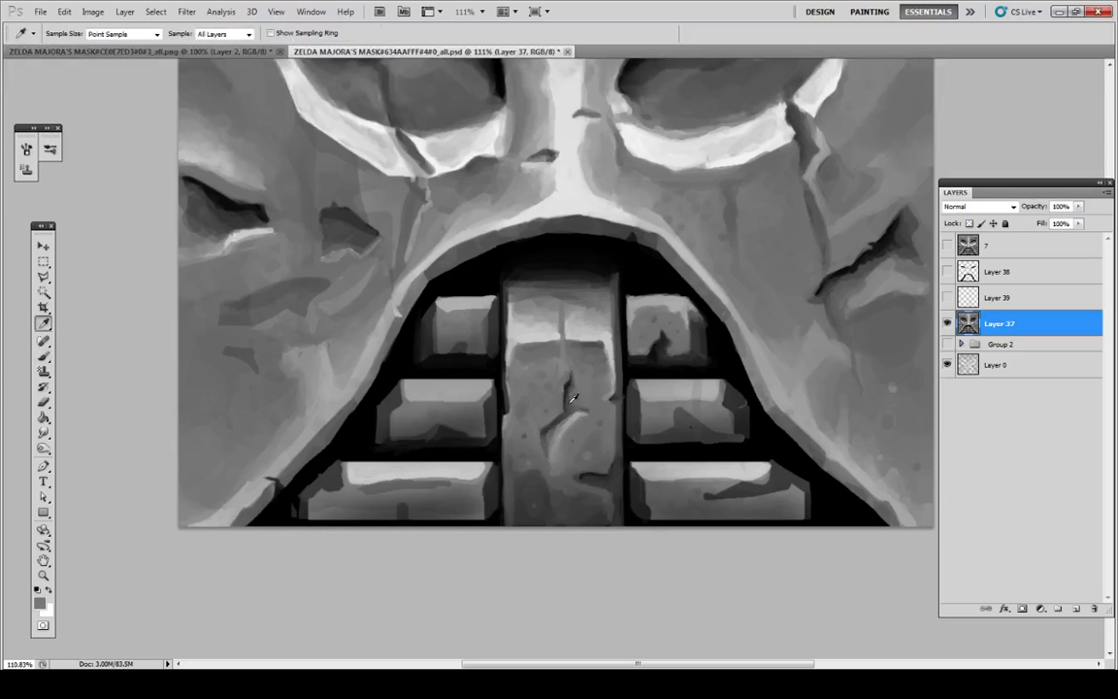
key(b)
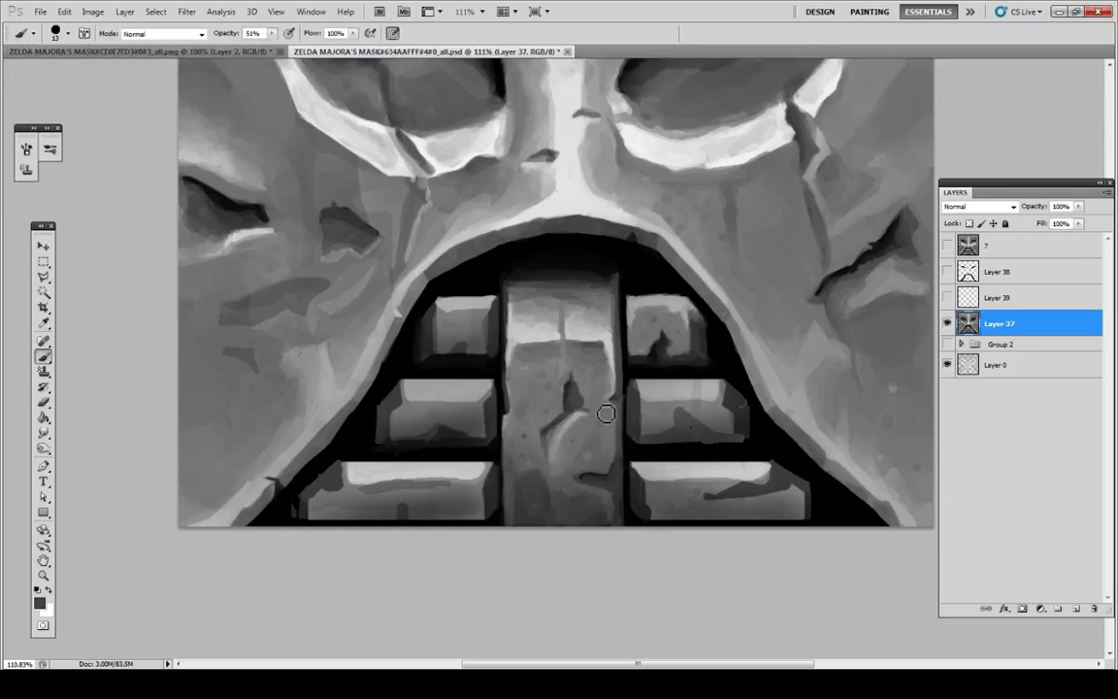
key(ctrl+z)
click(1058, 609)
key(i)
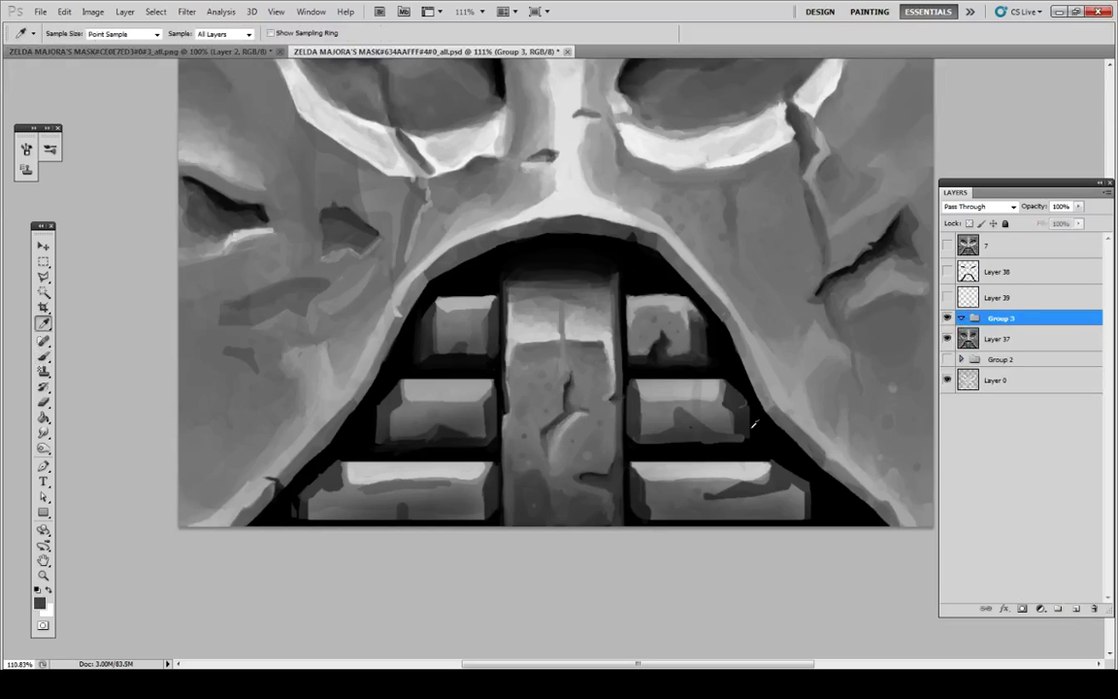
key(ctrl+z)
Step: Add a new layer above Layer 37 and paint dark shadow strokes into the central pillar's crack on it
click(1076, 608)
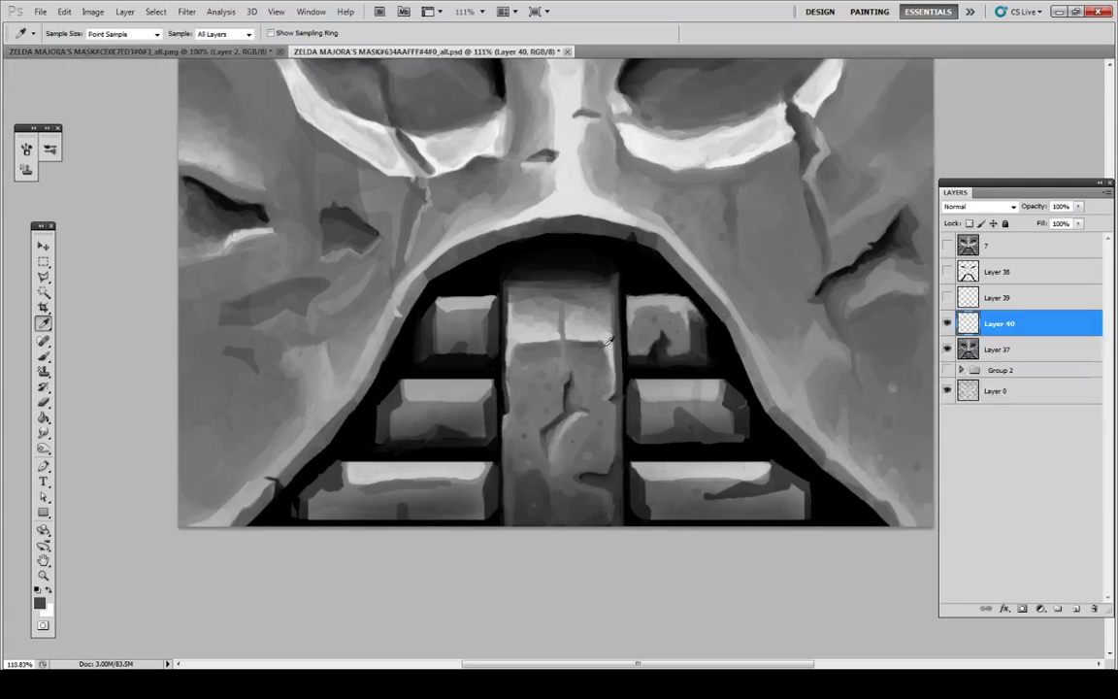
key(b)
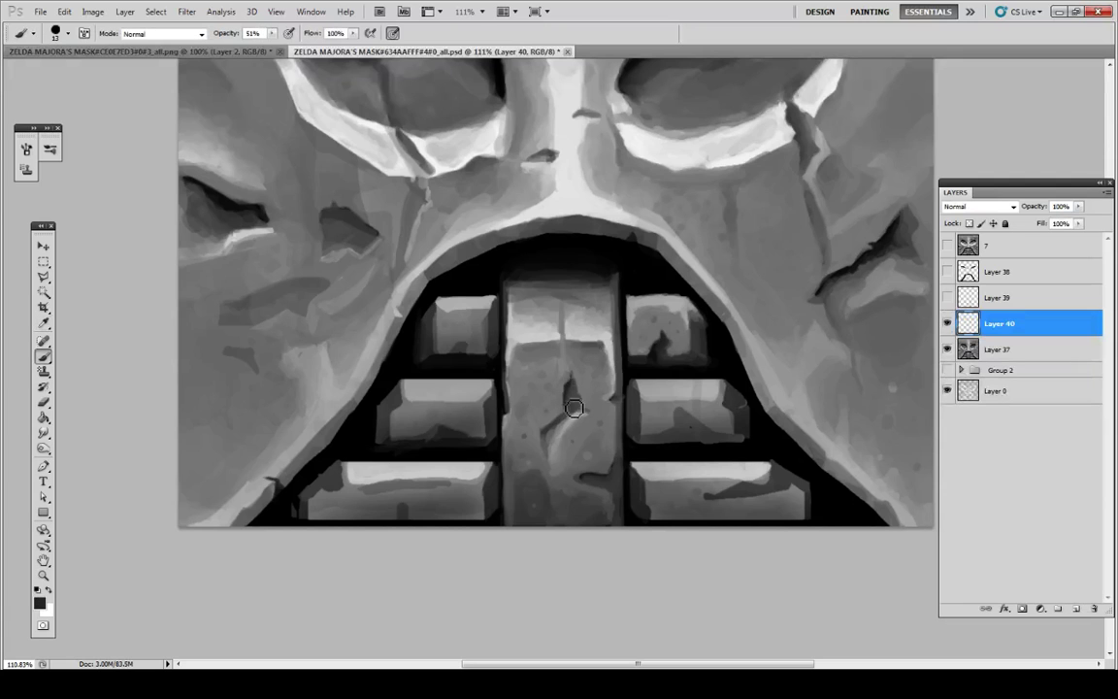
drag(573, 410, 561, 439)
Step: Reduce the opacity of the crack shadow layer, Layer 40, to 40%
double_click(1030, 318)
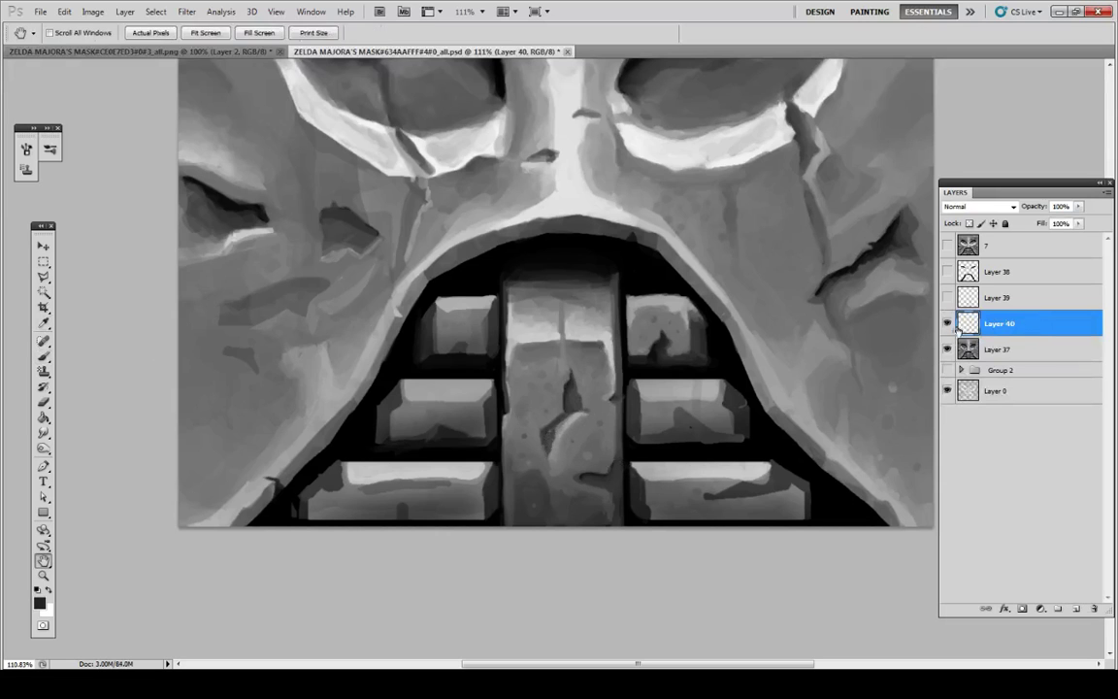
click(940, 355)
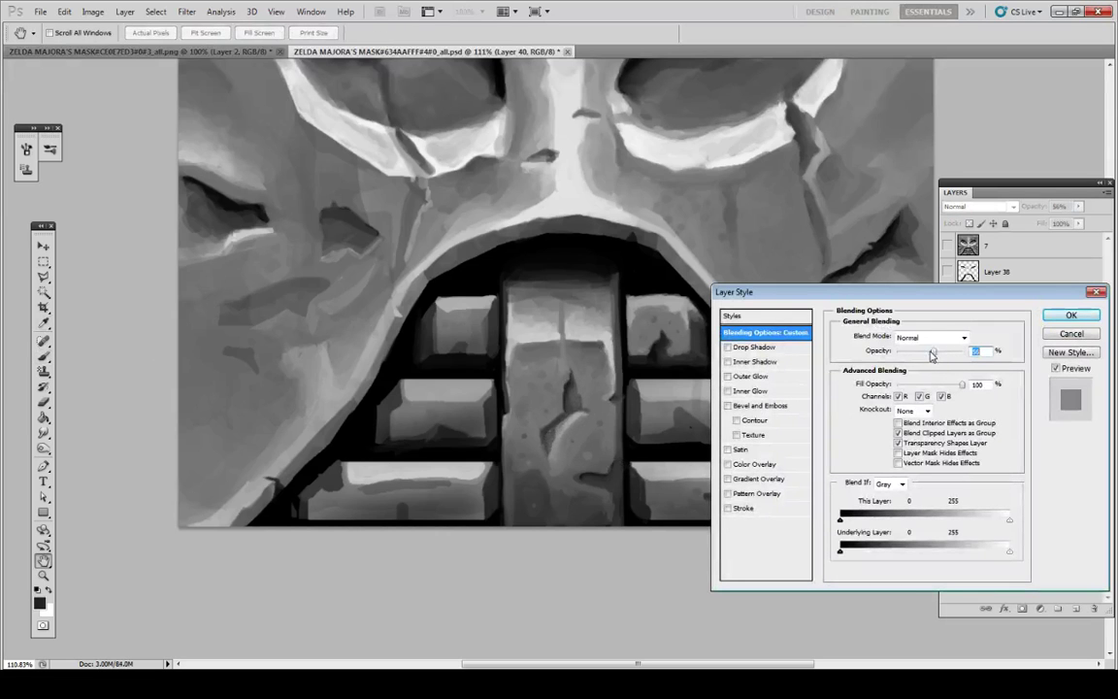
click(1072, 314)
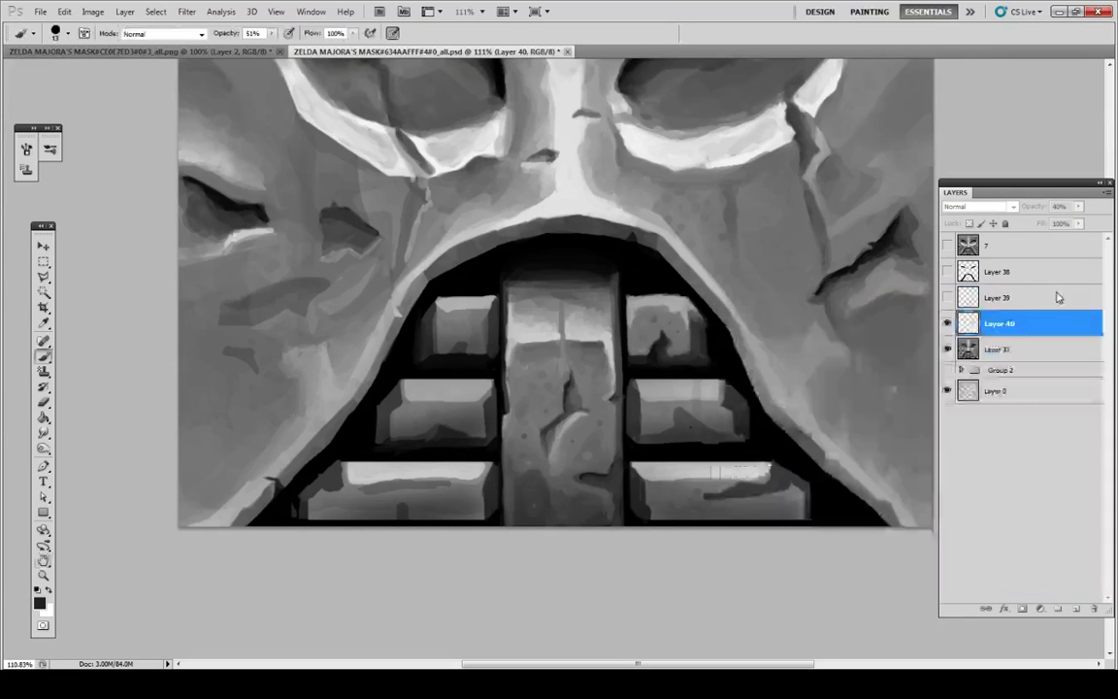
Step: Merge Layer 40 with Layer 37 into a single layer
click(1012, 350)
click(1014, 326)
right_click(1015, 335)
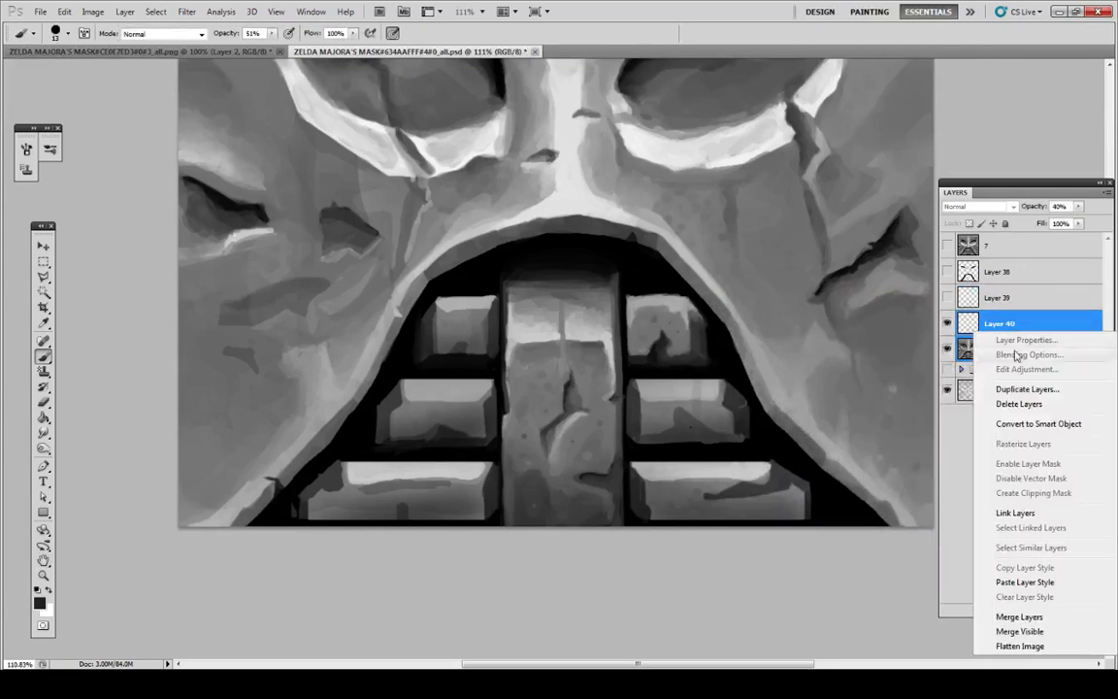
click(1016, 337)
right_click(1015, 334)
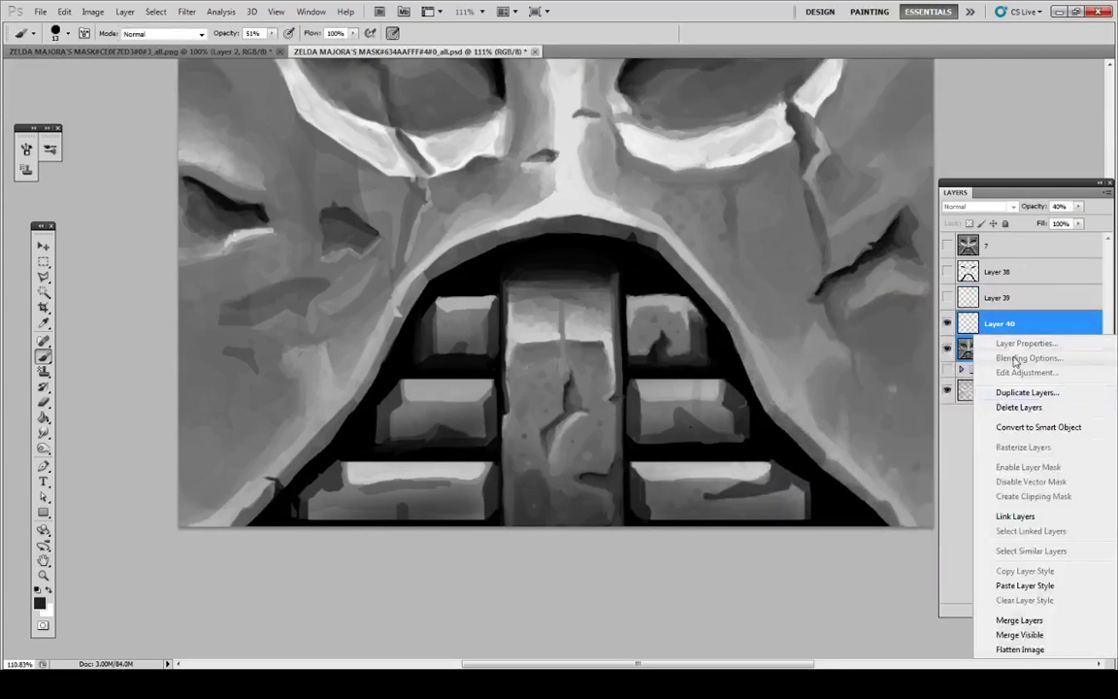
click(1019, 620)
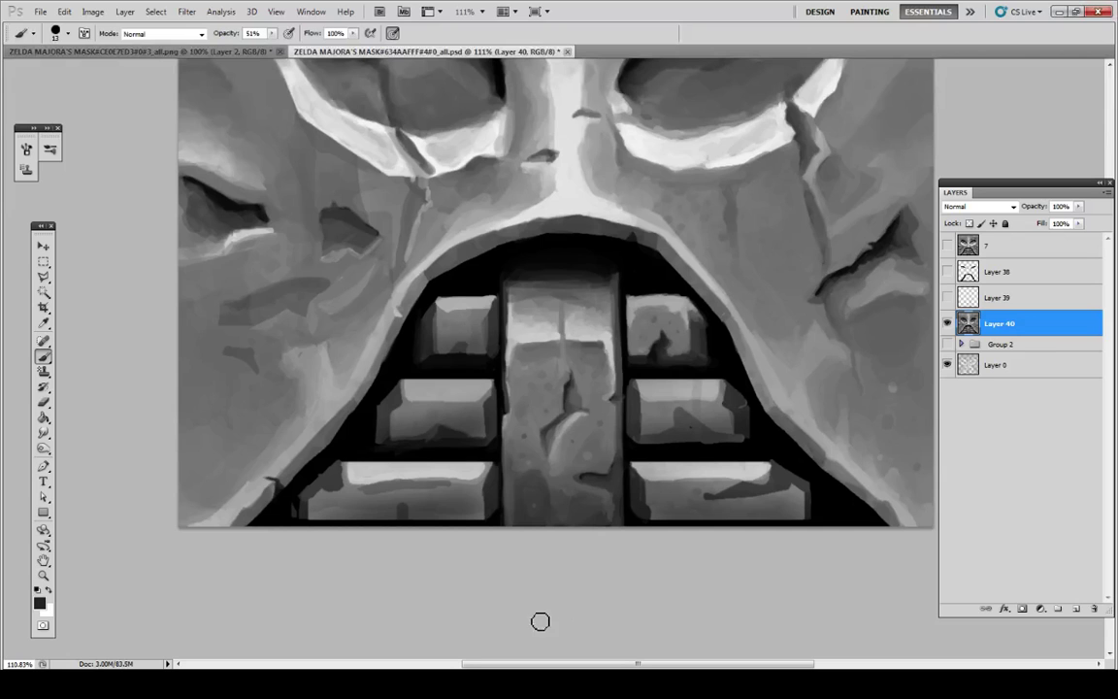
Step: Paint a light highlight along the left edge of the middle right tooth using sampled greys
key(i)
key(b)
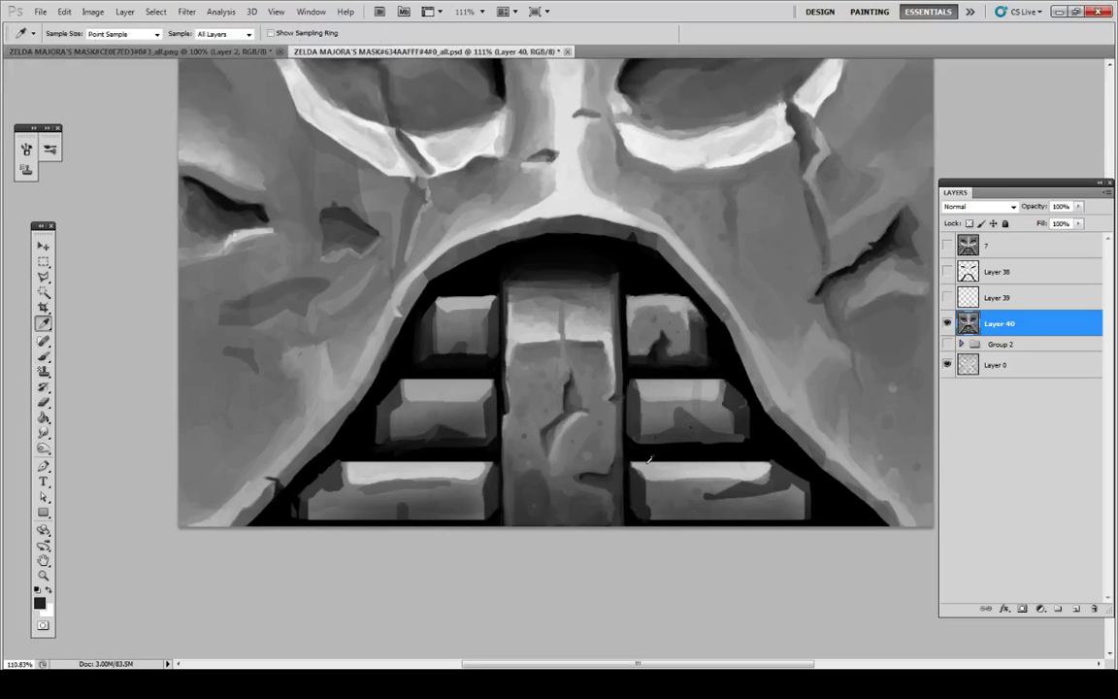
alt+click(640, 402)
mouse_move(639, 402)
mouse_down()
mouse_move(640, 429)
mouse_move(647, 404)
mouse_up()
alt+click(644, 392)
Step: Repaint the top bevel of the upper right tooth with light greys sampled from the tooth and the central pillar
alt+click(679, 311)
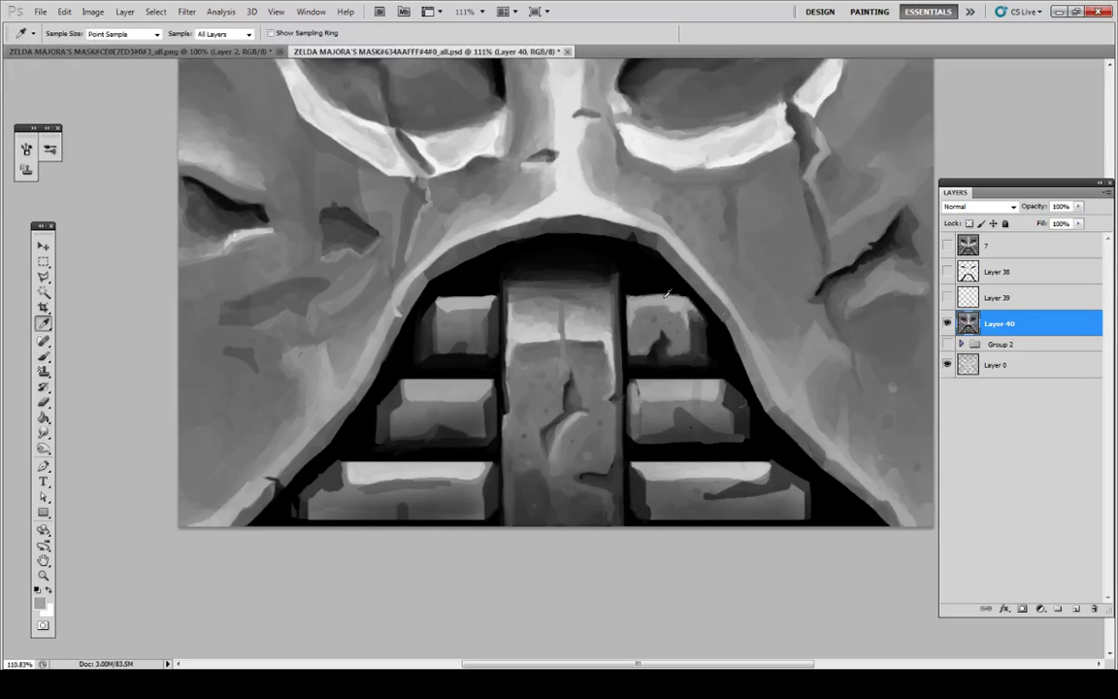
drag(647, 308, 641, 313)
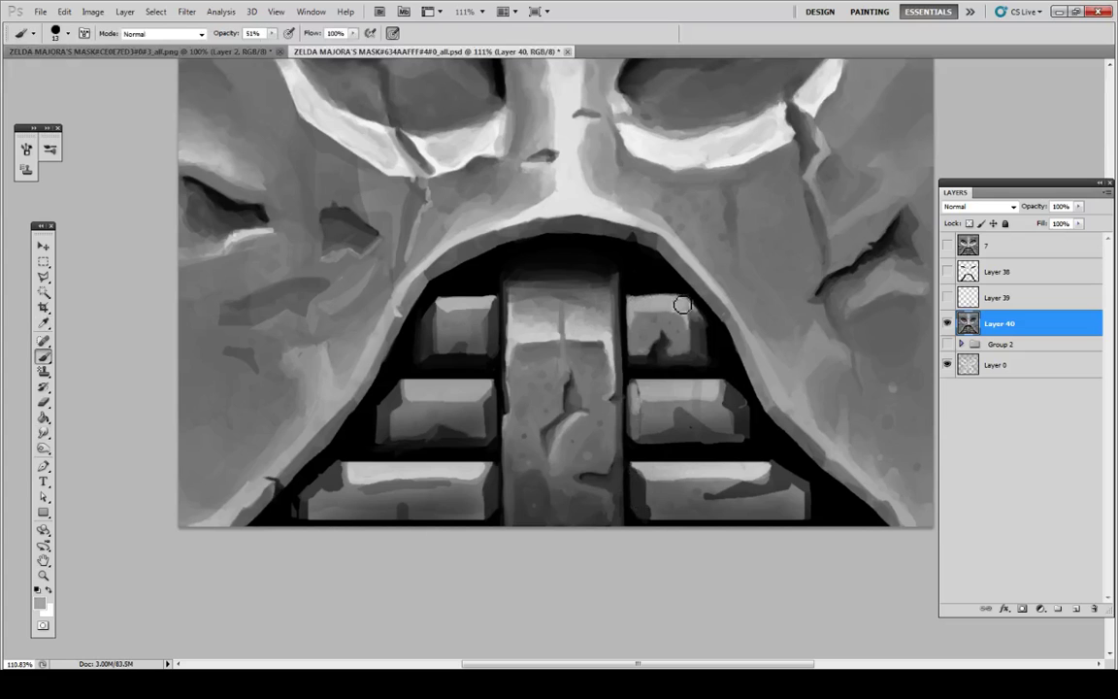
alt+click(663, 297)
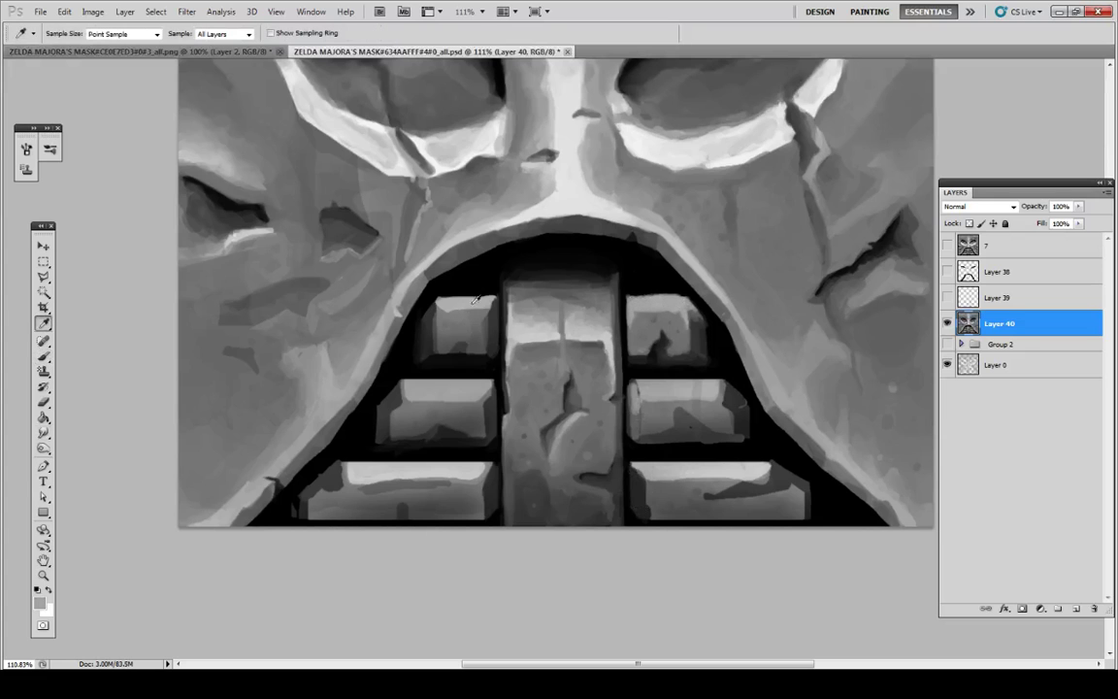
alt+click(517, 336)
mouse_move(680, 316)
mouse_down()
mouse_move(661, 310)
mouse_move(636, 324)
mouse_up()
alt+click(663, 311)
alt+click(648, 310)
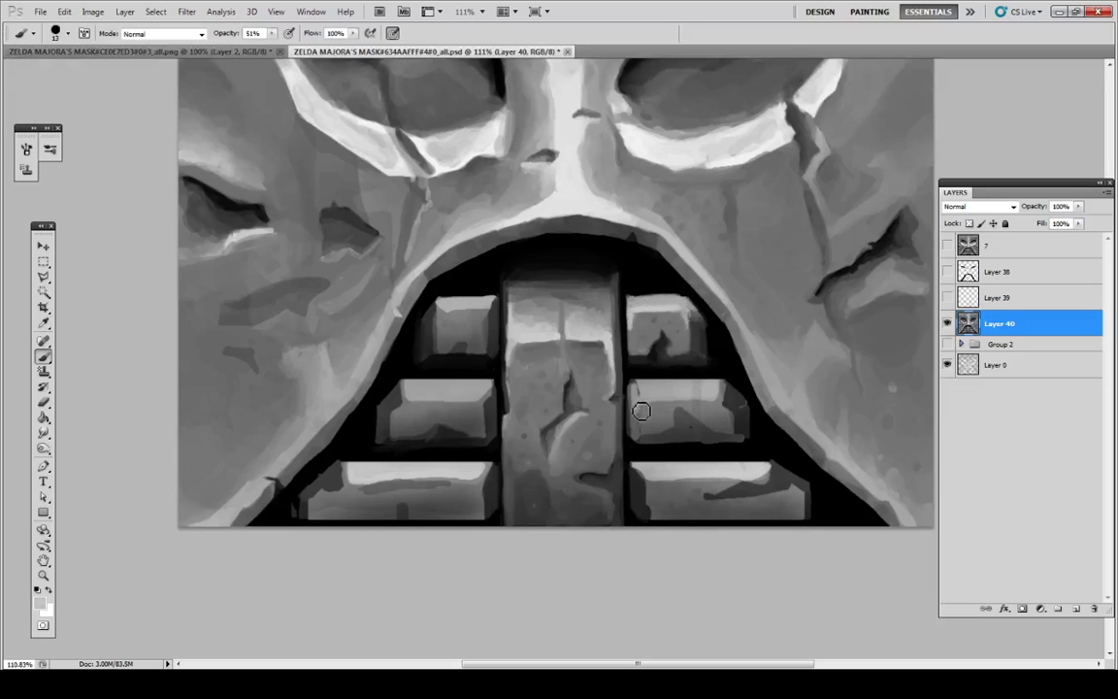
Step: Highlight the rim beneath the middle right tooth's top bevel and blend its right corner with sampled greys
mouse_move(642, 411)
mouse_down()
mouse_move(640, 402)
mouse_move(669, 399)
mouse_move(727, 410)
mouse_up()
alt+click(720, 422)
drag(721, 413, 731, 420)
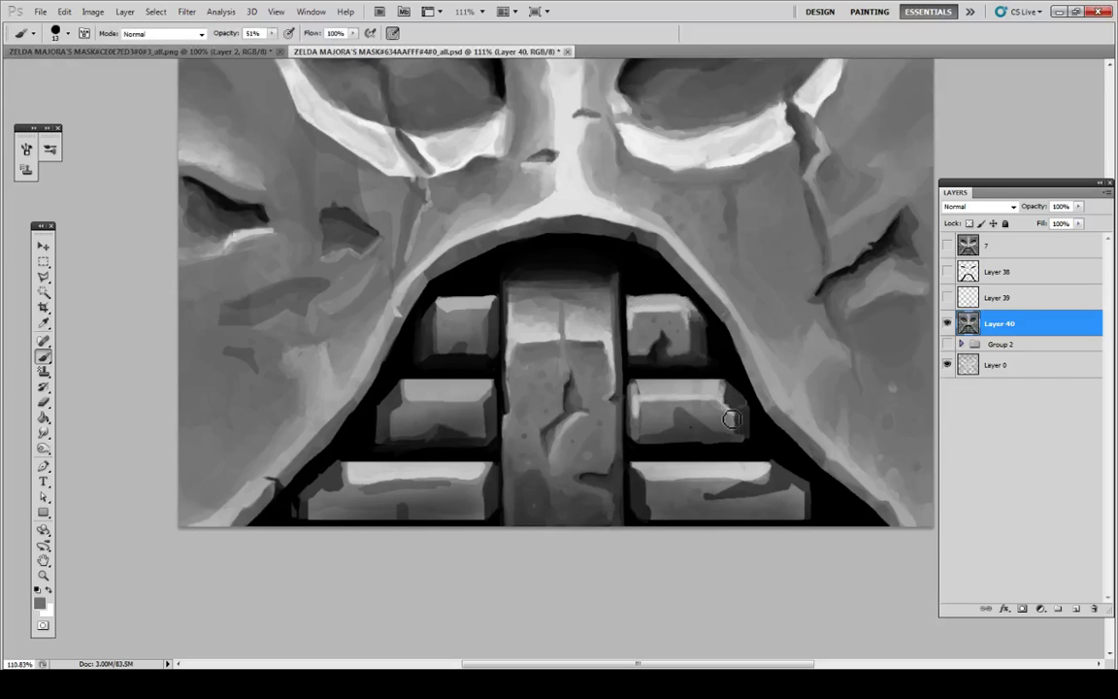
alt+click(727, 424)
alt+click(728, 423)
alt+click(742, 424)
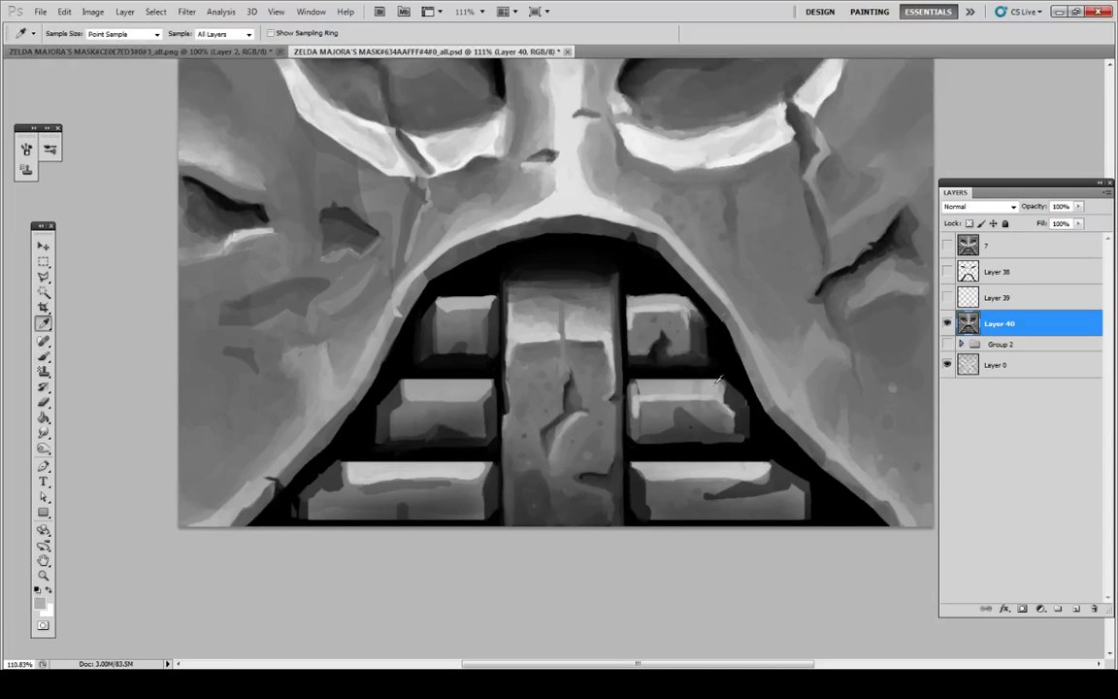
Step: Darken the upper edge of the middle right tooth's top bevel and blend it into the lighter grey below
alt+click(683, 374)
mouse_move(642, 384)
mouse_down()
mouse_move(713, 393)
mouse_move(698, 388)
mouse_up()
alt+click(676, 386)
alt+click(677, 391)
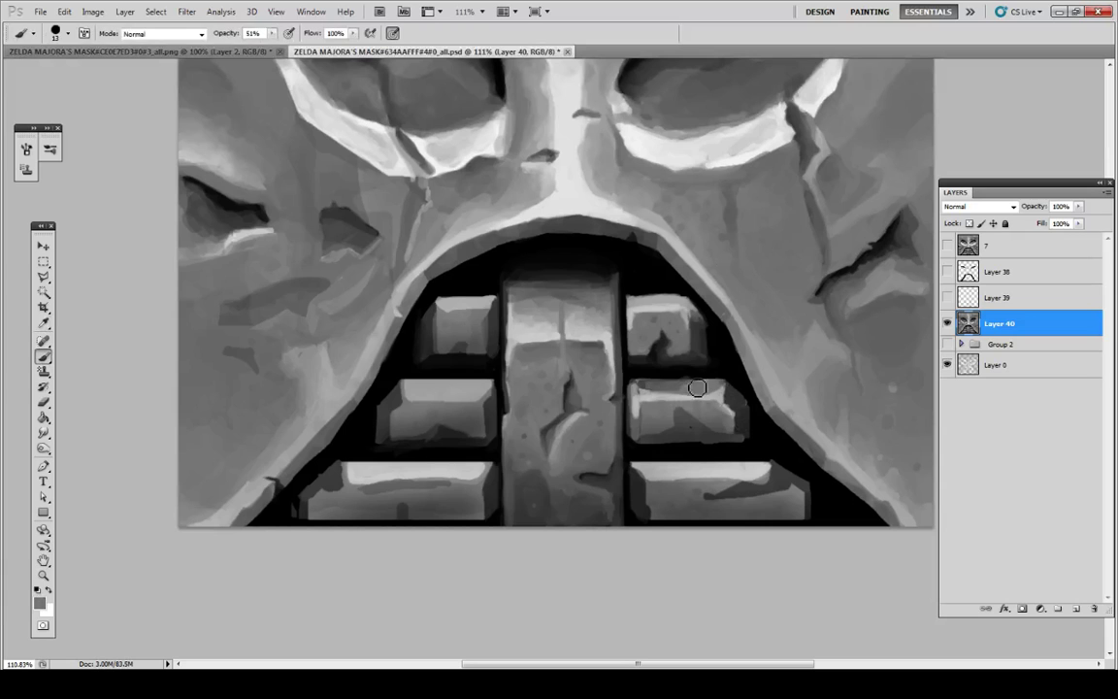
alt+click(687, 390)
alt+click(691, 392)
alt+click(691, 392)
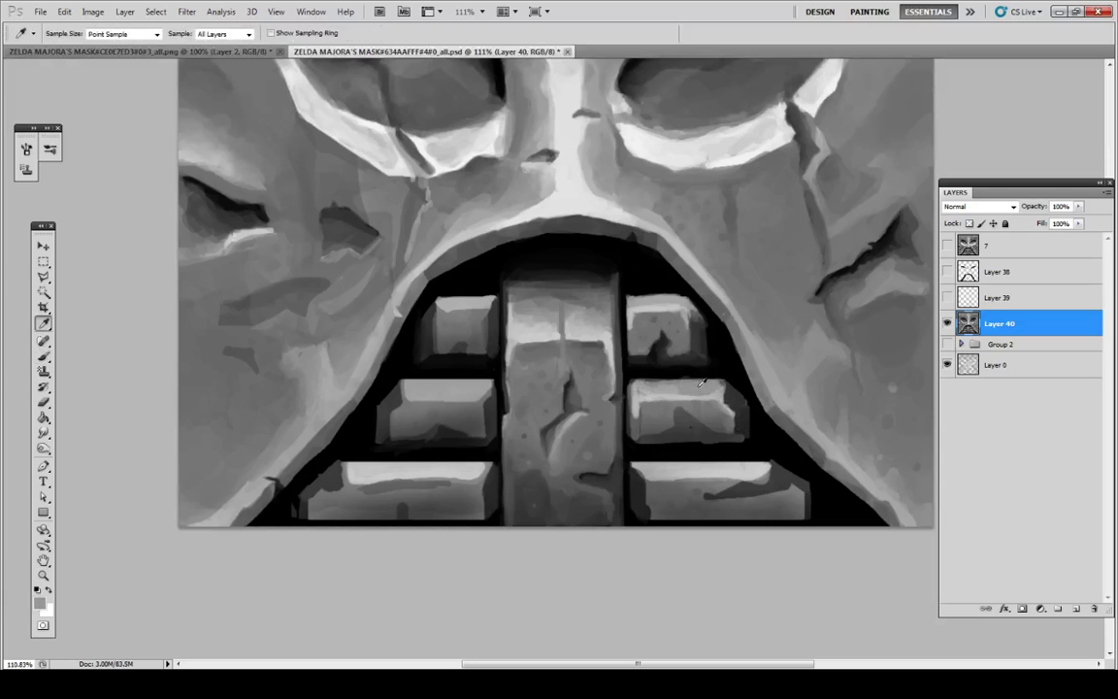
alt+click(701, 383)
Step: Soften the highlights on the upper right tooth's top bevel with sampled mid and light greys
alt+click(673, 310)
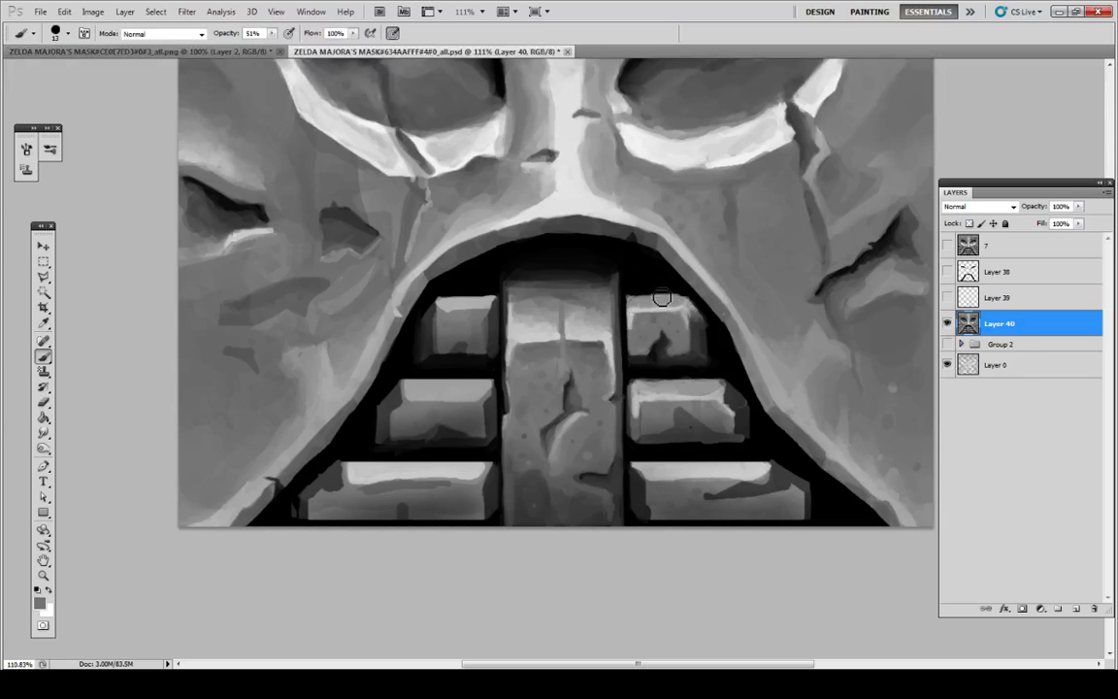
alt+click(657, 295)
alt+click(648, 299)
alt+click(670, 307)
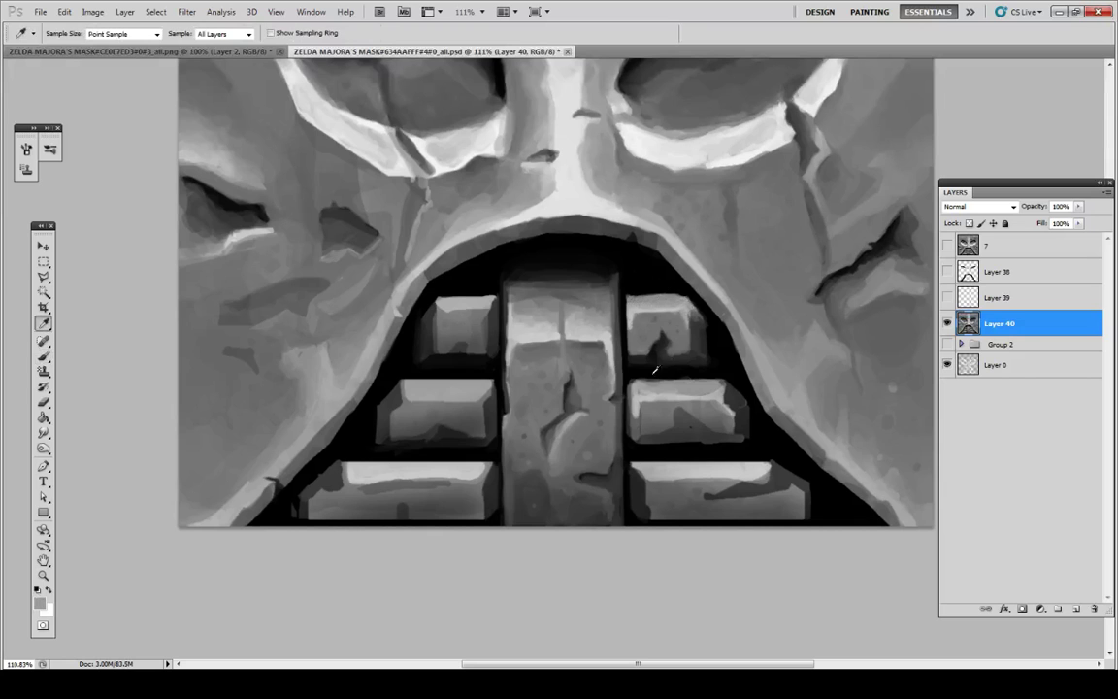
Step: Trim the middle right tooth's left edge with black and smooth the adjoining front face with sampled grey
alt+click(628, 390)
drag(632, 382, 633, 435)
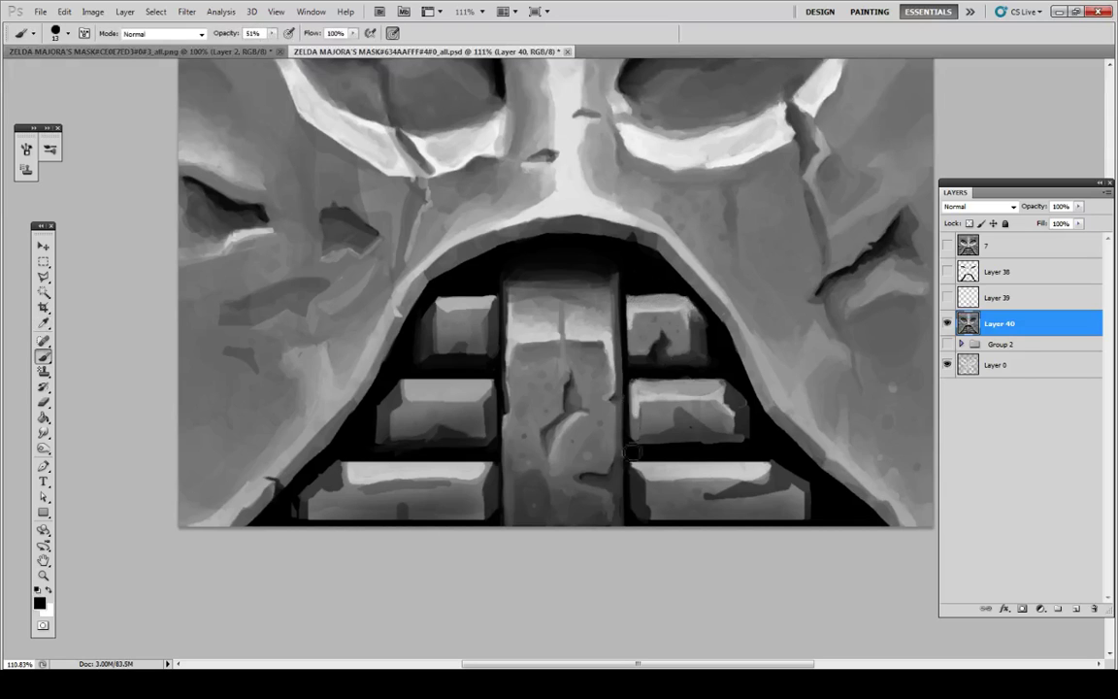
alt+click(637, 403)
alt+click(644, 409)
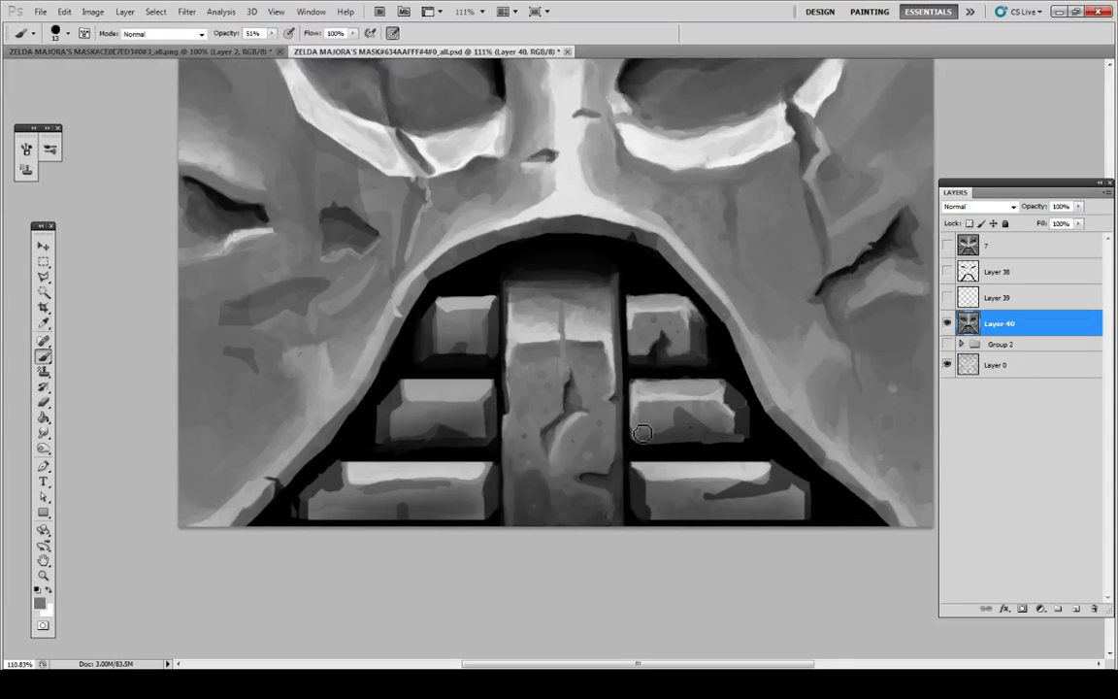
mouse_move(645, 417)
mouse_down()
mouse_move(668, 383)
mouse_move(644, 443)
mouse_up()
Step: Smooth the middle right tooth's front face and darken the notch in its lower part with sampled greys
alt+click(677, 424)
alt+click(664, 440)
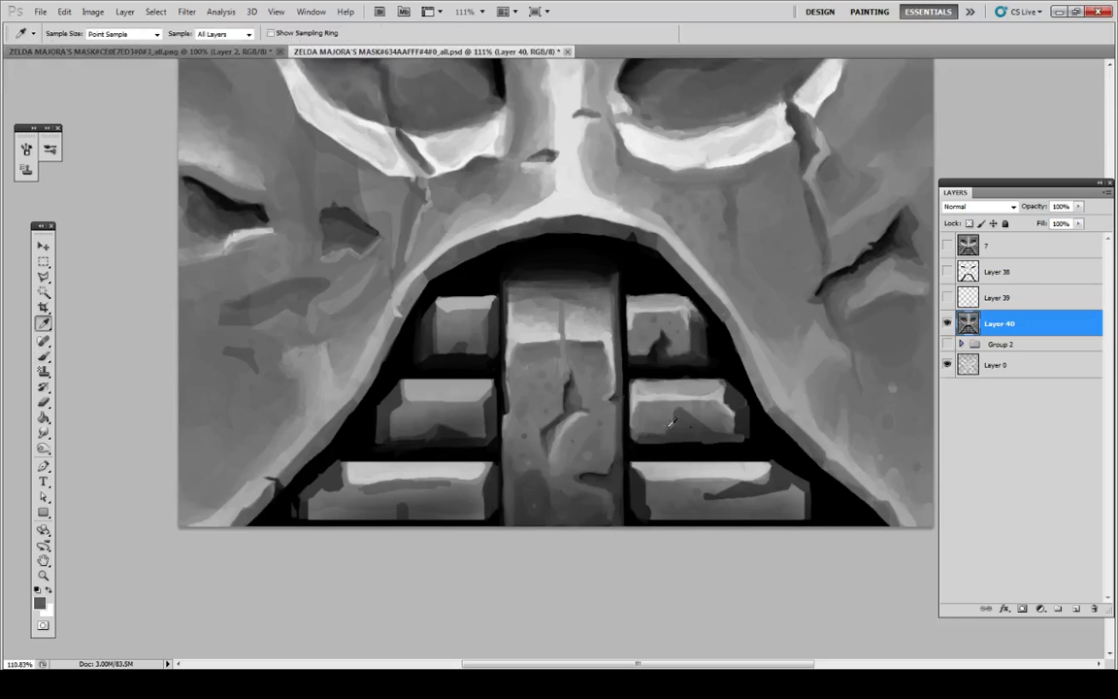
alt+click(681, 427)
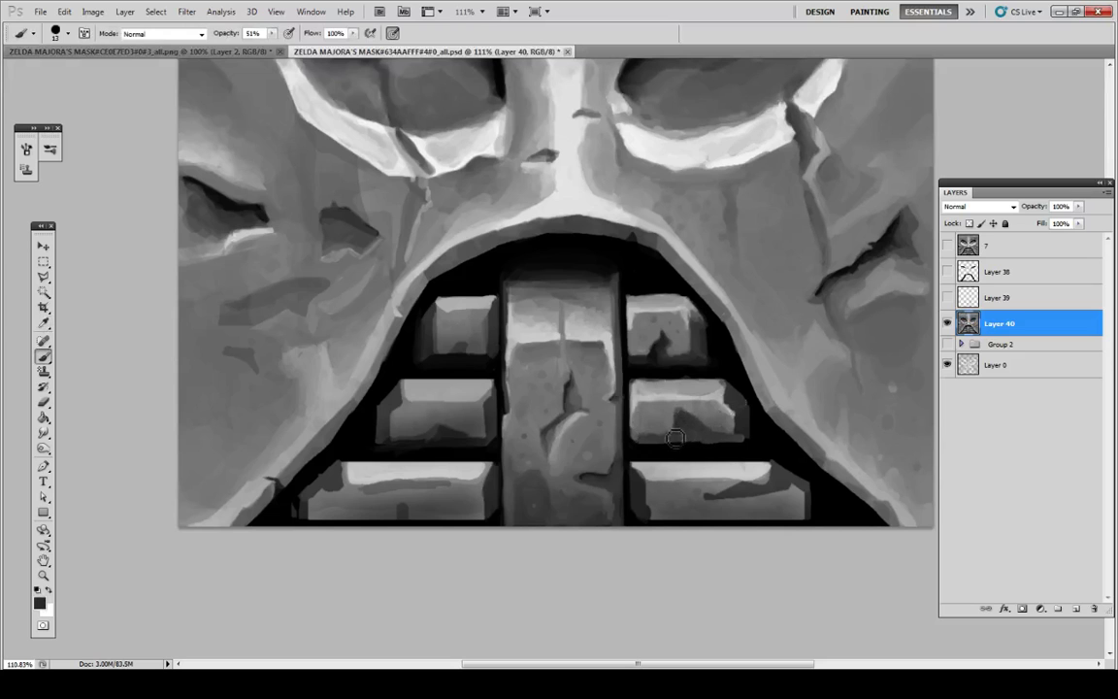
alt+click(628, 382)
drag(695, 428, 711, 437)
Step: Refine the upper edge and inner shadow of the notch on the middle right tooth's front face with sampled greys
alt+click(714, 400)
alt+click(693, 411)
alt+click(690, 412)
alt+click(690, 413)
alt+click(687, 414)
alt+click(688, 428)
drag(697, 414, 697, 427)
alt+click(687, 418)
key(alt)
key(alt+i)
alt+click(703, 409)
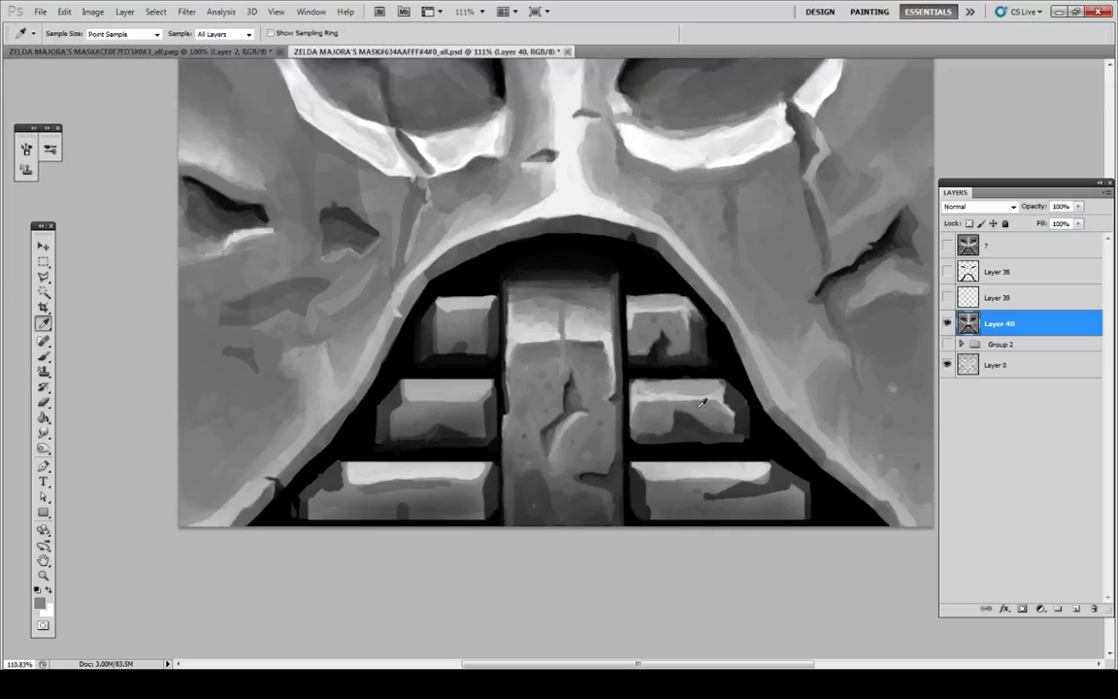
key(ctrl+y)
key(ctrl+u)
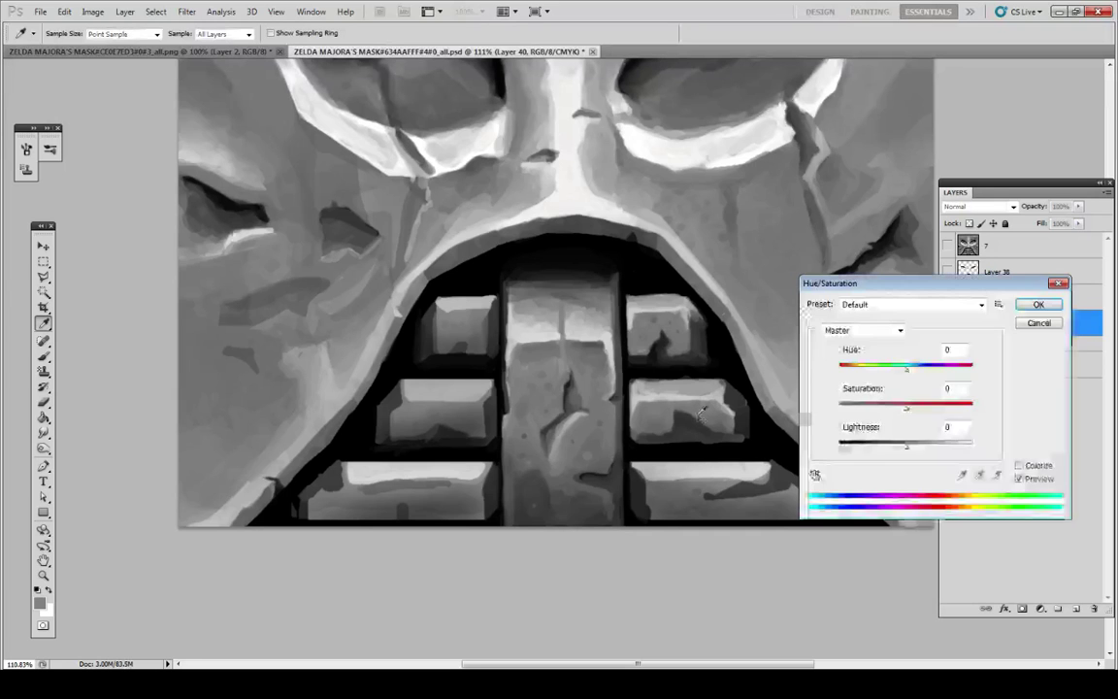
click(1021, 323)
key(ctrl+i)
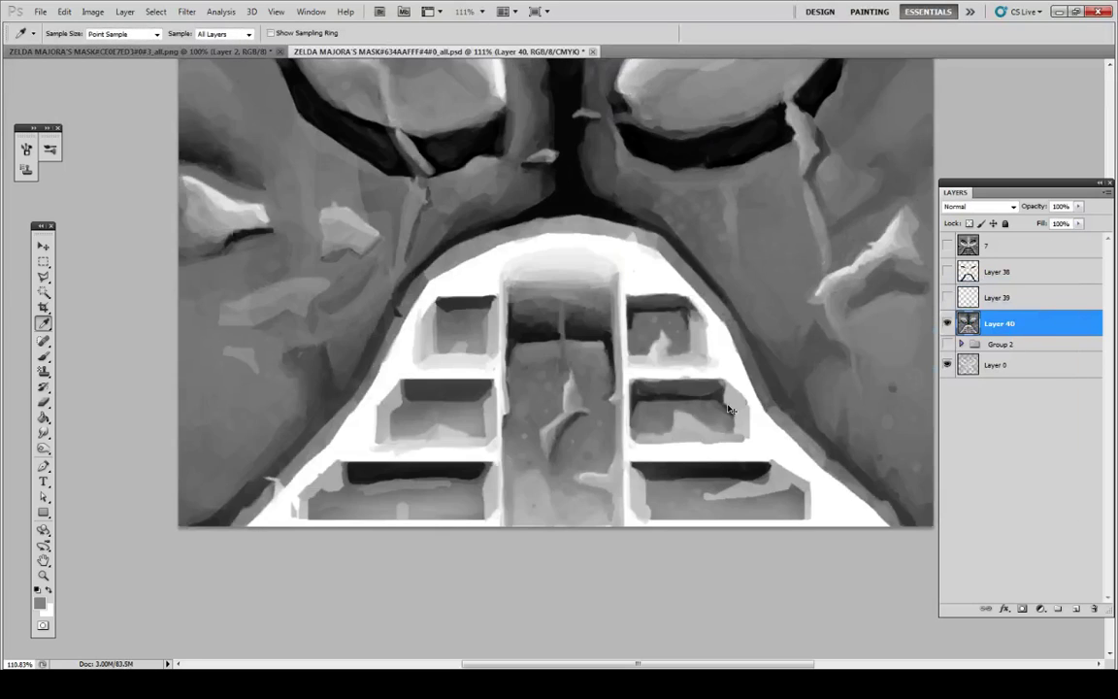
key(ctrl+z)
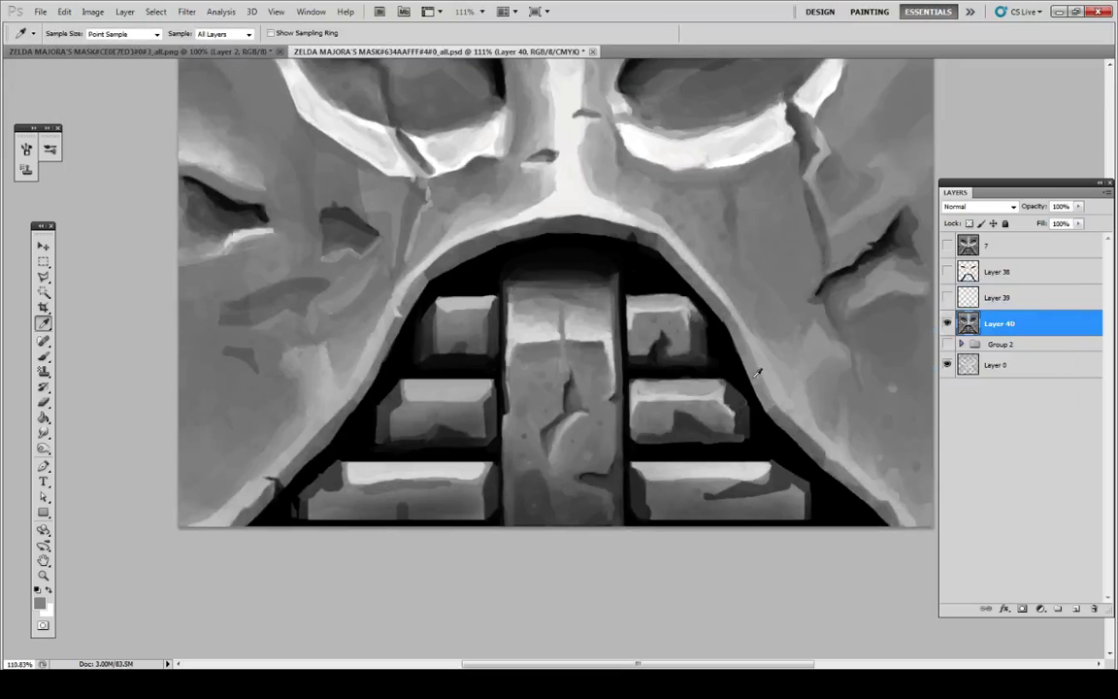
Step: Lower the brush opacity to 12% and soften the notch shadow on the middle right tooth with sampled grey
key(b)
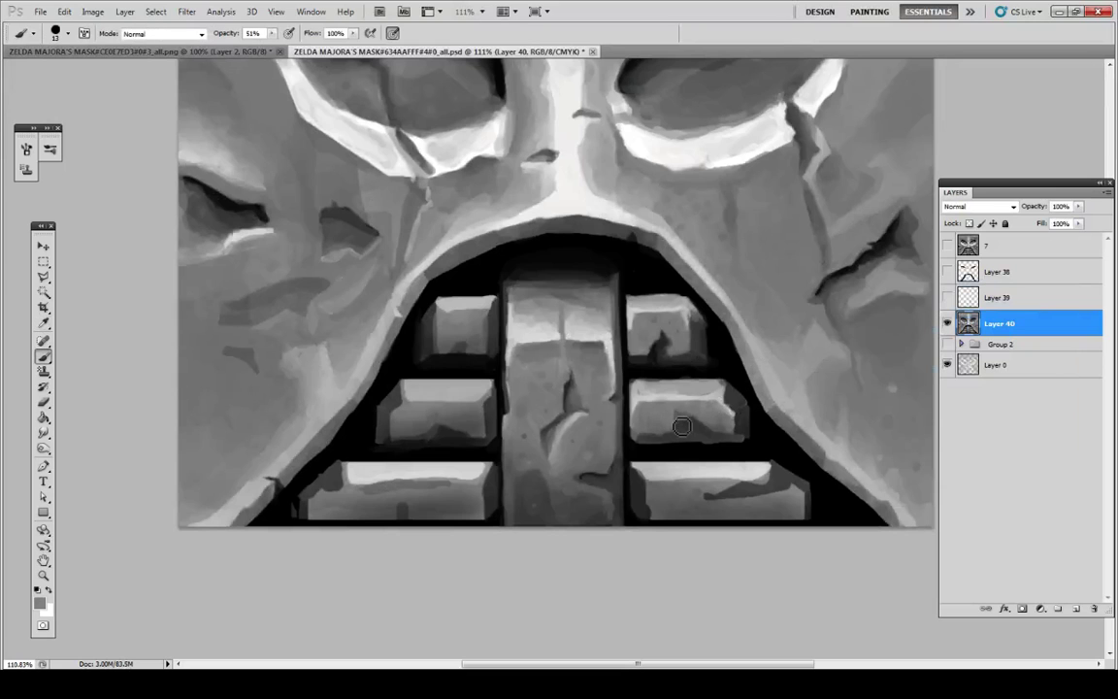
drag(677, 419, 714, 429)
click(273, 34)
drag(272, 45, 246, 46)
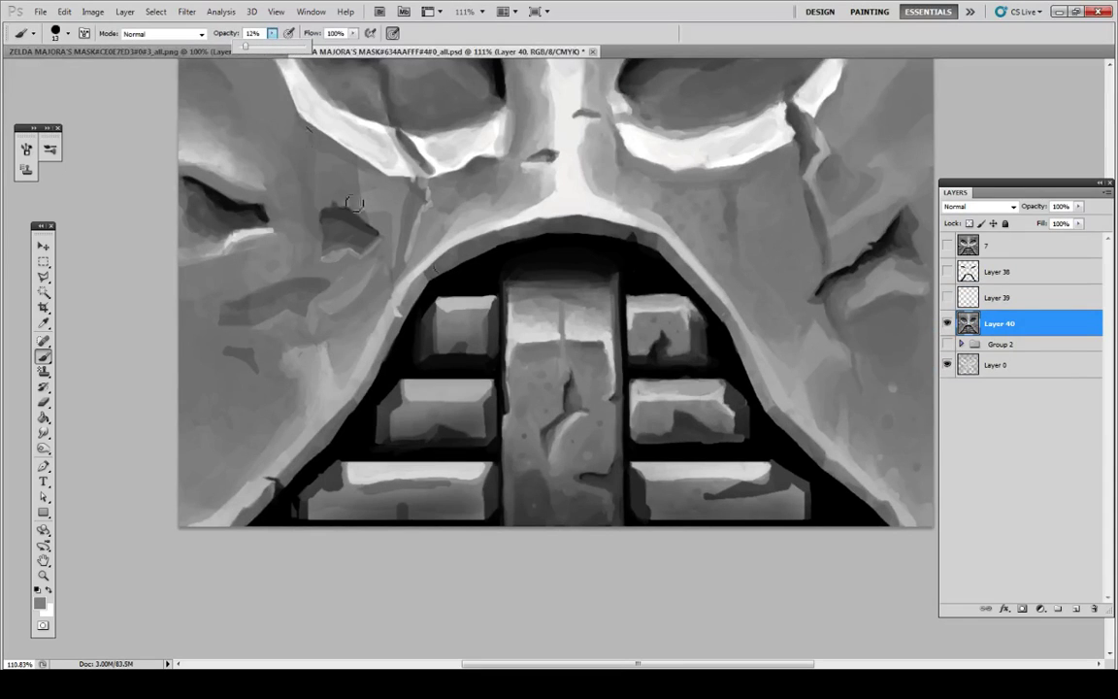
click(687, 439)
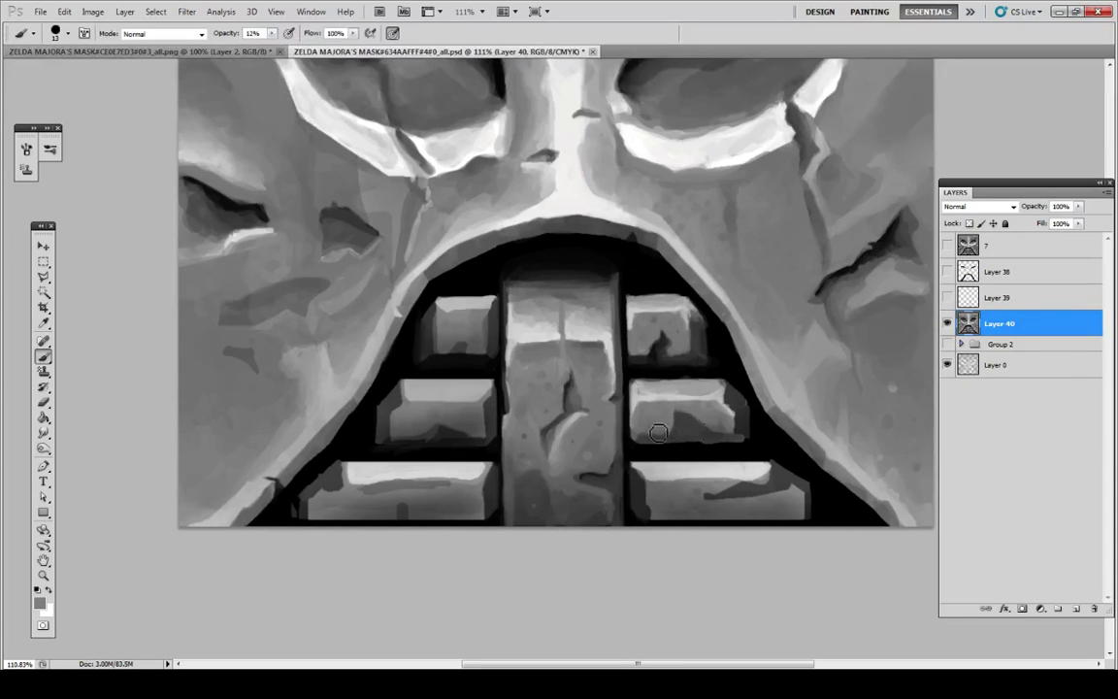
key(r)
key(b)
alt+click(703, 406)
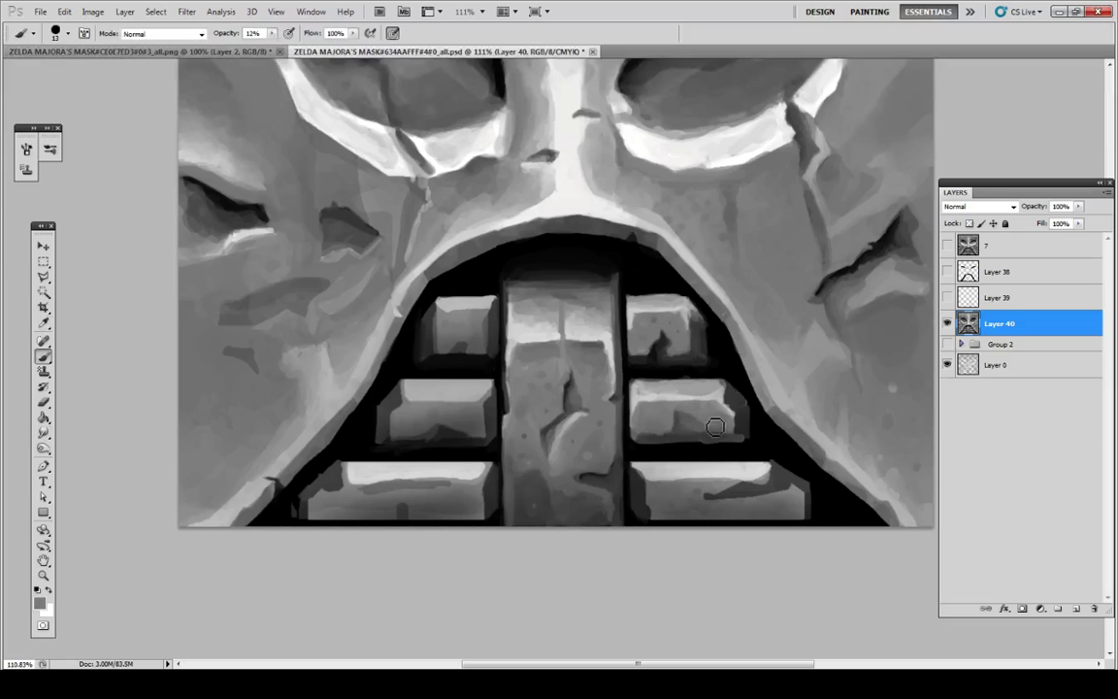
Step: Blend the right part of the notch into the middle right tooth's front face with sampled greys
key(i)
alt+click(693, 415)
drag(697, 417, 704, 412)
alt+click(704, 420)
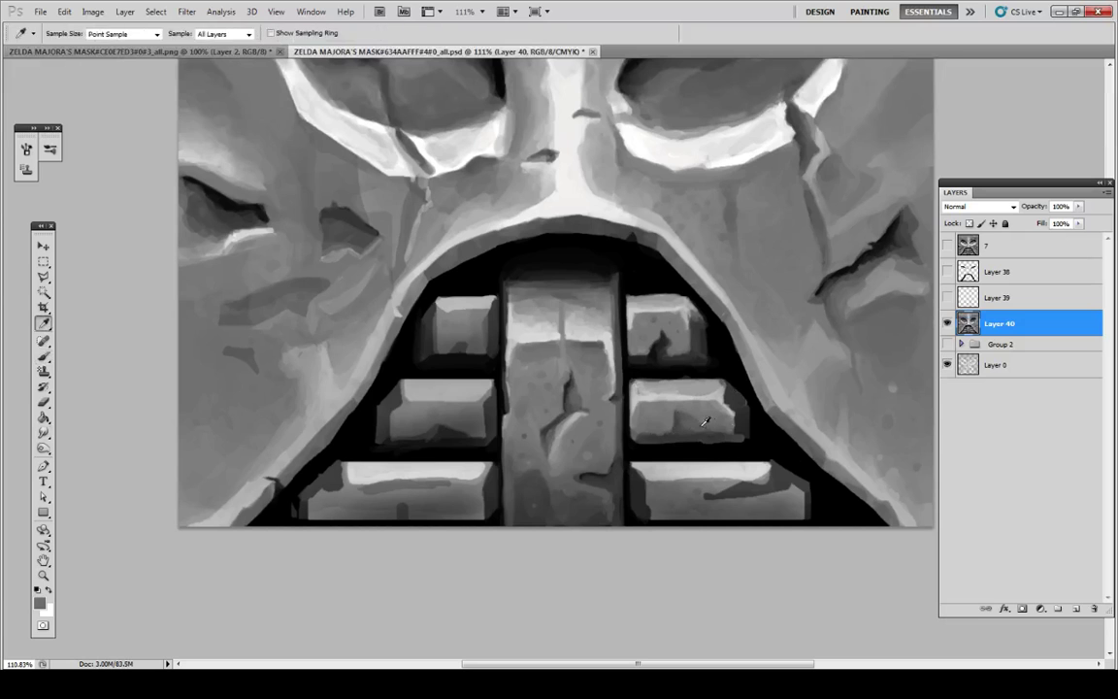
key(i)
key(b)
key(i)
key(b)
key(i)
key(b)
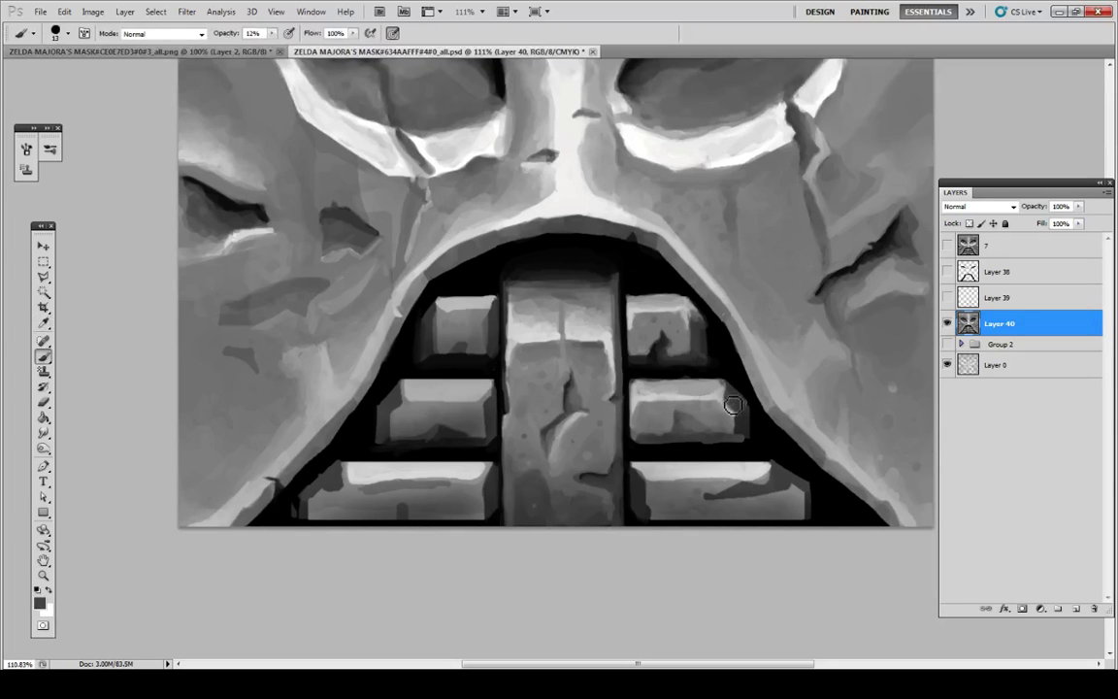
Step: Shade the upper part of the middle right tooth's right side bevel with sampled dark greys
key(i)
click(732, 400)
key(b)
key(i)
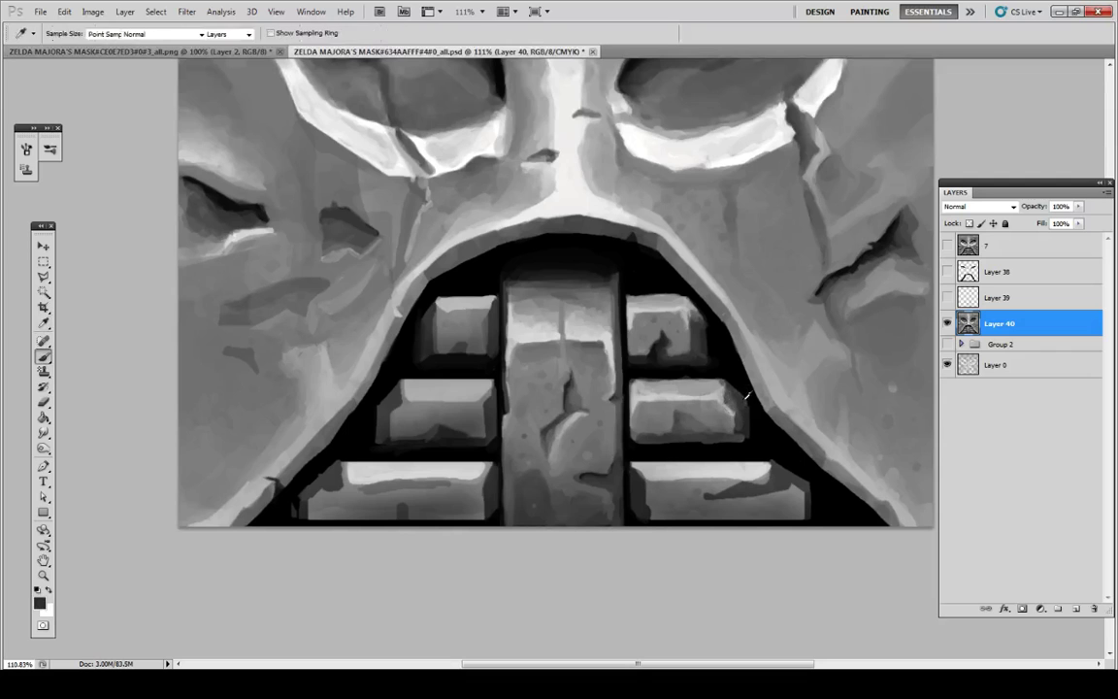
click(739, 403)
key(b)
key(i)
key(b)
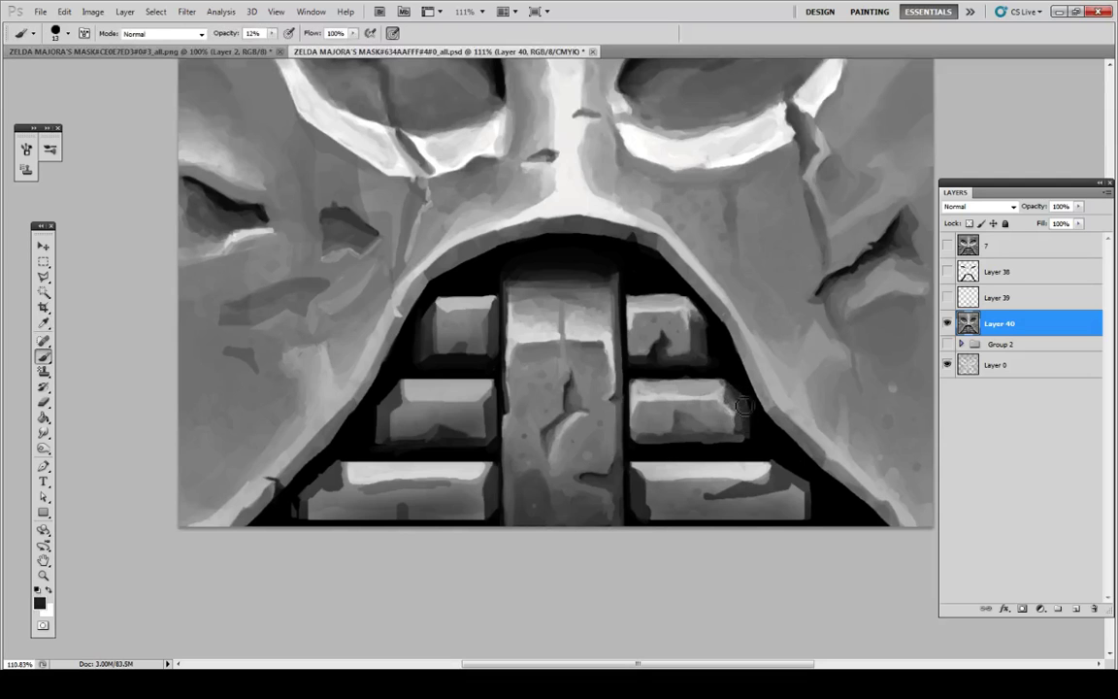
Step: Soften the outer edge of the middle right tooth's right side bevel toward the black gap
key(i)
key(b)
key(i)
click(750, 419)
key(b)
key(i)
key(b)
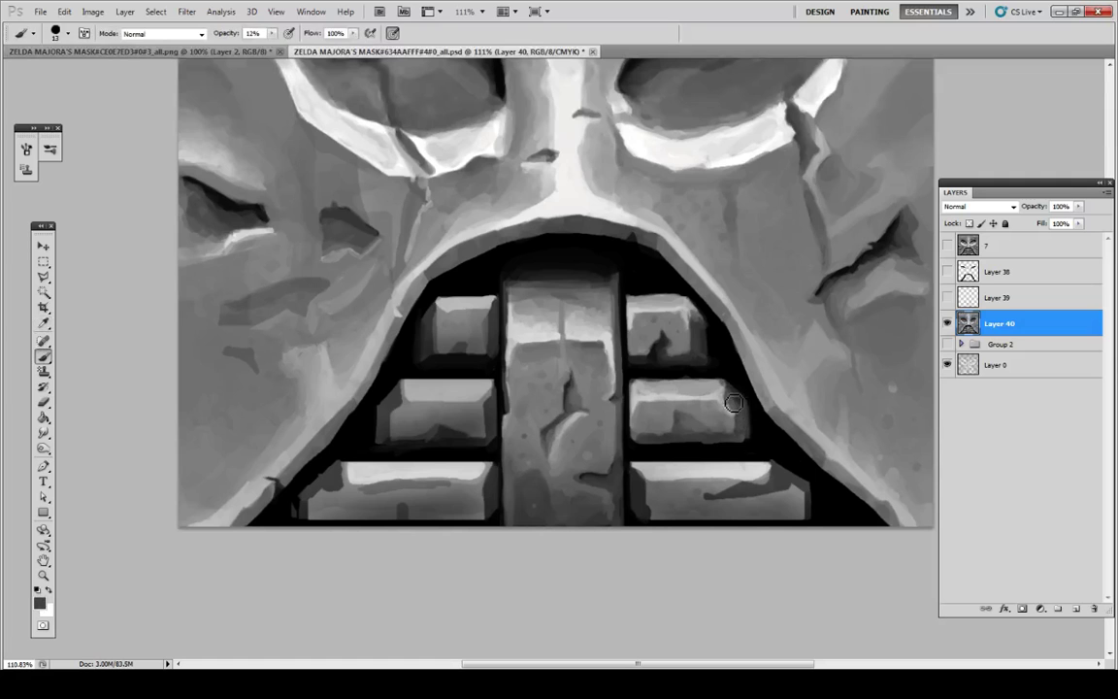
Step: Blend the middle right tooth's upper right corner and fade its underside into the gap with dark grey and black
key(i)
key(b)
key(i)
key(b)
alt+click(749, 401)
key(i)
key(b)
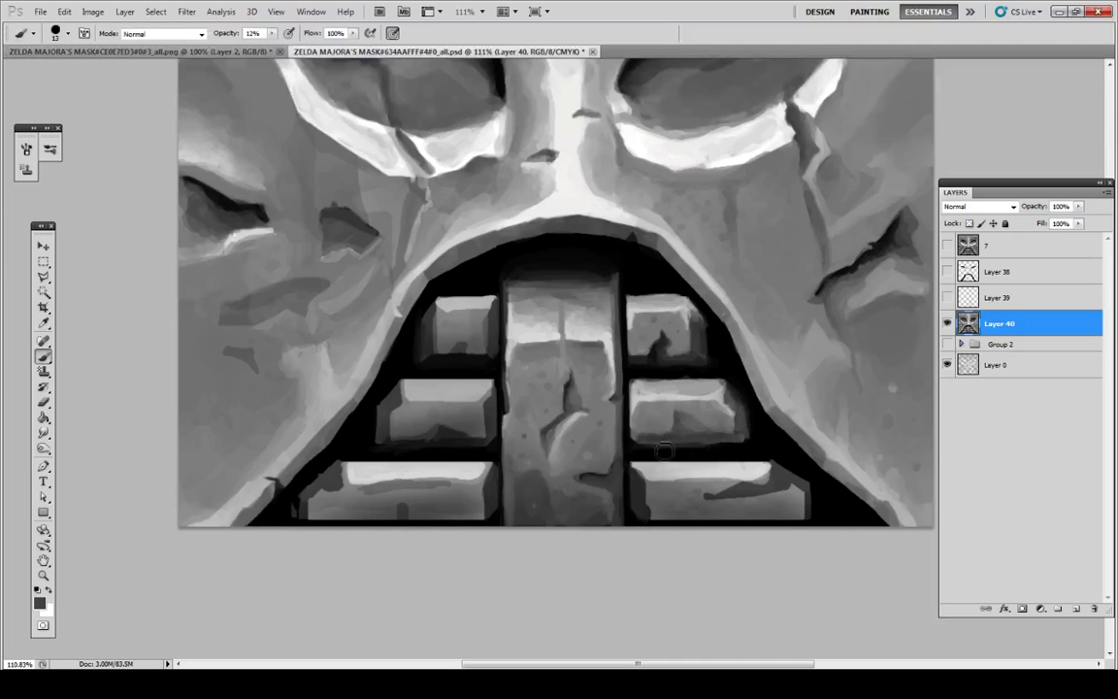
alt+click(667, 450)
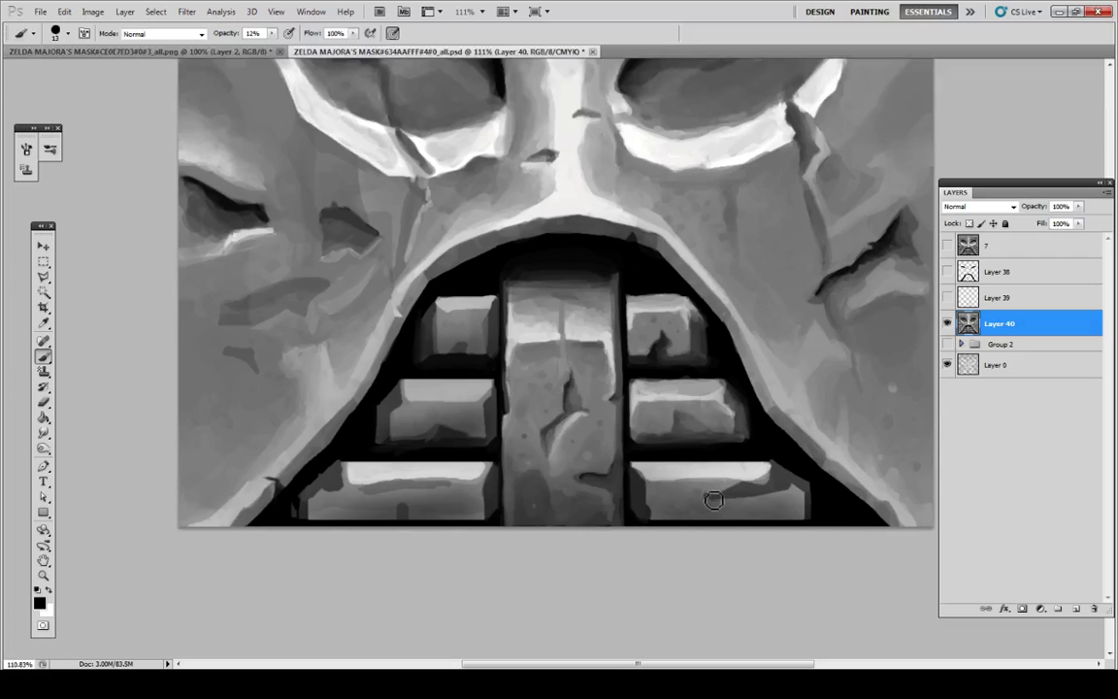
Step: Lighten the lower right tooth's left side bevel with sampled light grey, raising the brush opacity to 48%
key(i)
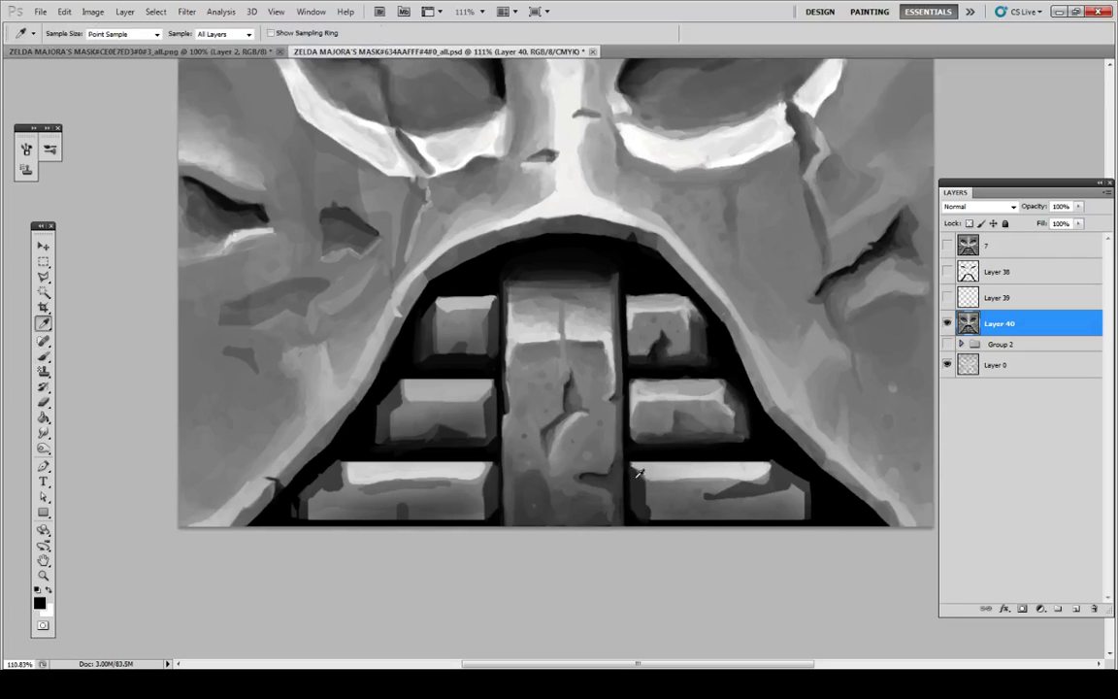
click(653, 484)
key(b)
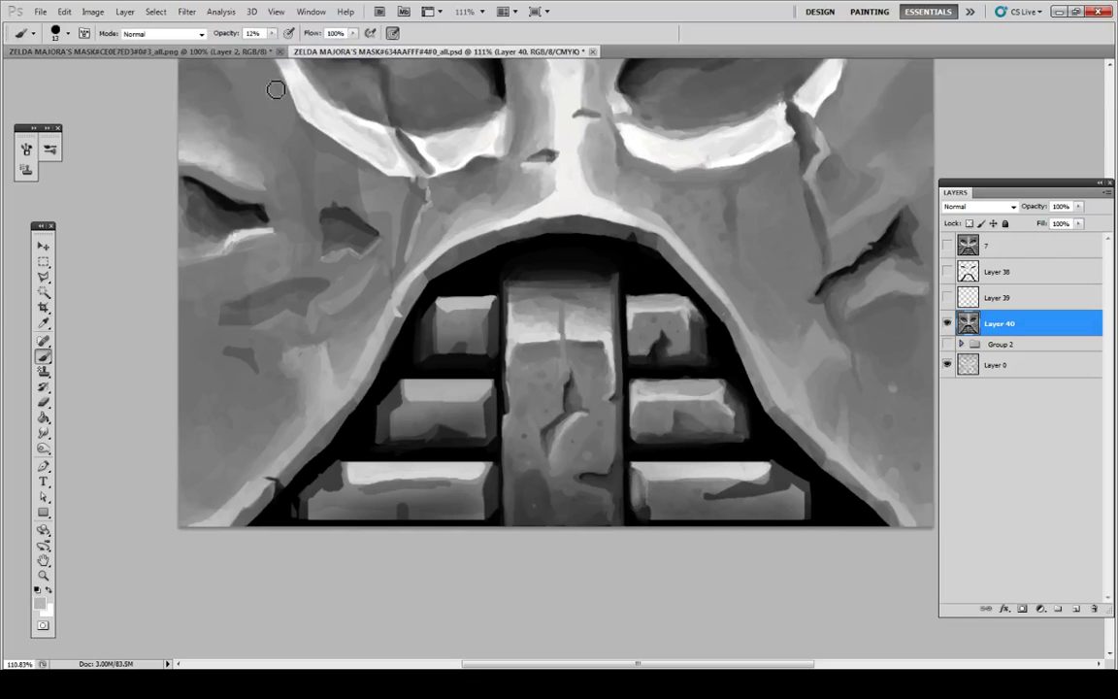
click(273, 34)
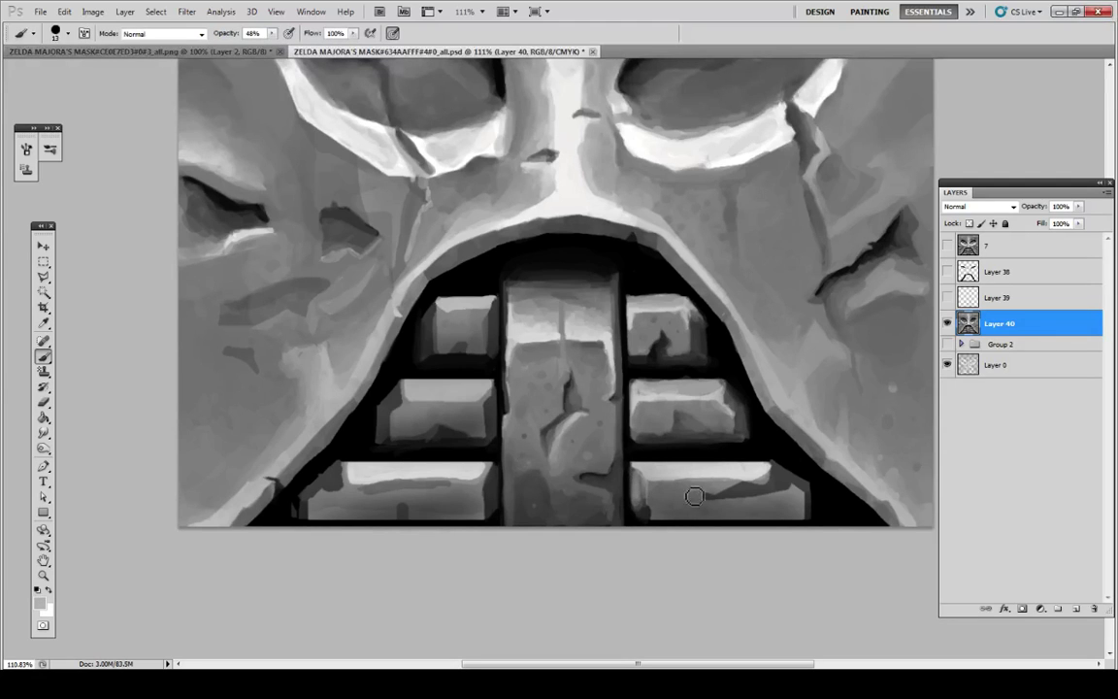
alt+click(644, 470)
mouse_move(641, 476)
mouse_down()
mouse_move(642, 503)
mouse_move(650, 484)
mouse_up()
Step: Blend the lower right tooth's left bevel into its front face and round the bottom left corner with black
alt+click(648, 503)
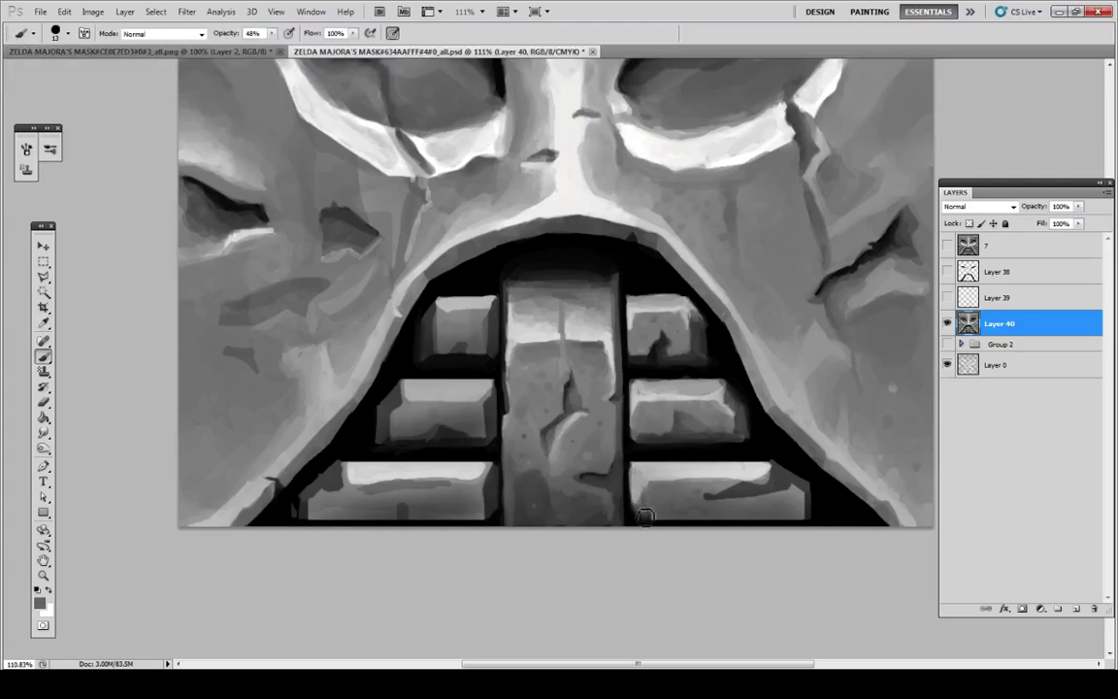
alt+click(641, 524)
alt+click(651, 514)
key(alt)
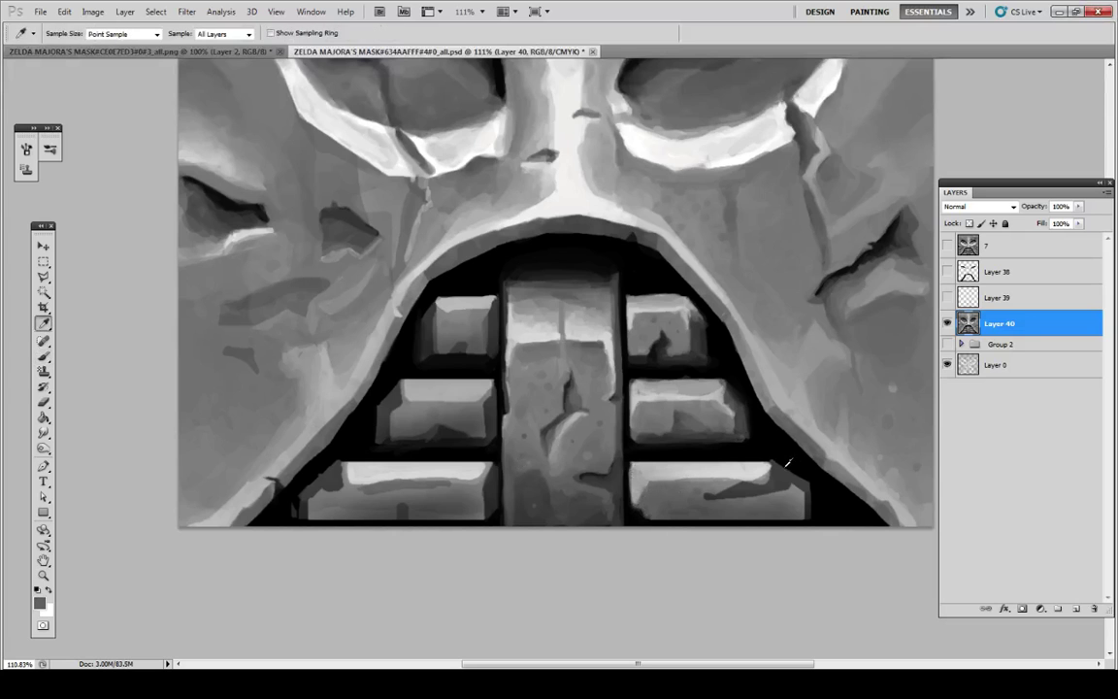
Step: Extend the highlight at the right end of the lower right tooth's top bevel and rework the crack below it
alt+click(774, 464)
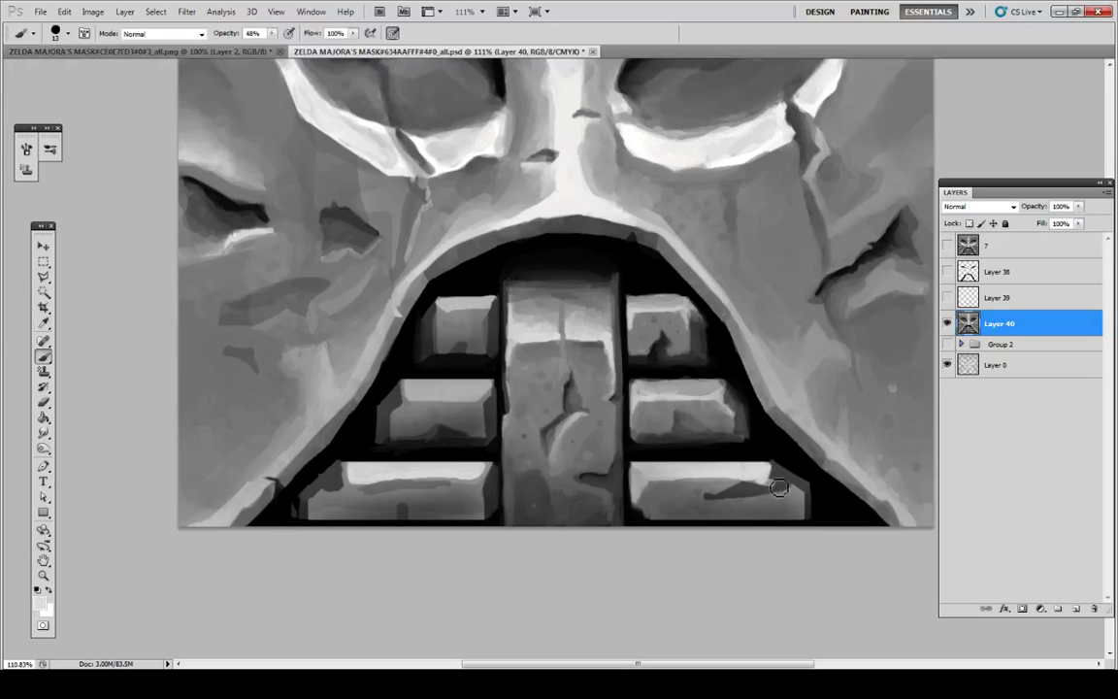
alt+click(788, 486)
alt+click(783, 491)
alt+click(766, 510)
alt+click(741, 507)
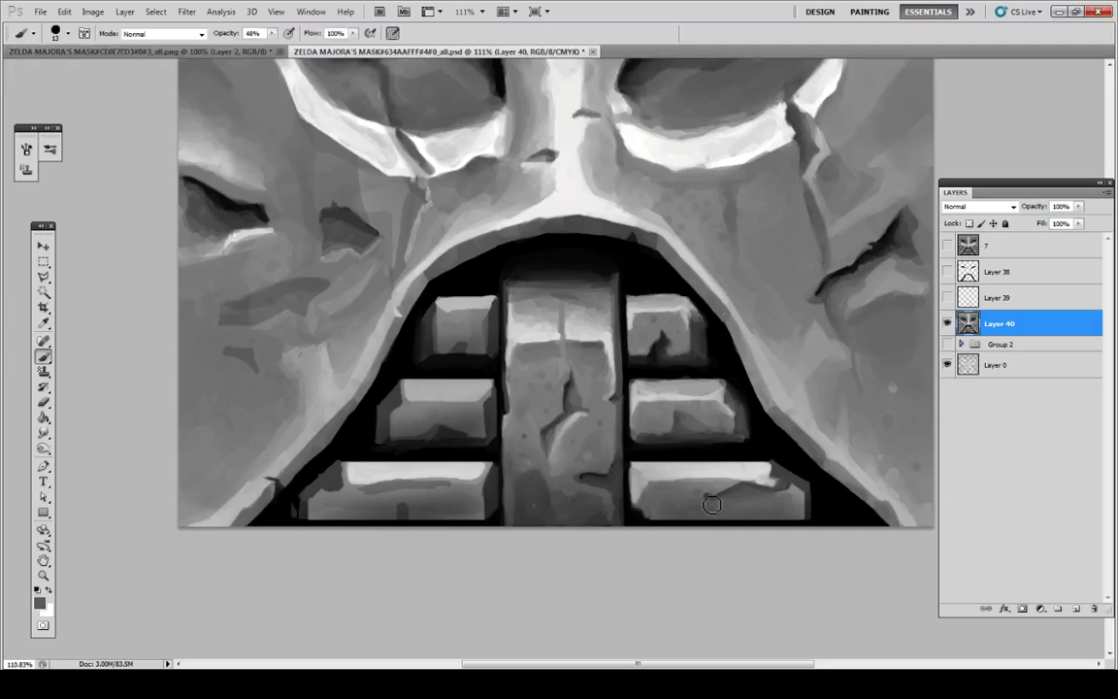
Step: Paint a lighter rim beneath the crack on the lower right tooth and blend it into the front face
key(alt)
alt+click(737, 494)
drag(755, 508, 774, 505)
alt+click(754, 507)
alt+click(749, 515)
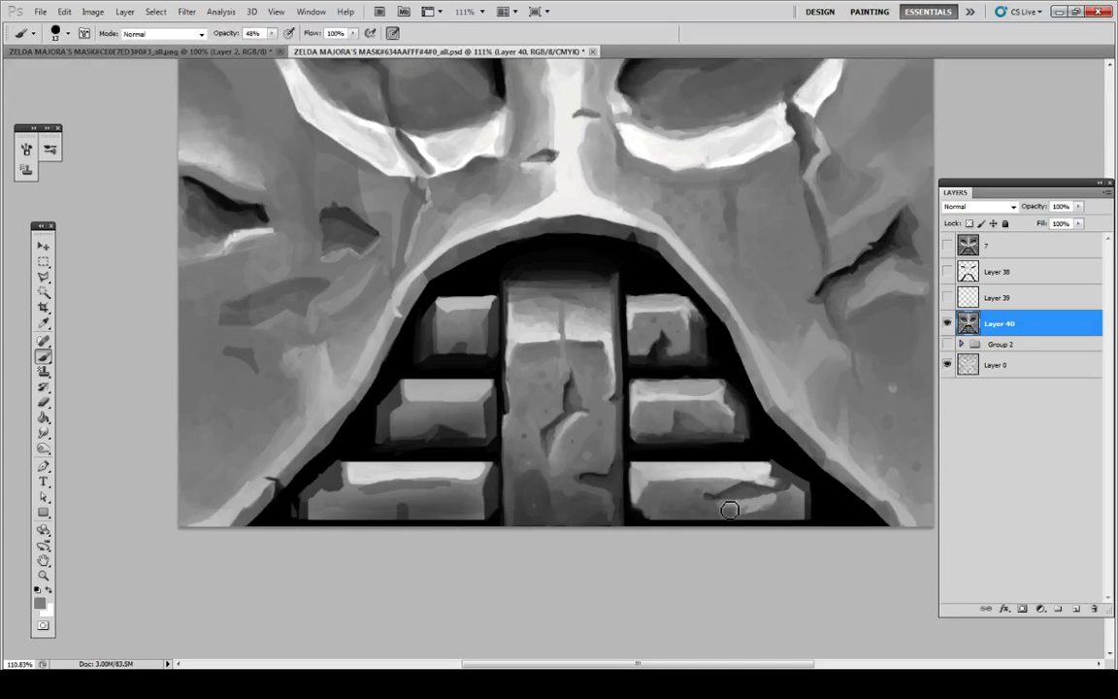
alt+click(735, 509)
alt+click(741, 509)
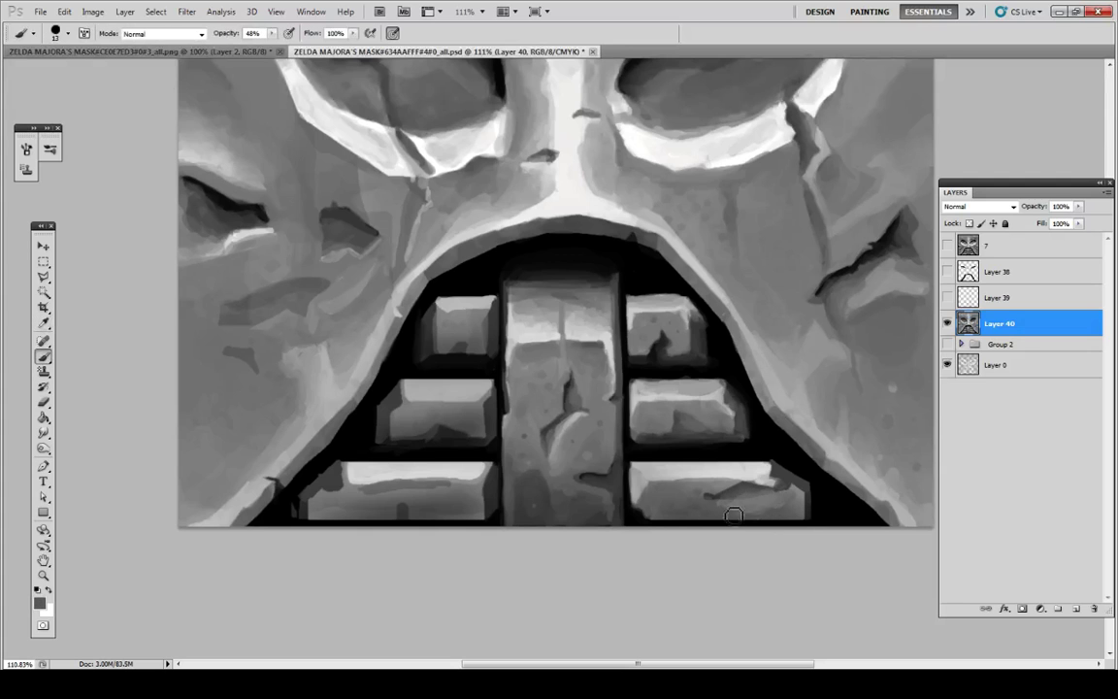
Step: Reshape the lower right tooth's right side bevel with sampled greys and fade its outer edge into the black gap
alt+click(791, 502)
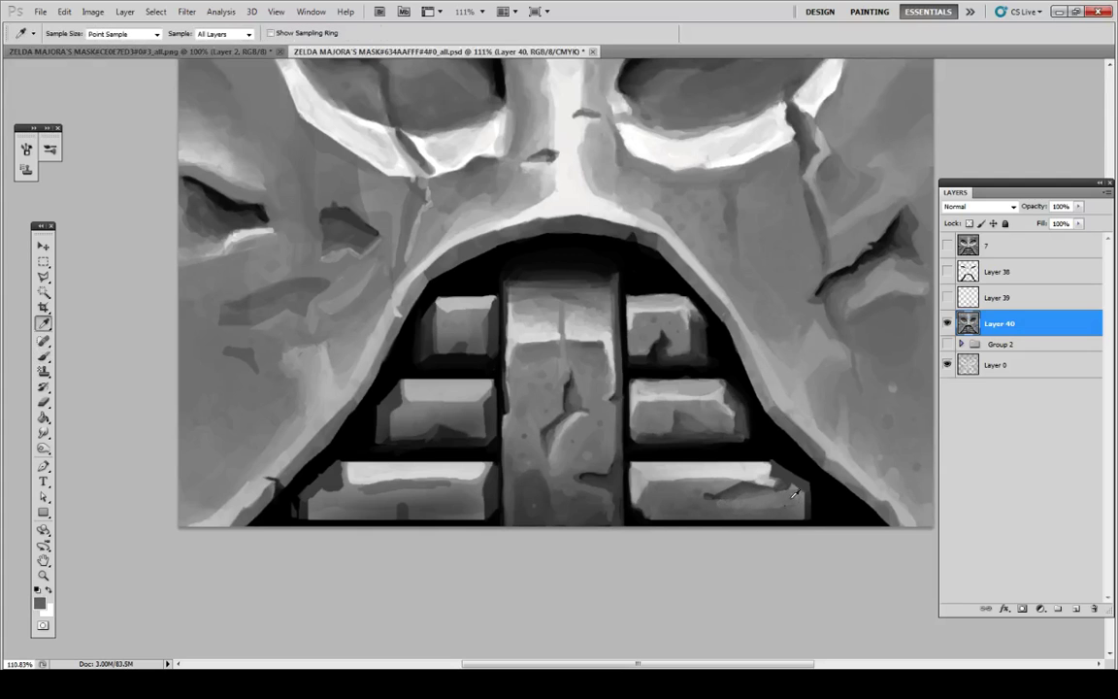
mouse_move(795, 493)
mouse_down()
mouse_move(818, 513)
mouse_move(822, 488)
mouse_move(824, 526)
mouse_move(824, 490)
mouse_move(806, 493)
mouse_move(786, 462)
mouse_up()
alt+click(786, 463)
alt+click(796, 466)
alt+right_click(791, 458)
alt+click(807, 486)
alt+click(826, 503)
alt+click(818, 497)
alt+click(818, 489)
alt+click(813, 474)
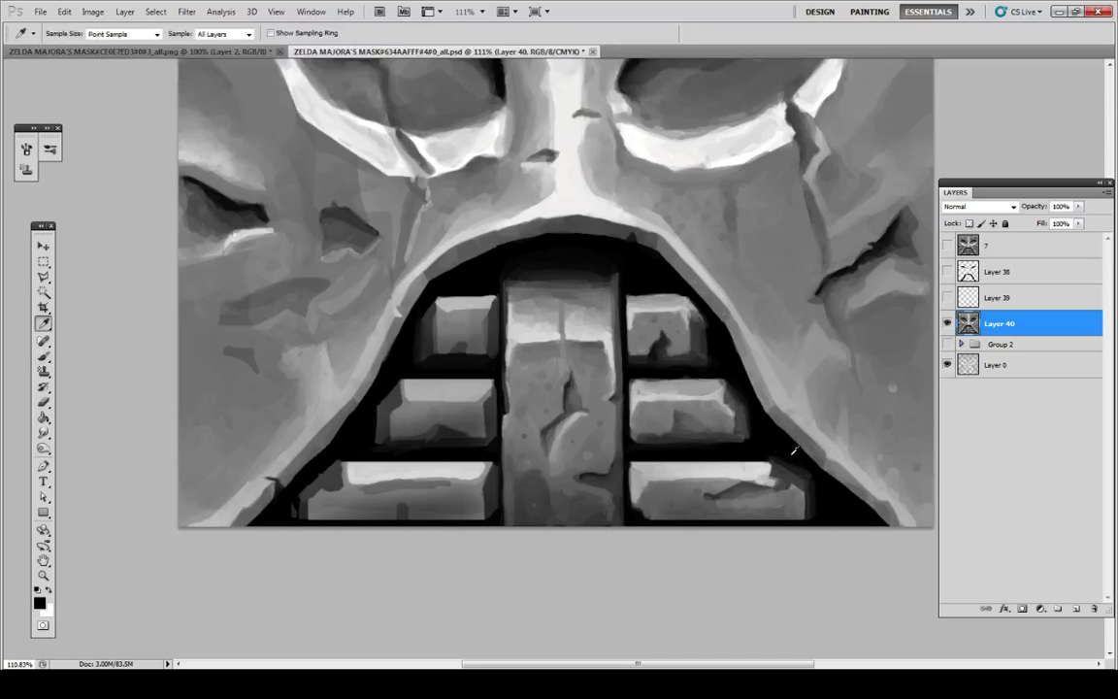
Step: Paint a mid-grey band along the upper edge of the lower right tooth's top bevel
alt+click(655, 464)
drag(639, 464, 761, 467)
alt+click(678, 456)
mouse_move(669, 463)
mouse_down()
mouse_move(648, 468)
mouse_move(749, 464)
mouse_up()
alt+click(684, 468)
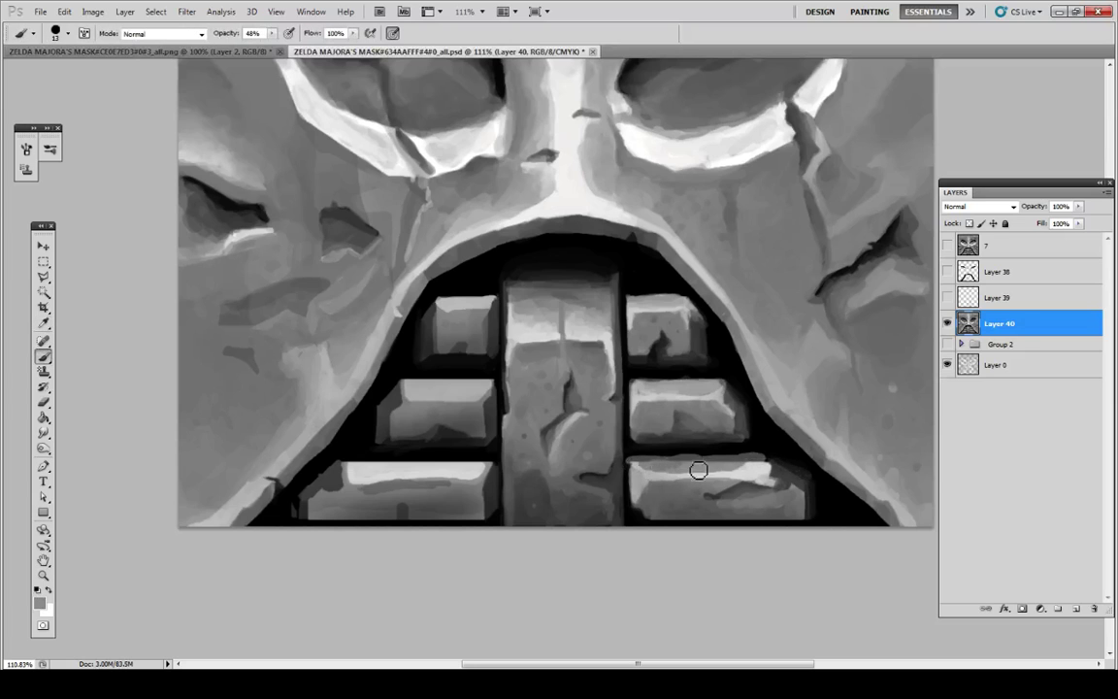
Step: Blend the grey band into the lower right tooth's light top bevel and darken its outer edge
key(alt)
alt+click(735, 463)
mouse_move(752, 469)
mouse_down()
mouse_move(652, 476)
mouse_move(646, 494)
mouse_move(660, 506)
mouse_up()
alt+click(663, 488)
key(alt)
alt+click(661, 453)
drag(657, 462, 761, 460)
alt+click(655, 455)
alt+click(724, 464)
alt+click(761, 454)
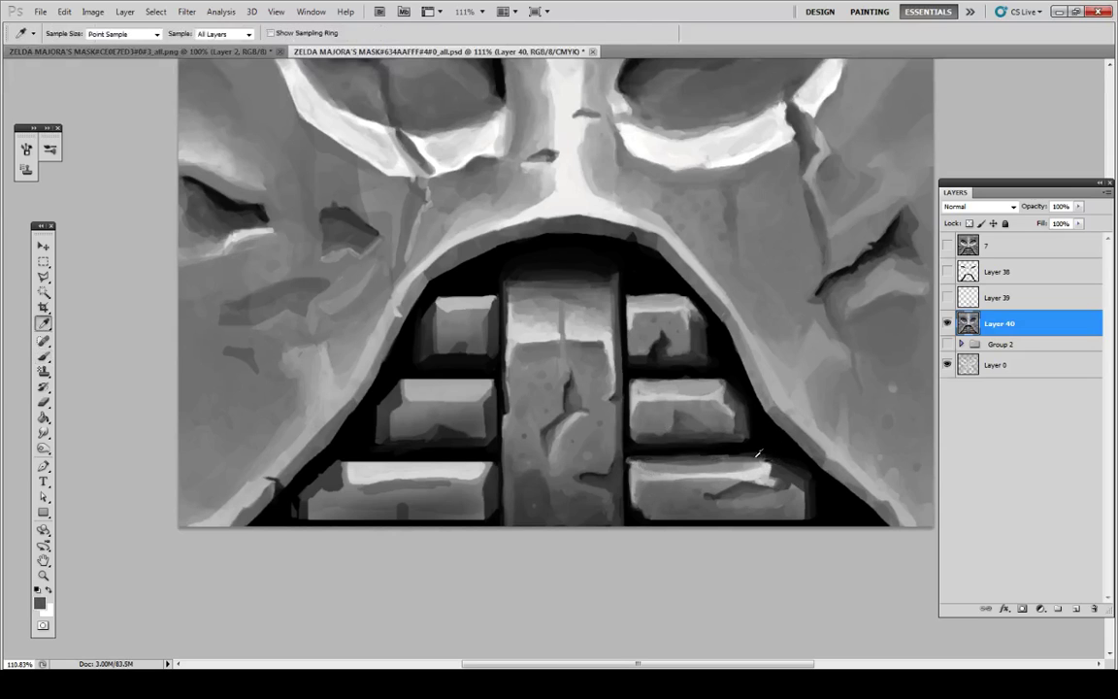
Step: Brighten the right corner of the lower right tooth's top bevel and blend it into the side bevel
alt+click(771, 464)
key(alt)
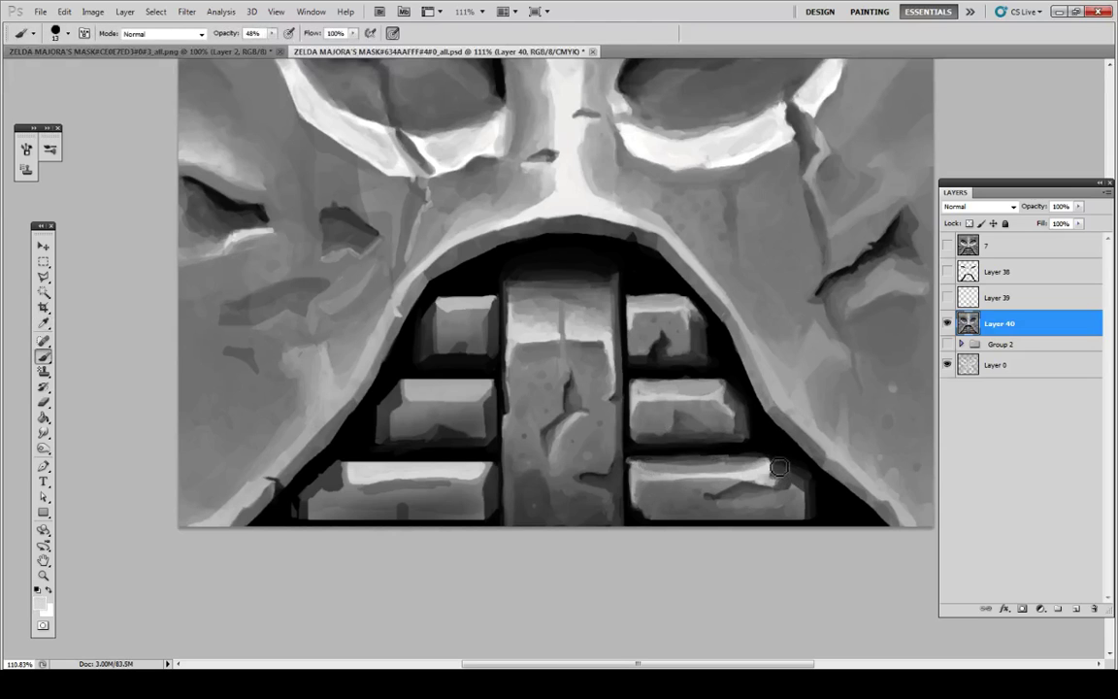
key(alt)
drag(773, 470, 795, 482)
alt+click(785, 475)
alt+click(790, 473)
alt+click(785, 471)
alt+click(794, 486)
alt+click(800, 471)
Step: Touch up the lower right tooth's front face and bottom left corner with sampled tones
key(alt)
key(alt)
alt+click(670, 497)
alt+click(634, 518)
key(alt)
Step: Paint a black crack down from the middle right tooth's notch and add a new layer above Layer 40
drag(677, 430, 678, 442)
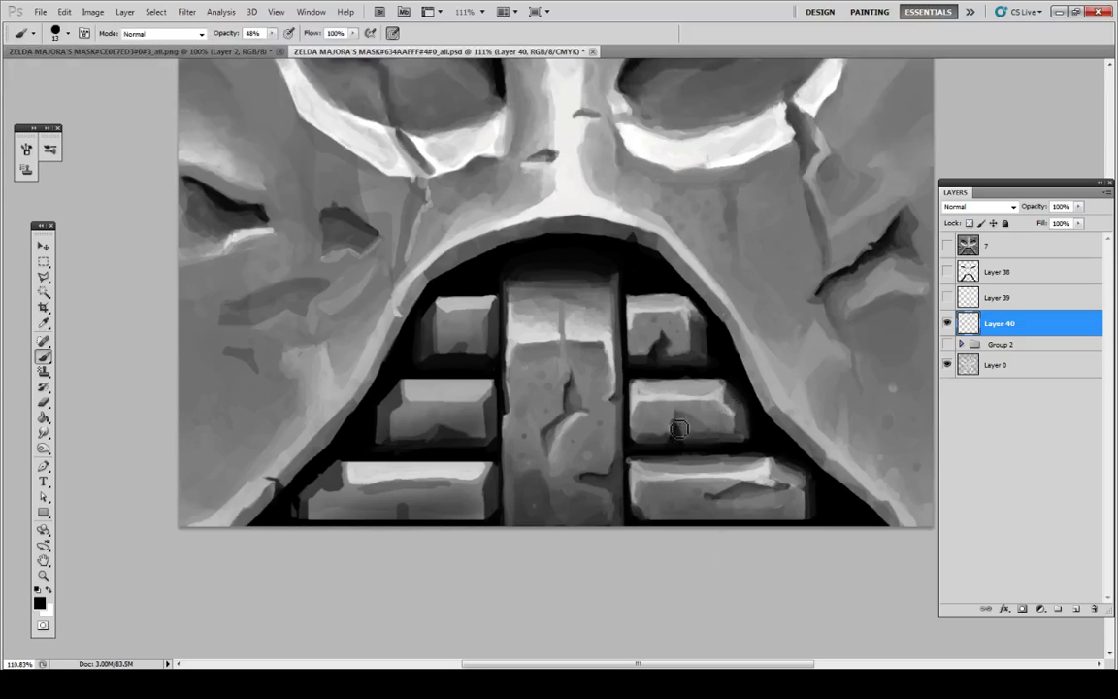
key(alt)
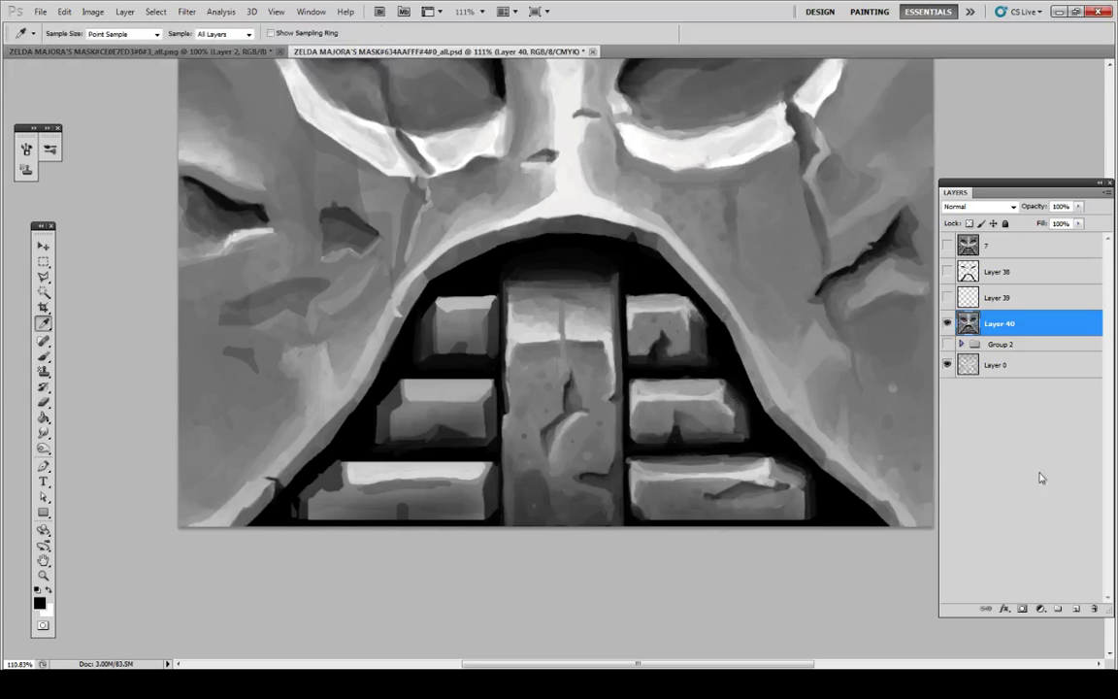
click(1075, 609)
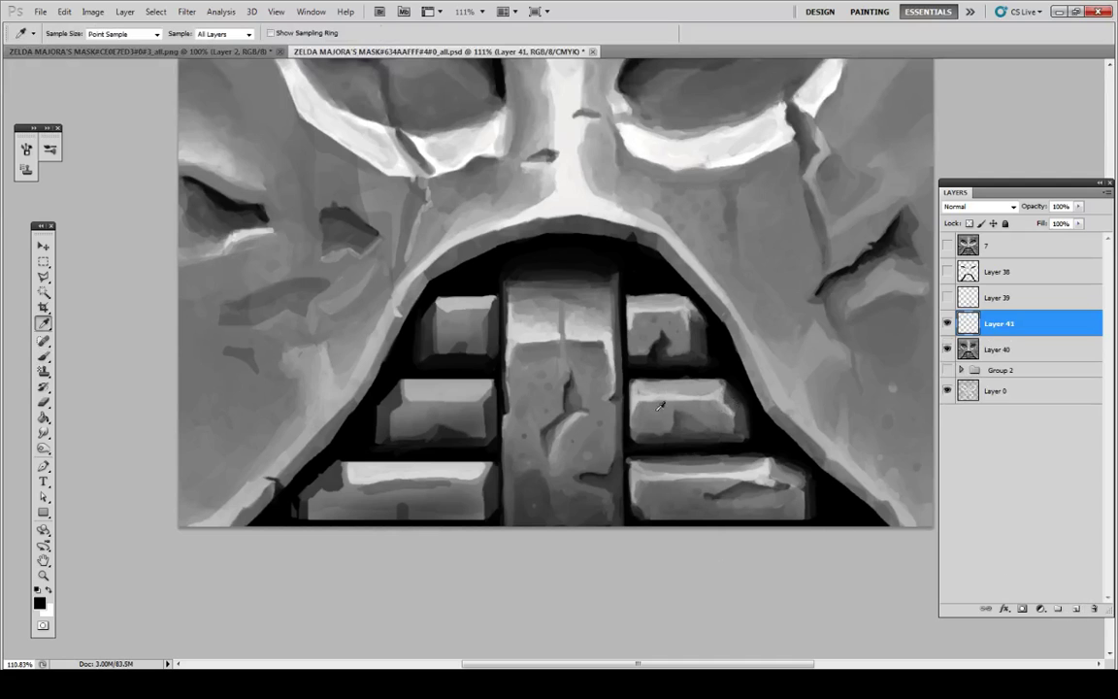
key(b)
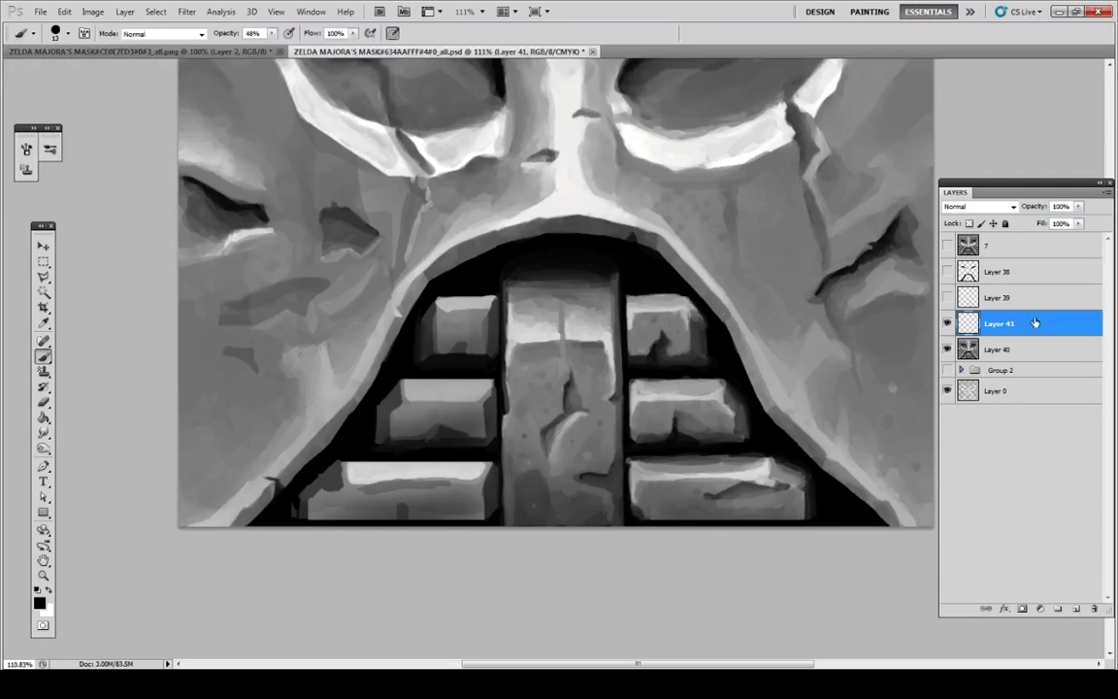
Step: Lower the crack layer, Layer 41, to 45% opacity and merge it with Layer 40
double_click(961, 246)
drag(970, 352, 893, 357)
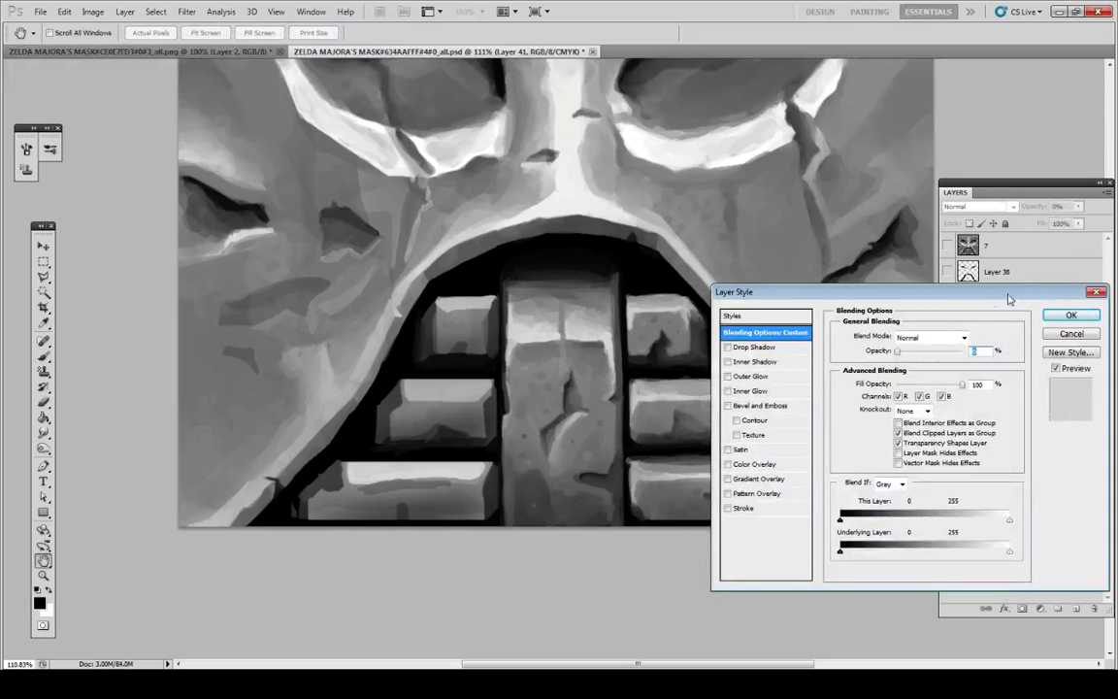
drag(1009, 299, 1093, 296)
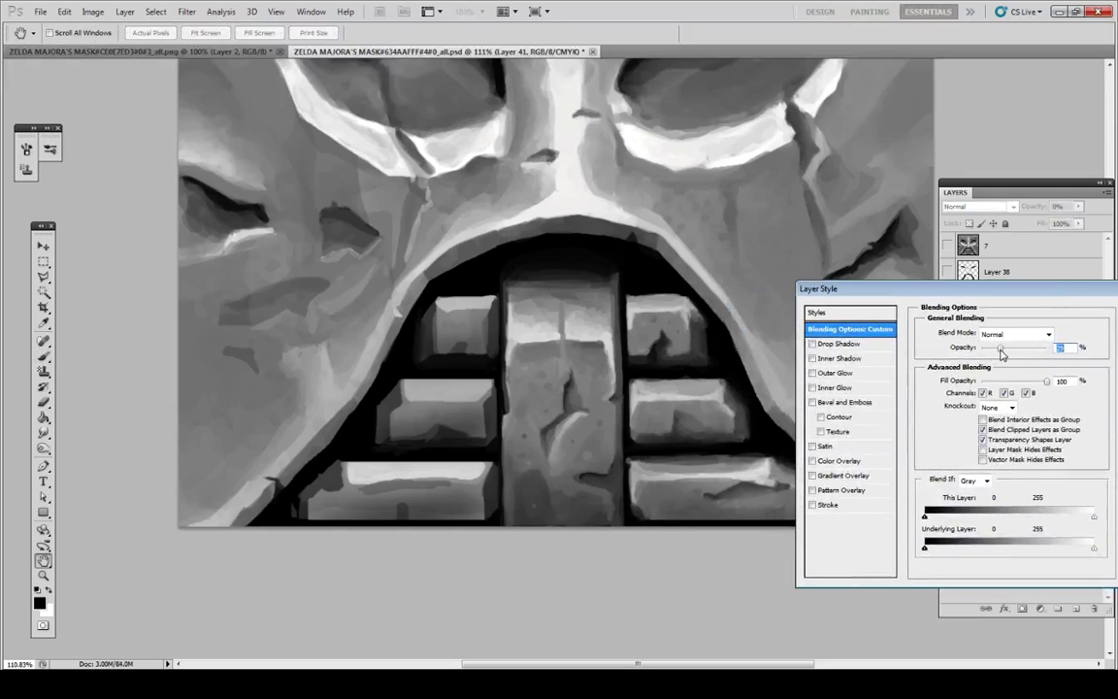
key(Return)
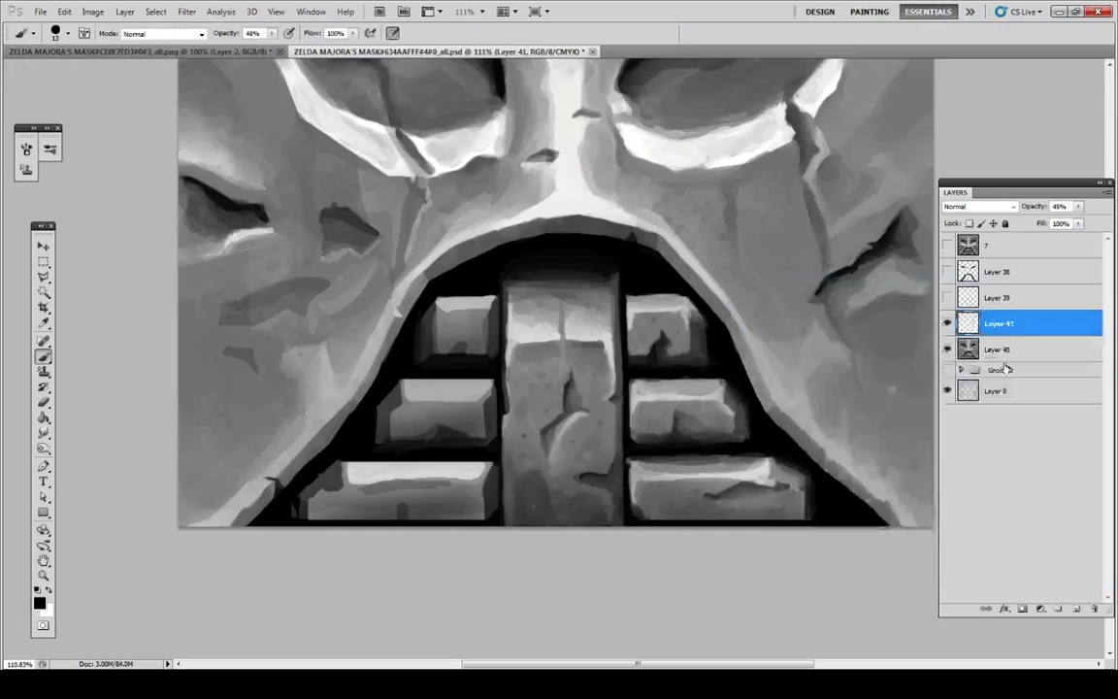
key(i)
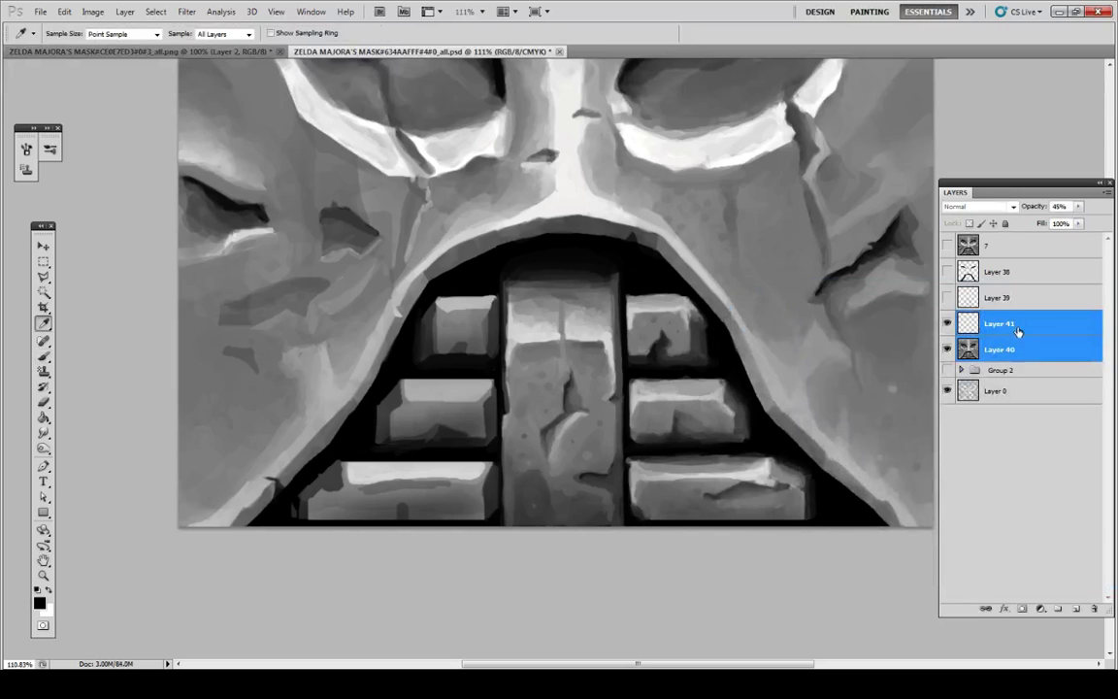
right_click(1009, 352)
click(1014, 602)
key(b)
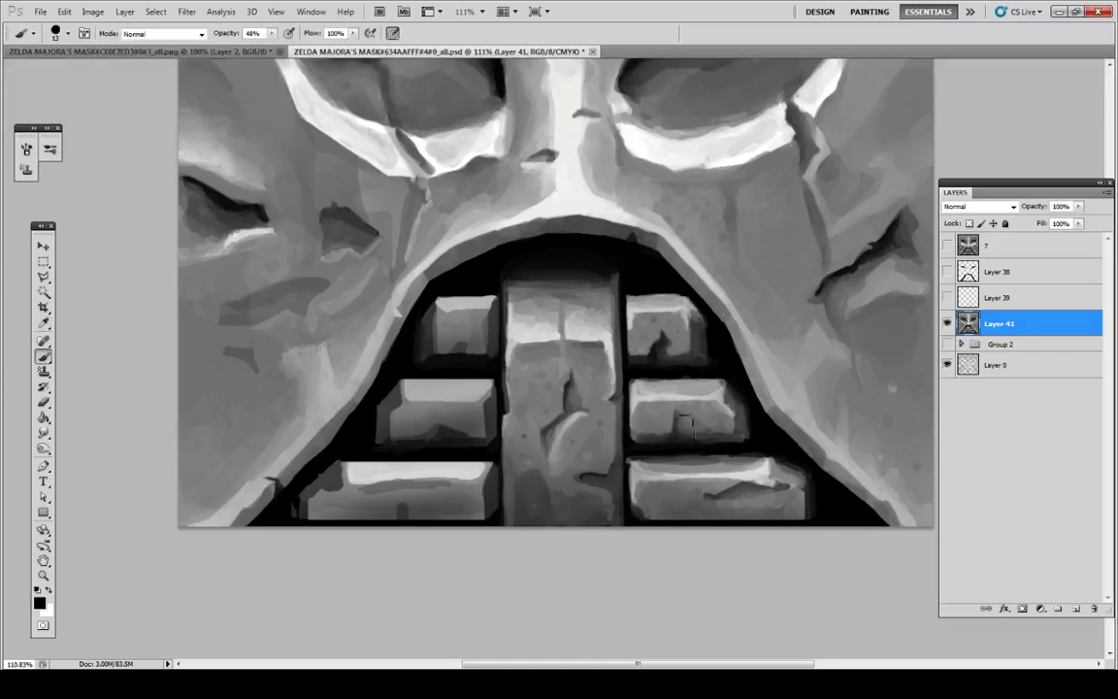
Step: Soften the middle right tooth's notch and repaint its top bevel using greys sampled from the tooth
alt+click(629, 388)
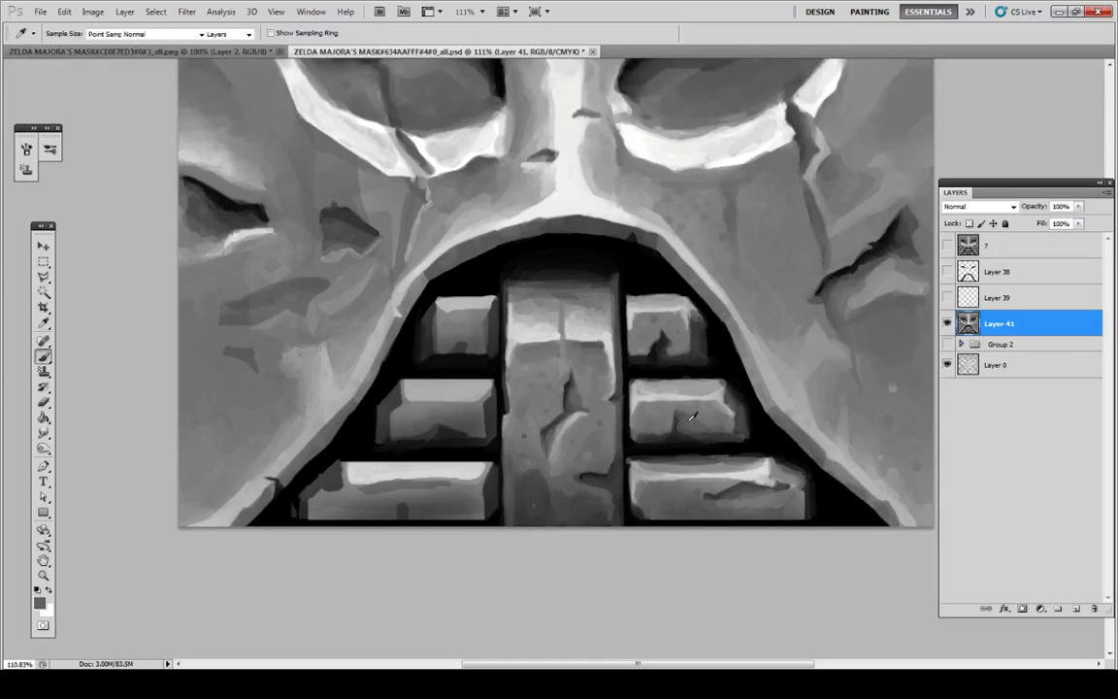
alt+click(709, 406)
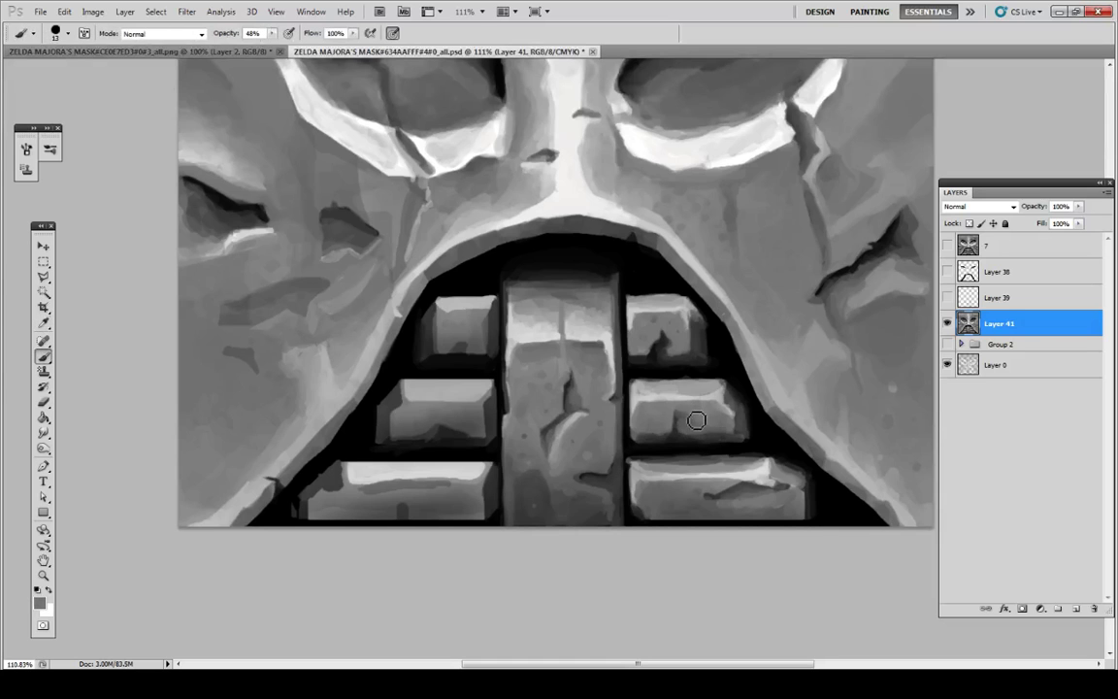
mouse_move(691, 424)
mouse_down()
mouse_move(729, 429)
mouse_move(668, 420)
mouse_up()
alt+click(722, 427)
alt+click(676, 402)
alt+click(686, 441)
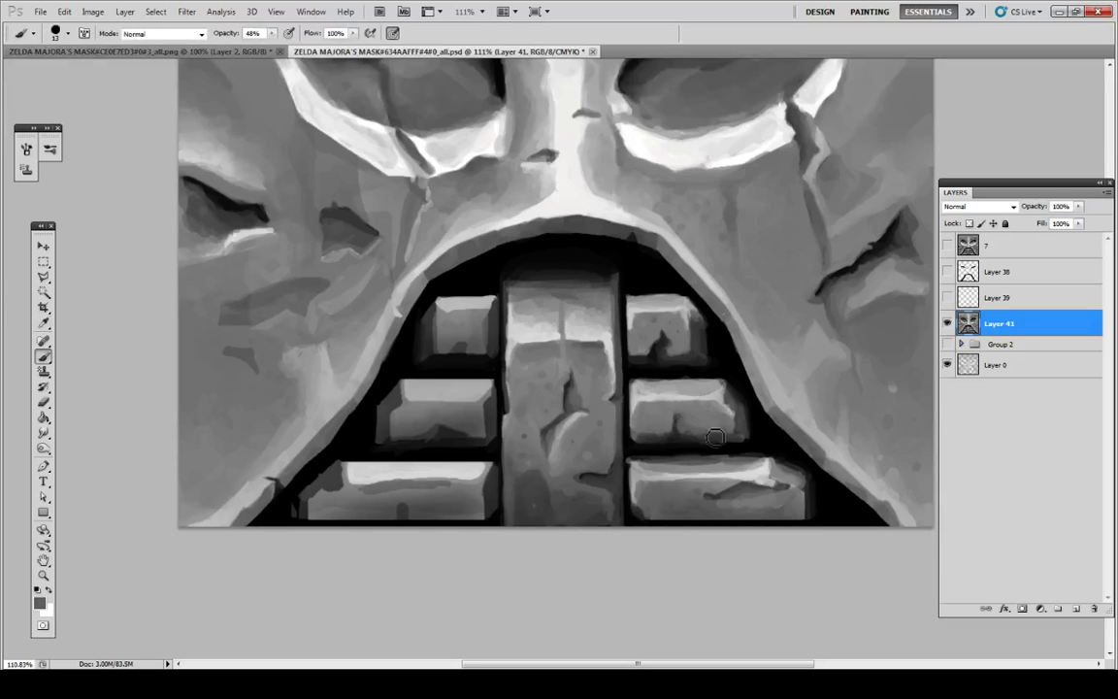
alt+click(668, 420)
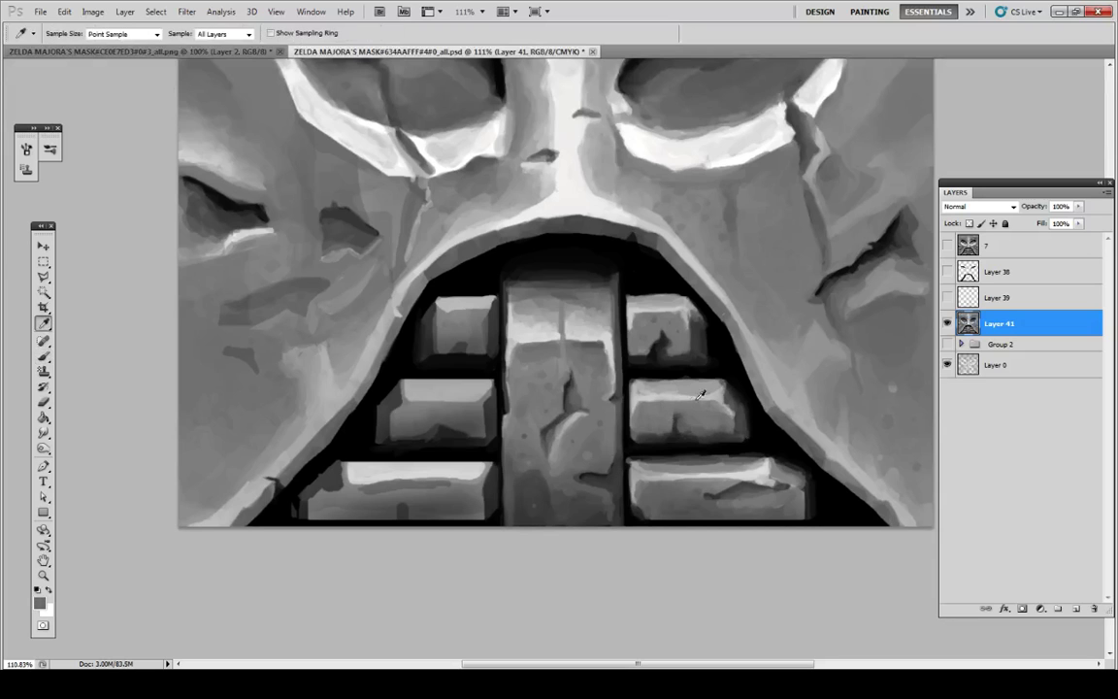
alt+click(689, 388)
drag(694, 384, 646, 389)
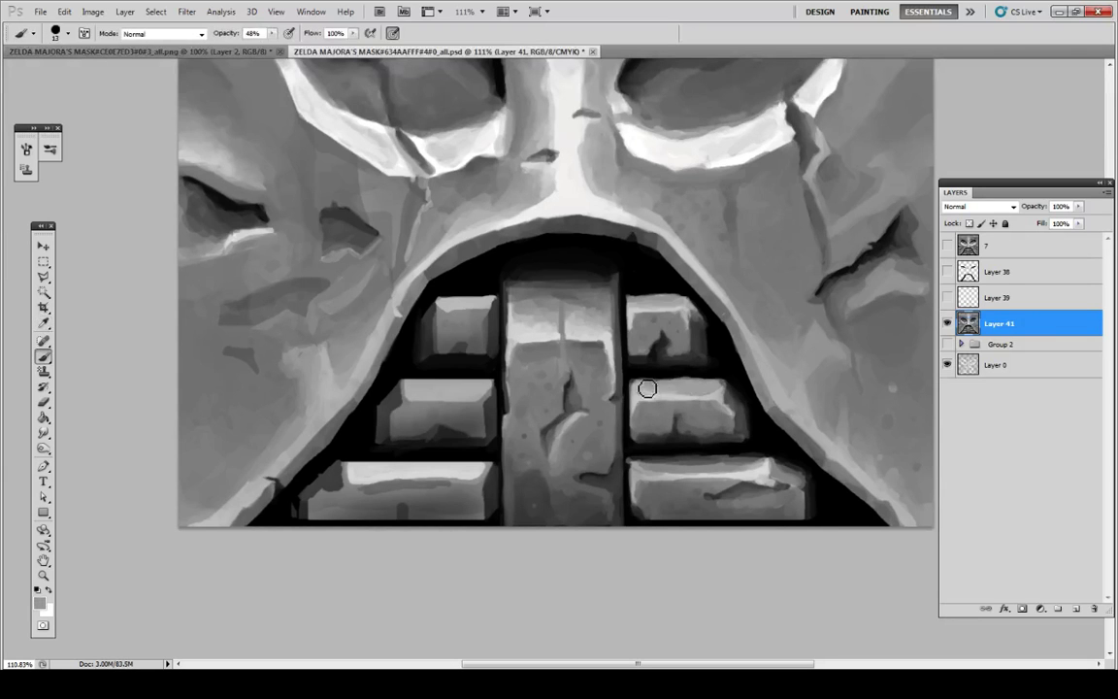
Step: Set the brush opacity to 26% and blend the middle right tooth's top bevel with sampled dark and grey tones
alt+click(664, 369)
click(273, 35)
drag(272, 35, 251, 38)
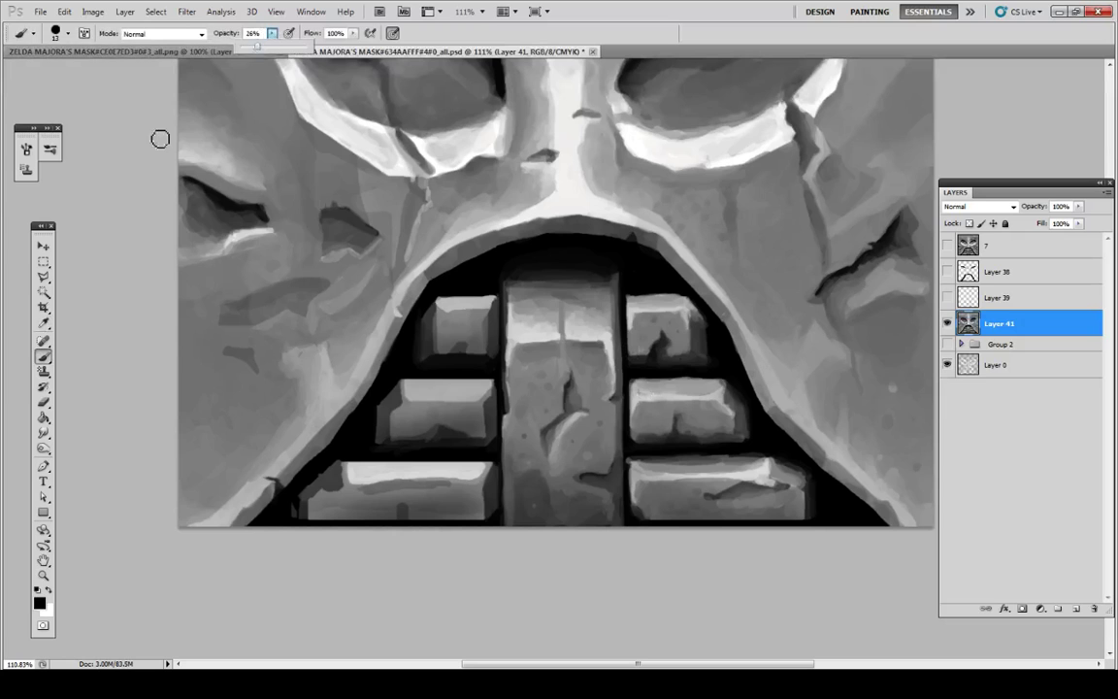
alt+click(678, 388)
alt+click(682, 373)
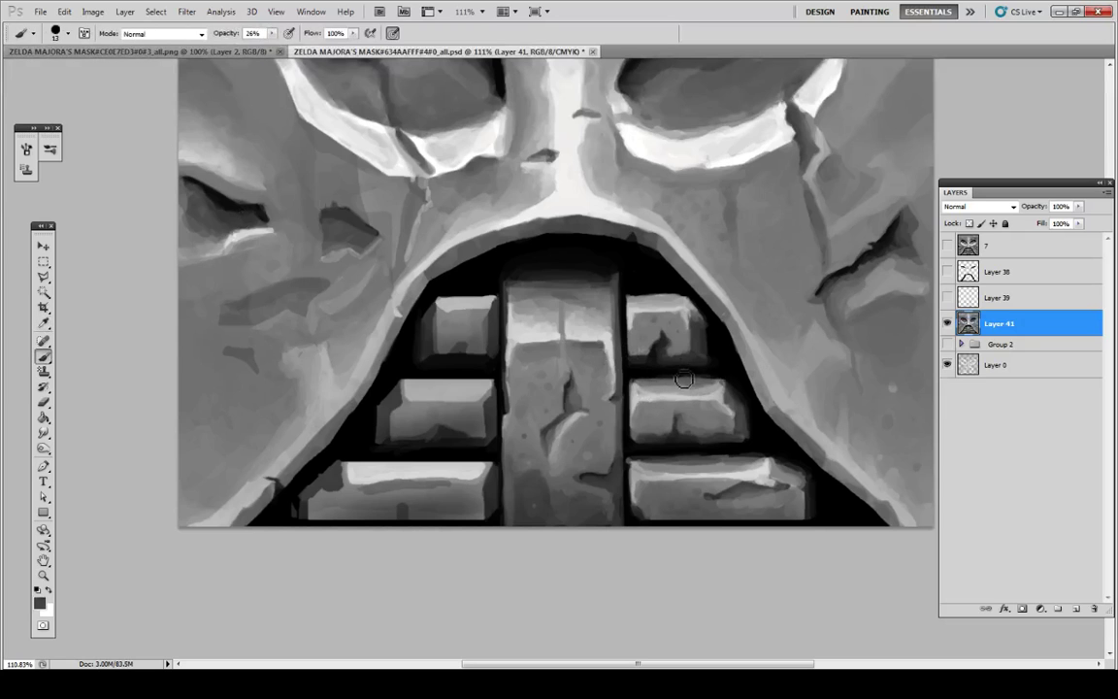
alt+click(674, 392)
alt+click(693, 380)
mouse_move(670, 389)
mouse_down()
mouse_move(639, 388)
mouse_move(649, 389)
mouse_up()
alt+click(649, 394)
alt+click(658, 399)
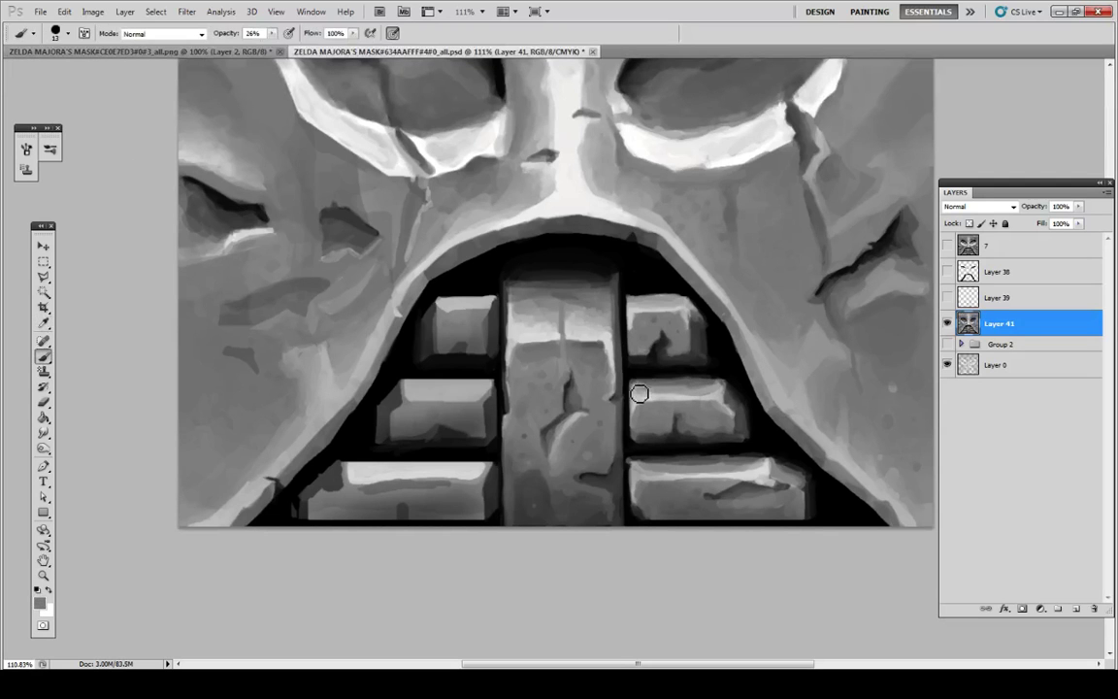
Step: Touch up the inner side edges of the middle and upper left teeth with sampled greys
alt+click(690, 465)
alt+click(519, 396)
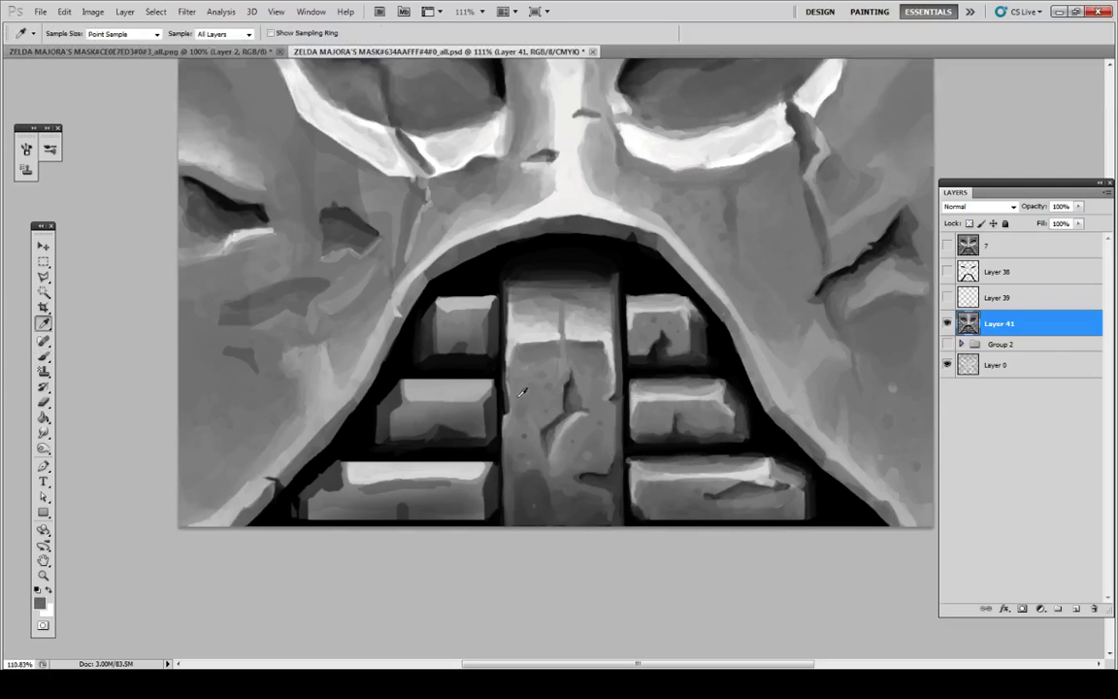
alt+click(472, 413)
drag(497, 402, 494, 434)
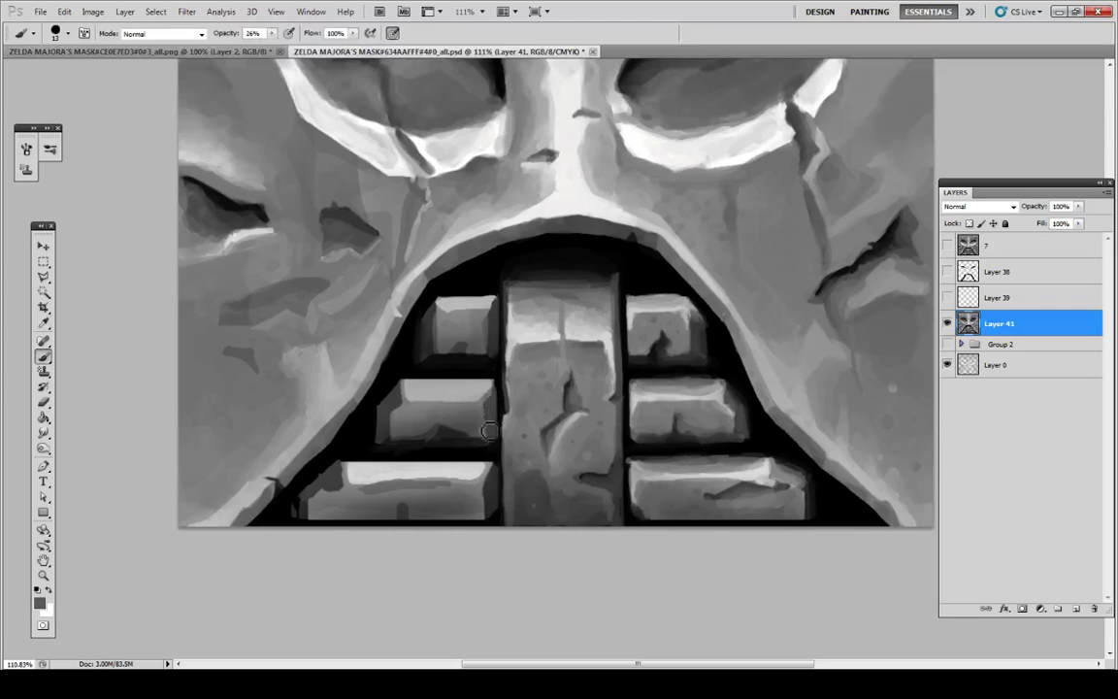
alt+click(487, 424)
alt+click(486, 420)
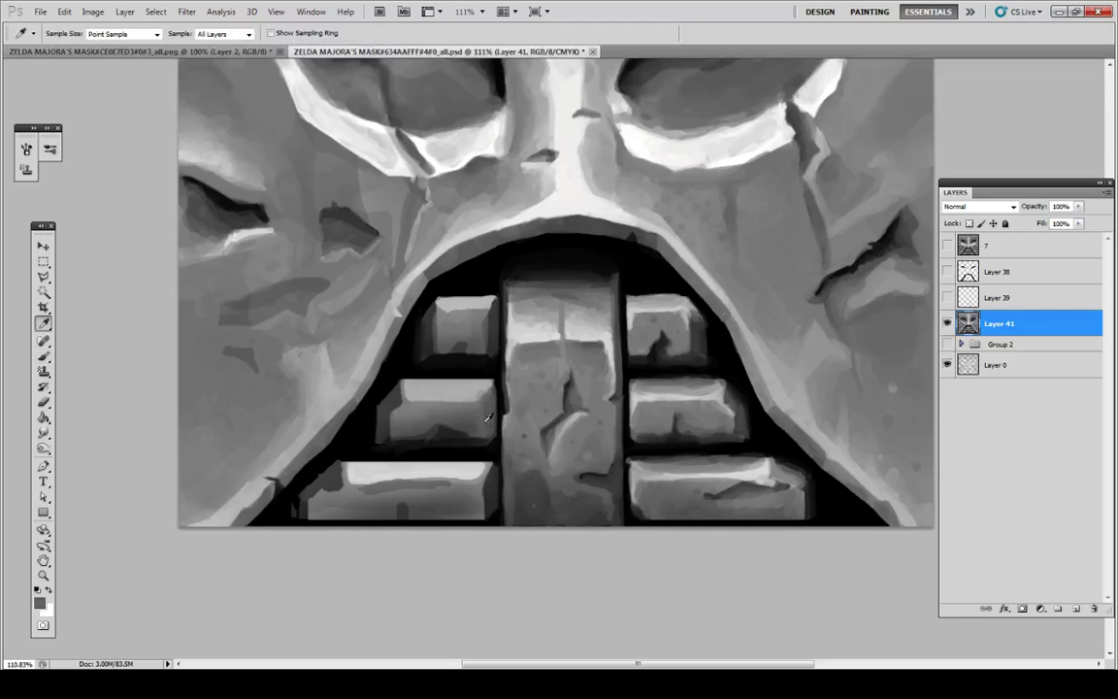
alt+click(476, 329)
drag(496, 313, 494, 344)
Step: Show Layer 39 and paint translucent black shading on it over the top bevels of the middle and lower teeth
click(946, 300)
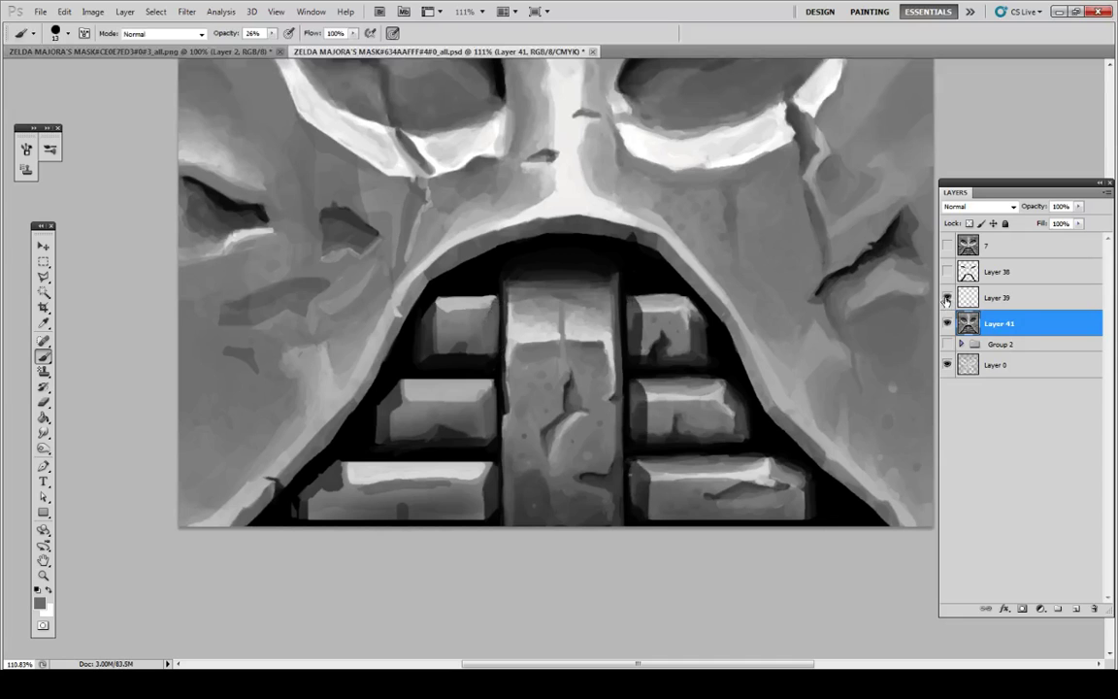
click(975, 297)
alt+click(582, 264)
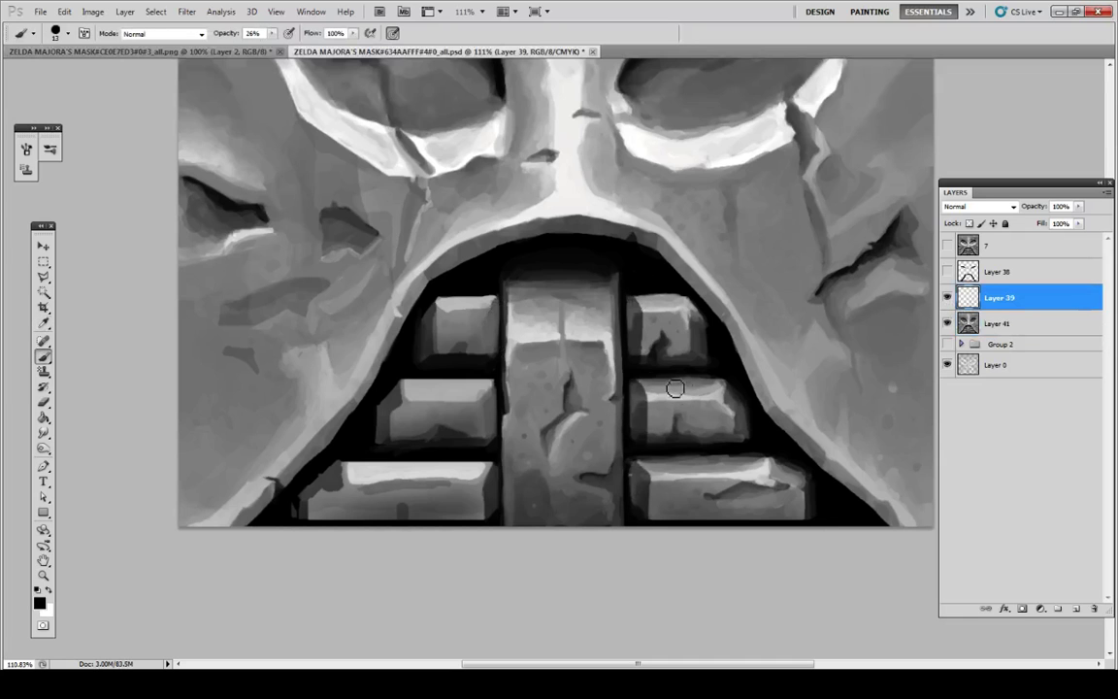
drag(698, 391, 642, 389)
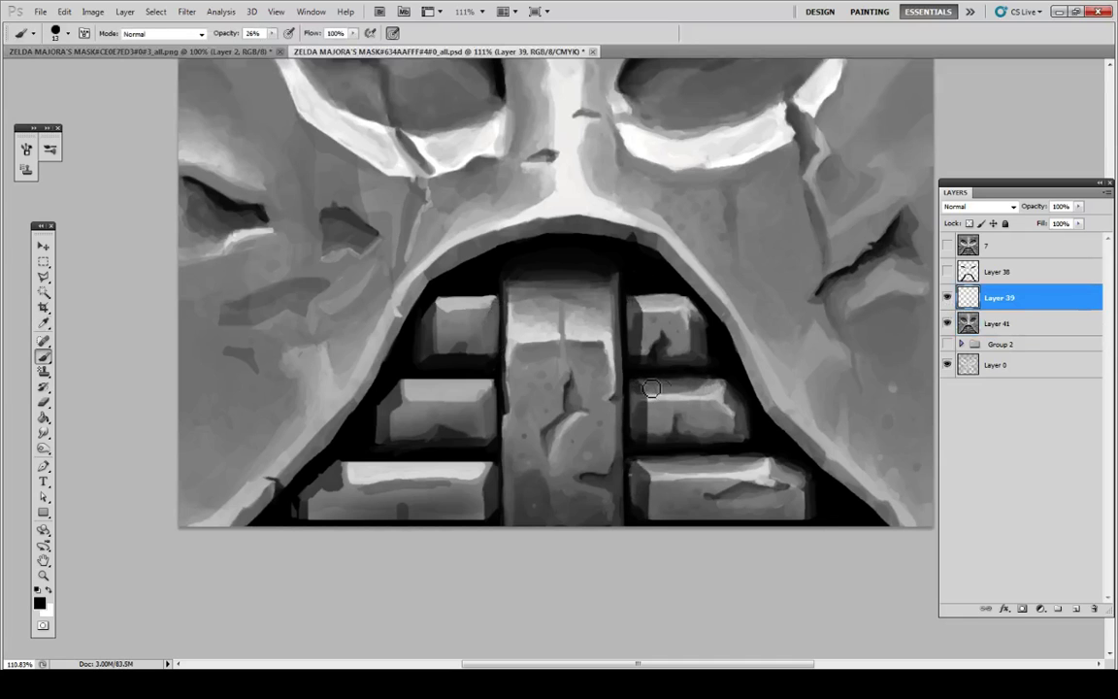
mouse_move(729, 463)
mouse_down()
mouse_move(660, 462)
mouse_move(724, 472)
mouse_move(653, 473)
mouse_up()
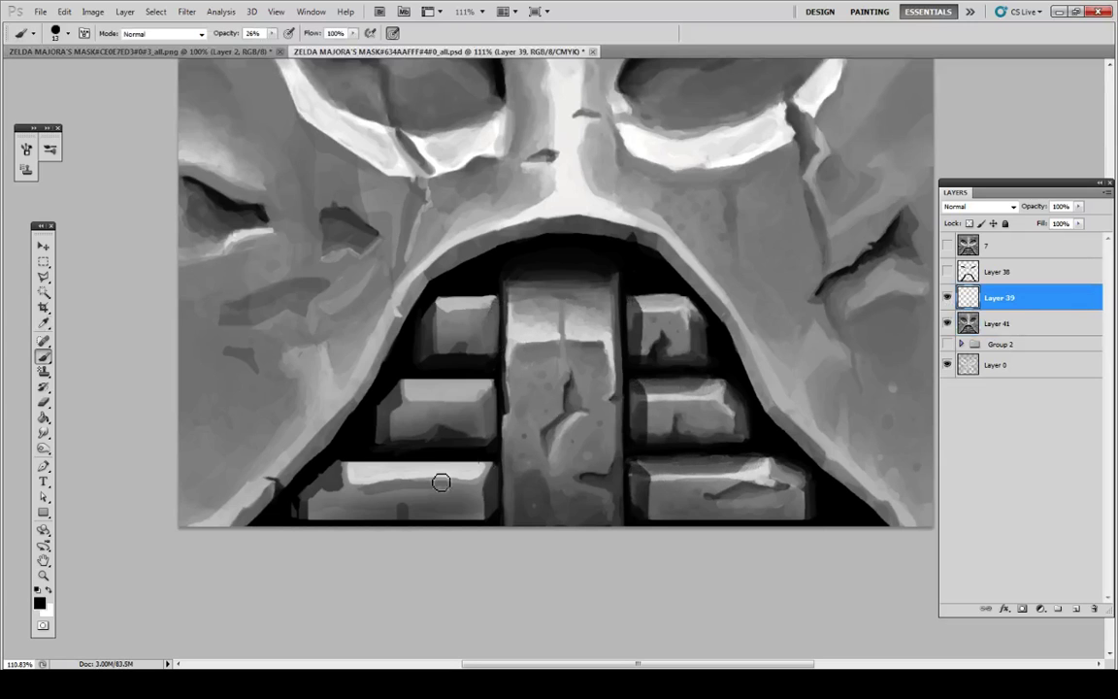
drag(378, 468, 482, 471)
mouse_move(488, 515)
mouse_down()
mouse_move(492, 472)
mouse_move(495, 516)
mouse_up()
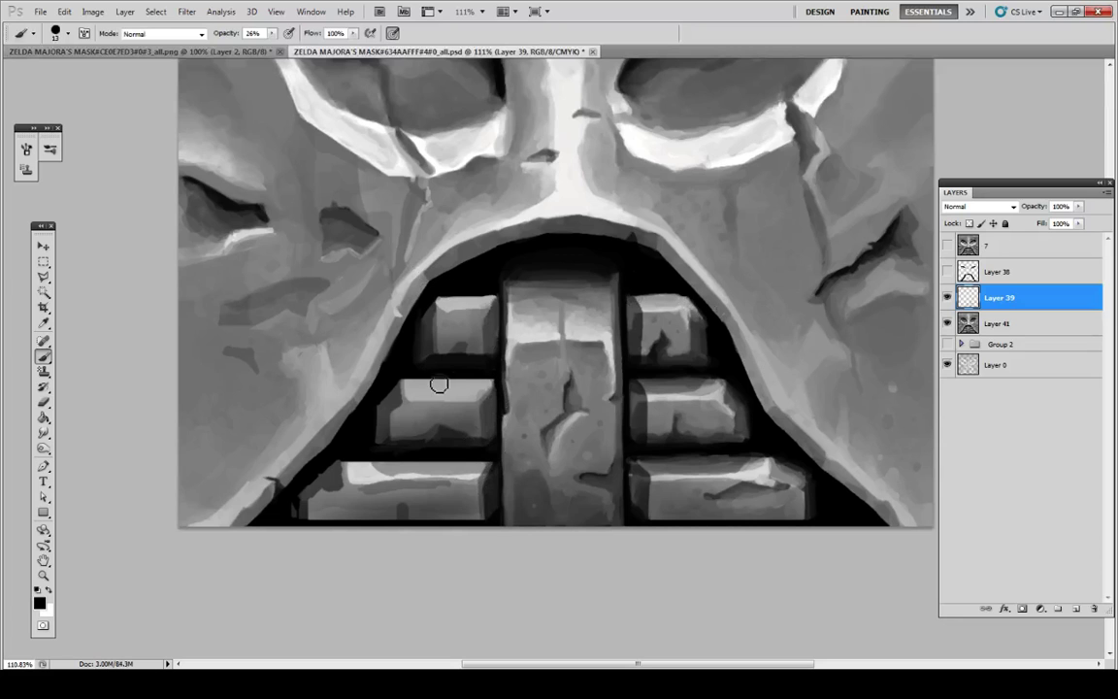
mouse_move(423, 382)
mouse_down()
mouse_move(473, 397)
mouse_move(462, 389)
mouse_move(485, 385)
mouse_up()
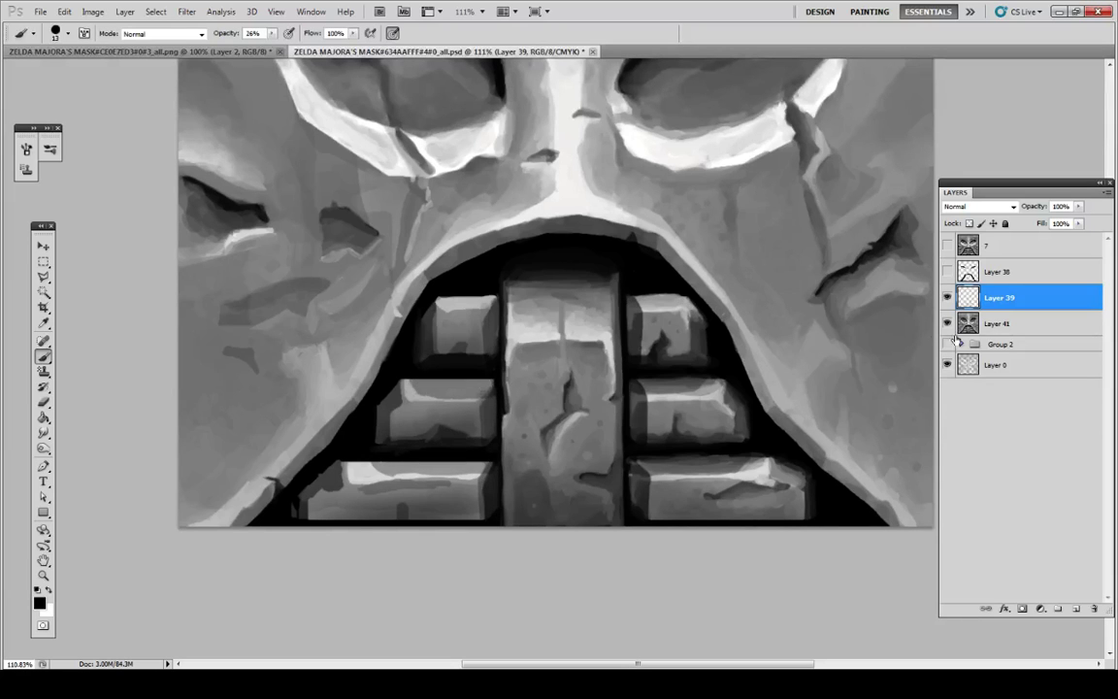
Step: Duplicate Layer 39 twice and merge the three shading layers into one
right_click(1032, 306)
click(1010, 357)
right_click(1000, 298)
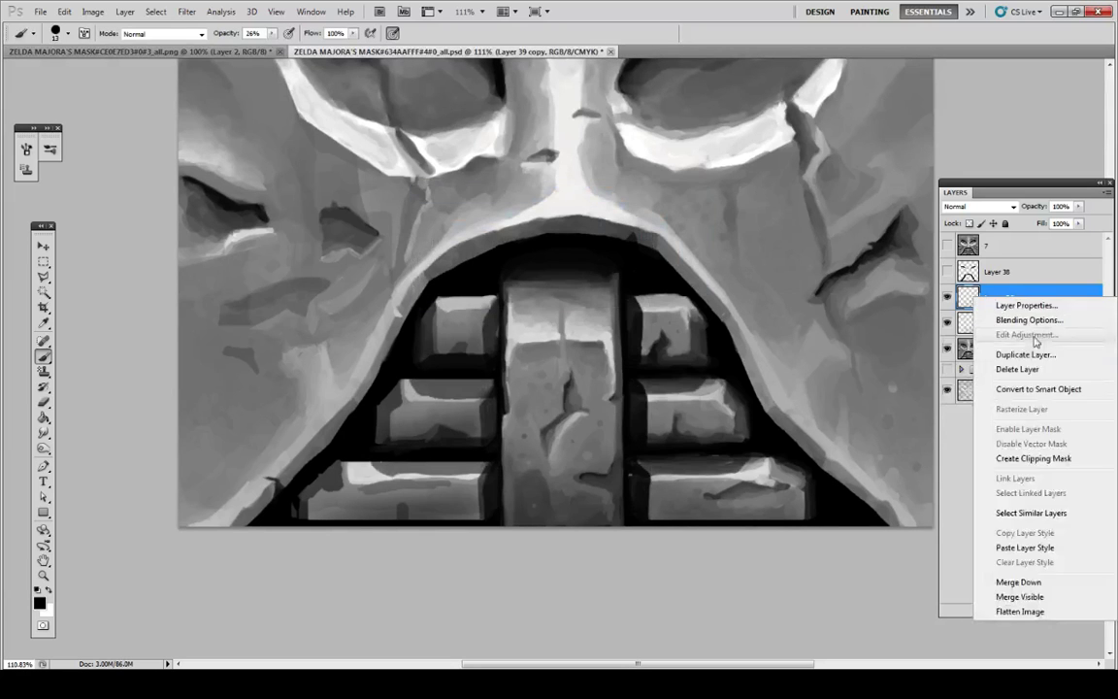
click(1014, 357)
shift+click(1021, 345)
right_click(1006, 309)
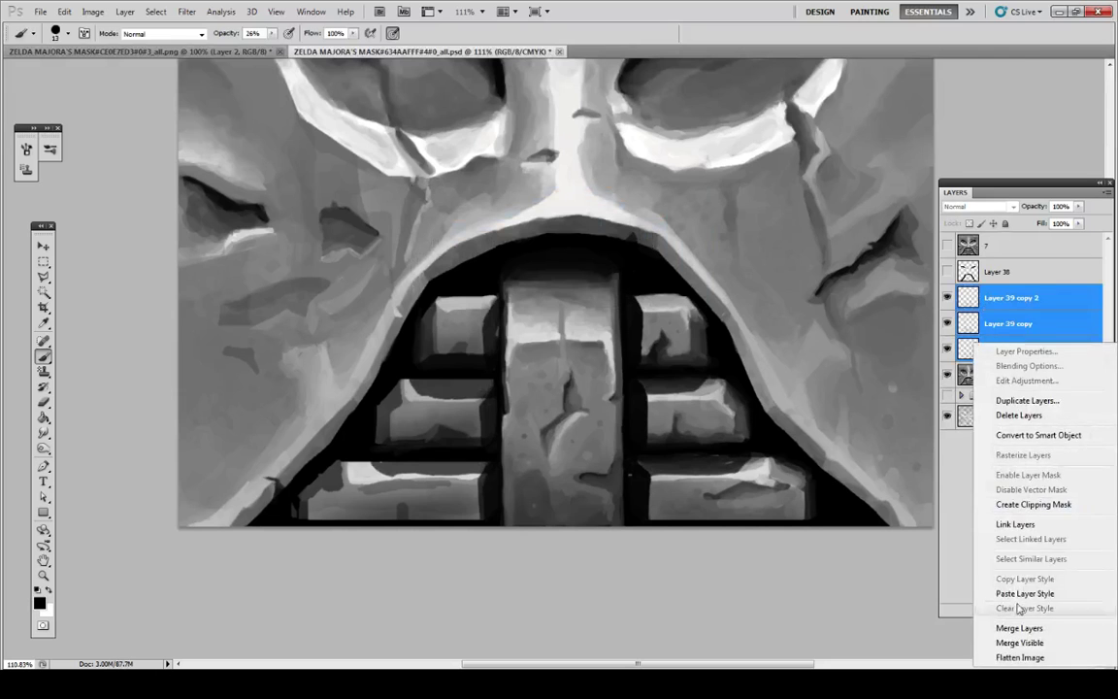
click(941, 583)
Step: Duplicate the merged Layer 39 copy 2 twice and merge the resulting three layers to deepen the shading
right_click(1009, 299)
click(1026, 356)
key(Return)
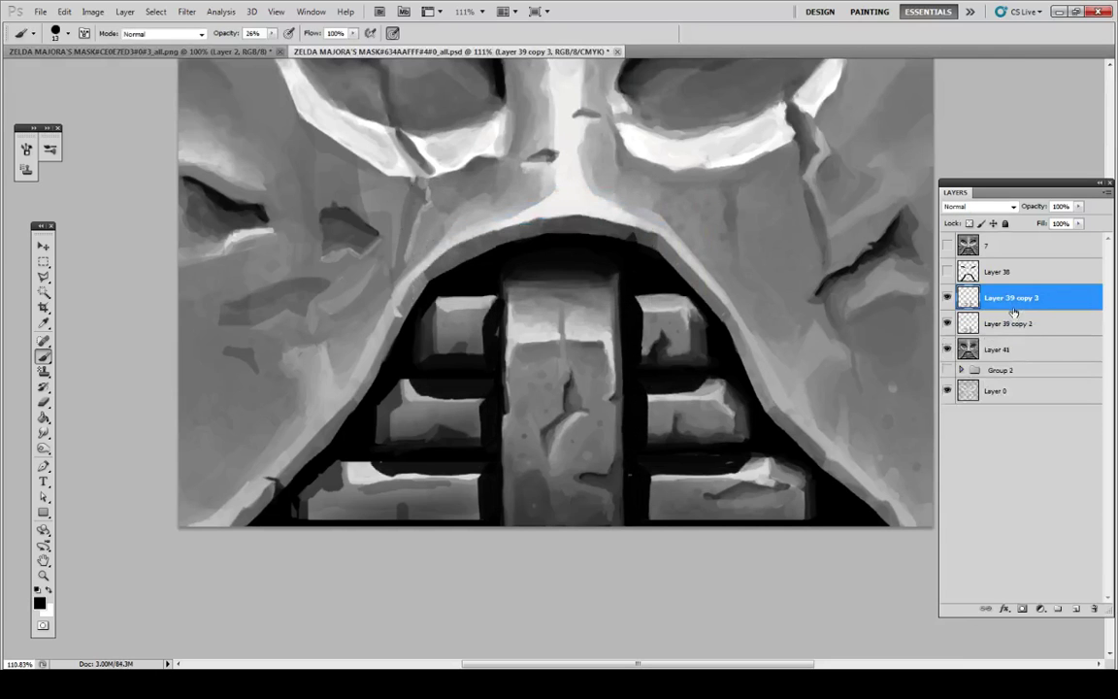
right_click(1010, 307)
click(1039, 363)
key(Return)
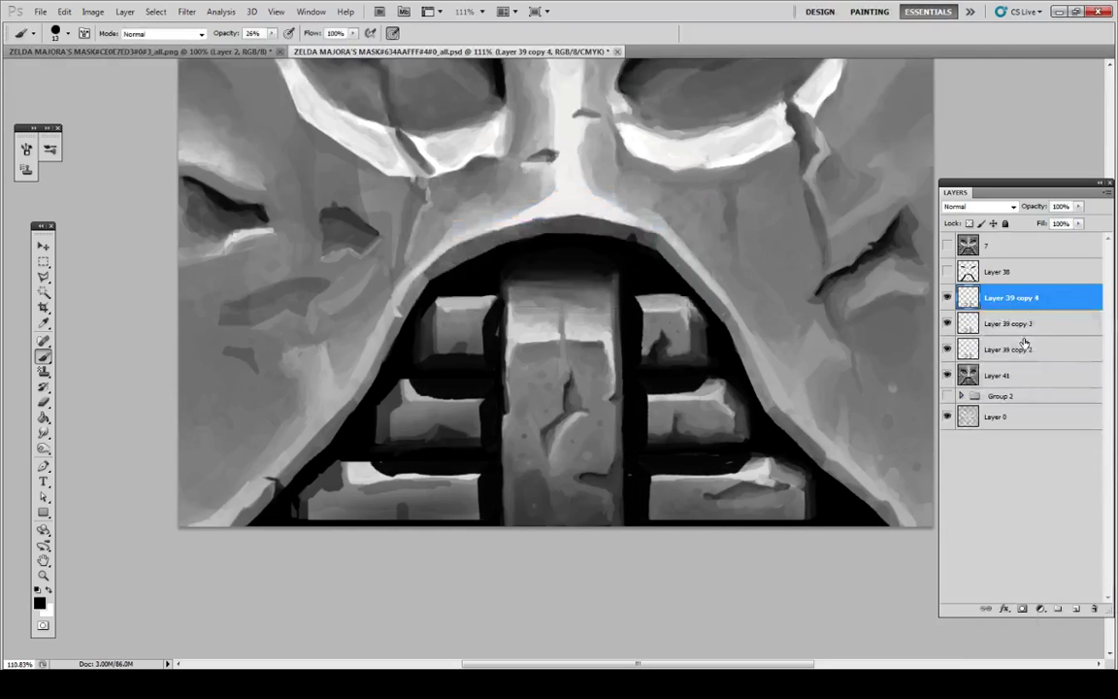
shift+click(1021, 349)
right_click(1009, 306)
click(1014, 611)
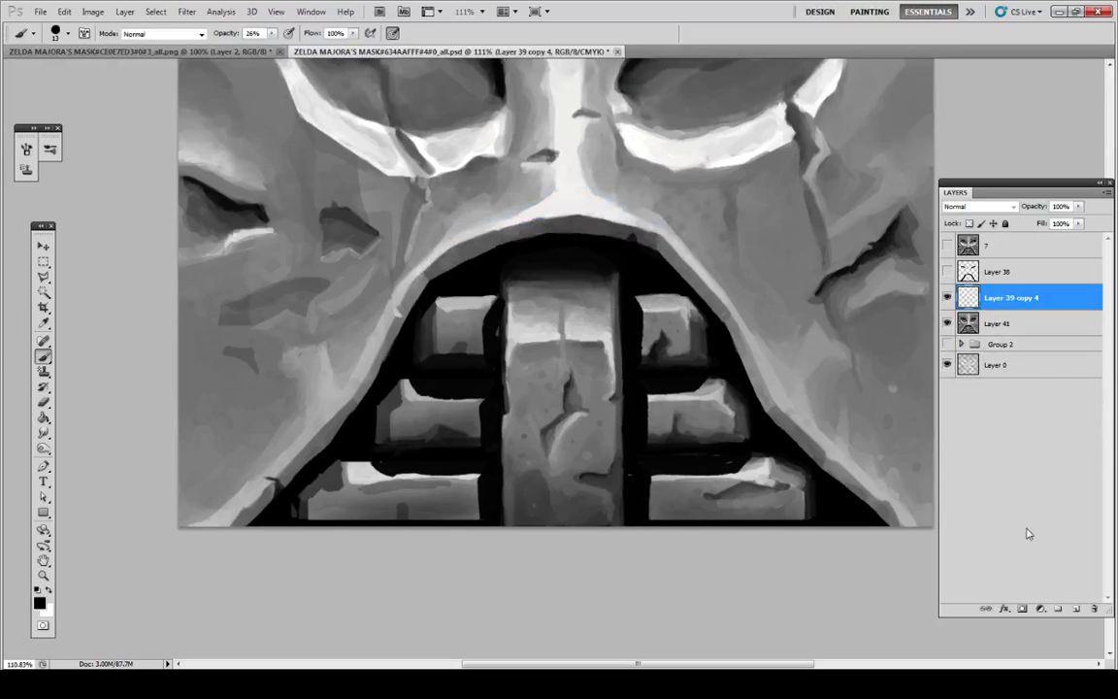
Step: Duplicate Layer 39 copy 4 once and merge the two layers
right_click(1029, 297)
click(1027, 349)
key(Return)
shift+click(1019, 323)
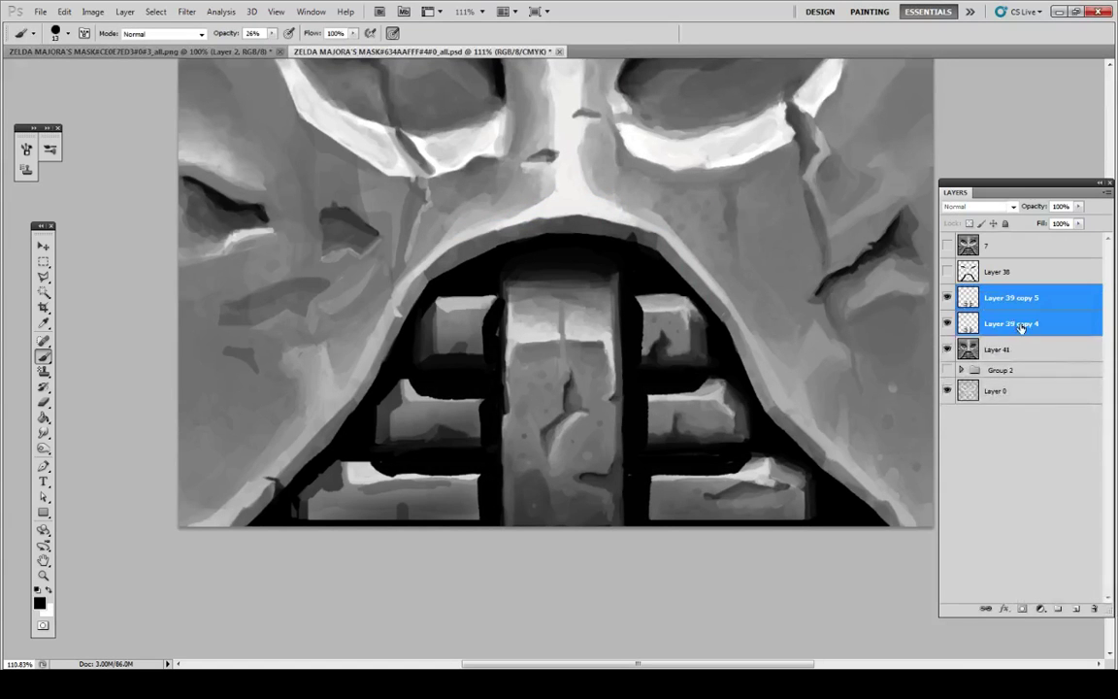
right_click(1019, 321)
click(1019, 606)
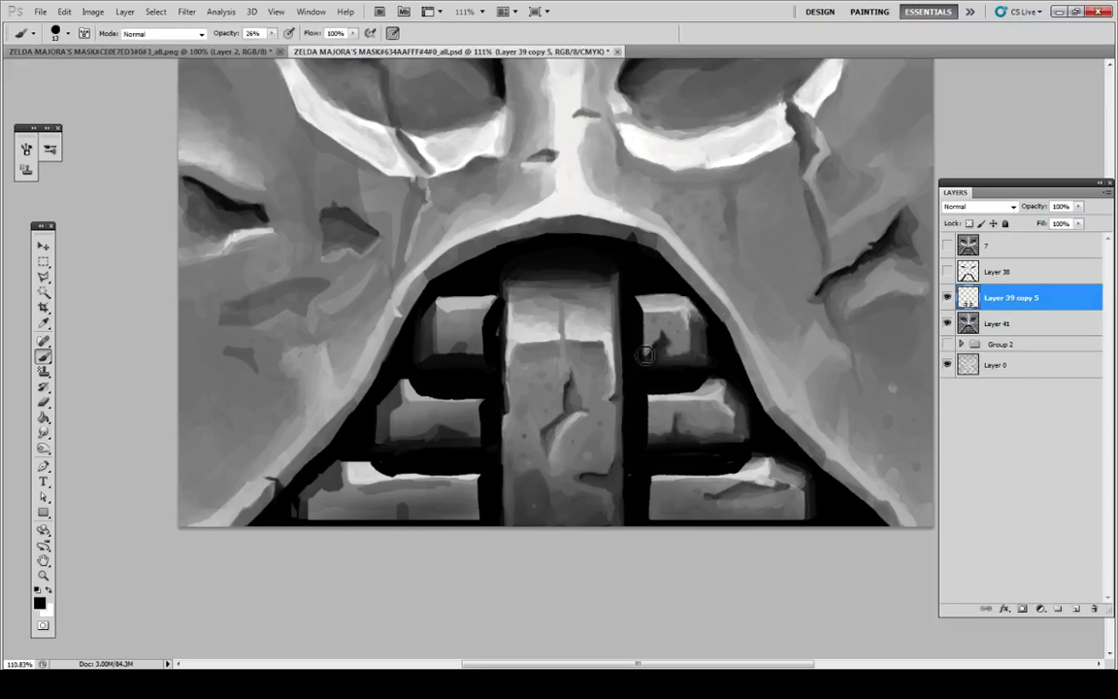
Step: Set the brush opacity to 47% and darken the top bevels of the lower and middle left teeth with black
key(i)
key(b)
click(273, 33)
click(194, 234)
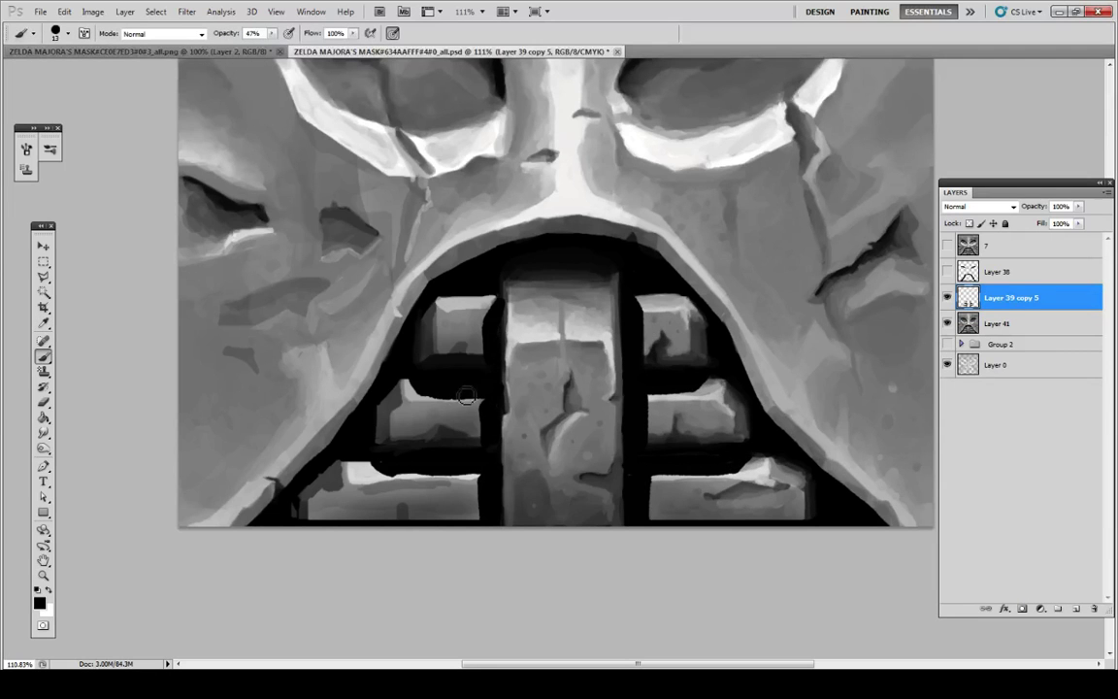
drag(386, 468, 476, 472)
drag(430, 398, 491, 401)
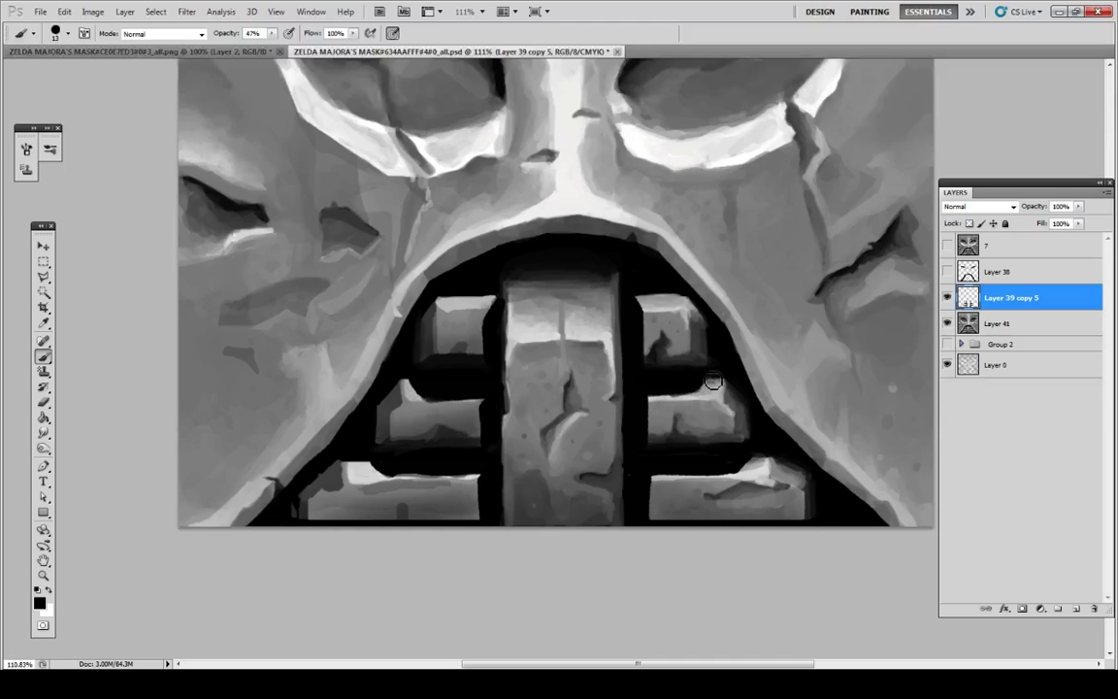
Step: Blend Layer 39 copy 5 as Luminosity at 29% opacity, with underlying-layer limits 50/116 and 199/255
right_click(1039, 302)
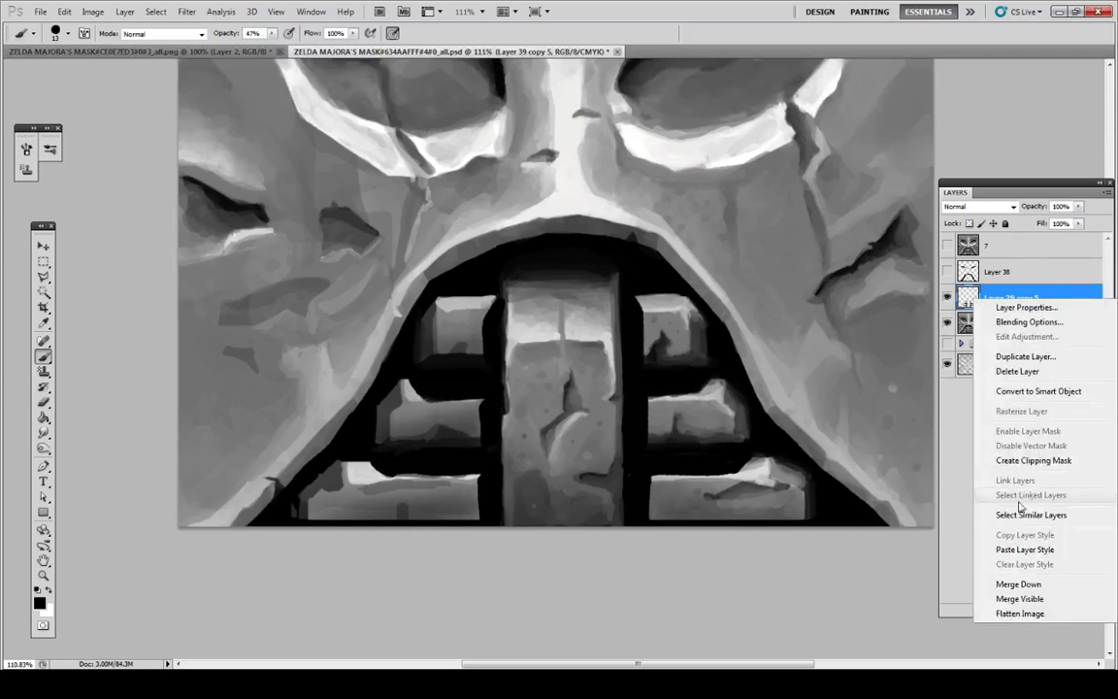
click(947, 296)
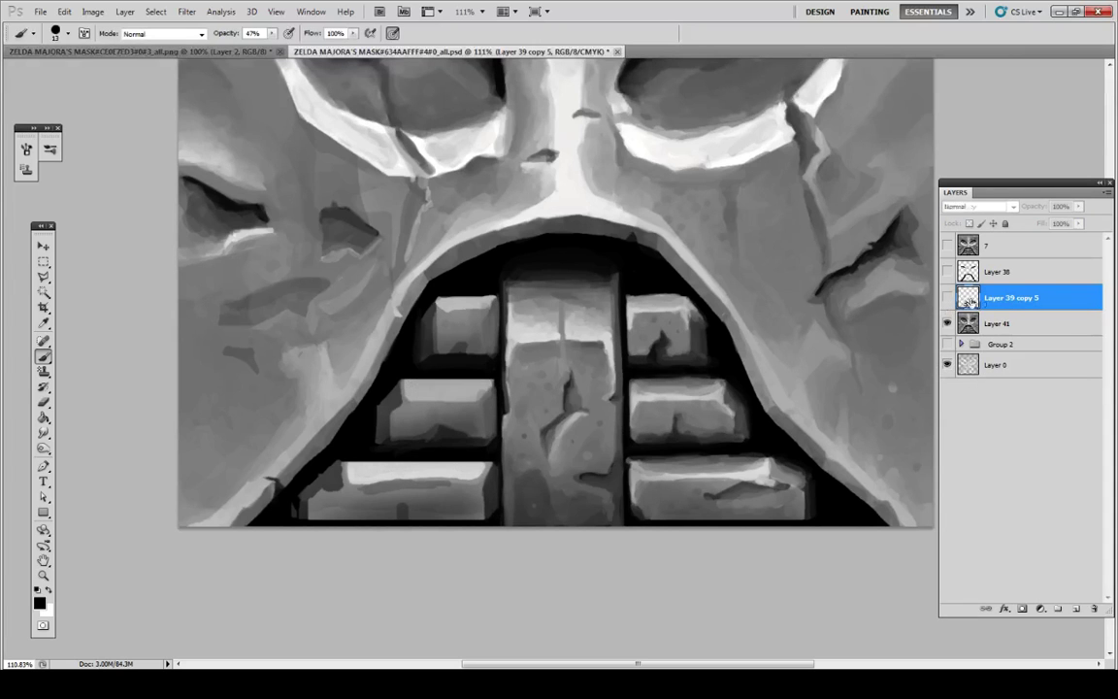
click(947, 297)
double_click(968, 298)
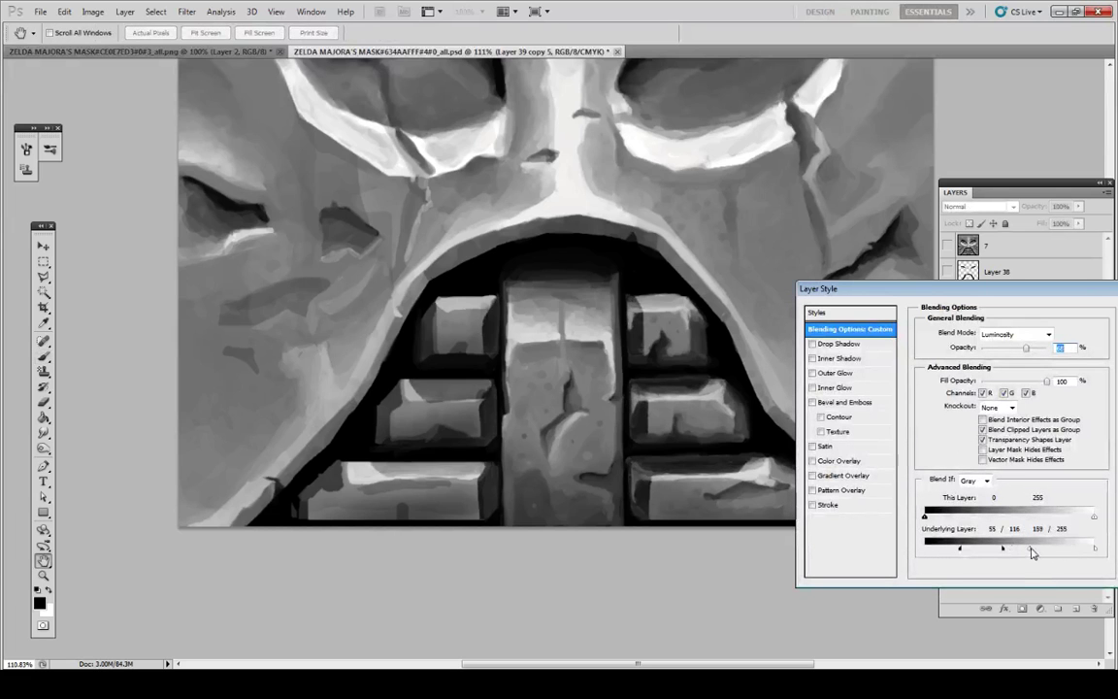
drag(1010, 549, 1056, 550)
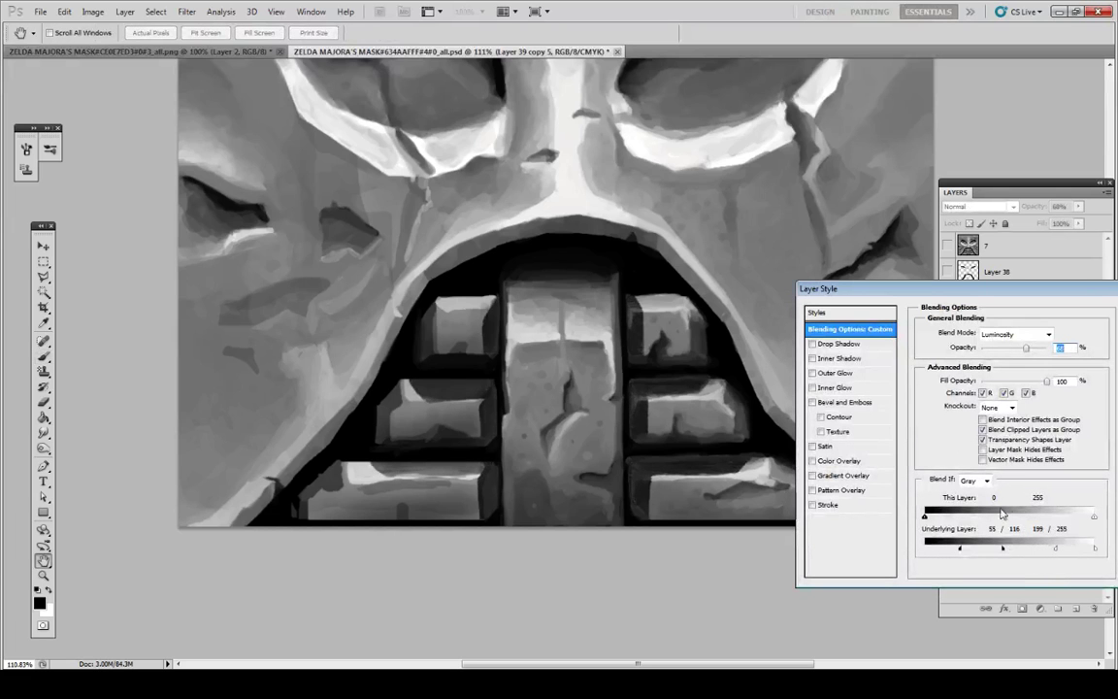
drag(1026, 348, 1002, 355)
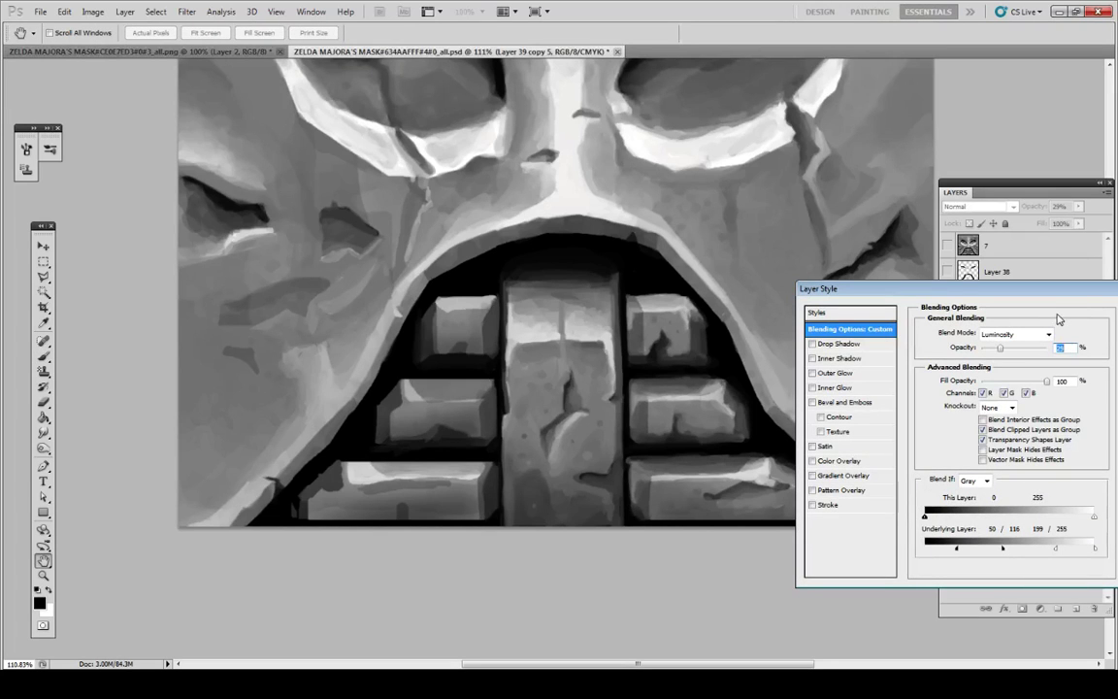
mouse_move(1033, 308)
mouse_down()
mouse_move(985, 306)
mouse_move(959, 328)
mouse_up()
click(1070, 328)
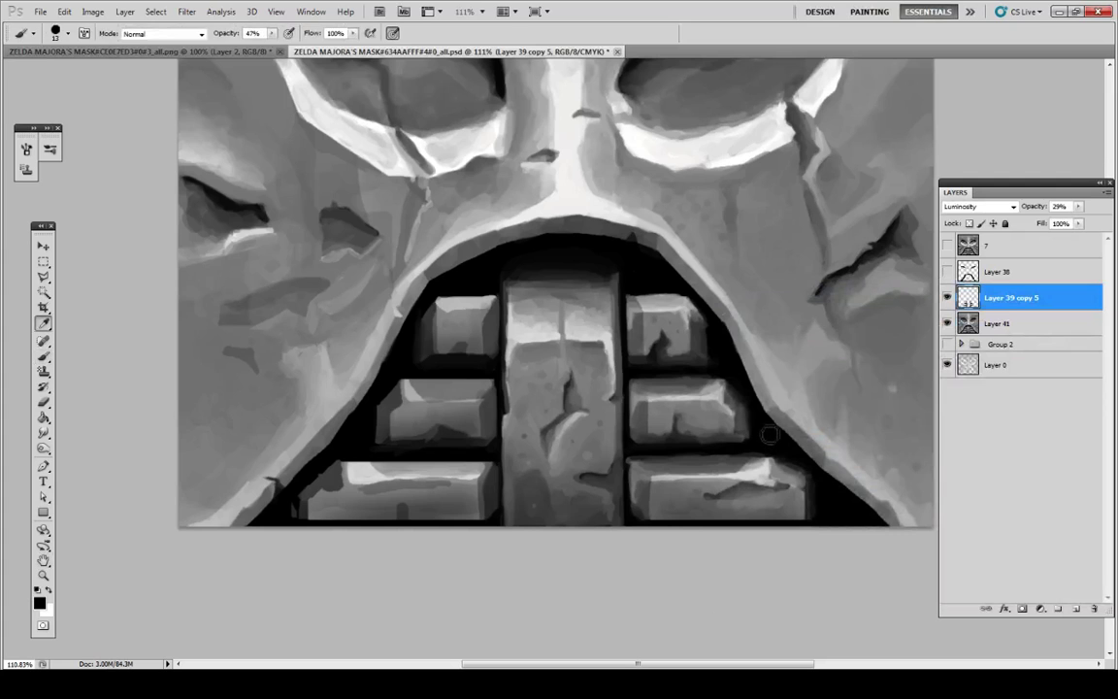
Step: Set the brush to 37 px and 100% opacity and paint black shading over the teeth's side bevels on Layer 39 copy 5
key(ctrl+alt+z)
click(60, 33)
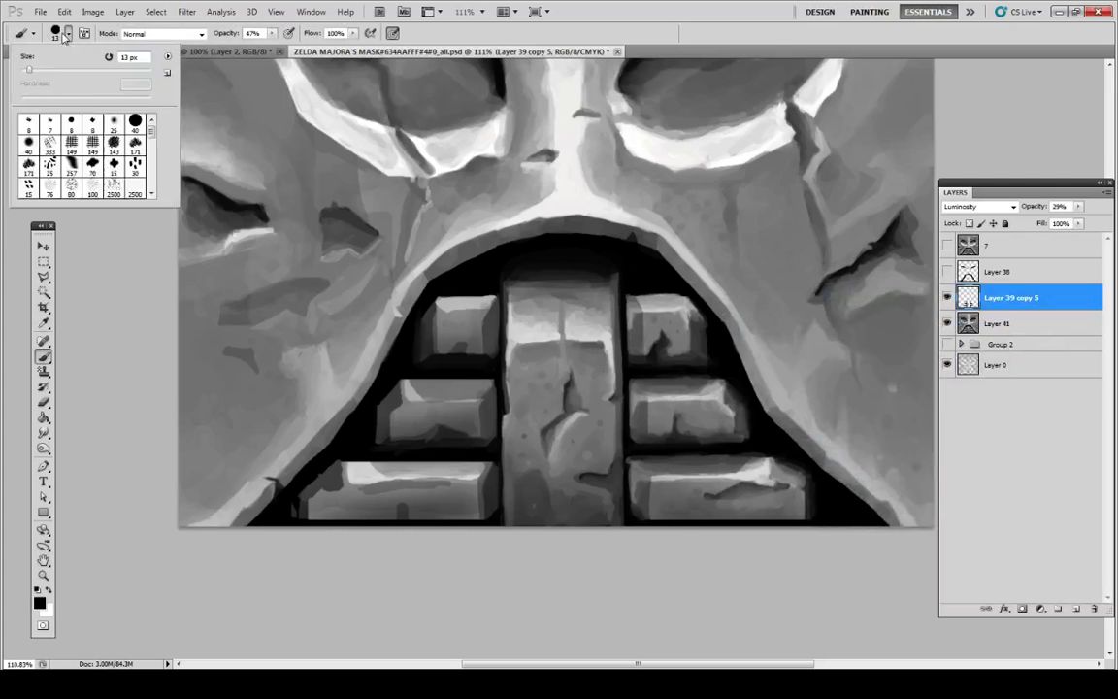
drag(44, 70, 57, 71)
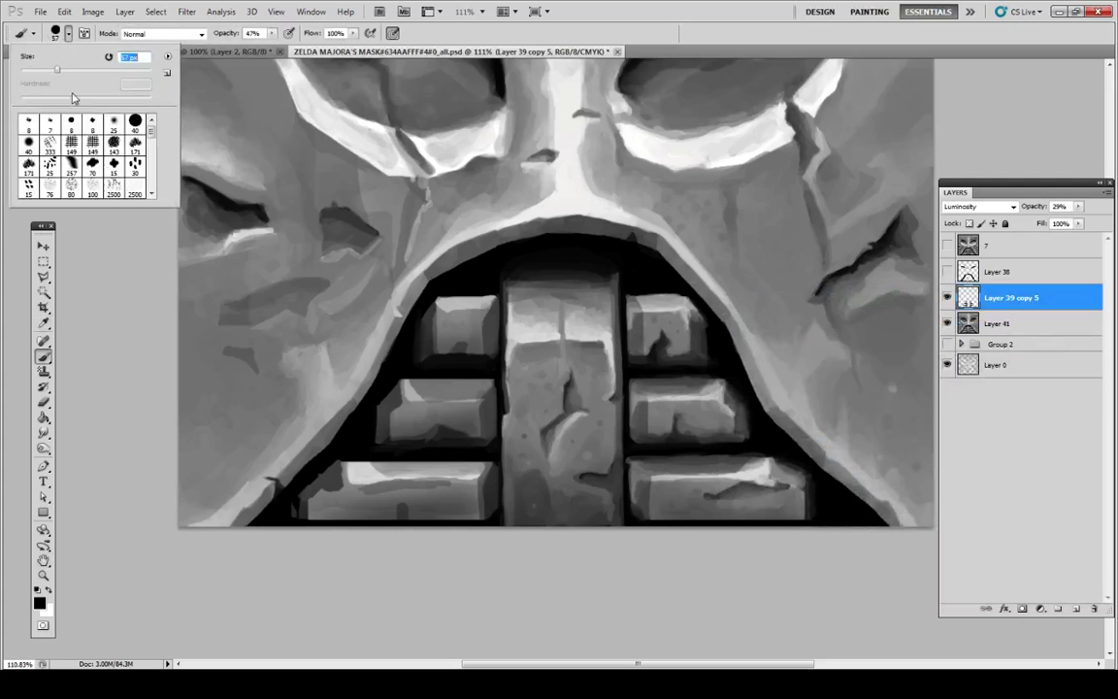
click(272, 34)
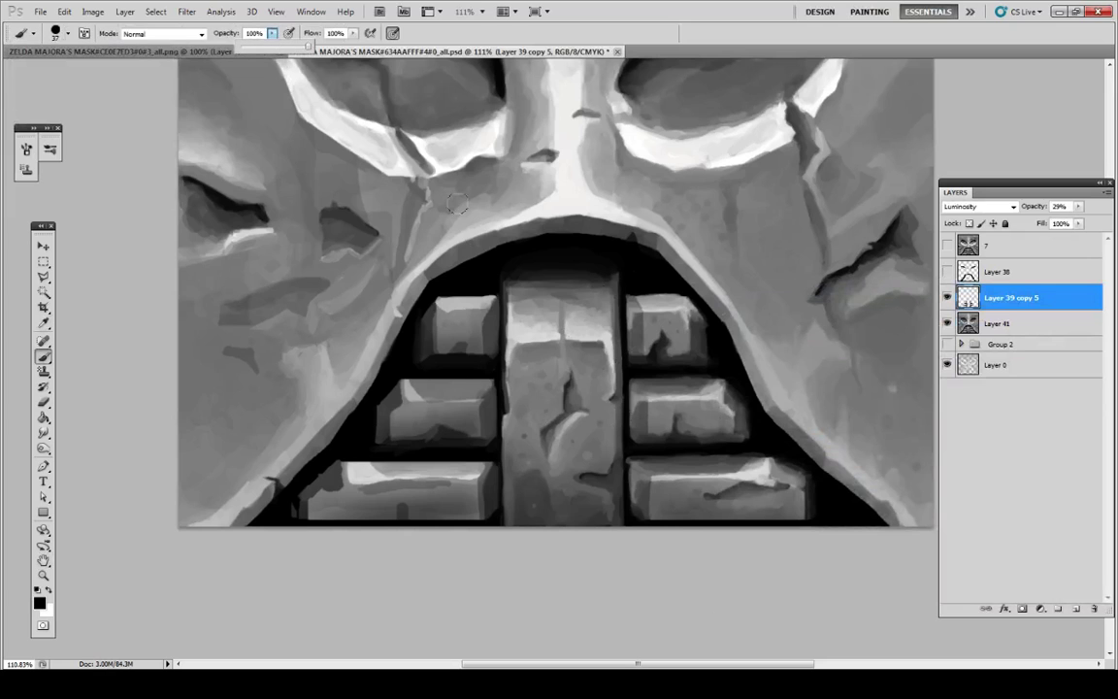
drag(656, 477, 661, 533)
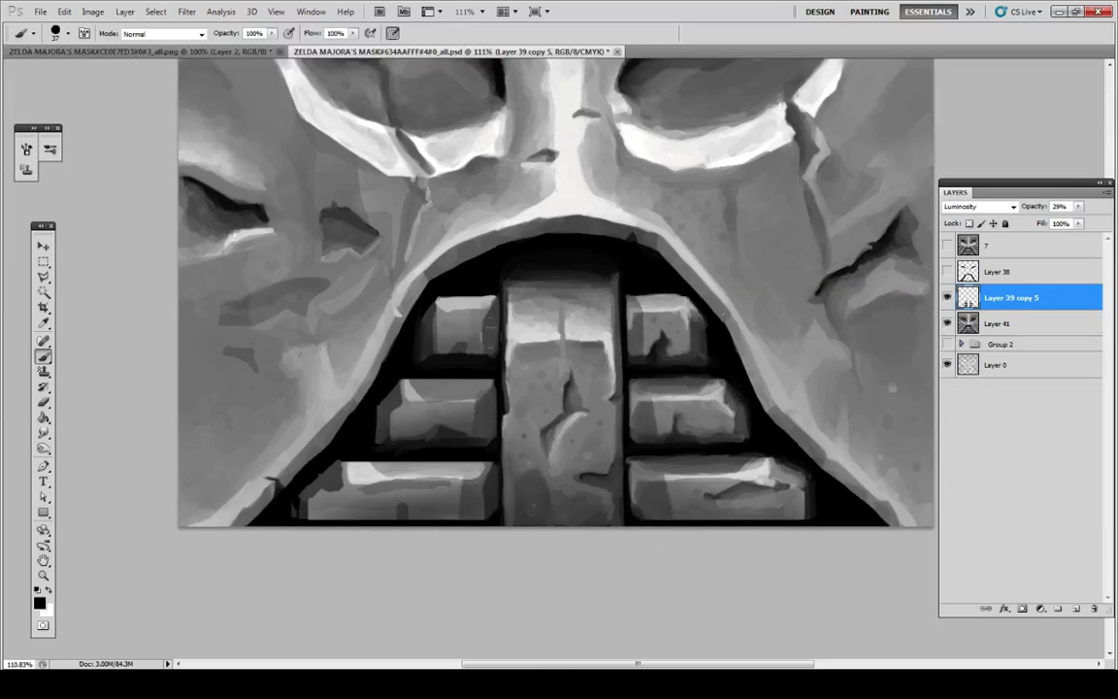
key(ctrl+alt+z)
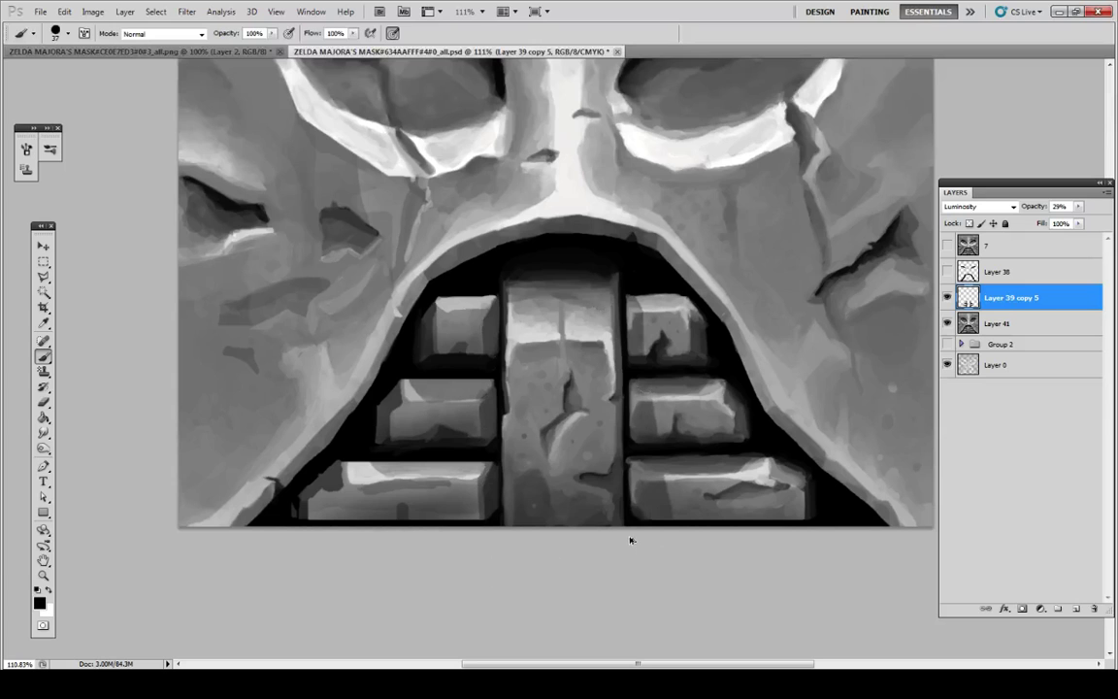
key(ctrl+alt+z)
key(ctrl+shift+z)
key(ctrl+shift+z)
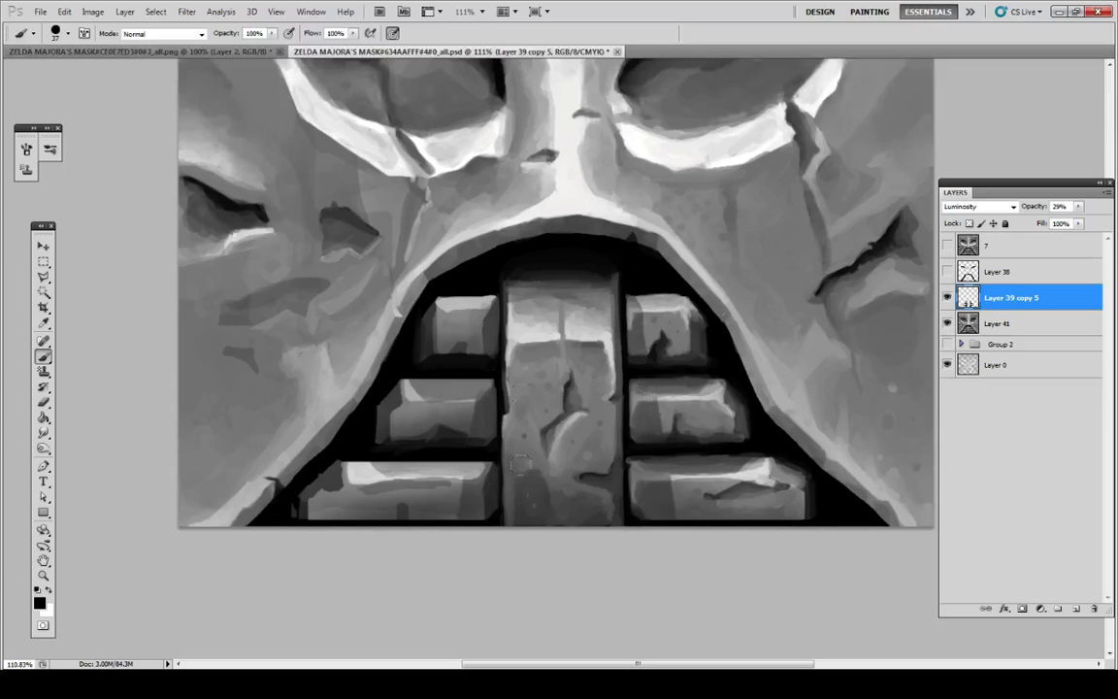
Step: Show Layer 38 and save the texture as a non-interlaced PNG in the Mask Giant folder
click(949, 274)
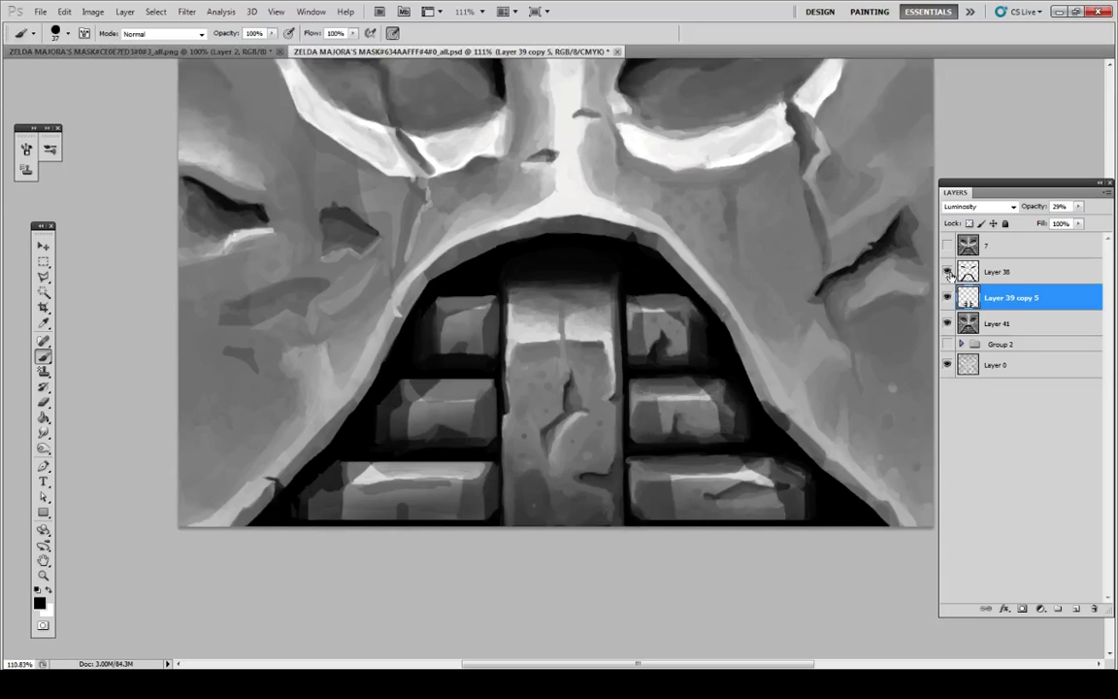
scroll(903, 306, down, 3)
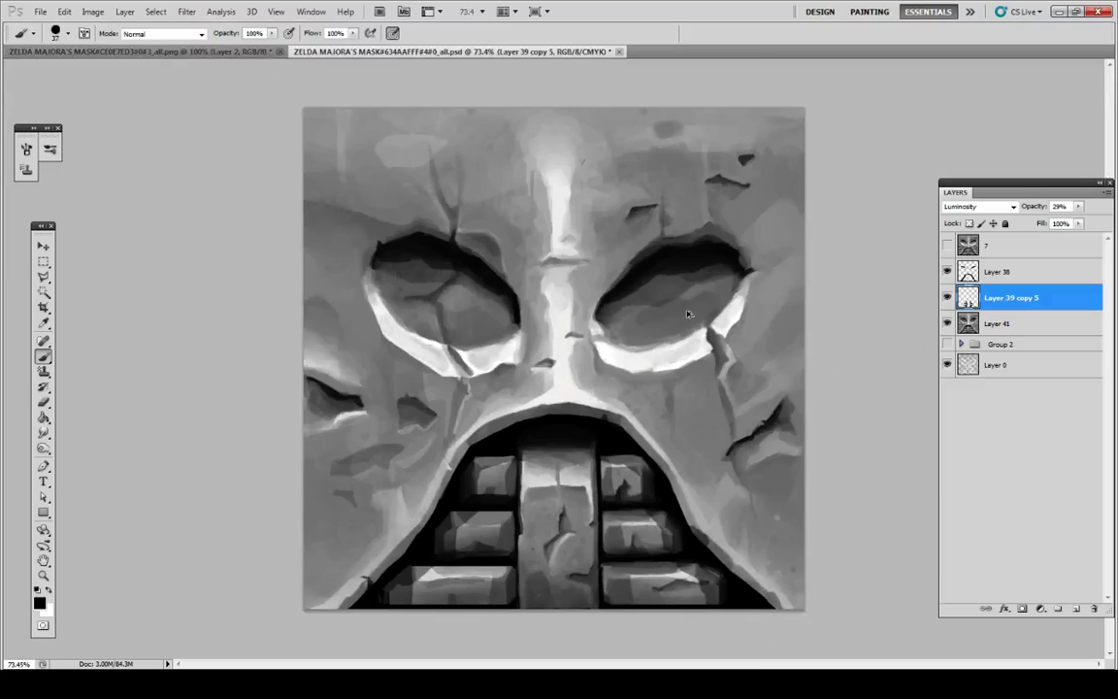
key(ctrl+alt+s)
click(526, 507)
click(532, 659)
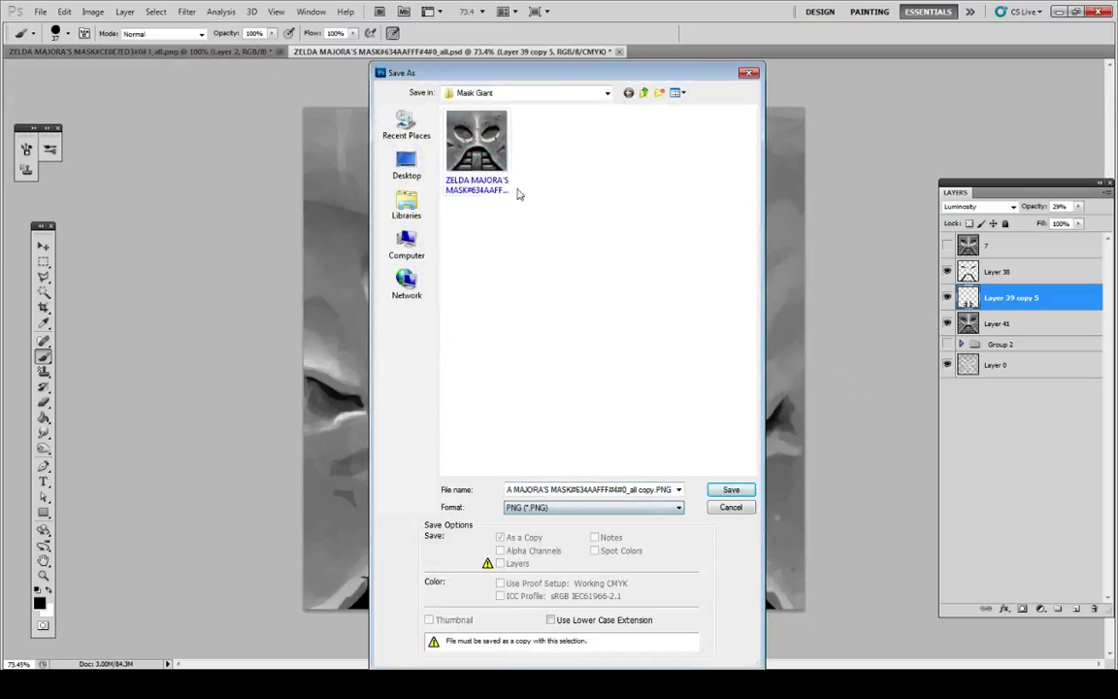
key(Return)
key(Return)
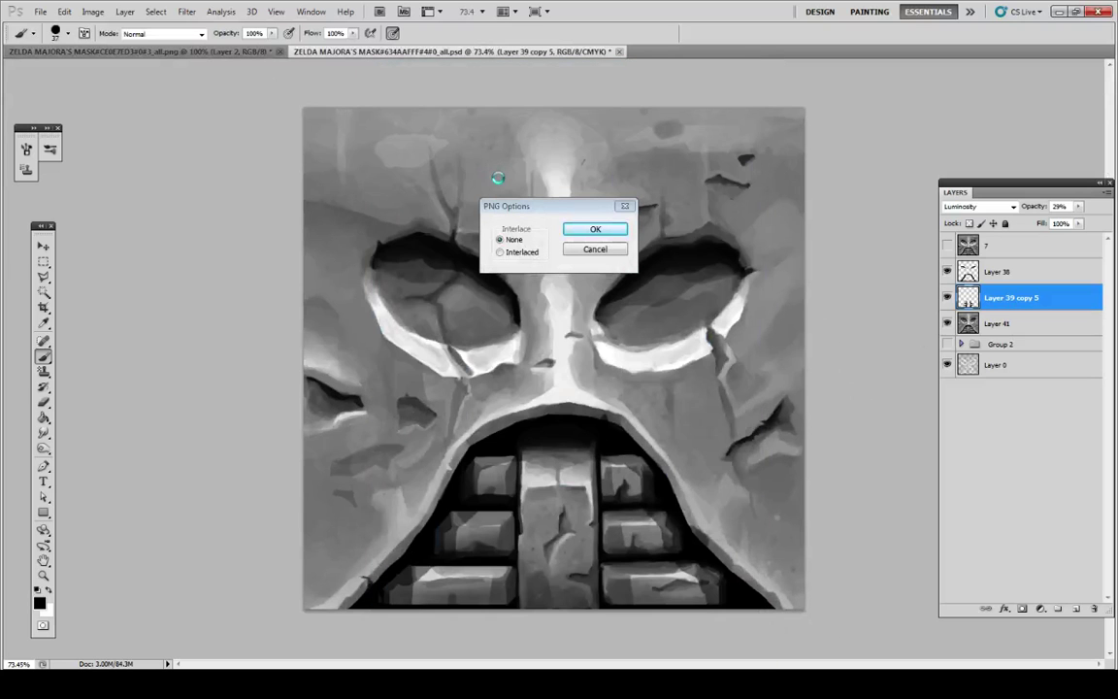
key(Return)
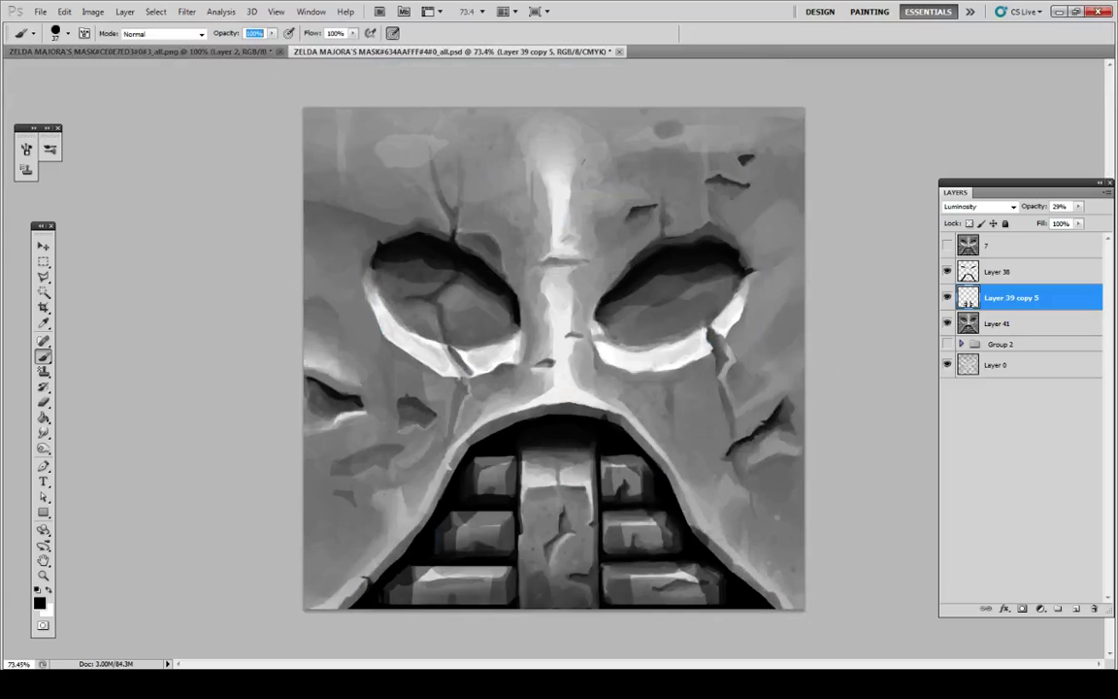
Step: Switch to Project64, reload the game and examine the updated mask on the character
key(alt+Tab)
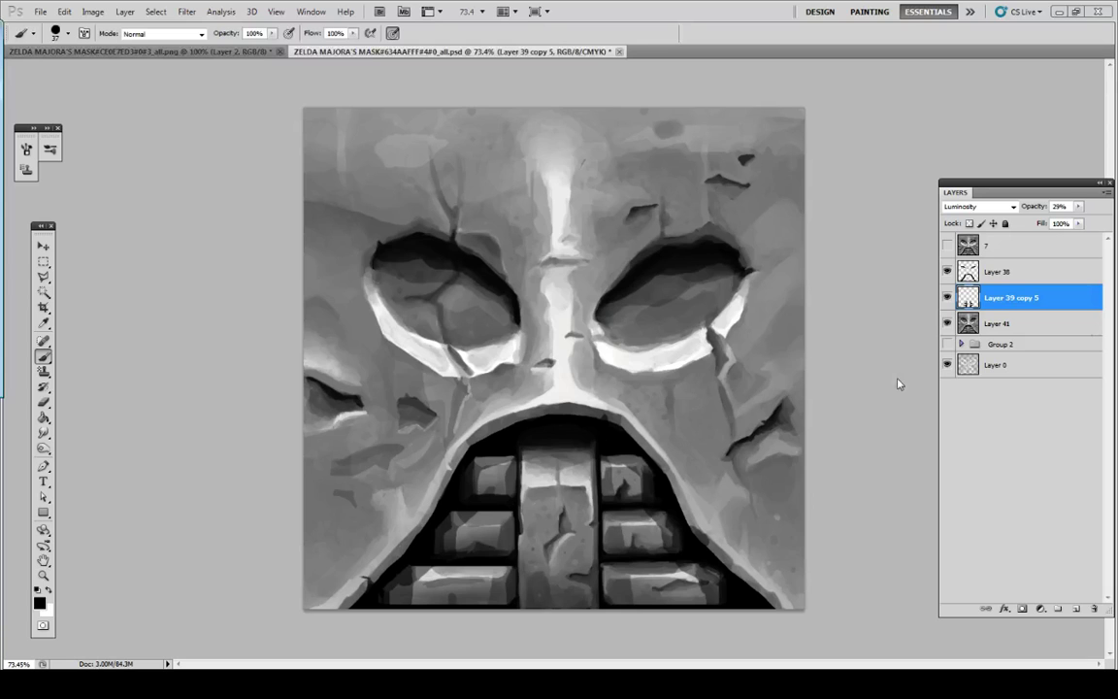
right_click(1009, 326)
click(892, 544)
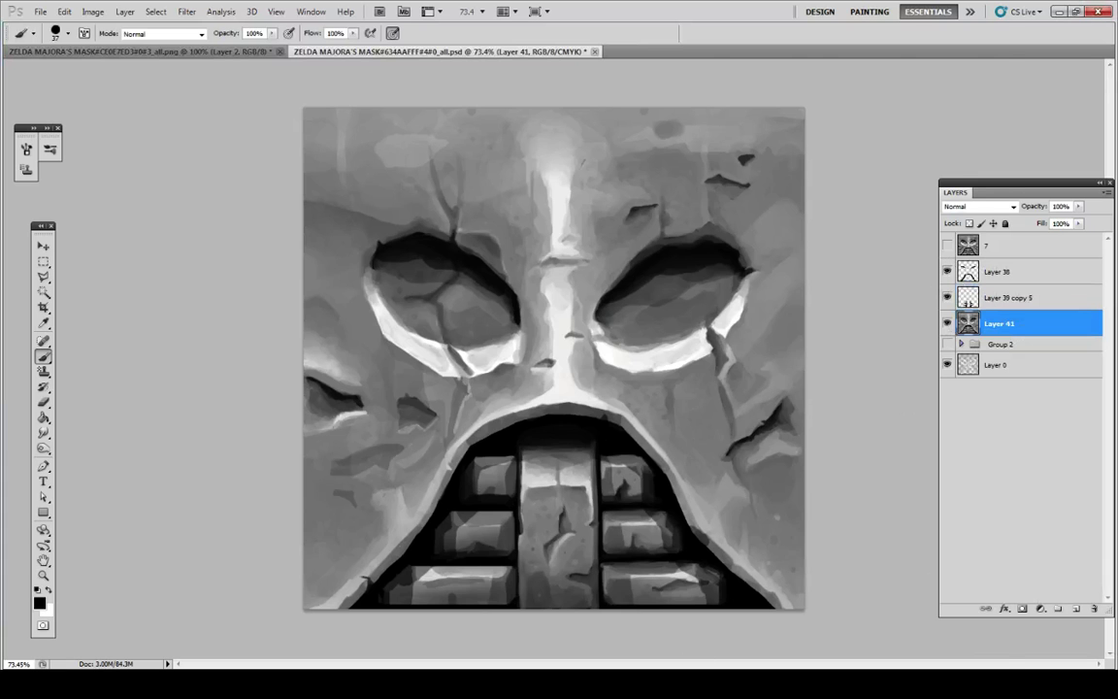
key(alt+Tab)
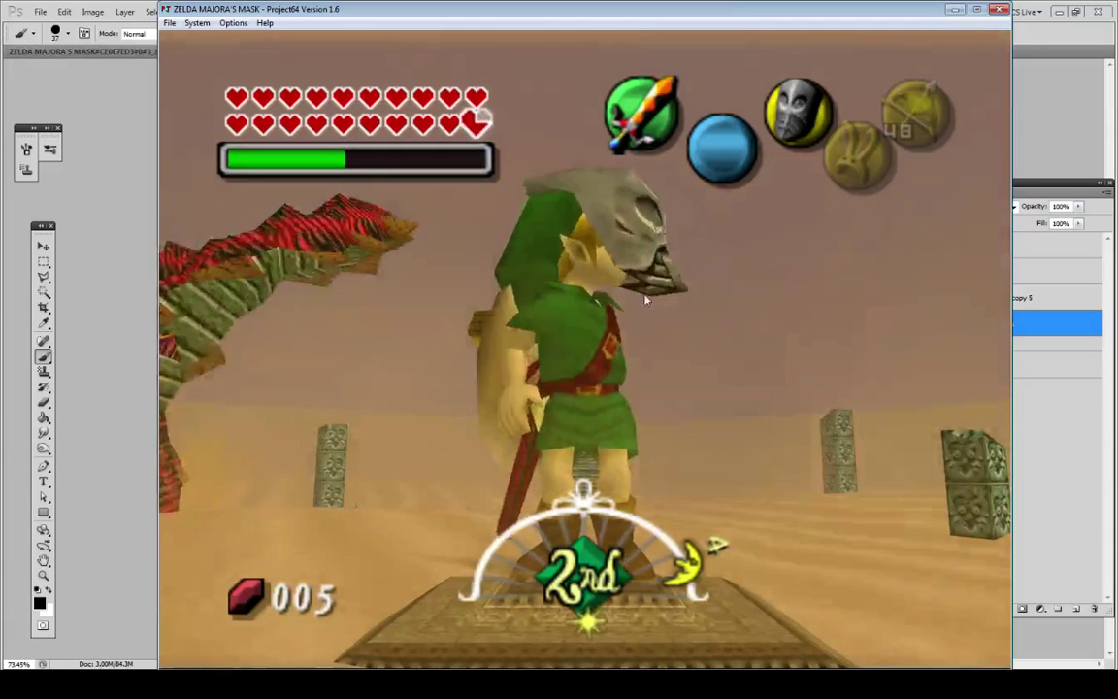
key(F7)
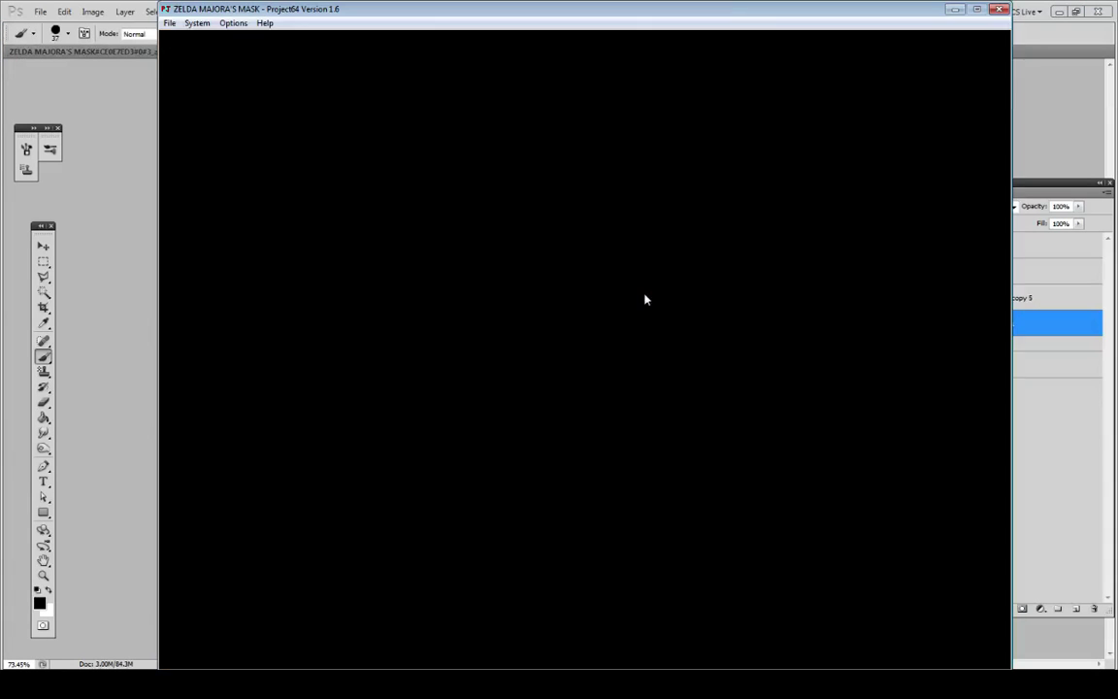
key(r)
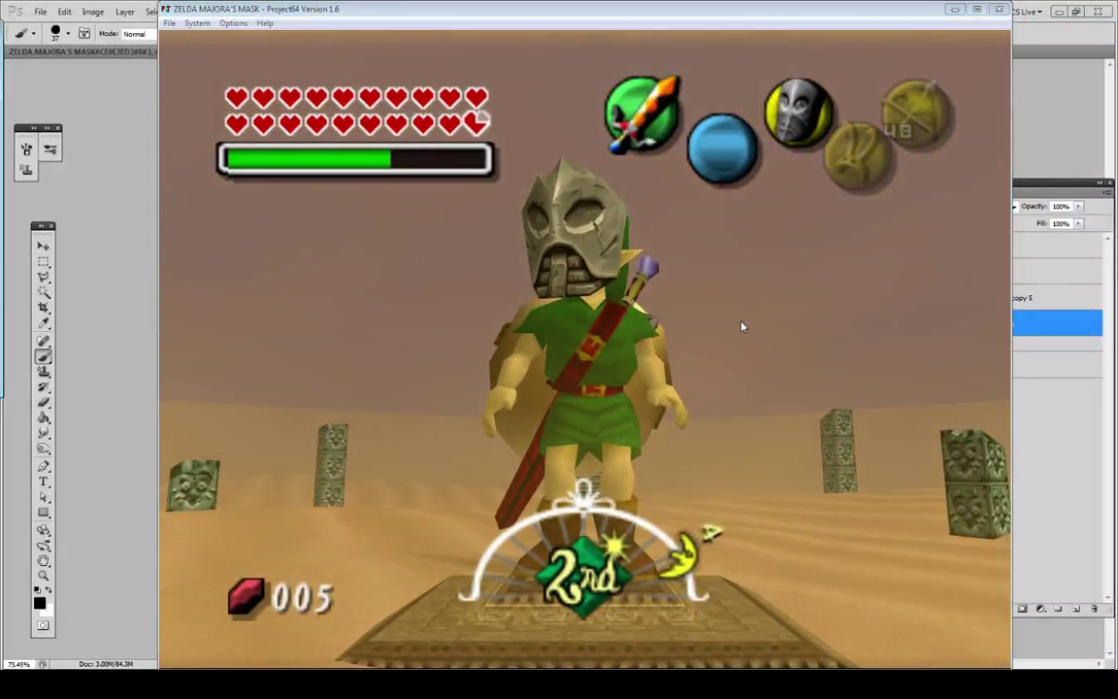
click(114, 499)
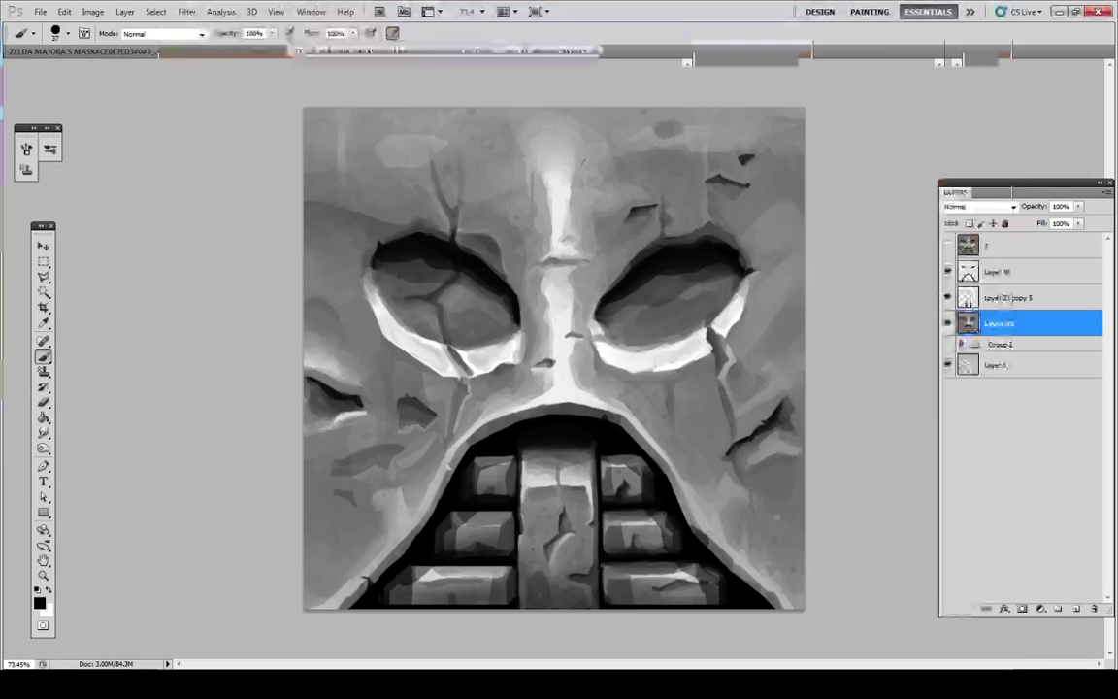
Step: Hide Layer 38 and Layer 39 copy 5, sample the upper right tooth's grey and add a new layer above Layer 39 copy 5
click(948, 275)
click(947, 275)
click(948, 298)
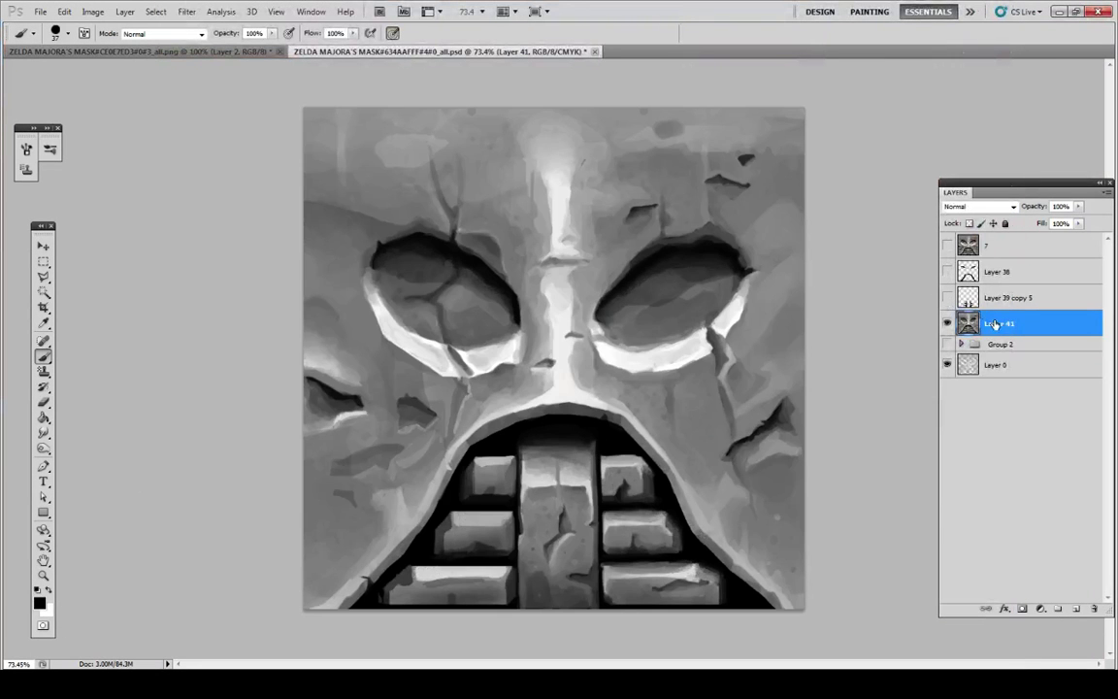
alt+click(630, 479)
drag(633, 483, 619, 489)
click(995, 297)
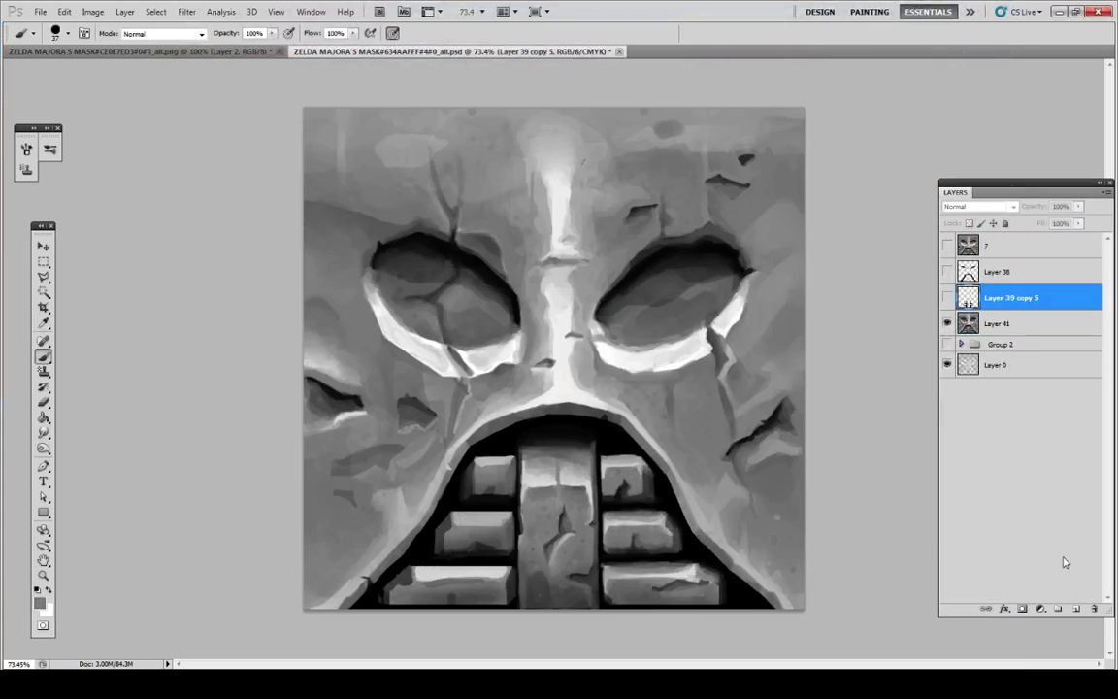
click(1078, 609)
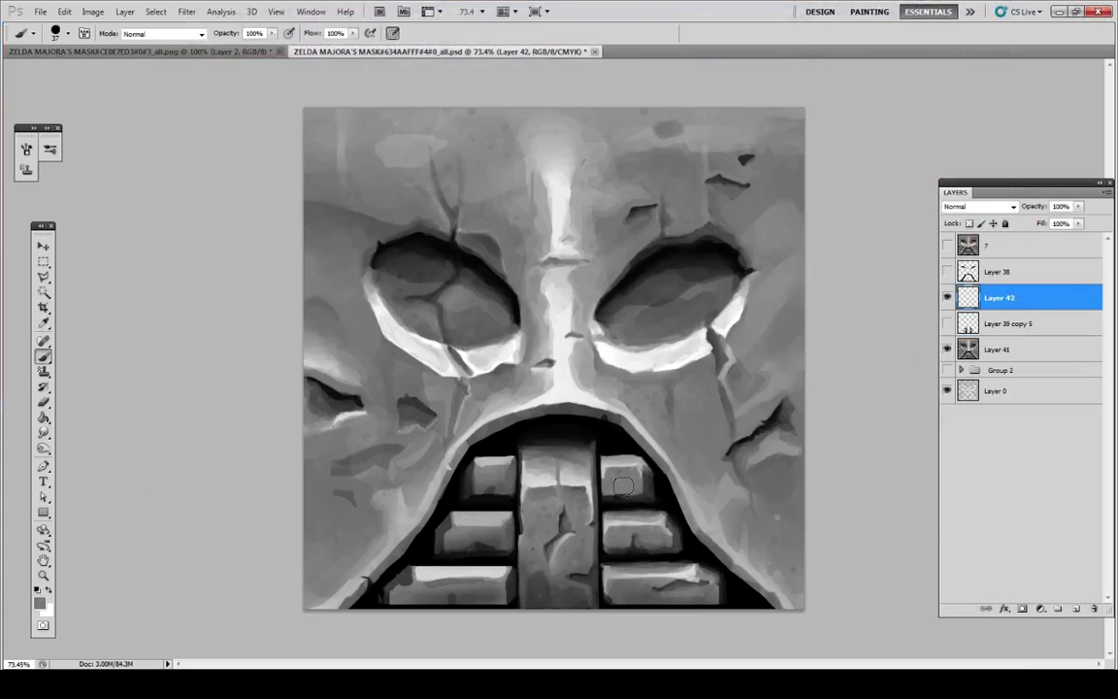
Step: Paint over the cracks in the right-hand teeth on the new layer, using greys sampled from the tooth faces
alt+click(631, 527)
drag(631, 537, 657, 540)
alt+click(652, 590)
drag(650, 589, 706, 584)
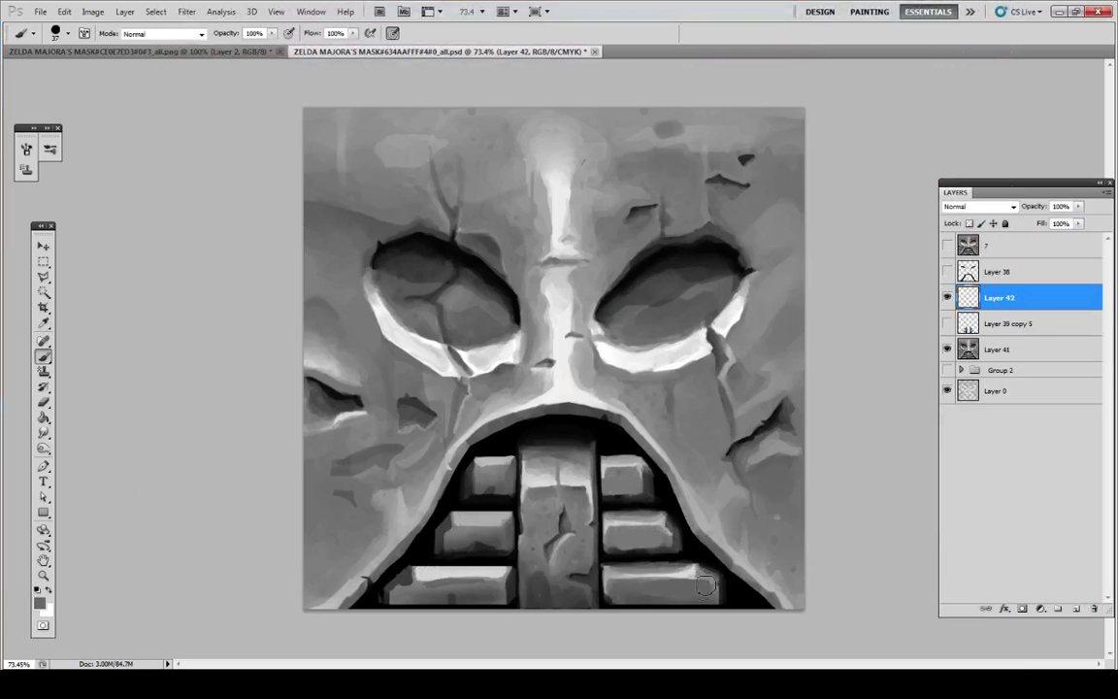
Step: Set Layer 42 to 55% opacity, move it below Layer 39 copy 5 and compare the teeth with the upper layers shown and hidden
double_click(1047, 304)
drag(970, 372, 935, 375)
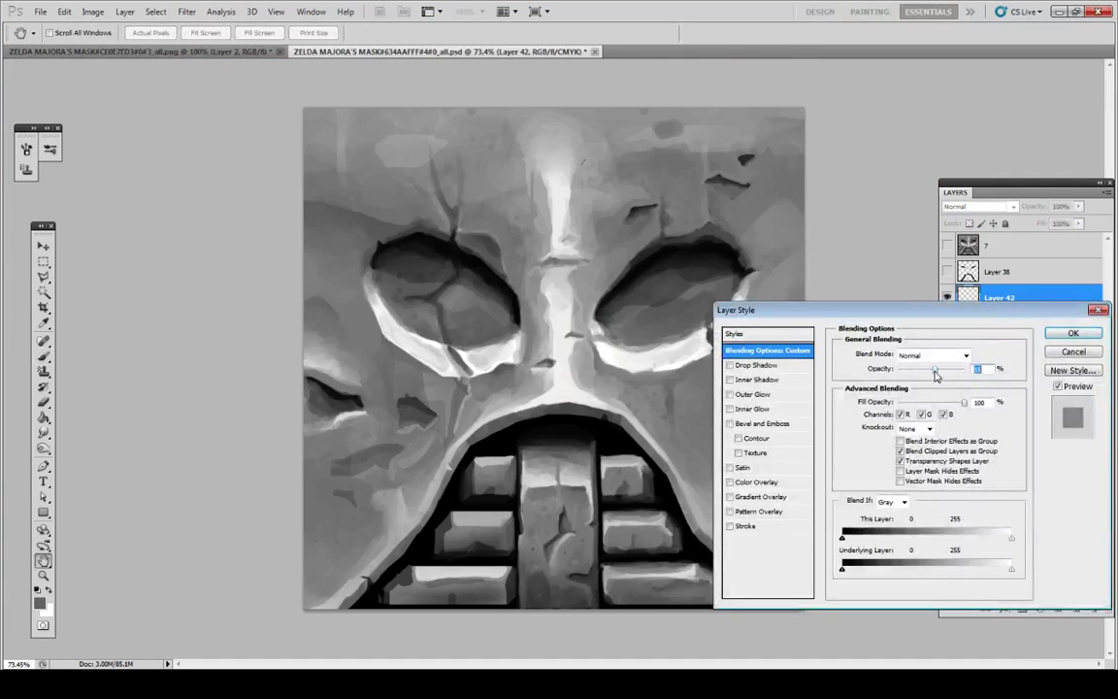
key(Return)
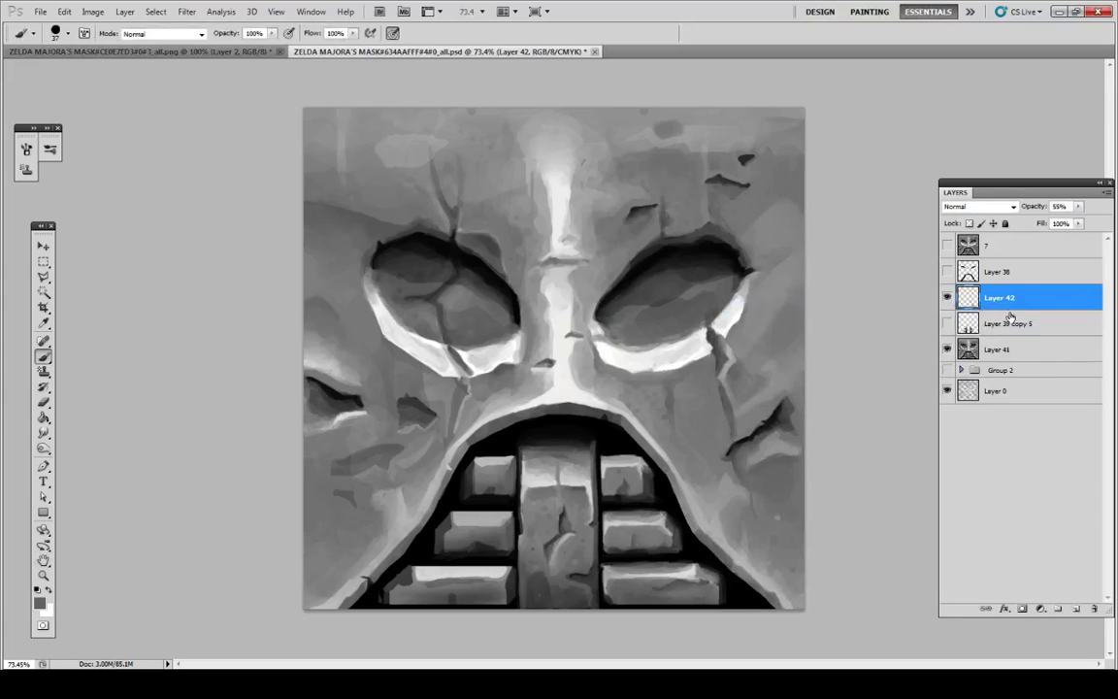
drag(1018, 310, 1012, 340)
click(948, 297)
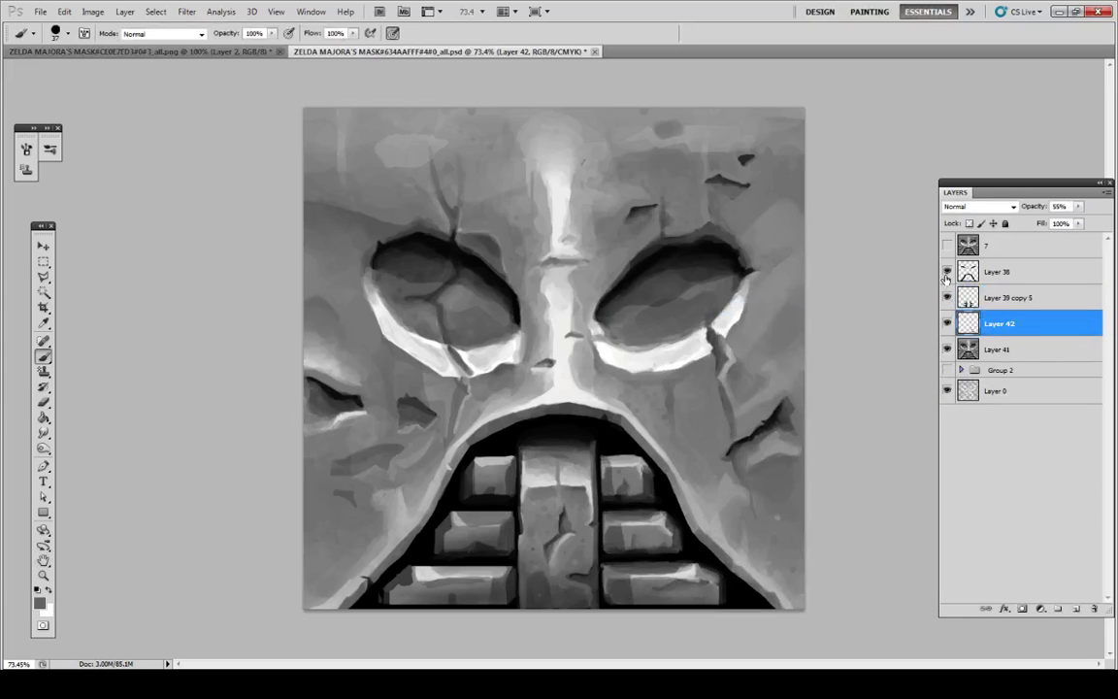
click(947, 272)
click(947, 272)
key(i)
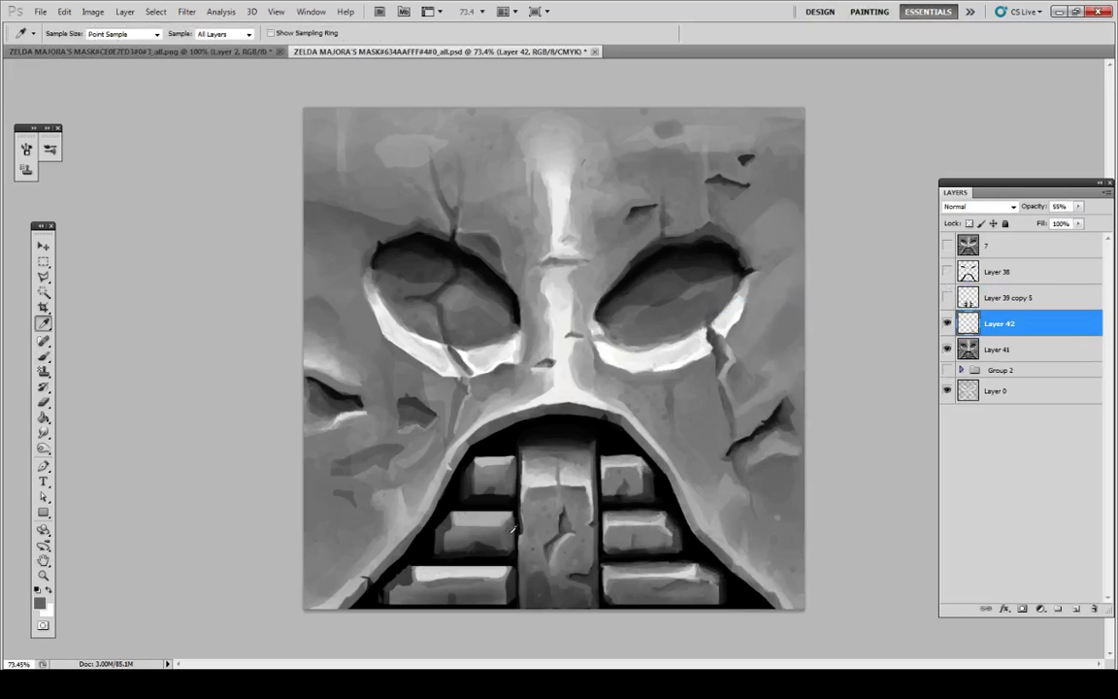
Step: Add a new layer above Layer 42 and paint dark grey shading beside the central pillar and inner tooth ends with a 12 px brush
click(1026, 357)
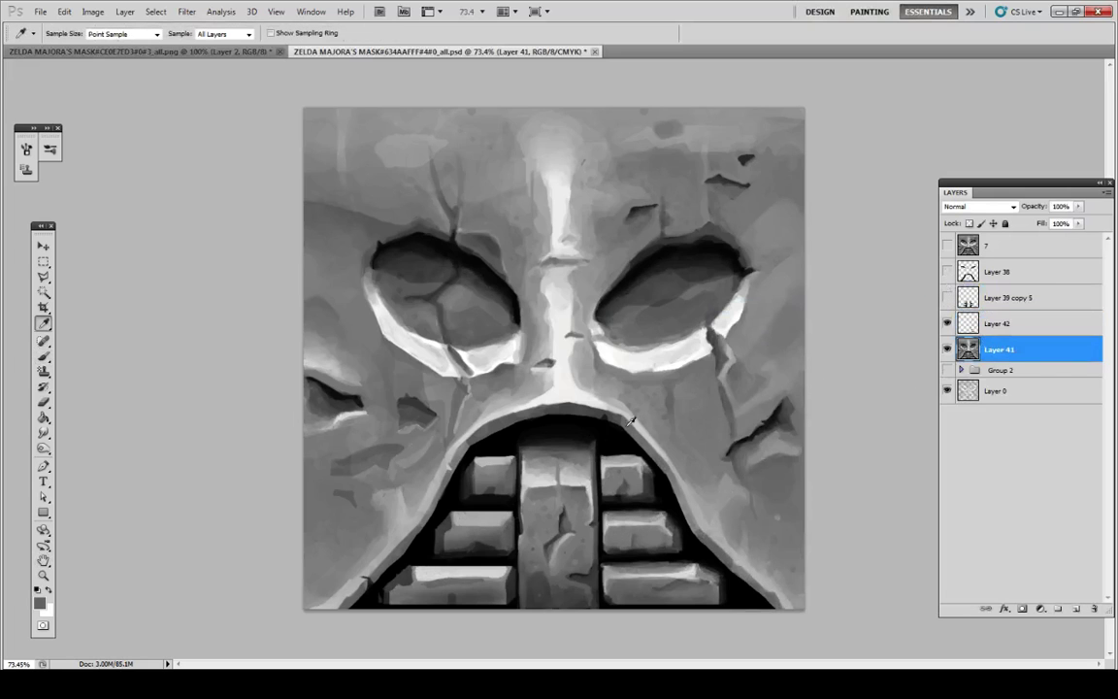
click(991, 327)
click(1076, 609)
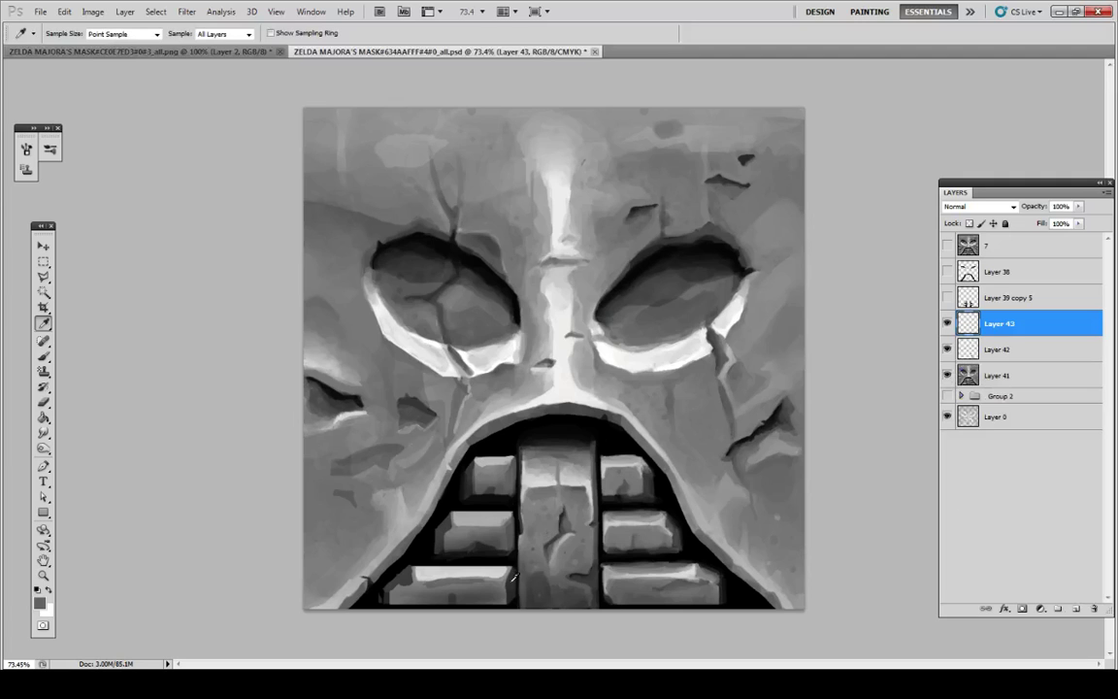
key(b)
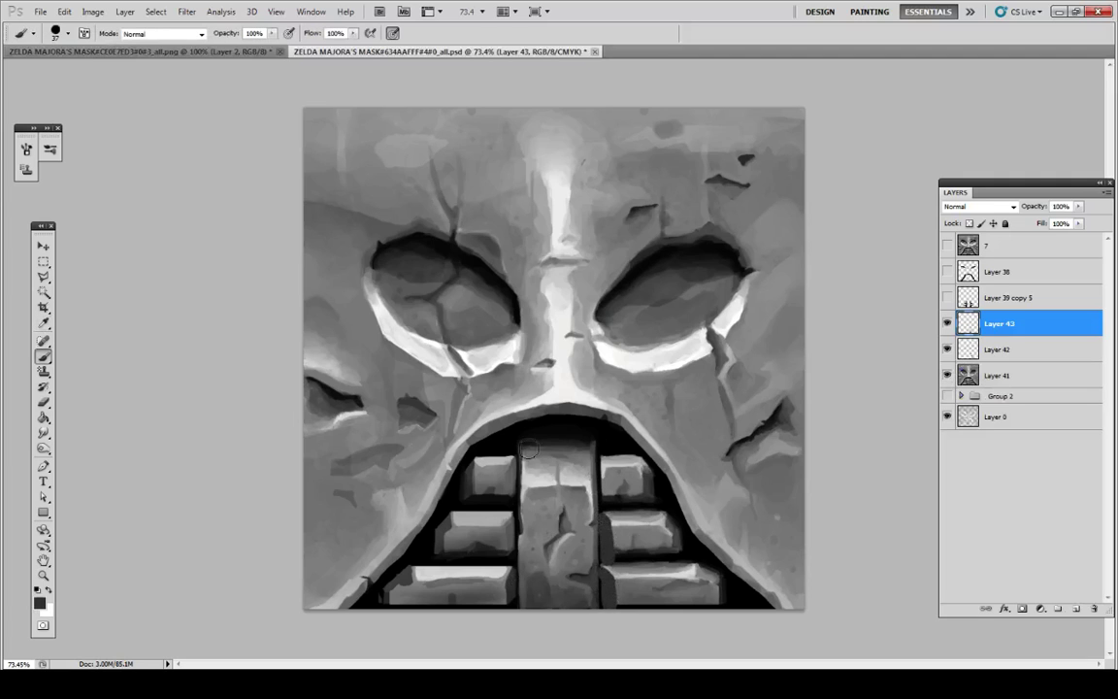
click(57, 33)
double_click(29, 66)
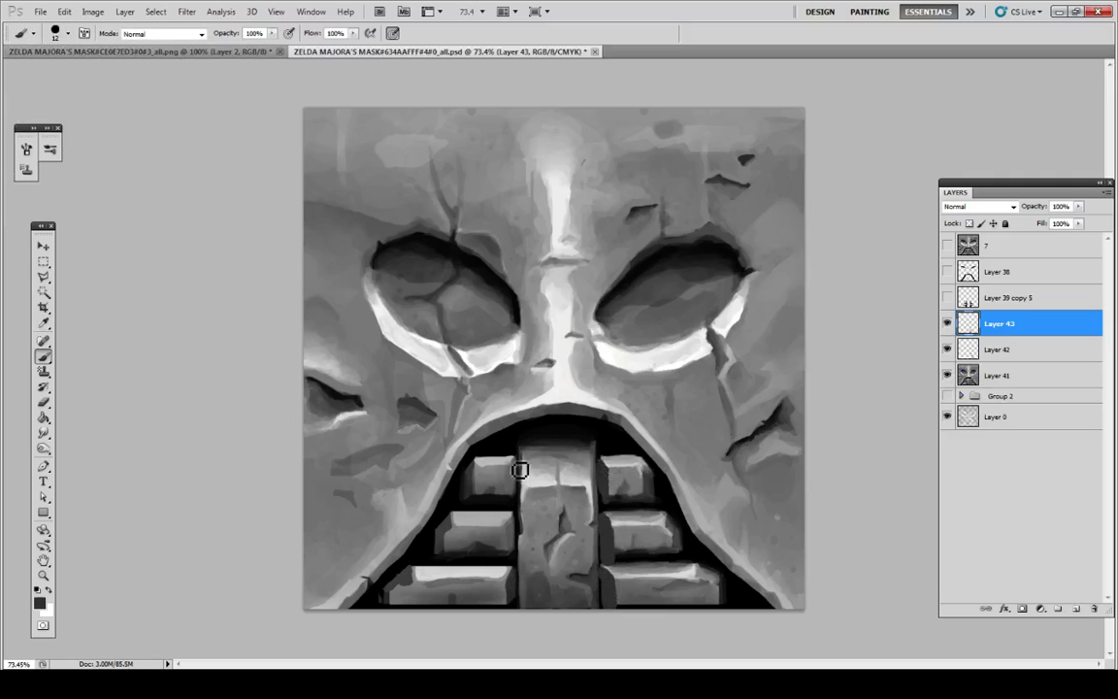
drag(520, 469, 521, 551)
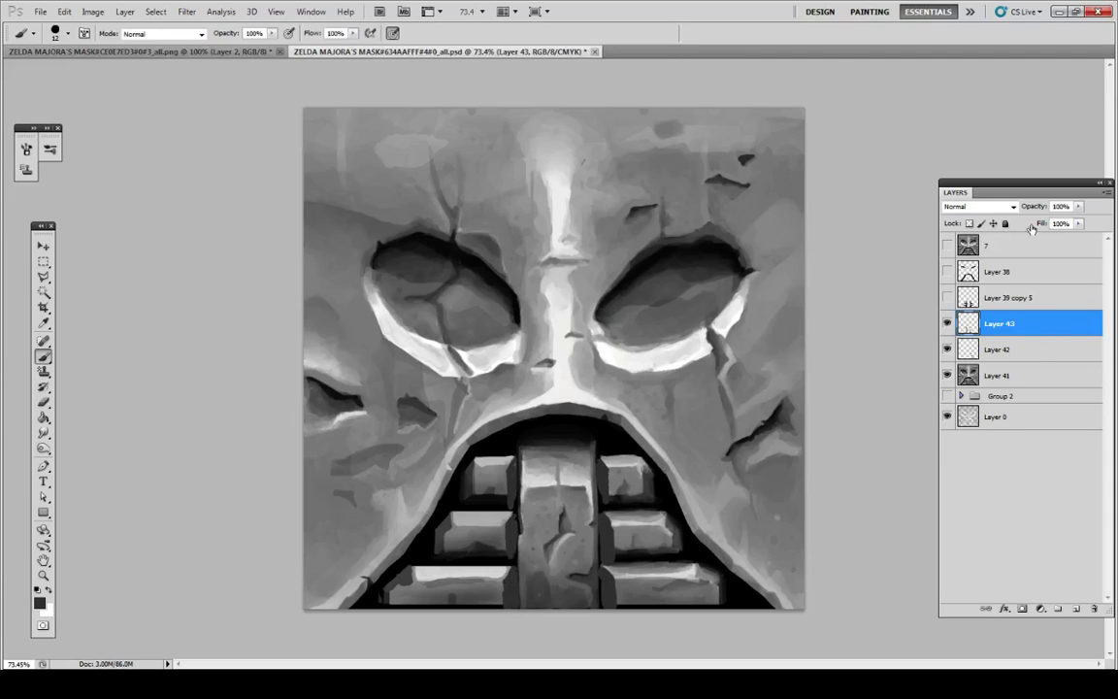
Step: Split the new layer's underlying-layer black Blend If range to 60/84 and lower its opacity to 63%
double_click(1048, 323)
drag(843, 570, 880, 570)
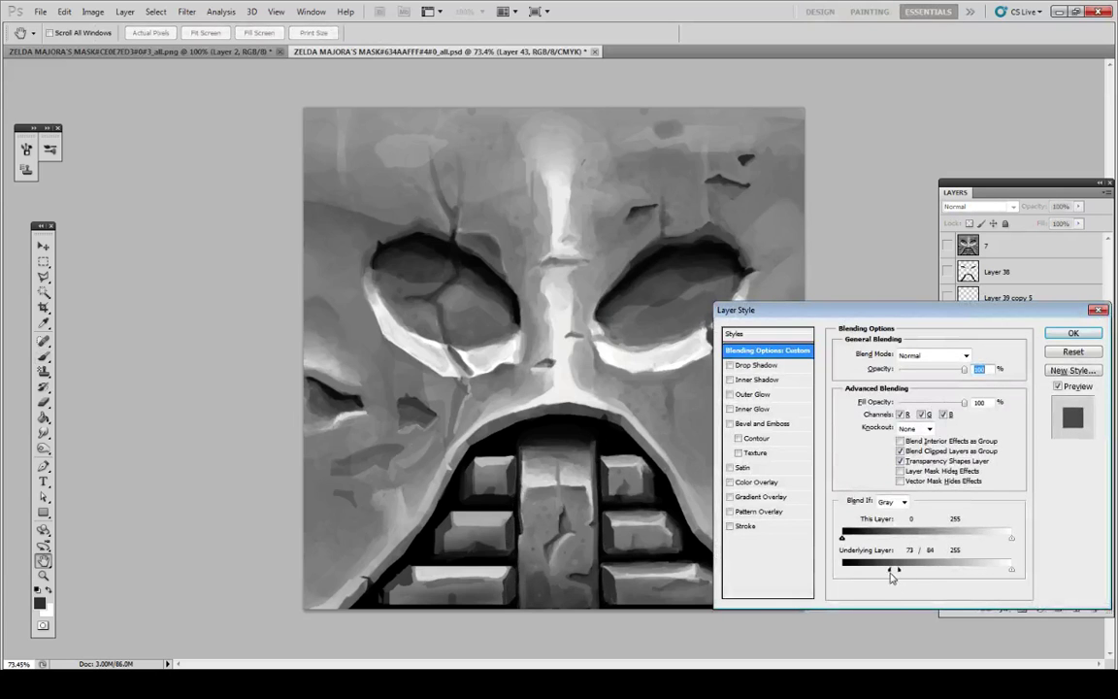
click(939, 371)
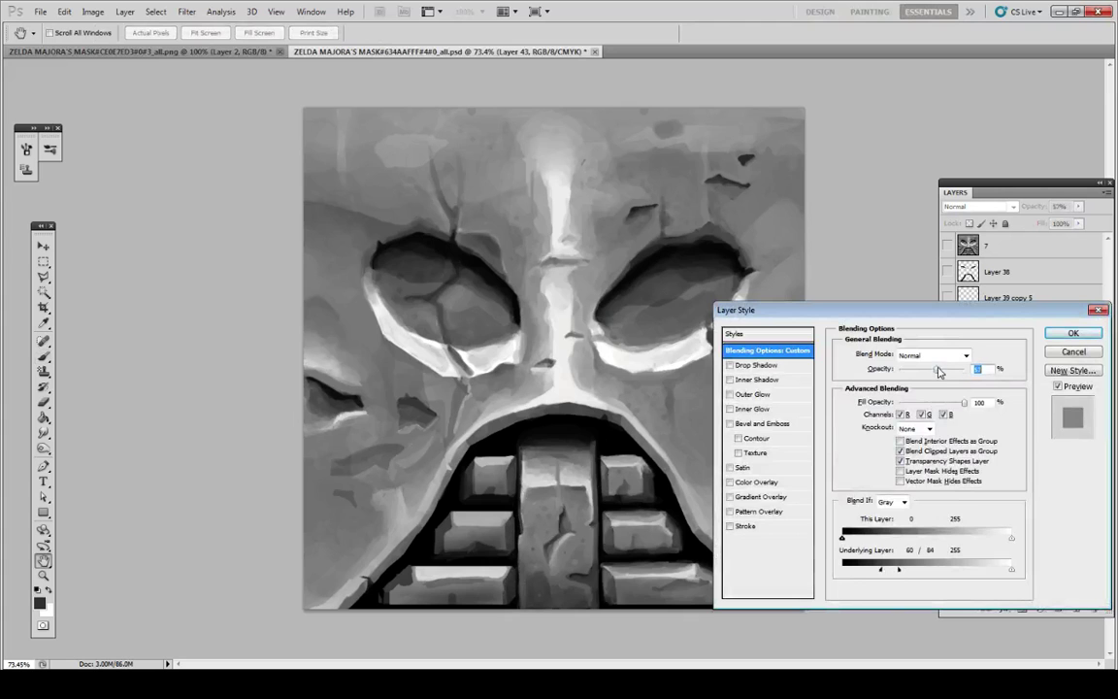
click(1080, 341)
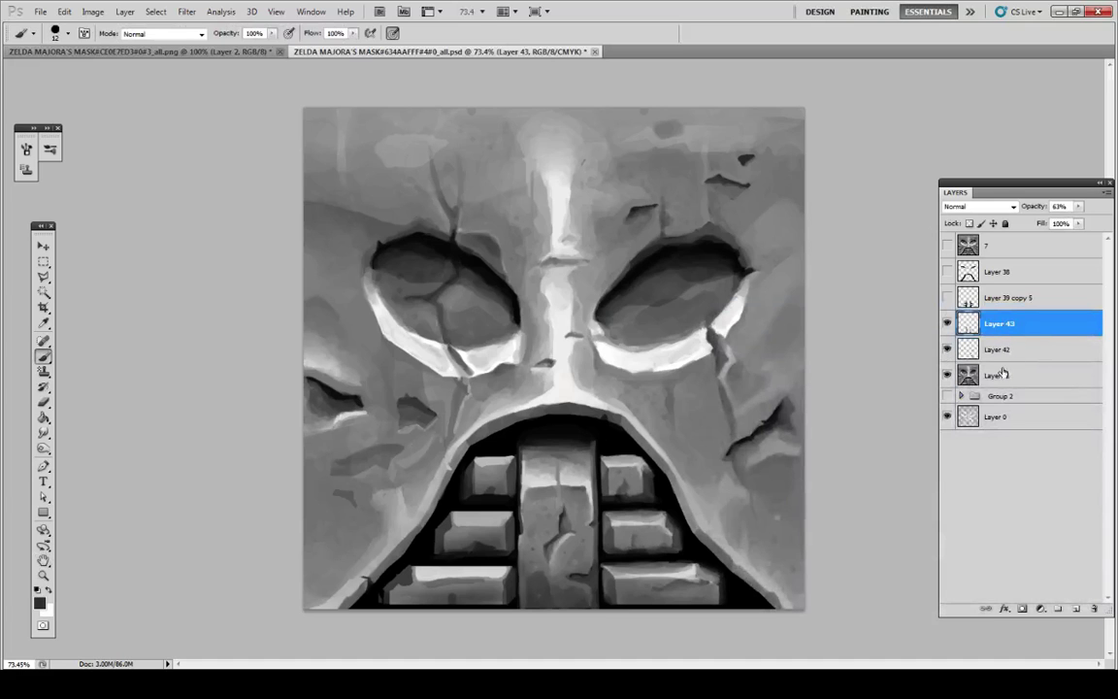
Step: Merge Layer 43, Layer 42 and Layer 41 into a single layer
shift+click(995, 374)
right_click(994, 374)
click(1019, 317)
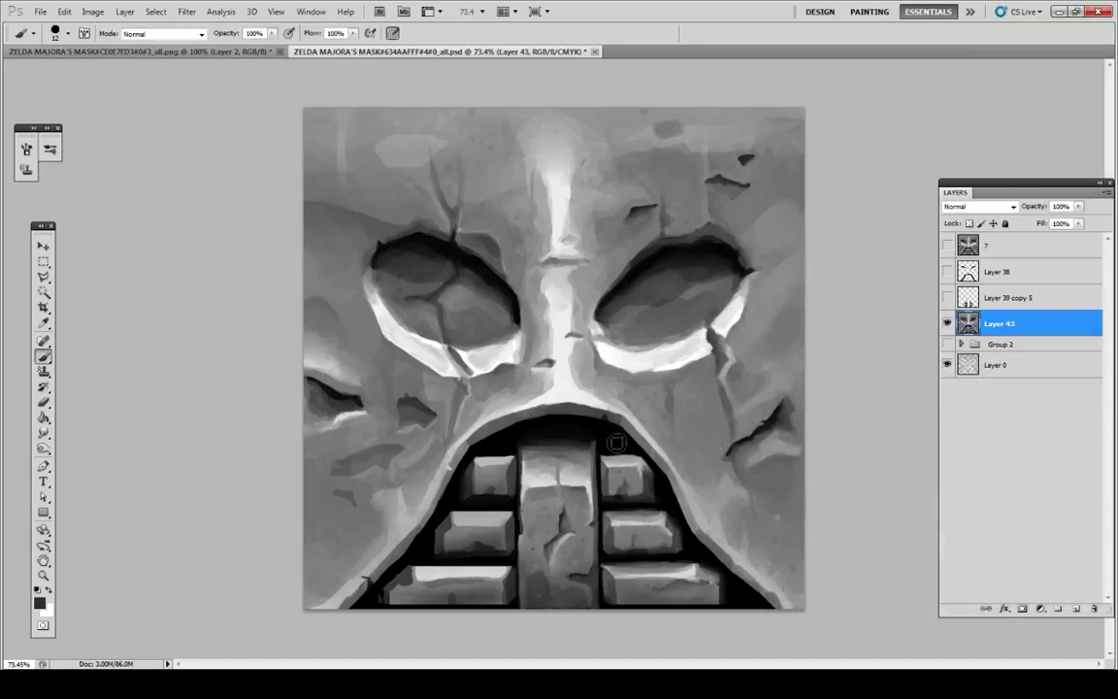
Step: Set the brush opacity to 46% and repaint the inner bevel of the top-right tooth with tones sampled from it
alt+click(610, 490)
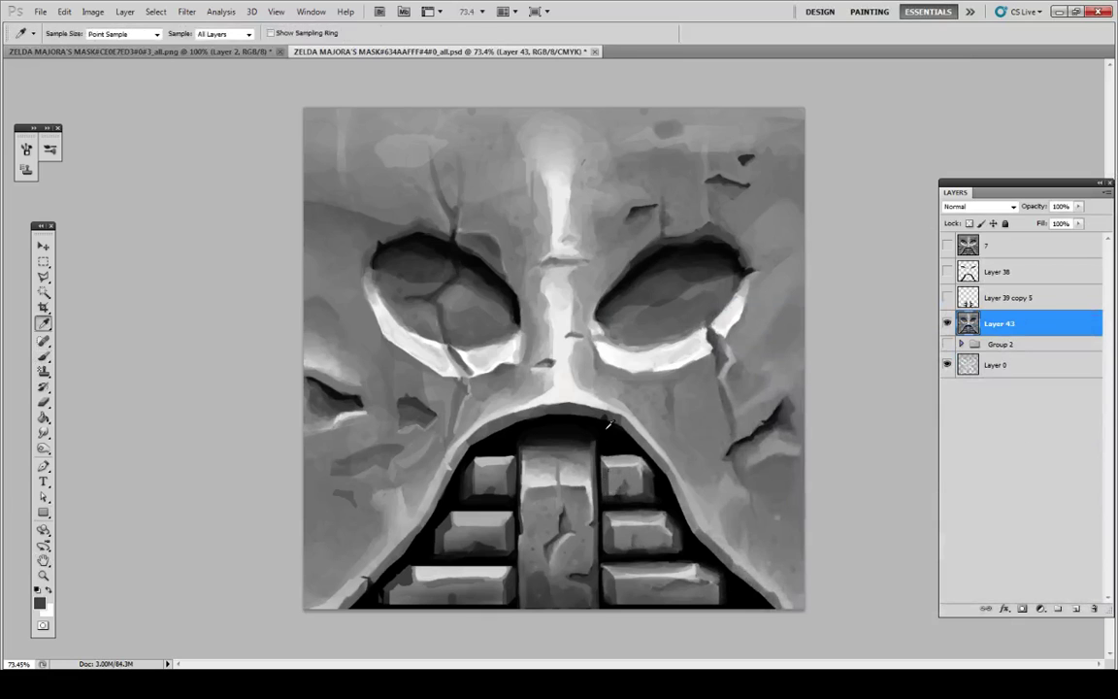
click(271, 33)
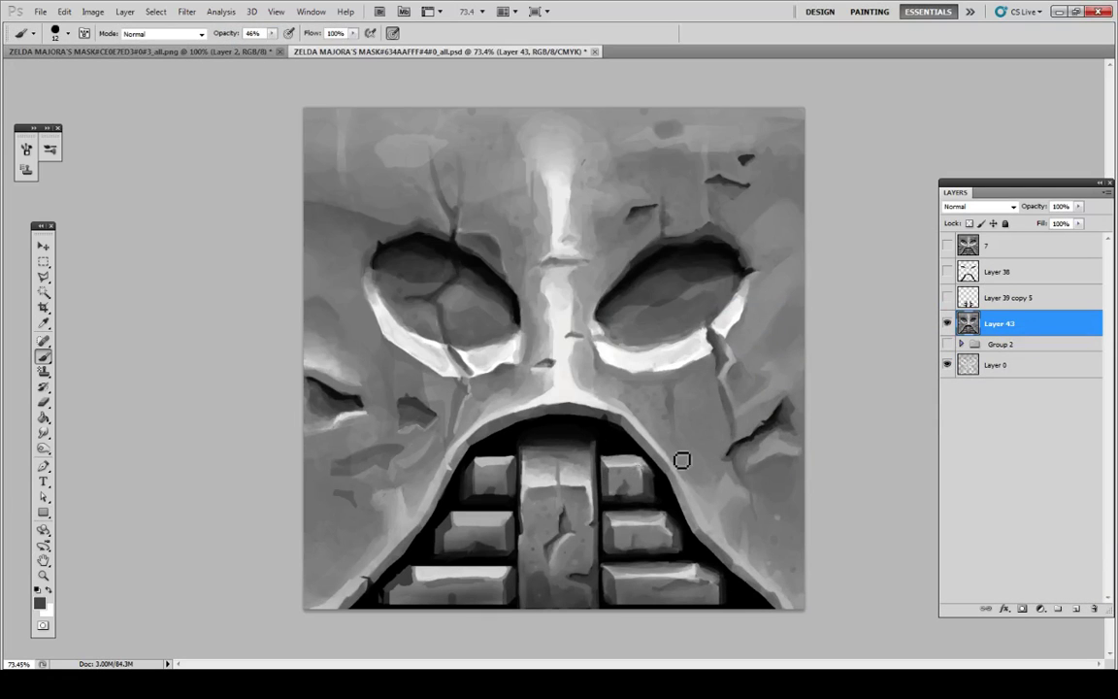
key(p)
key(i)
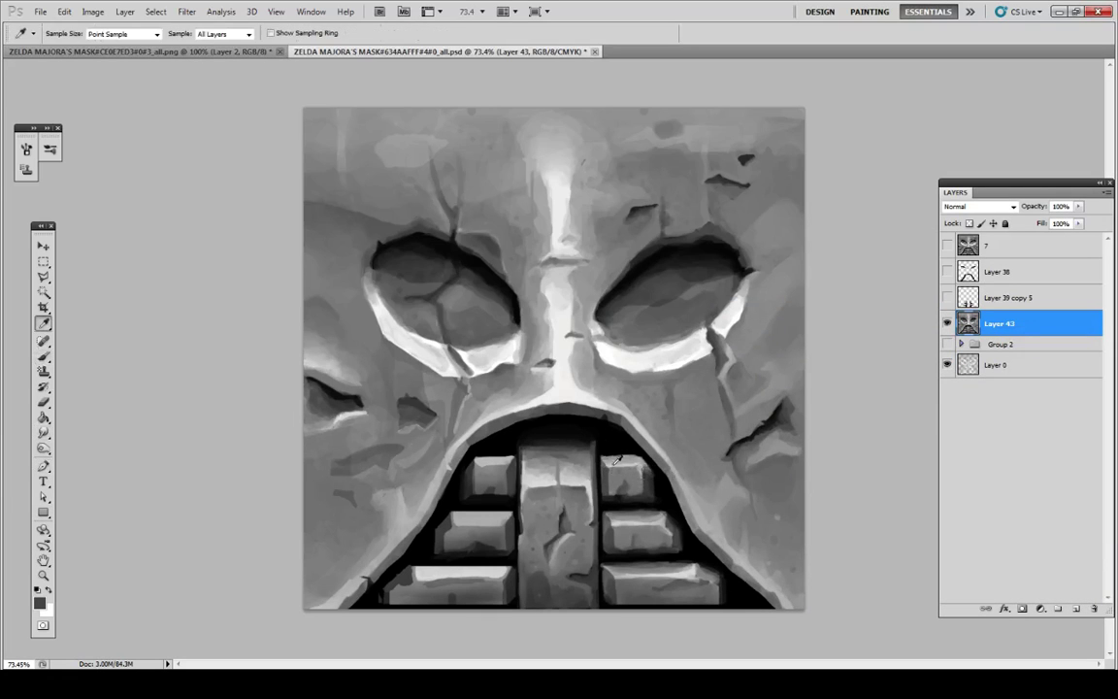
key(b)
alt+click(617, 484)
mouse_move(618, 487)
mouse_down()
mouse_move(605, 464)
mouse_move(606, 482)
mouse_up()
alt+click(612, 479)
alt+click(604, 460)
alt+click(611, 495)
alt+click(609, 499)
Step: Paint a lit bevel and shadow on the inner end of the middle-right tooth using sampled greys
key(alt)
alt+click(617, 522)
alt+click(618, 527)
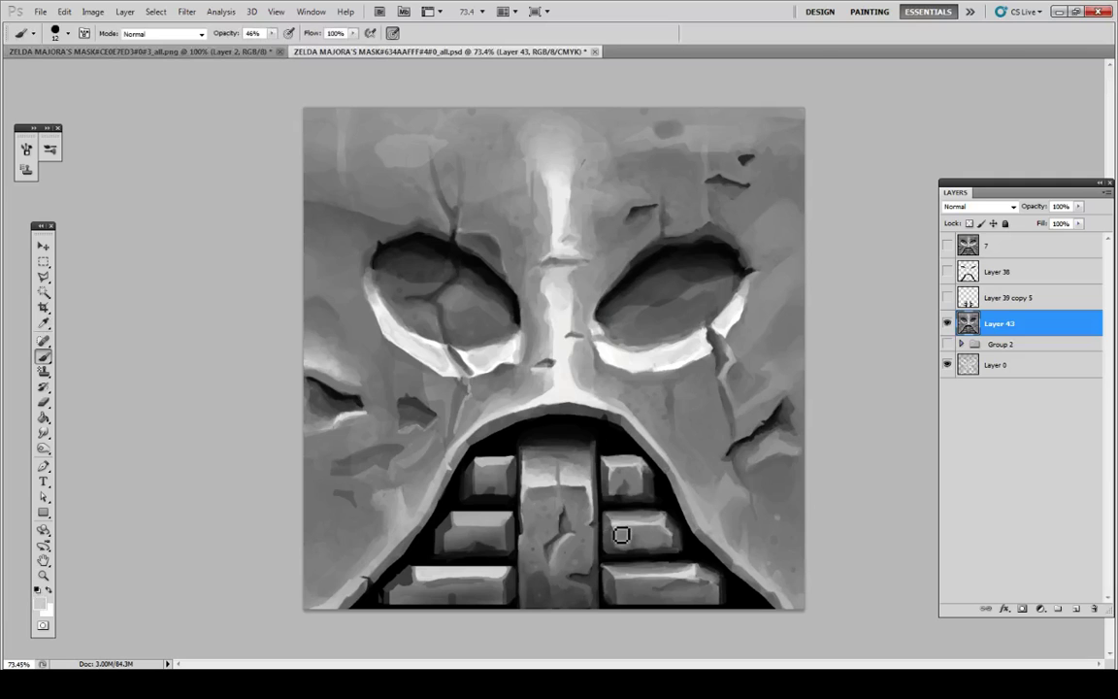
alt+click(624, 537)
alt+click(614, 536)
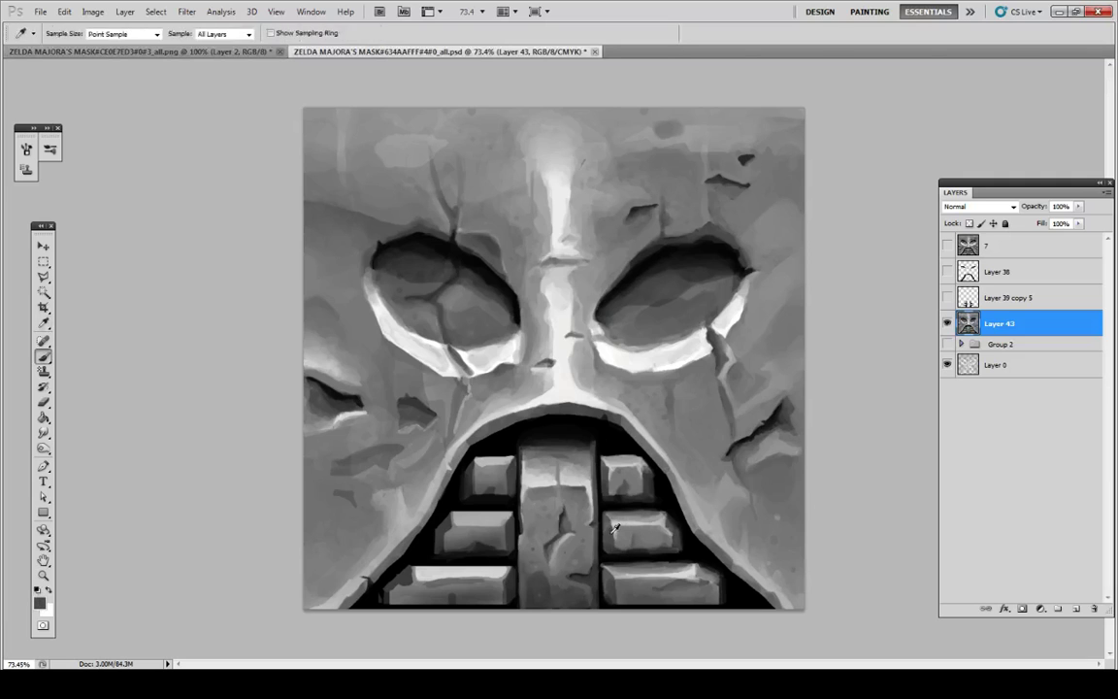
alt+click(613, 527)
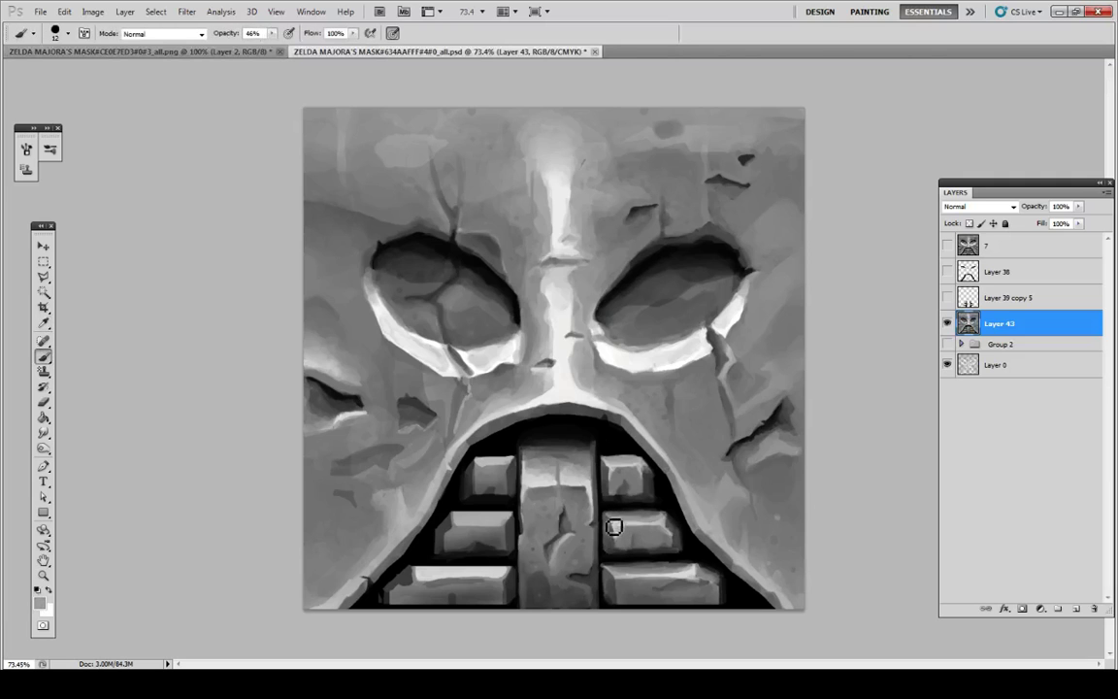
key(alt)
key(alt)
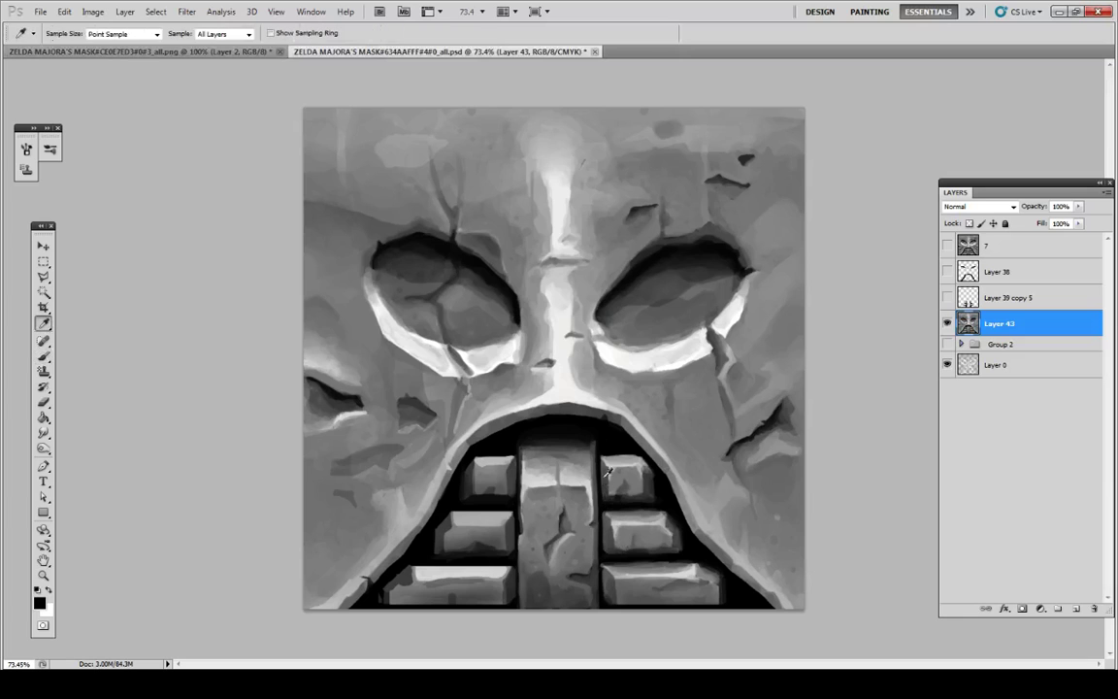
Step: Shape the inner bevel of the bottom-right tooth with sampled light and dark greys
alt+click(619, 573)
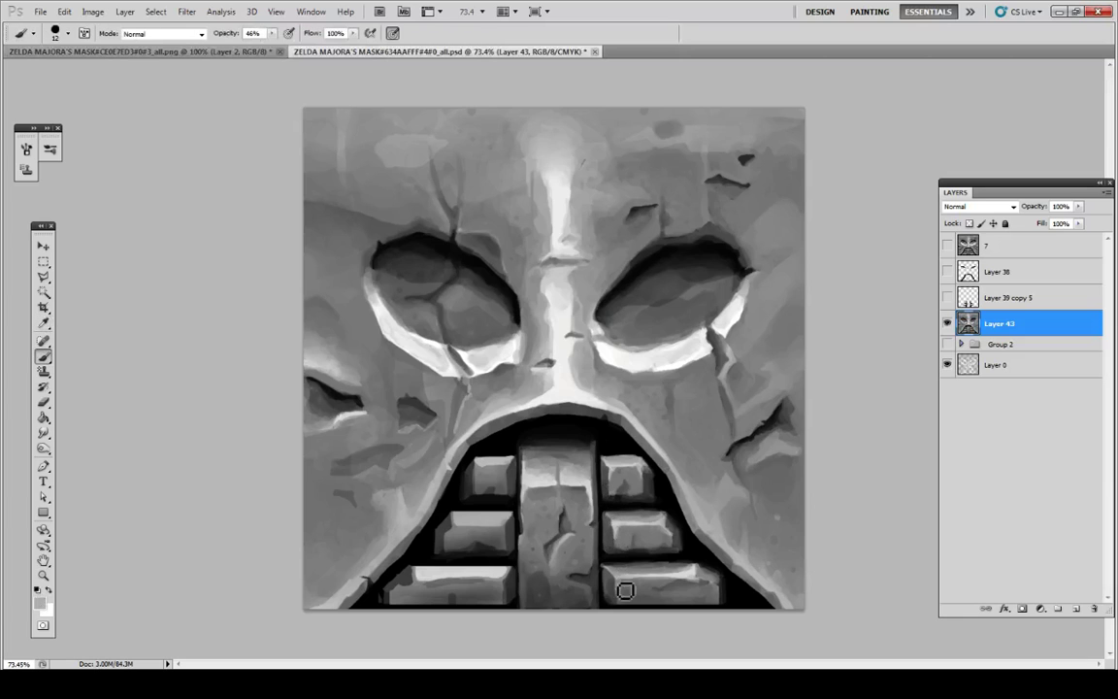
alt+click(615, 591)
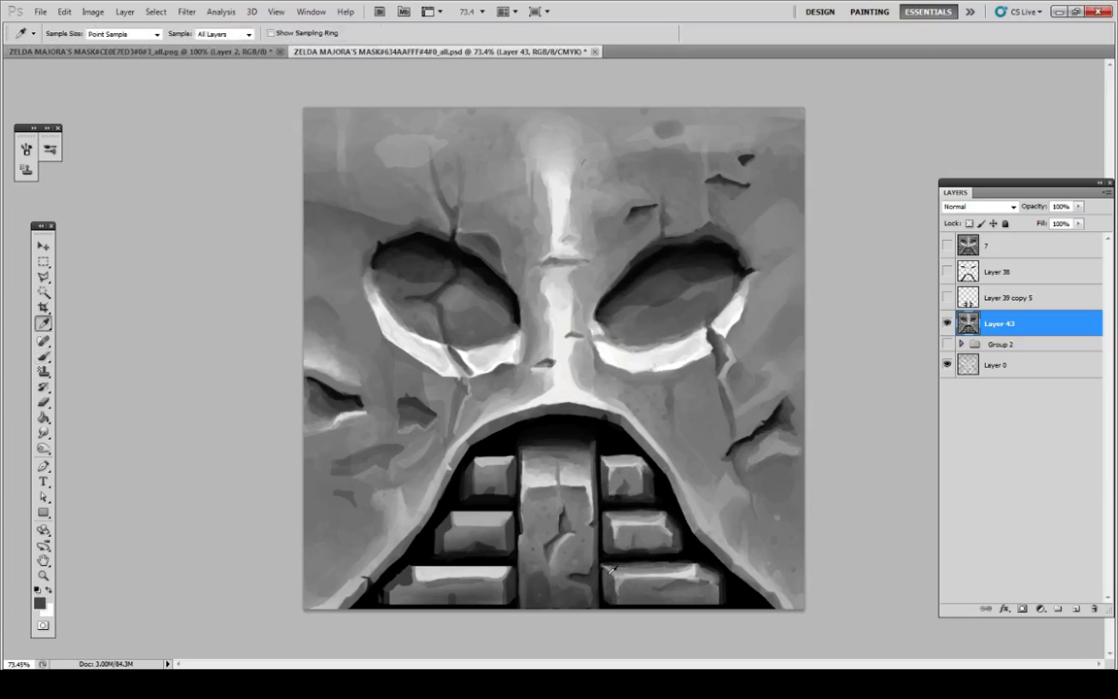
alt+click(623, 596)
key(alt)
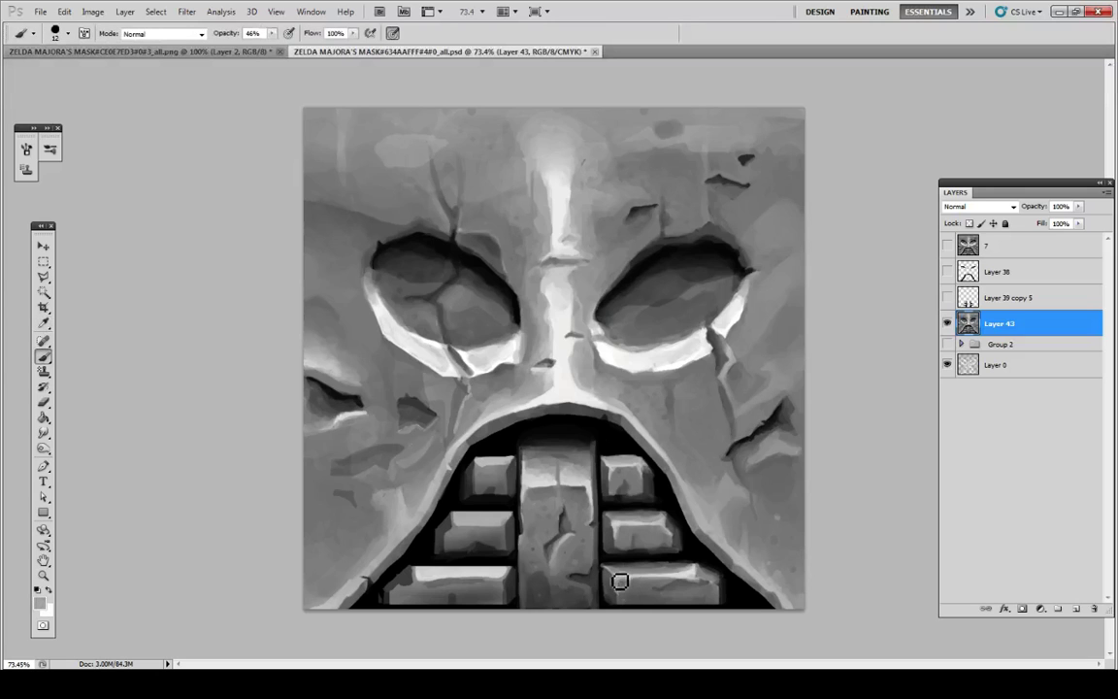
key(alt)
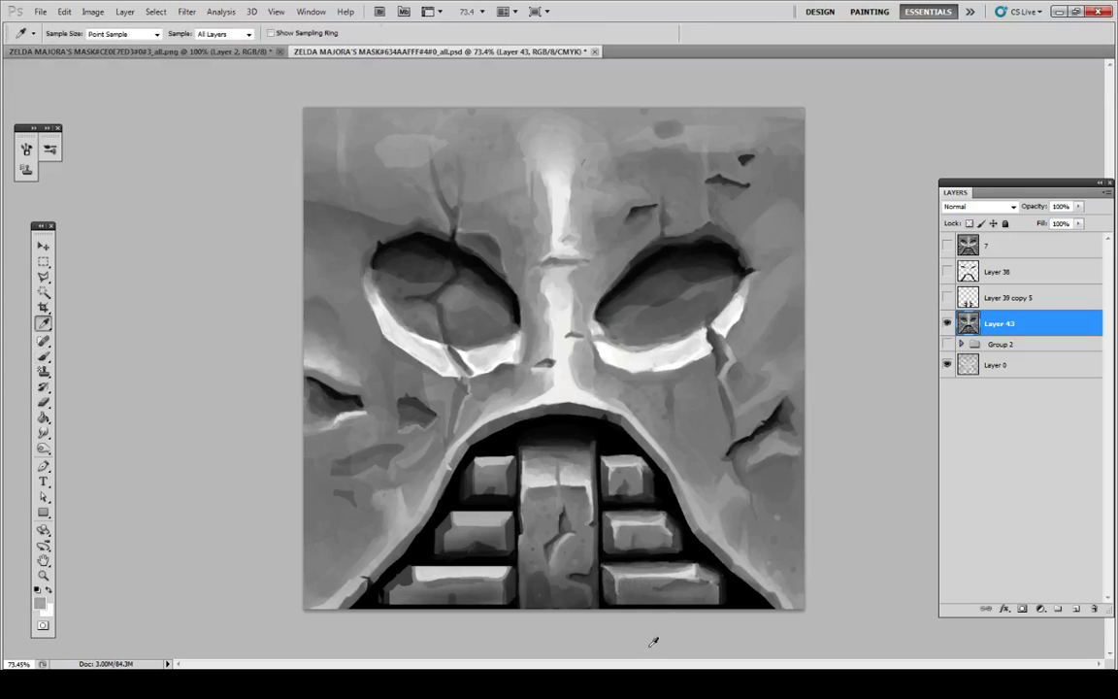
key(alt)
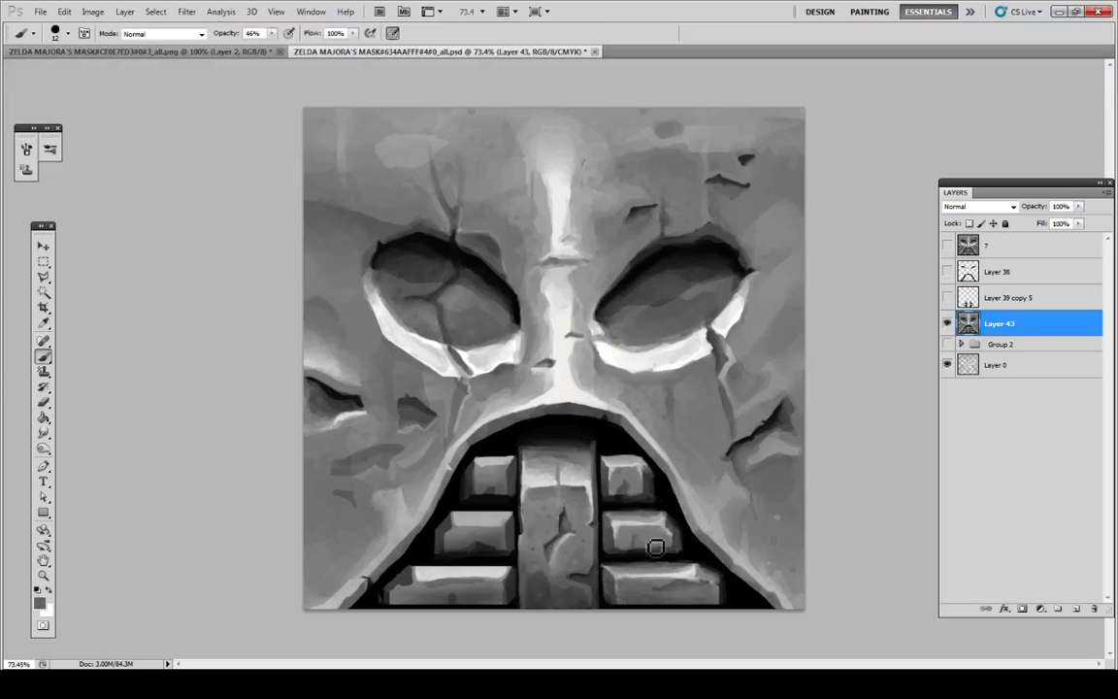
Step: Blend the front face of the middle-right tooth near its inner bevel with sampled mid-greys
key(alt)
alt+click(627, 535)
drag(622, 534, 627, 537)
key(alt)
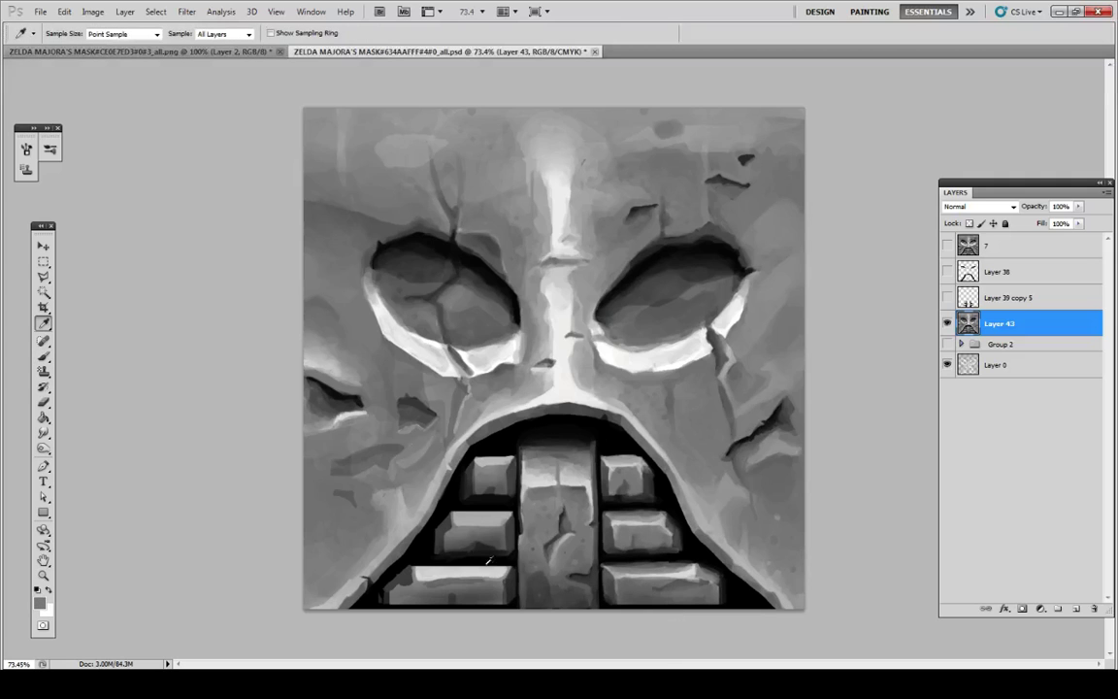
alt+click(608, 575)
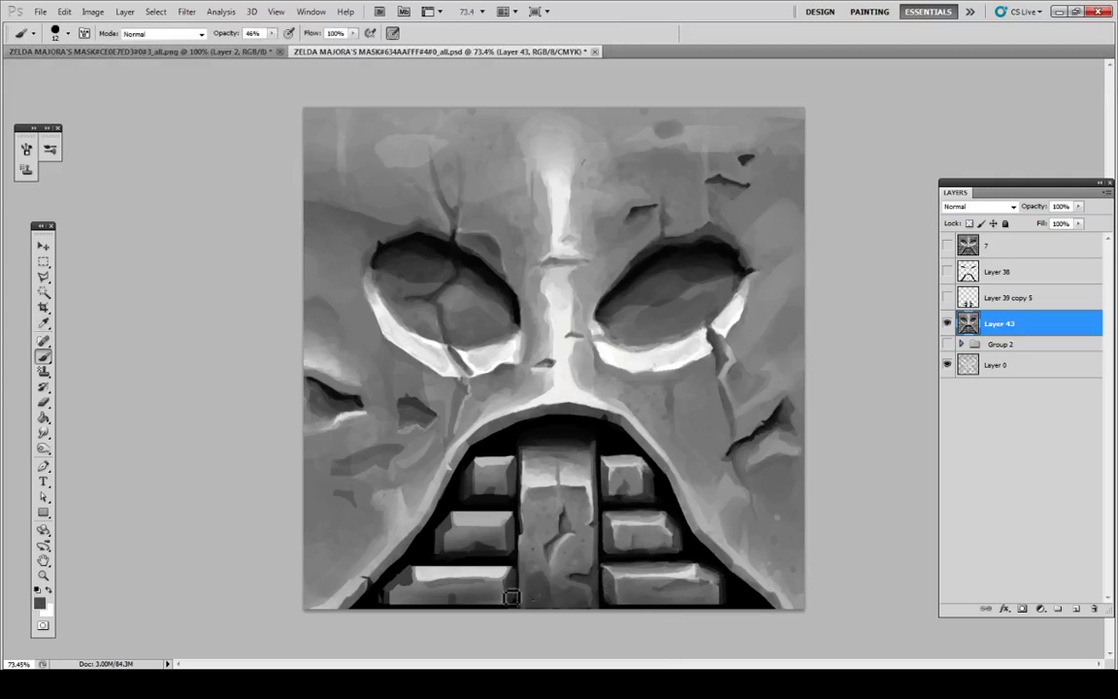
Step: Darken and clean up the inner end of the bottom-left tooth beside the central pillar
drag(519, 596, 514, 608)
key(alt)
alt+click(515, 590)
alt+click(505, 591)
key(alt)
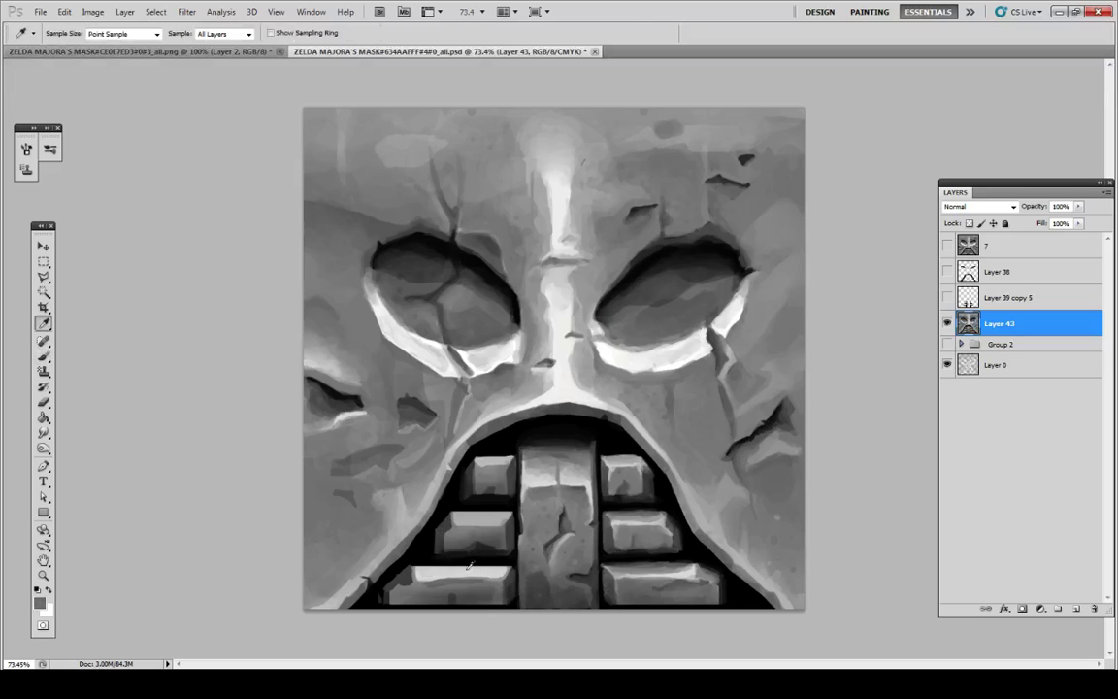
key(alt)
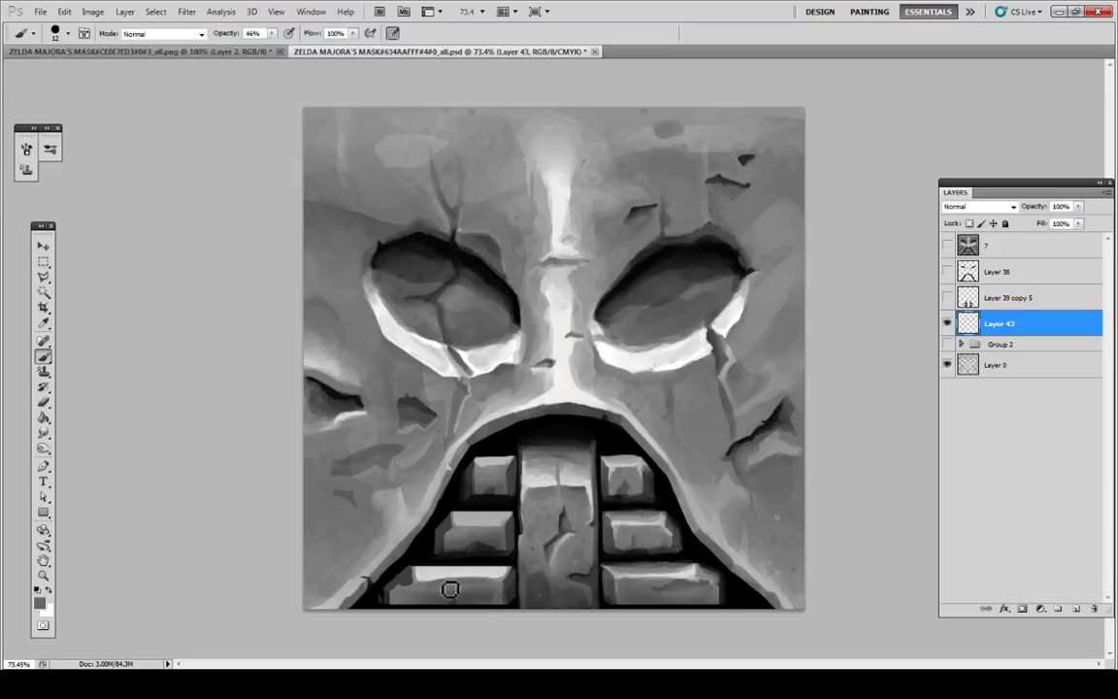
Step: Paint a small dark notch into the lower edge of the bottom-left tooth and blend its sides with sampled greys
alt+click(456, 600)
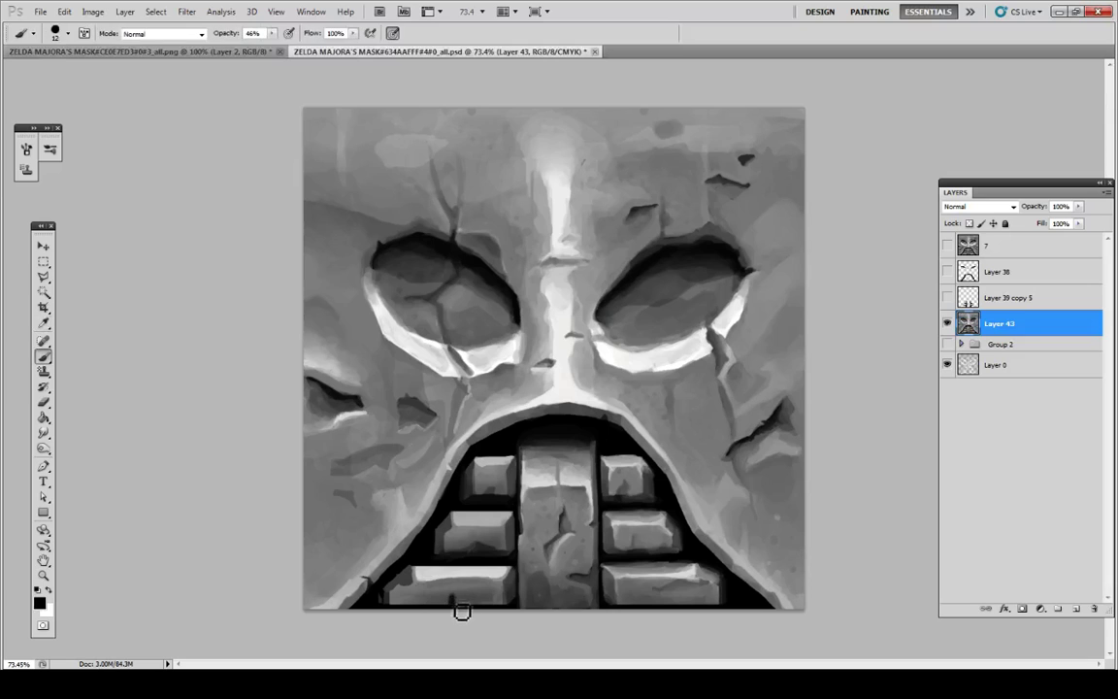
alt+click(457, 602)
alt+click(452, 602)
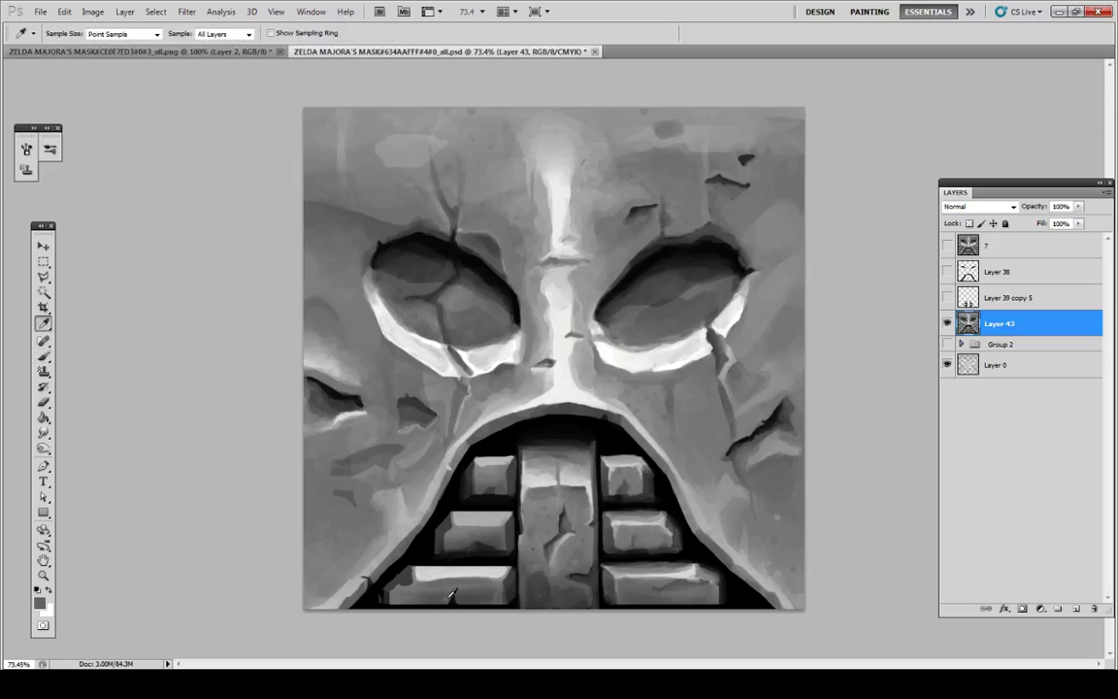
alt+click(464, 603)
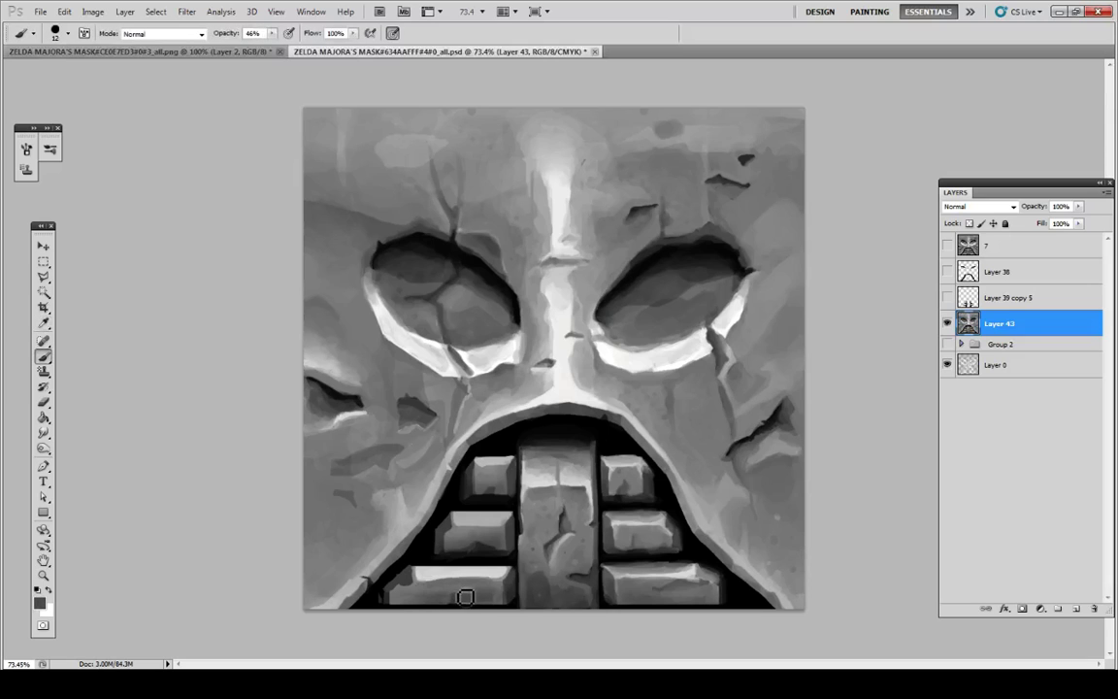
key(alt)
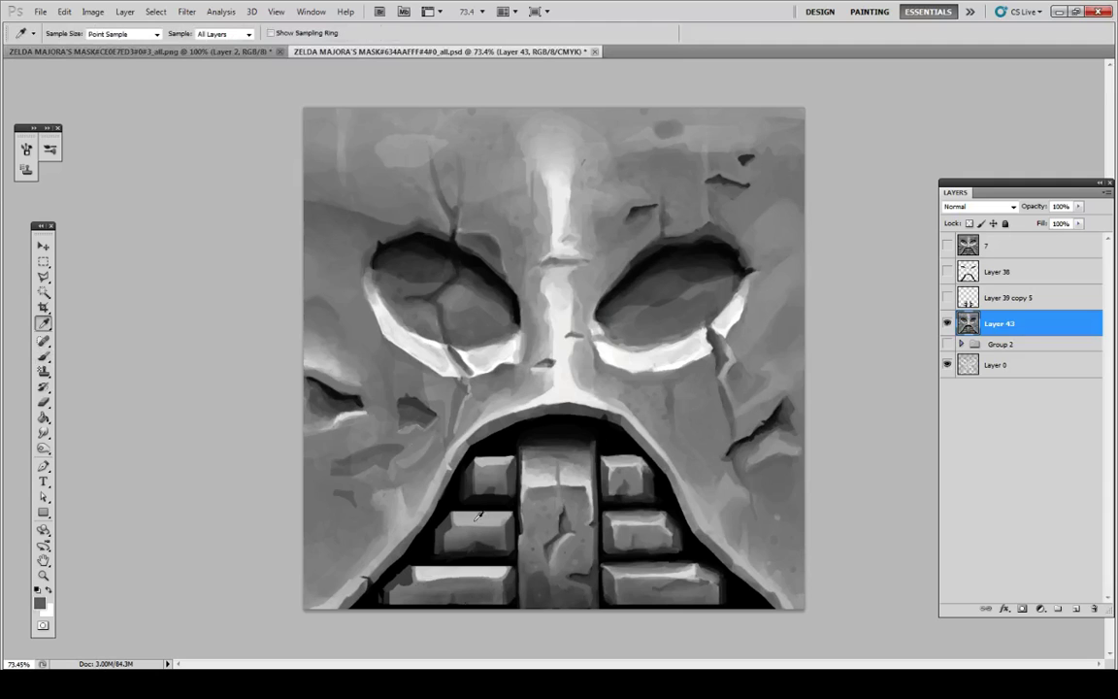
Step: Repaint the inner corner bevel of the bottom-left tooth with sampled highlight and shadow greys
alt+click(502, 576)
mouse_move(508, 575)
mouse_down()
mouse_move(509, 599)
mouse_move(509, 586)
mouse_move(506, 596)
mouse_move(491, 588)
mouse_up()
alt+click(503, 586)
alt+click(490, 588)
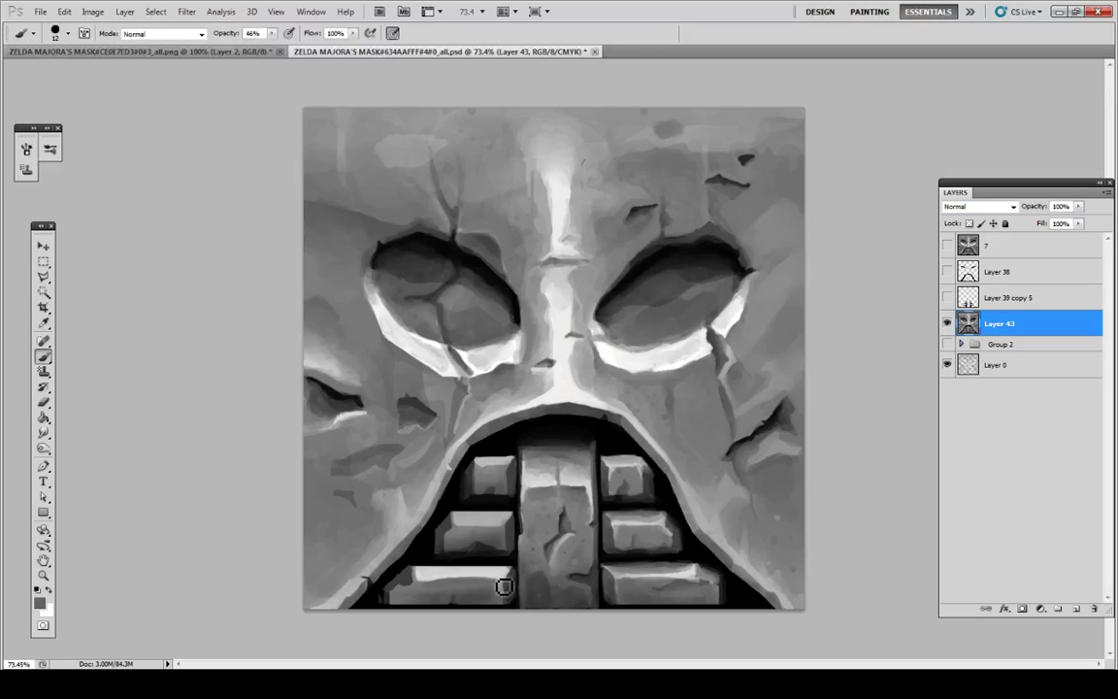
alt+click(512, 591)
Step: Refine the outer bevel of the middle-left tooth with a sampled grey
drag(462, 525, 451, 549)
alt+click(454, 544)
alt+click(385, 527)
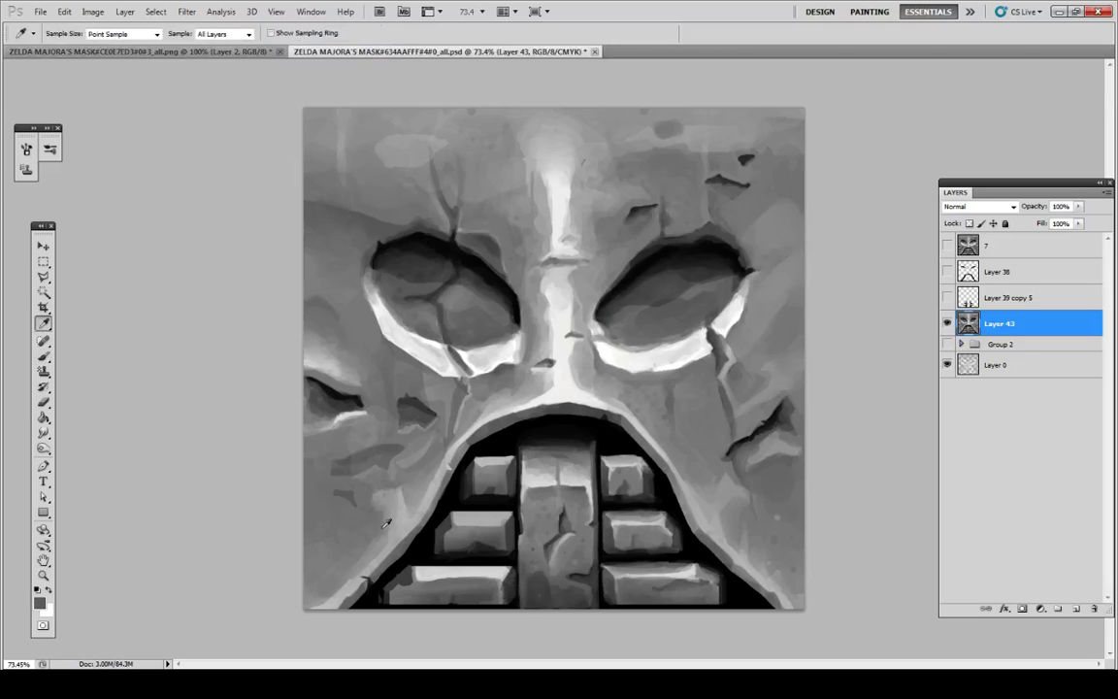
Step: Darken the top face of the bottom-left tooth, leaving a thin bright highlight along its front edge
alt+click(424, 570)
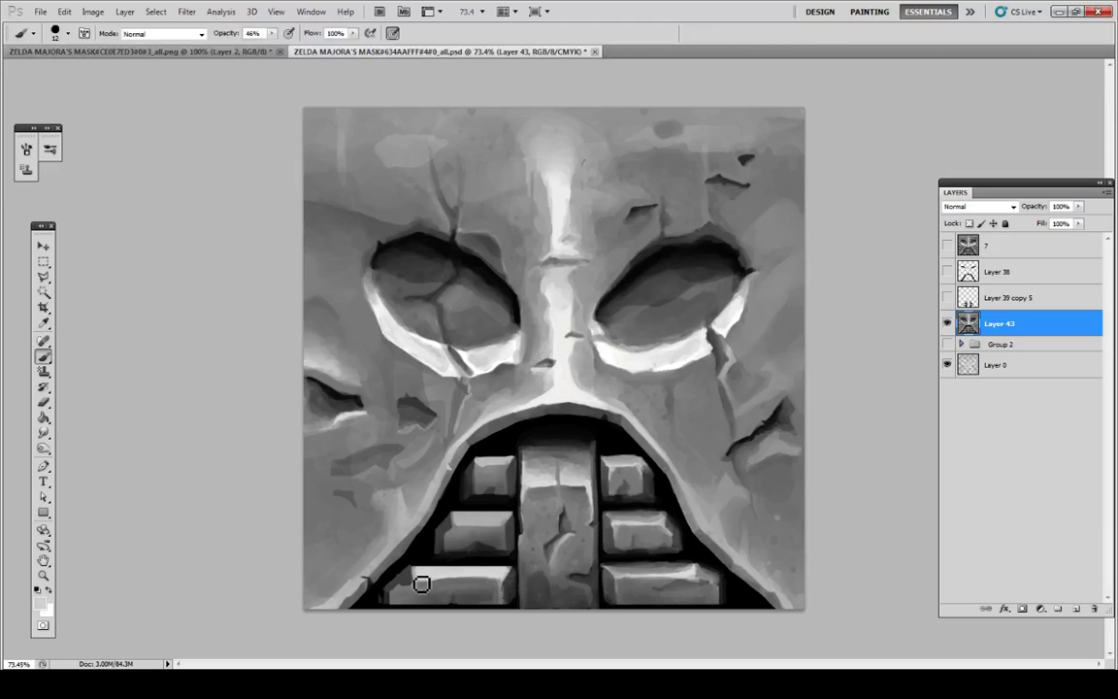
alt+click(409, 579)
key(alt)
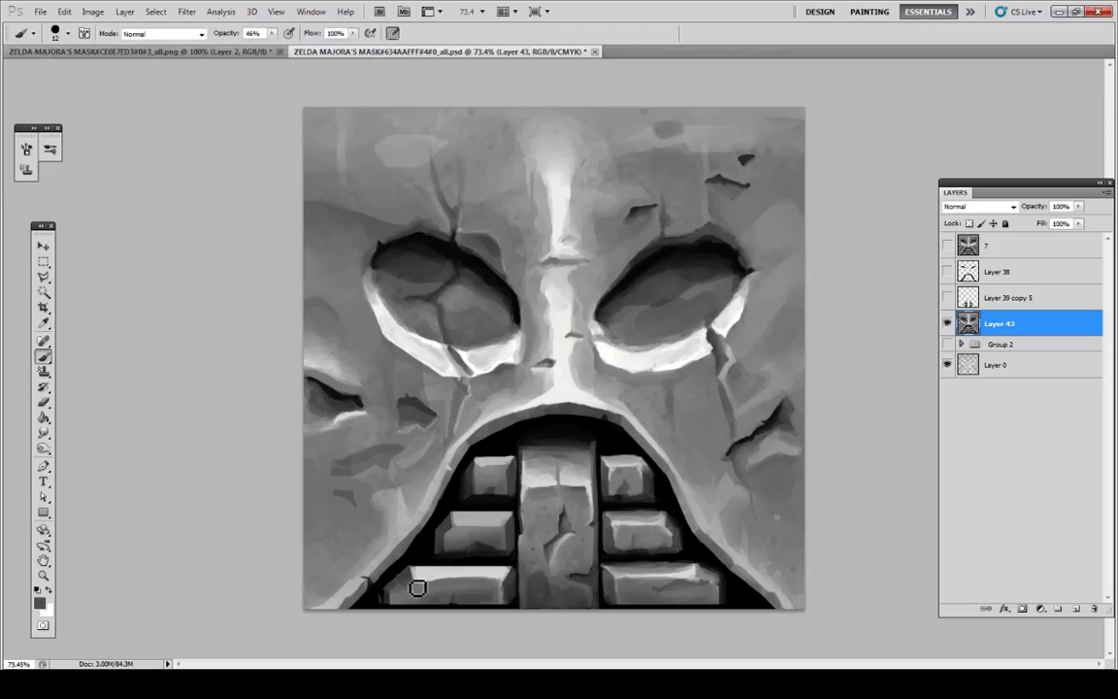
alt+click(418, 582)
alt+click(434, 562)
mouse_move(421, 573)
mouse_down()
mouse_move(490, 577)
mouse_move(475, 573)
mouse_up()
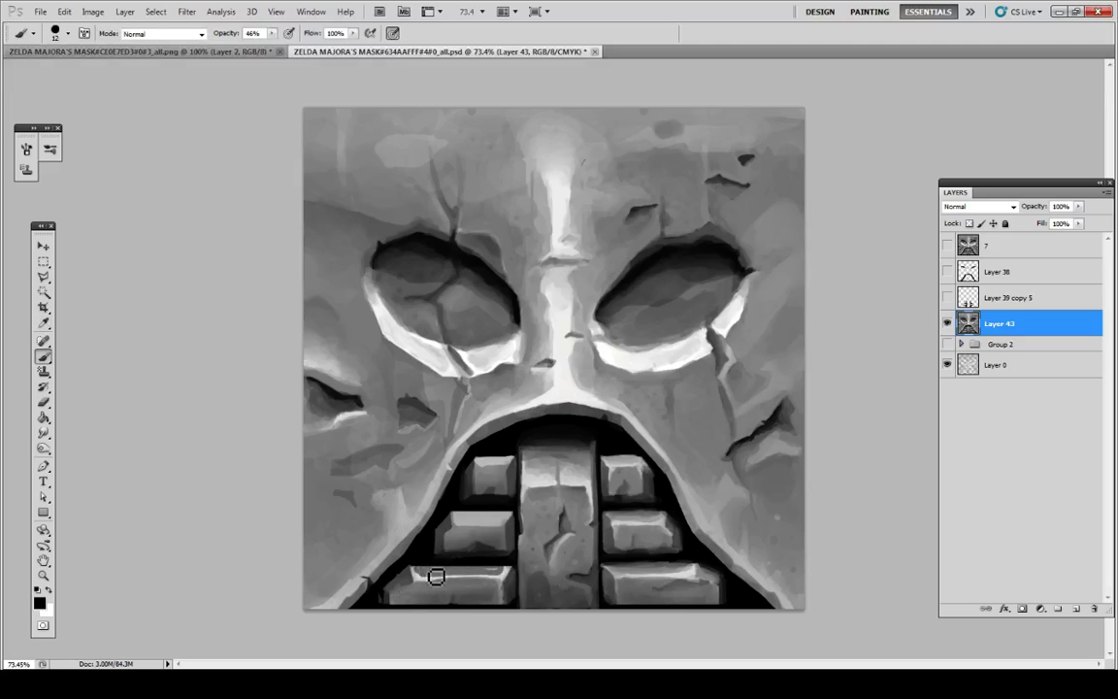
key(alt)
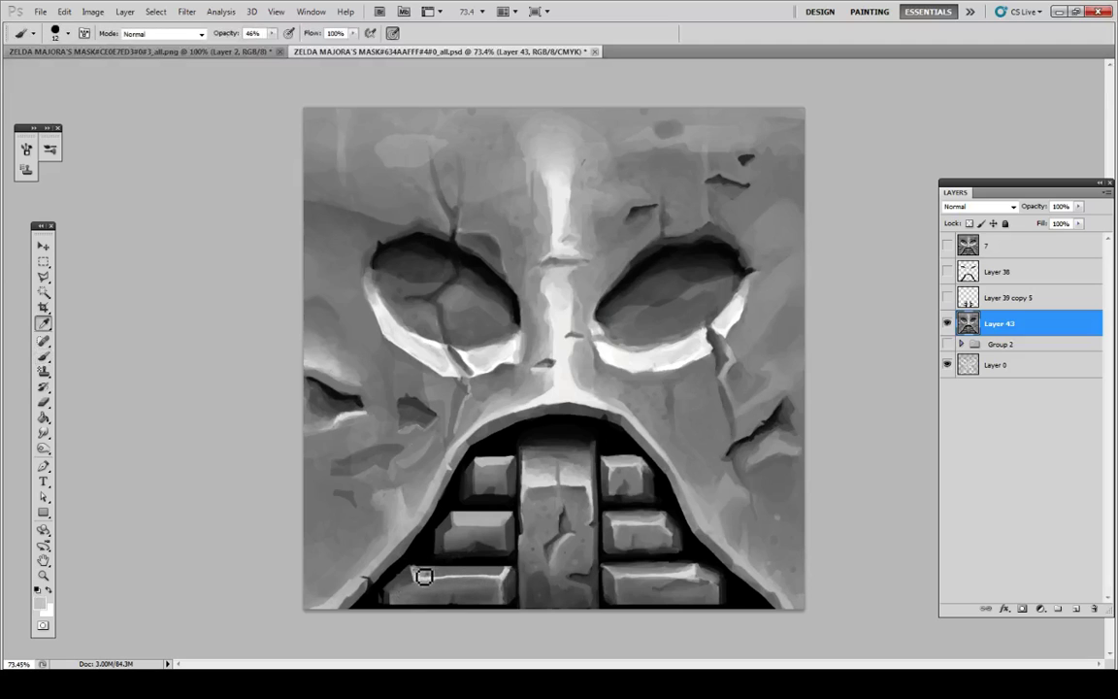
Step: Repaint the top bevel and inner corner of the bottom-left tooth with sampled light and mid greys
alt+click(426, 580)
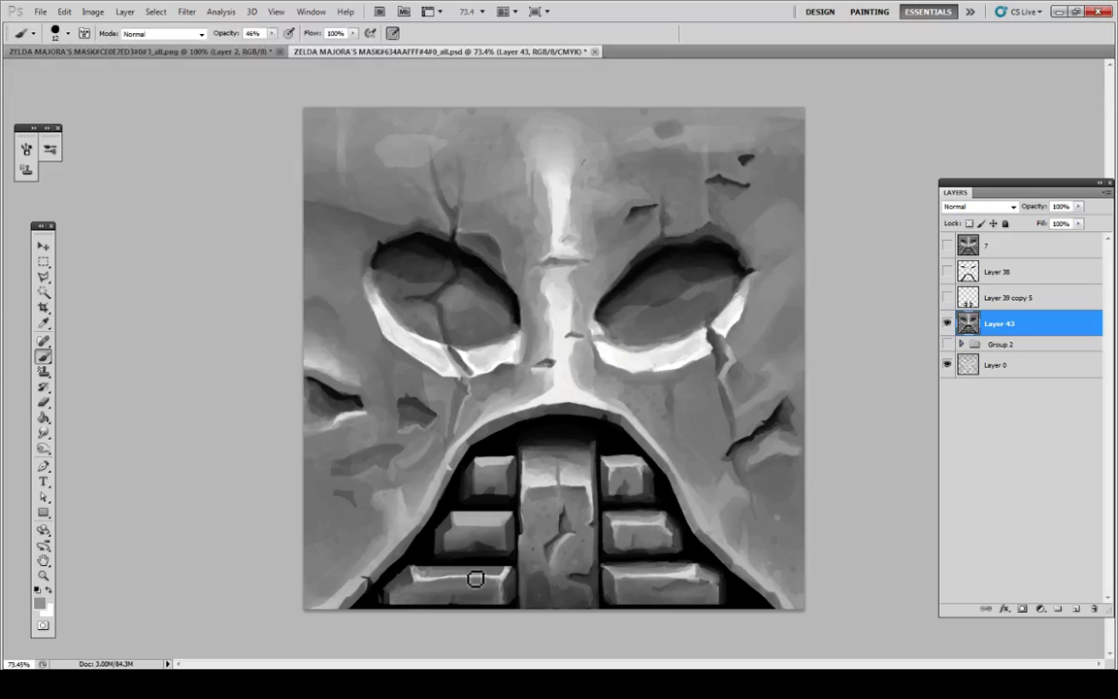
alt+click(506, 574)
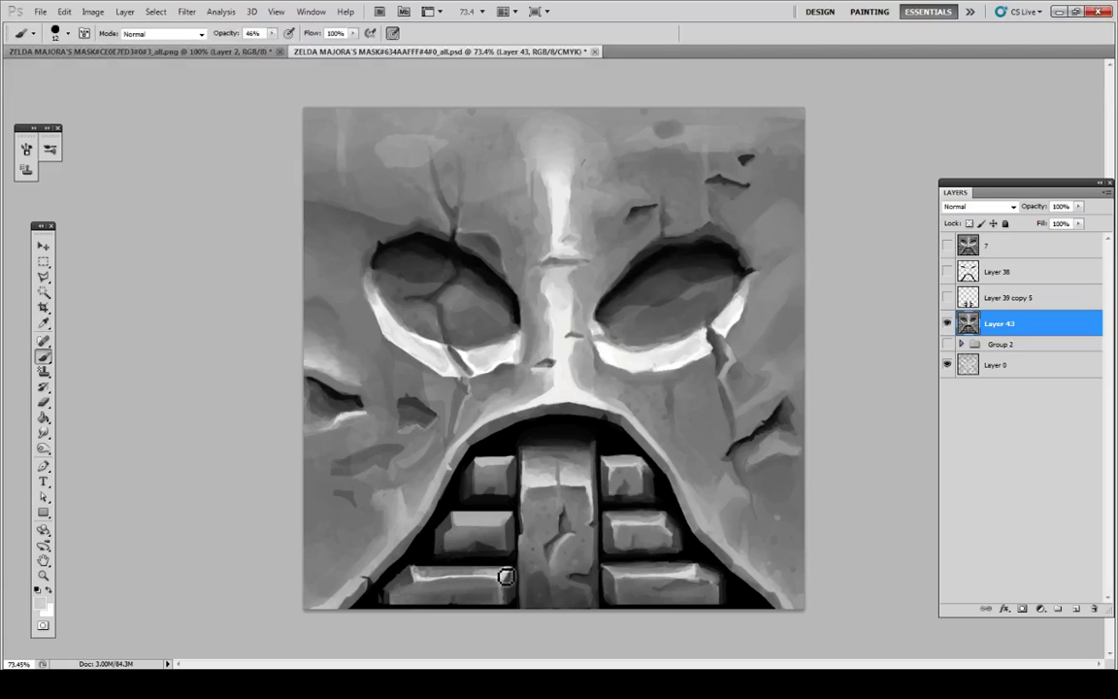
alt+click(499, 578)
mouse_move(498, 578)
mouse_down()
mouse_move(430, 582)
mouse_move(503, 579)
mouse_up()
alt+click(435, 584)
alt+click(434, 581)
alt+click(501, 579)
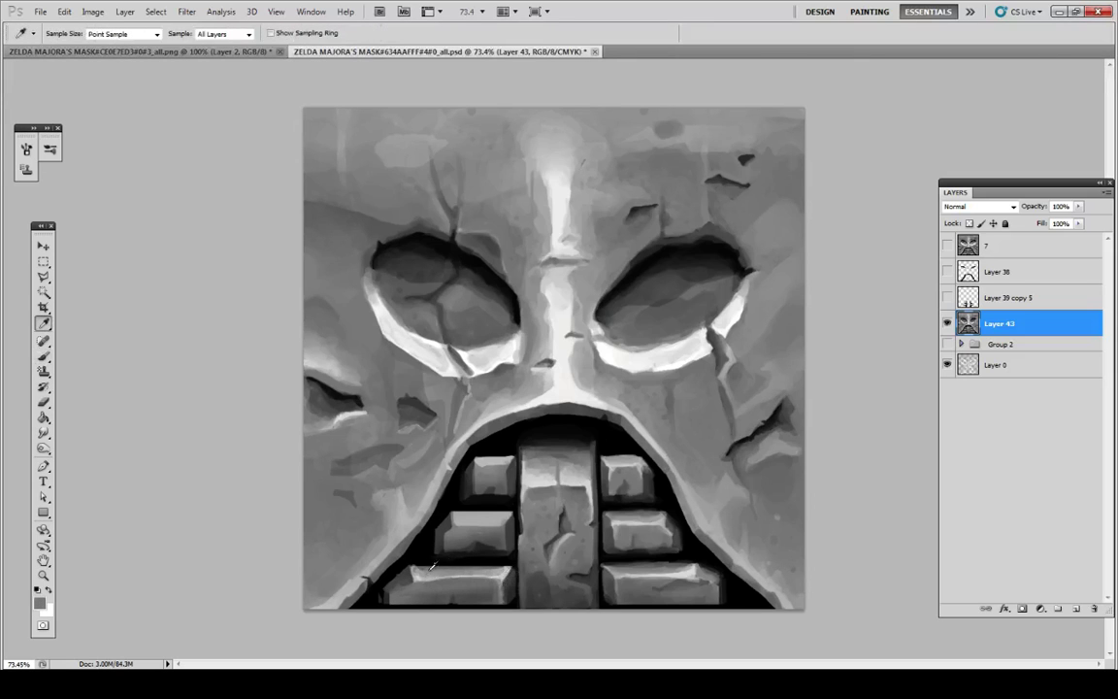
drag(432, 574, 474, 569)
alt+click(488, 562)
key(alt)
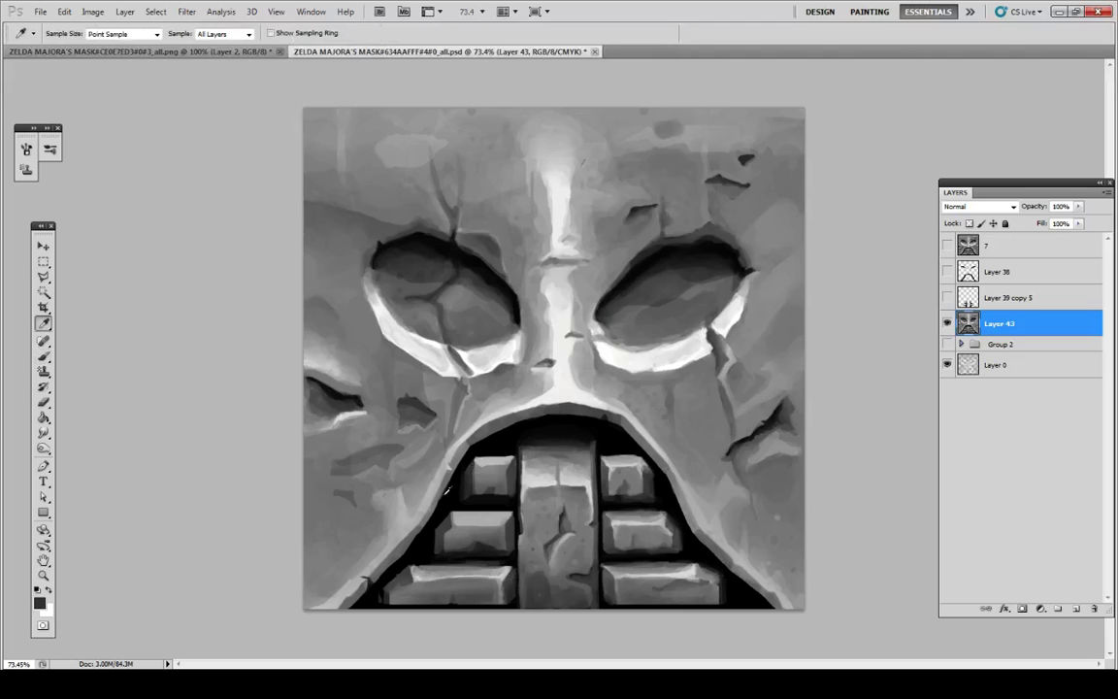
Step: Clean up the outer and lower edges of the bottom-left tooth with sampled dark greys and black
alt+click(388, 591)
alt+click(382, 601)
alt+click(391, 594)
alt+click(400, 607)
alt+click(425, 599)
alt+click(476, 609)
alt+click(514, 501)
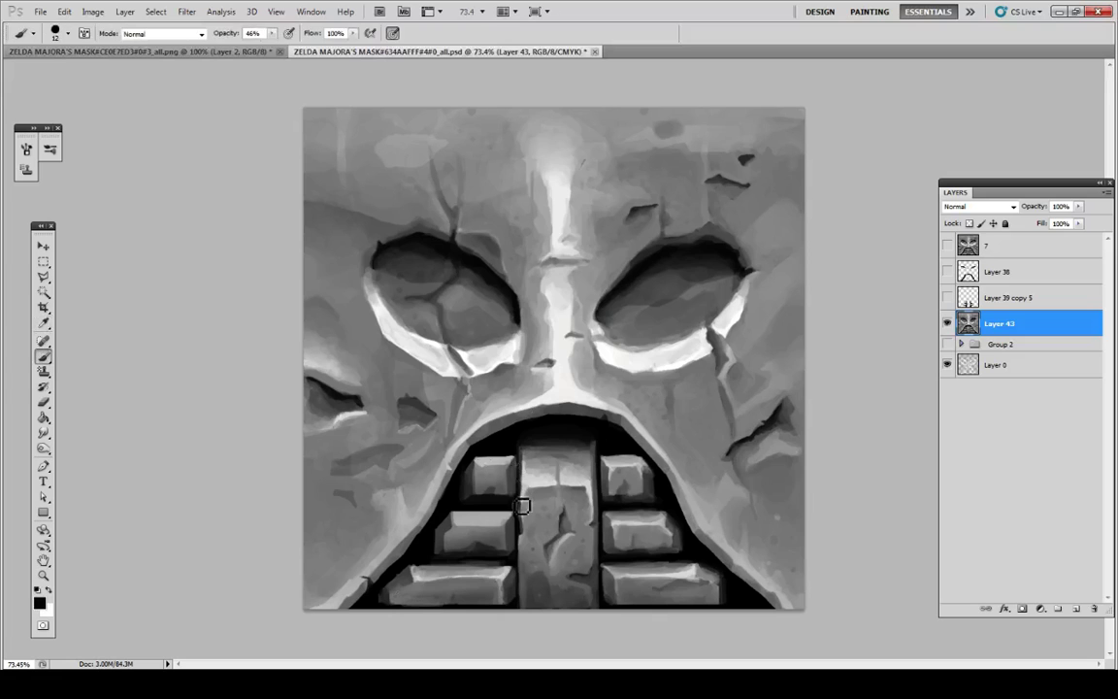
Step: Refine the top face and outer bevel of the top-left tooth with sampled mid greys
alt+click(520, 475)
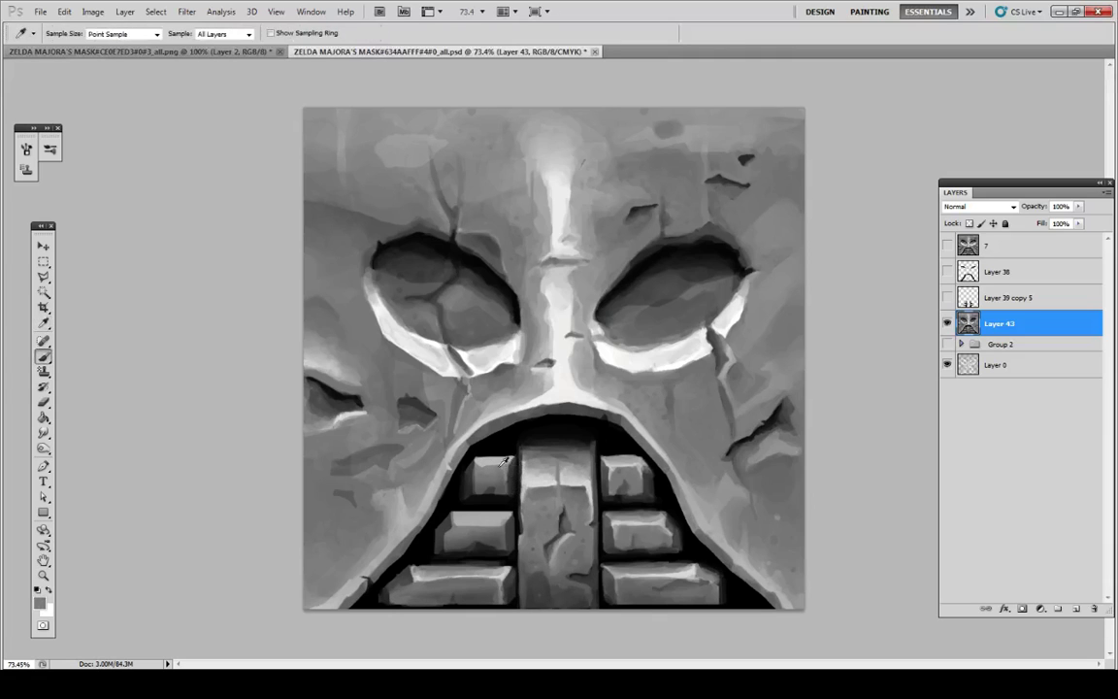
alt+click(489, 460)
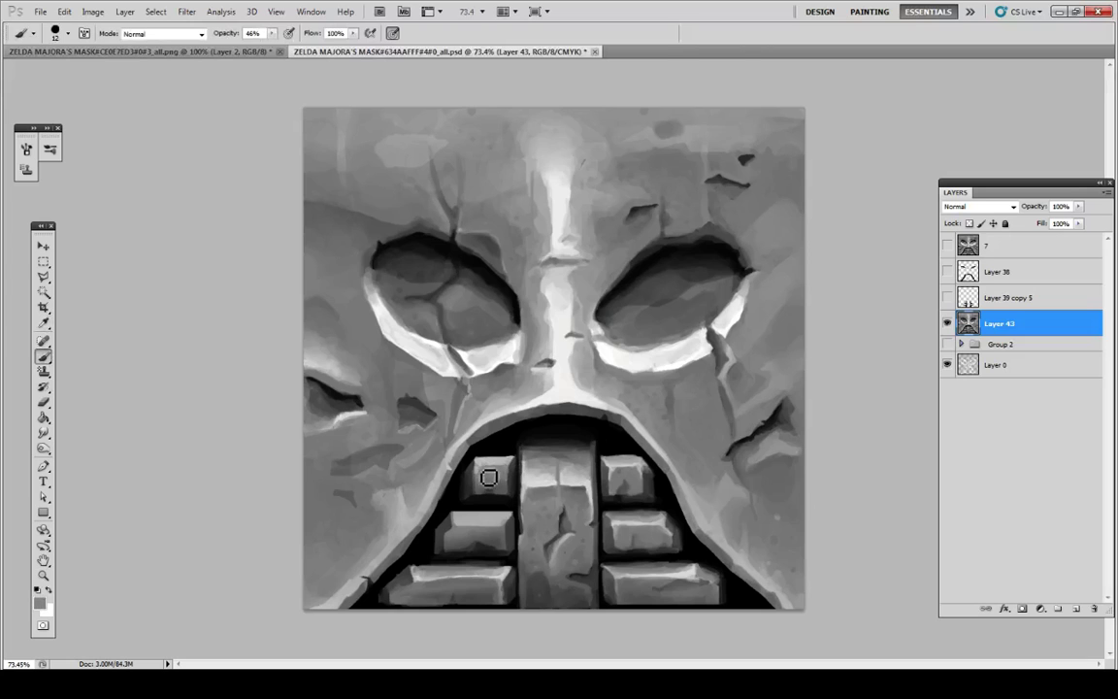
alt+click(477, 466)
alt+click(475, 469)
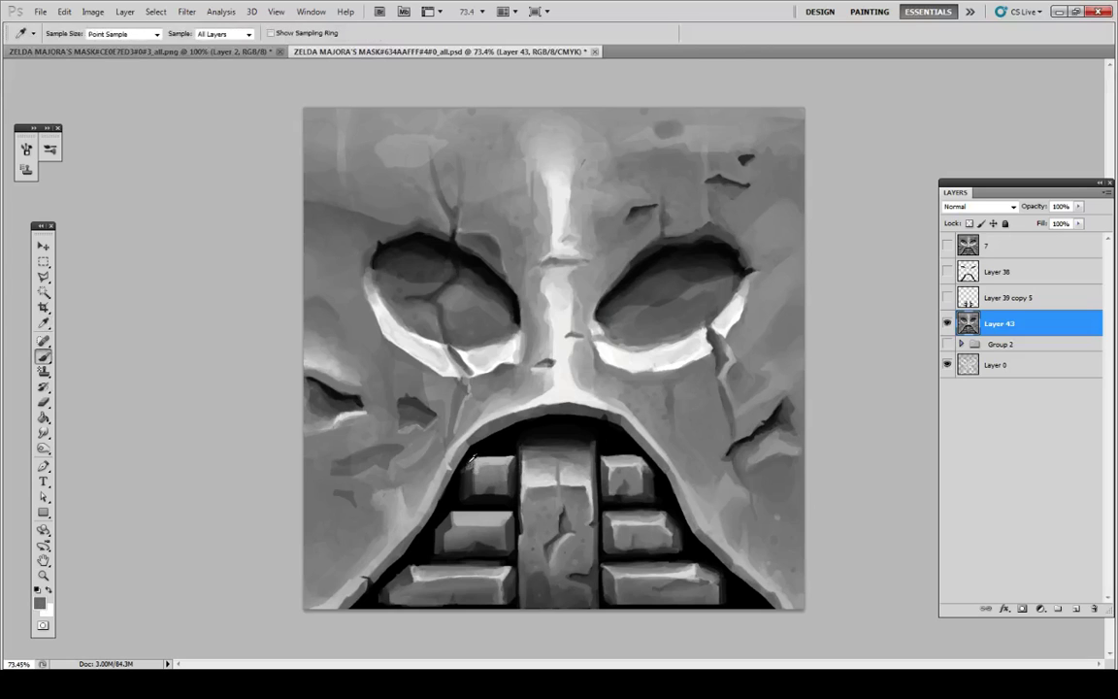
drag(473, 471, 476, 465)
Step: Reshape the outer edge of the top-left tooth with sampled black and dark greys
alt+click(475, 464)
alt+click(478, 460)
alt+click(476, 463)
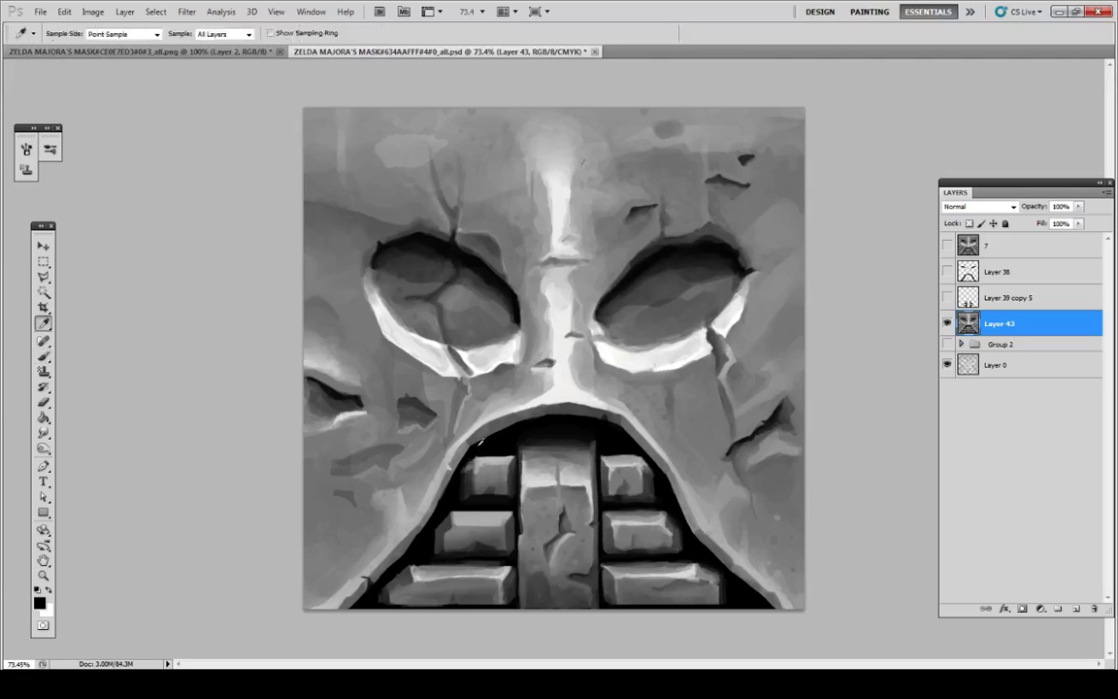
alt+click(462, 460)
drag(465, 462, 469, 493)
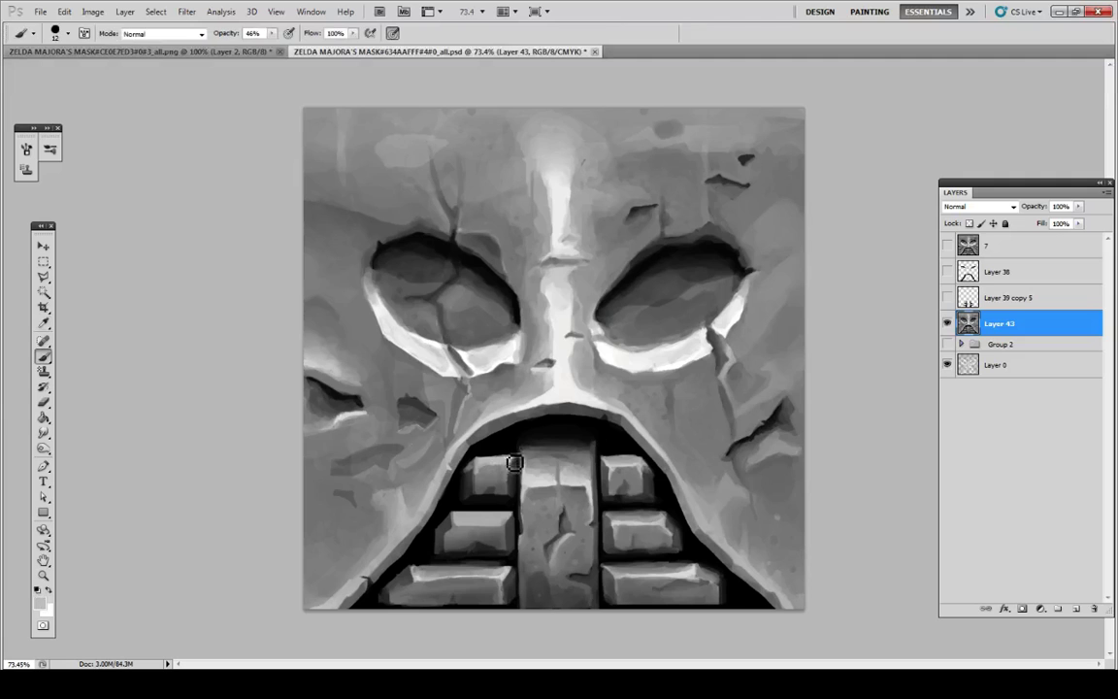
key(alt)
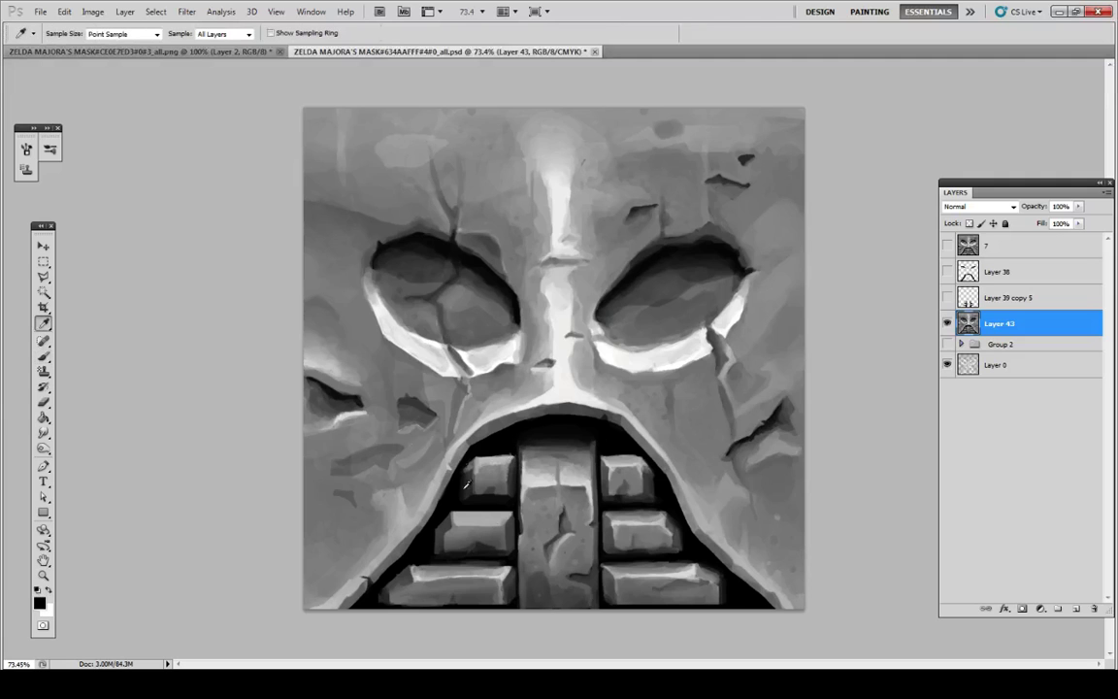
Step: Darken the top face of the middle-left tooth with sampled greys, leaving lighter edges around it
alt+click(473, 502)
mouse_move(484, 524)
mouse_down()
mouse_move(469, 520)
mouse_move(489, 521)
mouse_up()
alt+click(468, 517)
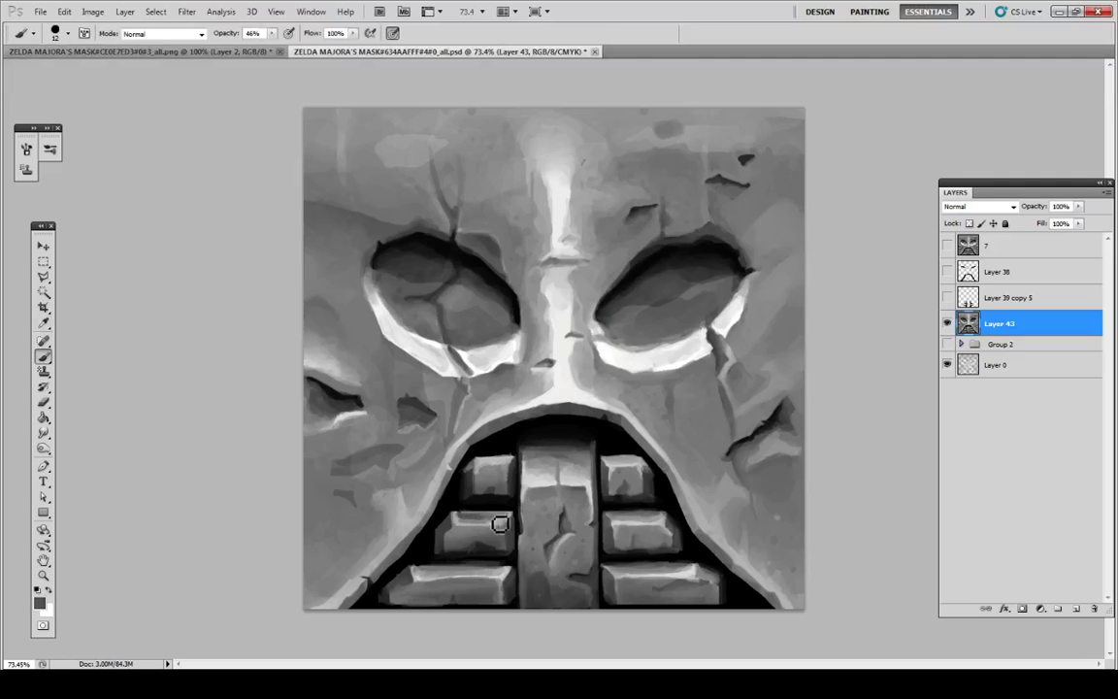
key(alt)
mouse_move(474, 519)
mouse_down()
mouse_move(511, 520)
mouse_move(489, 515)
mouse_up()
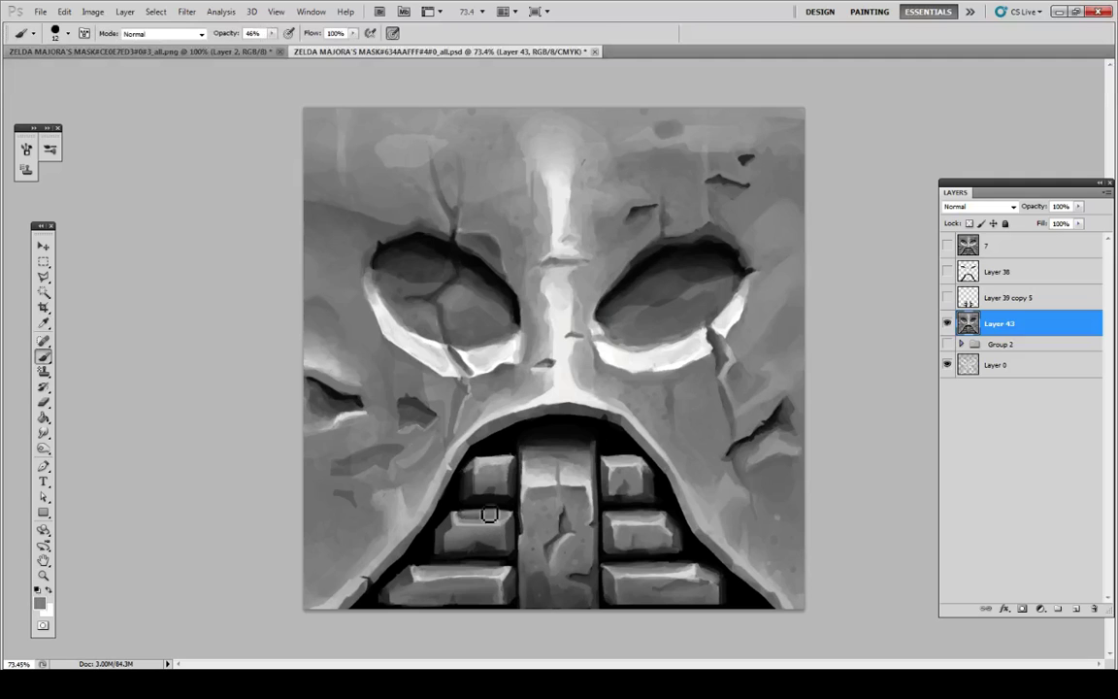
alt+click(508, 505)
alt+click(473, 514)
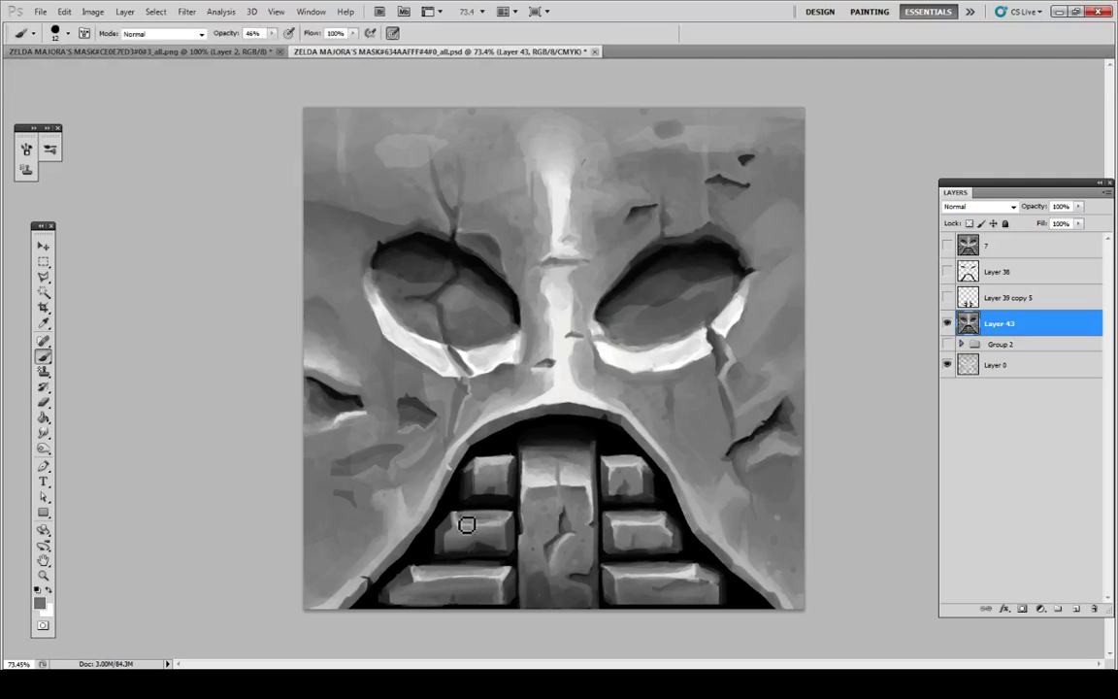
Step: Repaint the outer bevel of the middle-left tooth with sampled light, mid and dark greys
key(alt)
key(alt)
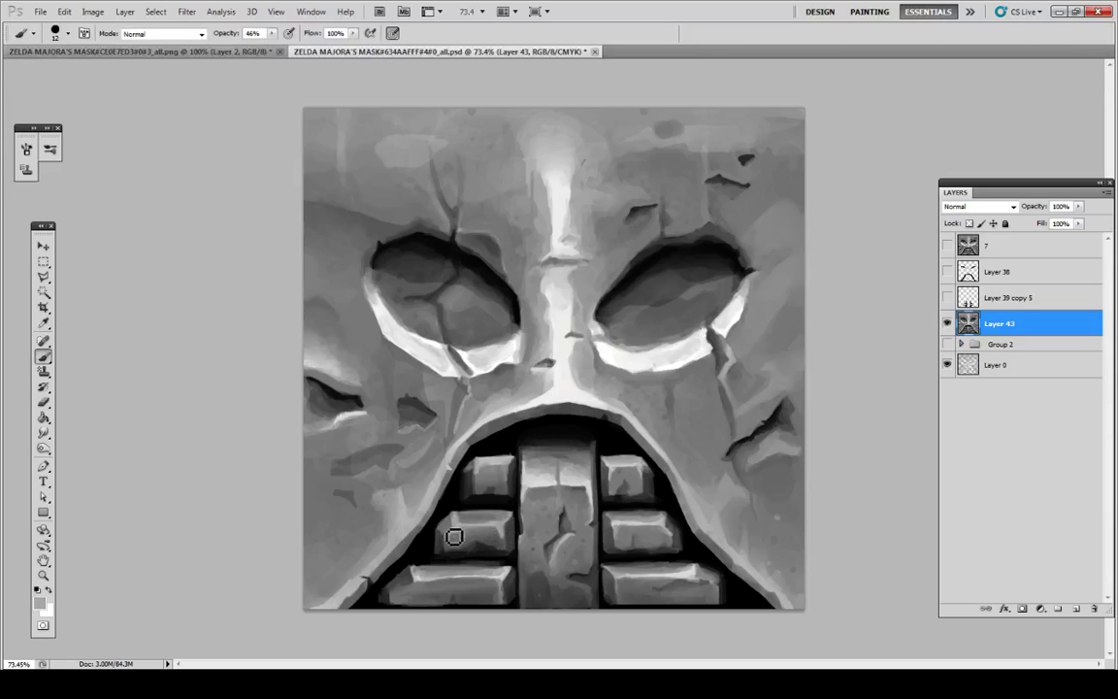
key(alt)
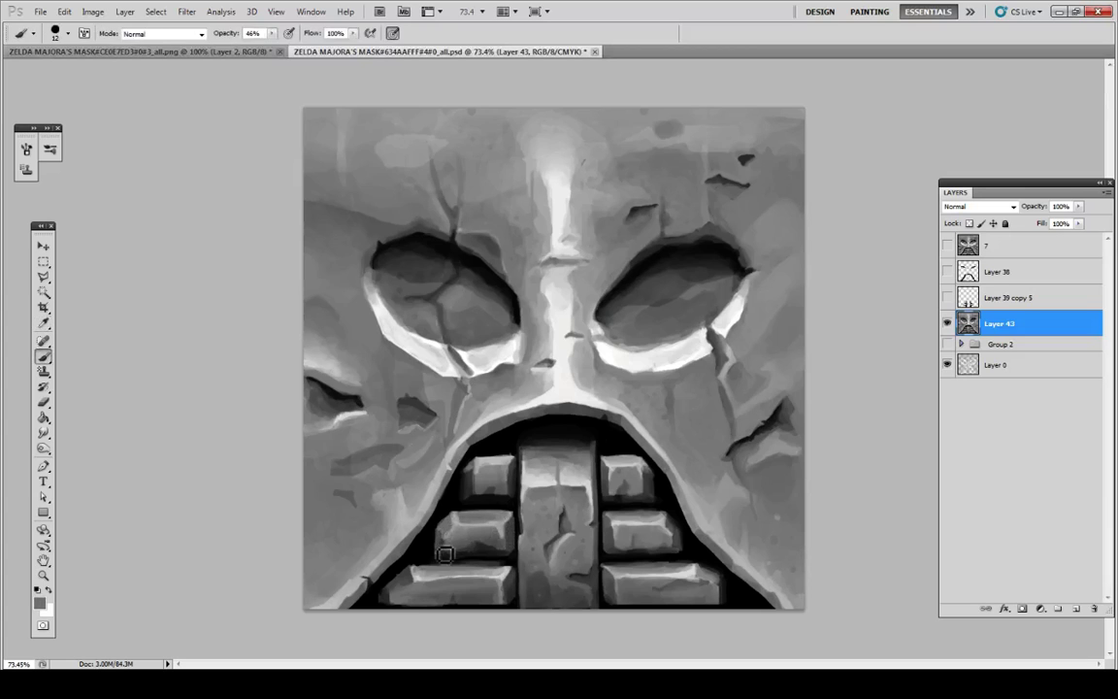
key(alt)
alt+click(440, 545)
drag(444, 541, 445, 546)
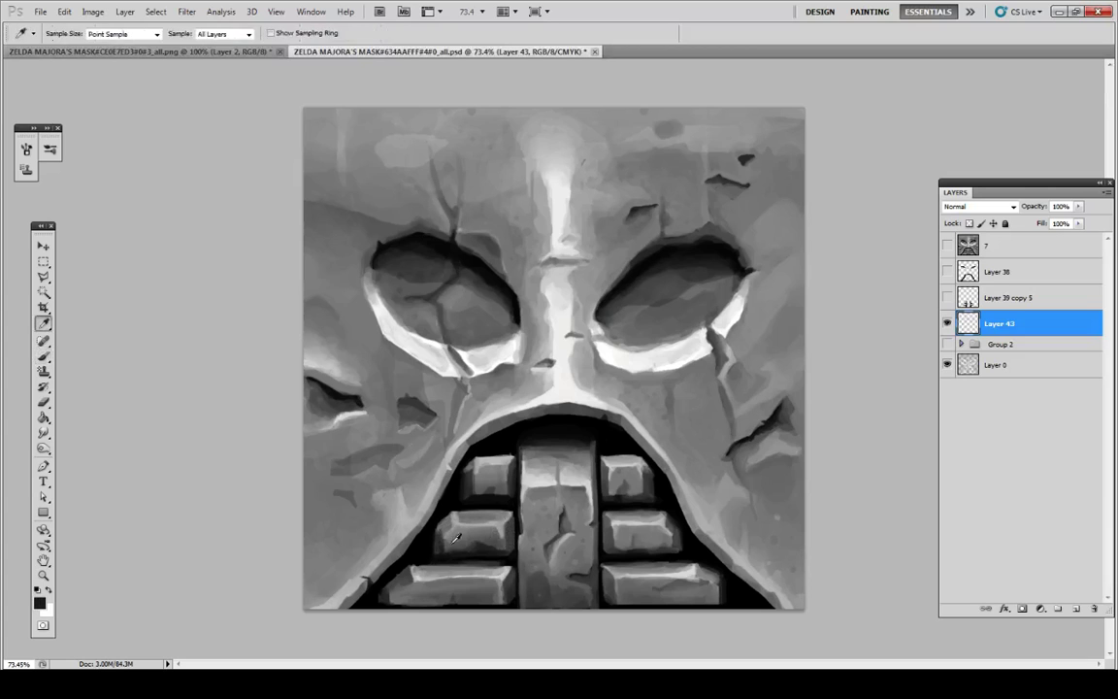
alt+click(456, 537)
alt+click(458, 541)
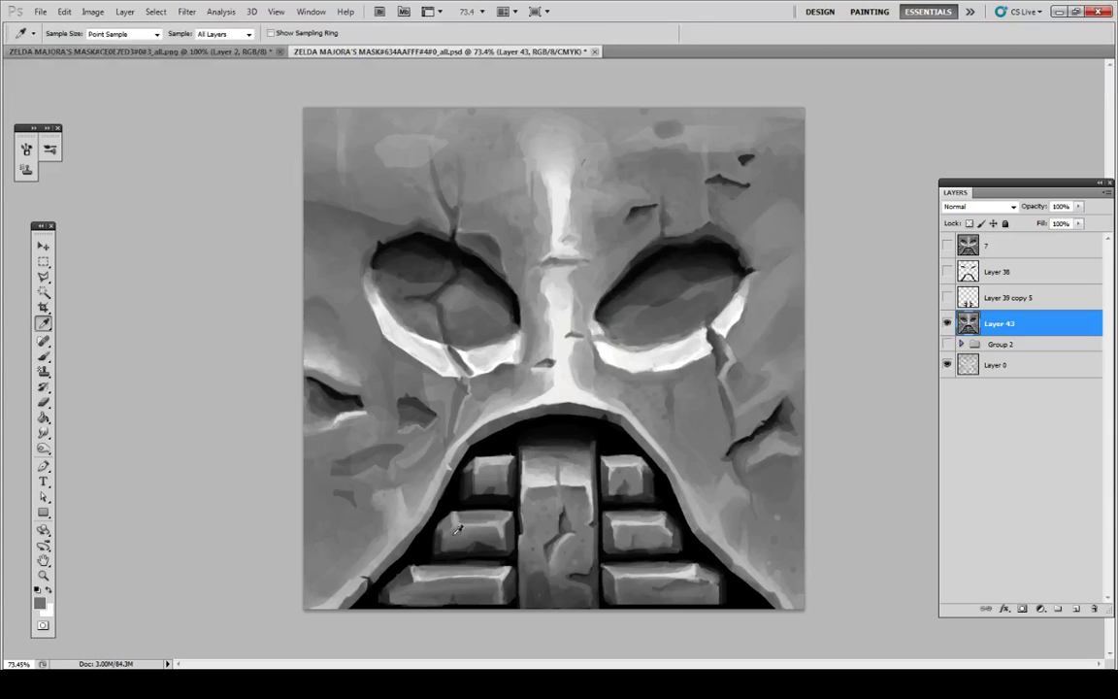
Step: Refine the inner corner and inner side bevel of the middle-left tooth with sampled greys
alt+click(461, 517)
drag(504, 520, 501, 527)
alt+click(486, 527)
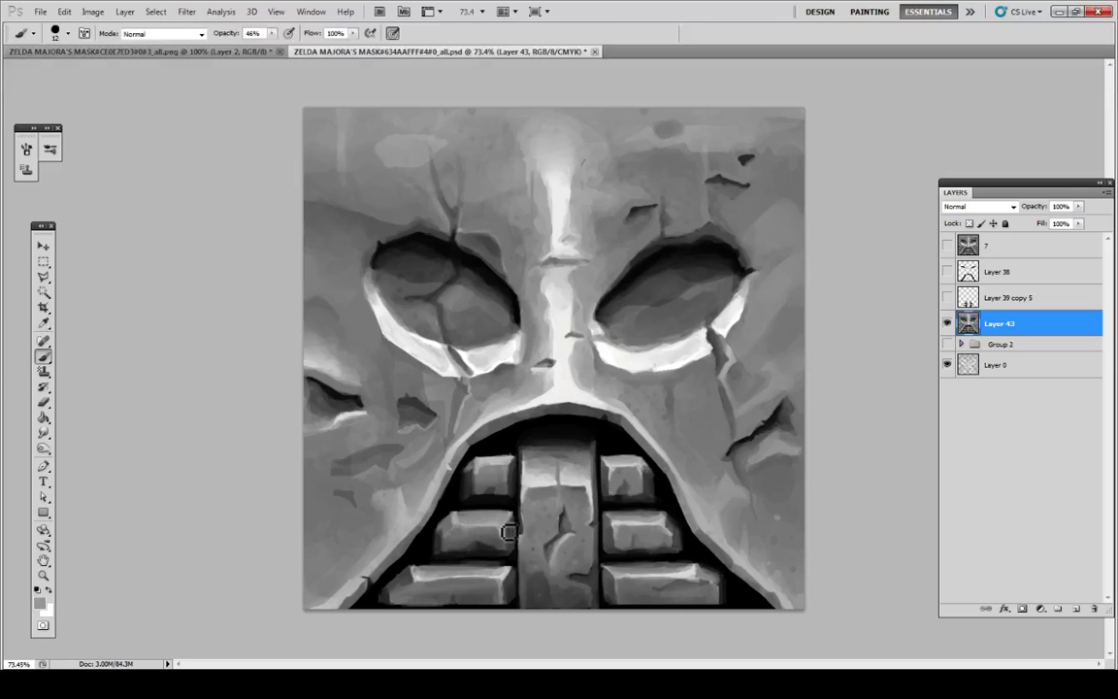
alt+click(506, 548)
alt+click(508, 536)
Step: Shade the lower inner corner of the bottom-left tooth with sampled dark greys
alt+click(496, 586)
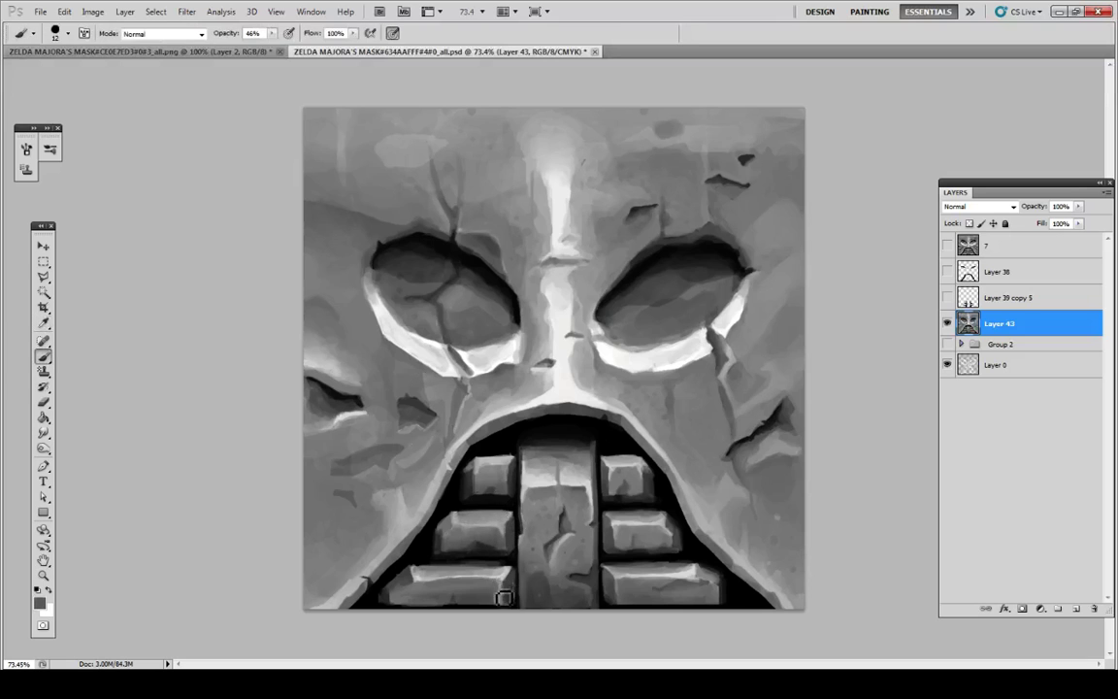
drag(508, 595, 503, 604)
alt+click(504, 604)
alt+click(502, 579)
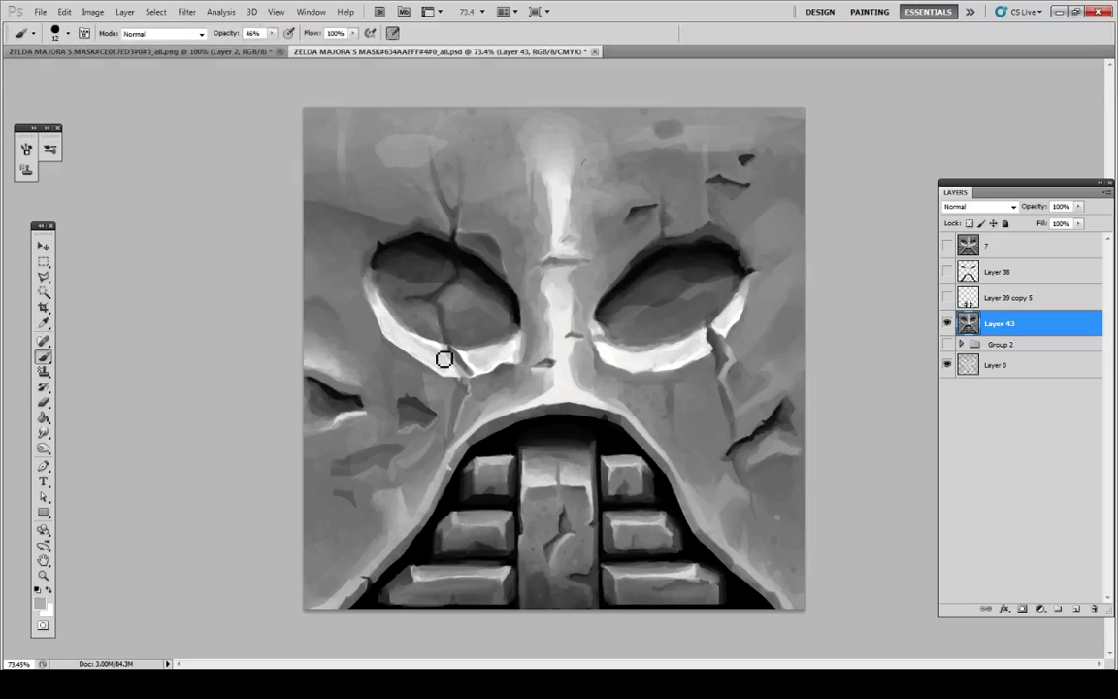
Step: Lower the brush opacity to 21% and softly blend the shading of the bottom-left tooth with sampled greys
click(272, 33)
drag(272, 46, 255, 46)
click(218, 262)
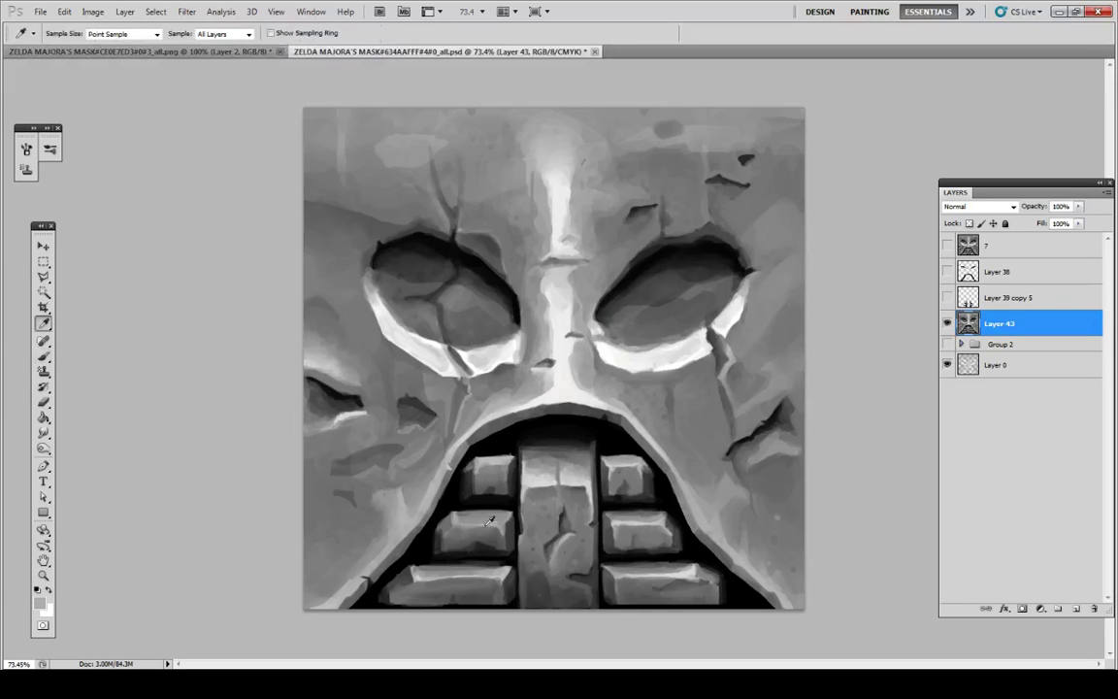
alt+click(506, 575)
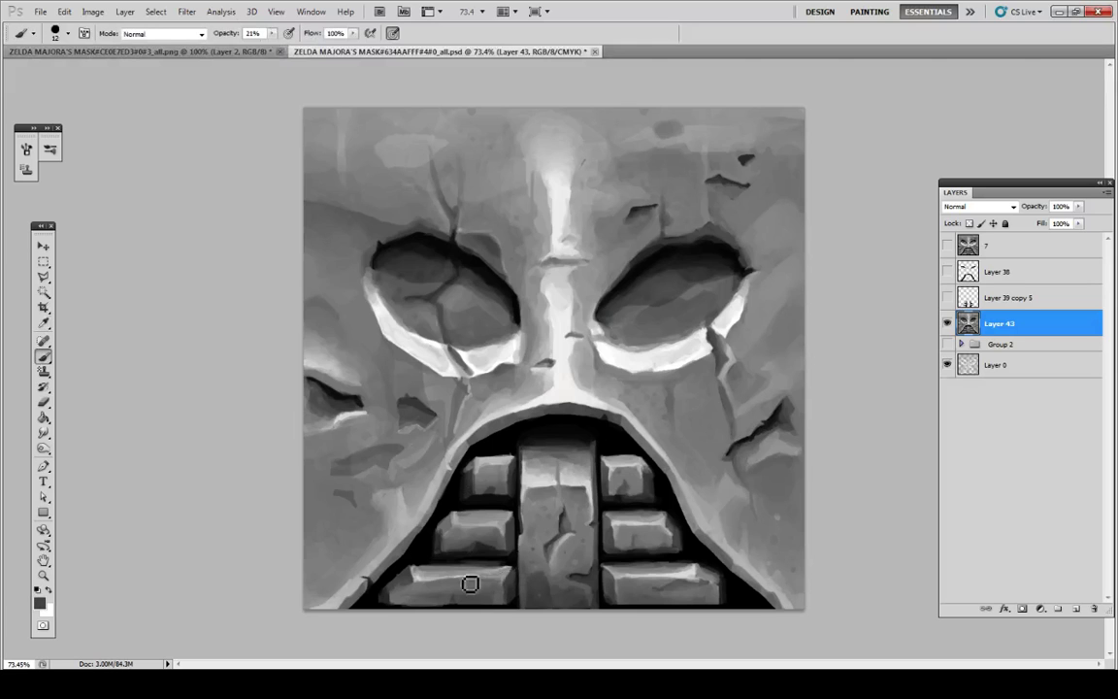
key(i)
key(b)
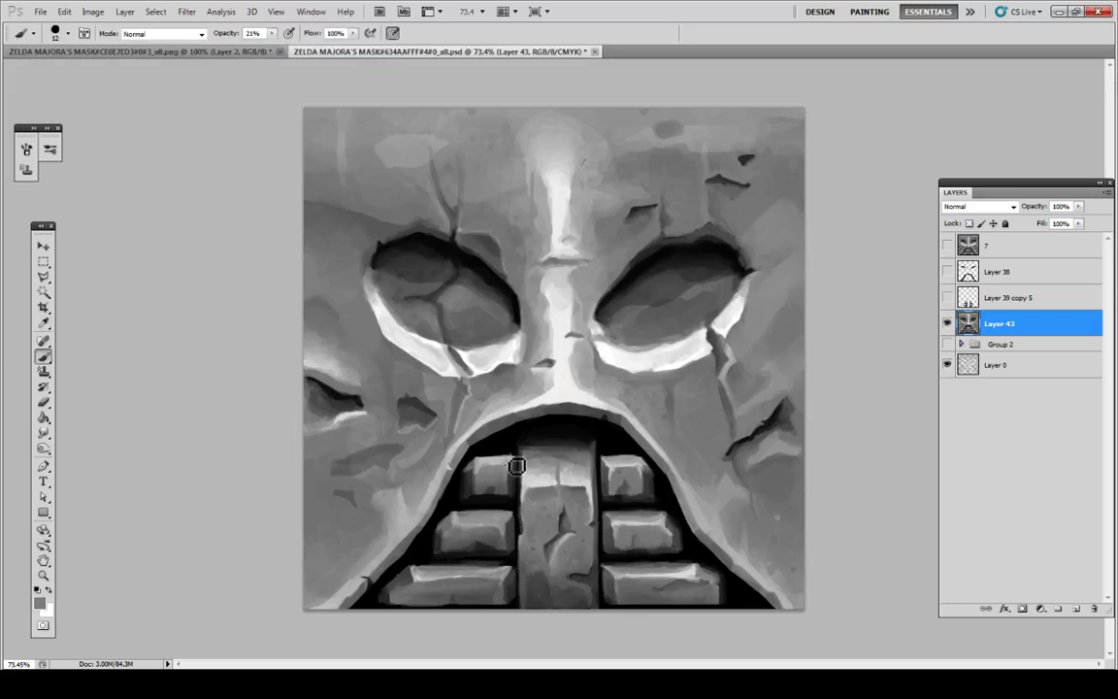
Step: Soften the shading of the middle-right tooth with sampled mid greys
key(i)
key(b)
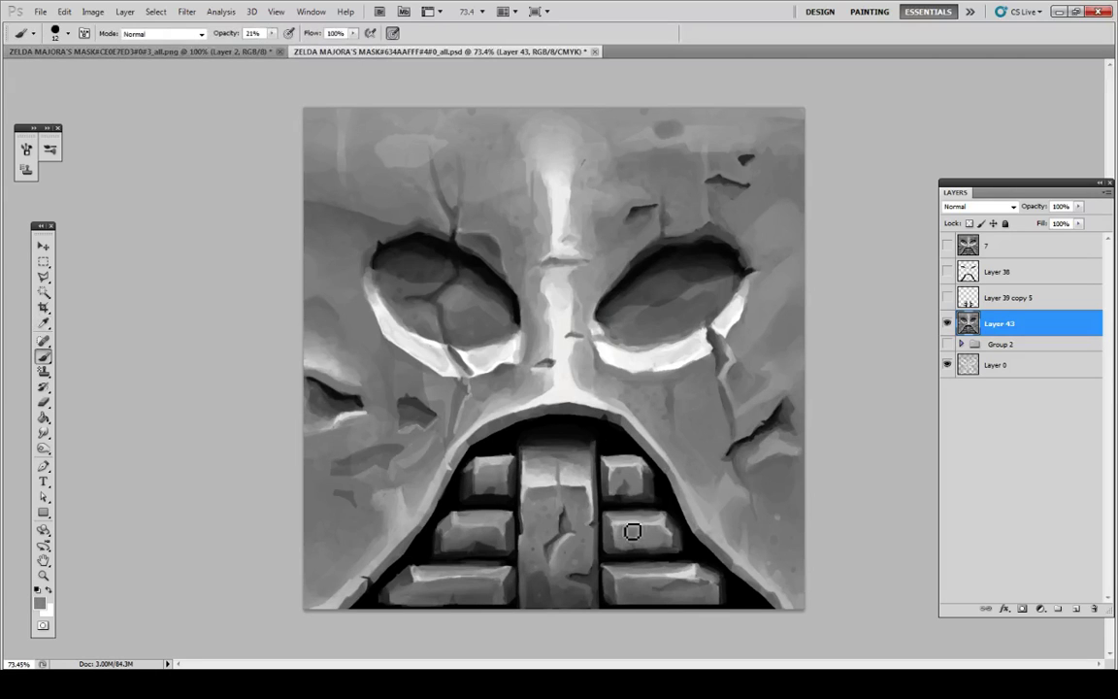
key(i)
key(b)
key(i)
key(b)
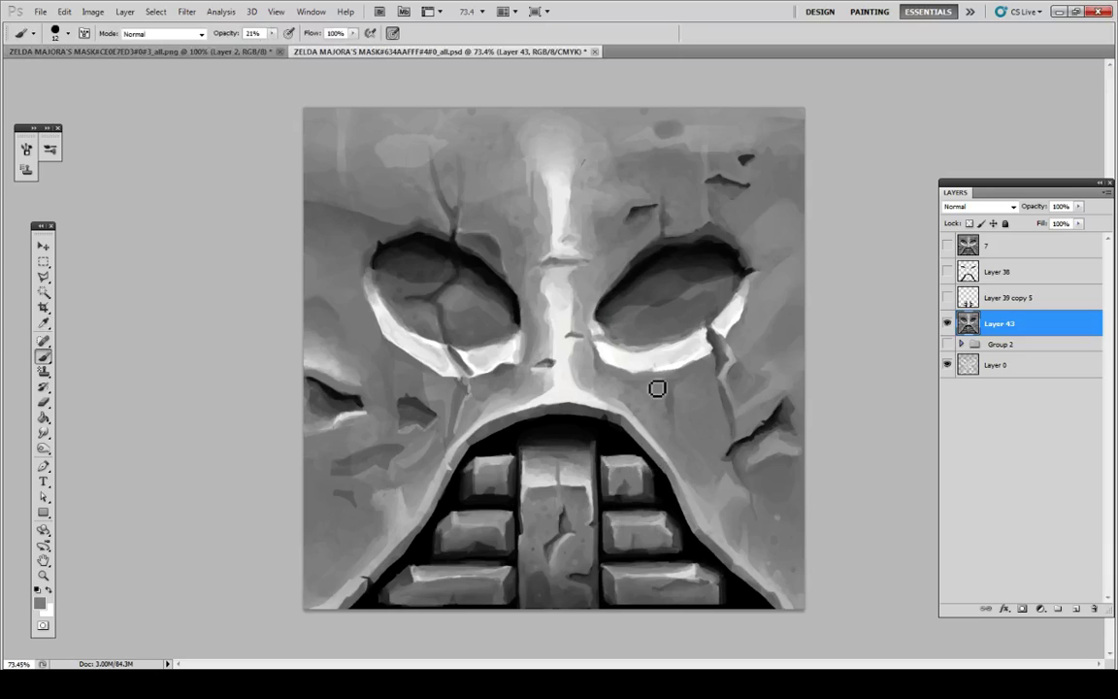
Step: Touch up the inner upper corner of the top-left tooth with a sampled light grey
scroll(626, 381, down, 2)
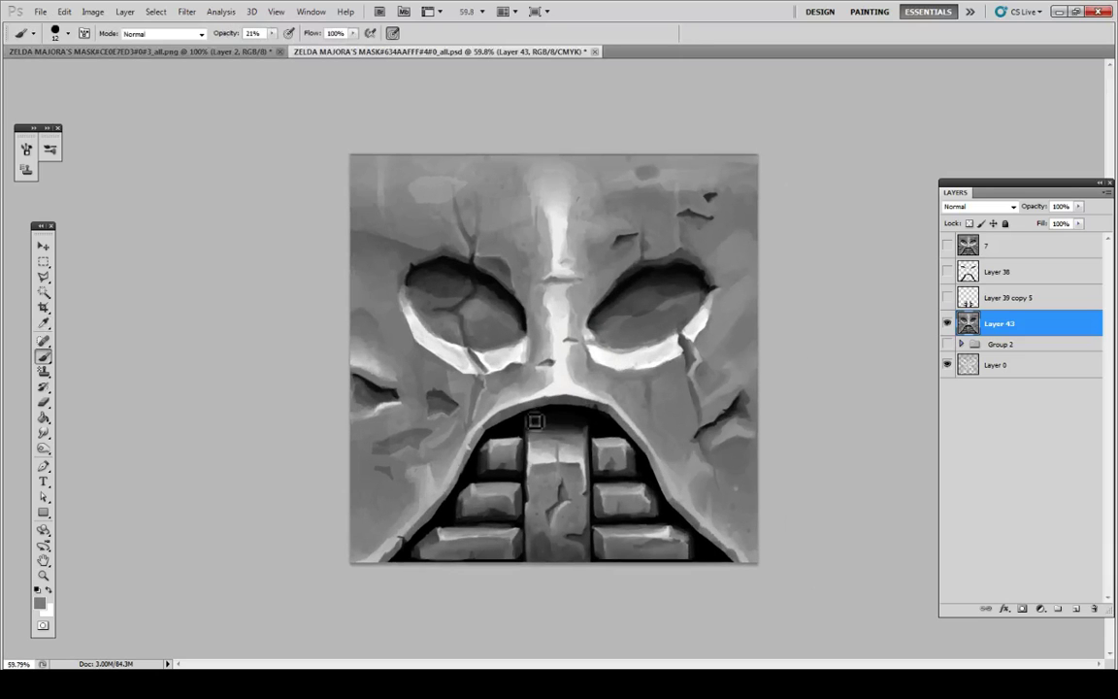
key(u)
key(i)
key(b)
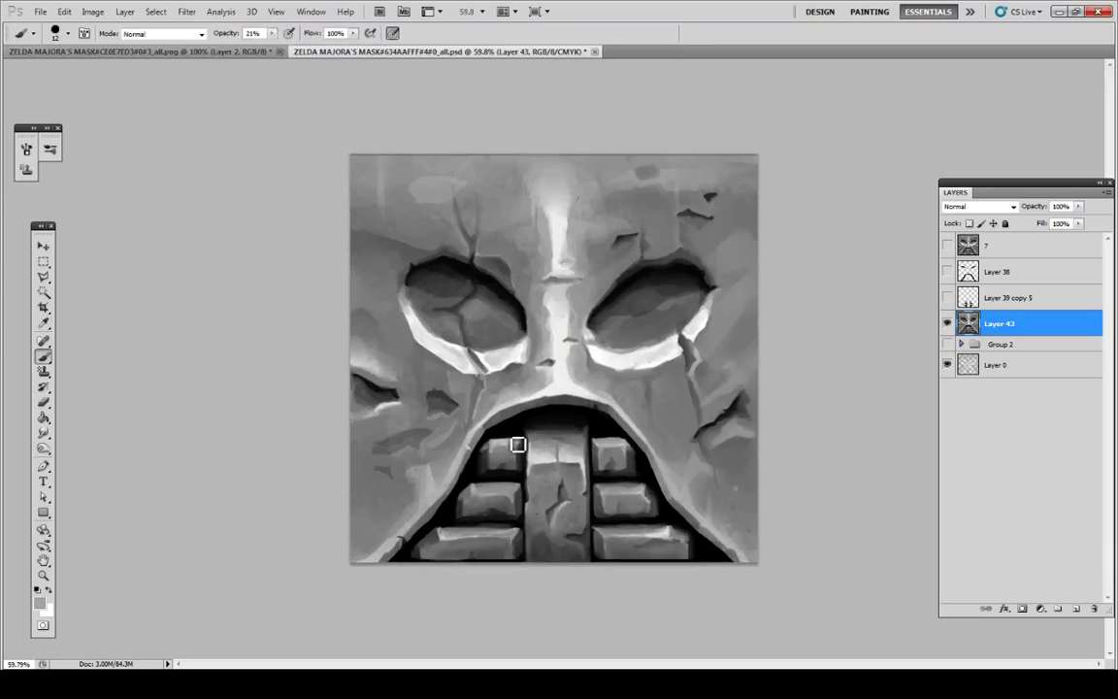
key(i)
alt+click(516, 443)
drag(524, 446, 520, 448)
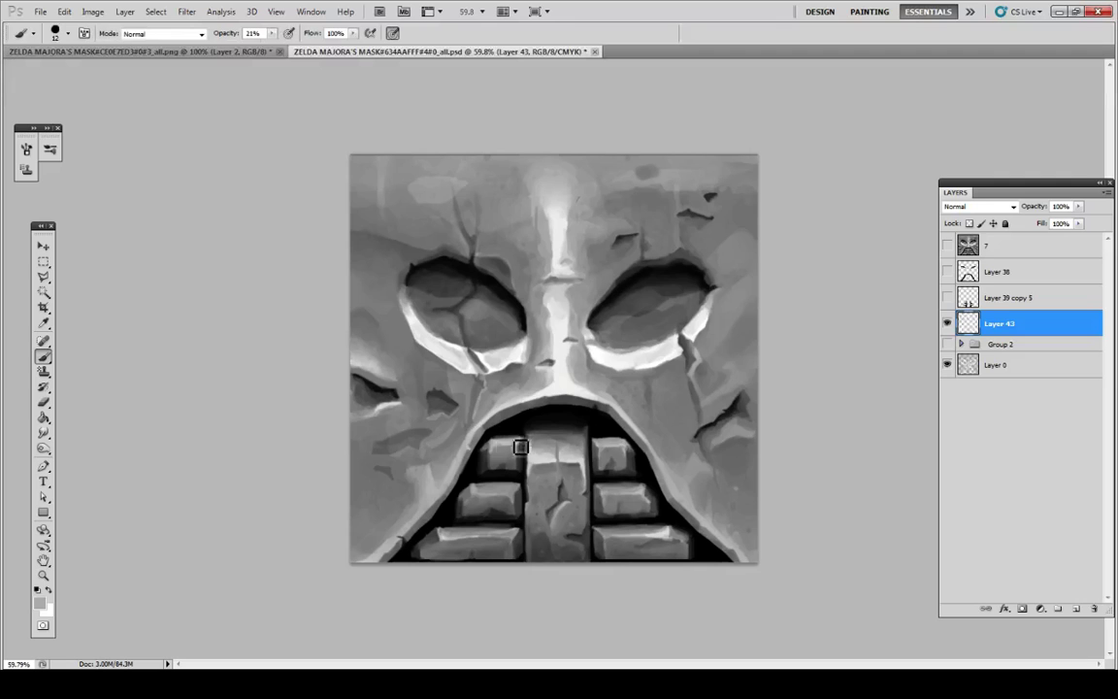
key(b)
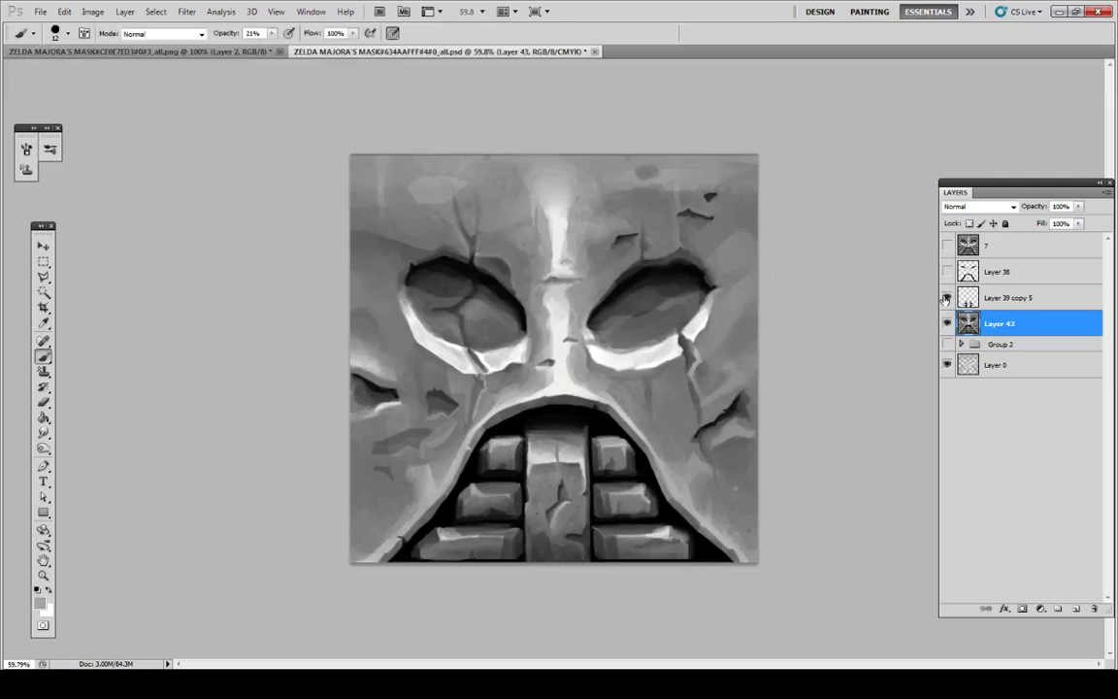
Step: Show Layer 38 and Layer 39 copy 5, compare with reference layer 7 and hide it again, then select Layer 39 copy 5
drag(947, 274, 943, 257)
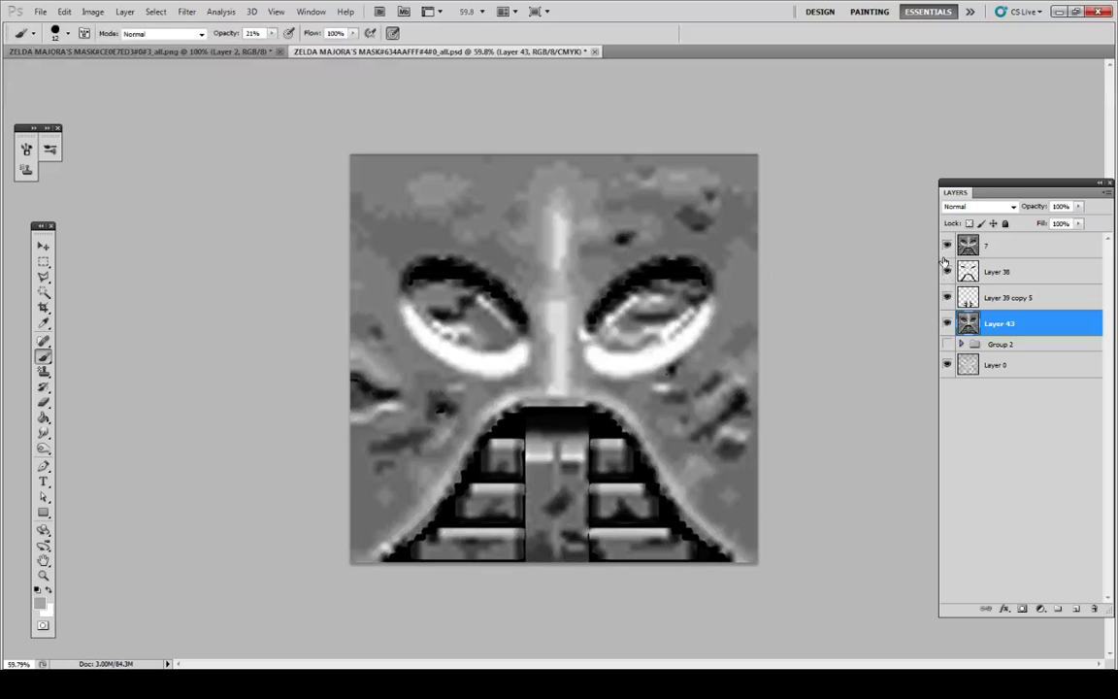
click(946, 249)
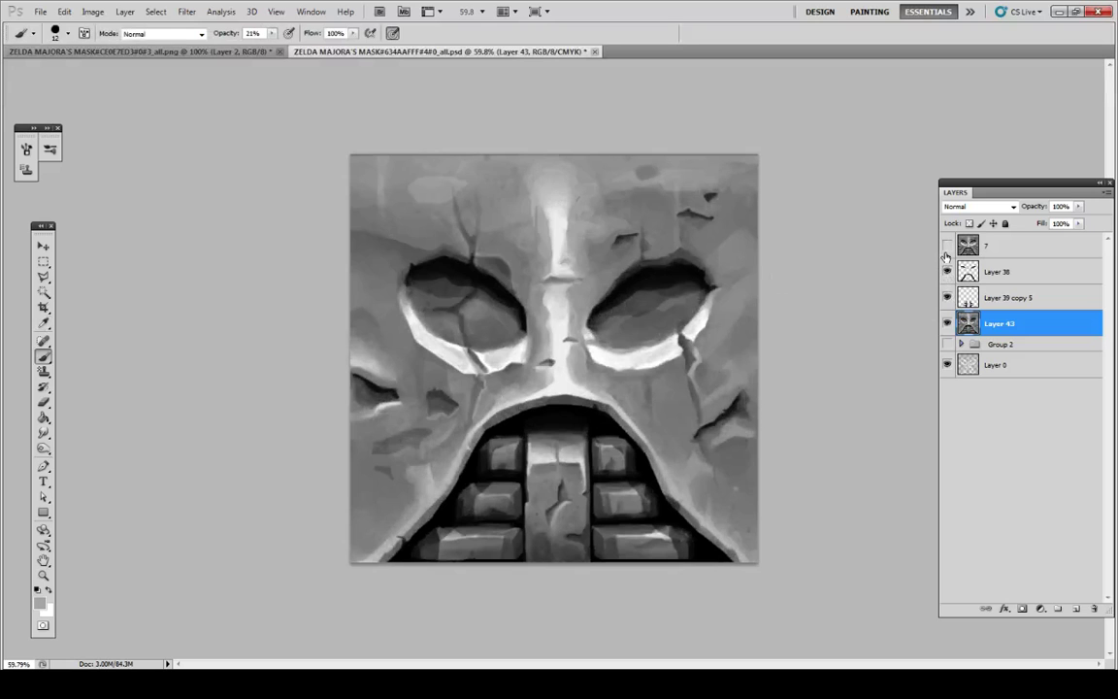
click(985, 297)
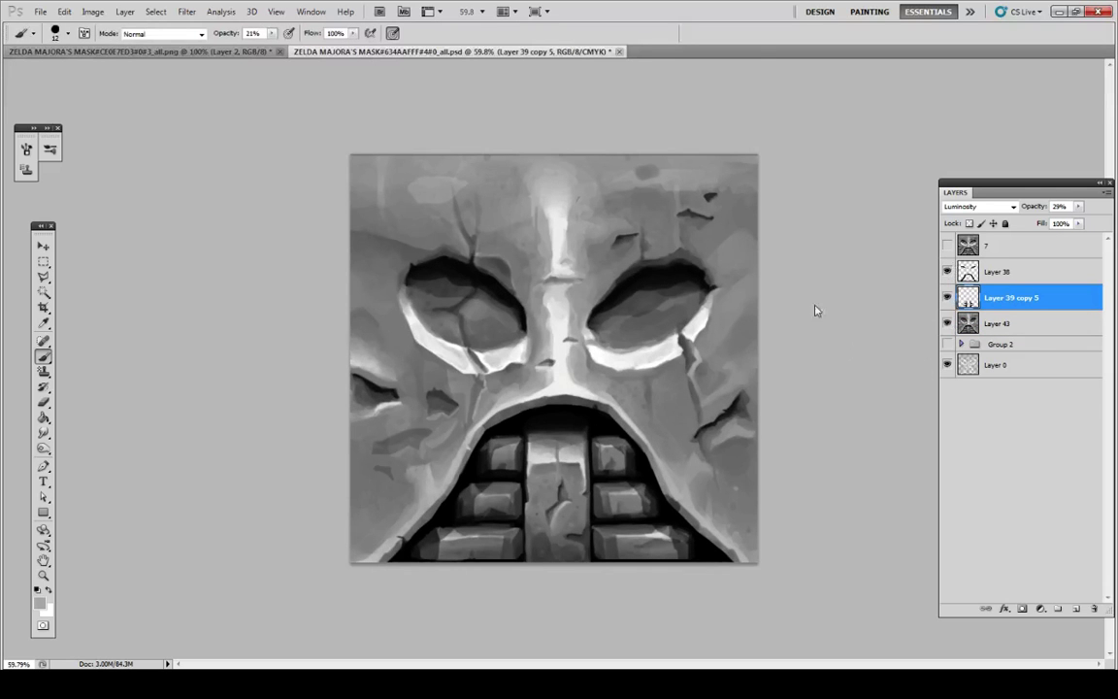
Step: Save a copy of the texture as a PNG over the existing file in the Mask Giant folder, with interlacing set to None
key(ctrl+shift+s)
click(564, 508)
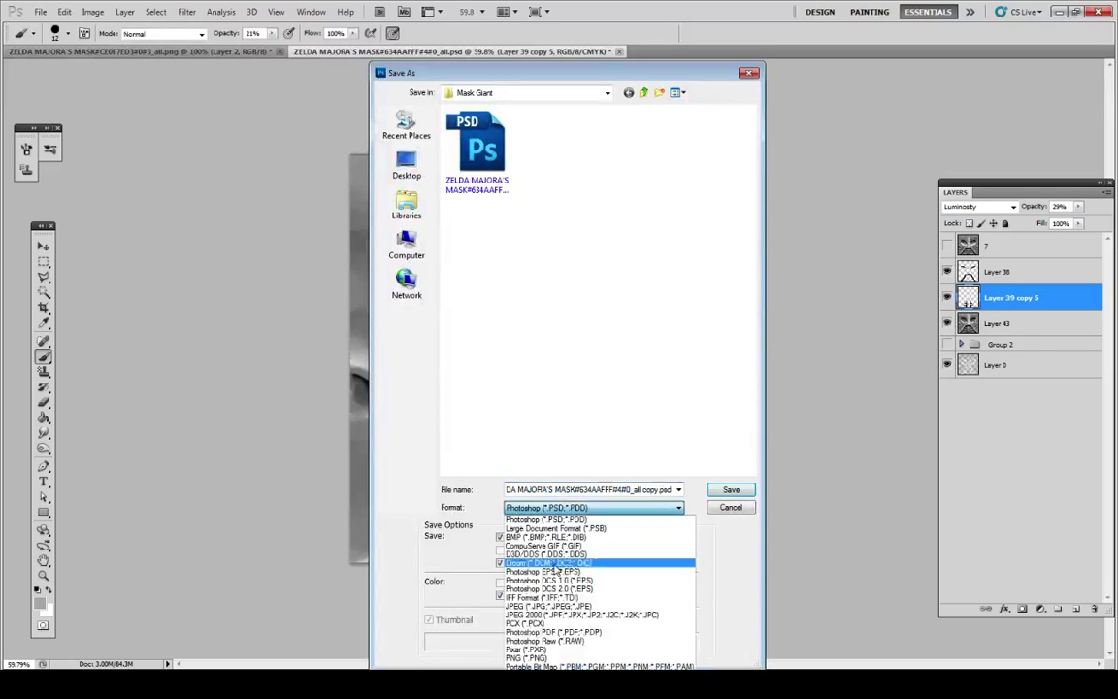
click(553, 656)
double_click(483, 175)
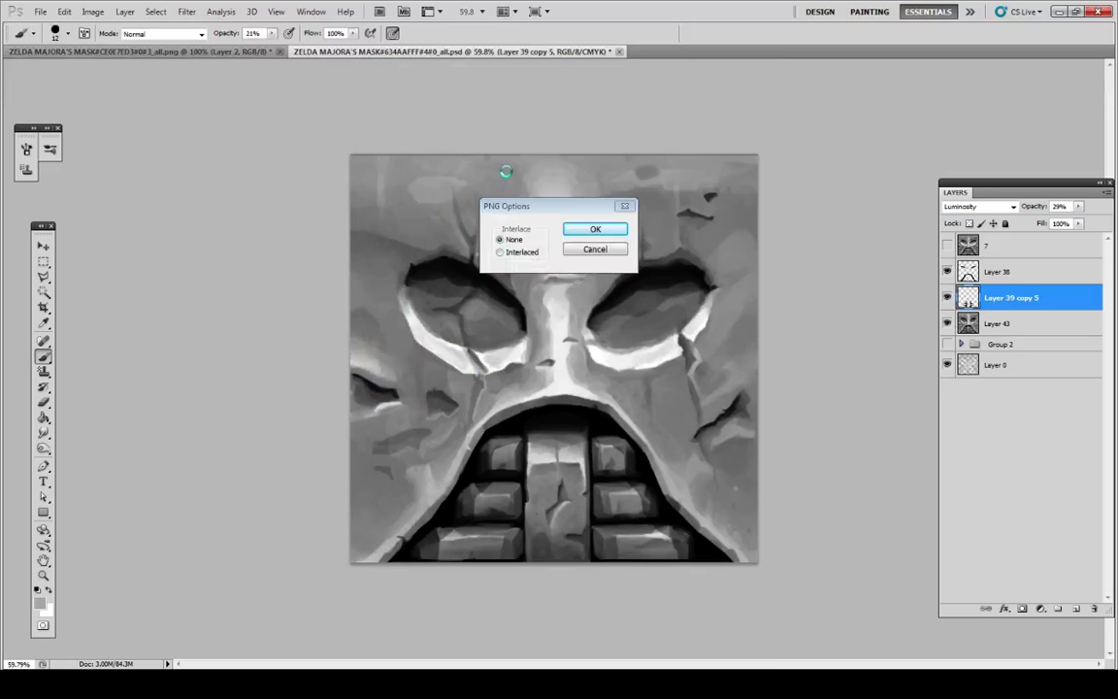
key(Return)
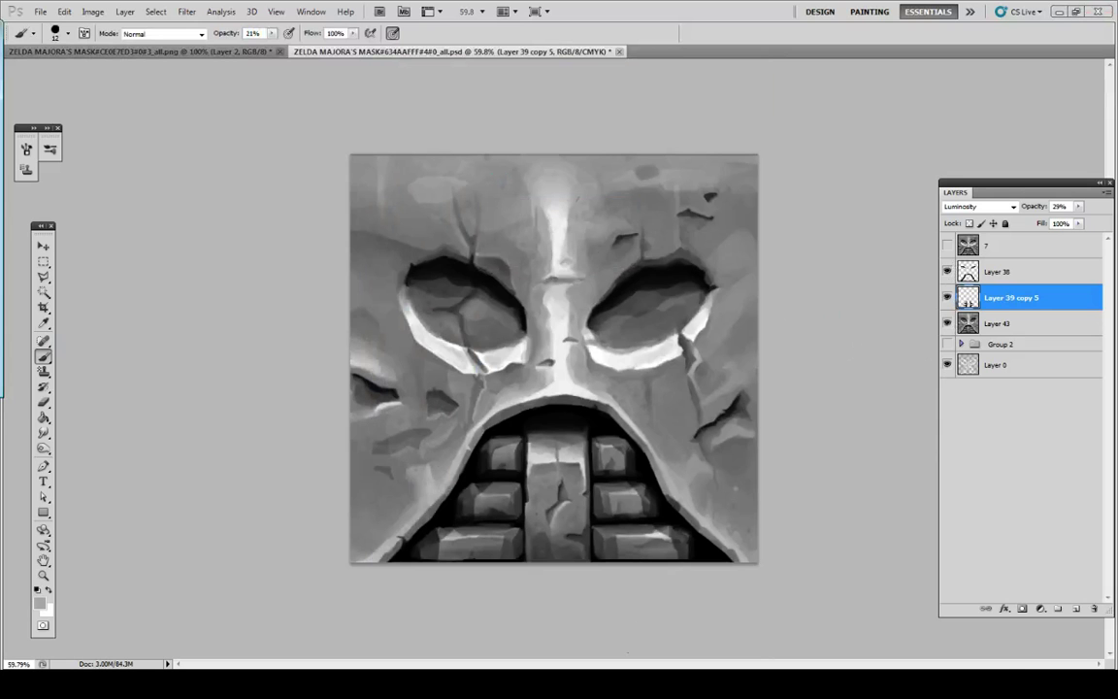
Step: Switch to Project64, reload the textures, examine the giant's mask in the game and return to Photoshop
key(alt+Tab)
key(r)
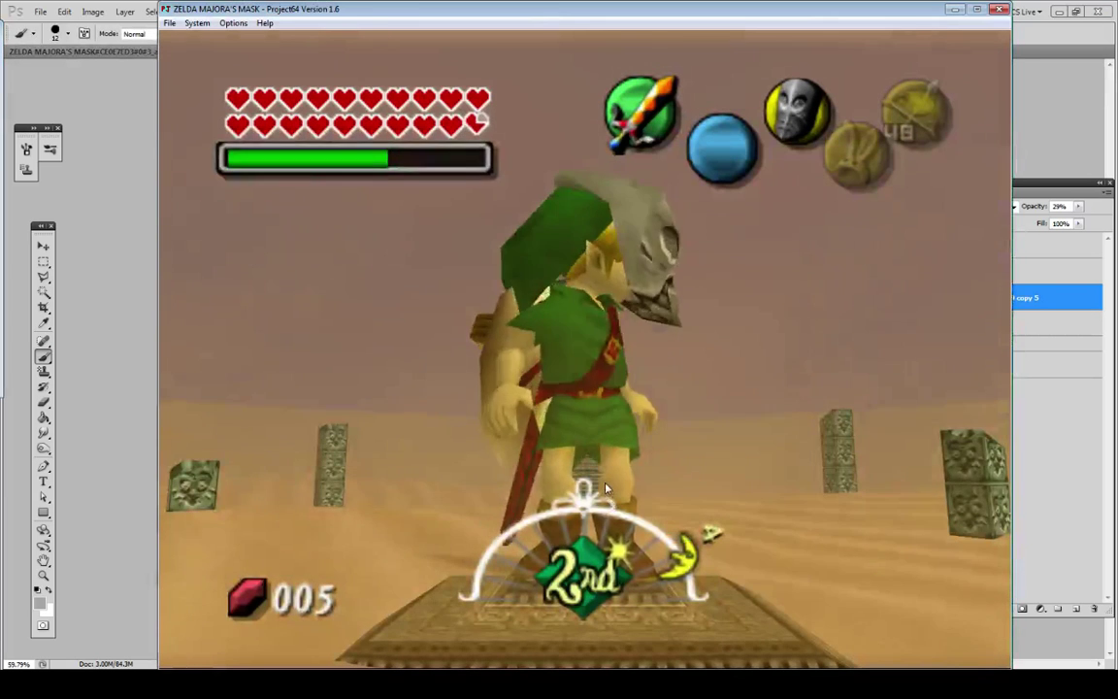
key(F7)
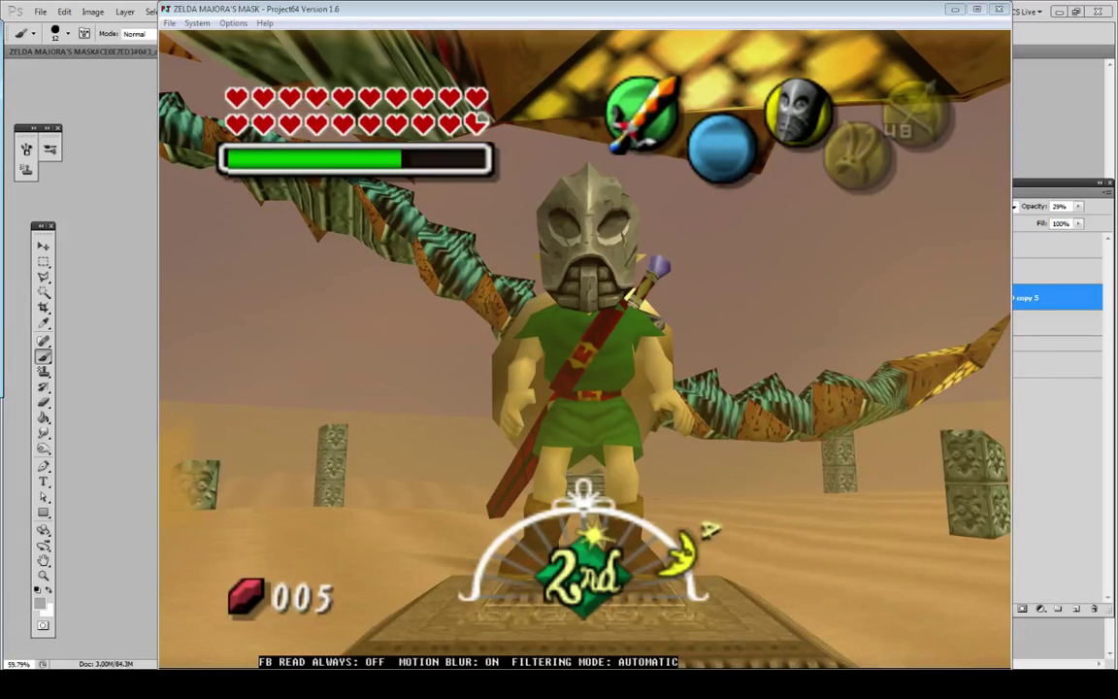
click(86, 297)
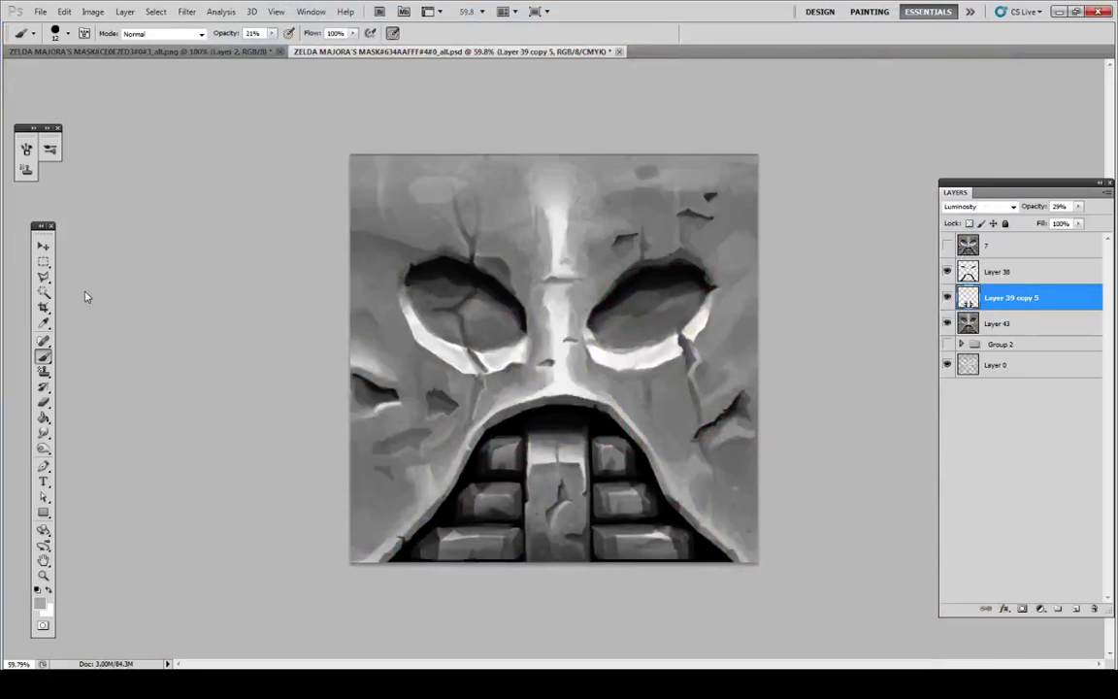
Step: On Layer 43, fade out the crack in the central column between the teeth using a larger brush at 17% opacity
click(43, 402)
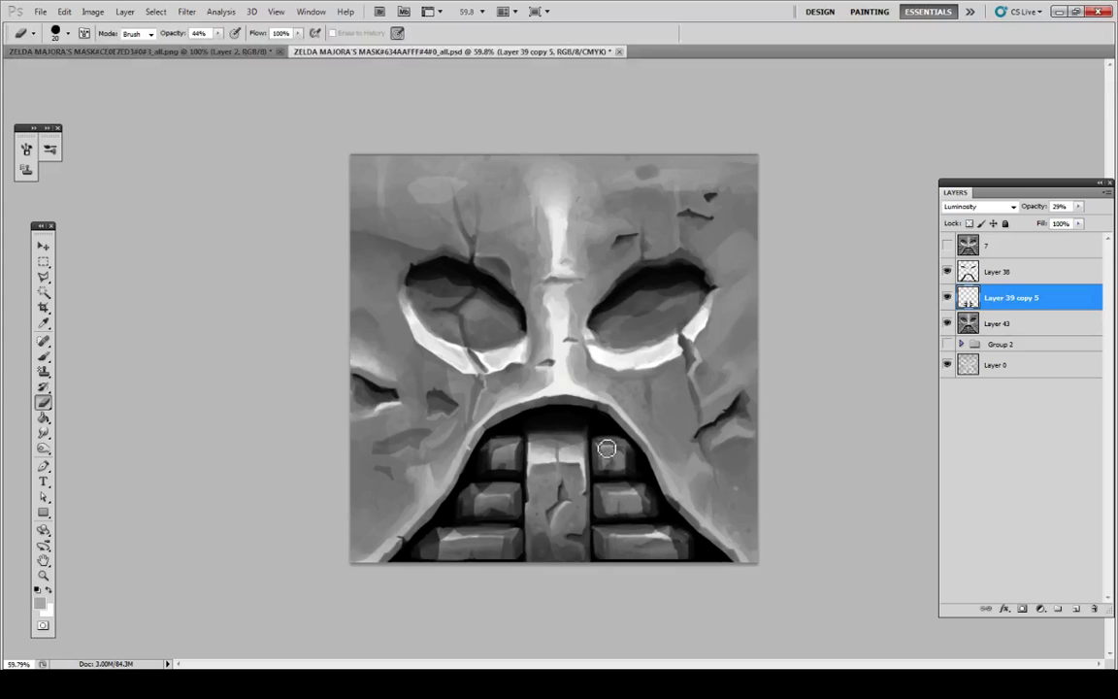
click(1035, 322)
key(b)
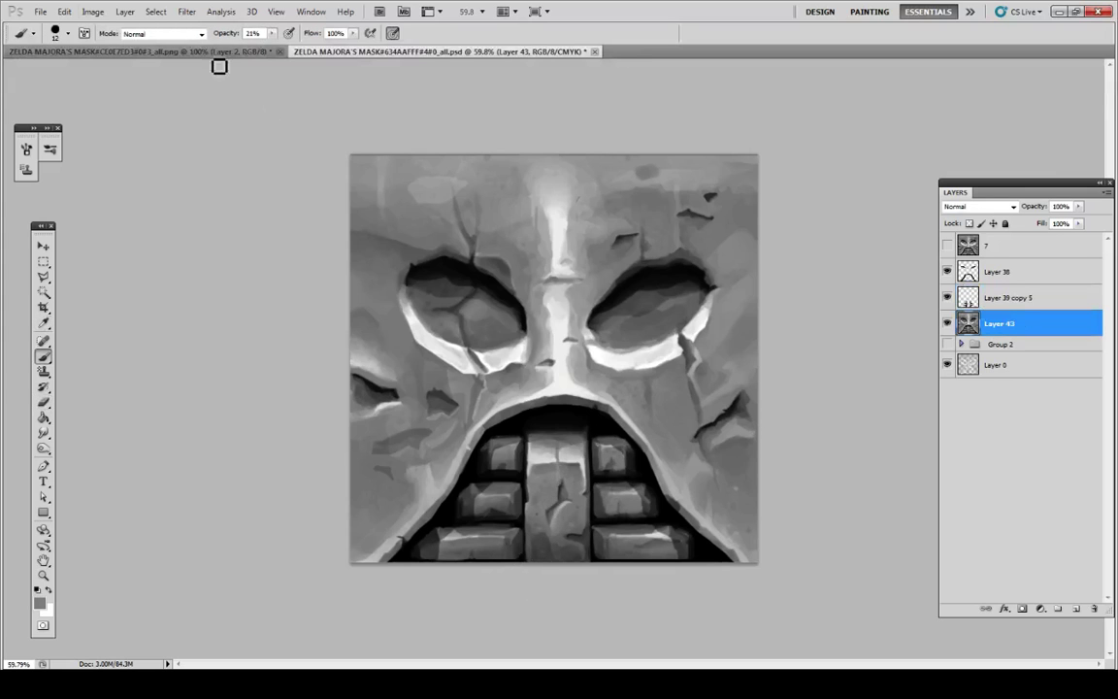
click(55, 35)
drag(40, 62, 82, 49)
click(271, 36)
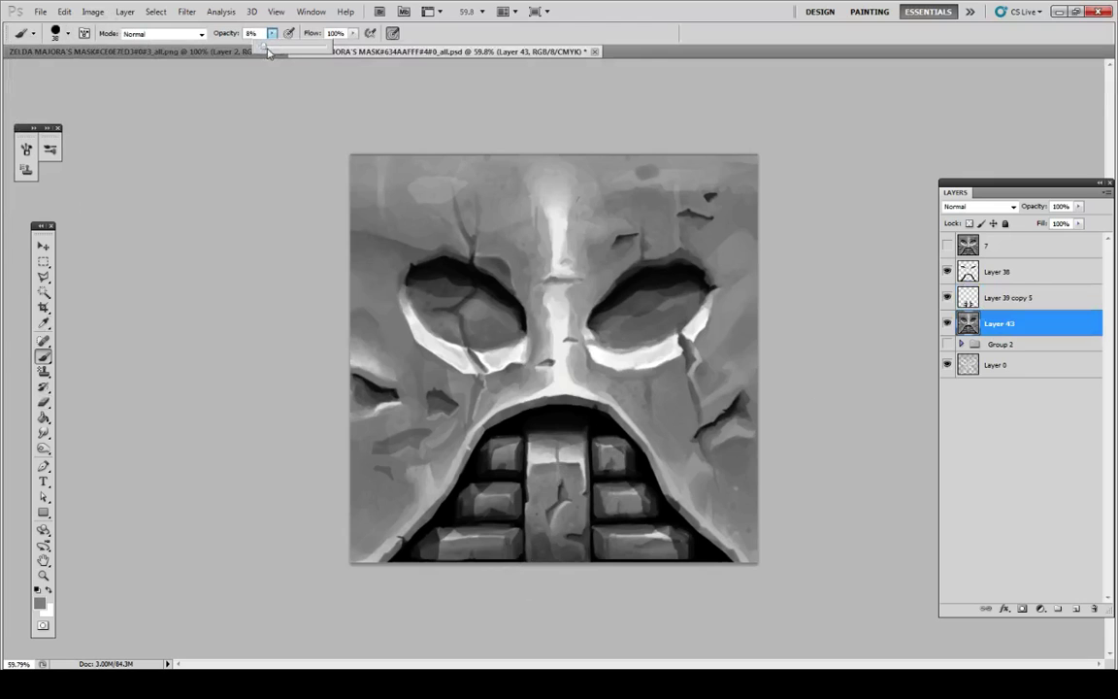
click(210, 112)
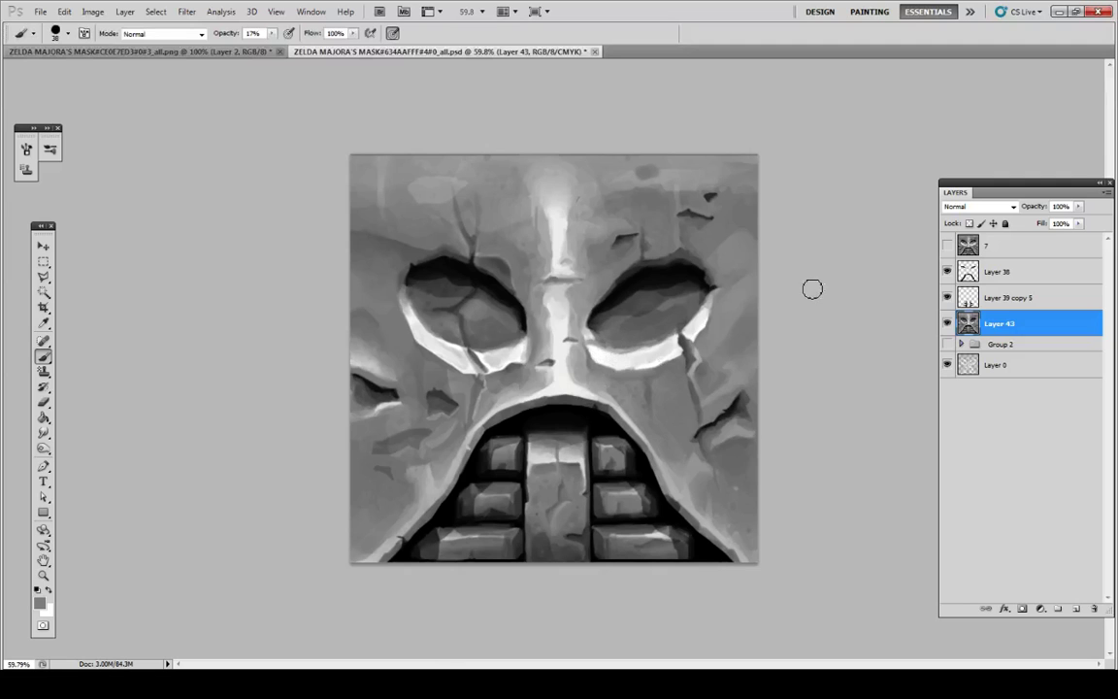
Step: Blend the stone shading on the temple above and beside the right eye with sampled greys
key(r)
key(b)
alt+click(691, 274)
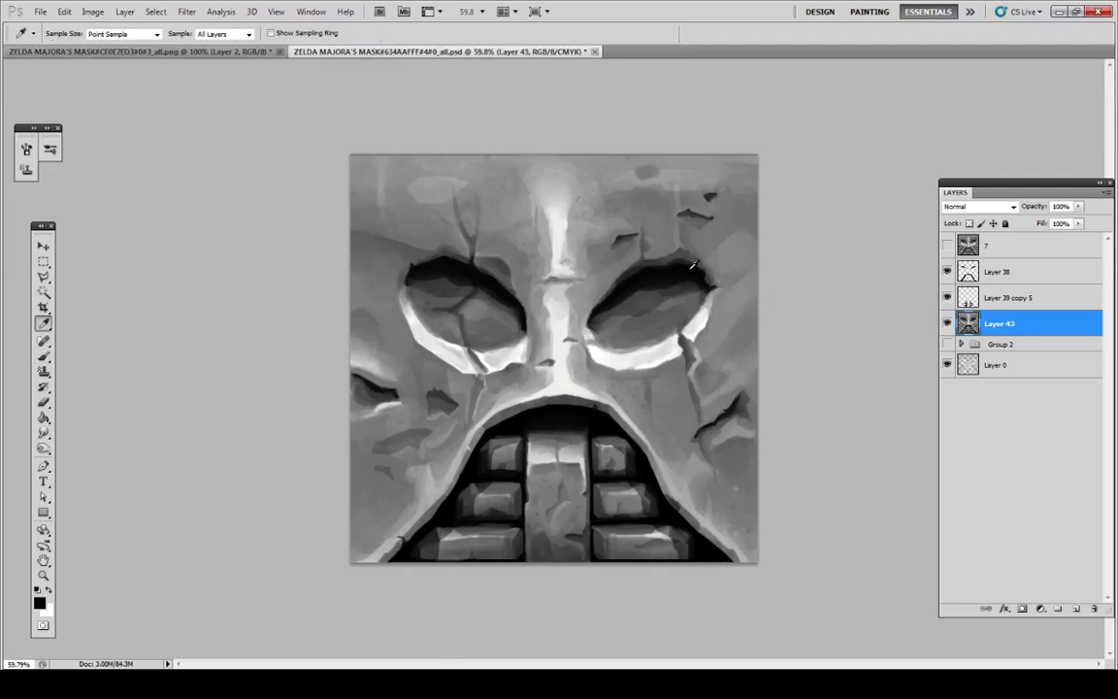
alt+click(747, 234)
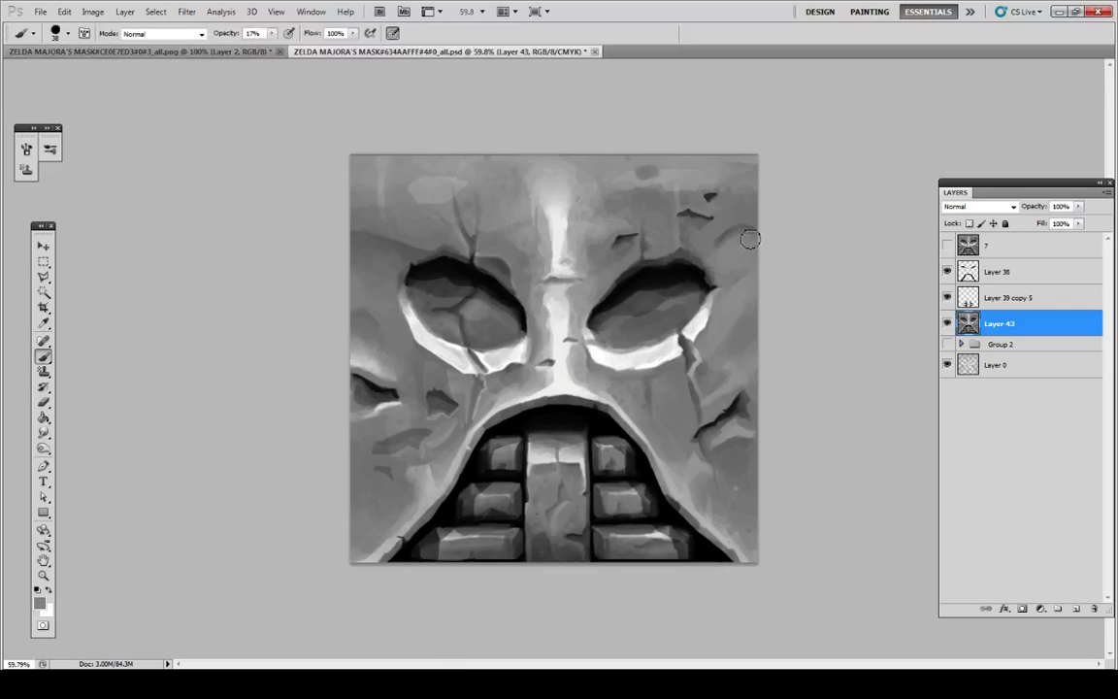
alt+click(724, 246)
drag(710, 250, 752, 233)
alt+click(732, 218)
alt+click(731, 241)
alt+click(731, 319)
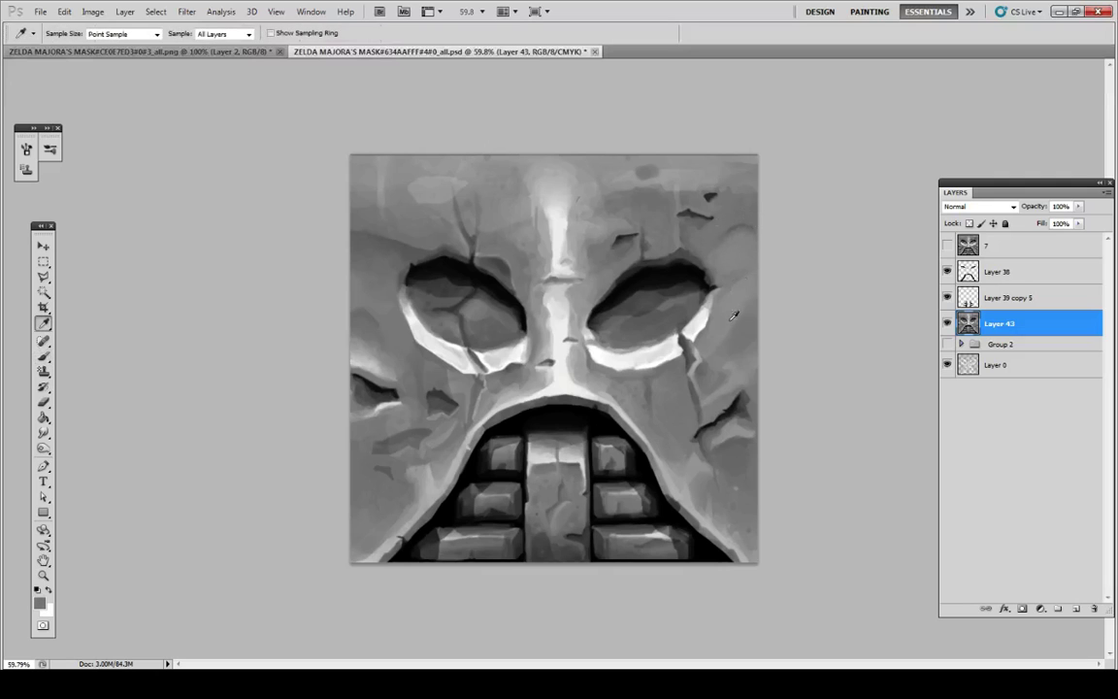
Step: Soften the dark cracks on the right and left cheeks with sampled greys
drag(677, 371, 629, 395)
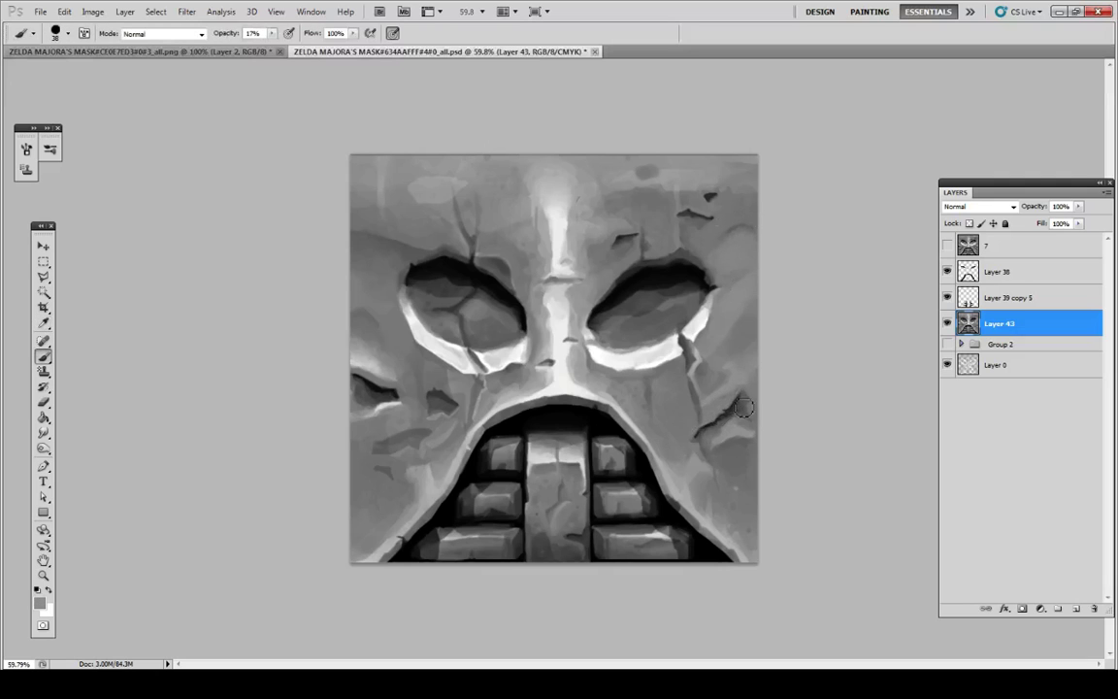
key(alt)
key(alt)
key(alt)
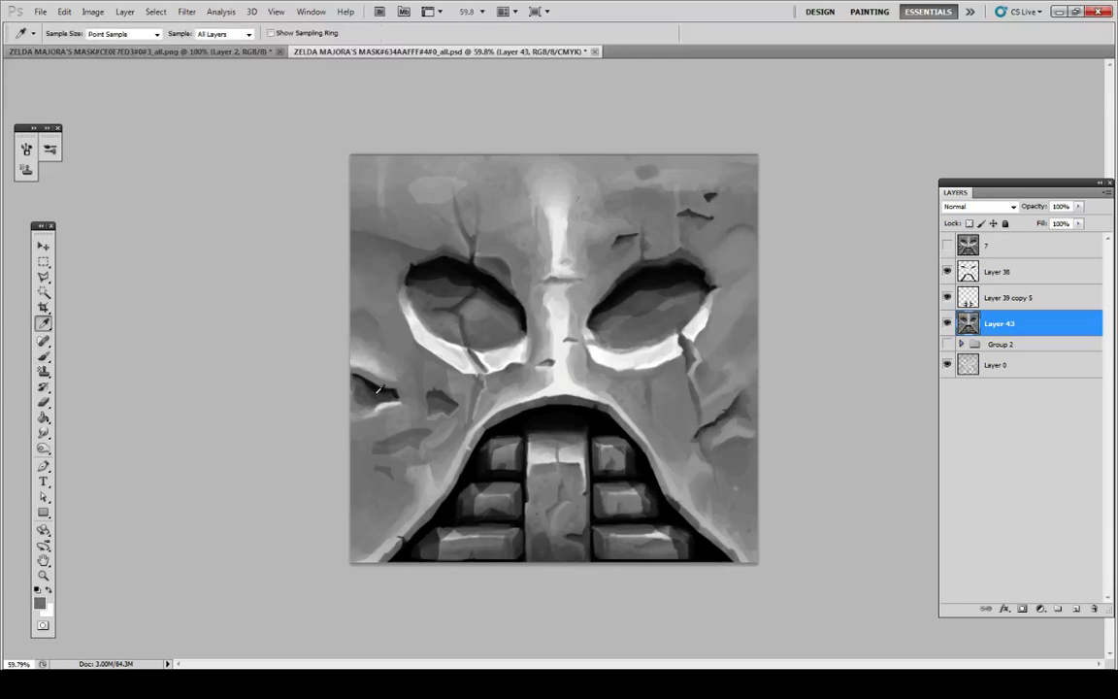
key(alt)
key(alt)
Step: Copy the layer style of Layer 39 copy 5 and reset Layer 38 to Normal blending at 100% opacity
click(1007, 300)
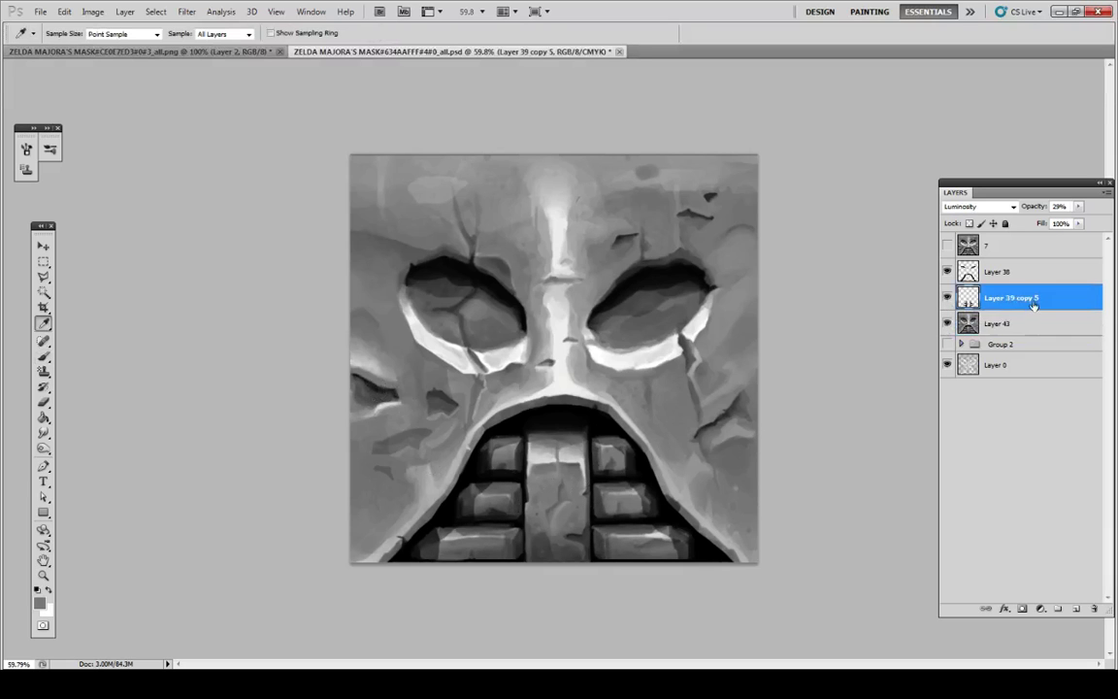
right_click(1030, 300)
click(1024, 535)
right_click(1036, 299)
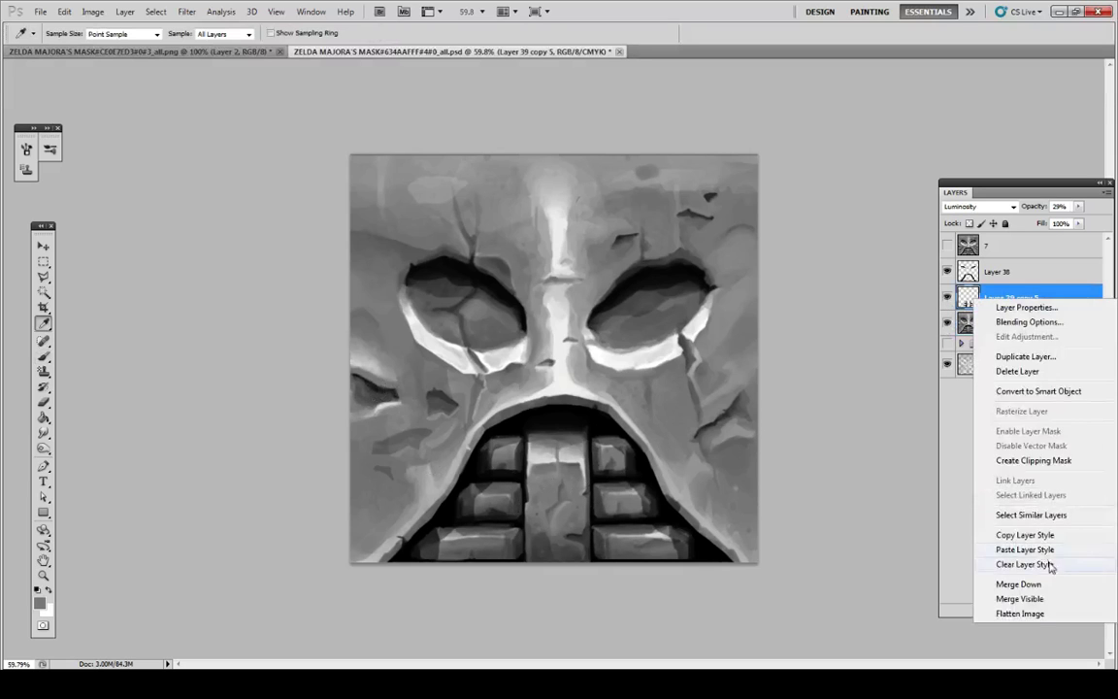
click(990, 270)
right_click(999, 272)
key(Escape)
key(0)
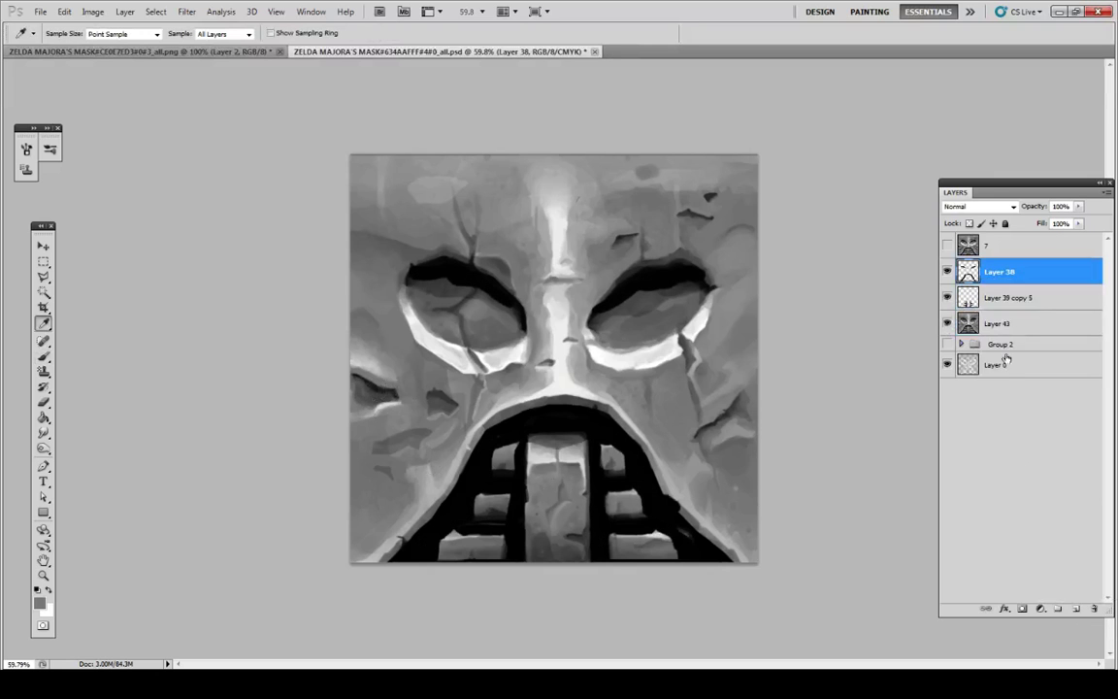
Step: Merge Layer 38 with Layer 39 copy 5 and paste the copied layer style onto the merged layer
shift+click(1041, 299)
right_click(1040, 299)
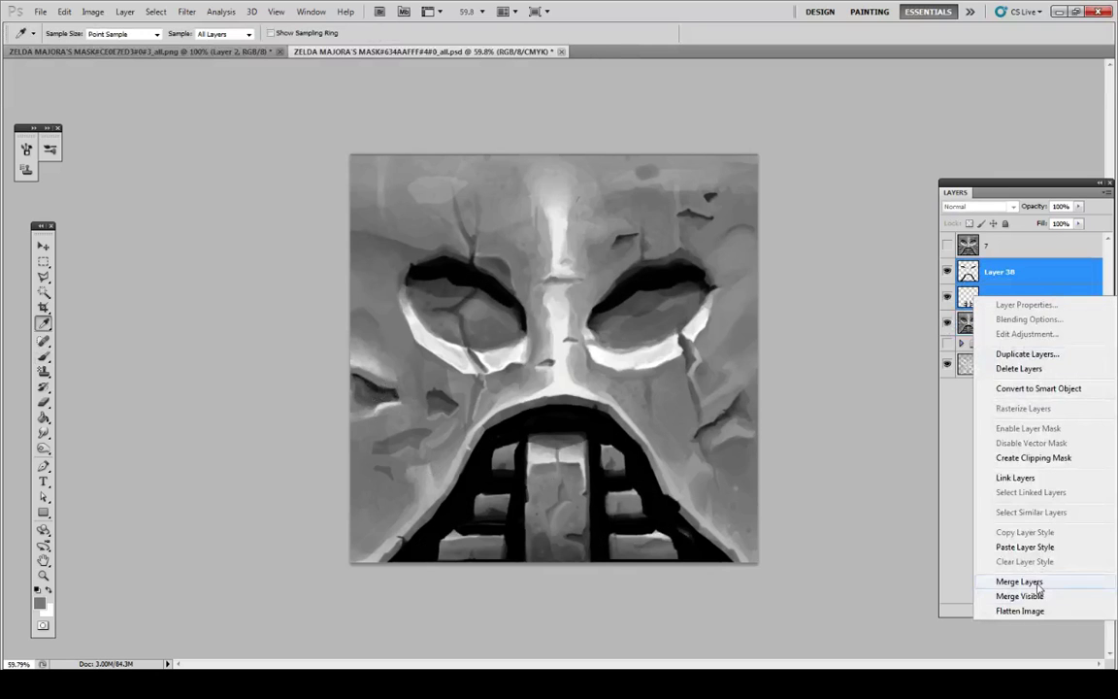
click(961, 579)
right_click(961, 272)
click(980, 529)
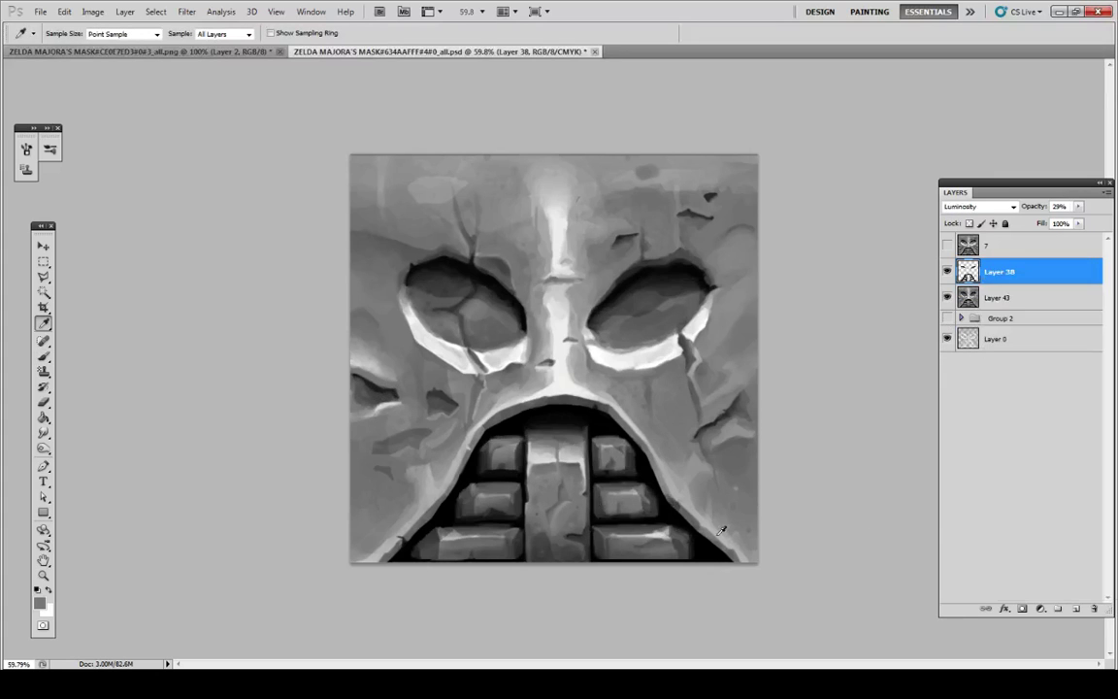
Step: Sample black from the edge of the mouth and raise the brush opacity to 66%
click(707, 547)
key(v)
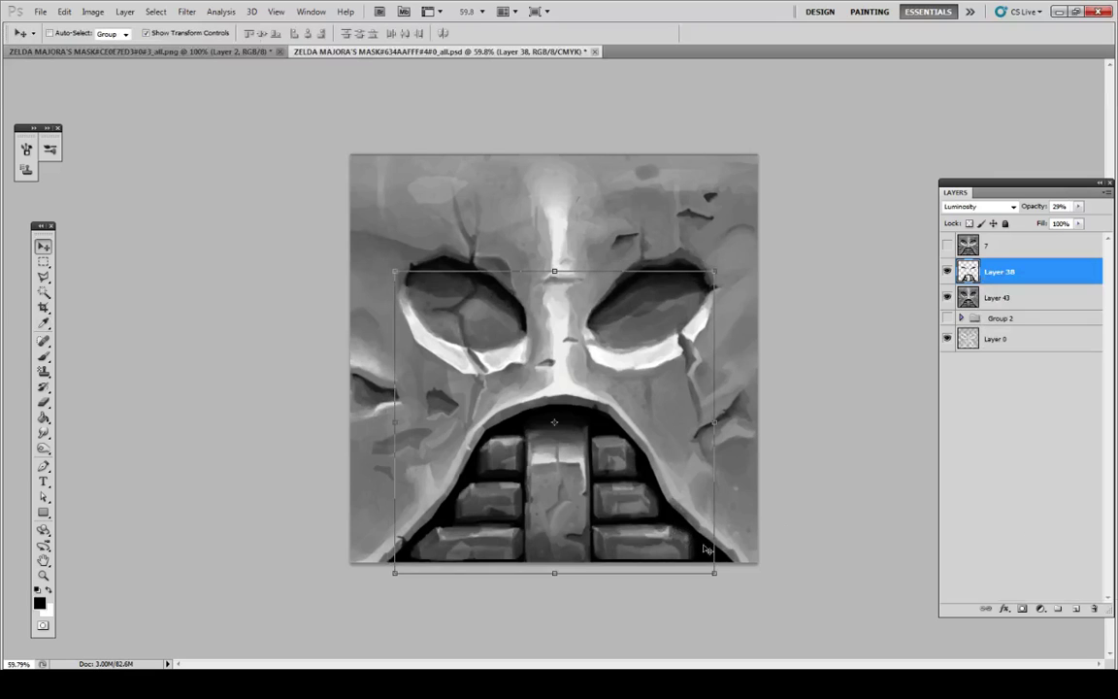
key(i)
key(b)
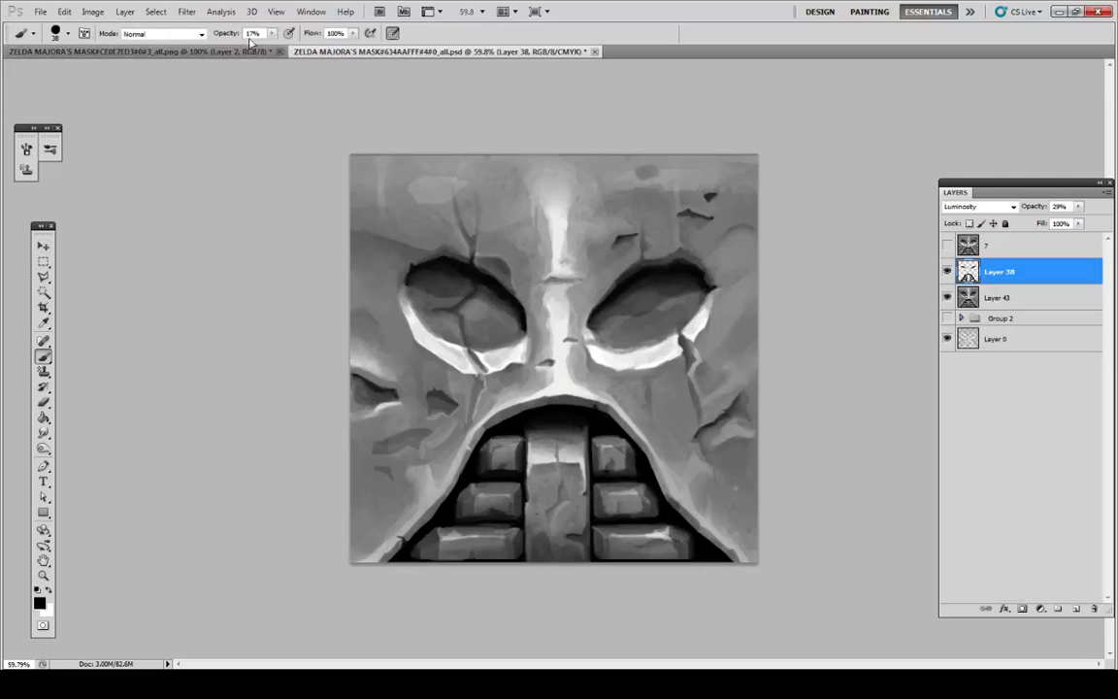
click(272, 33)
click(245, 143)
Step: Review the blending options of Layer 38 and repeatedly compare the painting with reference layer 7, leaving layer 7 hidden
double_click(1064, 272)
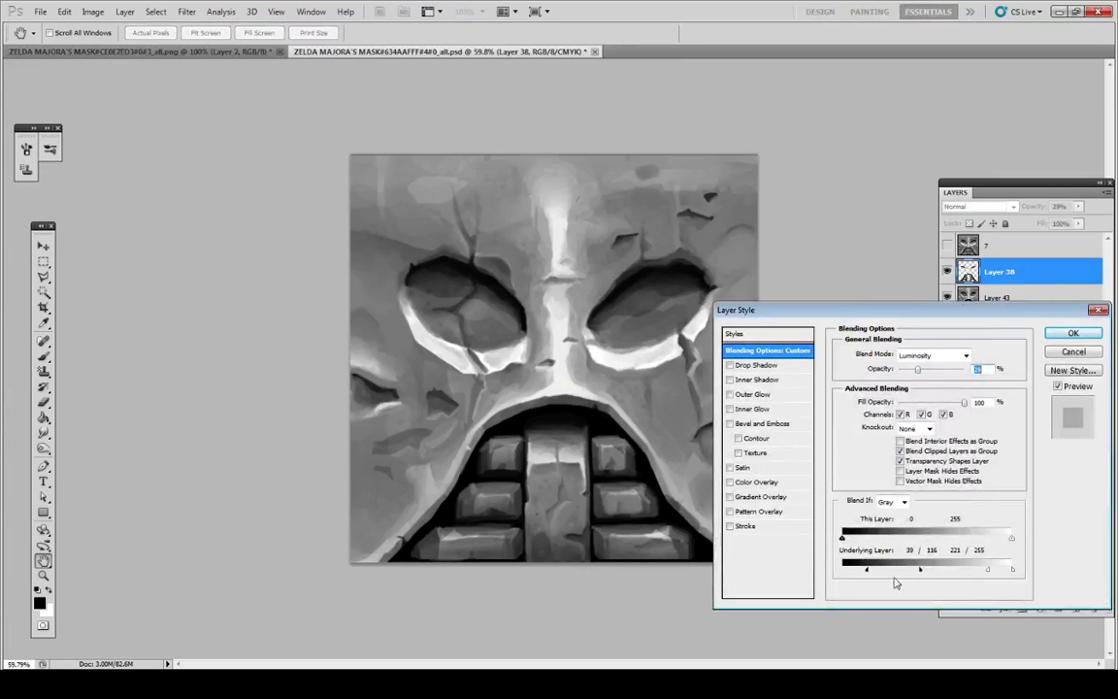
click(1073, 333)
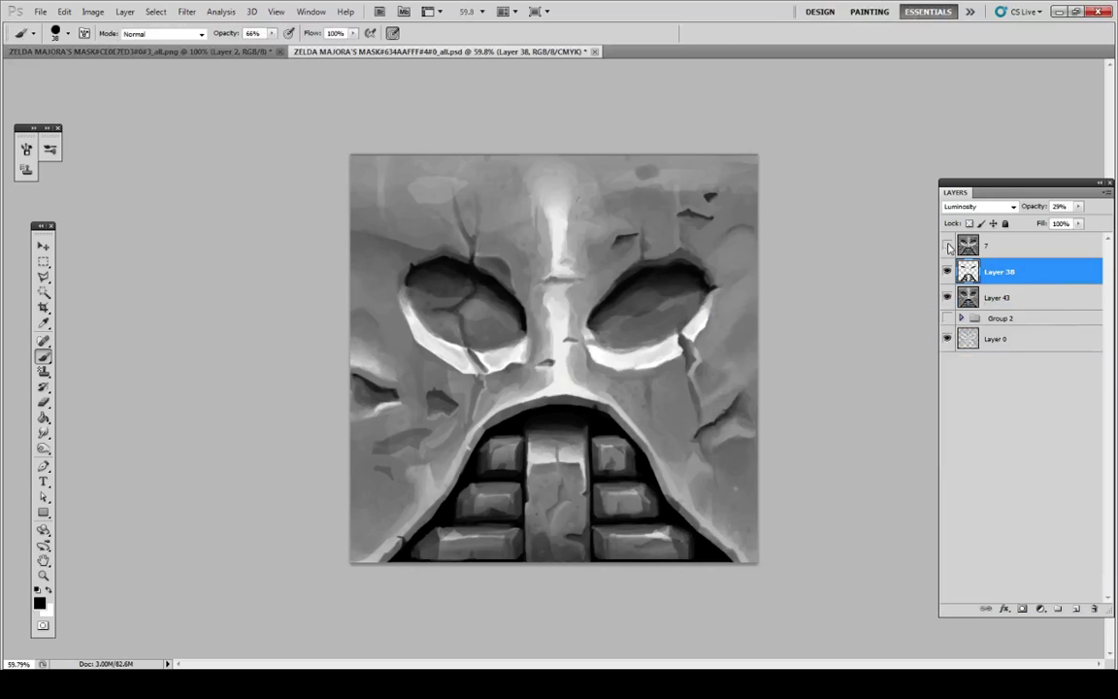
click(947, 246)
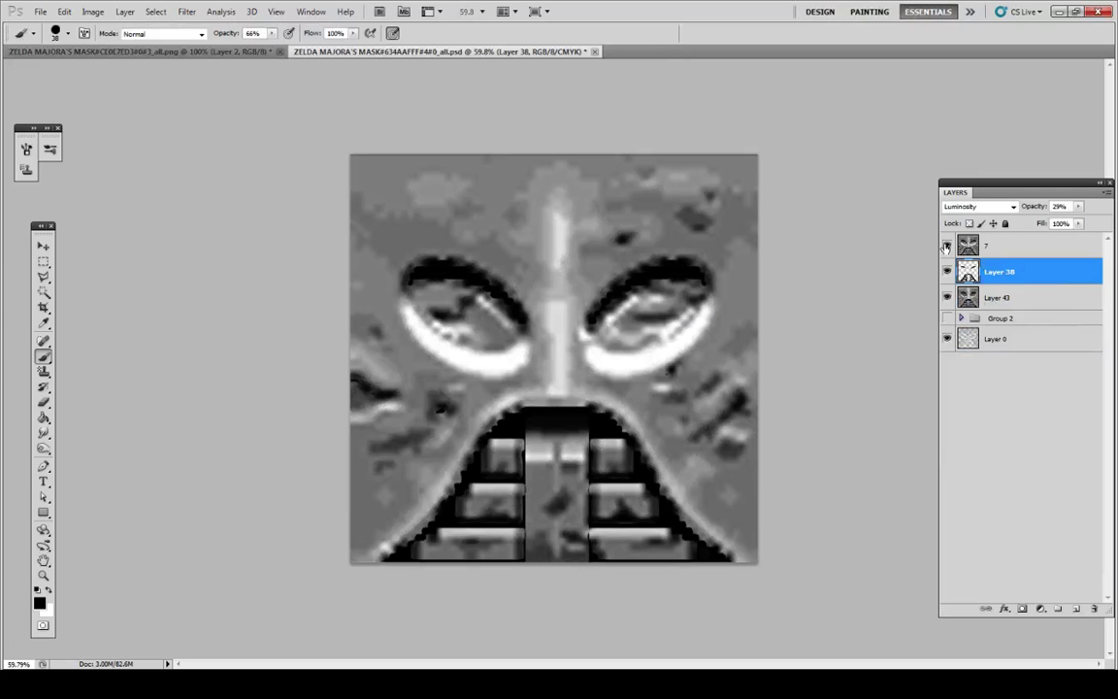
click(946, 247)
click(946, 246)
click(946, 247)
click(946, 246)
click(946, 246)
click(946, 247)
key(alt)
click(947, 247)
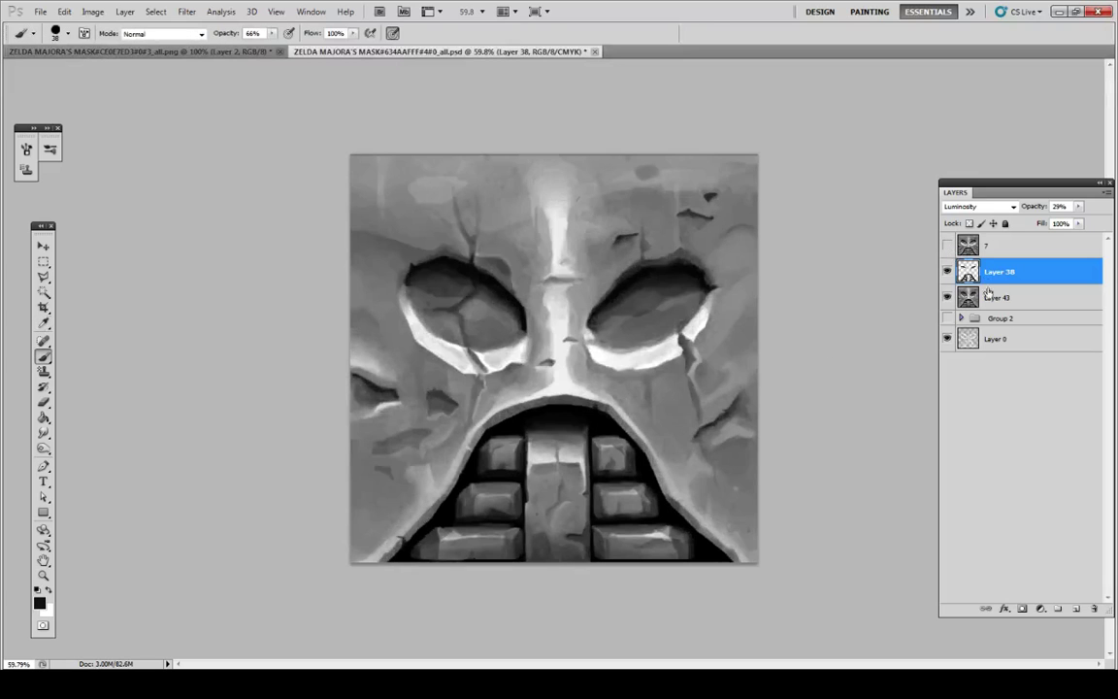
Step: Add a new layer above Layer 43 and paint a dark, elongated crack in the central column between the teeth
click(995, 297)
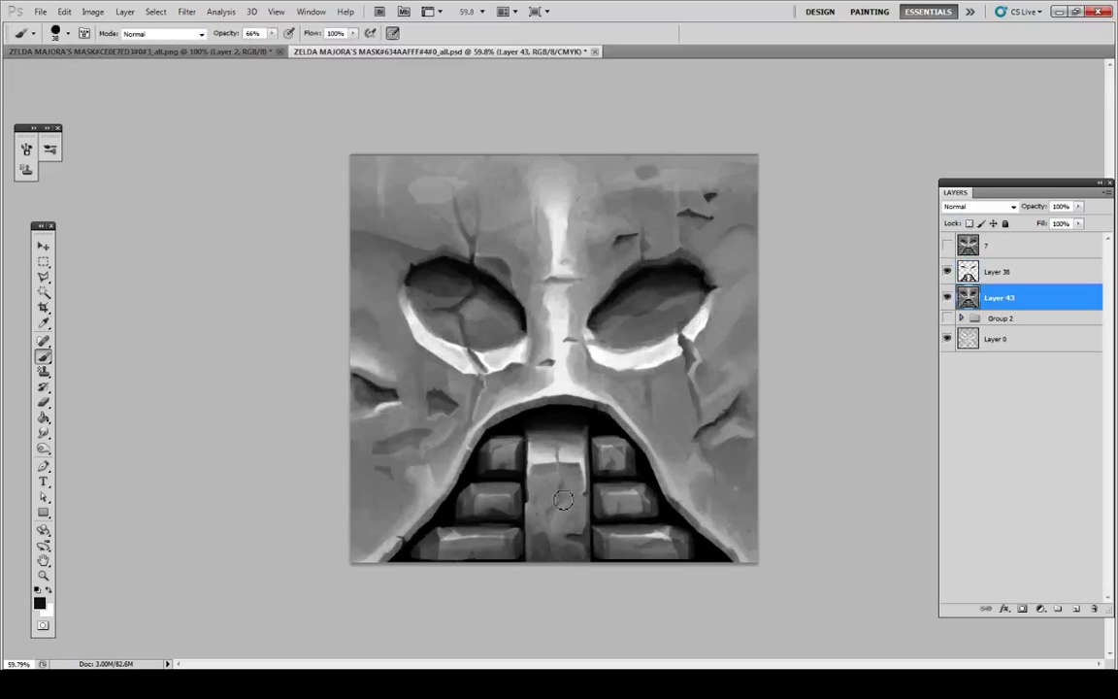
click(1074, 609)
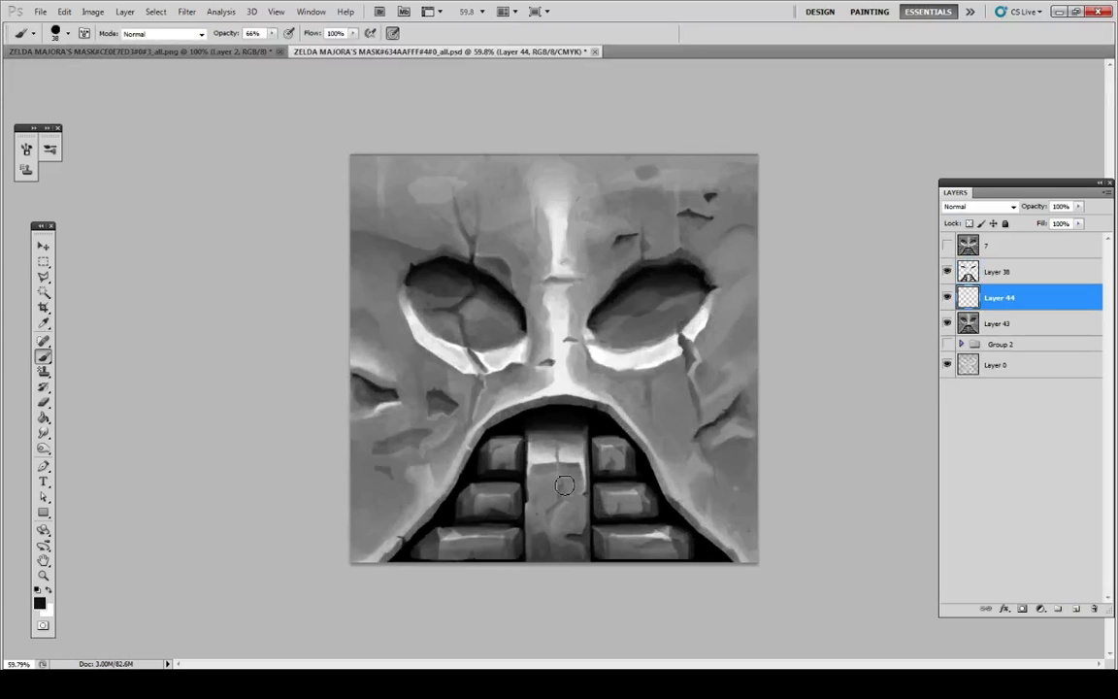
drag(559, 511, 551, 517)
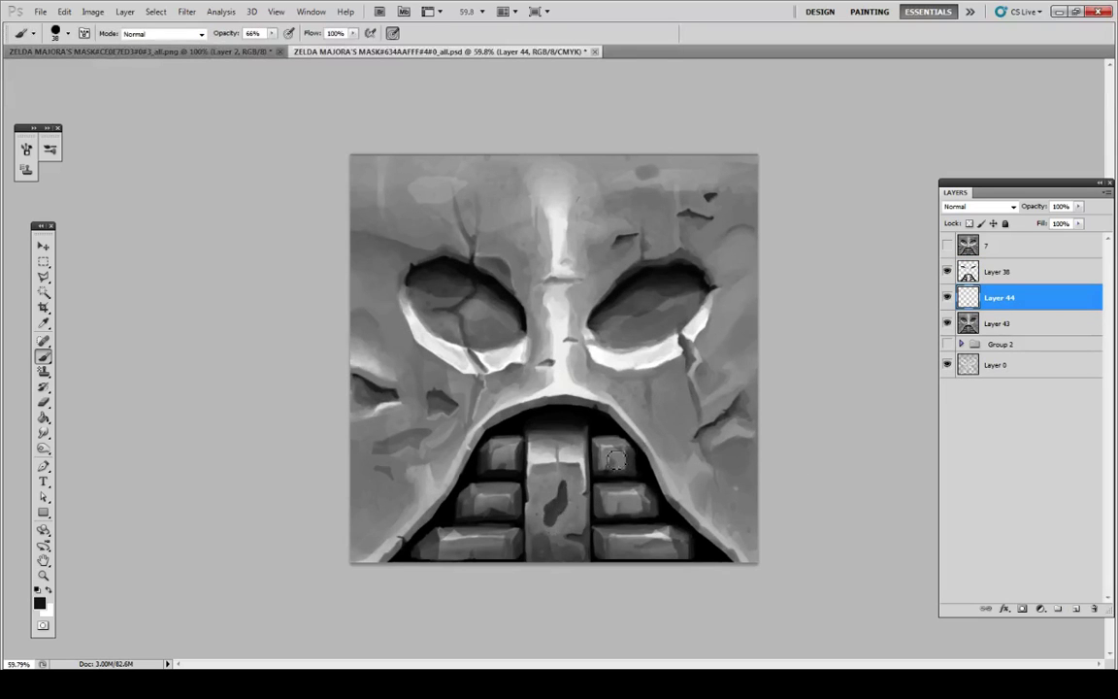
Step: Trim the right edge of the dark crack with a 40 px eraser at 21% opacity
key(e)
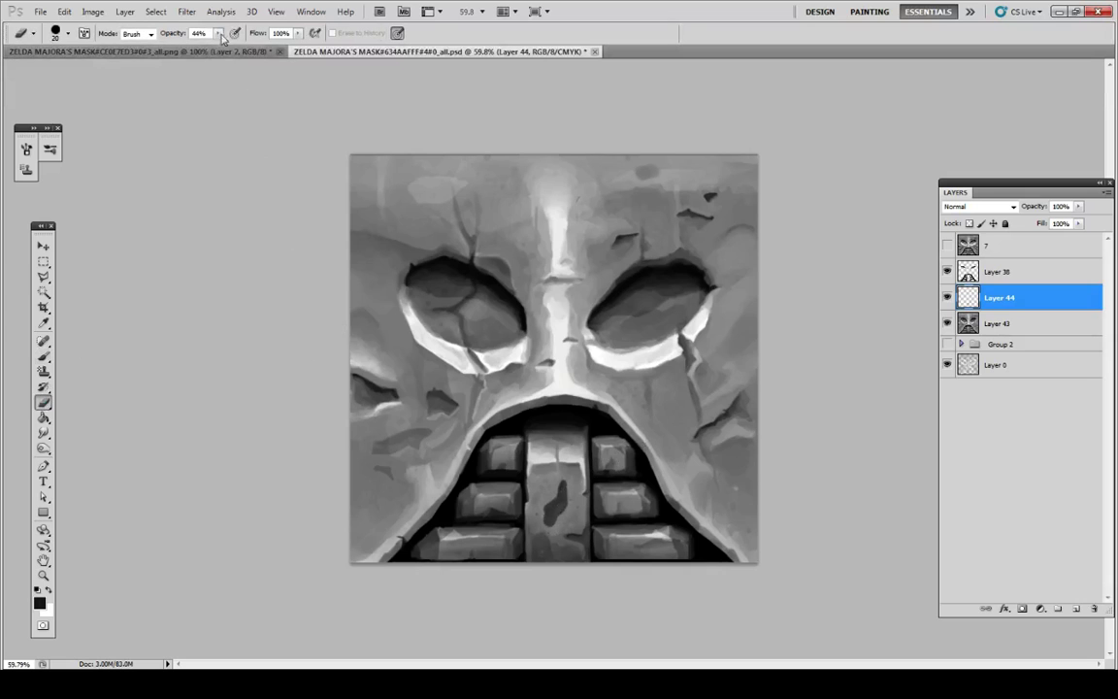
drag(217, 33, 180, 45)
click(64, 33)
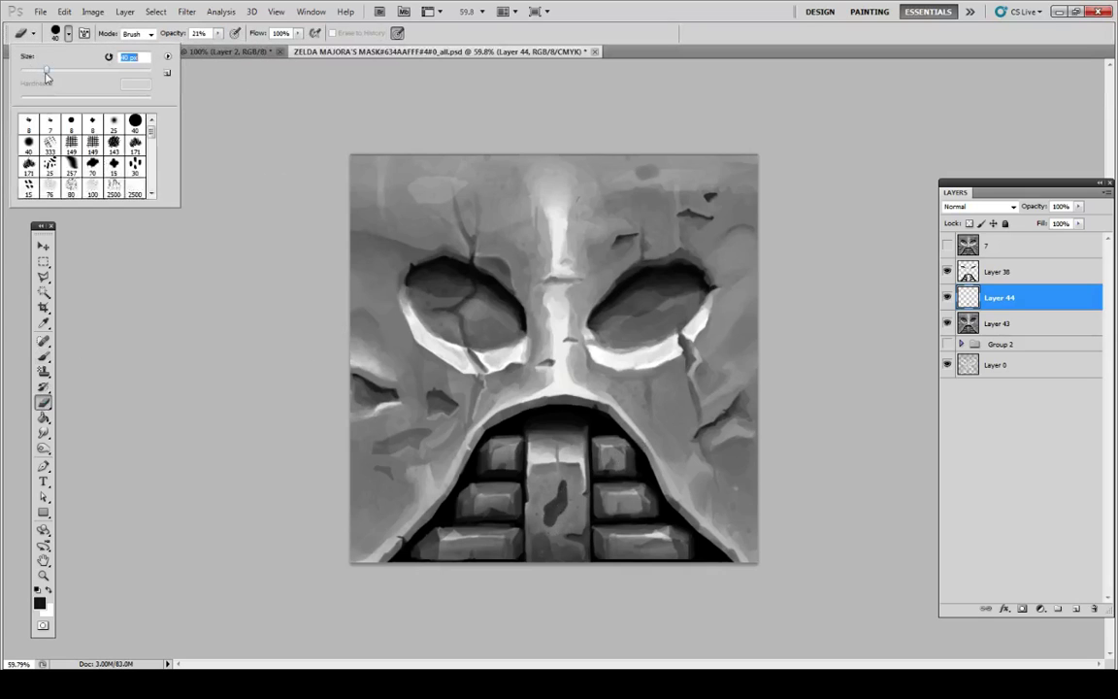
drag(569, 497, 567, 511)
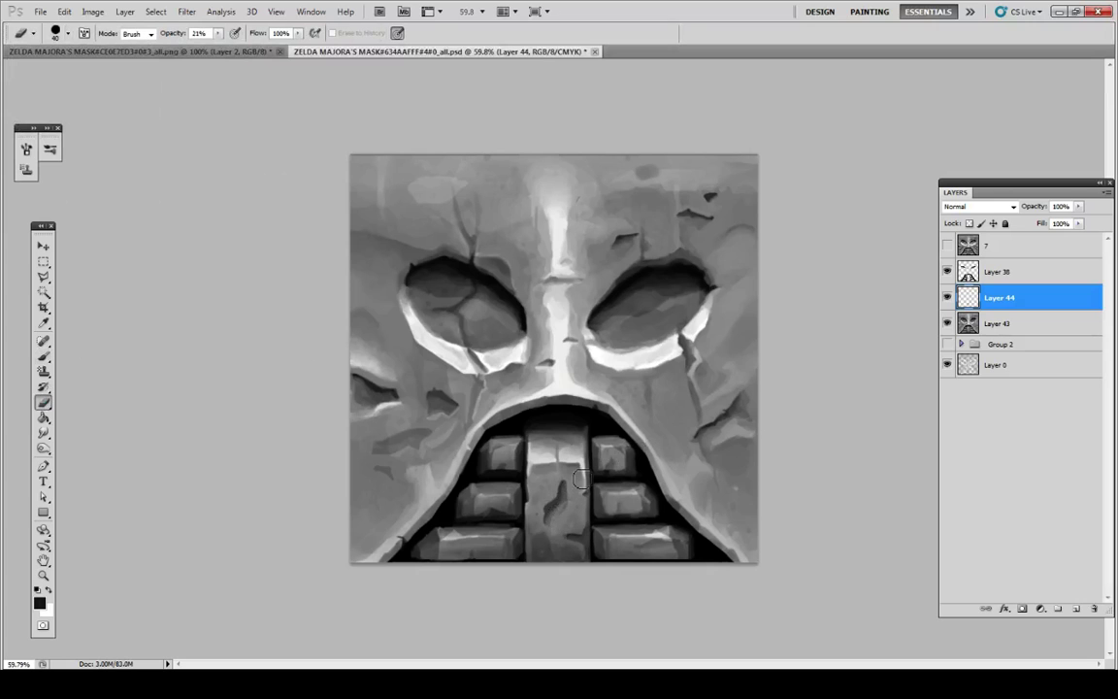
click(67, 34)
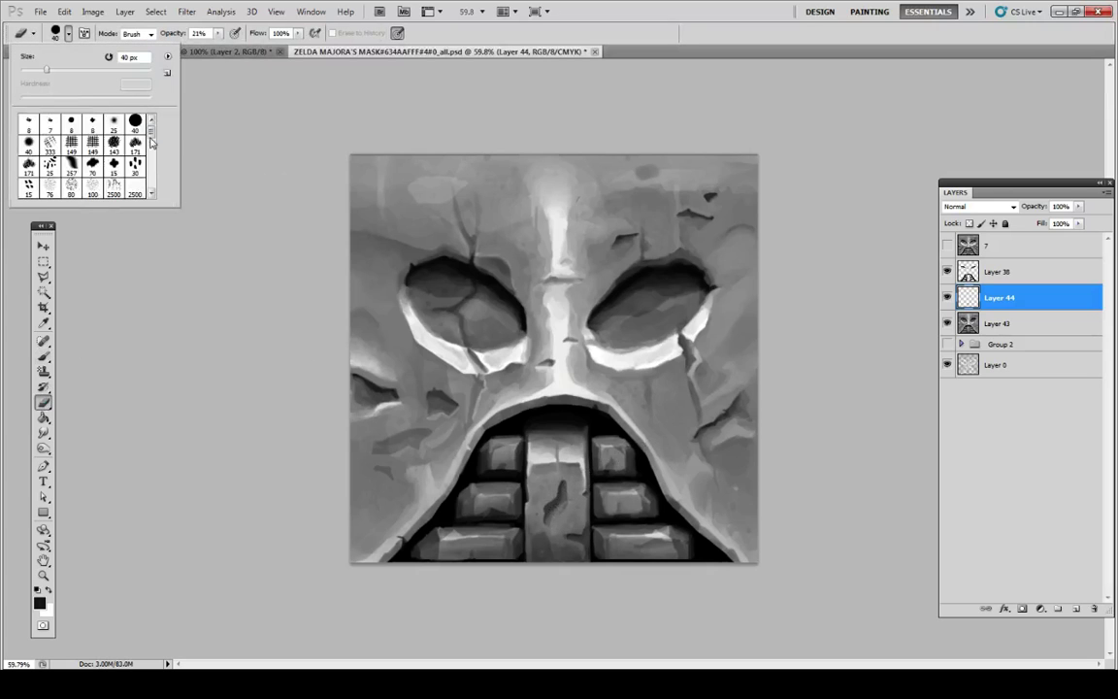
Step: Smudge the lower end of the dark crack in the central column at 40% strength
click(45, 420)
click(43, 433)
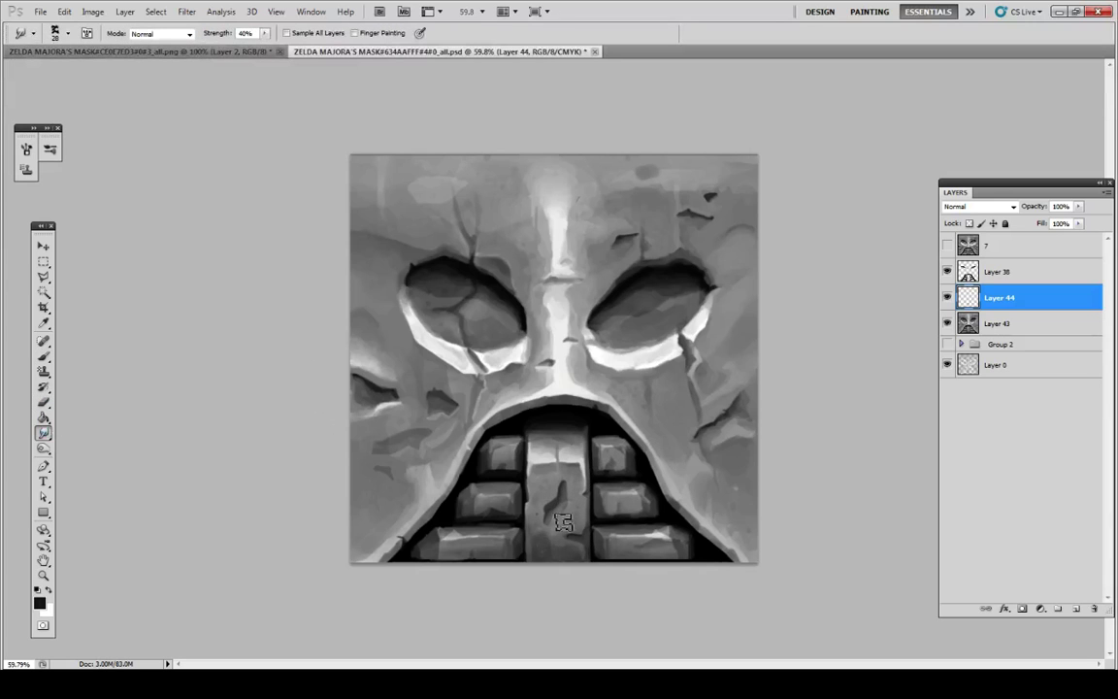
drag(565, 522, 560, 515)
Step: Lower the opacity of the crack layer, Layer 44, to 57%
double_click(1068, 299)
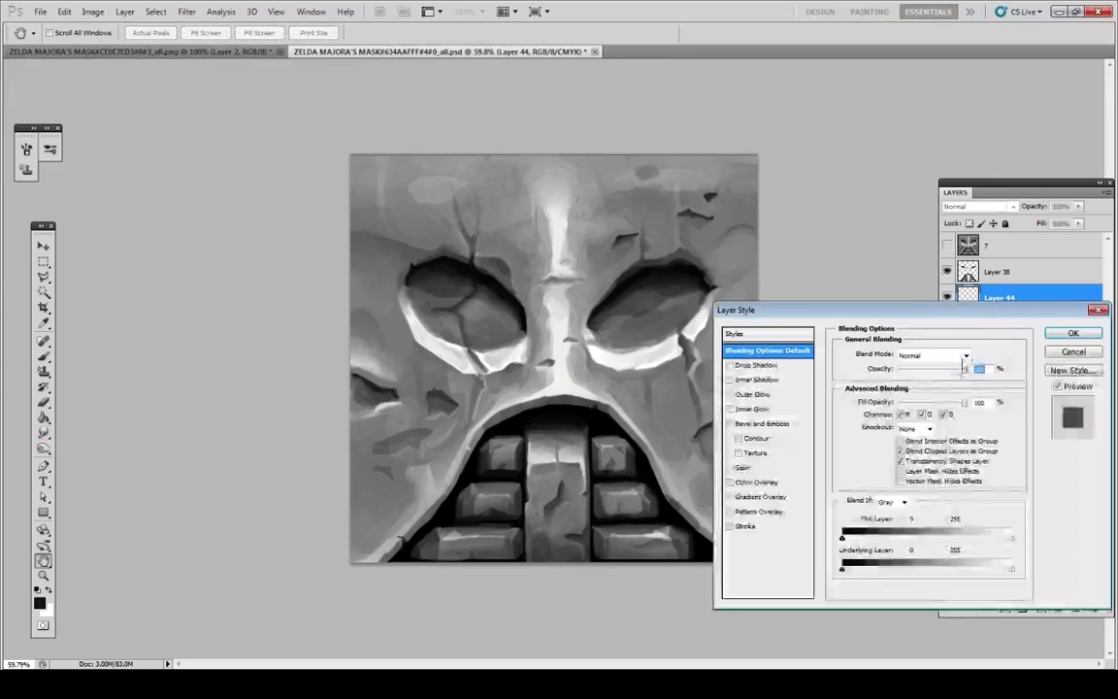
drag(963, 370, 937, 375)
click(1074, 334)
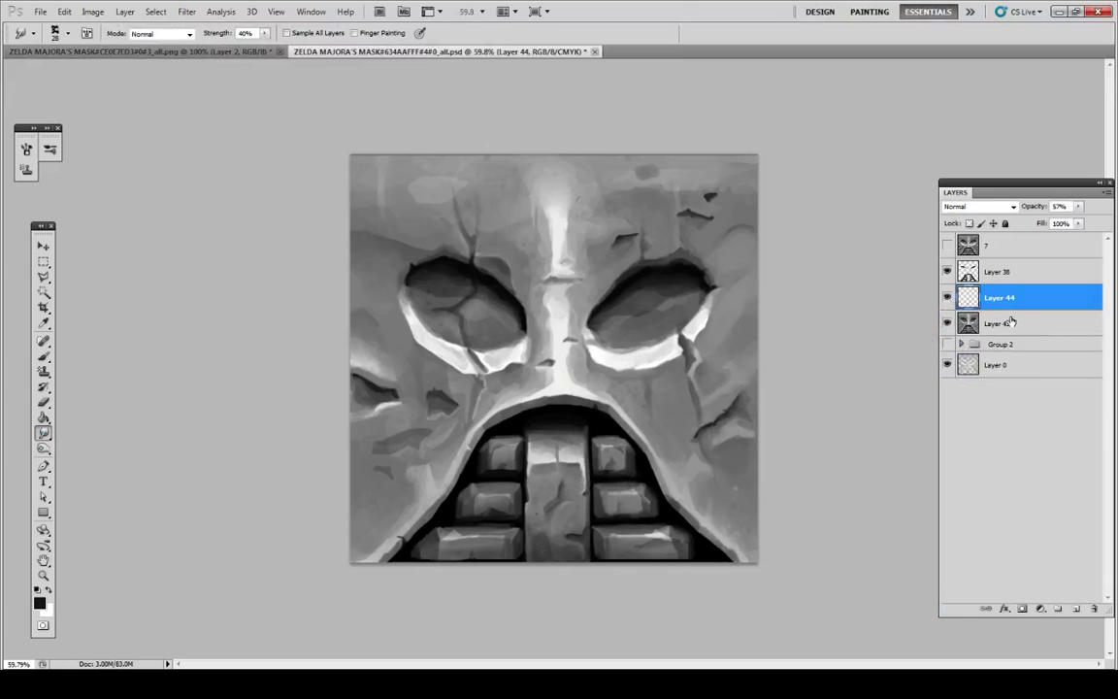
Step: Stretch the central column crack vertically to about 104% height and lower Layer 44's opacity to 53%
key(ctrl+t)
key(Return)
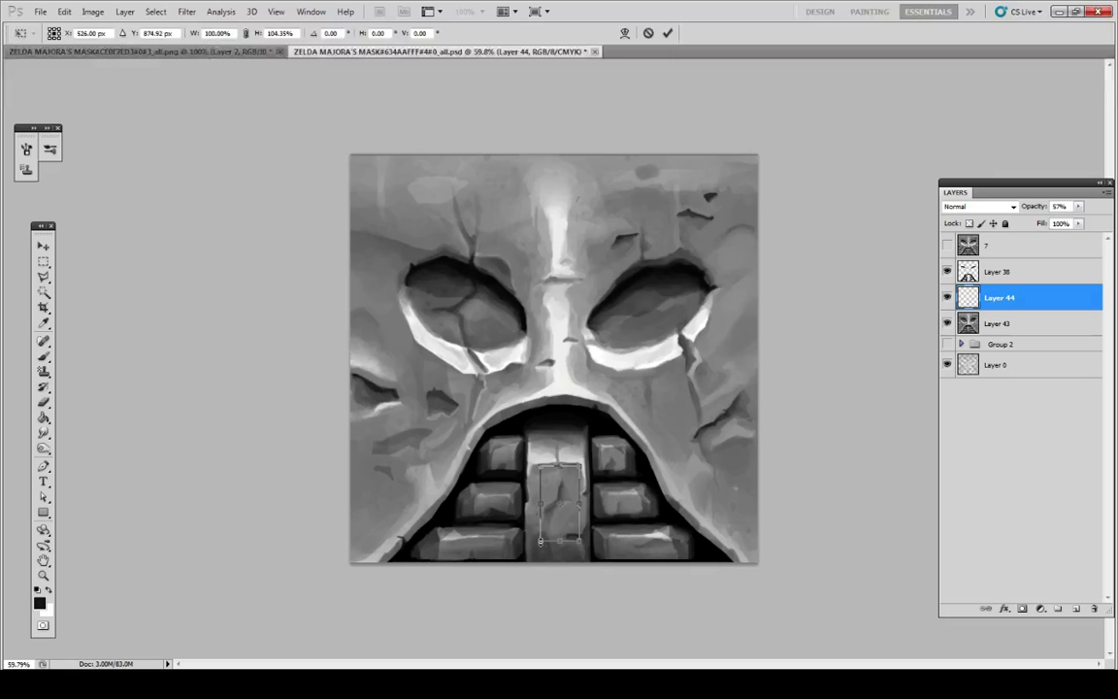
click(42, 261)
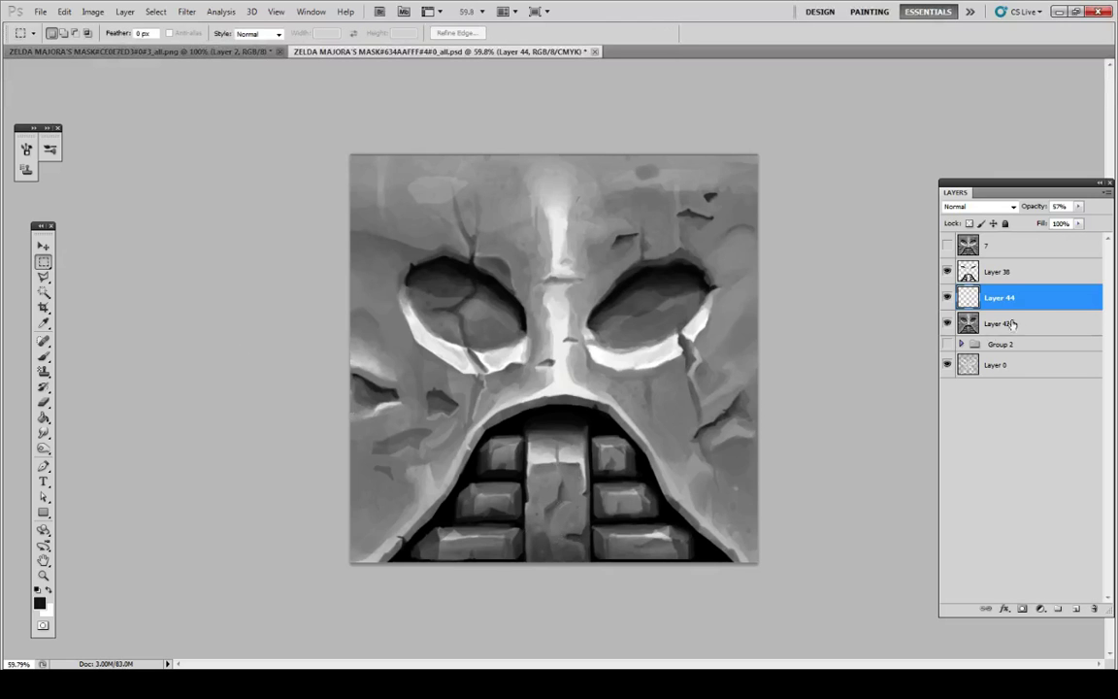
double_click(1035, 303)
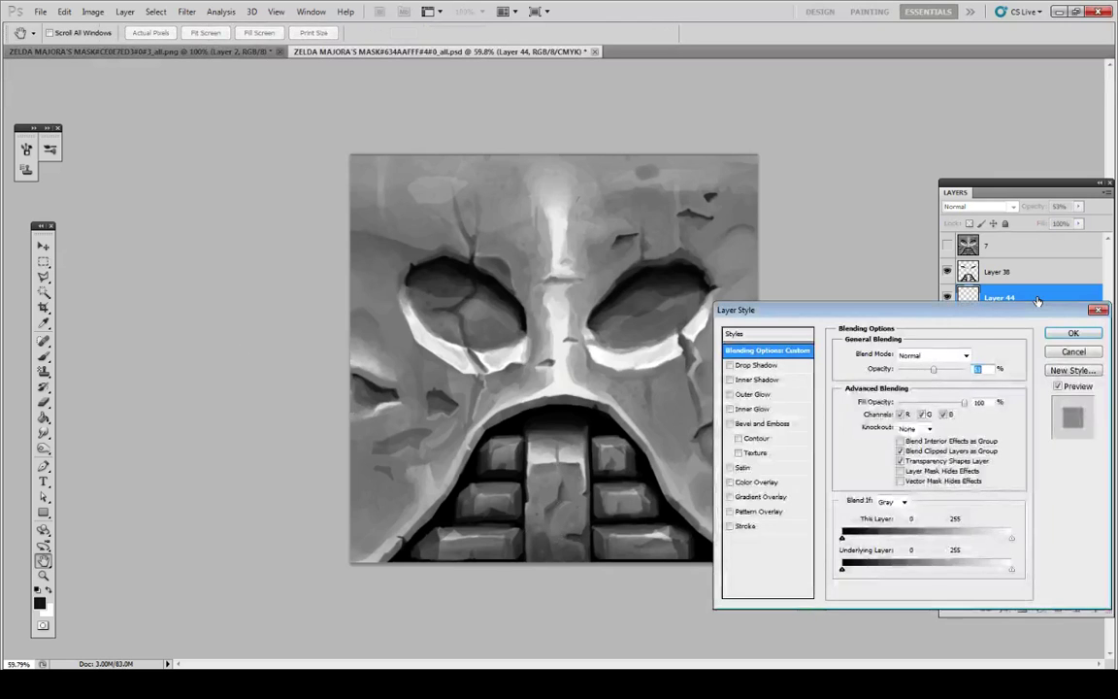
click(1073, 334)
Step: Soften the small dark chip near the forehead's upper-right corner with sampled grey at 66% brush opacity
key(b)
alt+click(734, 205)
drag(713, 197, 831, 240)
Step: Merge Layer 44 with Layer 43
shift+click(1017, 324)
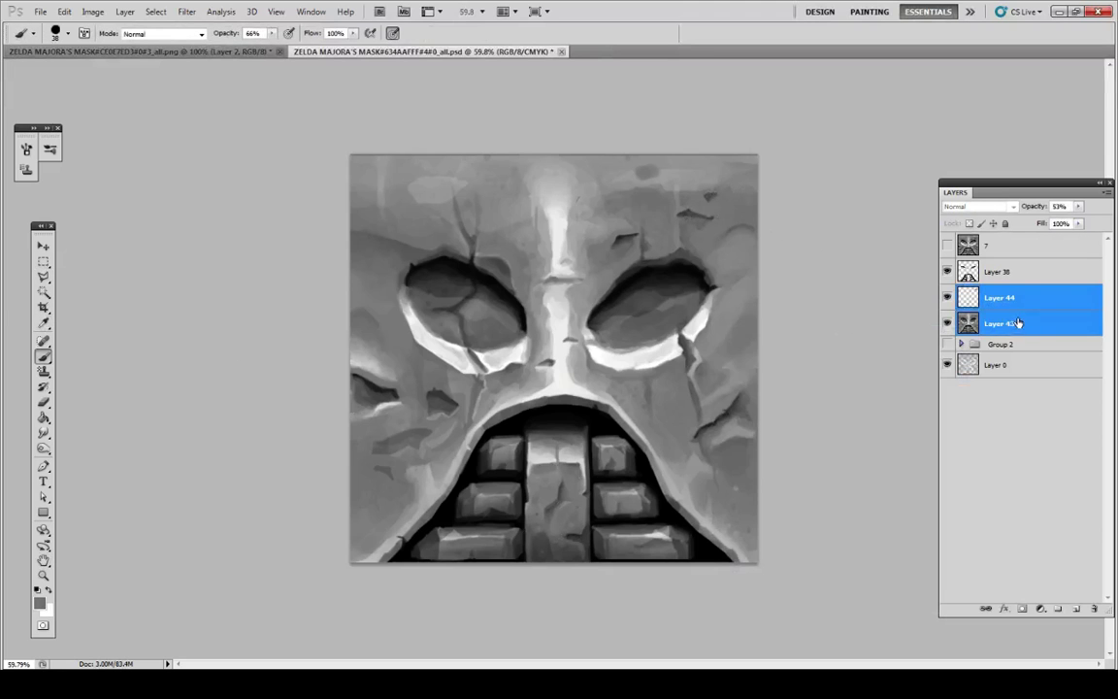
right_click(1002, 320)
click(971, 545)
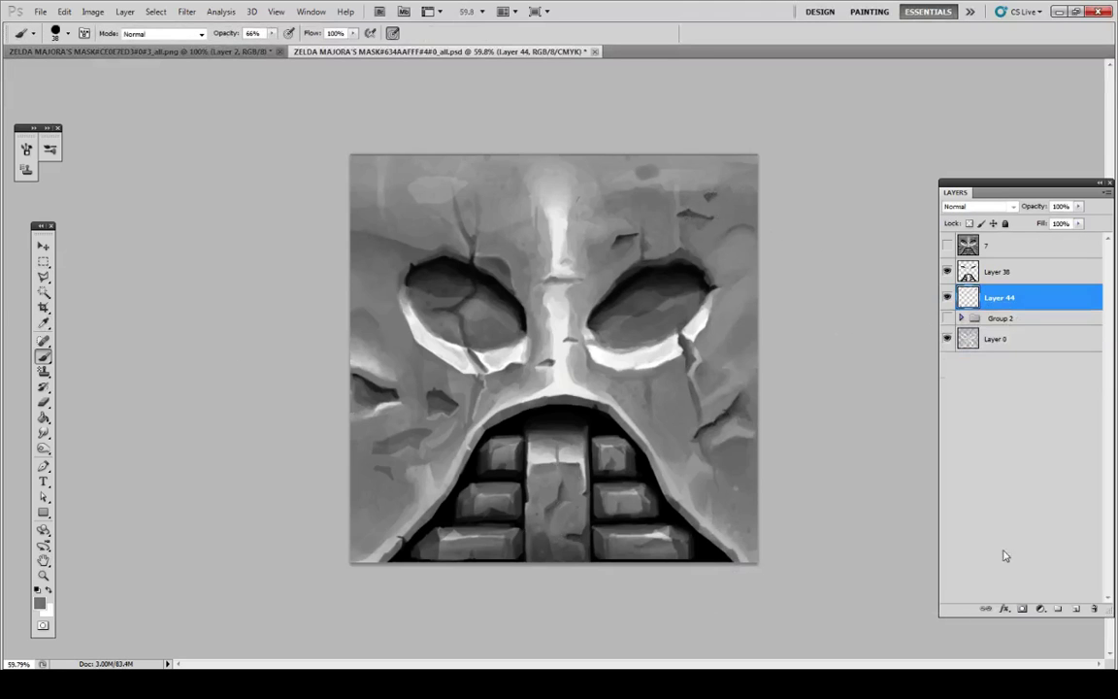
Step: Blend the stone around the small chip at the forehead's upper right using repeatedly sampled greys at 66% brush opacity
key(r)
key(b)
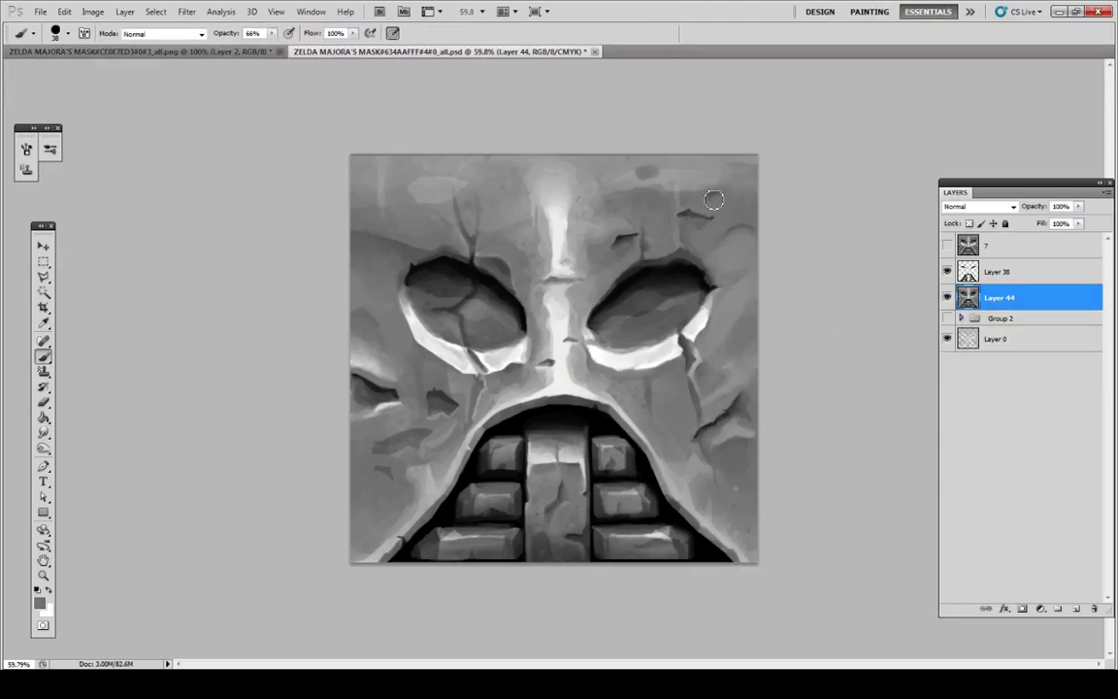
alt+click(713, 196)
alt+click(711, 195)
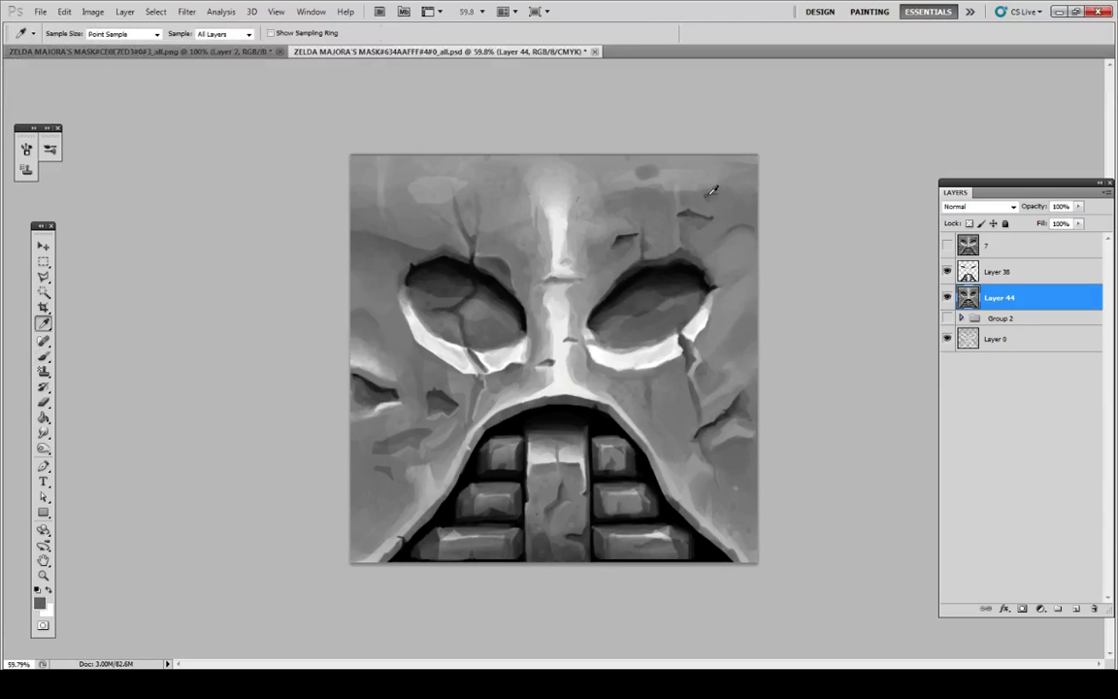
key(b)
key(i)
key(b)
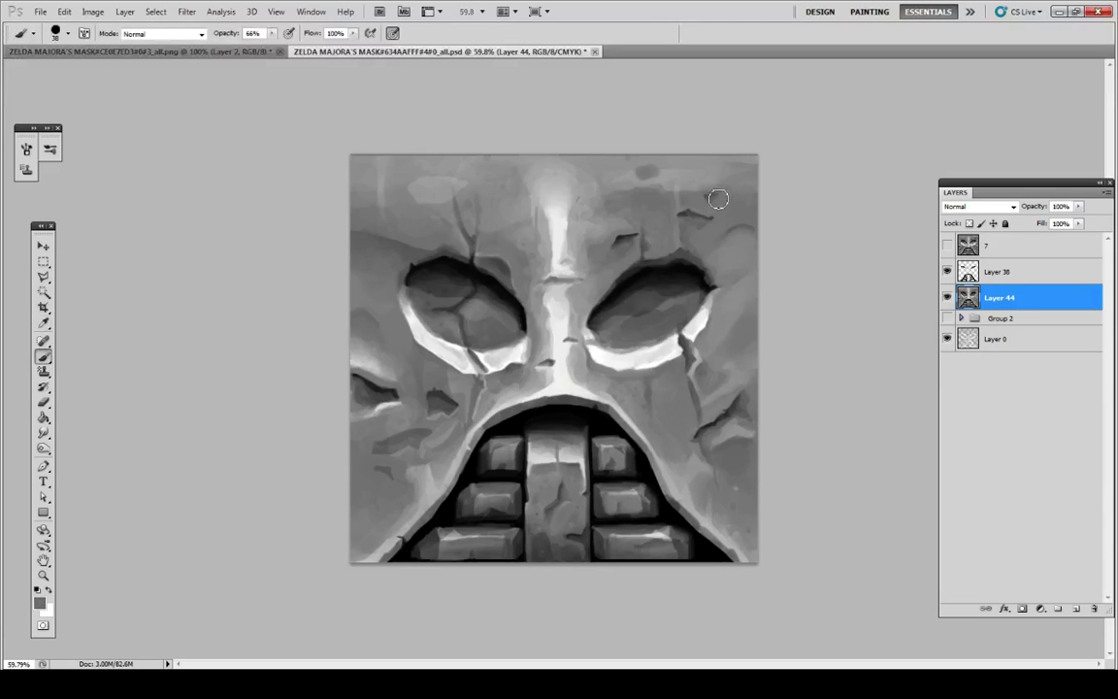
key(i)
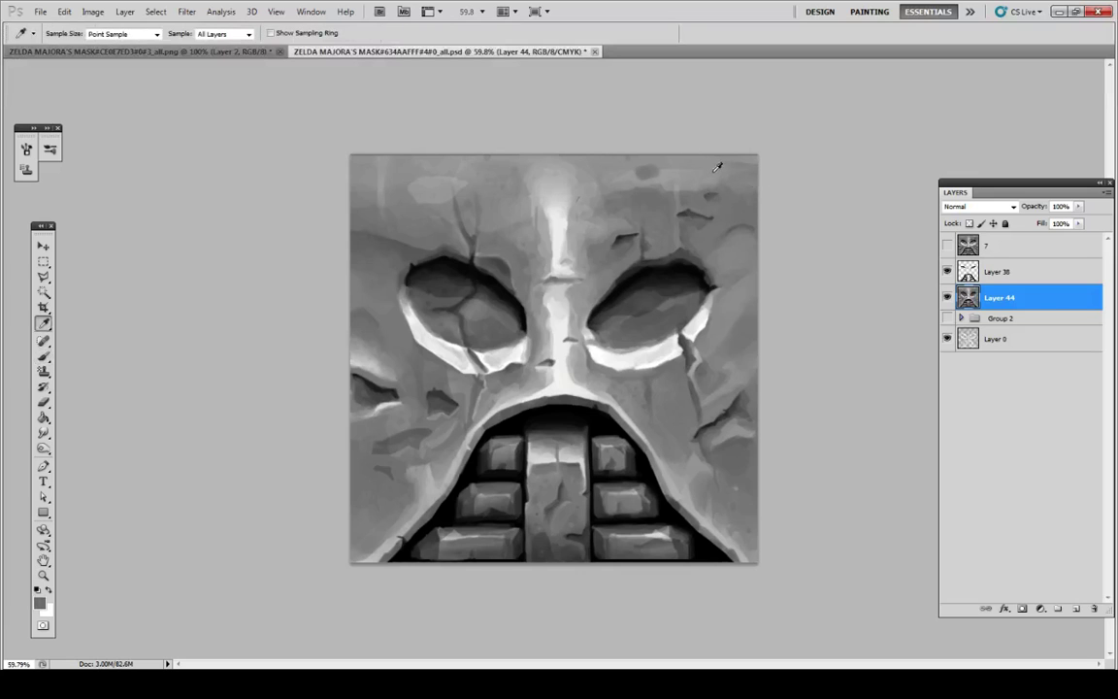
key(b)
key(i)
key(b)
key(i)
key(b)
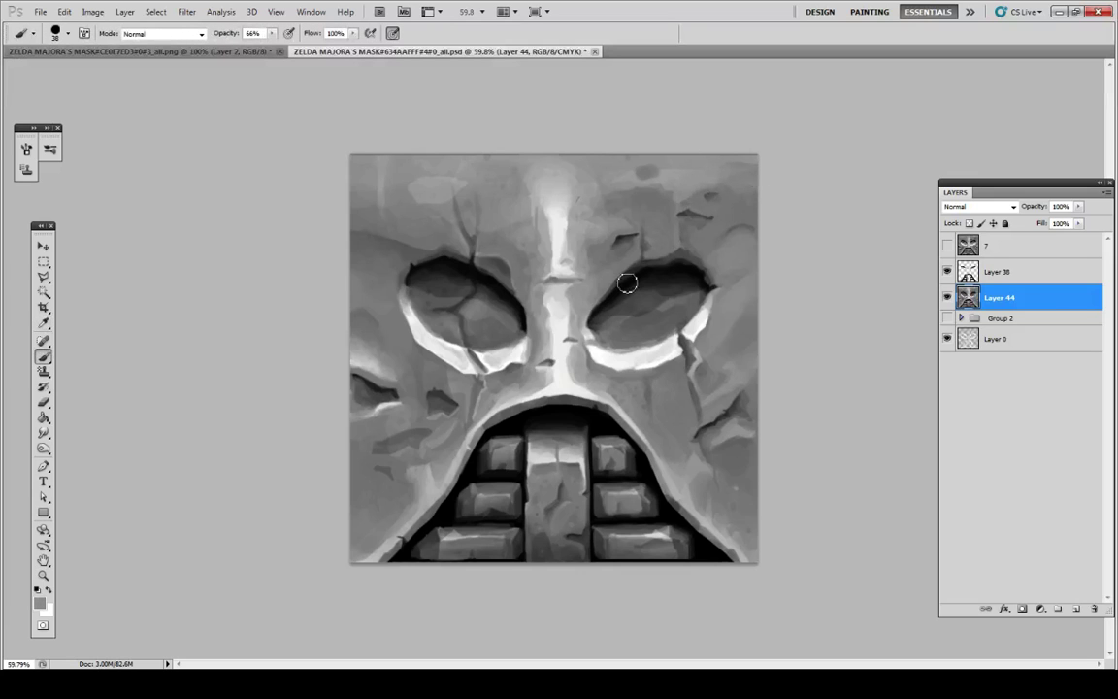
Step: Repaint the shaded stone patch above the right-hand eye with sampled greys at 35% brush opacity
key(3)
key(5)
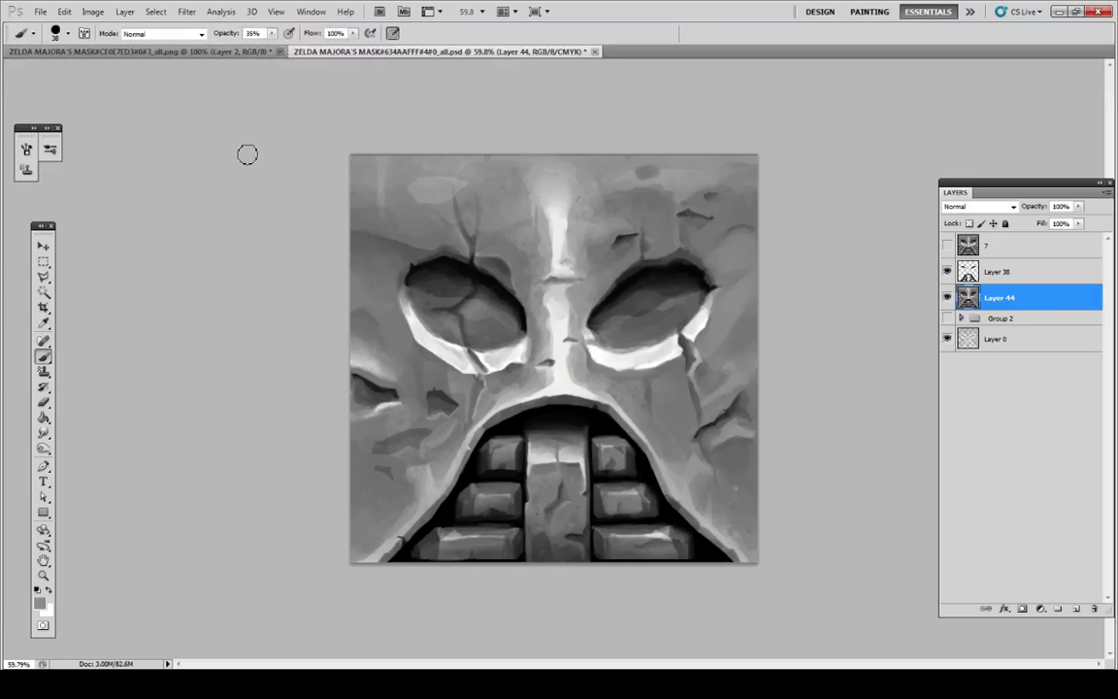
key(r)
key(i)
key(b)
alt+click(667, 192)
drag(667, 192, 672, 189)
alt+click(676, 214)
key(i)
click(609, 226)
key(b)
alt+click(646, 206)
drag(647, 206, 661, 197)
alt+click(650, 206)
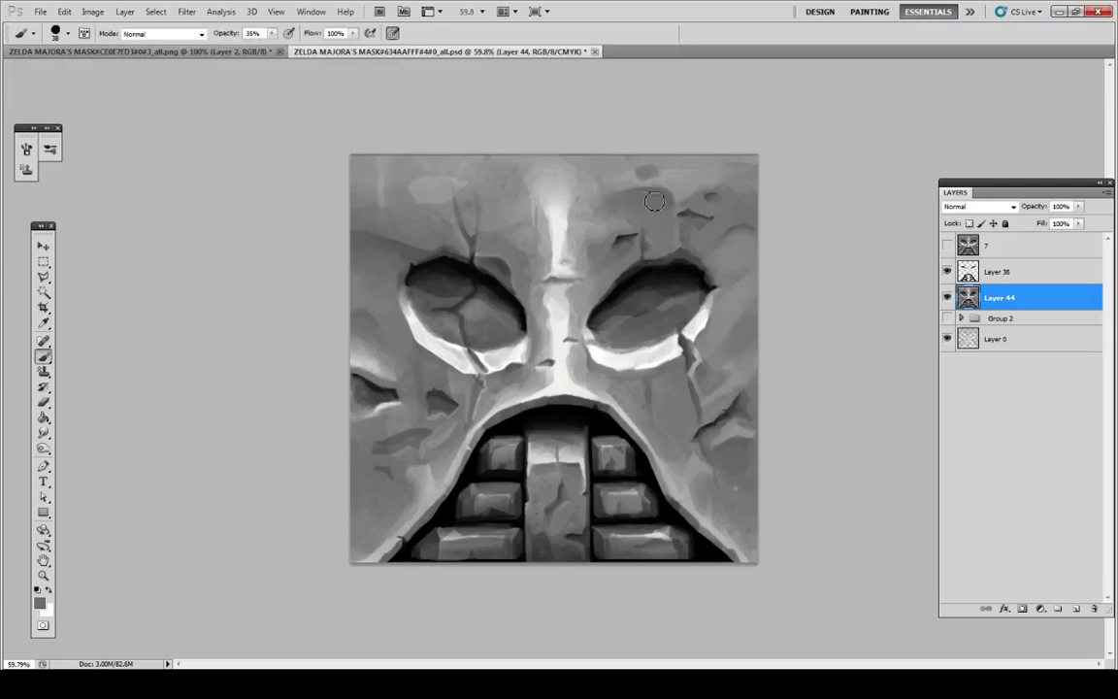
Step: Smooth the shading between the left-hand eye's inner brow and the nose bridge with sampled greys
alt+click(508, 238)
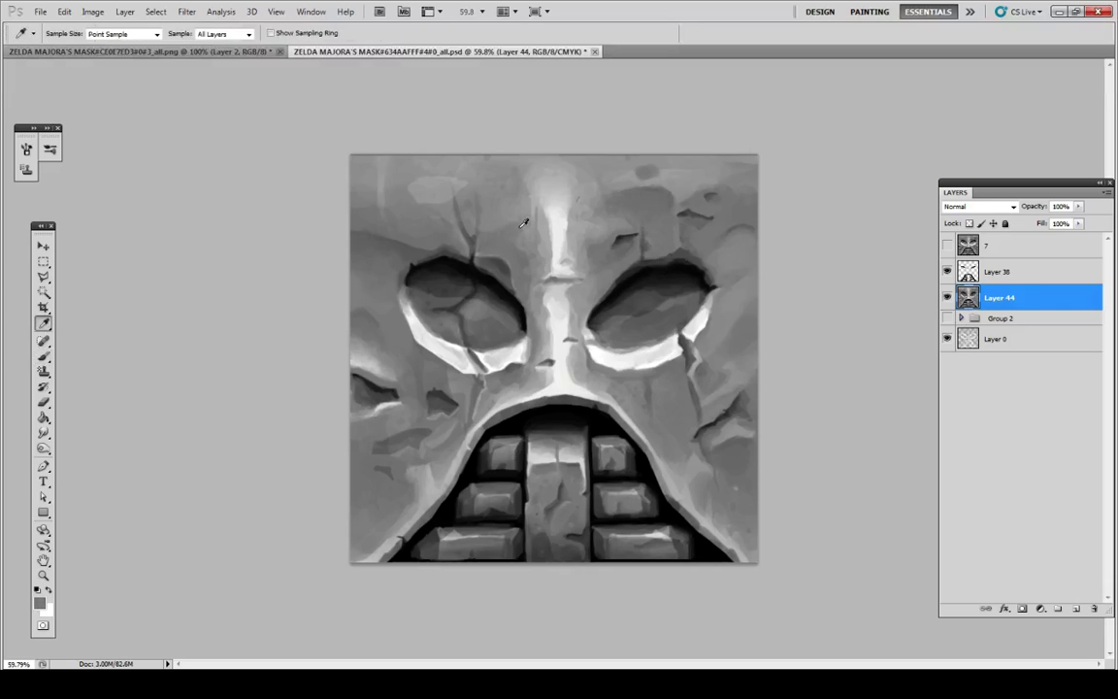
alt+click(514, 258)
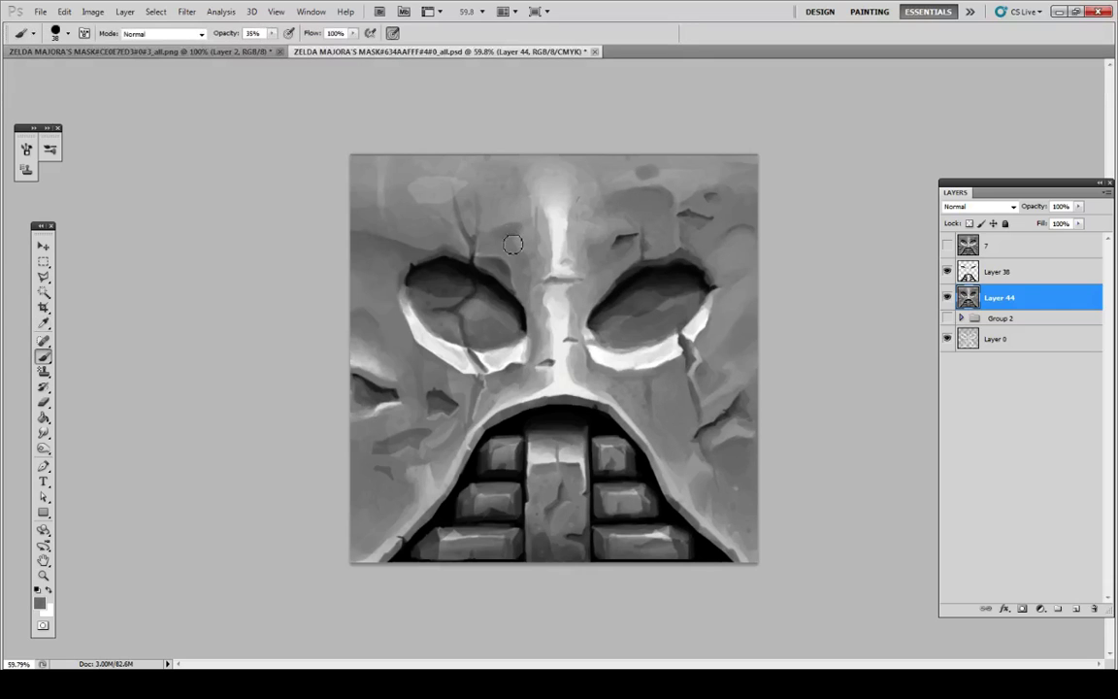
alt+click(530, 226)
alt+click(505, 229)
Step: Reshape the edges of the darker stone patch above the right-hand eye with sampled greys at 35% opacity
alt+click(635, 173)
alt+click(632, 178)
alt+click(659, 193)
drag(640, 202, 619, 202)
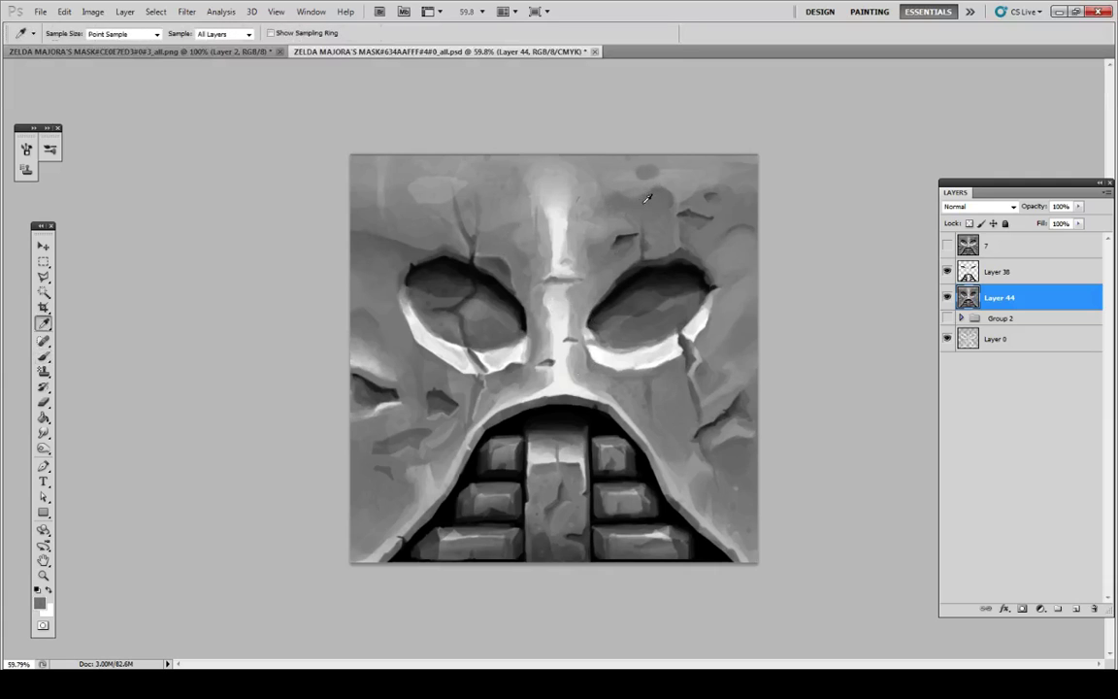
alt+click(634, 218)
alt+click(624, 210)
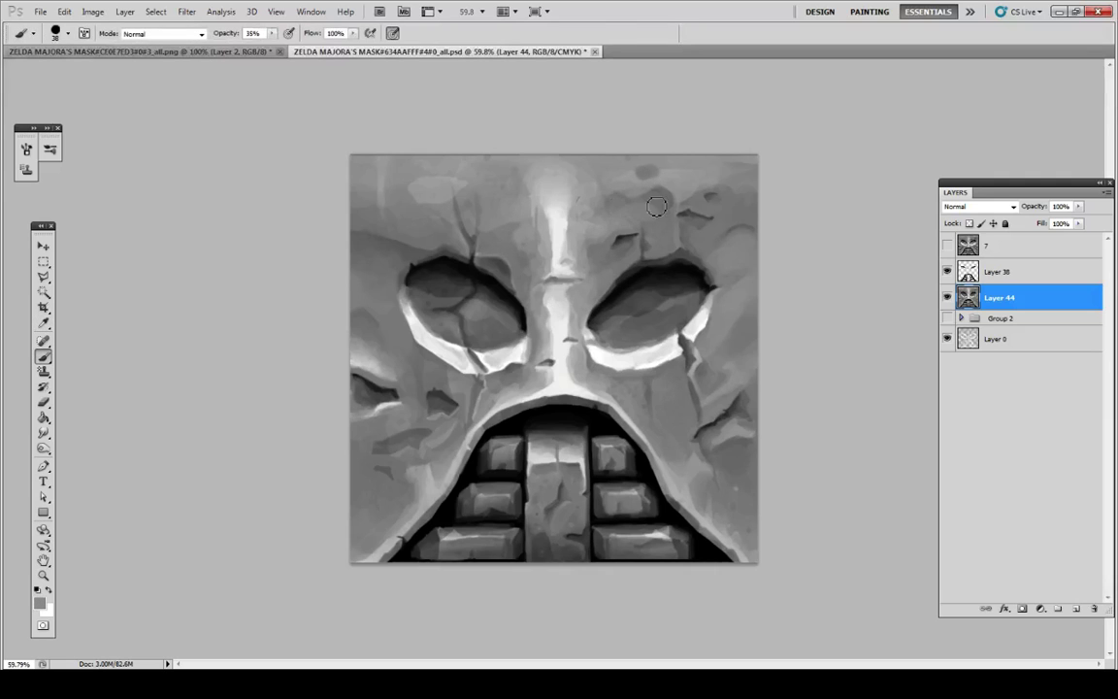
alt+click(664, 212)
alt+click(652, 223)
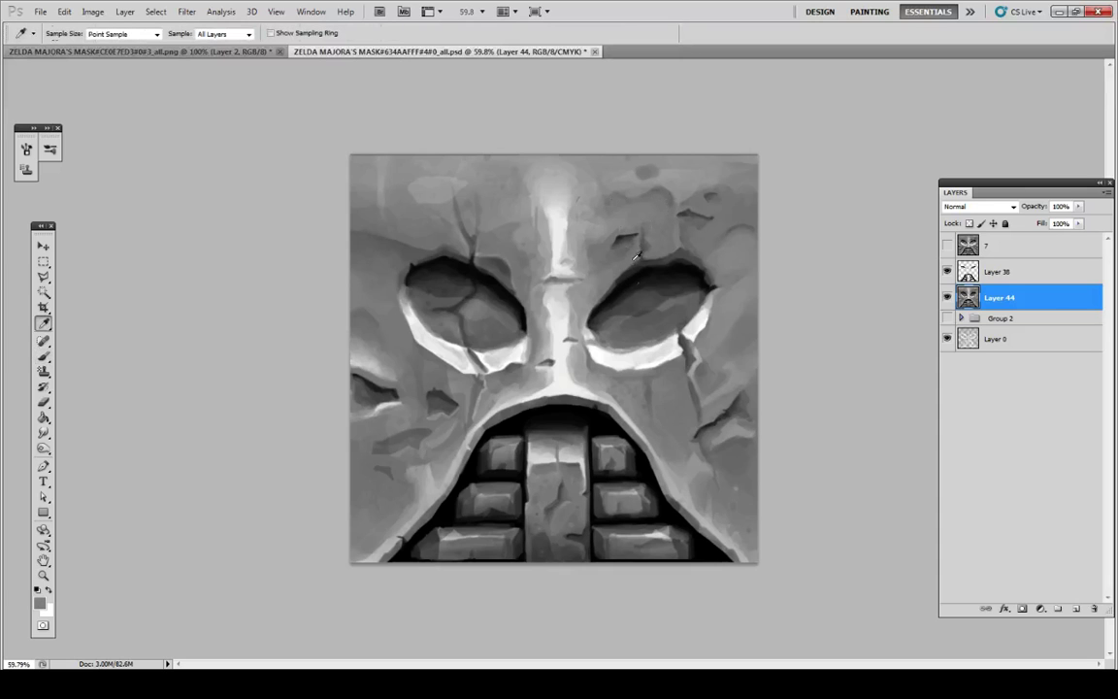
drag(659, 184, 662, 194)
alt+click(659, 193)
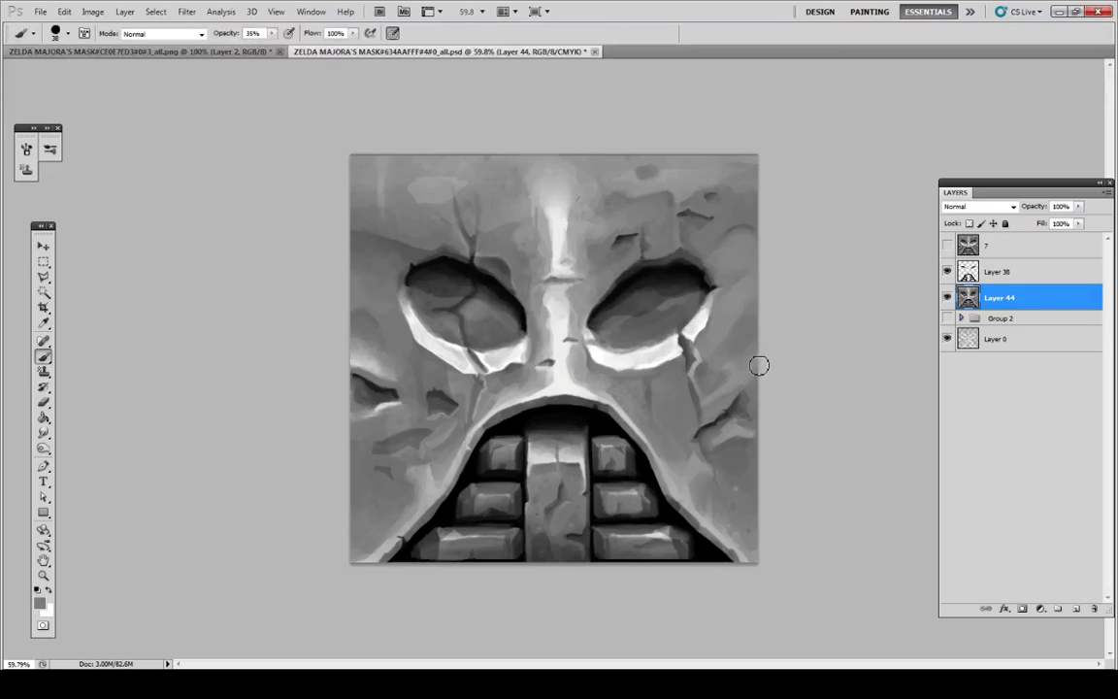
Step: Merge Layer 38 with Layer 44 and add a new empty layer above the result
scroll(761, 364, down, 2)
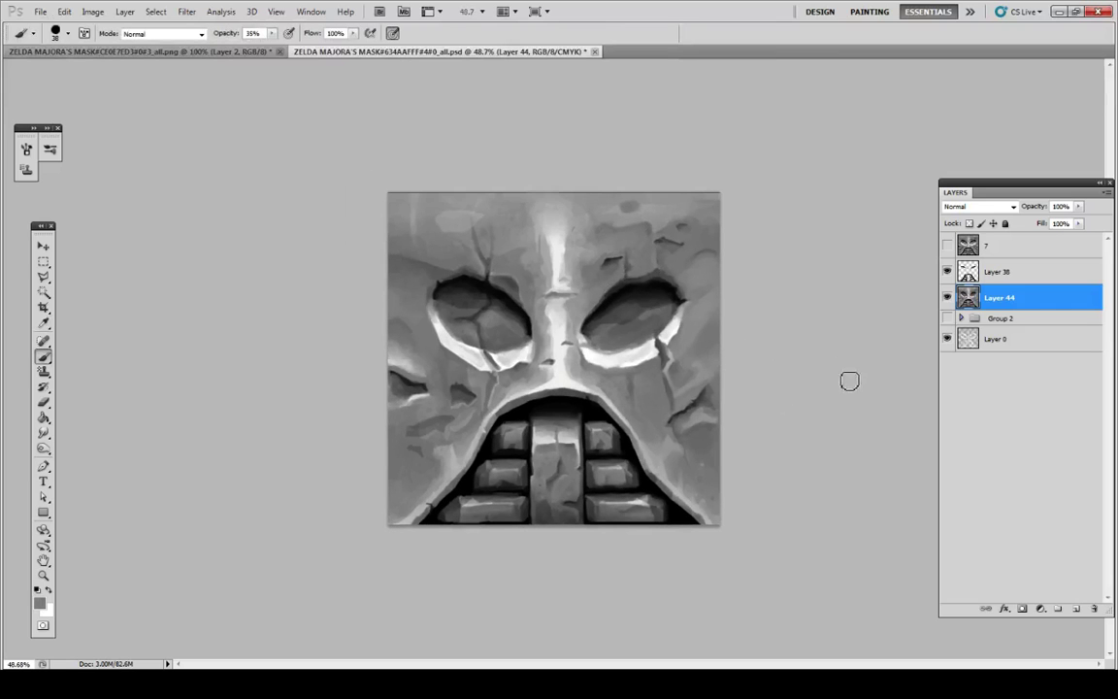
click(948, 273)
click(1010, 273)
shift+click(991, 296)
right_click(991, 287)
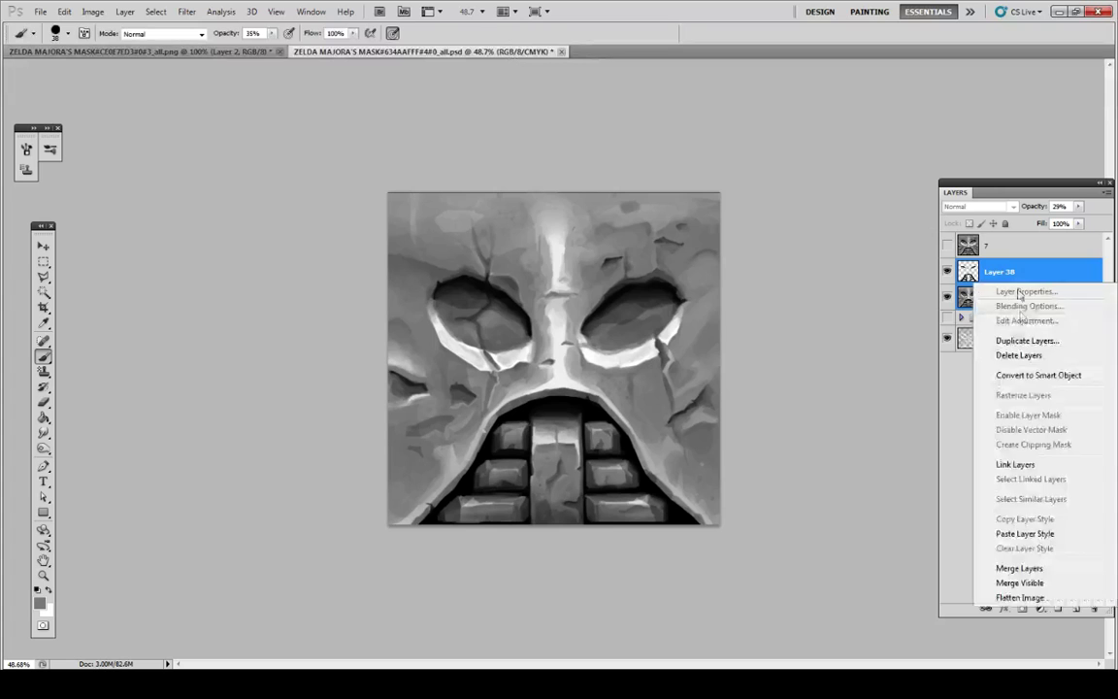
click(1045, 570)
key(ctrl+shift+alt+n)
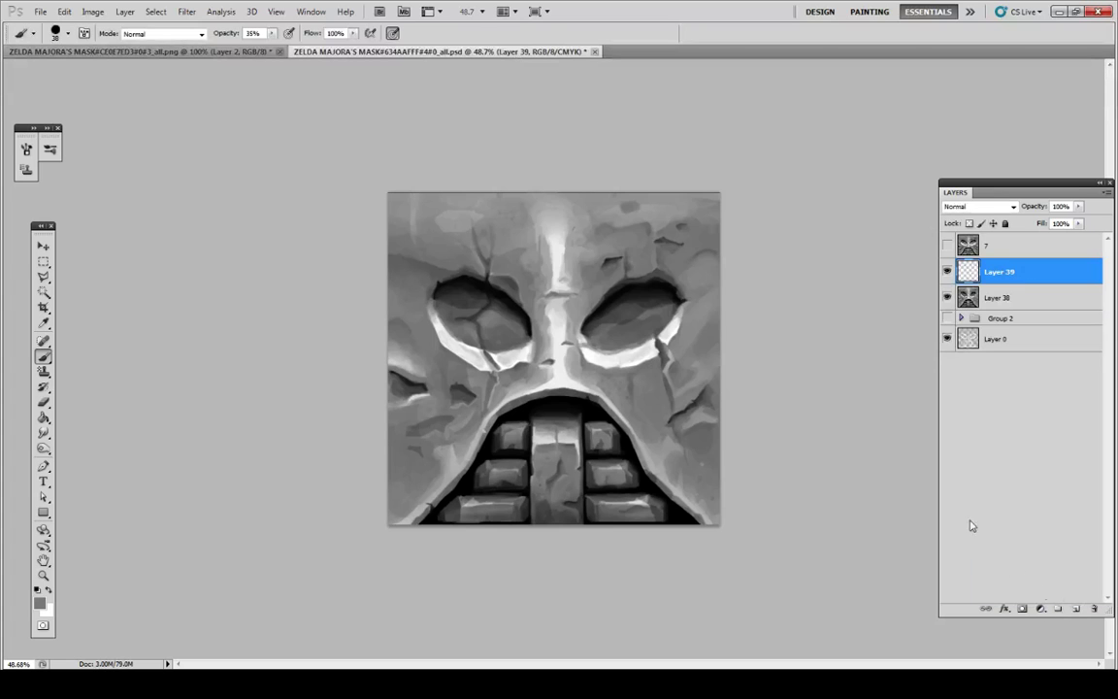
Step: Choose the 54 px spatter brush preset with a near-black foreground colour
key(i)
key(b)
click(67, 34)
mouse_move(152, 131)
mouse_down()
mouse_move(154, 185)
mouse_move(158, 148)
mouse_up()
scroll(153, 148, up, 1)
click(28, 173)
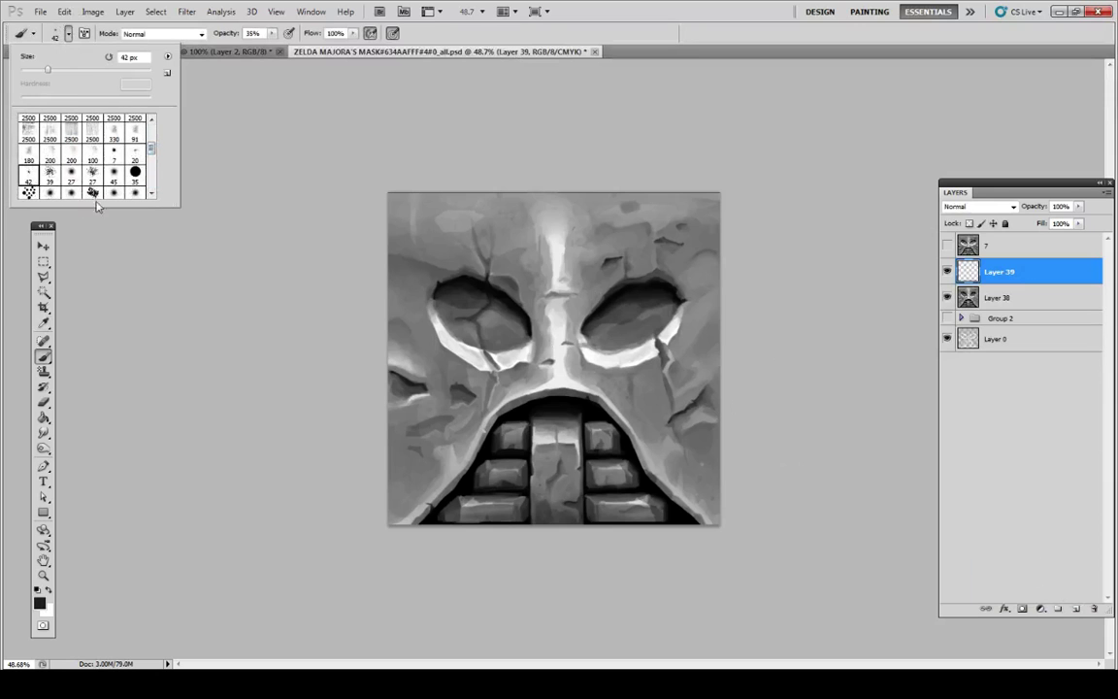
click(31, 193)
click(451, 268)
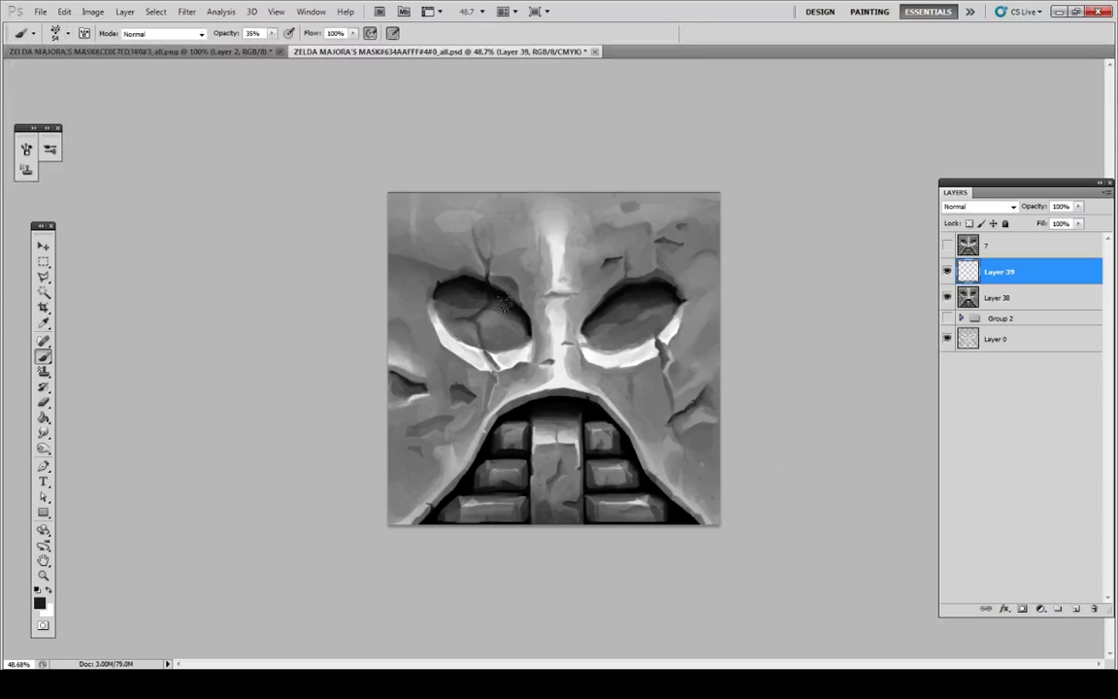
Step: Turn off Dual Brush, Color Dynamics and Transfer for the spatter brush
key(F5)
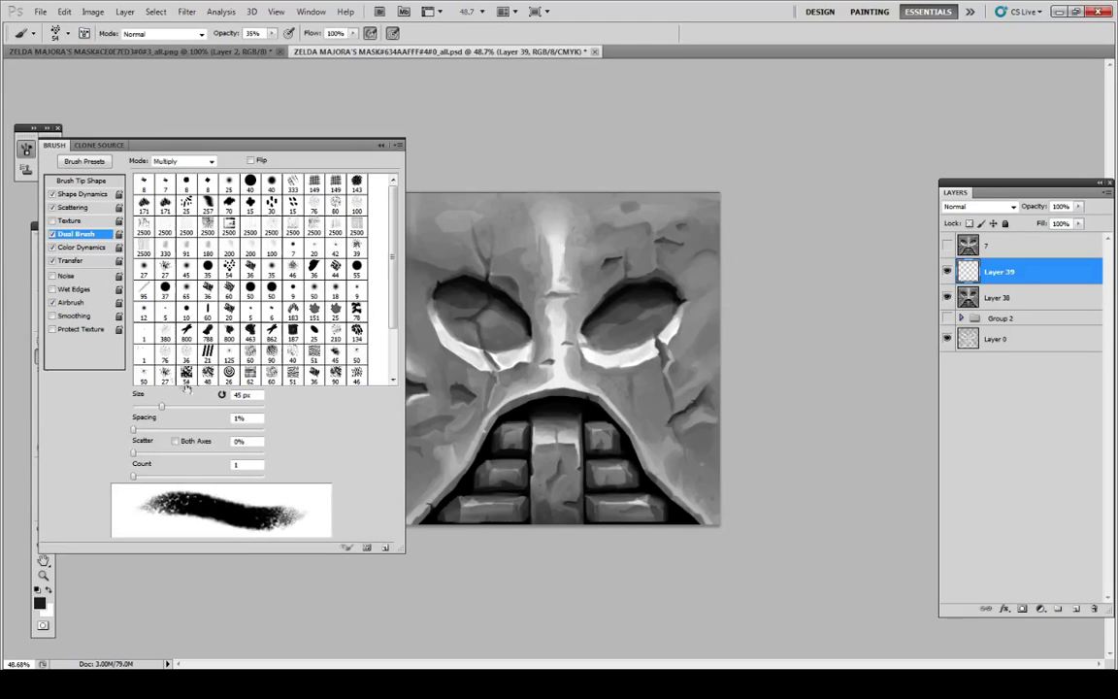
click(53, 235)
click(53, 247)
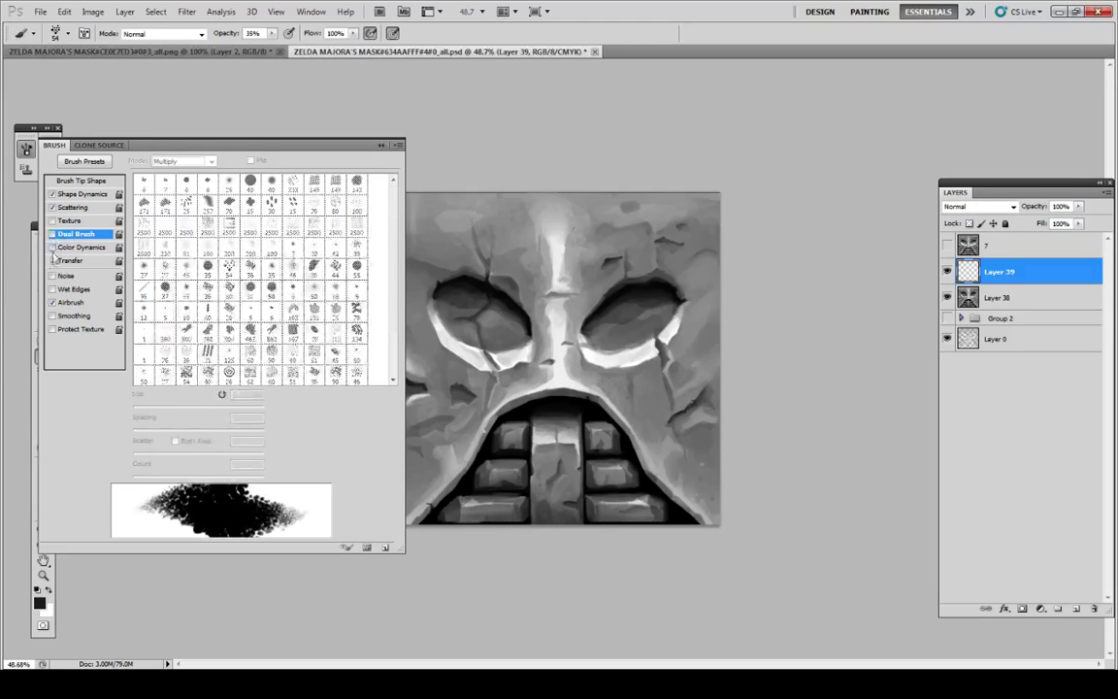
click(54, 261)
Step: Set the spatter brush's scatter to 1000% and angle jitter to 13%, with Airbrush turned off
click(76, 208)
click(78, 194)
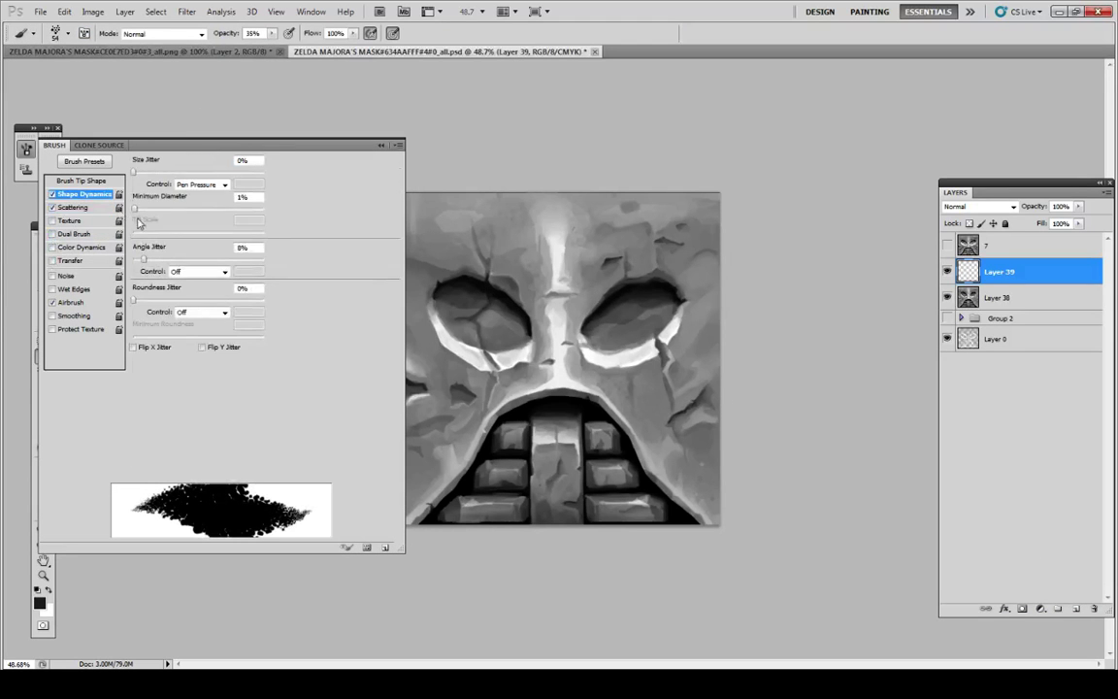
drag(145, 261, 147, 260)
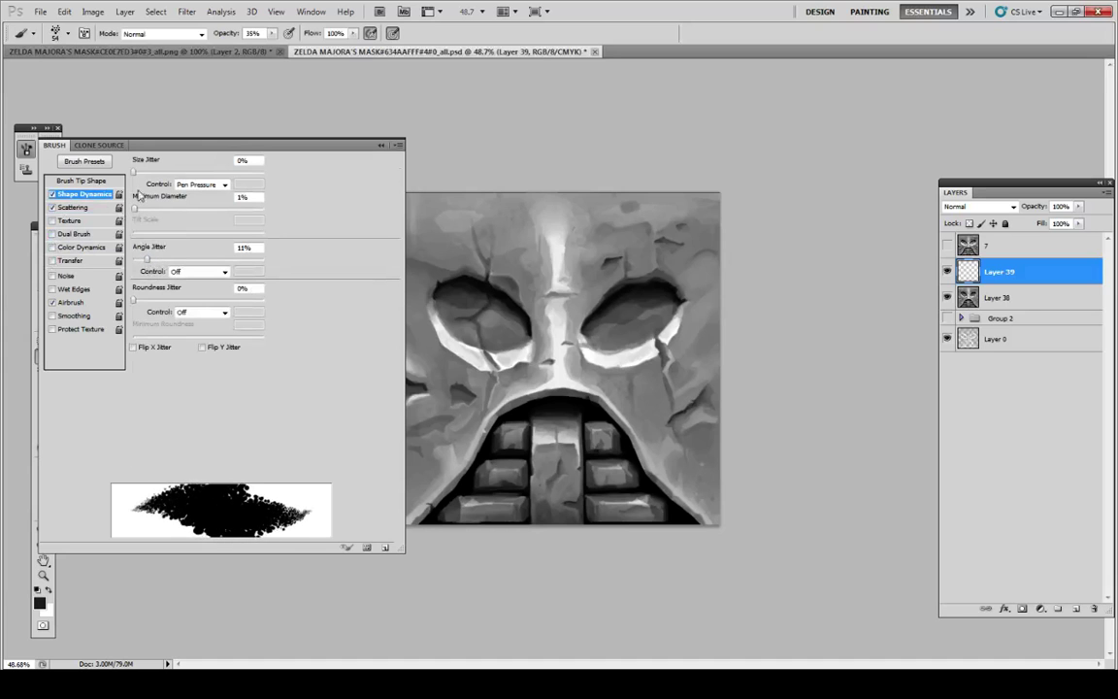
drag(137, 176, 294, 176)
click(78, 207)
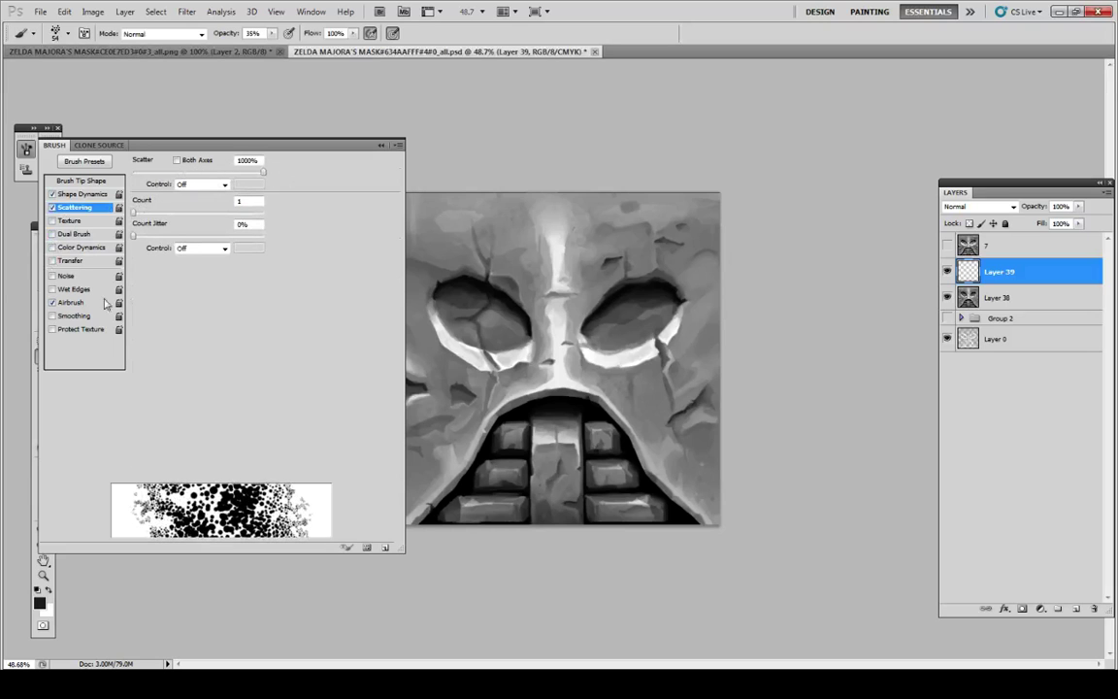
click(54, 303)
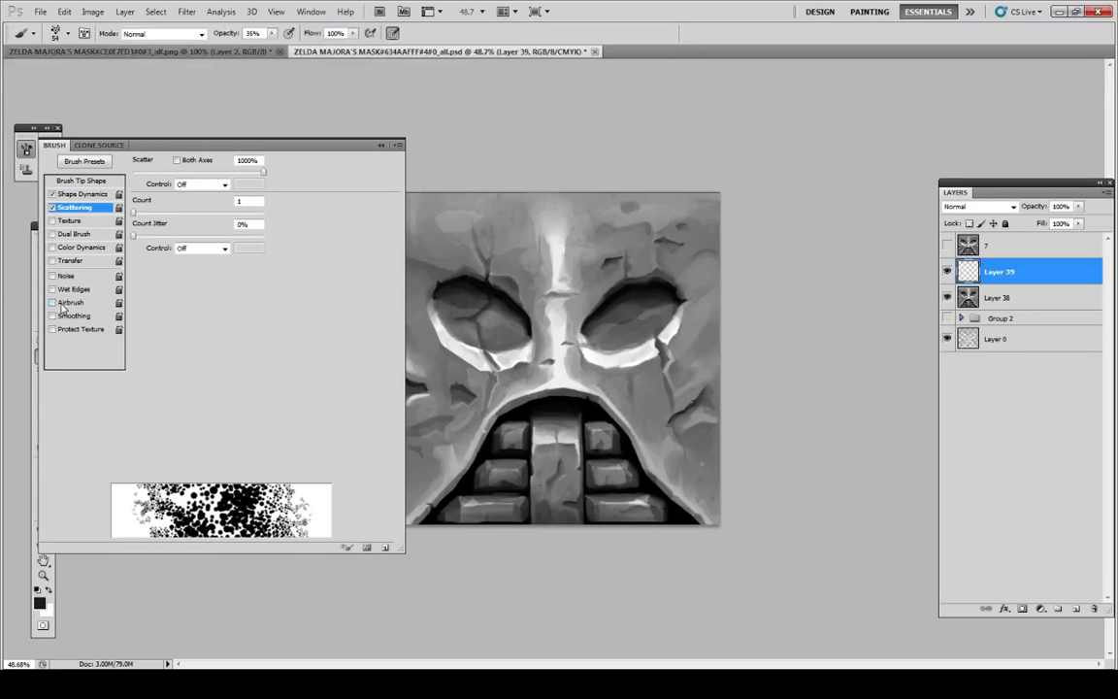
click(84, 195)
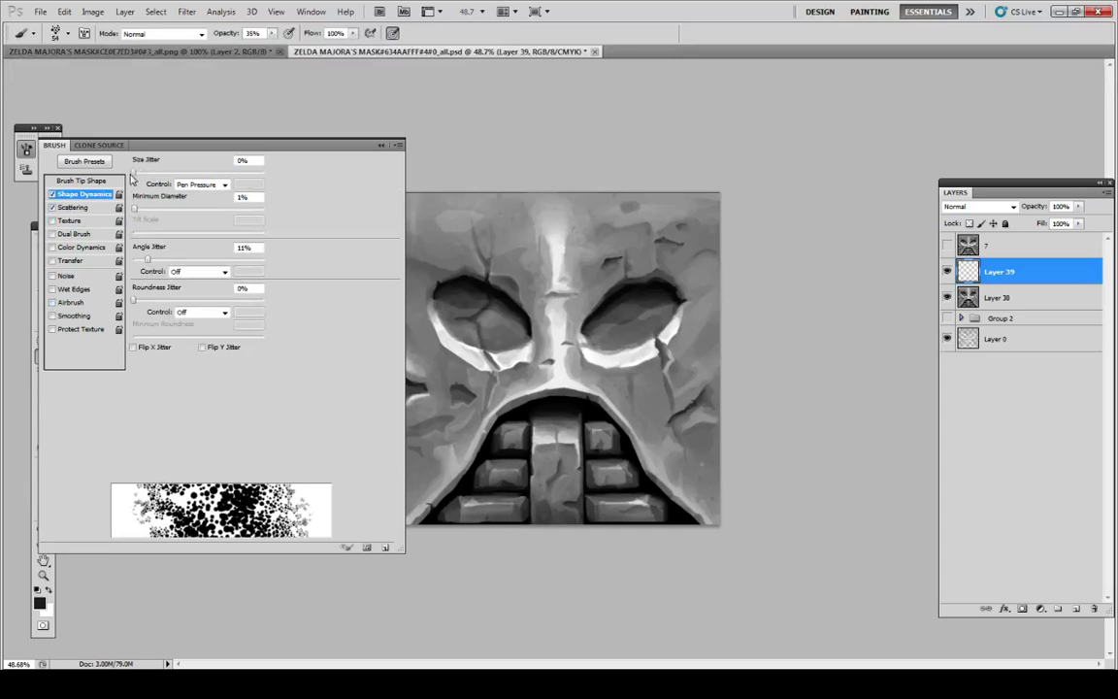
drag(145, 258, 148, 259)
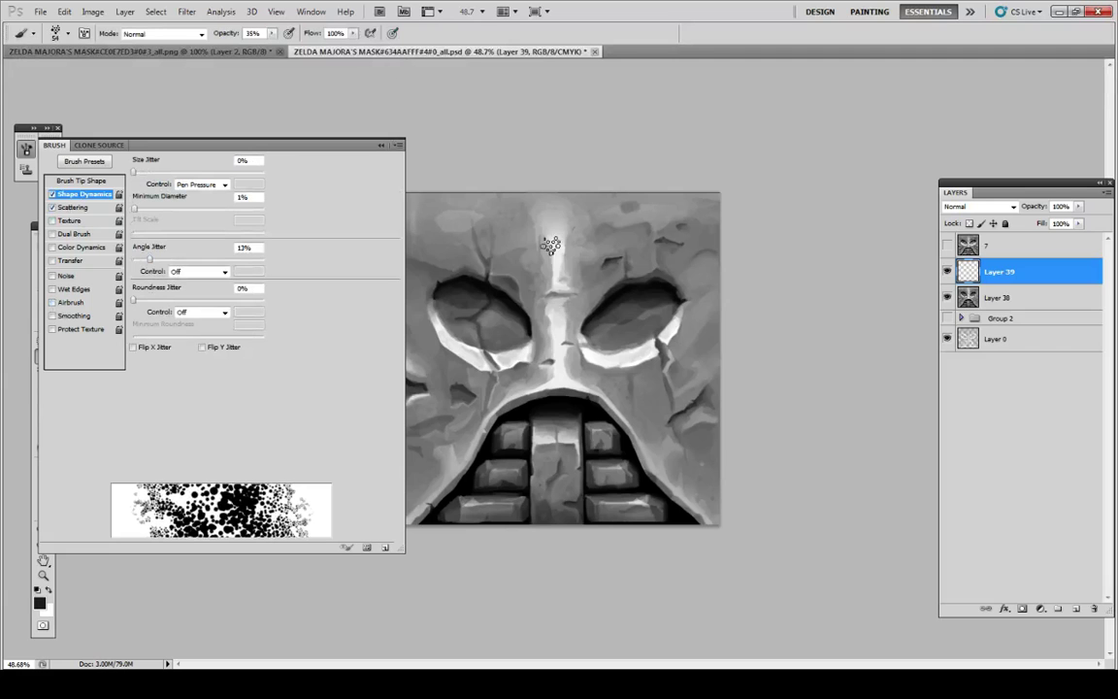
Step: Try a scattered dark speckle stroke across the forehead and nose bridge, and undo it
mouse_move(551, 245)
mouse_down()
mouse_move(531, 331)
mouse_move(529, 316)
mouse_up()
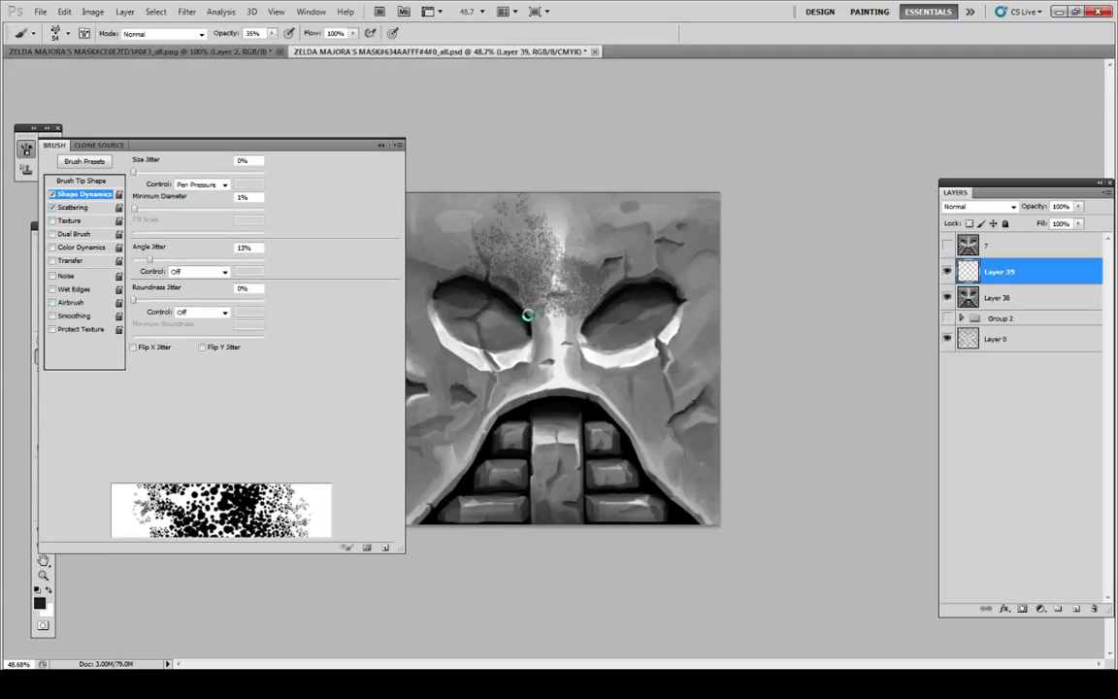
key(ctrl+z)
click(397, 144)
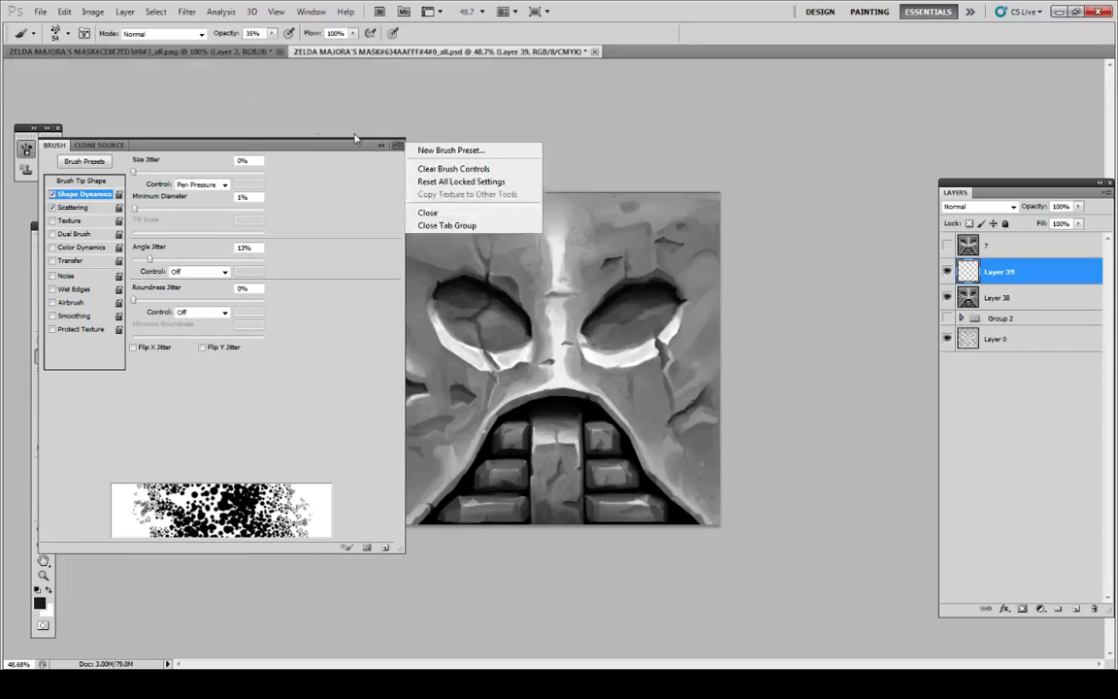
Step: Choose the hard round 8 px brush preset, turn off Dual Brush, and turn on Scattering with scatter at 699%
click(84, 67)
click(66, 34)
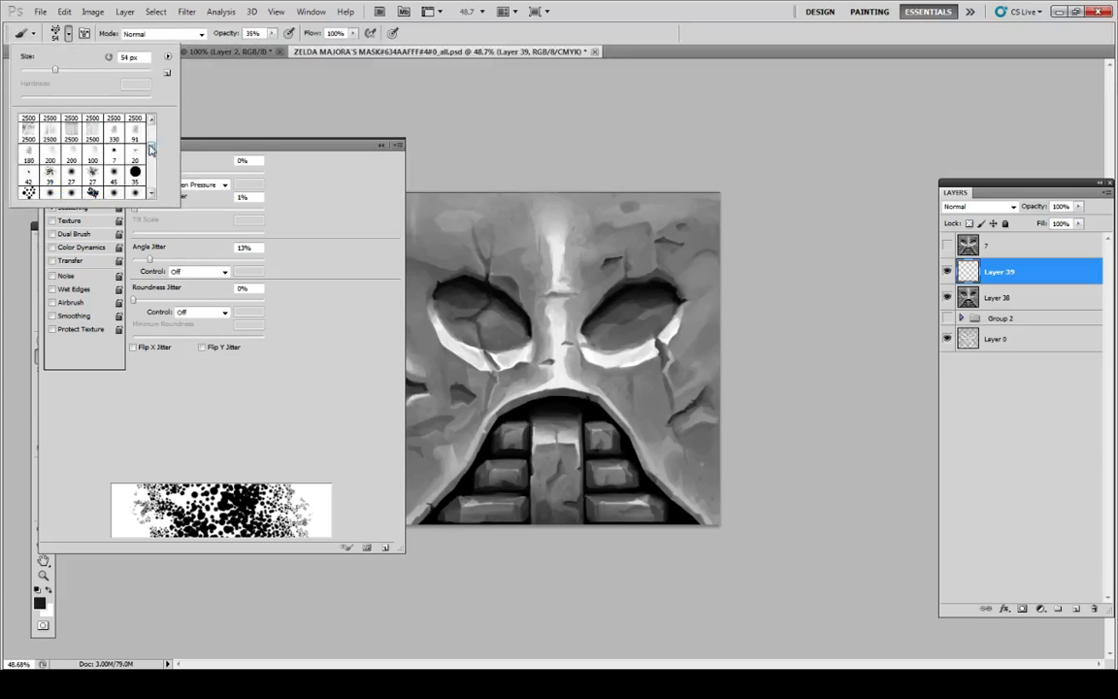
drag(152, 149, 150, 104)
click(72, 123)
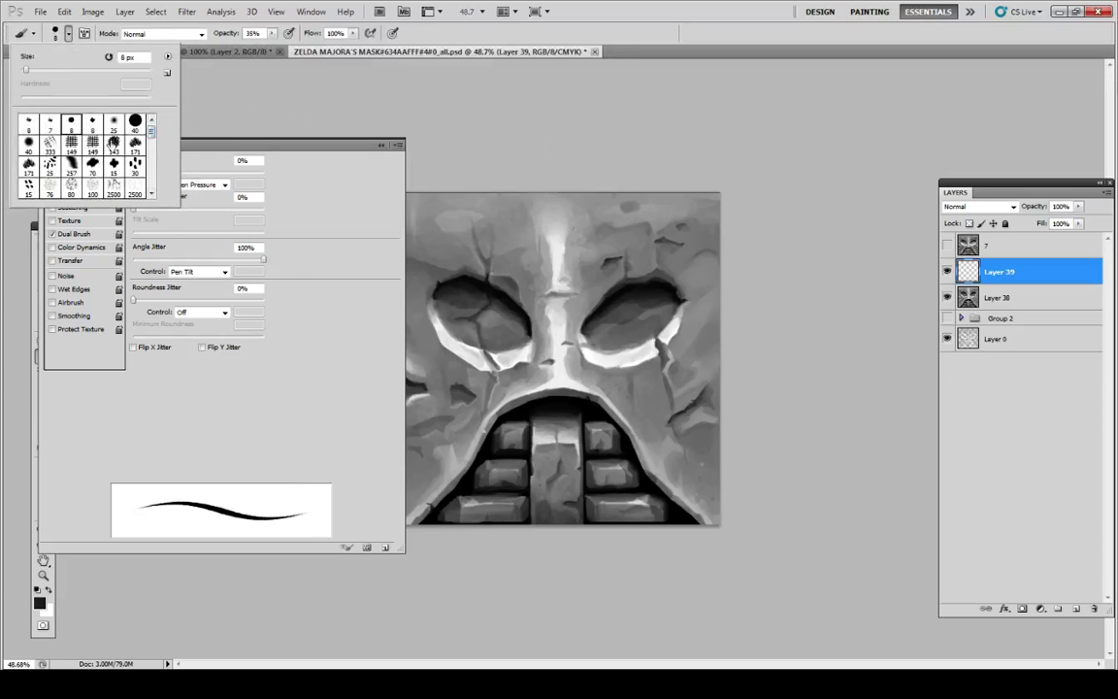
click(224, 396)
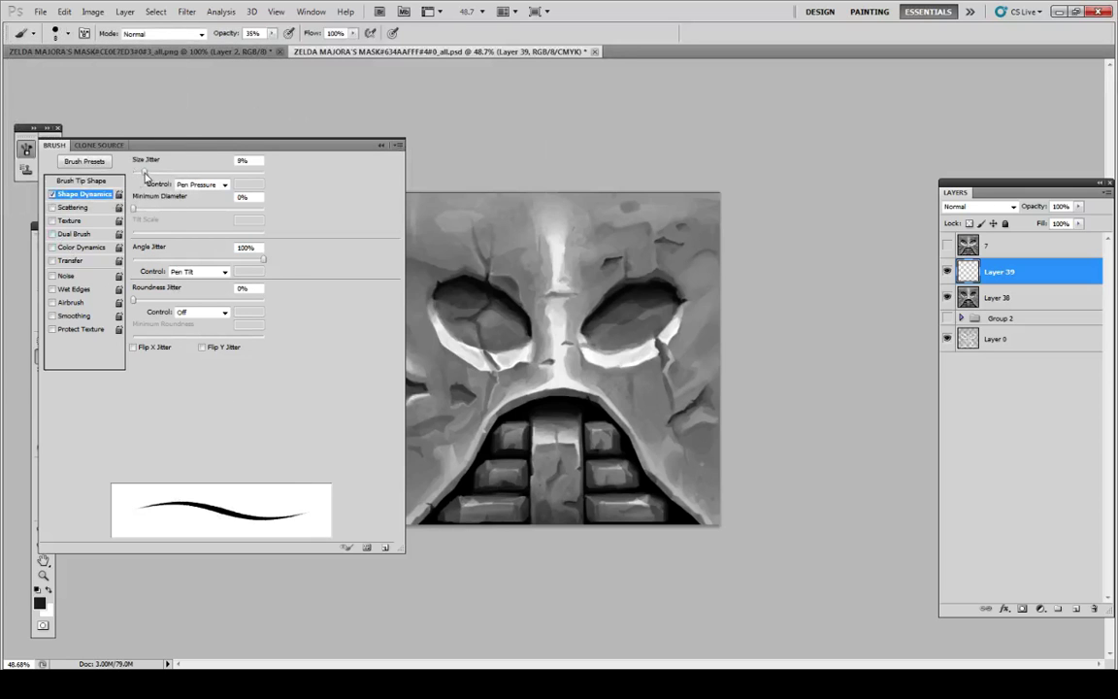
click(78, 207)
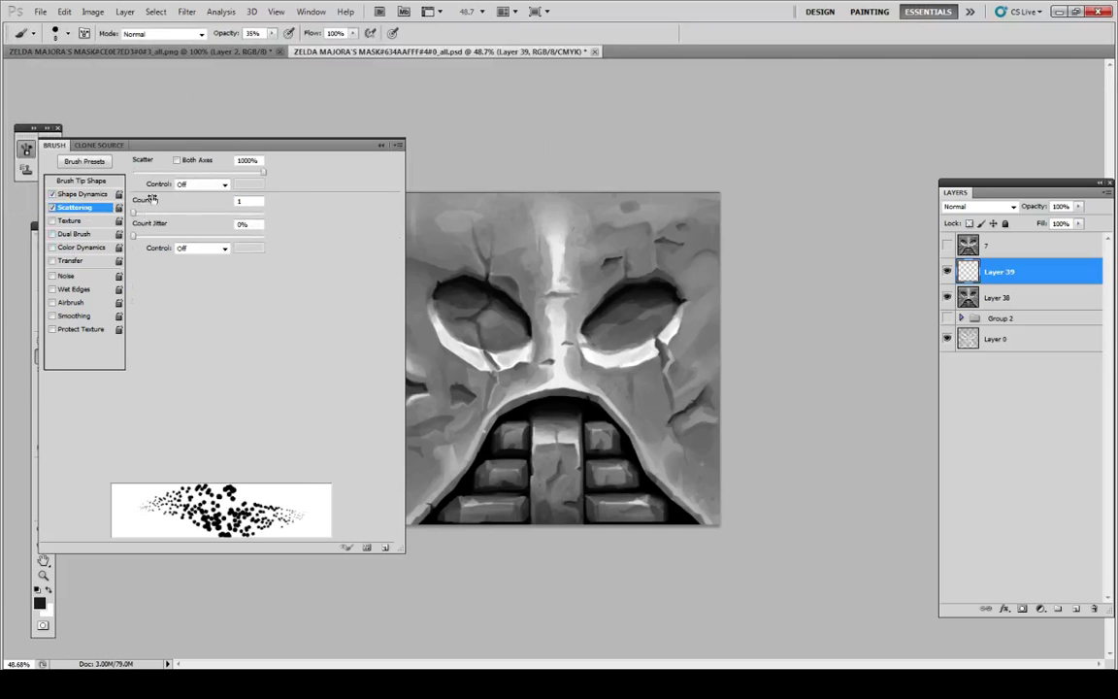
drag(198, 173, 207, 175)
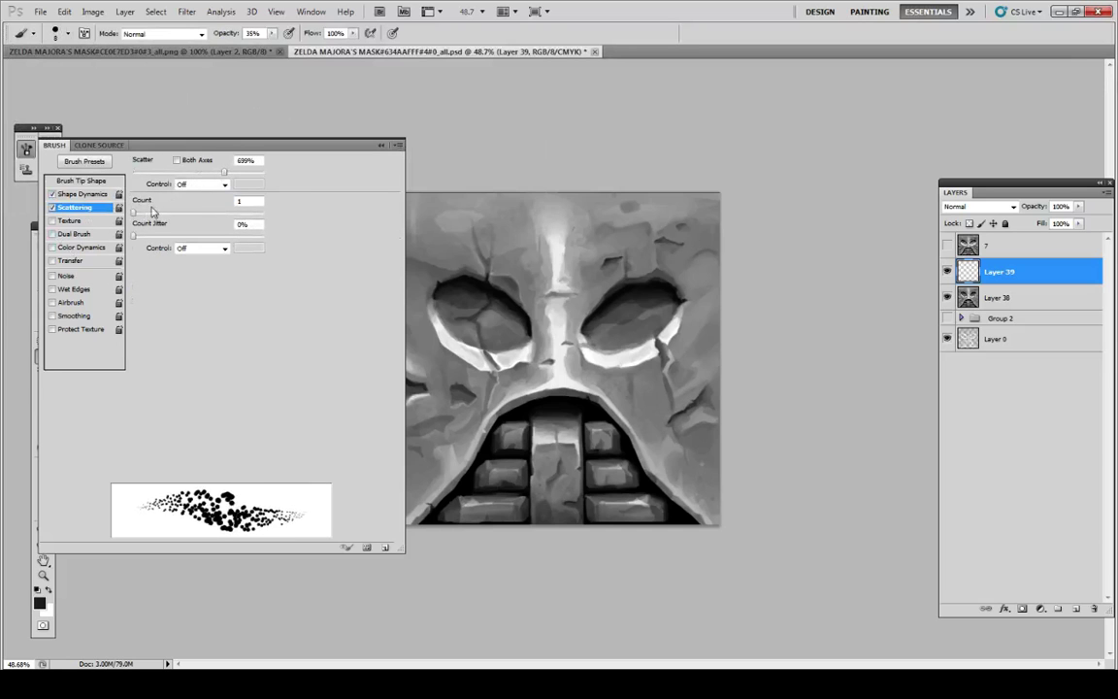
Step: Set the brush's size jitter and minimum diameter to 28%, angle jitter to 49% and roundness jitter to 29%
click(86, 194)
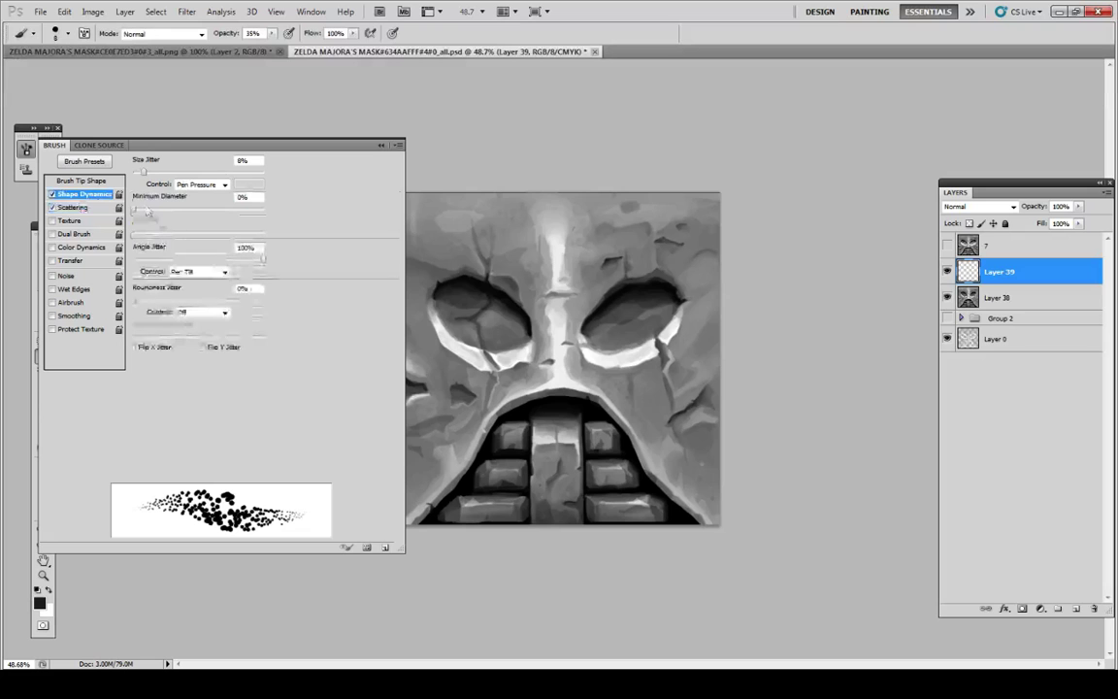
drag(148, 211, 173, 213)
drag(144, 171, 172, 175)
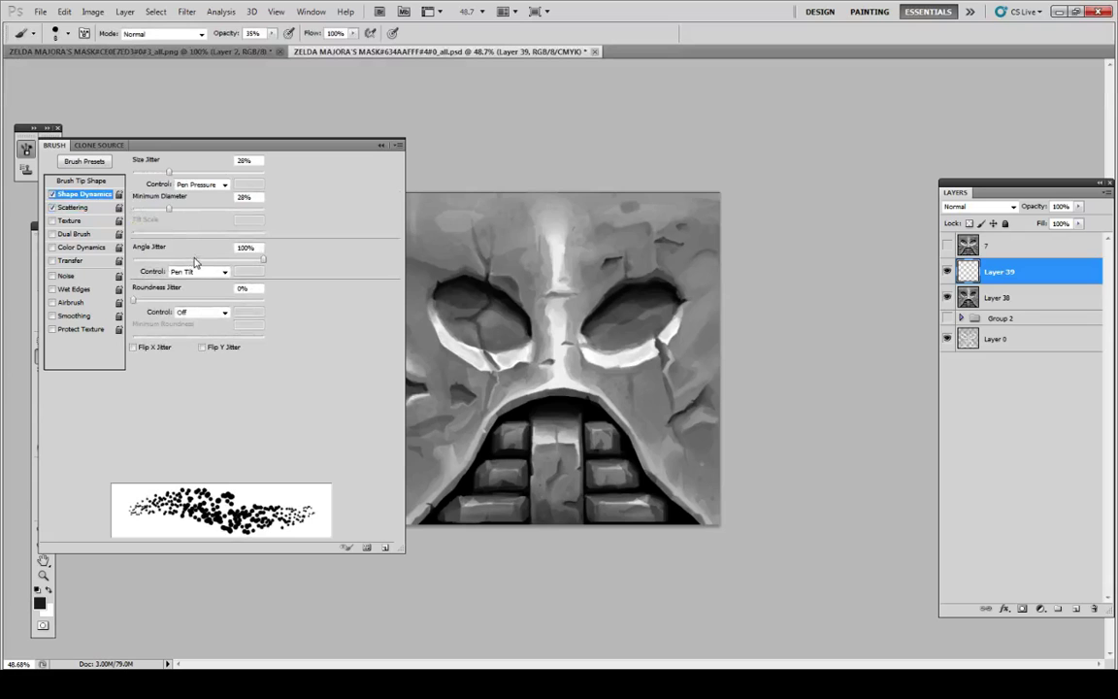
drag(141, 302, 161, 301)
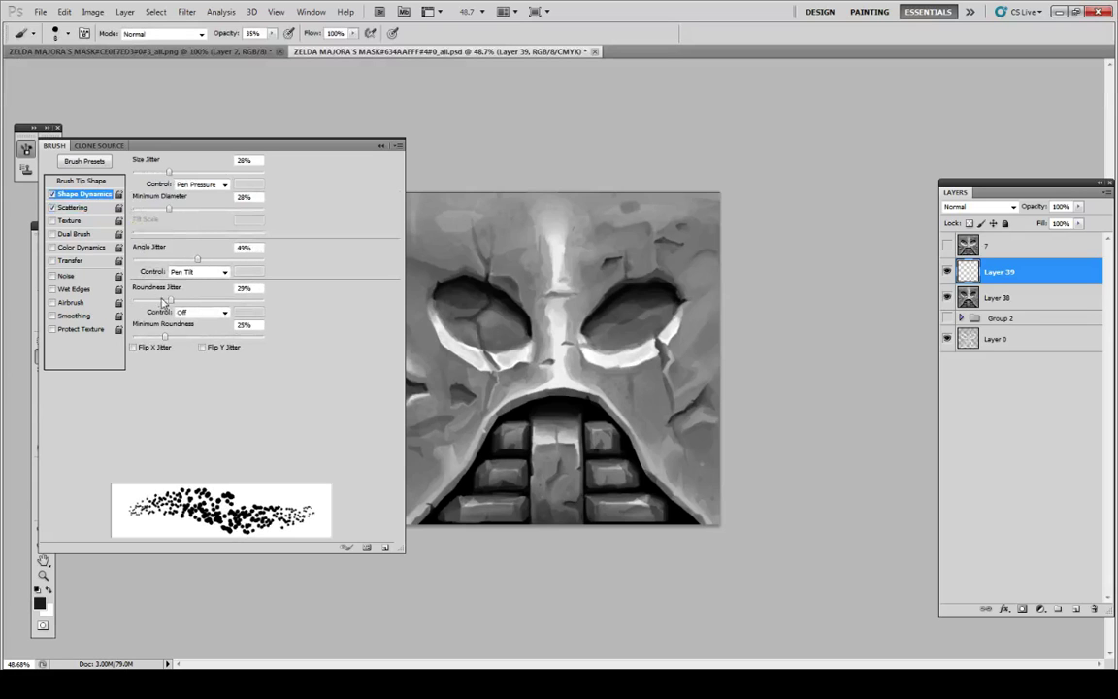
Step: Set the brush's scatter to 878% and try a small dab above the mask's left eye
click(85, 209)
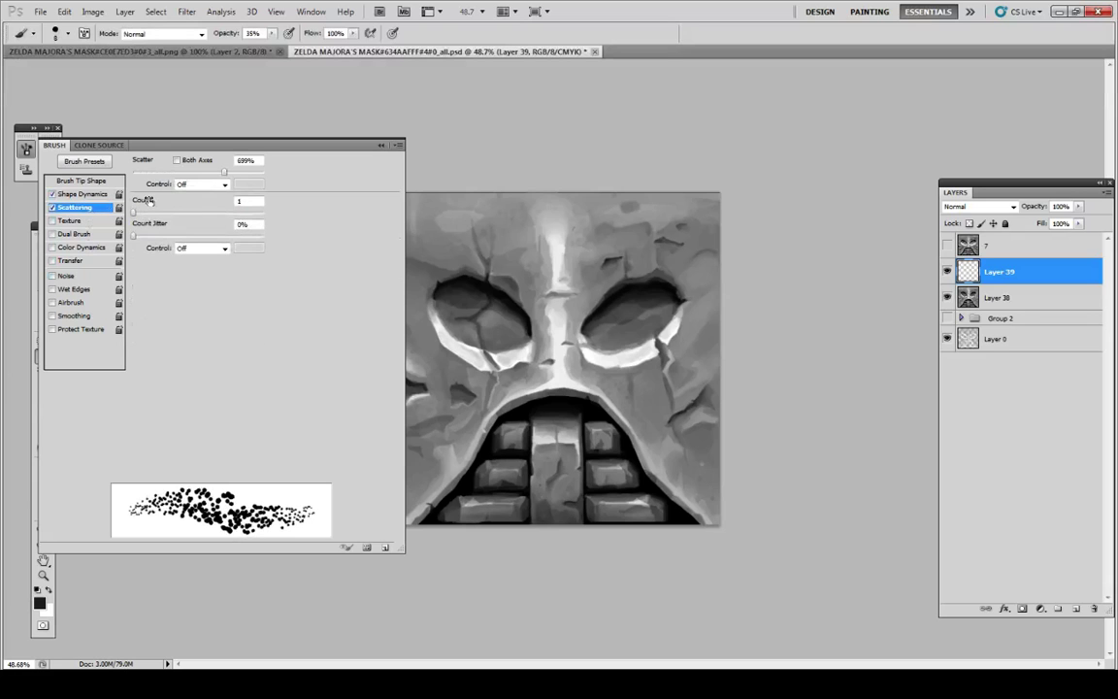
drag(225, 180, 248, 174)
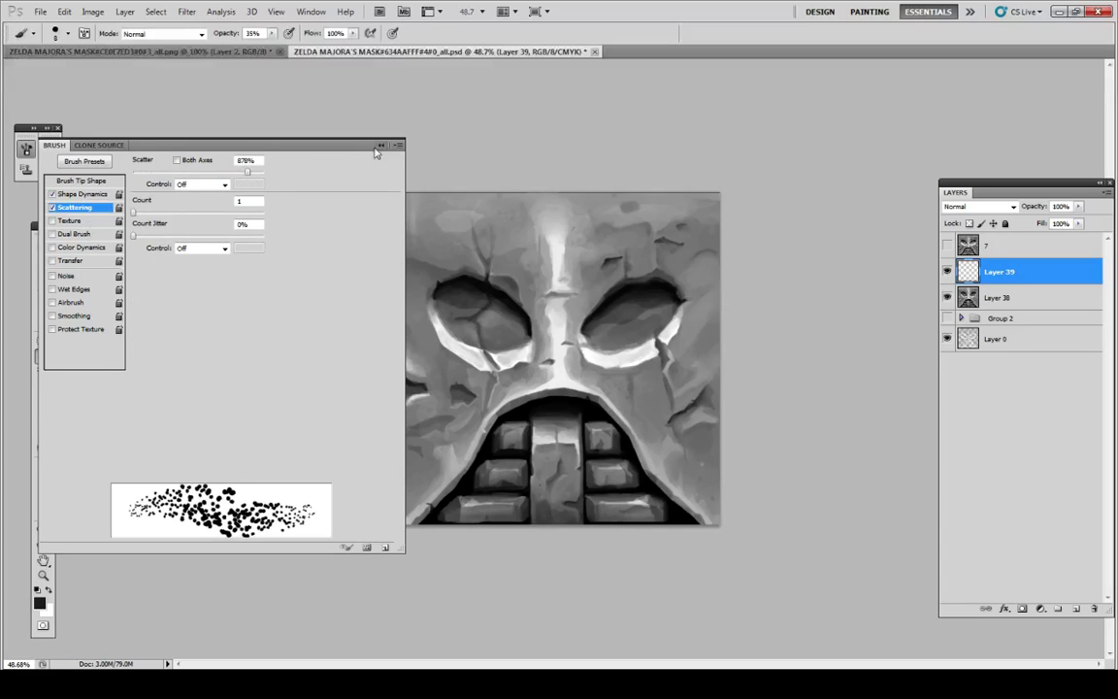
click(382, 145)
click(443, 252)
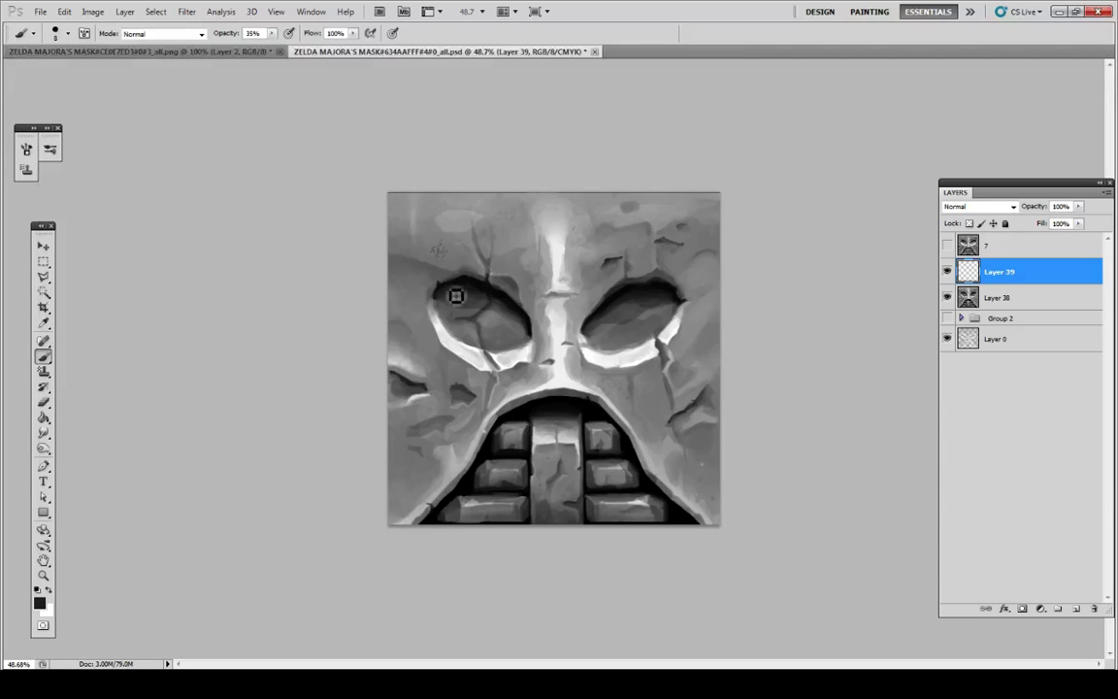
Step: Enlarge the brush to 95 px, try scattered strokes over the left brow and nose bridge, and undo them
click(69, 35)
click(80, 71)
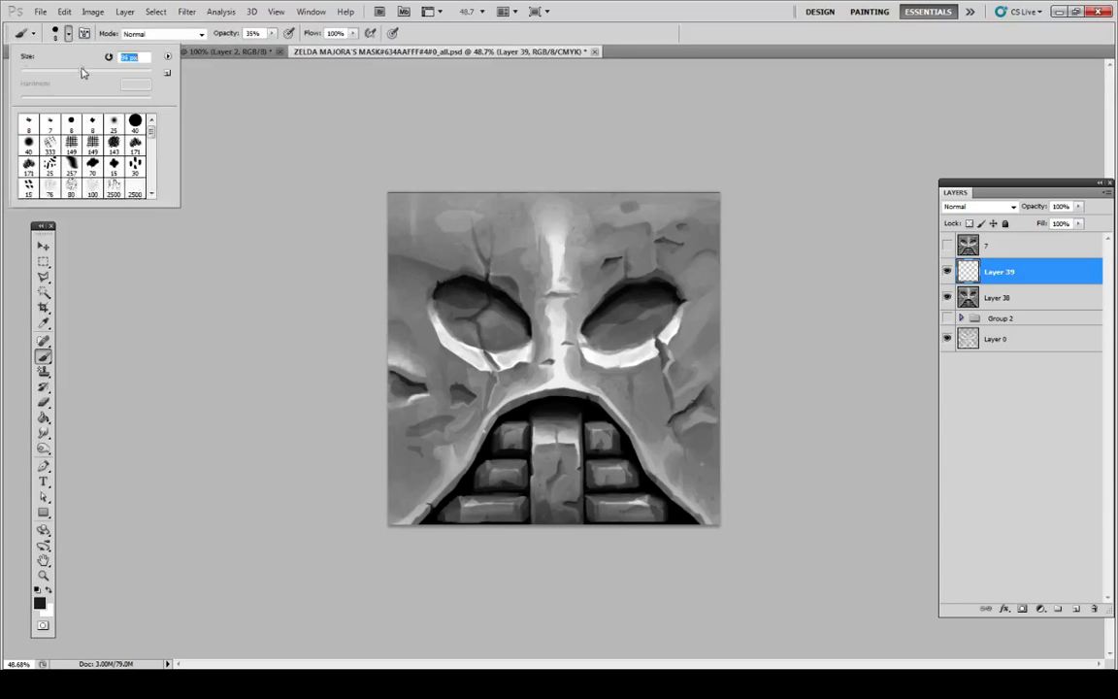
drag(416, 235, 475, 283)
key(ctrl+z)
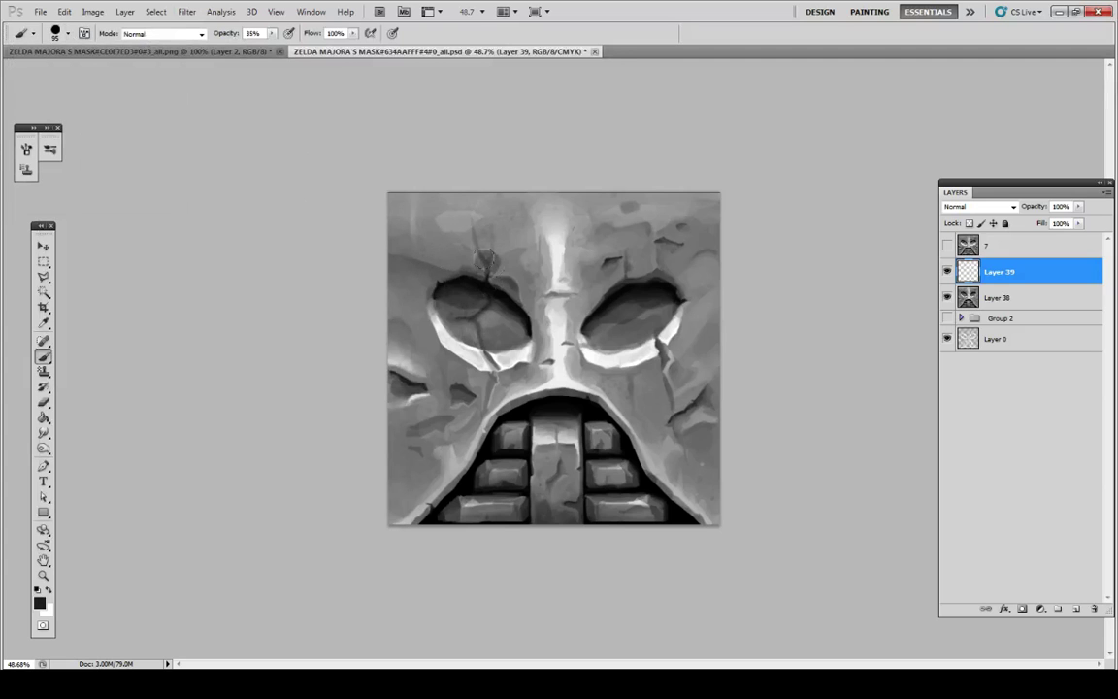
key(ctrl+z)
drag(552, 321, 621, 243)
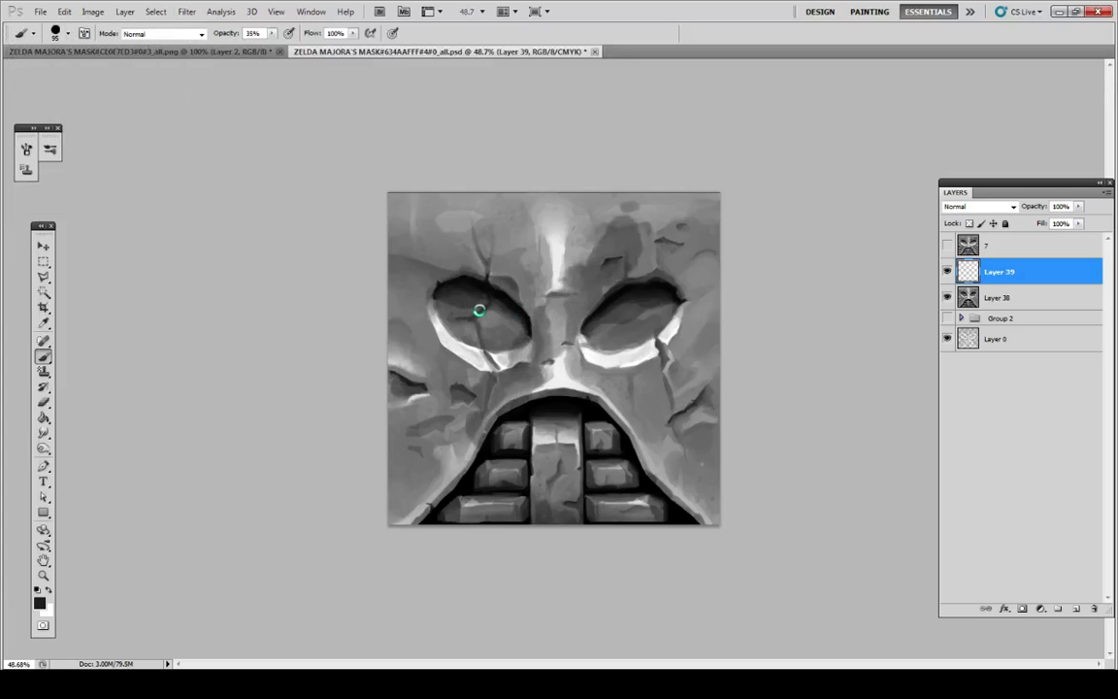
key(ctrl+z)
Step: Reduce the brush size to 36 px, try a short scattered stroke above the left eye, and undo it
right_click(70, 73)
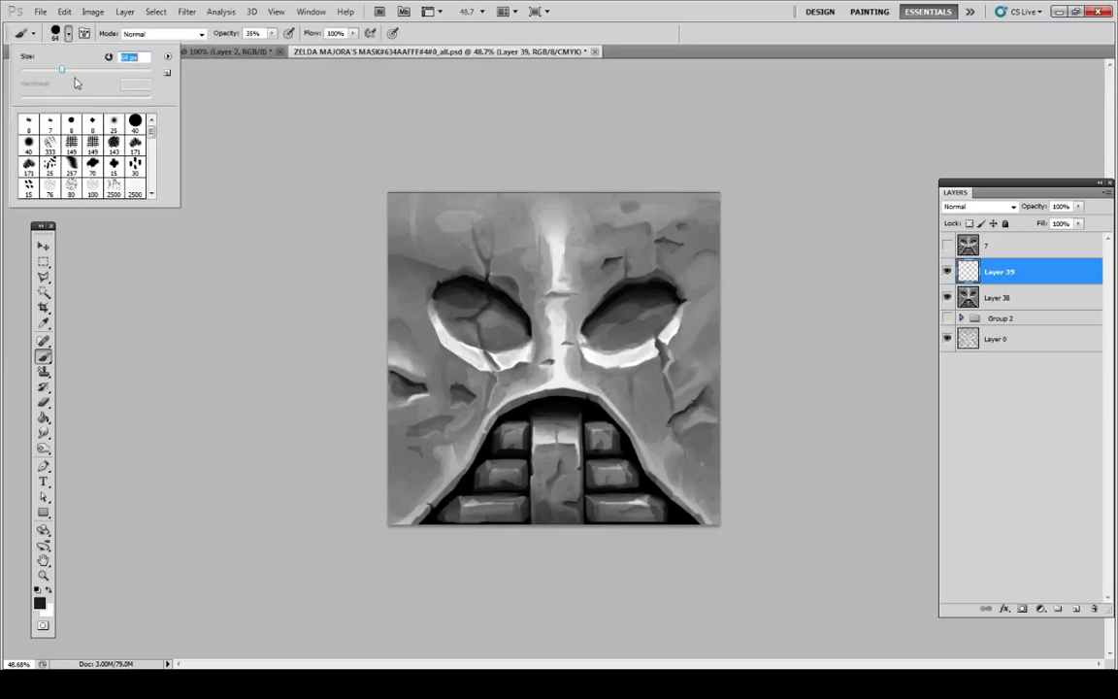
key(Return)
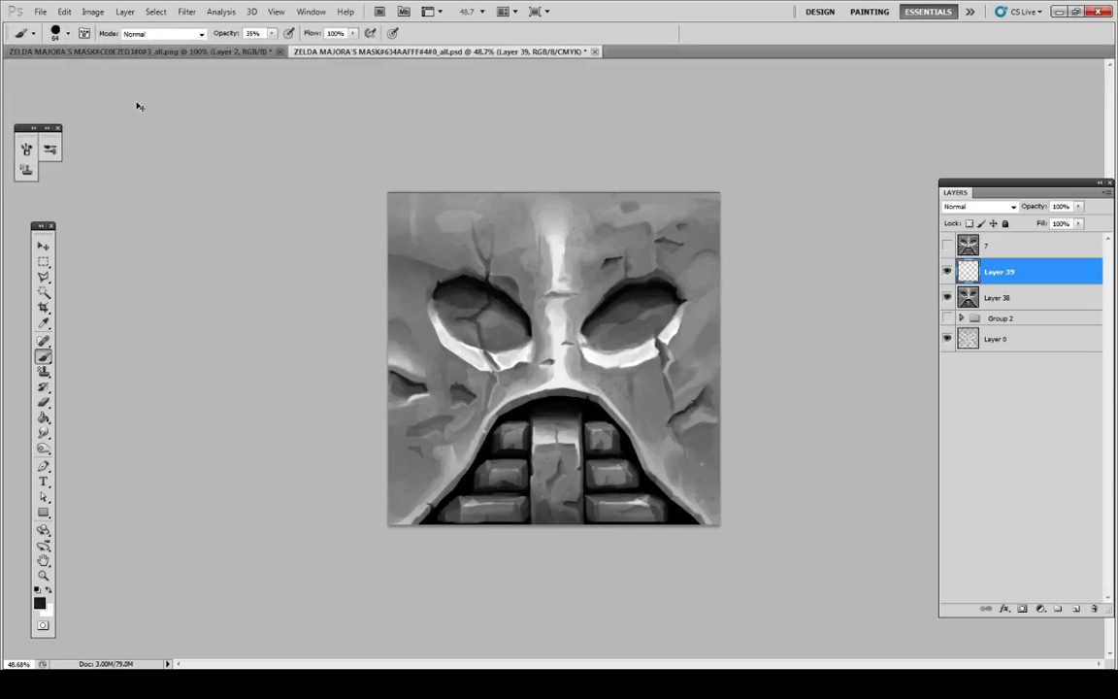
click(62, 38)
drag(50, 66, 43, 67)
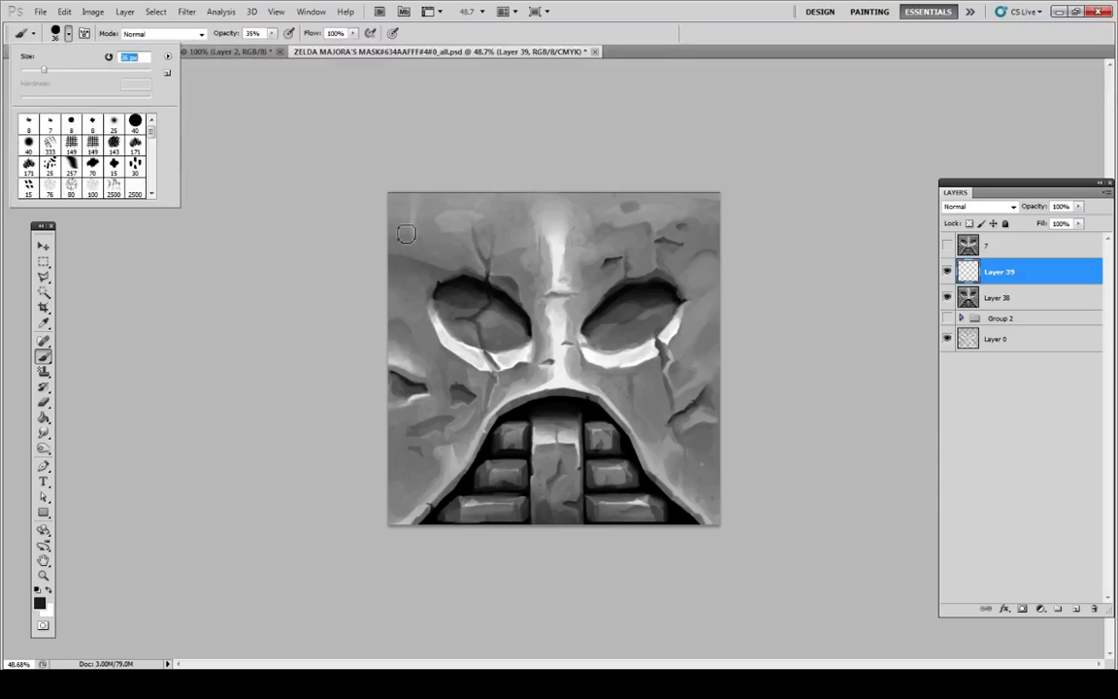
mouse_move(431, 239)
mouse_down()
mouse_move(448, 229)
mouse_move(441, 254)
mouse_up()
key(ctrl+z)
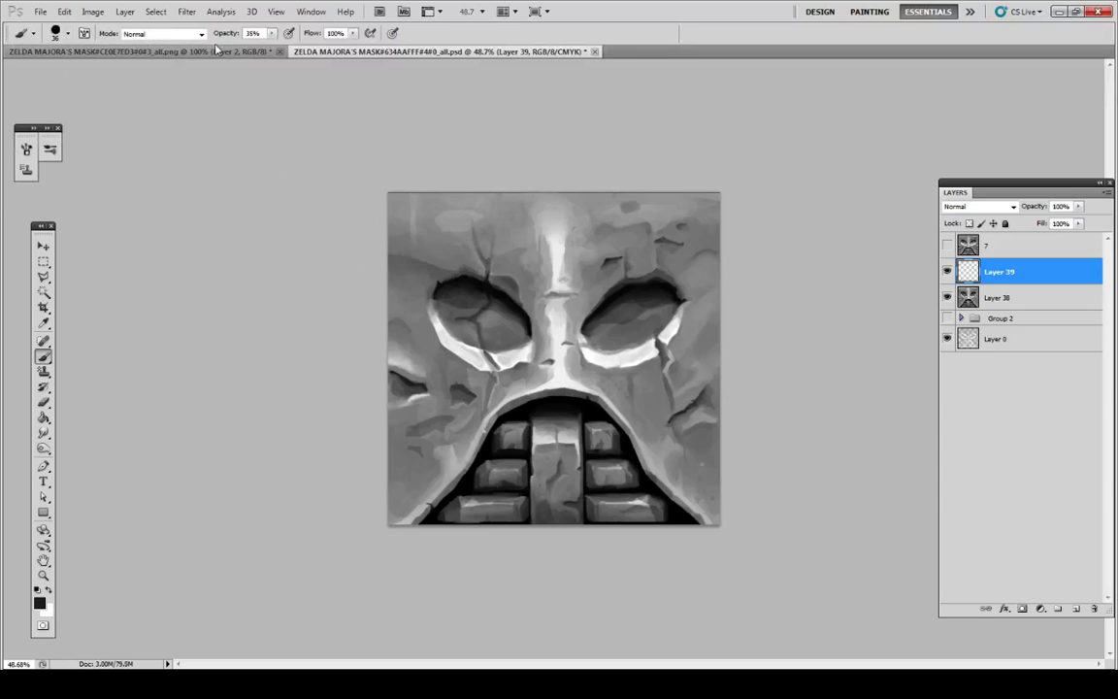
Step: Set the brush's scatter to 1000%, size jitter and minimum diameter to 0%, angle jitter to 25% and roundness jitter to 3%
click(27, 149)
click(82, 195)
click(74, 206)
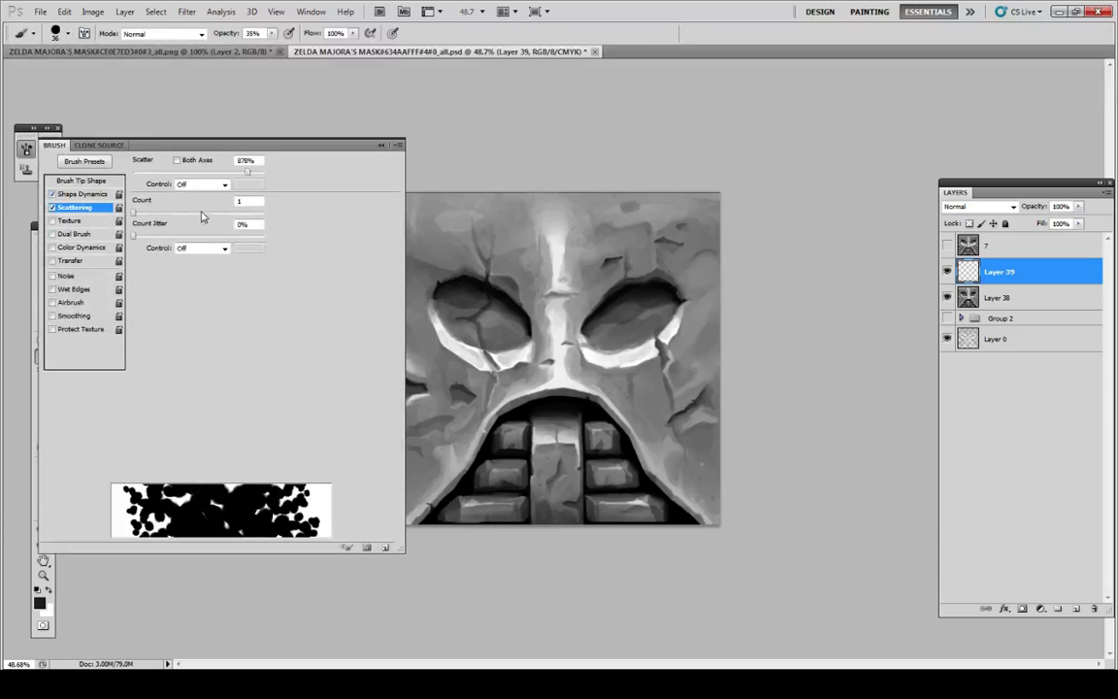
drag(248, 173, 278, 172)
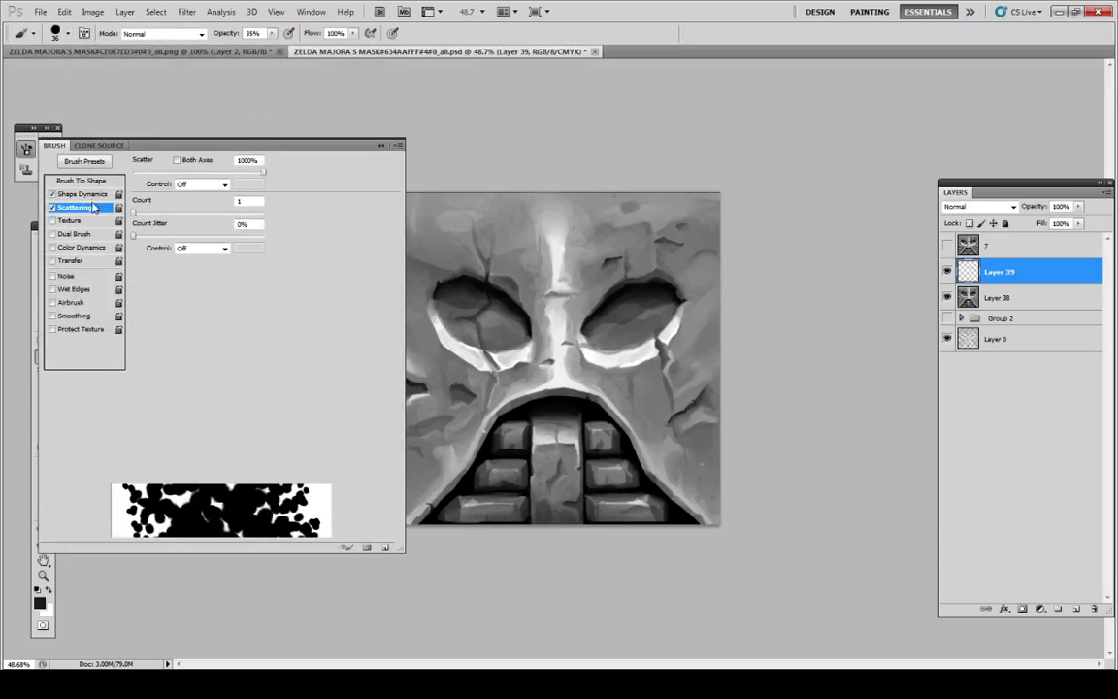
click(97, 194)
drag(168, 173, 120, 180)
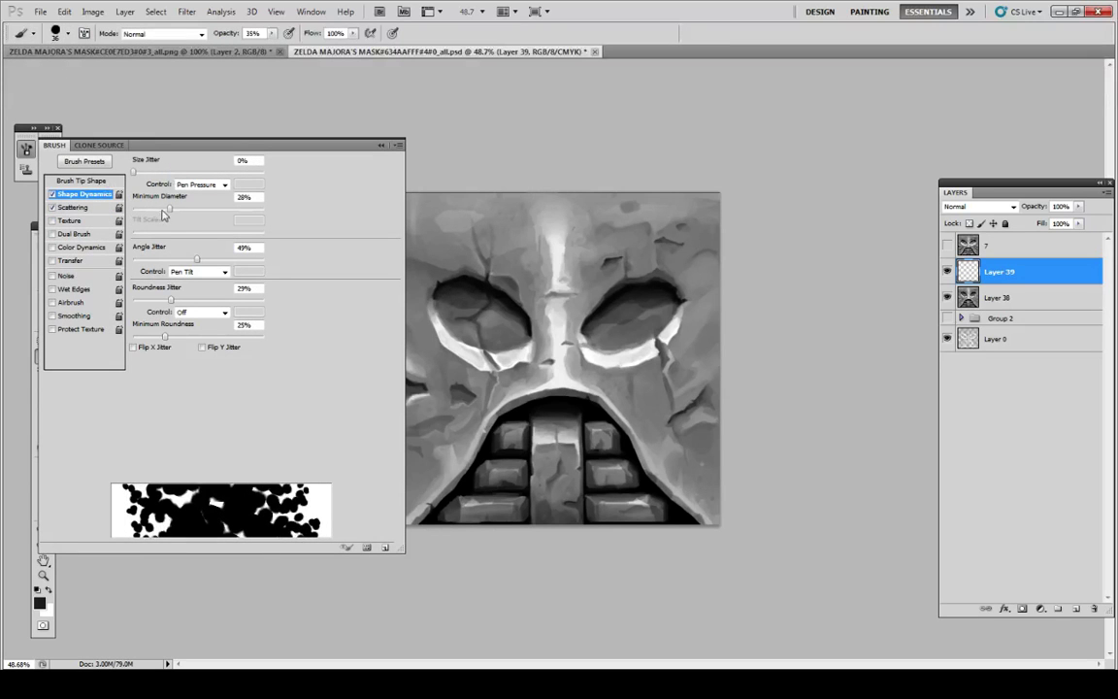
mouse_move(162, 215)
mouse_down()
mouse_move(185, 218)
mouse_move(132, 216)
mouse_up()
mouse_move(198, 263)
mouse_down()
mouse_move(132, 264)
mouse_move(167, 265)
mouse_move(136, 303)
mouse_up()
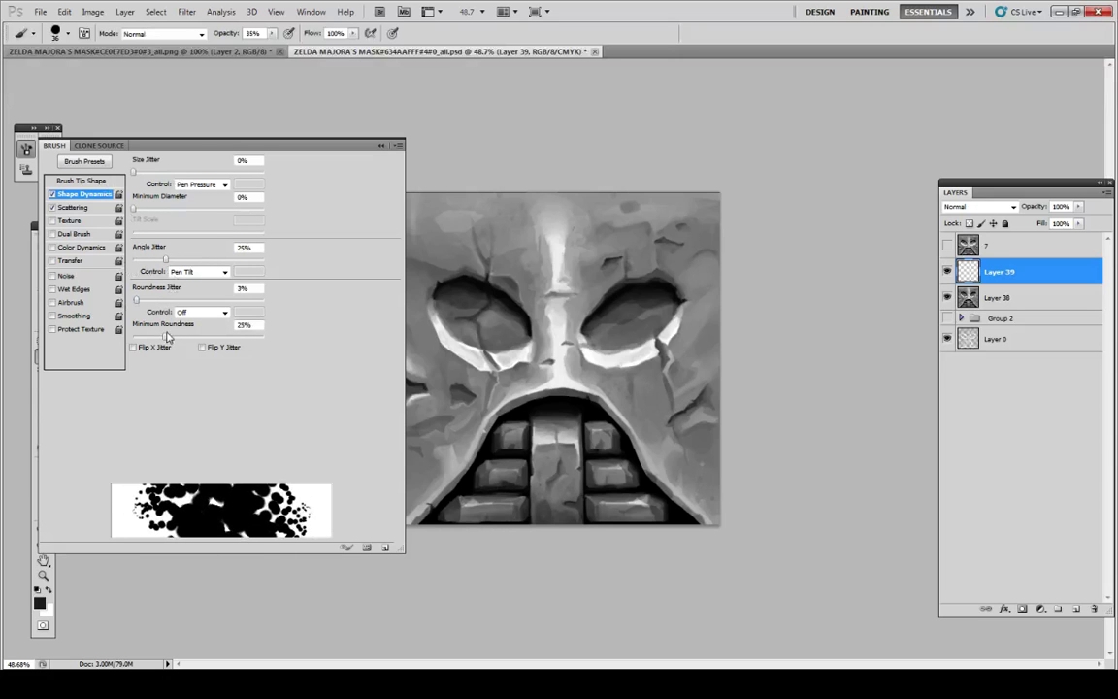
Step: Make the brush scatter on both axes with the count kept at 1
click(77, 208)
drag(141, 213, 123, 214)
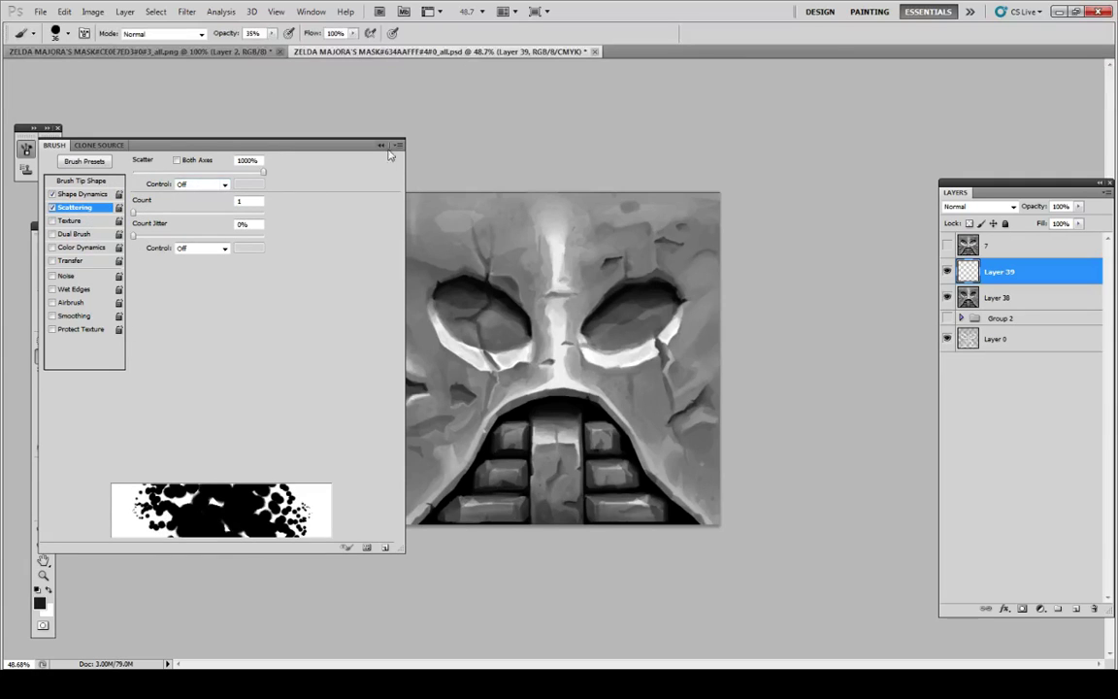
click(190, 162)
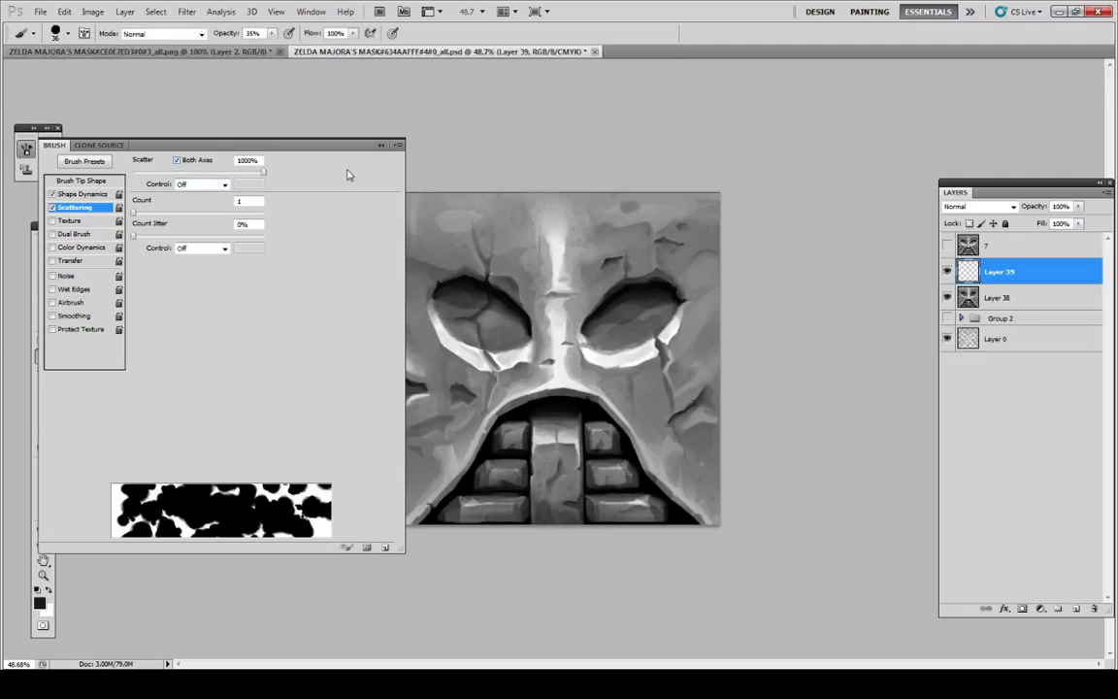
click(393, 153)
Step: Dab dark round spots across the forehead and around the right eye with the 36 px scatter brush
mouse_move(477, 297)
mouse_down()
mouse_move(449, 256)
mouse_move(453, 272)
mouse_move(445, 243)
mouse_up()
key(ctrl+z)
click(447, 245)
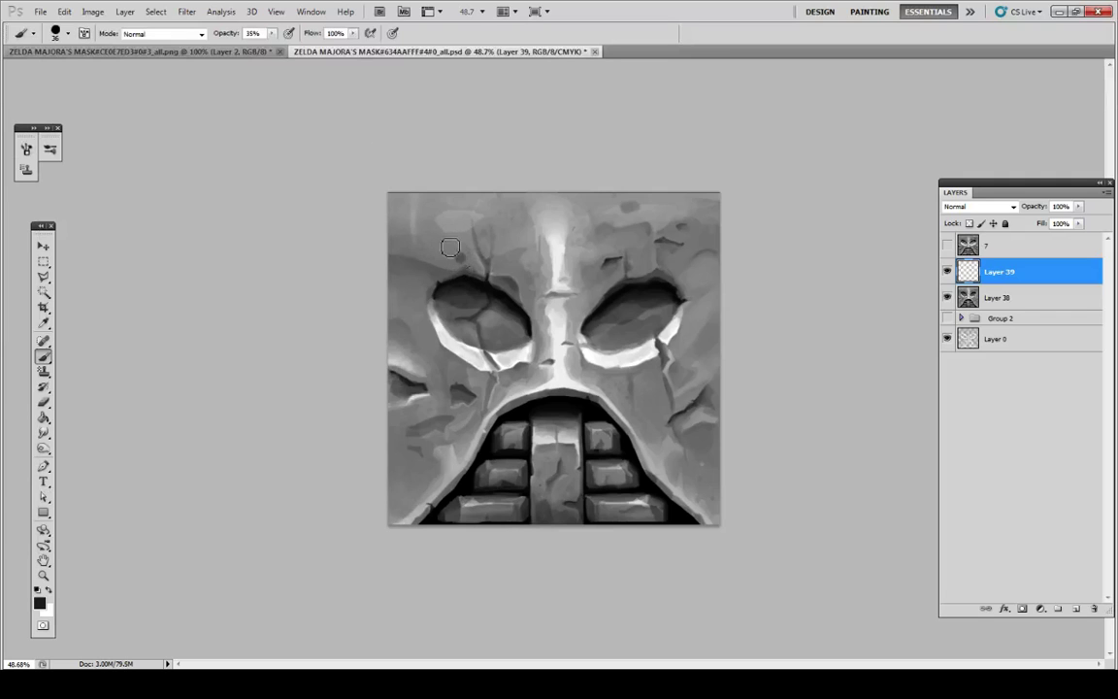
click(436, 237)
drag(658, 356, 658, 361)
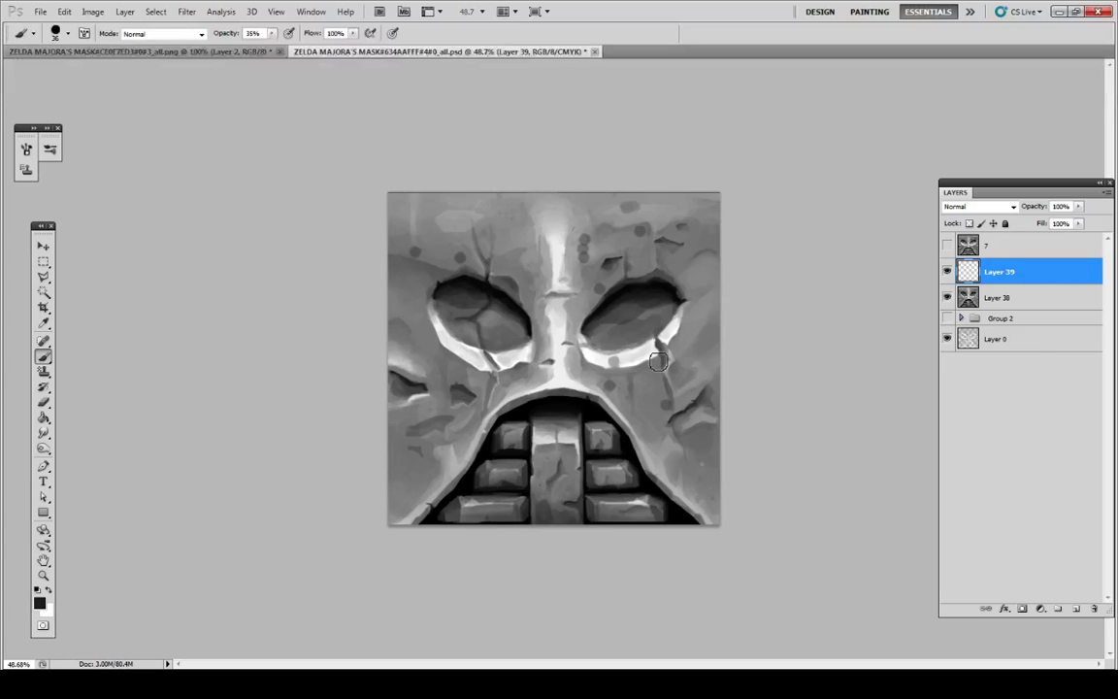
Step: Try more 36 px dark spots over the cheeks, left eye, nose bridge and forehead, and undo them
click(650, 463)
click(483, 432)
click(465, 425)
click(462, 437)
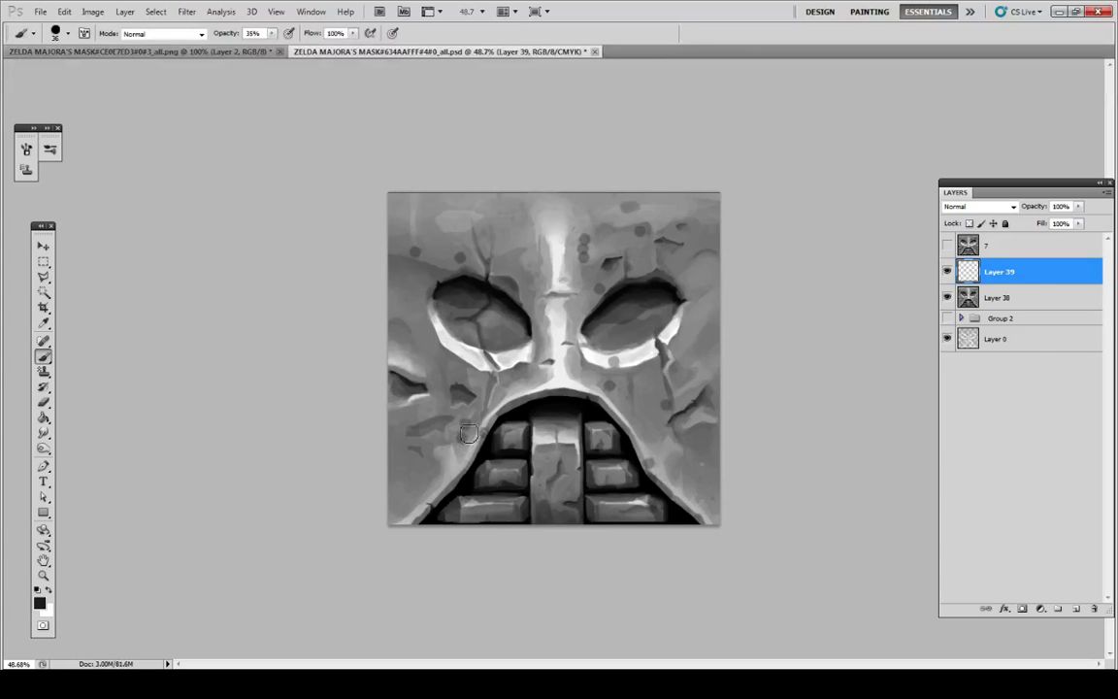
click(493, 332)
click(505, 361)
click(467, 367)
click(440, 363)
click(447, 346)
click(411, 355)
click(419, 368)
click(395, 505)
click(533, 389)
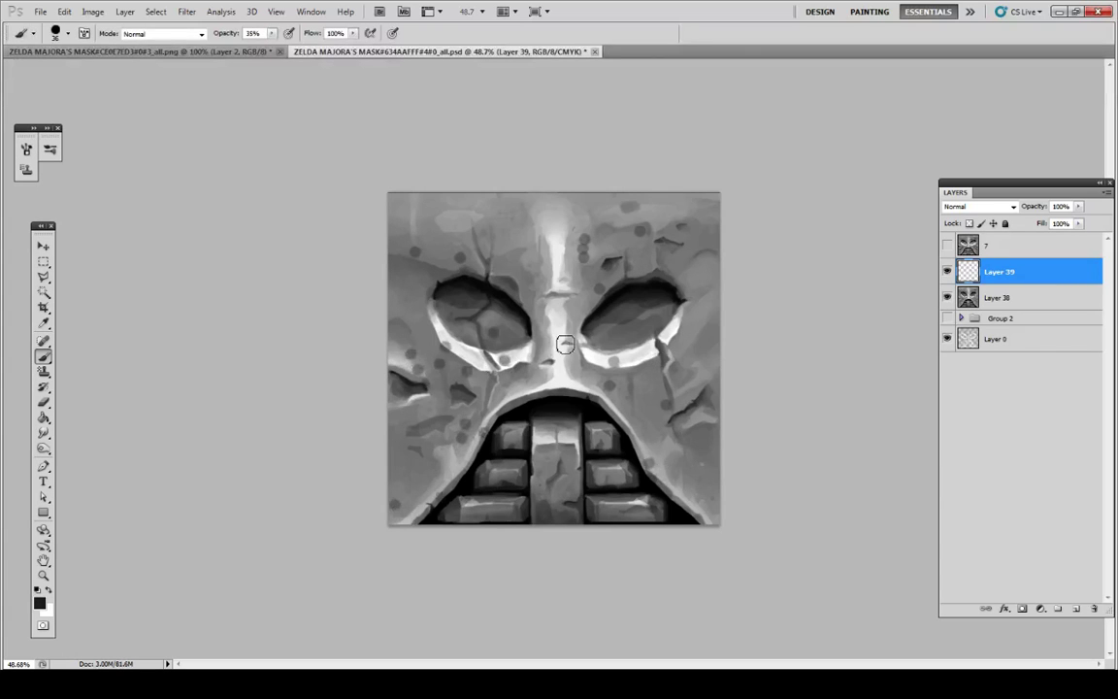
click(554, 327)
drag(506, 241, 371, 215)
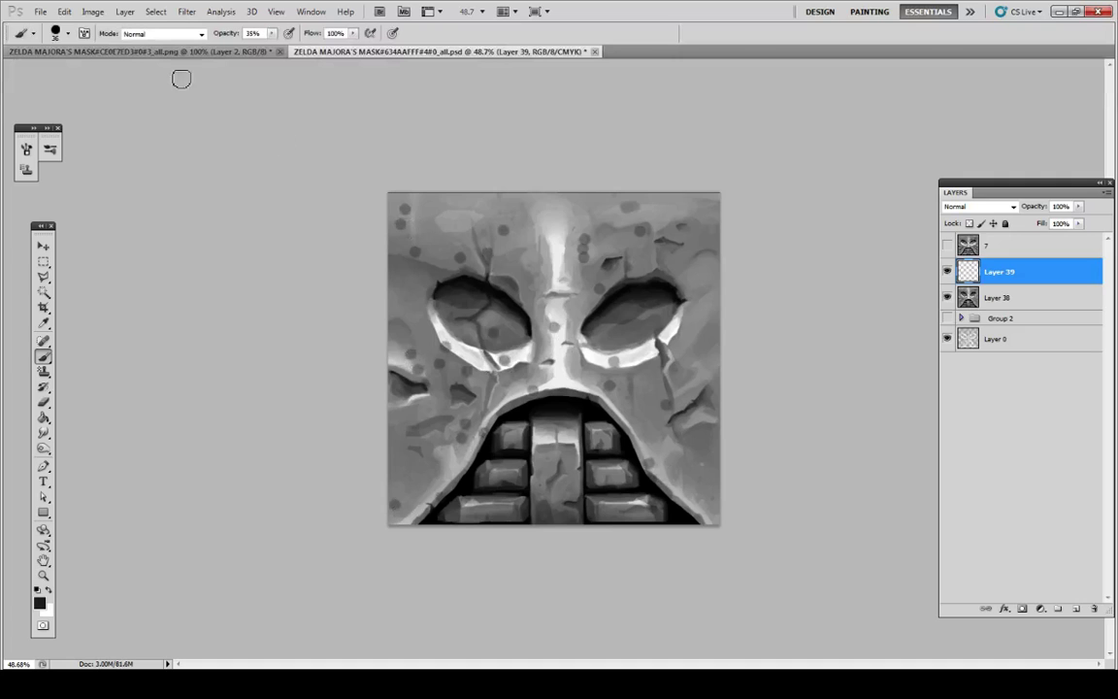
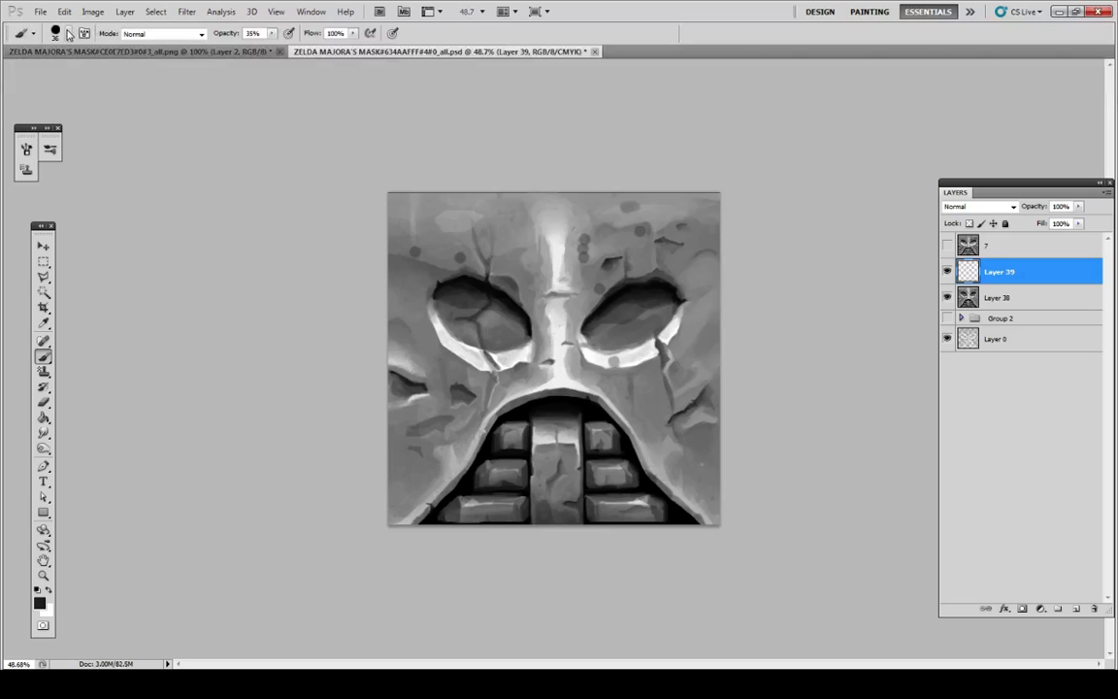
Step: Reduce the brush size to 25 px and dab smaller dark spots across the forehead, eyes and cheeks
click(69, 35)
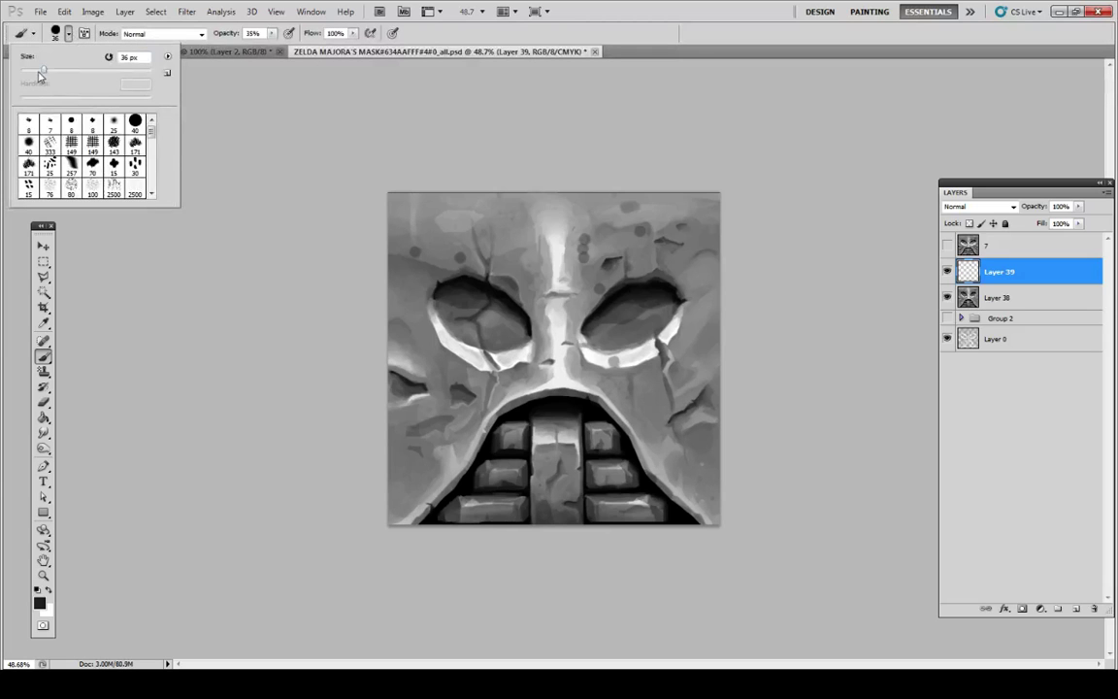
drag(41, 73, 36, 73)
click(634, 483)
click(640, 404)
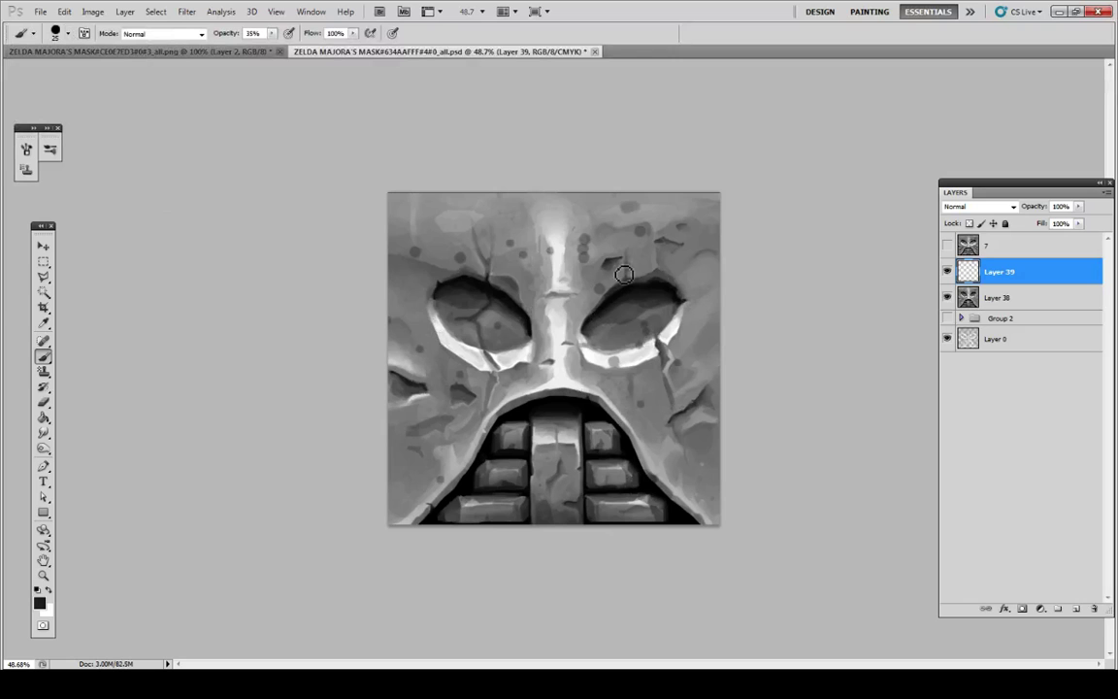
Step: Erase the clustered spots beside the forehead highlight at 67% opacity, set the eraser size to 24 px, and return to the Brush tool
key(e)
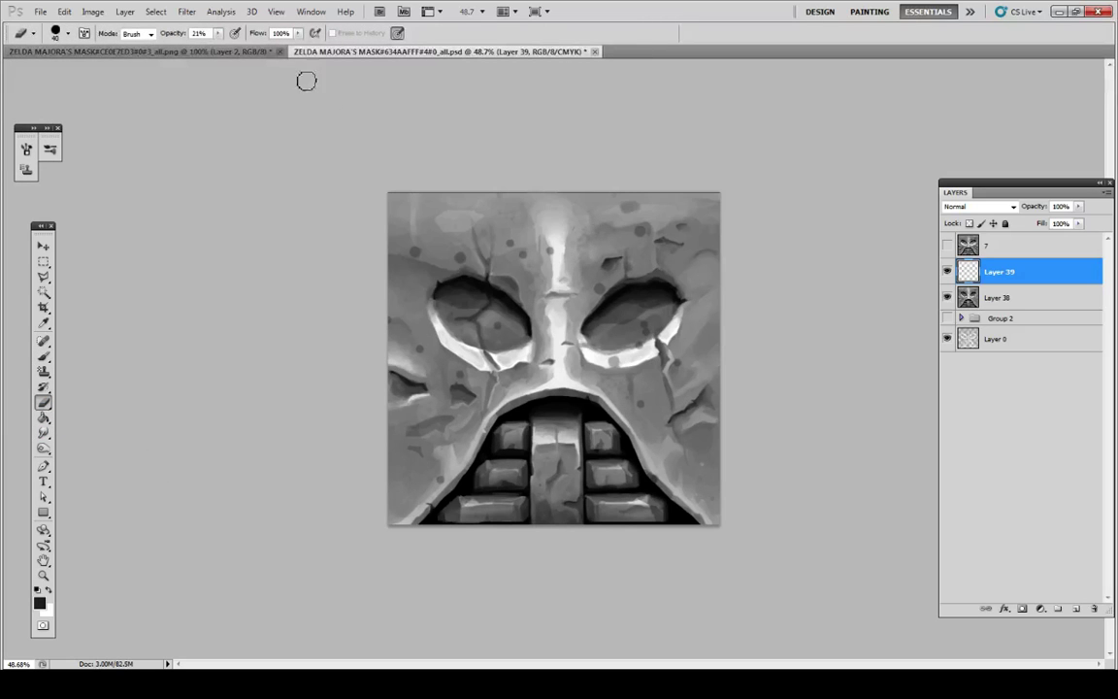
click(221, 35)
click(586, 243)
click(67, 33)
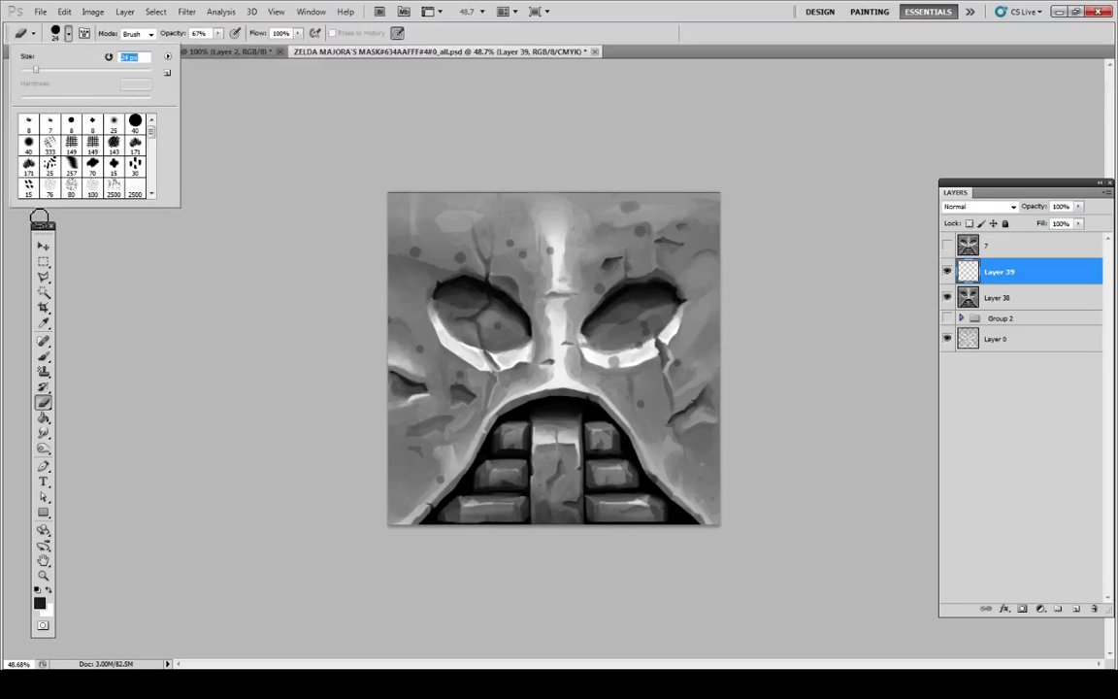
click(42, 355)
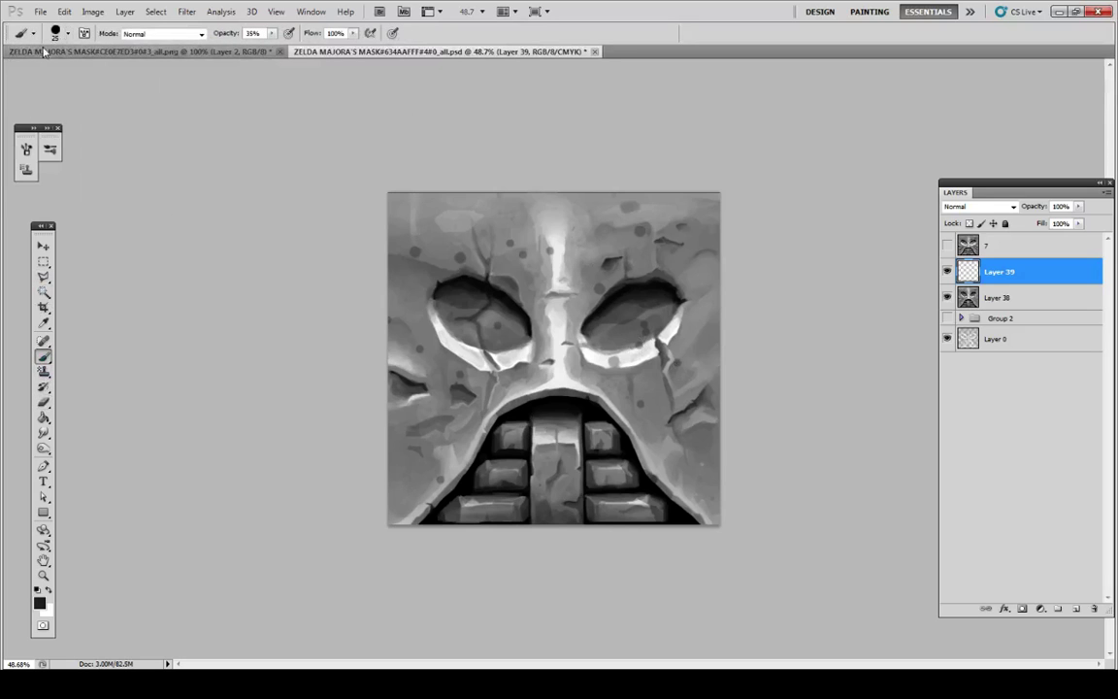
Step: Set the scatter brush size to 24 px and dab more dark spots over the forehead, cheeks and teeth
click(66, 33)
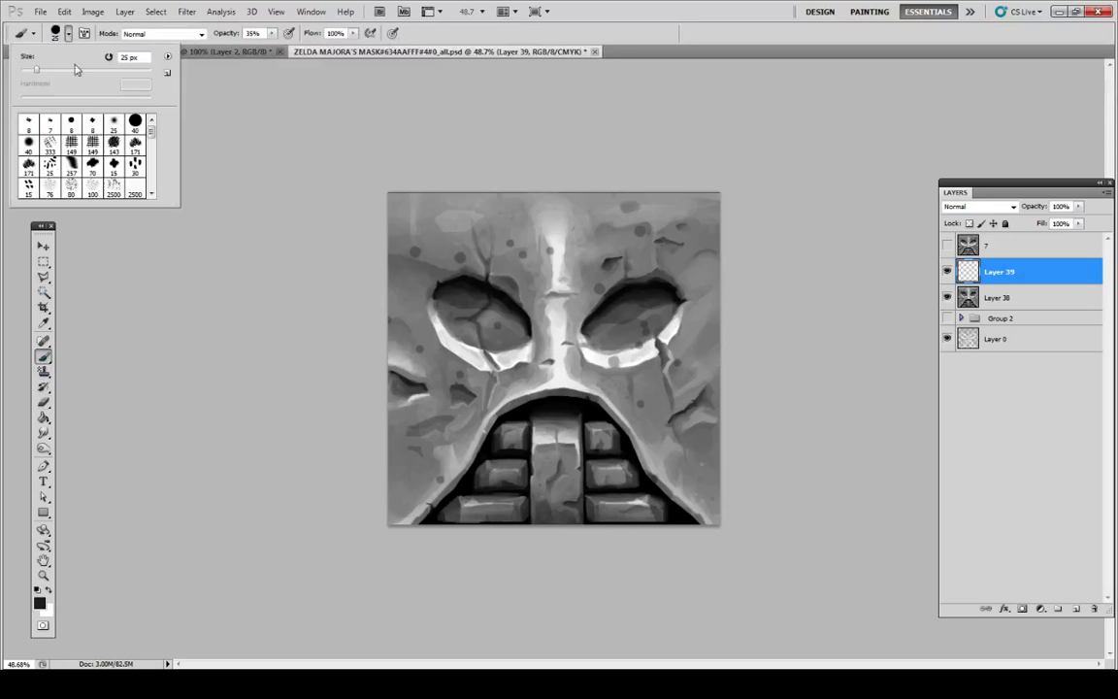
click(425, 243)
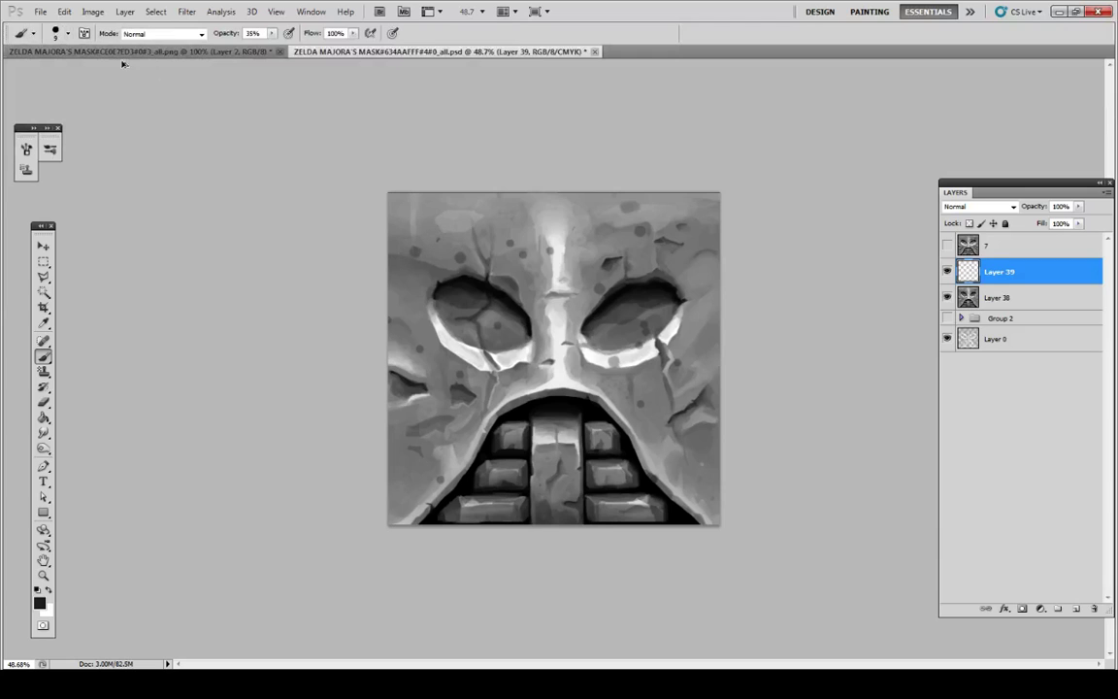
click(67, 33)
drag(35, 72, 41, 71)
click(448, 224)
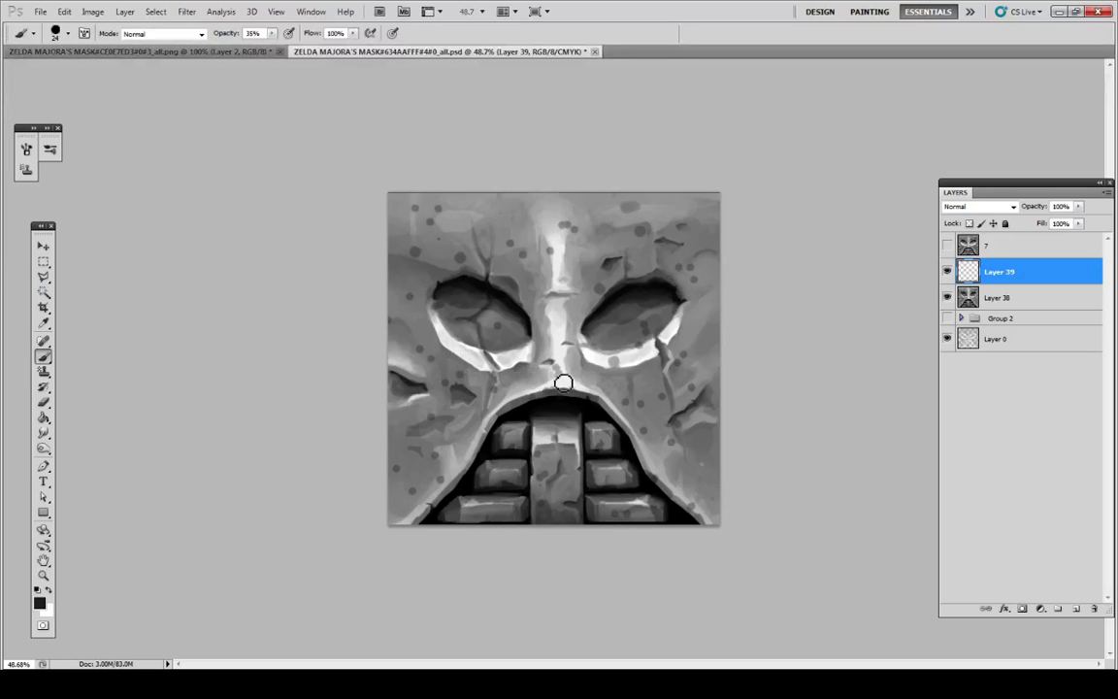
Step: Reduce the brush size to 17 px and dab smaller dark spots across the forehead, eye areas and cheeks
click(69, 36)
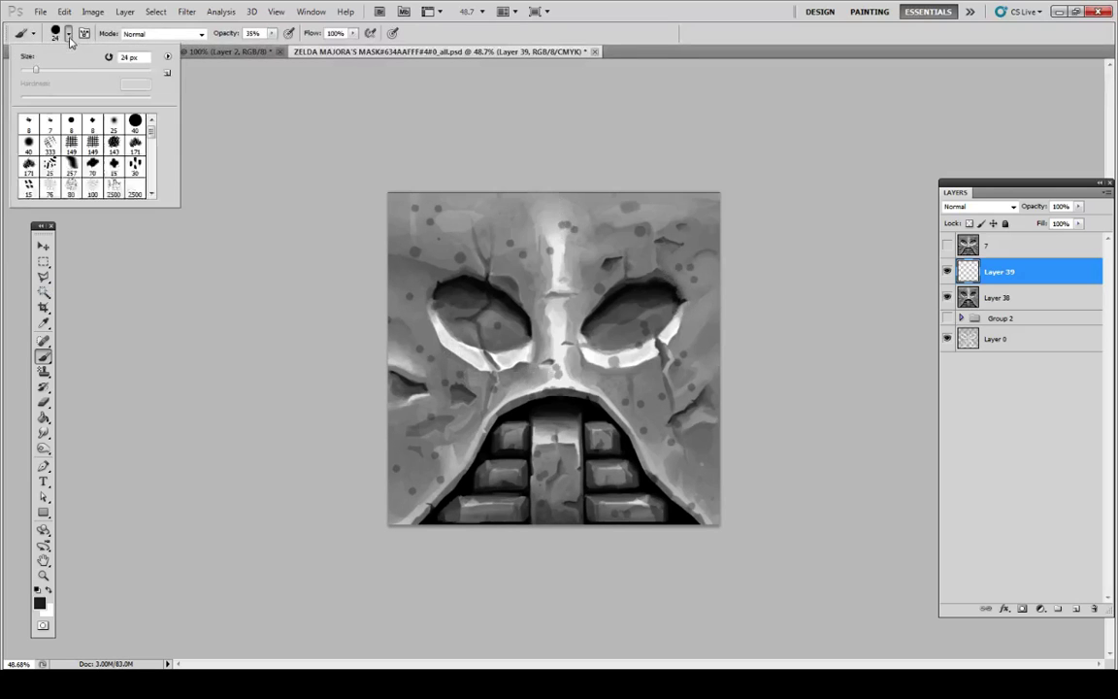
click(34, 72)
click(564, 226)
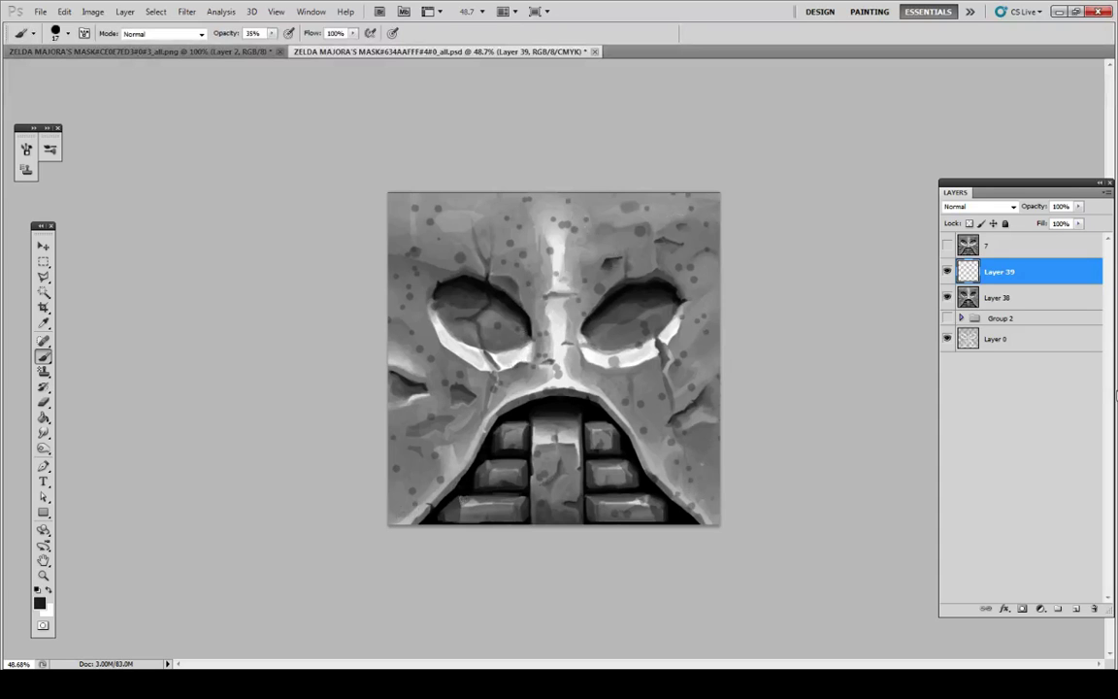
Step: Set the blend mode of Layer 39 to Soft Light with 63% opacity
double_click(974, 273)
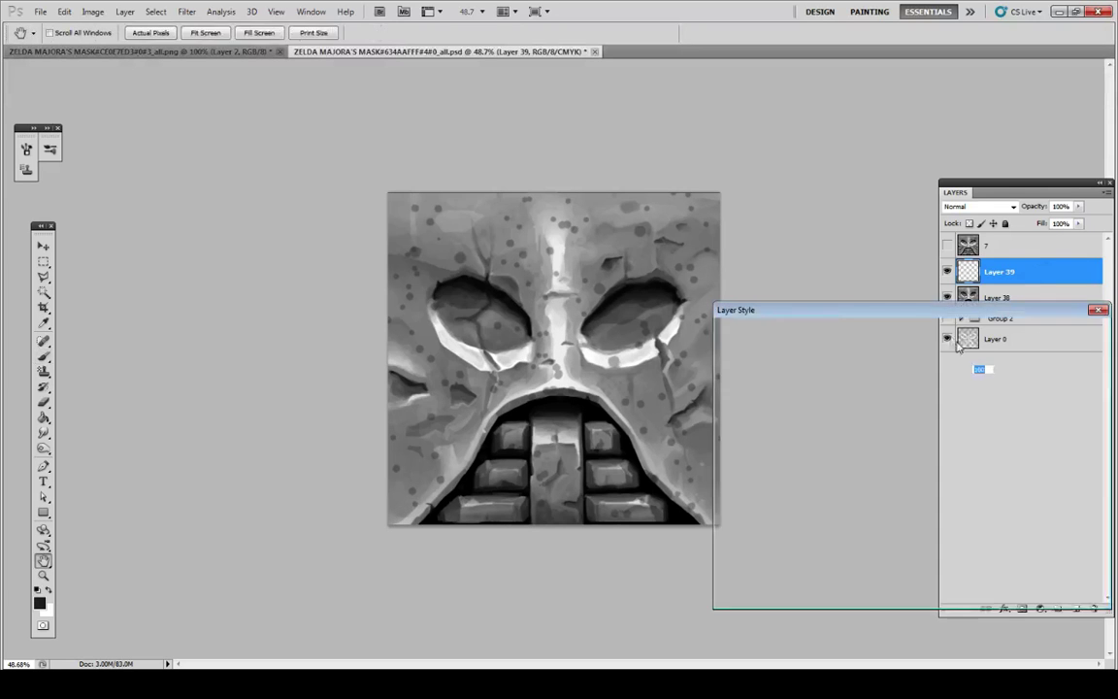
click(966, 356)
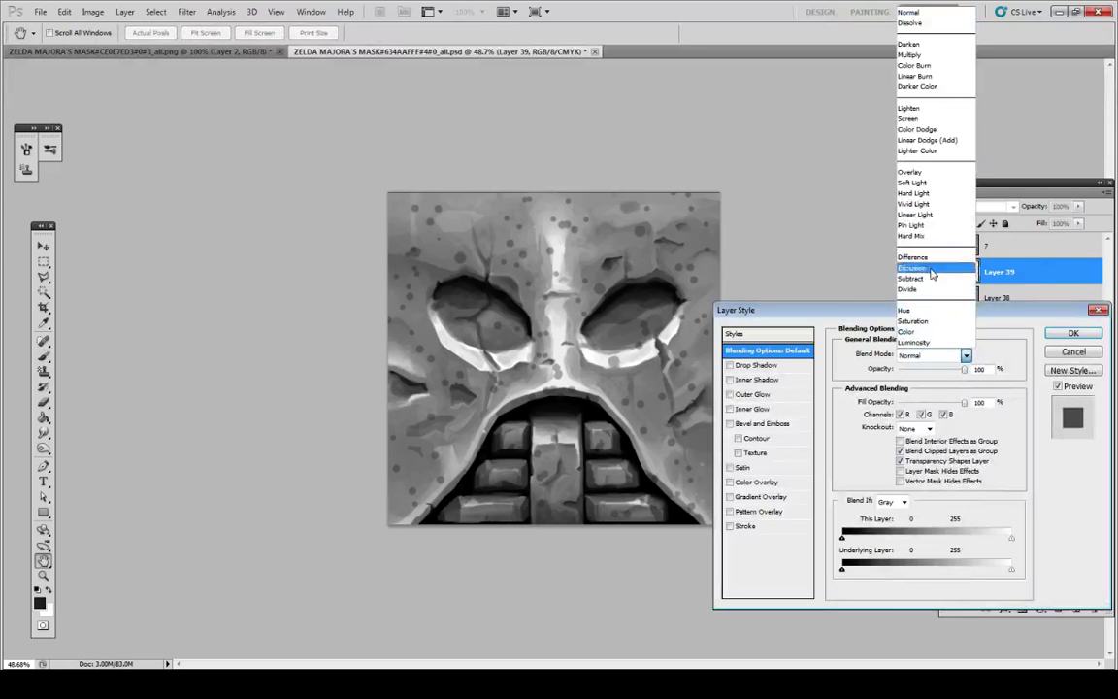
click(933, 183)
drag(946, 371, 940, 372)
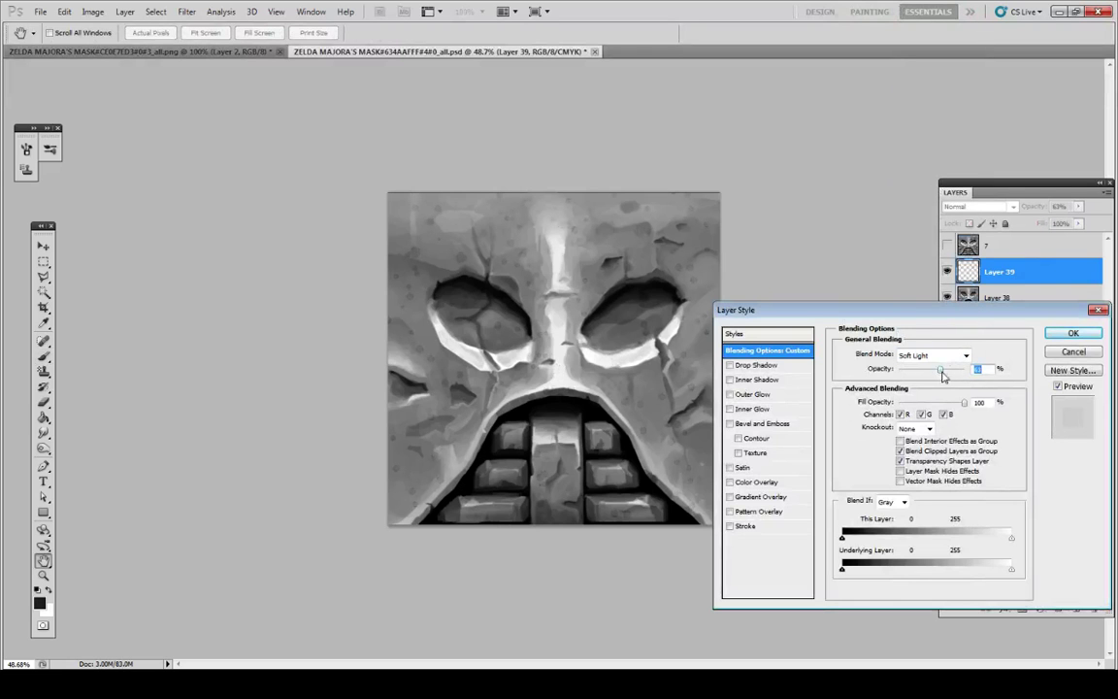
click(1066, 333)
Step: Duplicate Layer 39 and flip the copy both horizontally and vertically by scaling it to -100% width and height
right_click(1032, 276)
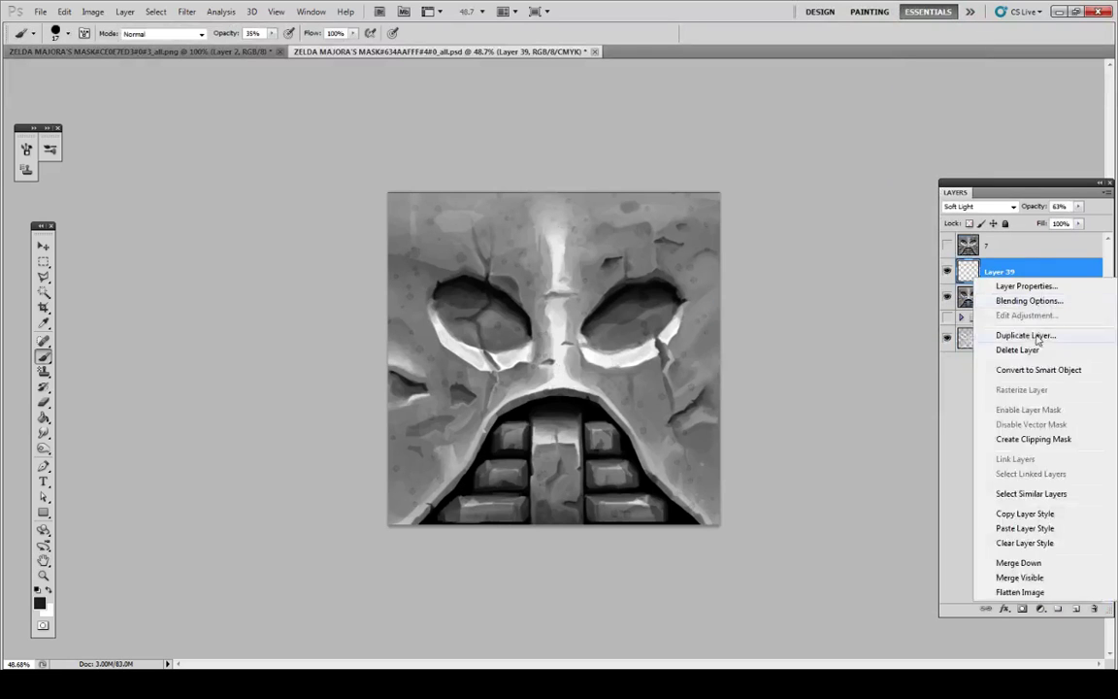
click(1037, 335)
key(Return)
key(ctrl+t)
drag(858, 327, 229, 453)
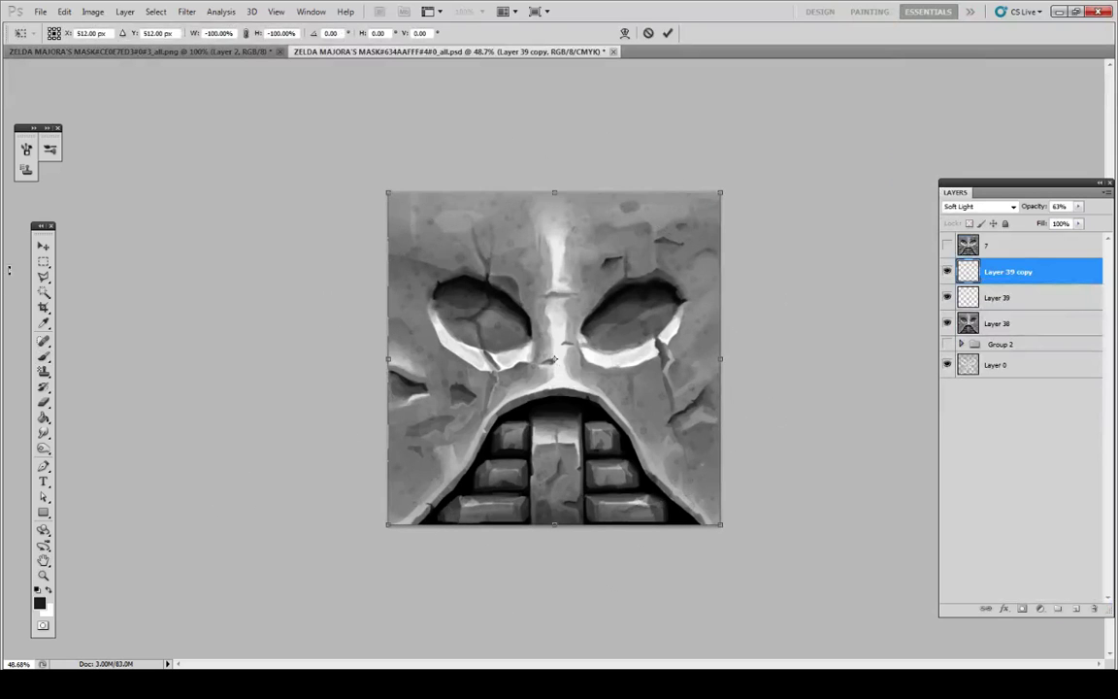
key(Return)
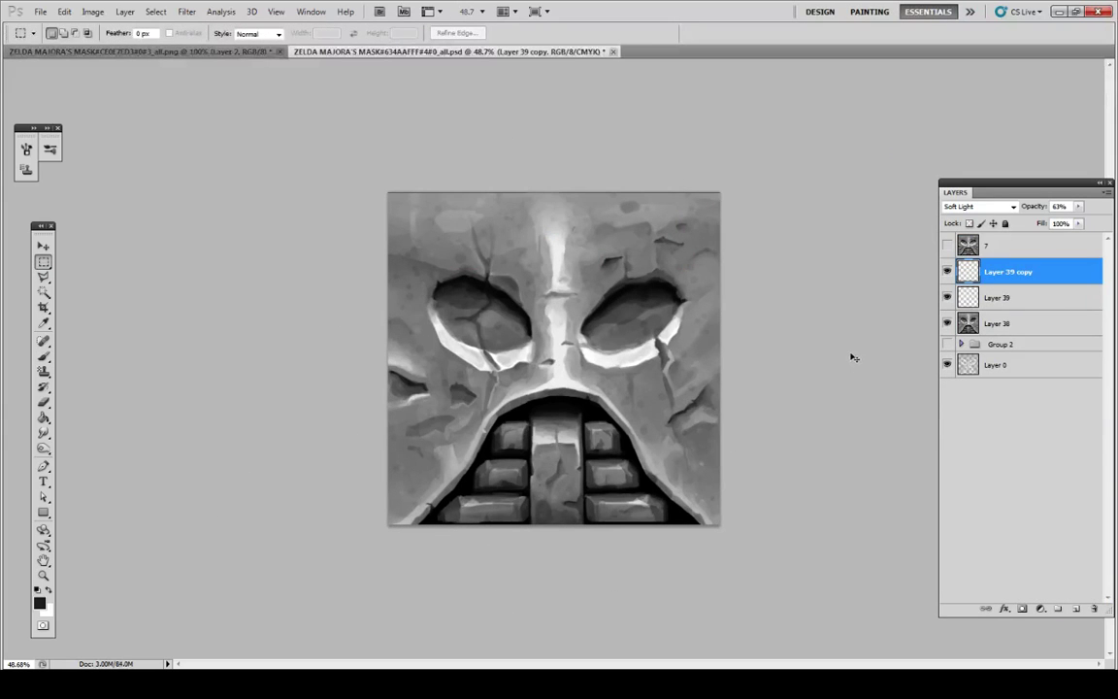
Step: Turn off the CMYK proof view and raise the lightness of Layer 39 copy to +100
key(ctrl+y)
key(ctrl+u)
drag(905, 445, 1034, 449)
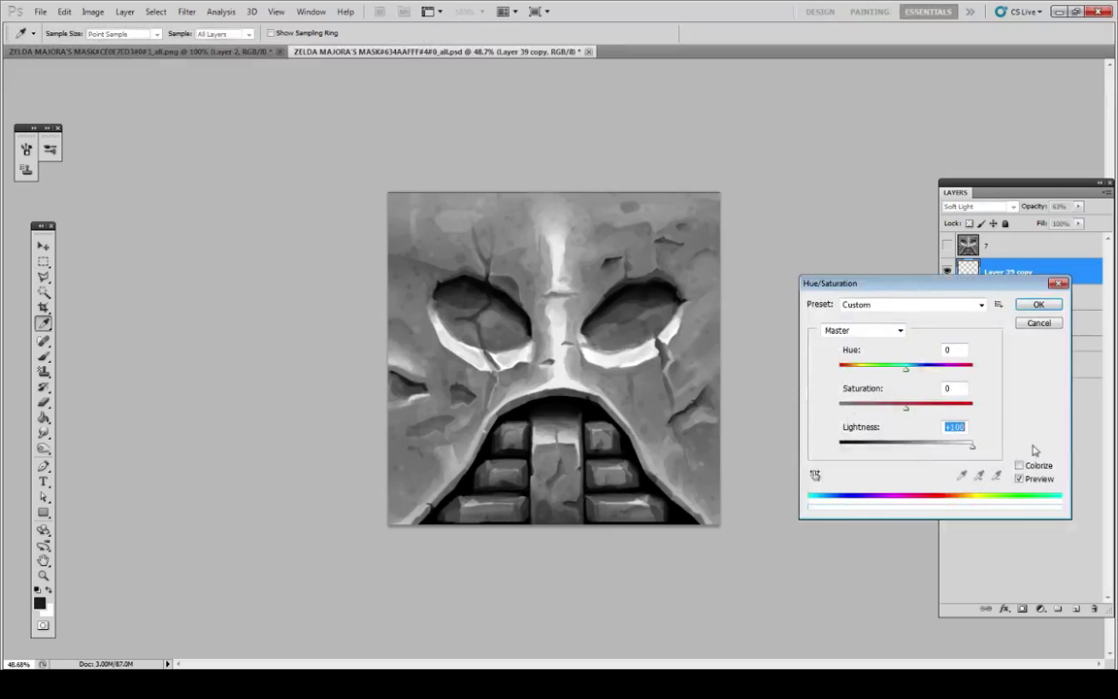
click(1039, 305)
Step: Lower the opacity of Layer 39 copy to 28% and toggle the spot layers' visibility to compare the result
double_click(1055, 281)
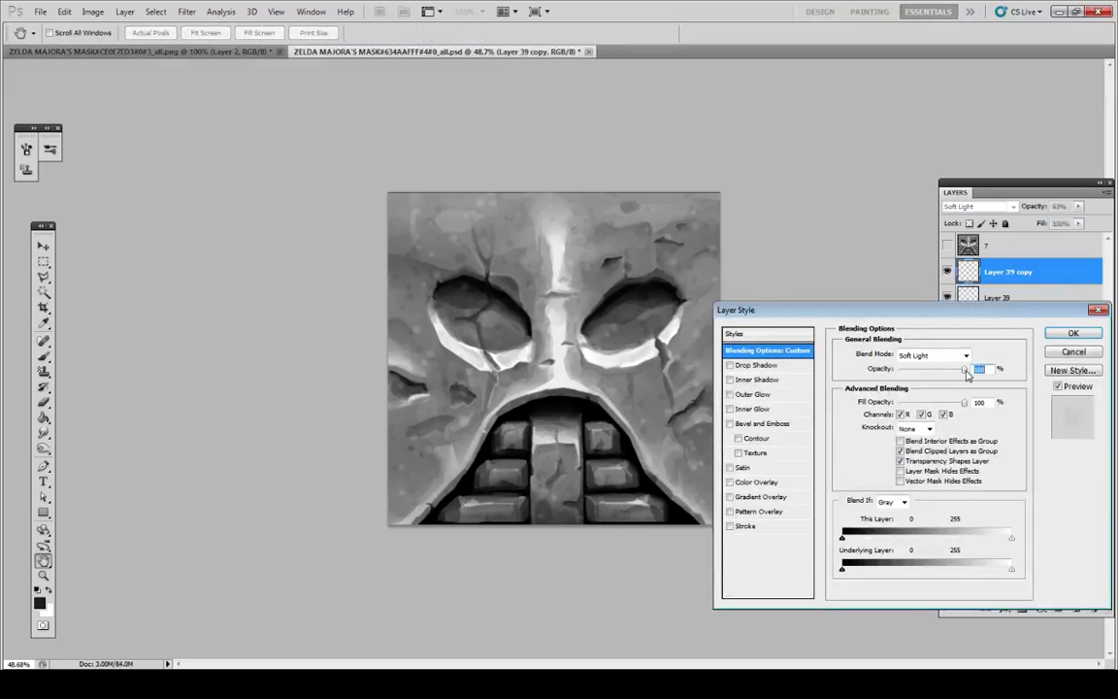
drag(926, 372, 922, 371)
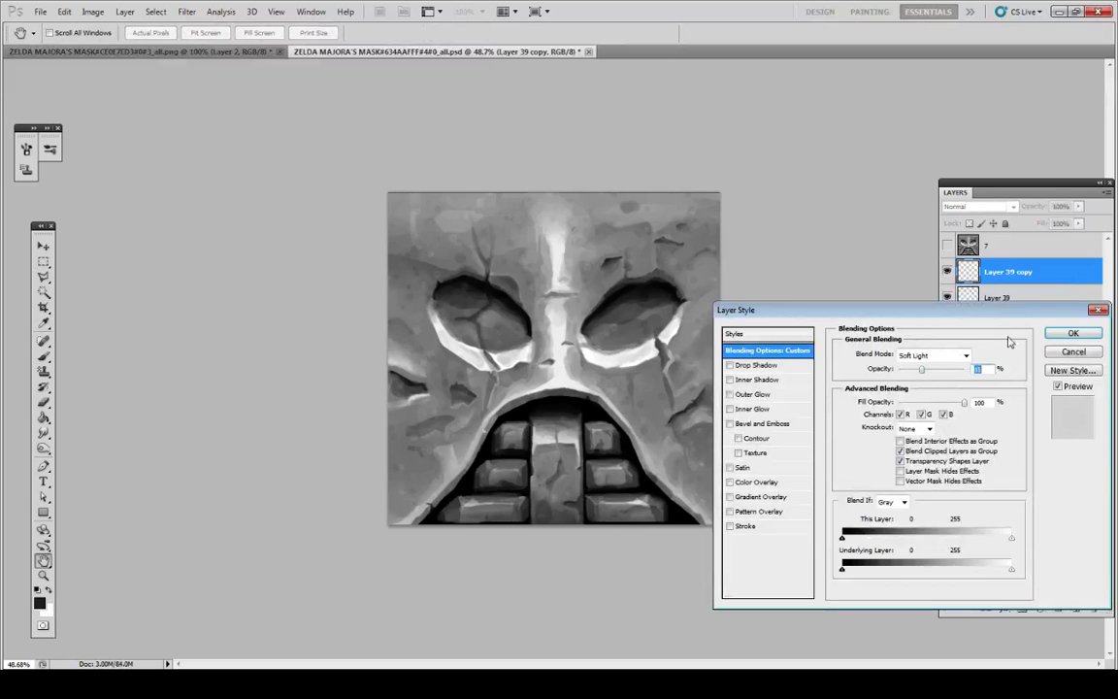
click(1070, 334)
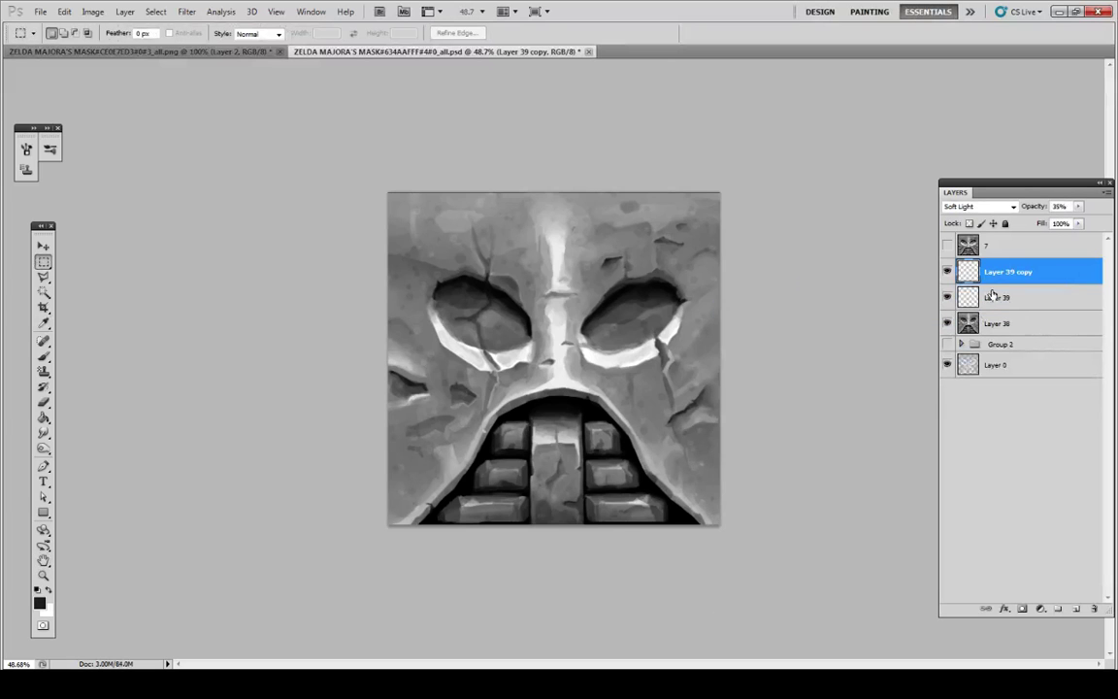
click(1037, 299)
double_click(1048, 284)
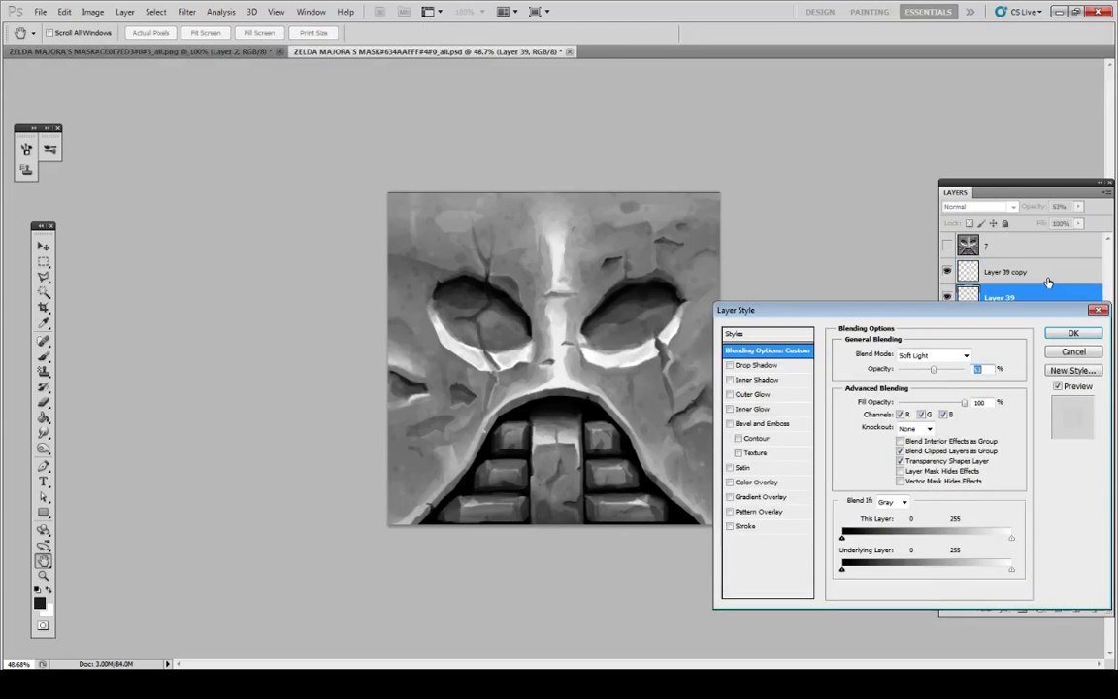
key(Escape)
double_click(1038, 272)
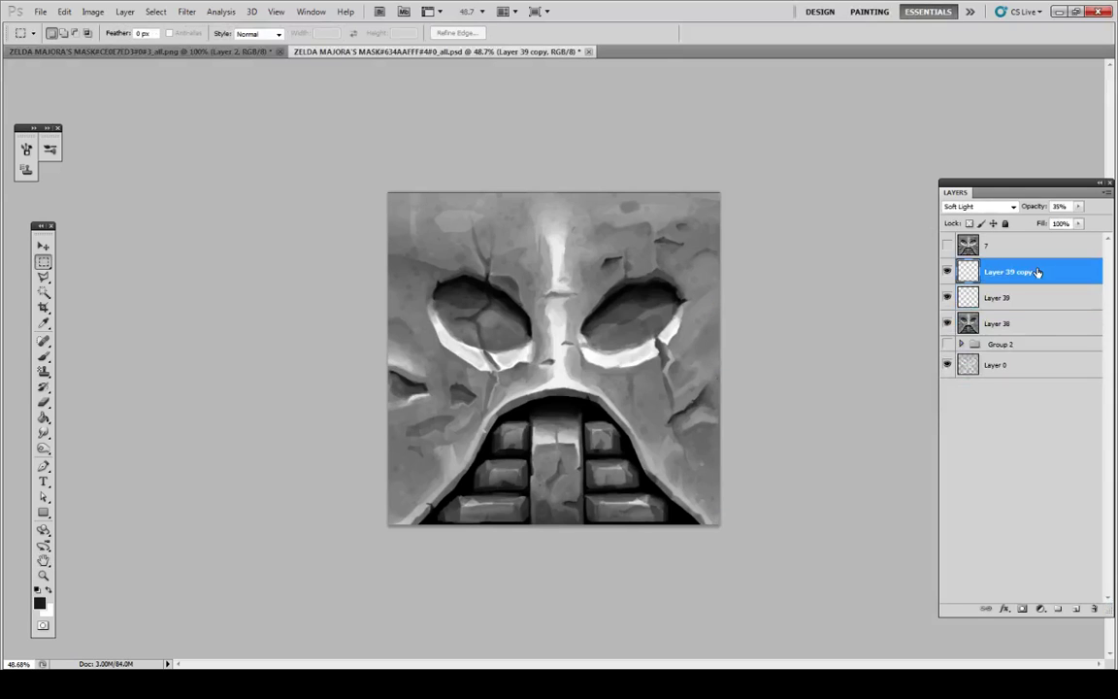
text(28)
key(Return)
click(947, 298)
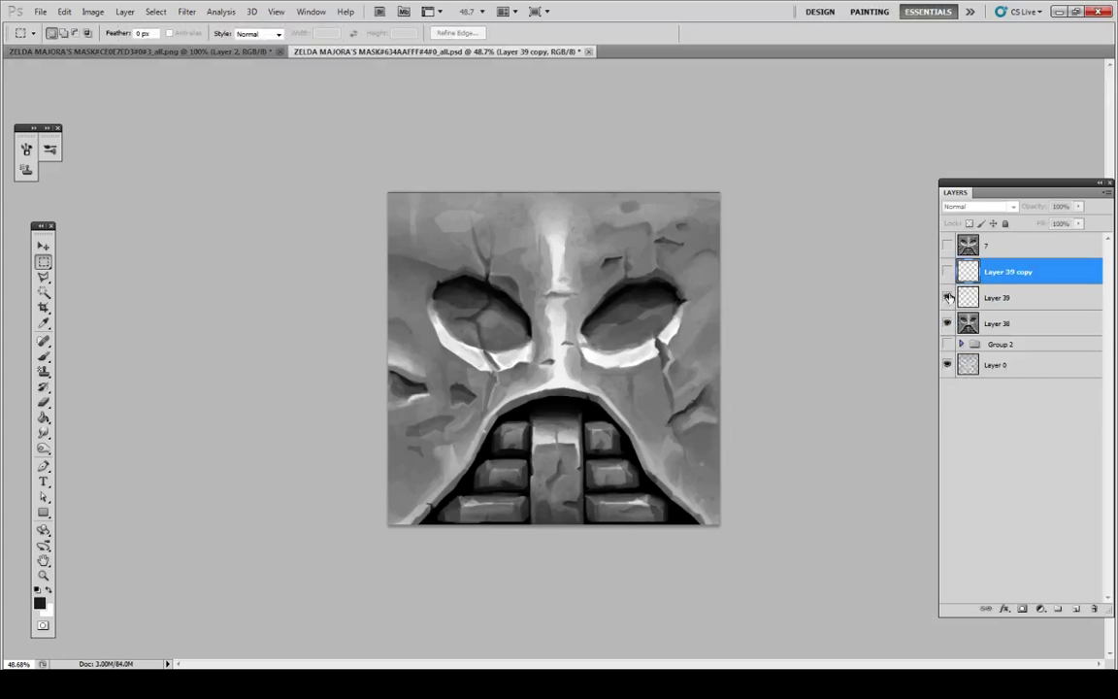
click(947, 298)
Step: Save the face texture as a non-interlaced PNG in the Mask Giant folder, replacing the existing file
key(ctrl+shift+s)
click(592, 507)
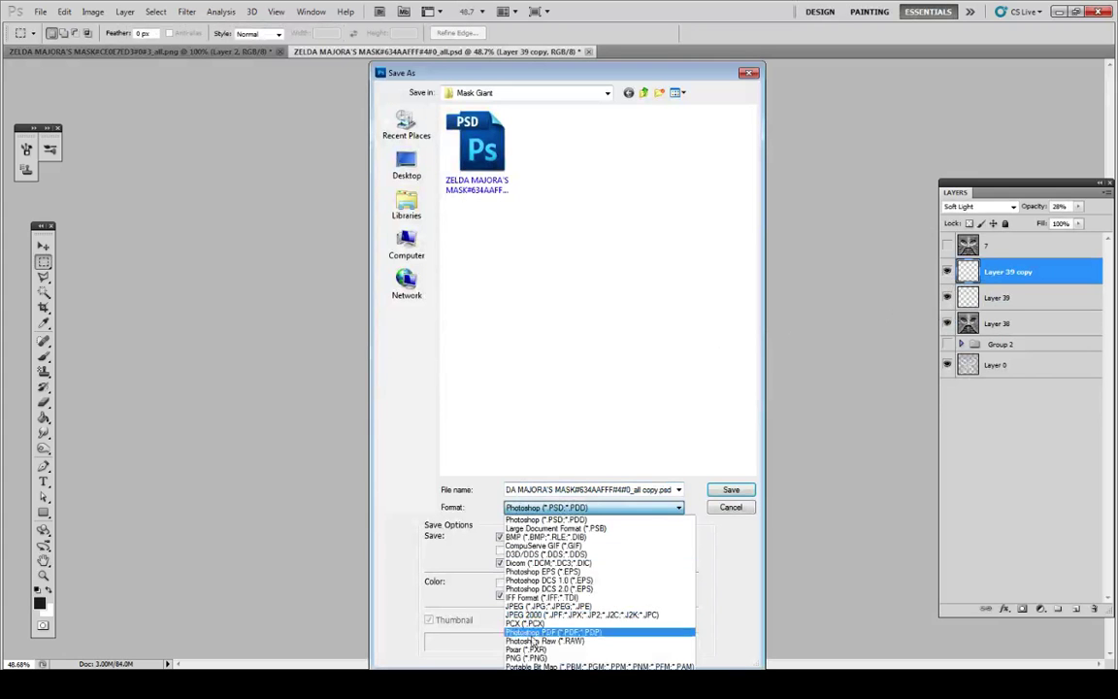
click(532, 650)
click(554, 509)
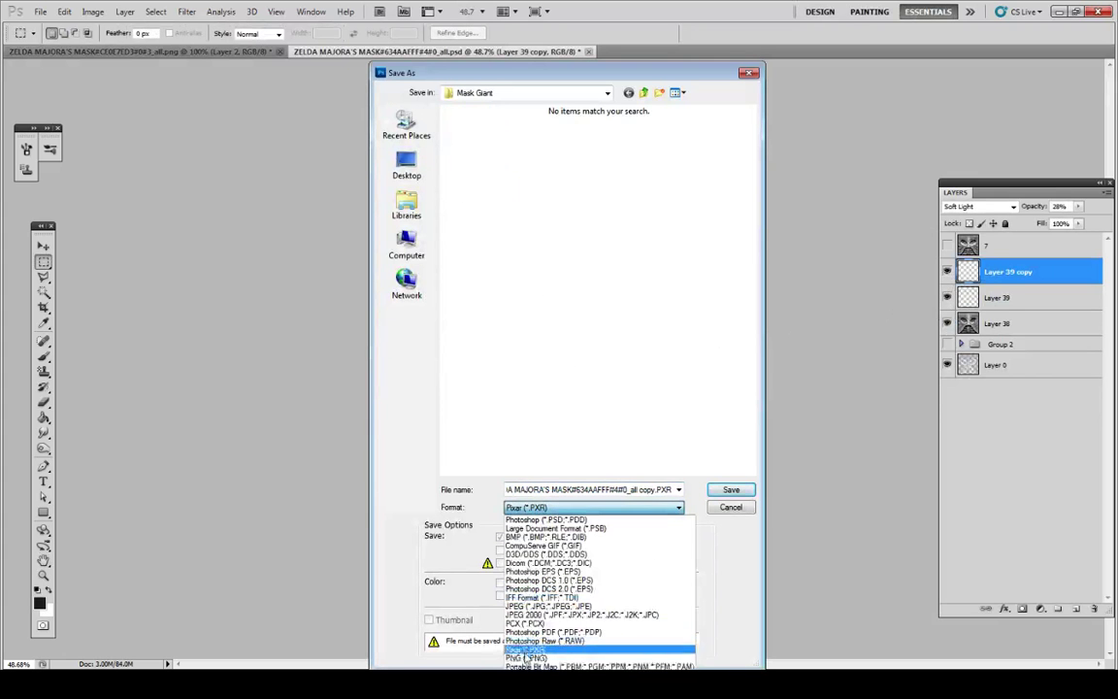
click(525, 658)
double_click(461, 146)
key(Return)
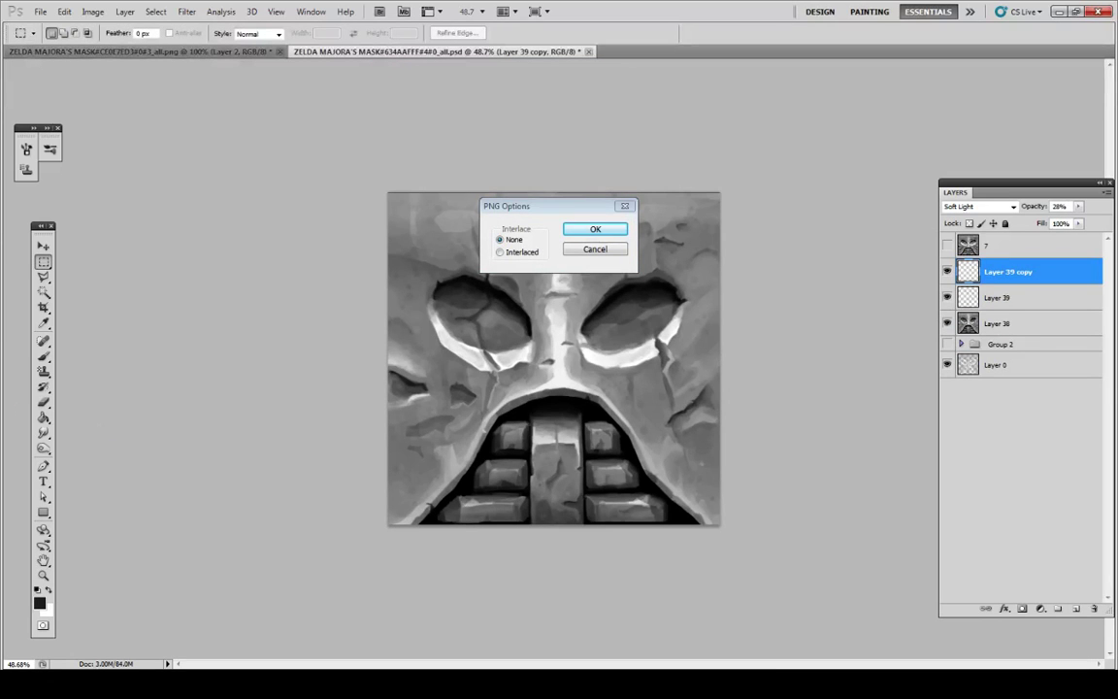
key(Return)
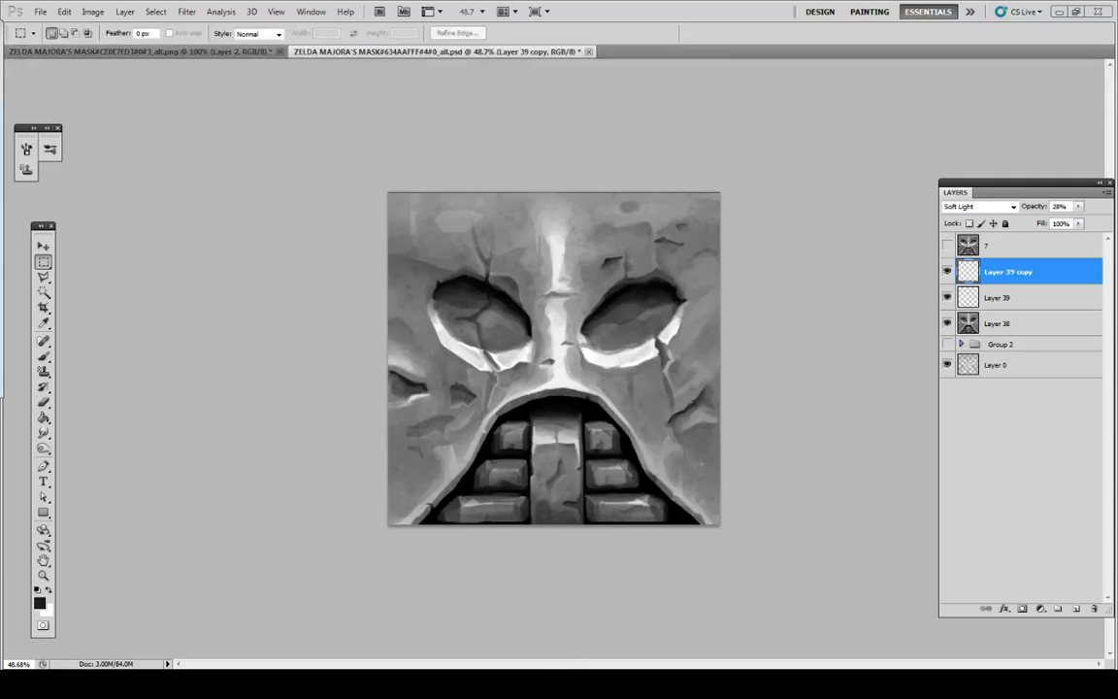
Step: Switch to Project64, turn the character towards the camera to inspect the mask texture in game, and return to Photoshop
key(alt+Tab)
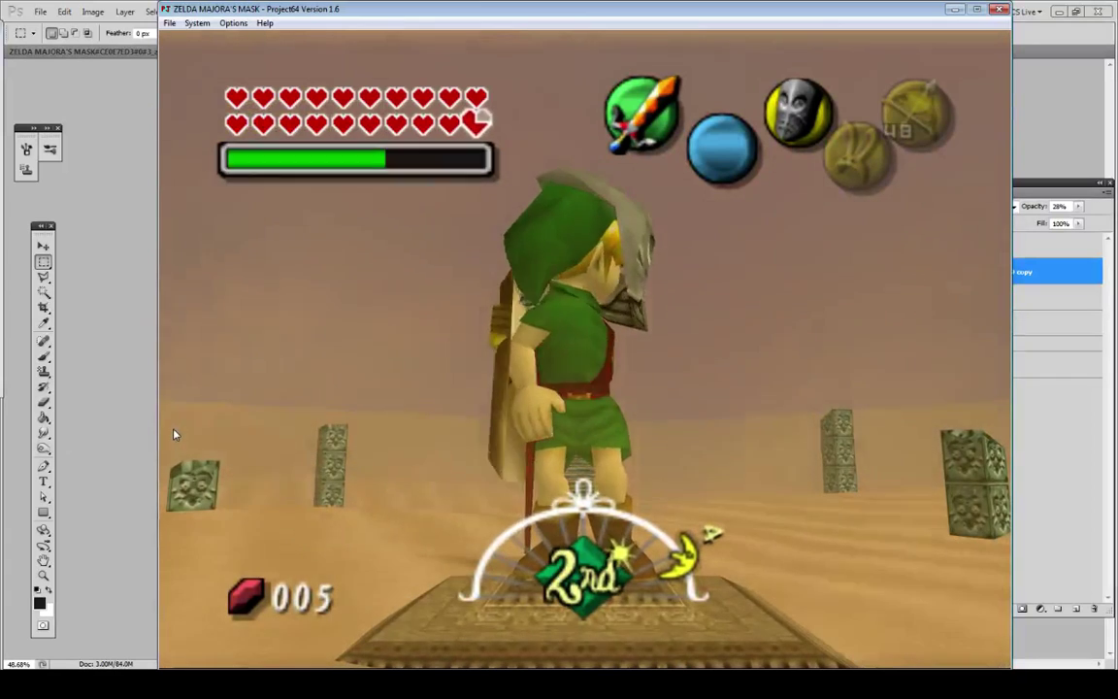
key(Down)
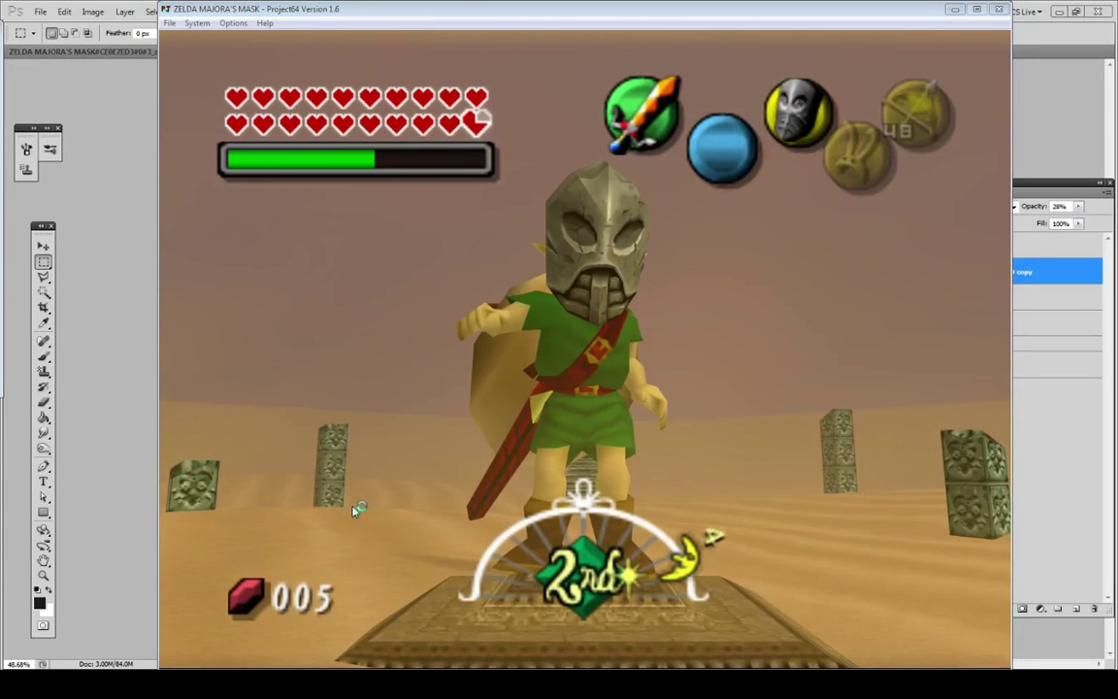
click(105, 308)
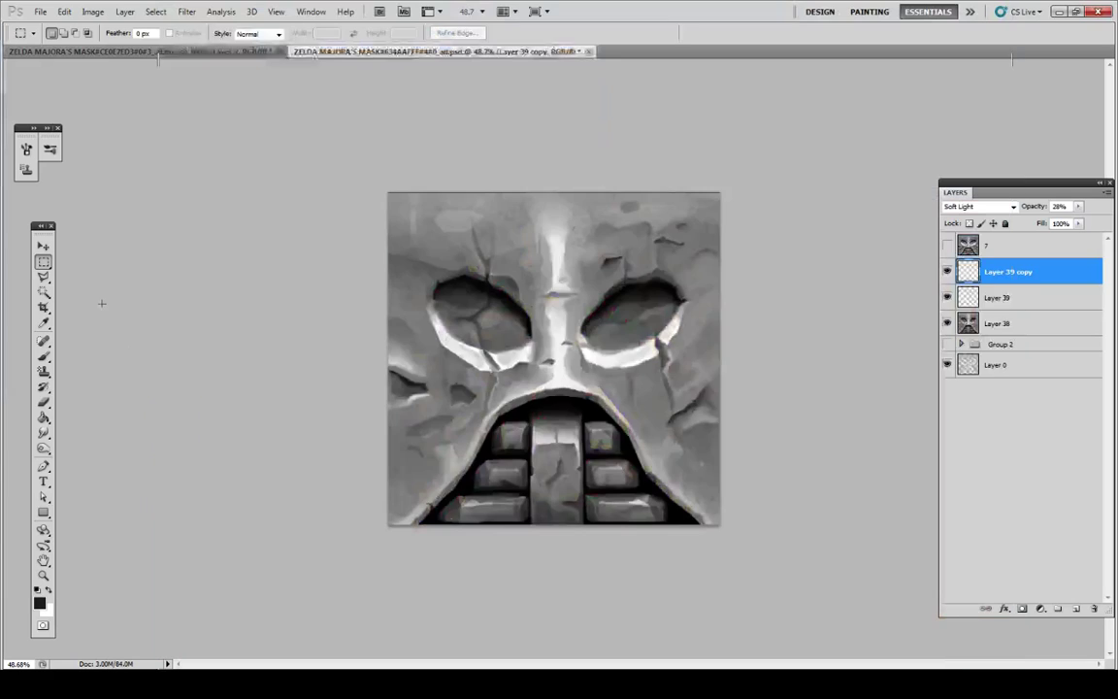
Step: Paste the game screenshot into the other mask document and move it until the masked character fills the canvas
click(242, 56)
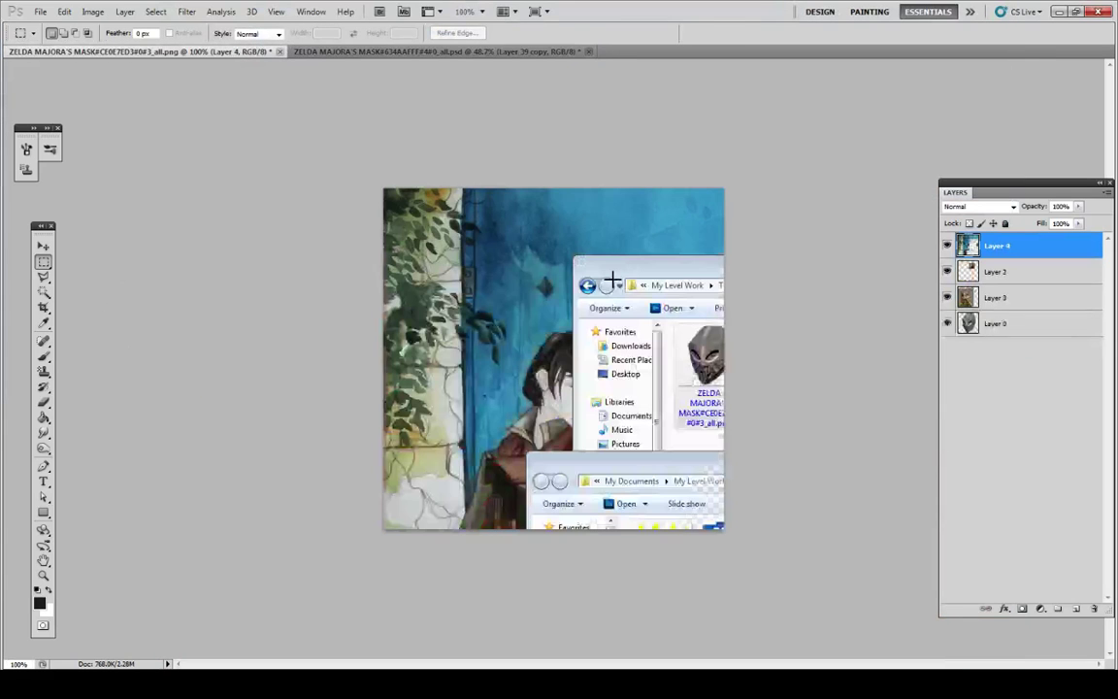
key(ctrl+v)
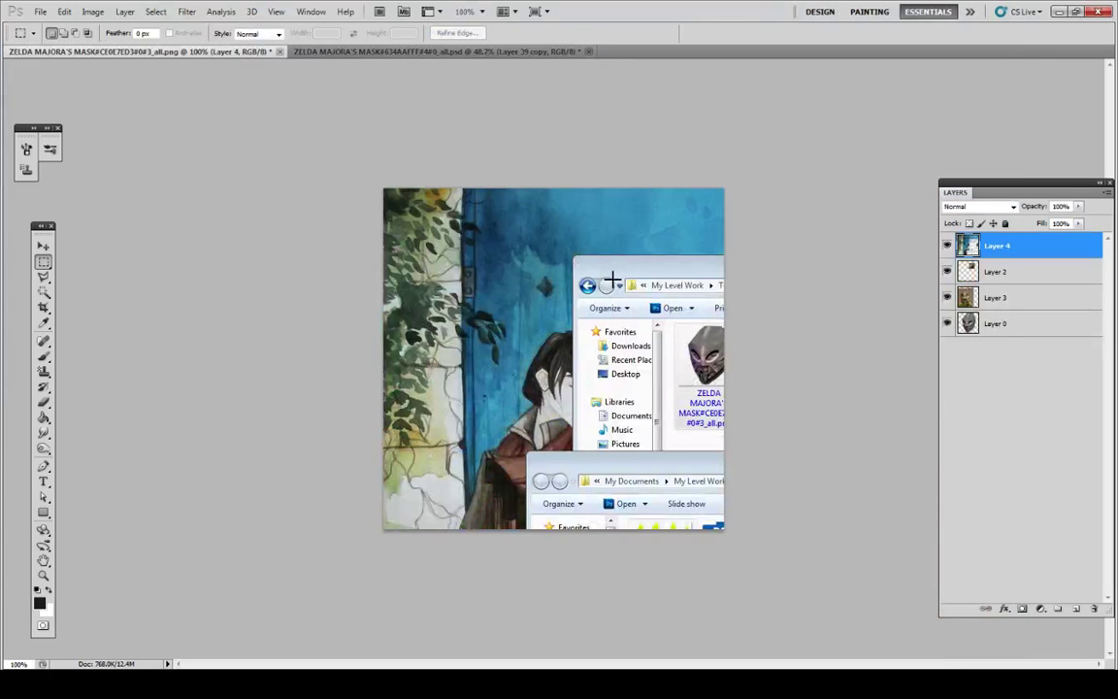
click(44, 247)
drag(703, 394, 424, 552)
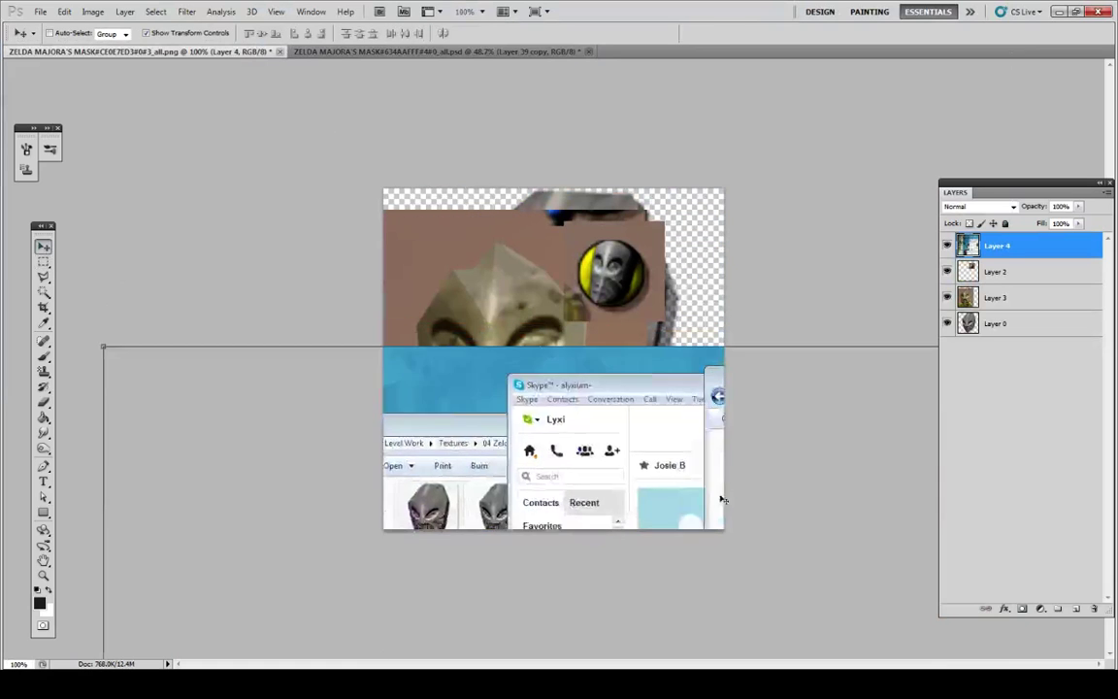
drag(722, 498, 445, 579)
drag(642, 499, 381, 507)
drag(611, 519, 550, 358)
Step: Copy a rectangular selection around the masked head to a new layer and delete the full screenshot layer
click(44, 261)
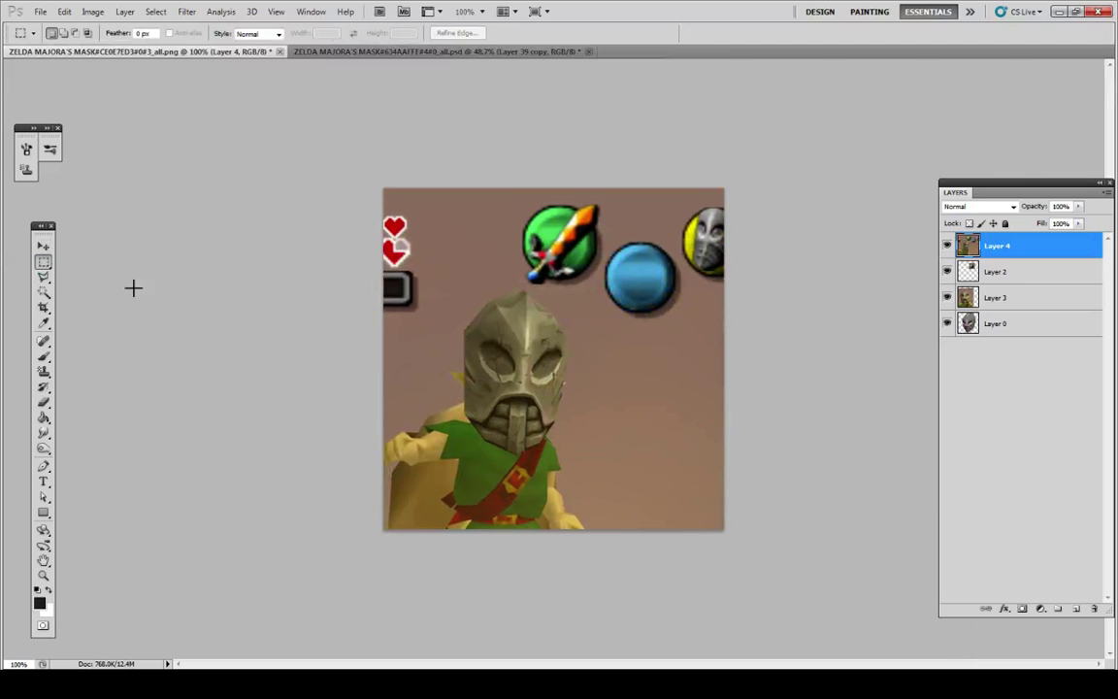
drag(581, 459, 581, 459)
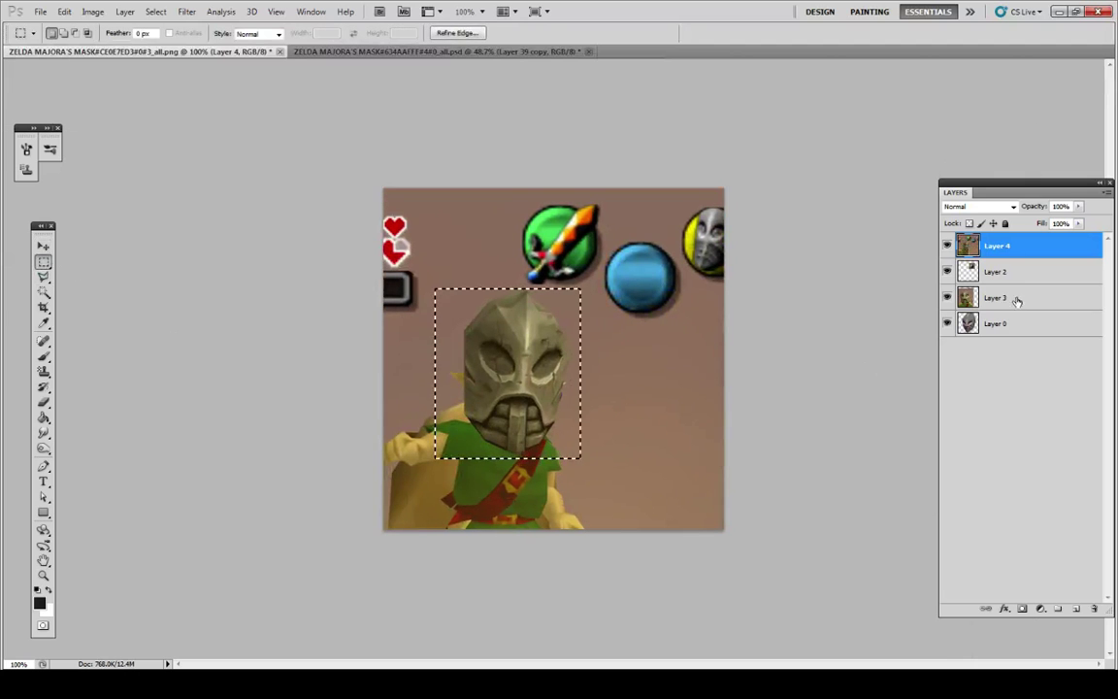
key(ctrl+j)
click(1026, 274)
key(Delete)
Step: Scale the cropped head layer to about 161% and place it over the older mask screenshot
click(1019, 245)
key(ctrl+t)
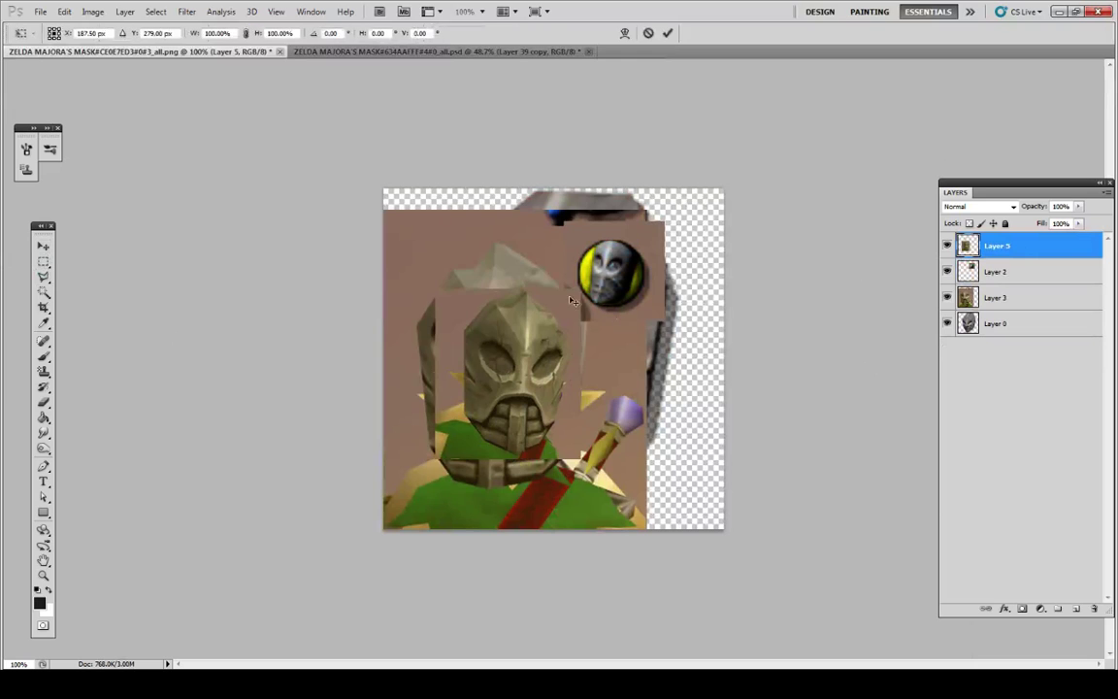
drag(582, 288, 669, 185)
drag(617, 320, 492, 369)
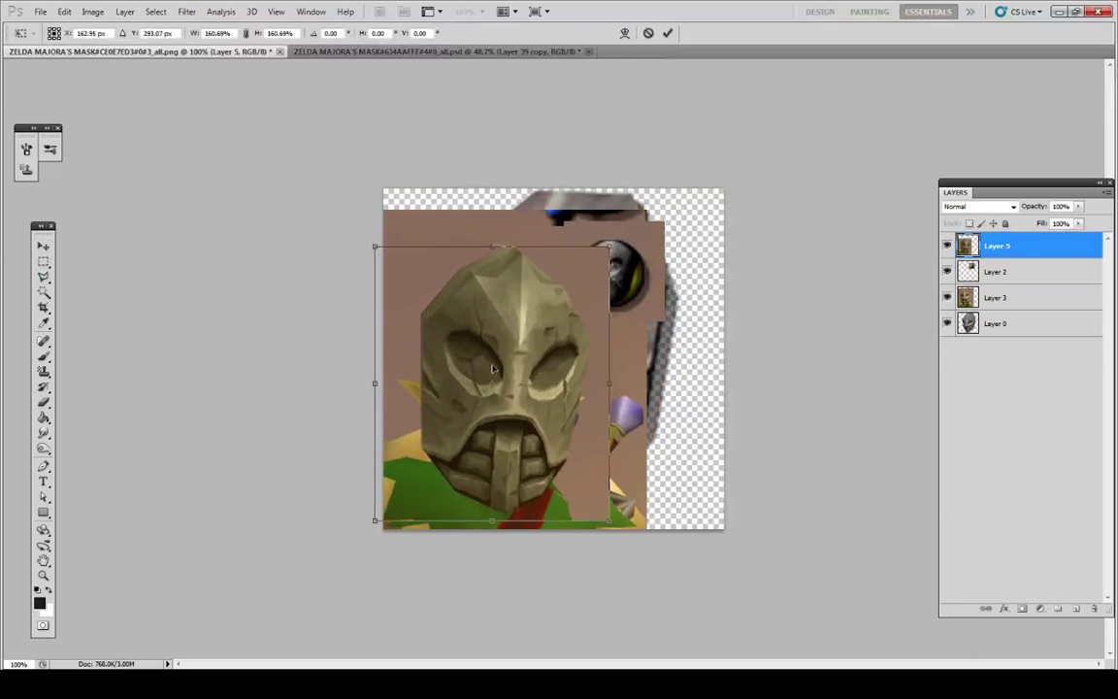
click(43, 261)
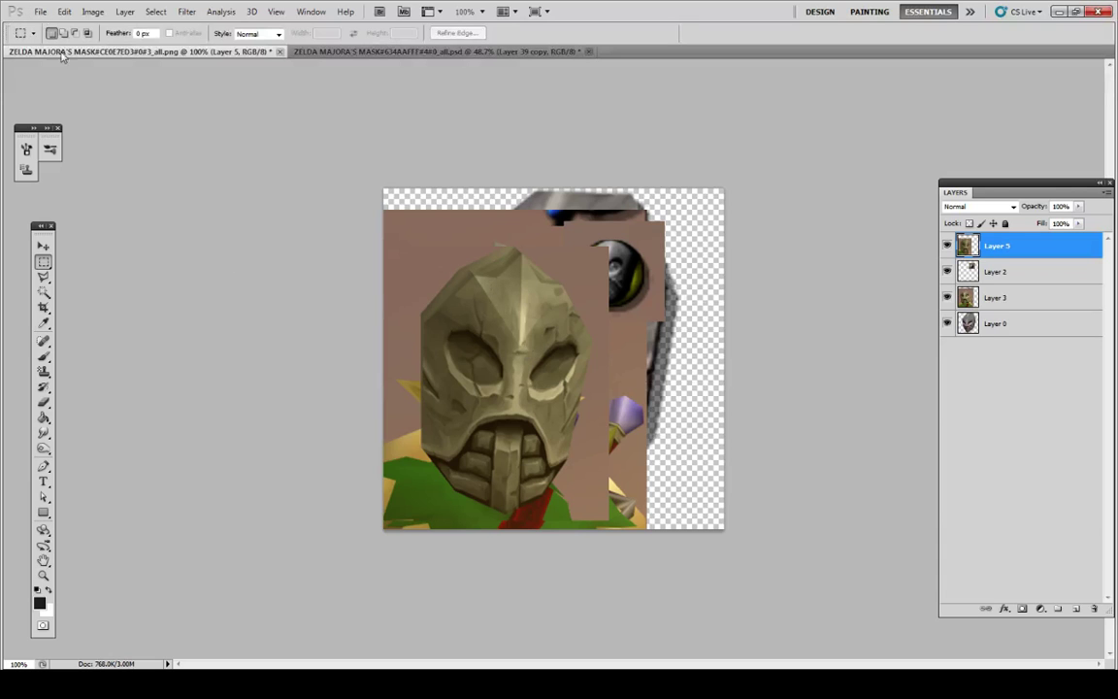
Step: Copy the older mask screenshot on Layer 3 and paste it into a new document
key(ctrl+a)
click(997, 297)
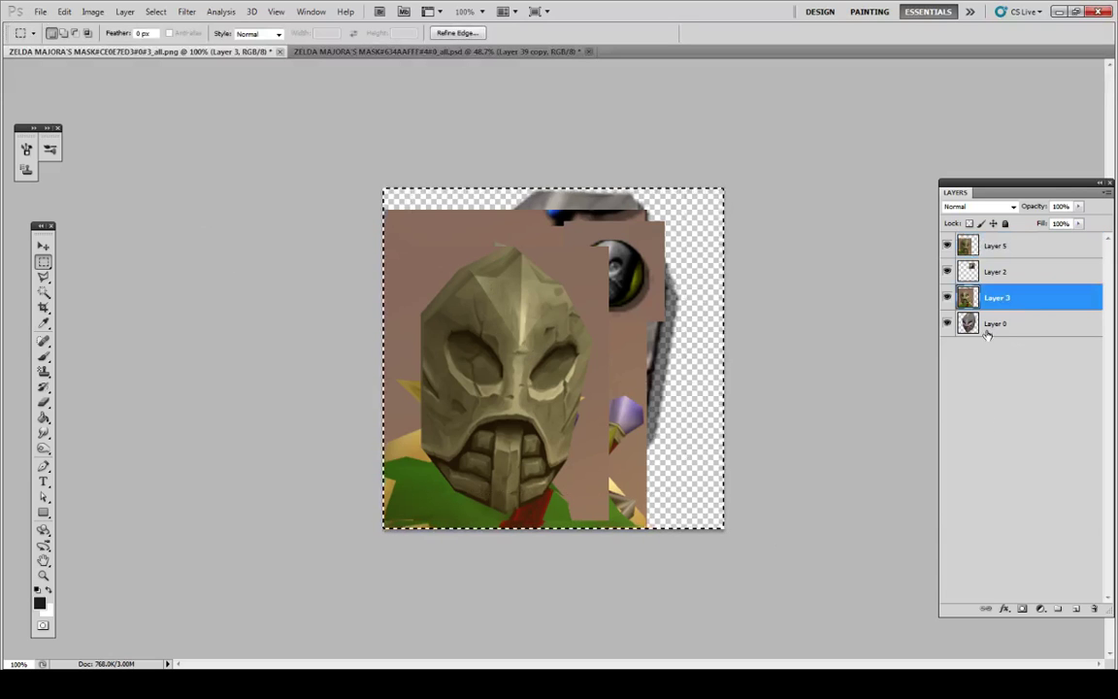
click(41, 12)
click(36, 21)
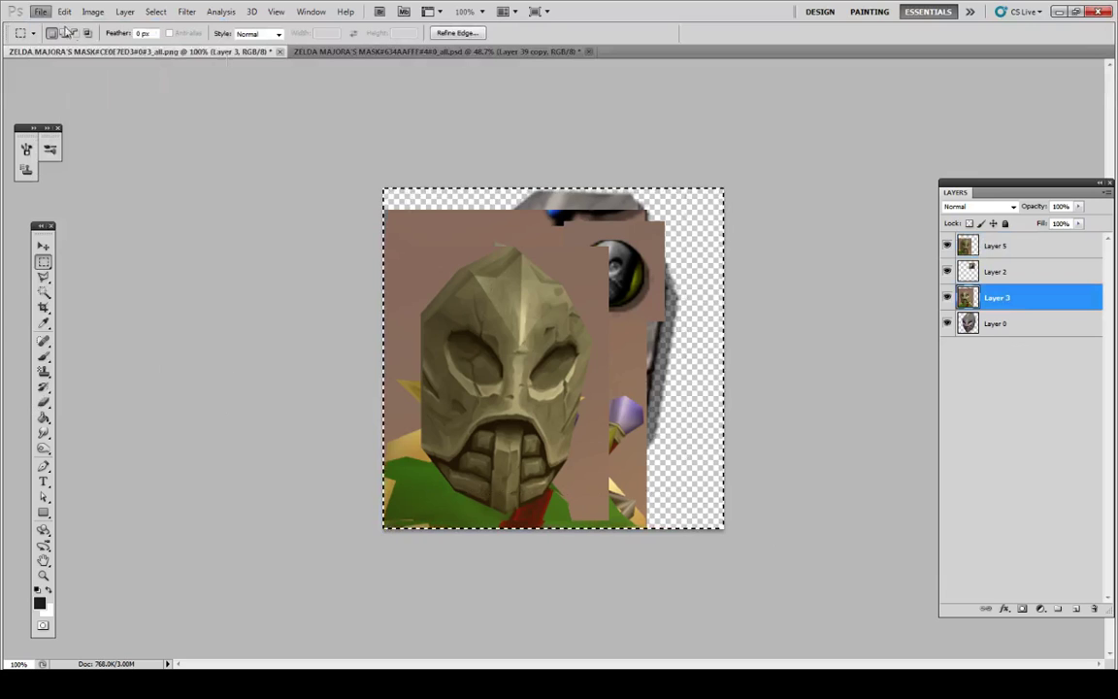
key(Return)
key(ctrl+v)
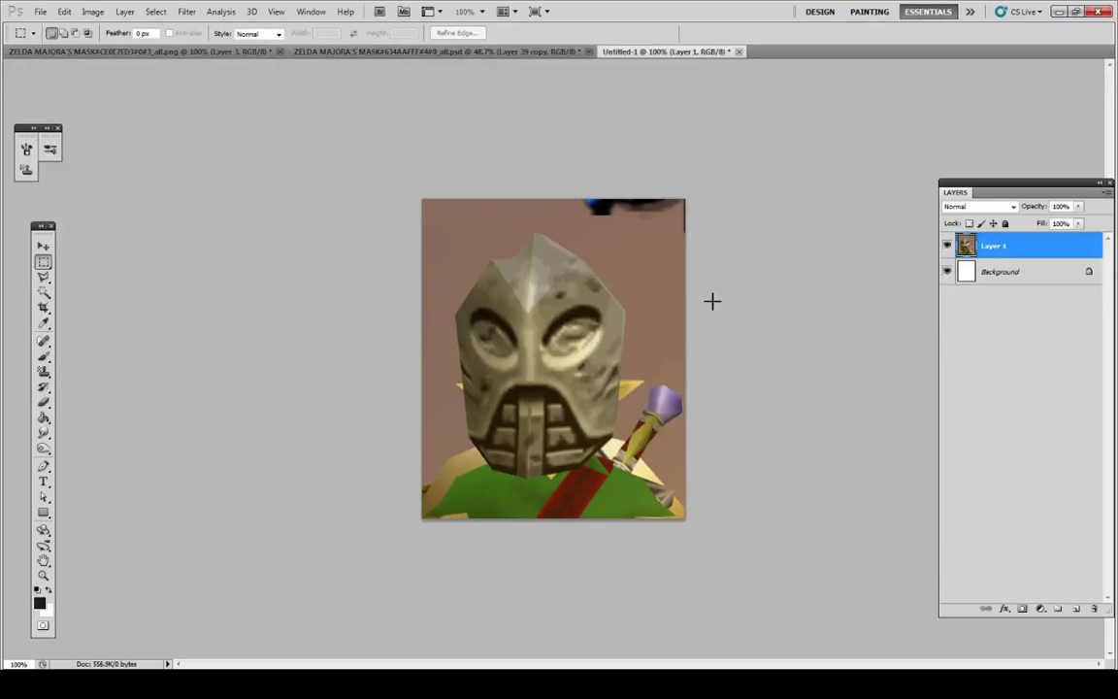
Step: In the face texture document, merge the visible layers, copy the whole merged texture, and undo the merge
click(529, 51)
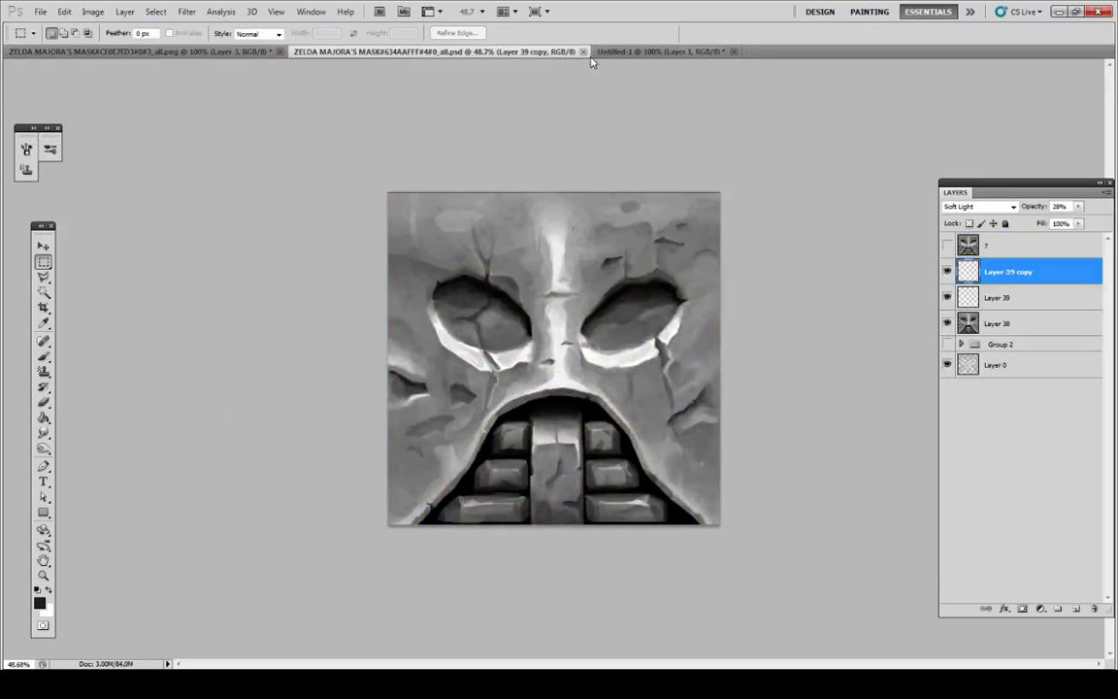
right_click(1029, 275)
click(1048, 557)
drag(659, 533, 738, 544)
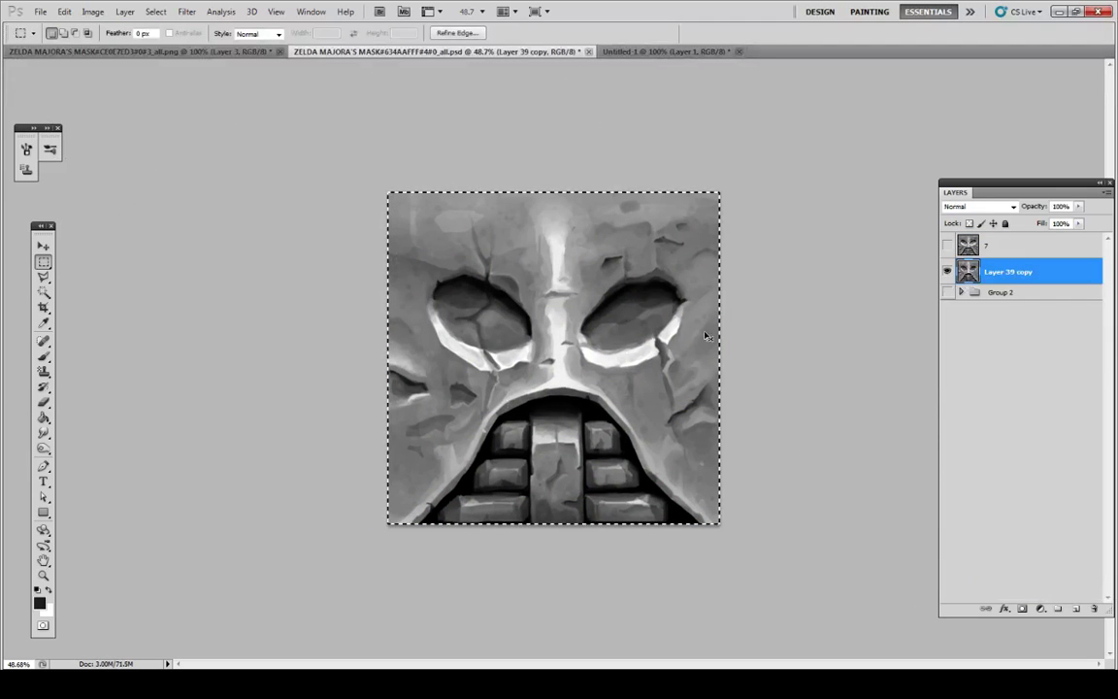
key(ctrl+alt+z)
key(ctrl+alt+z)
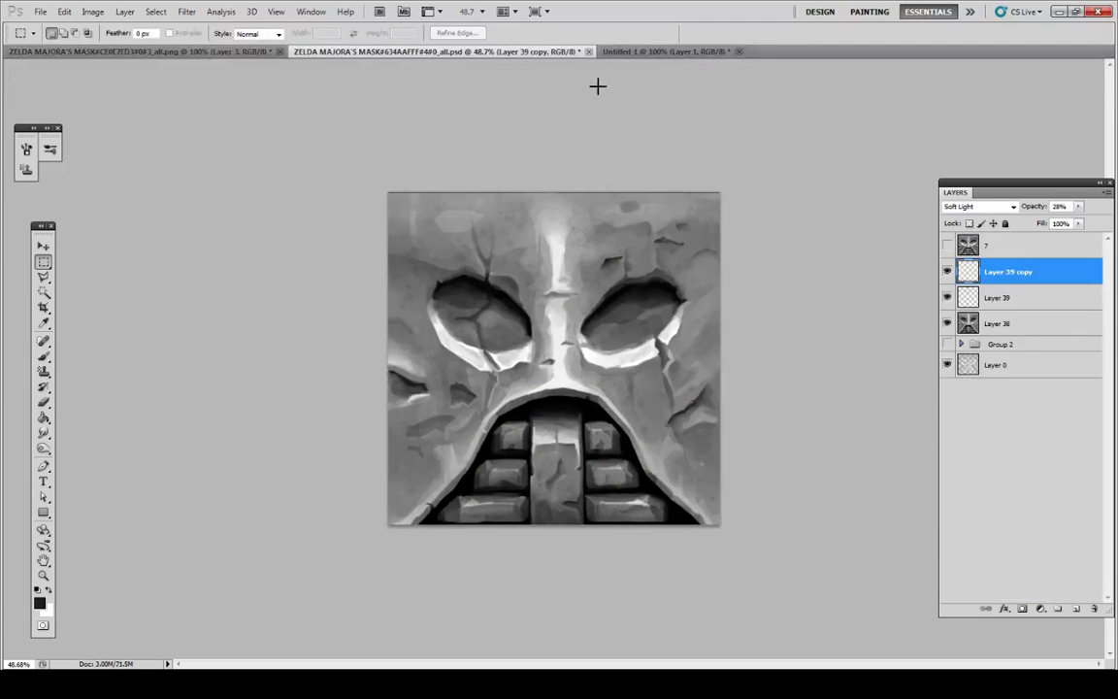
Step: Close the face texture document and paste the copied grey face texture into another new document
click(588, 50)
click(491, 237)
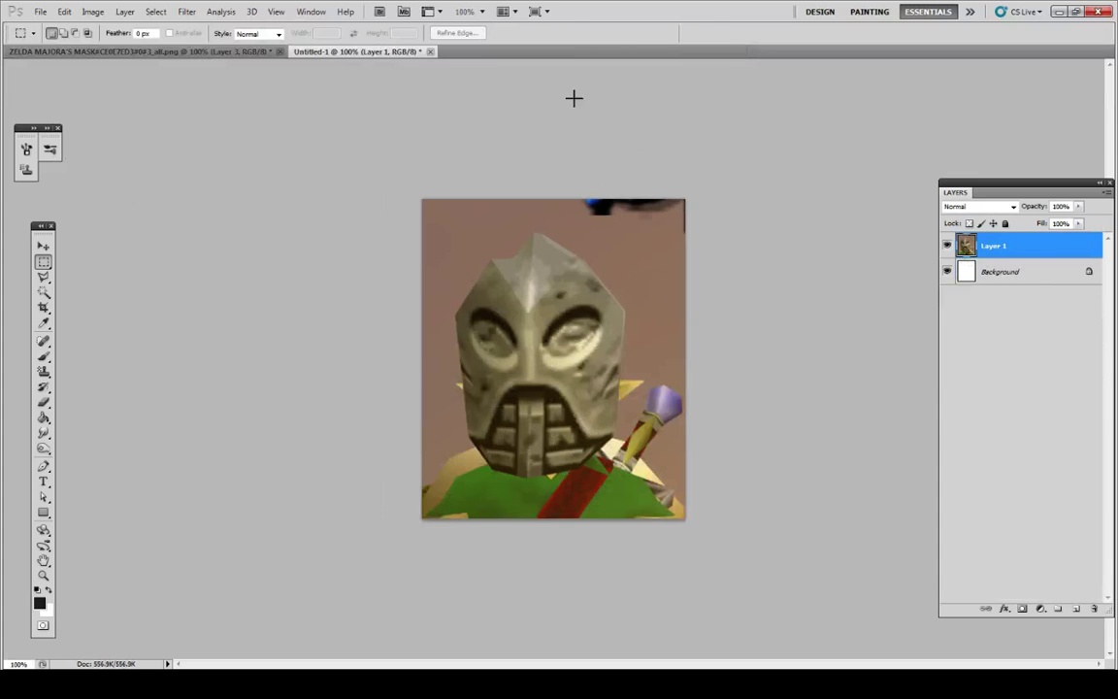
click(40, 12)
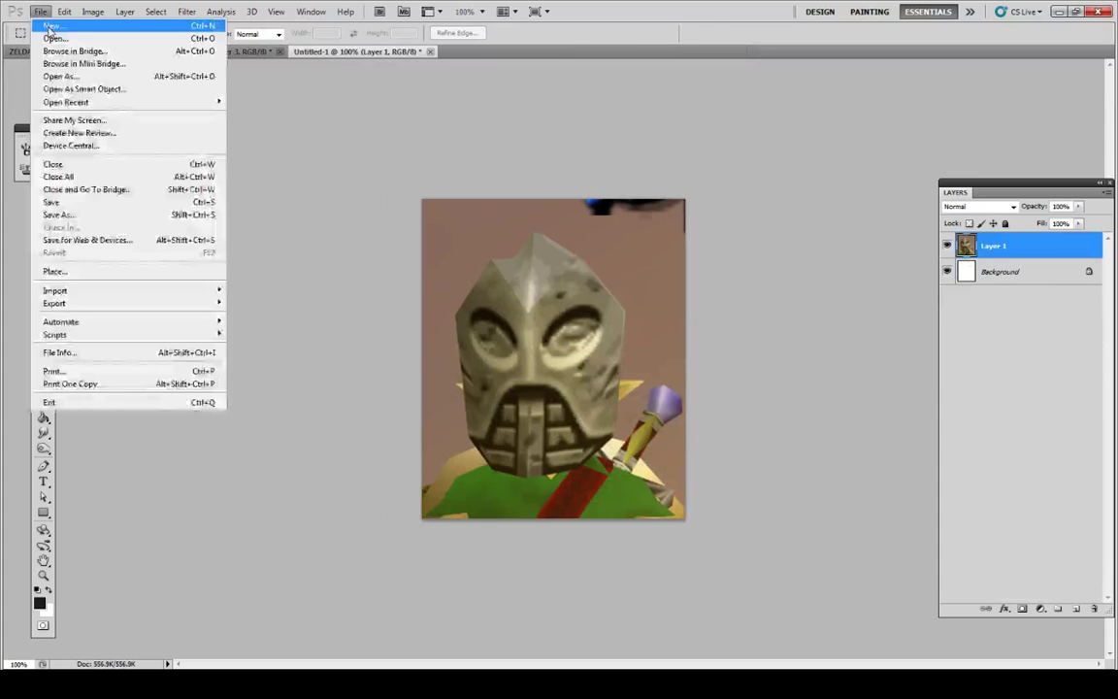
click(54, 26)
key(Return)
key(ctrl+Tab)
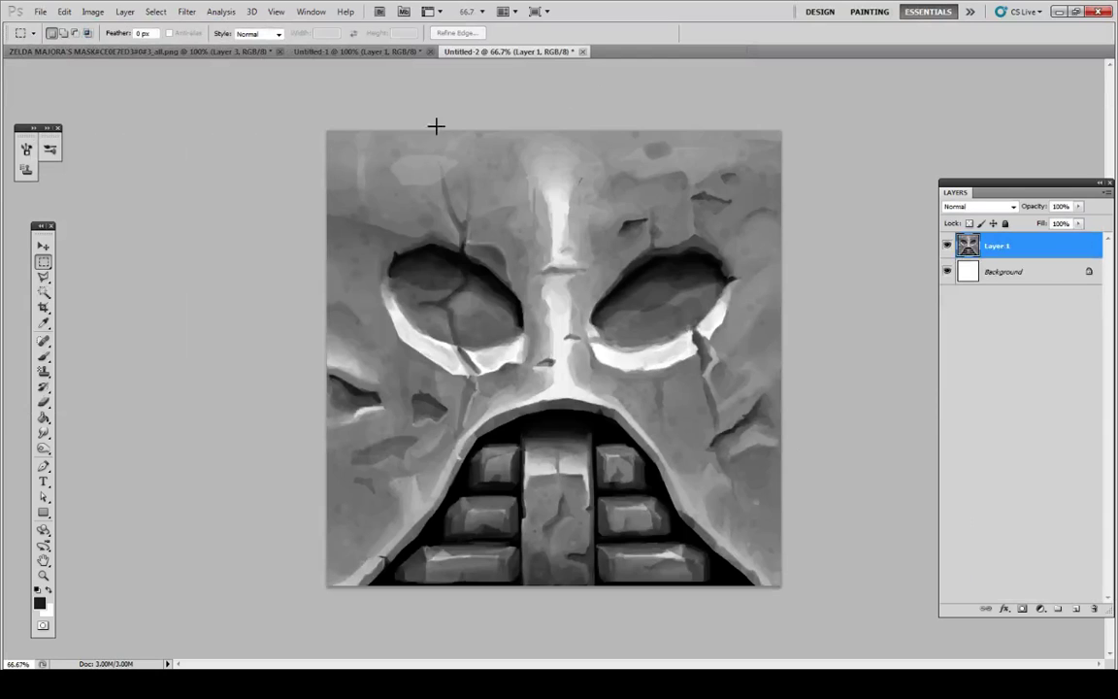
Step: Copy the older mask screenshot from Untitled-1 and paste it over the grey texture in Untitled-2
click(371, 53)
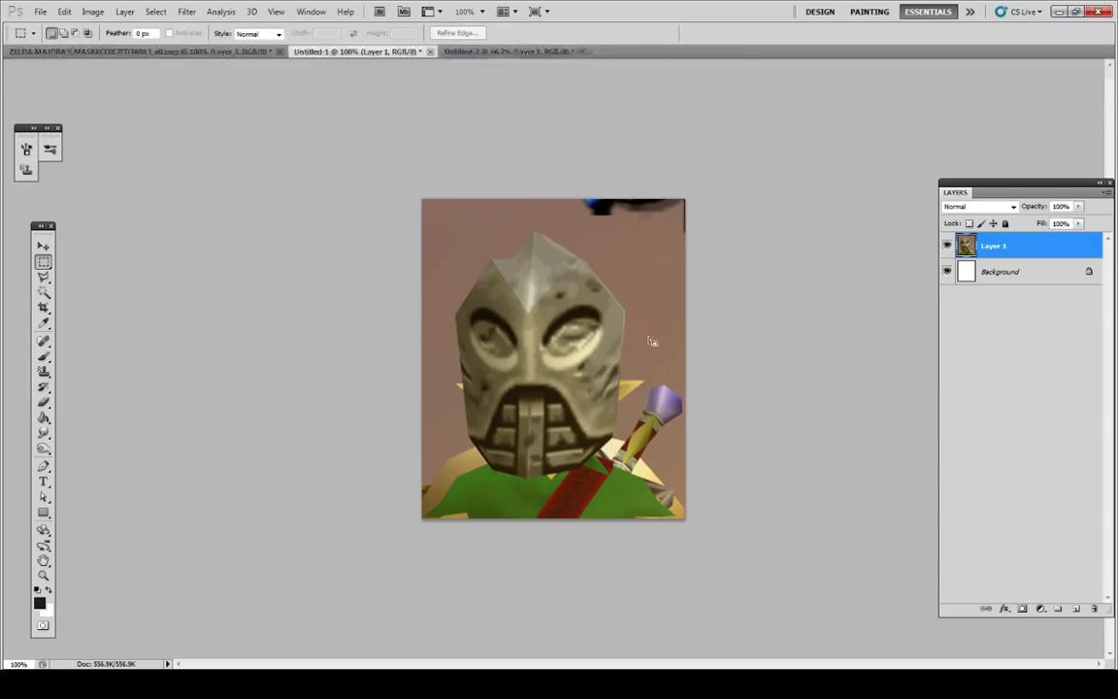
key(ctrl+a)
click(534, 54)
key(ctrl+v)
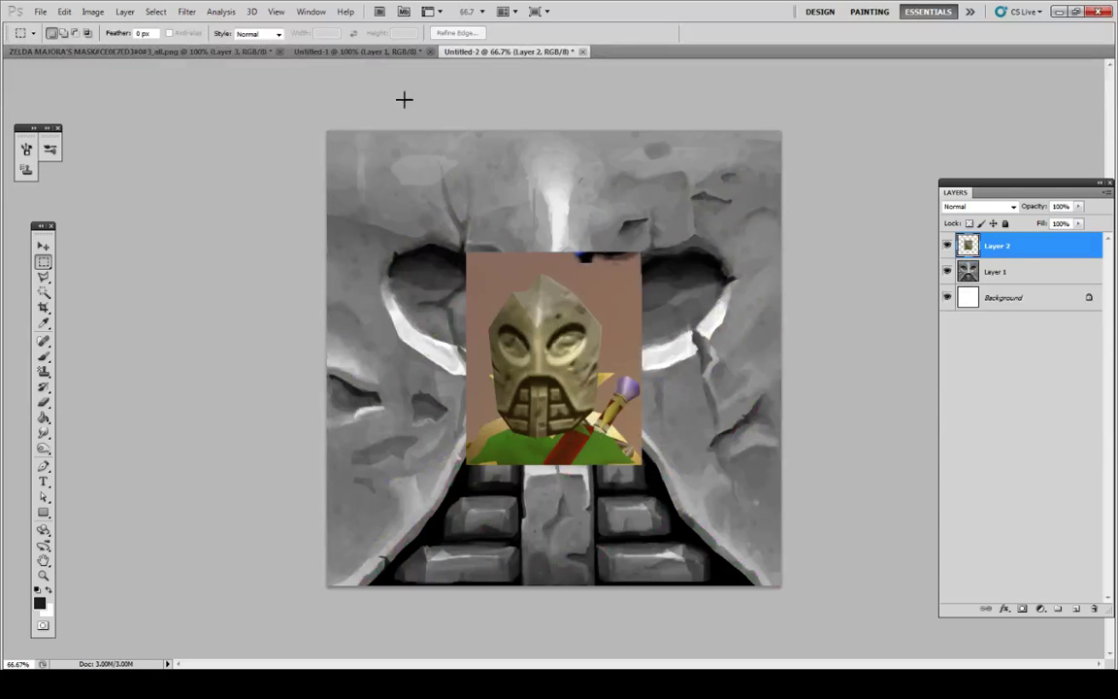
Step: Copy the newer mask screenshot on Layer 5 of the mask icon document and paste it into Untitled-2
click(198, 51)
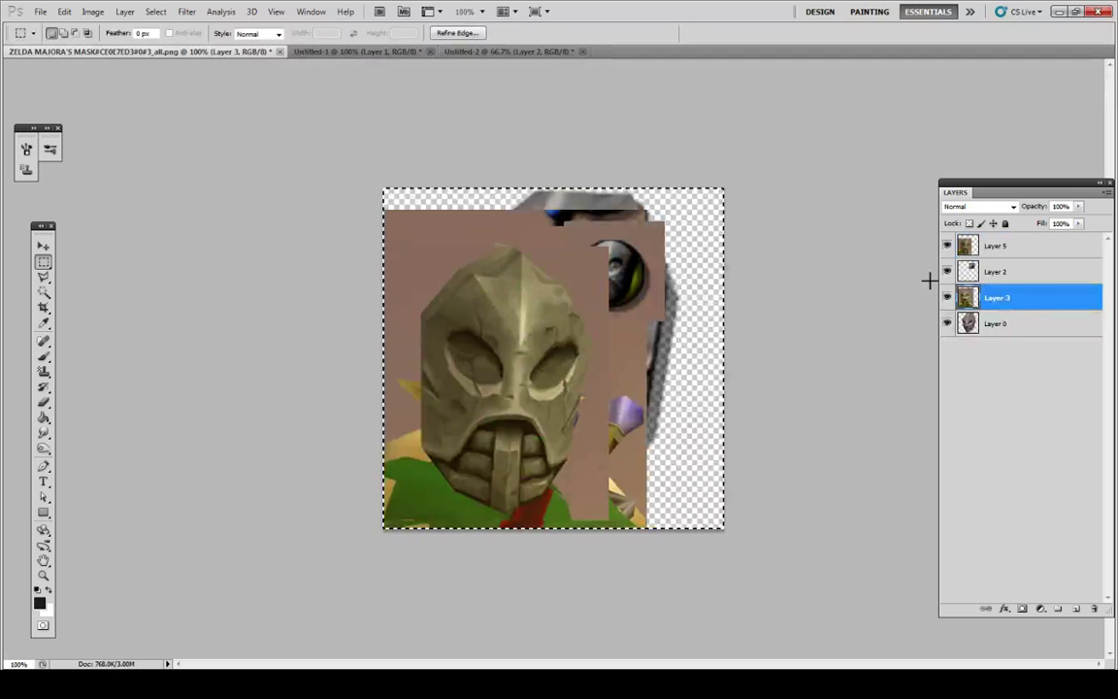
click(1009, 246)
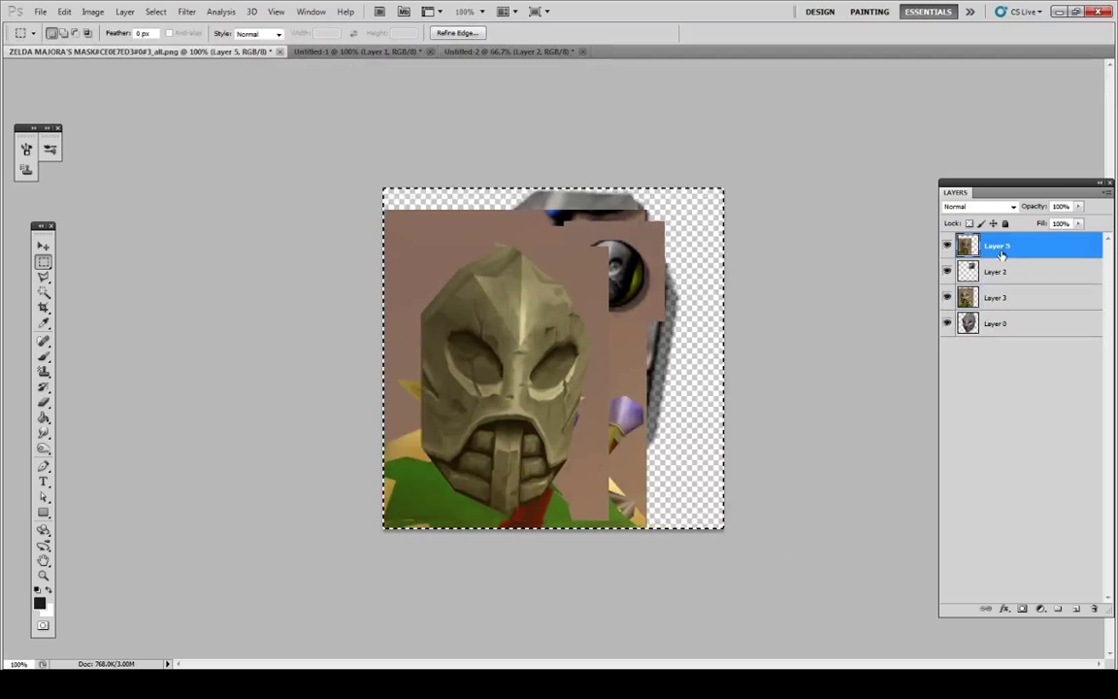
click(375, 52)
click(457, 51)
key(ctrl+v)
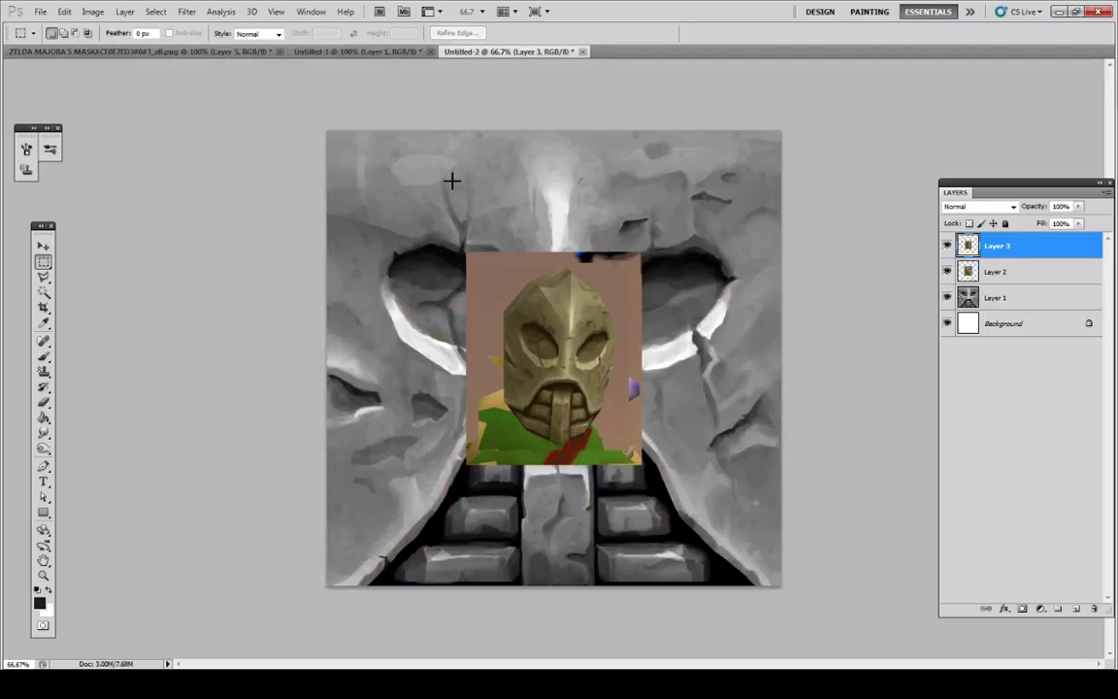
Step: Place the newer mask screenshot in the canvas's upper-left corner and the older one in its lower-left corner
click(43, 245)
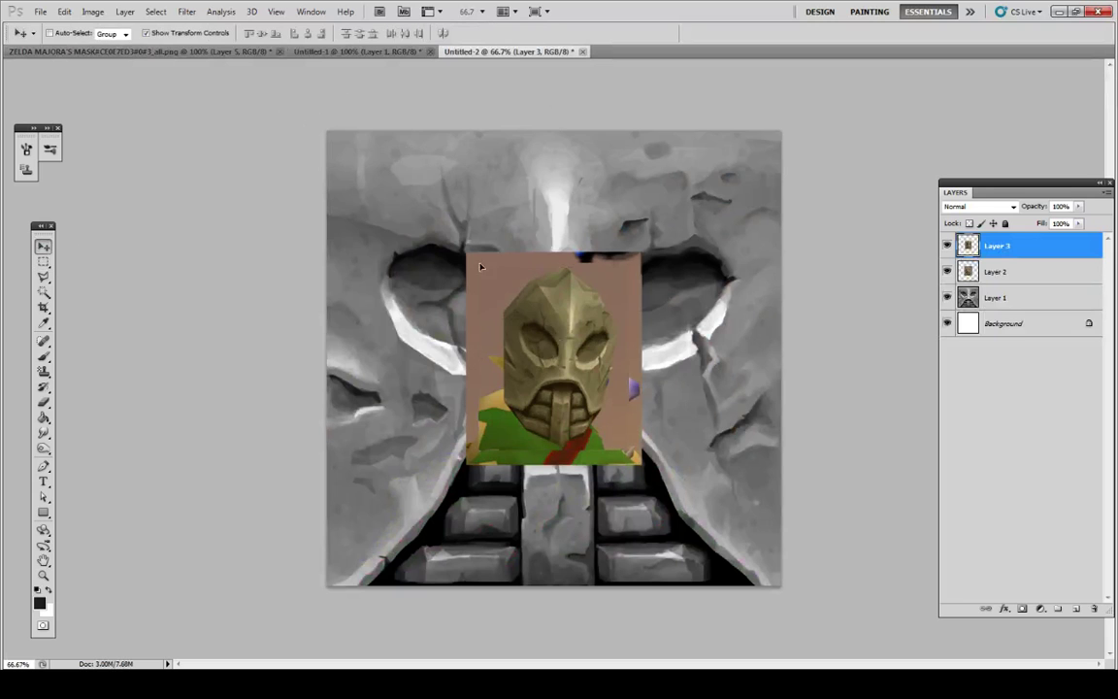
drag(479, 266, 310, 118)
click(990, 272)
key(ctrl+t)
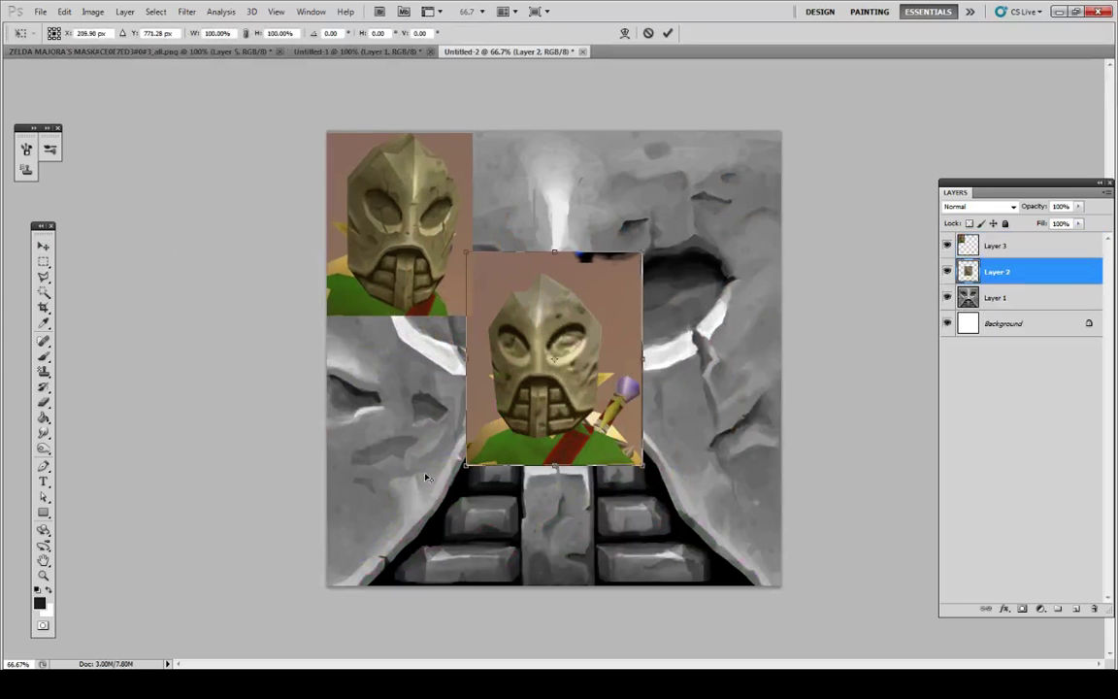
drag(427, 458, 288, 570)
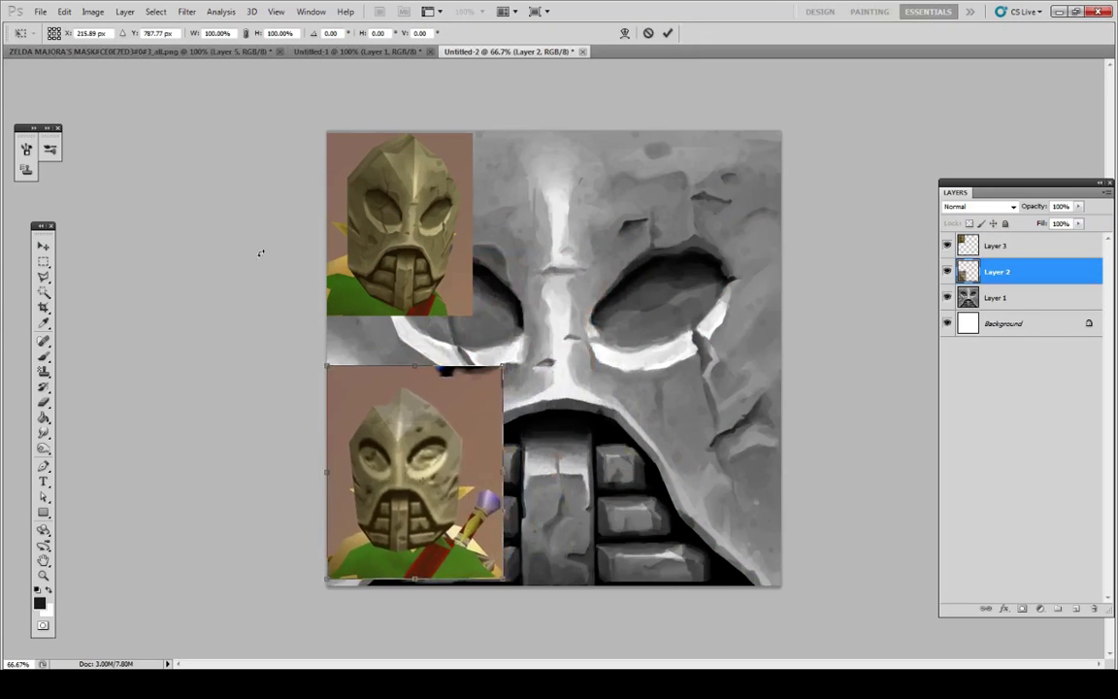
key(m)
key(Return)
Step: Duplicate the grey face texture layer and scale the copy to about 64% in the canvas's lower-right corner
click(1033, 297)
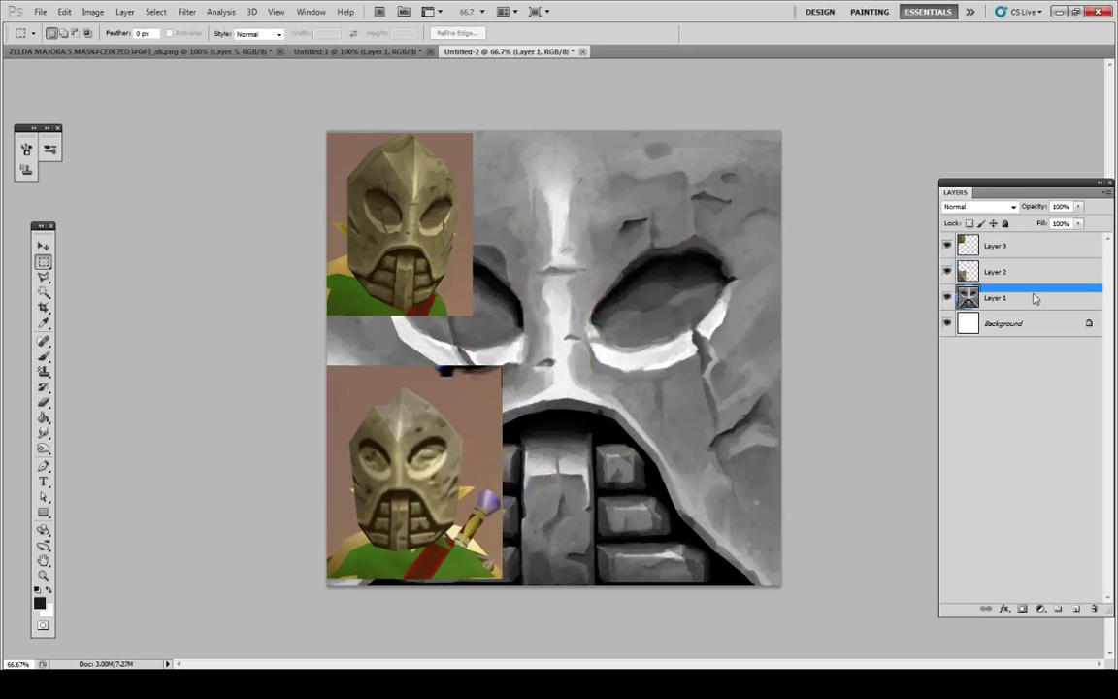
right_click(1033, 305)
click(1023, 357)
key(Return)
key(ctrl+t)
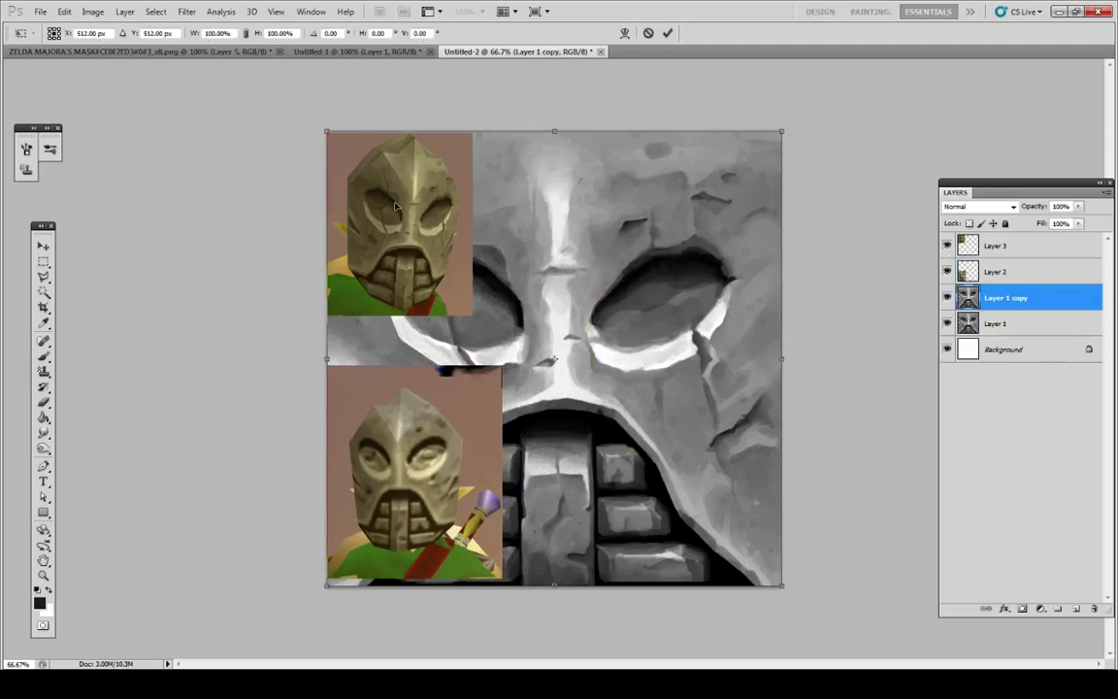
drag(326, 129, 492, 297)
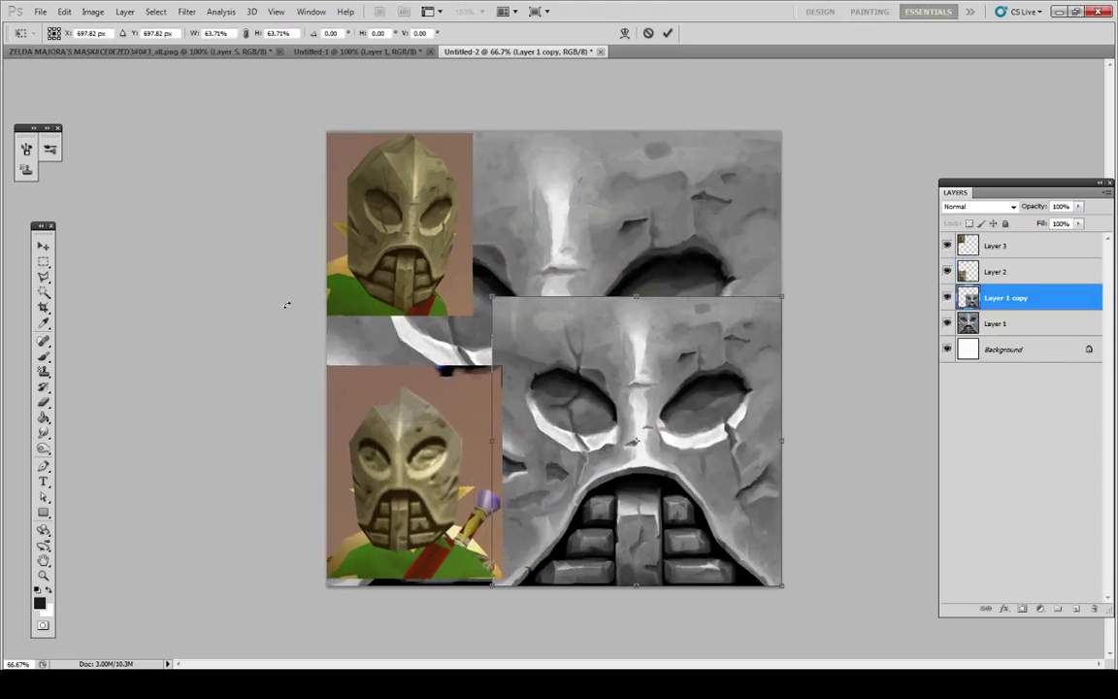
key(Return)
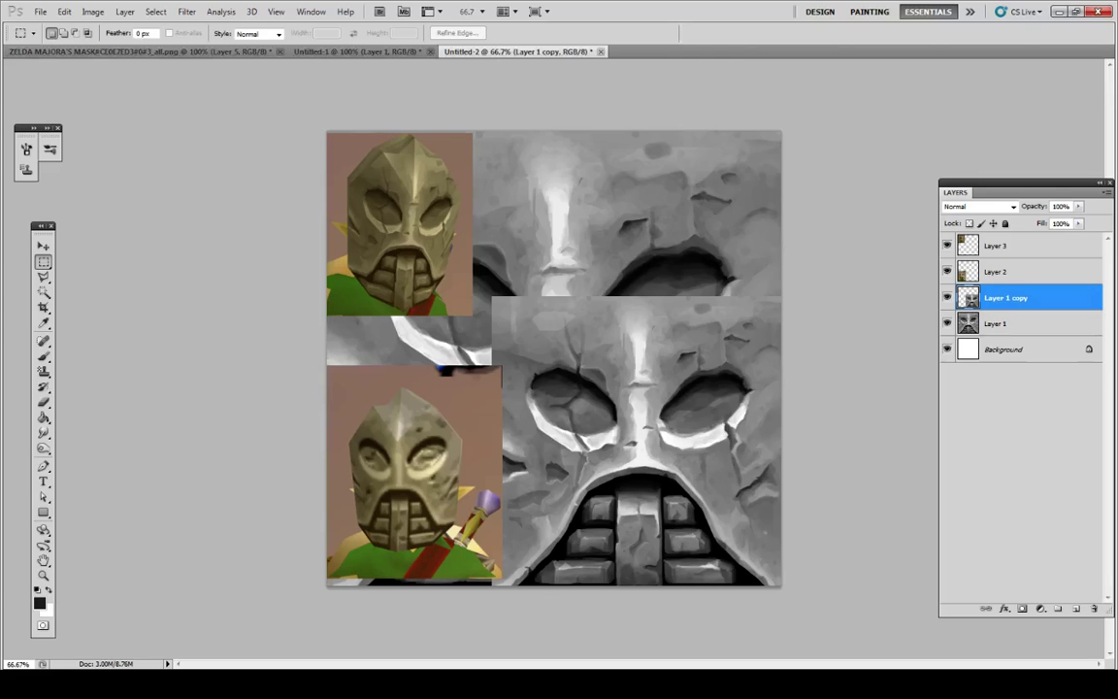
Step: Close Untitled-1 without saving and arrange the reference sheet and the mask icon document side by side
click(359, 52)
click(432, 52)
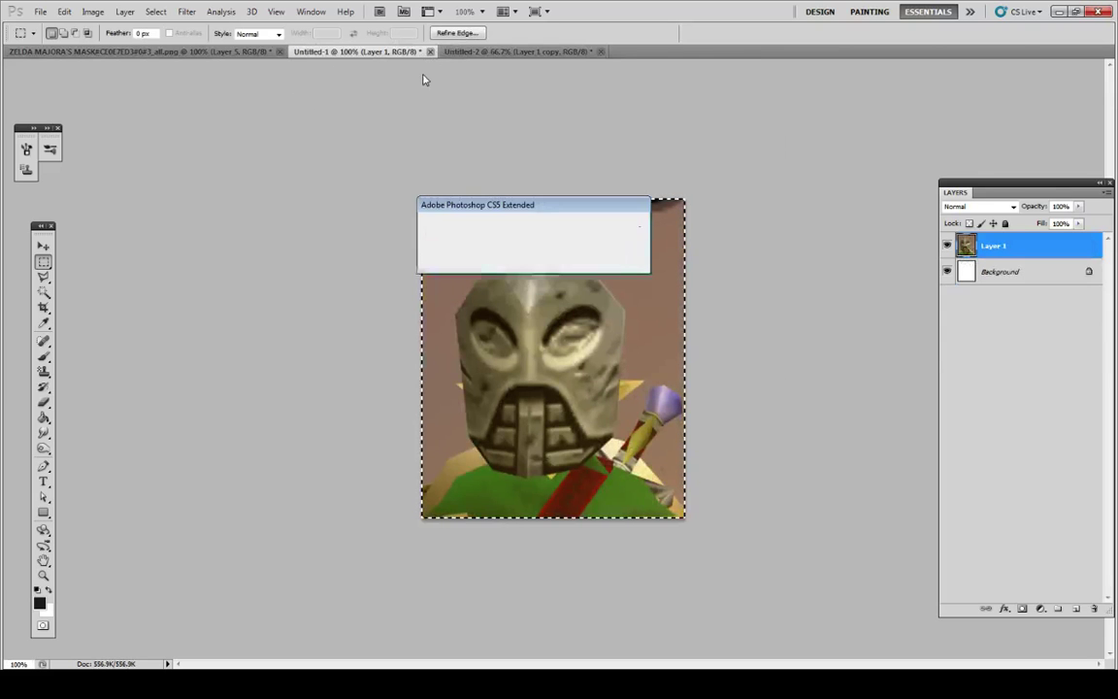
click(536, 258)
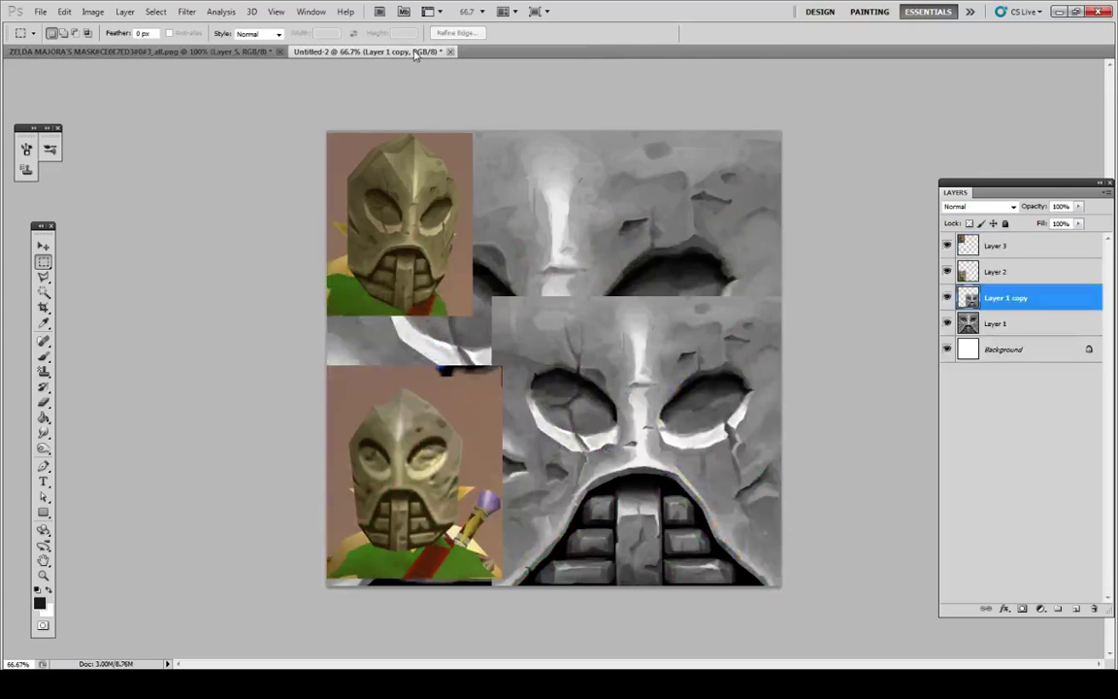
drag(6, 135, 6, 136)
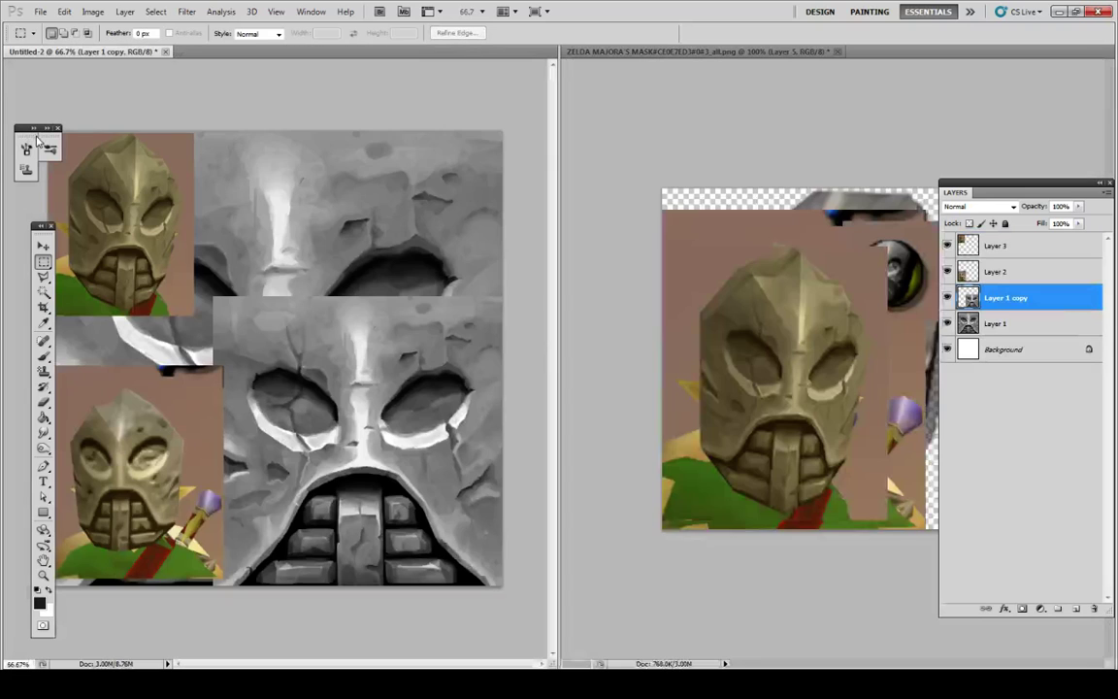
Step: Cut the newer mask screenshot out of Layer 5 in the mask icon document and clear the selection
click(1033, 274)
key(ctrl+Tab)
key(ctrl+a)
key(ctrl+x)
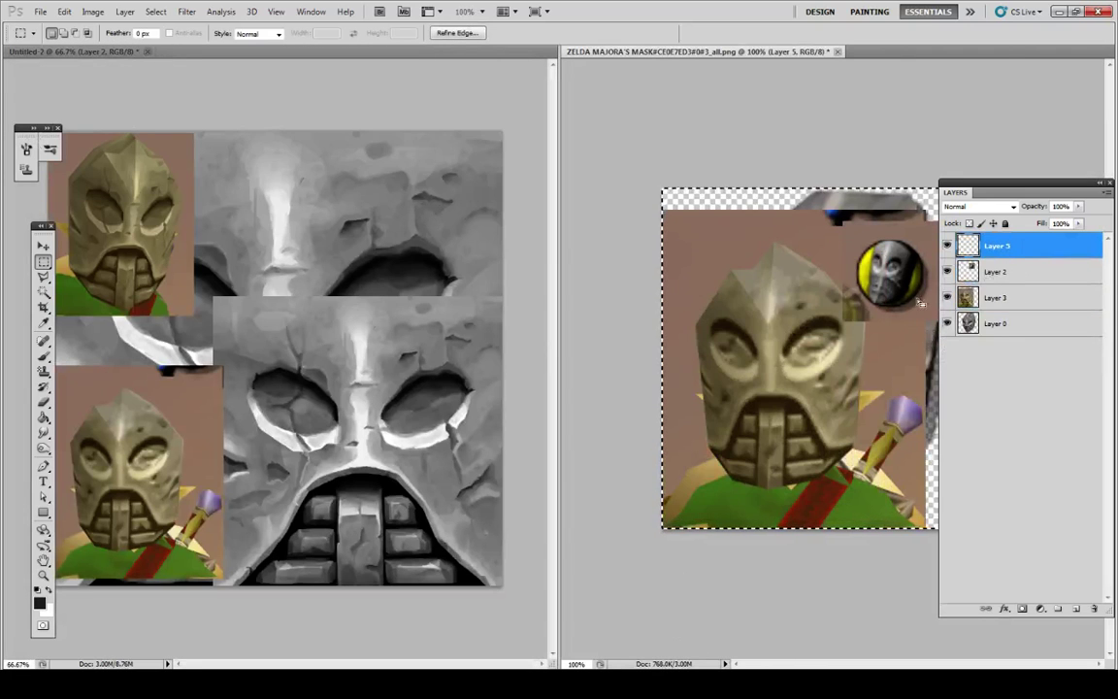
click(673, 332)
Step: Copy the round icon on Layer 2 into the reference sheet, enlarging it to about 273% near the canvas's upper-right corner
click(1000, 273)
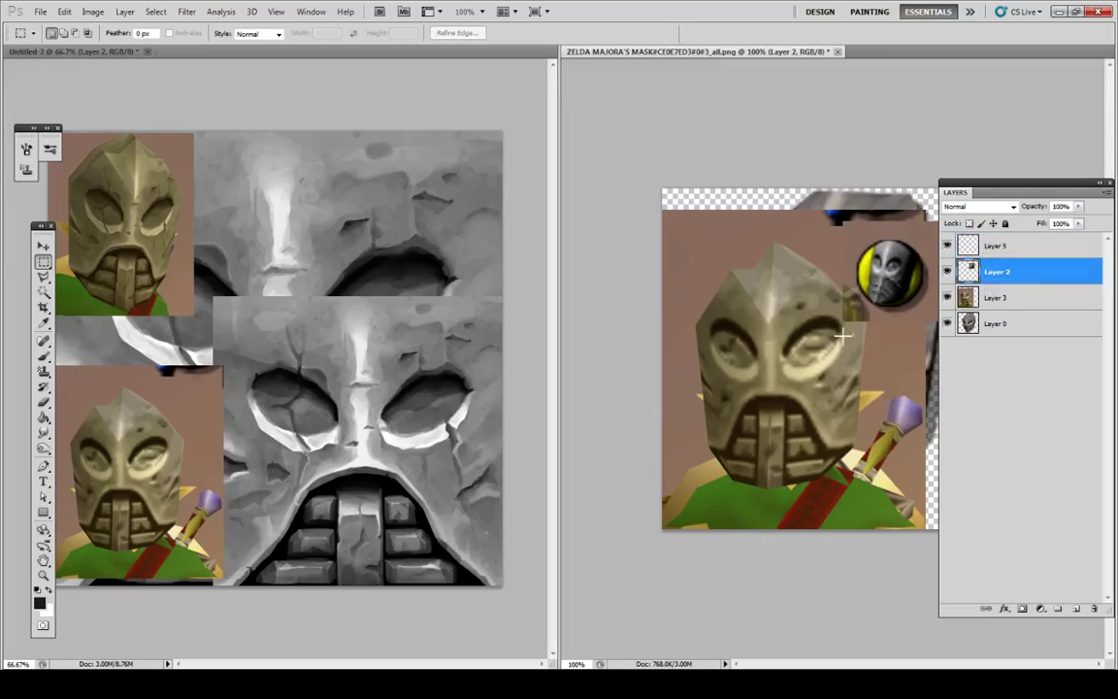
click(471, 317)
key(ctrl+v)
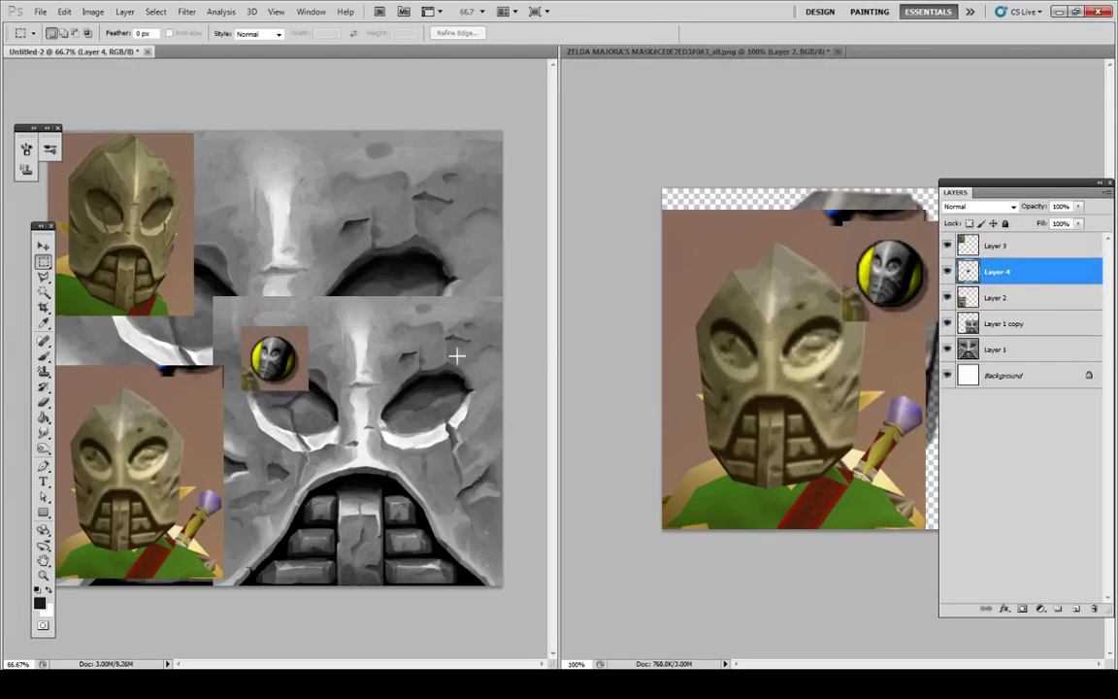
key(ctrl+t)
drag(309, 326, 425, 214)
drag(411, 263, 457, 149)
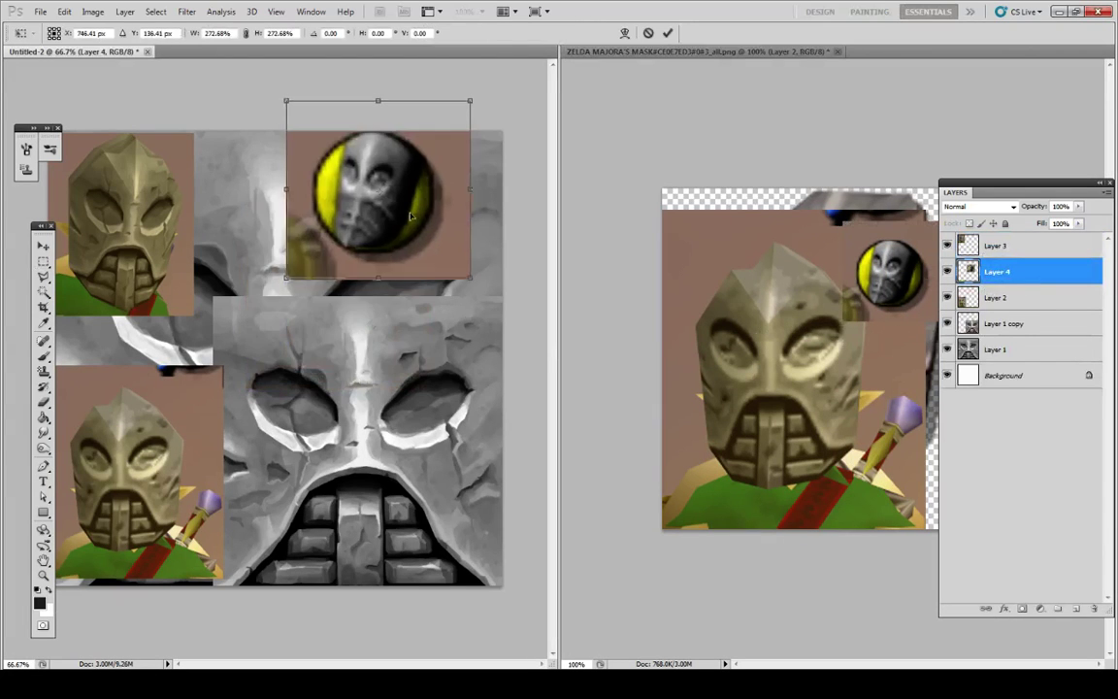
click(43, 262)
key(Return)
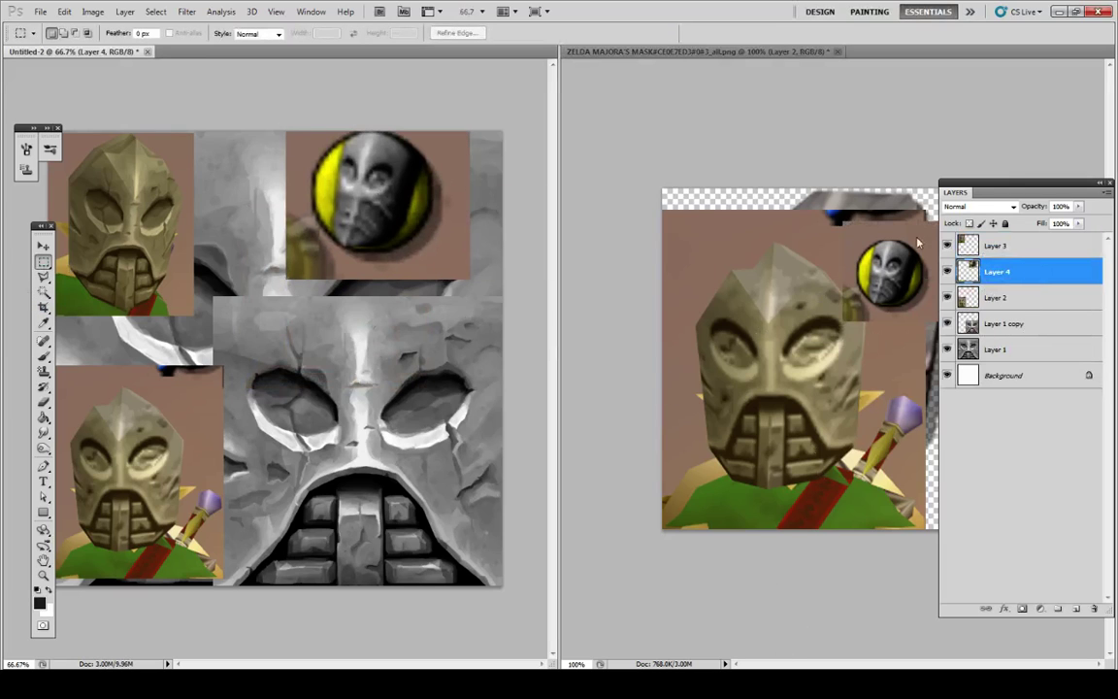
Step: Move the layer list off the mask icon canvas and delete that document's older mask screenshot layer, Layer 3
drag(1028, 184, 573, 200)
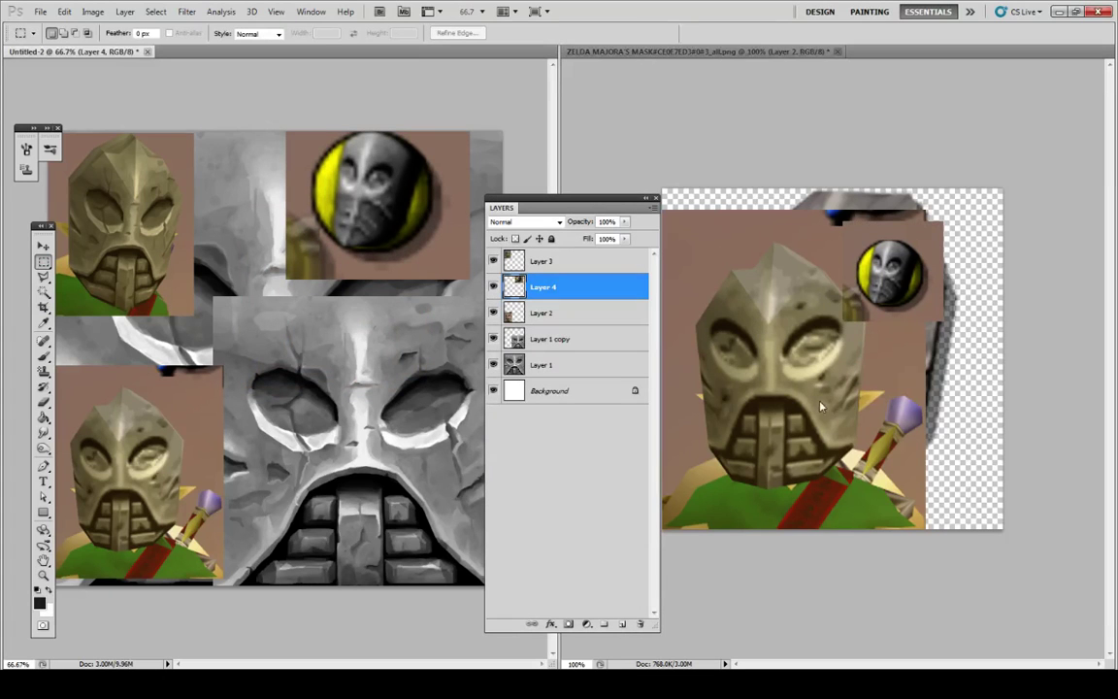
click(815, 547)
click(720, 592)
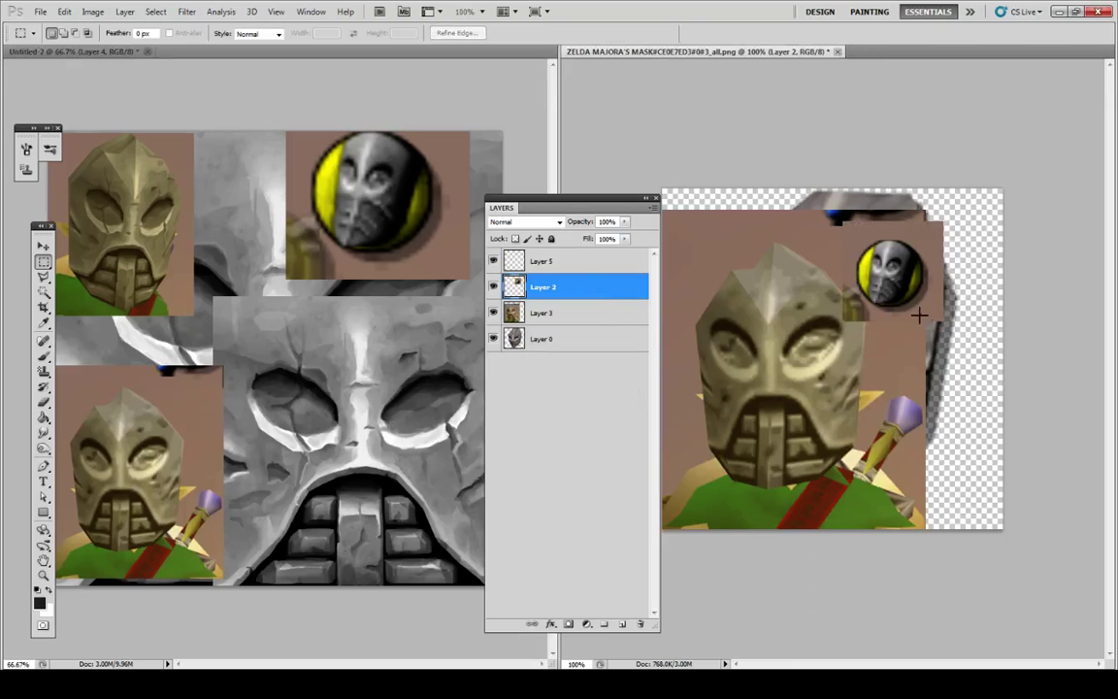
click(578, 305)
key(Delete)
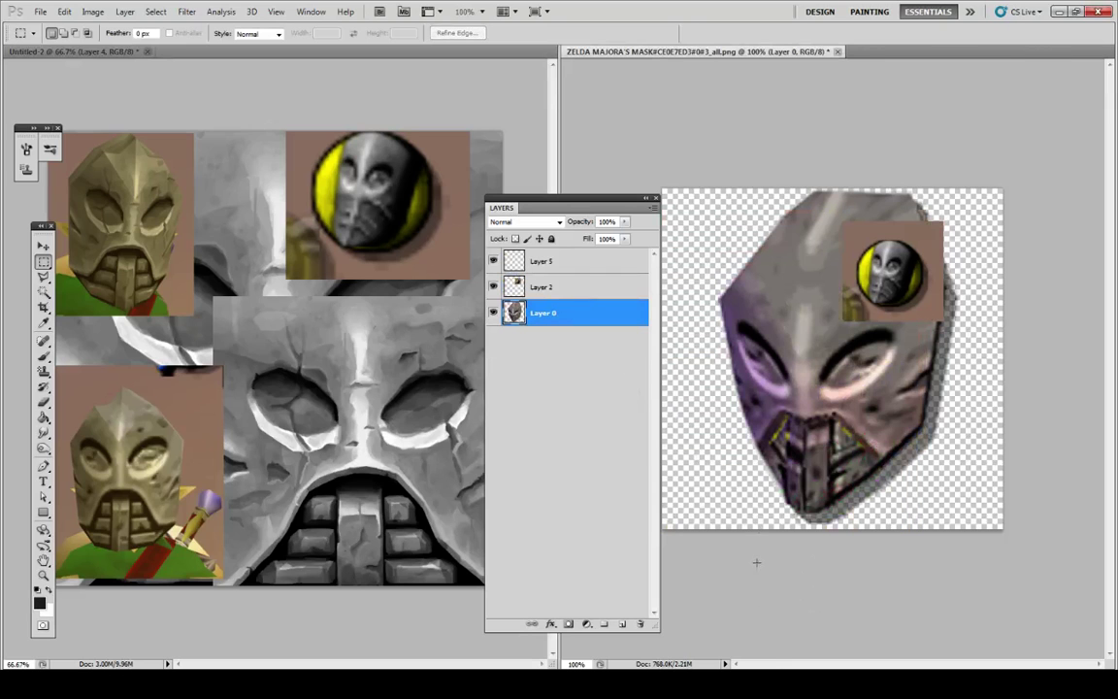
Step: Delete the original mask artwork on Layer 0 and make the round icon layer active
key(alt+Tab)
click(801, 346)
key(Delete)
drag(545, 296, 513, 260)
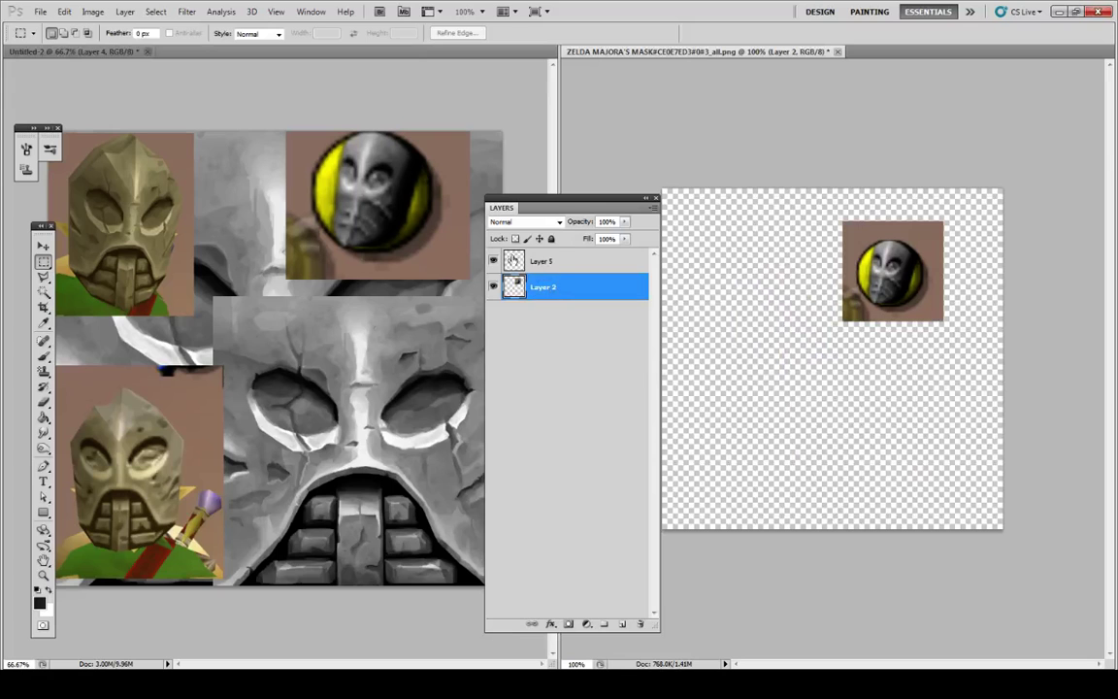
Step: Enlarge the round icon on Layer 2 to about 468% so it fills the mask icon canvas
key(ctrl+t)
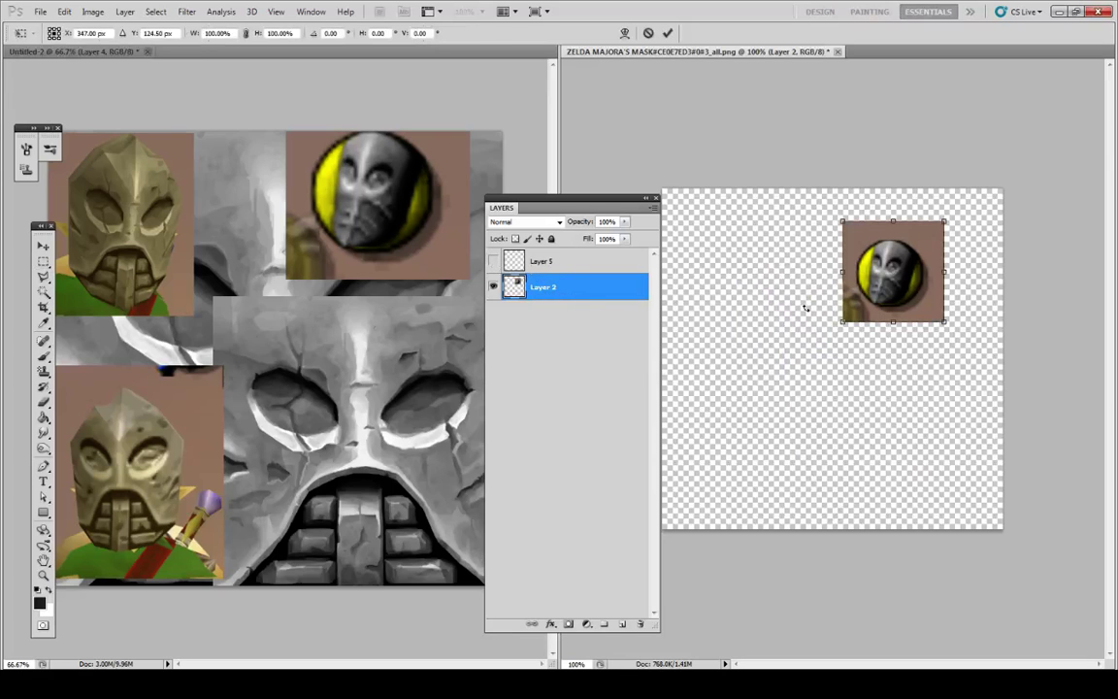
drag(837, 330, 602, 561)
drag(956, 215, 1065, 114)
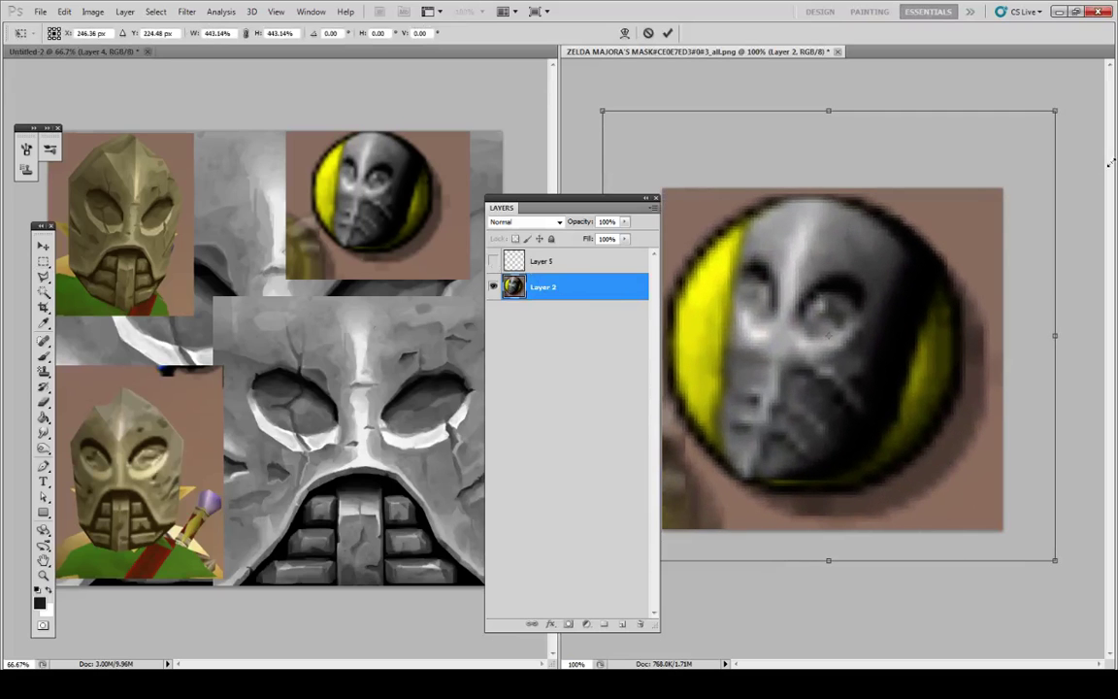
drag(900, 338, 904, 339)
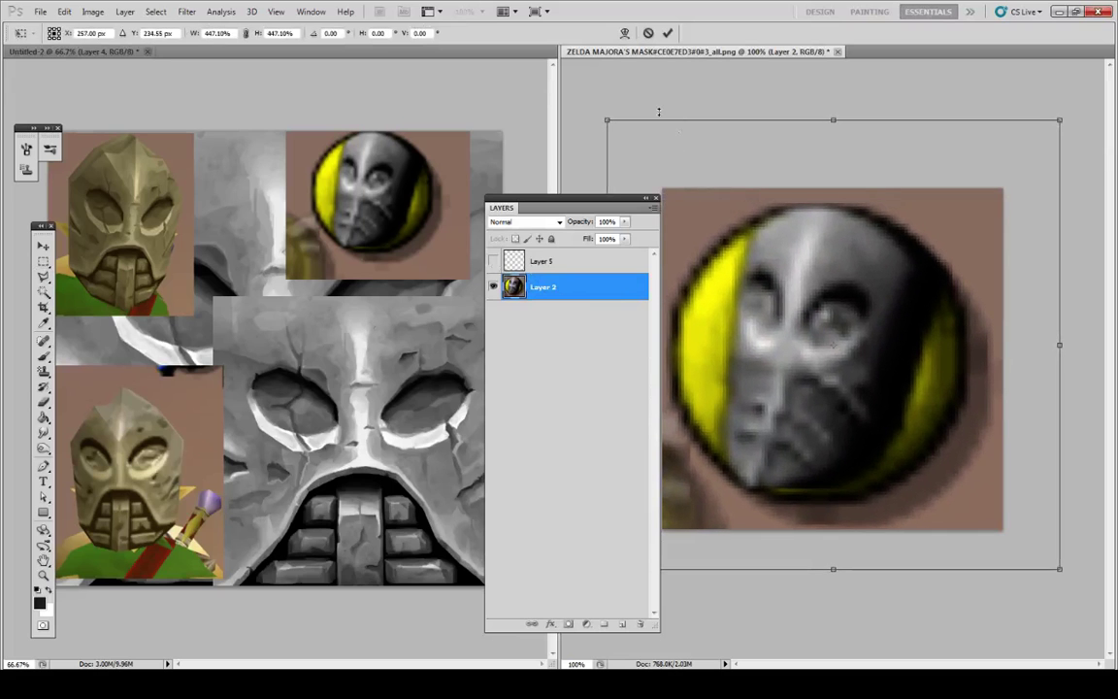
drag(604, 120, 594, 113)
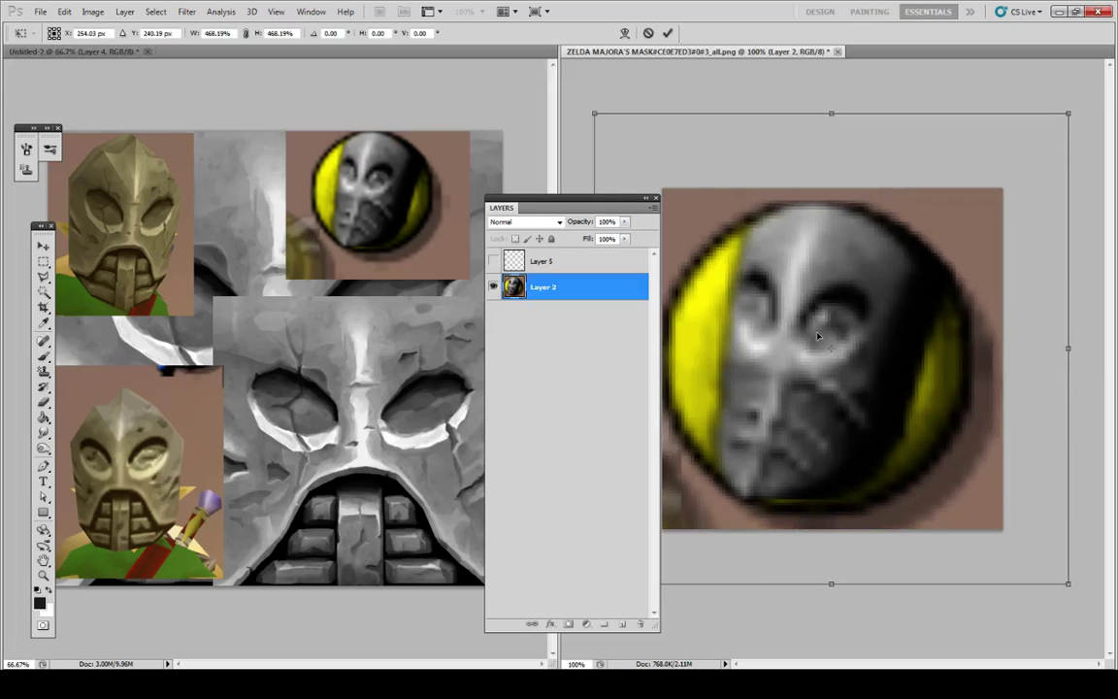
key(Return)
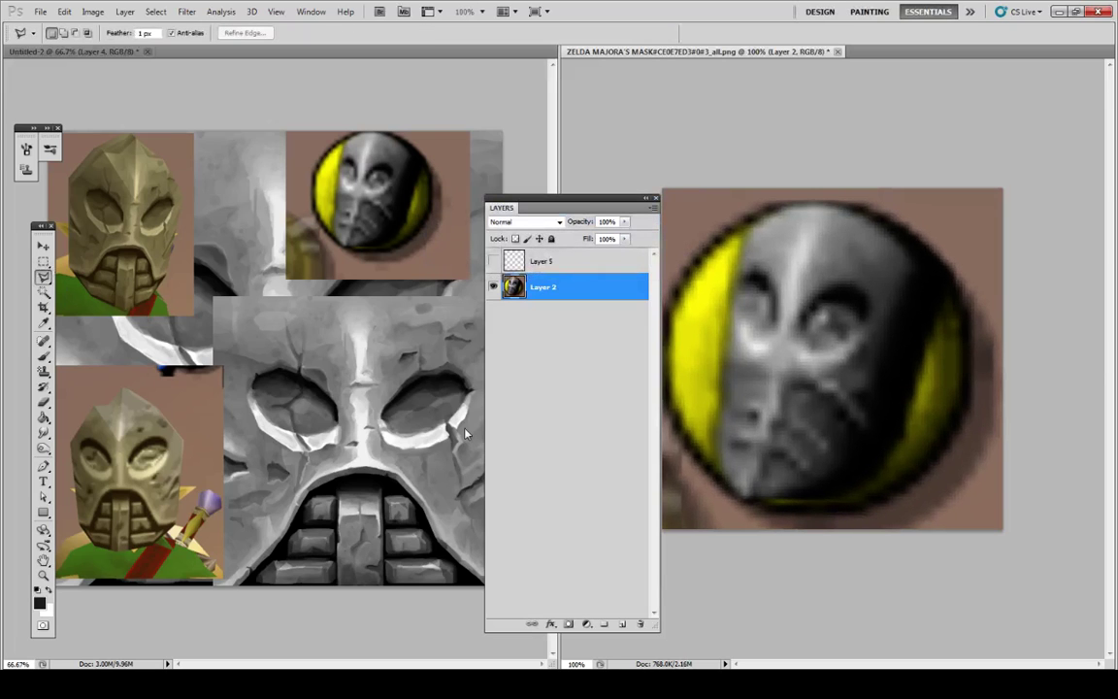
Step: Add a layer group with a new layer and trace the mask's face outline as a dark filled shape with the Pen tool
click(604, 624)
click(620, 624)
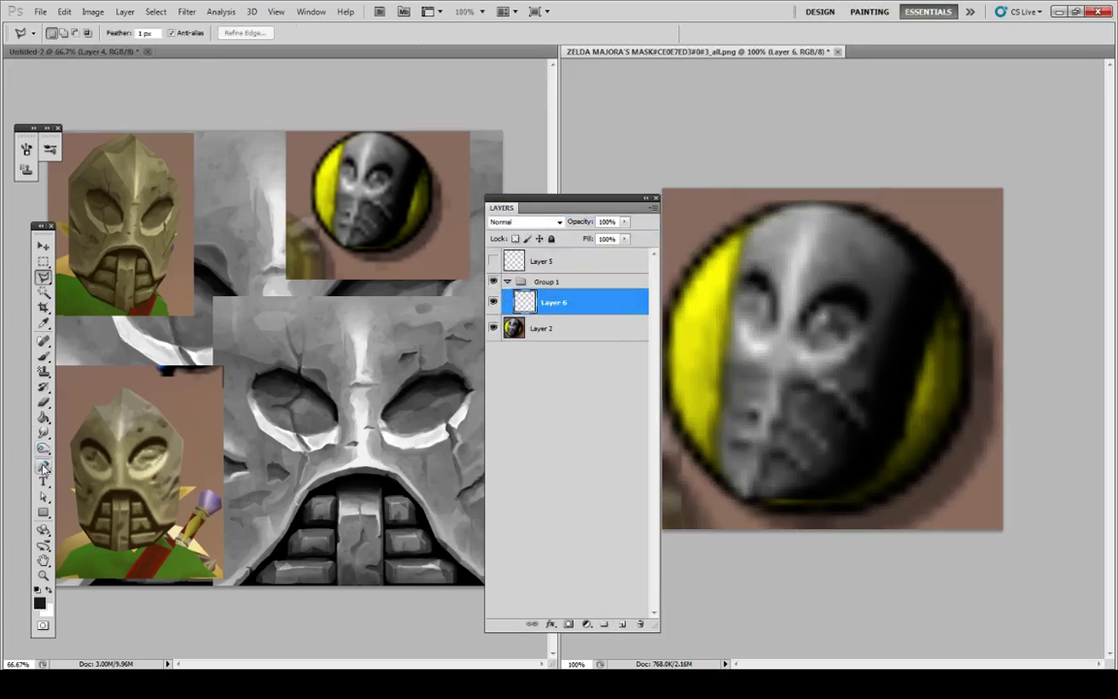
key(p)
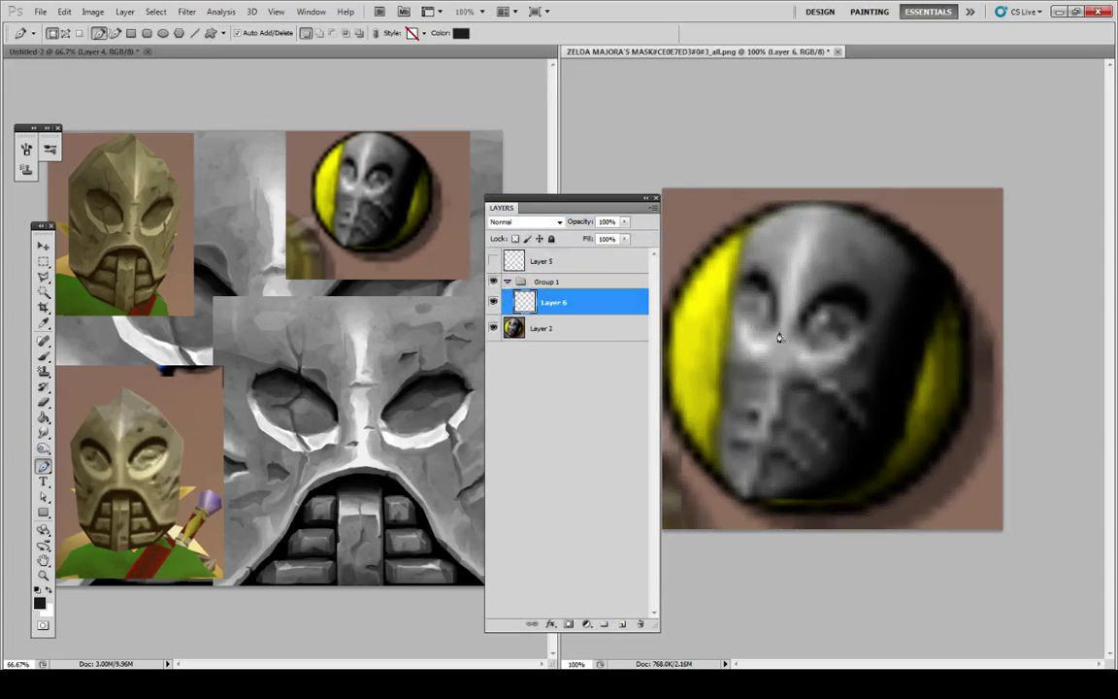
click(743, 232)
click(824, 197)
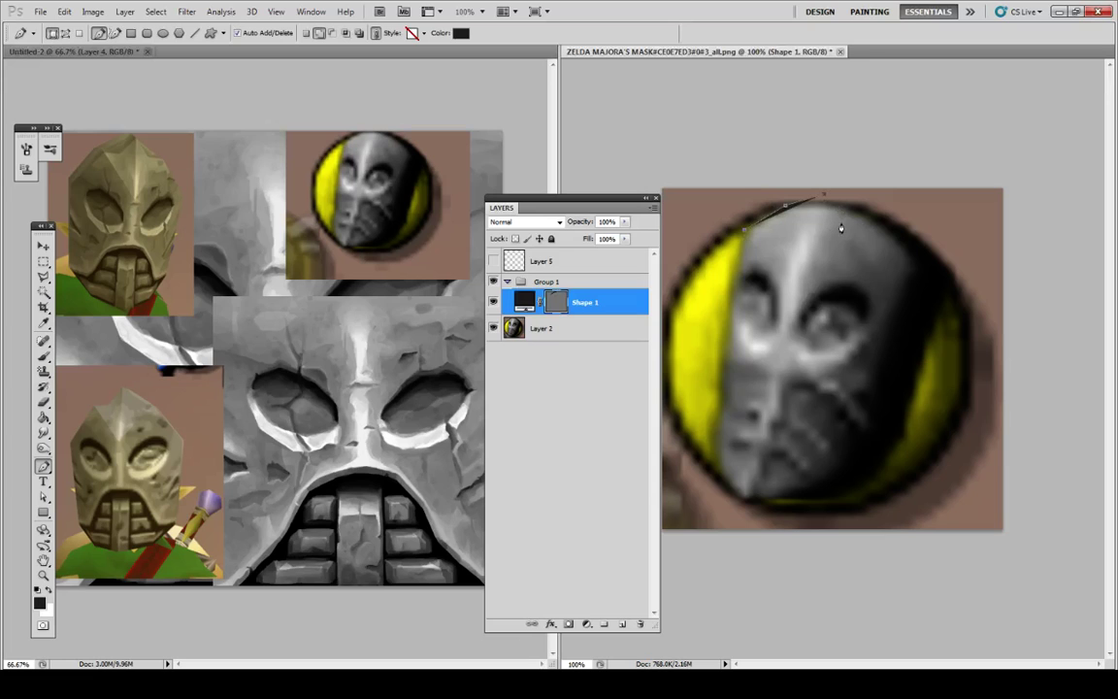
click(881, 226)
click(913, 264)
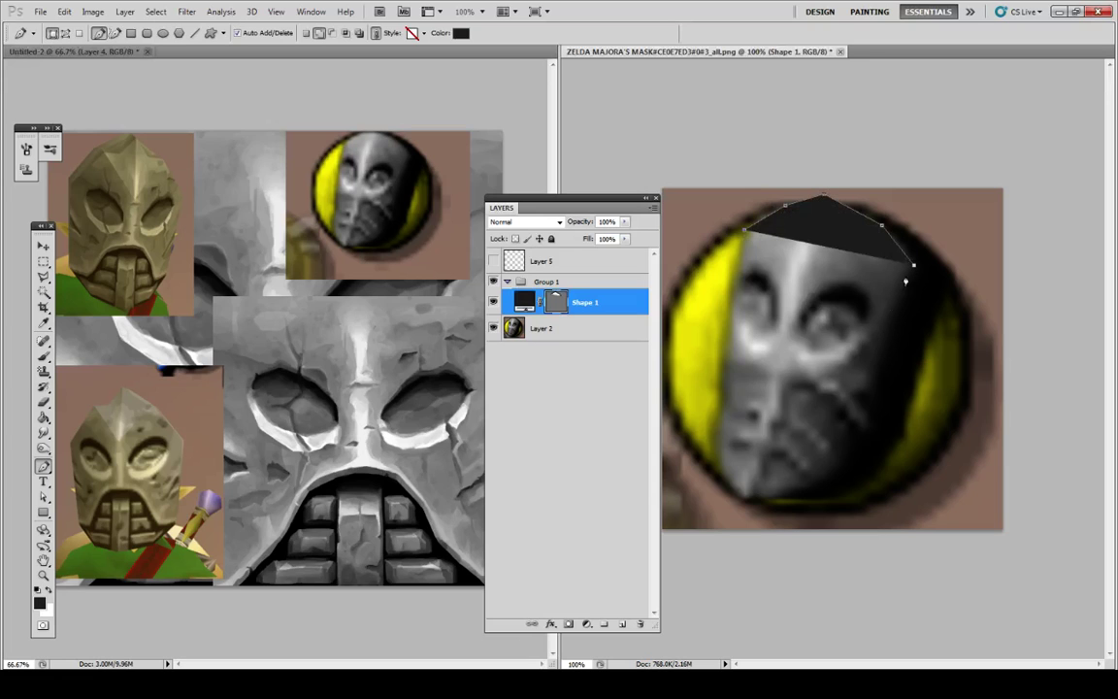
click(862, 439)
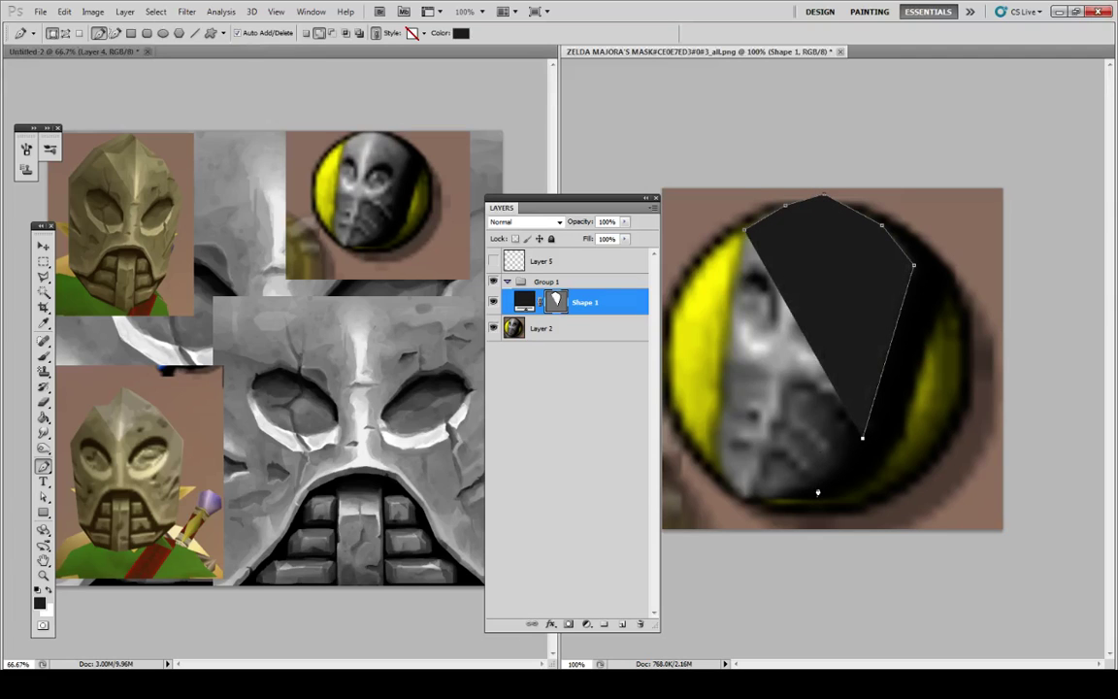
click(818, 486)
click(747, 500)
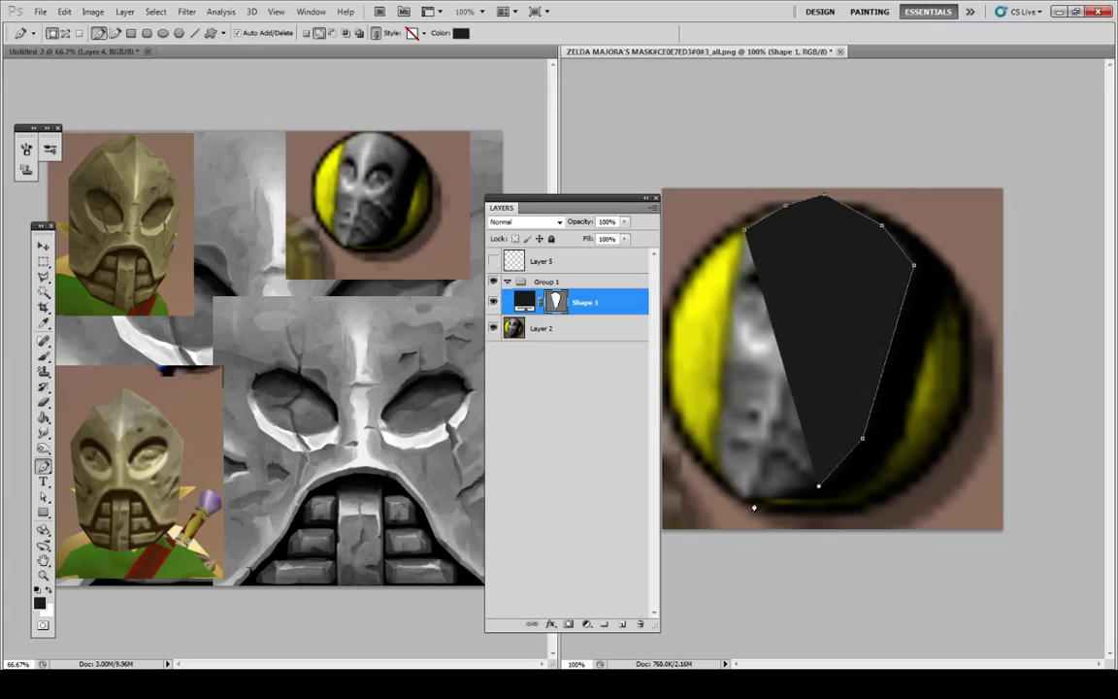
click(720, 474)
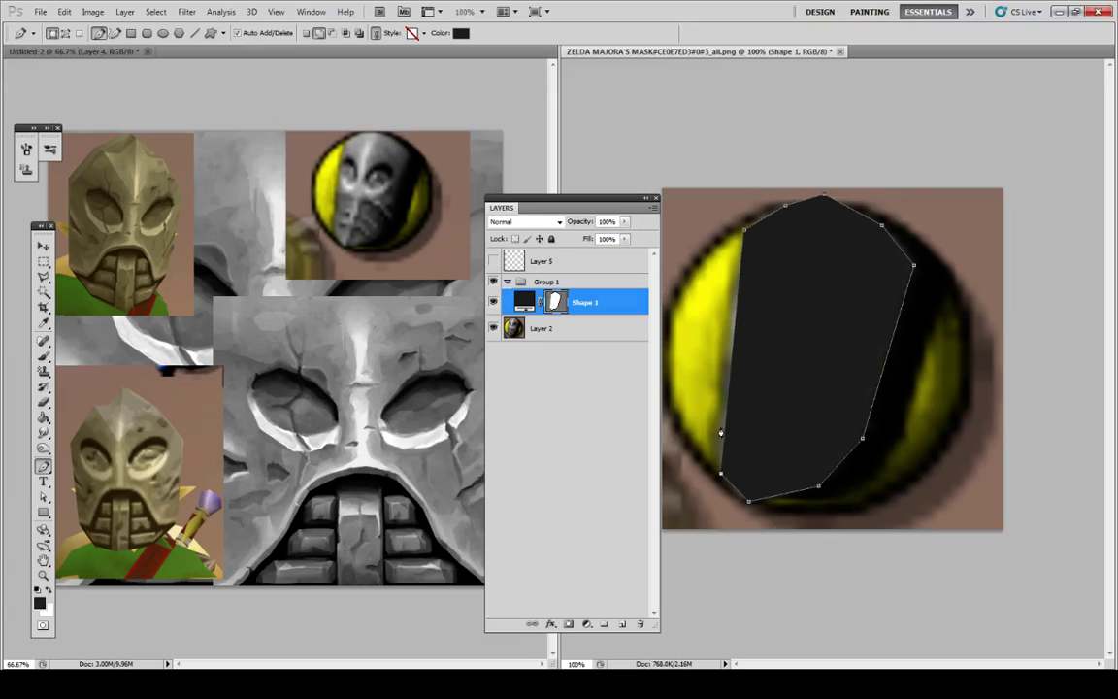
click(717, 417)
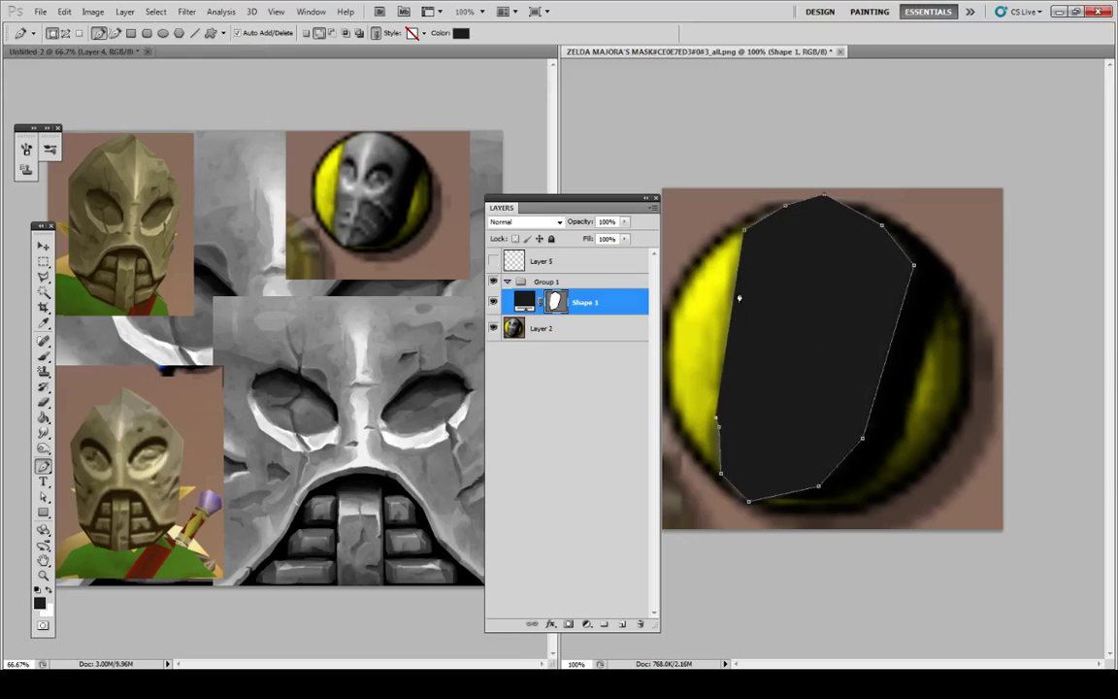
click(744, 235)
Step: Hide the face outline shape and try to trace the mask's mouth area as a second shape
click(493, 302)
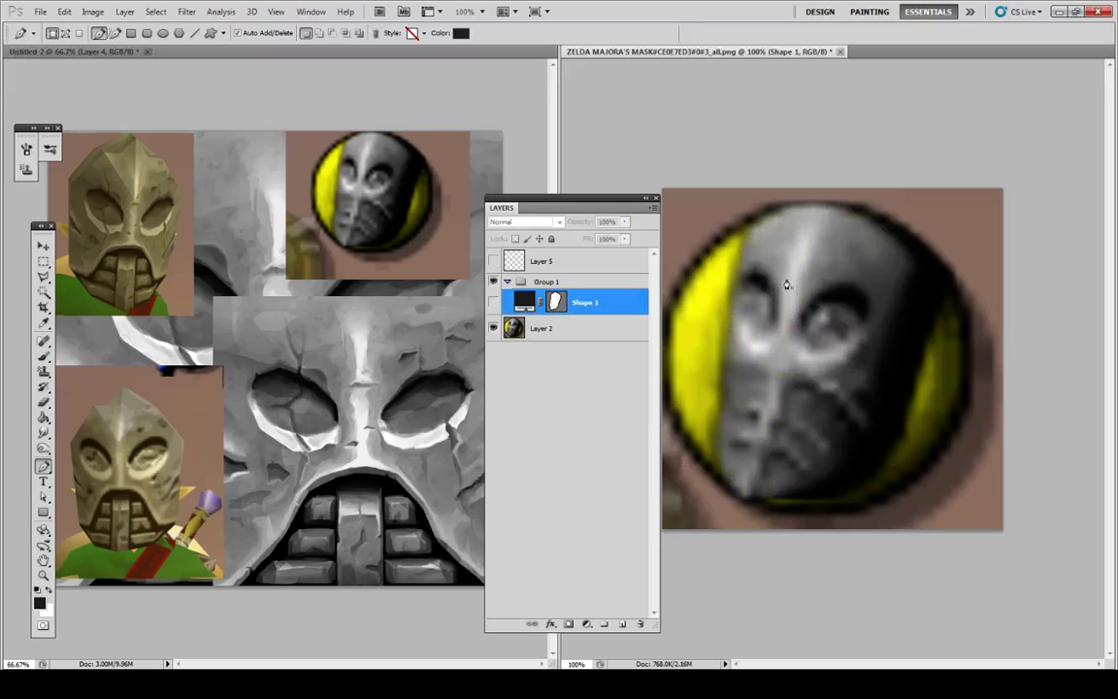
click(770, 373)
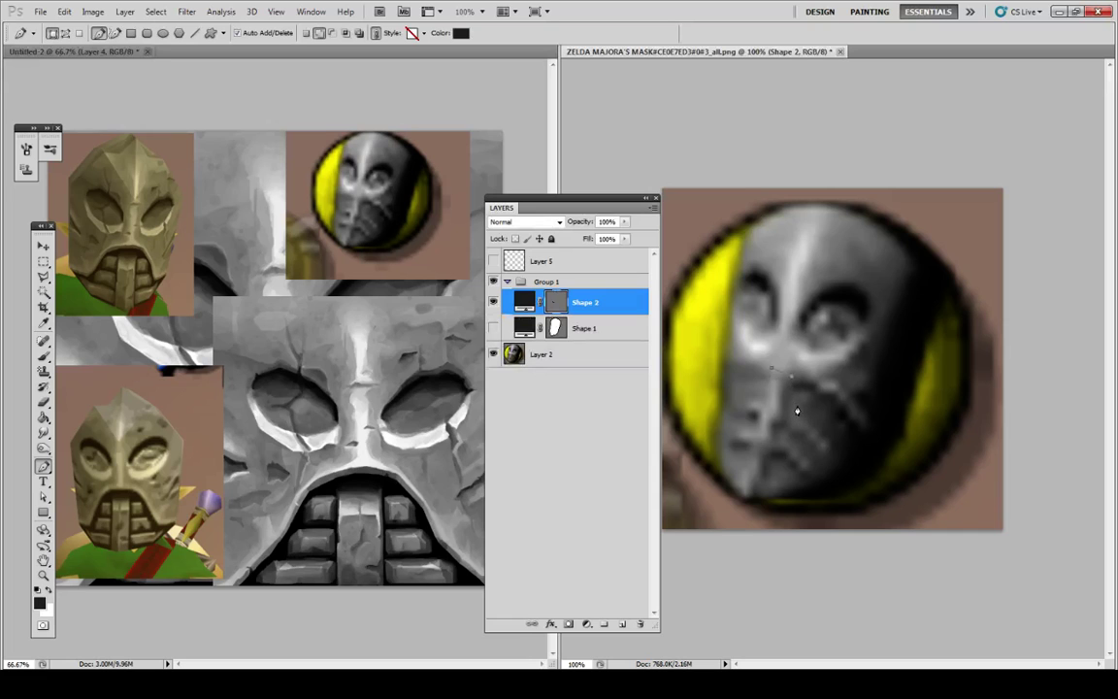
click(791, 436)
click(864, 434)
Step: Switch to the Project64 game, turn the masked character to a three-quarter view, and return to the Photoshop documents
key(alt+Tab)
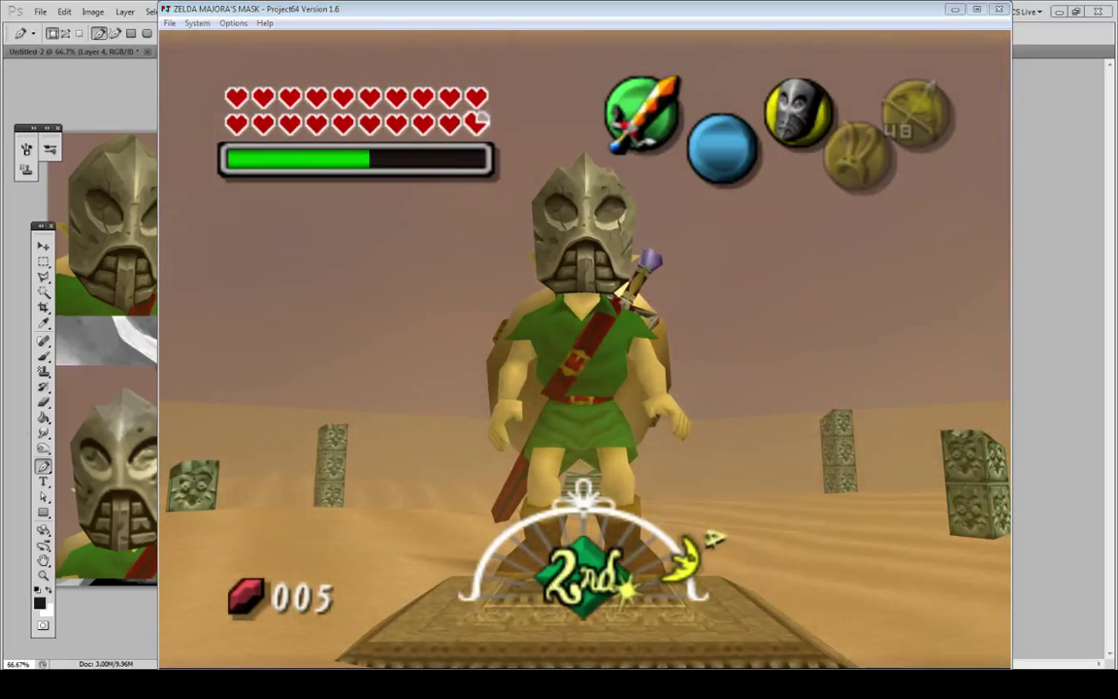
click(790, 276)
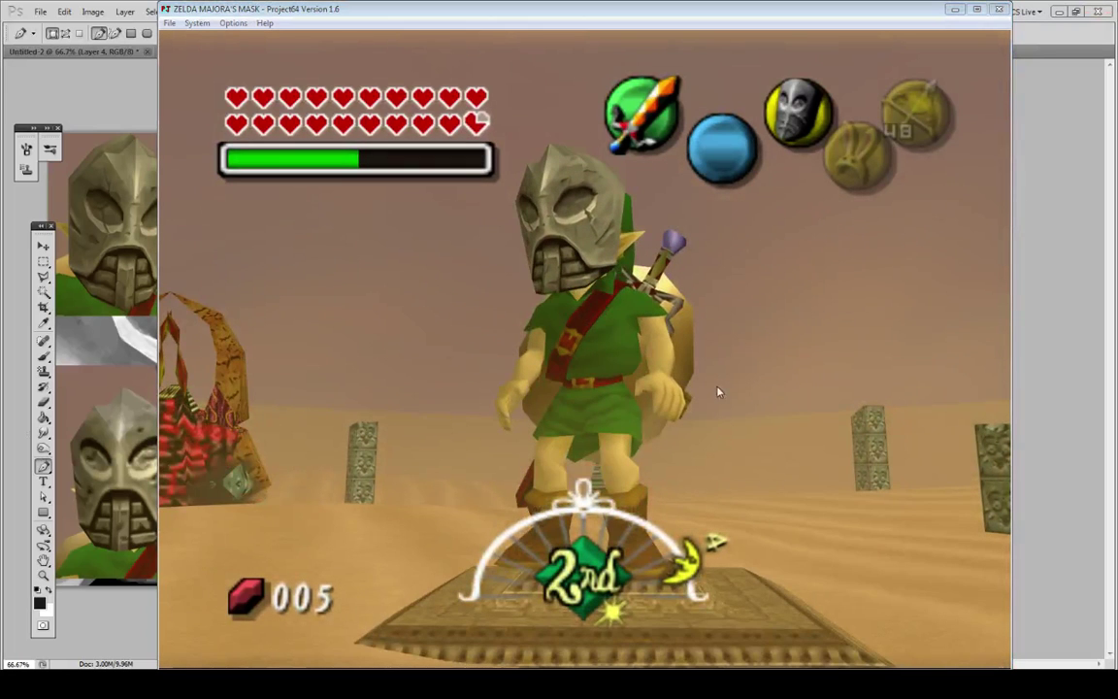
click(127, 527)
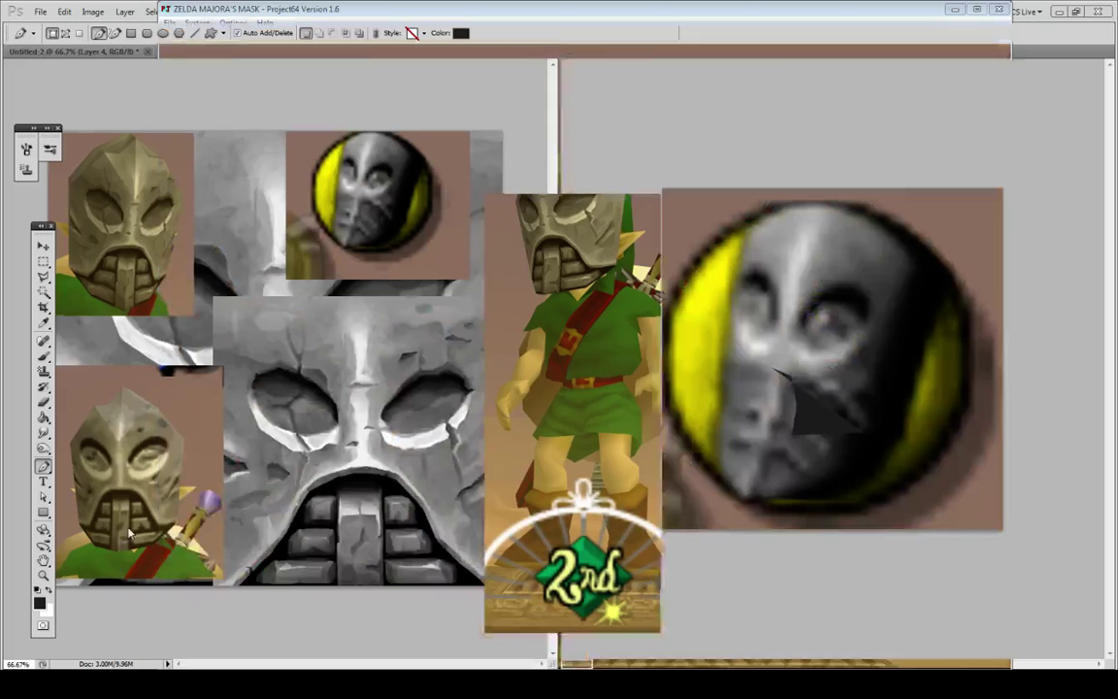
click(689, 337)
click(689, 337)
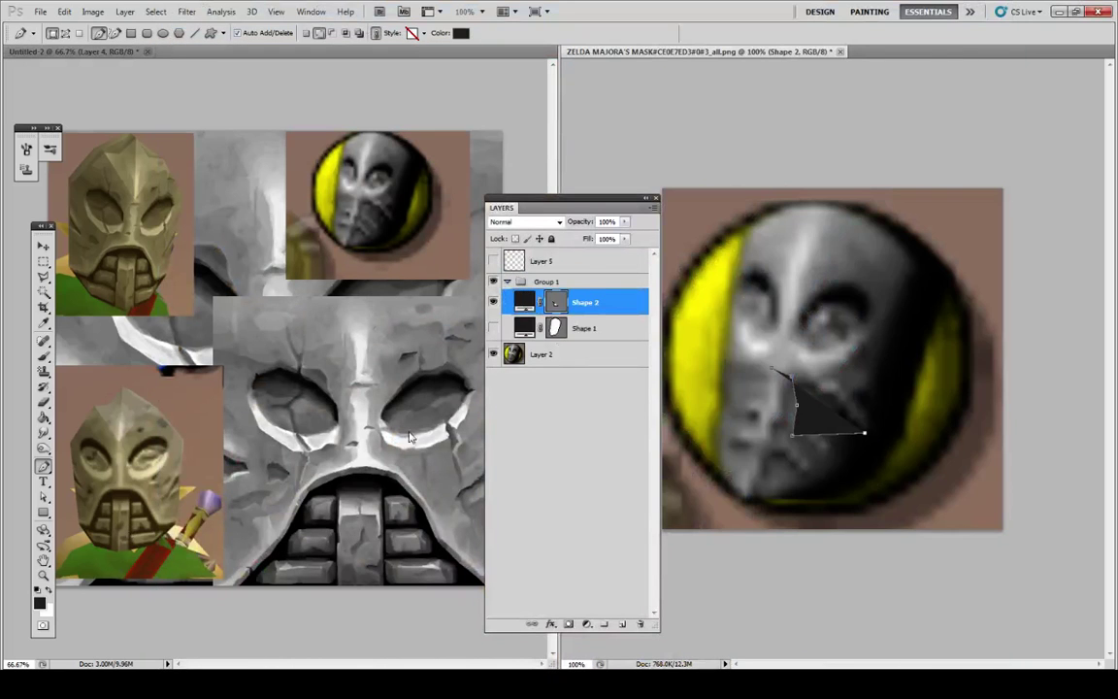
Step: Paste the screen capture into the reference sheet and move it until the game character's three-quarter mask is on the canvas
click(403, 427)
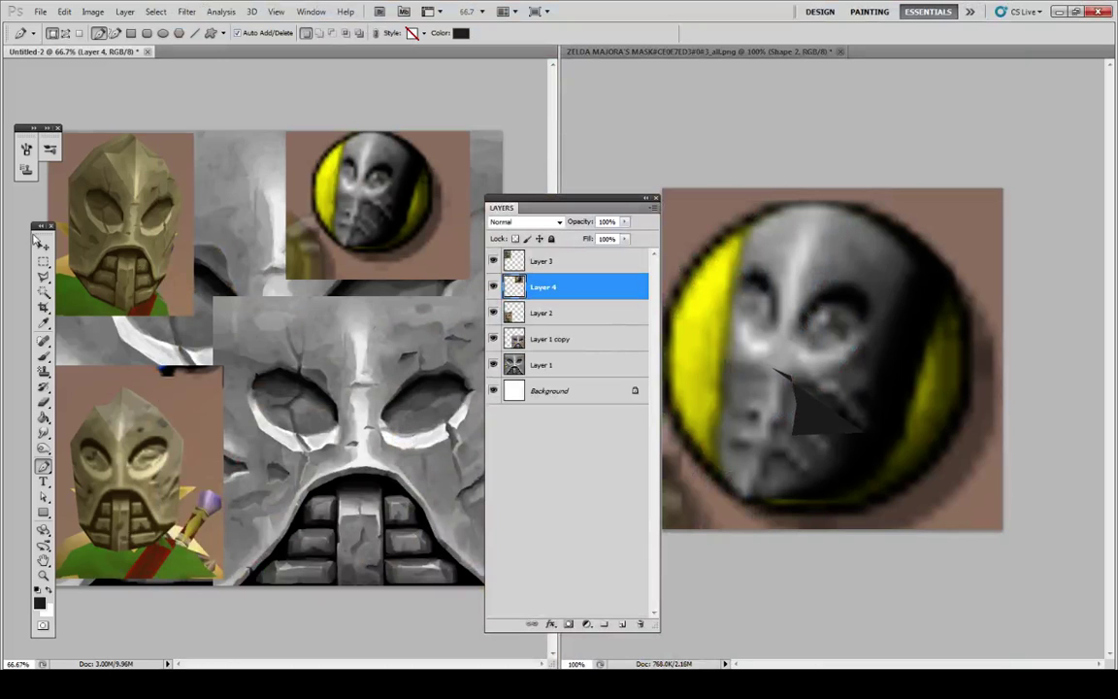
click(44, 246)
key(ctrl+v)
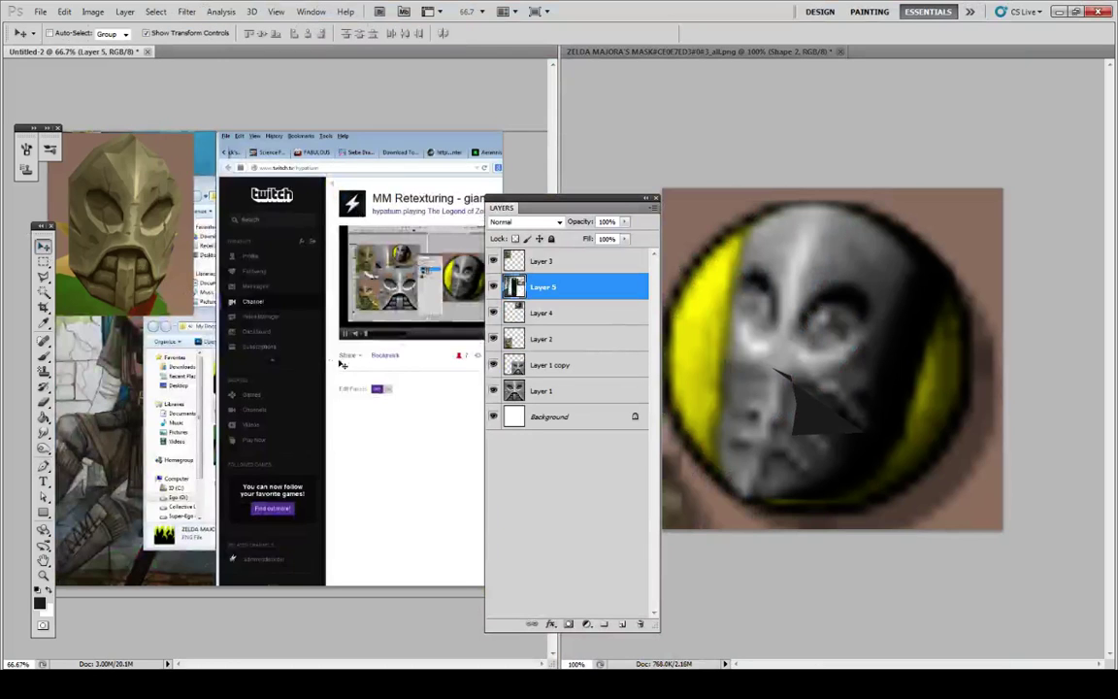
drag(257, 473, 155, 318)
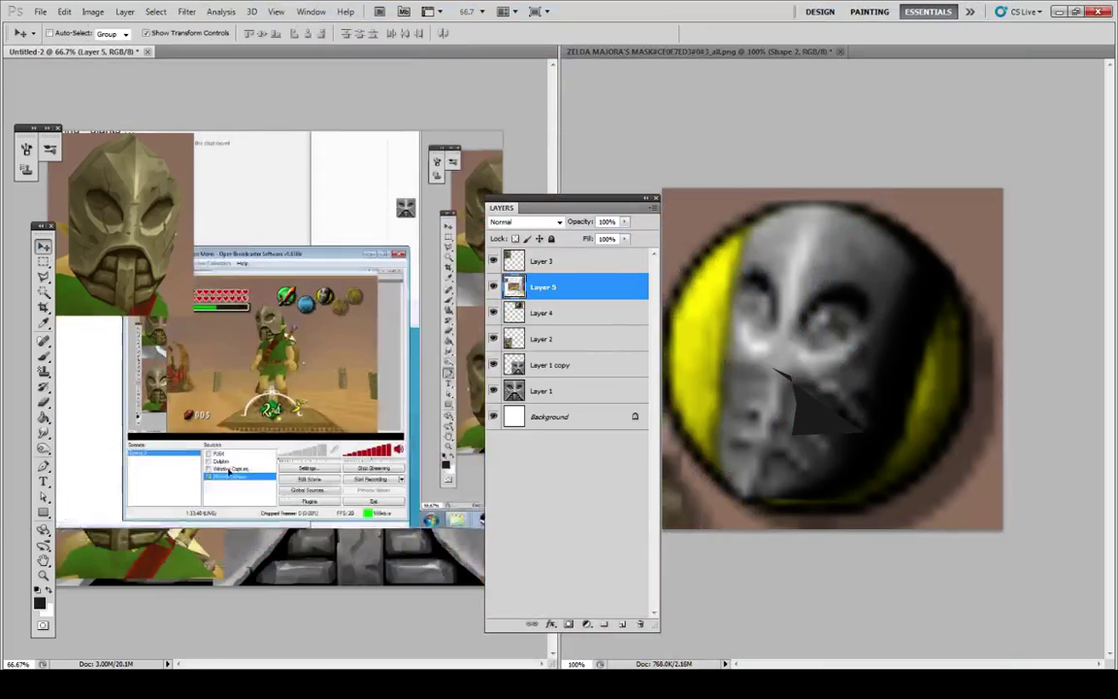
drag(427, 417, 248, 462)
drag(445, 448, 285, 472)
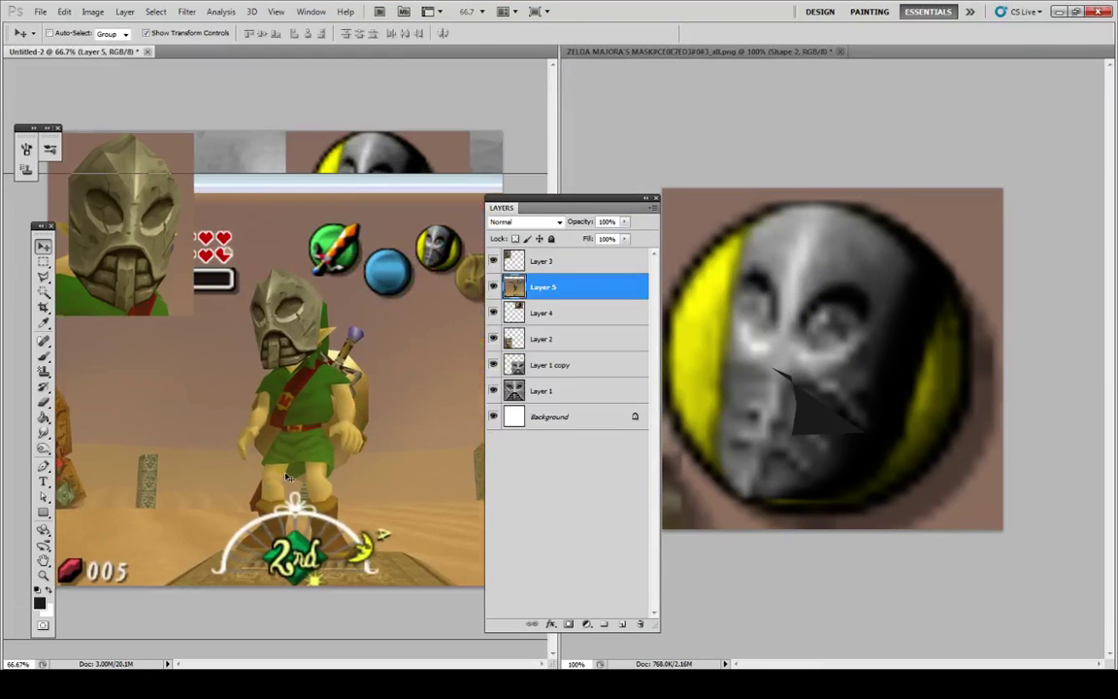
Step: Copy the masked head from the pasted capture to its own layer, delete the full capture layer, and make the head layer active
click(46, 261)
mouse_move(223, 400)
mouse_down()
mouse_move(259, 291)
mouse_move(327, 246)
mouse_up()
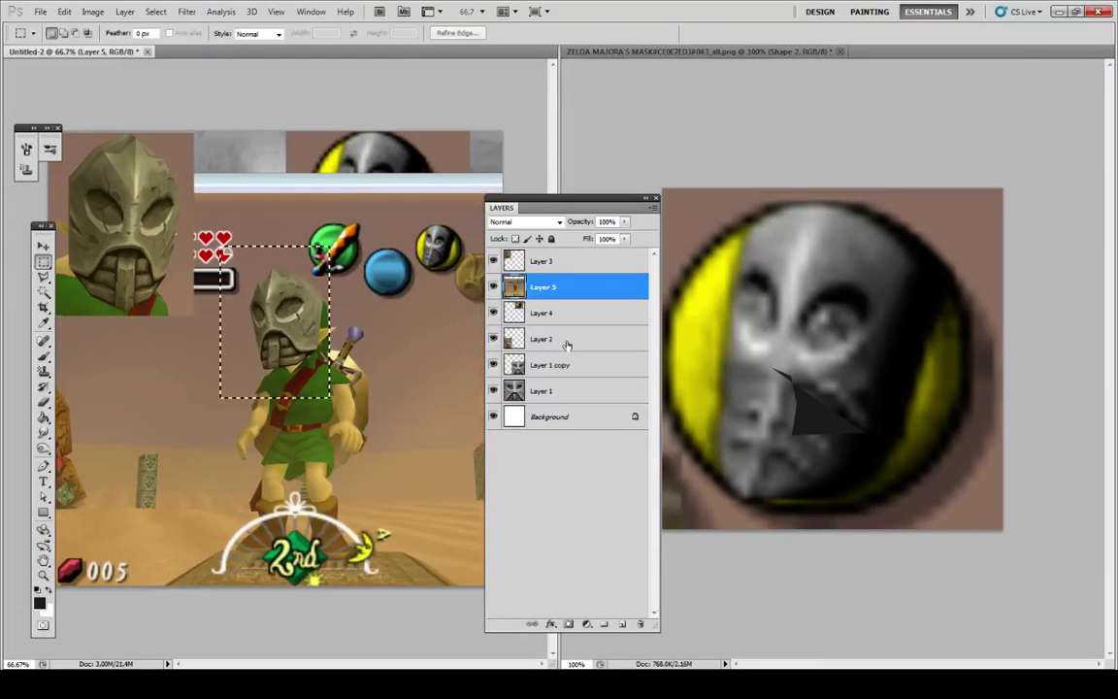
key(ctrl+j)
click(595, 310)
key(Delete)
click(586, 286)
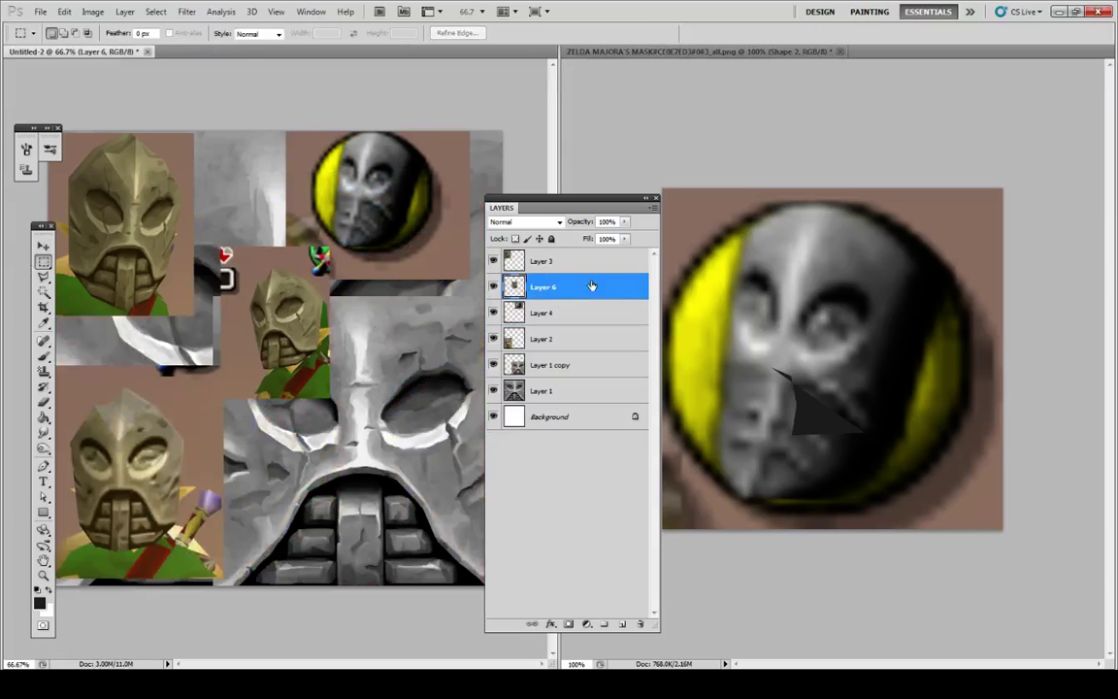
Step: Enlarge the three-quarter mask cutout to about 194% and place it over the front-view screenshot at the canvas's lower-left corner
key(ctrl+t)
drag(425, 183, 432, 176)
drag(402, 230, 189, 462)
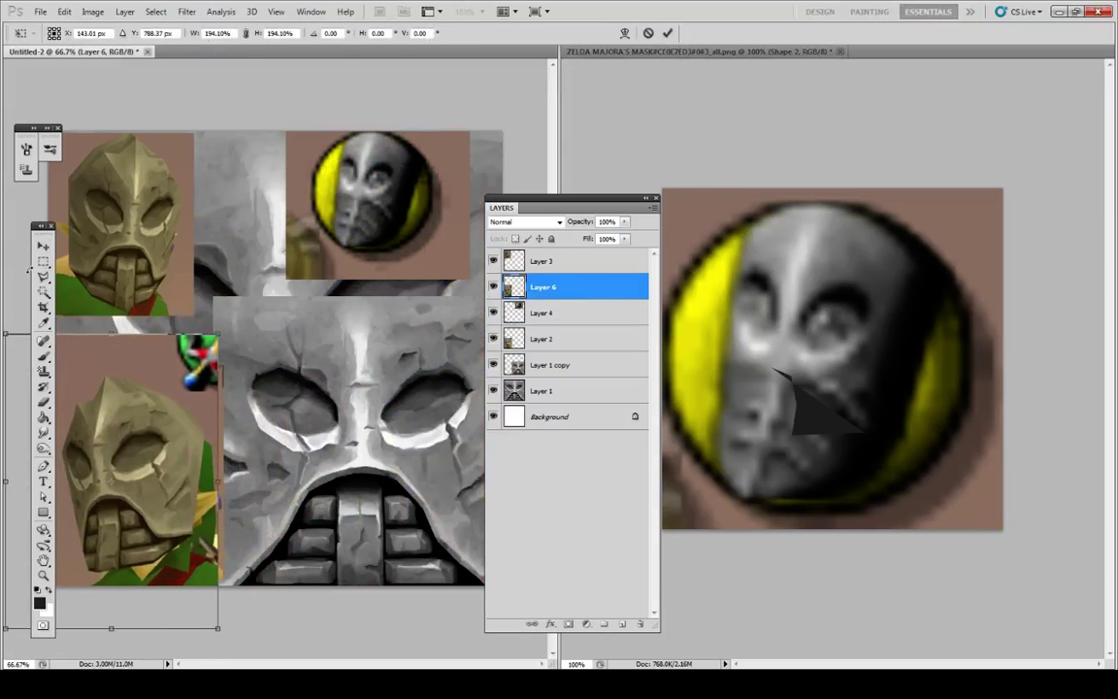
click(43, 276)
key(Return)
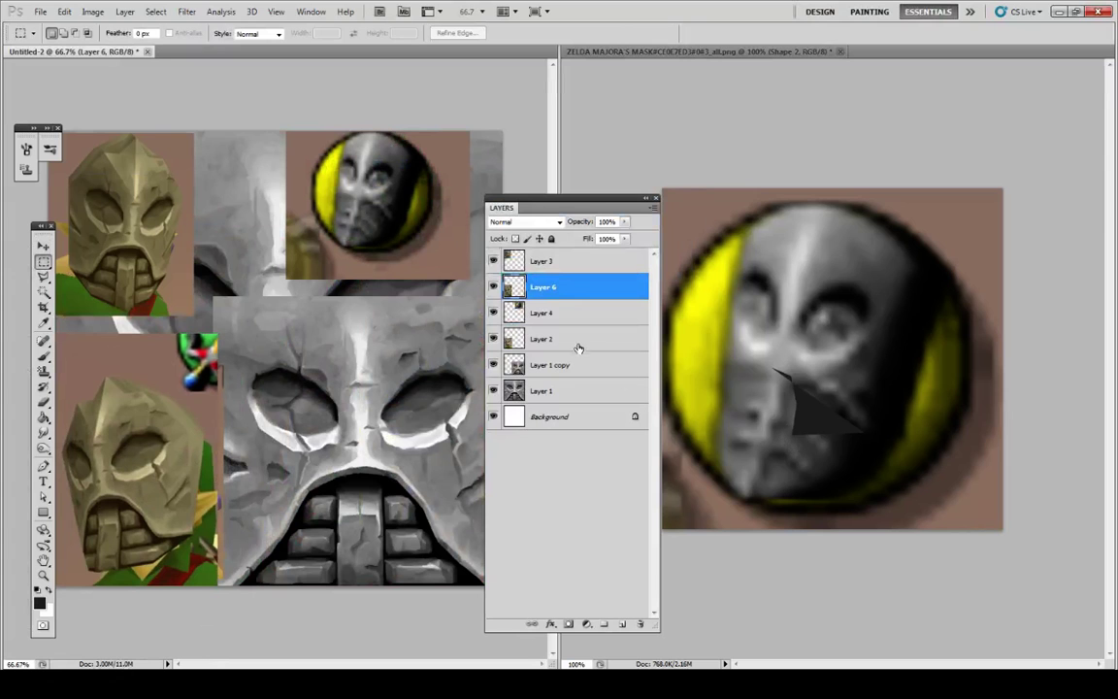
Step: Delete the unfinished mouth shape layer, Shape 2, from the mask icon document
click(664, 305)
click(493, 302)
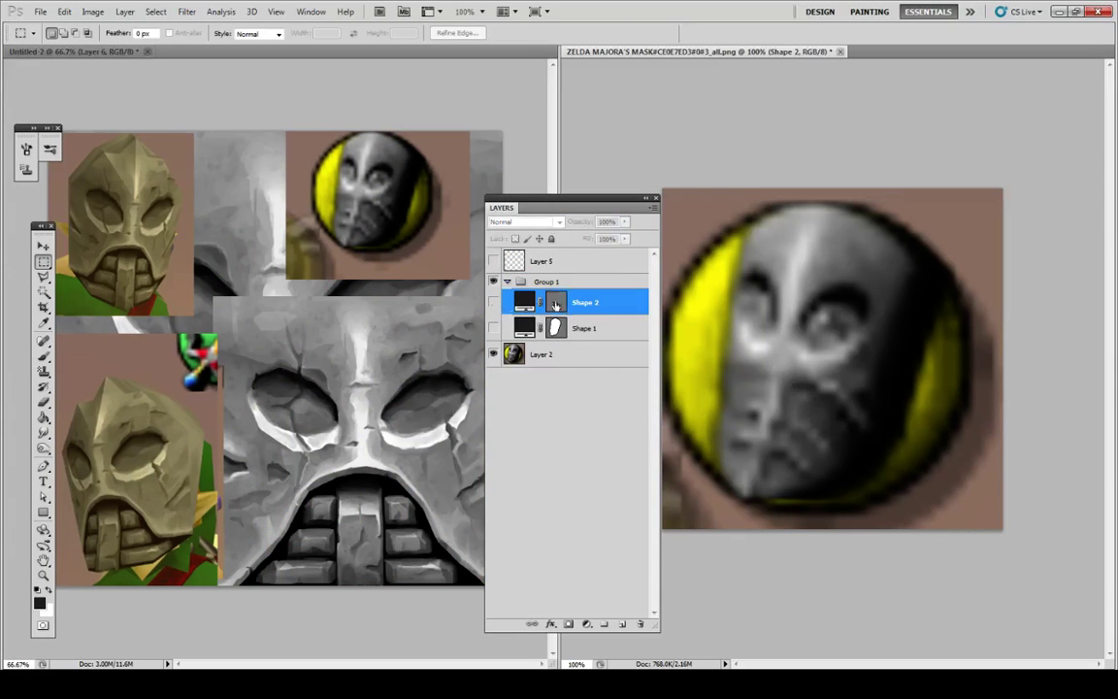
key(Delete)
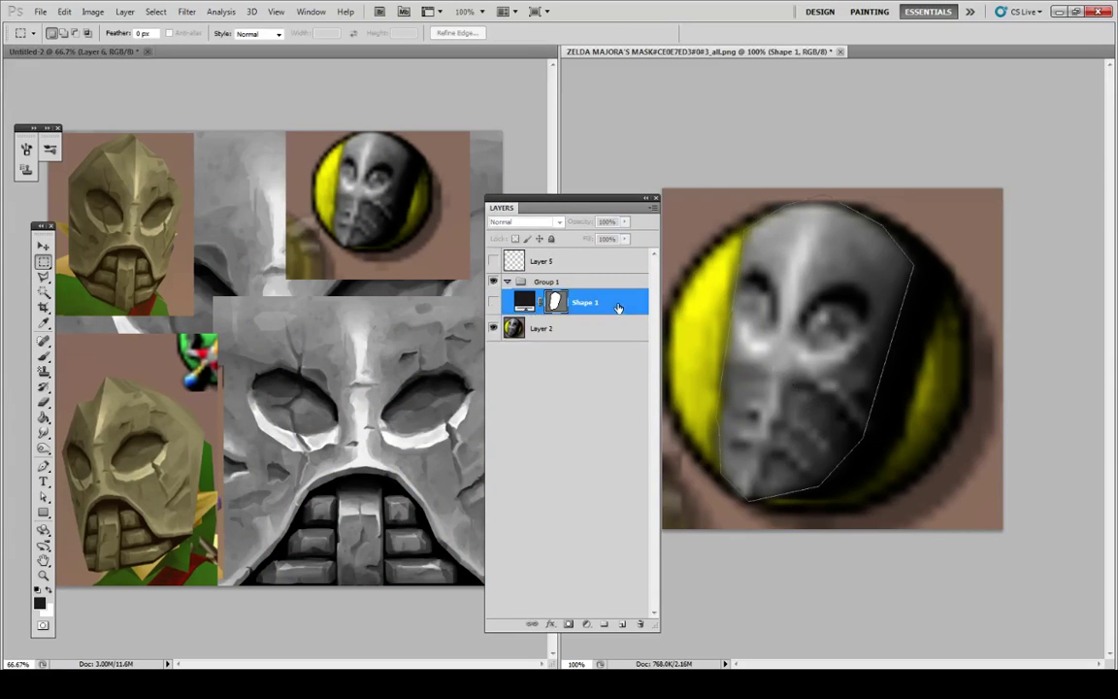
Step: Set the face outline shape's layer opacity to 56% and show the layer over the icon
double_click(621, 305)
click(937, 370)
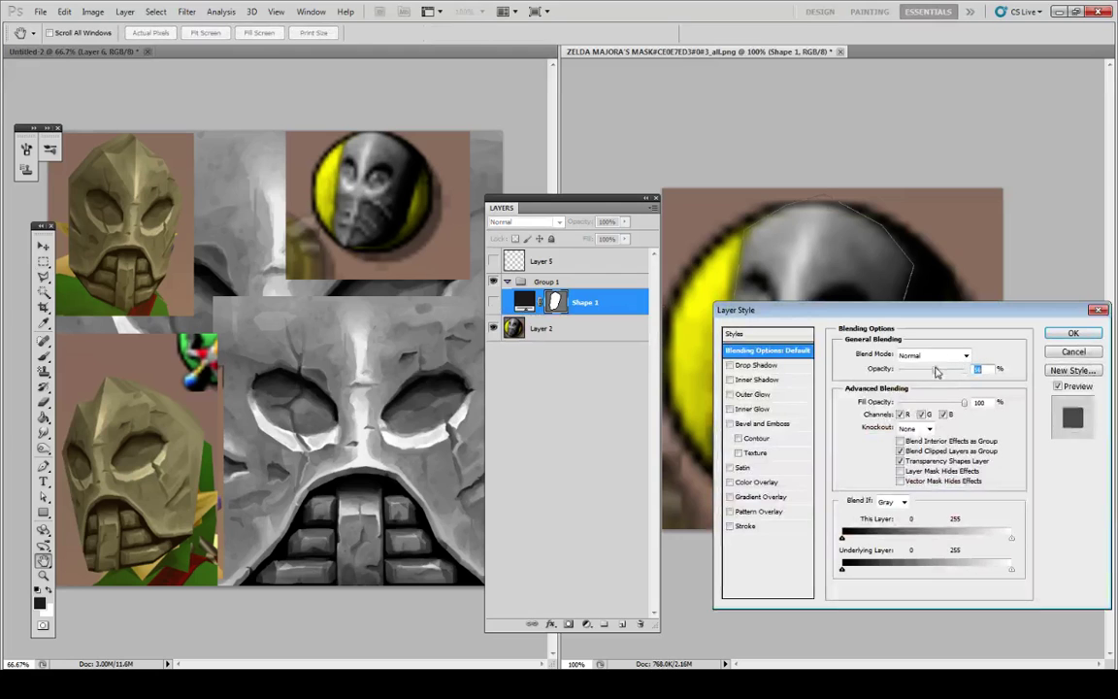
click(1062, 337)
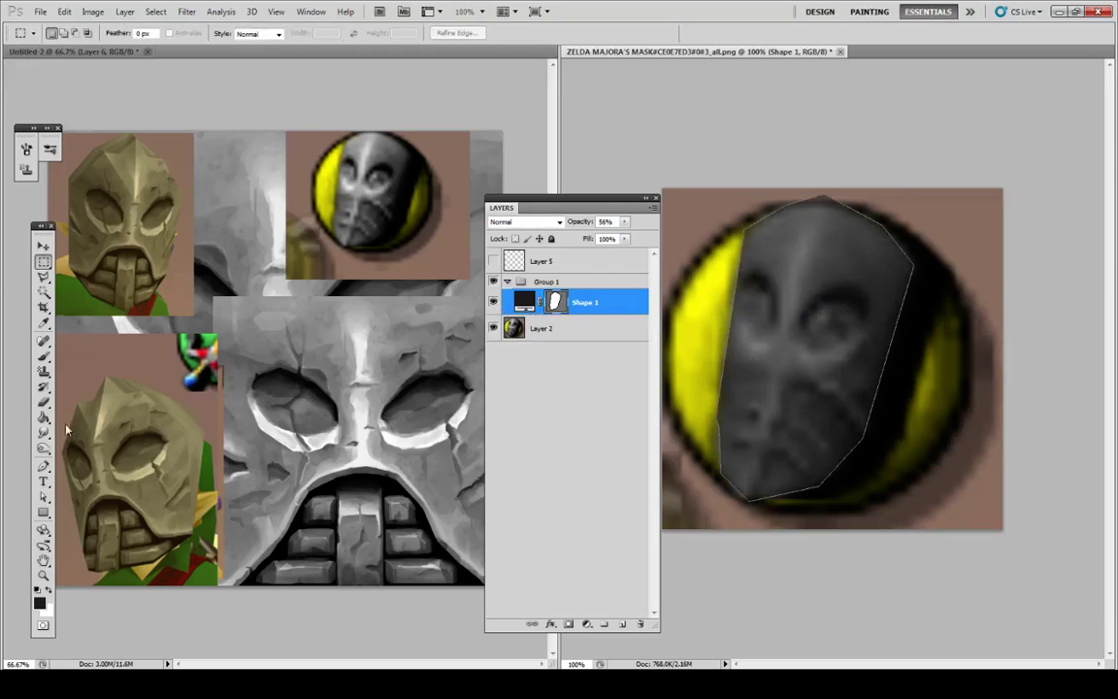
Step: Sample the icon's bright yellow as the foreground colour and trace the mouth's tall central block as a new shape over the icon
key(i)
click(687, 378)
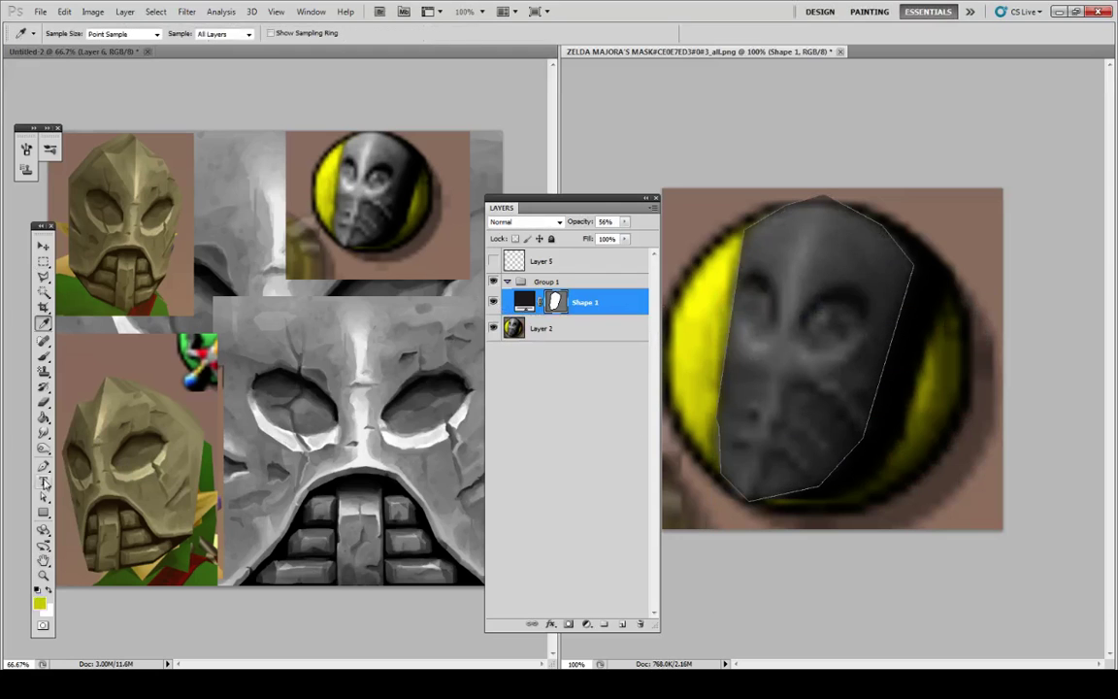
click(42, 467)
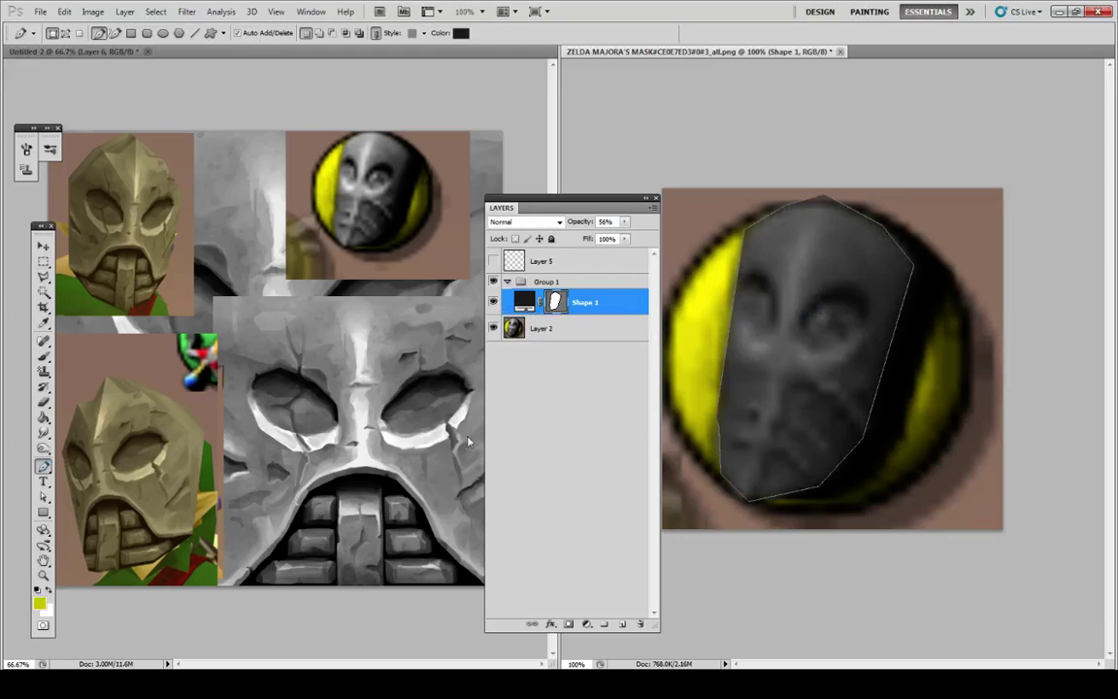
click(769, 379)
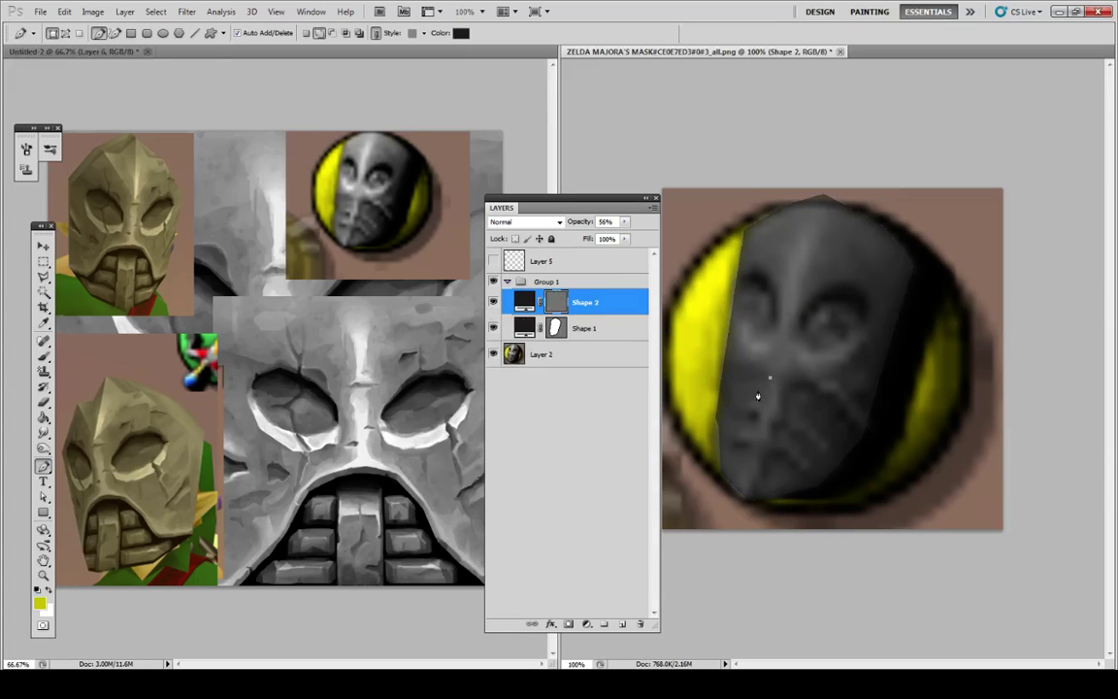
click(733, 499)
click(756, 504)
click(775, 497)
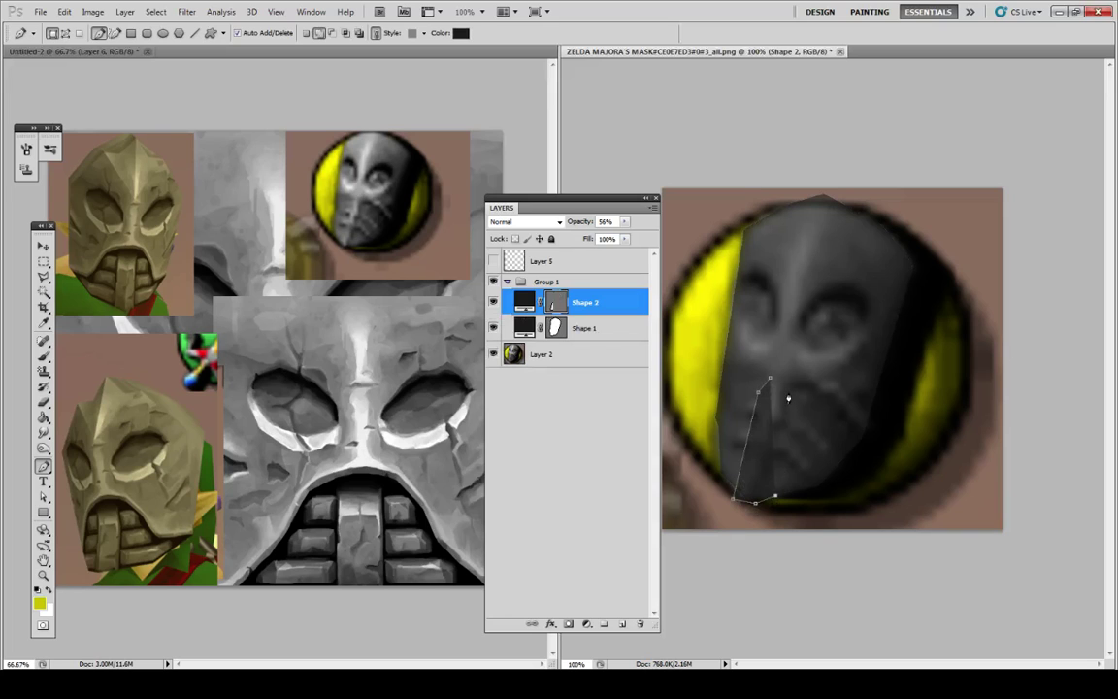
click(789, 396)
click(773, 384)
Step: Trace a narrow strip along the left edge of the mouth's central block and fold it into Shape 2 instead of a separate layer
click(602, 355)
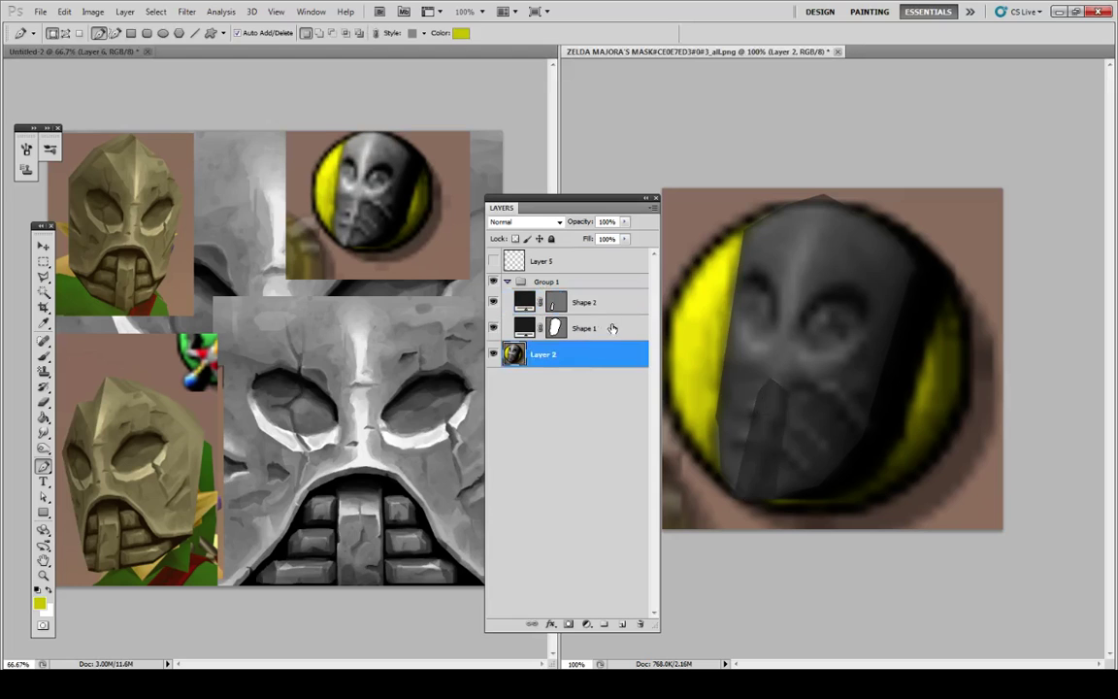
click(612, 328)
click(766, 382)
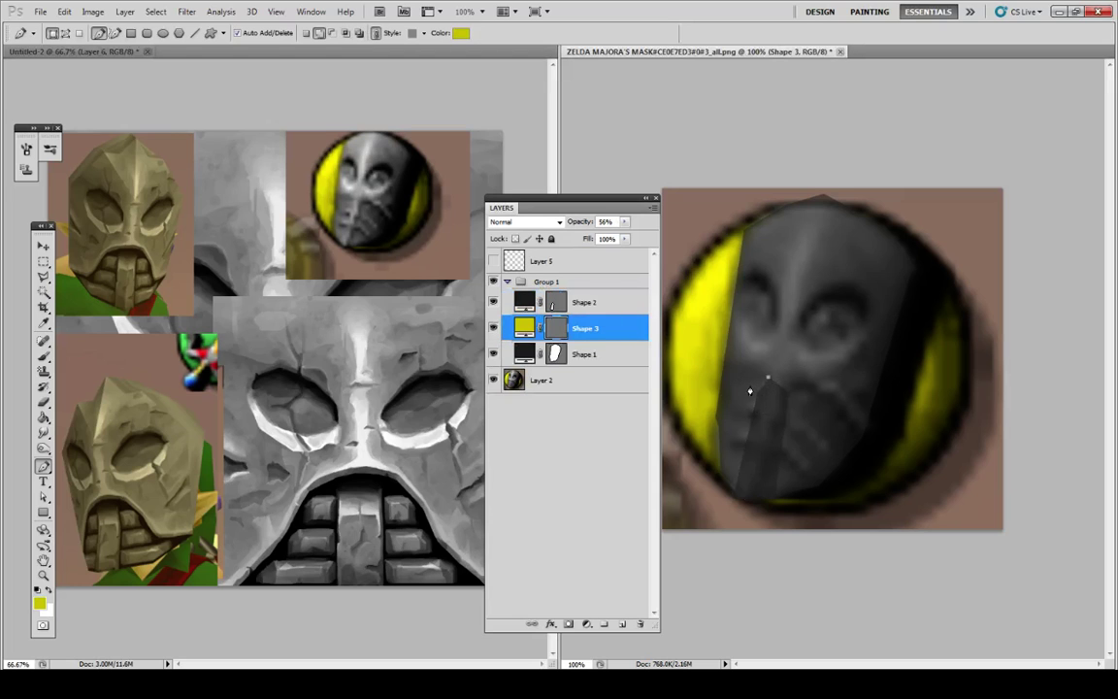
click(729, 486)
click(723, 496)
click(771, 382)
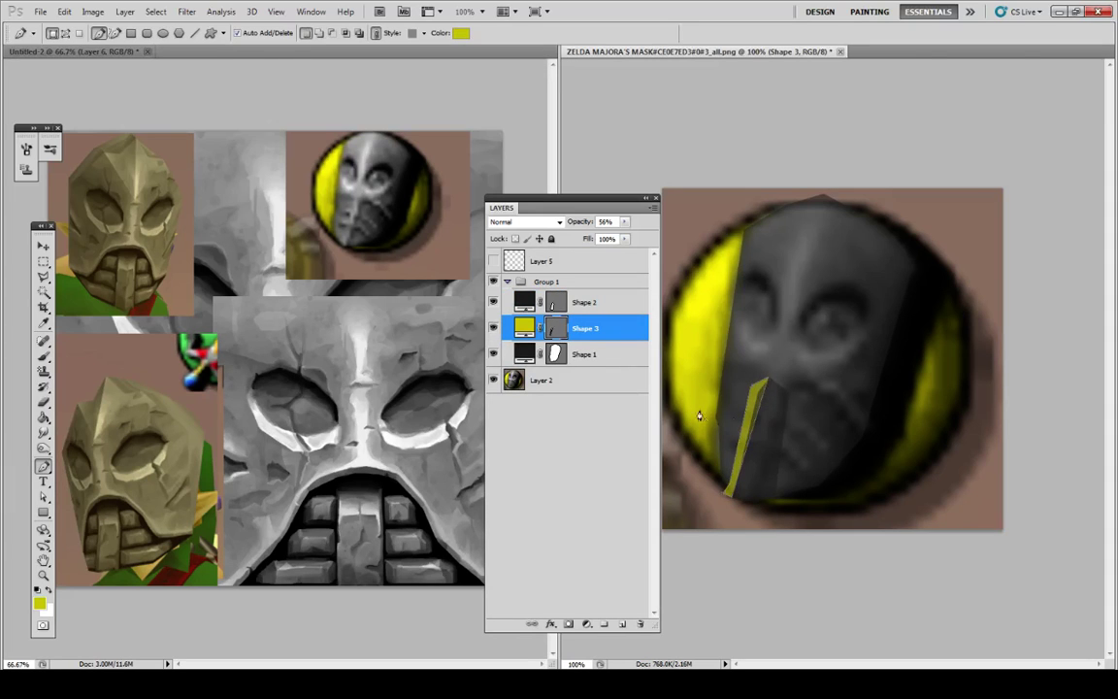
click(568, 356)
click(568, 328)
key(Delete)
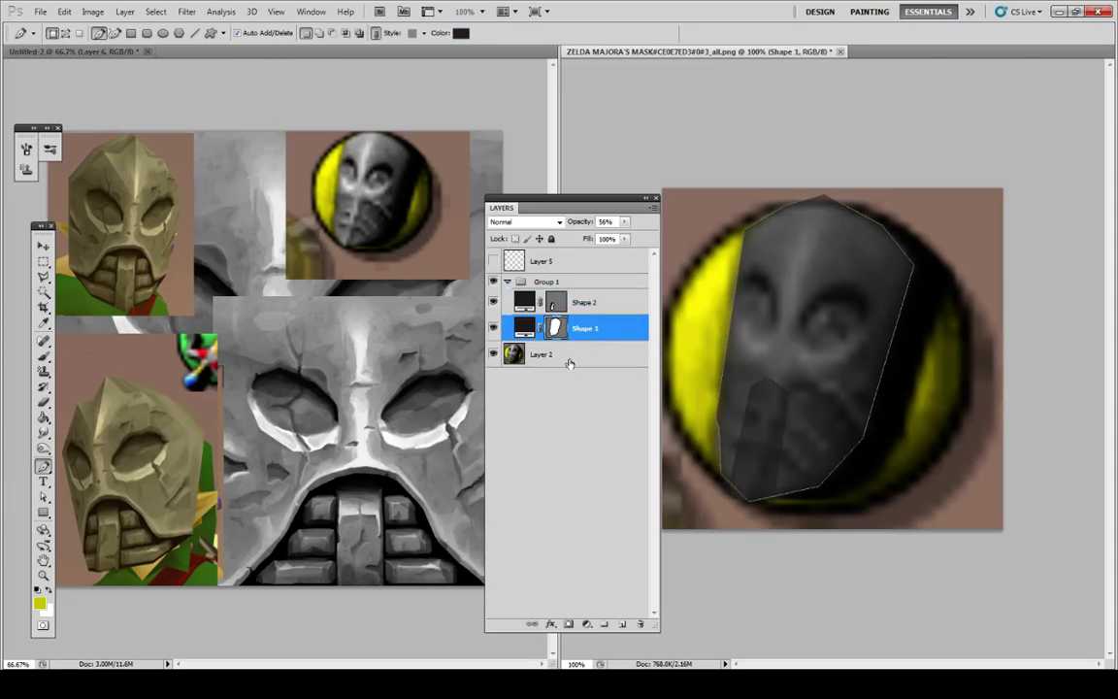
Step: Adjust the strip's lower anchor points in Shape 2 and clear that layer's style
key(a)
click(524, 302)
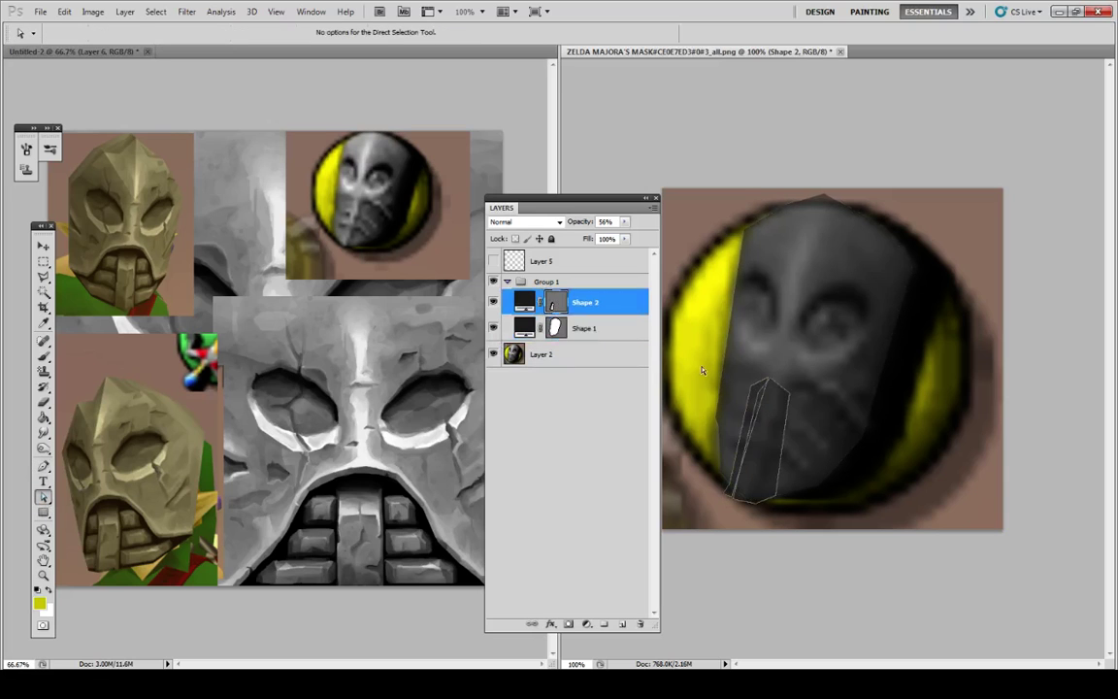
click(730, 493)
drag(729, 485, 744, 420)
click(548, 419)
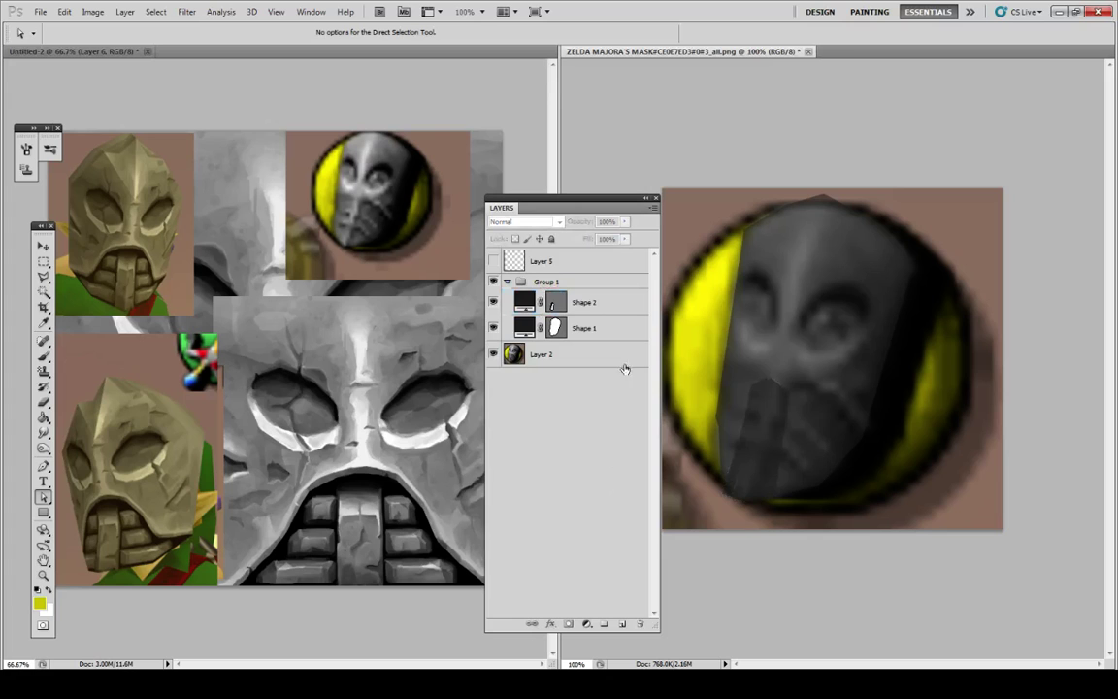
right_click(629, 303)
click(701, 565)
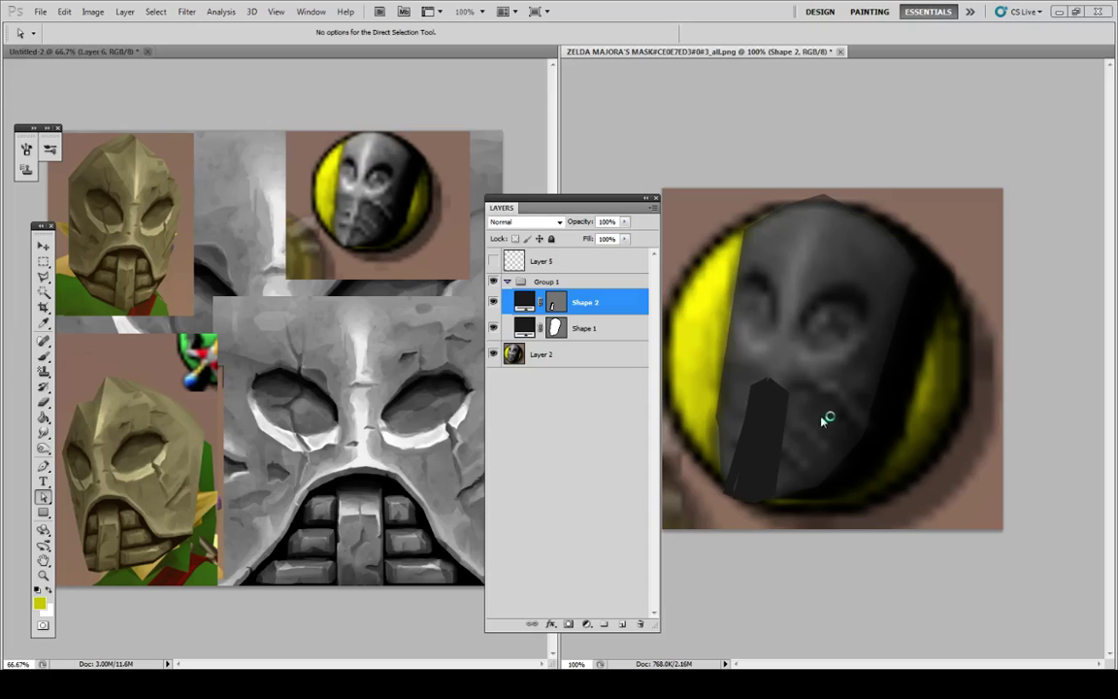
Step: Pull the central block's lower-left anchor point outward to close the gap against the strip
click(771, 389)
click(773, 383)
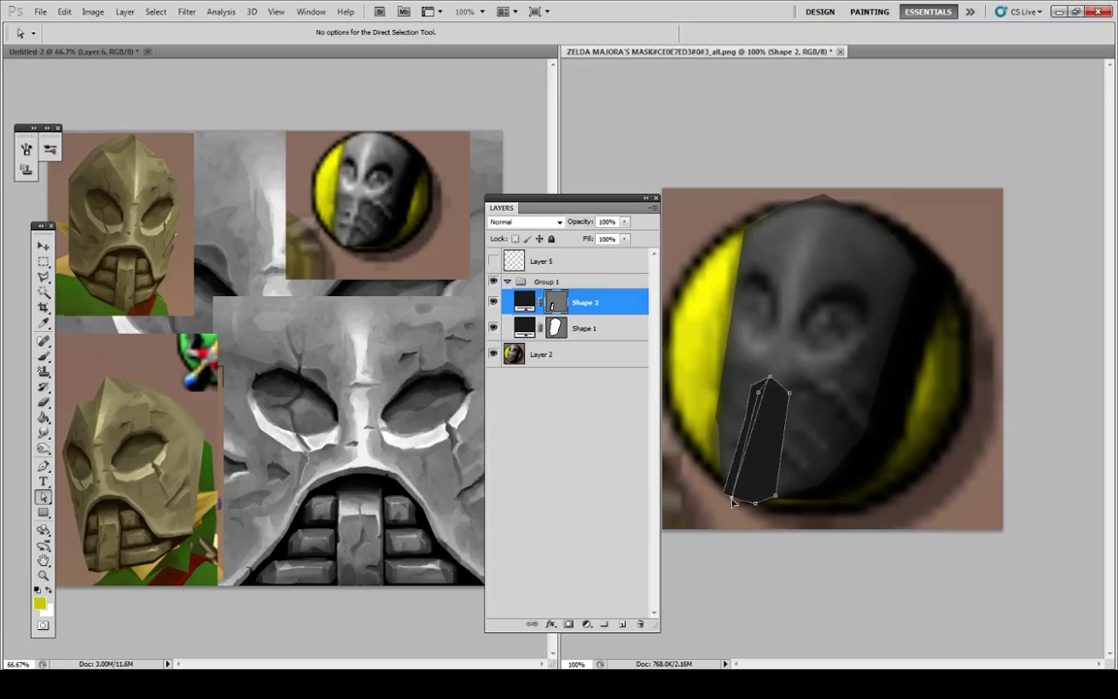
drag(731, 500, 729, 503)
click(596, 467)
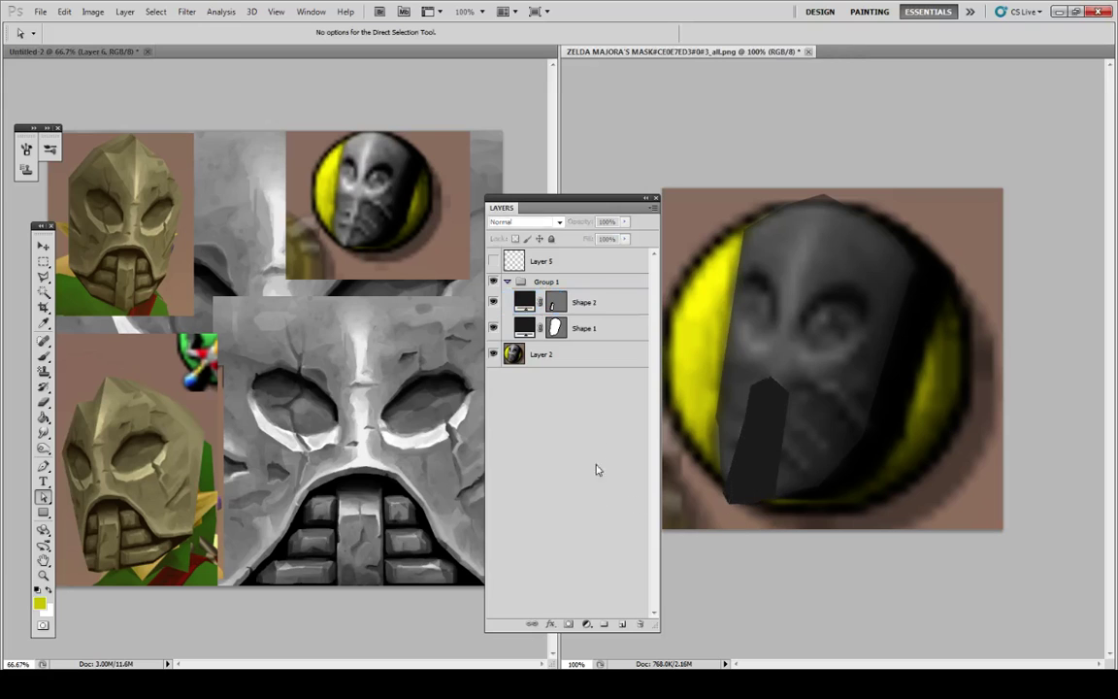
Step: Start a yellow face shape above Shape 2, tracing from the right cheek over the arched mouth opening to the left cheek
click(585, 303)
click(43, 465)
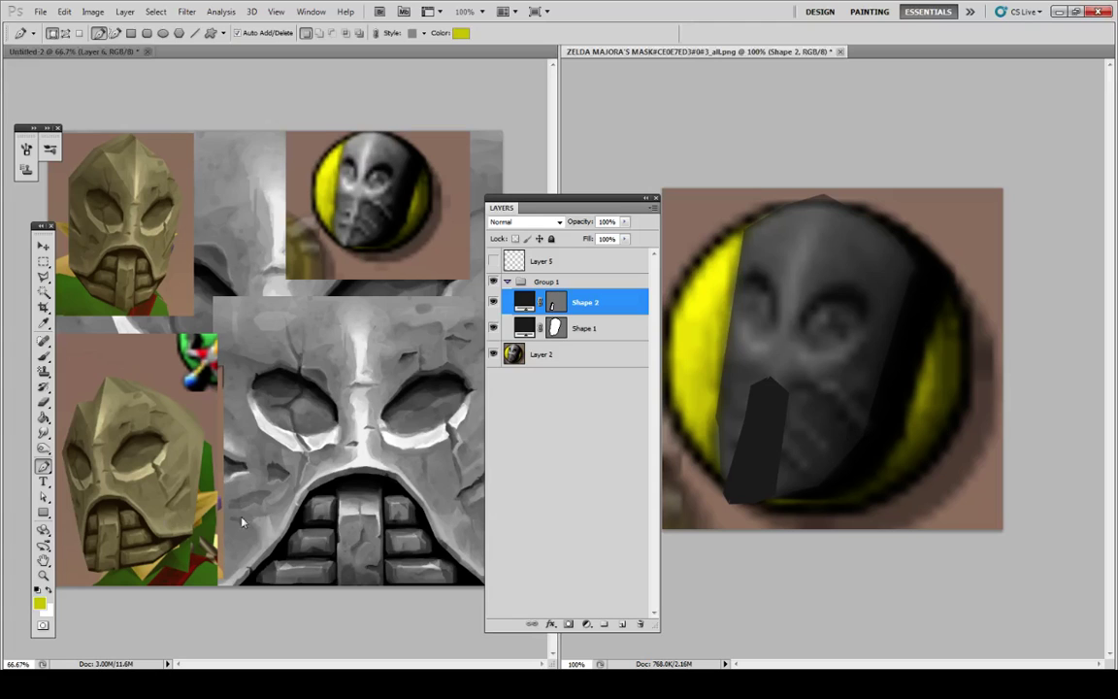
click(860, 451)
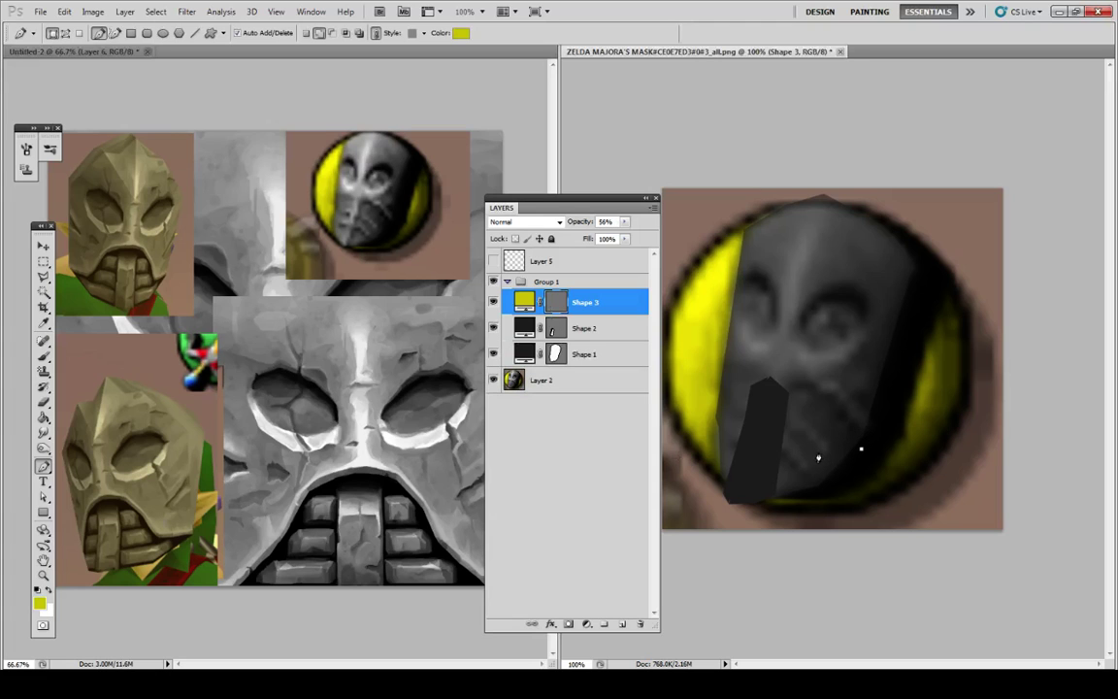
click(818, 449)
click(804, 403)
click(769, 377)
click(746, 386)
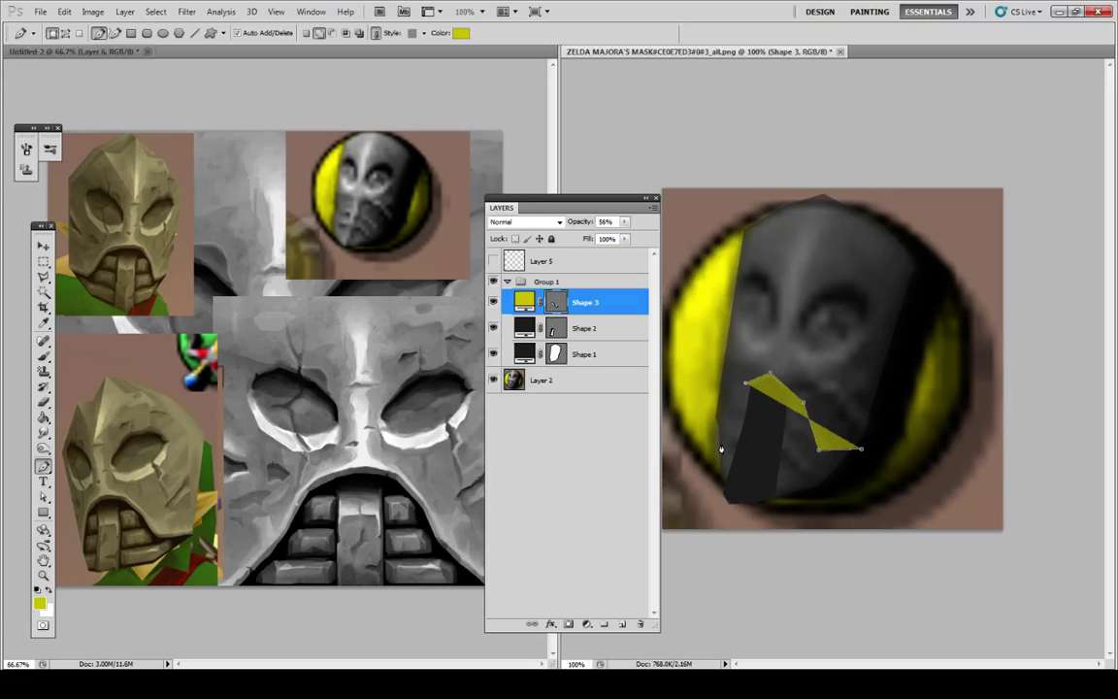
click(721, 448)
click(713, 427)
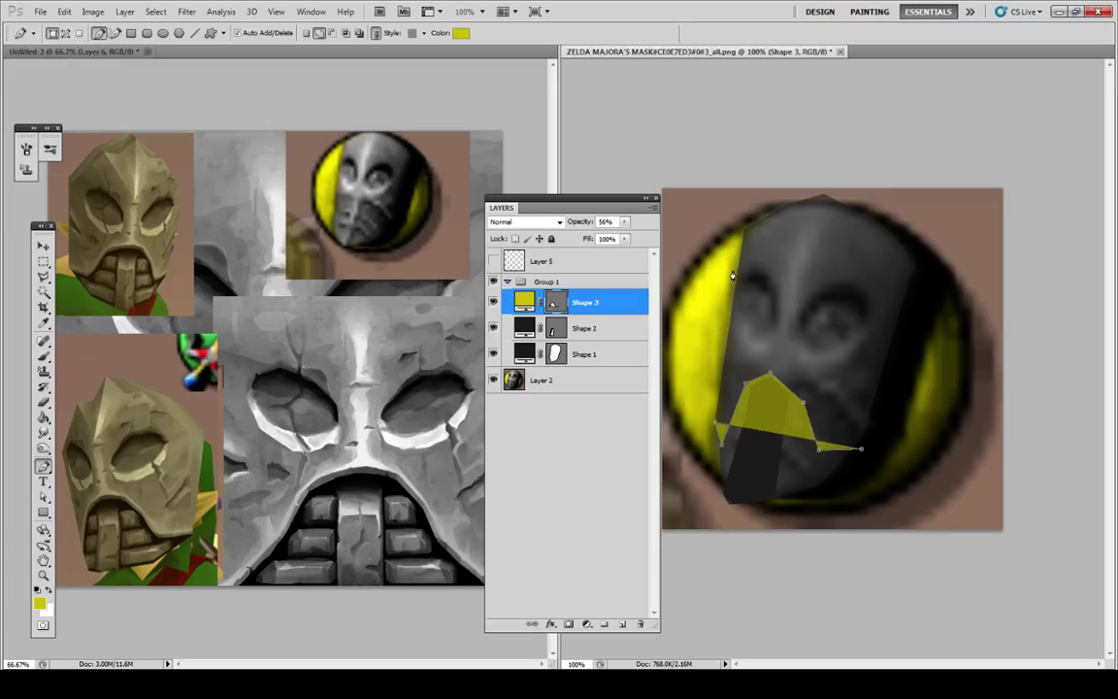
Step: Continue the yellow face outline up the left side, over the pointed forehead ridge and down the right brow to the cheek
click(733, 260)
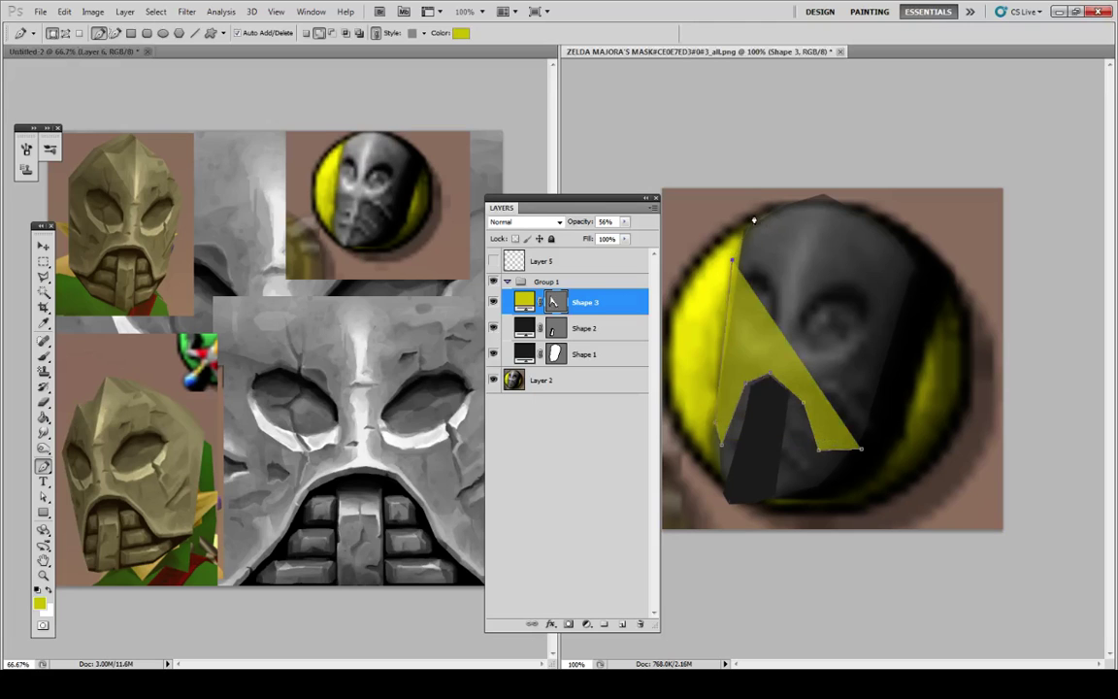
click(754, 216)
key(ctrl+z)
click(755, 219)
key(ctrl+z)
click(751, 225)
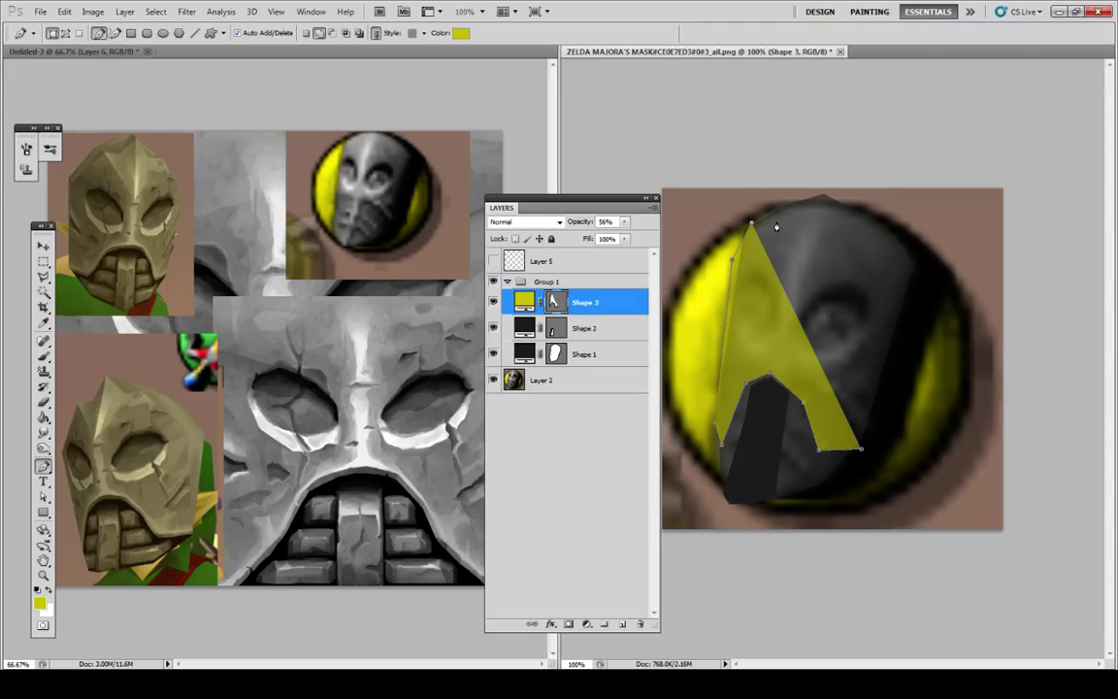
click(776, 224)
click(811, 199)
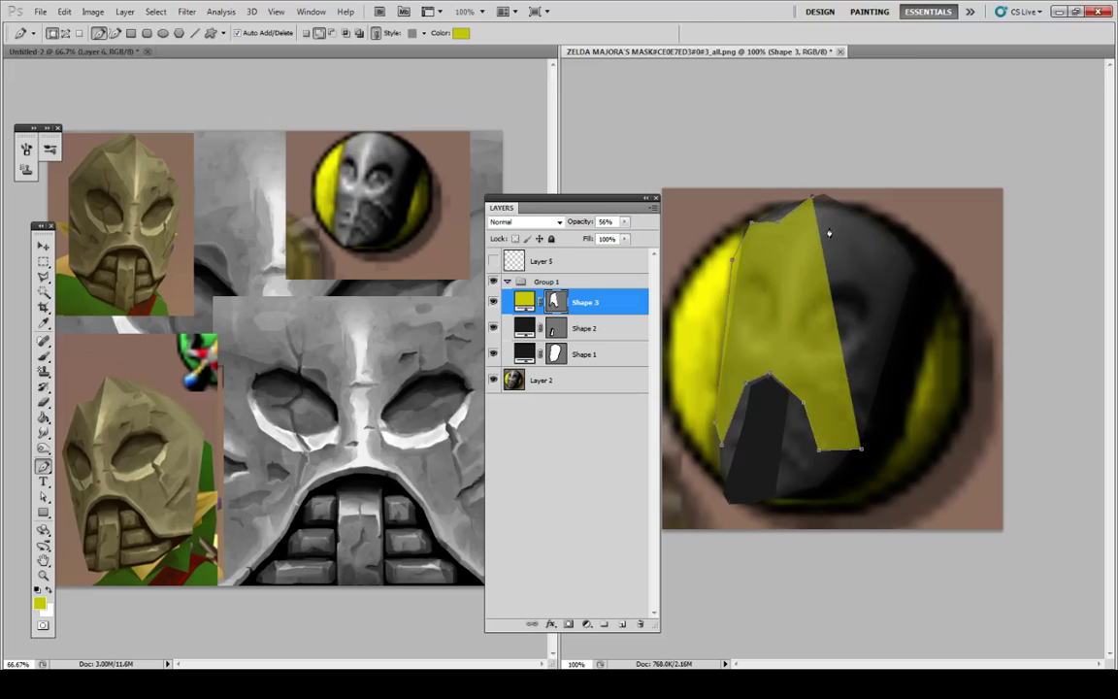
click(829, 227)
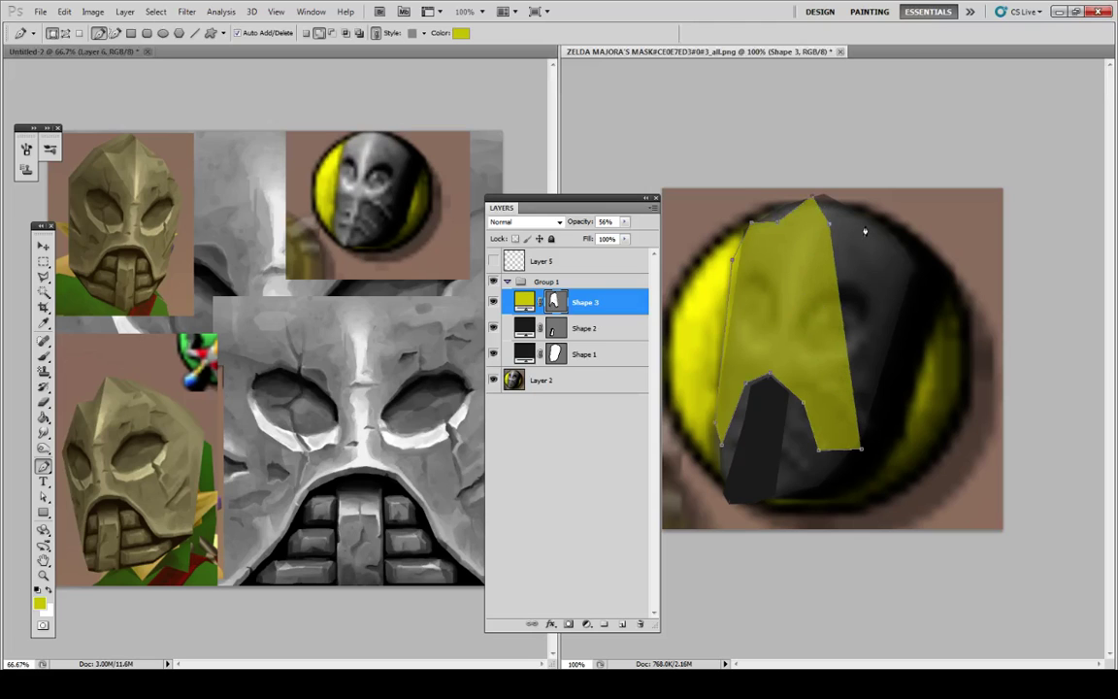
click(864, 226)
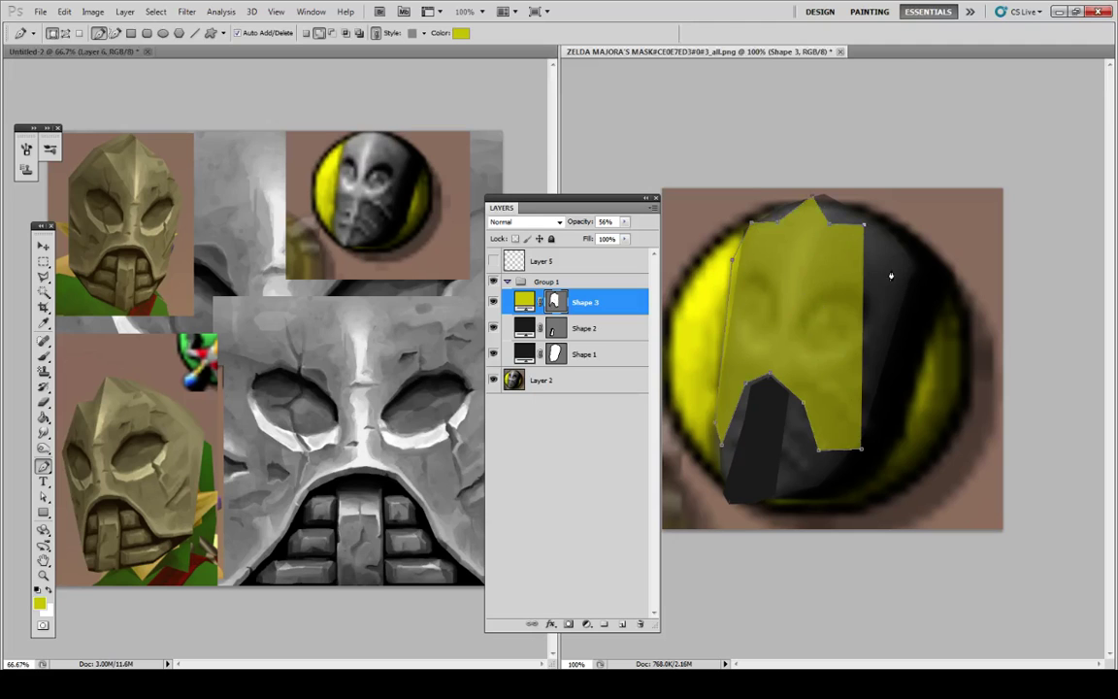
click(891, 271)
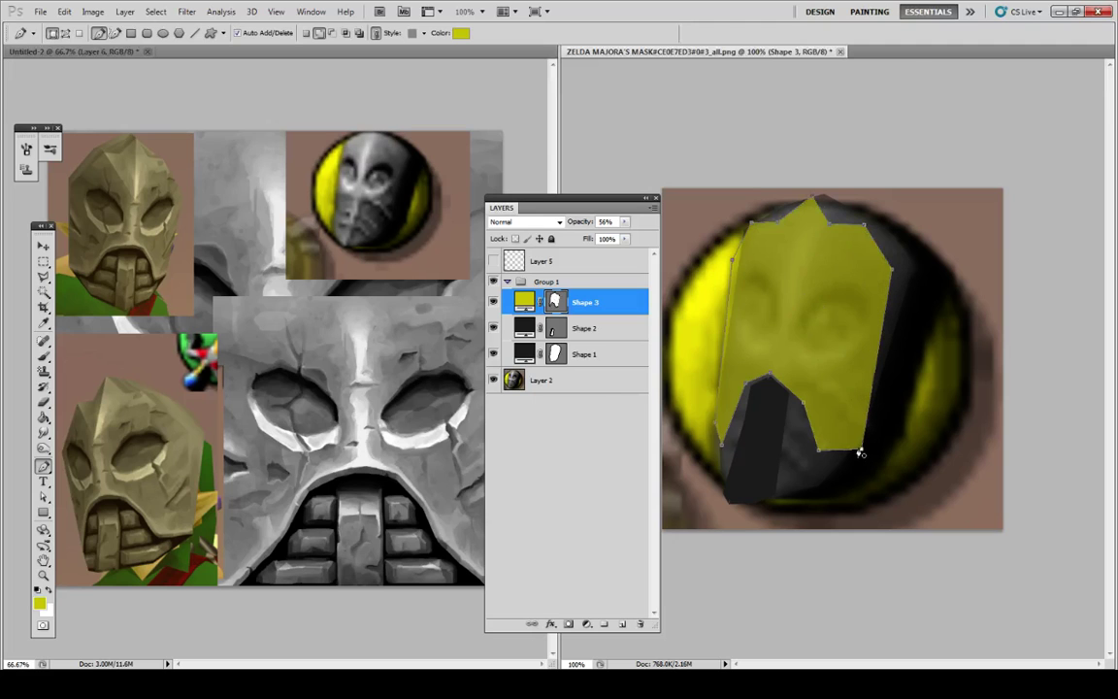
Step: Trace the right side of the head as another yellow shape beneath the face shape, from the cheek up to the forehead peak
key(alt+bracketleft)
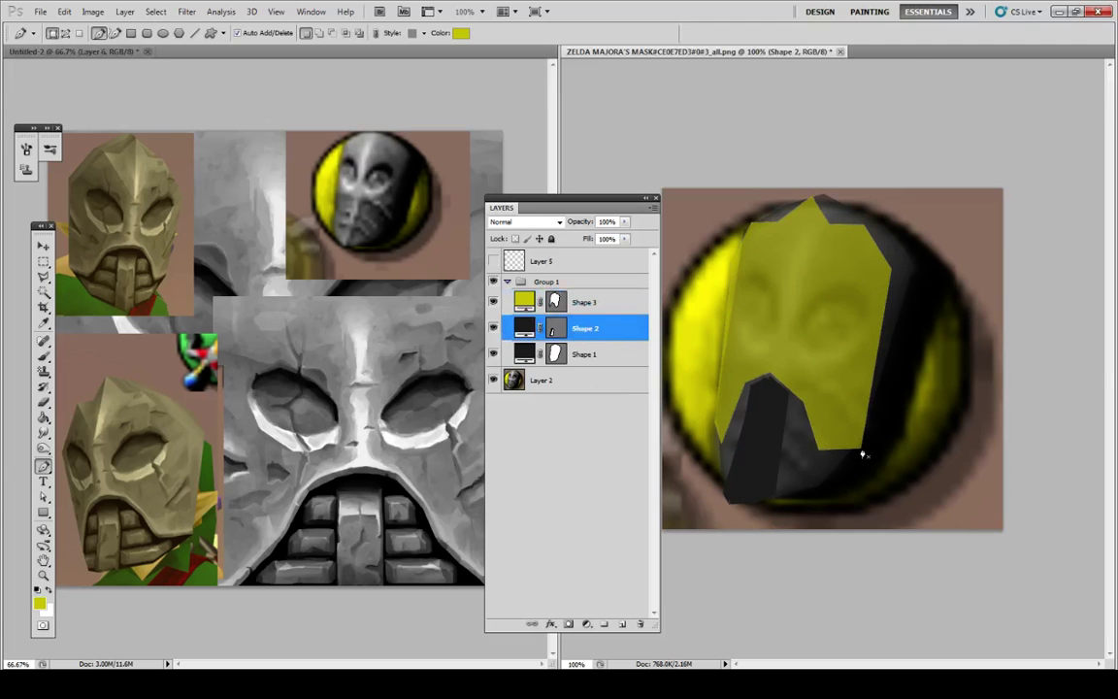
click(865, 446)
click(924, 277)
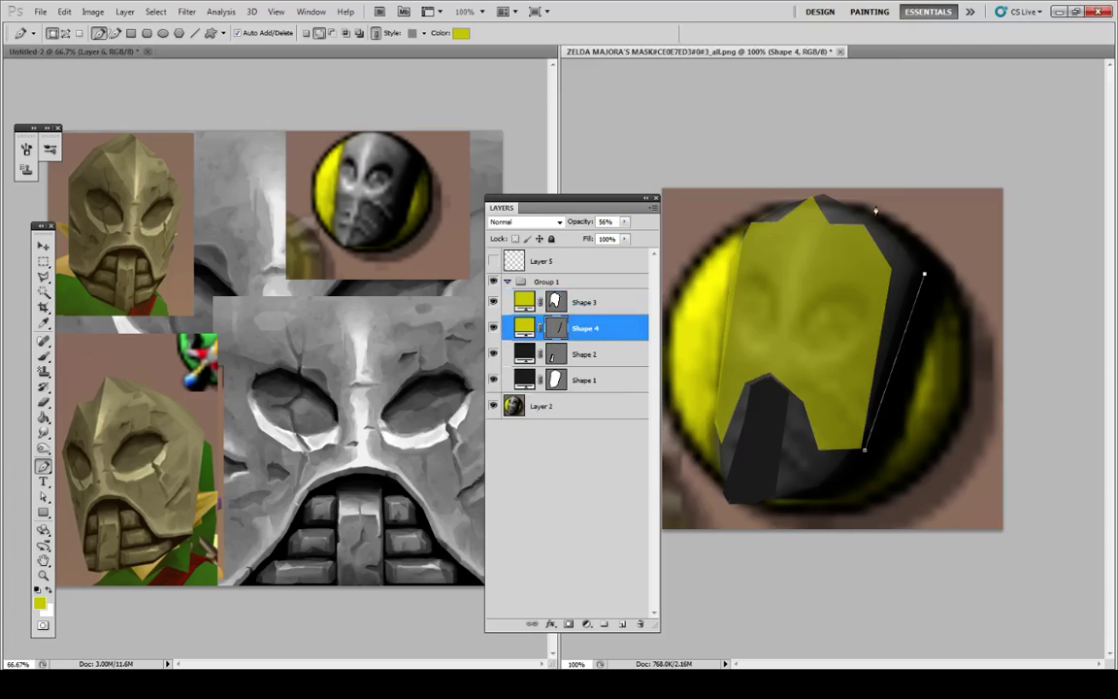
click(891, 221)
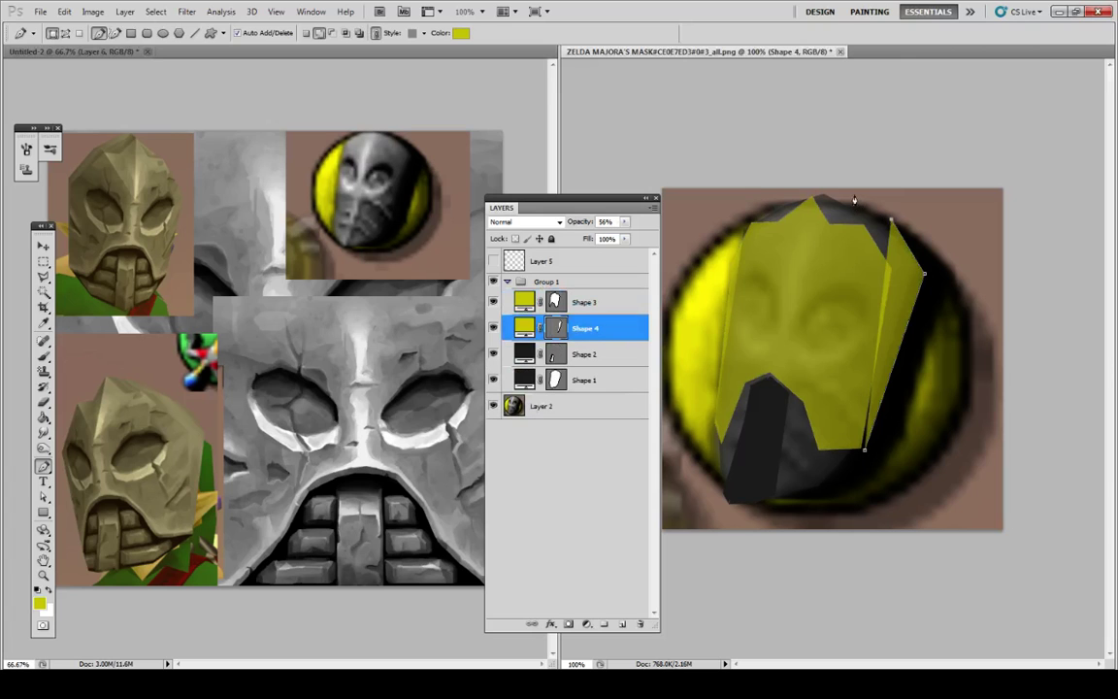
click(855, 198)
click(812, 197)
click(747, 224)
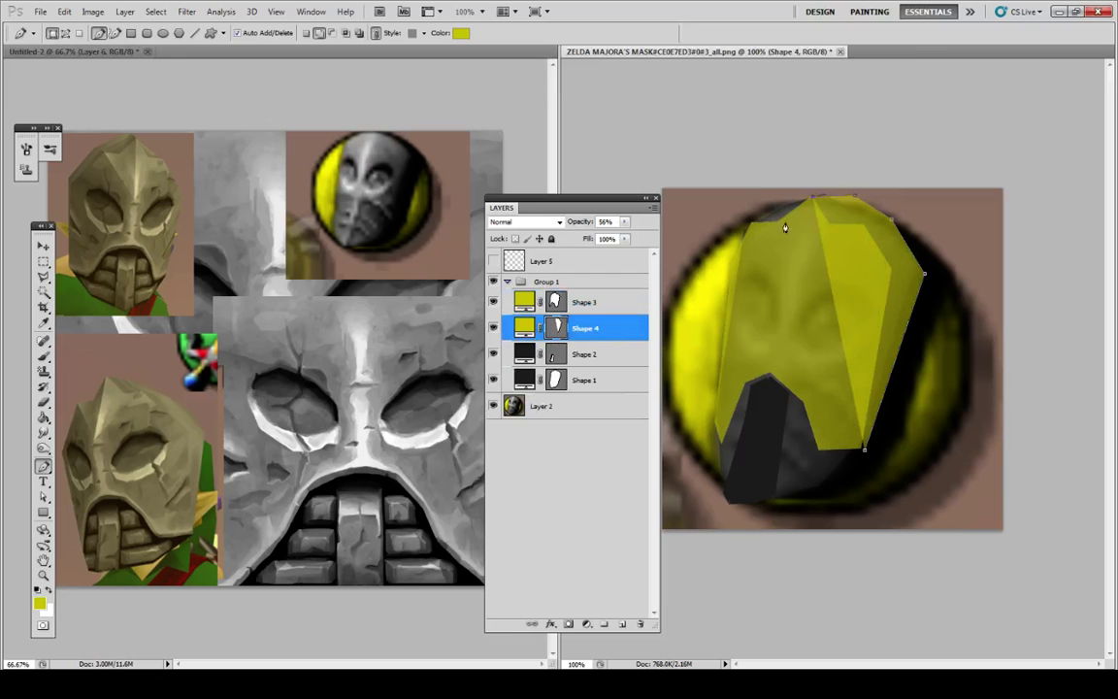
Step: Move the head-side layer, Shape 4, beneath Shape 1 and clear its layer style
click(504, 406)
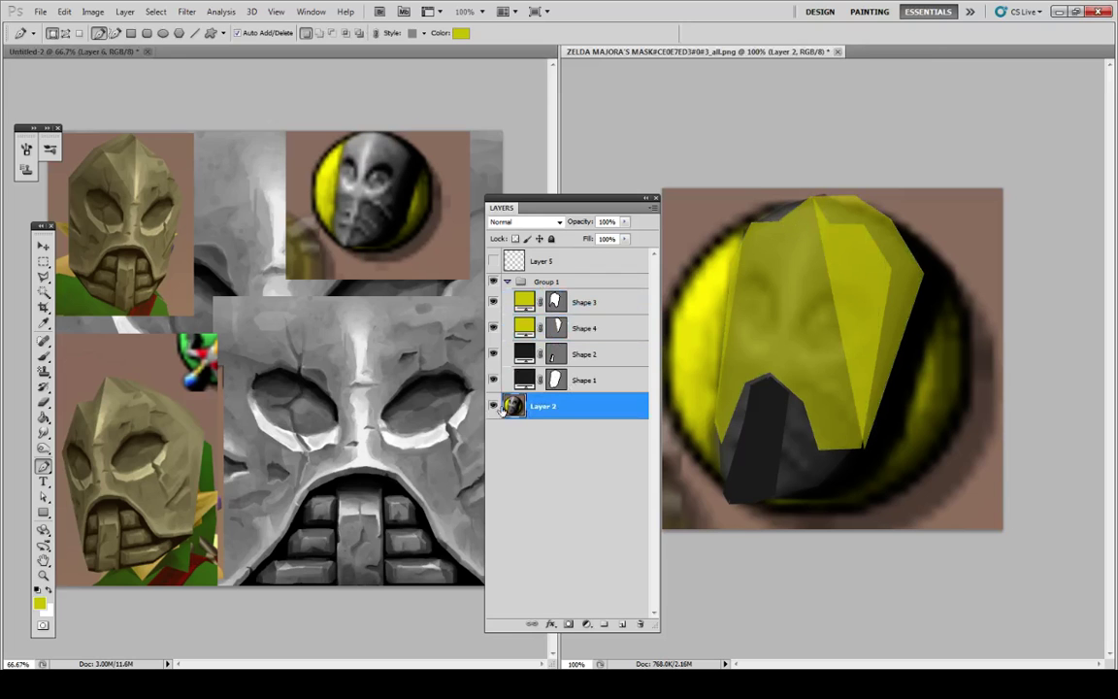
click(494, 406)
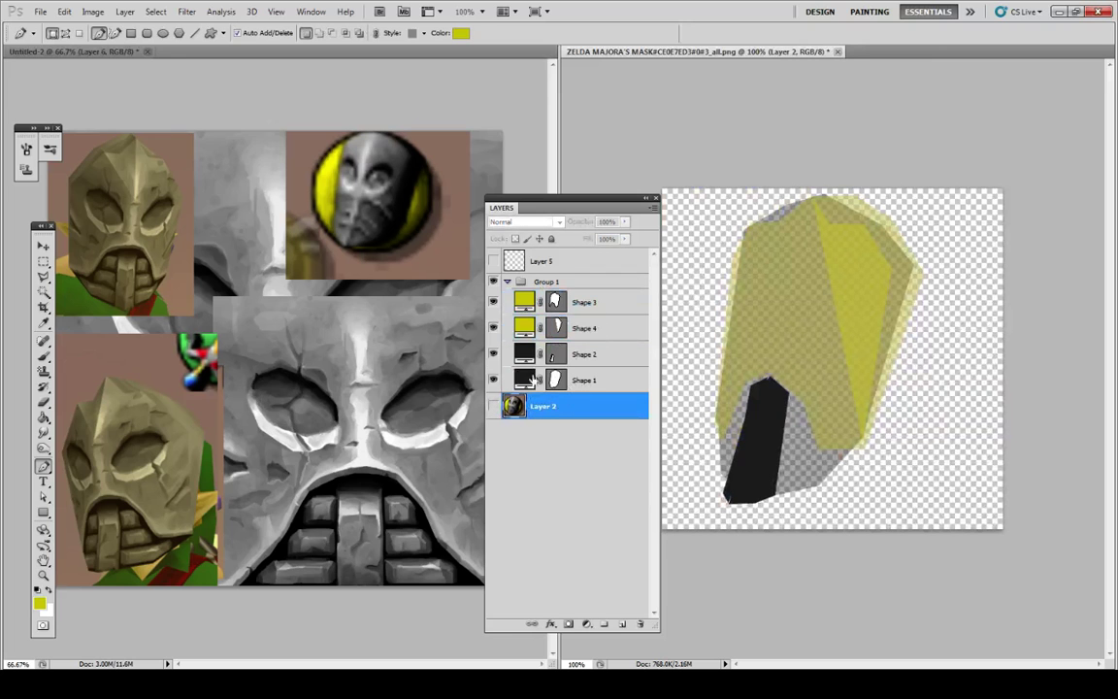
click(494, 407)
drag(582, 328, 553, 388)
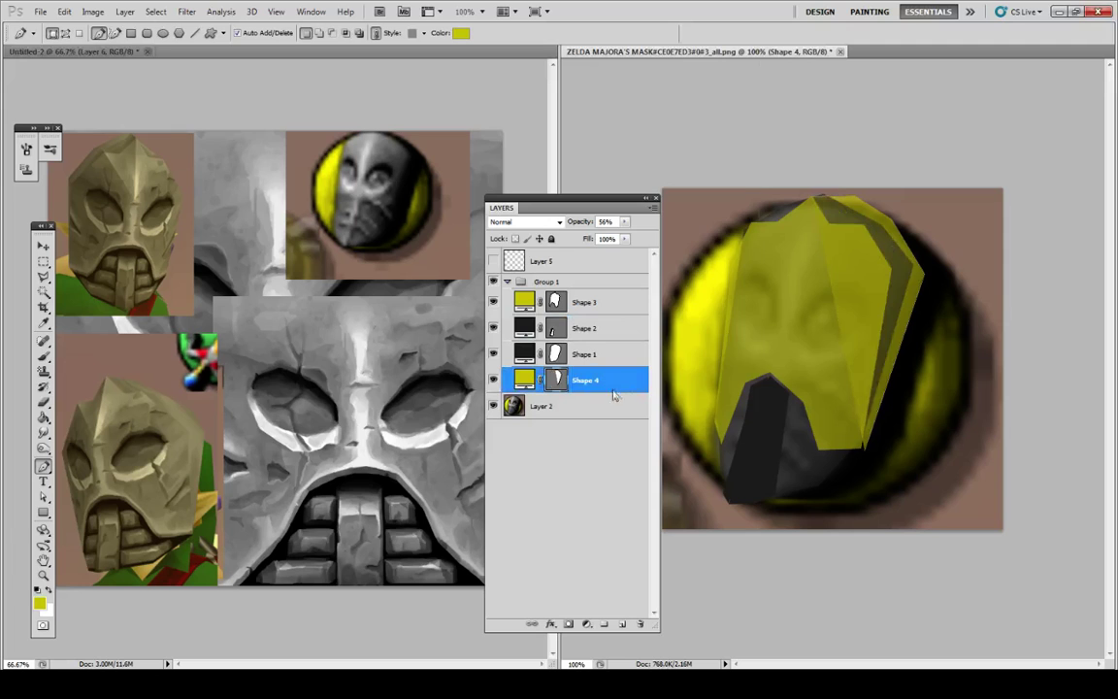
right_click(613, 388)
click(662, 327)
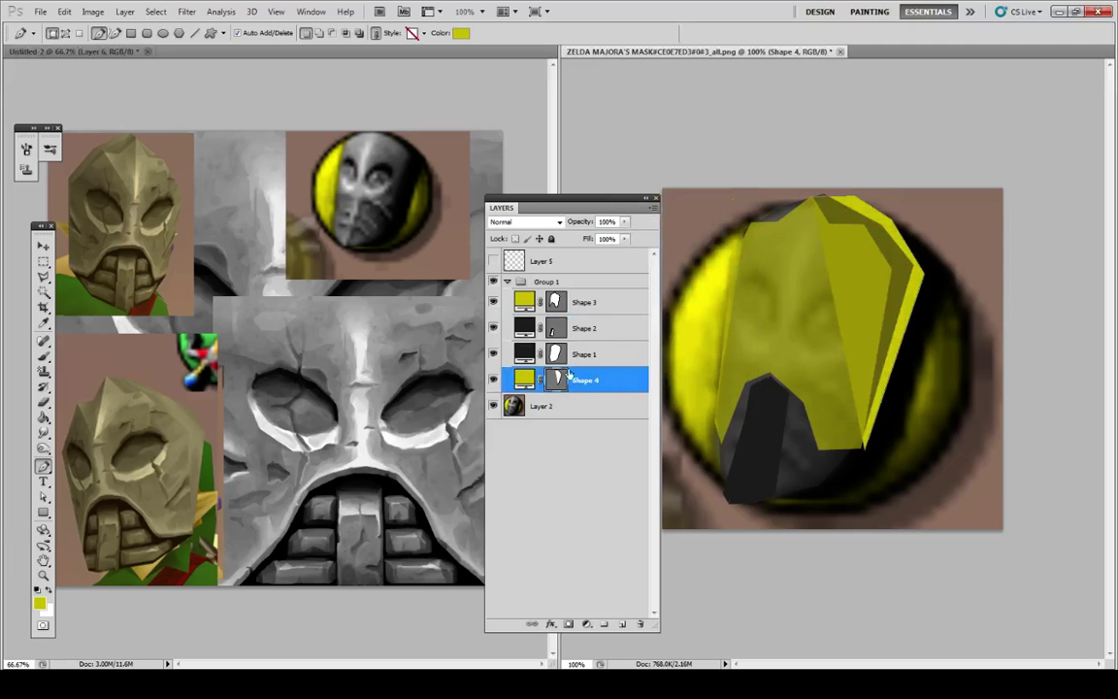
Step: Move the Shape 1 face outline beneath Shape 4, clear its layer style and leave the layer visible
click(494, 354)
click(599, 357)
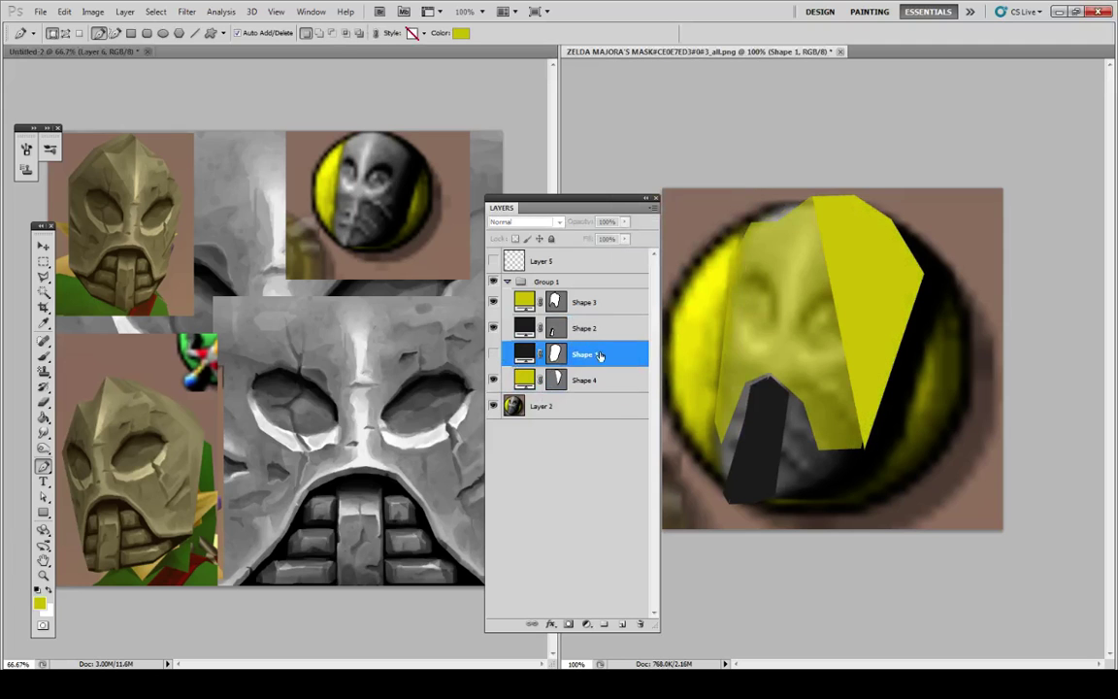
drag(600, 357, 602, 386)
right_click(605, 378)
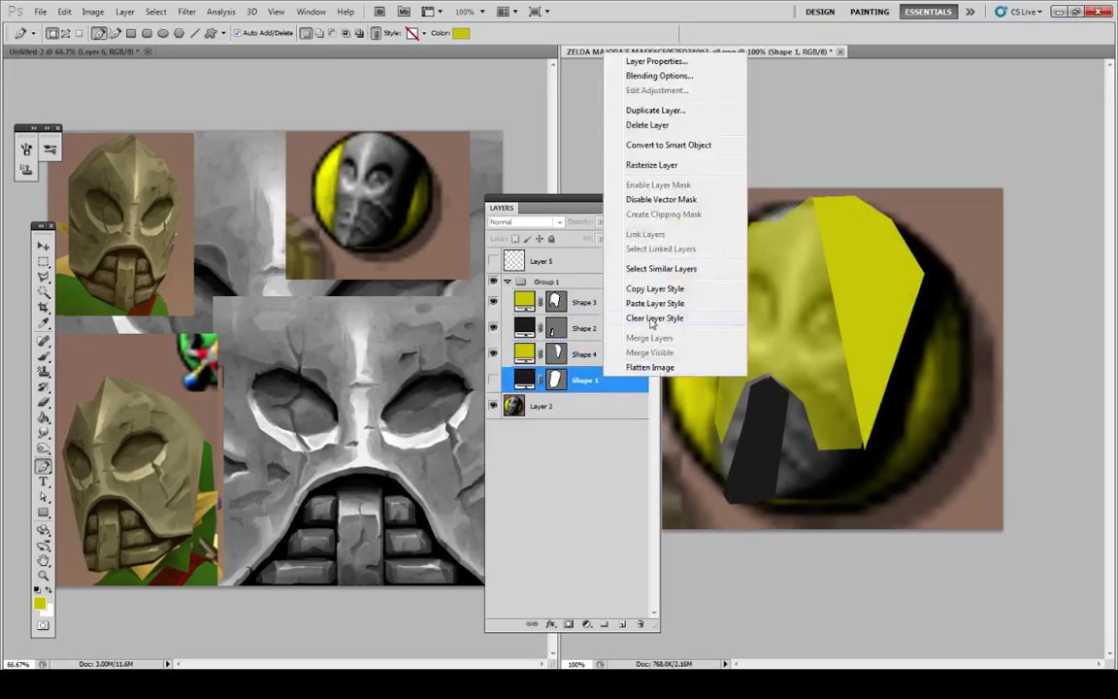
click(653, 319)
click(493, 380)
Step: Change the fill colour of the mouth's central block, Shape 2, to light grey
click(580, 351)
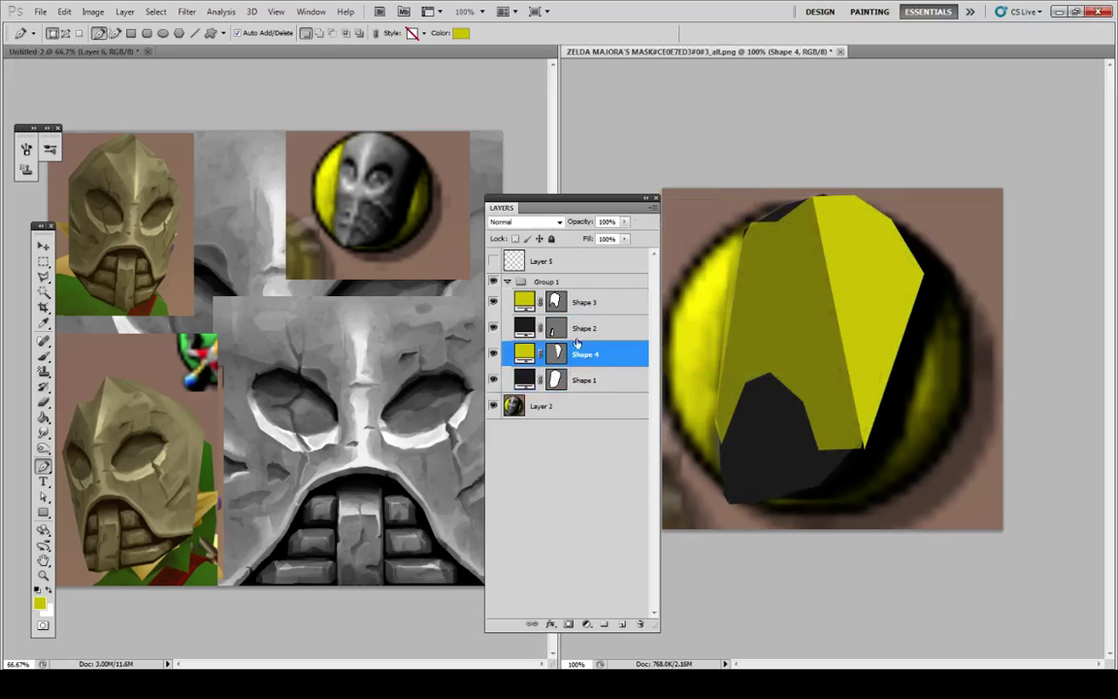
double_click(524, 328)
click(691, 449)
key(Return)
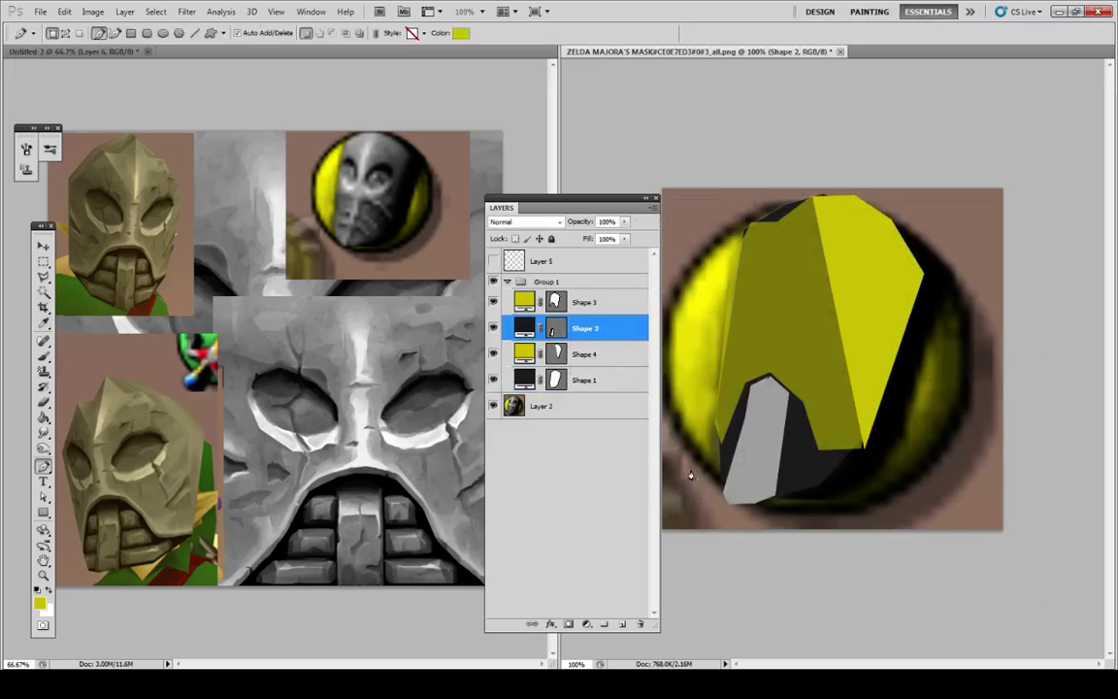
Step: Clear the layer style of the mouth block and face layers, Shape 2 and Shape 3, so the face is fully opaque
shift+click(601, 305)
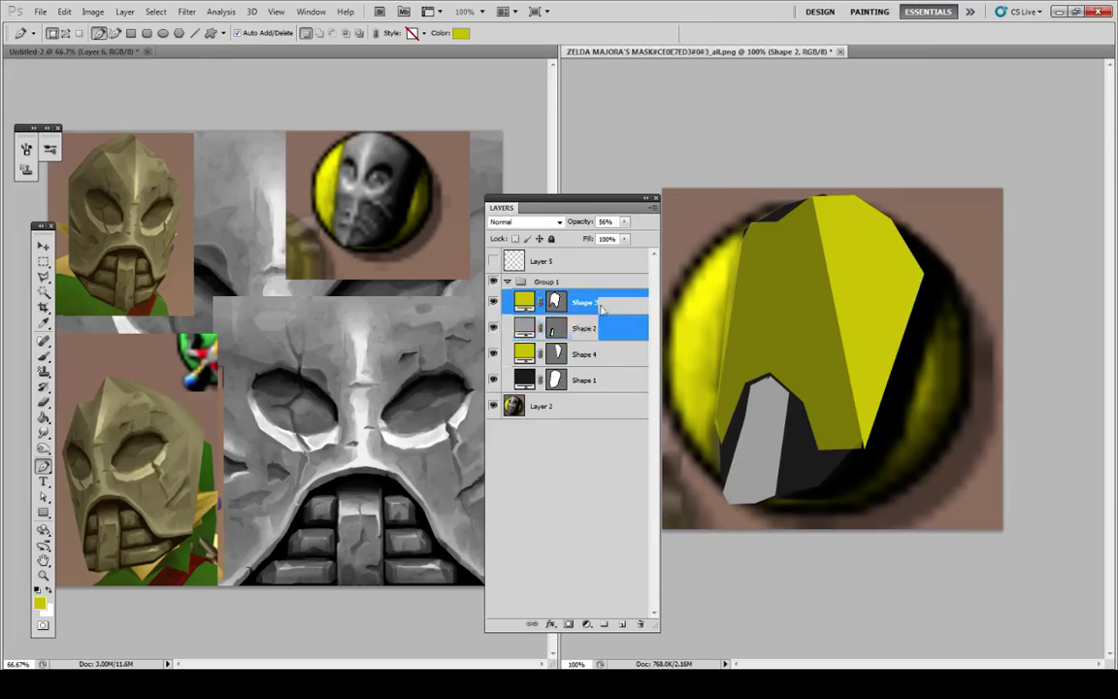
right_click(601, 308)
click(604, 512)
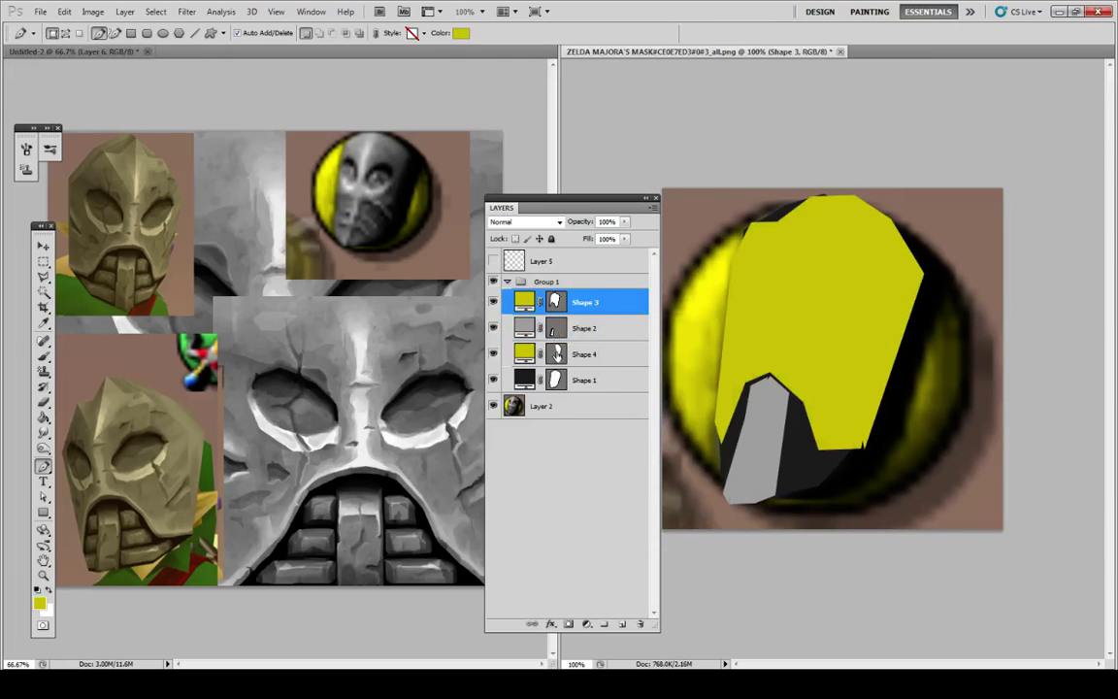
Step: Change the fill colour of the head-side layer, Shape 4, to the darker olive yellow #aaa223
click(556, 354)
double_click(524, 354)
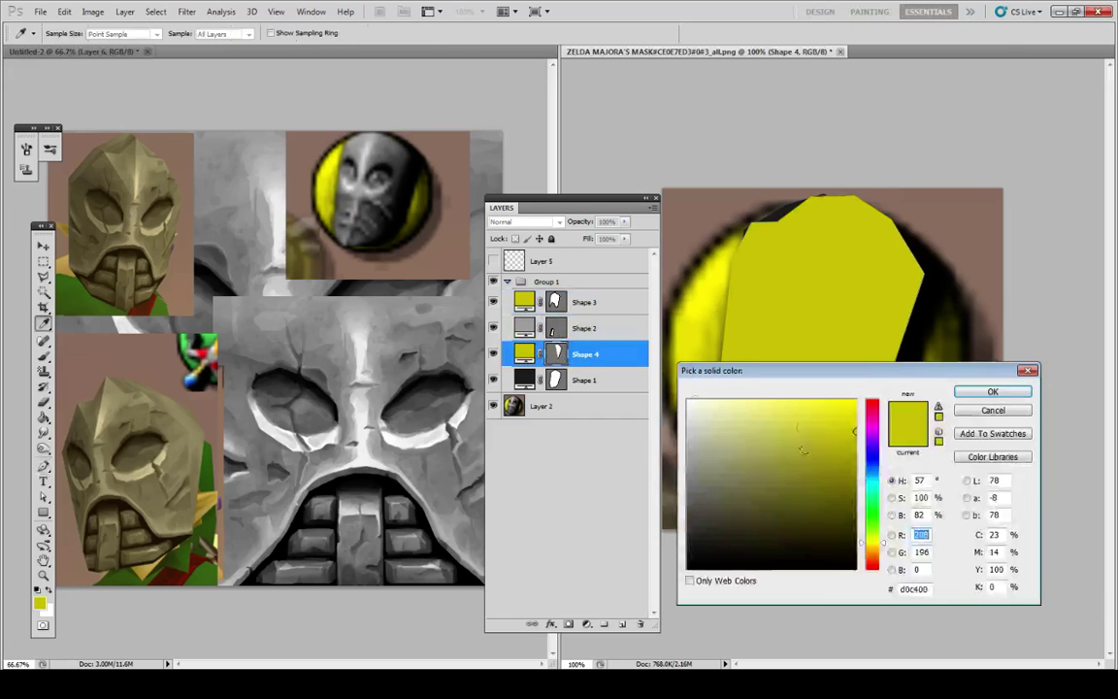
click(821, 456)
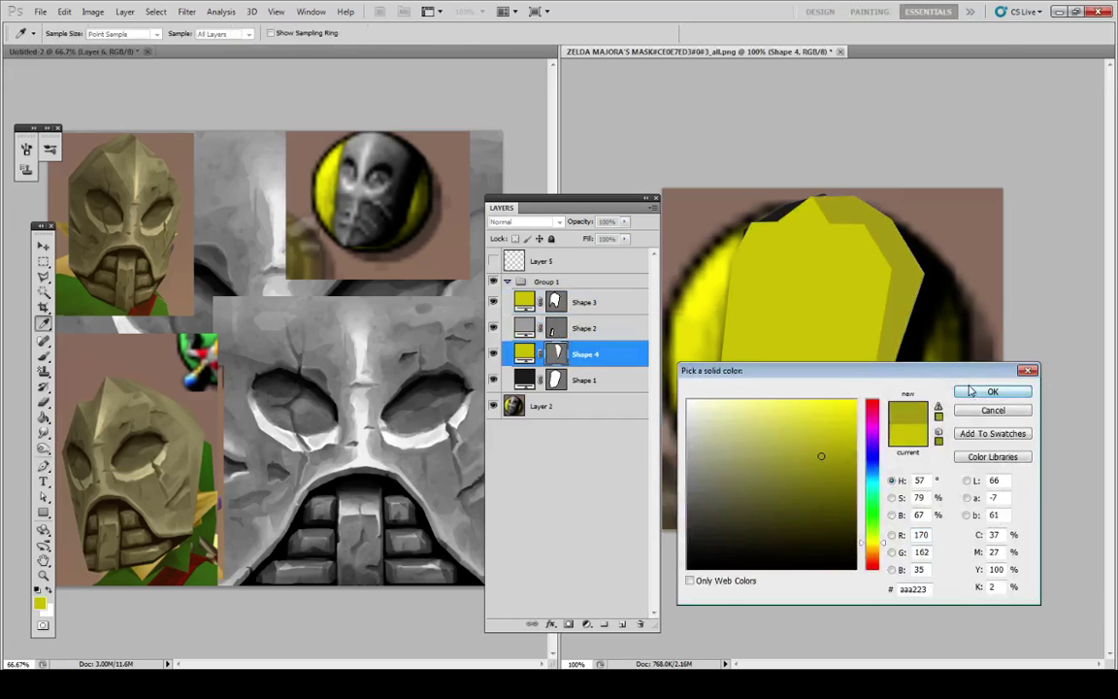
click(971, 390)
Step: Reshape the Shape 3 face outline by shifting its forehead and temple corner points outward and lowering the inner jaw point
click(43, 496)
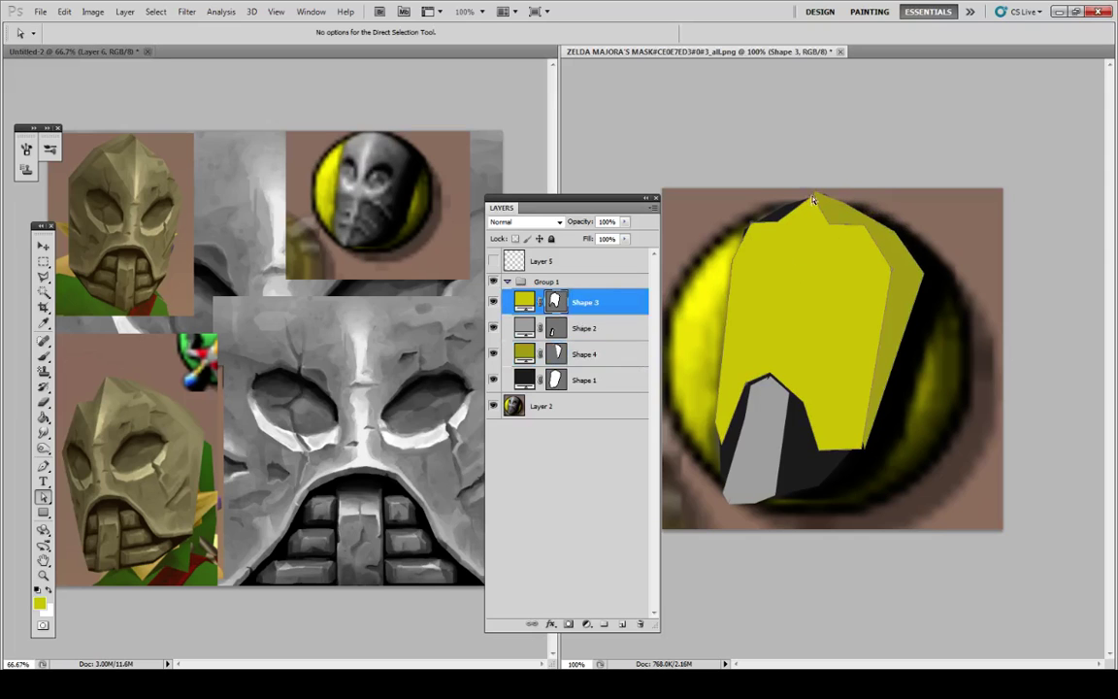
drag(813, 200, 760, 217)
drag(733, 261, 732, 256)
click(730, 254)
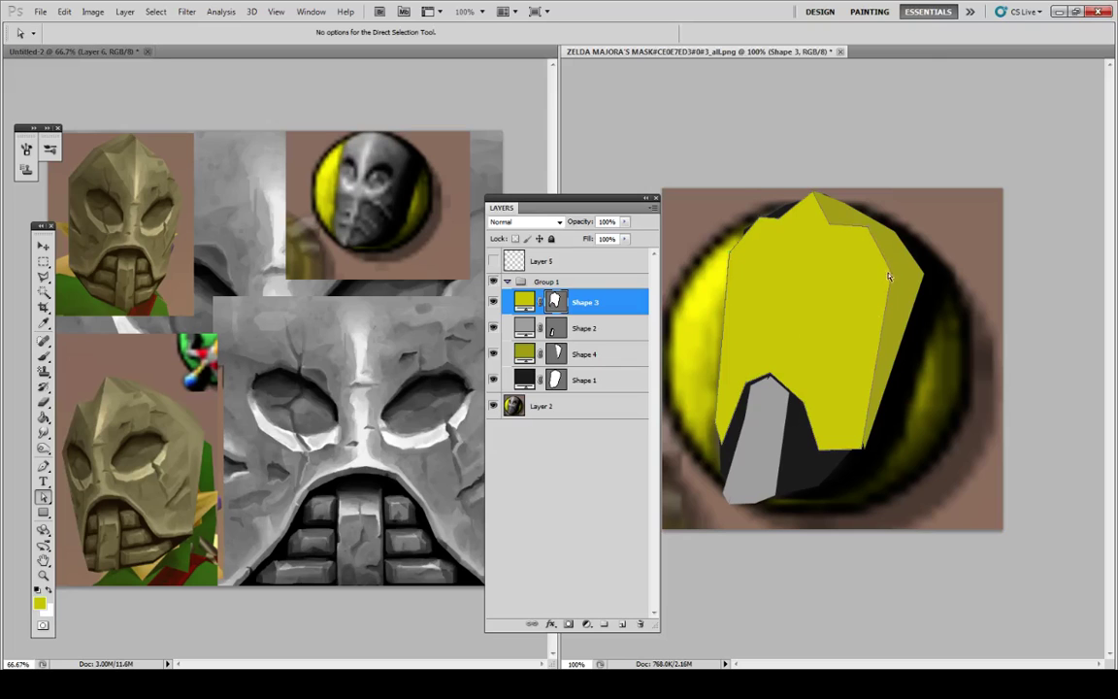
drag(892, 275, 895, 278)
drag(862, 449, 825, 463)
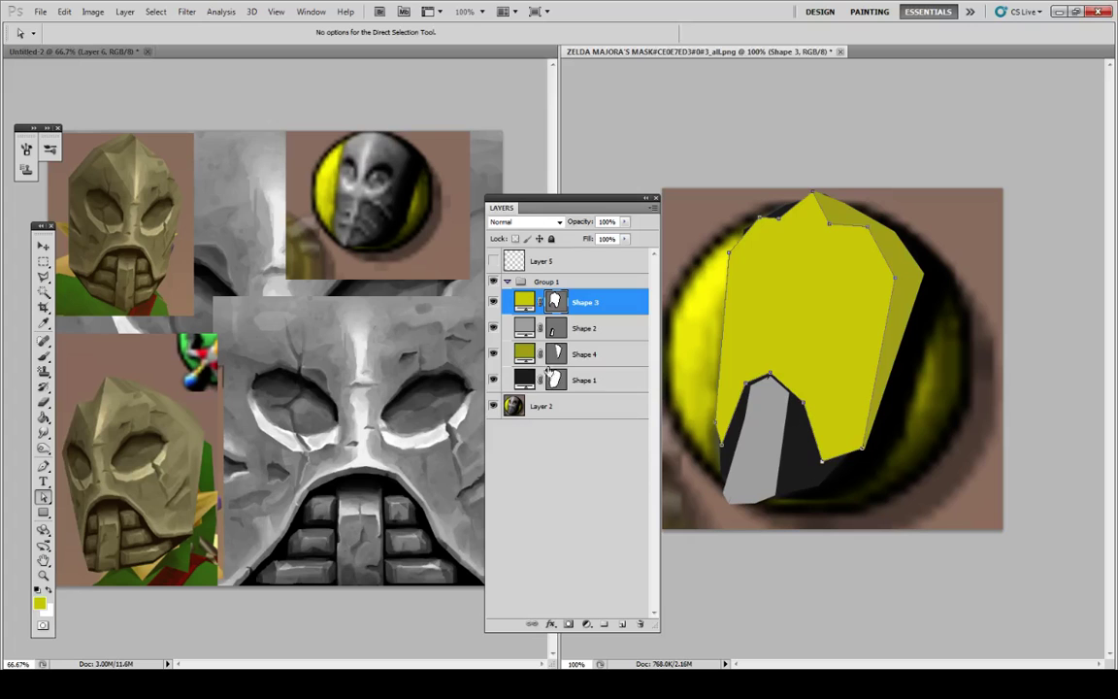
Step: Scale the dark Shape 1 outline to 96.65% height from its lower edge and apply the transform
click(543, 380)
key(ctrl+t)
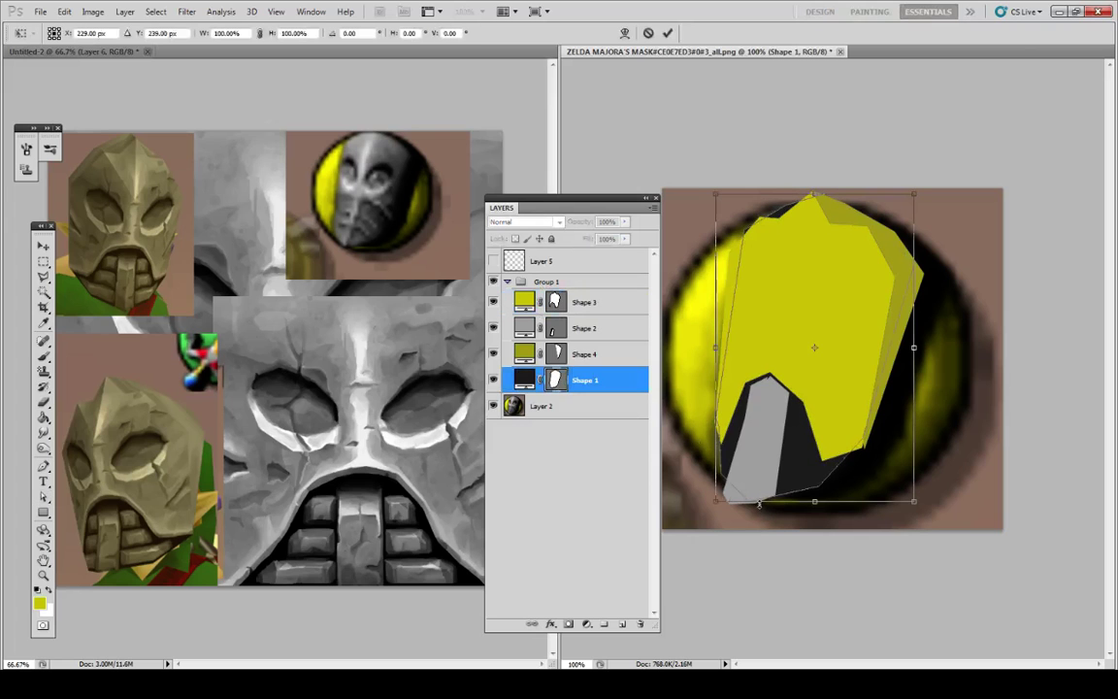
drag(758, 504, 759, 492)
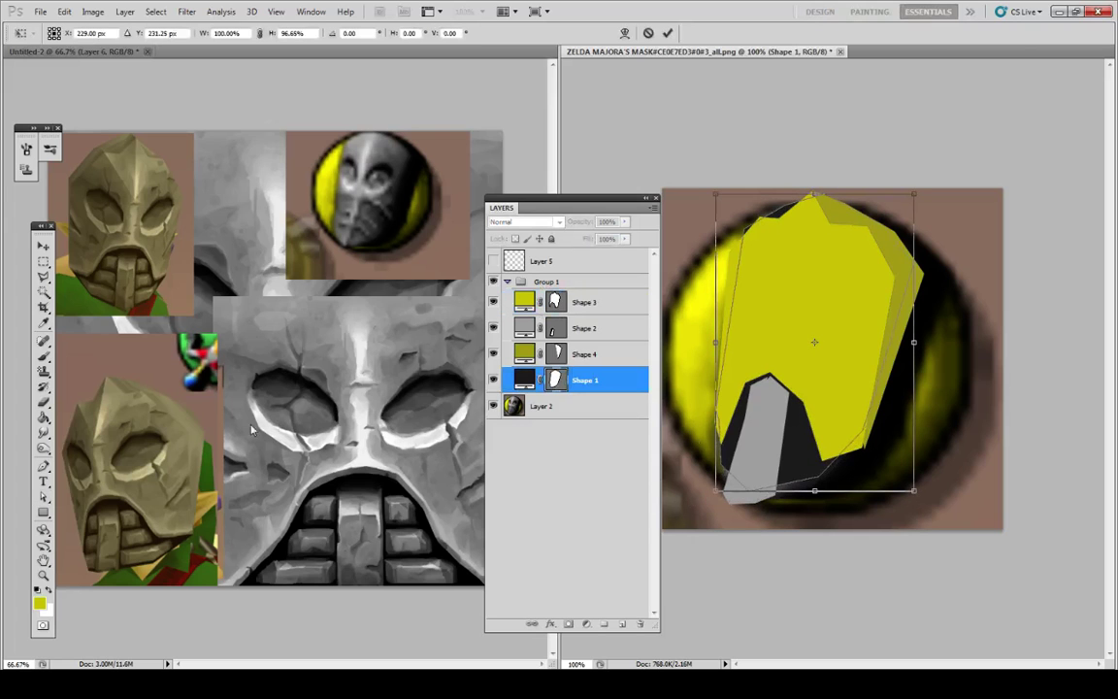
click(43, 496)
click(492, 245)
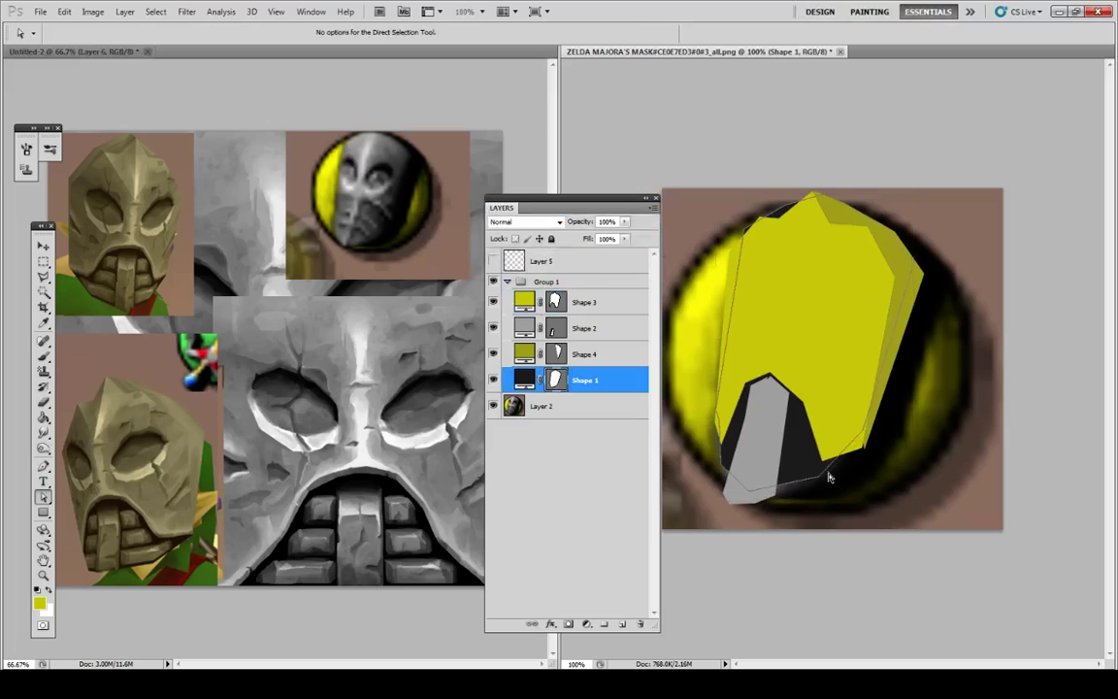
Step: Pull the upper and left anchor points of the dark Shape 1 inward so they sit beneath the face shape
click(830, 478)
drag(745, 230, 747, 247)
drag(785, 205, 786, 256)
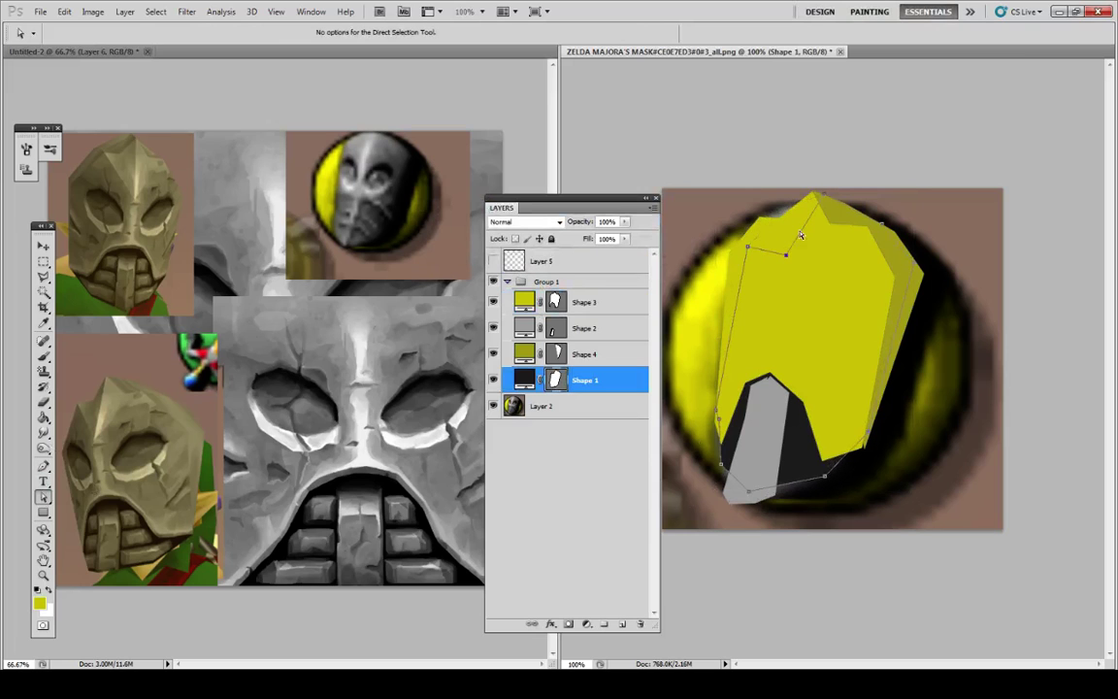
drag(721, 405, 733, 386)
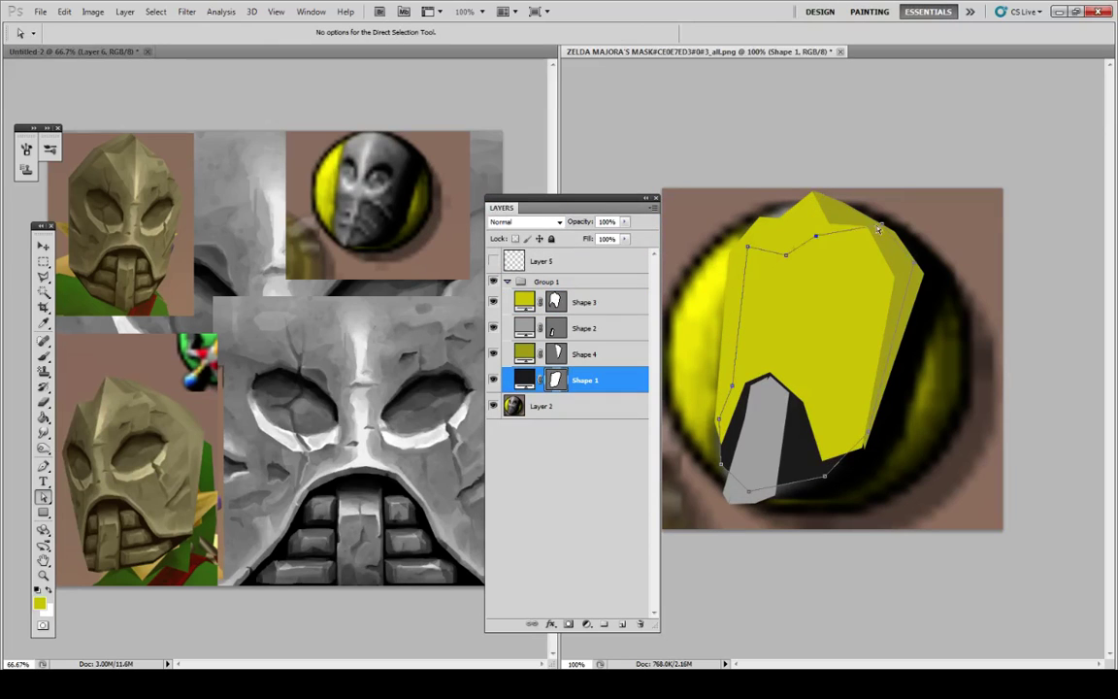
drag(878, 228, 870, 258)
Step: Scale the grey mouth block, Shape 2, to 89.98% height and shift it slightly right and up within the mouth
click(568, 326)
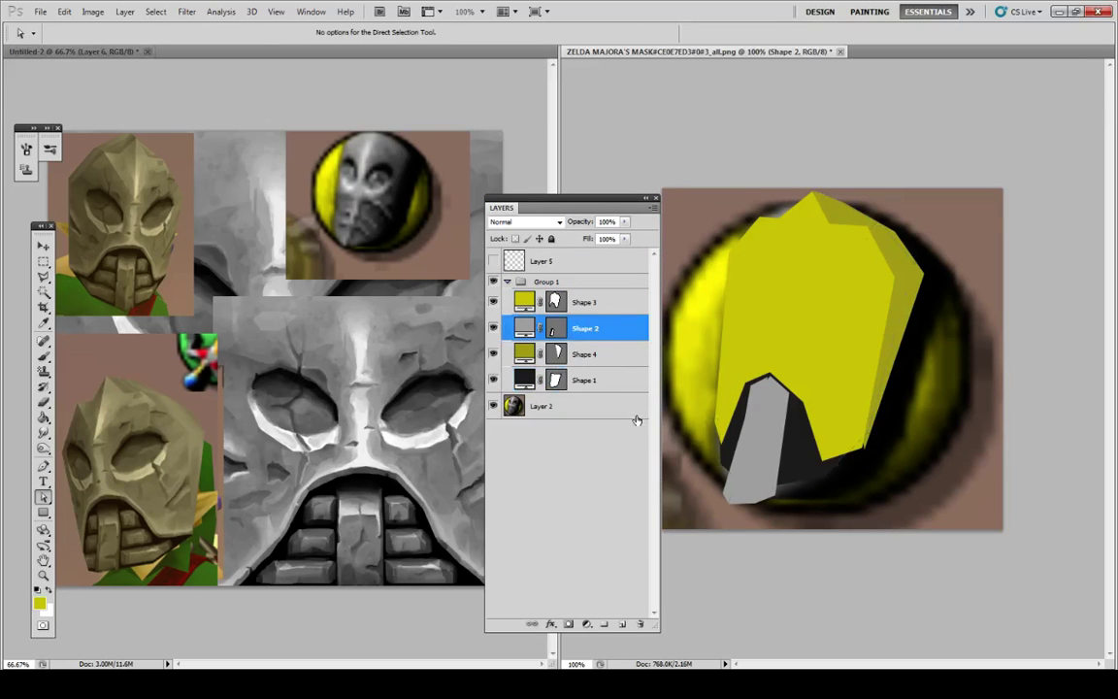
key(ctrl+t)
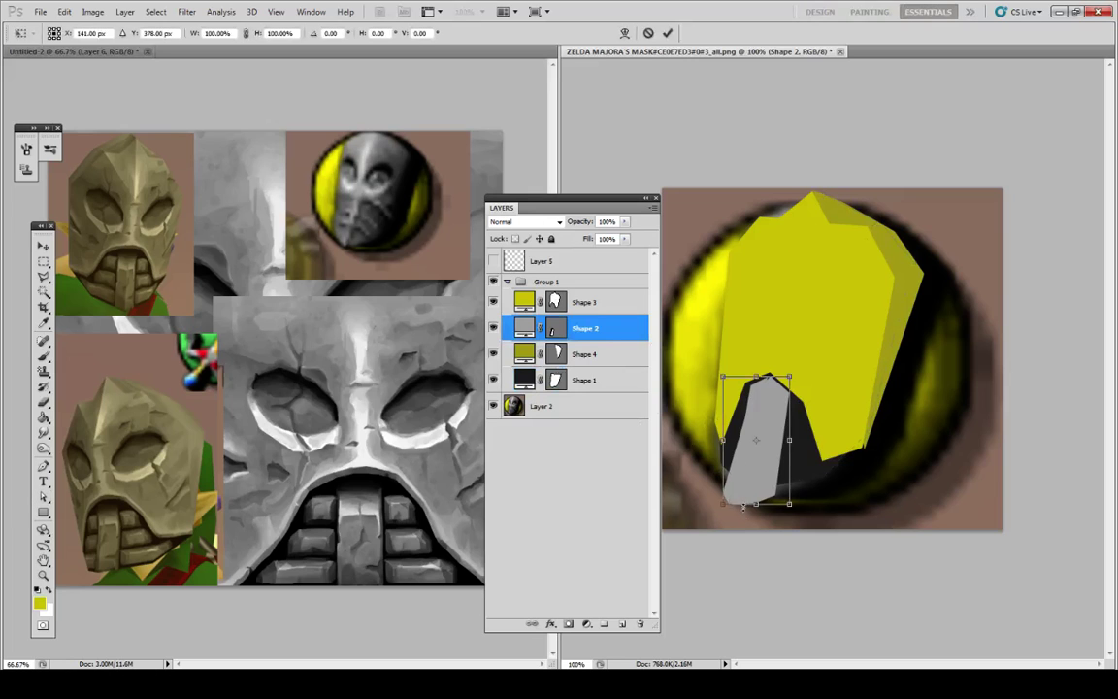
drag(743, 507, 744, 494)
drag(783, 456, 782, 448)
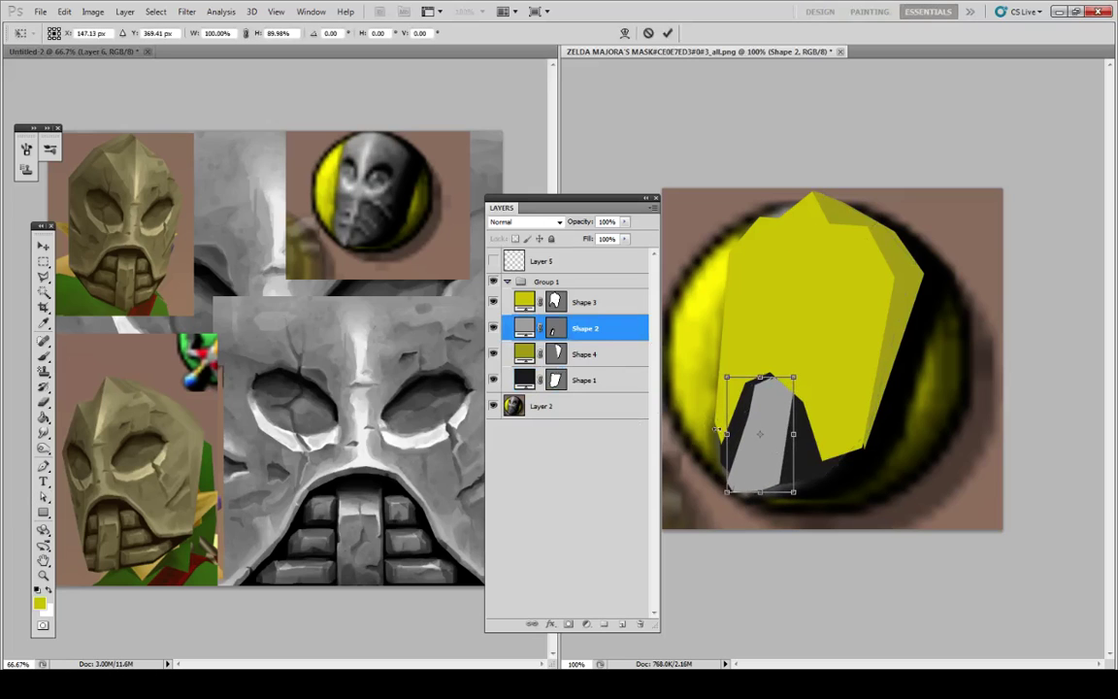
key(Return)
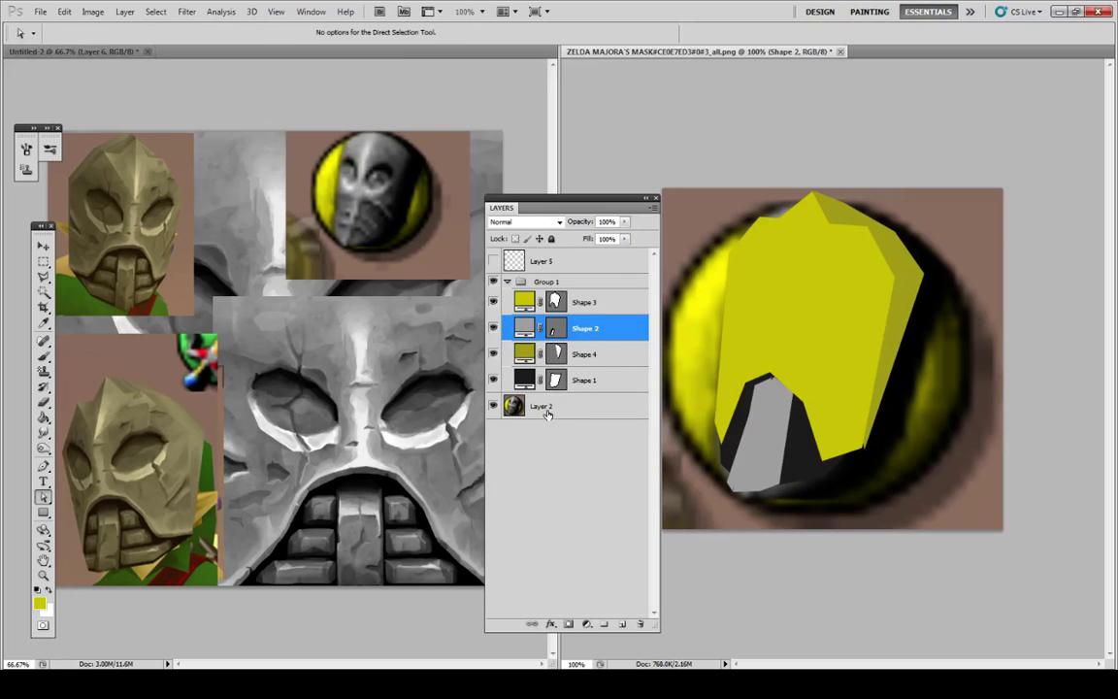
Step: Move the original icon image, Layer 2, above Shape 3 at the top of Group 1
click(563, 301)
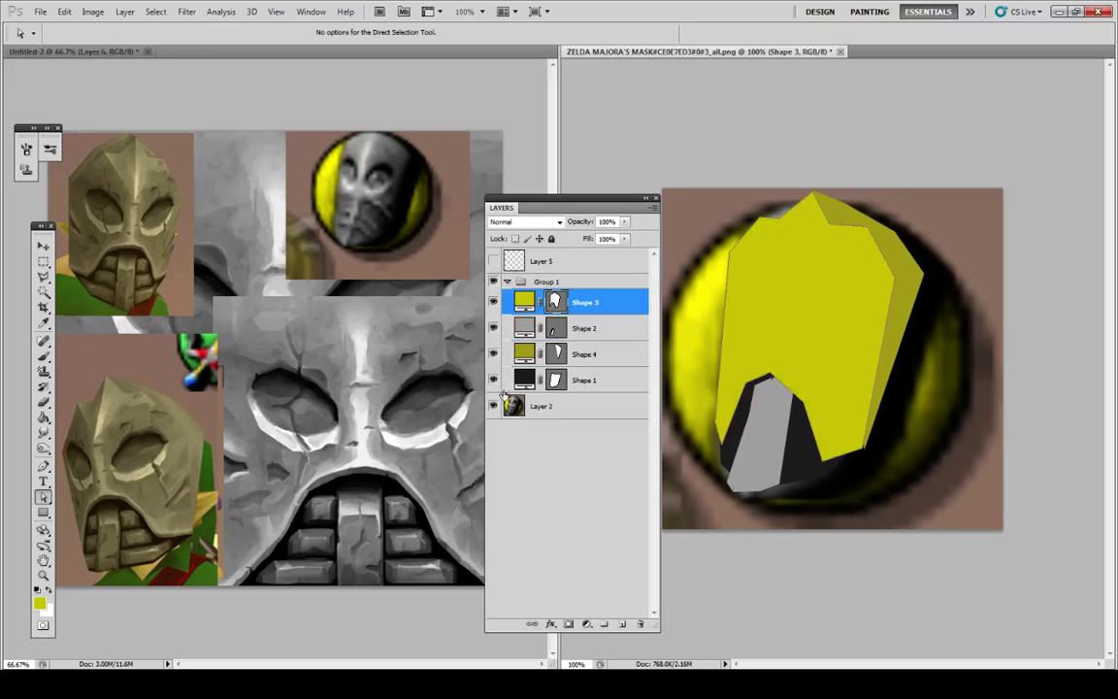
click(515, 405)
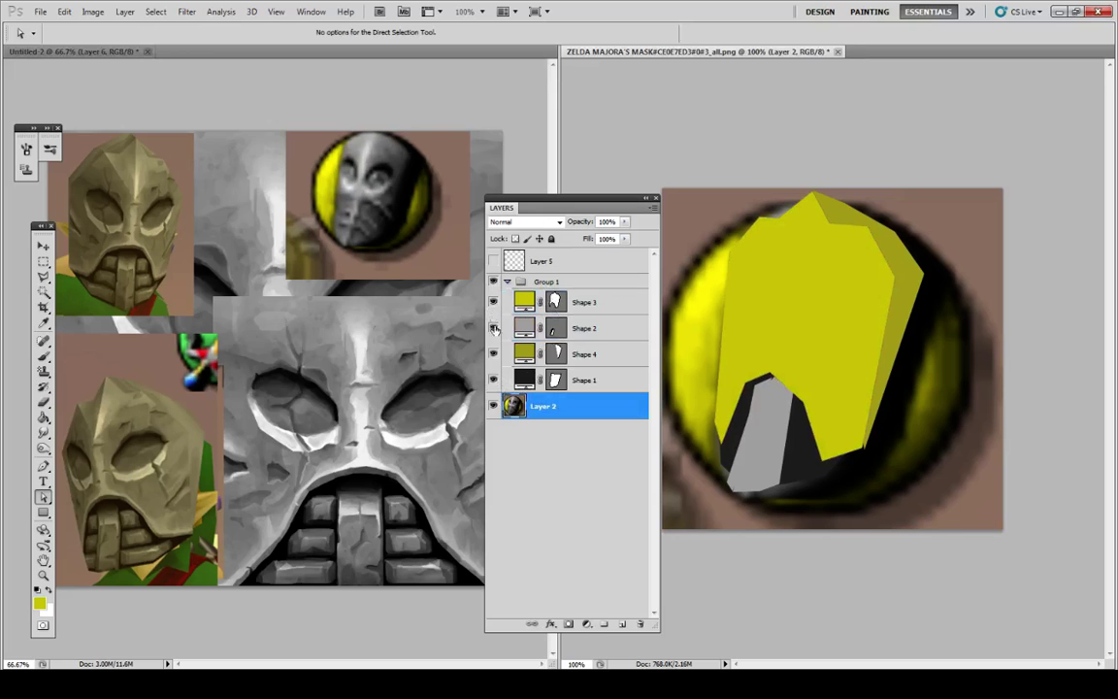
drag(578, 406, 579, 309)
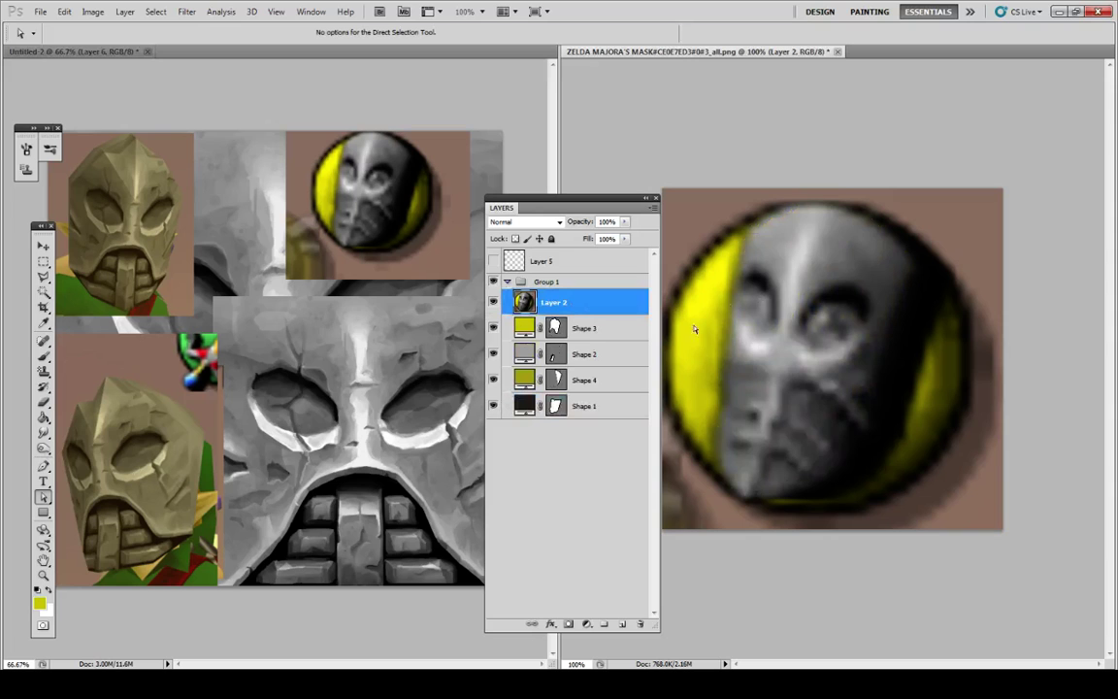
Step: Trace the mask's left eye socket on the original image as a closed yellow shape with the Pen tool
click(43, 467)
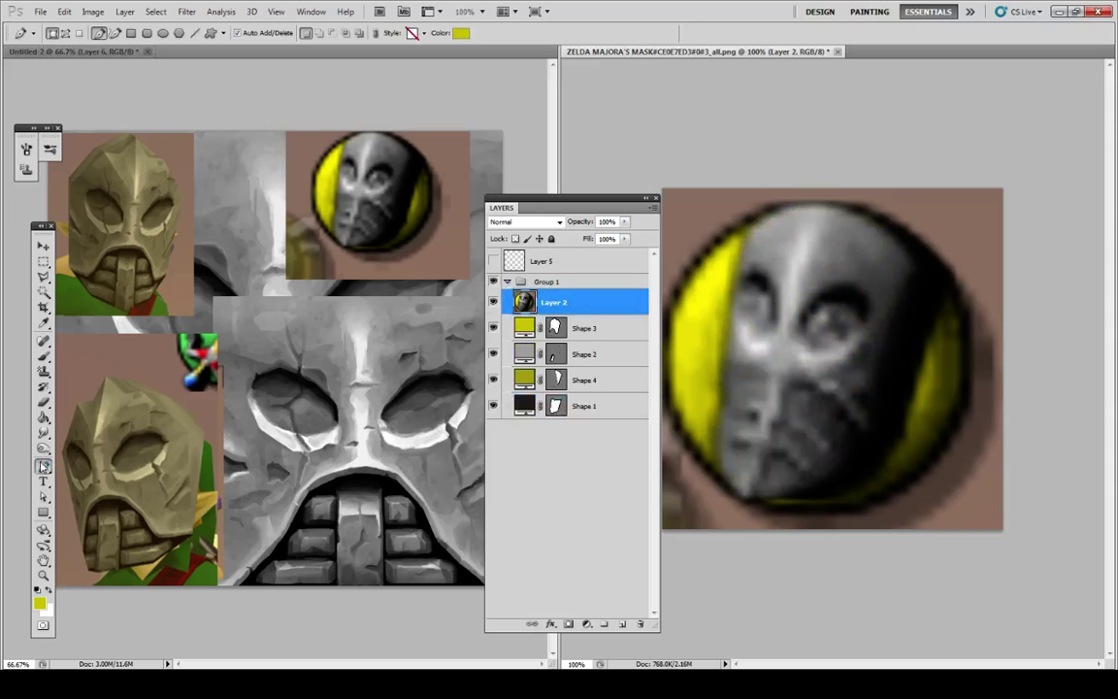
click(744, 280)
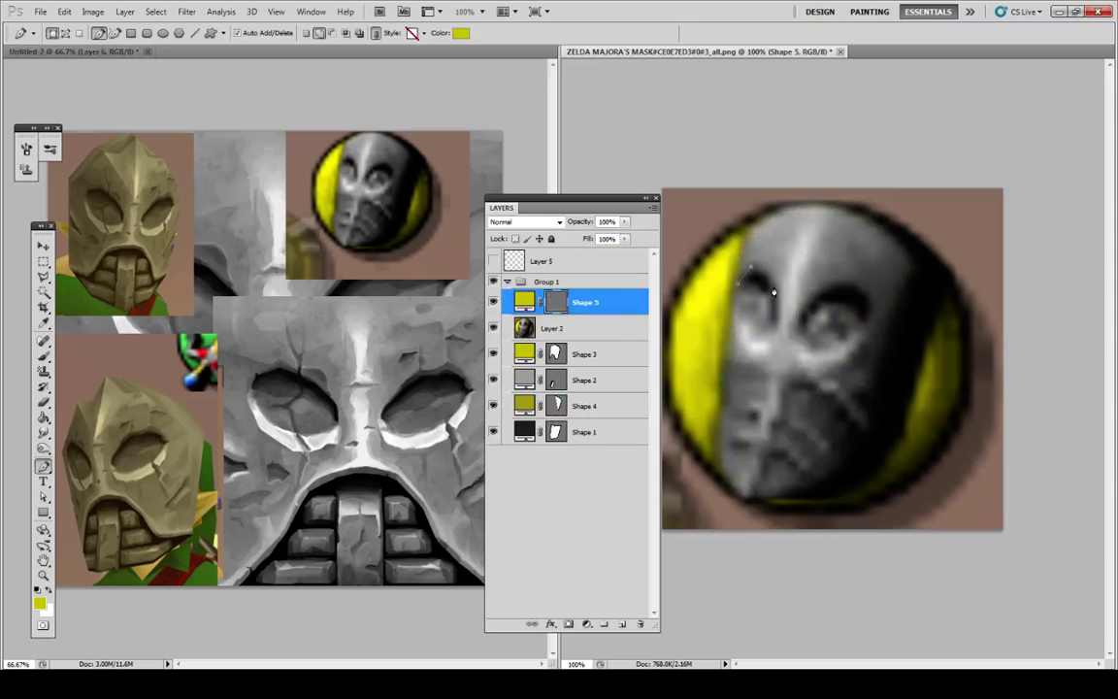
click(773, 291)
click(777, 328)
click(772, 346)
click(755, 351)
click(739, 337)
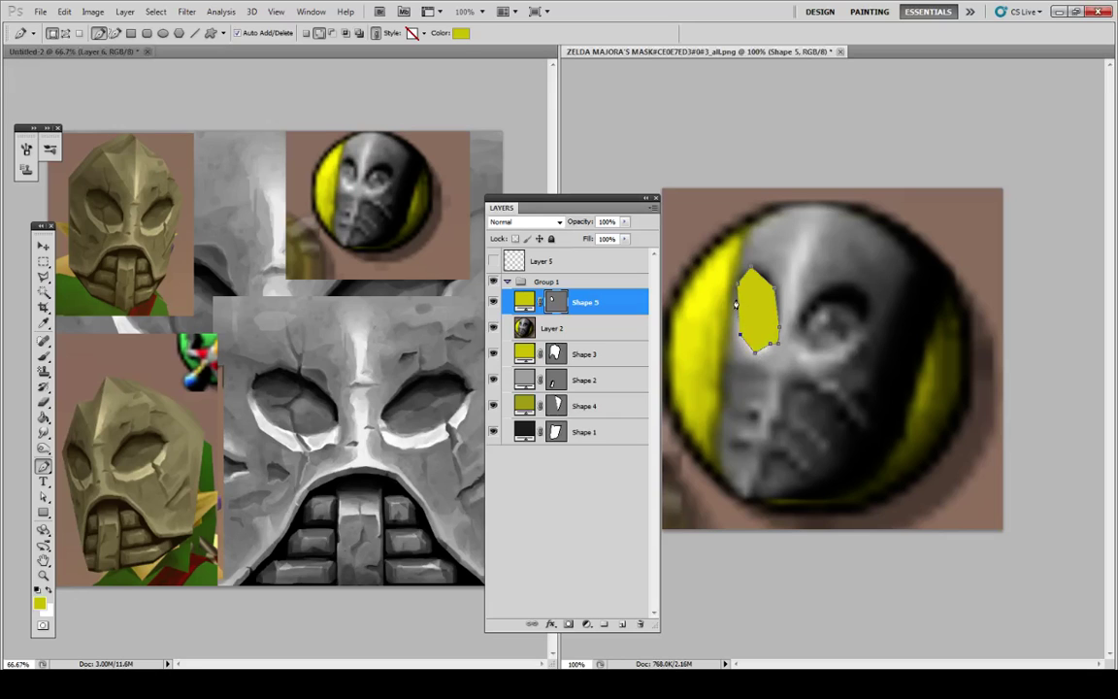
click(737, 288)
Step: Trace the mask's right eye socket as a second closed yellow shape, from its inner corner around the brow and lower rim
click(820, 296)
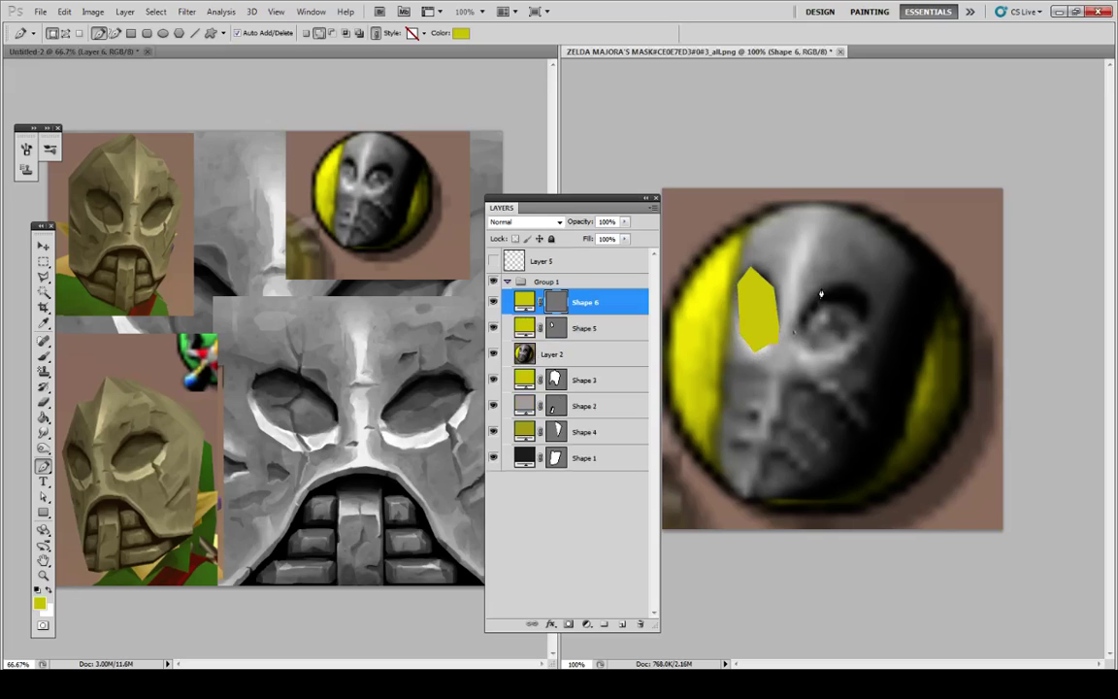
click(825, 290)
click(854, 286)
click(873, 302)
click(863, 337)
click(854, 348)
key(ctrl+z)
click(842, 354)
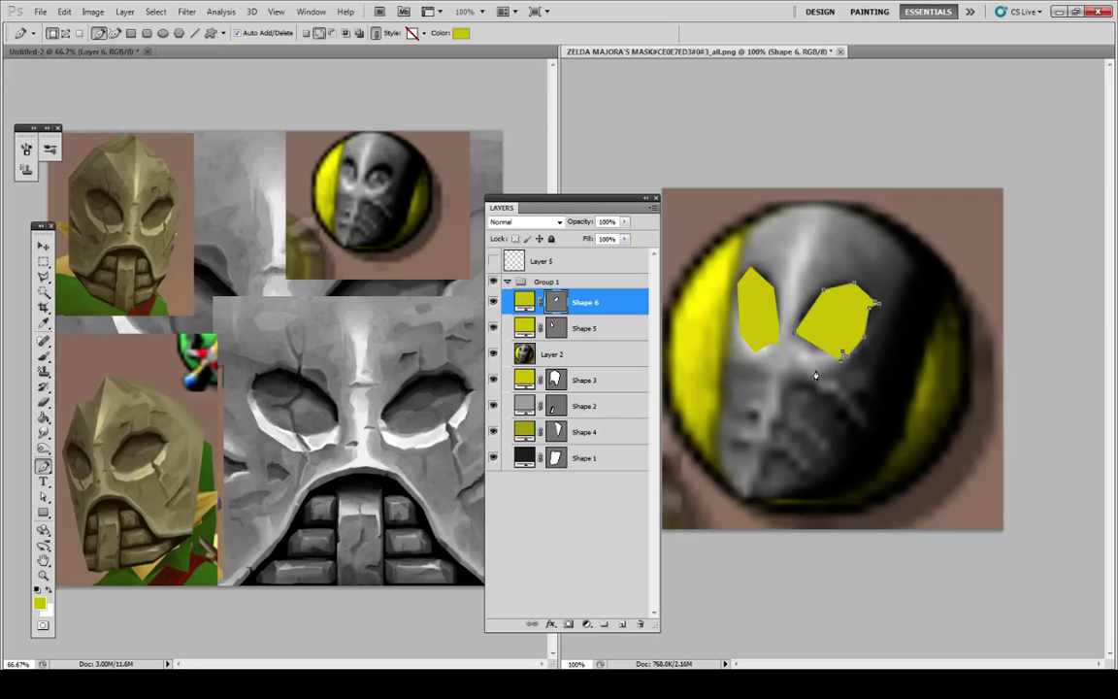
click(807, 363)
click(795, 336)
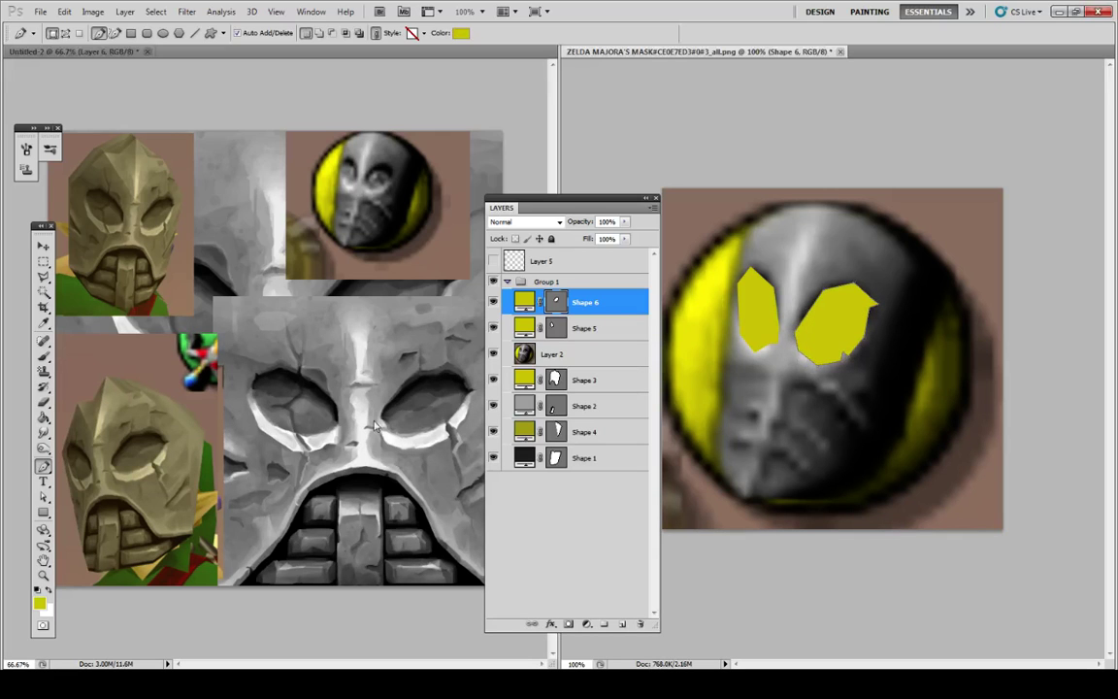
Step: Adjust the inner-edge anchor points of both eye shapes to fit the sockets on the original image
click(44, 498)
click(806, 320)
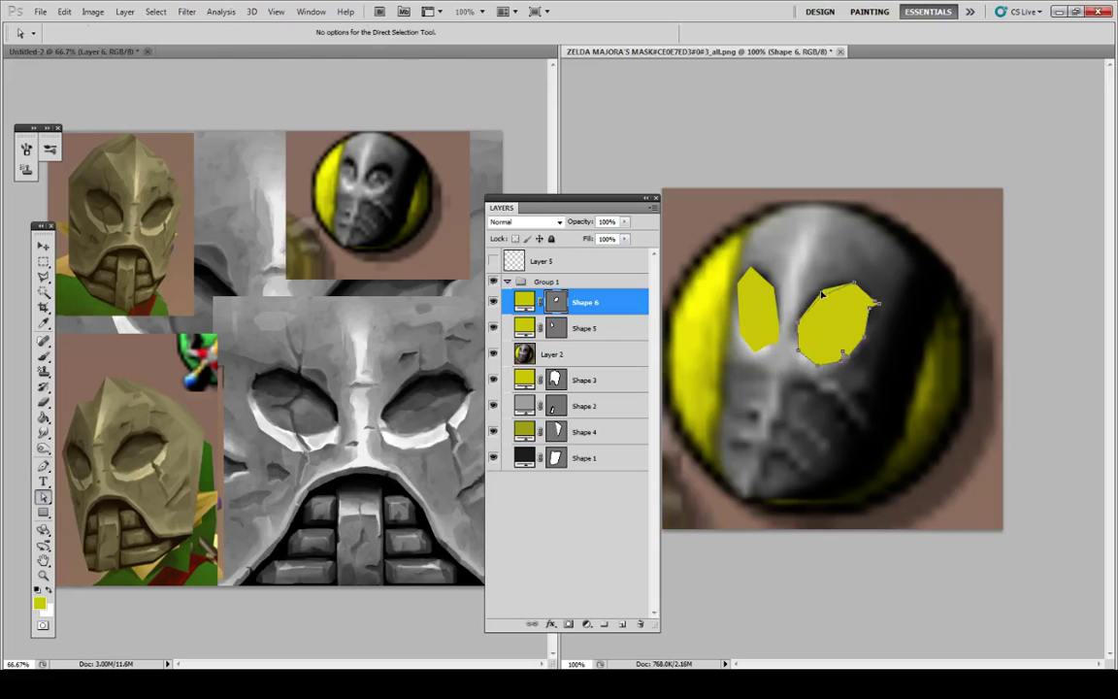
click(776, 347)
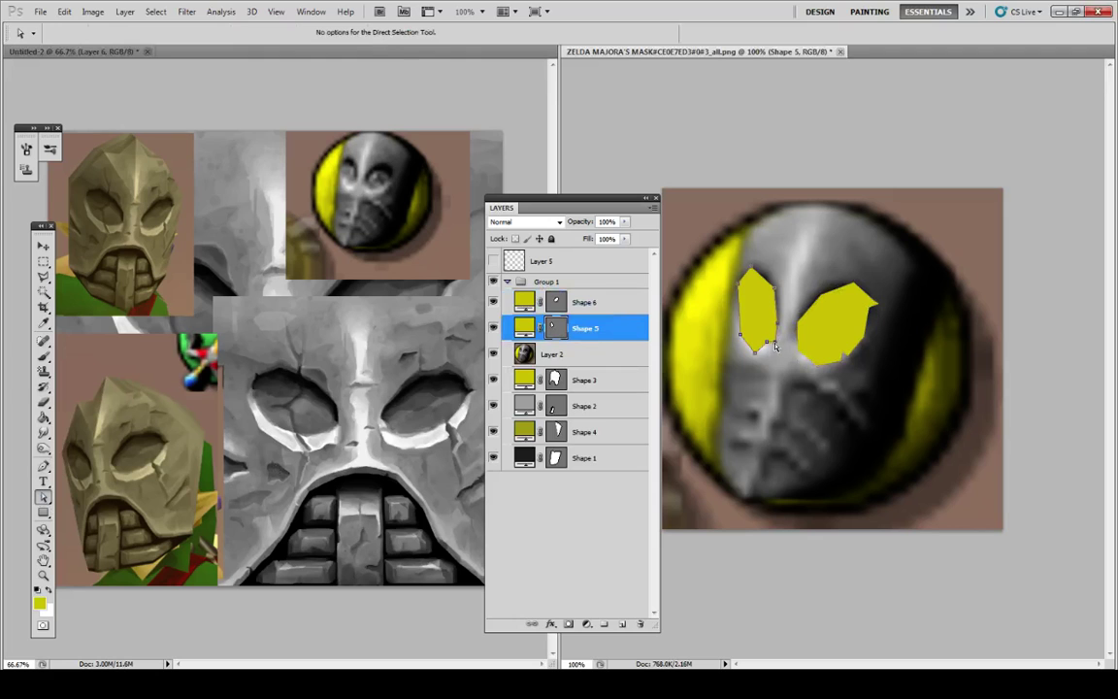
Step: Copy the right eye's path from Shape 6 into the left eye's layer, Shape 5, and delete the Shape 6 layer
click(555, 303)
key(ctrl+c)
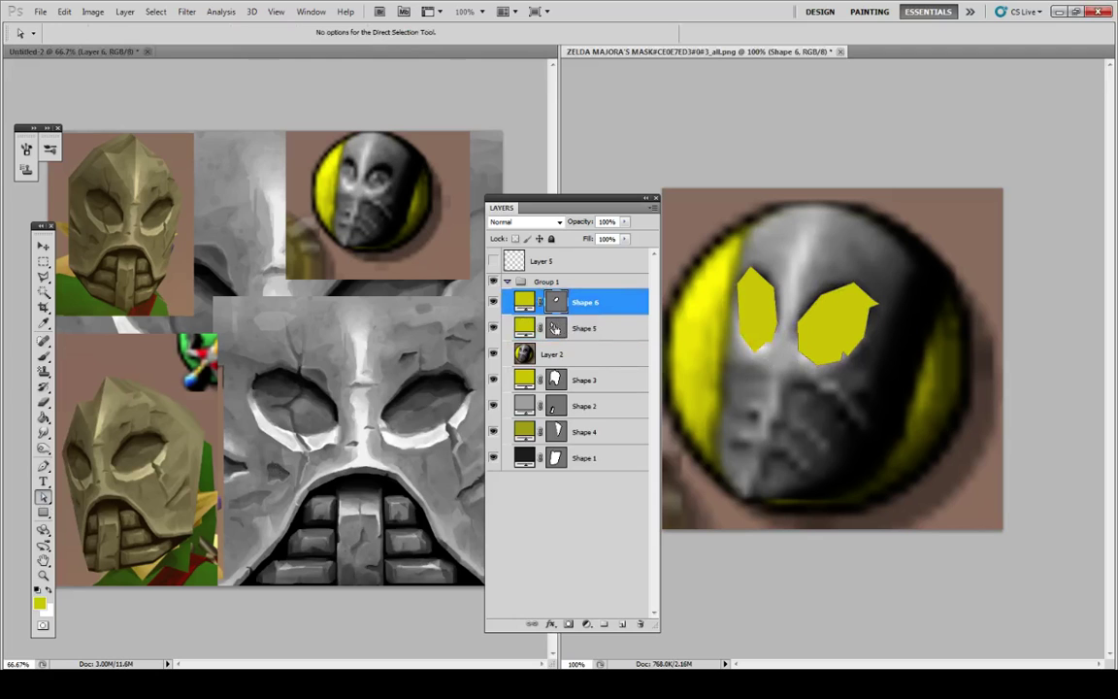
click(557, 328)
key(ctrl+v)
click(596, 305)
key(Delete)
Step: Open the layer style options for the combined eyes layer, Shape 5
double_click(626, 303)
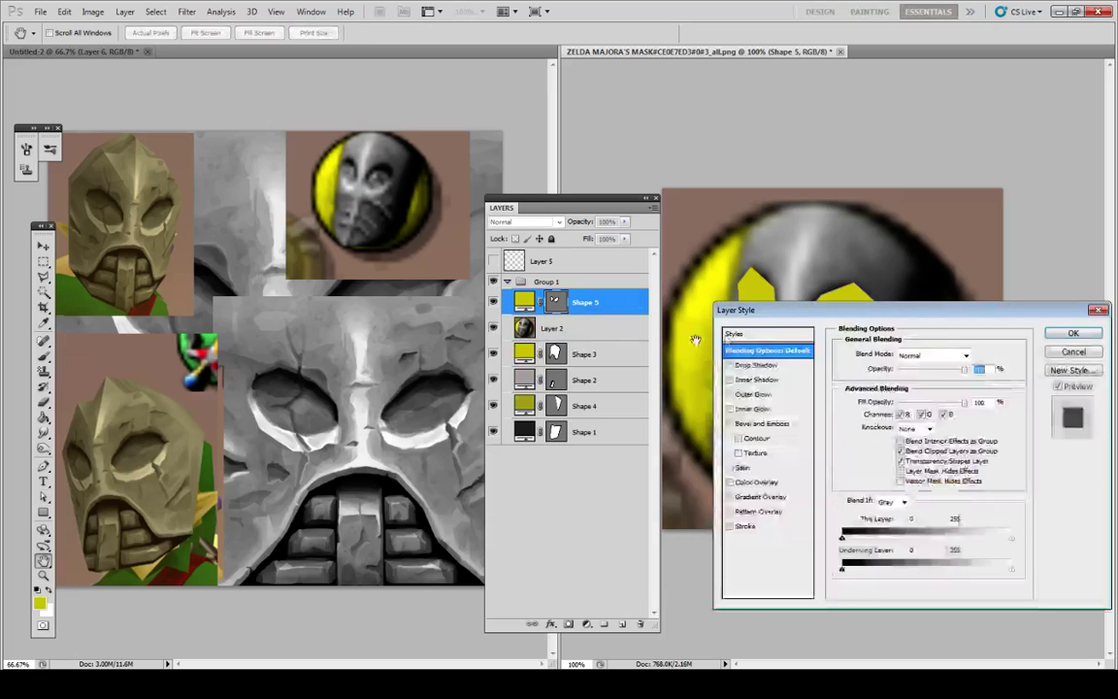
Step: Set the Shape 5 eye layer's opacity to 48% and put it in a new group that carries its vector mask
text(48)
key(Return)
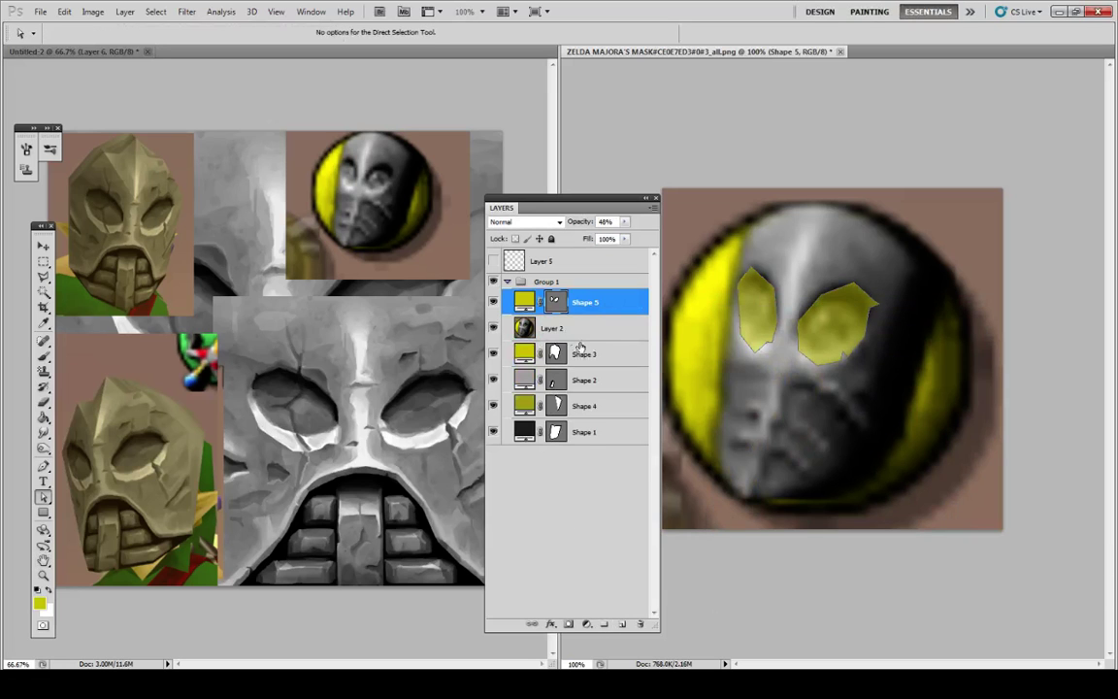
click(604, 624)
drag(581, 324, 616, 296)
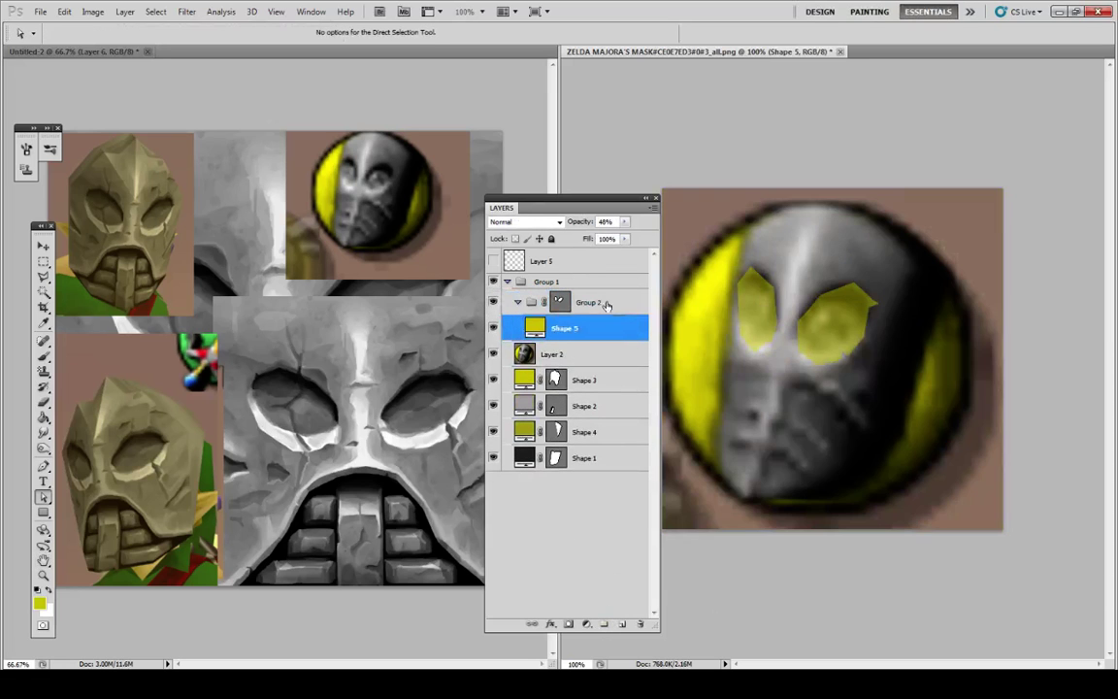
Step: Sample dark grey from the reference mask and draw a pen shape shading the upper rim of the right eye
key(i)
click(468, 390)
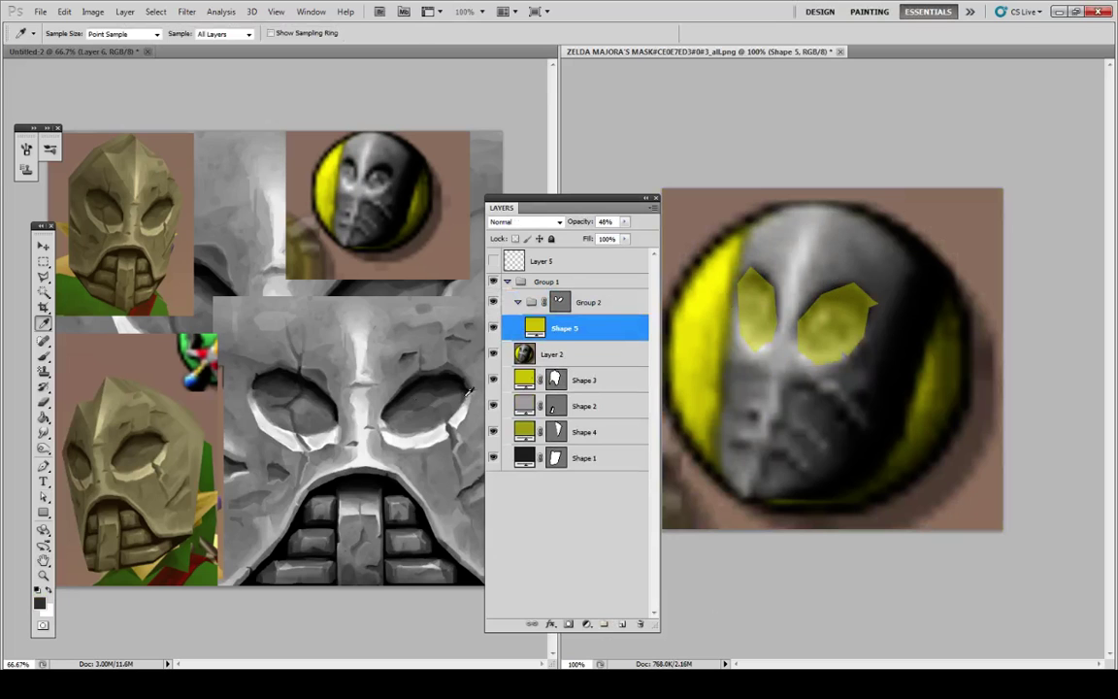
key(p)
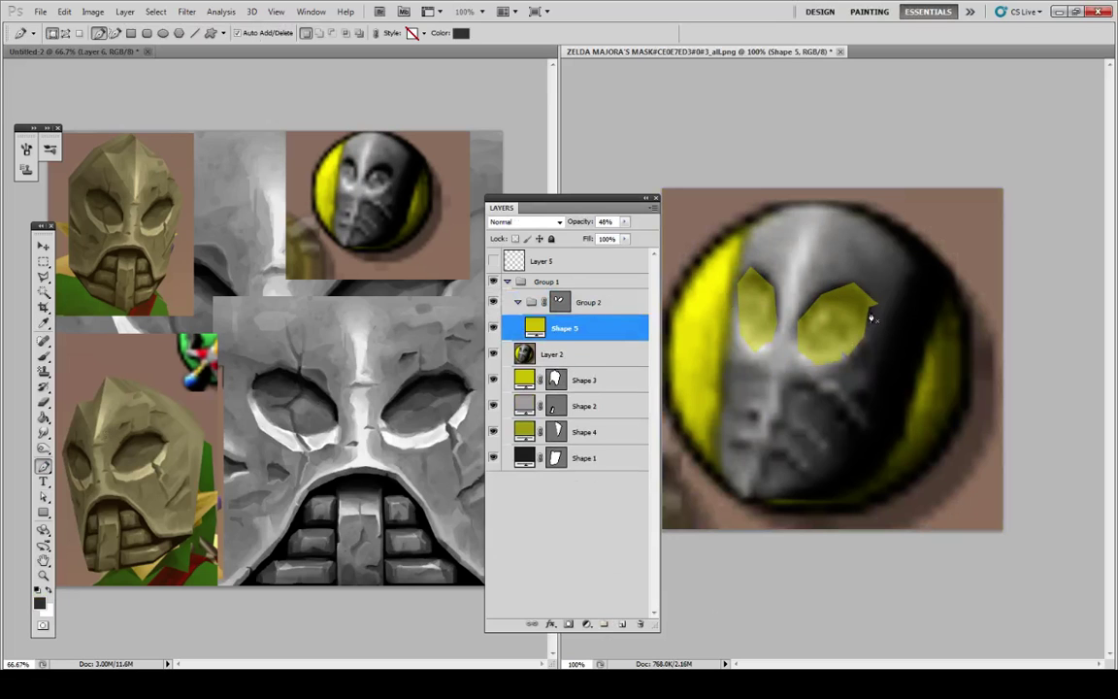
click(870, 315)
click(801, 325)
click(814, 254)
click(890, 248)
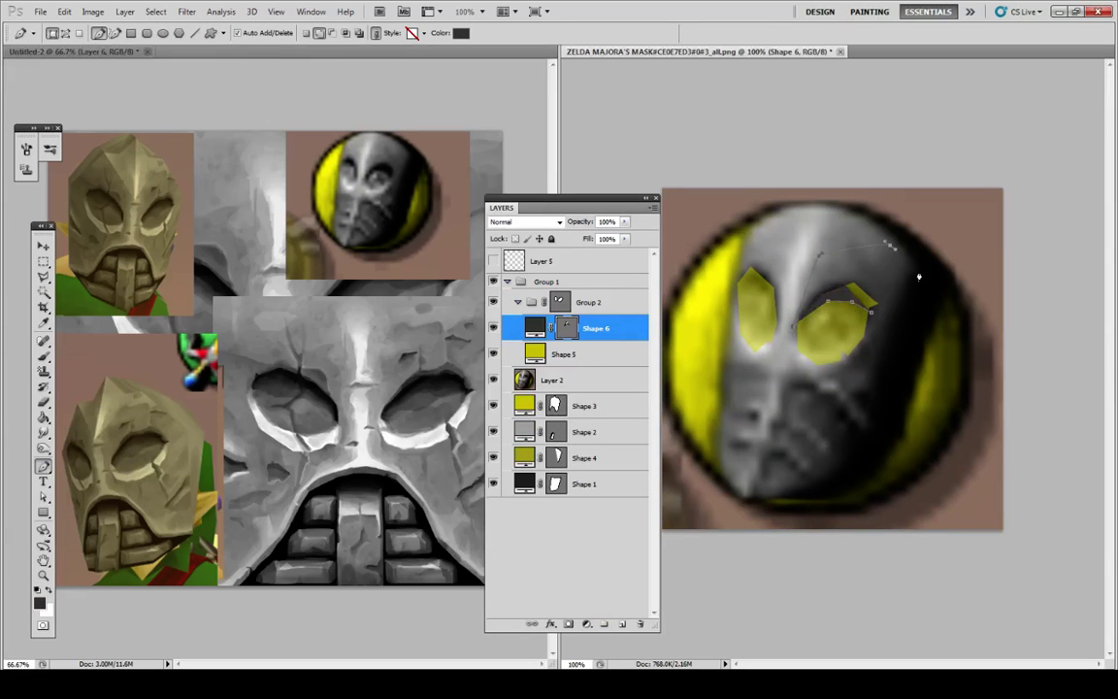
click(918, 277)
click(640, 329)
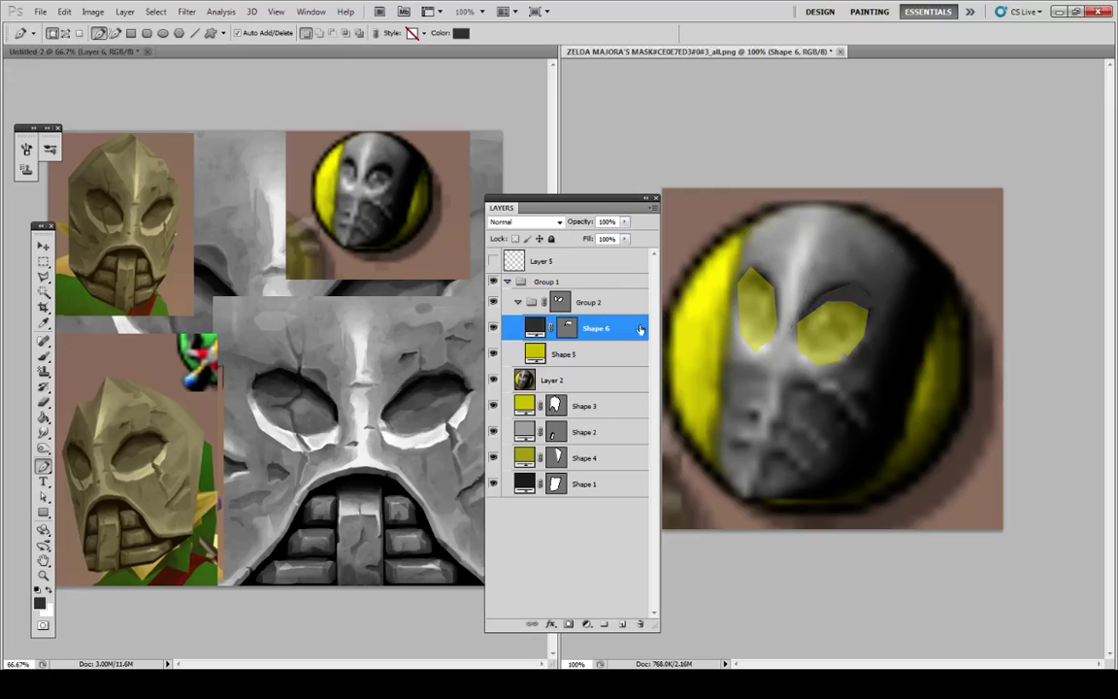
Step: Draw a dark grey pen shape covering the upper rim of the left eye, inside the eye group
click(775, 330)
click(770, 295)
click(751, 285)
click(731, 291)
click(727, 256)
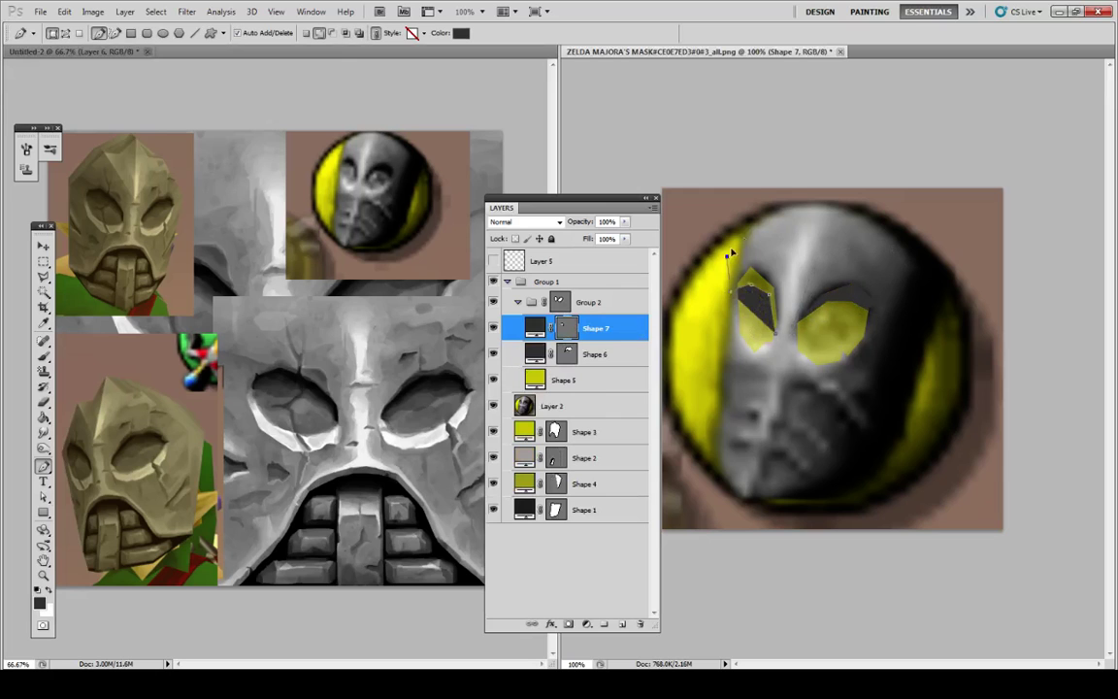
drag(755, 238, 769, 238)
drag(798, 249, 804, 255)
click(779, 361)
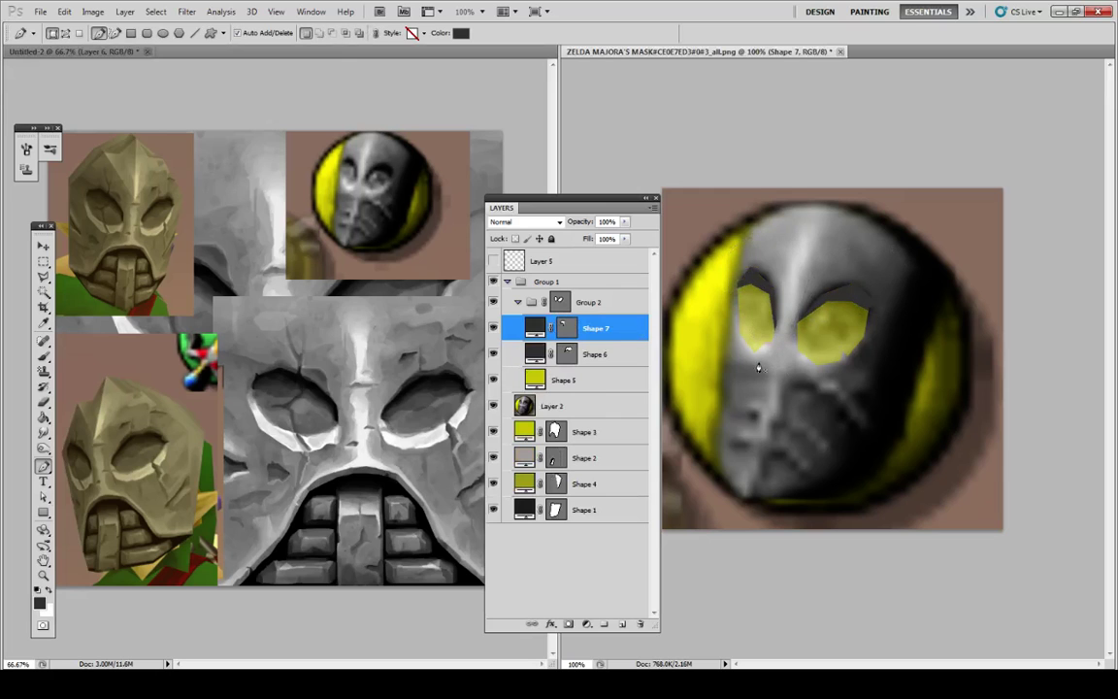
Step: Draw one closed pen shape running along the lower rims of both eyes
click(736, 299)
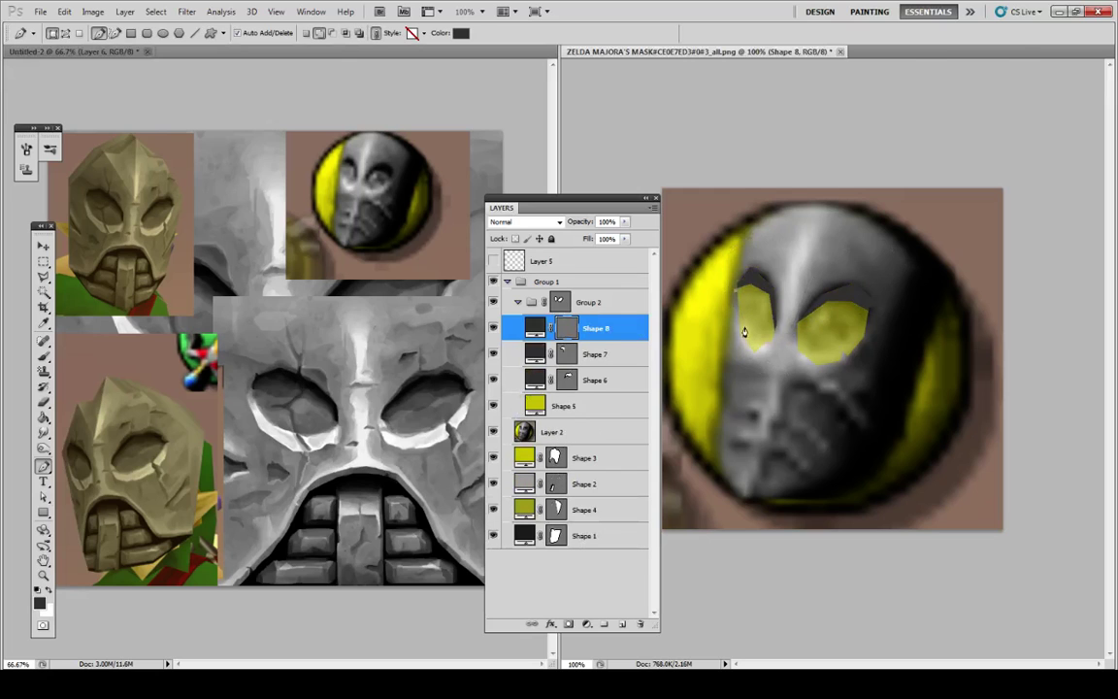
click(745, 327)
click(780, 329)
click(800, 336)
click(829, 351)
click(862, 331)
click(873, 313)
drag(849, 406, 794, 408)
drag(705, 357, 694, 332)
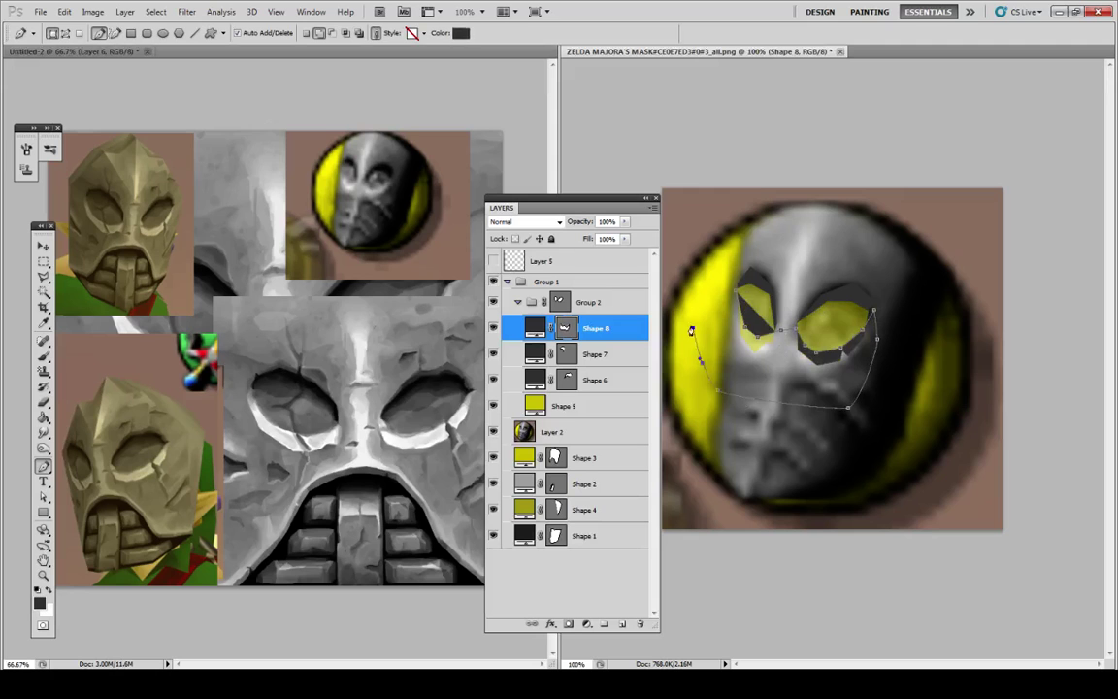
click(735, 288)
key(Return)
Step: Change the fill of the lower eye rim shape to white, ffffff
double_click(538, 330)
click(687, 399)
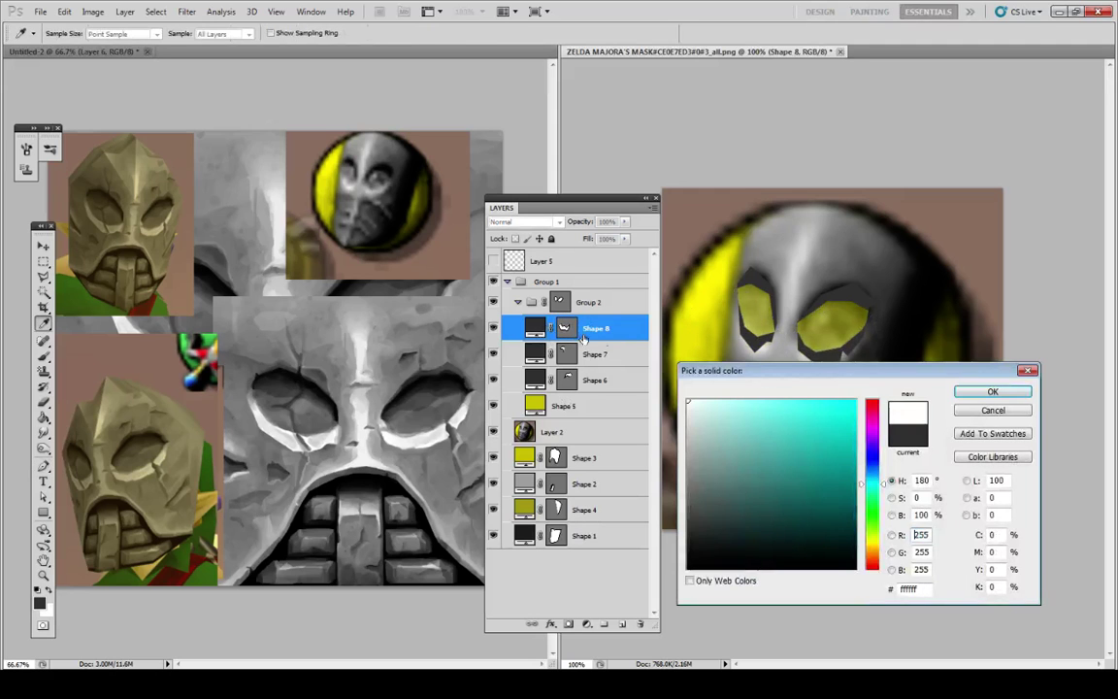
key(Return)
Step: Clear the layer style from Shape 5 and recolour it with a grey sampled from the mask image
right_click(593, 403)
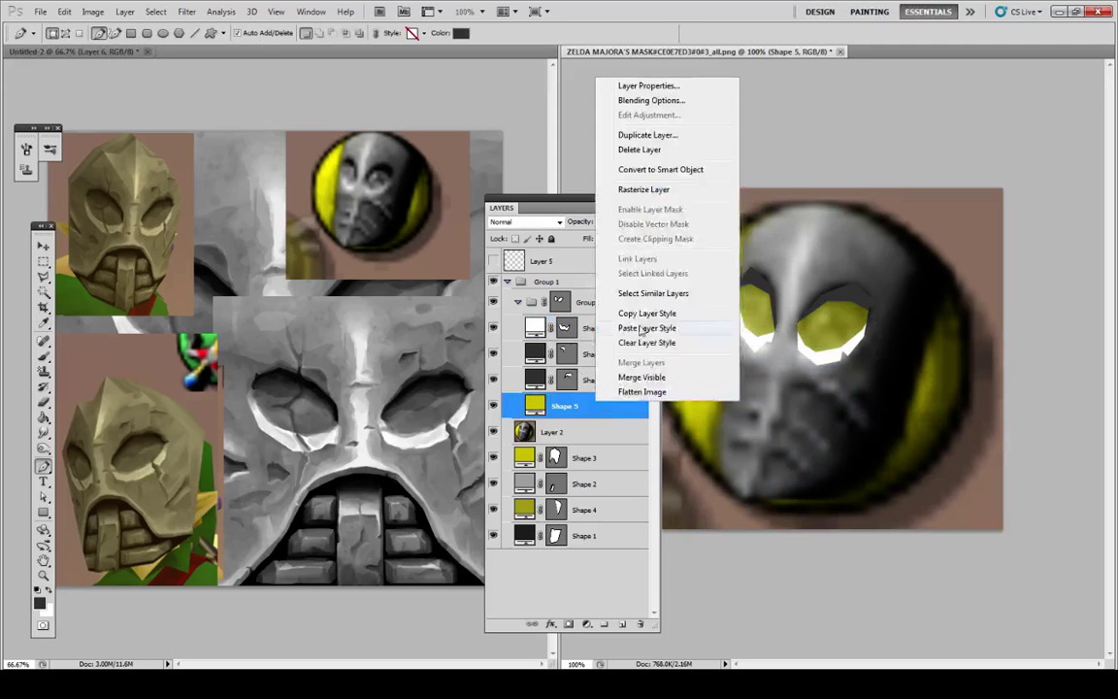
click(653, 343)
double_click(534, 408)
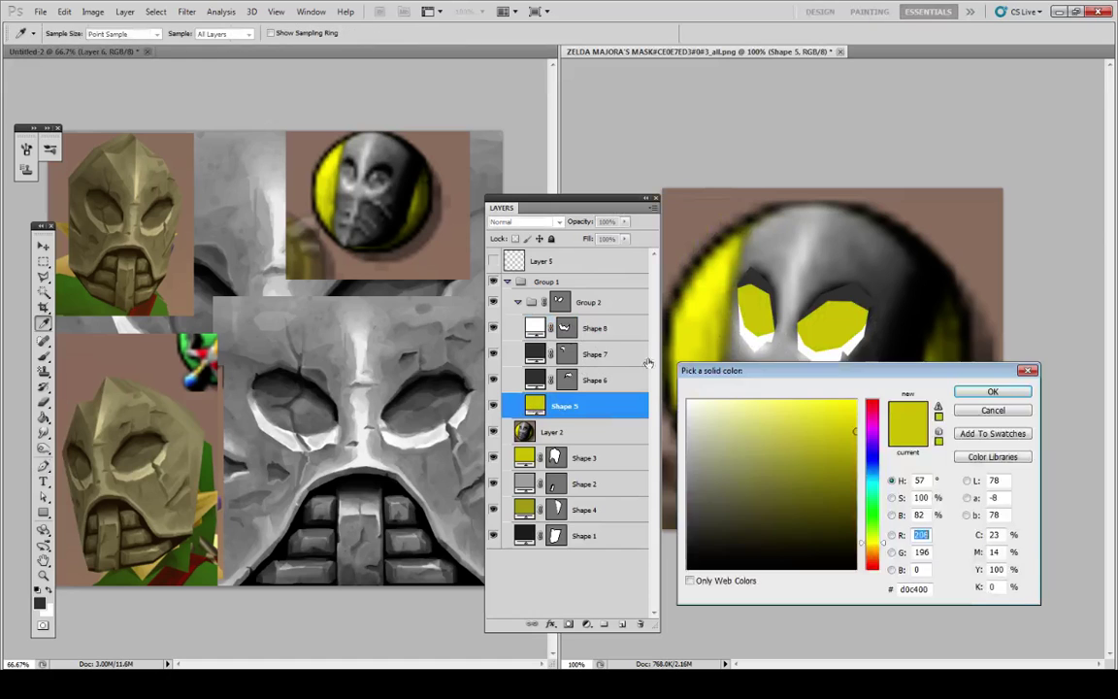
click(784, 246)
key(Return)
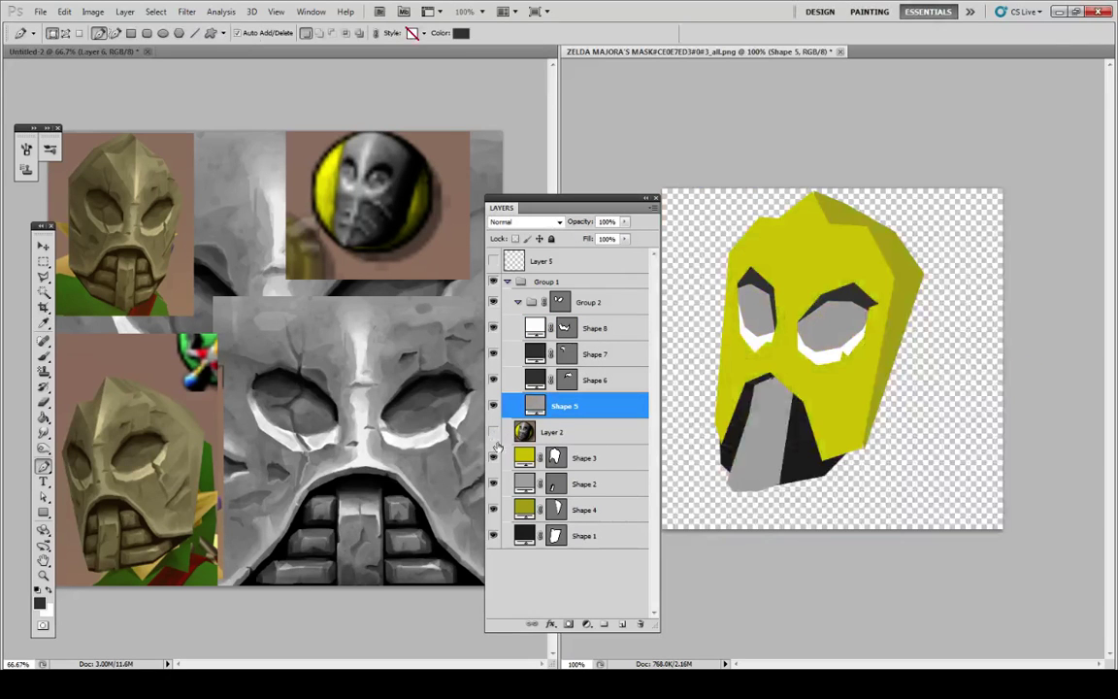
Step: Hide the Layer 2 reference image and collapse the eye group, Group 2
click(492, 431)
click(621, 359)
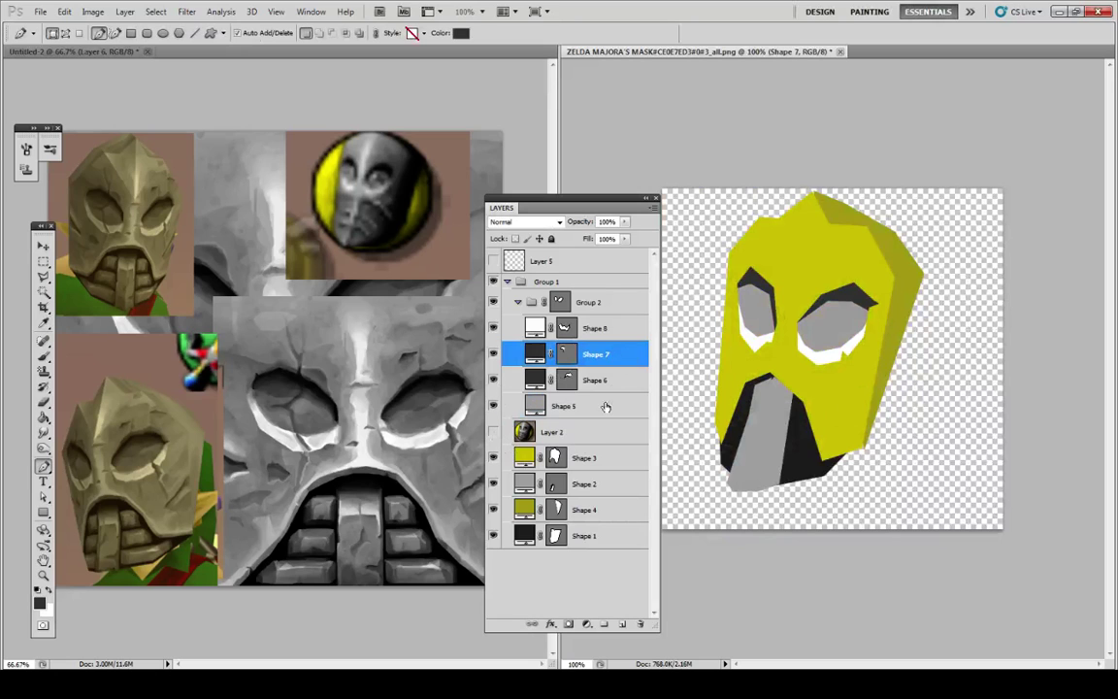
click(591, 408)
click(582, 302)
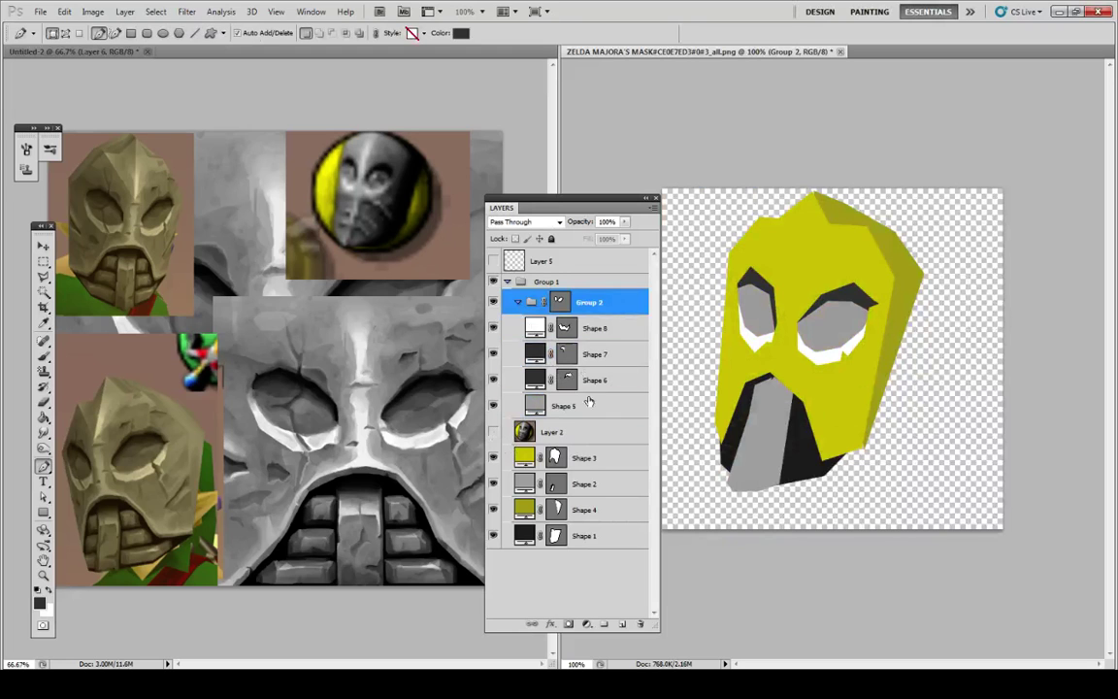
click(516, 302)
Step: Try to widen Shapes 1 to 4 to 105.79% and rotate them by -1.65 degrees with Free Transform
click(589, 354)
shift+click(587, 432)
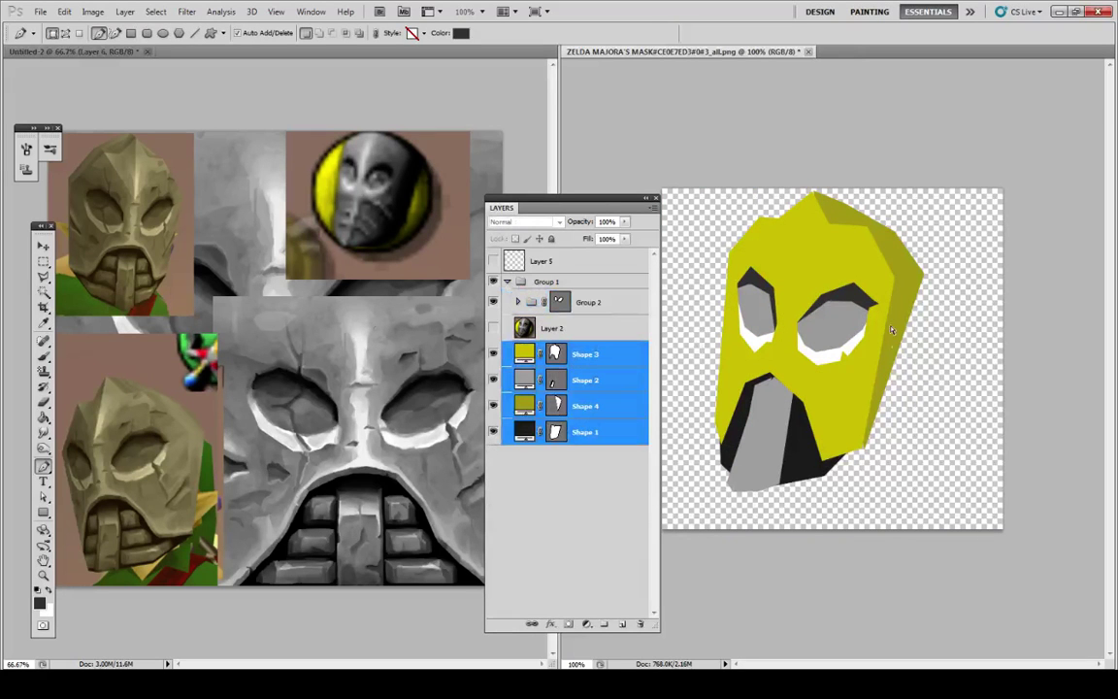
key(ctrl+t)
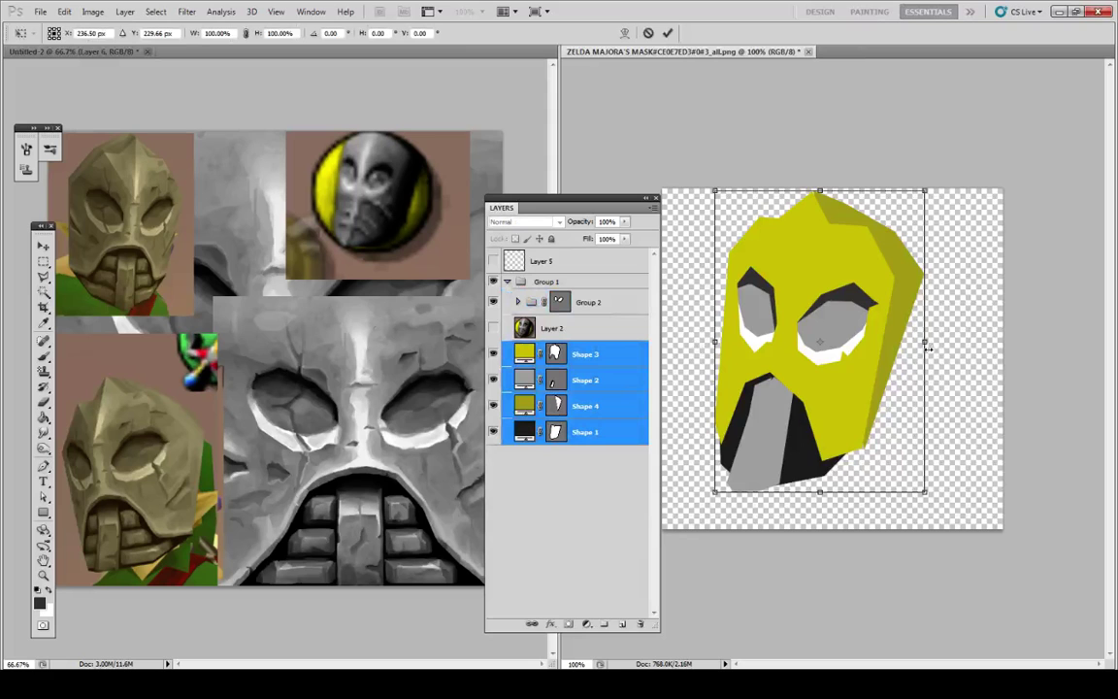
drag(928, 347, 934, 341)
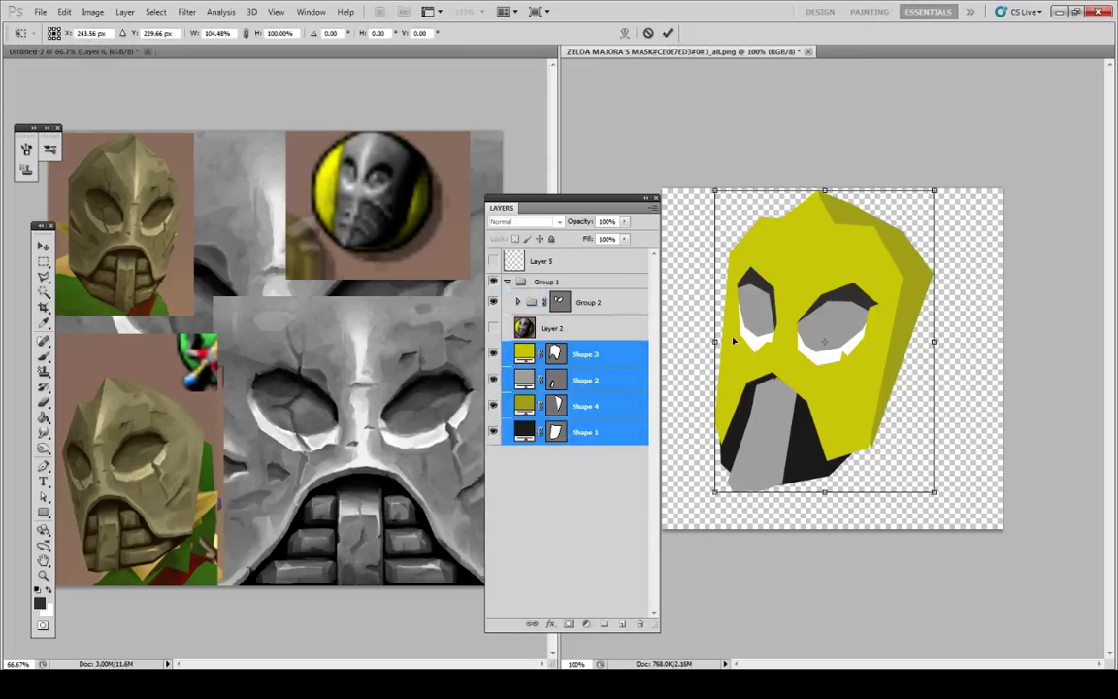
drag(714, 342, 711, 355)
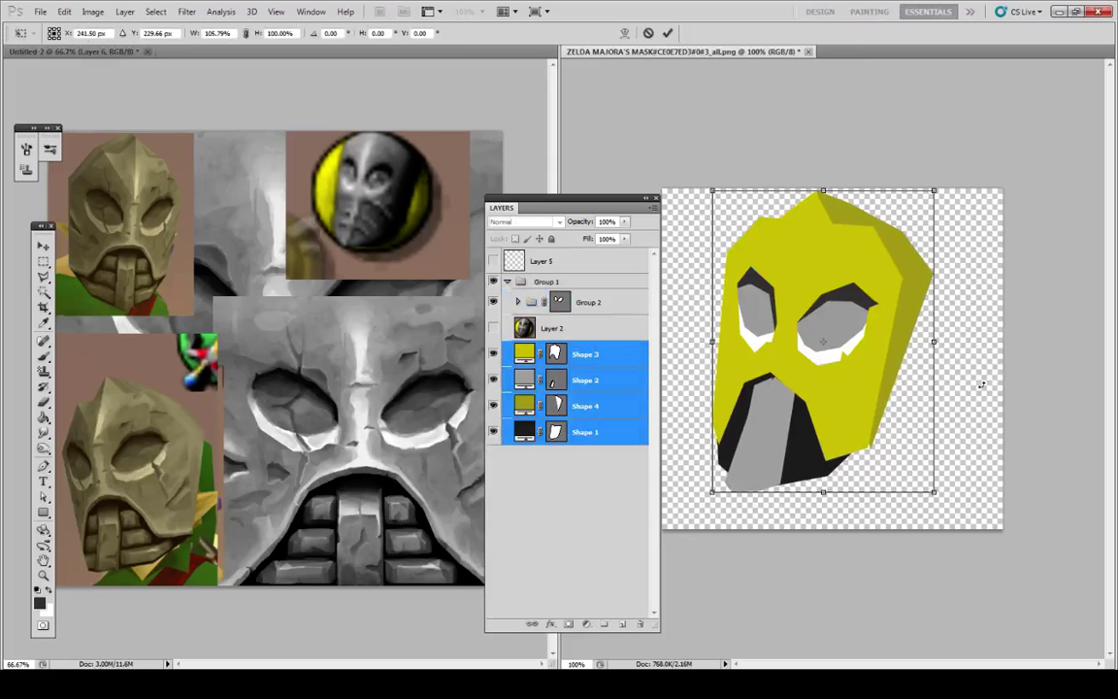
drag(981, 385, 979, 375)
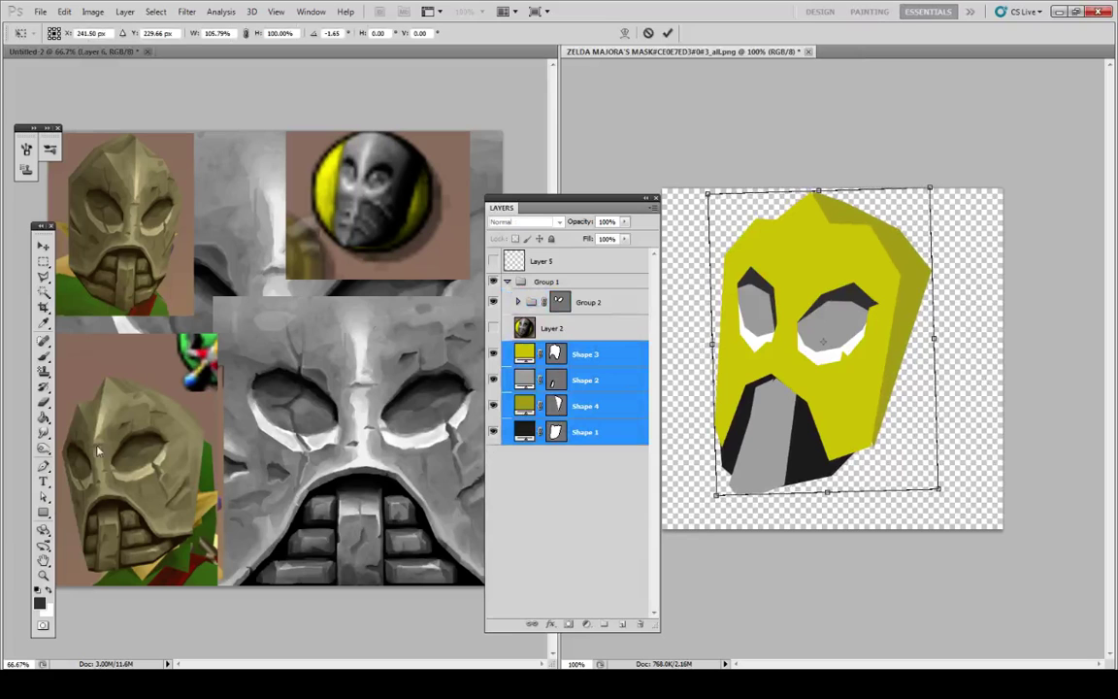
key(Return)
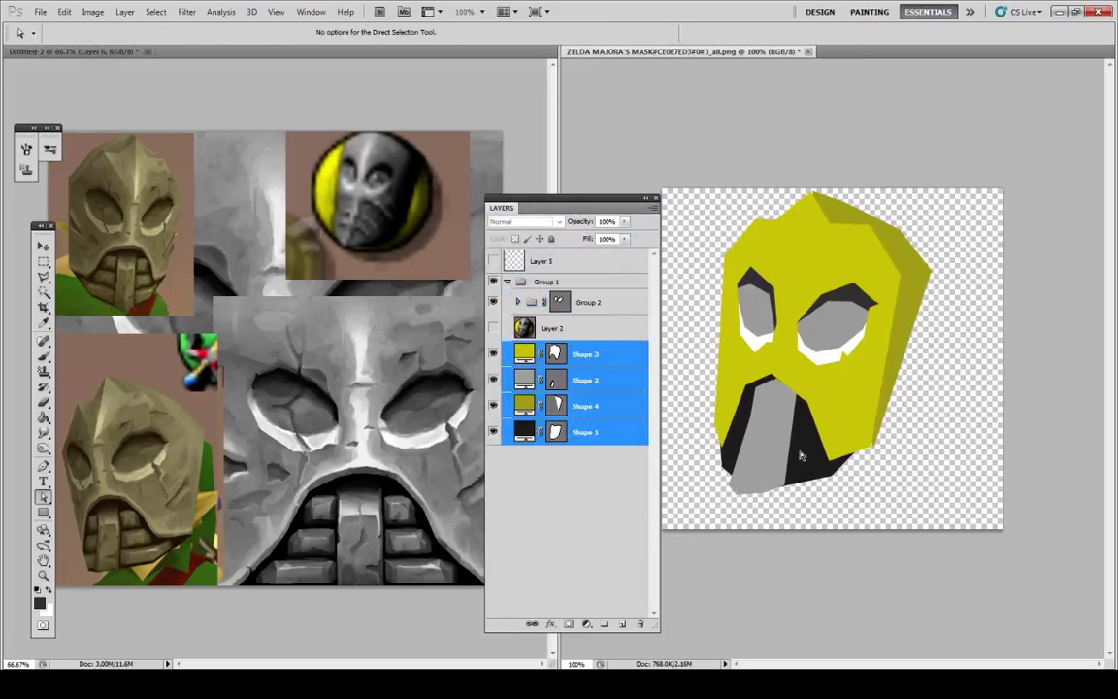
key(ctrl+alt+z)
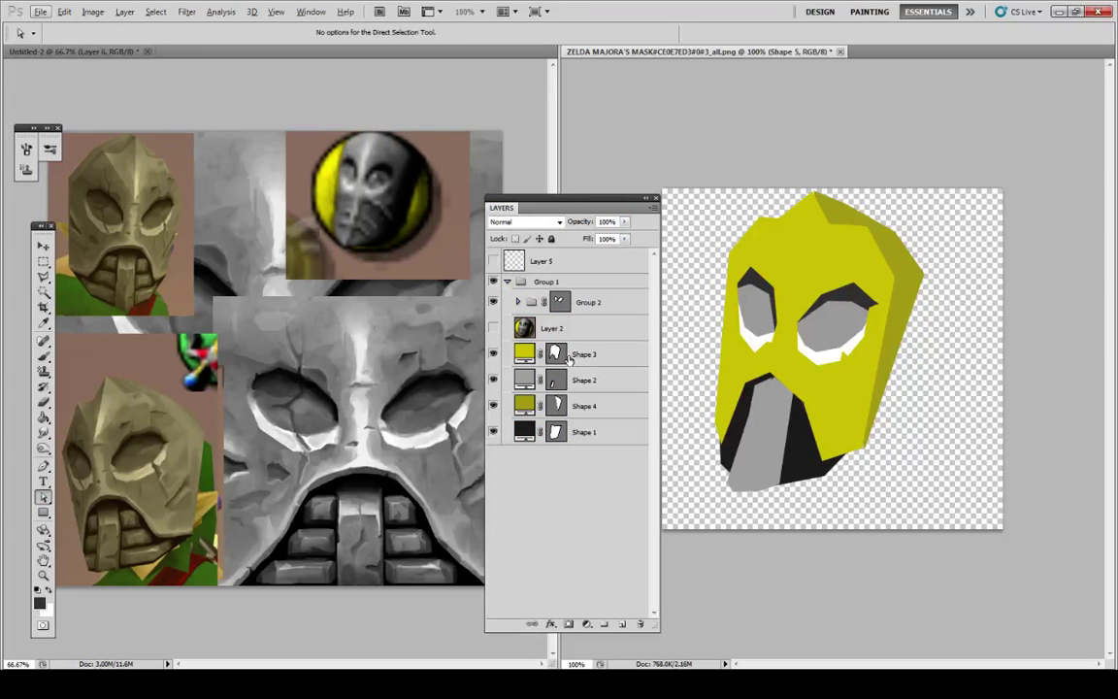
Step: Widen Shape 3 and Shape 4 together to 104.72% with Free Transform, extending them toward the right
click(584, 355)
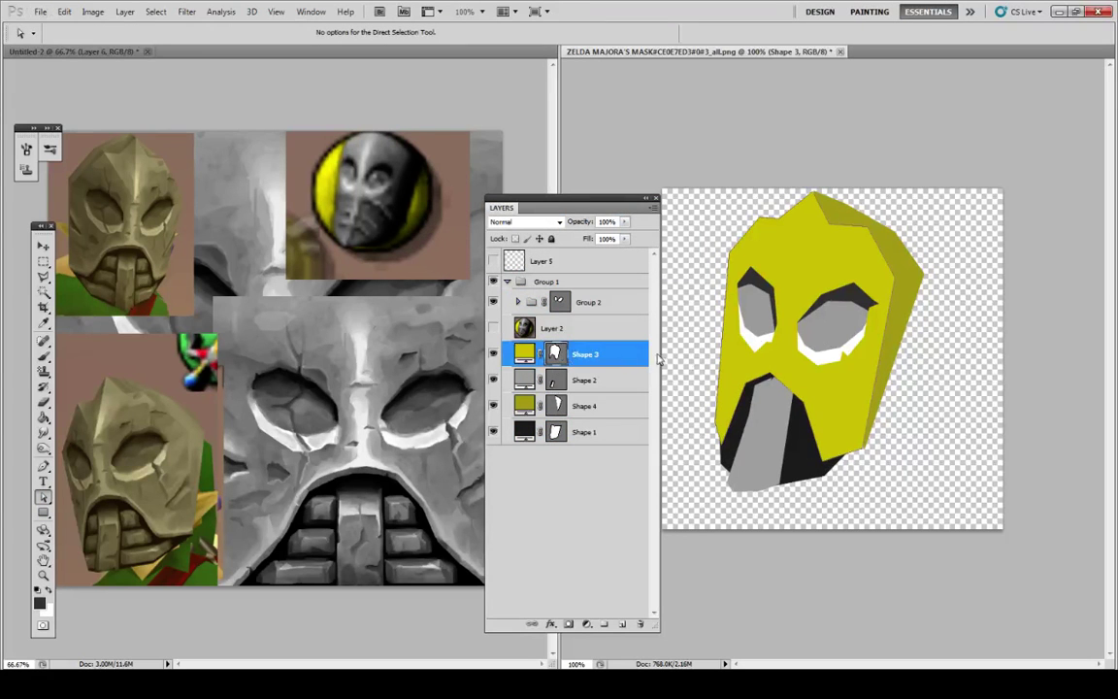
ctrl+click(584, 407)
key(ctrl+t)
drag(925, 326, 934, 326)
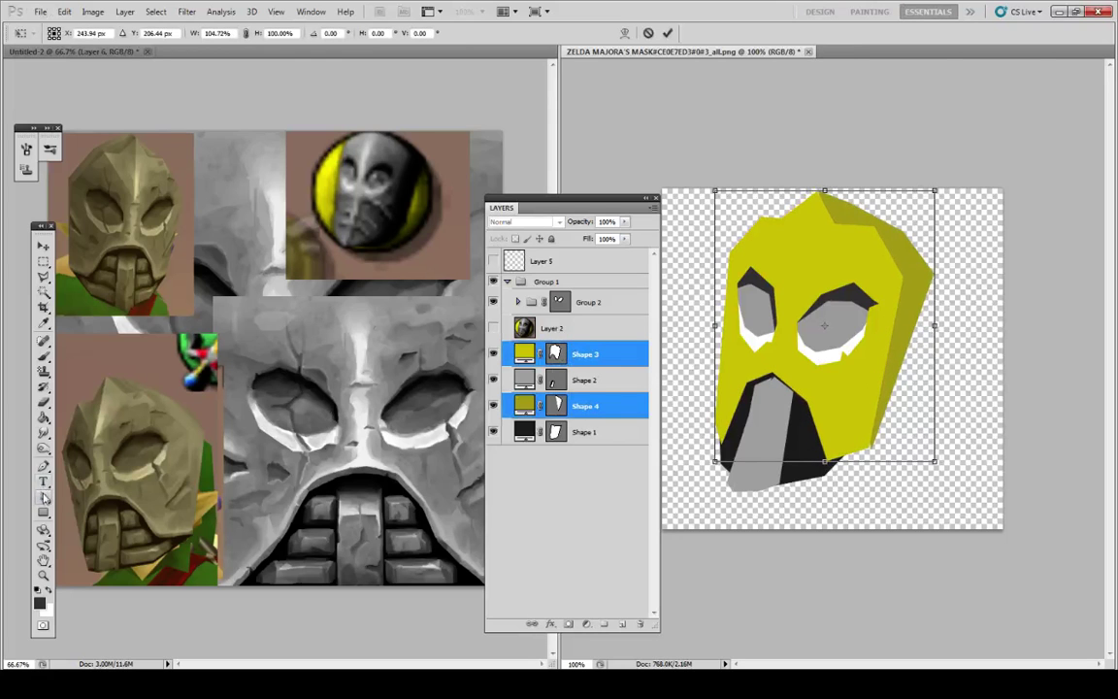
key(Return)
Step: Lower the upper anchor points of Shape 3 slightly along the top edge of the mask's face
click(43, 496)
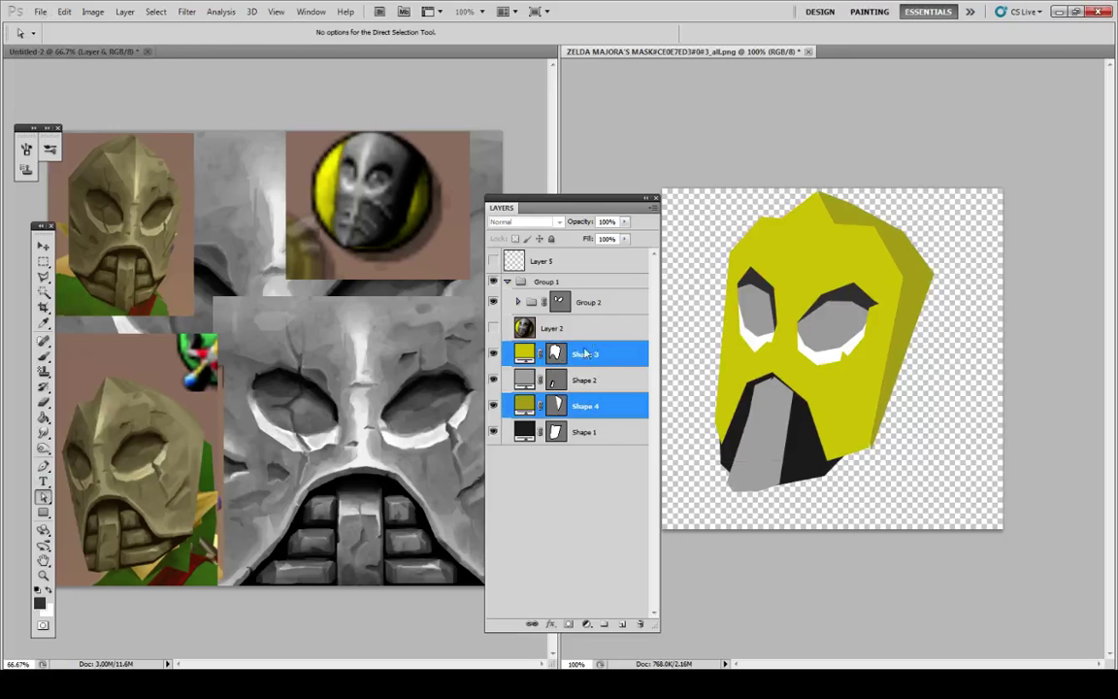
click(582, 354)
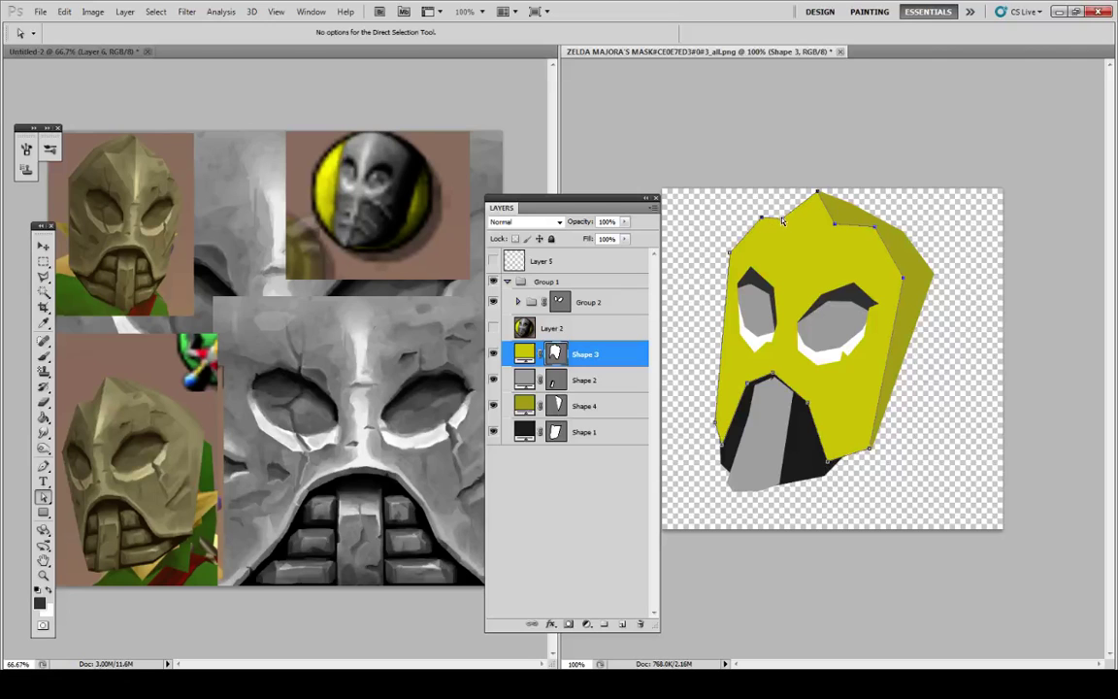
drag(782, 221, 780, 230)
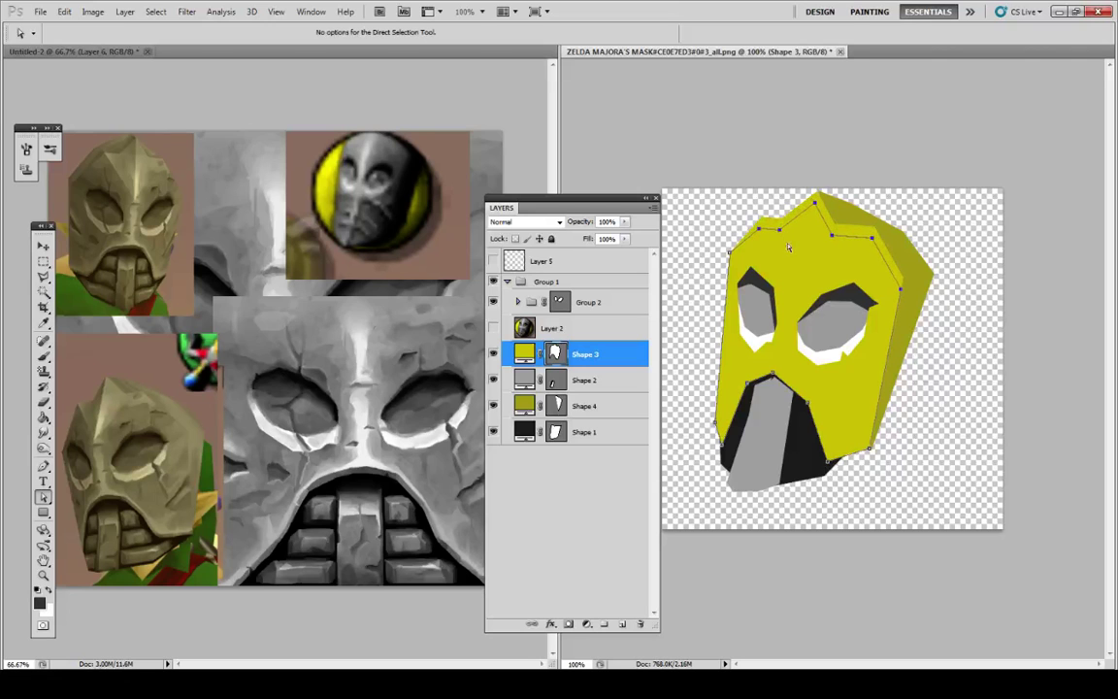
Step: Create a new group carrying Shape 3's vector mask and nest the Shape 3 fill layer inside it
click(557, 358)
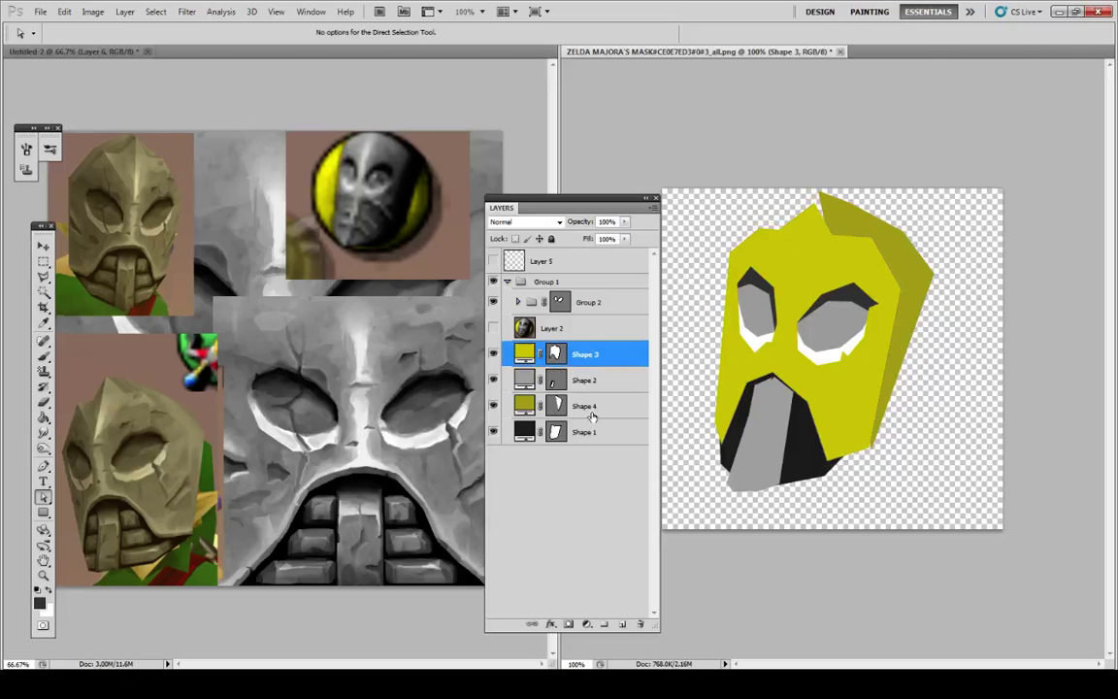
click(604, 624)
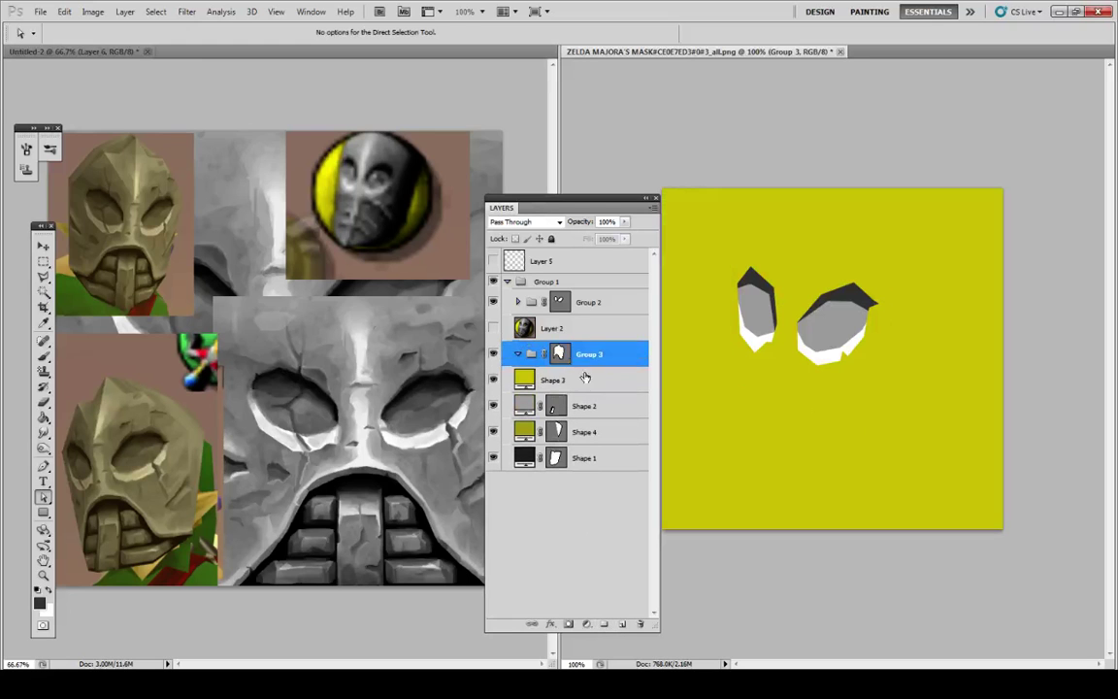
drag(586, 378, 586, 357)
Step: Draw a dark grey triangular pen shape from the forehead crest down to between the eyes, inside Group 3
click(42, 467)
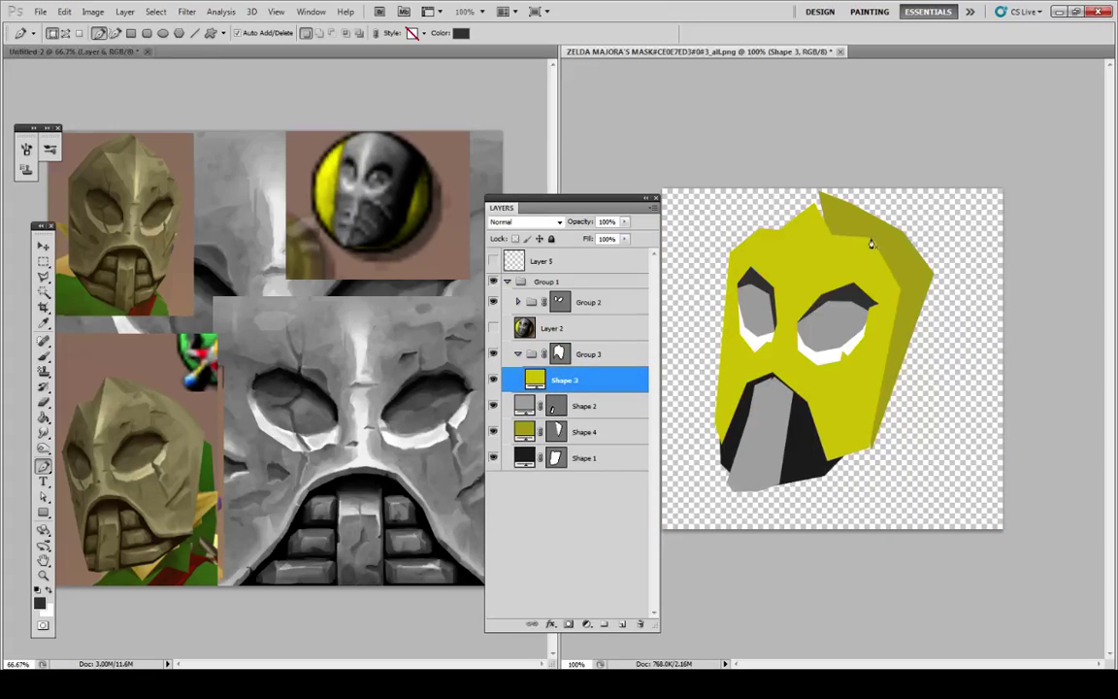
click(871, 241)
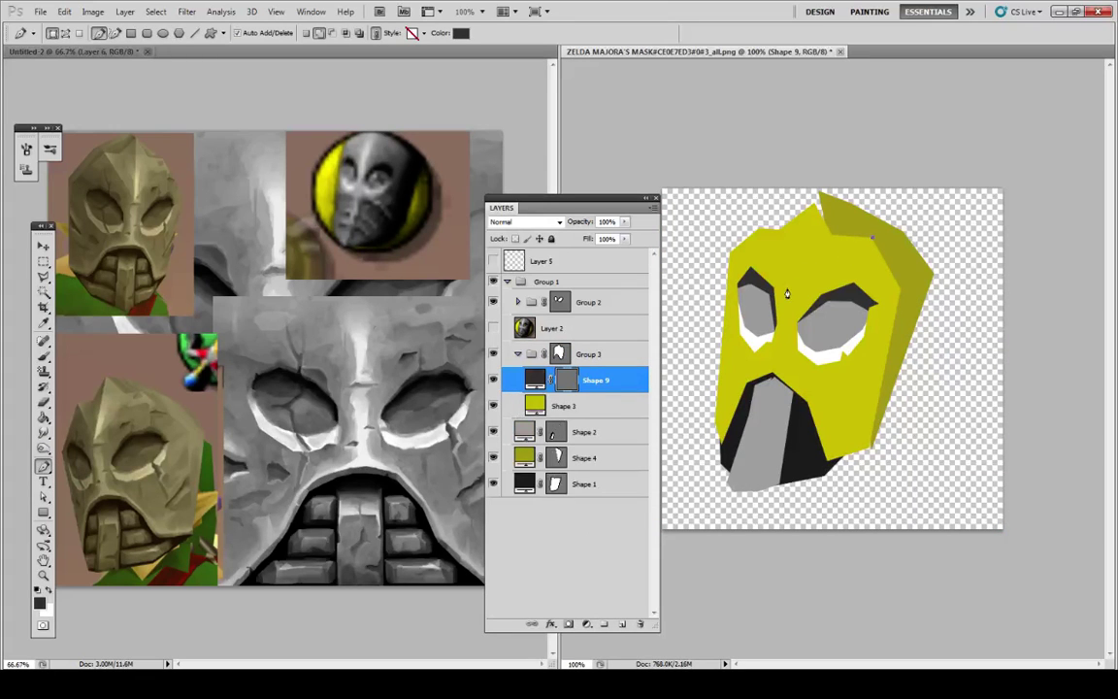
click(787, 291)
click(814, 199)
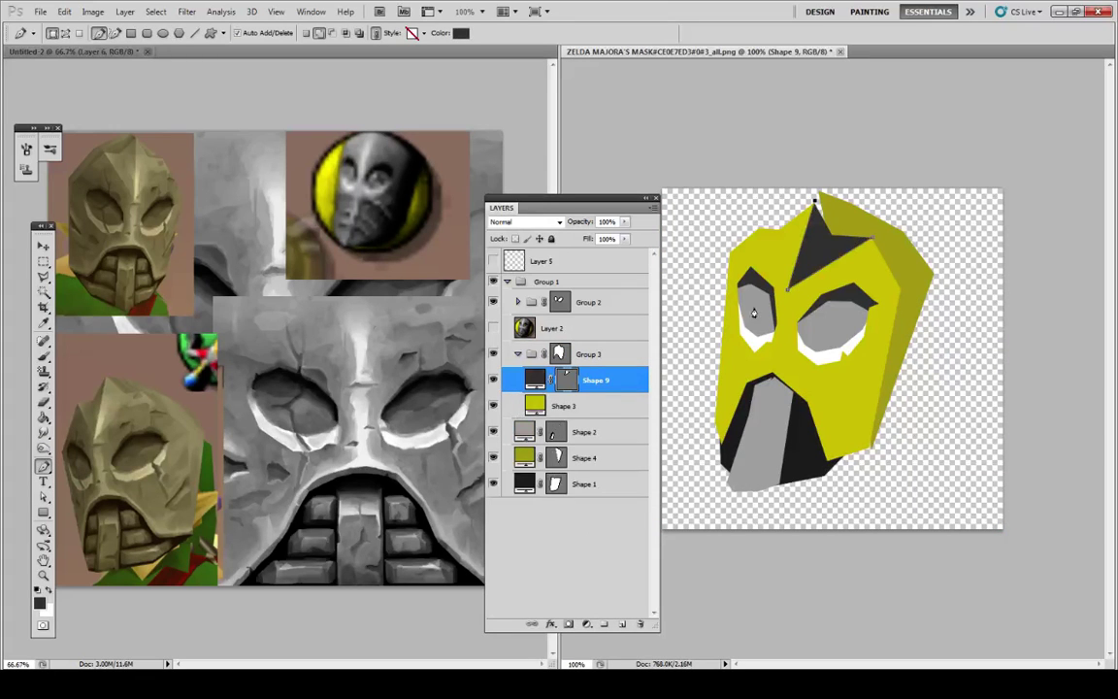
Step: Draw a white triangular pen shape above Shape 3, filling the forehead to the left of the dark crest triangle, and fit its upper-left corner
click(582, 405)
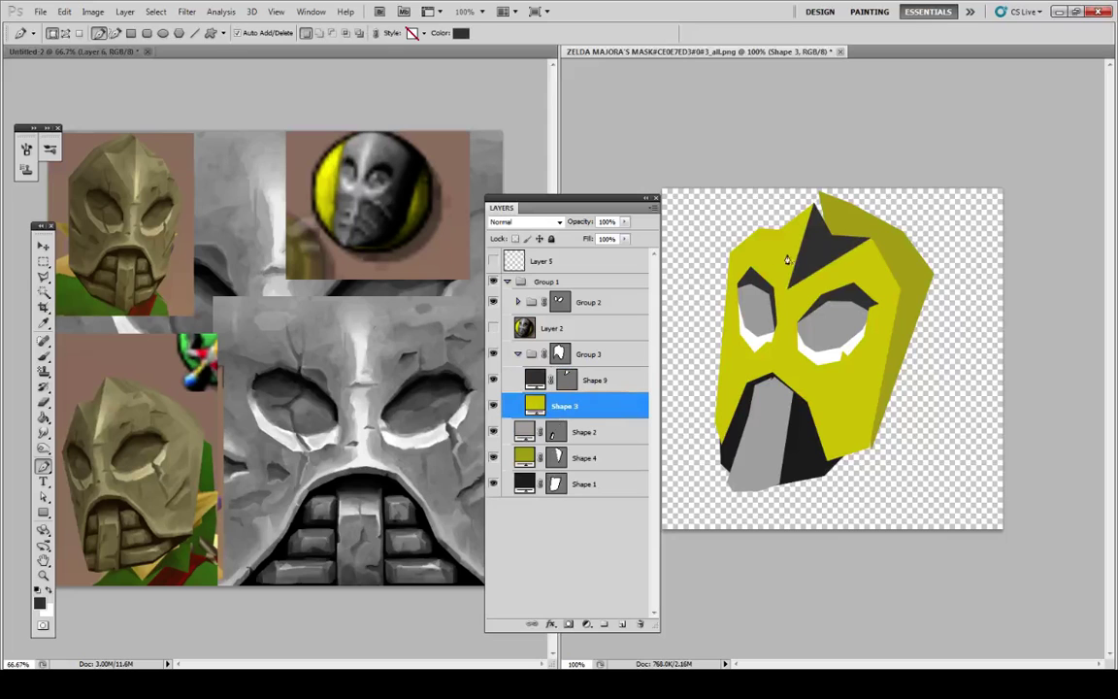
click(760, 225)
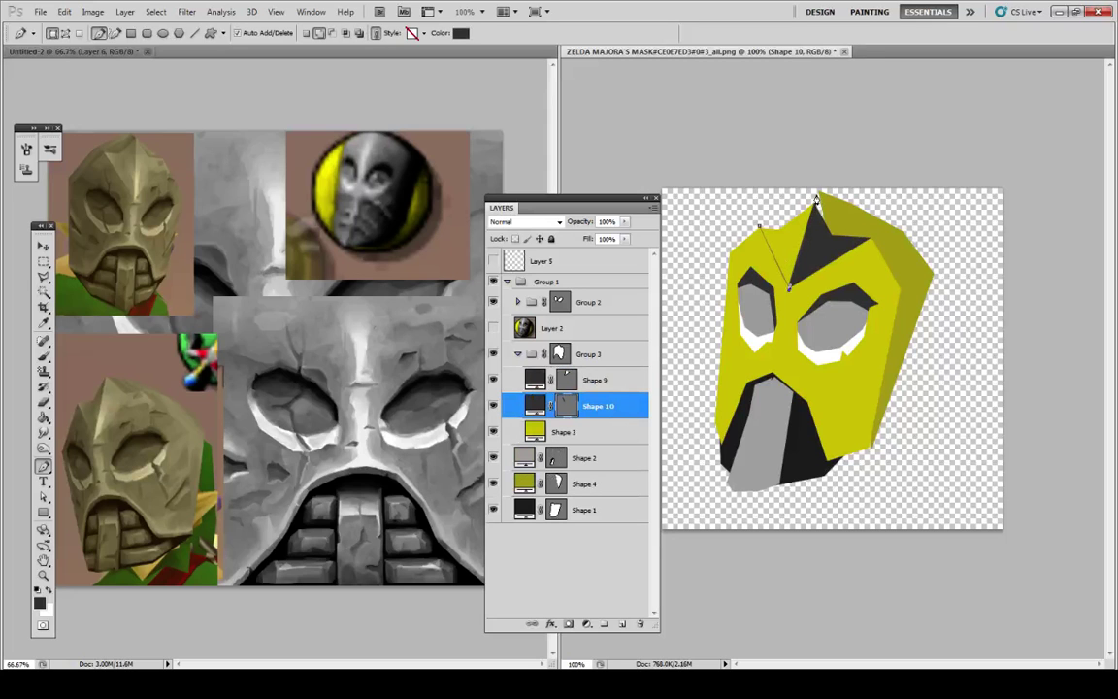
click(789, 291)
double_click(536, 405)
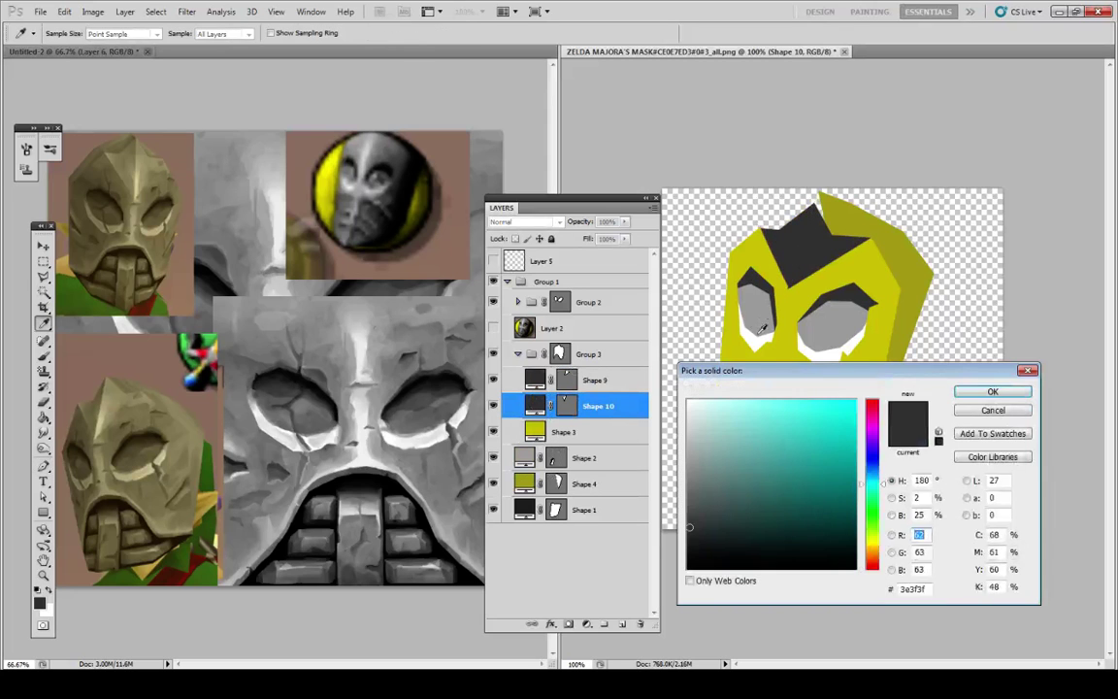
click(695, 390)
click(992, 392)
click(43, 496)
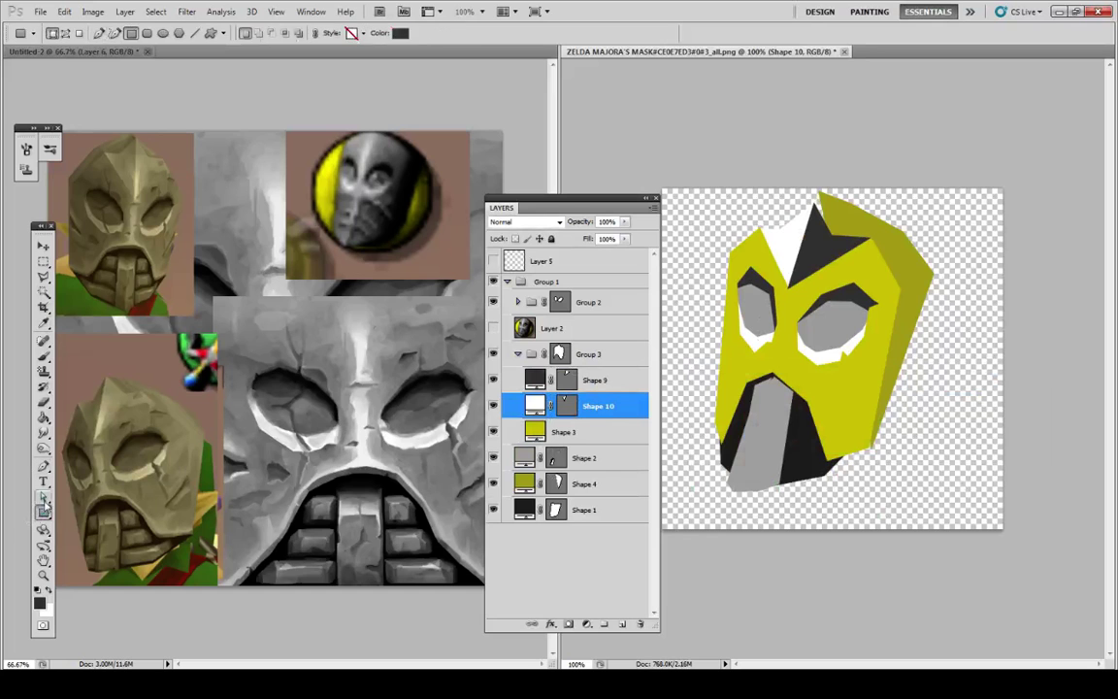
click(766, 244)
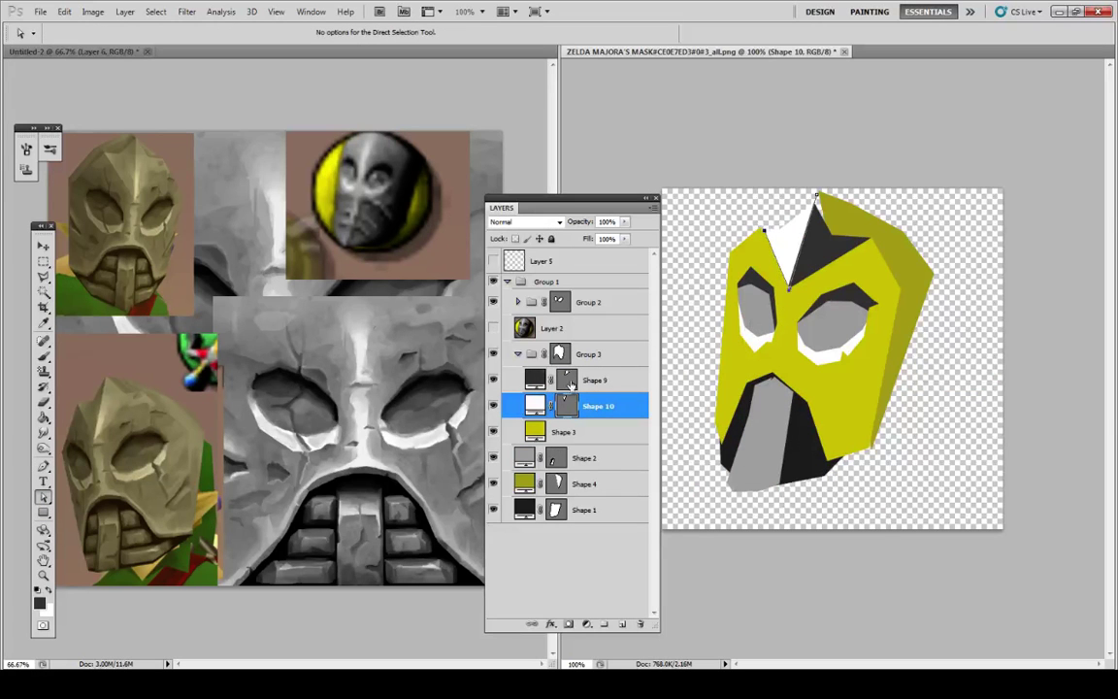
Step: Lower Group 3's mask at the jaw slightly and reshape Shape 4's outer edge along the crest, pulling its outermost corner down
click(511, 345)
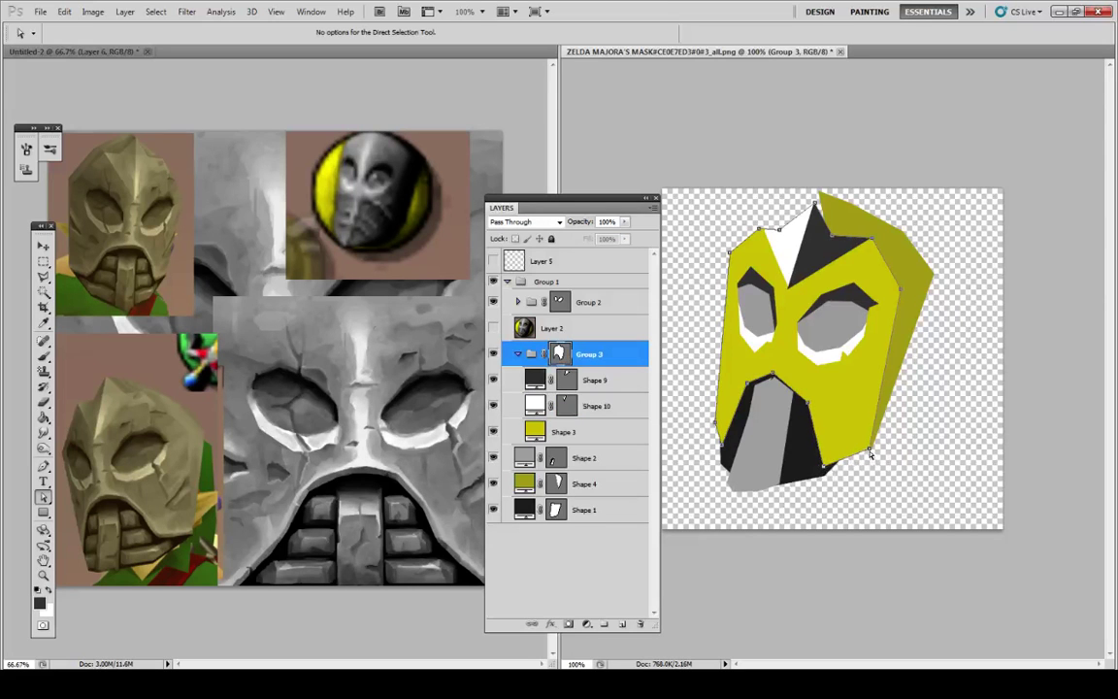
drag(870, 451, 870, 456)
click(848, 209)
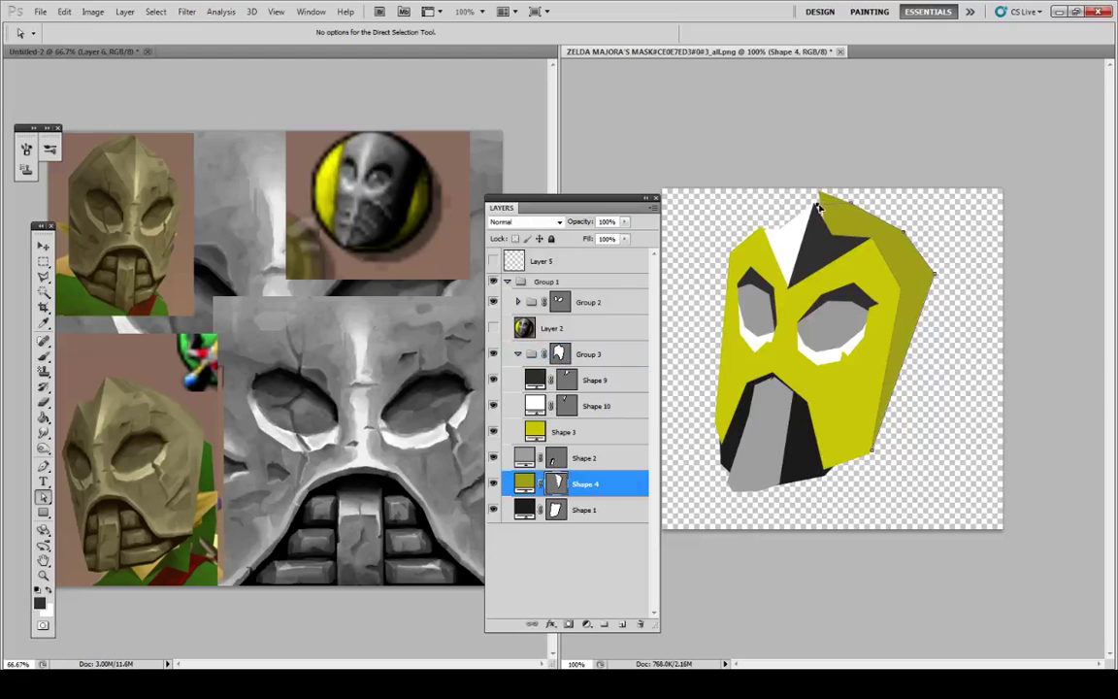
click(856, 211)
drag(847, 222, 898, 240)
drag(901, 243, 844, 224)
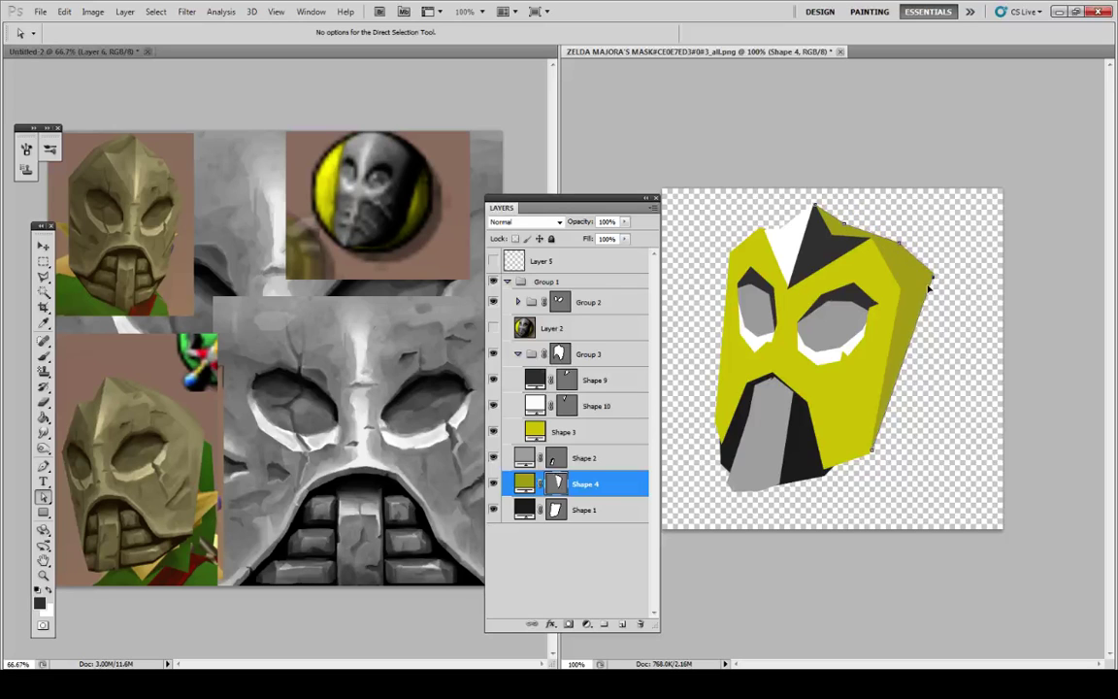
drag(935, 279, 938, 312)
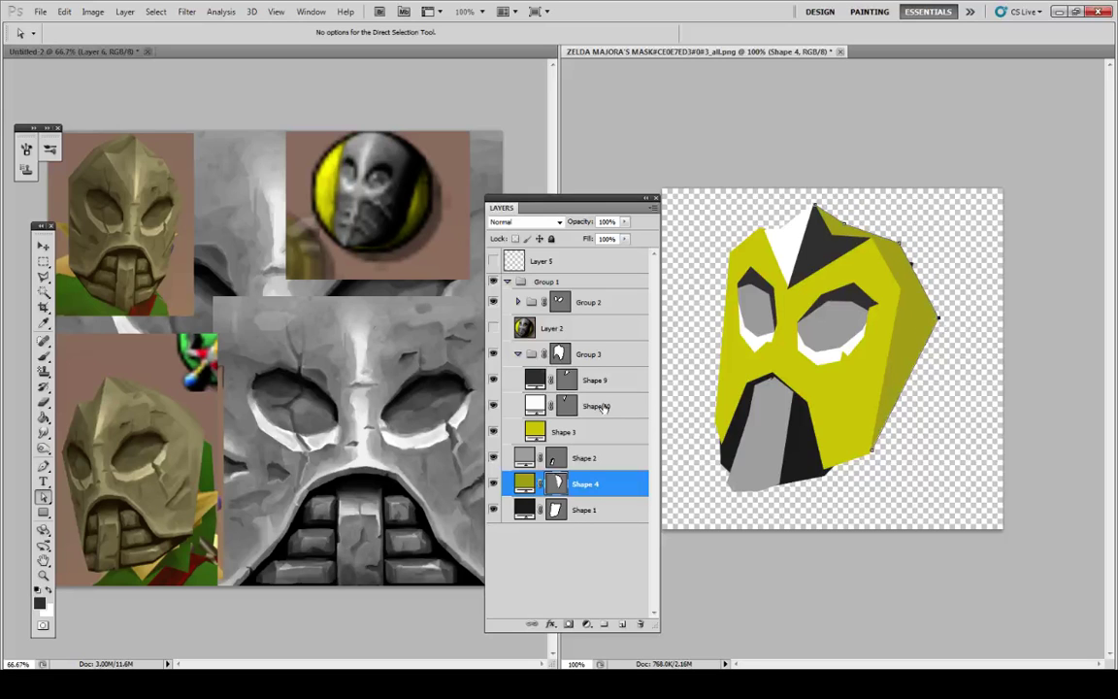
Step: Reshape Group 3's vector mask at the jaw's lower-right corner and along the right edge of the mouth opening
click(582, 354)
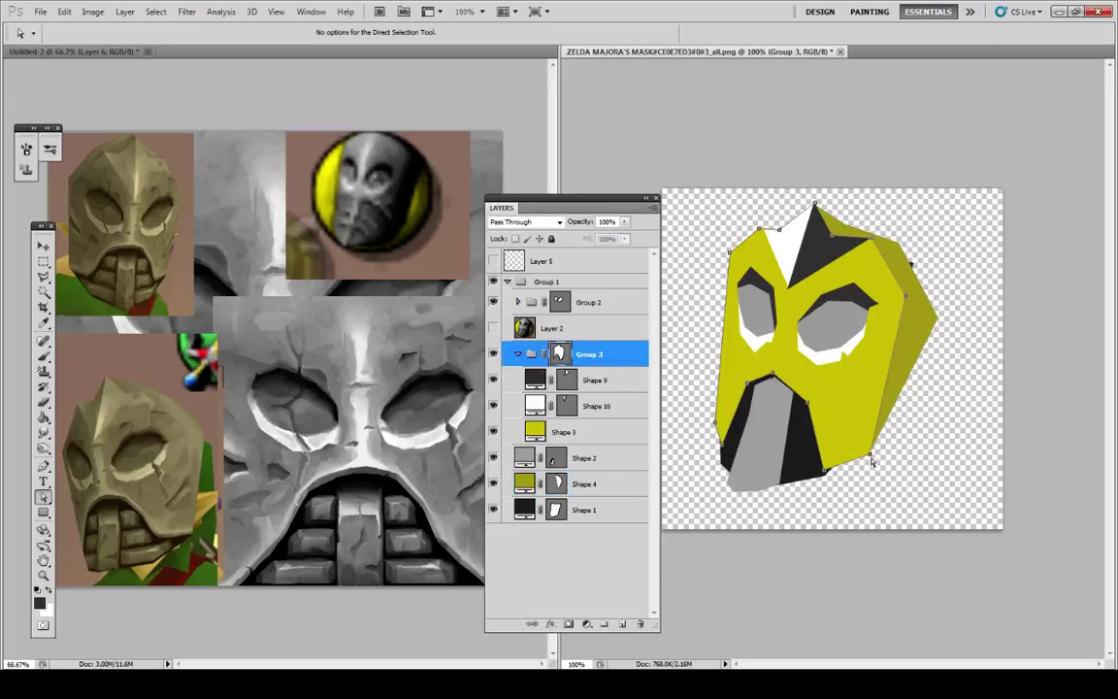
drag(870, 454, 865, 455)
key(p)
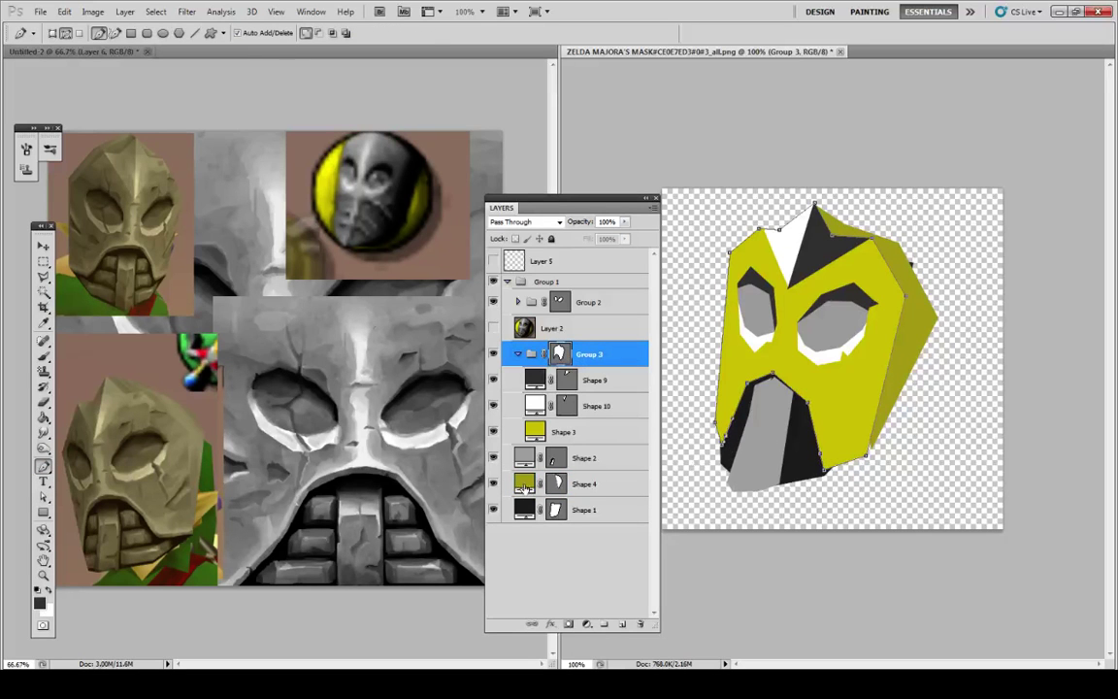
key(a)
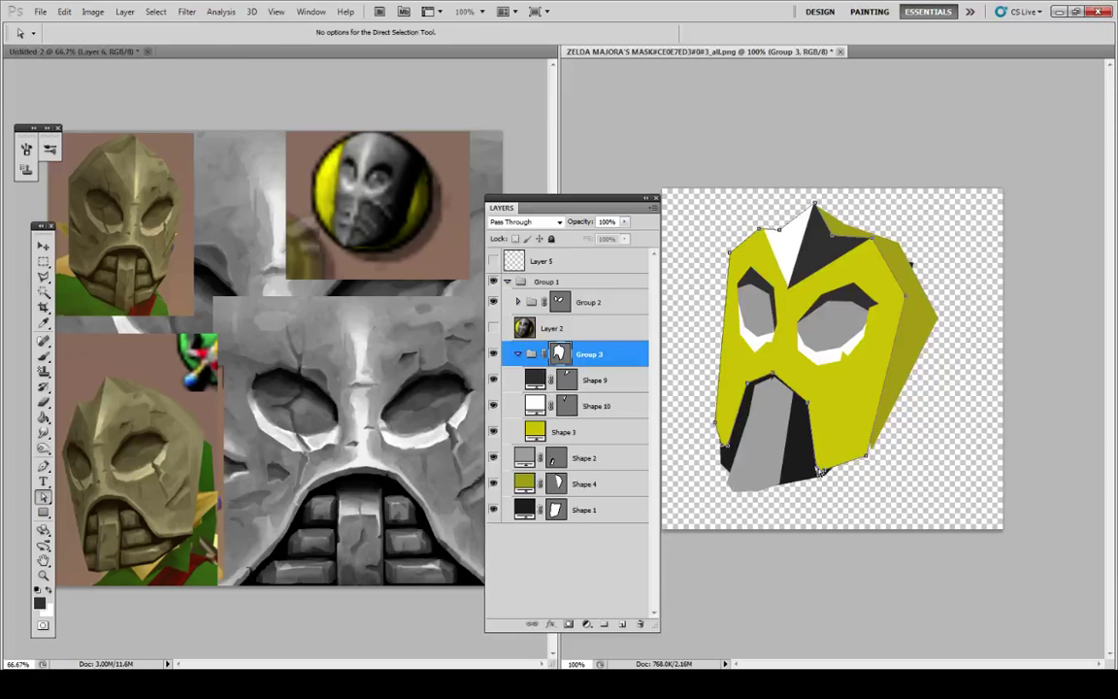
Step: Shift the lower anchor points of Shape 1 outward and down so the black chin extends further toward the jaw's right side
click(568, 432)
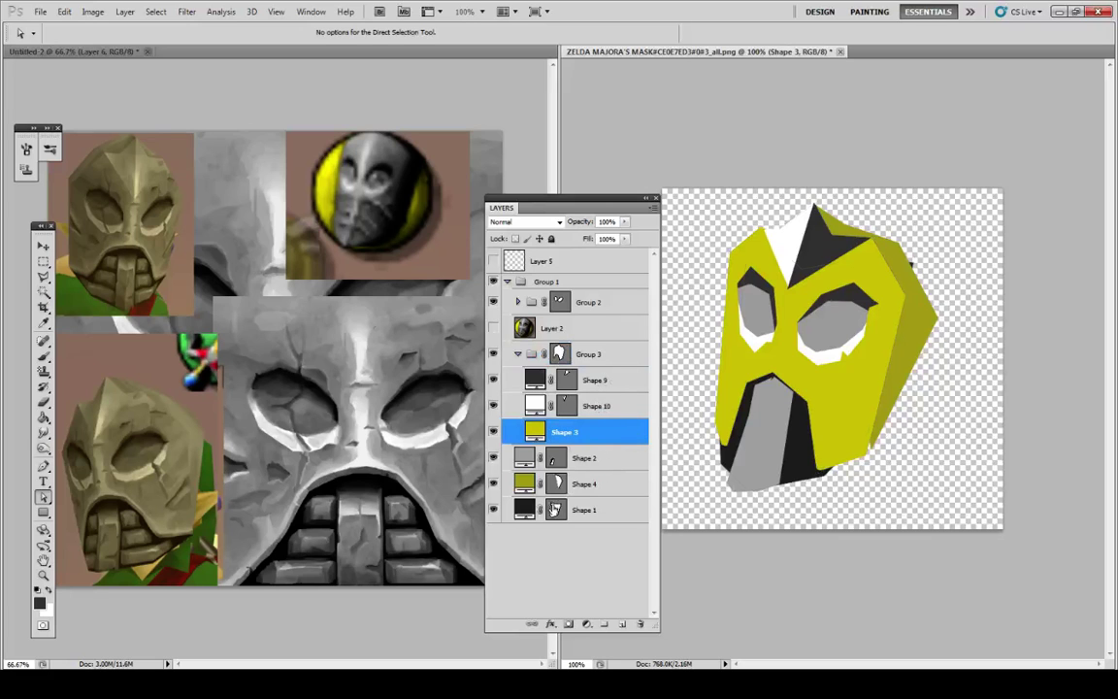
click(563, 483)
click(555, 510)
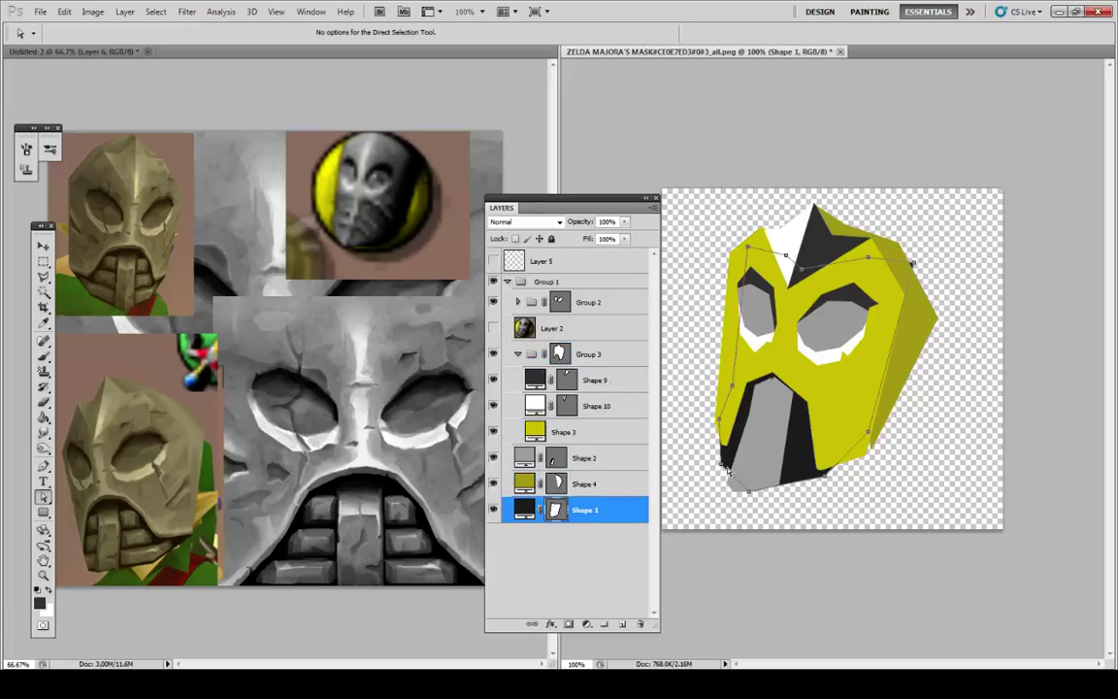
click(718, 426)
drag(826, 476, 833, 473)
drag(748, 491, 753, 493)
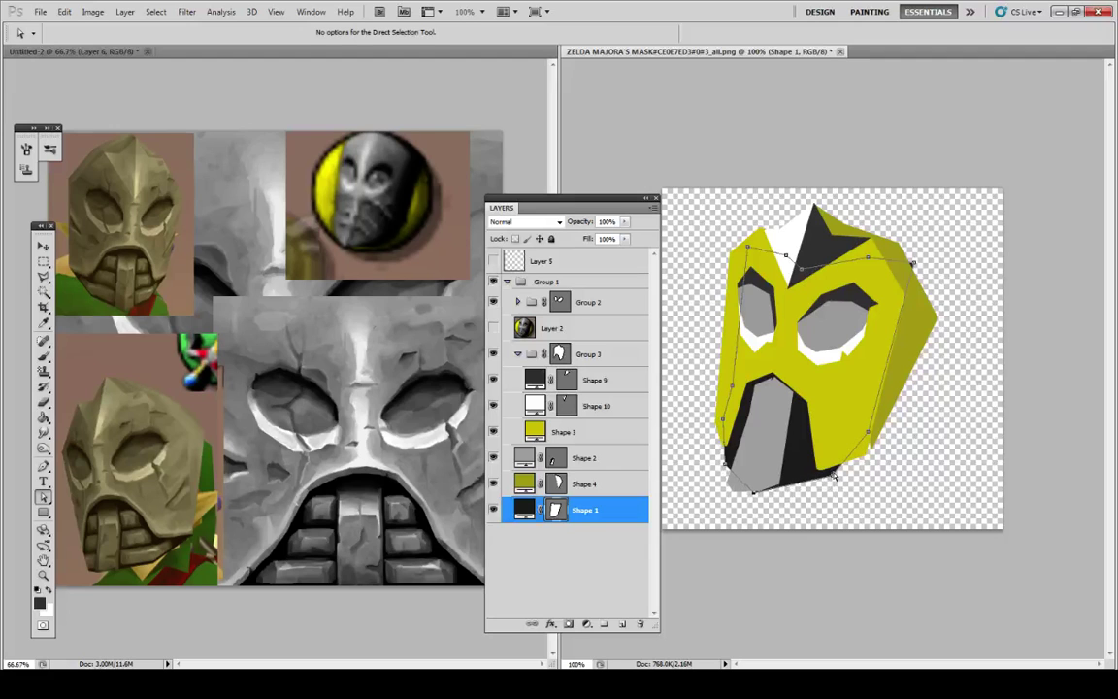
drag(832, 473, 838, 480)
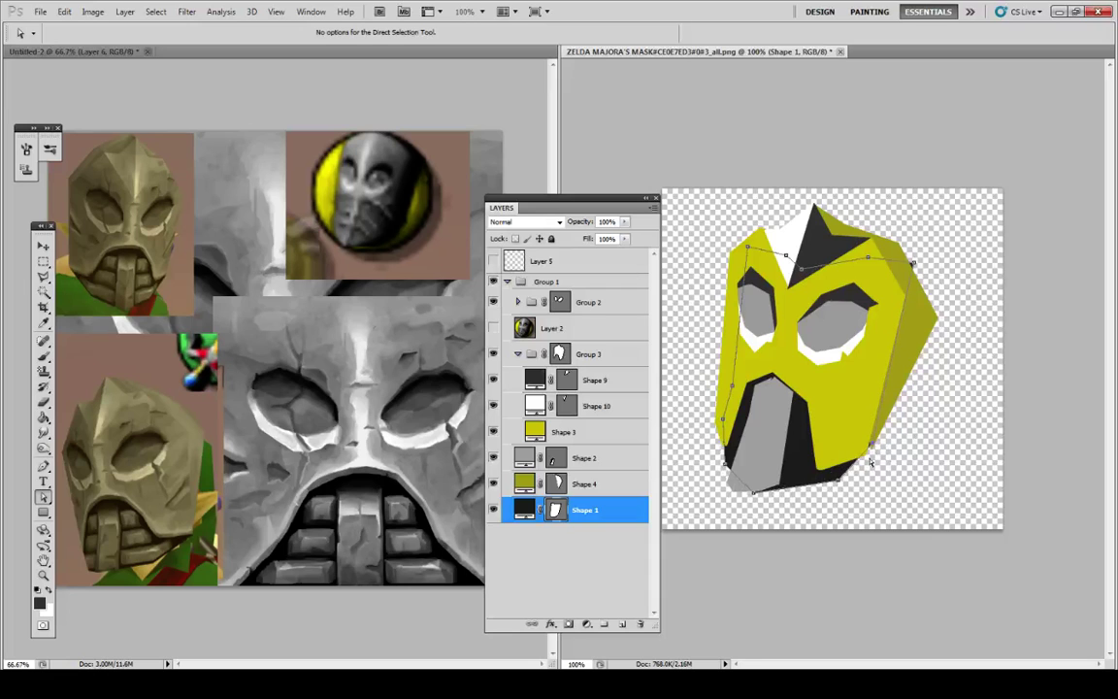
Step: Extend the Shape 4 path from its lower corner inward beneath the face with additional pen points
click(529, 482)
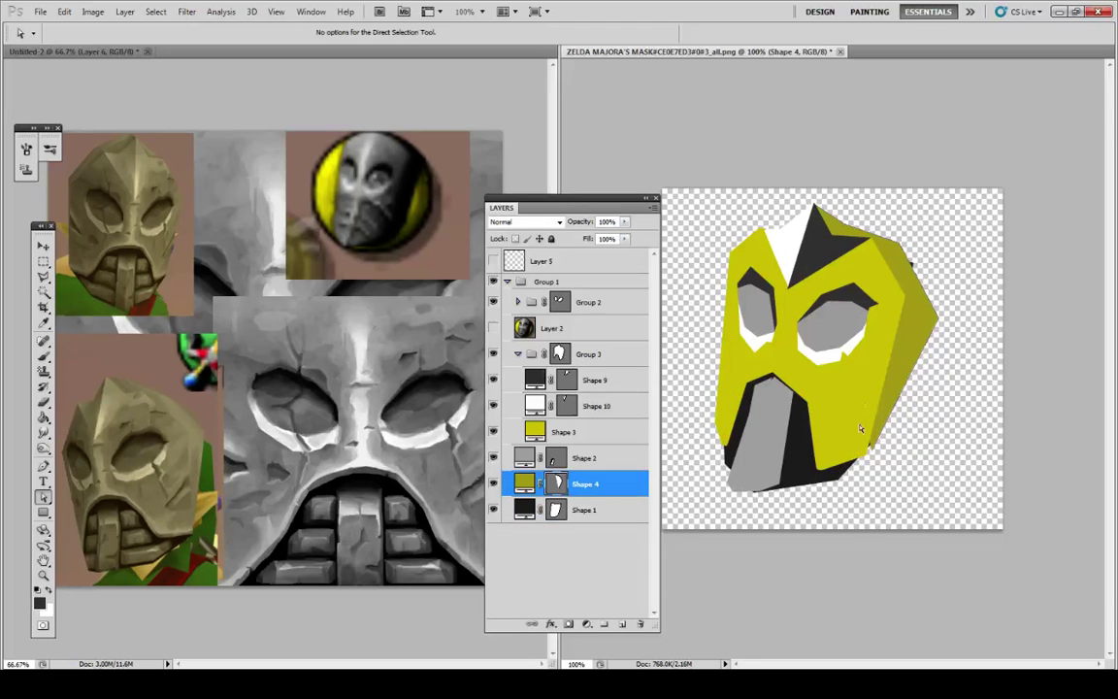
click(871, 450)
click(43, 467)
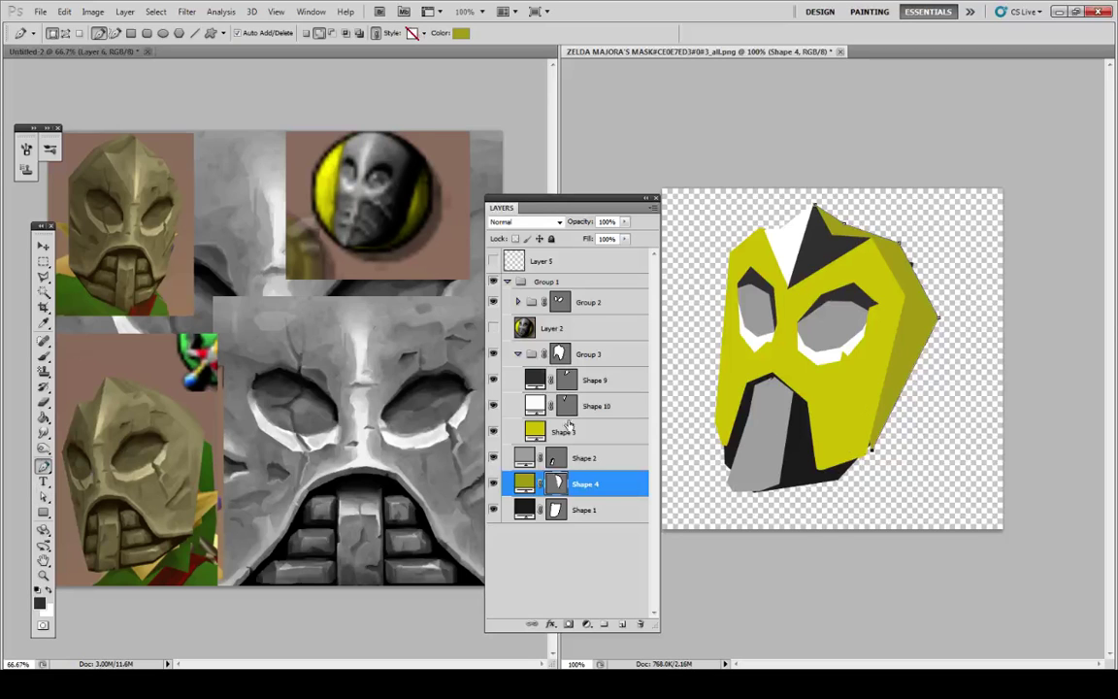
click(856, 453)
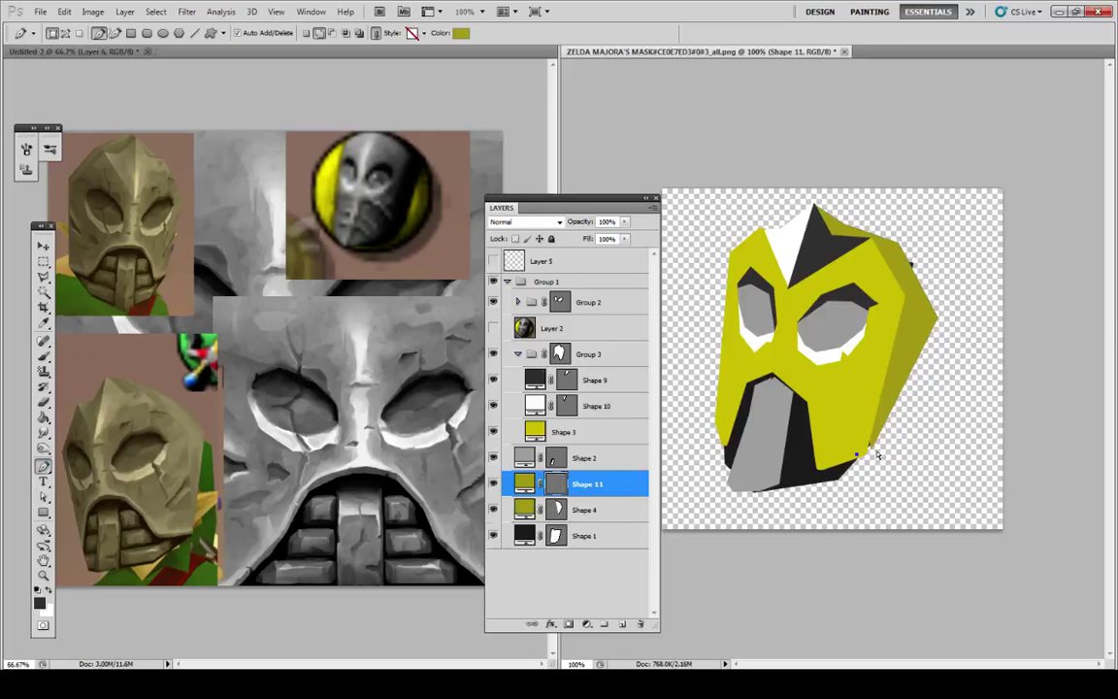
key(ctrl+z)
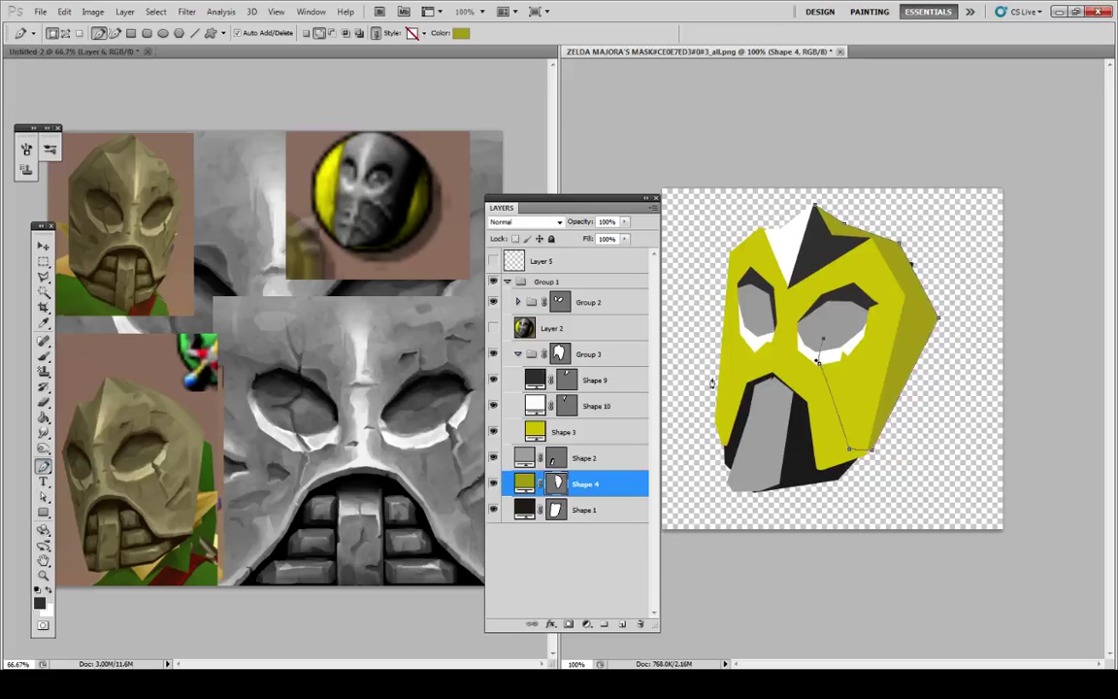
Step: Draw a dark grey pen shape directly above Shape 3 in Group 3, outlining the top and right edges of the mouth opening
click(568, 402)
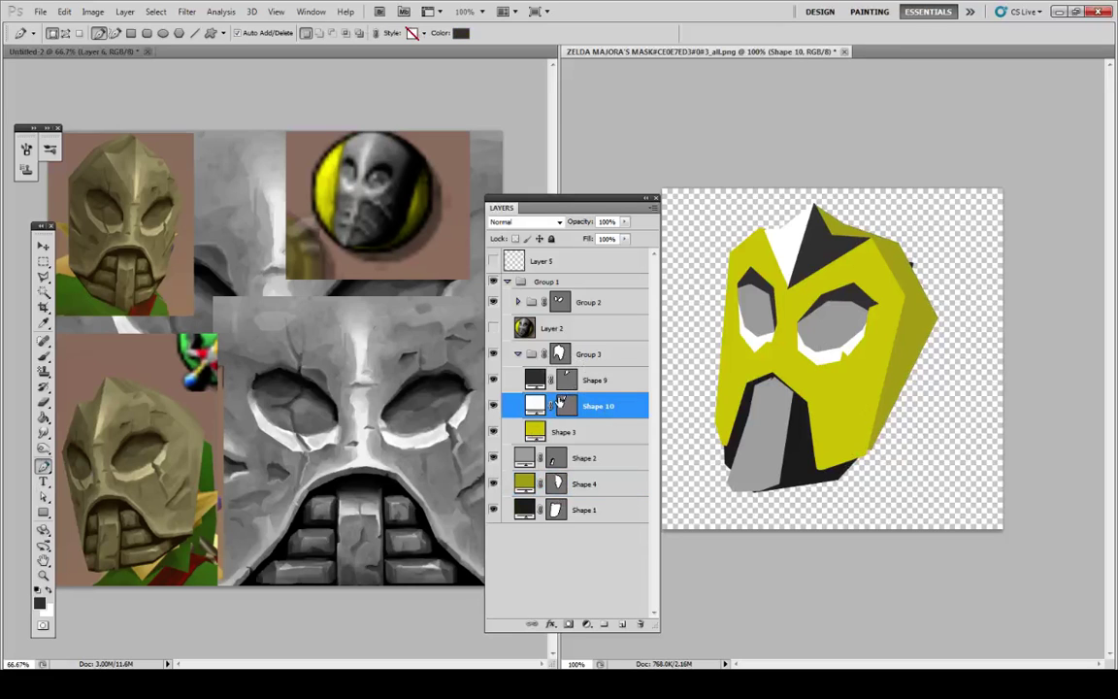
click(515, 482)
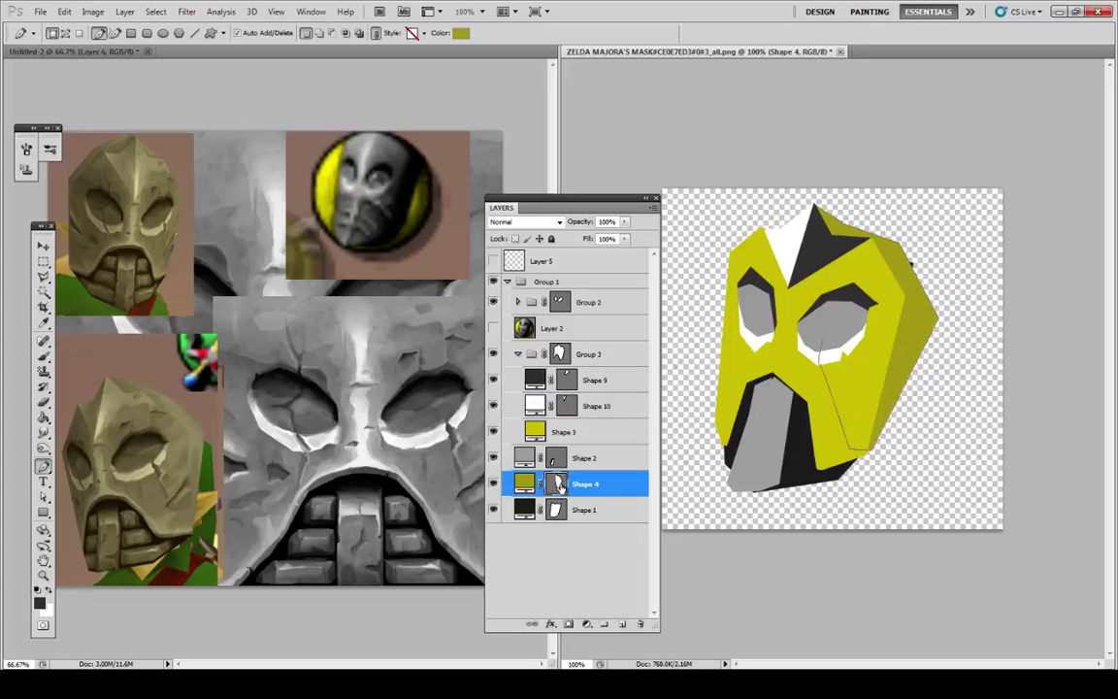
click(569, 427)
click(743, 386)
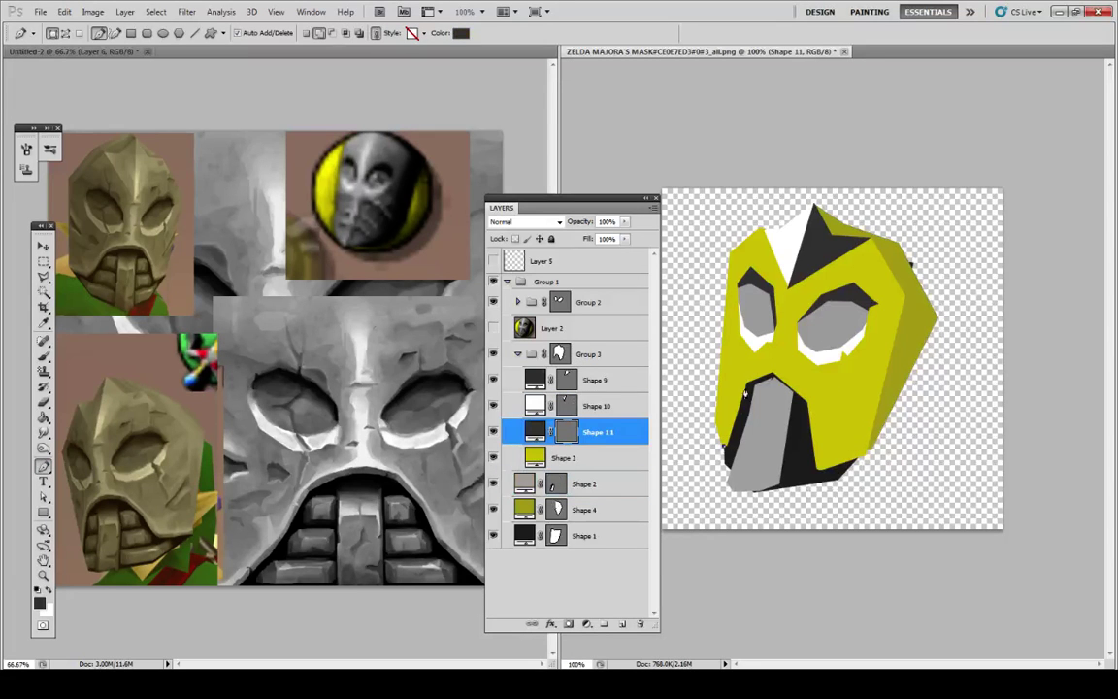
click(772, 368)
click(807, 401)
click(819, 477)
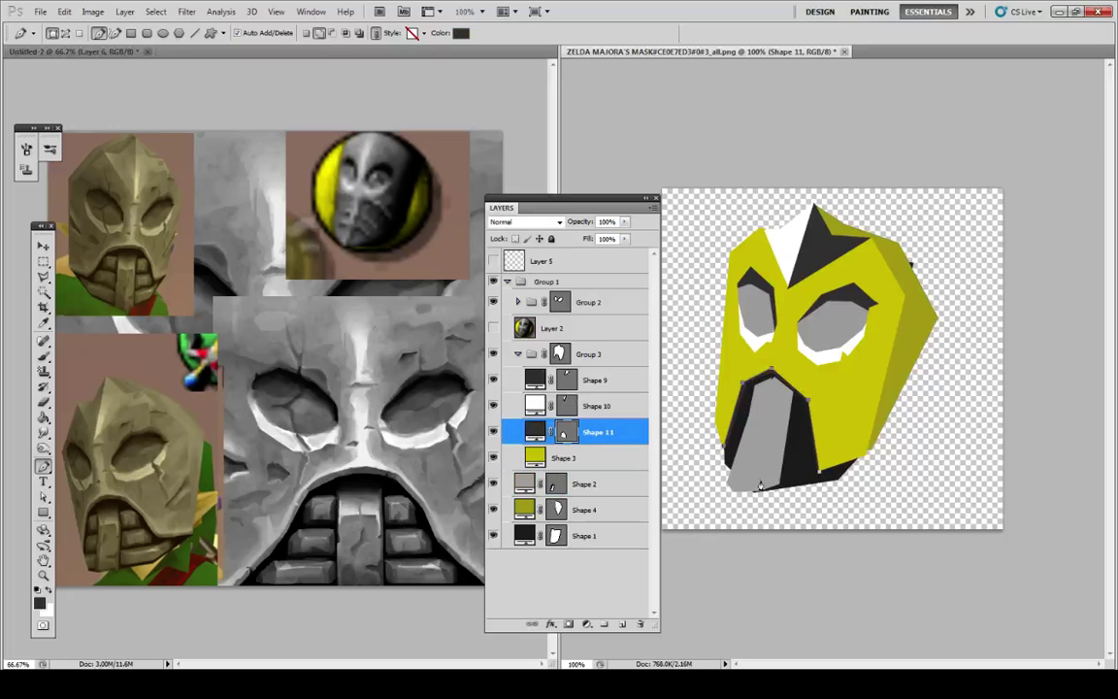
Step: Lower the opacity of the mouth outline shape, Shape 11, to 53%
click(628, 434)
double_click(633, 420)
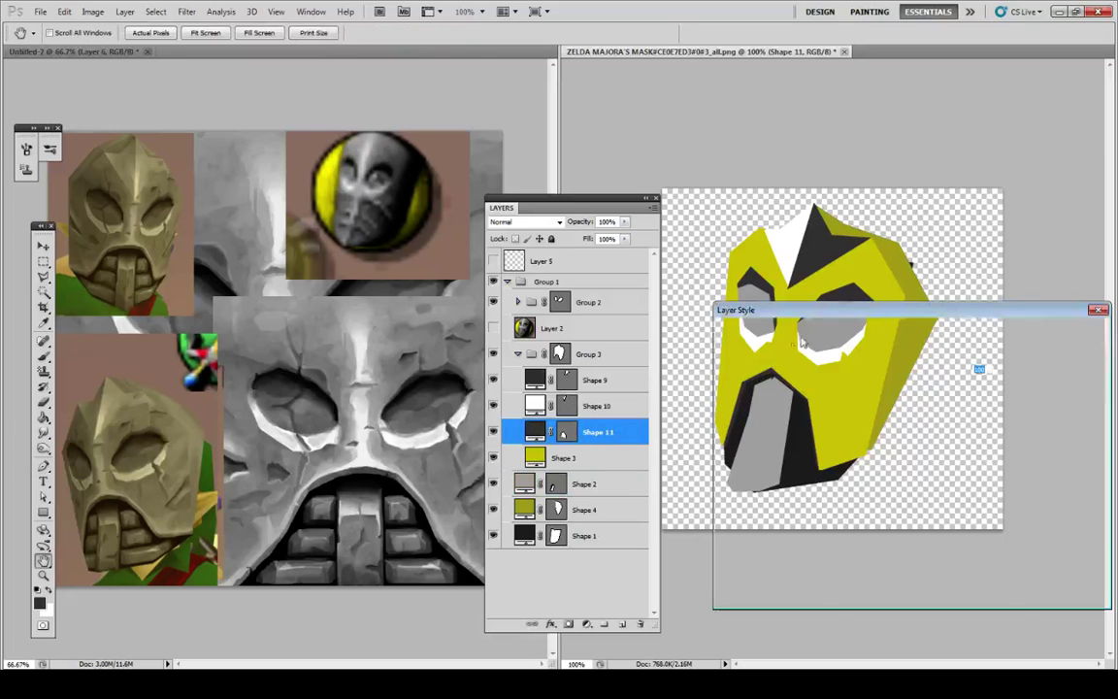
key(Escape)
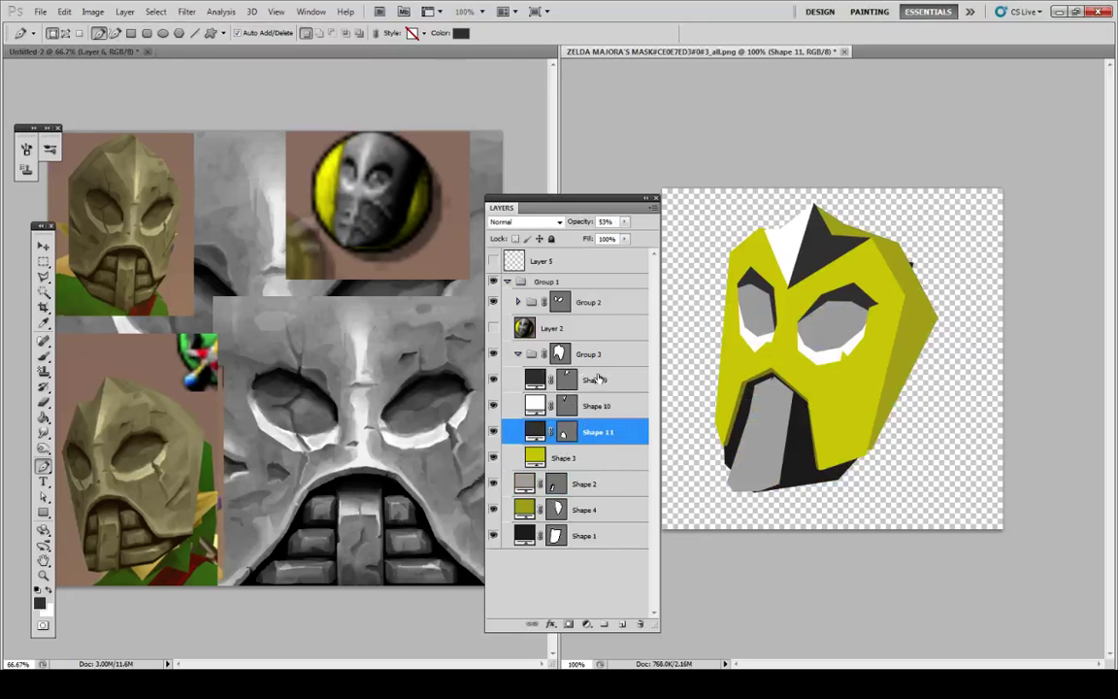
Step: Collapse Group 3 and rename Group 2 as Eyes
click(517, 353)
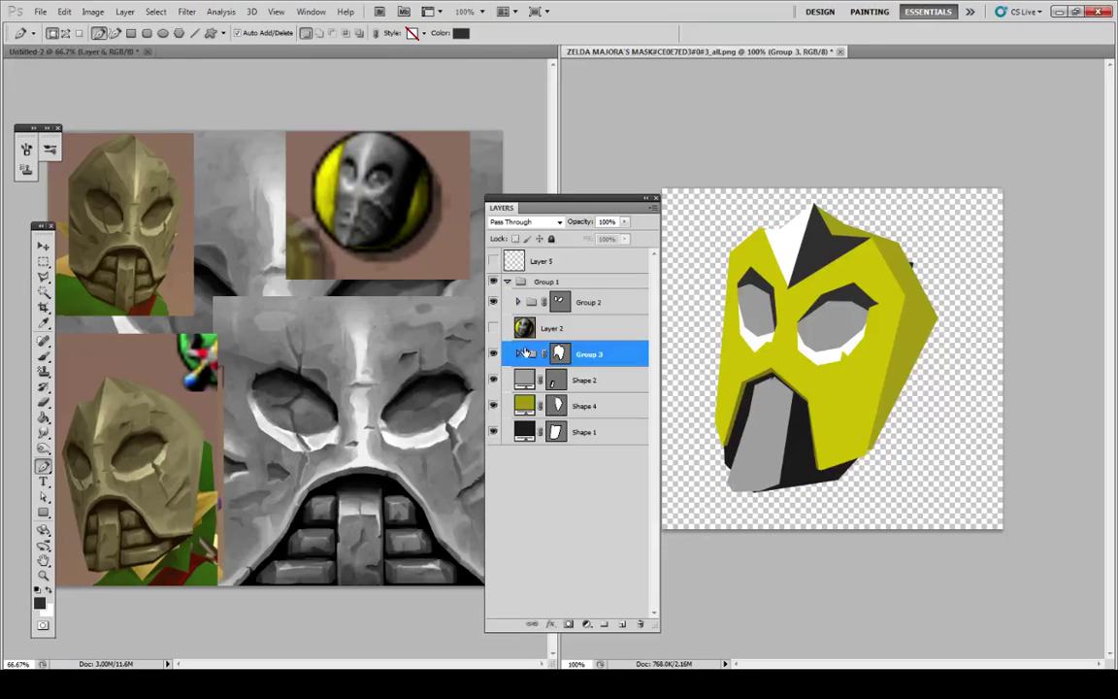
double_click(588, 302)
text(Eyes)
key(Return)
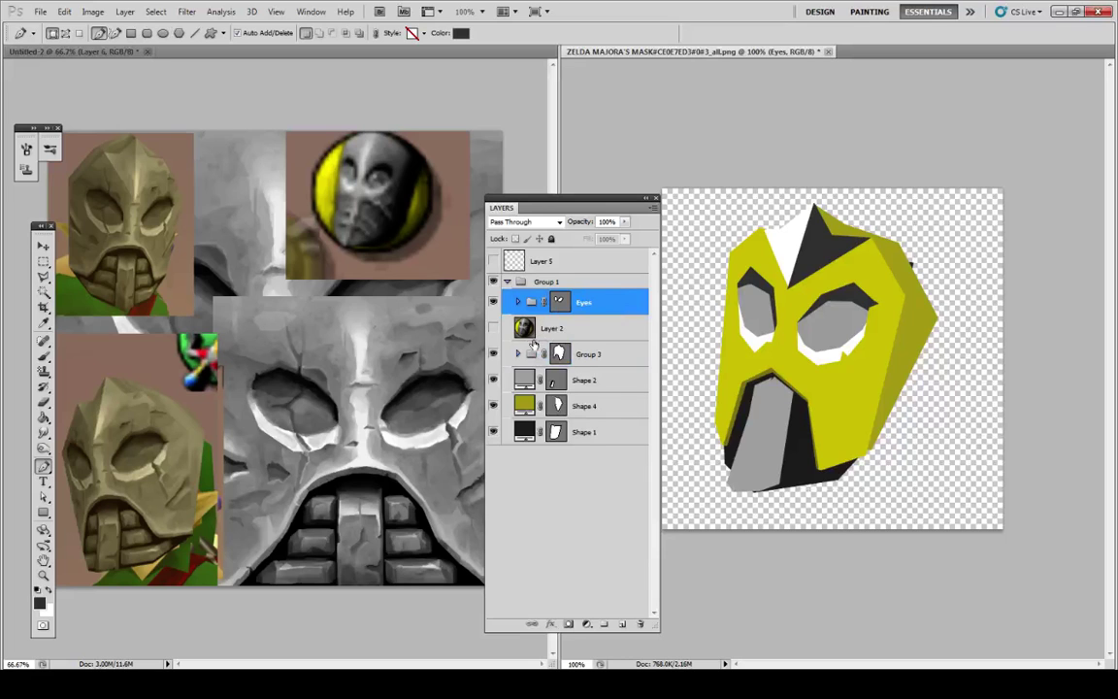
Step: Expand the Eyes group and adjust the left eye's anchor points on its vector mask
click(517, 302)
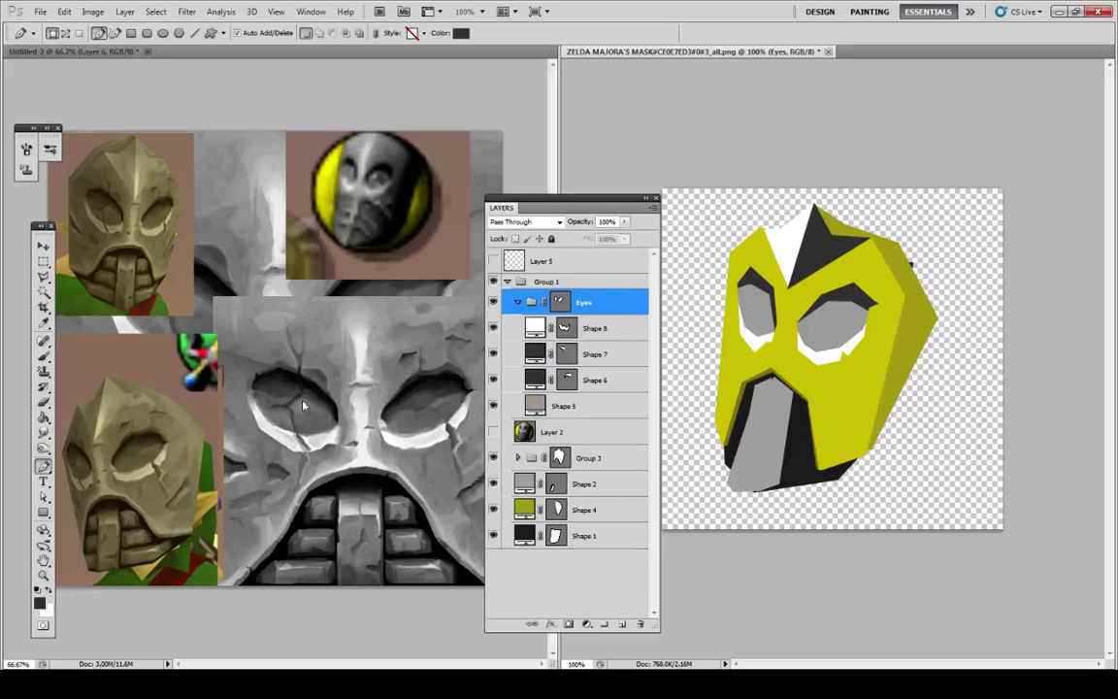
key(a)
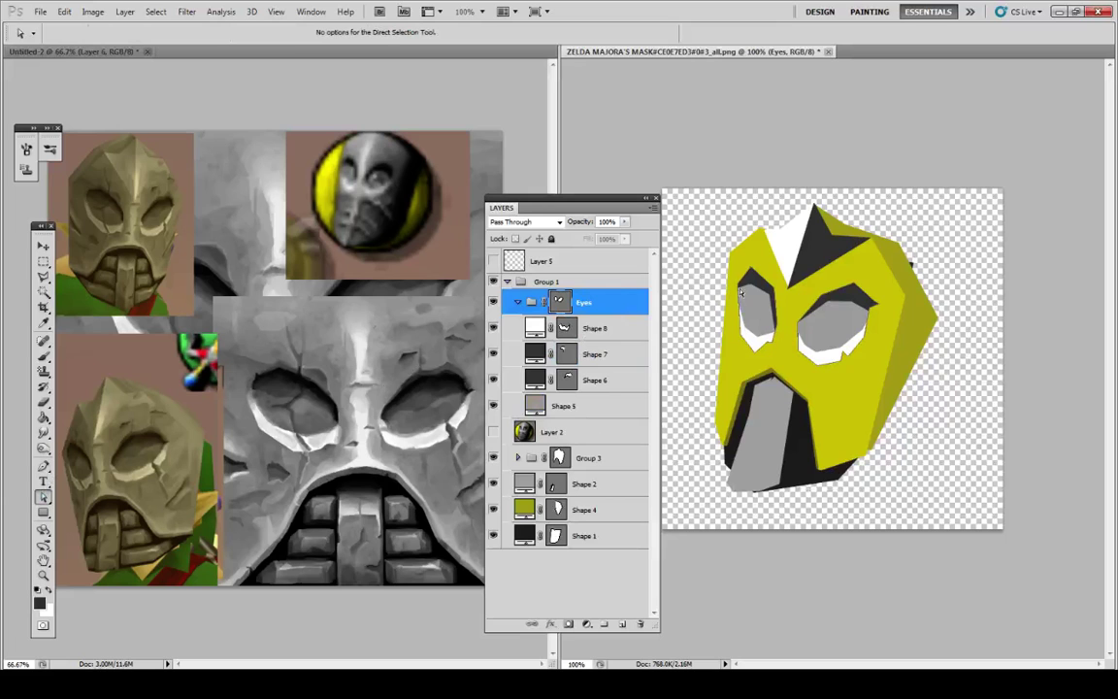
click(745, 340)
drag(750, 274, 766, 288)
Step: Adjust the anchor points of the dark Shape 7 and white Shape 8 to fit the left eye's new outline
click(571, 354)
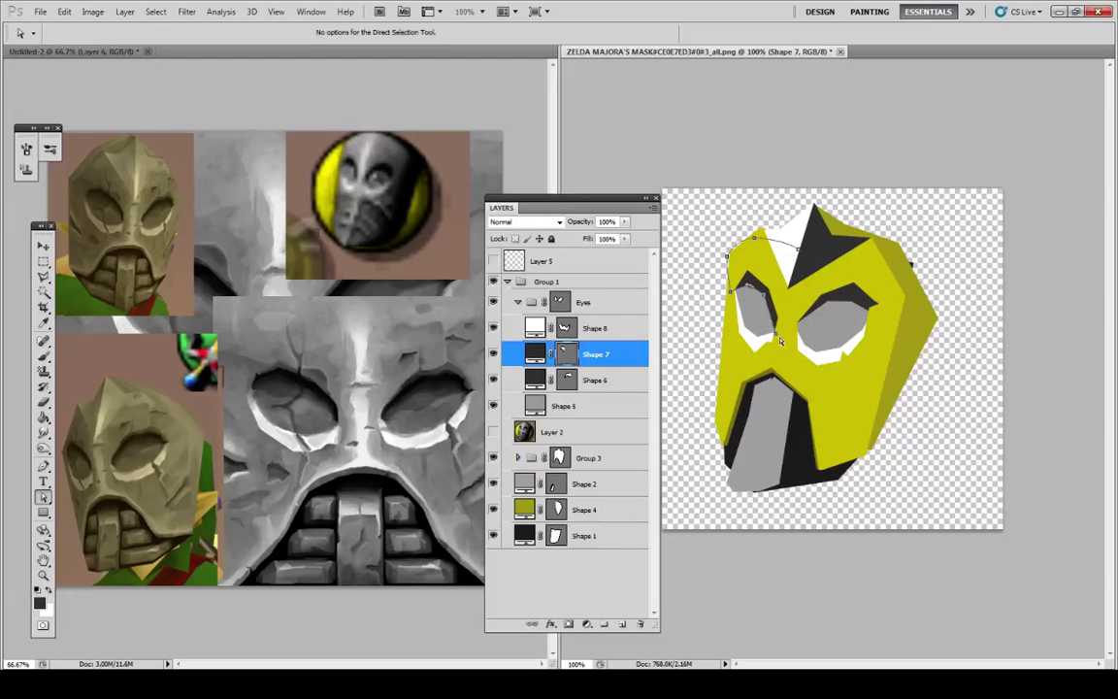
click(586, 328)
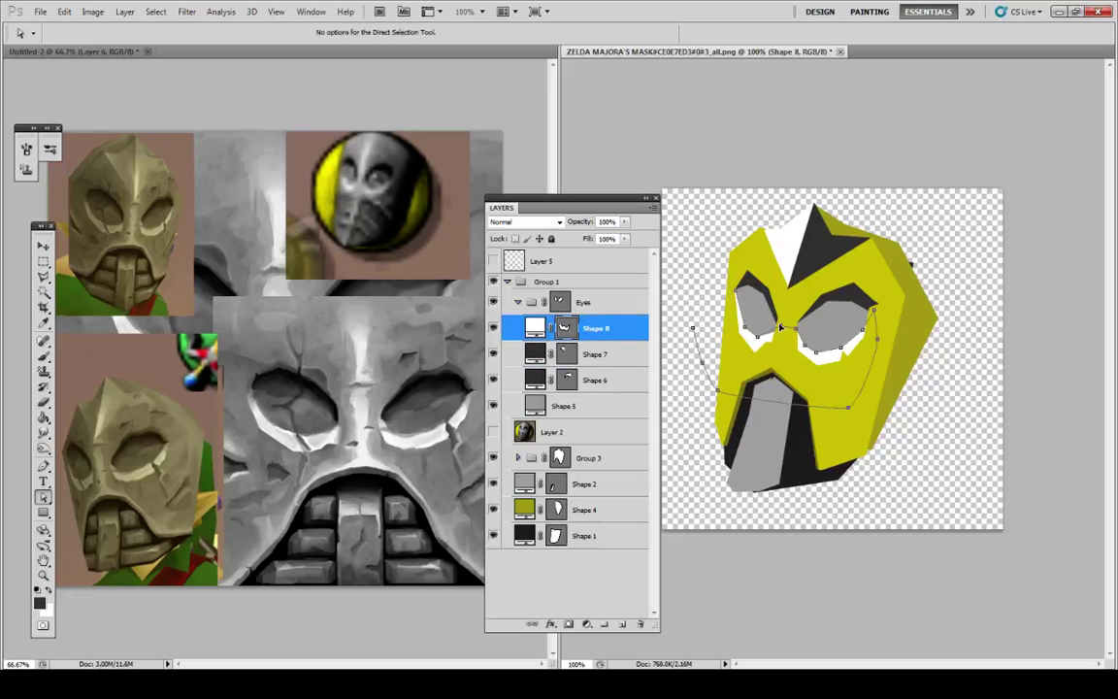
drag(761, 336, 764, 338)
Step: Fine-tune the lower-left edge of the left eye on the Eyes group's vector mask, and select Group 3
click(573, 432)
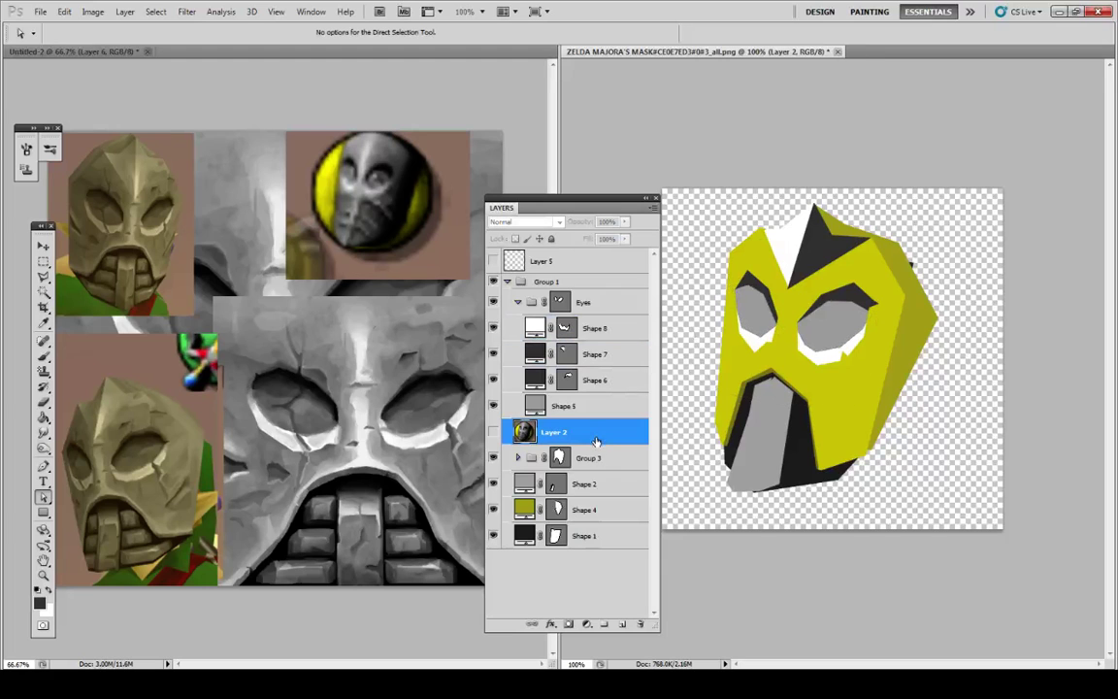
click(582, 302)
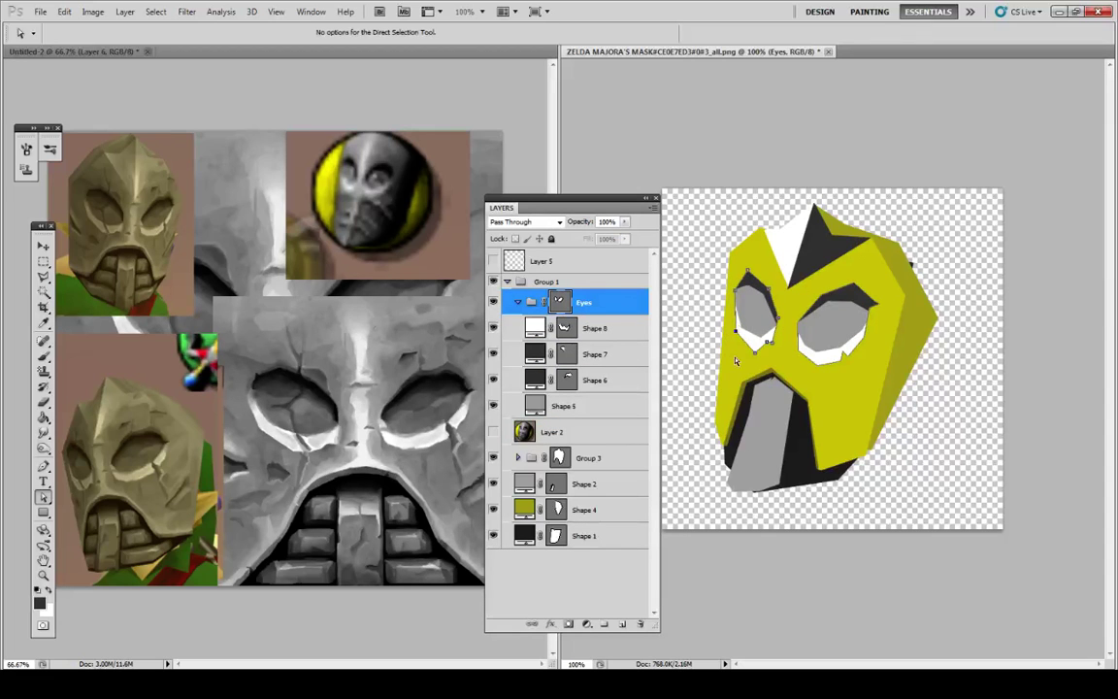
click(587, 457)
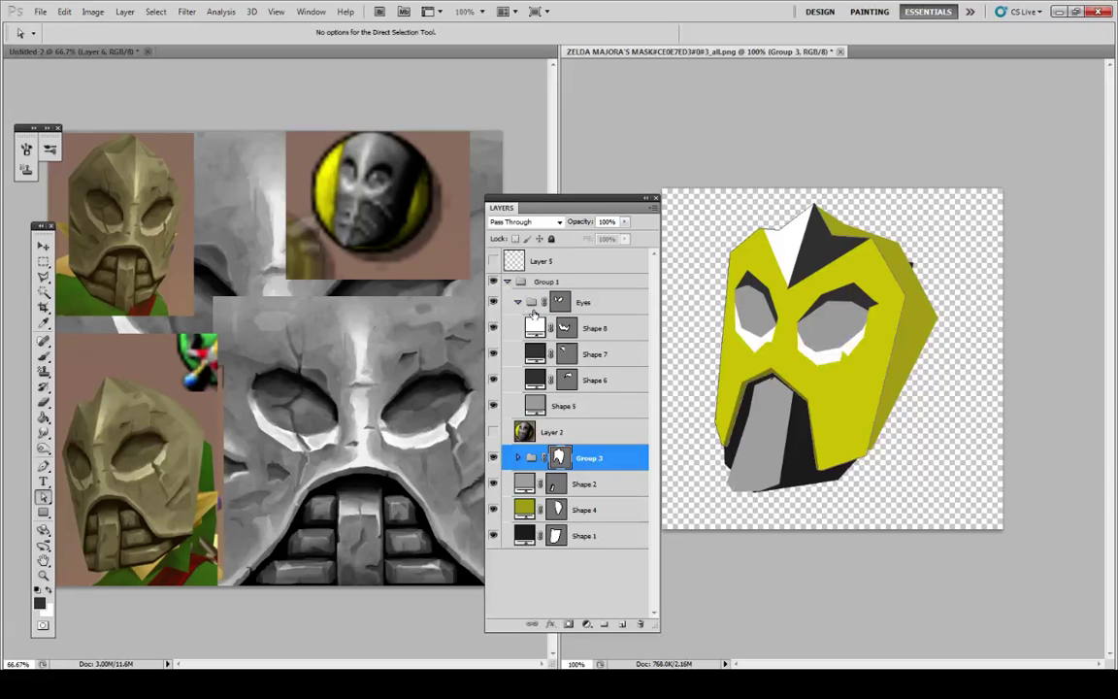
Step: Collapse the Eyes group and start a new dark Pen shape above Shape 2, tracing the left edge of the grey mouth piece
click(517, 302)
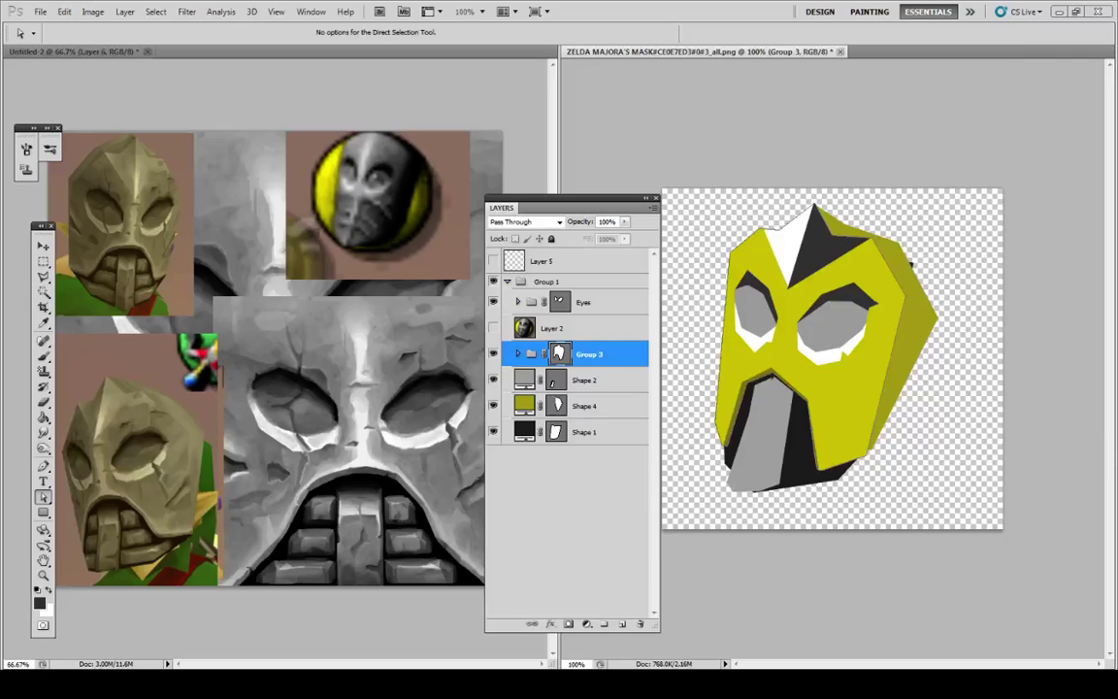
key(alt+Tab)
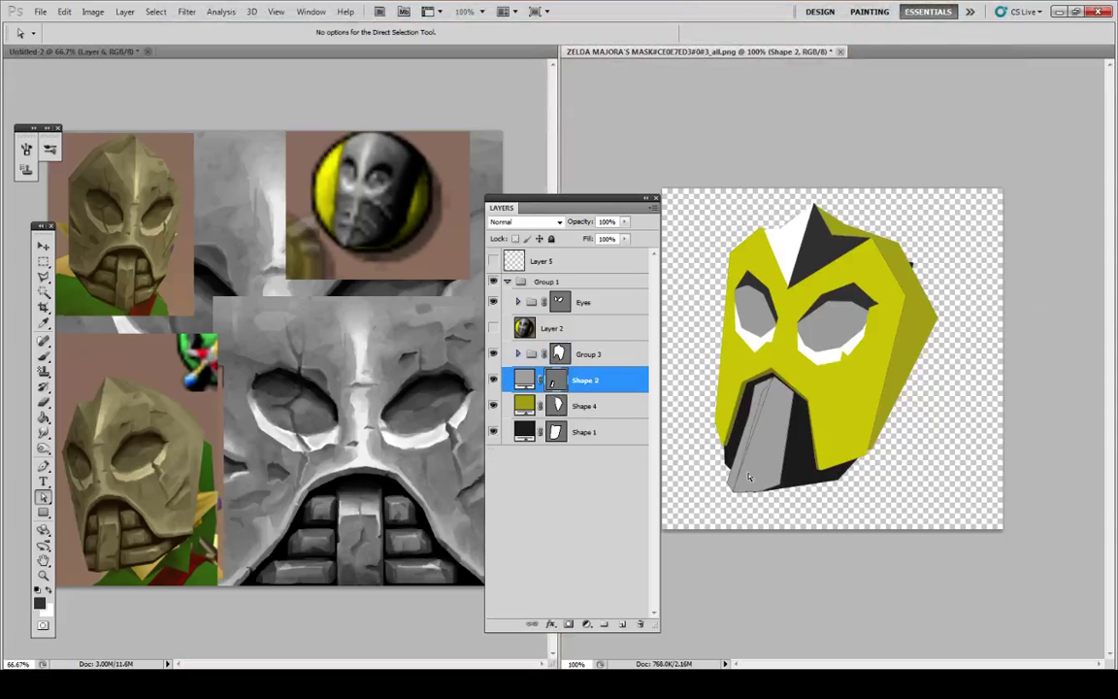
key(p)
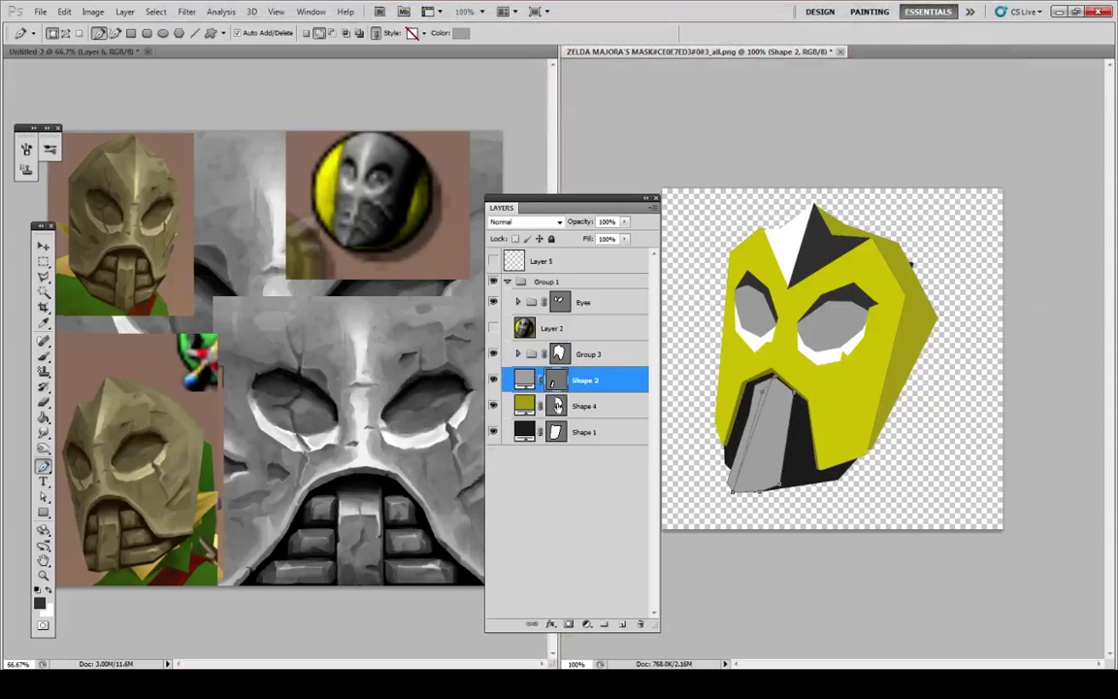
click(592, 432)
click(612, 382)
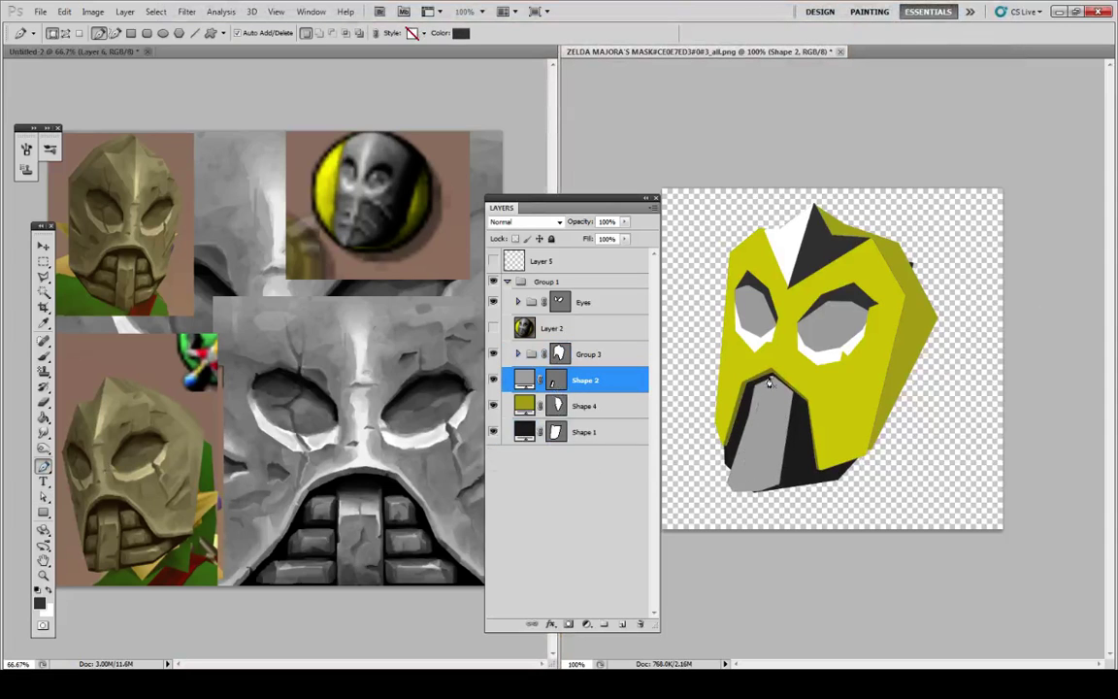
click(772, 376)
click(748, 409)
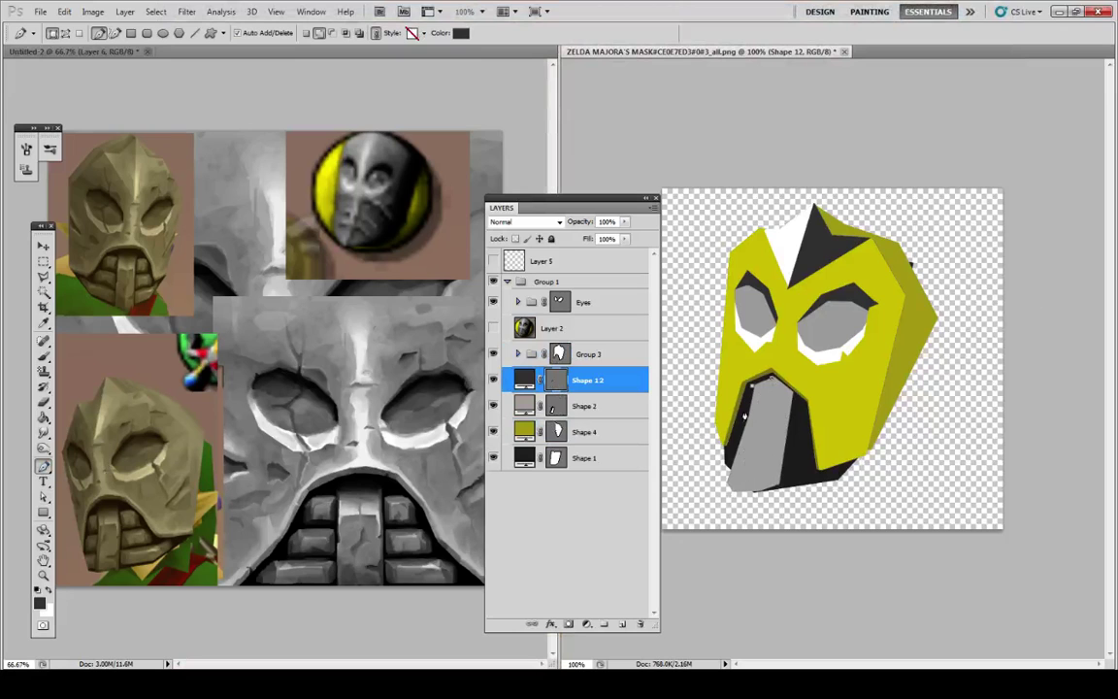
click(719, 472)
click(715, 490)
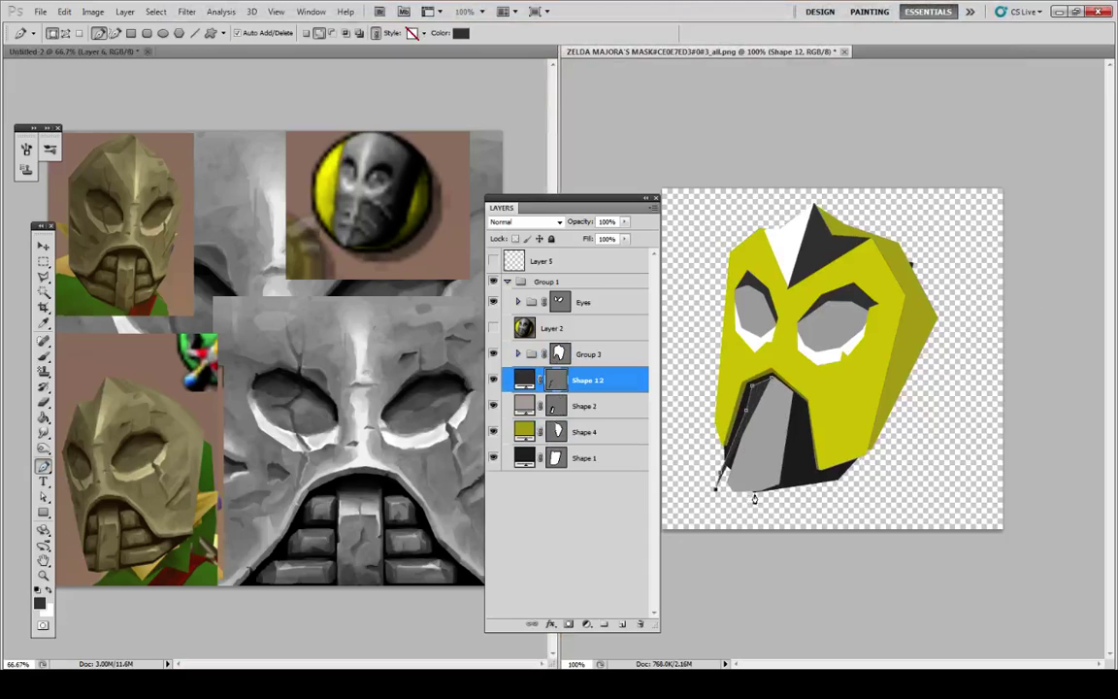
Step: Check the mask in the Project64 game window, then close the new shape around the bottom and right edge of the mouth piece
click(571, 683)
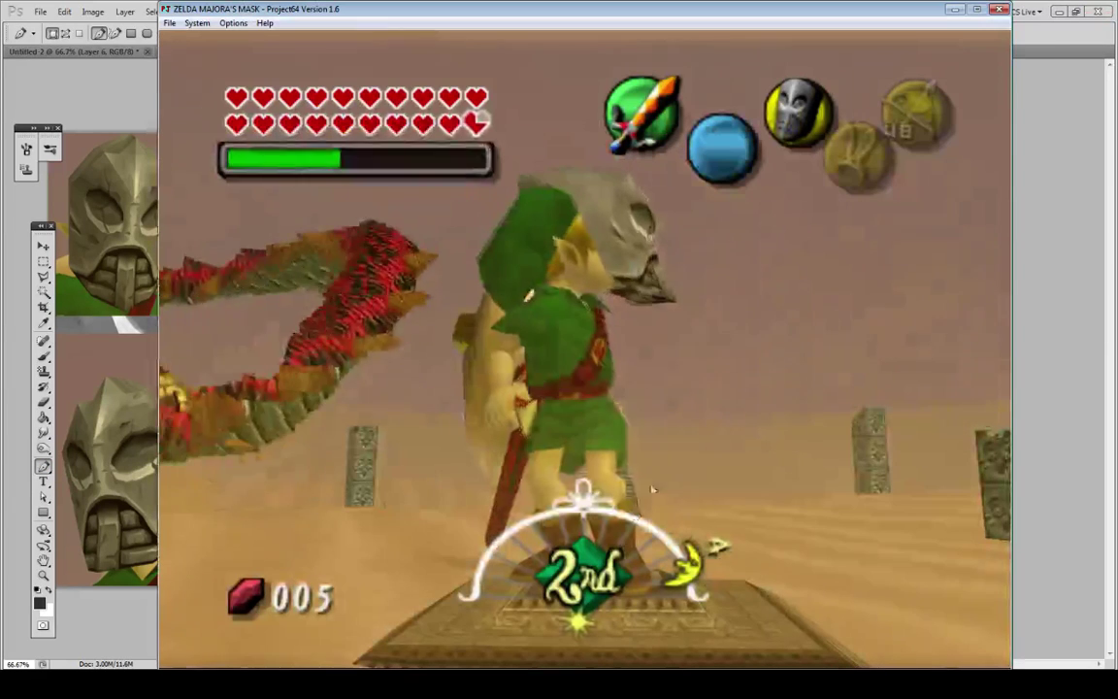
key(alt+Tab)
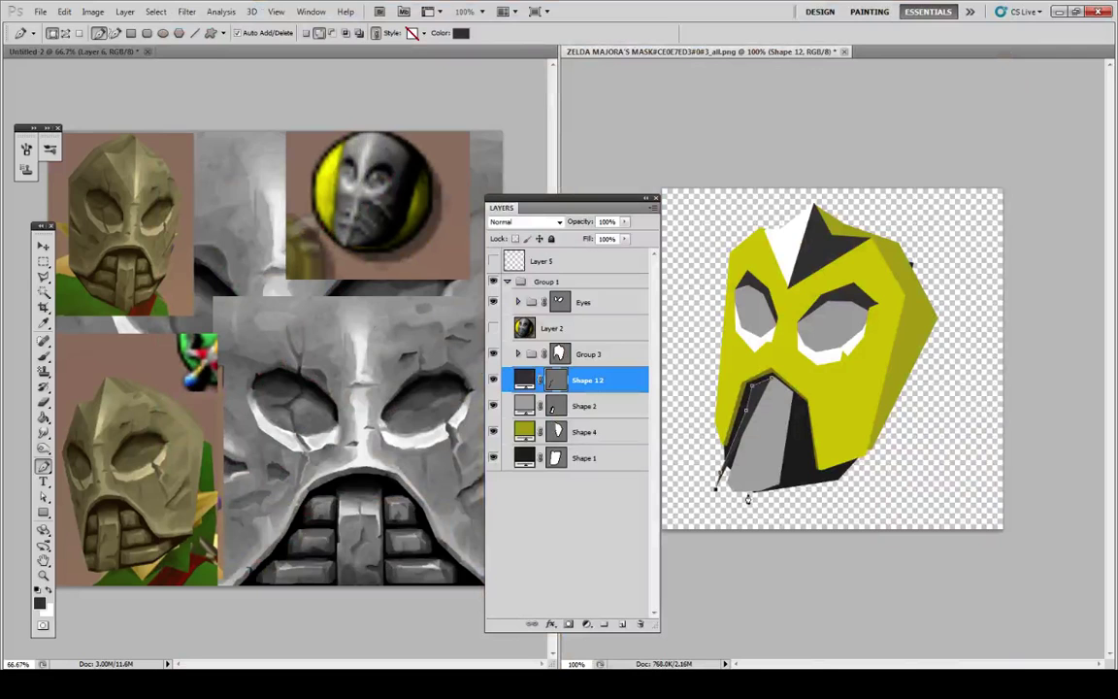
click(749, 492)
click(787, 479)
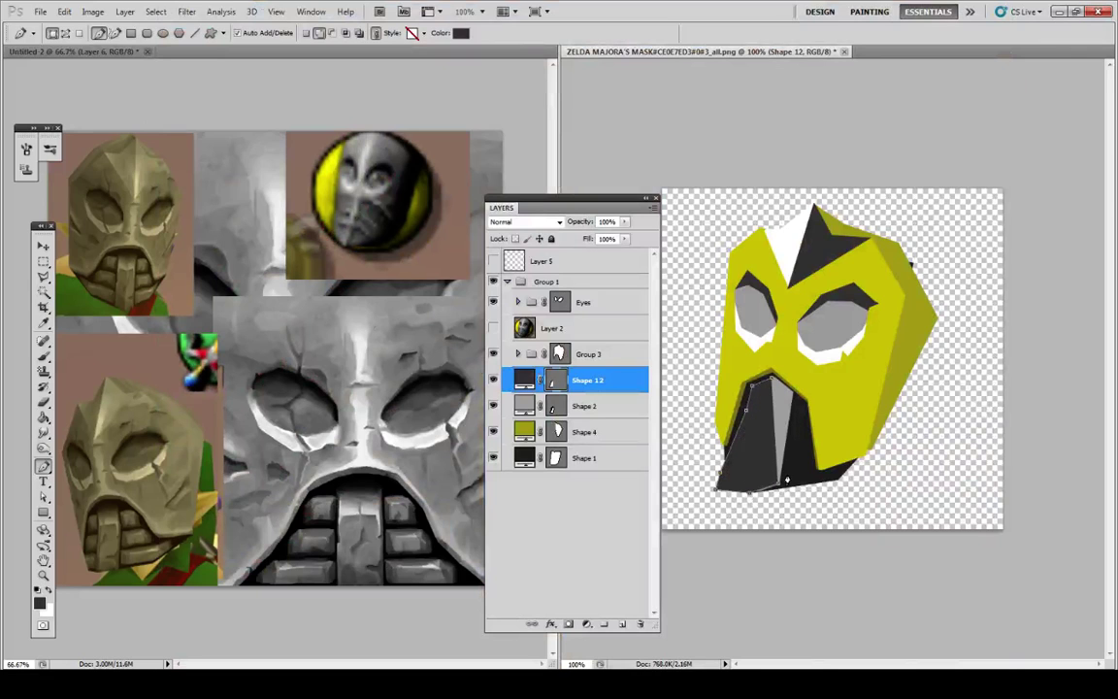
click(794, 393)
click(773, 377)
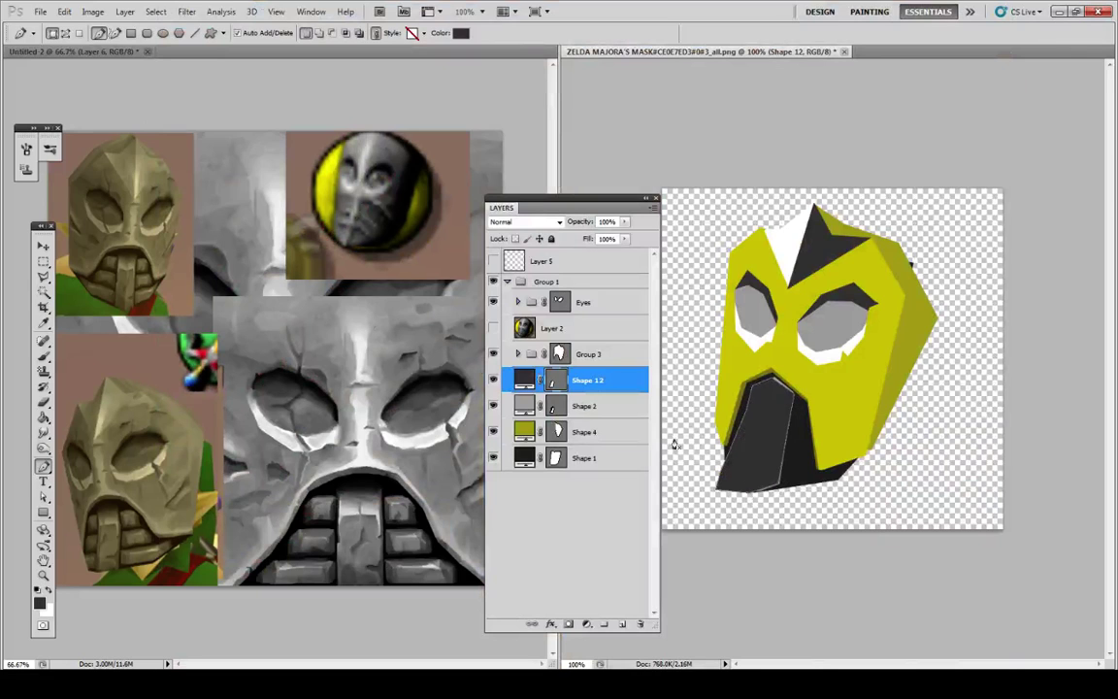
Step: Recolour Shape 12 with the grey sampled from the left eye, delete the old Shape 2, and reselect Shape 12
double_click(525, 380)
click(755, 308)
click(991, 391)
click(579, 407)
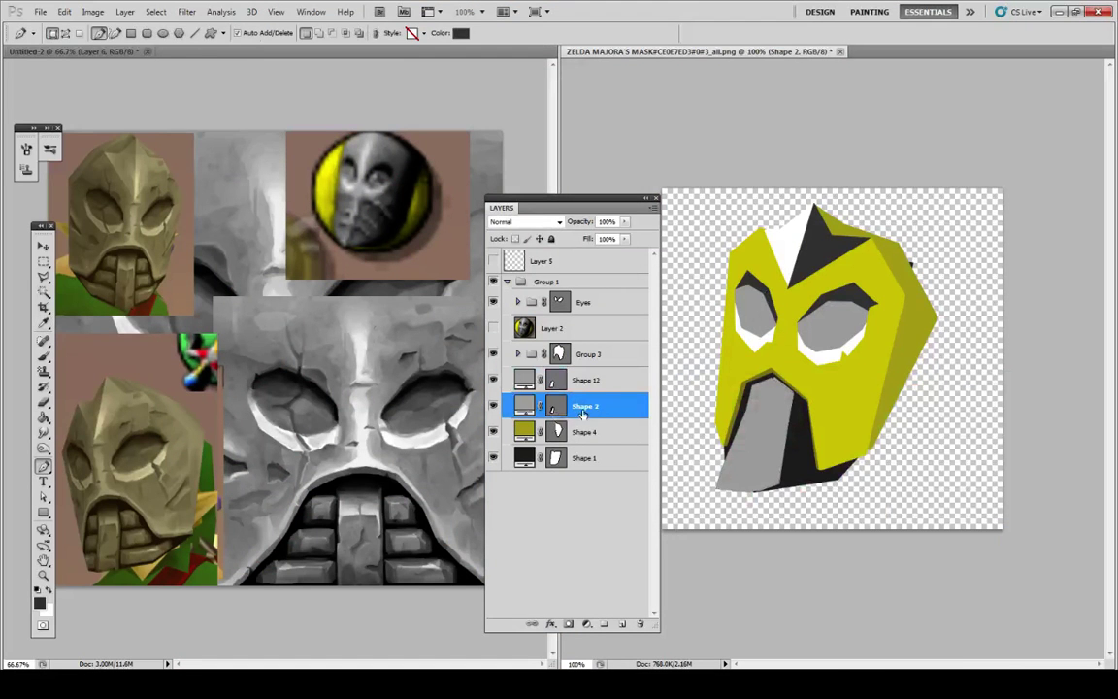
key(Delete)
click(603, 384)
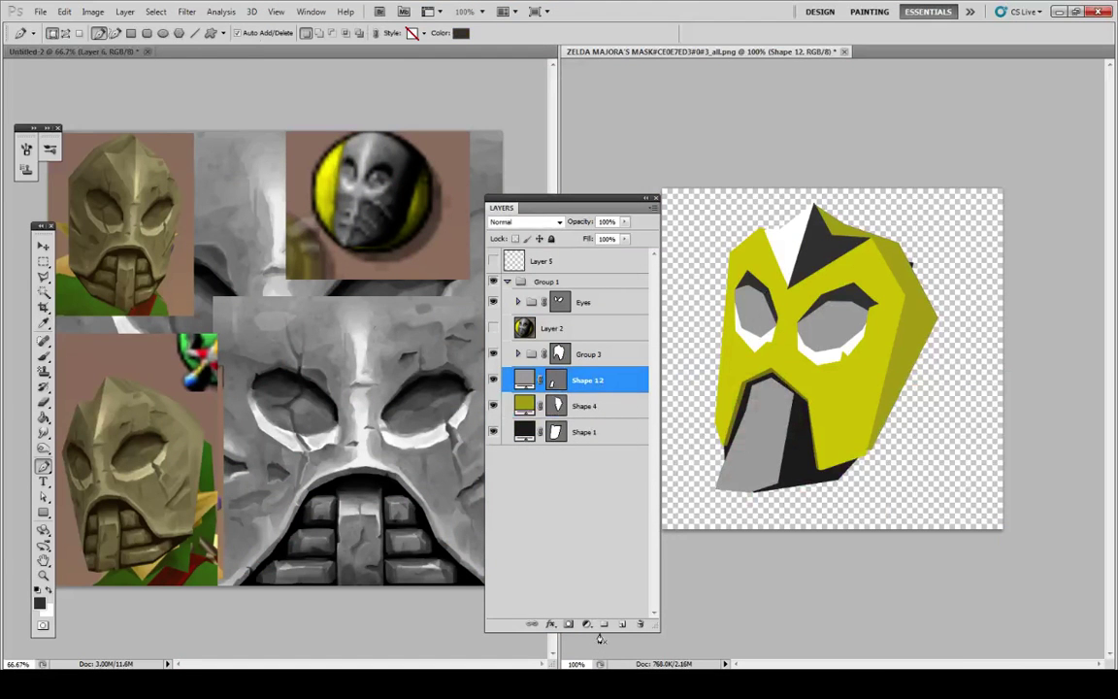
Step: Place Shape 12 in a new group and transfer its vector mask to that group
click(604, 624)
drag(557, 405, 576, 390)
click(577, 403)
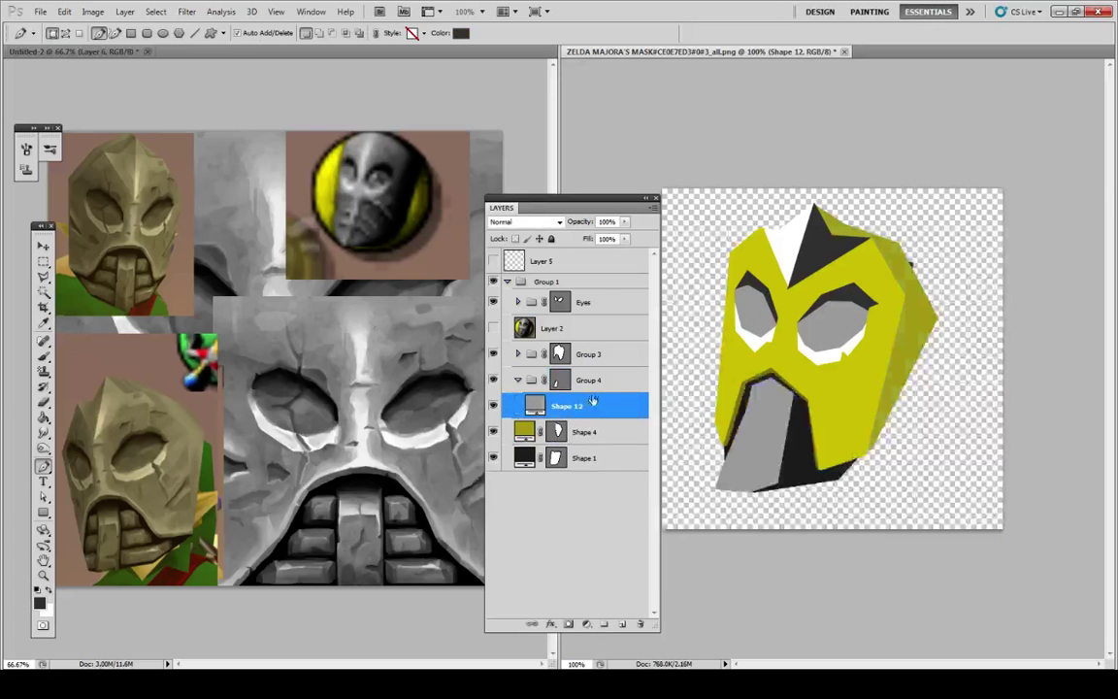
Step: Draw a dark shading shape over the right side of the mouth piece inside Group 4, checking the mask in the Project64 game window
click(773, 408)
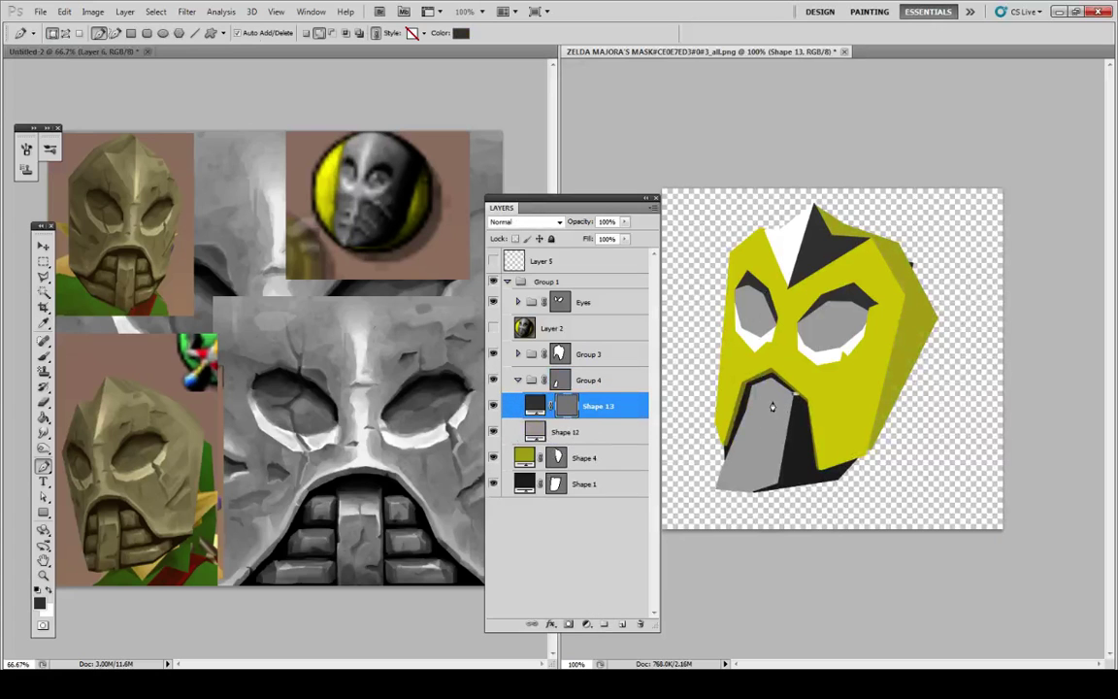
key(ctrl+z)
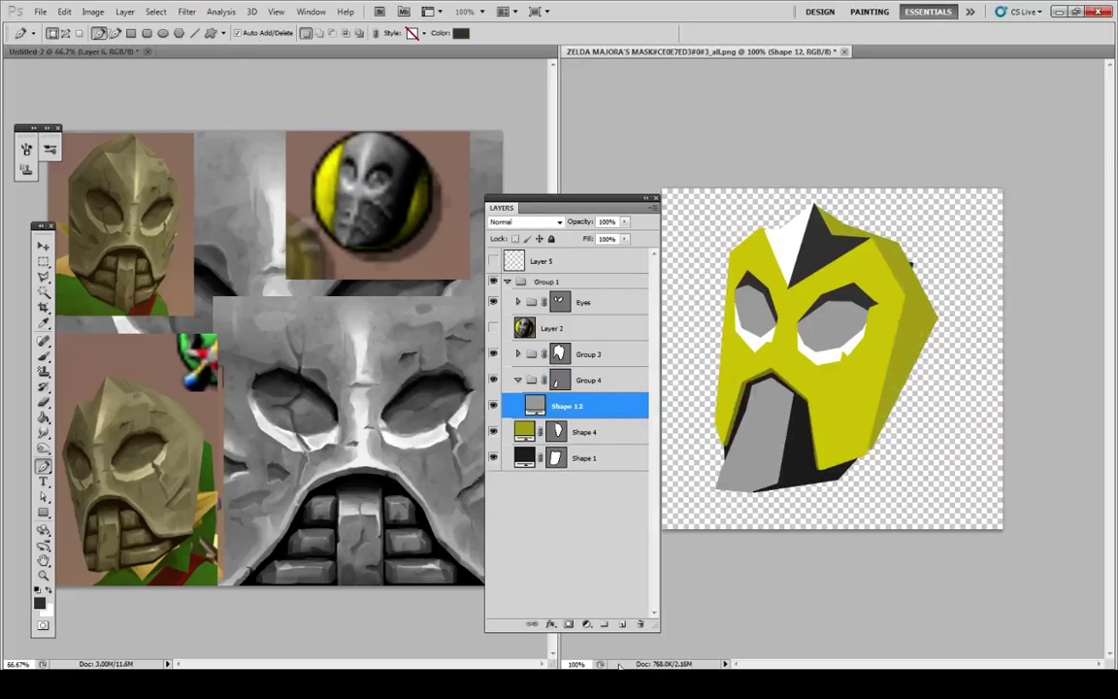
click(579, 684)
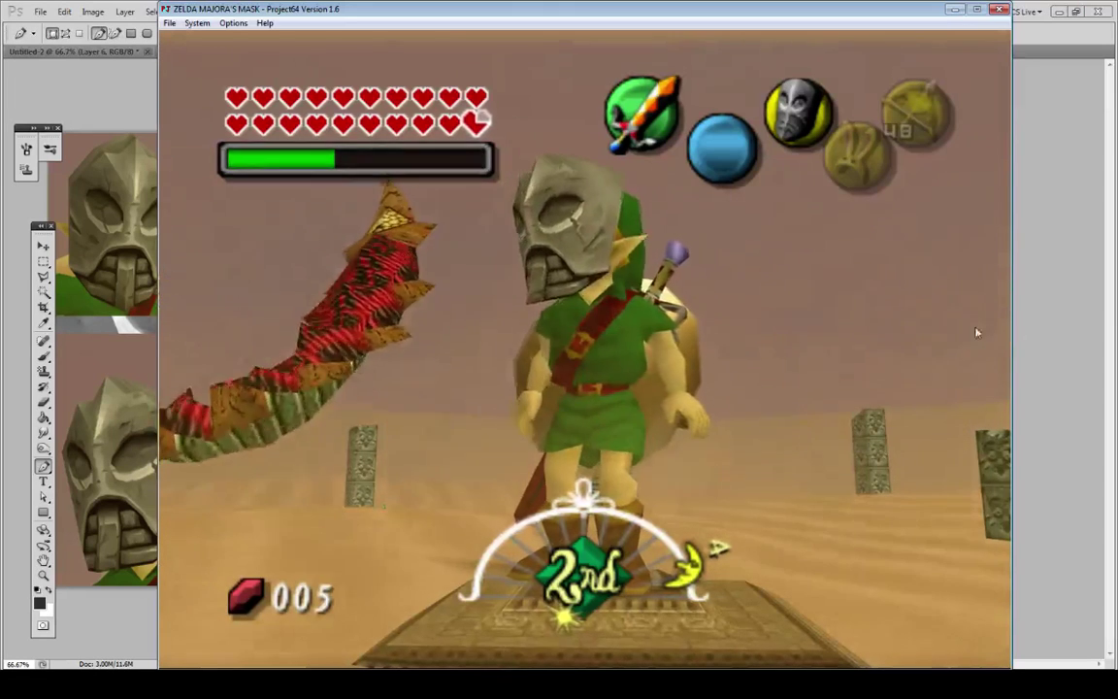
key(alt+Tab)
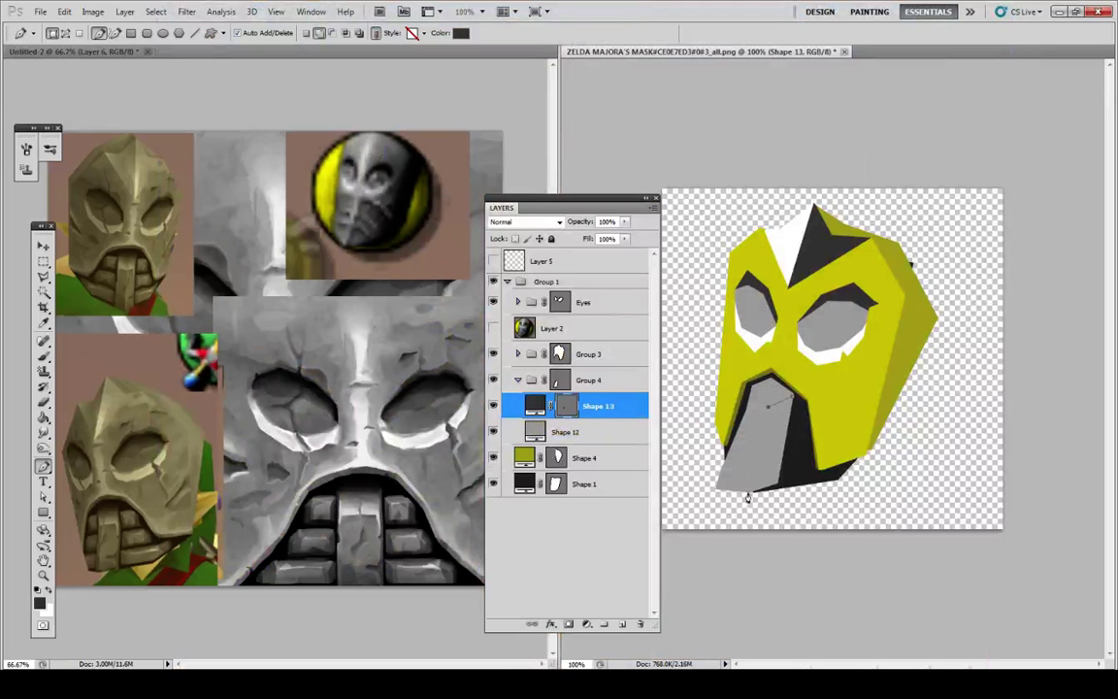
drag(747, 498, 786, 509)
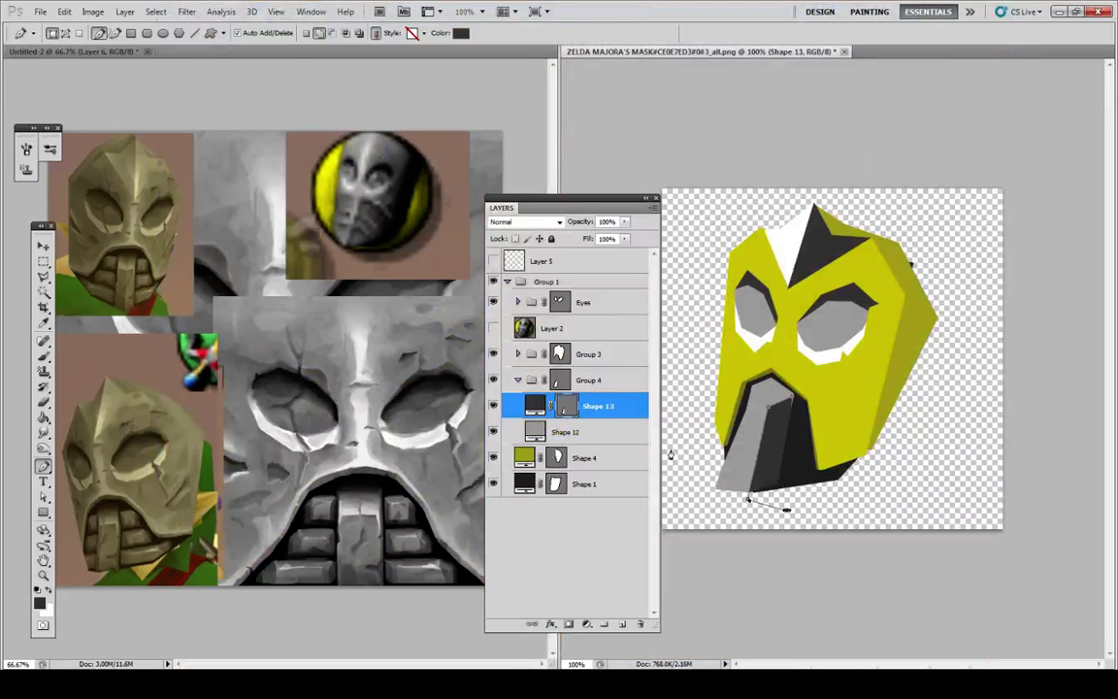
key(Return)
Step: Set the opacity of Shape 13 to 45% in its layer blending options
double_click(612, 408)
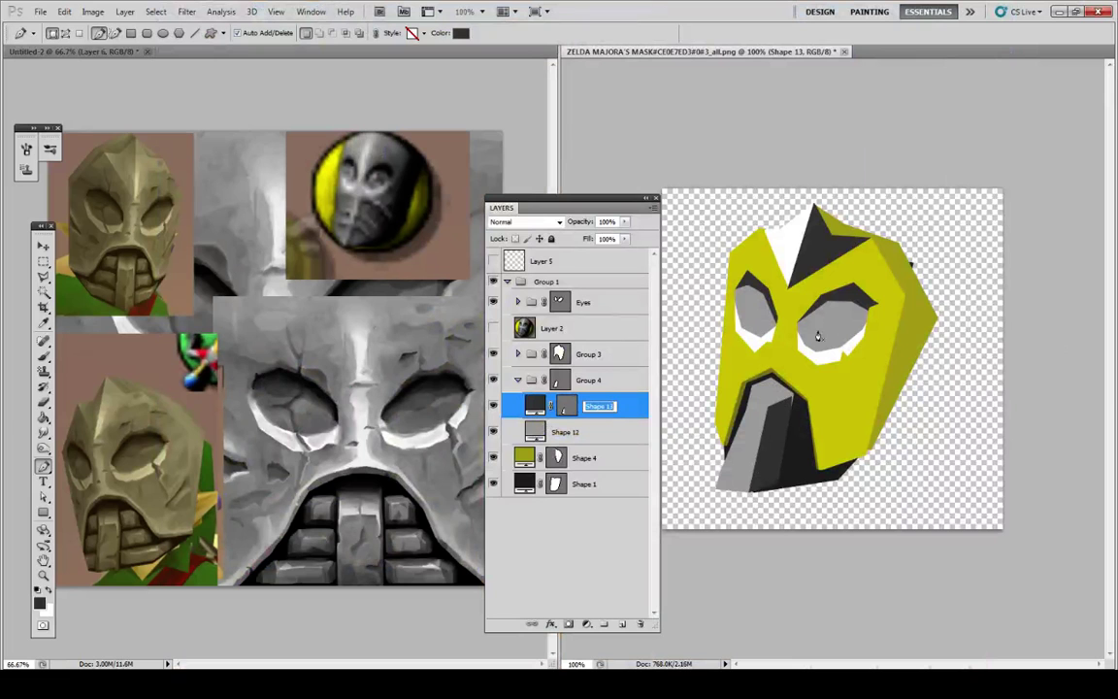
double_click(626, 416)
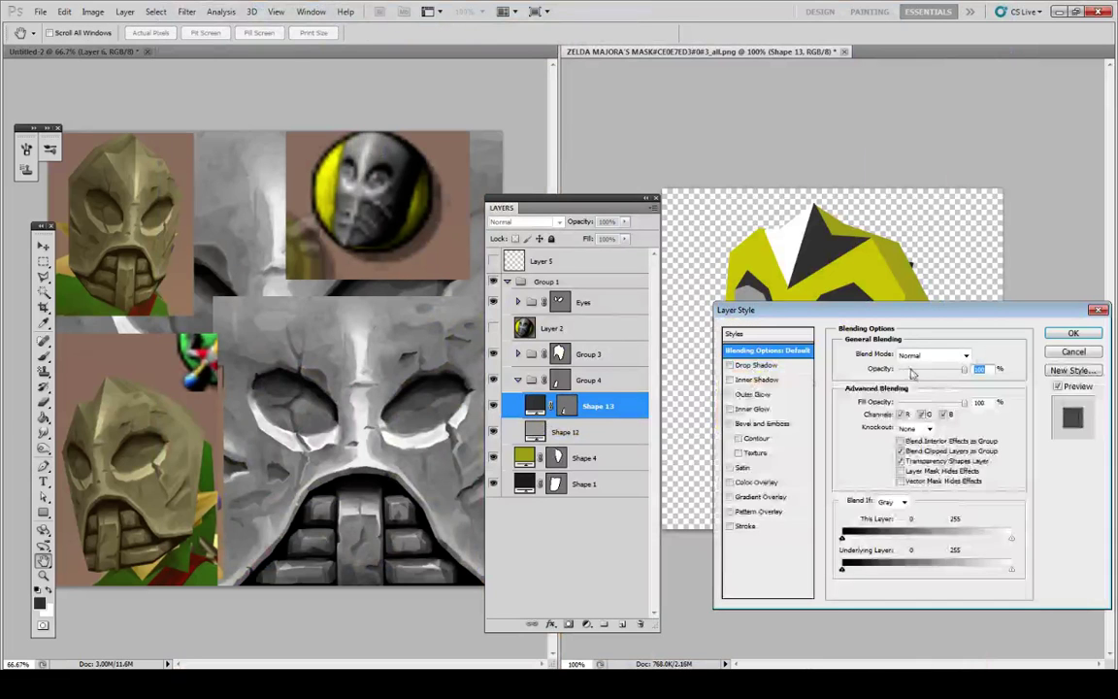
text(45)
key(Return)
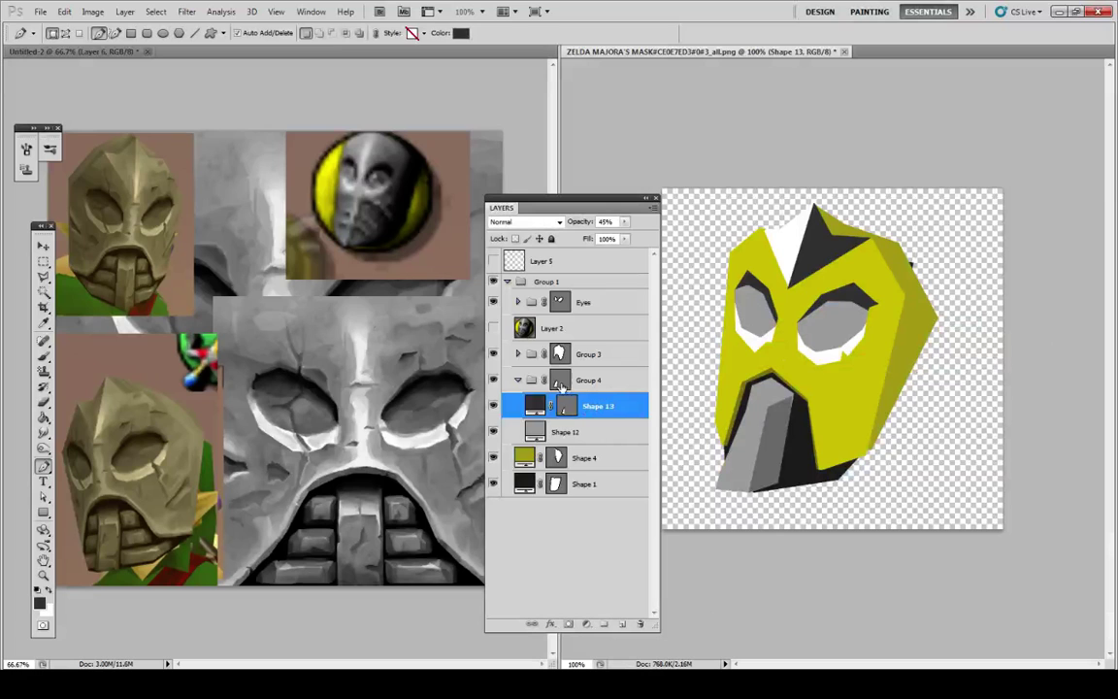
Step: Move Shape 13's anchor points with the Direct Selection tool so the shading extends toward the mouth piece's left edge
click(561, 384)
click(45, 498)
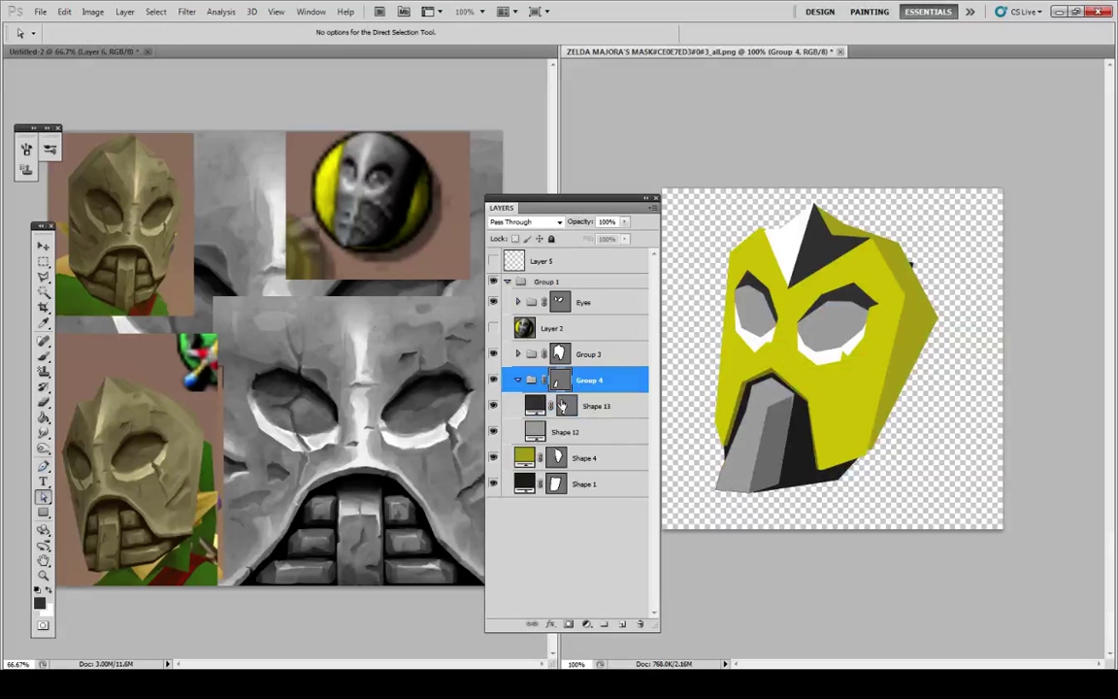
click(565, 403)
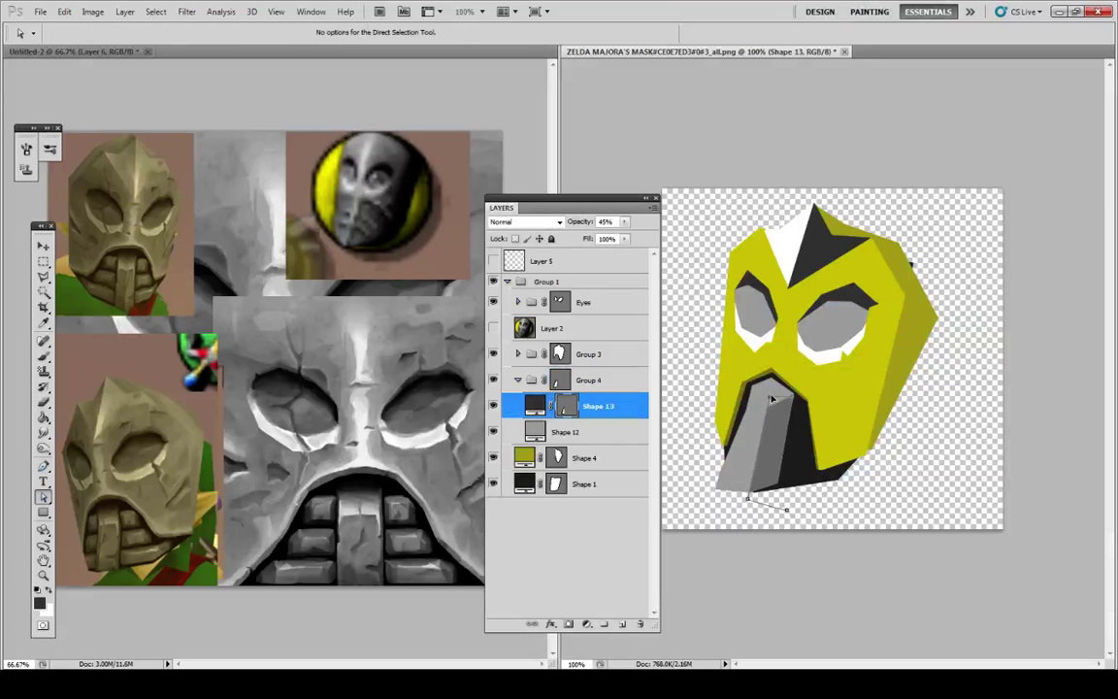
drag(772, 399, 796, 393)
drag(749, 504, 712, 496)
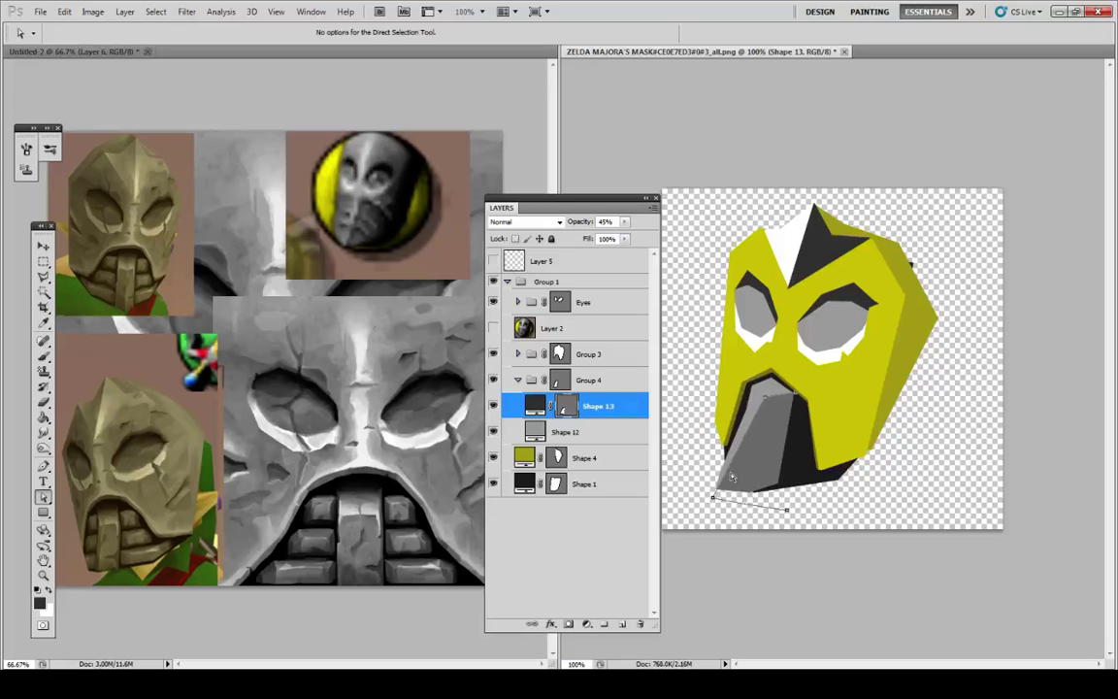
drag(713, 497, 719, 500)
drag(765, 400, 763, 396)
drag(719, 499, 725, 503)
drag(726, 504, 727, 507)
Step: Reshape the lower-left corner and bottom edge of the mouth piece on Group 4's vector mask
click(562, 383)
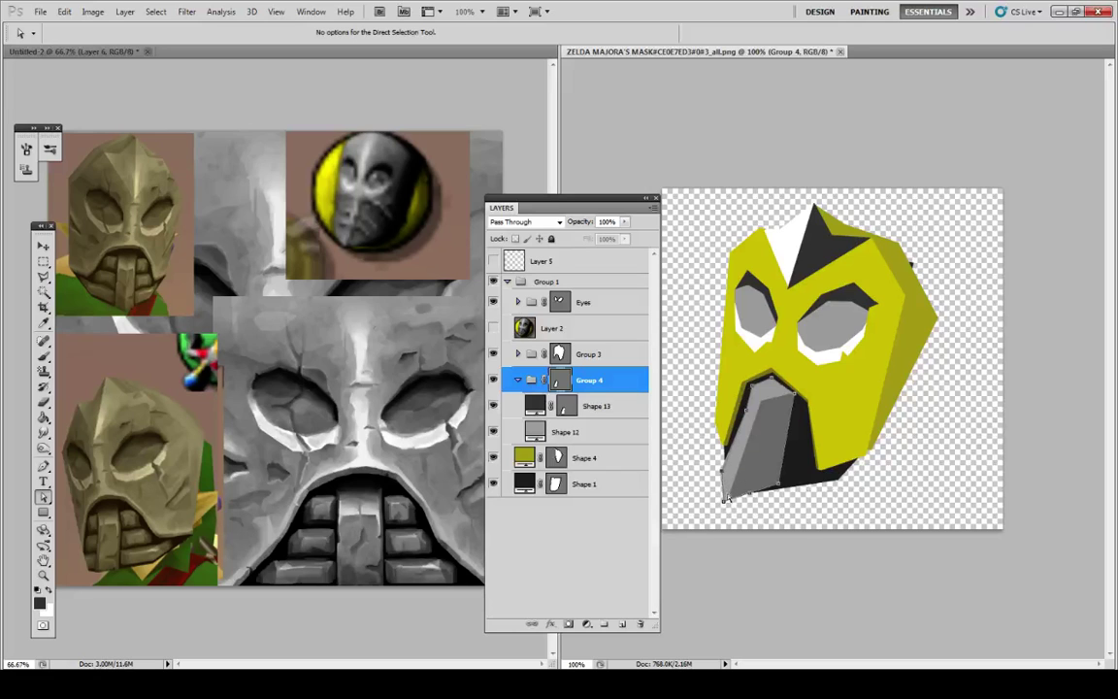
drag(724, 500, 760, 487)
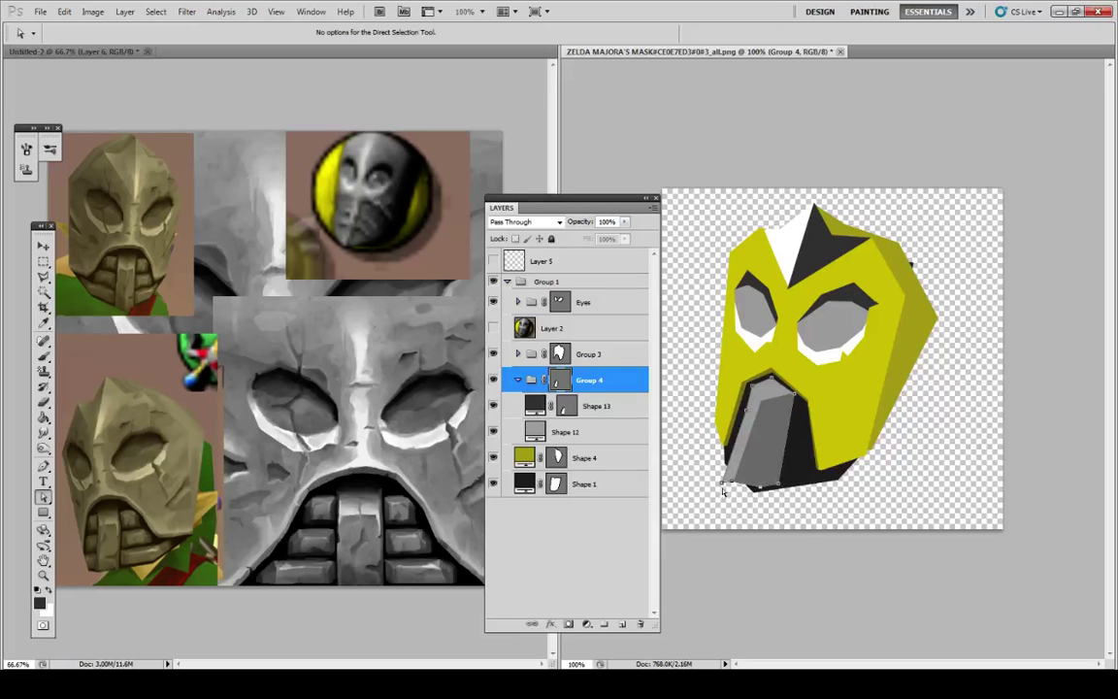
drag(728, 480, 726, 493)
click(625, 512)
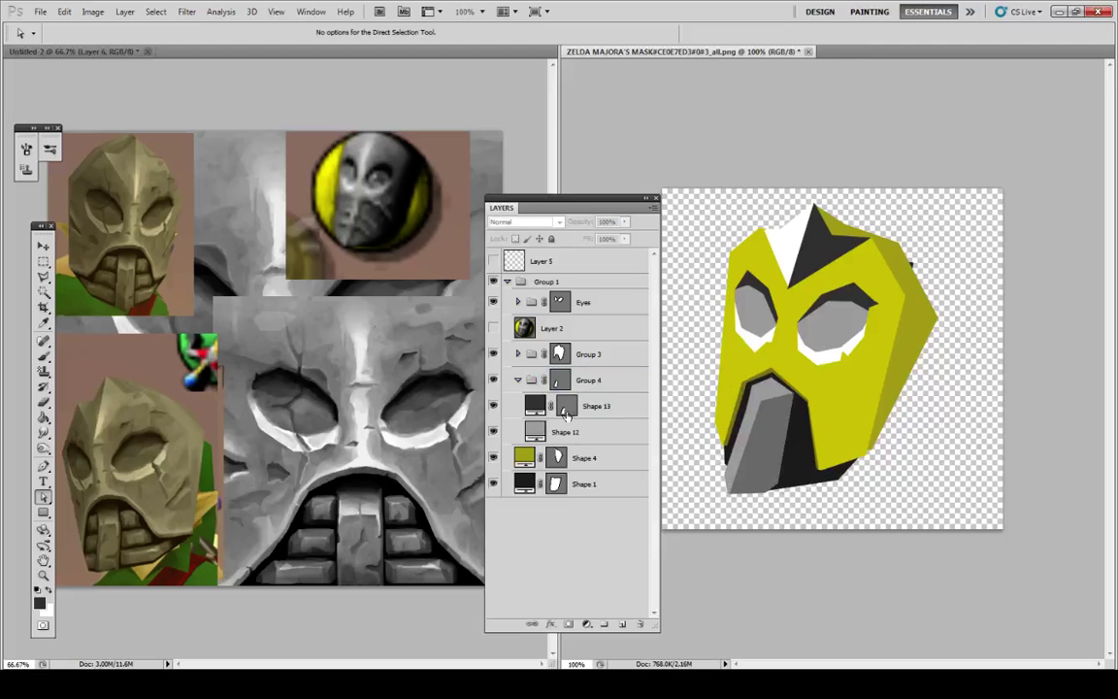
click(510, 377)
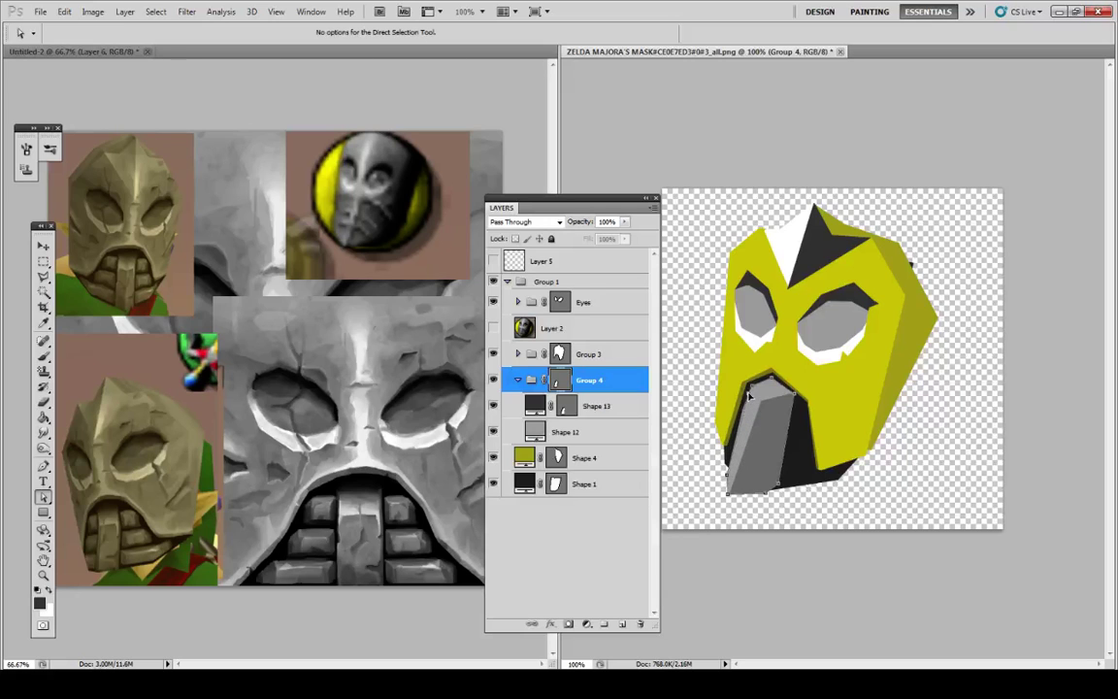
Step: Add an anchor point to Shape 13's top edge with the Pen tool, adjust that edge, and select Shape 4
click(597, 483)
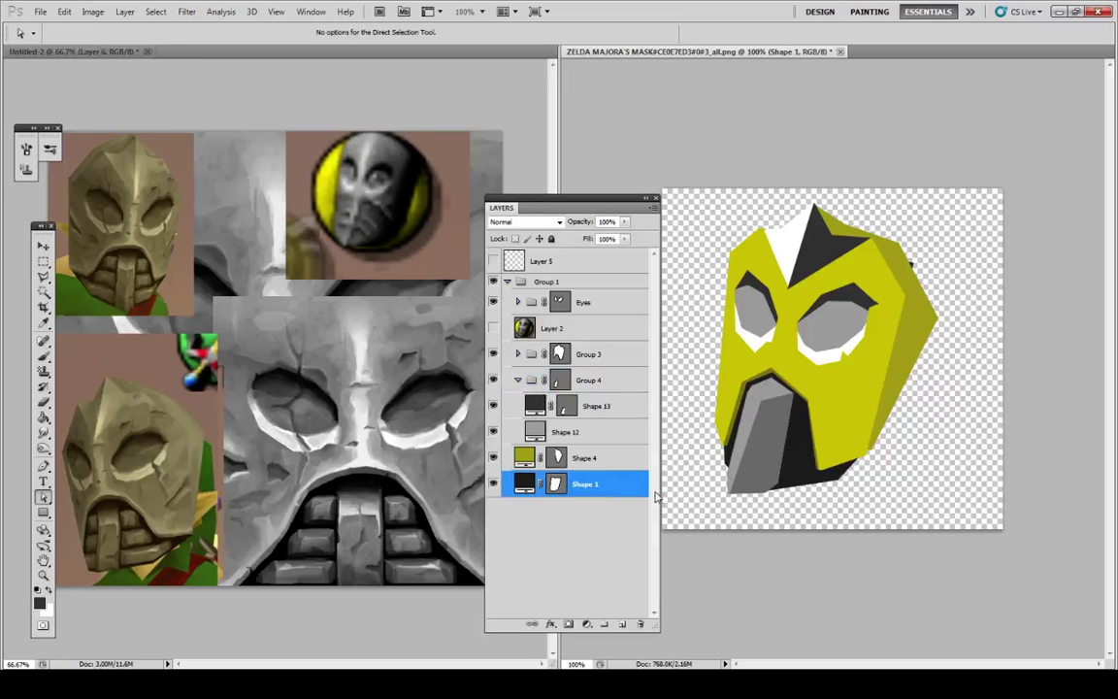
click(594, 406)
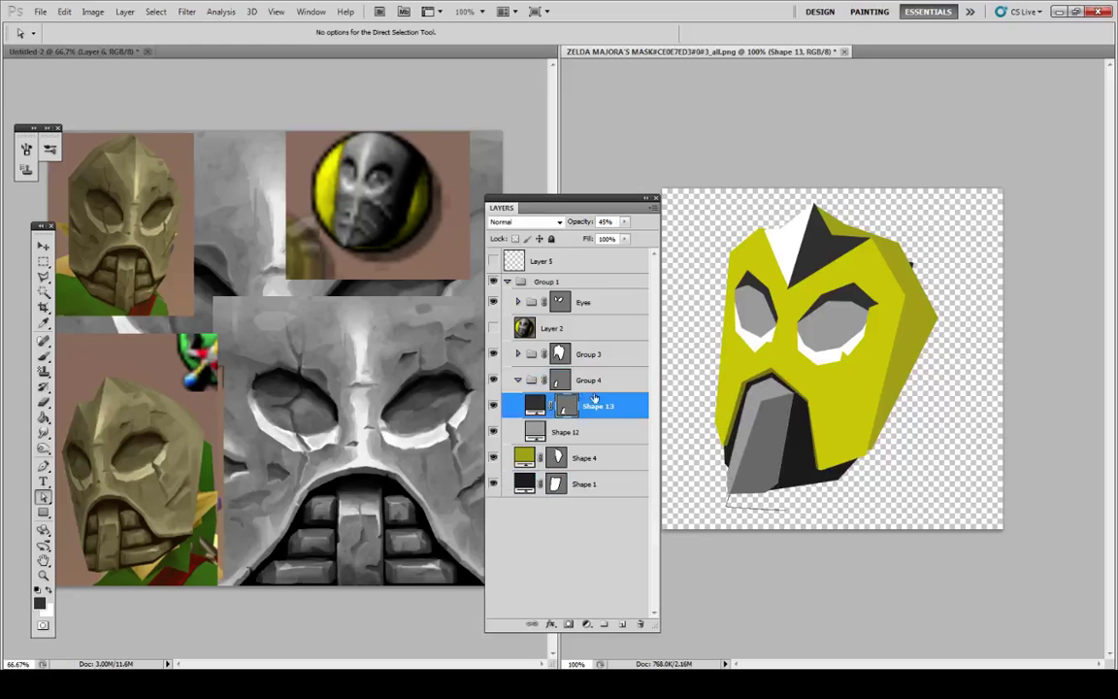
click(44, 466)
click(795, 393)
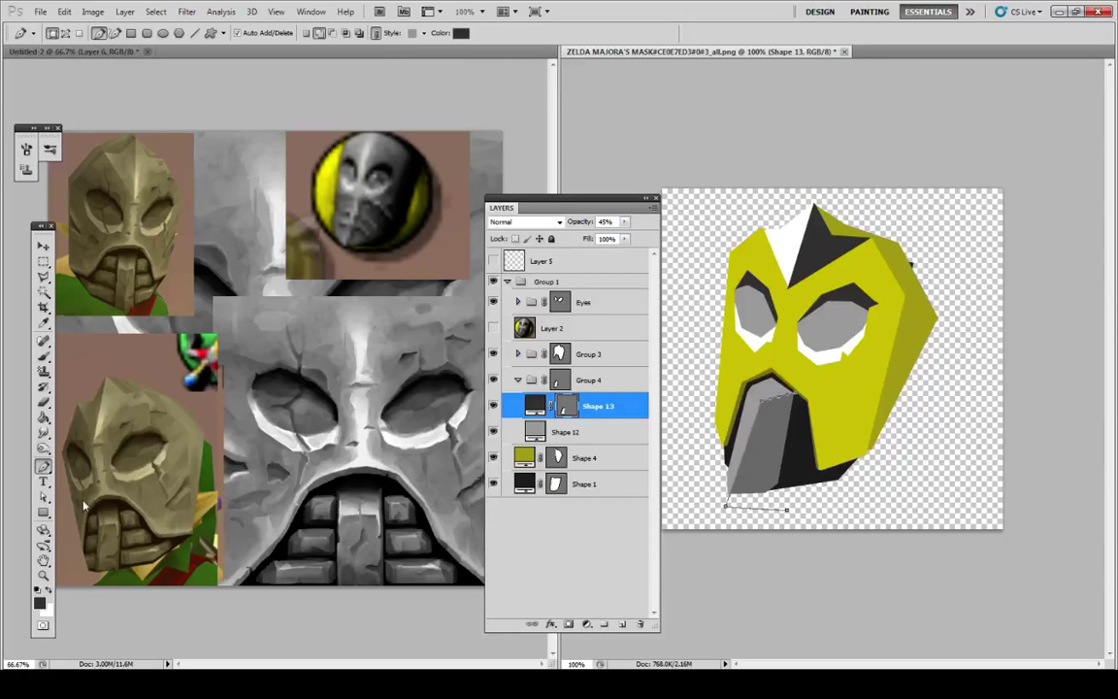
click(43, 496)
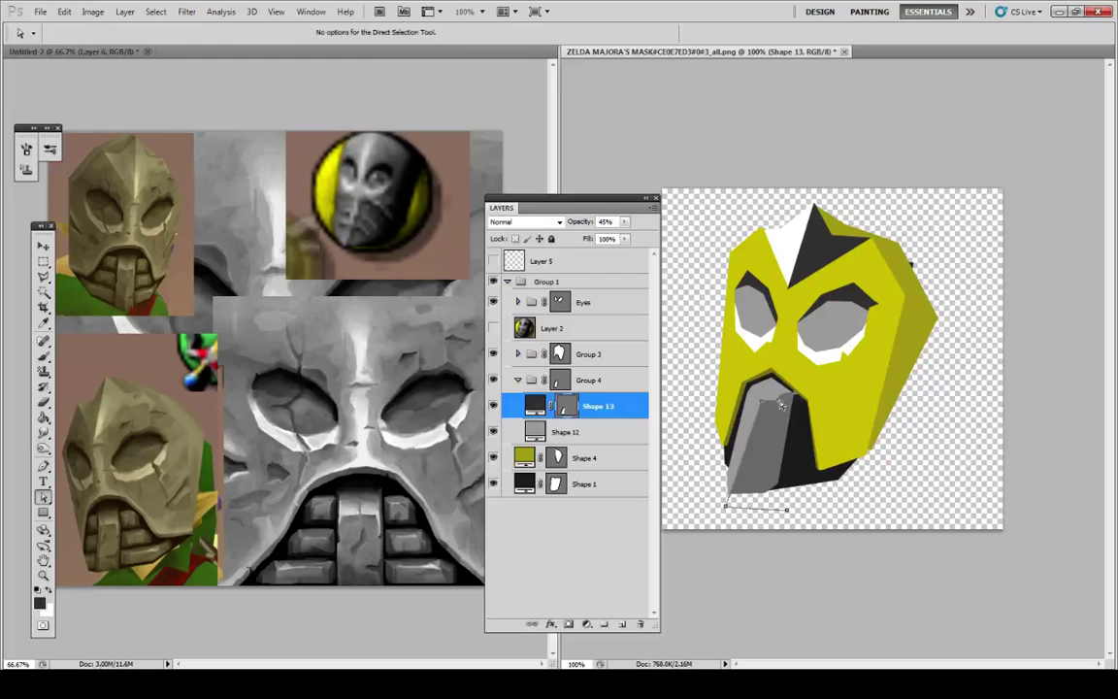
click(602, 483)
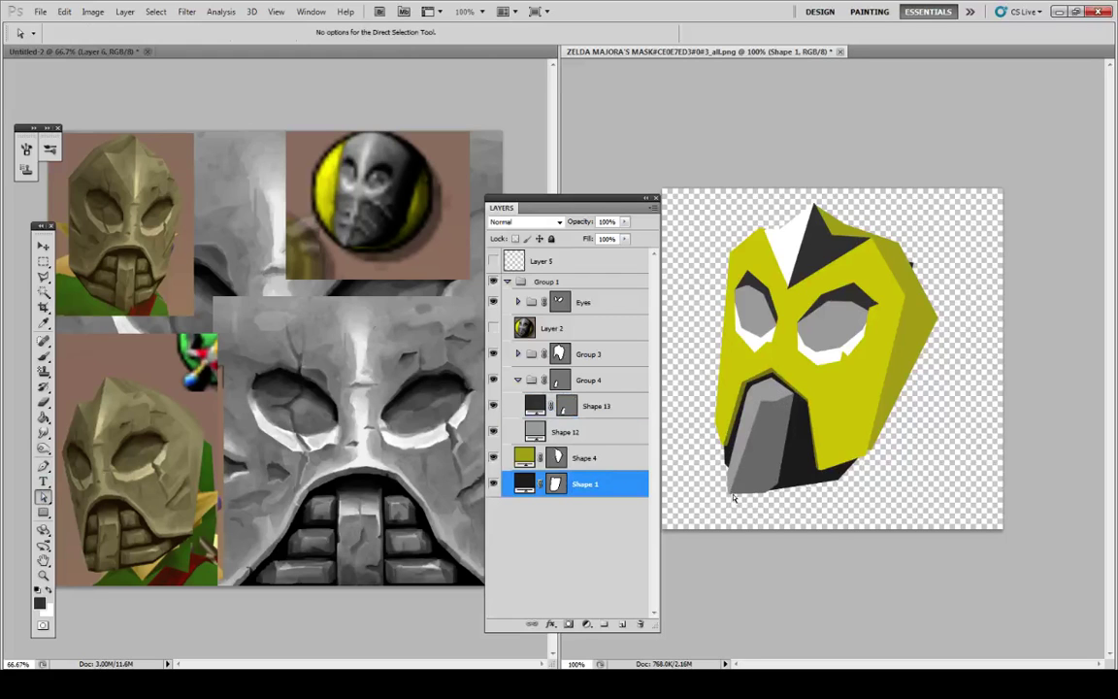
click(567, 410)
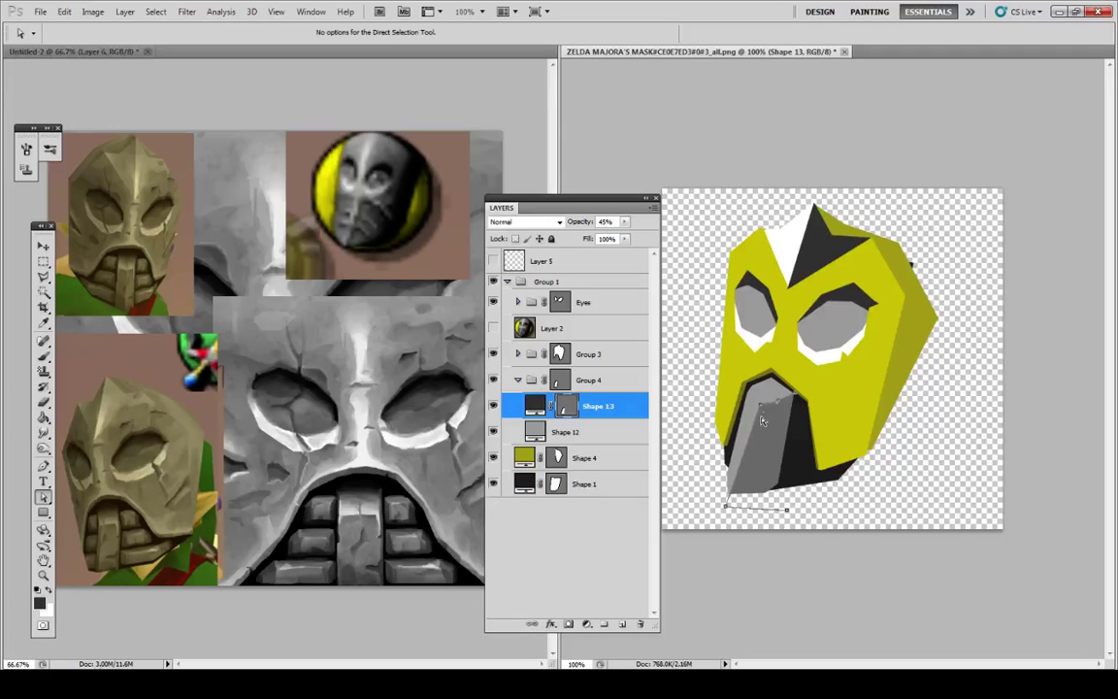
click(602, 457)
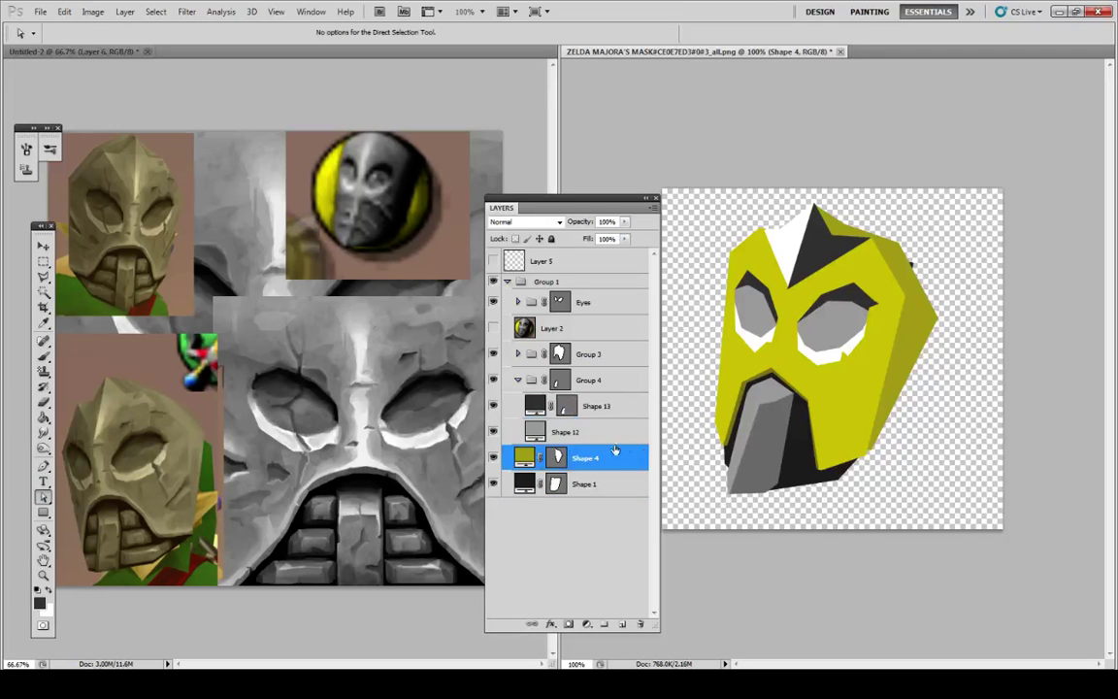
Step: Draw a facet across the top end of the mouth piece with the Pen tool, as a new shape layer above Shape 12
click(621, 432)
click(43, 466)
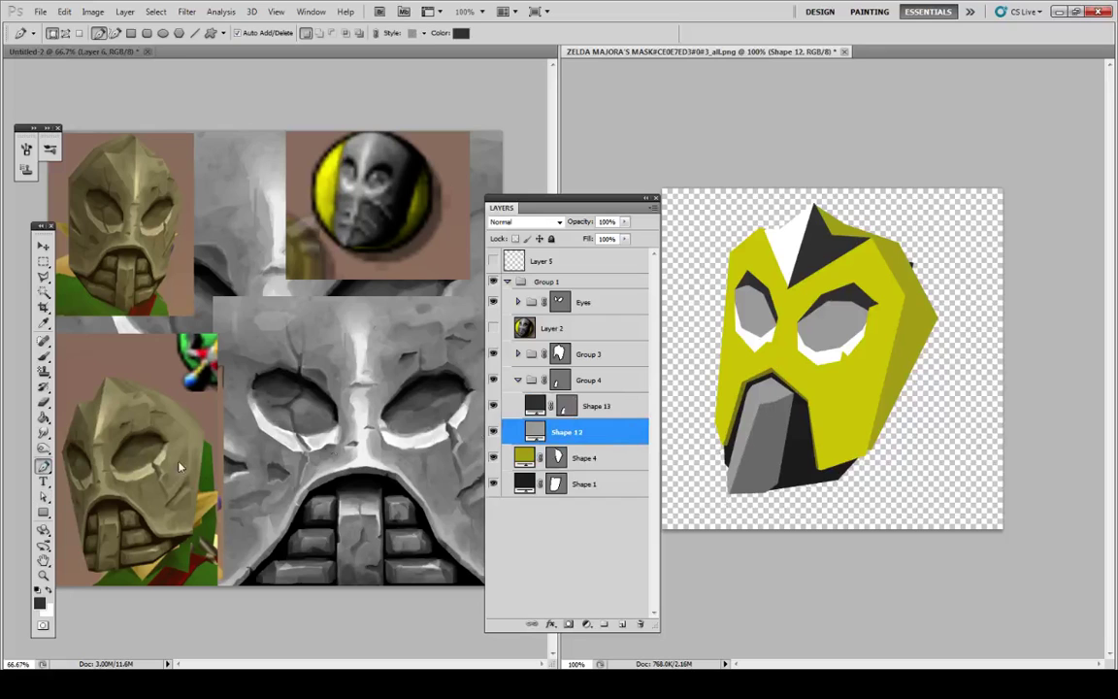
click(758, 410)
click(764, 379)
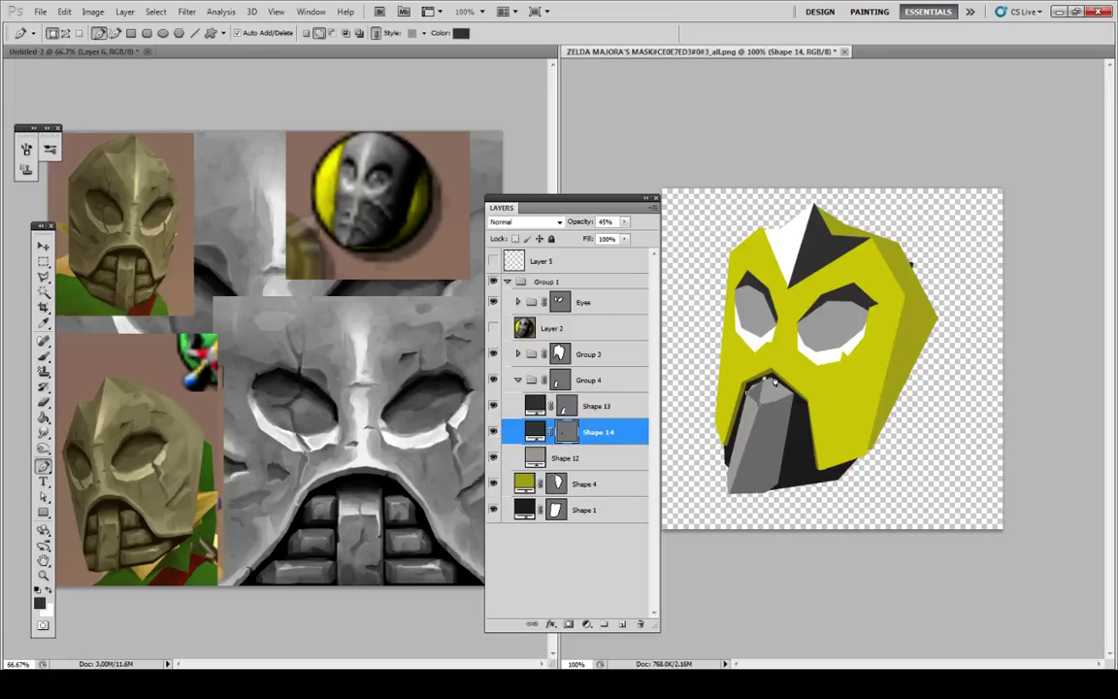
click(775, 377)
click(789, 386)
key(ctrl+alt+z)
key(ctrl+alt+z)
key(ctrl+alt+z)
click(764, 374)
key(ctrl+alt+z)
click(812, 362)
click(818, 380)
click(758, 404)
key(Return)
Step: Set Shape 13 to 100% opacity and recolour its fill with grey sampled from the mouth piece
right_click(611, 427)
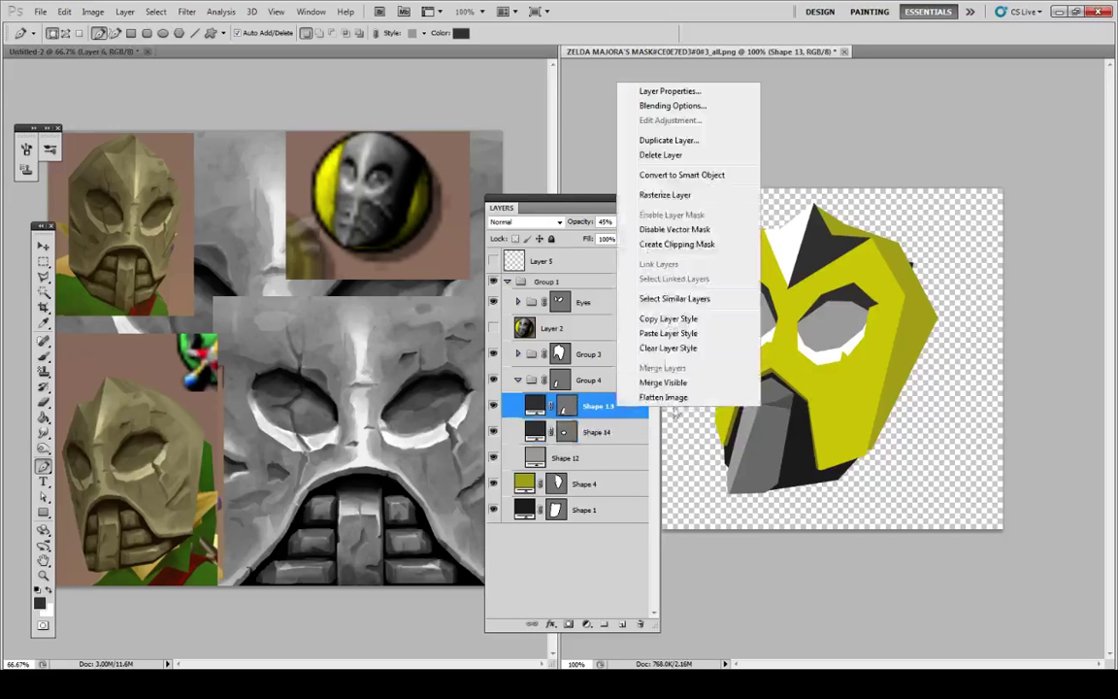
click(539, 405)
double_click(535, 407)
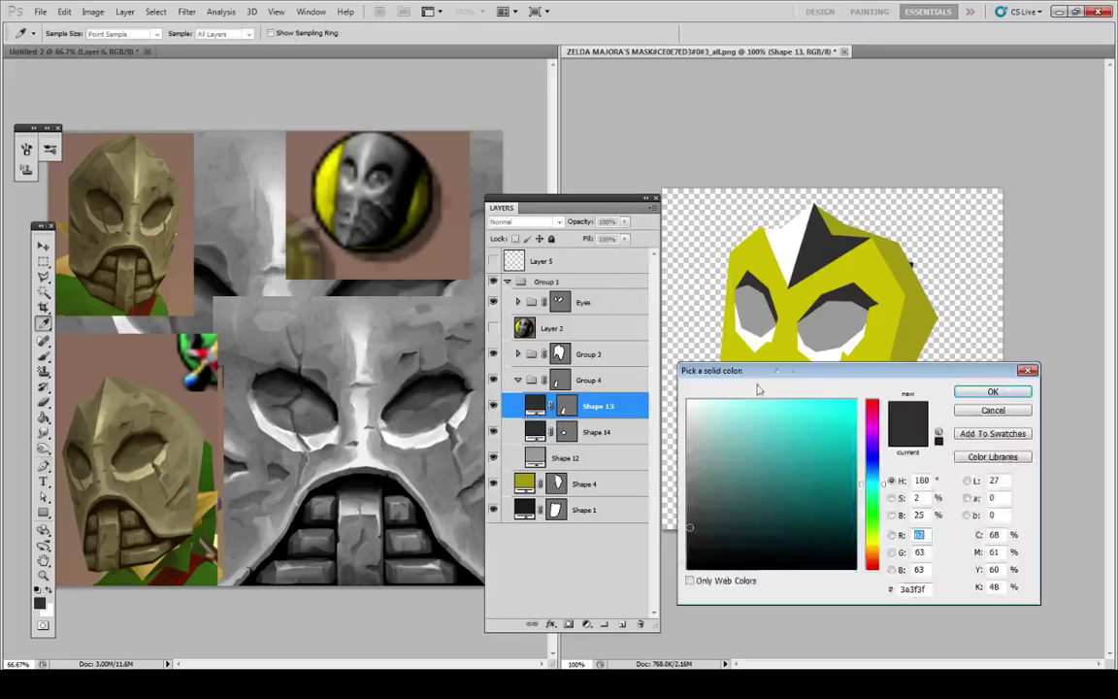
drag(792, 374, 825, 456)
click(773, 390)
click(1021, 470)
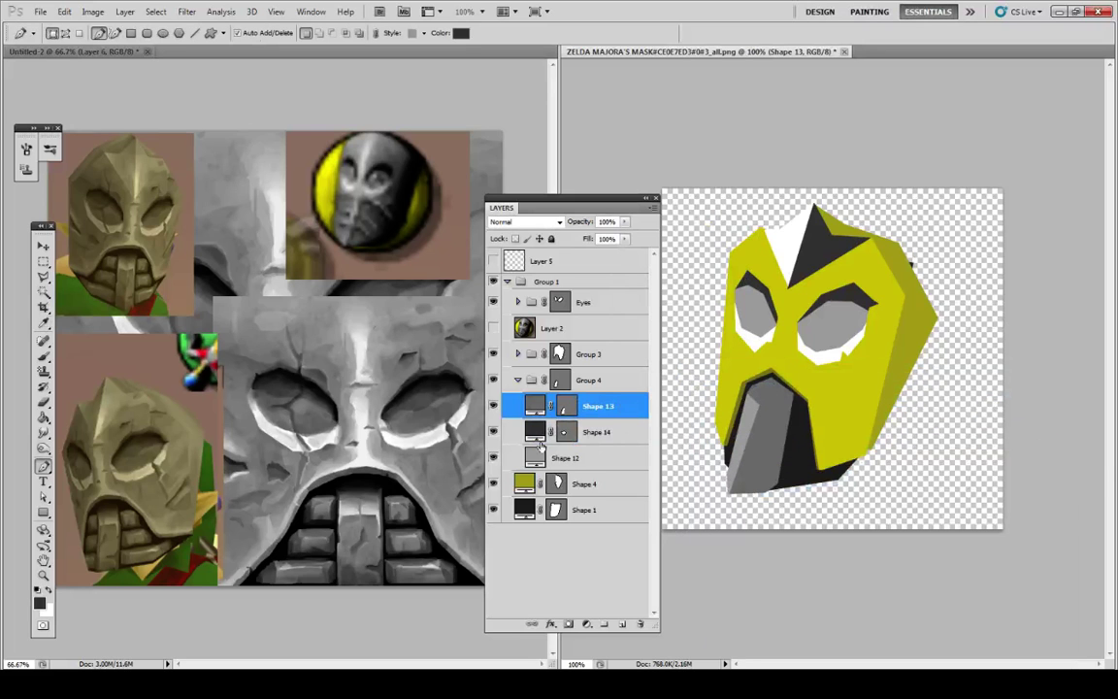
Step: Lower the opacity of Shape 14 to 17% in its layer blending options
double_click(631, 431)
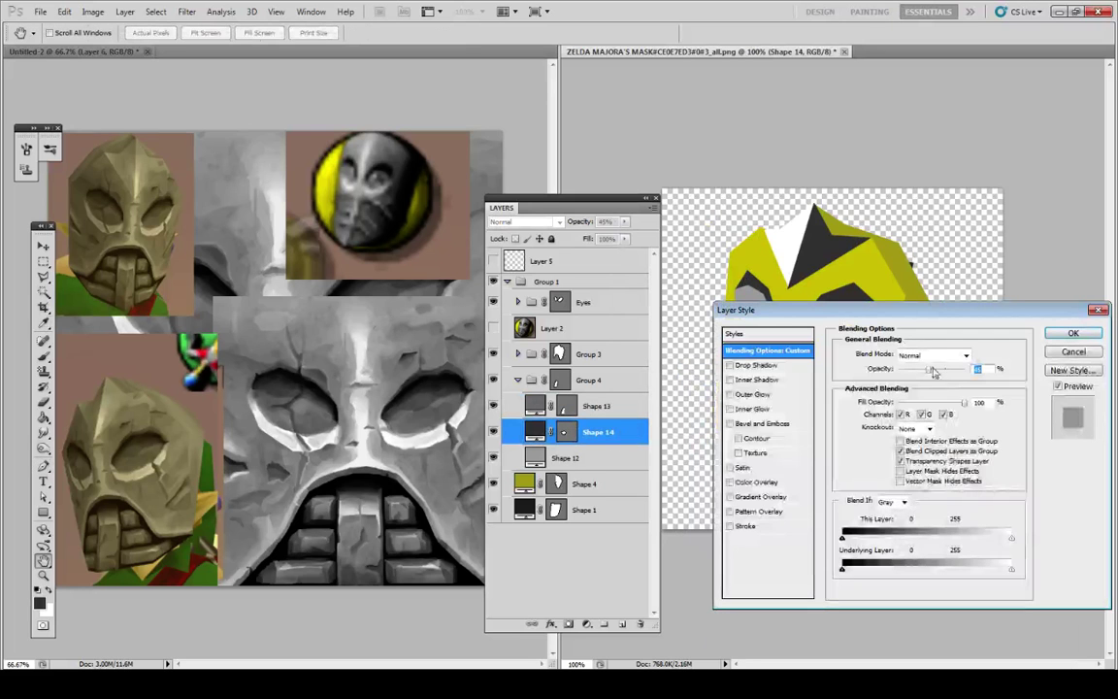
drag(934, 373, 915, 373)
click(1053, 335)
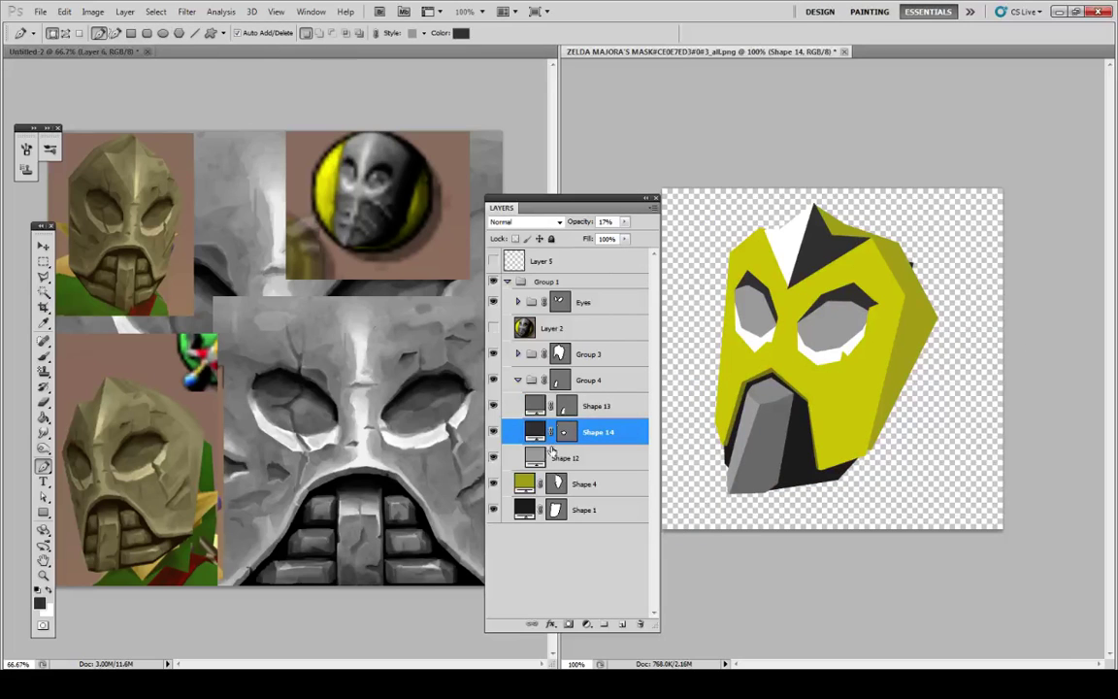
Step: Move Shape 13's lower-left anchor point slightly downward and adjust the bottom corner of Group 4's vector mask
click(567, 406)
click(43, 496)
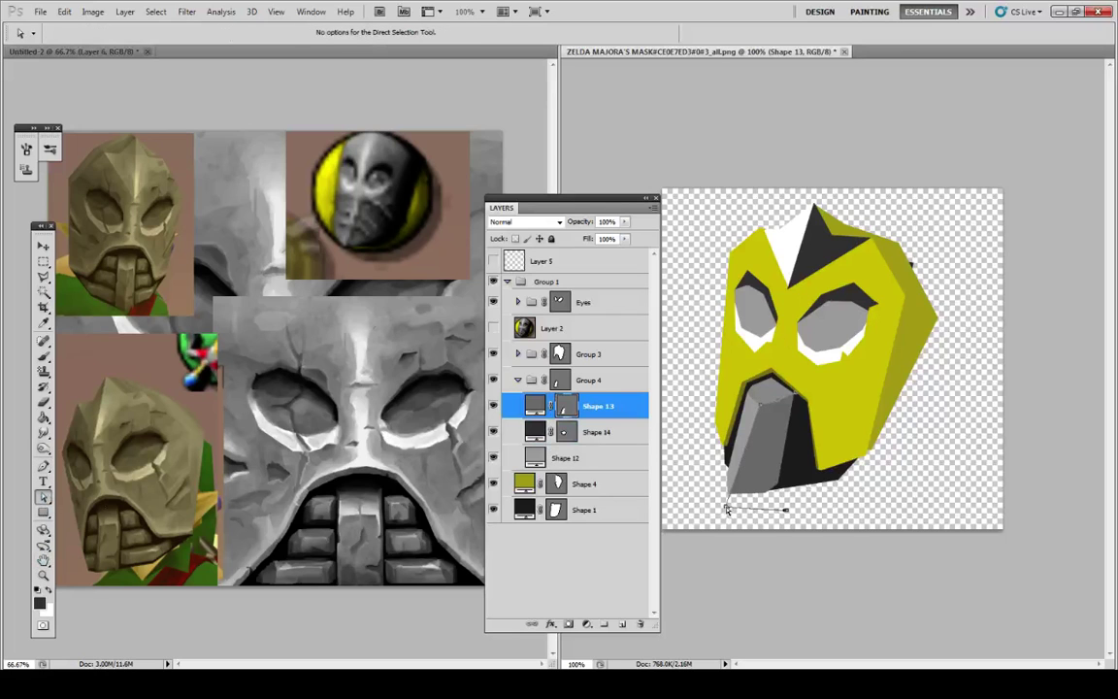
drag(726, 509, 727, 518)
click(560, 381)
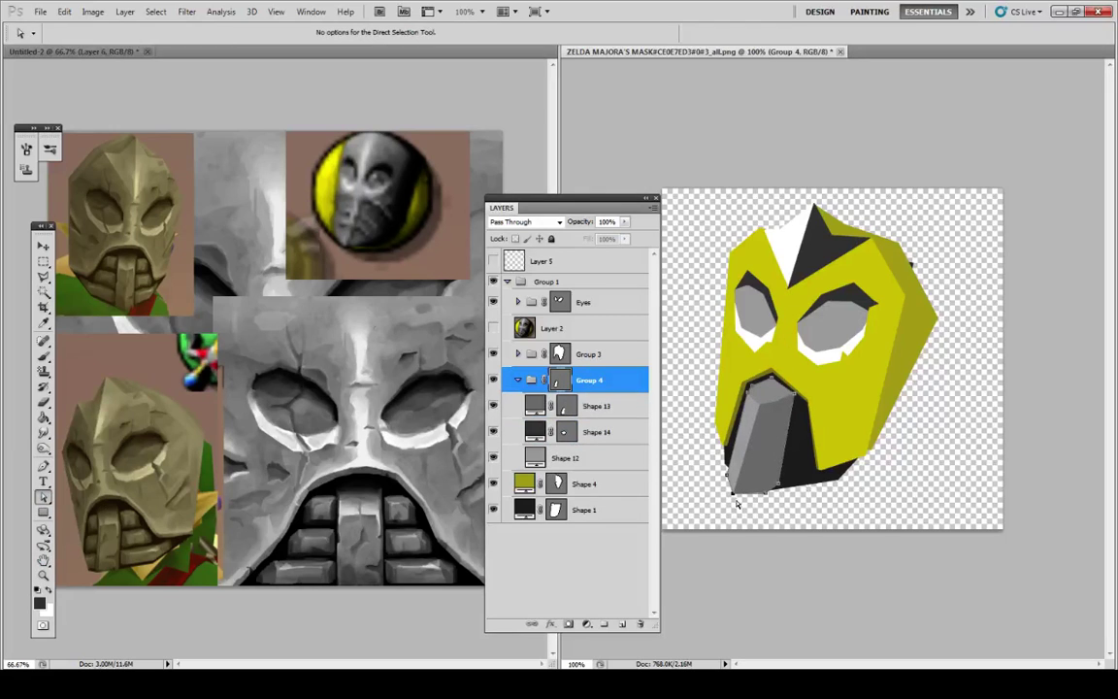
Step: Adjust the lower-right corner of Shape 1 and the outer edge of the larger eye on the Eyes group's vector mask
click(575, 510)
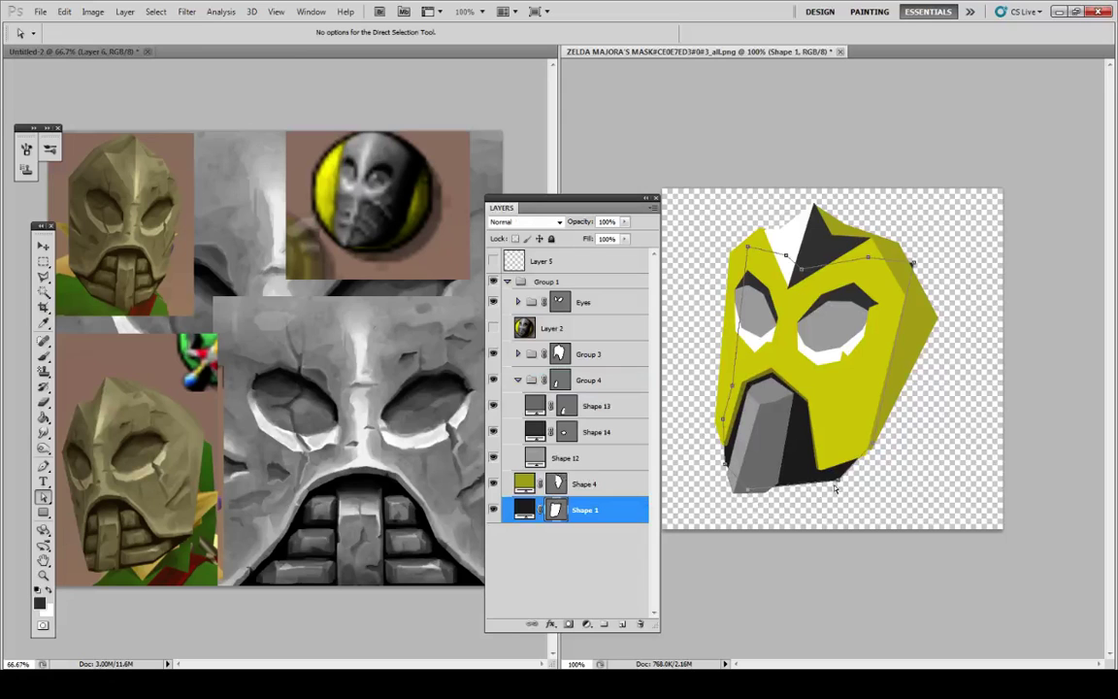
click(594, 457)
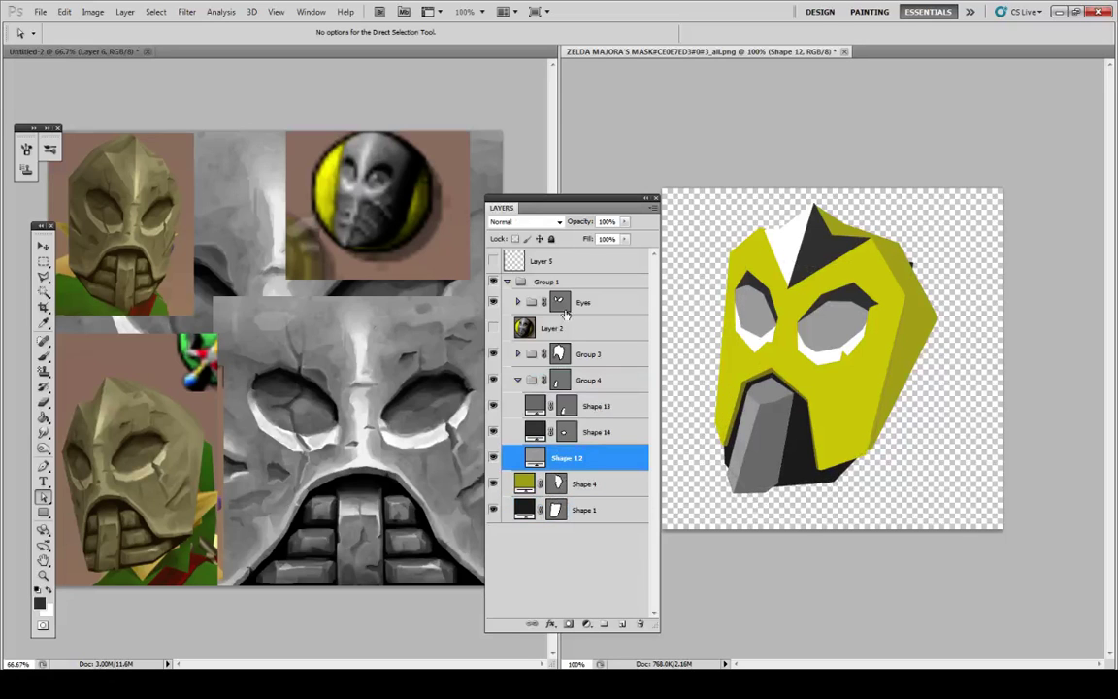
click(857, 341)
click(870, 335)
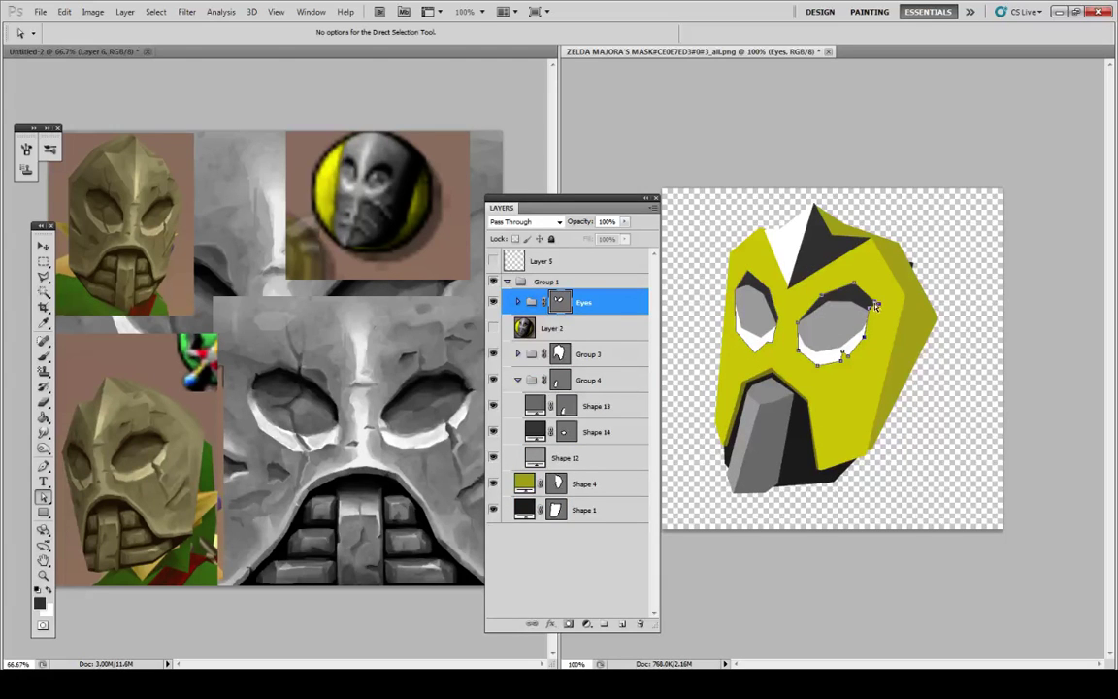
click(594, 431)
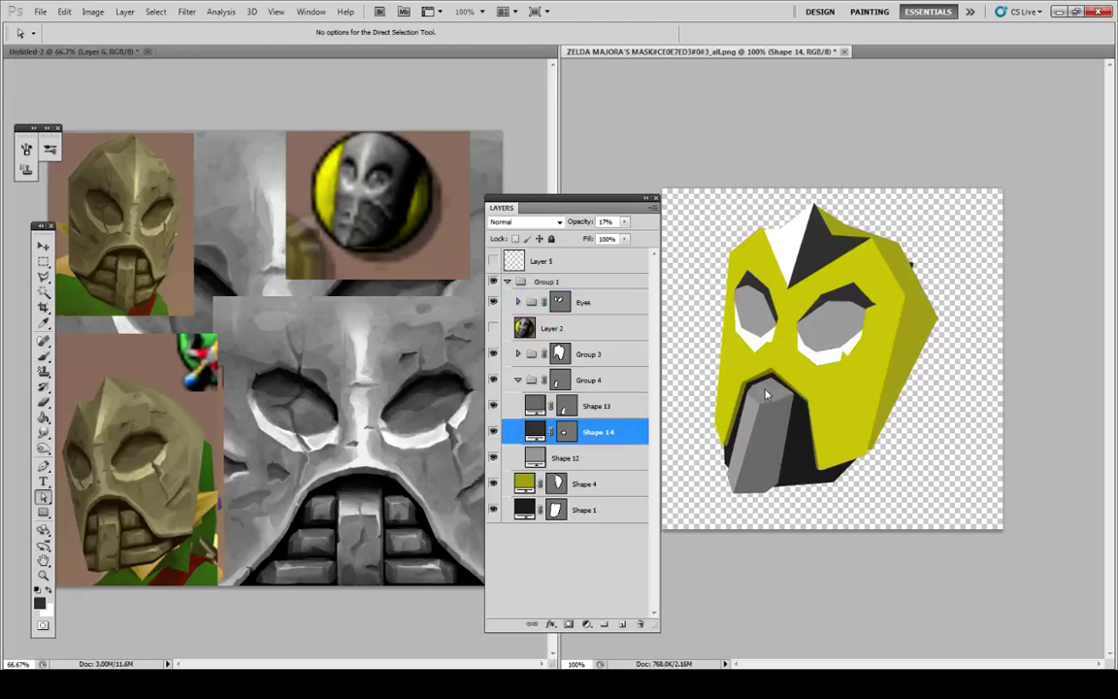
Step: Save the document in Photoshop format as ZELDA MAJORA'S MASK#CE0E7ED3#0#3_all.psd, accepting the format options
key(ctrl+s)
click(730, 488)
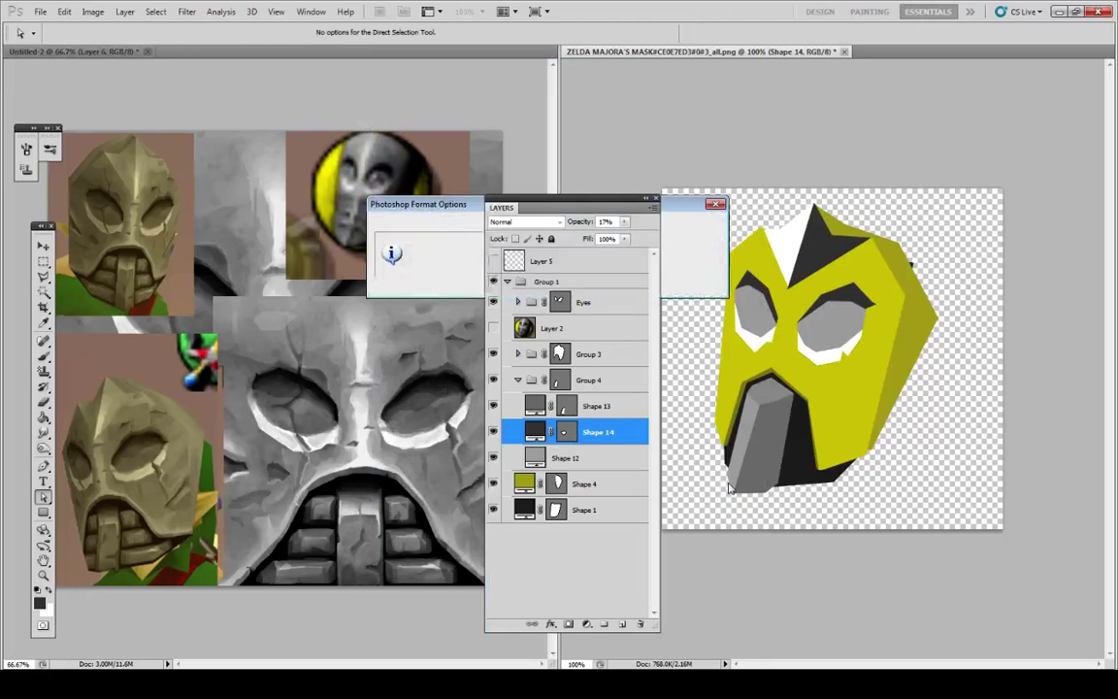
key(Return)
Step: Collapse Group 4, add a new layer above it, and sample white from the eye highlight for the Brush tool
click(517, 380)
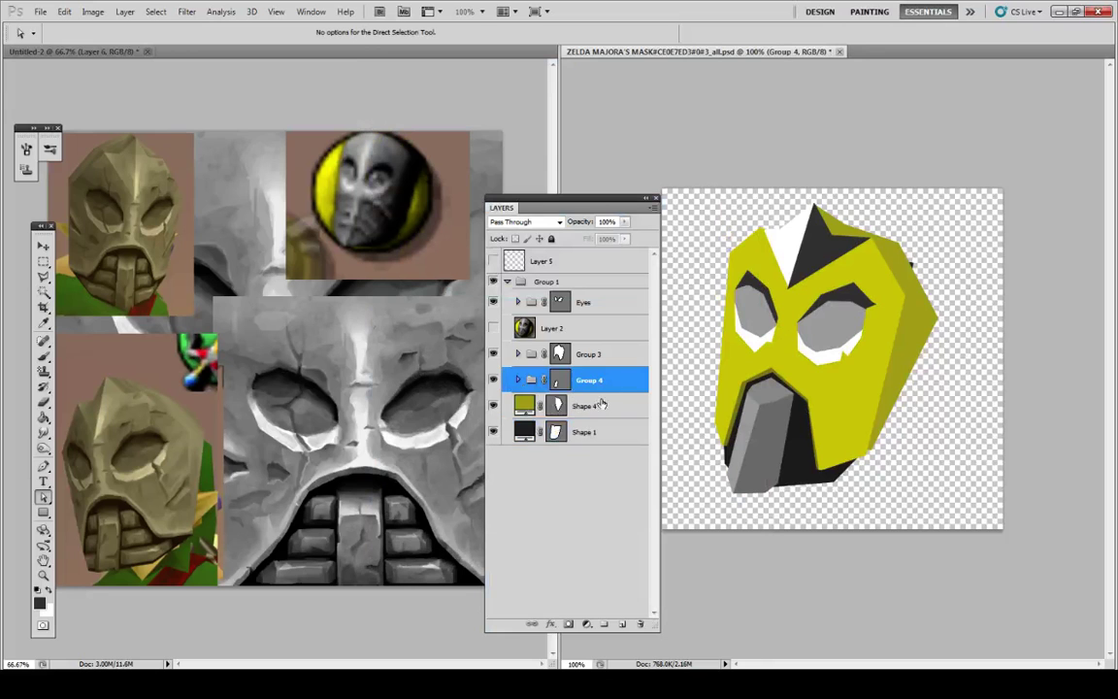
click(622, 627)
key(i)
click(831, 359)
key(b)
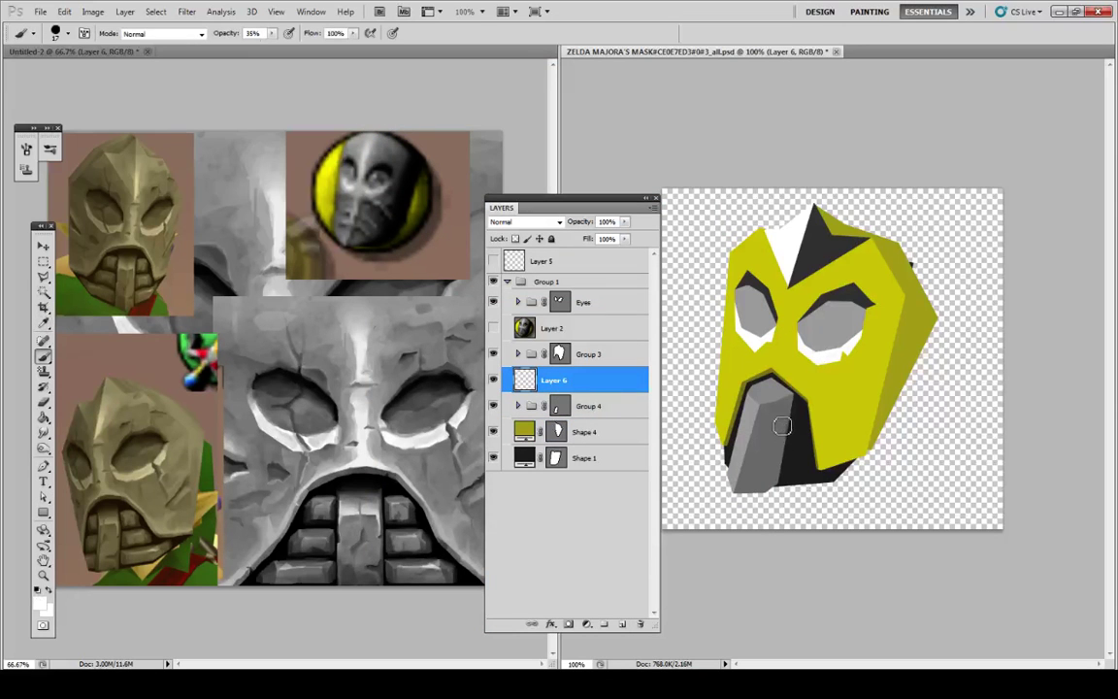
Step: Set up a round 16 px brush and move Layer 6 above the Eyes group inside Group 1
drag(783, 425, 776, 442)
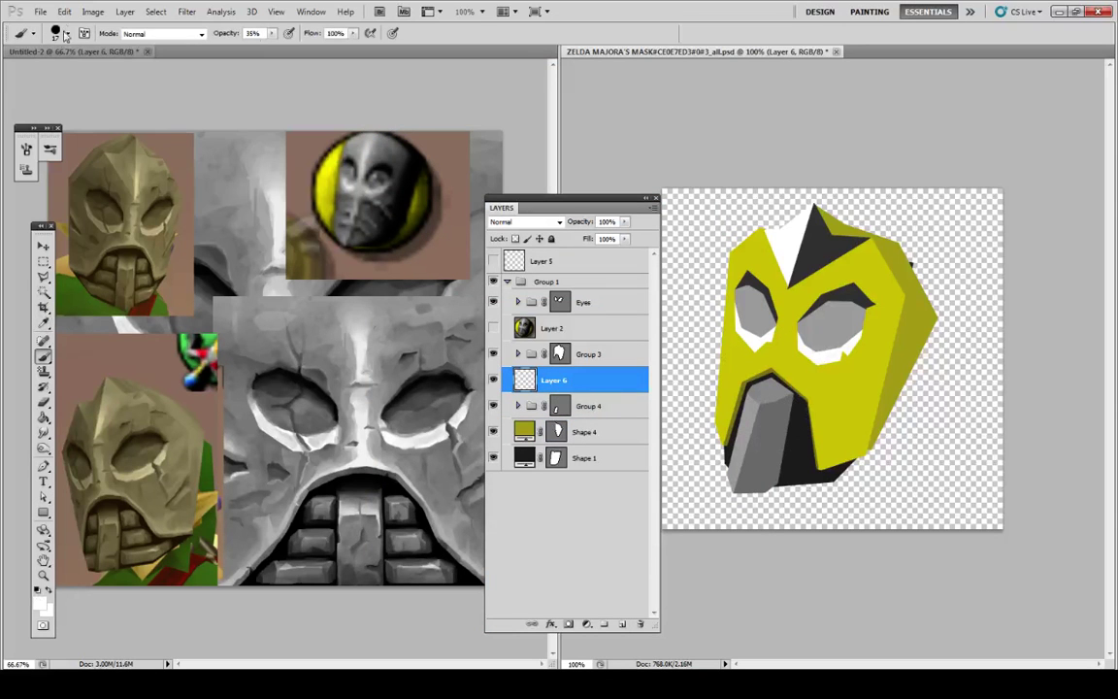
click(62, 33)
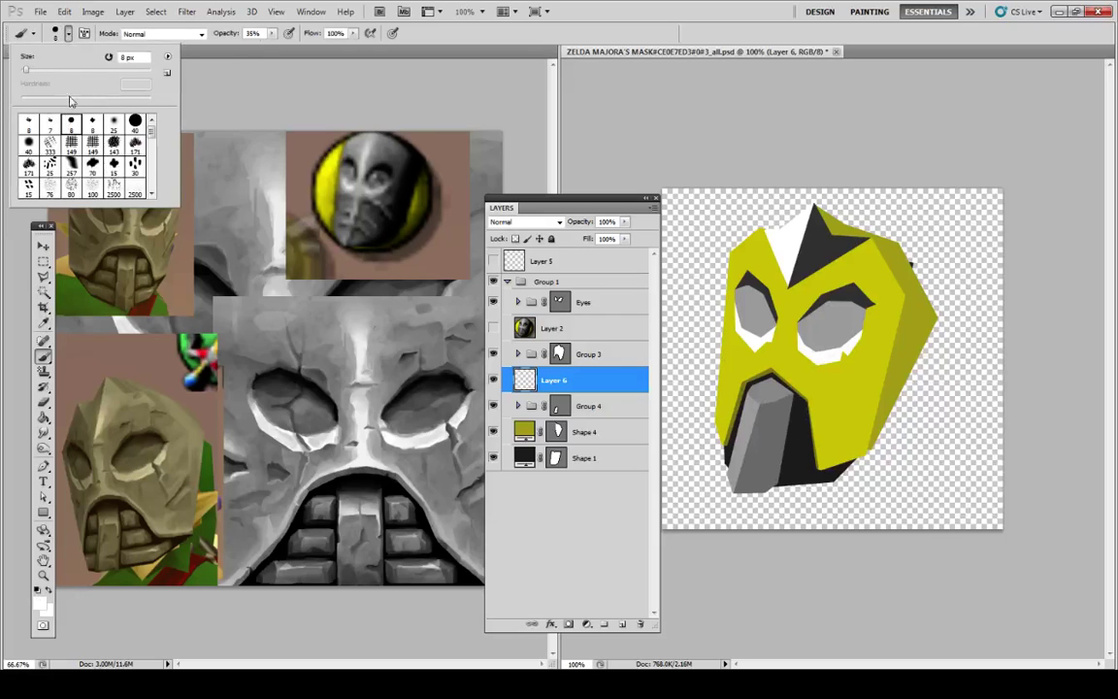
click(801, 543)
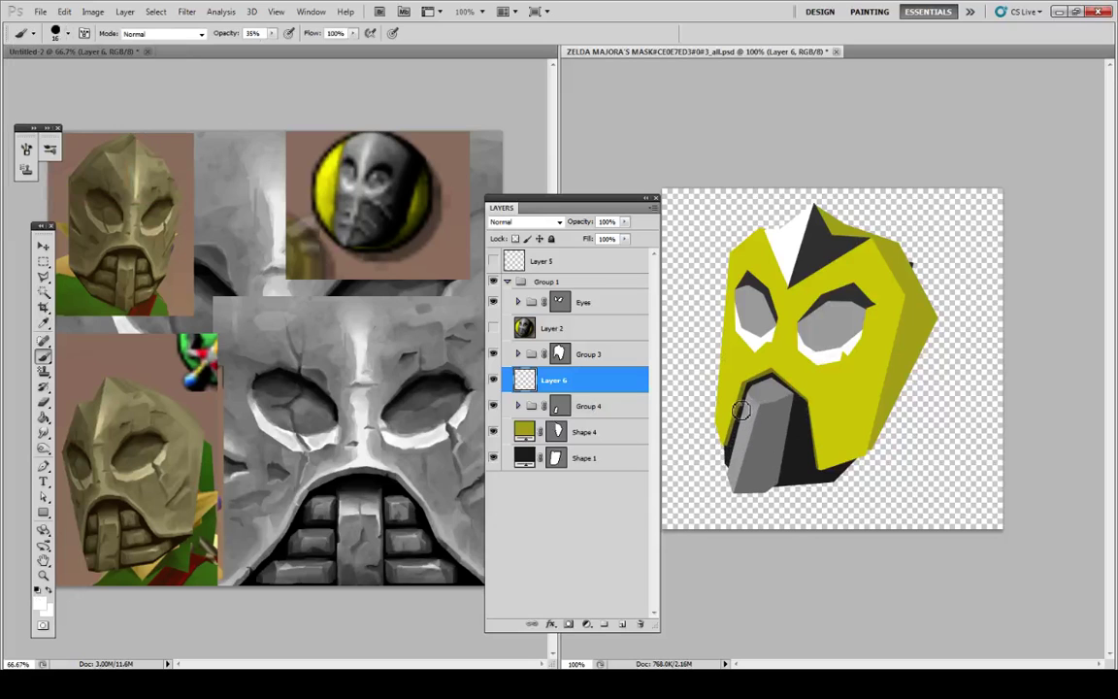
drag(587, 378, 542, 291)
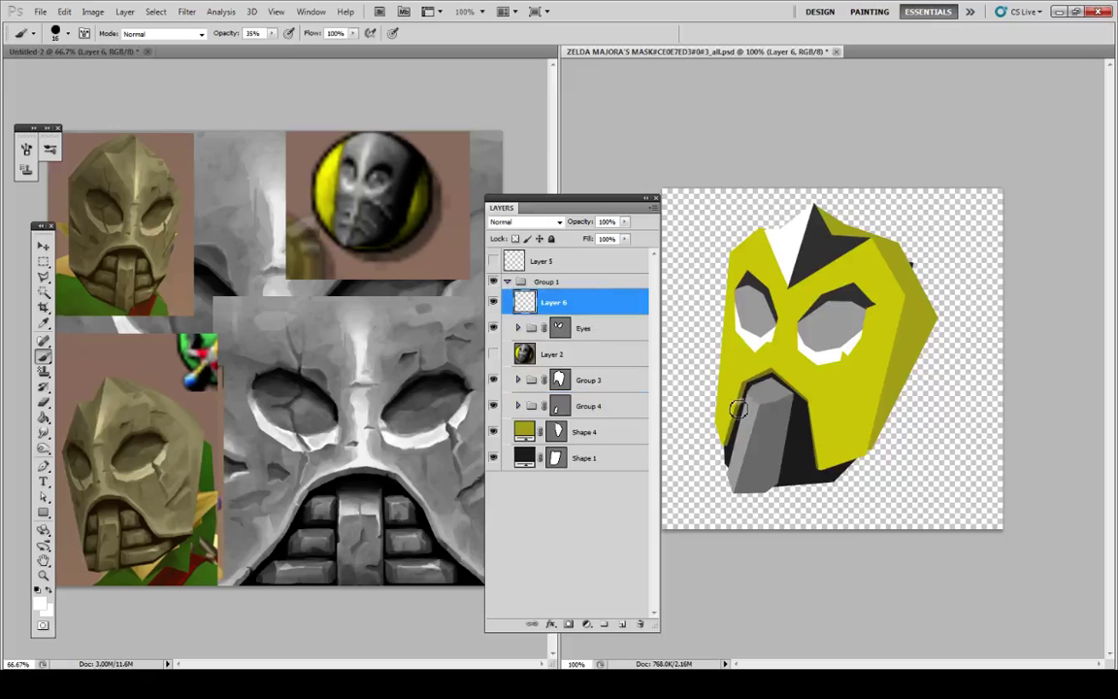
Step: Set the brush opacity to 100% and paint rough white teeth on both sides of the mouth piece on Layer 6
click(272, 33)
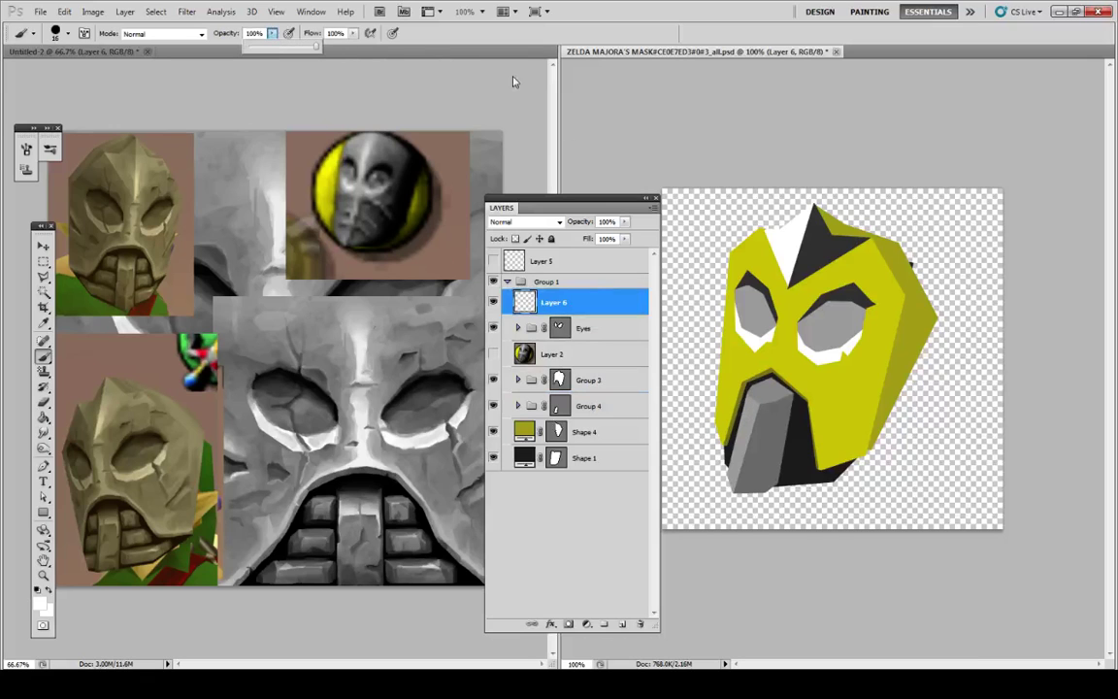
click(752, 400)
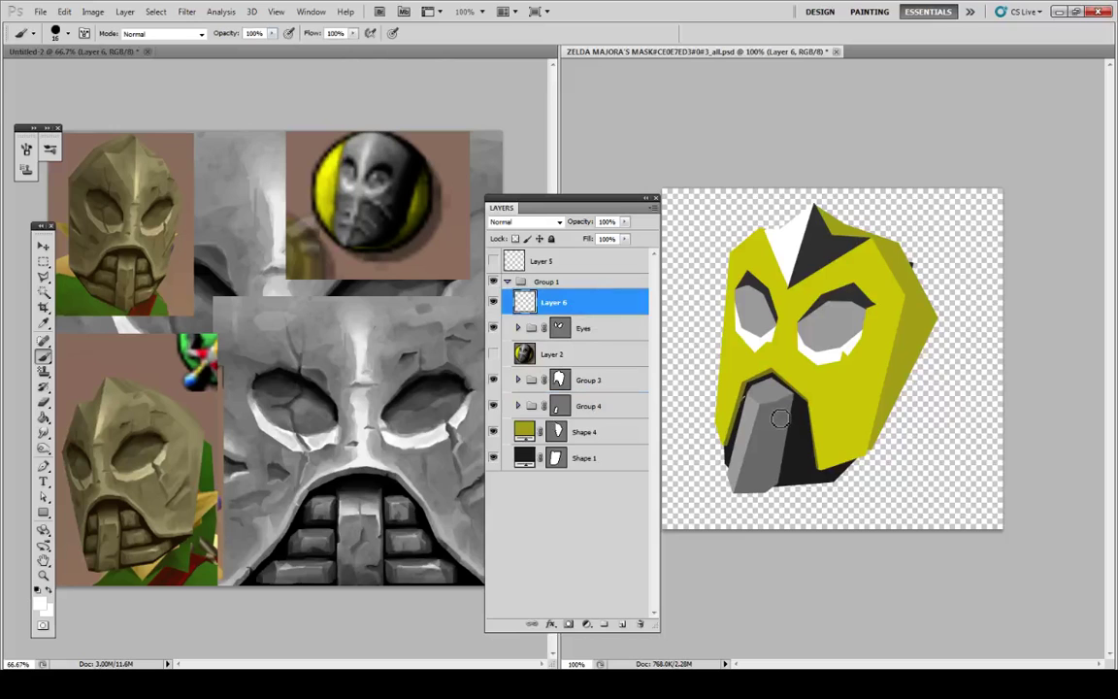
mouse_move(777, 434)
mouse_down()
mouse_move(808, 431)
mouse_move(797, 447)
mouse_move(783, 432)
mouse_move(791, 424)
mouse_move(803, 432)
mouse_move(778, 437)
mouse_move(771, 482)
mouse_move(781, 483)
mouse_move(769, 482)
mouse_move(817, 492)
mouse_move(789, 490)
mouse_move(806, 496)
mouse_move(843, 475)
mouse_move(809, 486)
mouse_move(775, 469)
mouse_move(808, 458)
mouse_up()
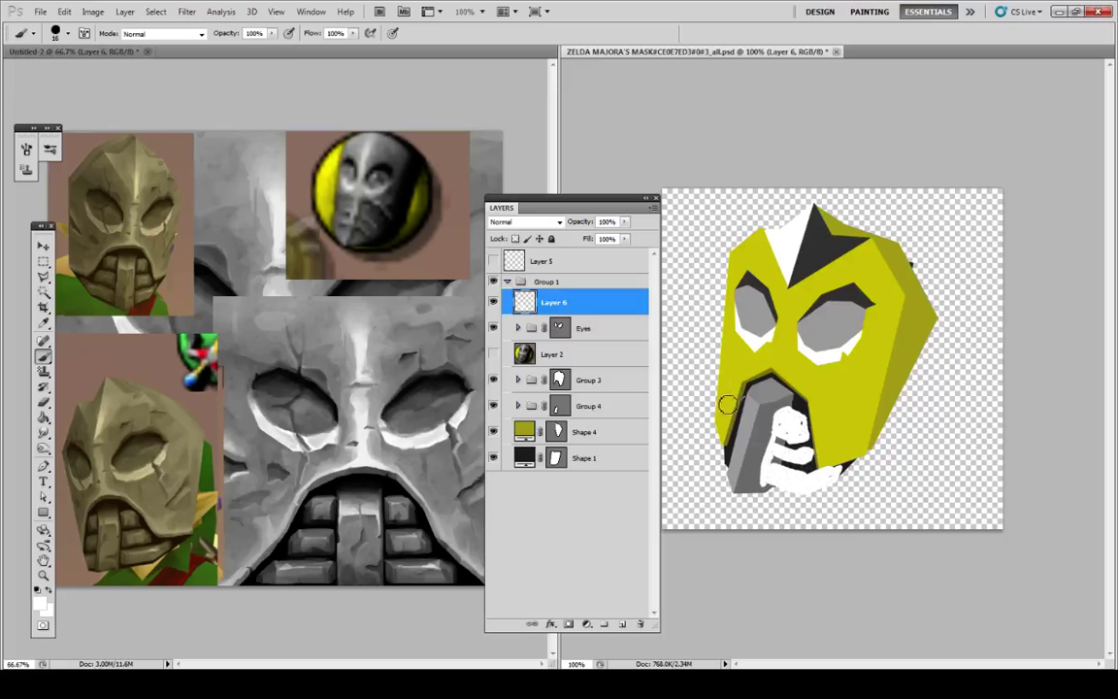
mouse_move(746, 404)
mouse_down()
mouse_move(731, 466)
mouse_move(719, 445)
mouse_move(728, 450)
mouse_move(724, 473)
mouse_move(738, 475)
mouse_up()
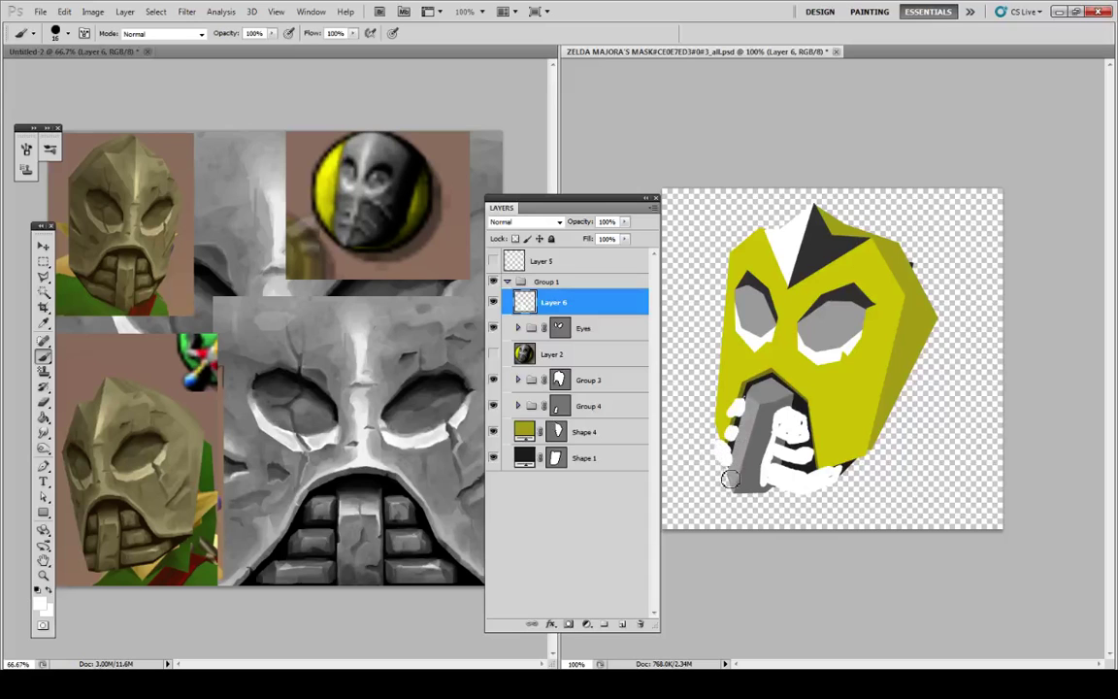
mouse_move(745, 405)
mouse_down()
mouse_move(731, 512)
mouse_move(756, 421)
mouse_move(743, 460)
mouse_up()
Step: Choose a smaller brush, enlarge the mask to about 167%, and move the Layers panel clear of it
click(55, 32)
click(837, 616)
key(alt+])
key(alt+])
key(alt+])
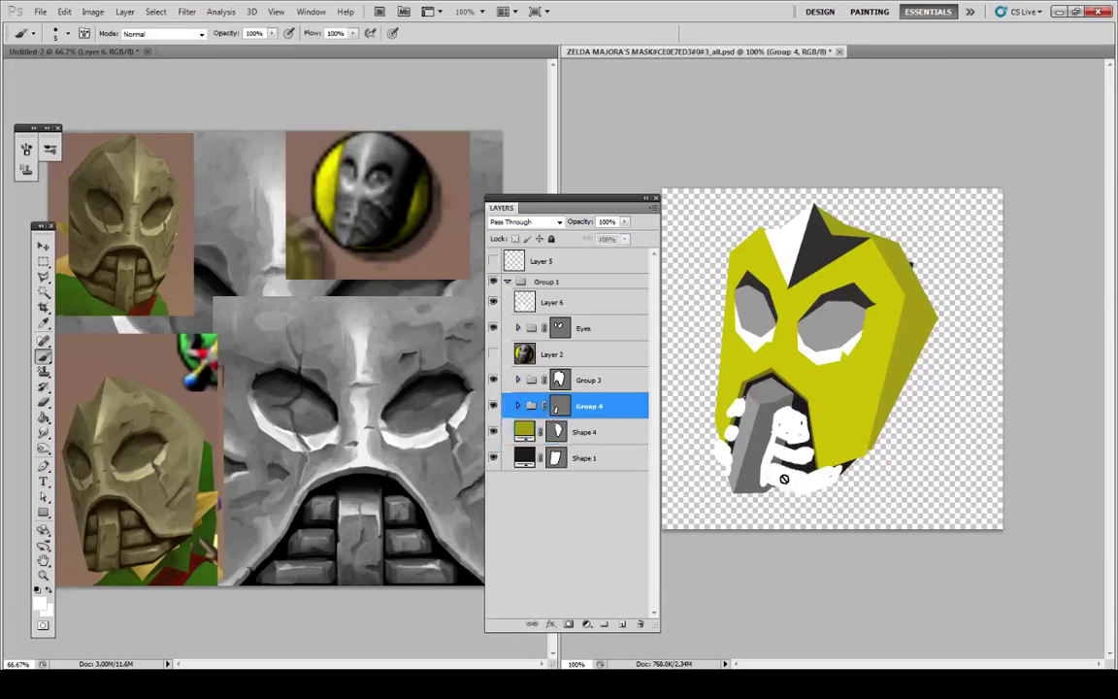
scroll(794, 467, up, 5)
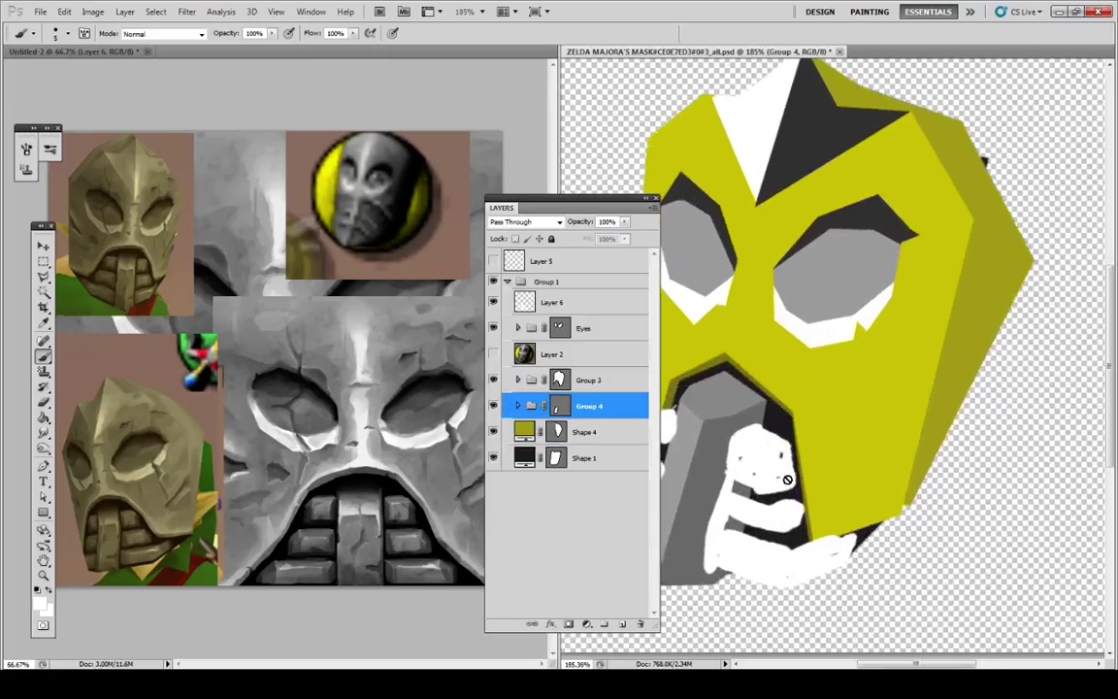
scroll(788, 480, down, 1)
drag(598, 200, 516, 218)
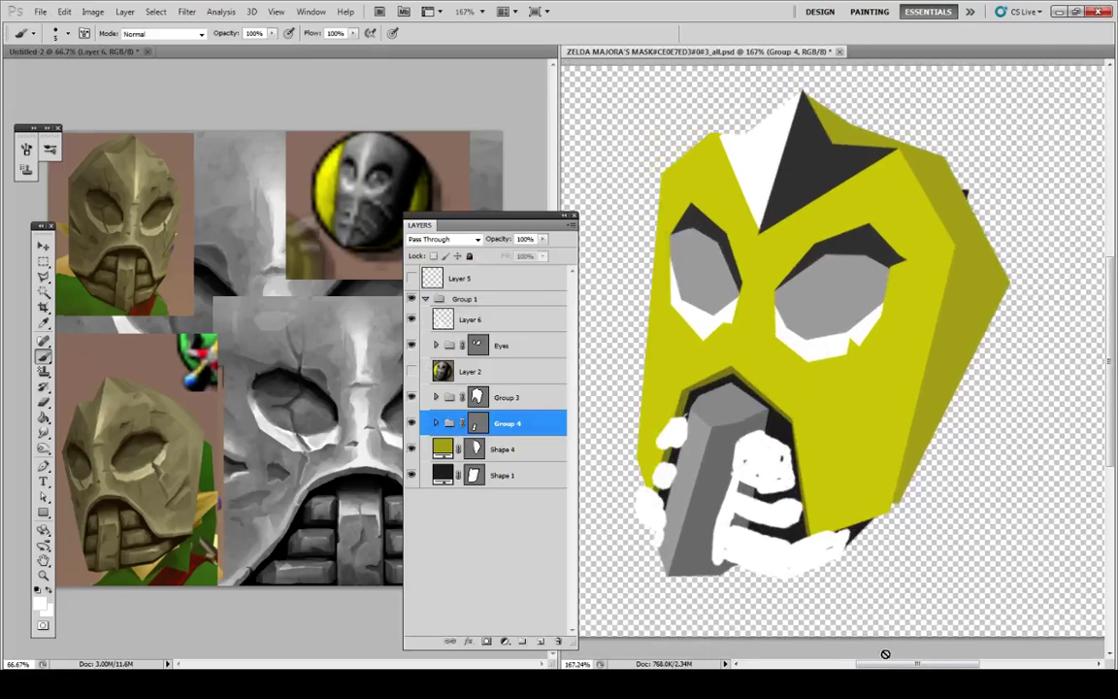
drag(885, 664, 872, 664)
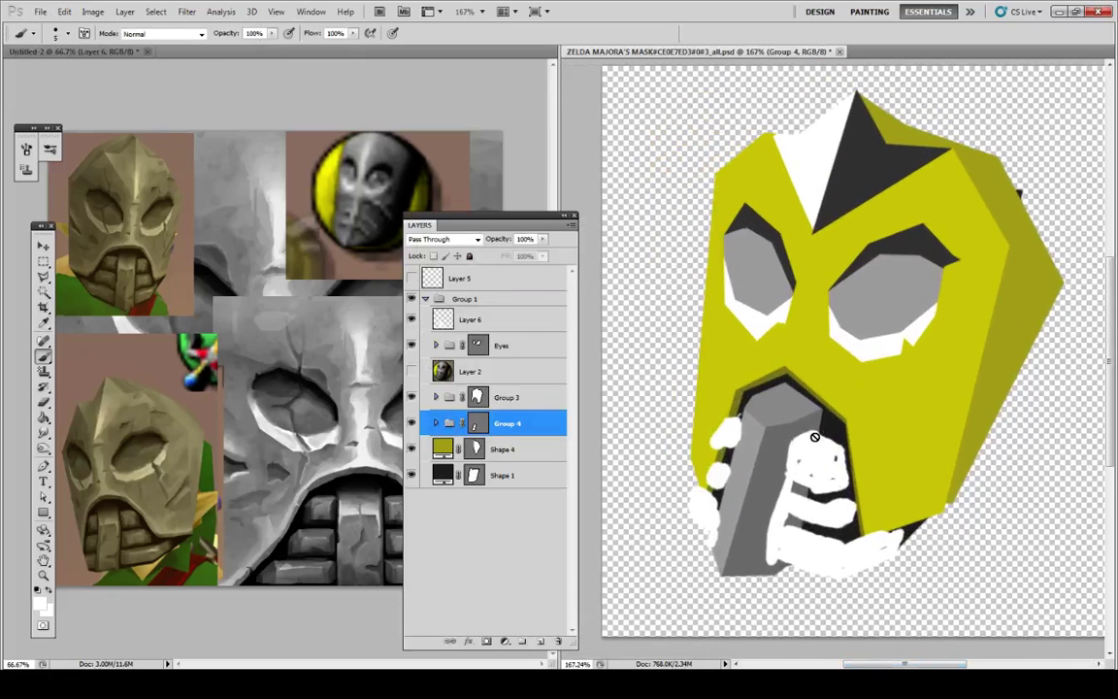
Step: Select Layer 6 with the white teeth again and activate the Brush tool
click(814, 438)
click(532, 263)
key(r)
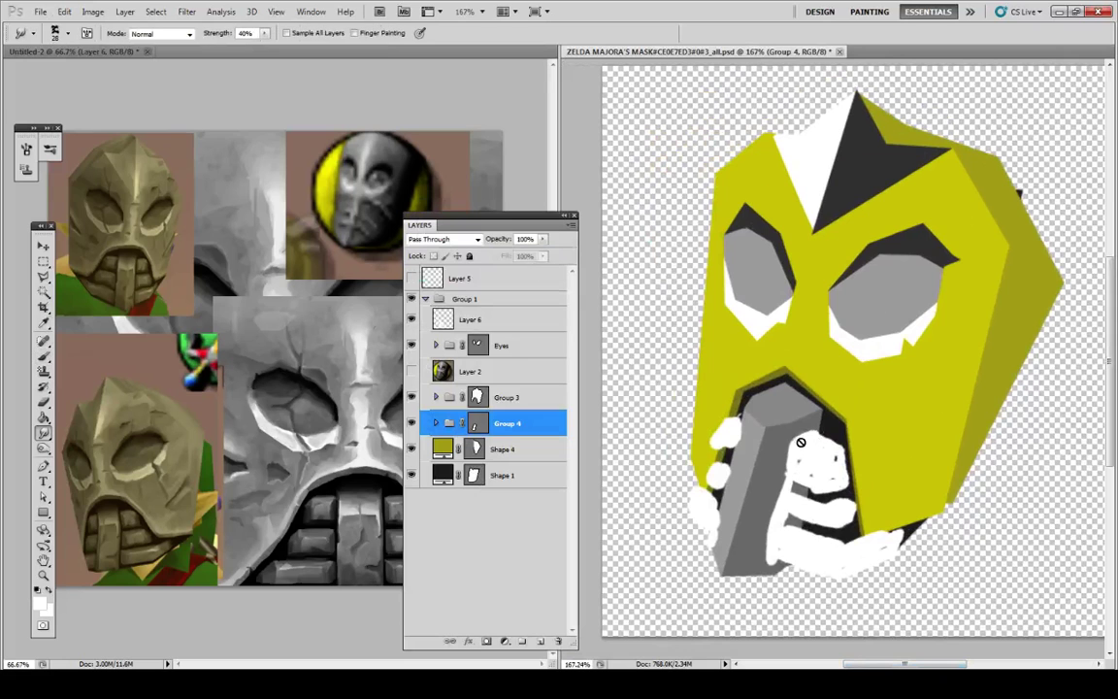
ctrl+click(805, 446)
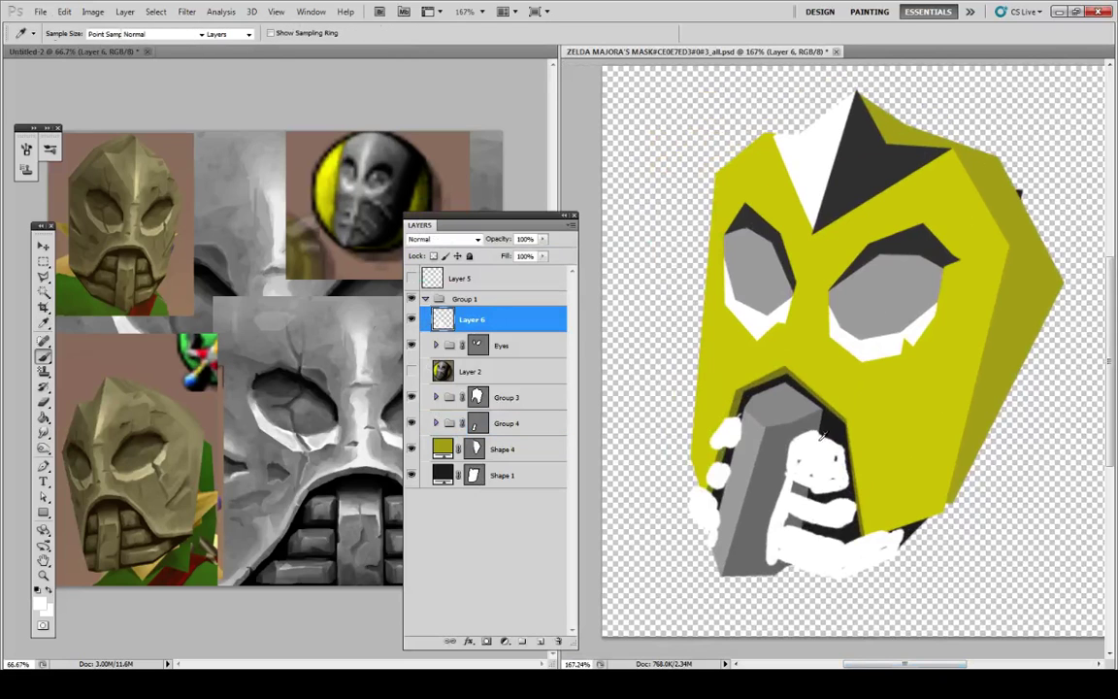
key(b)
Step: Sample greys from the mouth piece and paint along its left edge on Layer 6 to clean up the teeth
alt+click(757, 403)
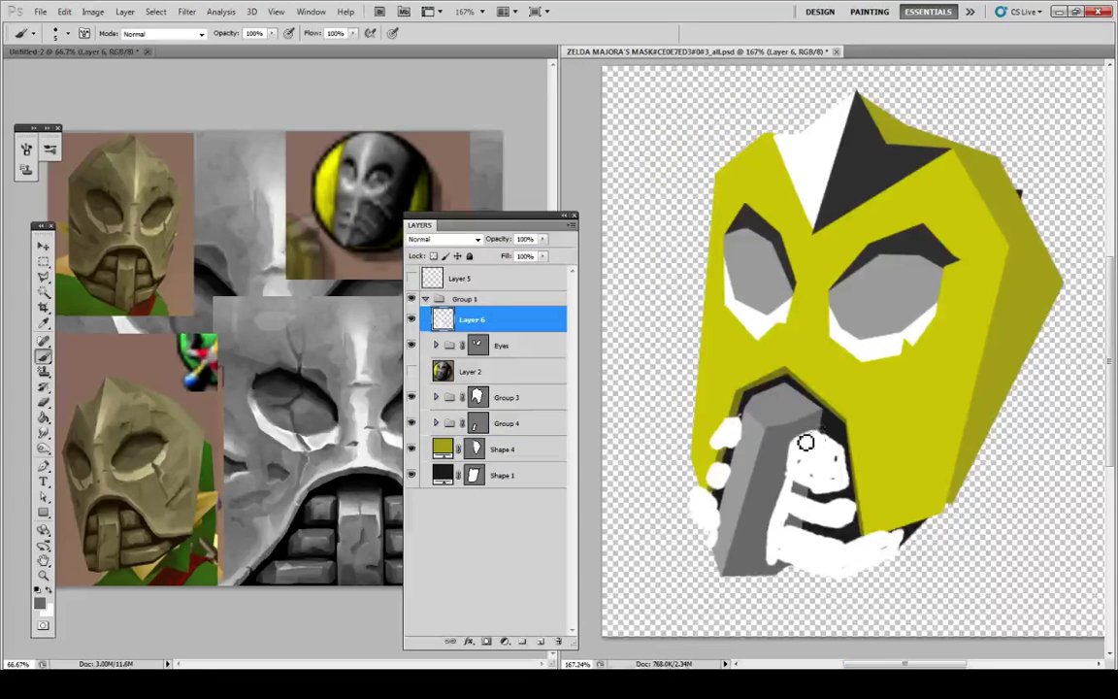
alt+click(754, 418)
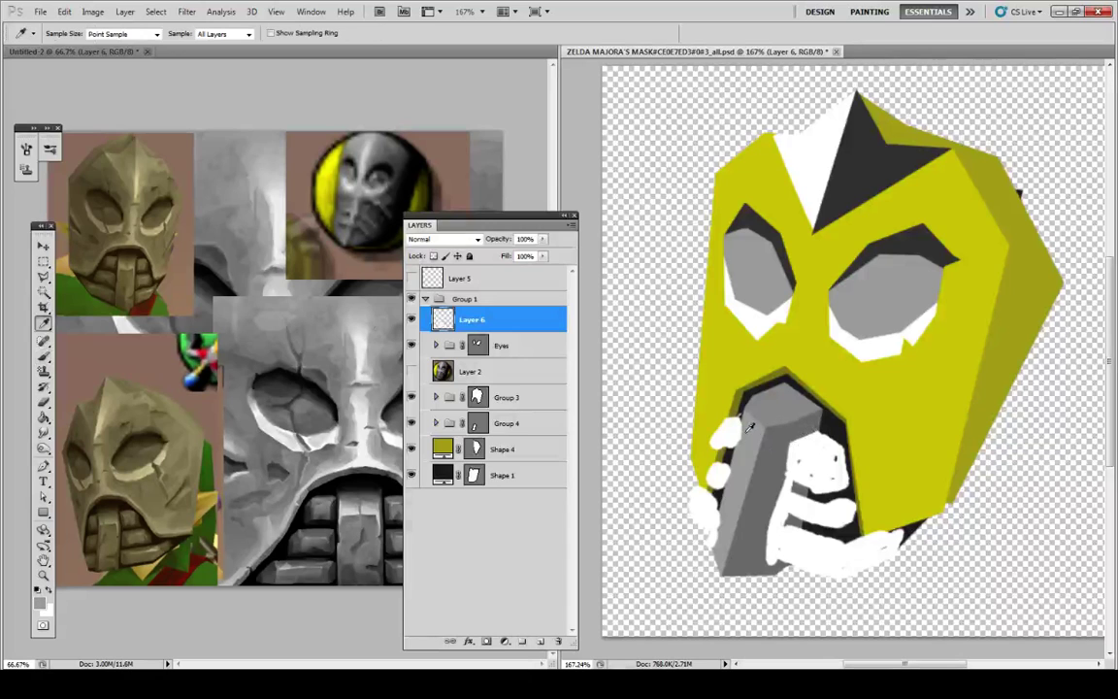
alt+click(747, 430)
drag(749, 430, 735, 487)
Step: Extend the upper-left tooth in white up to the mouth piece on Layer 6 and restore the mouth piece's upper edges with sampled greys
alt+click(738, 420)
key(b)
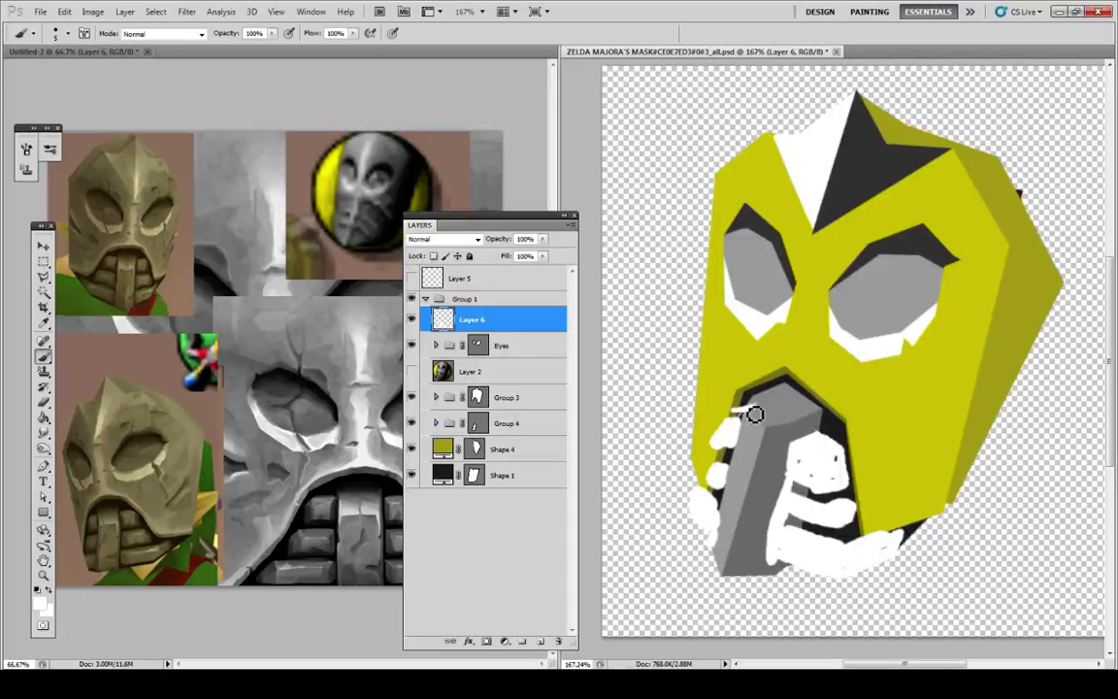
alt+click(748, 419)
alt+click(761, 422)
alt+click(758, 396)
alt+click(790, 392)
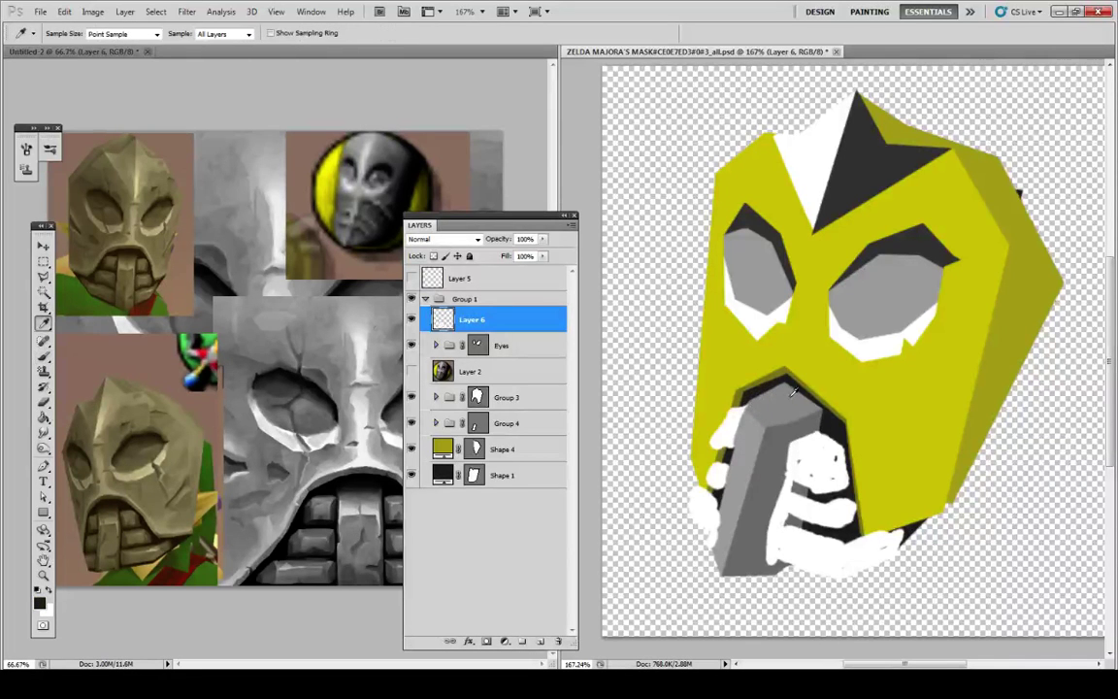
alt+click(766, 408)
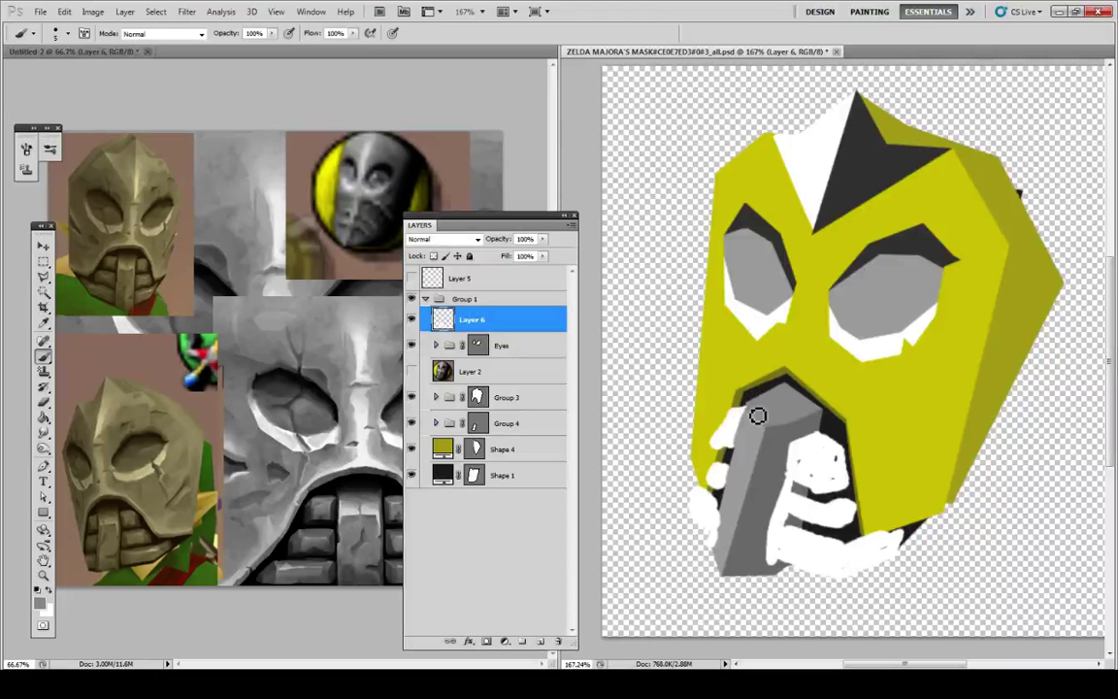
key(alt)
alt+click(769, 428)
alt+click(778, 424)
key(alt)
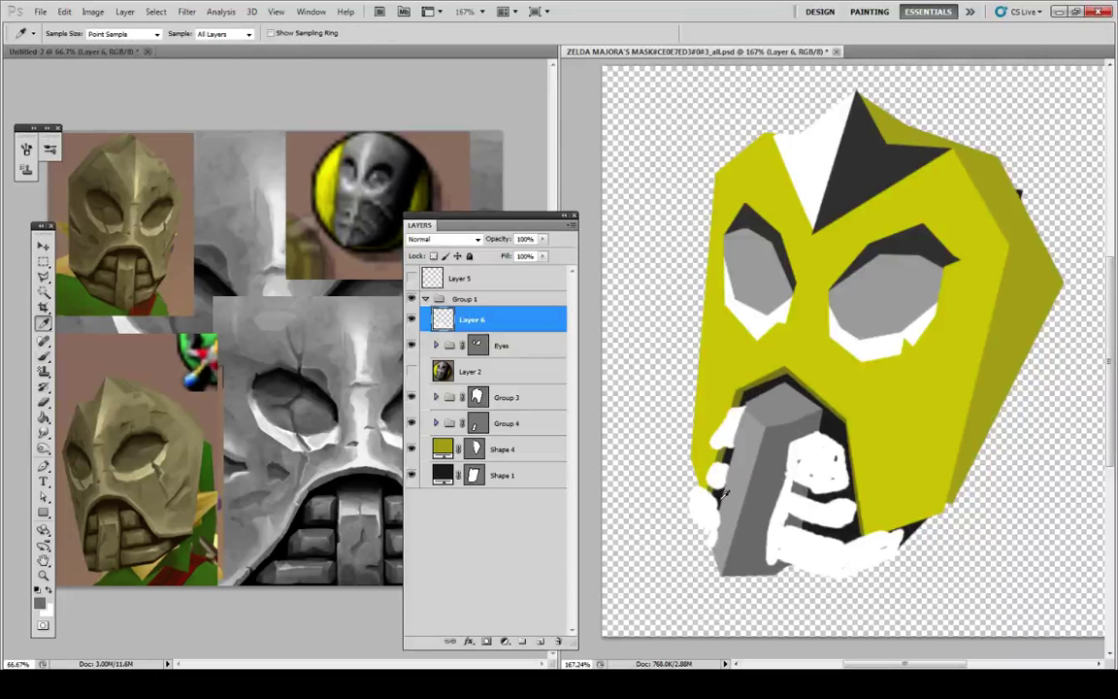
Step: Enlarge the second left tooth in white and clean its border with the mouth piece using sampled colours
key(alt)
key(alt)
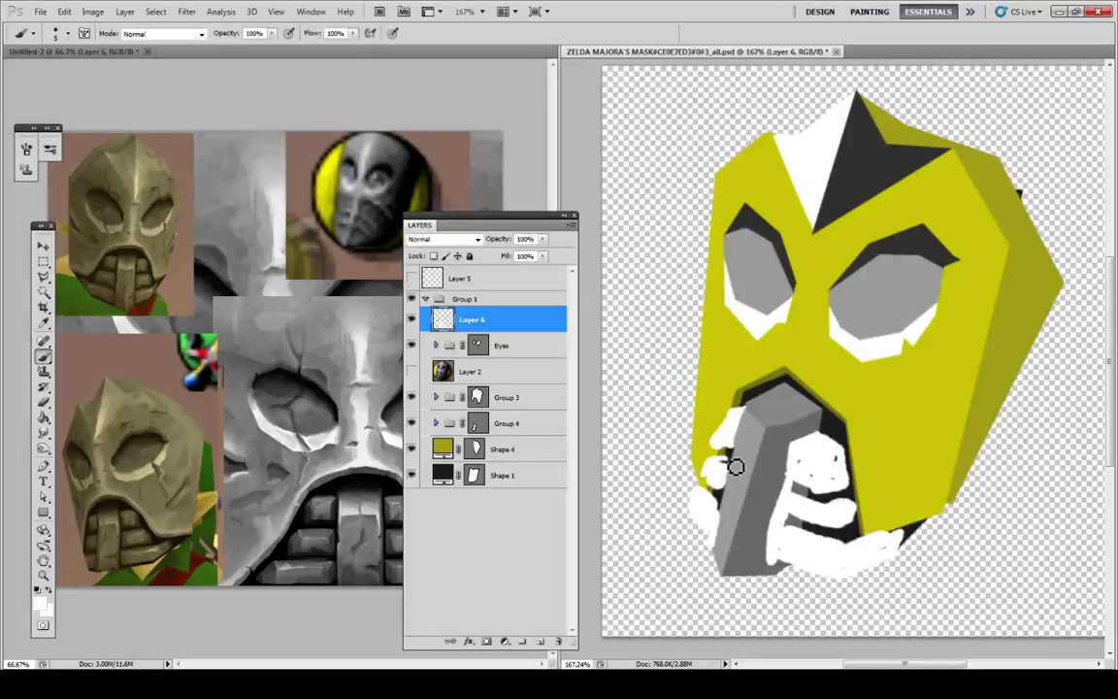
key(alt)
key(alt)
alt+click(724, 453)
key(alt)
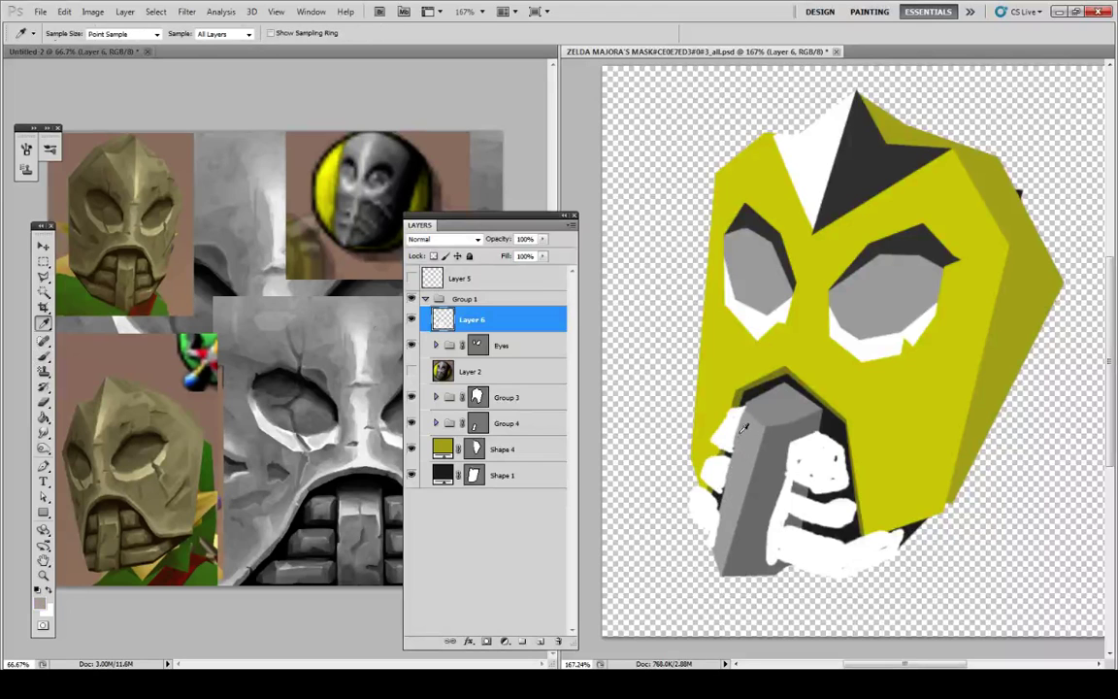
Step: Trim the outer edge of the upper-left tooth with yellow sampled from the face
alt+click(722, 416)
drag(730, 423, 721, 449)
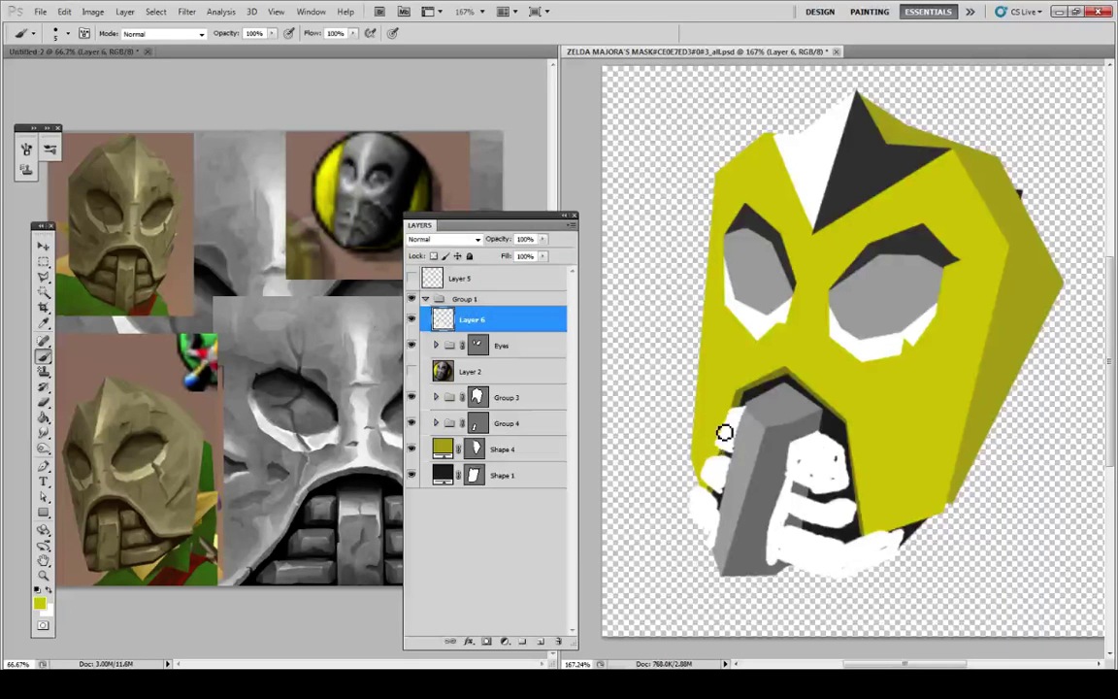
key(alt)
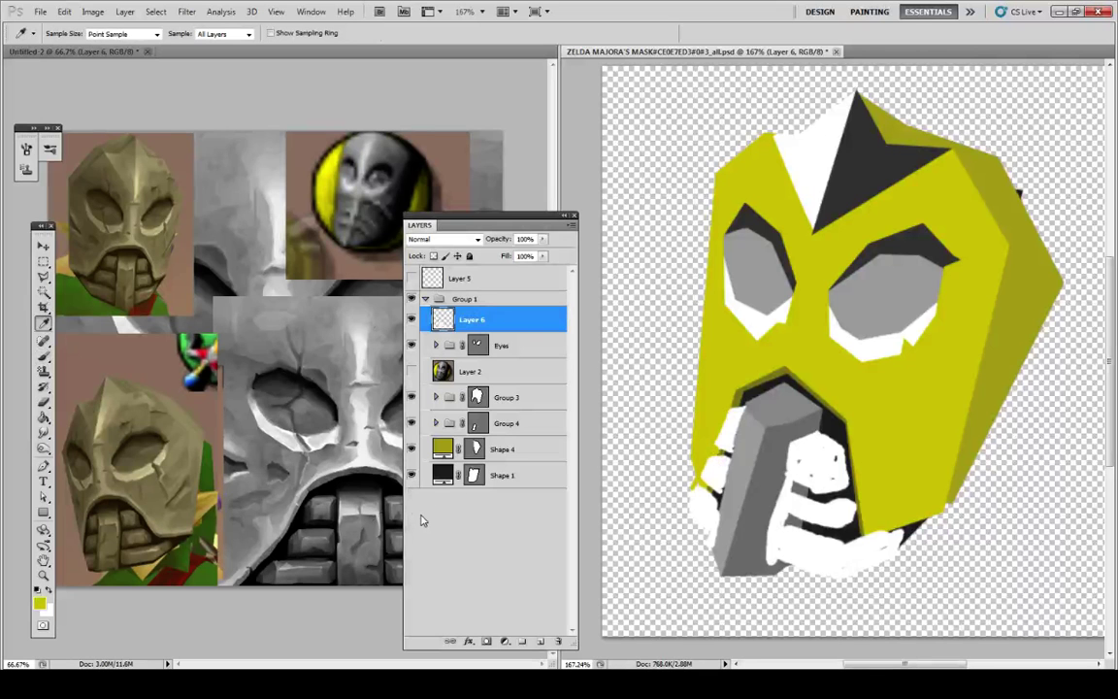
Step: Switch to the Project64 game window to examine the mask's mouth, and return to Photoshop with the Brush tool active
key(alt+Tab)
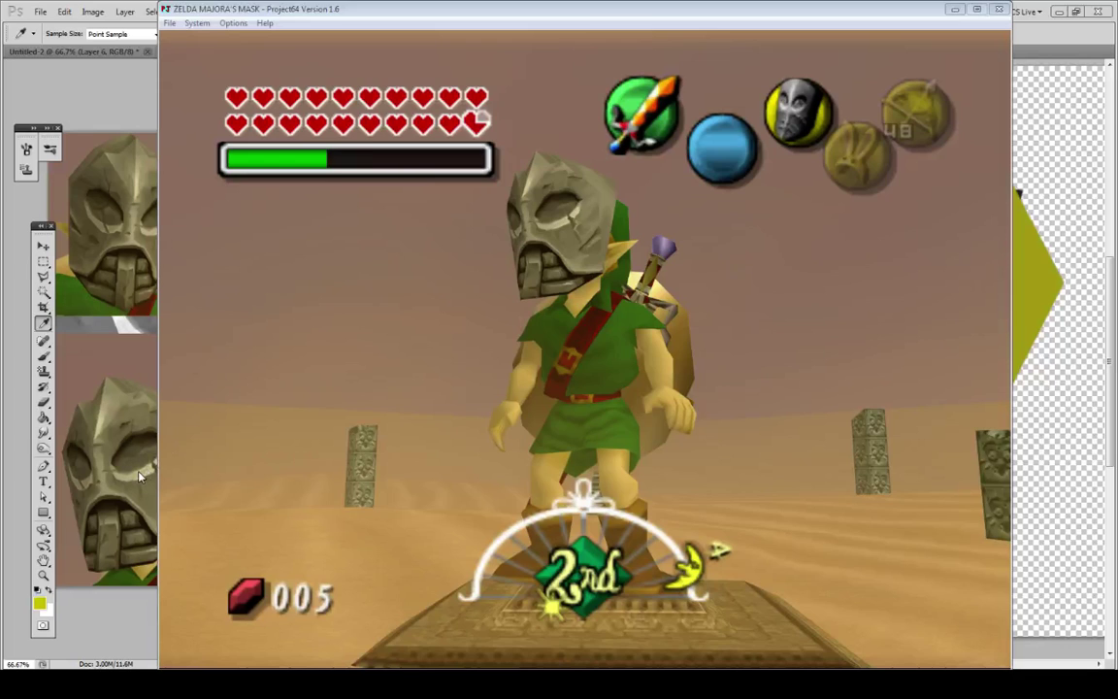
key(alt+Tab)
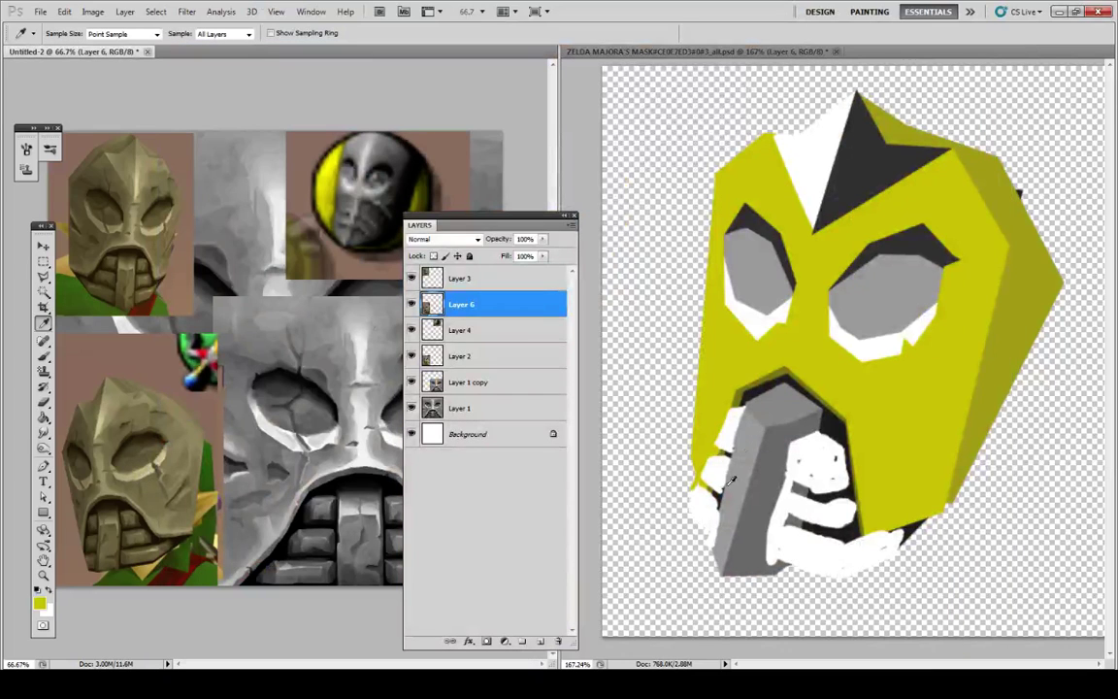
key(b)
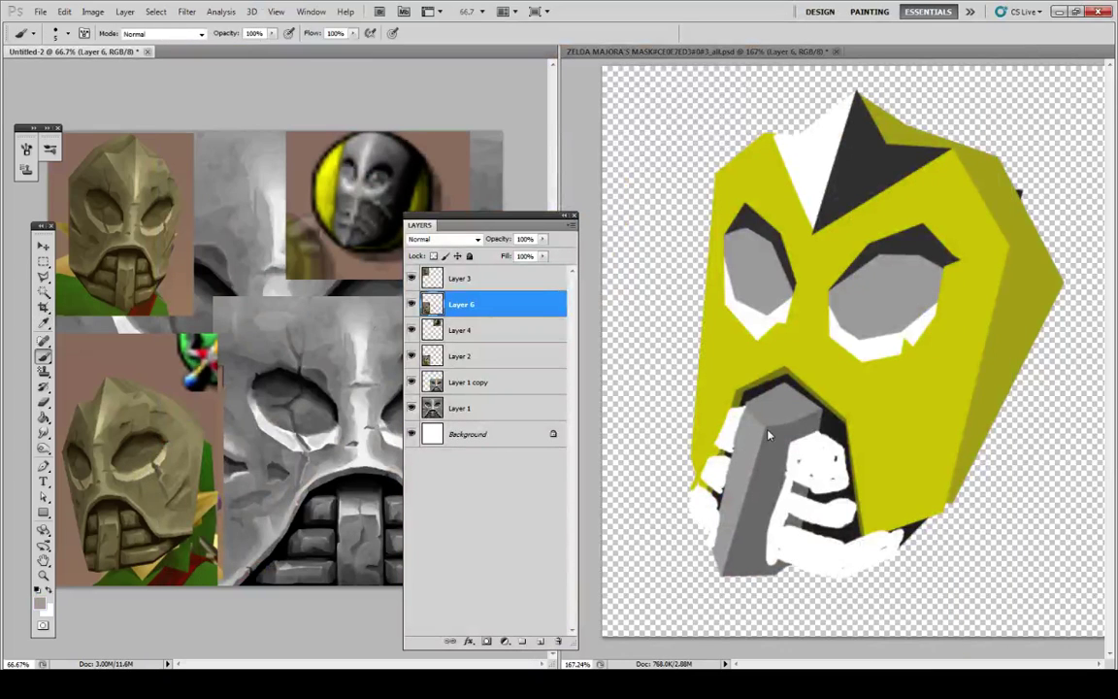
Step: Repaint the ridge between the mouth piece's light and dark facets on Layer 6 with sampled greys, down to its lower end
key(i)
click(626, 391)
key(b)
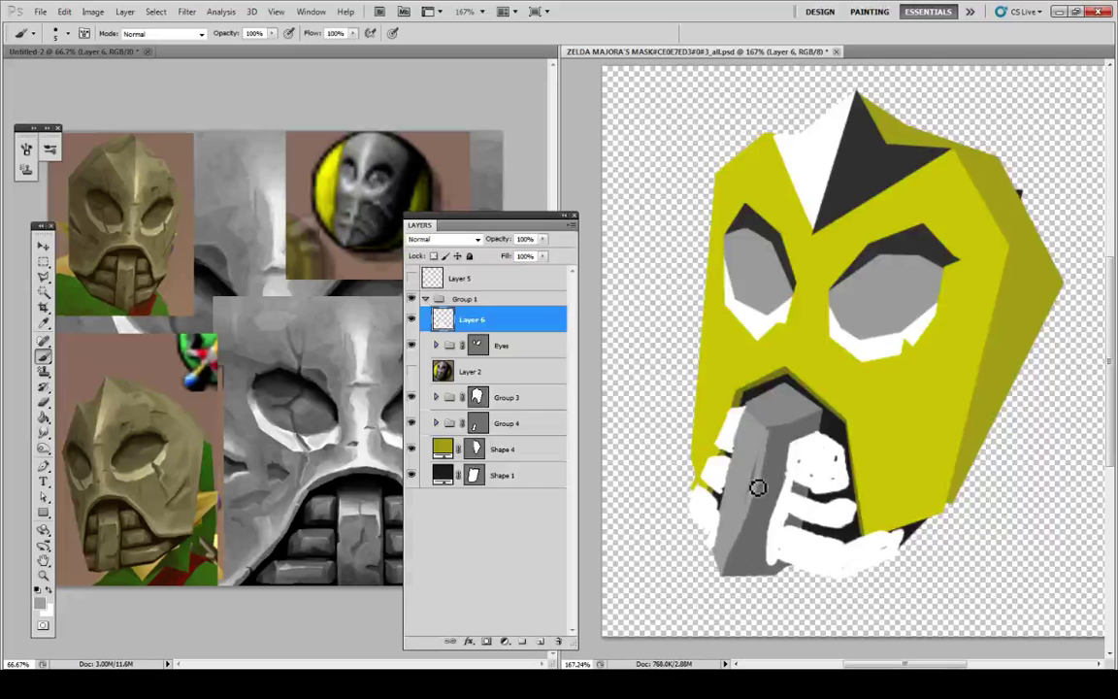
key(i)
key(b)
alt+click(760, 496)
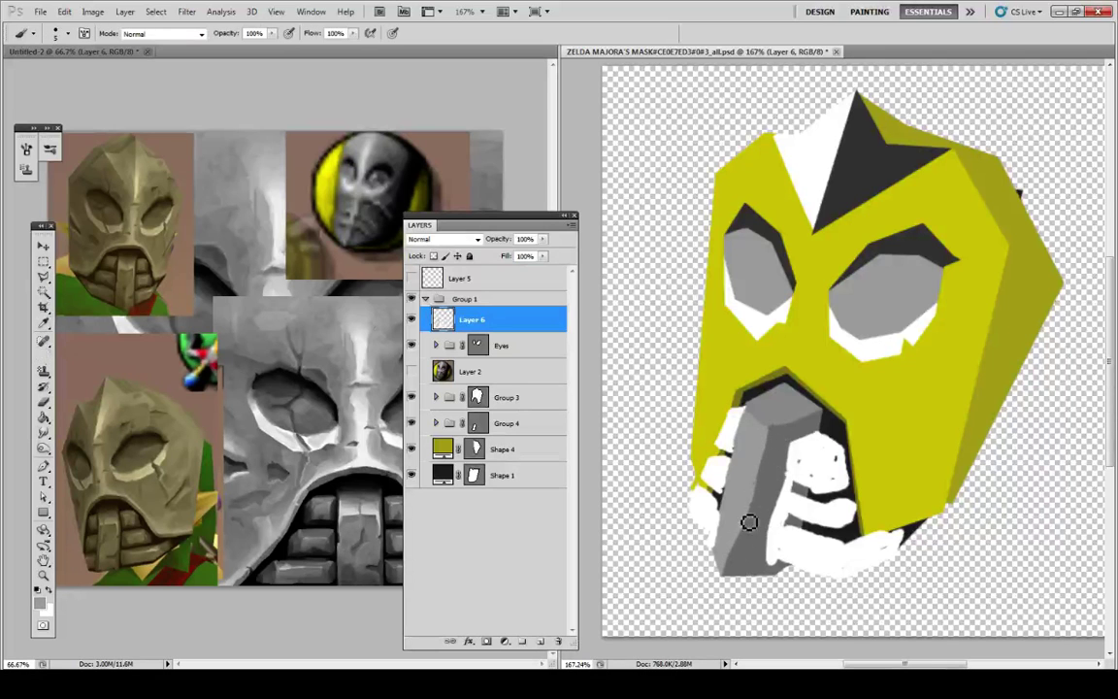
key(i)
key(b)
key(i)
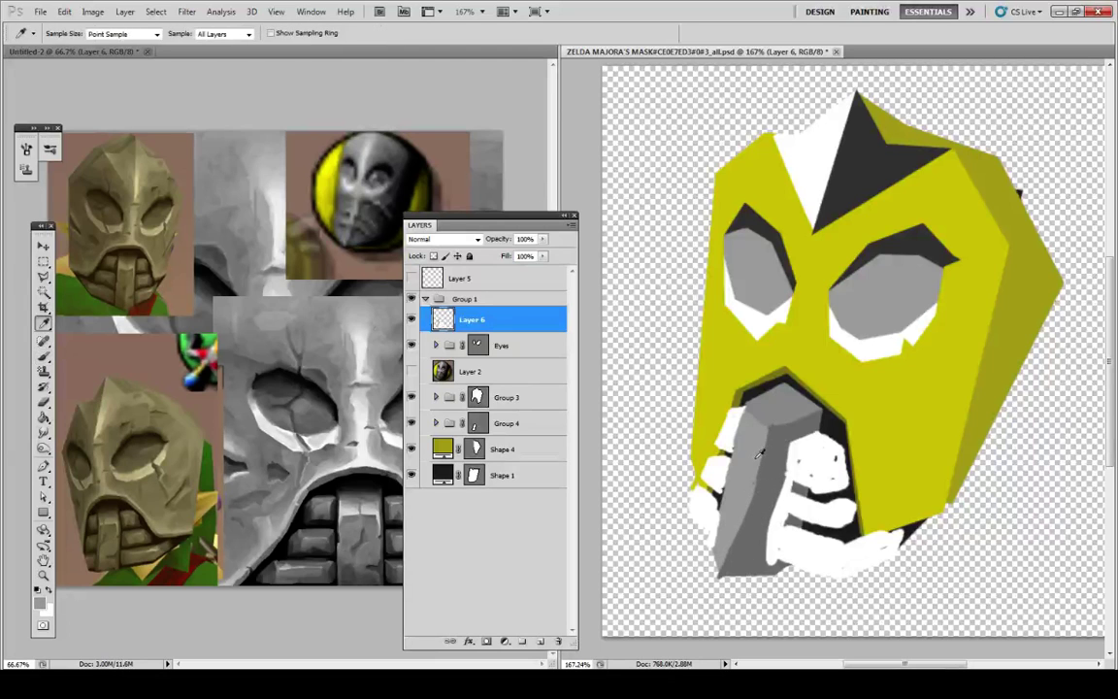
key(b)
key(i)
key(b)
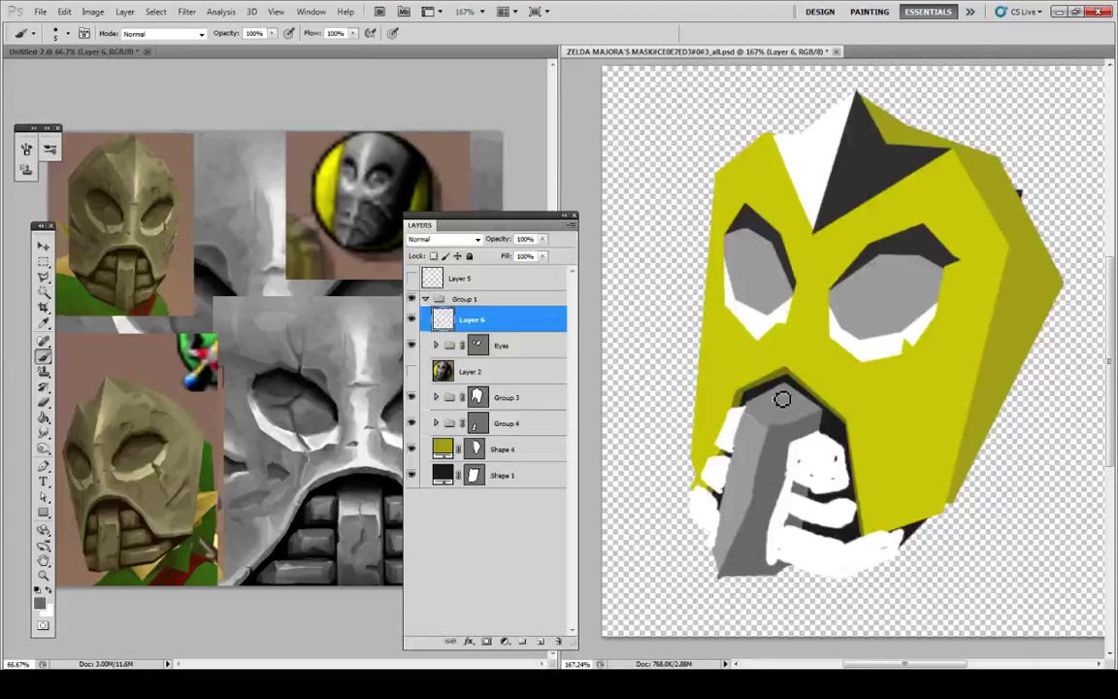
Step: Refine the mouth piece's upper ridge and left edge with sampled greys, filling the gap beside the upper-left tooth in white
key(i)
key(b)
key(i)
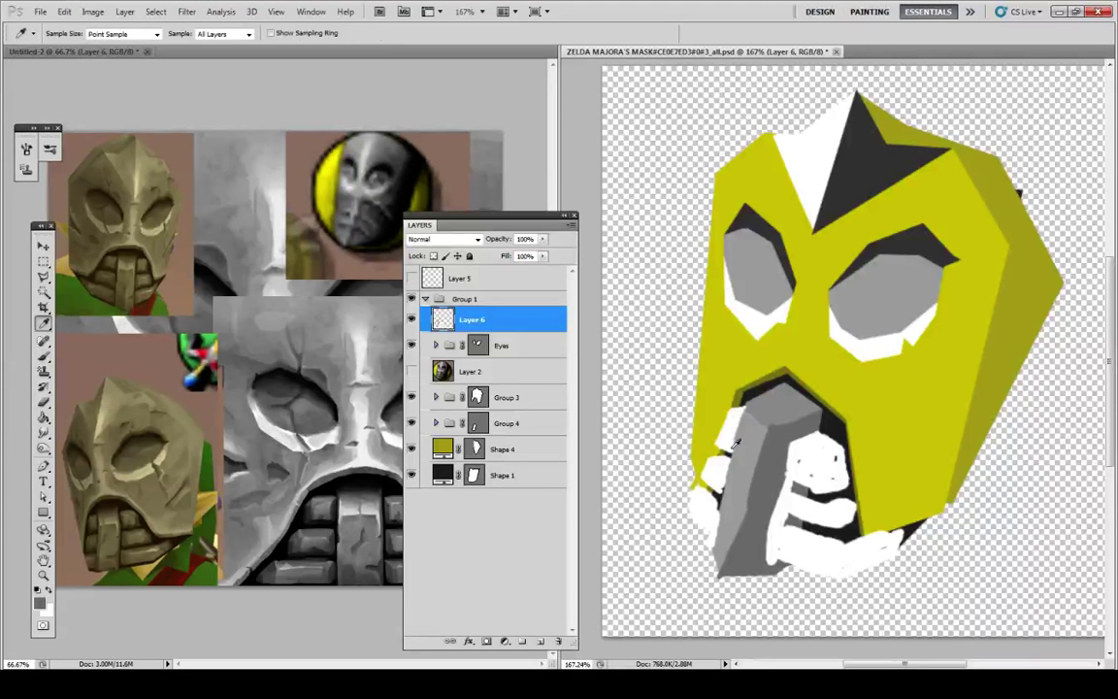
key(b)
mouse_move(748, 425)
mouse_down()
mouse_move(731, 481)
mouse_move(741, 439)
mouse_move(731, 462)
mouse_move(742, 484)
mouse_up()
key(i)
key(b)
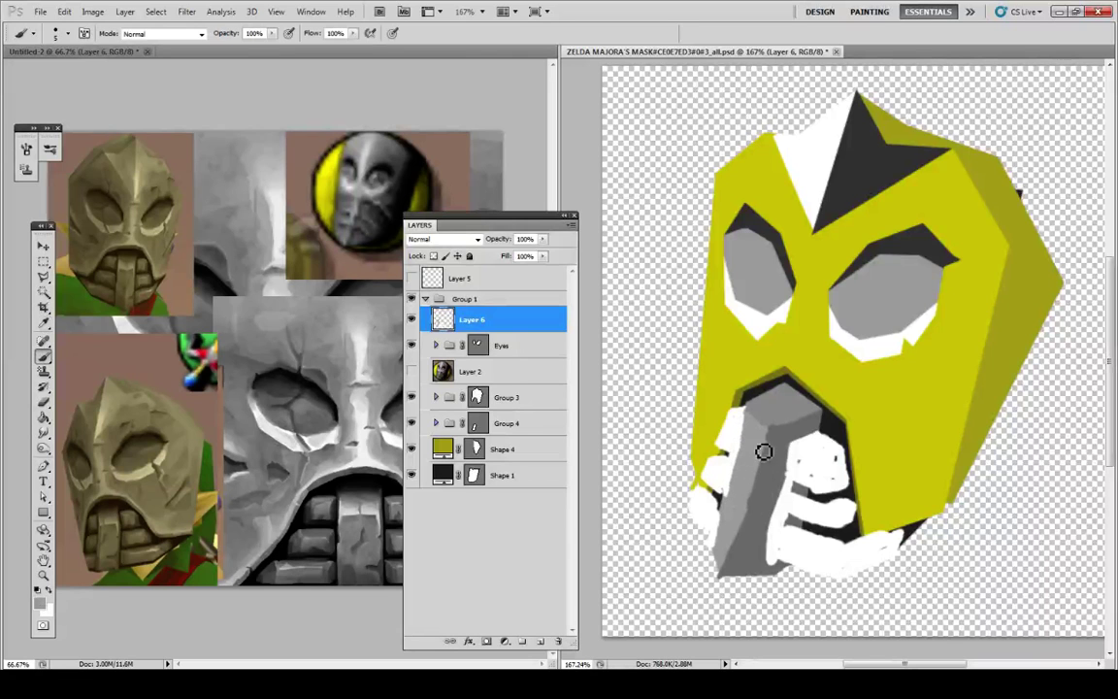
key(i)
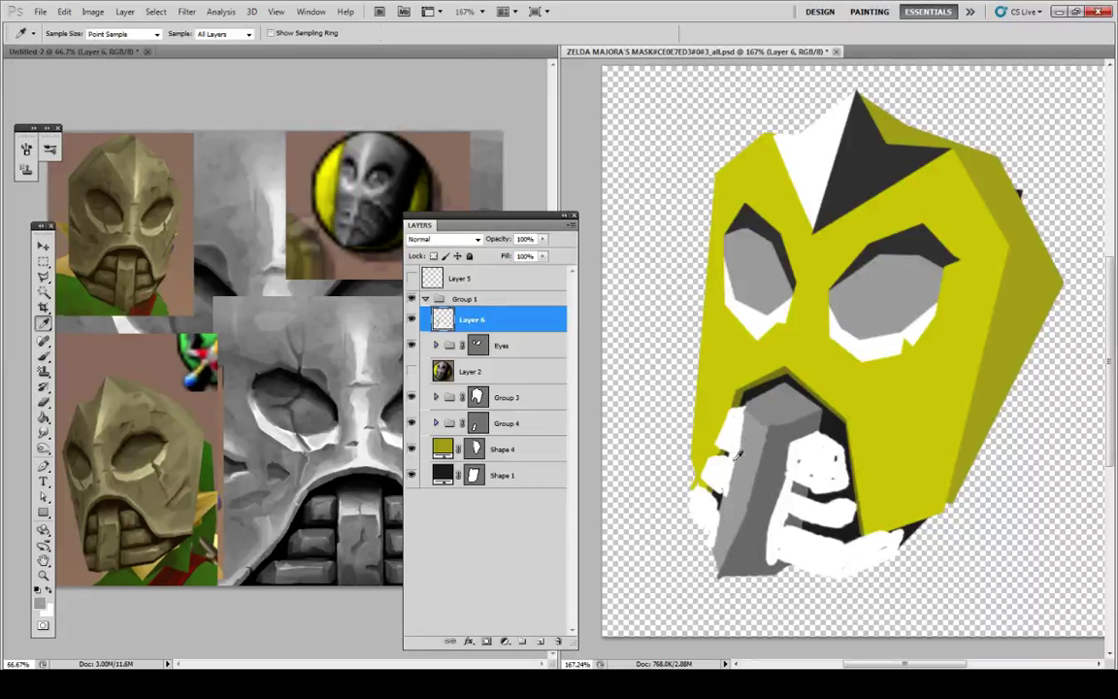
key(b)
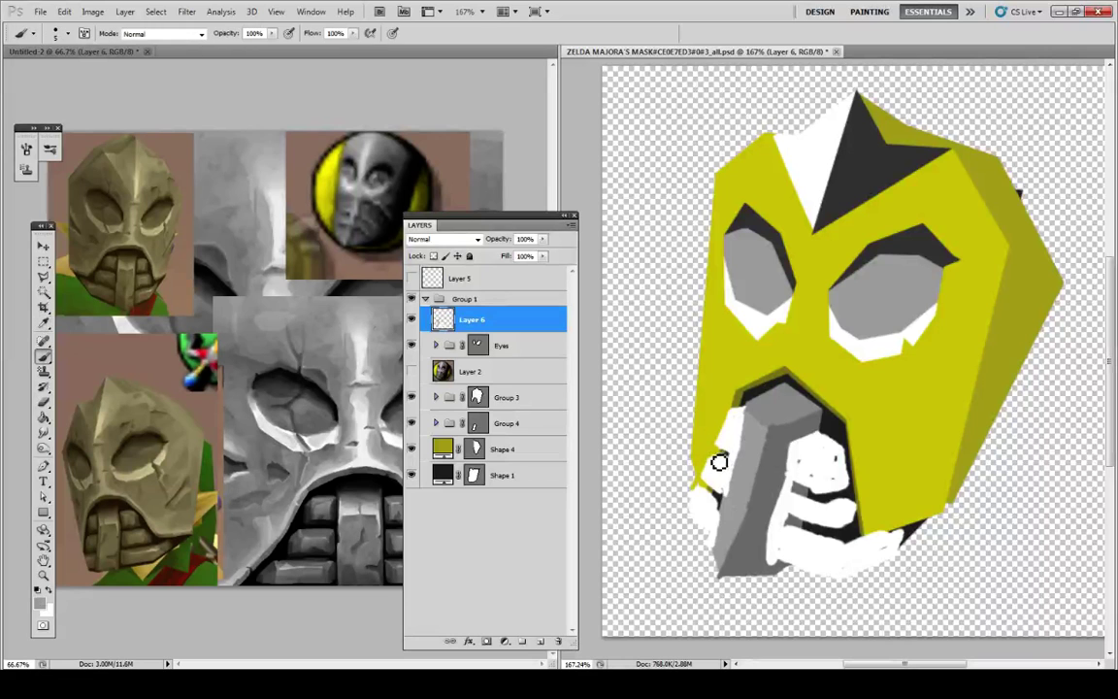
Step: Outline the second left tooth in grey and tone it lighter, using 75% brush opacity before restoring 100%
mouse_move(730, 472)
mouse_down()
mouse_move(716, 448)
mouse_move(720, 484)
mouse_up()
click(272, 34)
alt+click(720, 472)
click(272, 34)
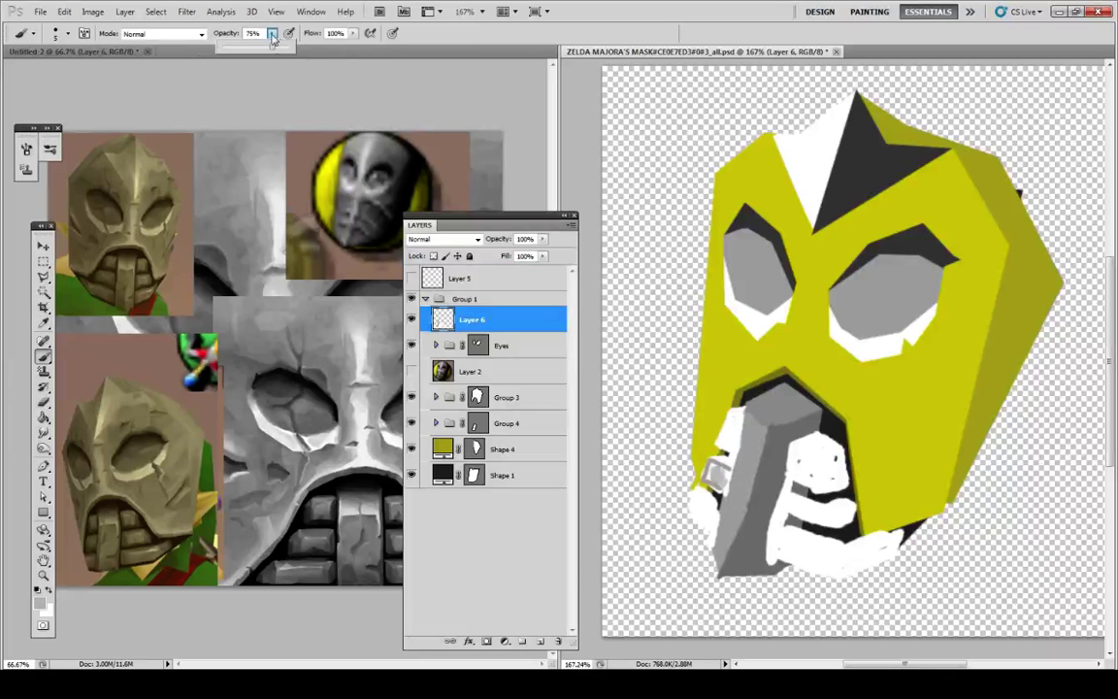
key(alt)
alt+click(721, 474)
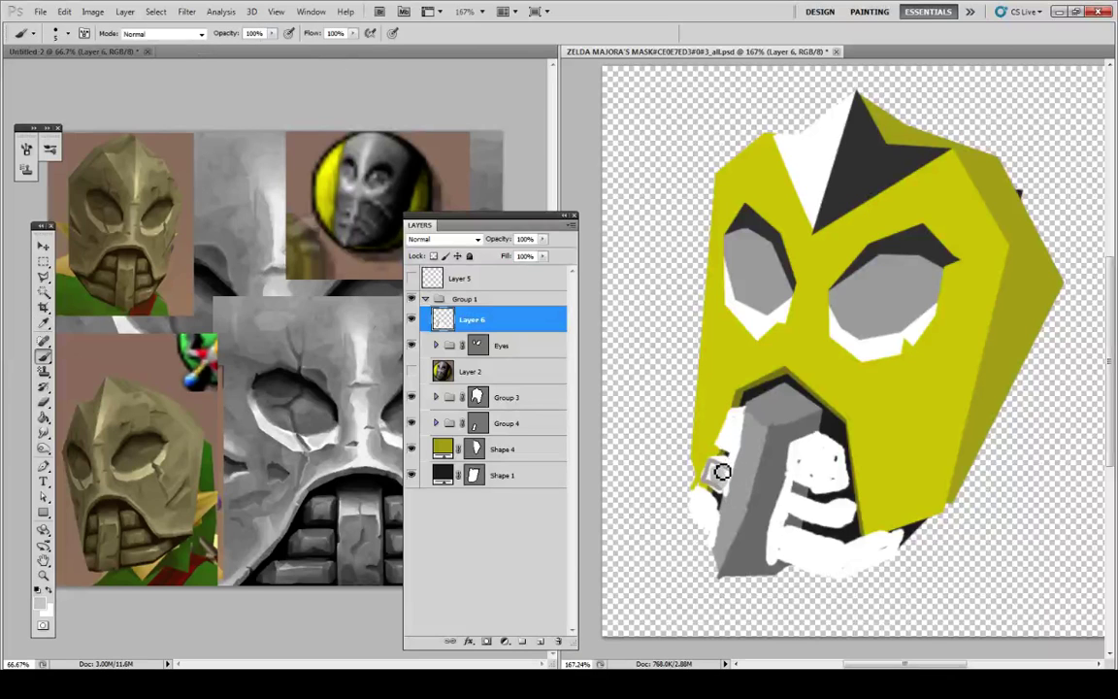
Step: Fill the second left tooth with light grey and outline the left teeth in sampled dark grey
mouse_move(714, 475)
mouse_down()
mouse_move(730, 475)
mouse_move(730, 489)
mouse_move(712, 467)
mouse_move(709, 479)
mouse_move(734, 451)
mouse_move(731, 469)
mouse_move(749, 420)
mouse_move(720, 529)
mouse_move(746, 407)
mouse_move(741, 433)
mouse_move(737, 421)
mouse_move(726, 434)
mouse_move(733, 456)
mouse_move(737, 419)
mouse_move(752, 407)
mouse_up()
key(alt)
alt+click(714, 489)
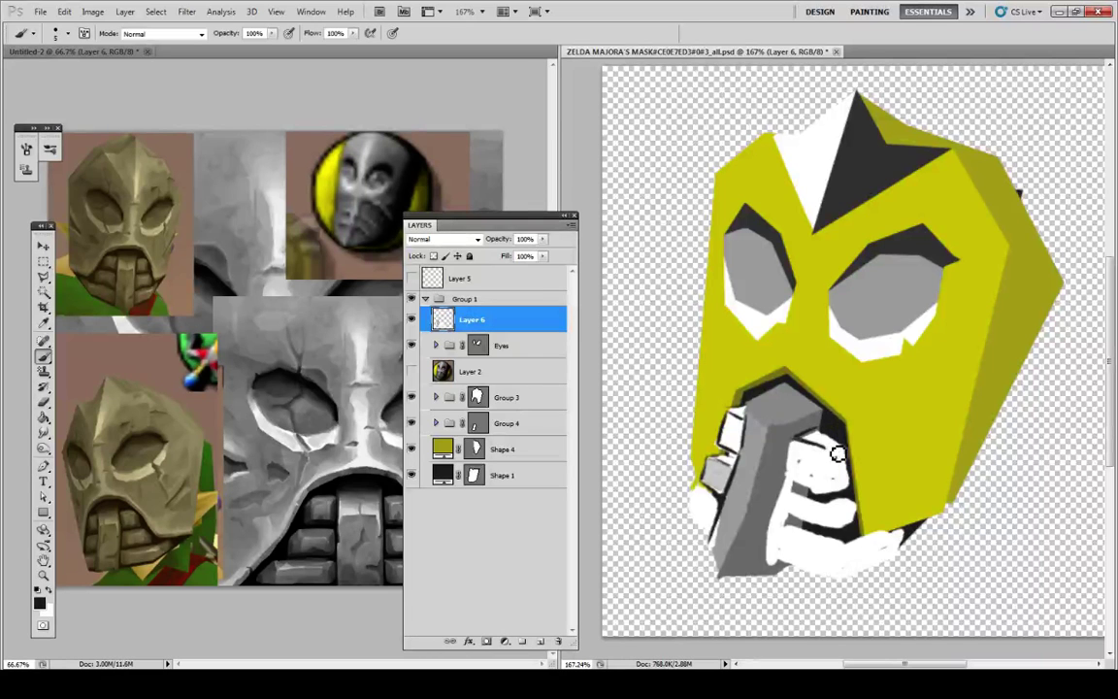
Step: Outline the upper-right tooth as a block in dark grey and draw a dark line down the mouth piece's right edge
mouse_move(825, 447)
mouse_down()
mouse_move(798, 465)
mouse_move(801, 446)
mouse_move(801, 484)
mouse_move(821, 490)
mouse_move(831, 455)
mouse_move(854, 488)
mouse_up()
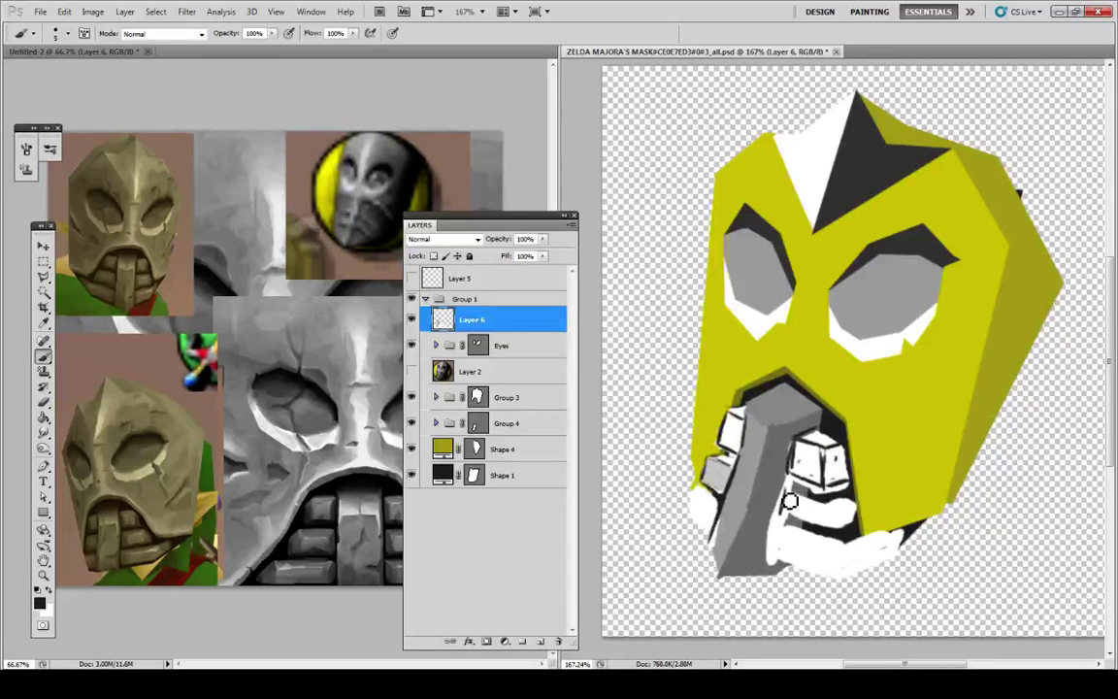
drag(786, 478, 774, 553)
drag(789, 478, 773, 565)
Step: Repaint the mouth piece's front and side facets down to the lower end with sampled greys
alt+click(758, 510)
mouse_move(765, 482)
mouse_down()
mouse_move(732, 555)
mouse_move(765, 485)
mouse_move(762, 432)
mouse_move(746, 461)
mouse_move(740, 569)
mouse_move(720, 516)
mouse_move(720, 580)
mouse_move(725, 550)
mouse_move(716, 584)
mouse_up()
alt+click(717, 548)
alt+click(724, 566)
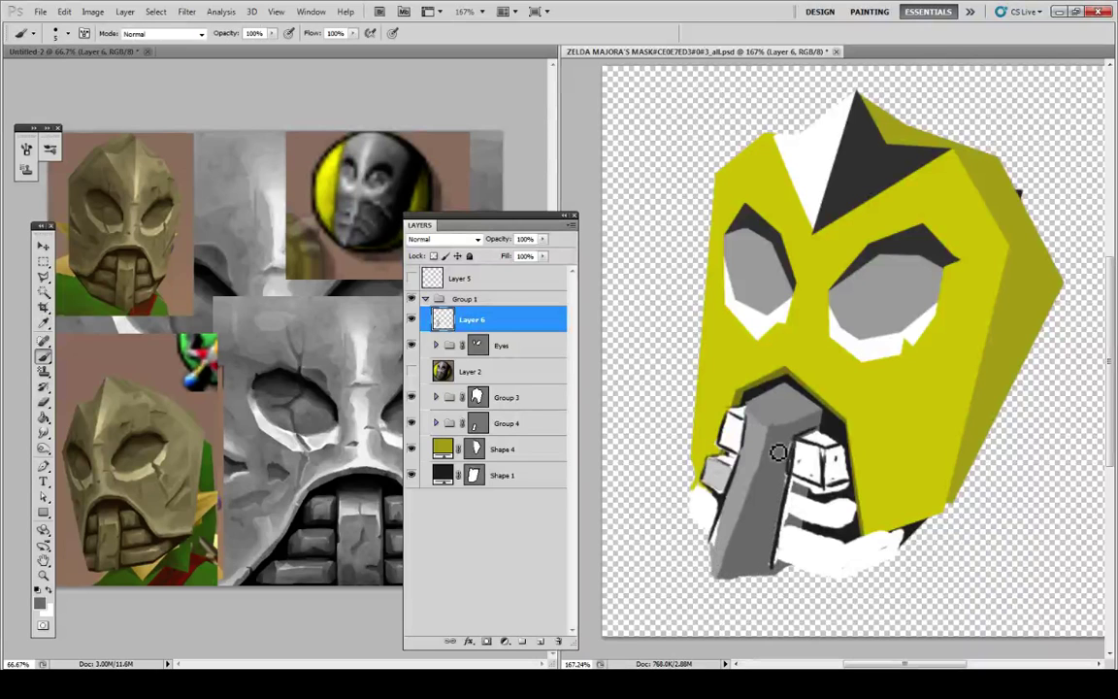
Step: Sample the dark mouth colour and outline the lowest left tooth with it
key(i)
key(b)
alt+click(704, 498)
mouse_move(715, 503)
mouse_down()
mouse_move(721, 511)
mouse_move(699, 519)
mouse_move(709, 531)
mouse_move(707, 494)
mouse_up()
Step: Repaint the rim above the mouth opening in sampled olive and extend the yellow face inward over the opening's right edge
key(i)
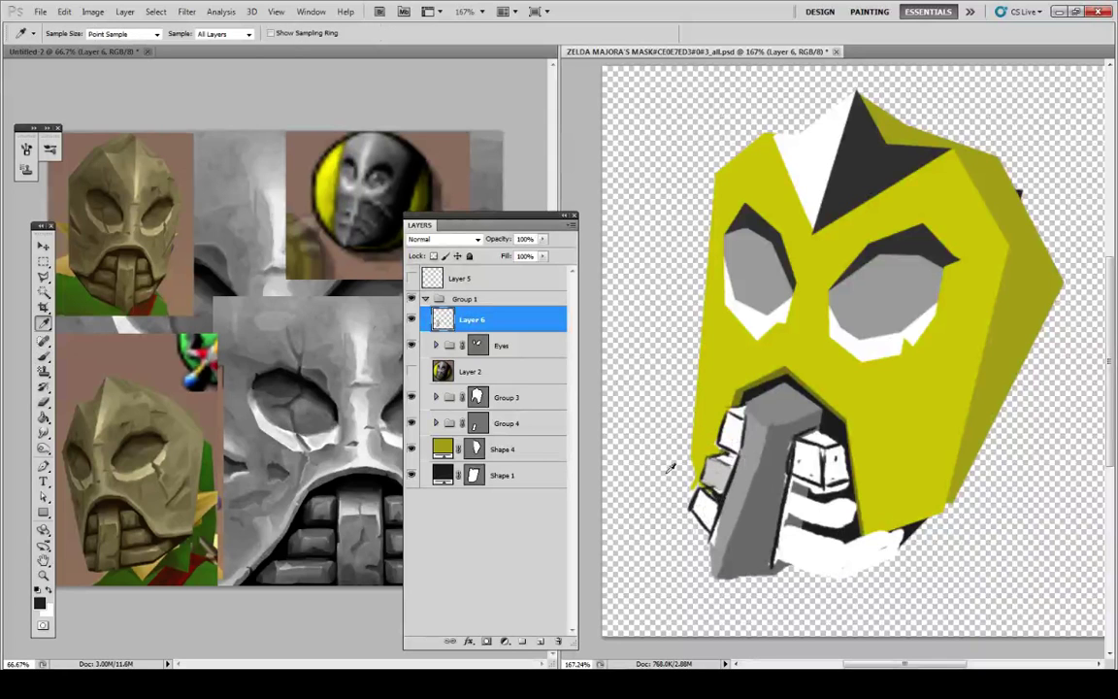
click(717, 416)
key(b)
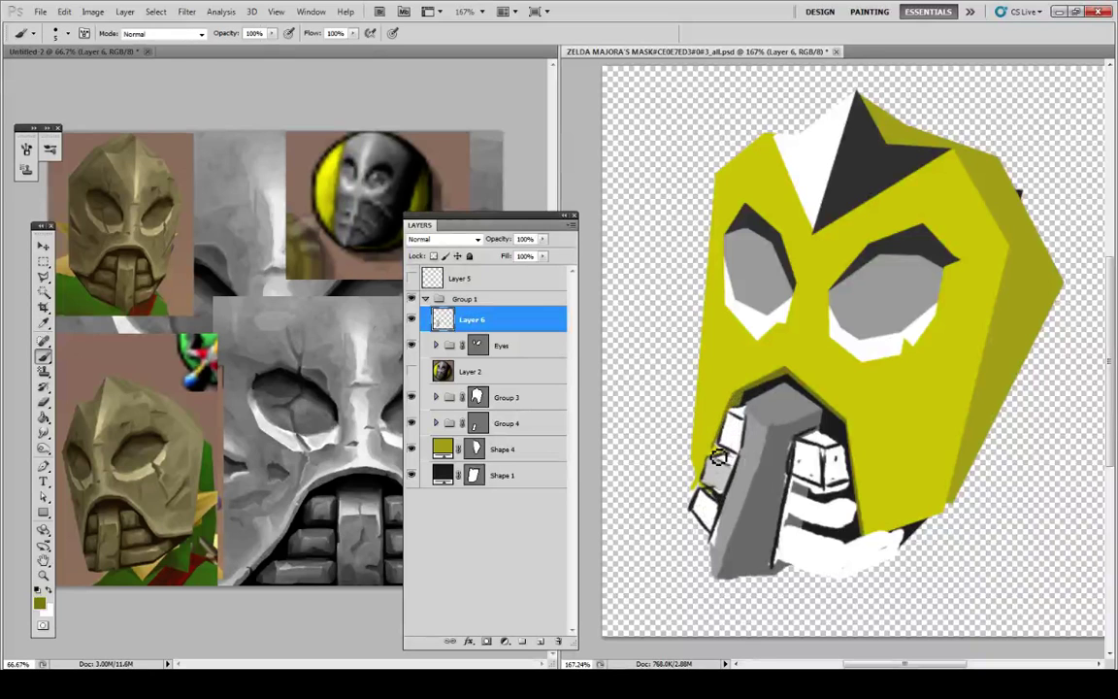
alt+click(747, 399)
alt+click(743, 399)
alt+click(743, 397)
drag(749, 398, 786, 380)
alt+click(762, 370)
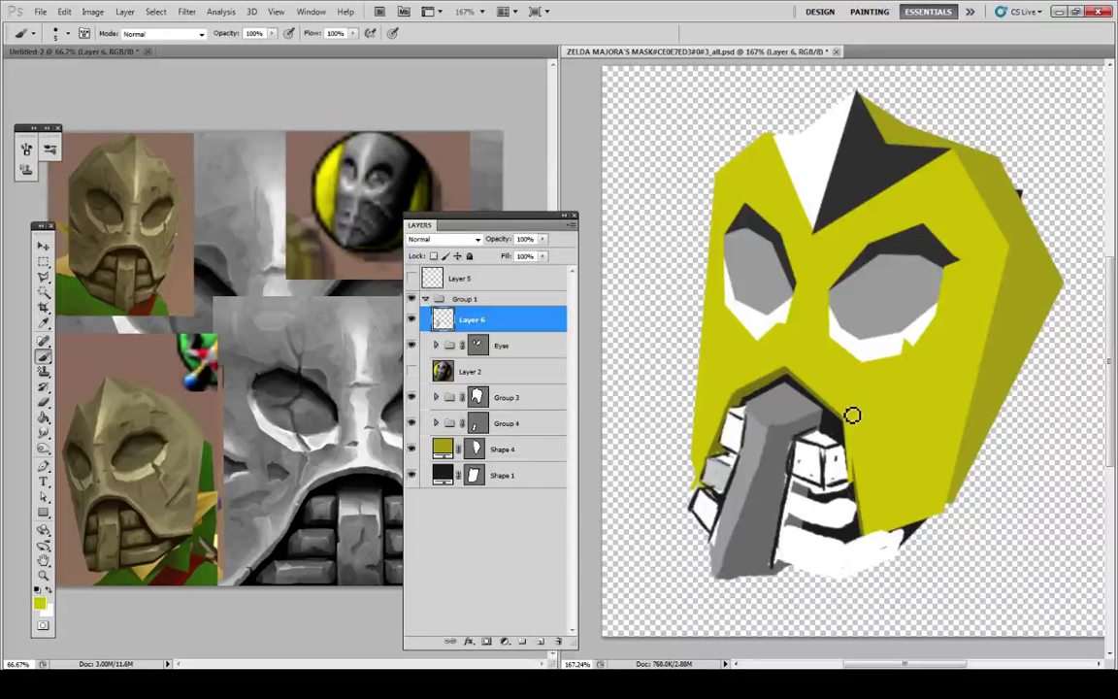
mouse_move(852, 444)
mouse_down()
mouse_move(860, 552)
mouse_move(867, 449)
mouse_move(887, 517)
mouse_move(864, 547)
mouse_move(895, 537)
mouse_move(863, 539)
mouse_move(871, 528)
mouse_move(871, 543)
mouse_move(914, 527)
mouse_move(867, 480)
mouse_move(844, 500)
mouse_move(855, 530)
mouse_up()
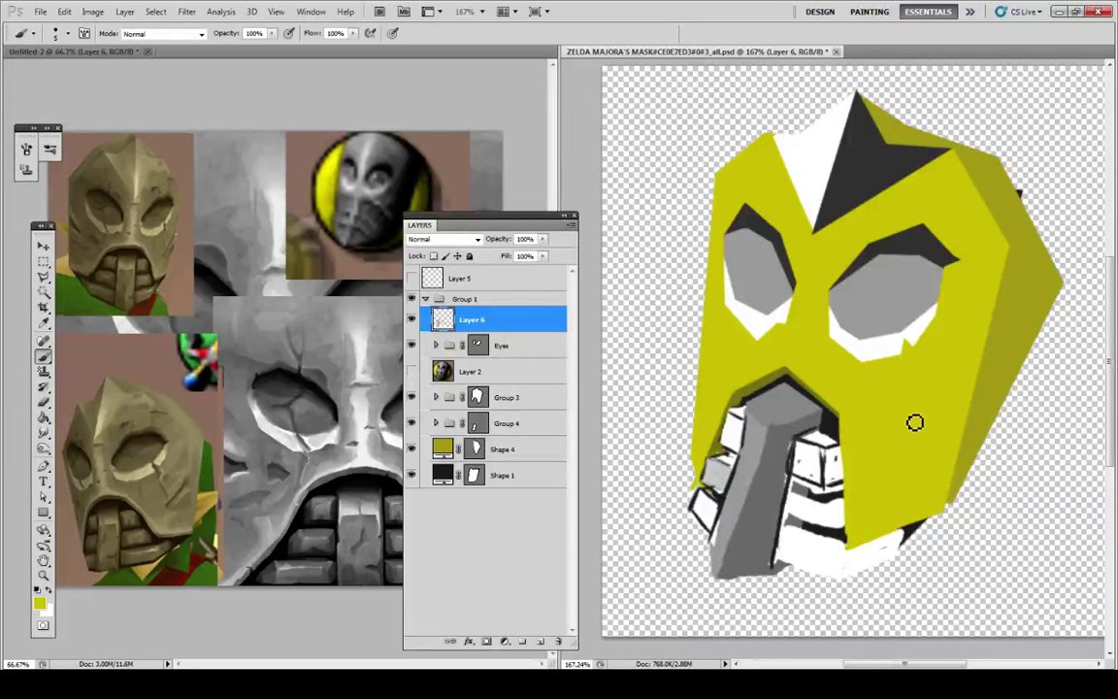
Step: Outline the middle and lower right teeth in sampled dark grey, redrawing the lower edge of the outermost tooth
alt+click(804, 476)
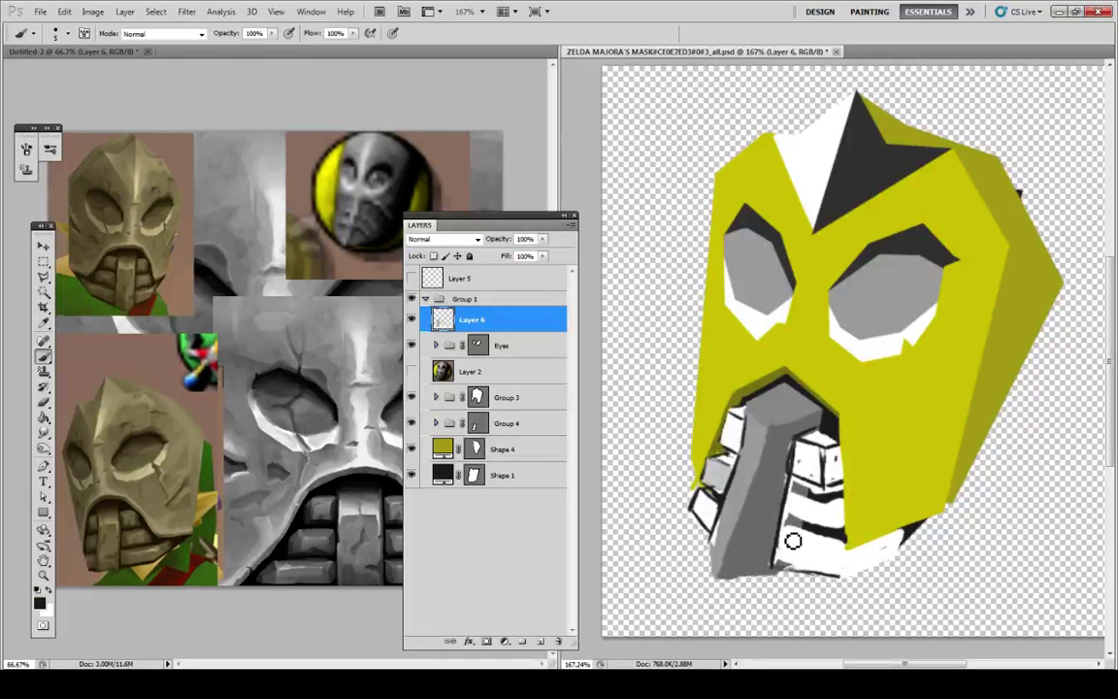
drag(796, 540, 853, 551)
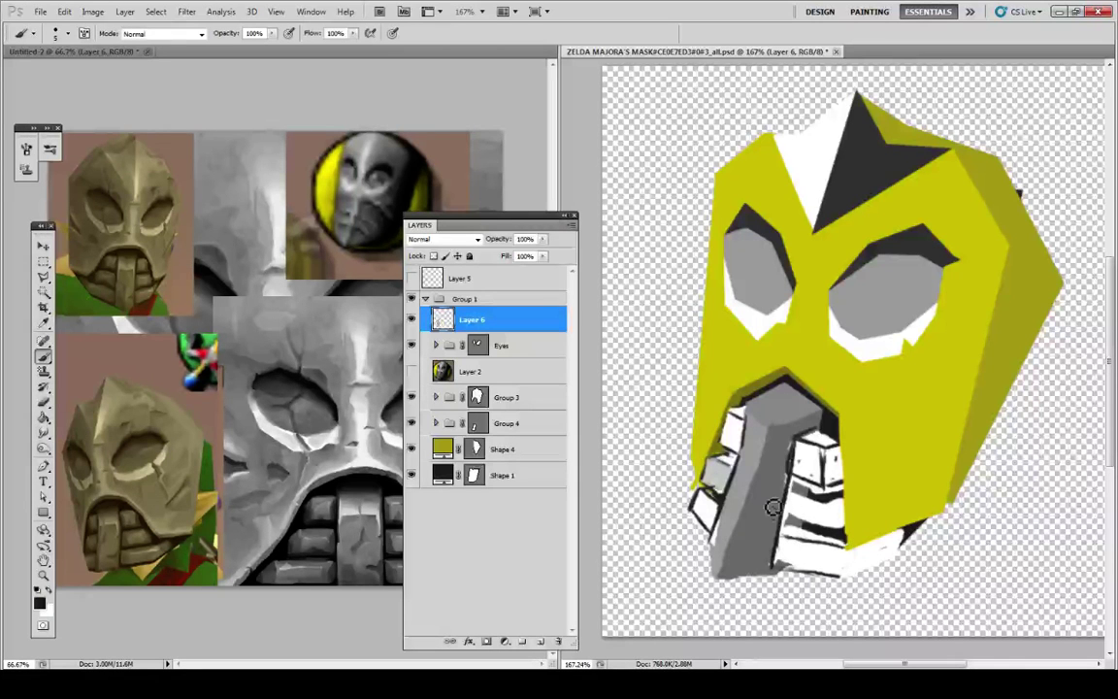
mouse_move(788, 520)
mouse_down()
mouse_move(831, 532)
mouse_move(798, 498)
mouse_move(841, 511)
mouse_move(845, 583)
mouse_move(840, 550)
mouse_move(905, 543)
mouse_up()
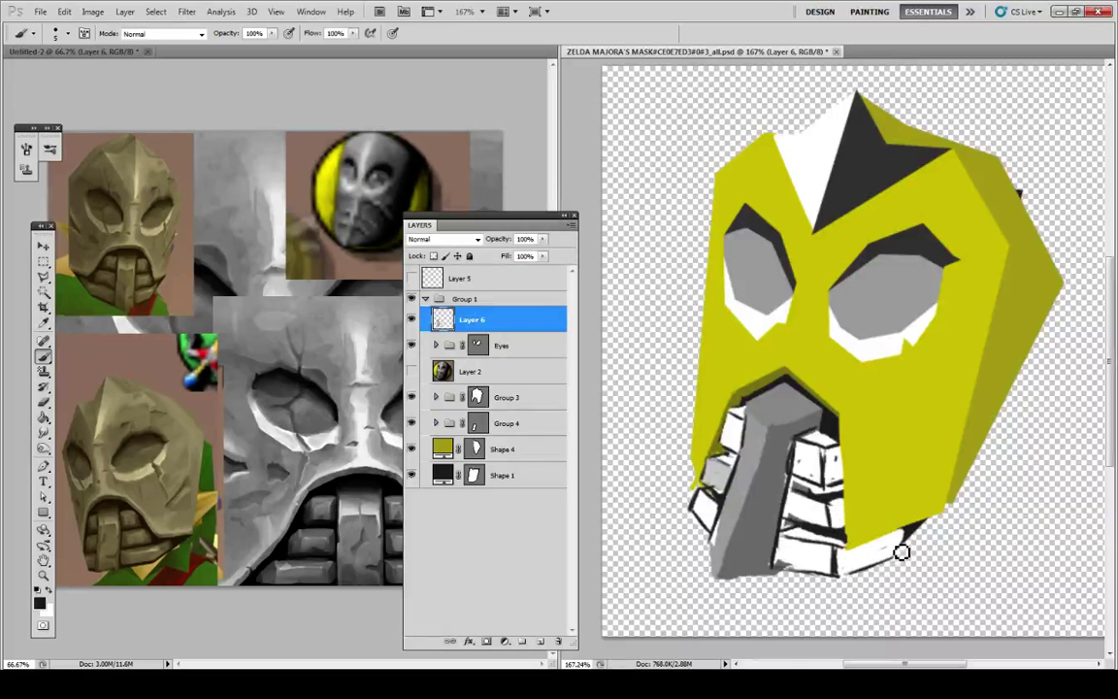
key(ctrl+z)
mouse_move(846, 574)
mouse_down()
mouse_move(890, 559)
mouse_move(906, 532)
mouse_move(899, 544)
mouse_up()
Step: Touch up the lines around the right teeth with sampled white and mouth-piece greys
key(i)
click(807, 480)
key(b)
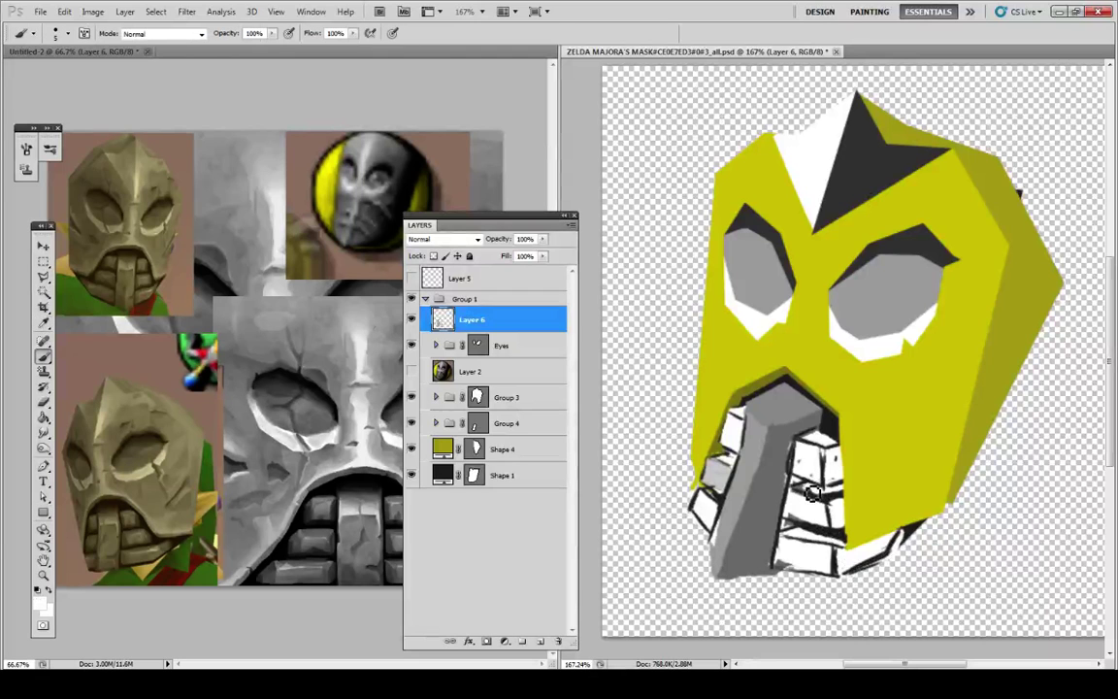
alt+click(848, 494)
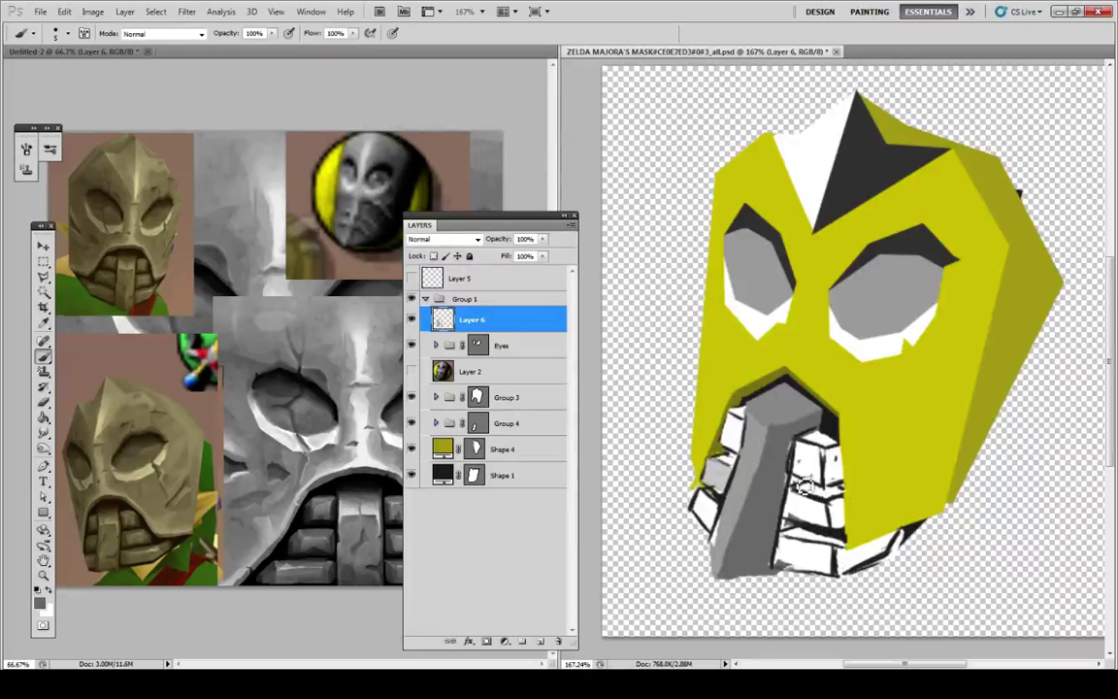
alt+click(752, 467)
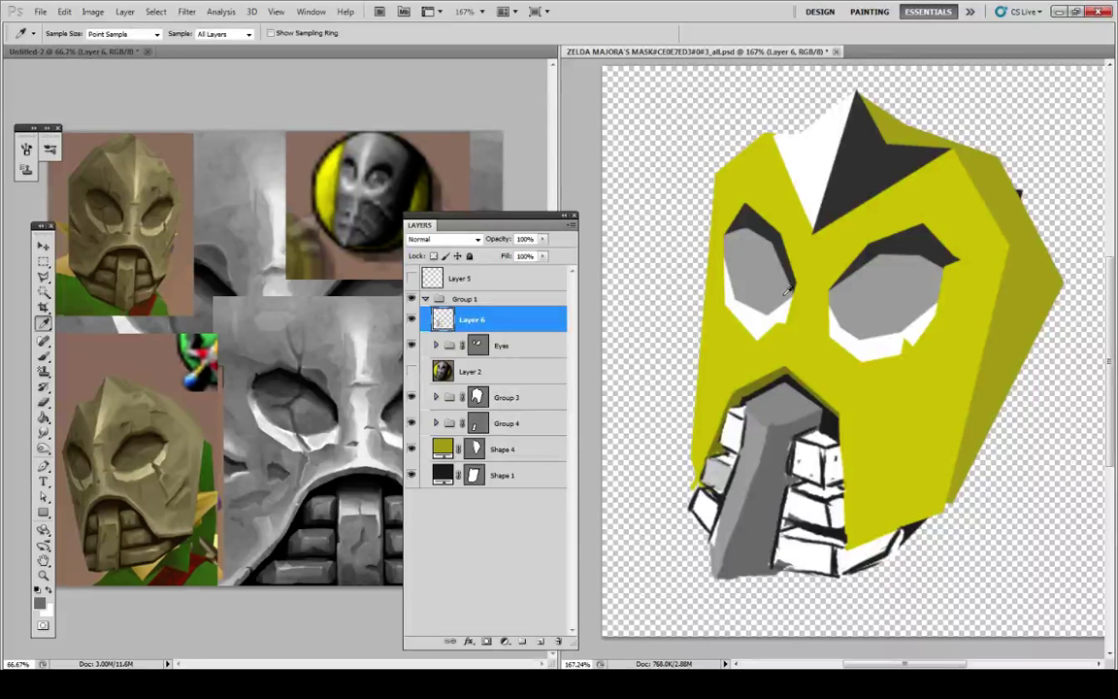
Step: Rotate the painted mouth and teeth on Layer 6 by -2.04 degrees
key(ctrl+t)
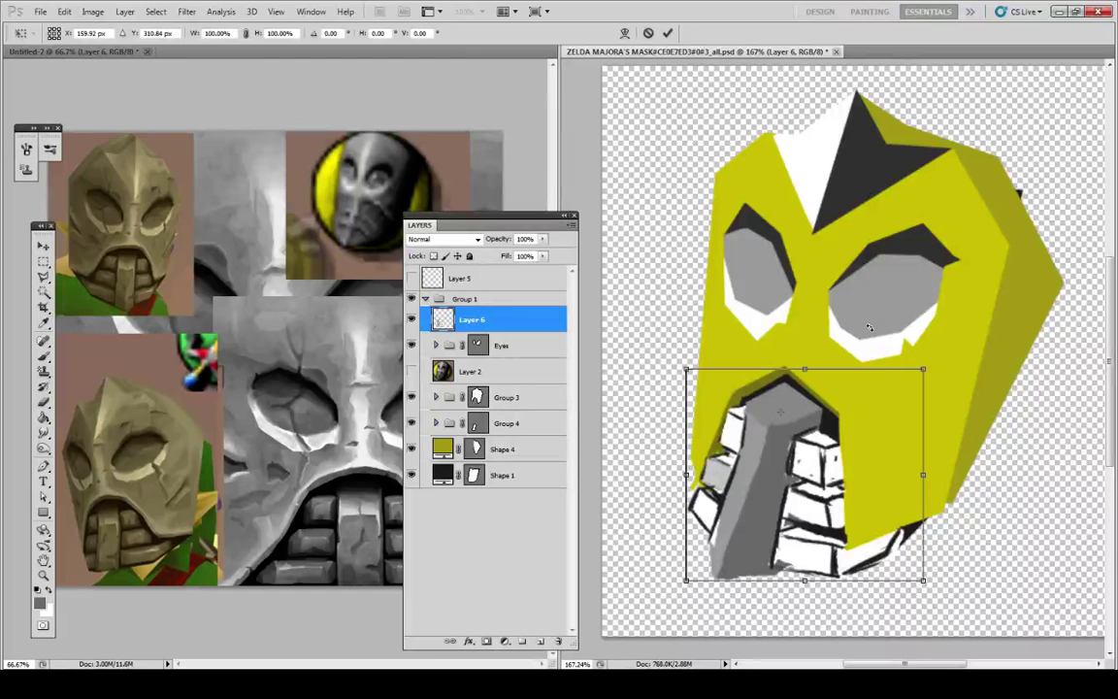
drag(870, 324, 869, 321)
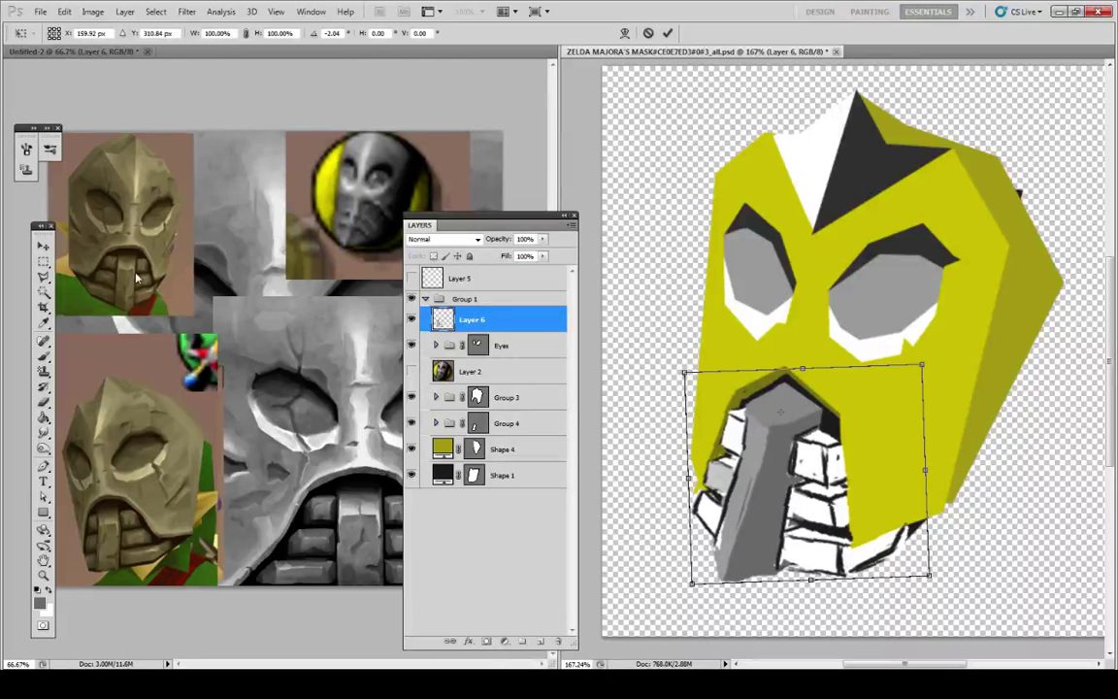
click(41, 263)
key(Return)
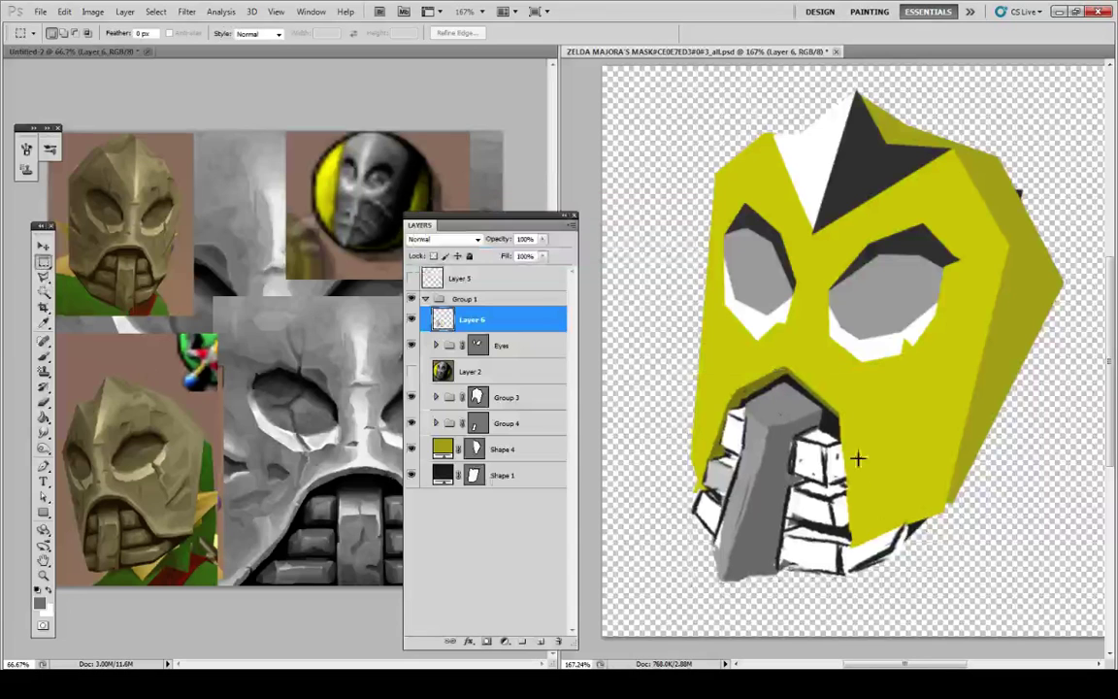
Step: Clean up the face edges on both sides of the mouth opening with sampled yellow
click(710, 468)
key(b)
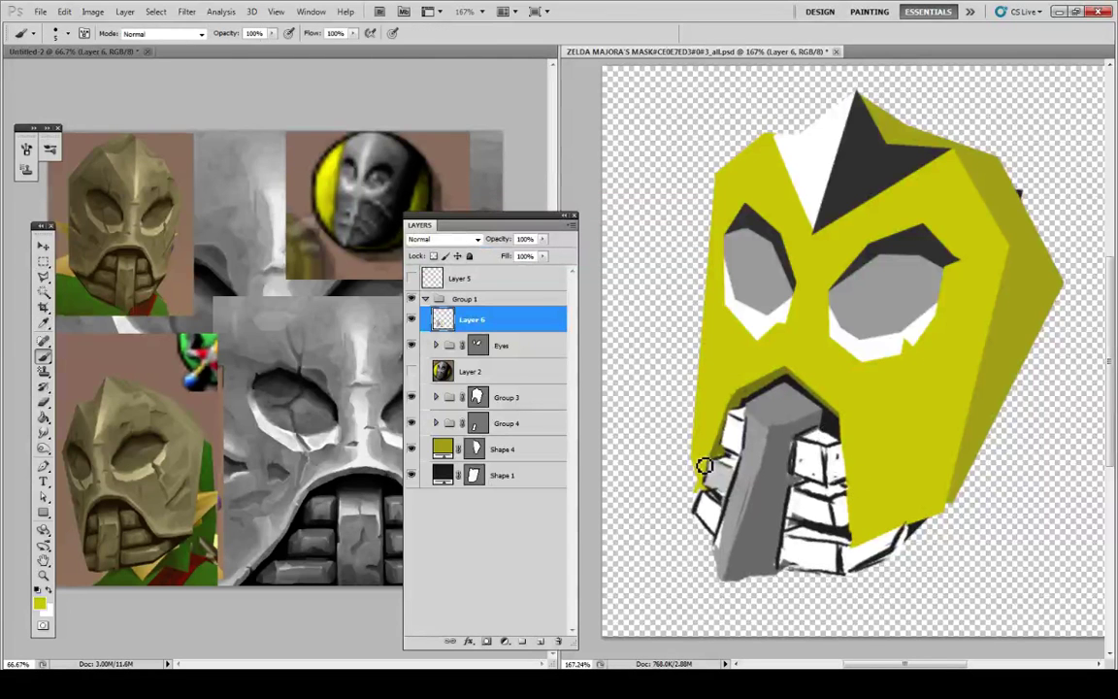
alt+click(853, 508)
drag(853, 486, 853, 552)
alt+click(866, 536)
key(alt)
Step: Fill the shadow under the right jaw beside the outermost tooth with sampled near-black
alt+click(819, 478)
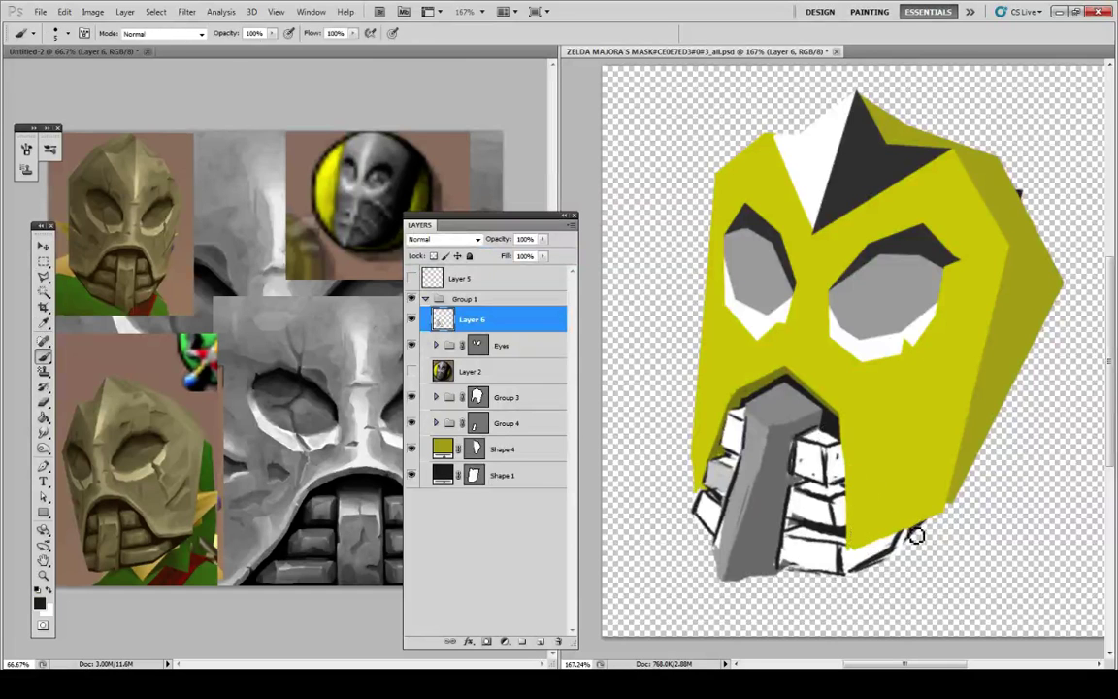
drag(909, 542, 904, 537)
key(alt)
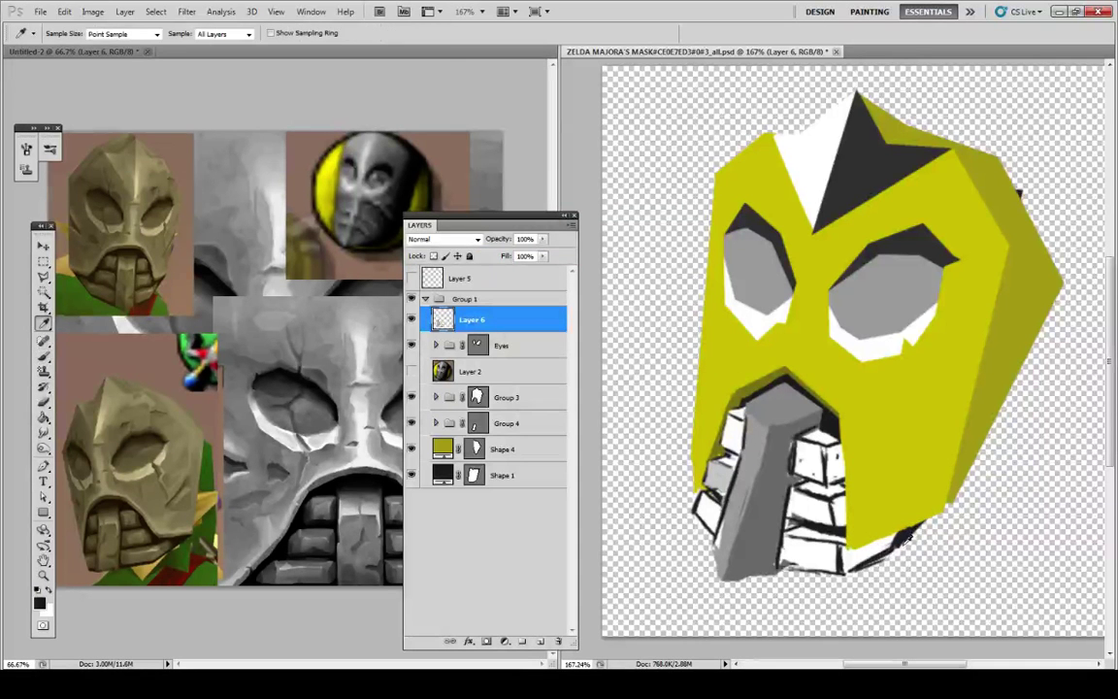
drag(877, 566, 906, 550)
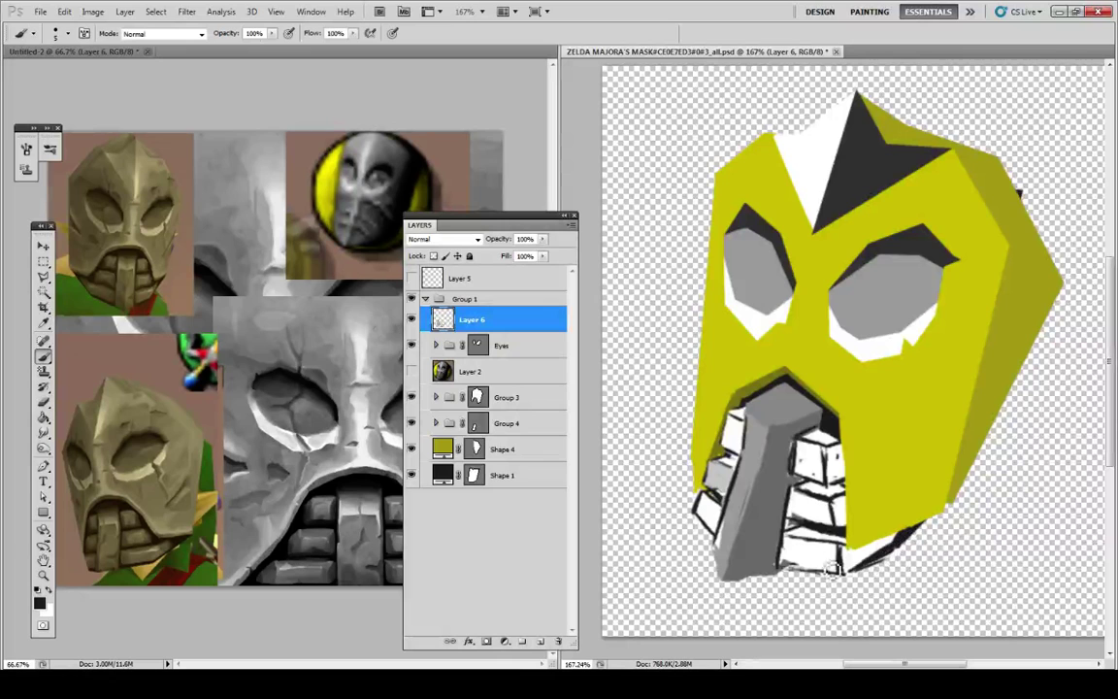
Step: Touch up the left teeth and the rim beside them with sampled white, dark and olive tones
key(alt)
alt+click(707, 513)
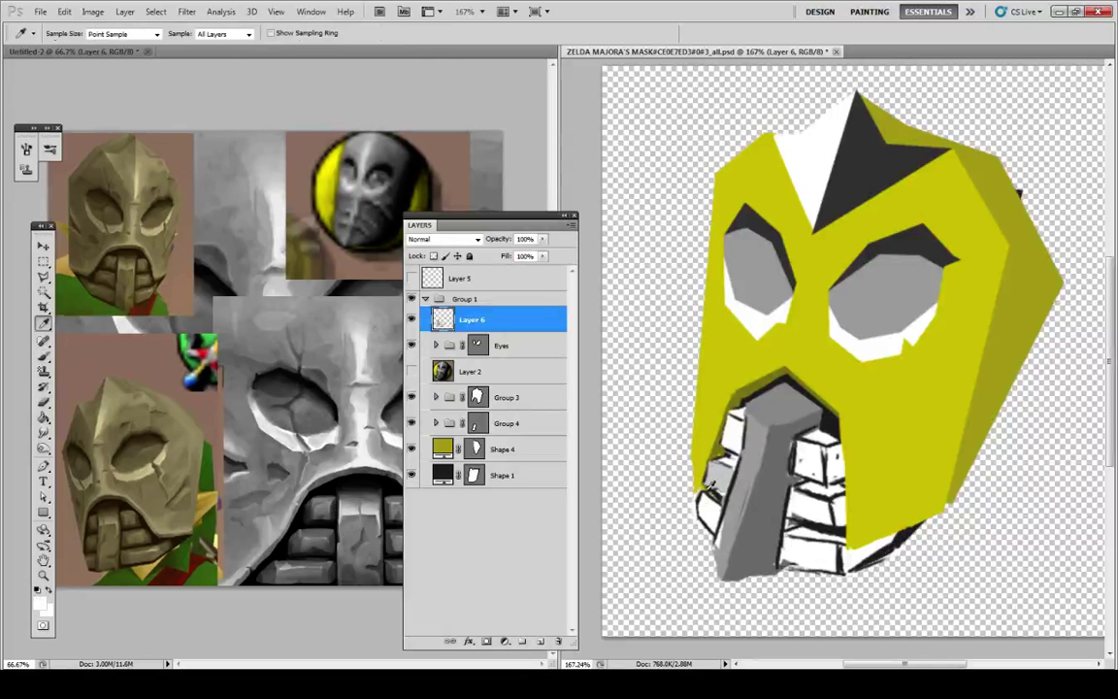
alt+click(709, 476)
alt+click(710, 483)
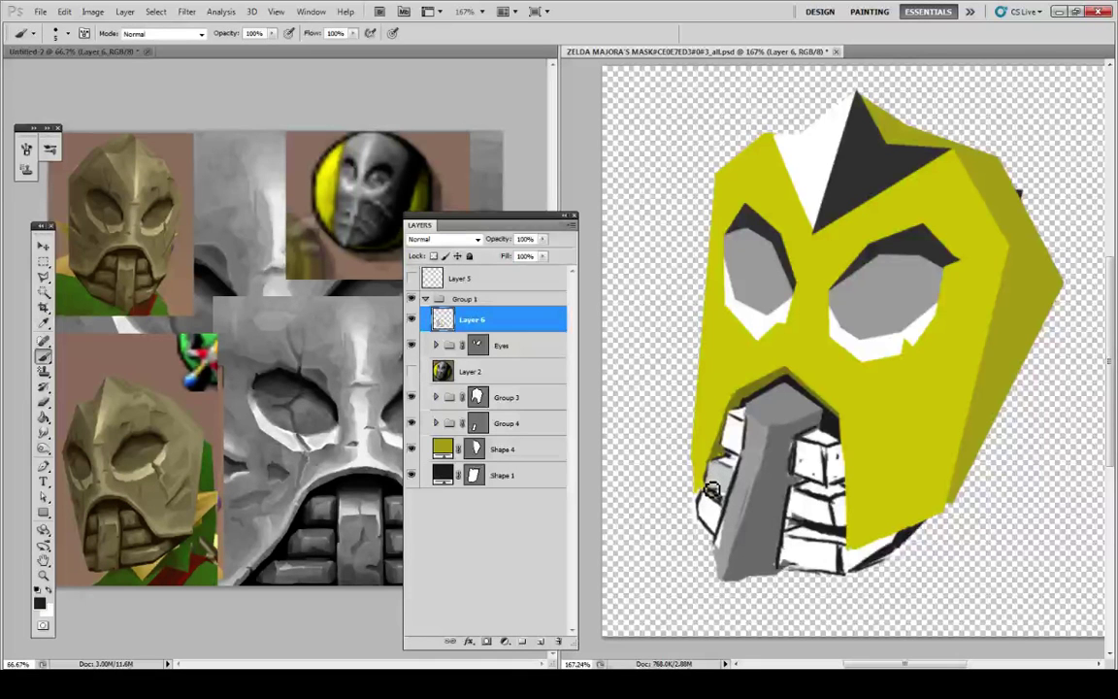
mouse_move(713, 490)
mouse_down()
mouse_move(711, 456)
mouse_move(742, 413)
mouse_up()
alt+click(711, 458)
alt+click(725, 439)
alt+click(733, 420)
alt+click(733, 406)
alt+click(734, 416)
Step: Refine the edges of the upper teeth beside the mouth piece with sampled greys and white
key(alt)
alt+click(829, 442)
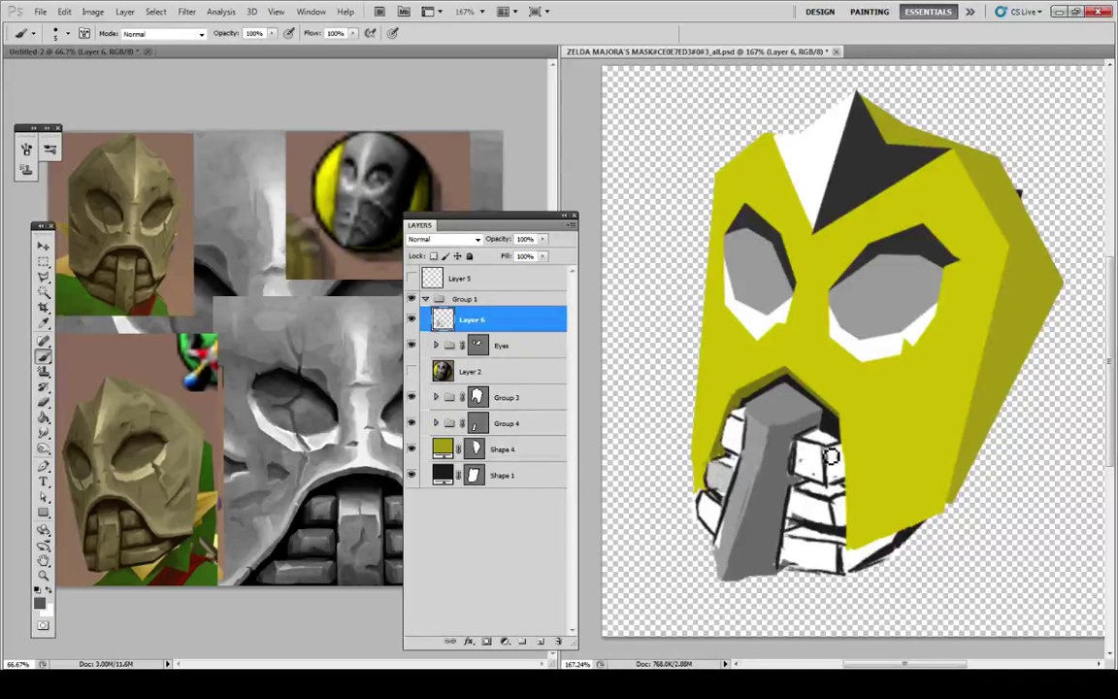
key(alt)
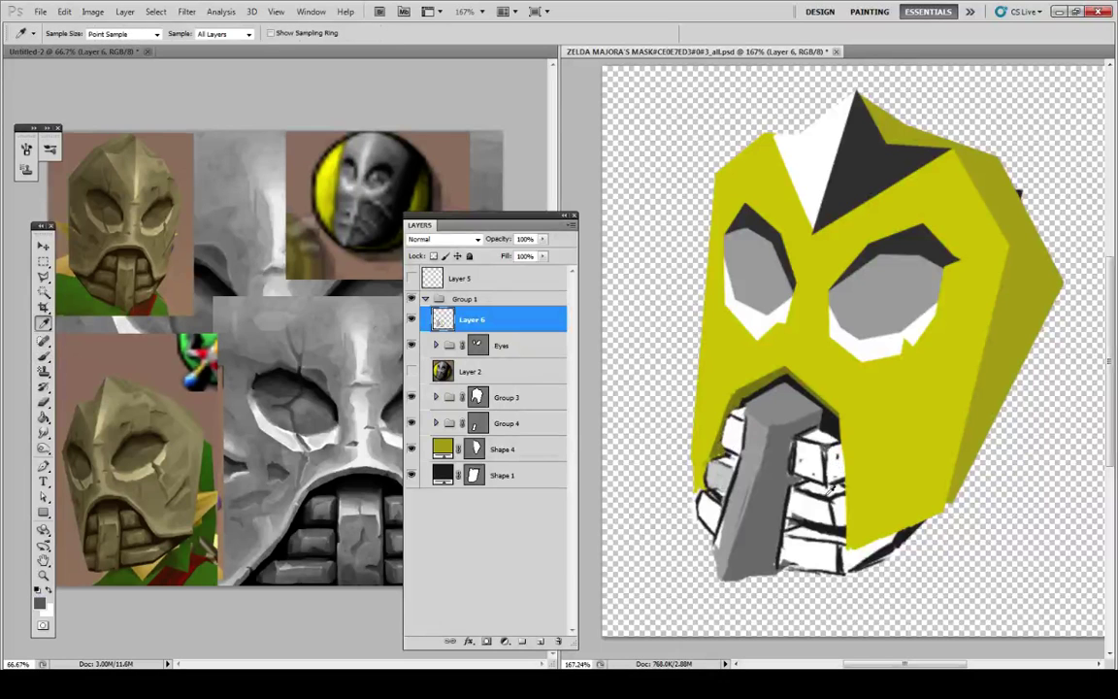
alt+click(750, 416)
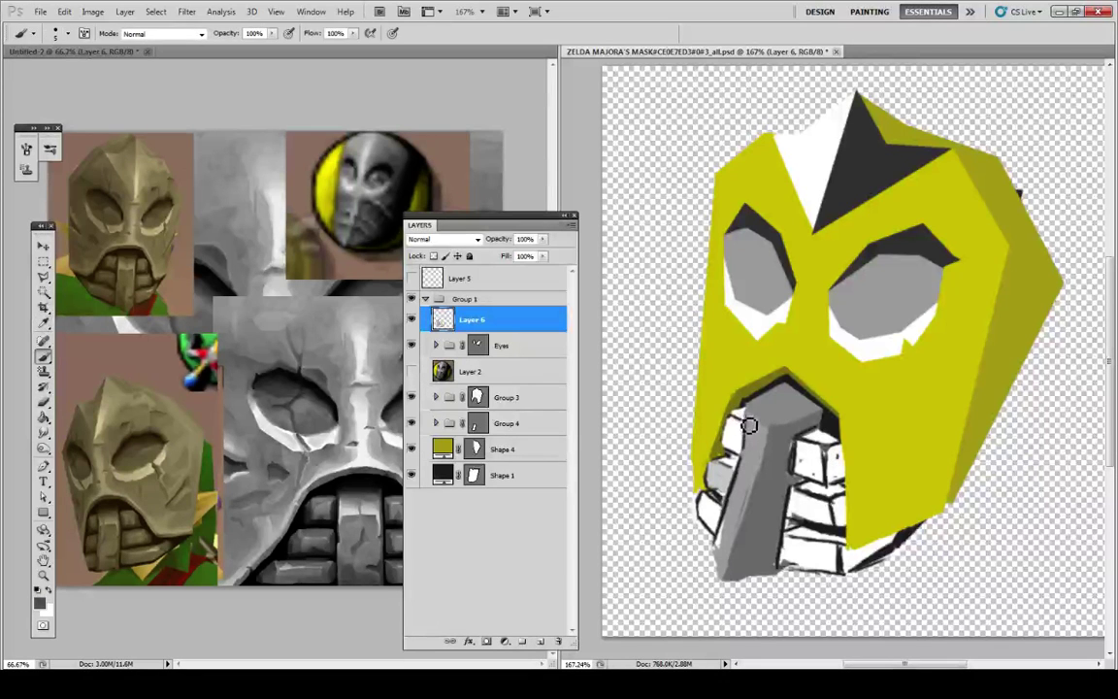
alt+click(744, 421)
key(alt)
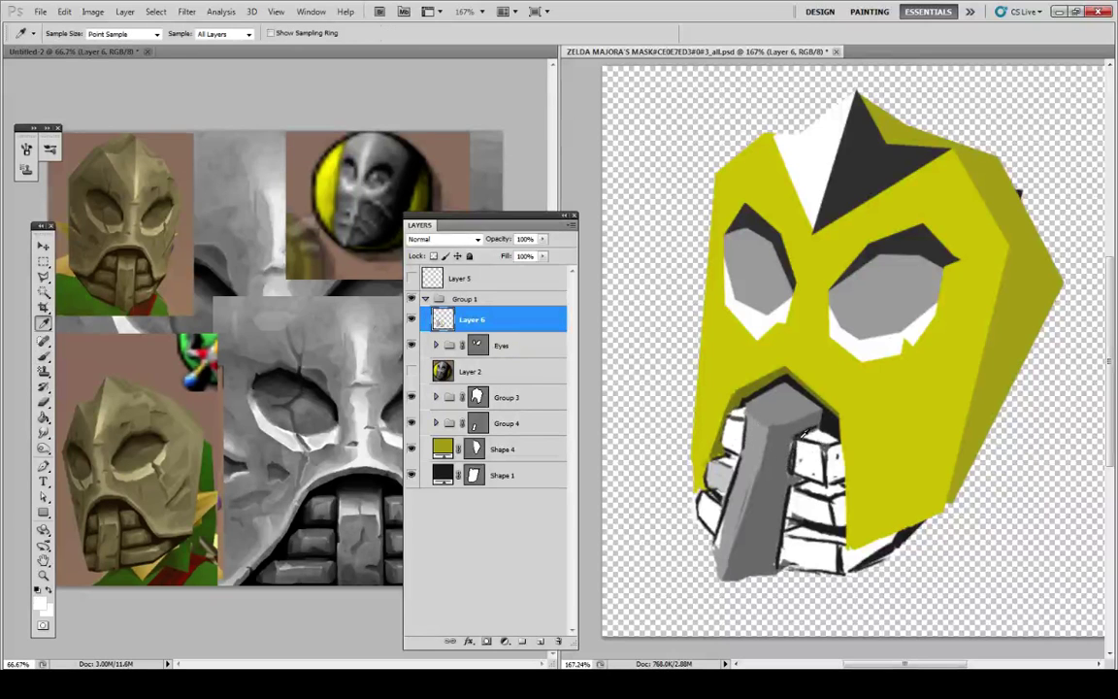
alt+click(802, 434)
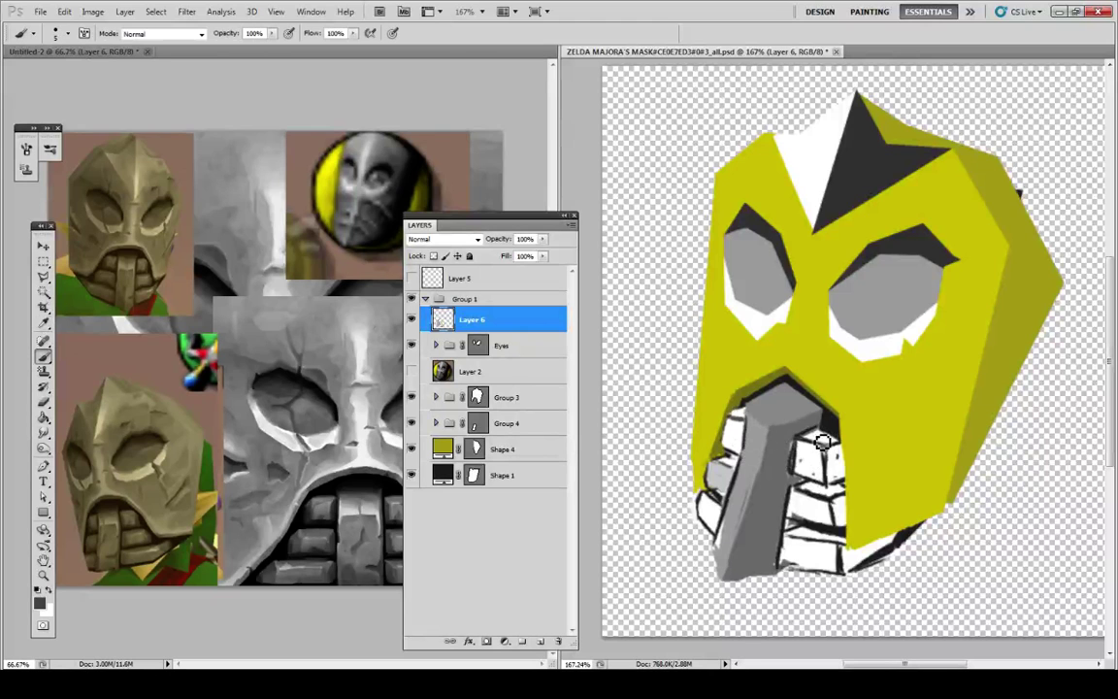
Step: Trim the mouth piece's upper right corner and repaint its top and left facet in sampled greys
key(alt)
key(alt)
alt+click(756, 408)
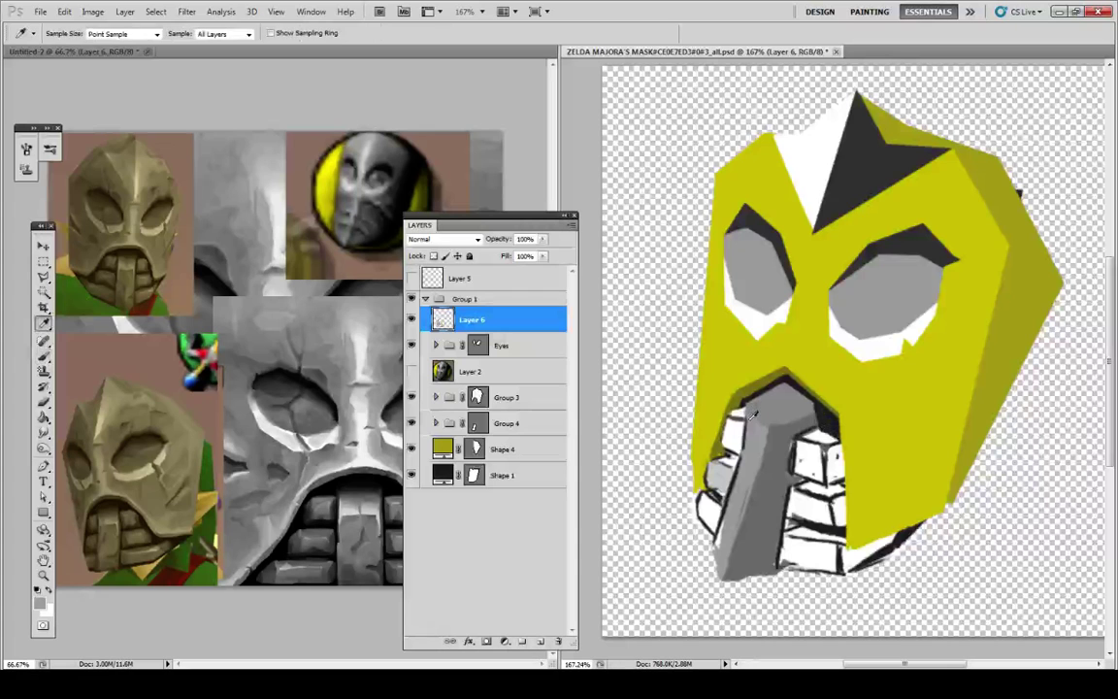
mouse_move(776, 430)
mouse_down()
mouse_move(769, 473)
mouse_move(777, 434)
mouse_move(808, 422)
mouse_up()
alt+click(782, 435)
key(alt)
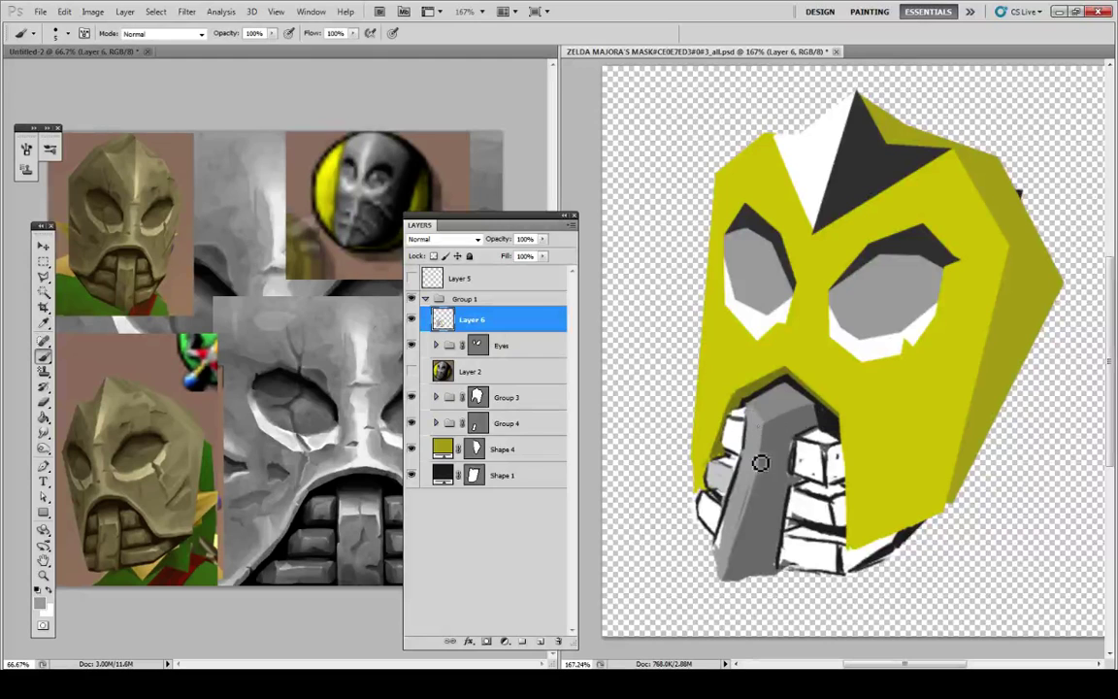
key(alt)
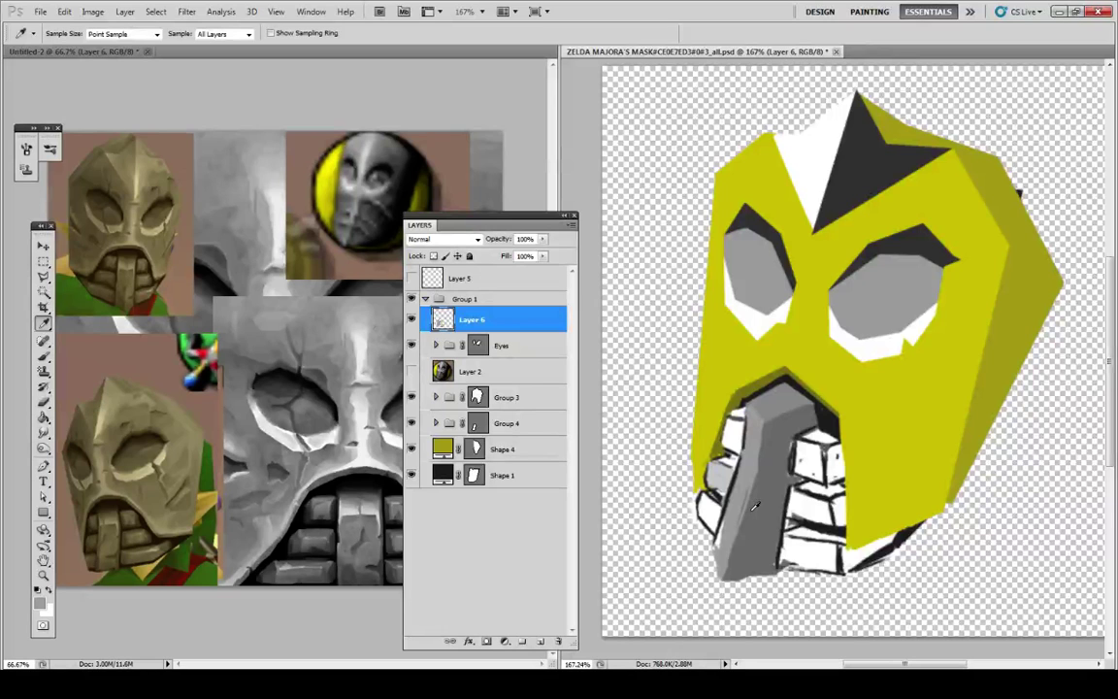
Step: Sample the forehead's dark grey and paint a thin nose ridge line from the forehead point toward the mouth
key(r)
key(i)
click(875, 192)
key(b)
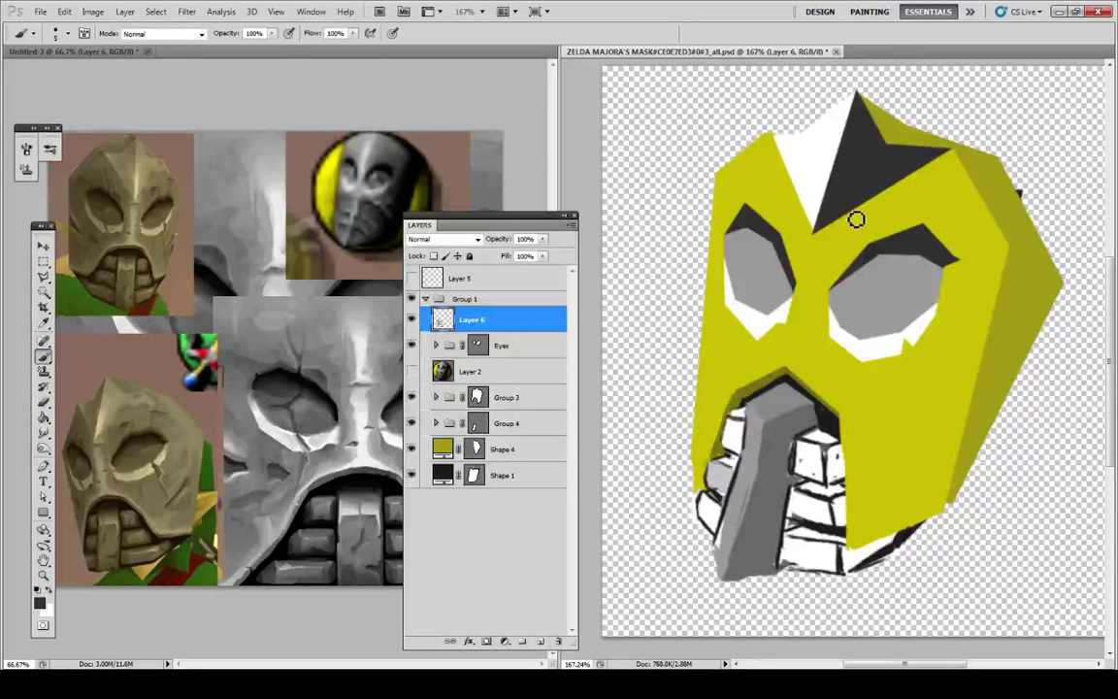
key(i)
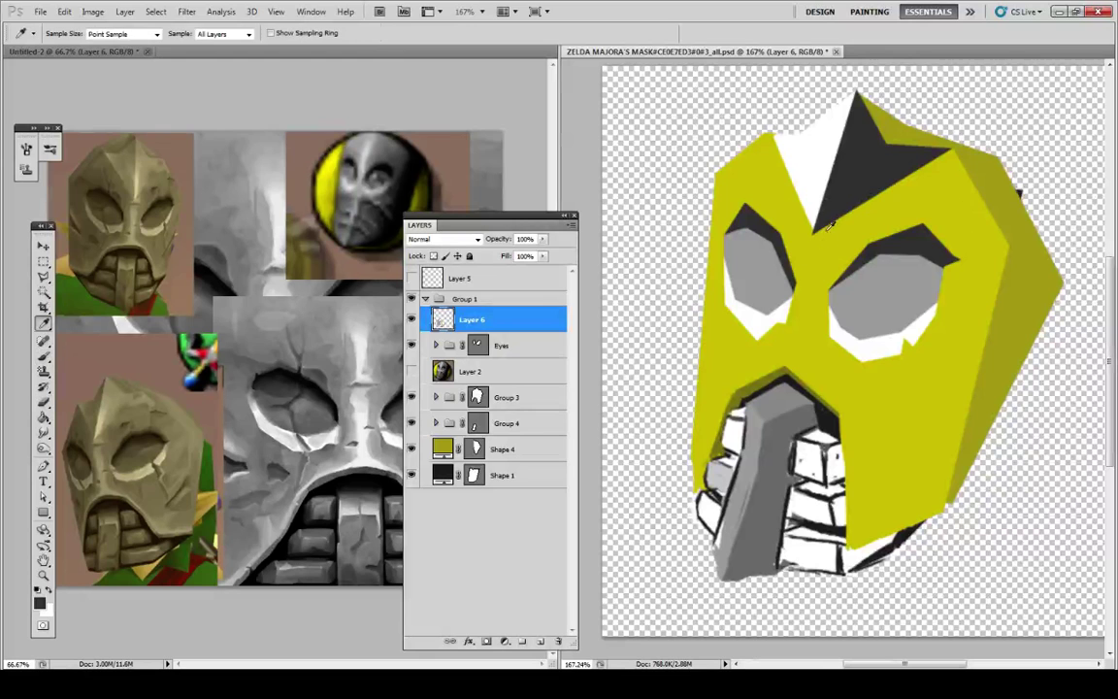
key(b)
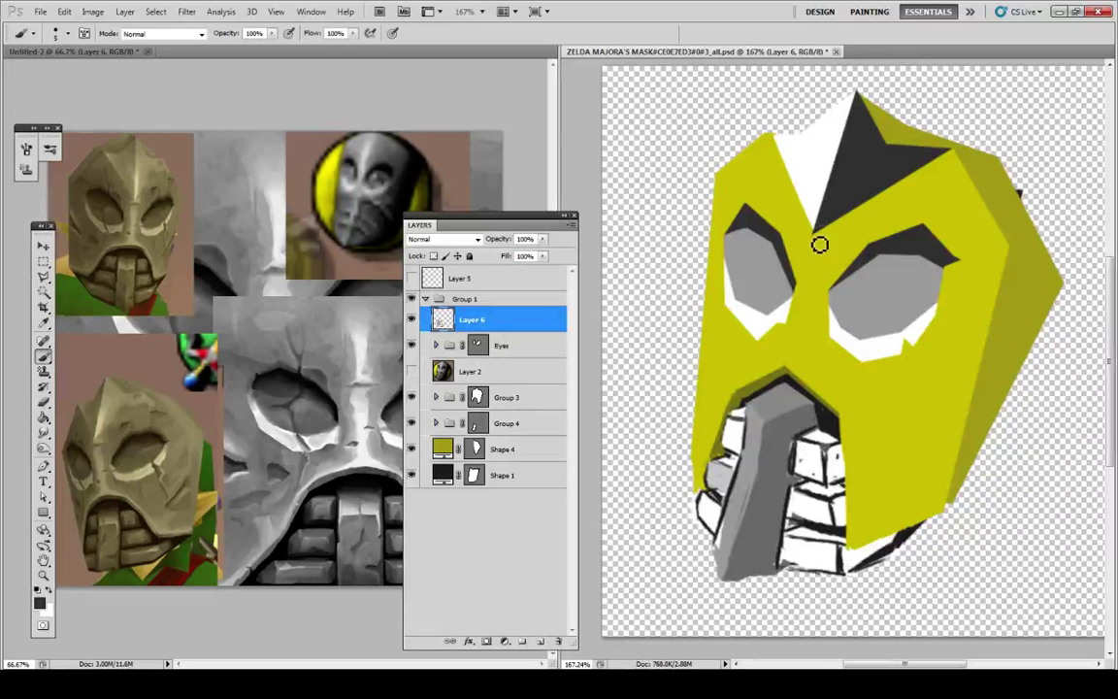
drag(812, 235, 795, 322)
drag(811, 256, 784, 351)
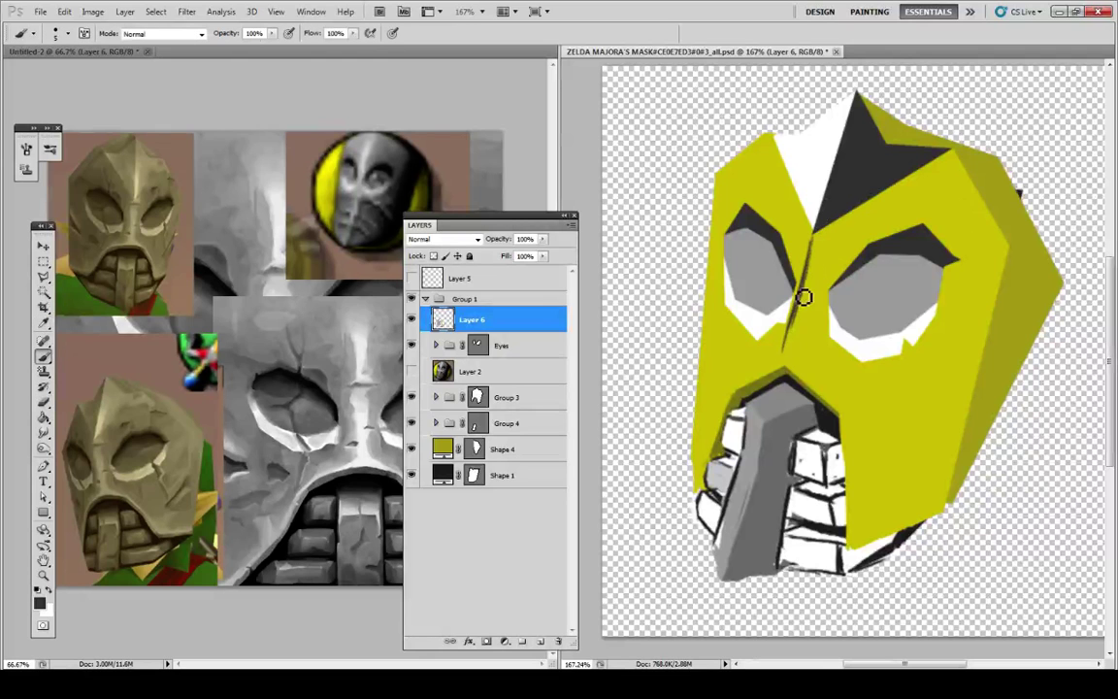
Step: Repaint the rim above the mouth in sampled olive and cover its right side with the face yellow
alt+click(796, 374)
alt+click(779, 376)
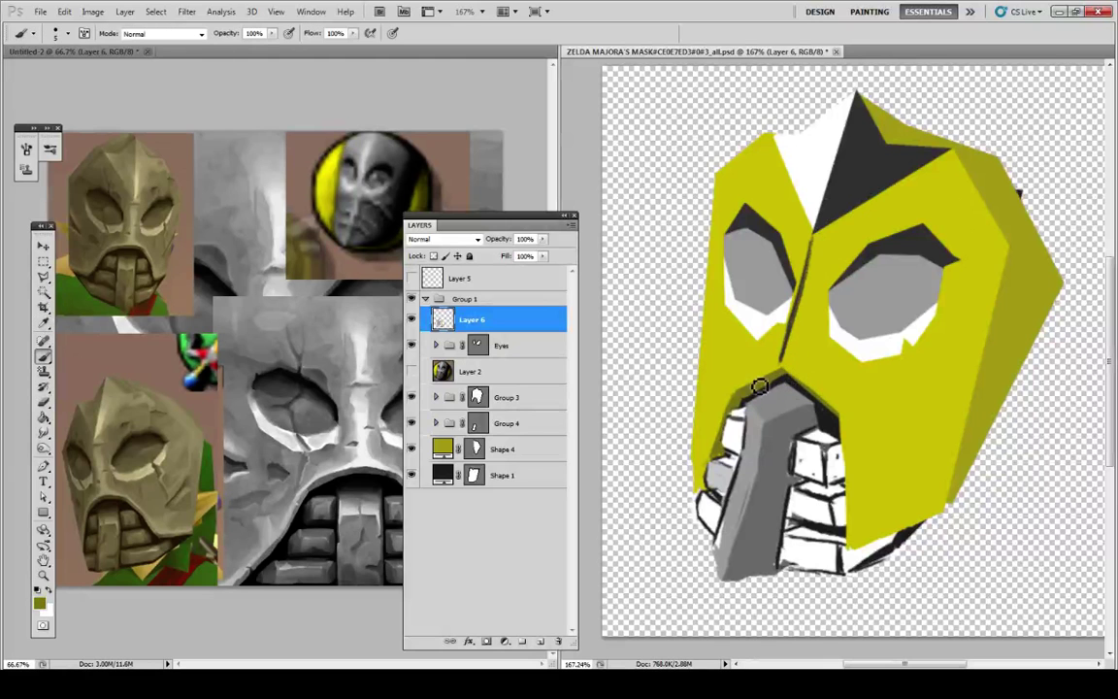
mouse_move(787, 379)
mouse_down()
mouse_move(856, 486)
mouse_move(808, 379)
mouse_move(839, 416)
mouse_up()
alt+click(814, 380)
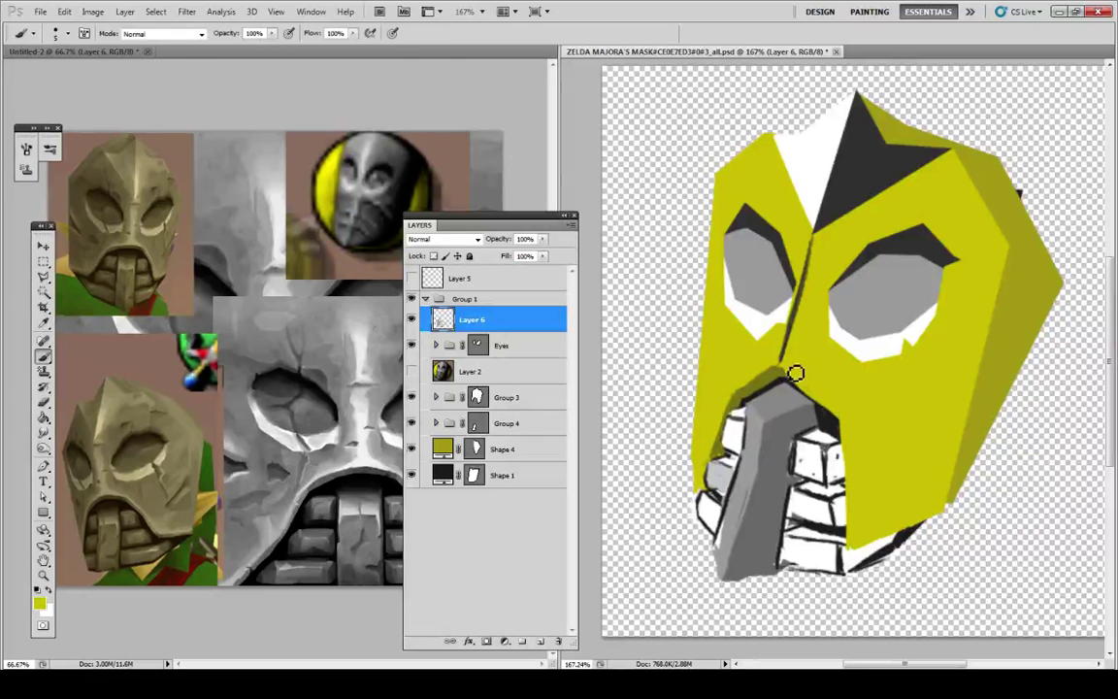
alt+click(817, 407)
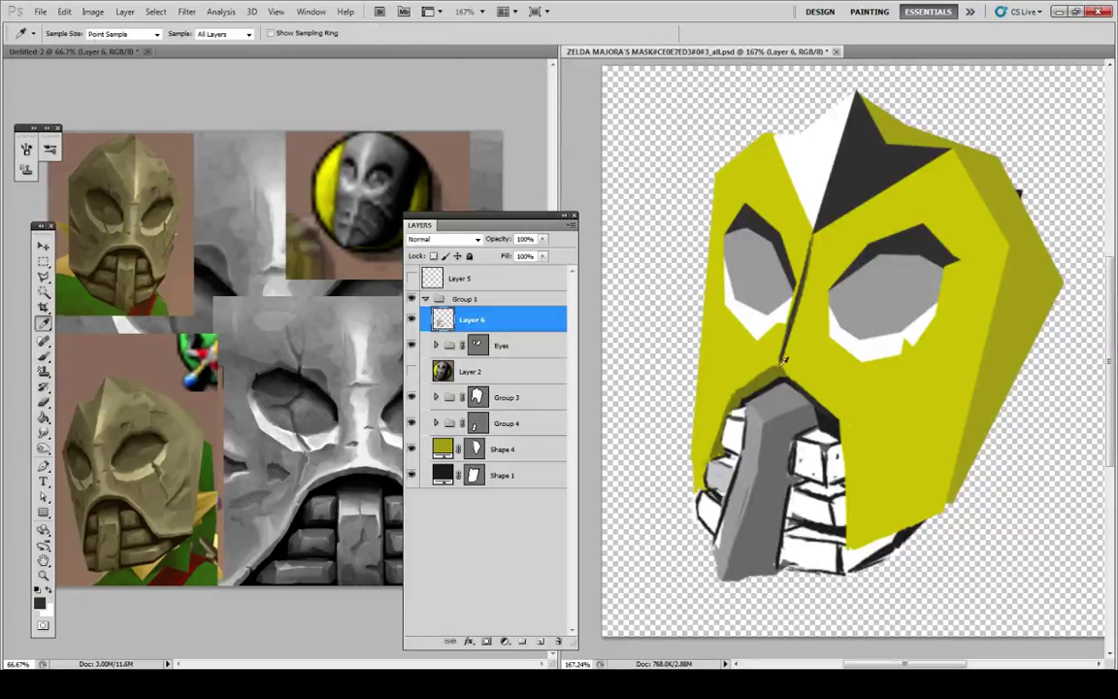
Step: Reshape the peak and upper left edge of the mouth rim with sampled yellow and olive
alt+click(802, 381)
alt+click(776, 372)
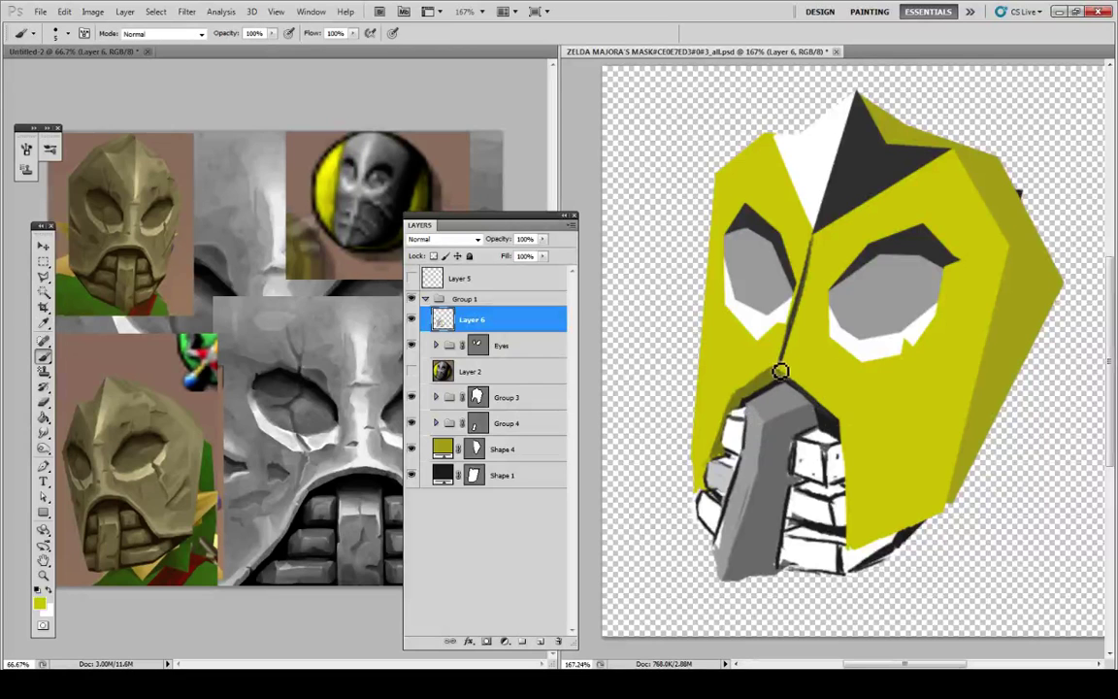
mouse_move(779, 374)
mouse_down()
mouse_move(740, 399)
mouse_move(777, 386)
mouse_move(757, 386)
mouse_up()
alt+click(776, 372)
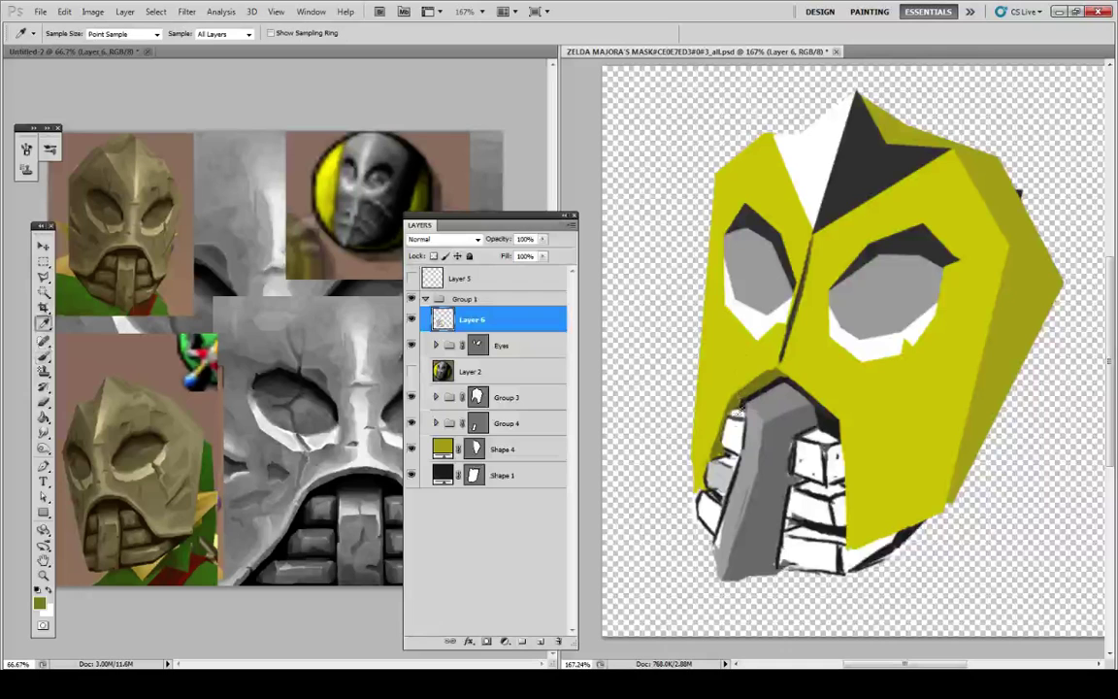
Step: Rework the olive rim down the left side of the mouth opening, narrowing it beside the left teeth
mouse_move(740, 415)
mouse_down()
mouse_move(708, 497)
mouse_move(712, 452)
mouse_move(703, 489)
mouse_up()
alt+click(720, 466)
alt+click(708, 451)
alt+click(709, 487)
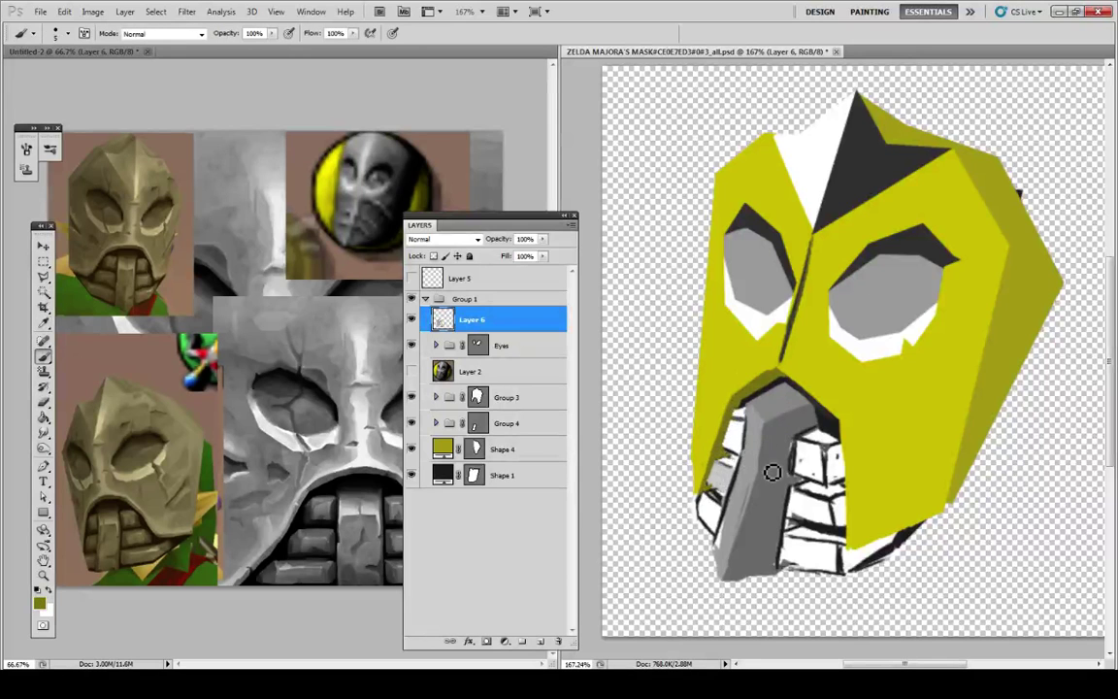
Step: Hide and reshow Layer 6 to compare the mask with and without the painted details
scroll(771, 469, down, 3)
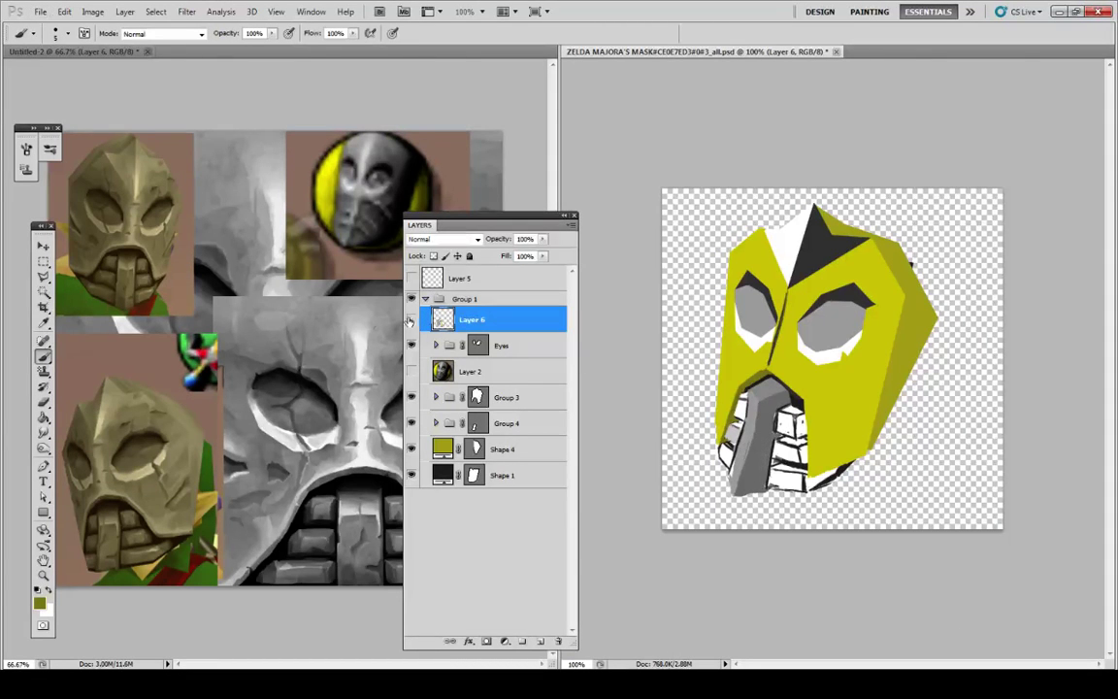
click(411, 320)
click(411, 320)
scroll(704, 365, up, 2)
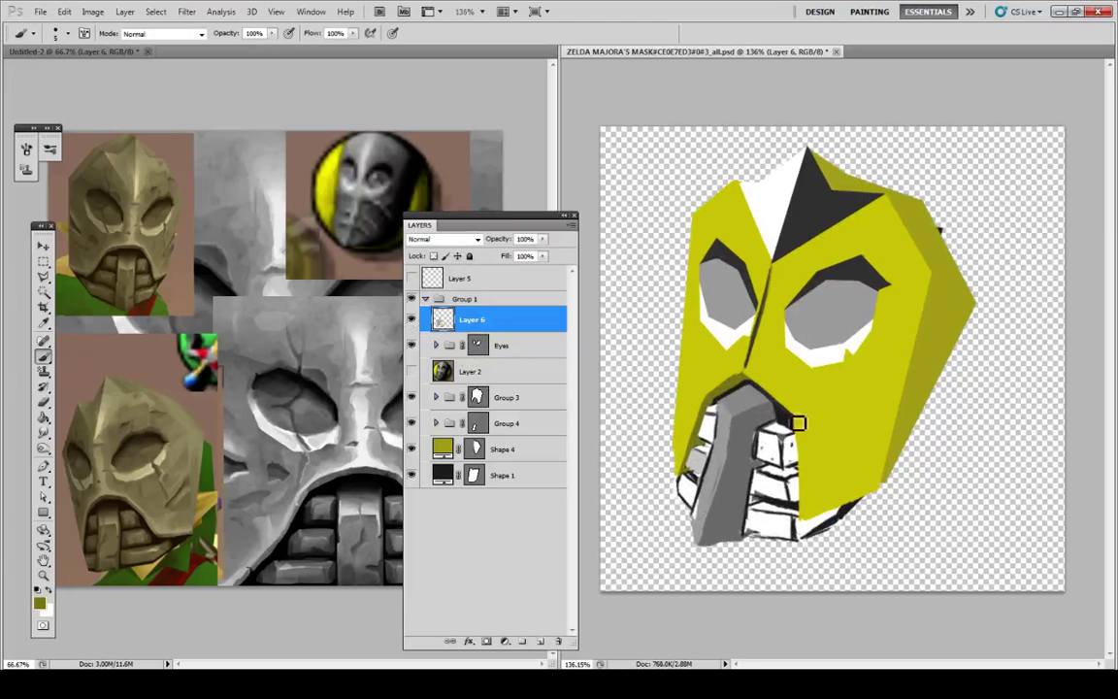
Step: Touch up the dark gap and top edge of the upper right tooth with sampled colours
key(i)
alt+click(779, 427)
alt+click(775, 430)
alt+click(772, 438)
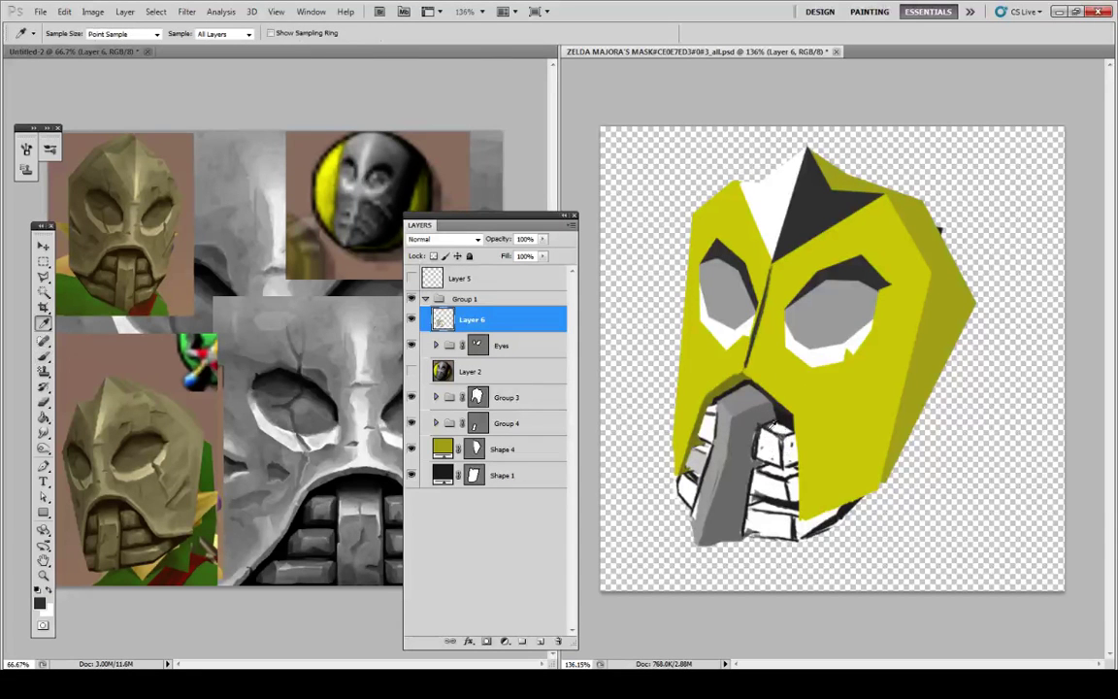
alt+click(769, 432)
key(alt)
Step: Tidy the left rim and the dark gap above the mouth piece with sampled olive, grey and dark tones
alt+click(709, 402)
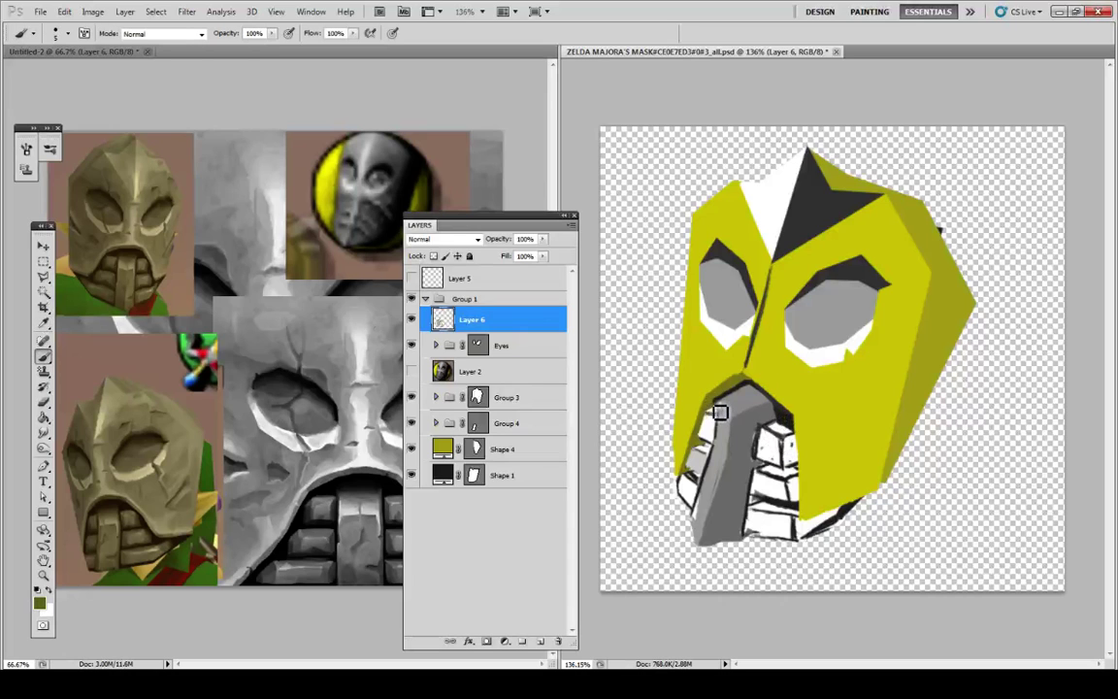
alt+click(719, 393)
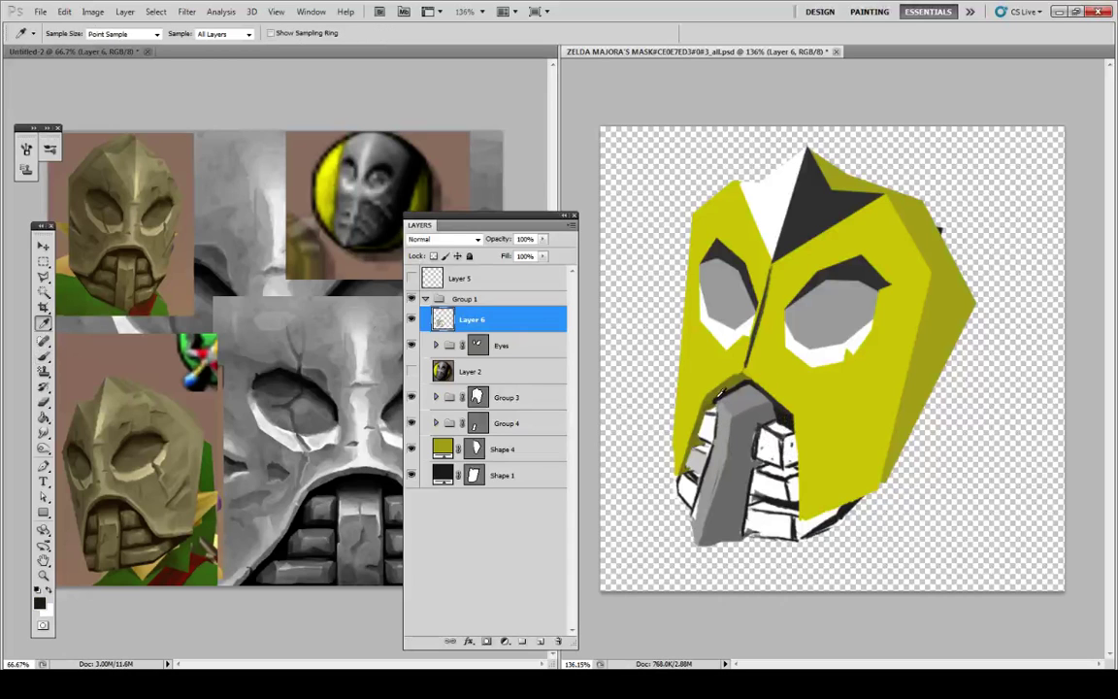
alt+click(716, 395)
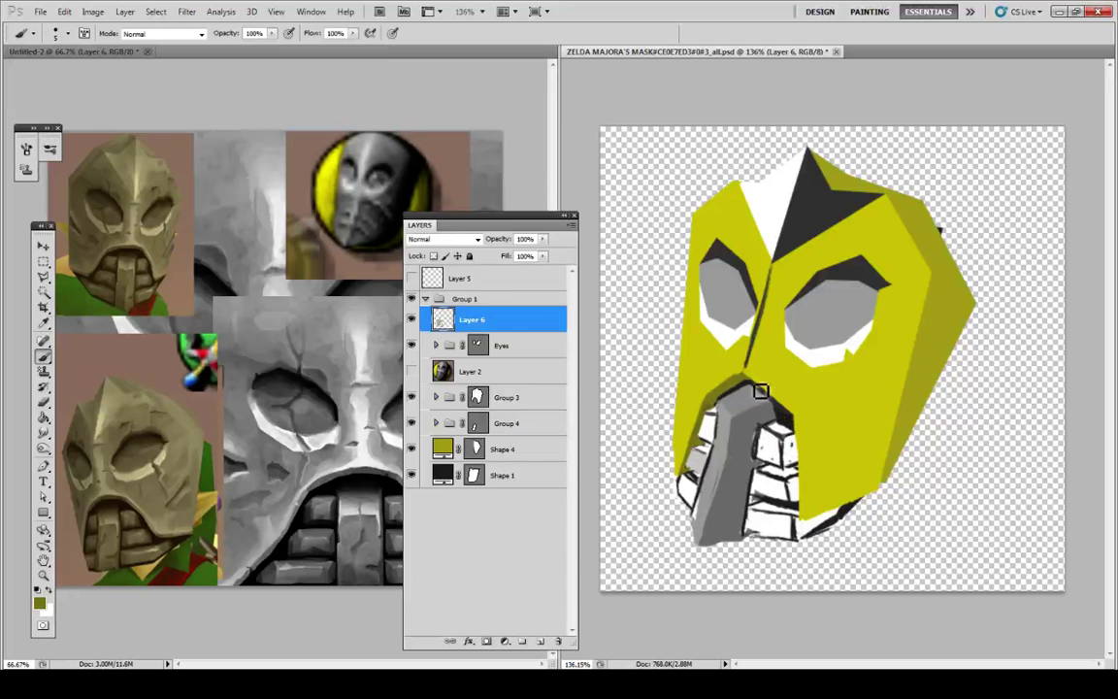
key(alt)
alt+click(776, 396)
alt+click(746, 396)
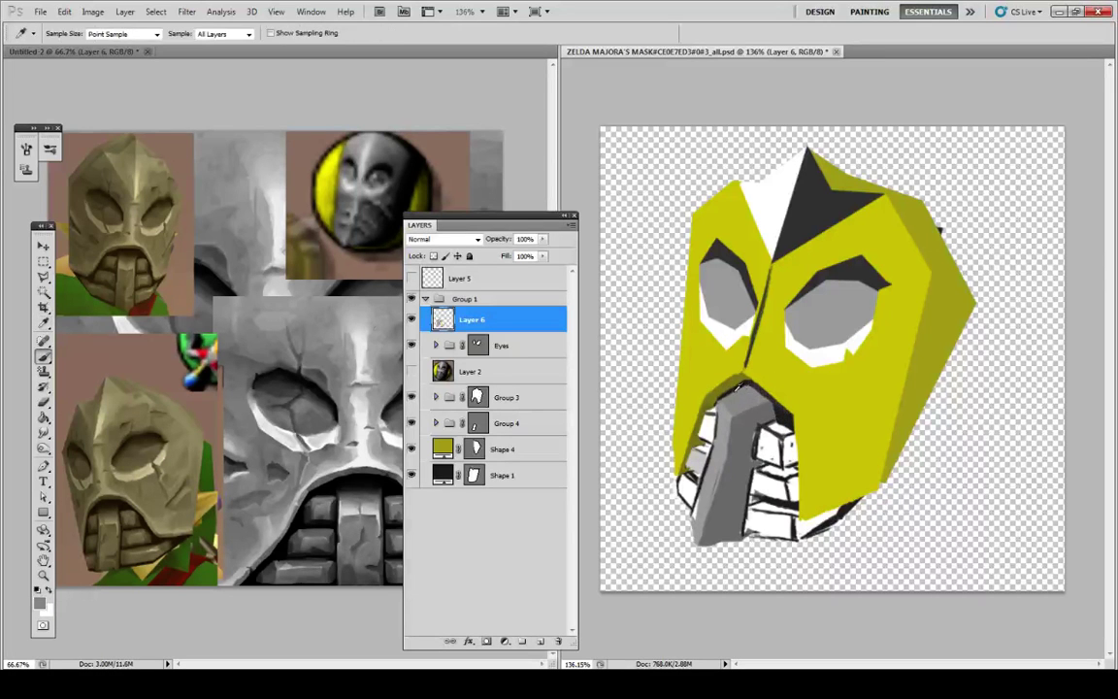
alt+click(763, 393)
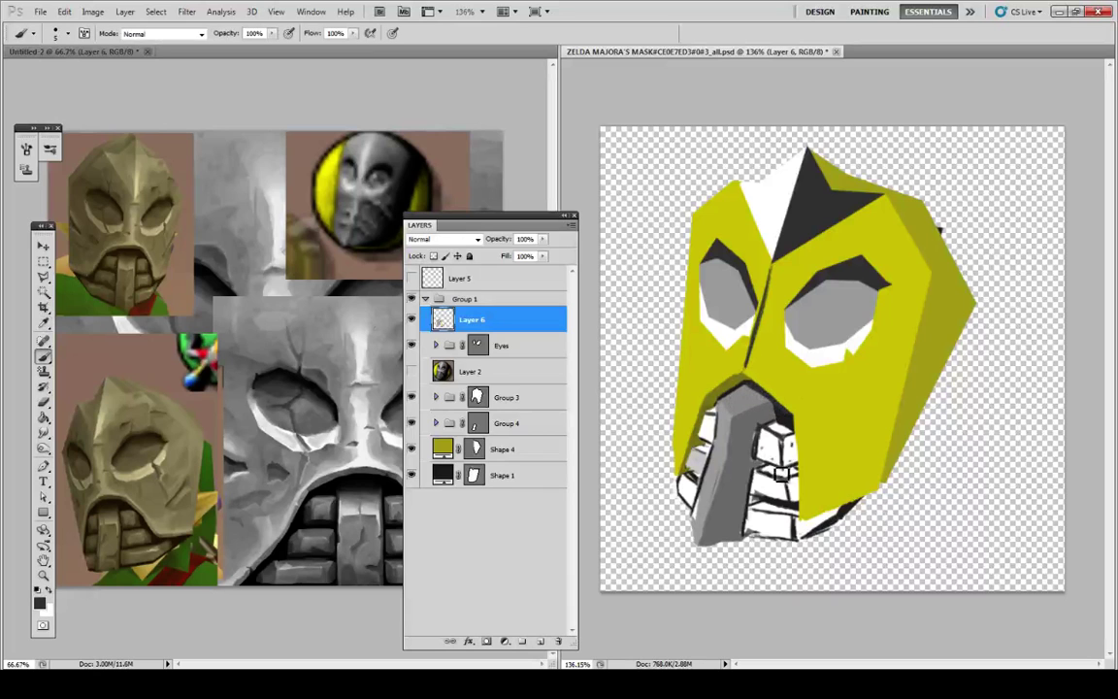
Step: Touch up the dark gaps and white faces of the upper and middle right teeth with sampled colours
key(alt)
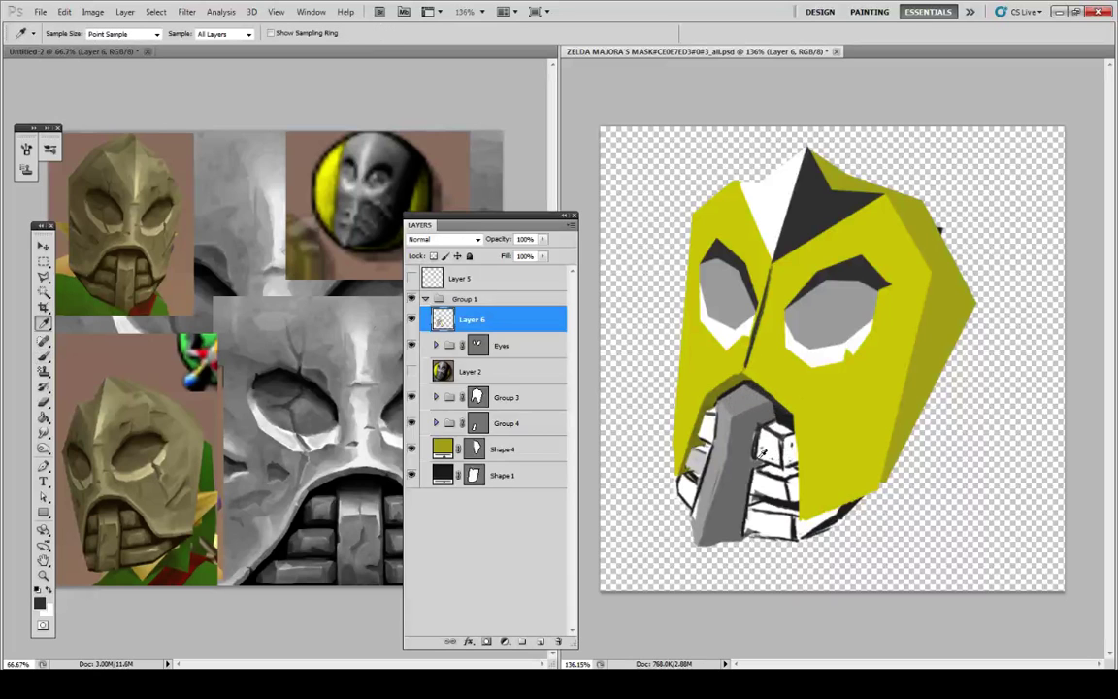
alt+click(761, 455)
alt+click(785, 470)
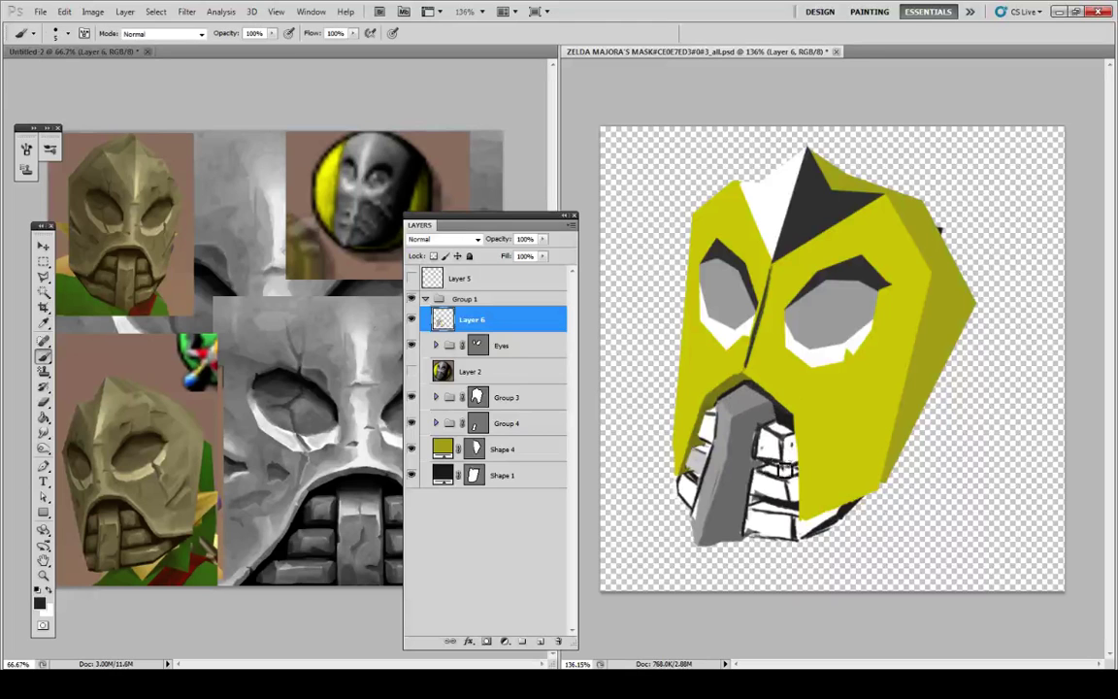
alt+click(786, 488)
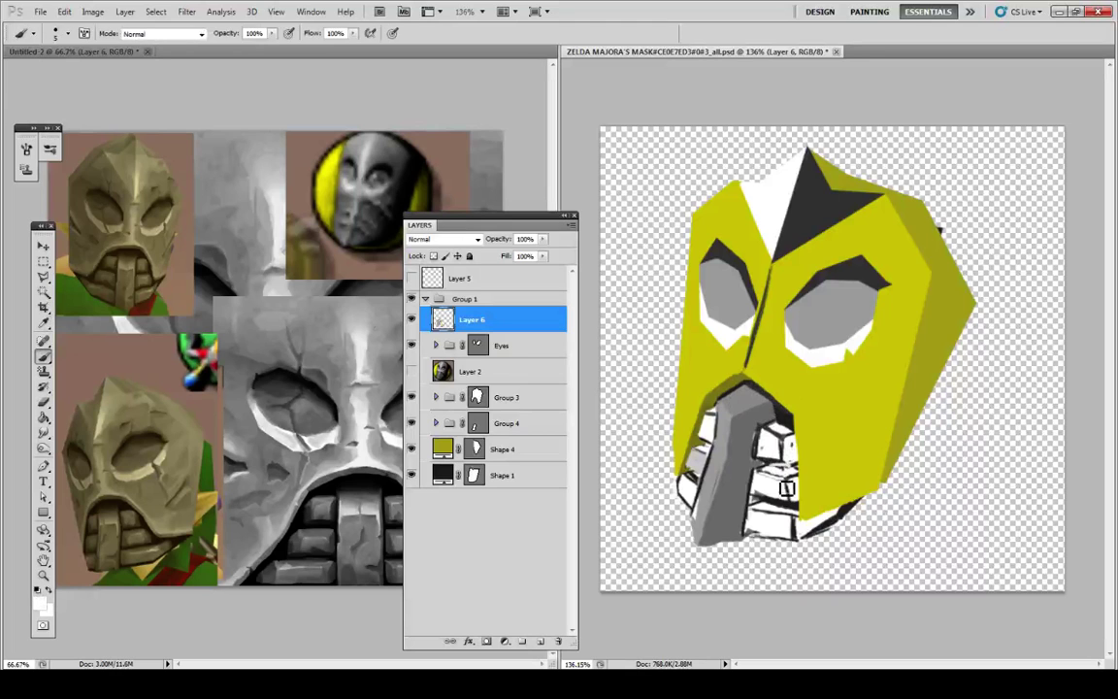
key(alt)
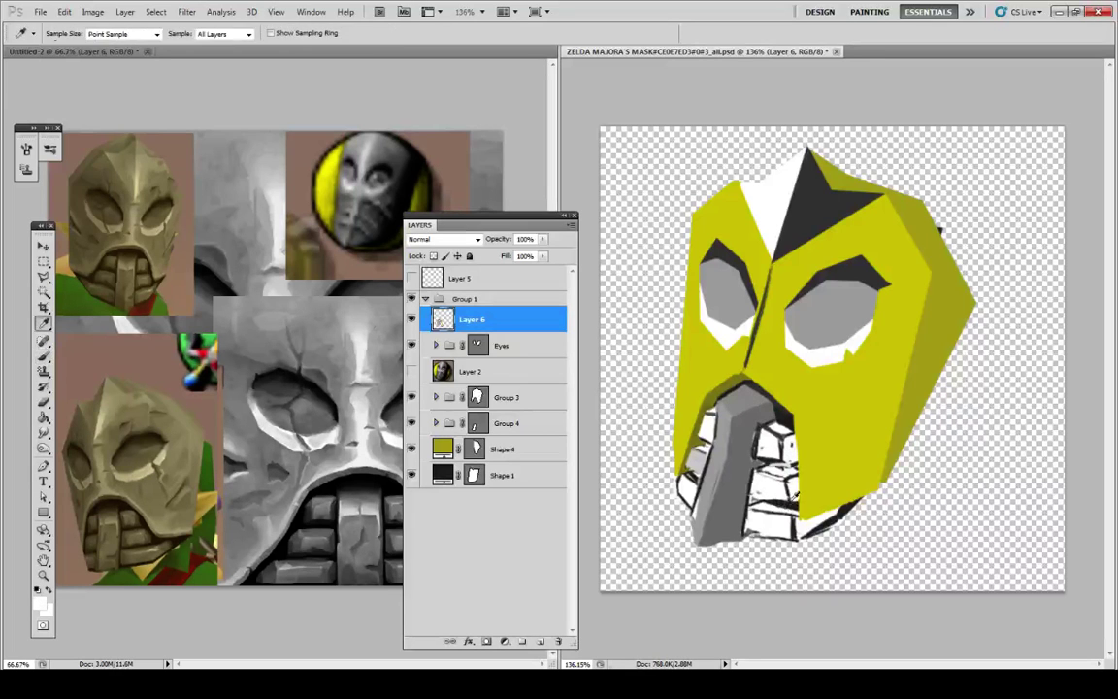
alt+click(792, 498)
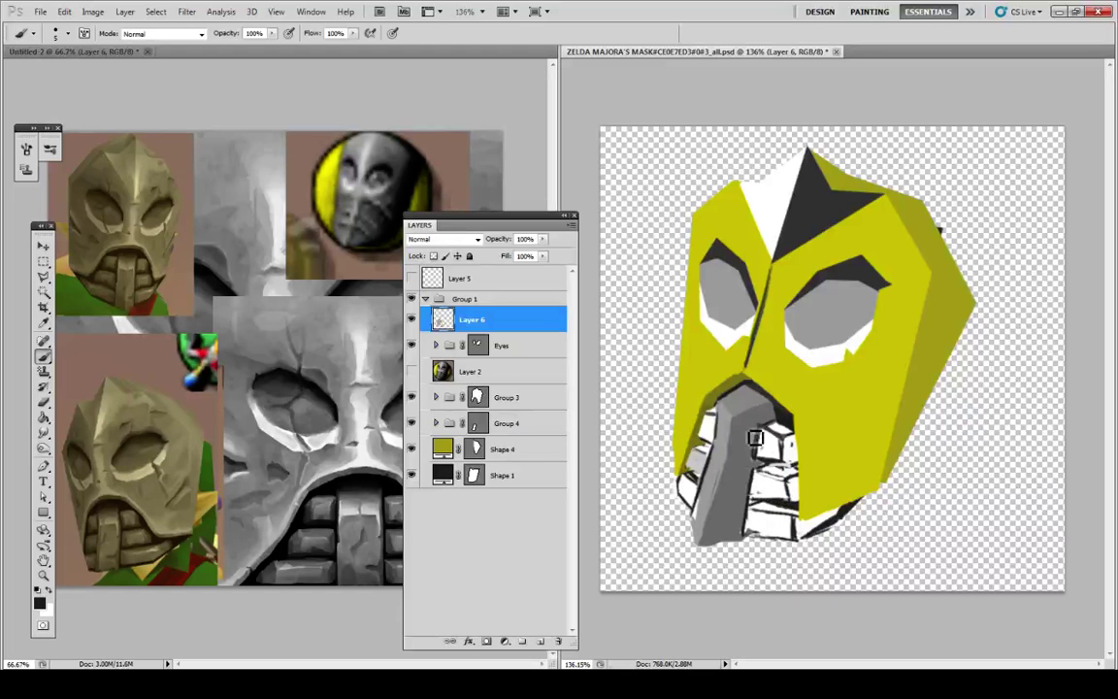
Step: Clean up the lower right teeth and their edge beside the mouth rim with sampled dark and white tones
key(alt)
drag(679, 464, 709, 464)
alt+click(761, 506)
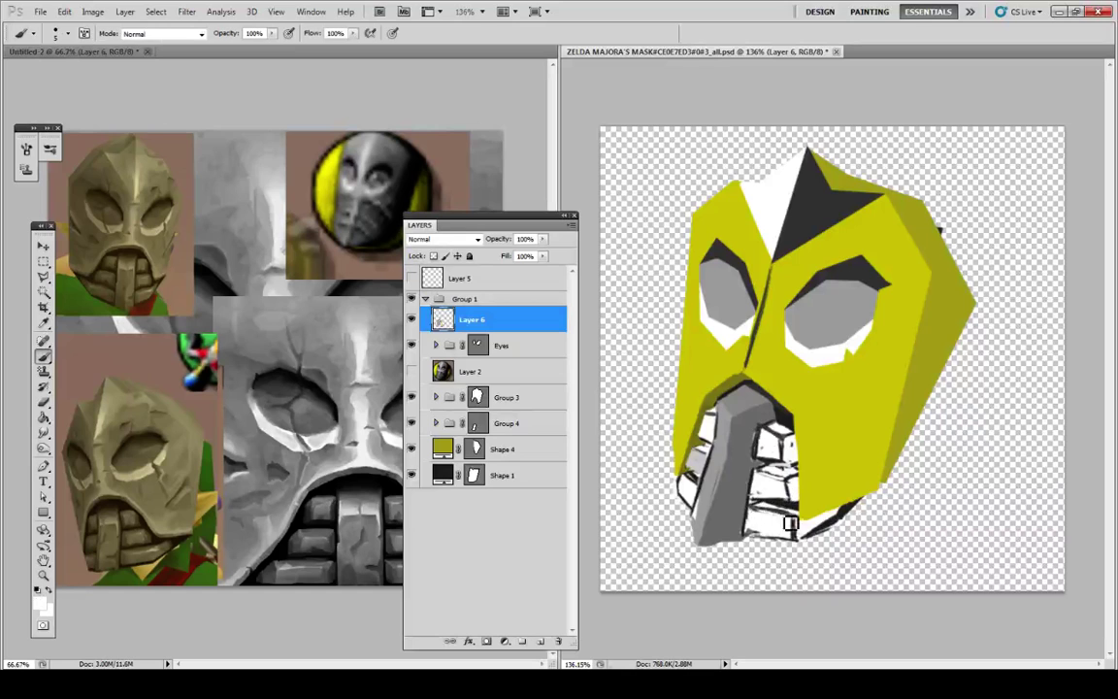
key(alt)
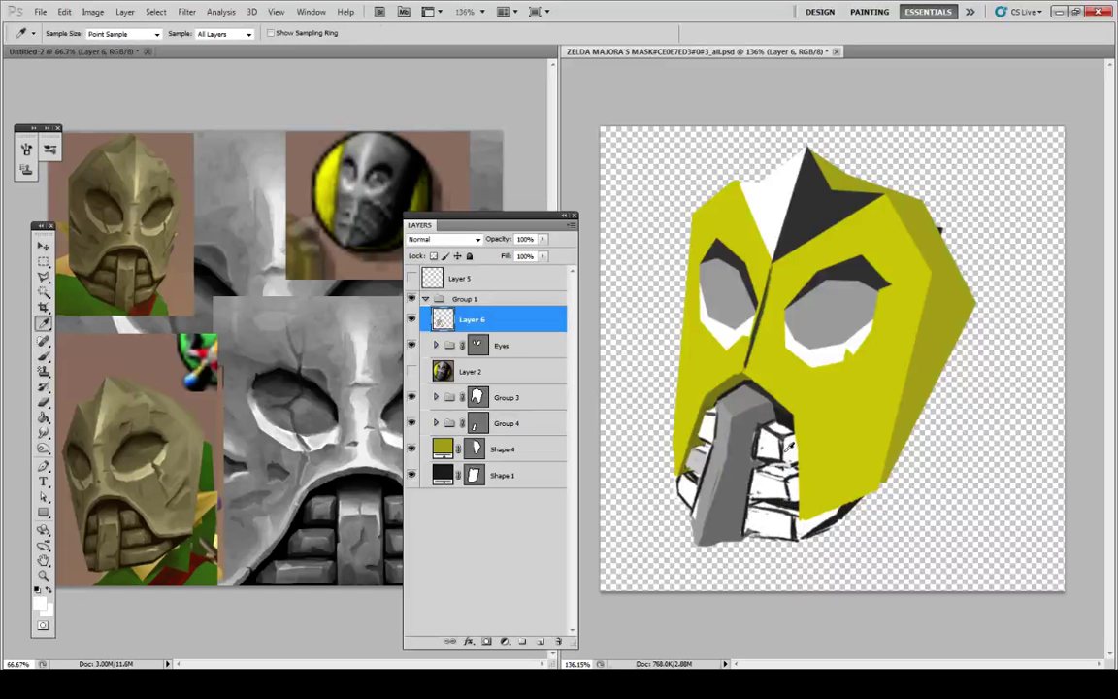
alt+click(790, 444)
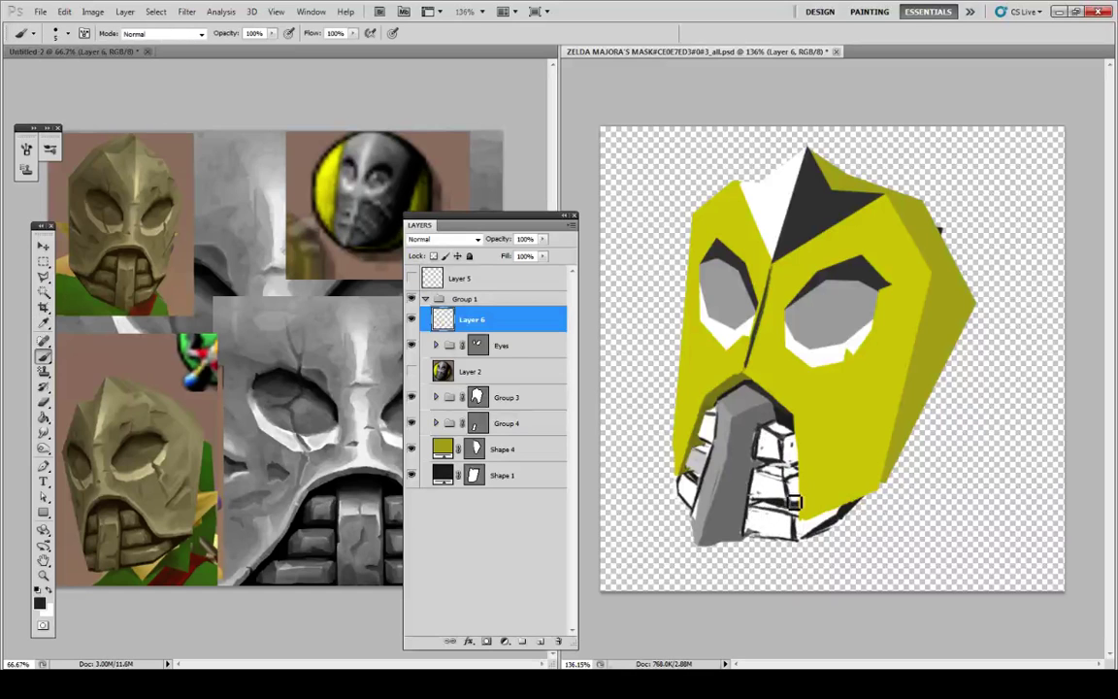
alt+click(802, 535)
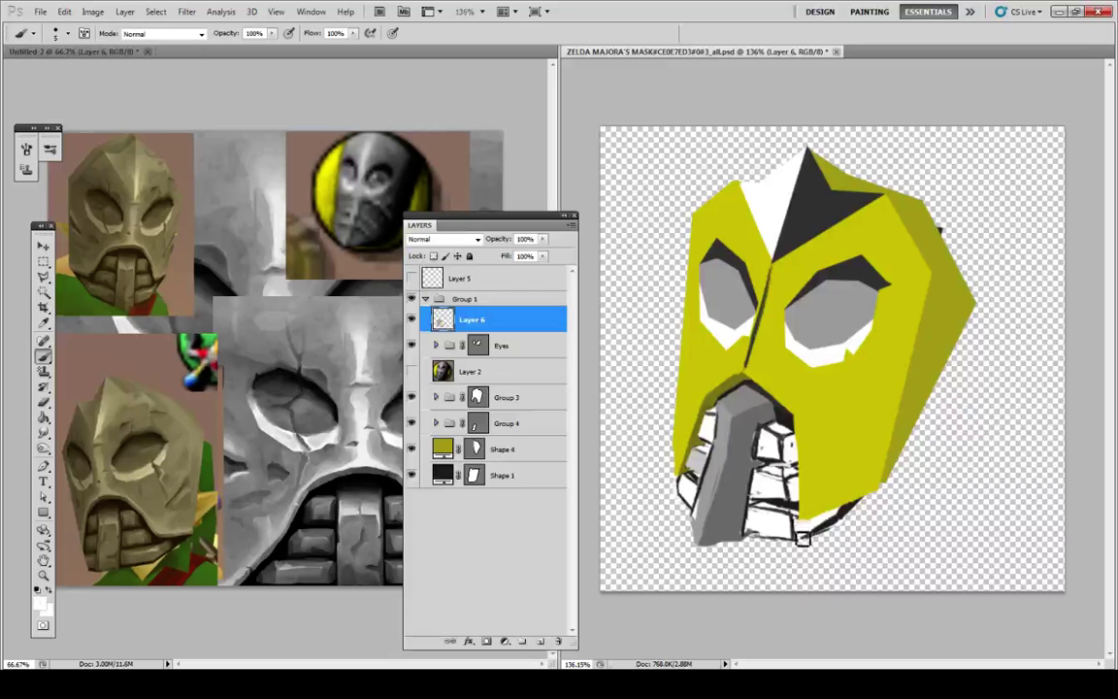
alt+click(799, 514)
alt+click(802, 525)
Step: Start a Pen shape in the sampled mask yellow at the mouth piece's top and move its layer above Layer 6
alt+click(841, 458)
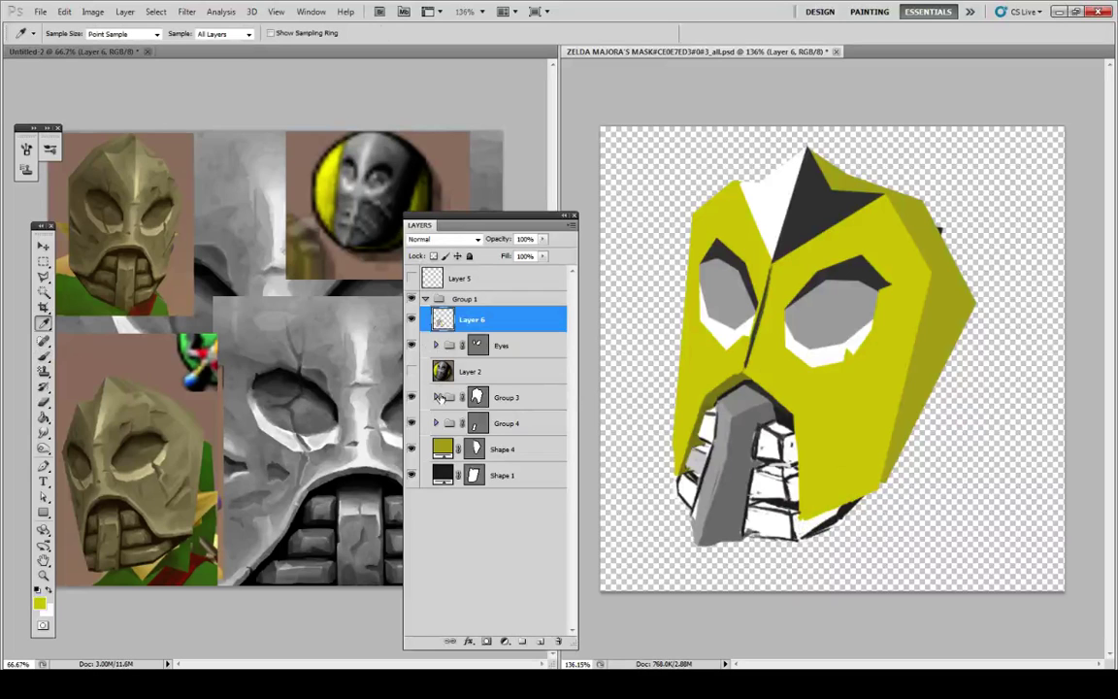
click(495, 424)
key(p)
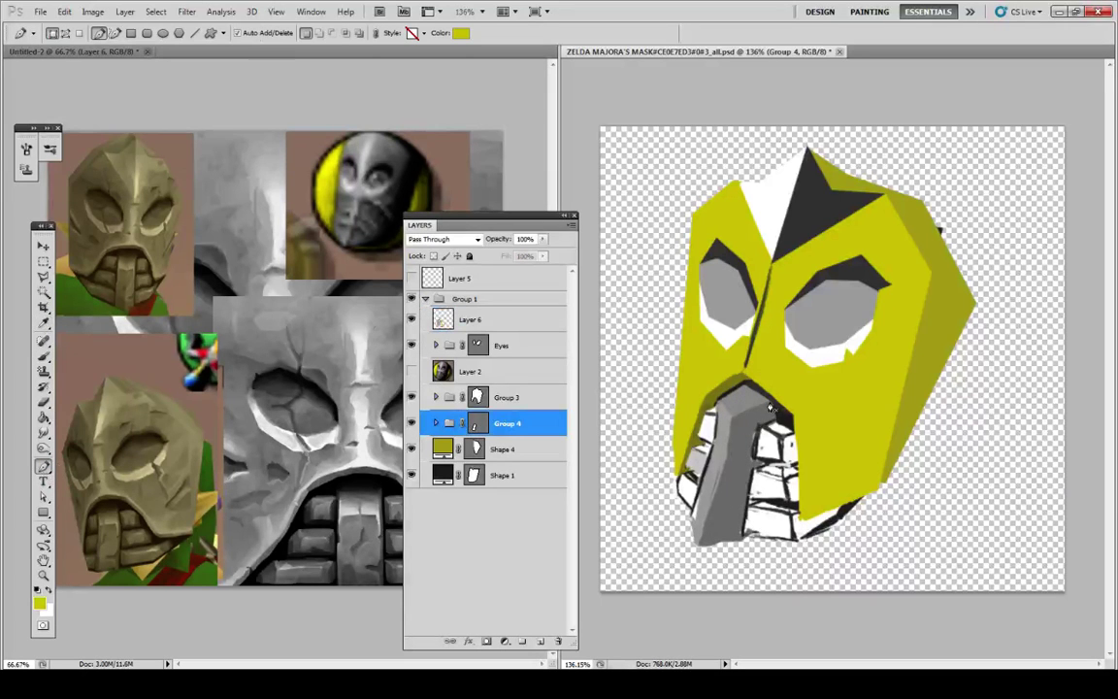
click(747, 396)
click(715, 408)
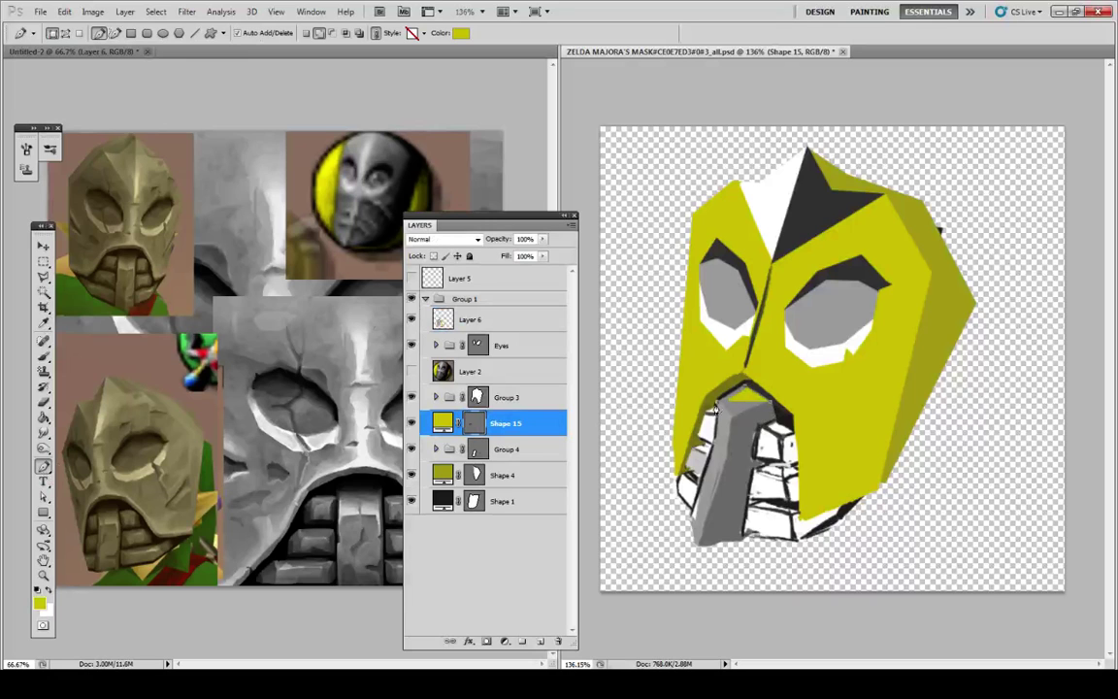
drag(529, 415, 474, 303)
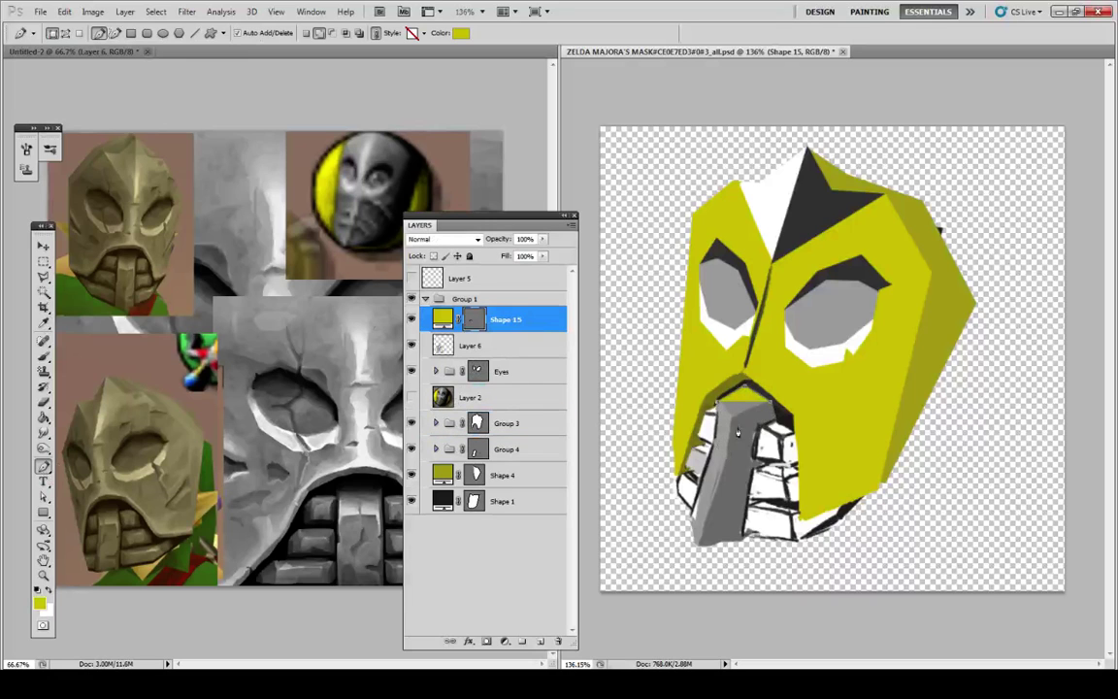
Step: Outline the mouth piece down its left edge, along the bottom and back up over the right teeth, and close the shape
click(696, 545)
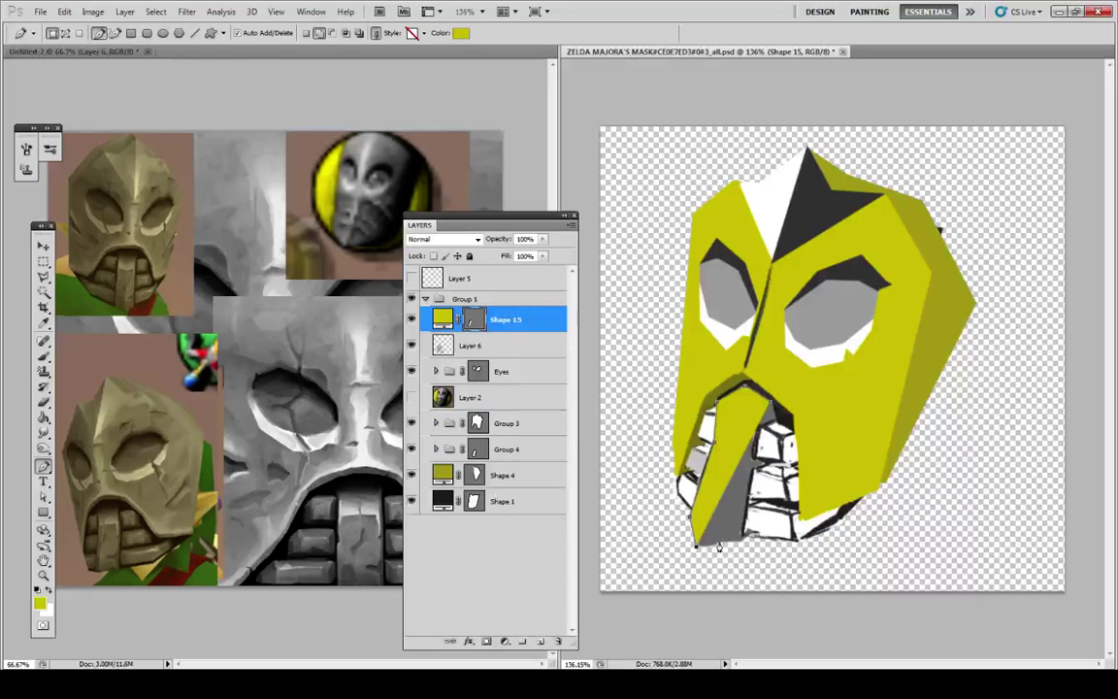
key(ctrl+alt+z)
key(ctrl+alt+z)
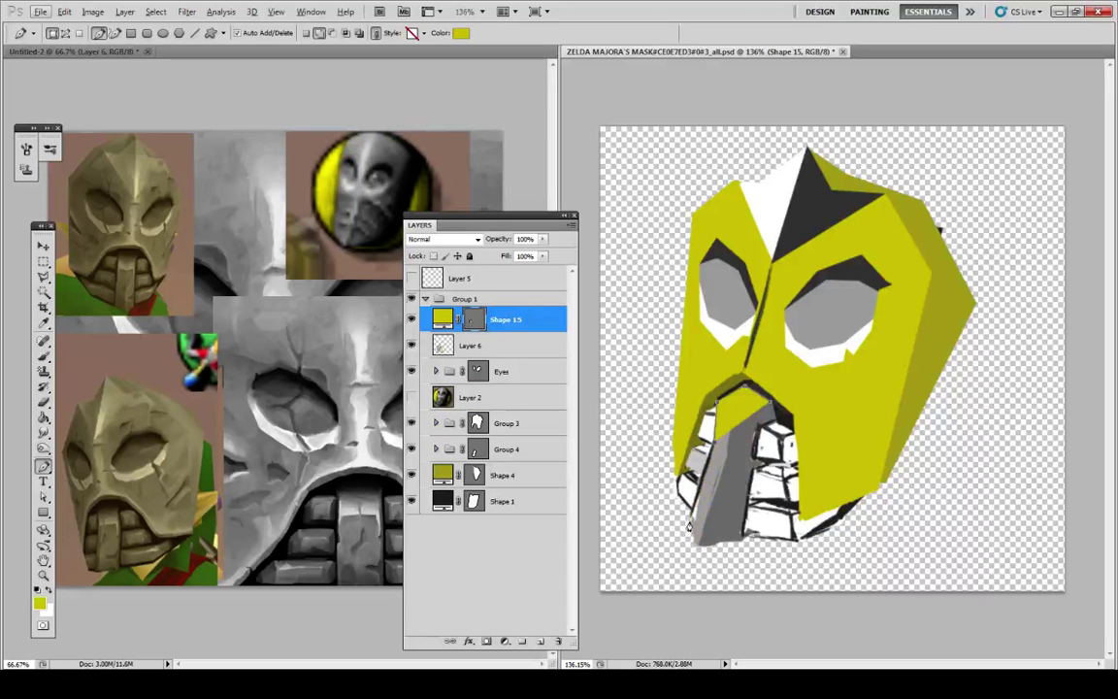
click(690, 518)
click(693, 532)
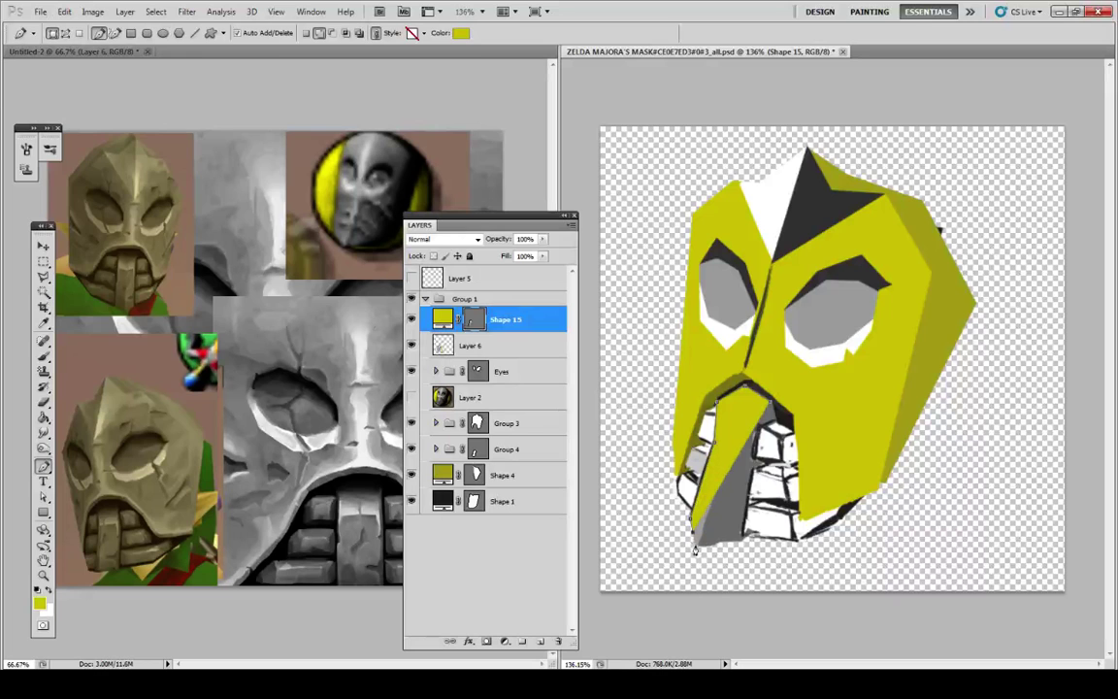
click(696, 546)
click(718, 542)
click(740, 543)
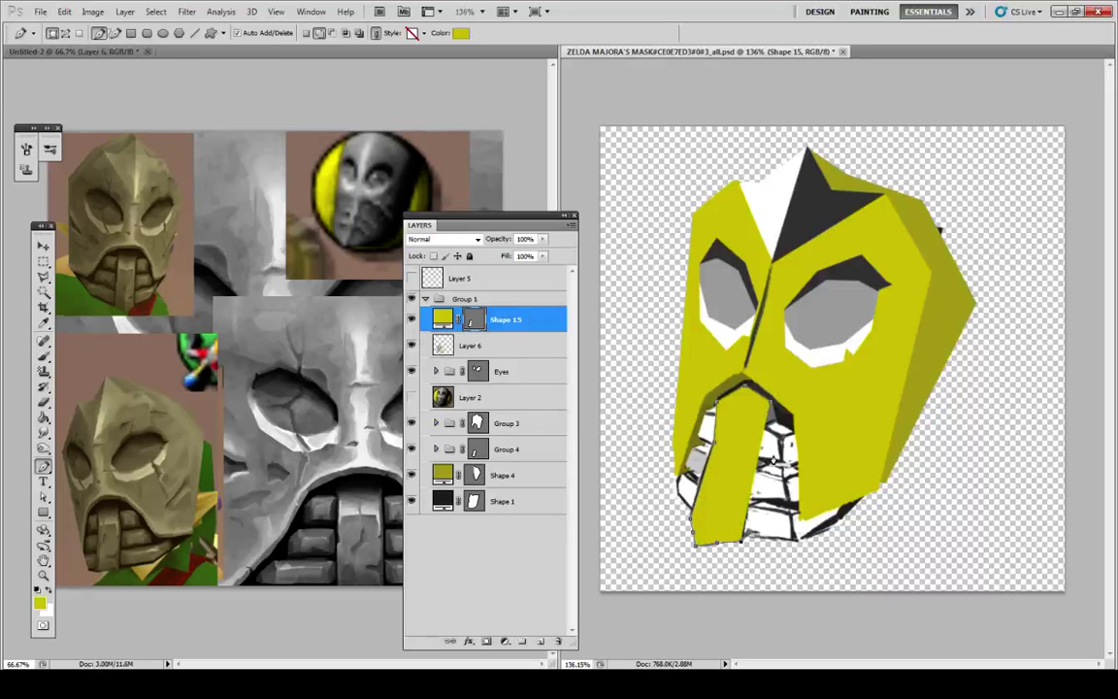
click(778, 527)
click(776, 420)
key(ctrl+z)
click(773, 419)
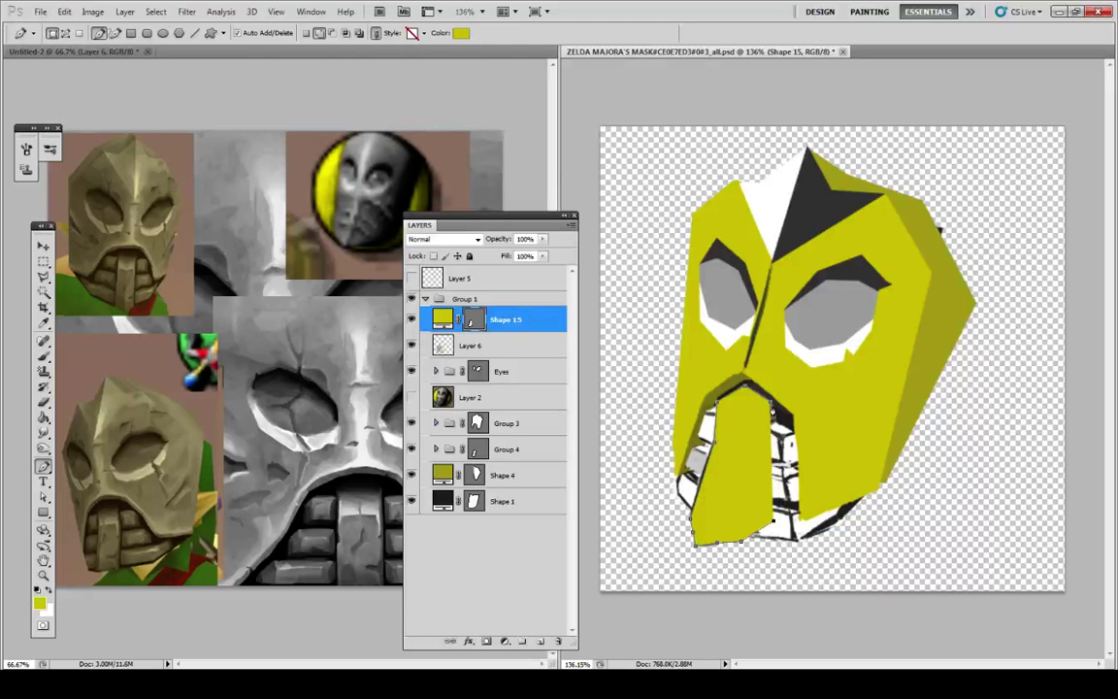
click(774, 427)
click(771, 402)
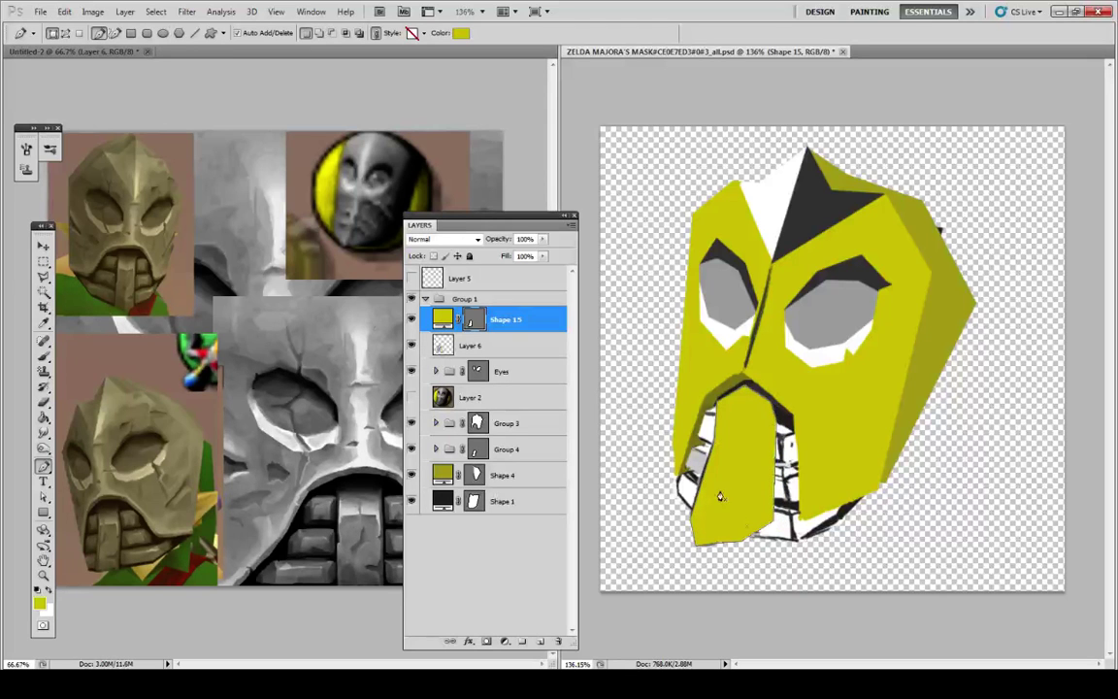
Step: Hide the mouth piece shape, create a new group, transfer the vector mask to it and put the shape inside
click(412, 320)
click(527, 642)
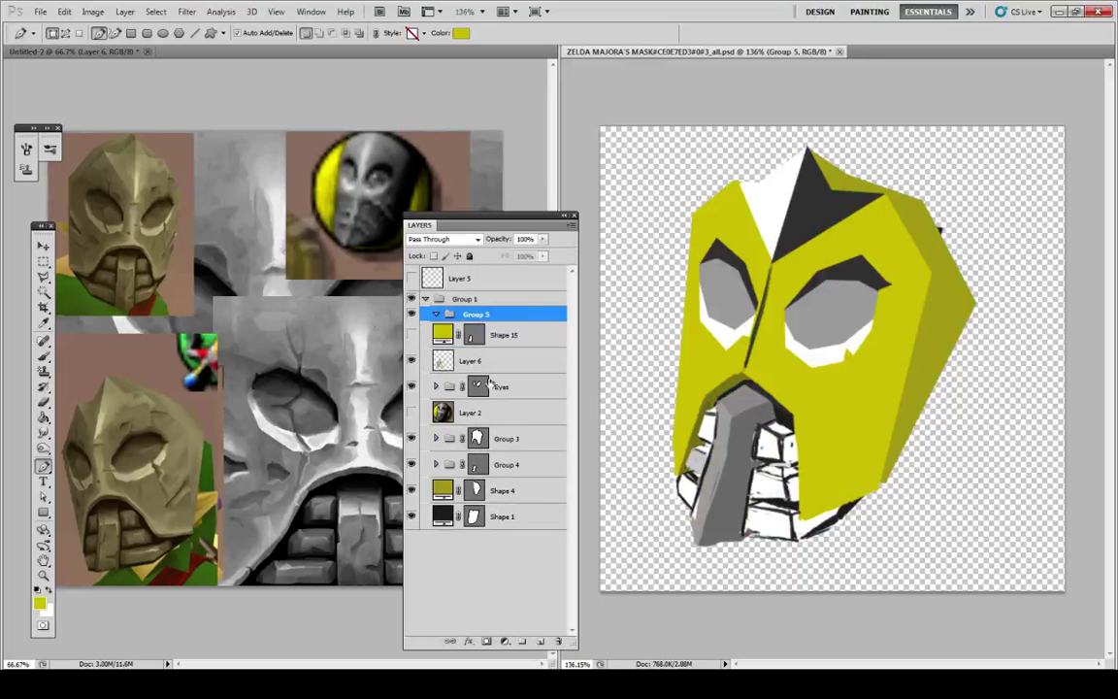
drag(471, 336, 470, 309)
click(521, 339)
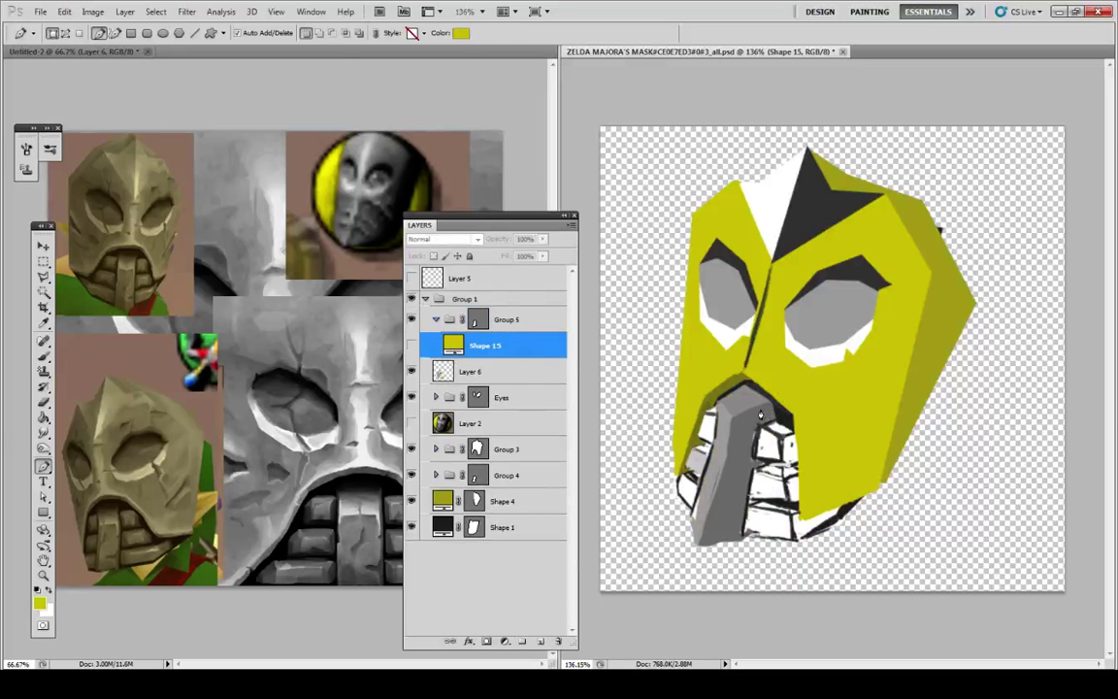
Step: Draw the mouth piece's top facet as a Pen shape and recolour it with the light grey sampled from the painting
click(724, 413)
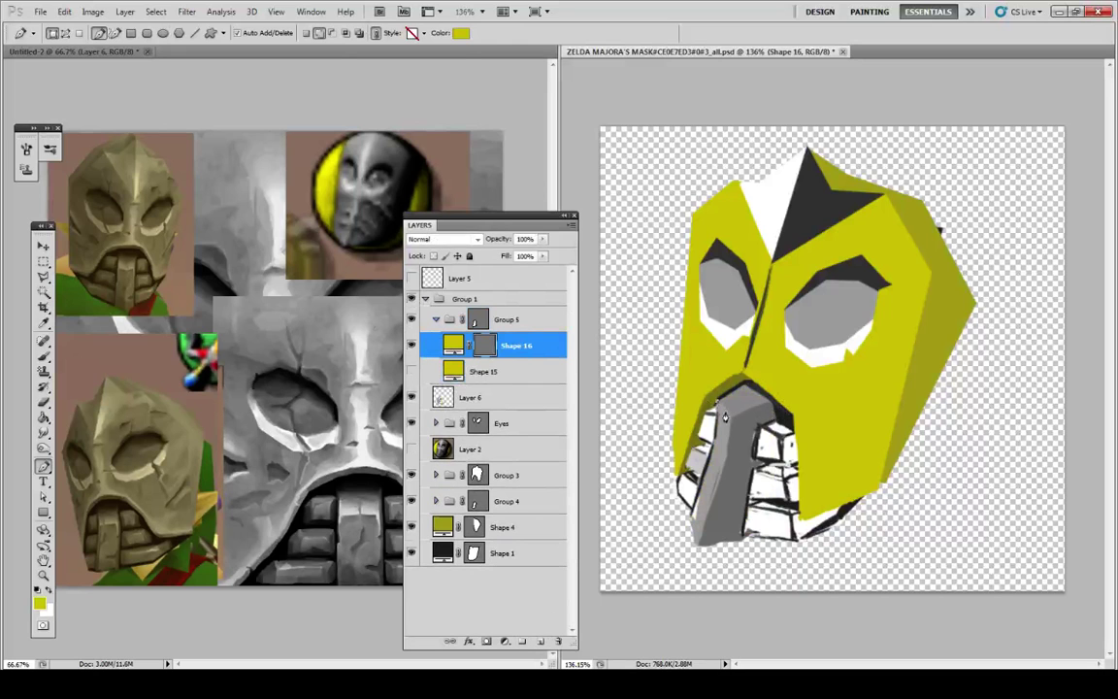
click(773, 406)
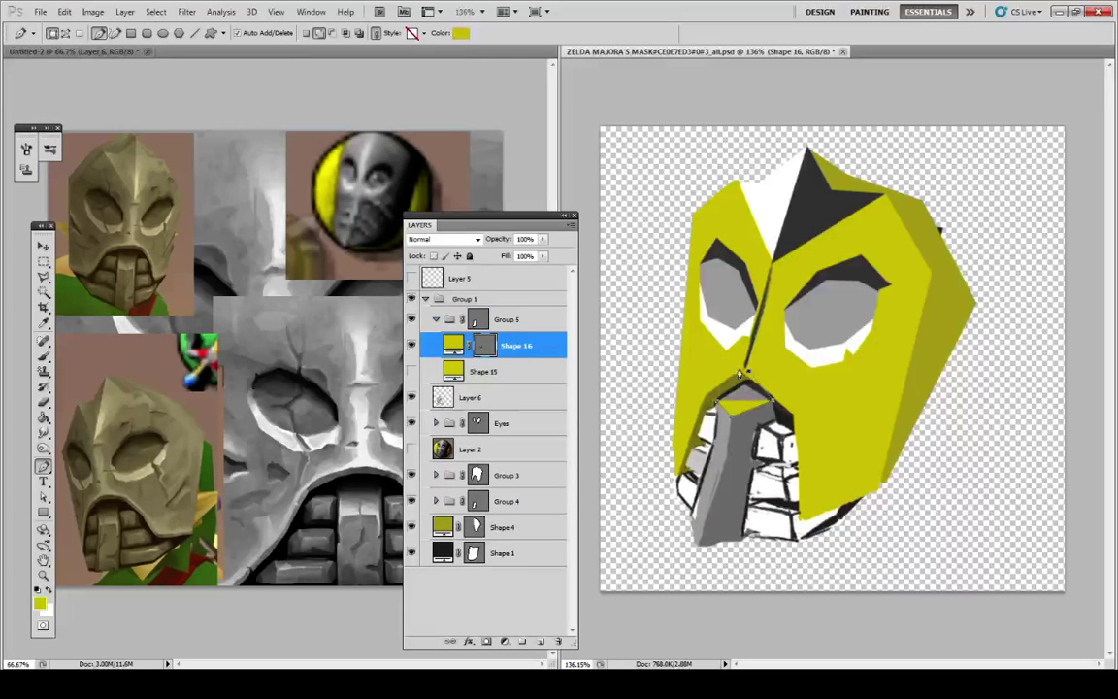
click(411, 346)
double_click(453, 346)
click(745, 404)
key(Return)
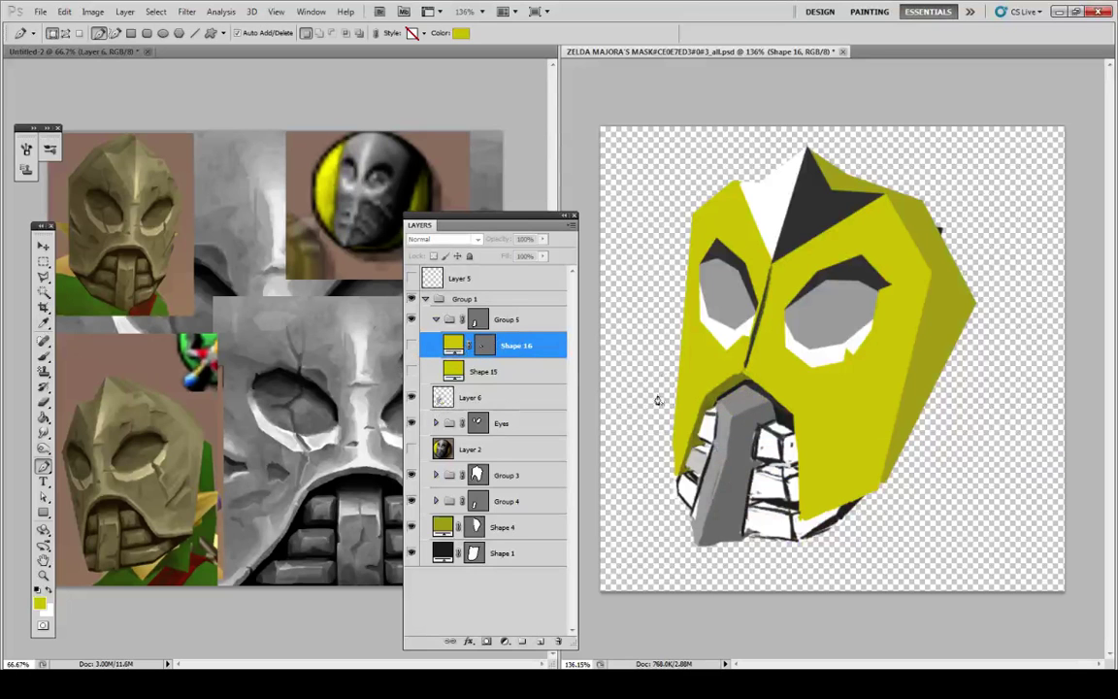
Step: Draw the mouth piece's broad front facet as a Pen shape between the top facet and the base shape
click(487, 372)
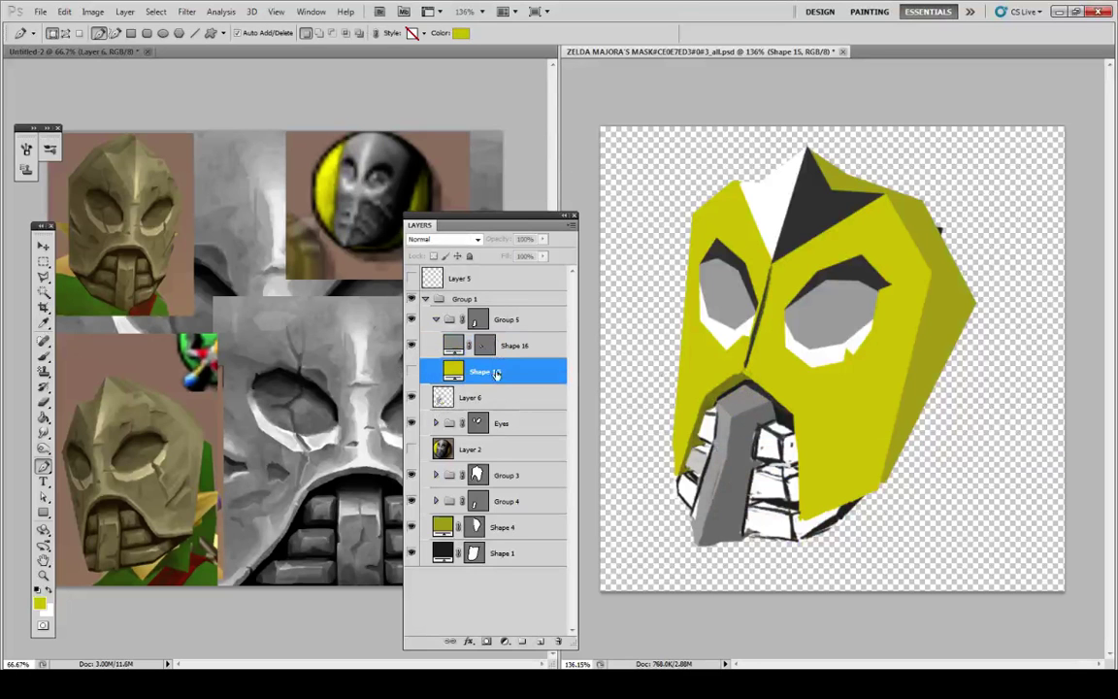
click(731, 420)
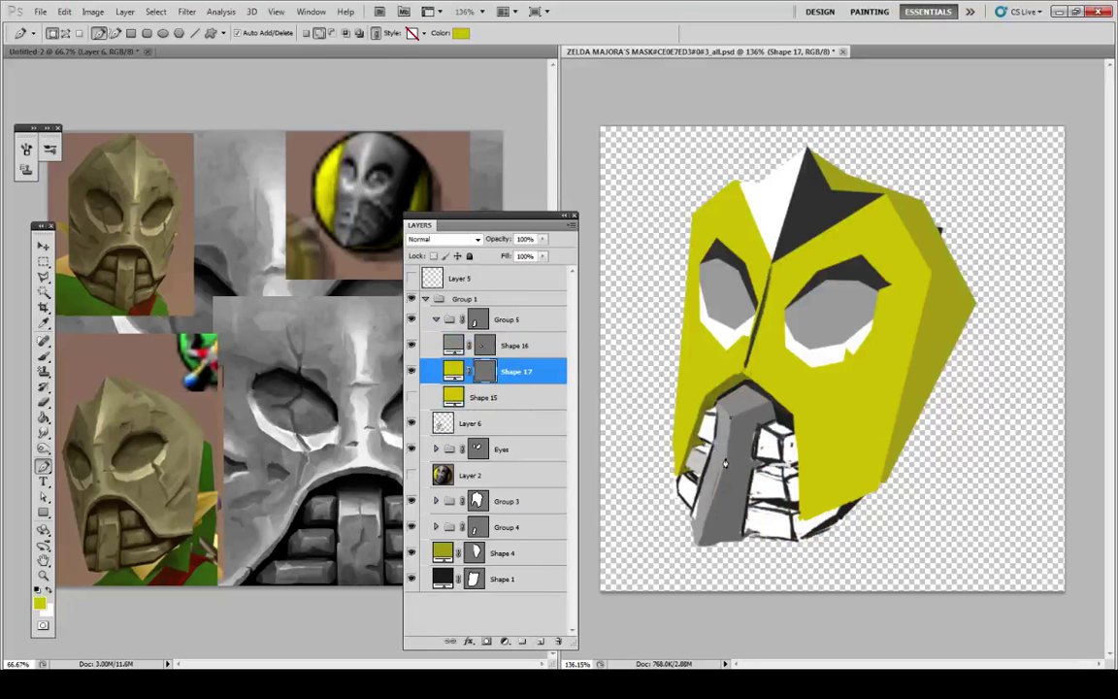
click(696, 552)
click(801, 538)
click(796, 373)
key(Return)
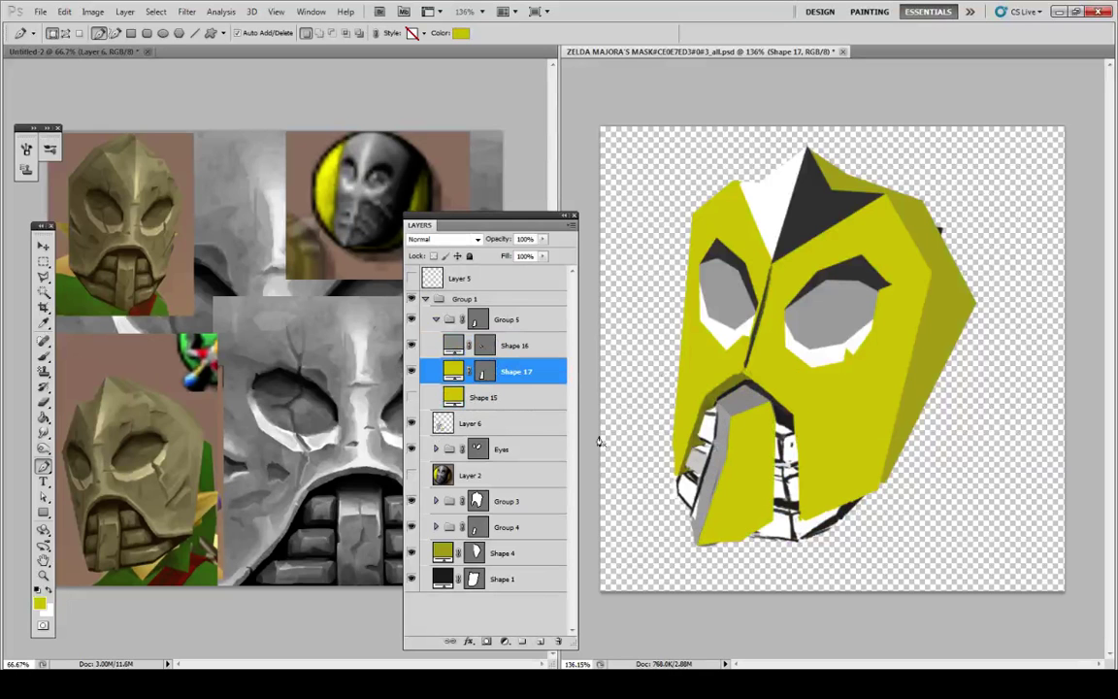
Step: Recolour the front facet with the darker grey sampled from the painted mouth piece
click(413, 371)
double_click(453, 371)
click(743, 427)
key(Return)
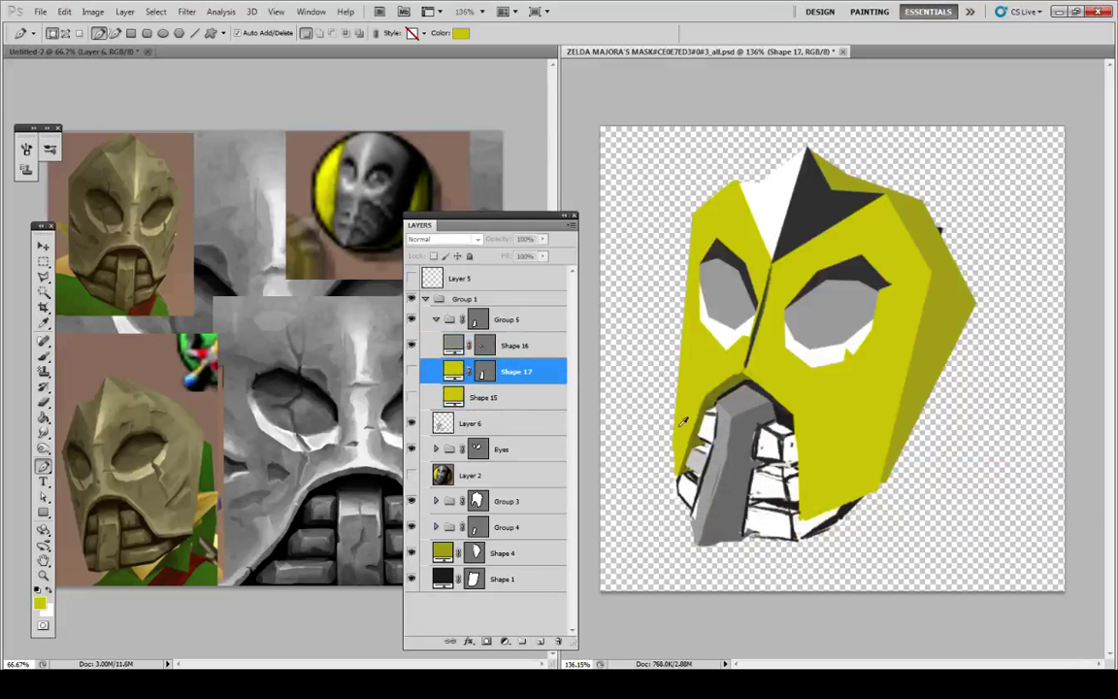
Step: Show the front facet and base shape again, and recolour the base shape with a sampled grey
click(413, 397)
click(412, 371)
double_click(453, 396)
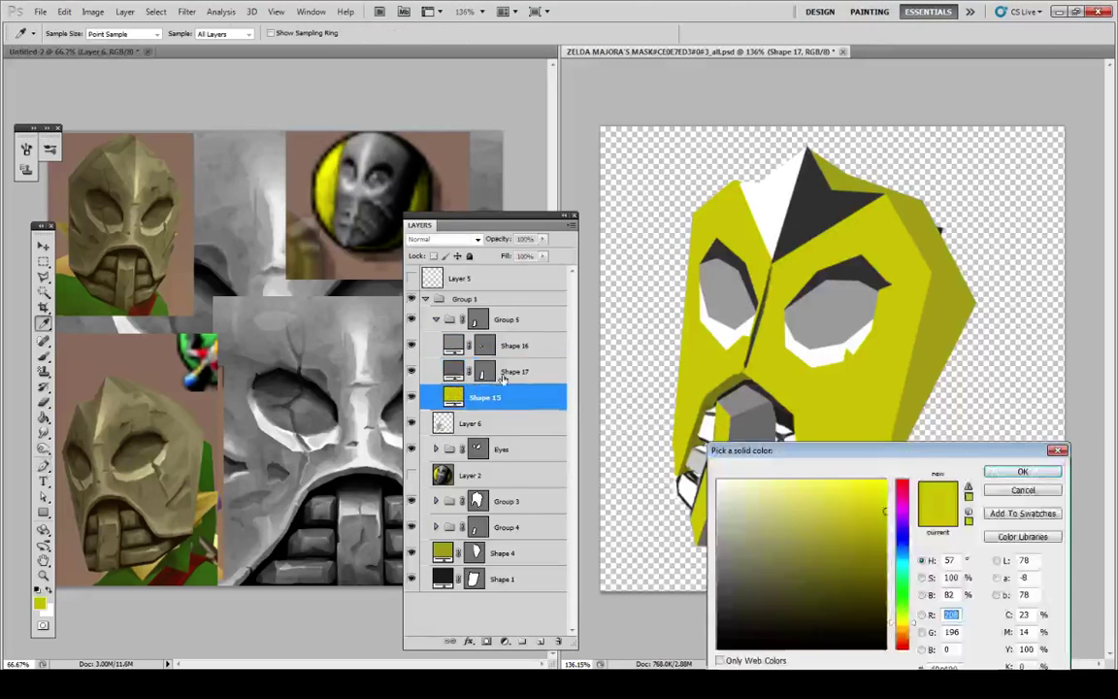
click(746, 309)
key(Return)
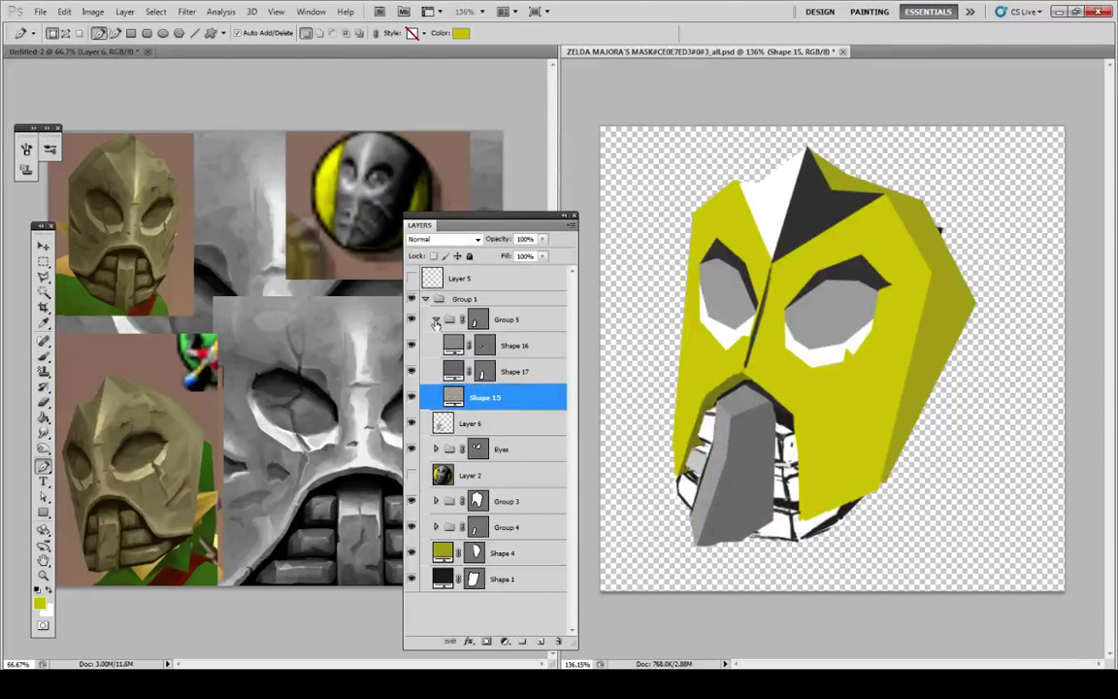
Step: Collapse the mouth piece group and rename it chin
click(435, 320)
double_click(505, 324)
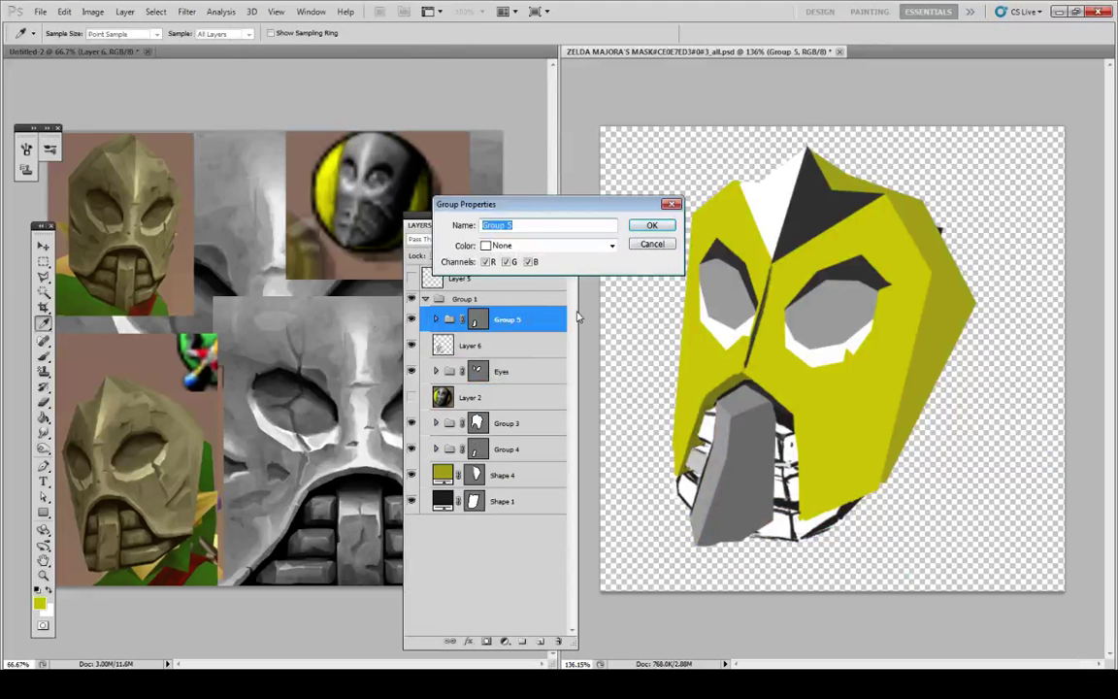
text(chin)
key(Return)
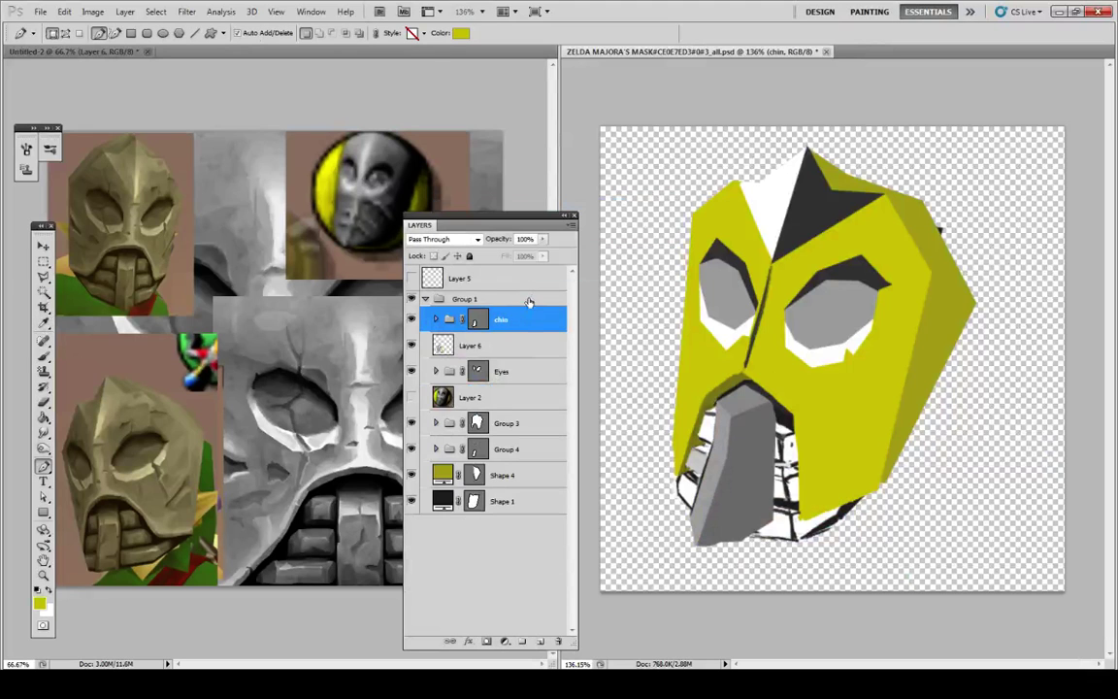
Step: Hide and reshow Layer 6 and Group 3 to check how the chin shape sits against the other parts
click(412, 347)
click(411, 348)
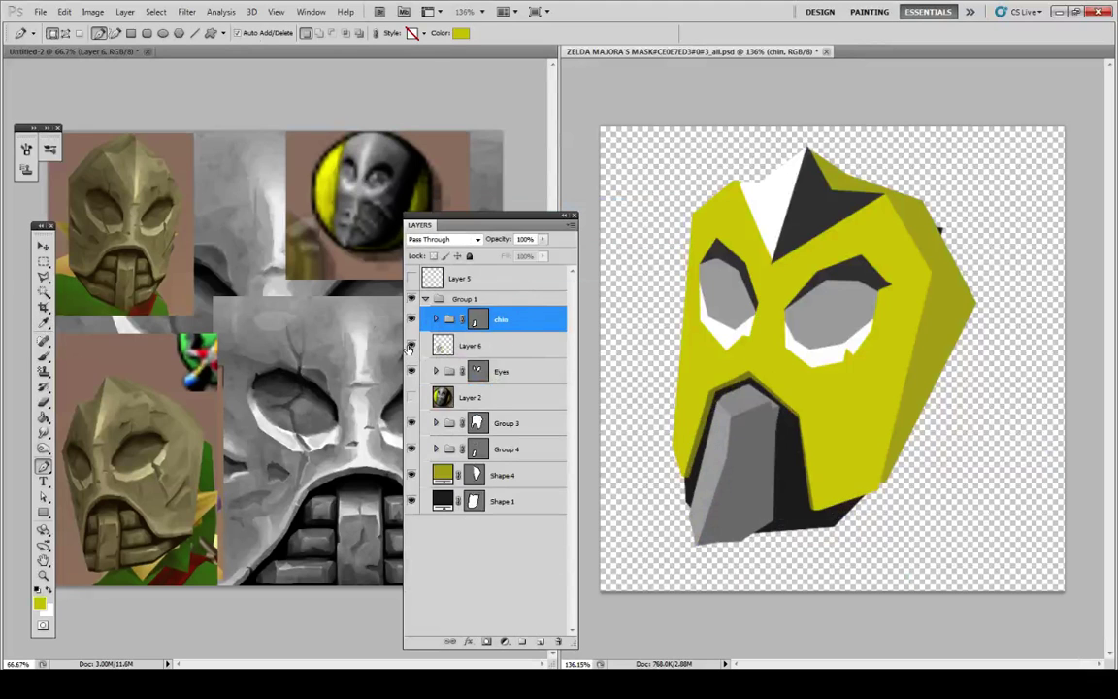
click(411, 424)
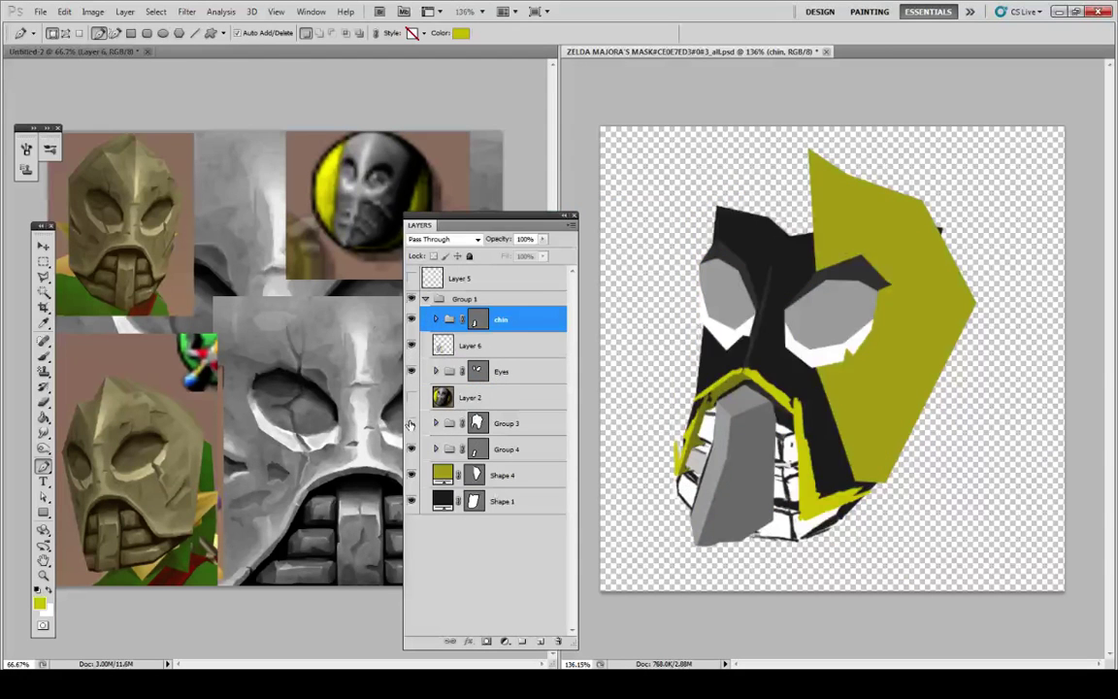
click(411, 424)
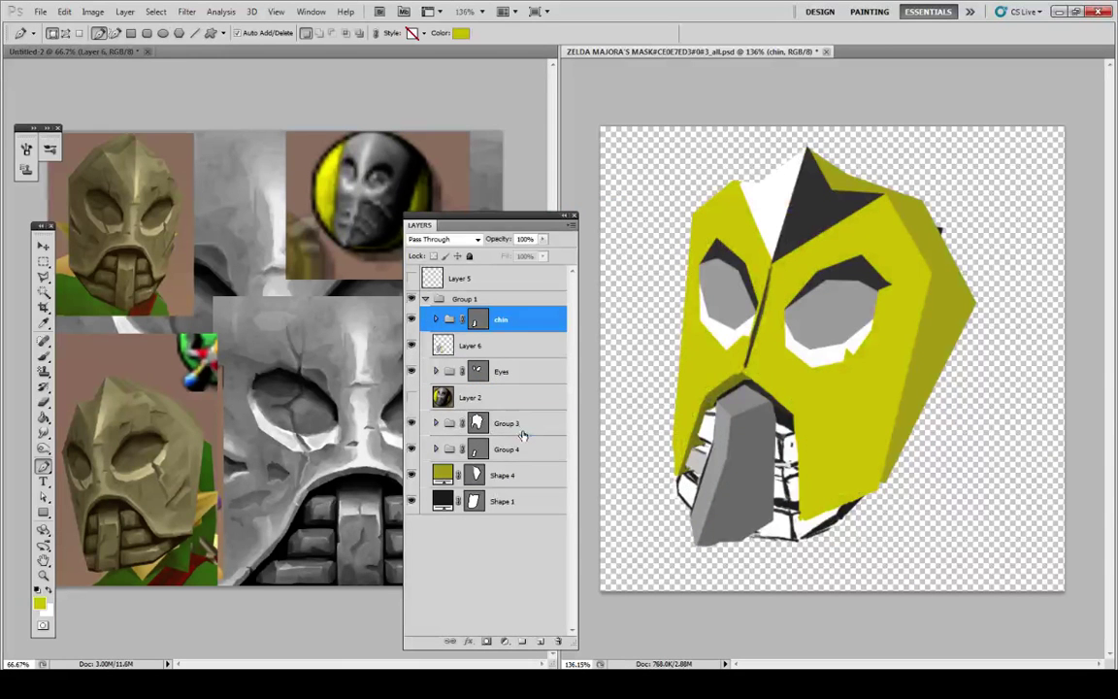
Step: Add a new layer directly above Group 3, and hide Group 4 and Shape 4 to expose the front of the mask
click(512, 423)
click(541, 641)
click(412, 448)
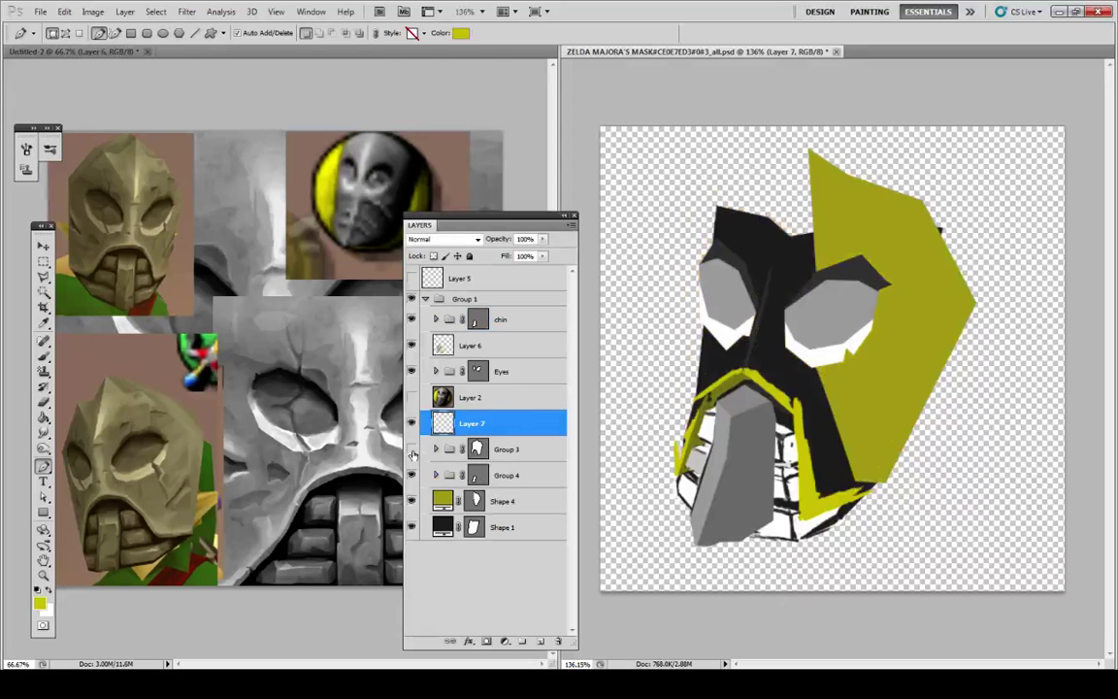
click(412, 448)
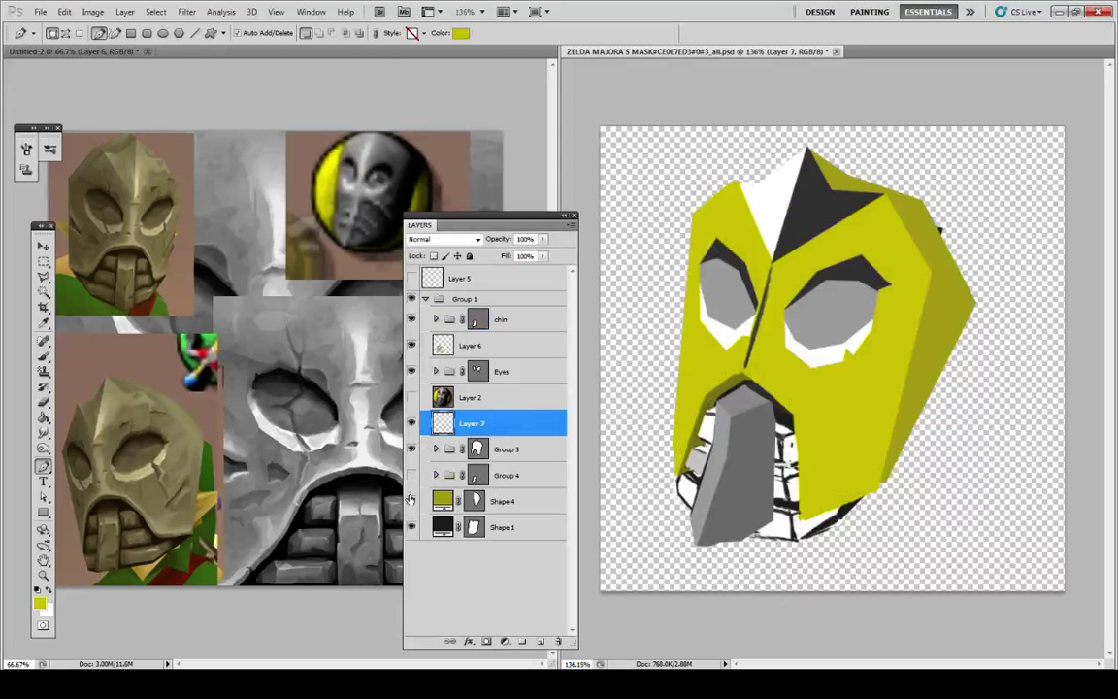
click(412, 474)
click(412, 526)
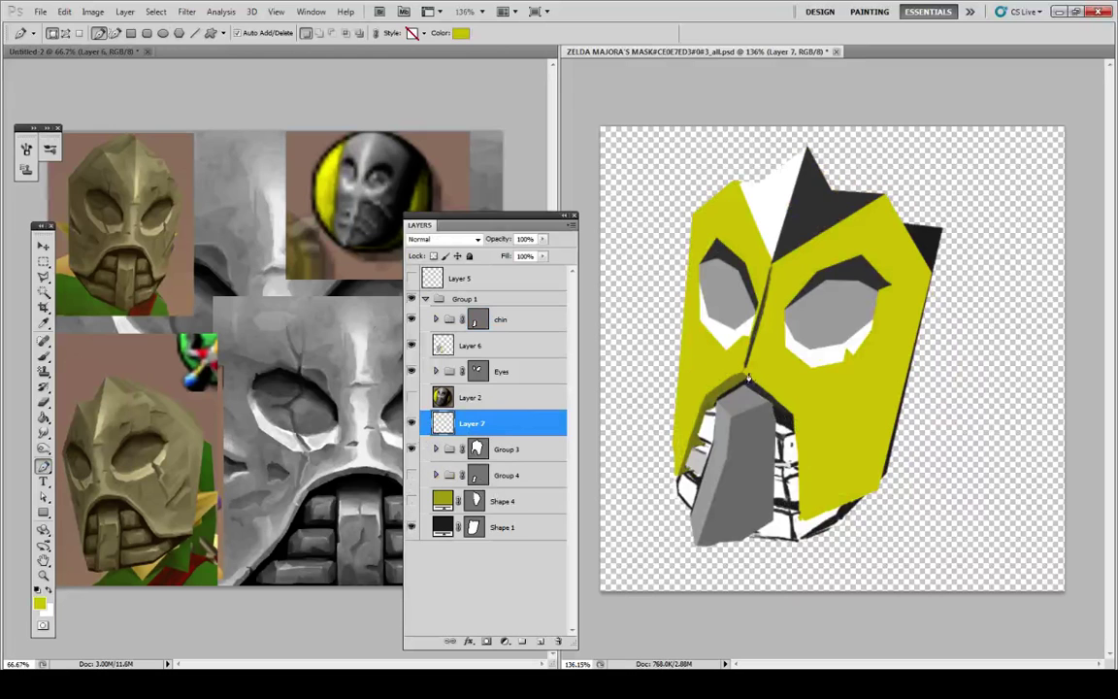
Step: Draw a yellow Pen shape tracing the front of the head, following the mouth arch, forehead peak and far jaw edge
click(707, 402)
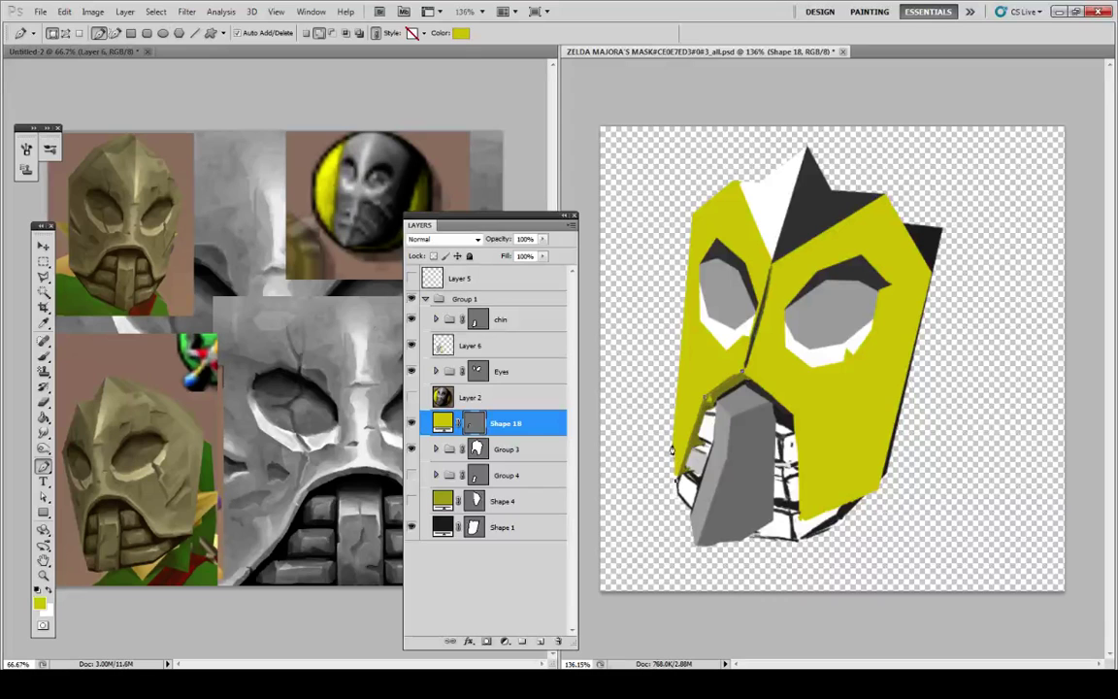
click(672, 444)
click(692, 217)
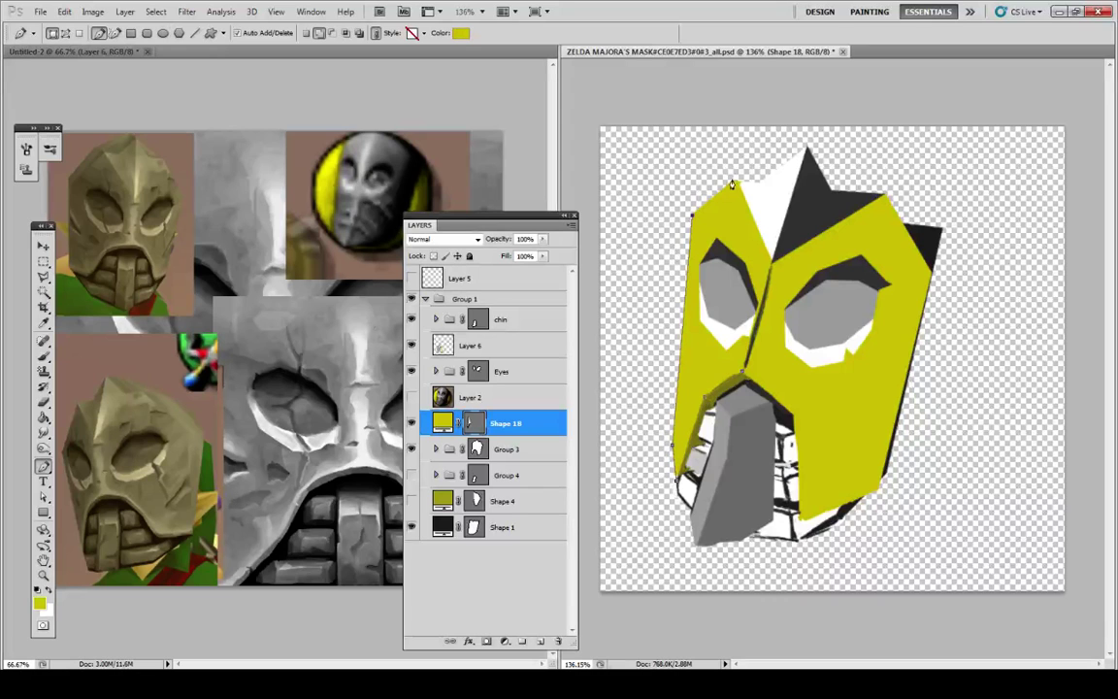
click(735, 180)
click(759, 183)
click(808, 146)
click(831, 189)
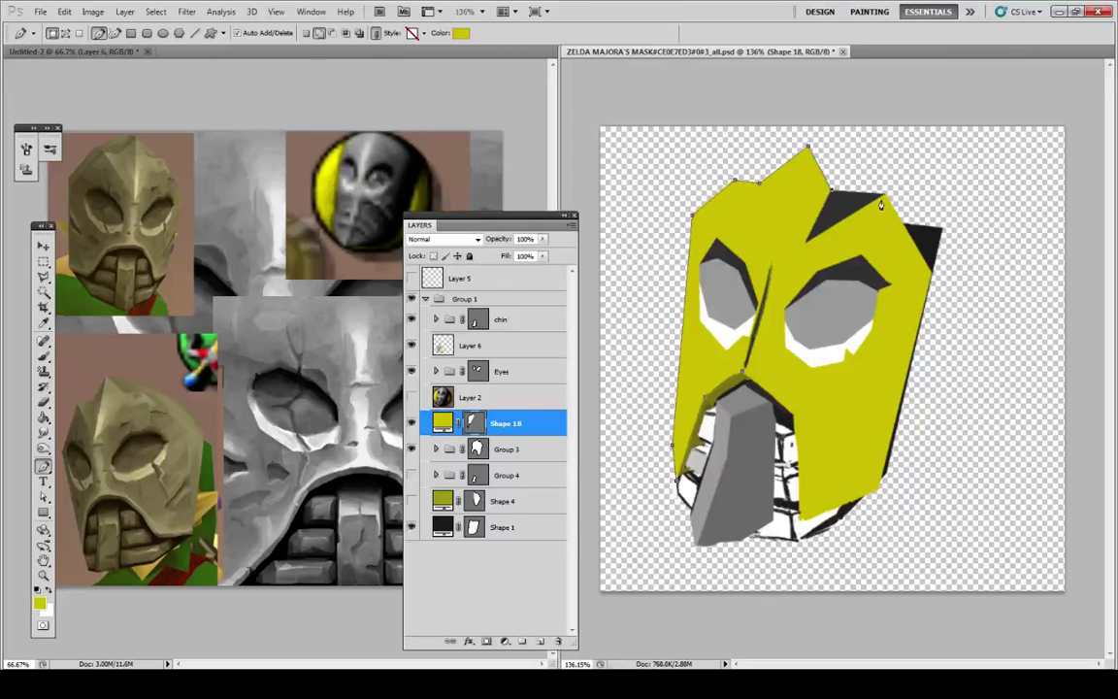
click(884, 197)
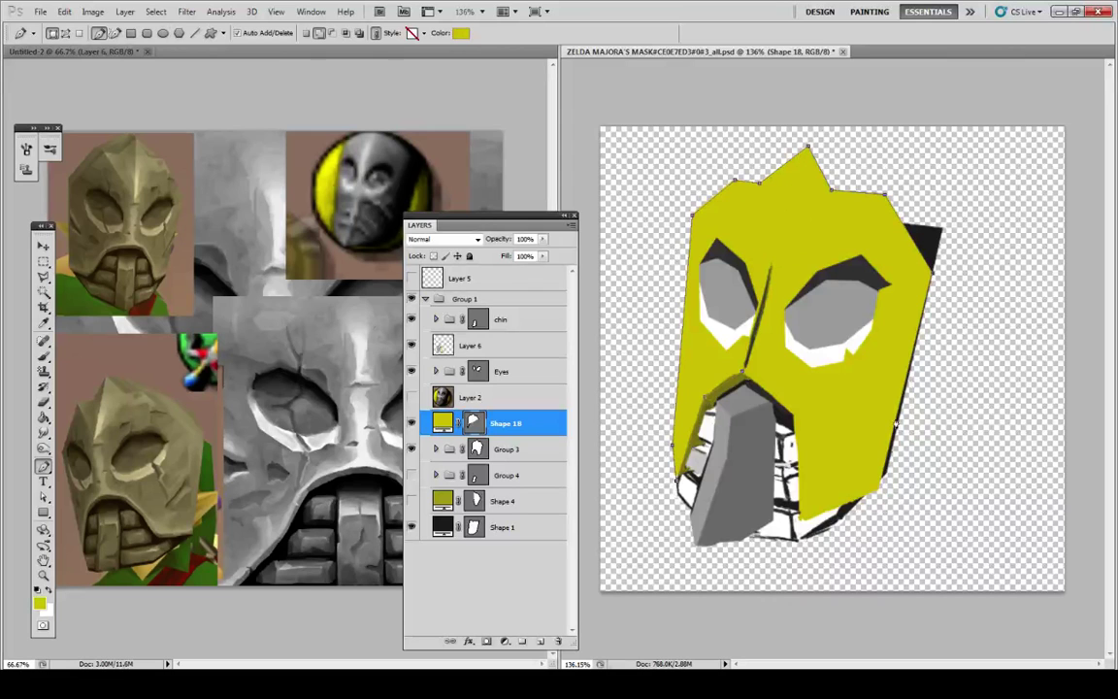
click(876, 490)
click(804, 525)
click(794, 424)
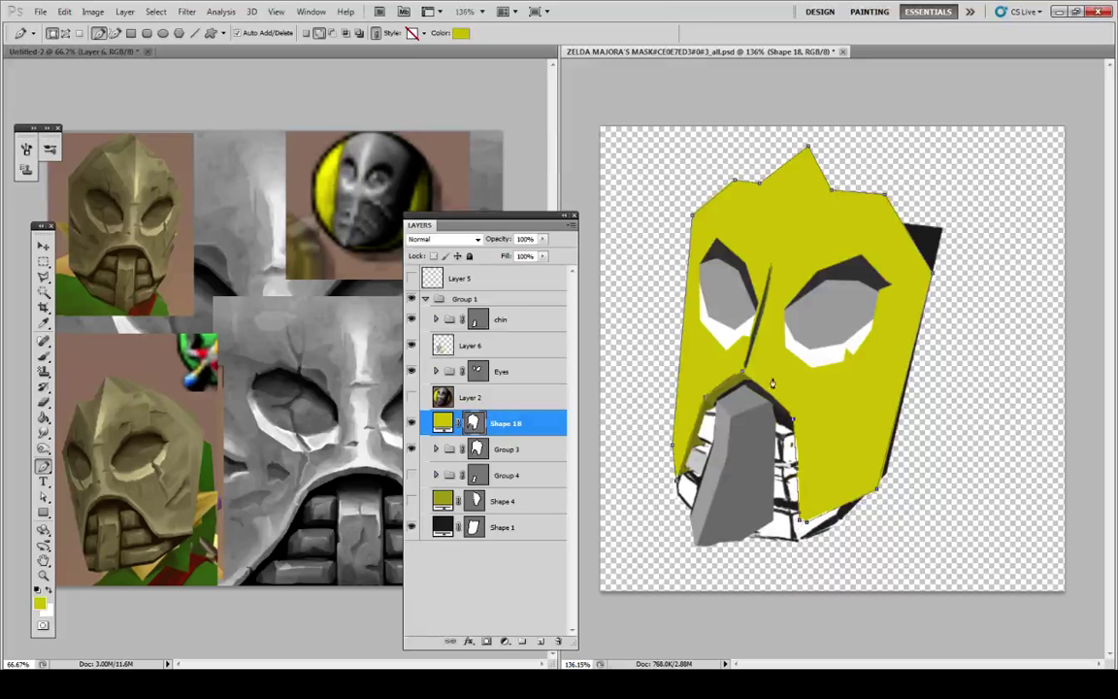
click(744, 380)
Step: Replace Group 3's vector mask with the newly drawn head outline
drag(476, 424, 480, 443)
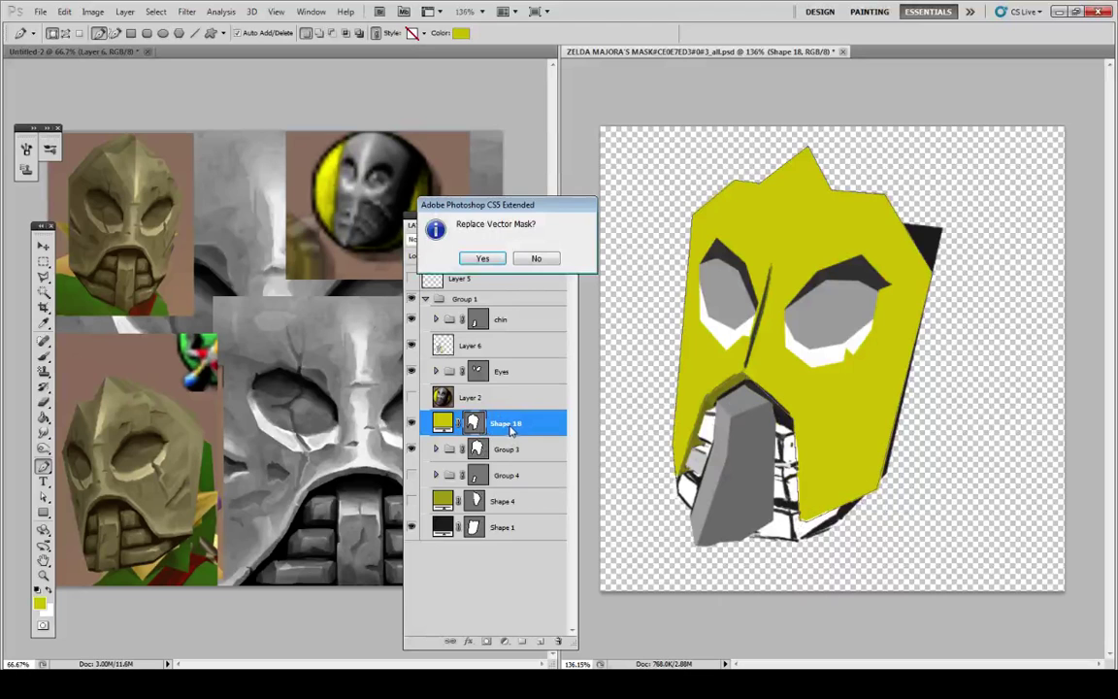
key(Return)
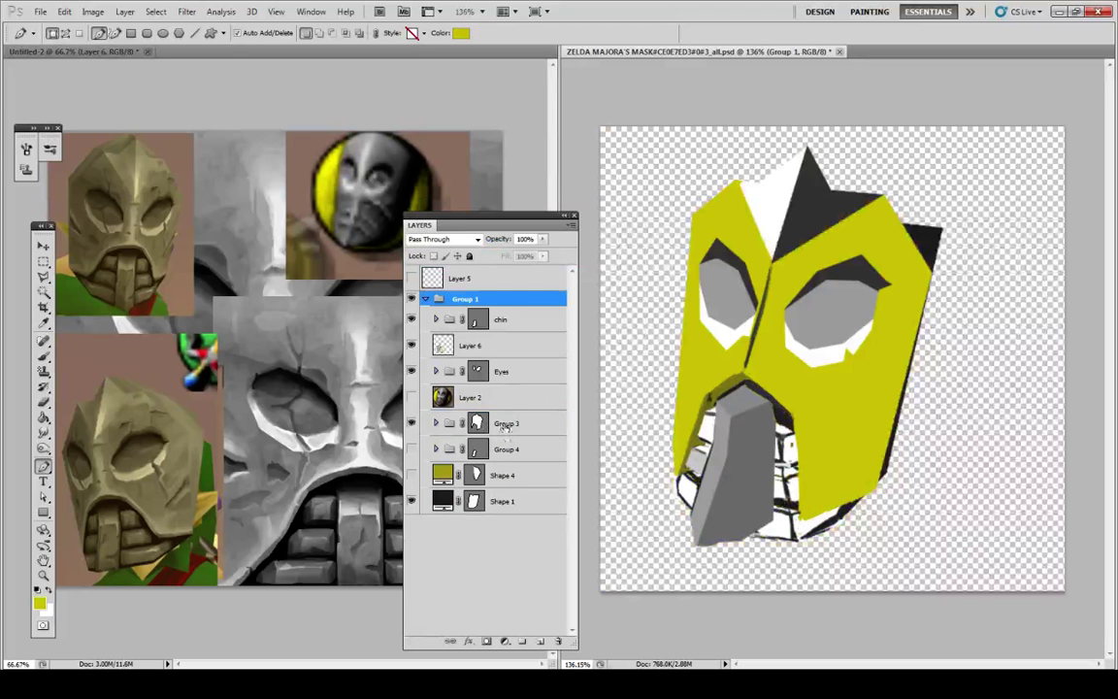
click(515, 445)
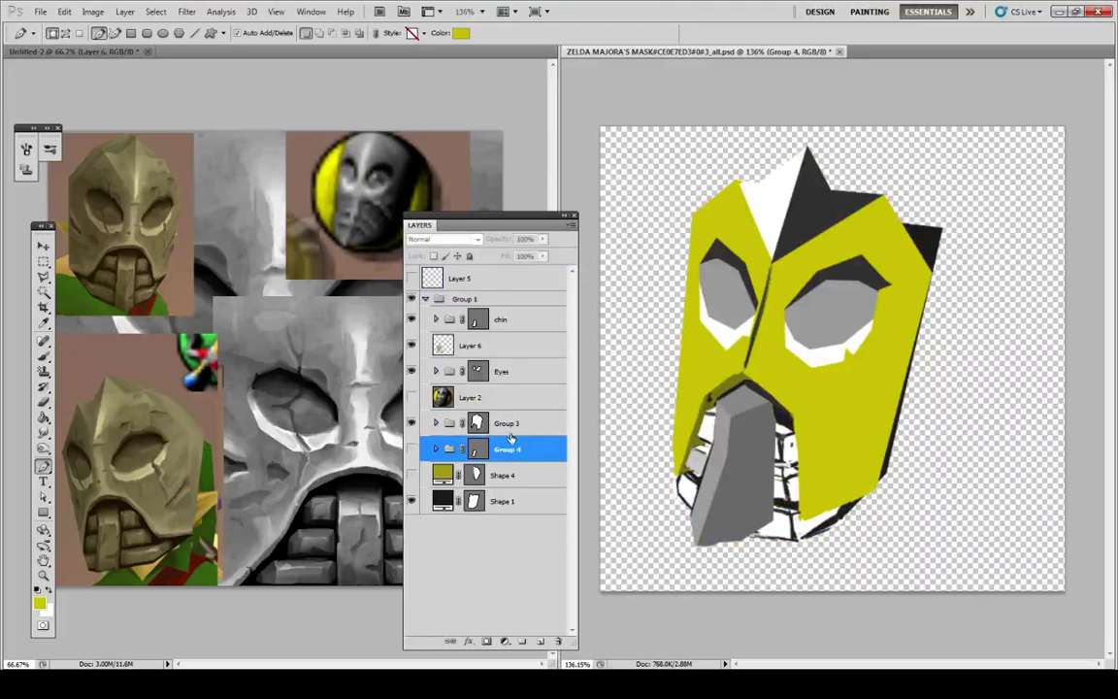
Step: Hide and reshow Group 3 and Layer 6 to check the new head outline, and expand Group 3
click(412, 423)
click(411, 423)
click(411, 345)
click(411, 346)
click(412, 346)
click(411, 346)
click(436, 423)
click(504, 450)
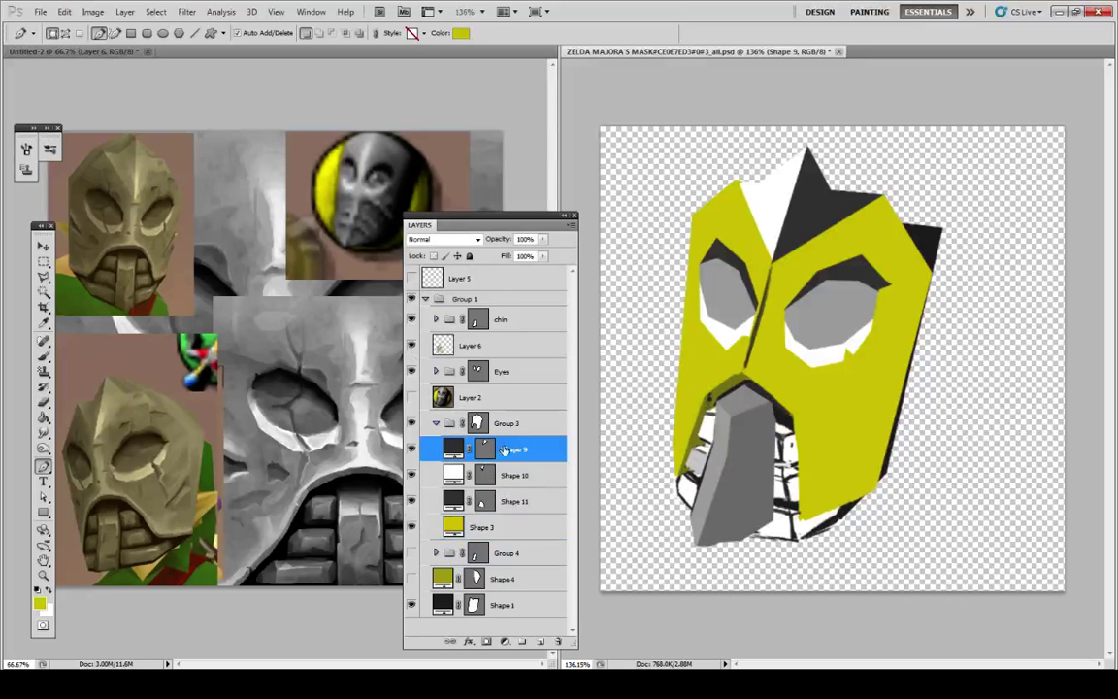
key(Delete)
key(Delete)
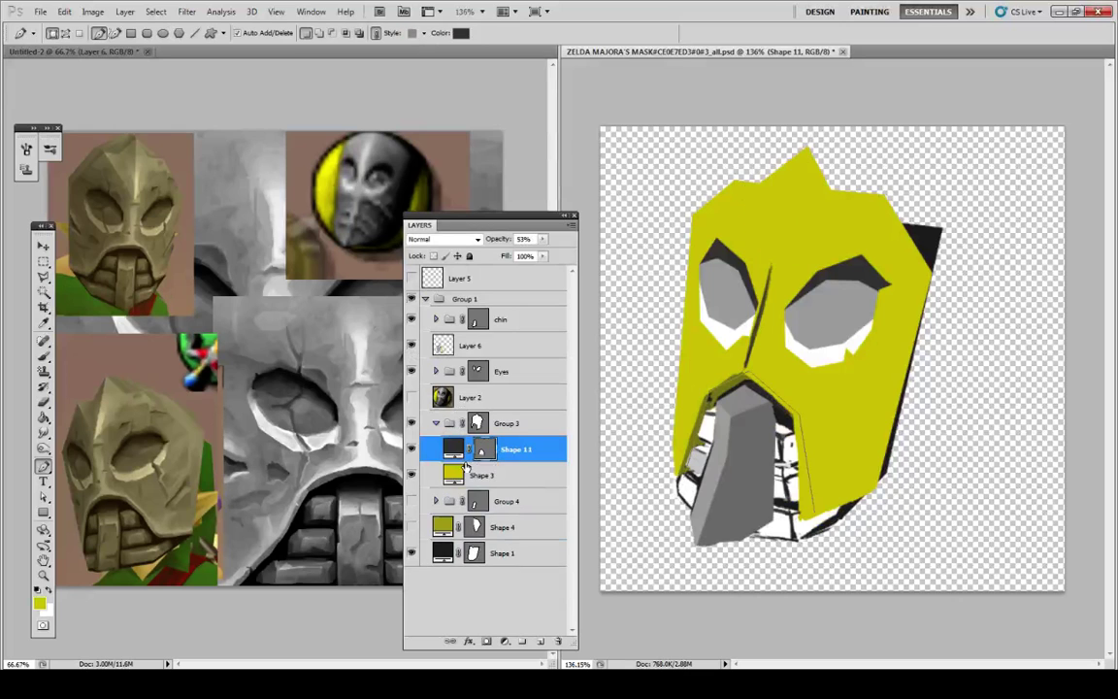
key(ctrl+z)
key(ctrl+alt+z)
Step: Delete Shape 11 from Group 3, collapse the group, and compare the mouth area with Layer 6 hidden and shown
click(508, 479)
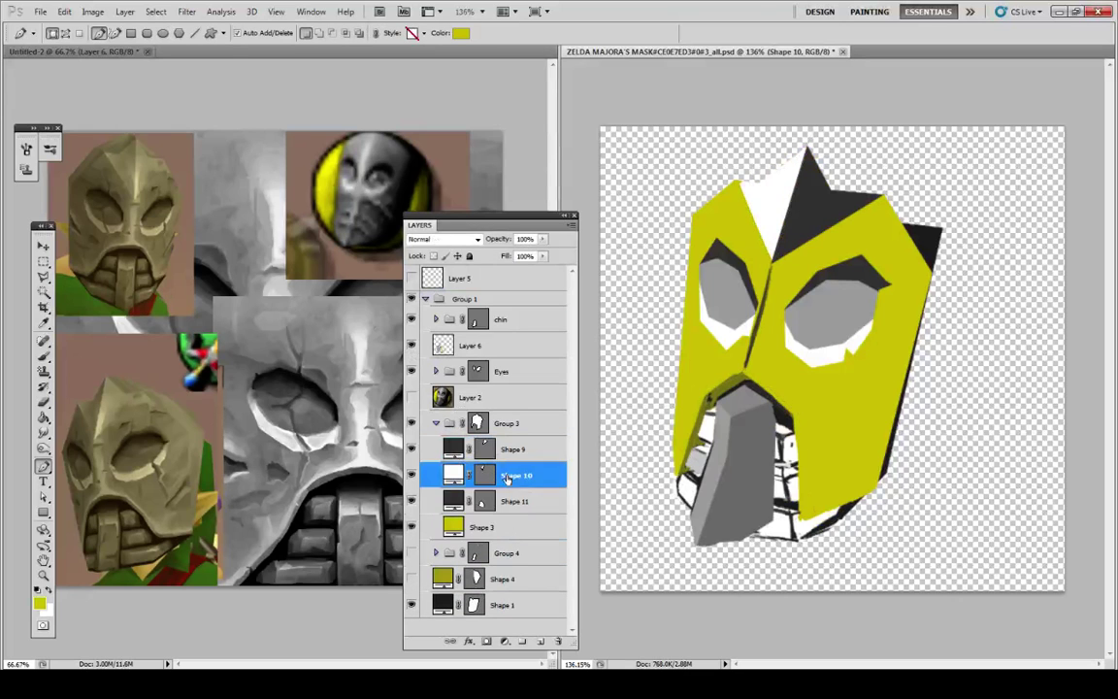
click(513, 501)
key(Delete)
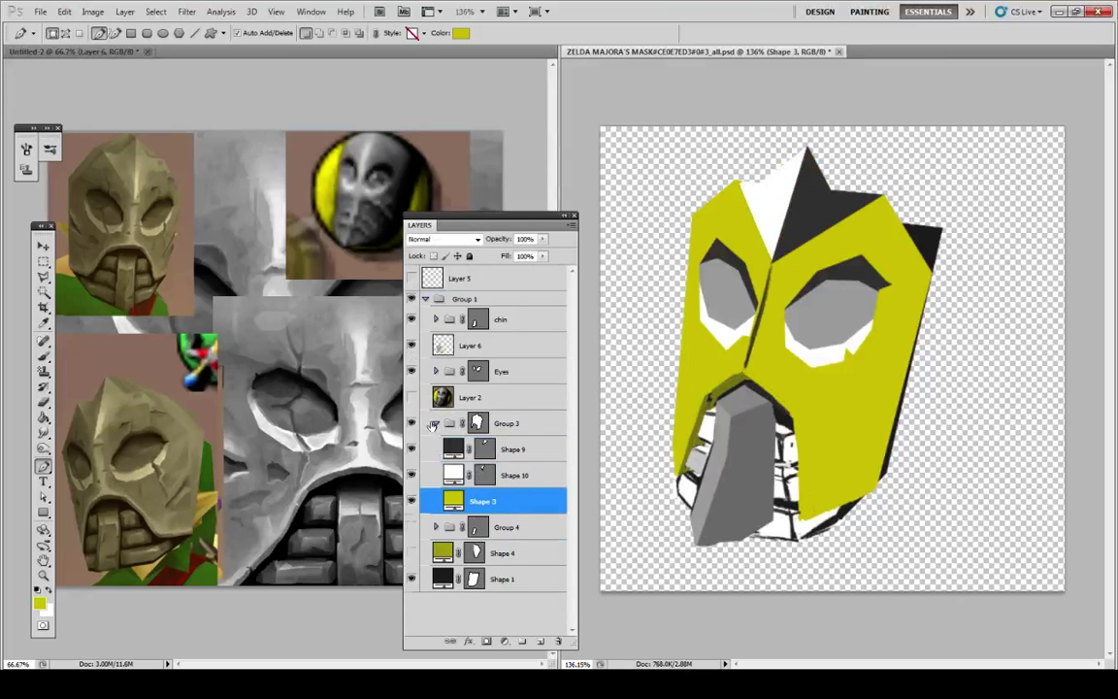
click(436, 424)
click(411, 347)
click(412, 347)
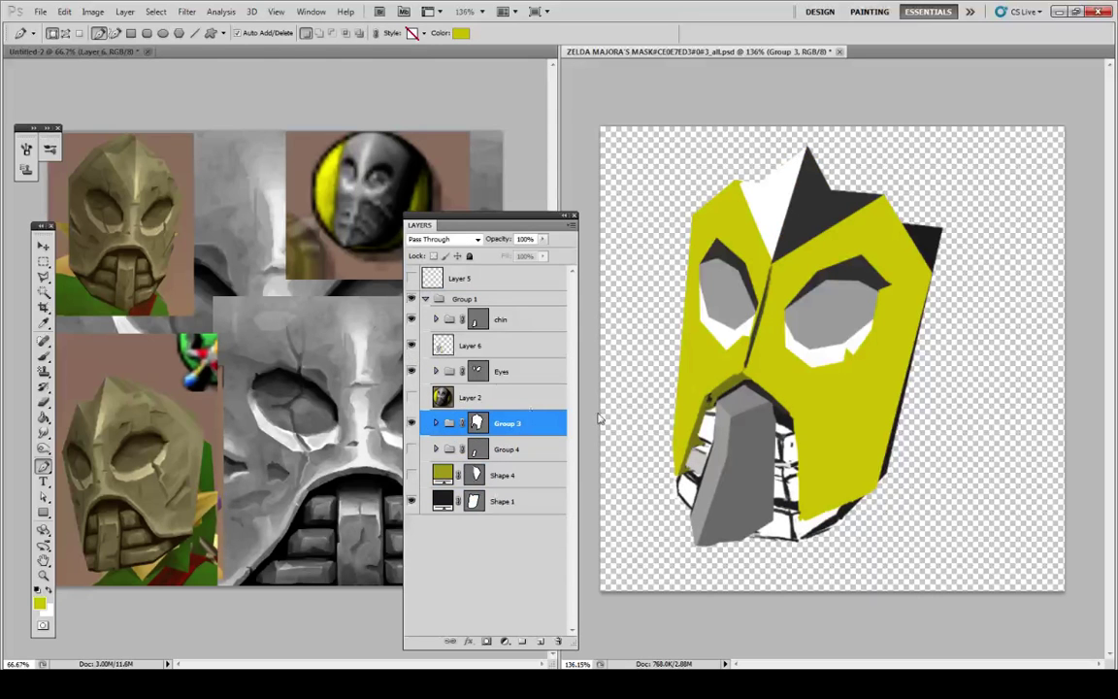
Step: Create a group beneath Group 3 and draw a Pen shape in it along the near side of the mouth arch
double_click(523, 448)
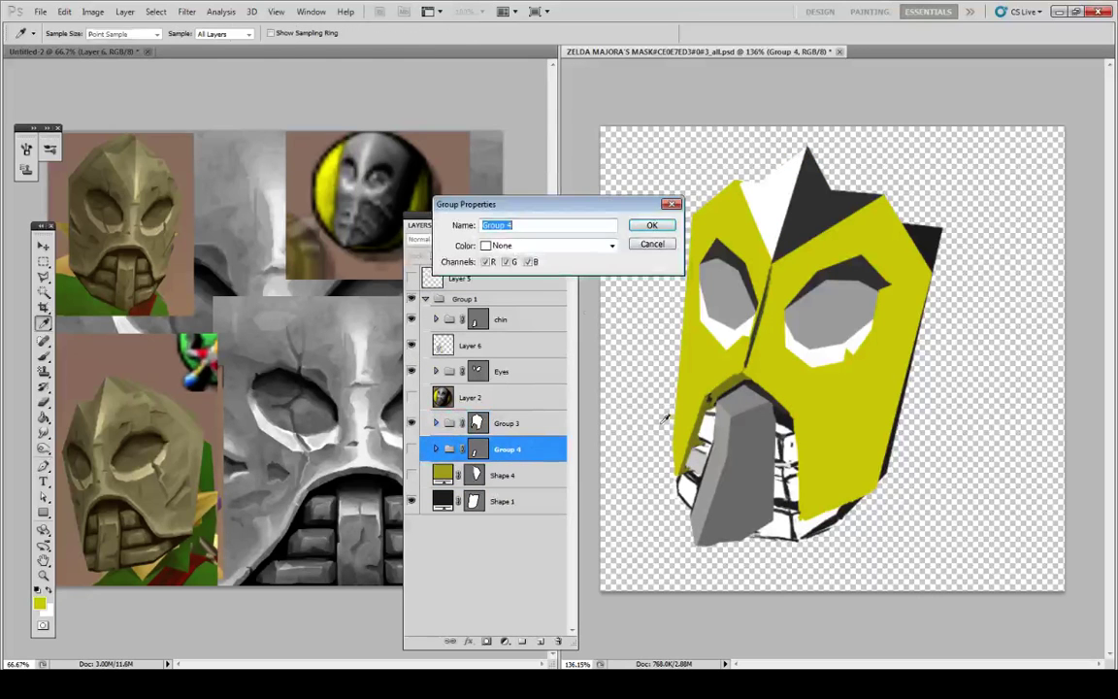
click(654, 243)
click(523, 642)
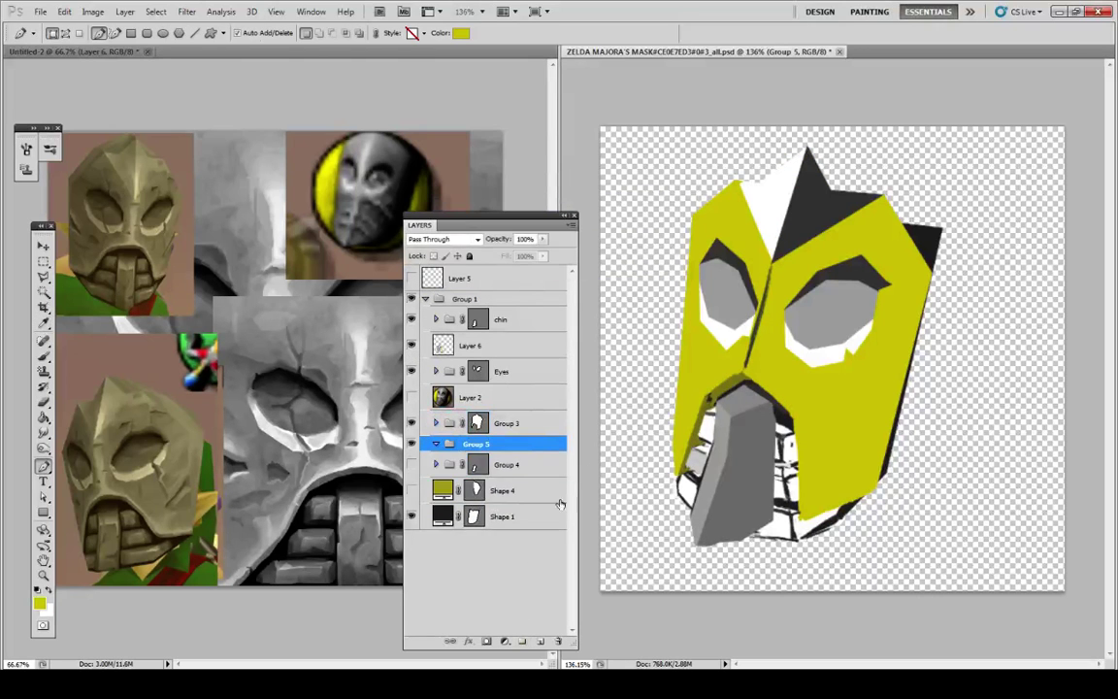
click(750, 384)
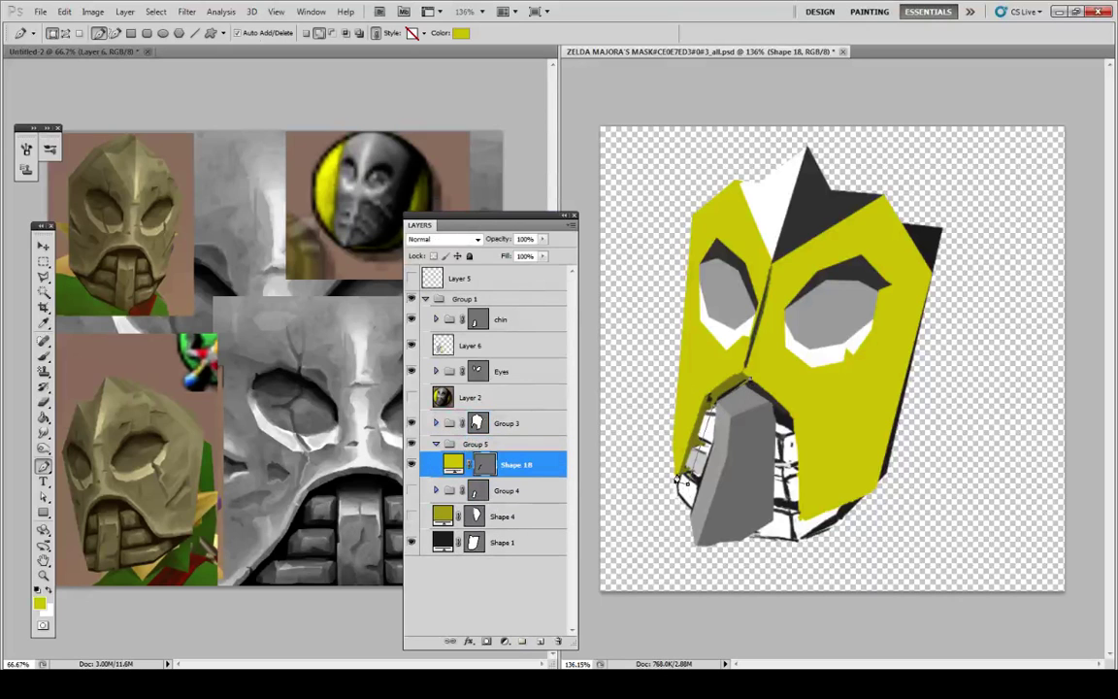
click(676, 443)
click(691, 399)
click(754, 350)
click(480, 466)
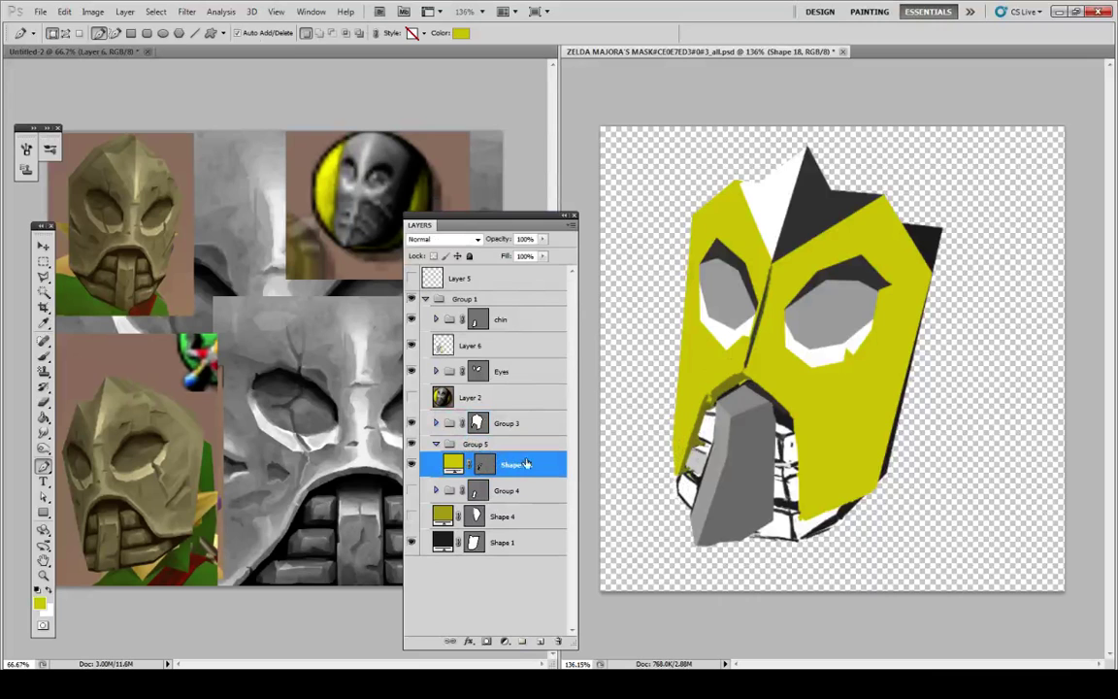
Step: Recolour the new mouth-edge shape with the dark olive sampled from the painted rim of the mouth
double_click(456, 467)
click(708, 399)
key(Return)
Step: Rename the group holding the olive mouth-edge shape to mouth shadow, and collapse it
double_click(478, 443)
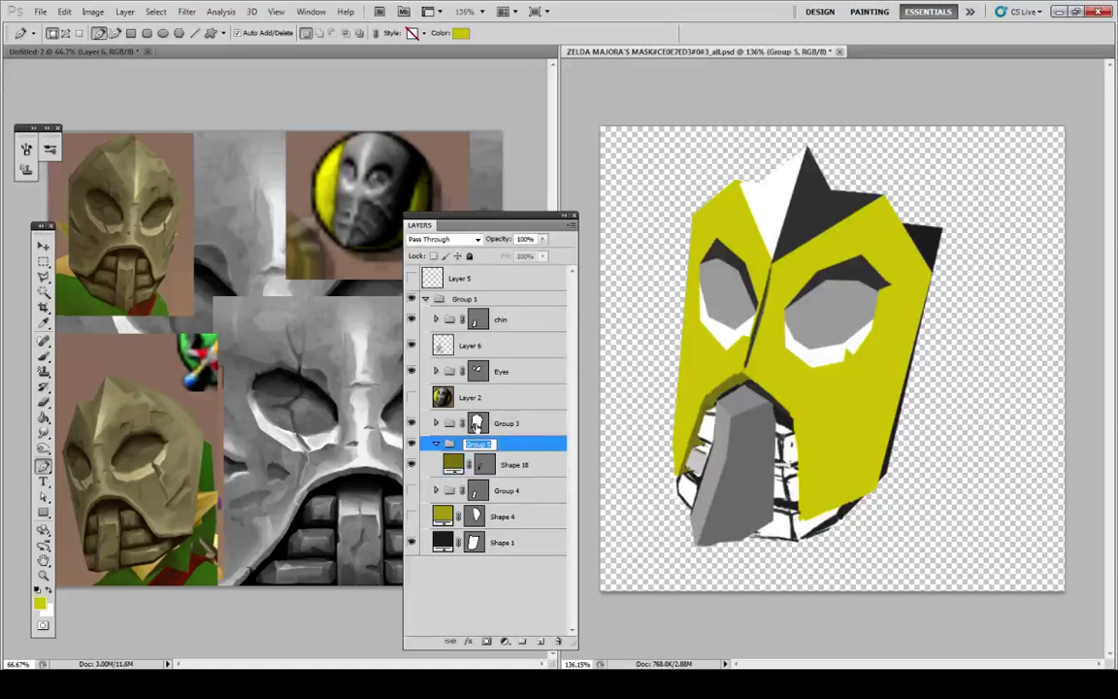
text(mouth)
text(shadow)
key(Return)
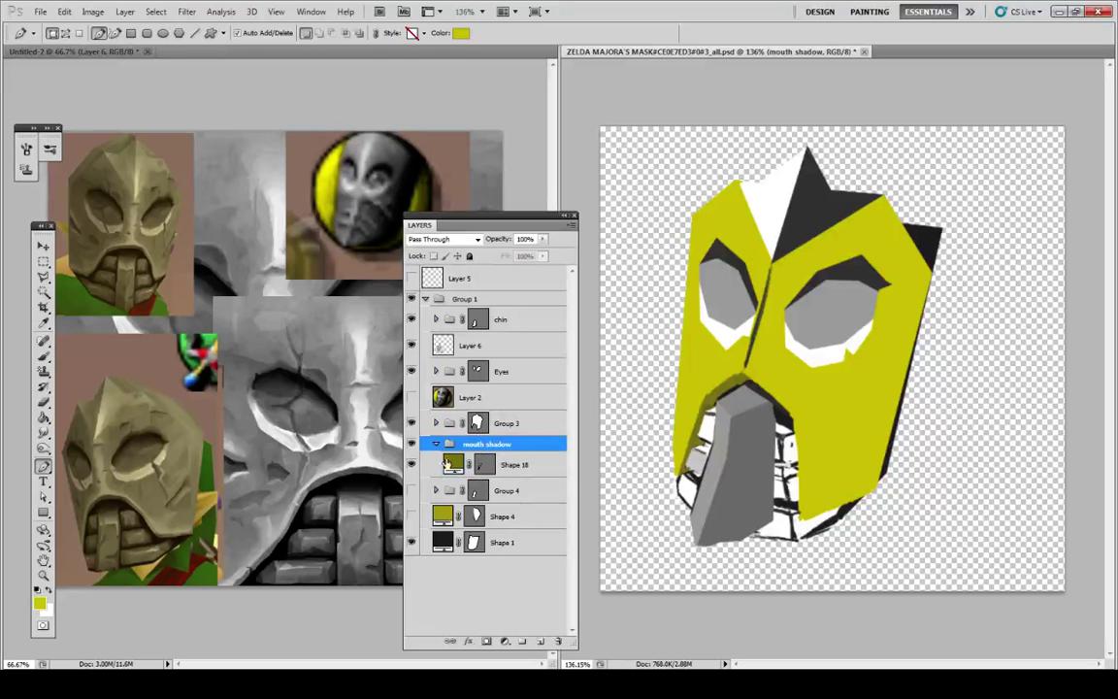
click(436, 444)
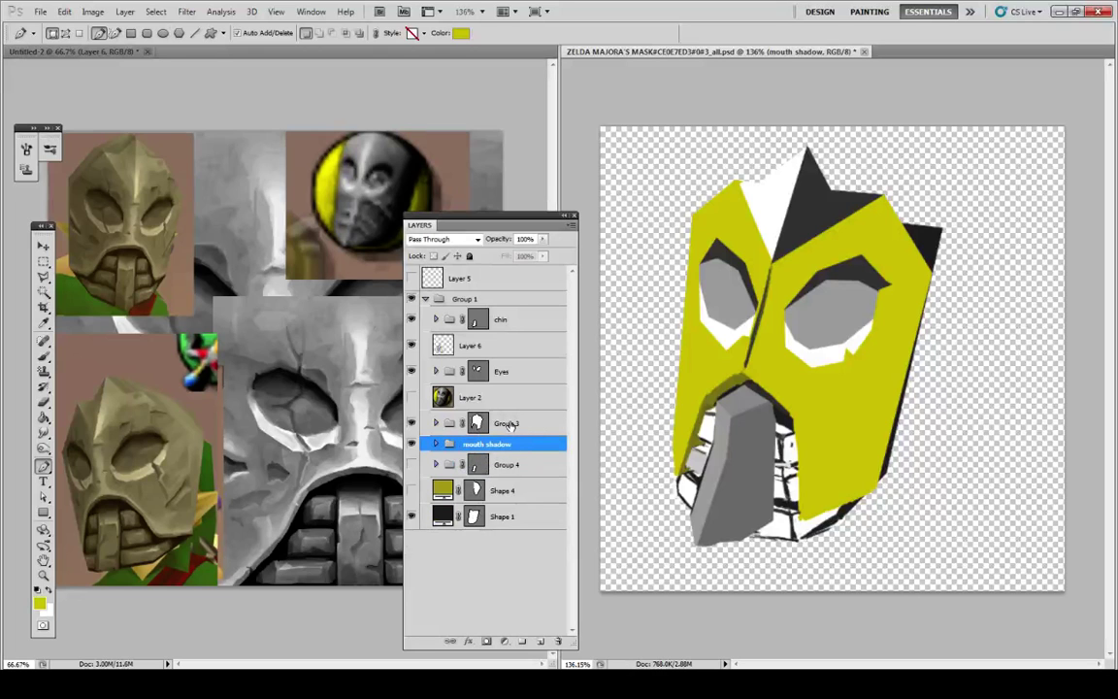
Step: Rename Group 3 to head main
double_click(504, 421)
text(nead main)
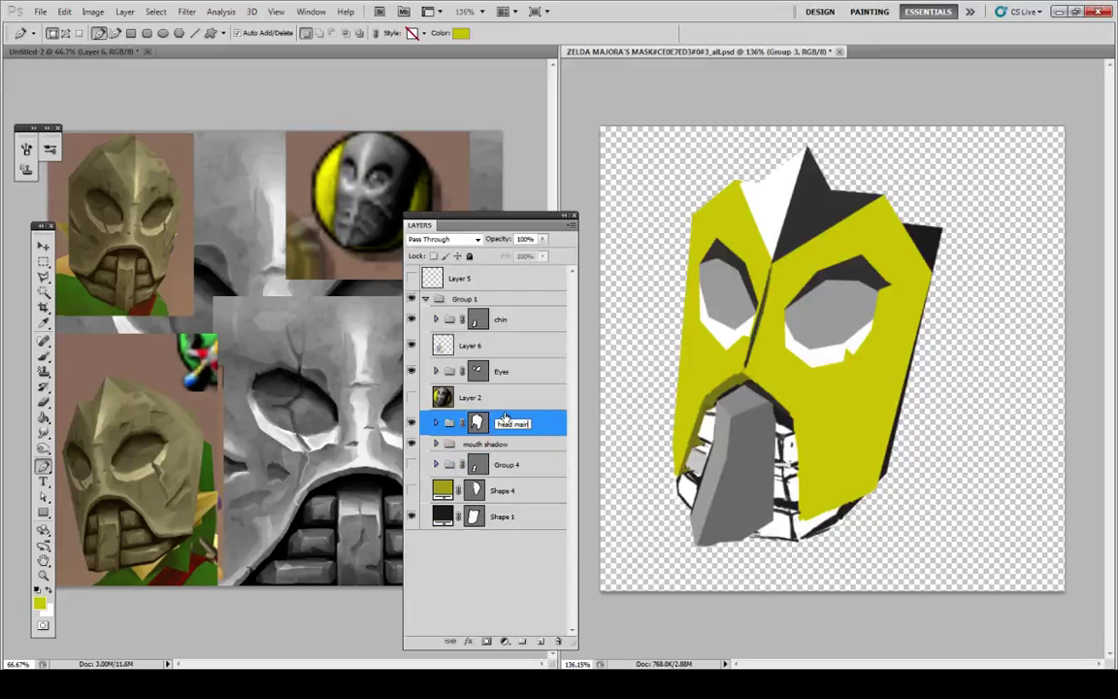
key(Return)
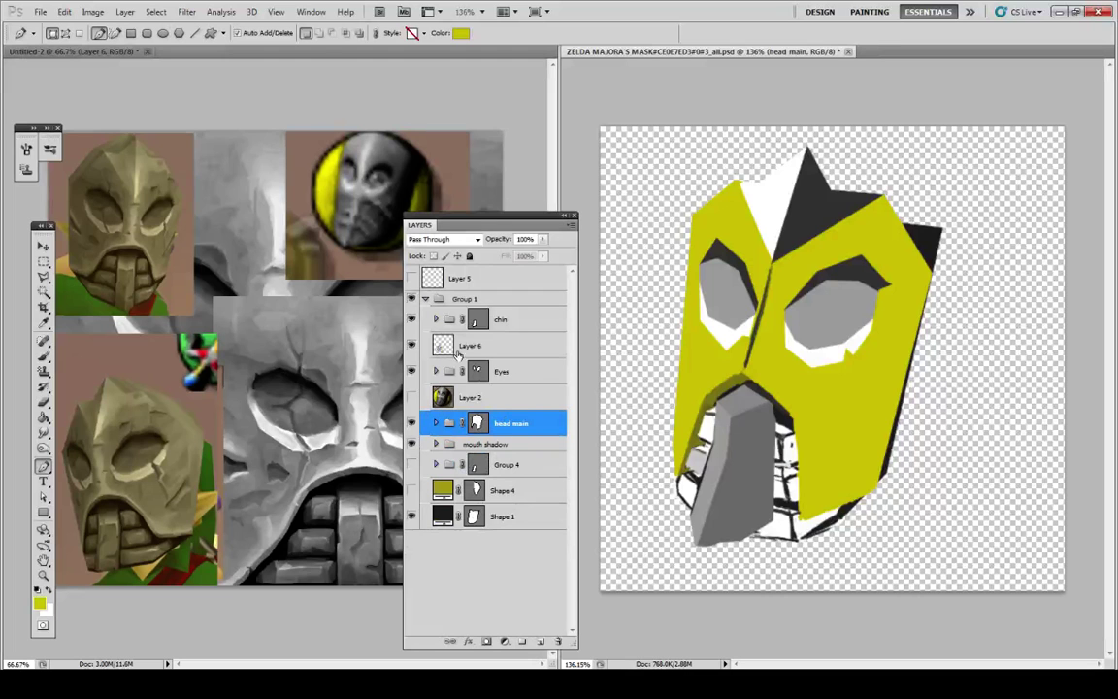
Step: Hide and reshow the painted Layer 6 repeatedly to compare it with the vector mouth shapes
click(410, 347)
click(411, 348)
click(411, 348)
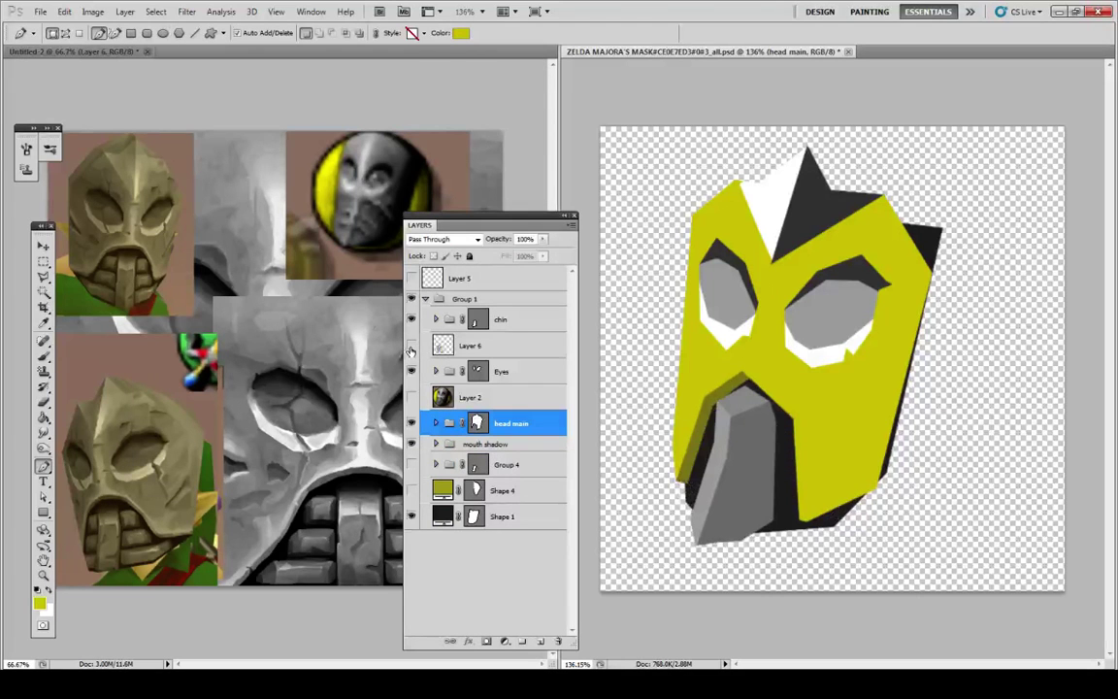
click(411, 348)
click(411, 347)
click(411, 348)
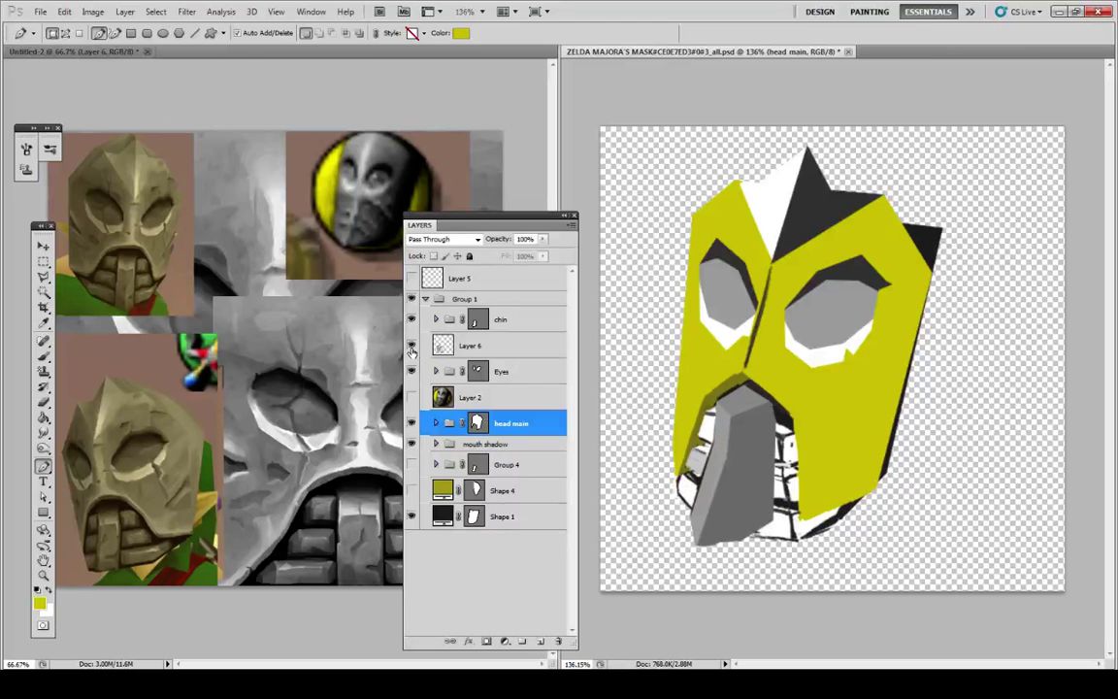
Step: Move Layer 6 above the chin group, and toggle its visibility to compare the painted details
drag(461, 358, 457, 296)
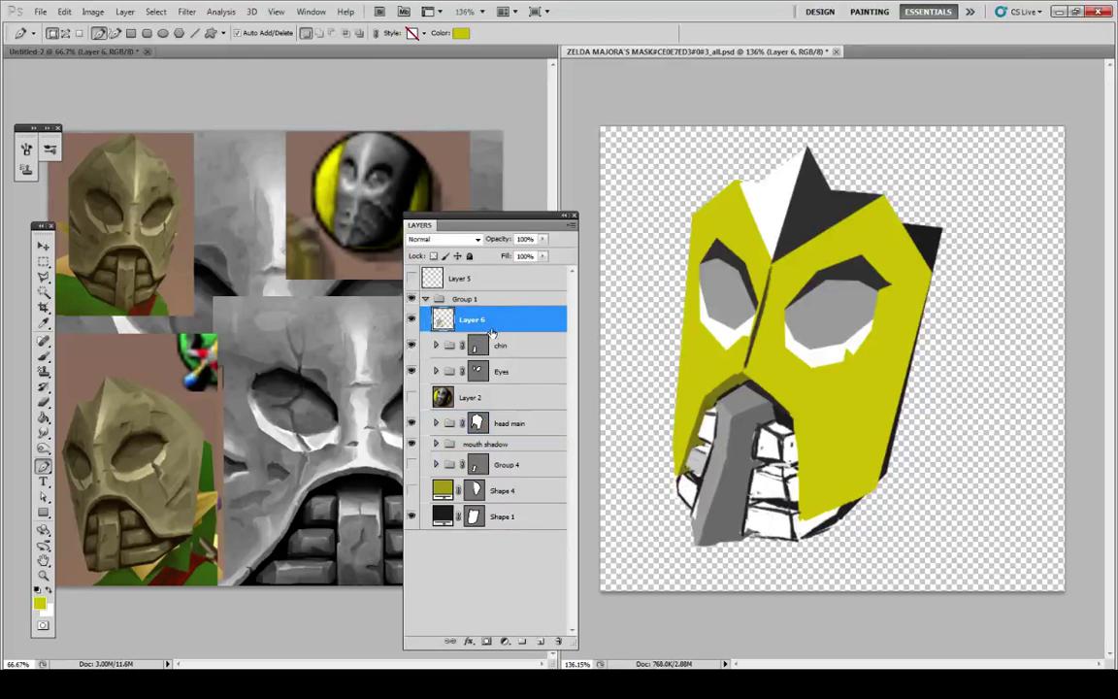
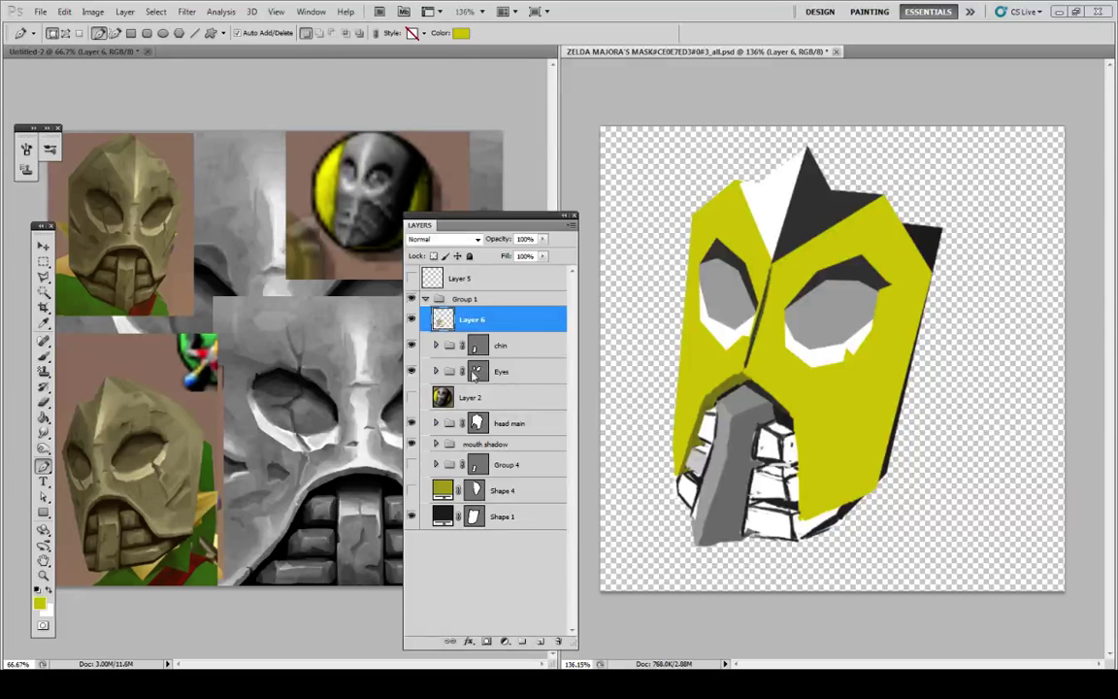
click(412, 320)
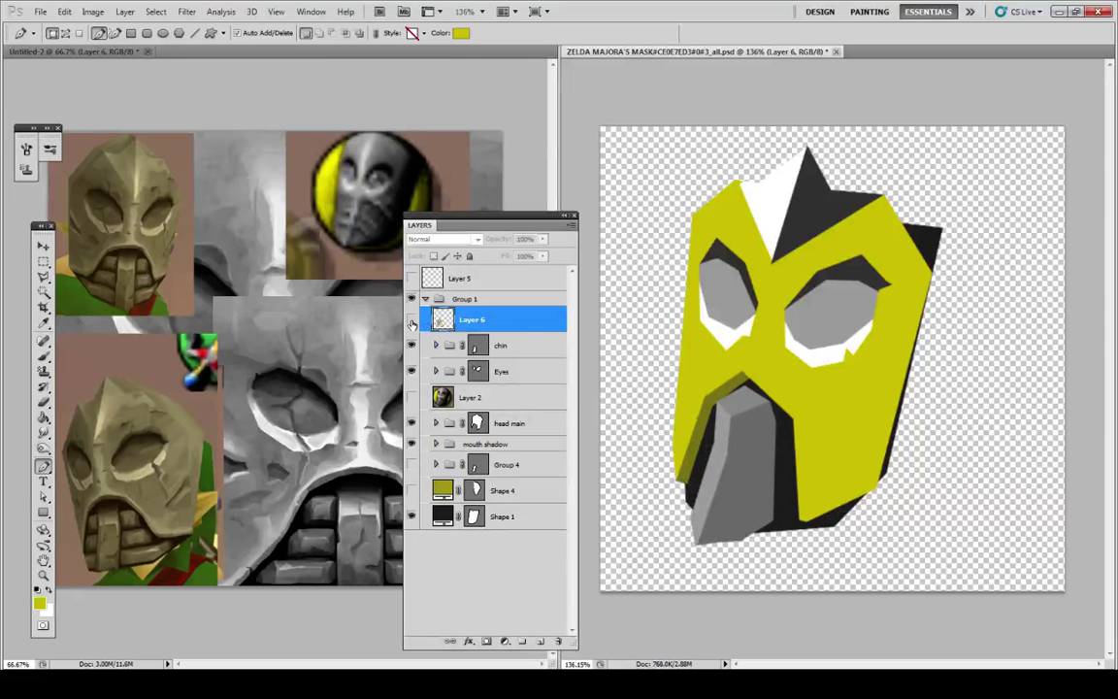
click(411, 320)
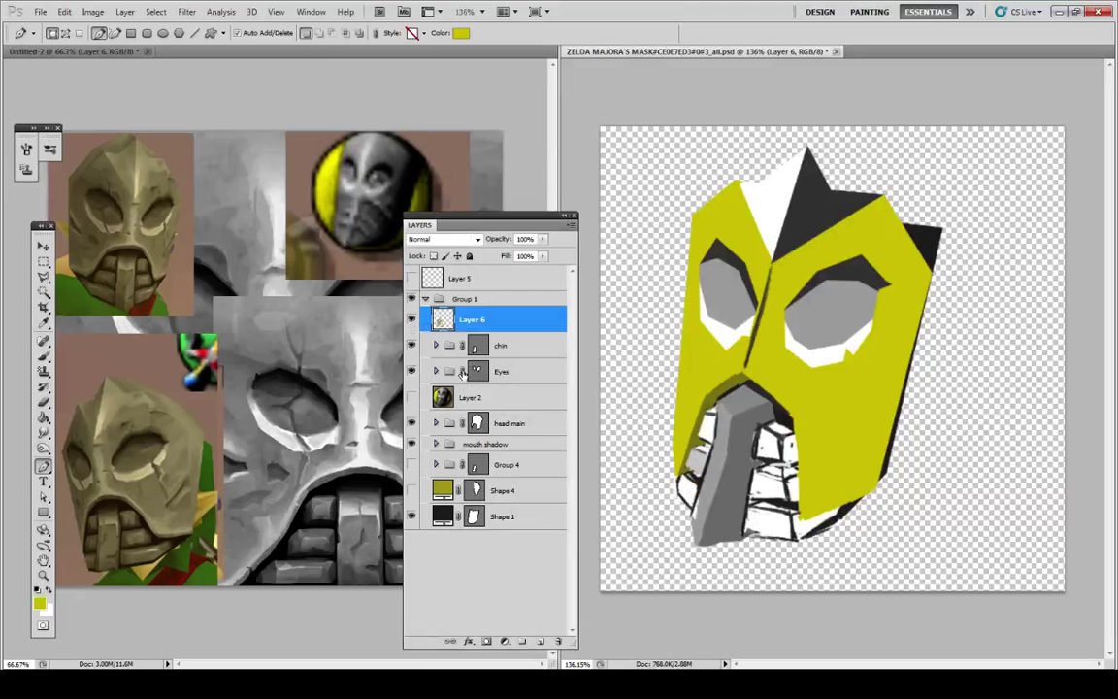
Step: Draw a vector shape above Shape 9 in the head main group, covering the right half of the face outward from the nose ridge
click(436, 423)
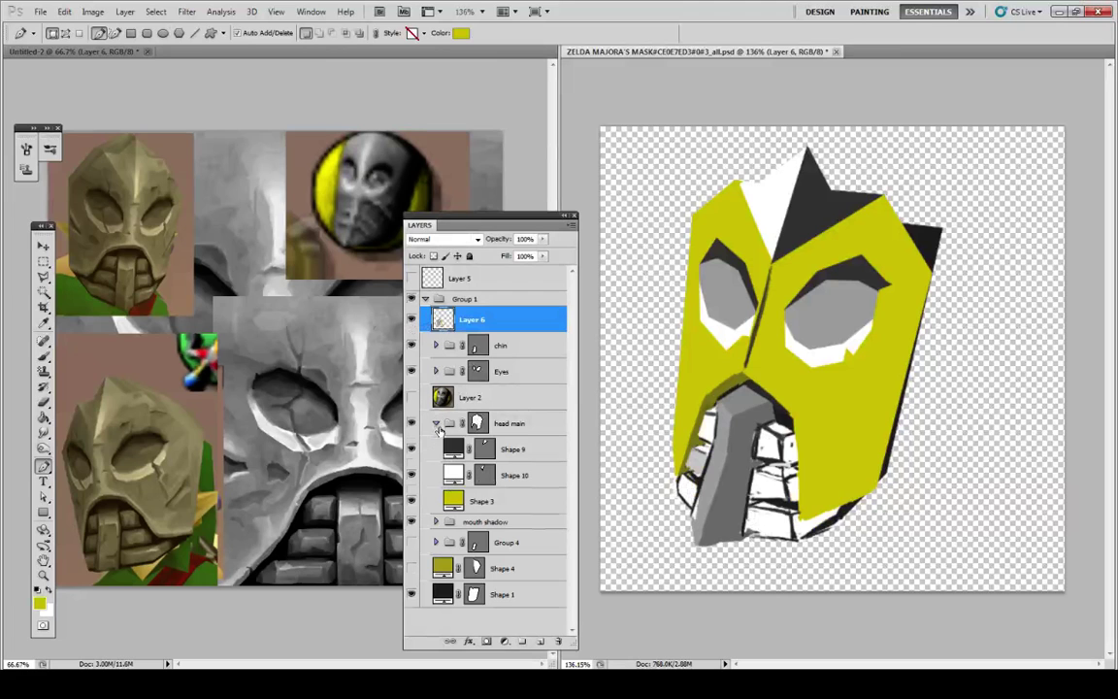
click(518, 455)
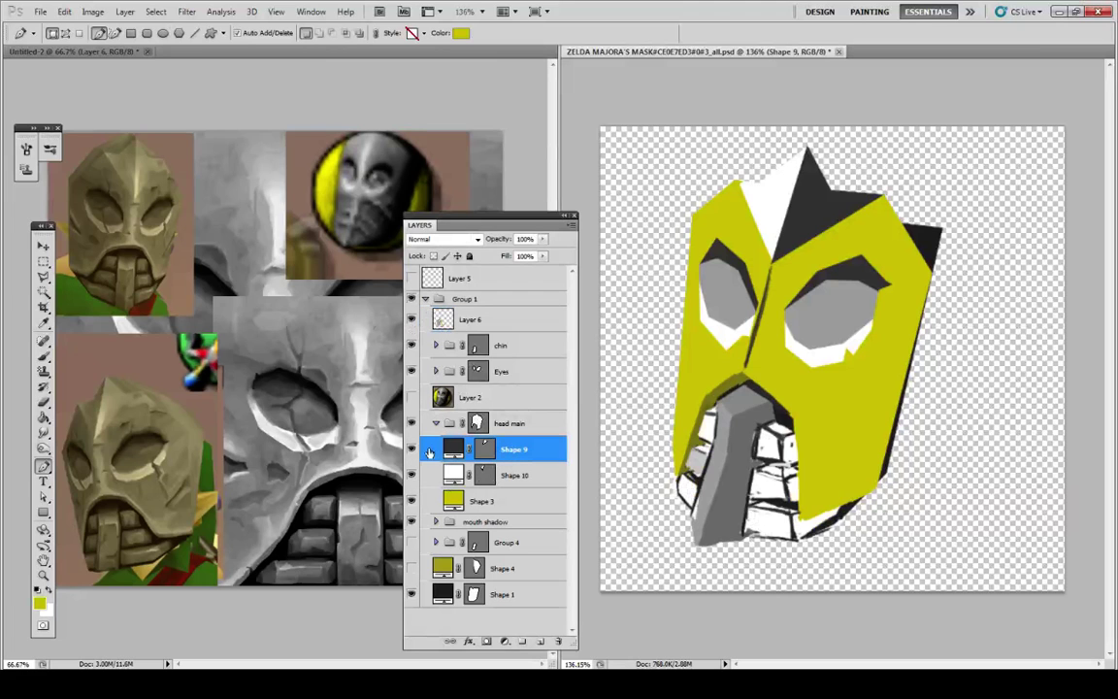
click(771, 263)
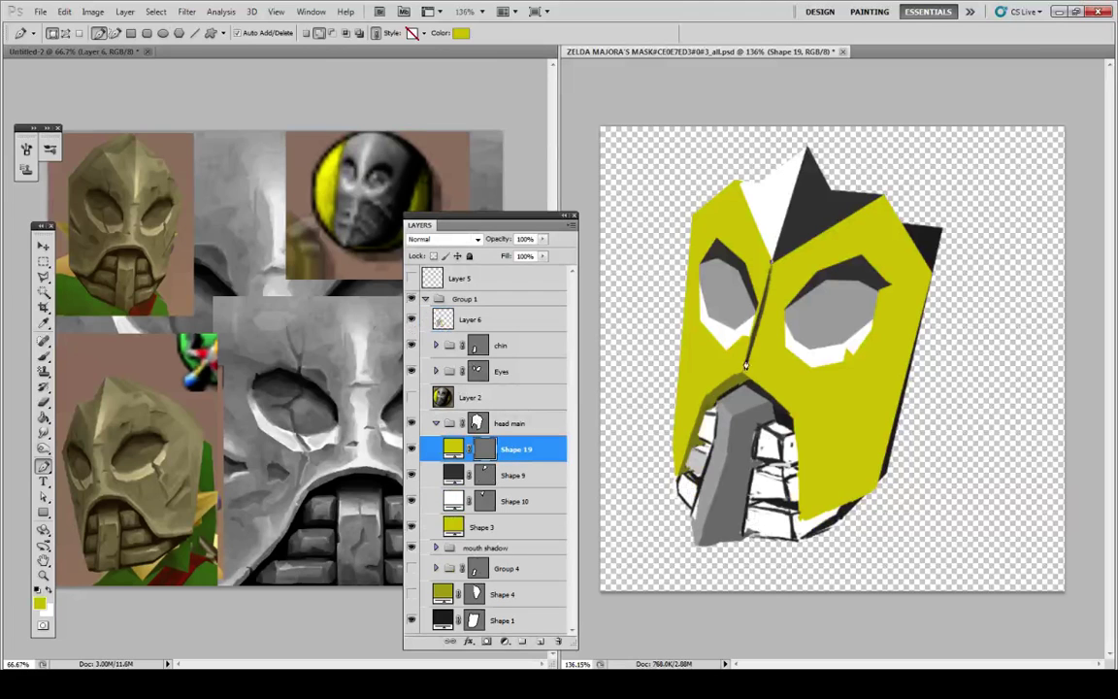
click(774, 555)
click(917, 516)
click(982, 219)
click(879, 131)
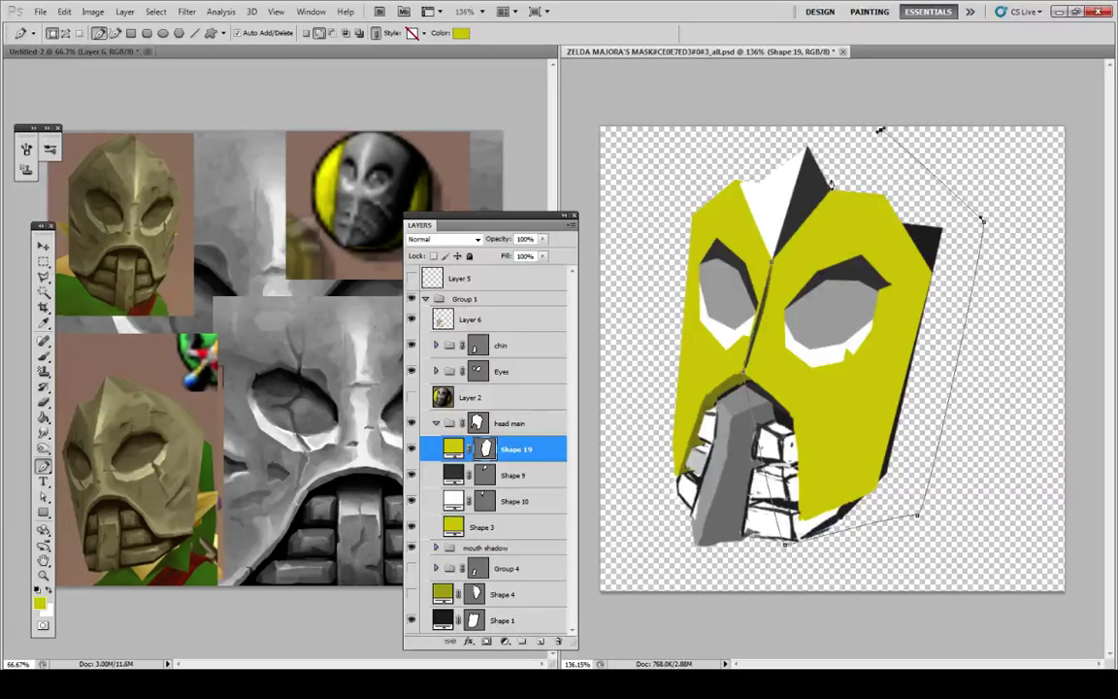
click(830, 185)
key(Return)
Step: Fill the new right-face shape with black and lower its opacity to 13%
double_click(454, 448)
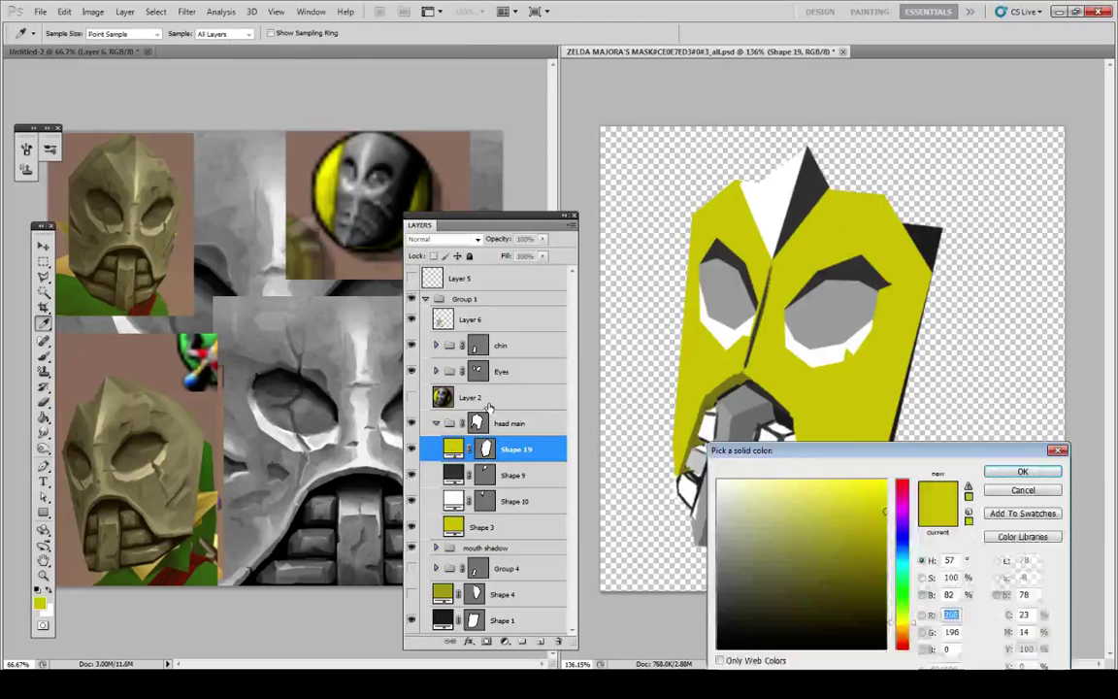
click(726, 614)
click(1018, 469)
double_click(549, 446)
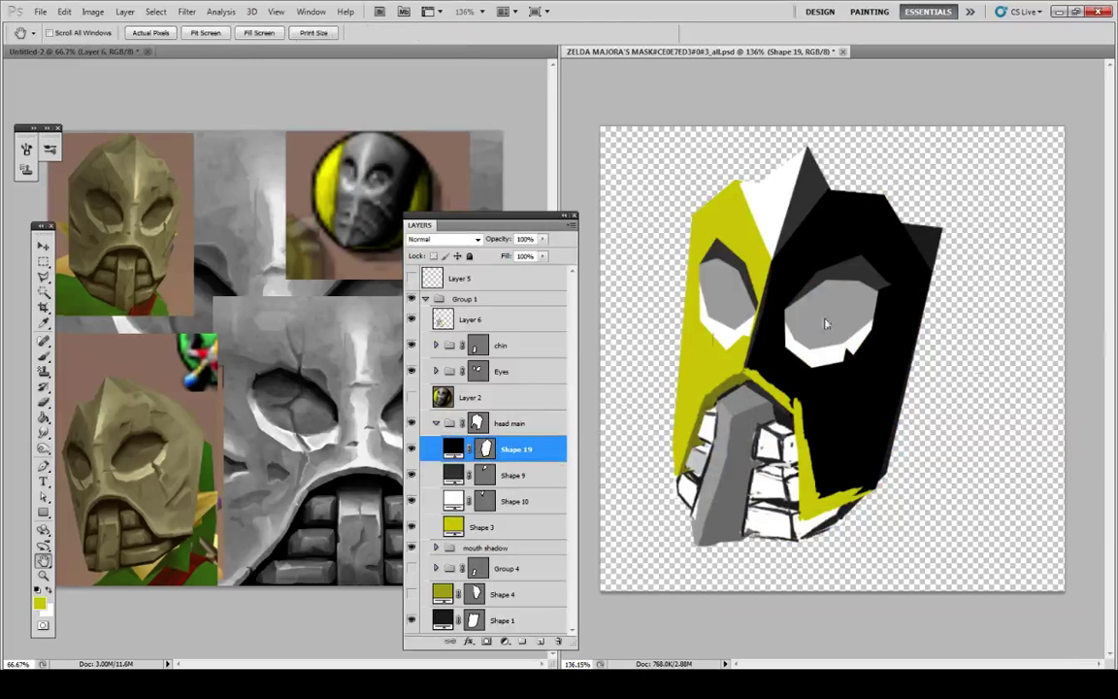
drag(918, 372, 911, 376)
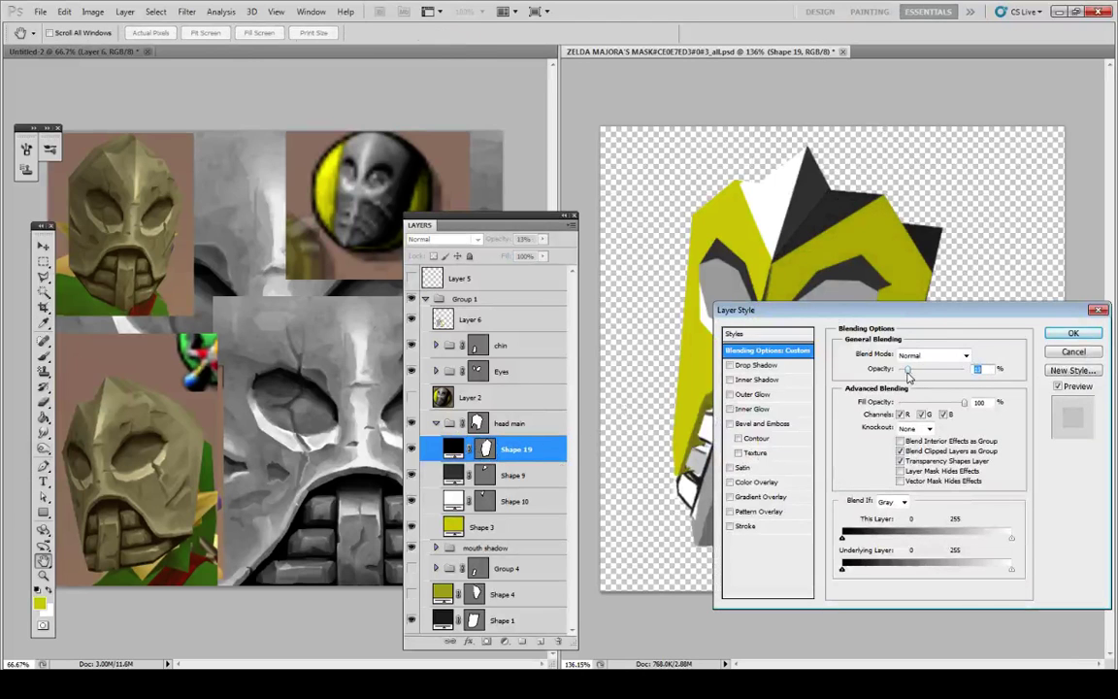
key(Return)
Step: Draw a shape over the lower right cheek, from the mouth edge up to the outer head edge, and fill it with black
key(p)
click(796, 424)
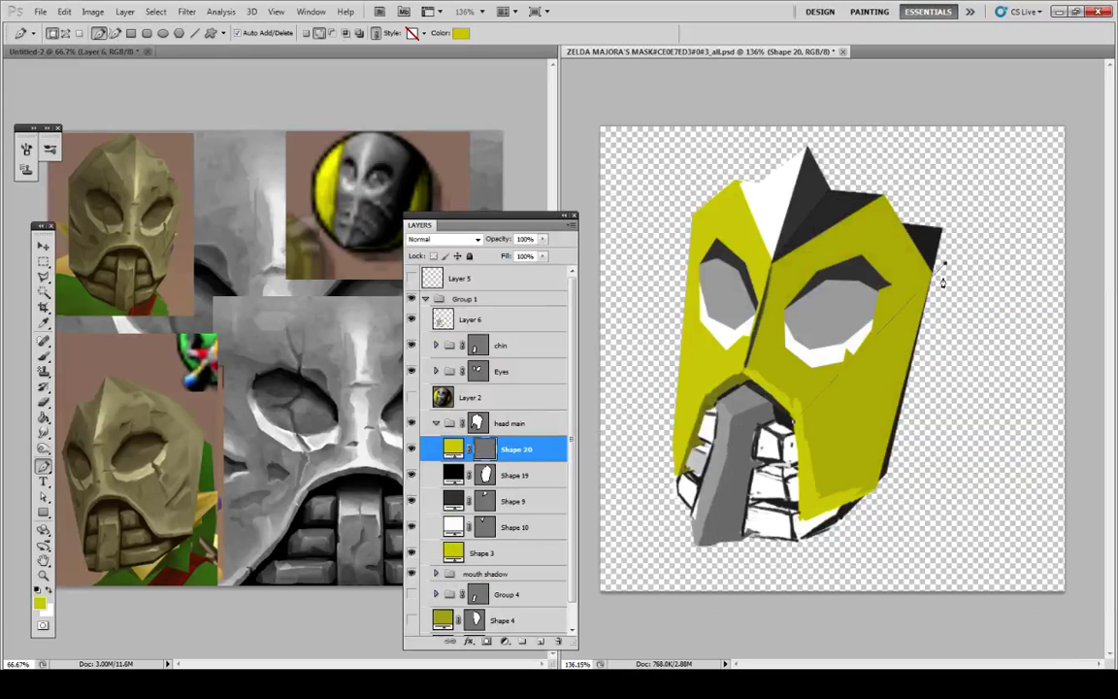
click(909, 541)
click(763, 552)
double_click(453, 448)
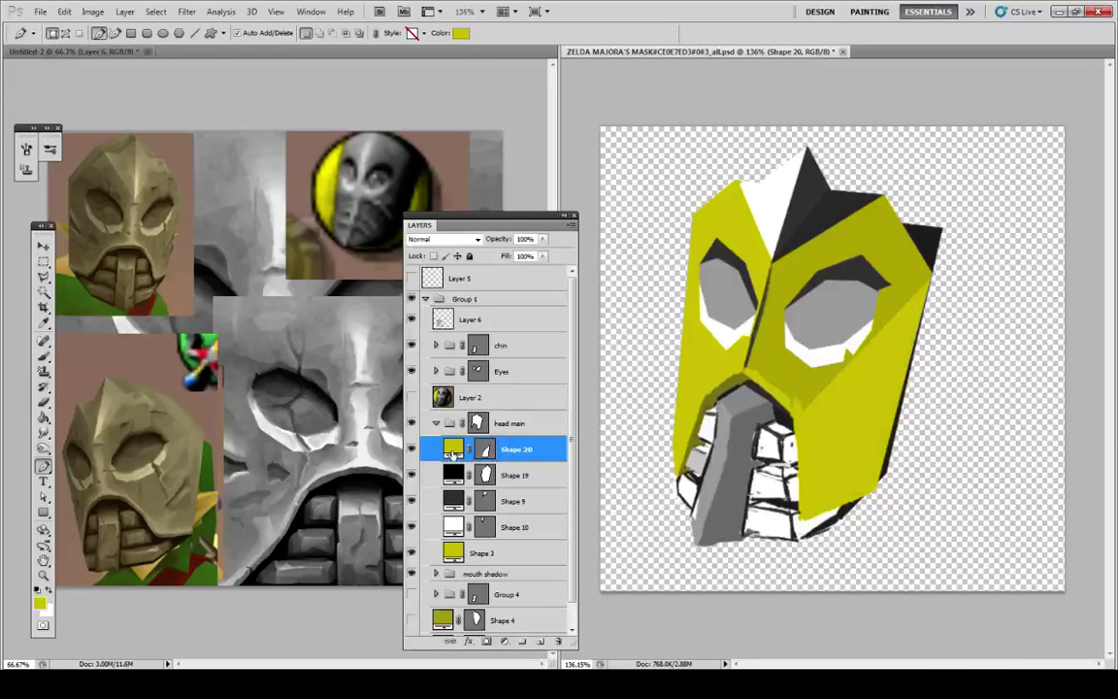
drag(762, 592, 756, 661)
key(Return)
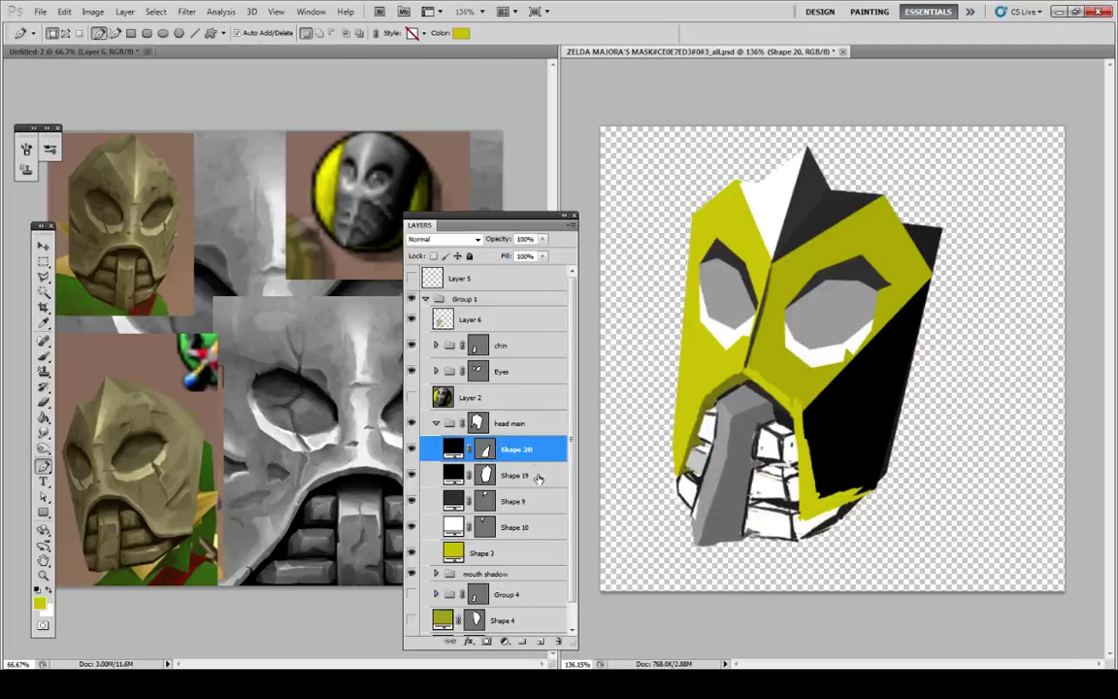
Step: Set the lower cheek shape's opacity to 13% to match Shape 19
right_click(543, 475)
click(534, 480)
right_click(537, 474)
click(587, 389)
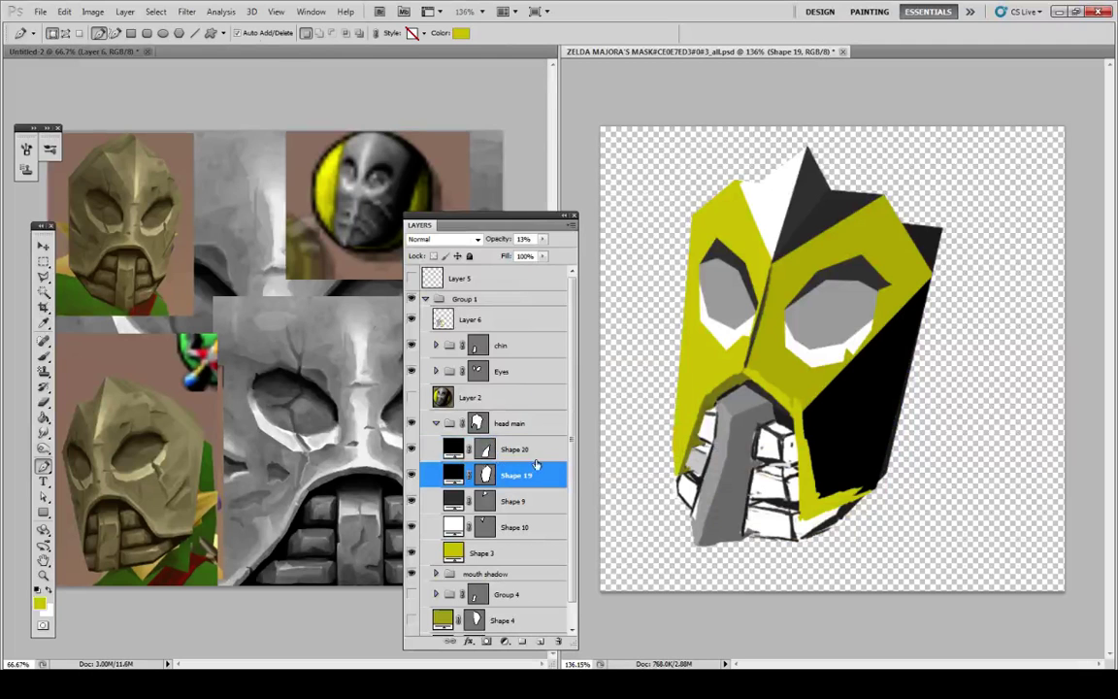
click(548, 453)
right_click(547, 452)
key(Escape)
key(1)
key(3)
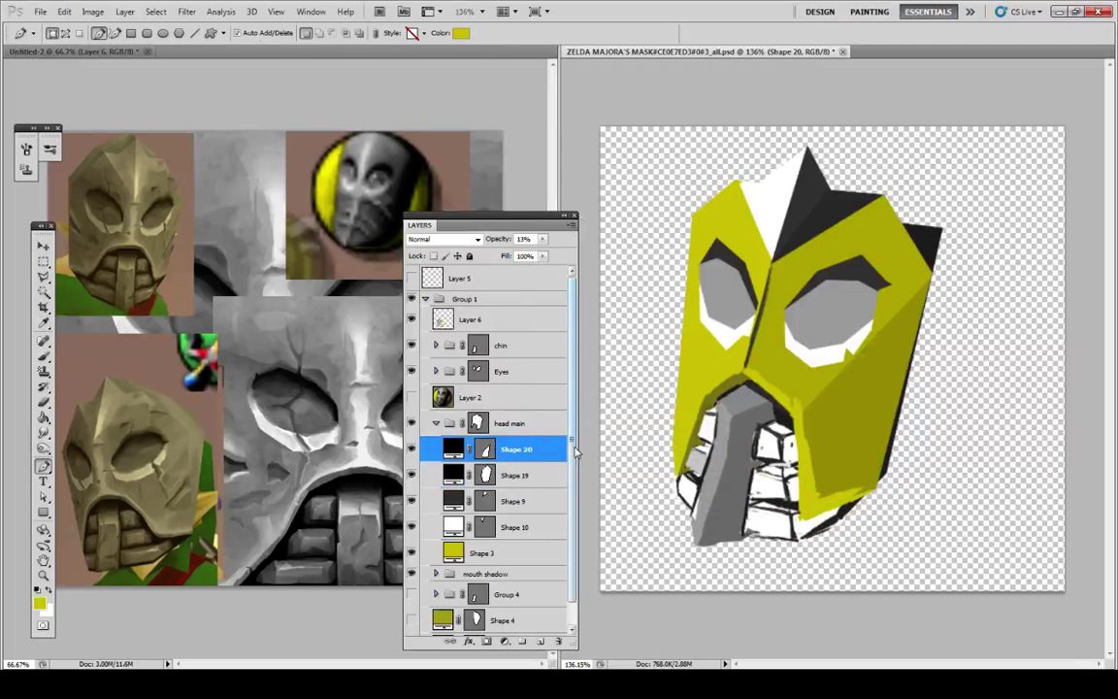
Step: Draw a narrow side-plane shape along the left edge of the face, from the temple down past the mouth corner
click(705, 398)
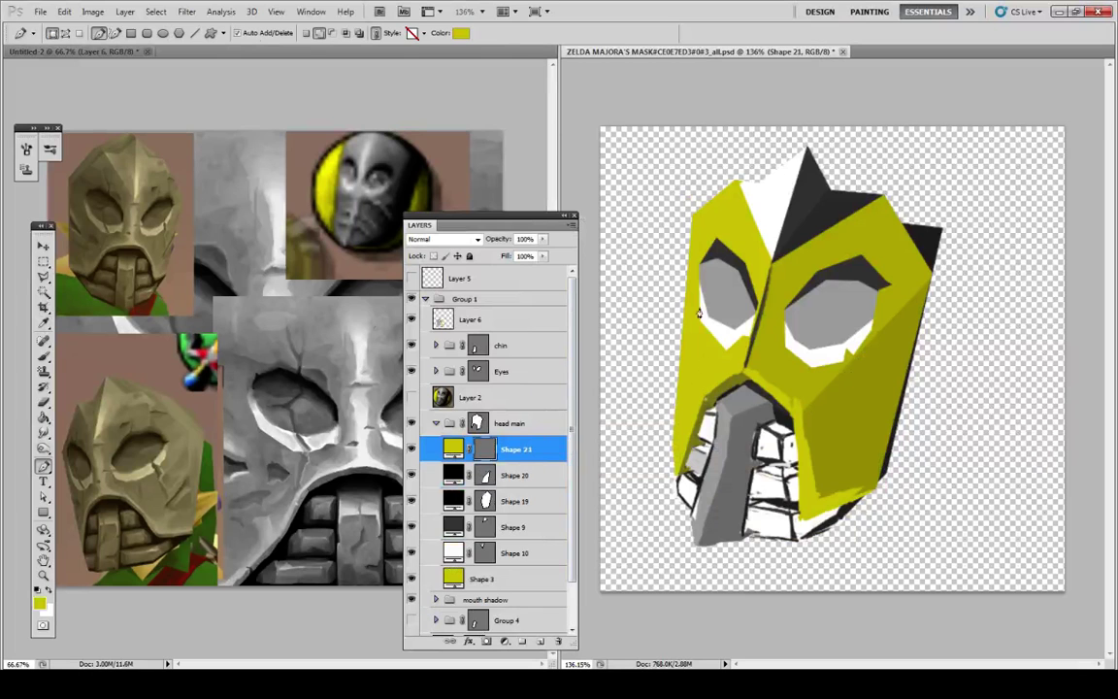
click(691, 211)
click(647, 473)
click(668, 528)
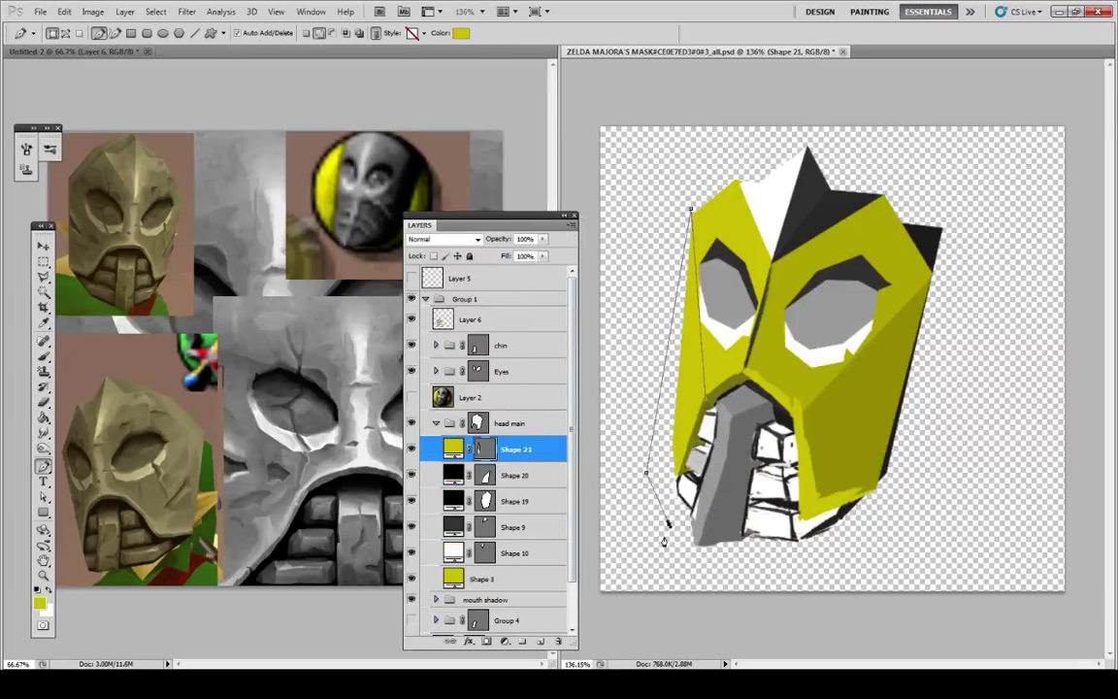
key(Return)
Step: Fill the narrow left side plane with the darker yellow sampled beside the nose, leaving its blending options unchanged
double_click(455, 448)
click(773, 346)
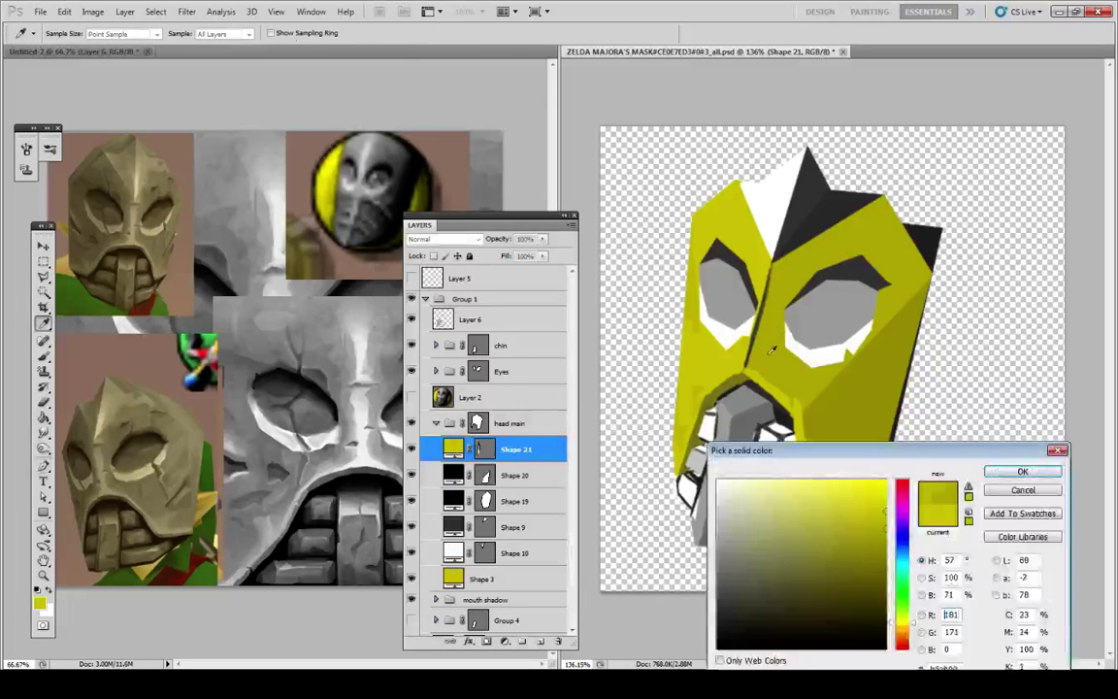
key(Return)
double_click(545, 452)
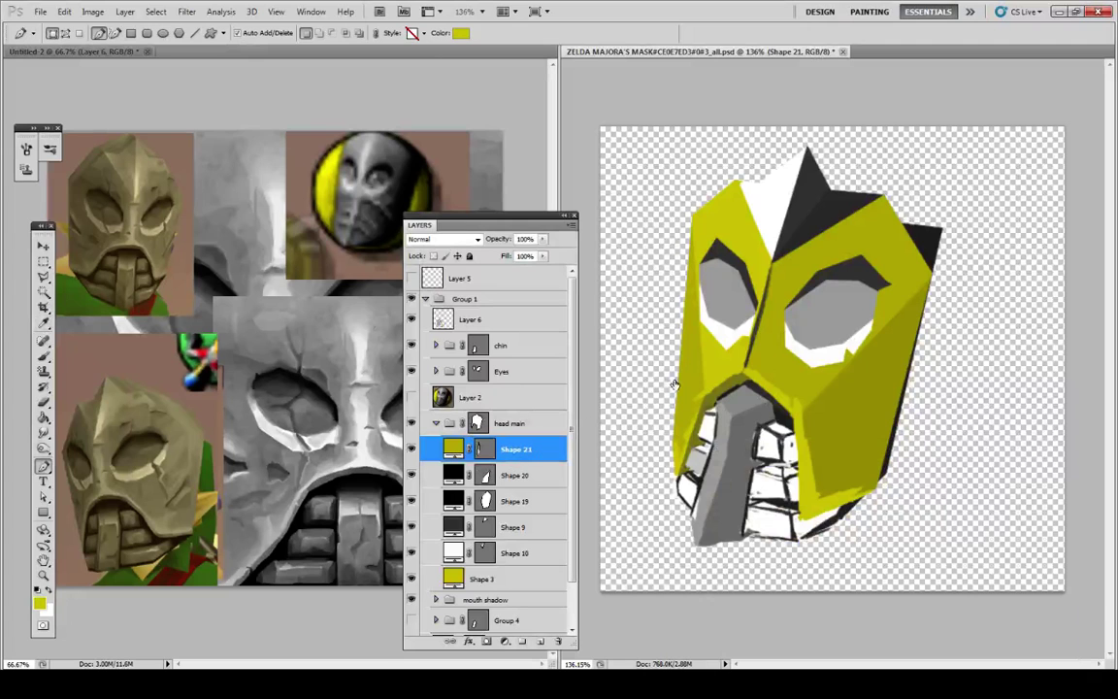
click(1076, 353)
Step: Recolour the yellow face base, Shape 3, with the grey sampled from the left eye socket (RGB 164, 164, 164)
double_click(452, 578)
click(726, 323)
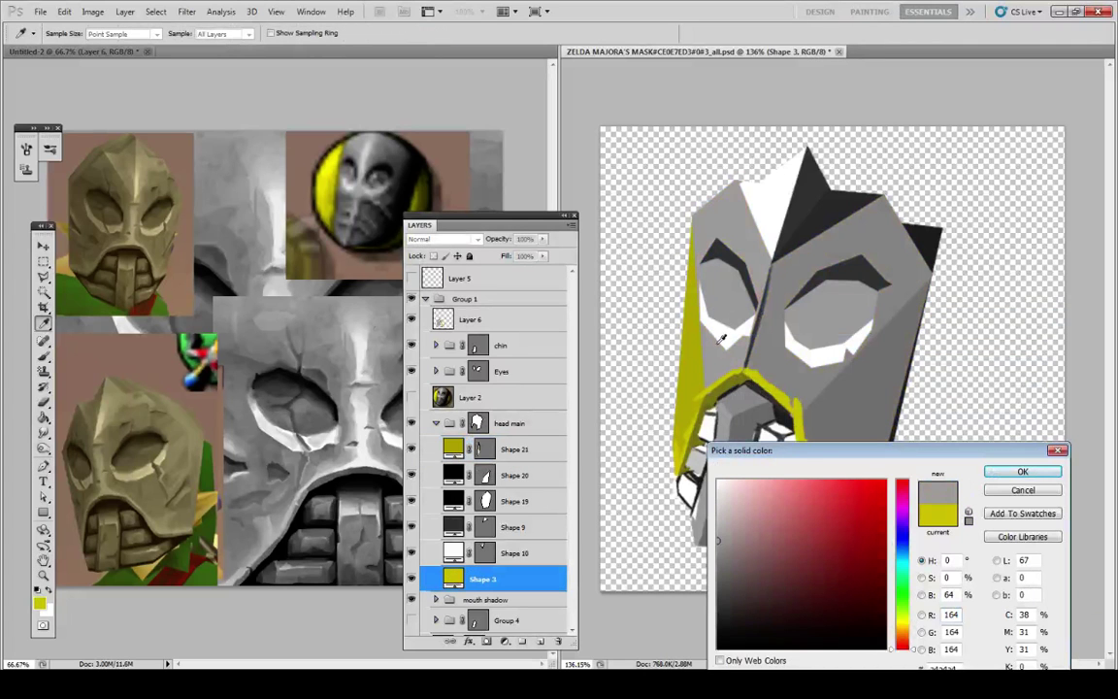
key(Return)
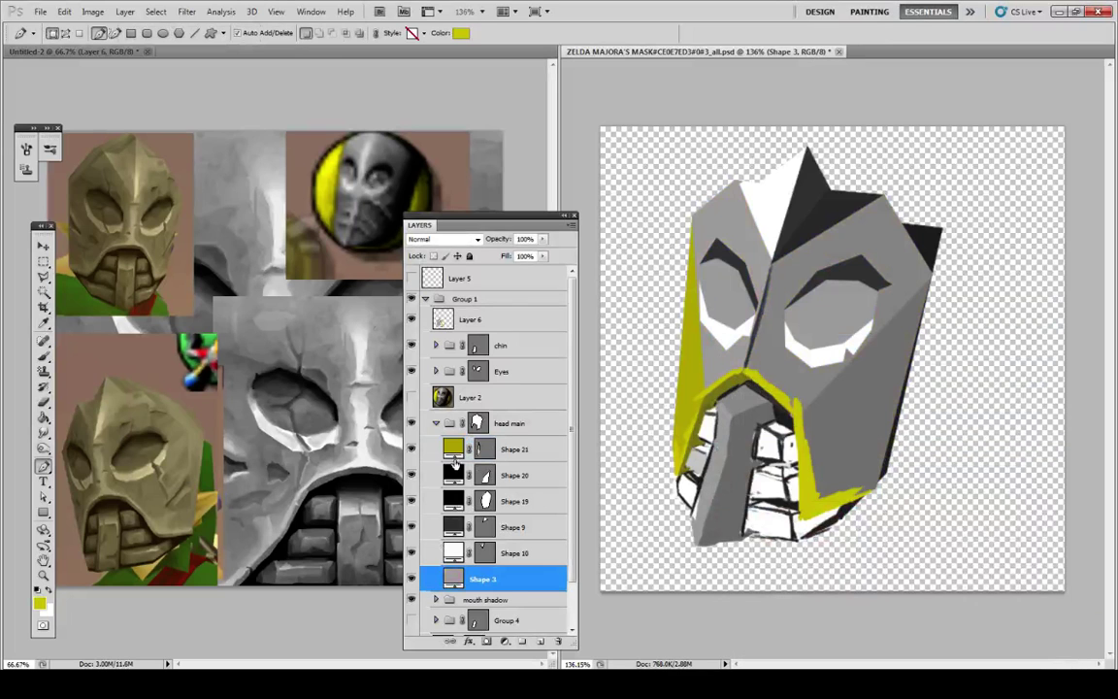
Step: Recolour the left side plane, Shape 21, with a grey sampled from the mask and set its opacity to 48%
double_click(453, 448)
click(693, 303)
key(Return)
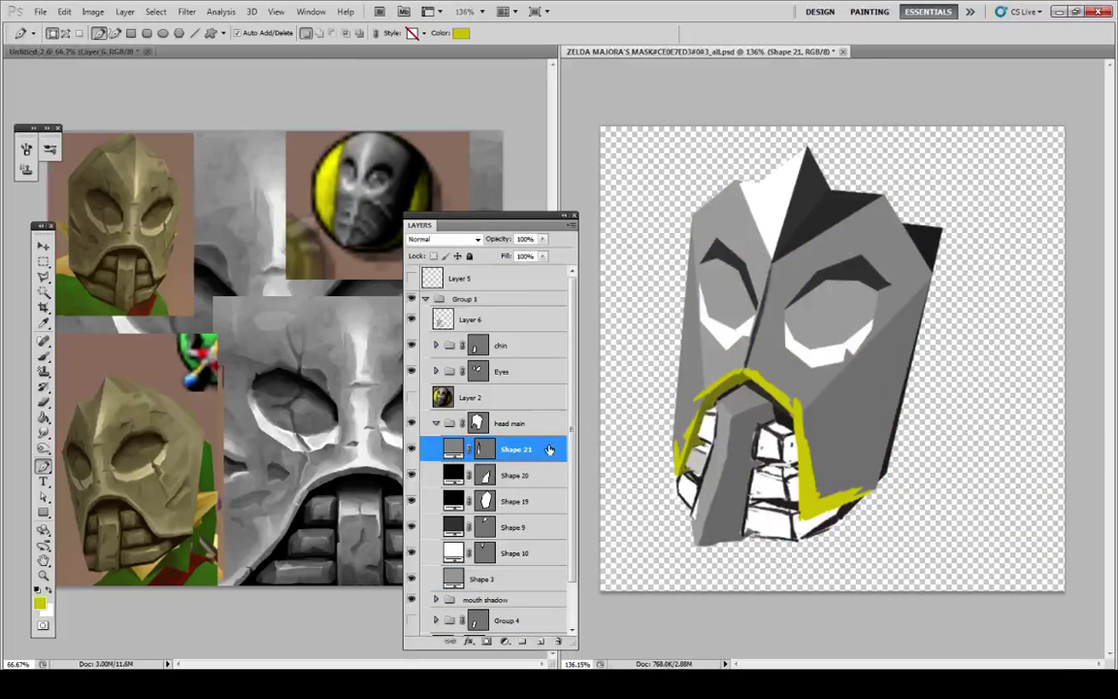
click(932, 373)
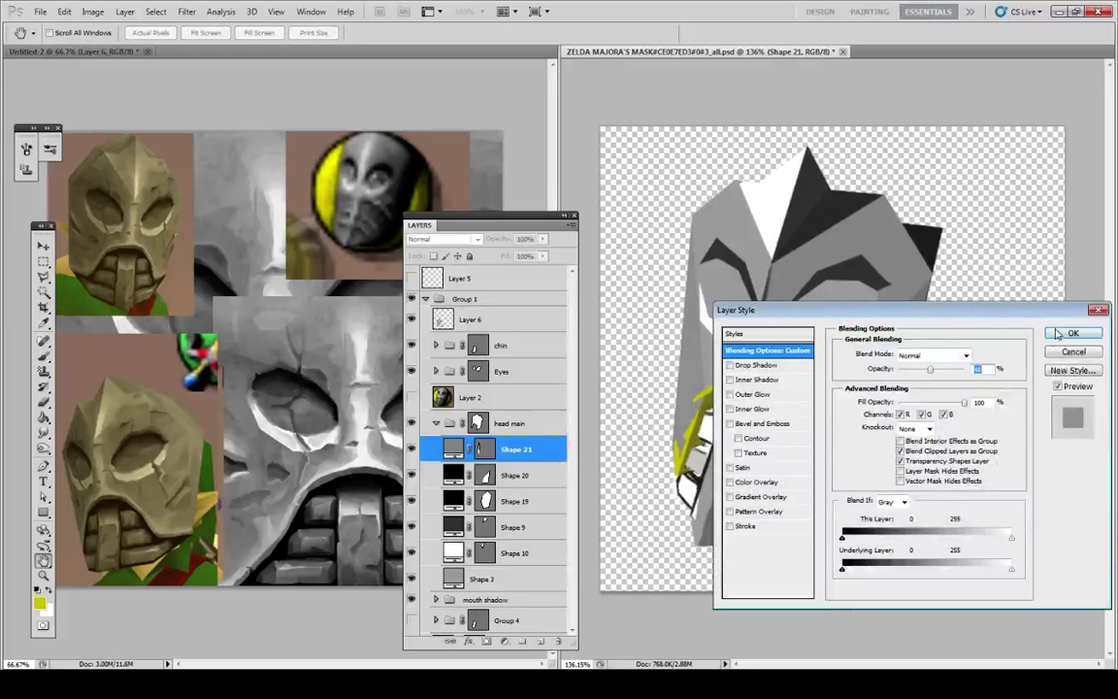
click(1058, 333)
Step: Hide the painted Layer 6 and recolour the olive mouth shadow shape to dark grey (RGB 98, 98, 98)
click(411, 320)
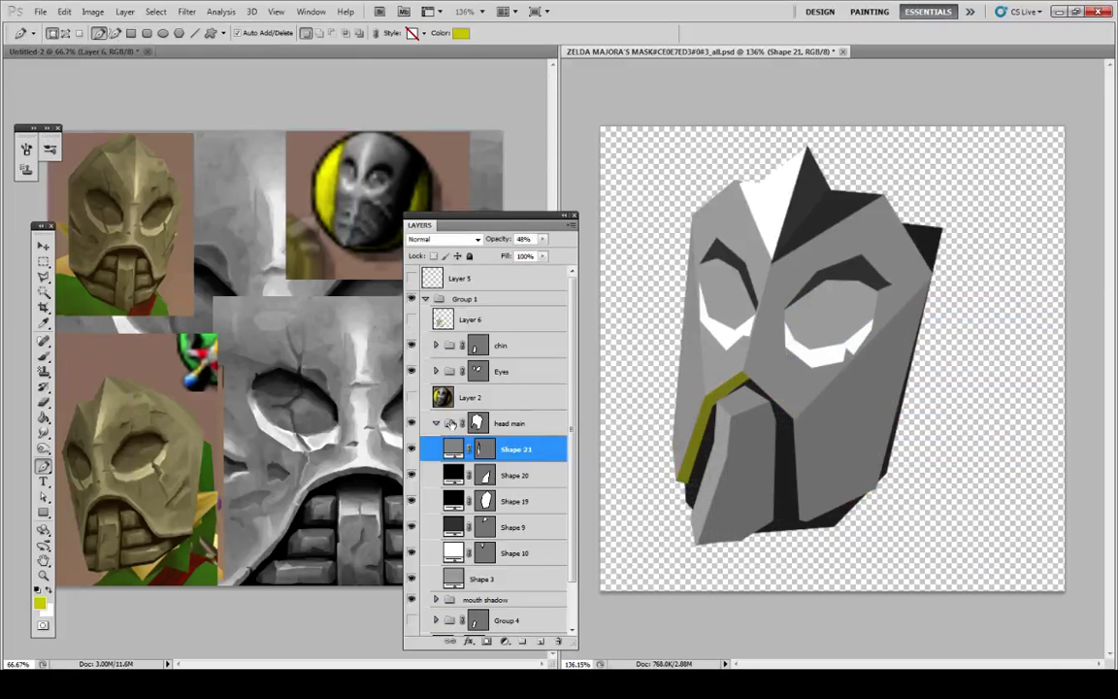
click(438, 425)
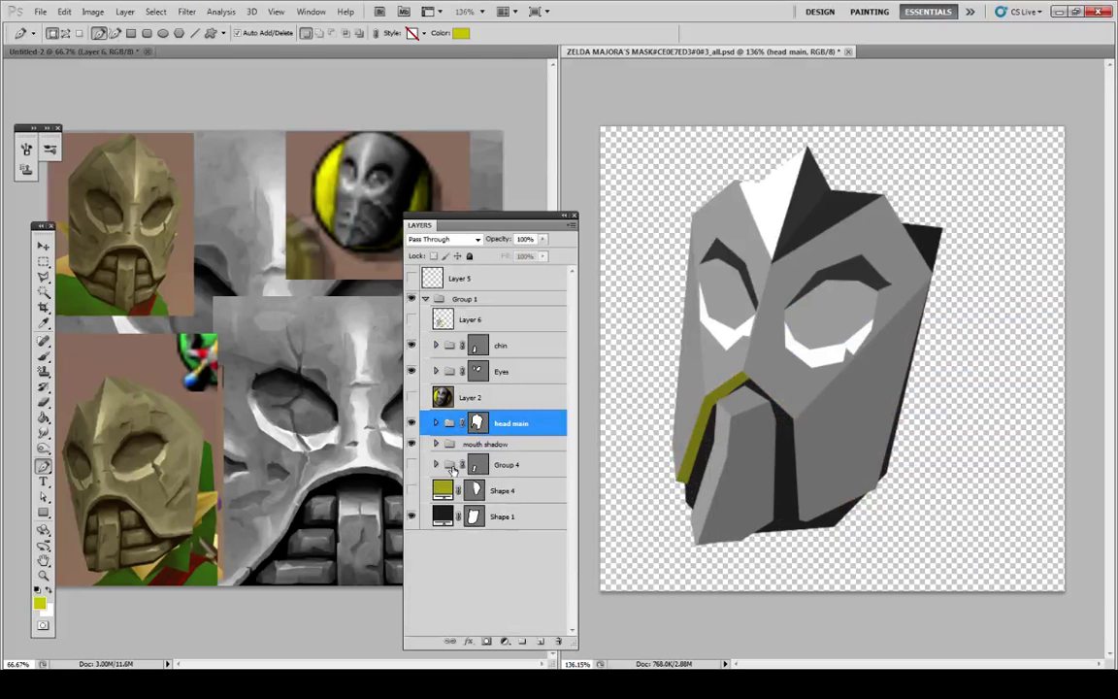
double_click(452, 463)
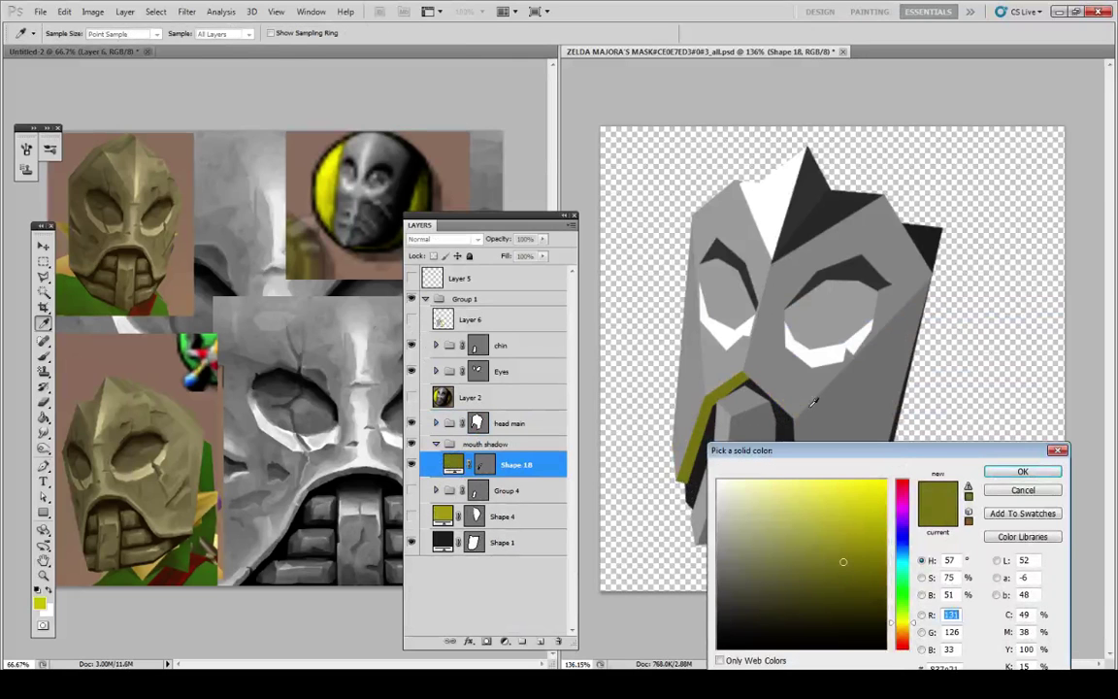
click(825, 414)
click(858, 270)
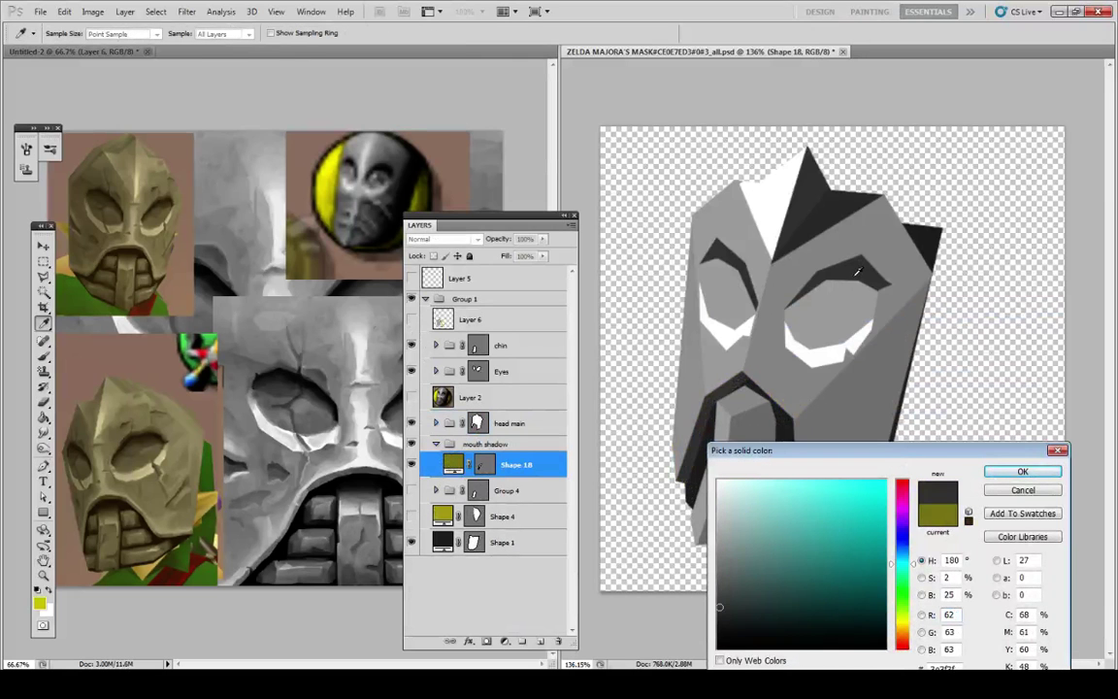
drag(755, 602, 709, 586)
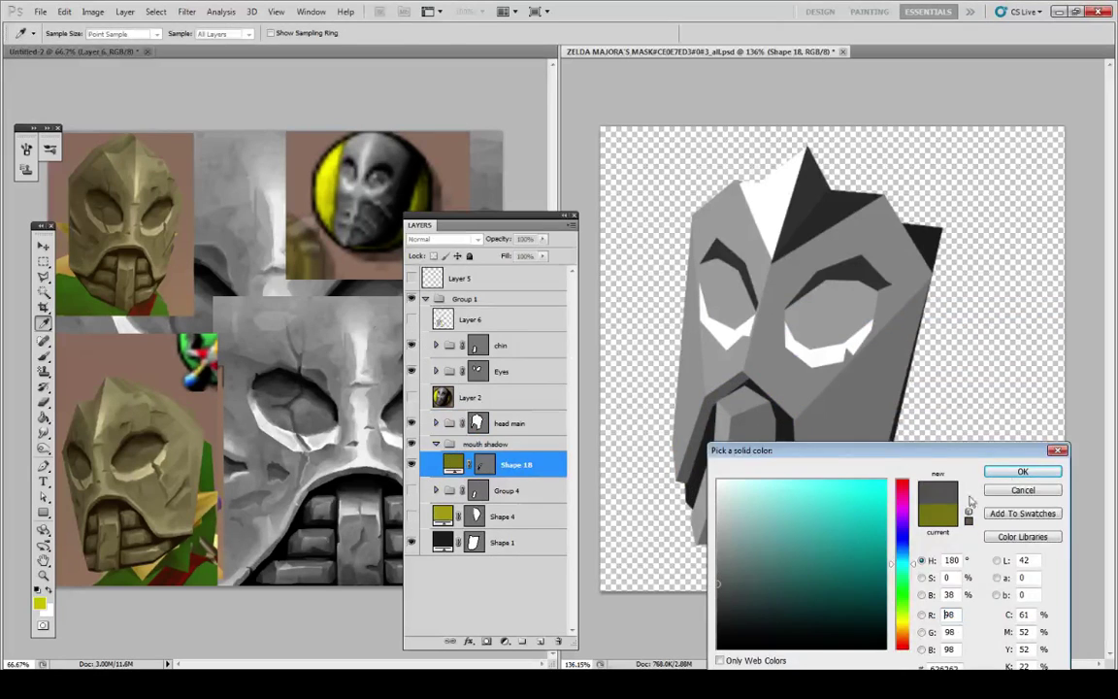
key(Return)
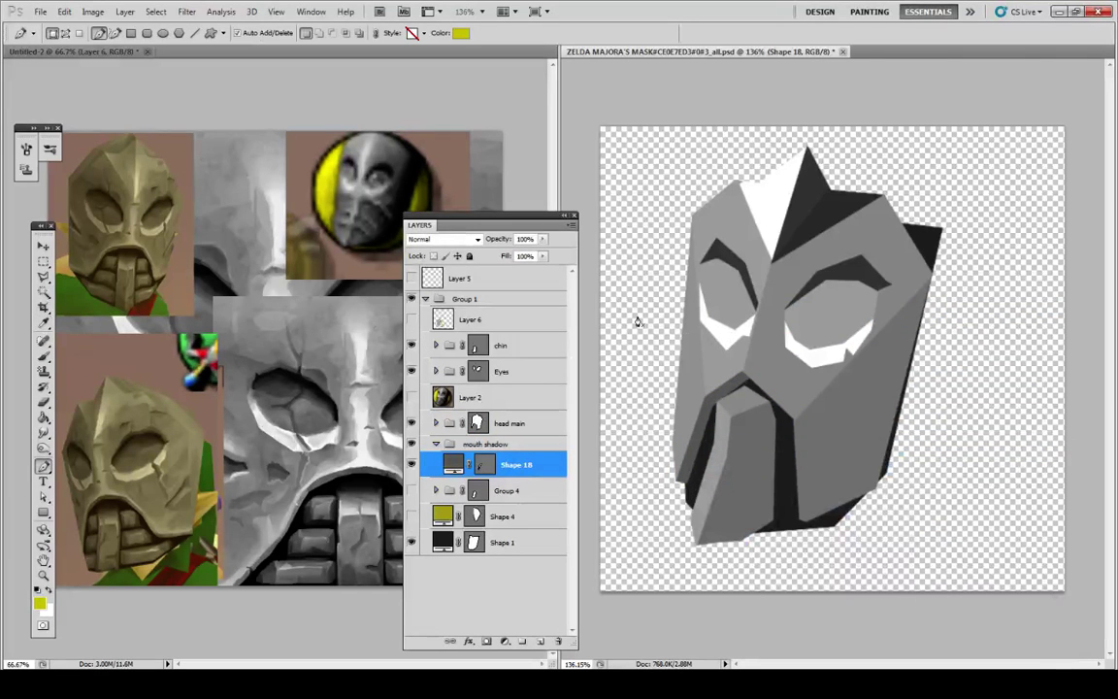
Step: Recolour the forehead crest, with the white plane in grey RGB 173 and the dark plane in the face's sampled grey RGB 124
click(436, 423)
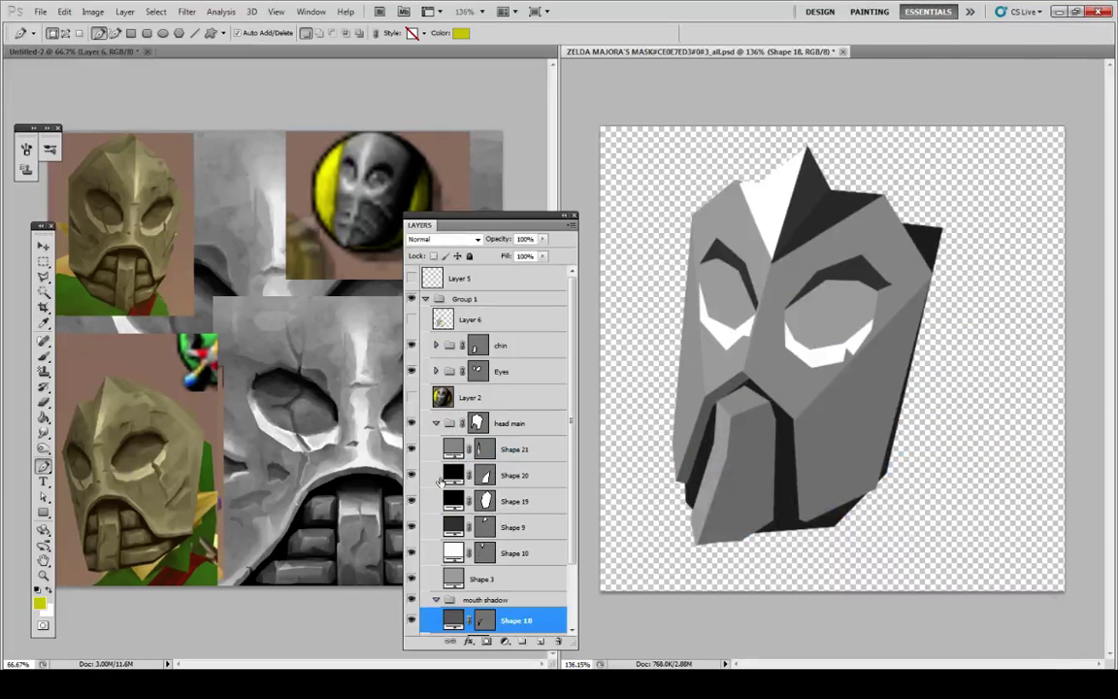
double_click(454, 553)
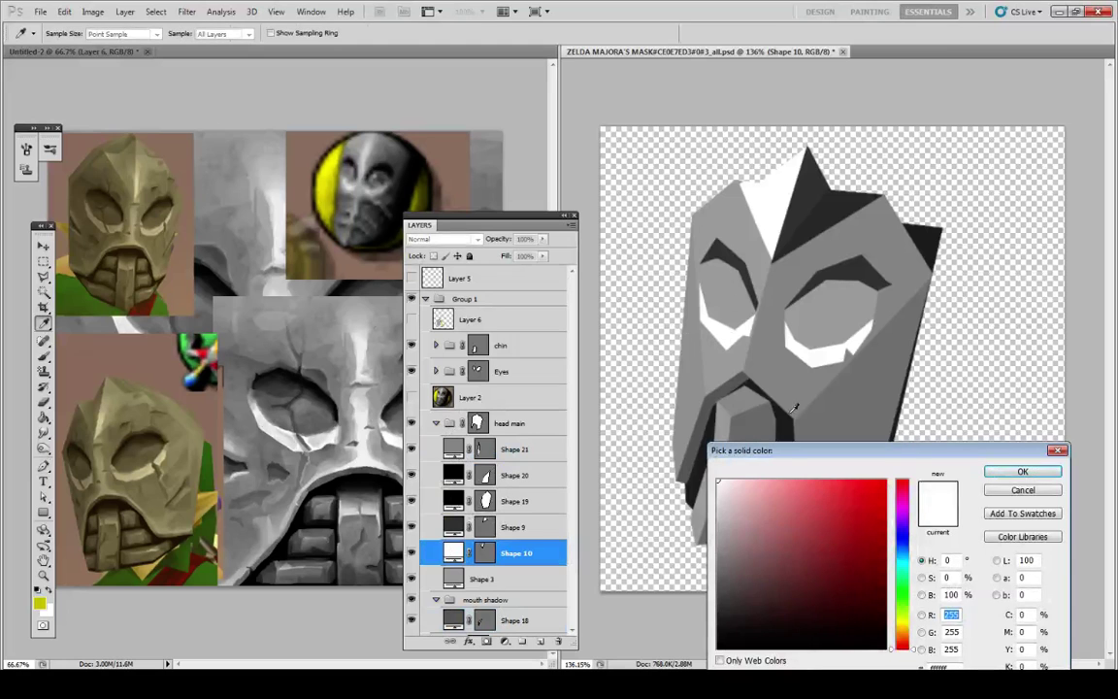
drag(727, 496, 715, 534)
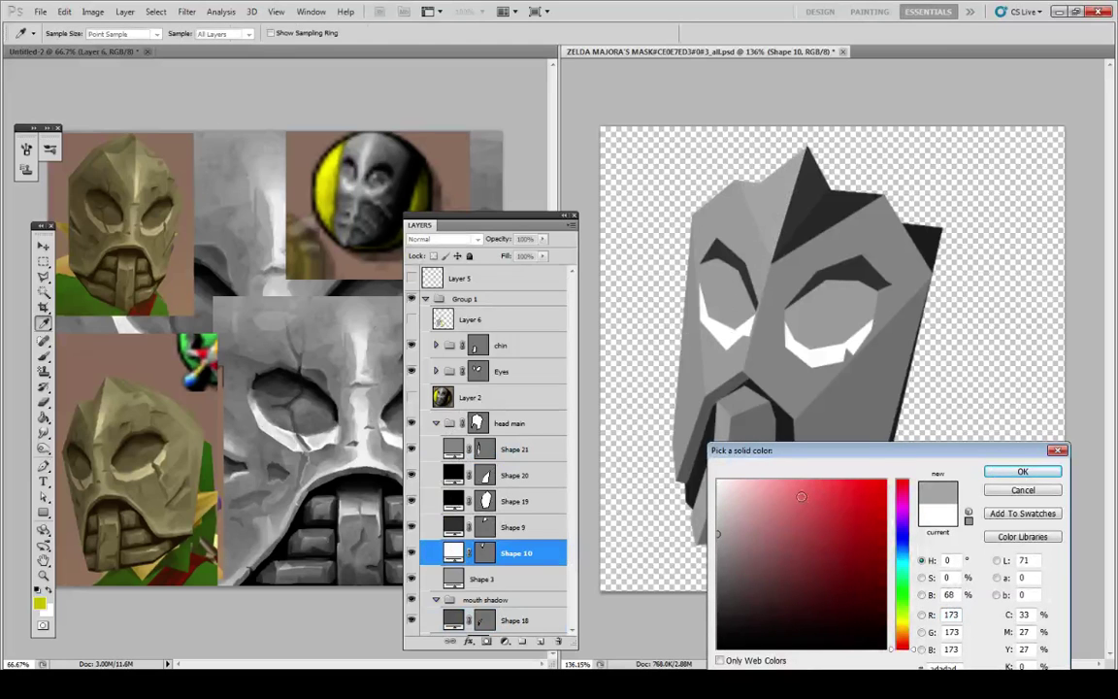
key(Return)
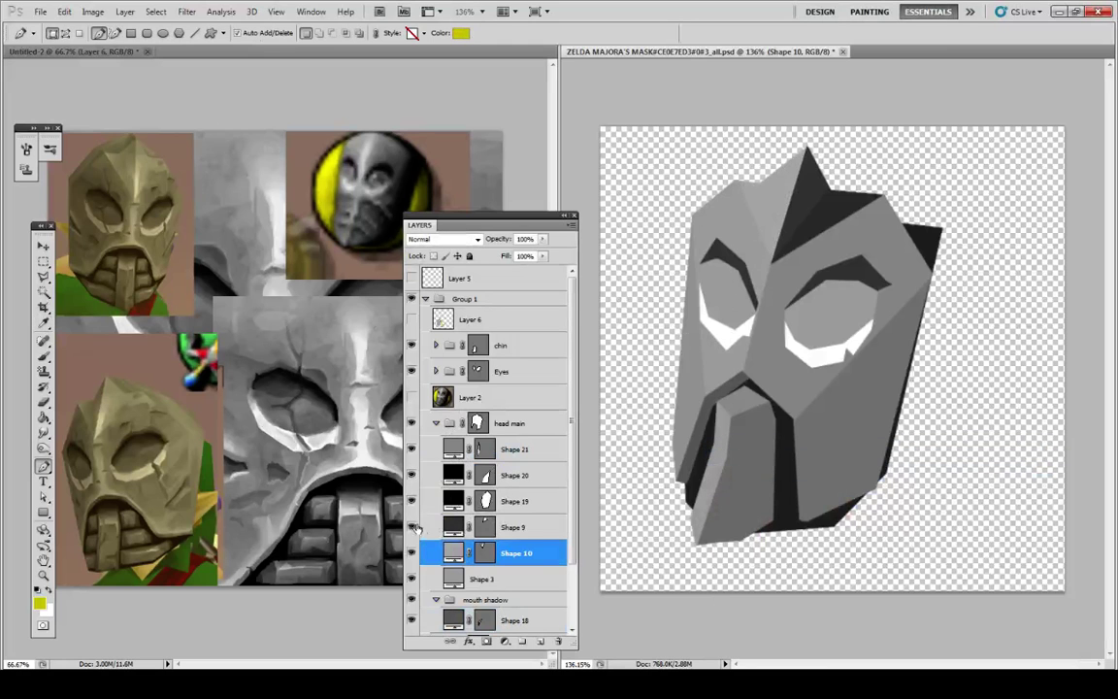
double_click(454, 526)
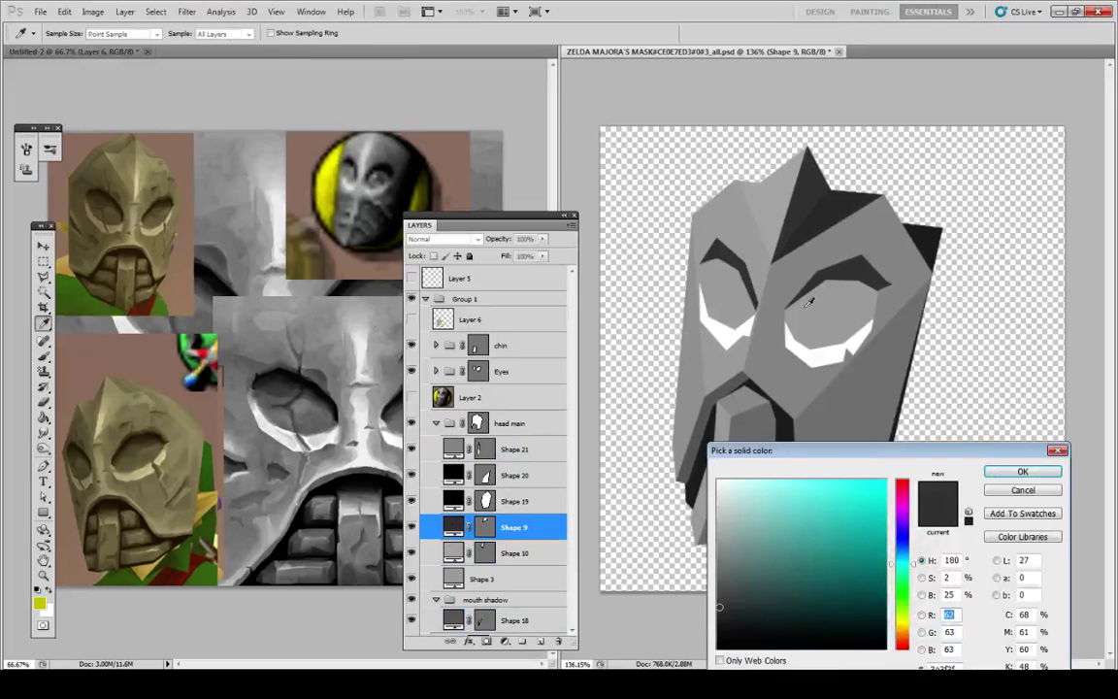
click(885, 319)
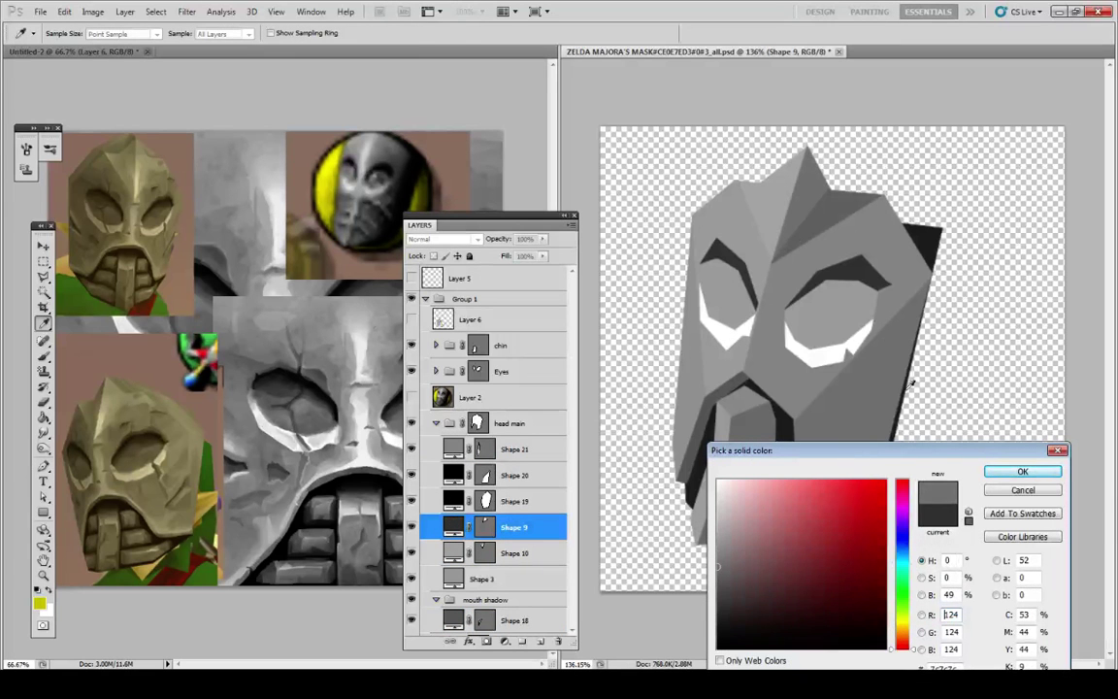
click(1009, 471)
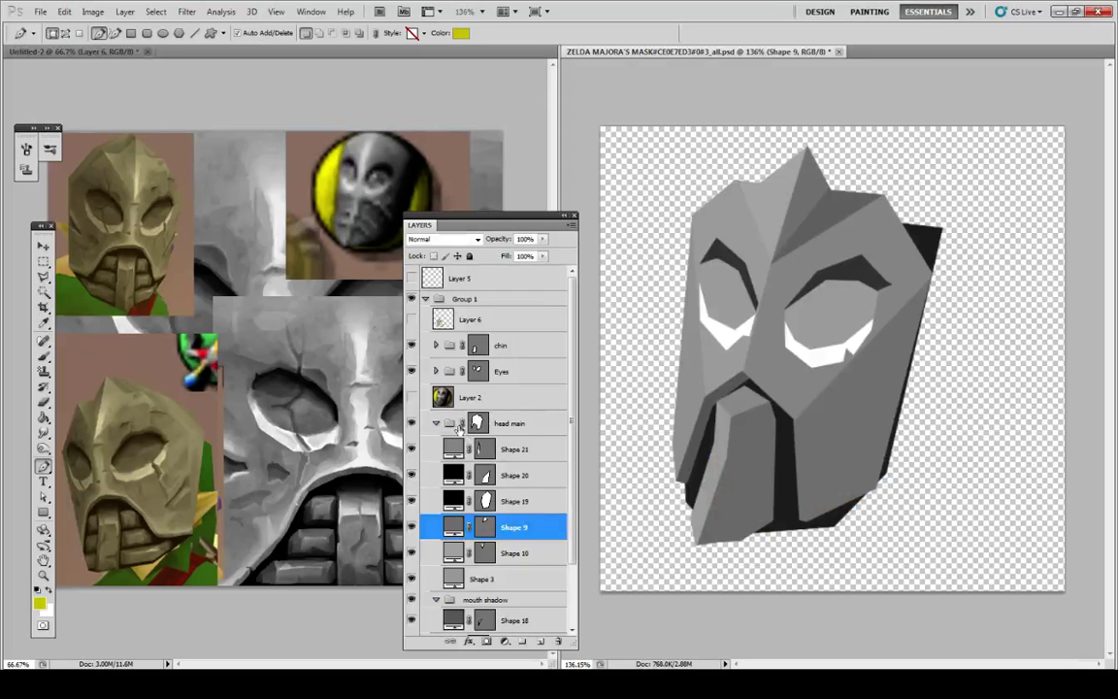
Step: Move the Eyes group into the head main group, collapse it, and show the olive Shape 4 behind the head
click(436, 423)
click(437, 423)
drag(529, 371, 507, 437)
click(437, 398)
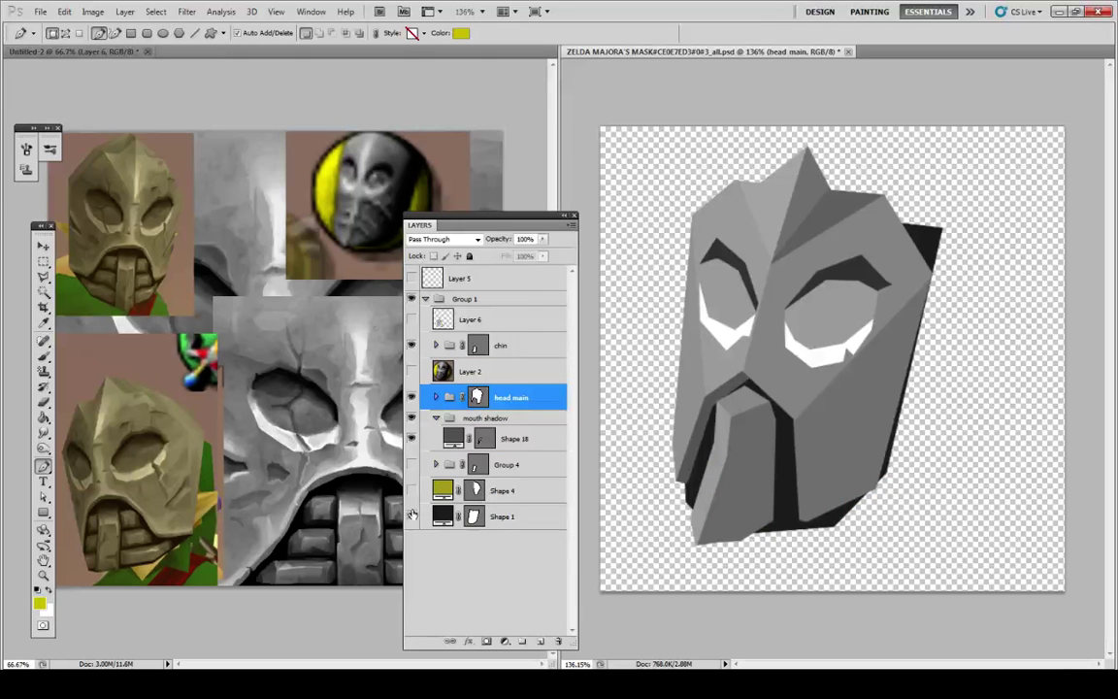
click(412, 491)
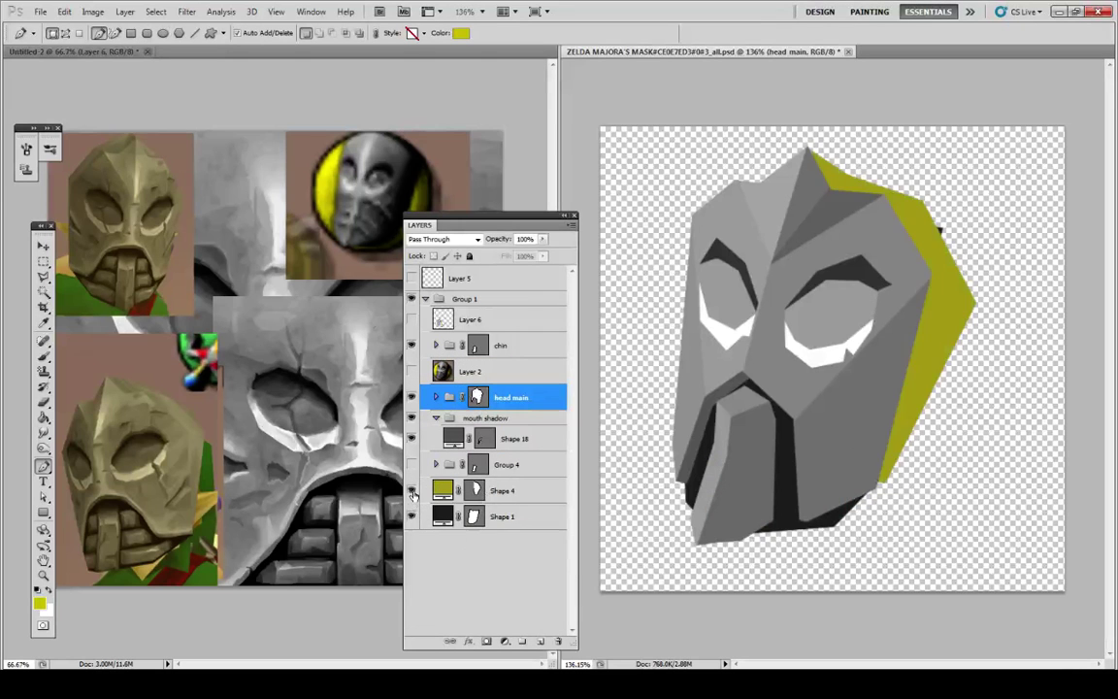
Step: Recolour the olive Shape 4 behind the head with a grey sampled from the mask's face
click(486, 520)
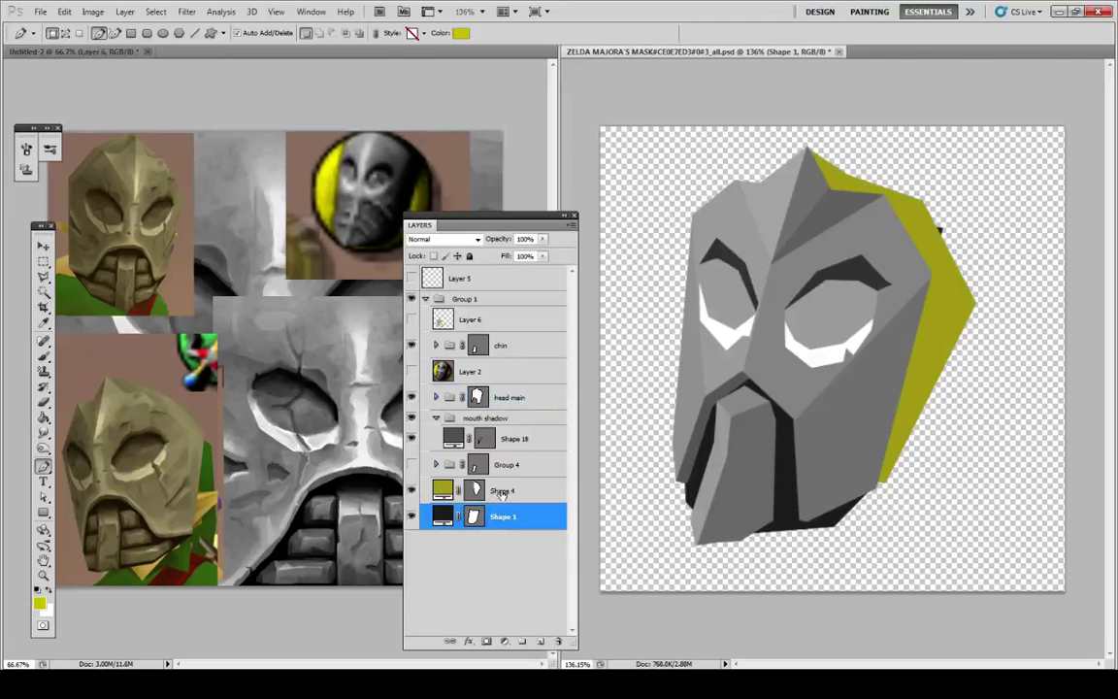
click(481, 493)
double_click(442, 491)
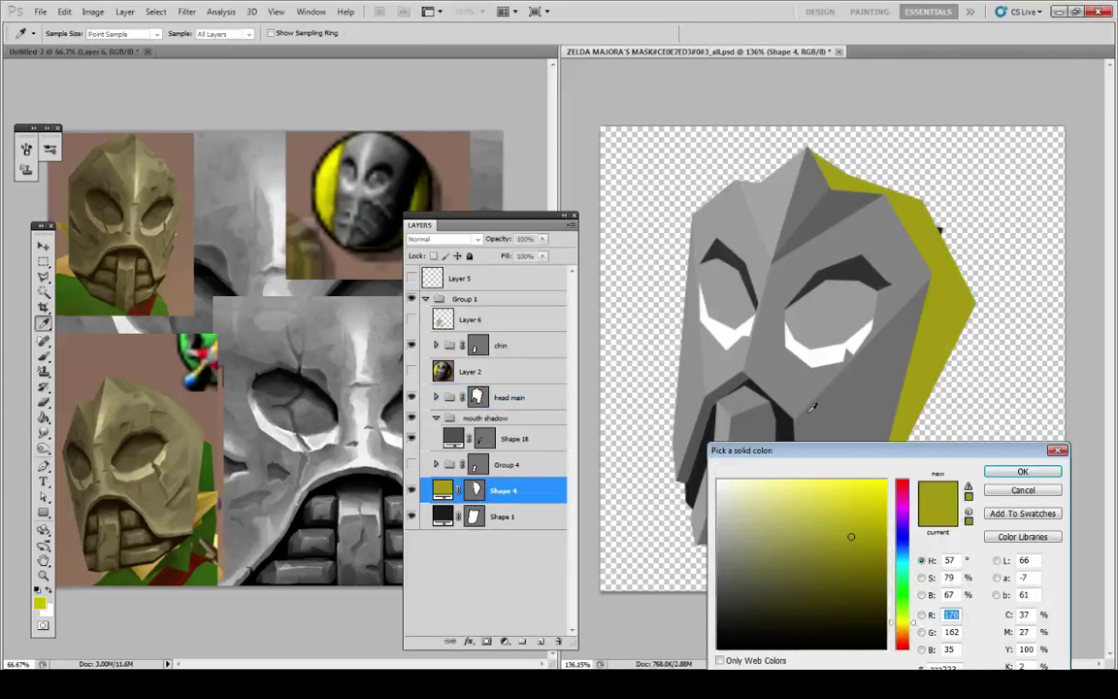
click(811, 408)
key(Return)
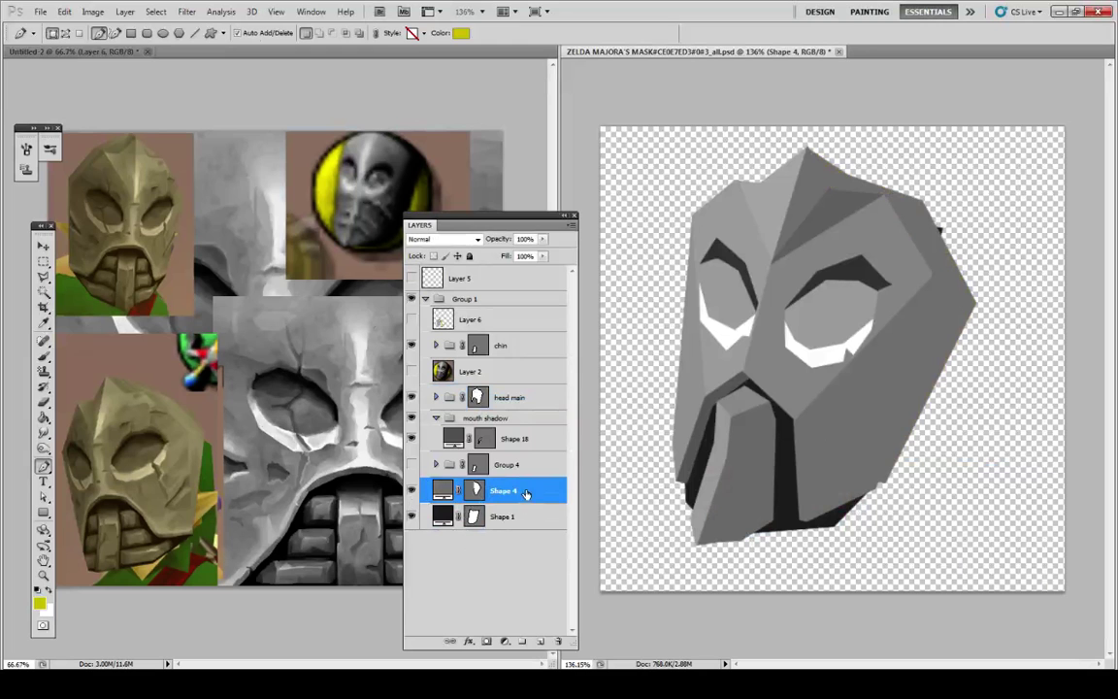
double_click(524, 491)
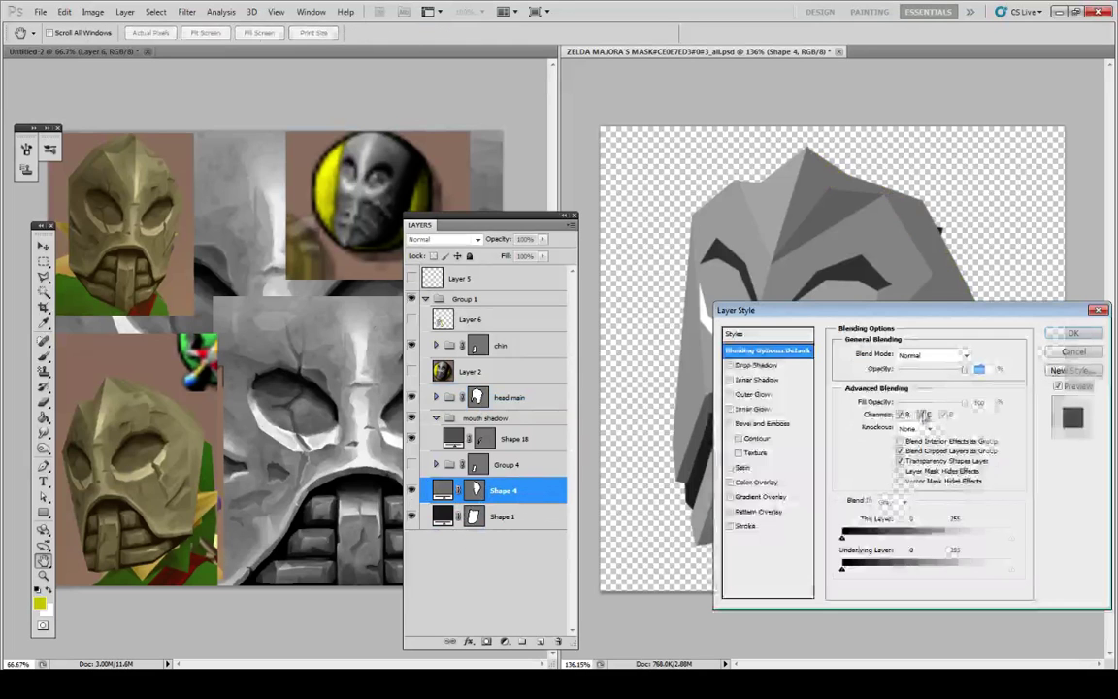
click(1068, 332)
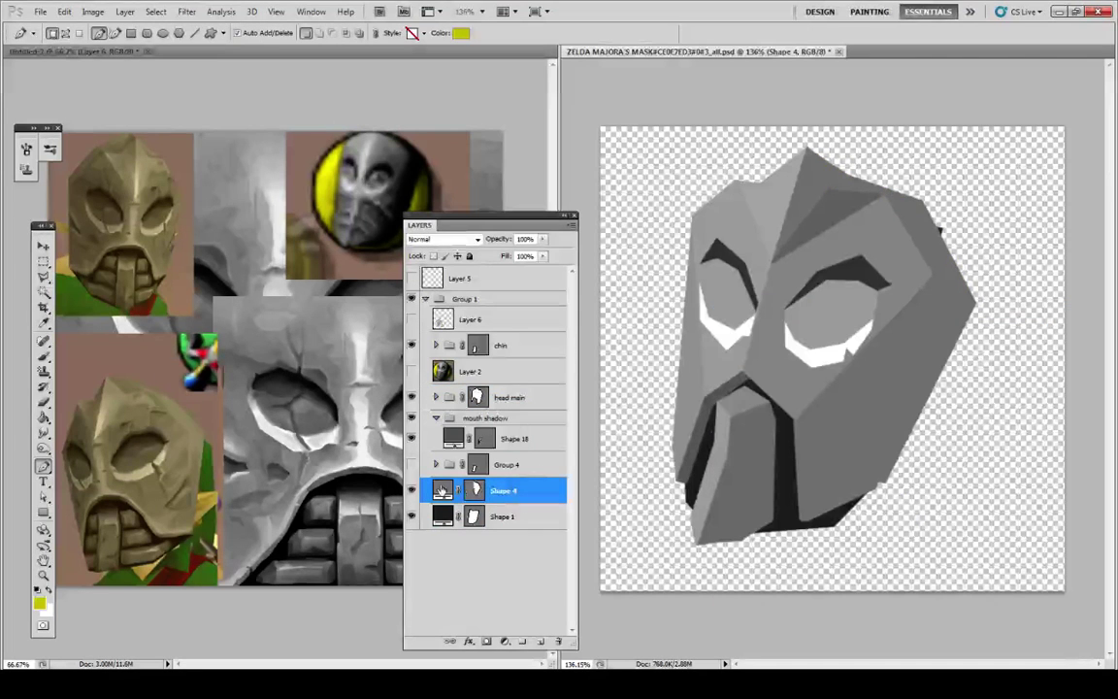
Step: Darken the back-of-head Shape 4 to a cool grey, RGB 104, 105, 106
double_click(443, 490)
click(722, 580)
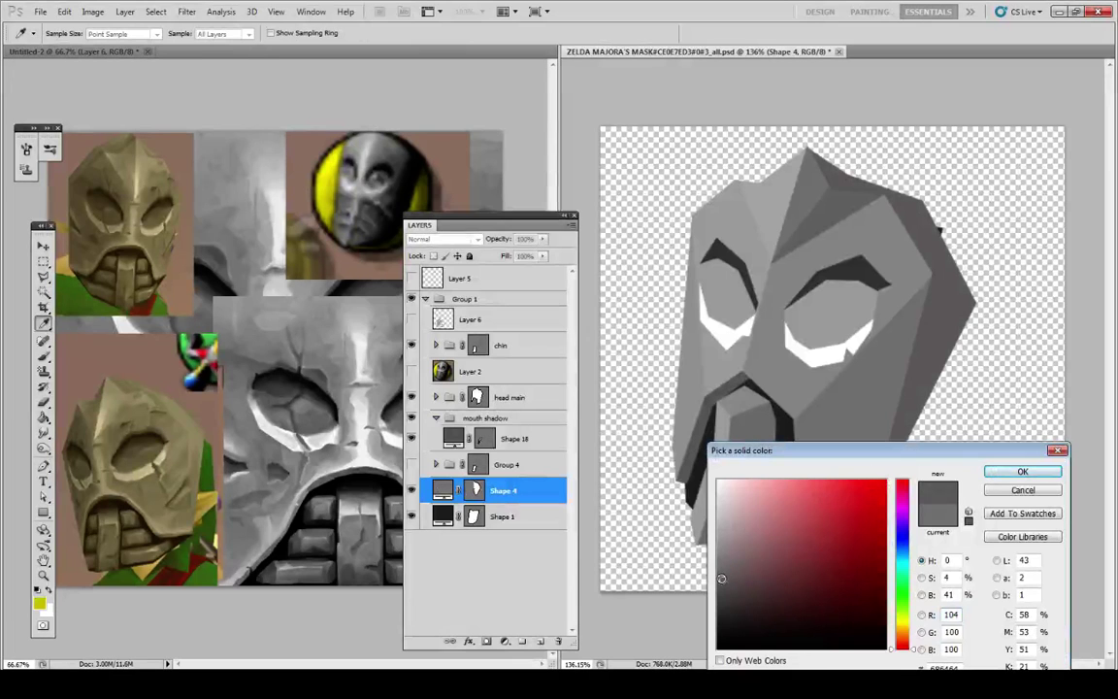
click(719, 575)
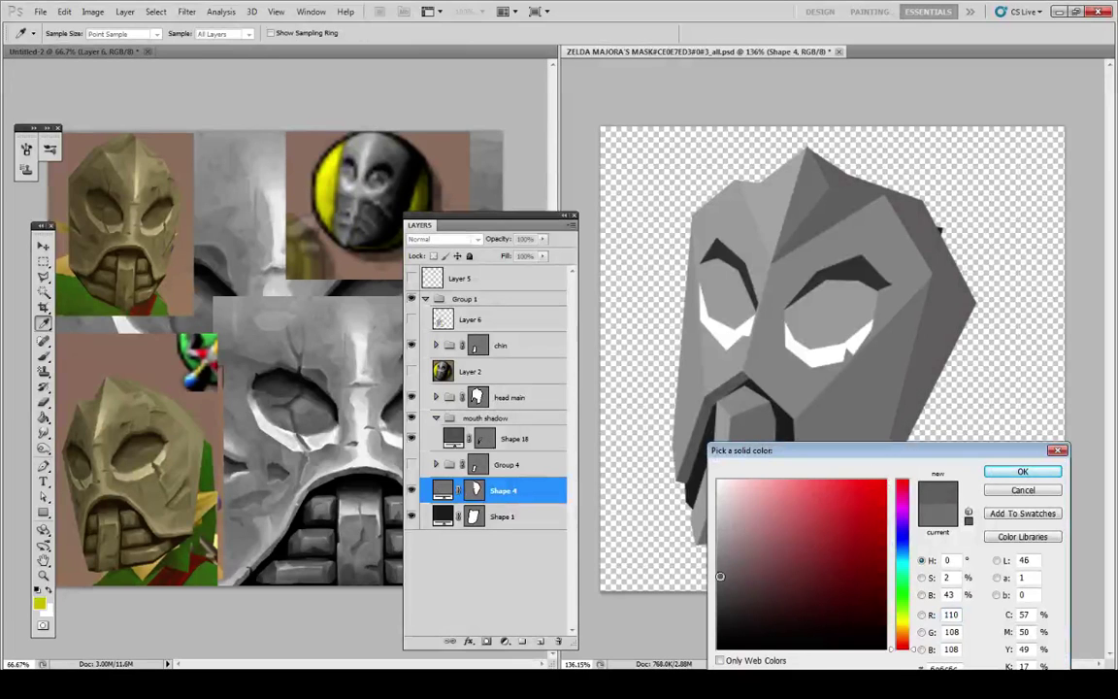
click(905, 547)
drag(723, 578, 721, 581)
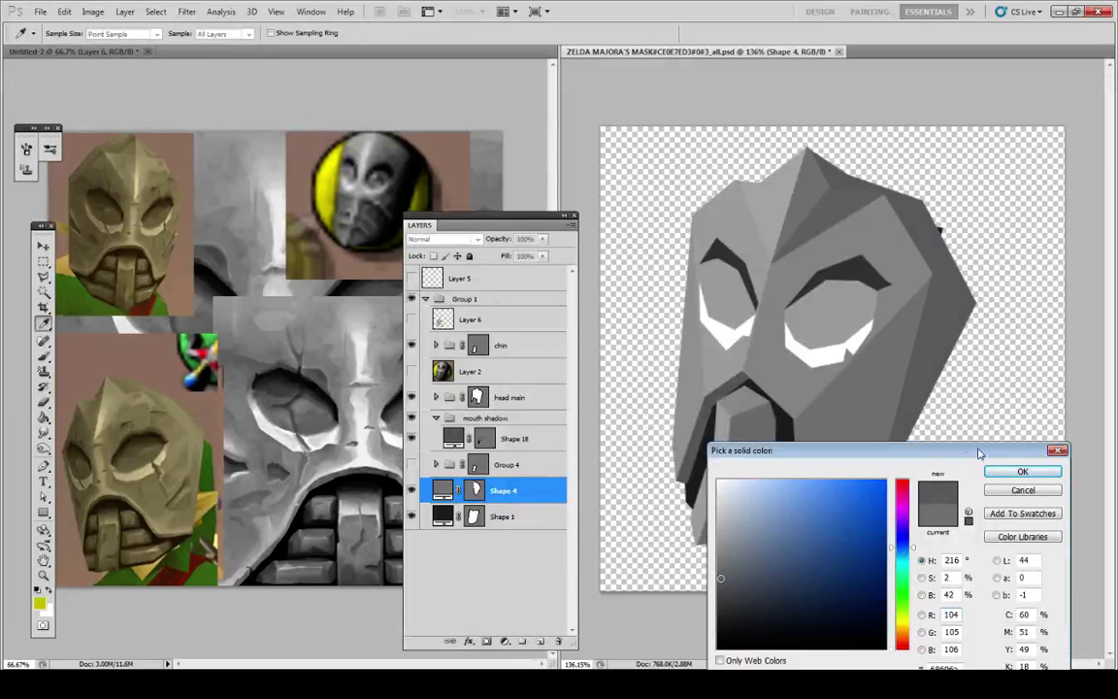
key(Return)
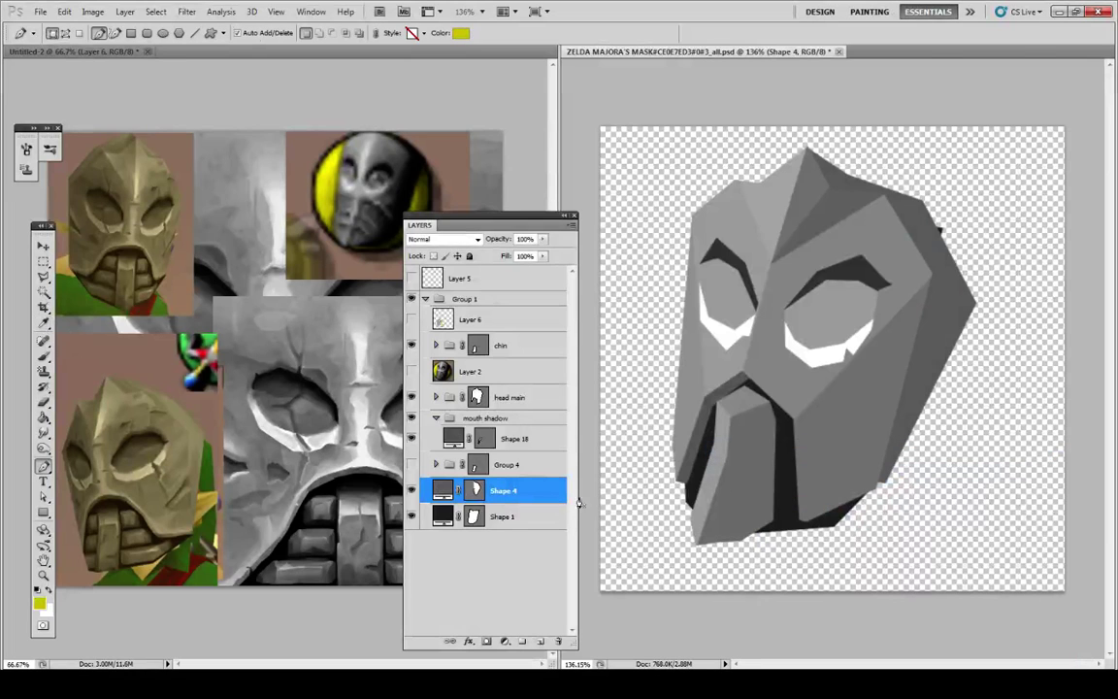
Step: Put Shape 4 in a new group, transfer its vector mask to the group, and name the group "head back"
click(523, 641)
click(476, 506)
drag(505, 508, 504, 488)
drag(485, 505, 485, 486)
double_click(506, 491)
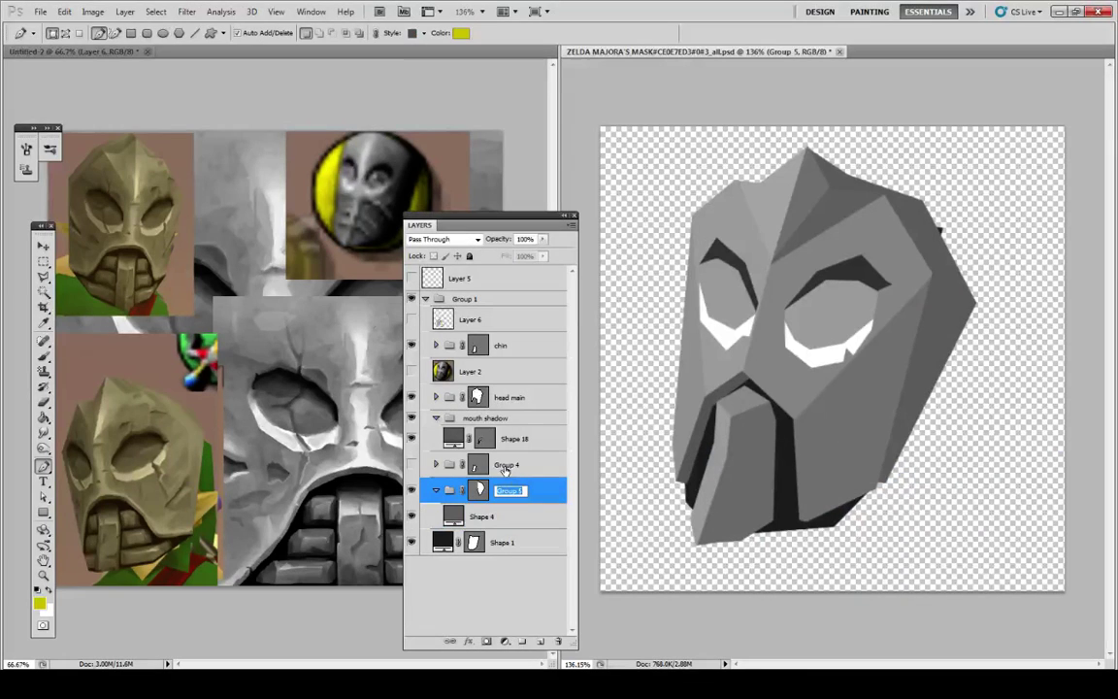
text(head back)
key(Return)
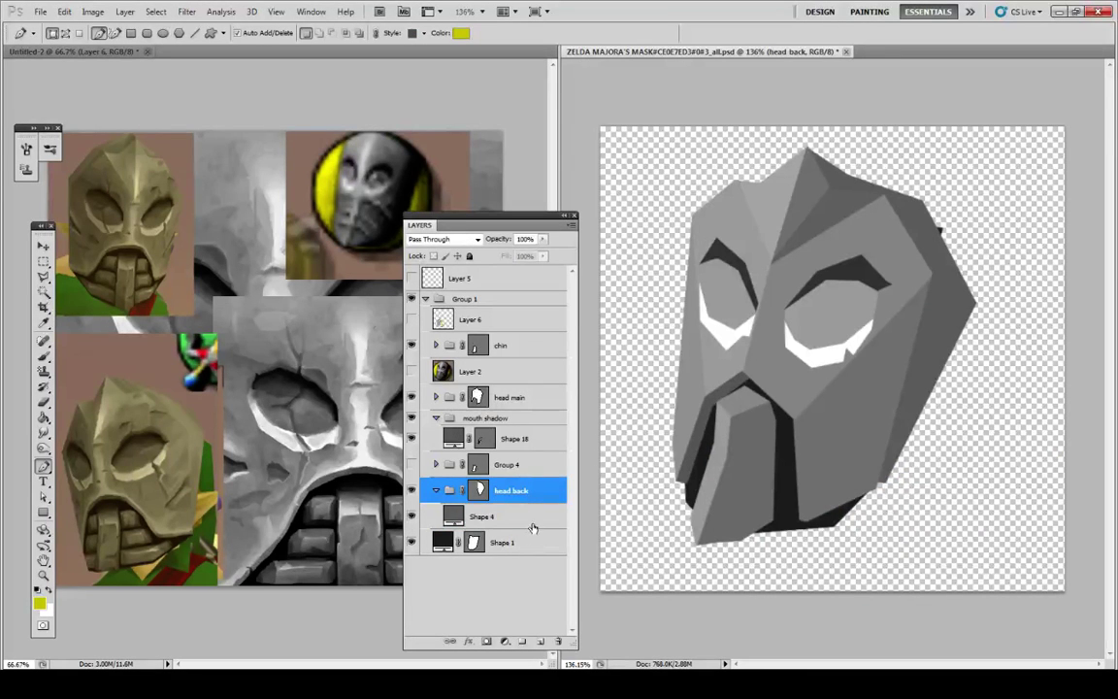
Step: Draw yellow facets on the lower back of the head and beside the crest tip, combining both in Shape 23 and deleting Shape 22
click(533, 524)
click(930, 281)
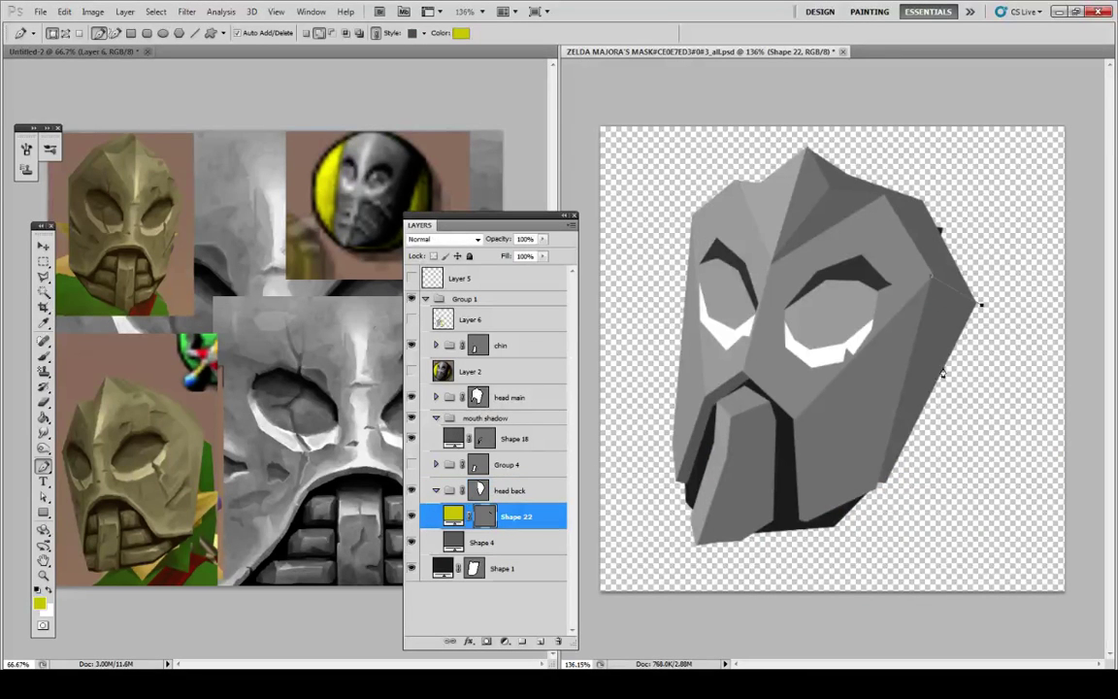
click(875, 556)
click(881, 245)
click(831, 186)
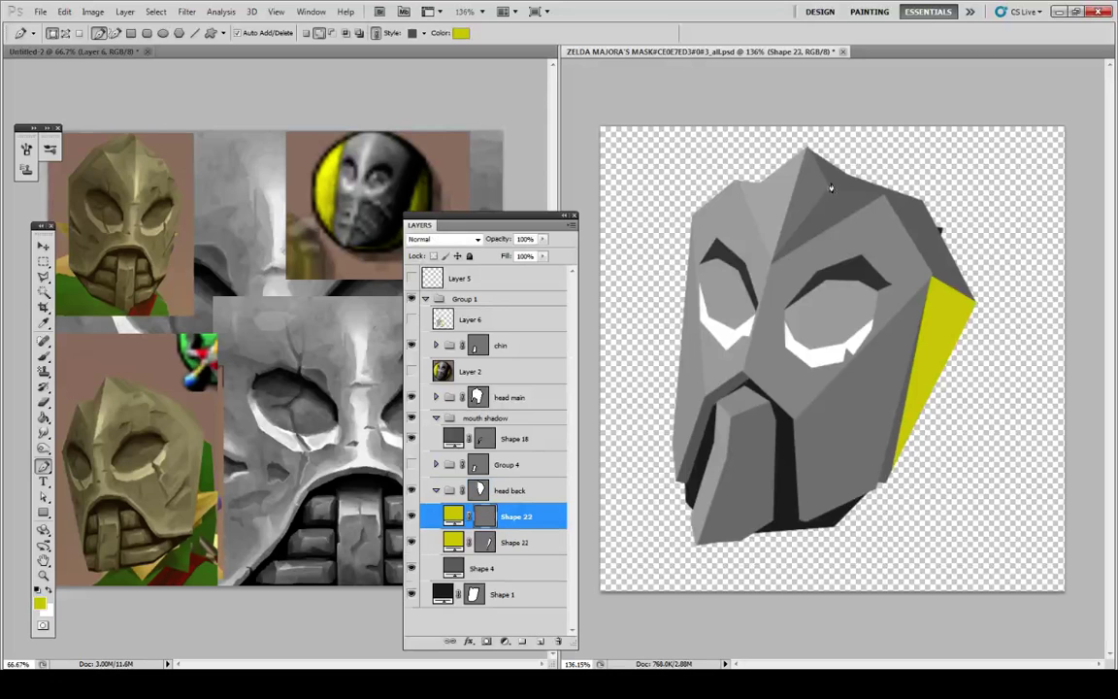
click(794, 141)
click(831, 190)
click(511, 545)
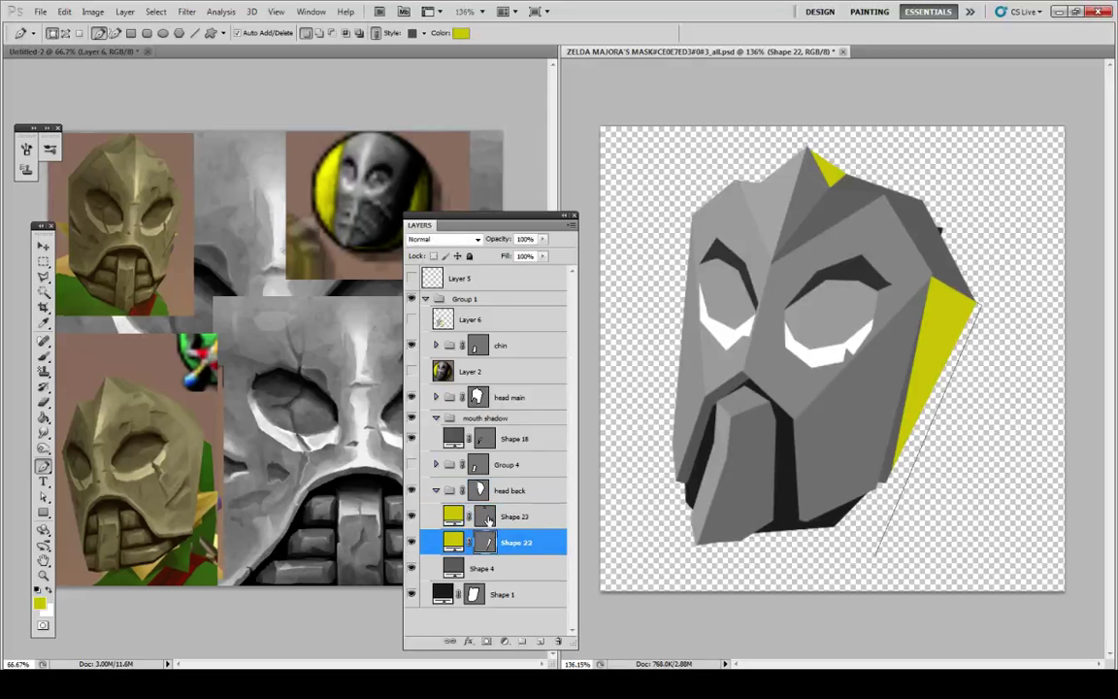
key(Delete)
Step: Recolour the Shape 23 facets black and set the layer's opacity to 12%
click(447, 518)
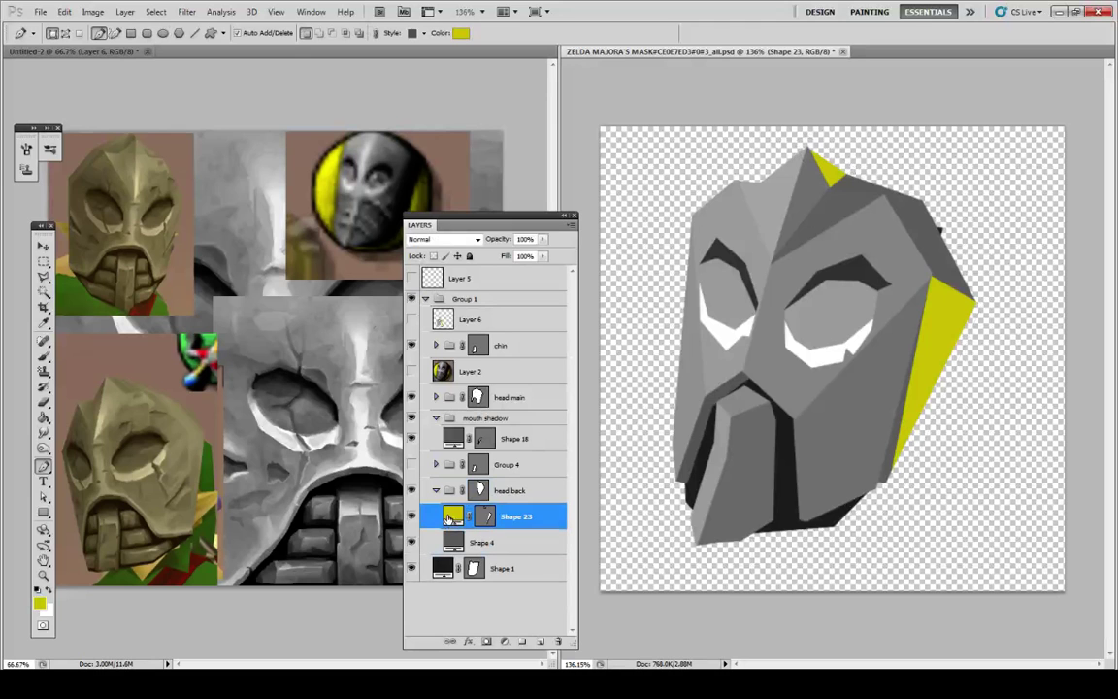
double_click(454, 516)
click(719, 647)
key(Return)
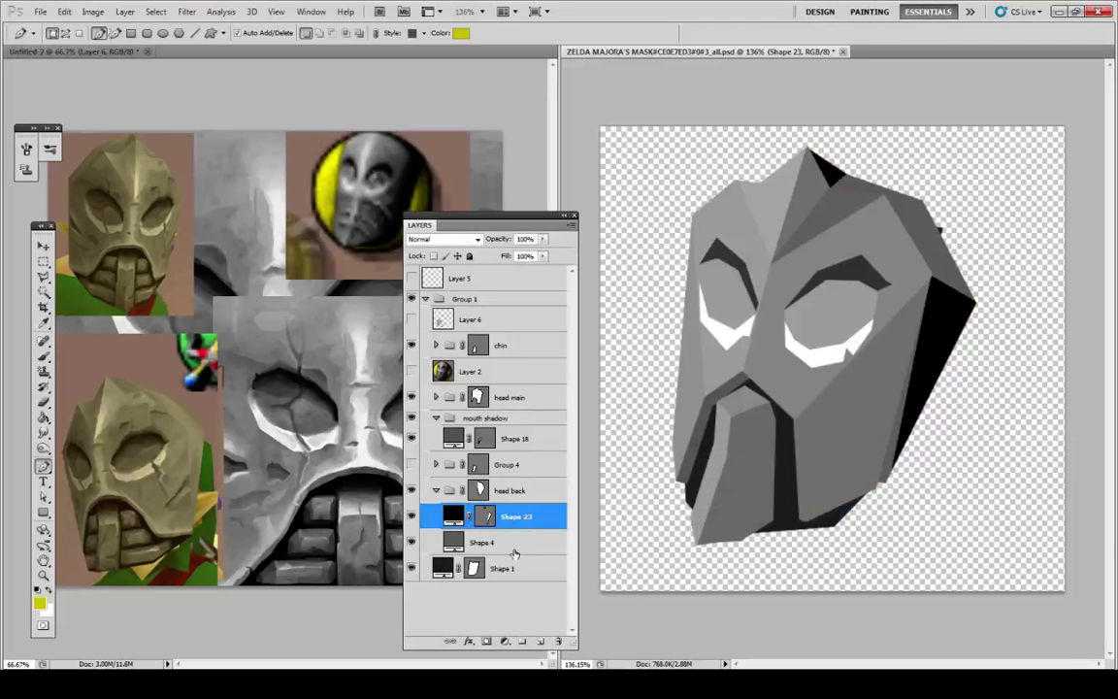
double_click(545, 517)
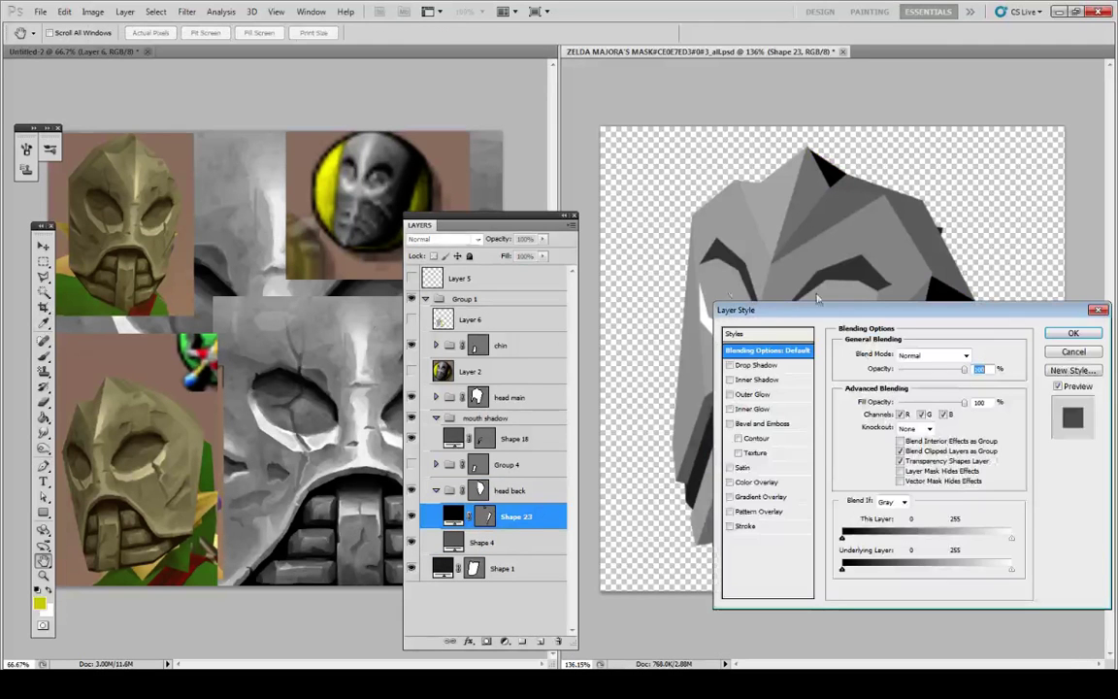
click(906, 372)
drag(959, 312, 726, 485)
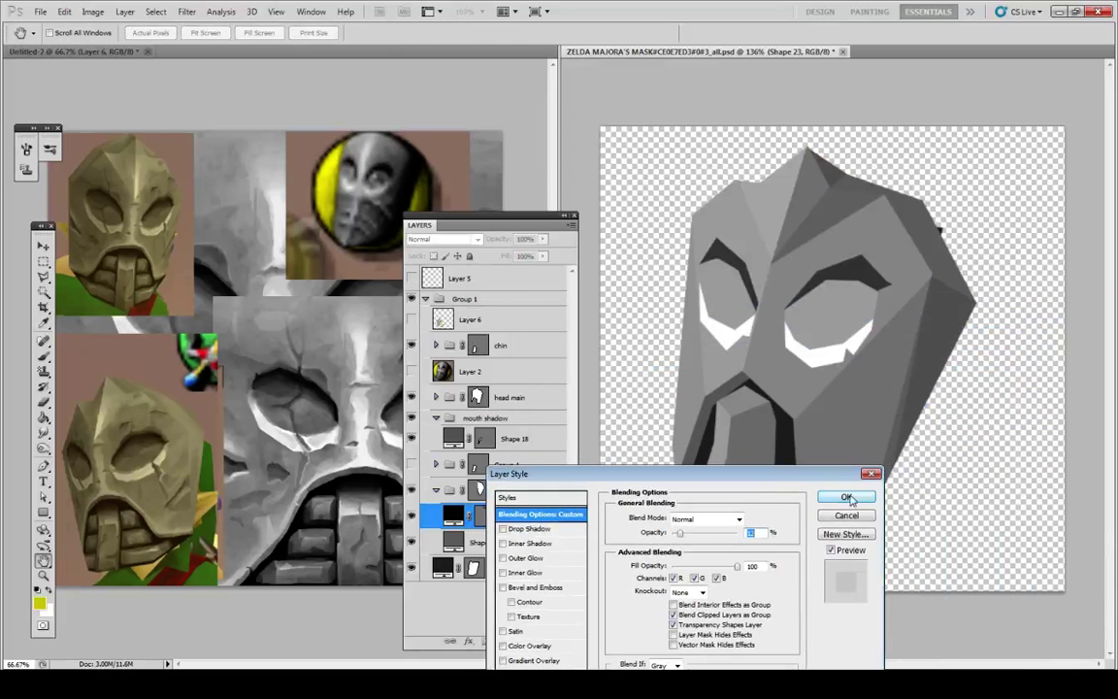
click(848, 497)
Step: Reshape the back-of-head planes near the jaw, pulling Shape 23's lowest anchor point down and inward below the mask
click(478, 493)
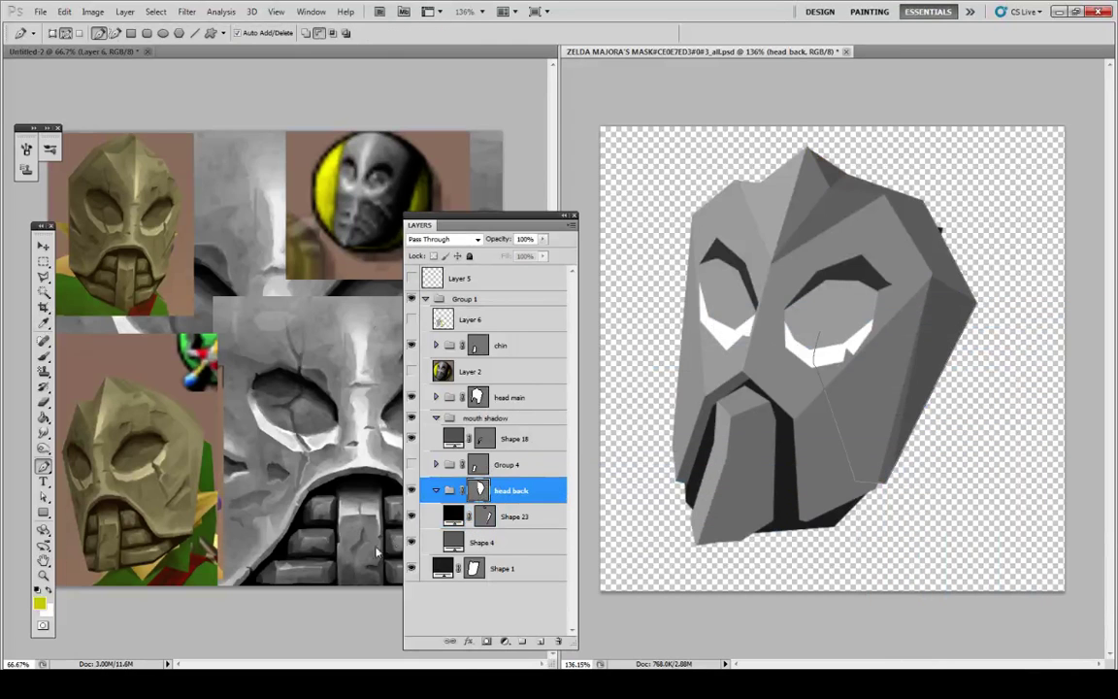
click(43, 512)
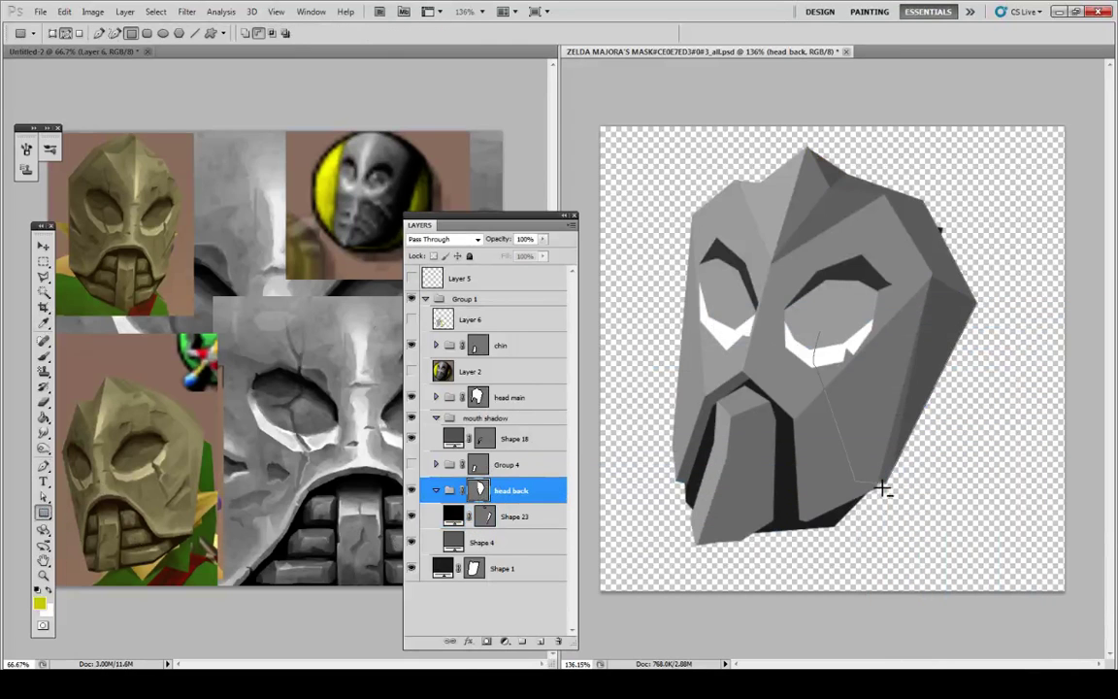
click(44, 497)
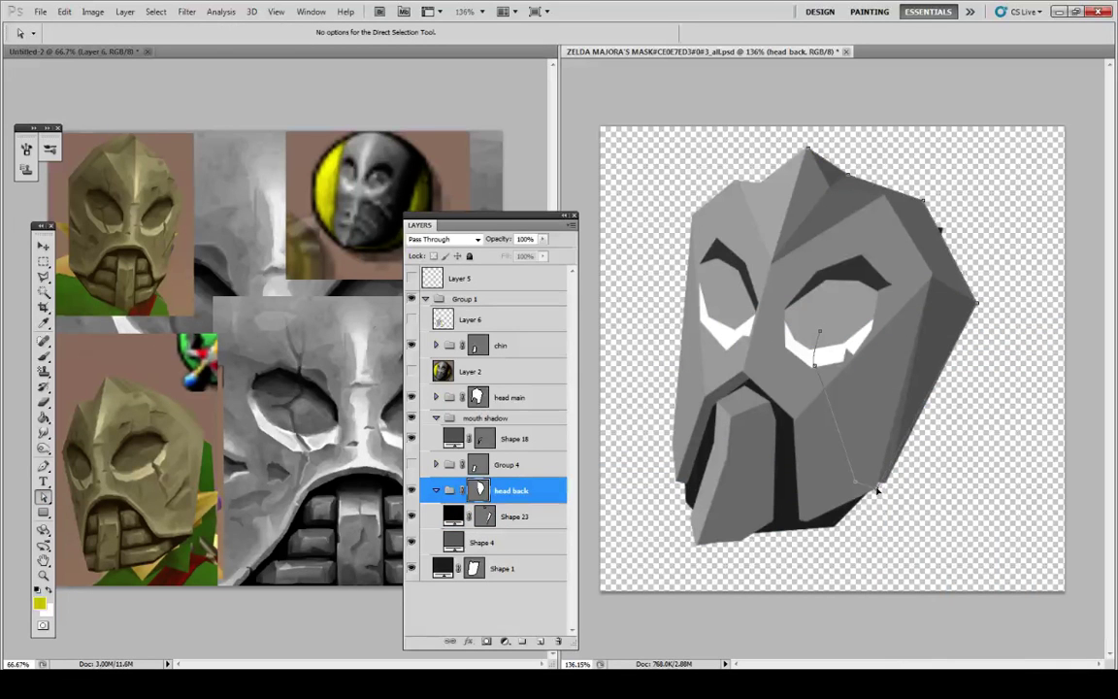
click(514, 517)
drag(874, 559, 826, 582)
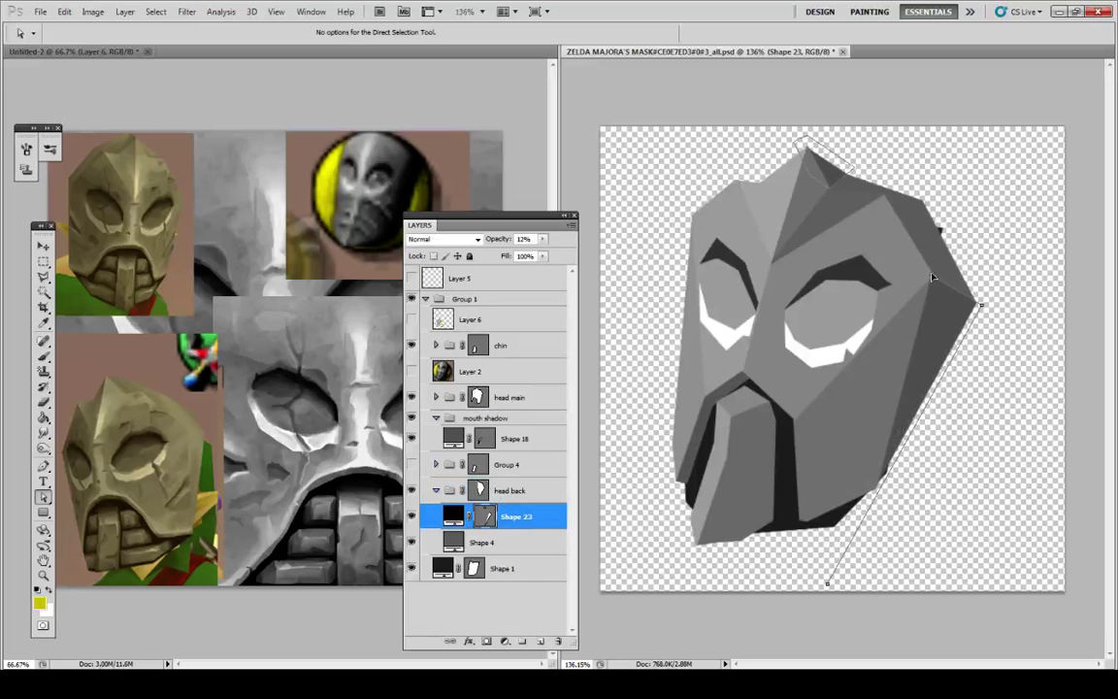
Step: Collapse the mouth shadow and head back groups and delete the hidden Group 4
click(519, 542)
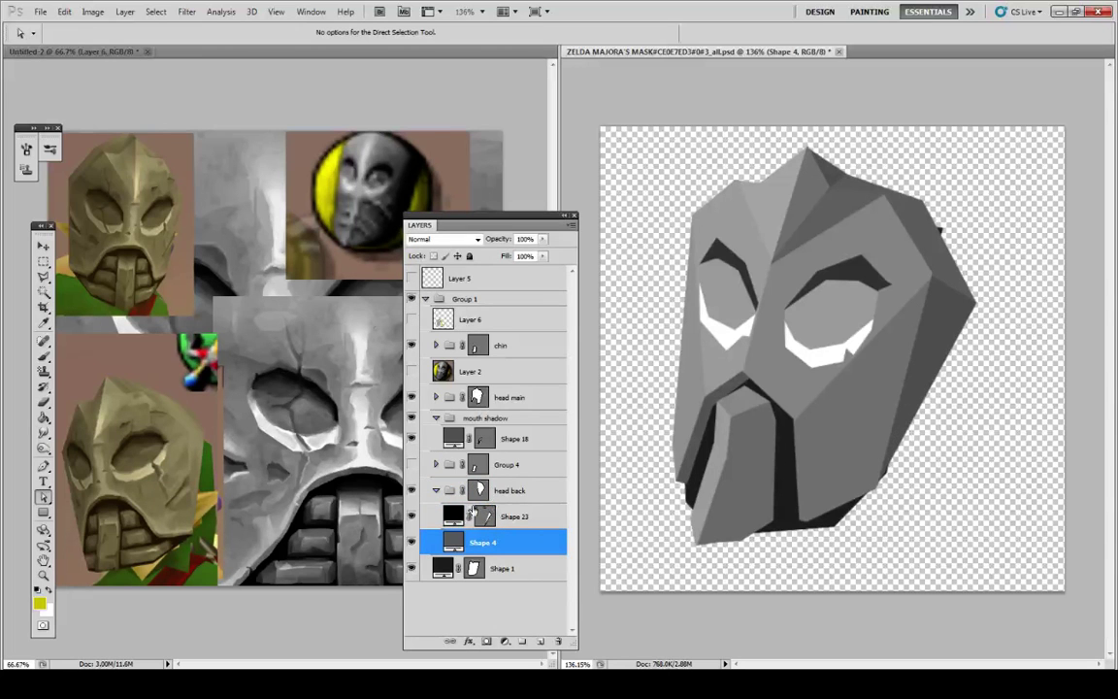
click(436, 418)
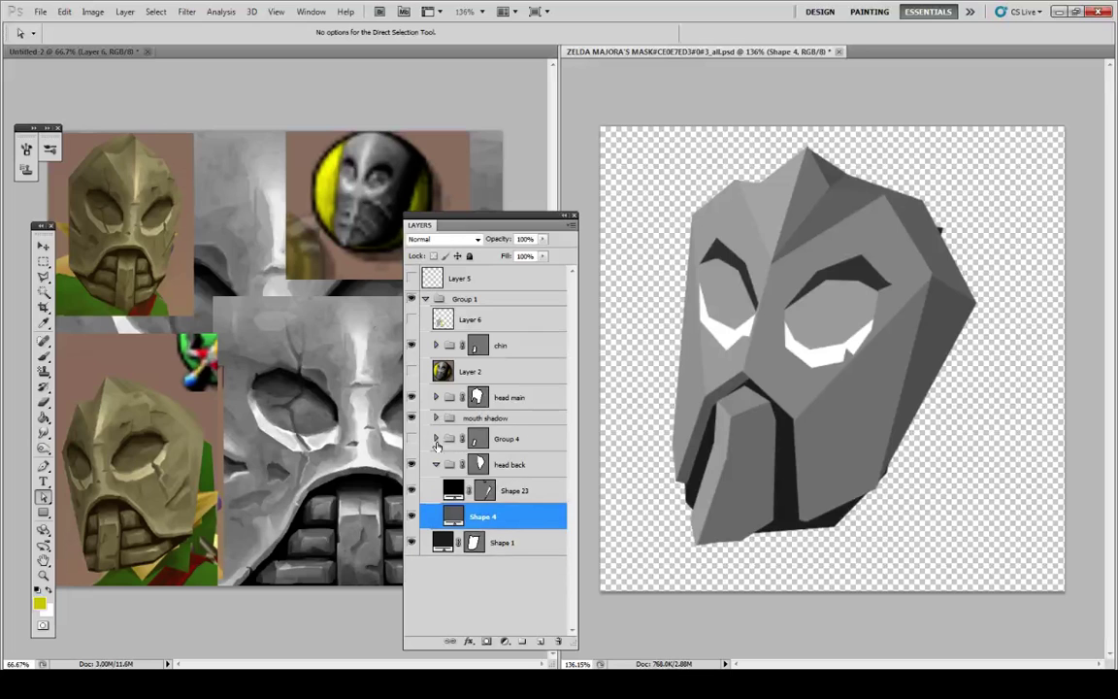
click(436, 464)
click(495, 424)
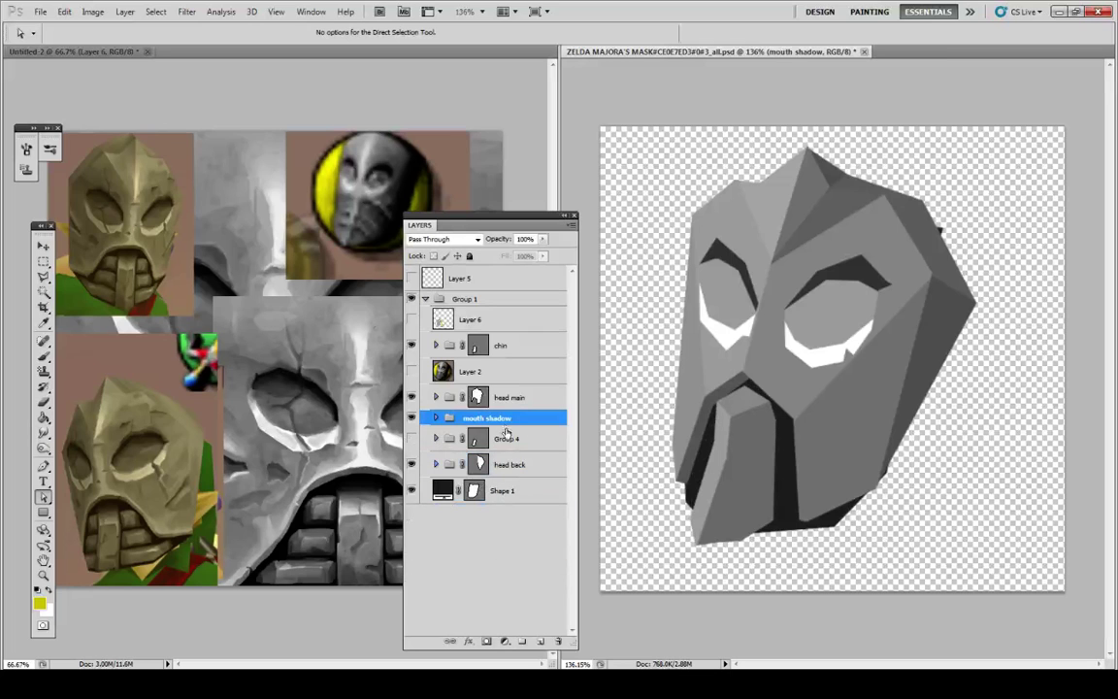
click(525, 440)
key(Delete)
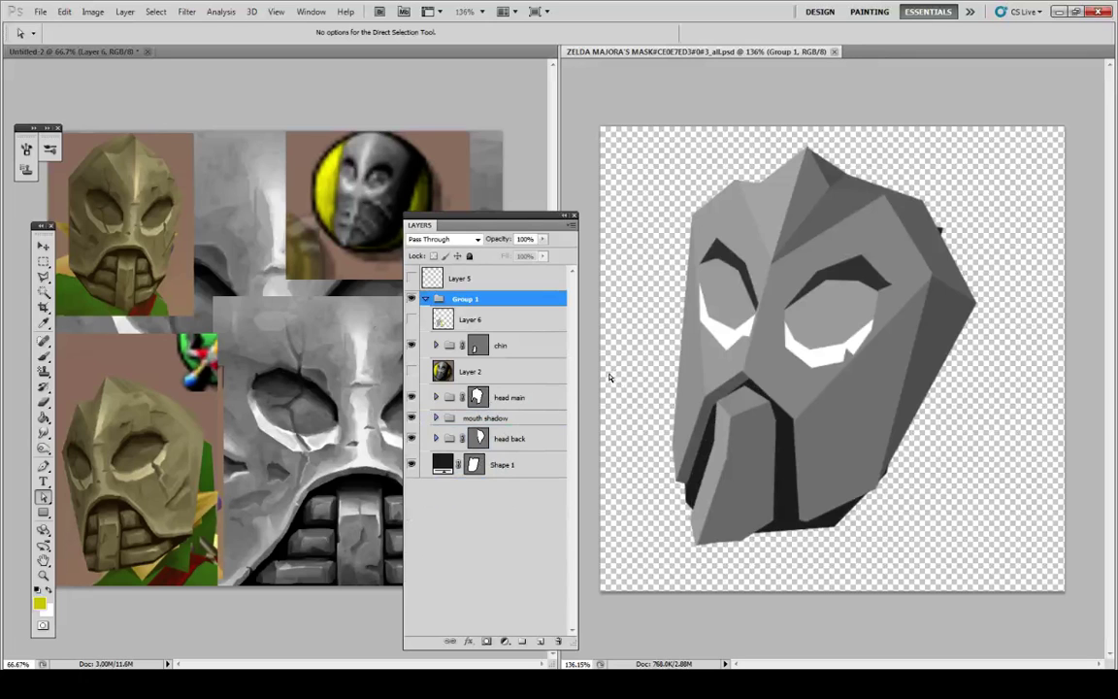
Step: Show the painted sketch on Layer 6 again and make it the active layer
click(524, 397)
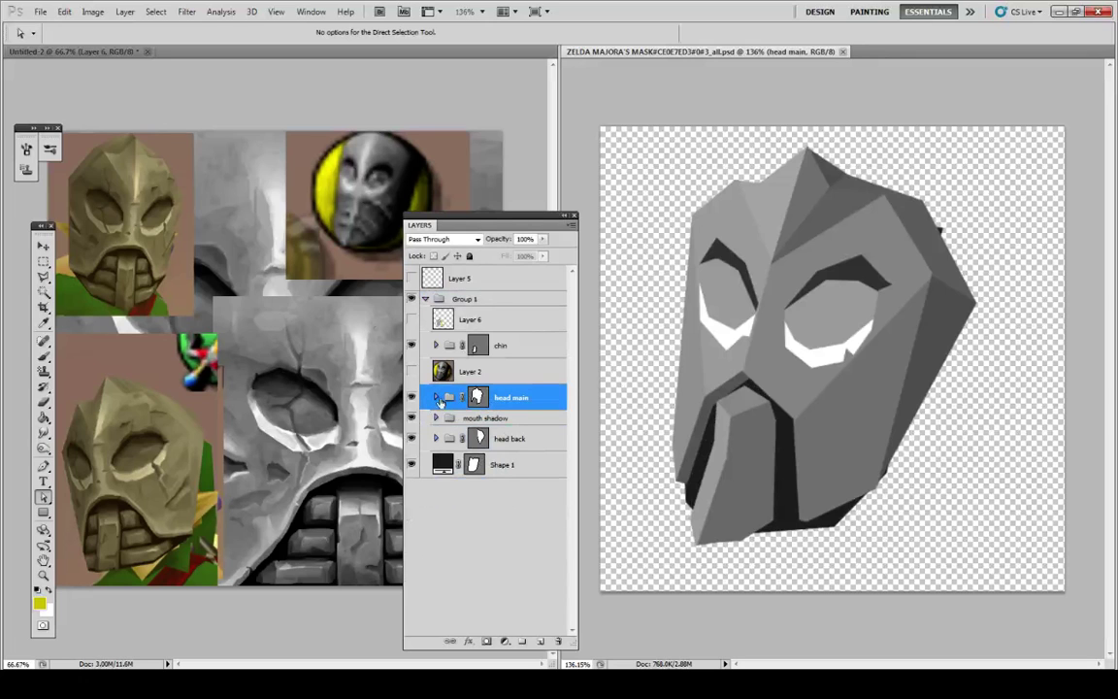
click(412, 319)
click(475, 329)
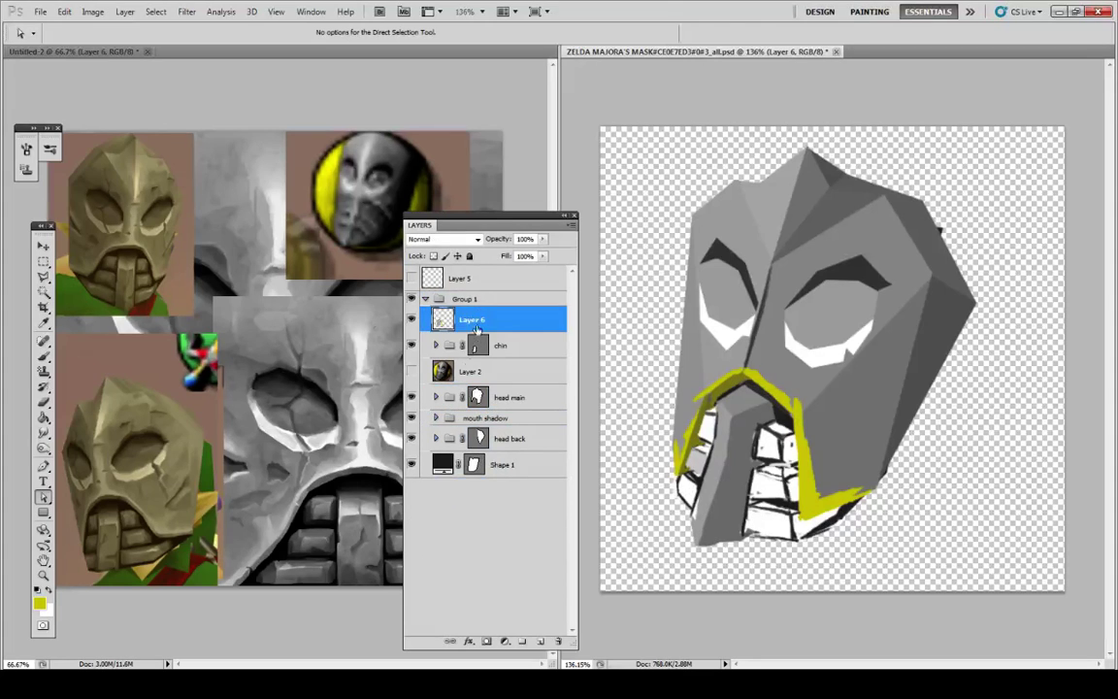